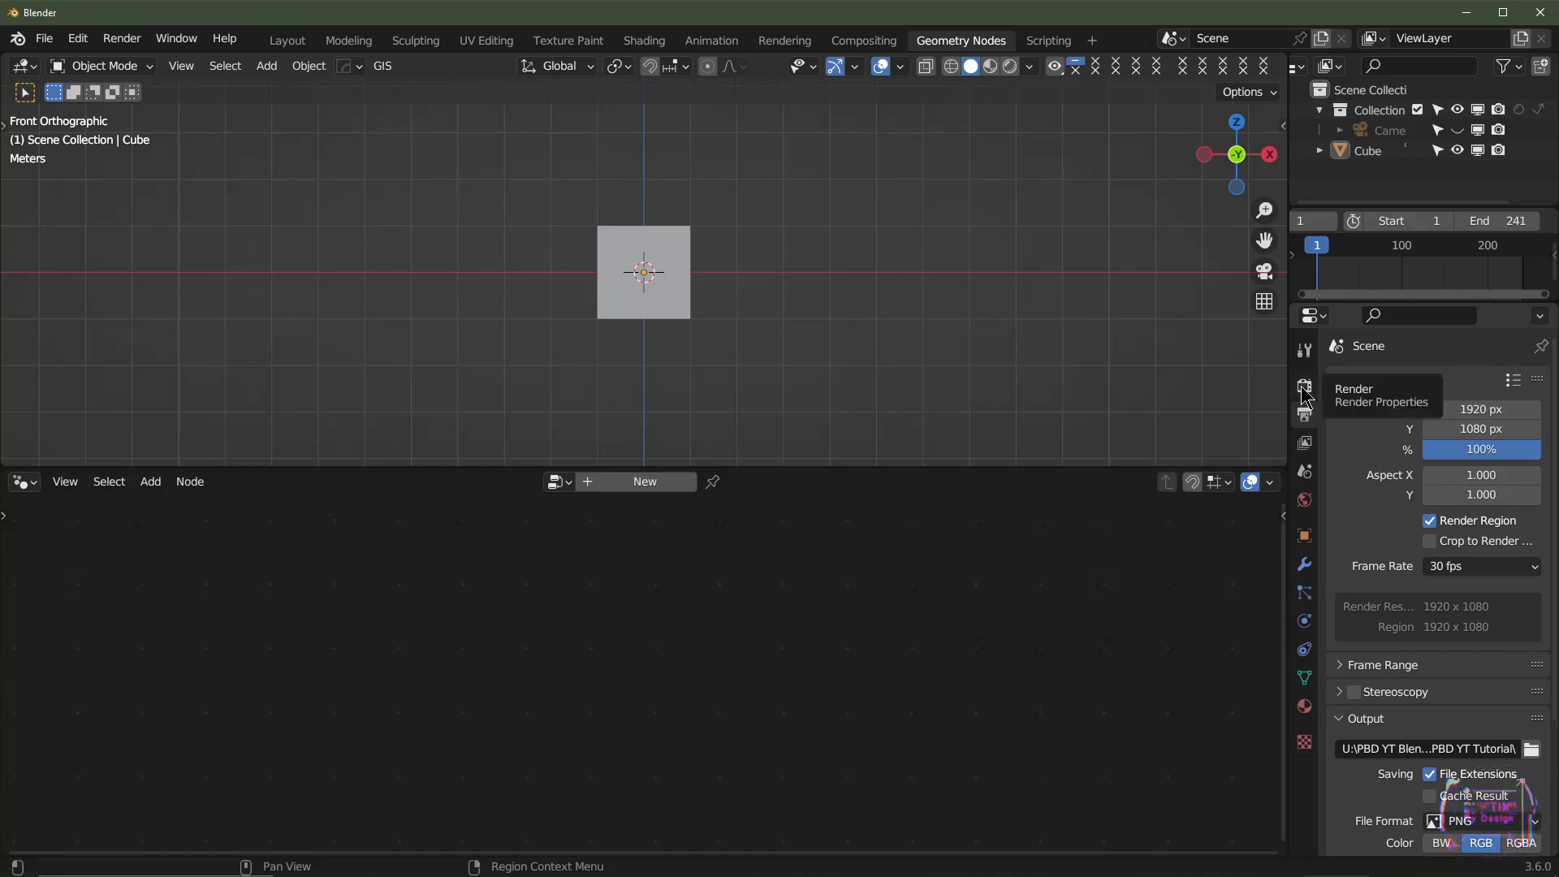
click(1498, 227)
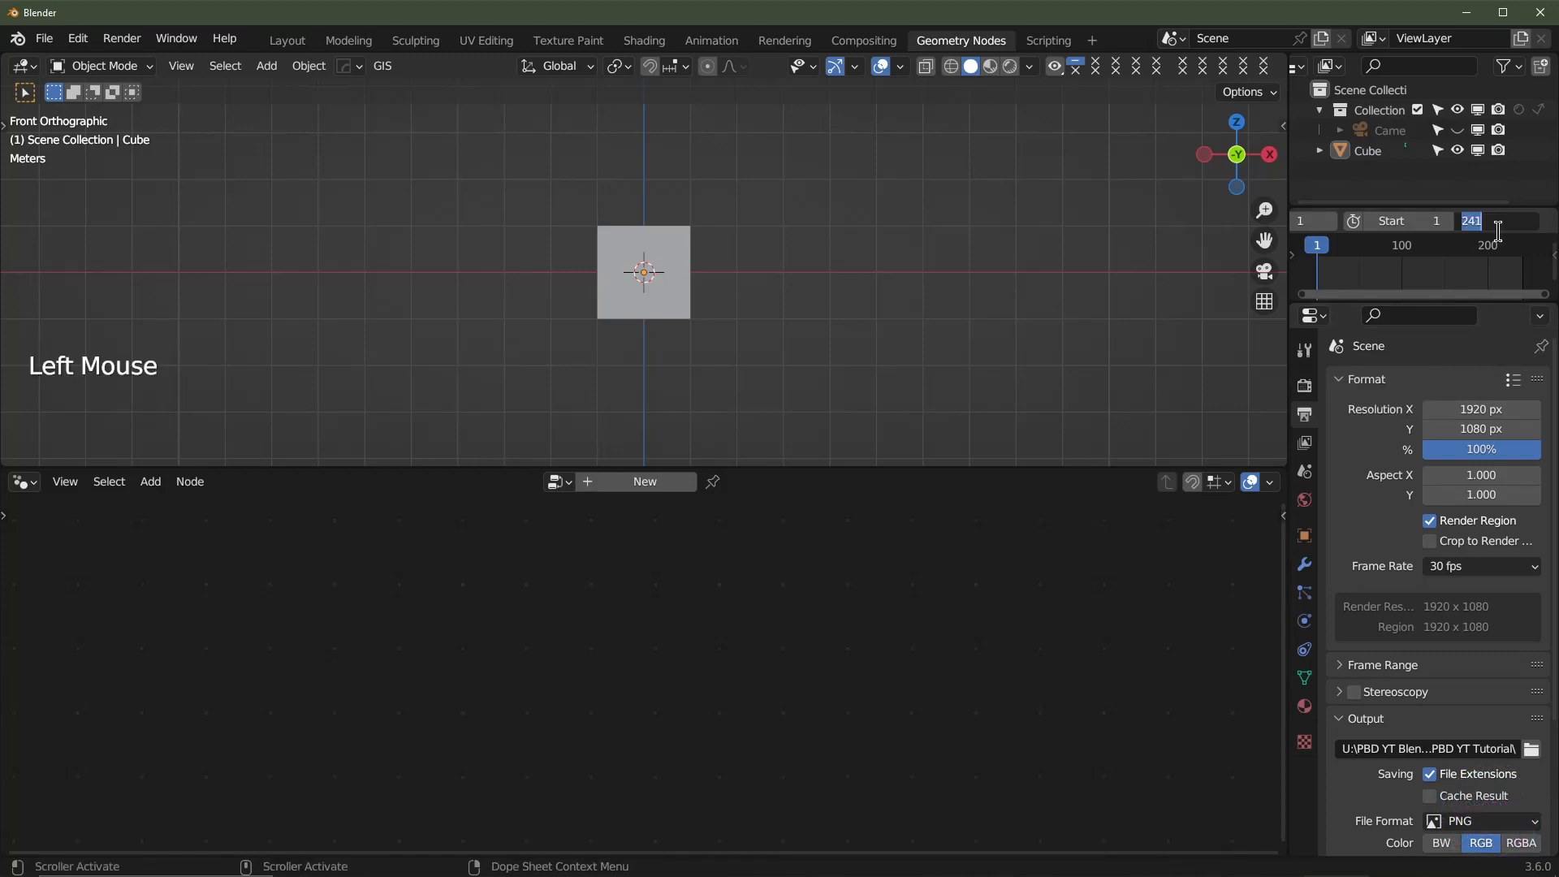
click(1502, 217)
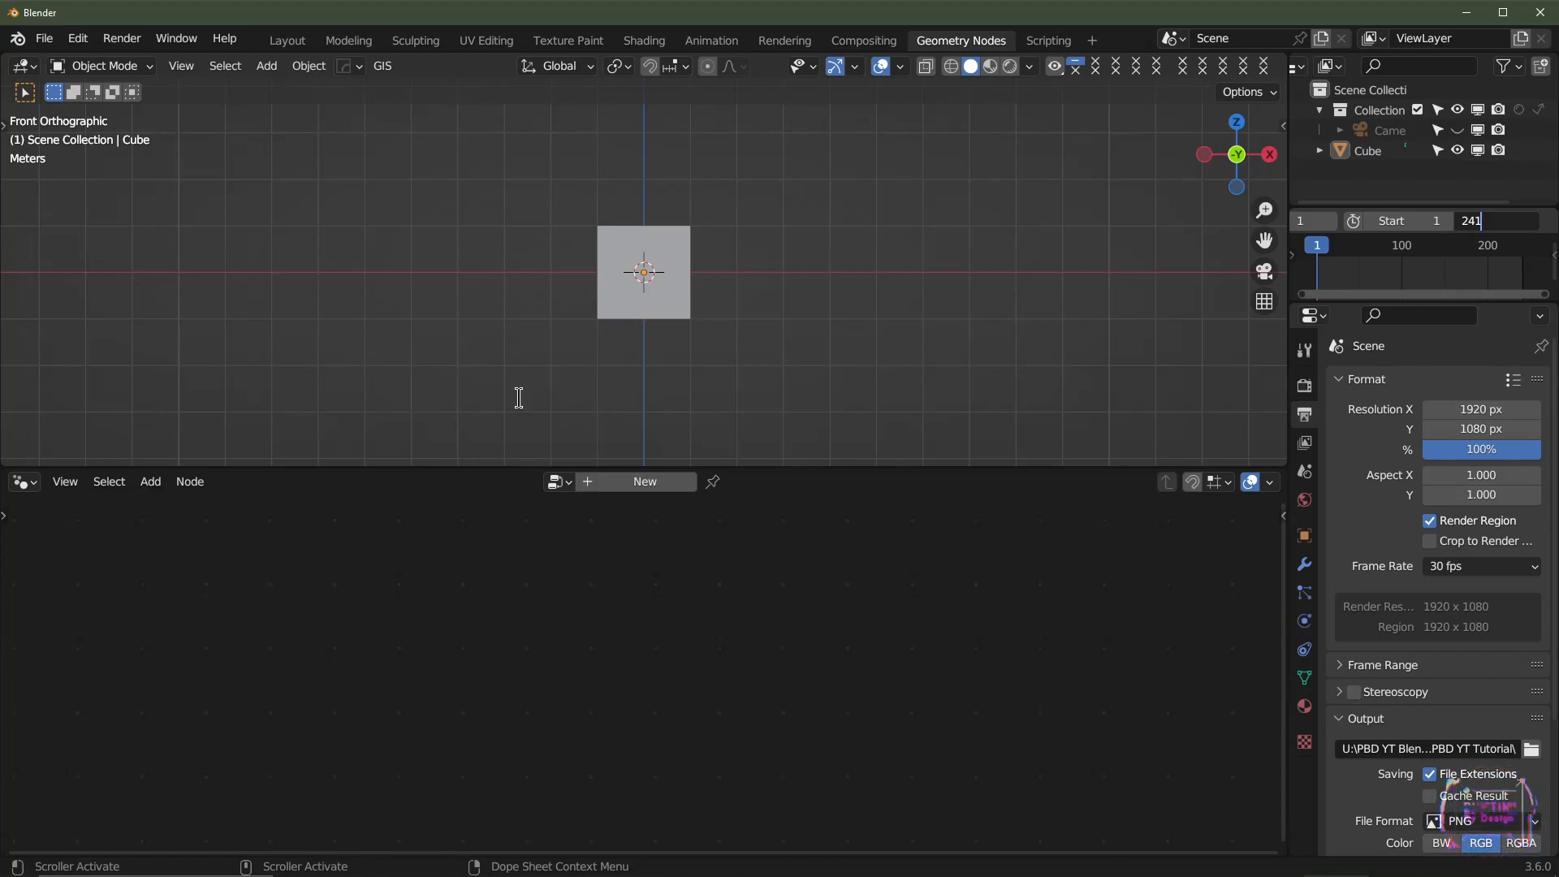
click(1363, 348)
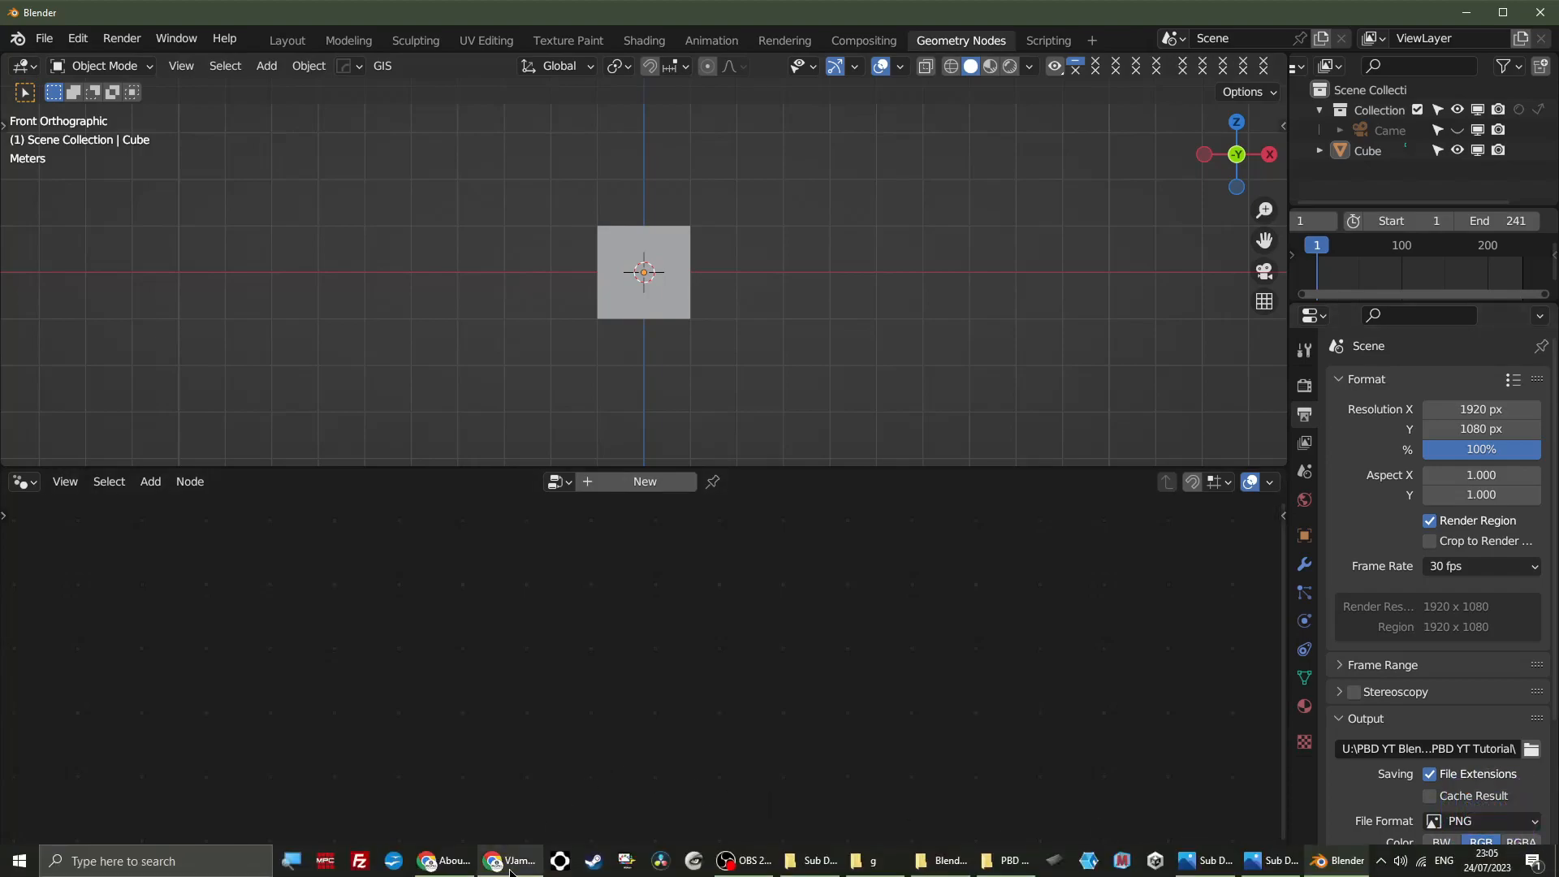
- Switch to the browser and open the AV BPM Calculator from the VJamm support page
click(509, 861)
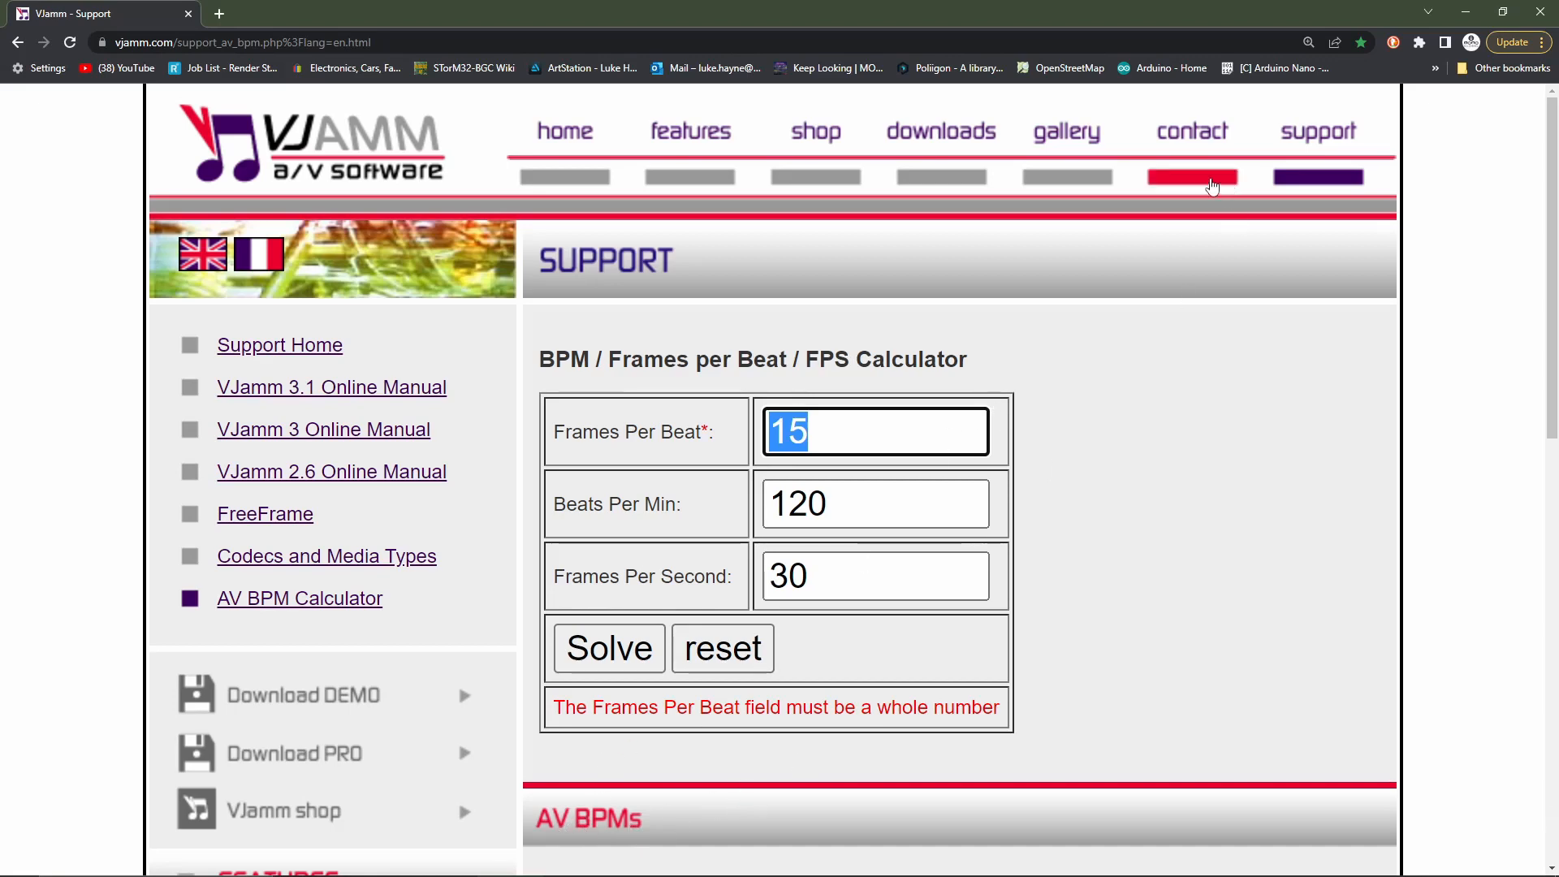
click(1310, 134)
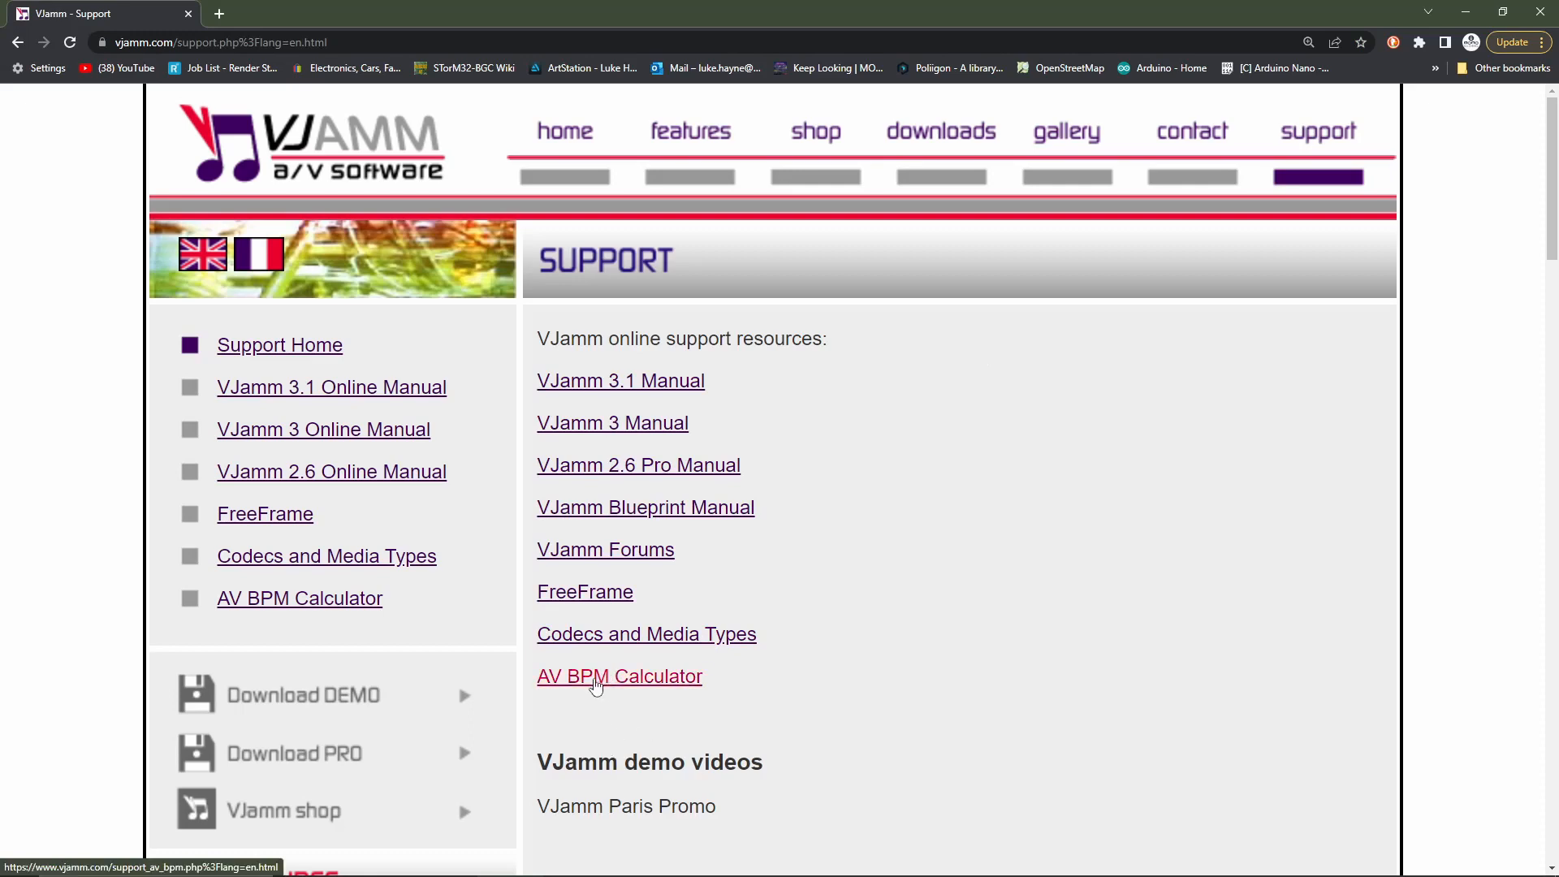
click(597, 687)
- Solve the frames per beat for 30 frames per second and 120 beats per minute, and return to Blender
click(909, 582)
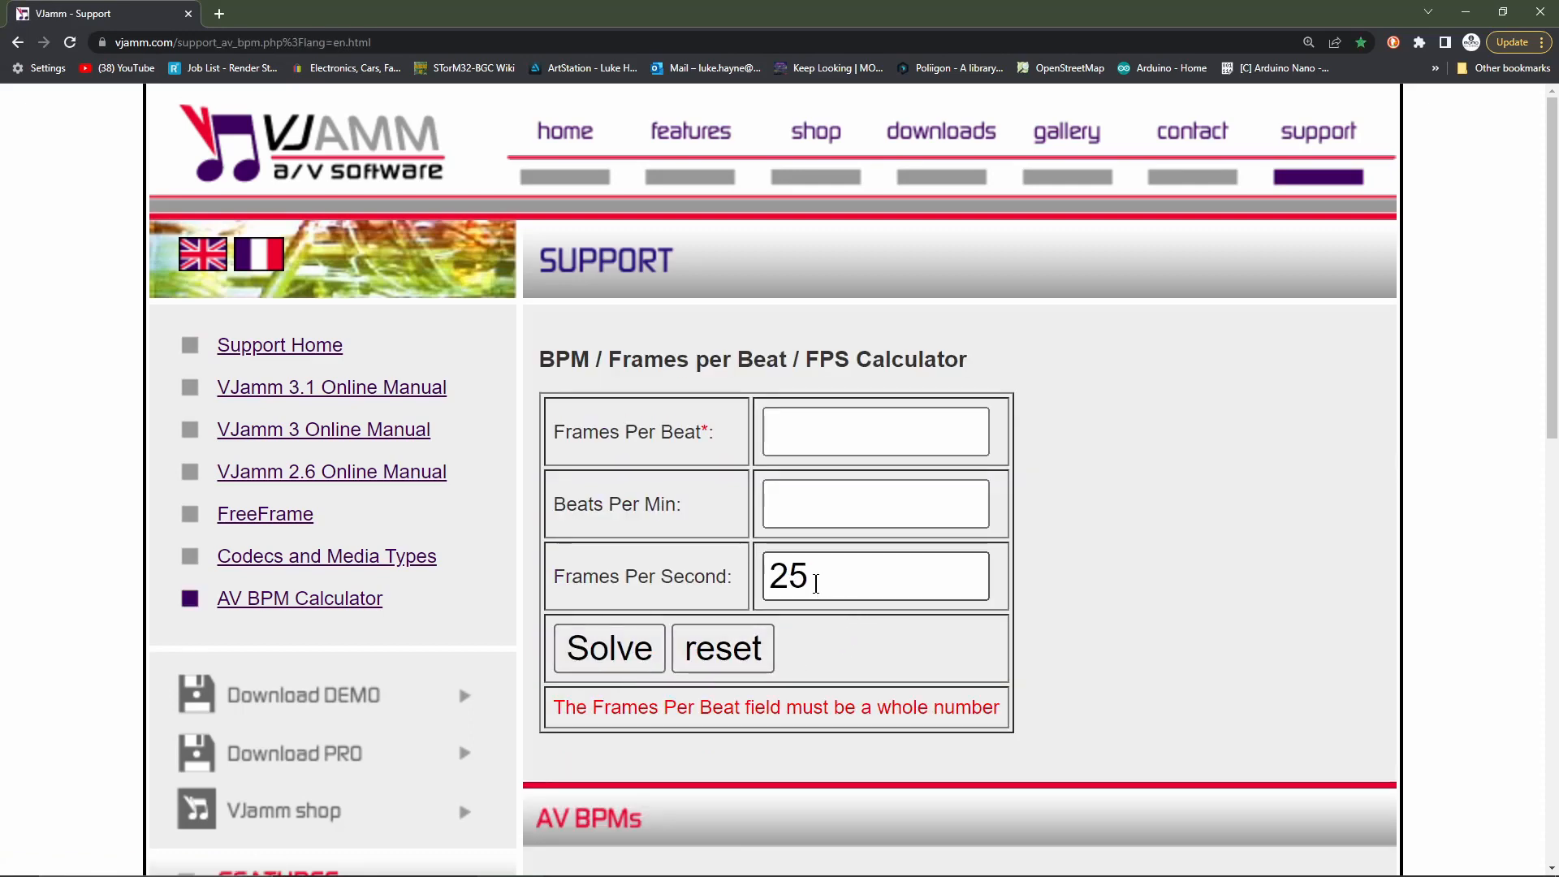
drag(909, 582, 748, 595)
text(30)
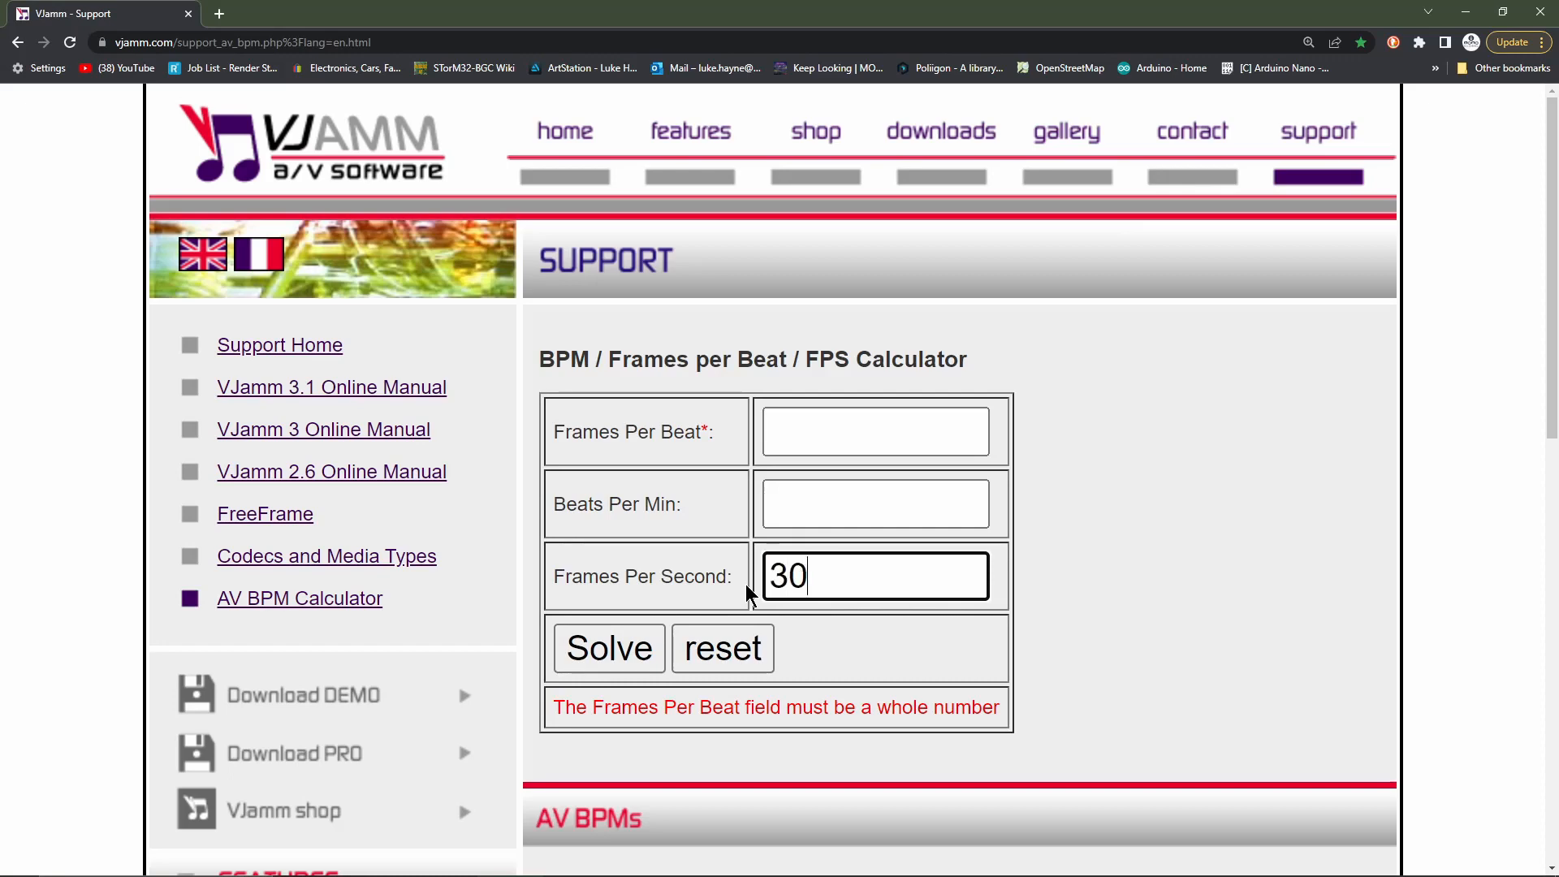
click(632, 578)
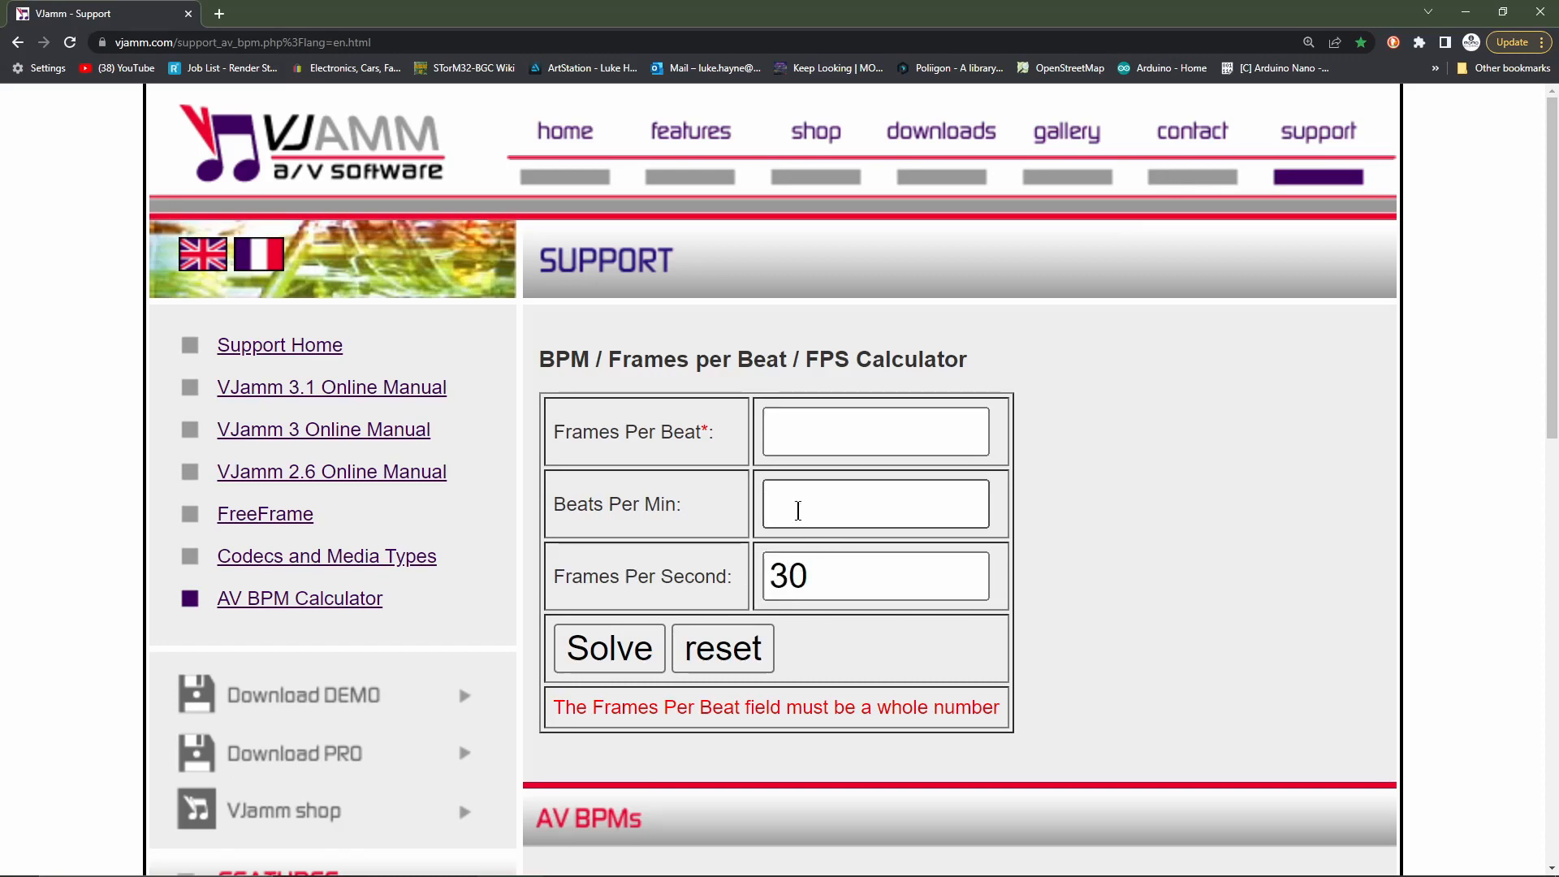
click(798, 511)
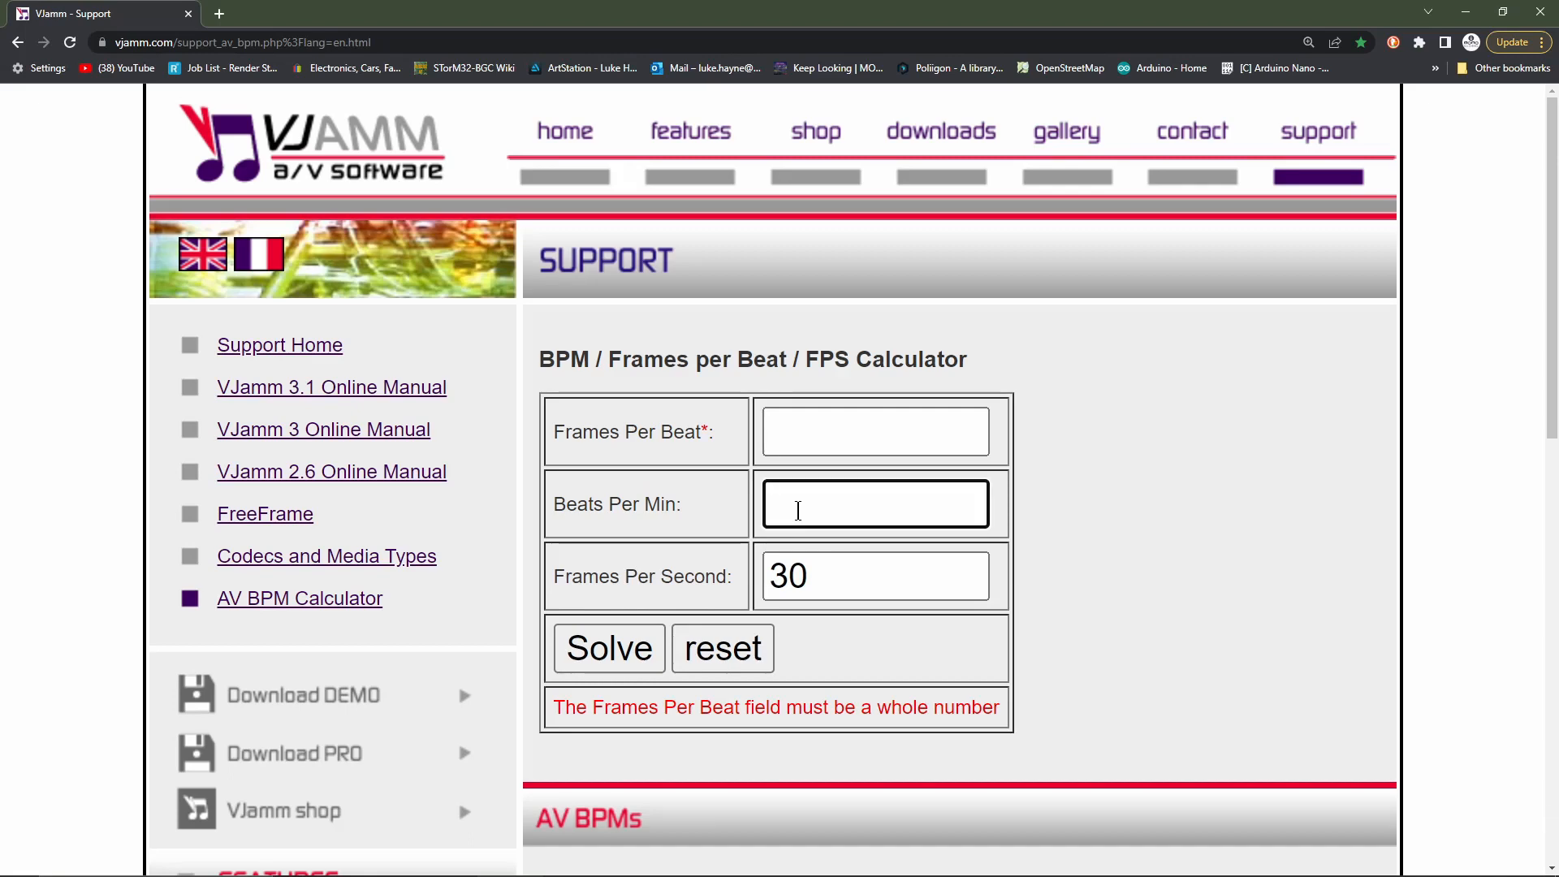
text(120)
click(622, 647)
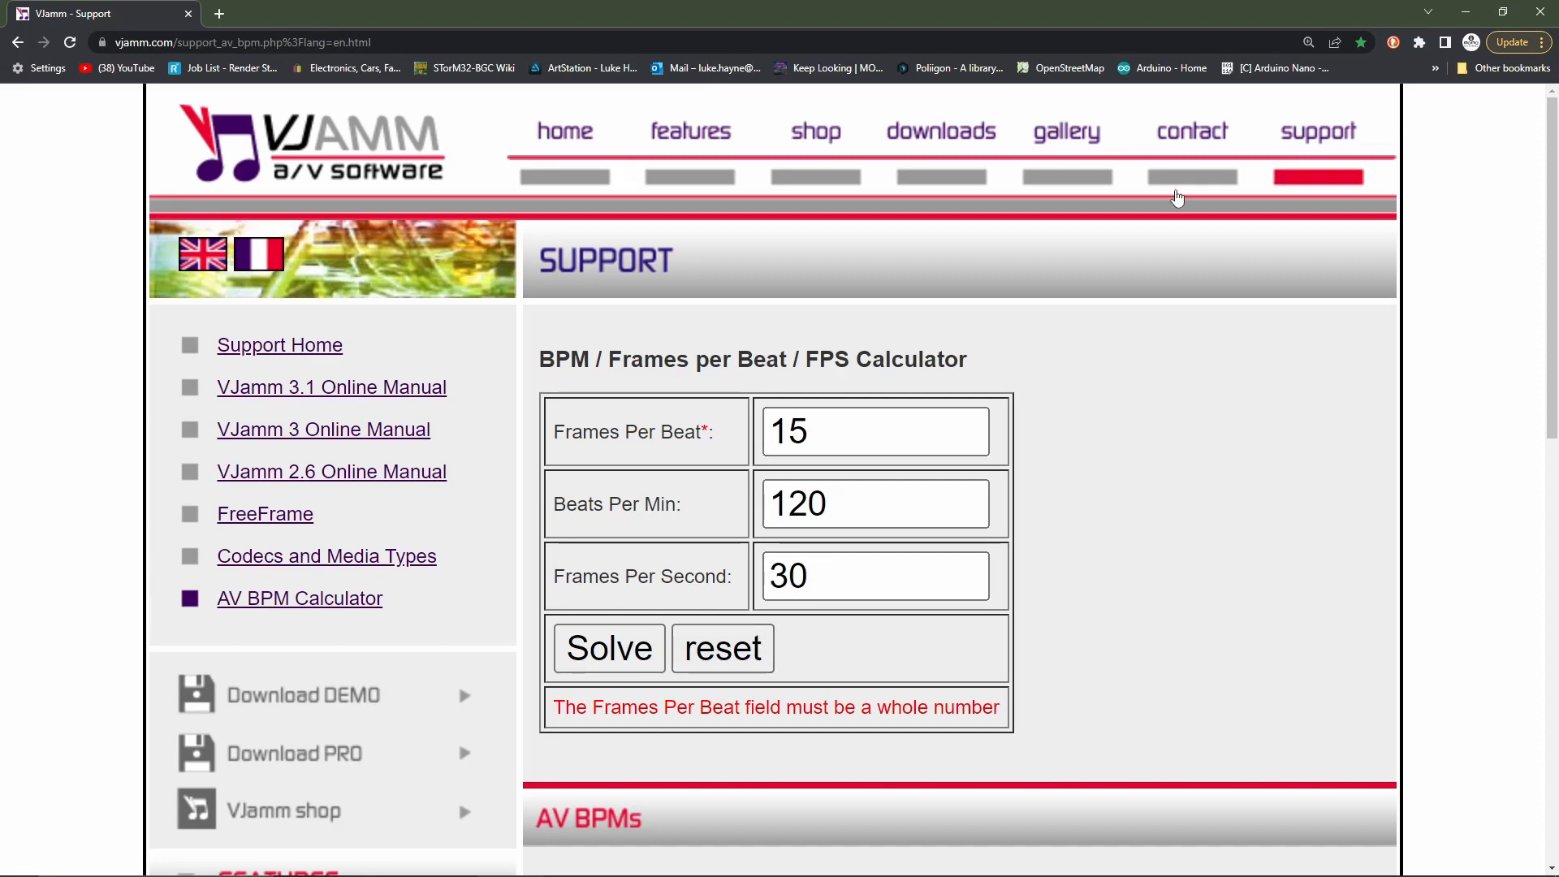
click(1540, 11)
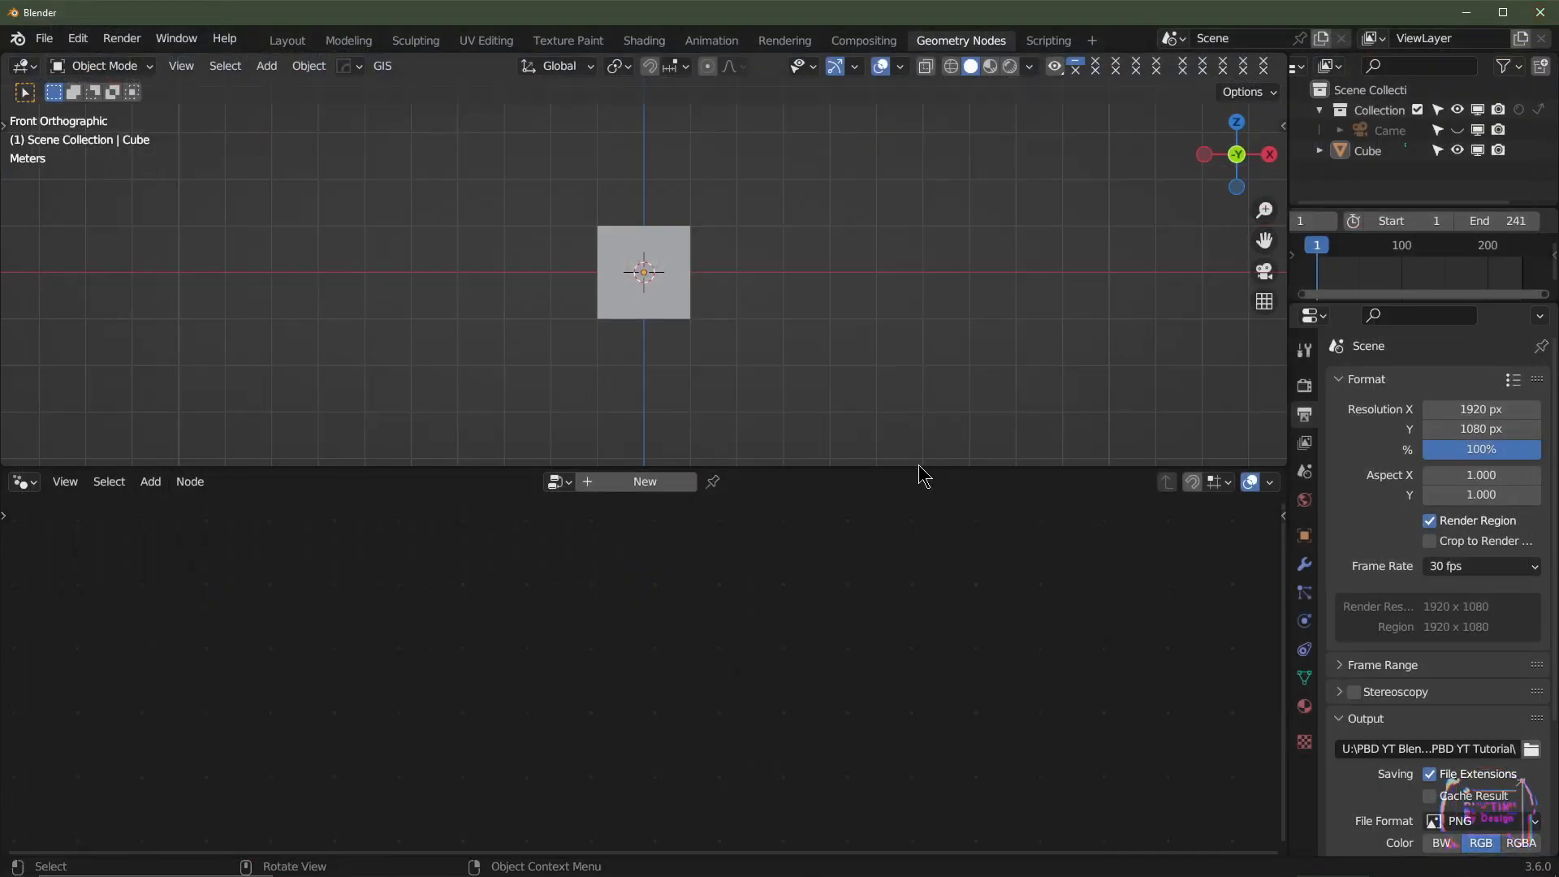
- Enlarge the 3D viewport over the node editor and select the cube, showing its modifier settings
middle_drag(792, 268, 866, 139)
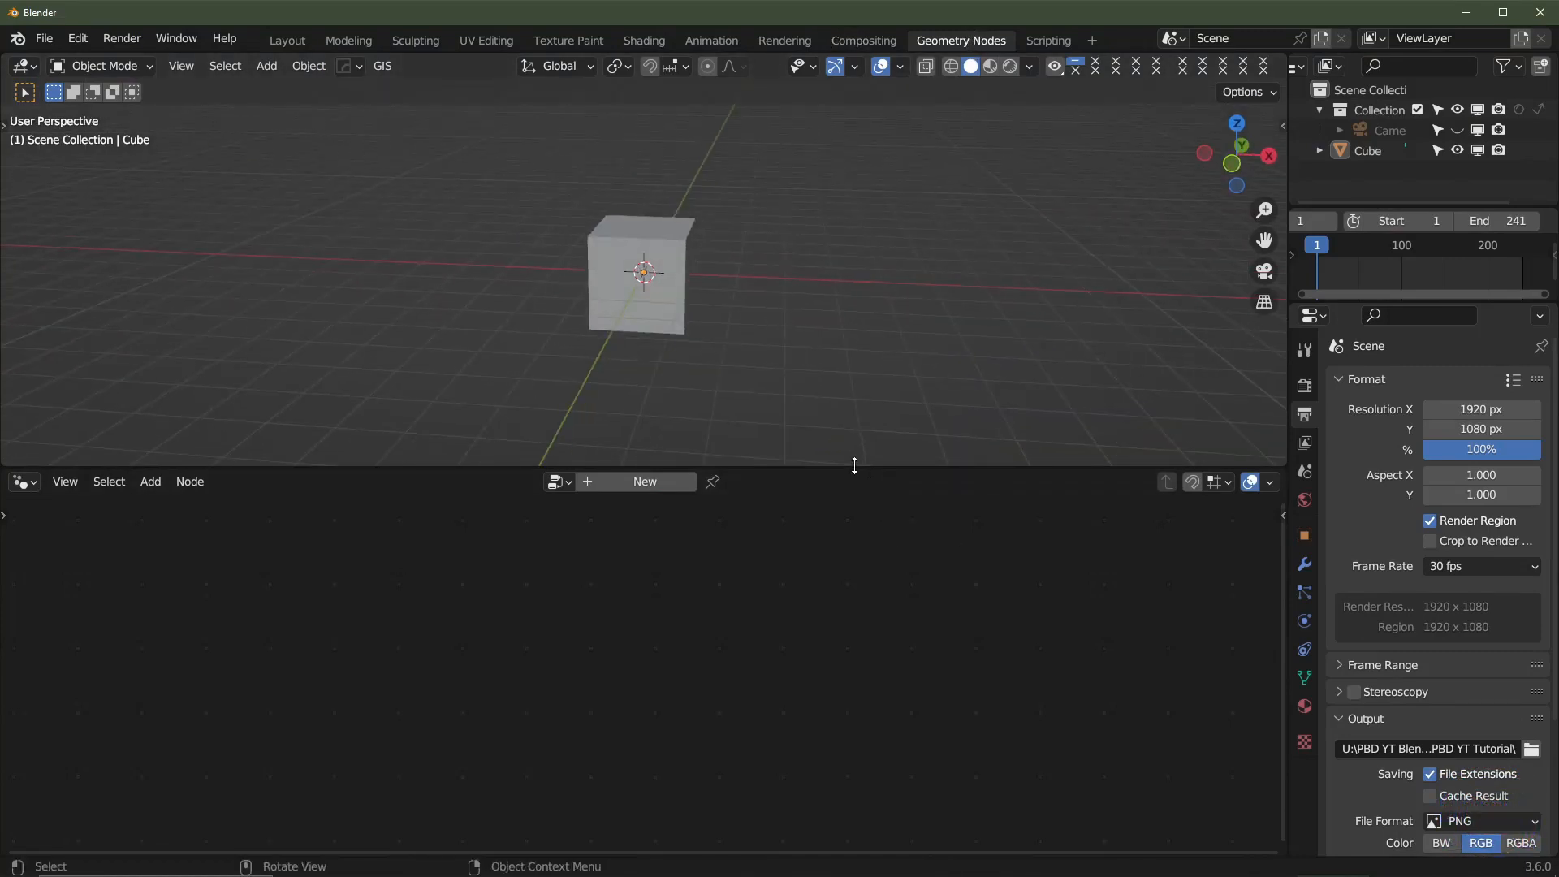
drag(854, 466, 844, 764)
click(653, 422)
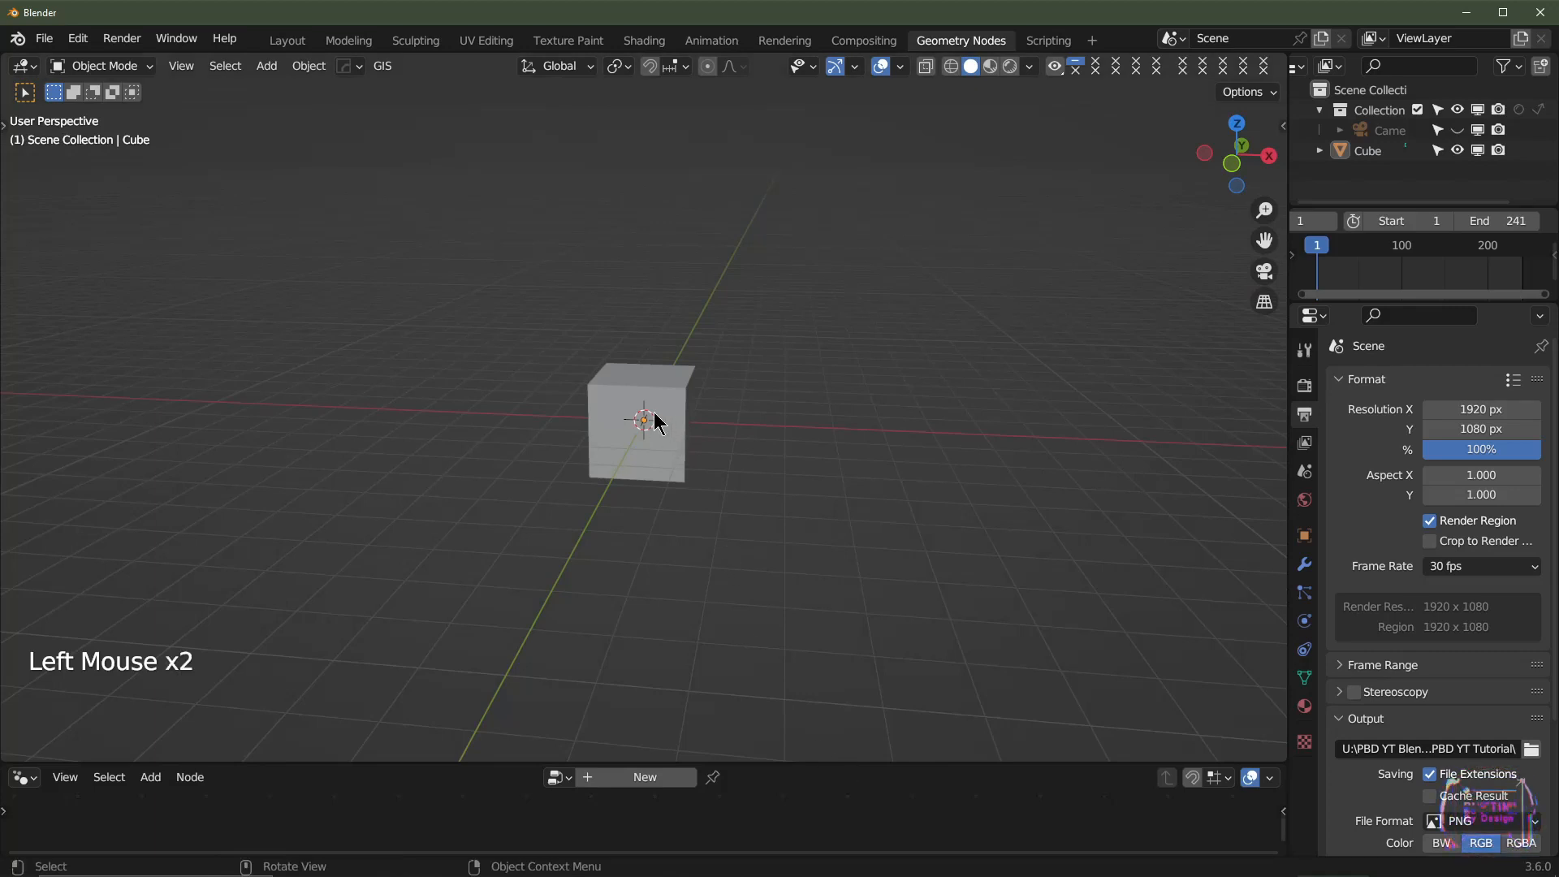
key(KP_1)
scroll(696, 439, up, 2)
middle_drag(755, 446, 738, 479)
key(KP_1)
middle_drag(996, 454, 853, 520)
click(1304, 563)
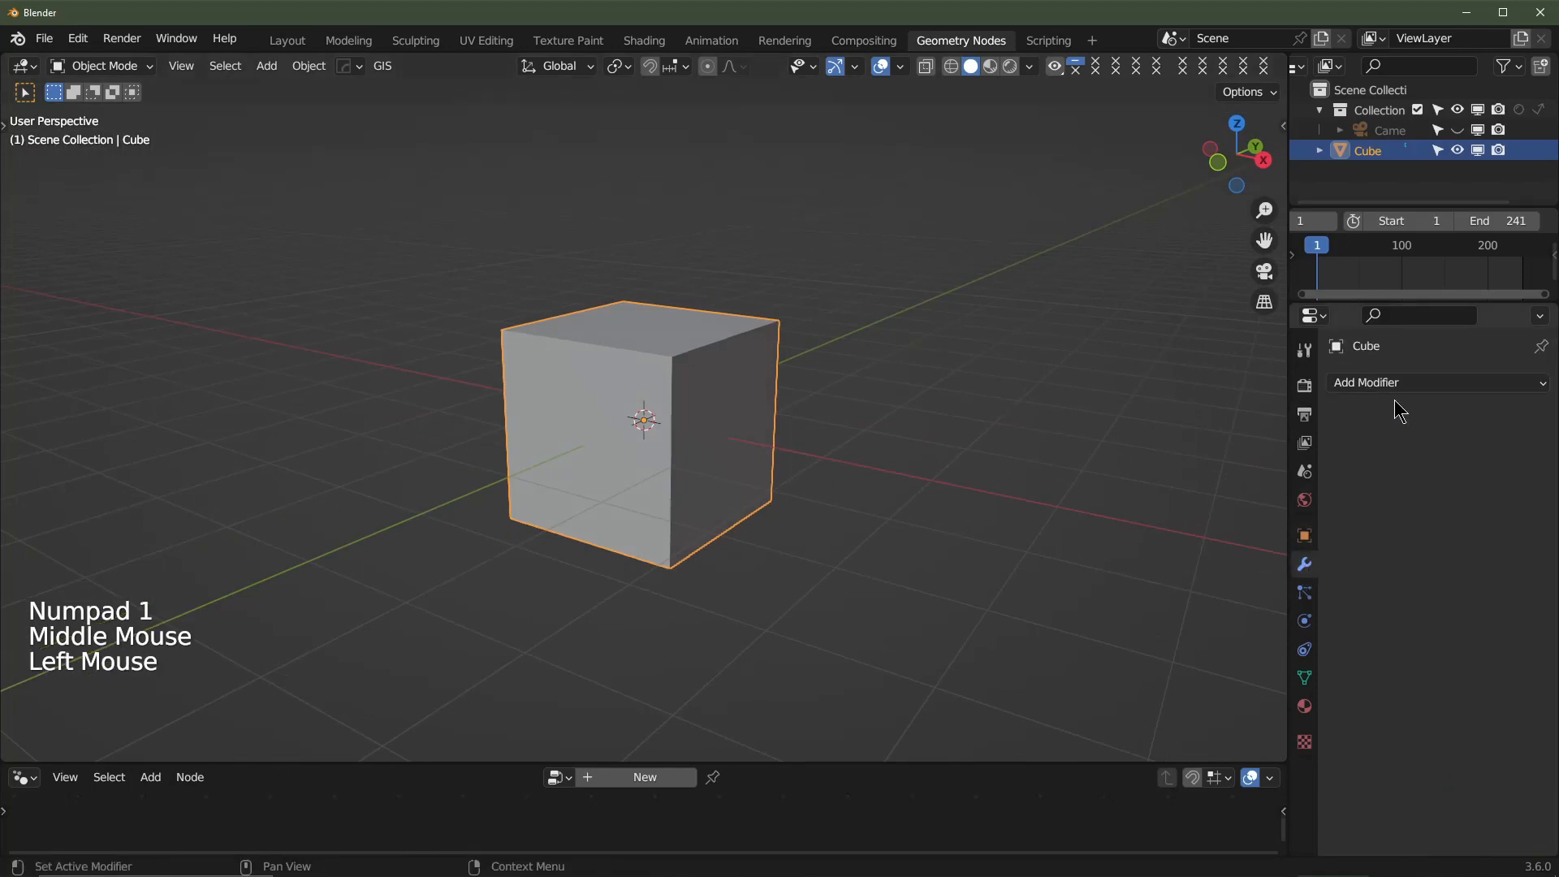
click(1378, 384)
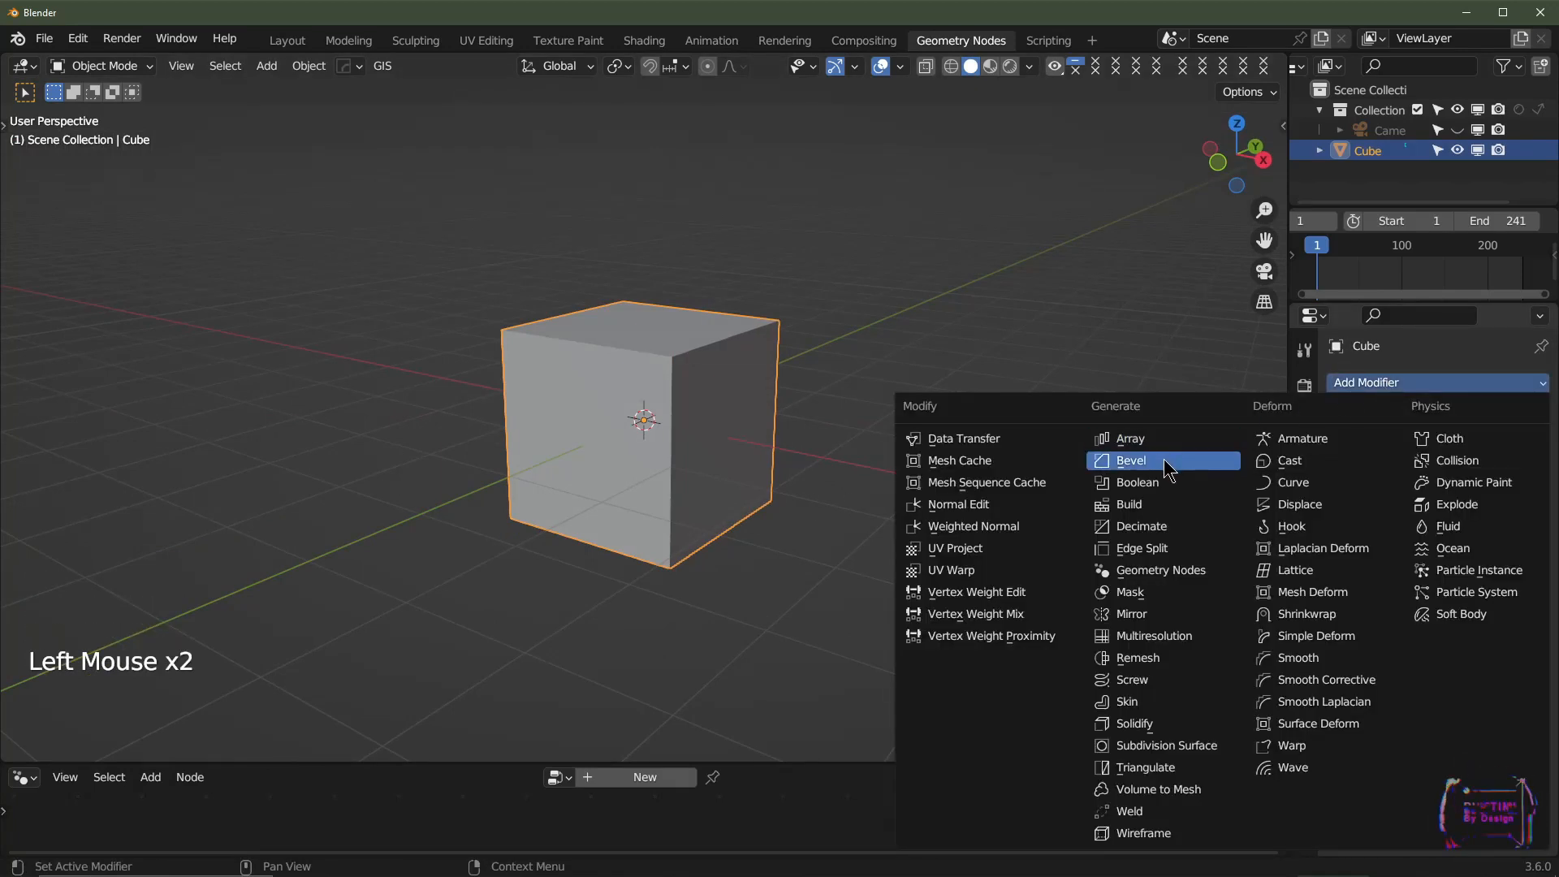
click(1159, 482)
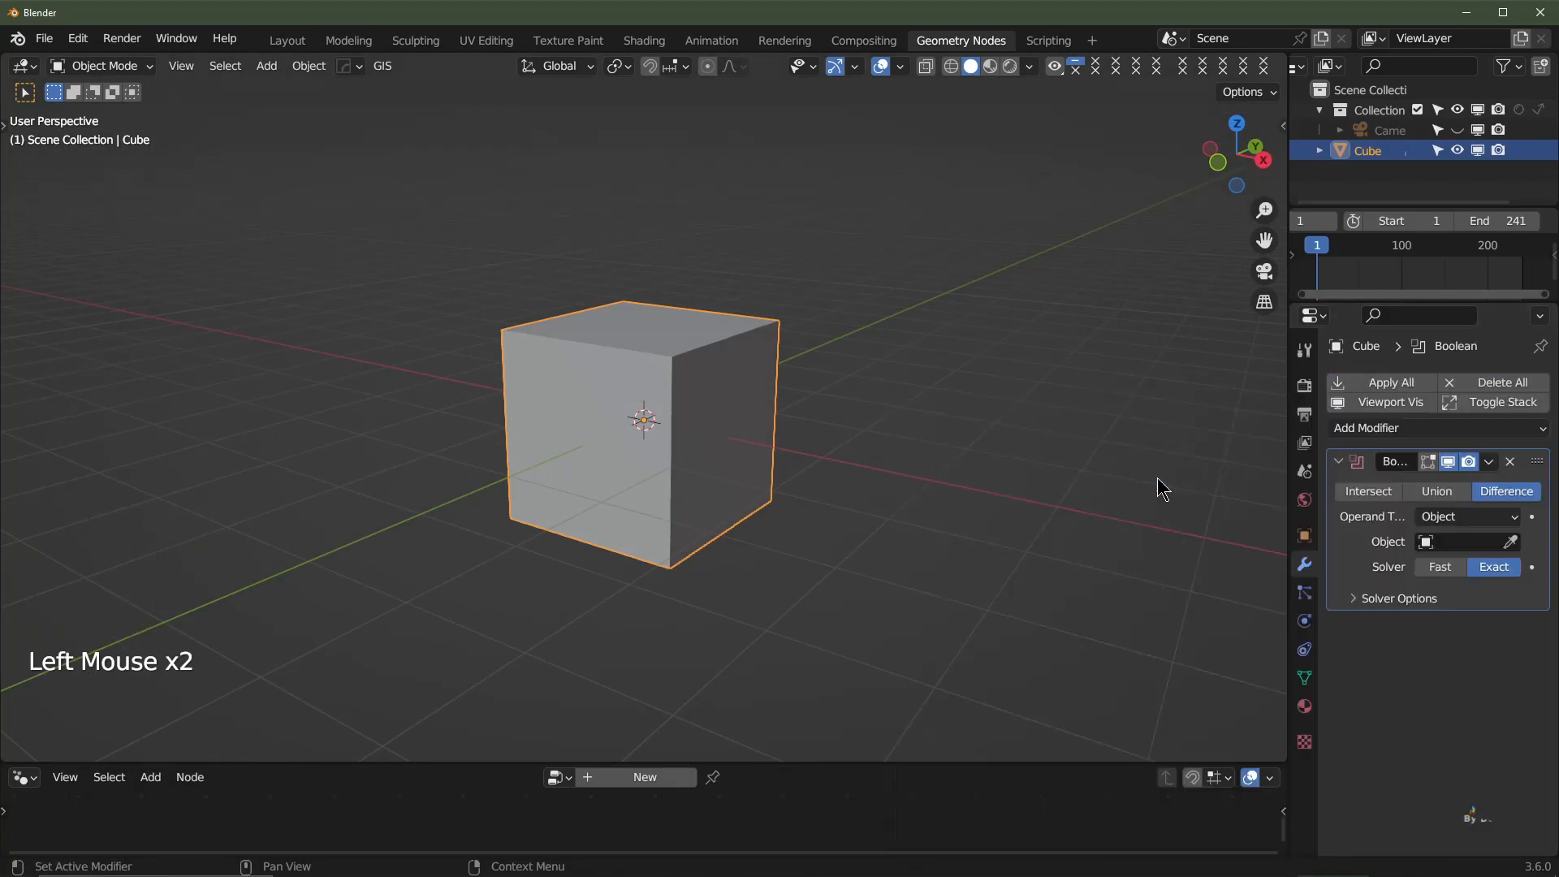
click(1508, 460)
- Add a Bevel modifier to the cube with an amount of 0.25 m and 4 segments
click(1390, 383)
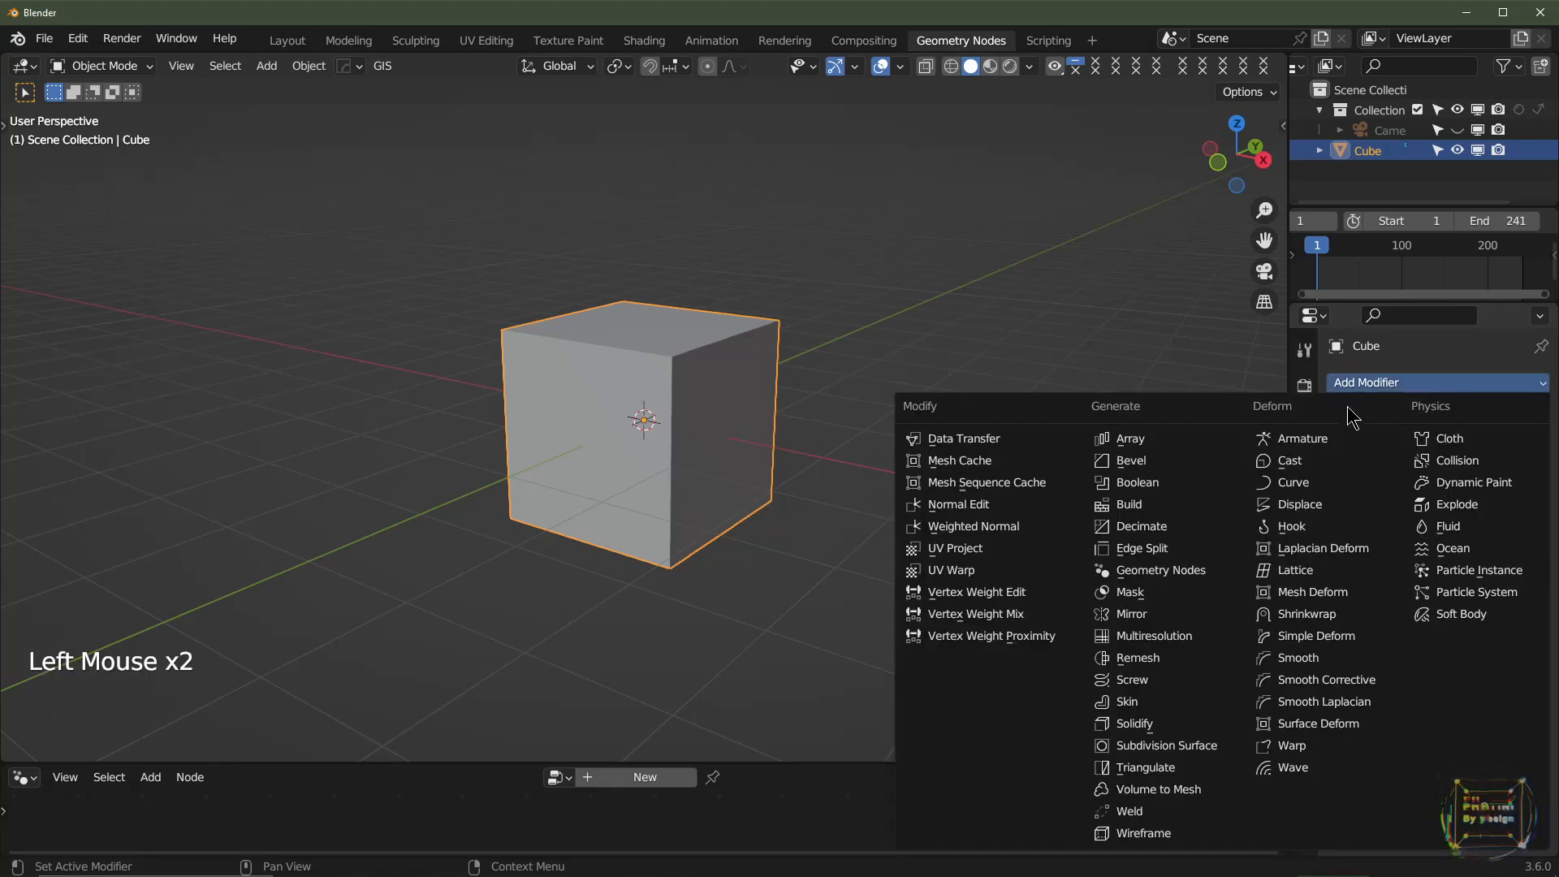
click(1152, 464)
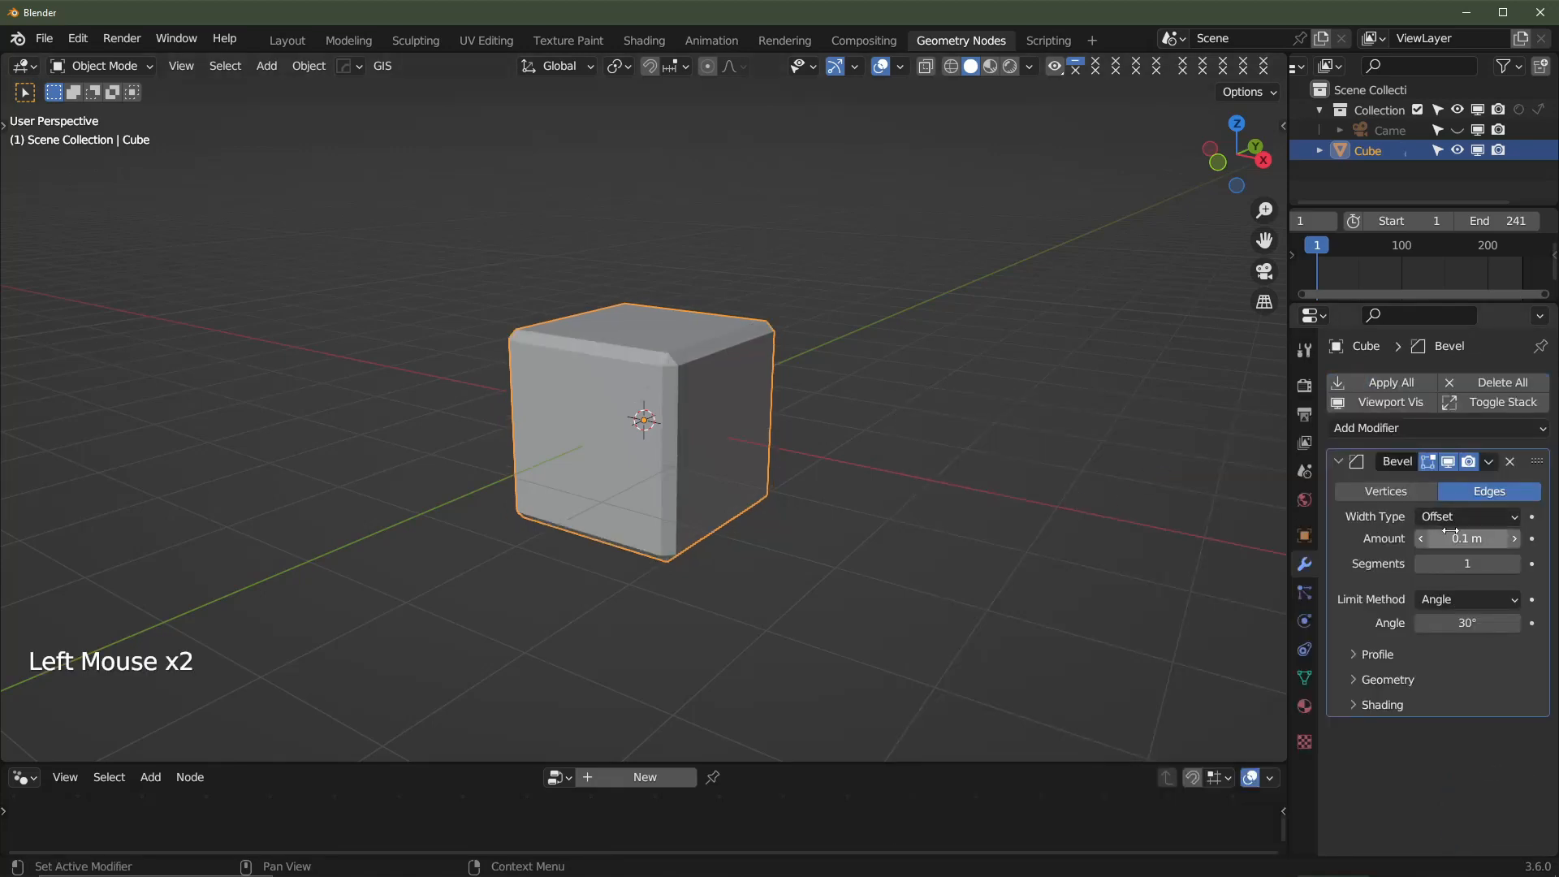
drag(1450, 532, 1515, 532)
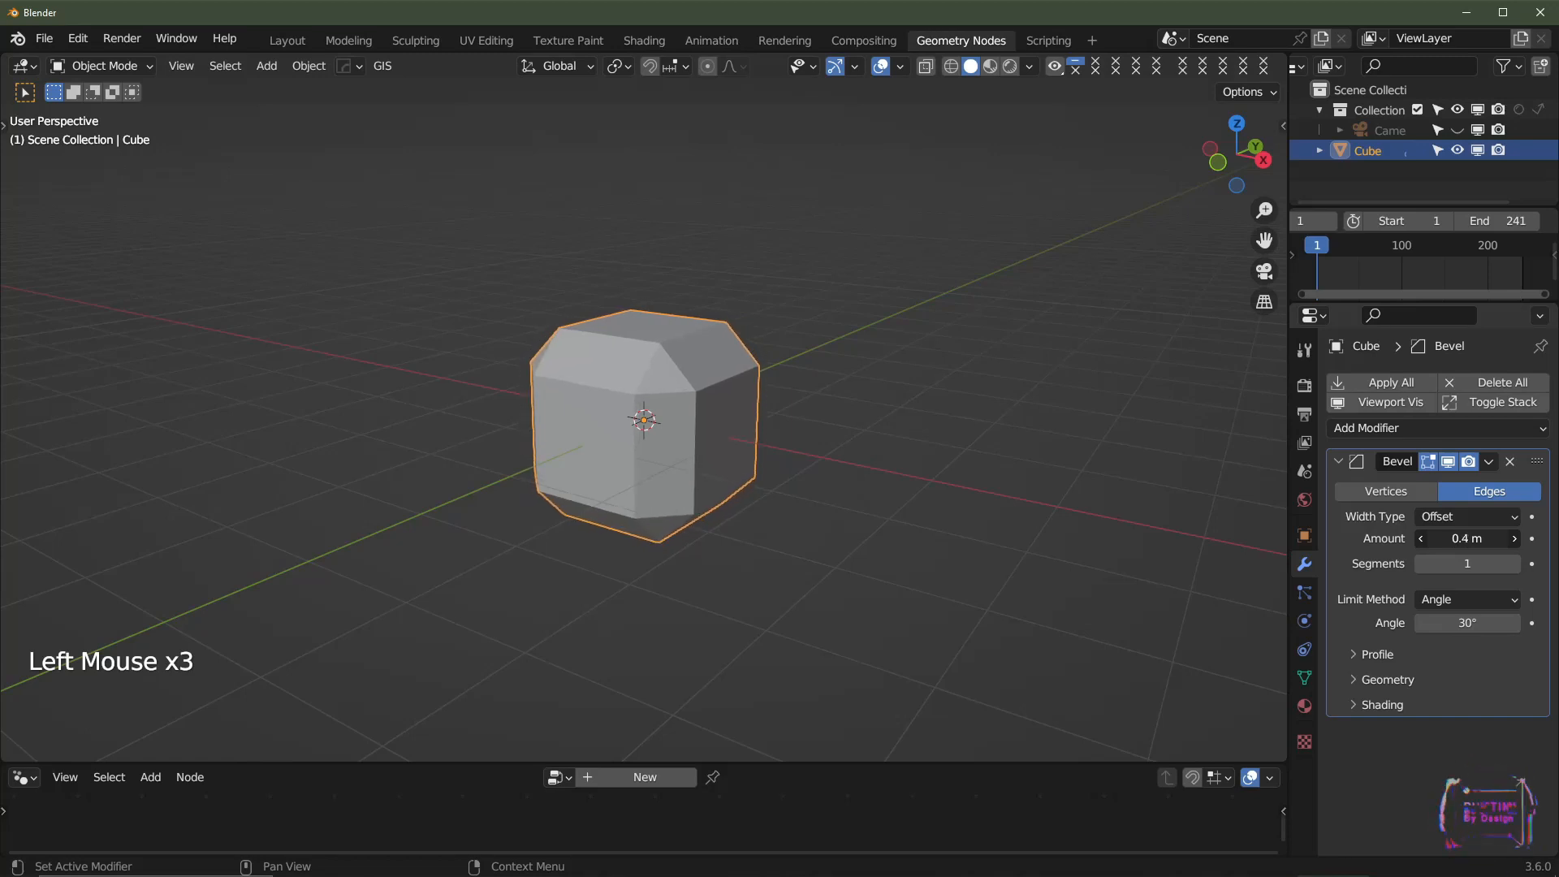
click(1466, 539)
text(.)
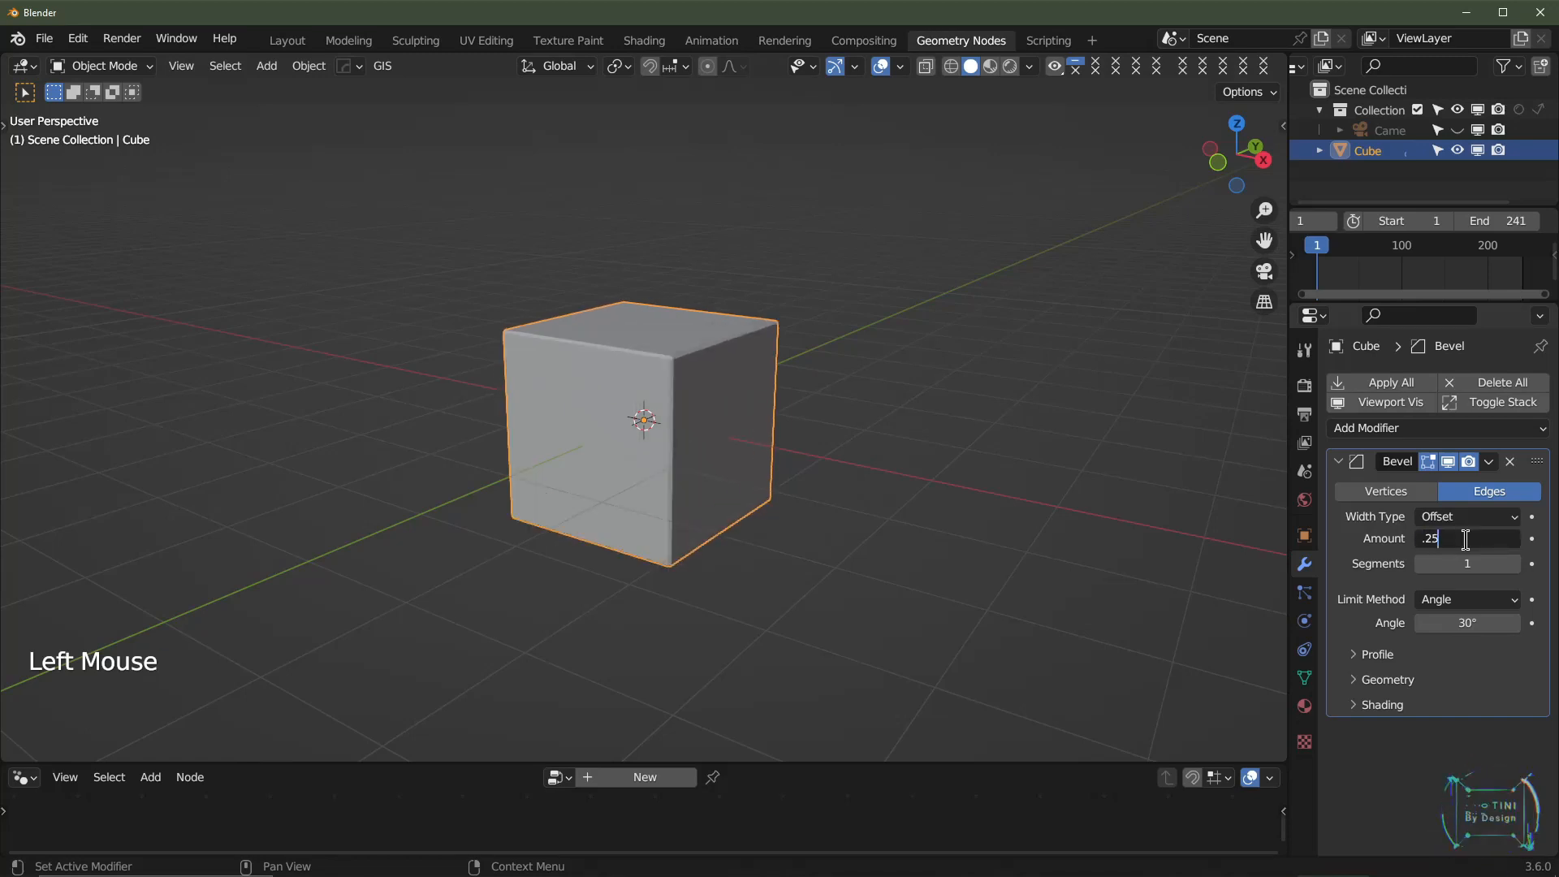
text(25)
key(Return)
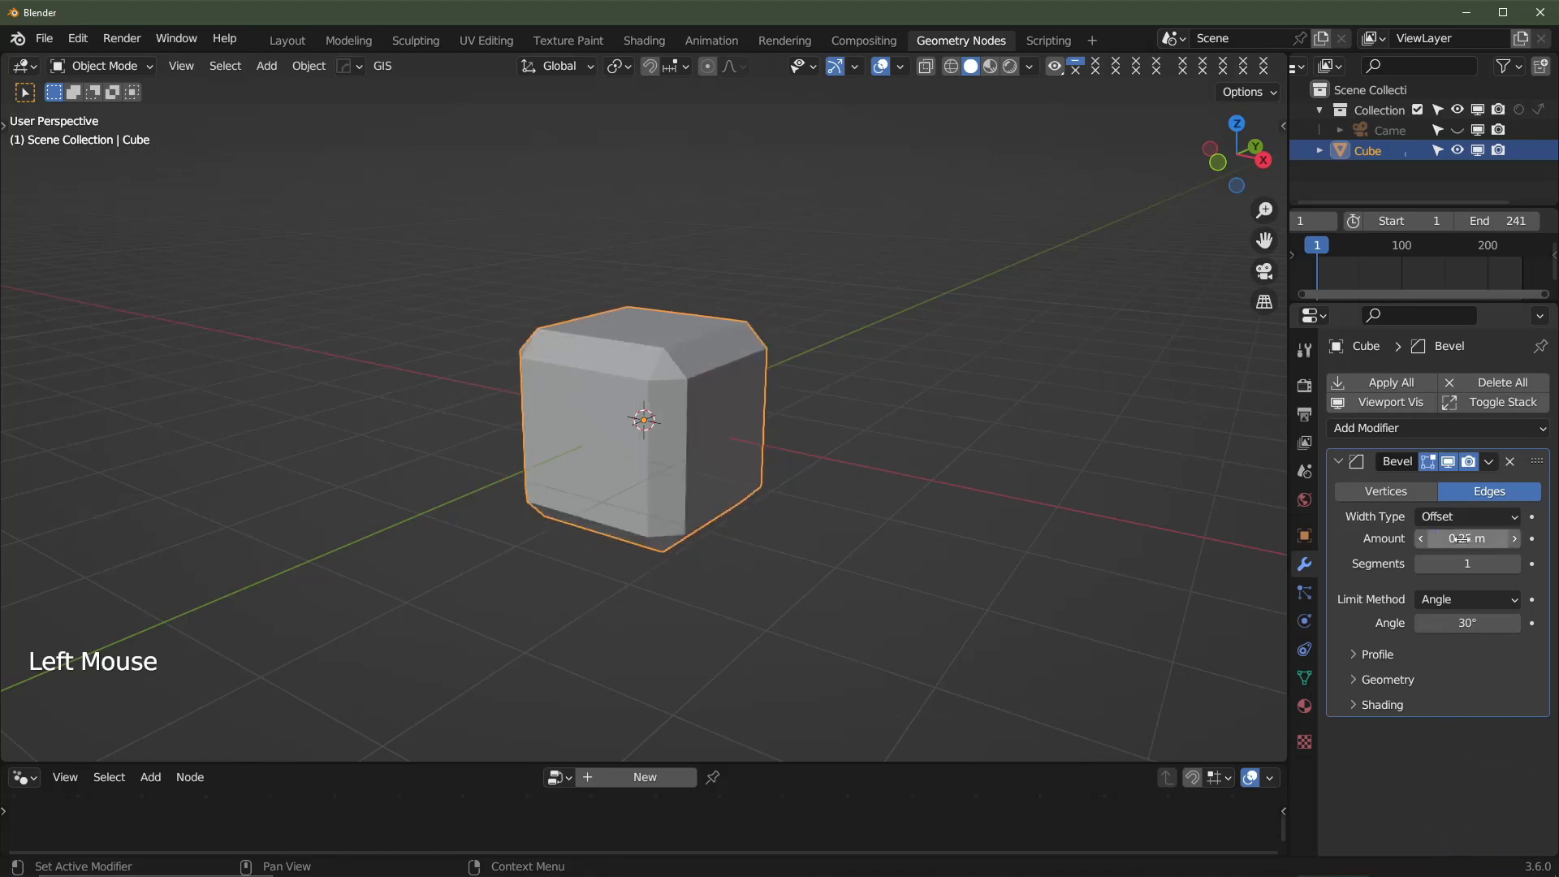
click(1469, 565)
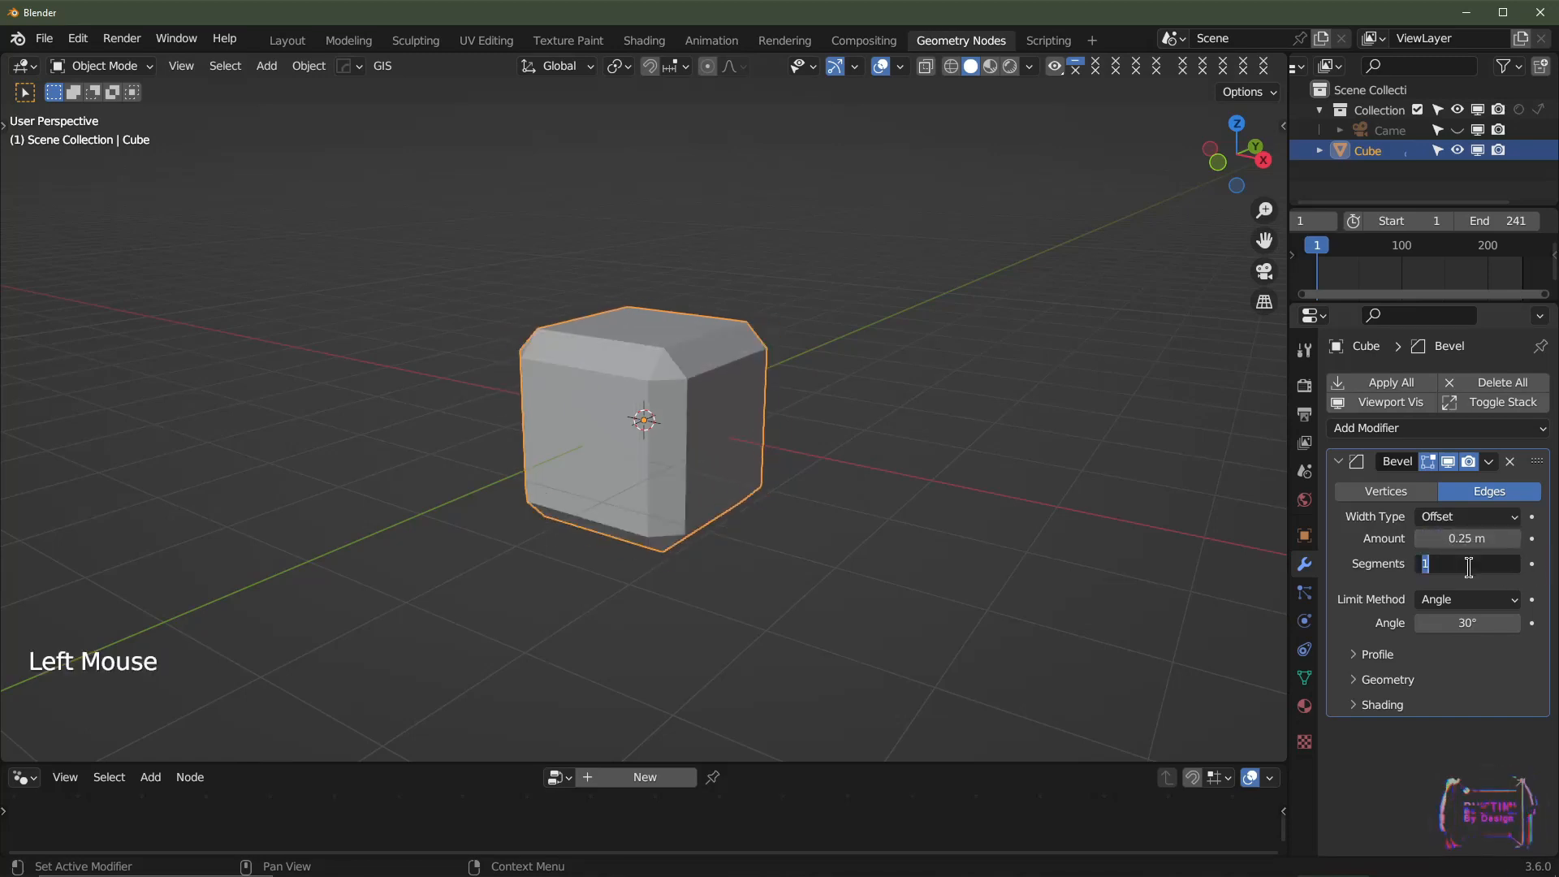
text(4)
key(Return)
- Apply the Bevel modifier to the cube's mesh
scroll(797, 446, up, 2)
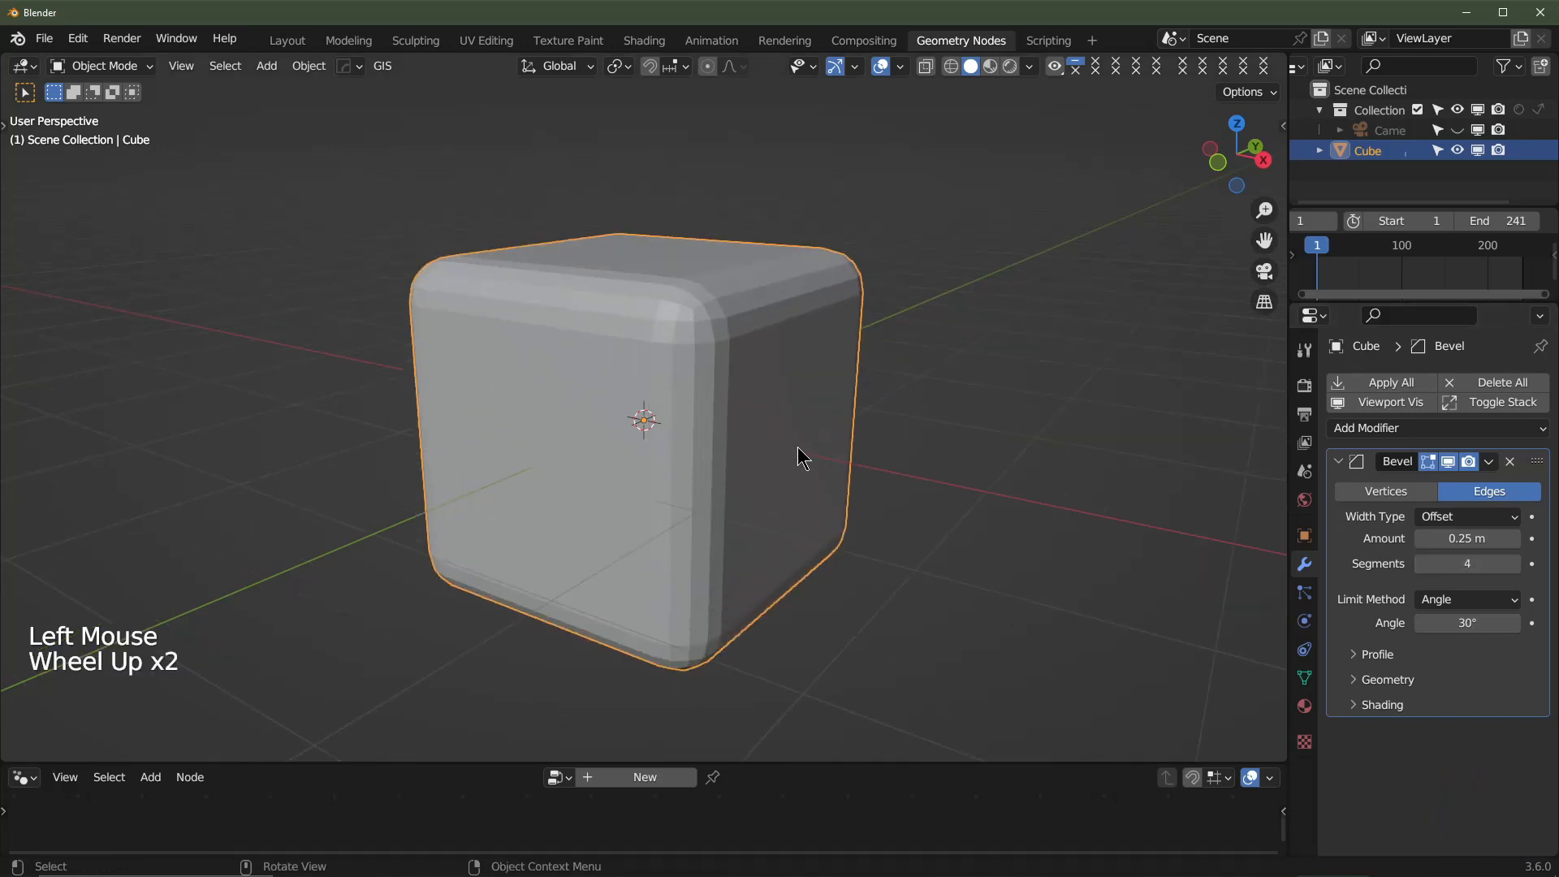
shift+middle_drag(776, 444, 942, 453)
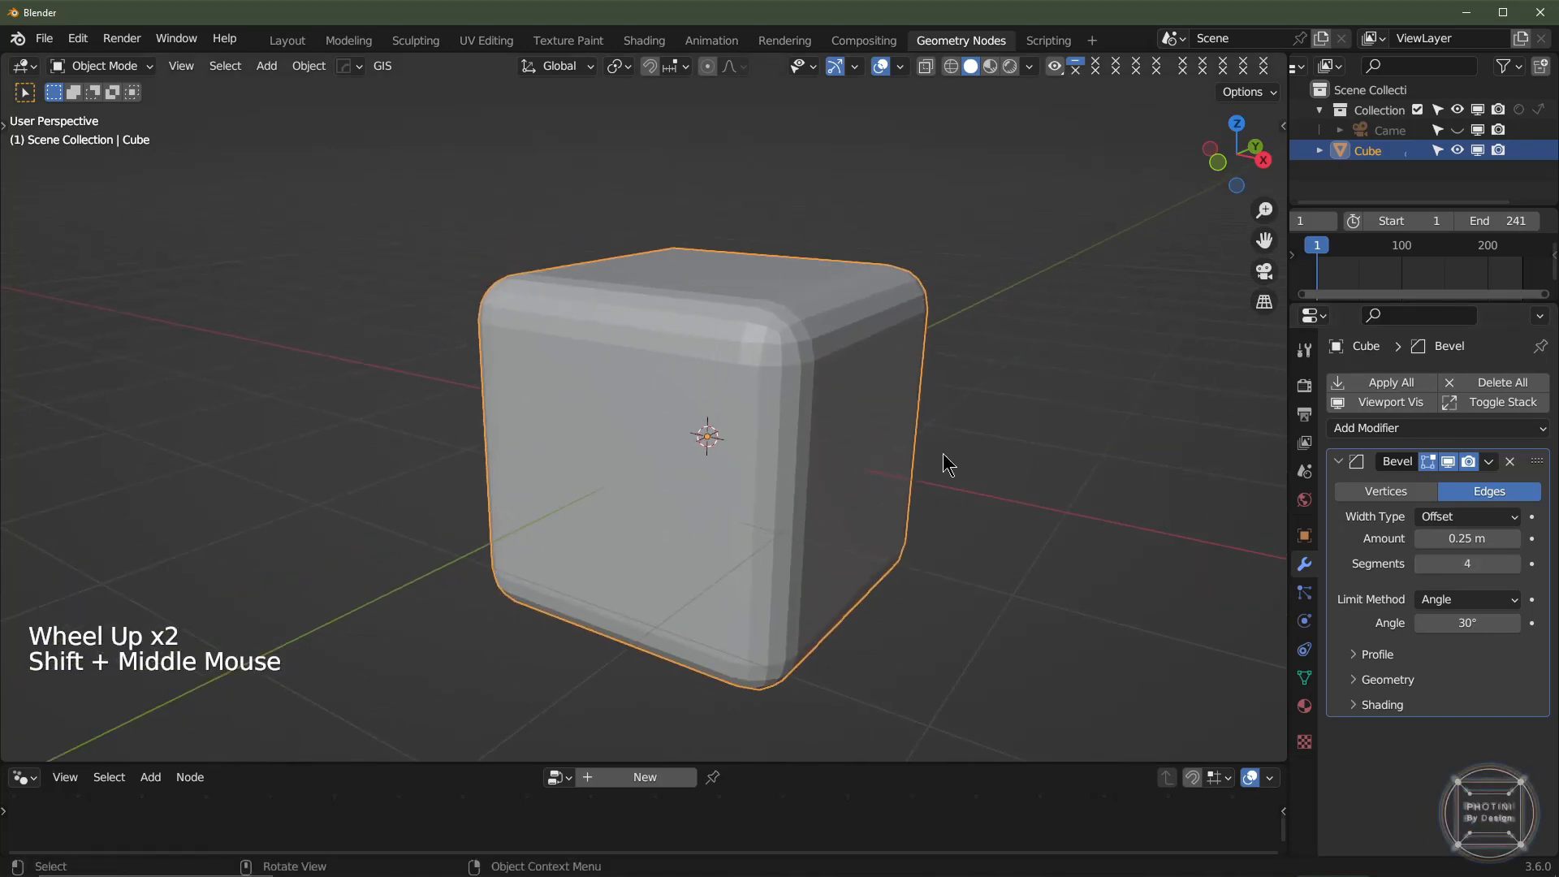
click(1488, 462)
click(1425, 491)
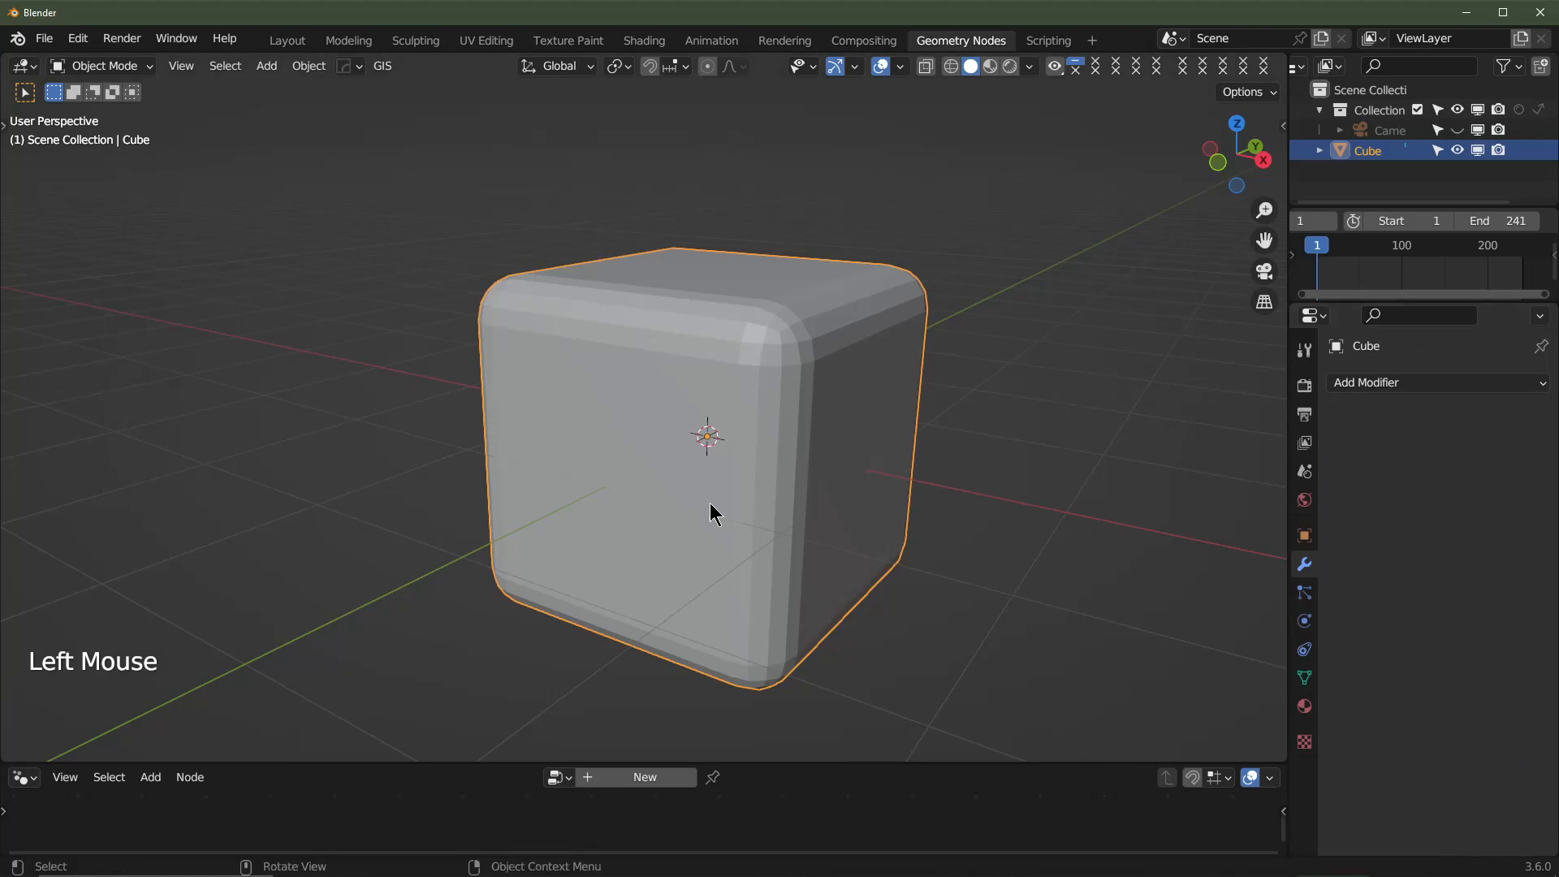
- In Edit Mode, add one centred loop cut around the rounded cube in each of the three directions
key(Tab)
middle_drag(692, 438, 660, 435)
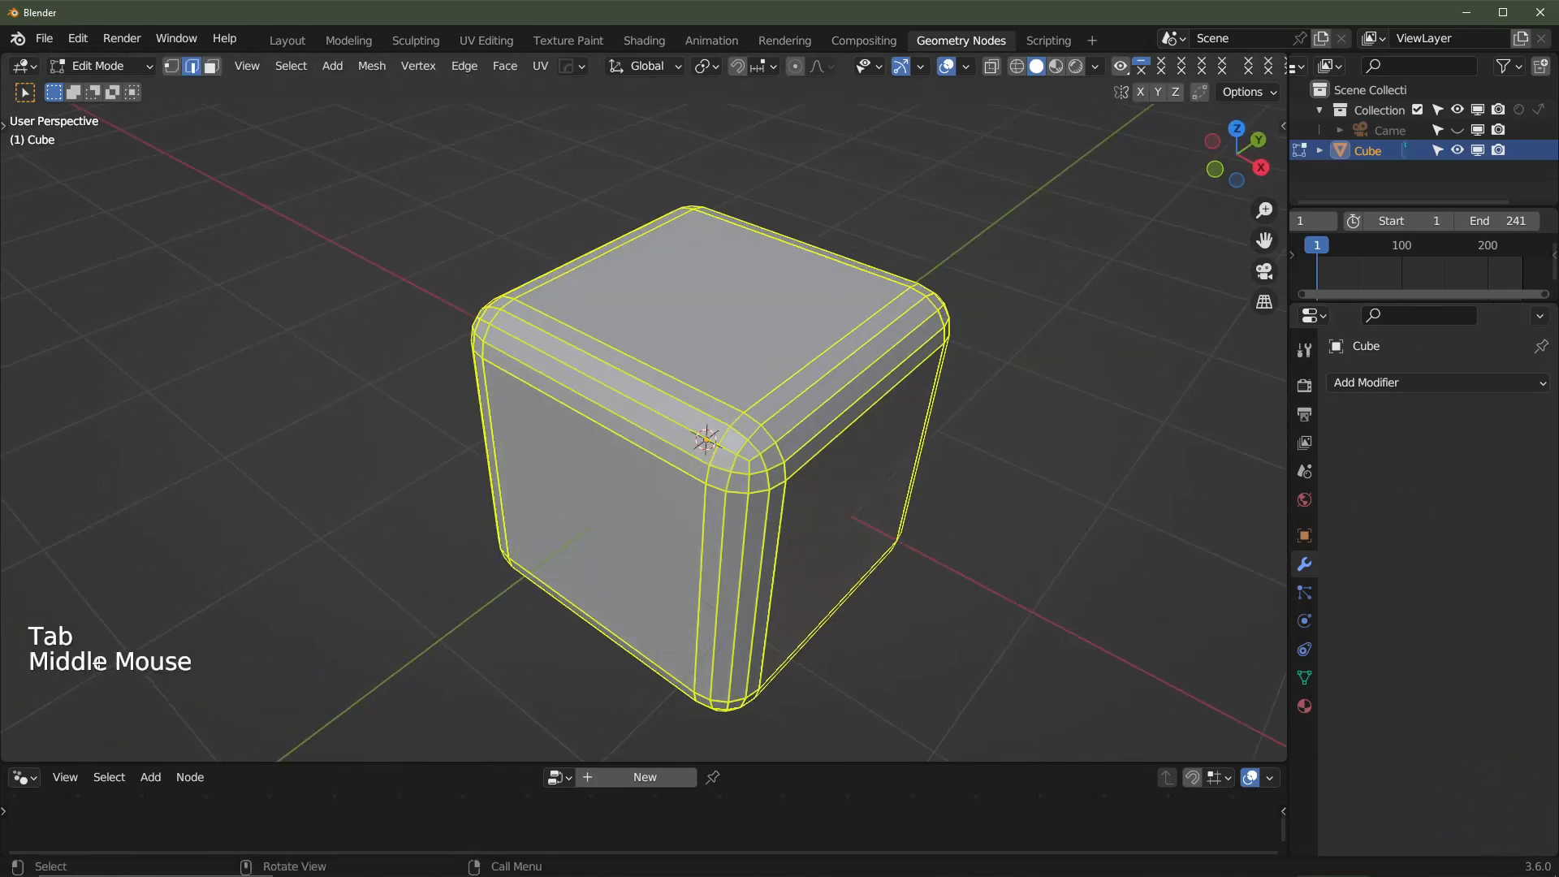
scroll(437, 579, down, 2)
scroll(436, 579, up, 2)
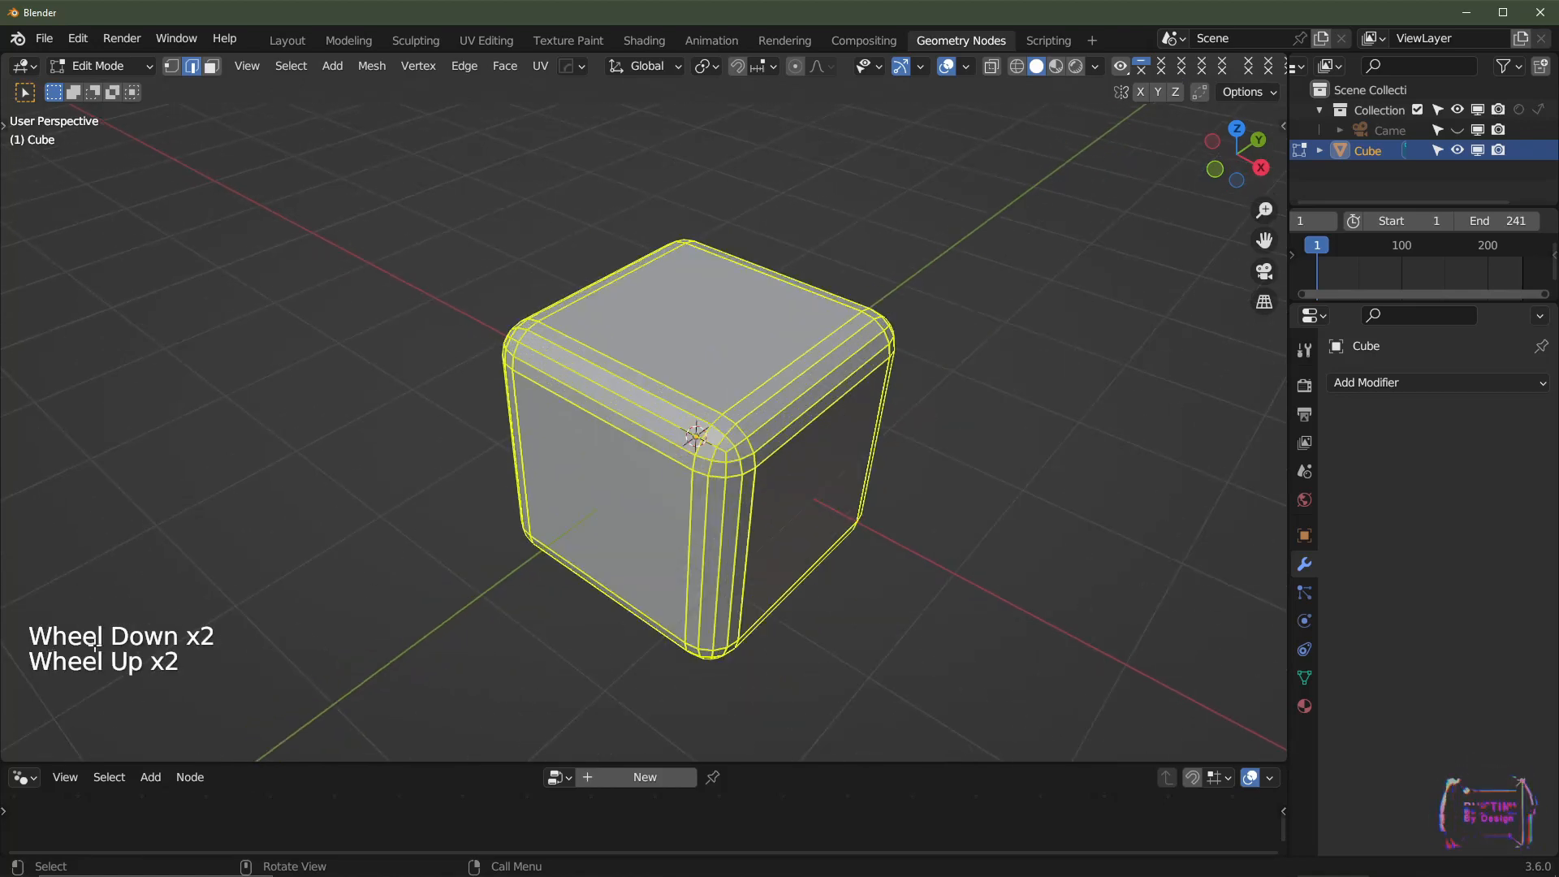
middle_drag(318, 640, 585, 424)
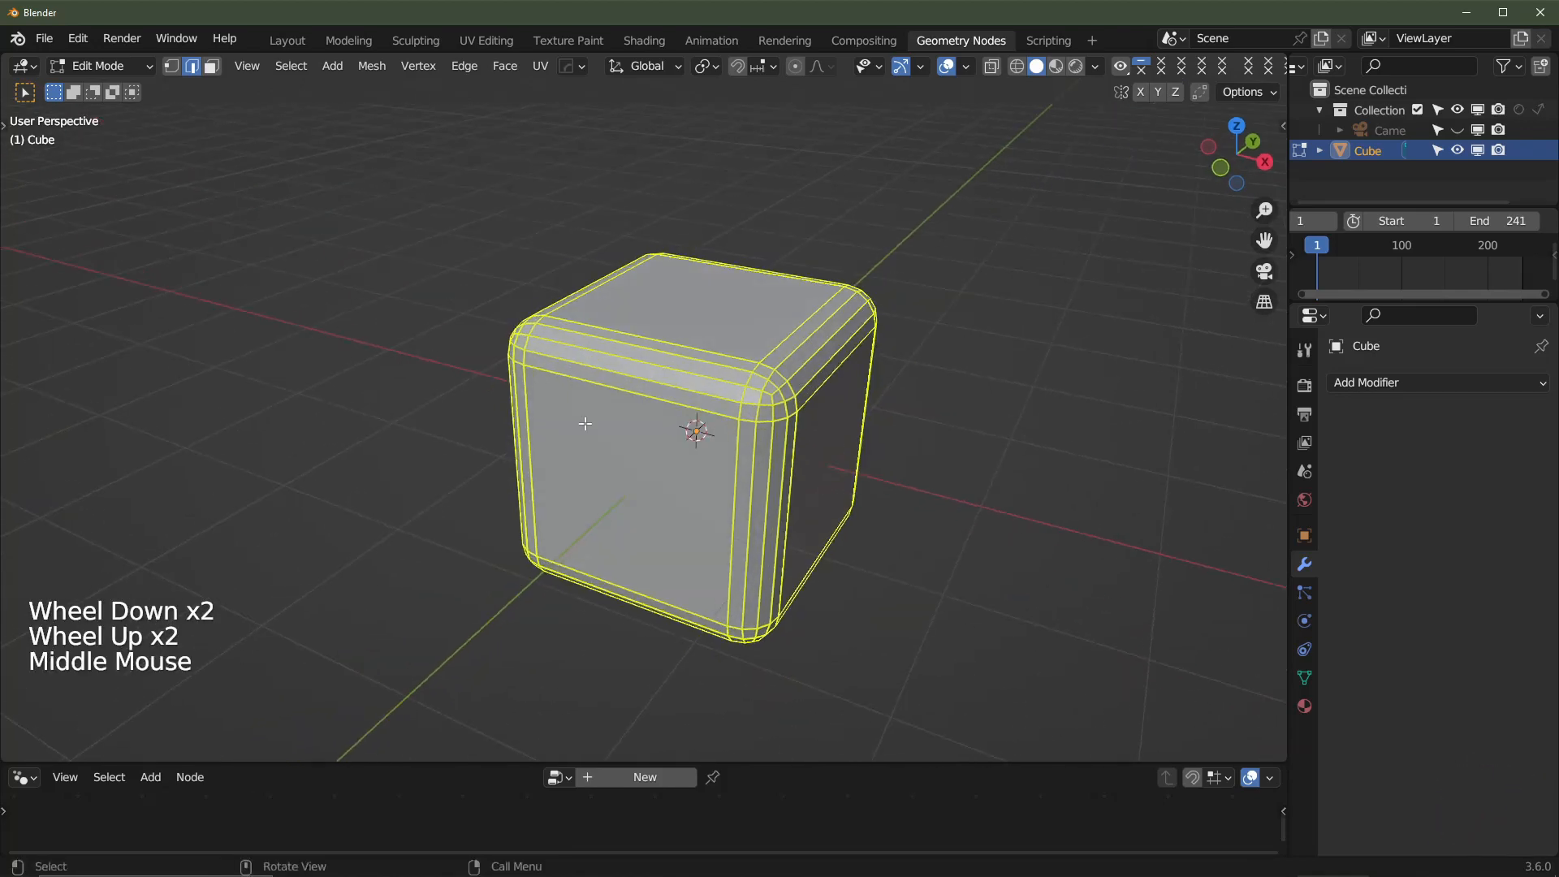
key(ctrl+r)
click(697, 360)
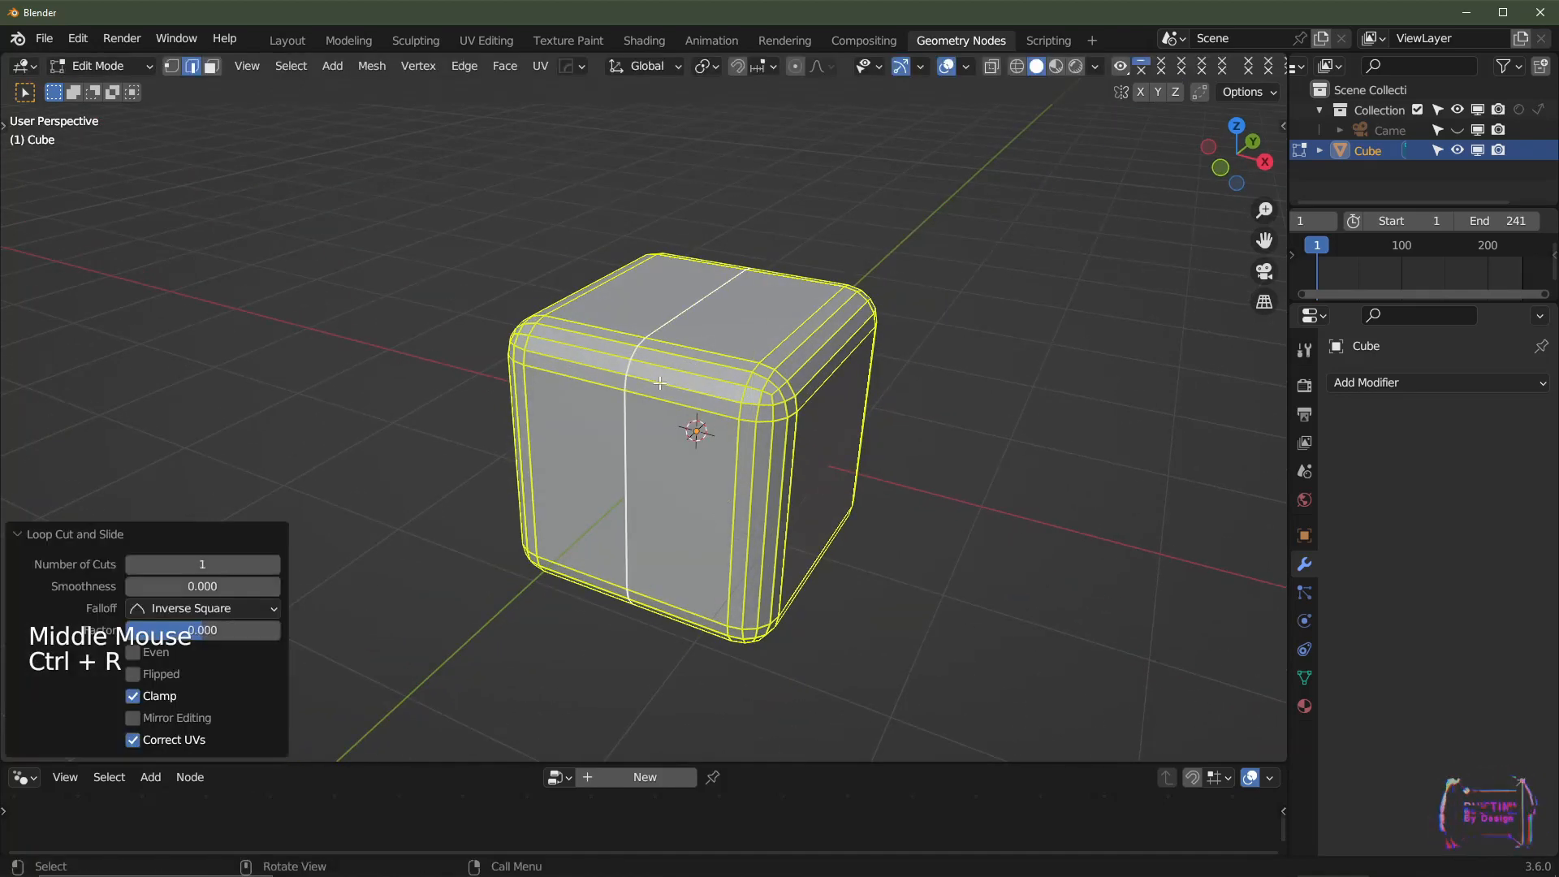
middle_drag(697, 359, 690, 483)
key(ctrl+r)
click(753, 427)
key(ctrl+r)
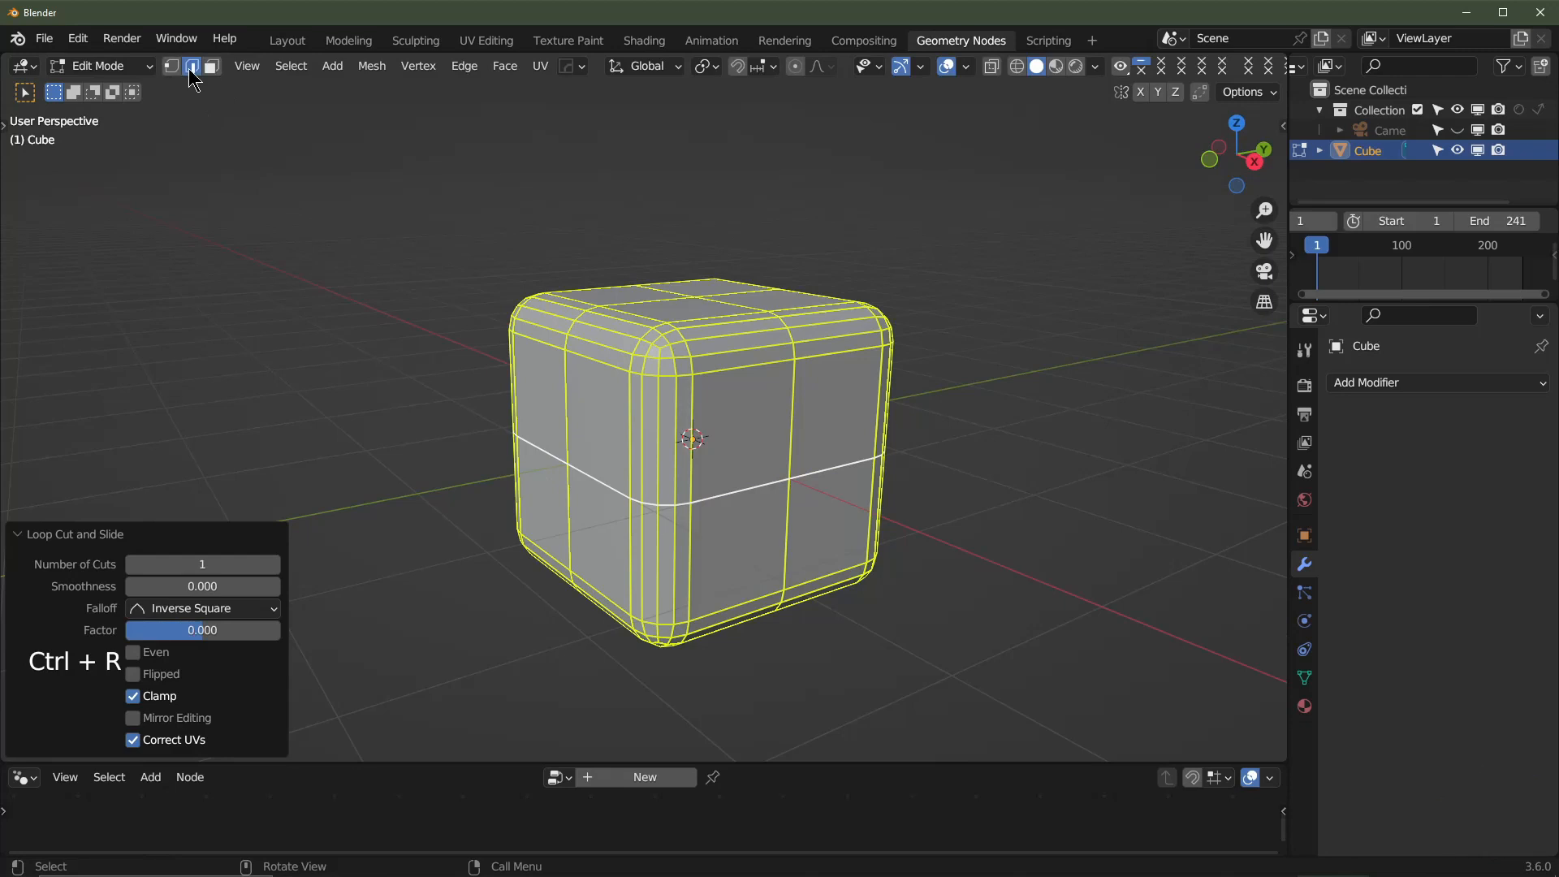
- Select all three centre edge loops and bevel them to a width of about 0.076 m with 1 segment
middle_drag(599, 441, 601, 451)
alt+shift+click(595, 449)
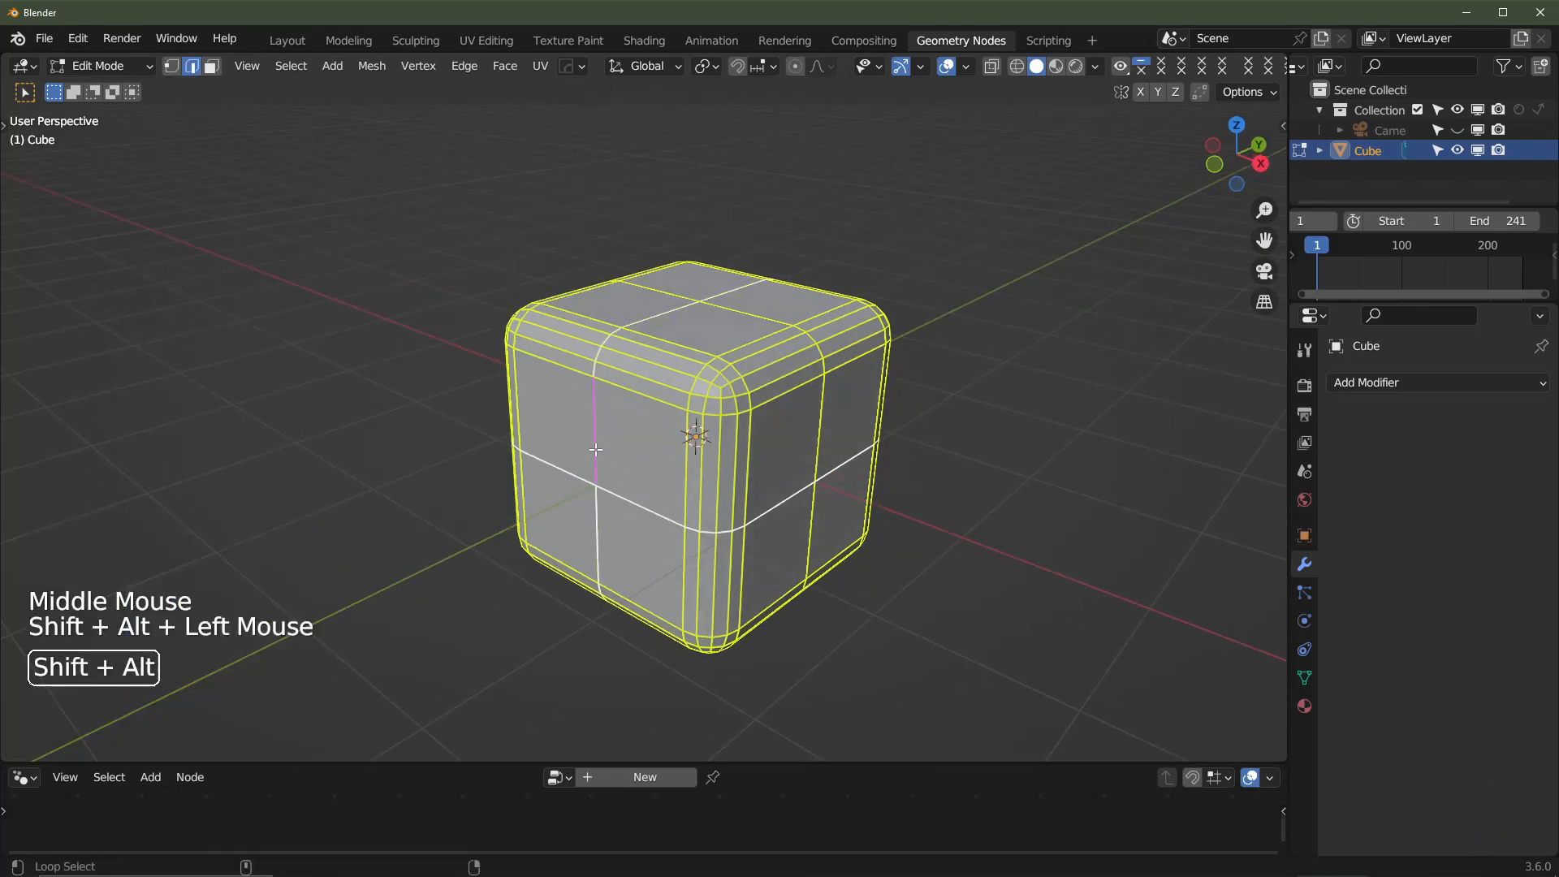
alt+shift+click(819, 436)
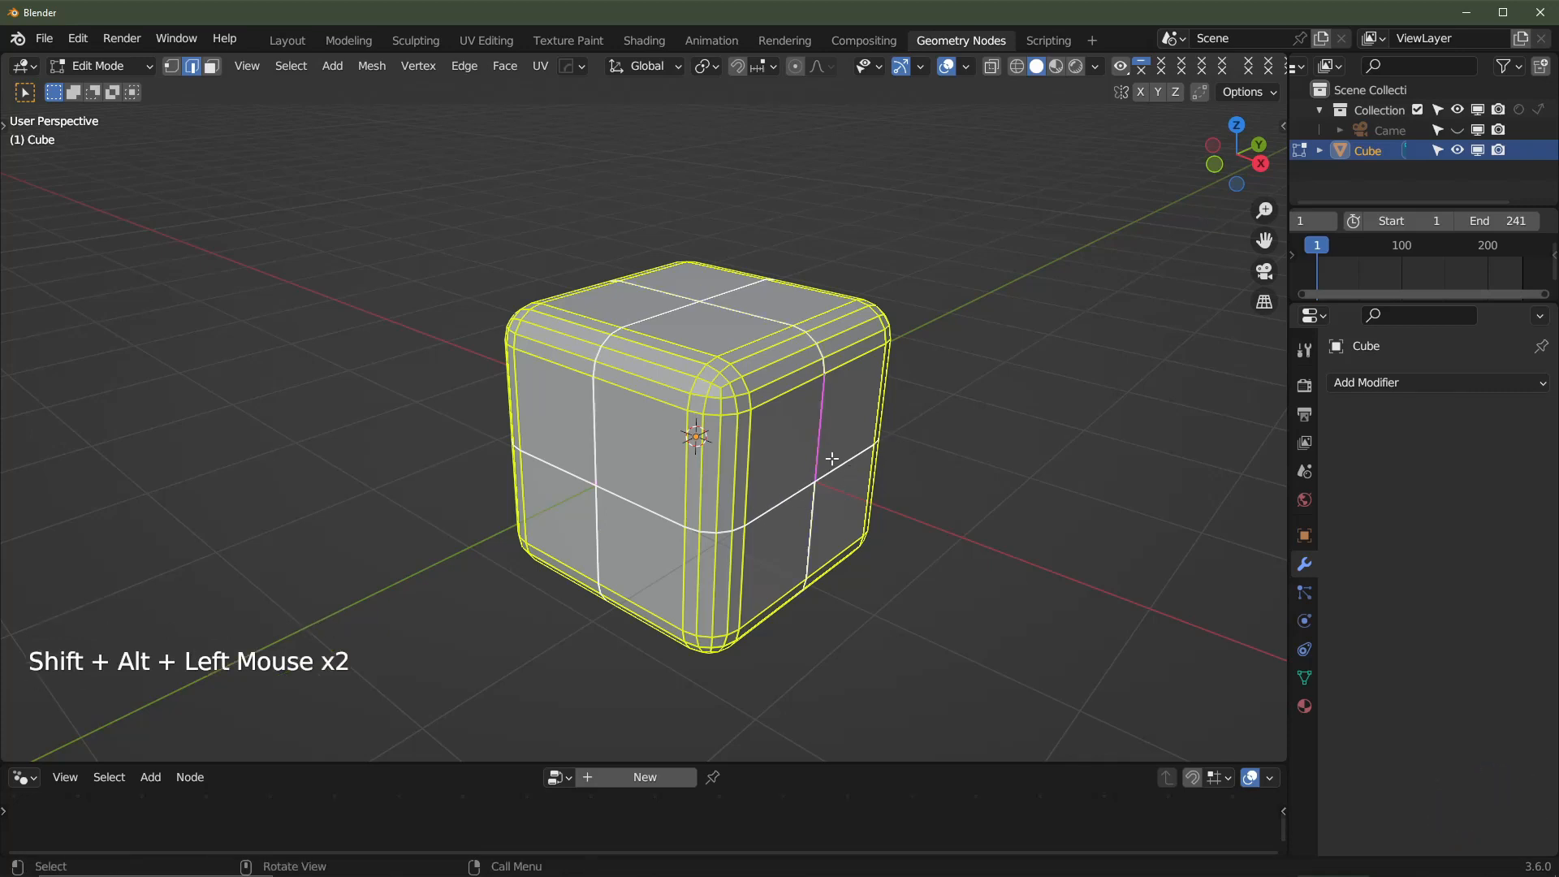
key(ctrl+b)
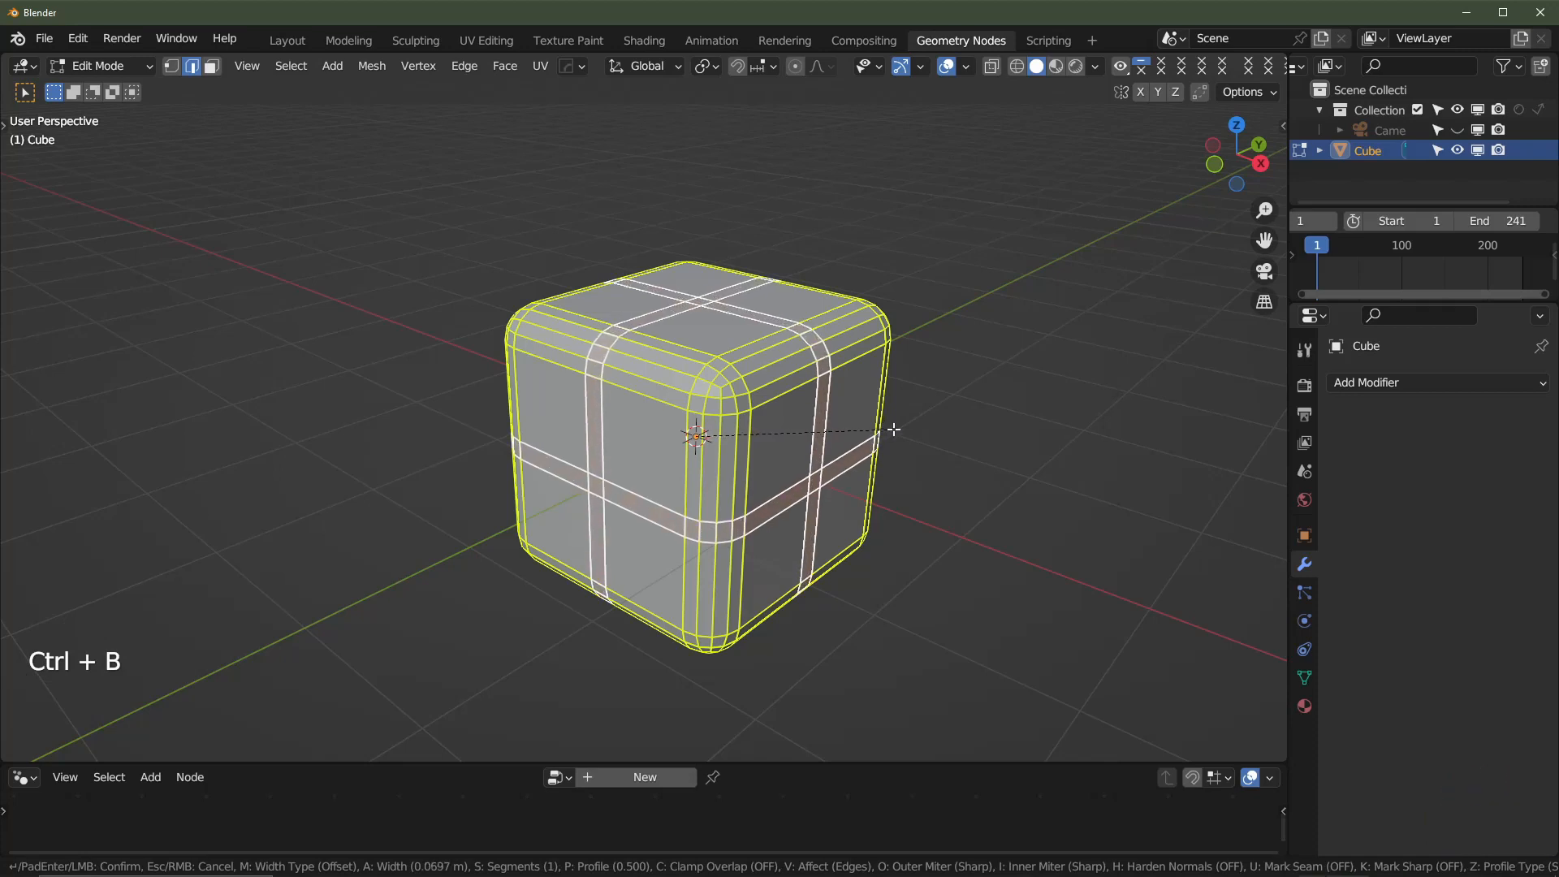
click(894, 429)
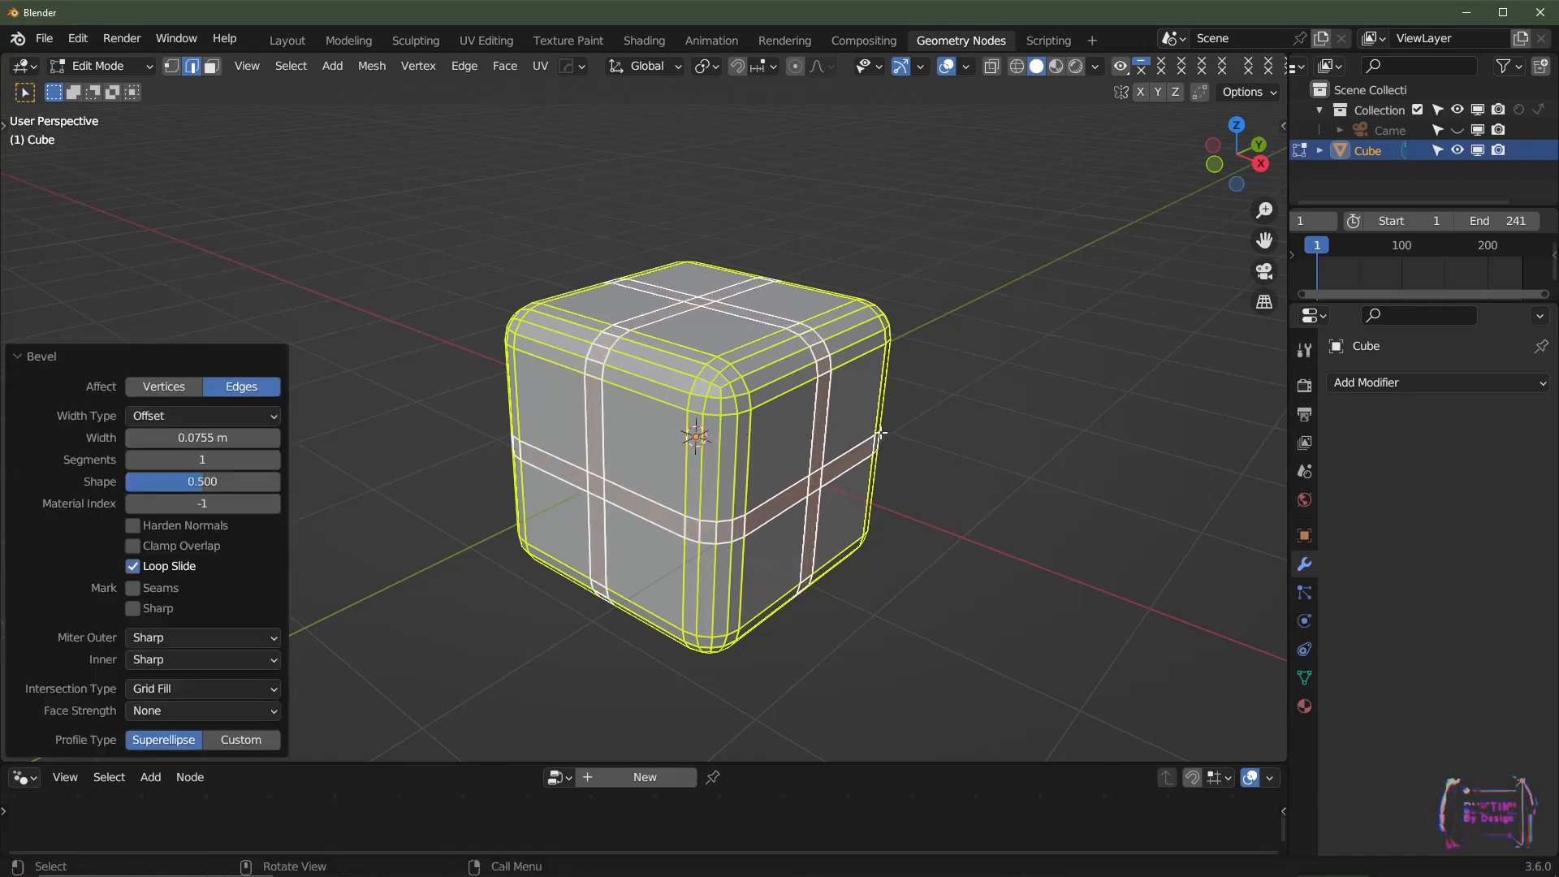
click(20, 356)
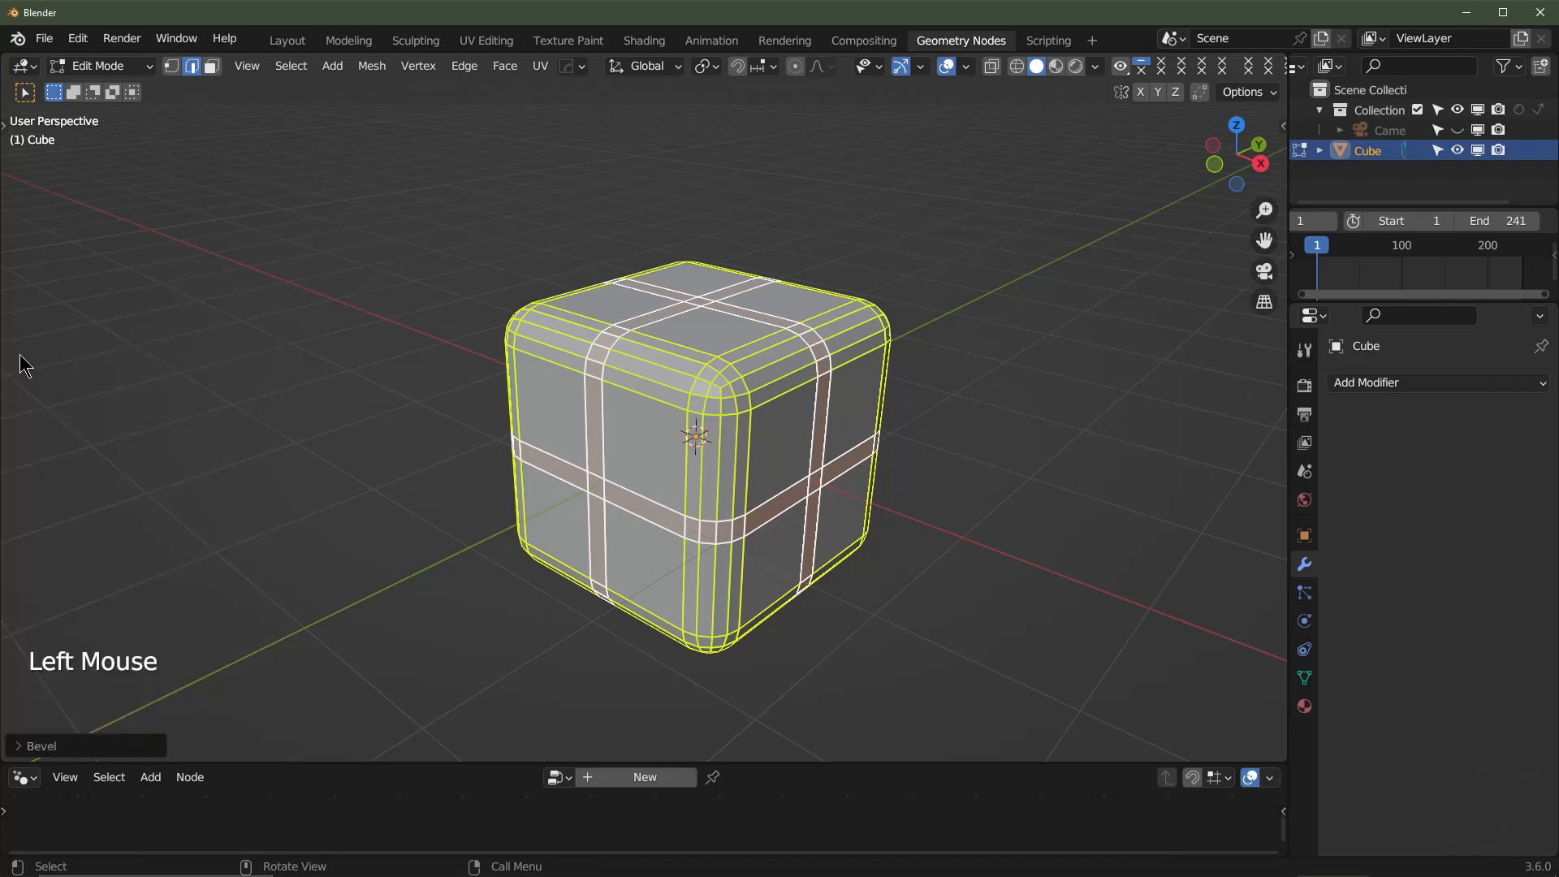
- Extrude the selected centre bands in place and shrink them inward by about 0.117 m to form grooves
middle_drag(680, 467, 697, 468)
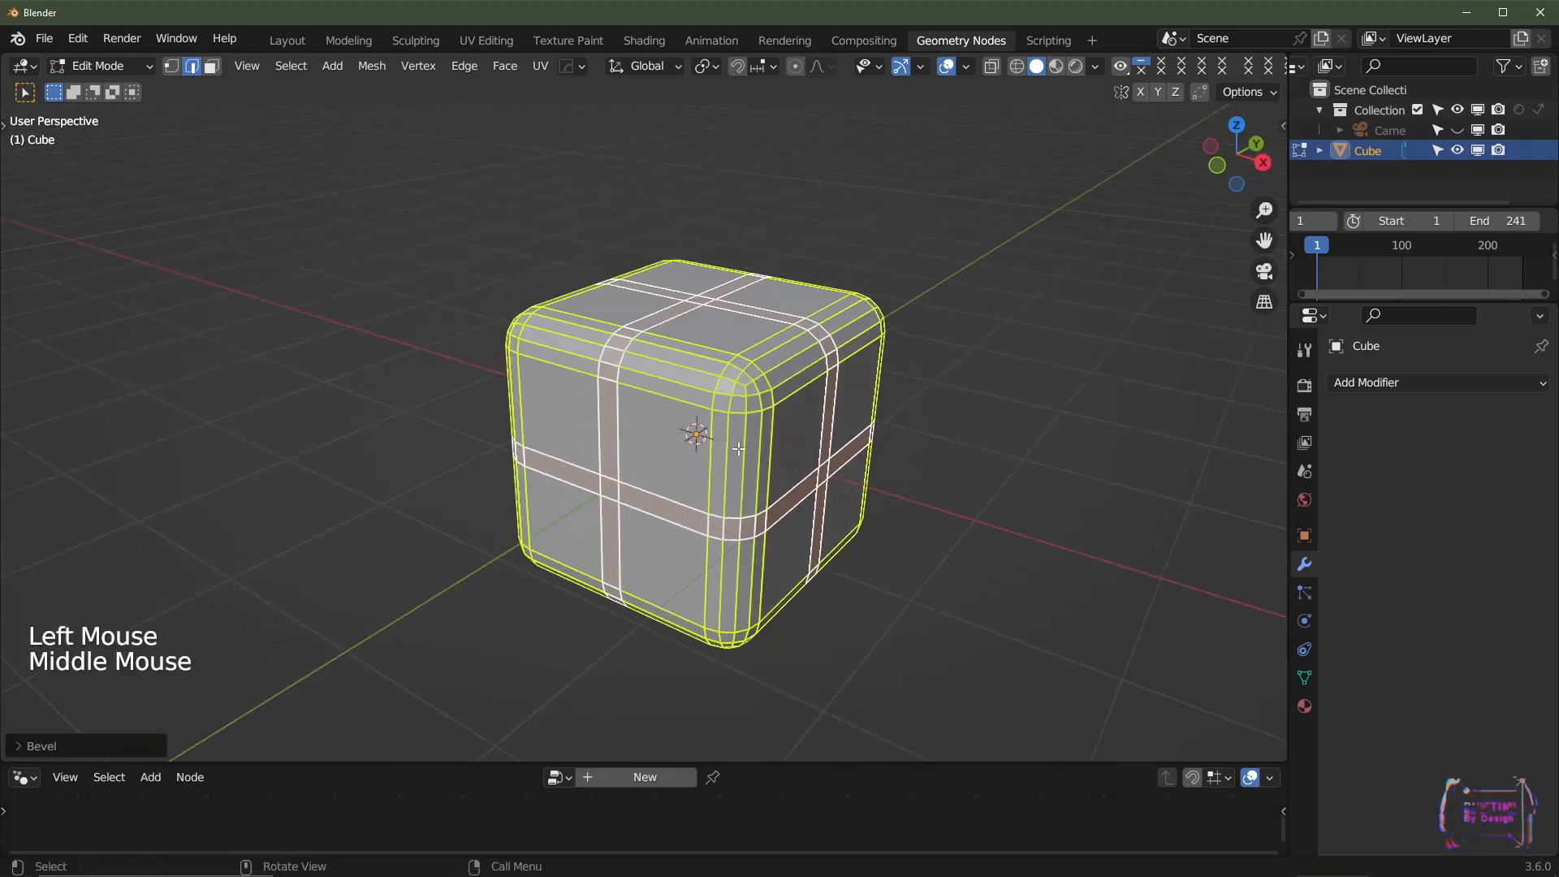
key(e)
right_click(783, 370)
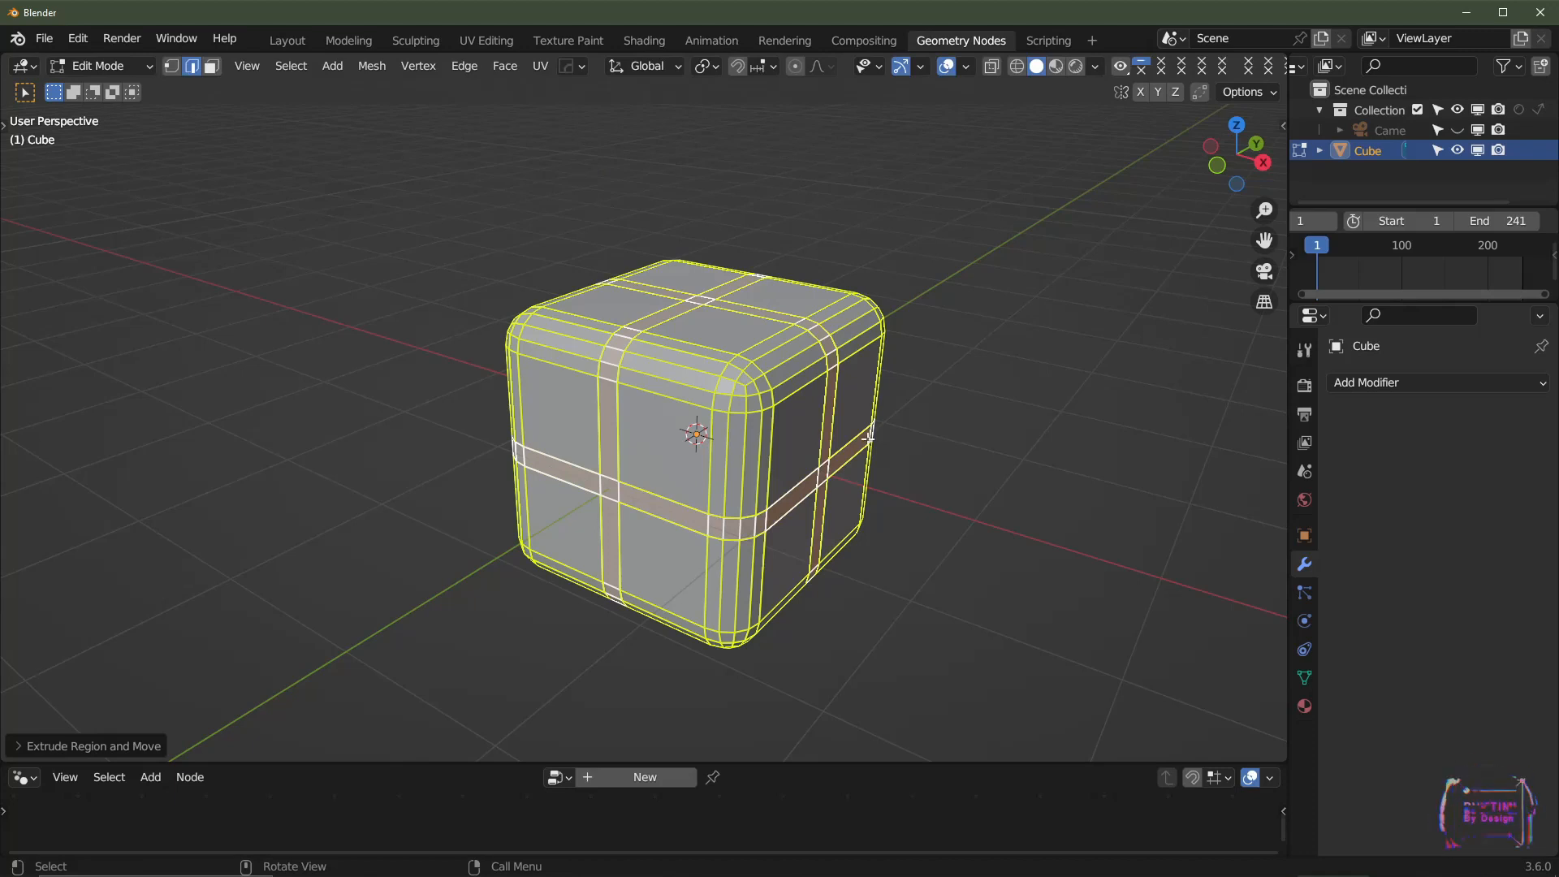
key(alt+s)
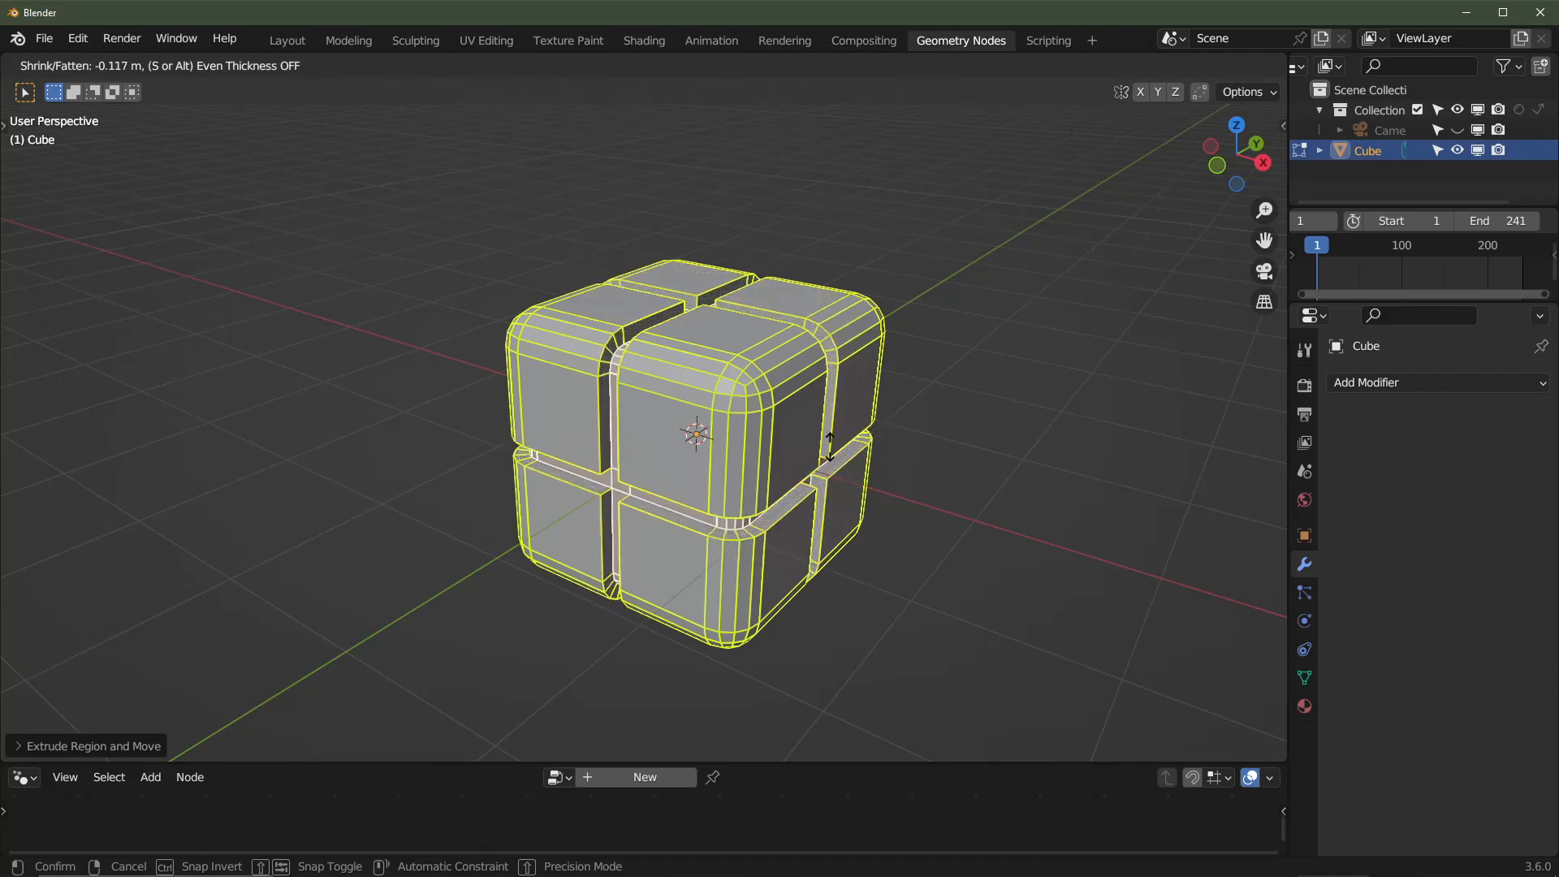
click(825, 445)
- Return to Object Mode and shade the grooved cube smooth
middle_drag(848, 434, 879, 431)
key(Tab)
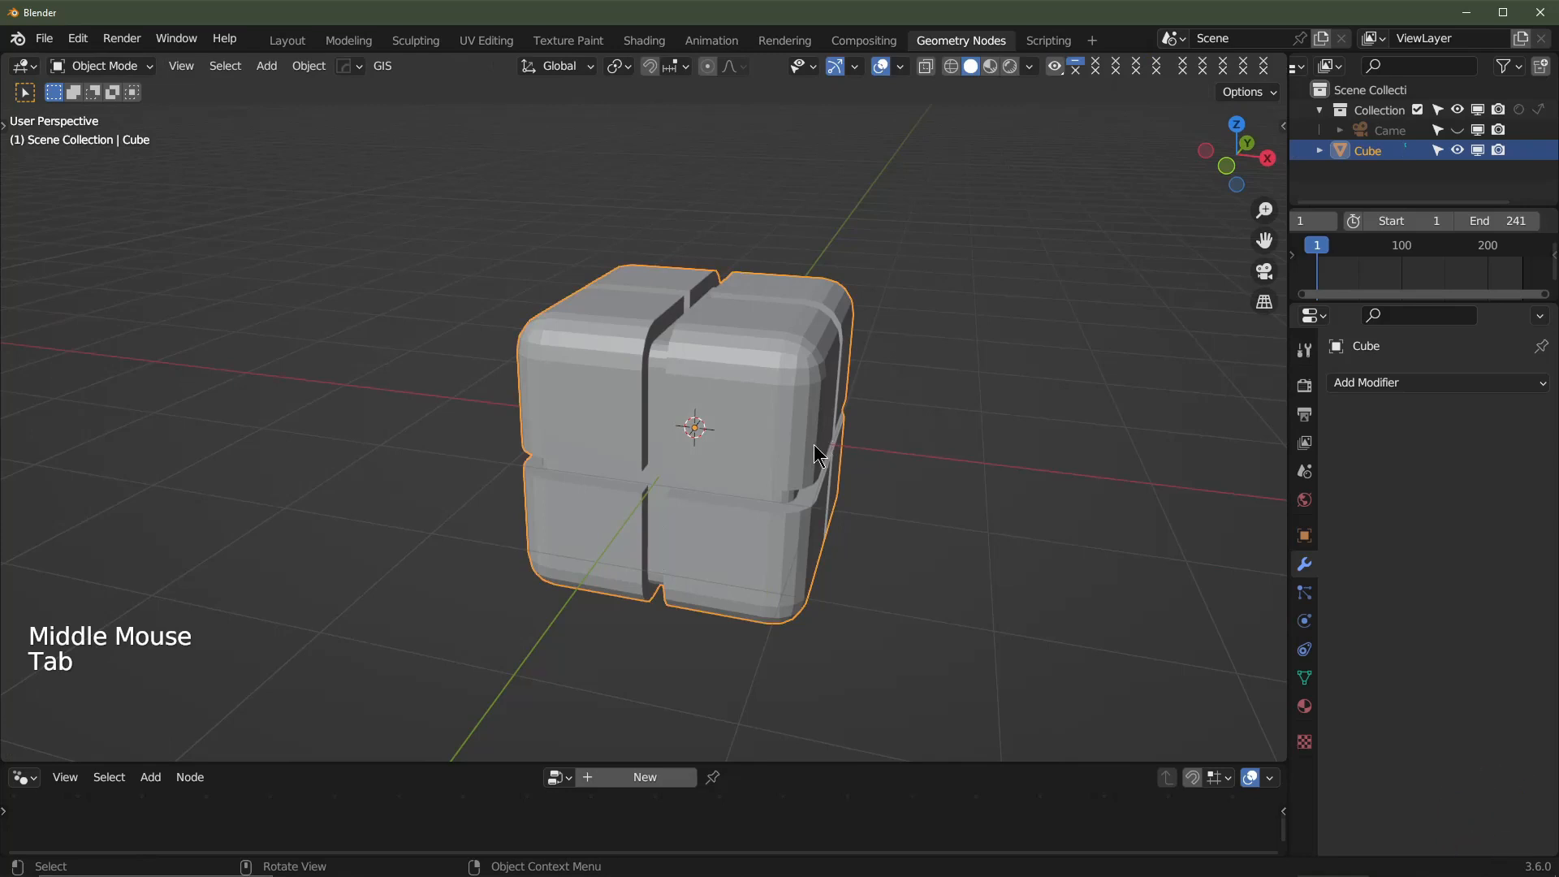
key(z)
click(691, 390)
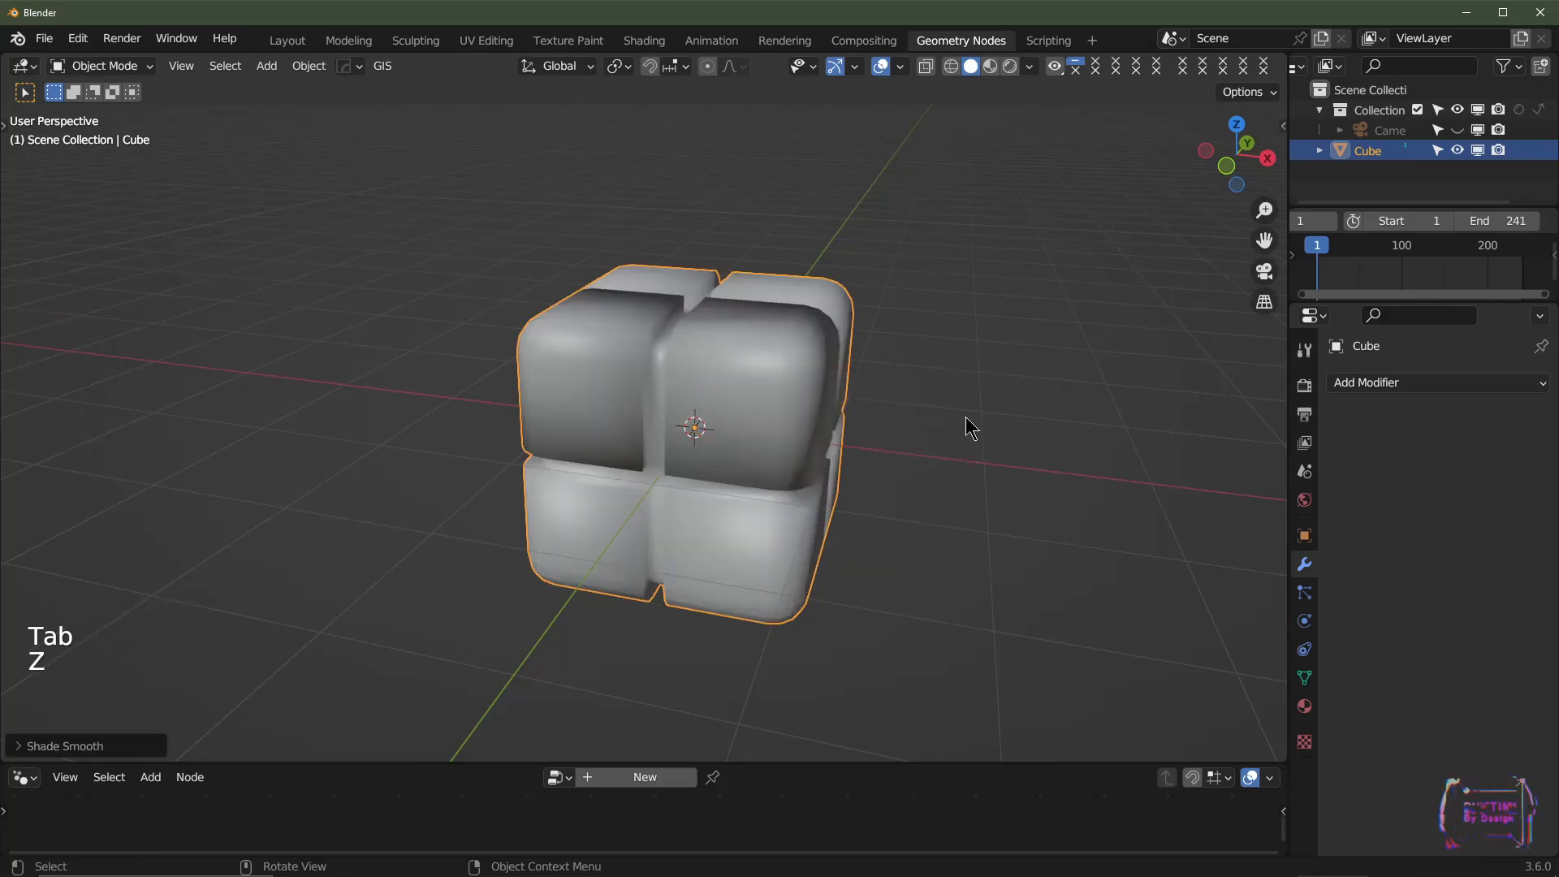
- Add a Bevel modifier to the grooved cube with an amount of 0.025 m and 4 segments
click(1412, 383)
click(1179, 453)
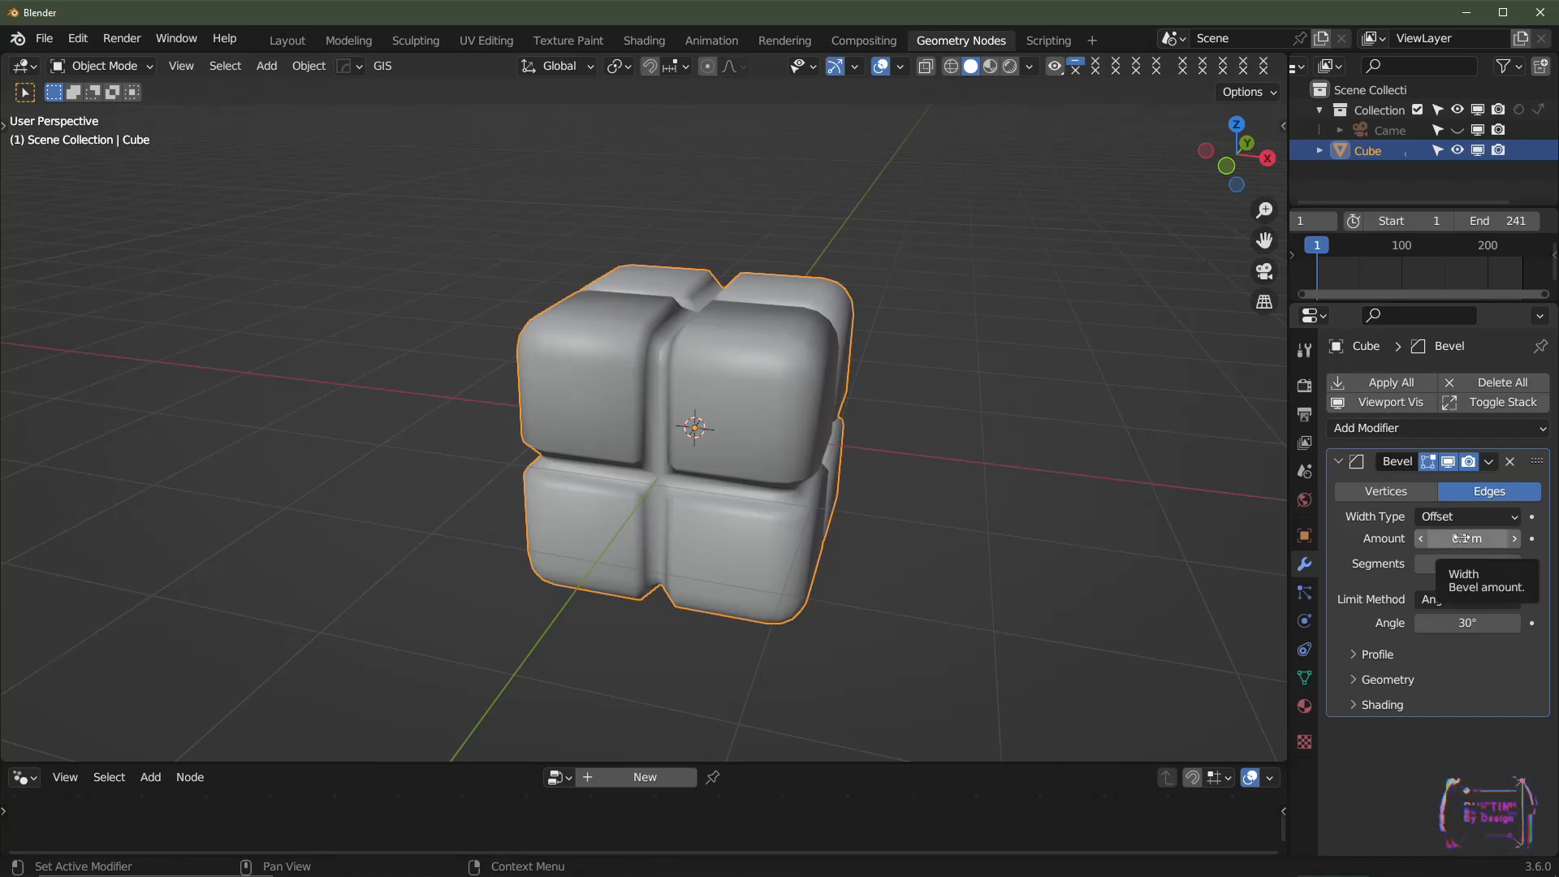
click(1462, 538)
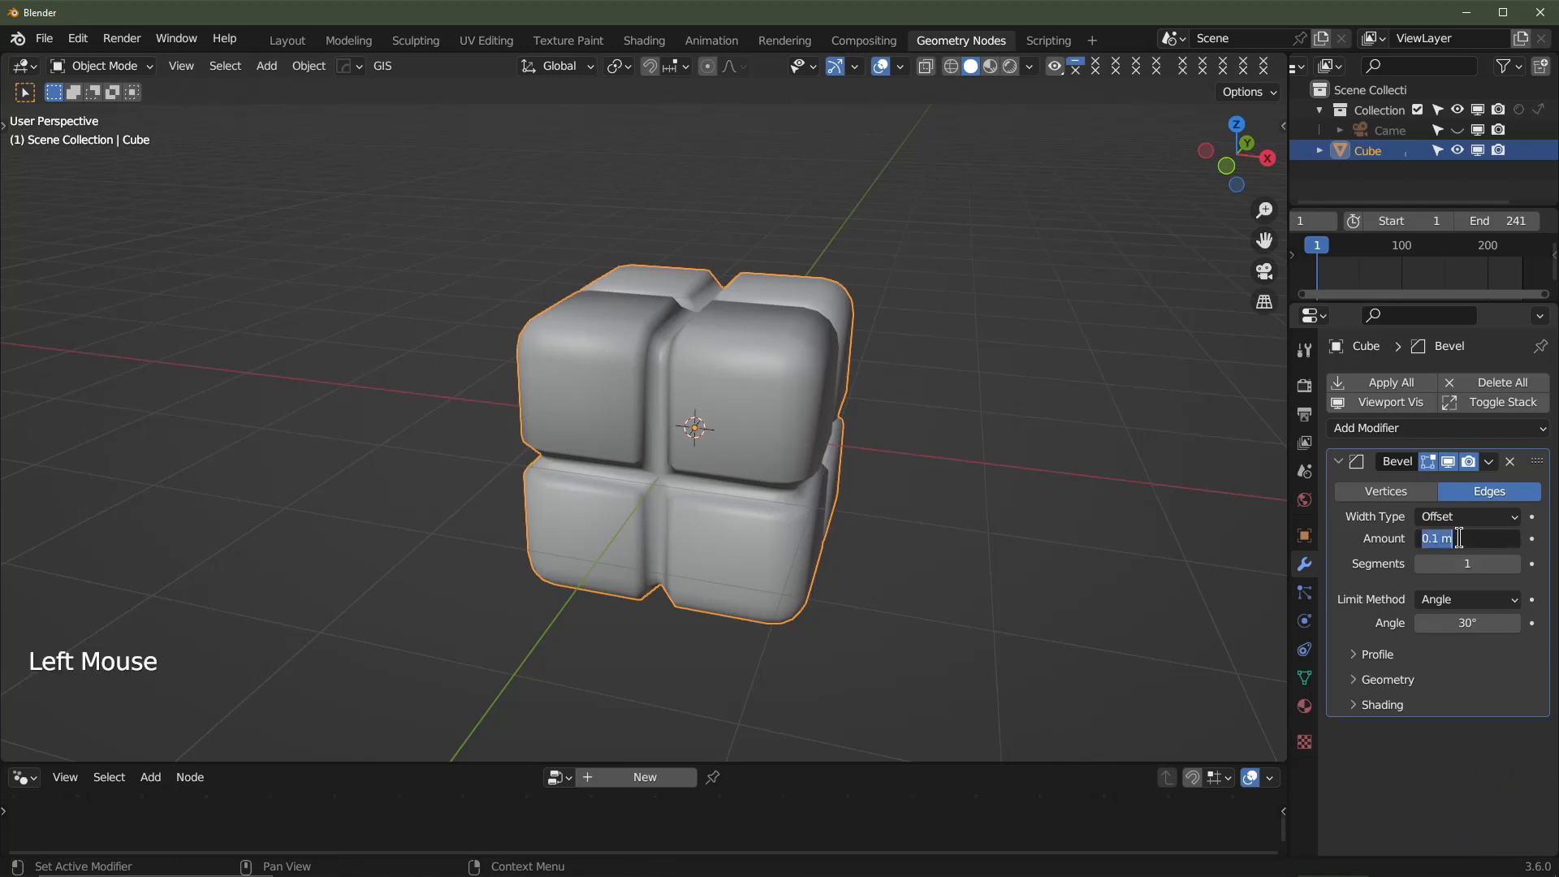
key(BackSpace)
text(.025)
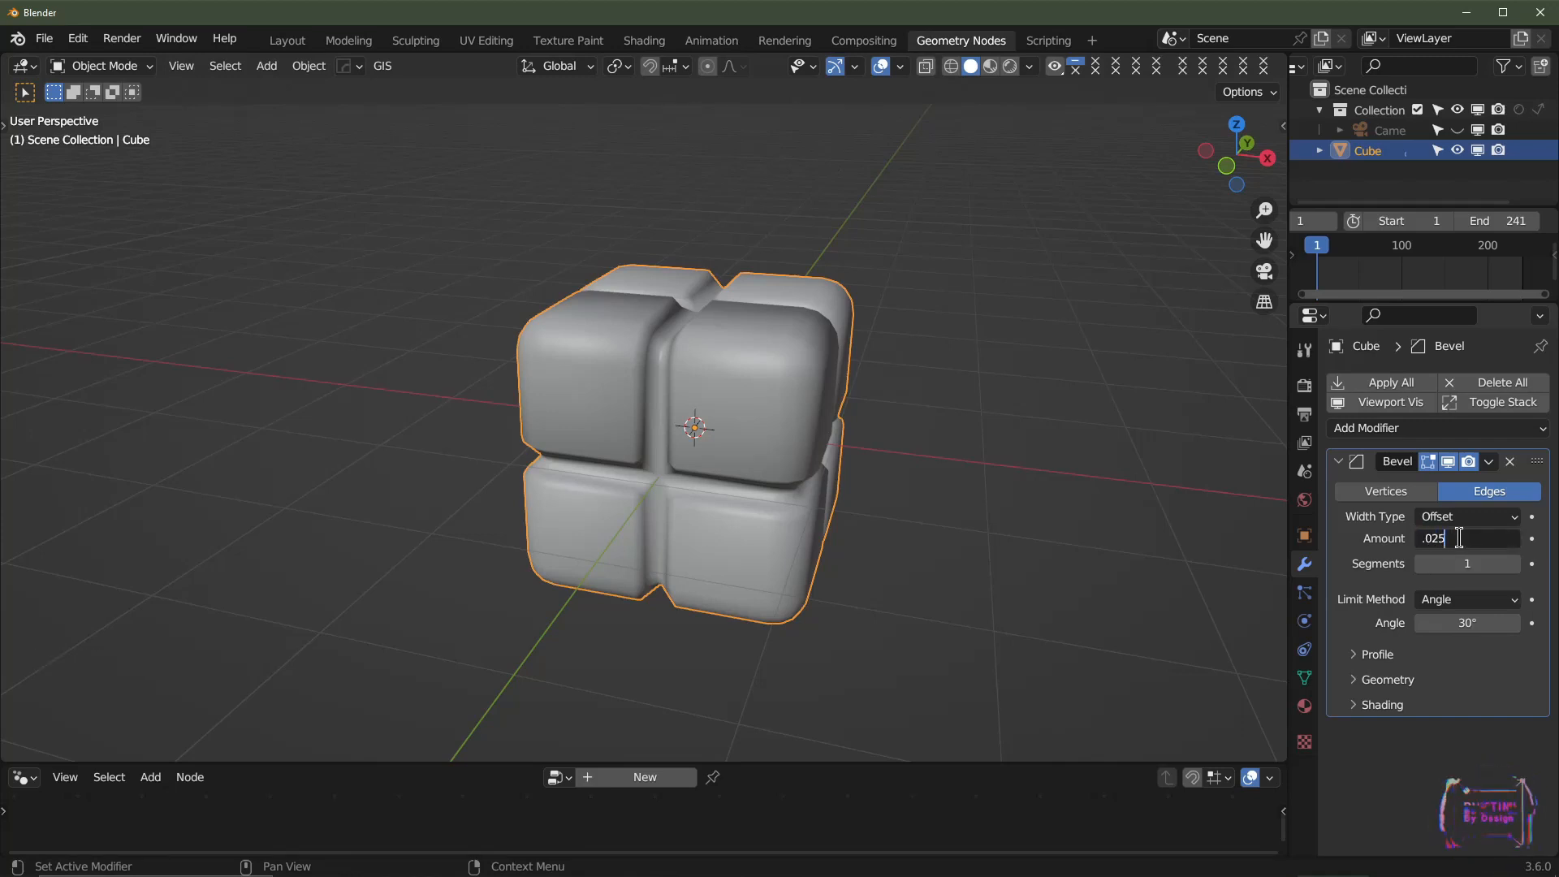
key(Return)
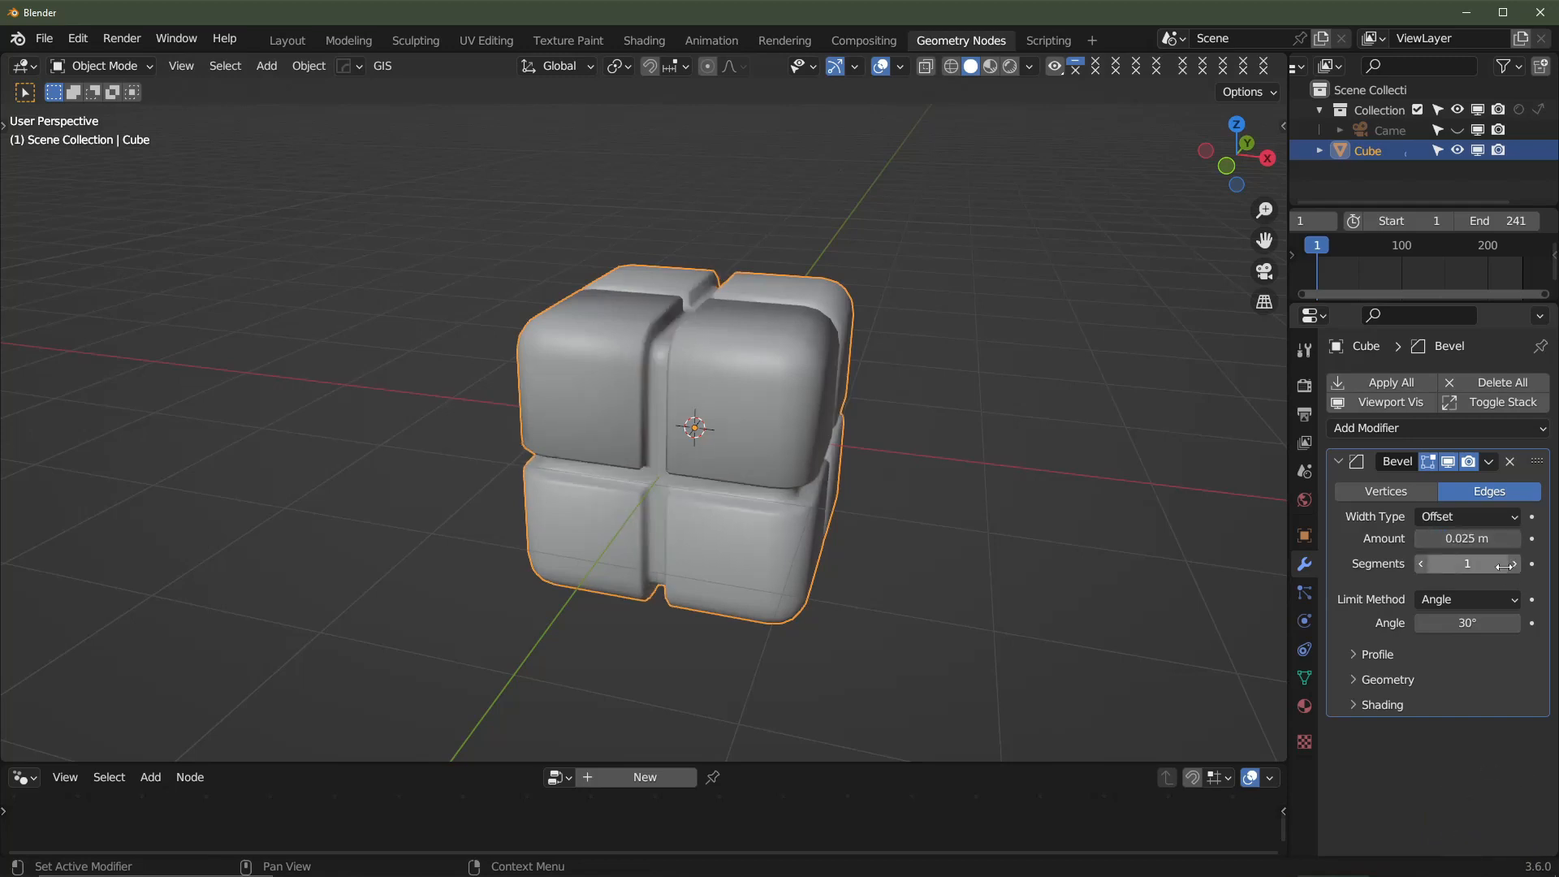
click(1475, 566)
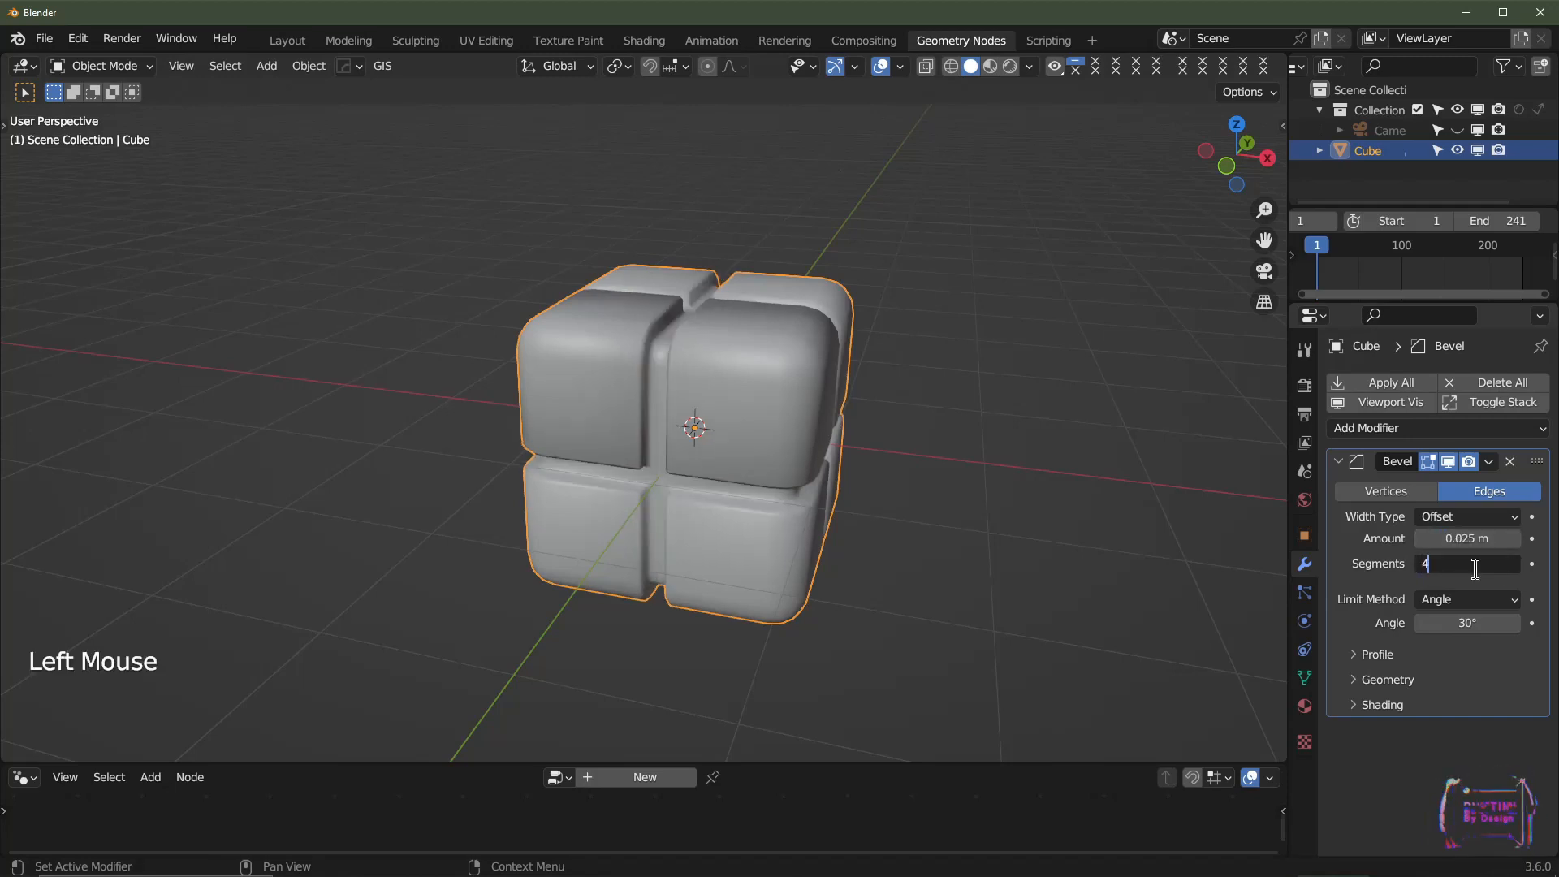
key(Return)
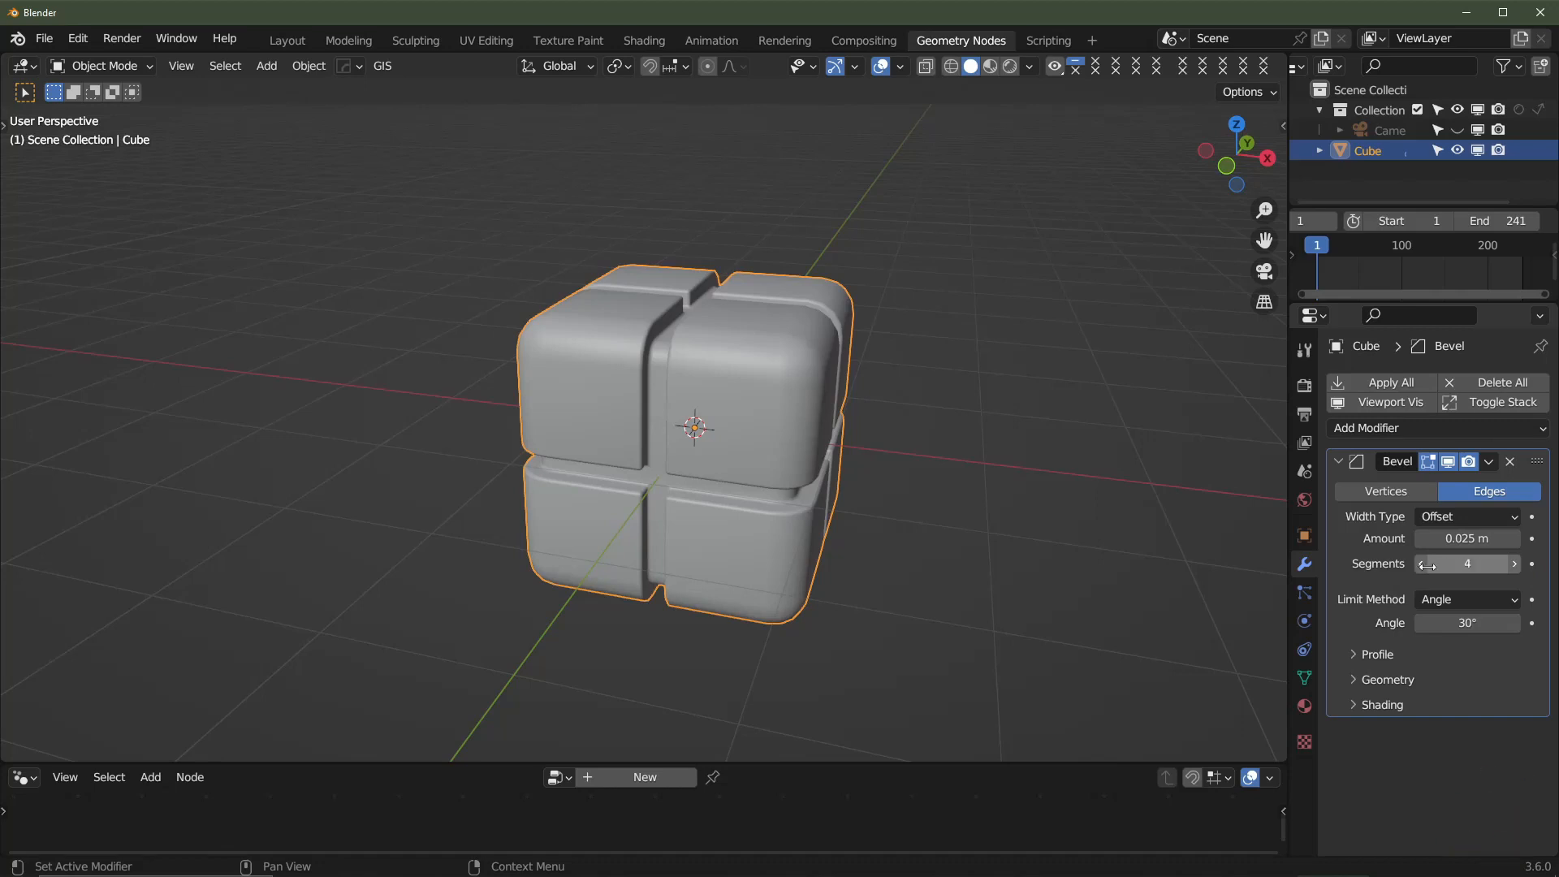
- Try 2 segments in the Bevel modifier, and set the count back to 4
click(1427, 565)
click(1426, 565)
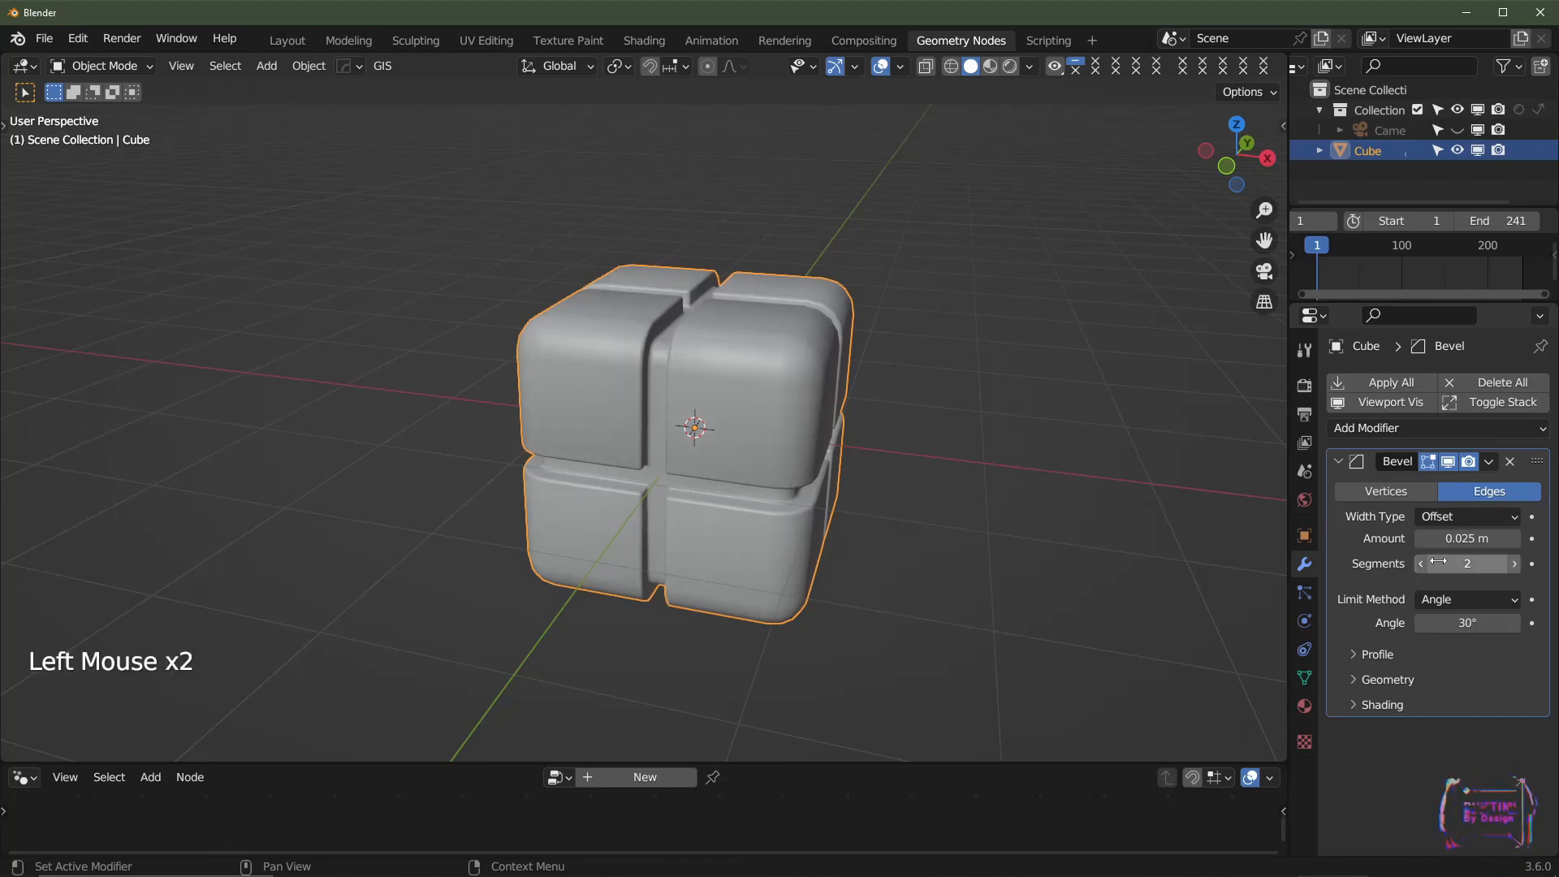
click(1475, 565)
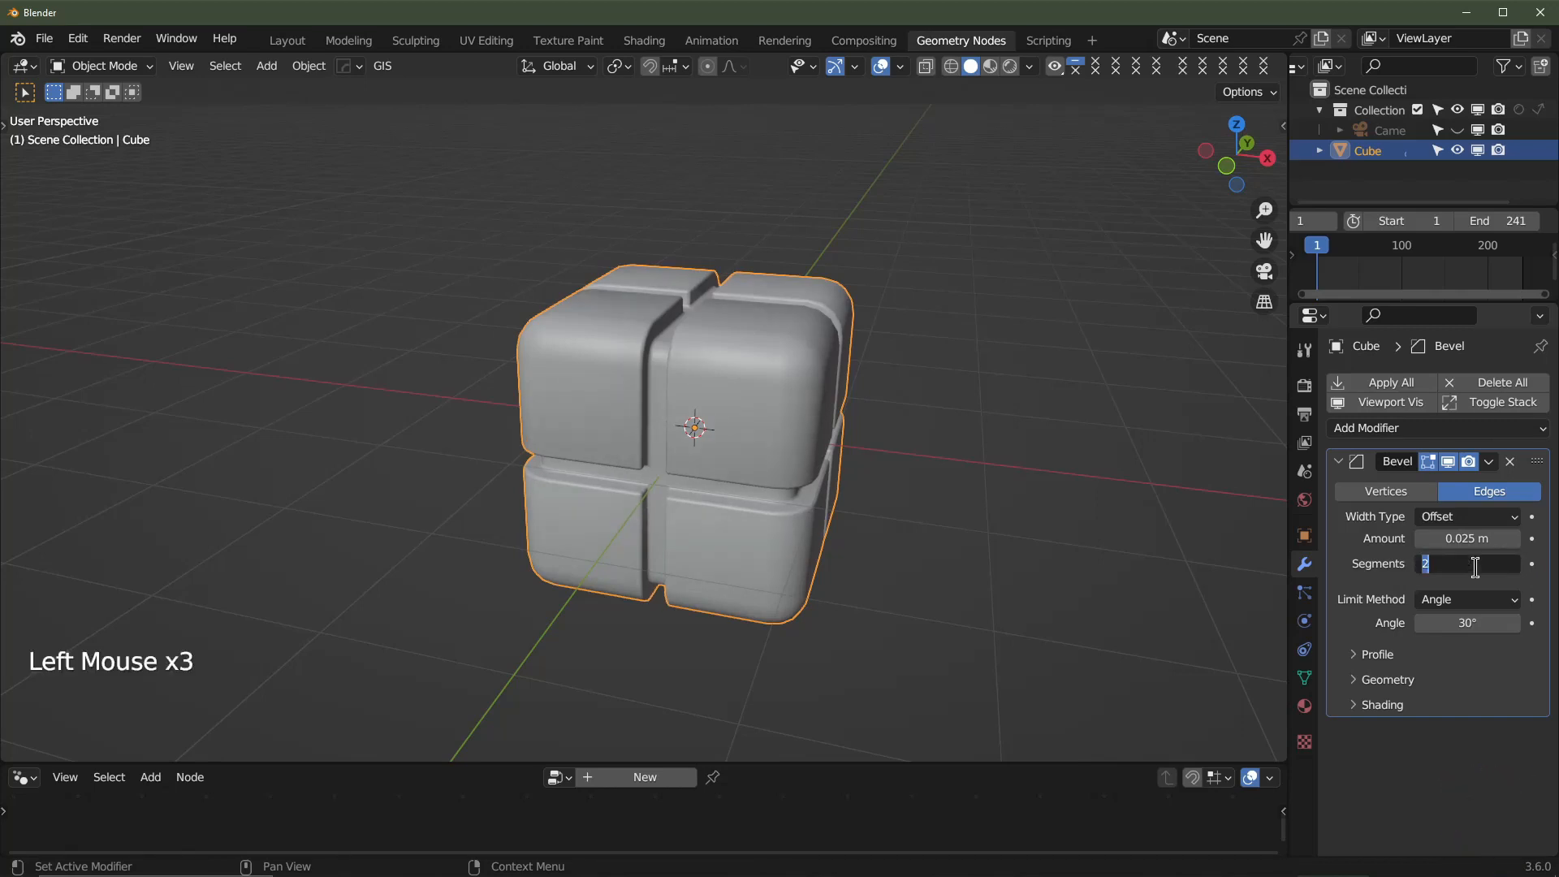
key(Return)
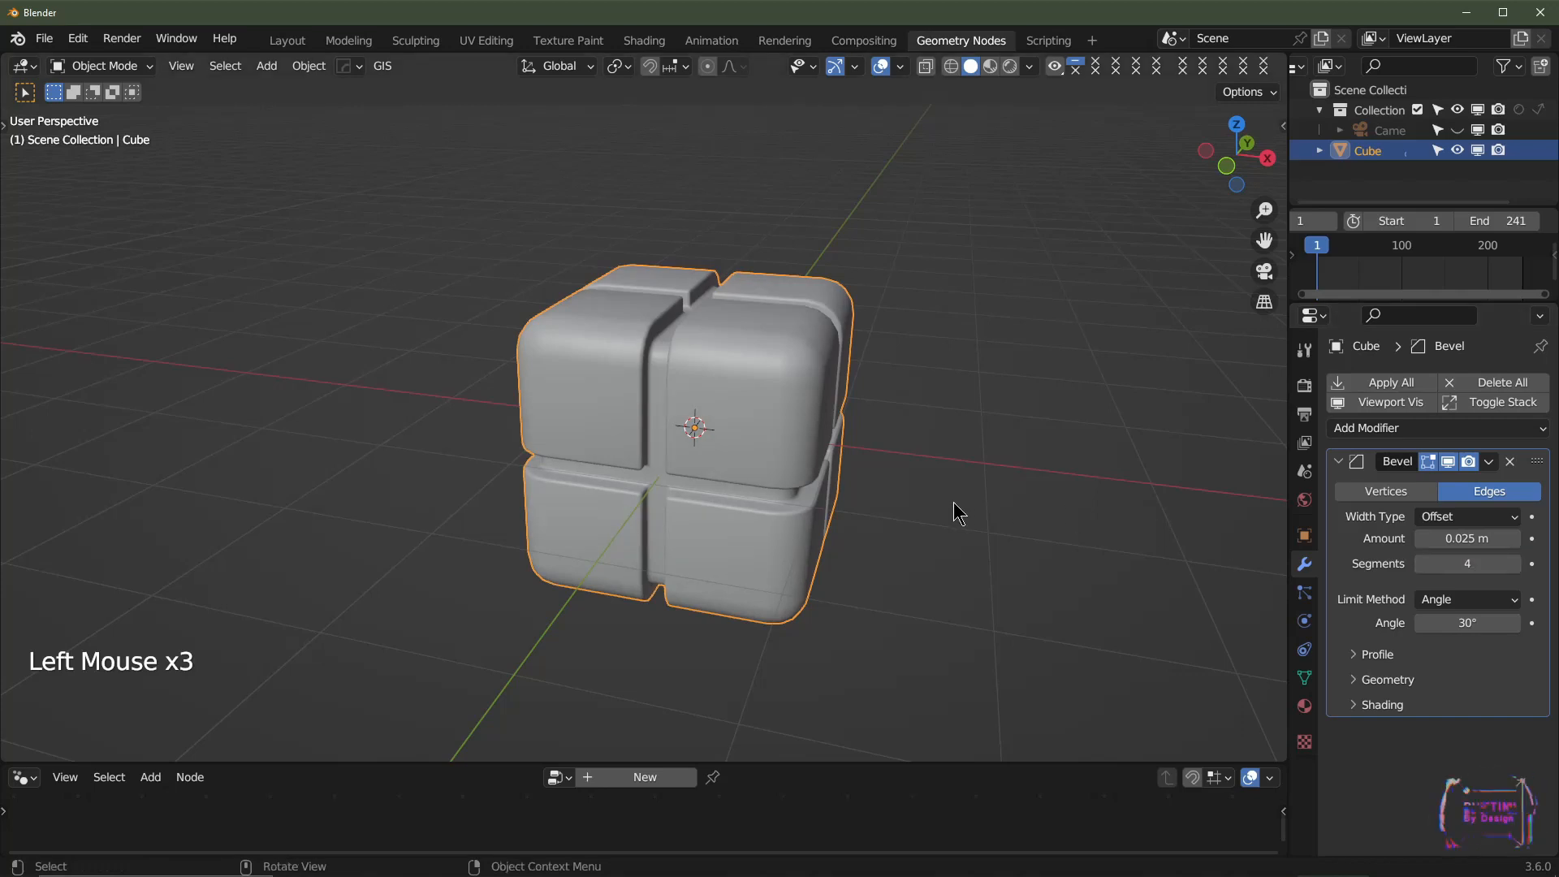
- Rename the grooved cube to "Instance" and hide it in the viewport
middle_drag(953, 502, 898, 498)
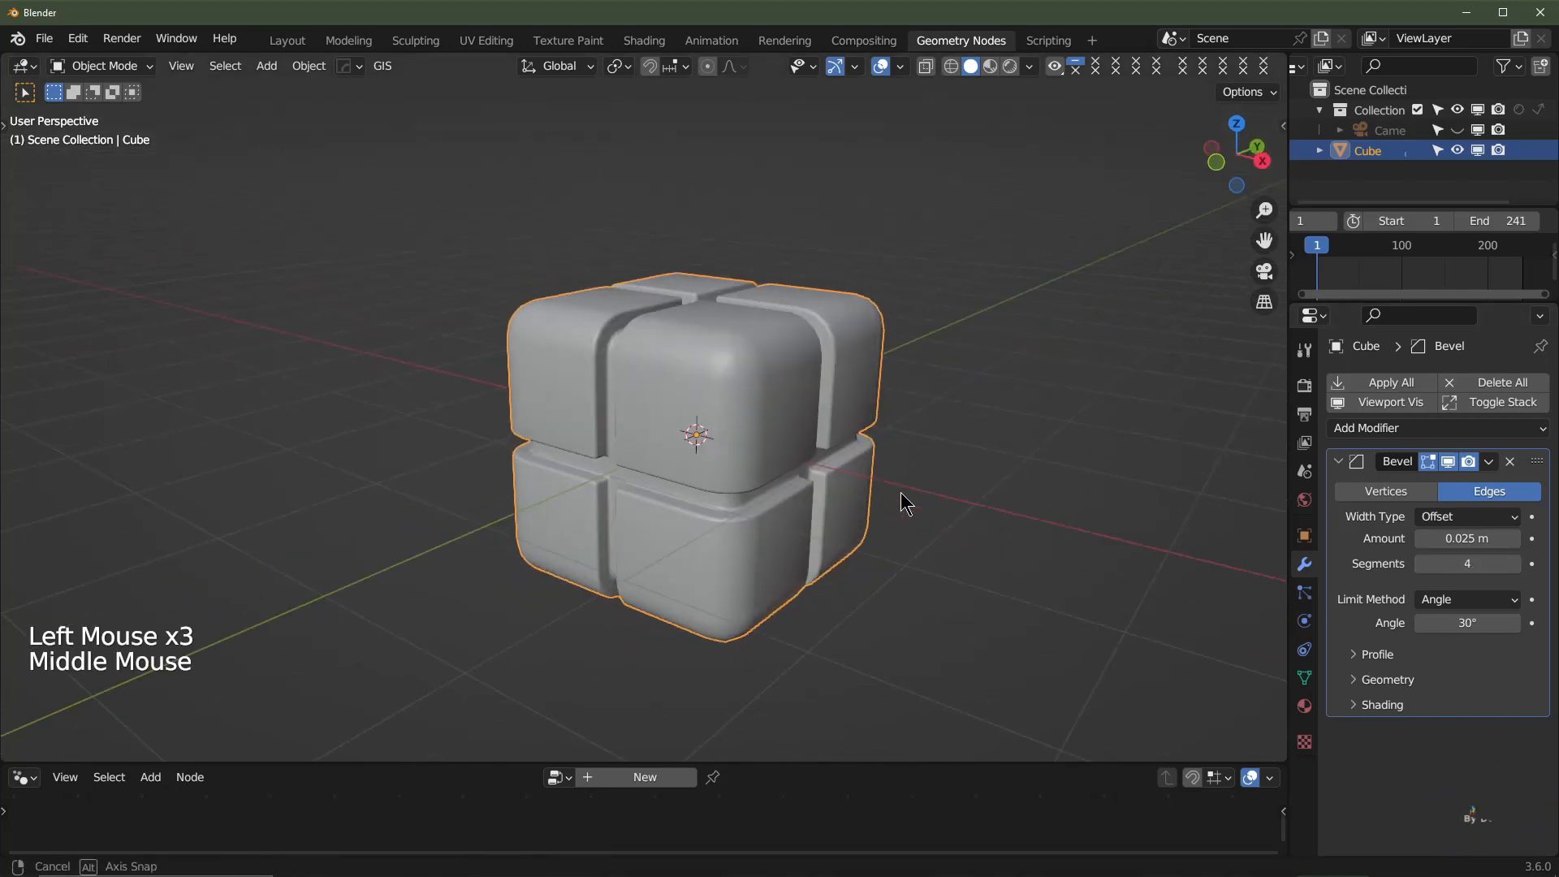
double_click(1368, 153)
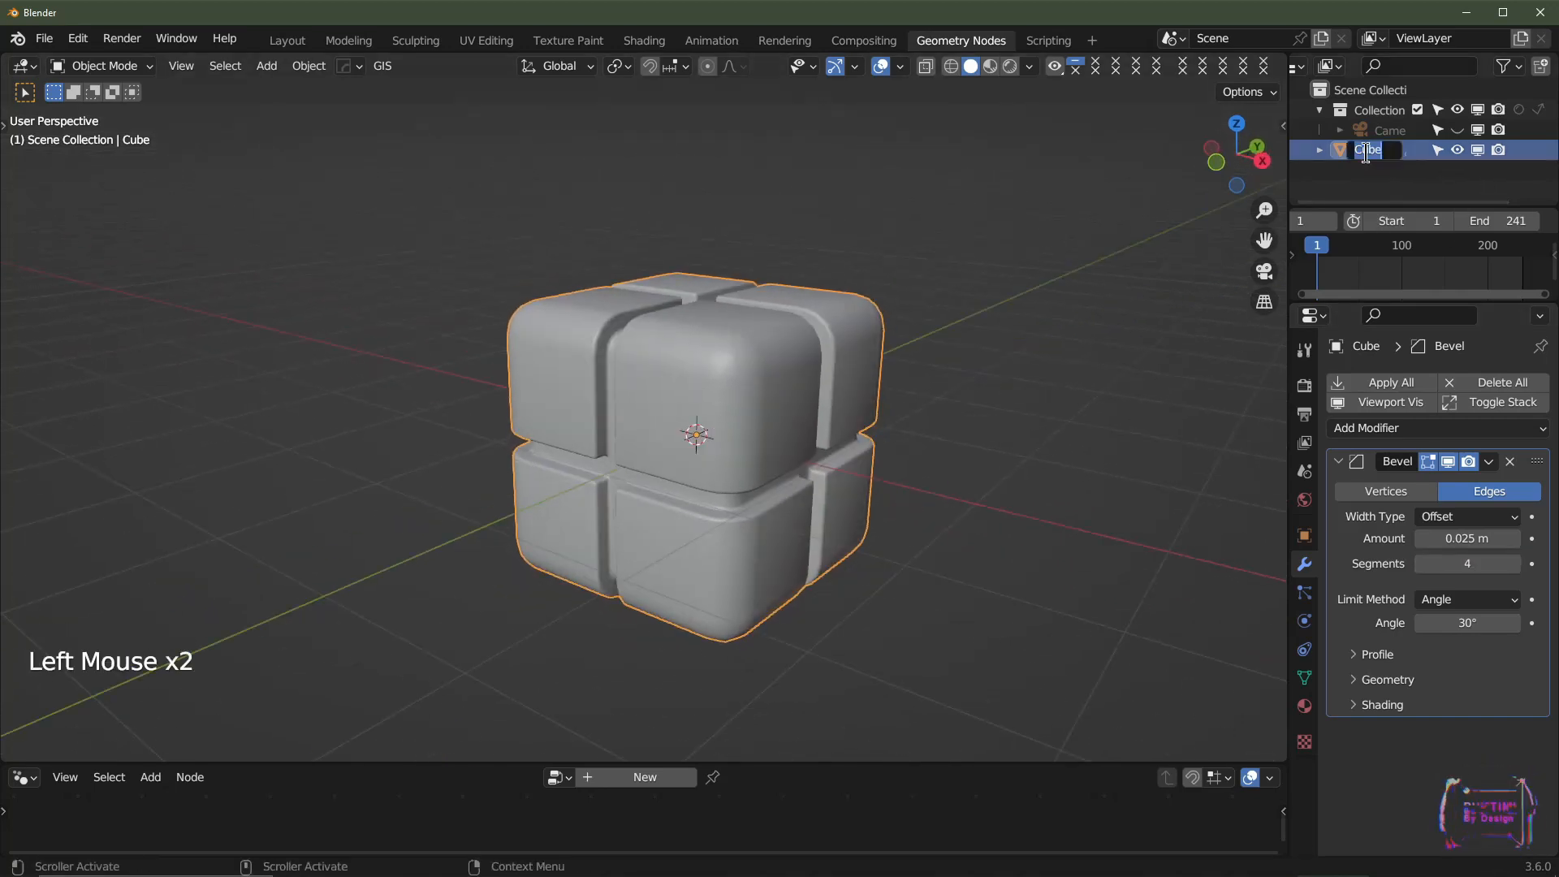
text(In)
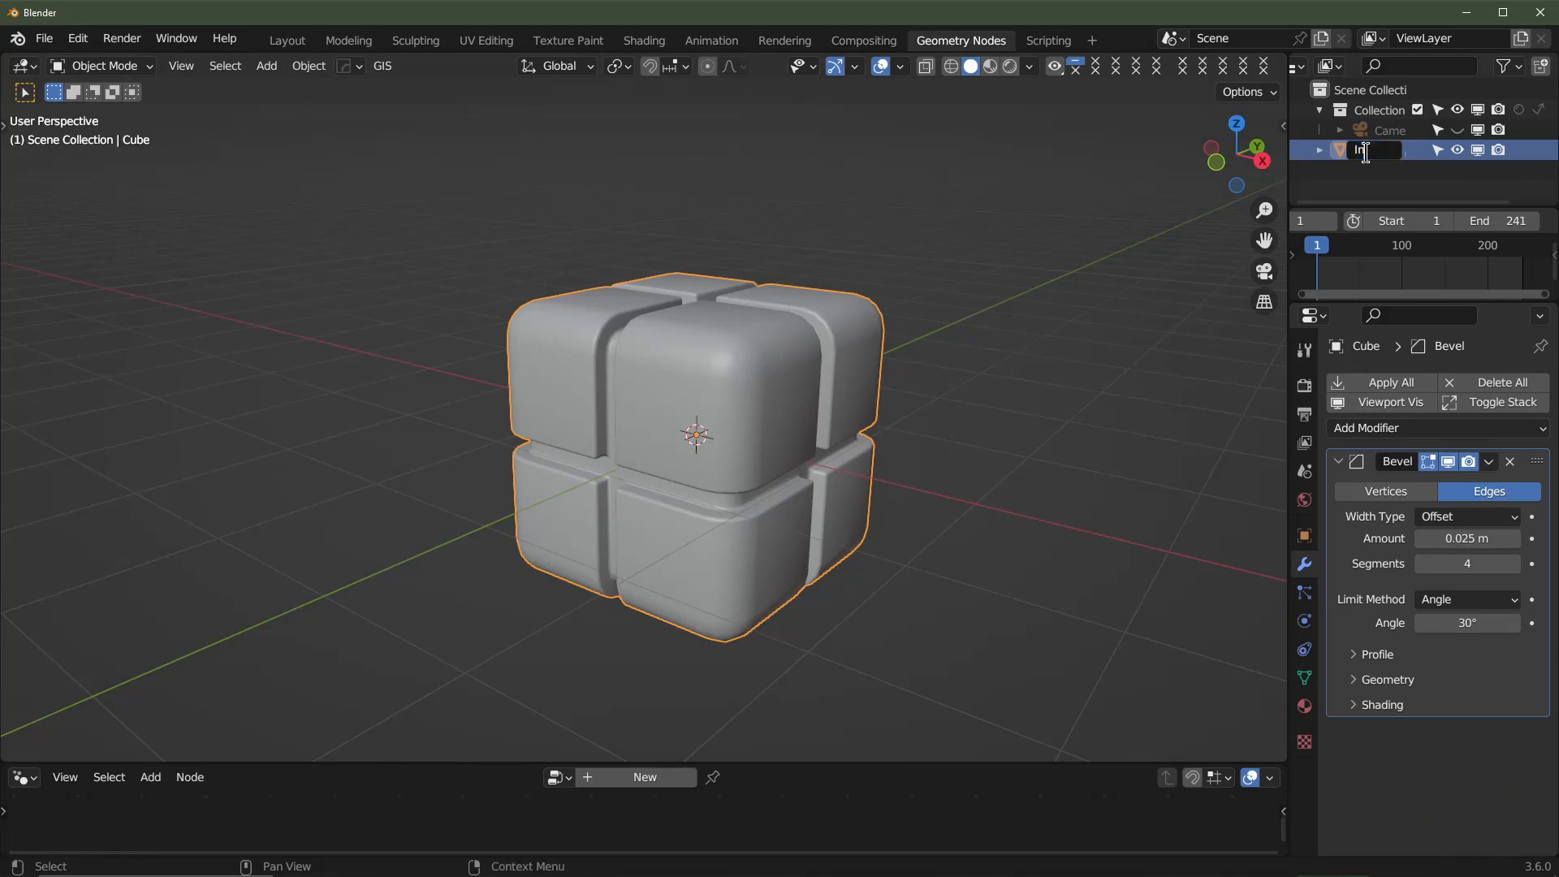
text(stance)
key(Return)
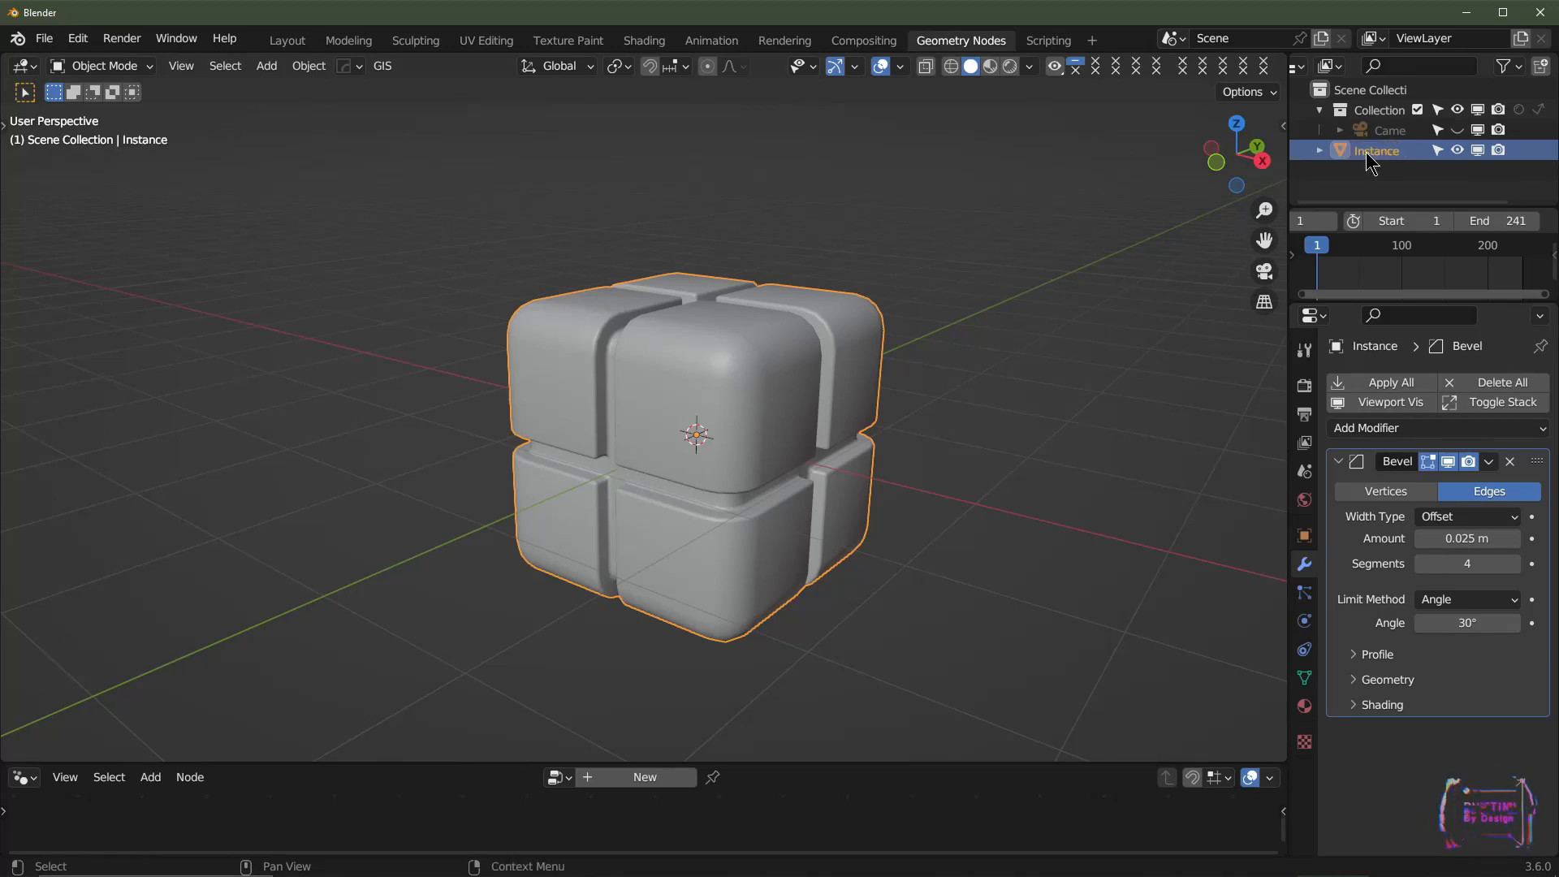
click(1459, 151)
- Add a new mesh cube at the world origin
middle_drag(665, 476, 723, 479)
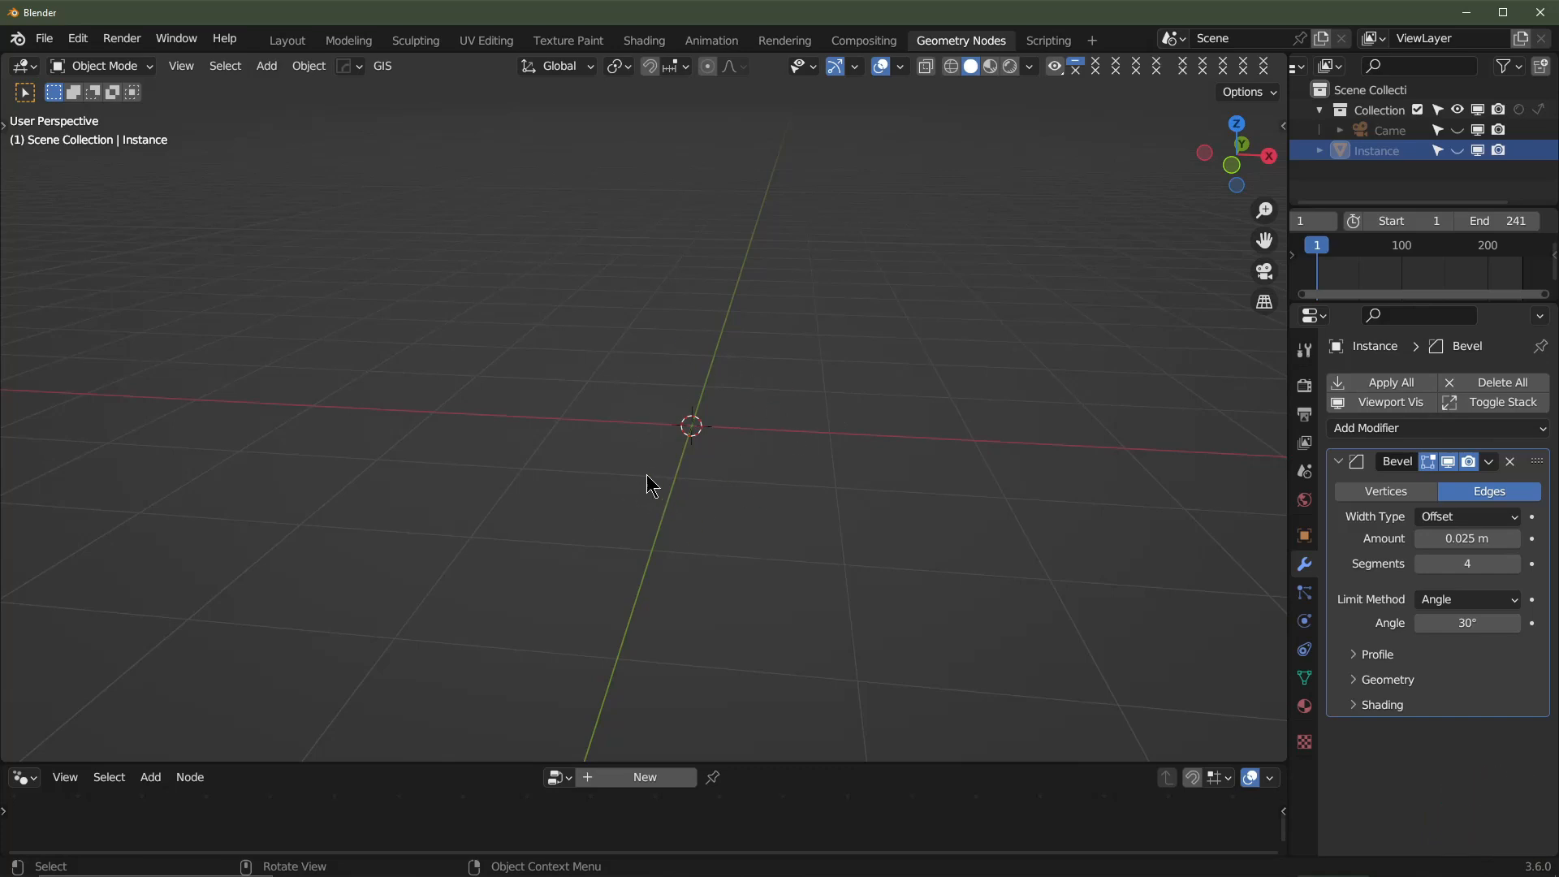
key(shift+a)
mouse_move(647, 479)
mouse_move(644, 446)
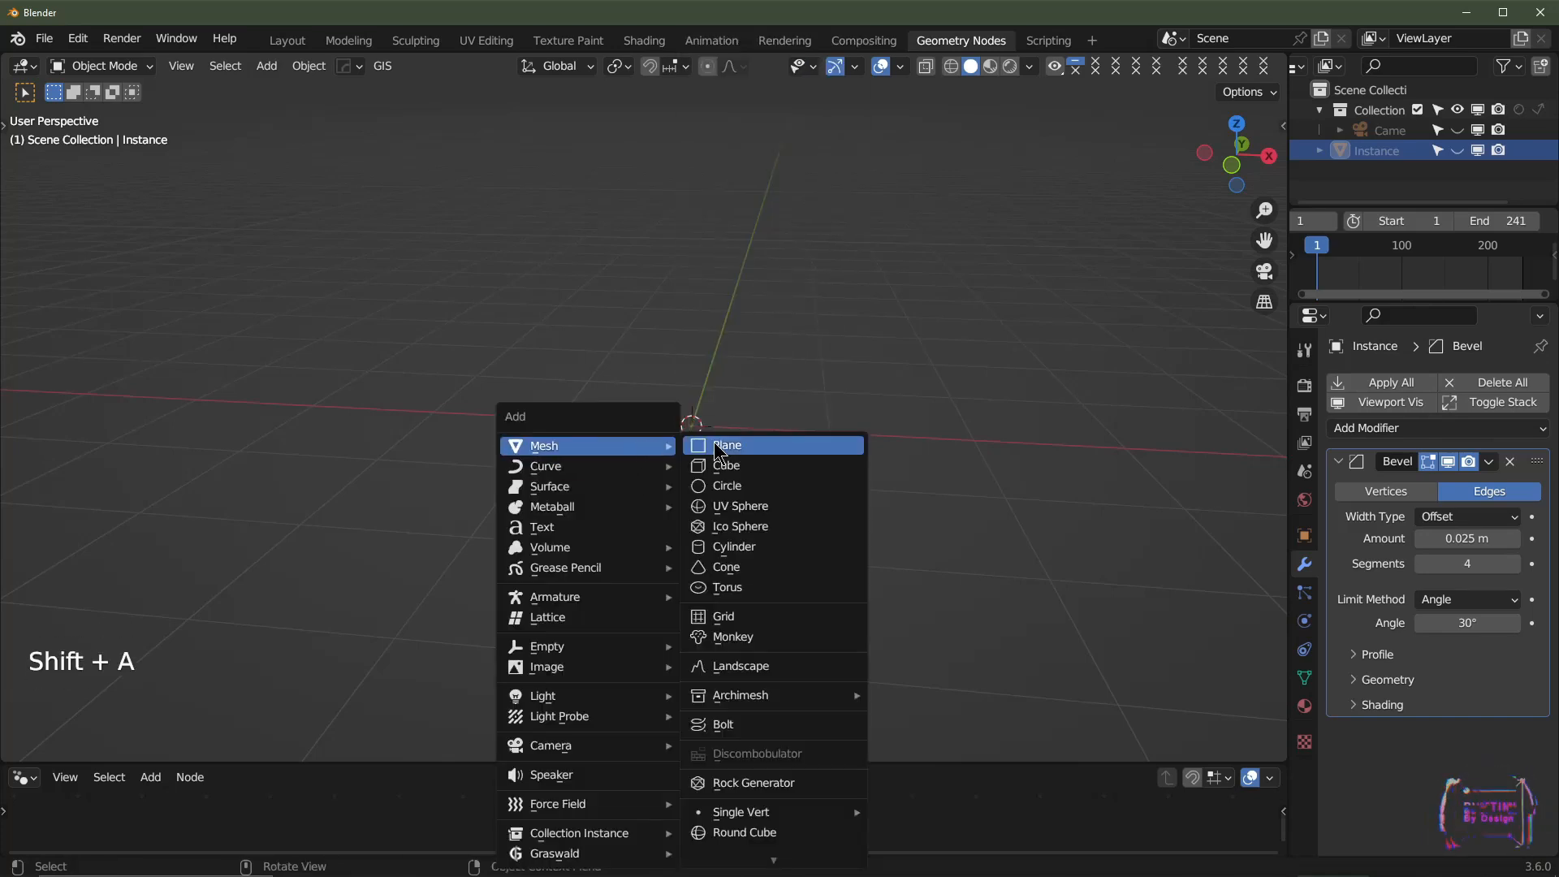
click(755, 465)
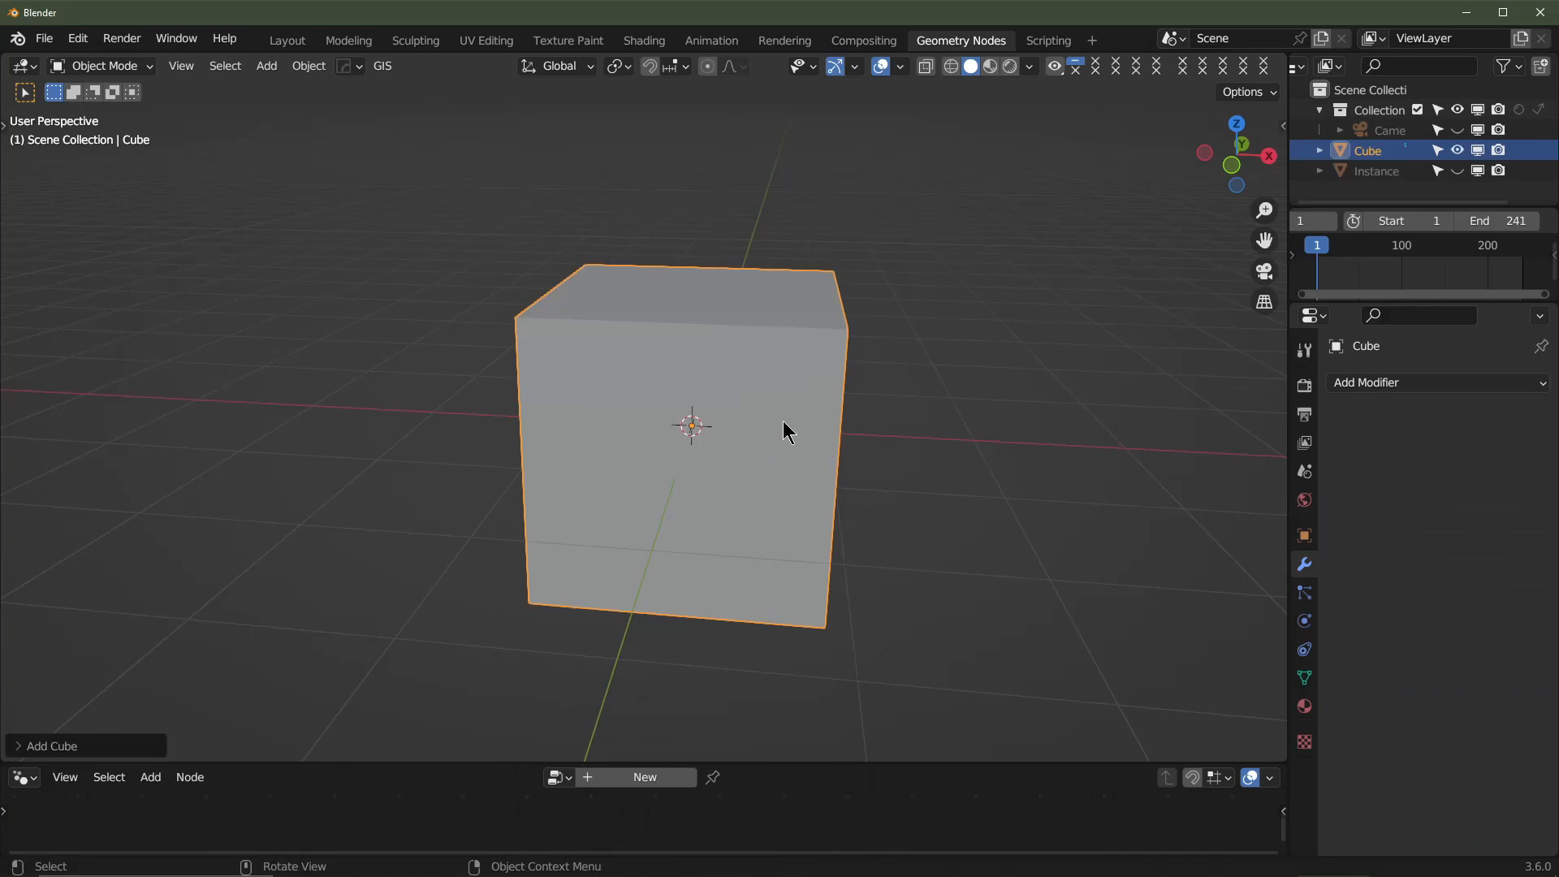
- Scale the new cube's mesh by 50 in Edit Mode and return to Object Mode
scroll(784, 426, down, 2)
scroll(784, 426, down, 4)
middle_drag(724, 456, 703, 436)
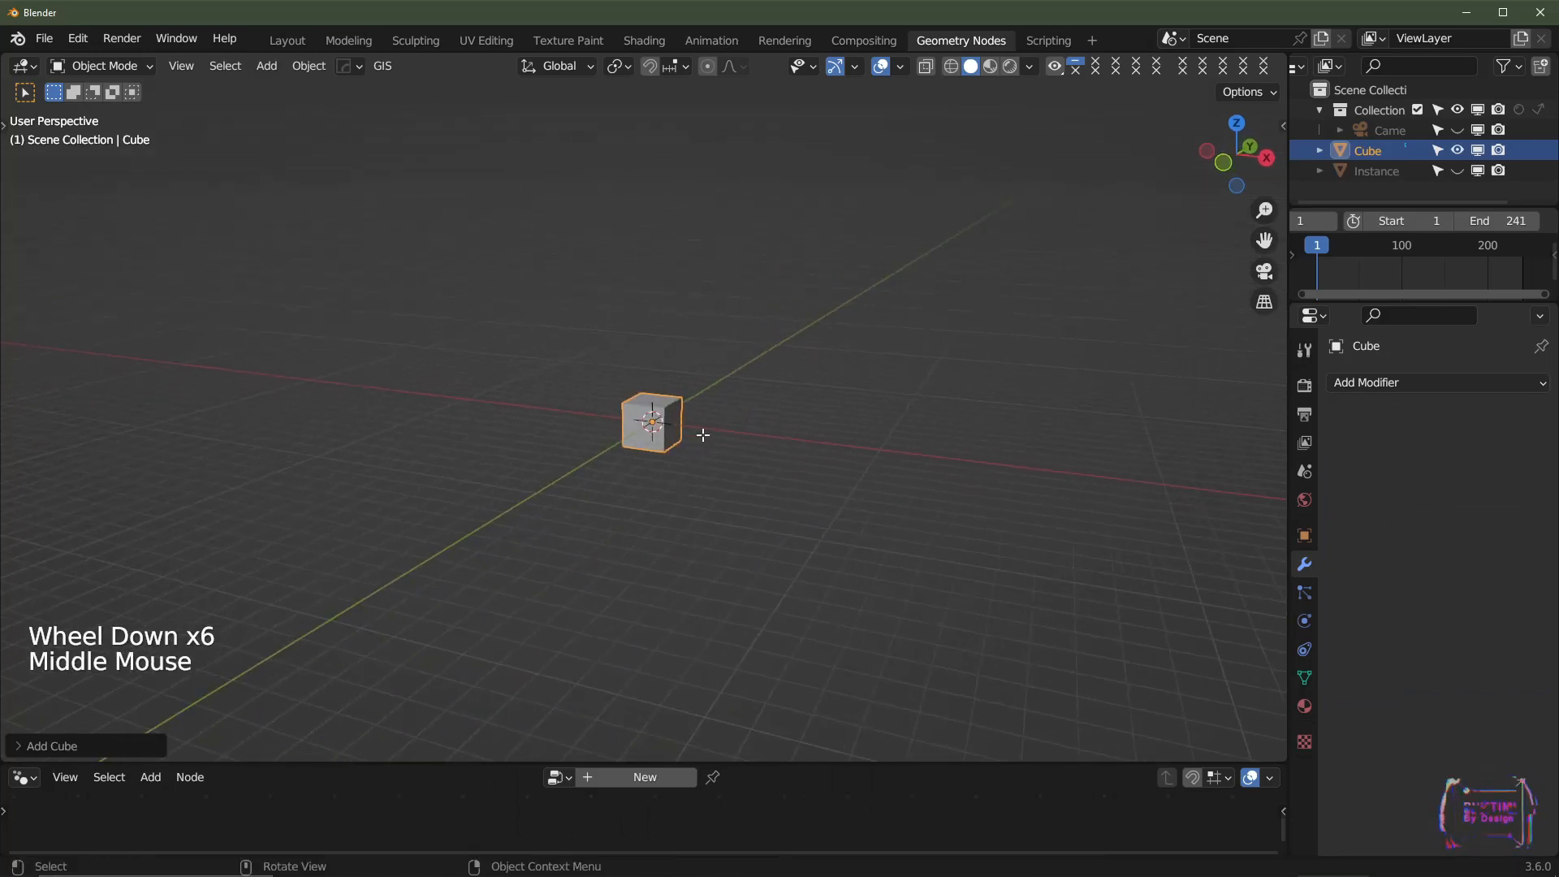
key(Tab)
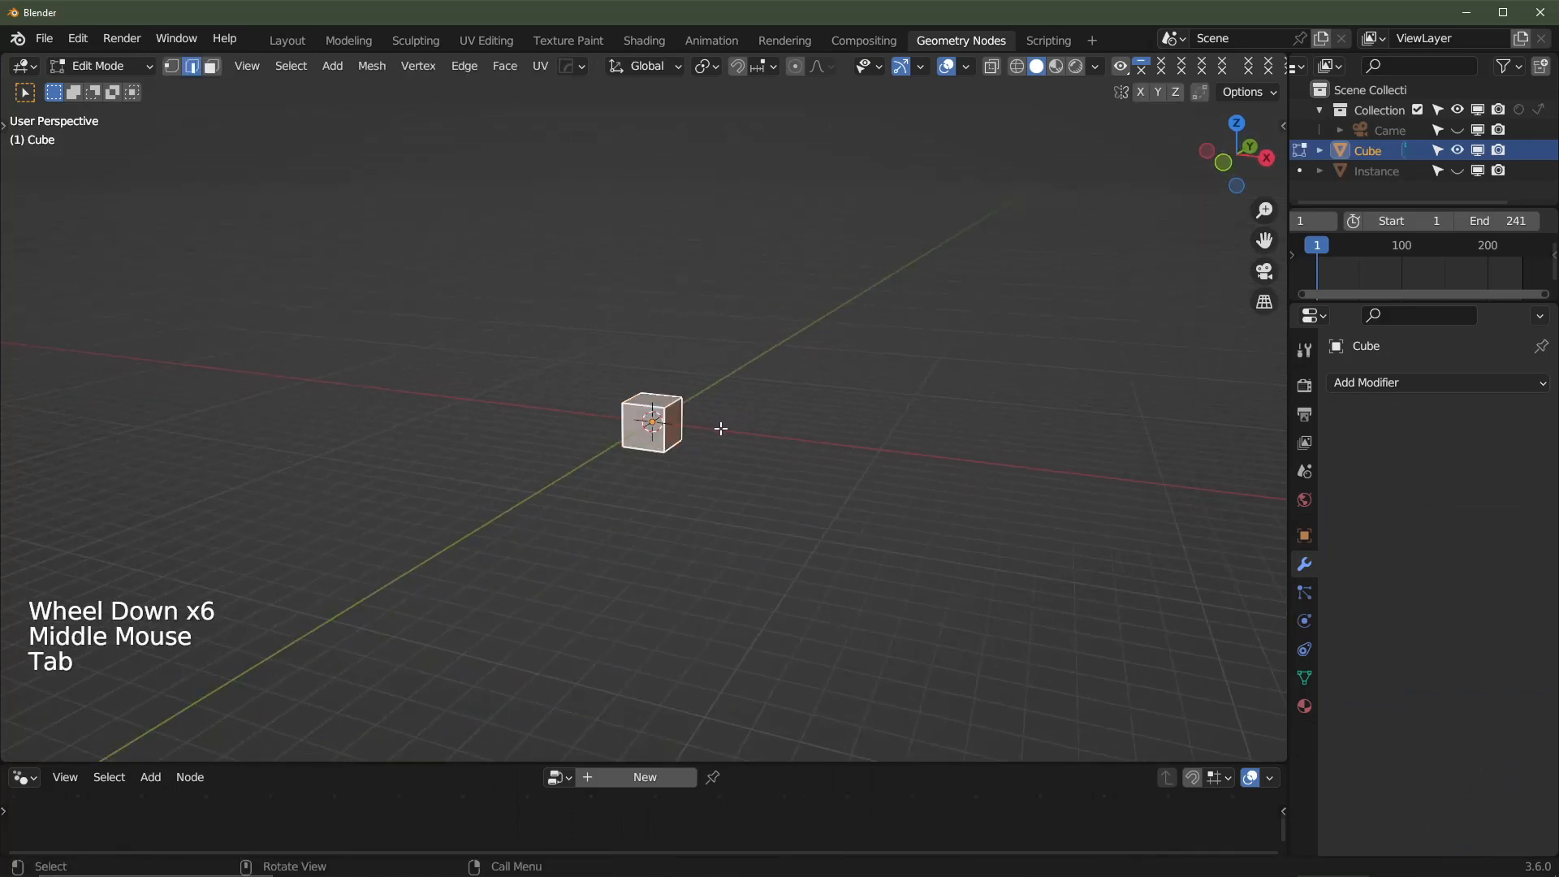
text(s50)
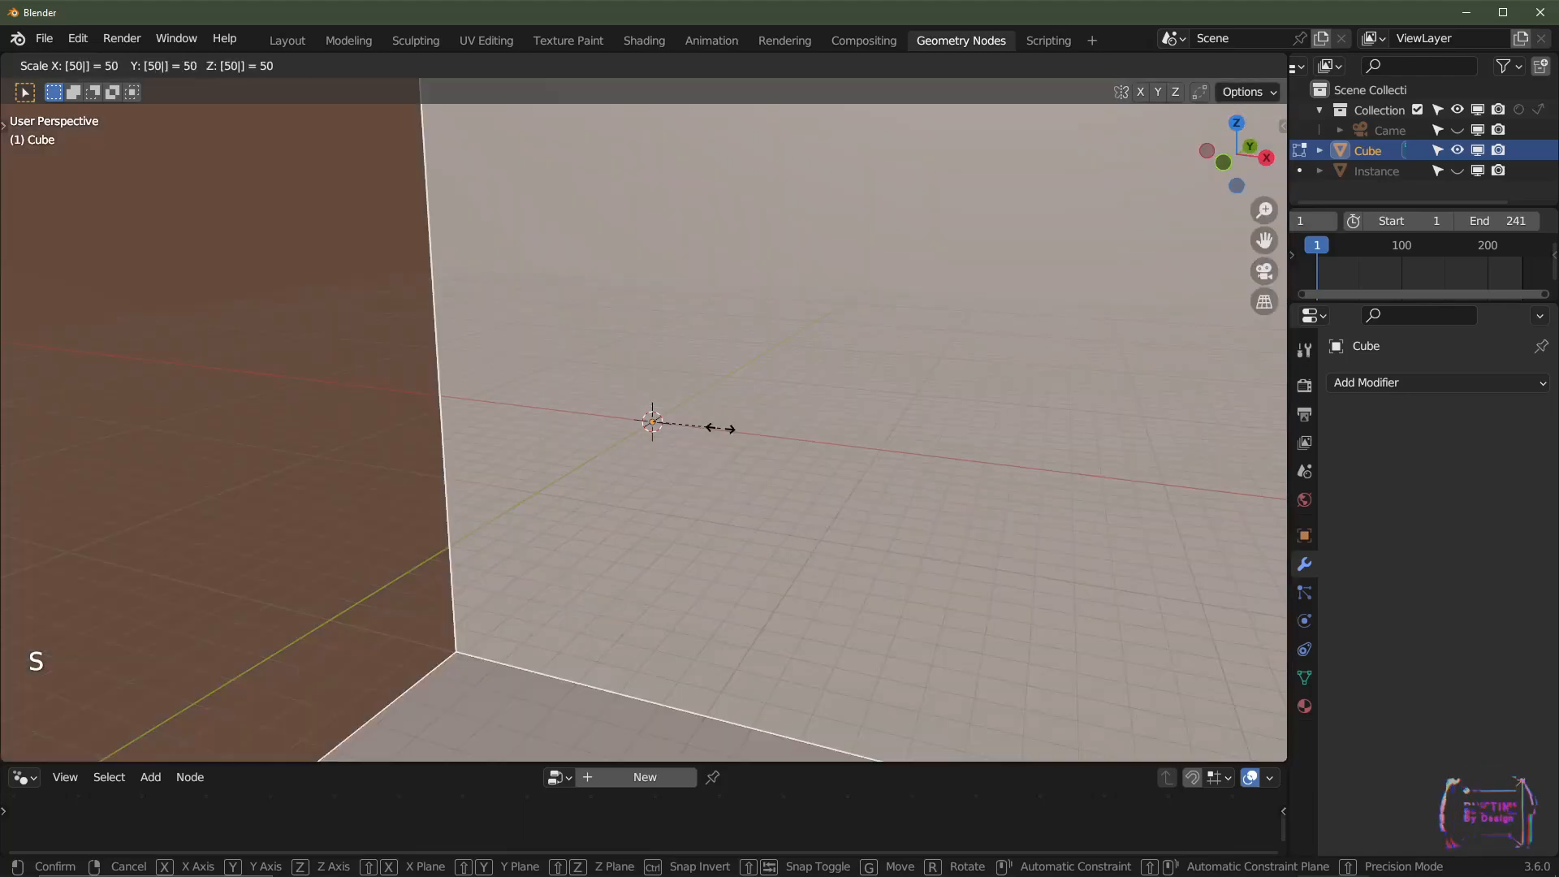
key(Return)
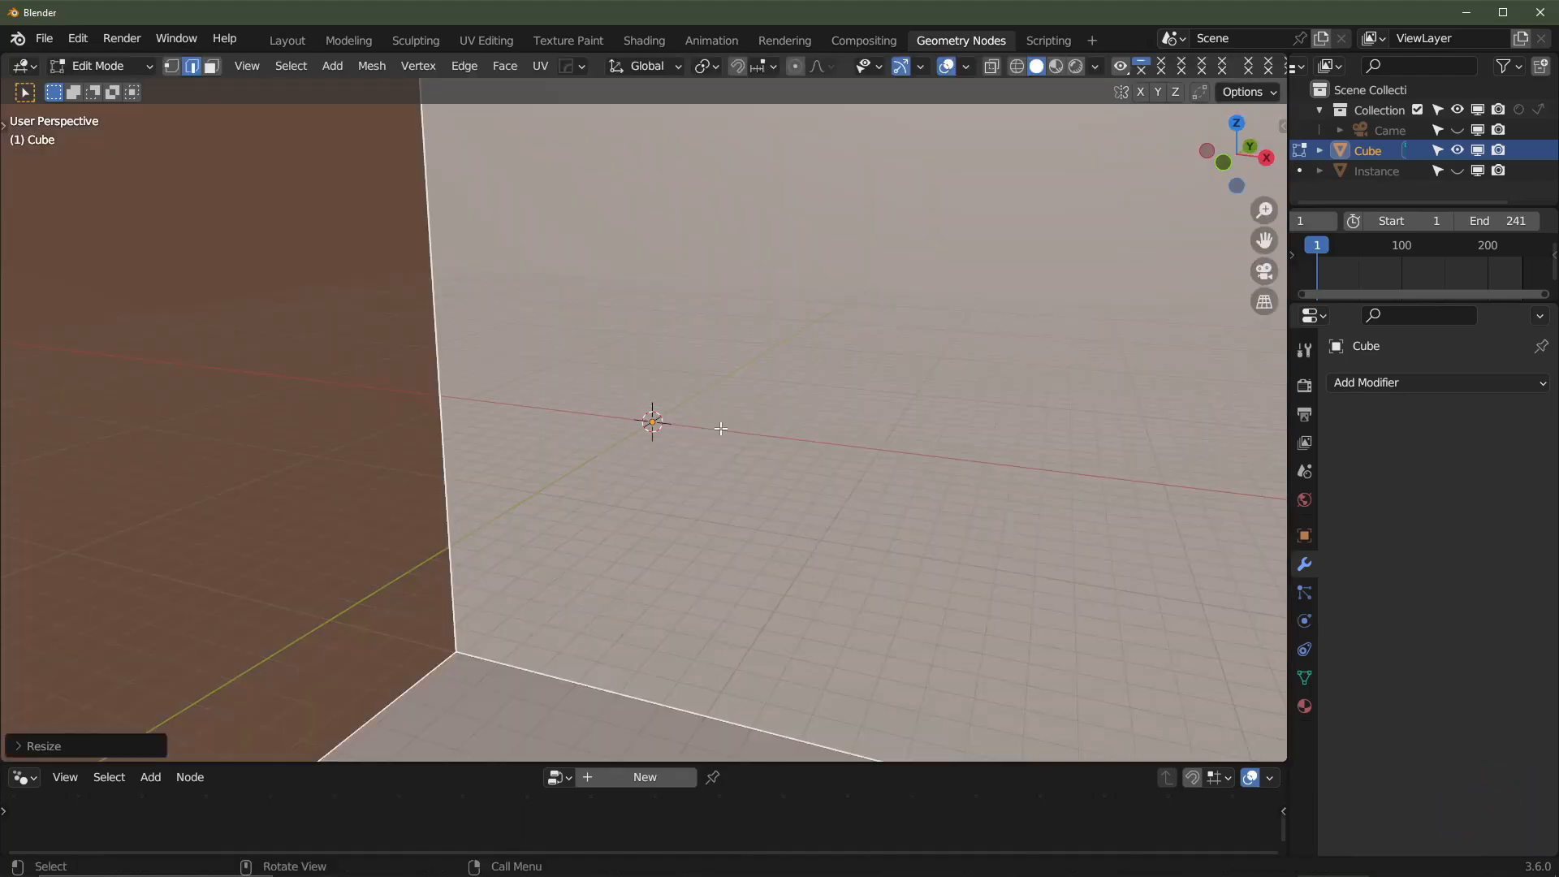
key(Tab)
- Switch the viewport to wireframe display and enlarge the node editor area
scroll(723, 425, down, 3)
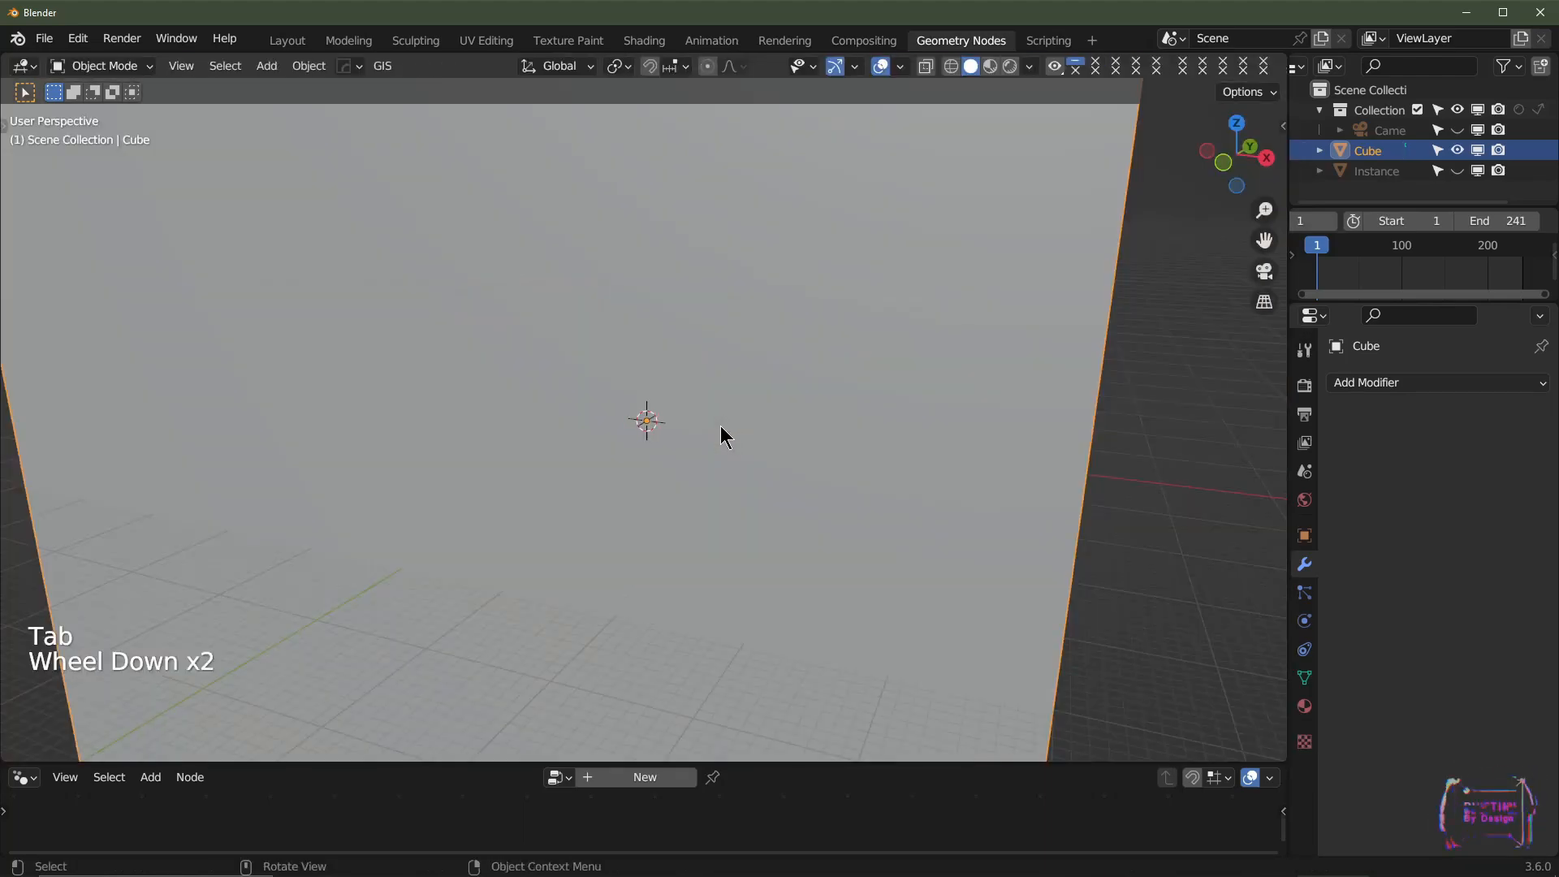
click(951, 68)
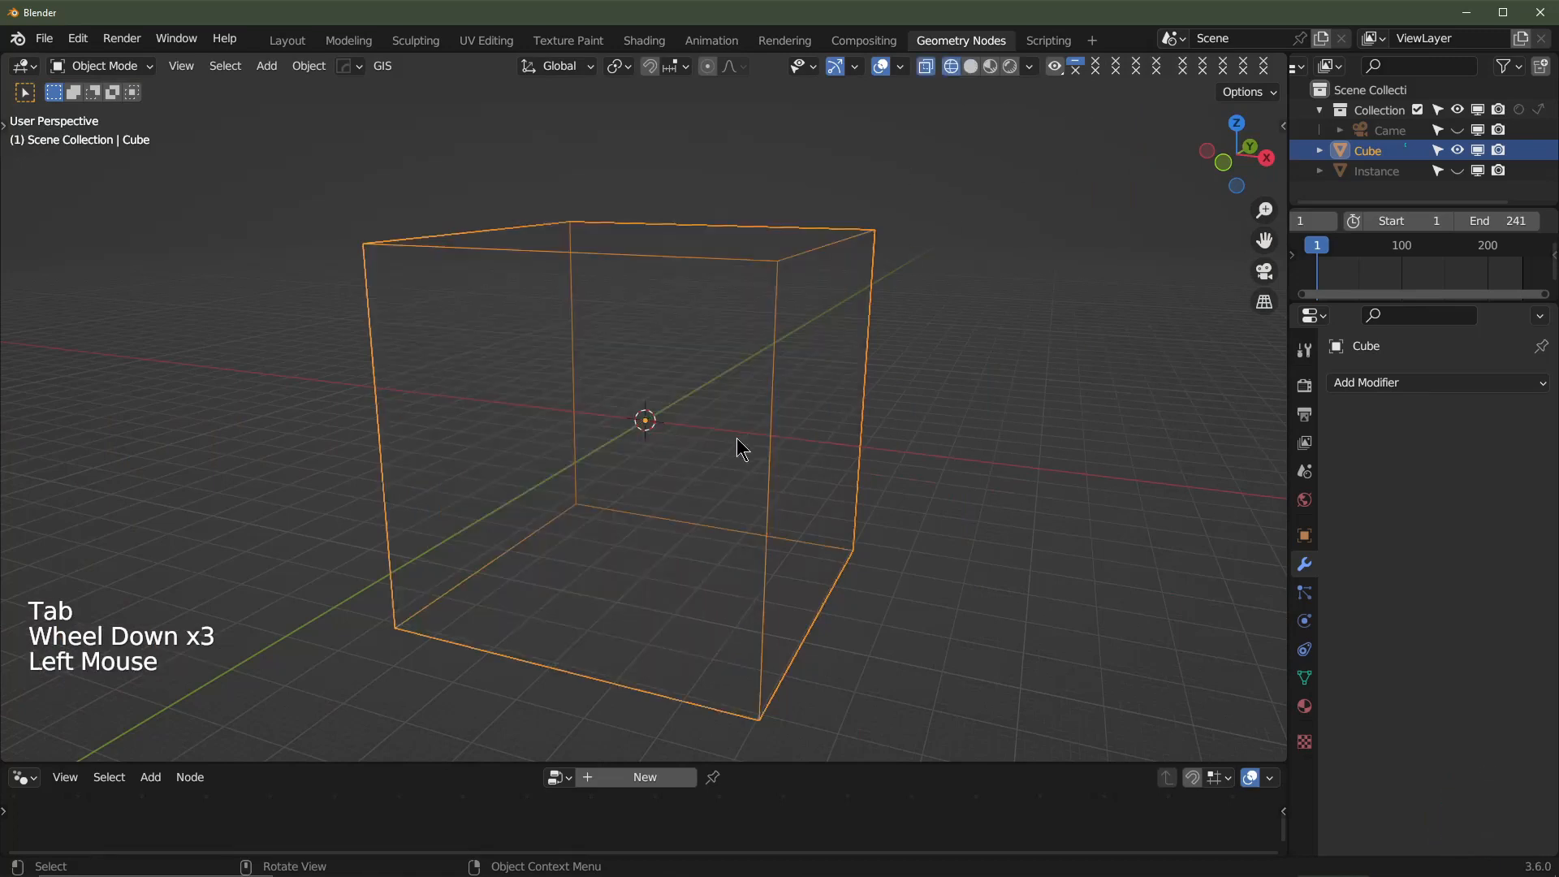
scroll(735, 438, down, 2)
scroll(728, 450, up, 2)
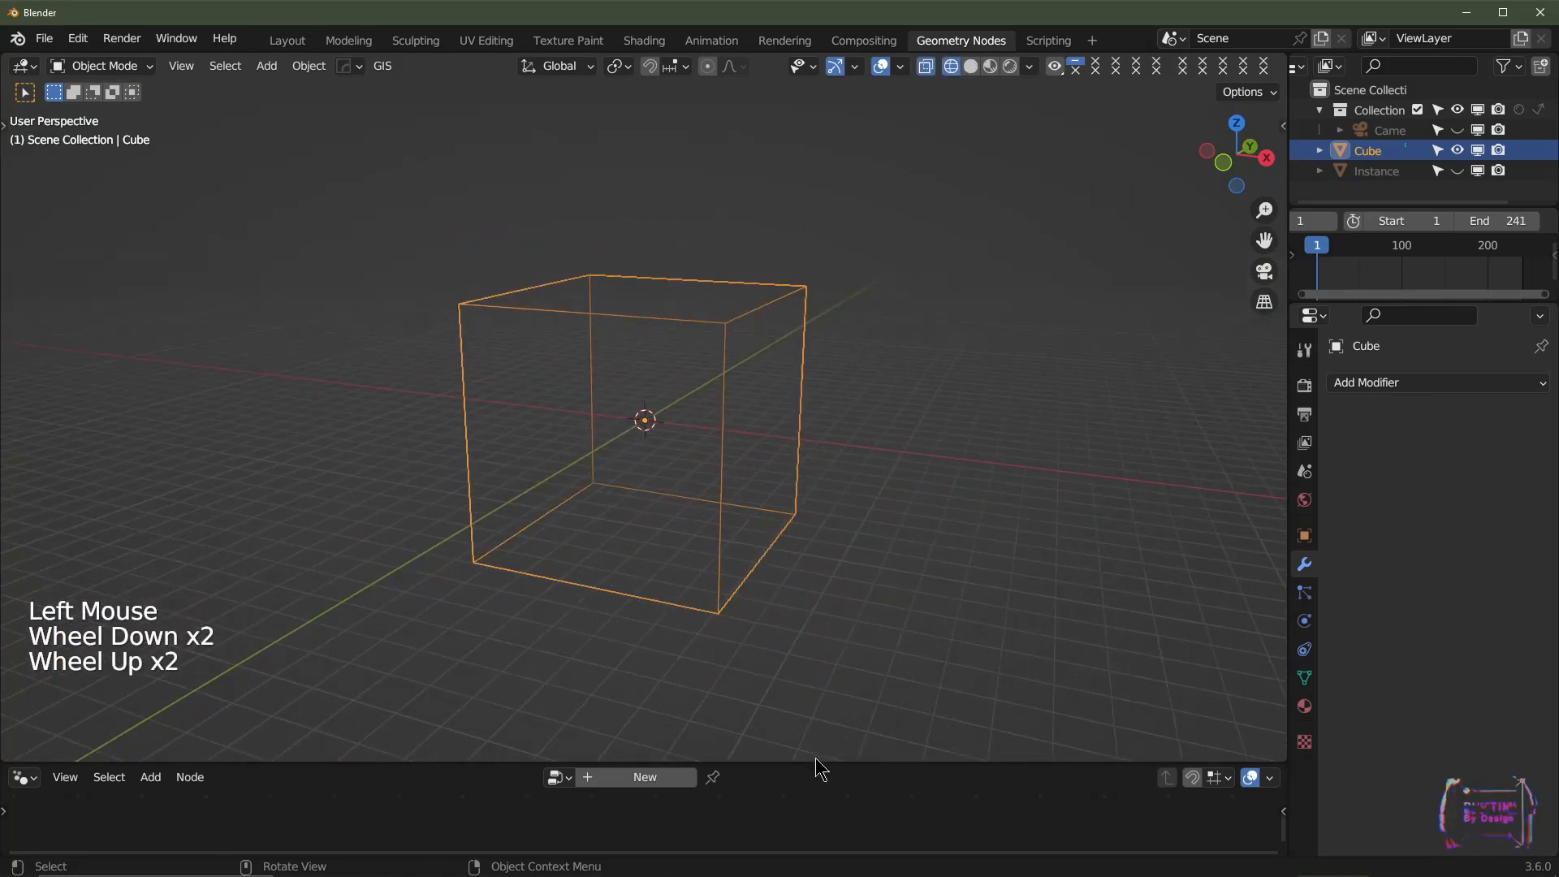
drag(812, 761, 818, 617)
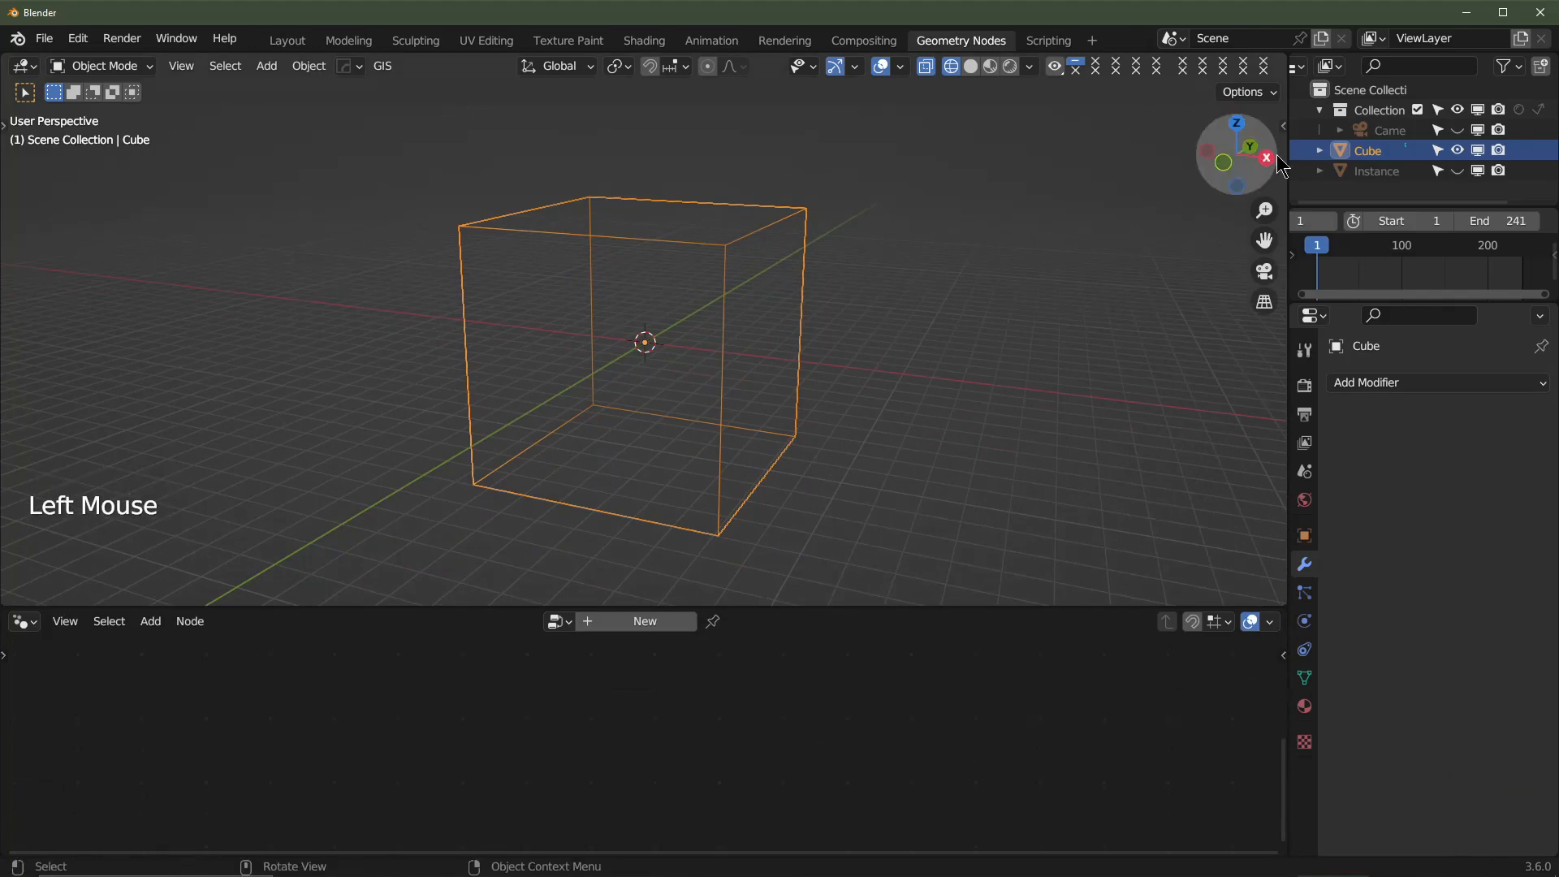
- Rename the large cube to "Sub Div"
double_click(1375, 151)
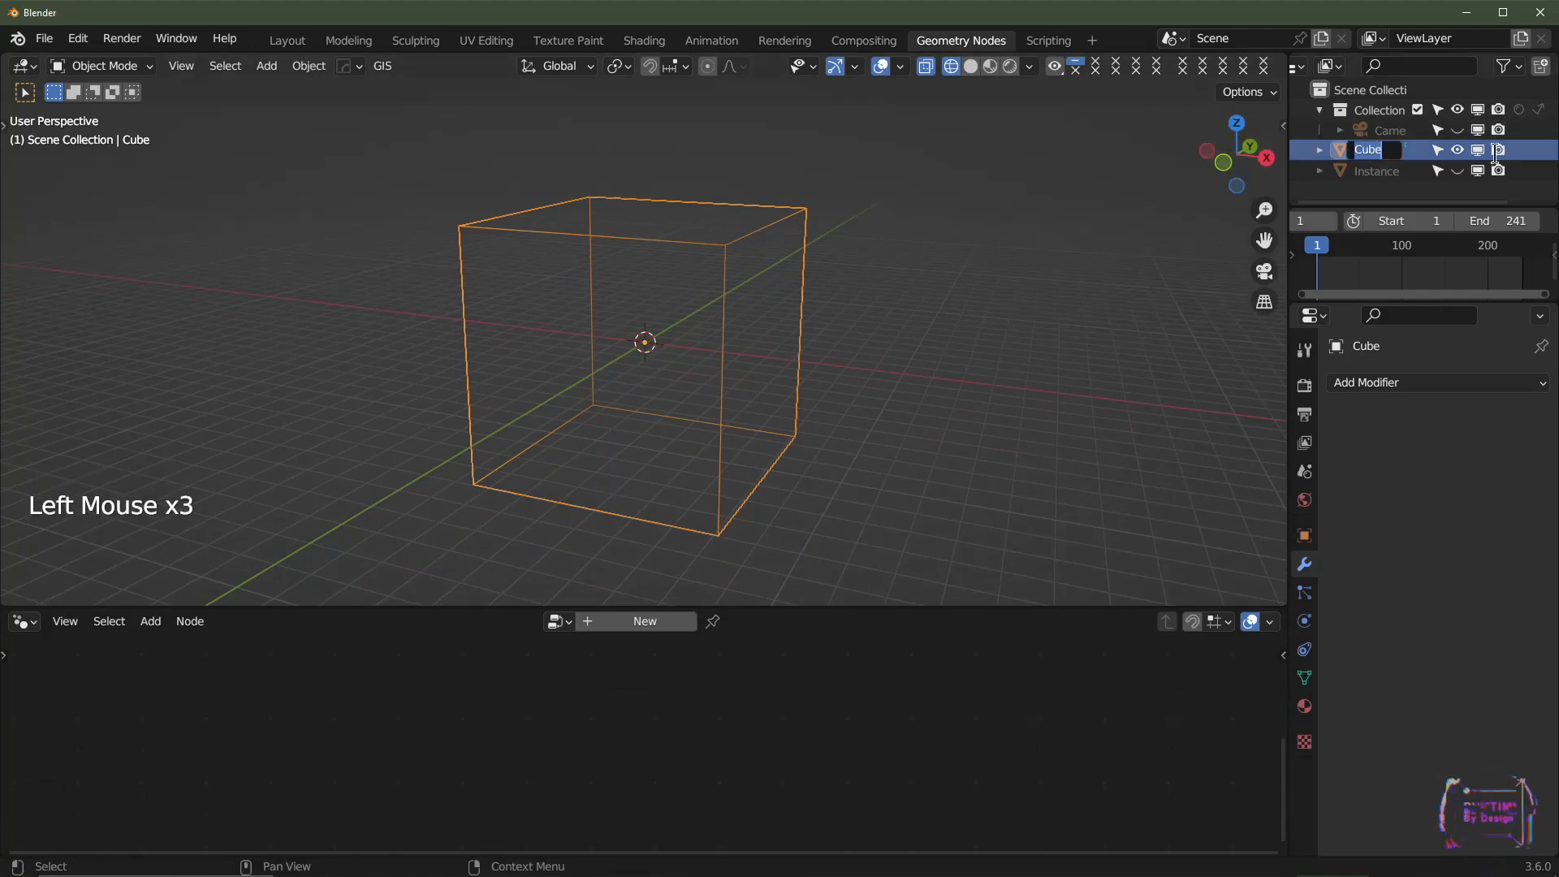
text(Sub D)
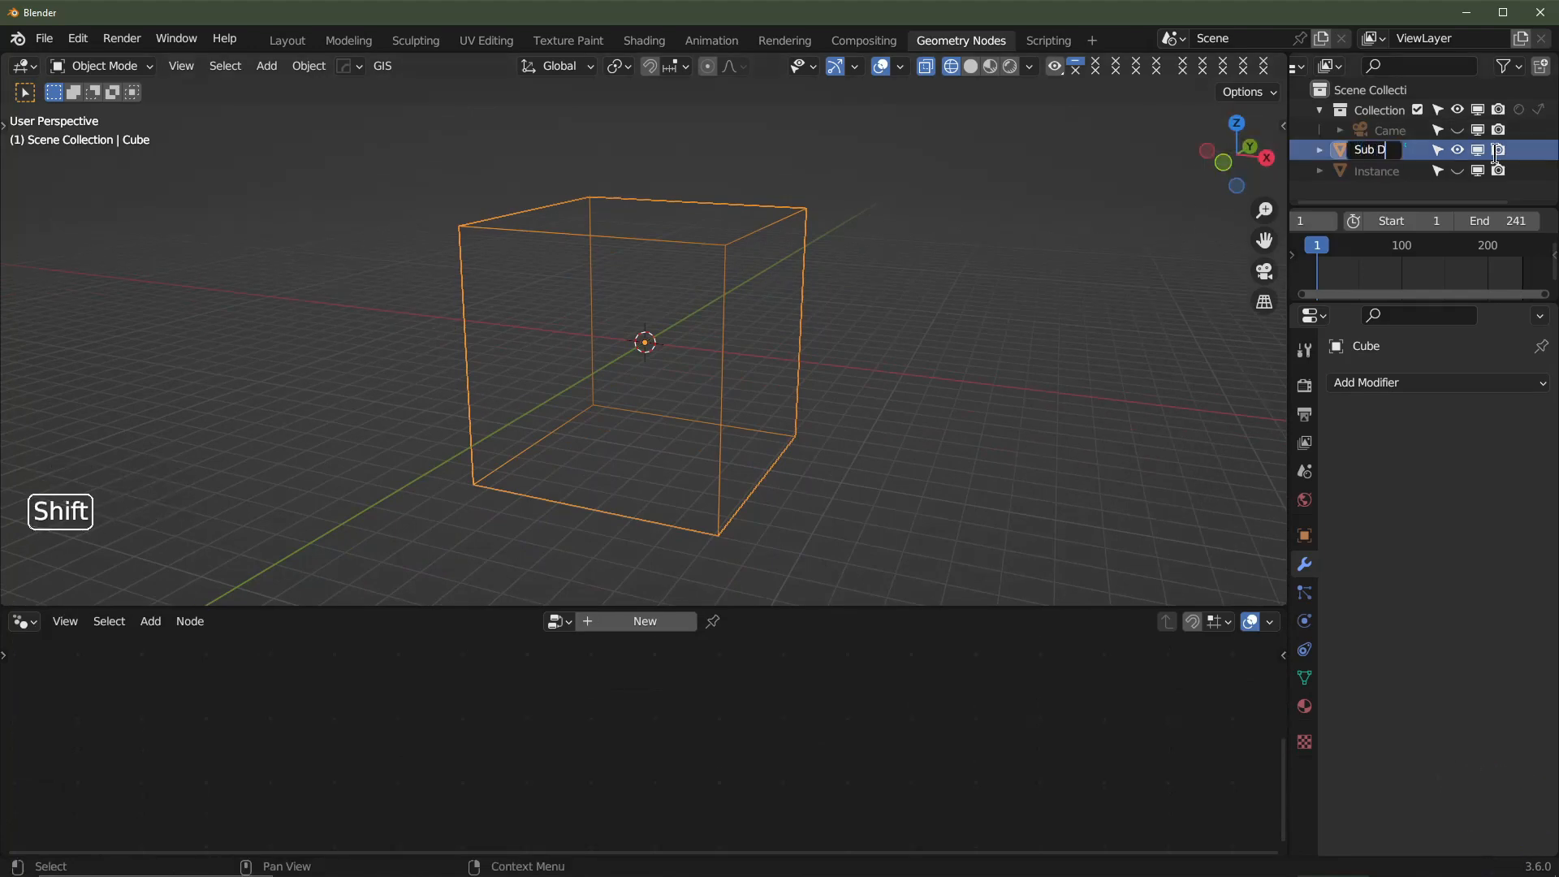
text(iv)
key(Return)
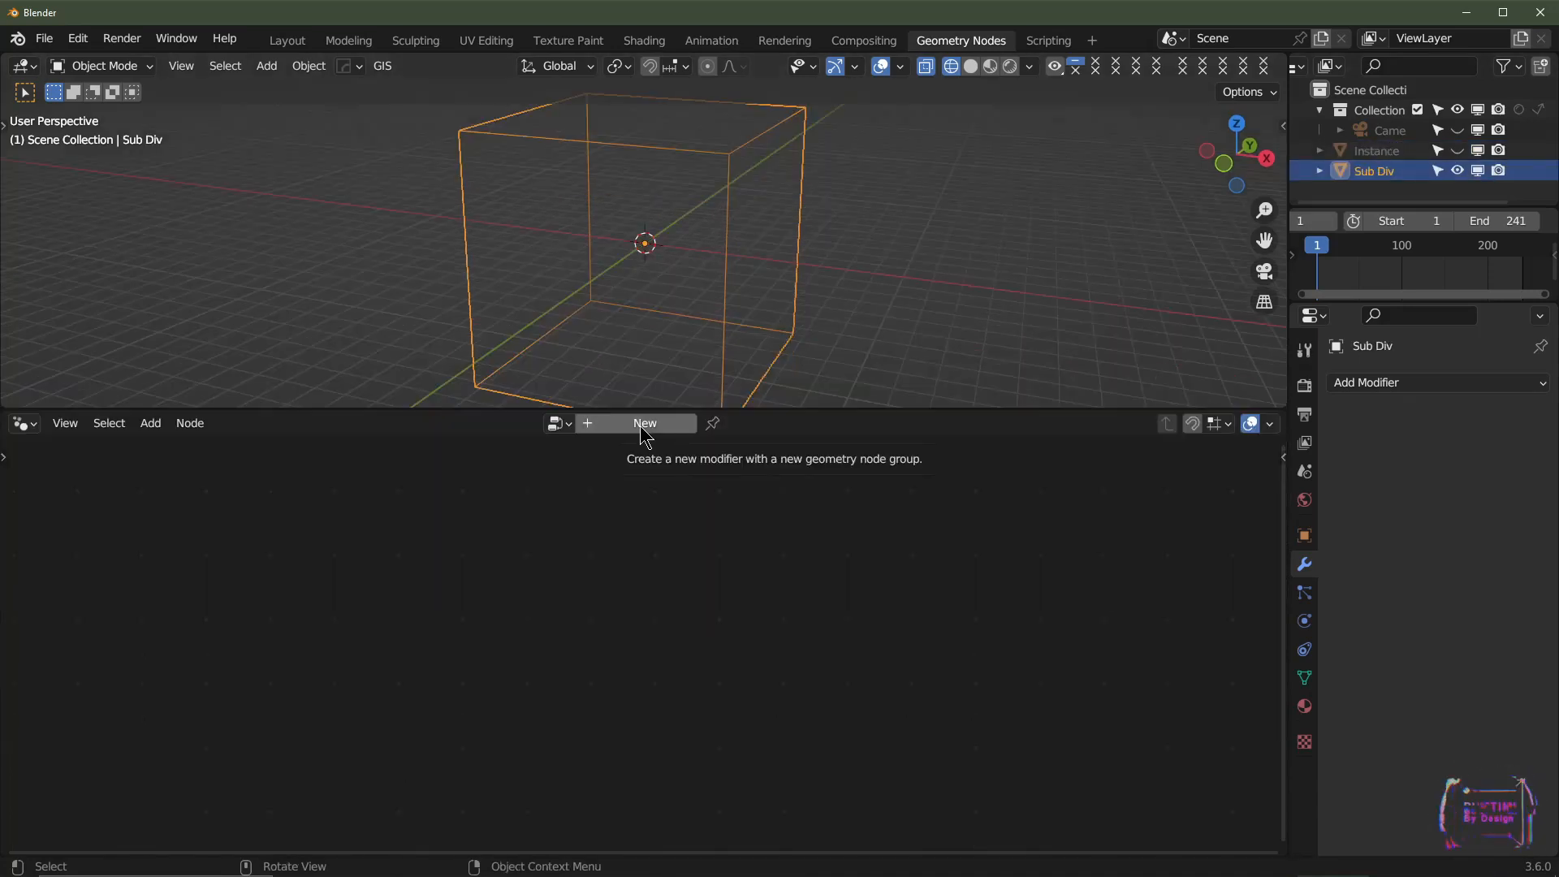
- Create a new geometry node group on the large cube and name it "Sub Div"
click(645, 423)
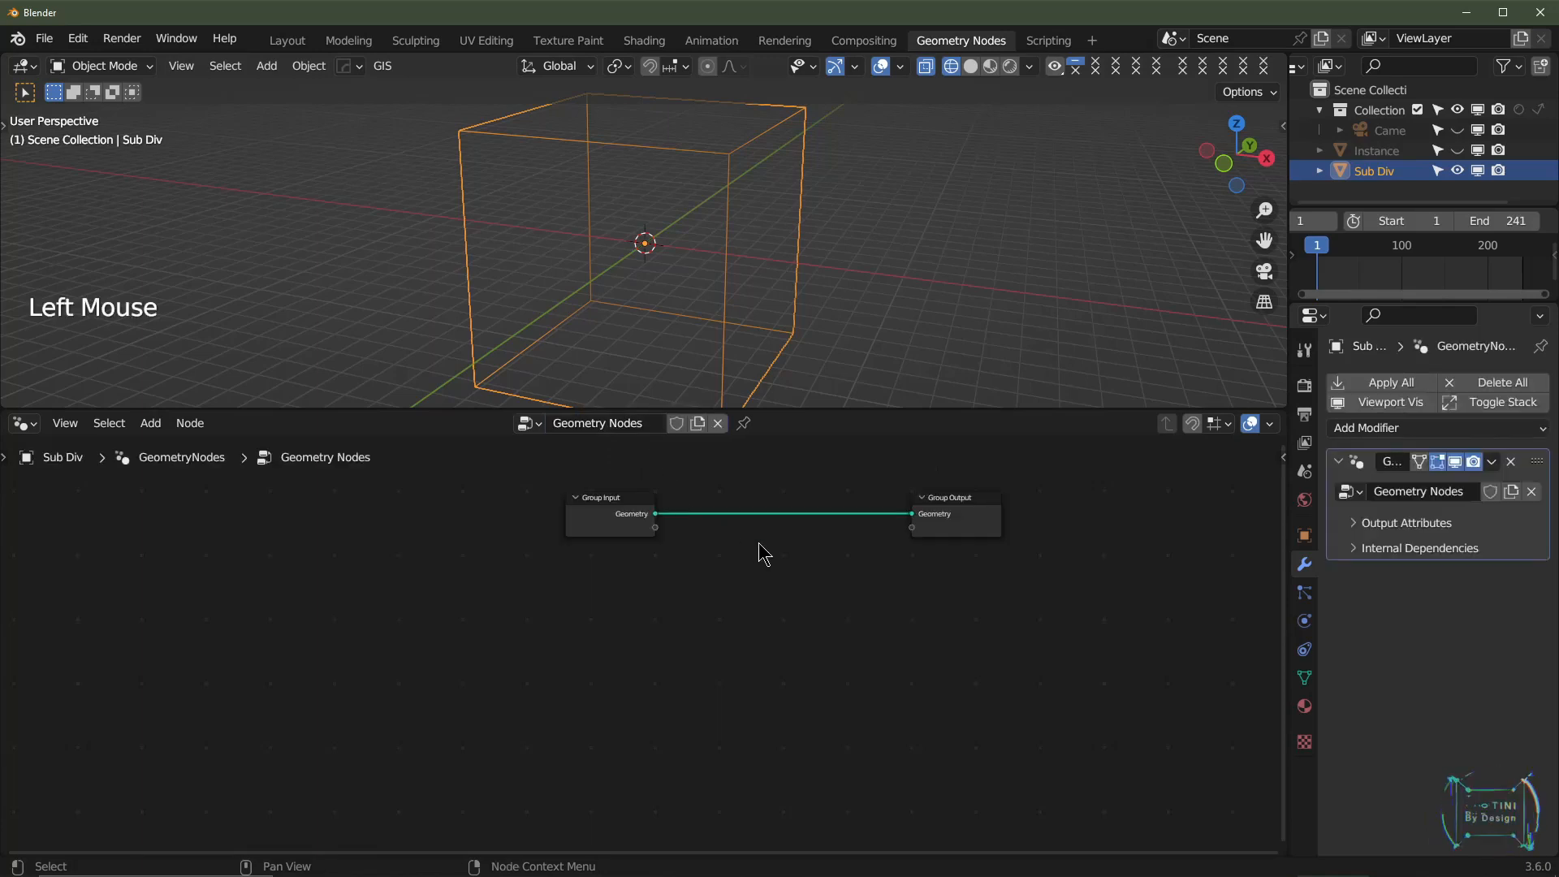
double_click(631, 423)
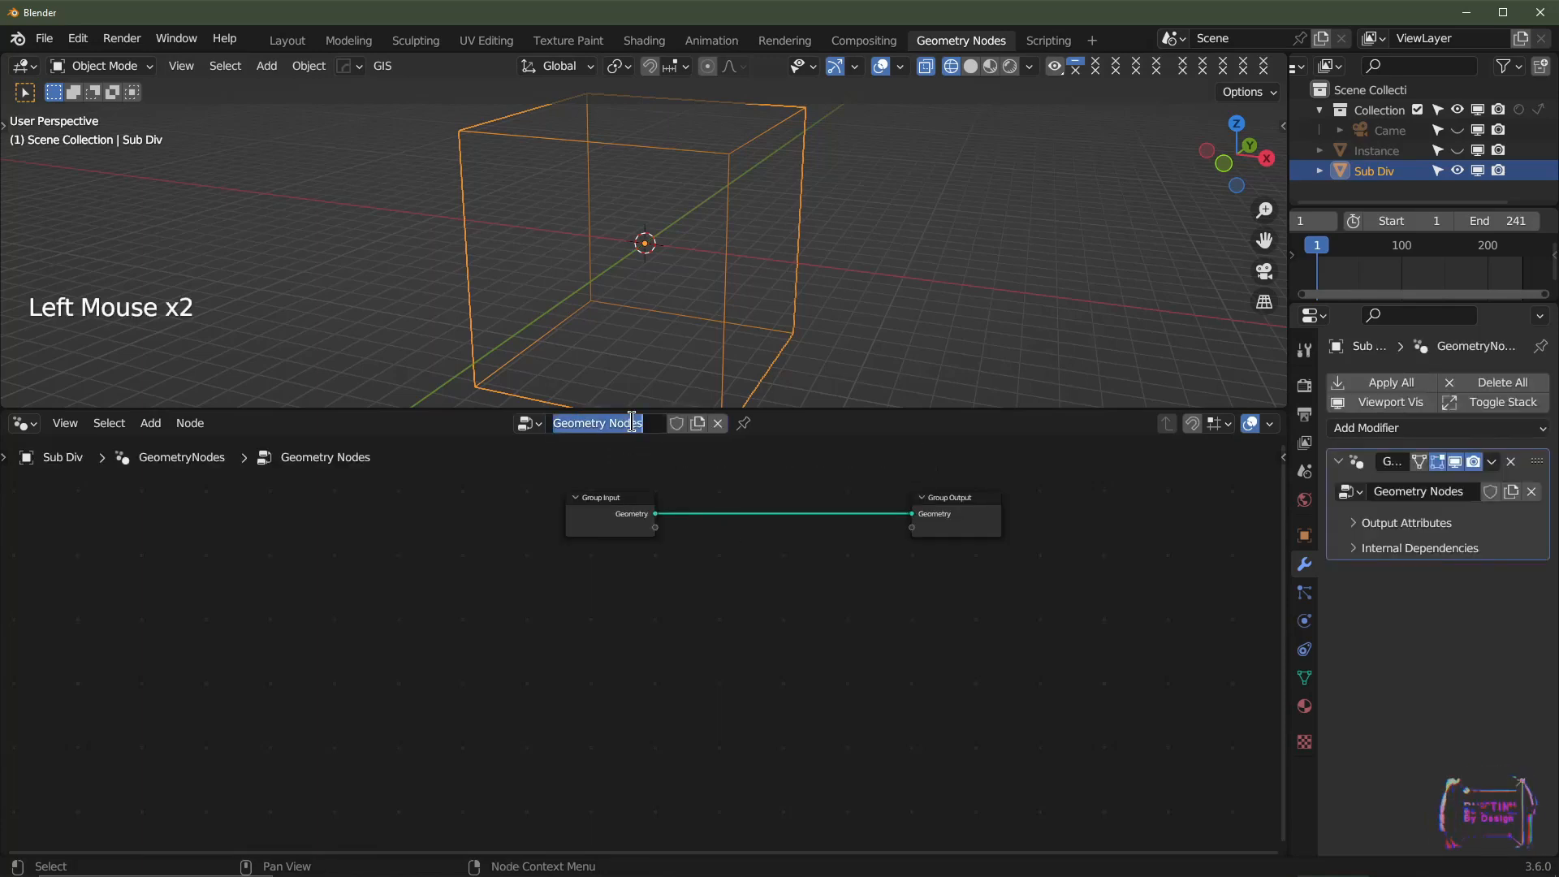
text(Sub)
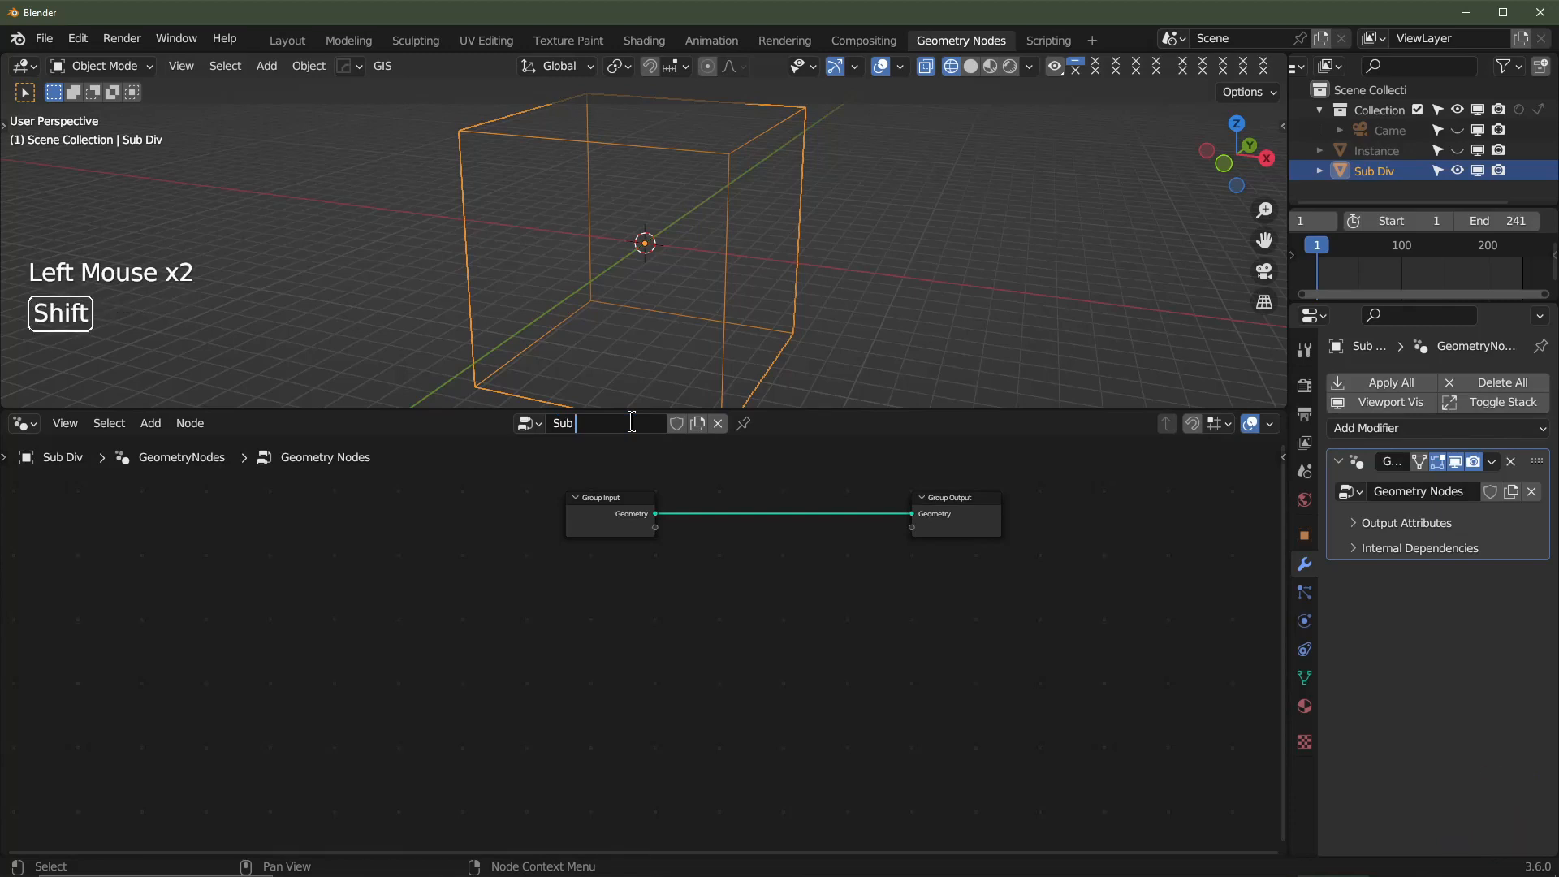
text( Div)
key(Return)
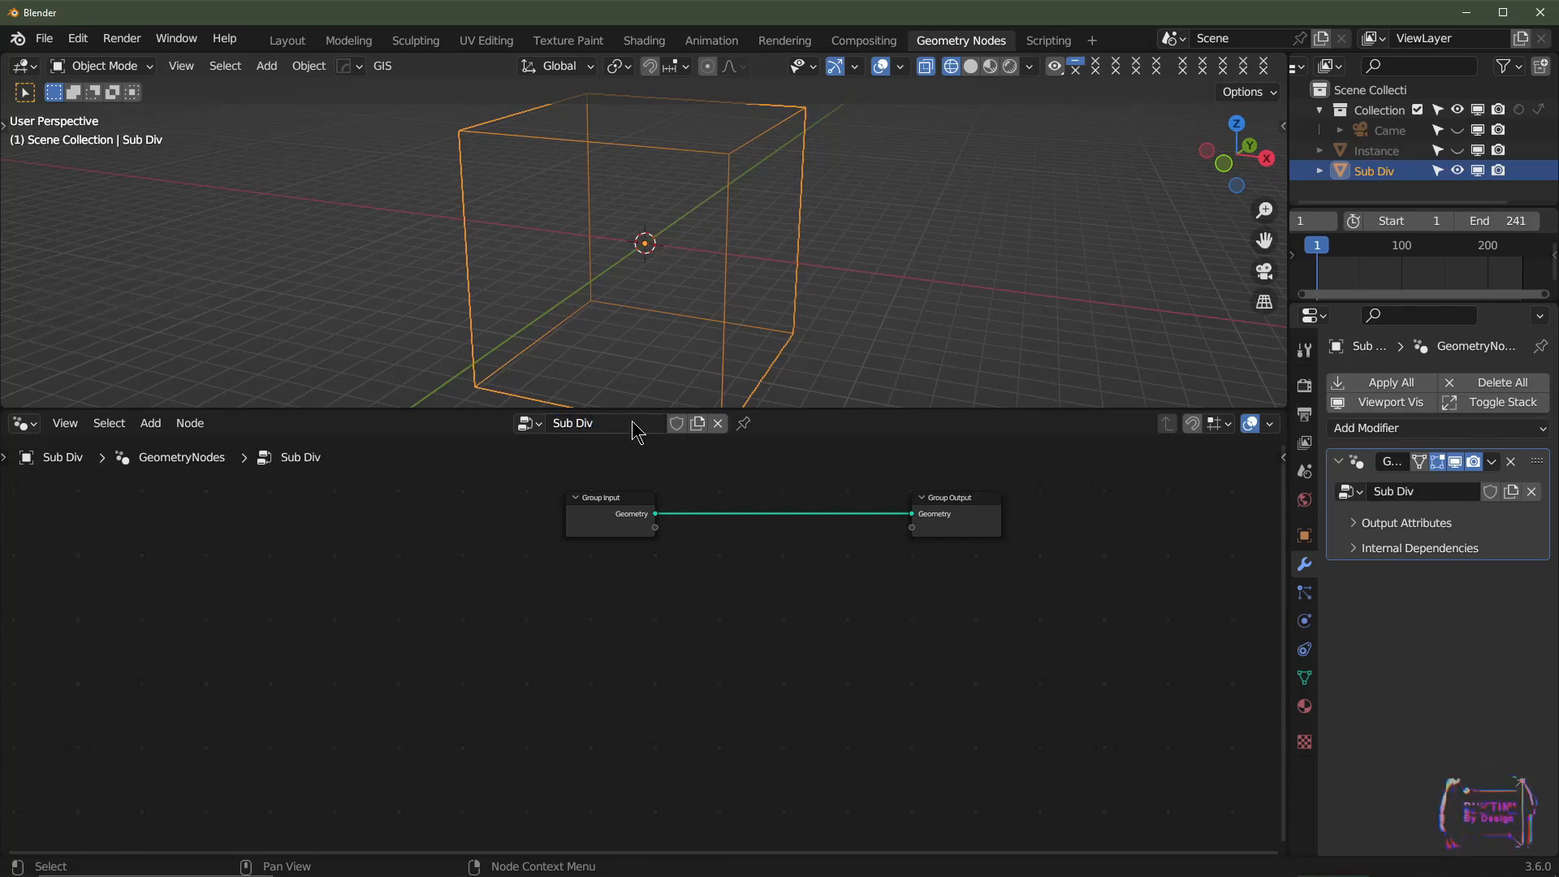
- Move the Group Input node away from Group Output and insert a Subdivide Mesh node on the link between them
click(621, 520)
drag(622, 521, 211, 545)
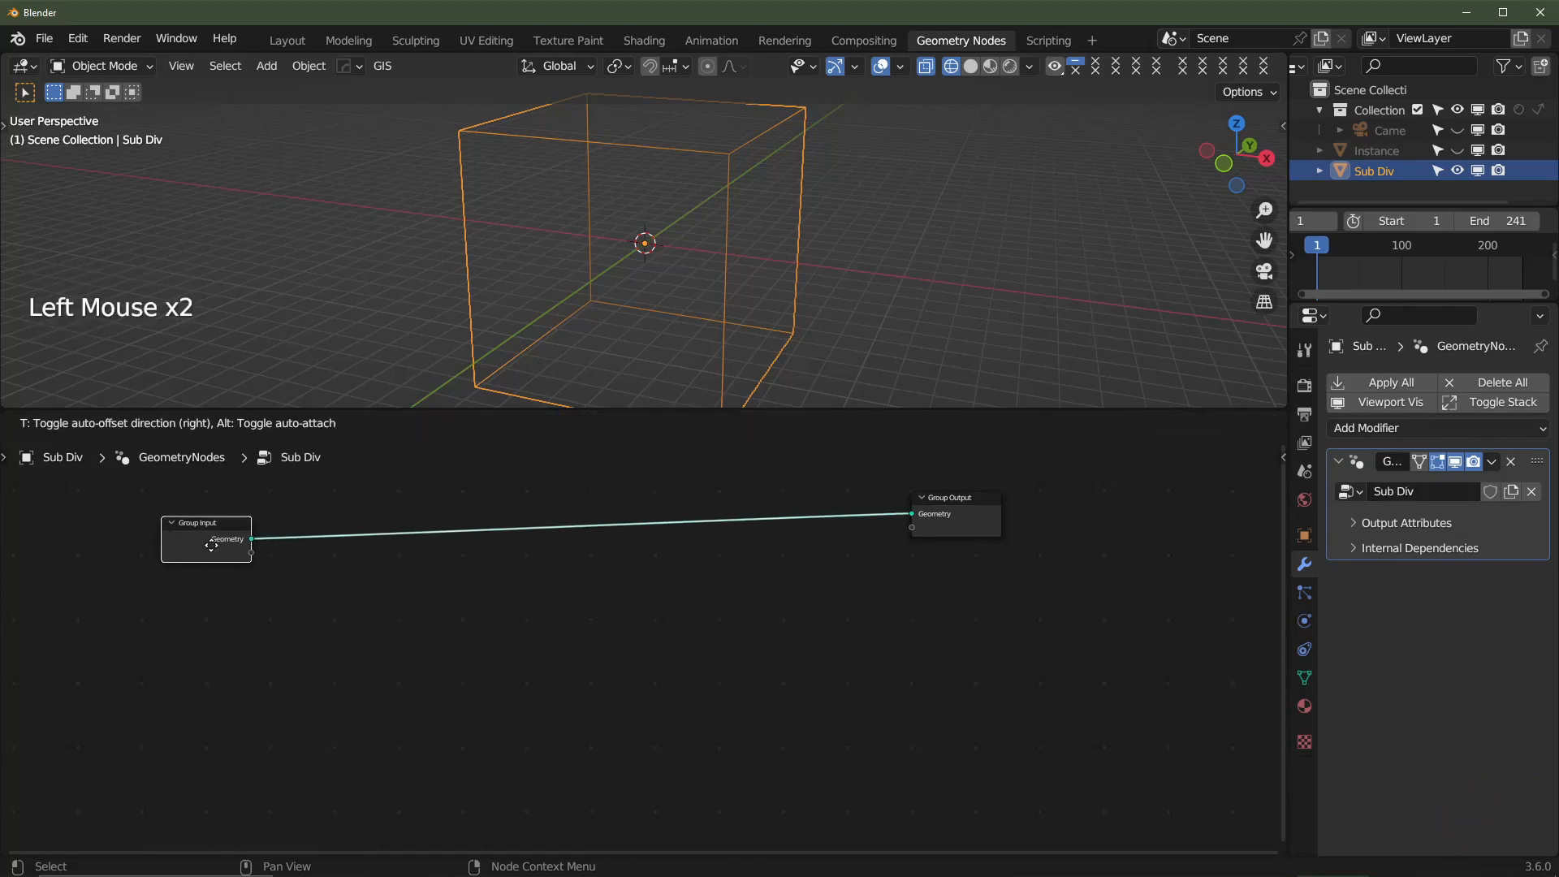
scroll(610, 683, up, 1)
middle_drag(609, 683, 741, 703)
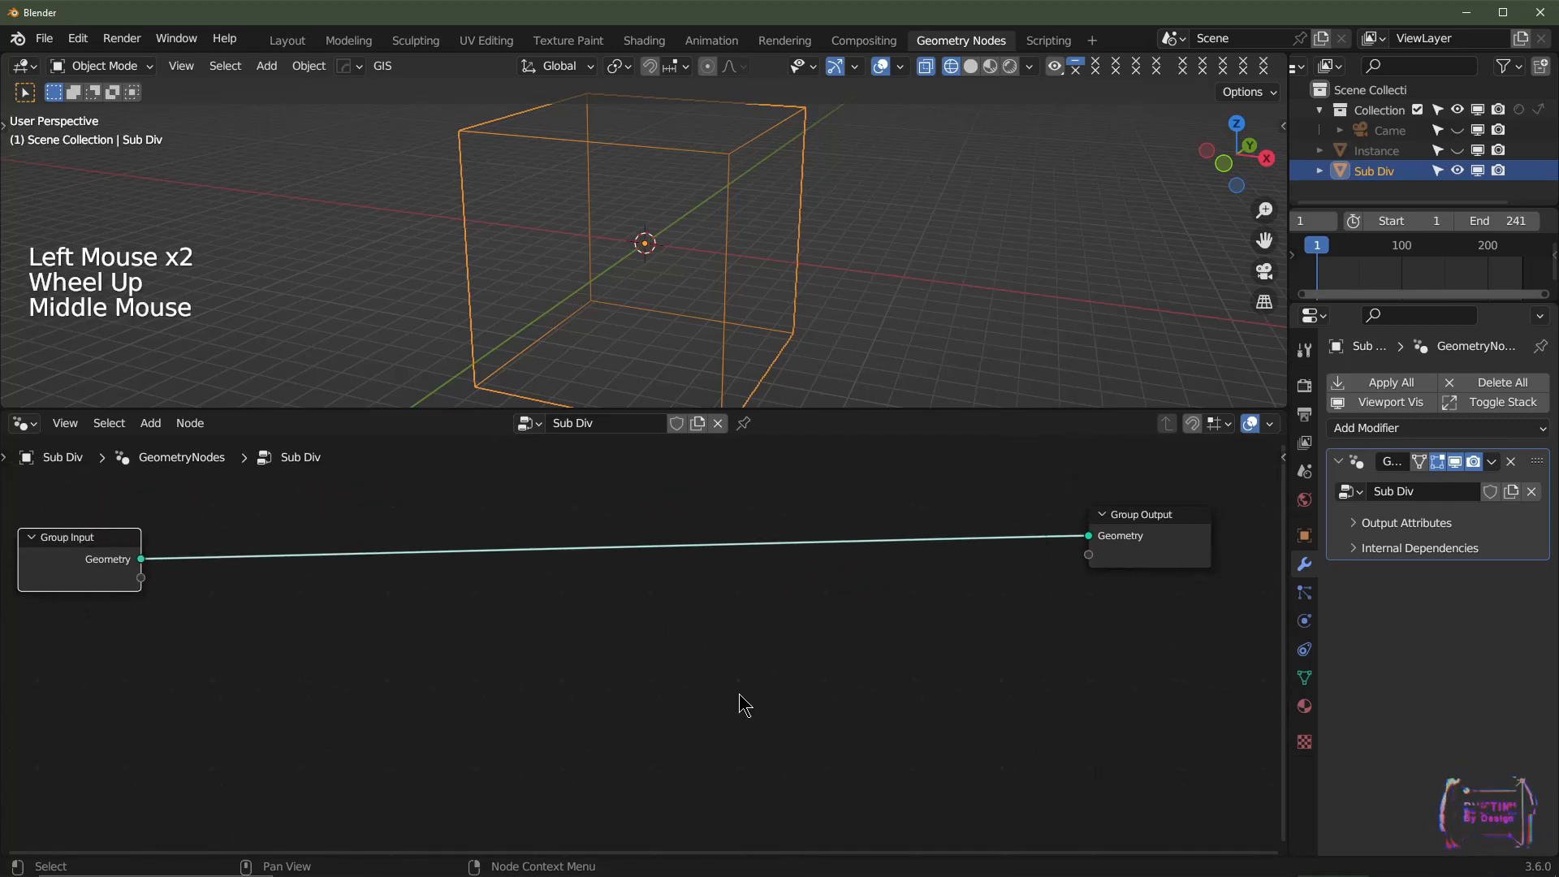
key(shift+a)
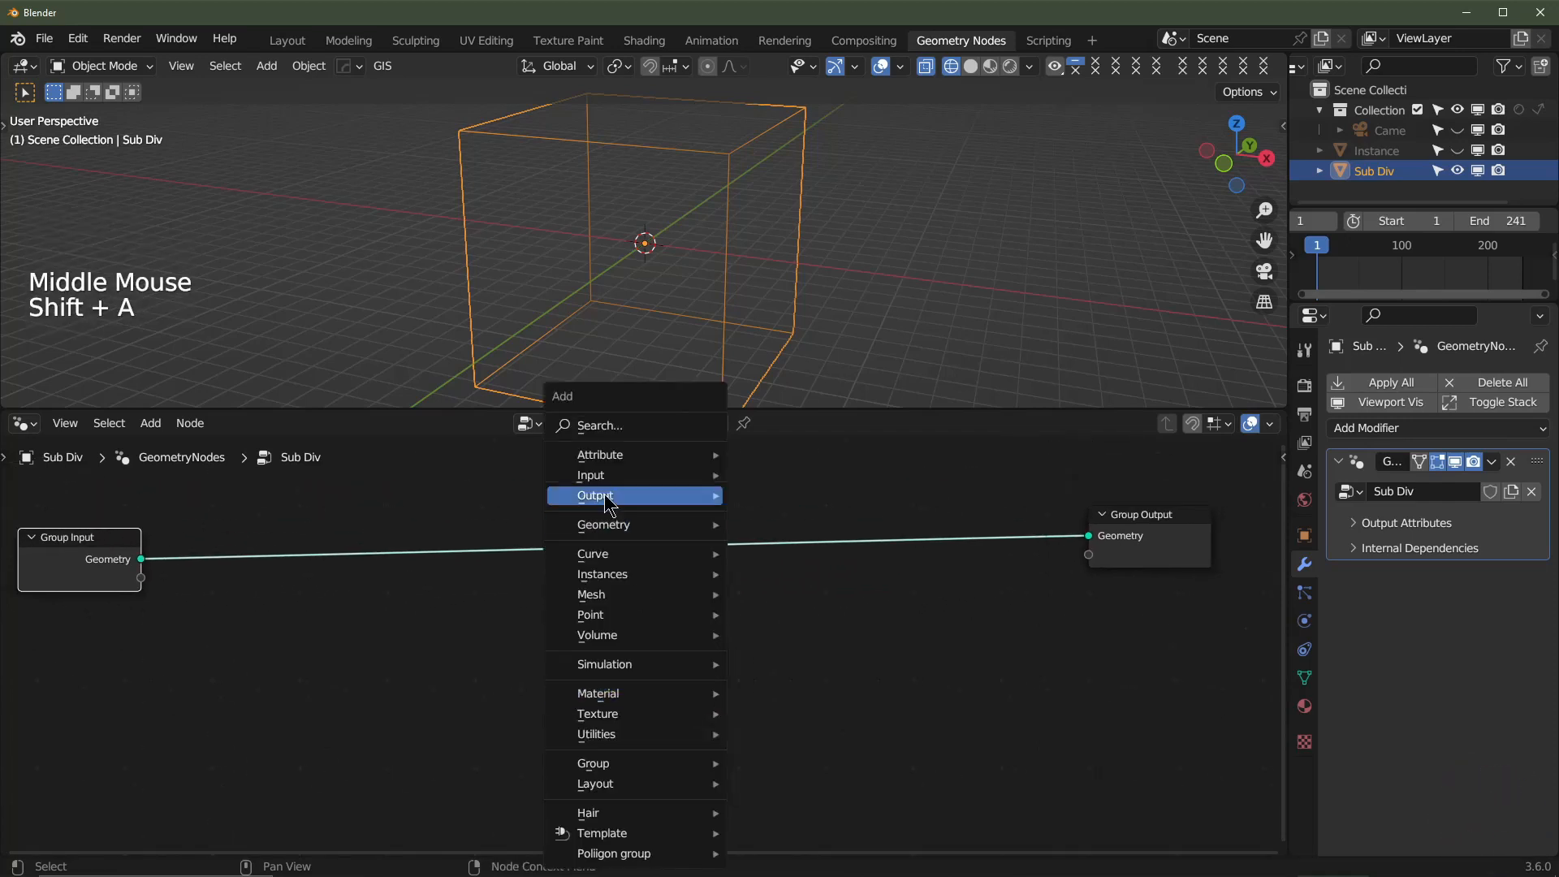
click(601, 426)
text(s)
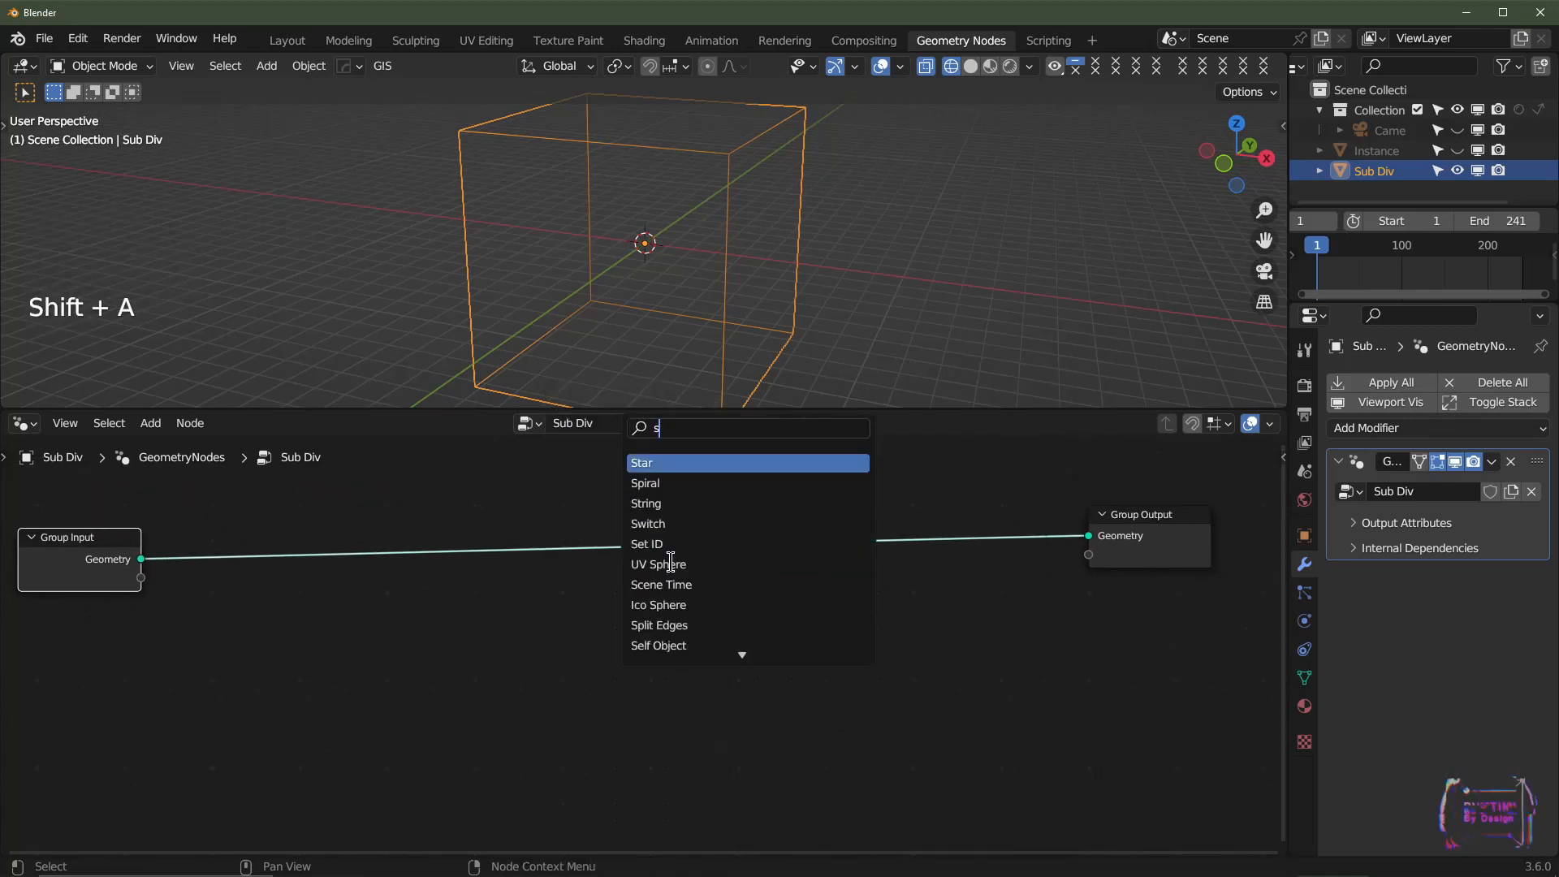
text(ub)
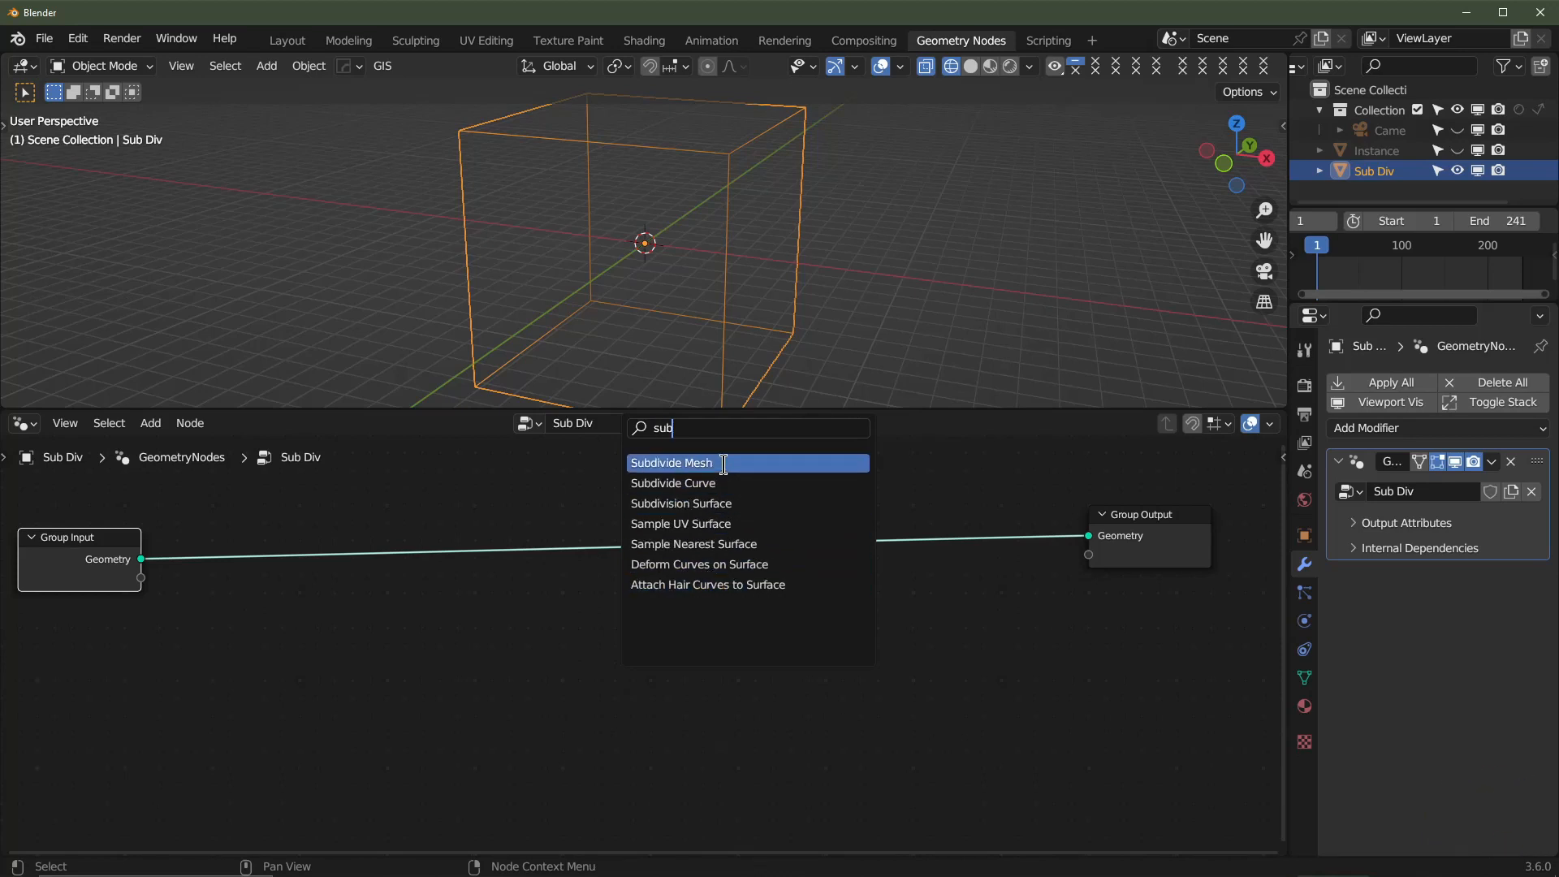
click(723, 464)
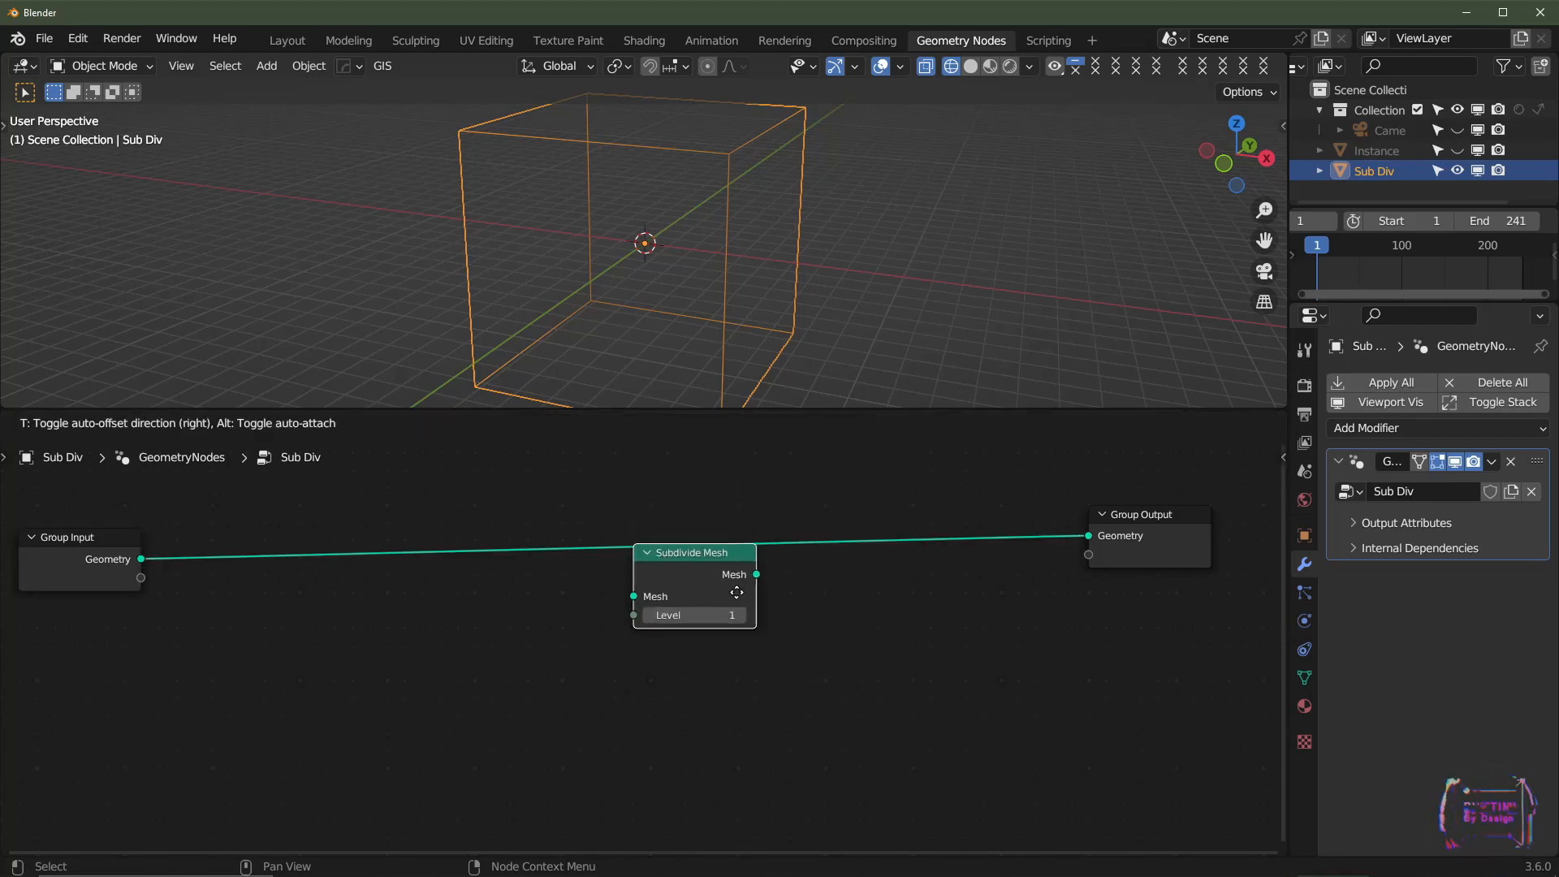
click(733, 577)
- Try raising the Subdivide Mesh node's level and return it to 1
click(733, 578)
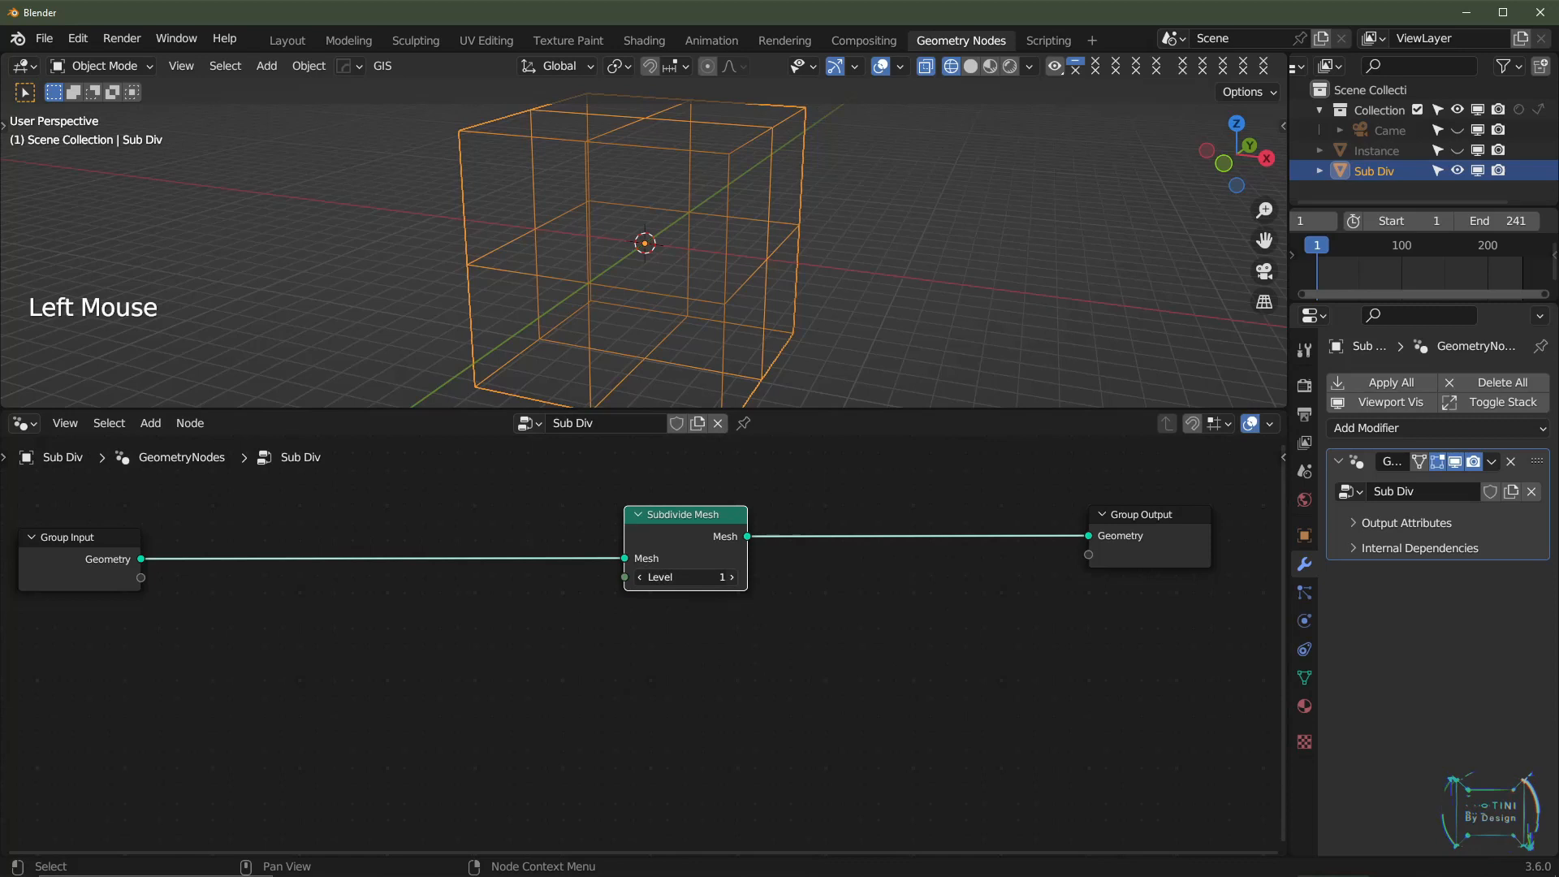
click(733, 577)
click(641, 576)
click(642, 576)
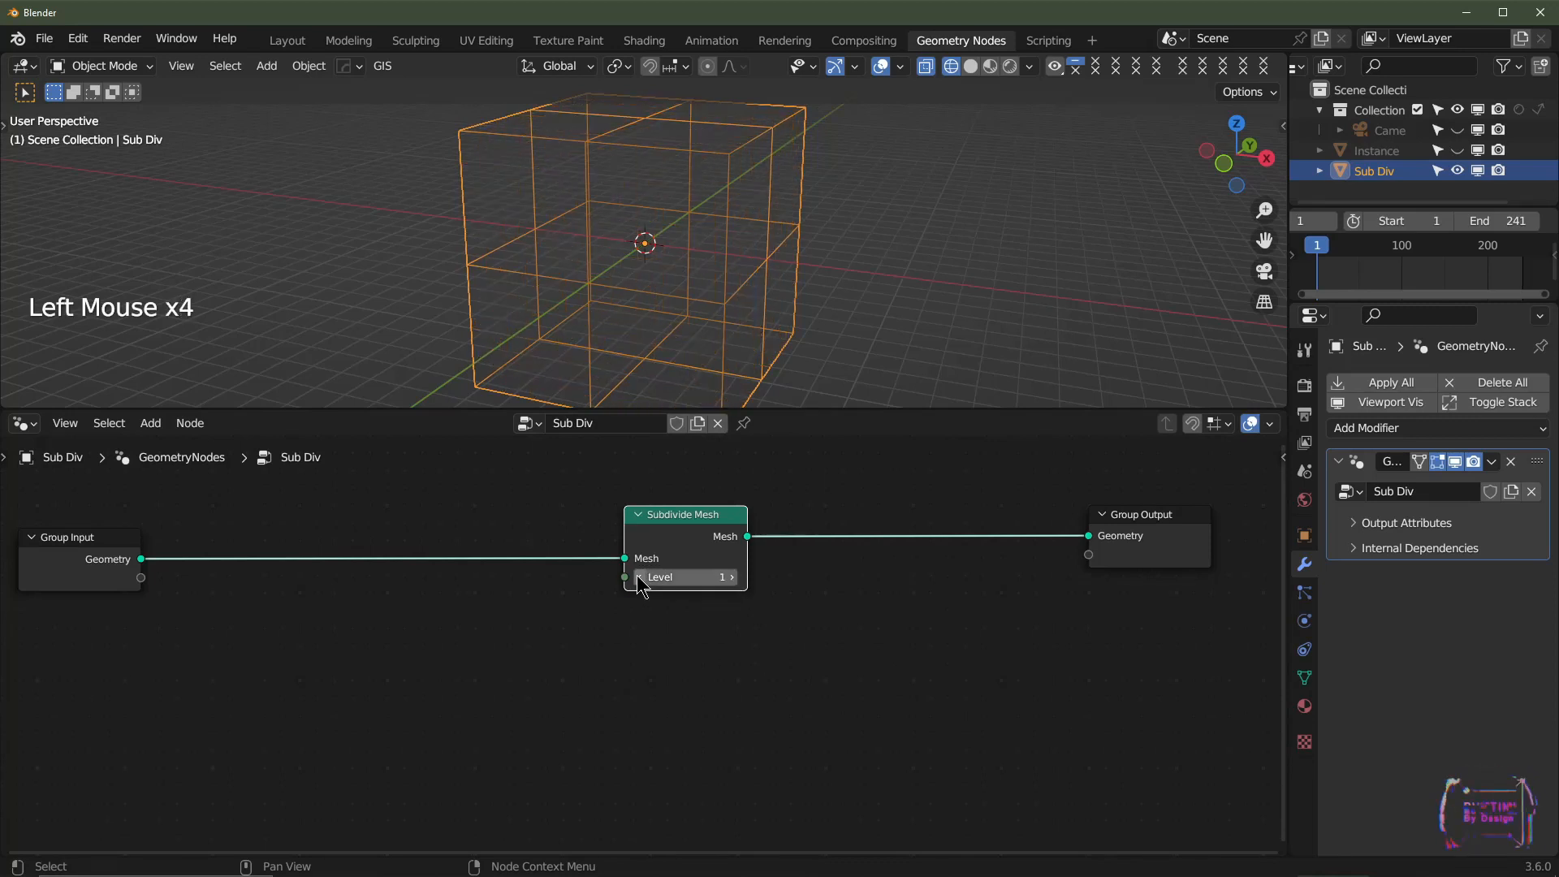
- Insert a Join Geometry node between Subdivide Mesh and Group Output, and move Subdivide Mesh slightly lower
key(shift+a)
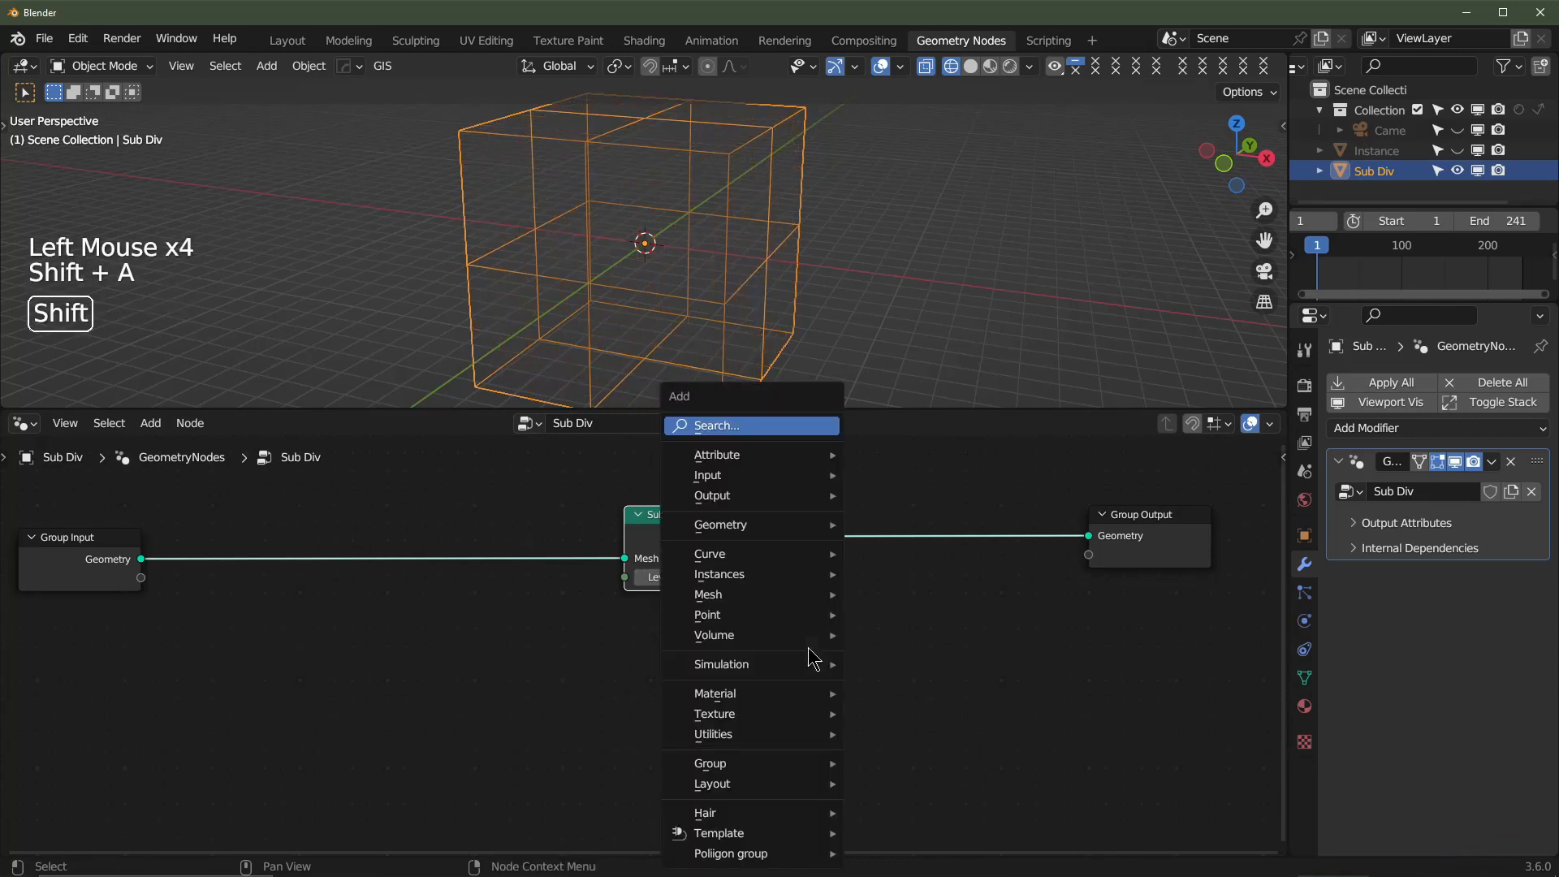
mouse_move(764, 538)
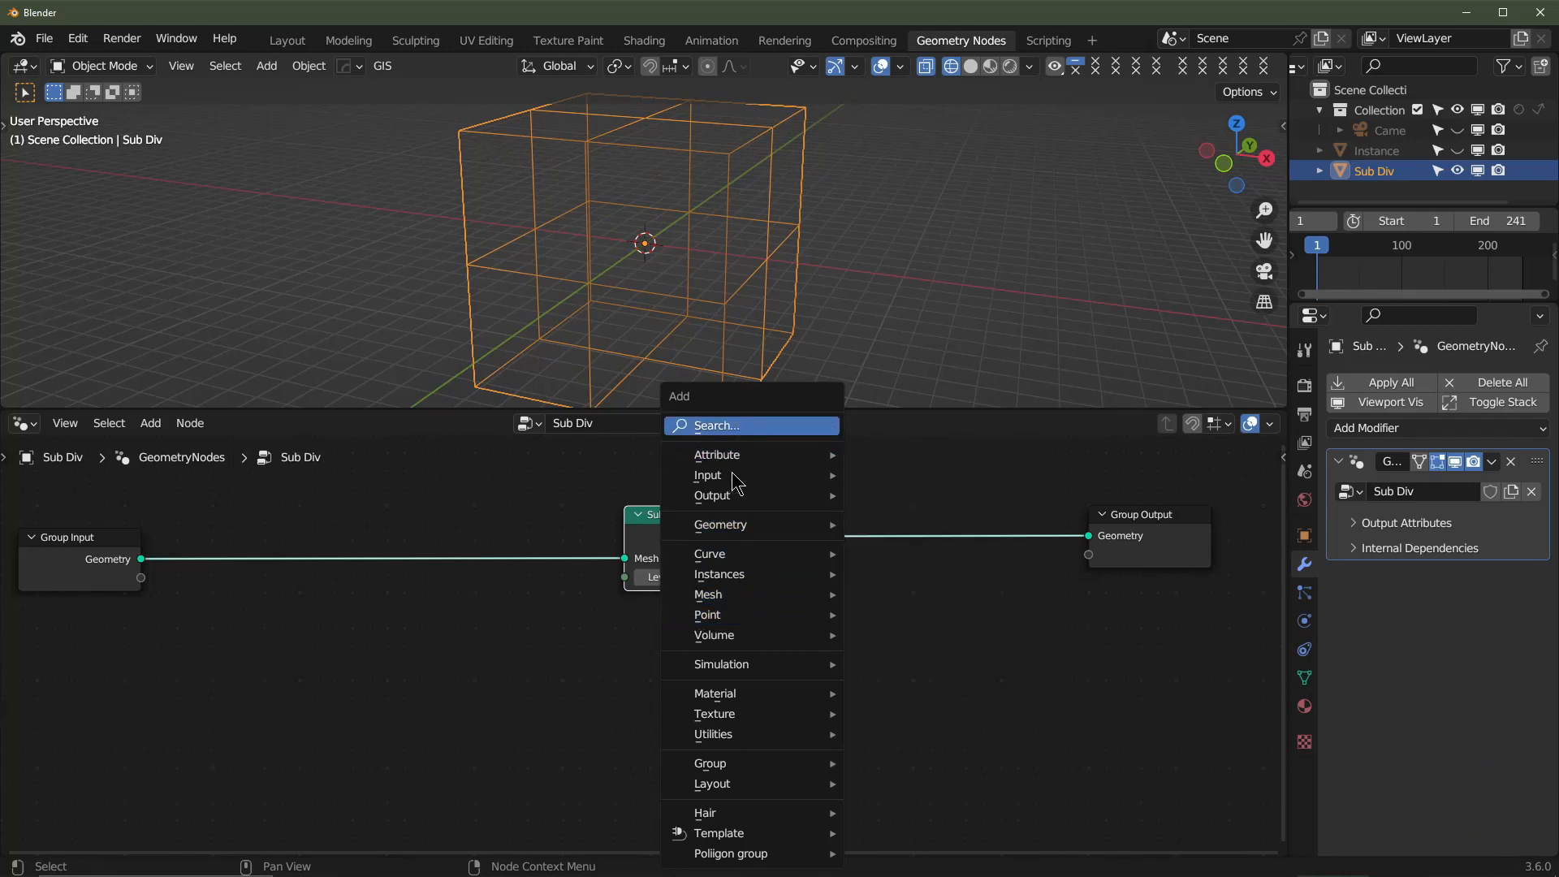
mouse_move(743, 582)
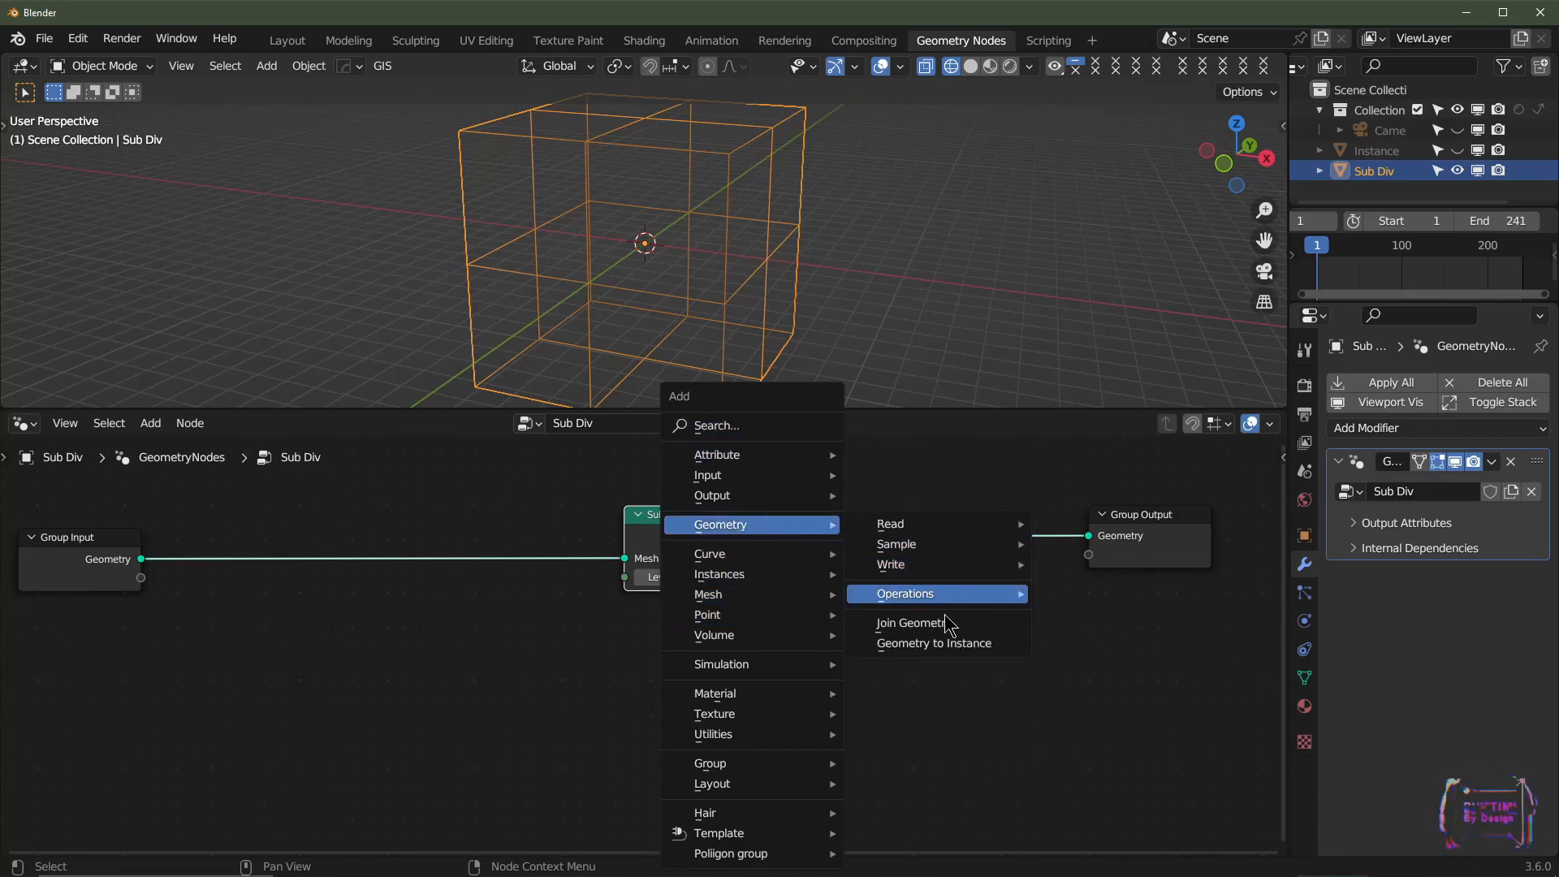
click(886, 629)
click(869, 501)
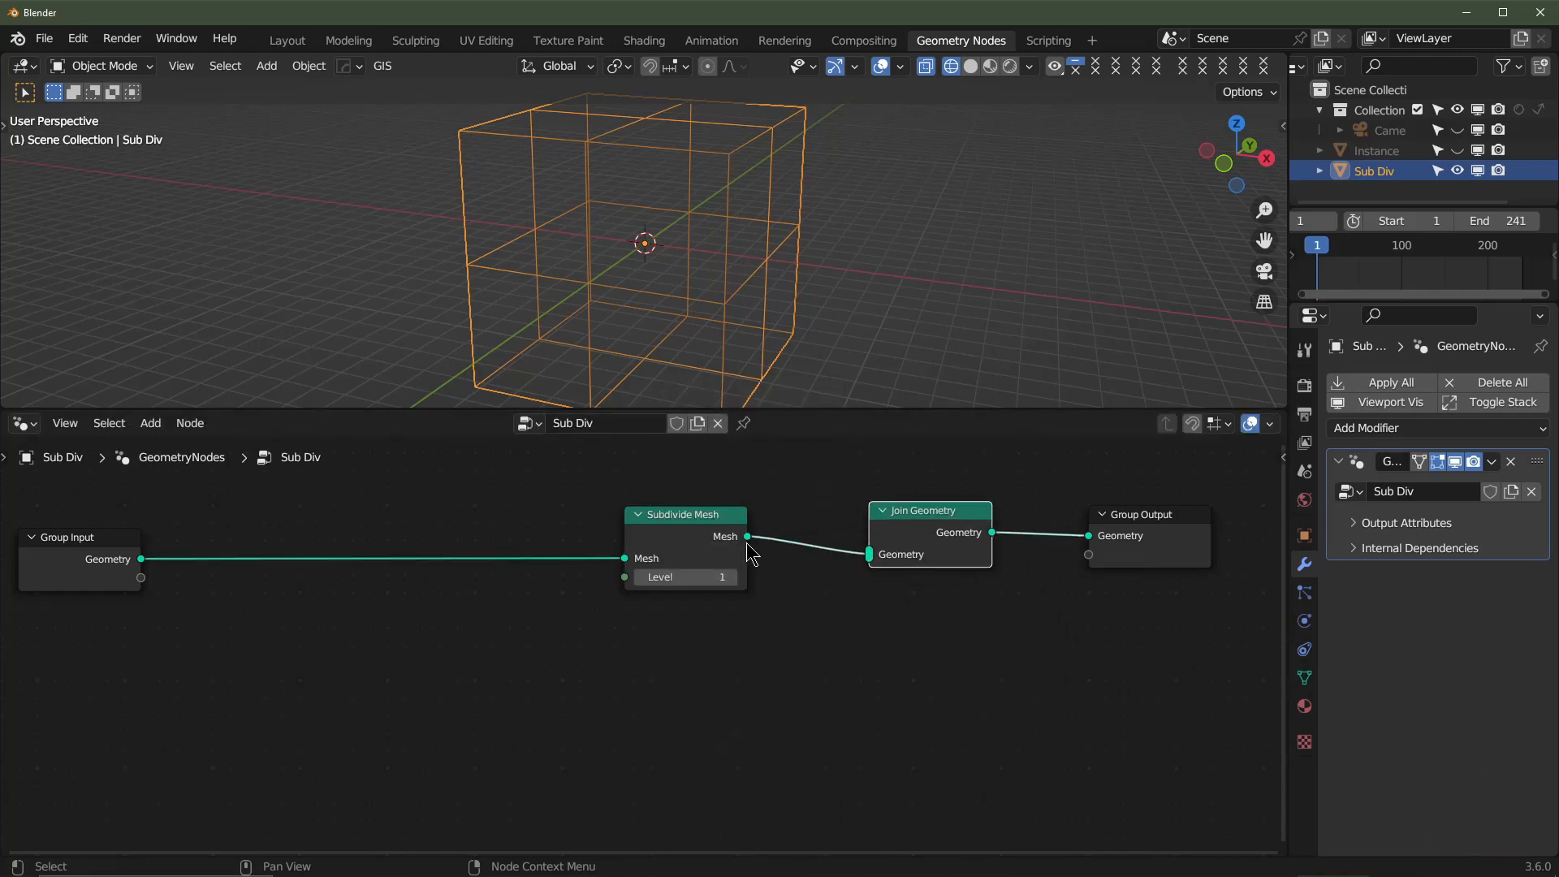
drag(705, 522, 715, 571)
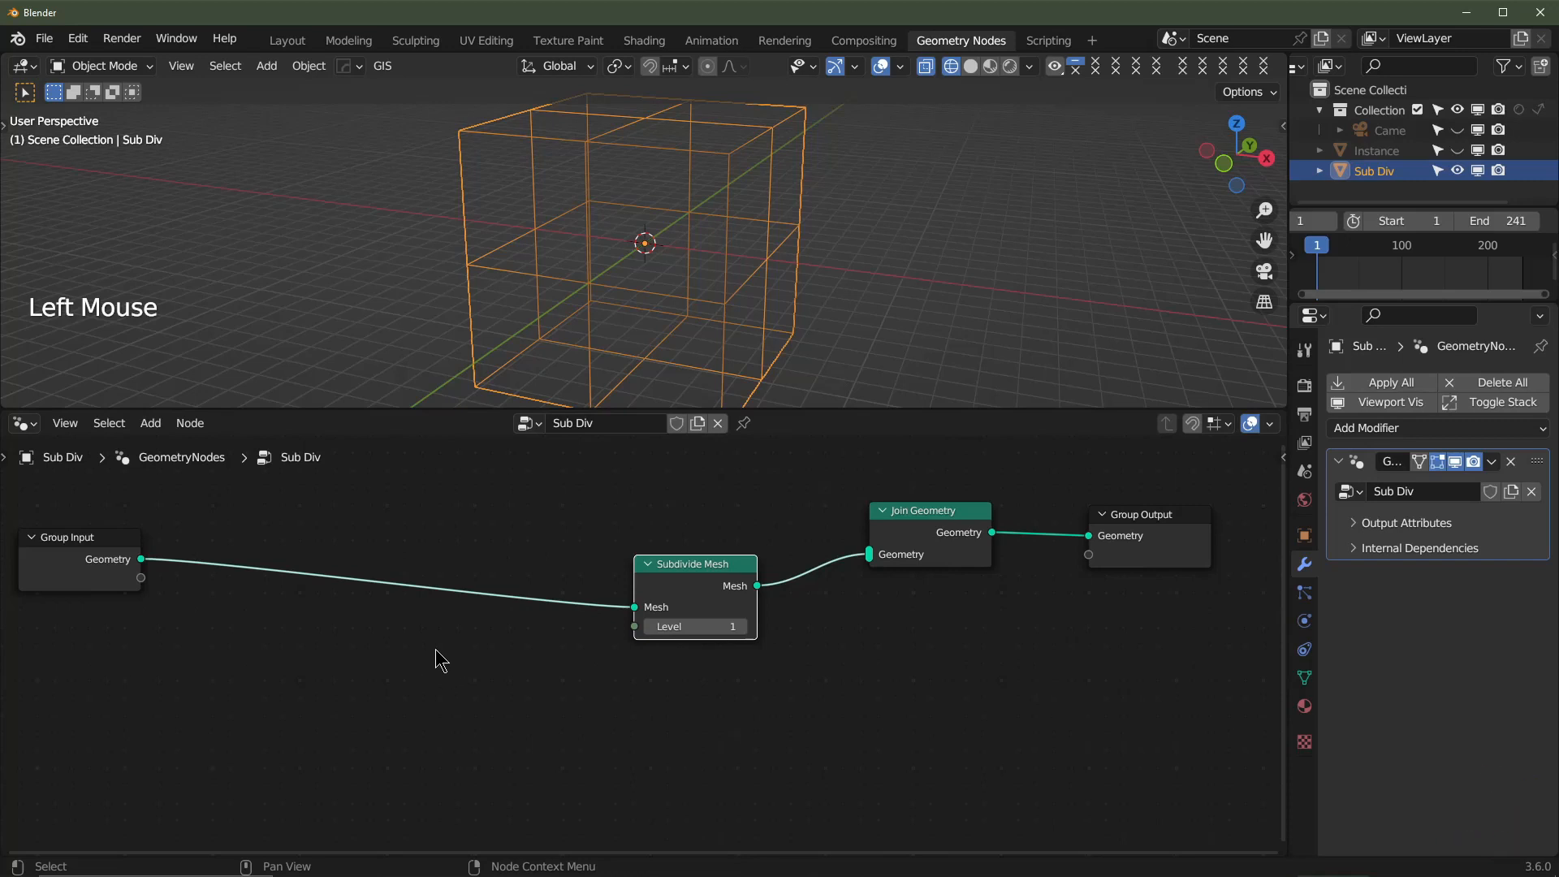
- Insert a Separate Geometry node between Group Input and Subdivide Mesh, with its Inverted output feeding the Mesh input
key(shift+a)
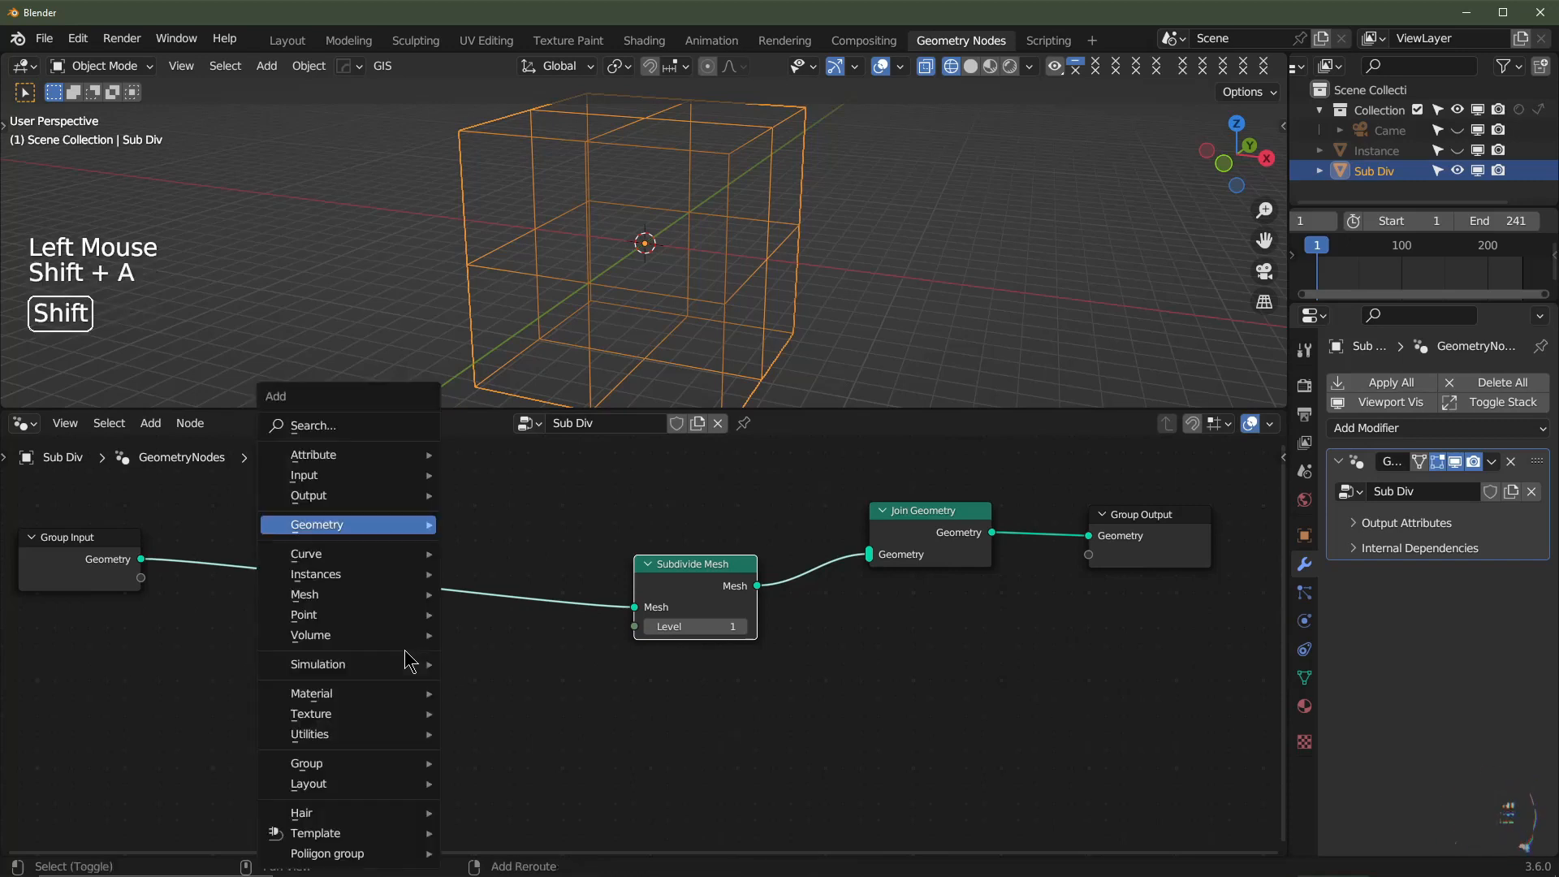
click(365, 428)
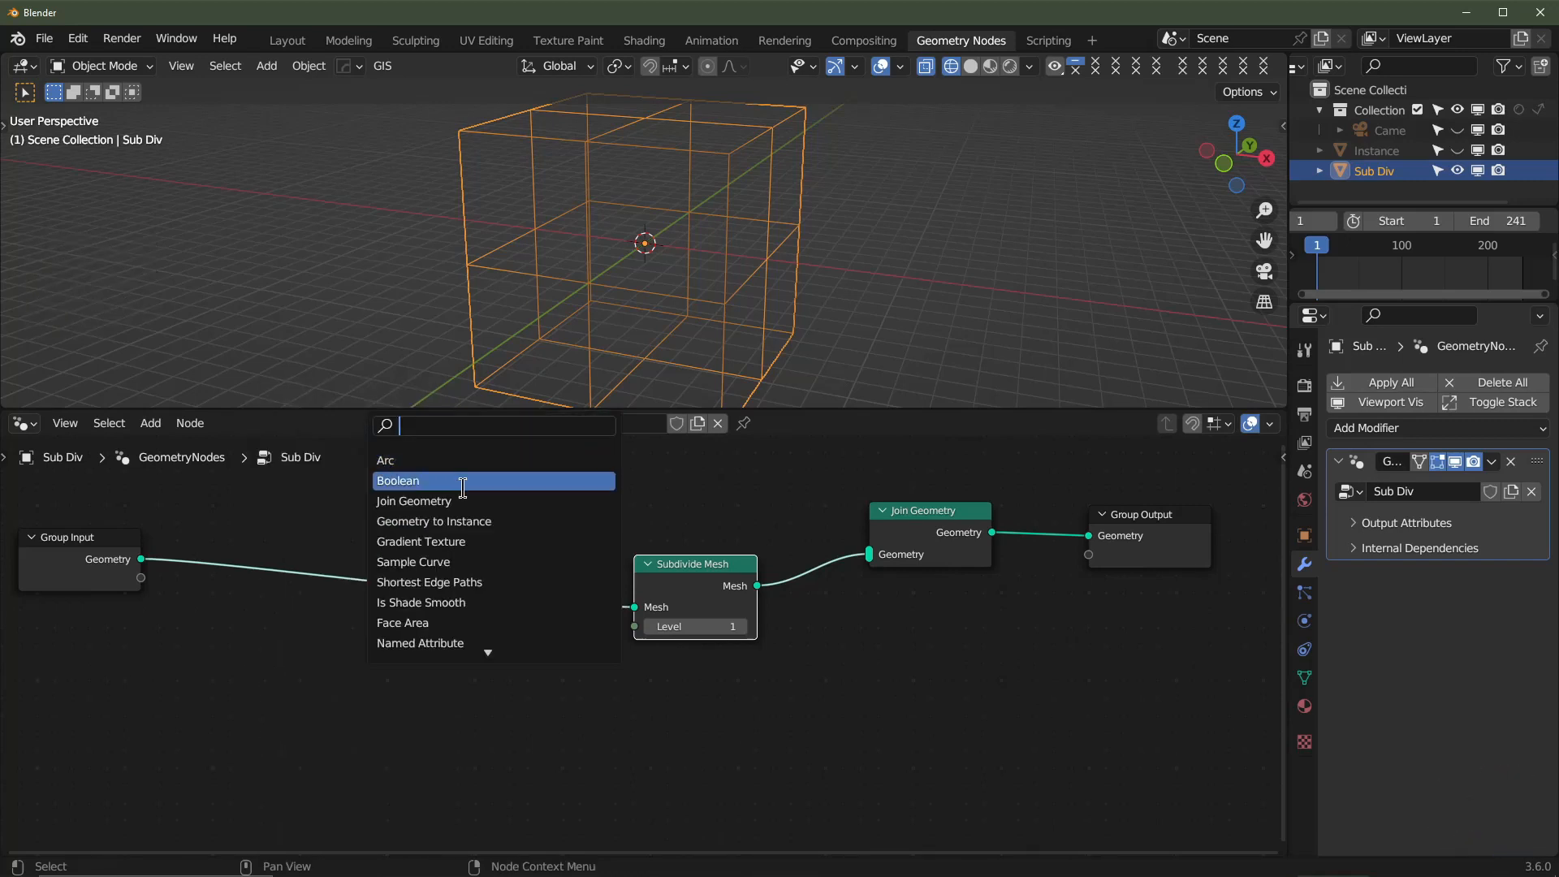
text(sep)
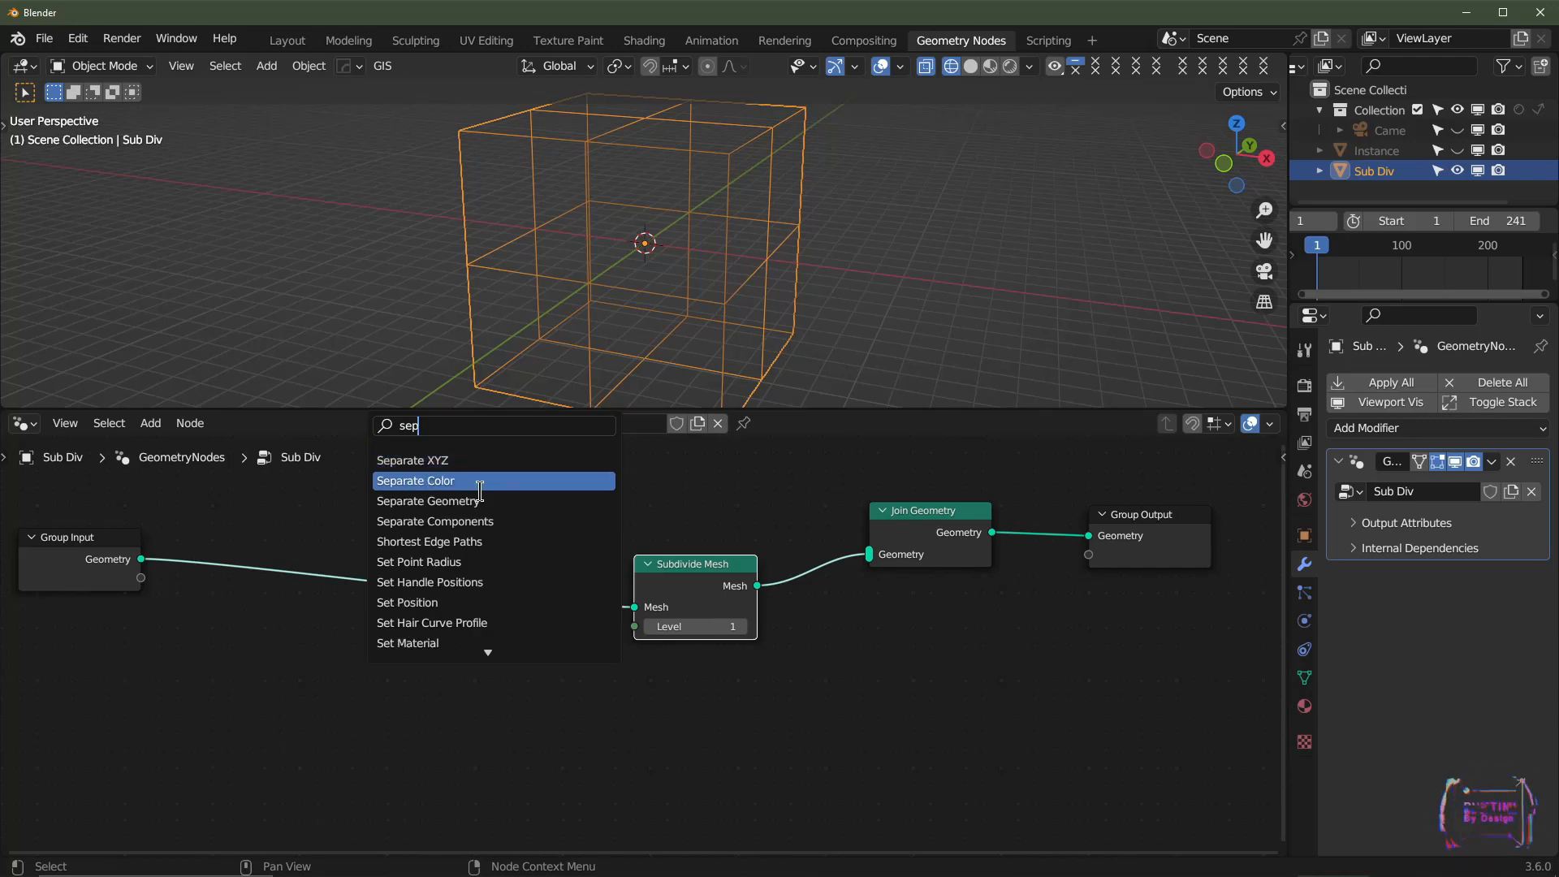
click(487, 502)
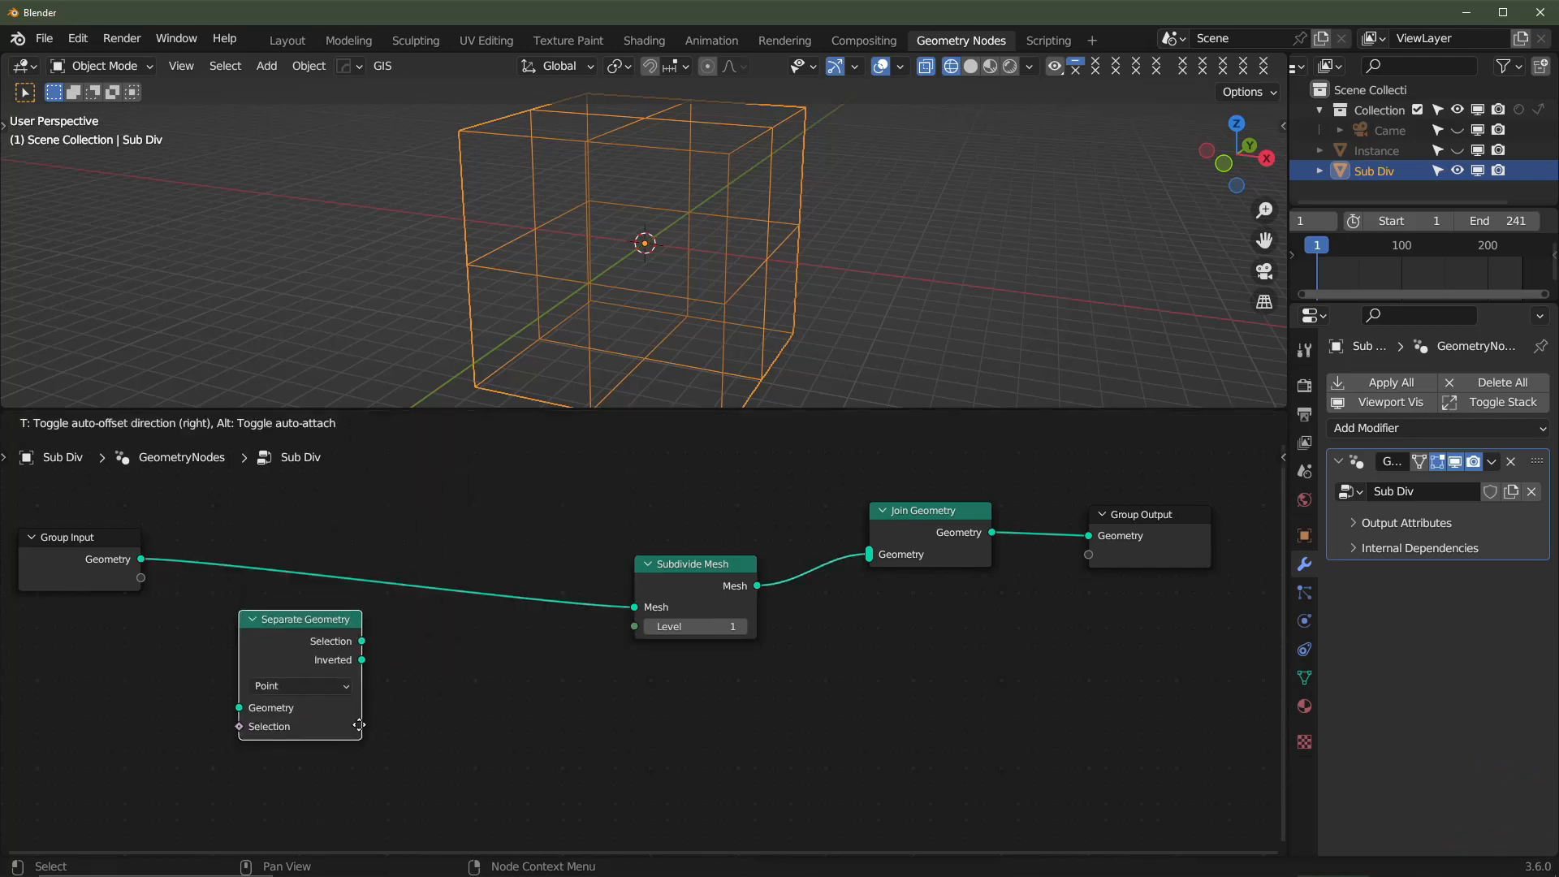
click(479, 714)
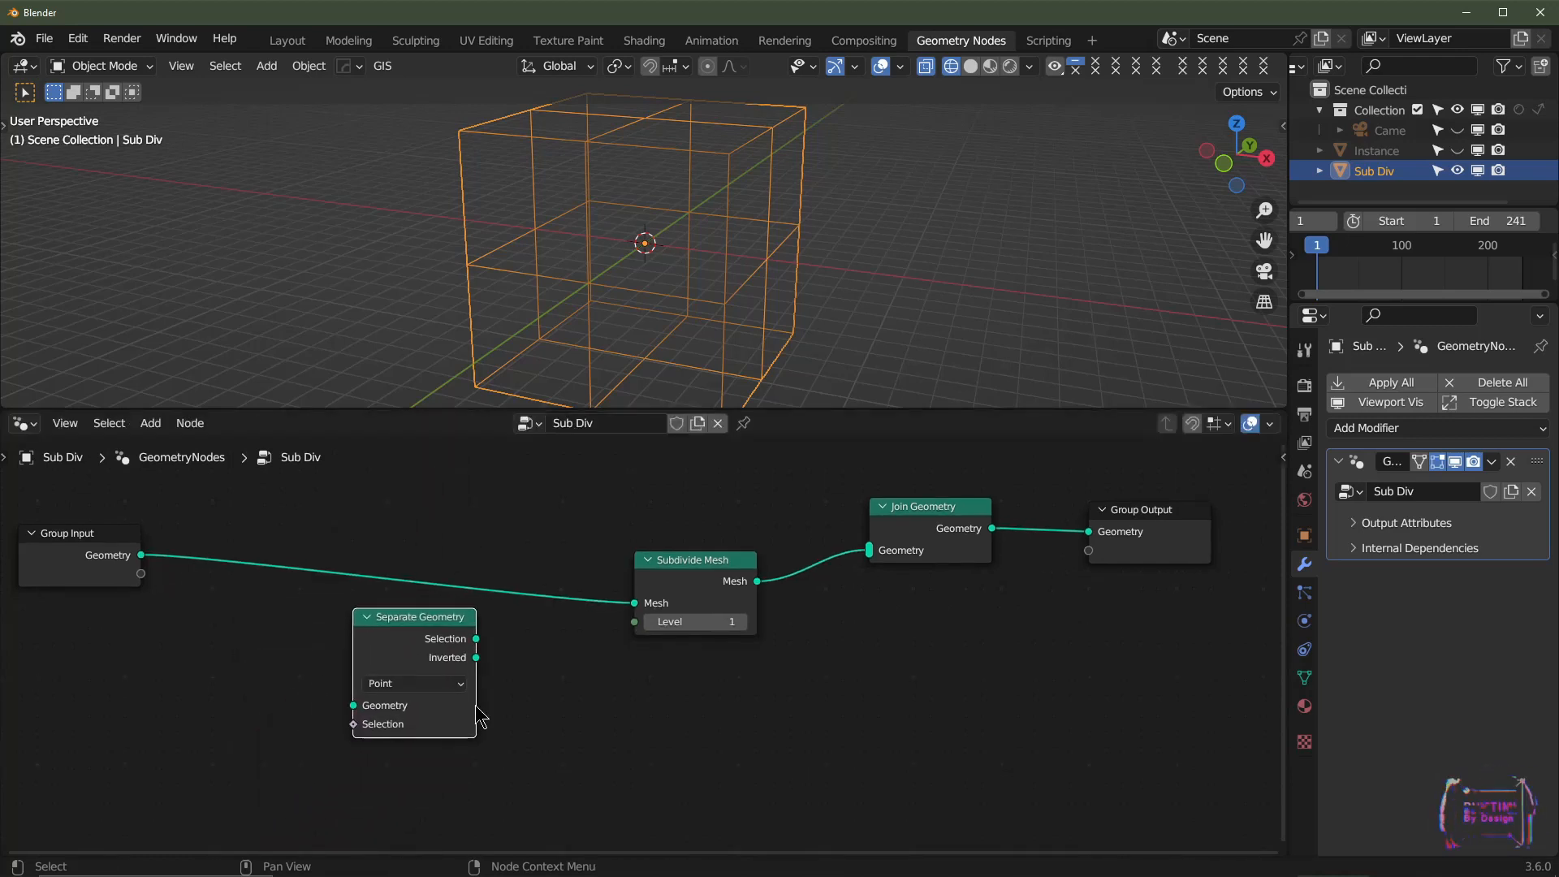
drag(420, 646, 647, 605)
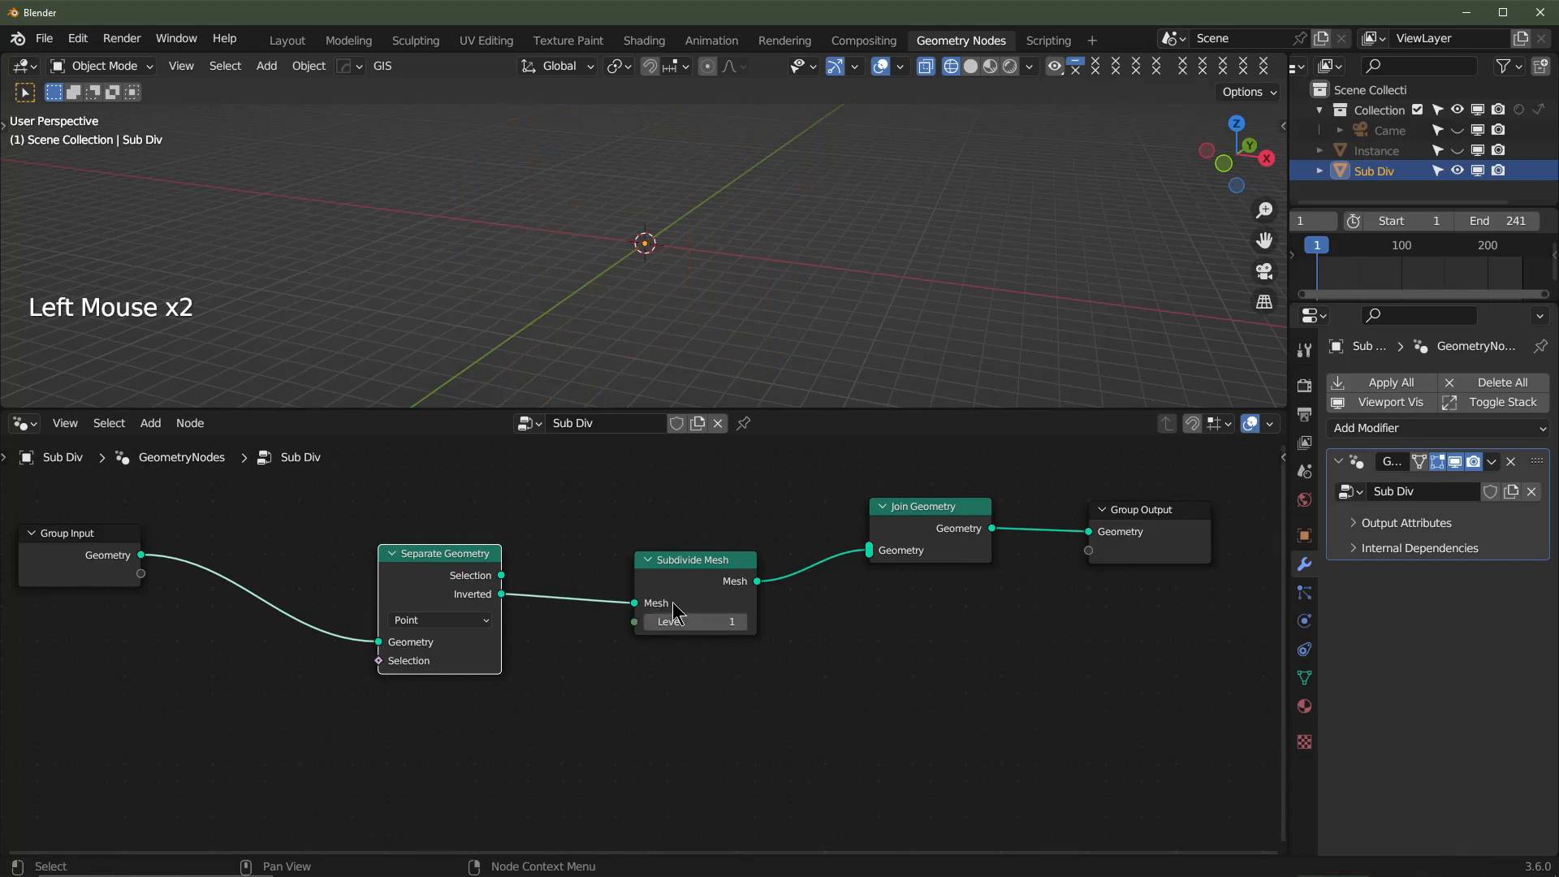
- Add a Random Value node beside Separate Geometry and set its data type to Boolean
middle_drag(664, 644, 693, 689)
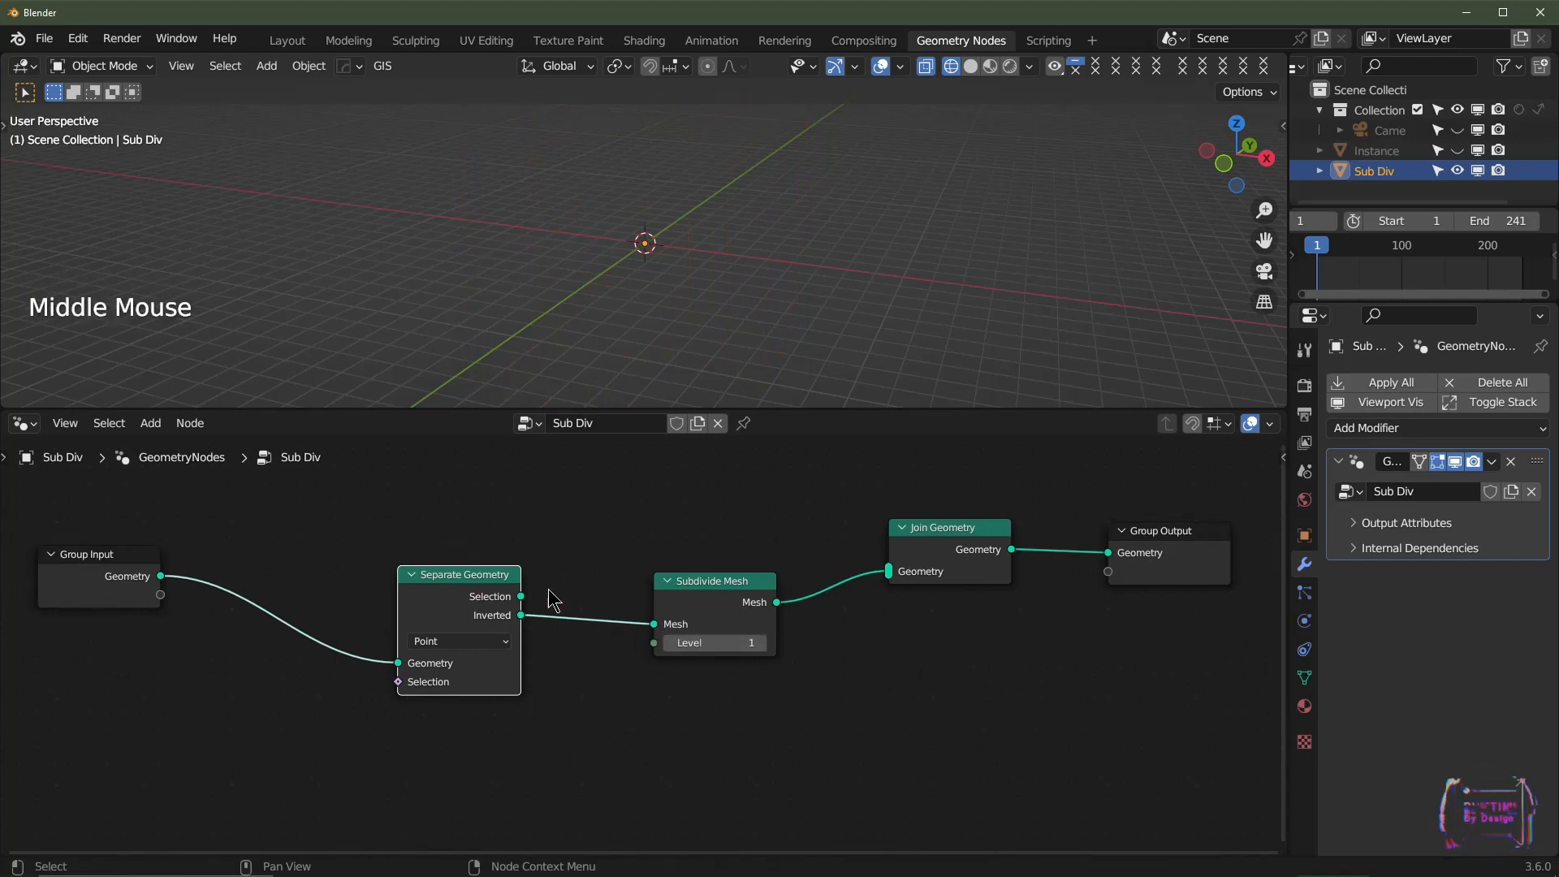
key(shift+a)
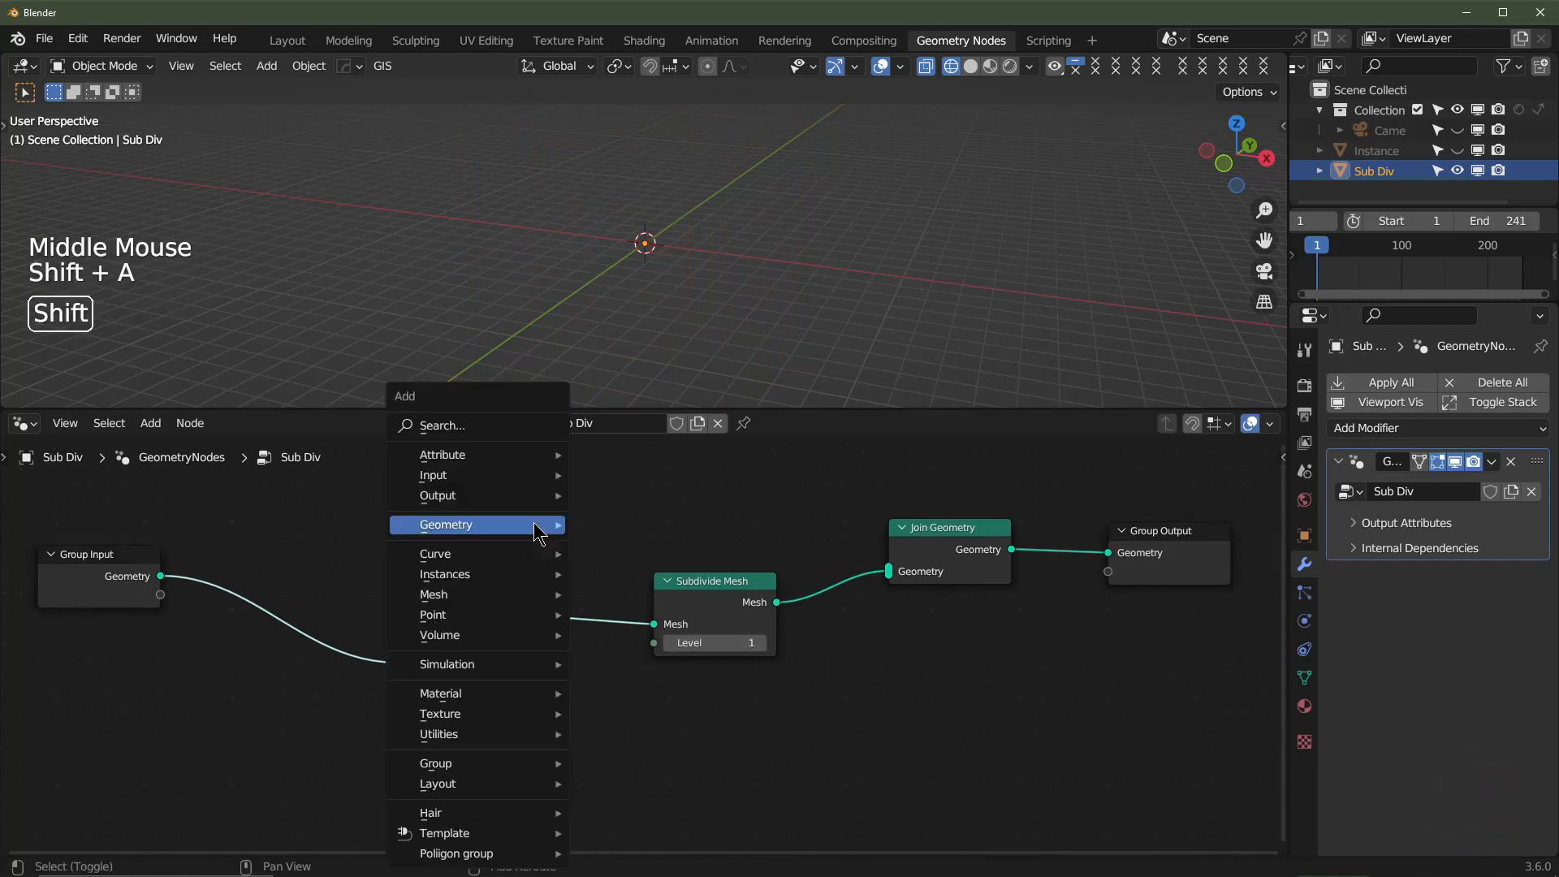
click(498, 422)
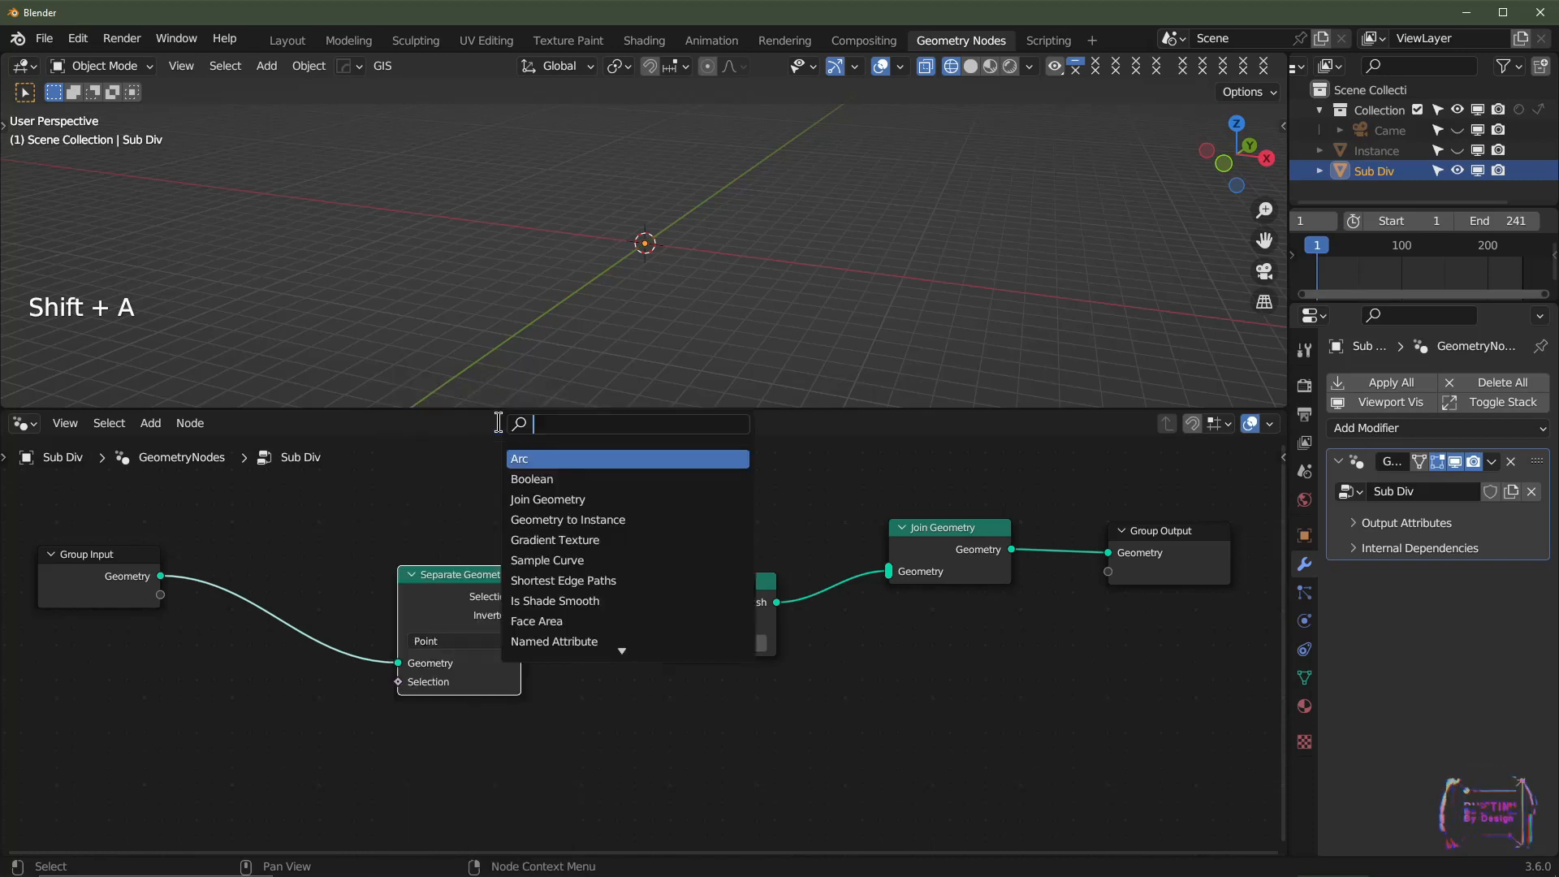
text(rand)
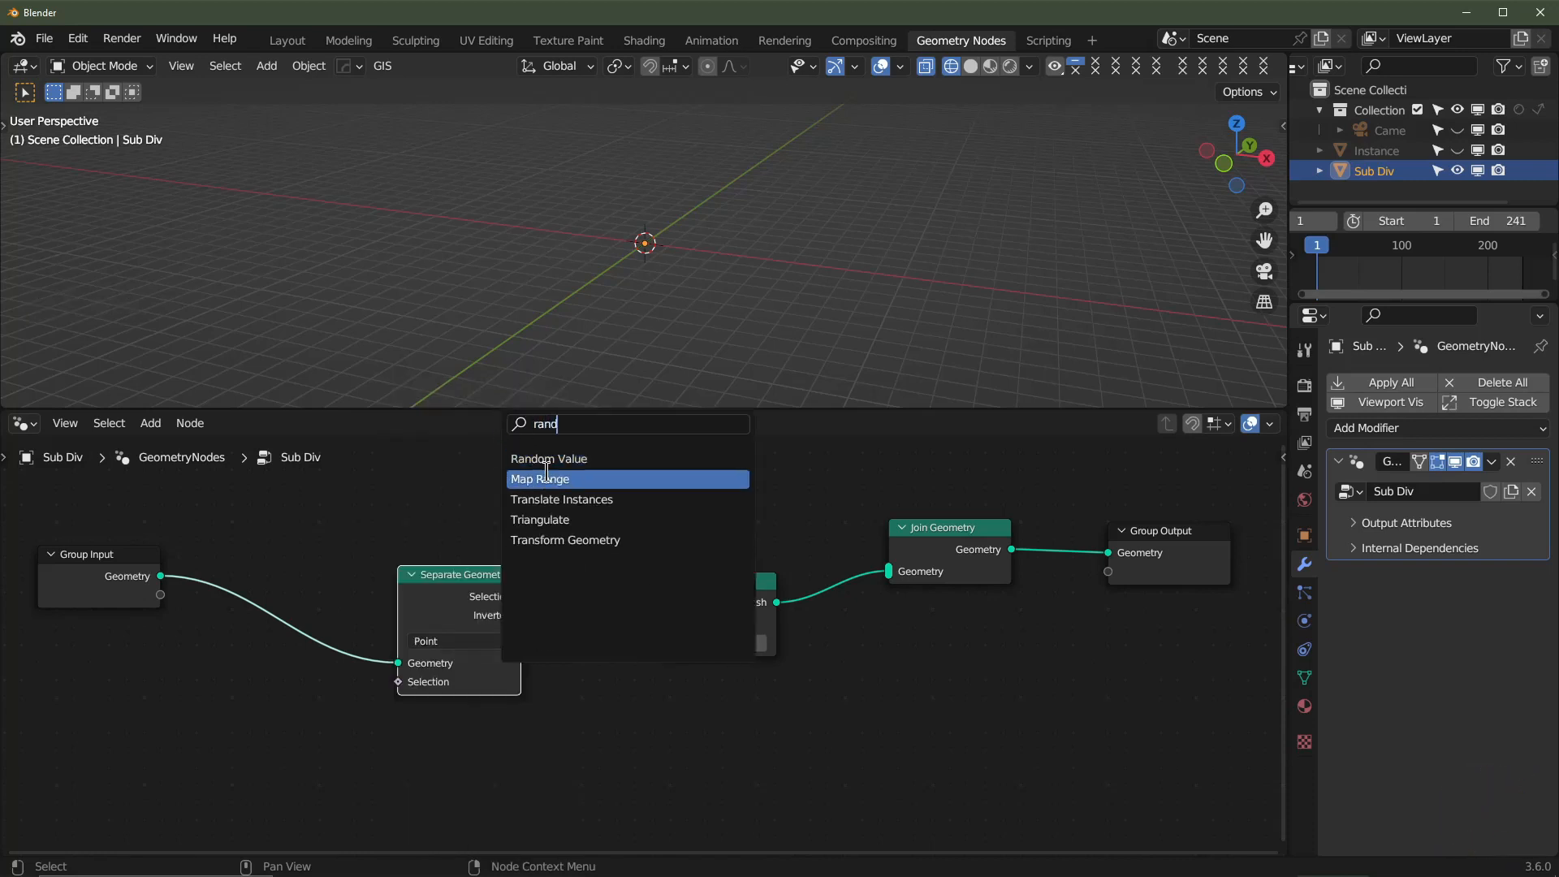
click(546, 459)
click(266, 728)
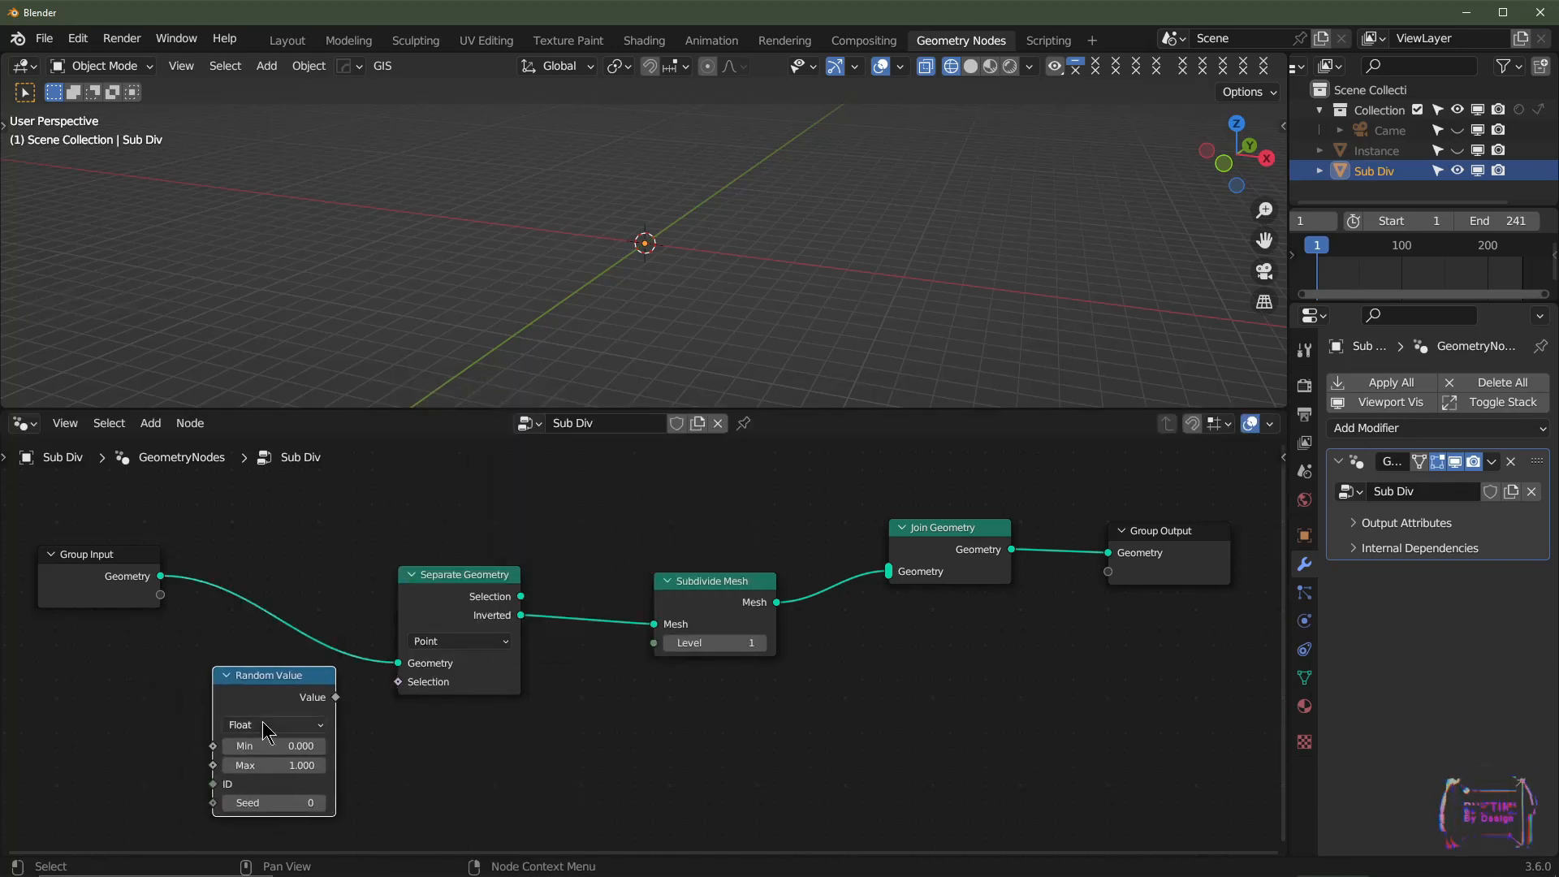
click(269, 725)
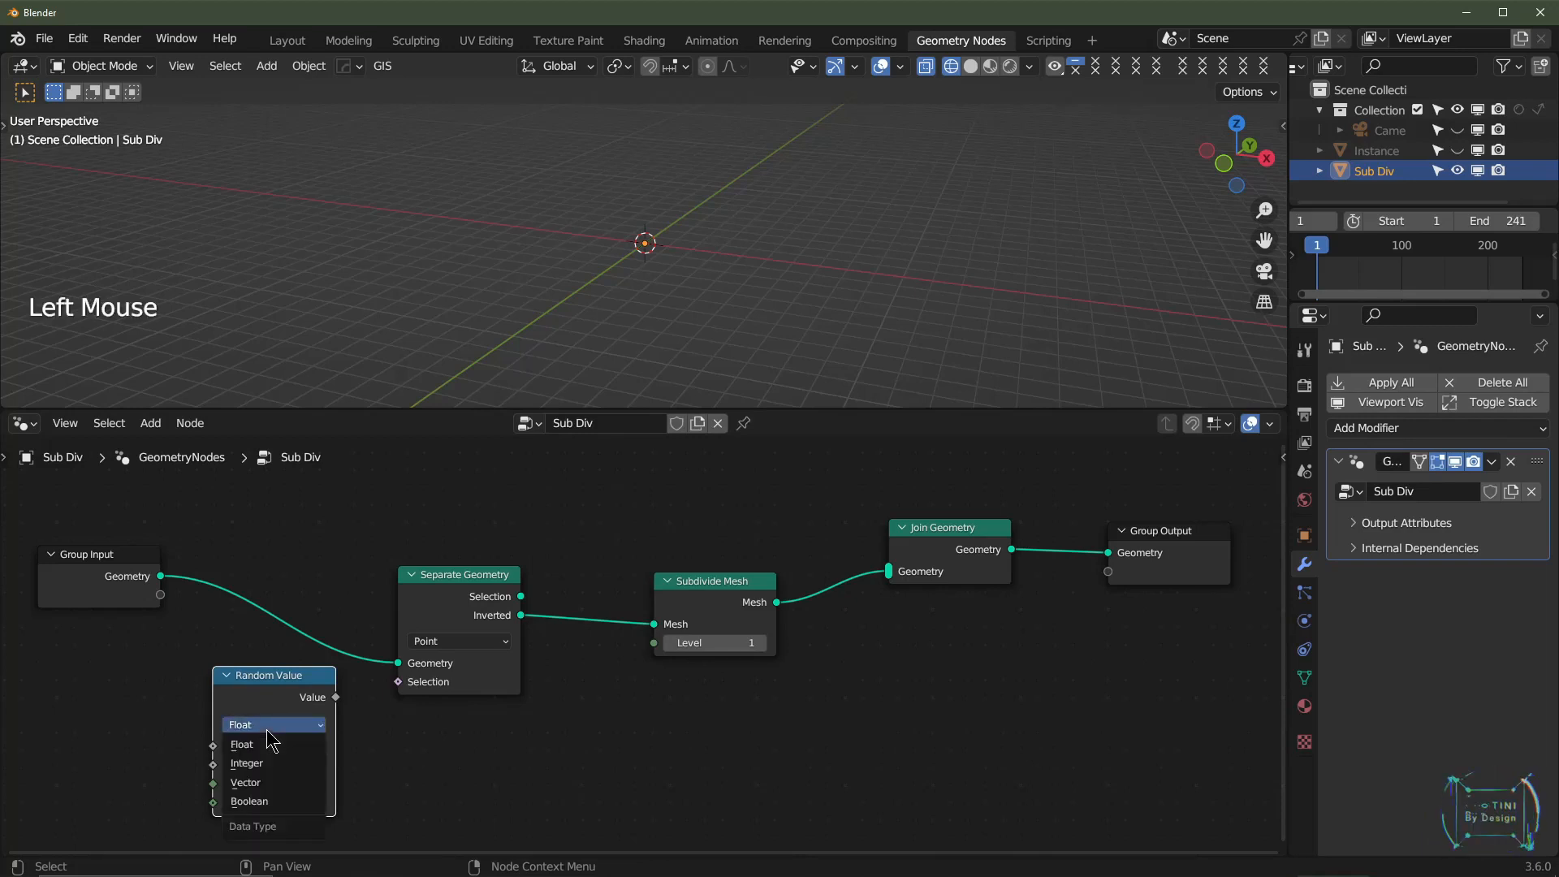
click(274, 802)
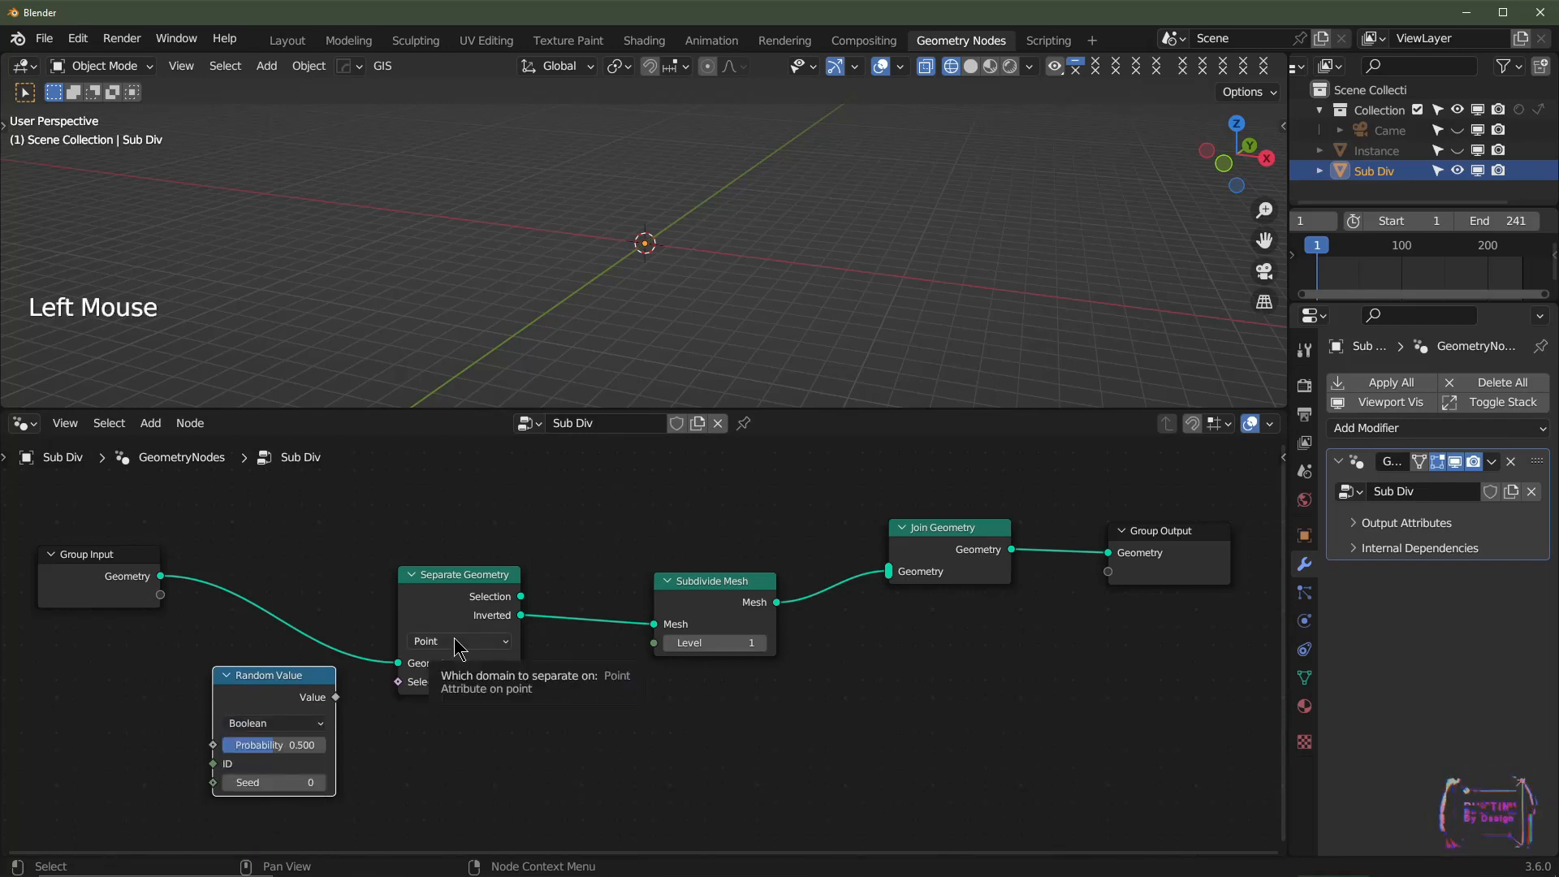
- Set the Separate Geometry domain to Face and connect the Random Value output to its Selection input
click(459, 643)
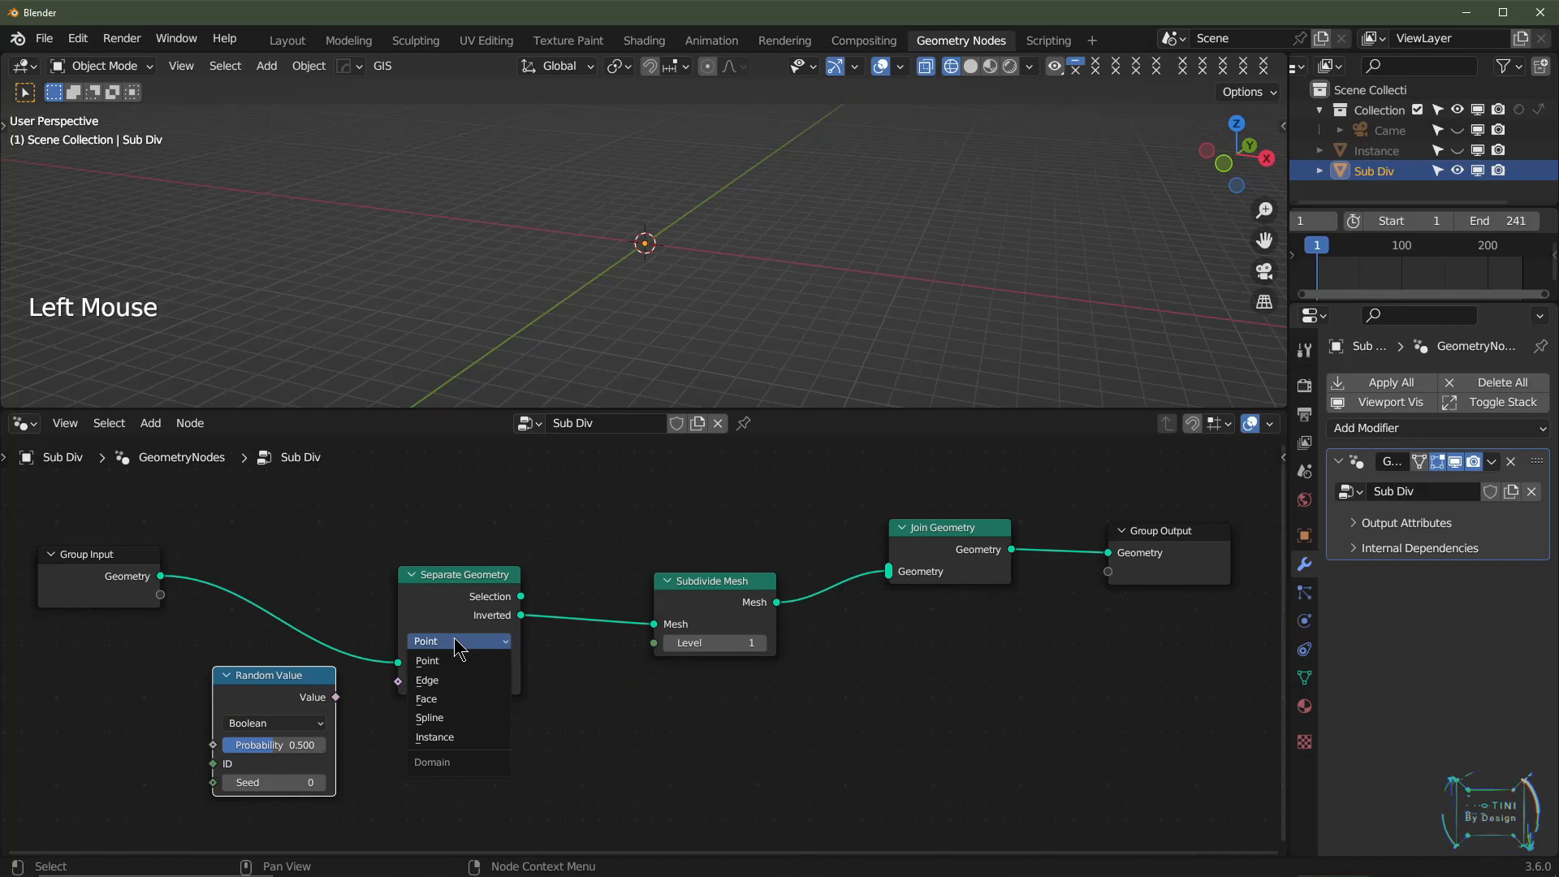
click(445, 700)
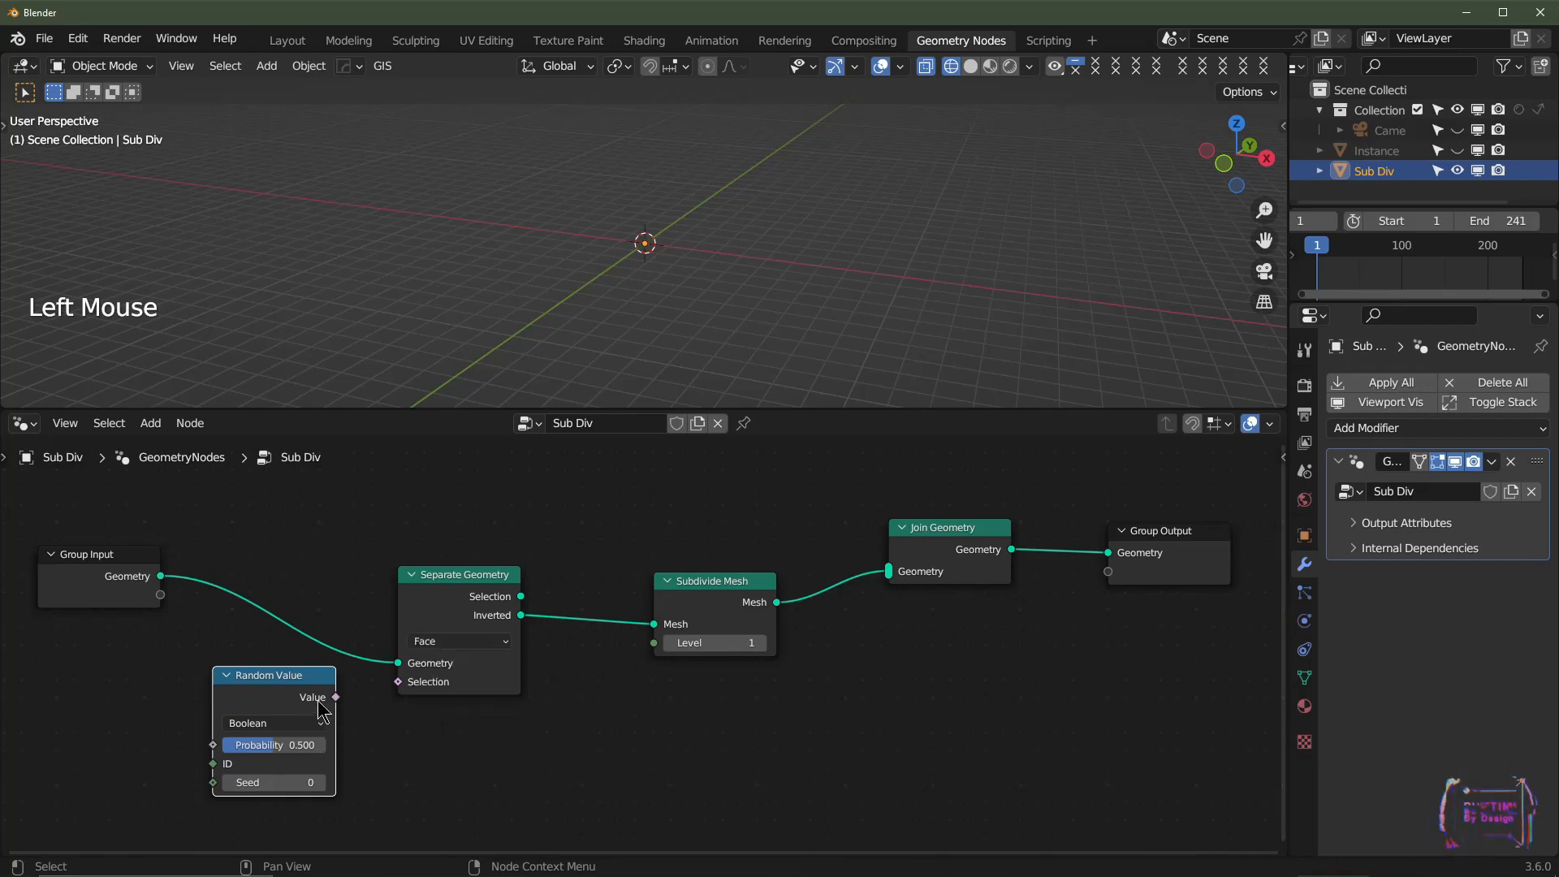
drag(334, 698, 400, 687)
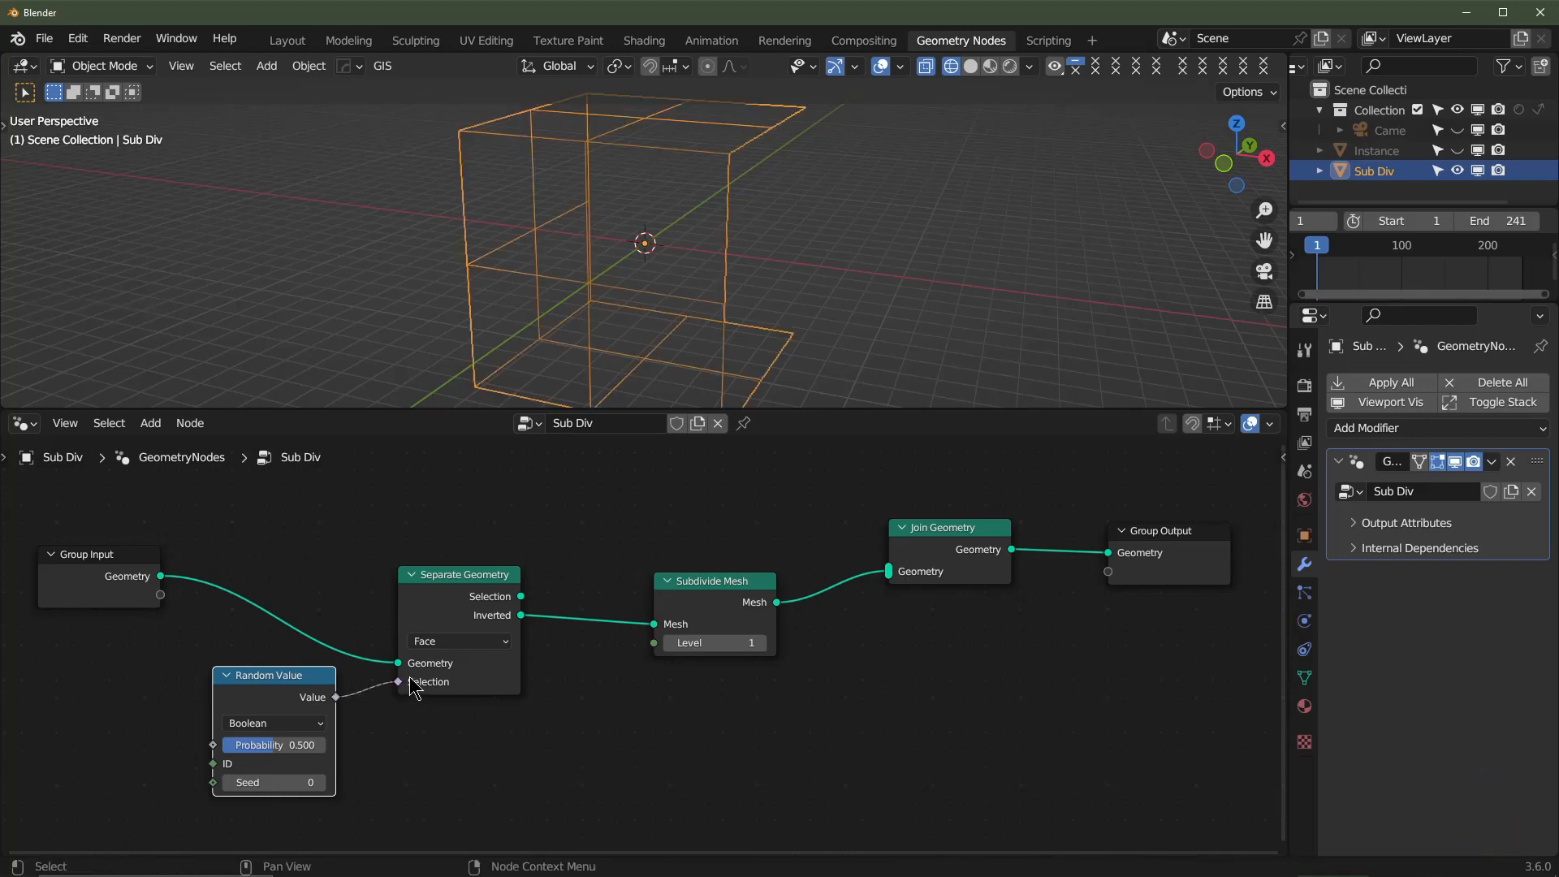
- Connect Separate Geometry's Selection output to Join Geometry and move Subdivide Mesh below the new link
click(518, 604)
drag(520, 596, 888, 571)
drag(728, 608, 731, 647)
middle_drag(644, 348, 349, 357)
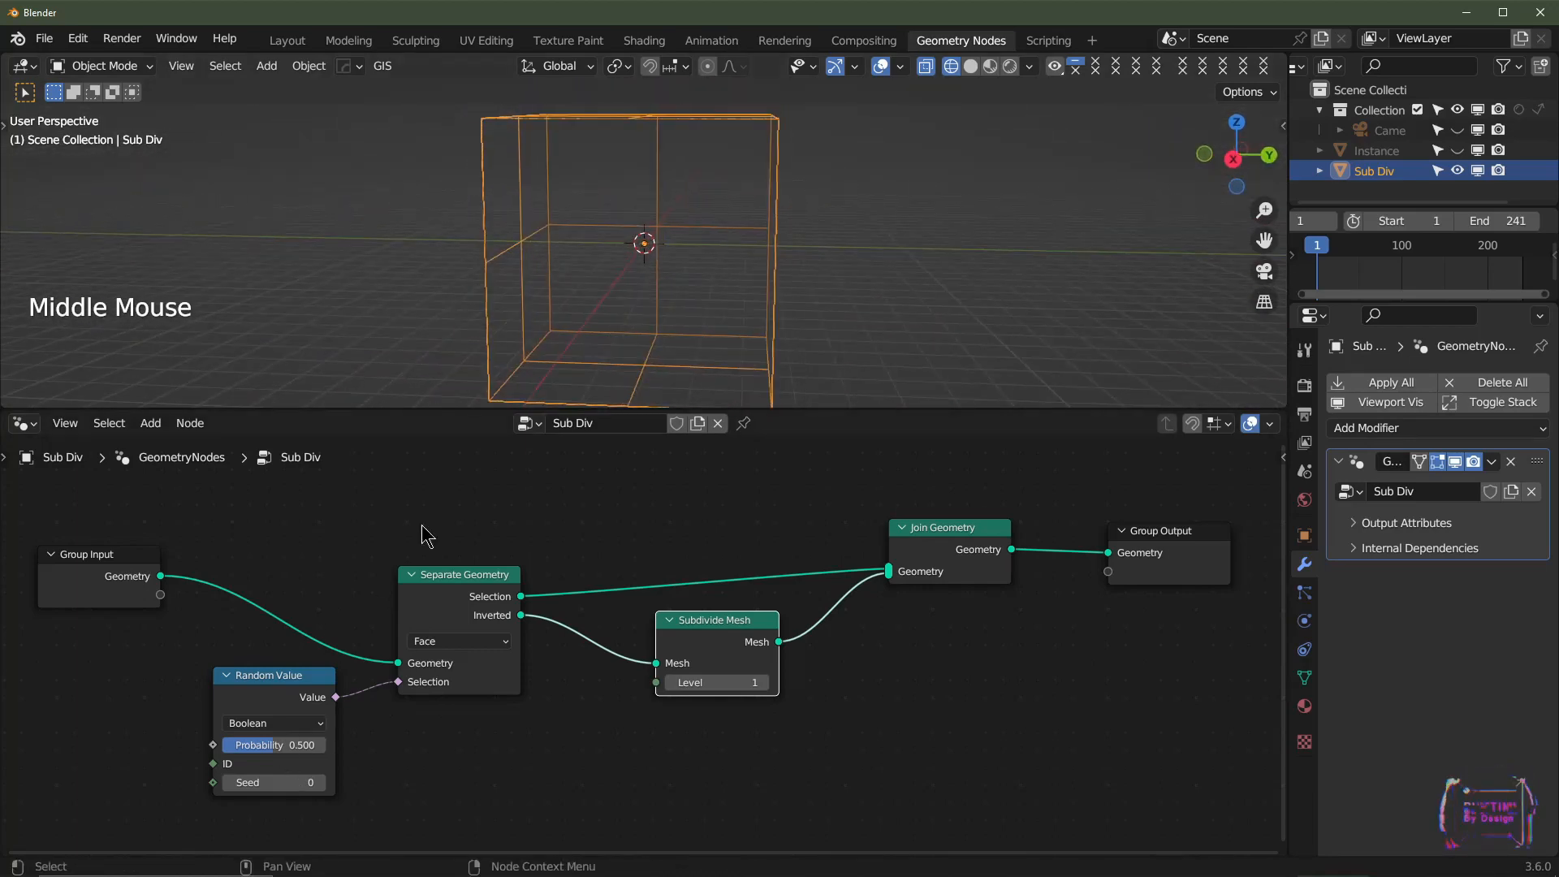
middle_drag(706, 292, 760, 298)
drag(306, 745, 292, 699)
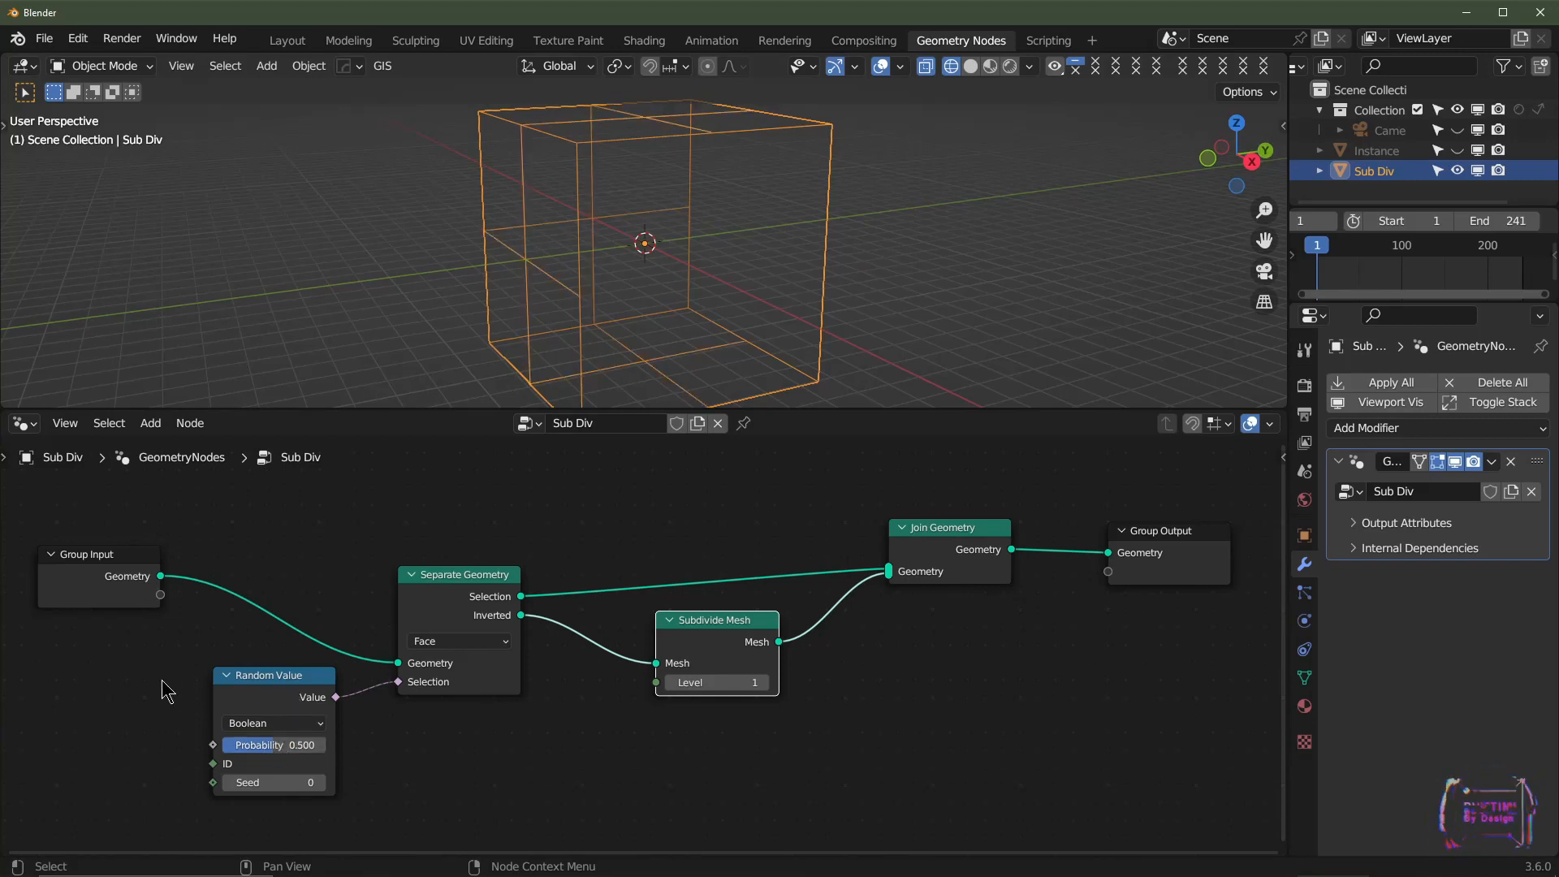
- Cut the links to Group Input and Group Output, and space those two nodes away from the four subdivision nodes
ctrl+right_drag(218, 560, 177, 684)
drag(126, 586, 62, 666)
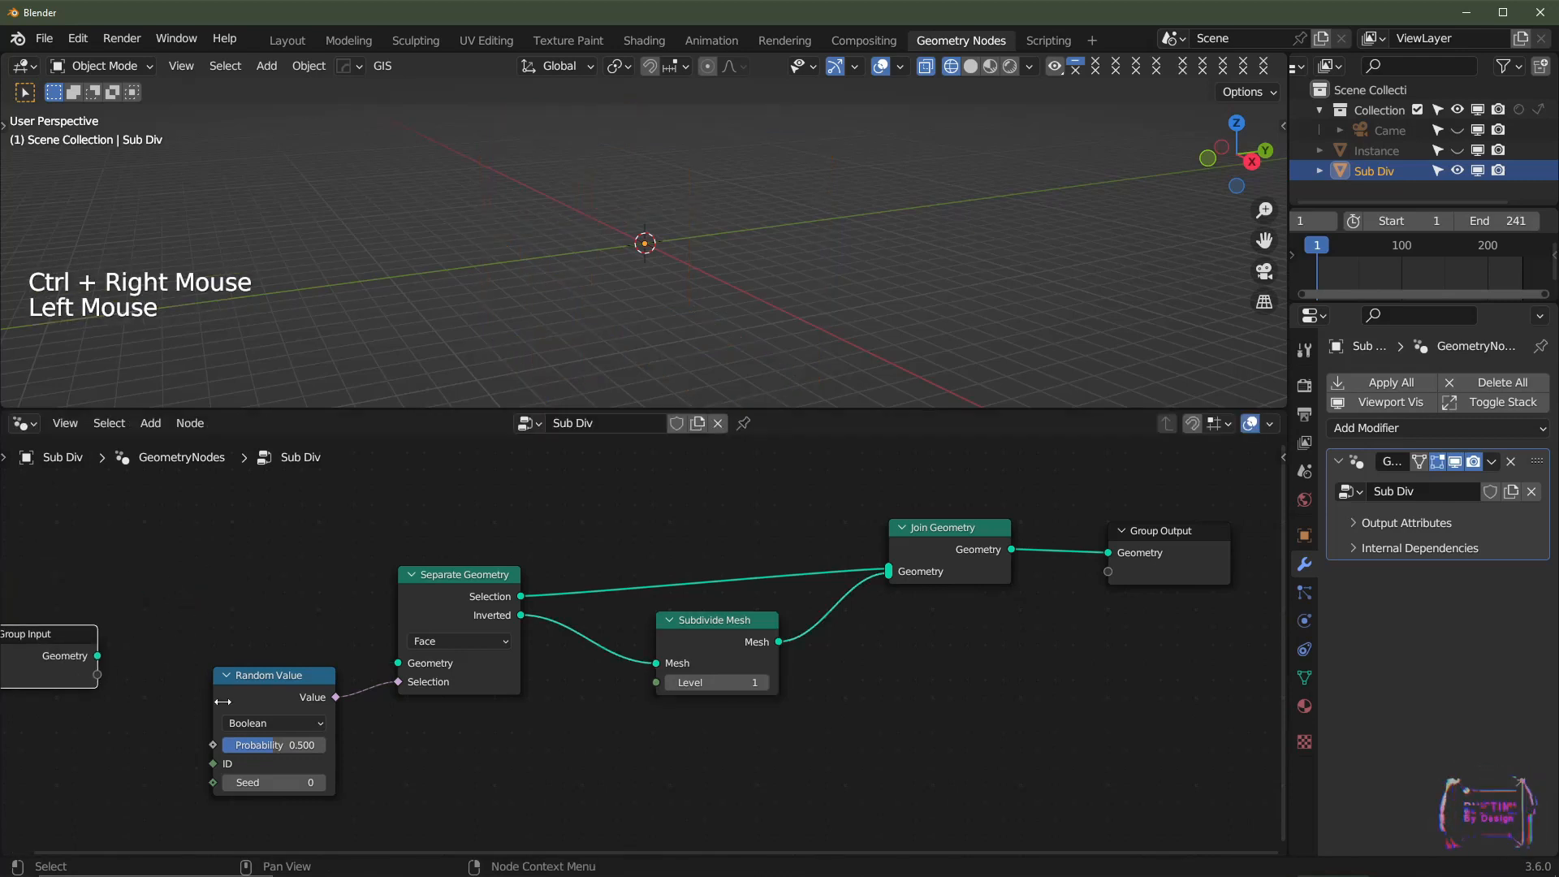
drag(261, 682, 285, 663)
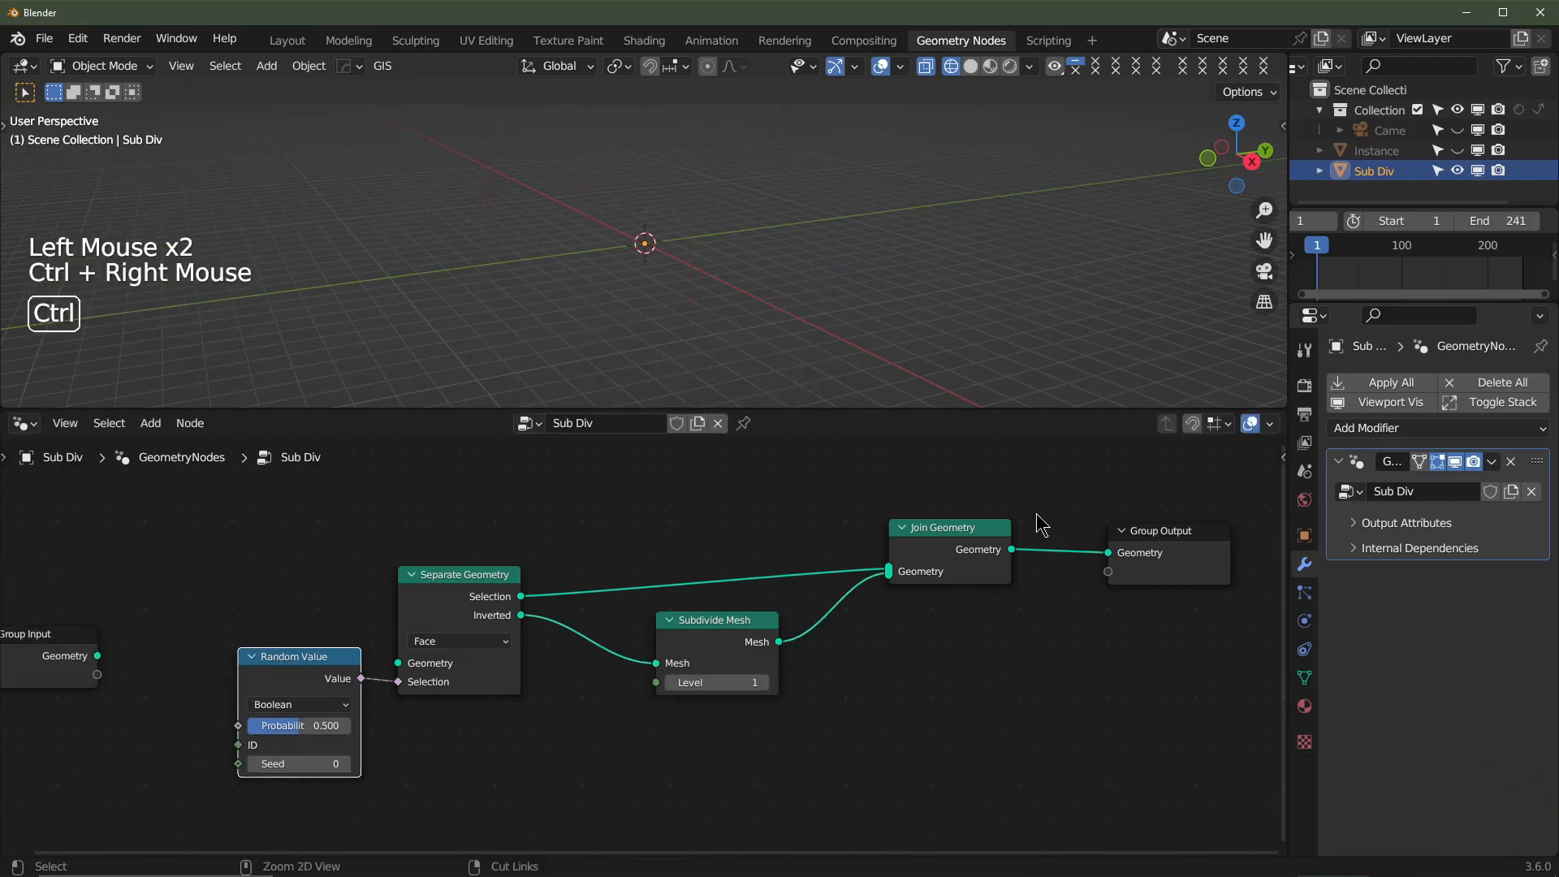
ctrl+right_drag(1037, 519, 1052, 636)
drag(954, 540, 889, 543)
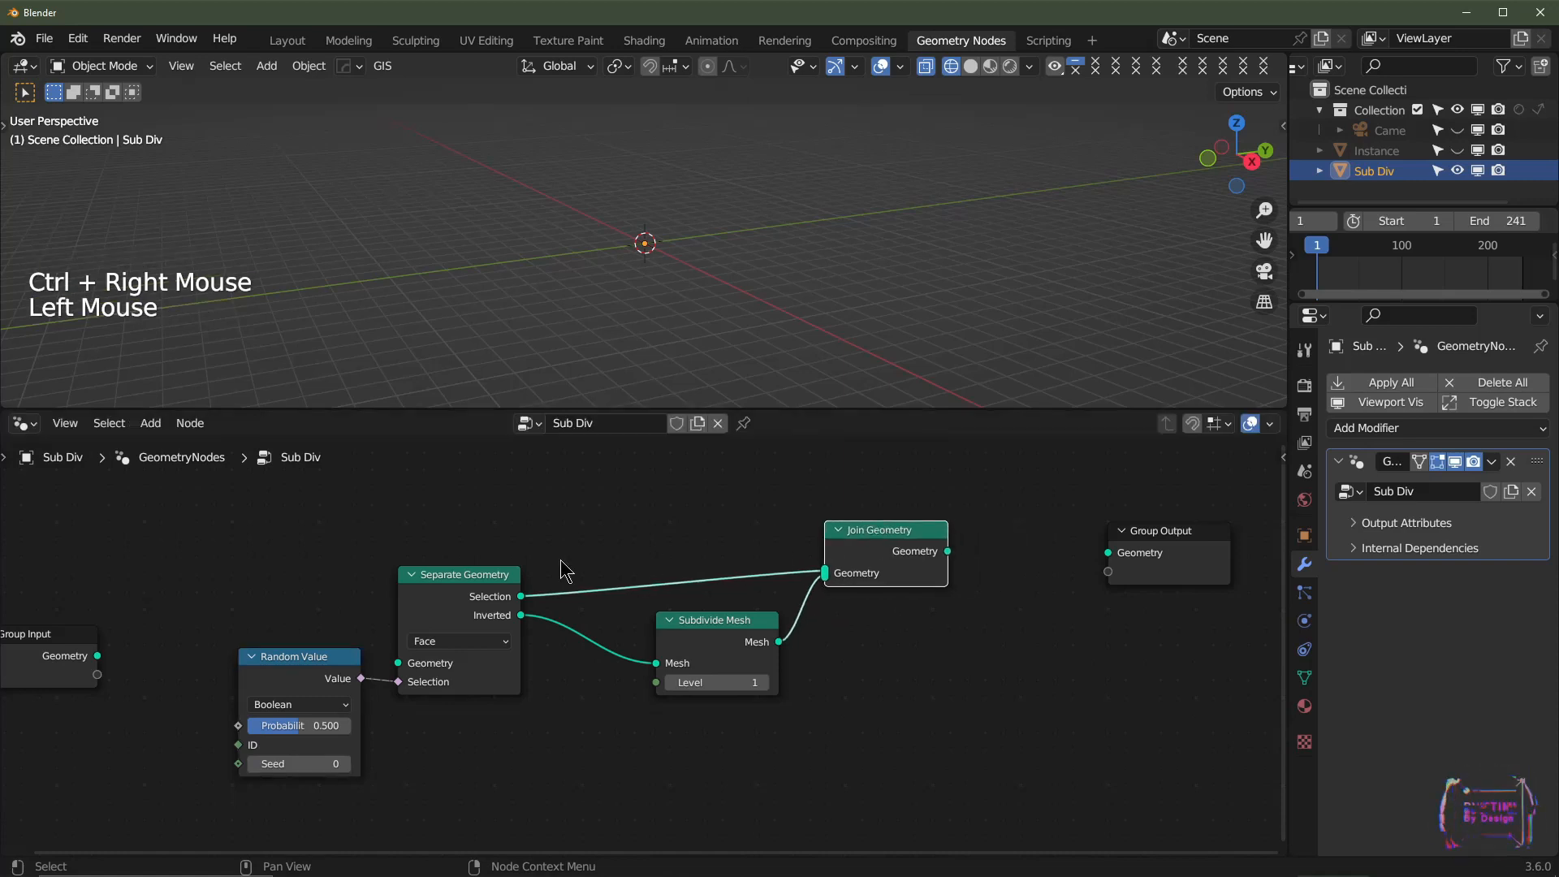
drag(445, 577, 515, 555)
drag(297, 656, 352, 633)
click(685, 632)
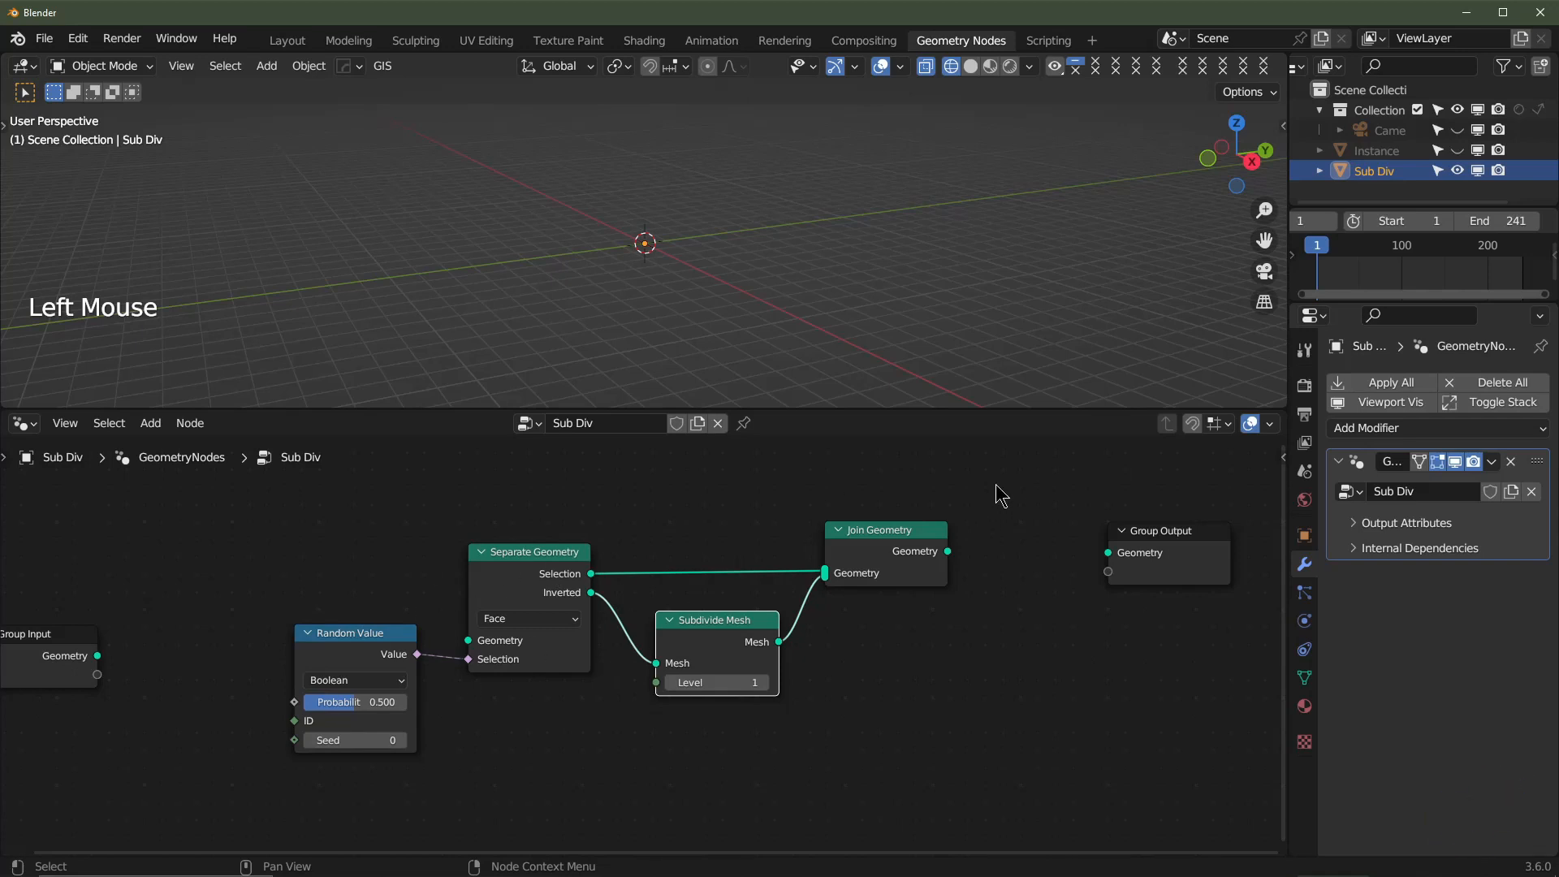
- Group the Random Value, Separate Geometry, Subdivide Mesh and Join Geometry nodes, and shift the new group's input node outward
drag(1001, 496, 345, 797)
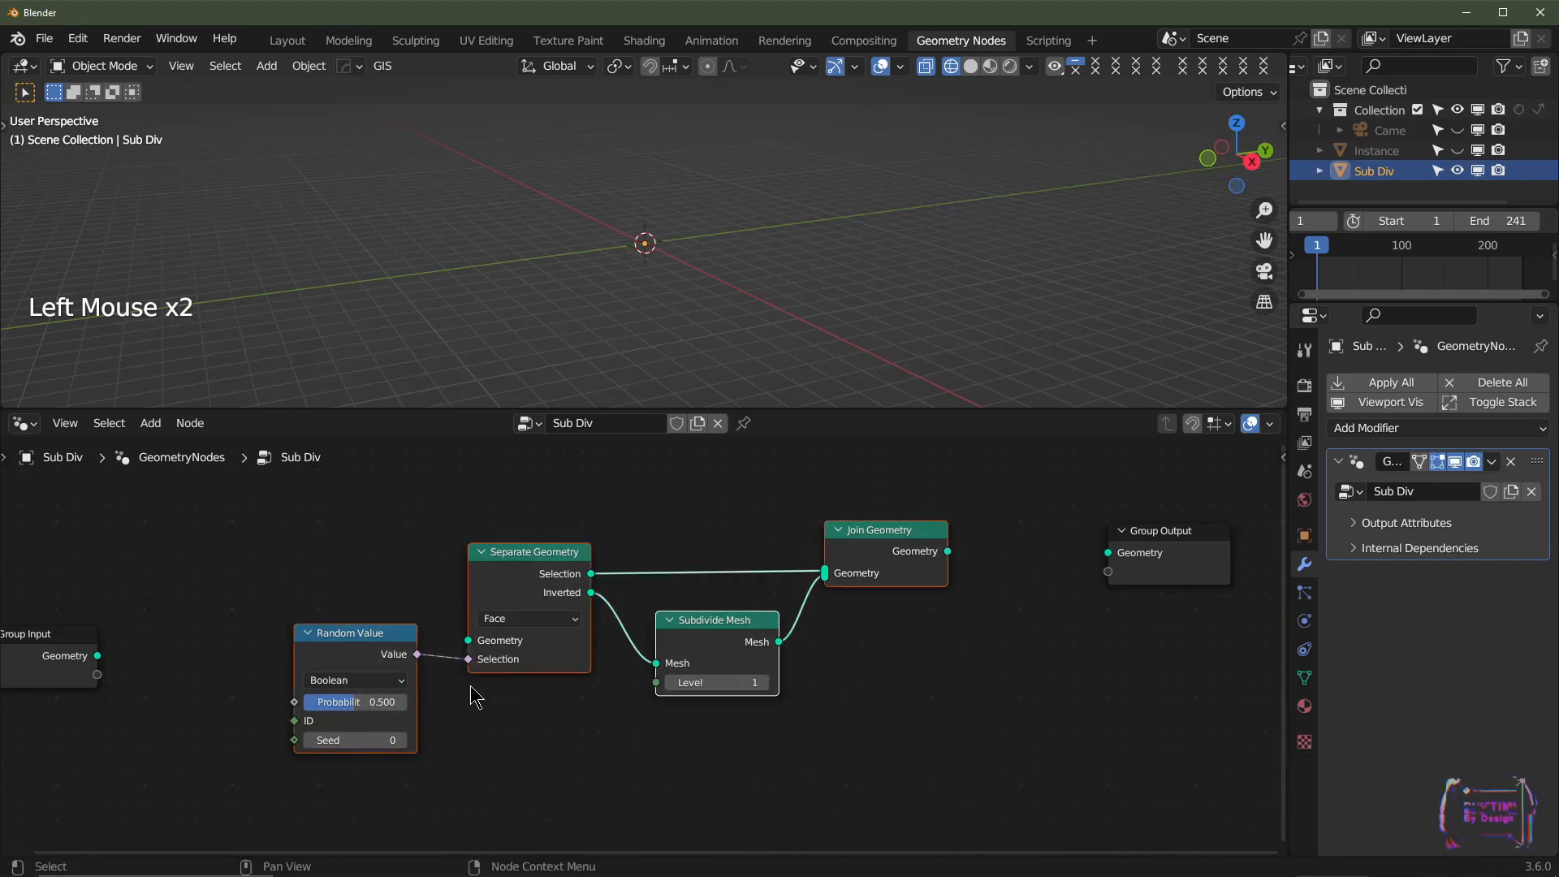
key(ctrl+g)
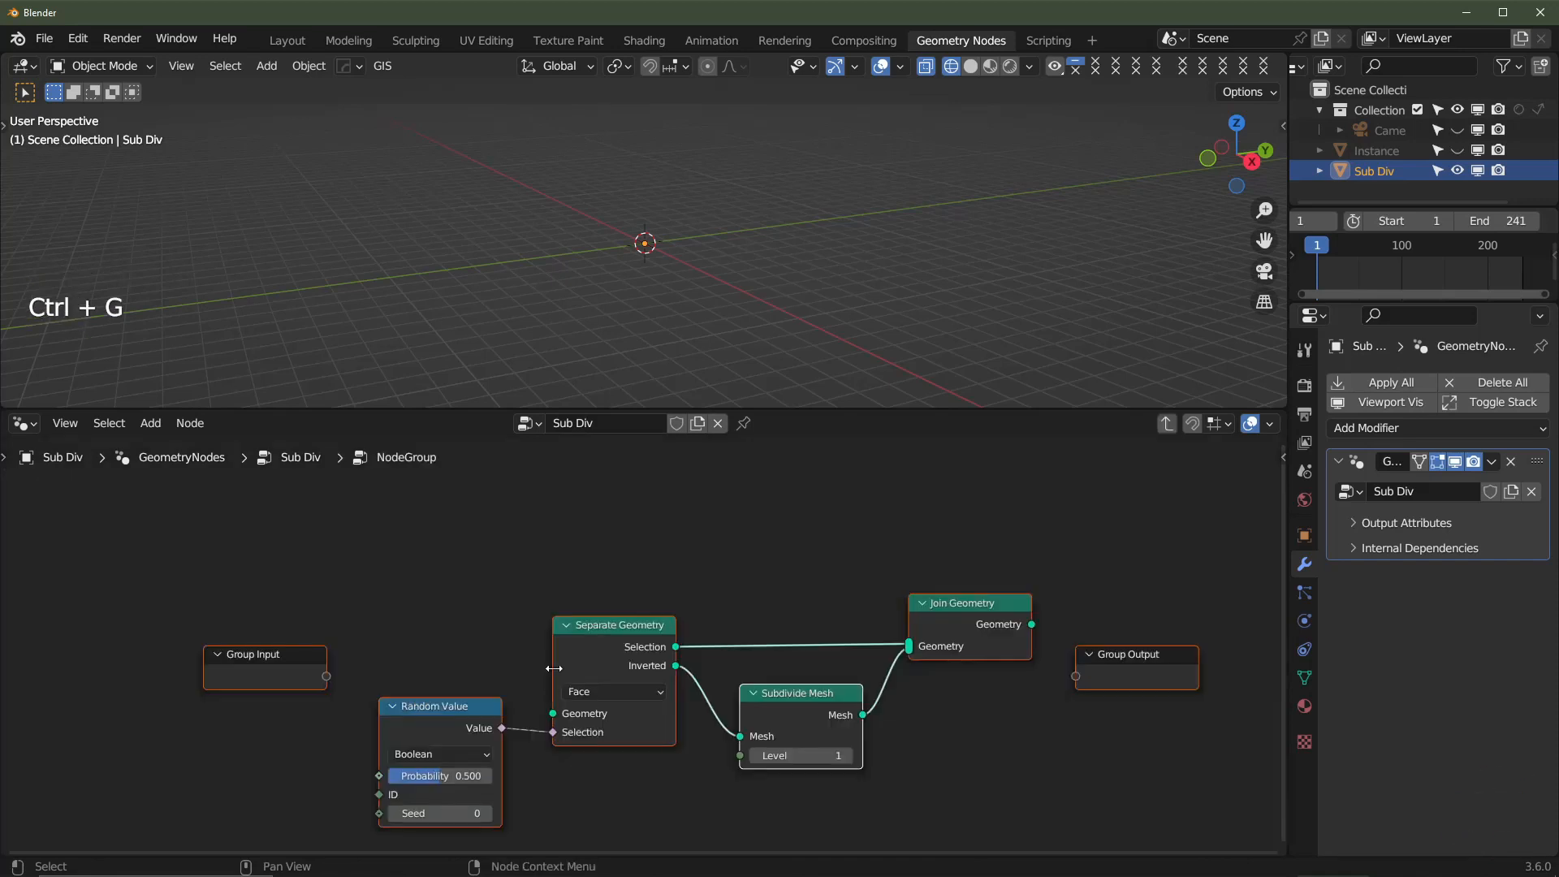
click(237, 678)
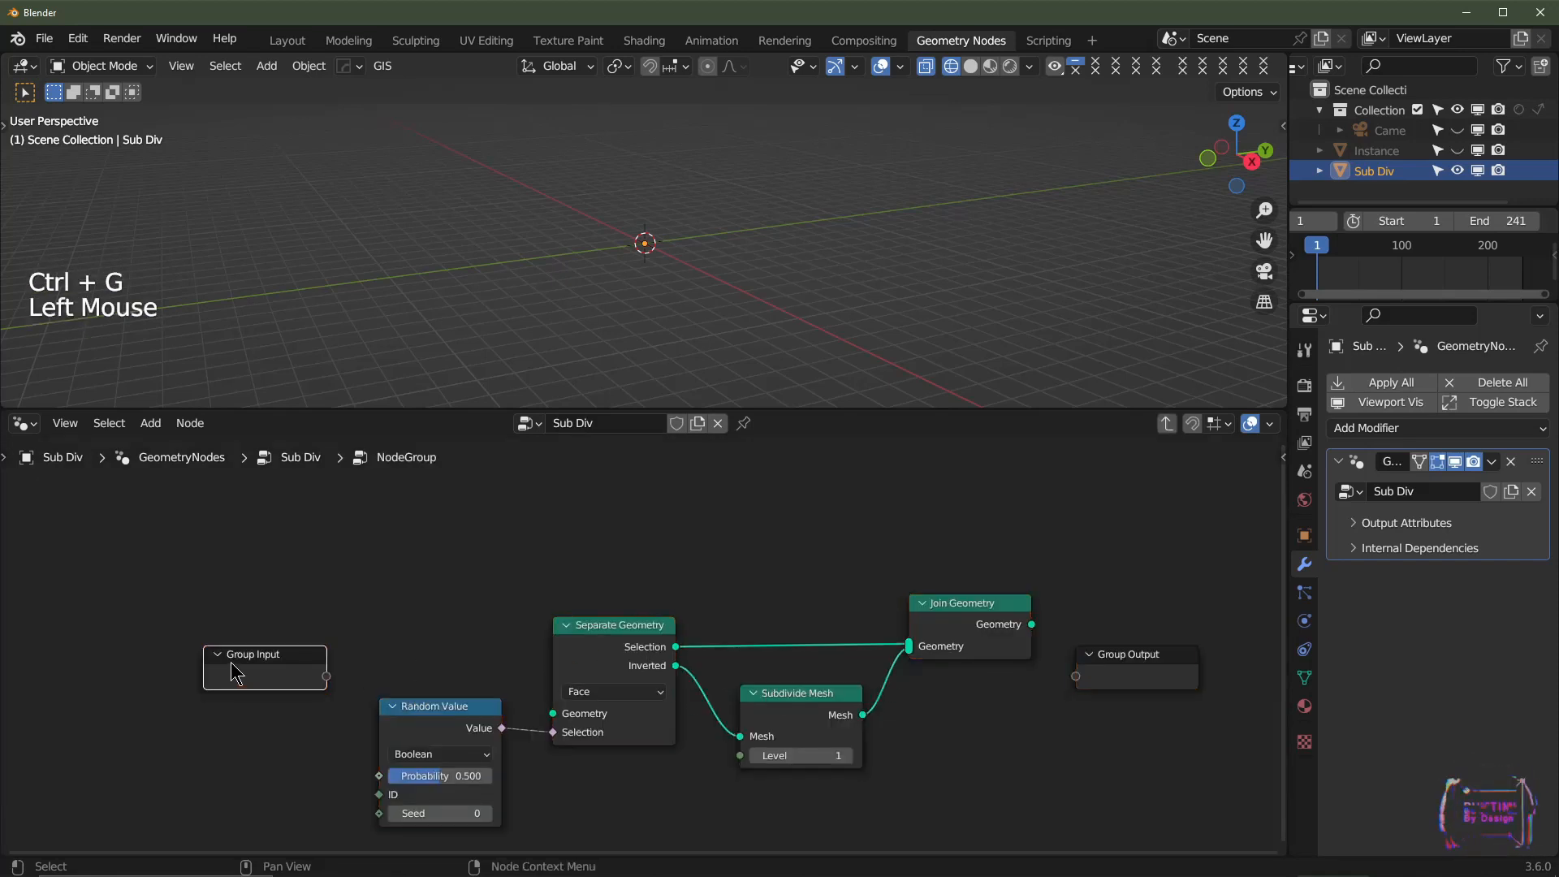
drag(238, 678, 193, 670)
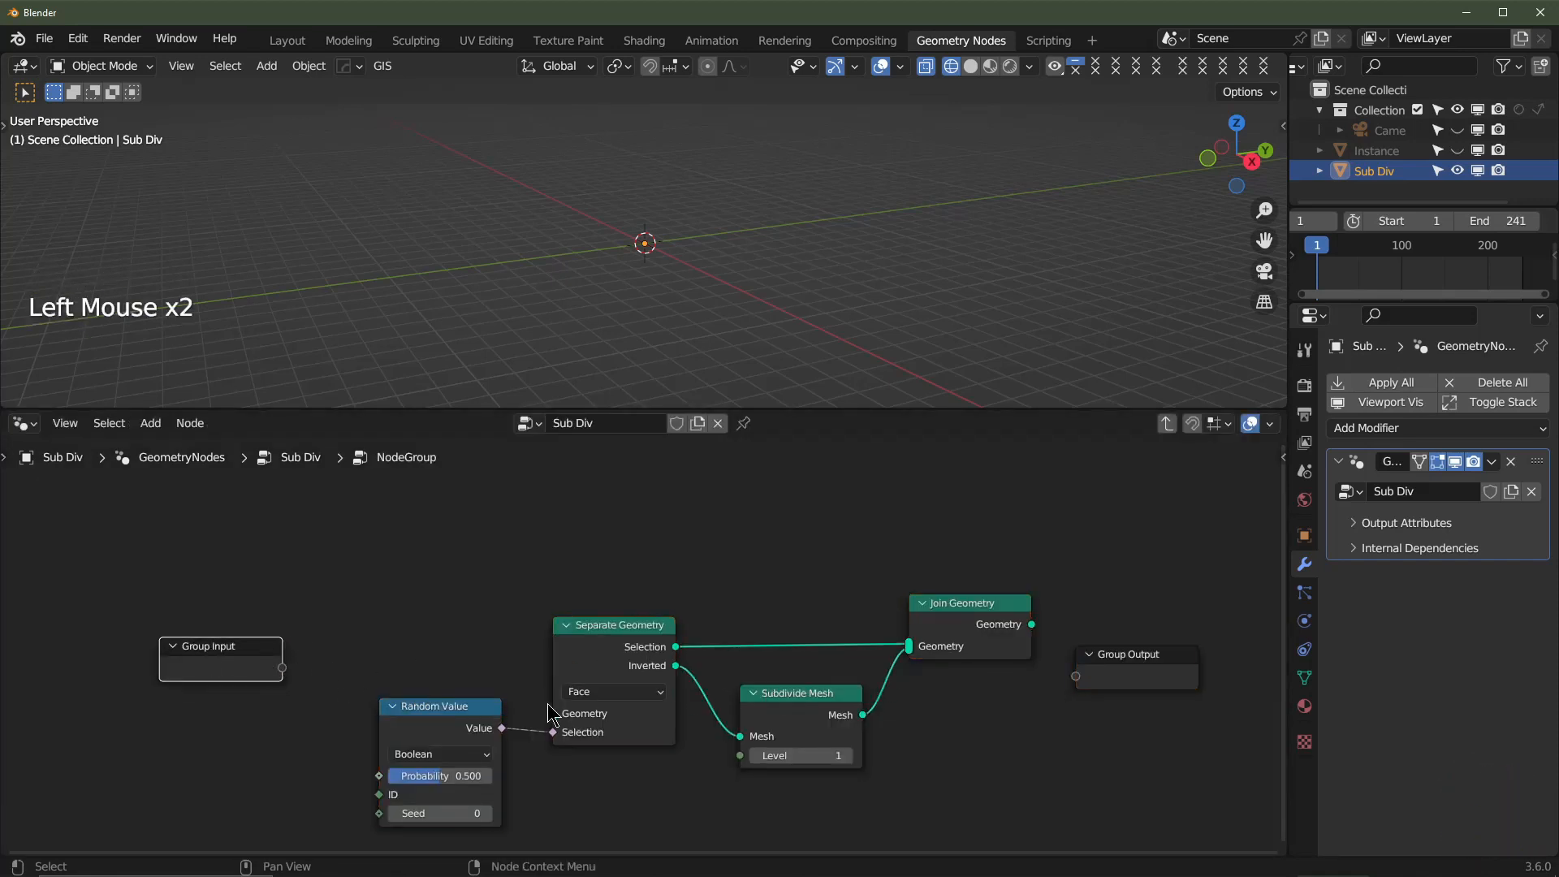
- Inside the group, link Group Input to Separate Geometry's Geometry and Random Value's Seed, and link Join Geometry to Group Output
drag(553, 713, 250, 725)
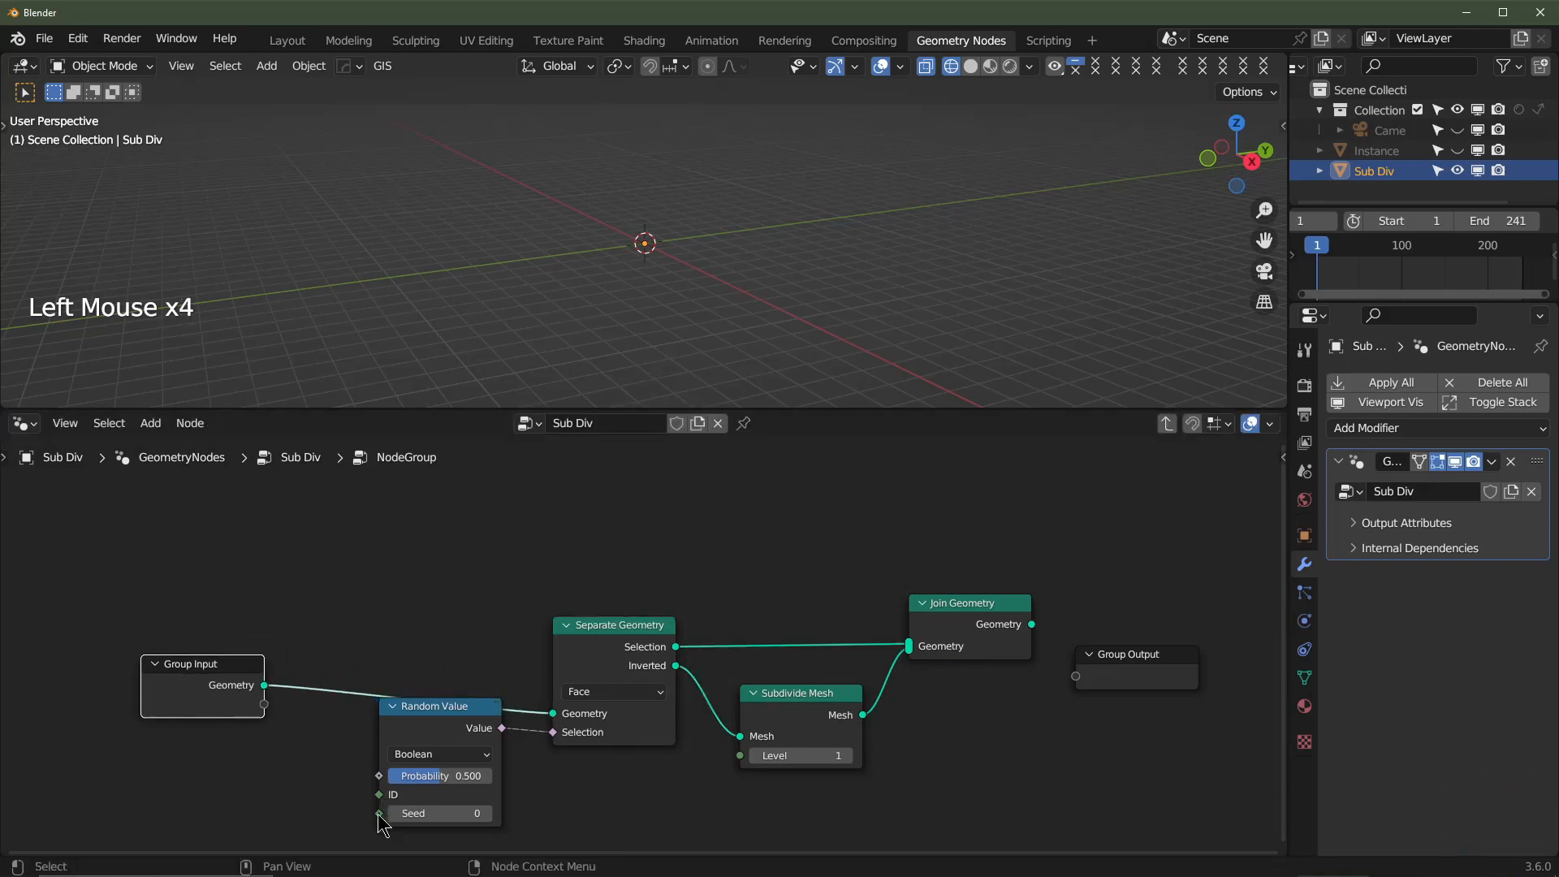
drag(379, 815, 264, 705)
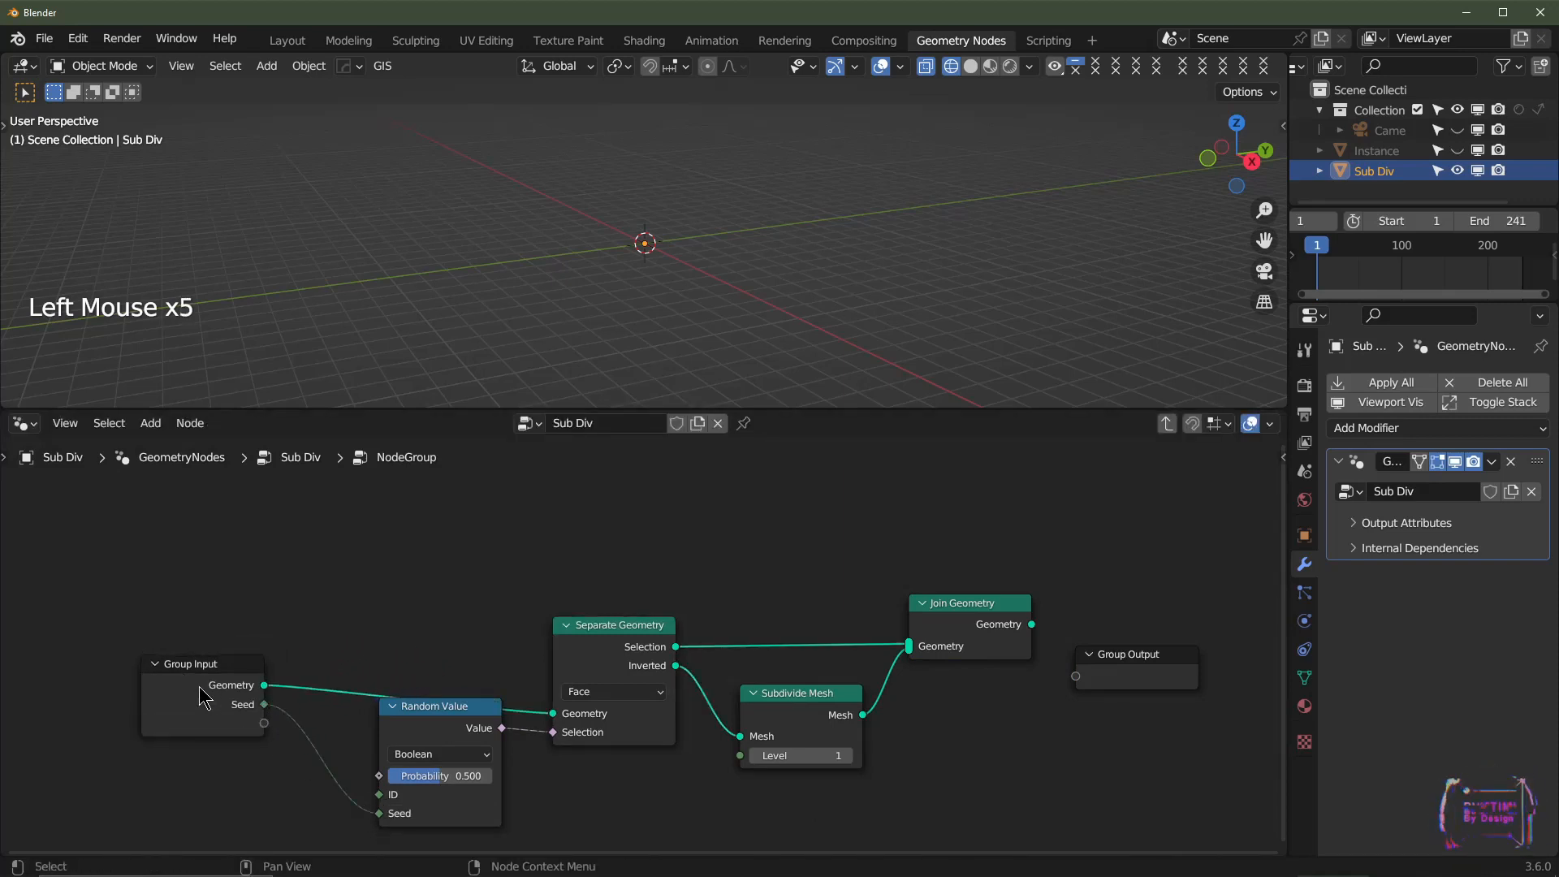
click(199, 697)
middle_drag(1051, 718, 733, 669)
drag(694, 571, 829, 567)
scroll(828, 578, down, 1)
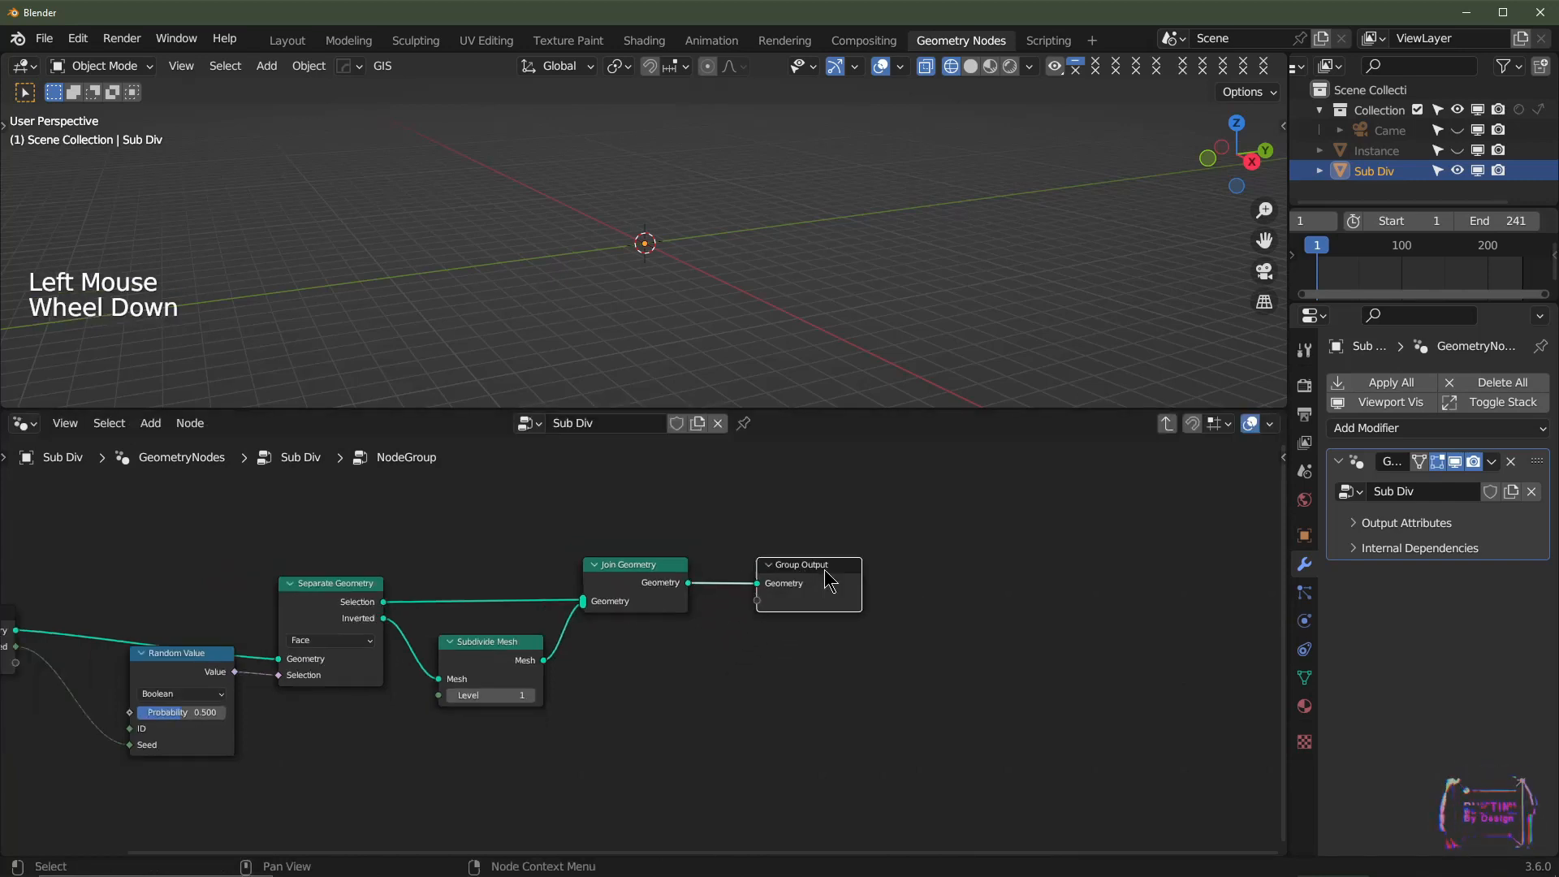
shift+middle_drag(714, 637, 772, 647)
- Exit the node group and rename it SD
key(Tab)
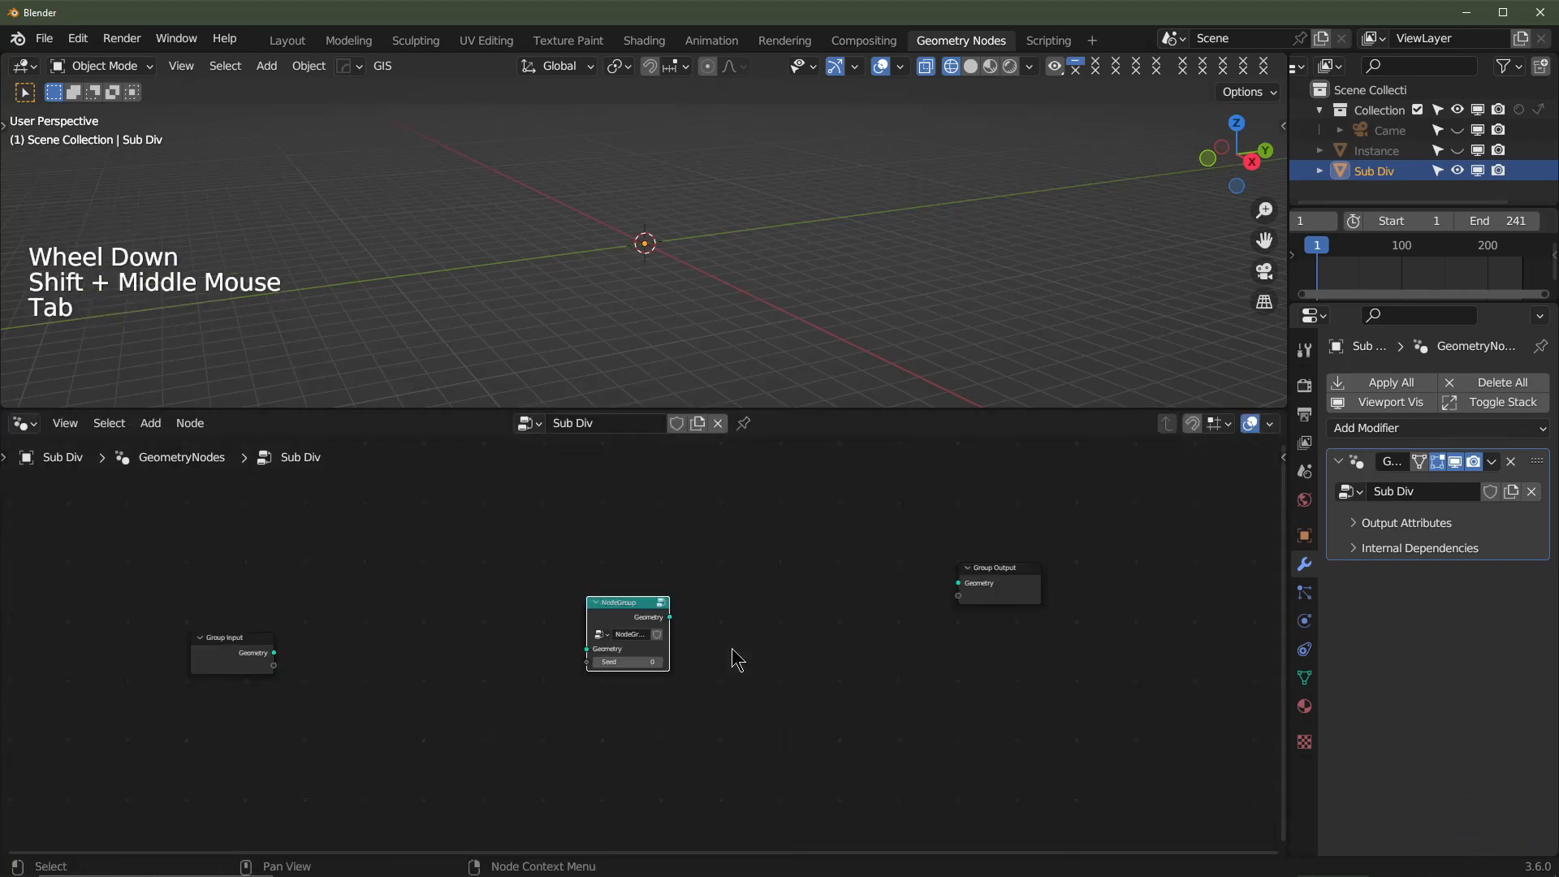
scroll(707, 663, up, 5)
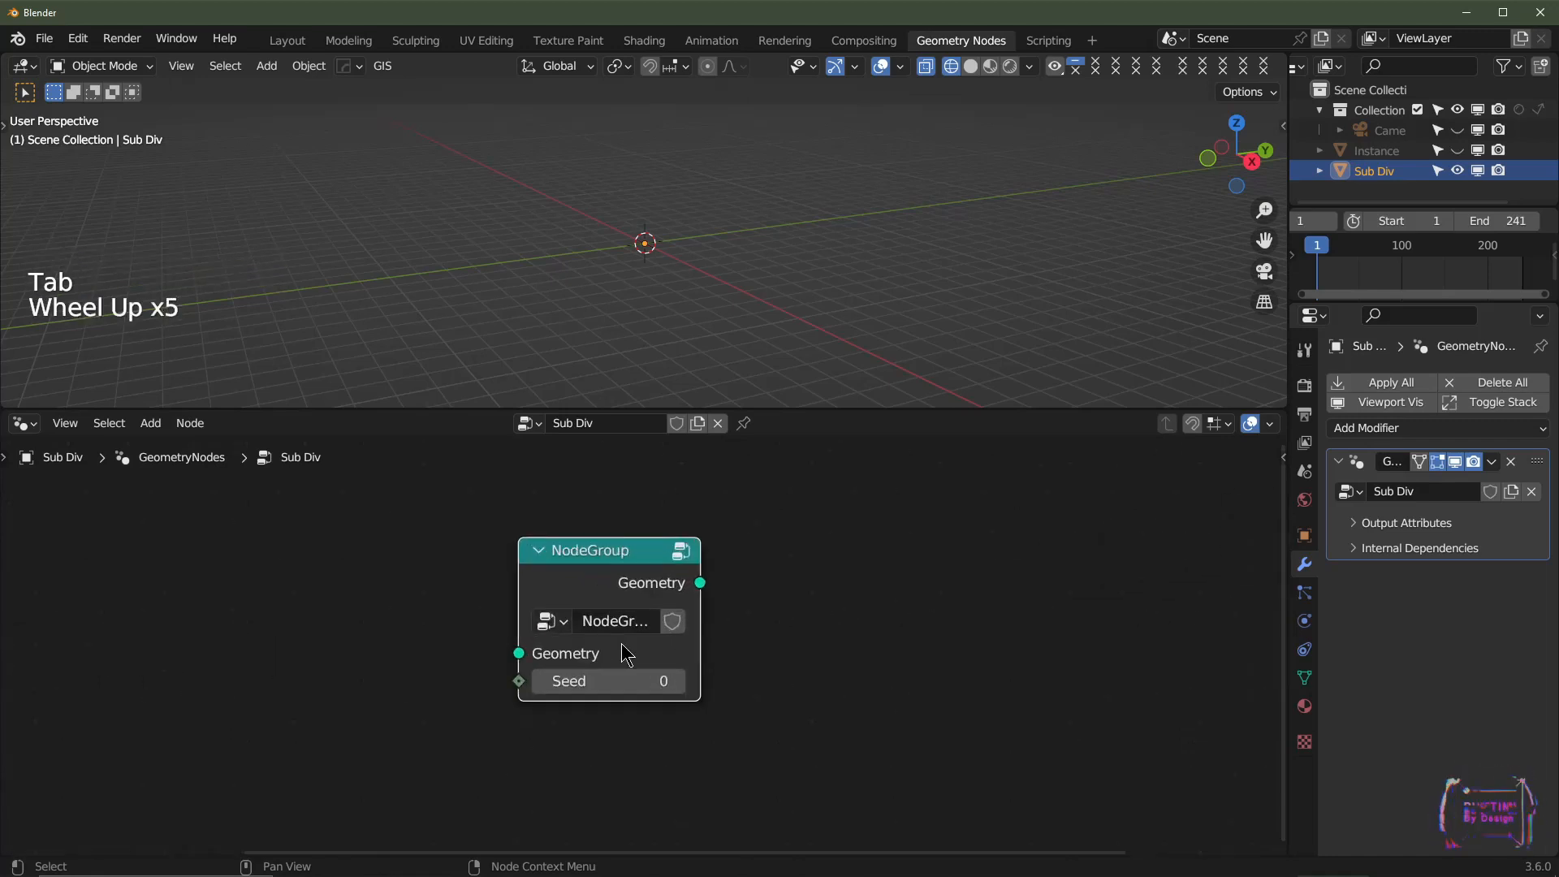
click(615, 619)
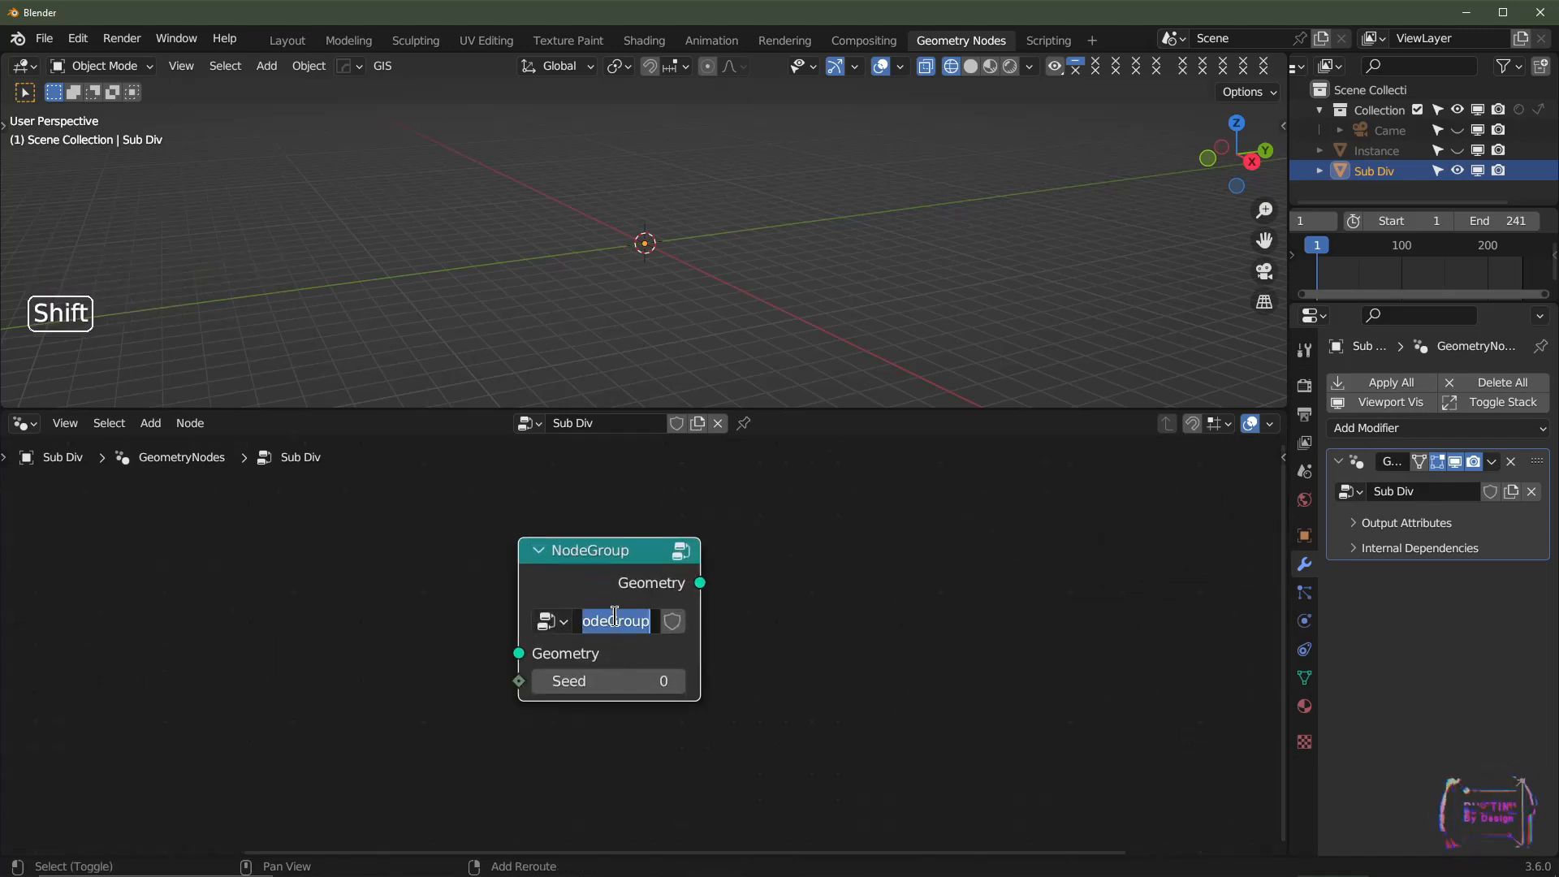
text(SD)
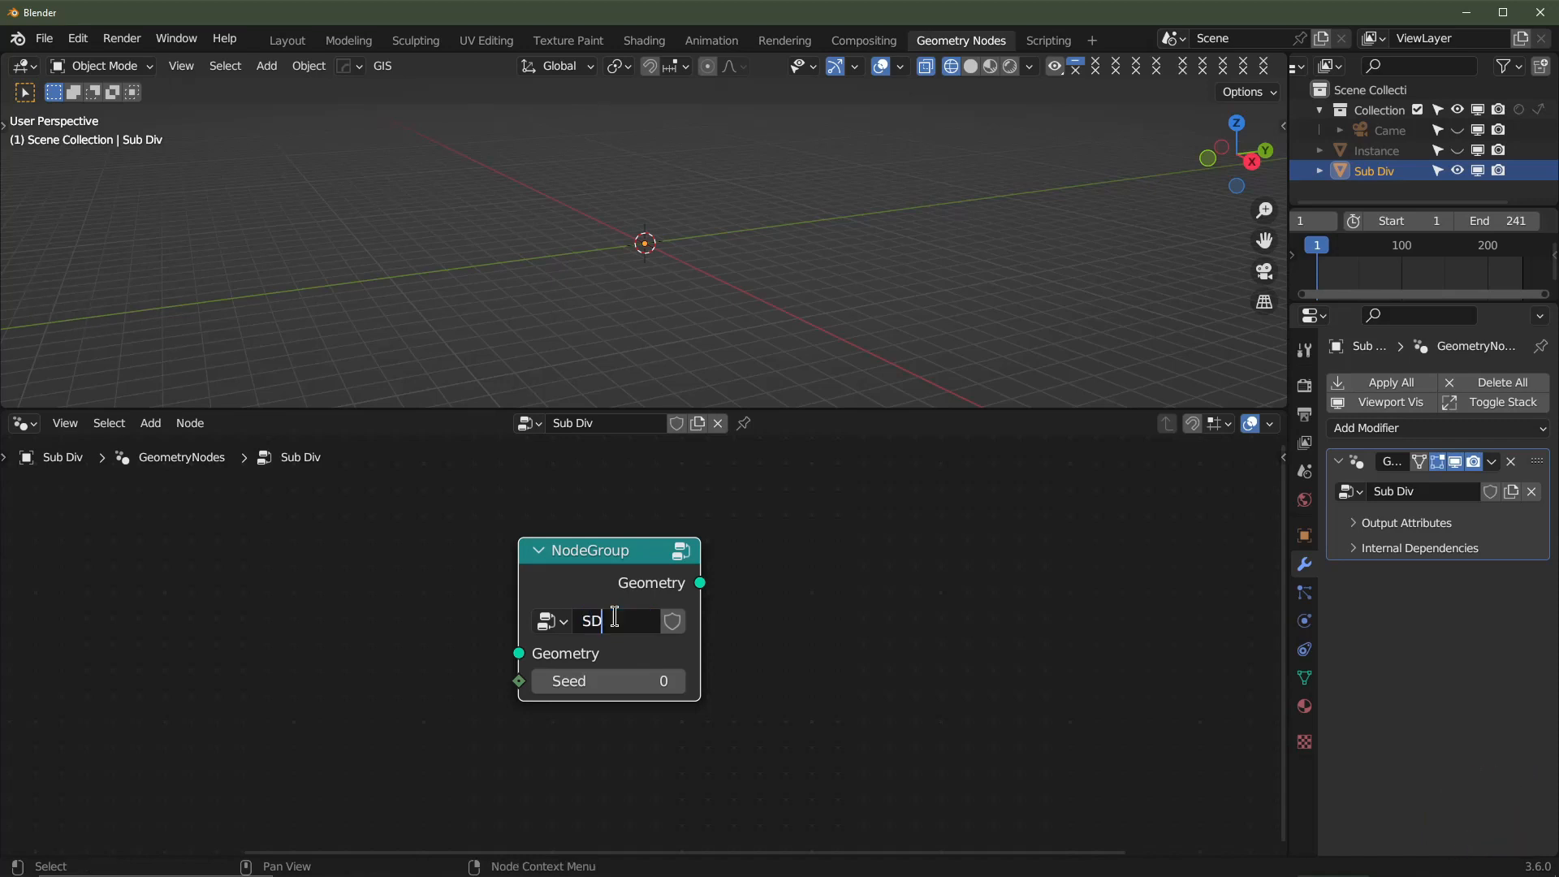
key(Return)
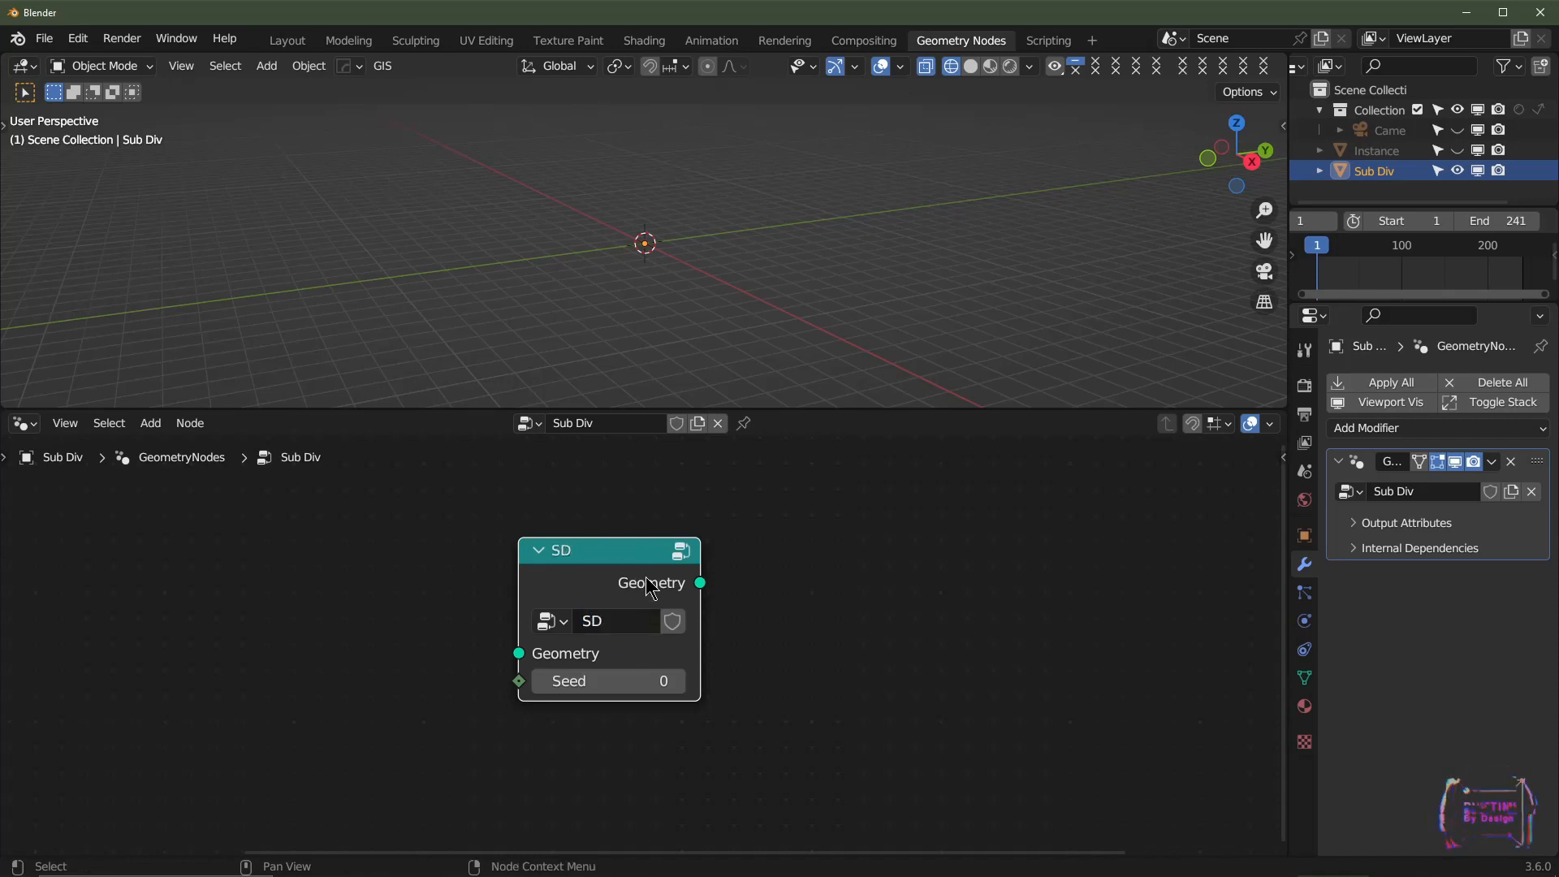
- Connect the SD group's Geometry sockets between Group Input and Group Output, and move it closer to Group Input
scroll(650, 585, down, 3)
drag(176, 654, 579, 654)
drag(678, 610, 1013, 572)
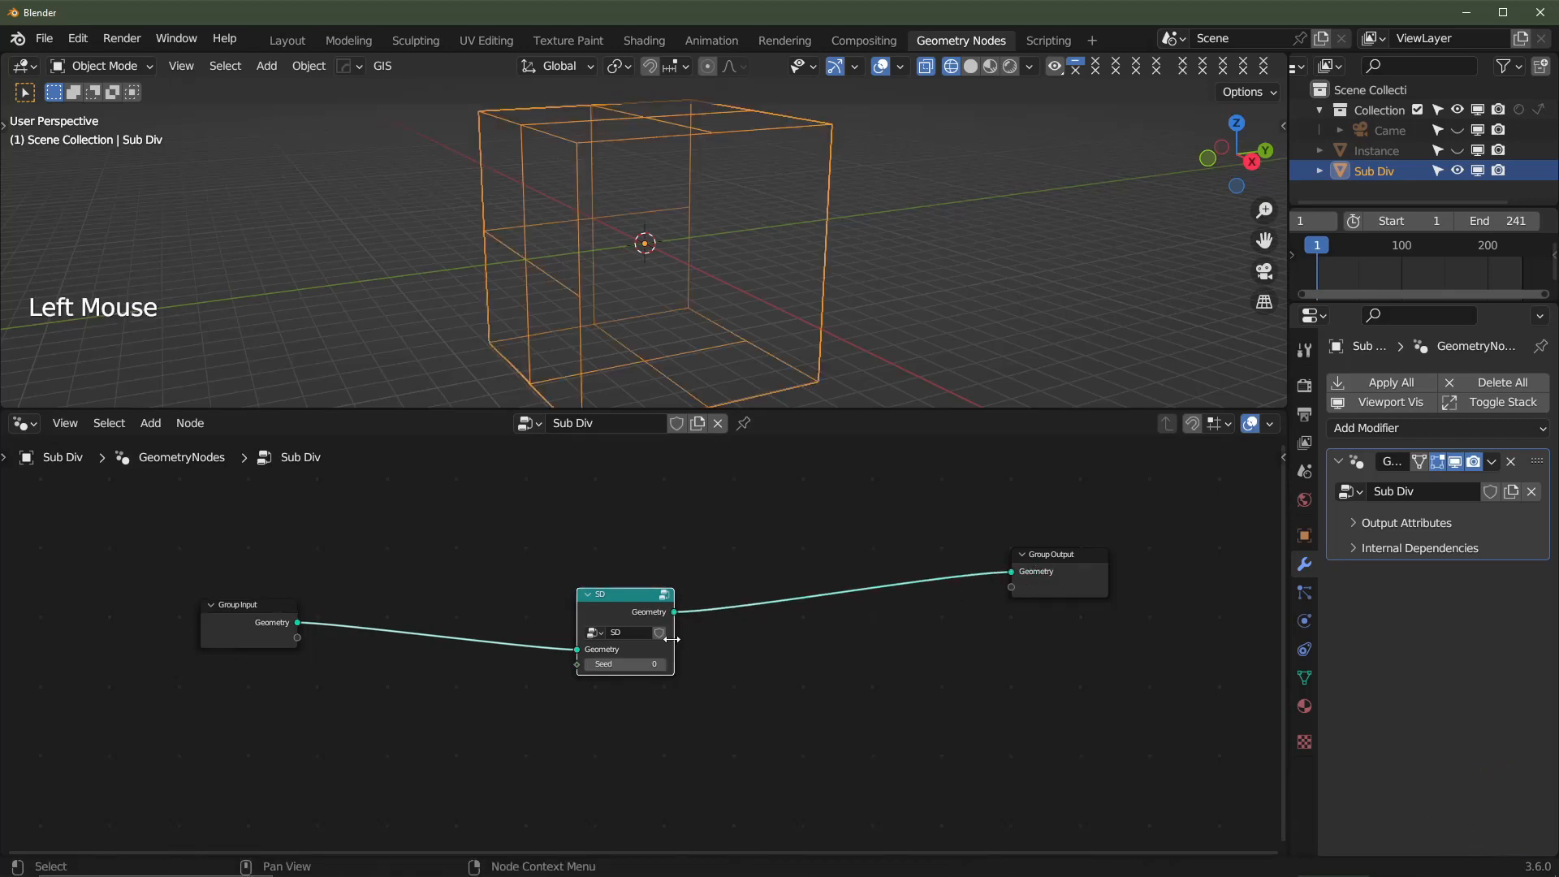
drag(608, 605, 431, 583)
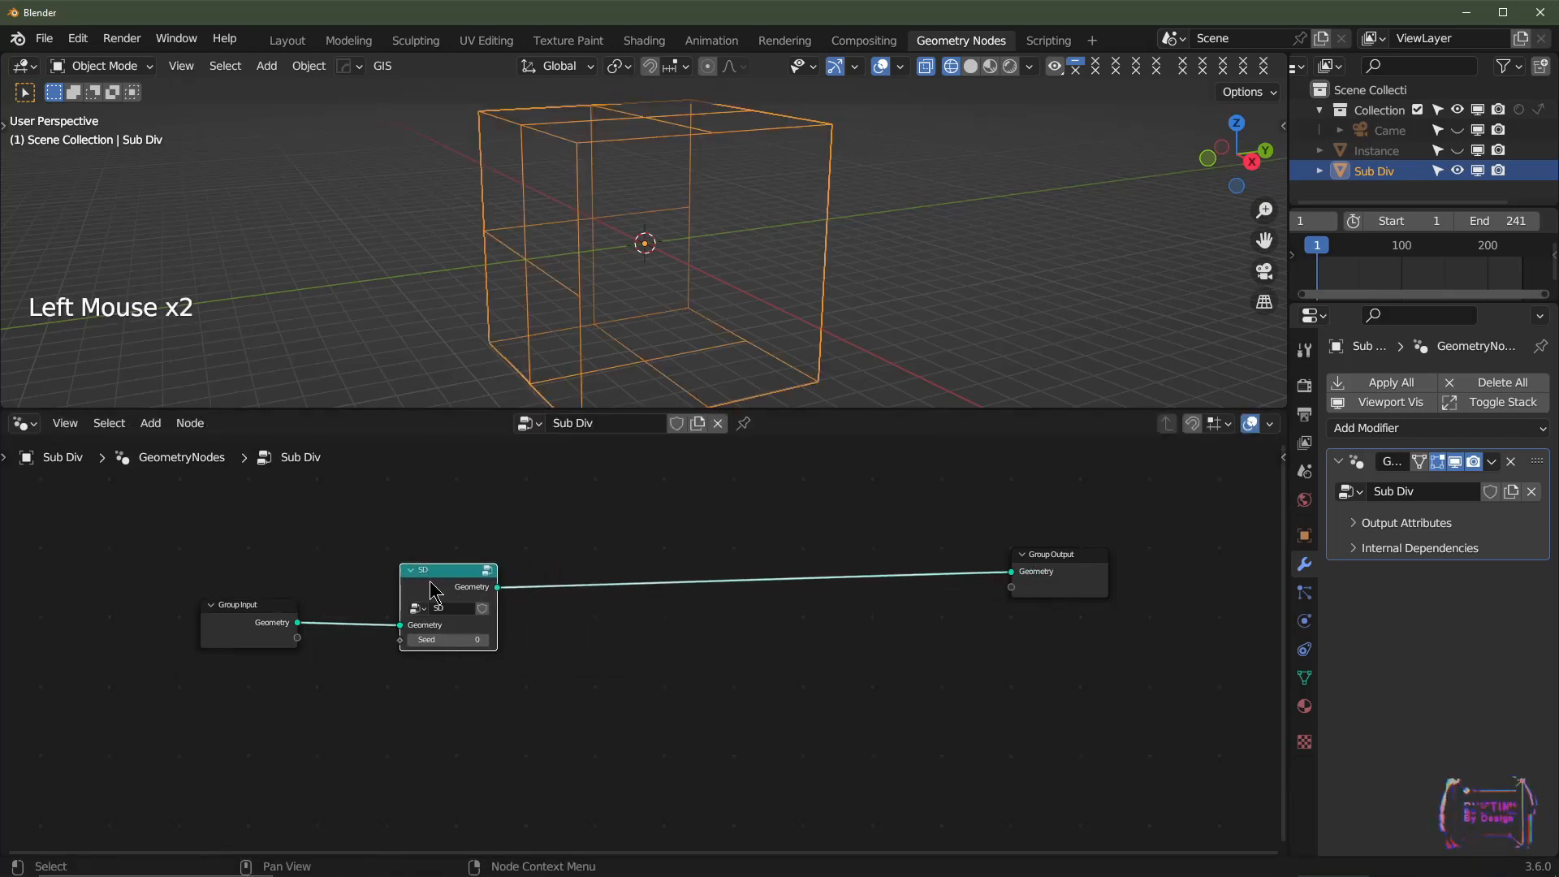
- Duplicate the SD group, insert the copy into the link after the original, and set its Seed to 1
key(shift+d)
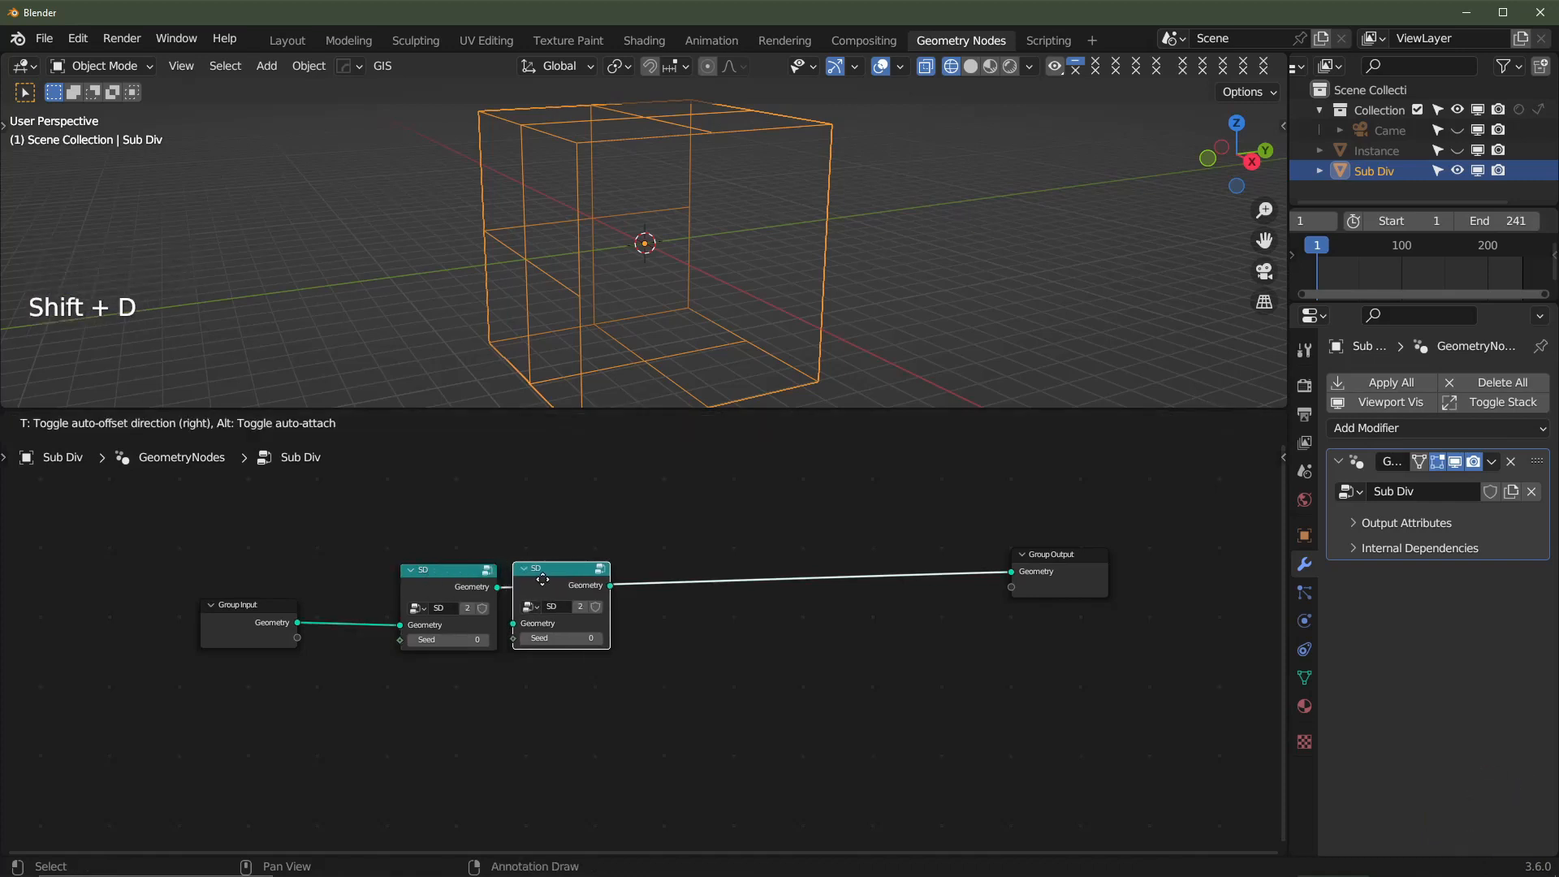
click(581, 579)
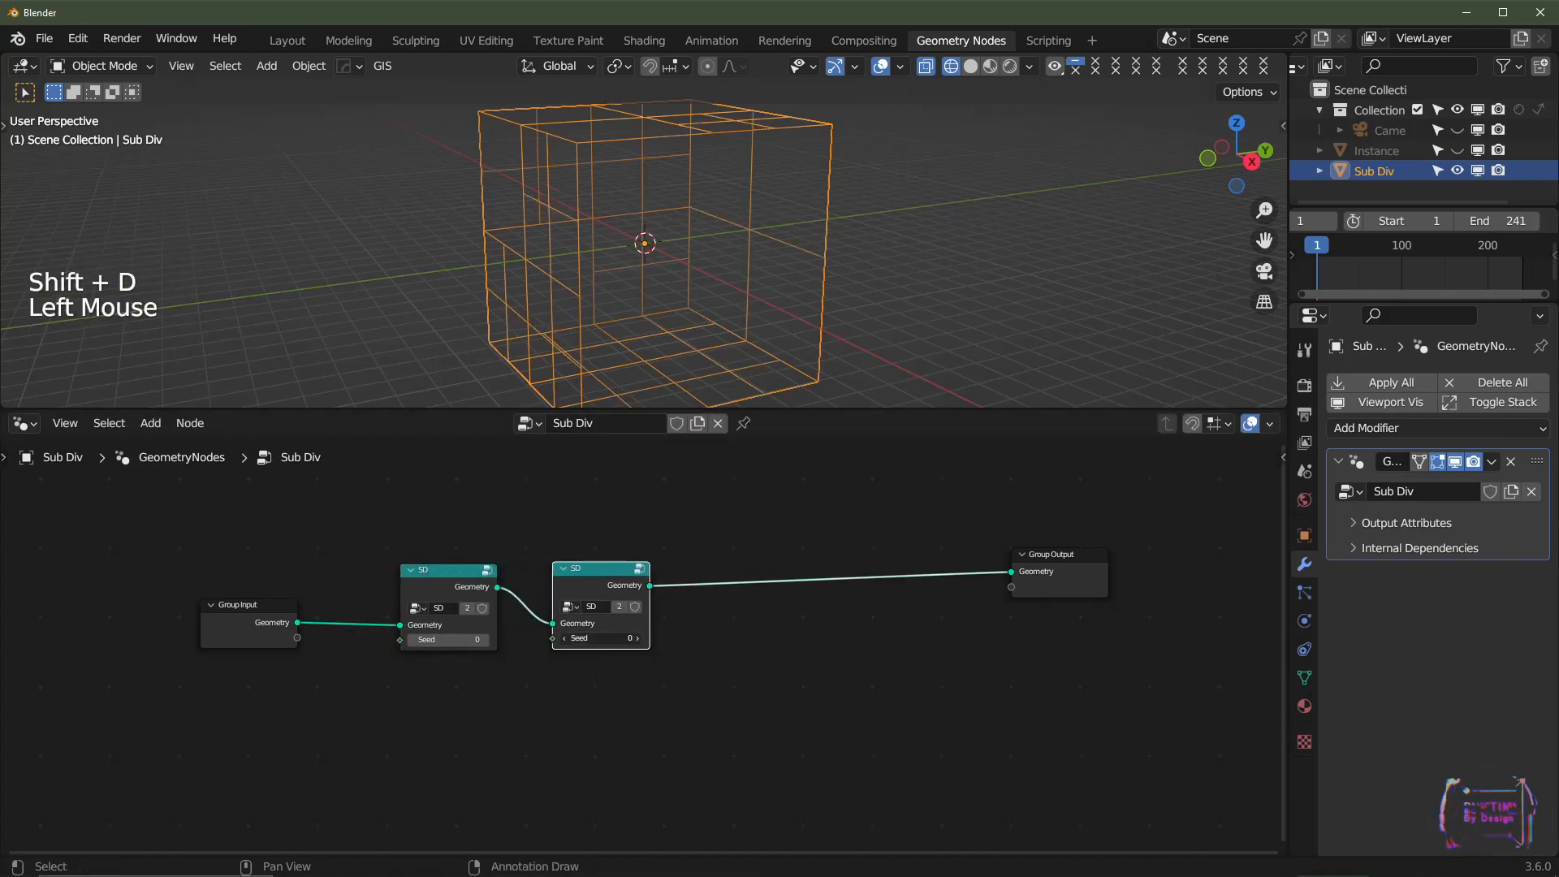
click(638, 638)
- Insert a third SD group copy after the second one and set its Seed to 2
key(shift+d)
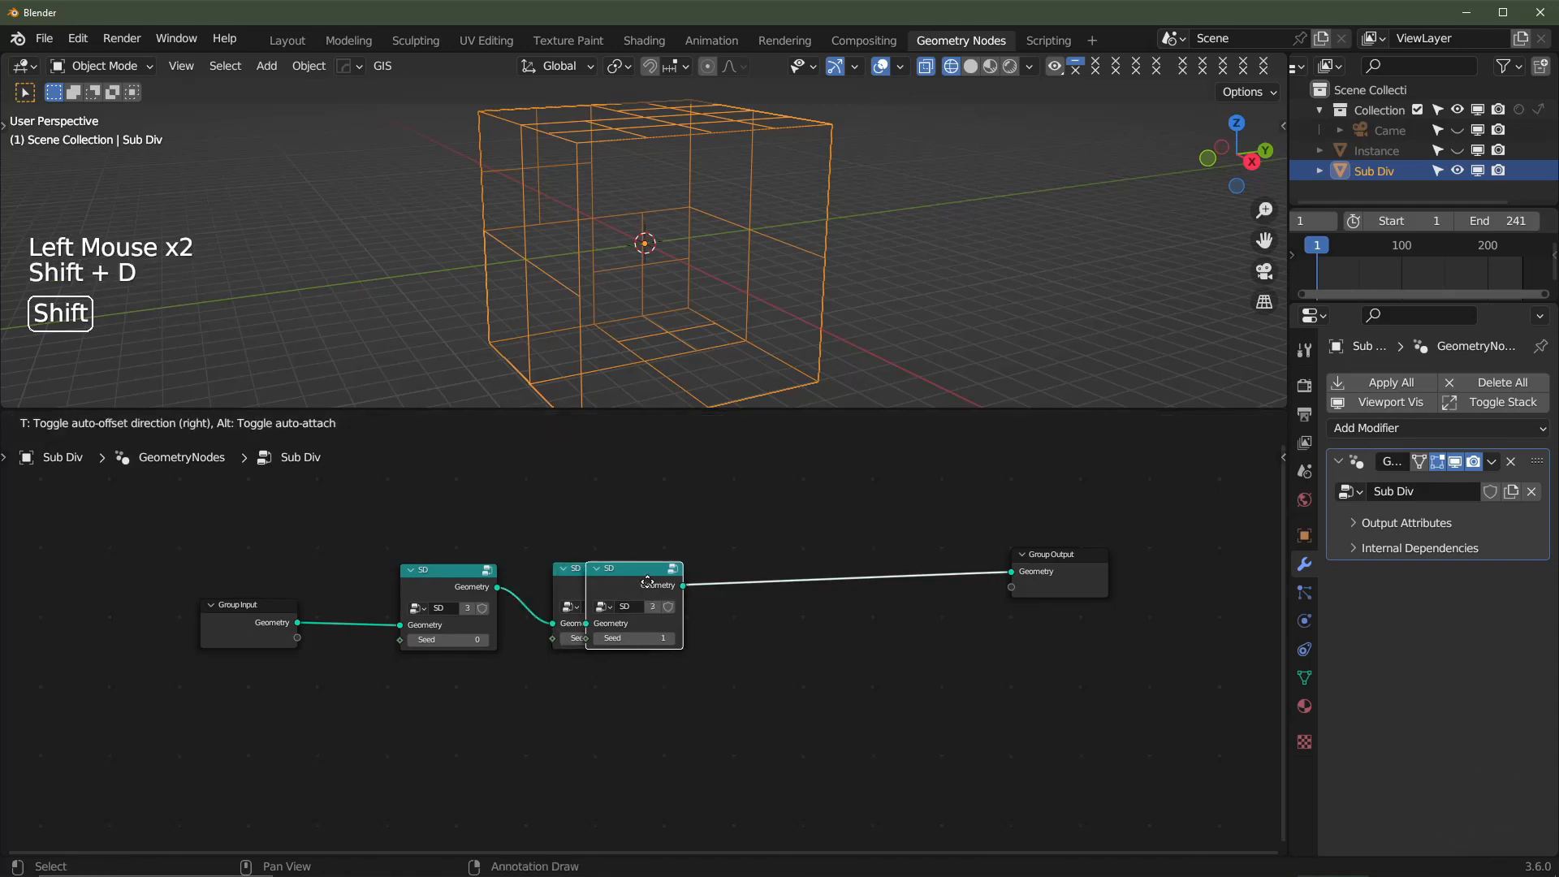
click(823, 650)
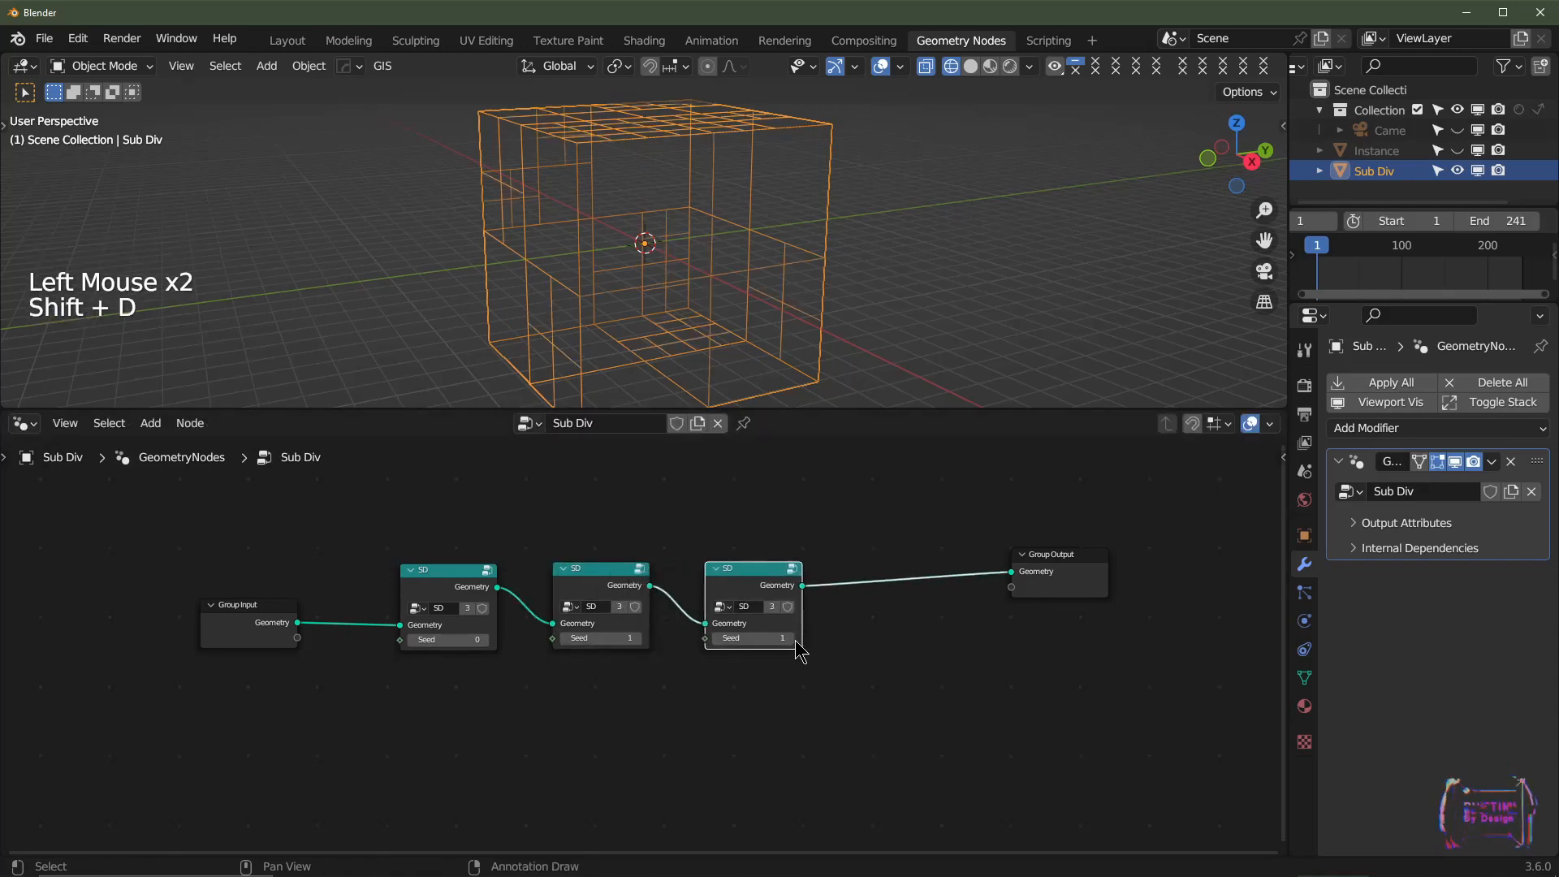
click(799, 650)
click(794, 638)
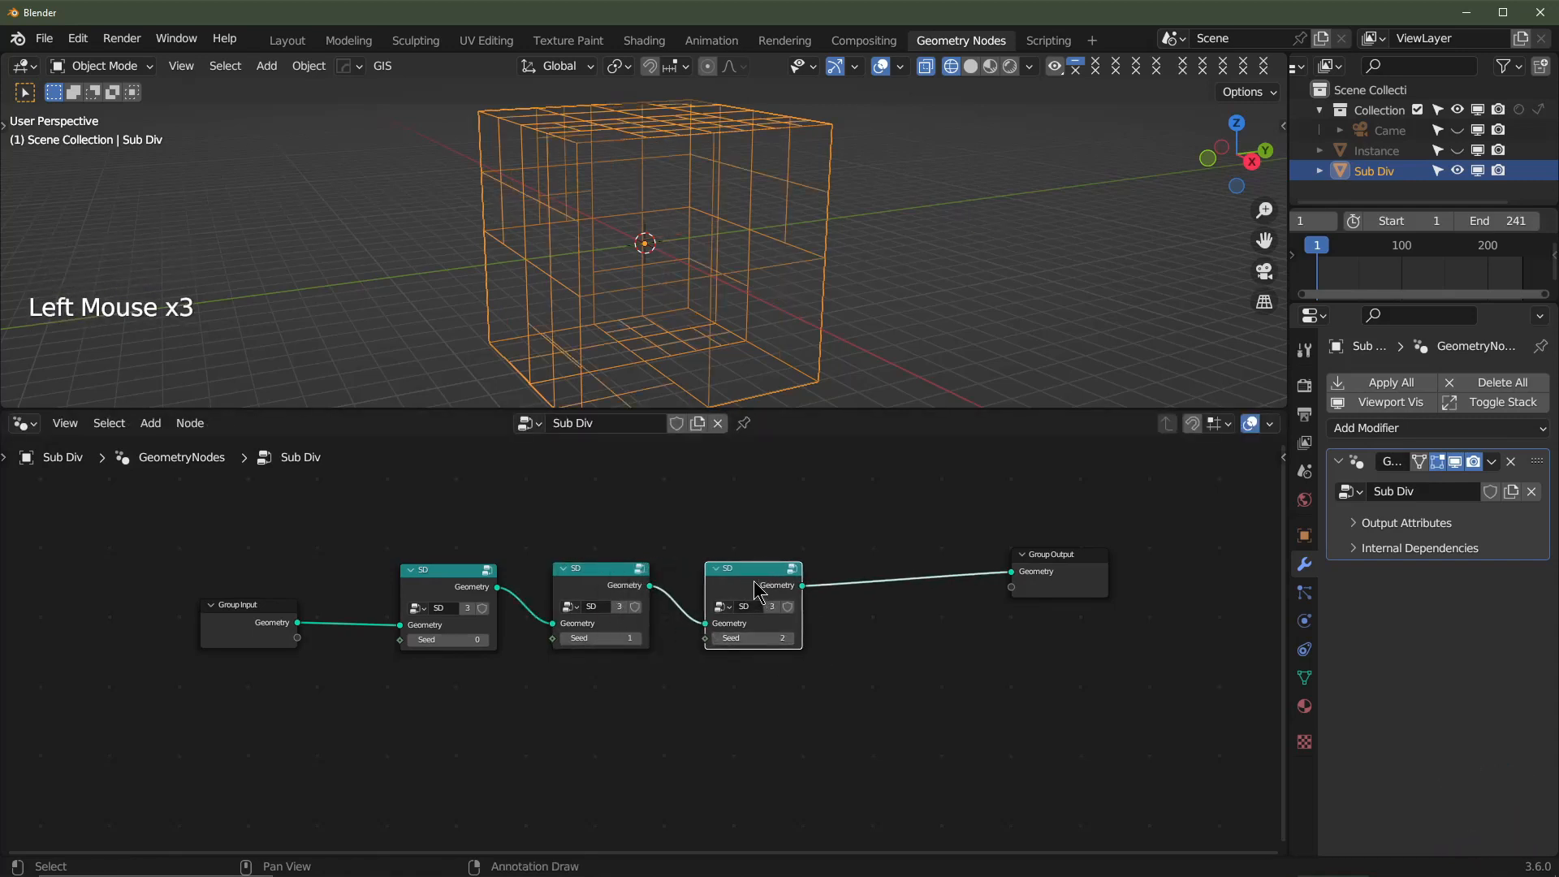
- Add a fourth SD group copy to the chain and set its Seed to 3
key(shift+d)
click(867, 590)
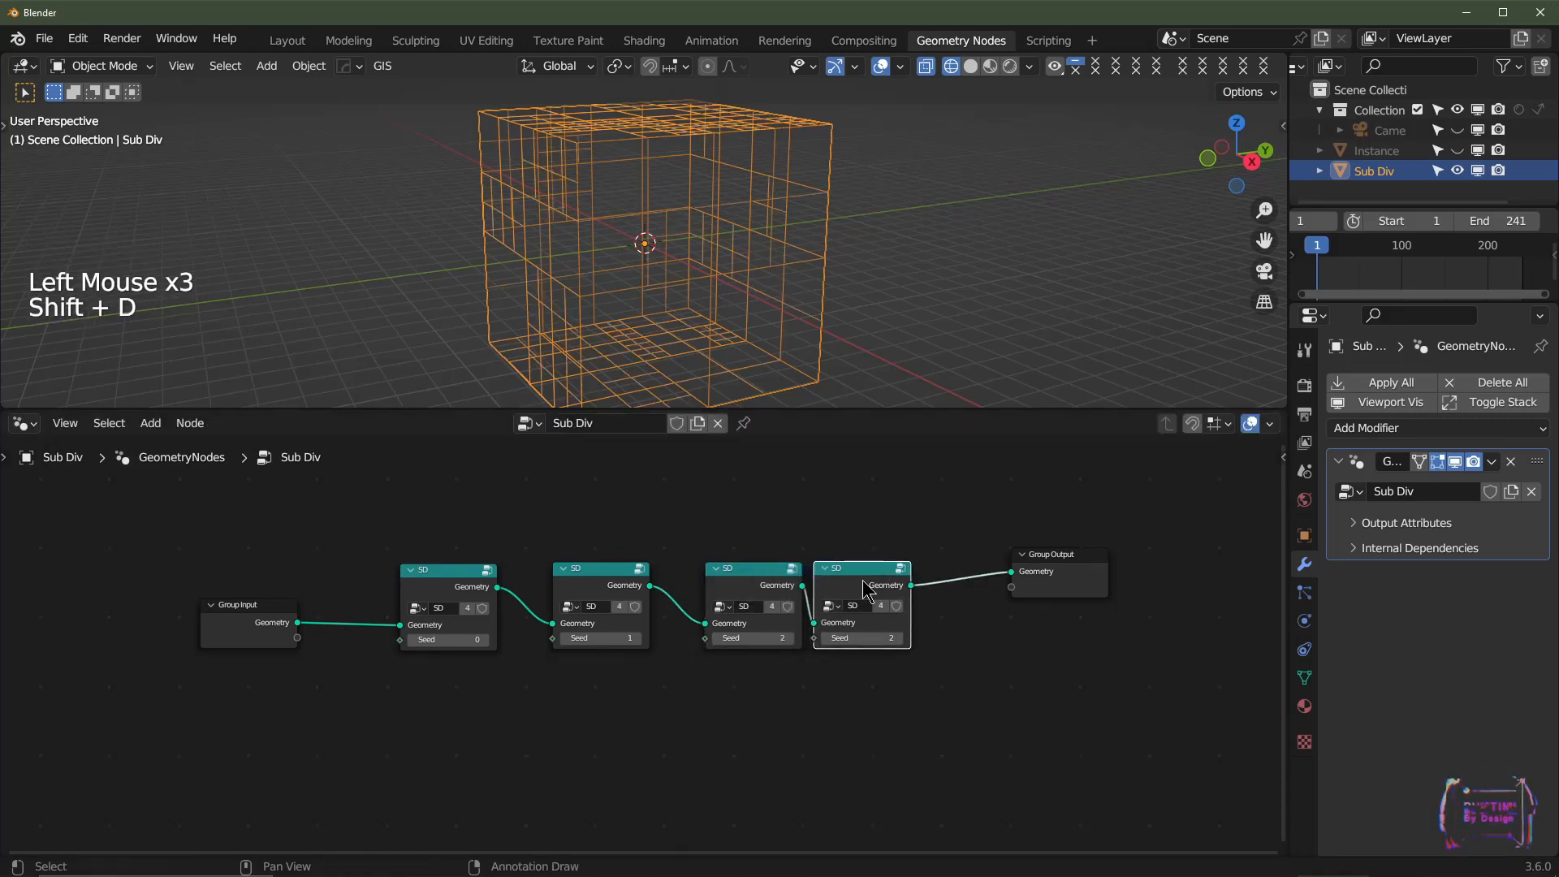
click(943, 639)
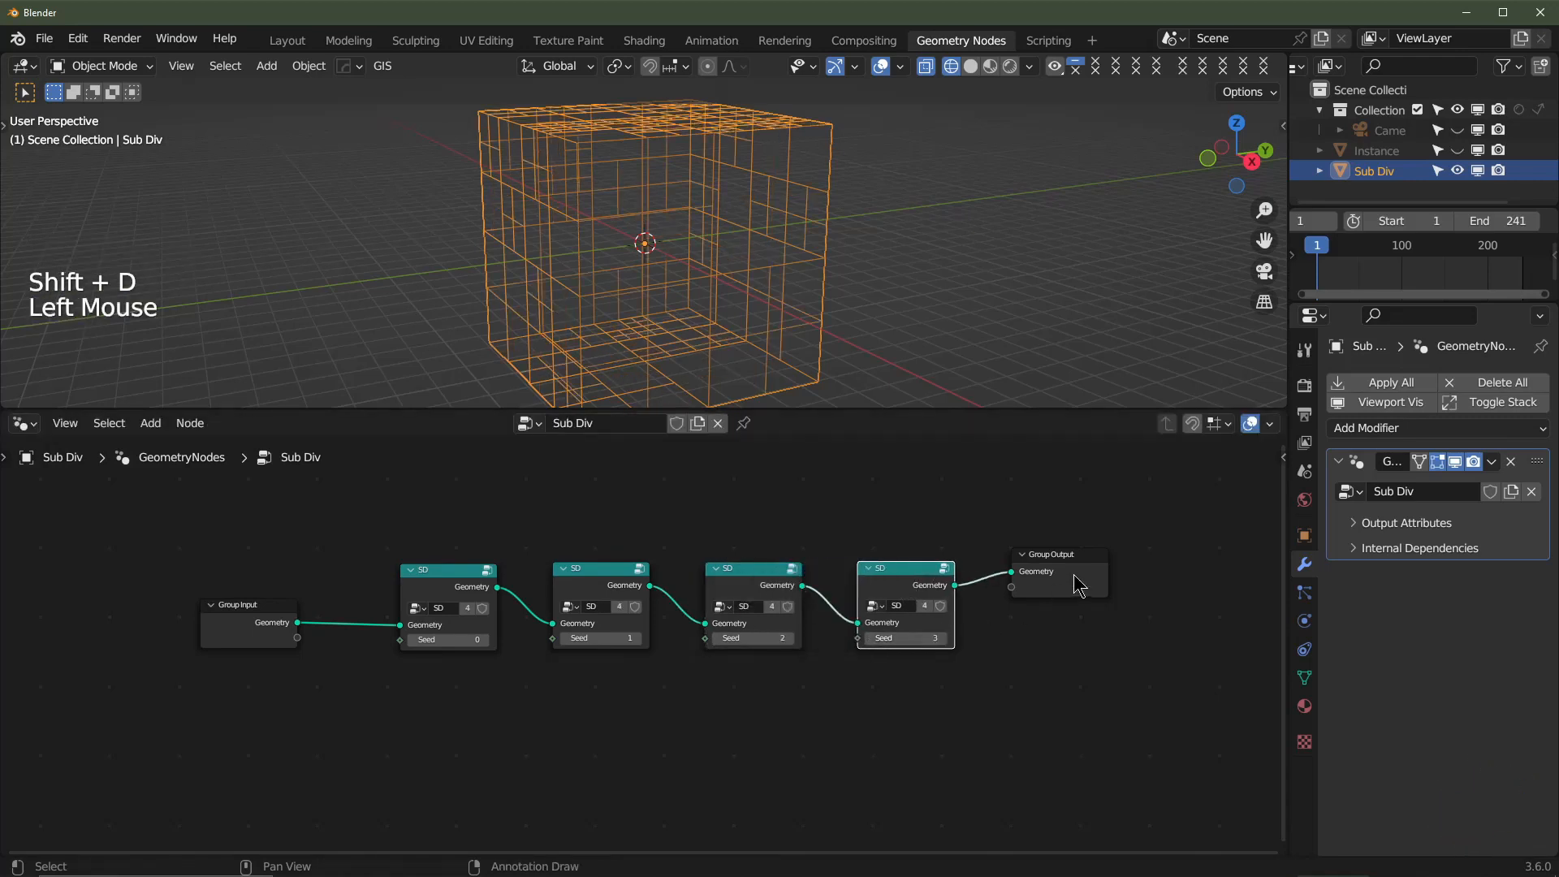
- Move Group Output farther out, insert a fifth SD group copy before it, and set the copy's Seed to 4
drag(1074, 585, 1131, 583)
click(922, 580)
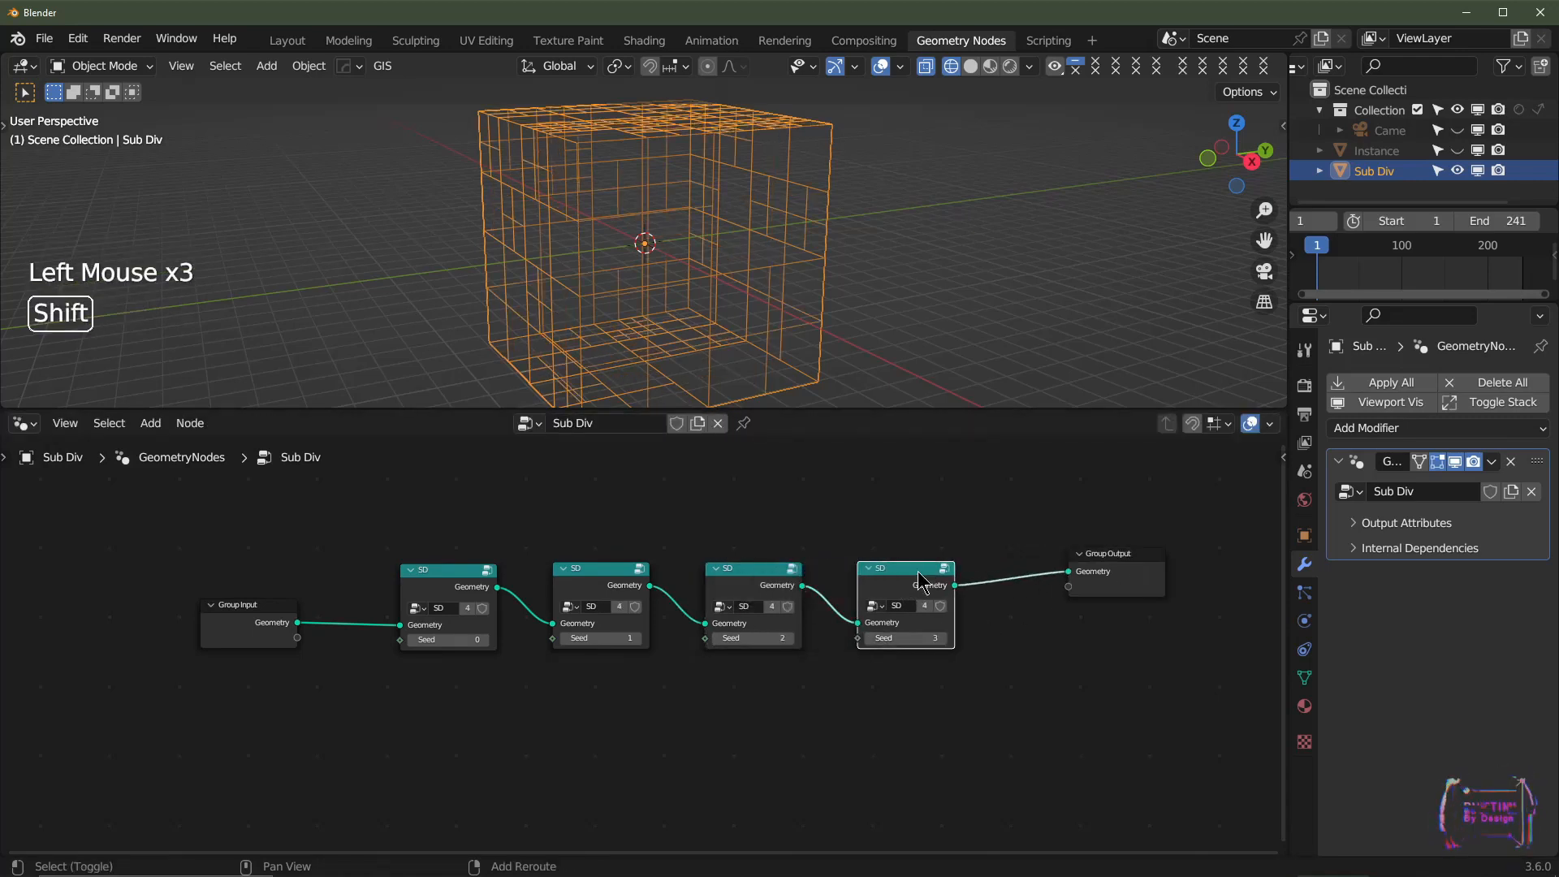
key(shift+d)
click(1075, 578)
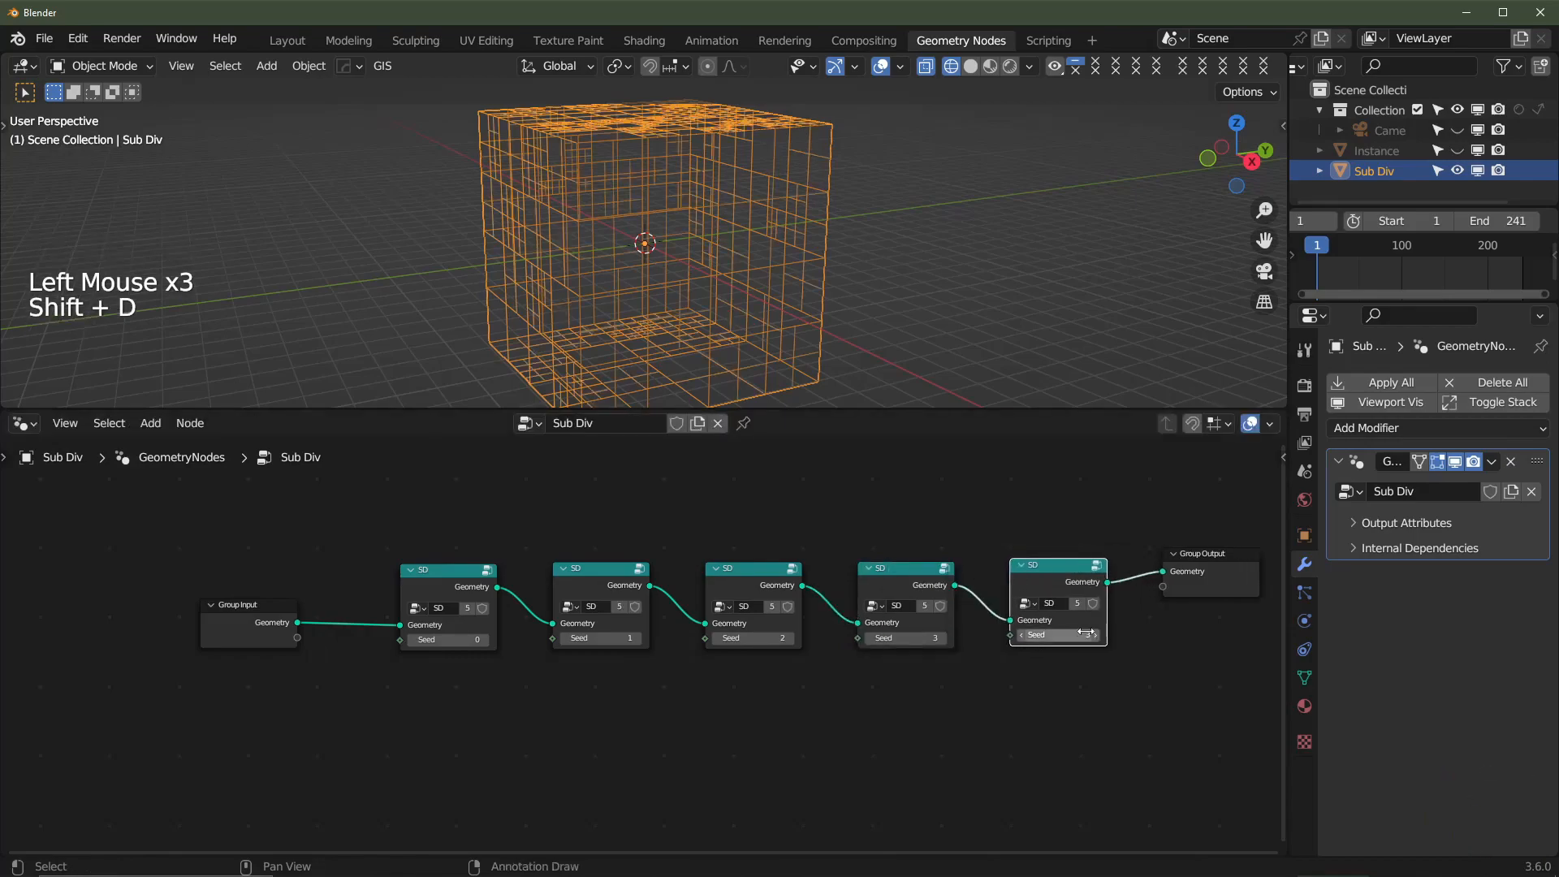
click(1094, 634)
- Temporarily unhide the Instance object, frame it to compare its size with the subdivided cube, and hide it again
middle_drag(692, 303, 755, 284)
scroll(642, 247, up, 2)
scroll(734, 272, down, 3)
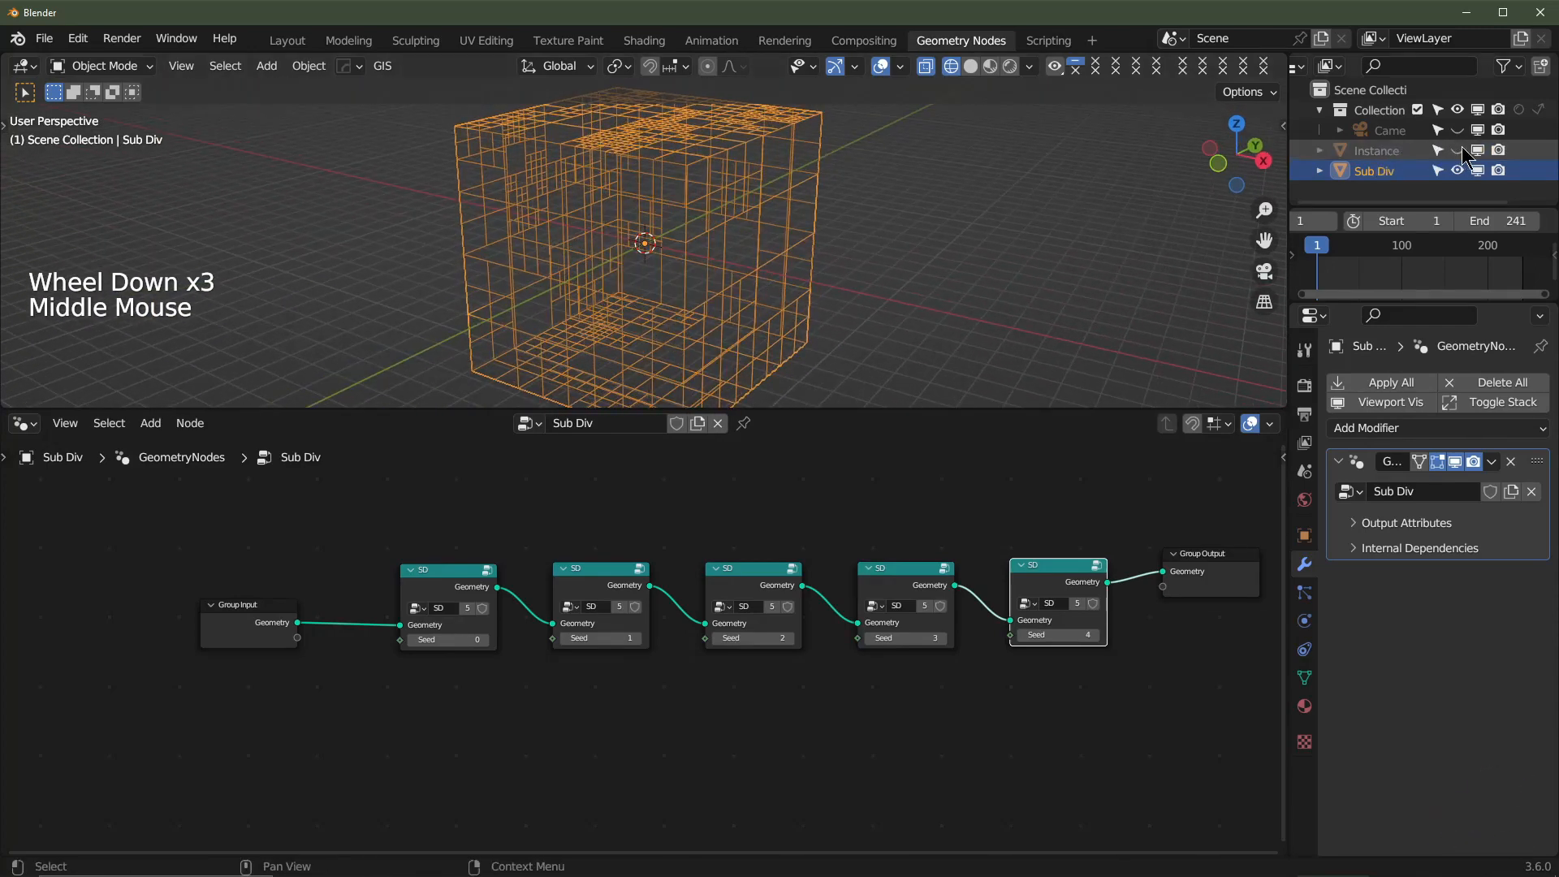
click(1457, 150)
click(1400, 151)
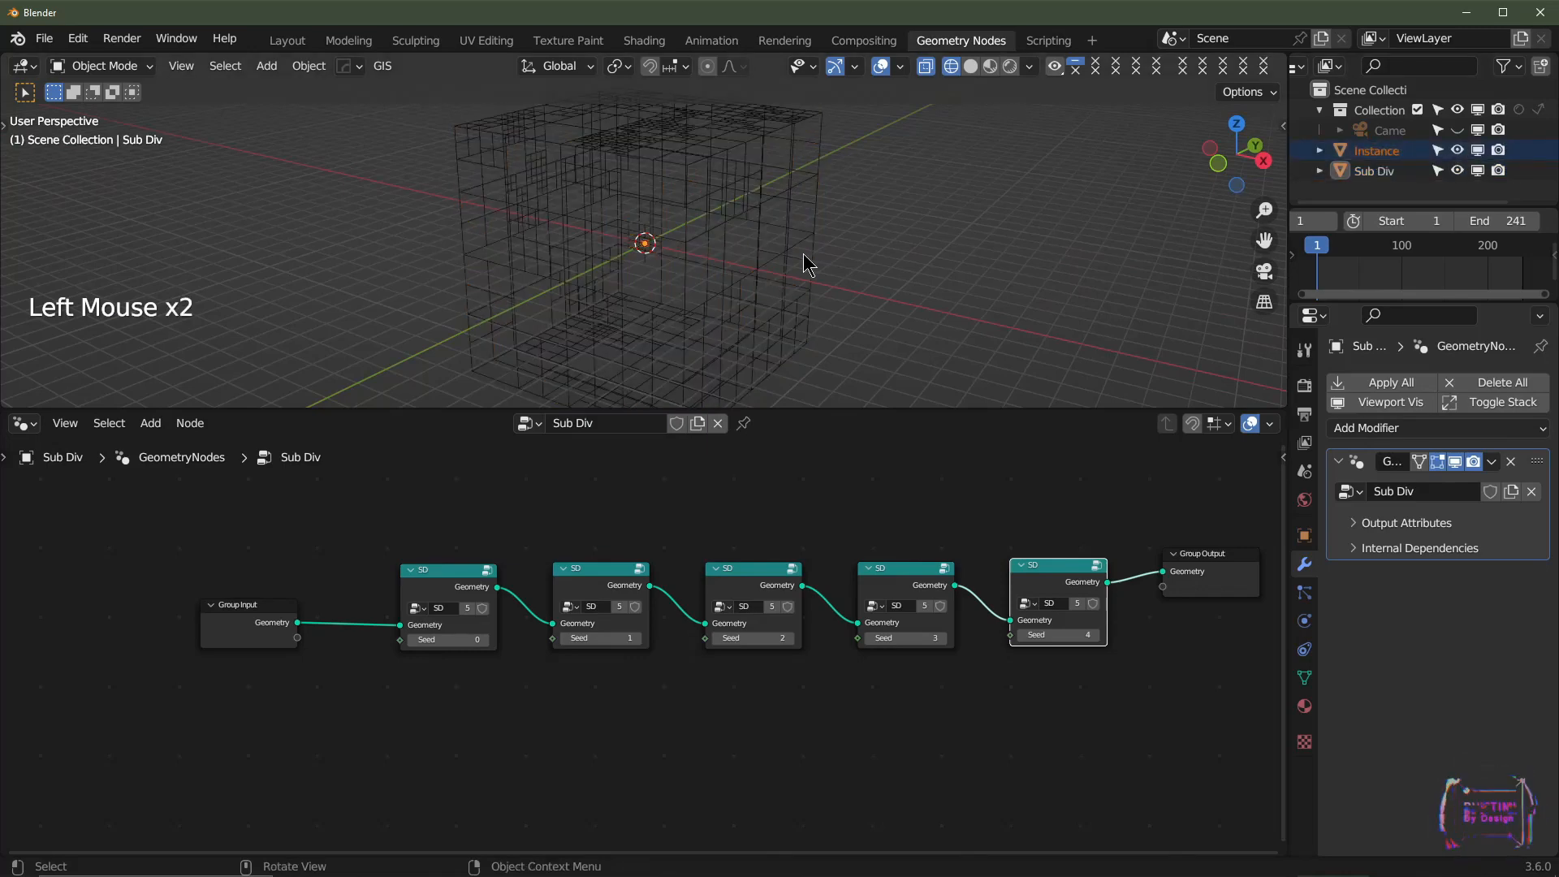
key(KP_Decimal)
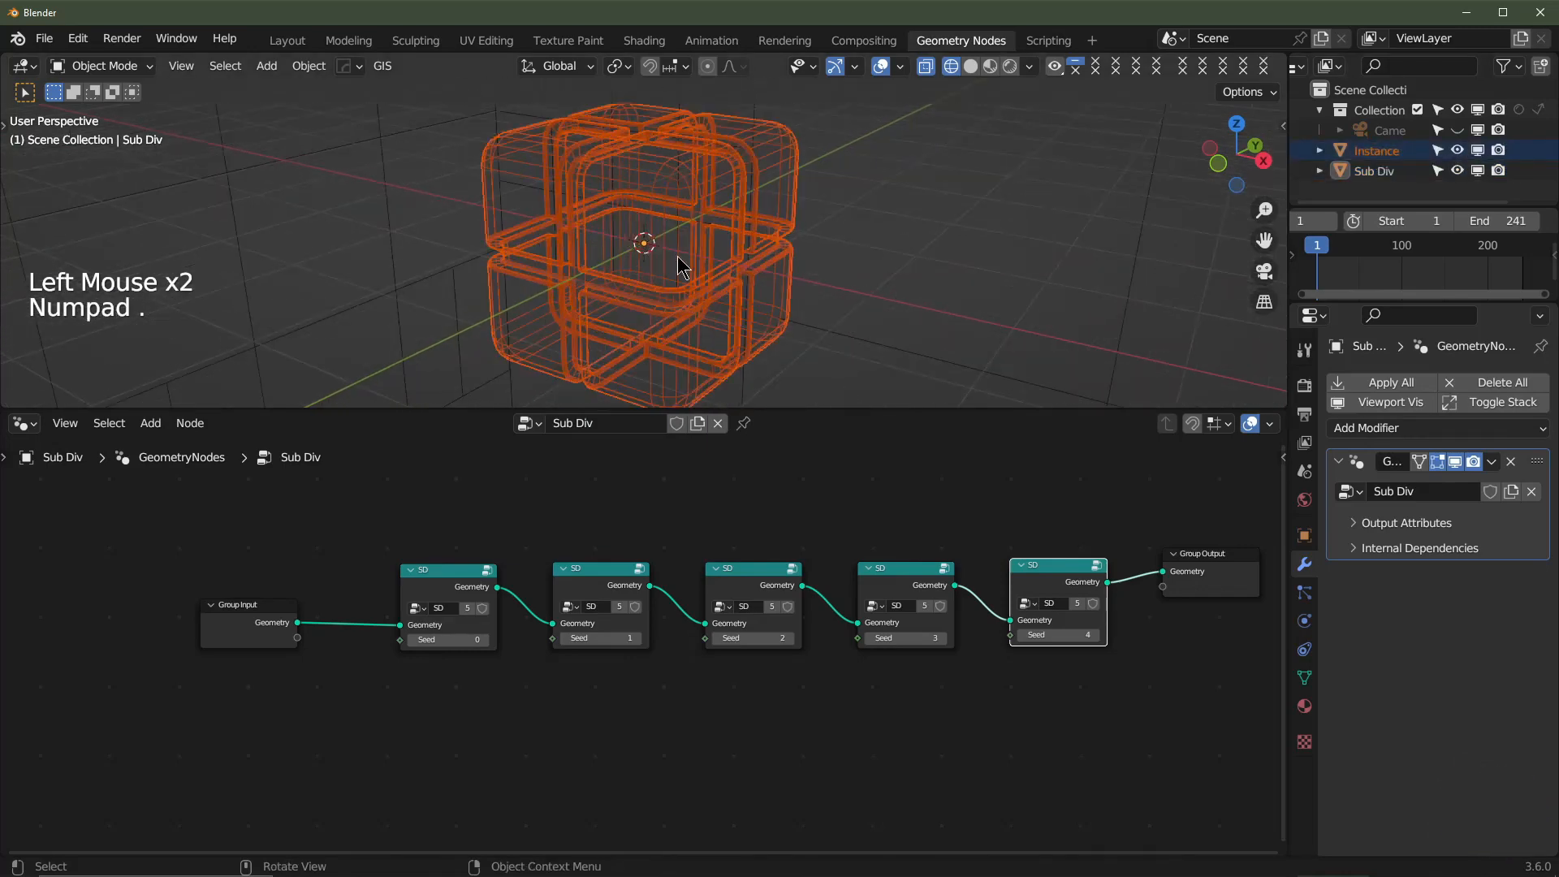
scroll(850, 165, down, 2)
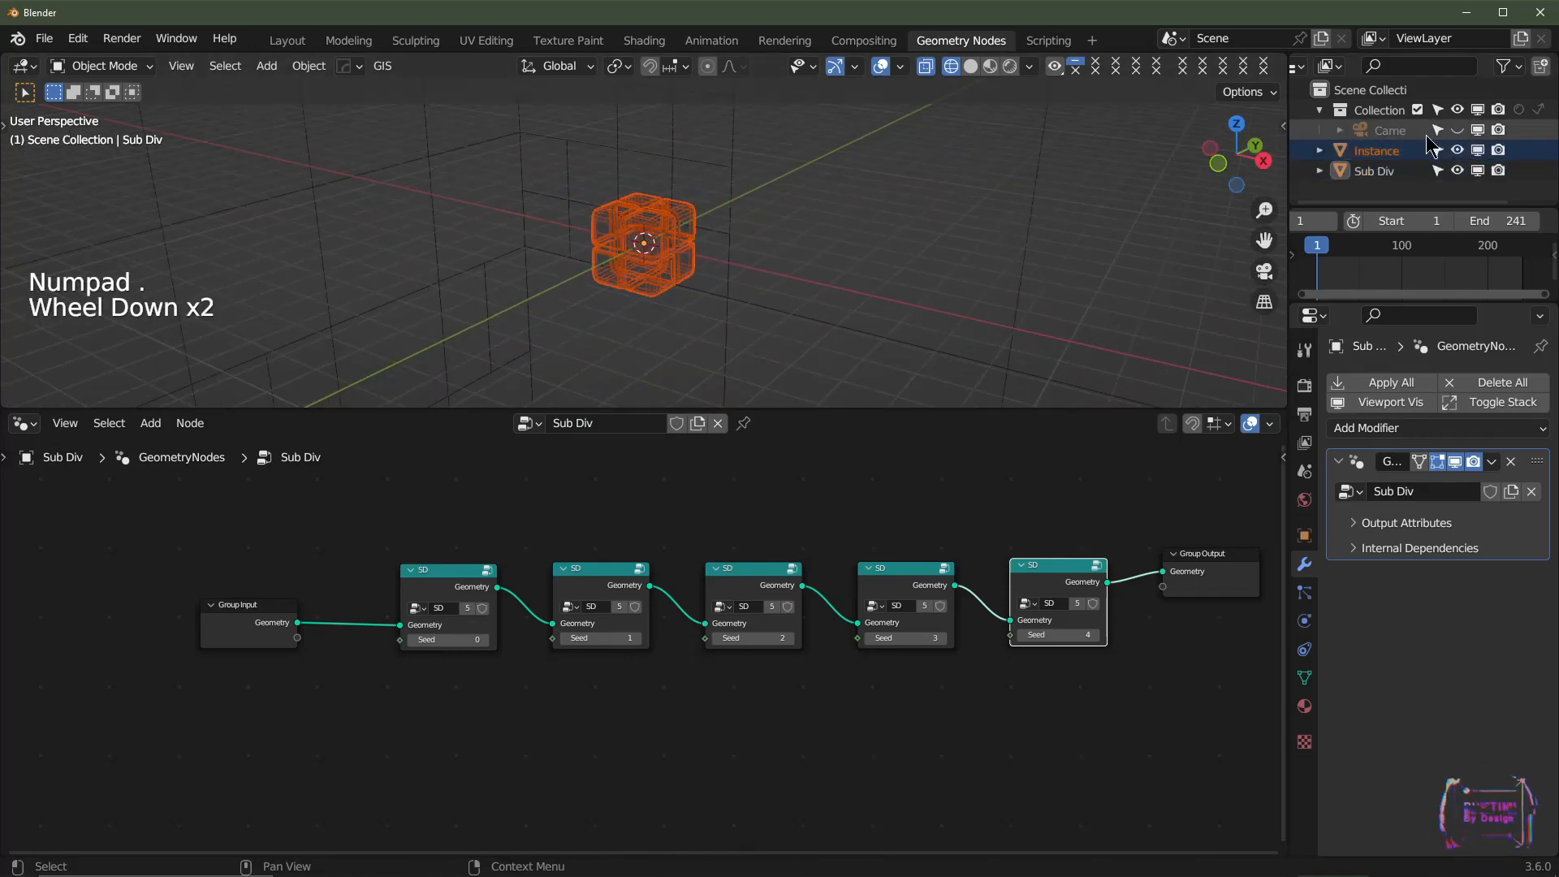
click(1458, 151)
scroll(666, 234, down, 5)
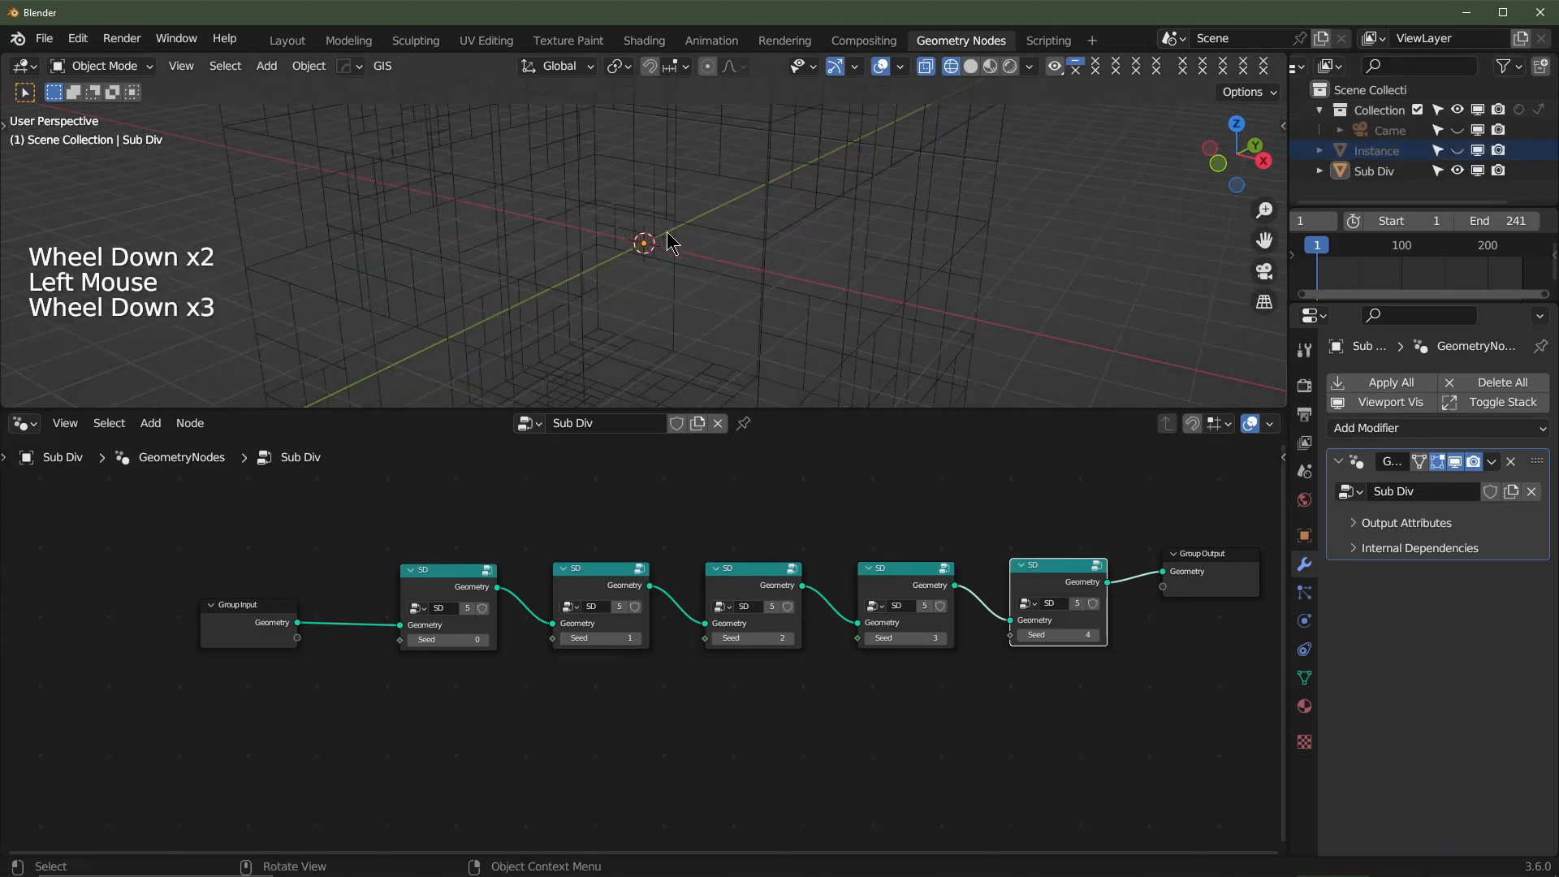
- Select the Sub Div cube and examine its random face subdivisions from several angles
click(663, 206)
scroll(783, 213, up, 3)
middle_drag(797, 223, 747, 251)
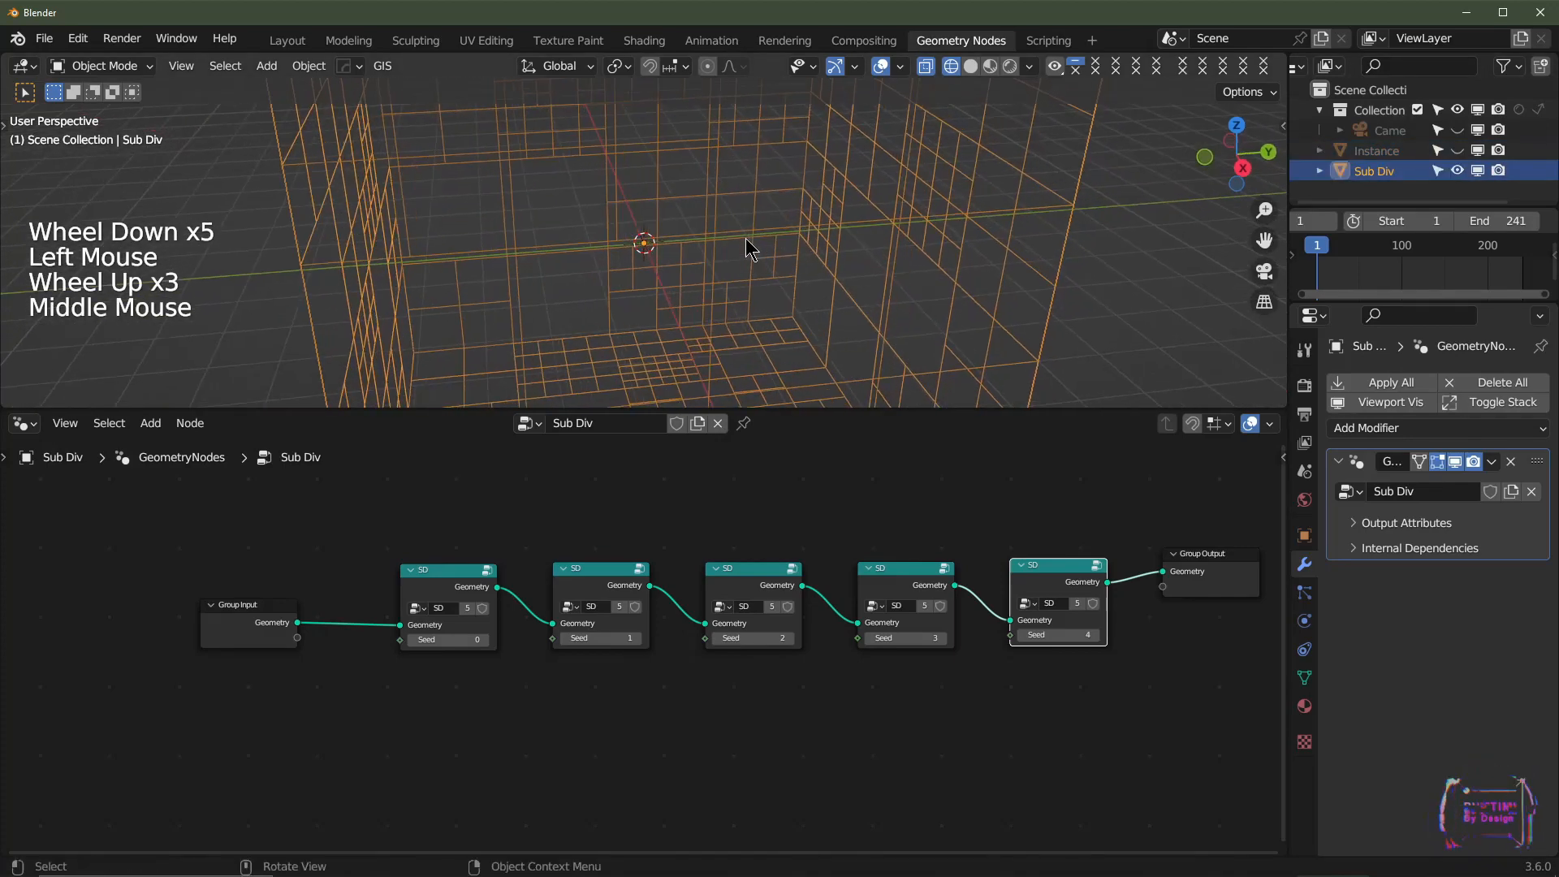
scroll(671, 208, down, 2)
middle_drag(672, 209, 529, 138)
scroll(650, 229, up, 2)
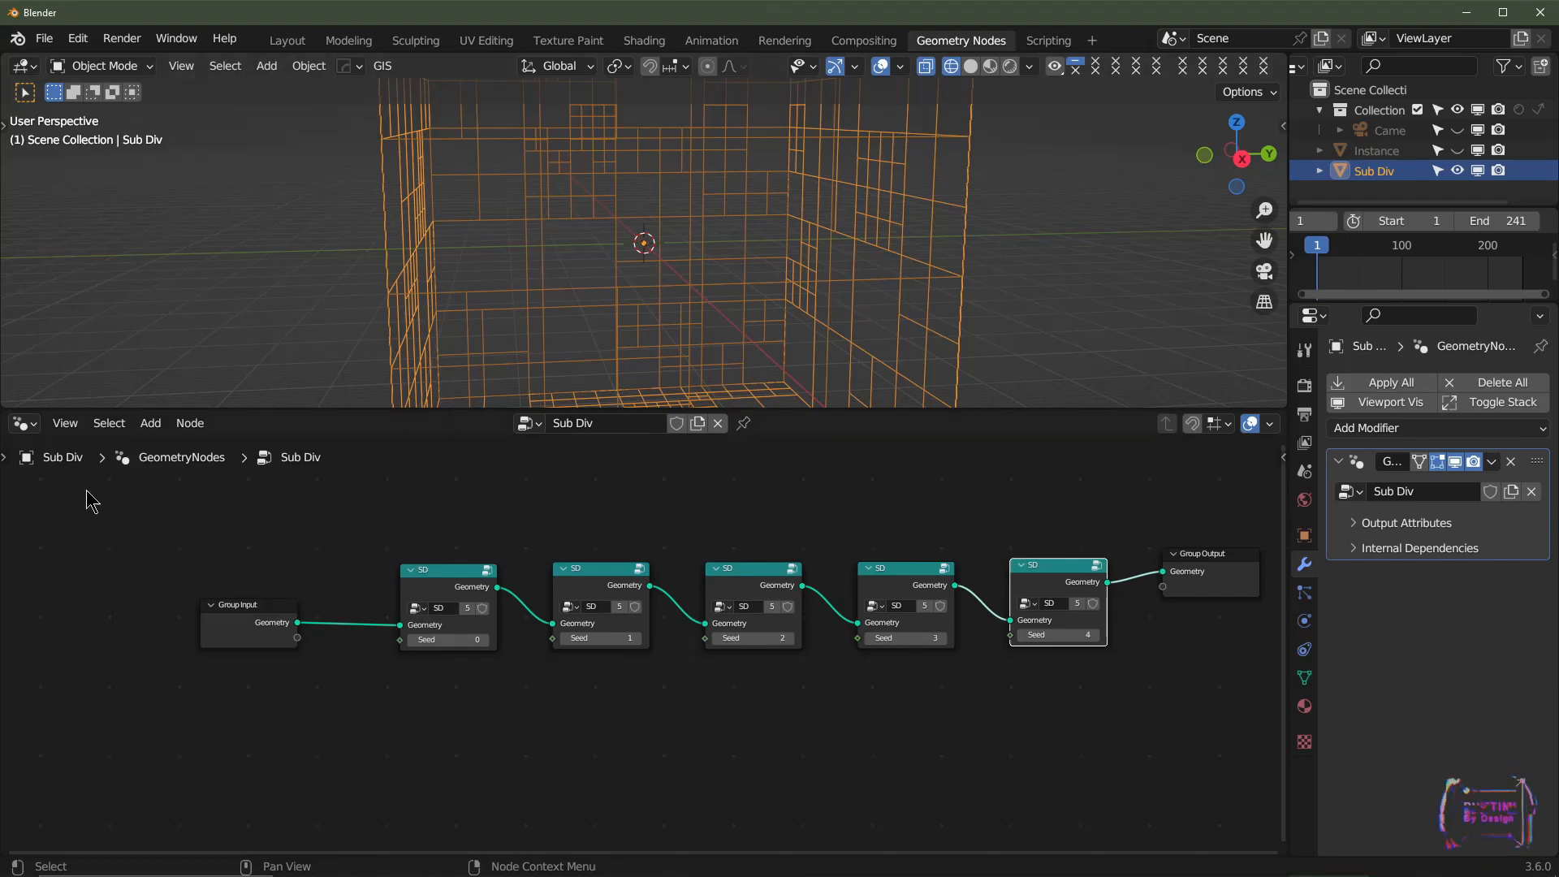
middle_drag(557, 202, 747, 254)
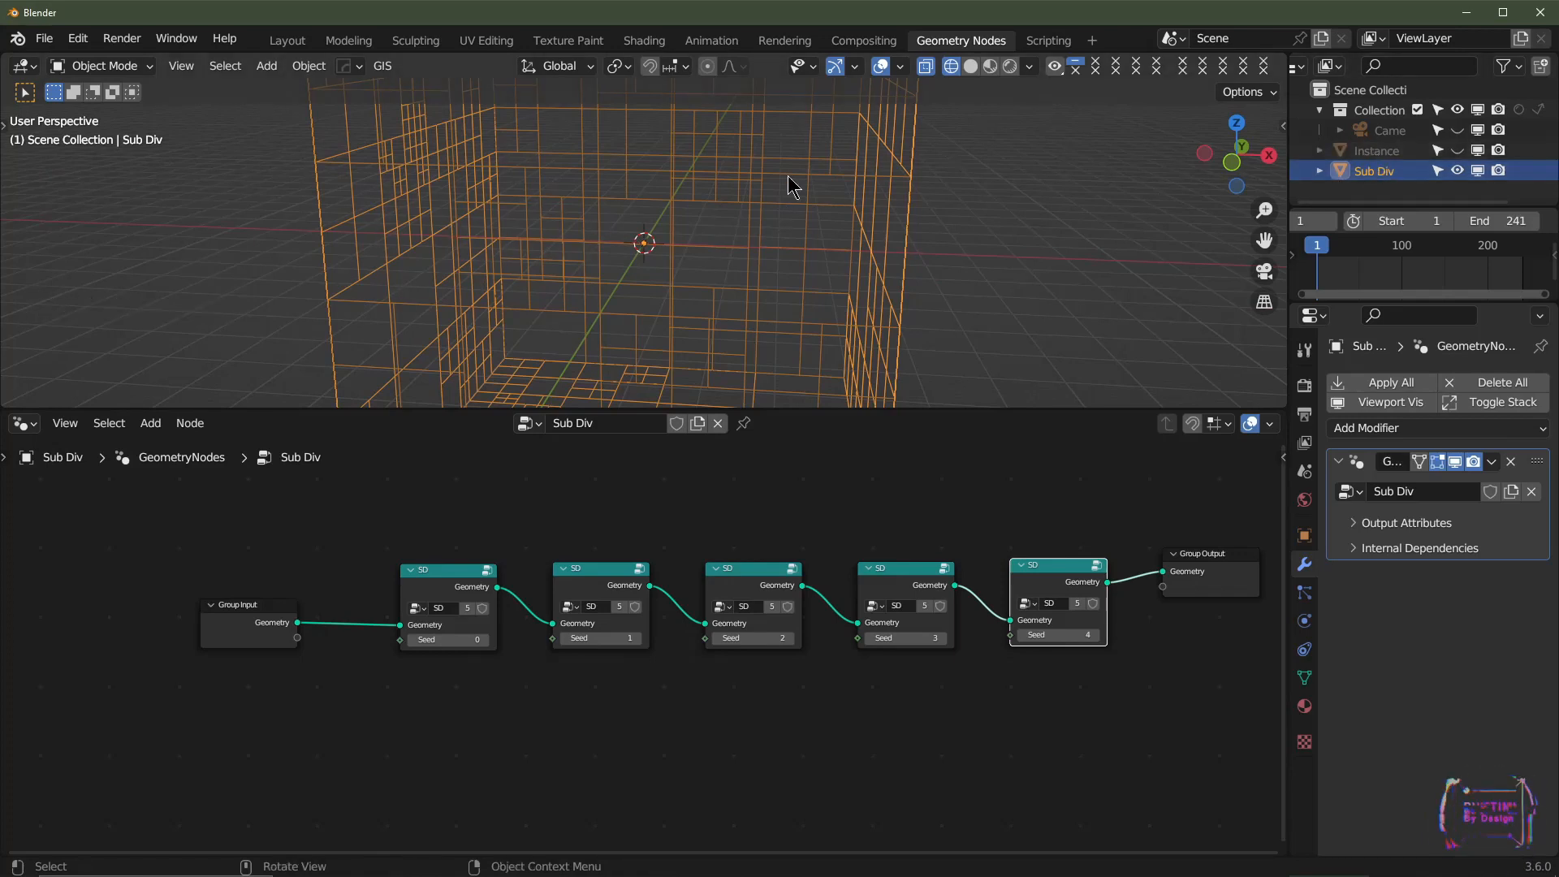
- Inspect the whole subdivided Sub Div wireframe from the front and at an angle
scroll(867, 219, down, 2)
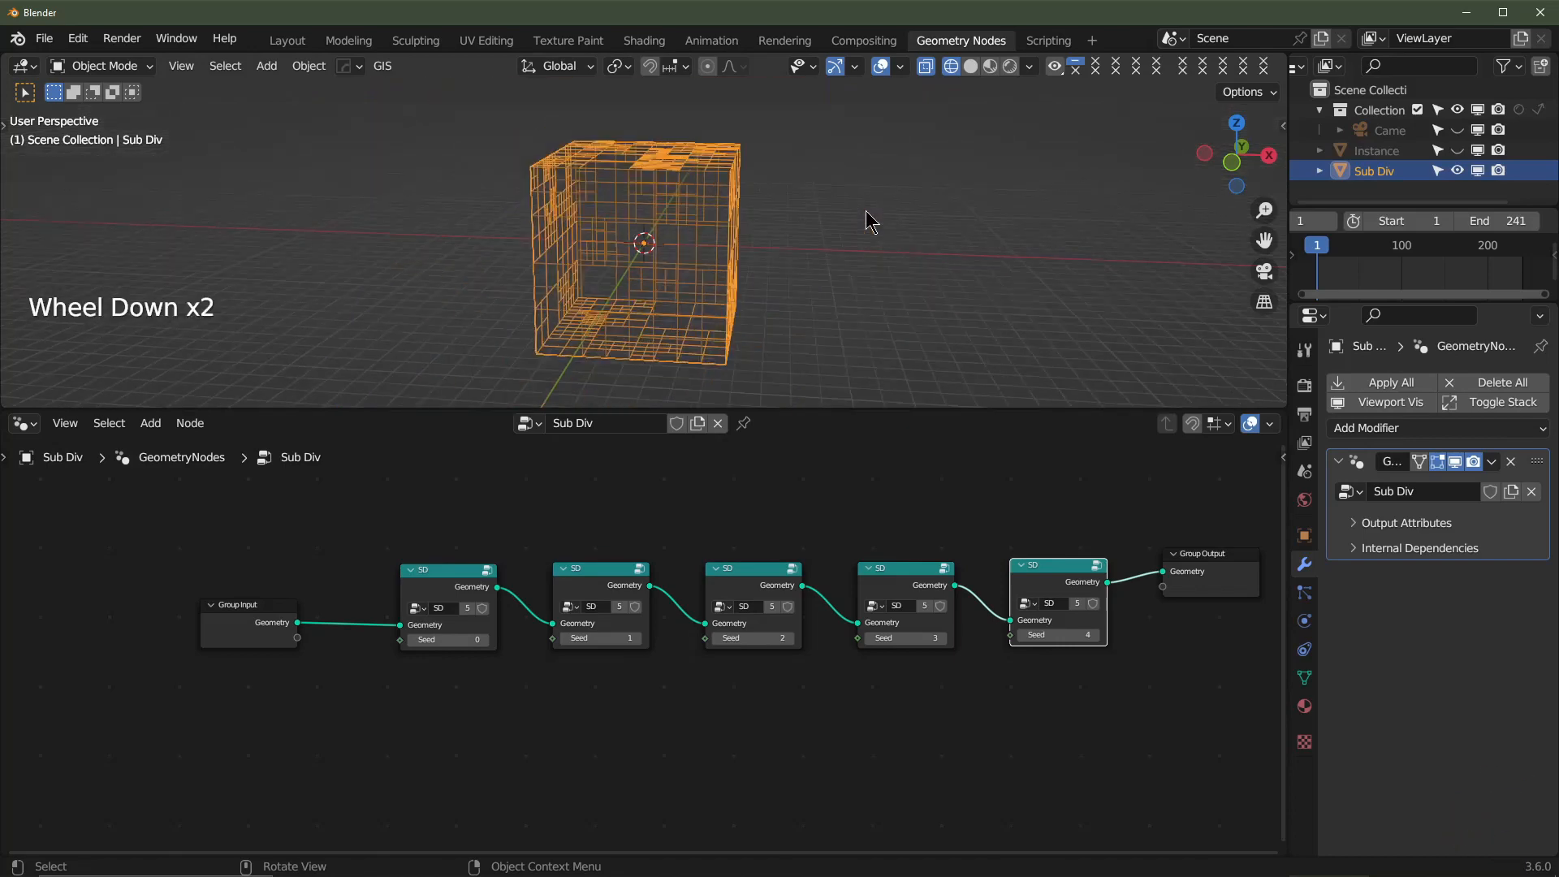
middle_drag(867, 219, 769, 219)
key(KP_1)
scroll(766, 236, up, 2)
scroll(768, 219, down, 2)
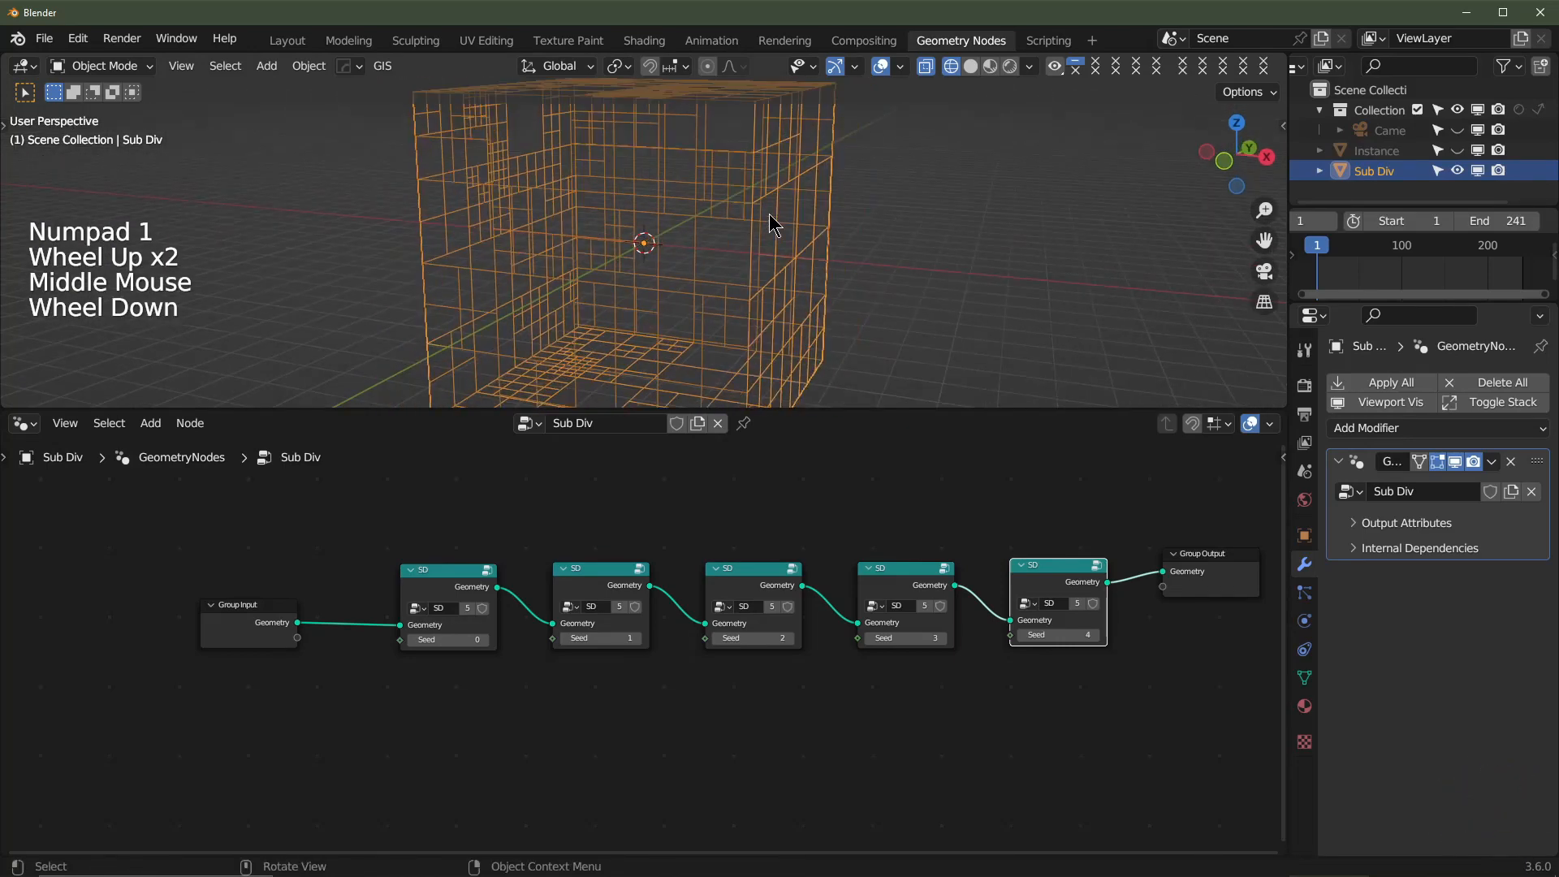
scroll(1055, 703, down, 2)
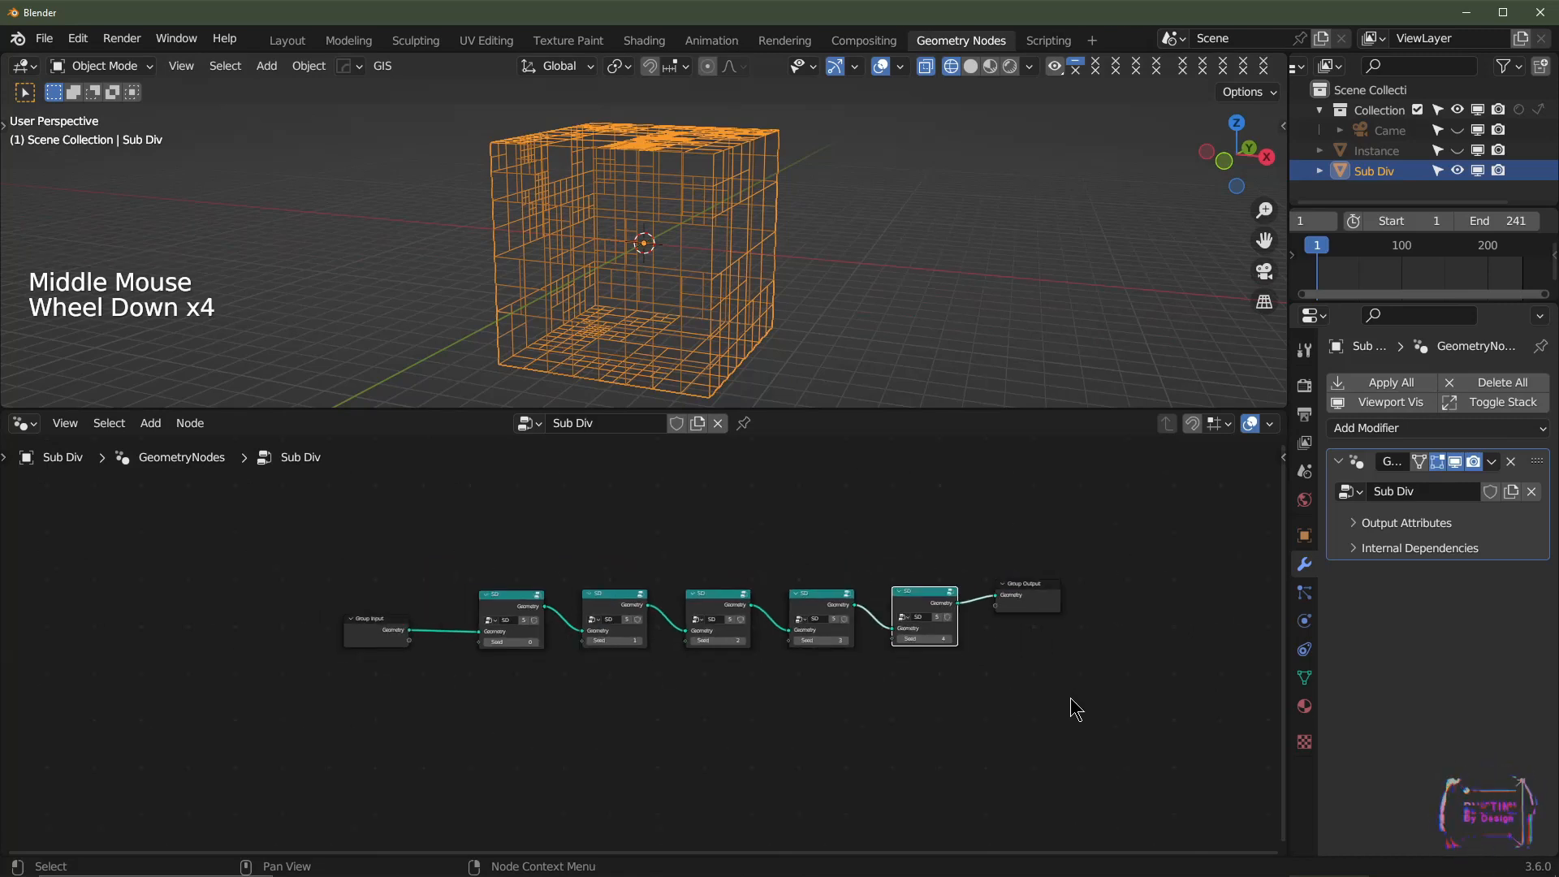
- Move Group Output farther from the SD chain and insert an Instance on Points node between the last SD group and it
middle_drag(1070, 706, 638, 717)
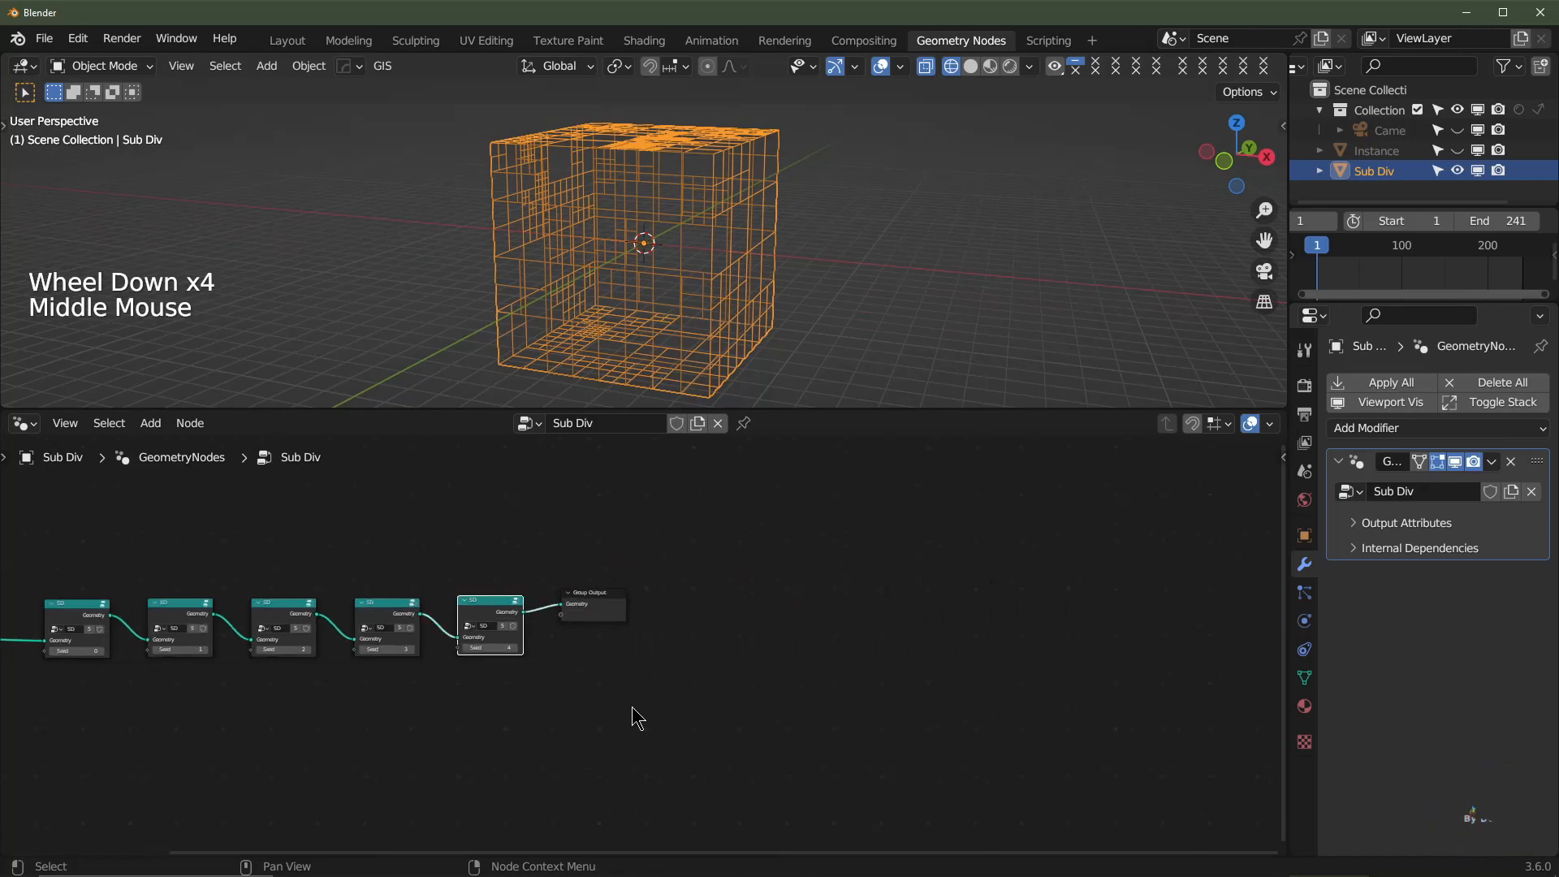
click(615, 607)
drag(615, 607, 930, 605)
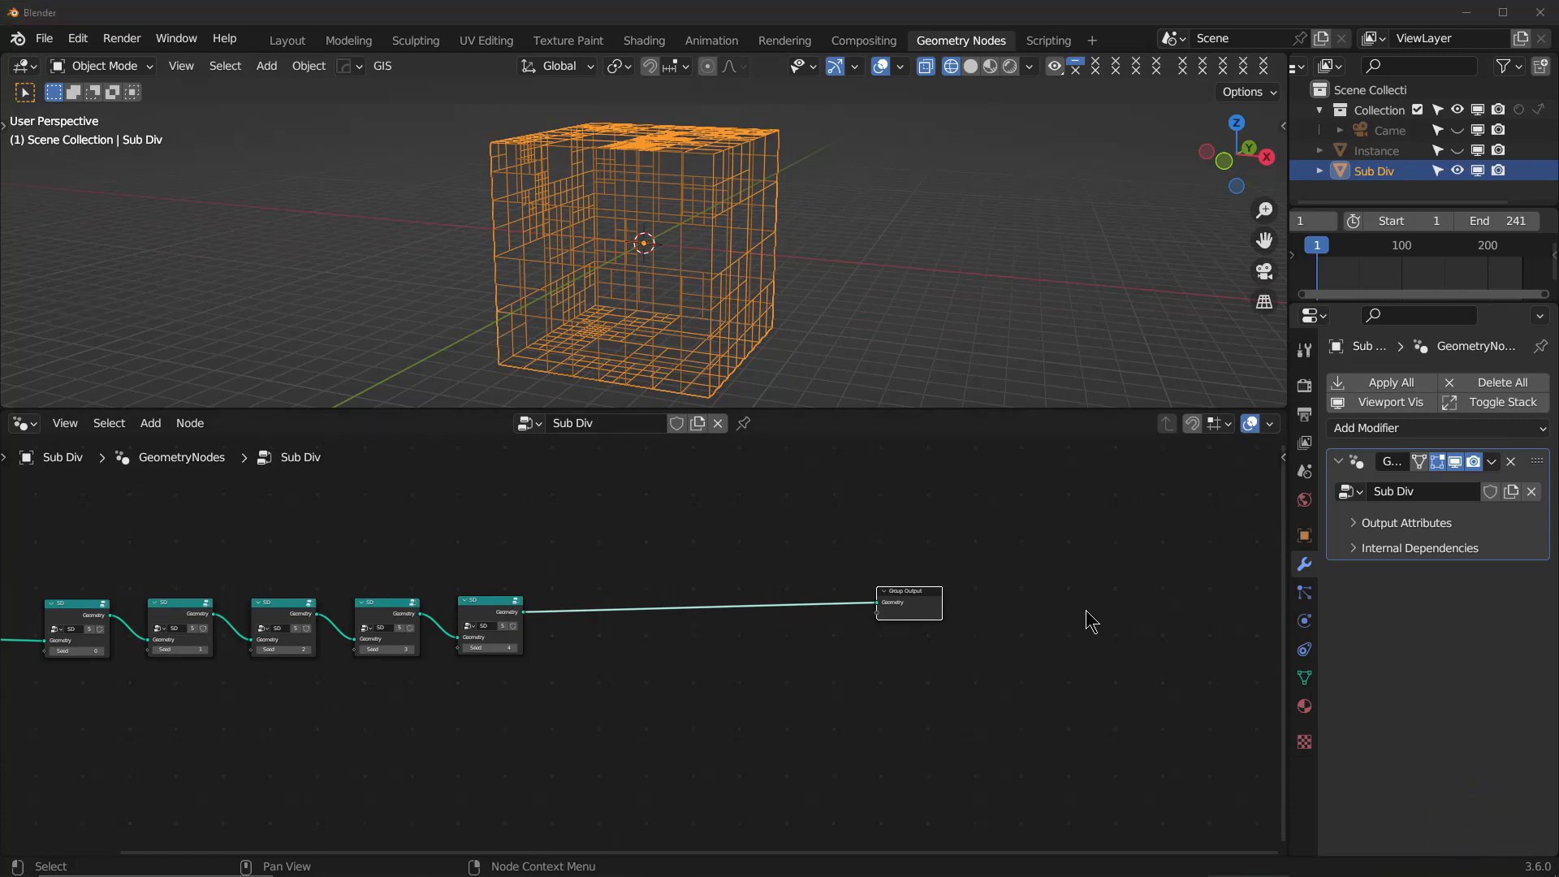
click(701, 671)
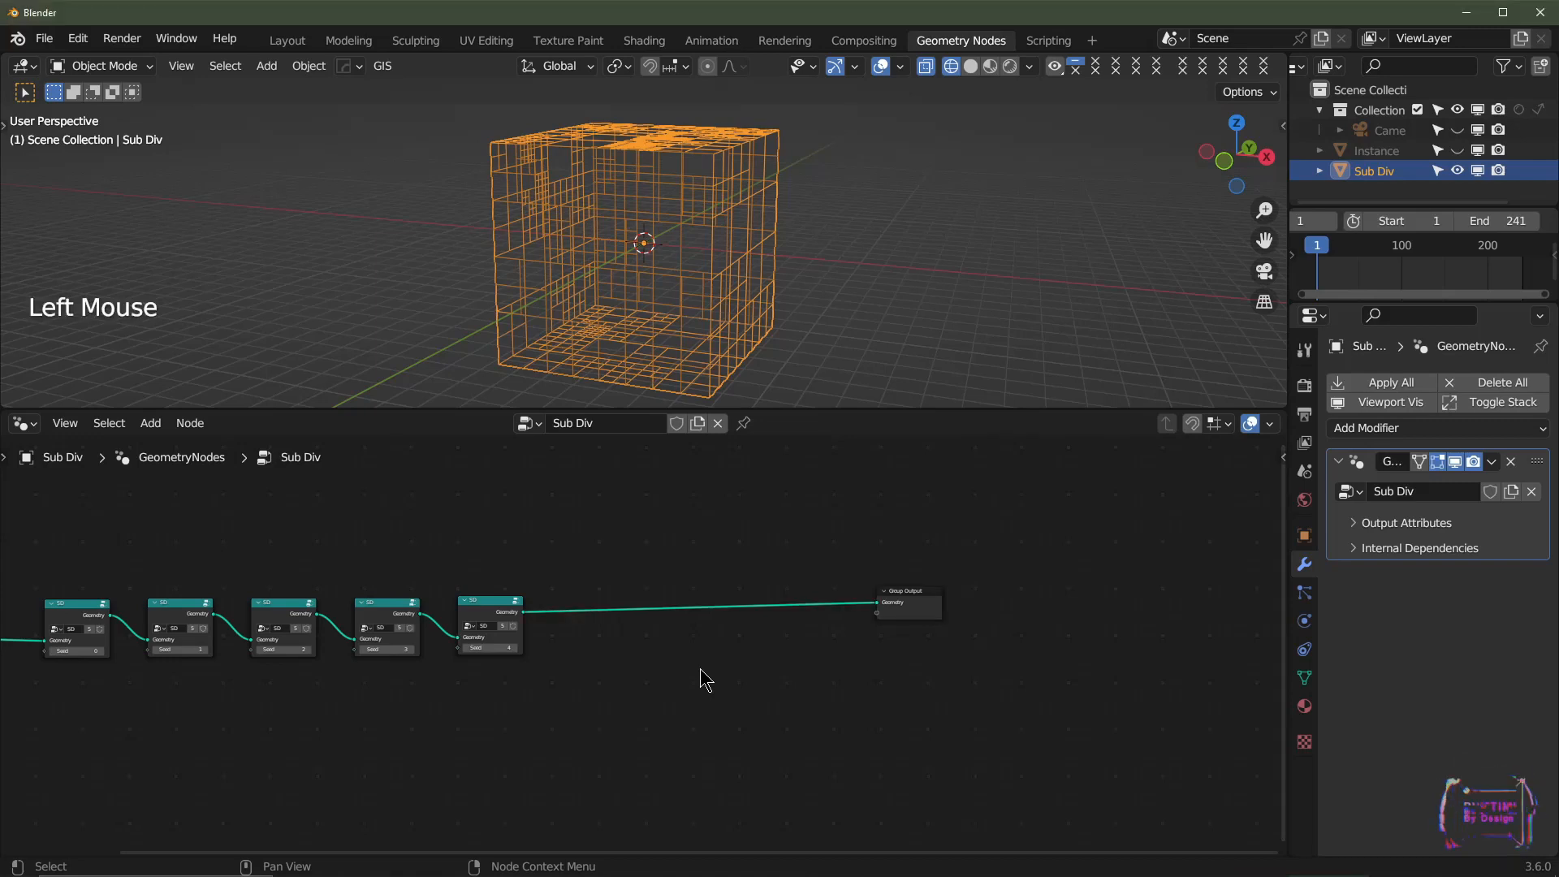
key(shift+a)
click(617, 420)
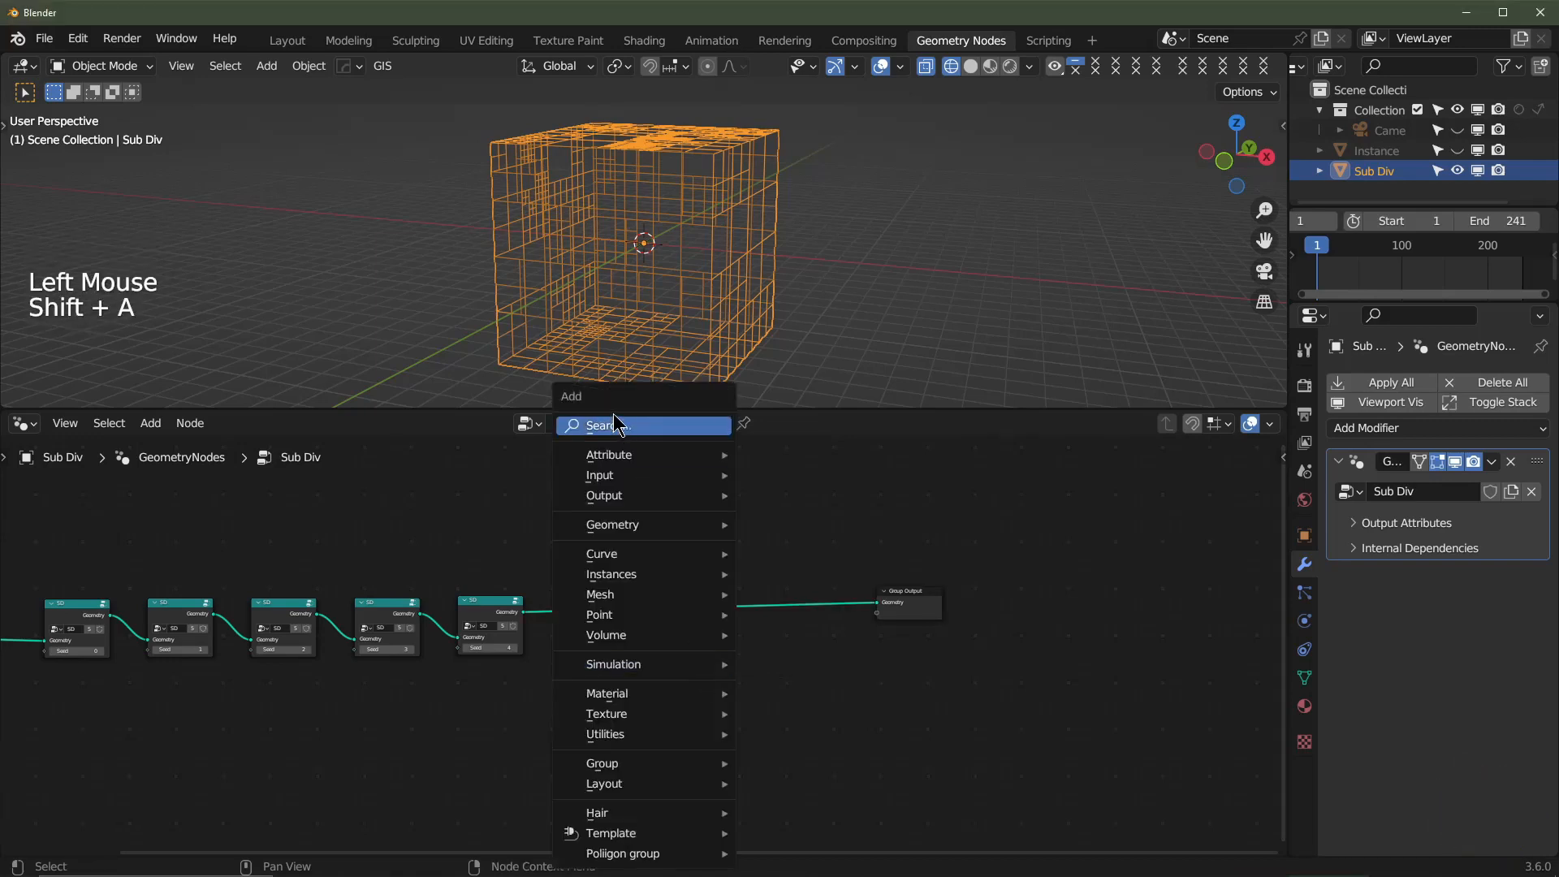
text(in)
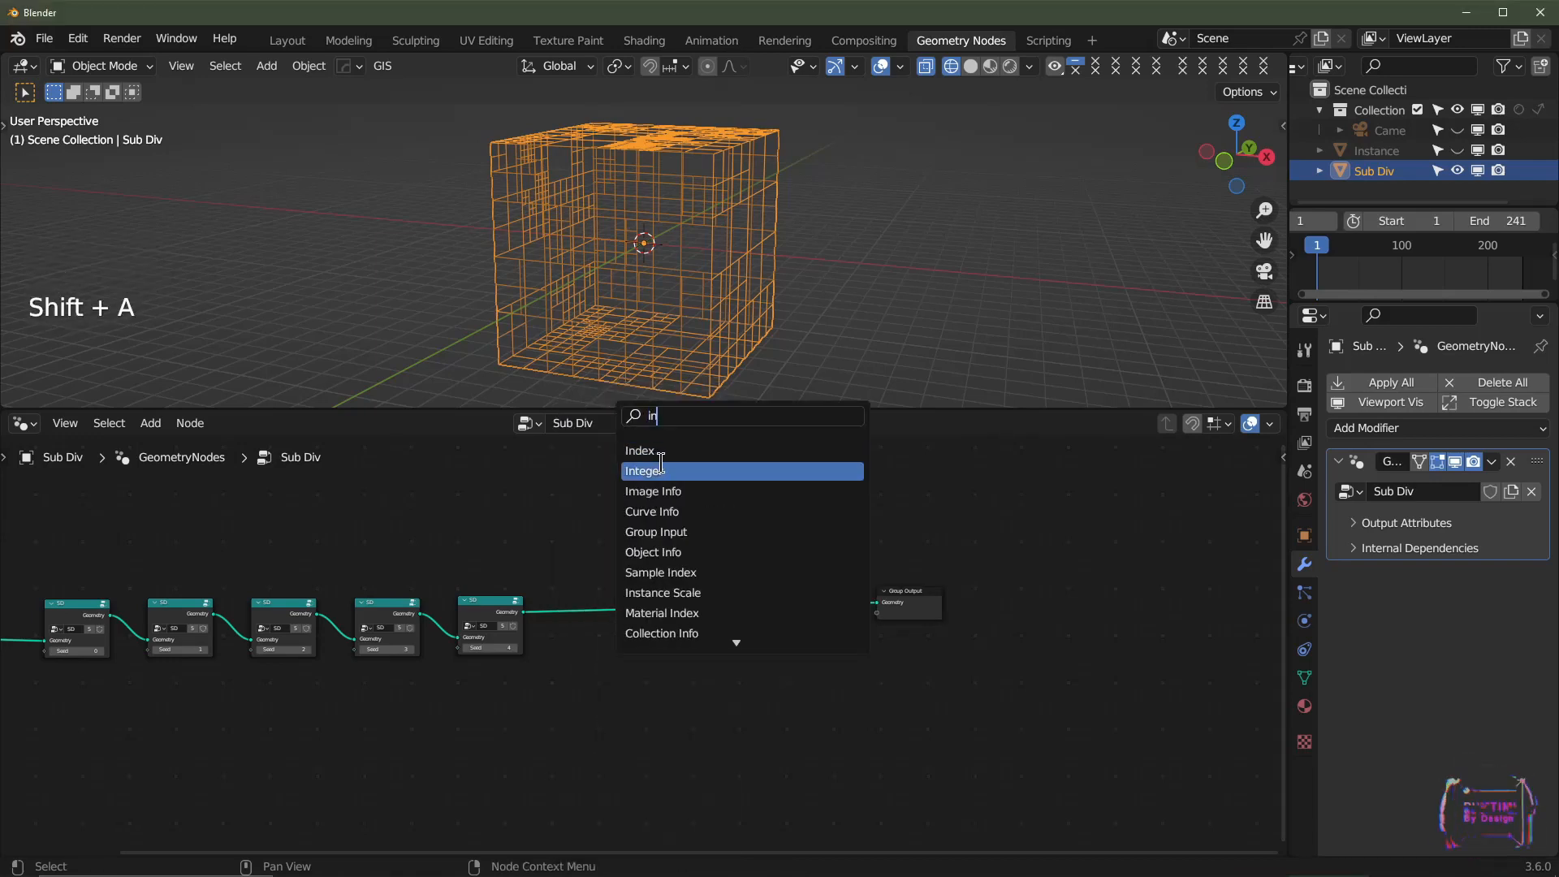
text(st)
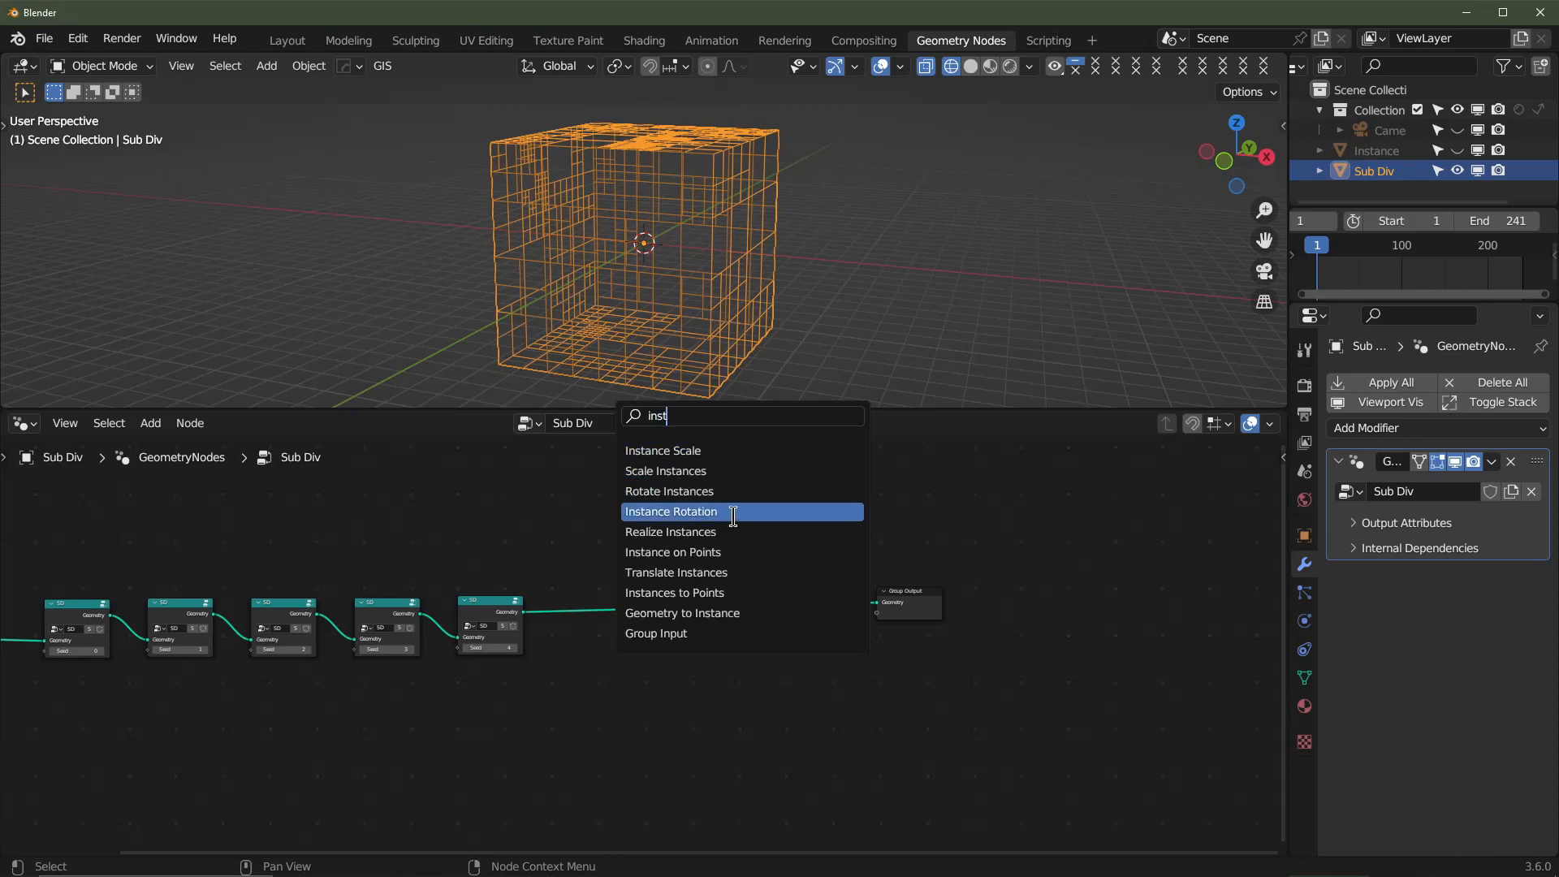
click(733, 552)
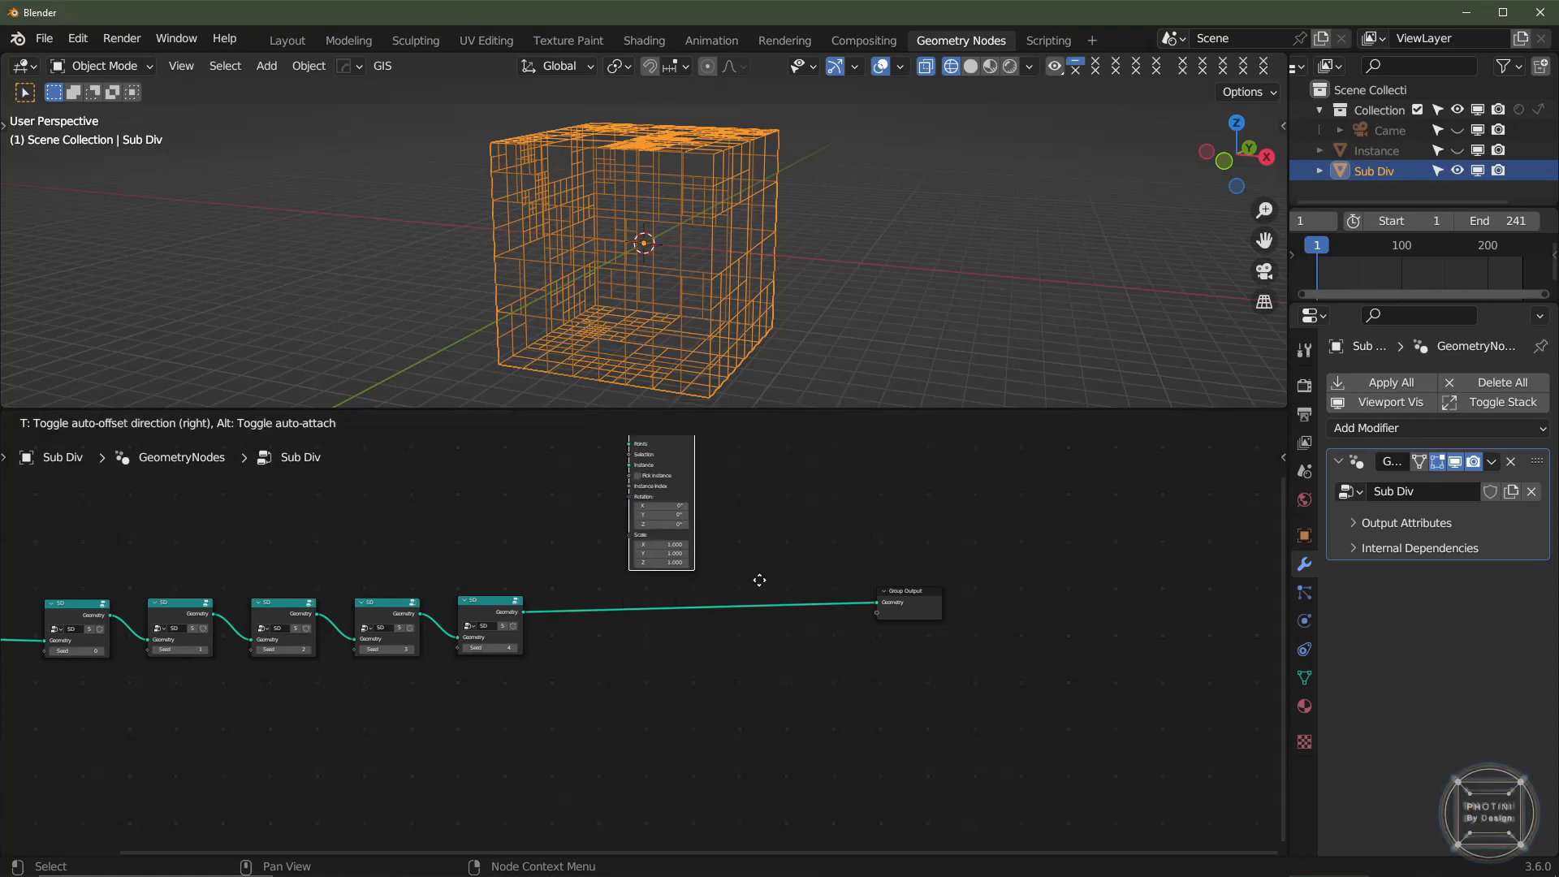
click(887, 719)
- Insert a Mesh to Points node between the last SD group and Instance on Points
scroll(601, 682, up, 2)
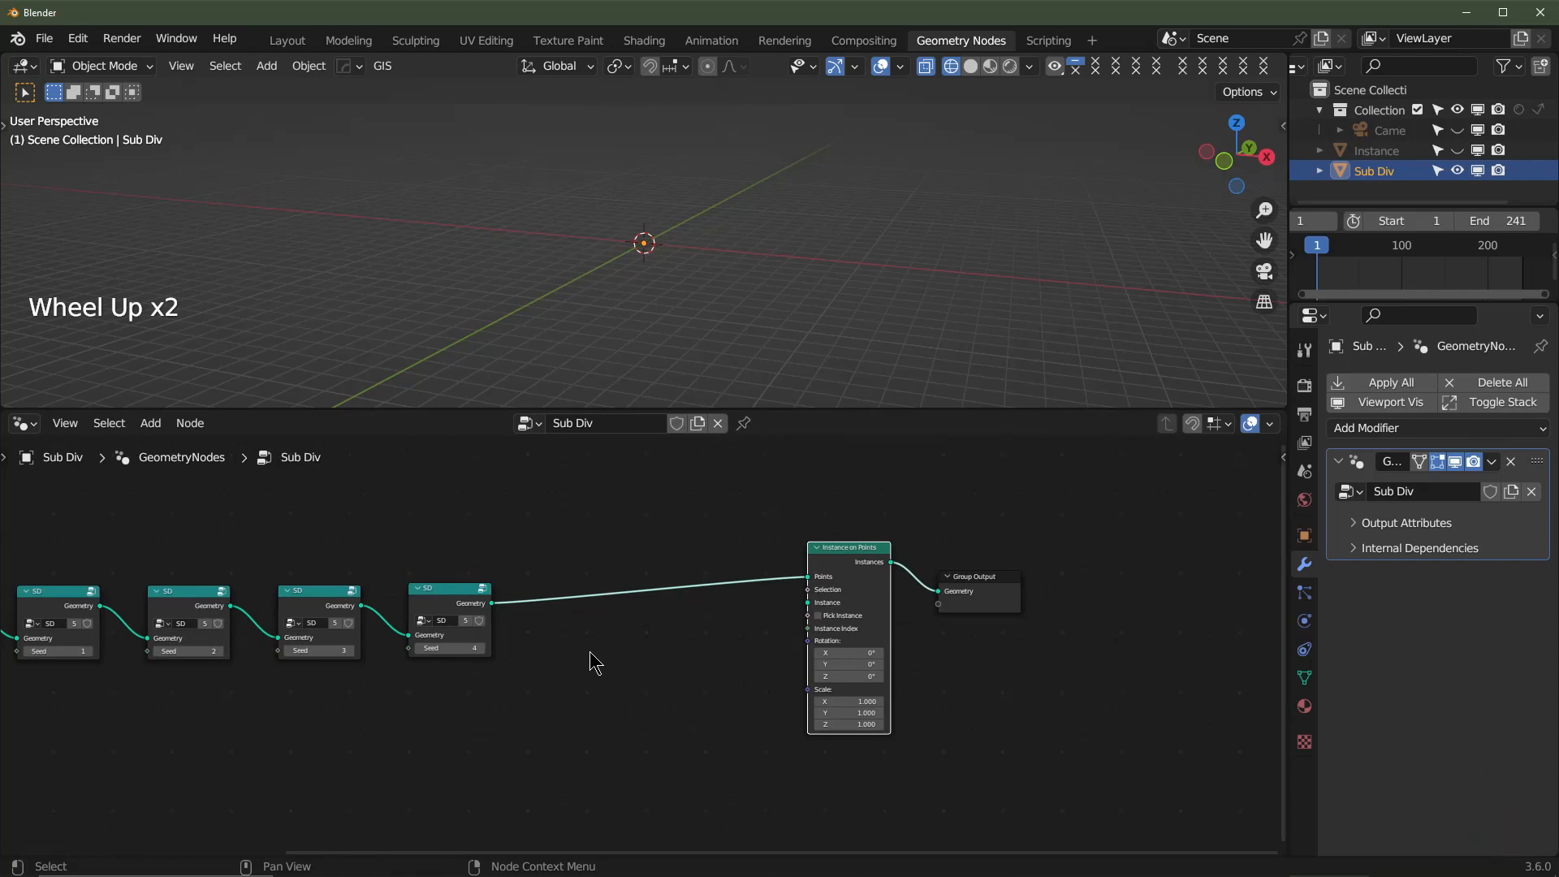
key(shift+a)
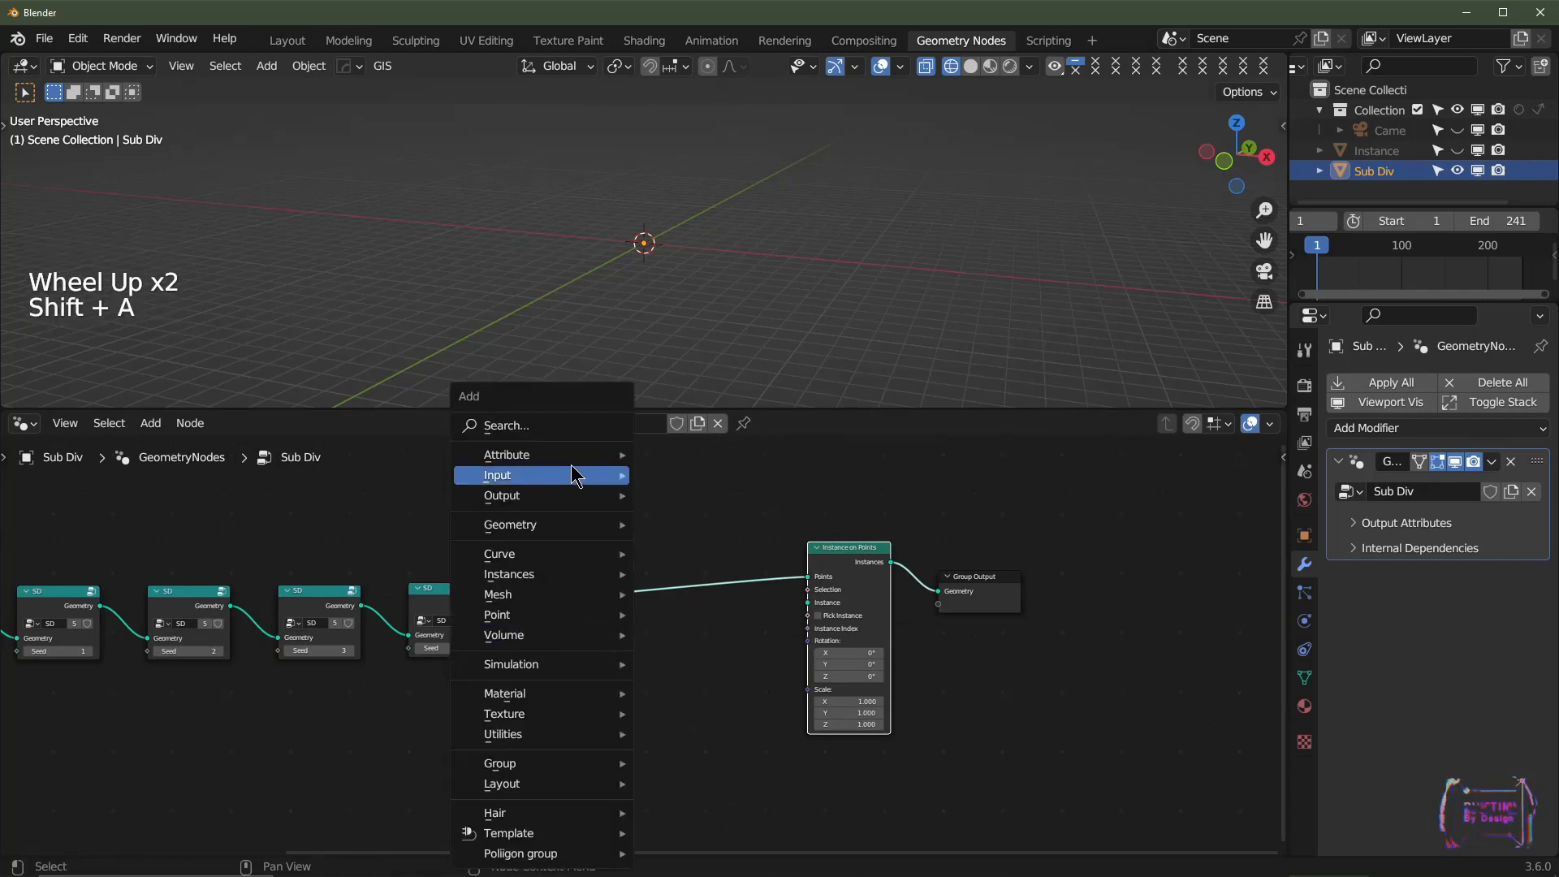
click(557, 423)
text(mes)
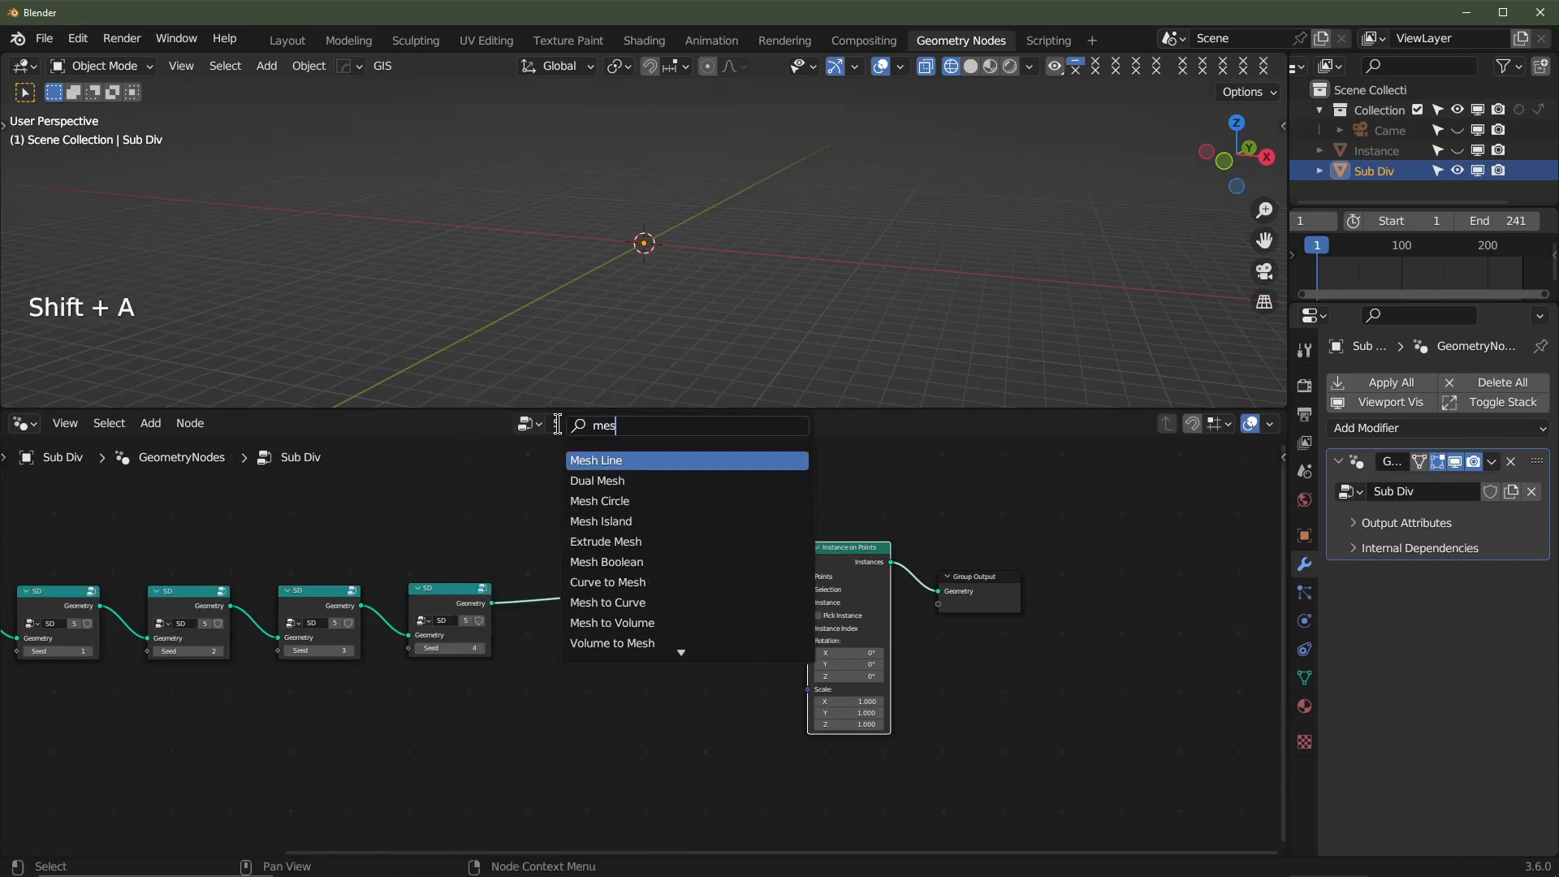
text(h to)
key(Down)
key(Down)
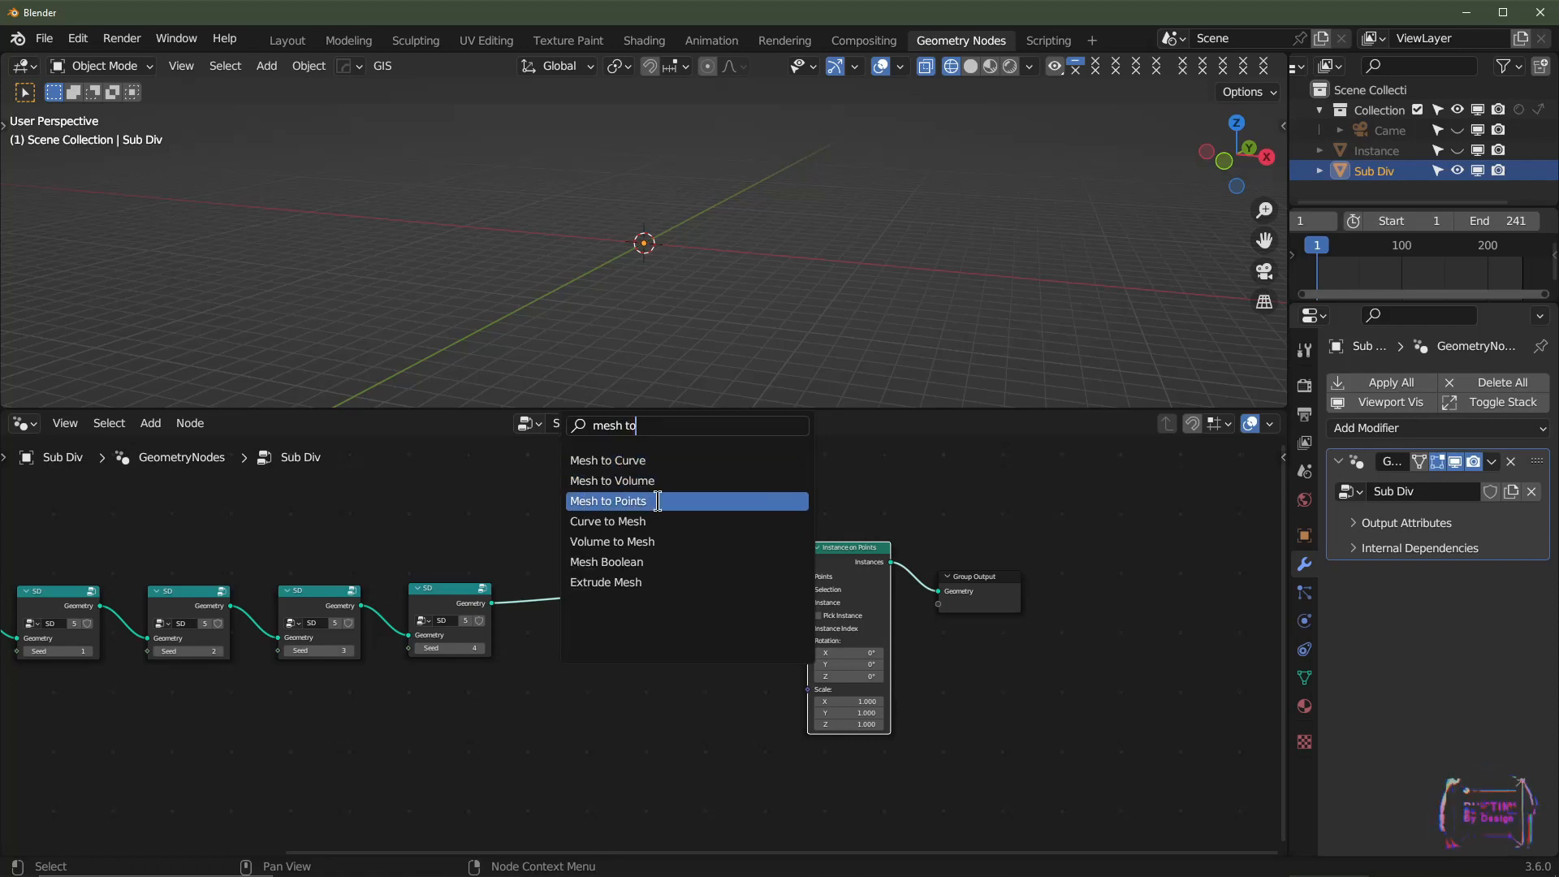
key(Return)
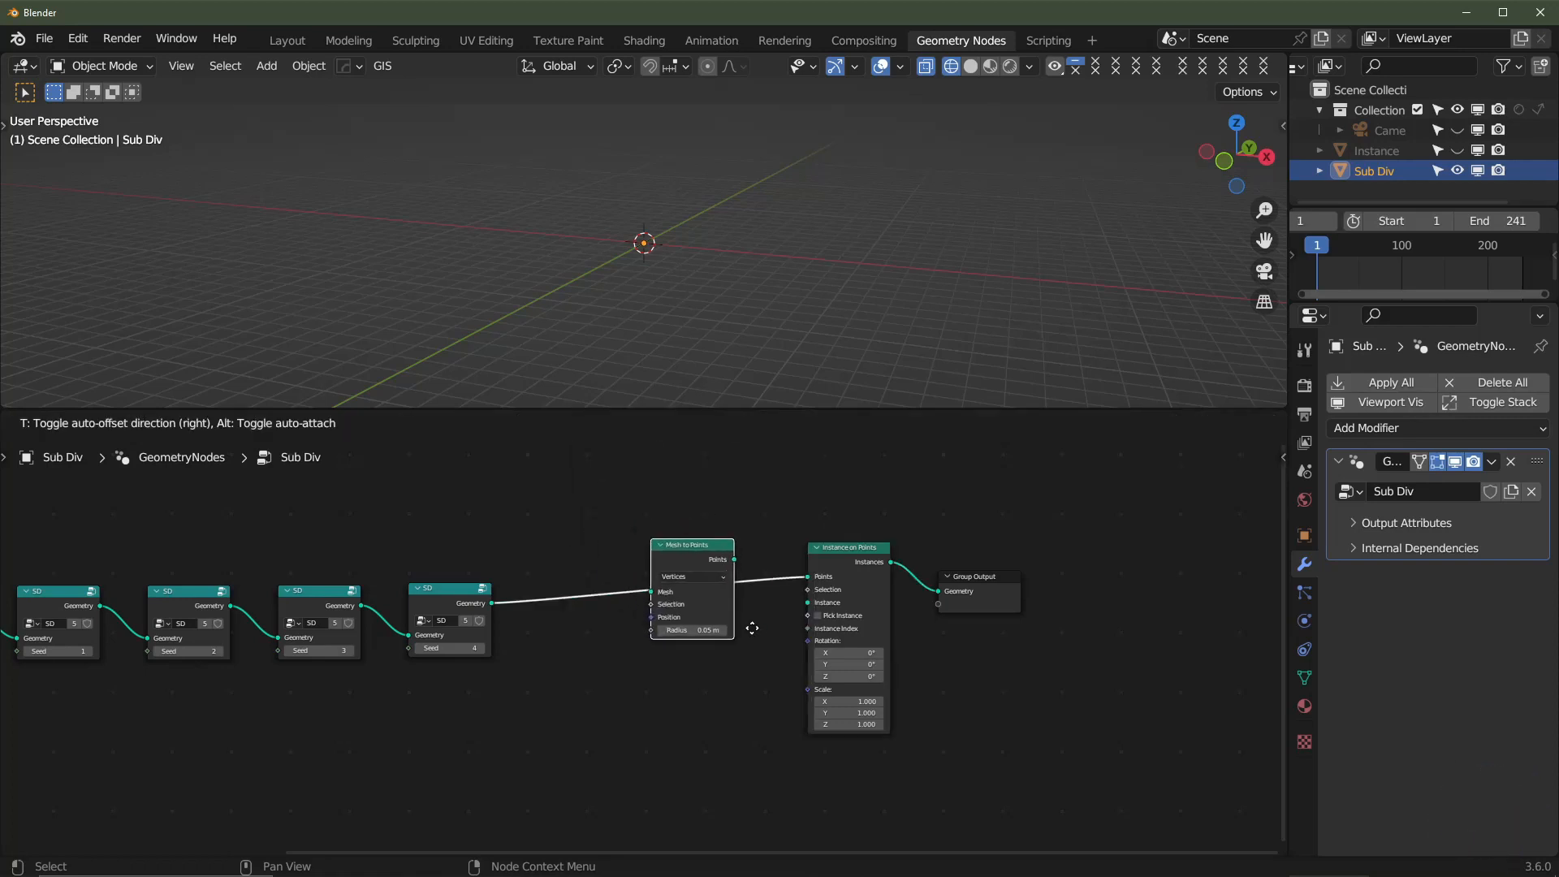
click(752, 628)
- Set the Mesh to Points radius to 0.025 m and its mode to Faces
scroll(758, 333, down, 2)
scroll(758, 333, up, 3)
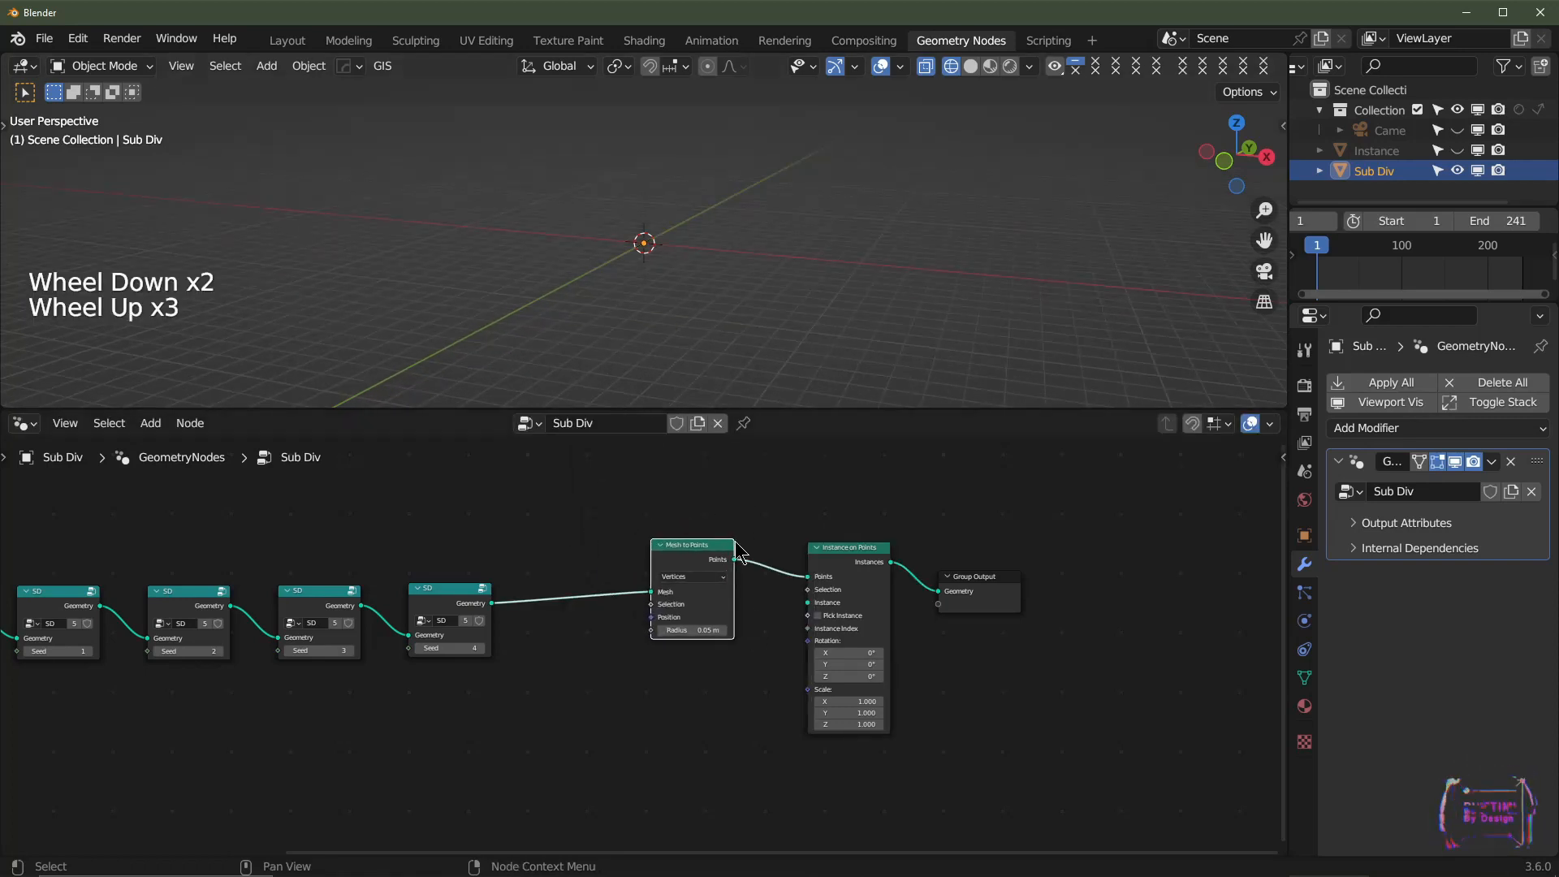
scroll(731, 633, up, 2)
click(717, 623)
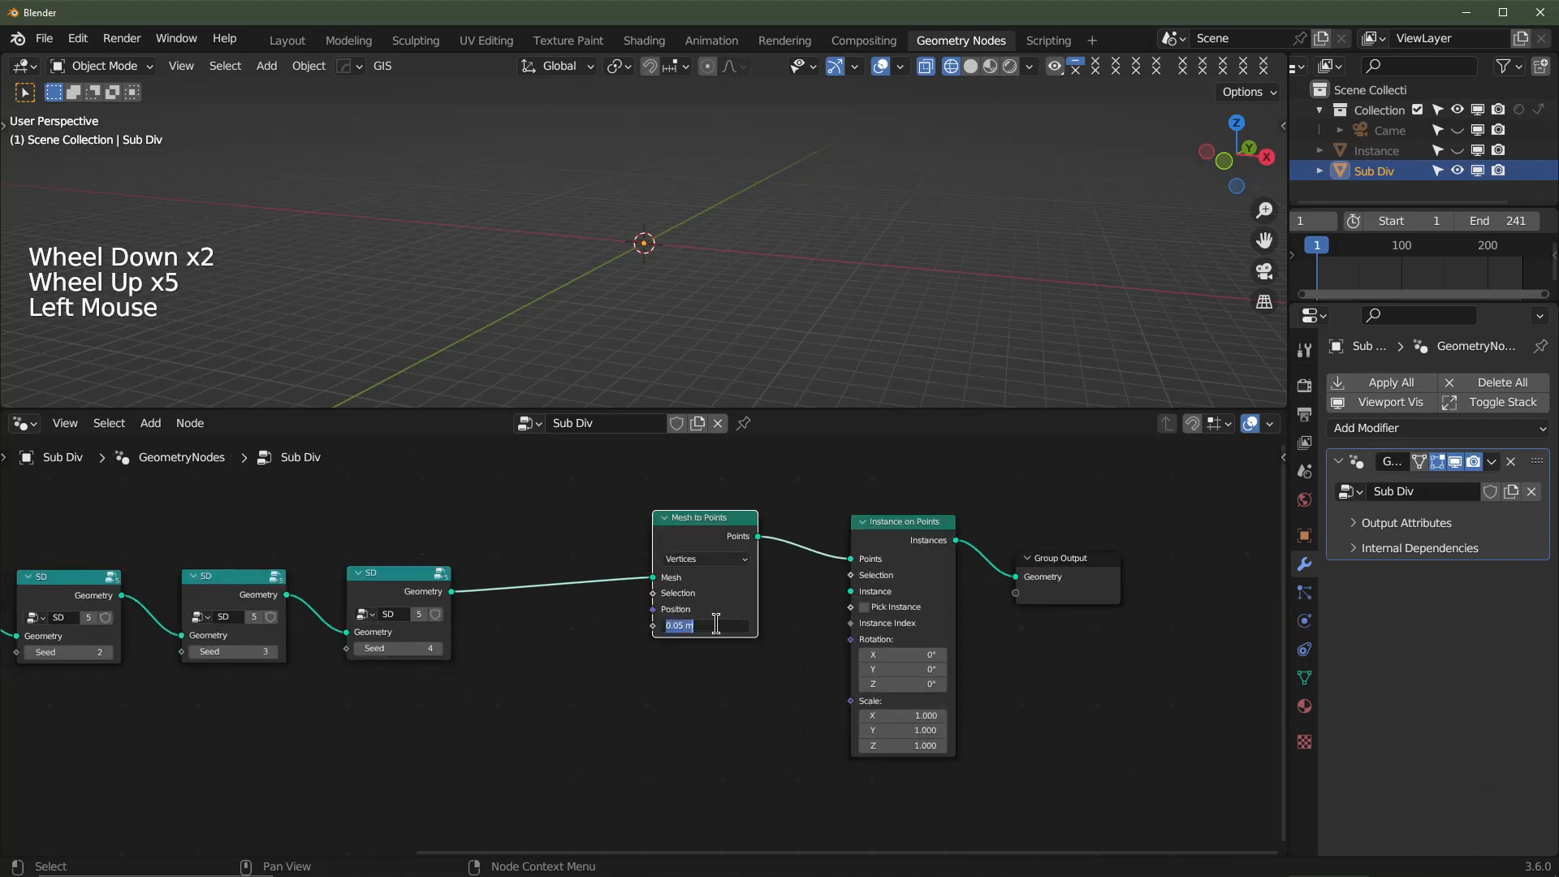
key(BackSpace)
text(.025)
key(Return)
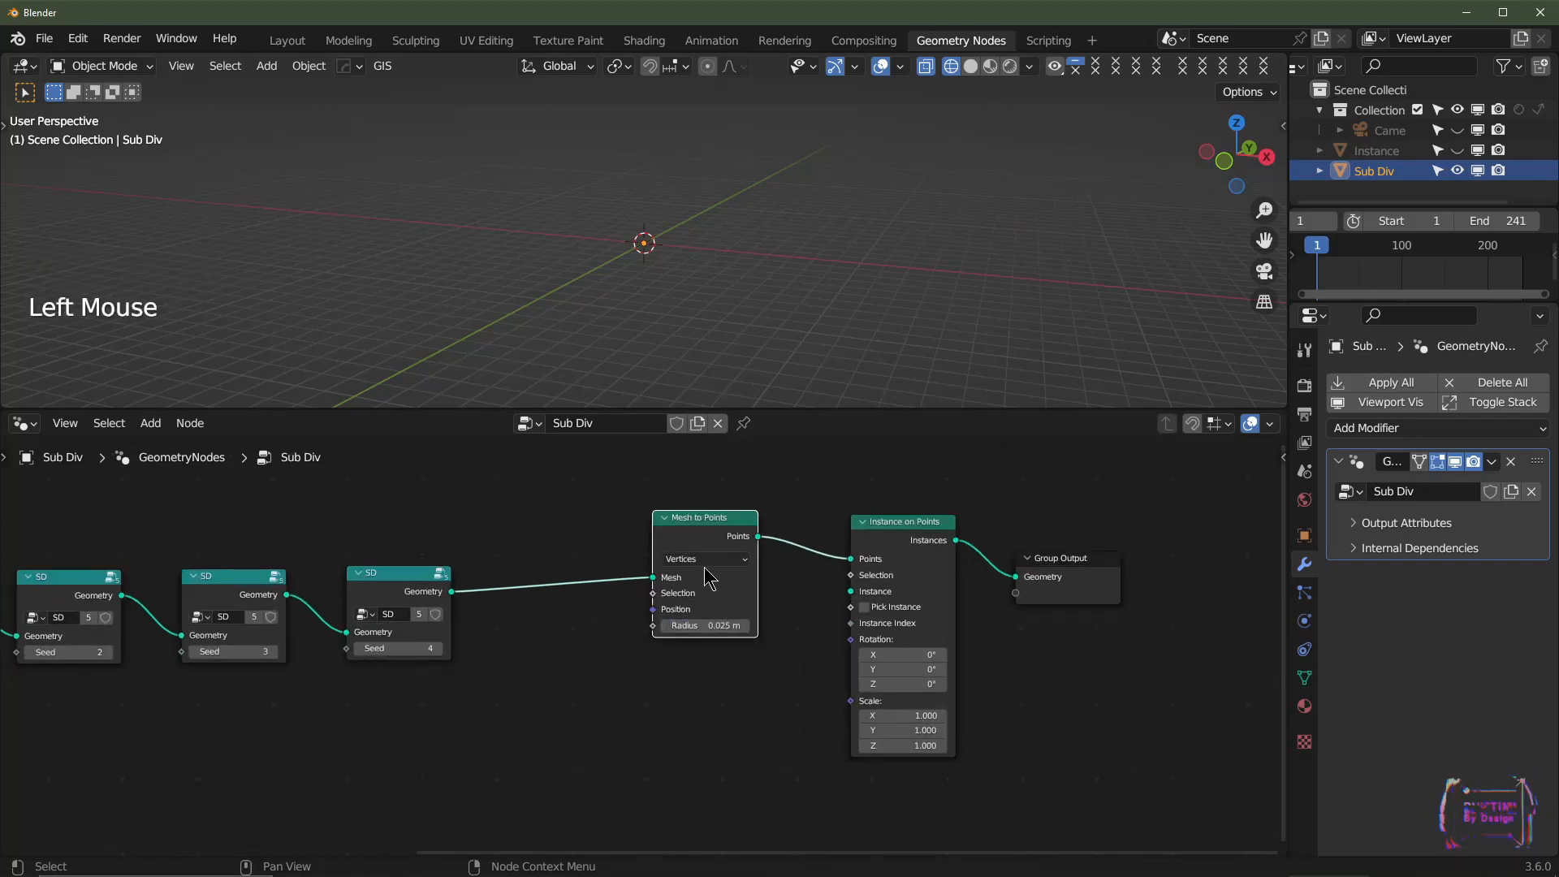
click(700, 567)
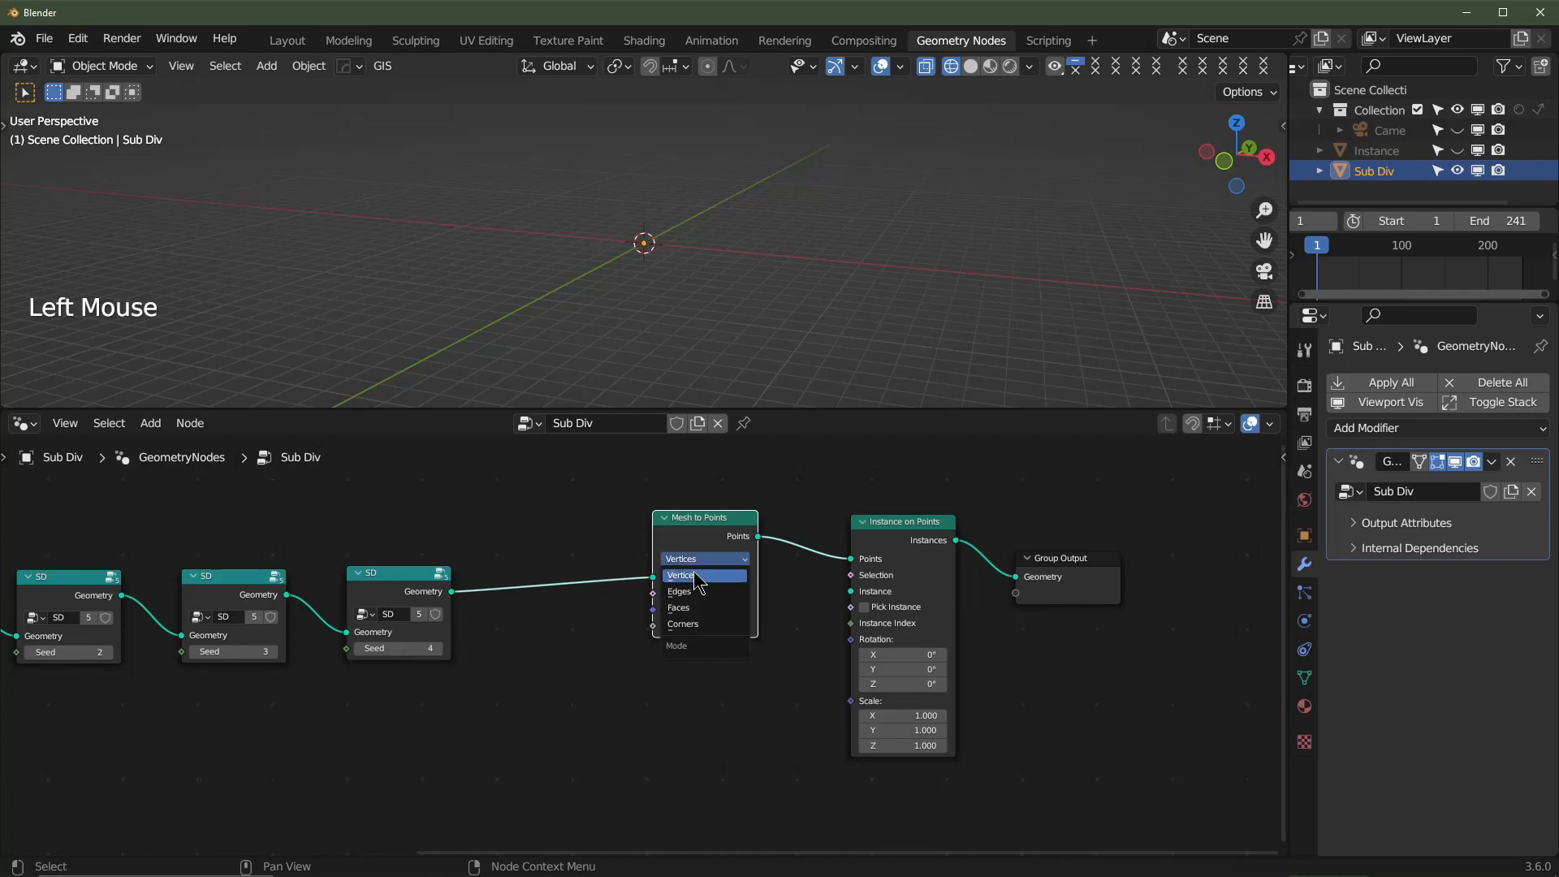
click(694, 617)
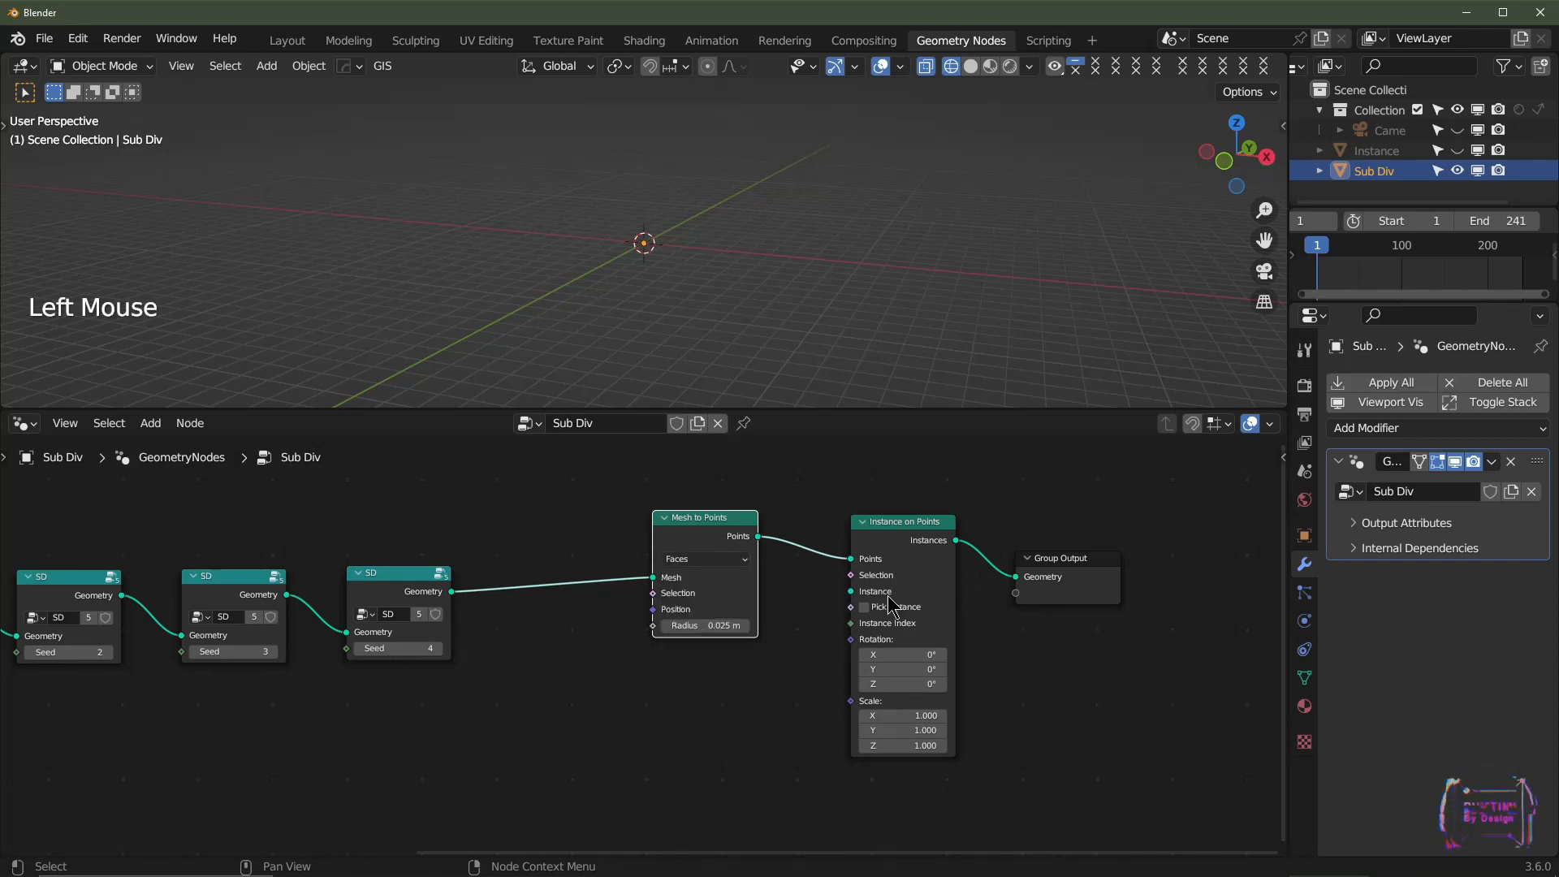
scroll(687, 280, up, 2)
scroll(687, 280, down, 2)
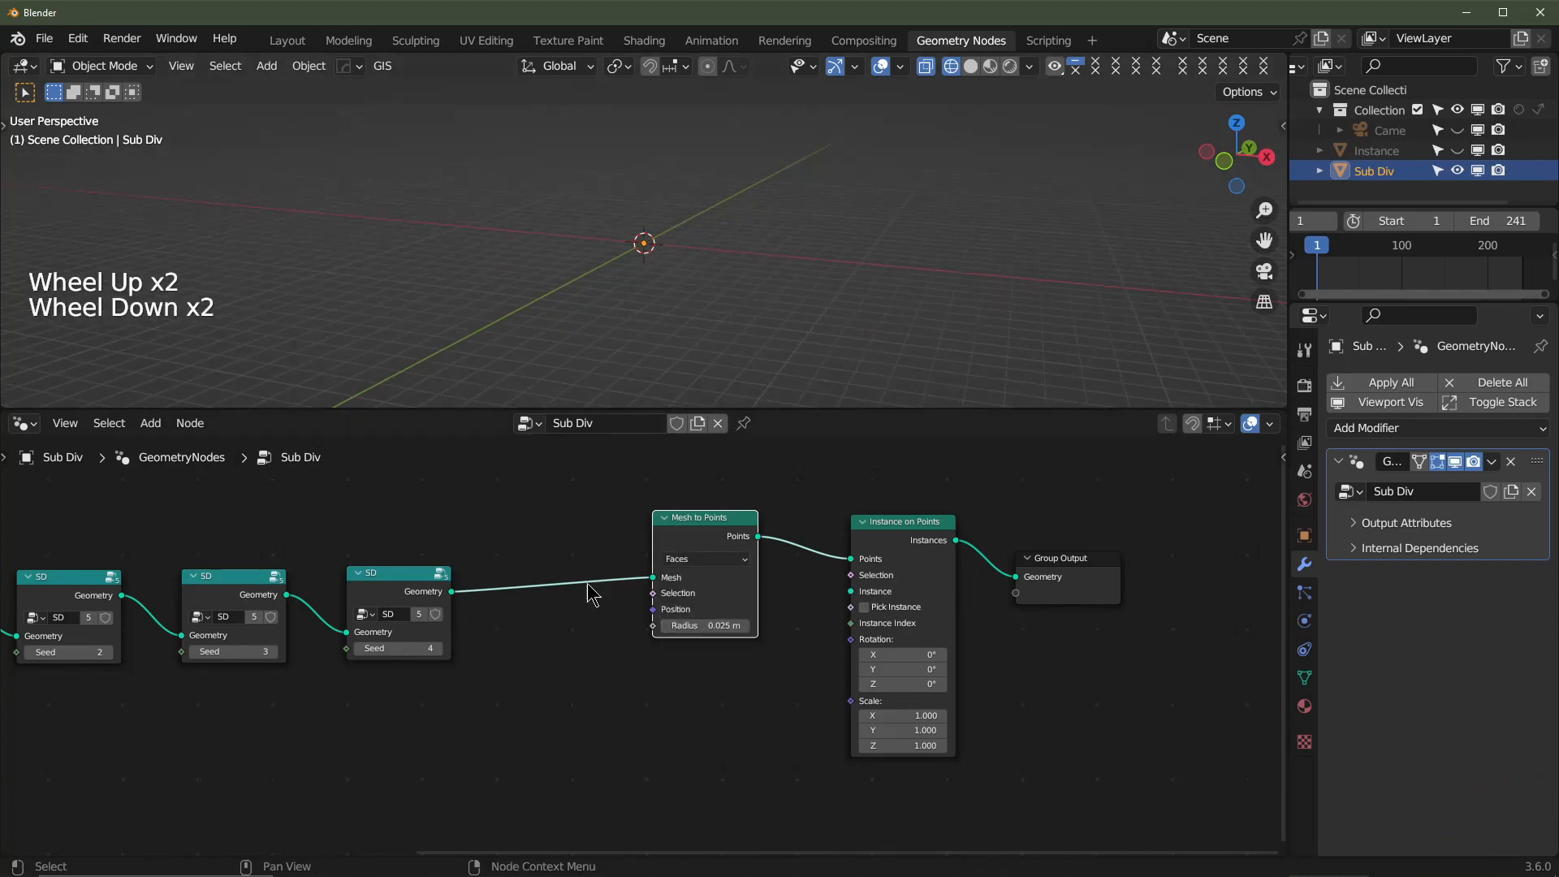
middle_drag(581, 643, 602, 663)
scroll(693, 278, down, 2)
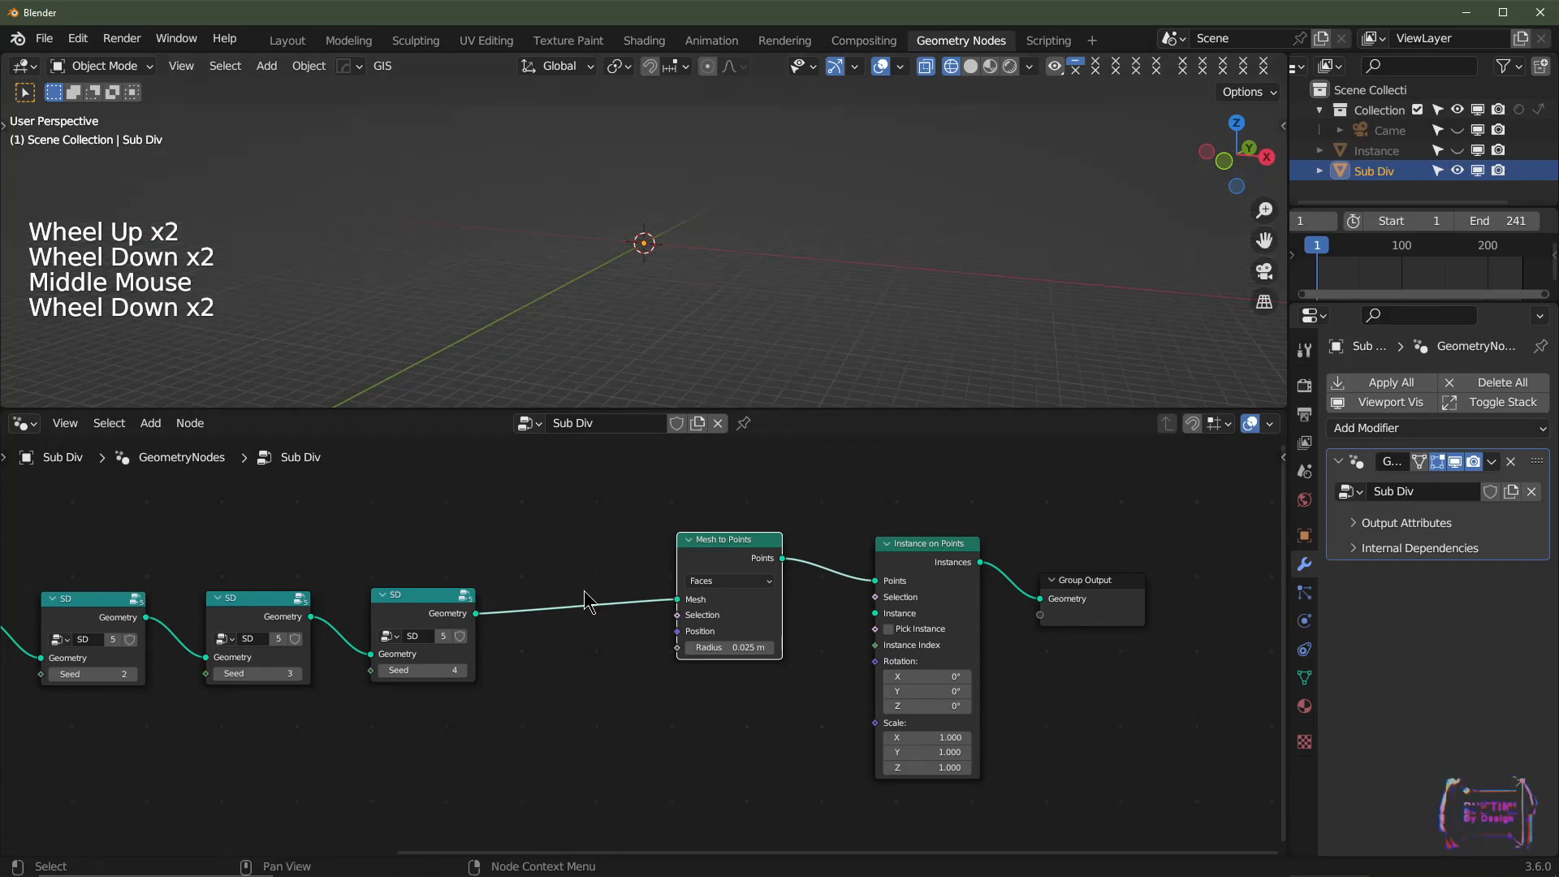
middle_drag(585, 602, 612, 615)
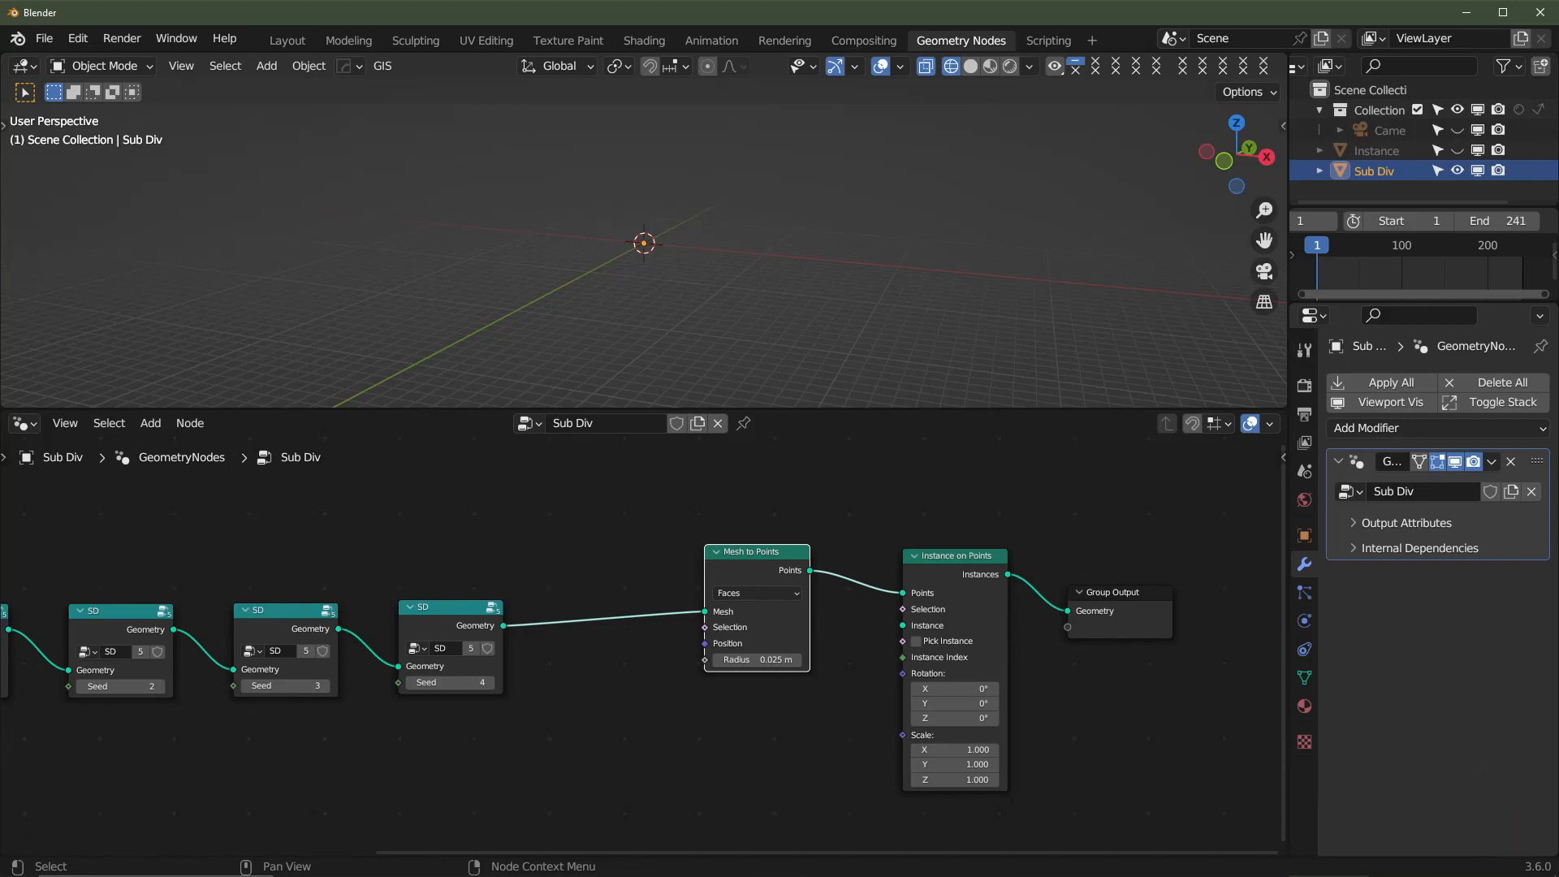
- Add a Geometry Proximity node below Mesh to Points and set its target geometry to Edges
middle_drag(463, 673, 700, 652)
click(569, 727)
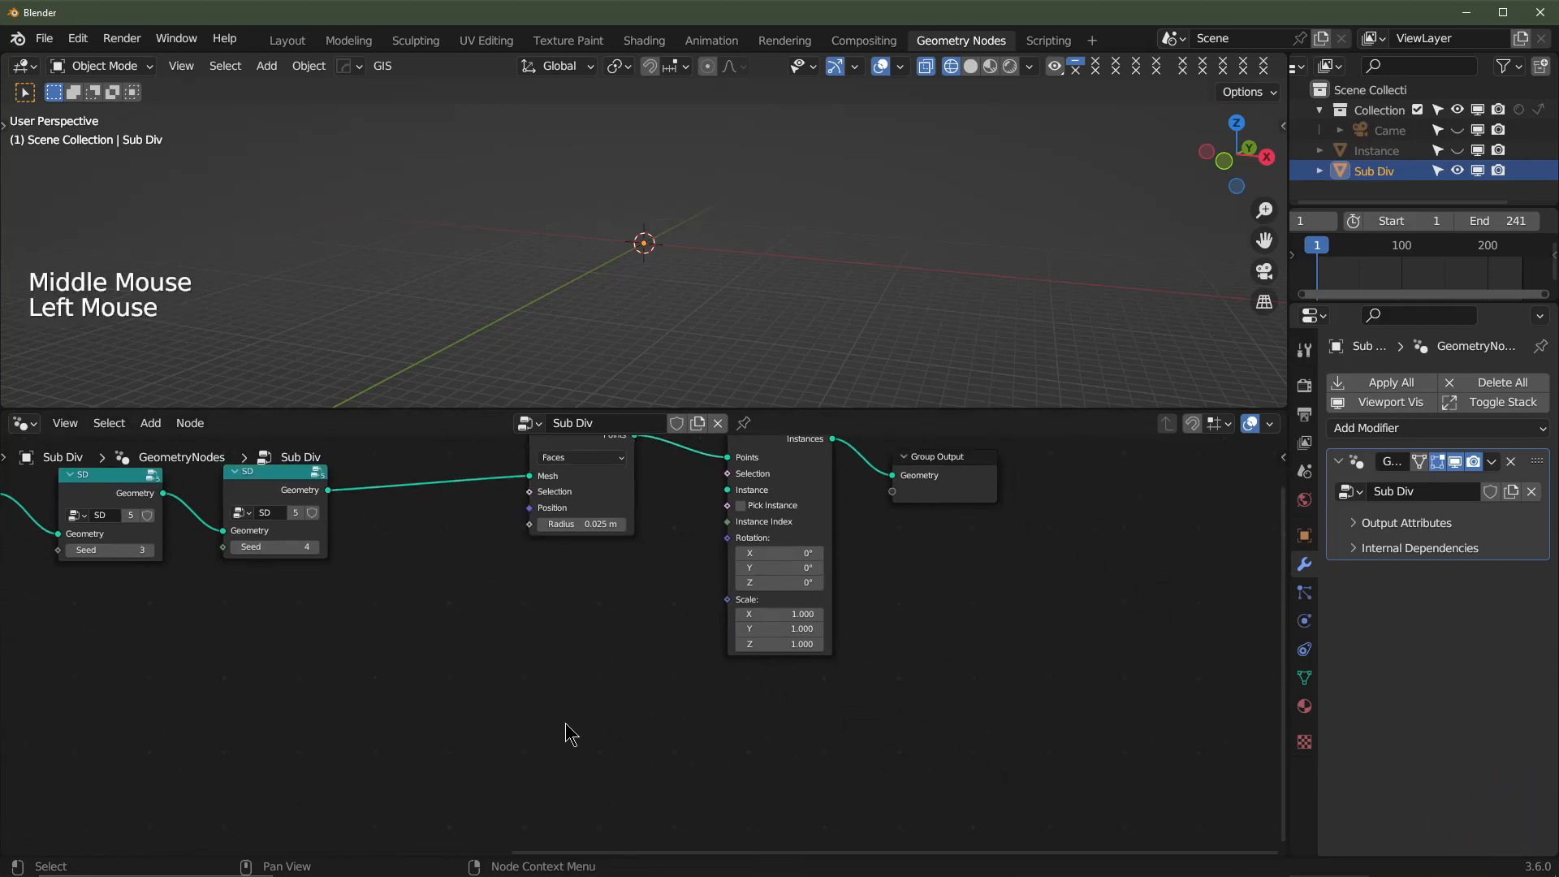
key(shift+a)
click(543, 433)
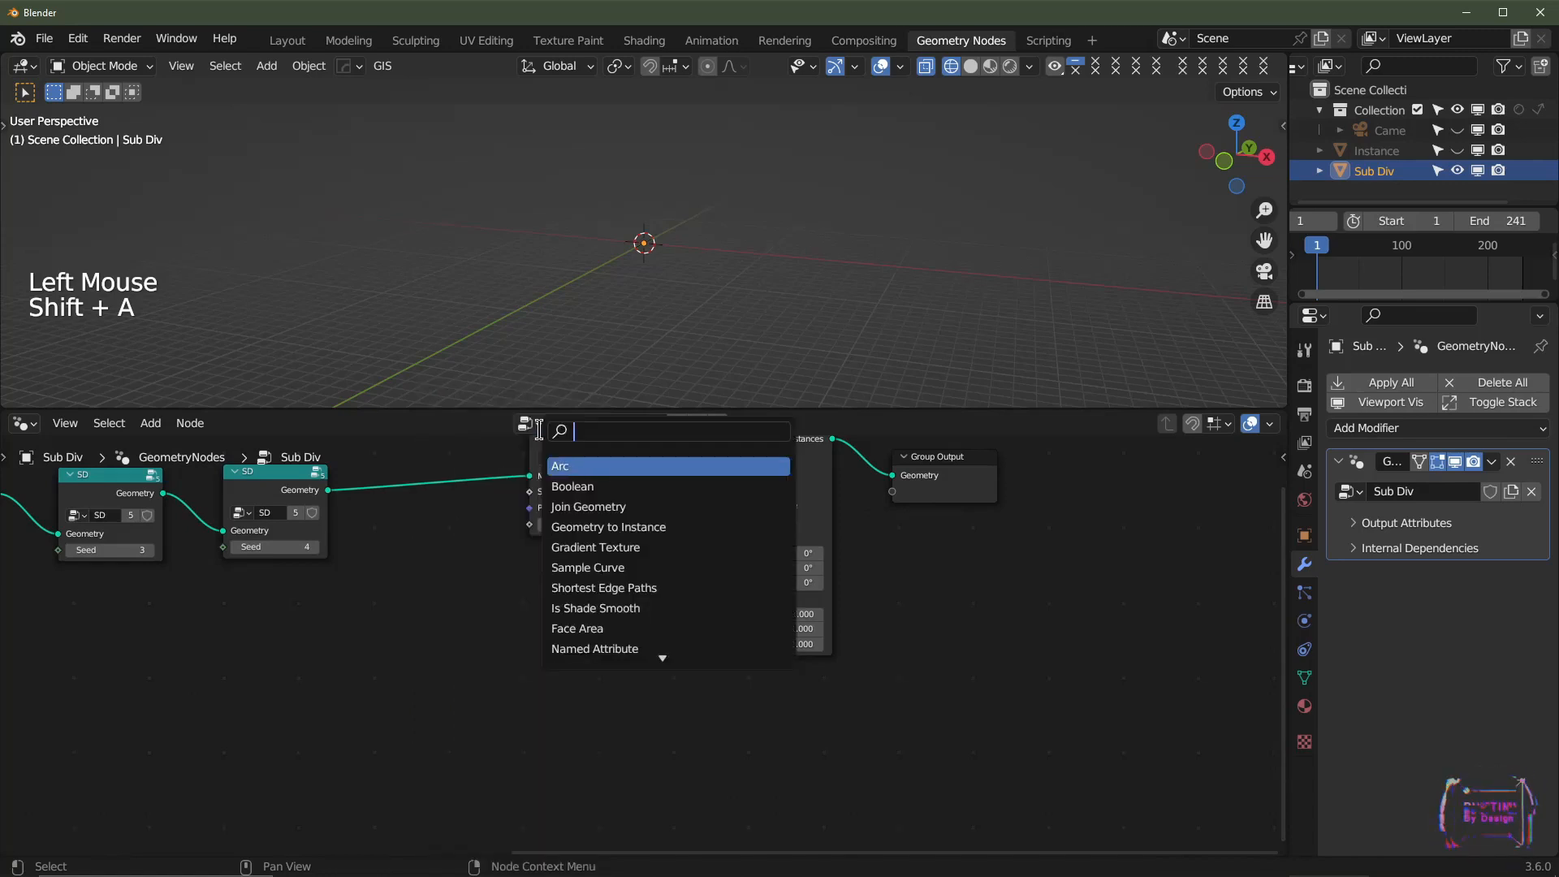
text(d)
key(BackSpace)
text(geo)
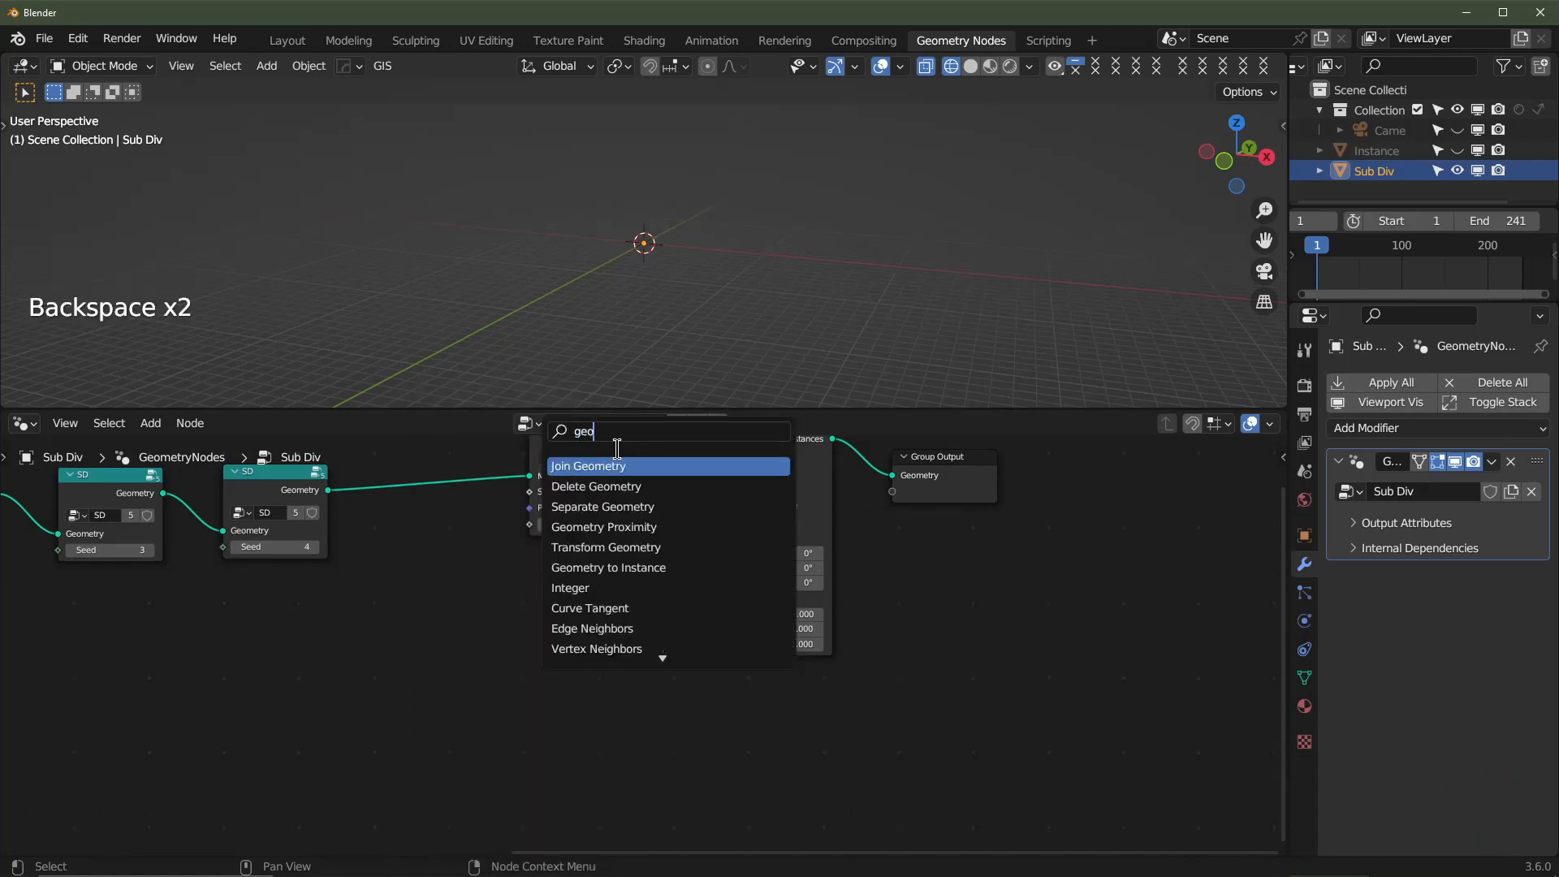
click(641, 526)
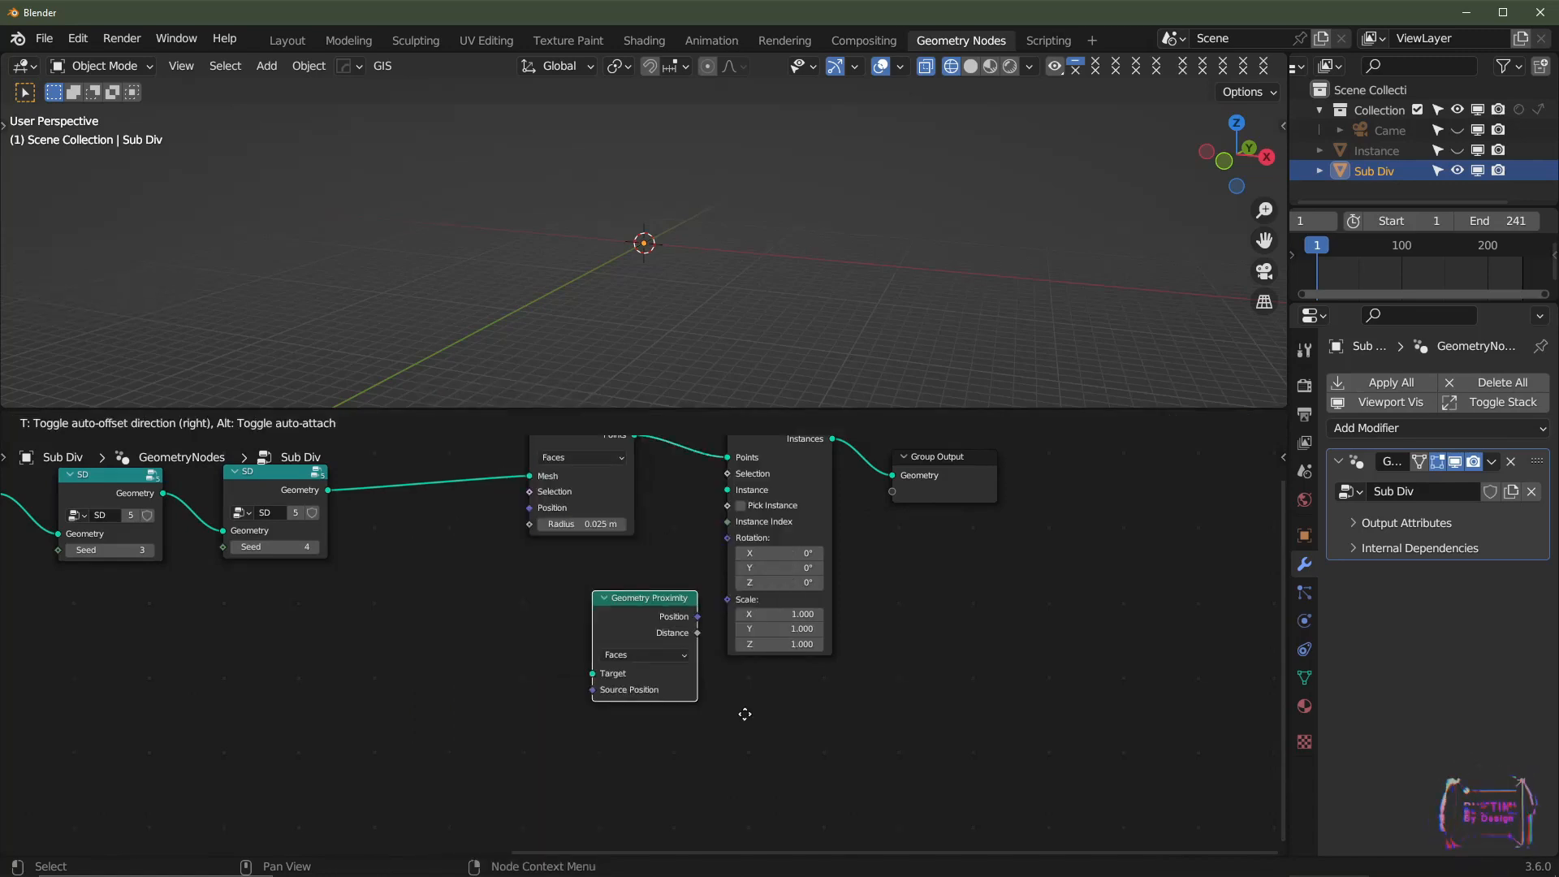
click(666, 792)
middle_drag(673, 767, 654, 696)
click(578, 662)
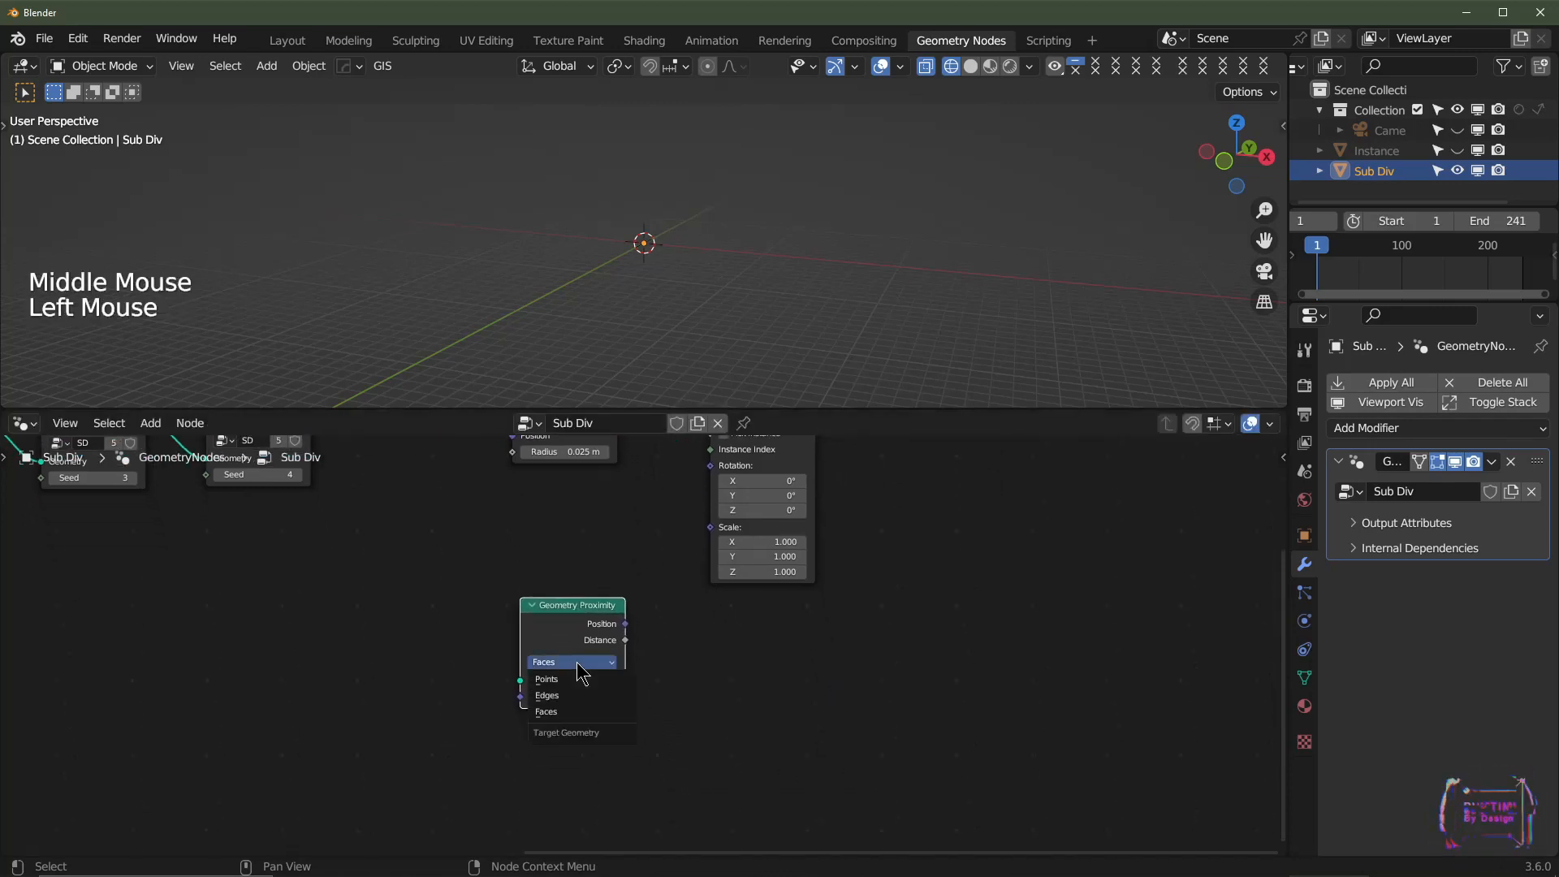
click(578, 696)
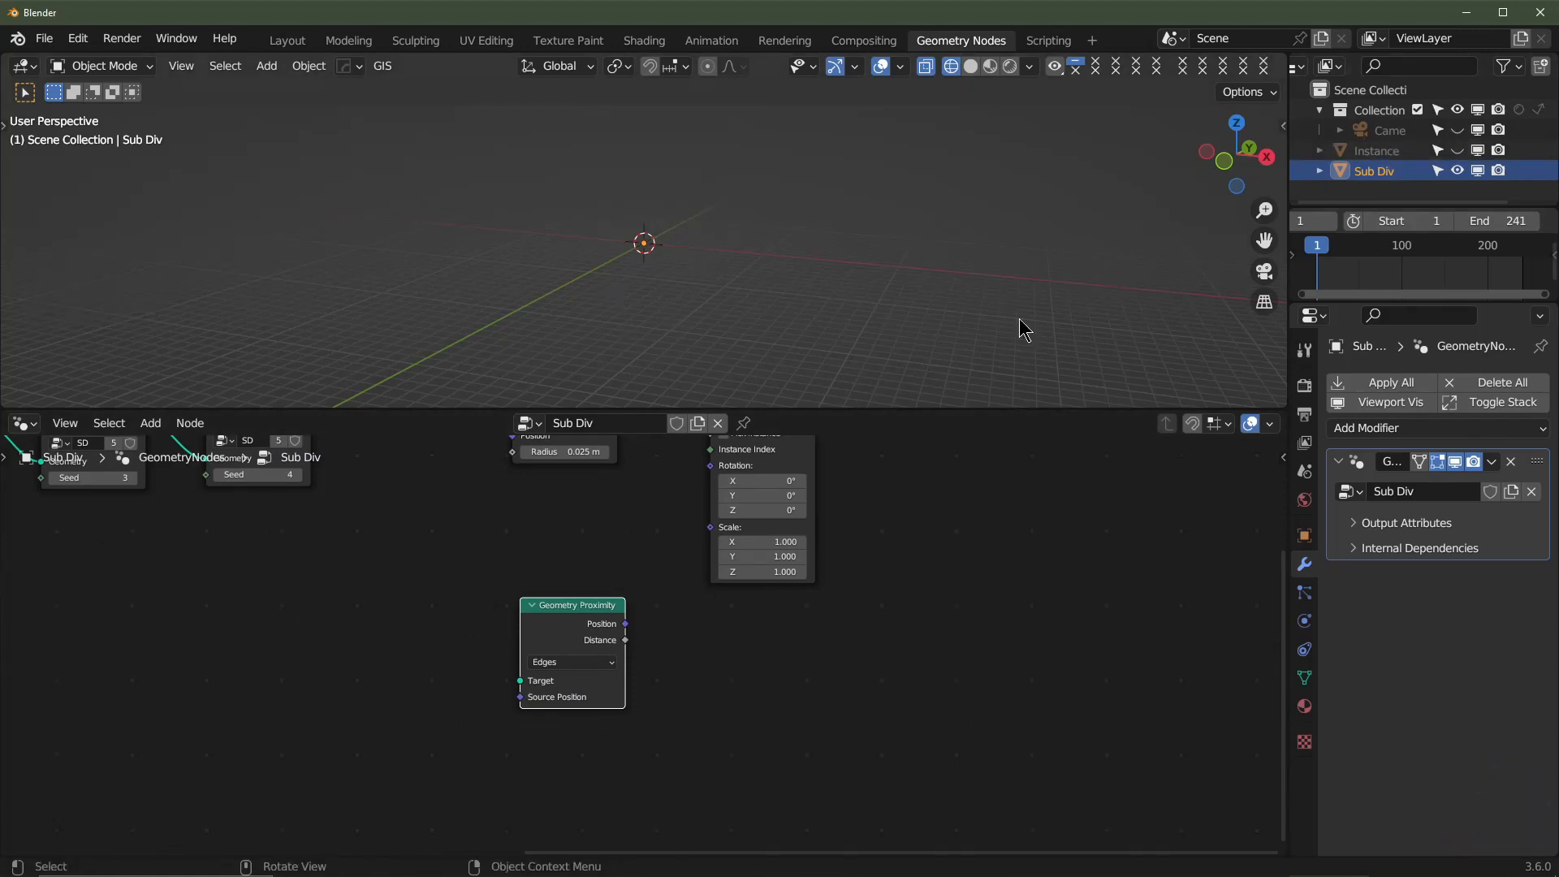
- Connect Geometry Proximity's Distance to Instance on Points' Scale, and the last SD group's Geometry to the proximity Target
drag(625, 640, 708, 540)
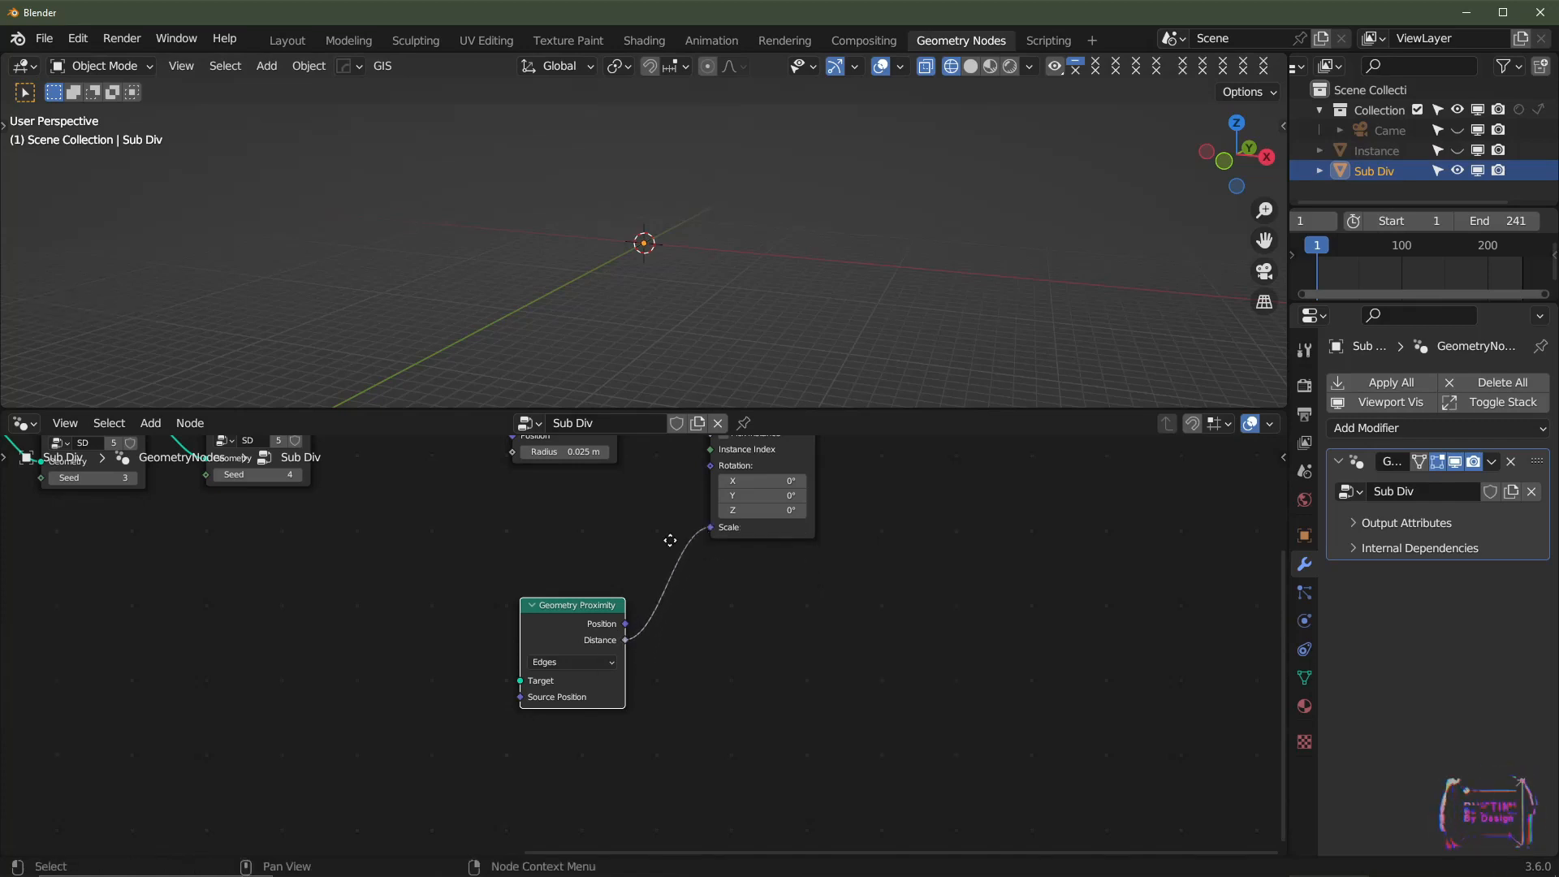
middle_drag(670, 539, 725, 605)
drag(526, 490, 743, 748)
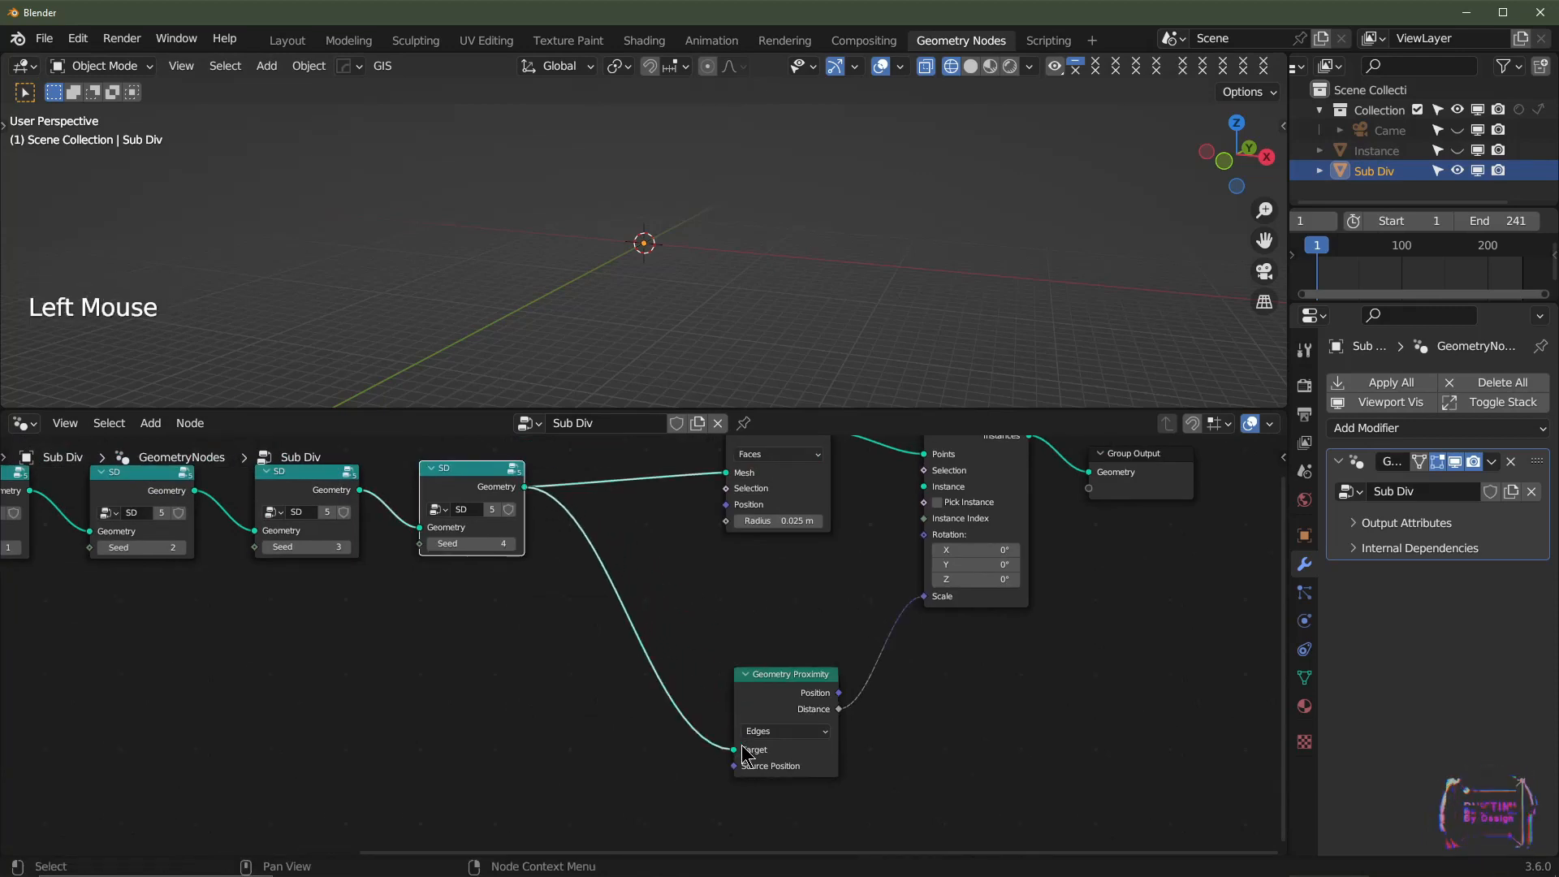
scroll(741, 289, down, 2)
scroll(744, 289, up, 2)
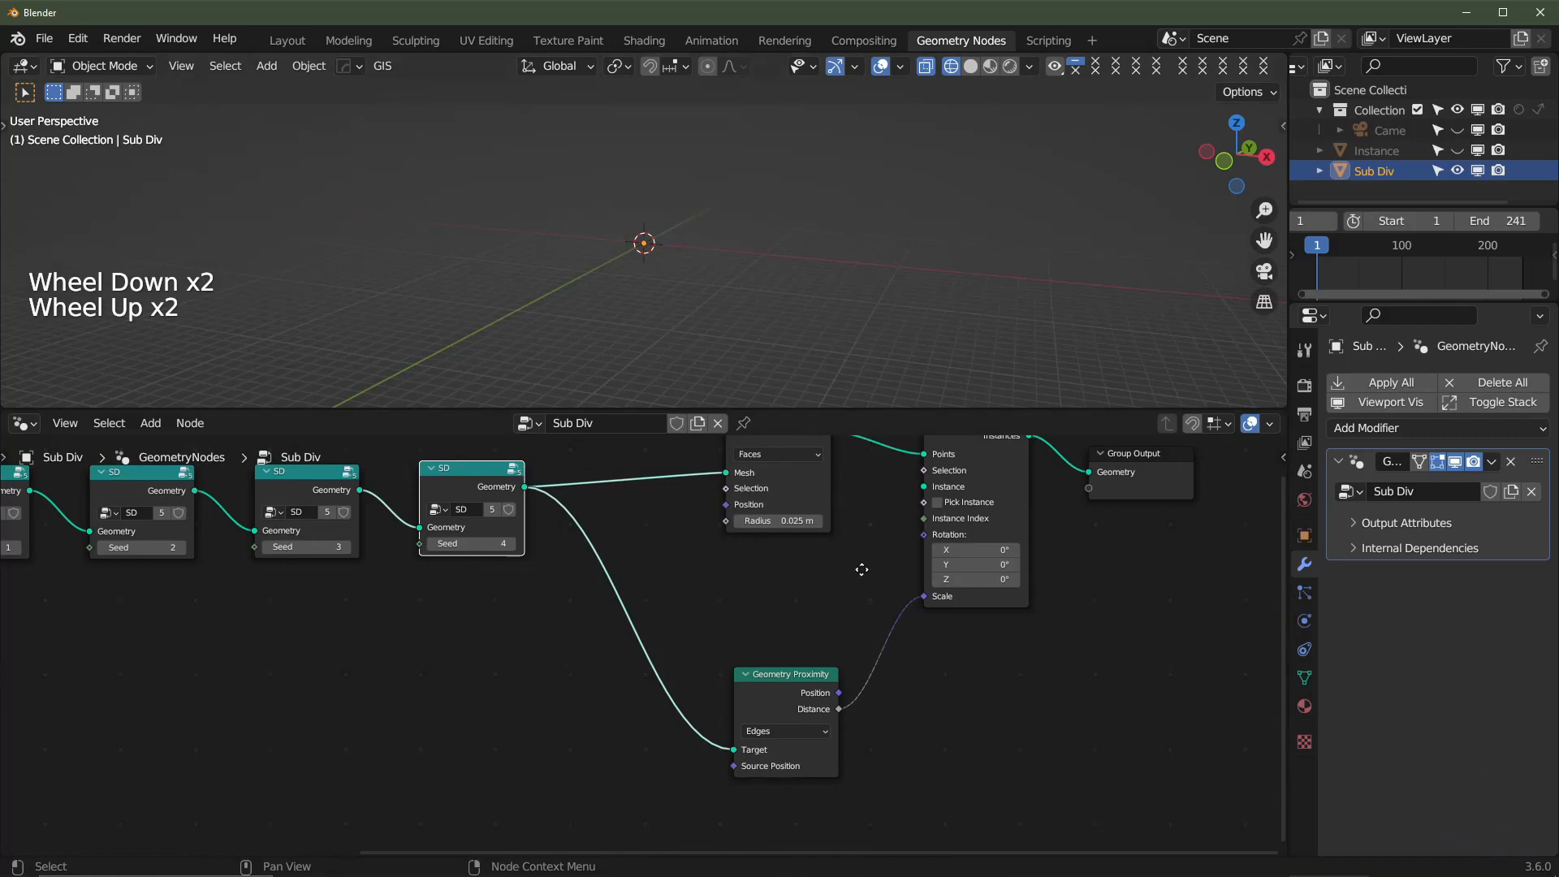
- Shift Mesh to Points slightly and connect its Points output directly to Group Output to preview the face points
middle_drag(862, 569, 805, 684)
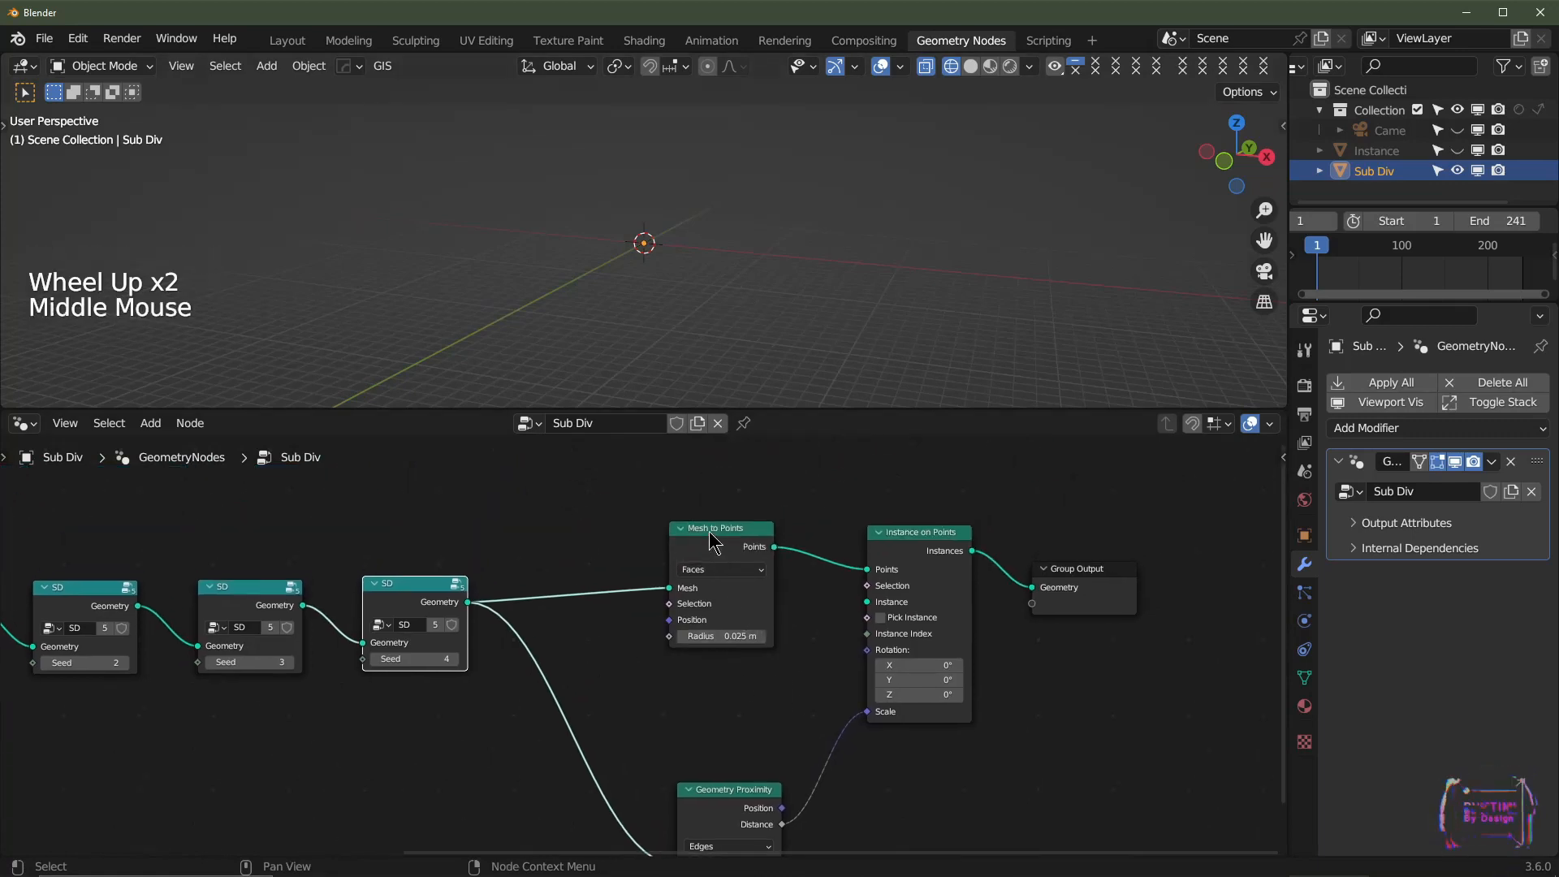
drag(717, 527, 738, 518)
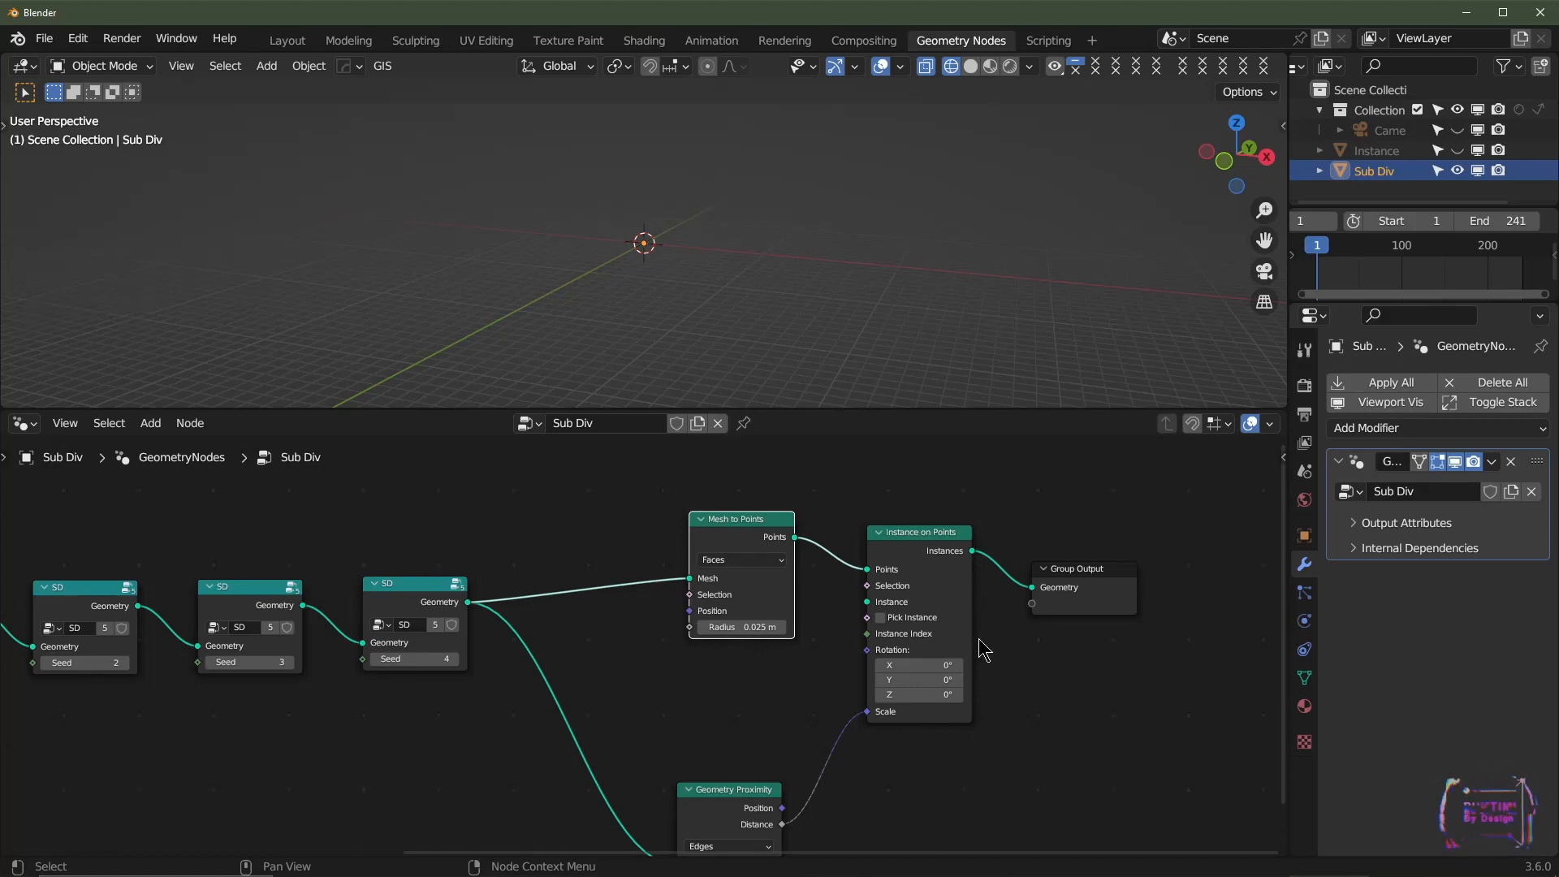
drag(795, 539, 1031, 588)
scroll(745, 276, up, 2)
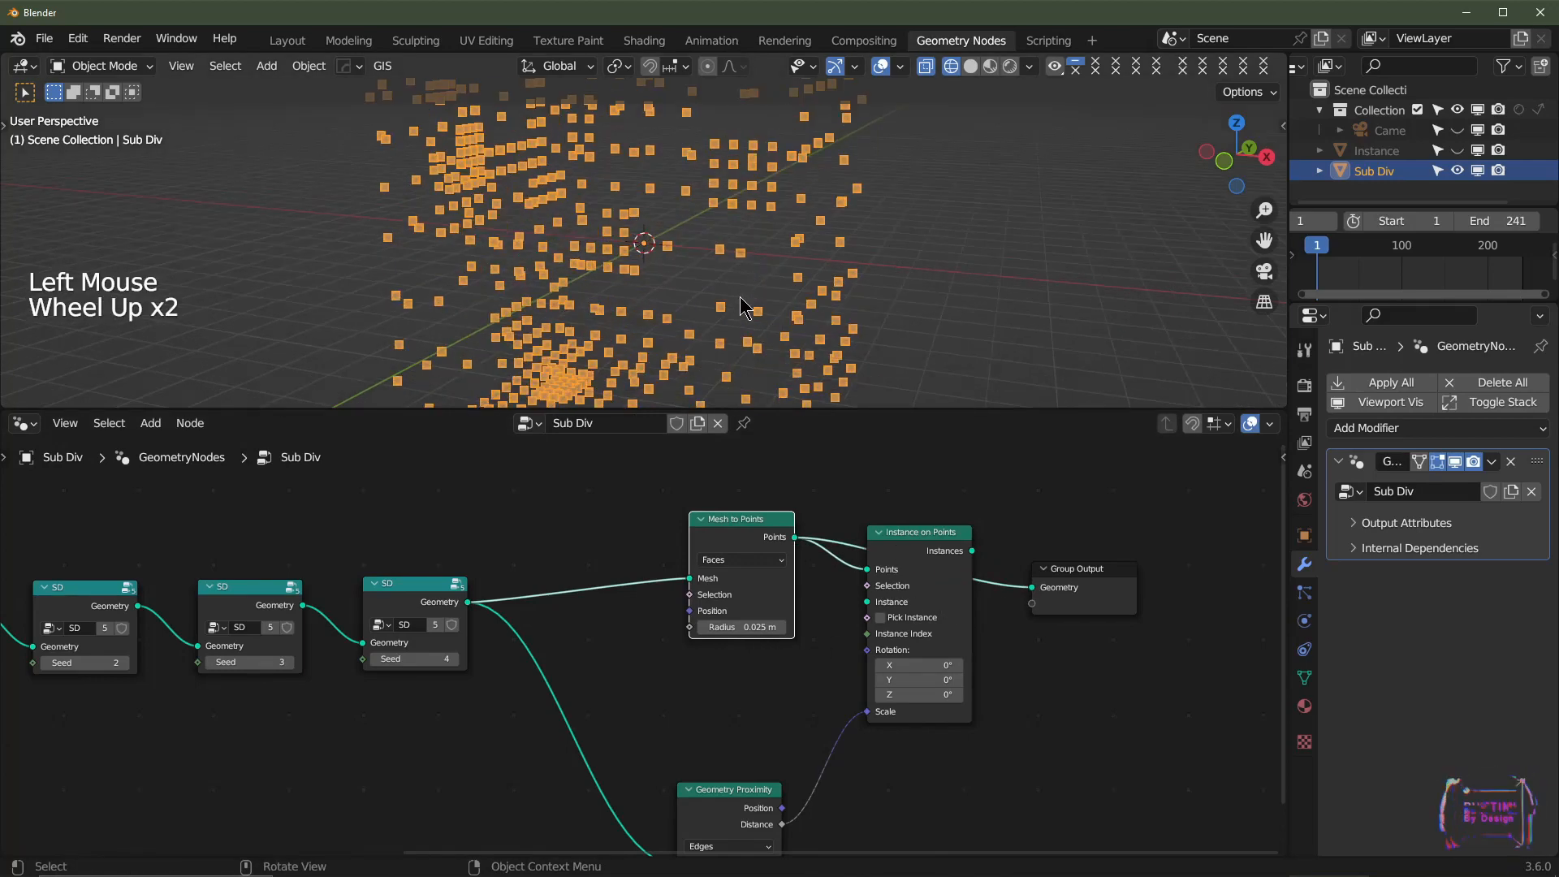
- Check the face-point preview from several angles and reconnect Instance on Points' Instances output to Group Output
click(758, 539)
middle_drag(747, 268, 764, 126)
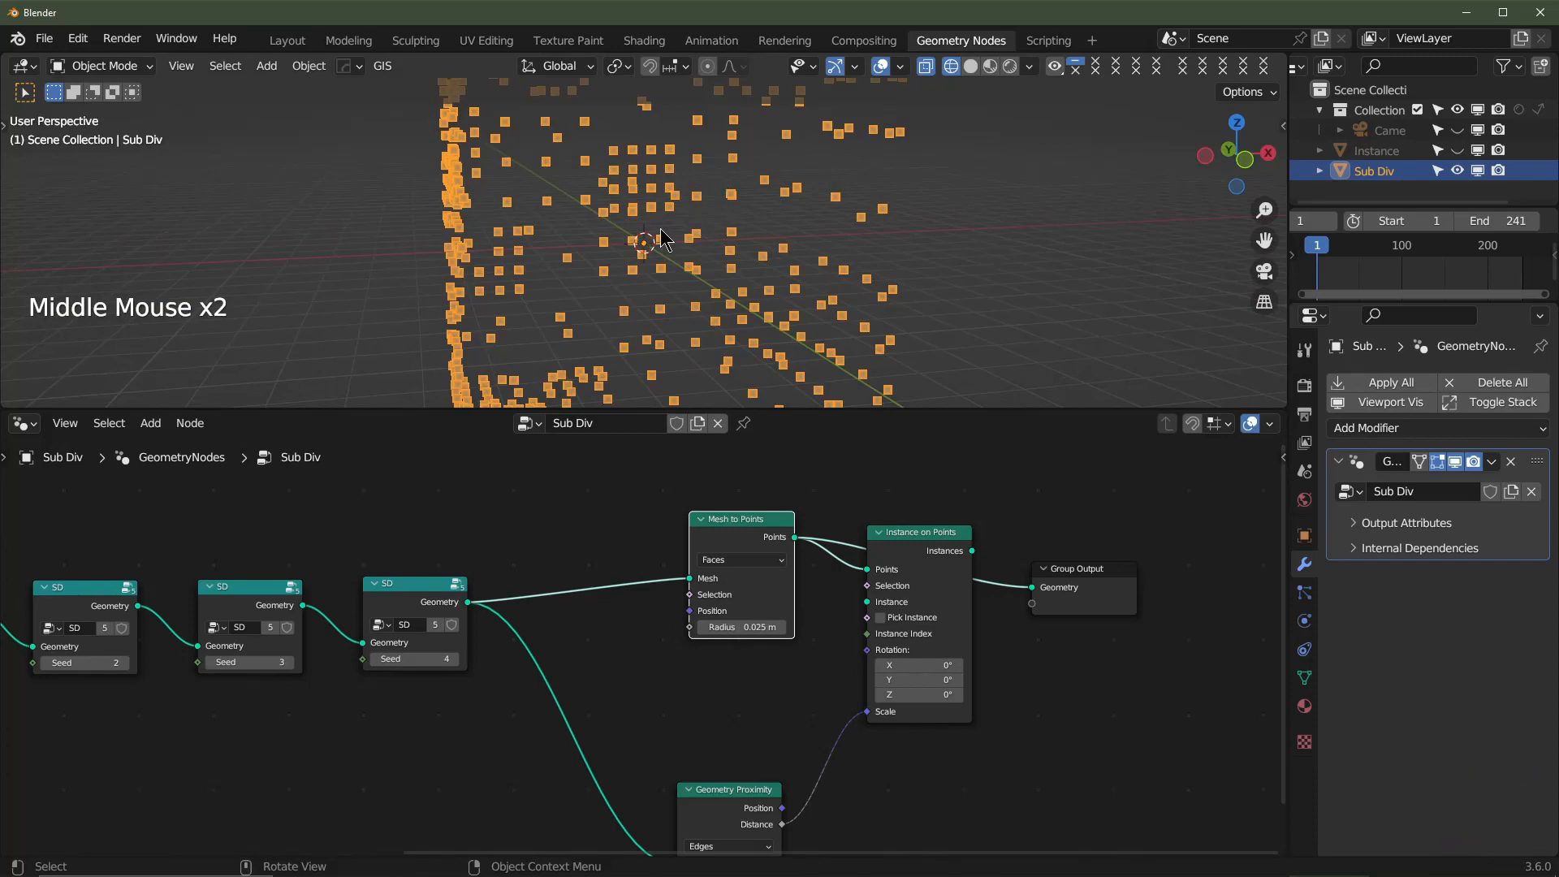
middle_drag(848, 275, 893, 324)
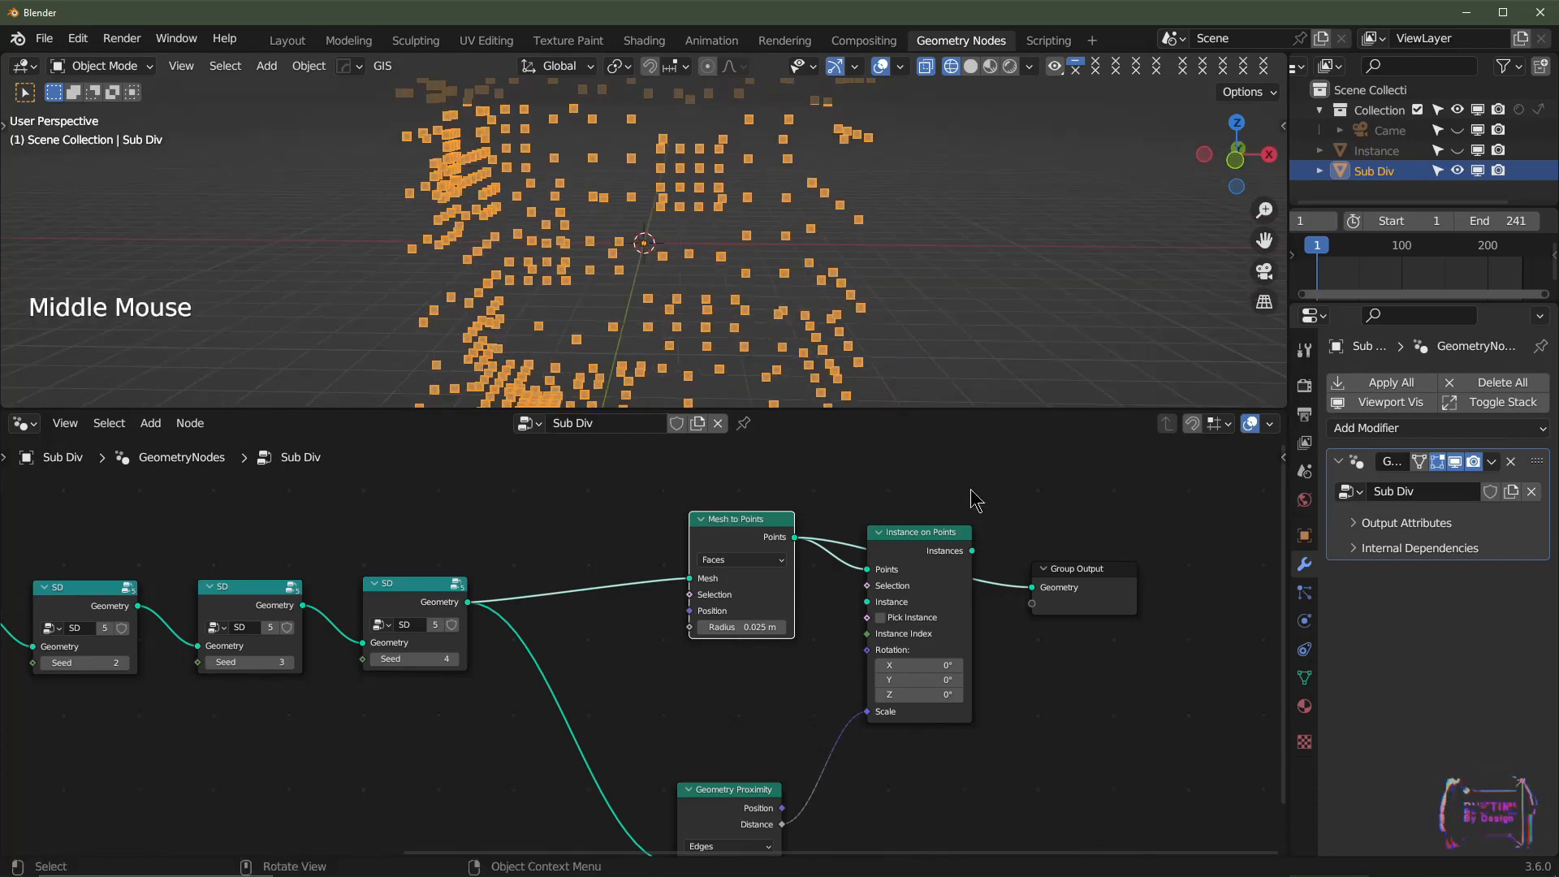
drag(971, 550, 1032, 587)
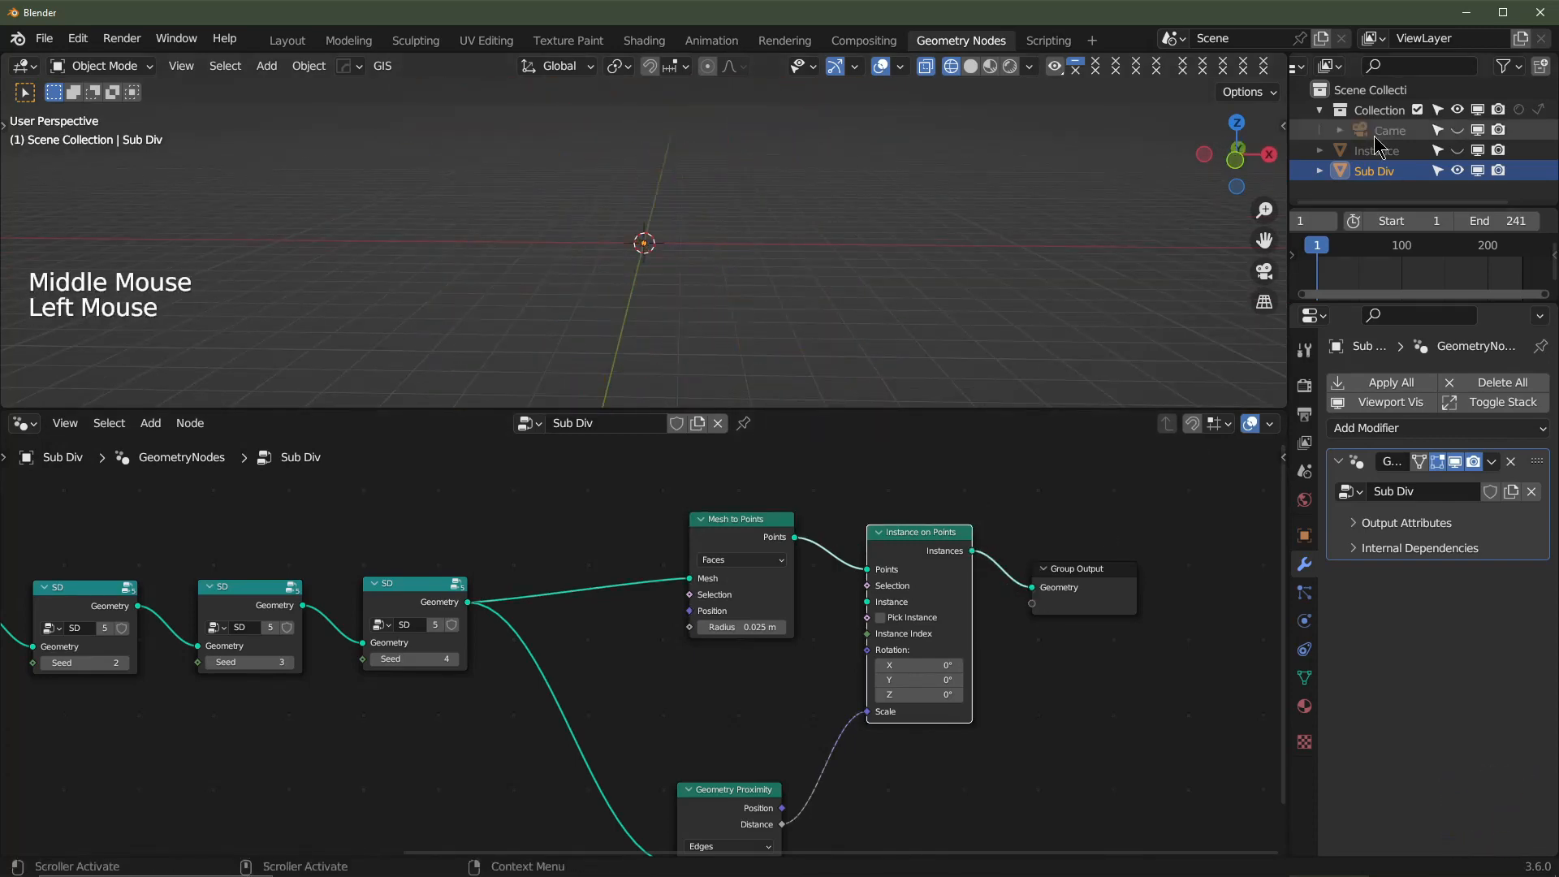
- Unhide the Instance object, bring it into the node tree as Object Info, and connect its Geometry to Instance on Points' Instance input
click(1458, 153)
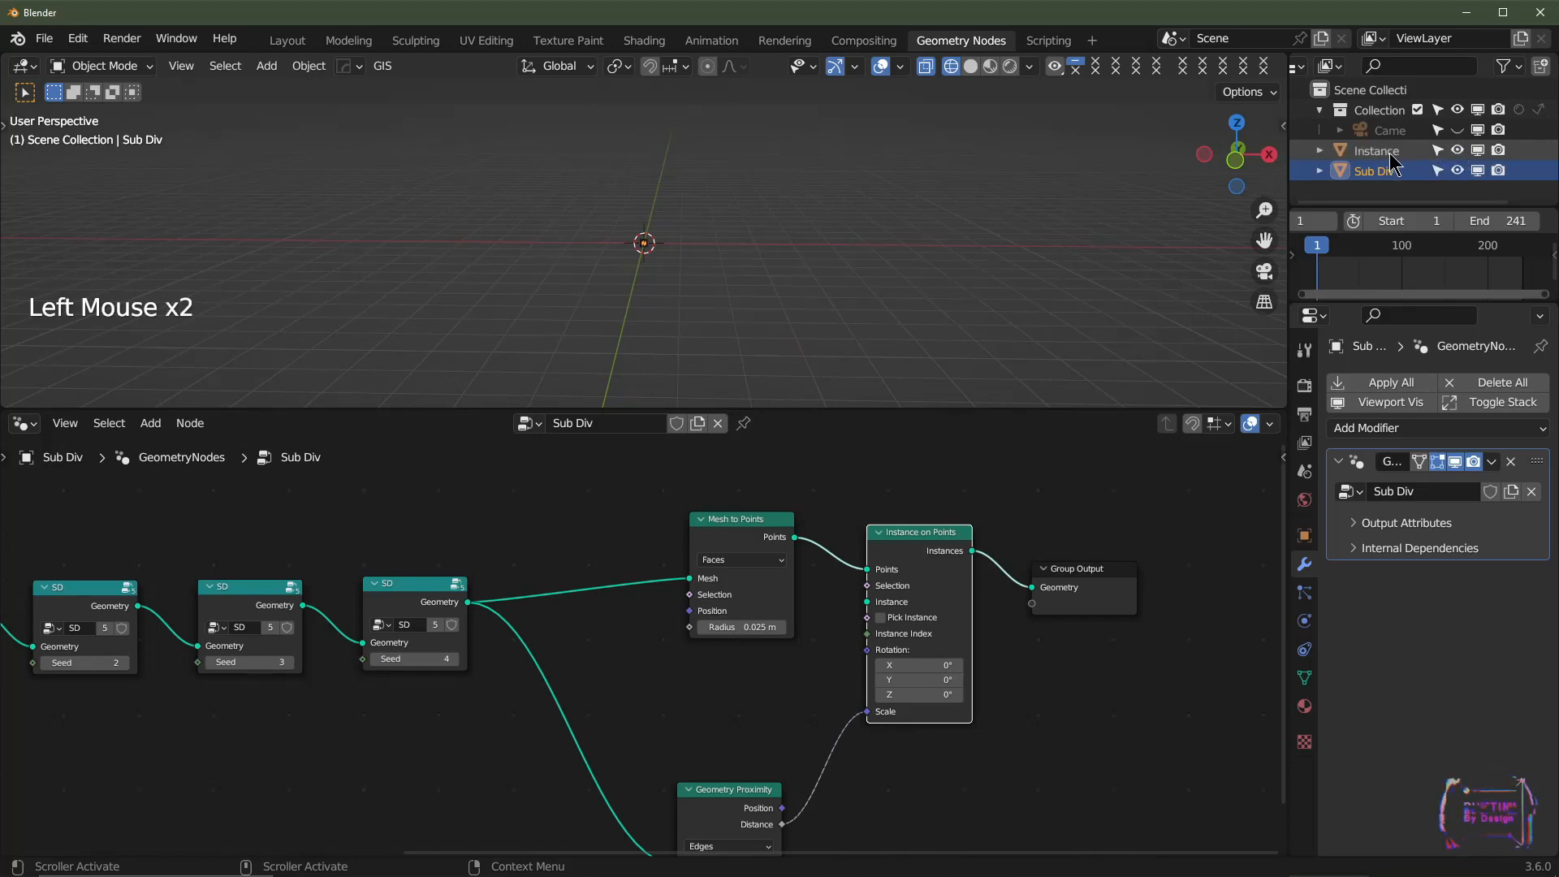
drag(1382, 149, 439, 725)
middle_drag(522, 765, 540, 706)
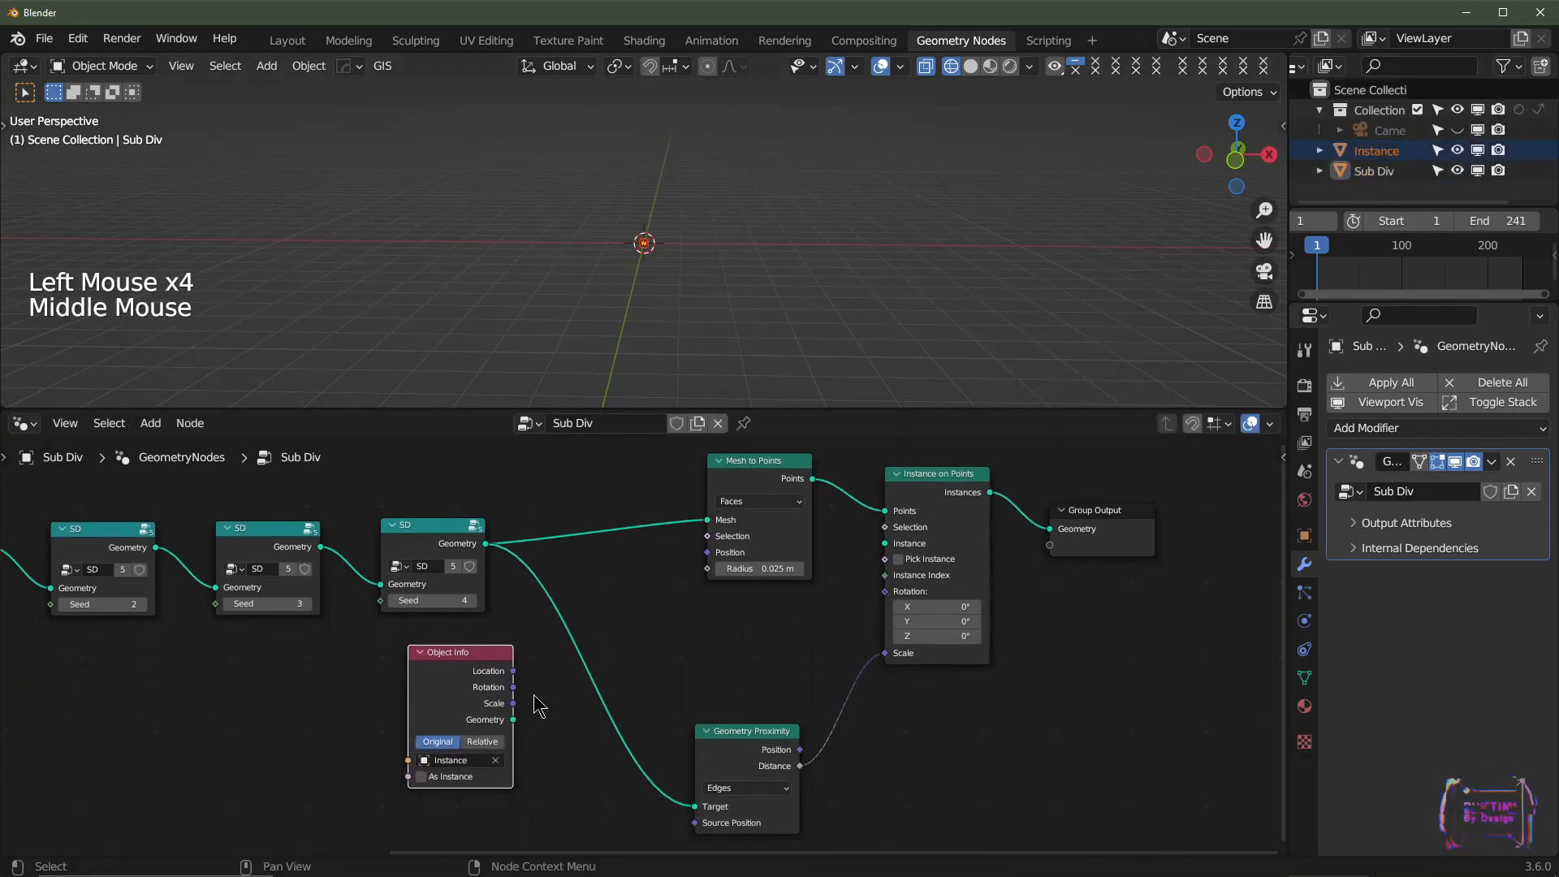
drag(514, 719, 885, 544)
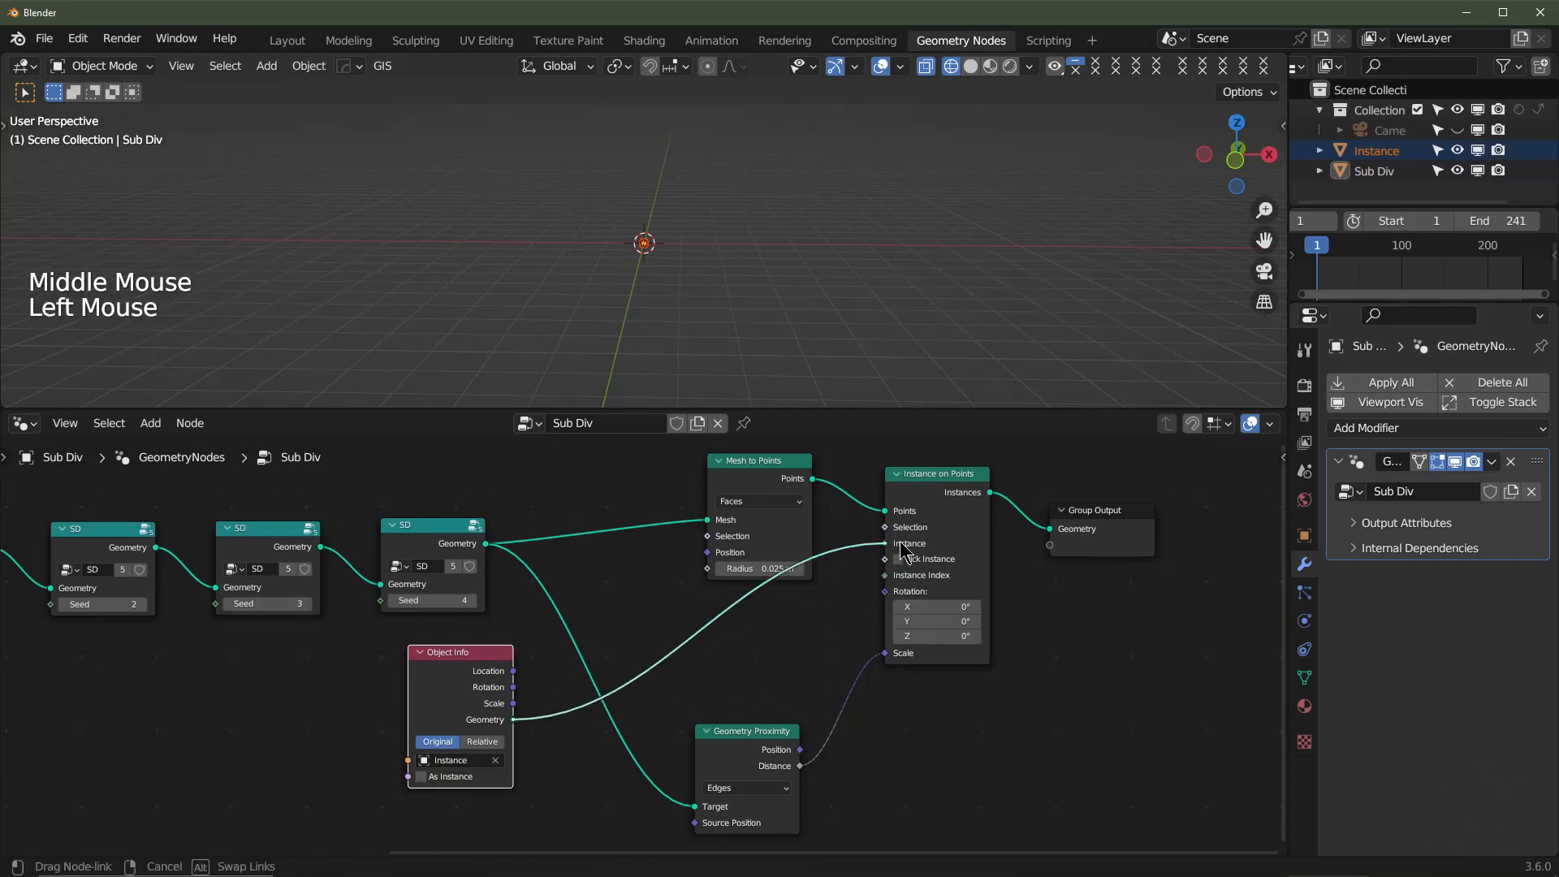
middle_drag(893, 578, 859, 624)
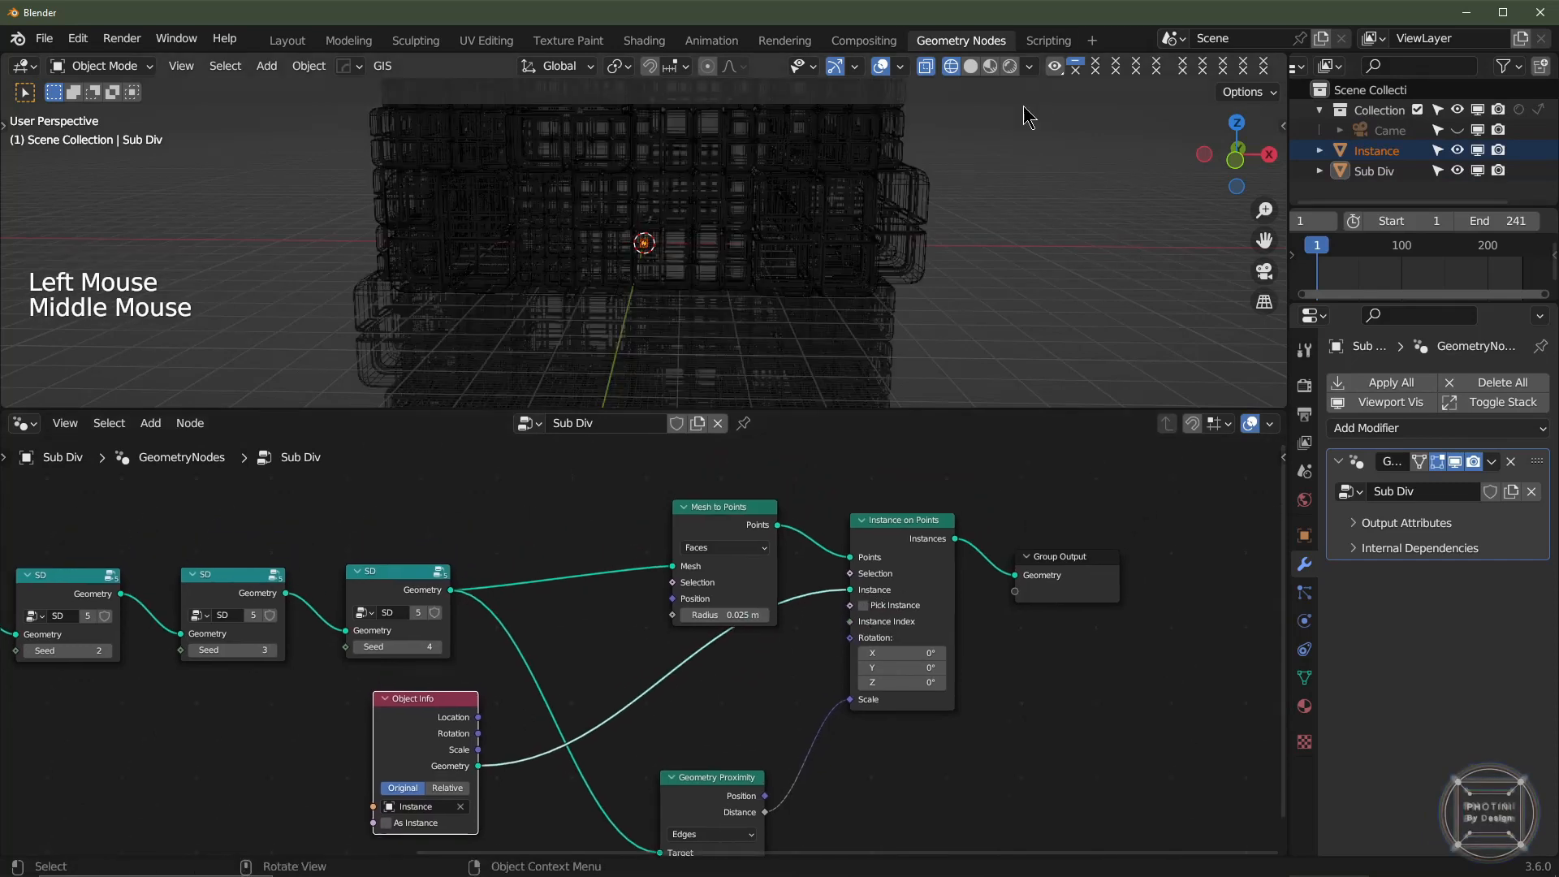
- Switch the viewport to Solid shading and rearrange the nodes so Object Info sits beneath Mesh to Points, near Instance on Points
click(971, 66)
drag(745, 513, 753, 399)
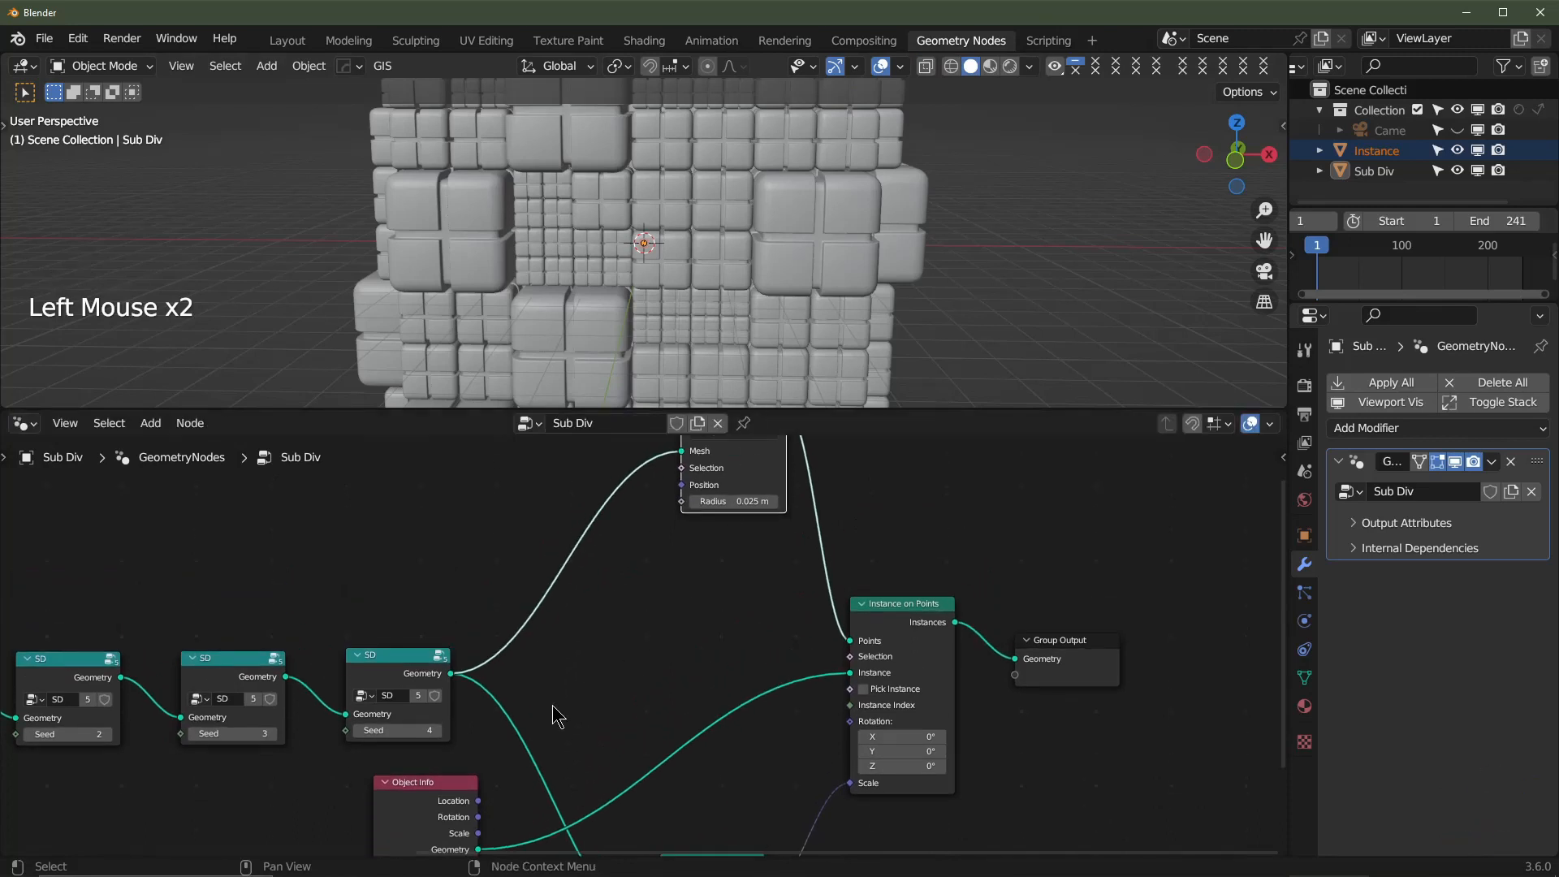
drag(434, 795, 743, 638)
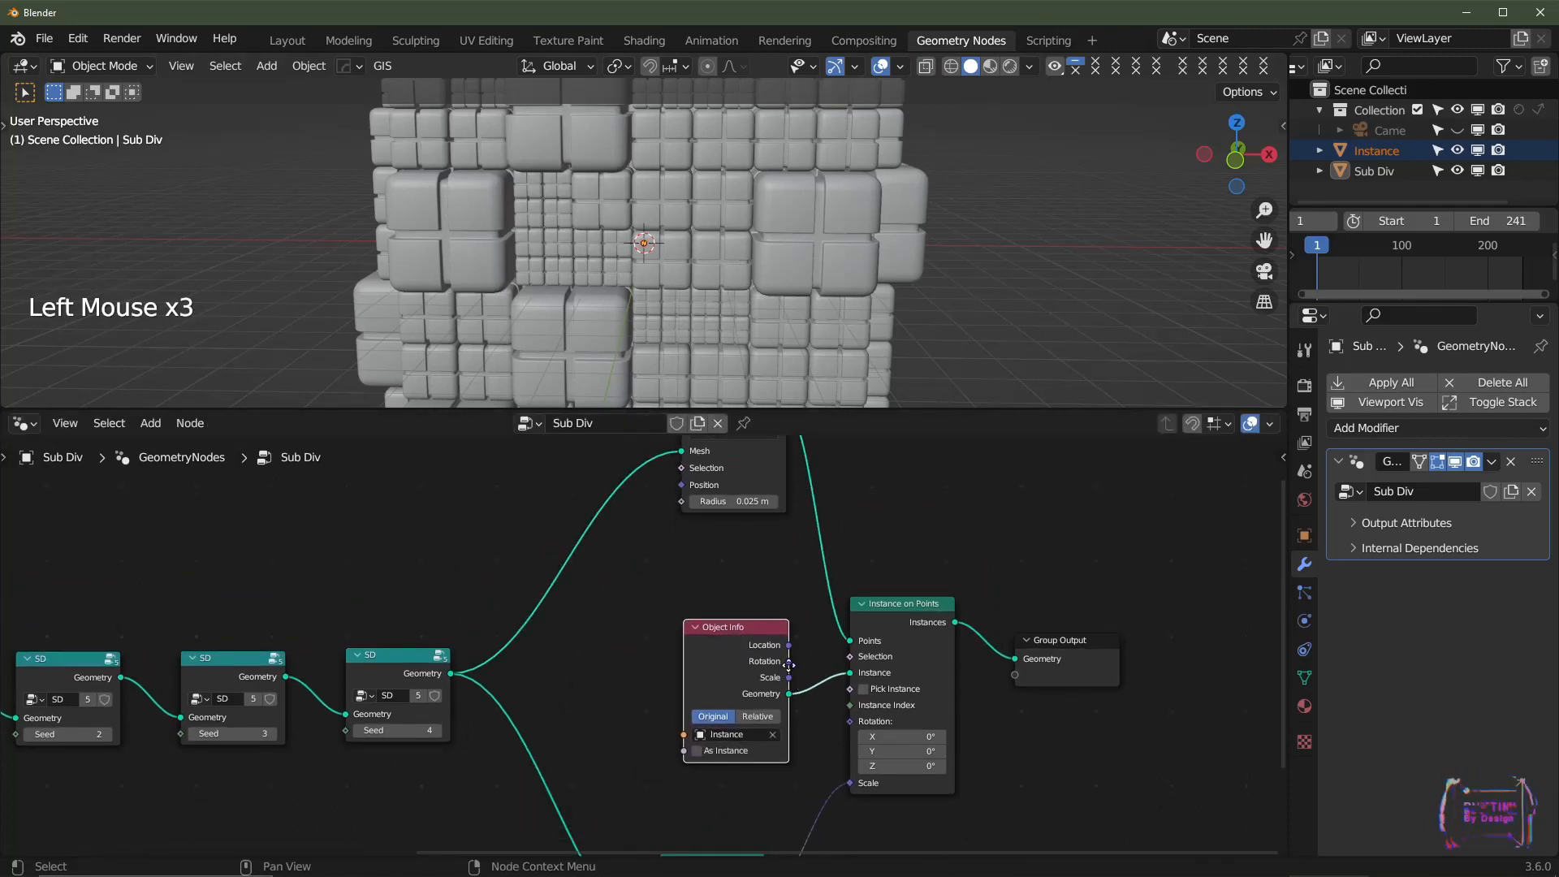
middle_drag(763, 646, 735, 564)
drag(727, 544, 727, 456)
middle_drag(762, 488, 759, 544)
- Scale the Sub Div object by 2
scroll(776, 268, down, 2)
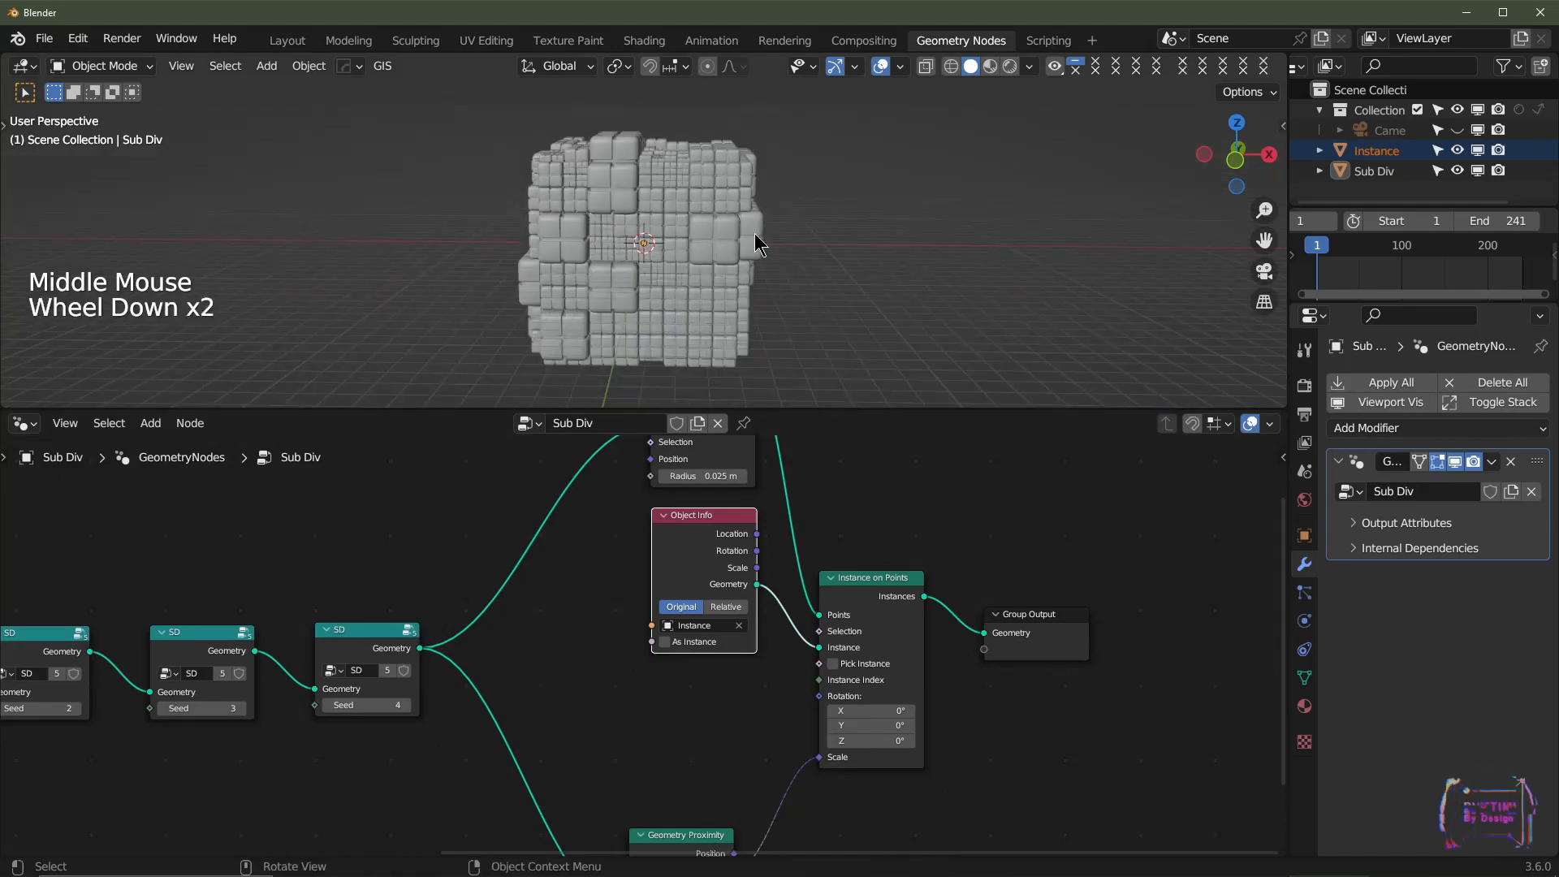
scroll(755, 235, up, 2)
scroll(730, 226, down, 2)
scroll(714, 224, up, 1)
click(714, 226)
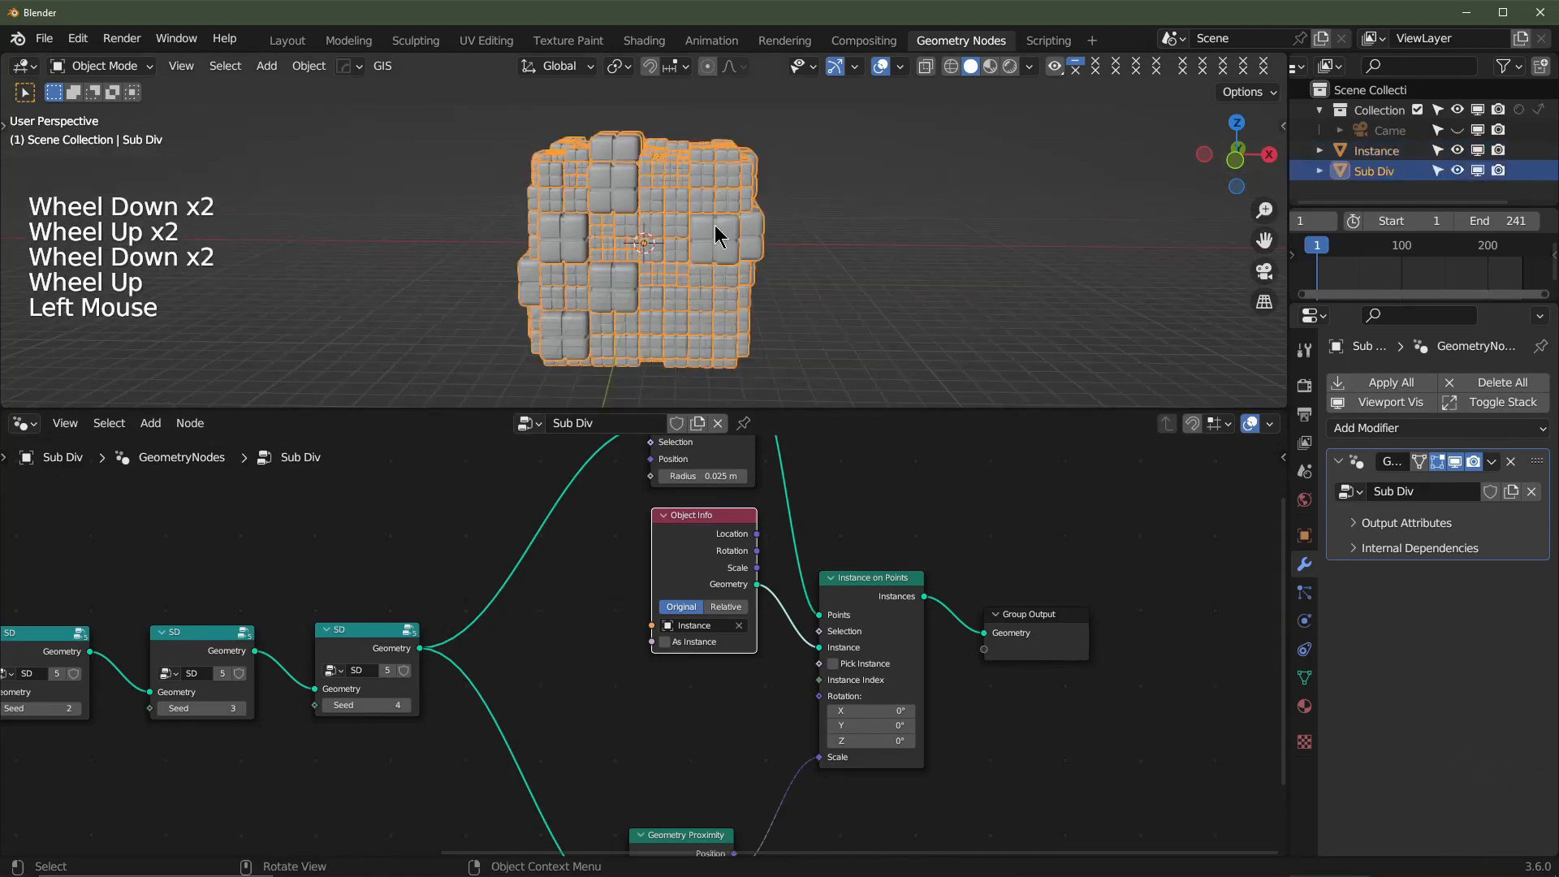
key(s)
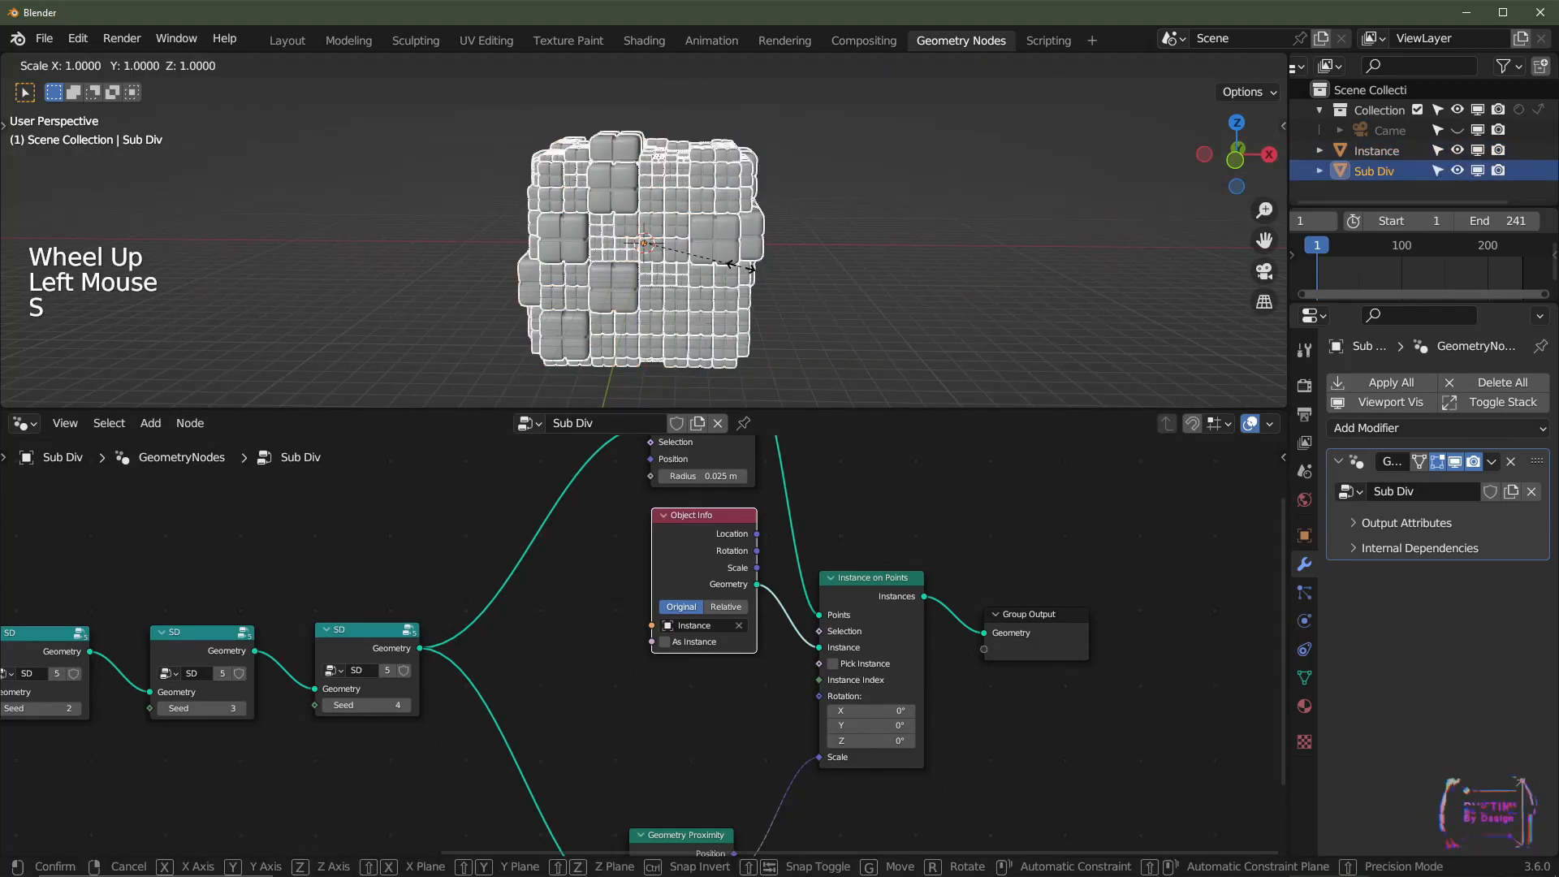
key(2)
click(723, 269)
scroll(714, 268, down, 2)
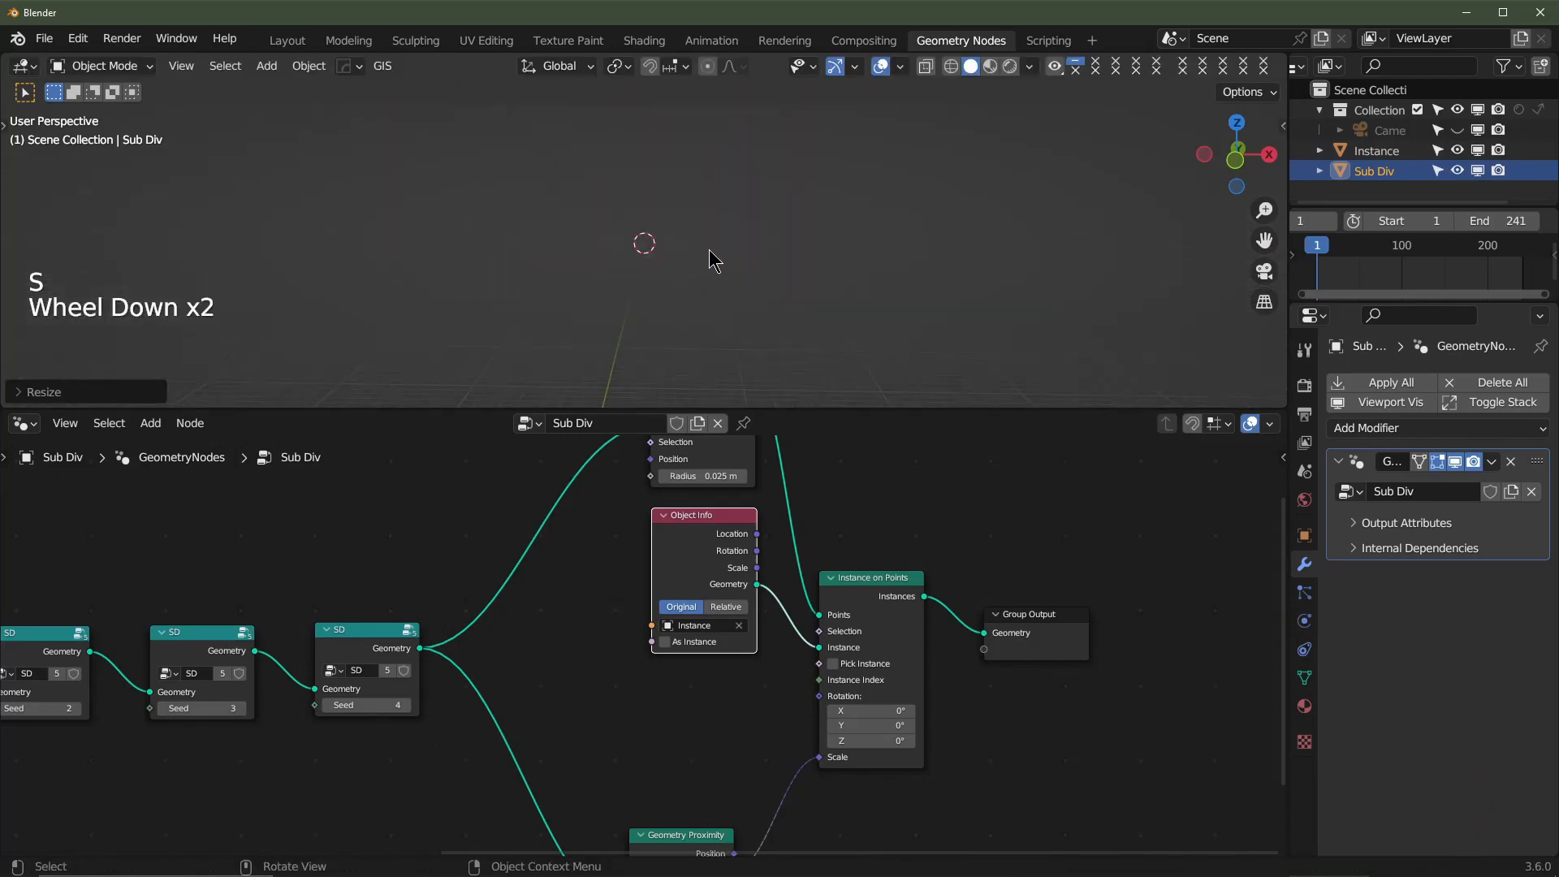
scroll(731, 236, up, 2)
- Delete the front face of the Sub Div cube in Edit Mode to open its interior, and return to Object Mode
key(KP_1)
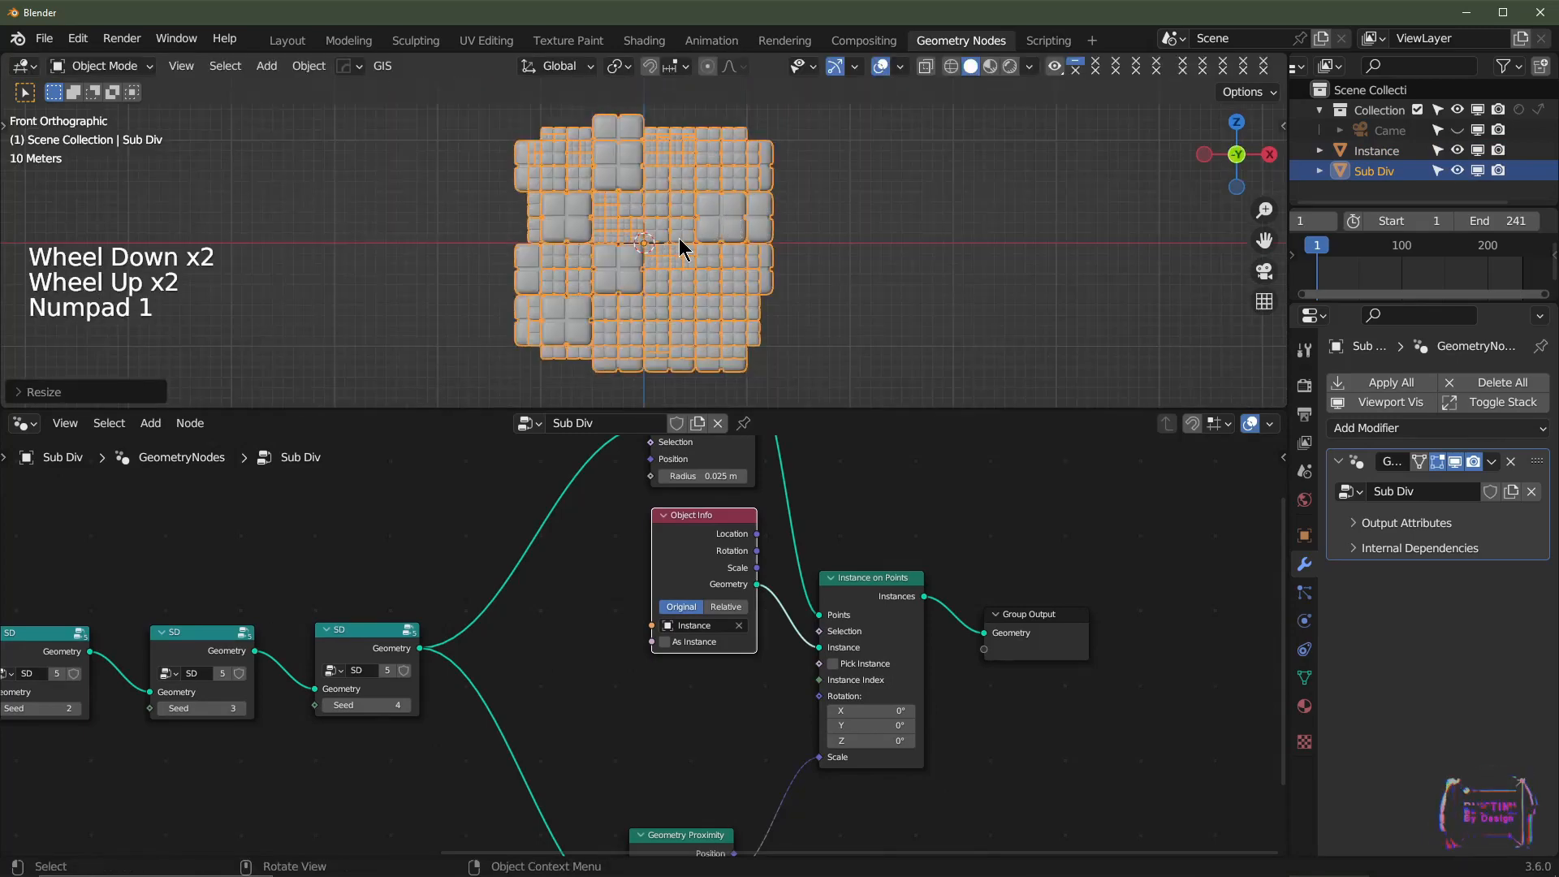
key(Tab)
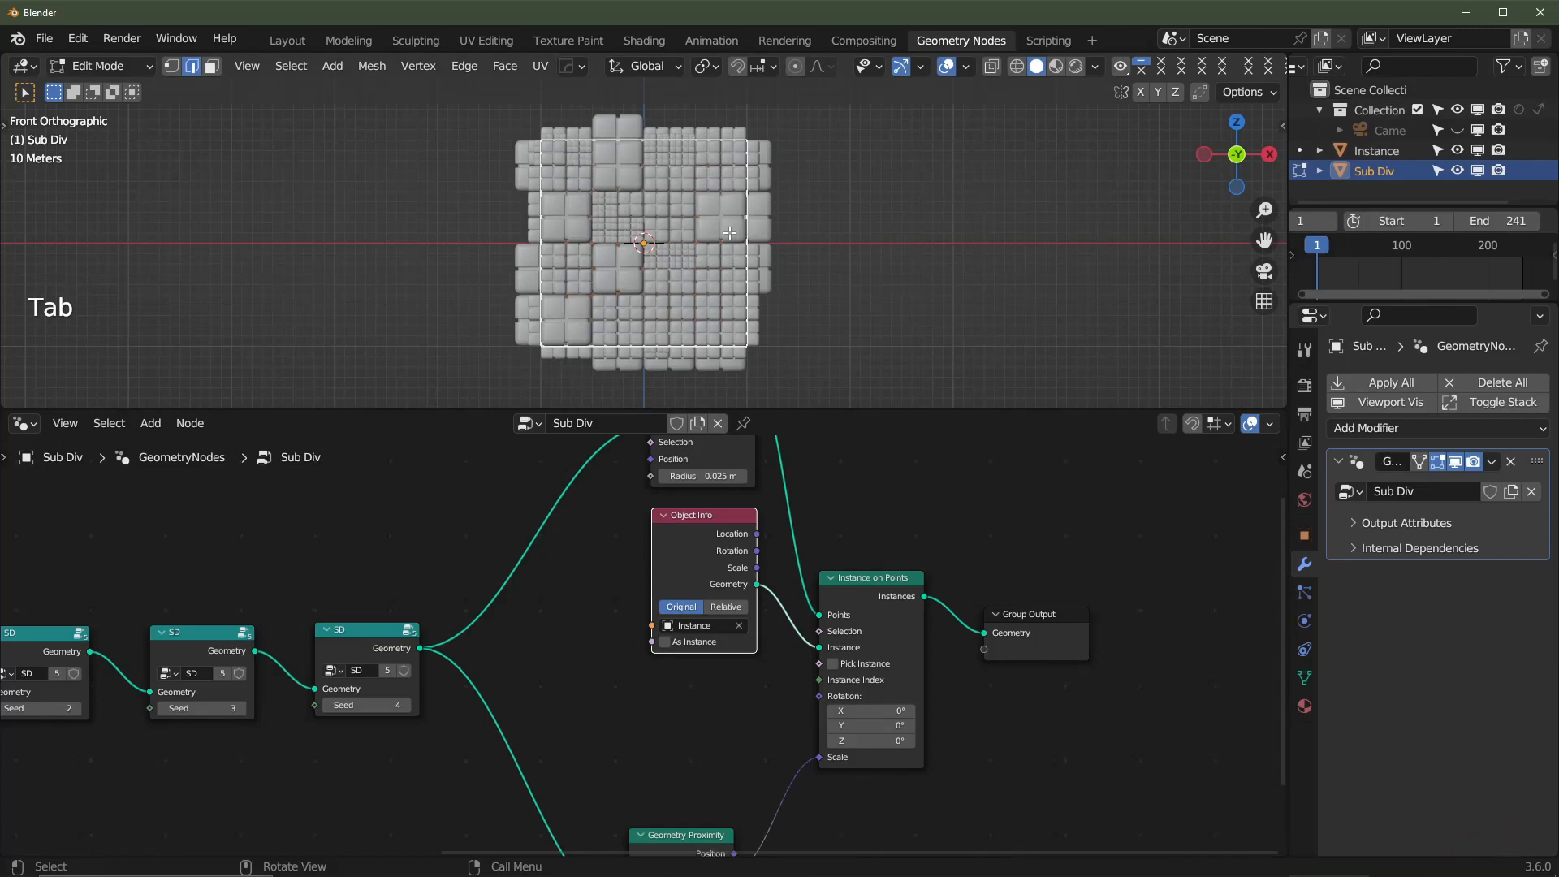
key(3)
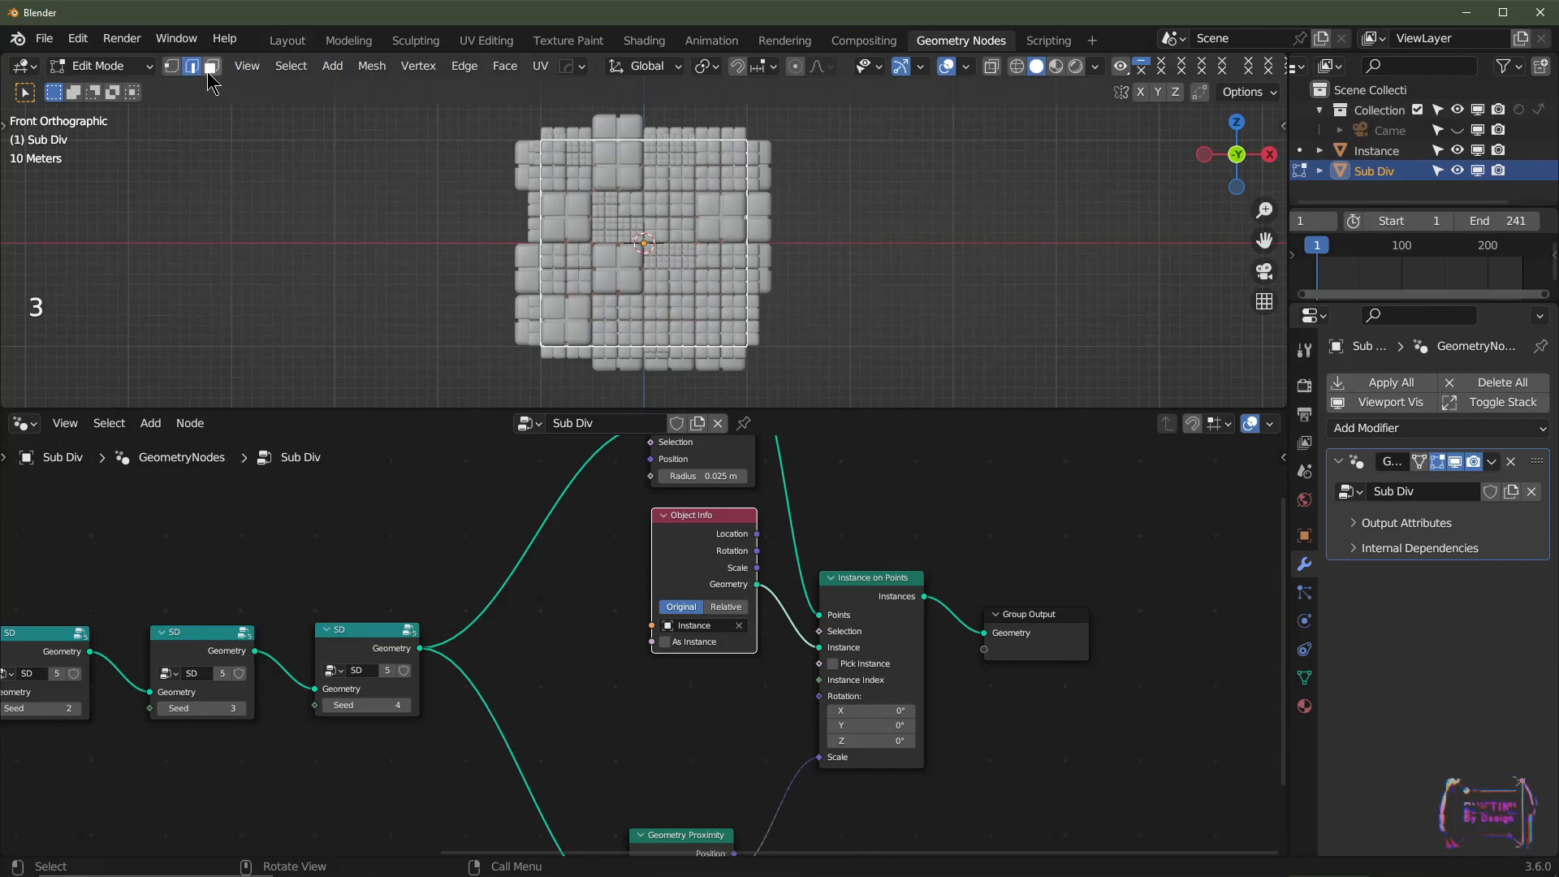
click(216, 70)
click(674, 264)
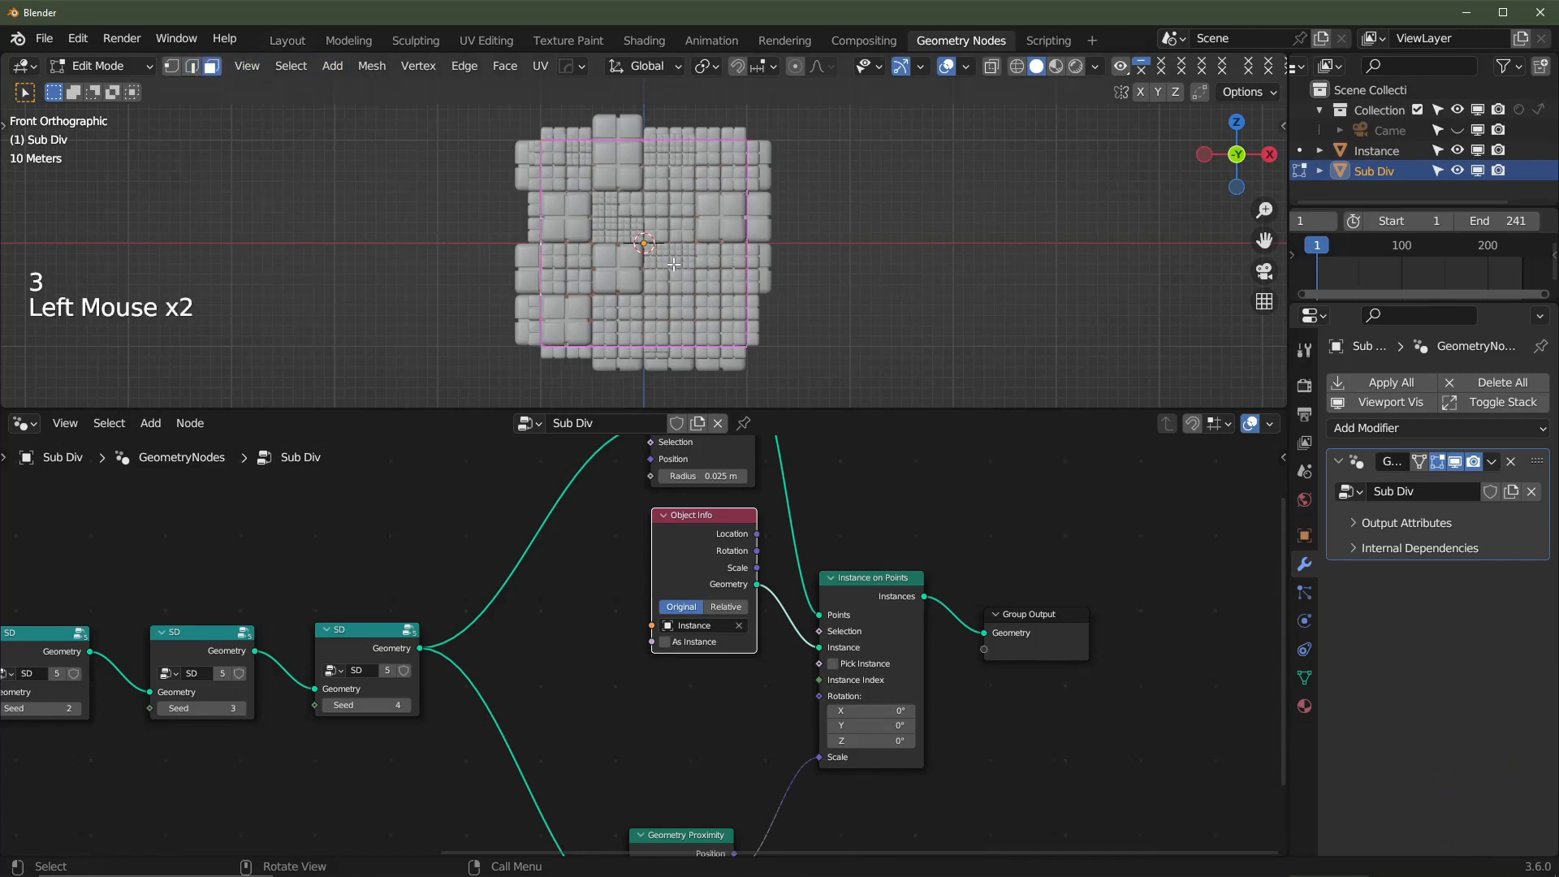
key(x)
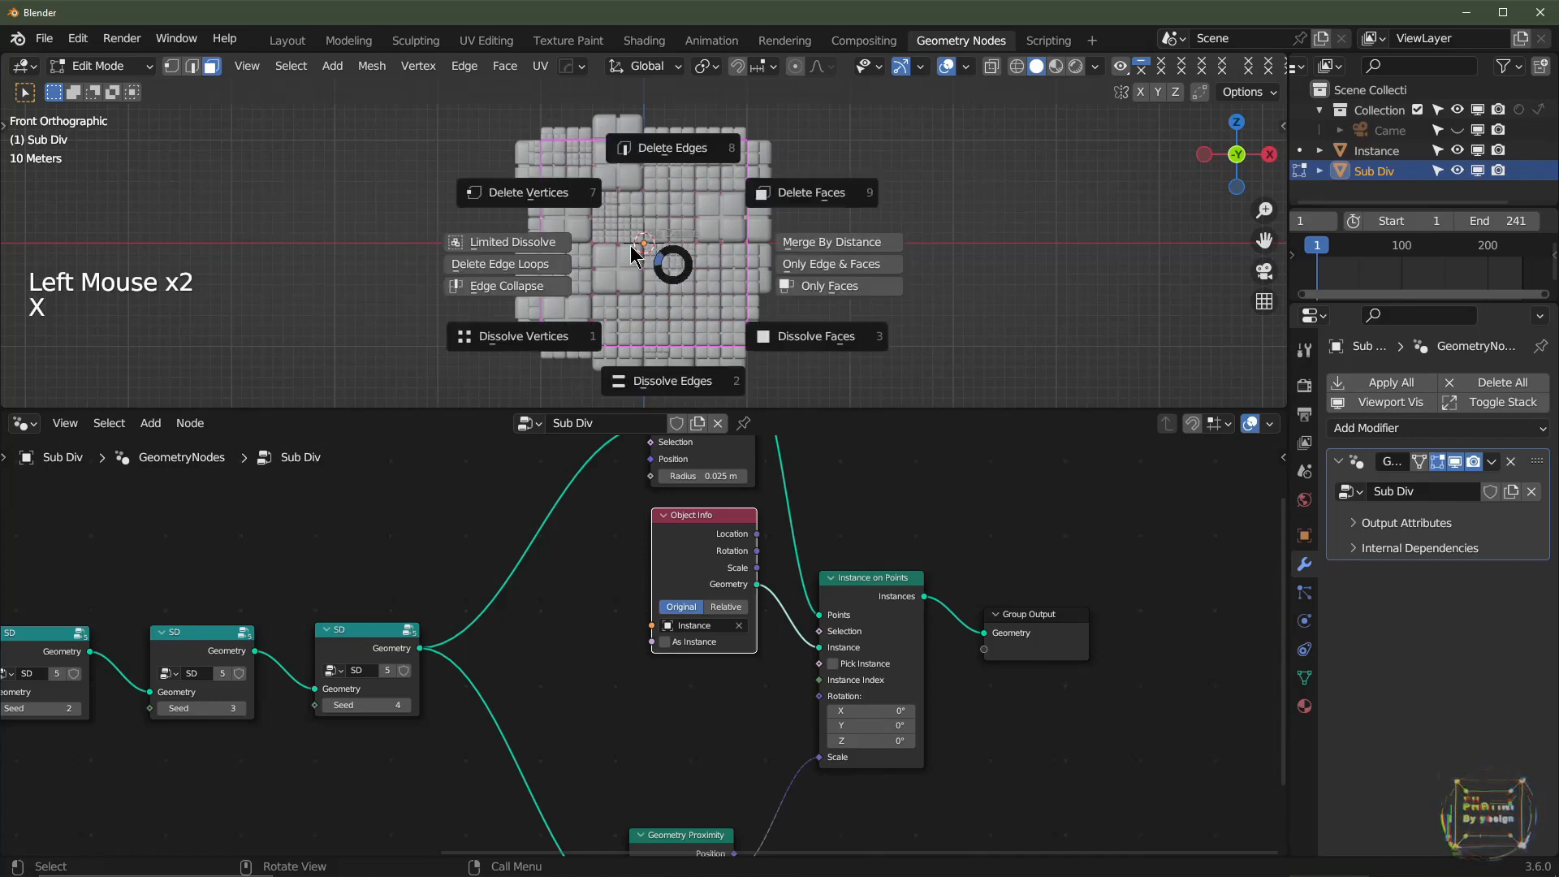
click(812, 195)
middle_drag(819, 273, 784, 304)
key(Tab)
scroll(803, 300, up, 2)
scroll(772, 289, down, 2)
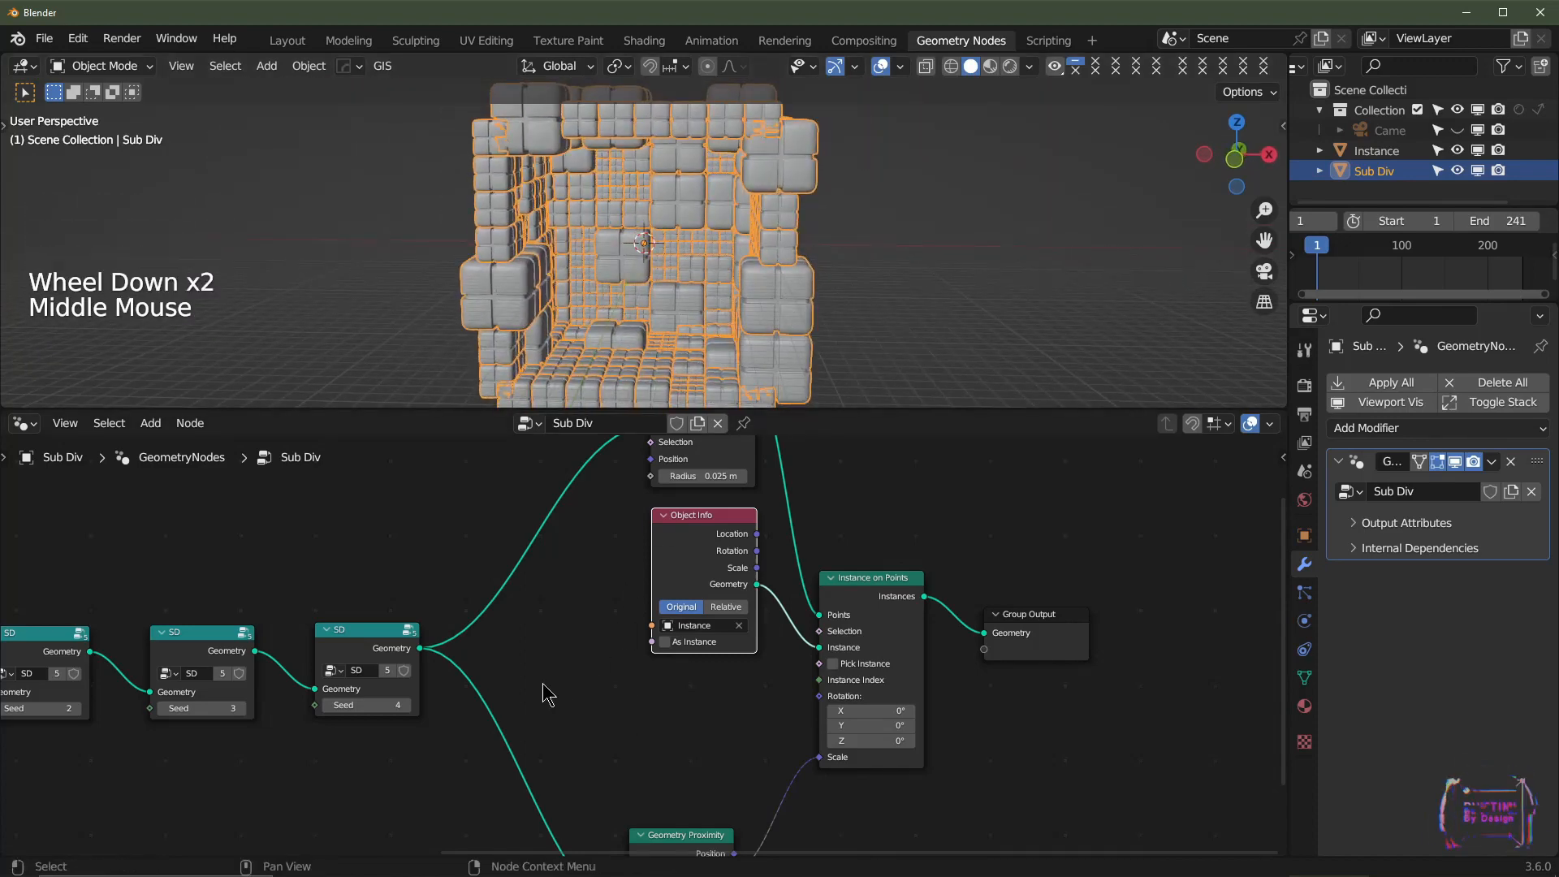
- Move Geometry Proximity down and add an Align Euler to Vector node below Object Info
scroll(550, 685, down, 3)
drag(680, 793, 696, 804)
scroll(658, 728, up, 2)
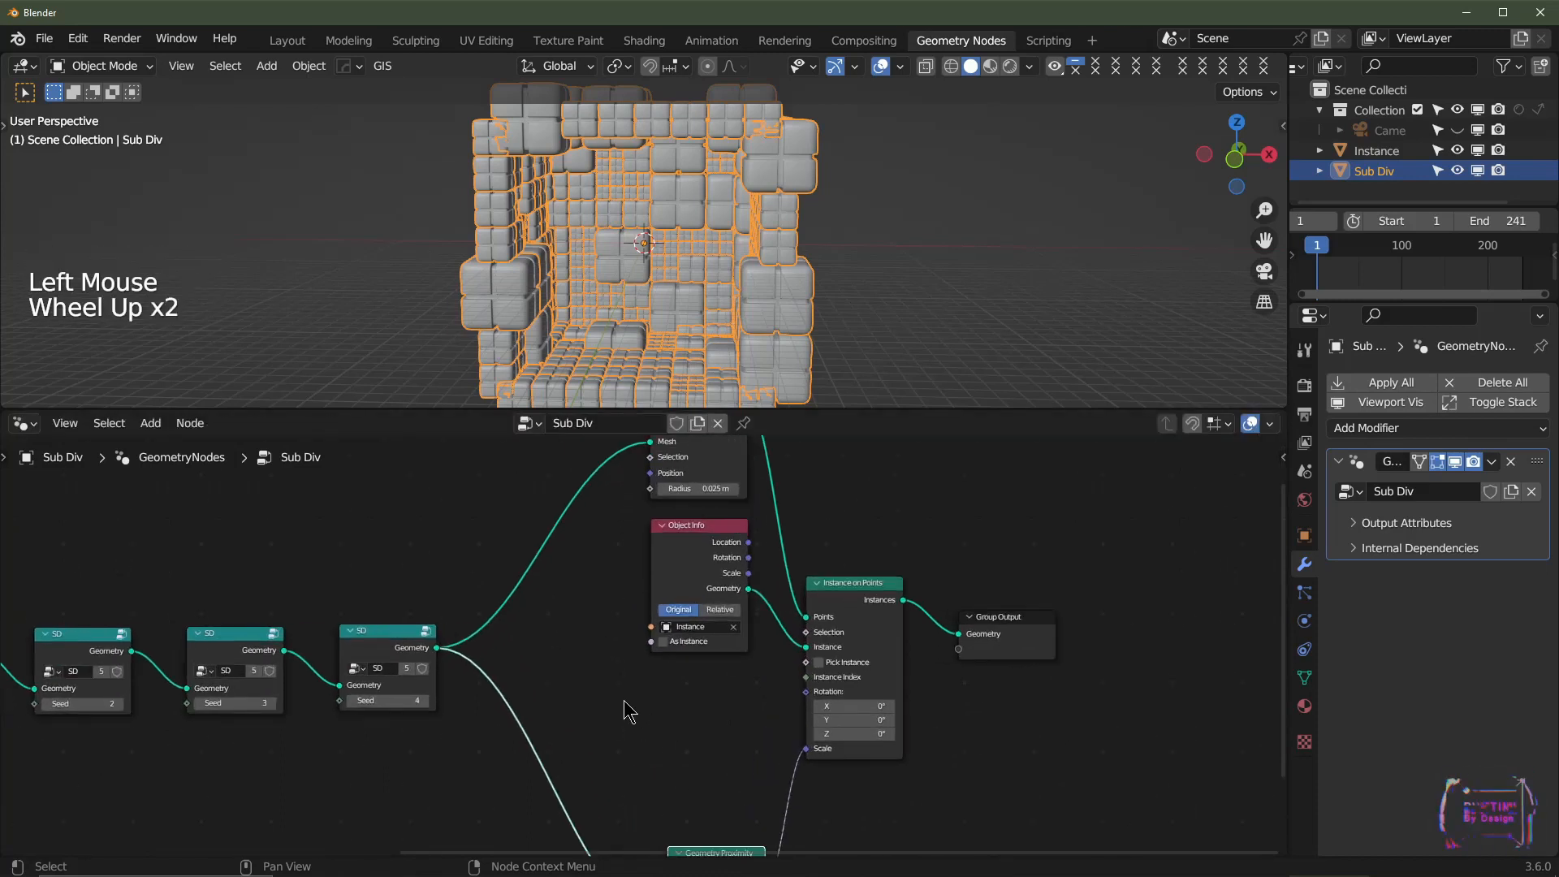
key(shift+a)
click(581, 429)
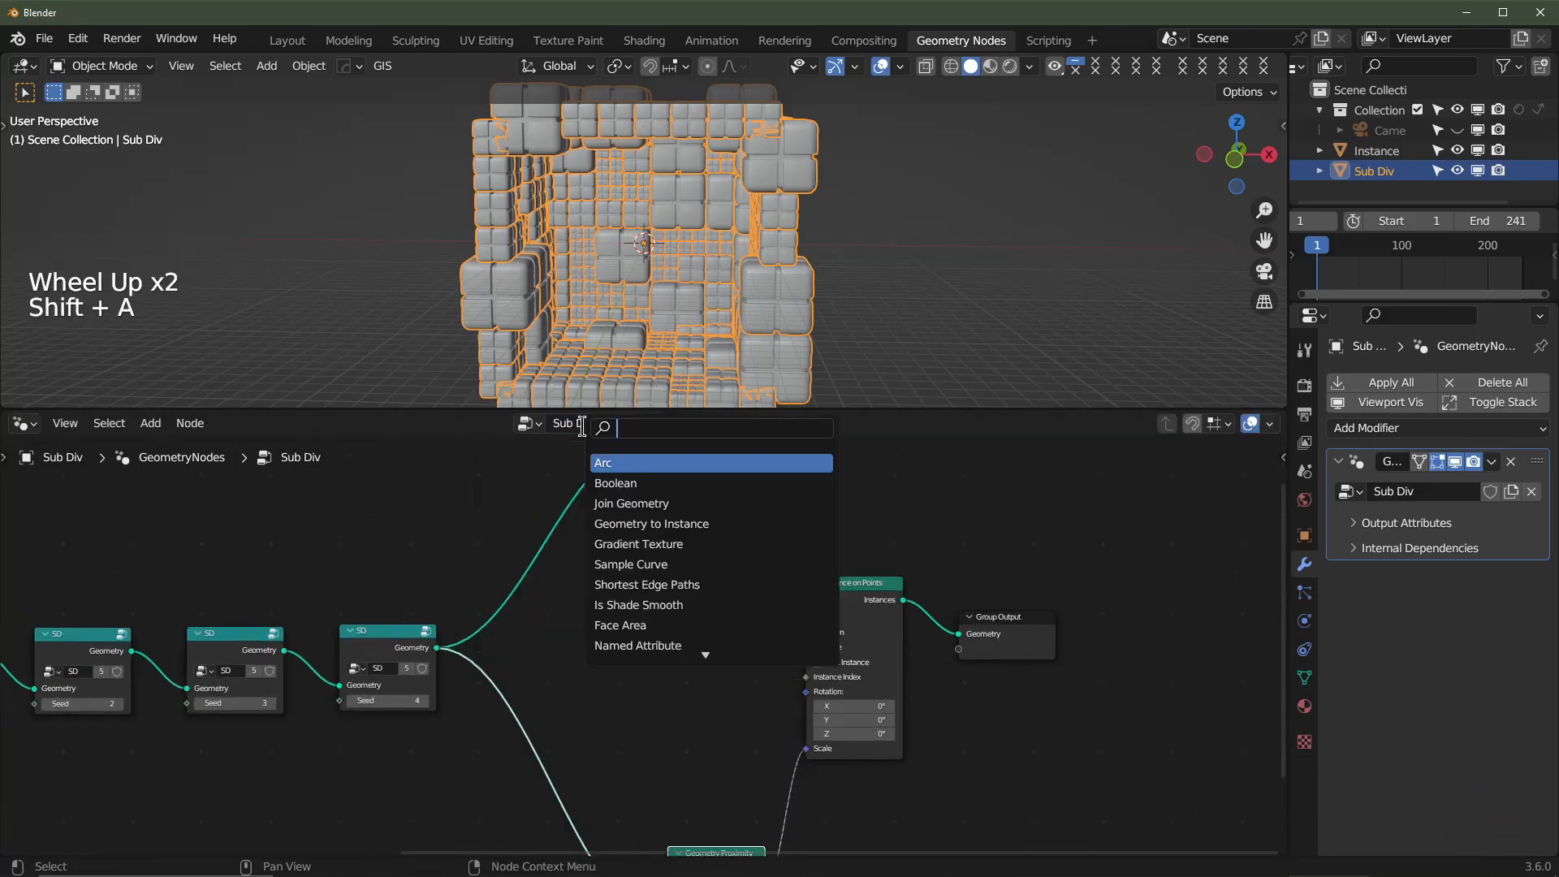
text(al)
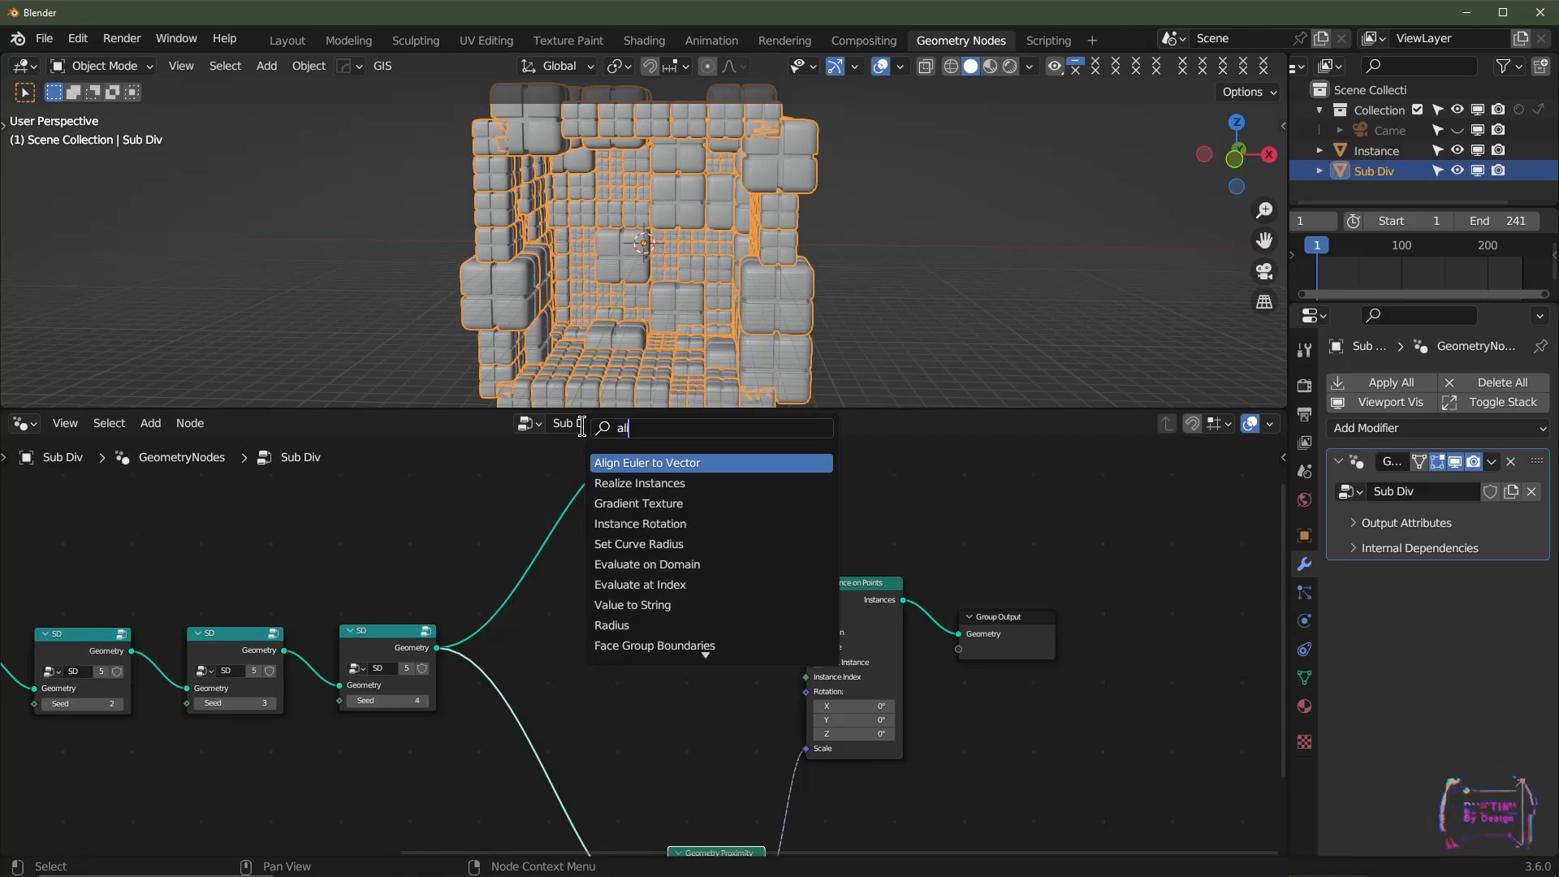
text(ig)
click(666, 463)
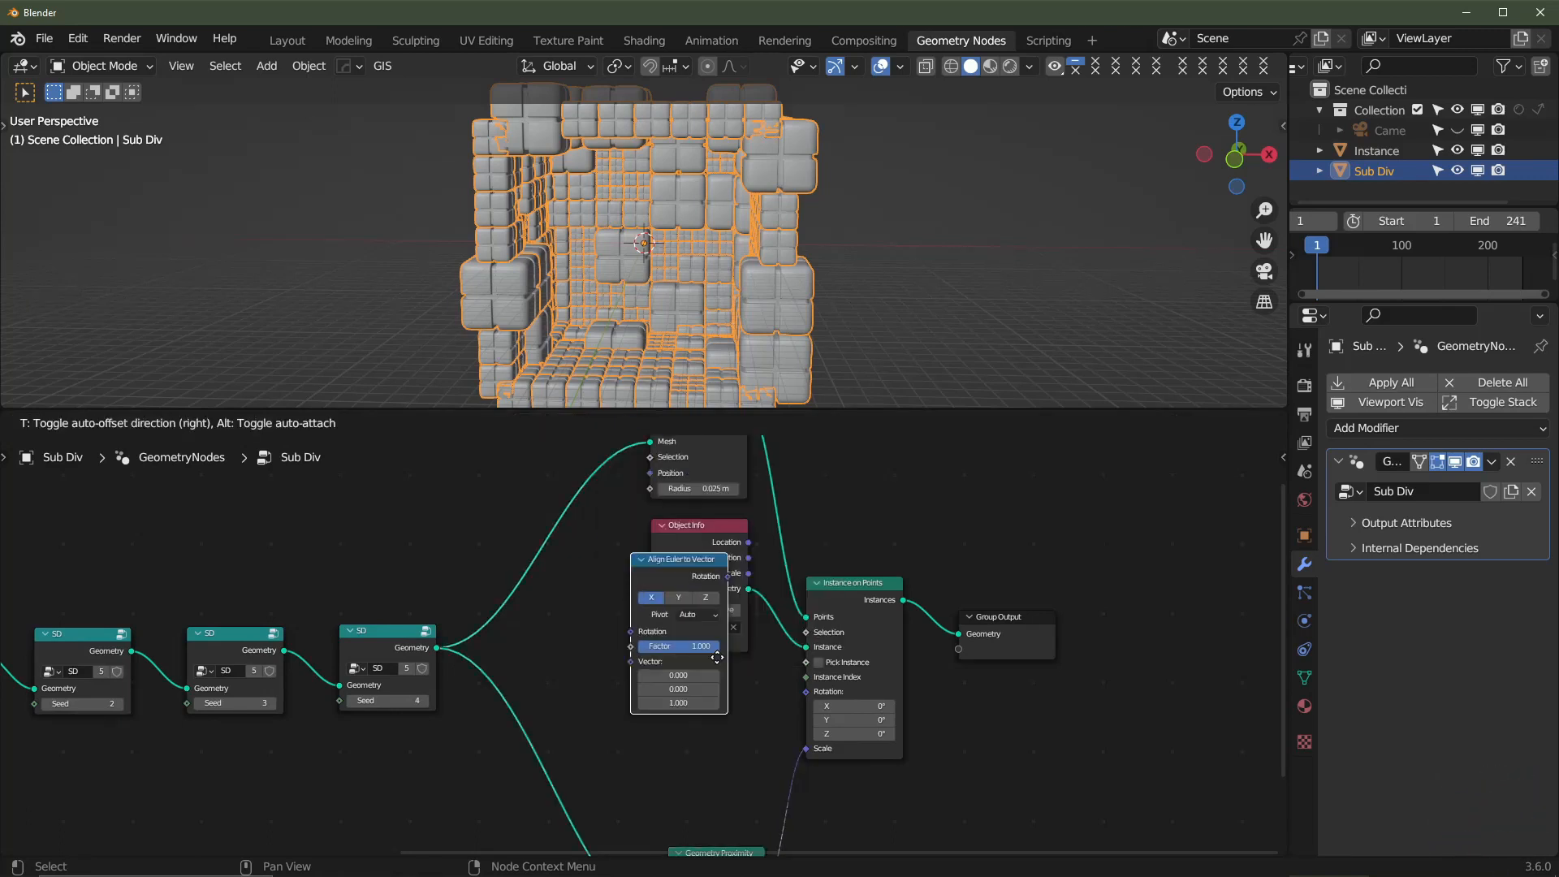
click(736, 715)
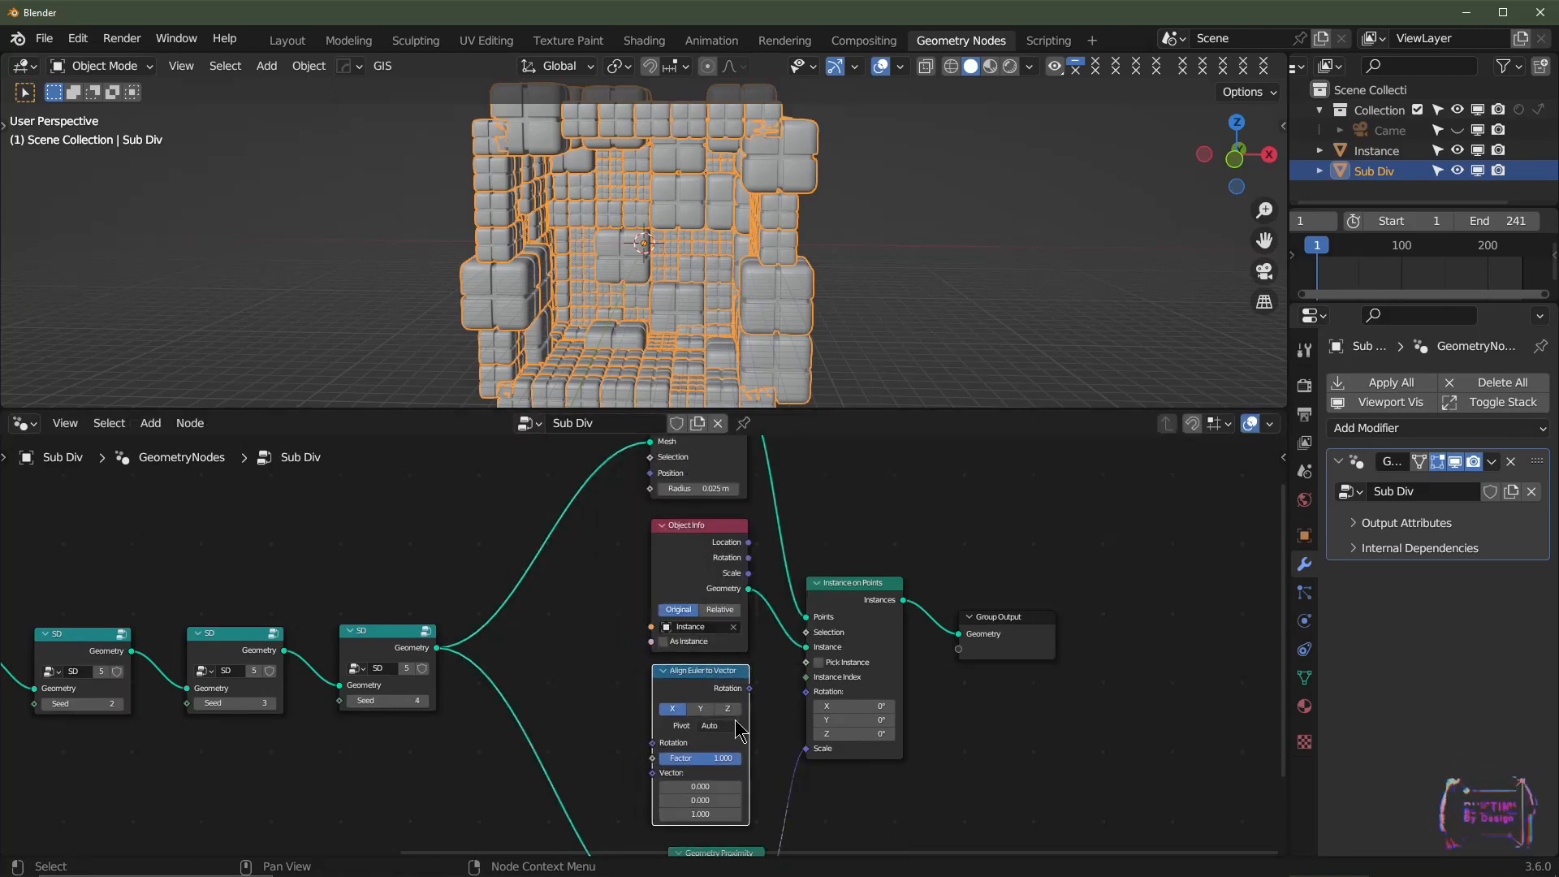
- Insert a Capture Attribute node on the link between the last SD group and Mesh to Points
middle_drag(720, 718, 734, 689)
middle_drag(586, 587, 606, 656)
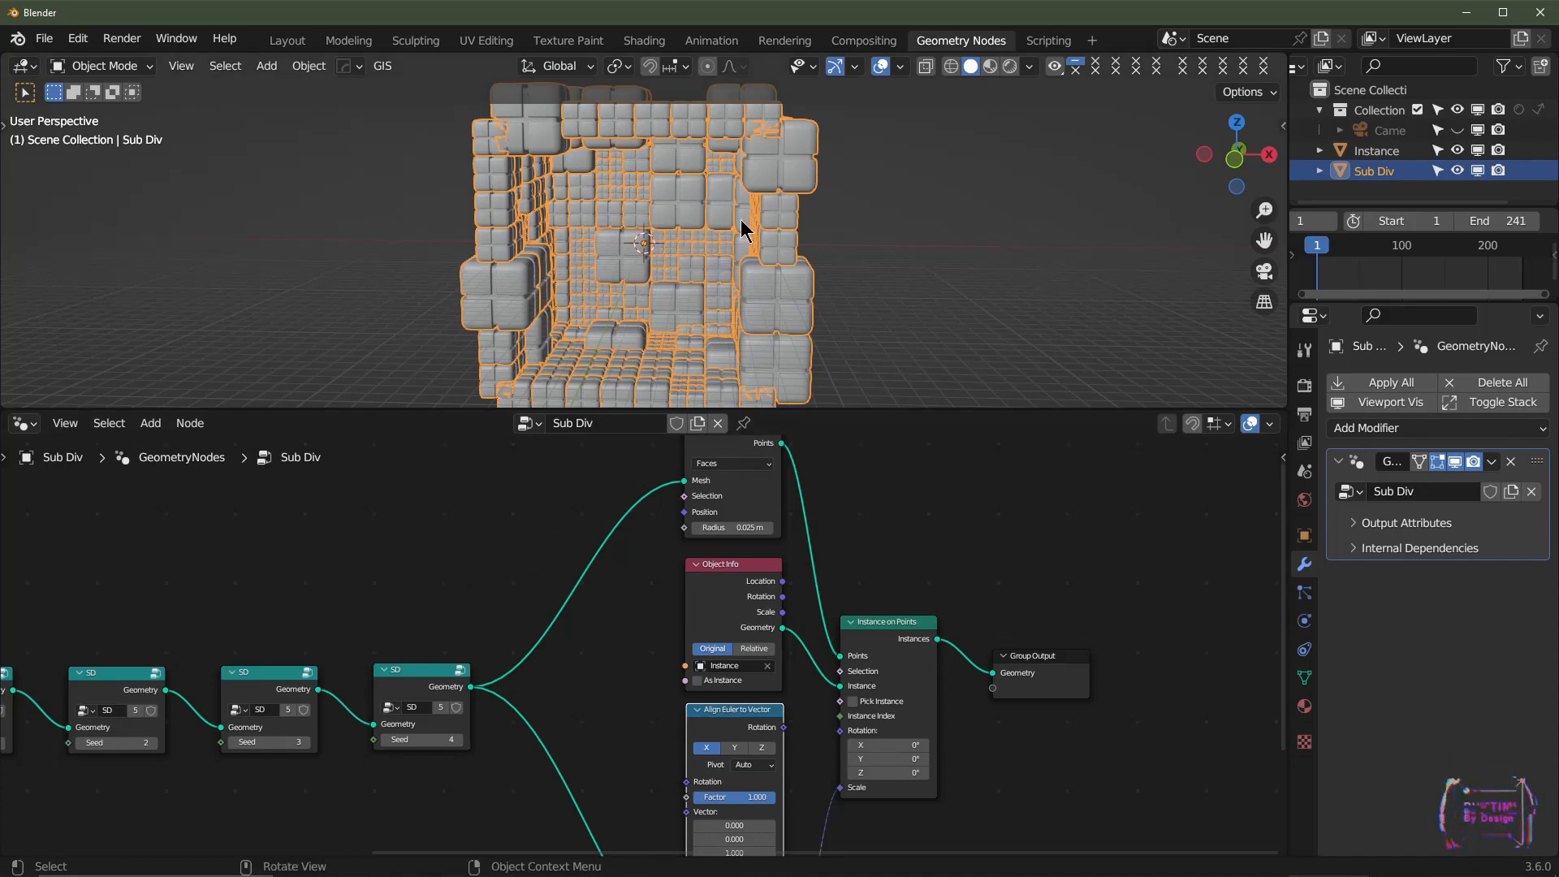
middle_drag(611, 194, 641, 280)
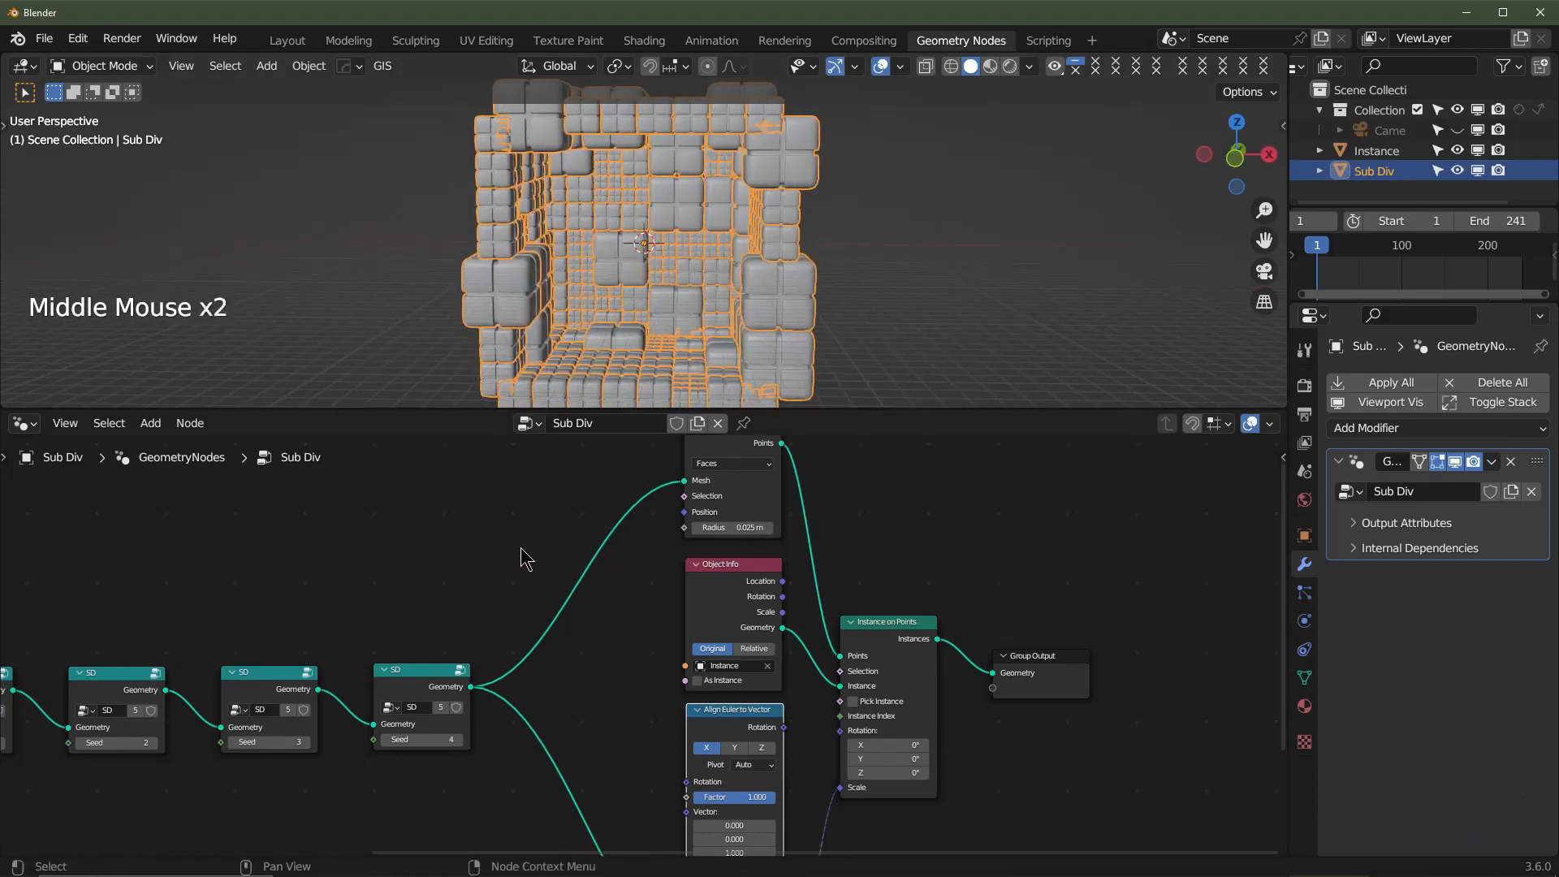
key(shift+a)
click(486, 432)
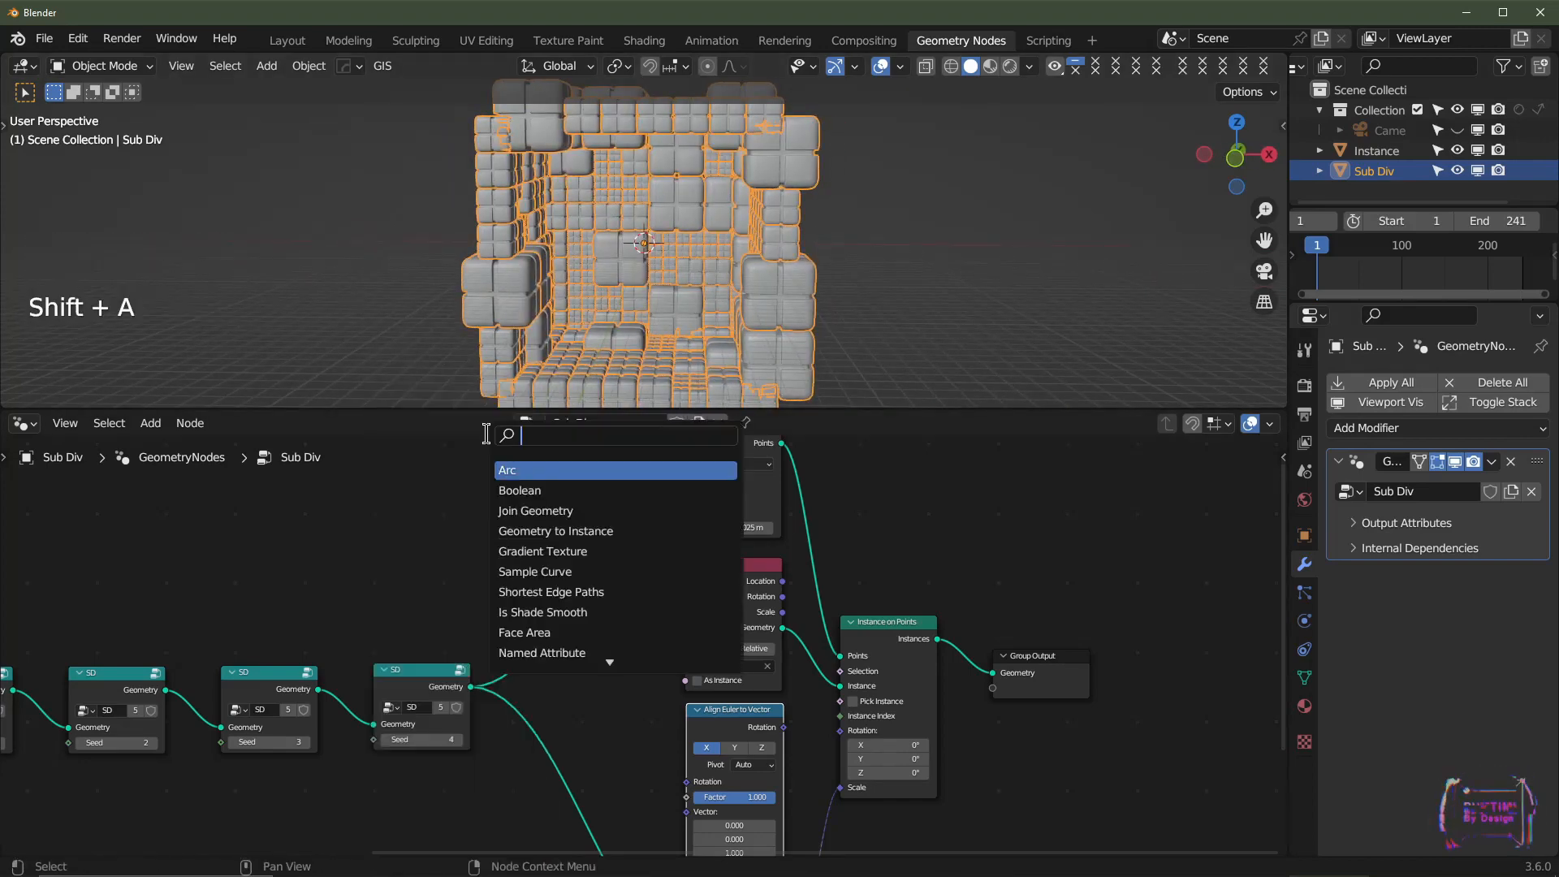
text(cap)
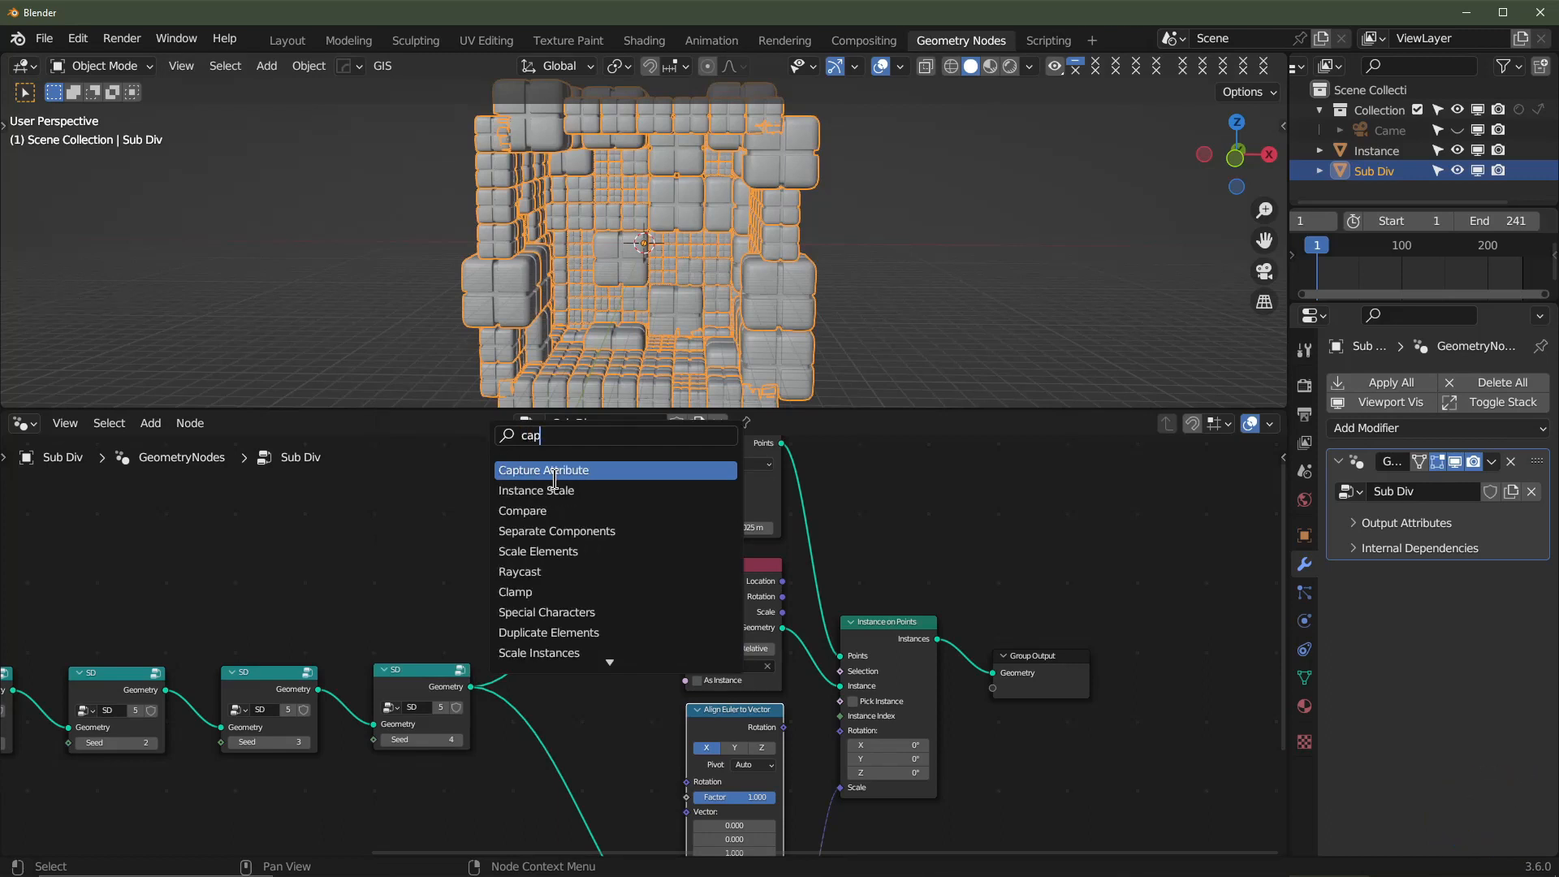
click(554, 471)
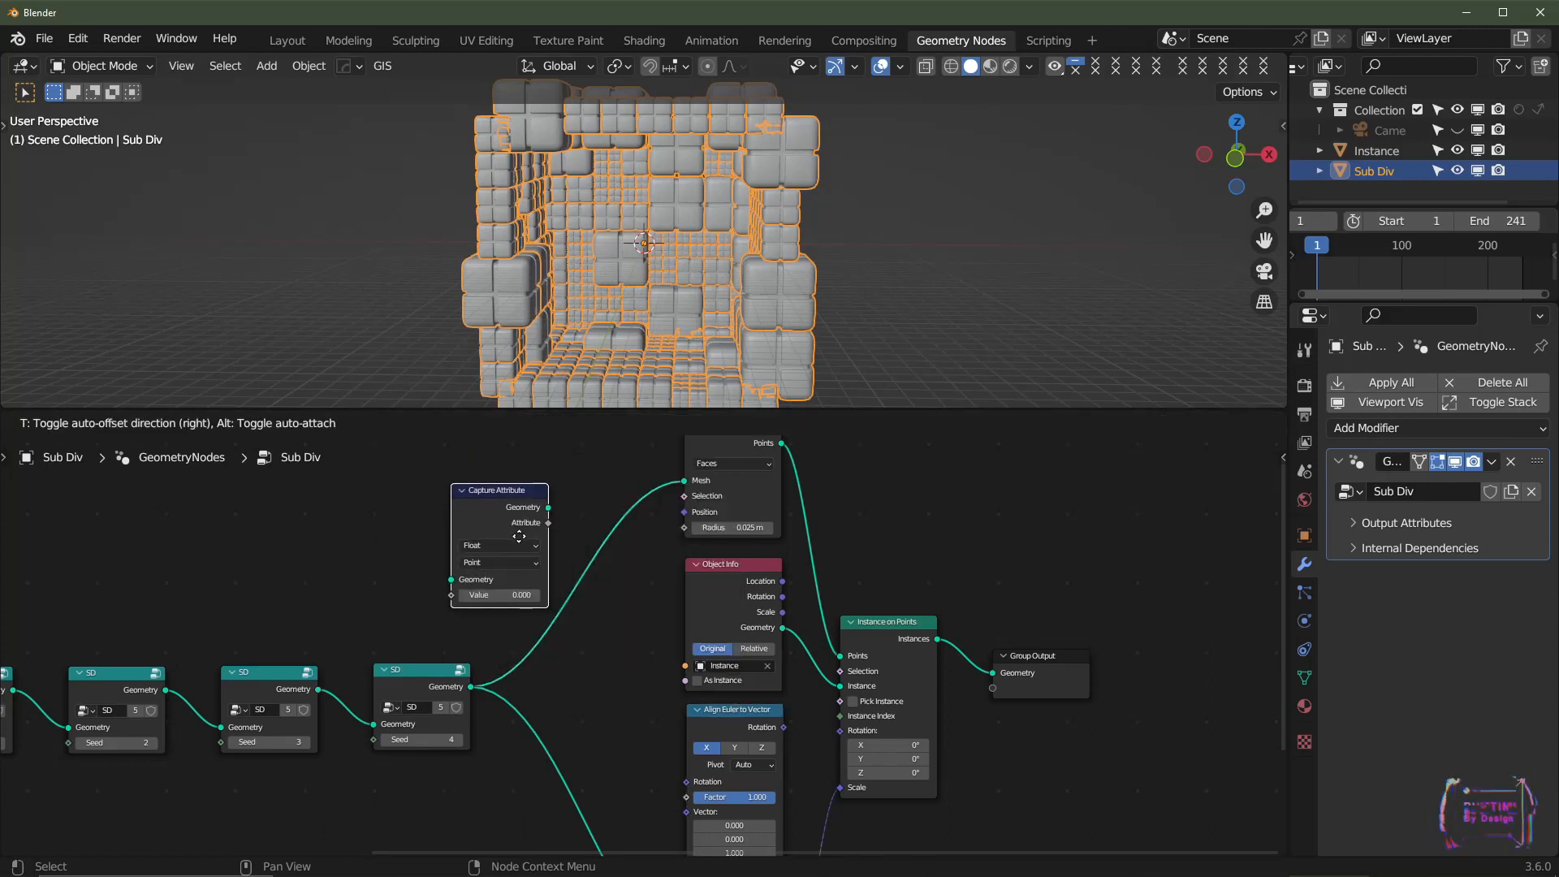
click(594, 574)
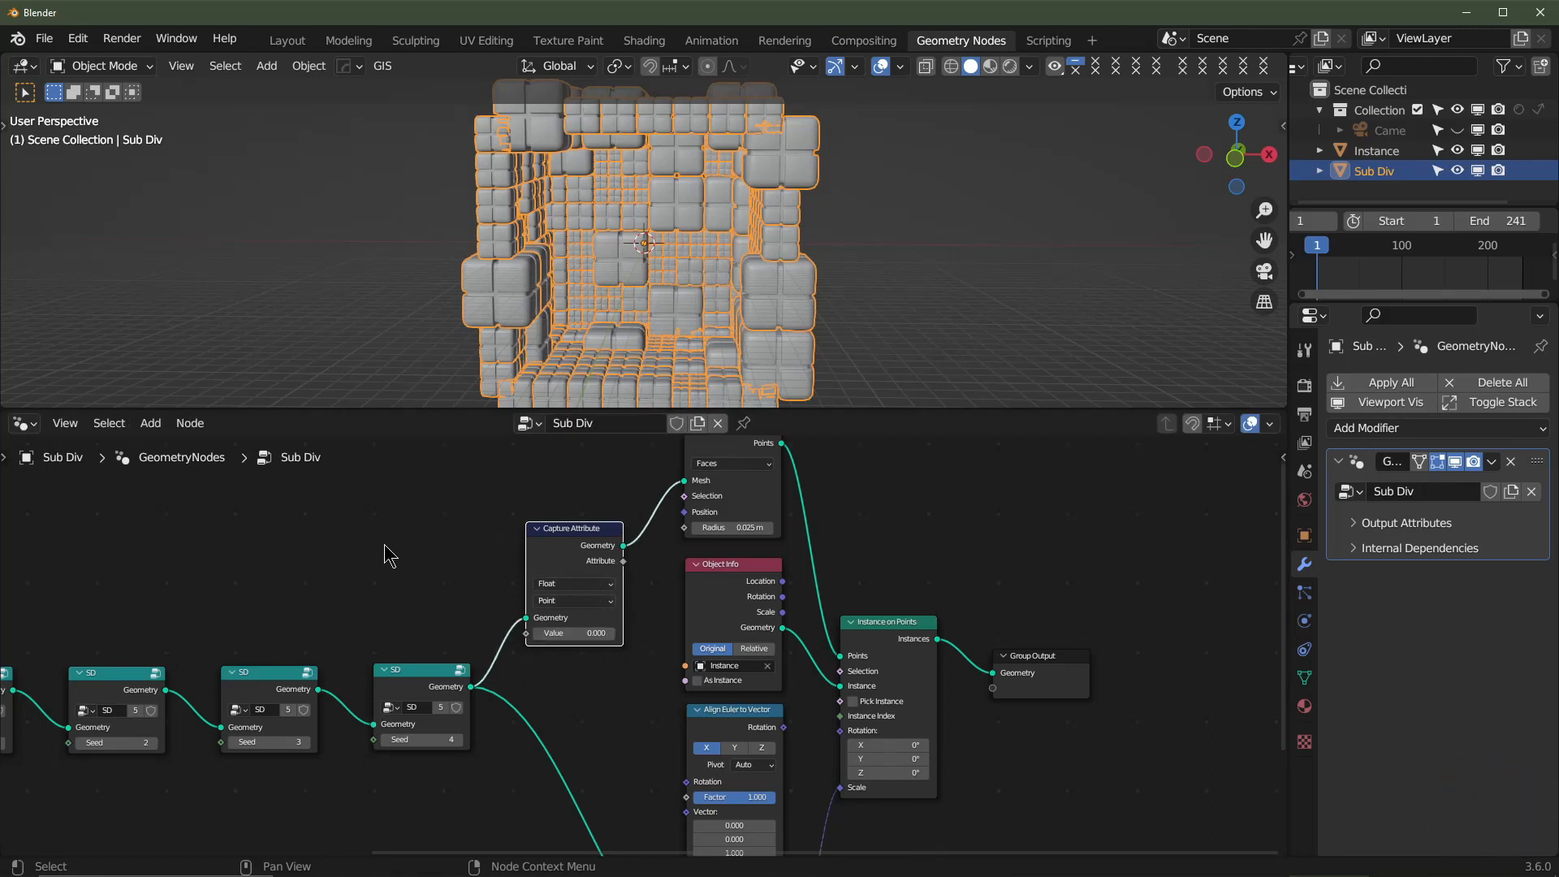
- Add a Normal node above the last SD group and set Capture Attribute's data type to Vector
key(shift+a)
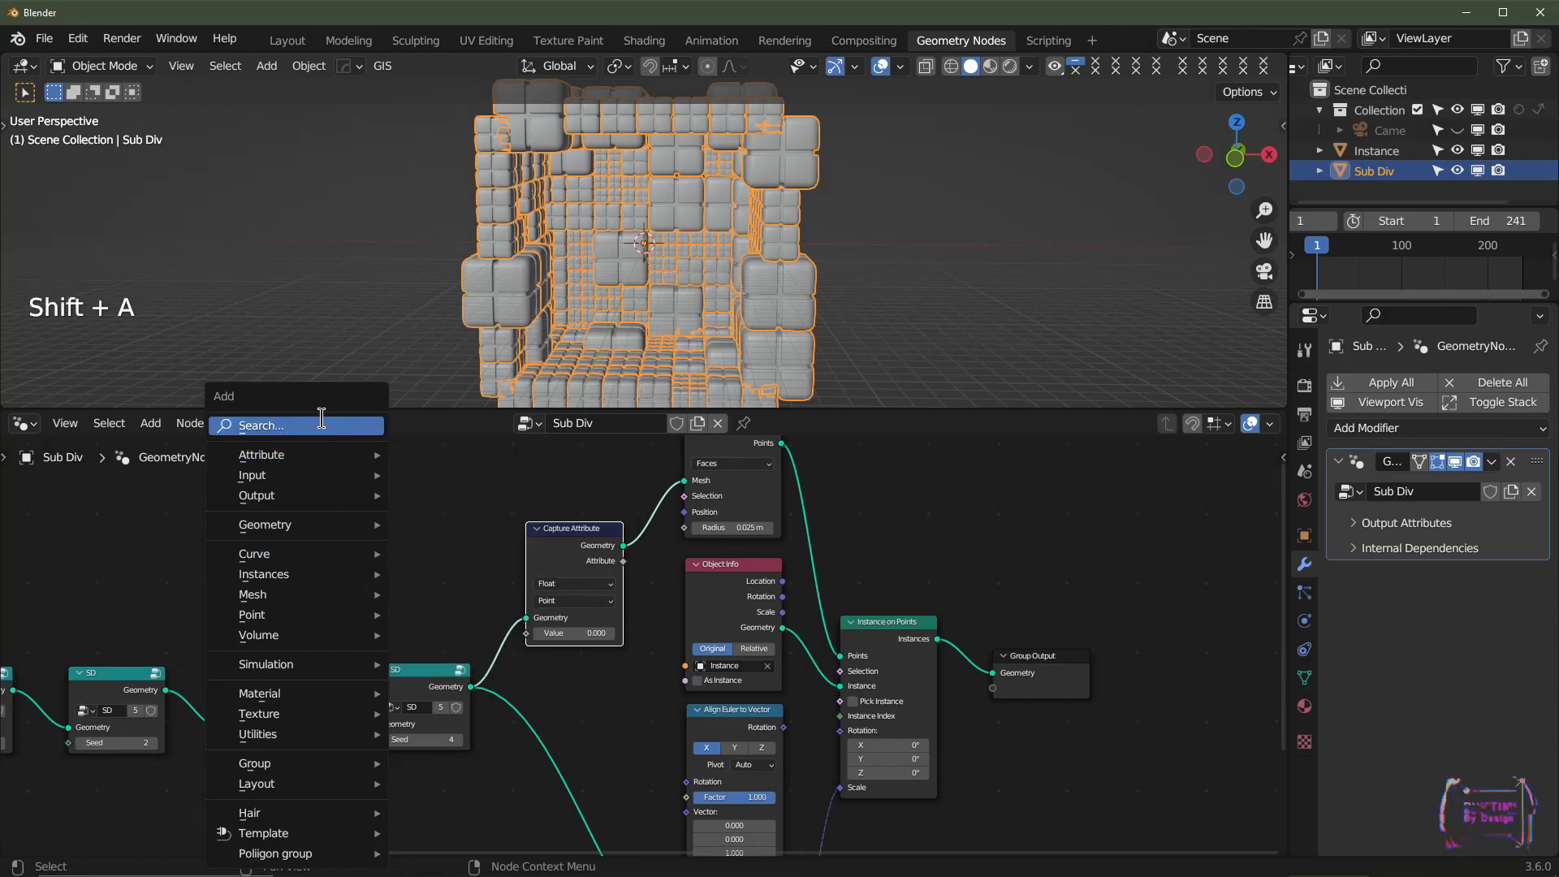
click(322, 425)
text(nor)
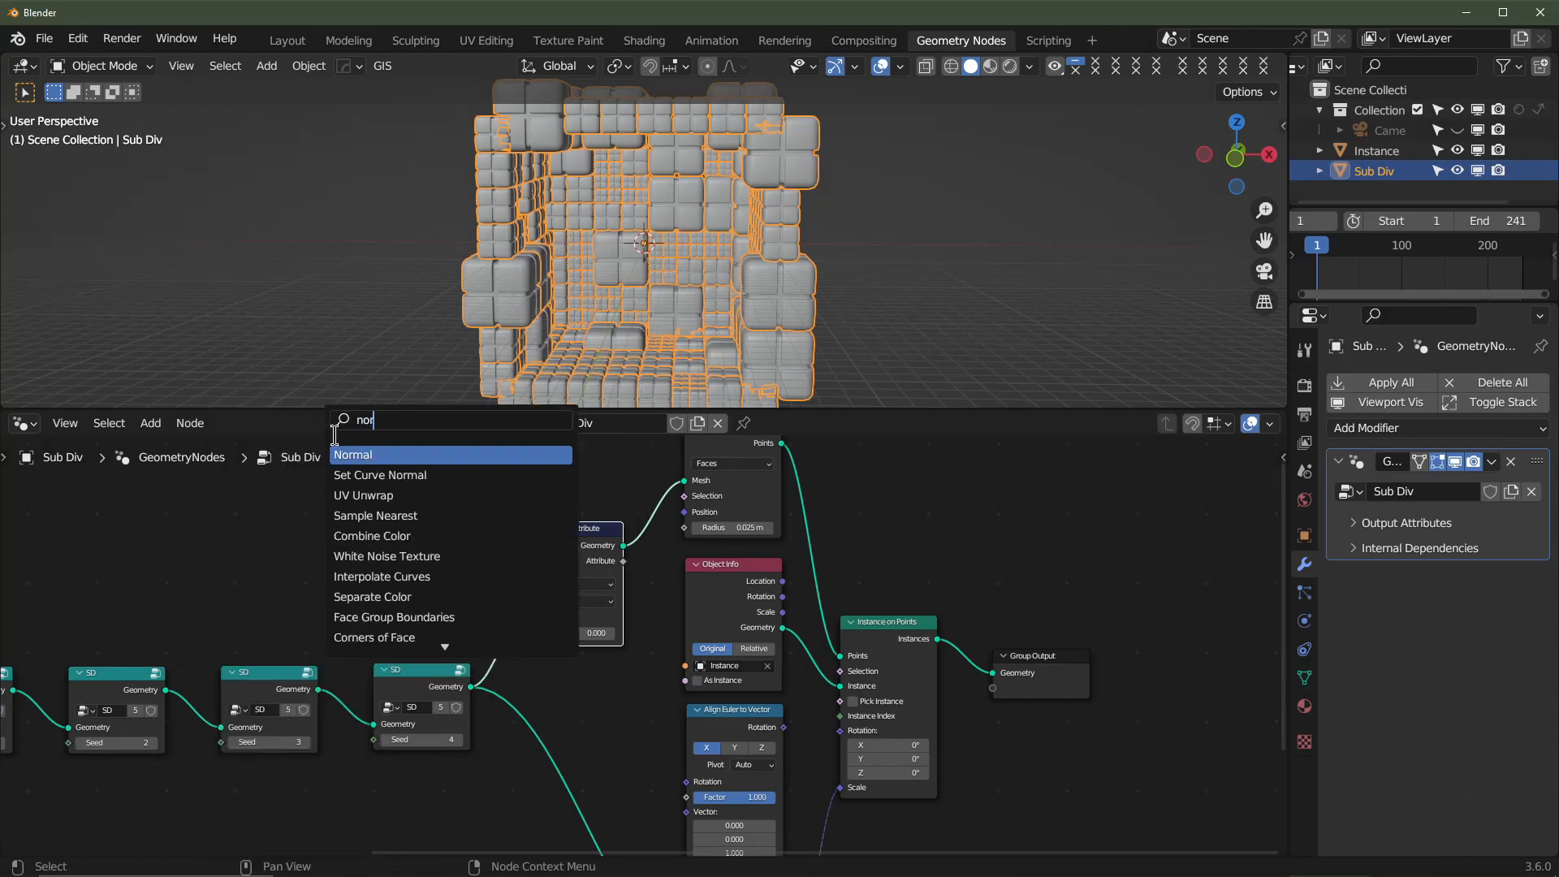
click(390, 457)
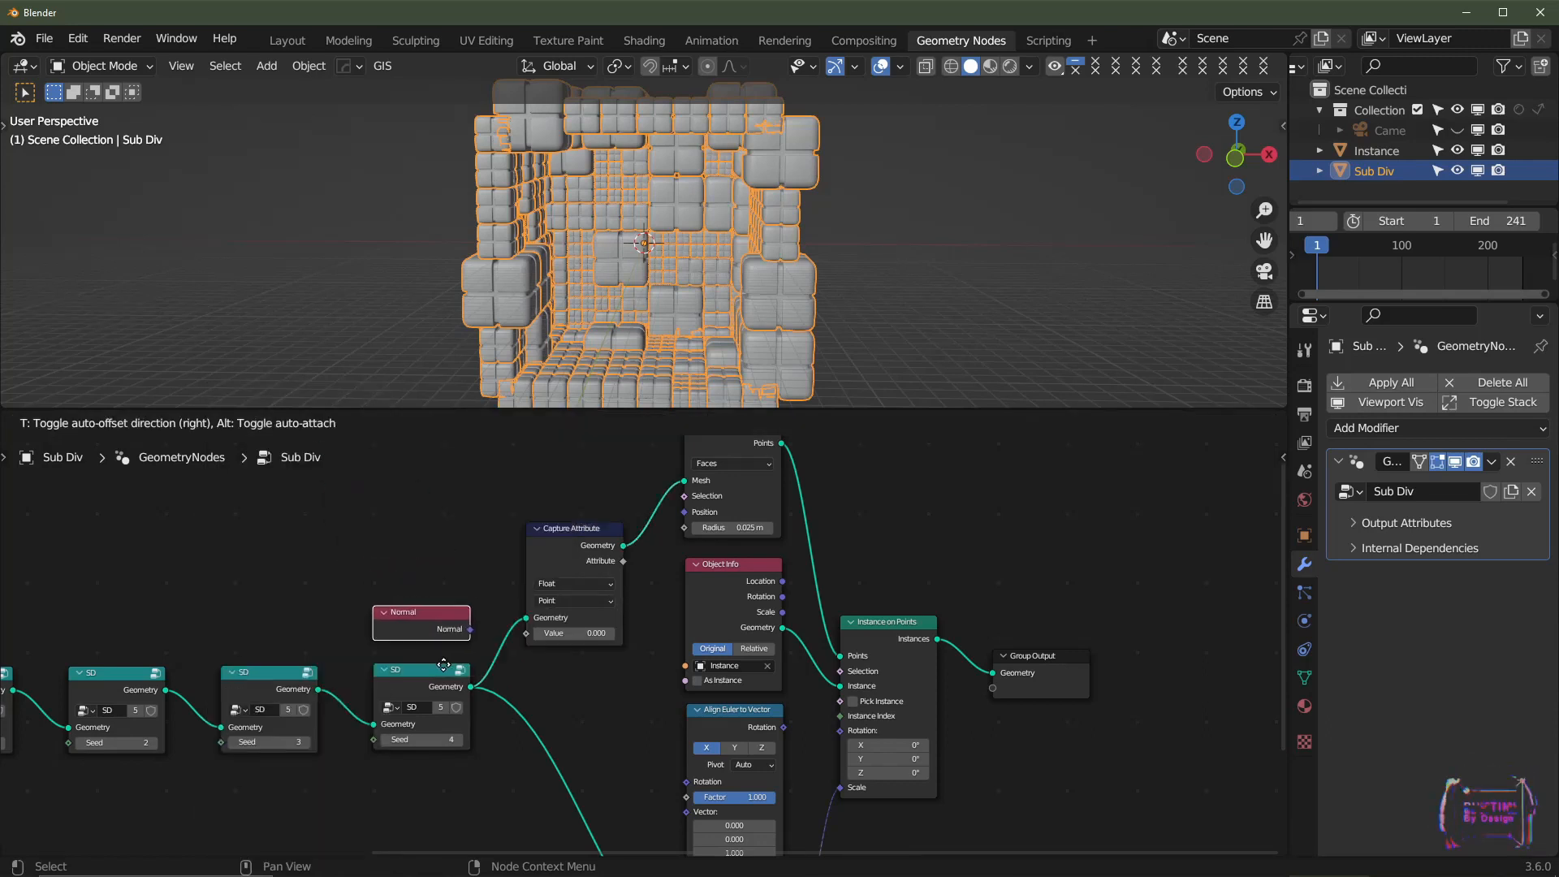
click(483, 637)
click(572, 583)
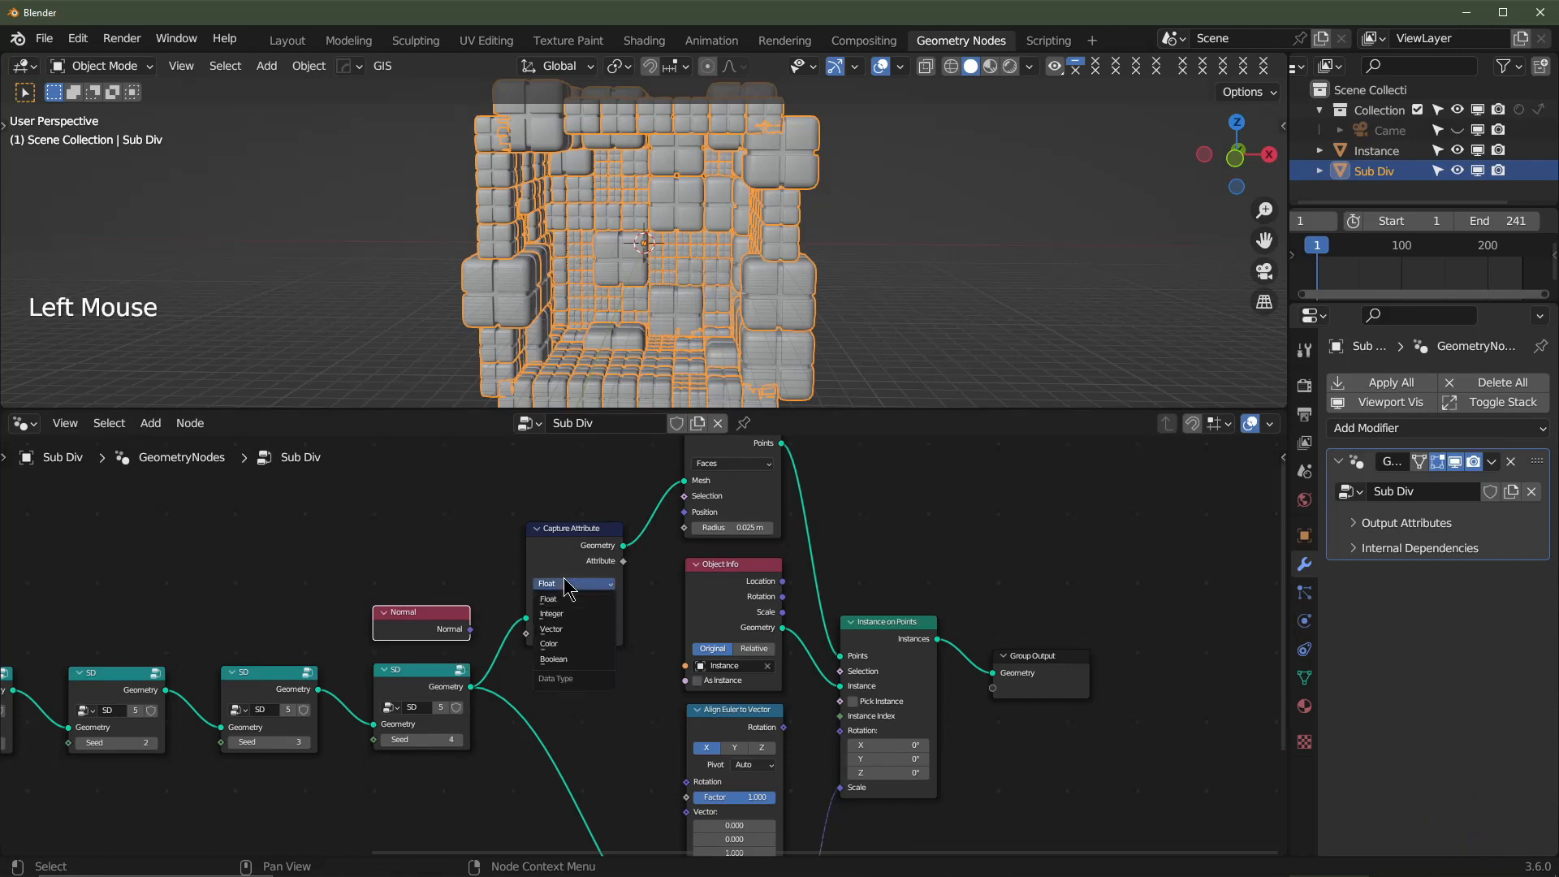
click(569, 630)
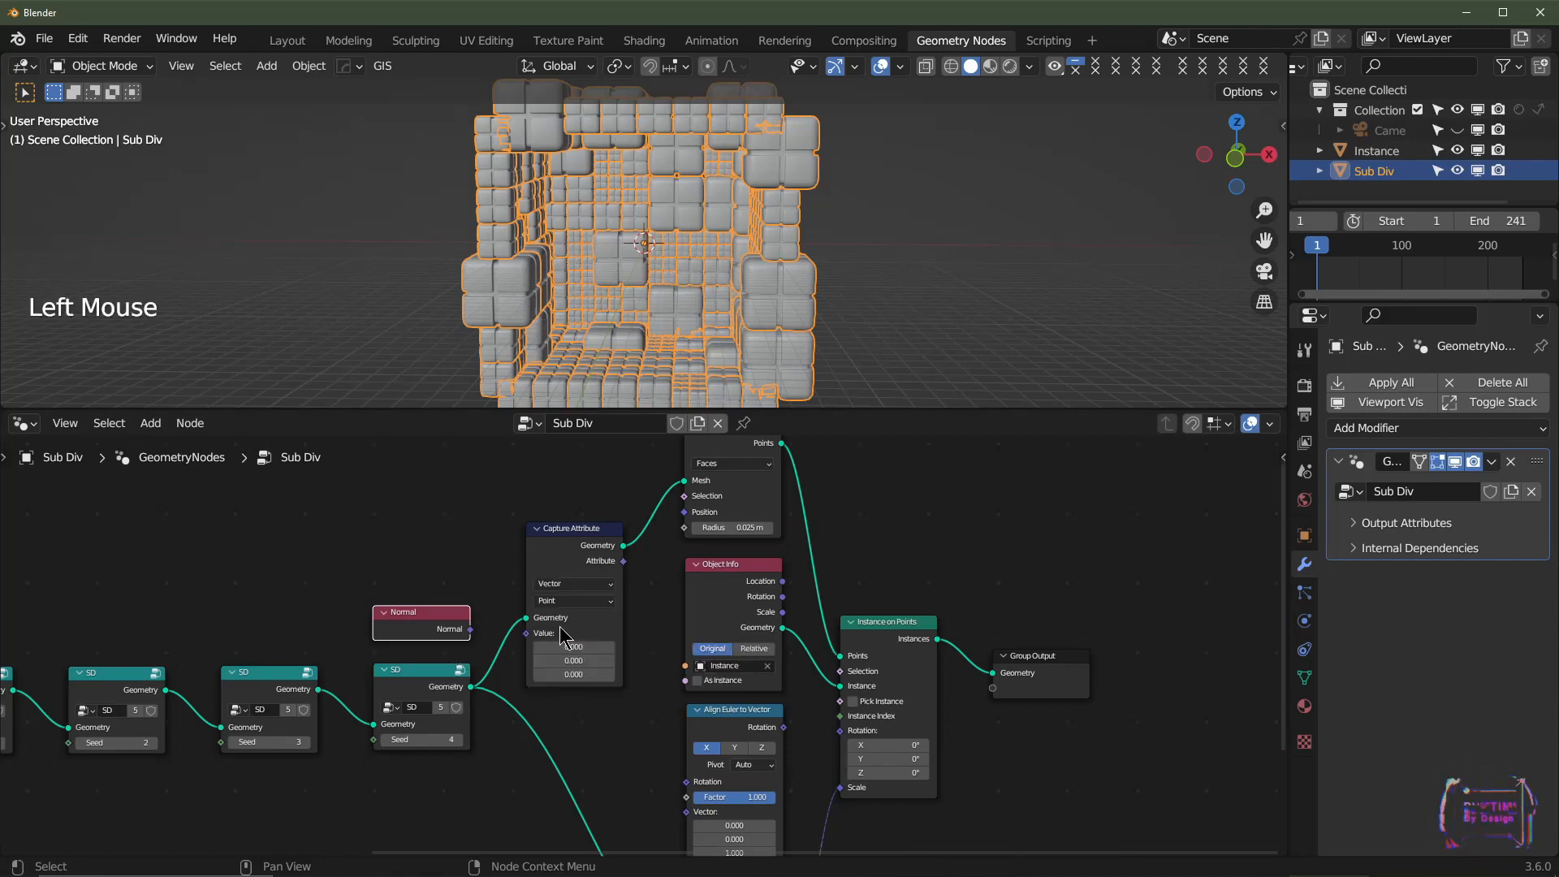
- Connect Normal to Capture Attribute's Value, its Attribute to Align Euler to Vector's Vector, and that node's Rotation to Instance on Points
drag(470, 629, 536, 642)
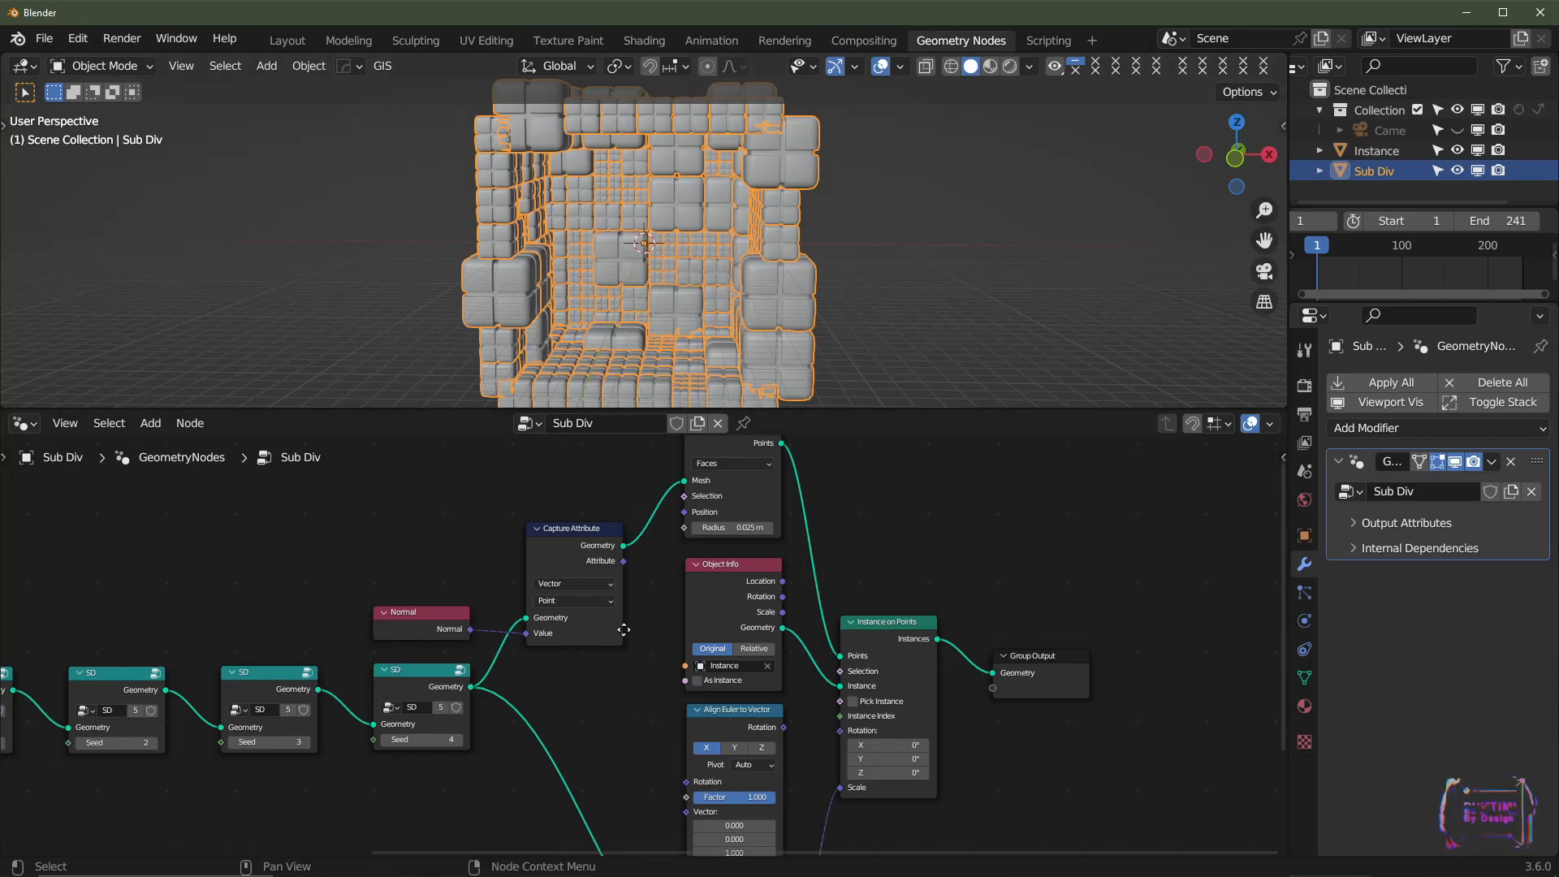
middle_drag(624, 630, 479, 576)
drag(475, 506, 539, 757)
drag(636, 673, 701, 679)
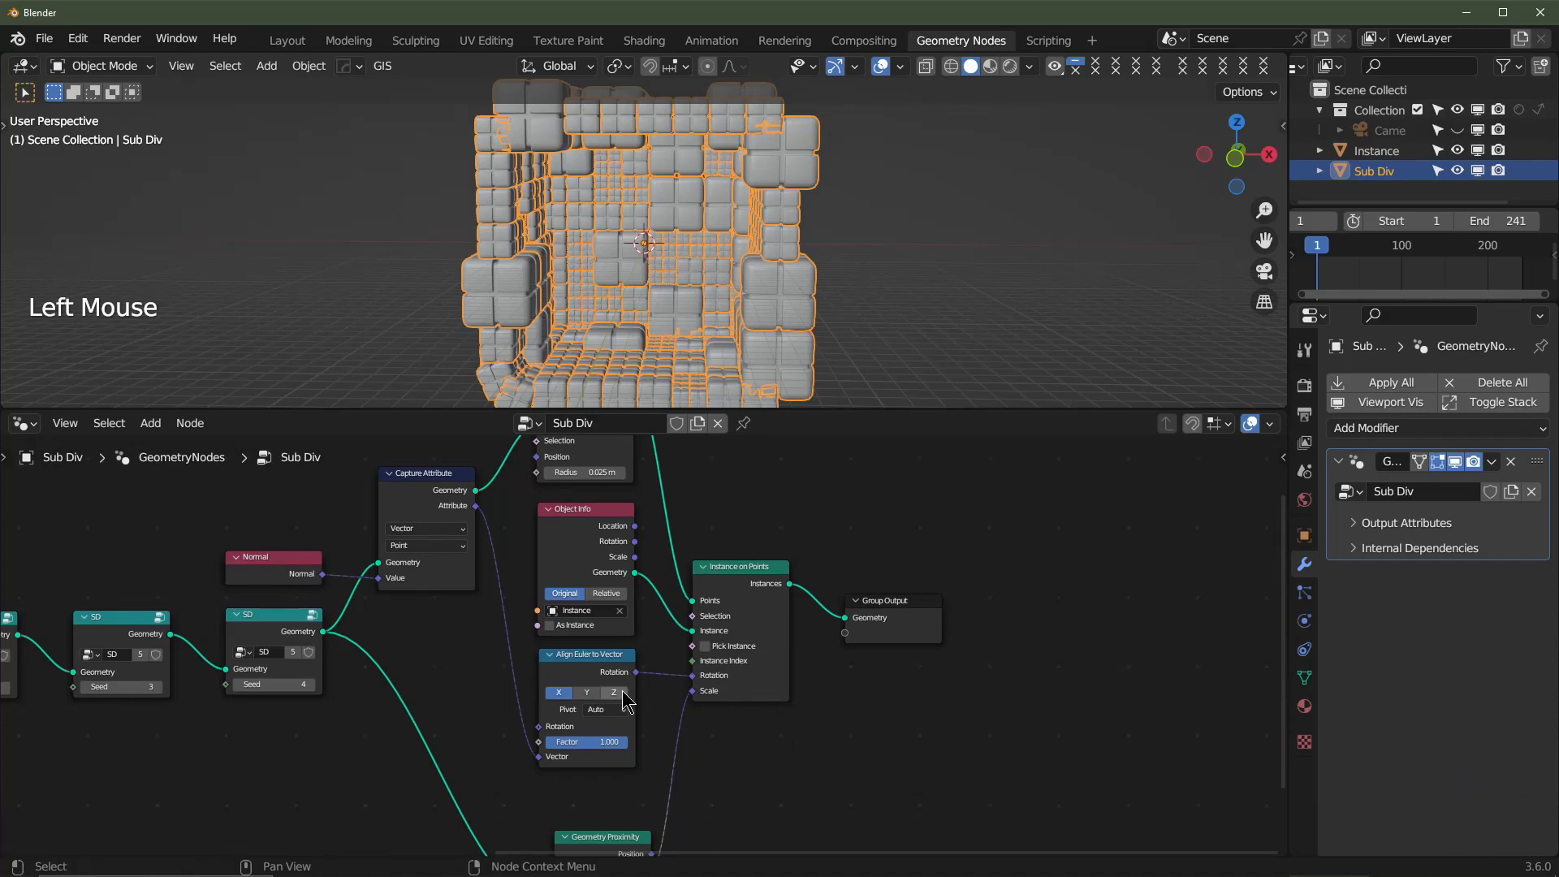
- Set the Align Euler to Vector axis to Z and inspect the instances' orientation in the viewport
click(620, 692)
mouse_move(618, 742)
mouse_down()
mouse_move(554, 742)
mouse_move(635, 747)
mouse_up()
scroll(789, 337, down, 2)
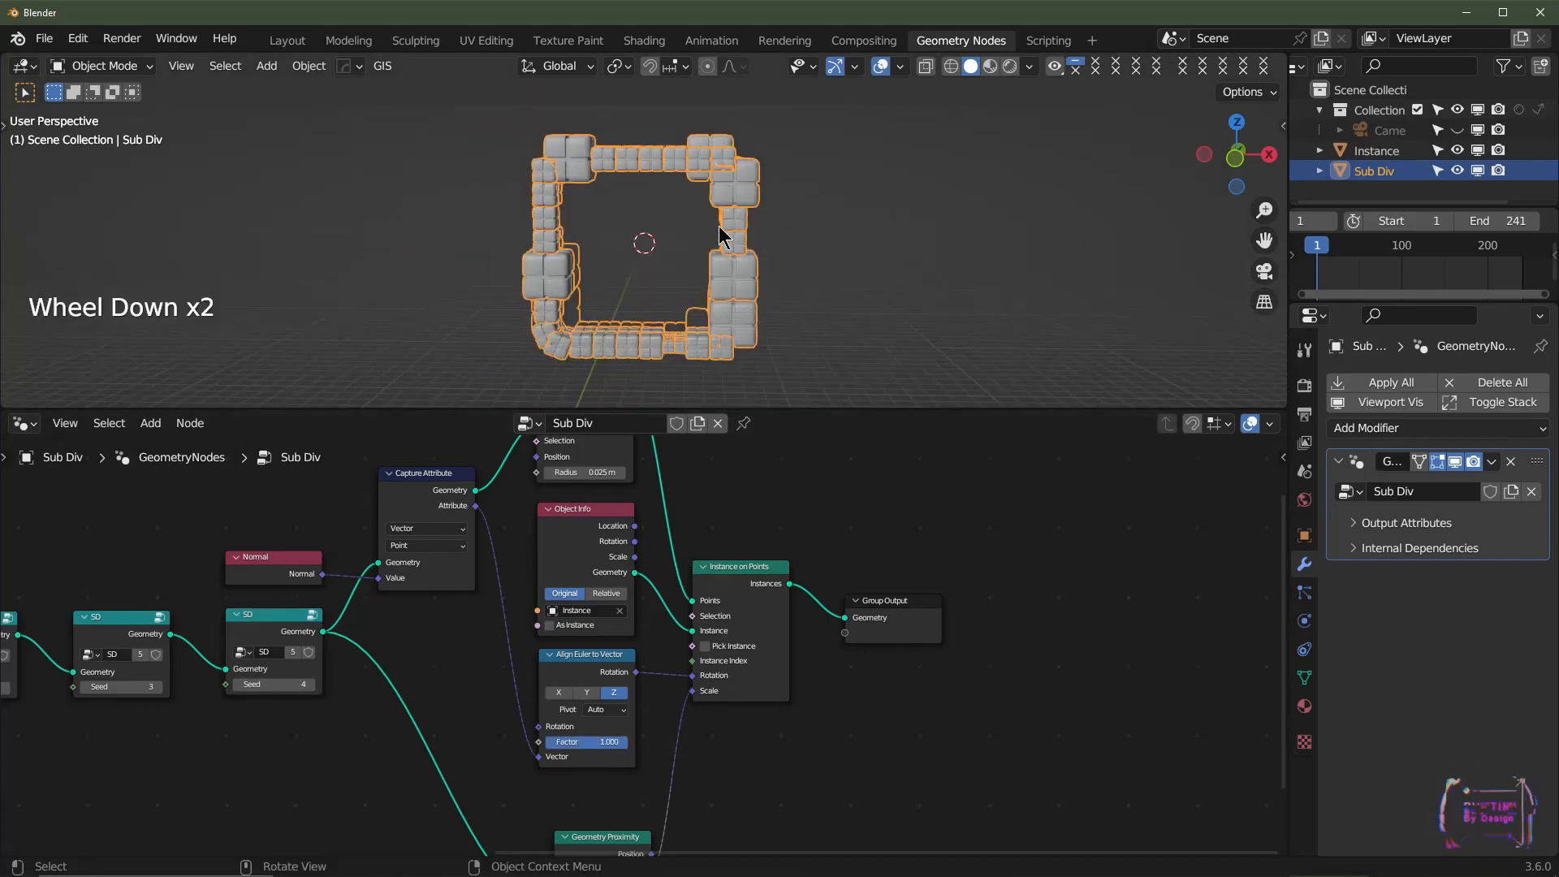
middle_drag(724, 237, 696, 261)
scroll(693, 256, up, 3)
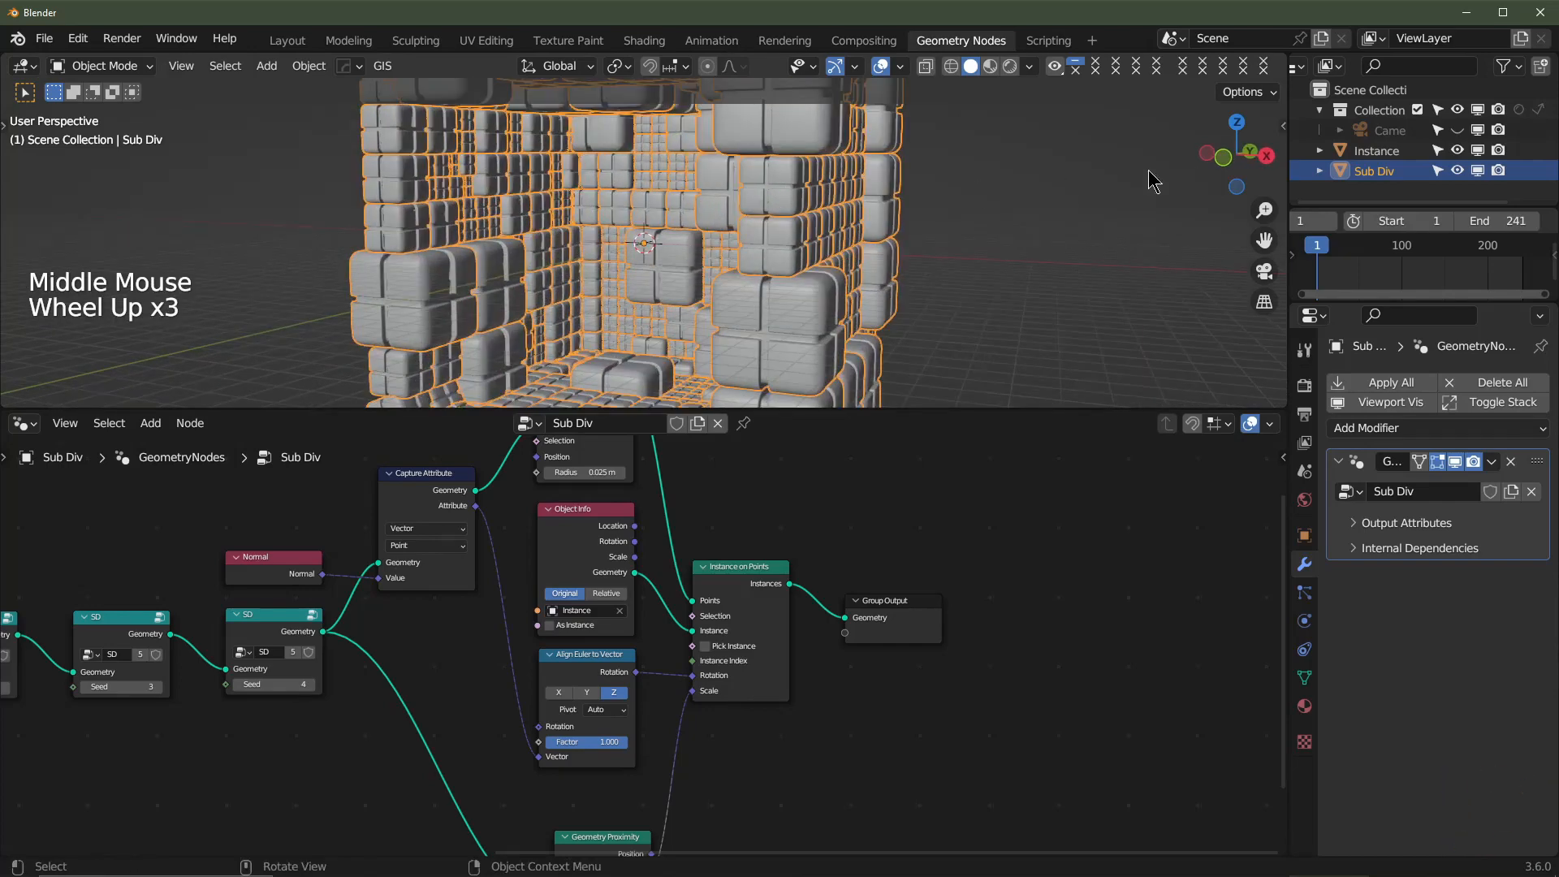
- Hide the Sub Div object and add a Round Cube mesh with its default settings
click(1458, 171)
scroll(626, 271, up, 3)
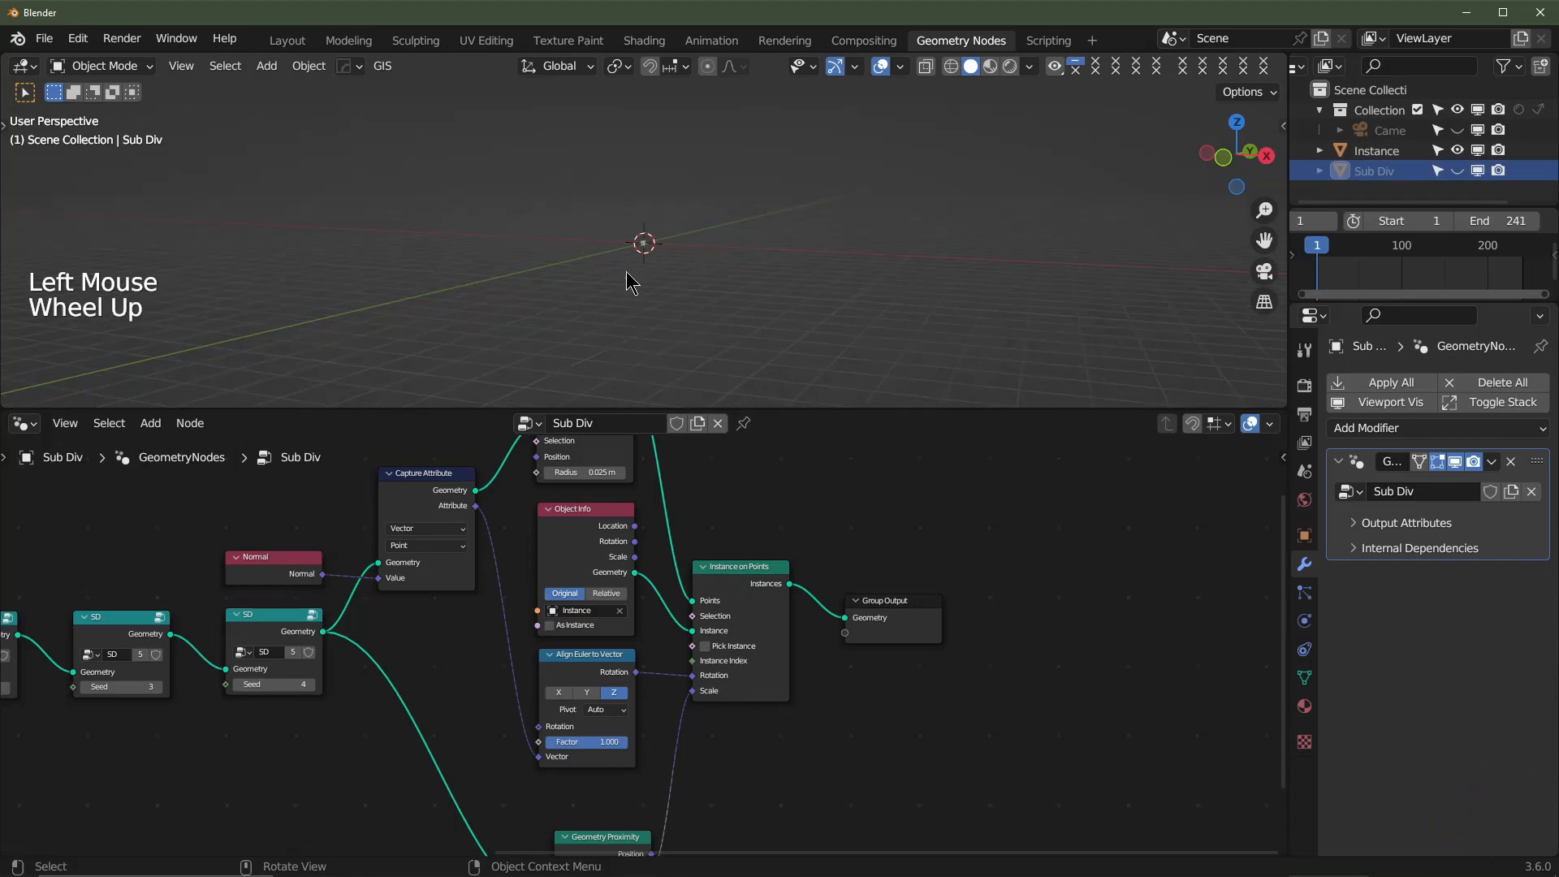
key(shift+a)
mouse_move(632, 274)
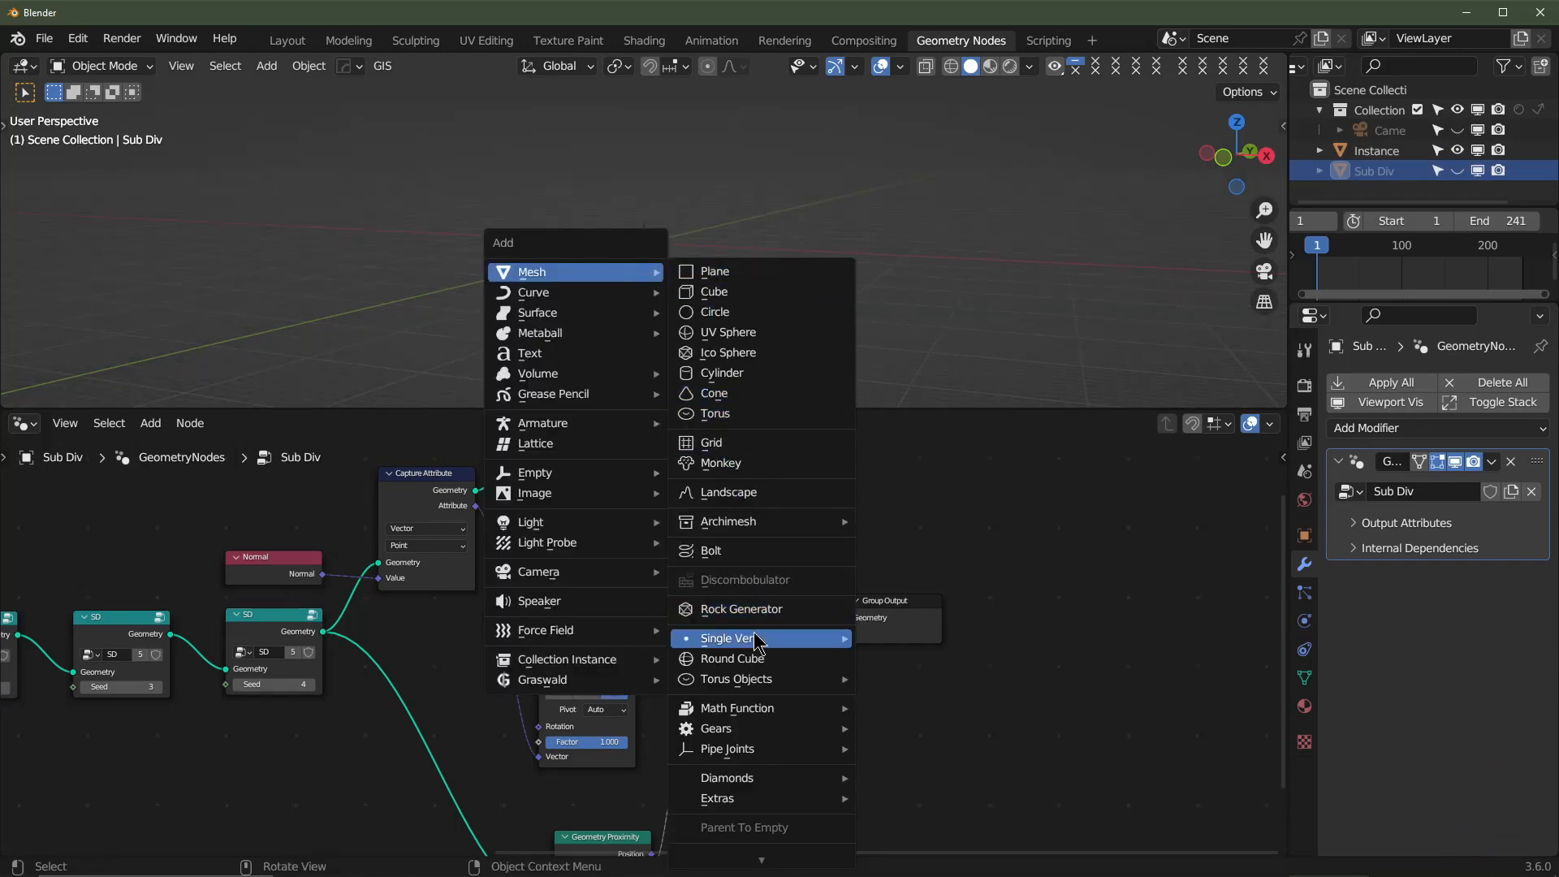
click(755, 665)
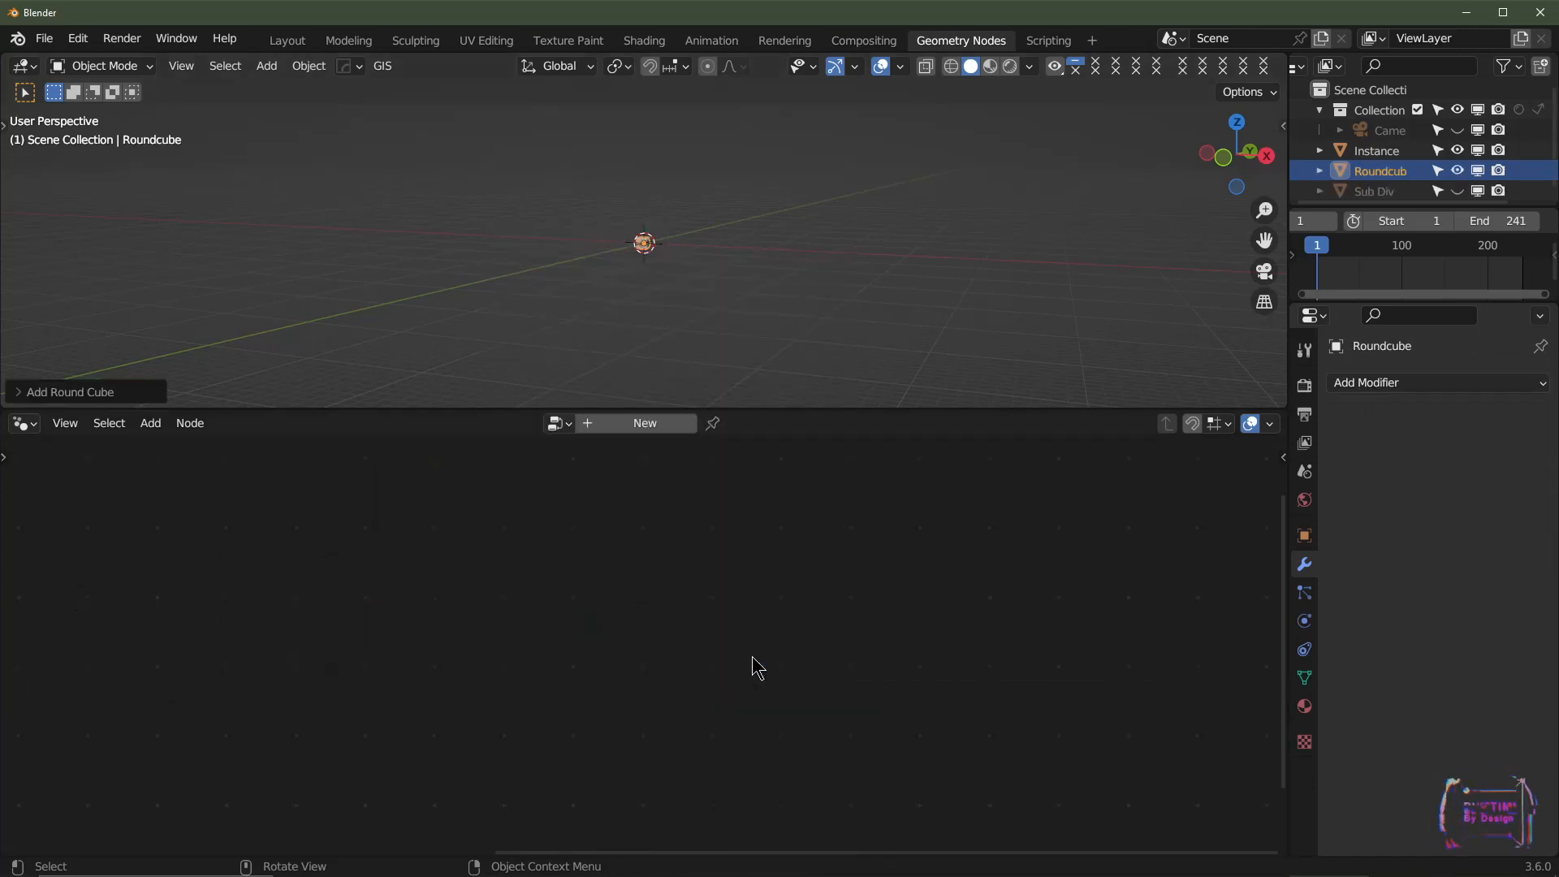
scroll(761, 240, up, 4)
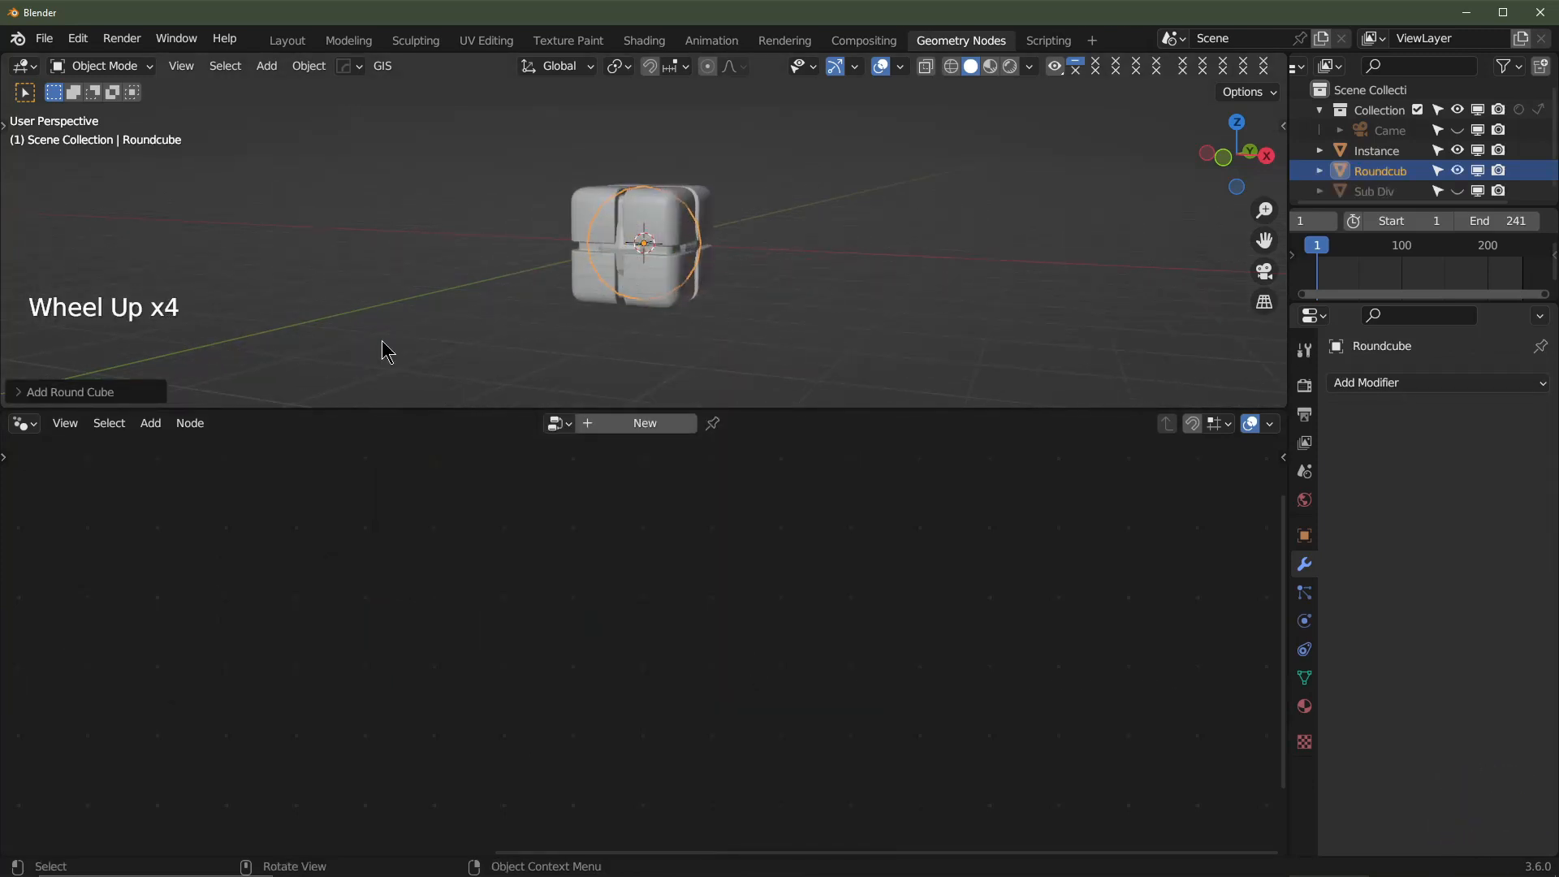
scroll(749, 268, down, 2)
click(89, 390)
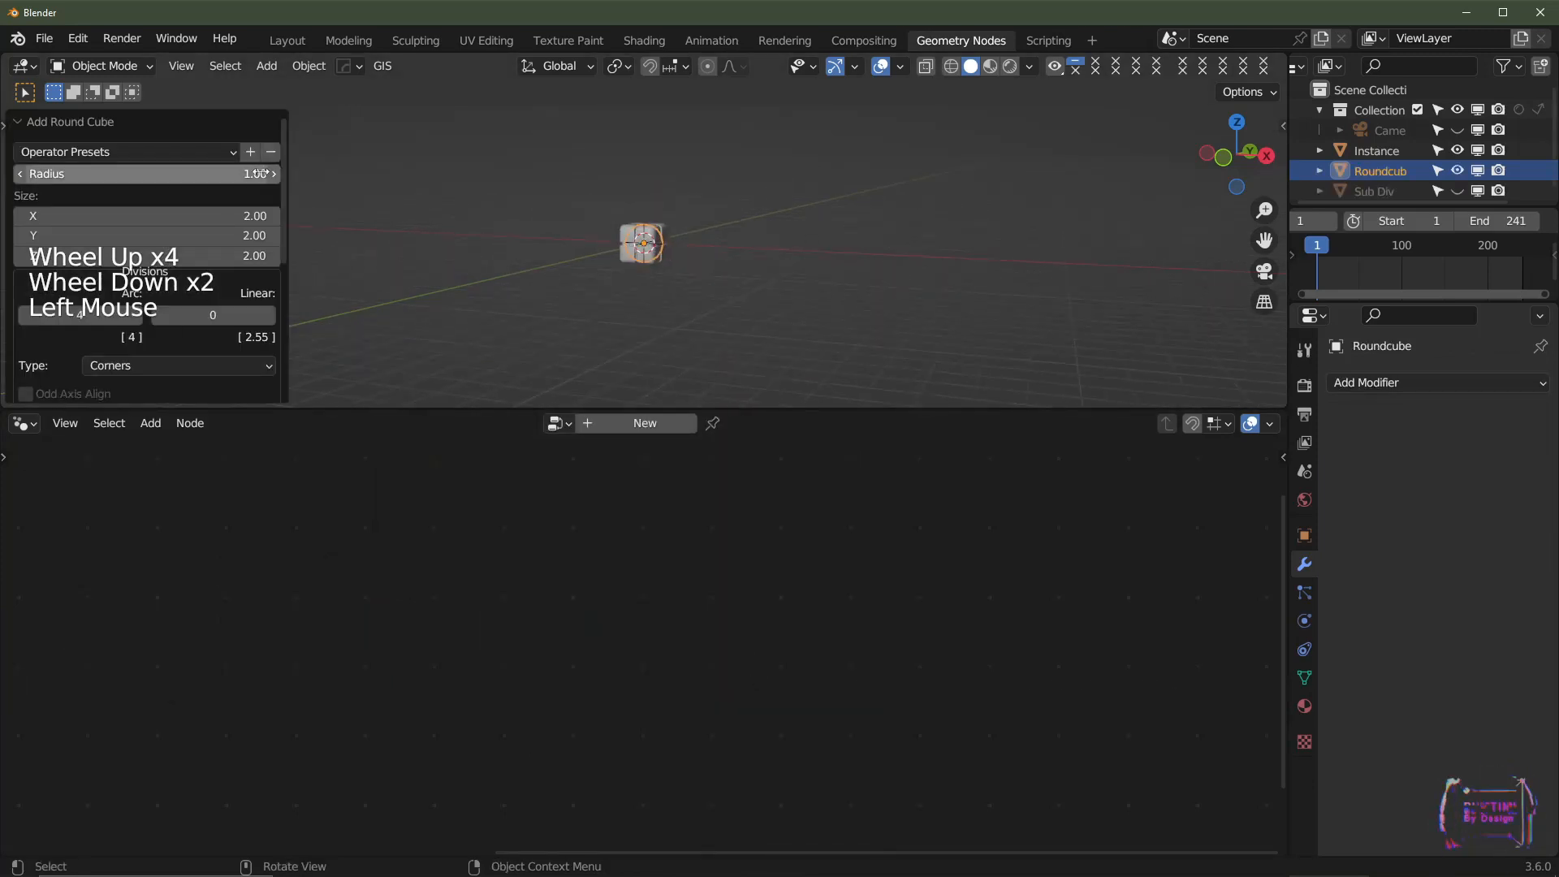
click(36, 122)
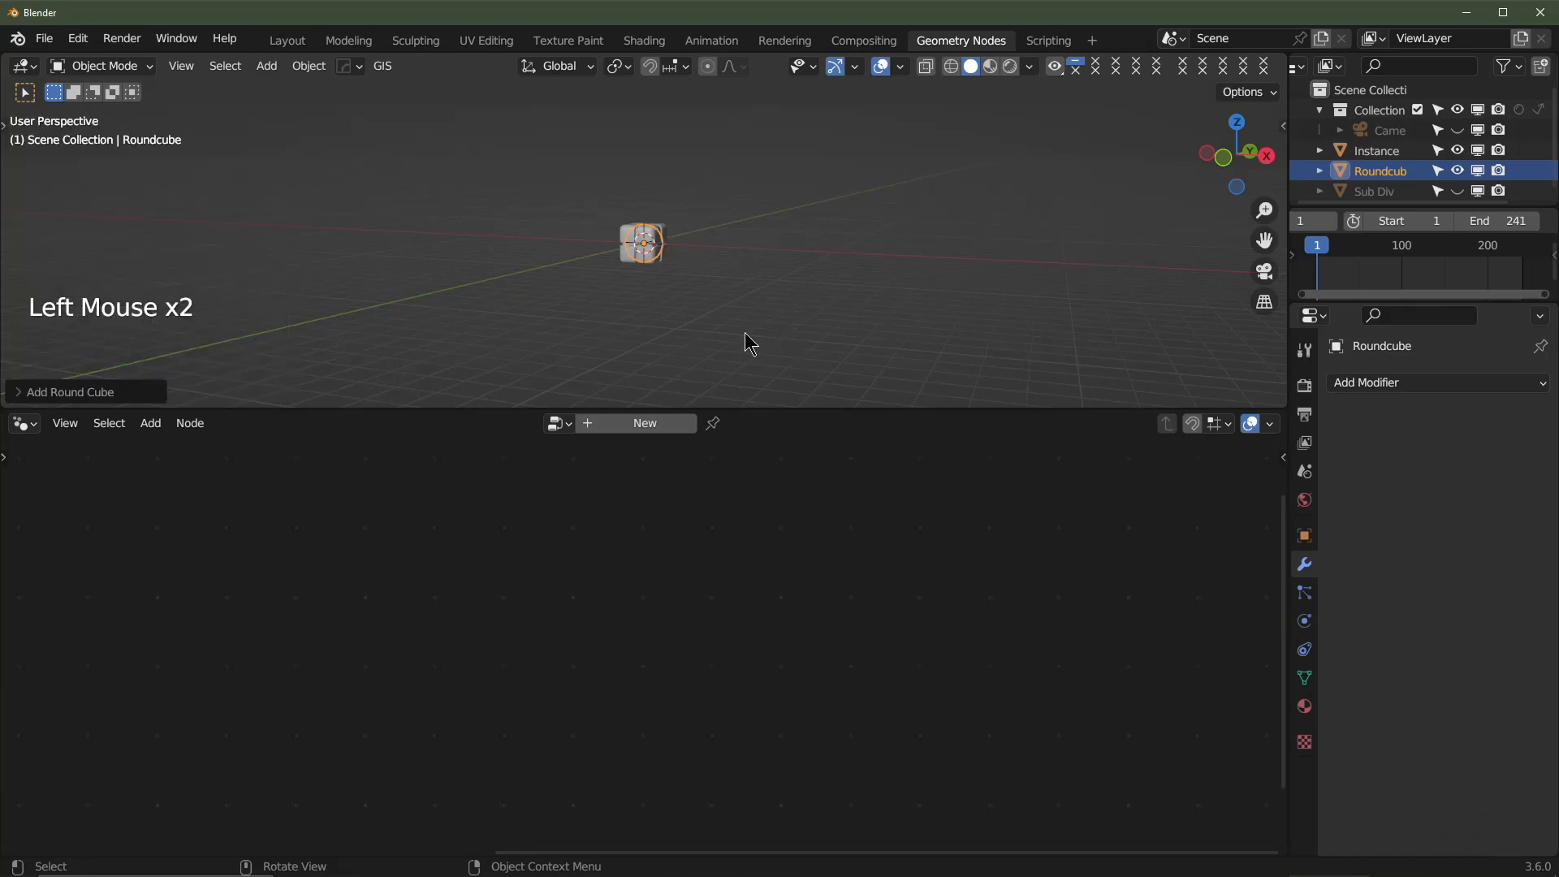
- Scale the Round Cube by 10 and again by 2
scroll(744, 333, down, 2)
key(s)
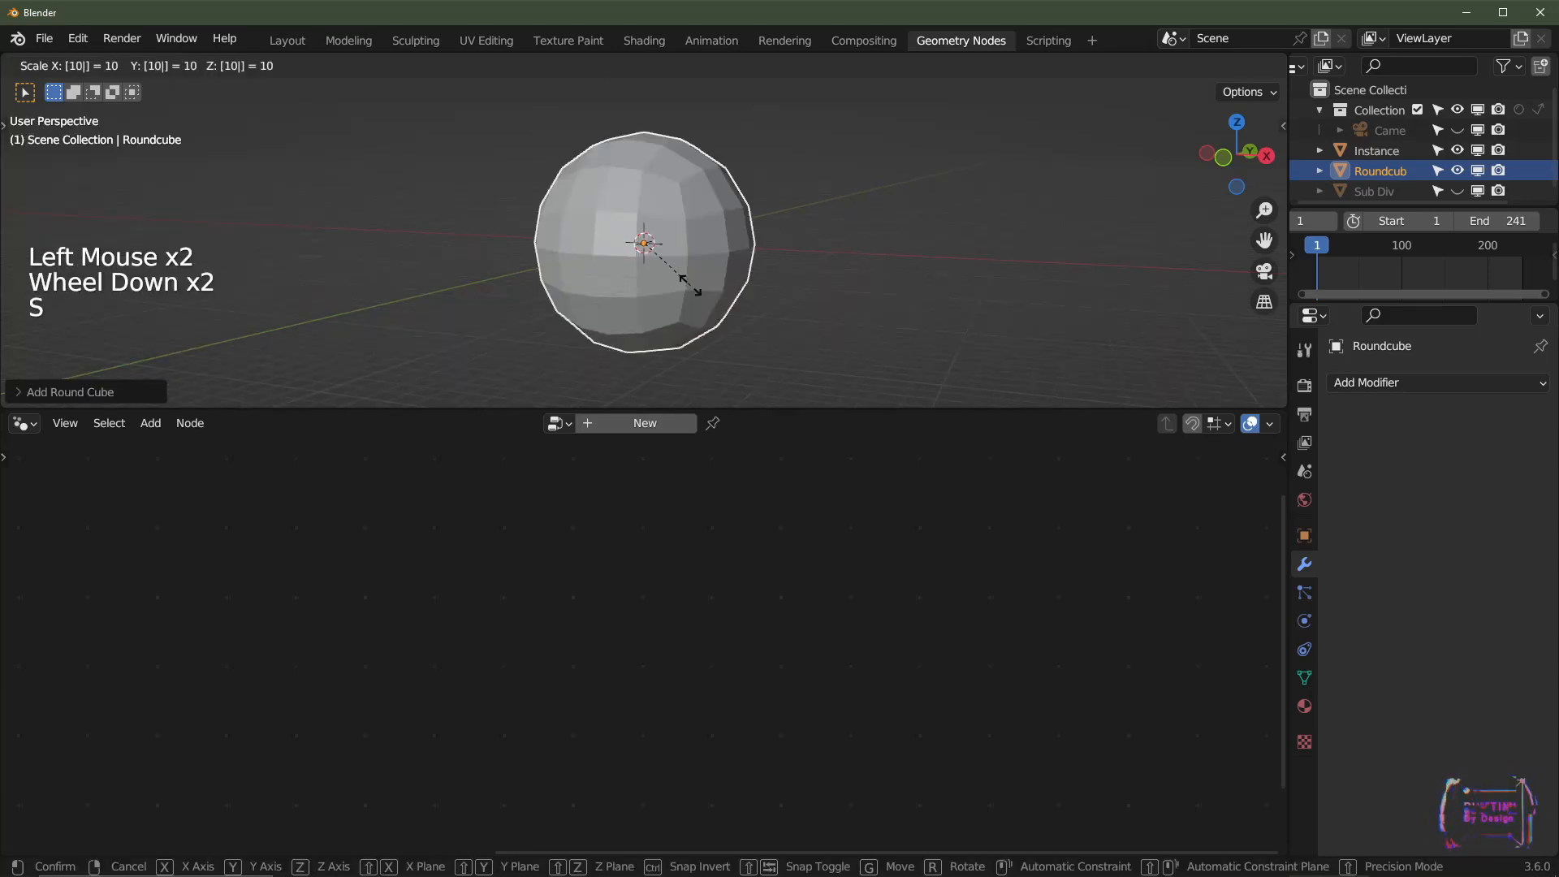
click(688, 285)
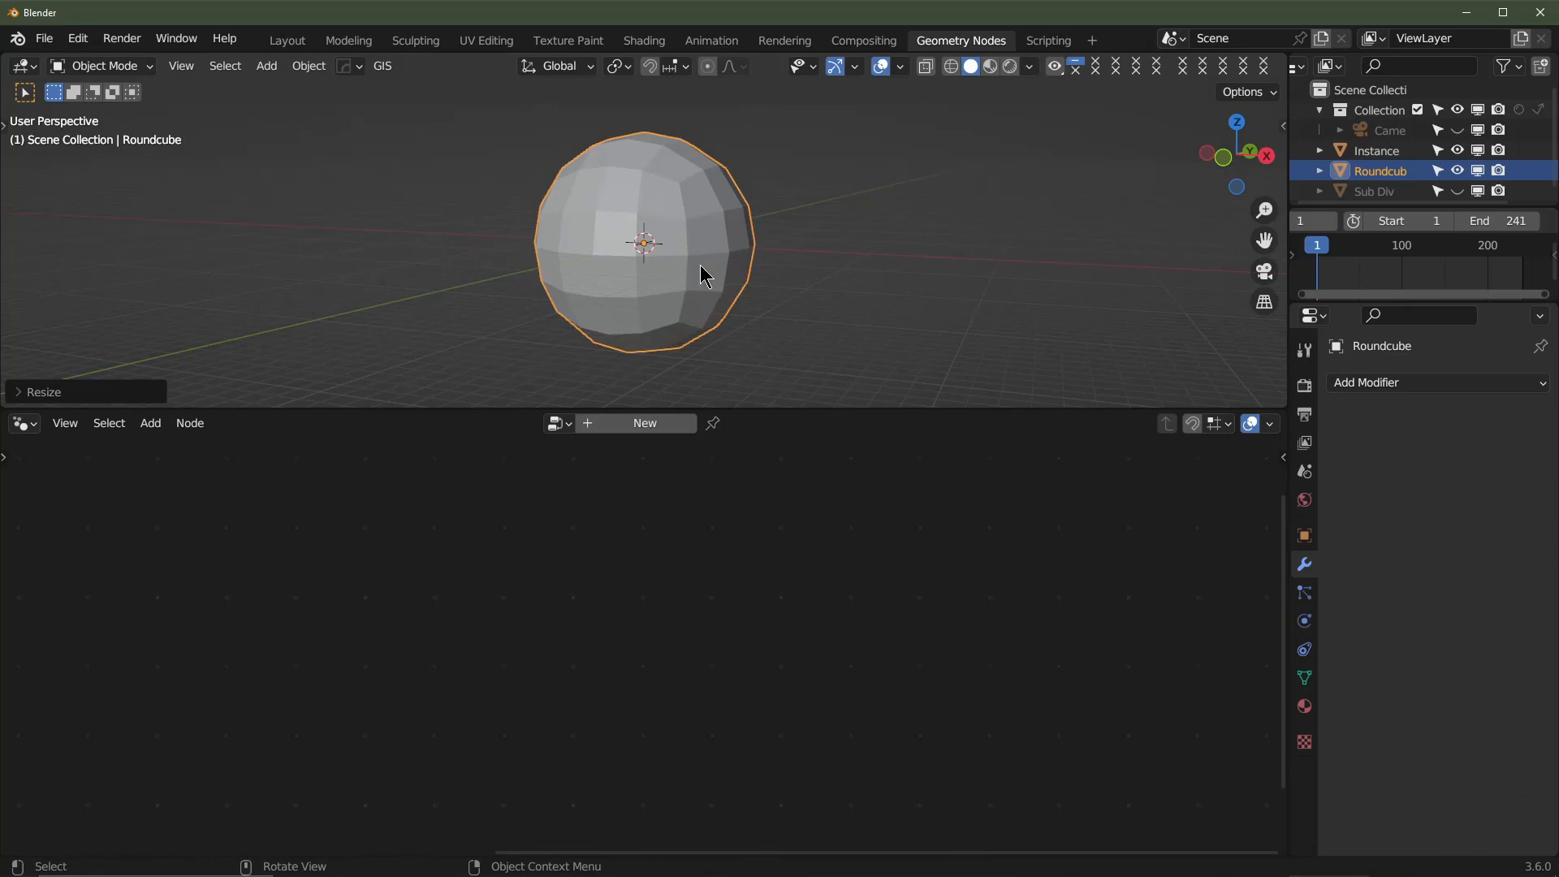
text(s2)
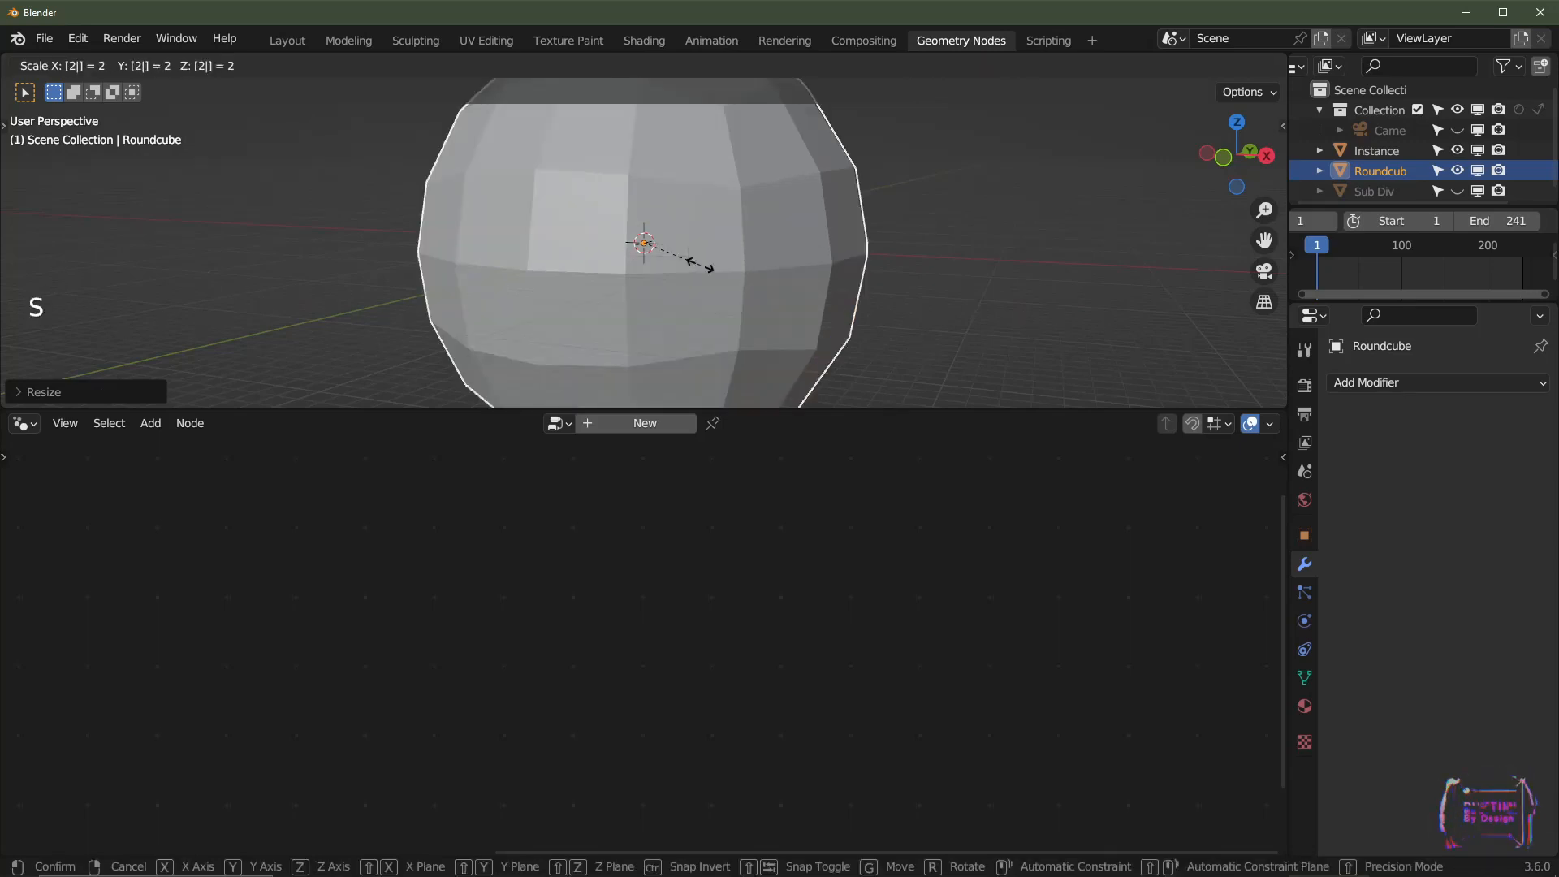
click(711, 268)
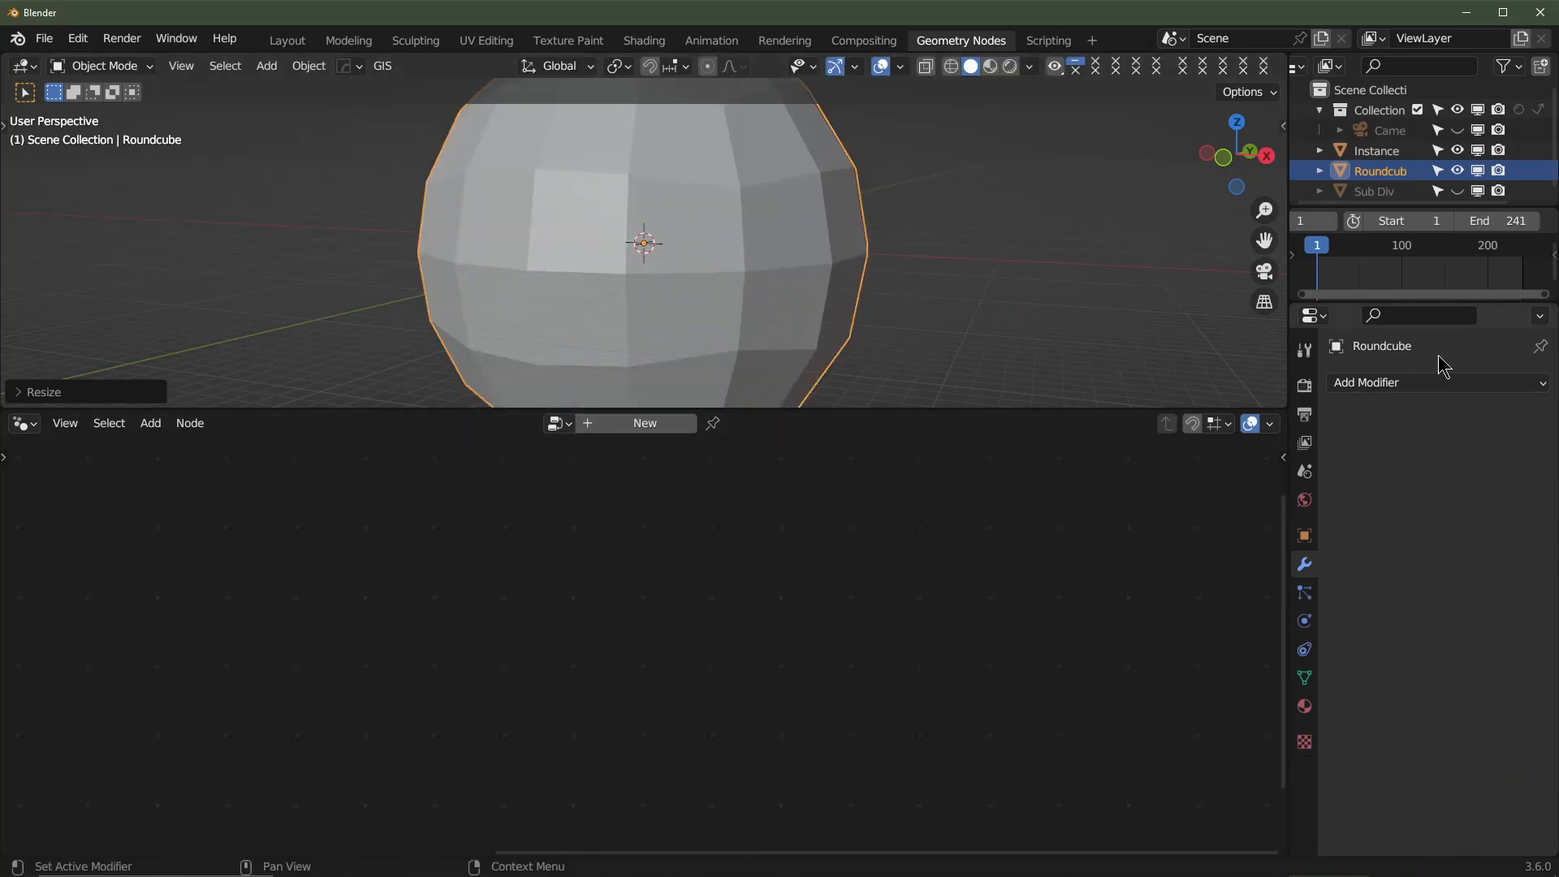
- Add a Geometry Nodes modifier to the Round Cube and assign the existing Sub Div node group to it
click(1425, 384)
click(1145, 570)
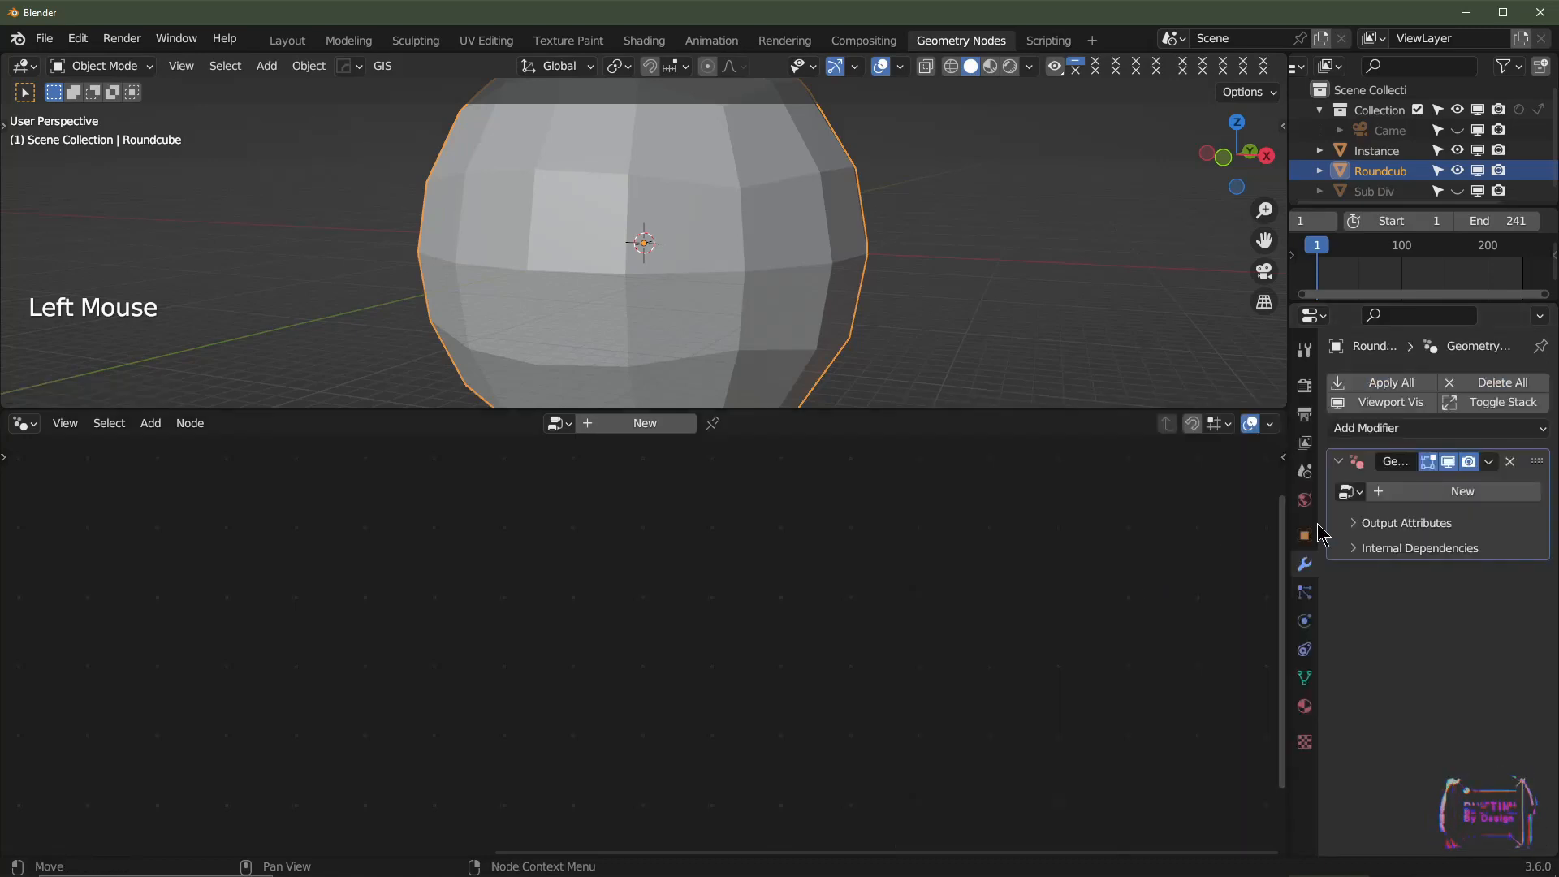
click(1349, 491)
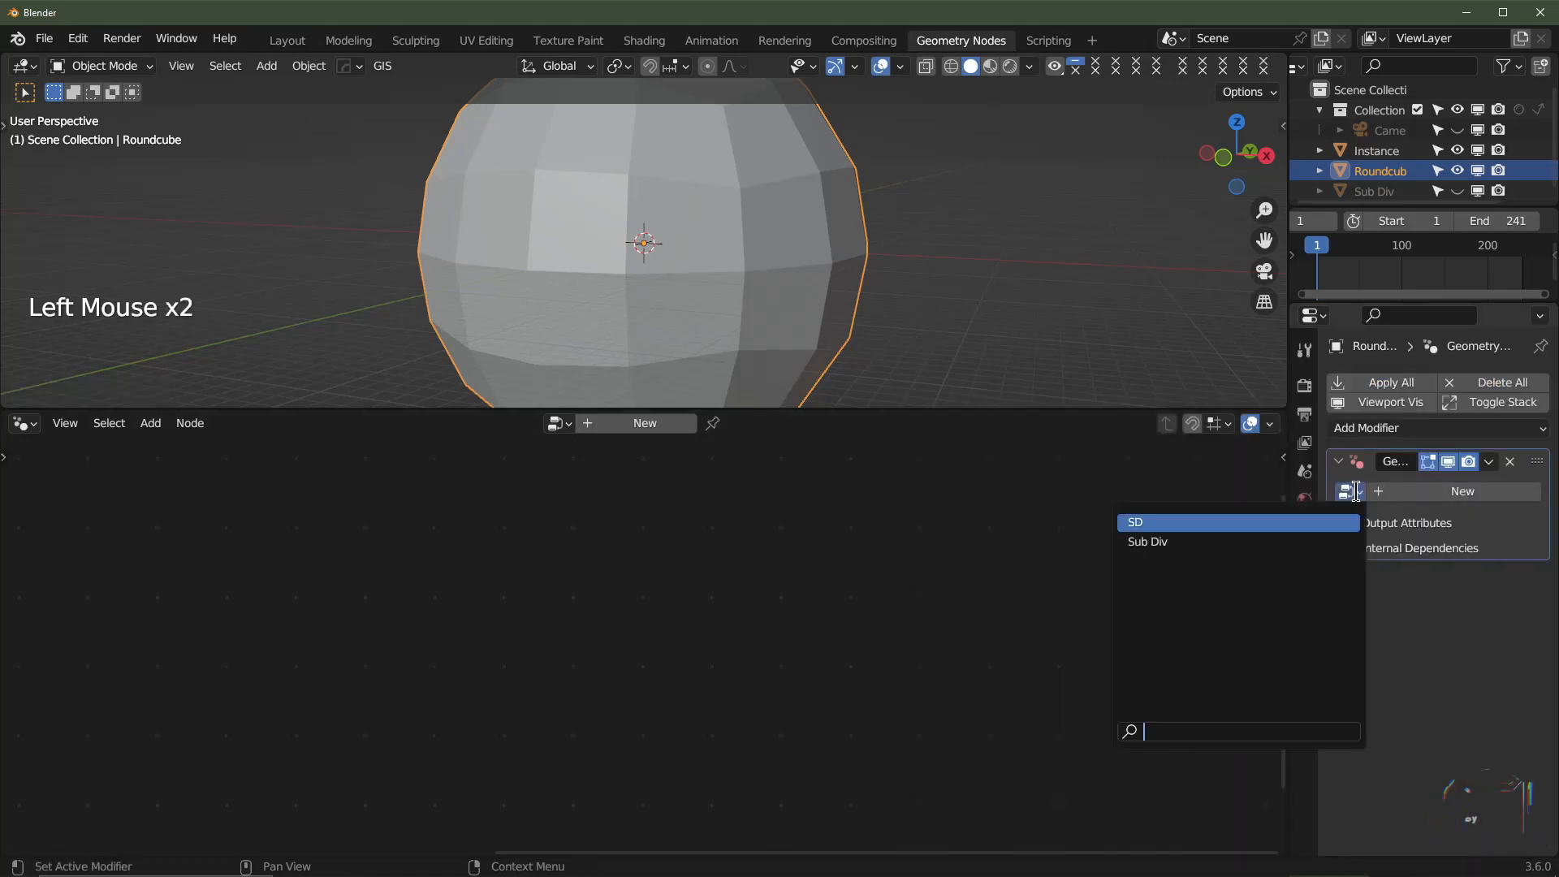
click(1241, 541)
scroll(824, 286, up, 2)
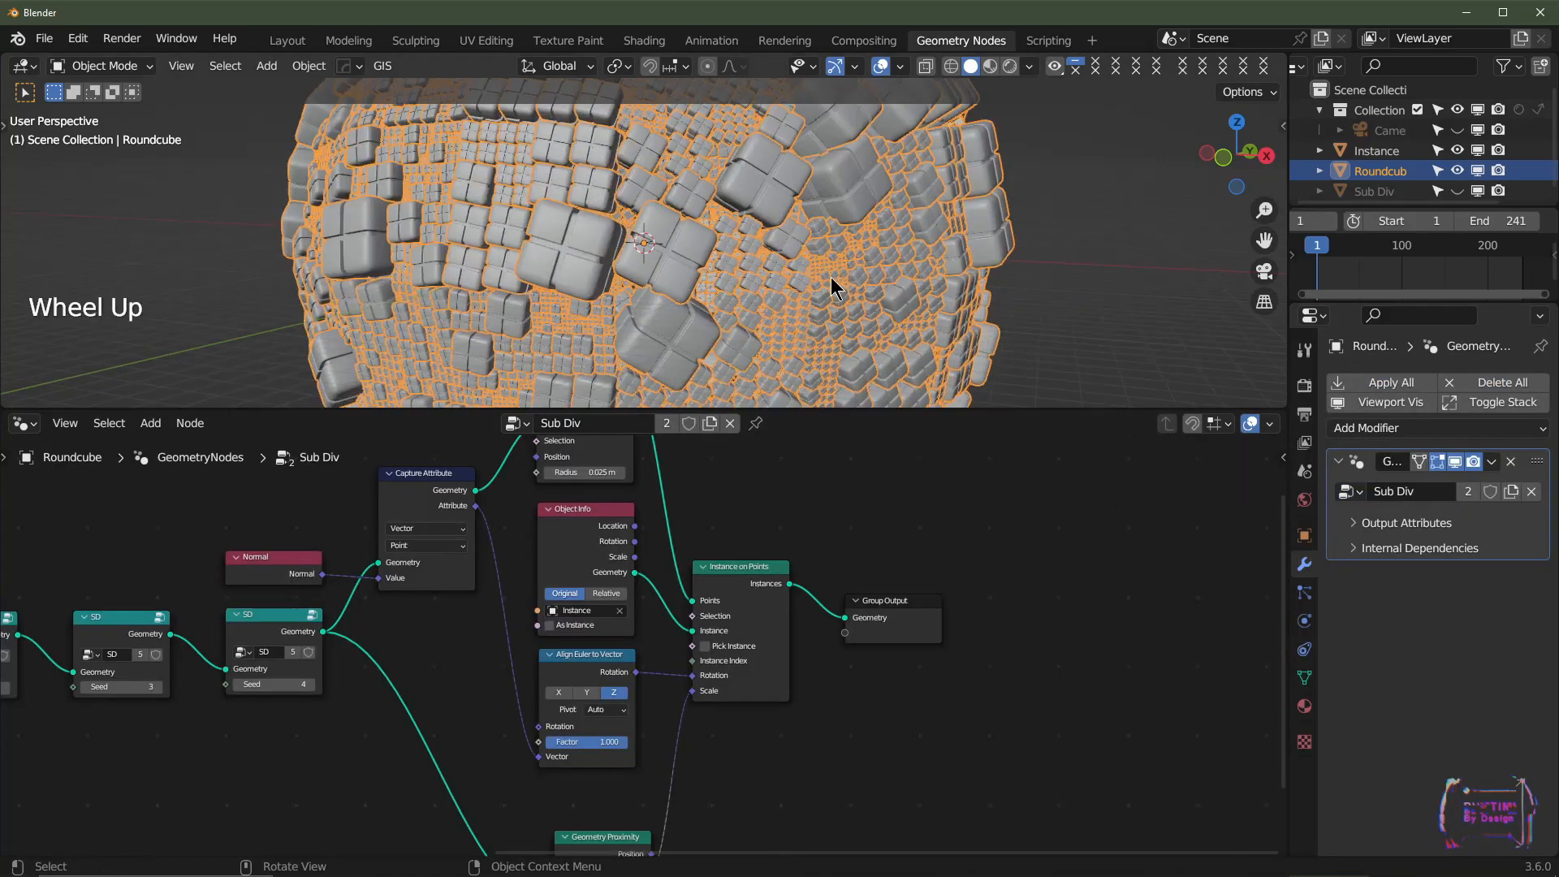
scroll(823, 286, down, 1)
scroll(823, 286, down, 1)
- Compare the Round Cube's instance alignment with the Align Euler to Vector factor at 0.000 and at 1.000
drag(607, 751, 552, 751)
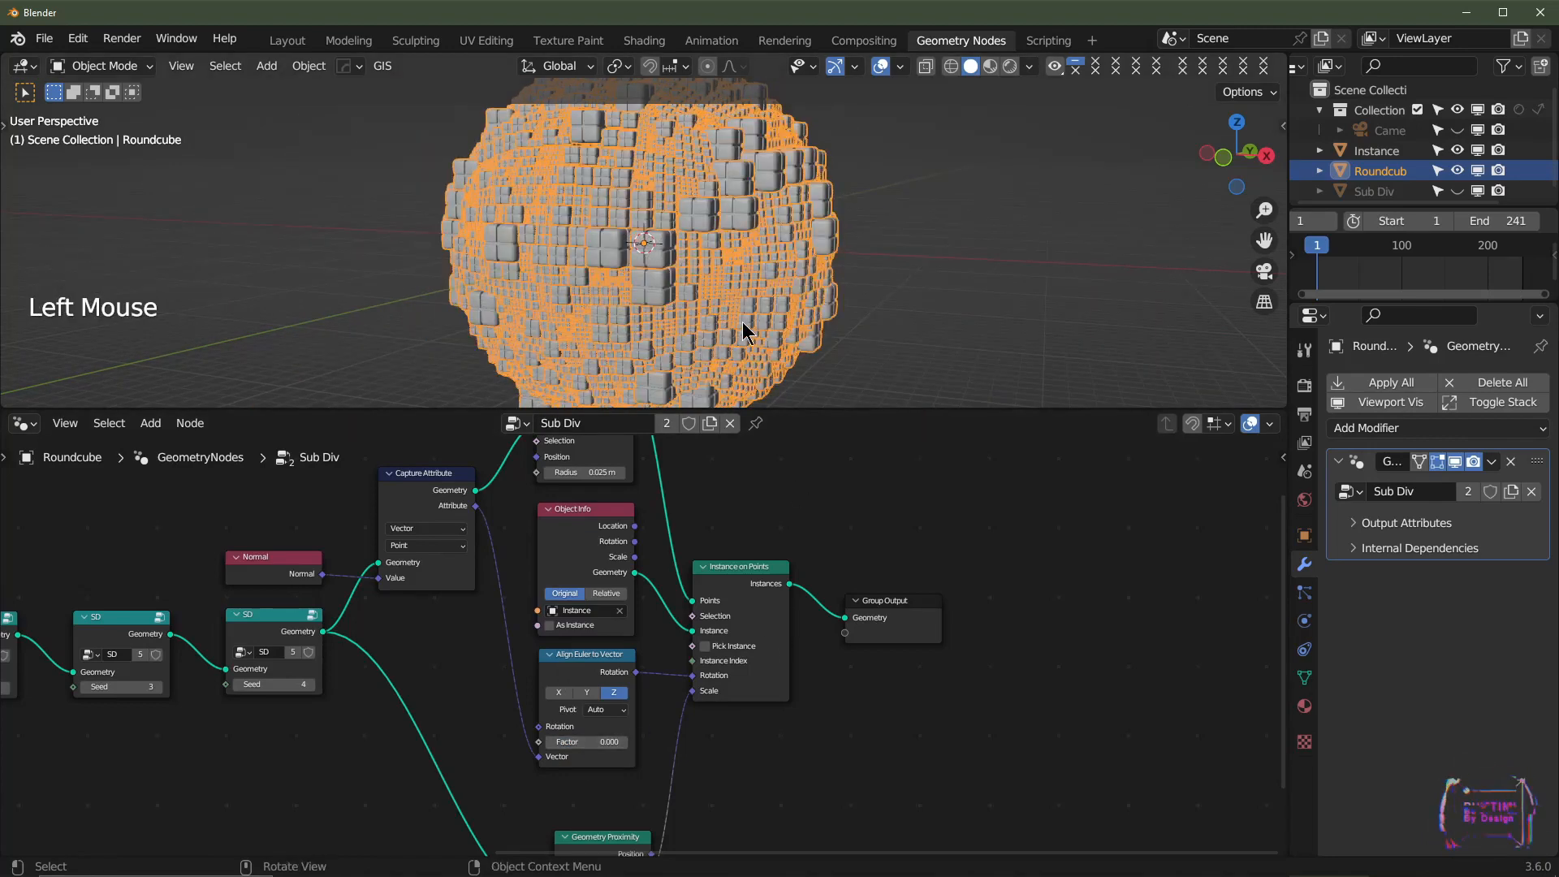
middle_drag(755, 349, 800, 317)
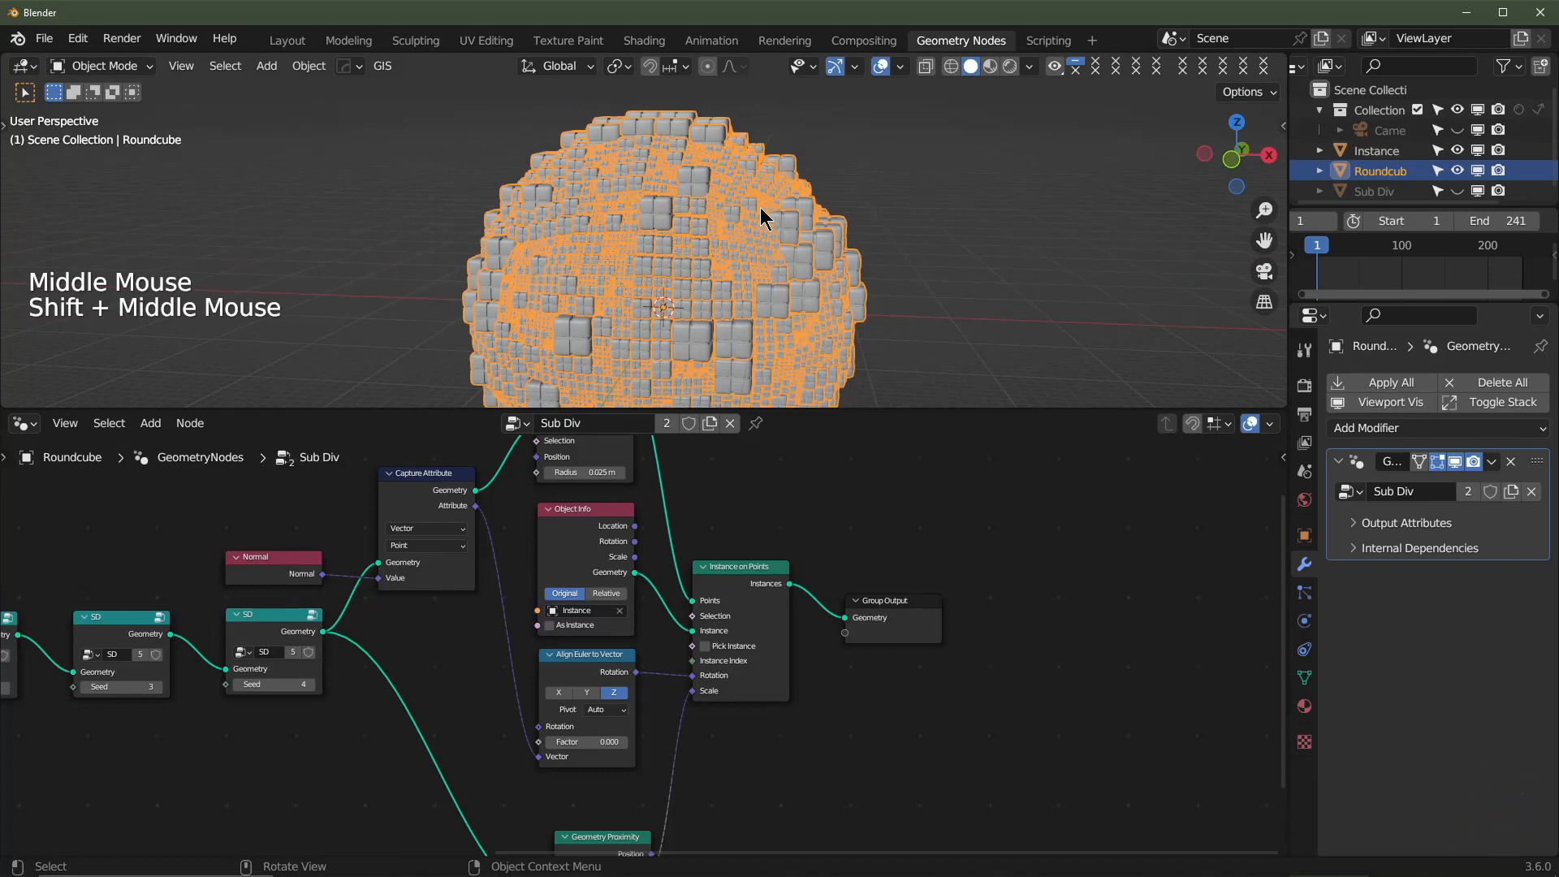
drag(568, 741, 629, 741)
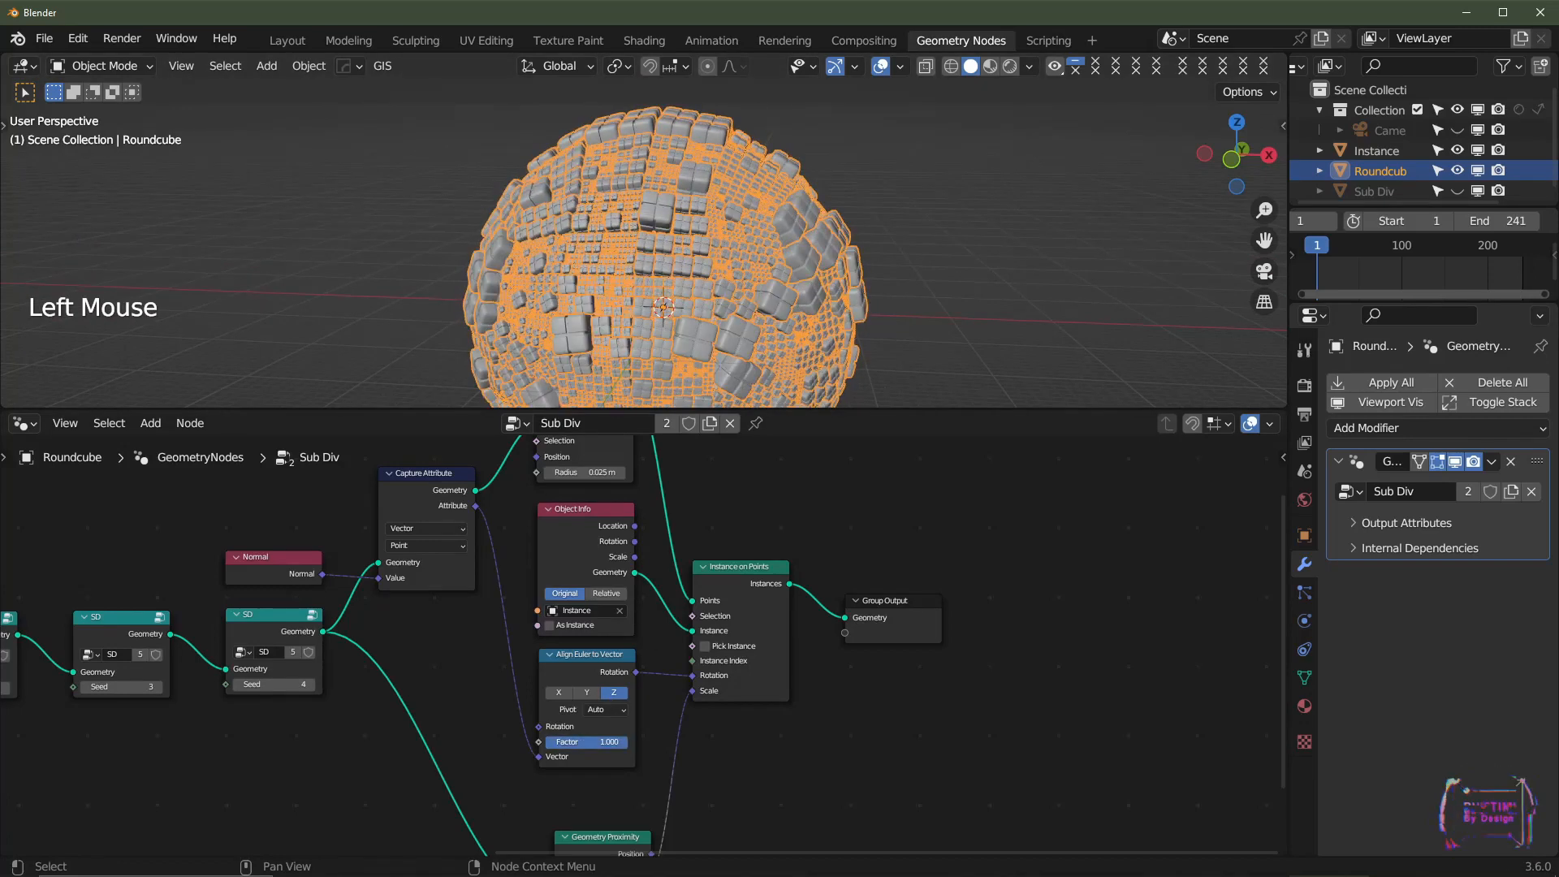
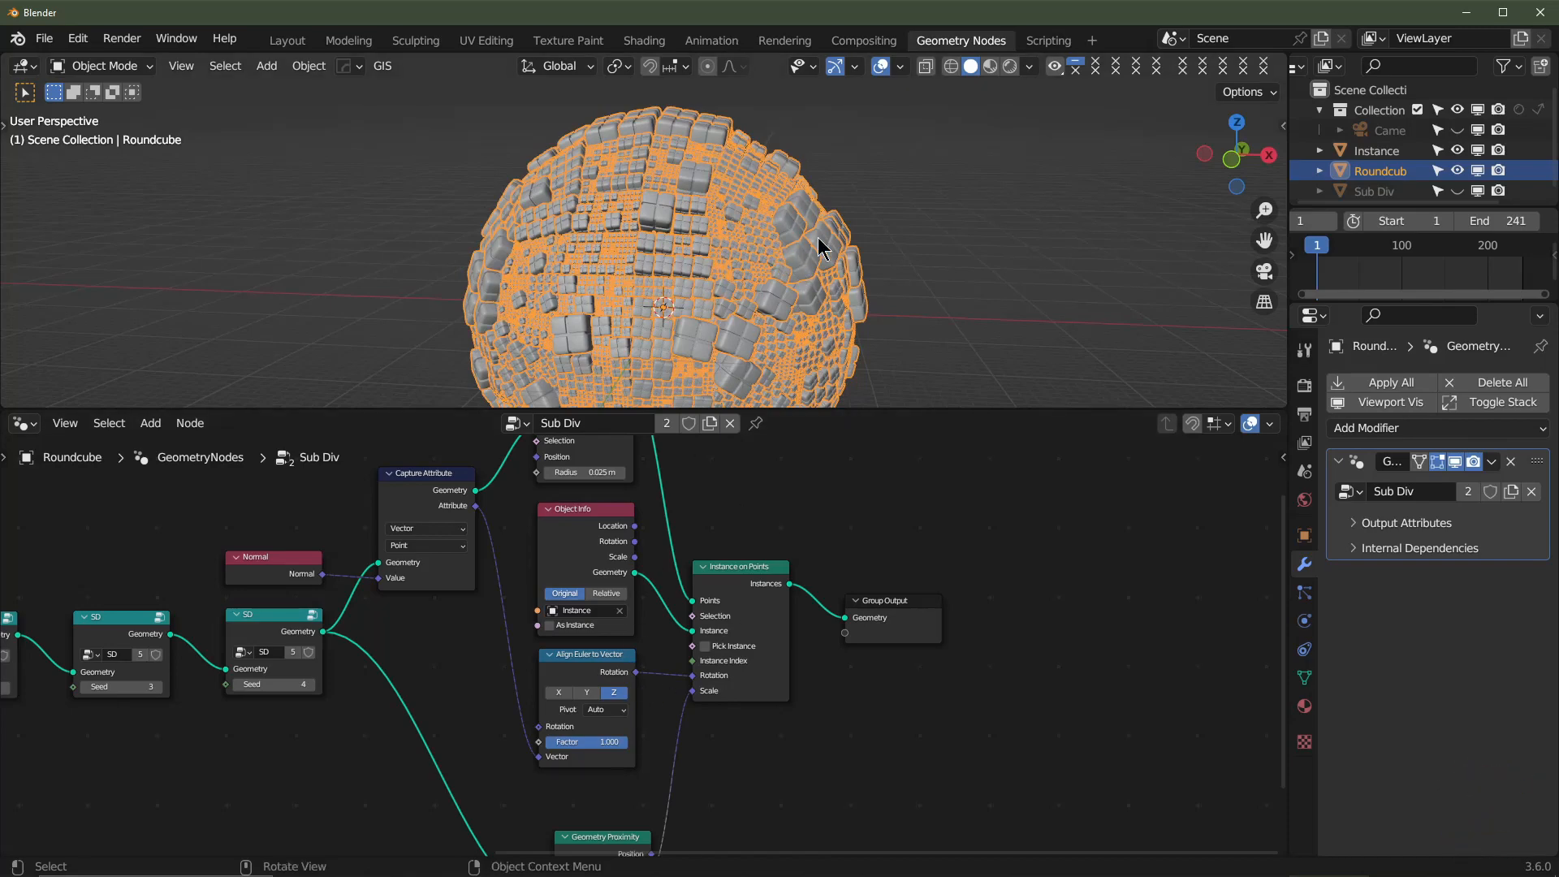
middle_drag(873, 276, 791, 194)
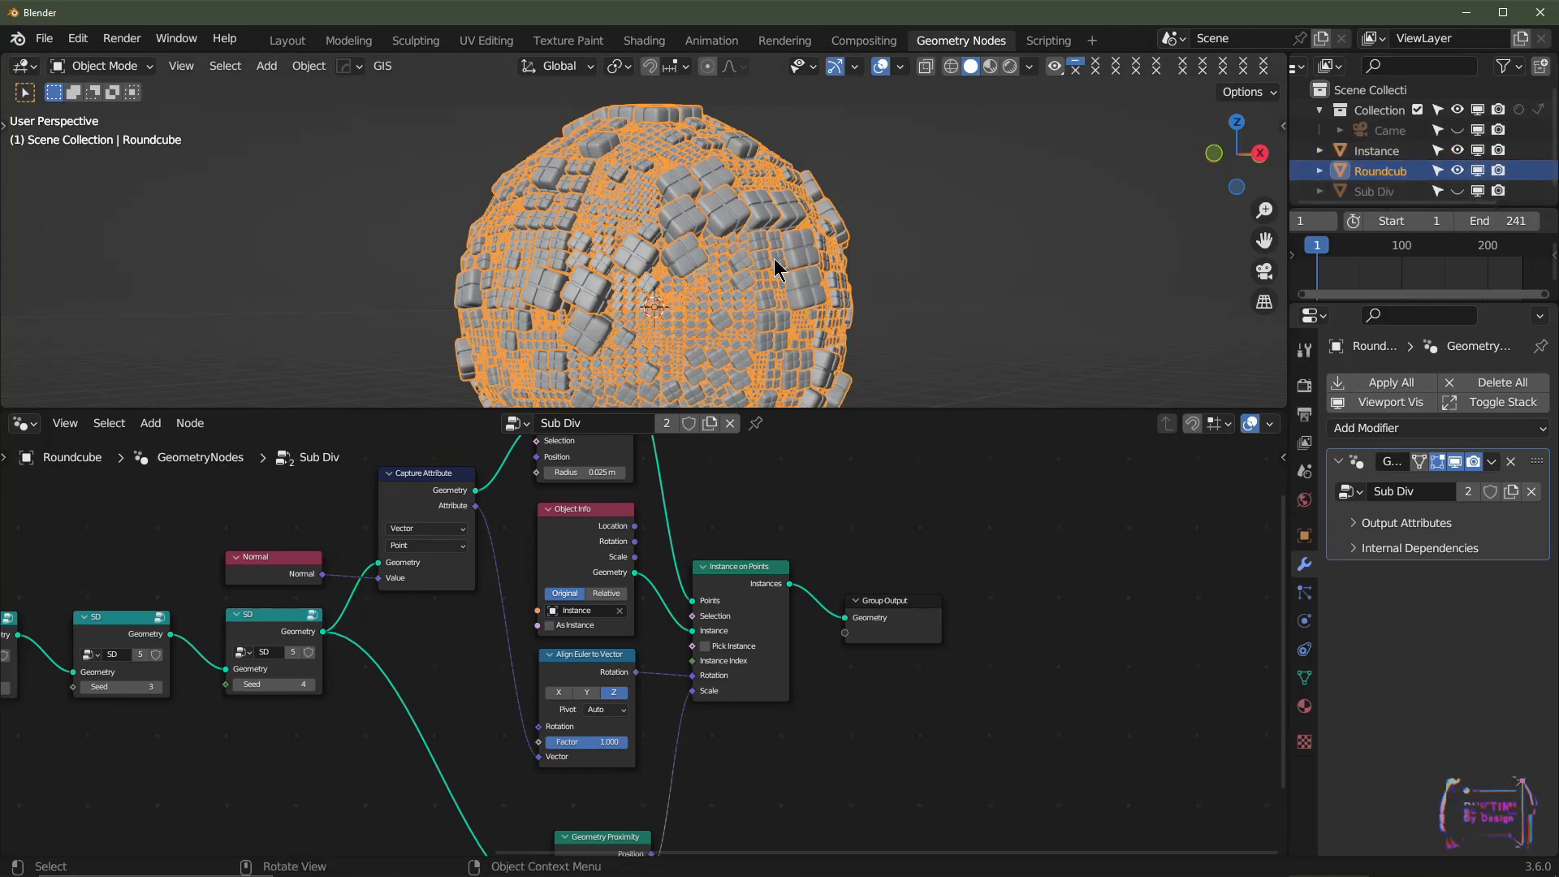
- Delete the Round Cube and unhide the Sub Div object
key(Delete)
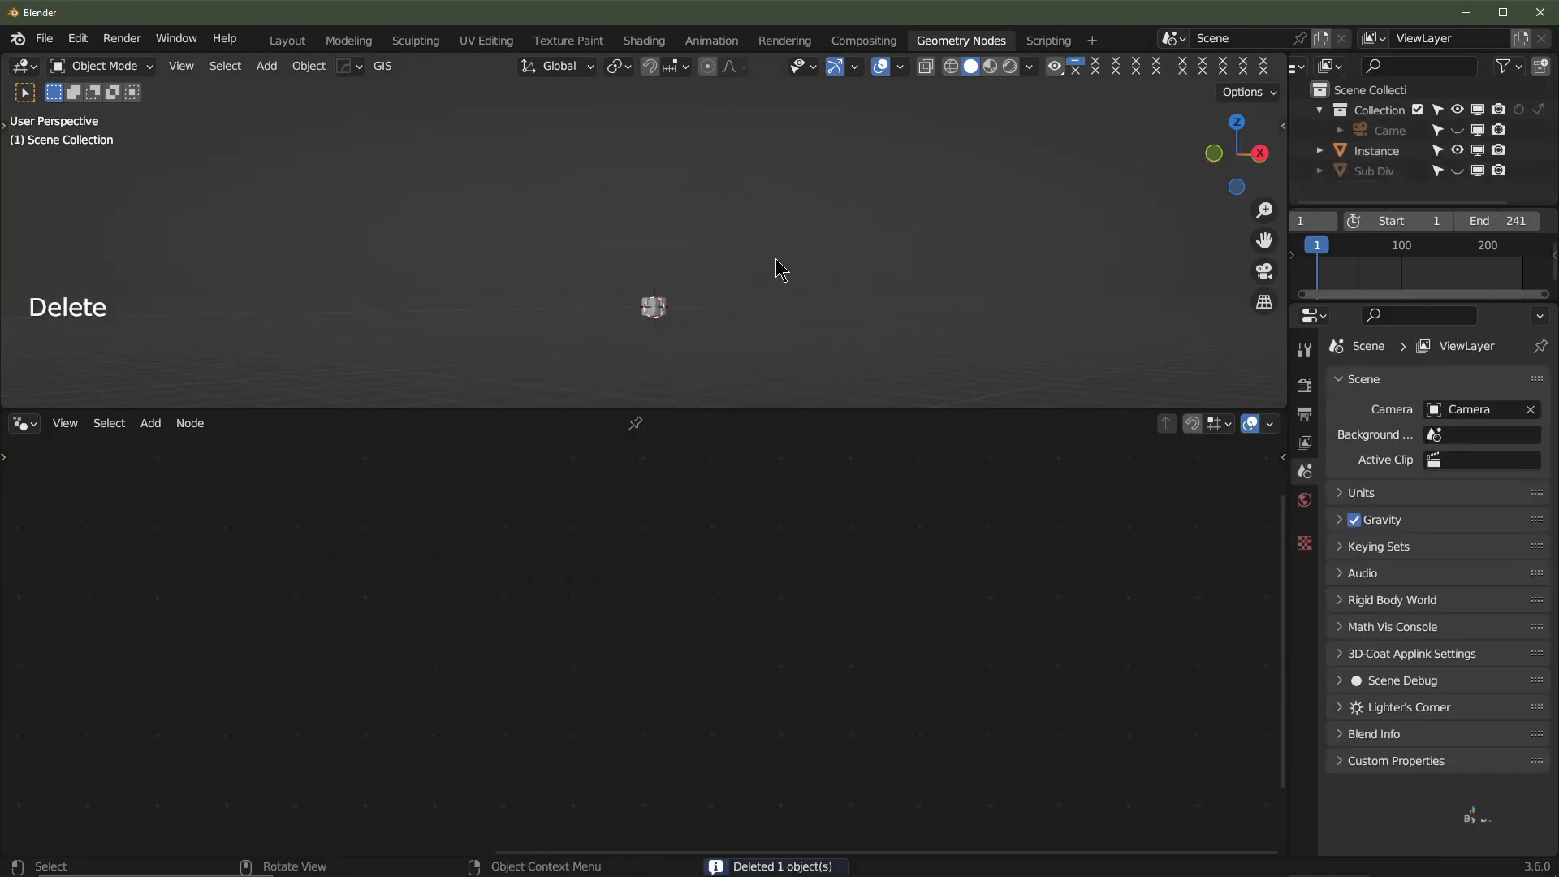
click(1457, 171)
scroll(776, 280, down, 2)
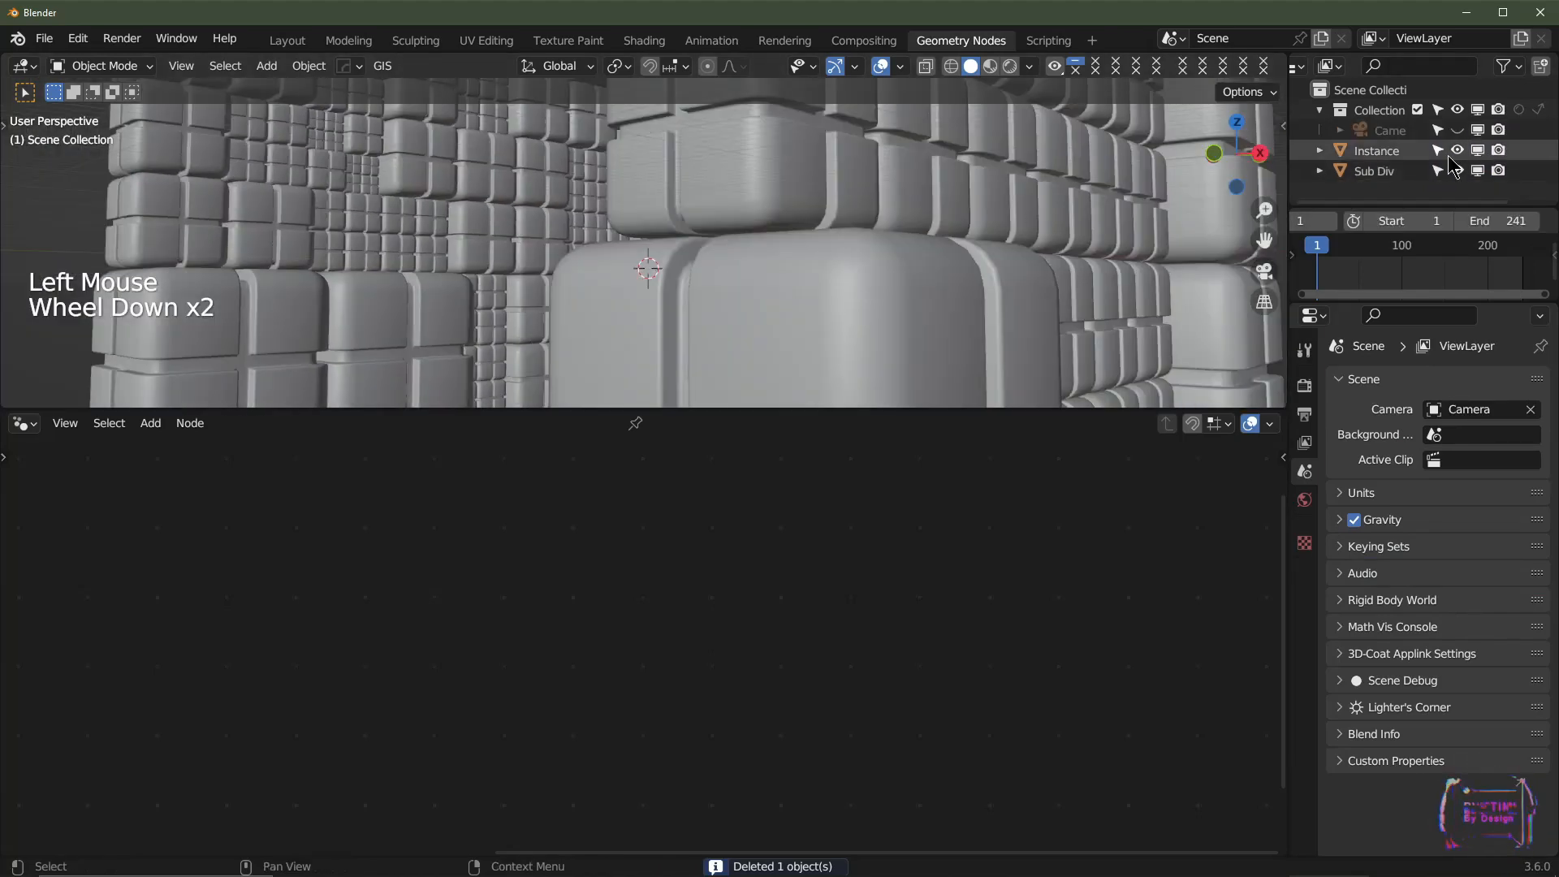
- Hide the Instance object and select the Sub Div object to bring back its node tree
click(1457, 151)
middle_drag(885, 236, 855, 255)
scroll(933, 236, down, 2)
scroll(853, 255, up, 1)
click(703, 295)
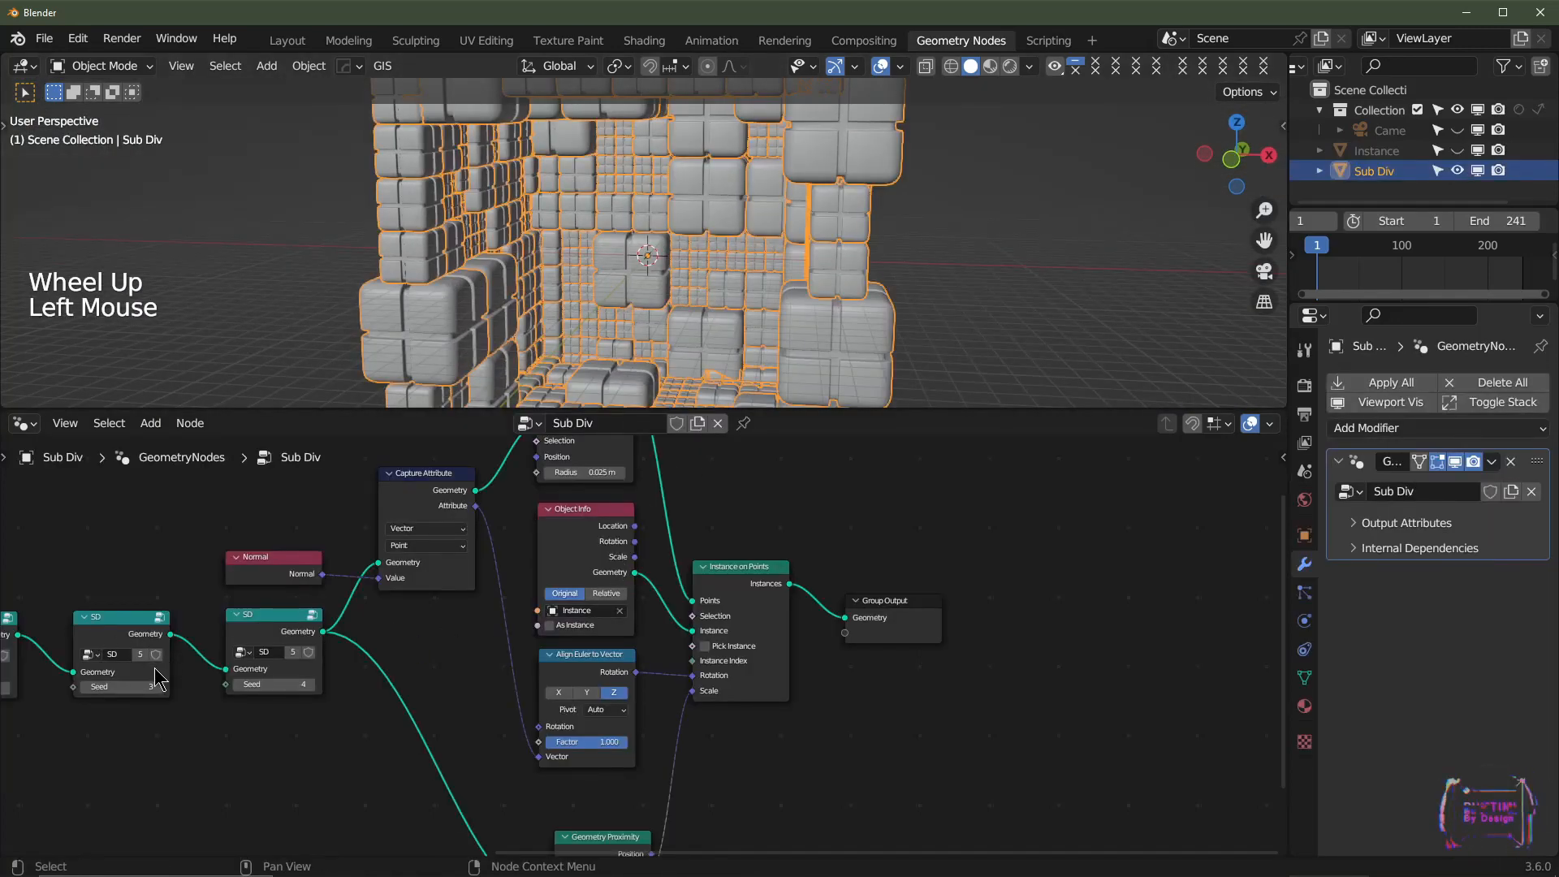
- Insert a duplicate SD group before the last one, setting its seed to 4 and the last group's seed to 5
middle_drag(158, 678, 420, 670)
click(390, 625)
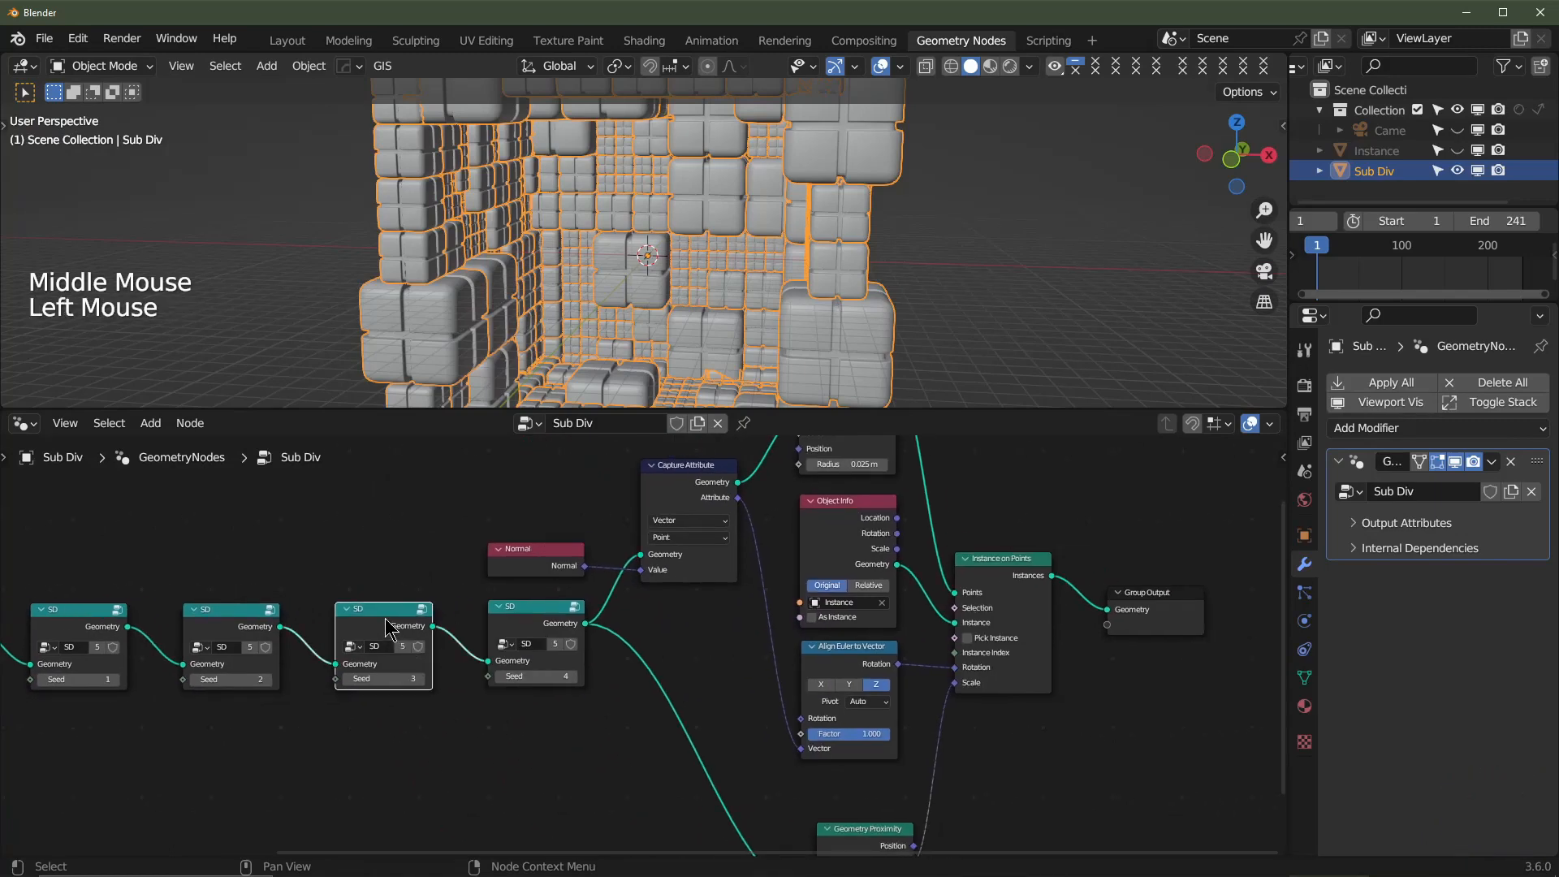
key(shift+d)
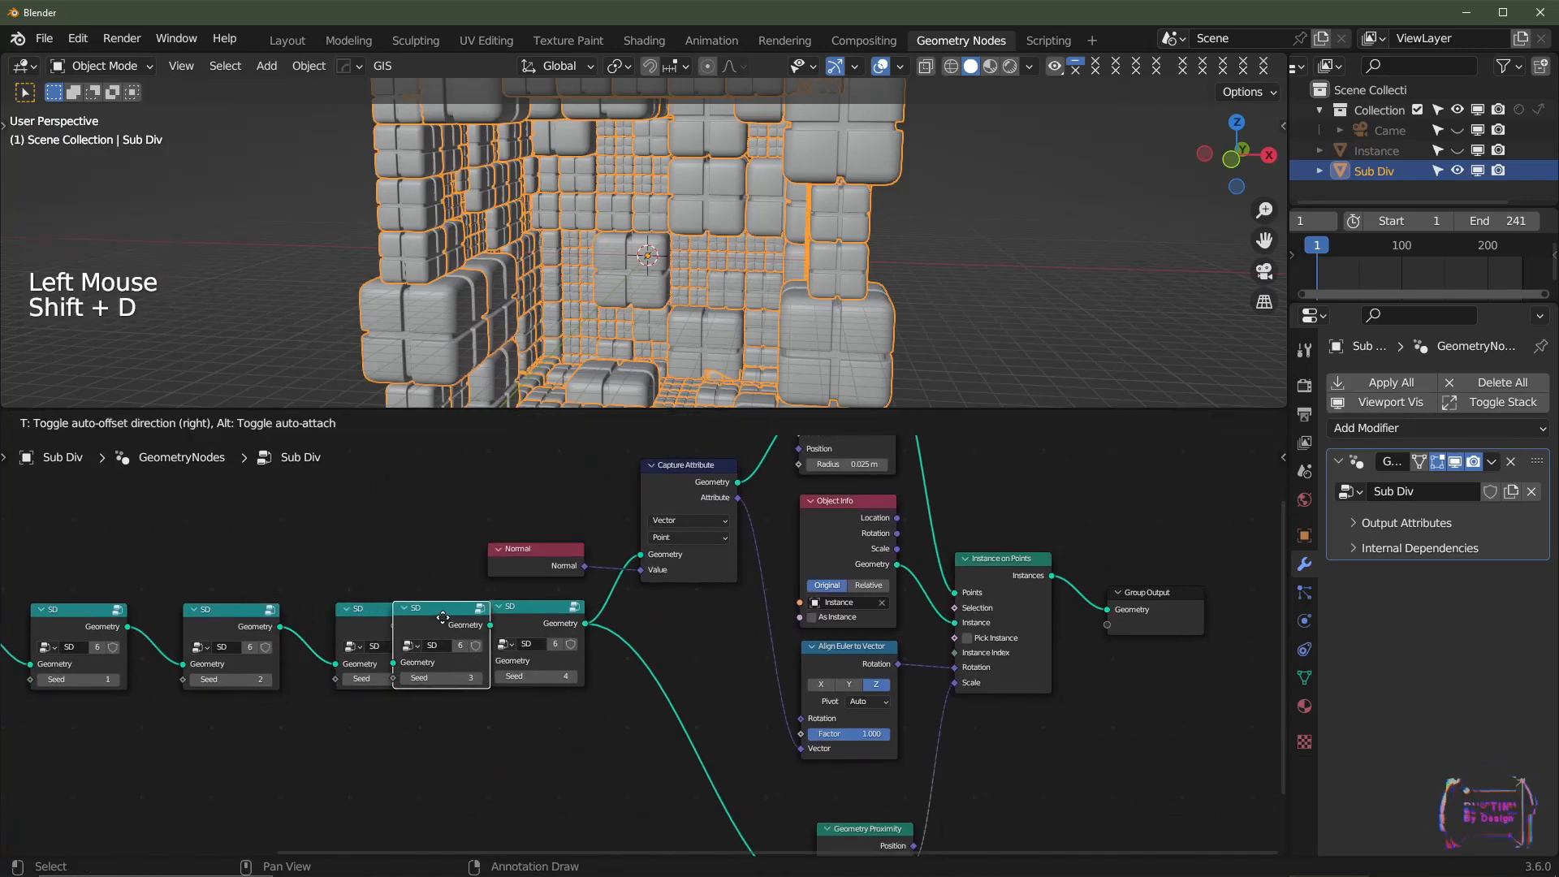
click(536, 619)
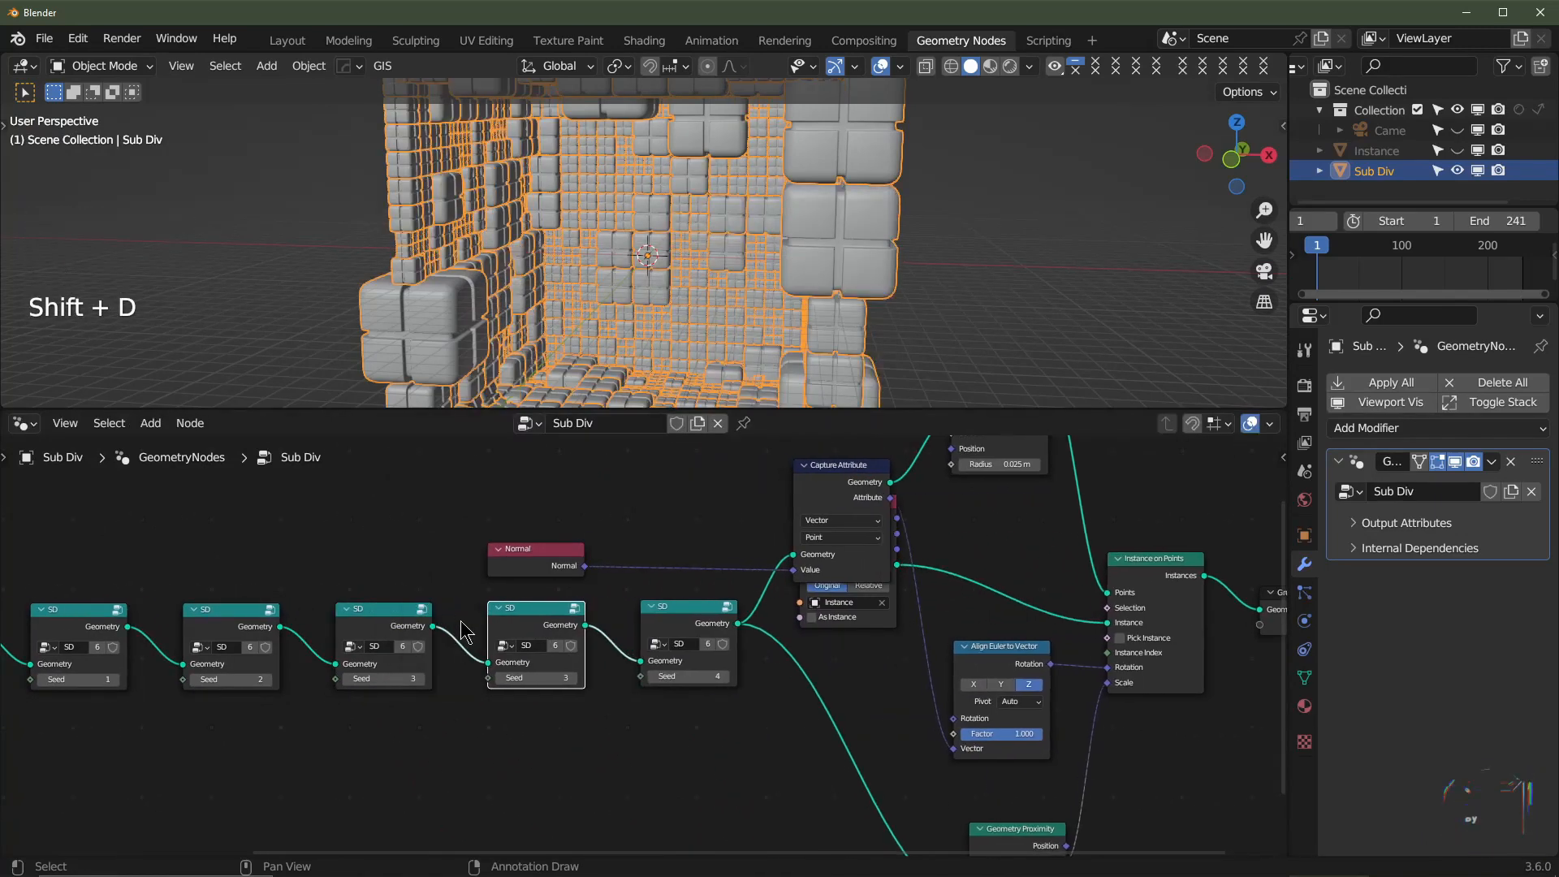
click(576, 680)
click(730, 679)
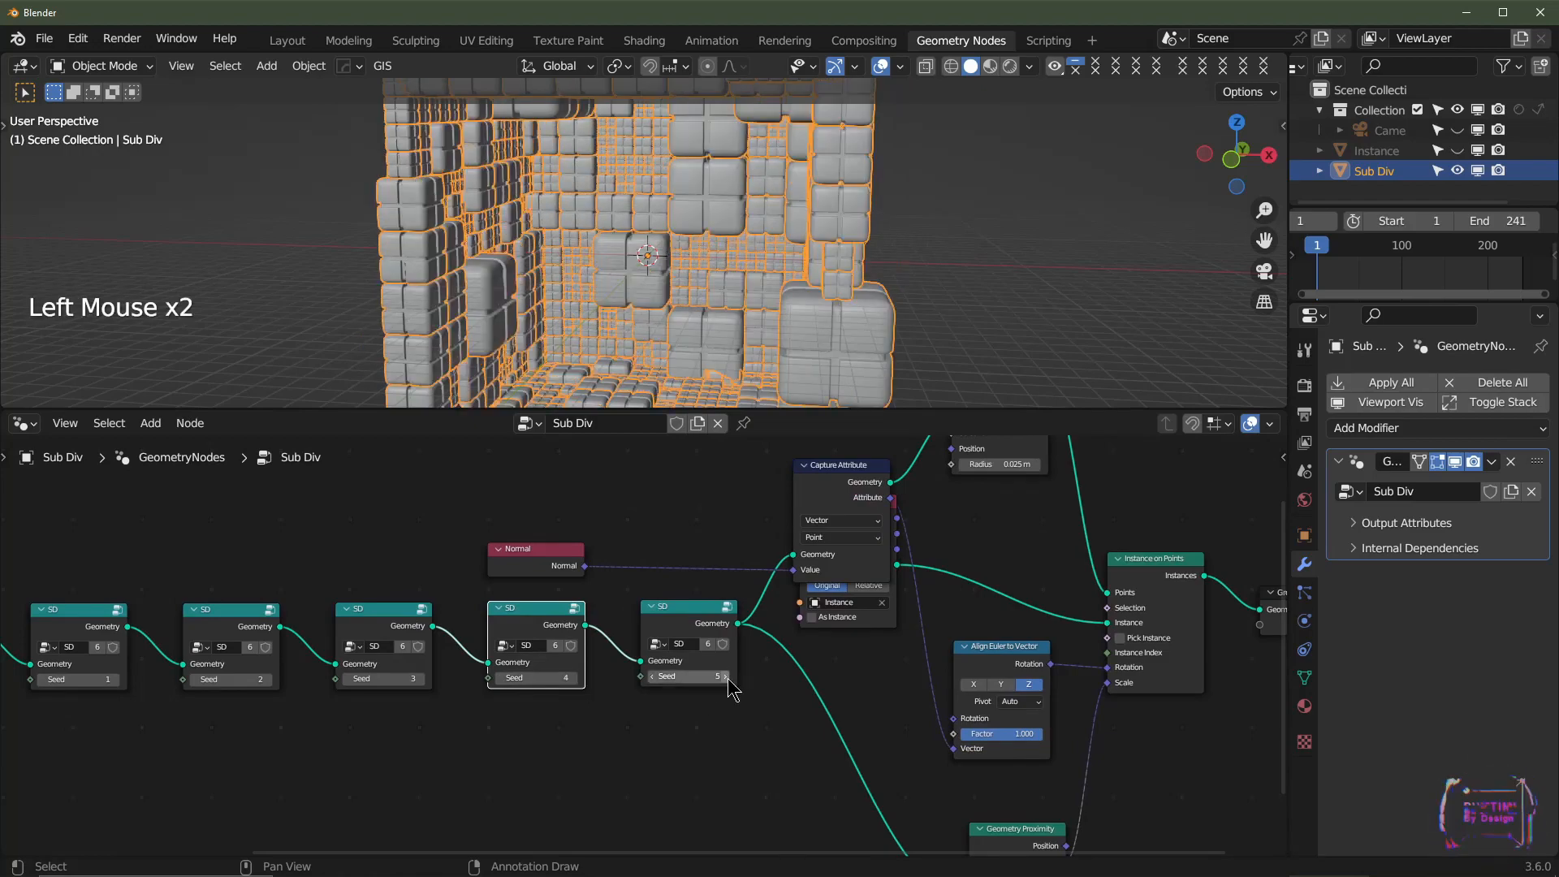
middle_drag(706, 309, 758, 236)
scroll(731, 280, down, 2)
scroll(729, 275, up, 1)
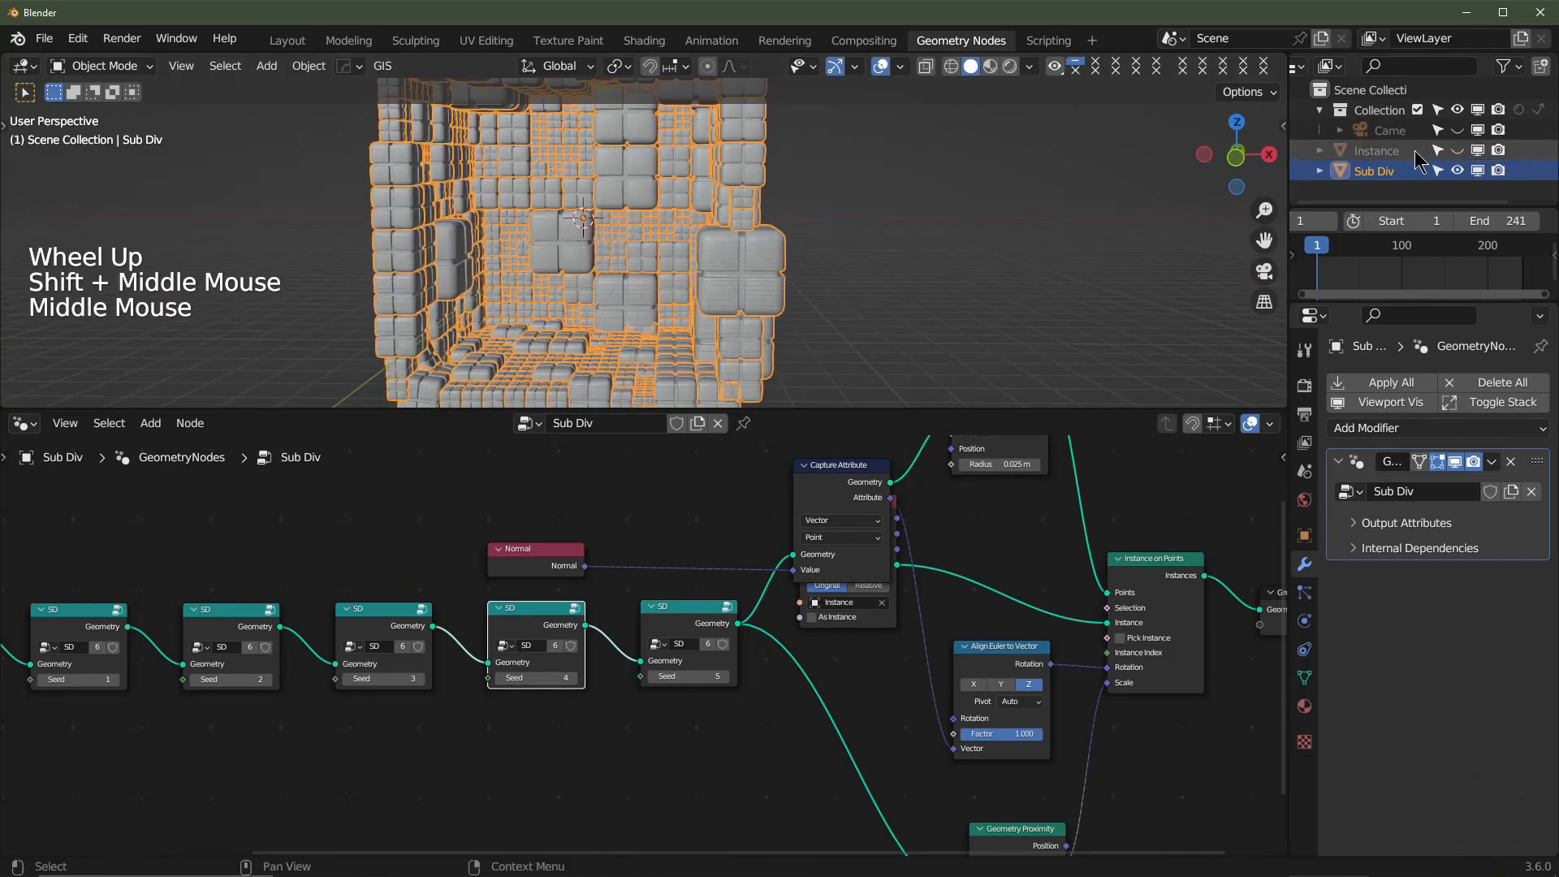
- Tidy the node layout by repositioning Geometry Proximity, Capture Attribute and Object Info so they no longer overlap
middle_drag(1025, 814, 899, 717)
drag(895, 738, 874, 690)
middle_drag(741, 505, 769, 647)
drag(737, 529, 701, 499)
drag(781, 558, 934, 559)
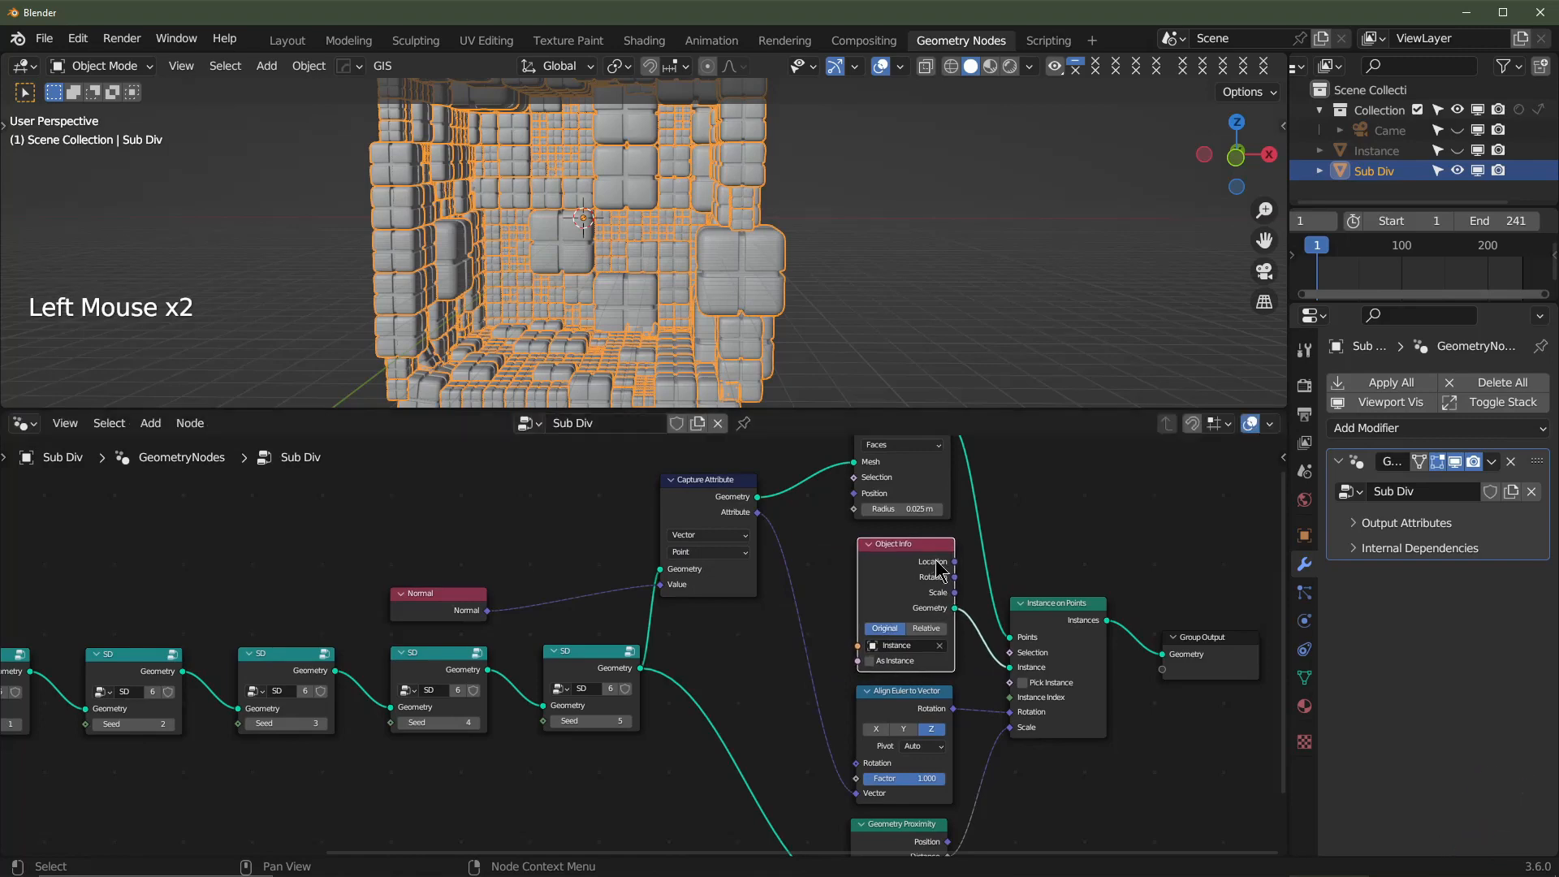
scroll(985, 637, down, 2)
middle_drag(985, 637, 1092, 641)
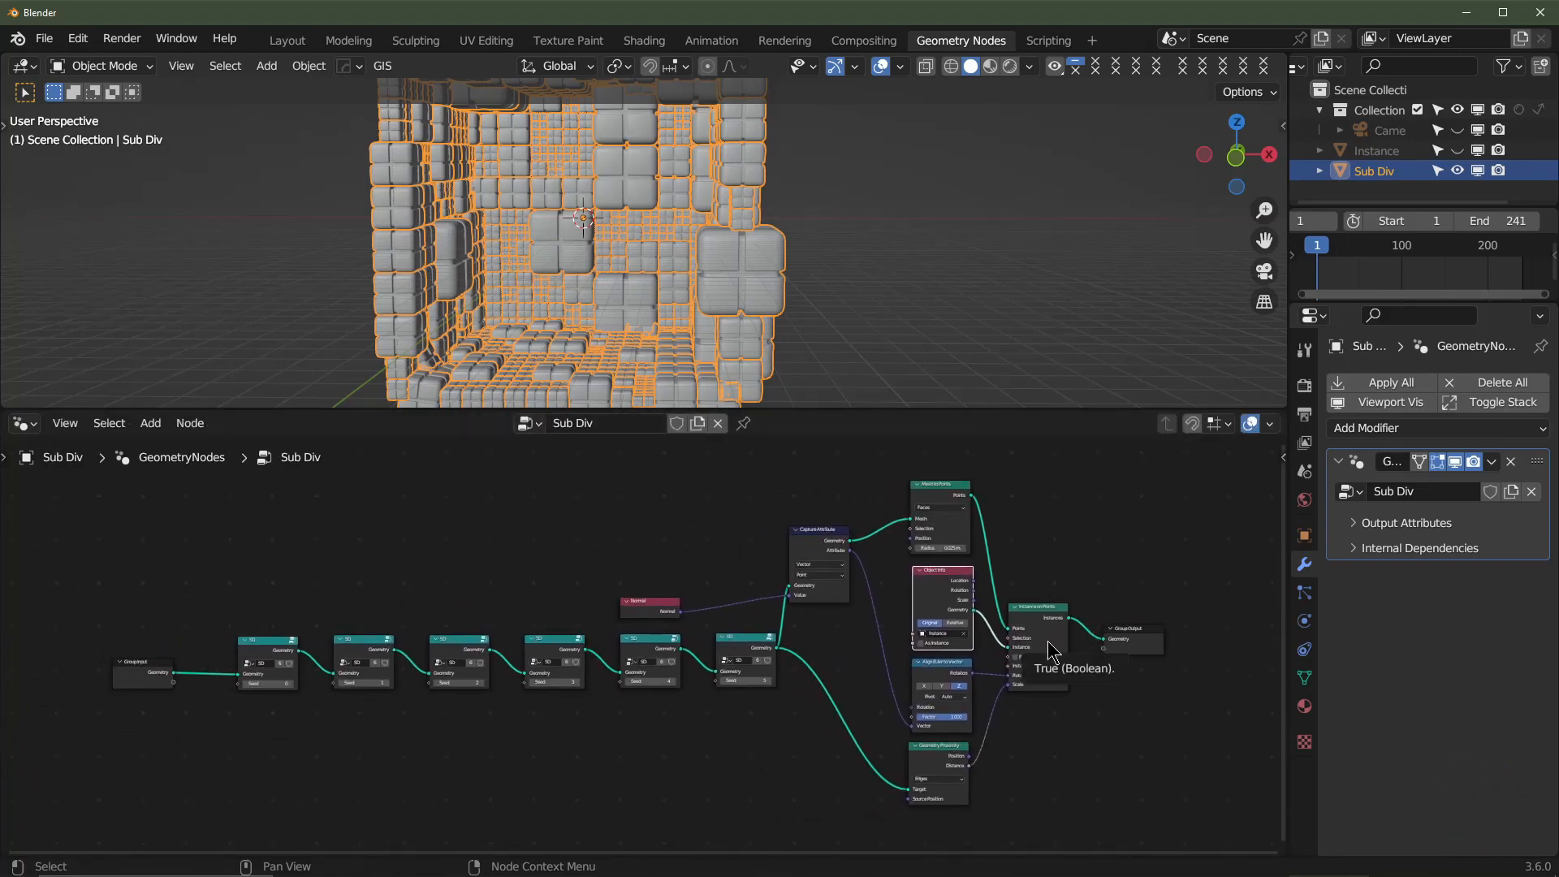
scroll(1048, 641, up, 2)
- Unhide the Instance object and make it the active selection
click(1457, 151)
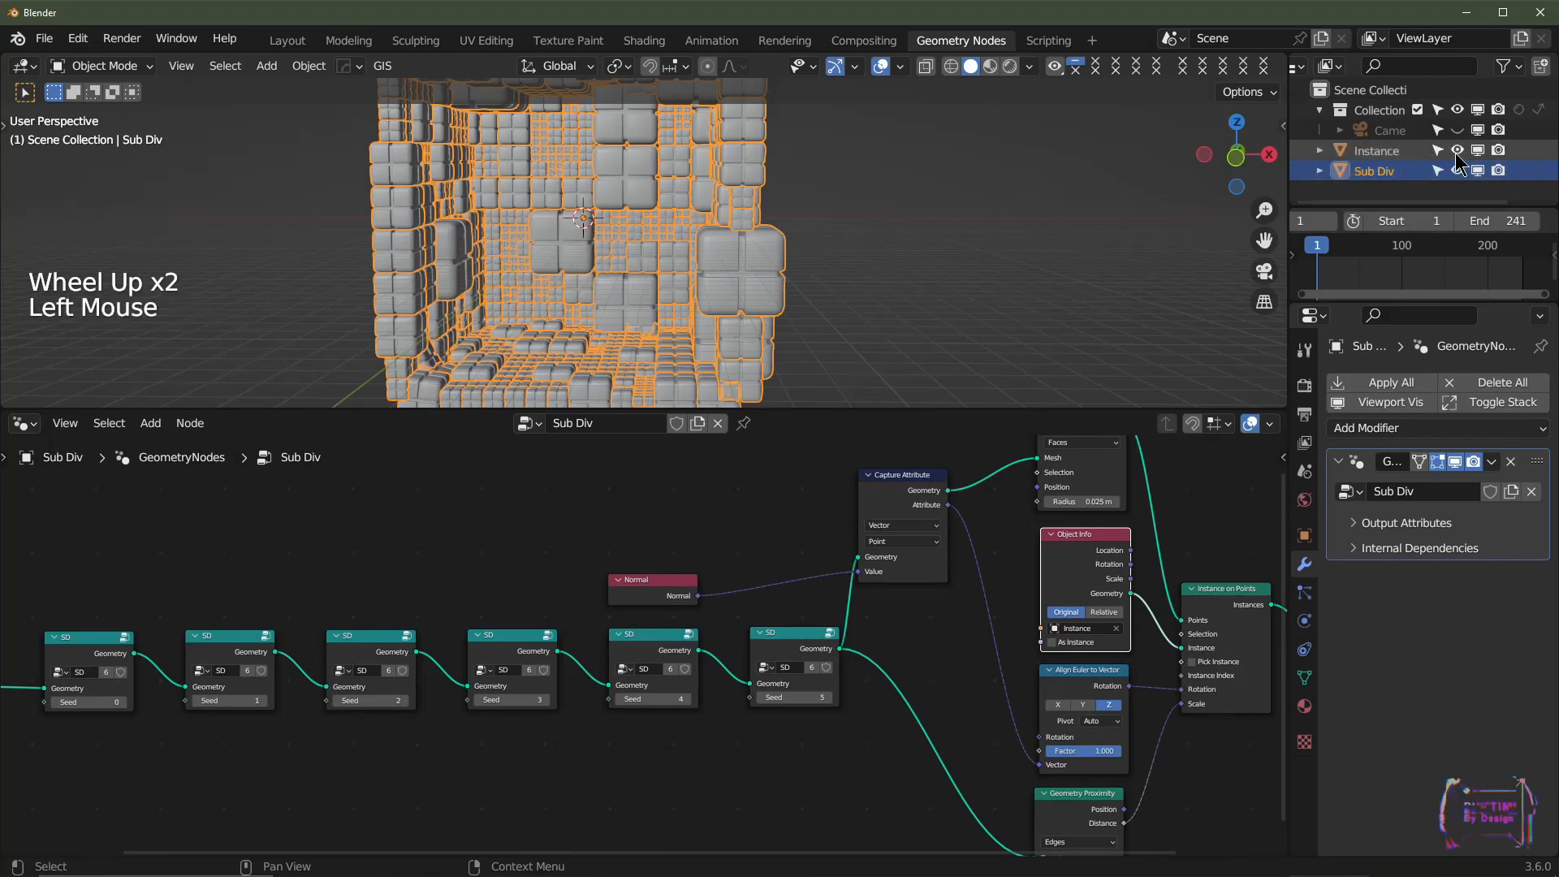
click(1372, 152)
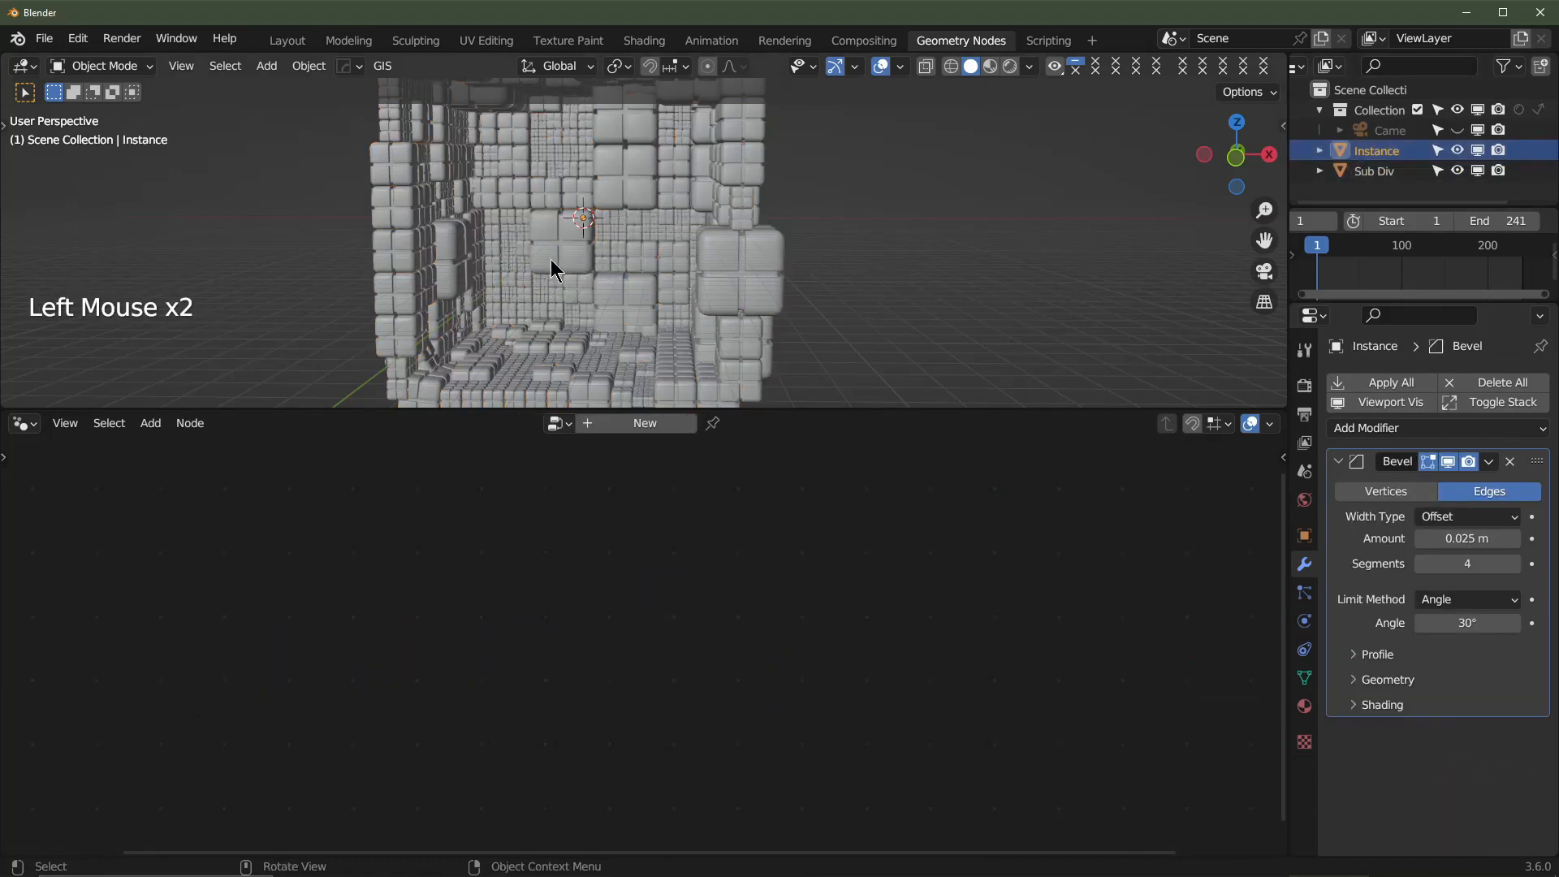
key(KP_Decimal)
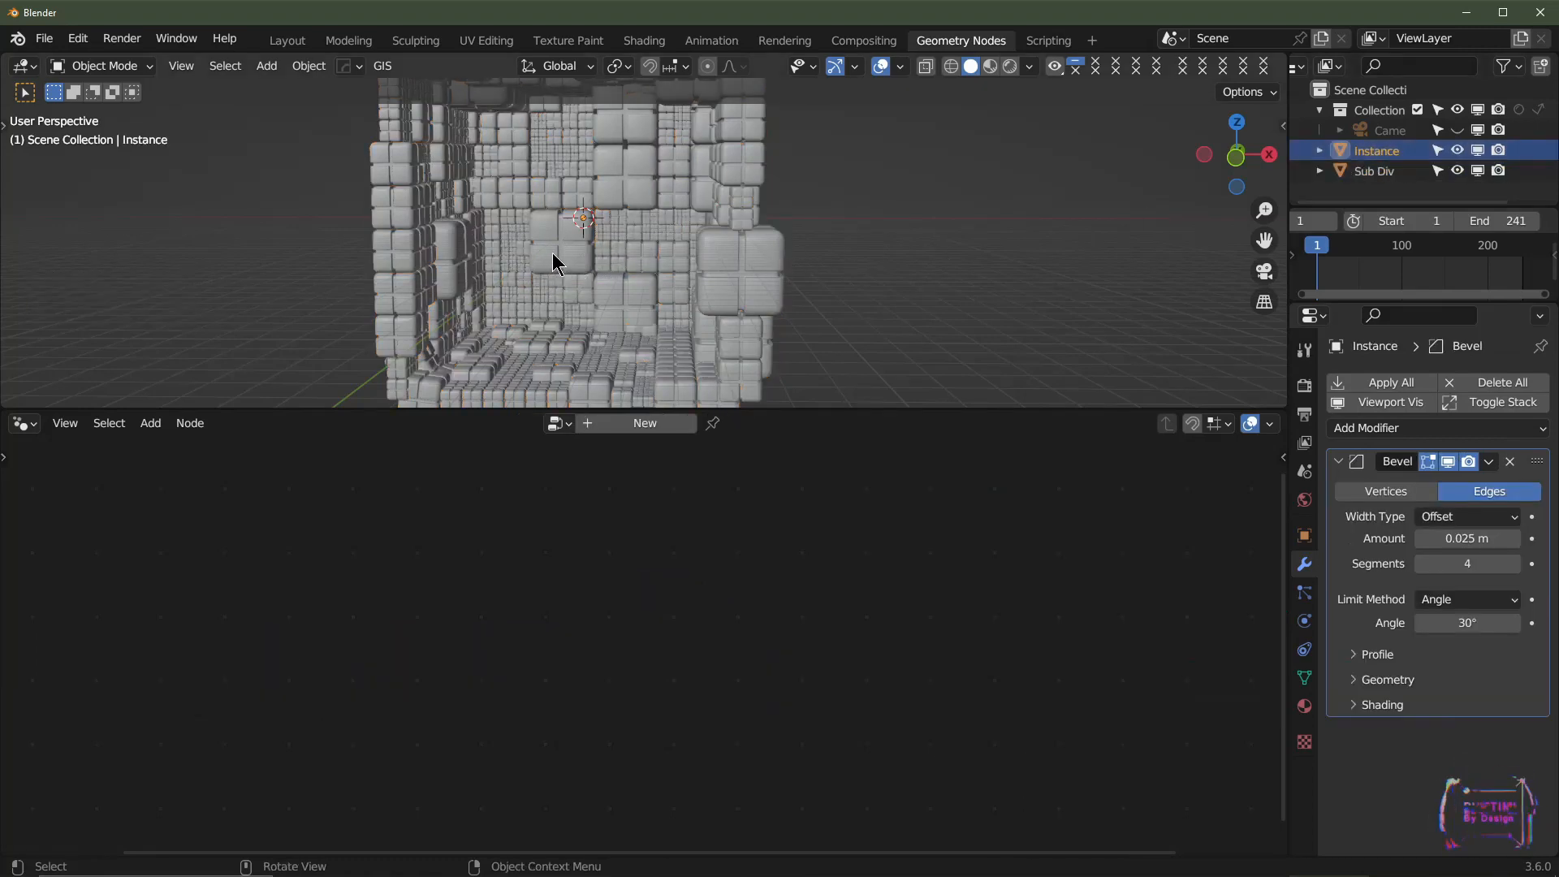
- Move the Instance object's entire mesh up 3 m along Z, leaving its origin in place
scroll(669, 251, down, 2)
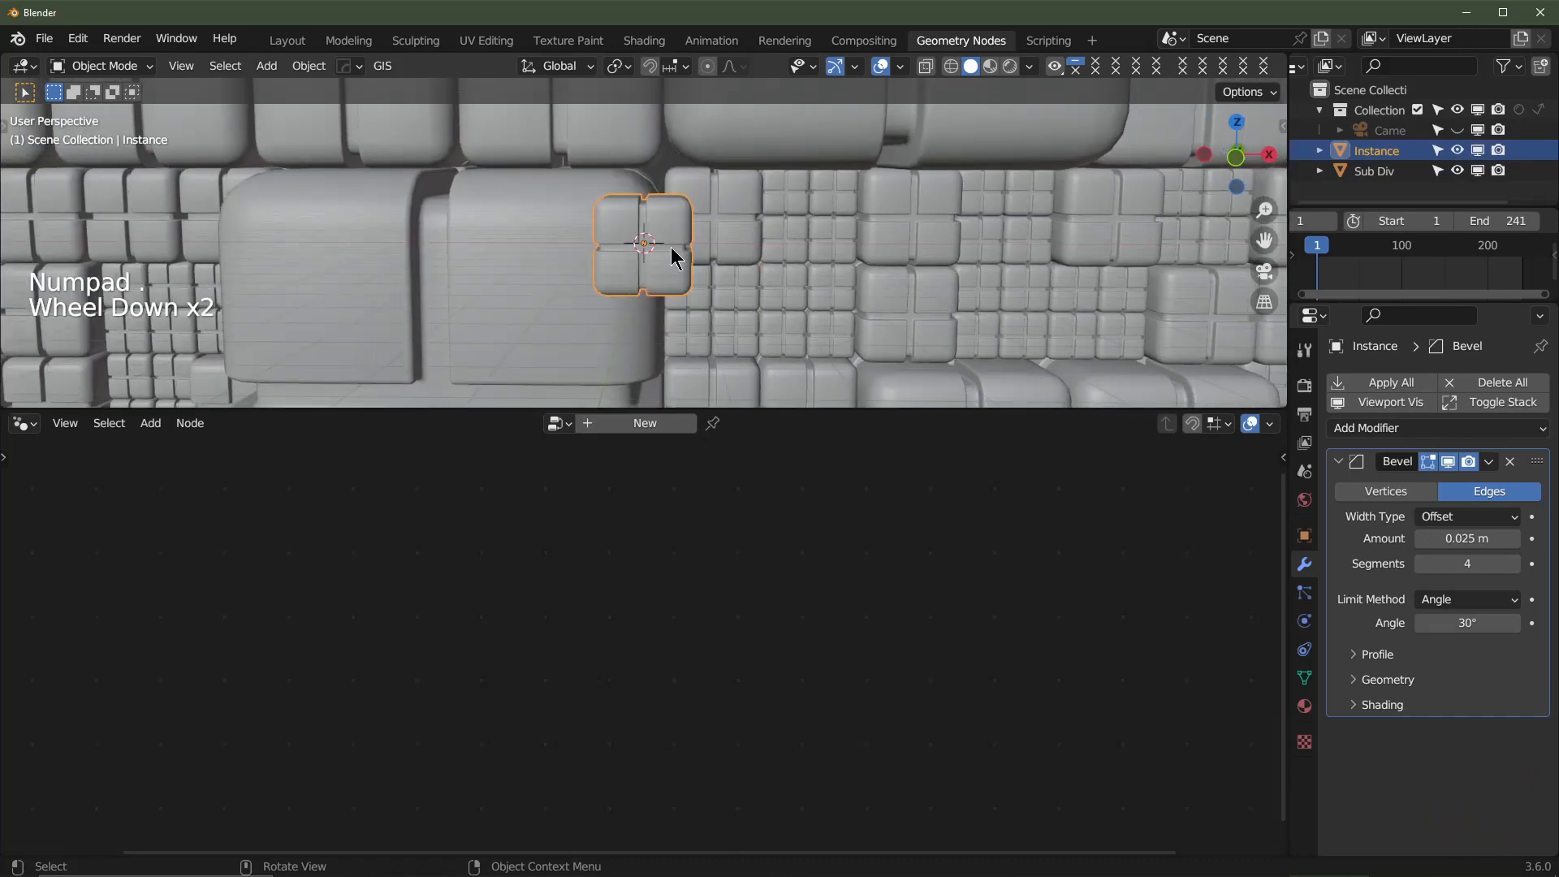
key(KP_1)
scroll(670, 253, down, 2)
scroll(670, 253, up, 2)
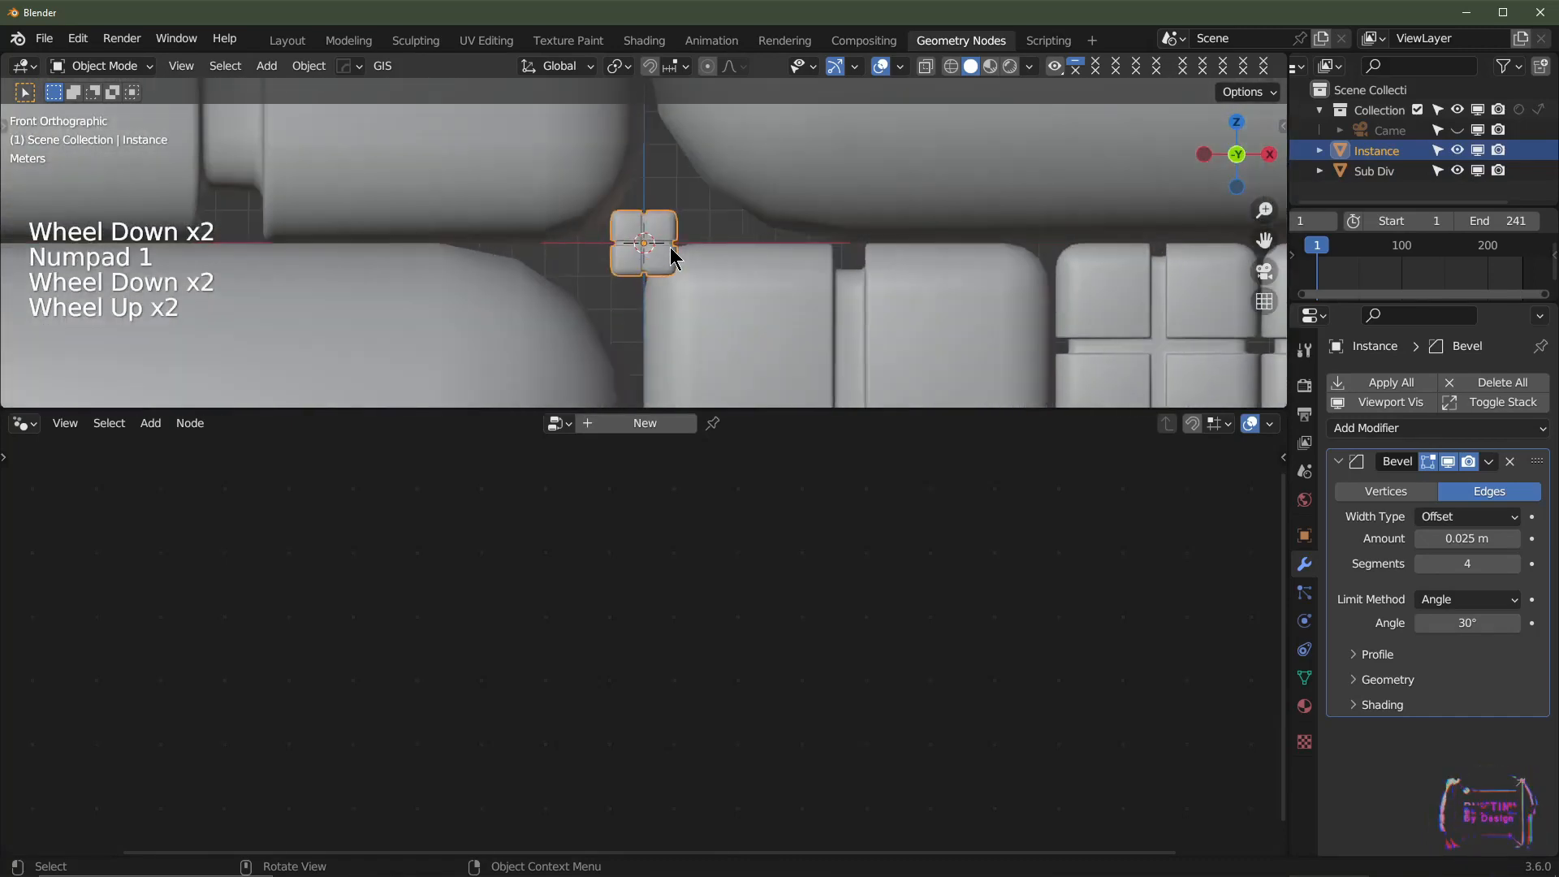
shift+middle_drag(670, 254, 665, 277)
key(Tab)
key(a)
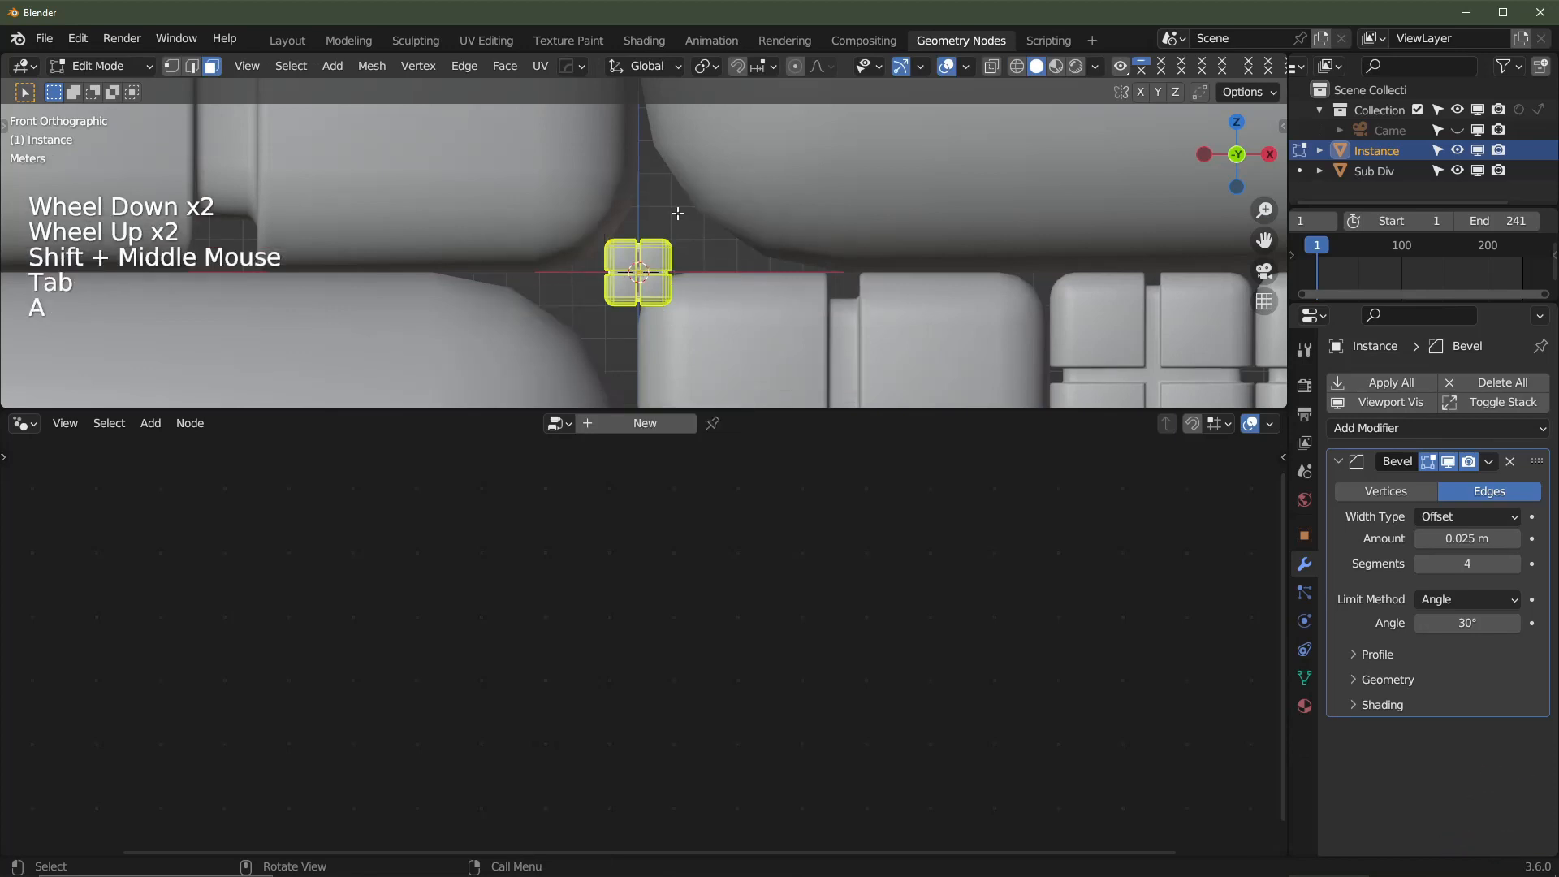
key(a)
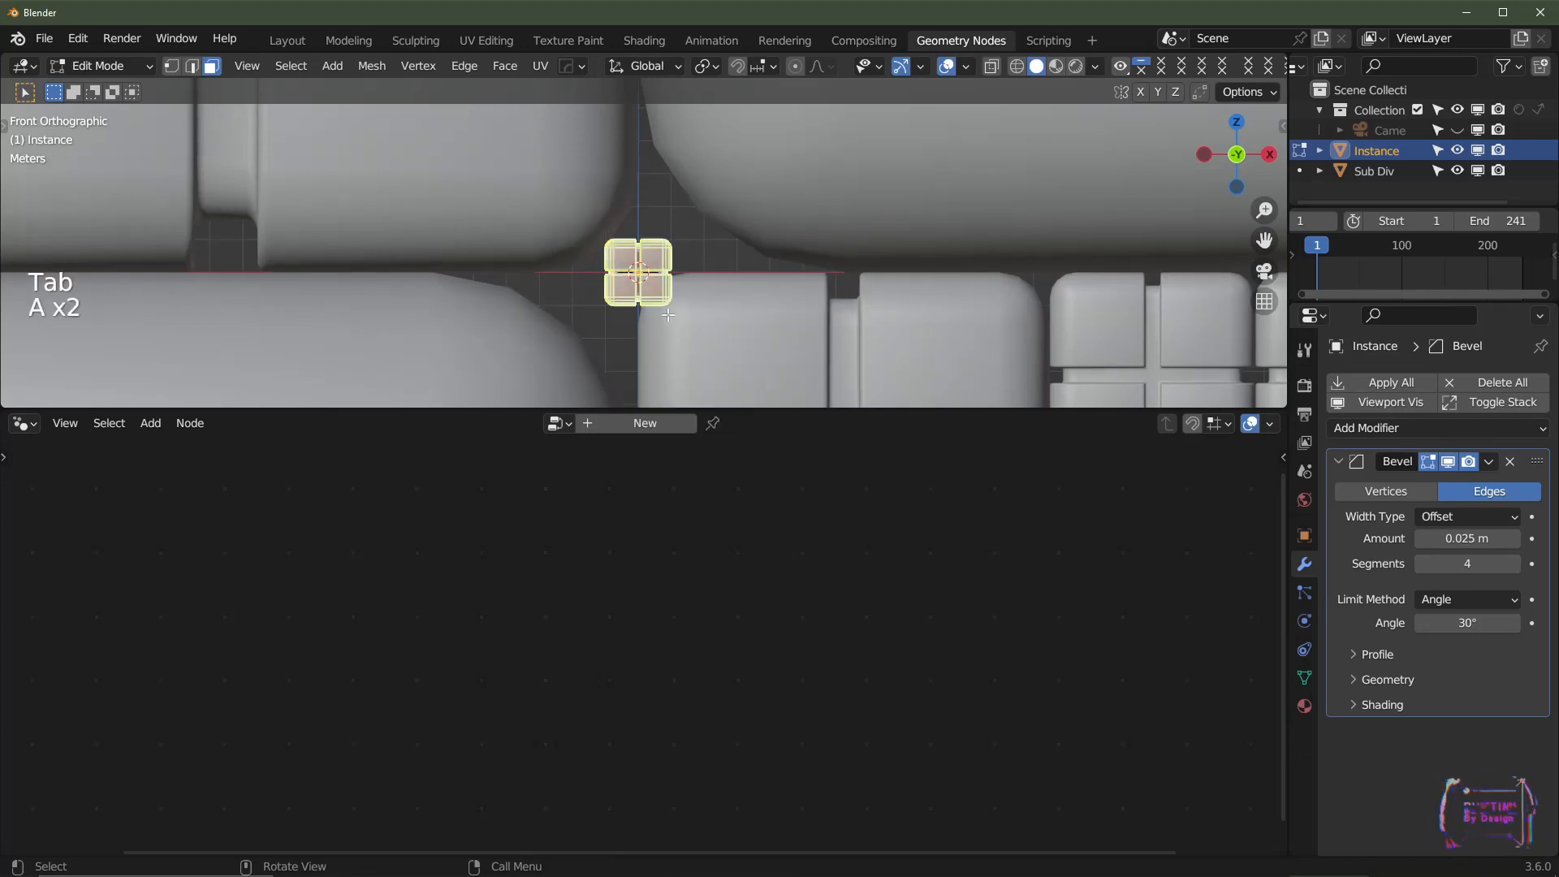
key(g)
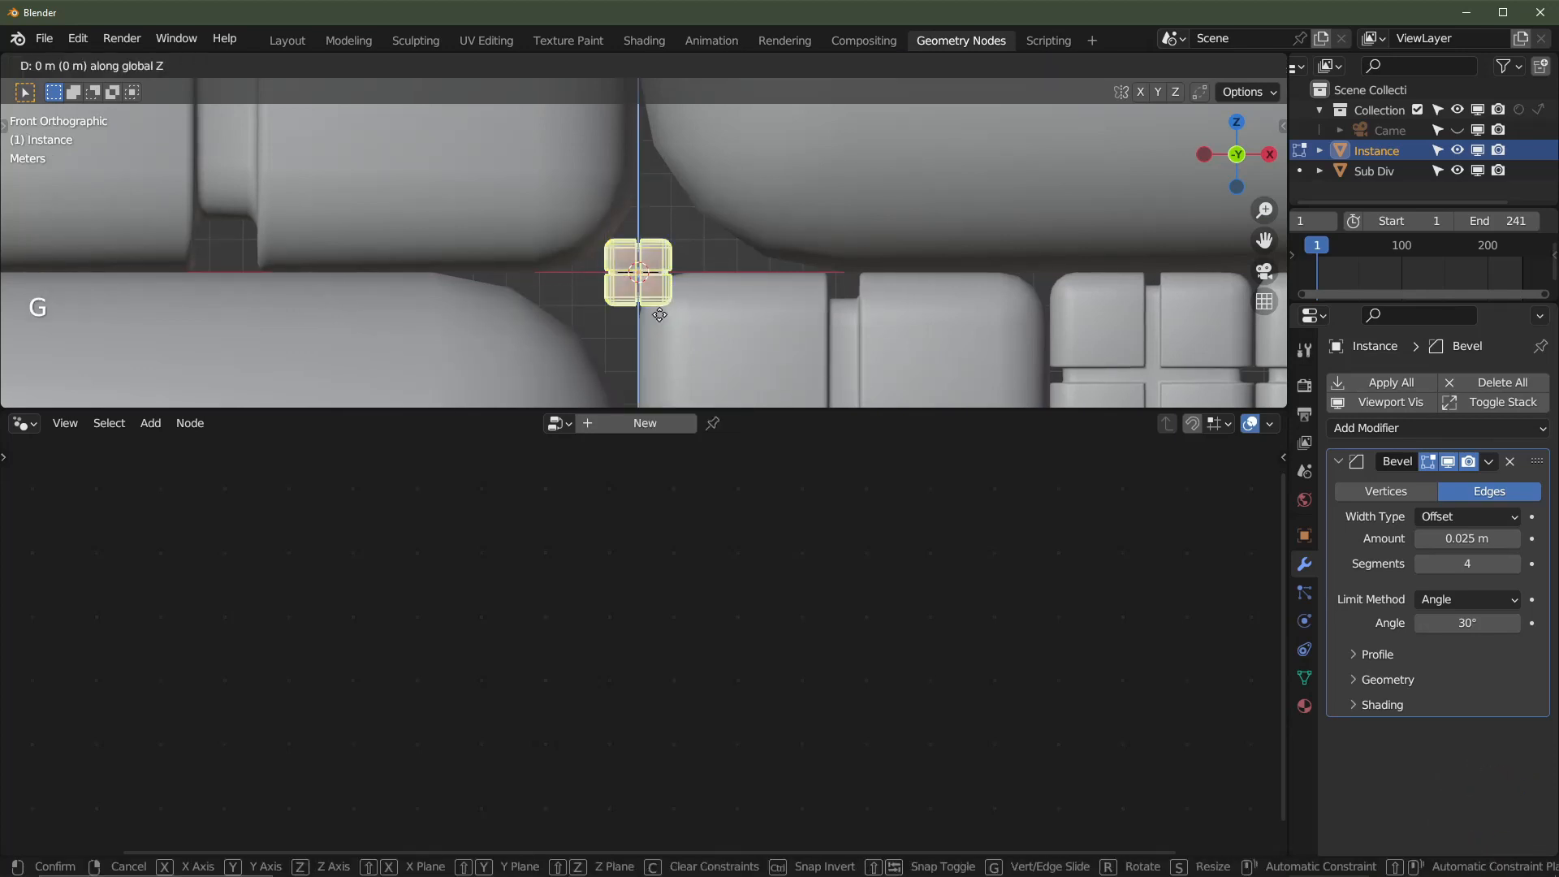
key(ctrl)
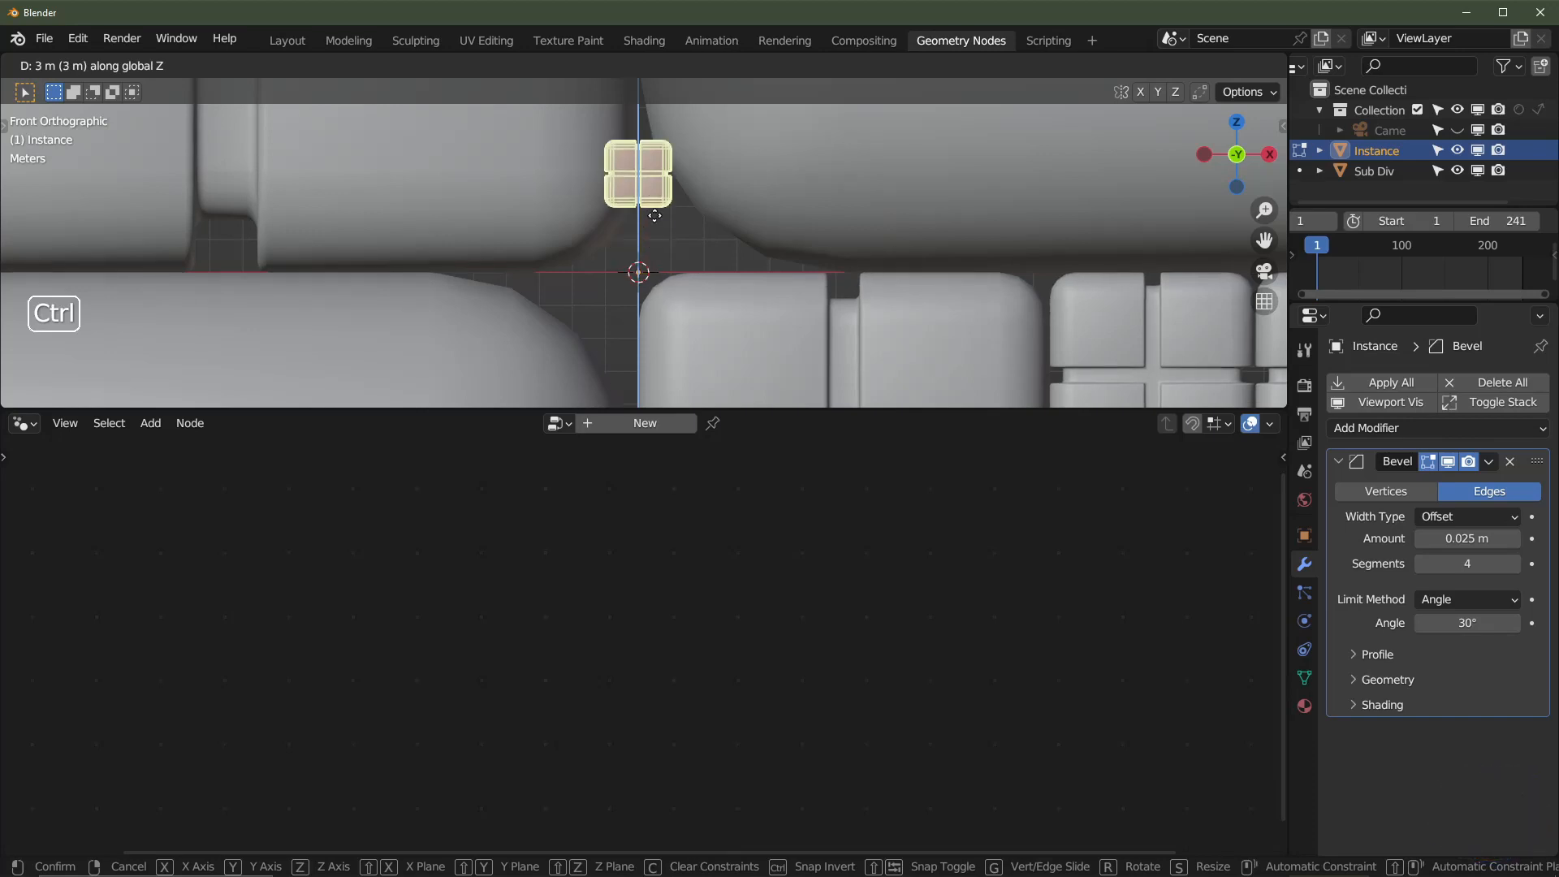
click(655, 215)
scroll(730, 216, down, 2)
key(Tab)
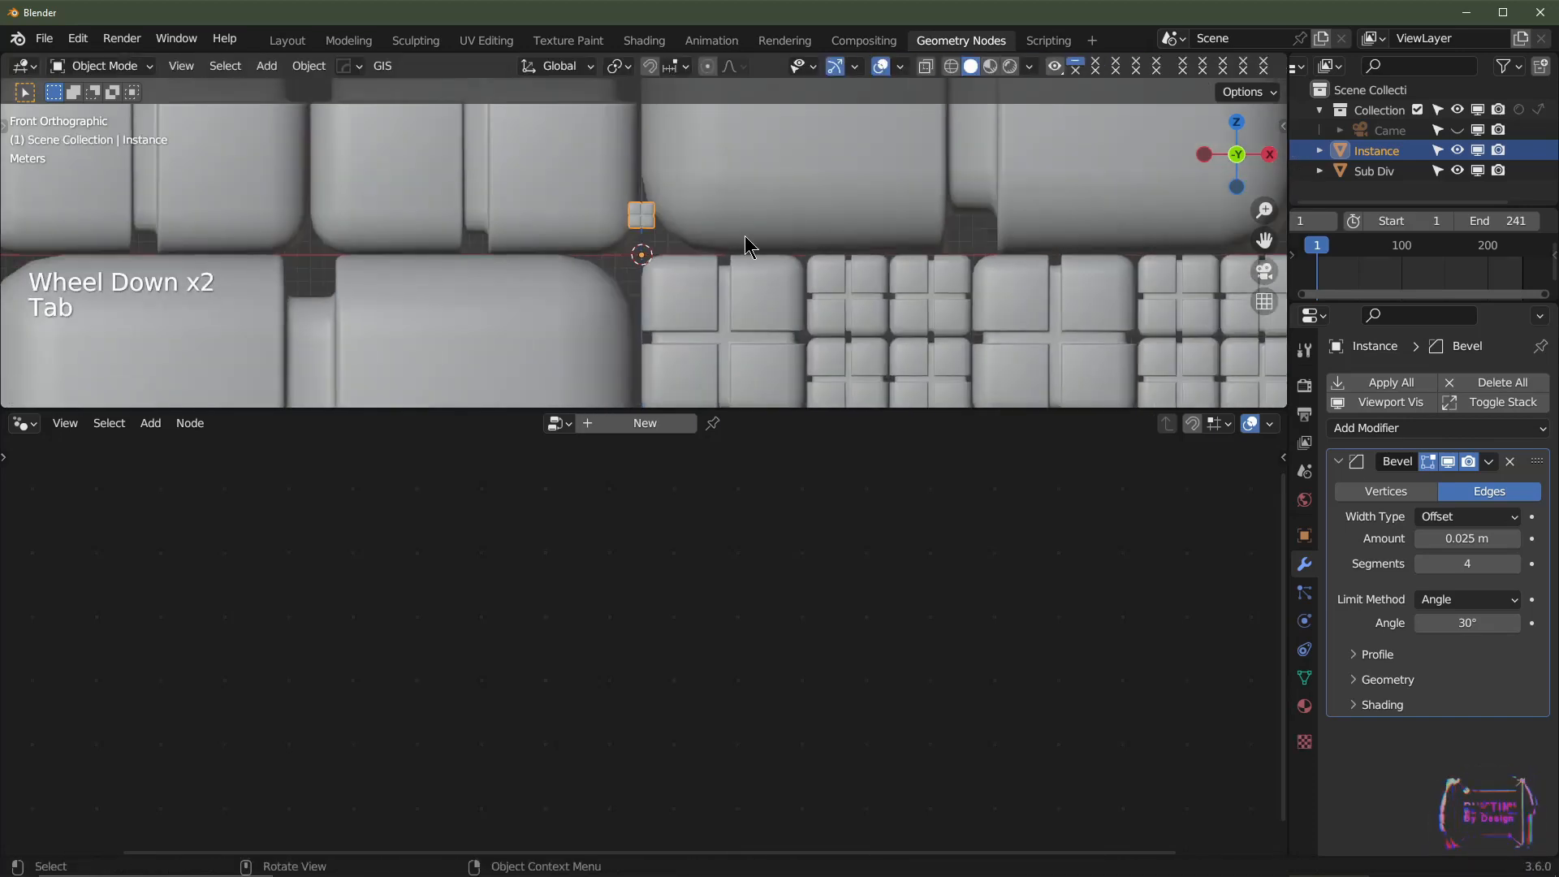
- Examine how far the instanced cubes now sit from the cube walls, from perspective and front views
scroll(740, 235, down, 5)
middle_drag(734, 236, 893, 265)
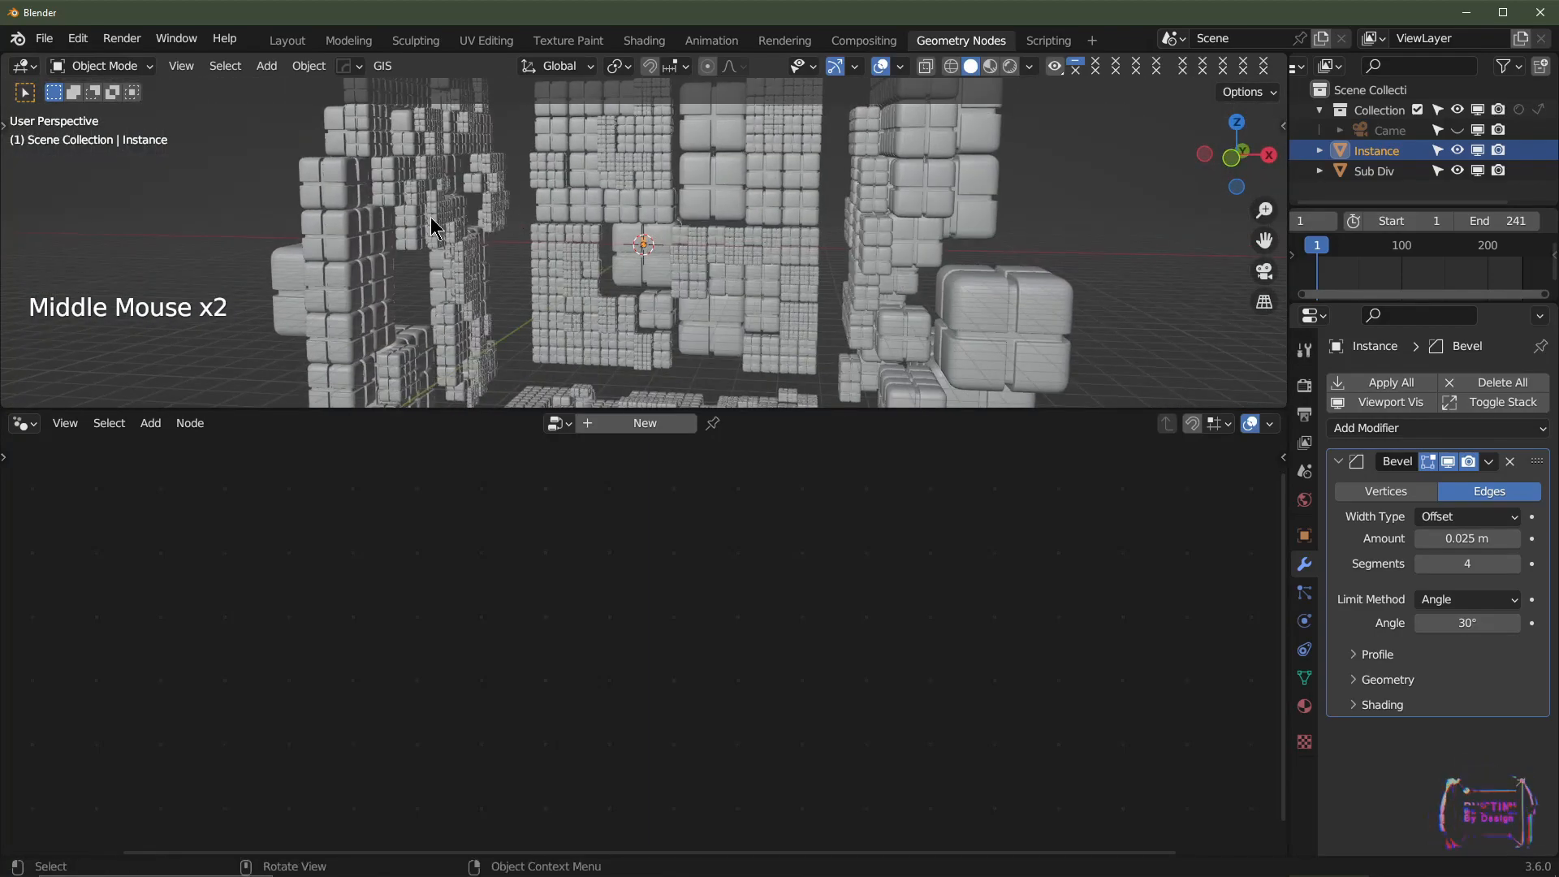
middle_drag(435, 227, 695, 242)
scroll(695, 242, up, 3)
key(KP_1)
scroll(695, 248, up, 4)
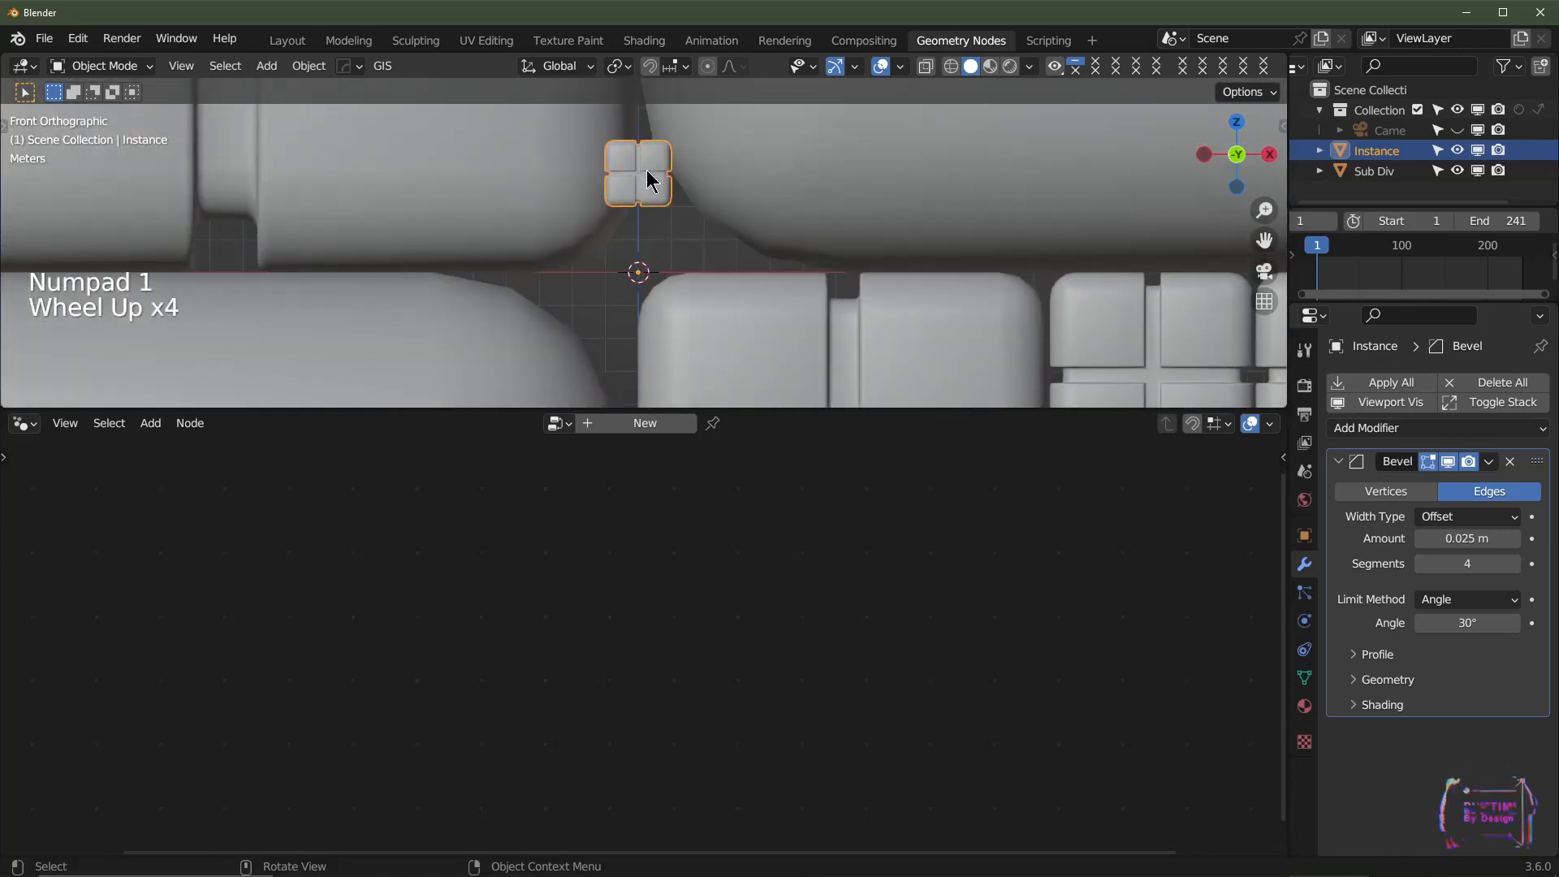
key(r)
right_click(692, 179)
scroll(697, 268, down, 1)
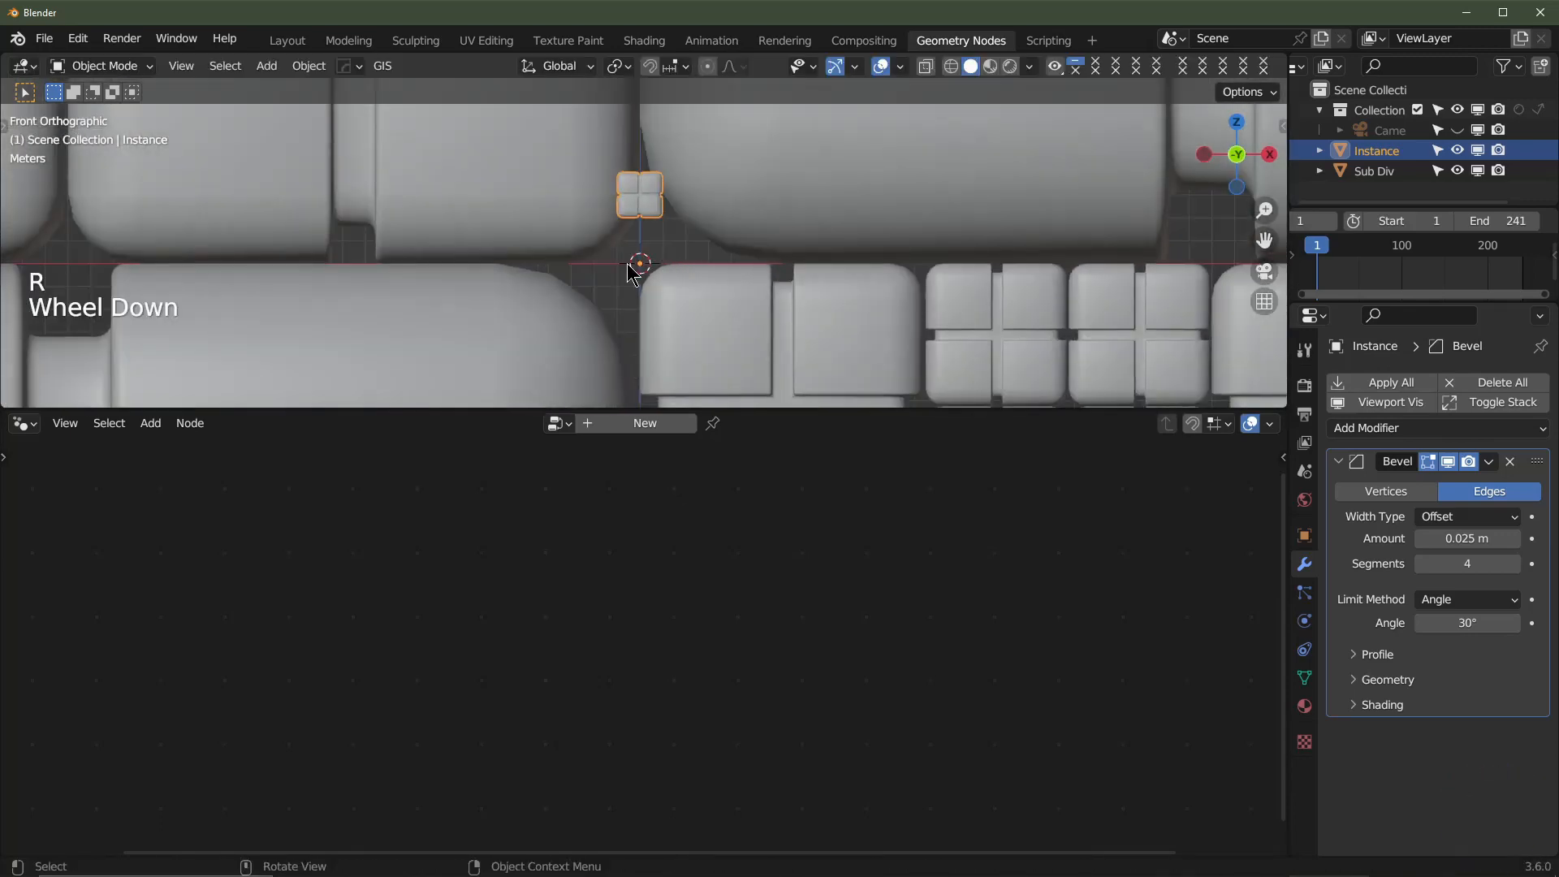
- Move the Instance mesh slightly farther up along Z and hide the Instance object
key(Tab)
key(g)
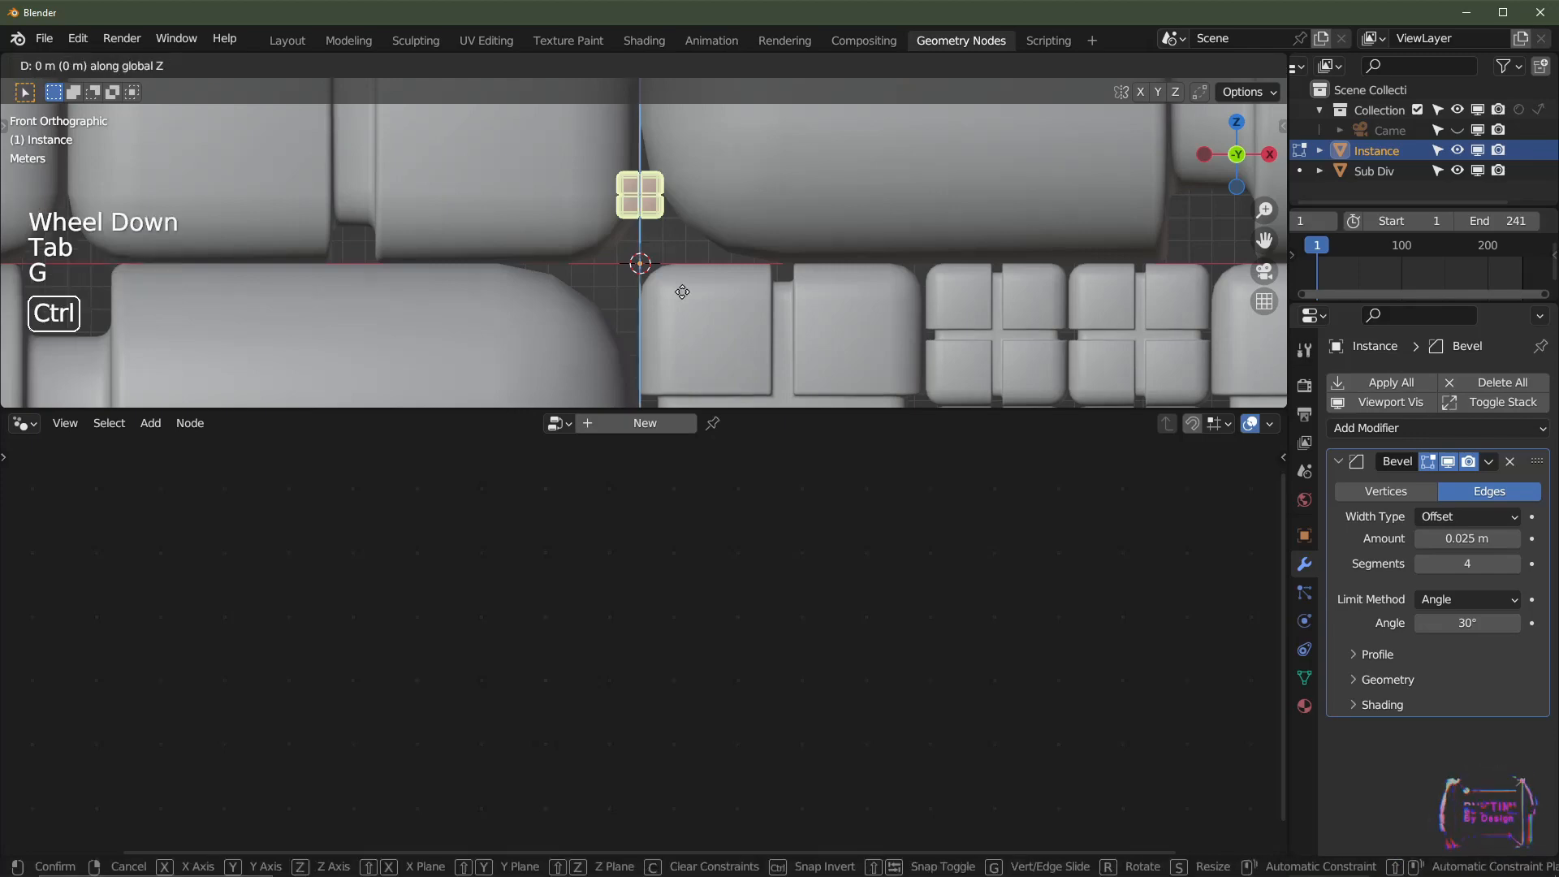
click(819, 228)
key(Tab)
scroll(707, 233, down, 3)
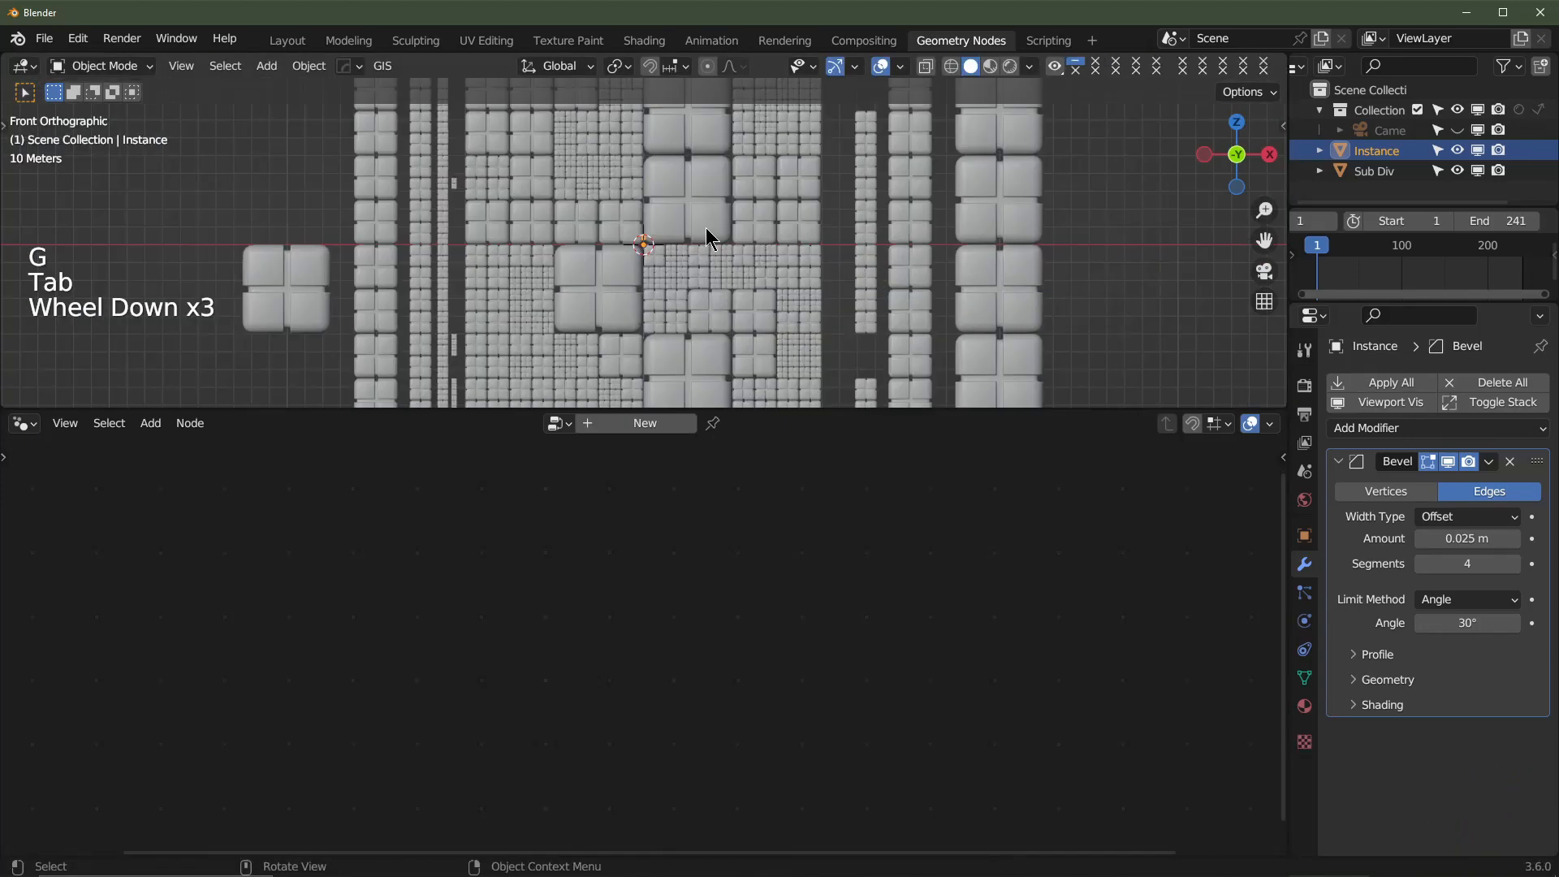
click(1460, 151)
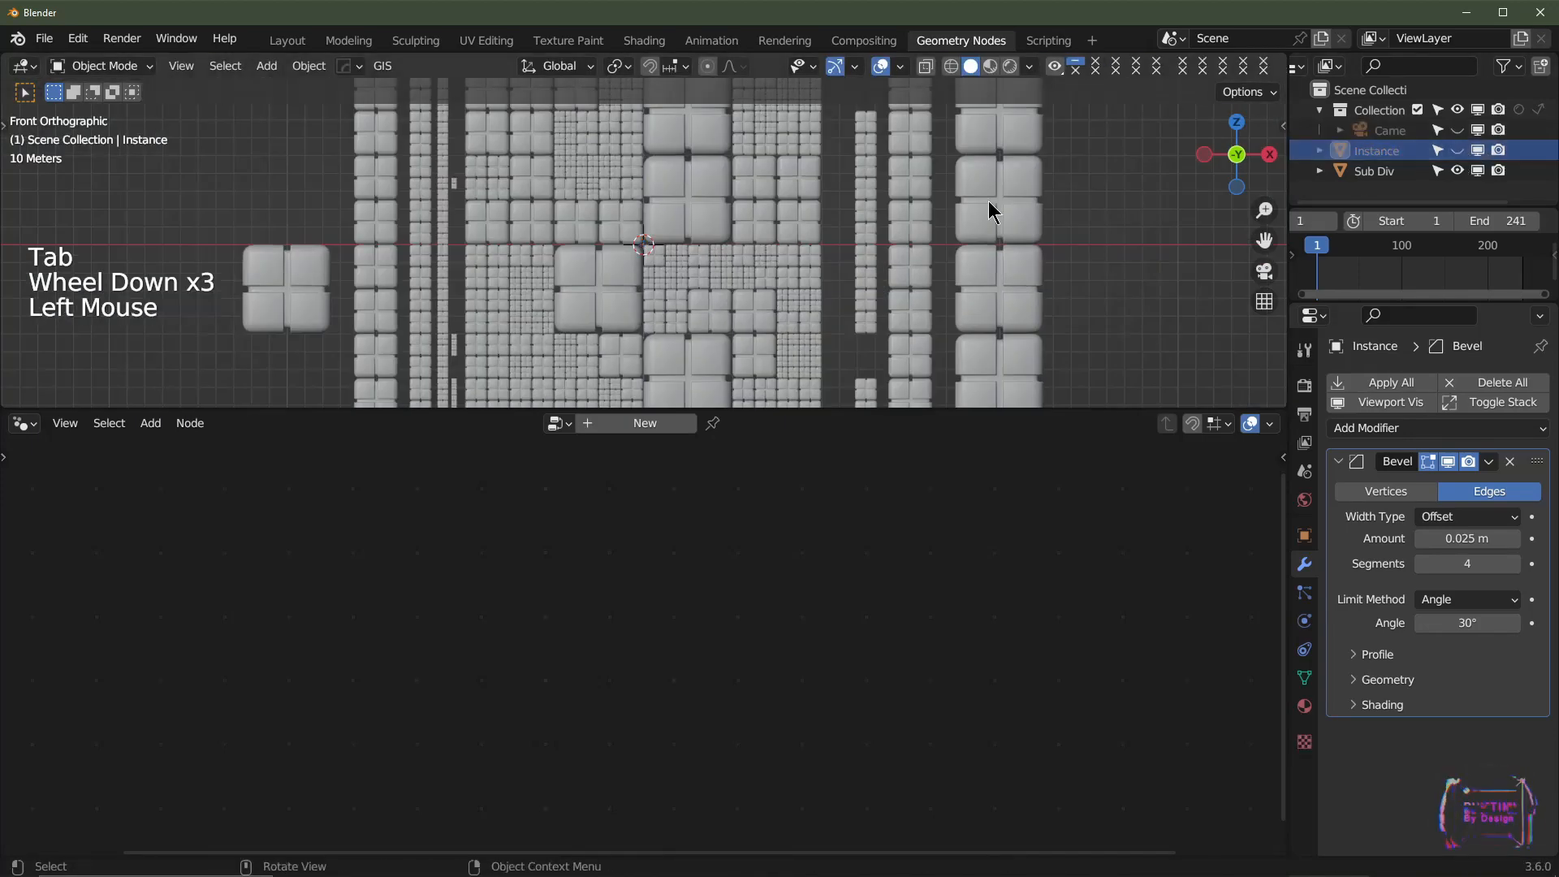
- Make the Sub Div object active and open its mesh for face editing
middle_drag(991, 208, 683, 217)
scroll(711, 279, down, 2)
scroll(704, 272, up, 2)
key(Tab)
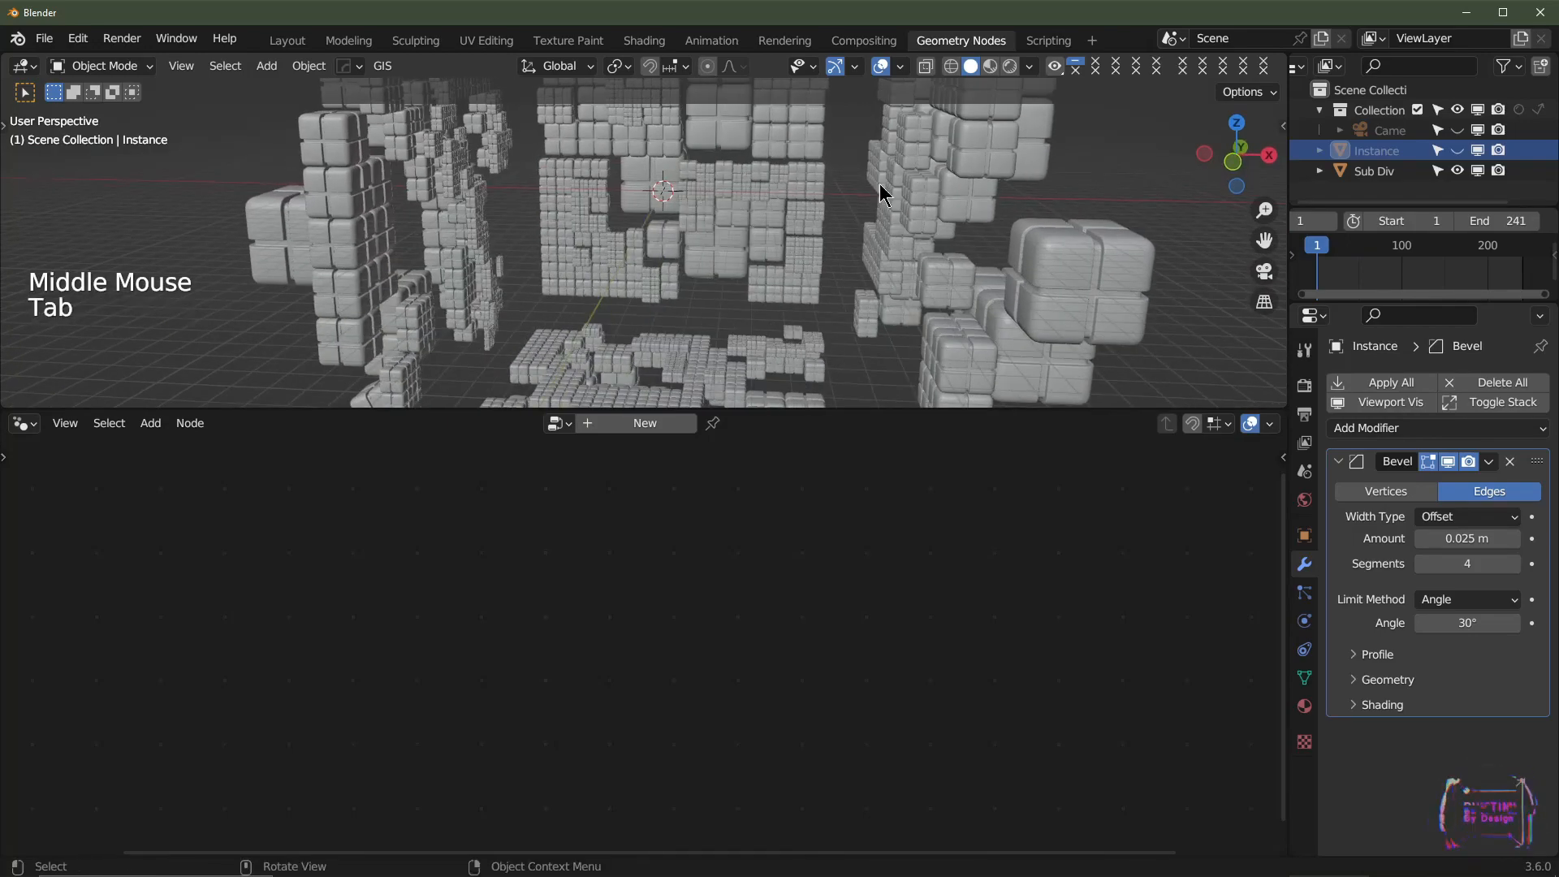
click(781, 193)
key(Tab)
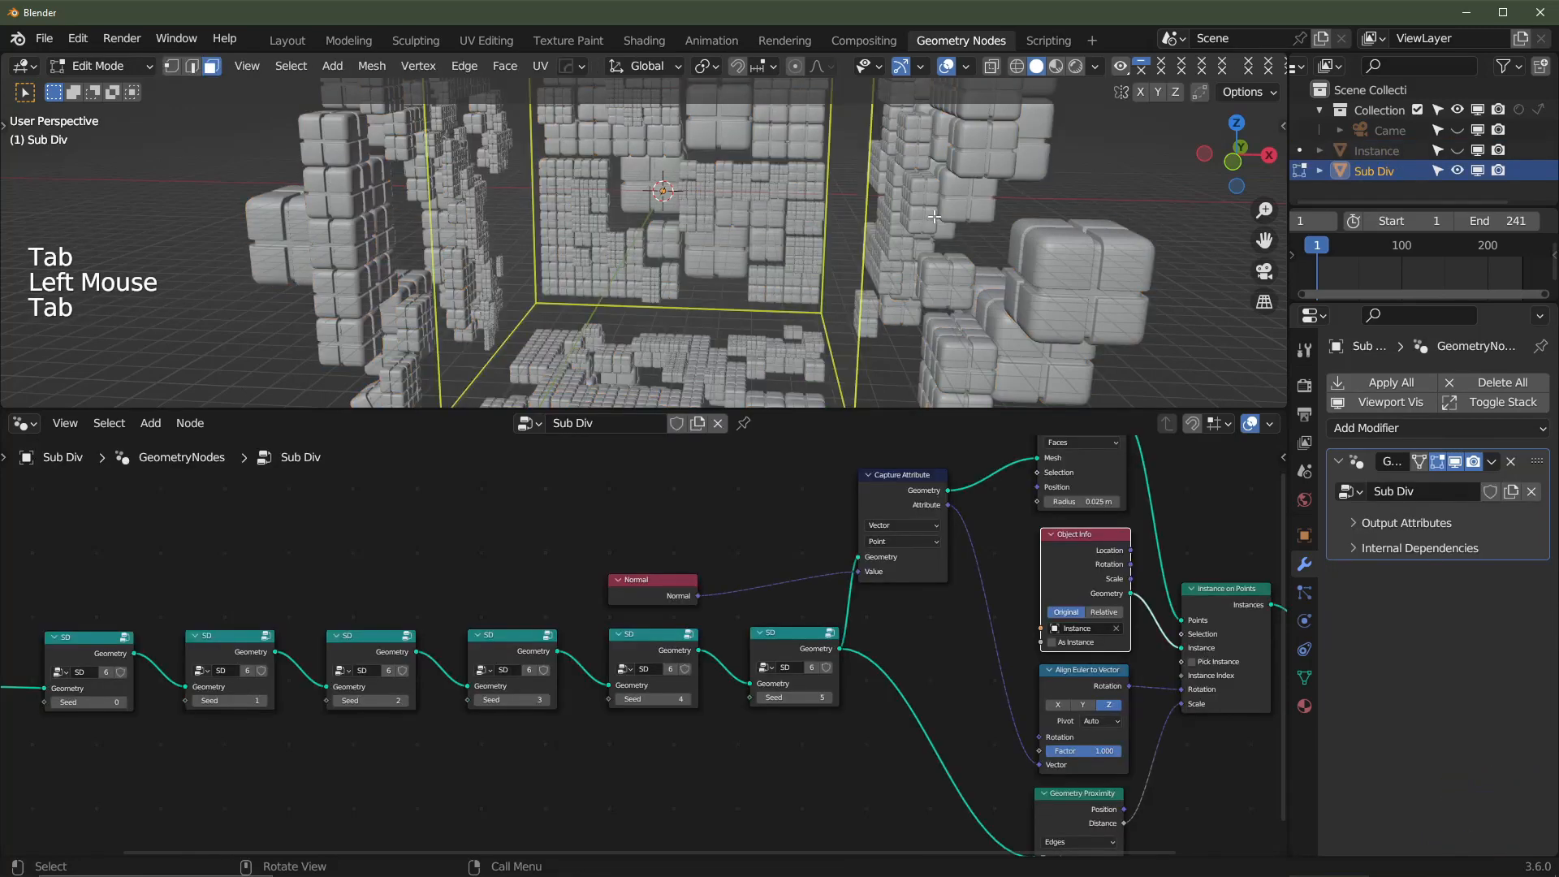
middle_drag(873, 250, 882, 232)
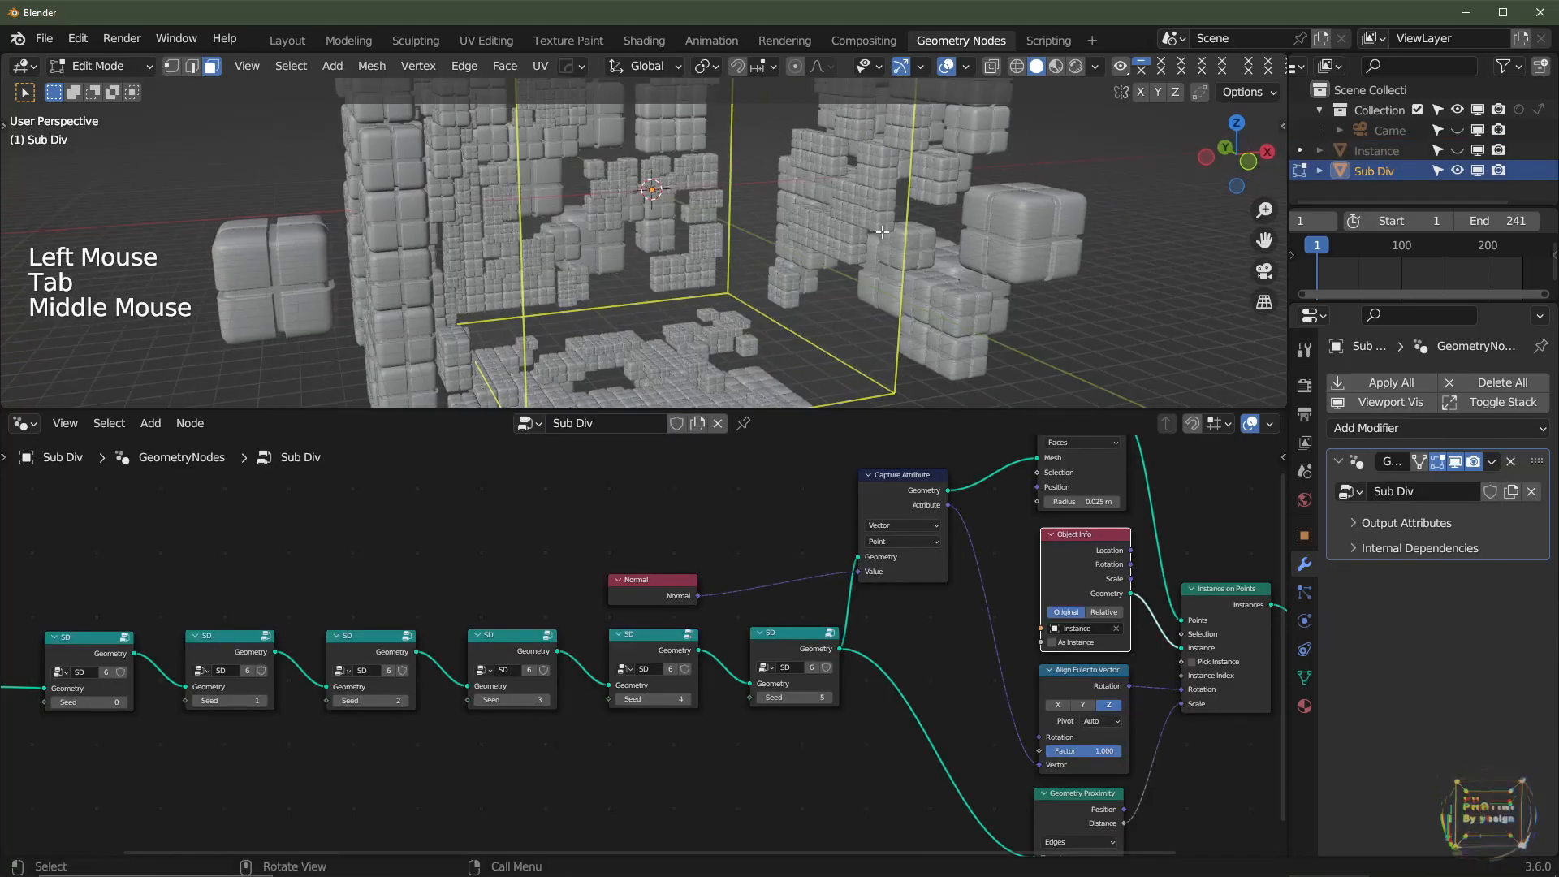
- Duplicate the open cube's positive-X side face in place
click(847, 187)
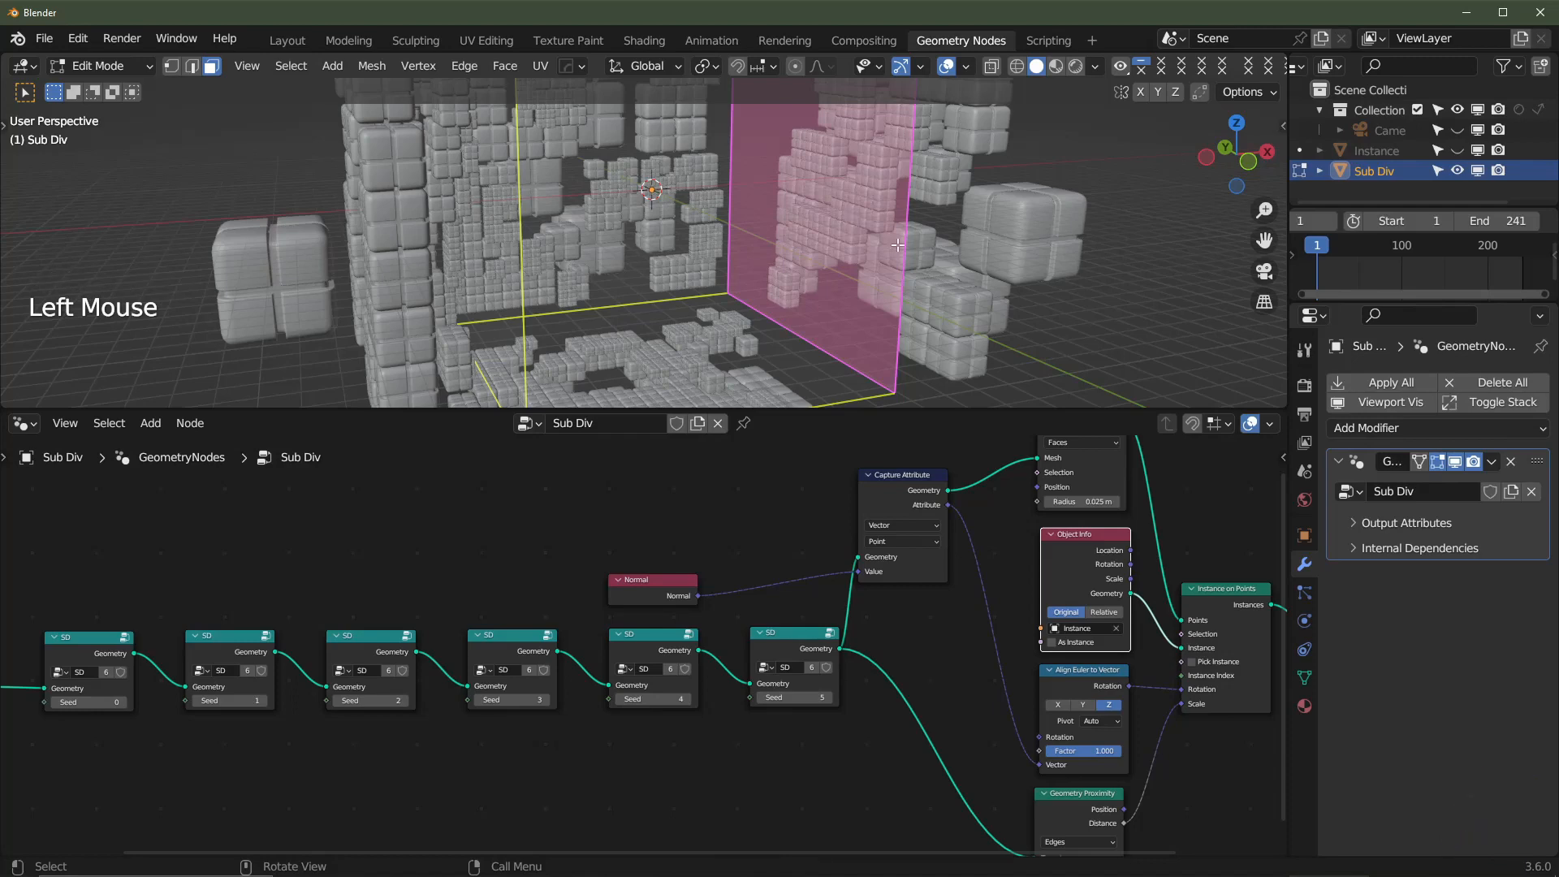
key(shift)
key(shift+d)
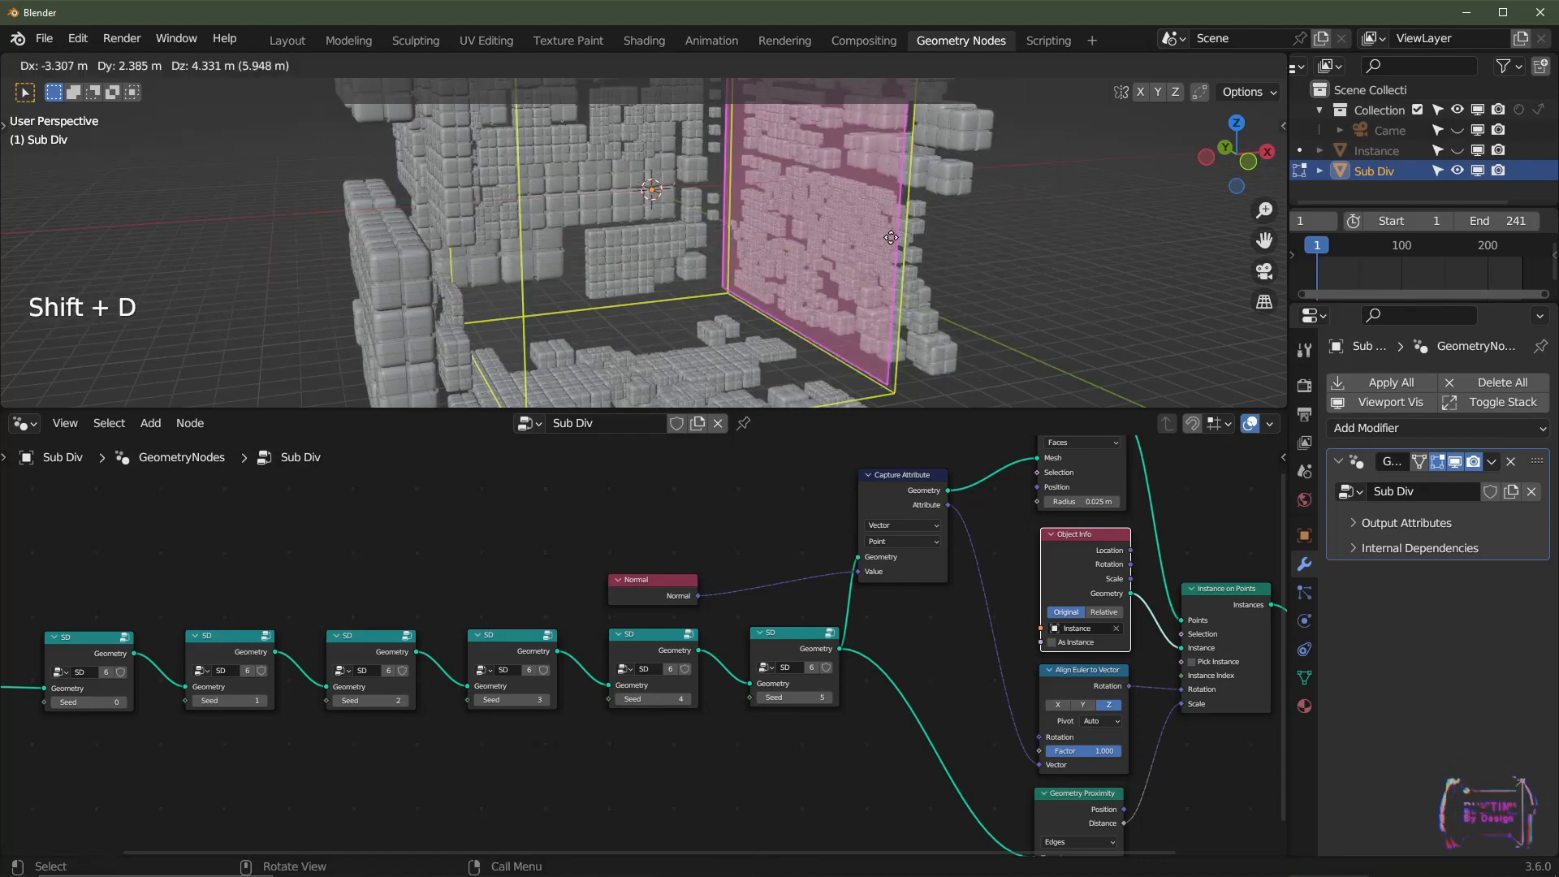
click(897, 246)
key(g)
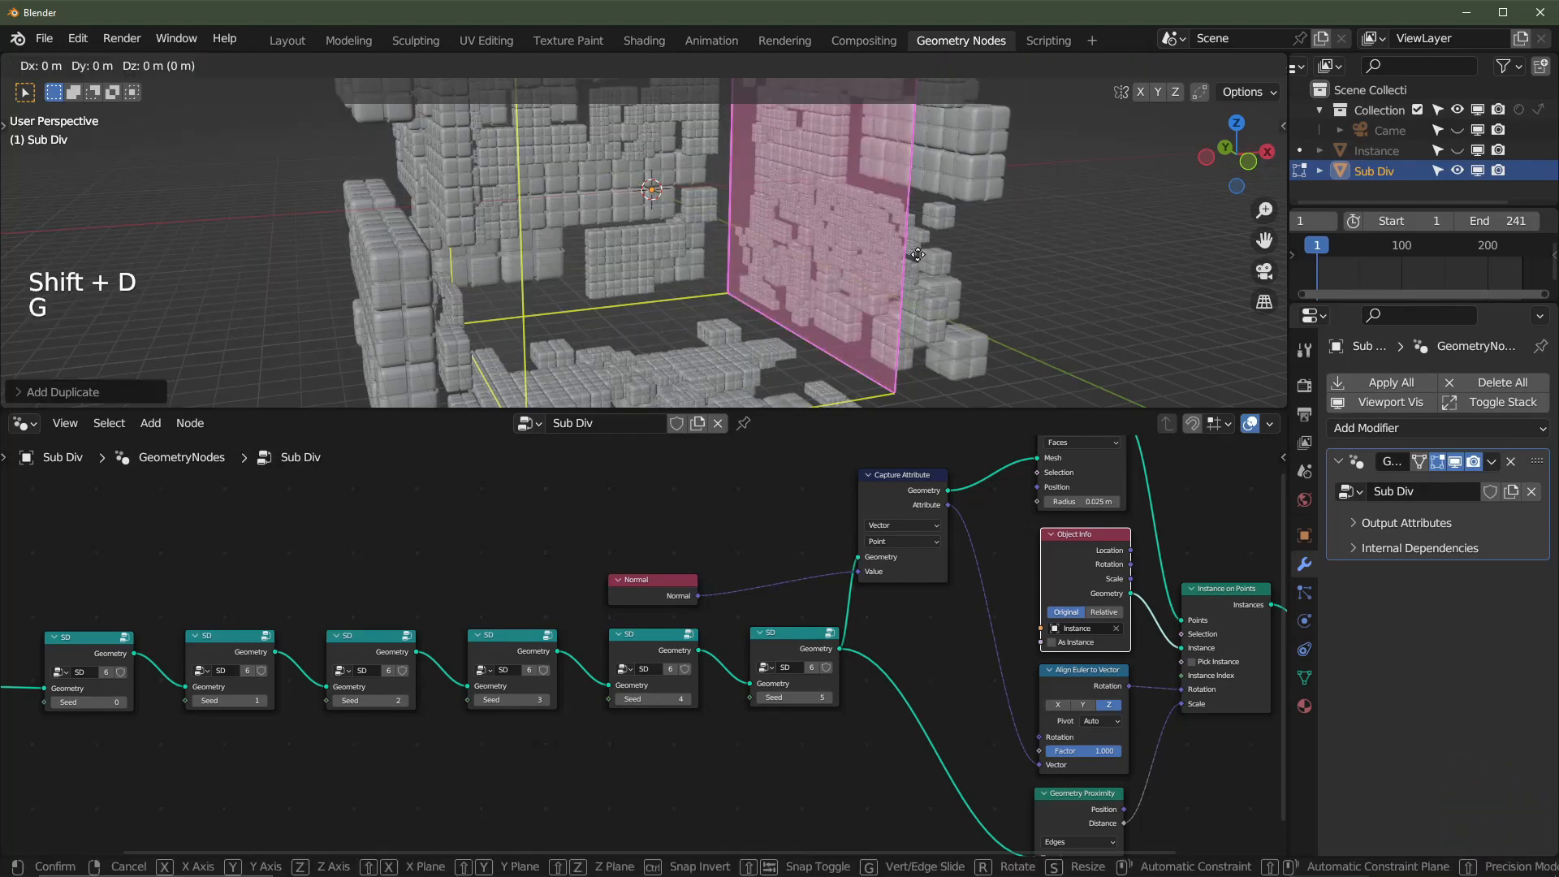
key(x)
key(ctrl)
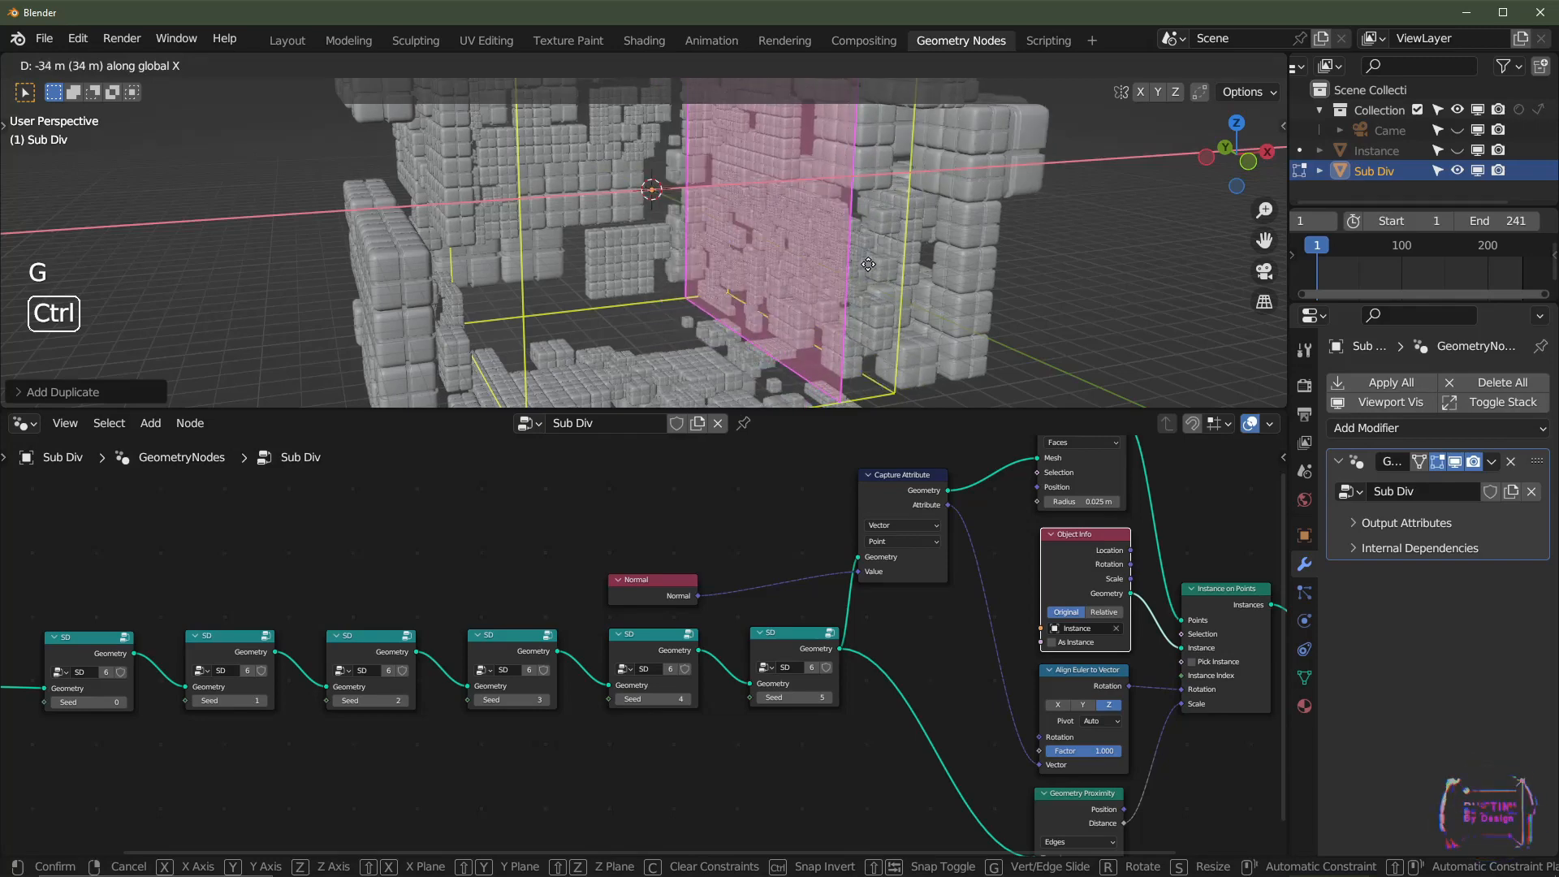
click(883, 263)
- Rotate the duplicated side face 180° around the global Z axis
text(r)
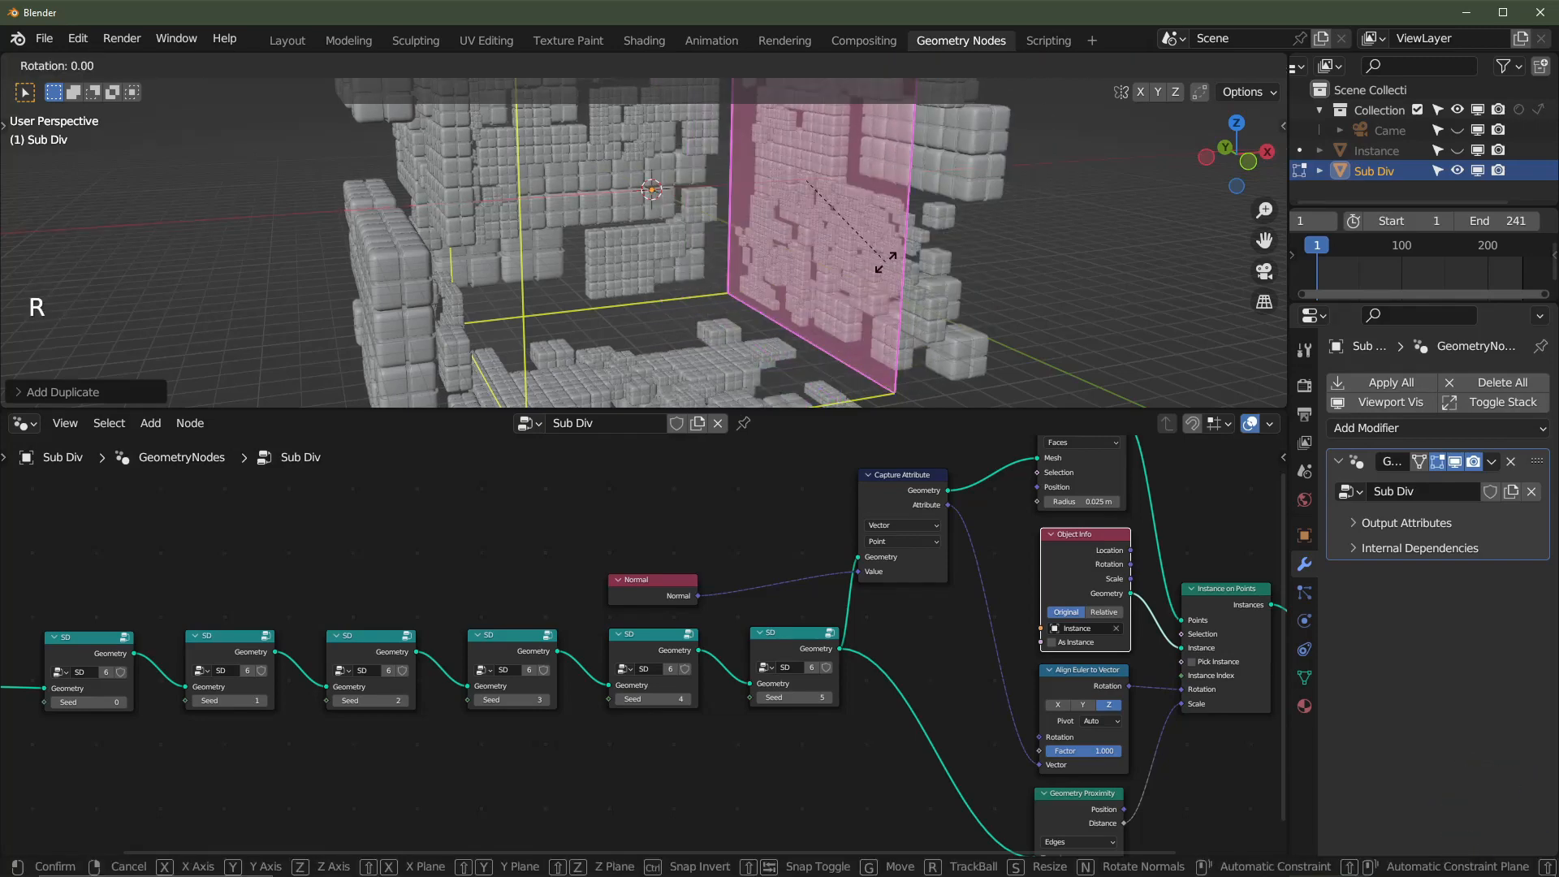
text(z180)
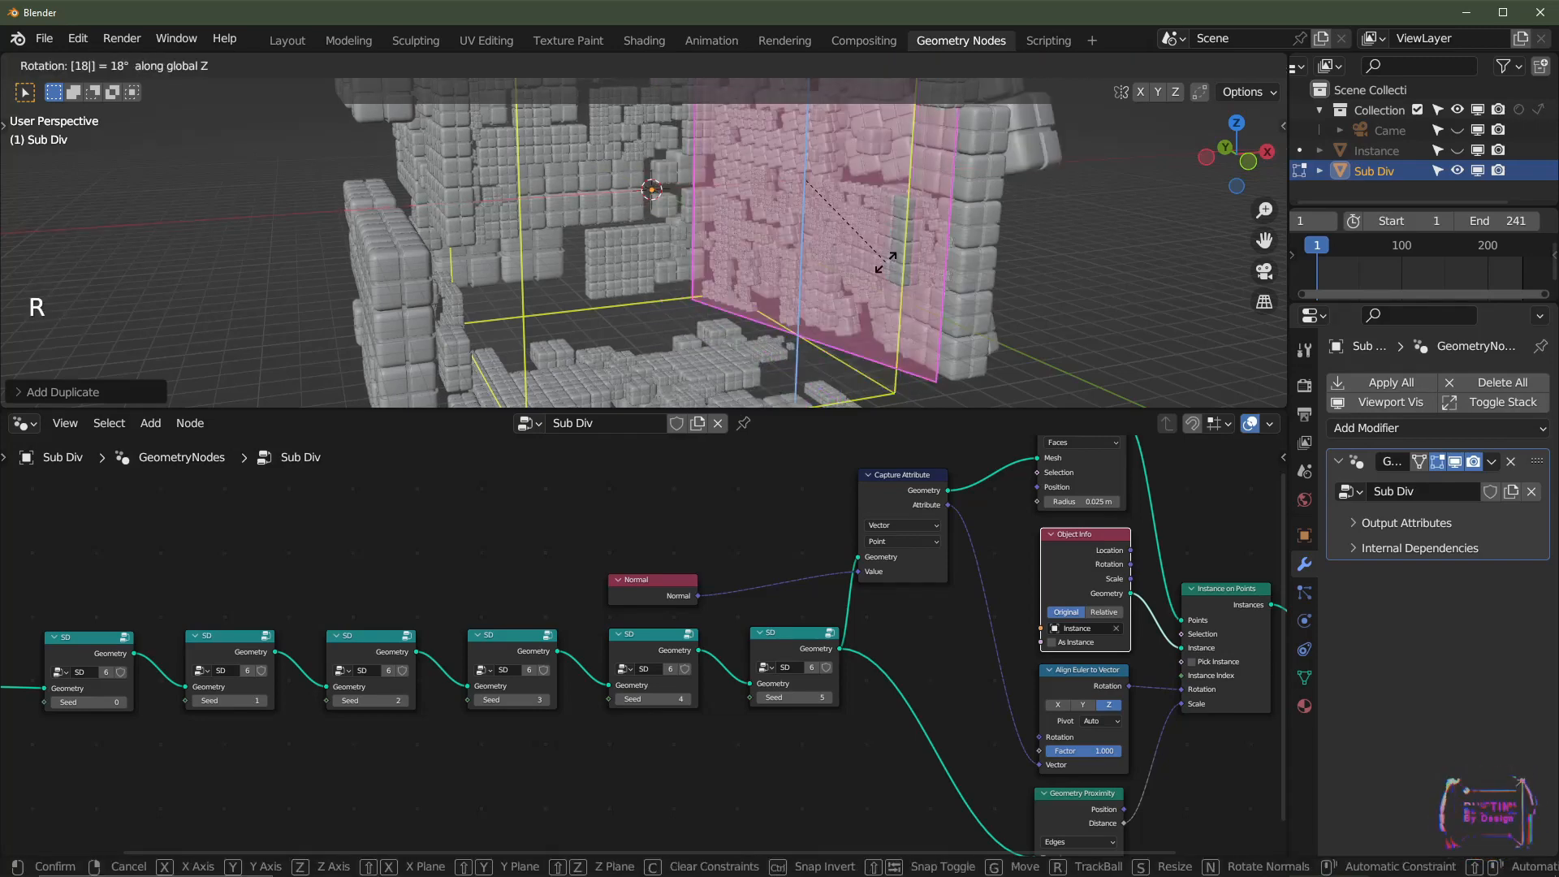
key(Return)
- Move the flipped side face inward by -10 m along global X
middle_drag(903, 257, 805, 257)
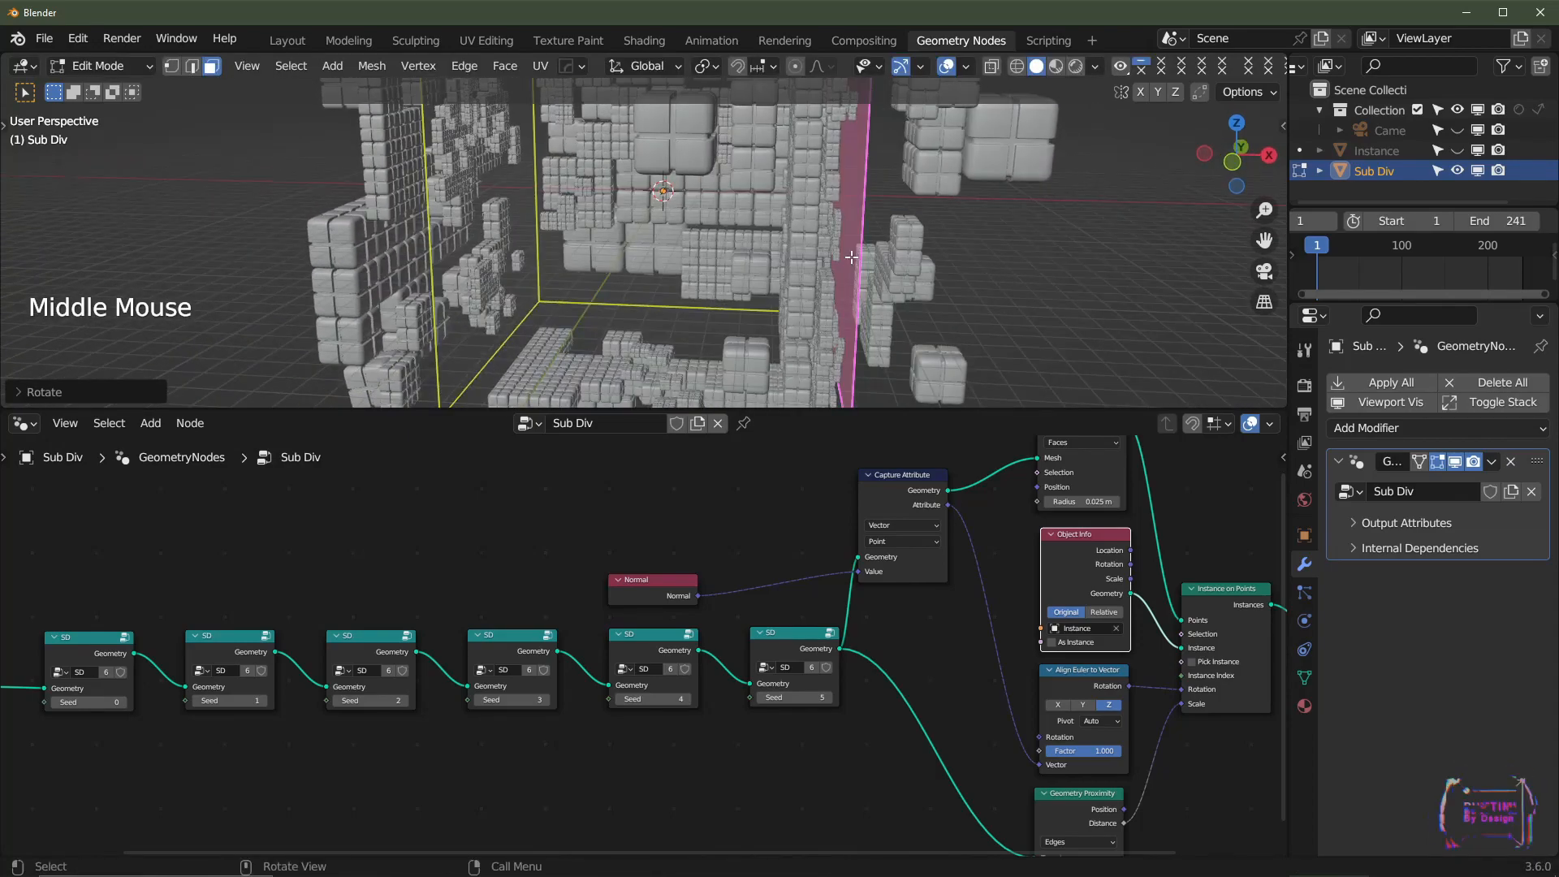
key(g)
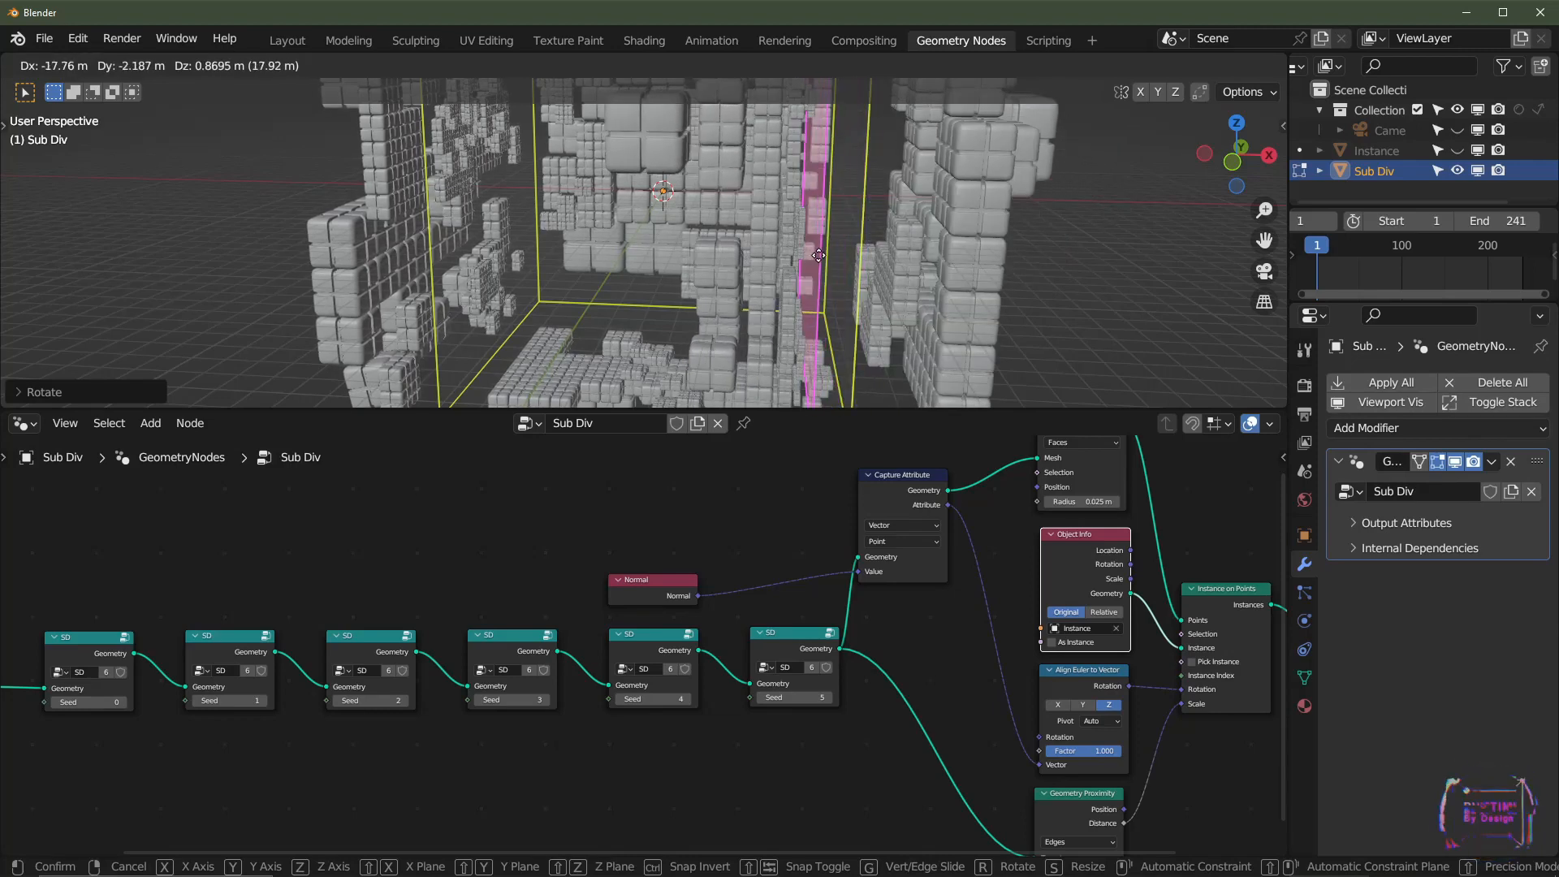
right_click(818, 256)
key(KP_1)
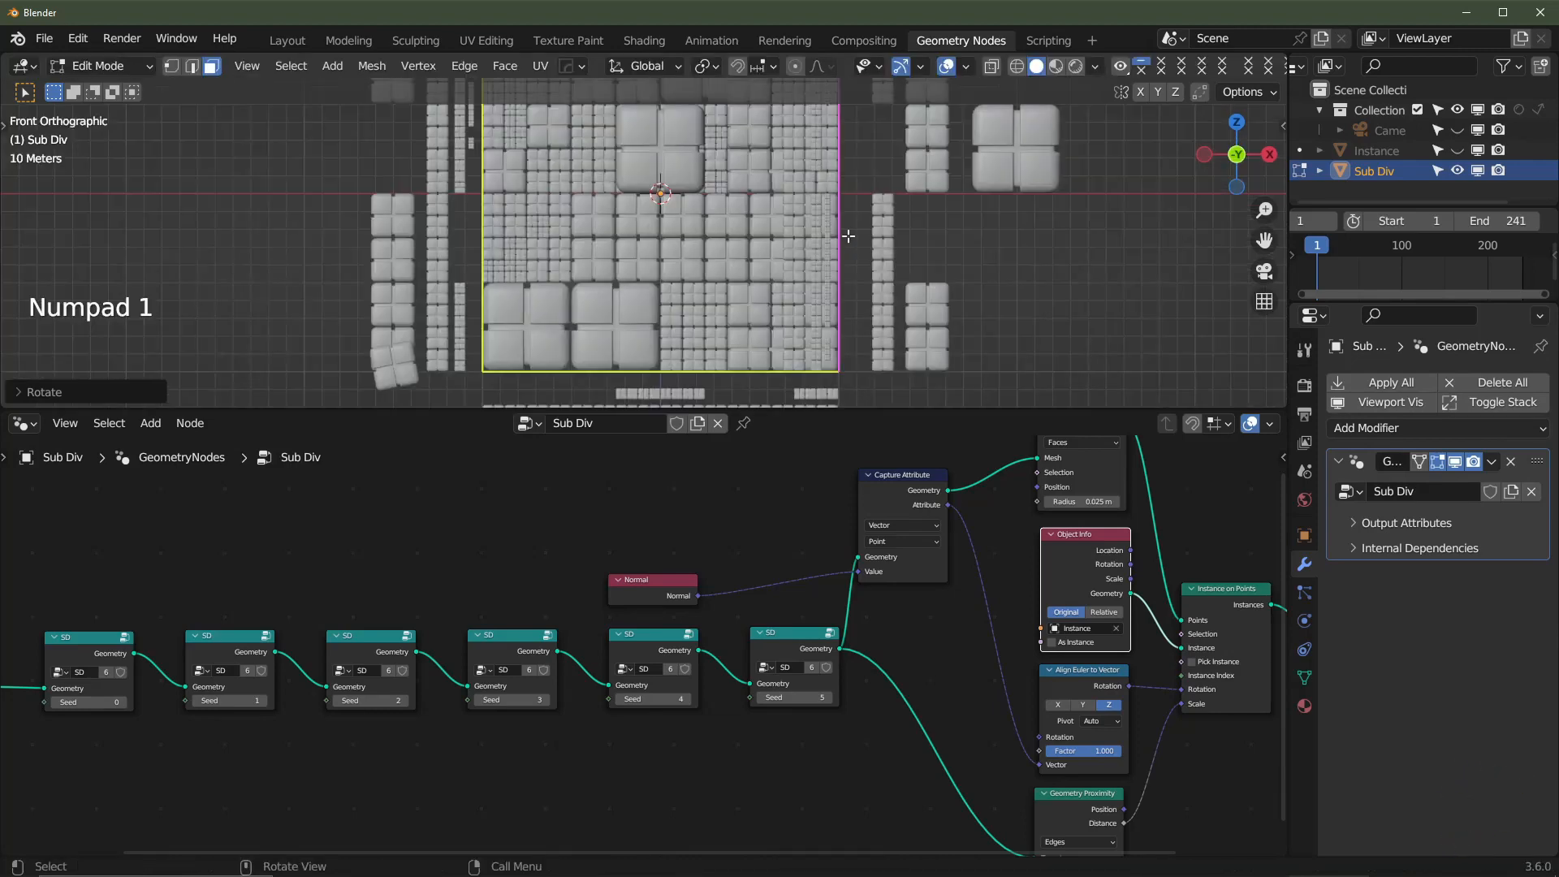
key(g)
key(ctrl)
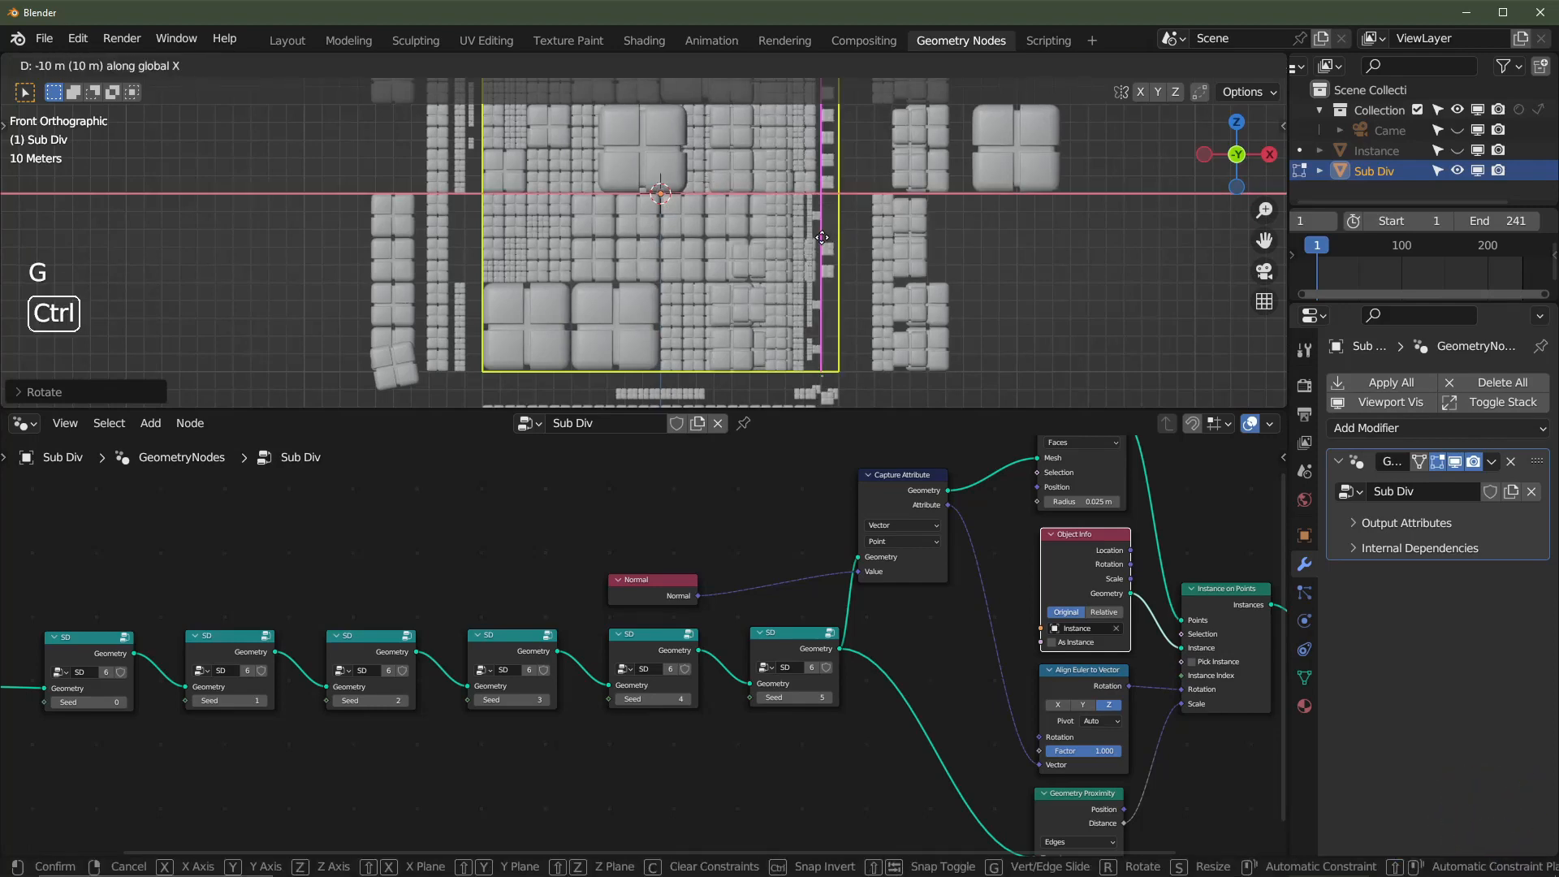
ctrl+click(821, 238)
- Duplicate the open cube's negative-X side face in place and rotate the copy 180° around global Z
middle_drag(822, 237, 467, 233)
click(468, 233)
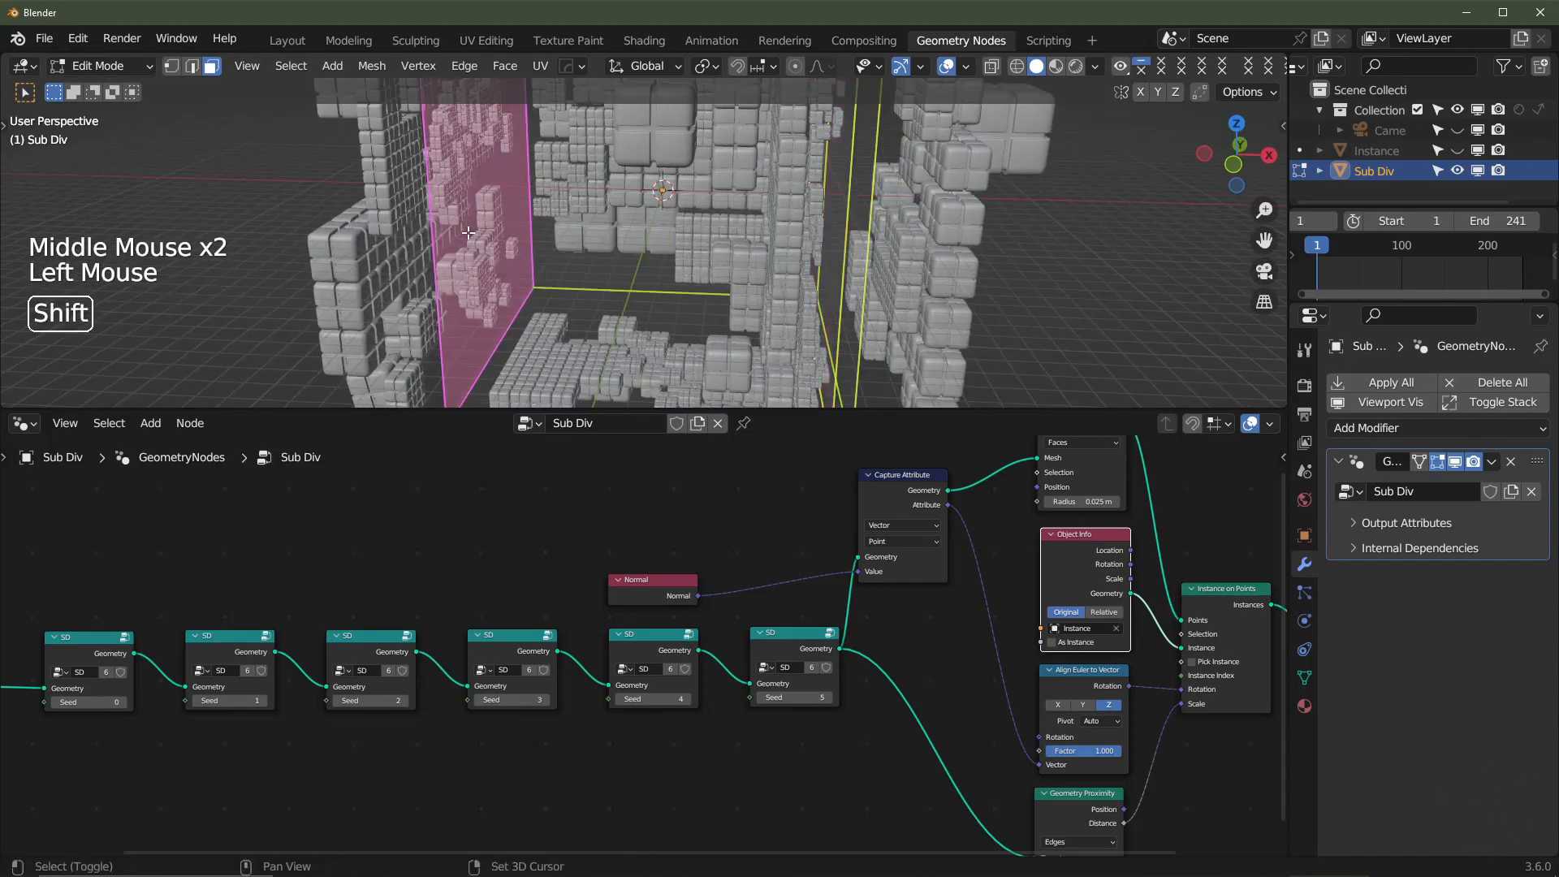
key(shift+d)
key(r)
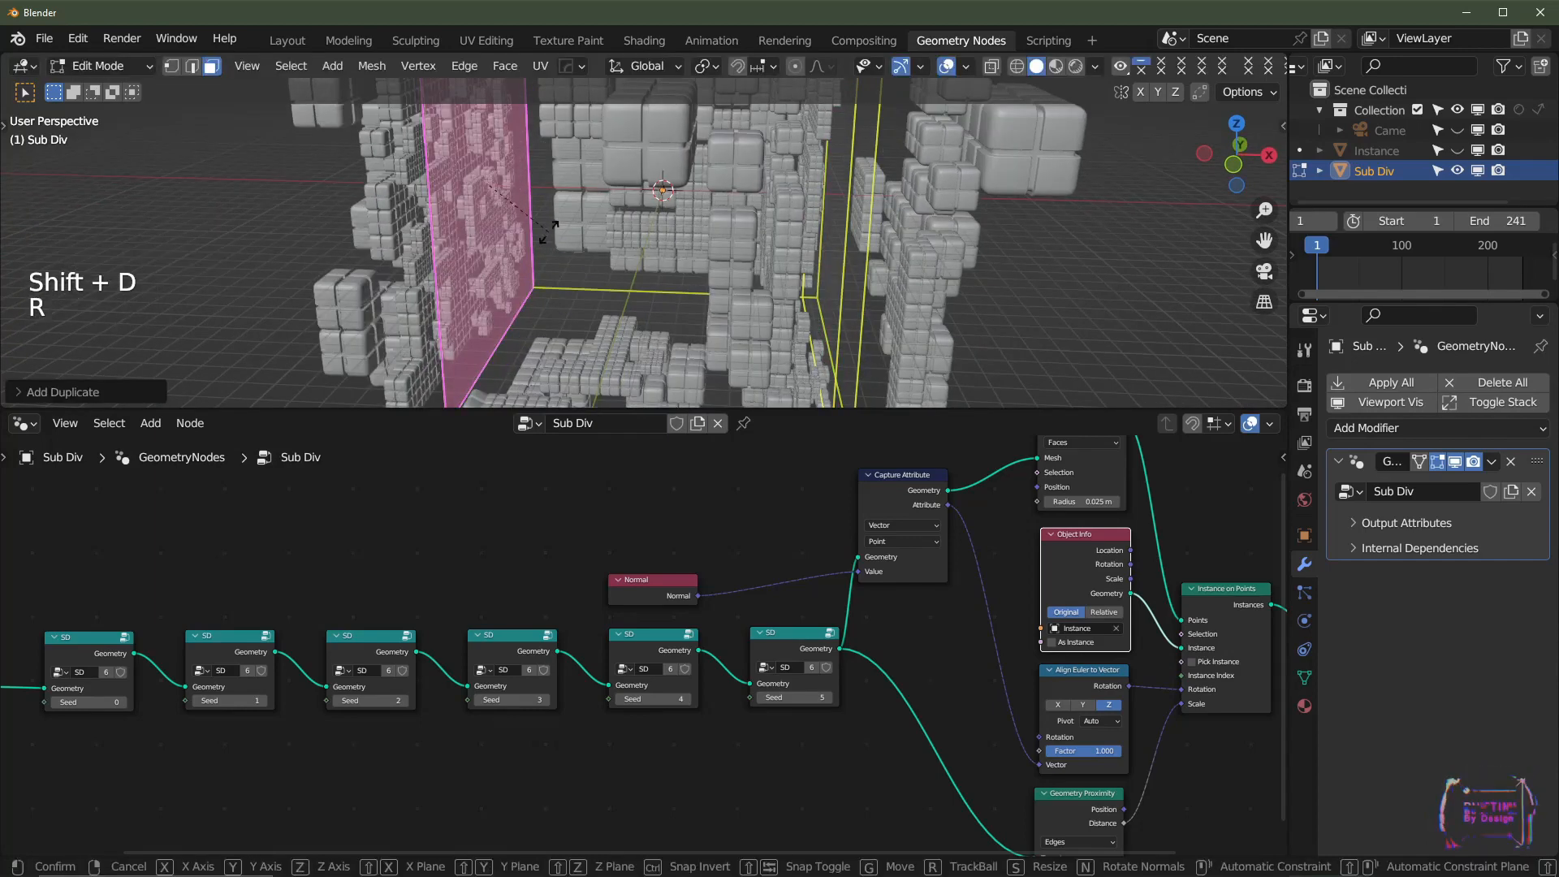
text(180)
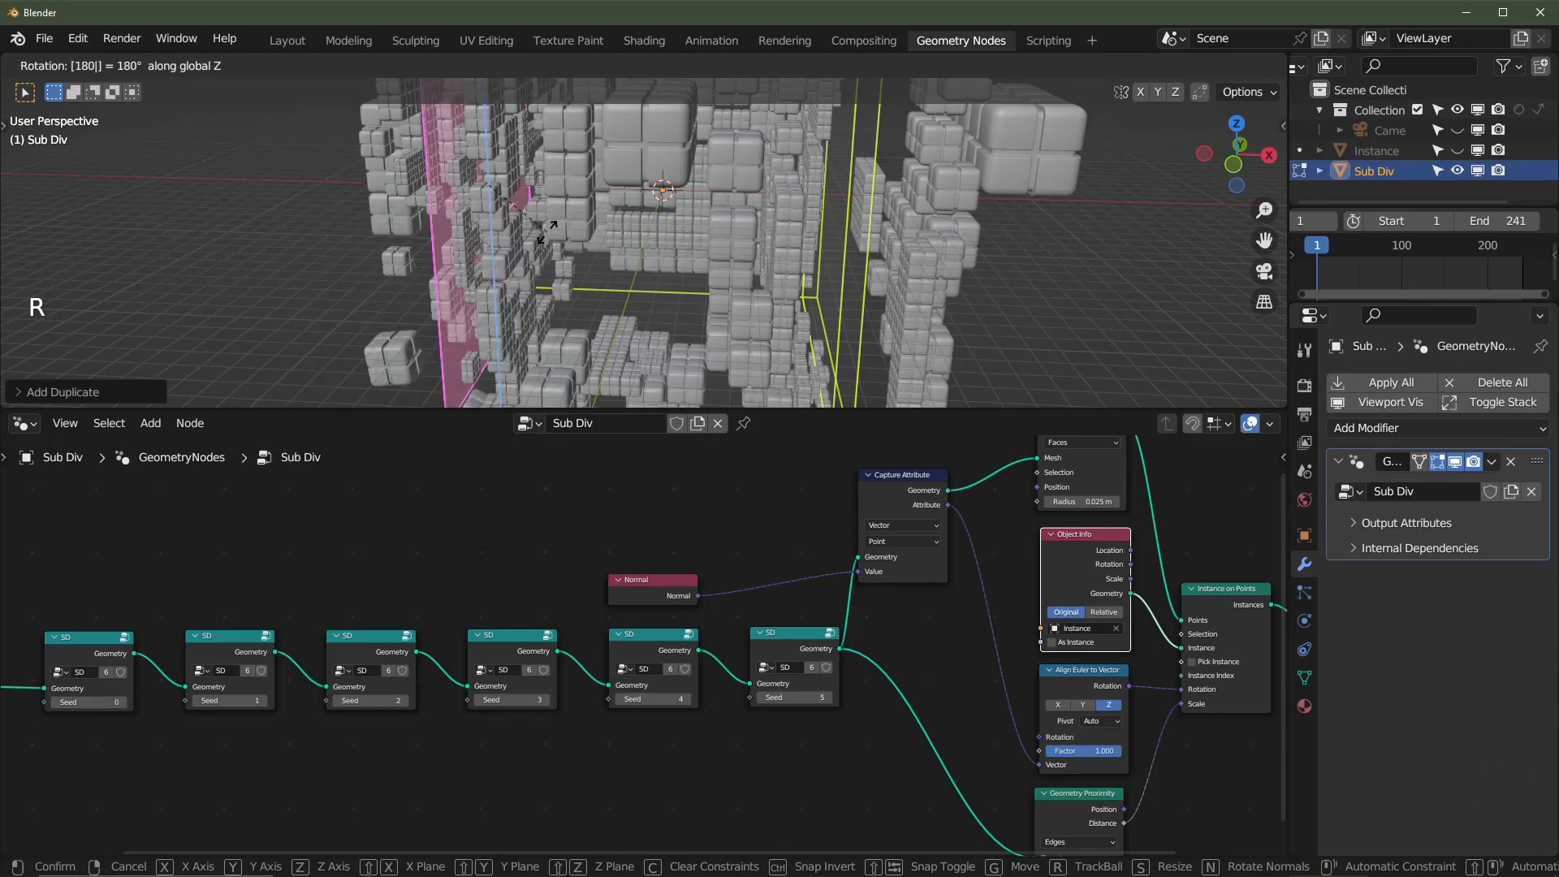
click(546, 231)
- Move the flipped negative-X side face inward along global X in snapped increments
key(KP_1)
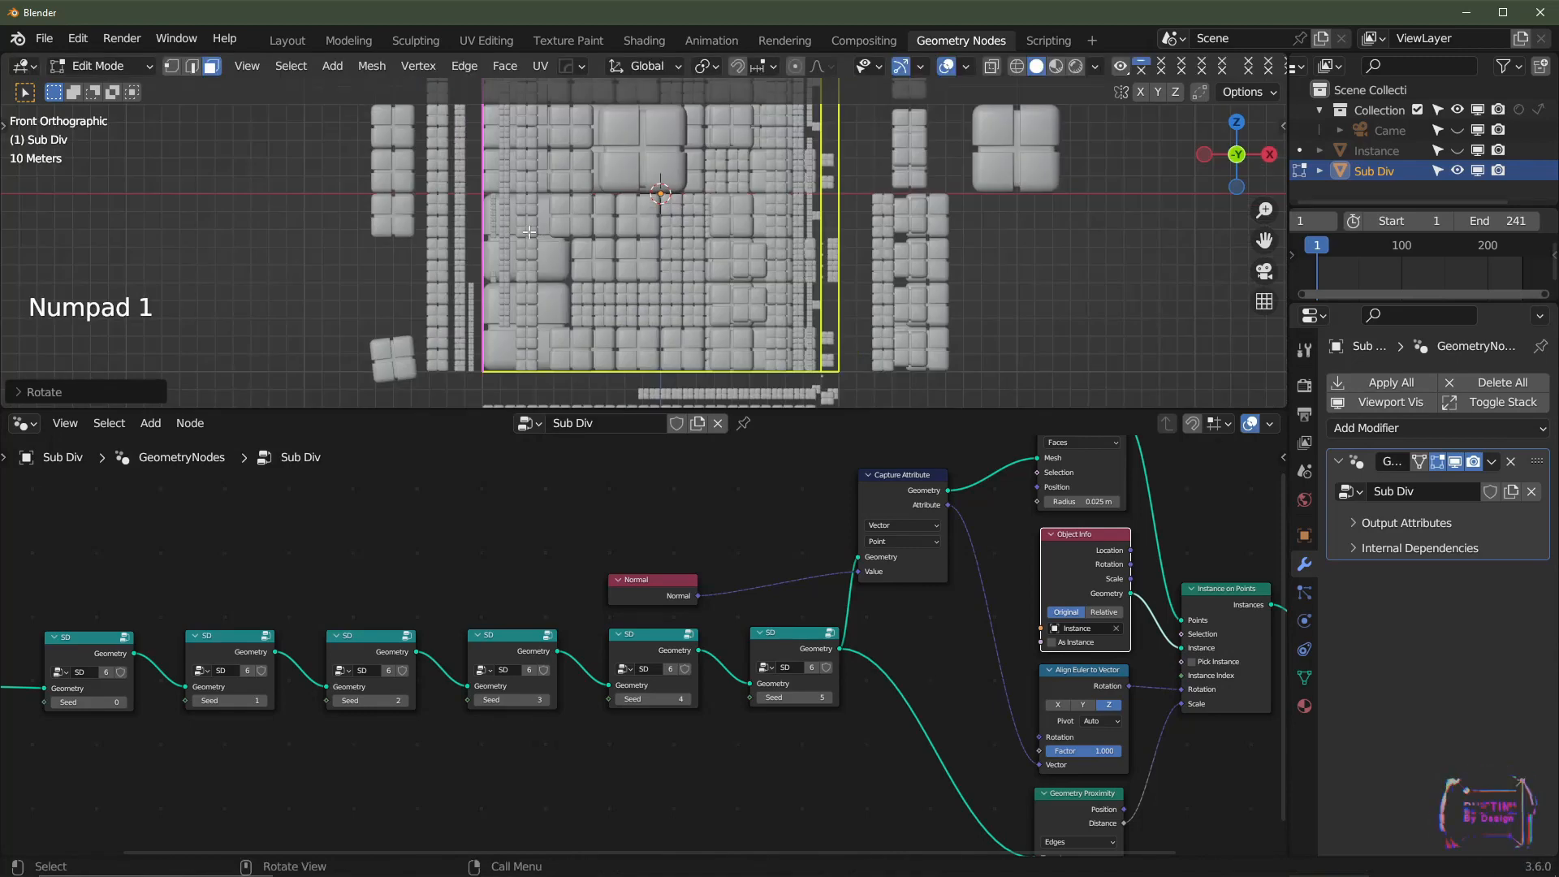
key(g)
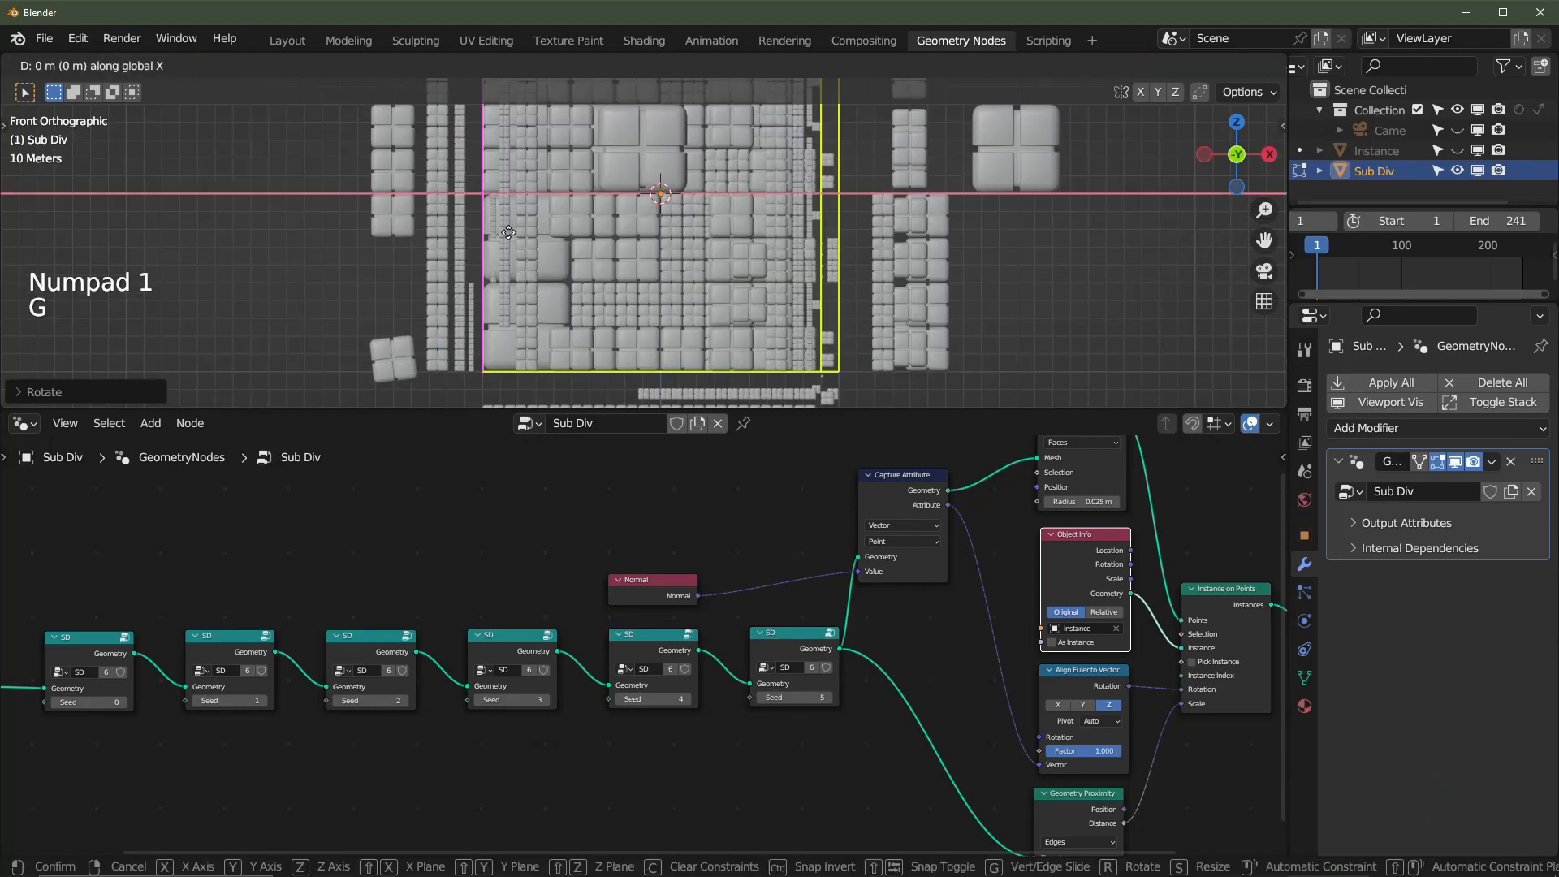
key(ctrl)
click(519, 234)
- Duplicate the open cube's back face and place the copy well behind the original along Y
middle_drag(519, 234, 757, 198)
click(689, 207)
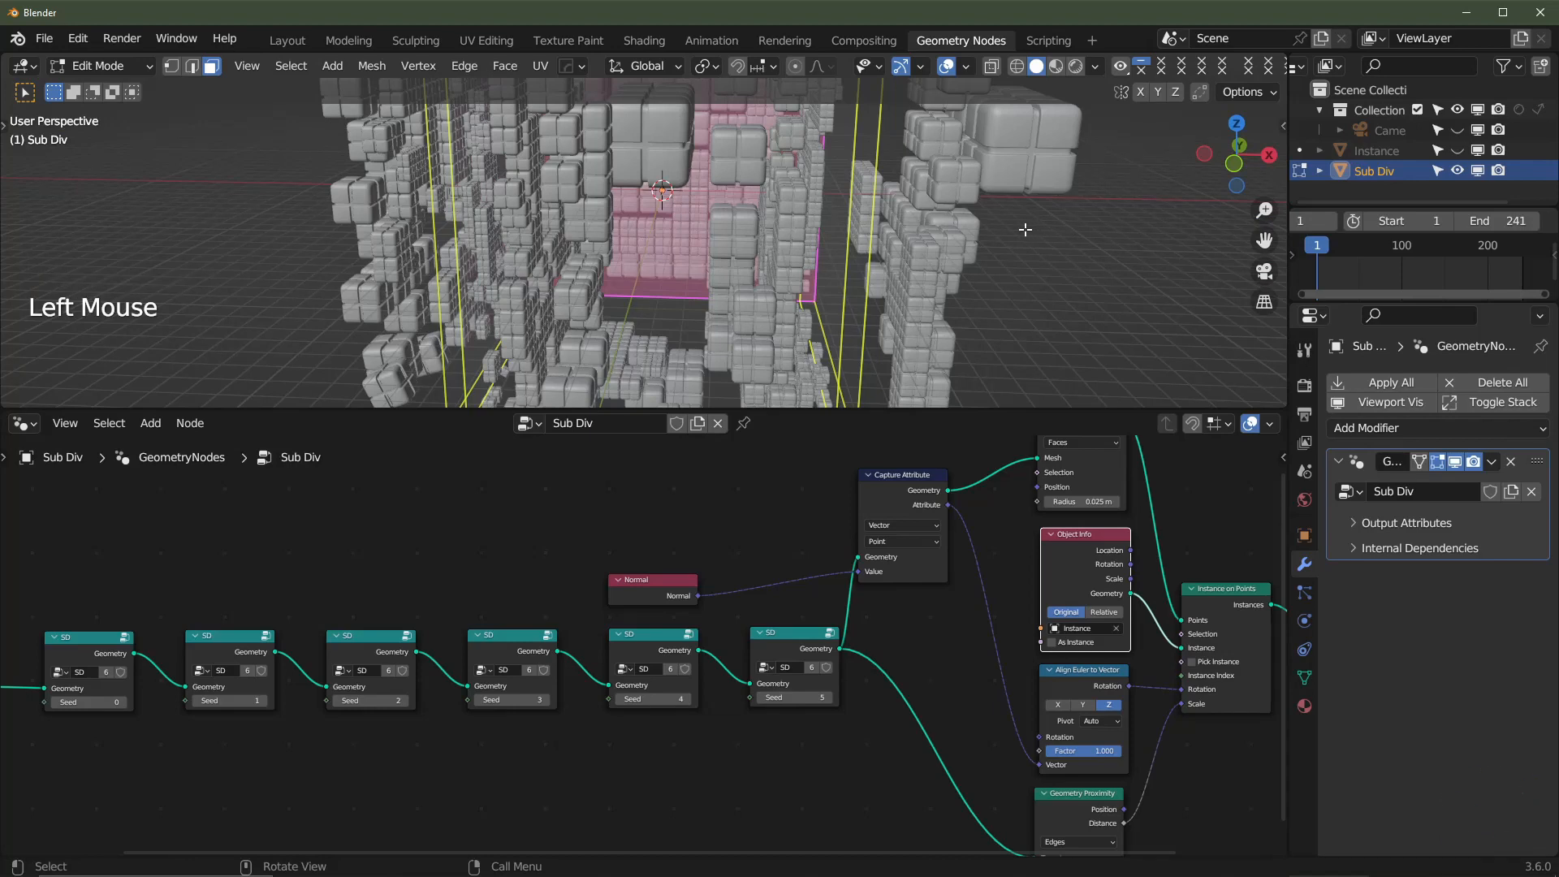
key(KP_3)
shift+middle_drag(1033, 253, 811, 261)
scroll(785, 250, down, 2)
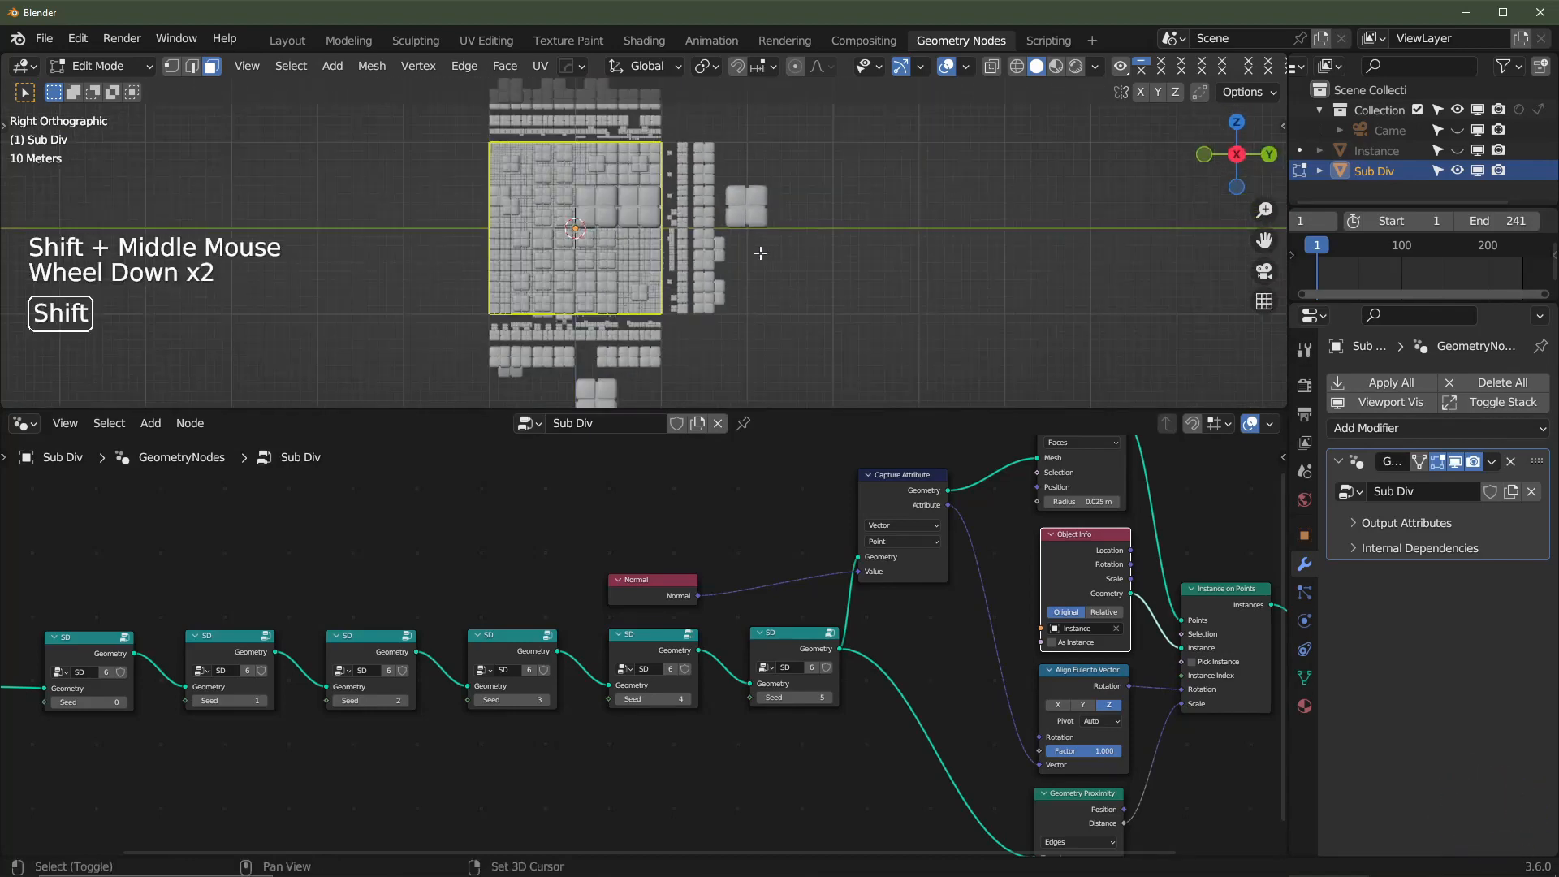
key(shift+d)
key(y)
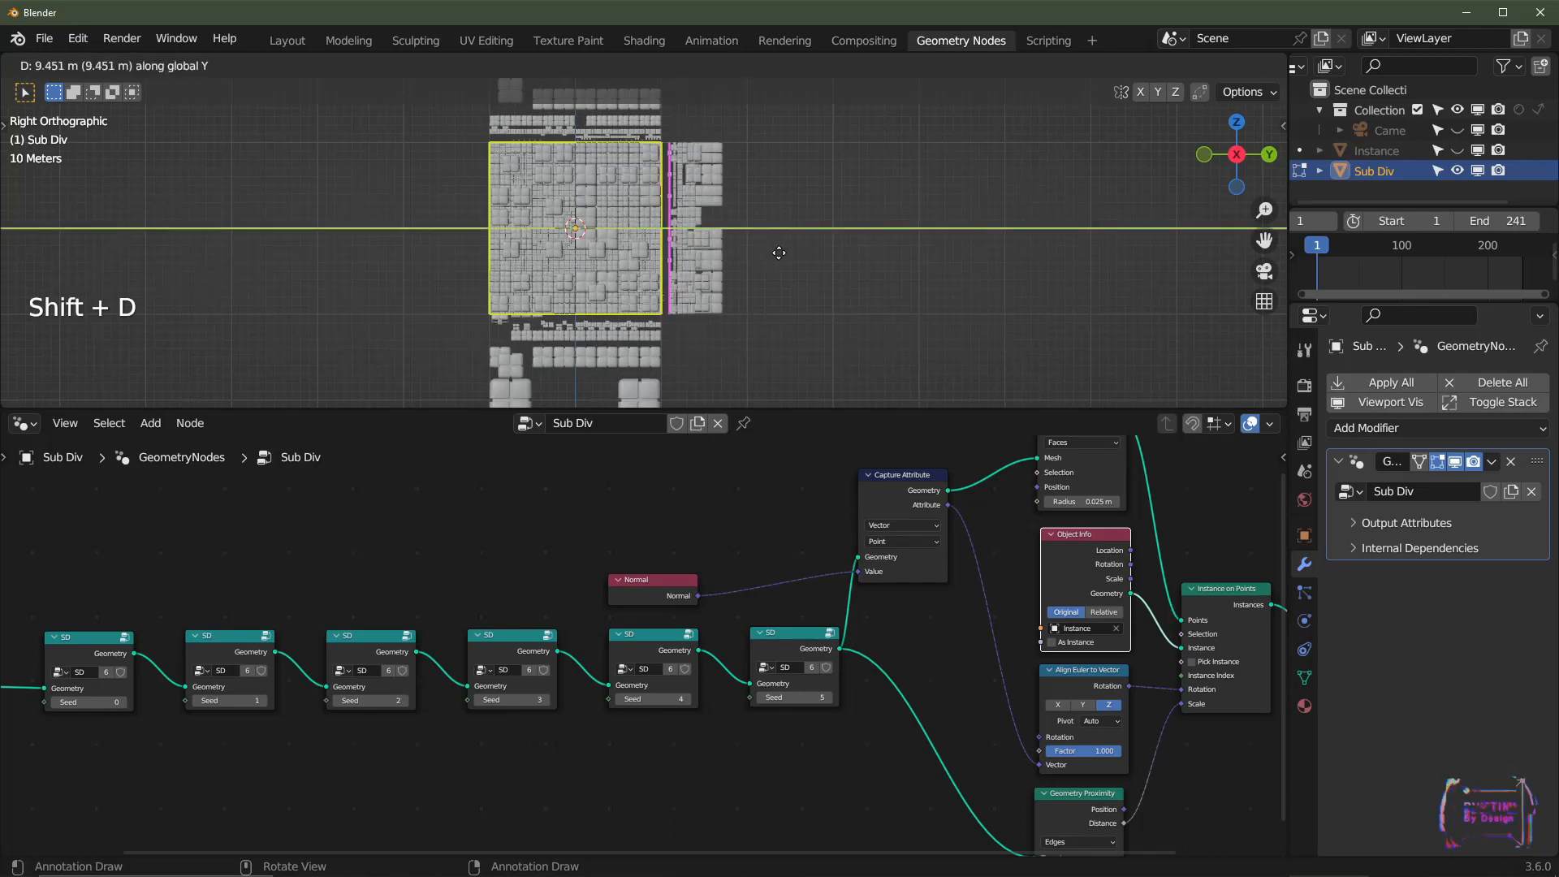
key(ctrl)
click(939, 254)
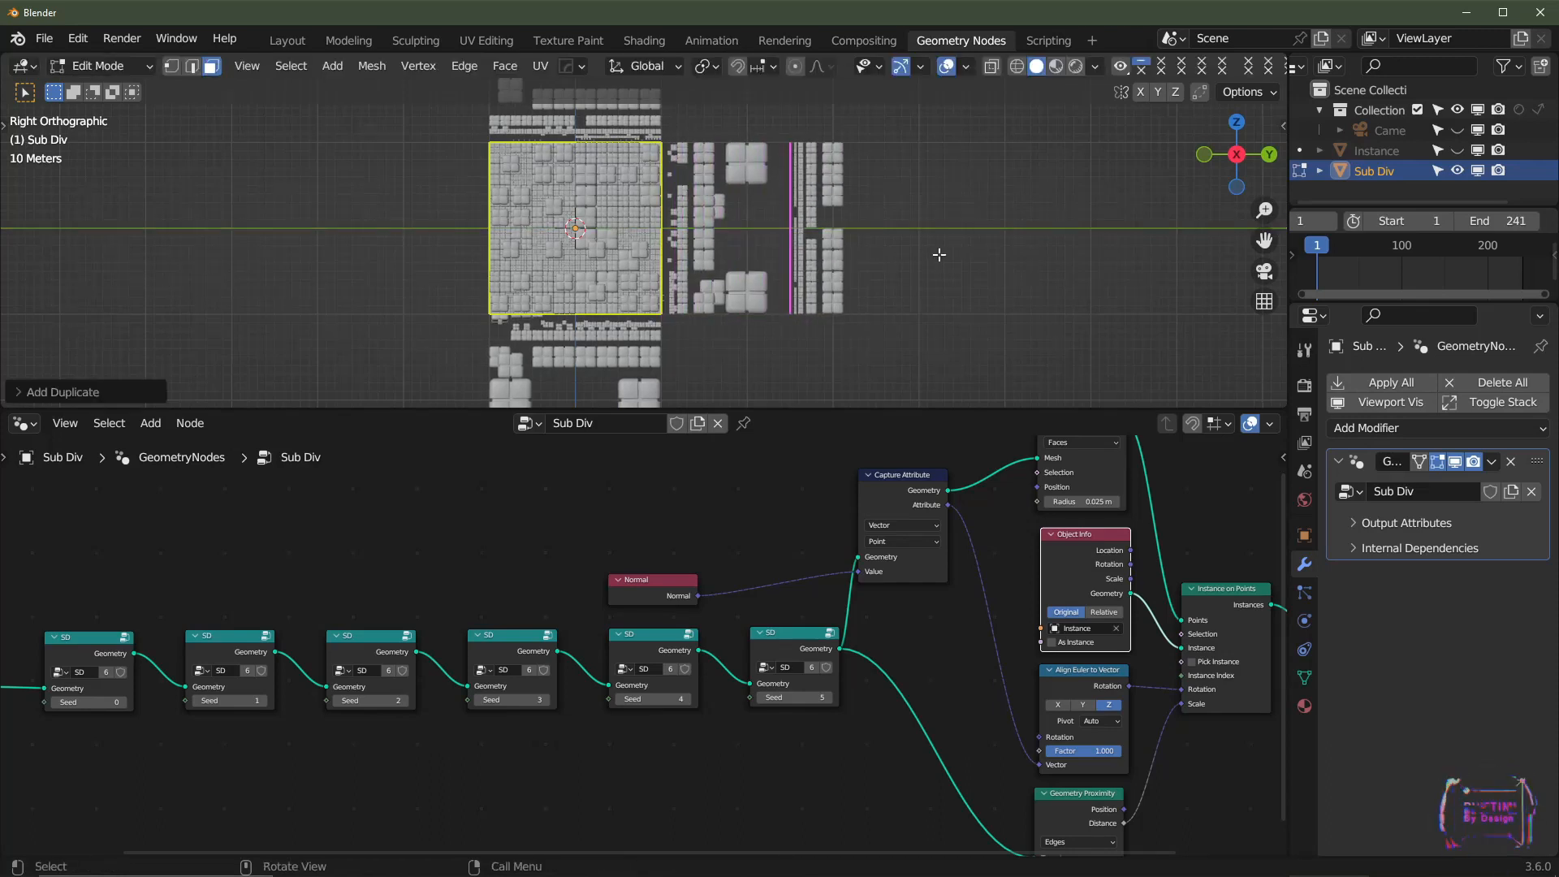
- Scale the duplicated back face by a factor of 2
text(s)
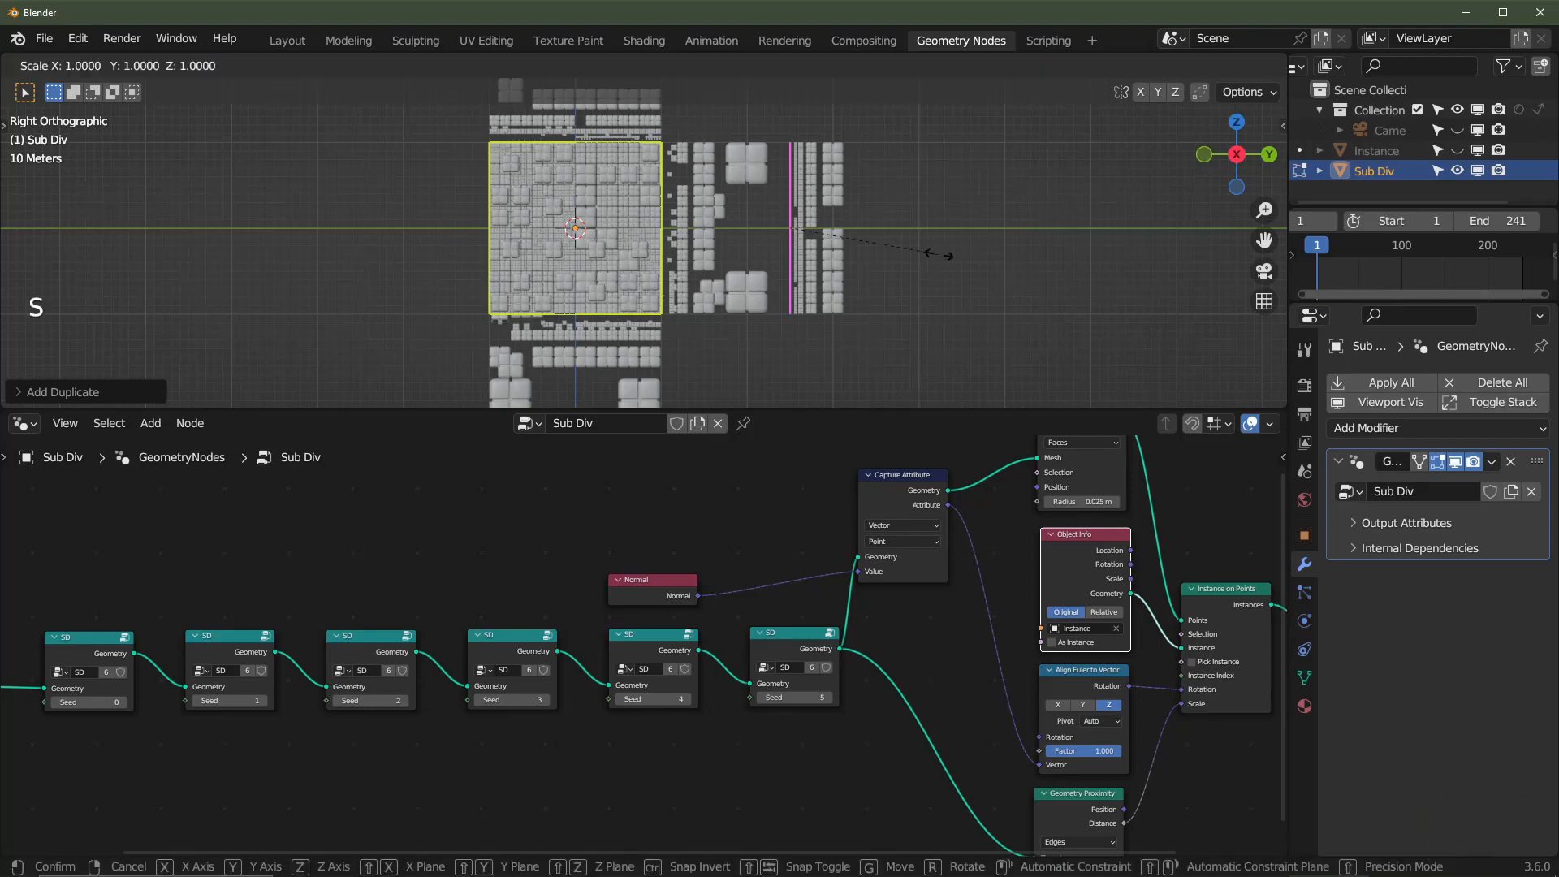
text(2)
click(942, 255)
middle_drag(905, 254, 1002, 262)
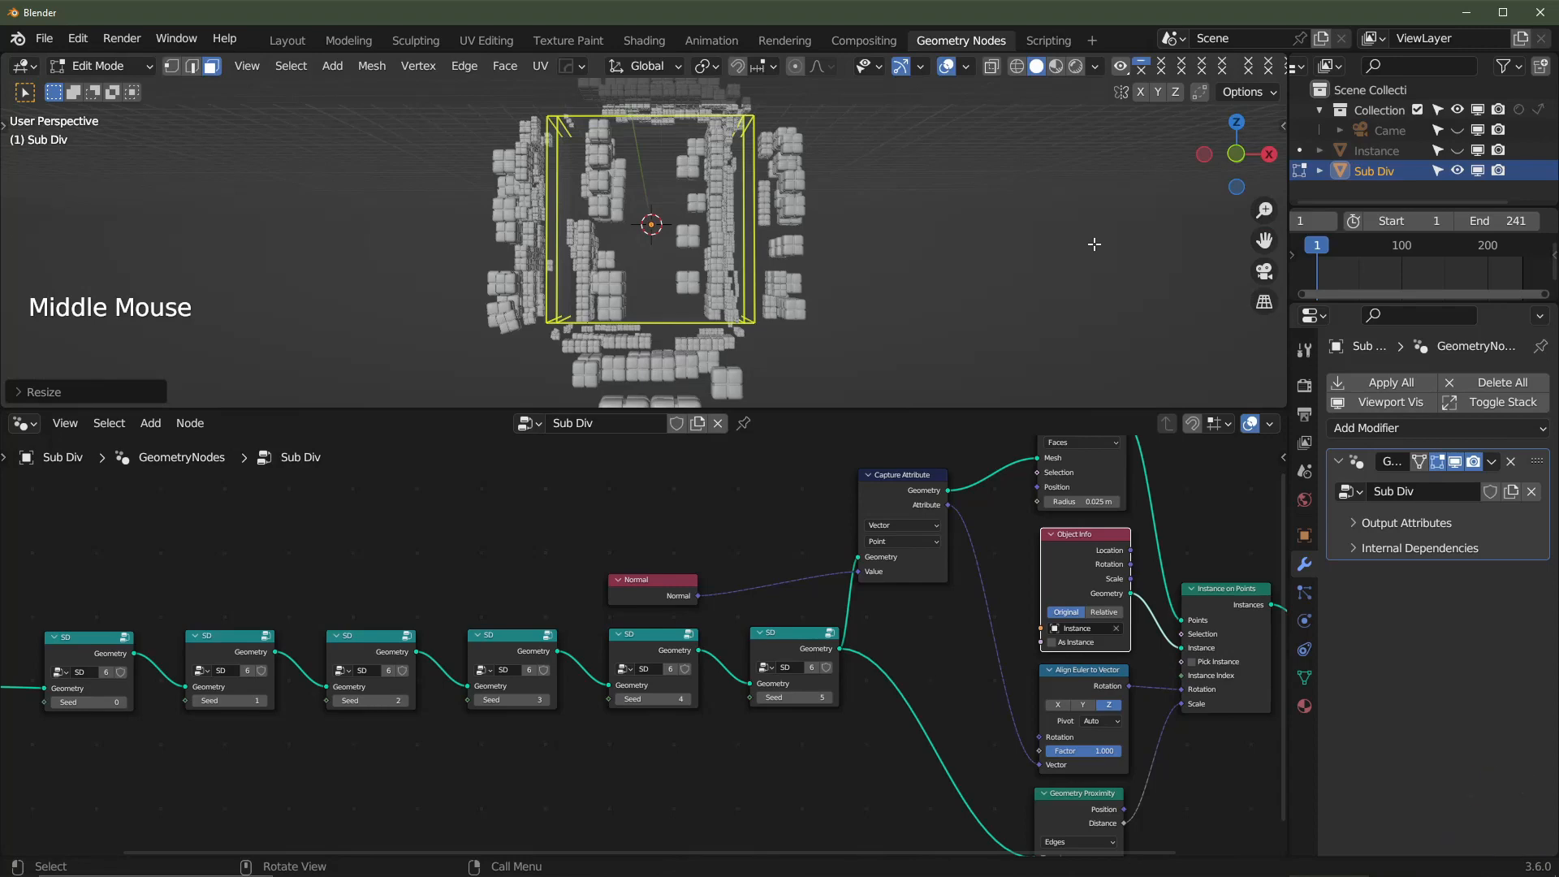
scroll(922, 248, up, 2)
scroll(921, 248, down, 3)
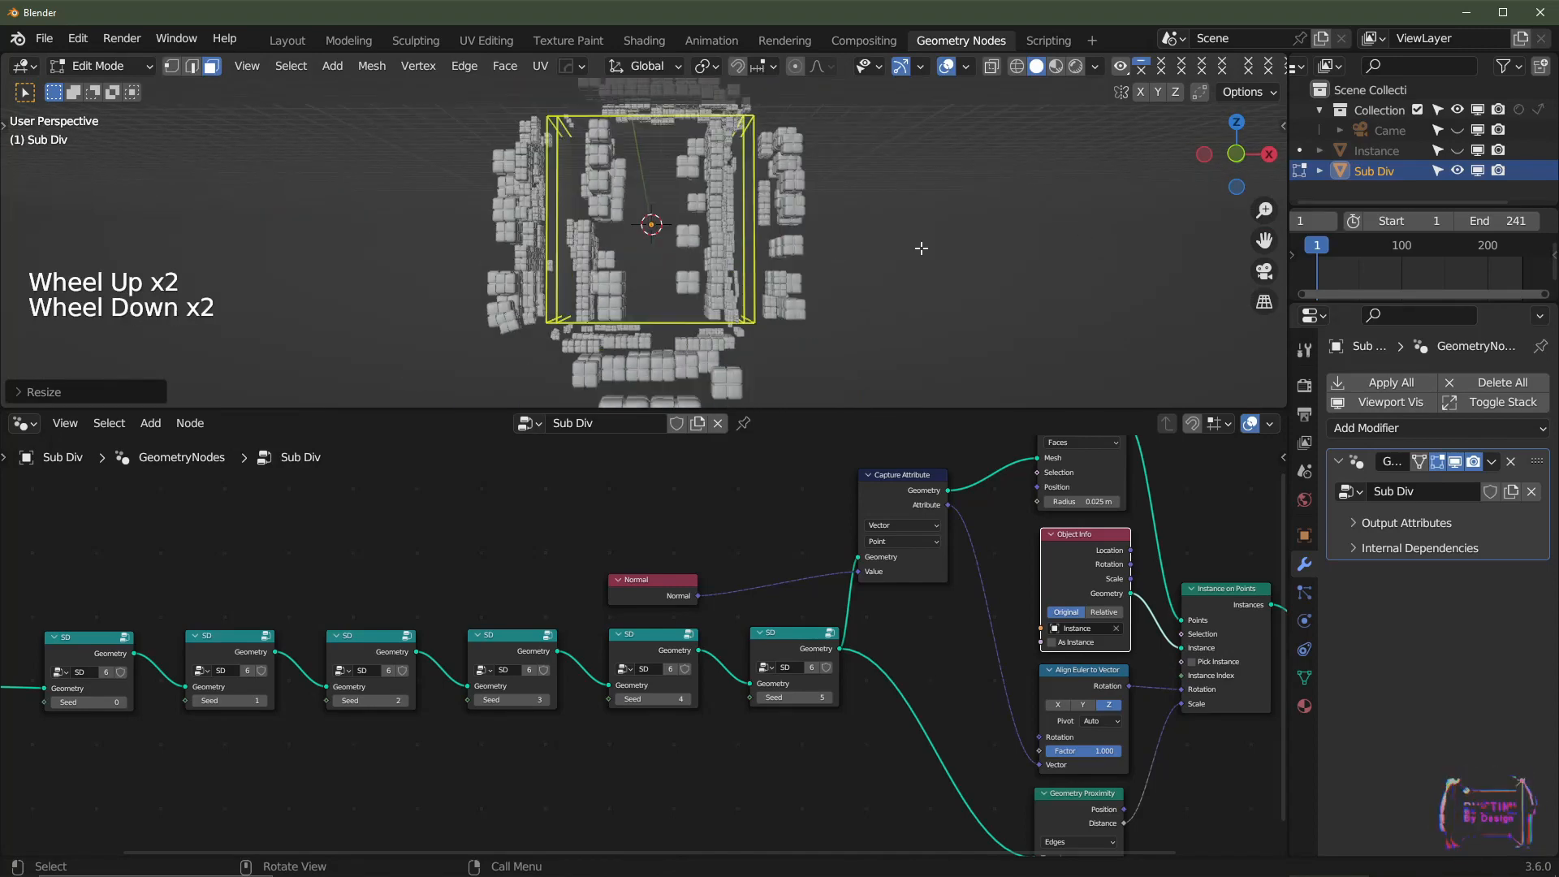
scroll(921, 247, up, 2)
- Set the 3D viewport's clip end distance to 10000 m
key(n)
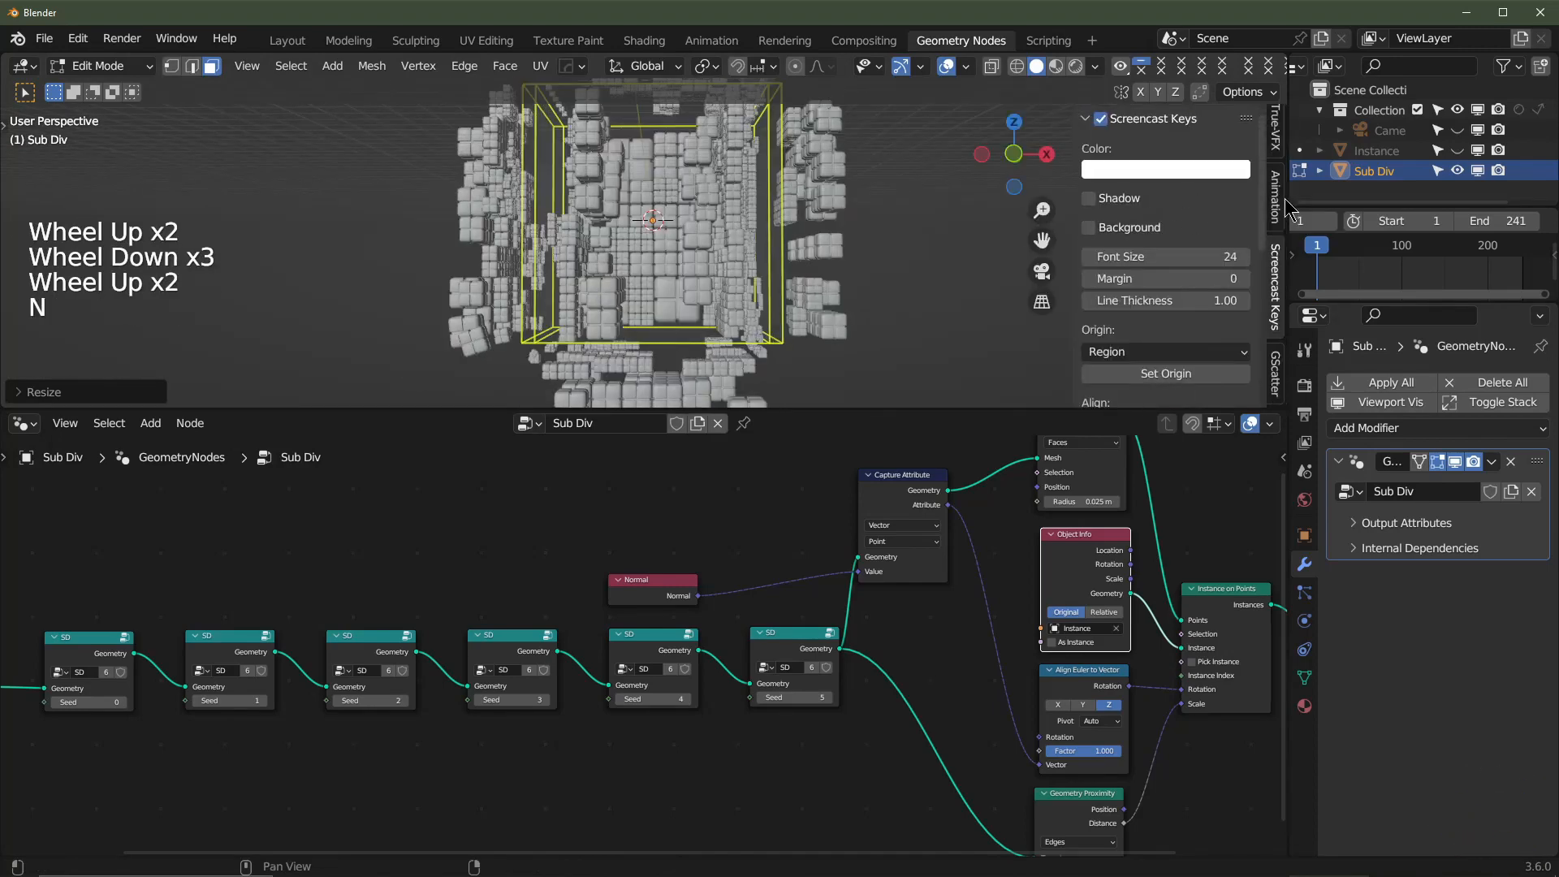
scroll(1277, 180, up, 11)
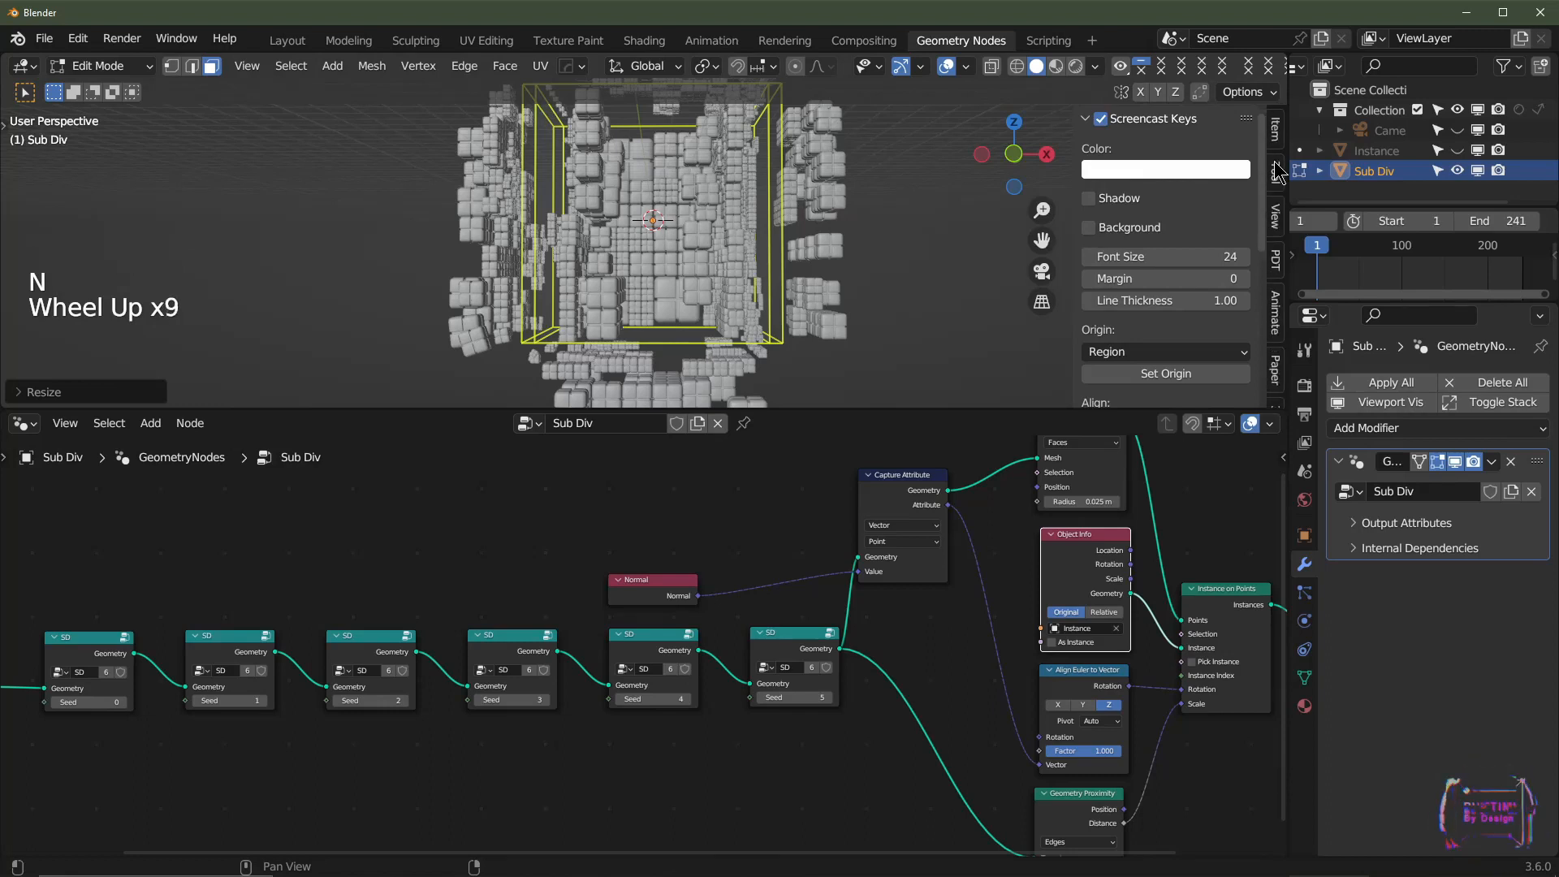
click(1279, 217)
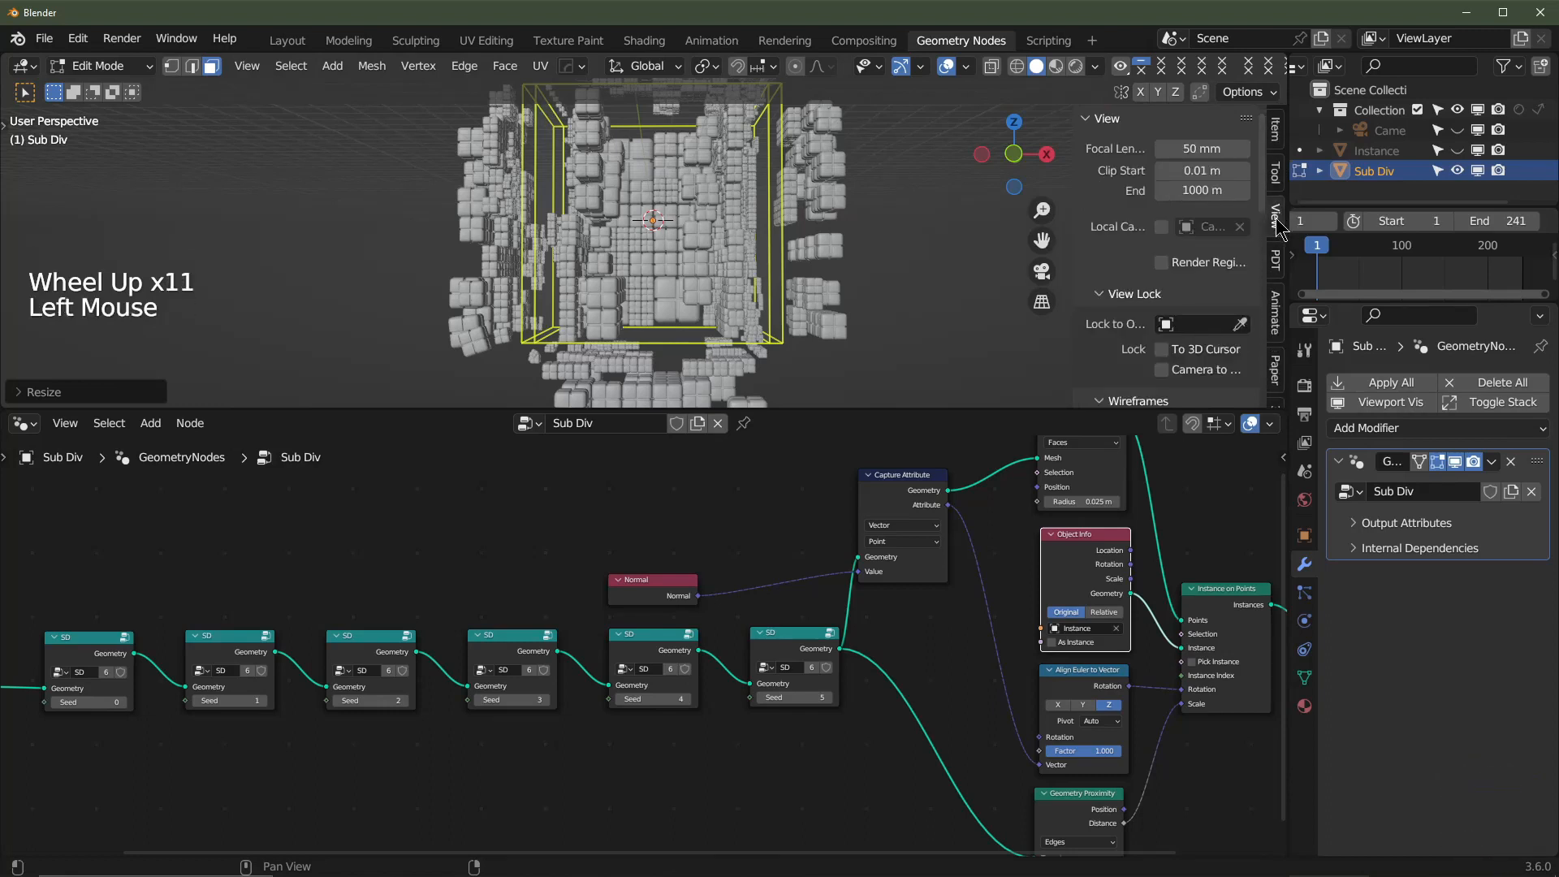
double_click(1202, 190)
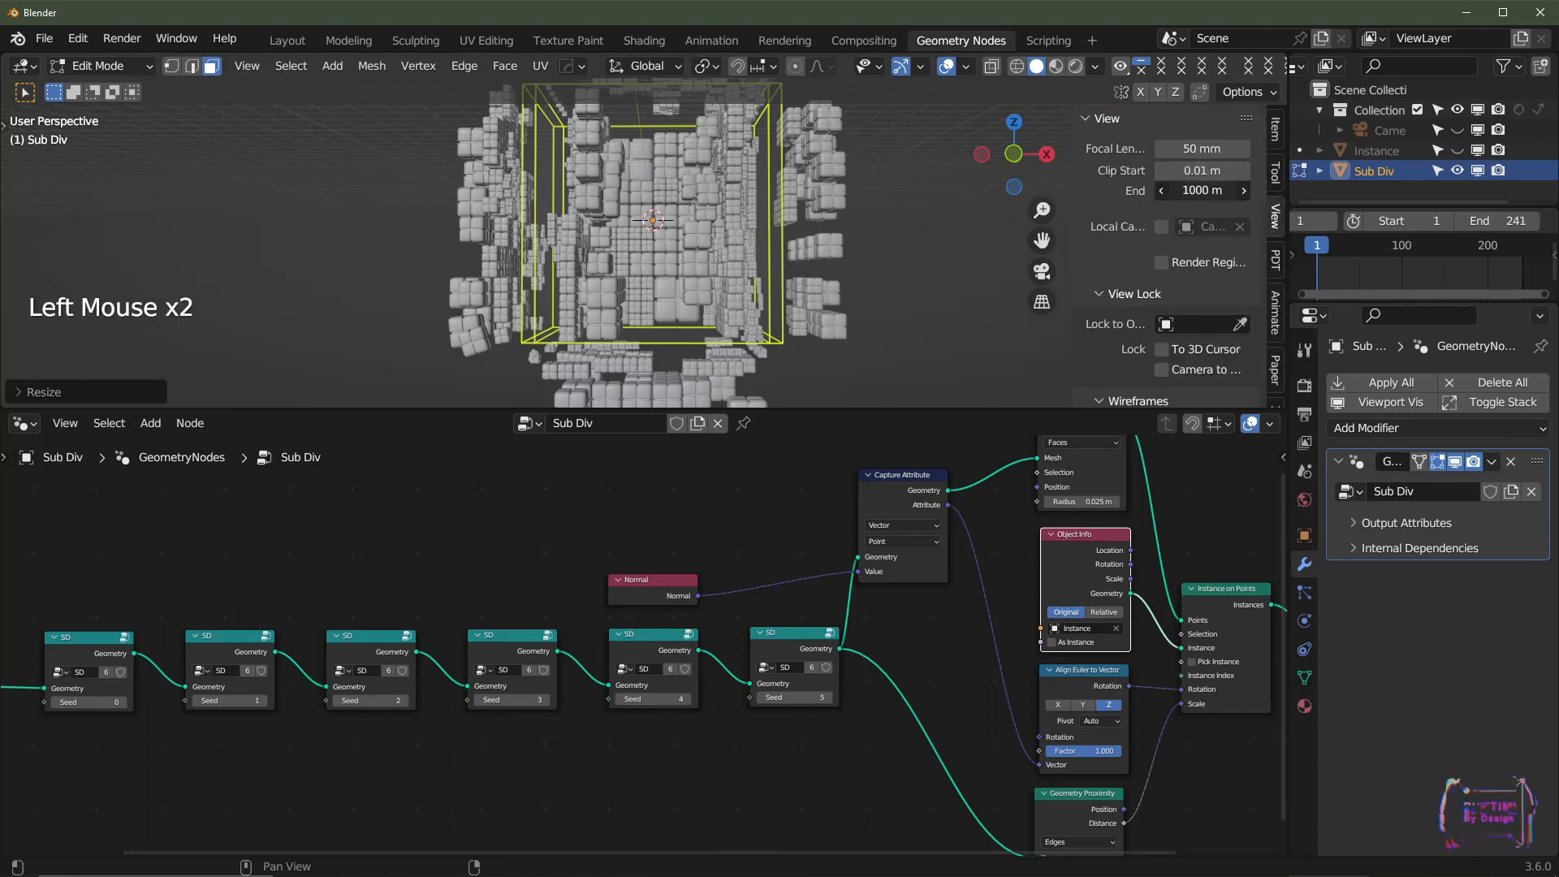
text(100)
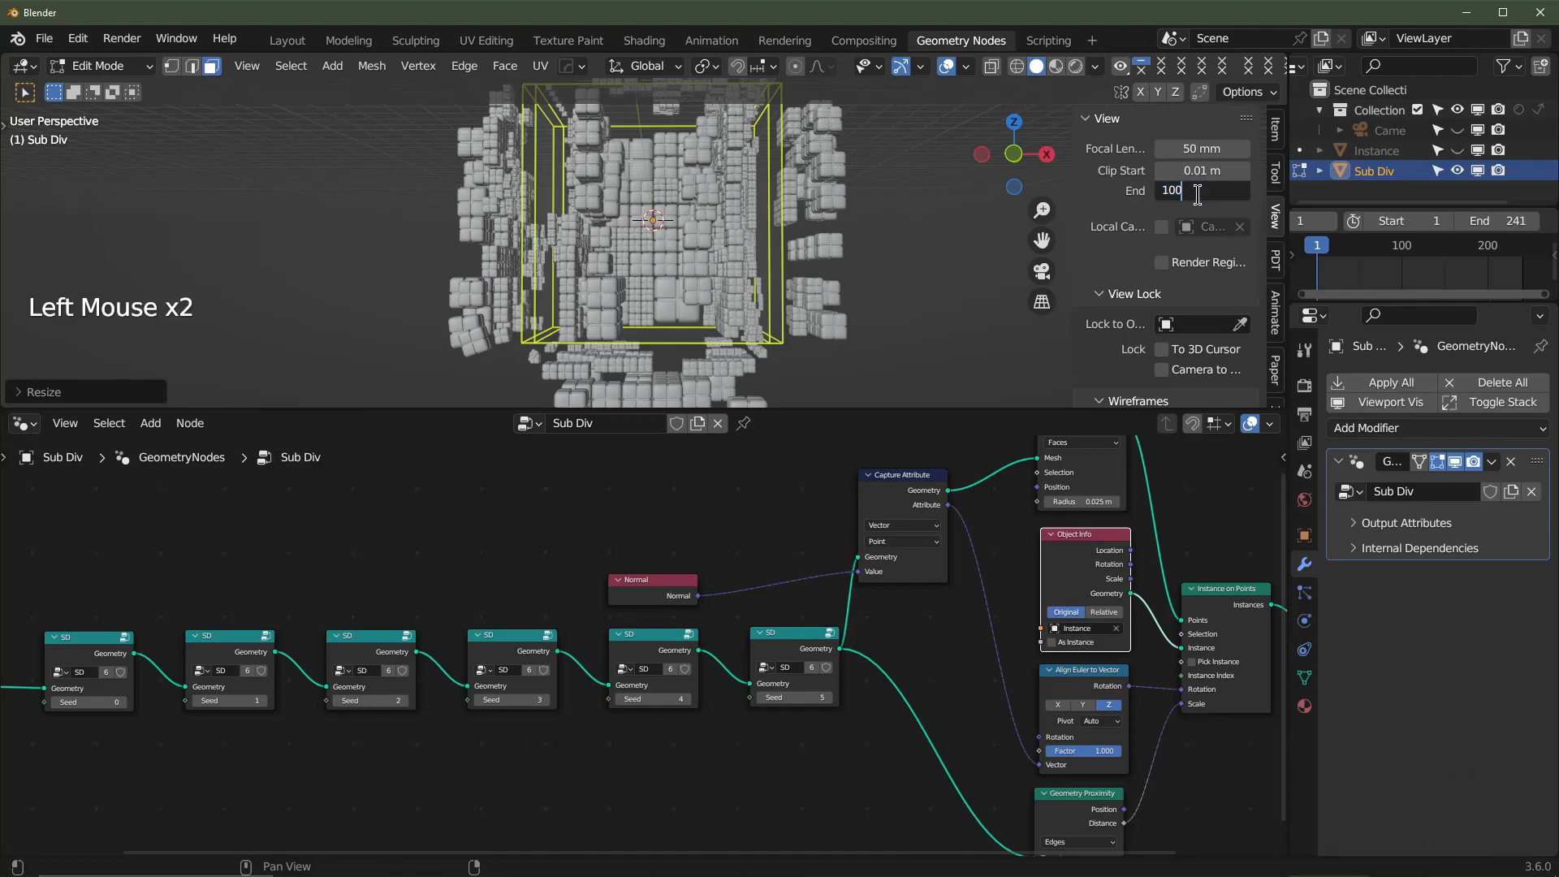
text(00)
key(Return)
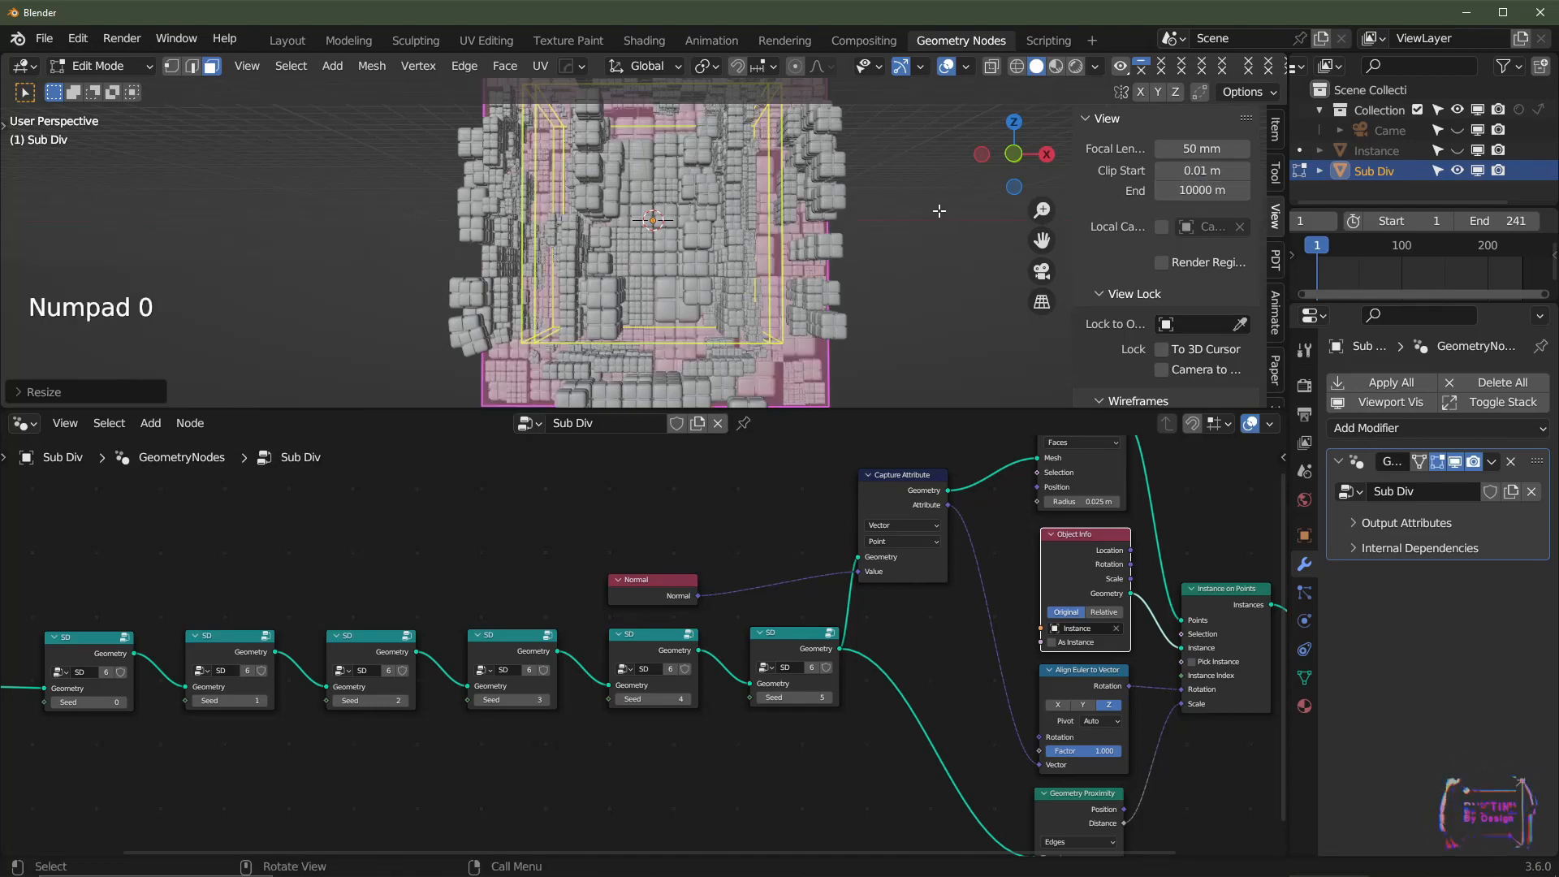
- Return the Sub Div object to Object Mode and make the 3D viewport taller
mouse_move(914, 211)
middle_down()
mouse_move(771, 224)
mouse_move(1032, 220)
mouse_move(745, 233)
mouse_move(981, 226)
mouse_move(910, 236)
middle_up()
key(Tab)
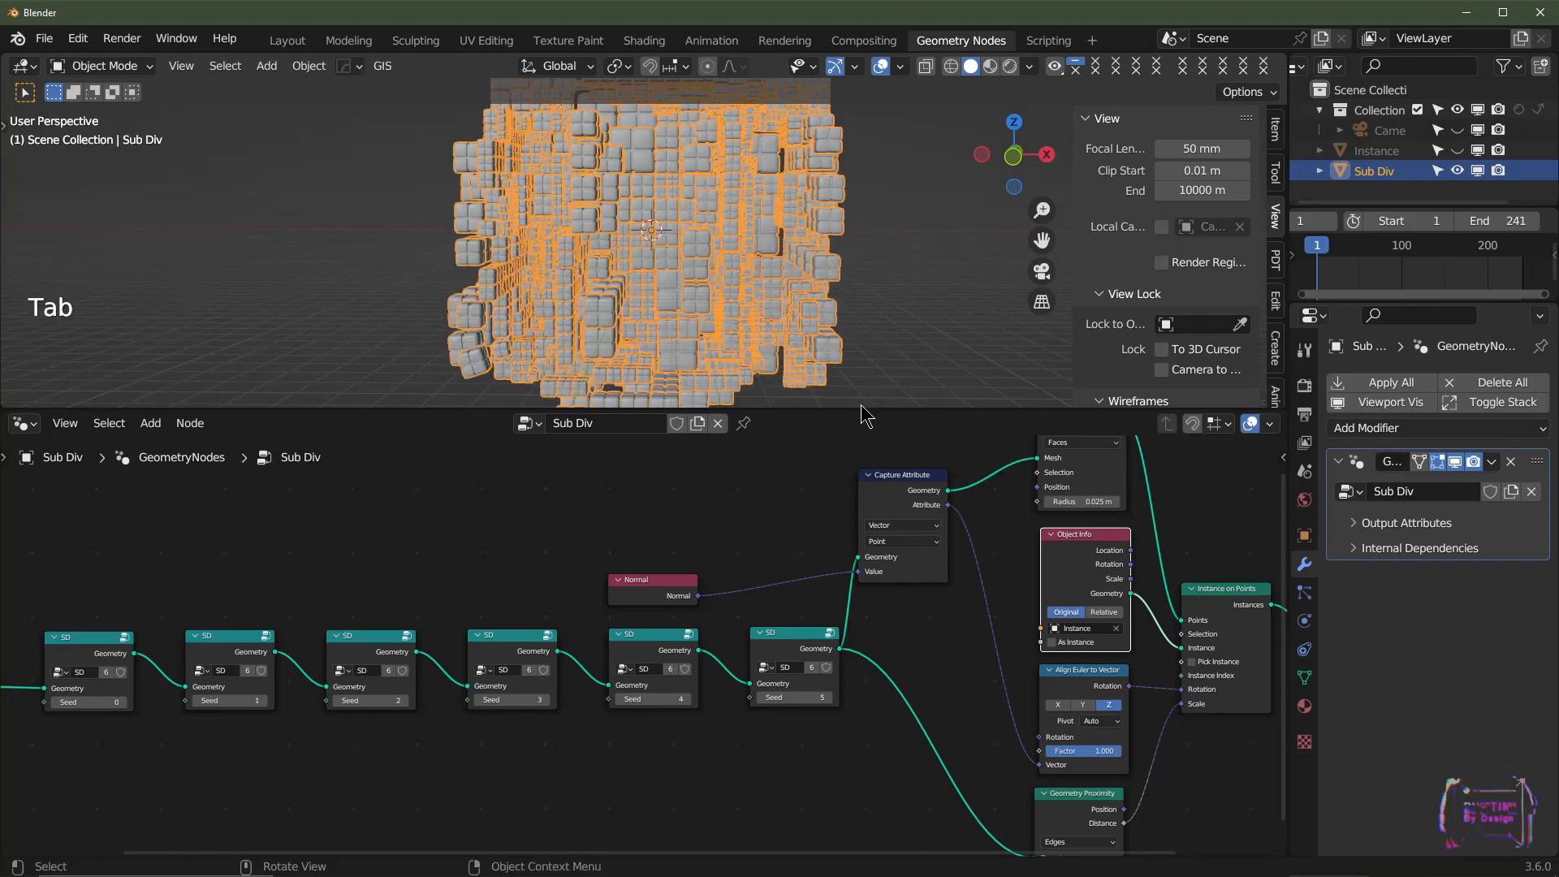
drag(859, 409, 861, 513)
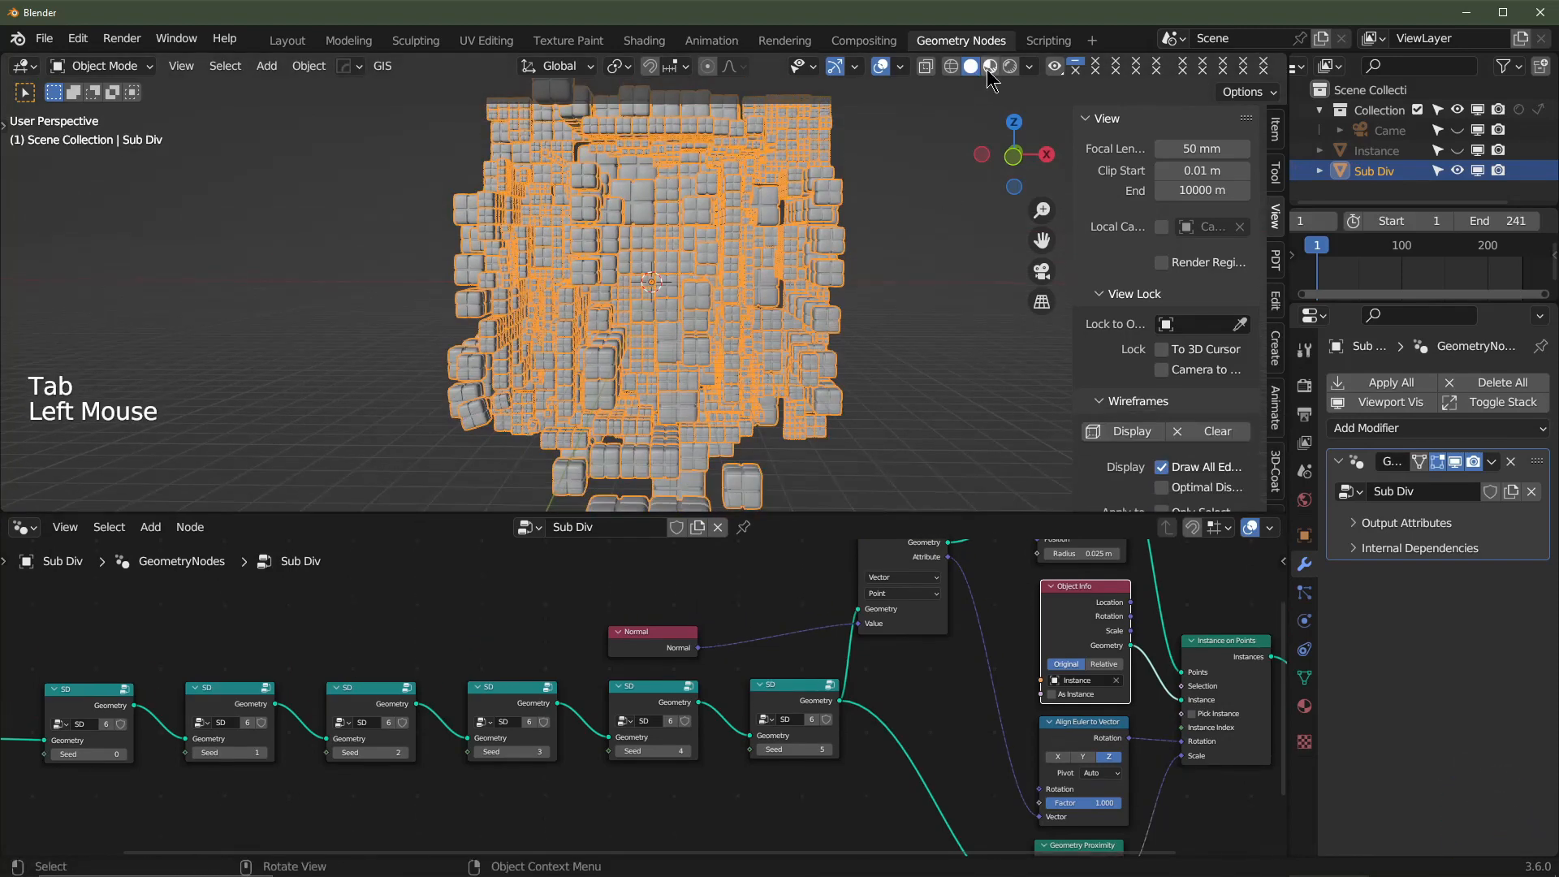
- Switch the viewport to Material Preview shading, turn off the overlays, and examine the instanced cubes
click(990, 65)
scroll(778, 231, up, 2)
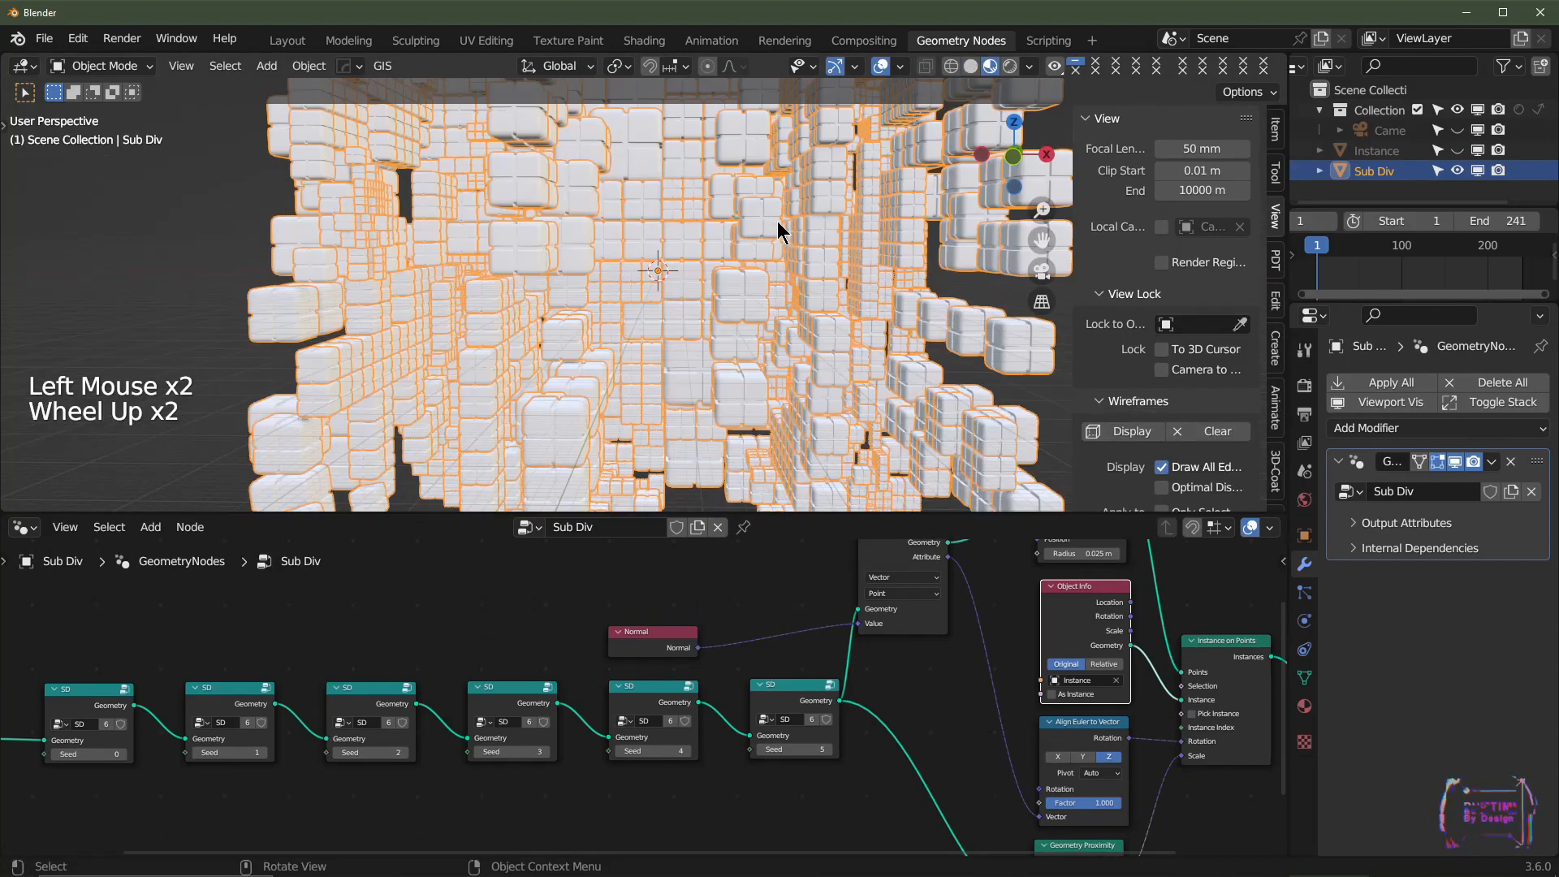
scroll(778, 231, up, 1)
click(881, 65)
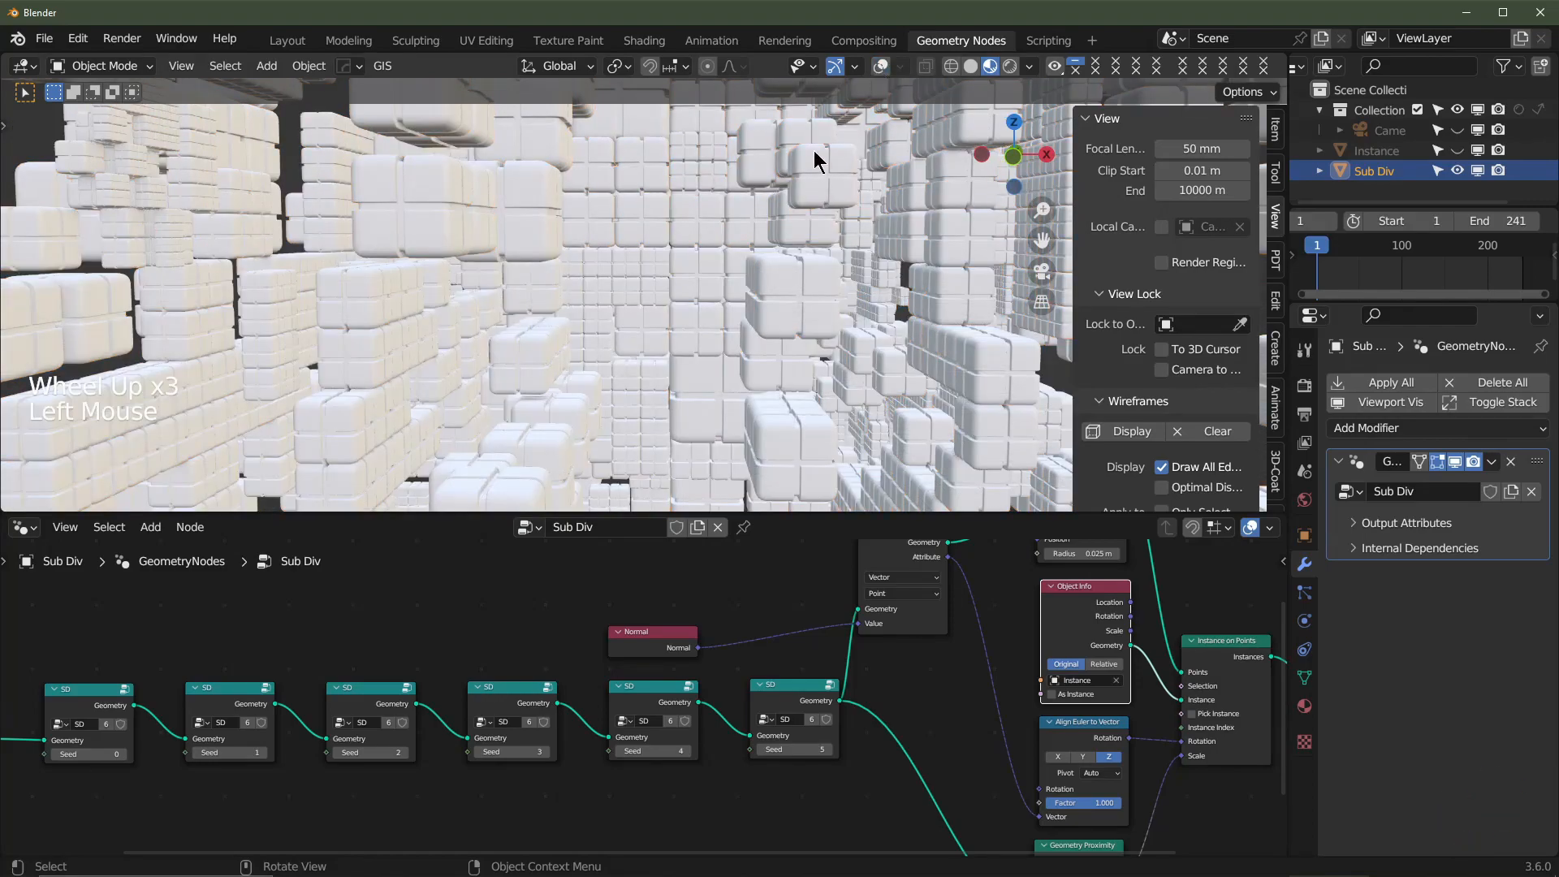
mouse_move(726, 278)
middle_down()
mouse_move(751, 284)
mouse_move(765, 259)
mouse_move(700, 238)
mouse_move(670, 266)
mouse_move(731, 273)
middle_up()
scroll(731, 272, down, 4)
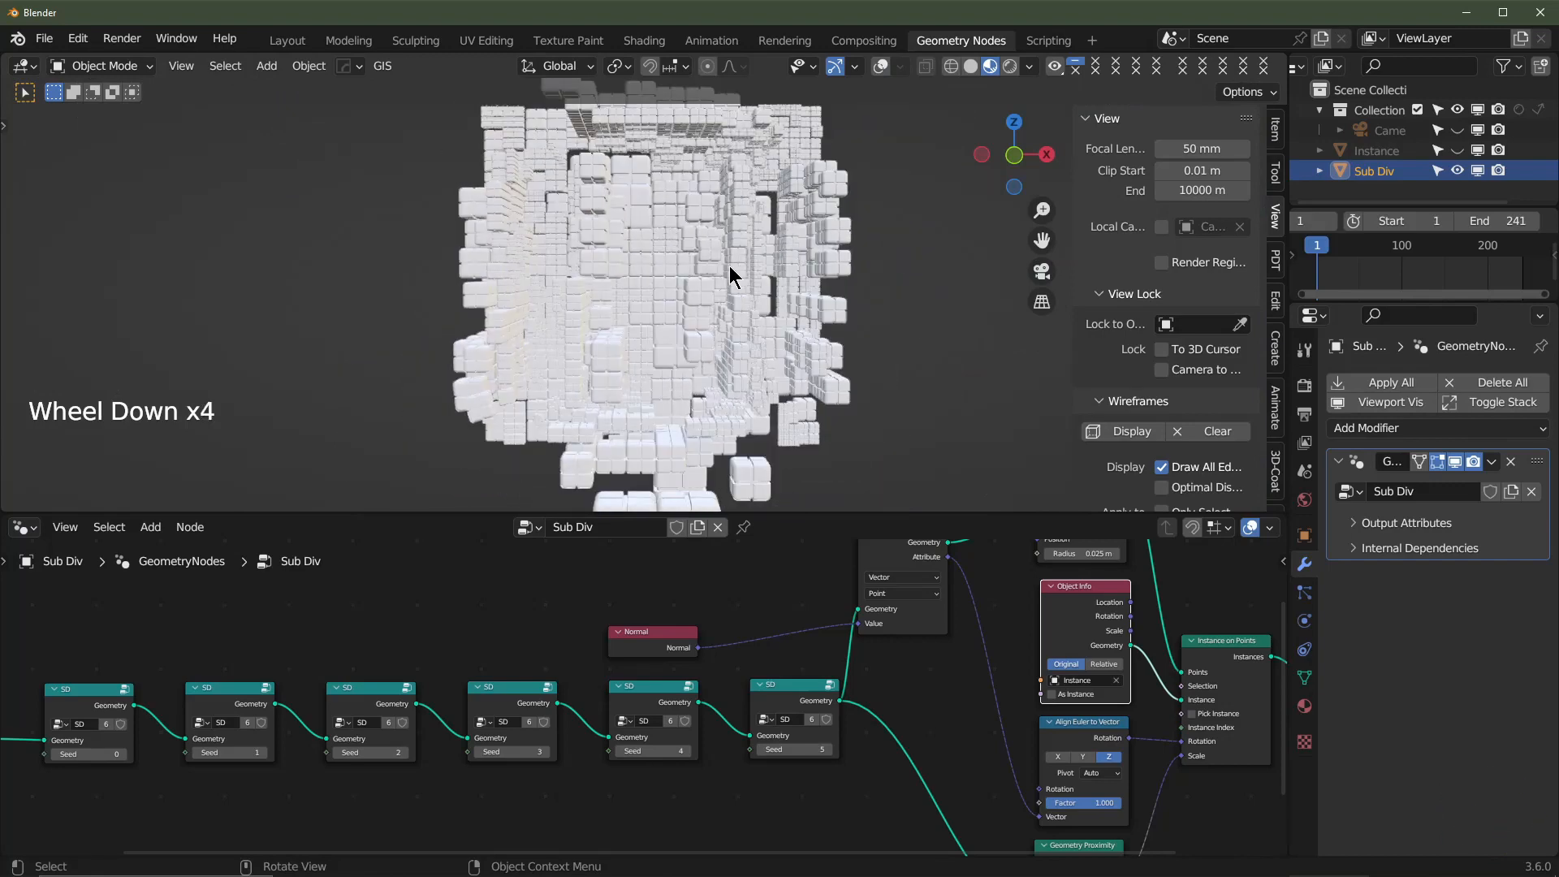
scroll(739, 260, up, 2)
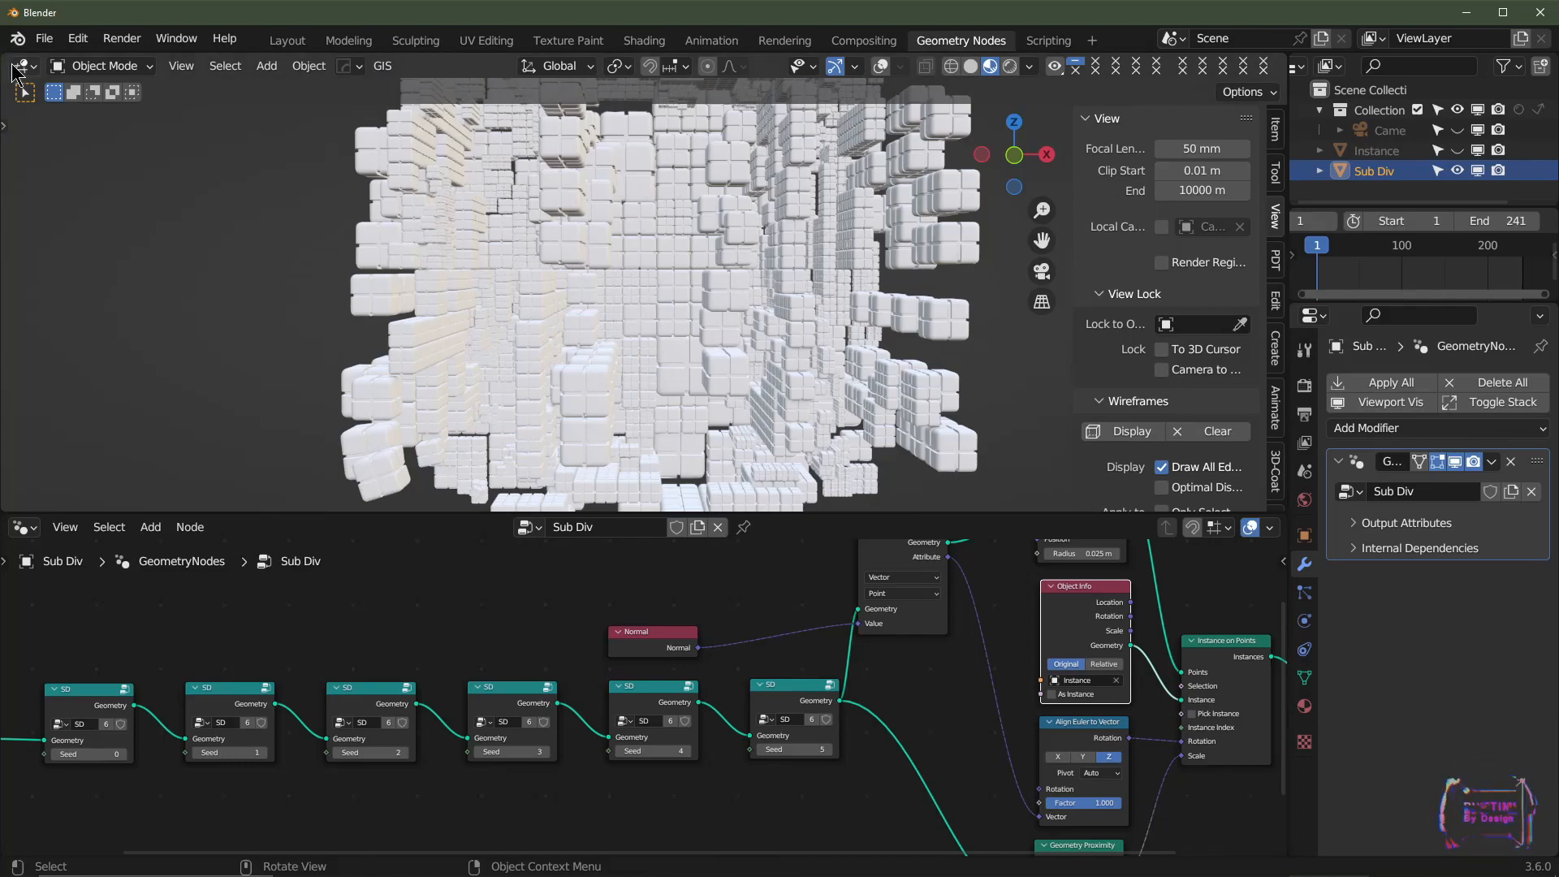
- Split the 3D viewport vertically and make the new area a Shader Editor
drag(4, 81, 415, 92)
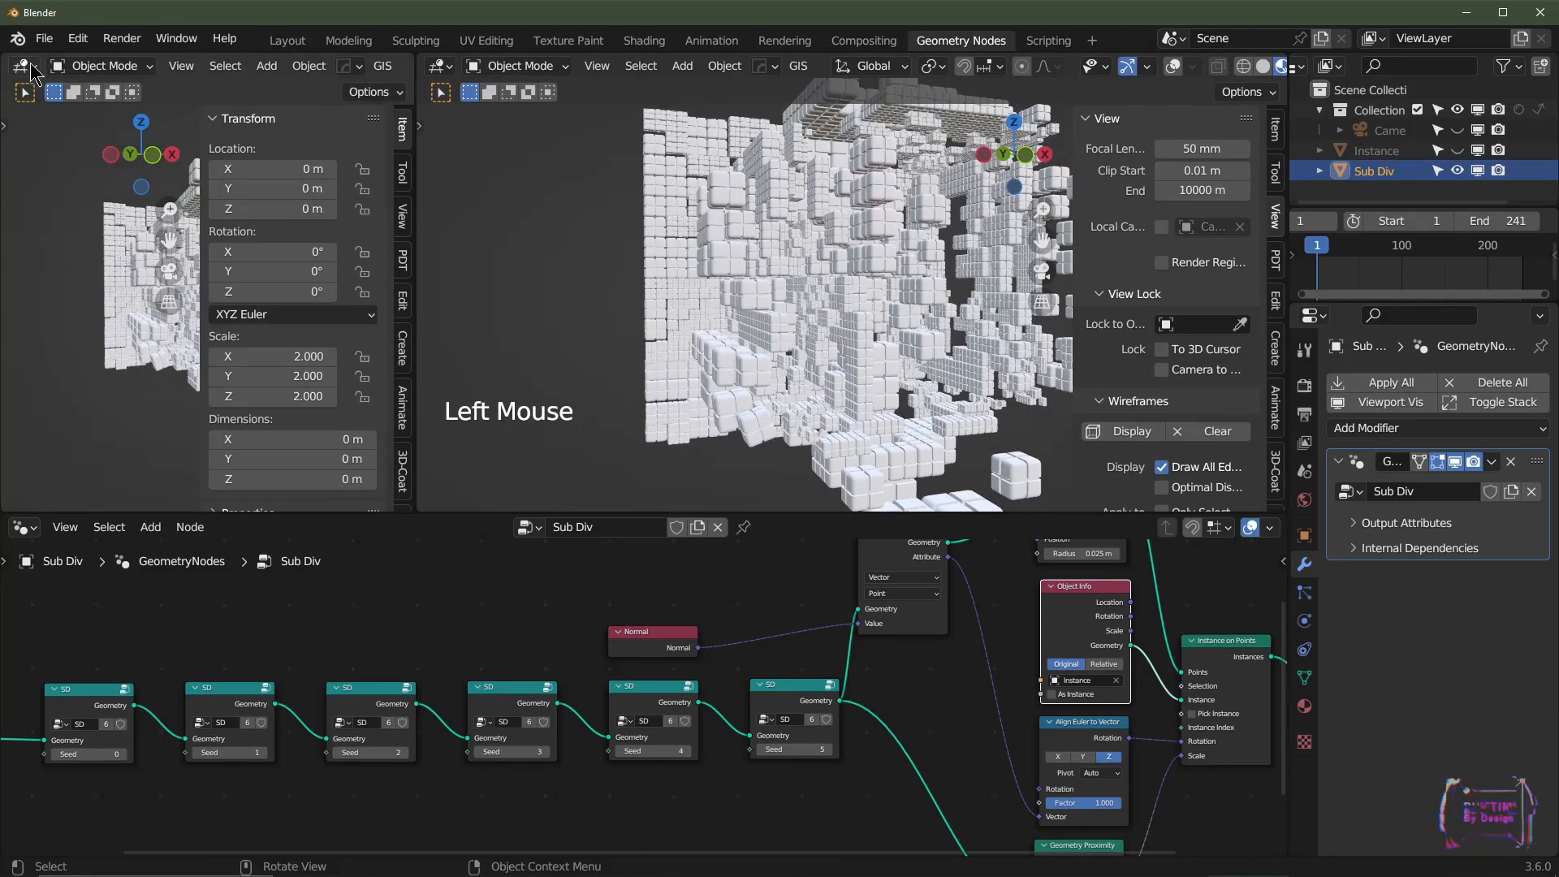
scroll(34, 78, up, 3)
click(24, 68)
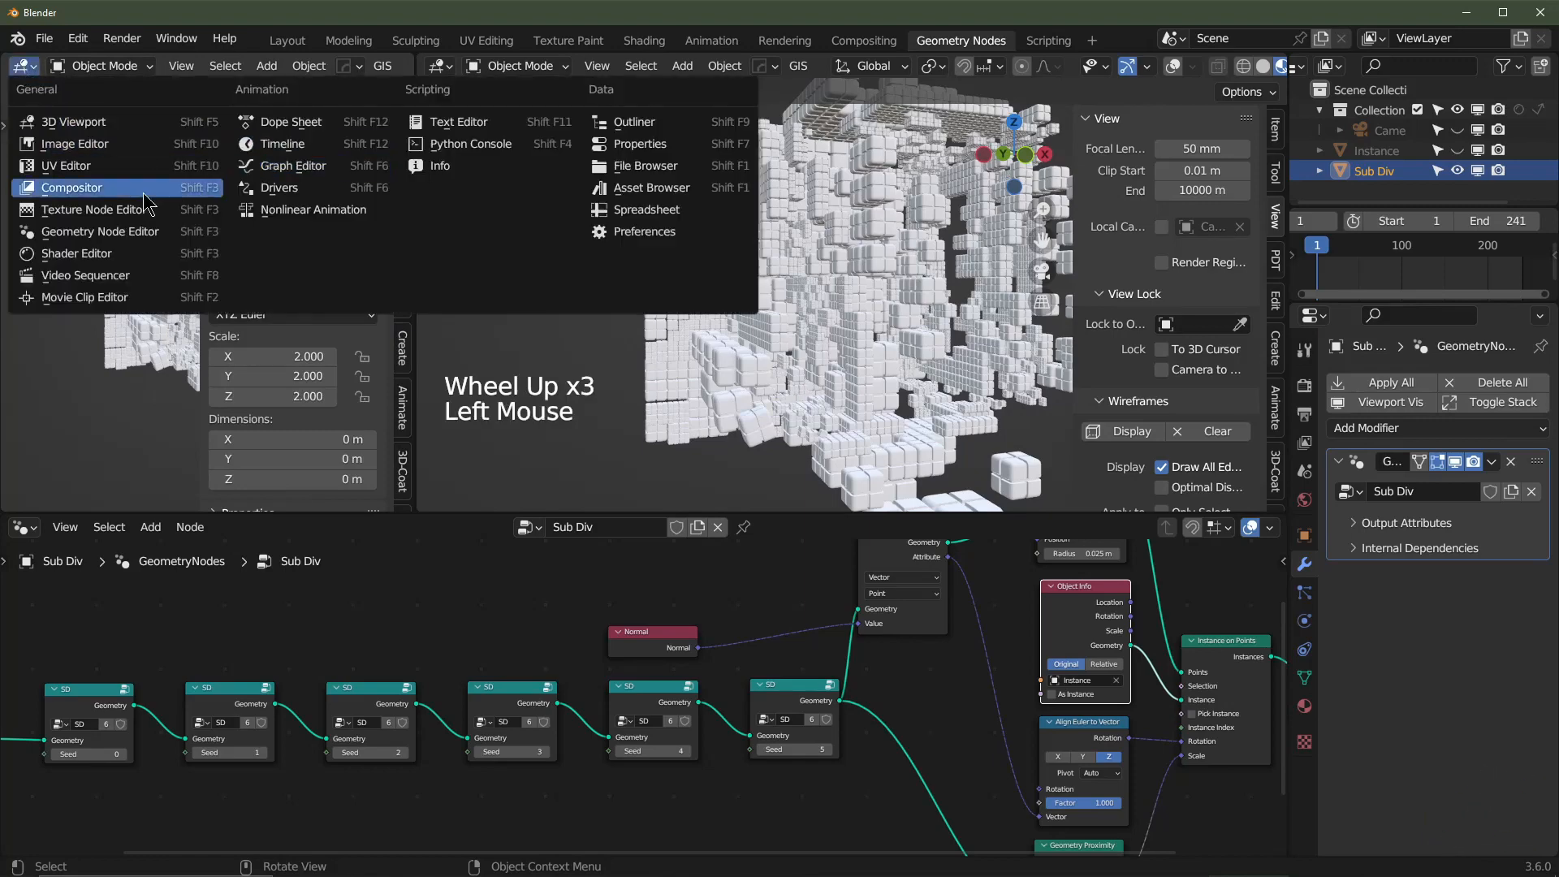
click(92, 256)
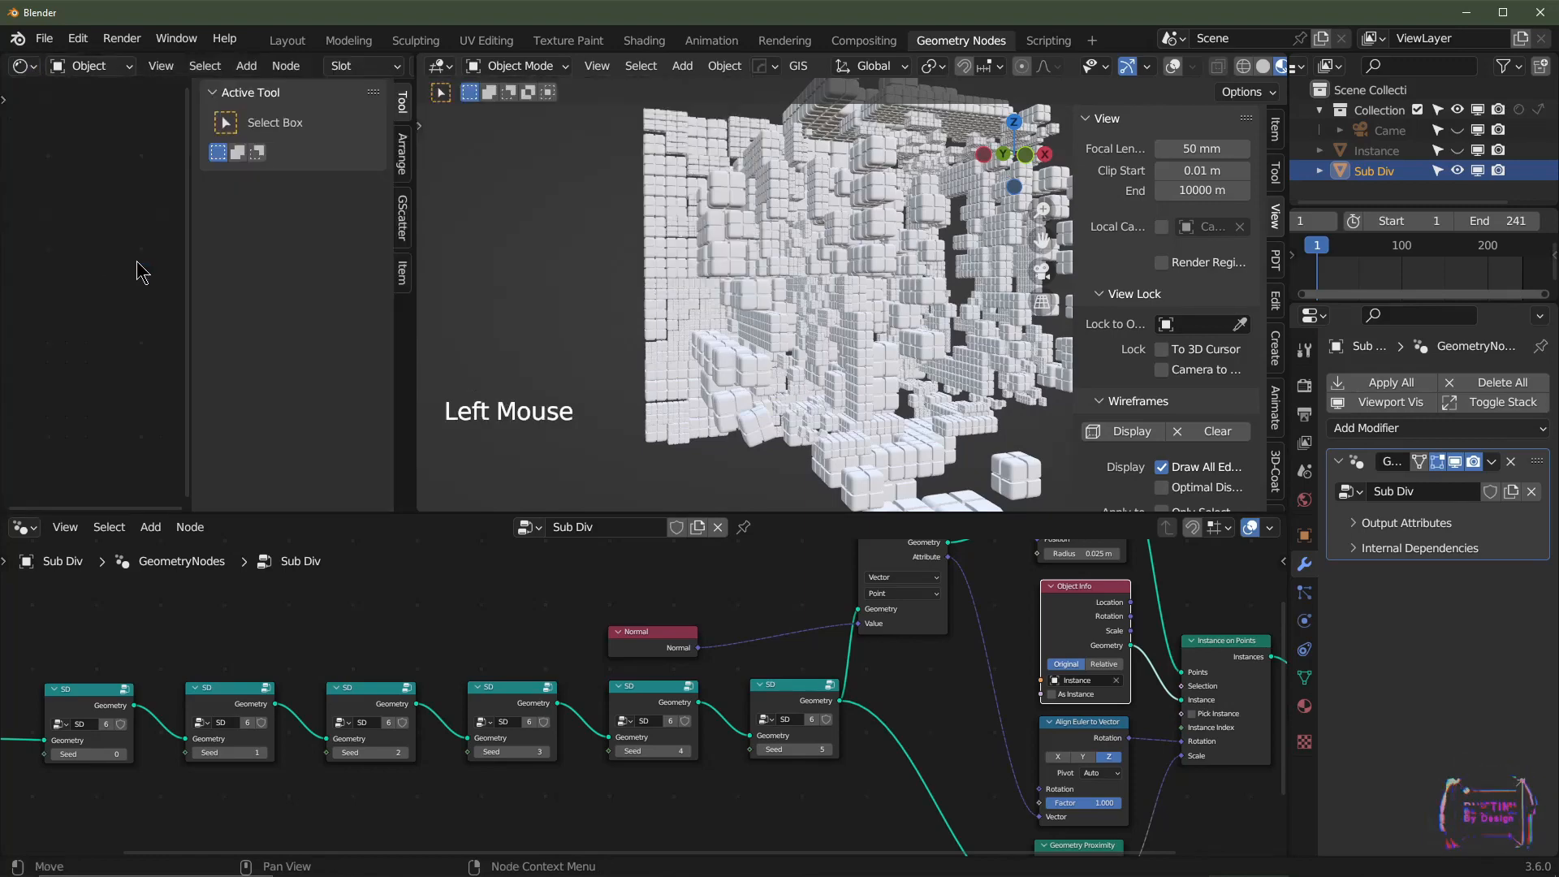
- Enlarge the Shader Editor and 3D viewport areas and hide the sidebars in both
drag(414, 463, 583, 460)
key(n)
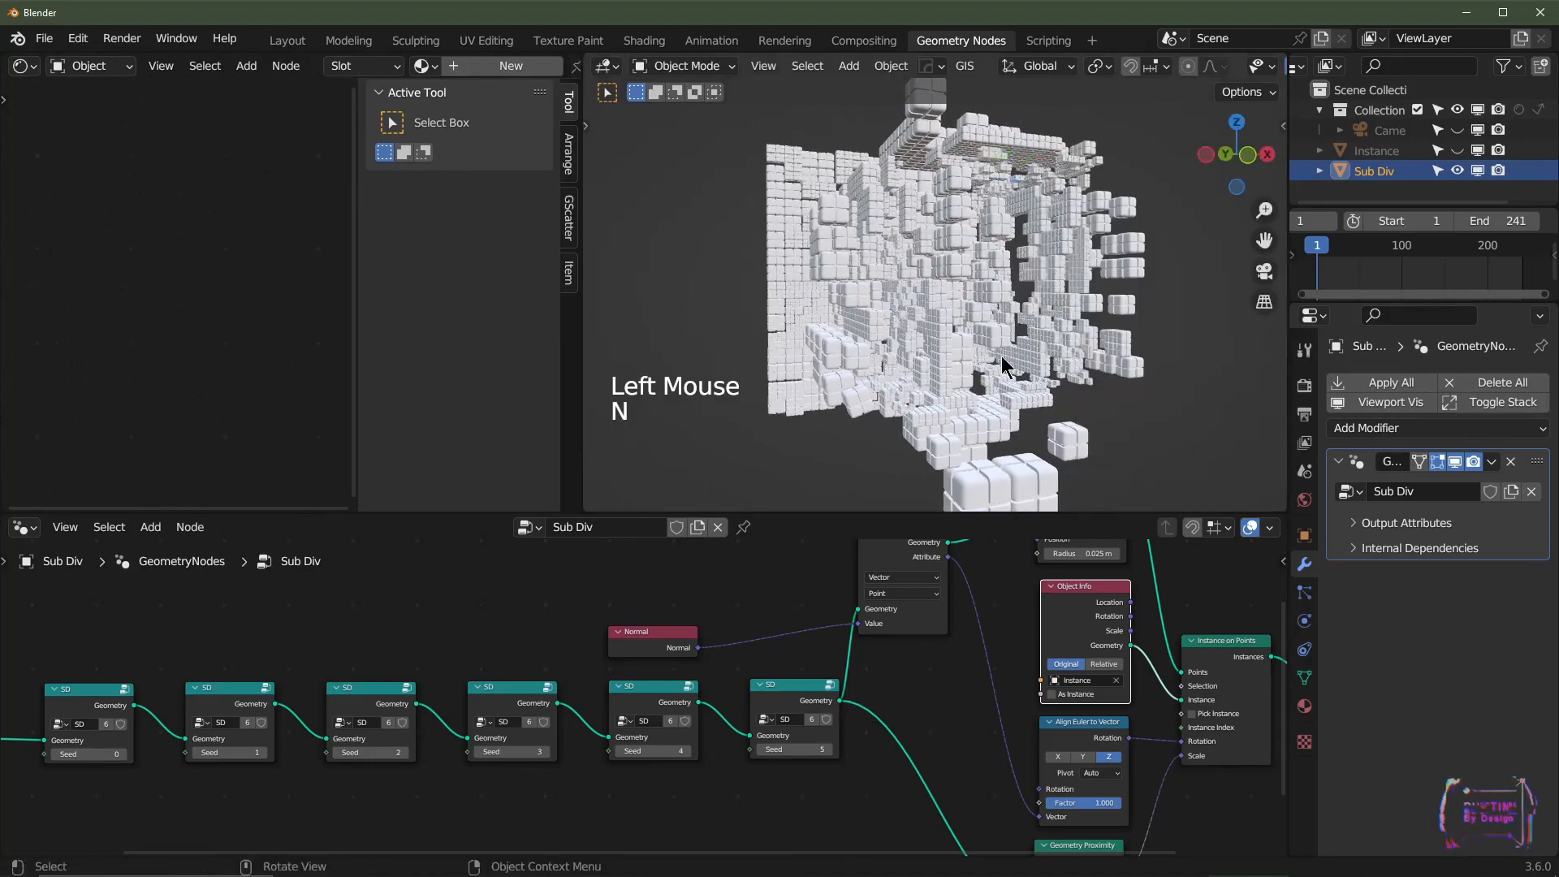
scroll(1007, 365, up, 2)
mouse_move(1007, 365)
shift+middle_down()
mouse_move(1077, 363)
mouse_move(1031, 353)
shift+middle_up()
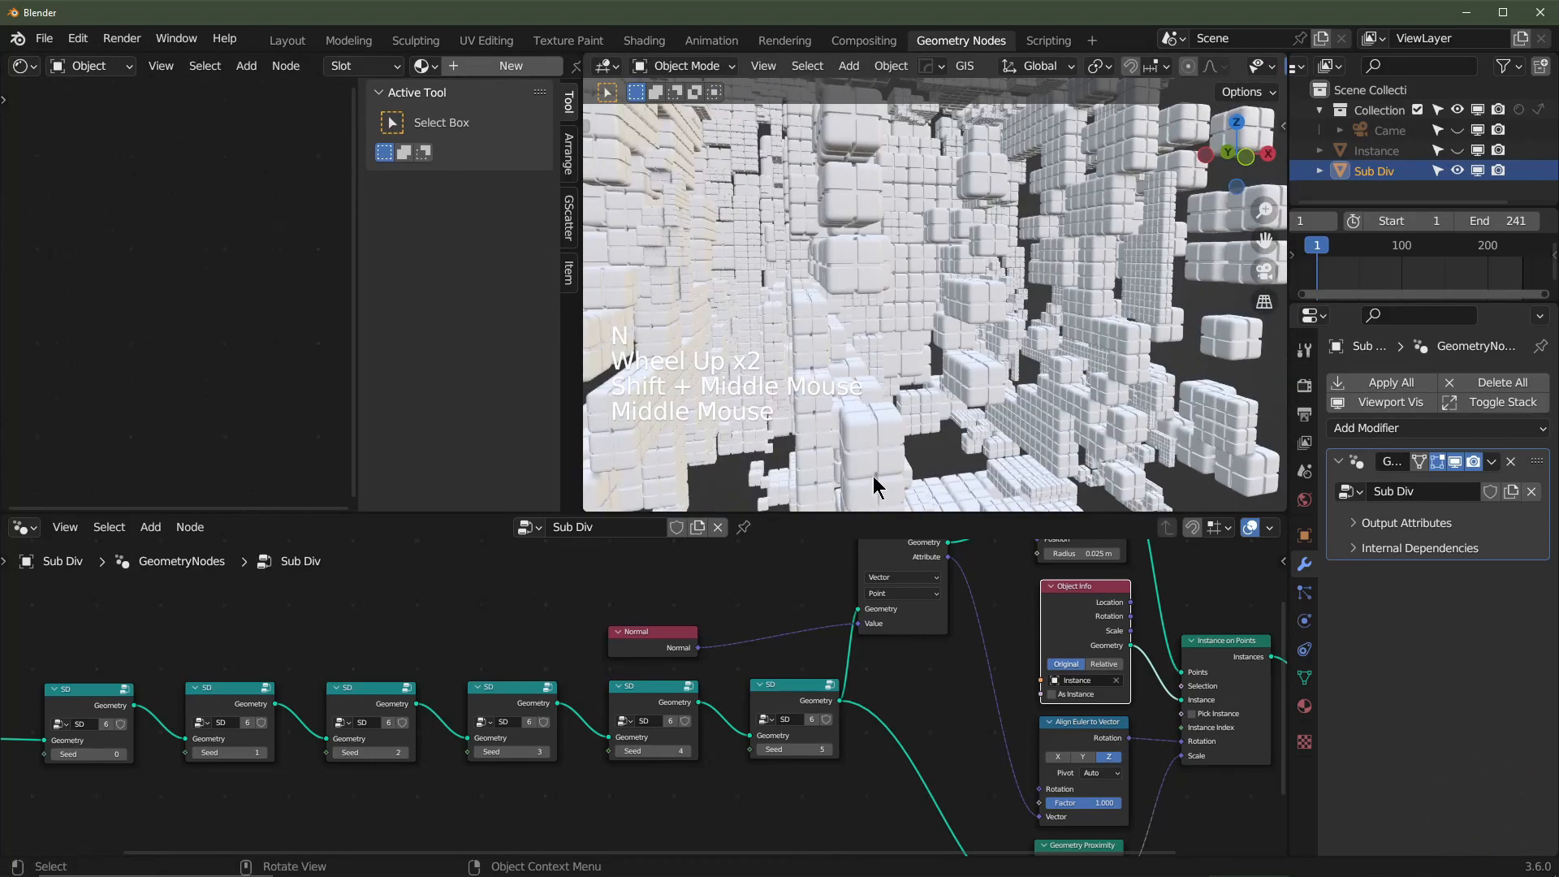
drag(505, 513, 505, 734)
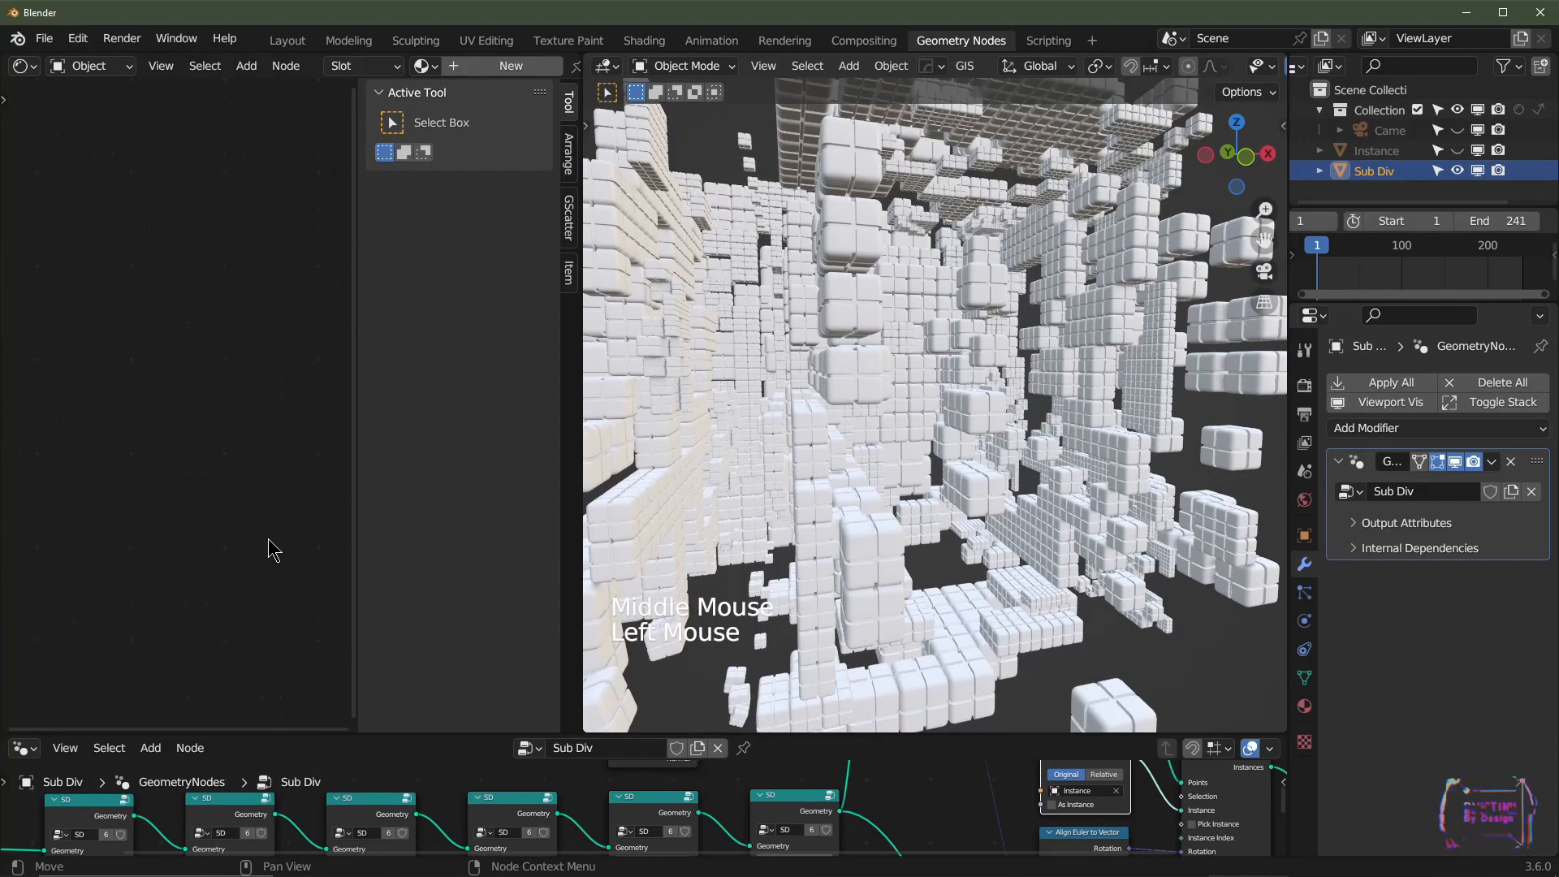
key(n)
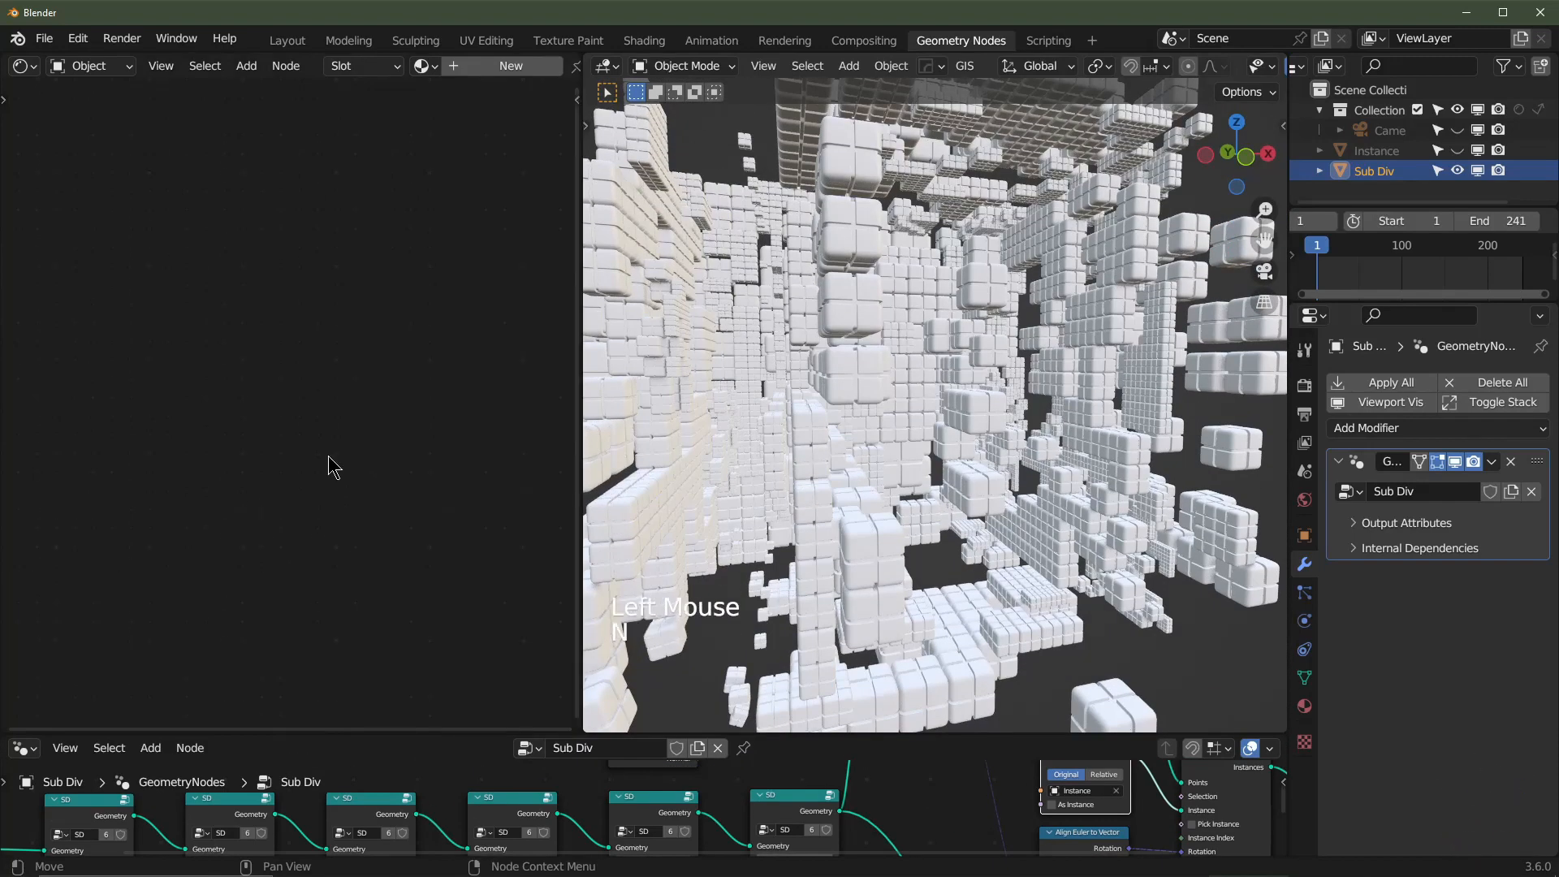
scroll(407, 417, down, 1)
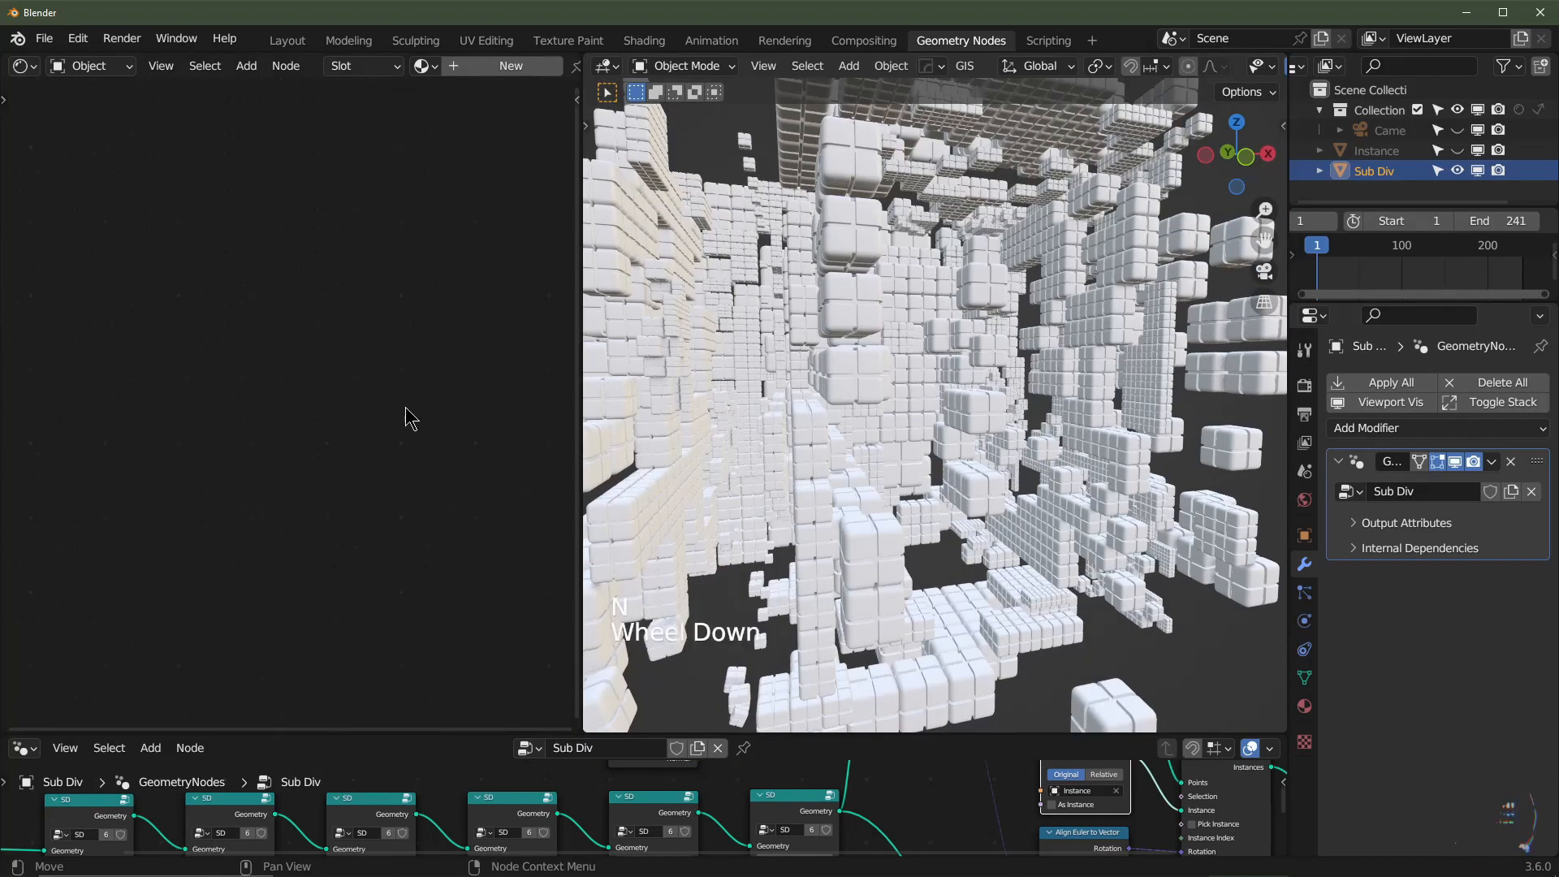
- Select the Instance object, make it visible in the viewport, and give it a new material
click(1458, 151)
click(1380, 151)
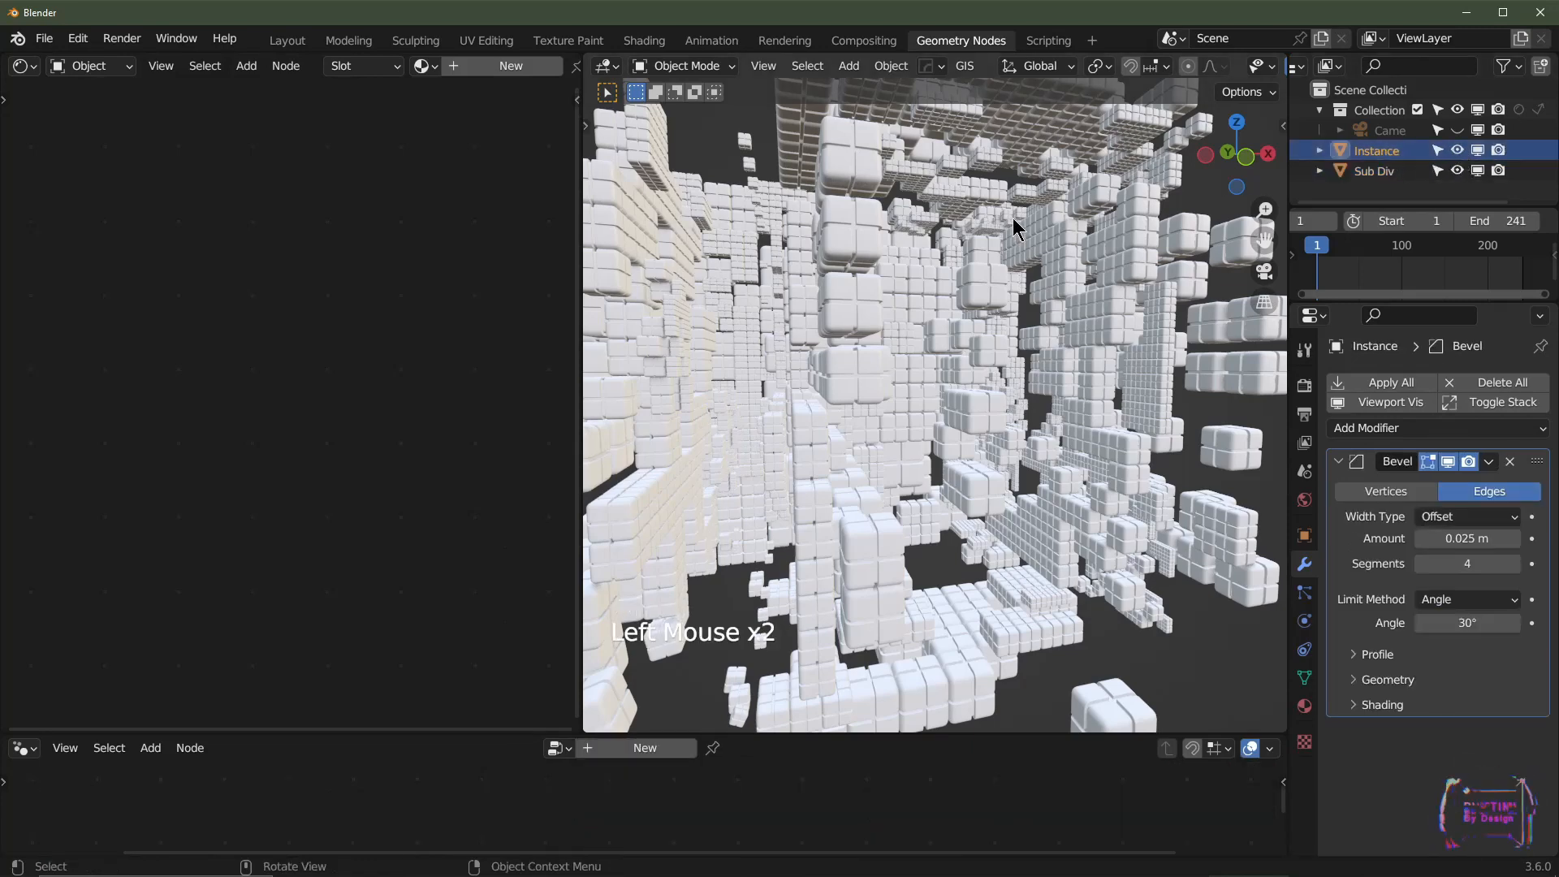
click(1453, 156)
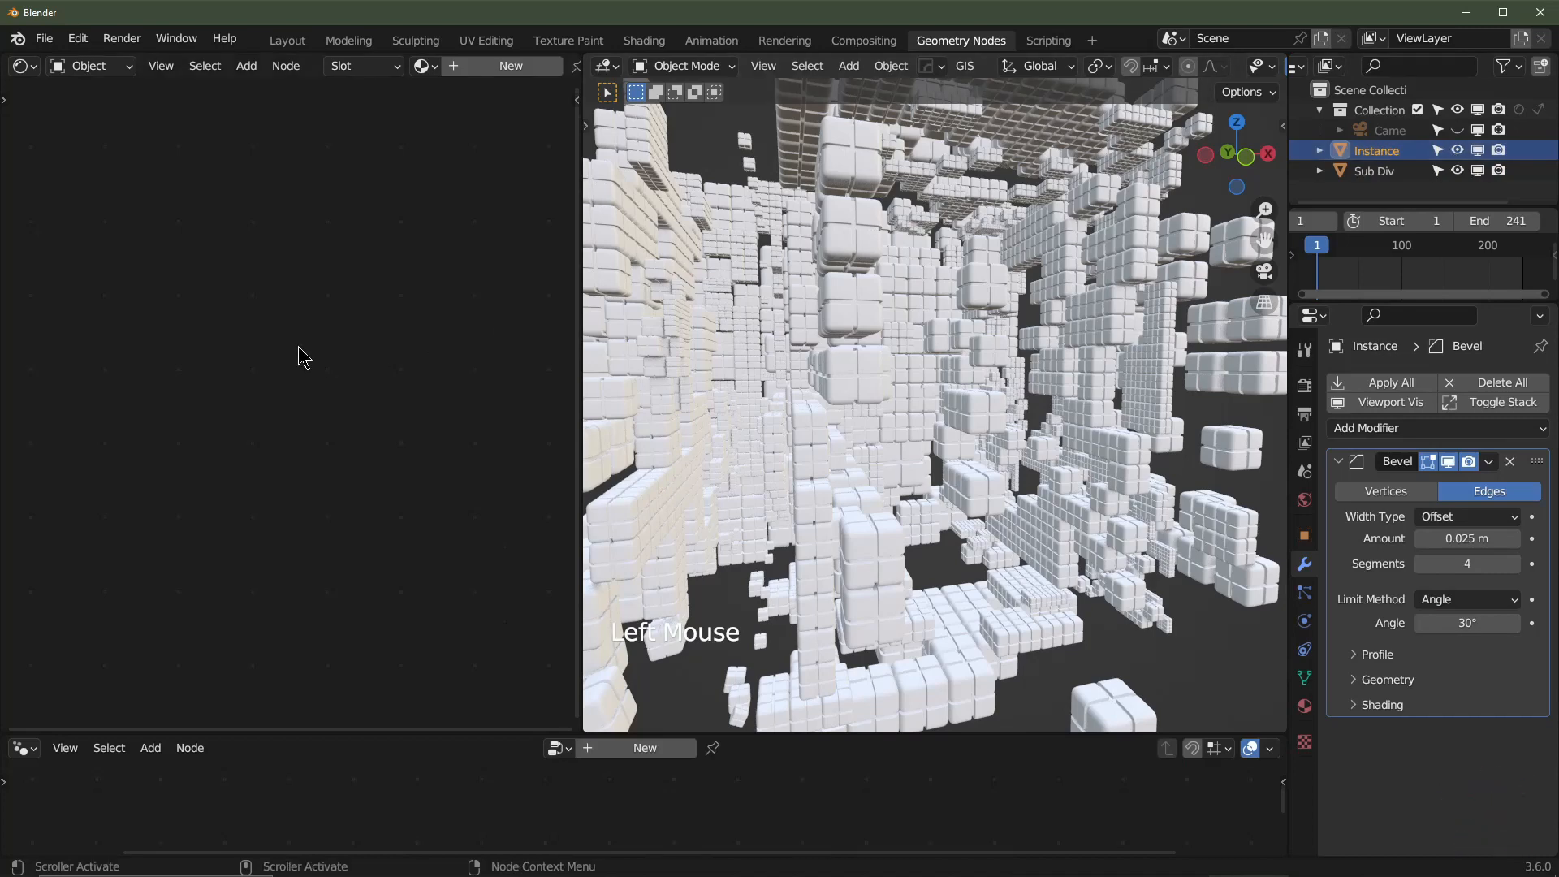
click(468, 68)
- Darken the new material's Principled BSDF base color to a neutral grey with a value of about 0.319
scroll(324, 438, up, 2)
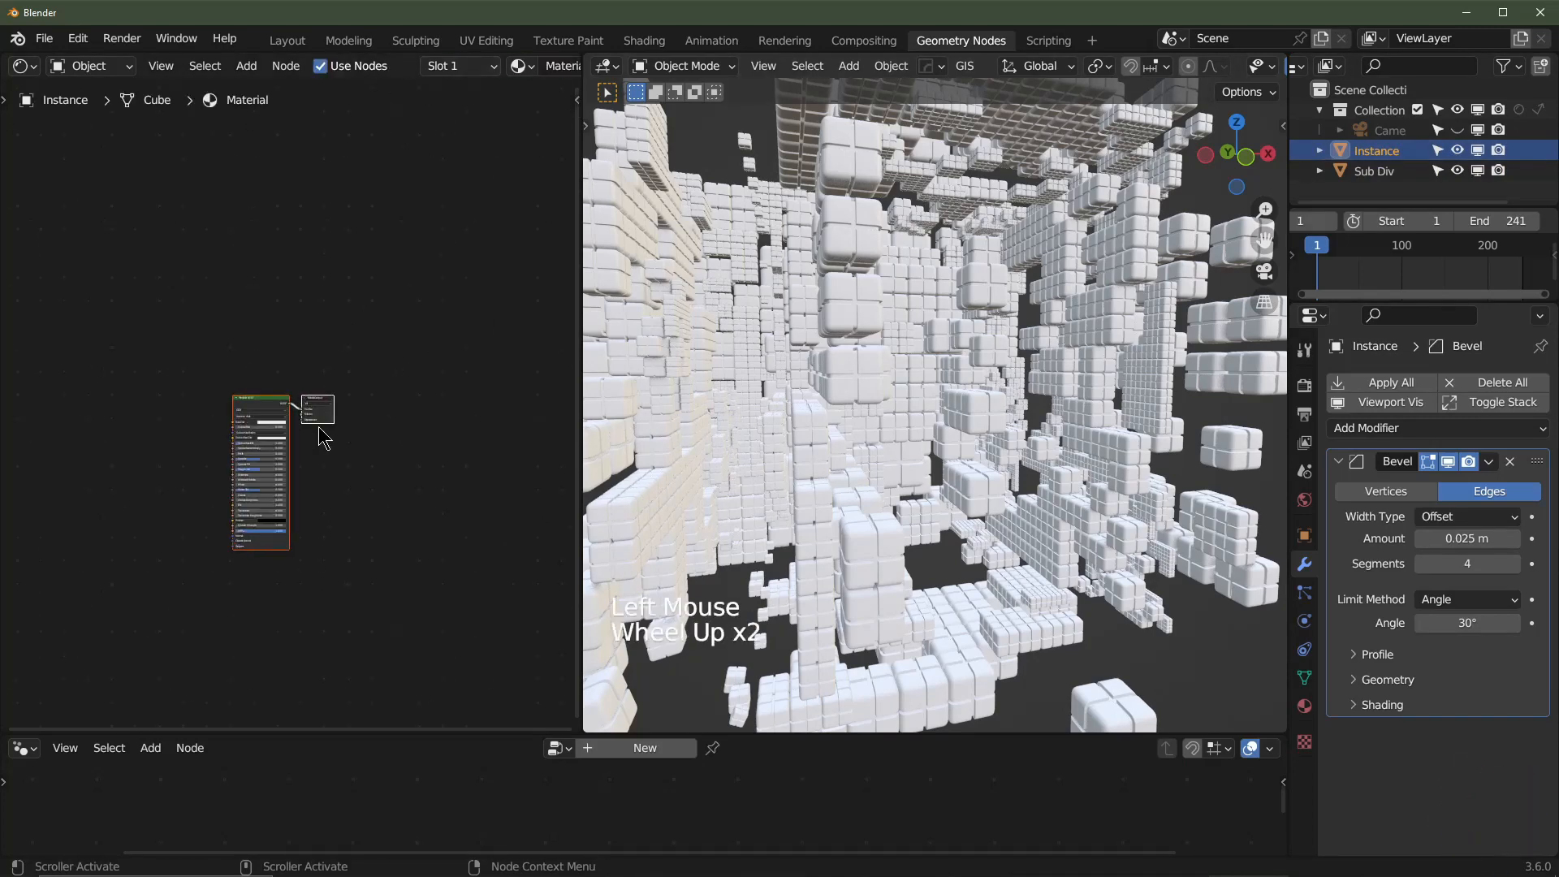
middle_drag(319, 411, 417, 393)
scroll(417, 393, up, 2)
click(408, 386)
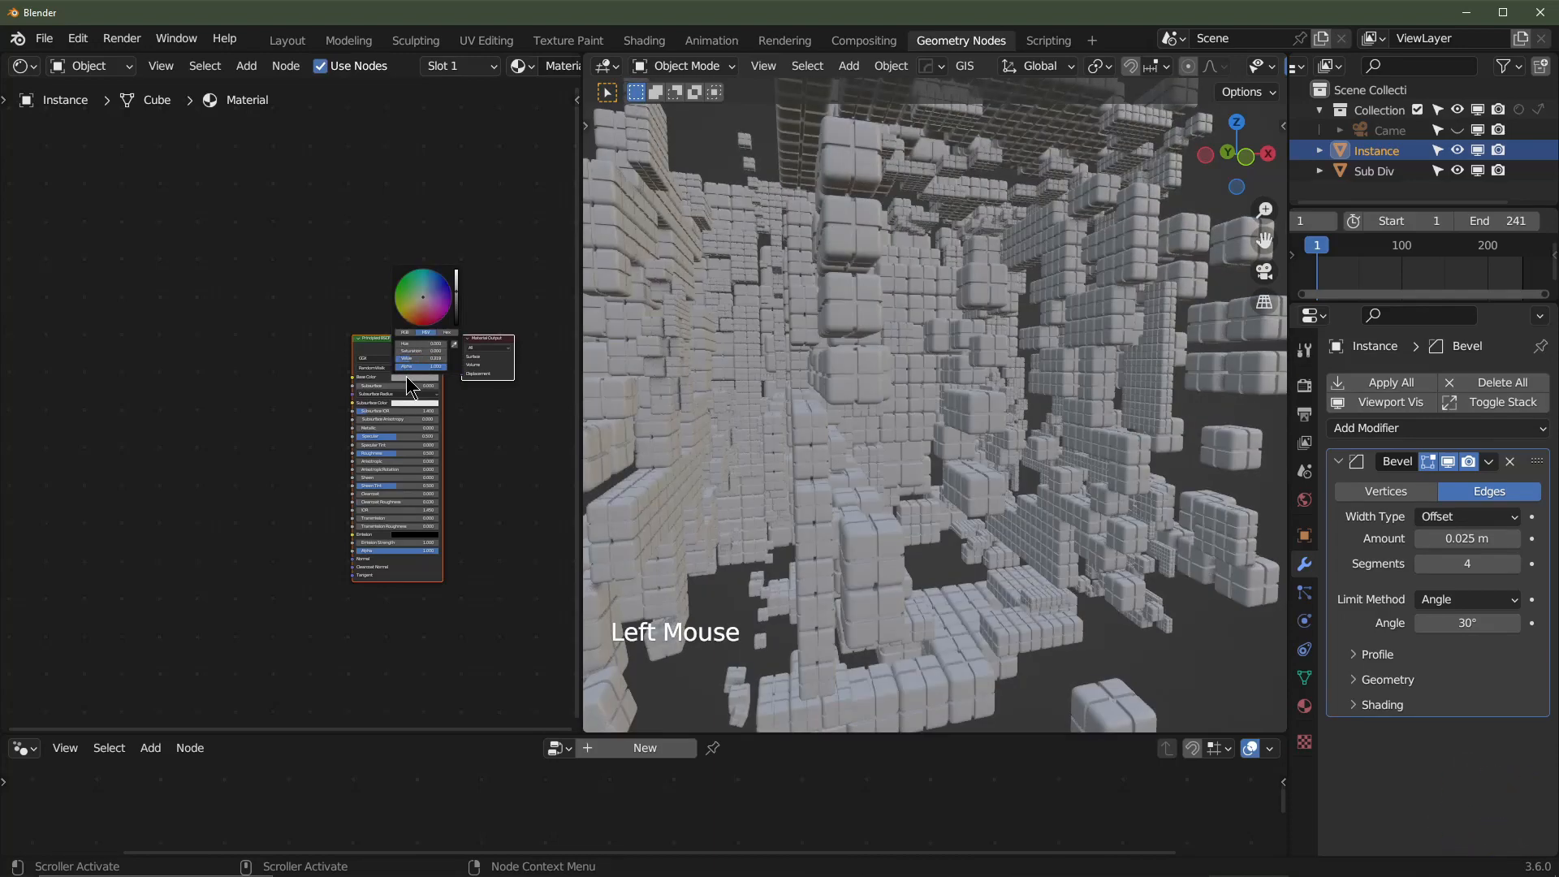
scroll(170, 470, up, 1)
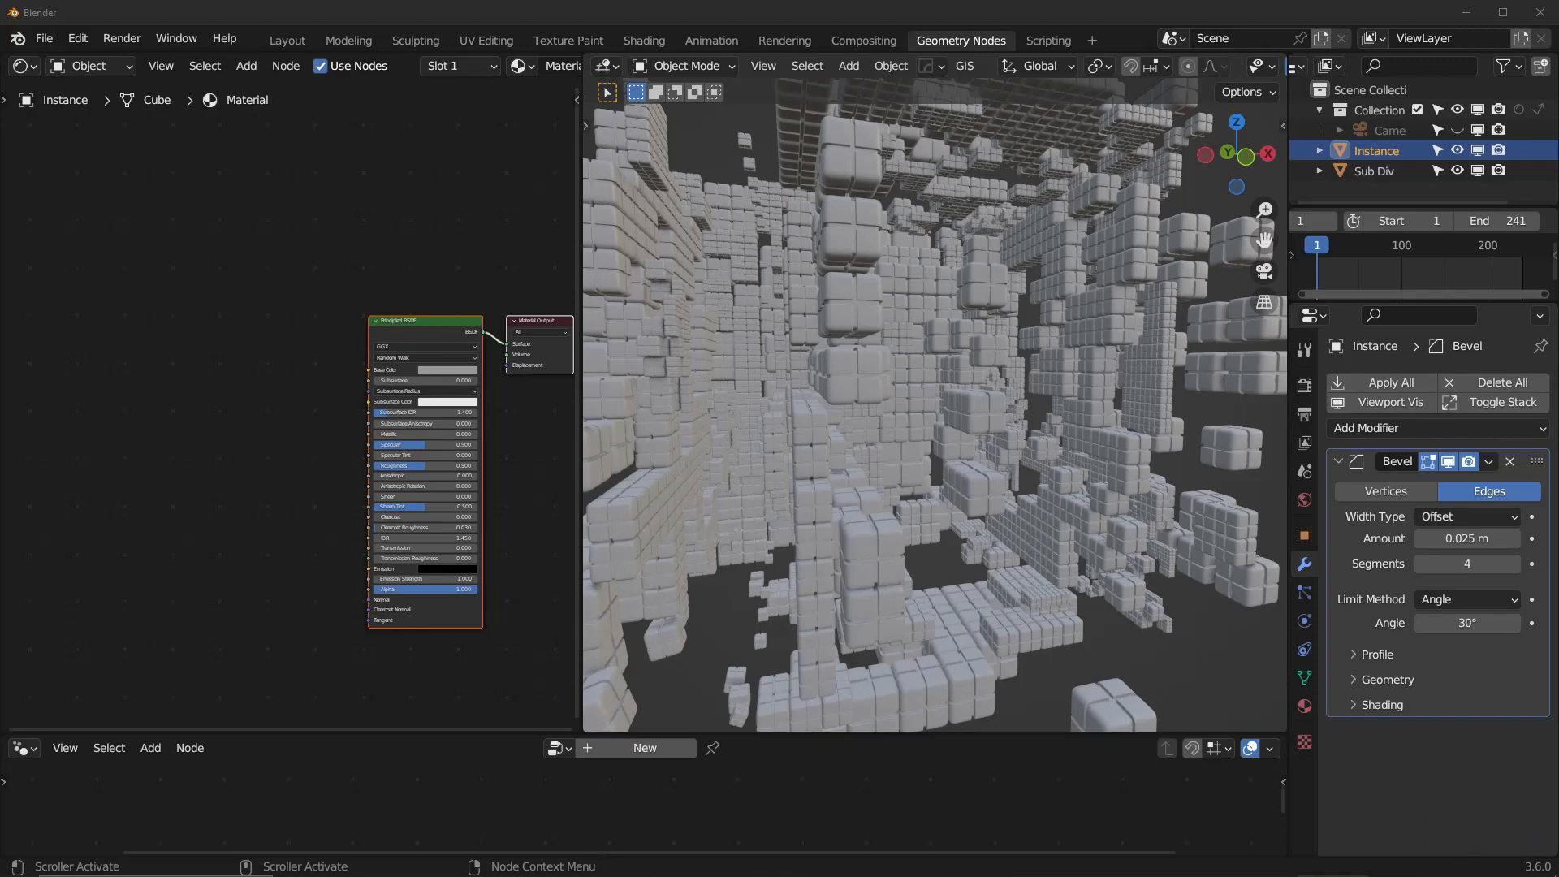
- Switch to the image viewer, examine the reference render SUB Dividings Landscape.png, and close it
key(alt+Tab)
drag(1025, 229, 921, 149)
double_click(921, 150)
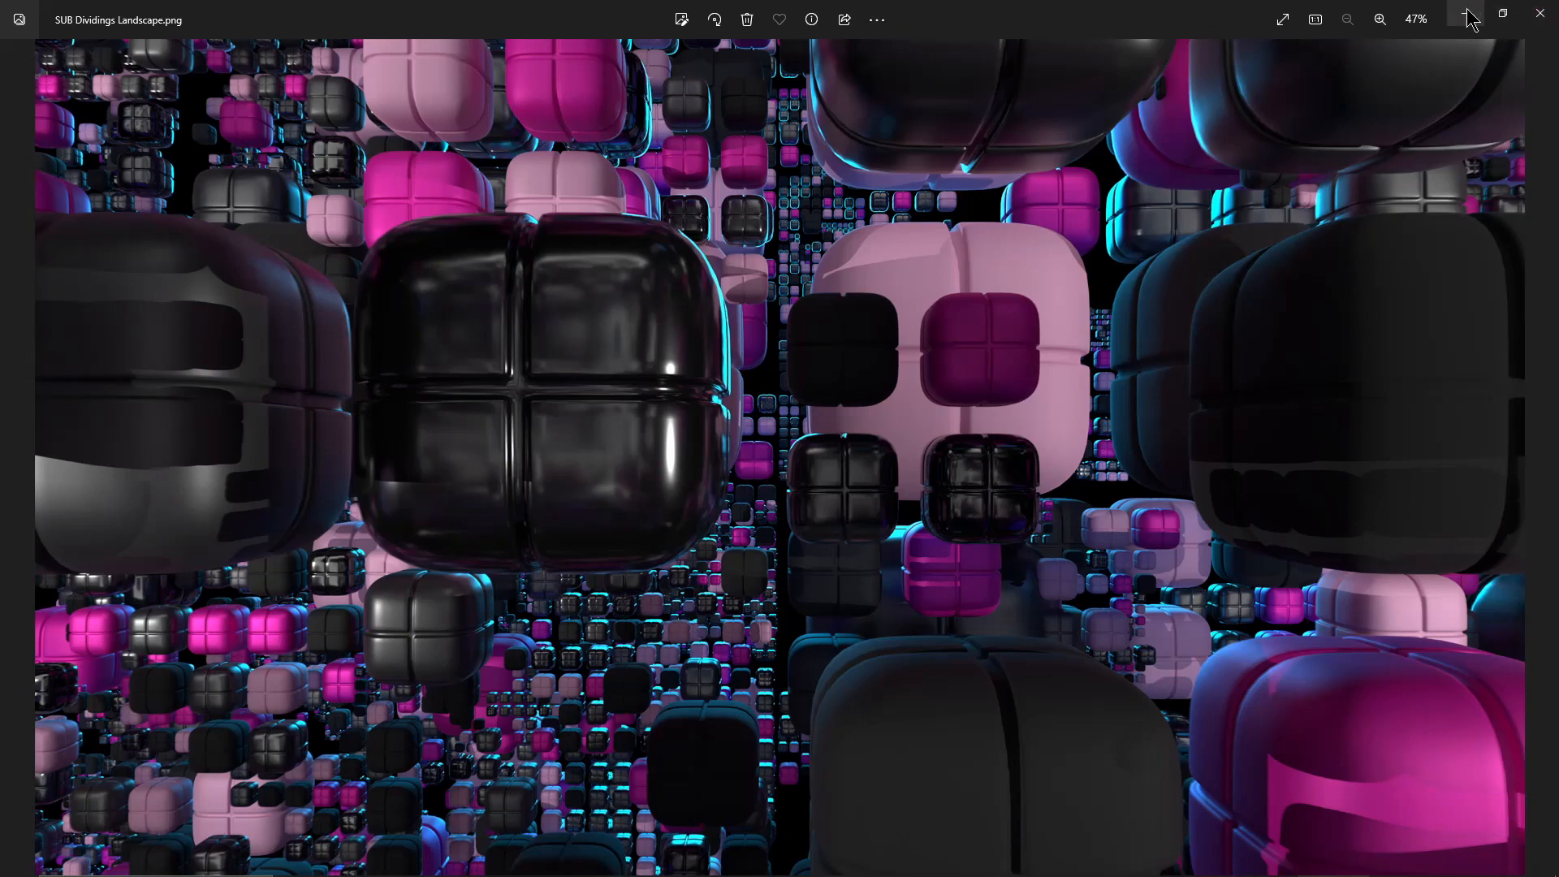
click(1539, 15)
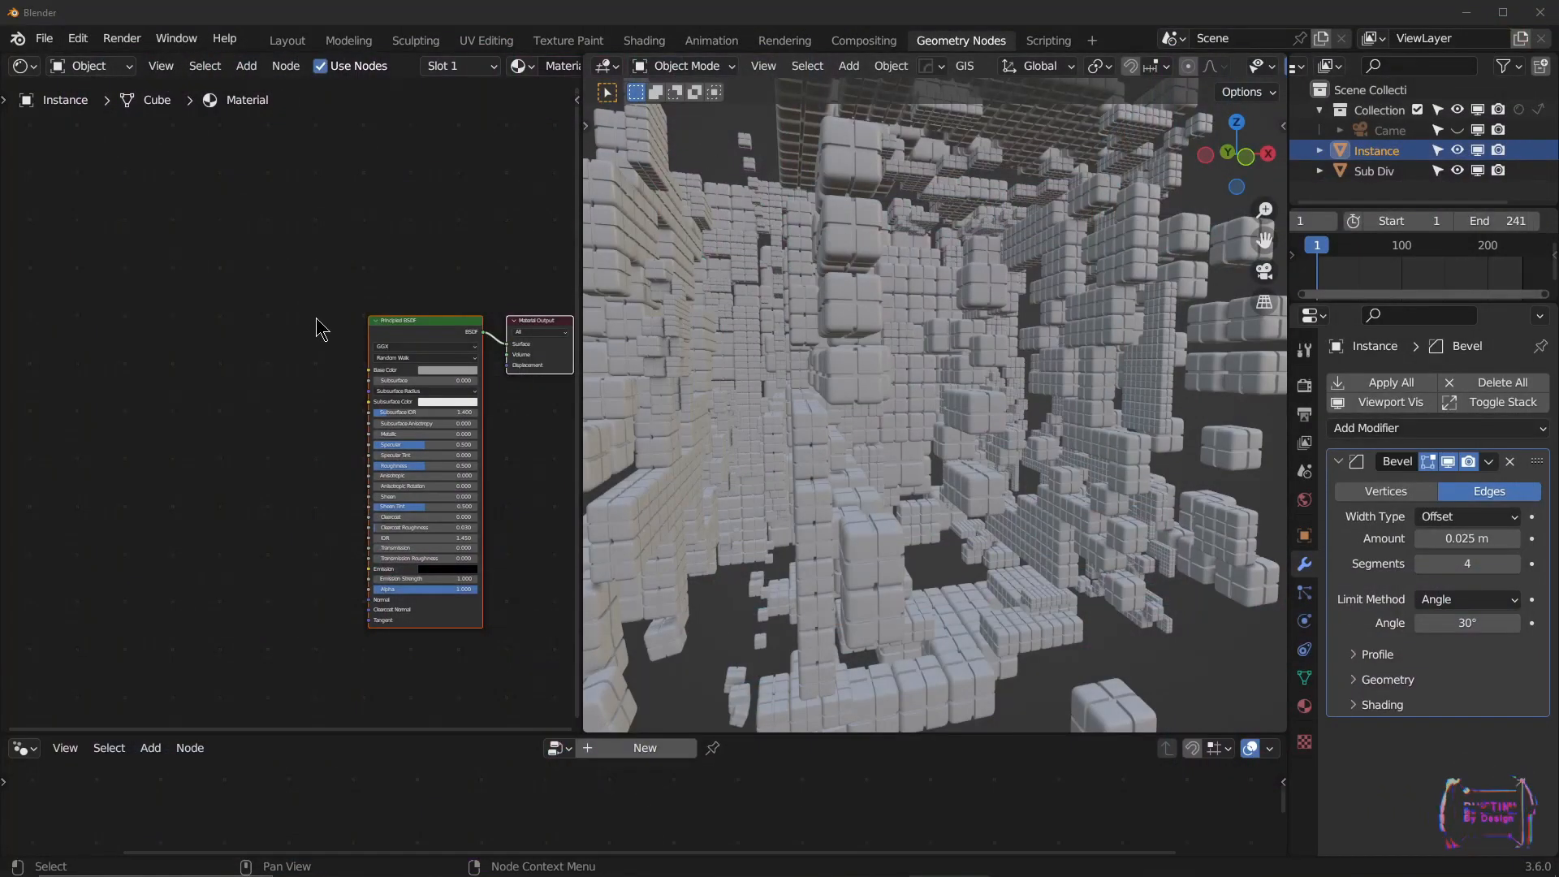
- Open the base color of the Instance material's Principled BSDF for editing
scroll(320, 330, up, 2)
middle_drag(321, 347, 185, 418)
scroll(280, 416, up, 2)
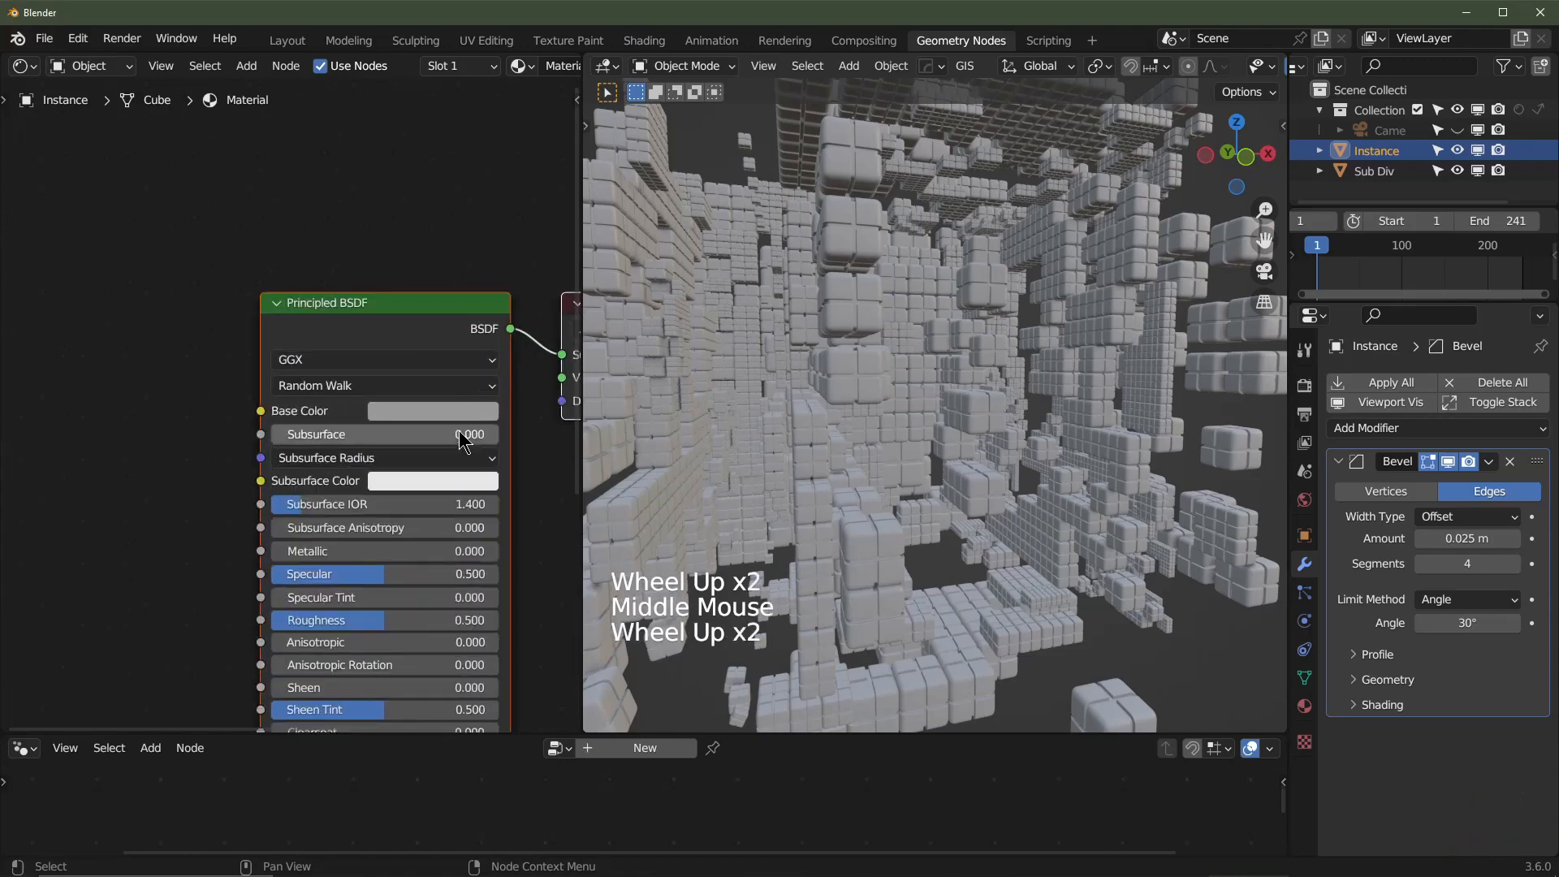
middle_drag(284, 422, 183, 446)
click(321, 443)
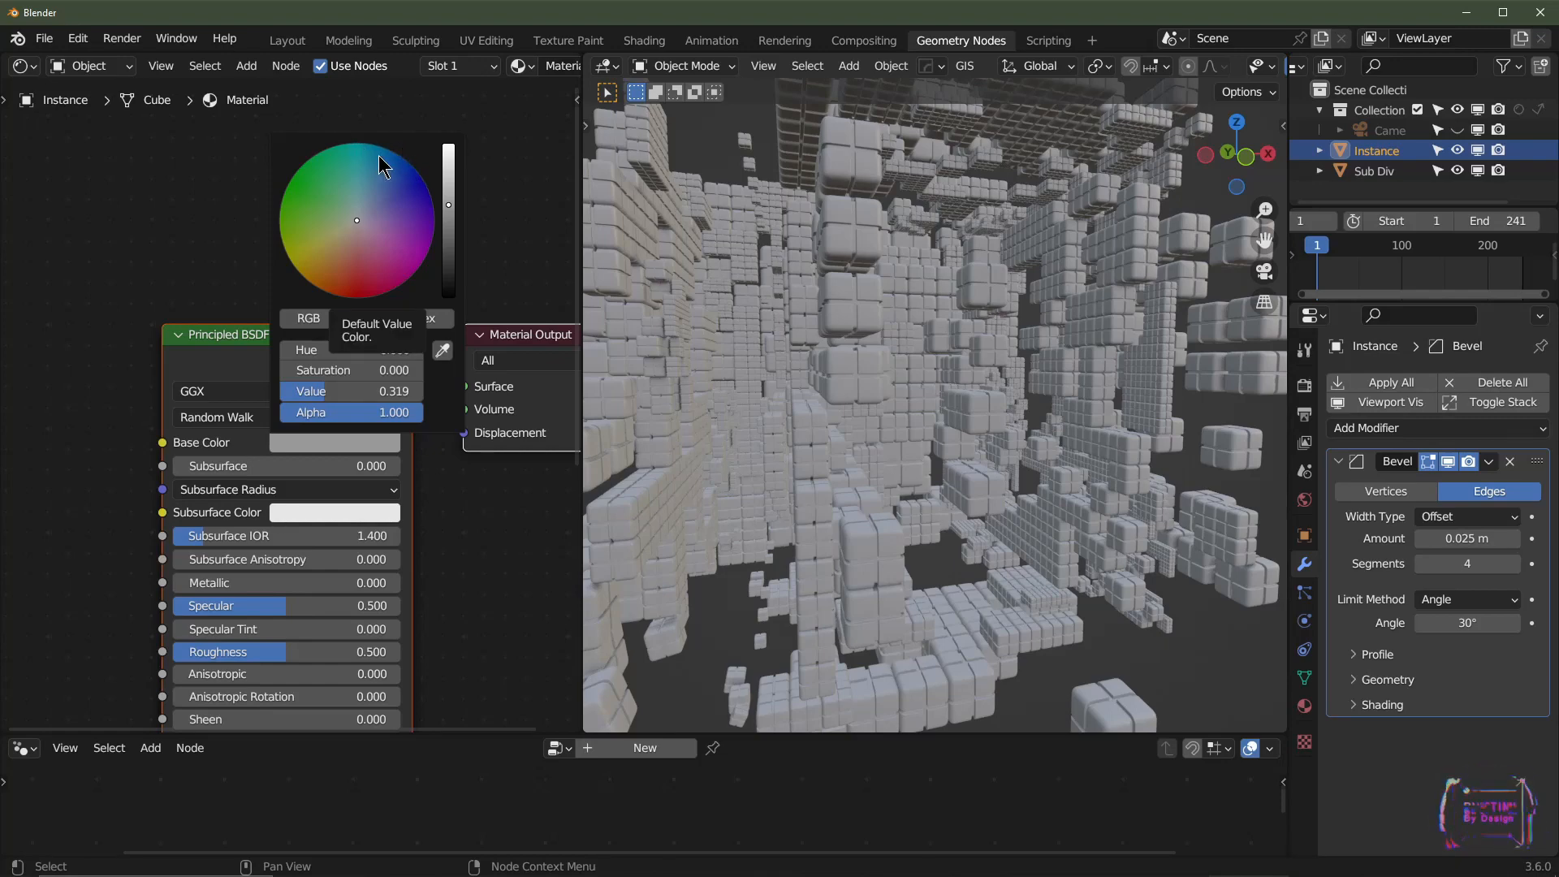
- Add a Color Ramp node to the material's node tree, placed ahead of the Principled BSDF
scroll(449, 524, down, 2)
middle_drag(450, 526, 534, 483)
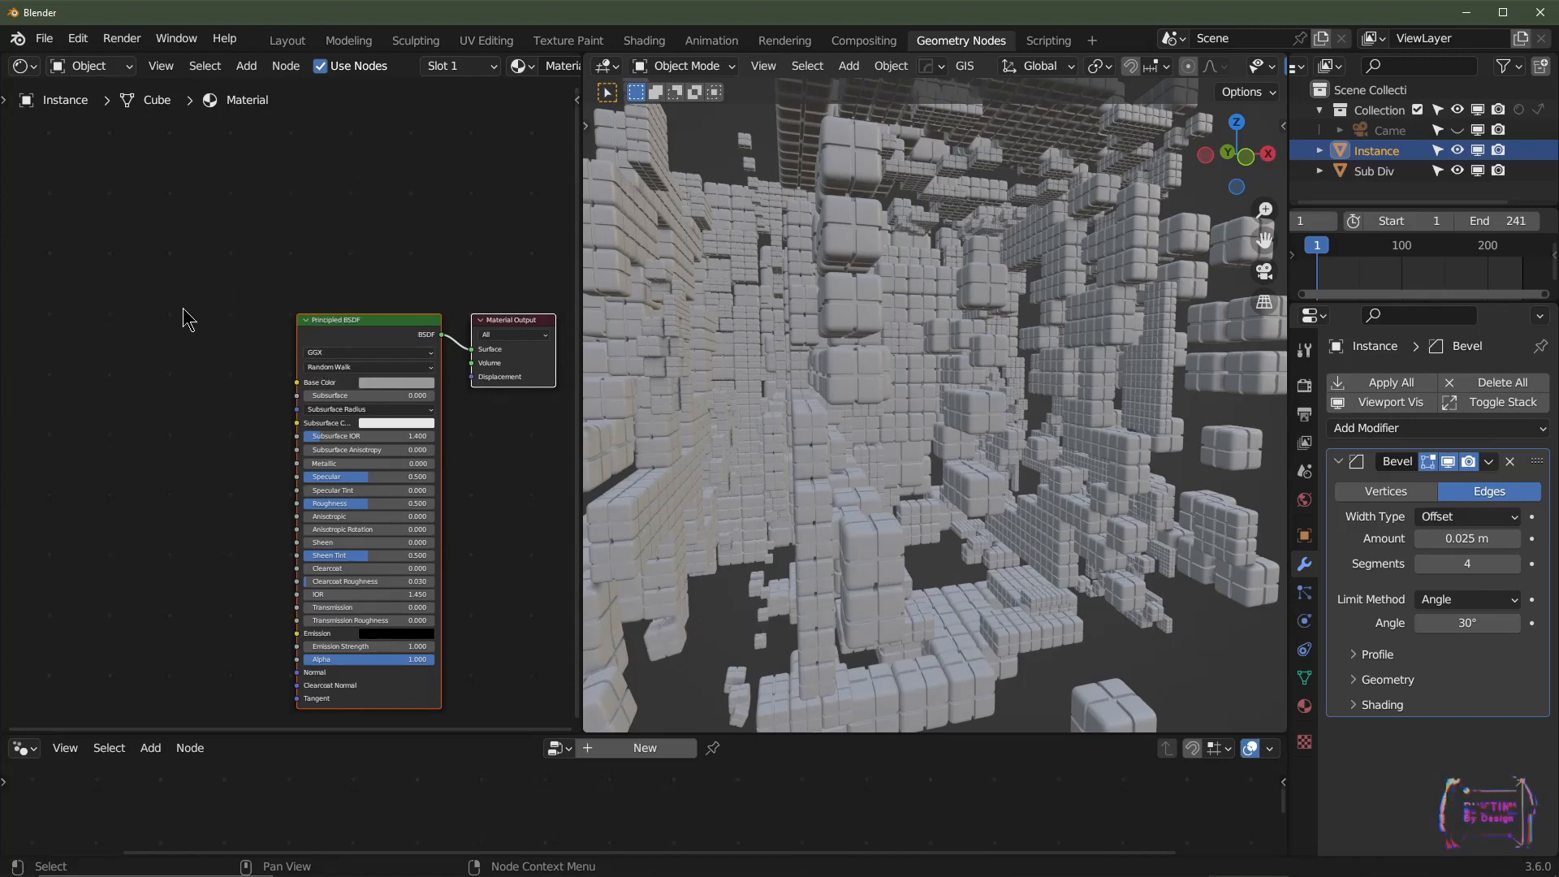
key(shift+a)
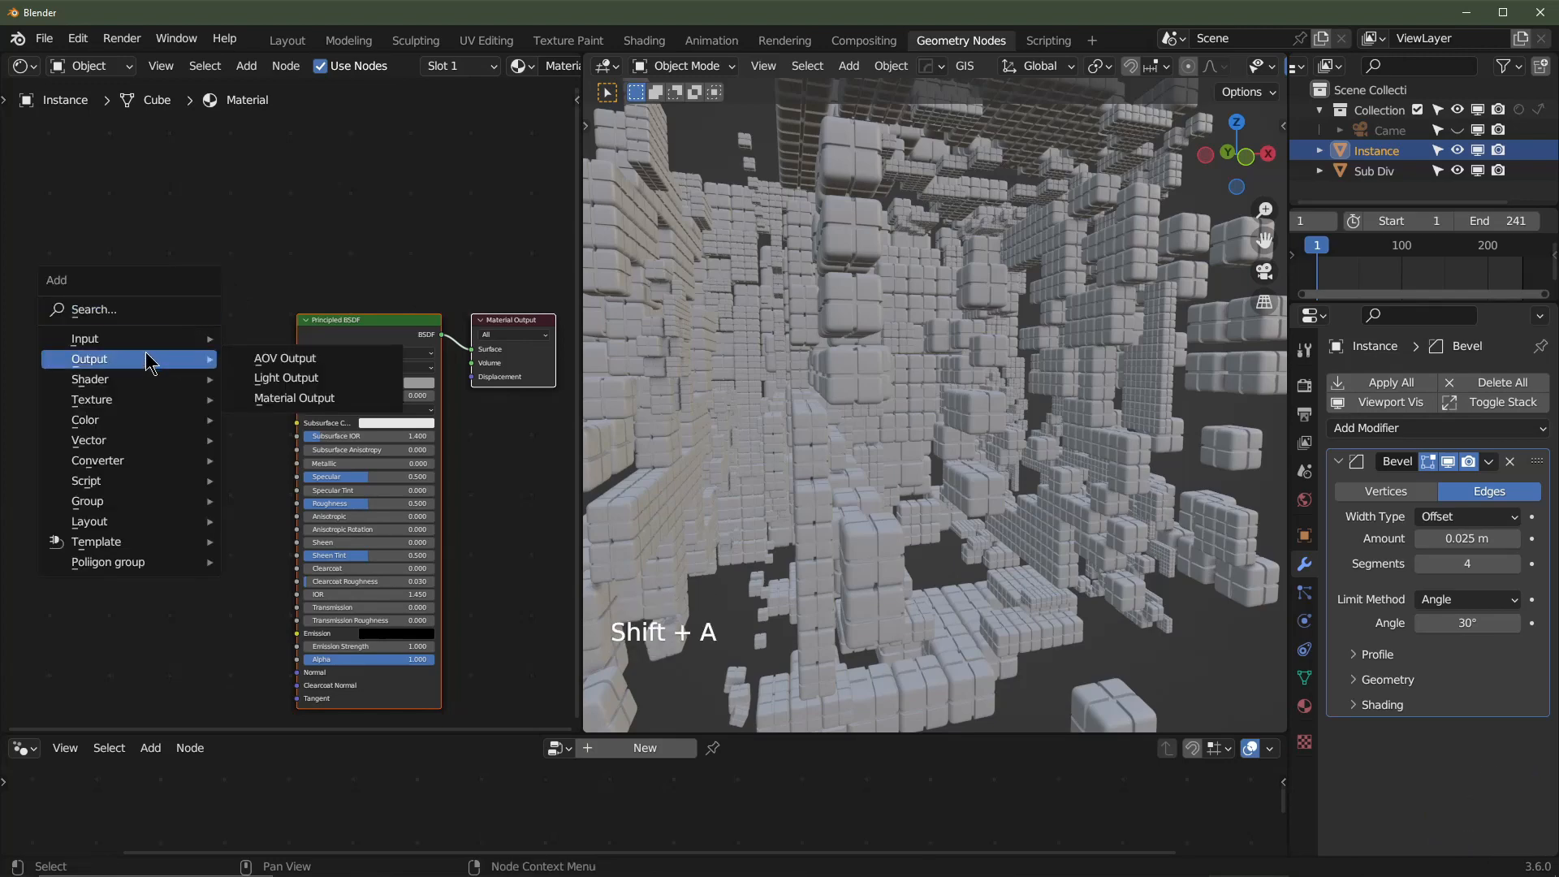
mouse_move(122, 460)
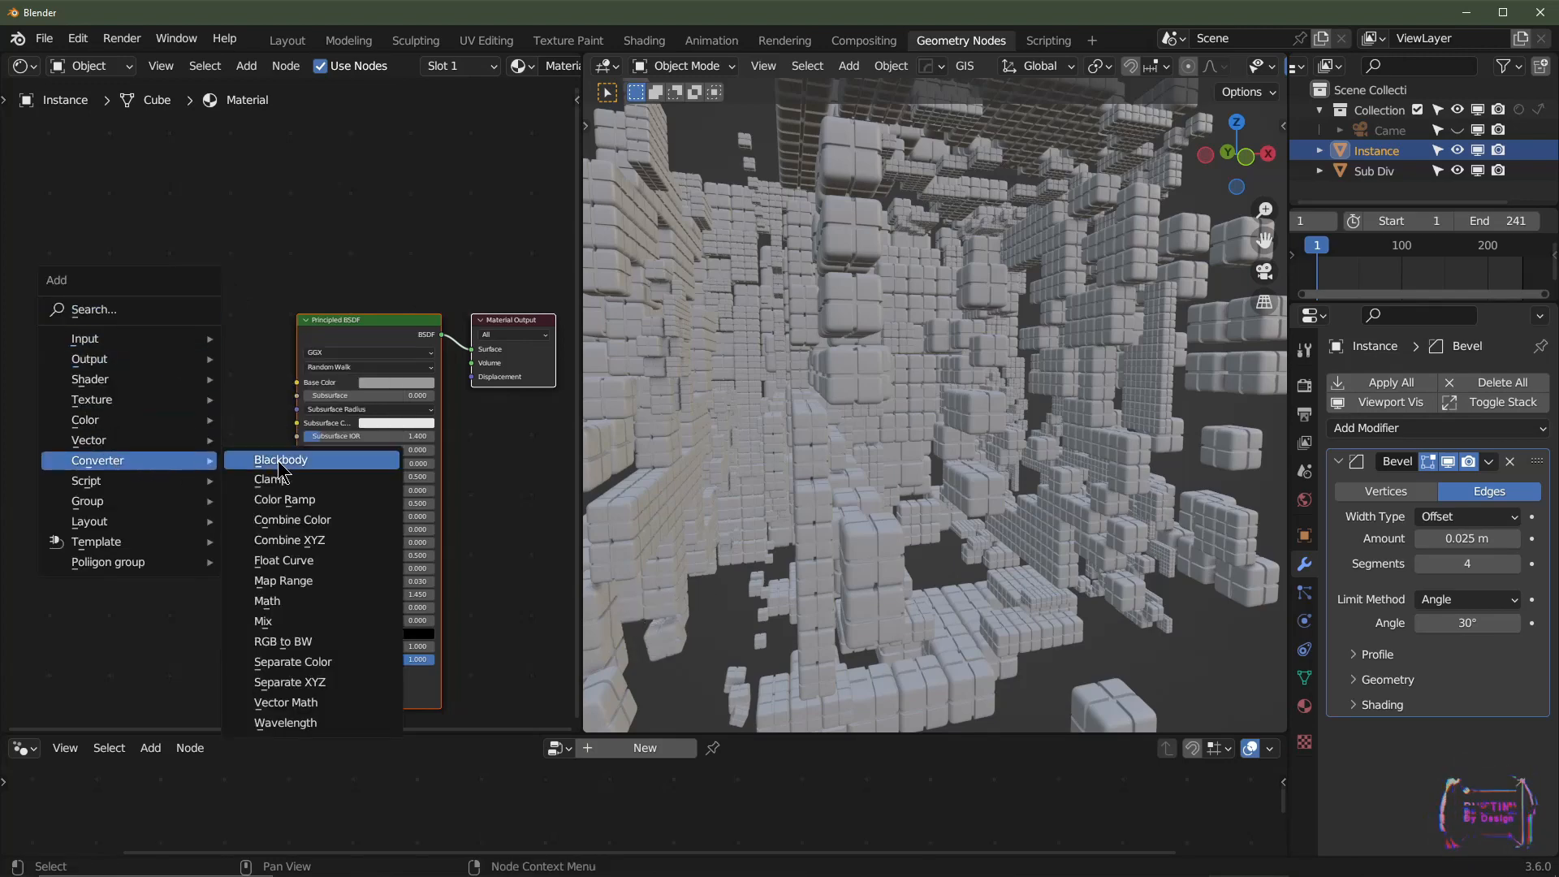
click(309, 499)
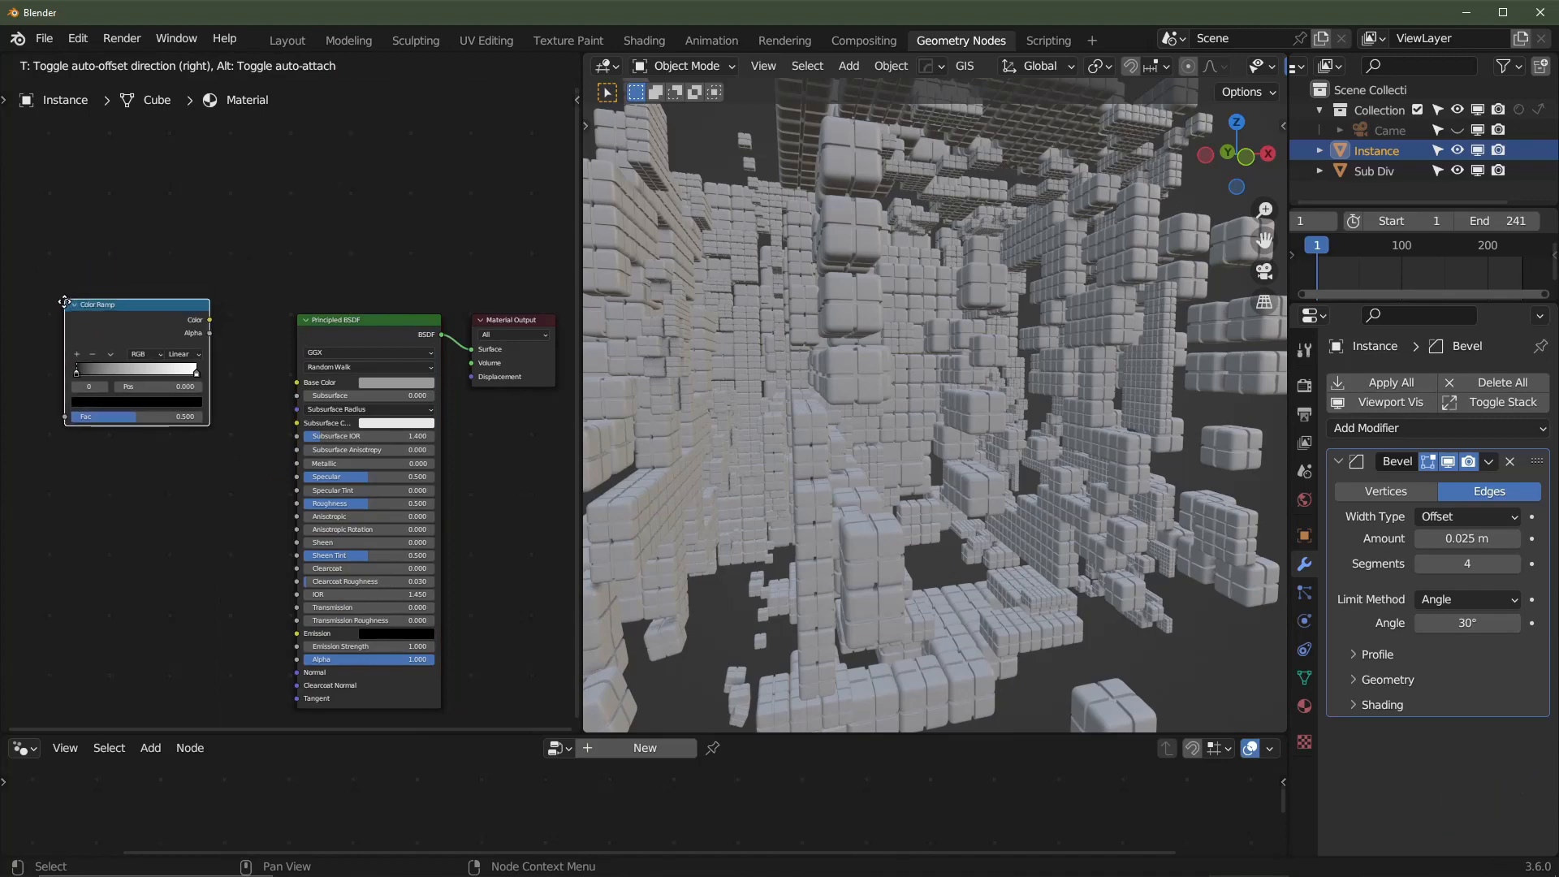
click(134, 367)
- Set the Color Ramp's interpolation to Constant and add two more color stops
middle_drag(134, 367, 268, 349)
scroll(285, 341, up, 2)
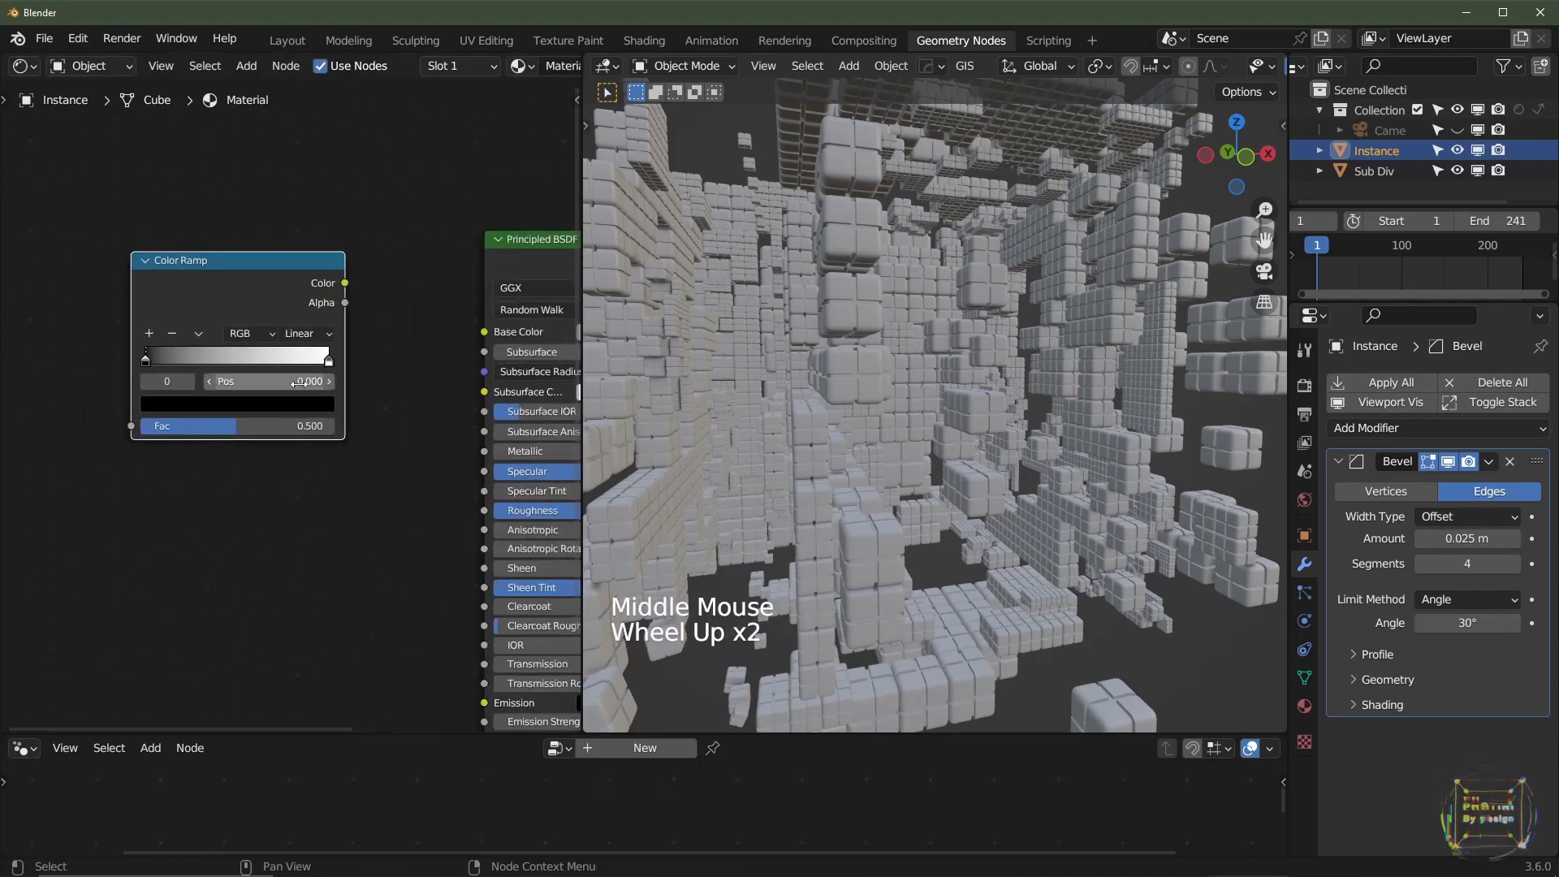
click(300, 334)
click(307, 430)
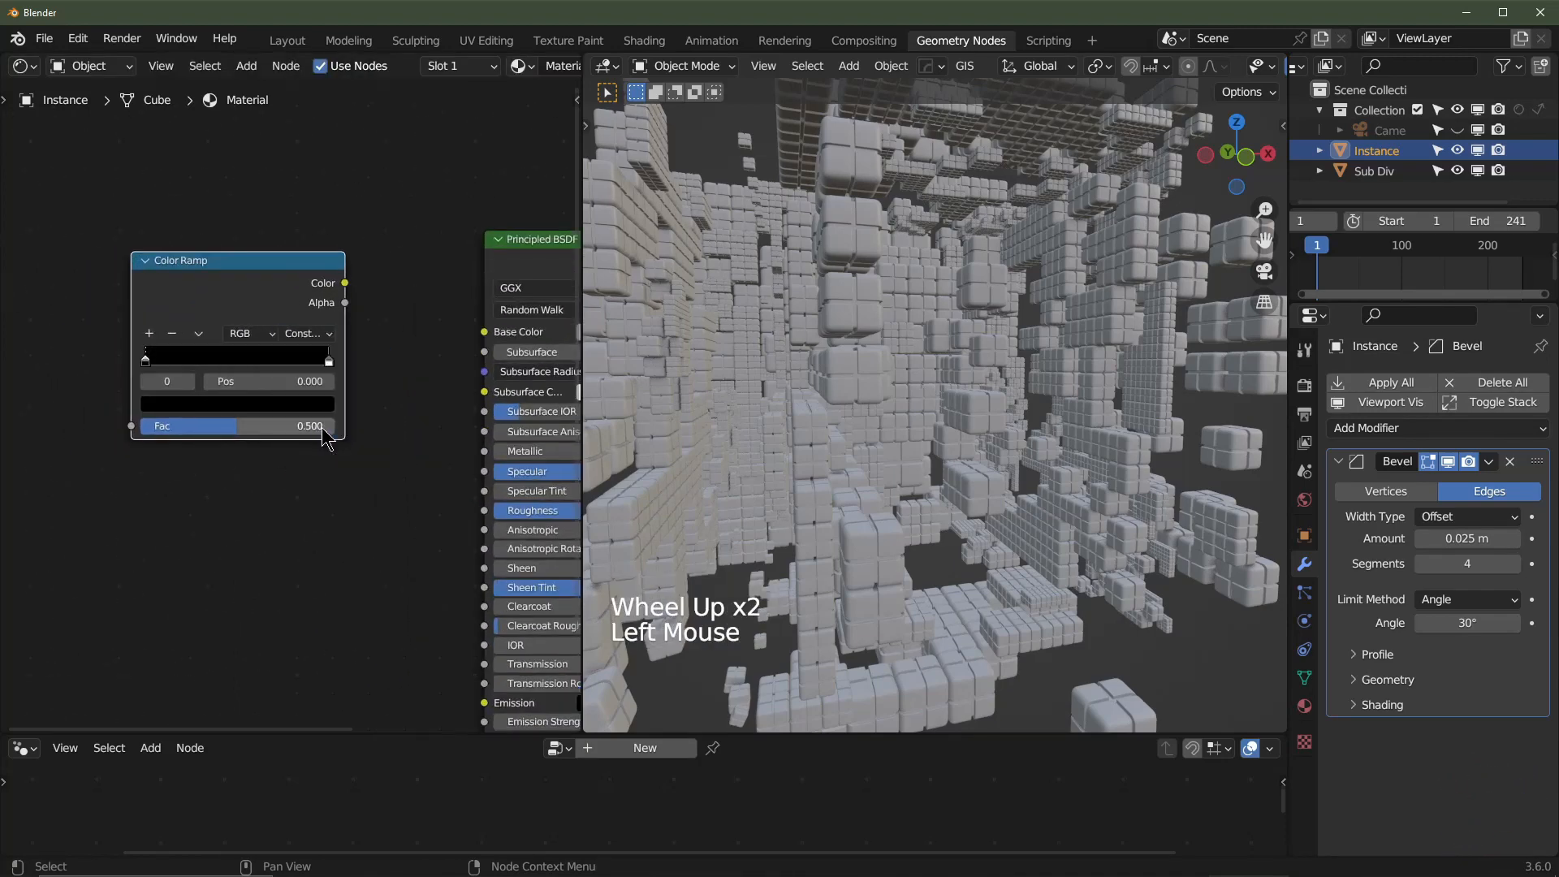
click(148, 334)
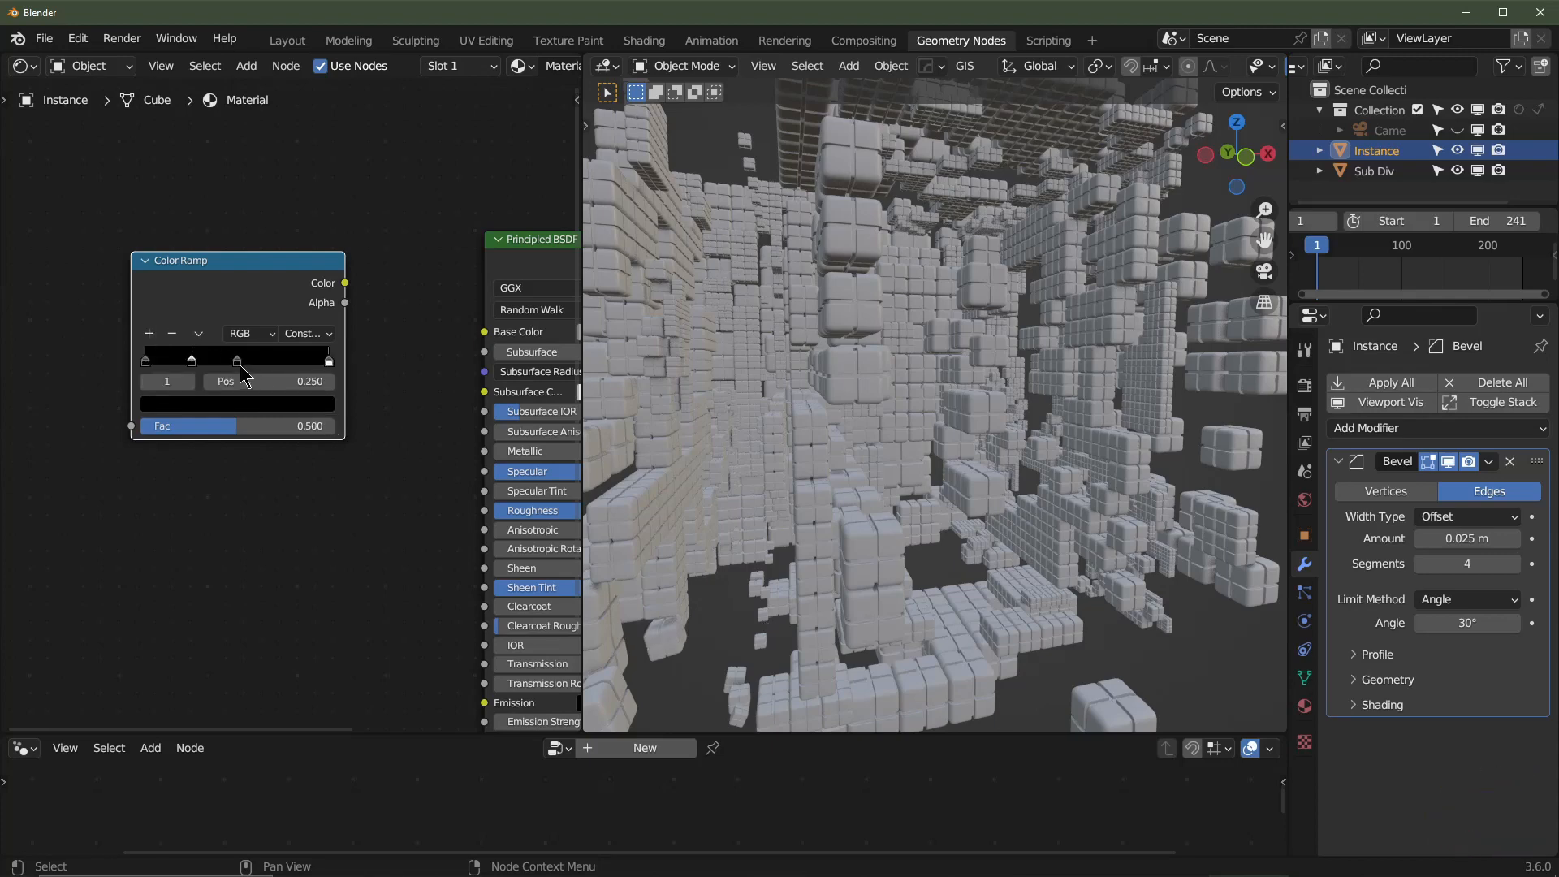
- Move the Color Ramp's last stop to about 0.818 and make its color black
drag(328, 359, 296, 359)
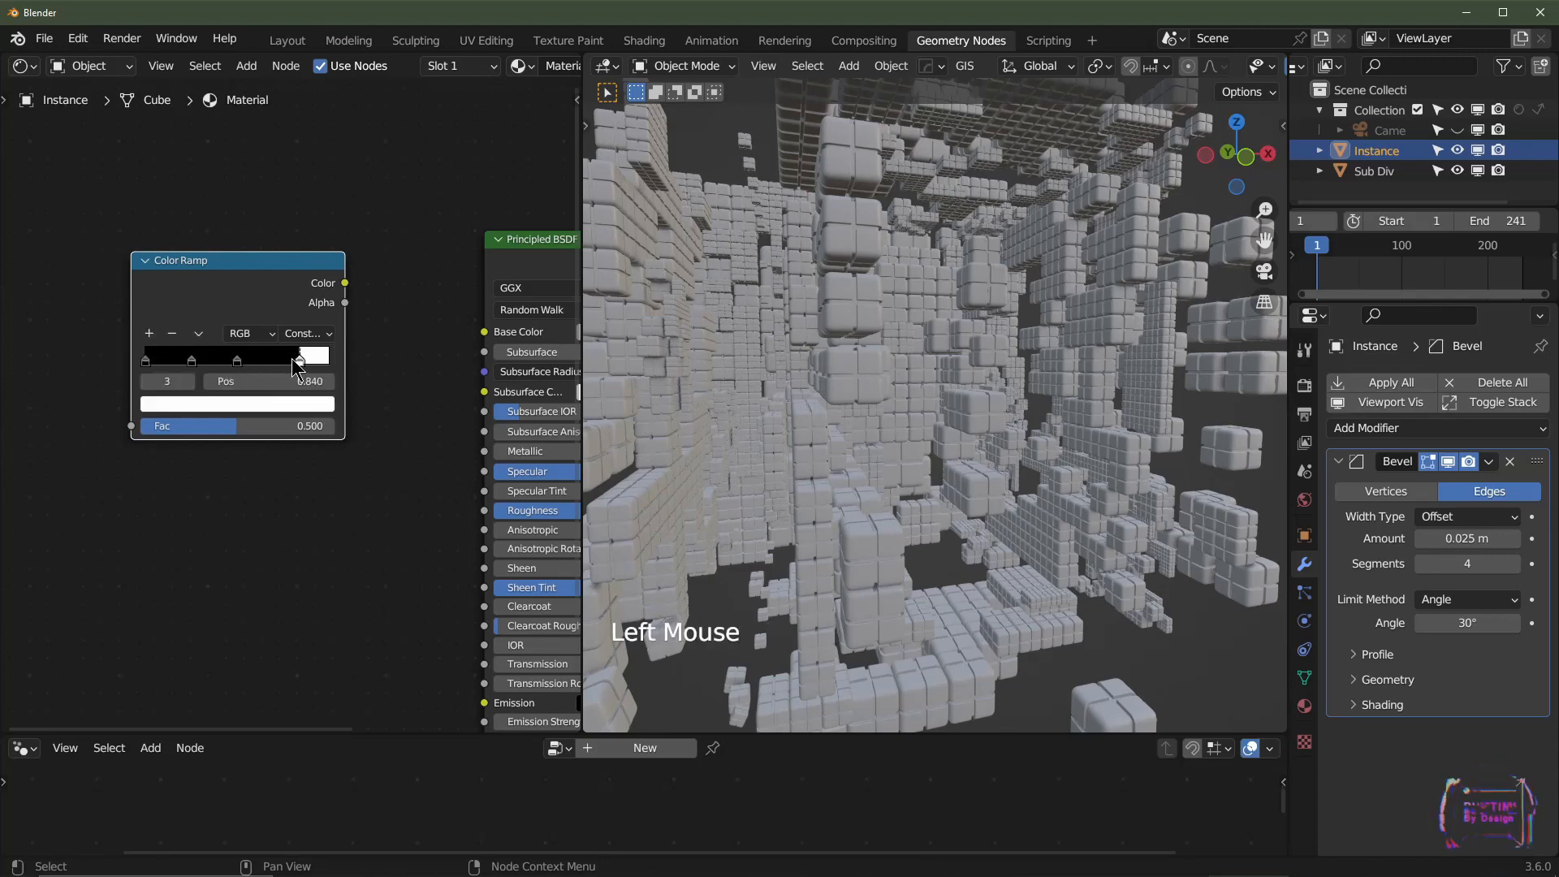
click(304, 410)
scroll(302, 402, down, 20)
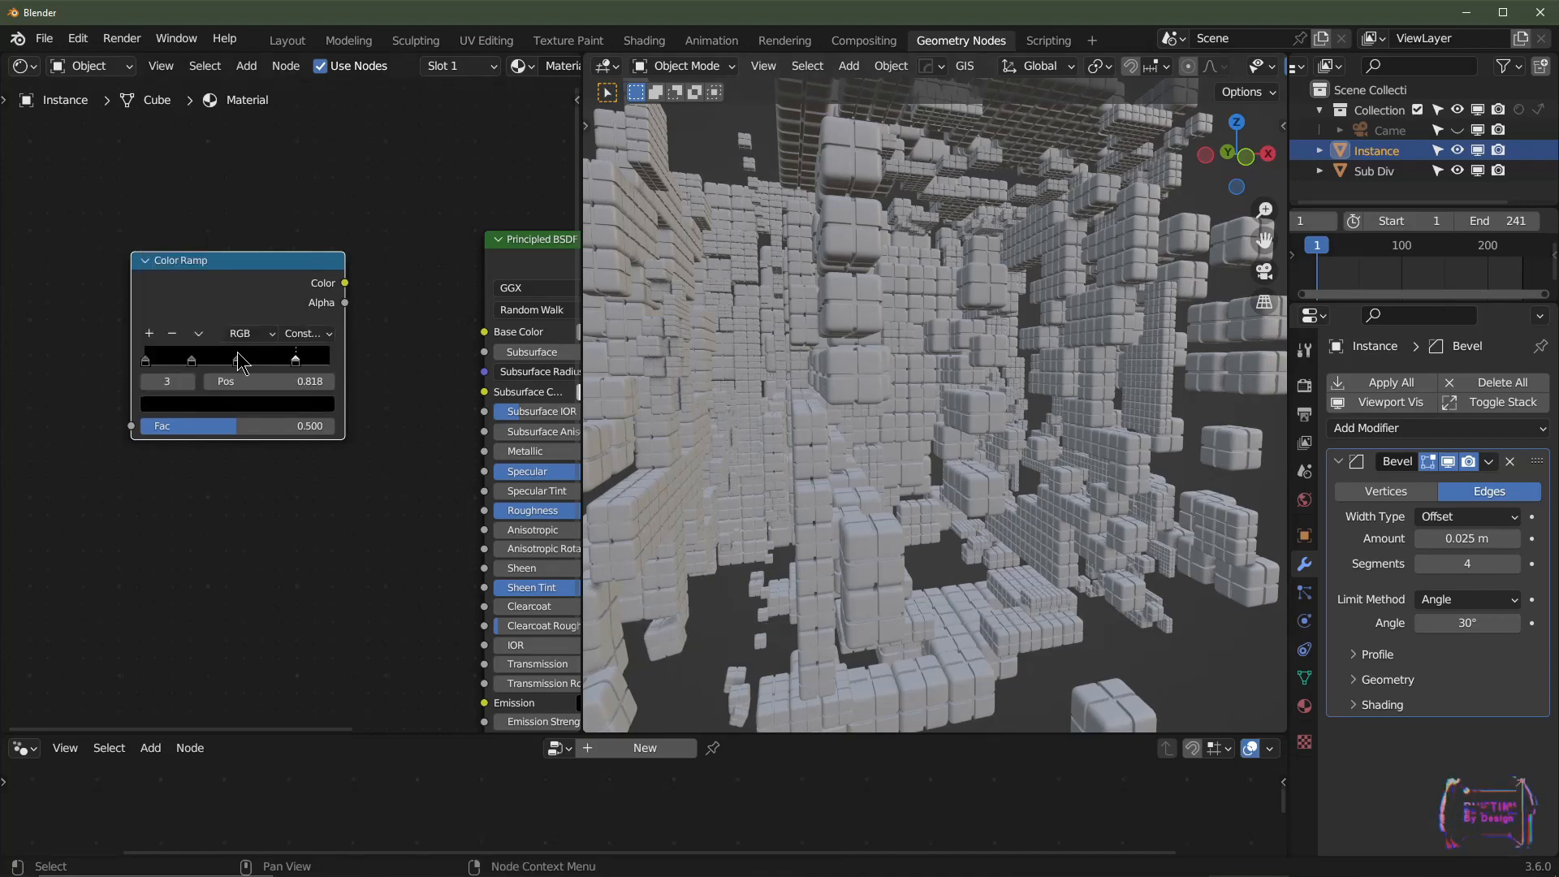
- Move the Color Ramp's third stop to about 0.609 and color it light pink at full brightness
click(254, 360)
click(277, 406)
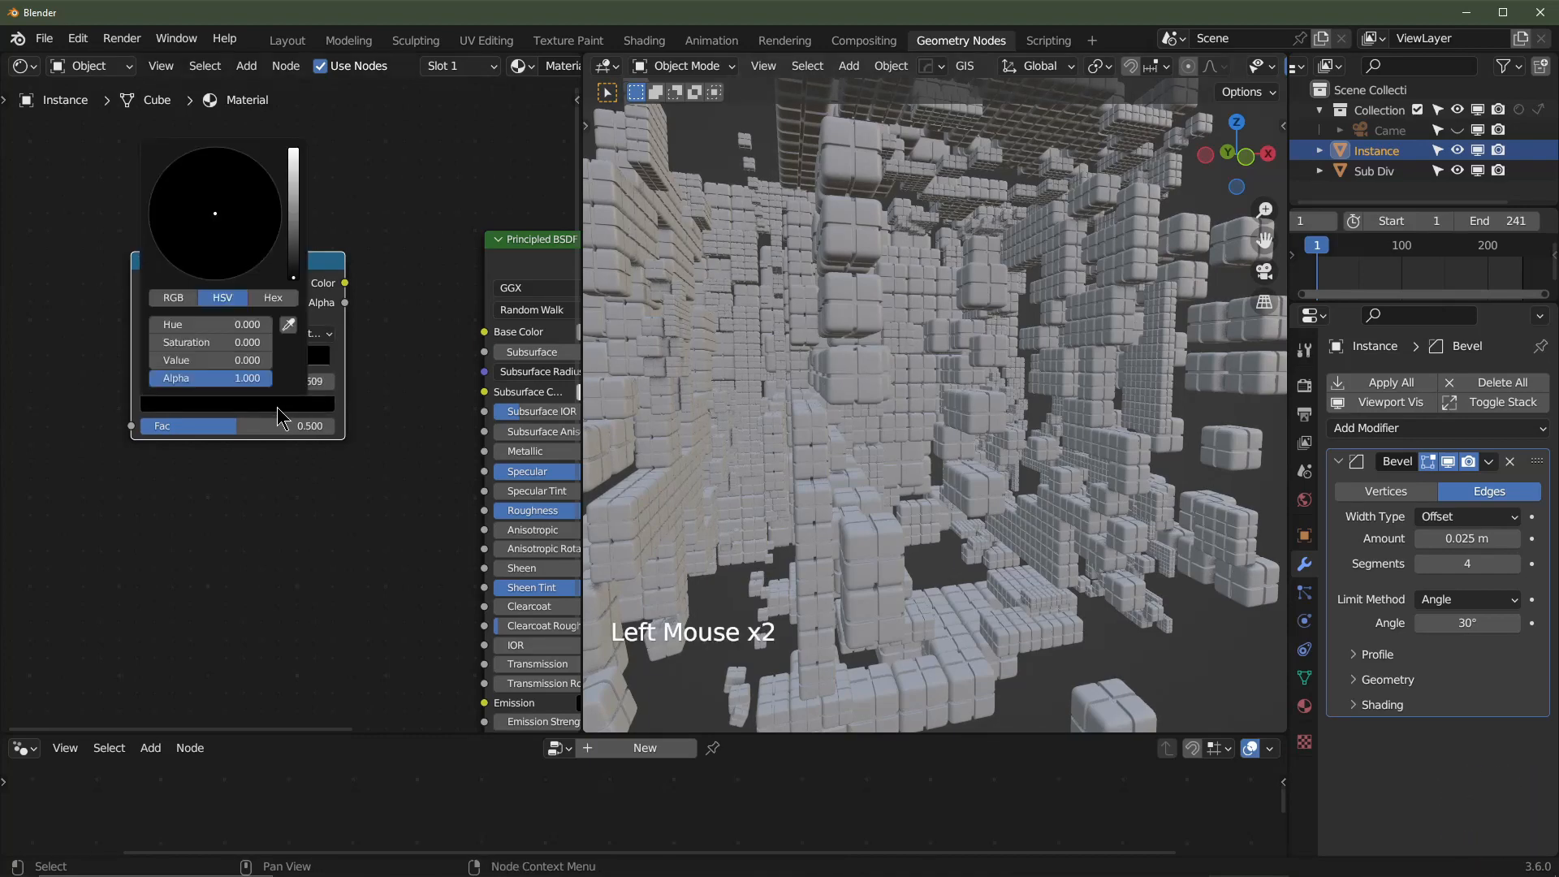
scroll(277, 407, up, 20)
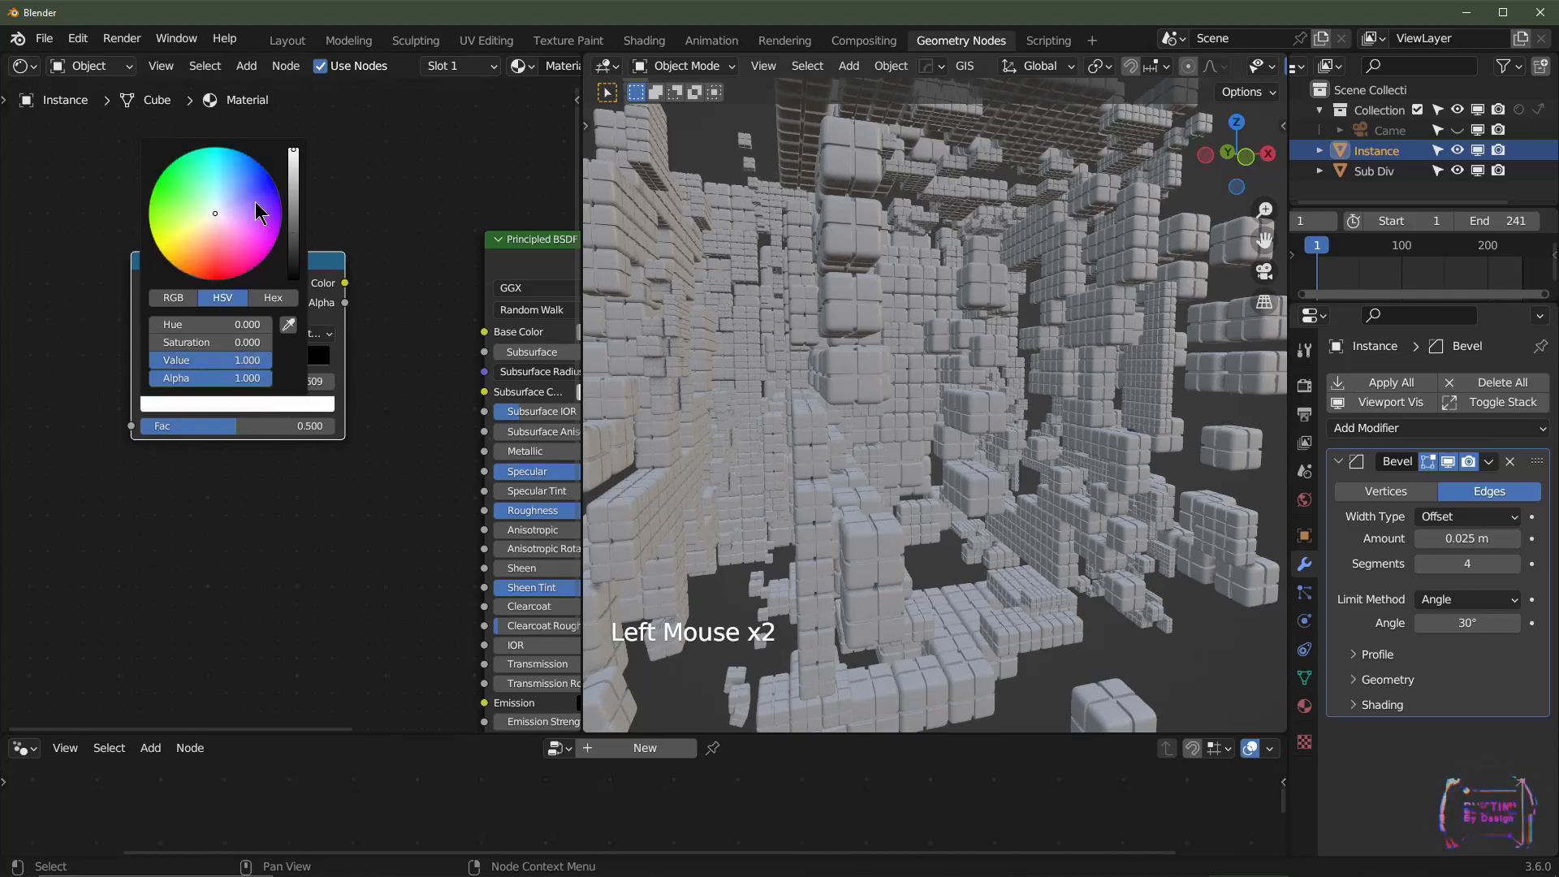
click(241, 226)
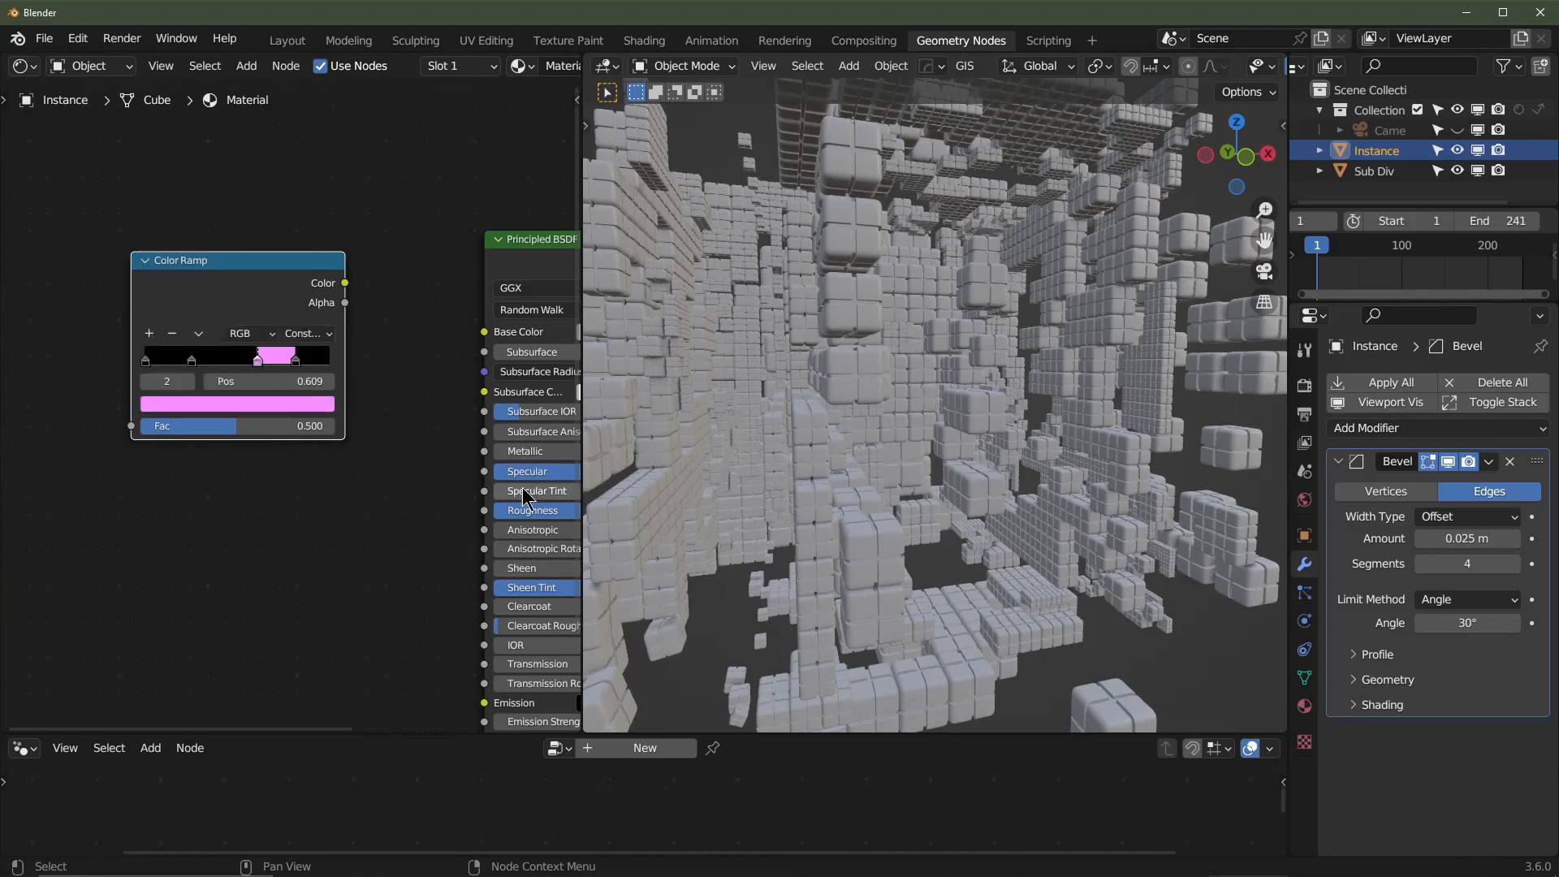
- Color the Color Ramp's second stop bright magenta pink and its first stop dark grey
click(191, 359)
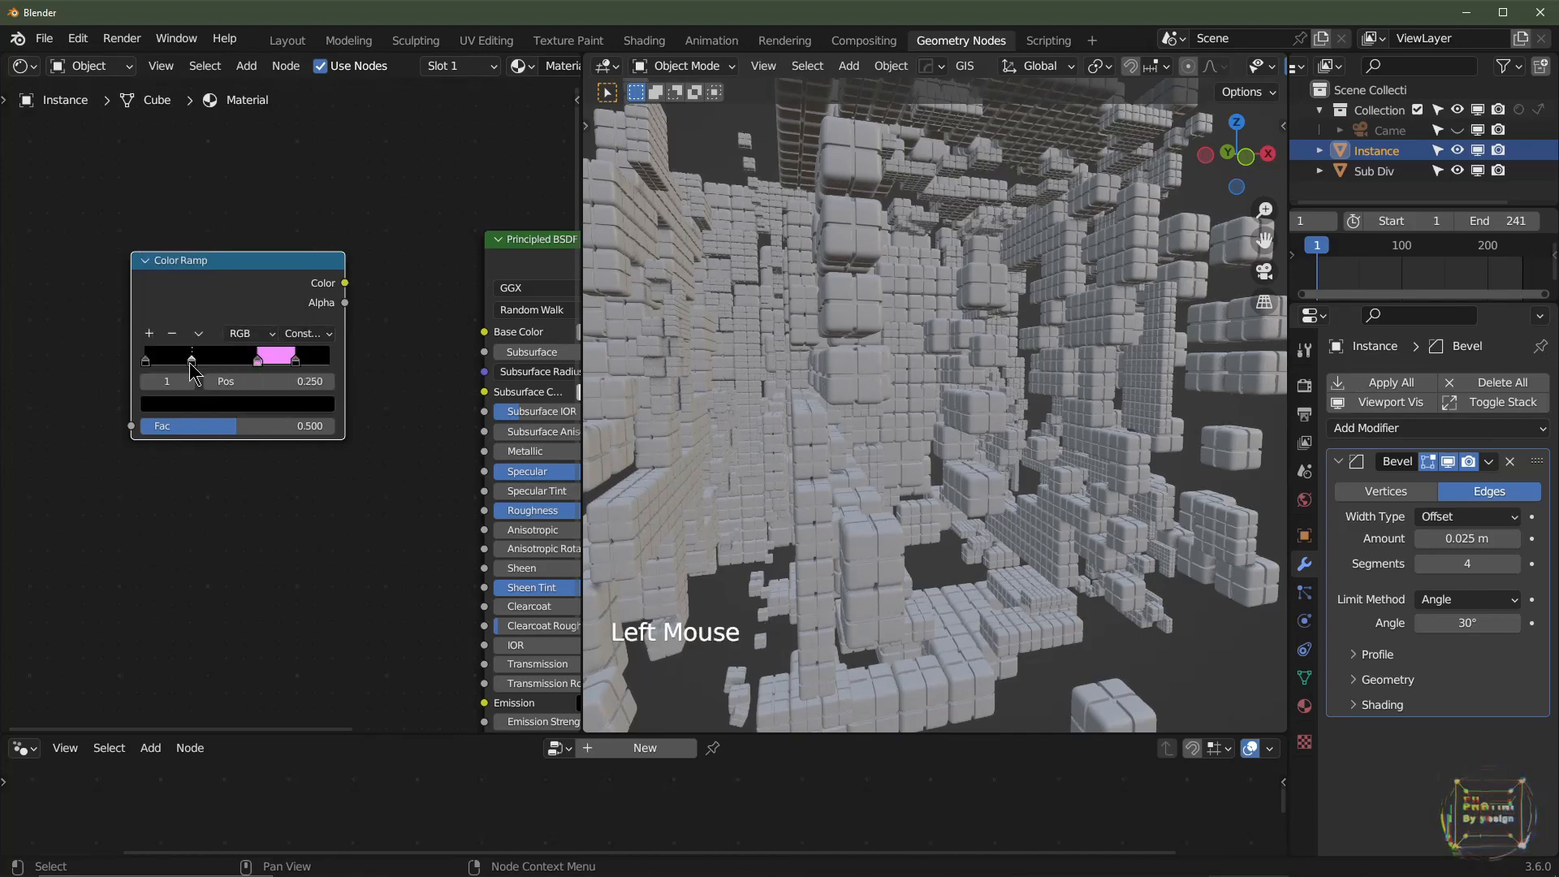
click(250, 404)
scroll(252, 406, up, 20)
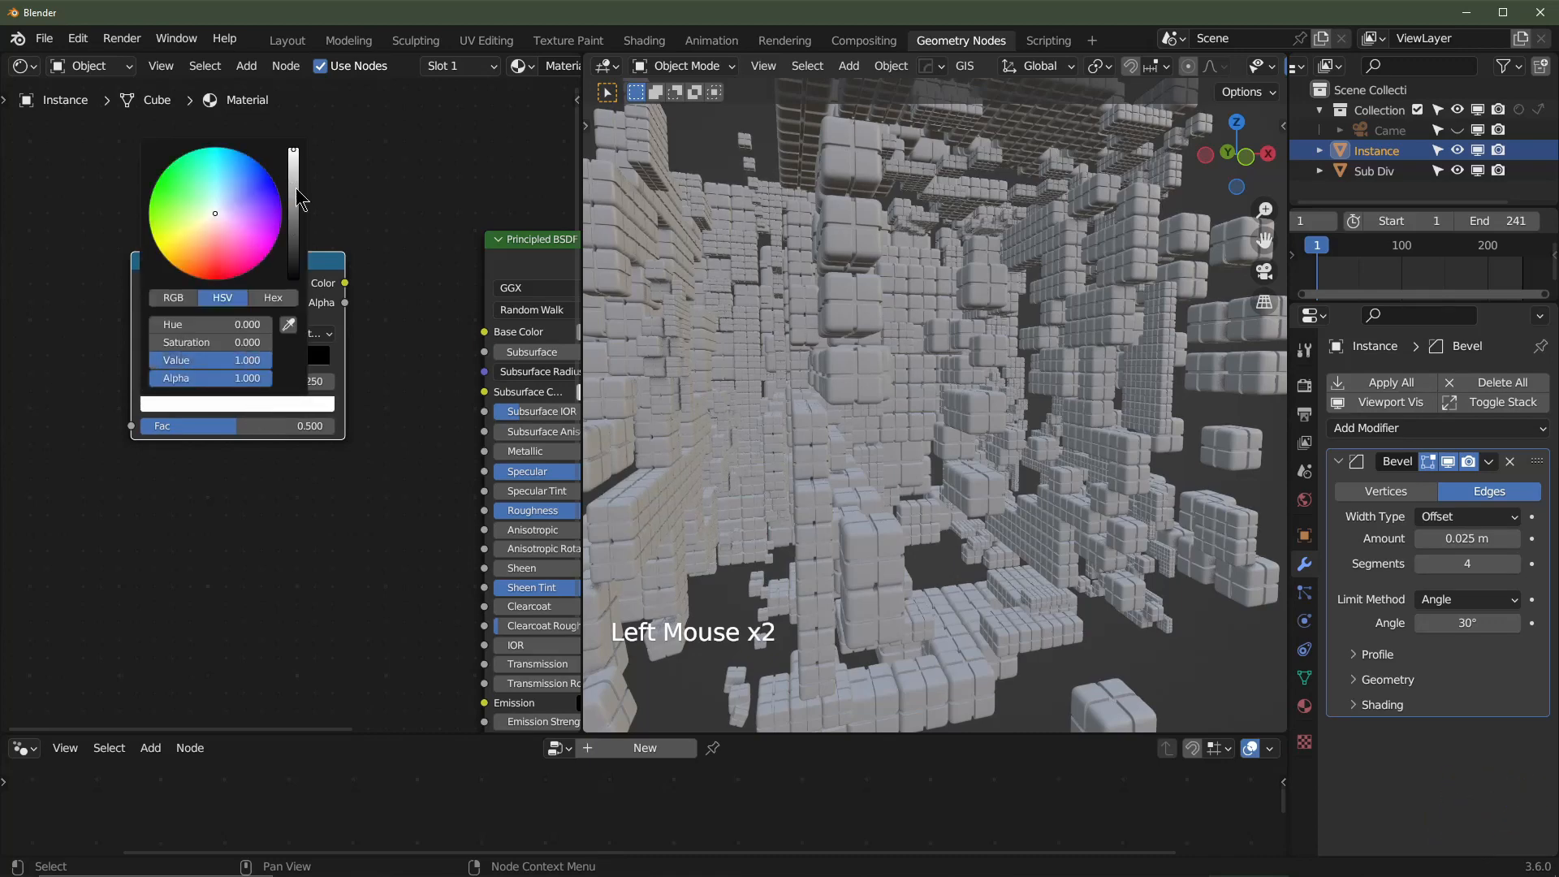
drag(241, 242, 262, 260)
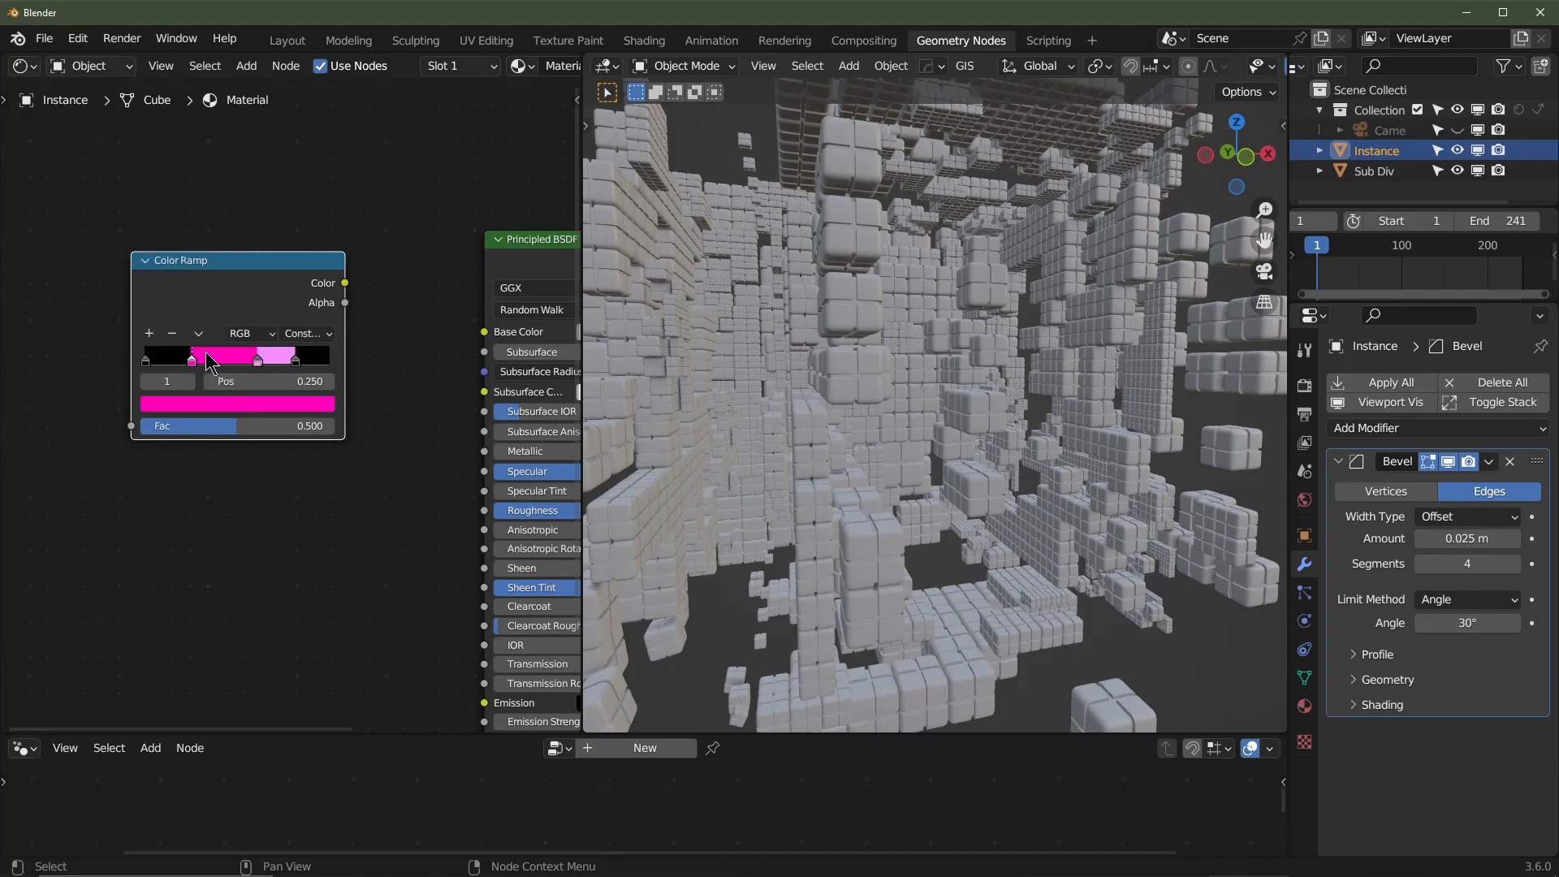
click(147, 361)
click(208, 405)
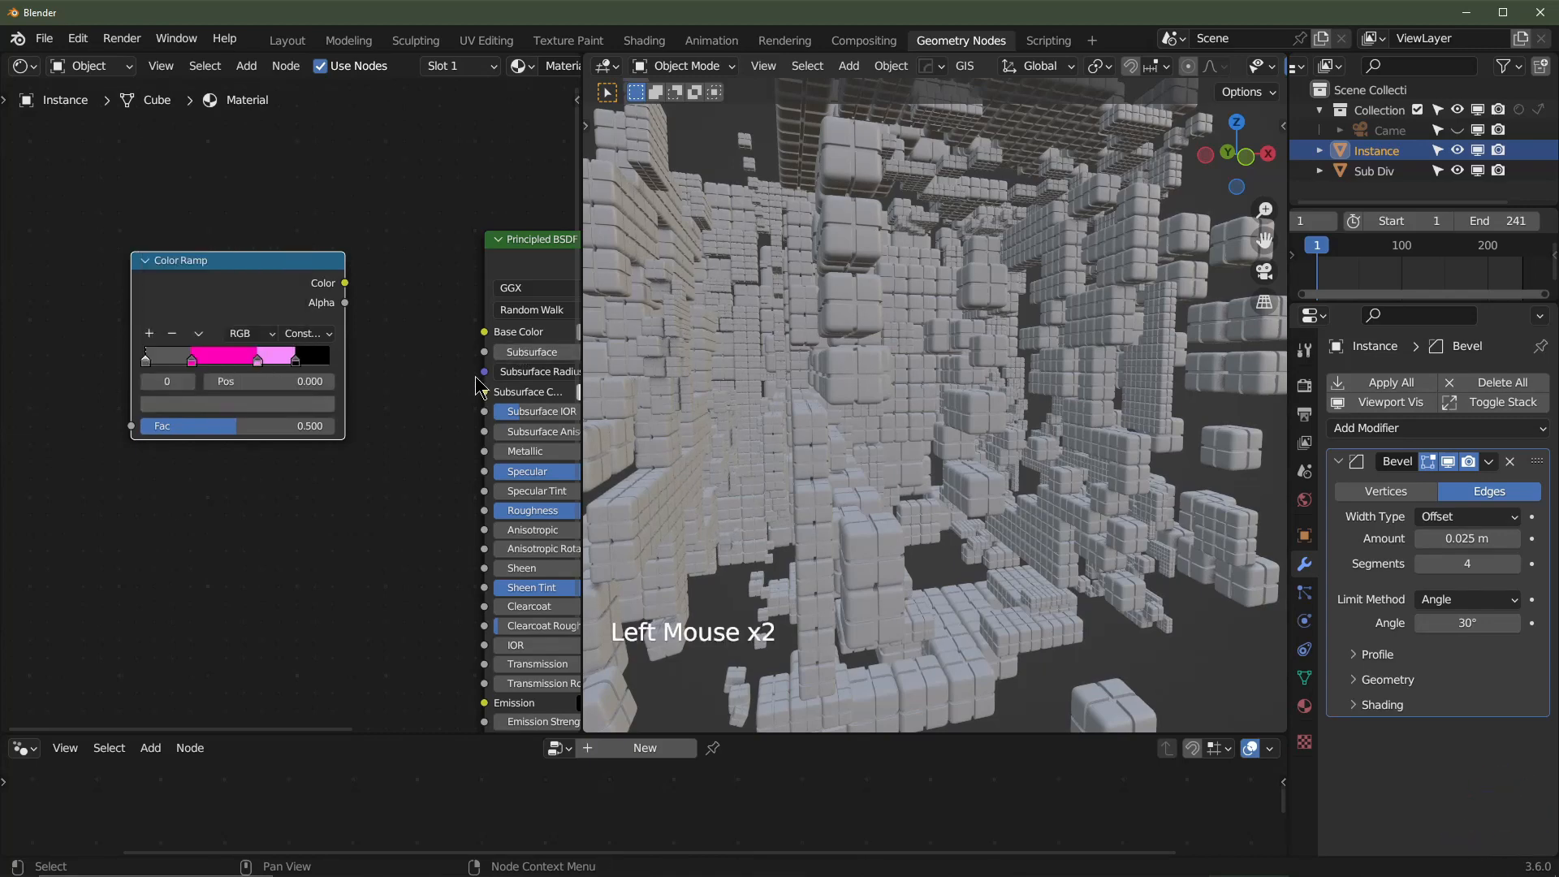
- Connect the Color Ramp's Color output to the Principled BSDF's Base Color and move the light pink stop to about 0.453
scroll(1172, 66, down, 4)
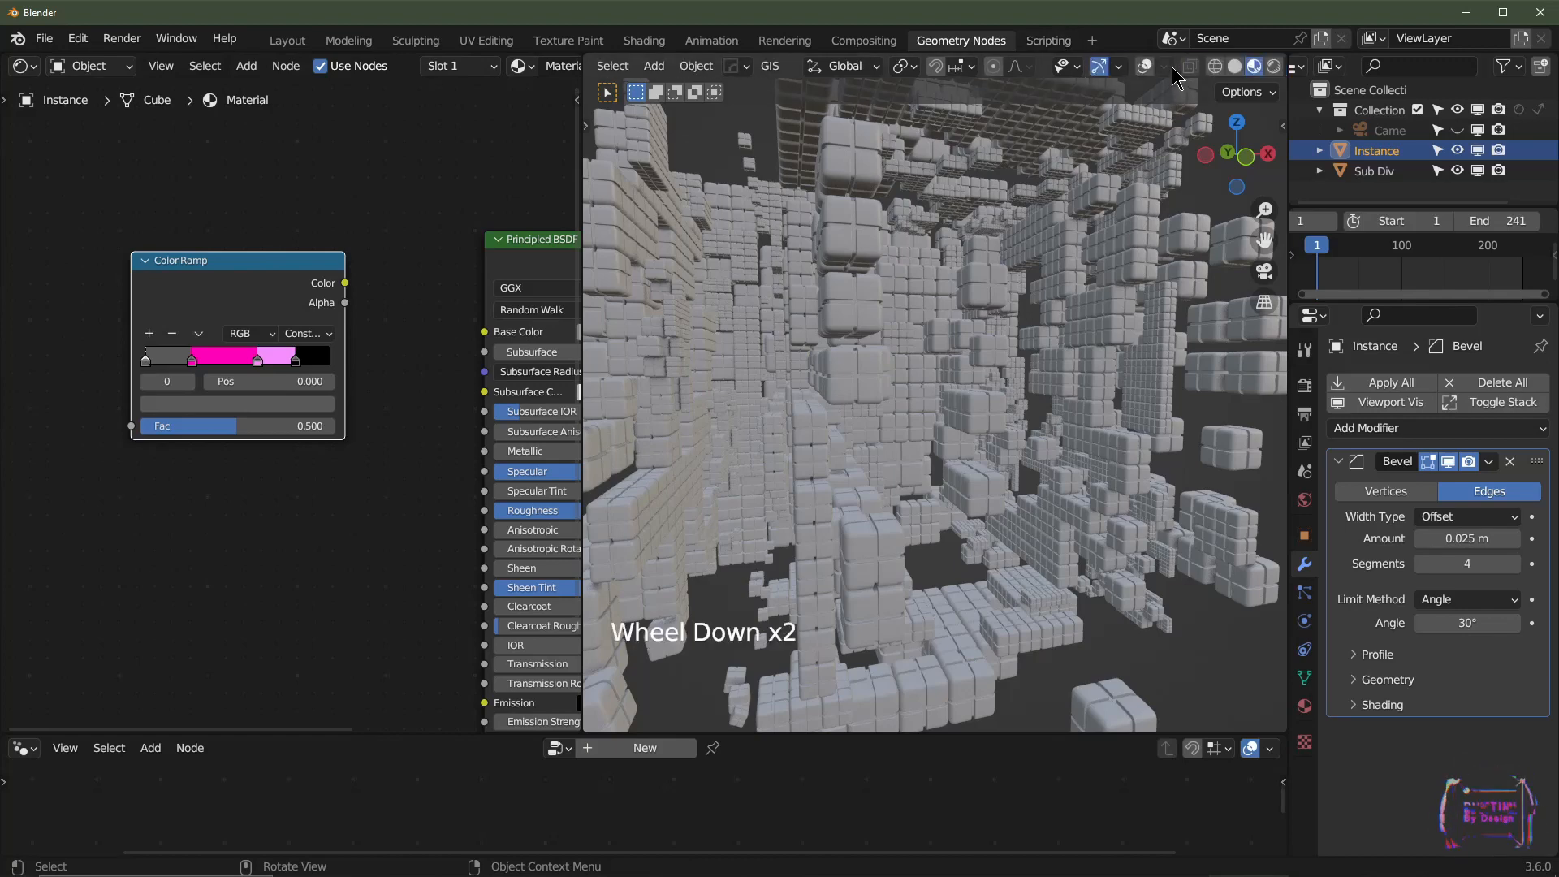
scroll(884, 354, up, 1)
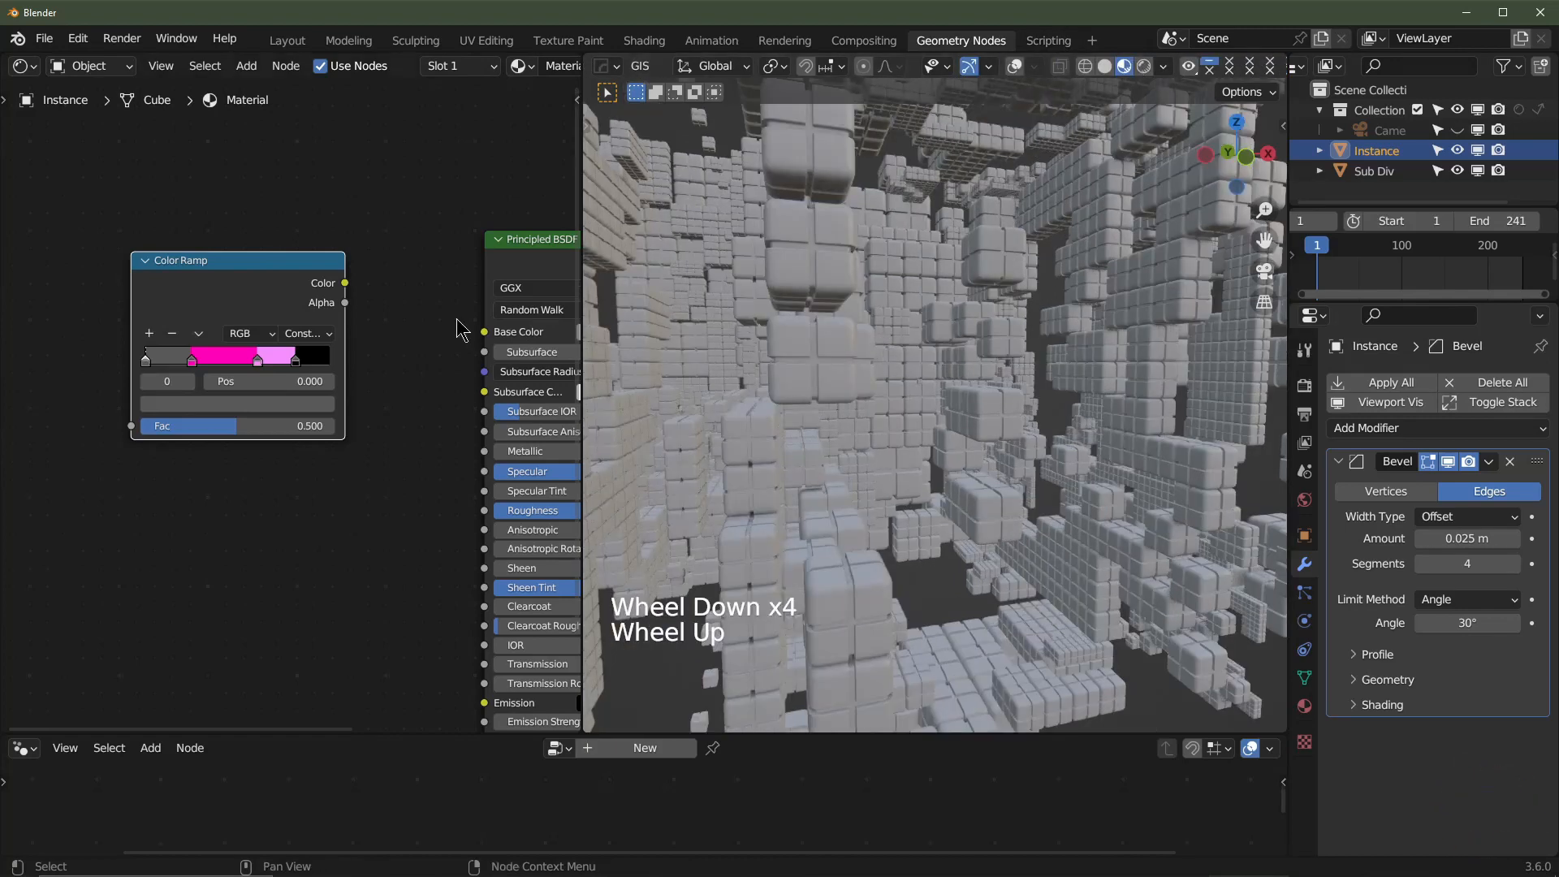
drag(345, 284, 488, 337)
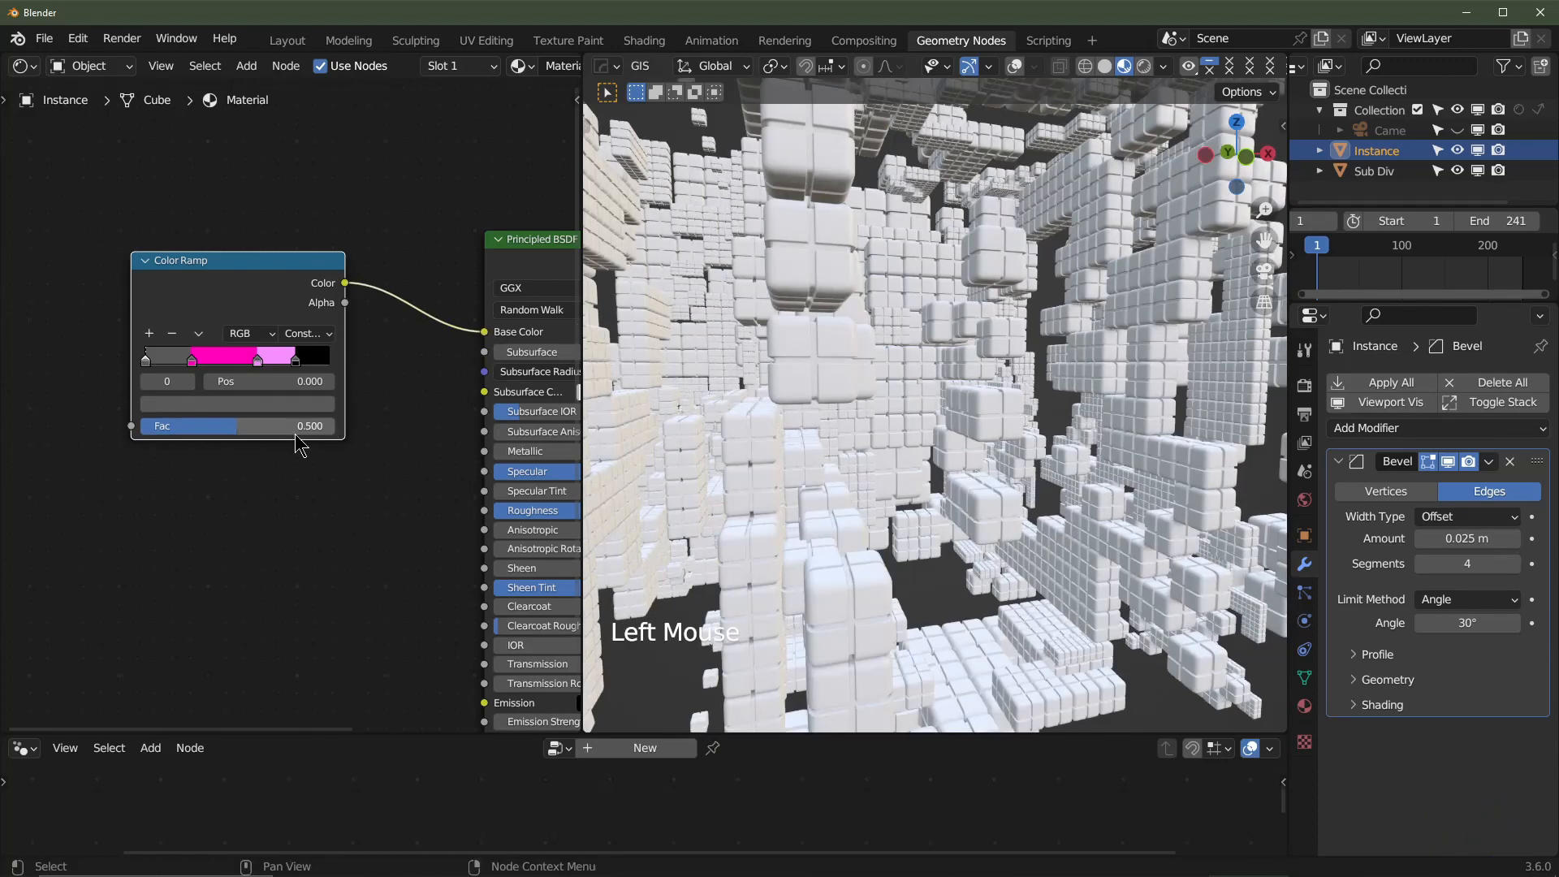
middle_drag(300, 438, 435, 445)
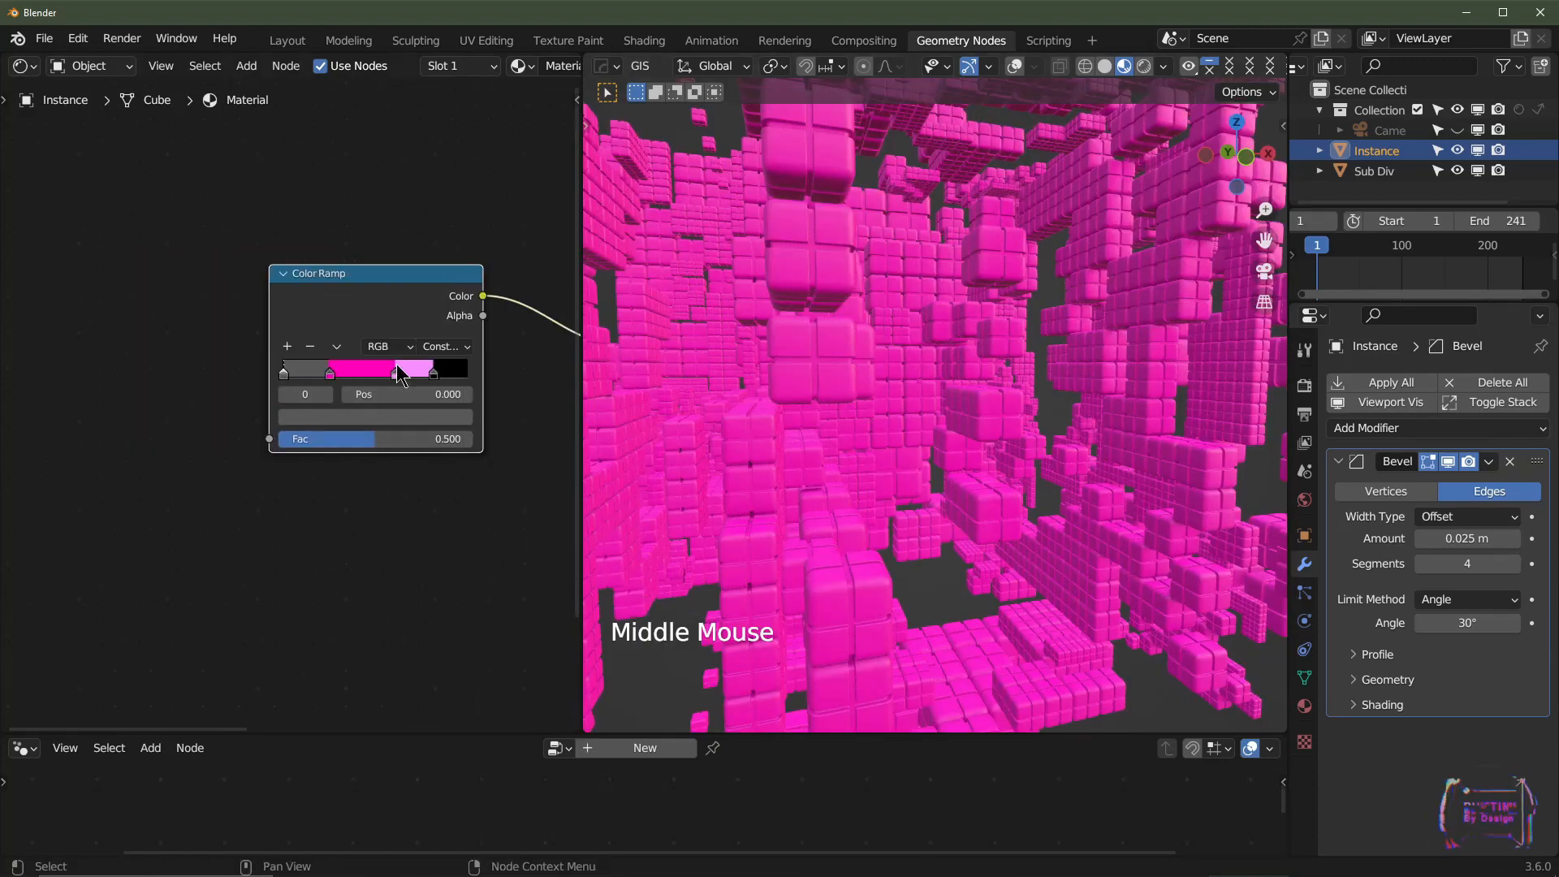
drag(398, 374, 366, 375)
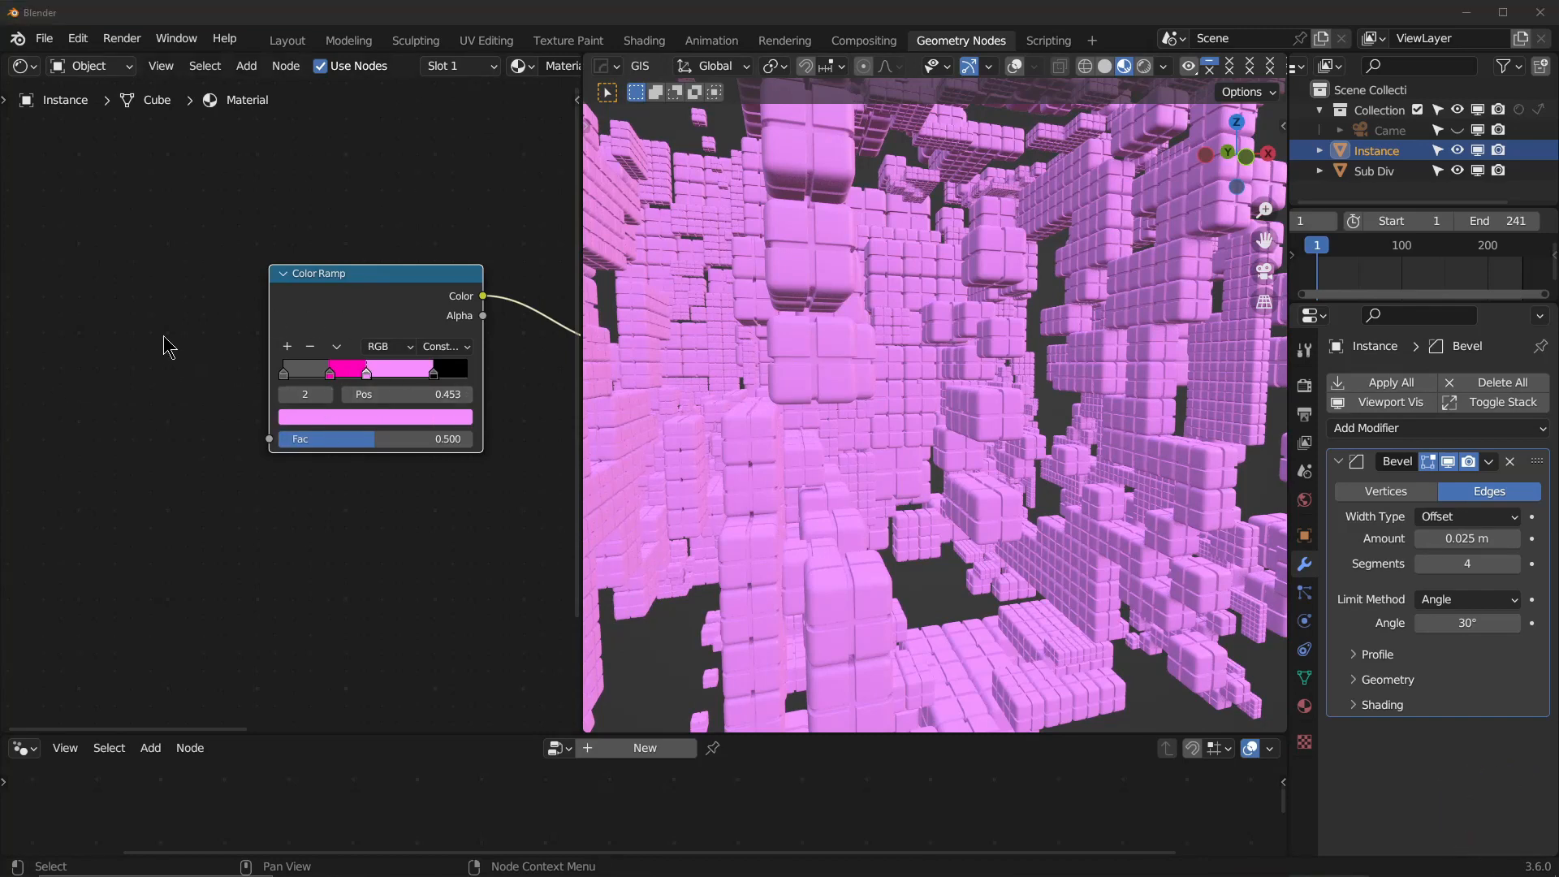
- Add an Object Info node and connect its Random output to the Color Ramp's Fac input
middle_drag(164, 344, 241, 363)
key(shift+a)
mouse_move(81, 189)
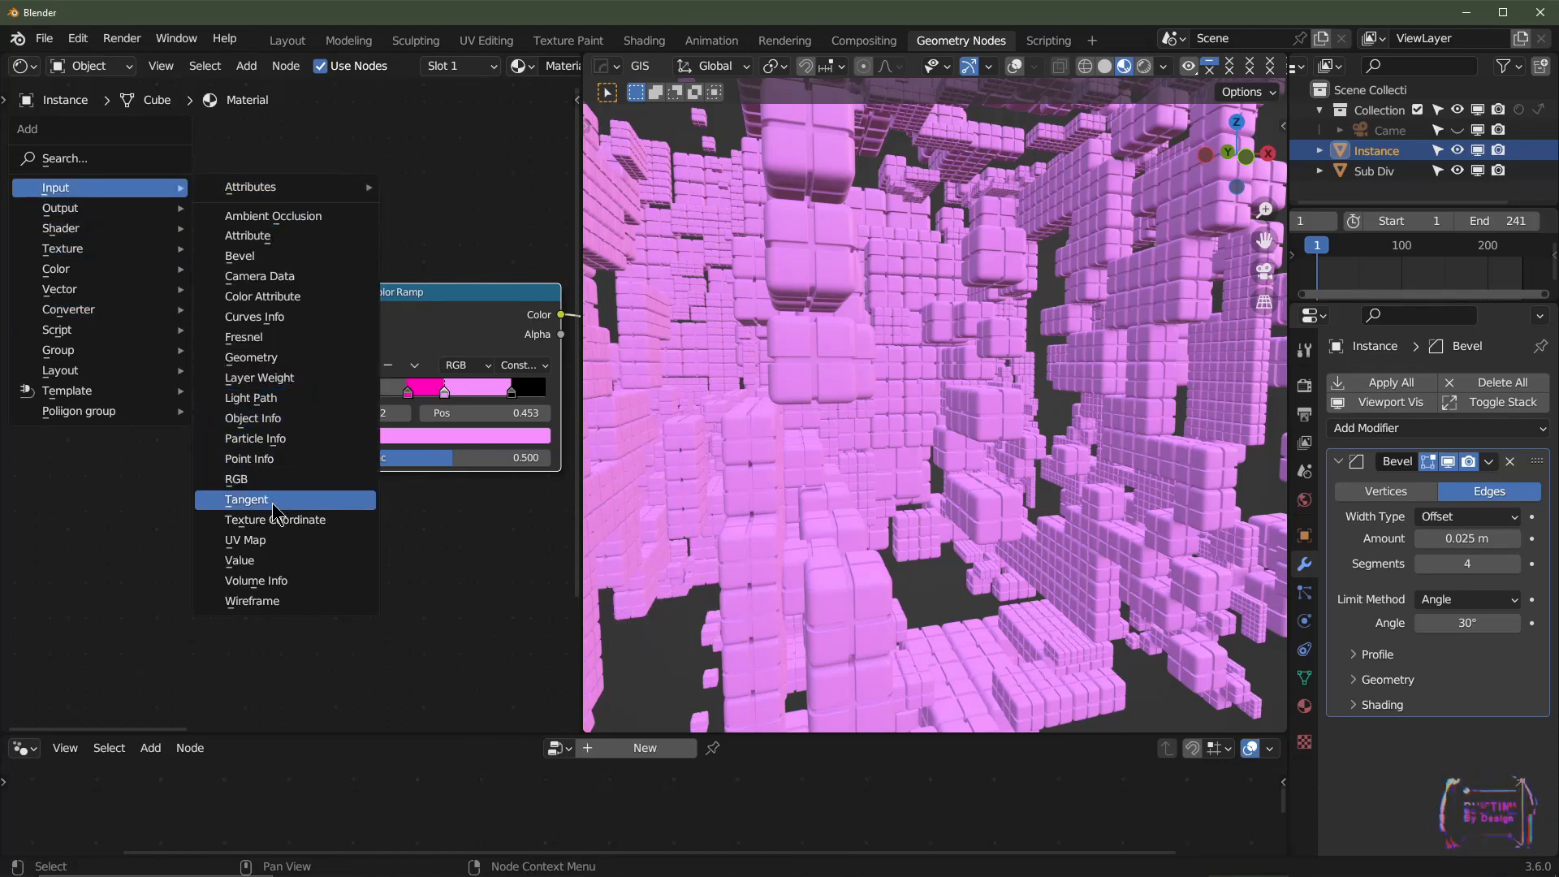
click(268, 429)
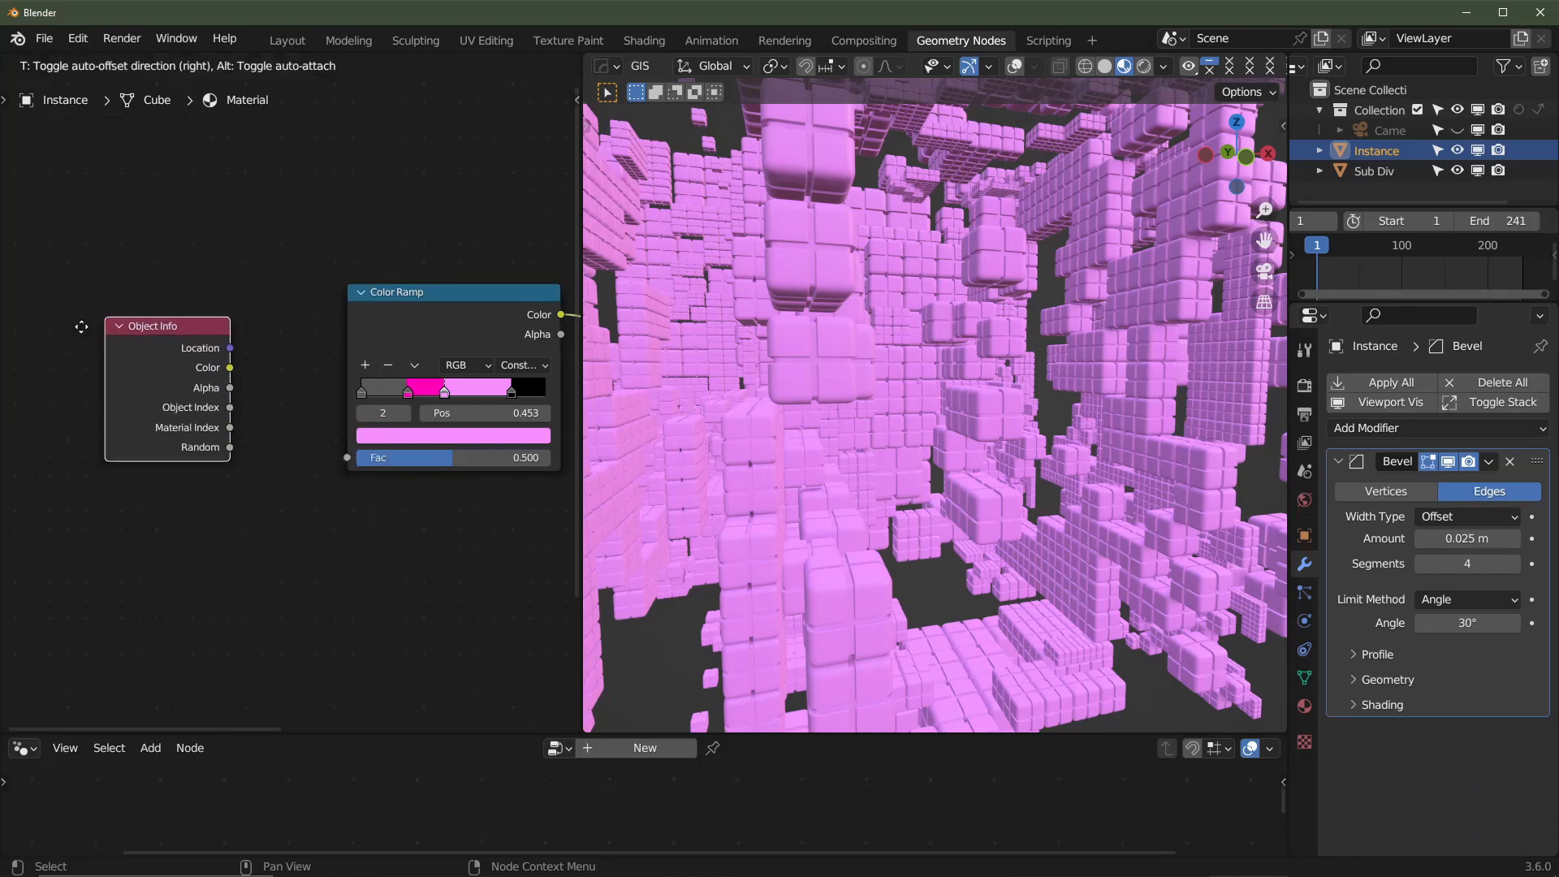
click(184, 374)
drag(173, 447, 346, 457)
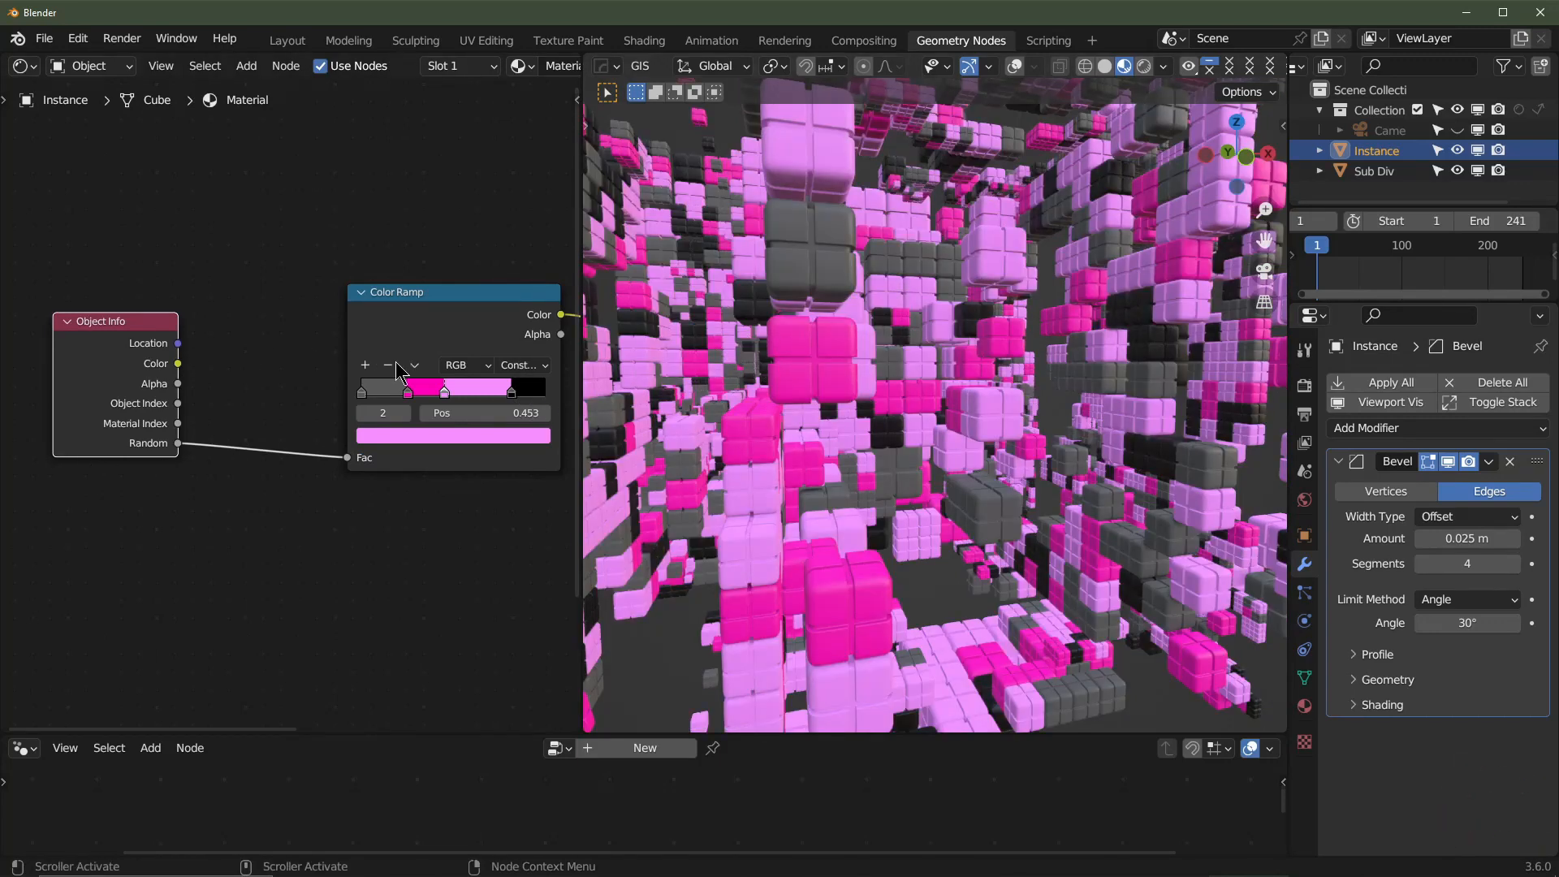
- Shift the Color Ramp's black stop to about 0.622 and the light pink stop to about 0.485
drag(513, 393, 479, 393)
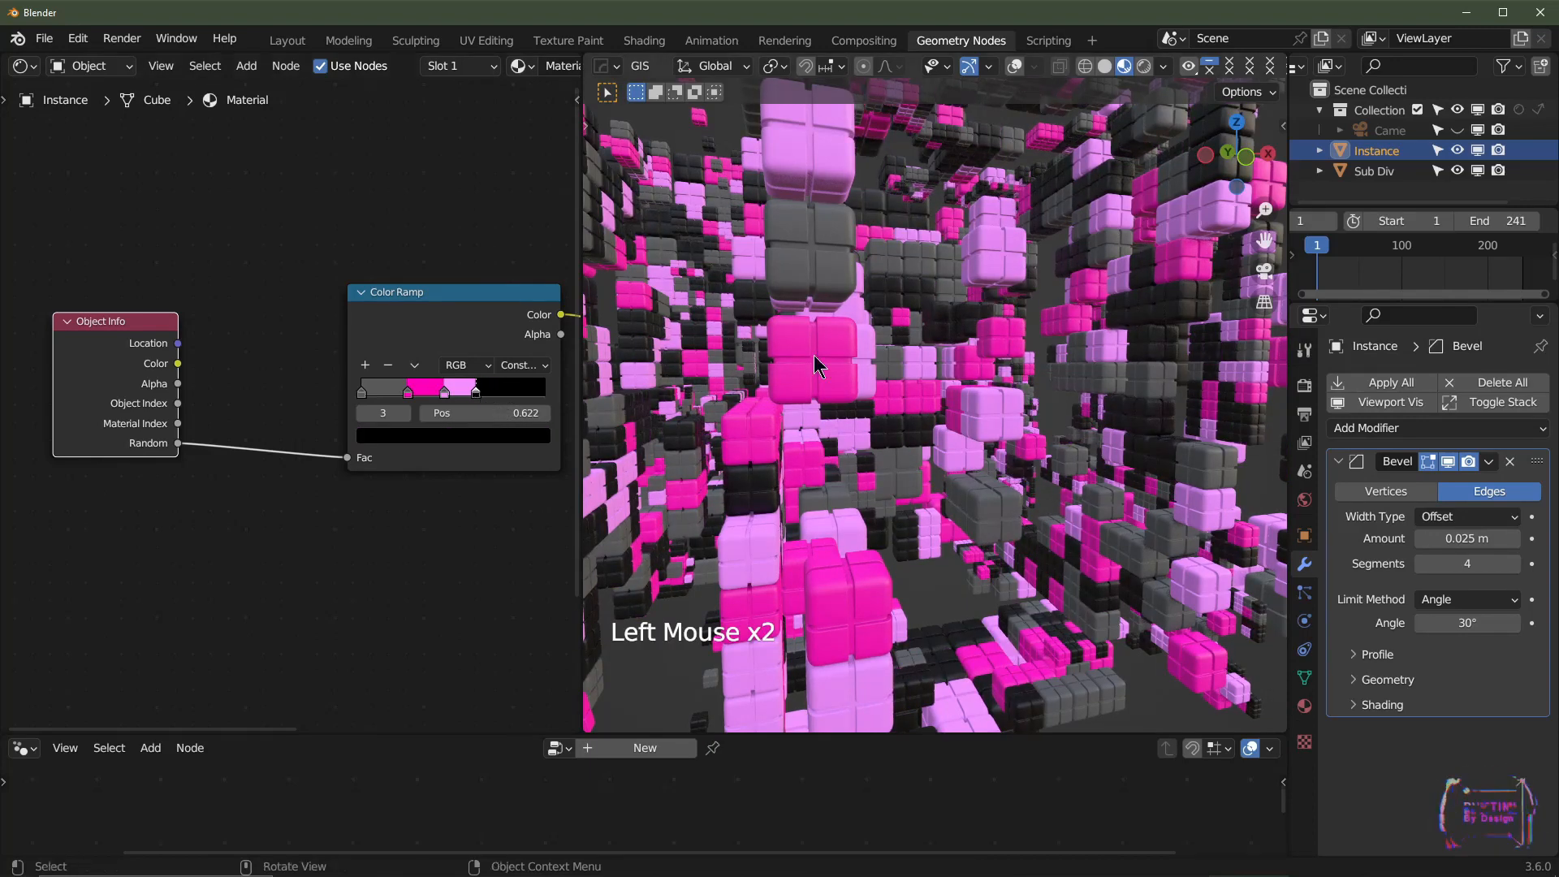
scroll(930, 336, down, 2)
middle_drag(930, 336, 877, 382)
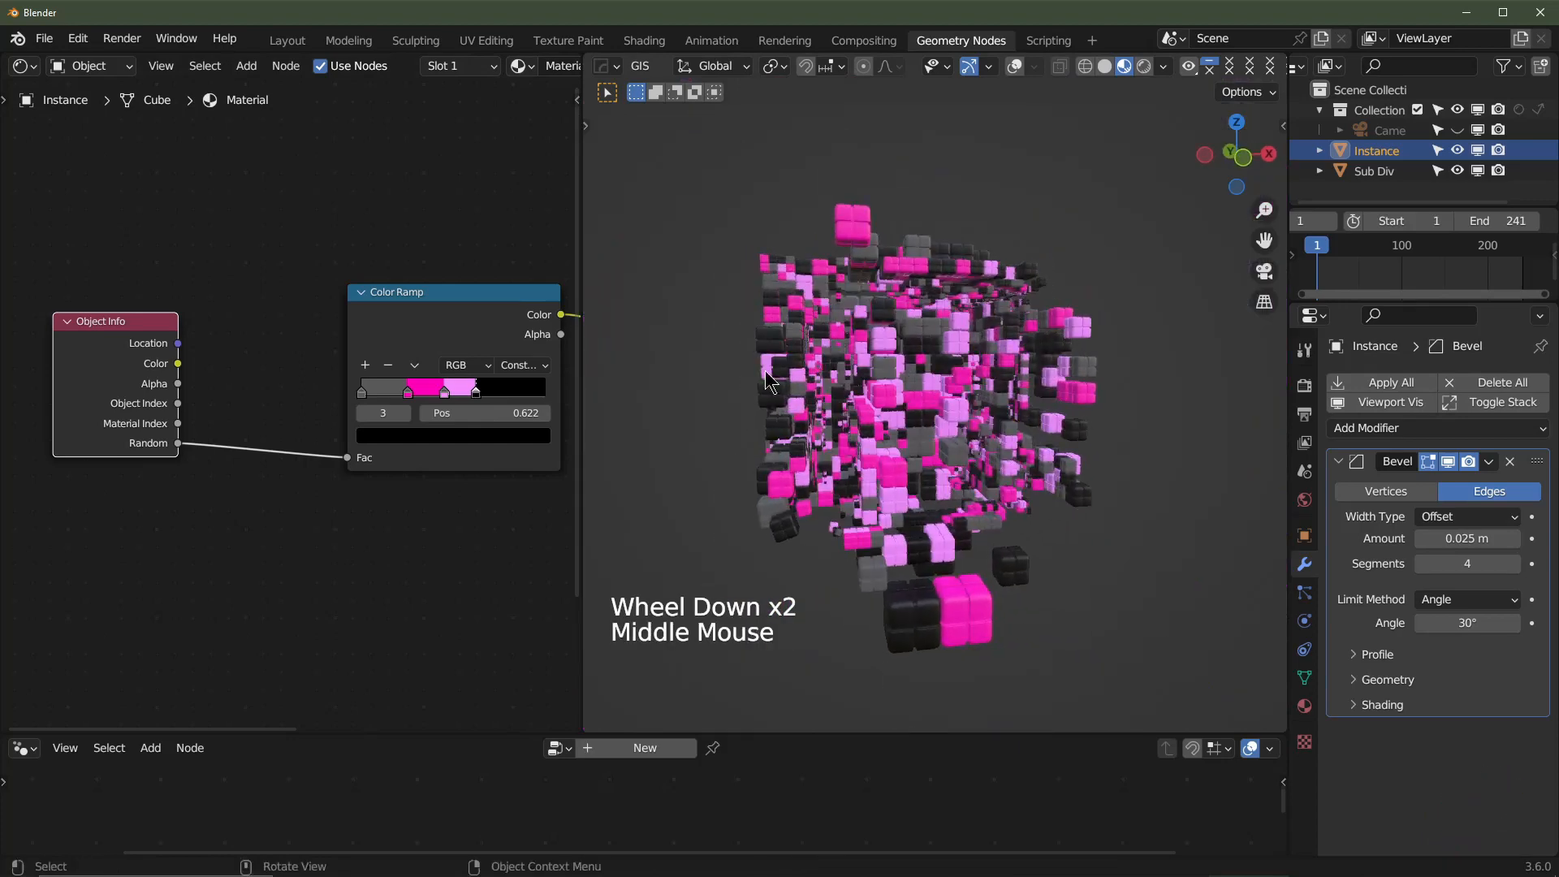
scroll(438, 381, up, 2)
drag(451, 389, 509, 394)
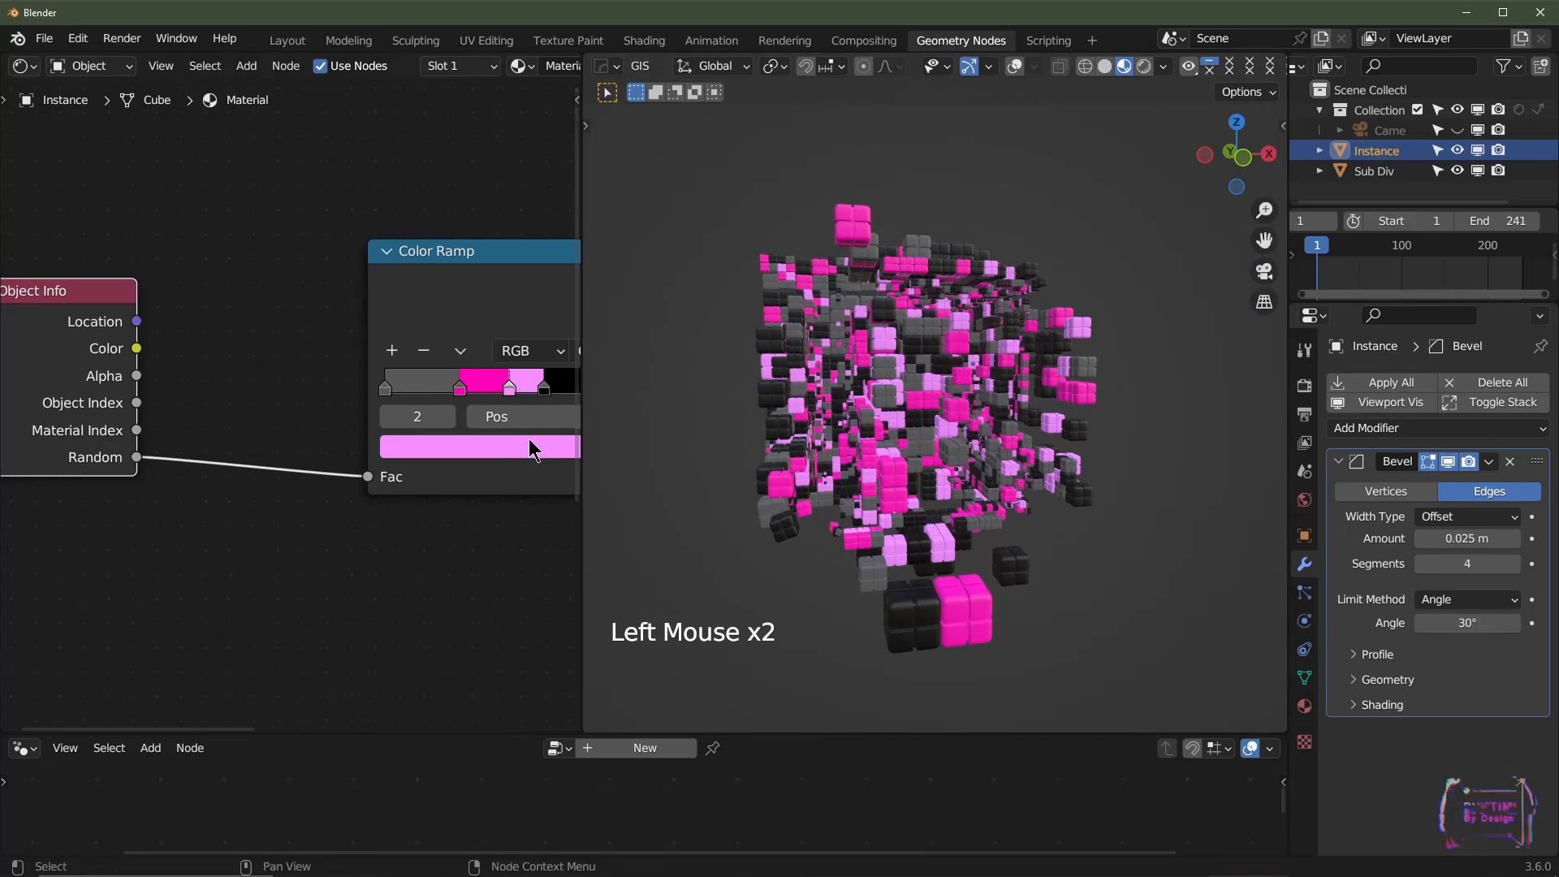
scroll(1070, 481, up, 2)
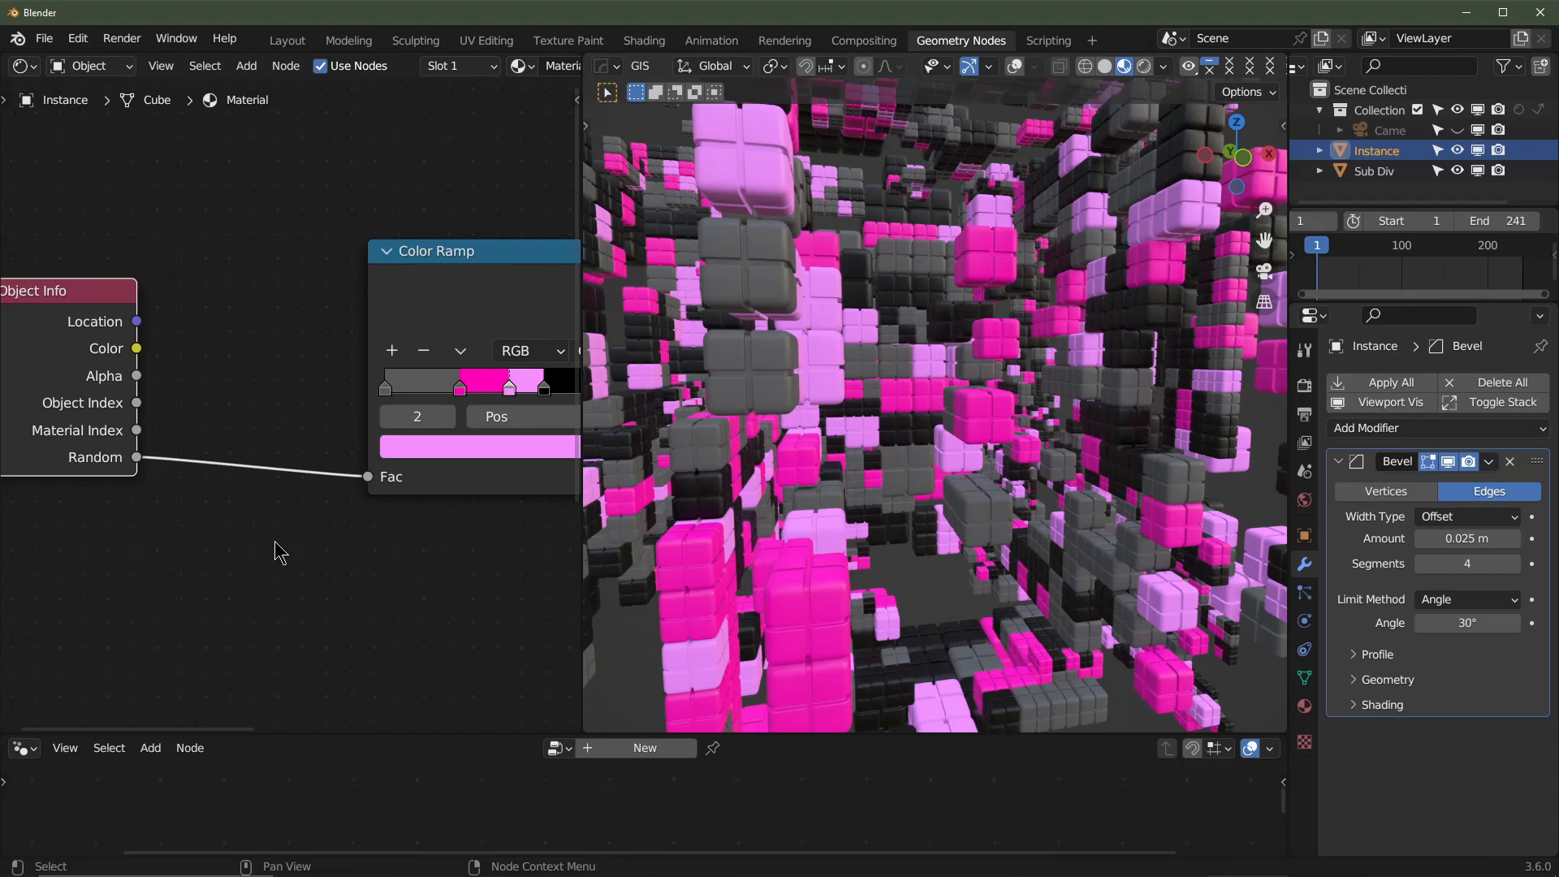
- Add a Math node below the Color Ramp, set its operation to Multiply and its second value to 1
key(shift+a)
mouse_move(234, 566)
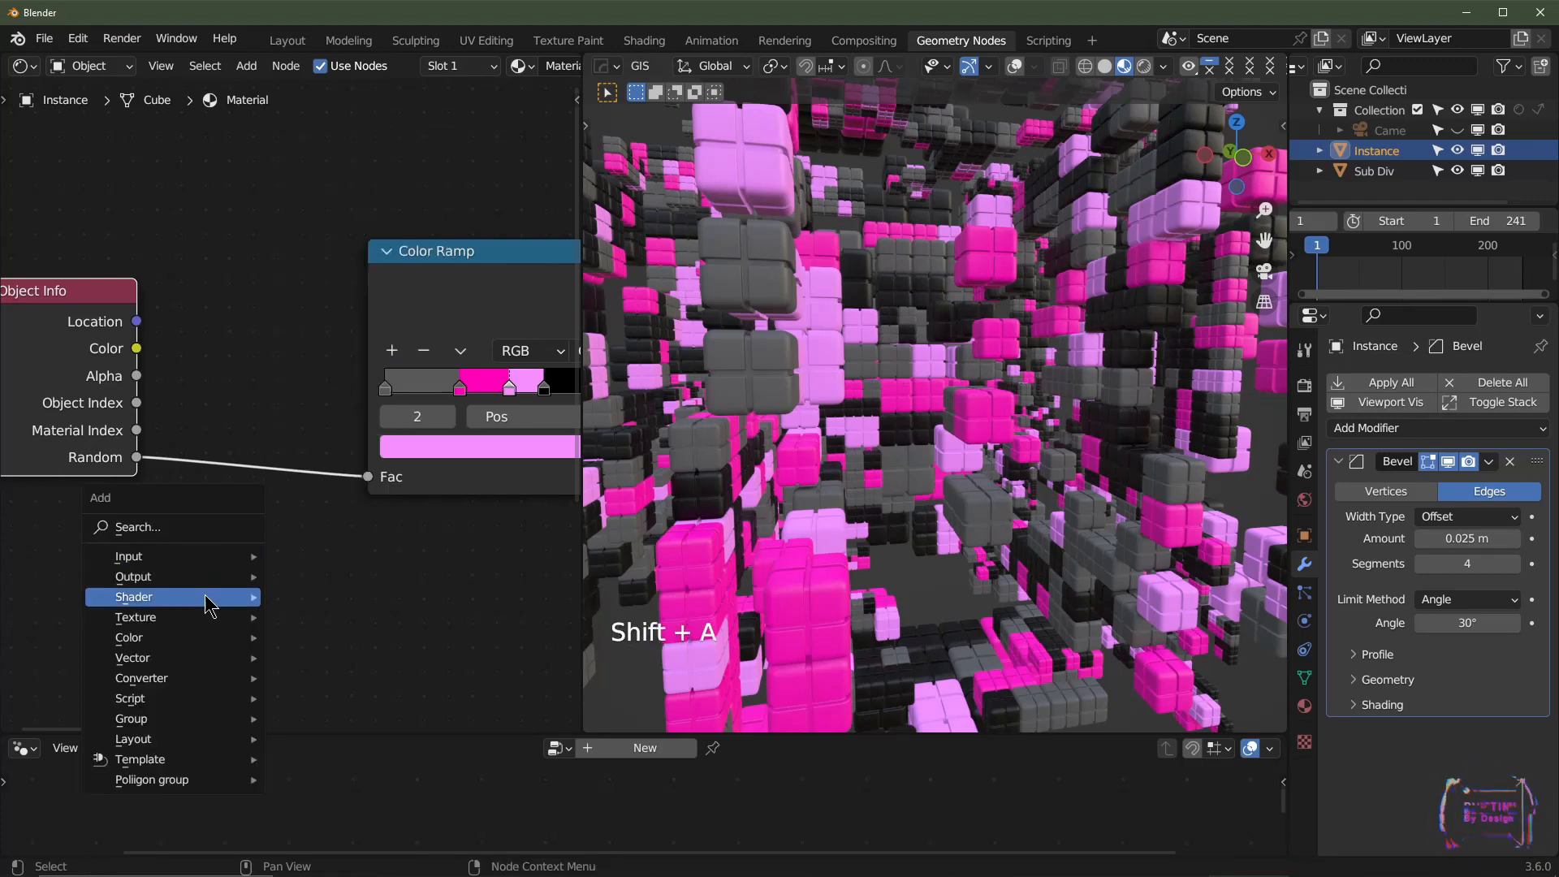
mouse_move(203, 689)
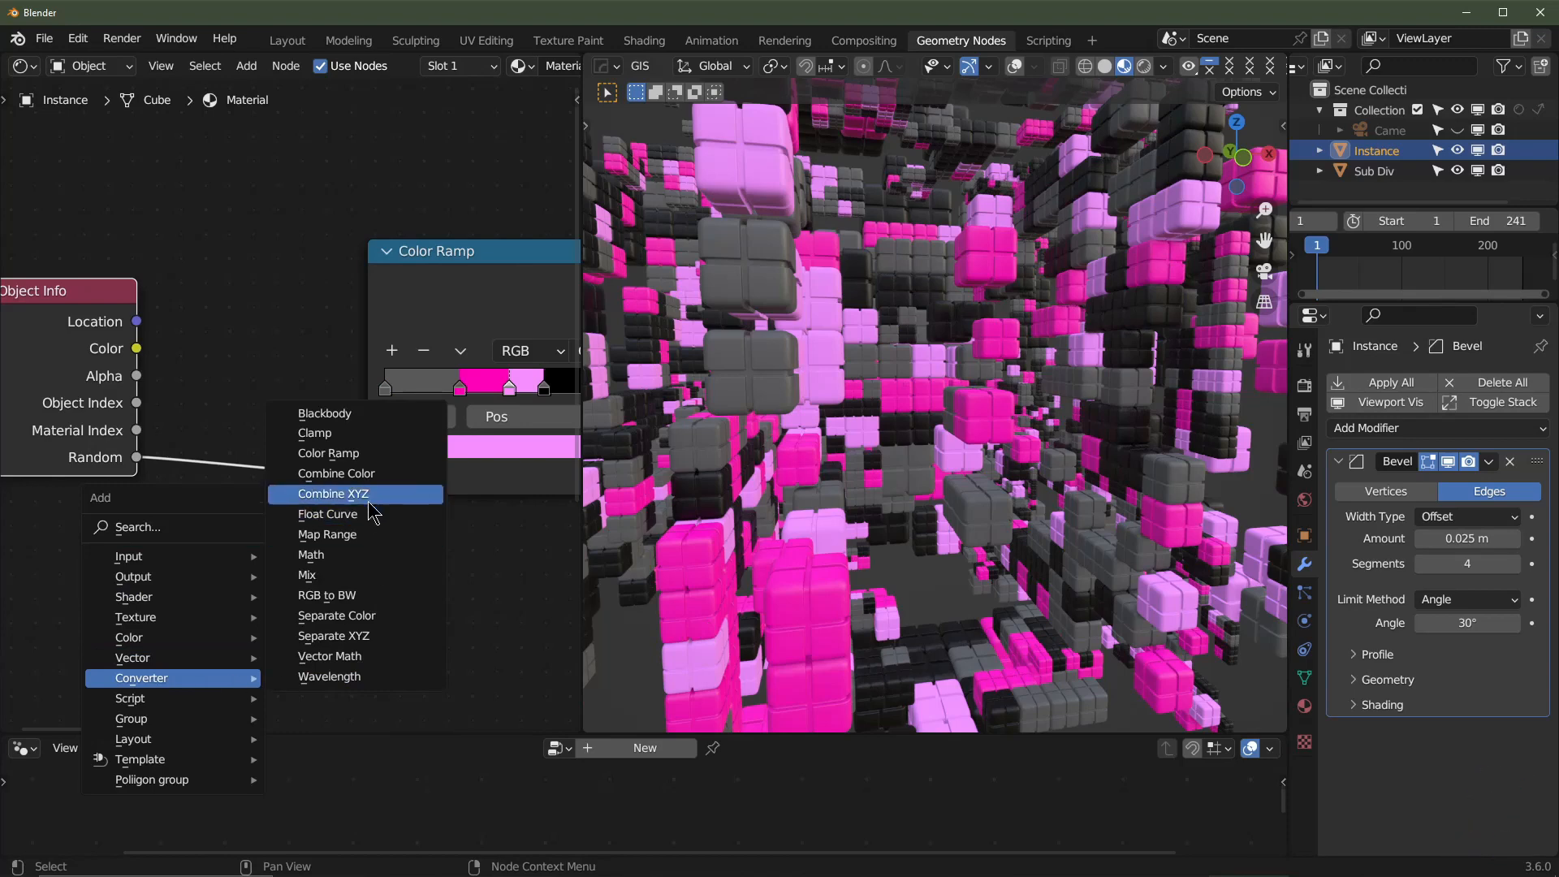
click(317, 555)
click(296, 607)
click(297, 607)
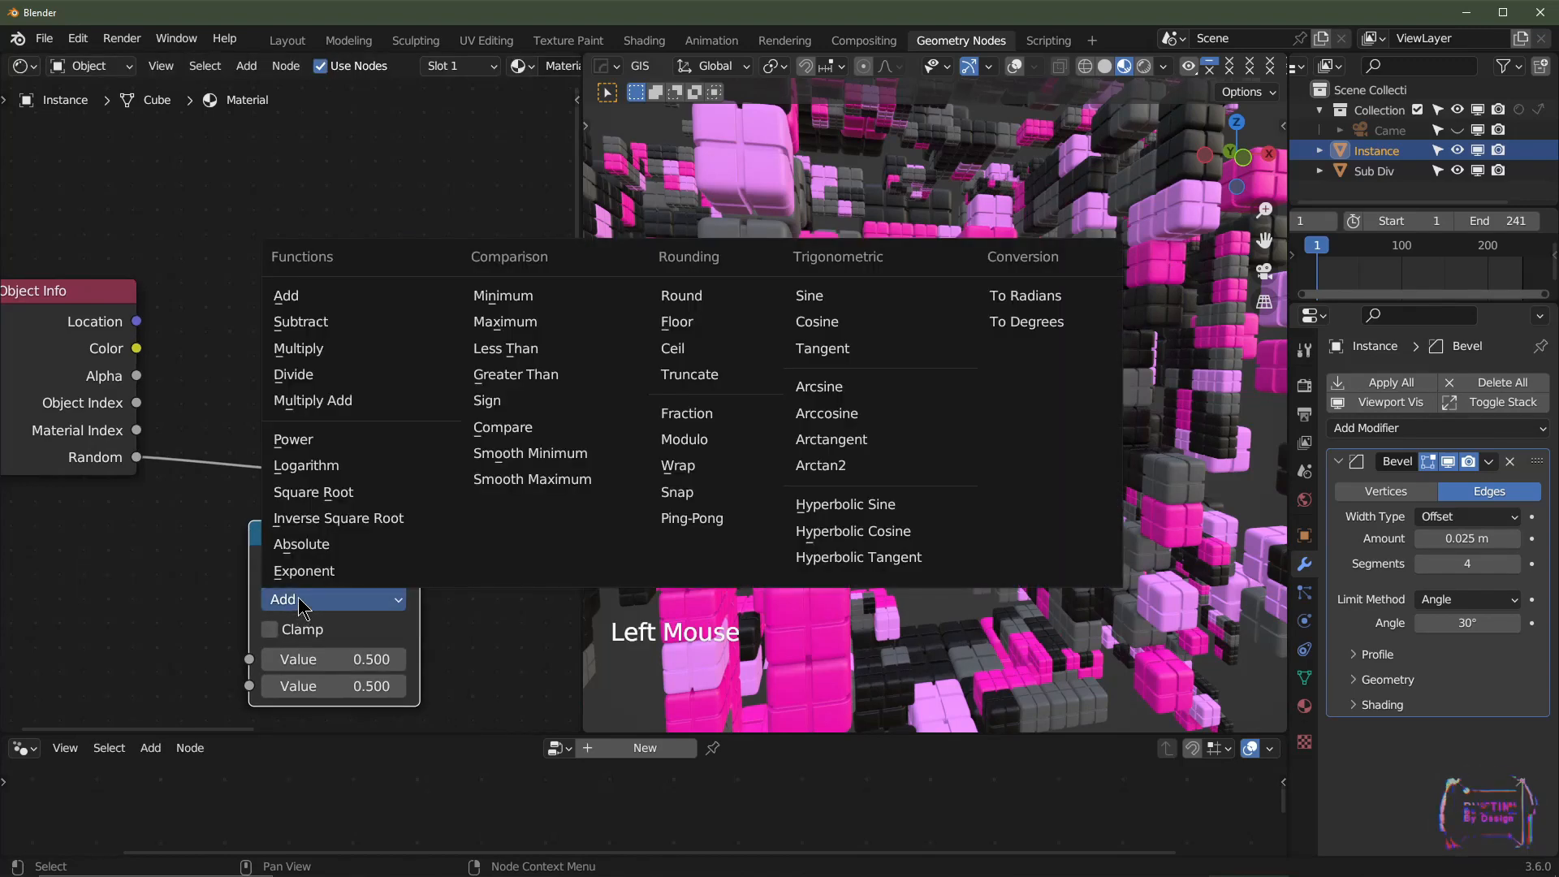
click(354, 349)
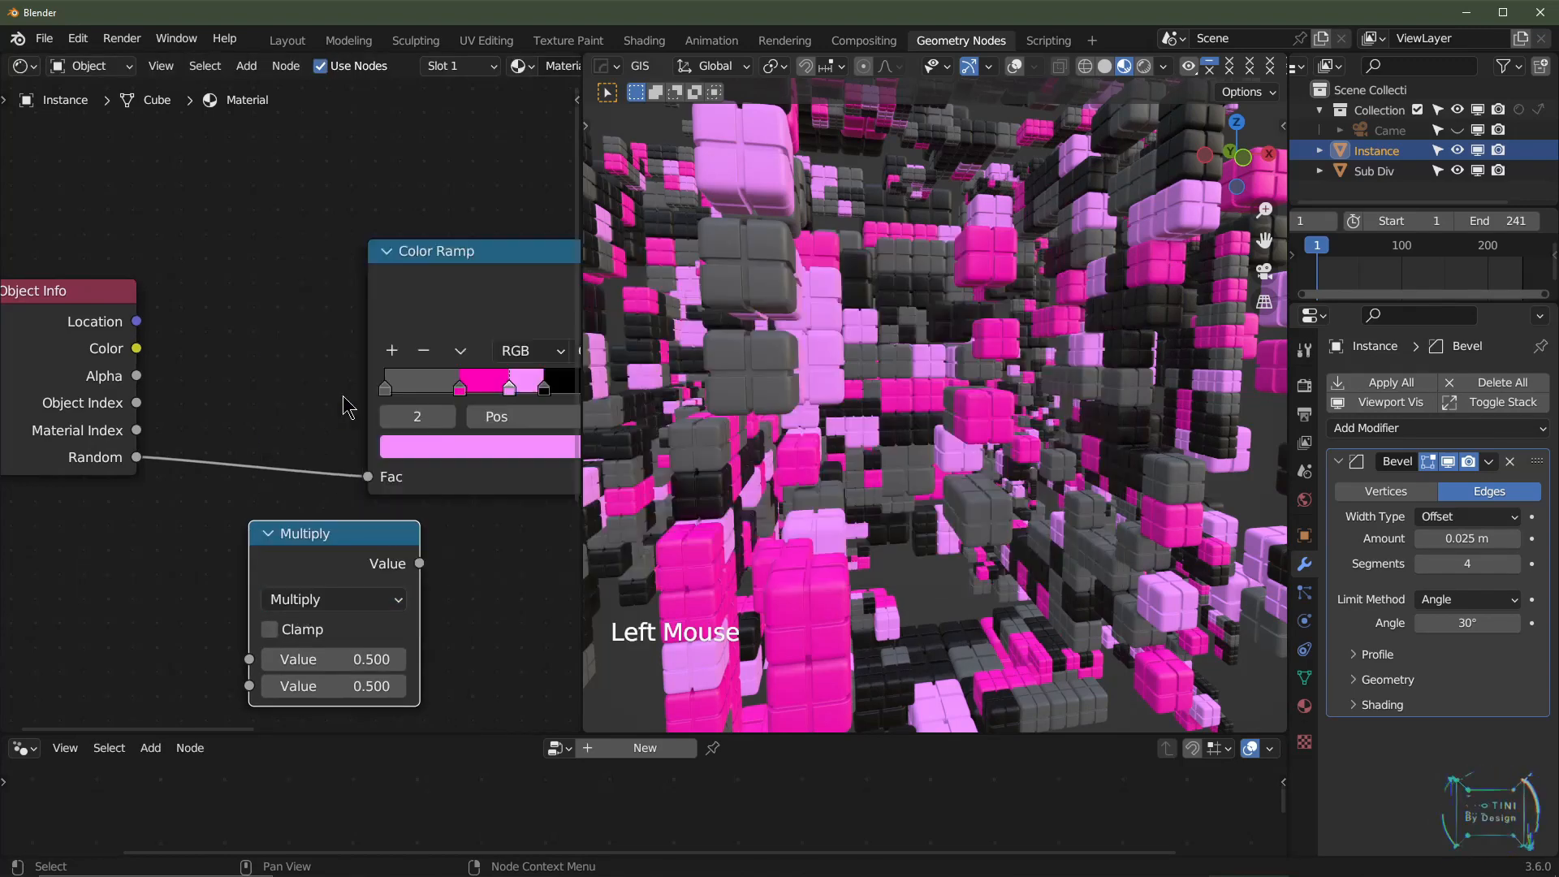
click(333, 687)
text(1)
key(Return)
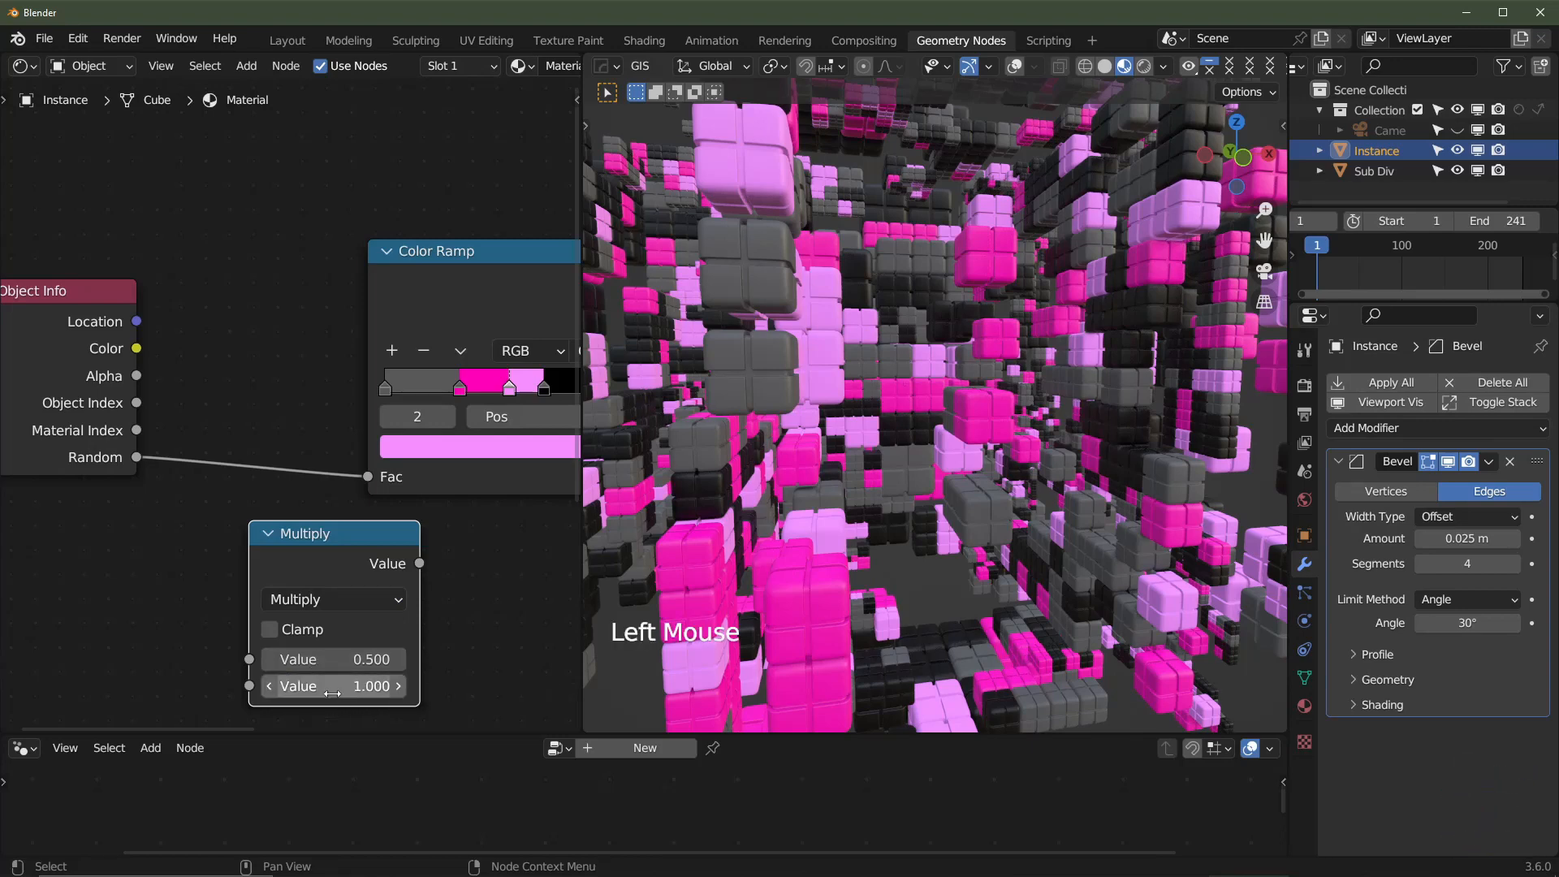
- Connect Object Info's Random output to the Multiply node's first value and the Multiply result to the Principled BSDF's Metallic input
drag(137, 458, 250, 659)
middle_drag(495, 623, 244, 609)
scroll(341, 597, down, 2)
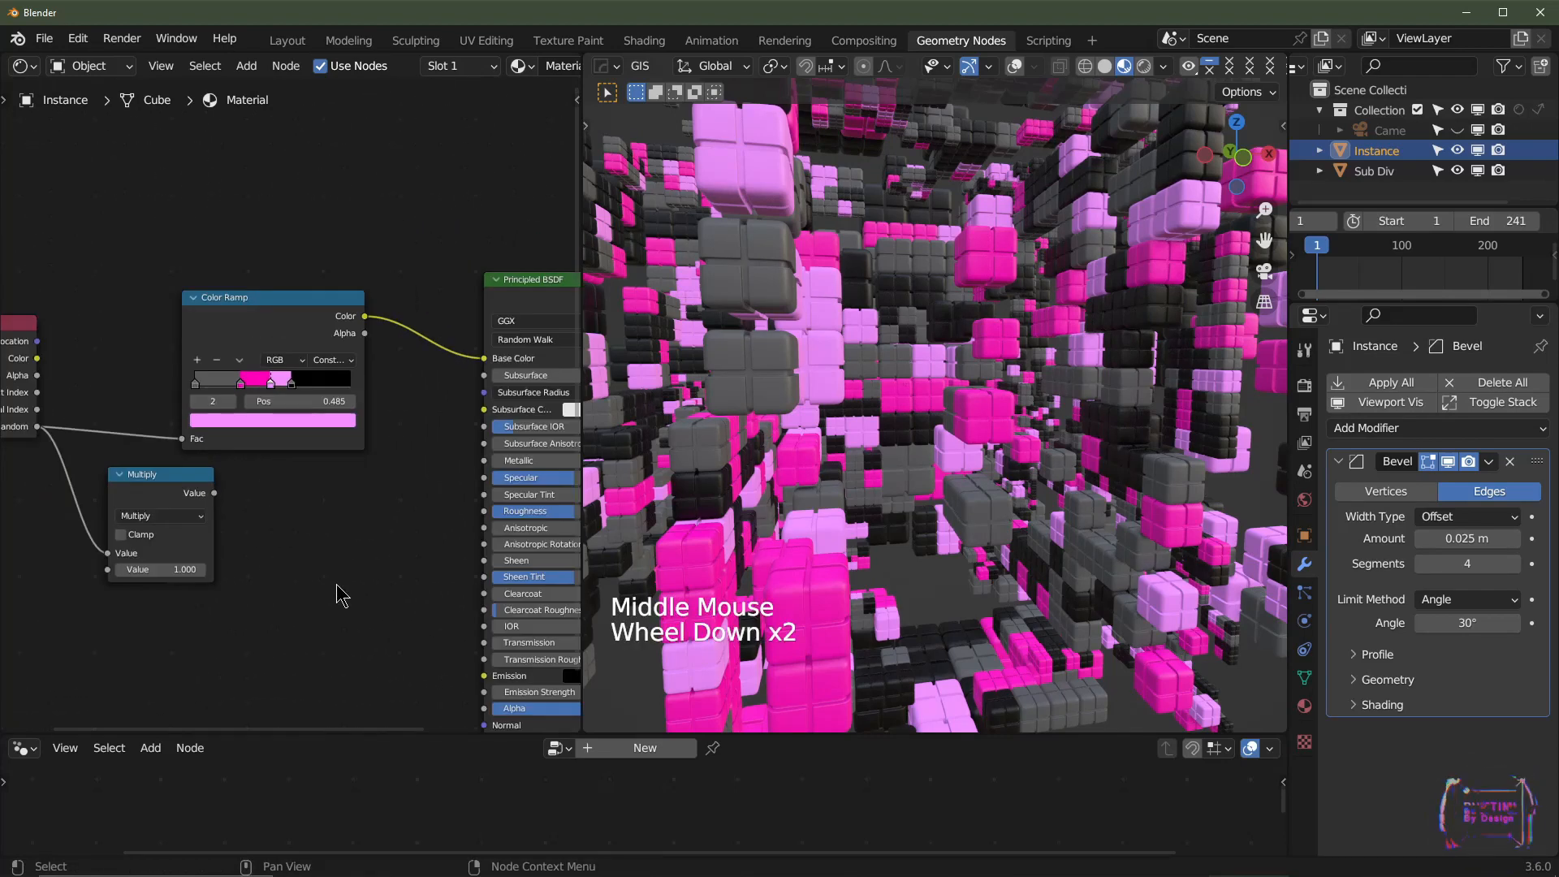
middle_drag(341, 597, 313, 600)
drag(186, 496, 456, 464)
- Insert an Invert Color node on the link between the Multiply node and the Principled BSDF's Metallic input
key(shift+a)
mouse_move(312, 543)
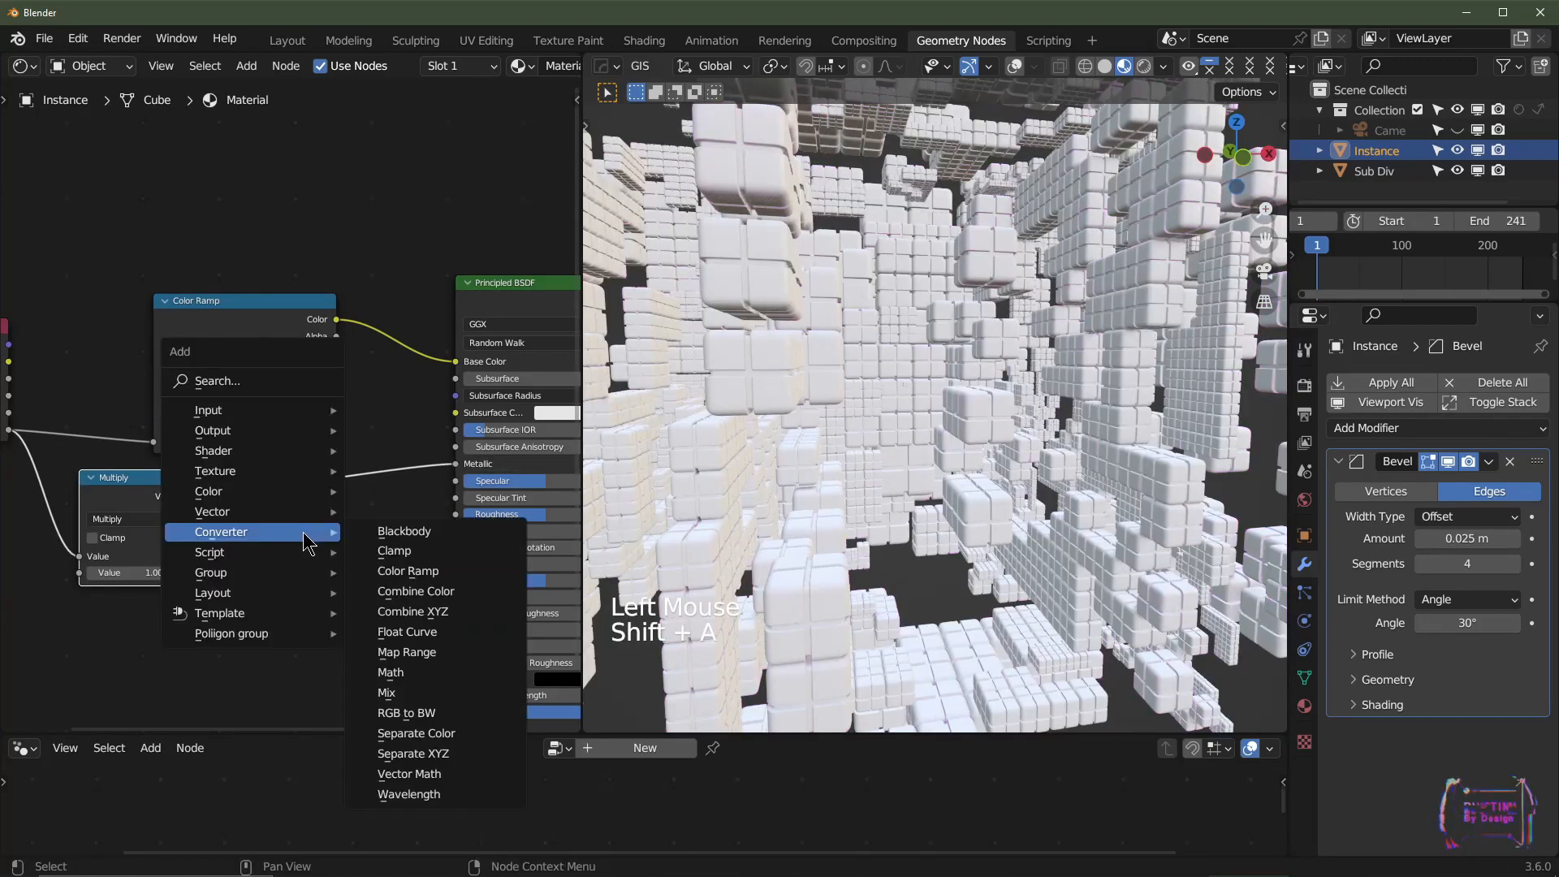
mouse_move(320, 492)
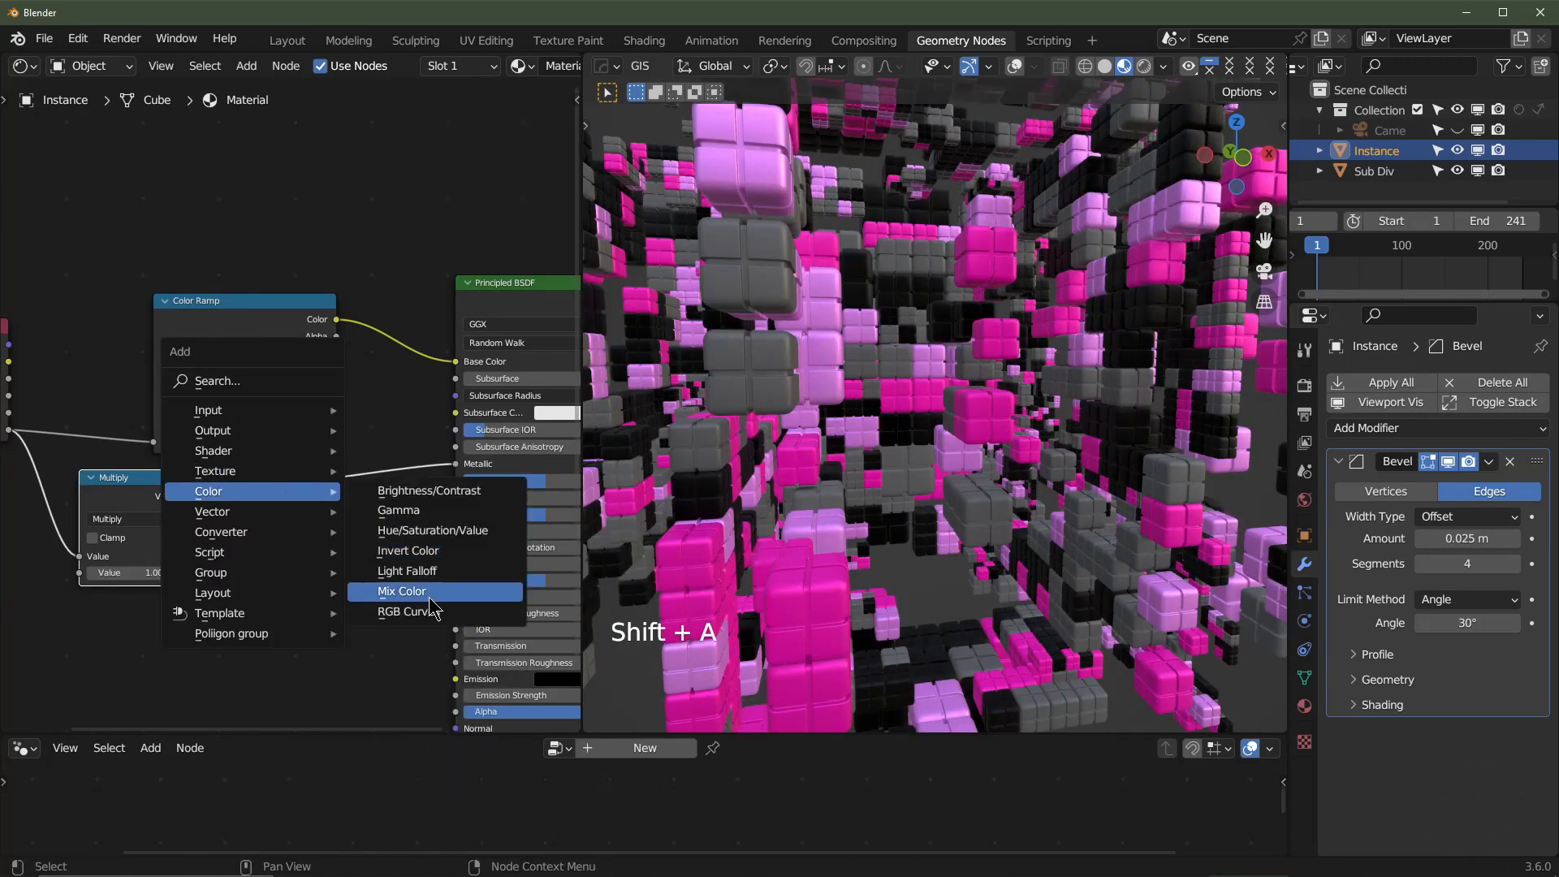
click(407, 550)
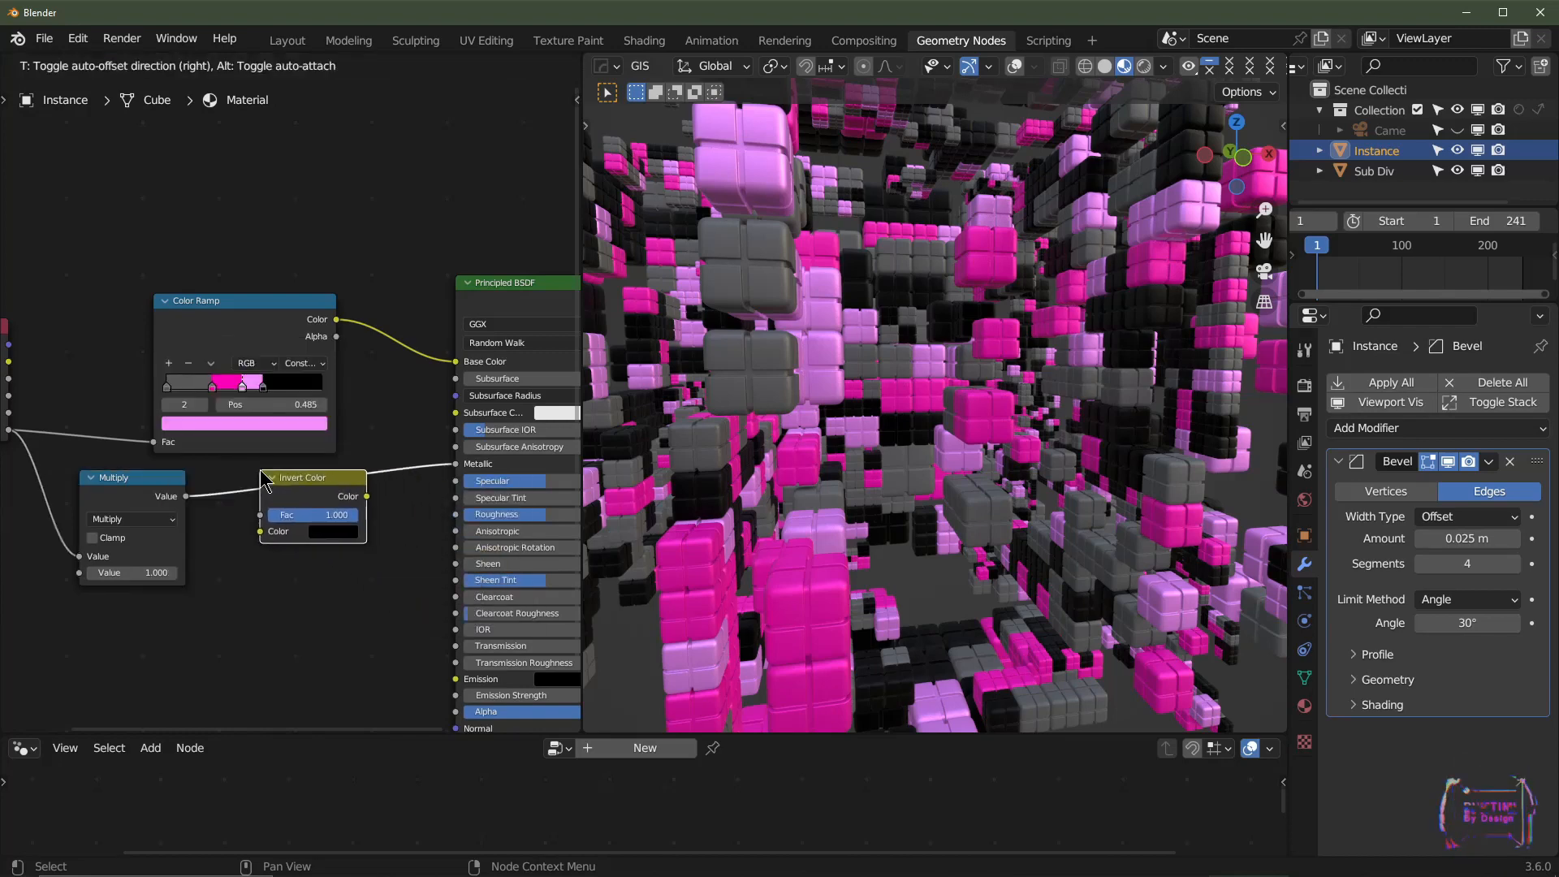
click(266, 481)
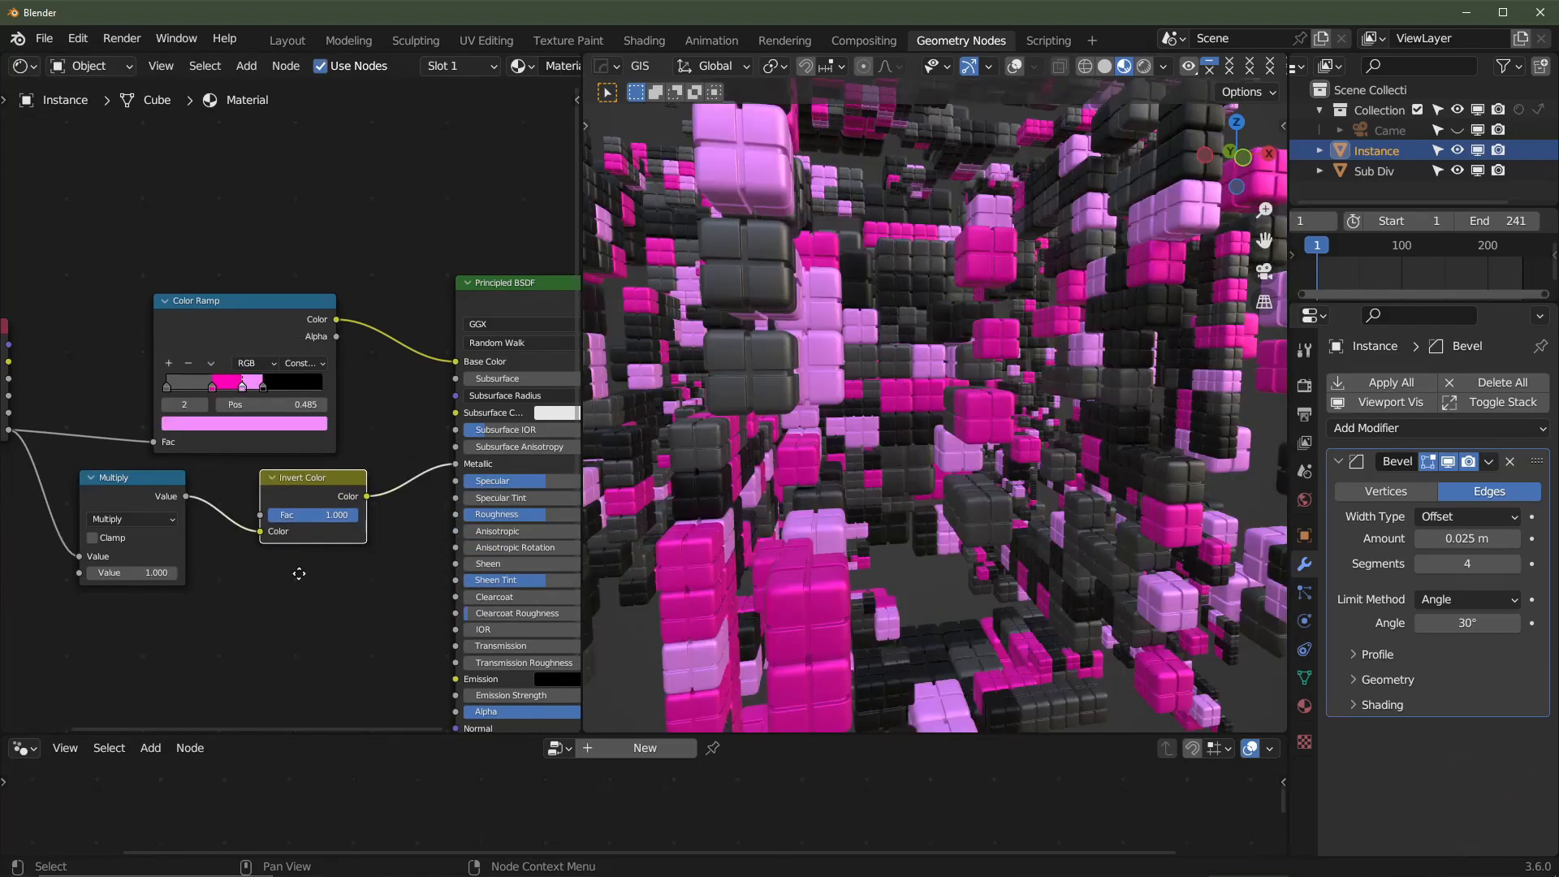
- Connect the Multiply node's value to the Principled BSDF's Roughness input and space out the Invert Color and Multiply nodes
middle_drag(207, 515, 209, 485)
drag(187, 468, 458, 485)
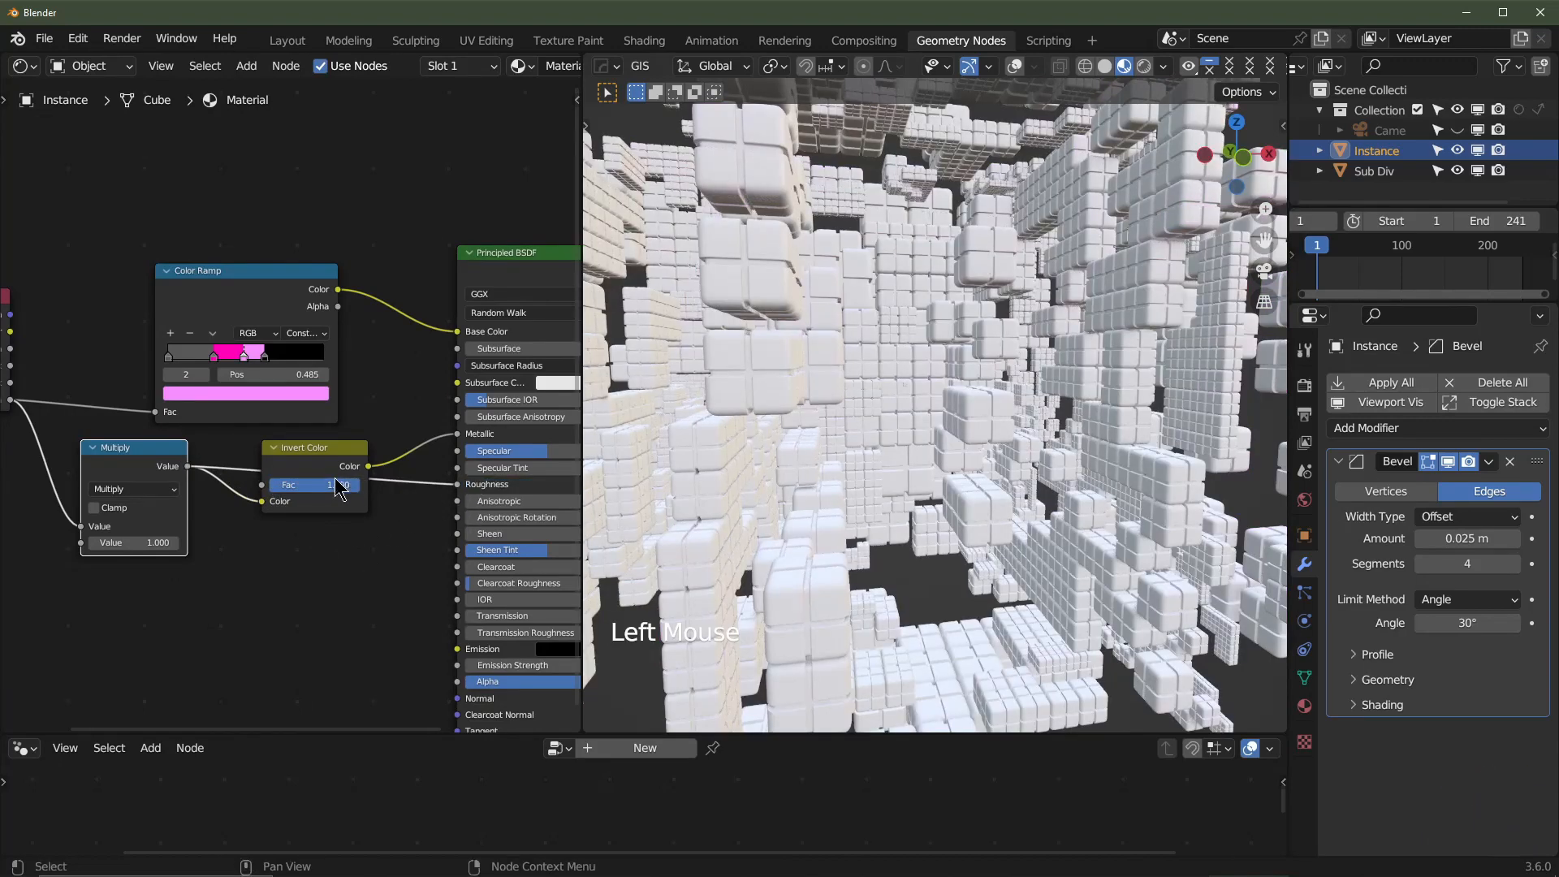
drag(348, 442, 341, 425)
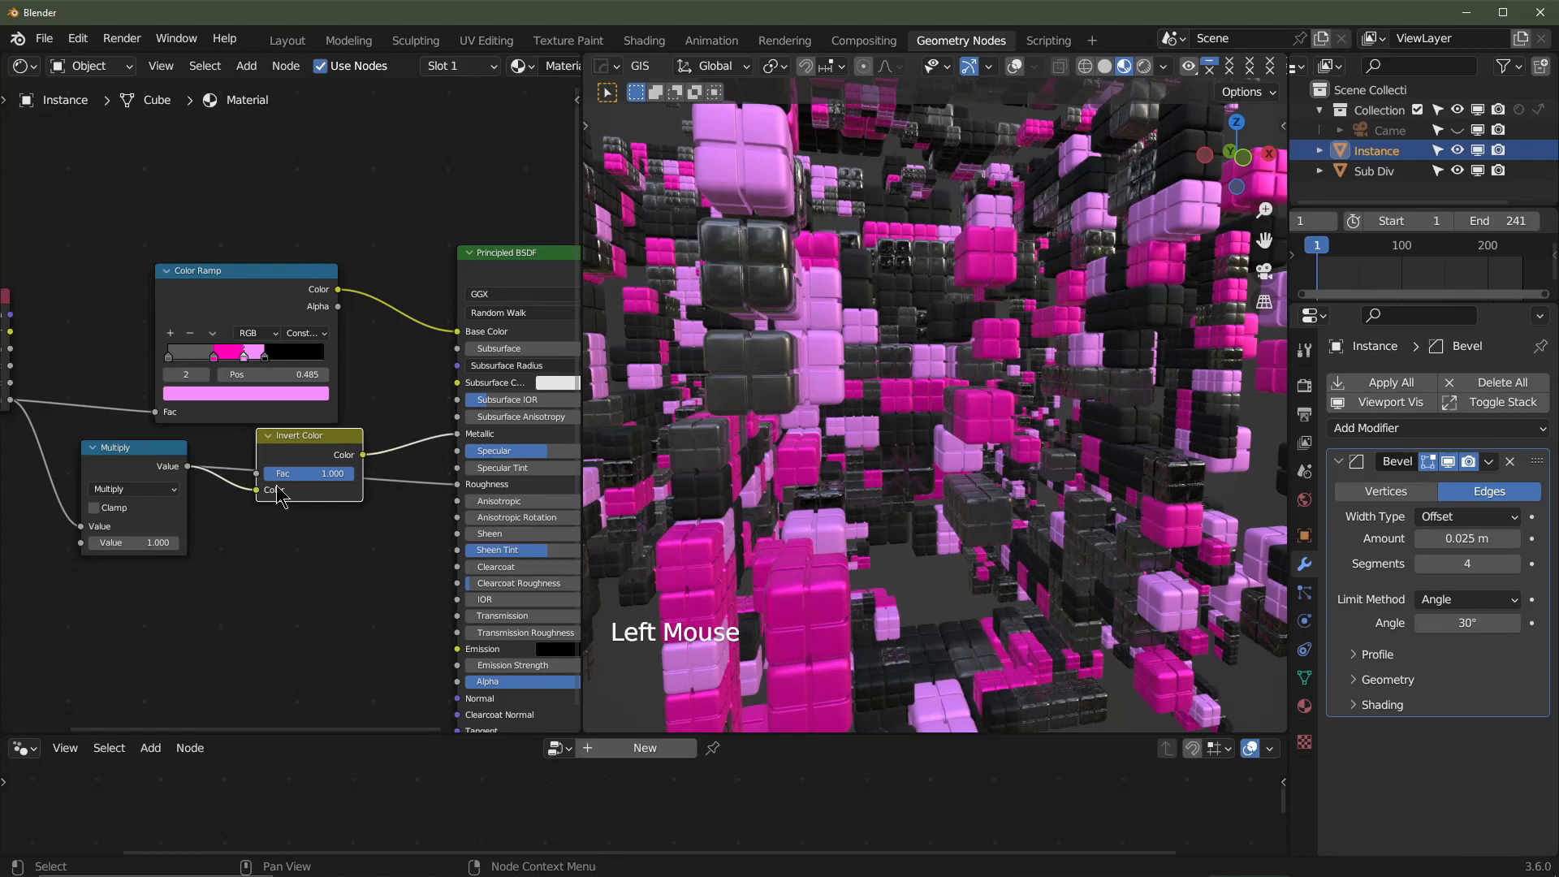
drag(167, 459, 150, 540)
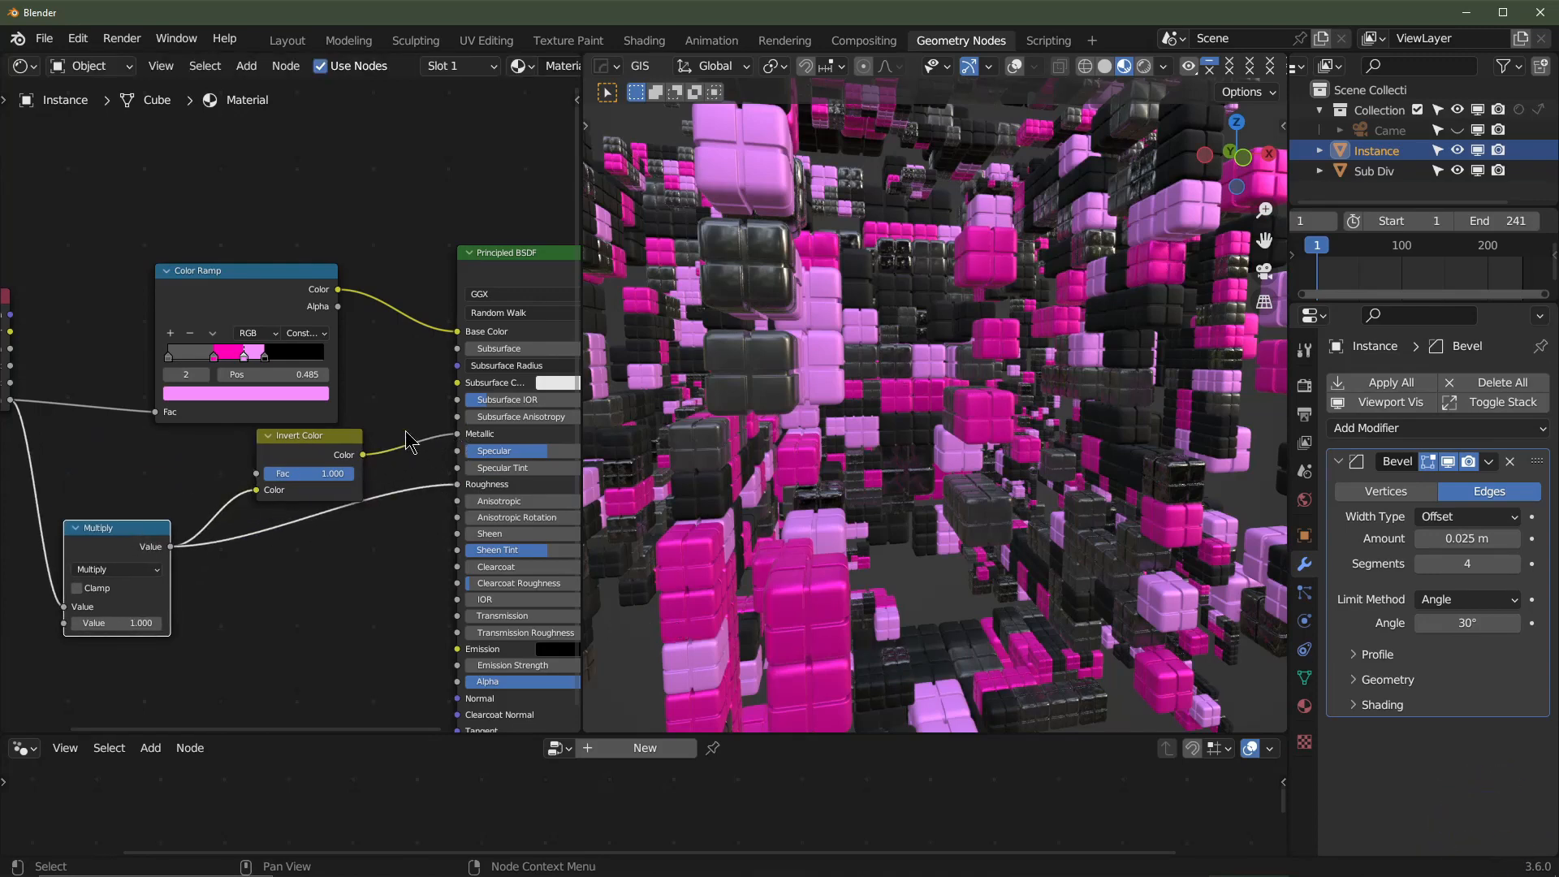
- Insert a second Color Ramp on the link between the Multiply node and the Roughness input
key(shift+a)
mouse_move(276, 605)
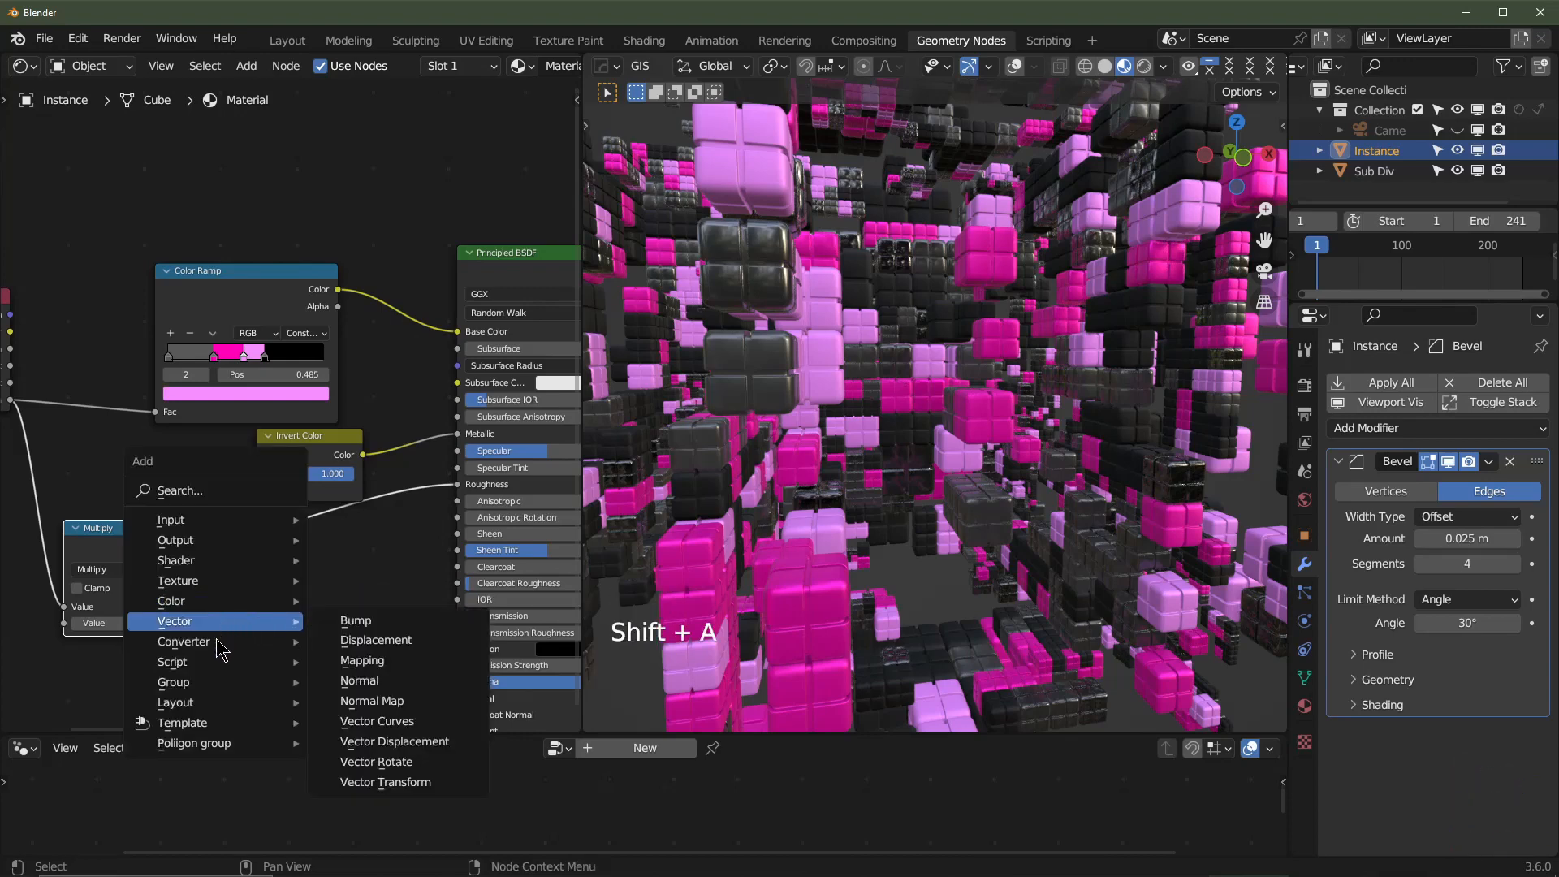
mouse_move(219, 642)
click(371, 417)
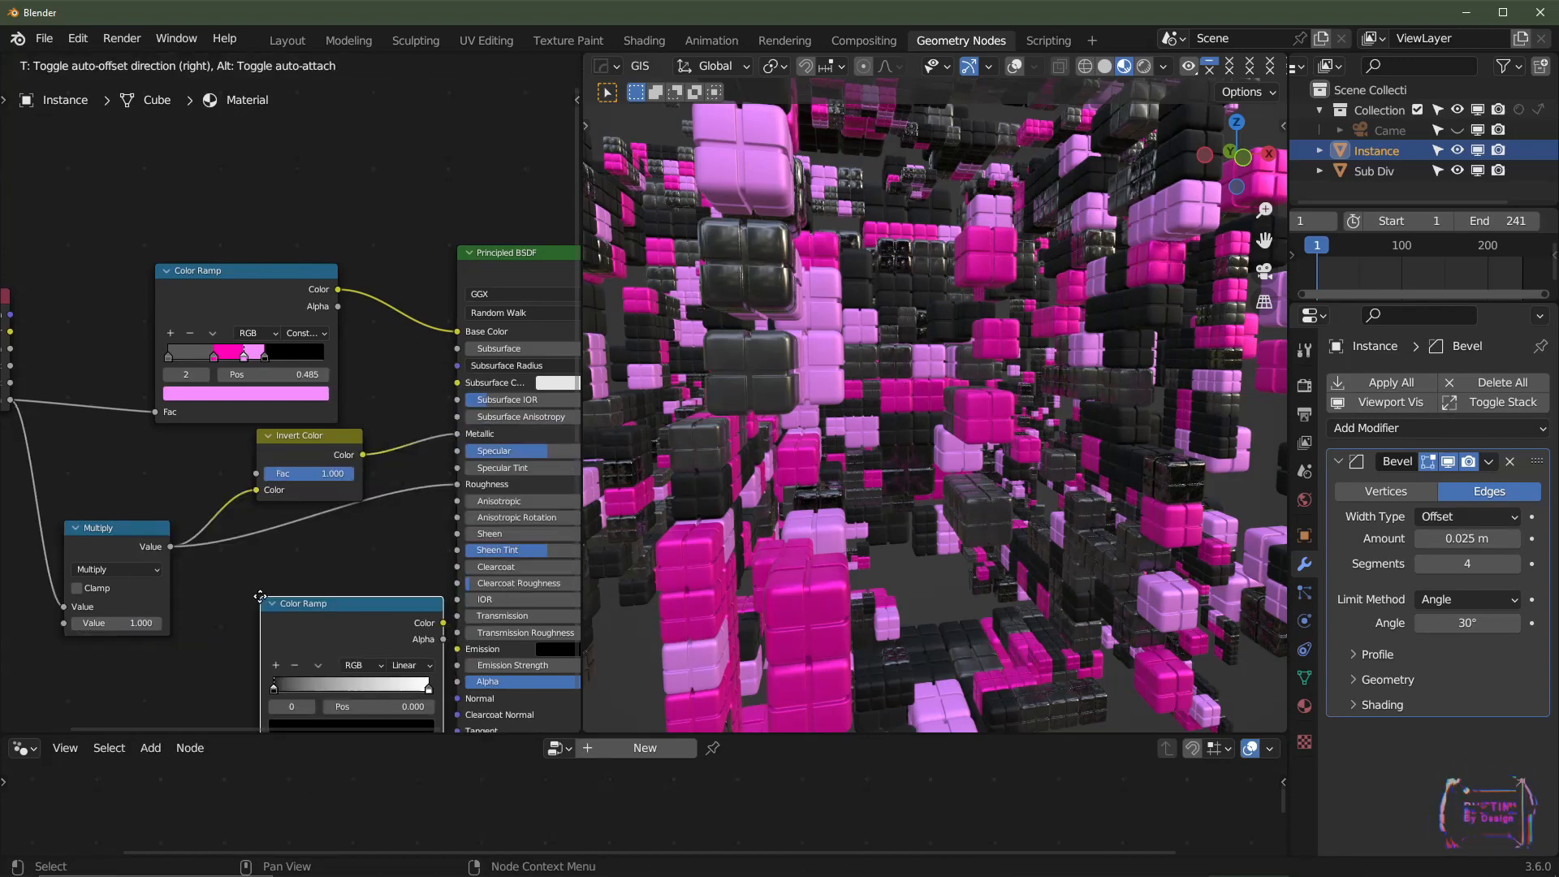
click(236, 520)
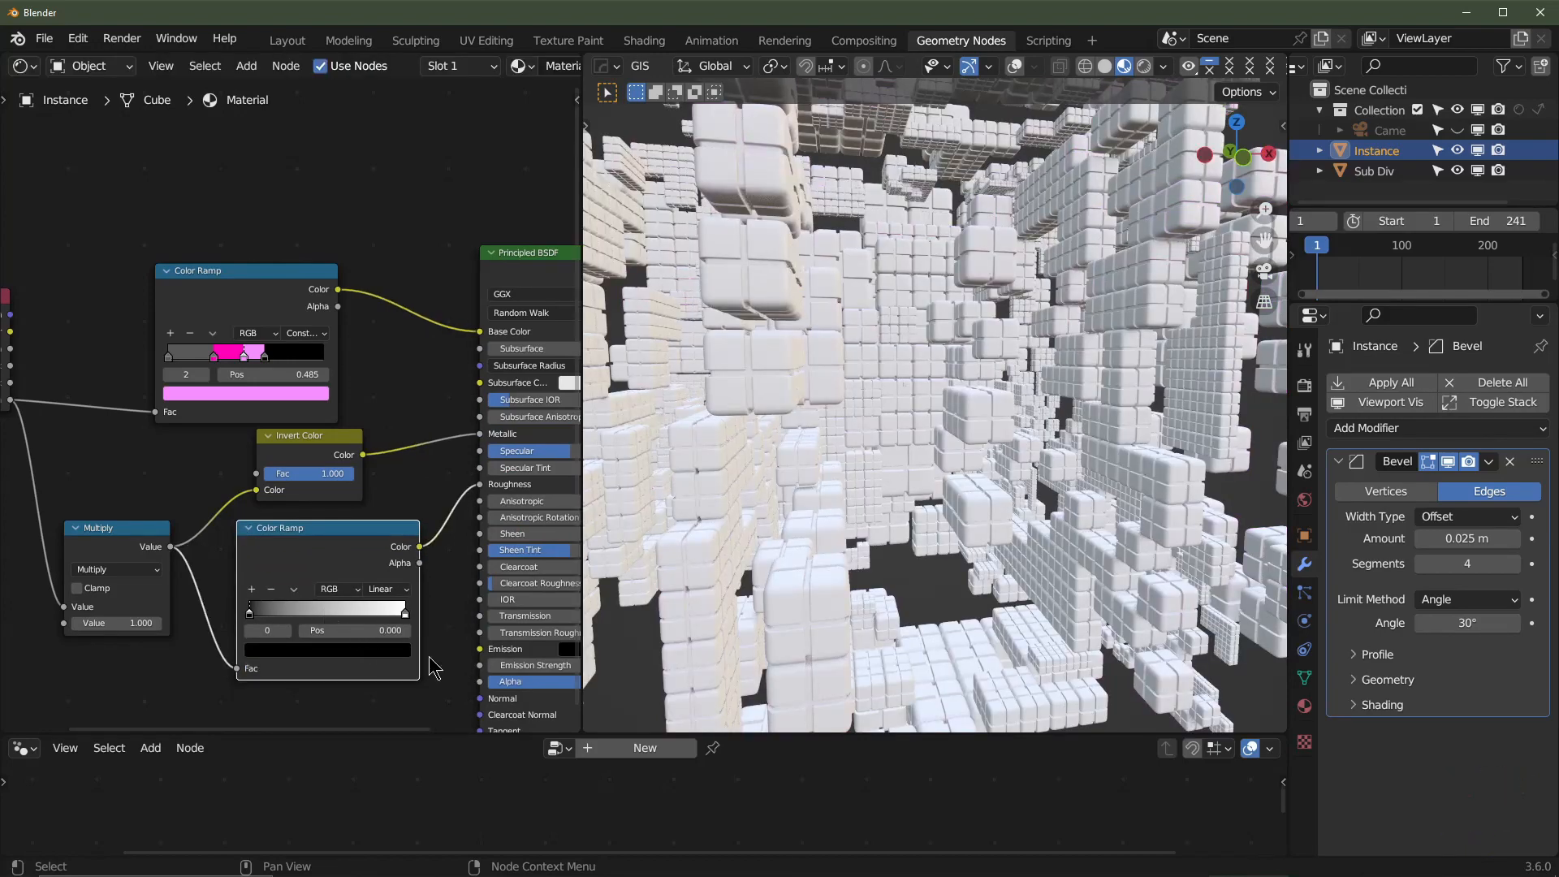
- Lighten the black stop of the roughness Color Ramp to a dark grey with a color value of about 0.051
scroll(280, 556, up, 2)
middle_drag(536, 495, 422, 416)
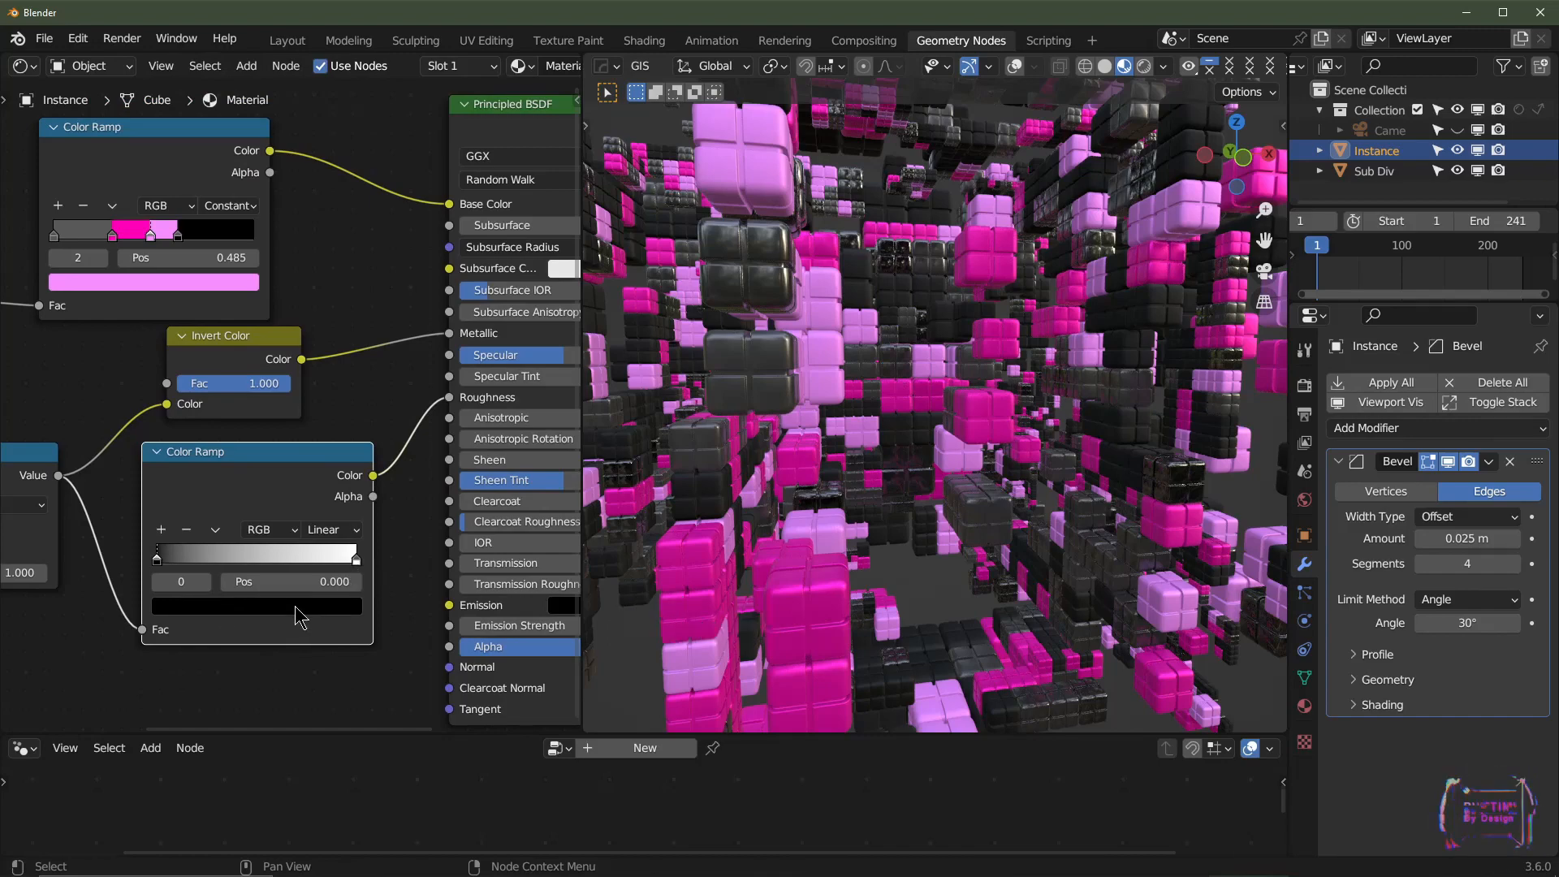
scroll(893, 381, up, 2)
shift+middle_drag(893, 382, 771, 386)
scroll(900, 389, down, 2)
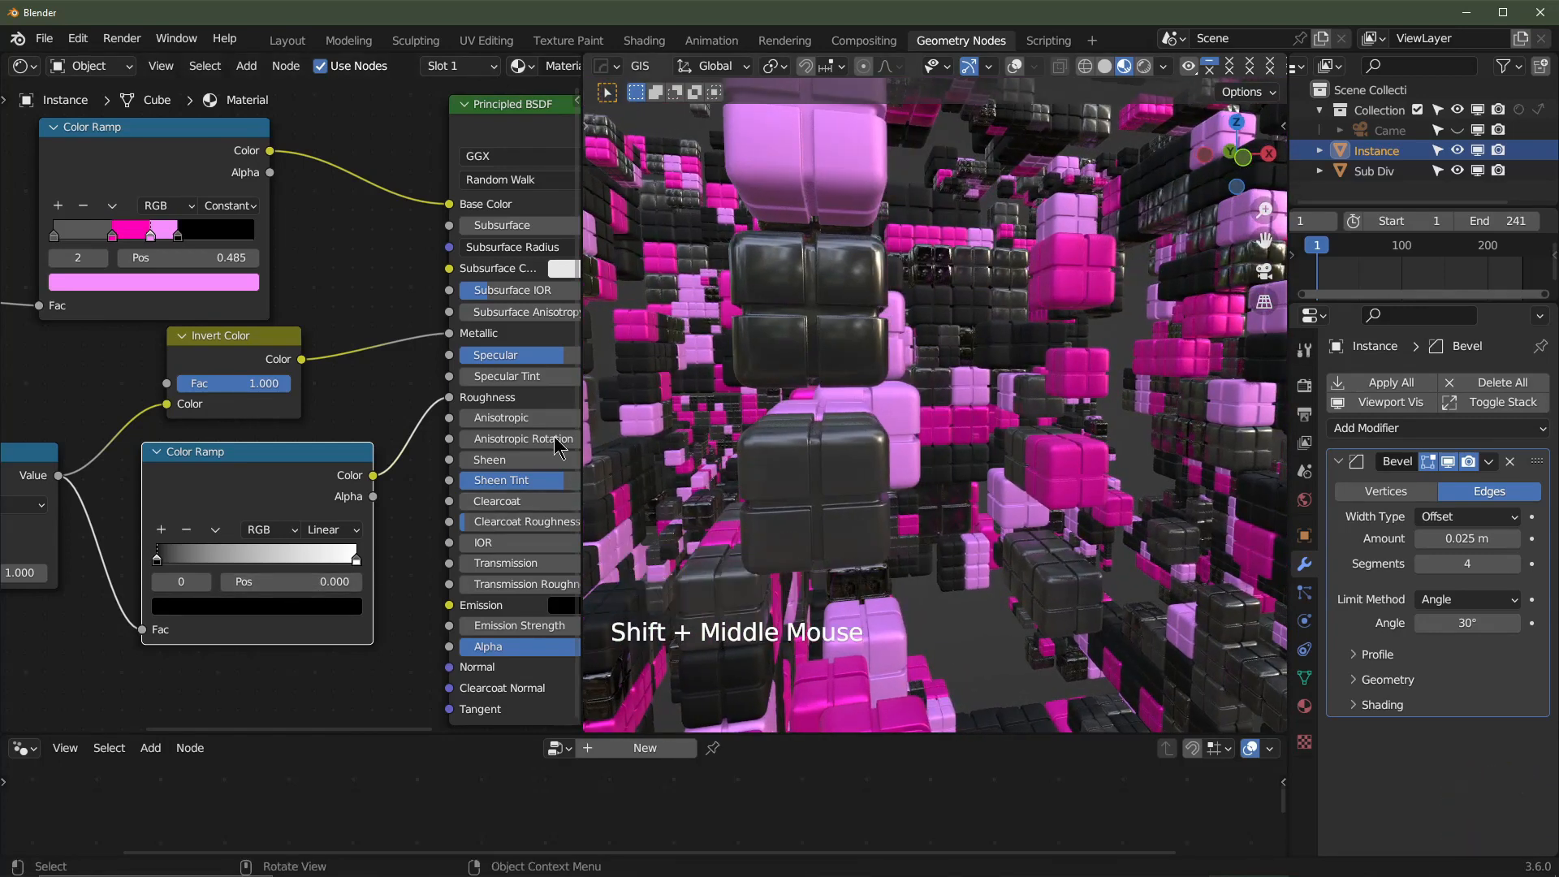
click(342, 606)
scroll(342, 615, up, 3)
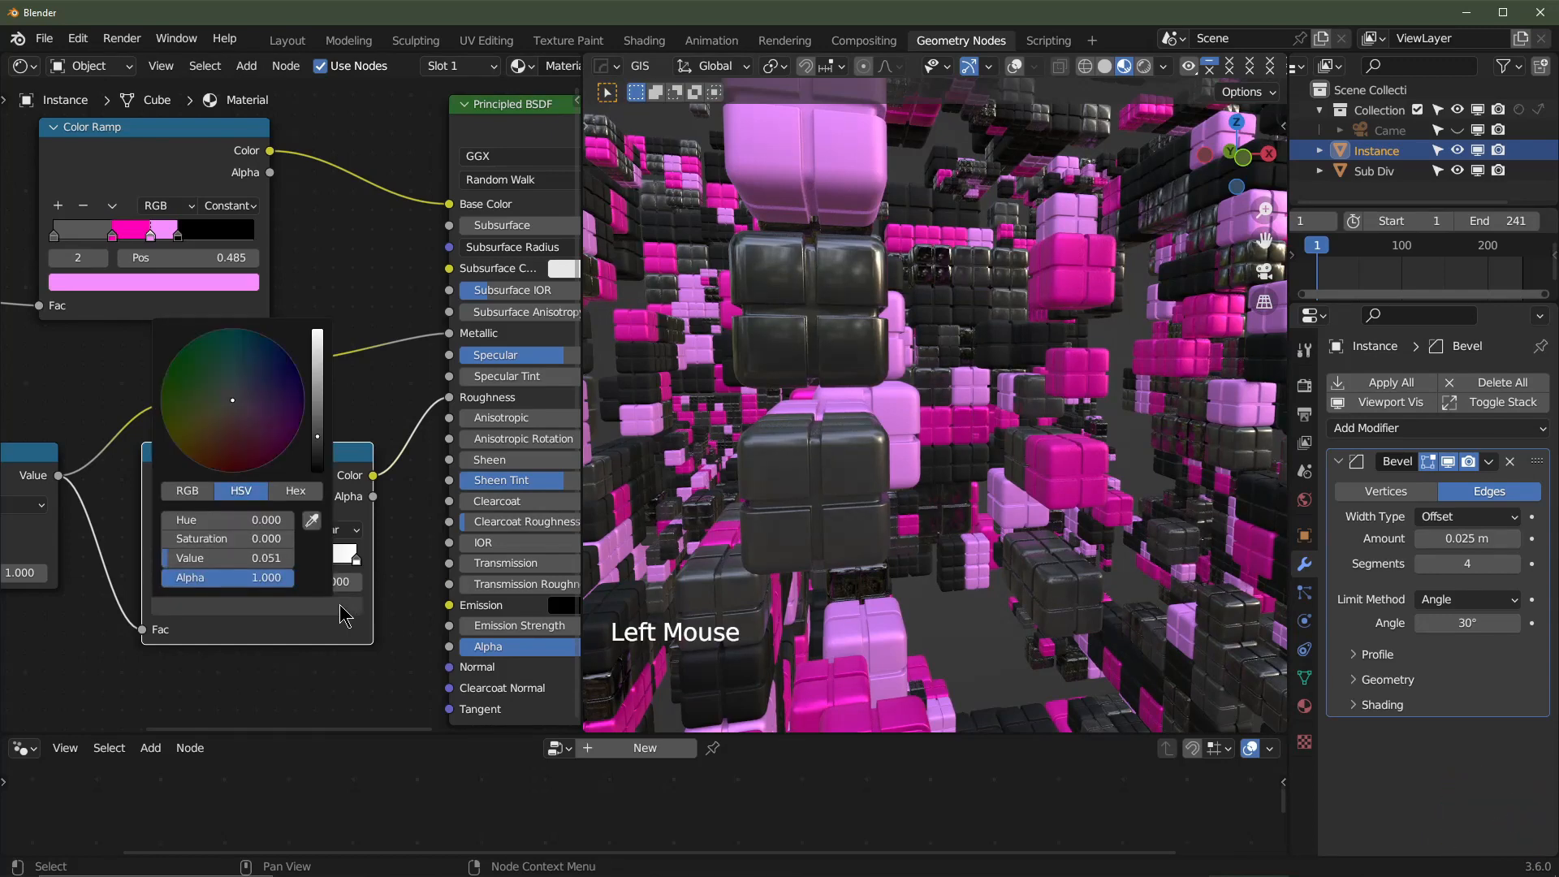
middle_drag(342, 615, 4, 626)
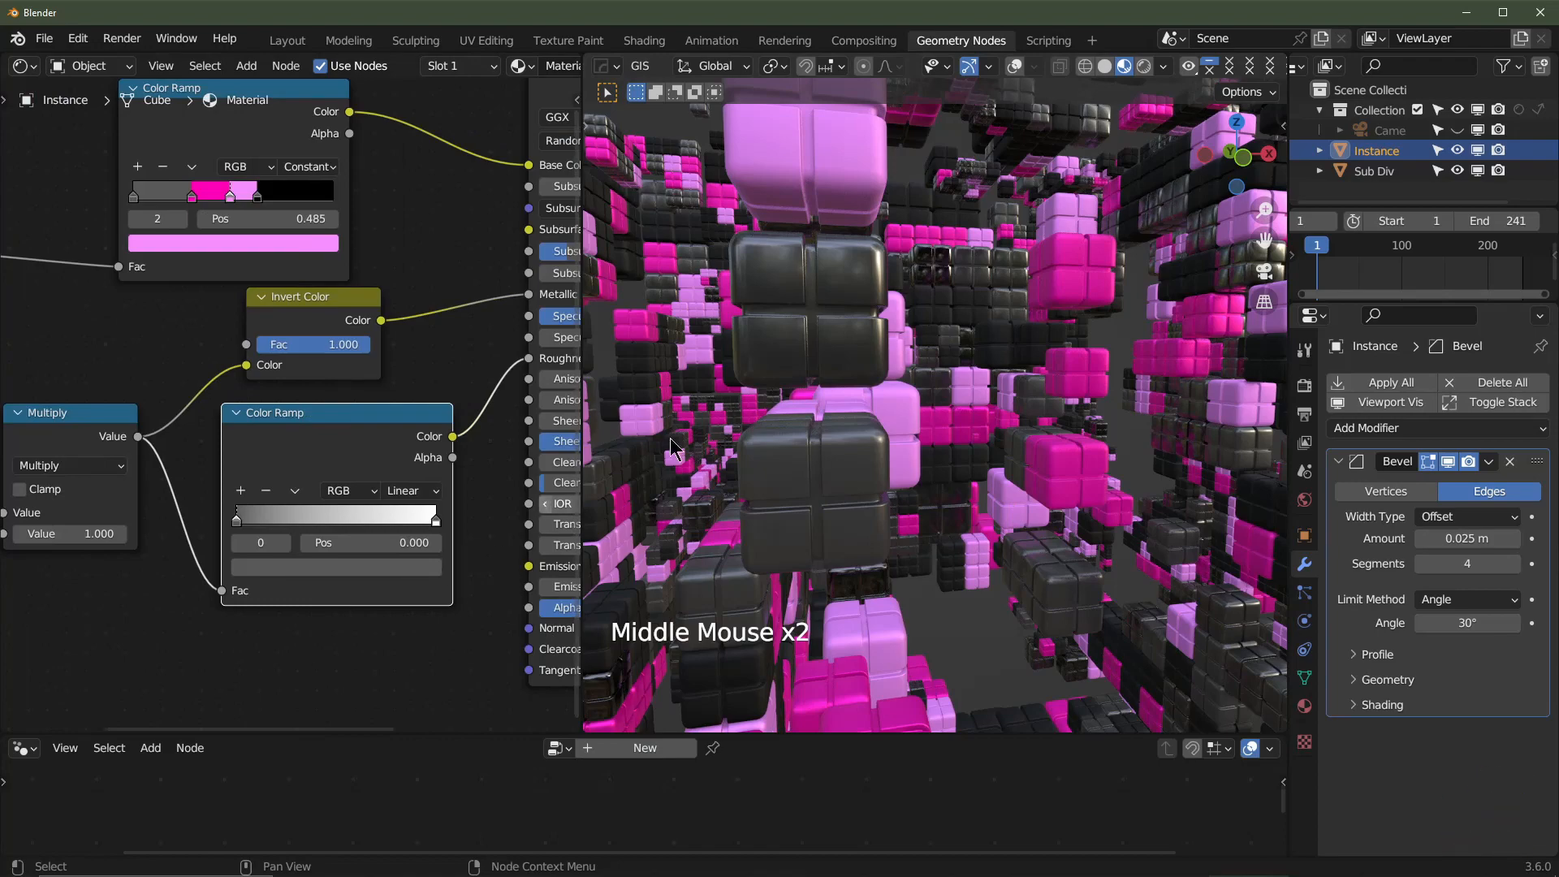
- Examine the cubes' random color, metallic and roughness variation up close and from the front
scroll(862, 314, down, 3)
scroll(862, 314, up, 2)
middle_drag(862, 314, 800, 459)
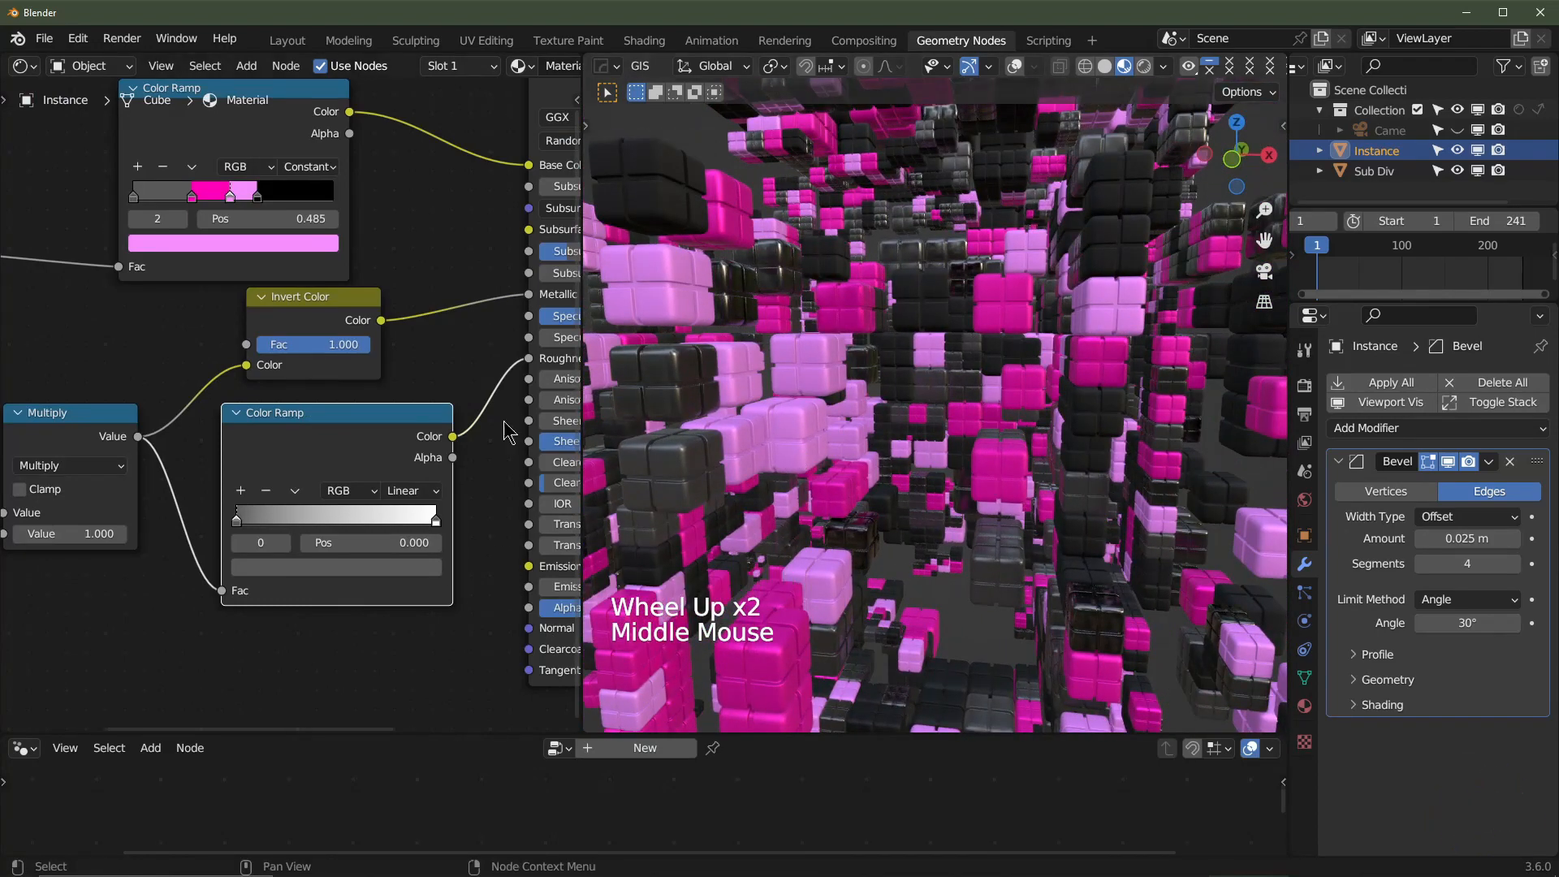
scroll(438, 431, down, 2)
scroll(435, 423, down, 2)
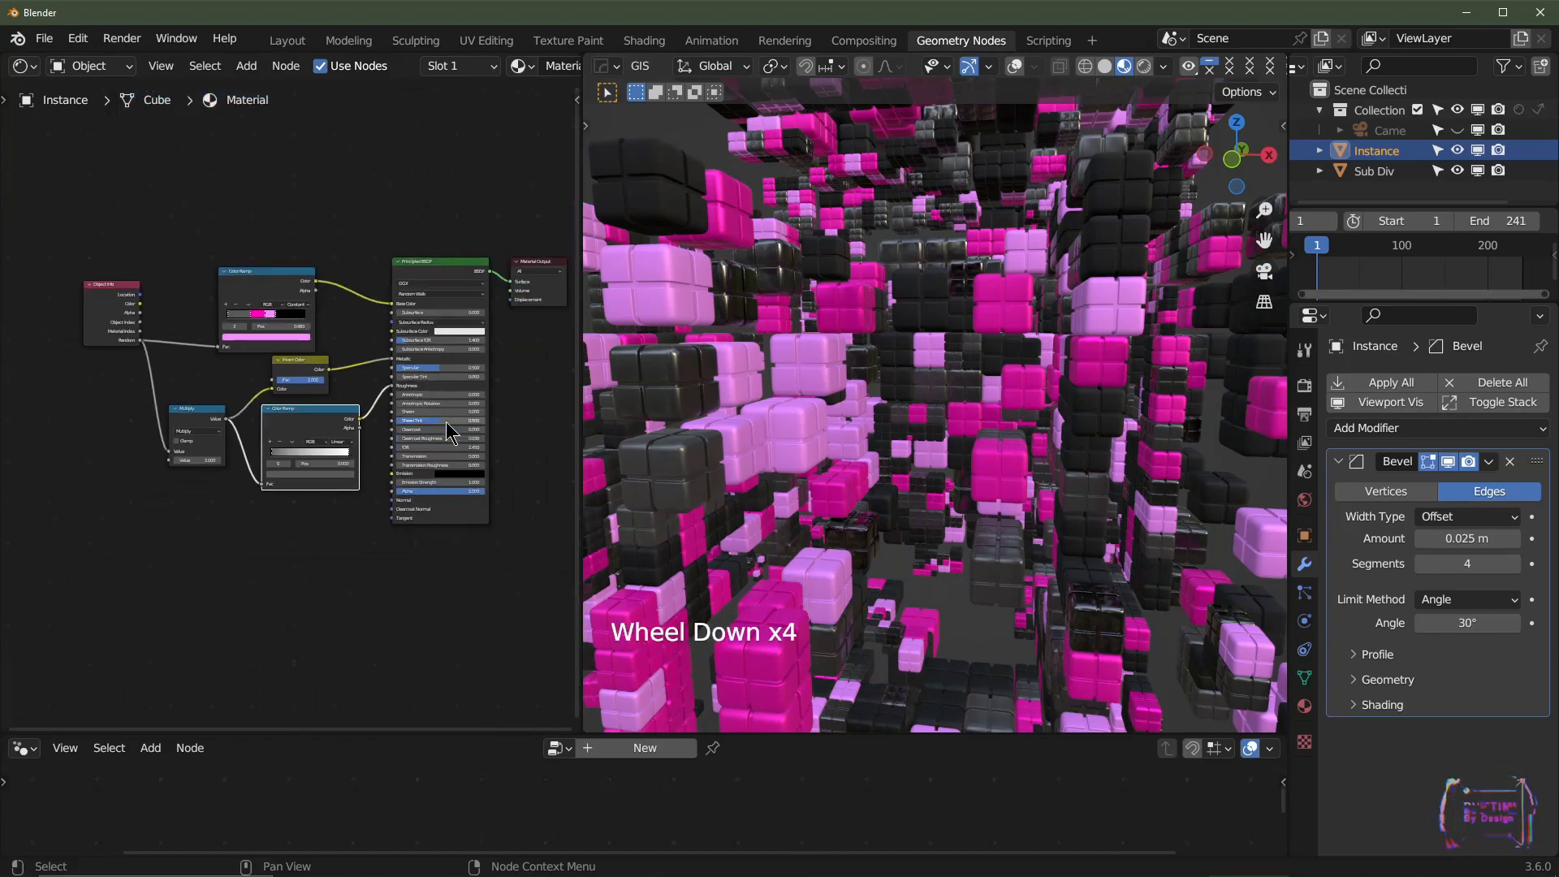
middle_drag(1089, 407, 1038, 422)
key(KP_1)
scroll(1101, 372, down, 2)
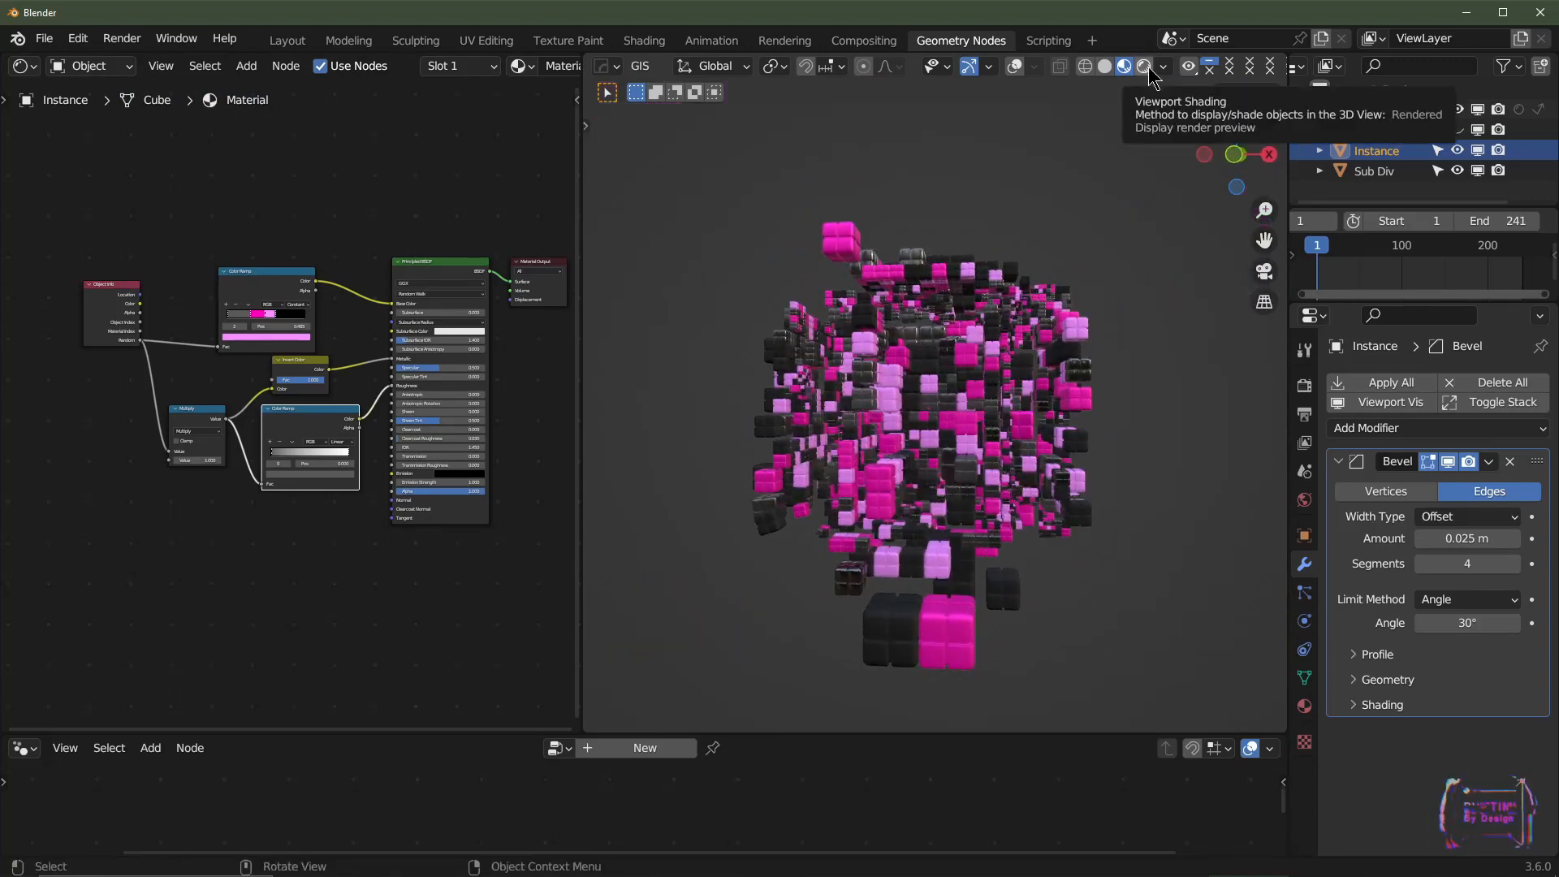
- Check the scene's render engine, preview Rendered shading briefly, and switch the viewport to Solid shading with overlays shown
click(1308, 389)
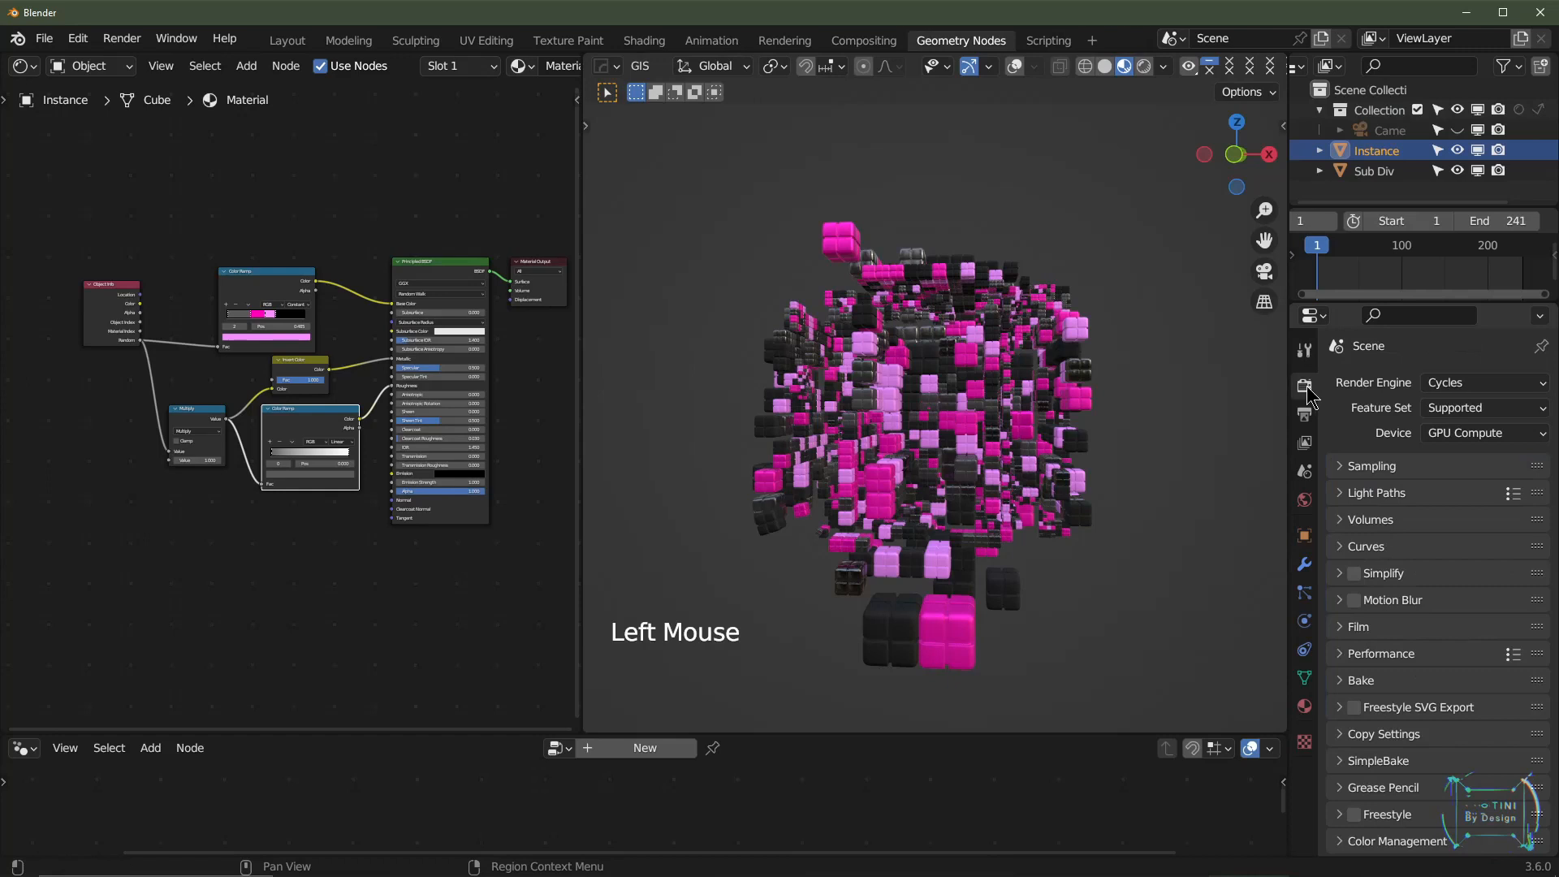
click(1444, 384)
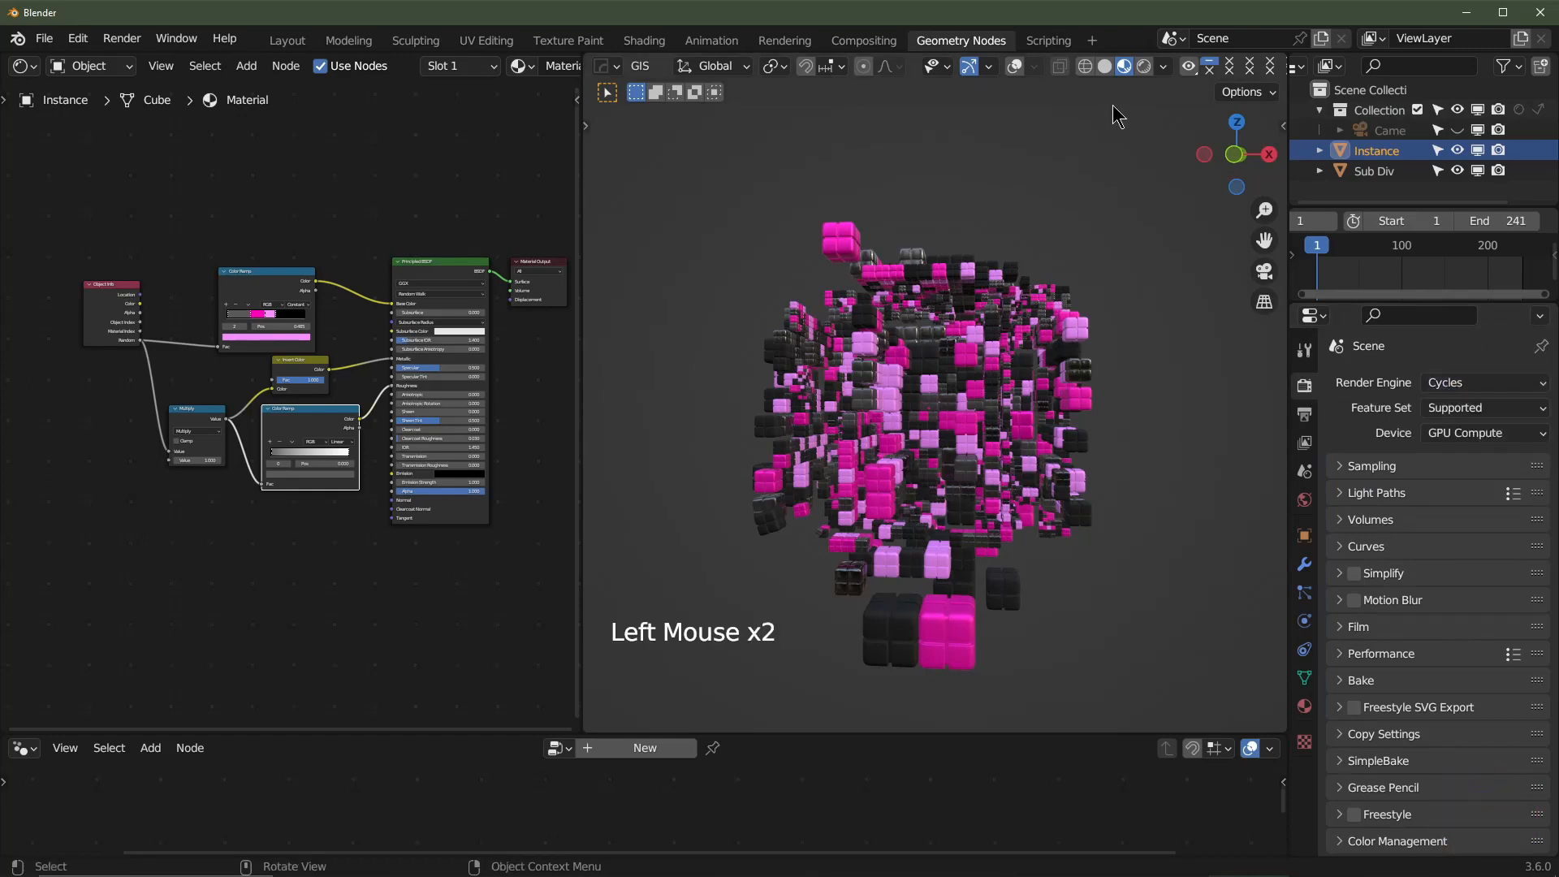
click(1145, 68)
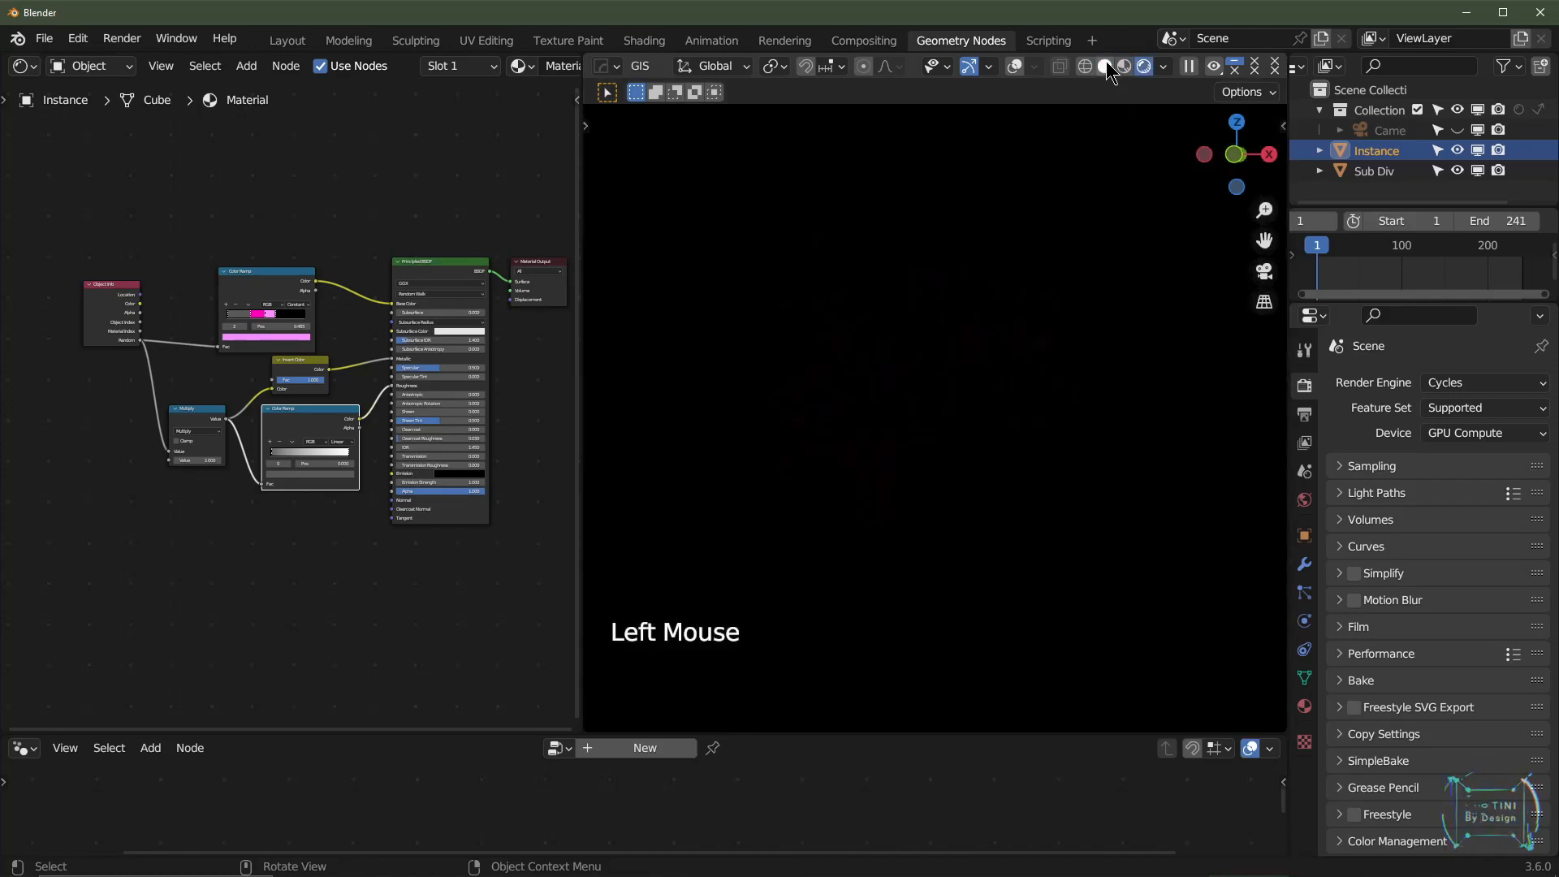
click(1104, 65)
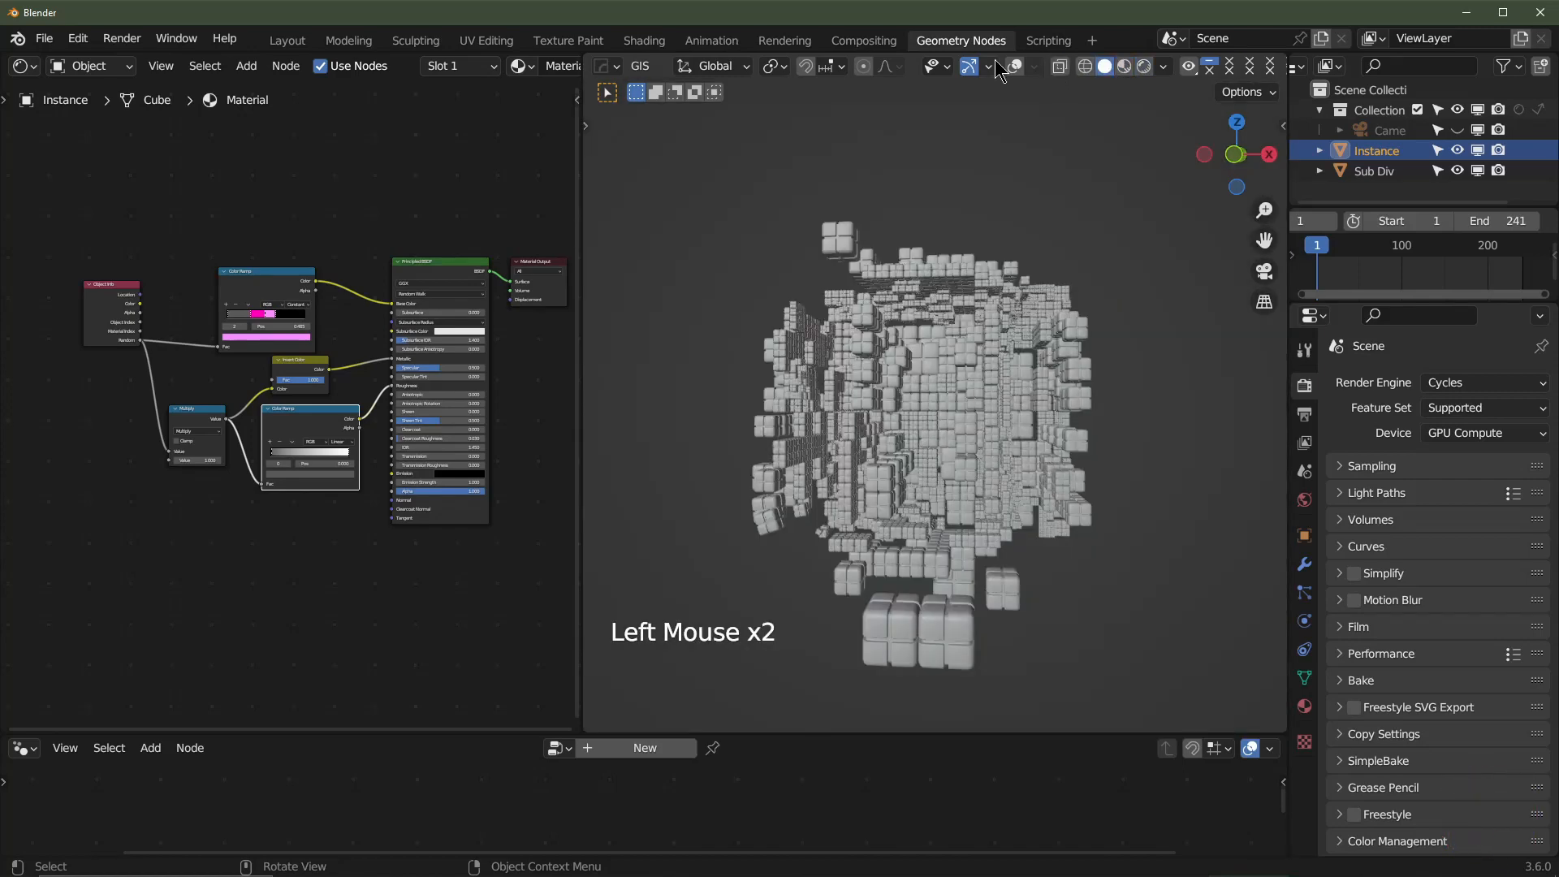
click(1016, 65)
- Add a Sun light at the 3D cursor in the middle of the cube structure
middle_drag(966, 400, 971, 441)
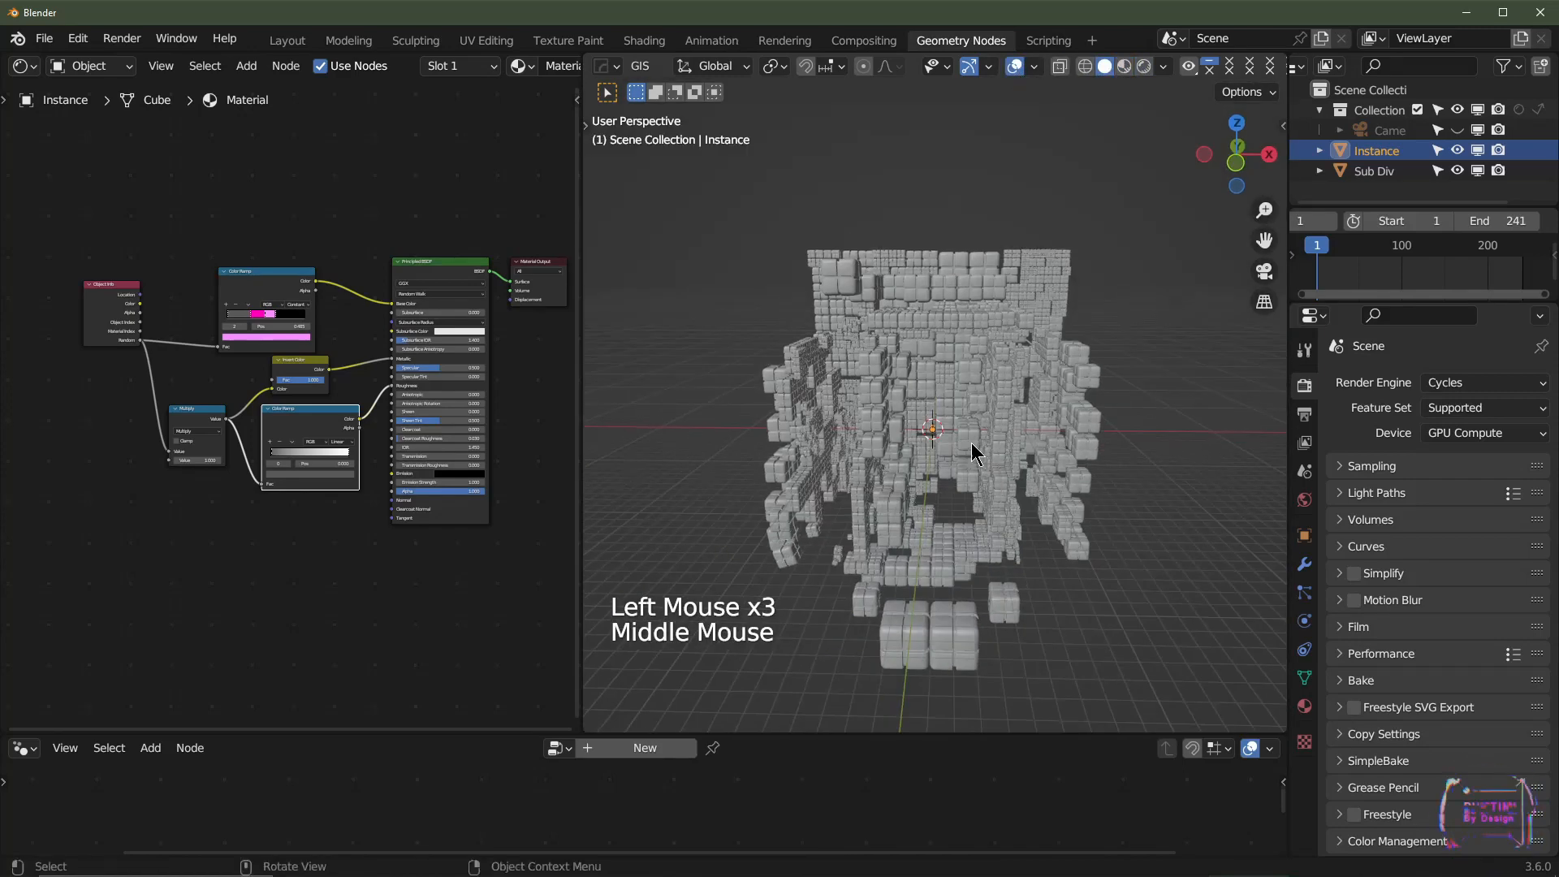
key(shift)
key(shift+s)
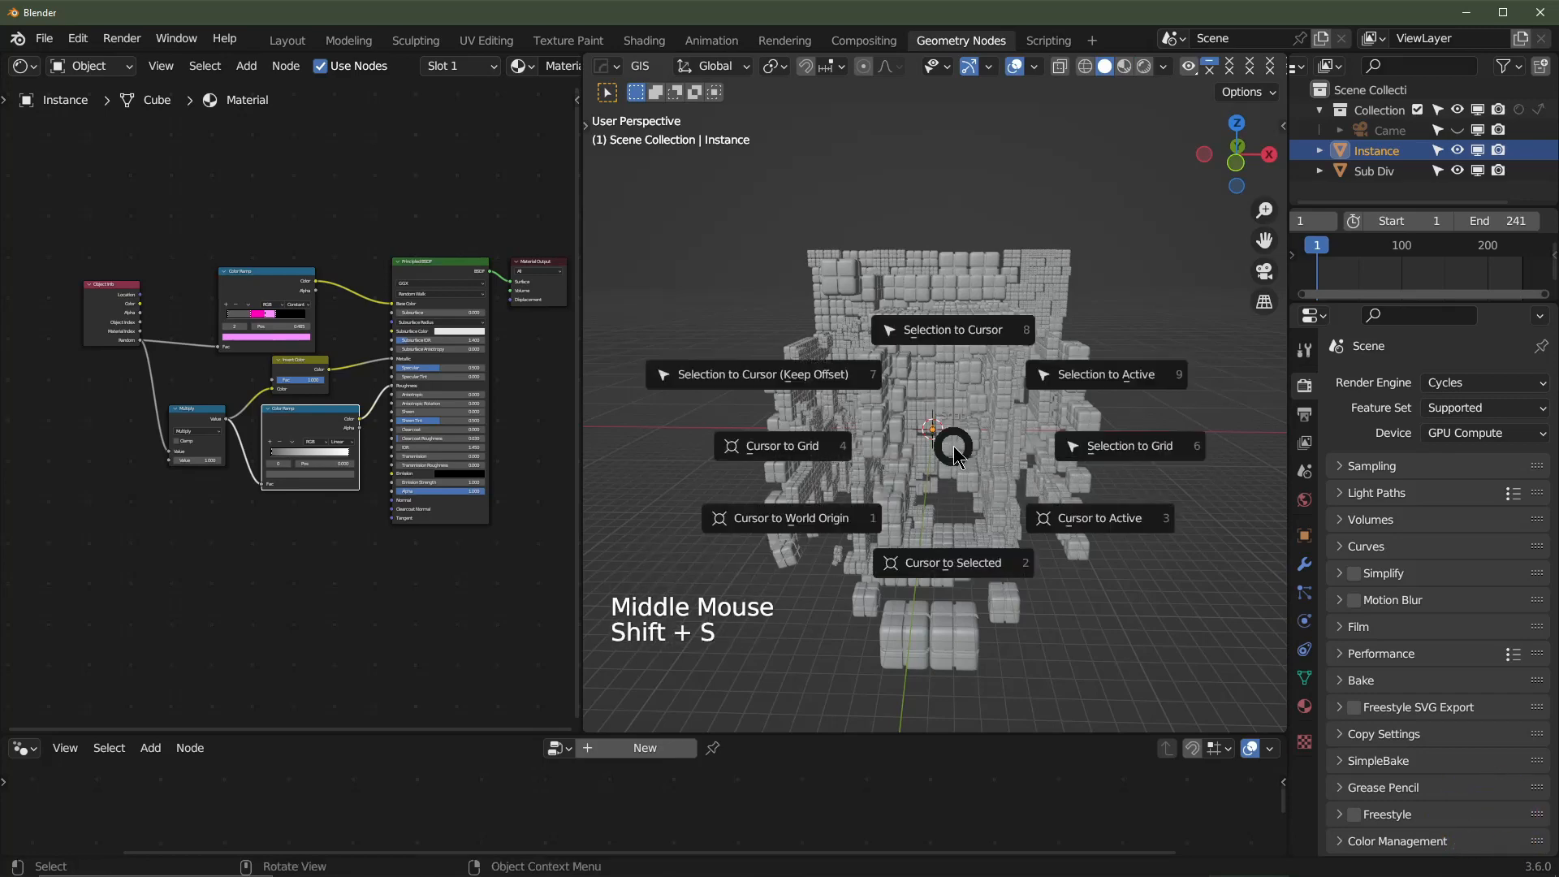
key(shift+a)
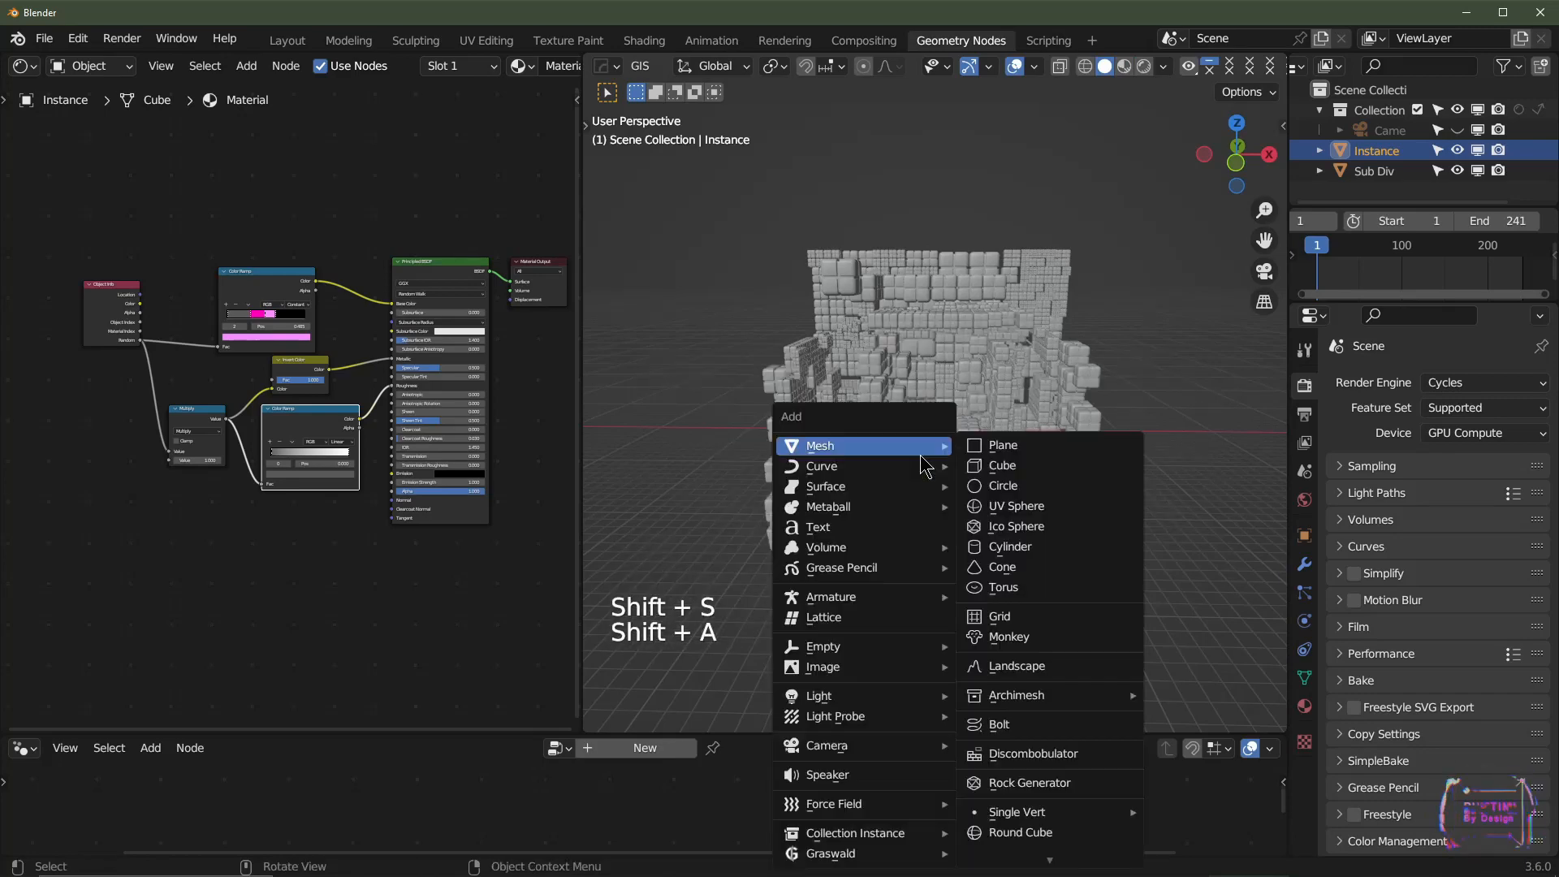
mouse_move(862, 695)
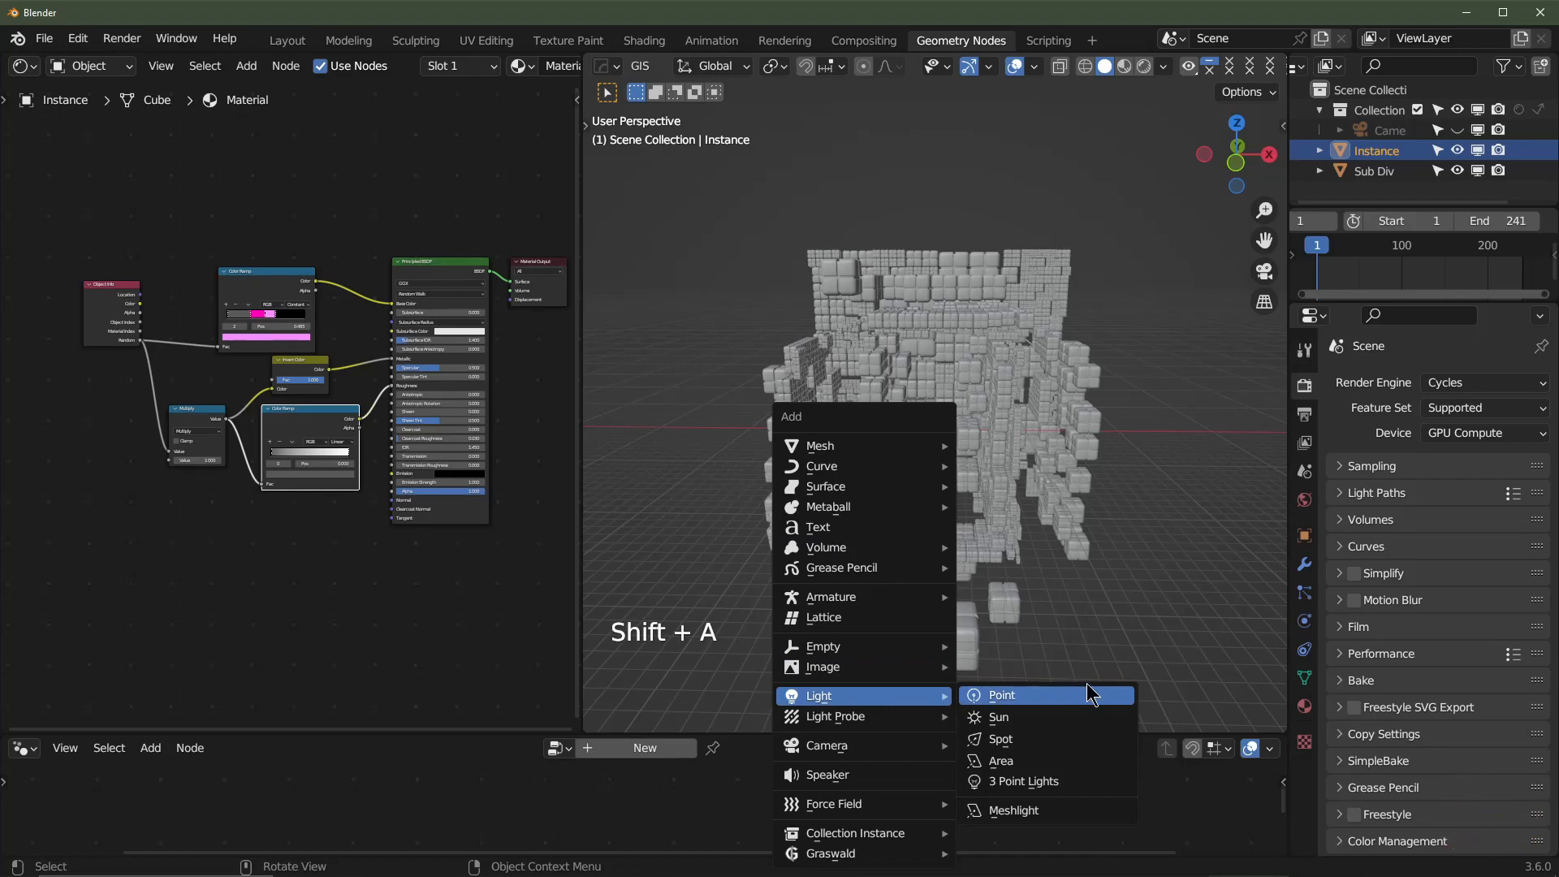
click(1055, 721)
- Move the Sun light -200 m along Y in the right orthographic view, snapping to the grid
middle_drag(1035, 481, 934, 484)
scroll(934, 483, down, 3)
key(KP_3)
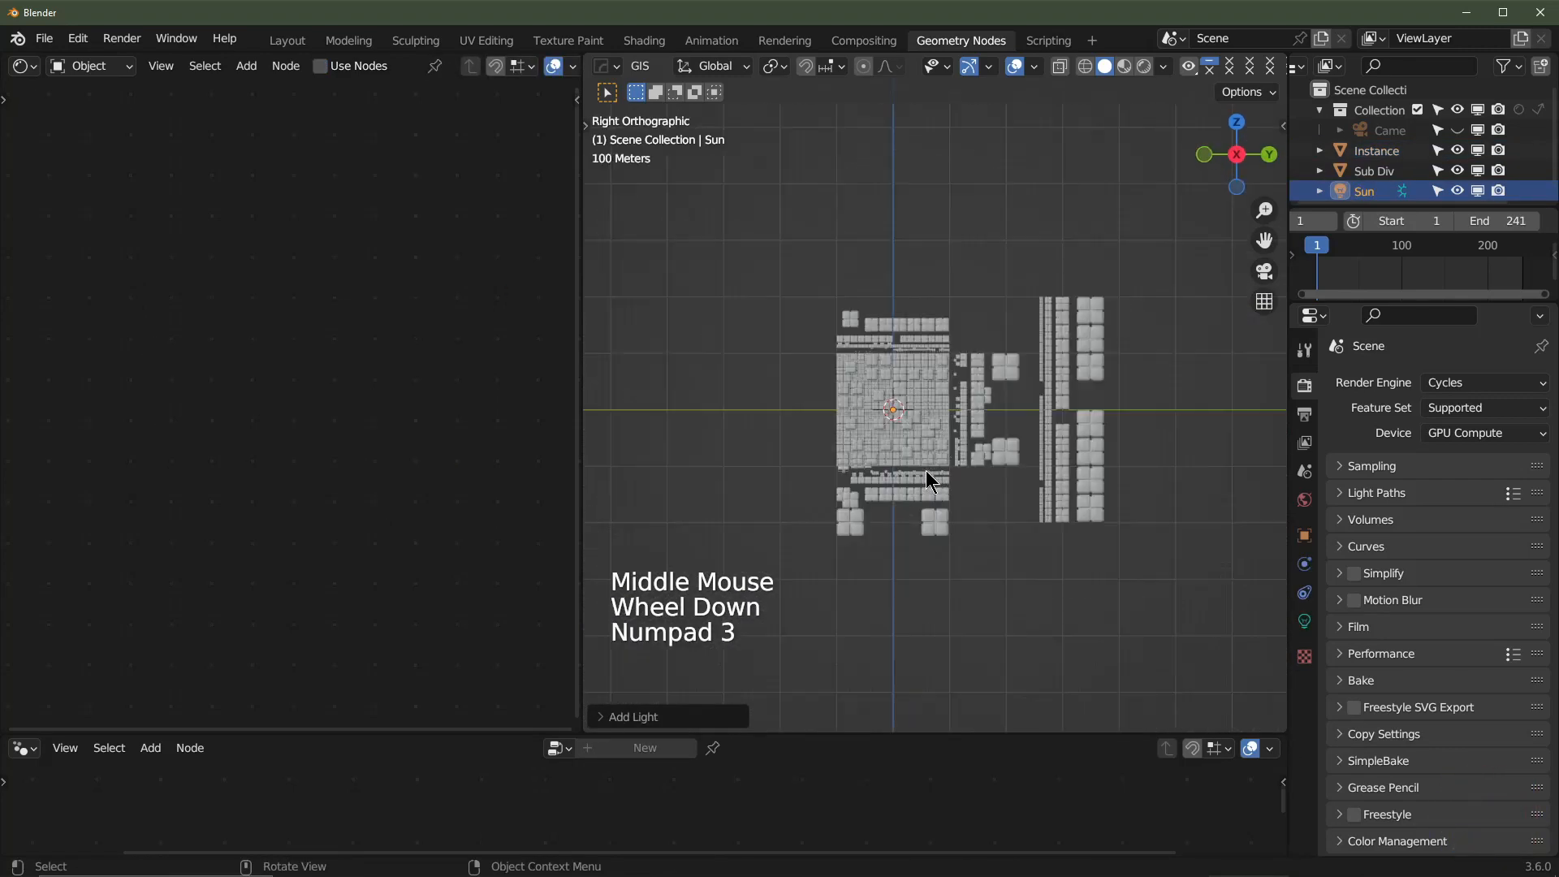
key(g)
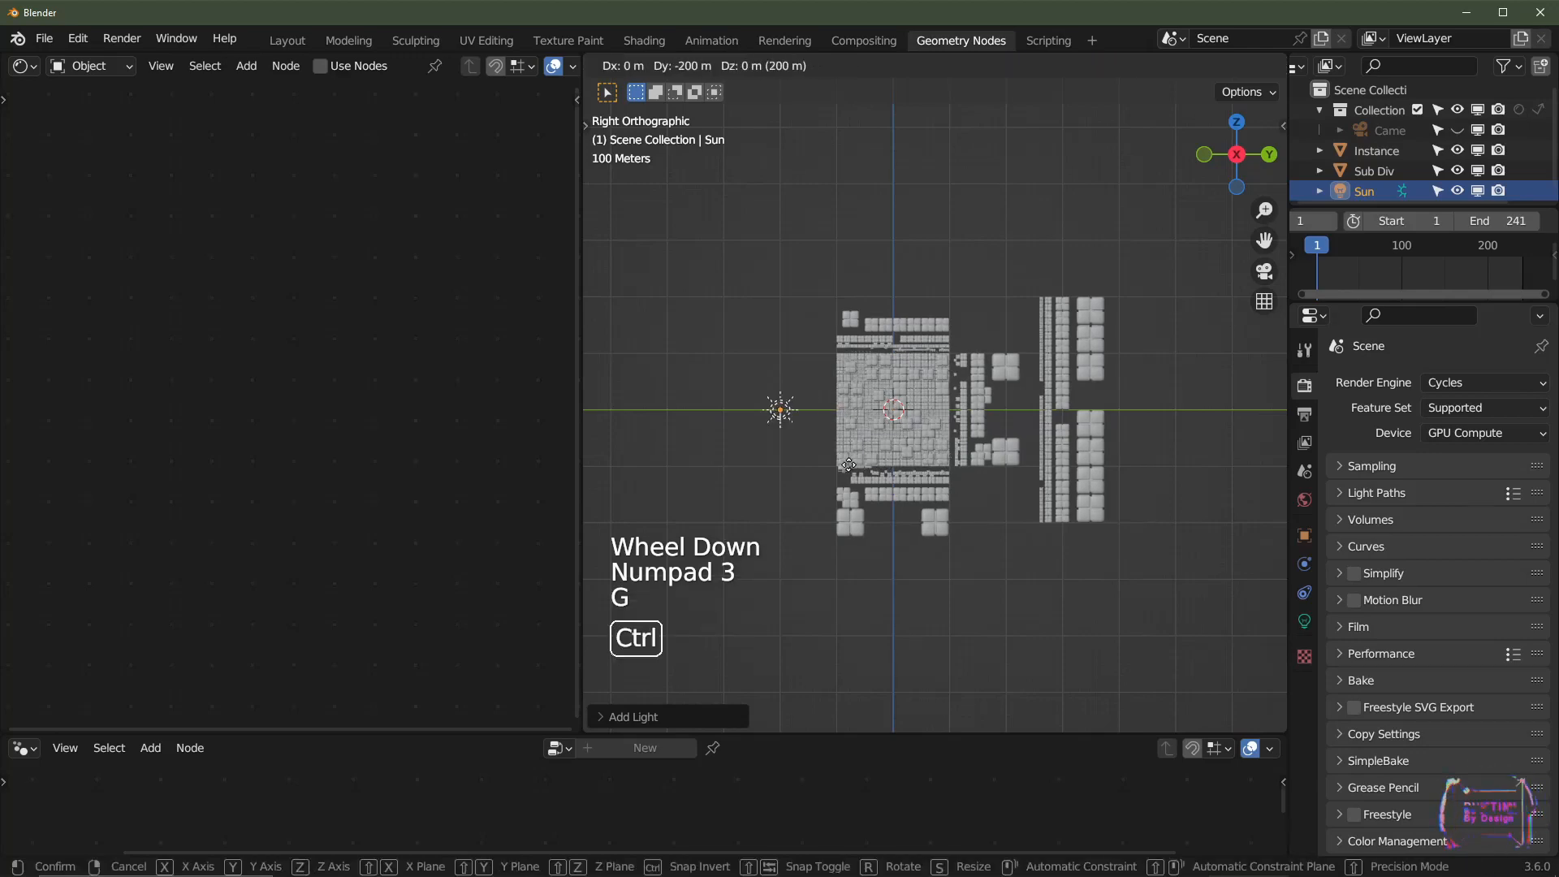
click(841, 481)
- Duplicate the Sun light and place the copy about 700 m along Y, beyond the far end of the cubes
scroll(737, 497, up, 3)
shift+middle_drag(738, 497, 959, 480)
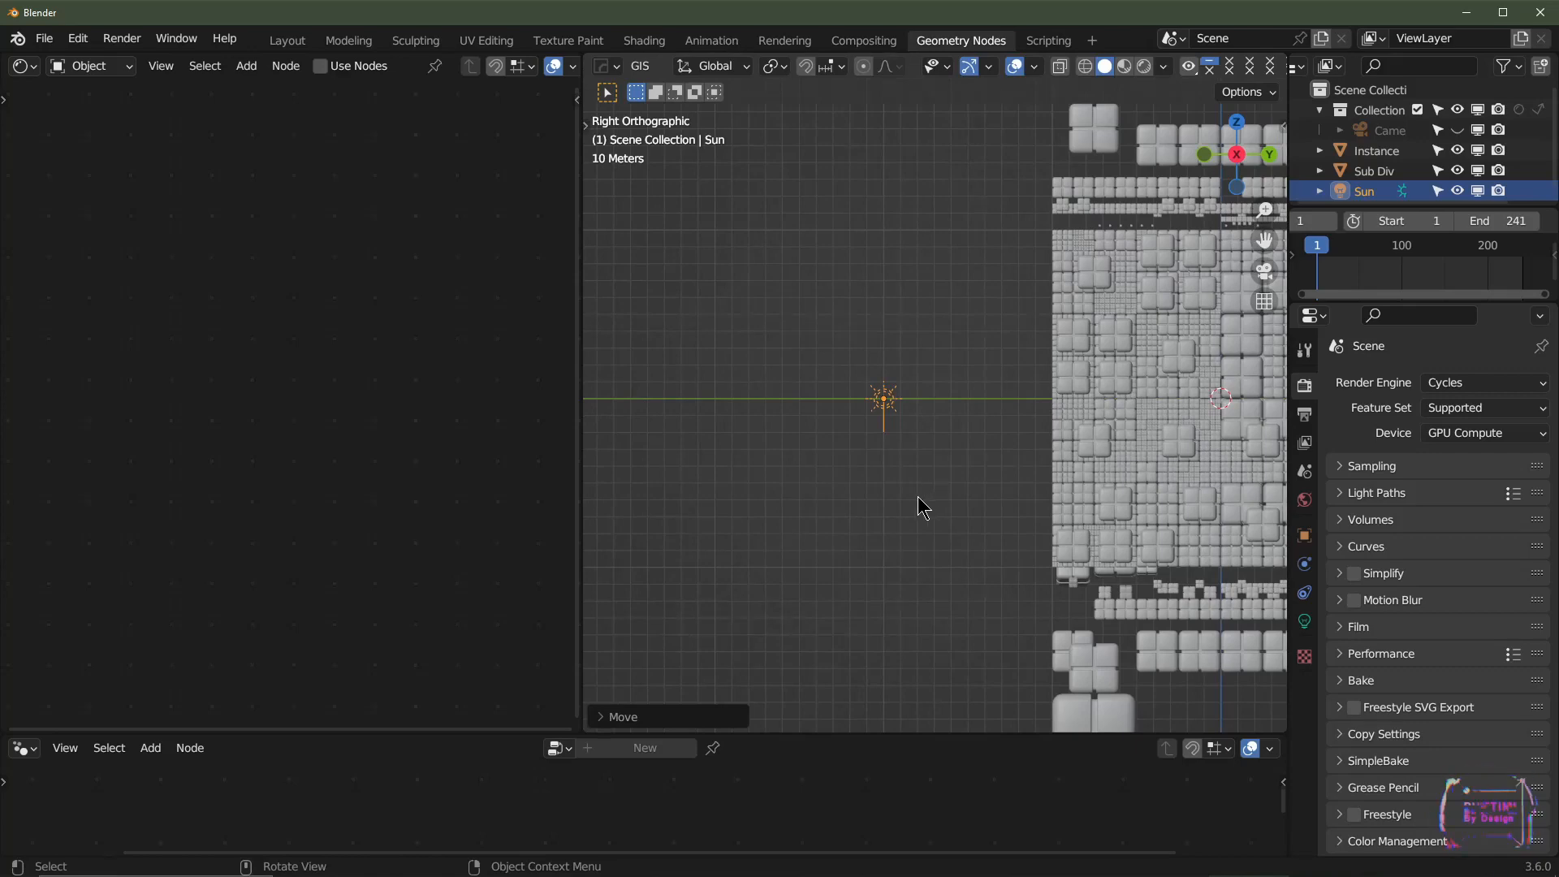
scroll(918, 505, down, 1)
scroll(1090, 475, down, 2)
shift+middle_drag(1105, 479, 974, 485)
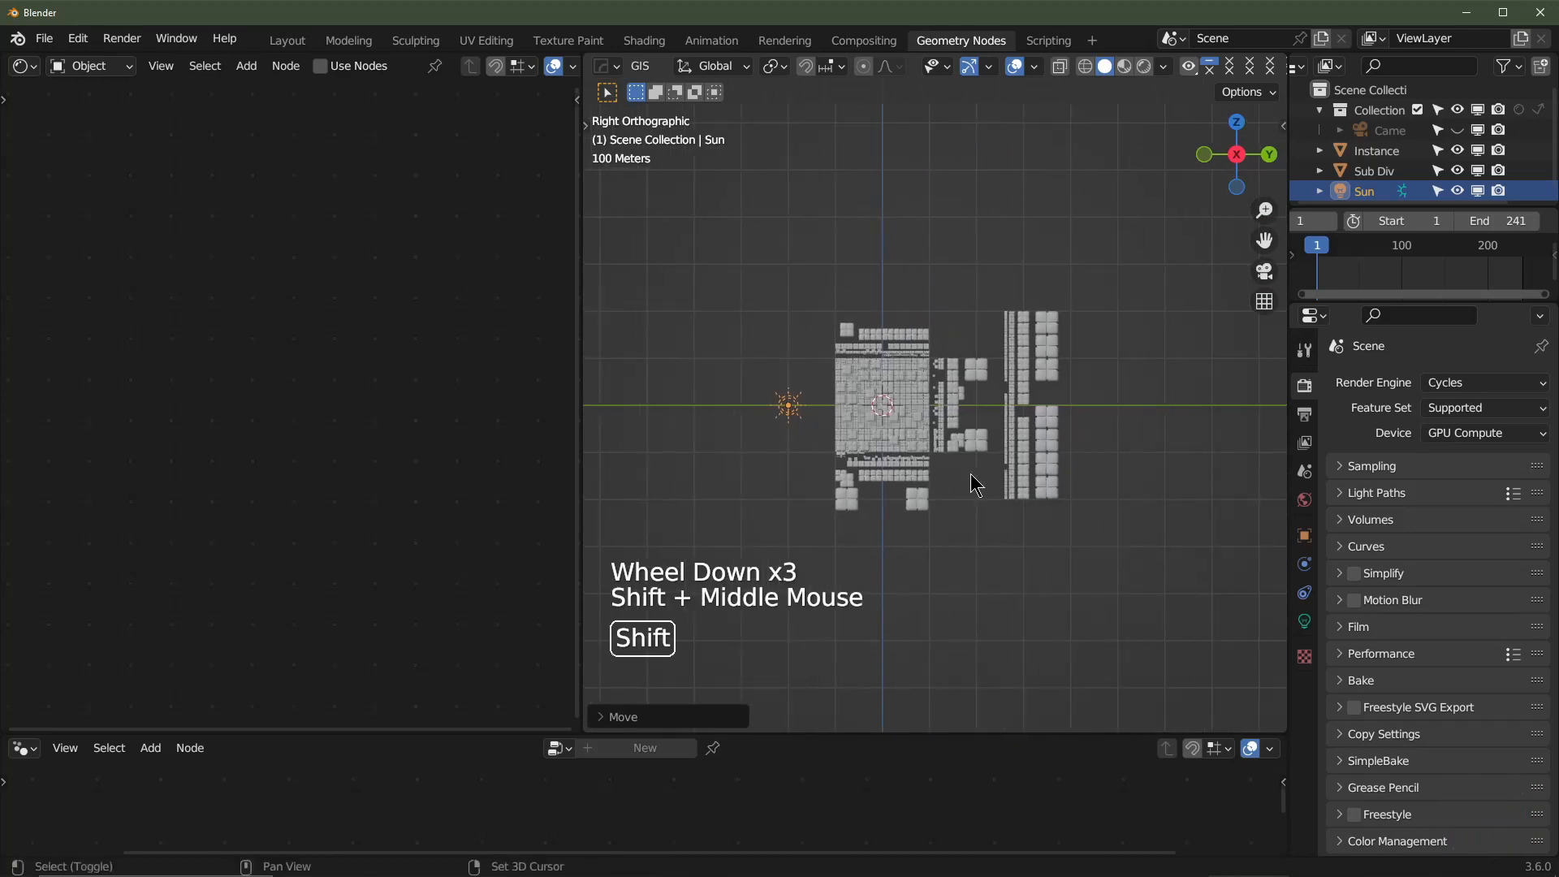
key(shift+d)
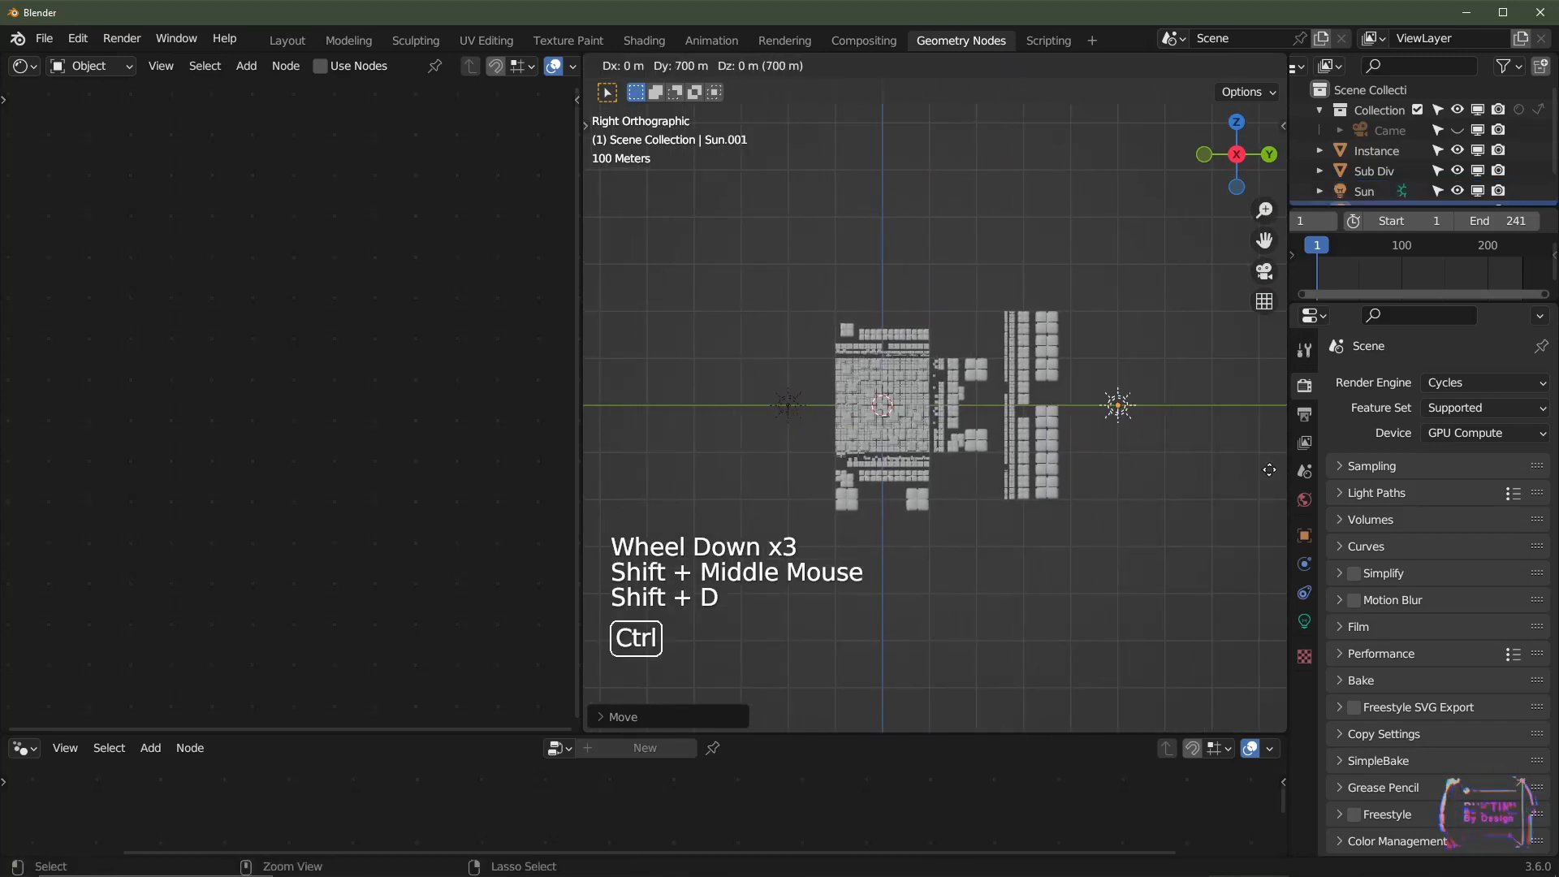
click(1277, 469)
- Rotate the first Sun light in the right orthographic view to aim it slightly upward at the cubes, snapping the angle
scroll(1194, 480, up, 2)
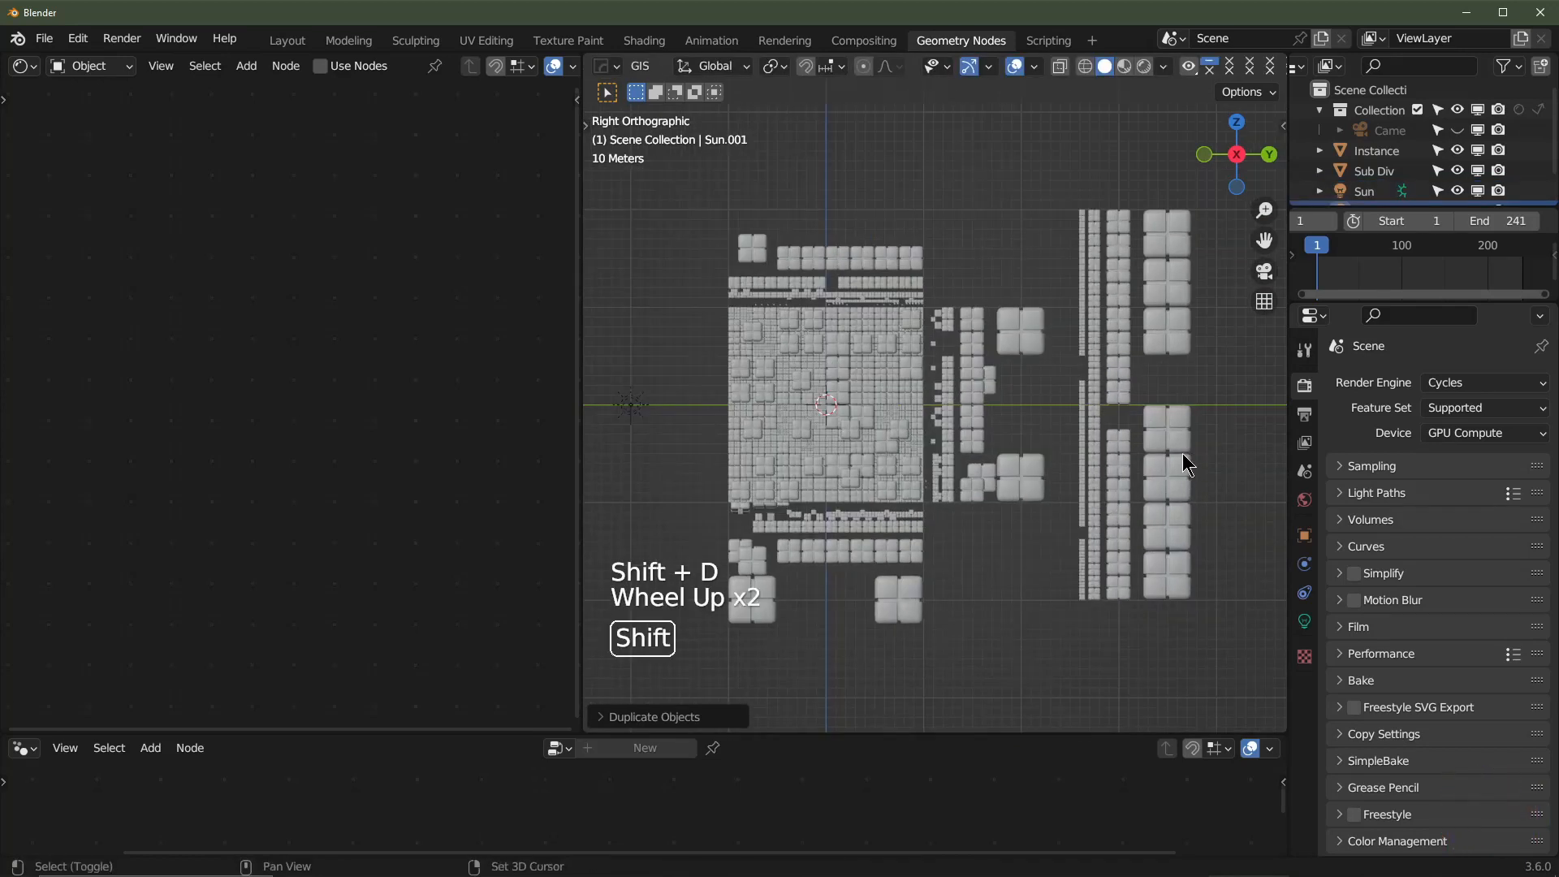
shift+middle_drag(1183, 455, 1262, 455)
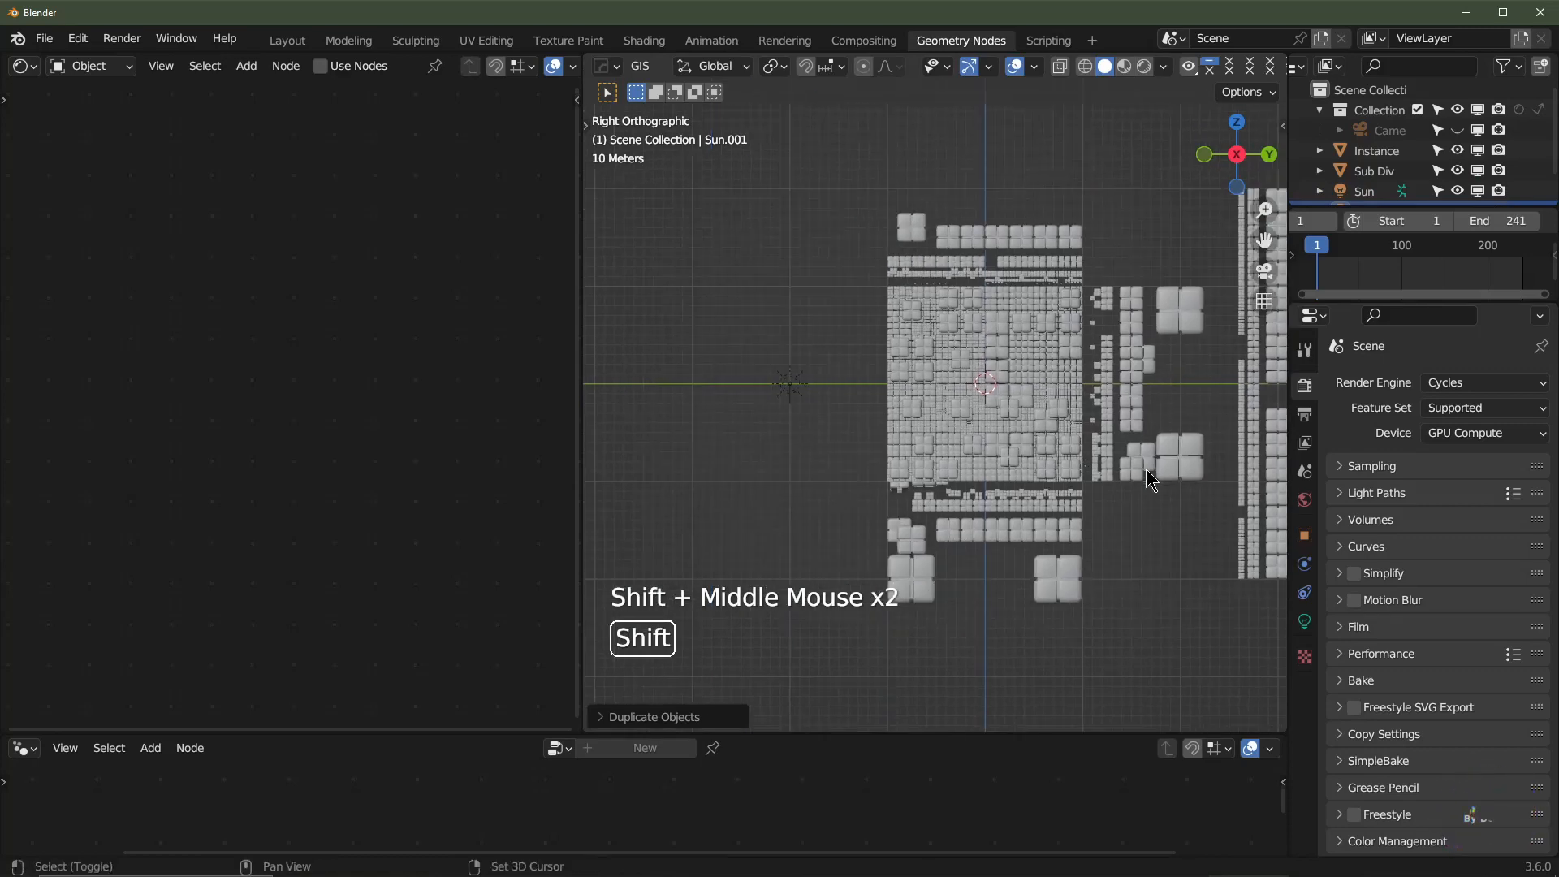
middle_drag(795, 395, 836, 441)
click(786, 401)
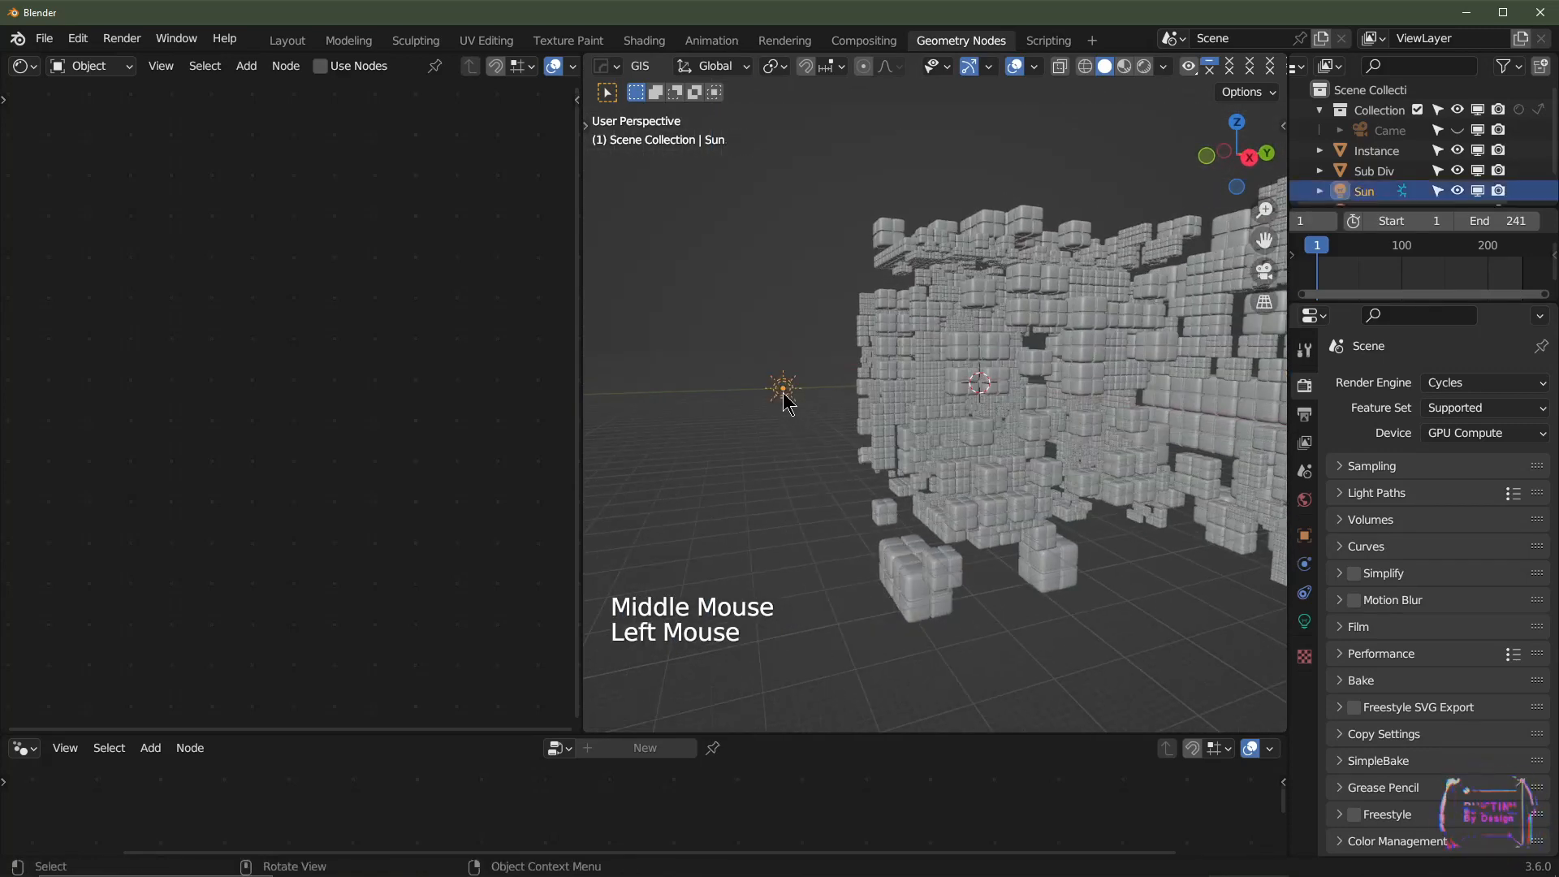
key(KP_1)
key(KP_3)
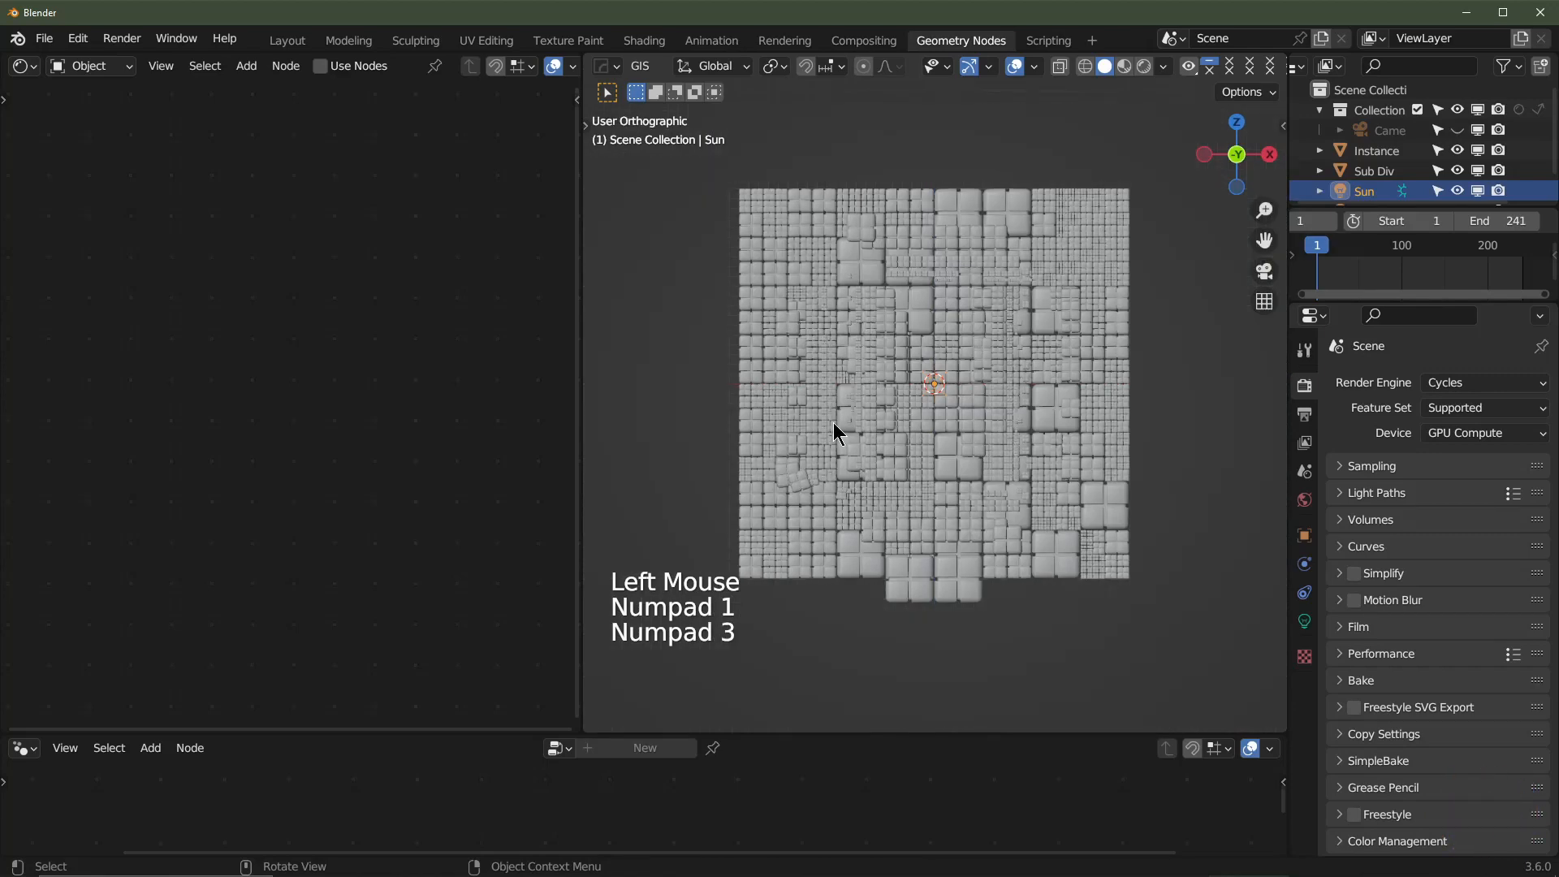
scroll(836, 430, up, 1)
scroll(793, 455, up, 1)
scroll(804, 460, down, 1)
shift+middle_drag(804, 459, 869, 477)
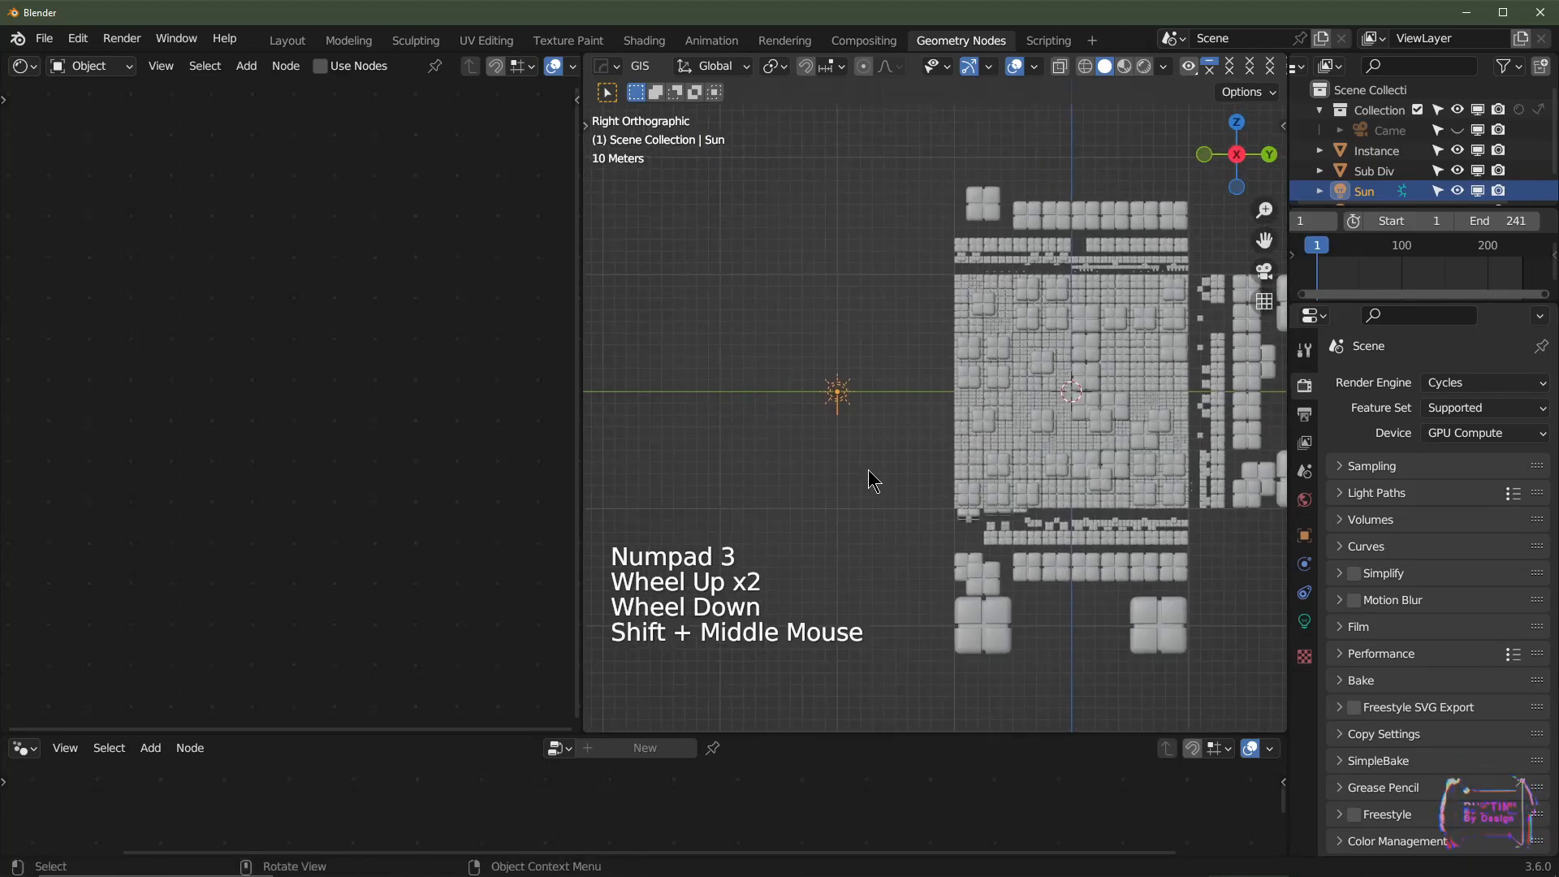
scroll(885, 471, up, 1)
key(r)
key(ctrl)
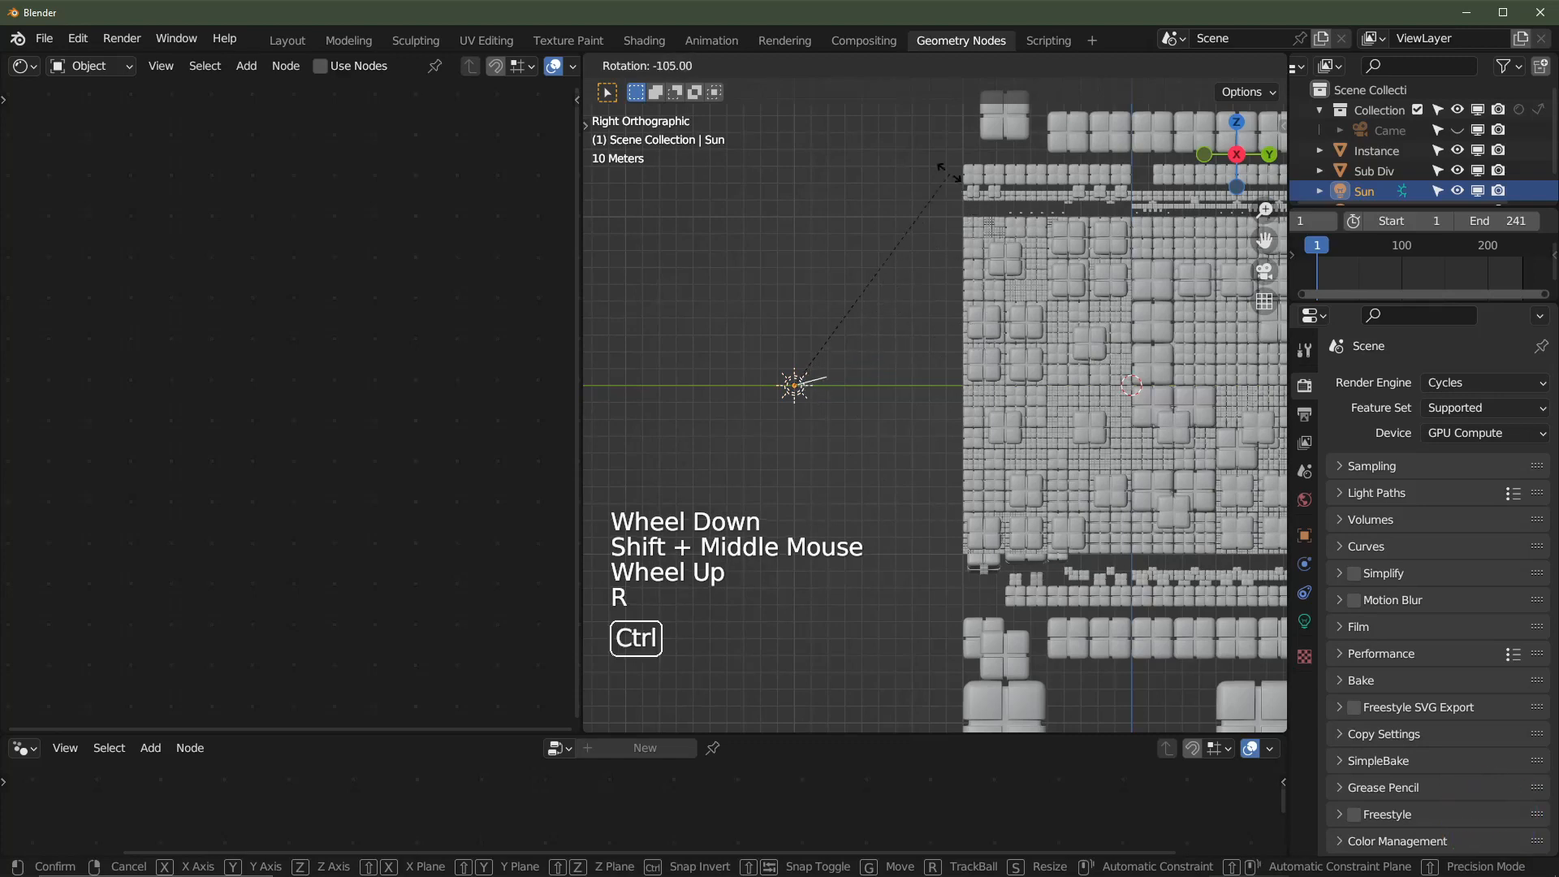
click(934, 169)
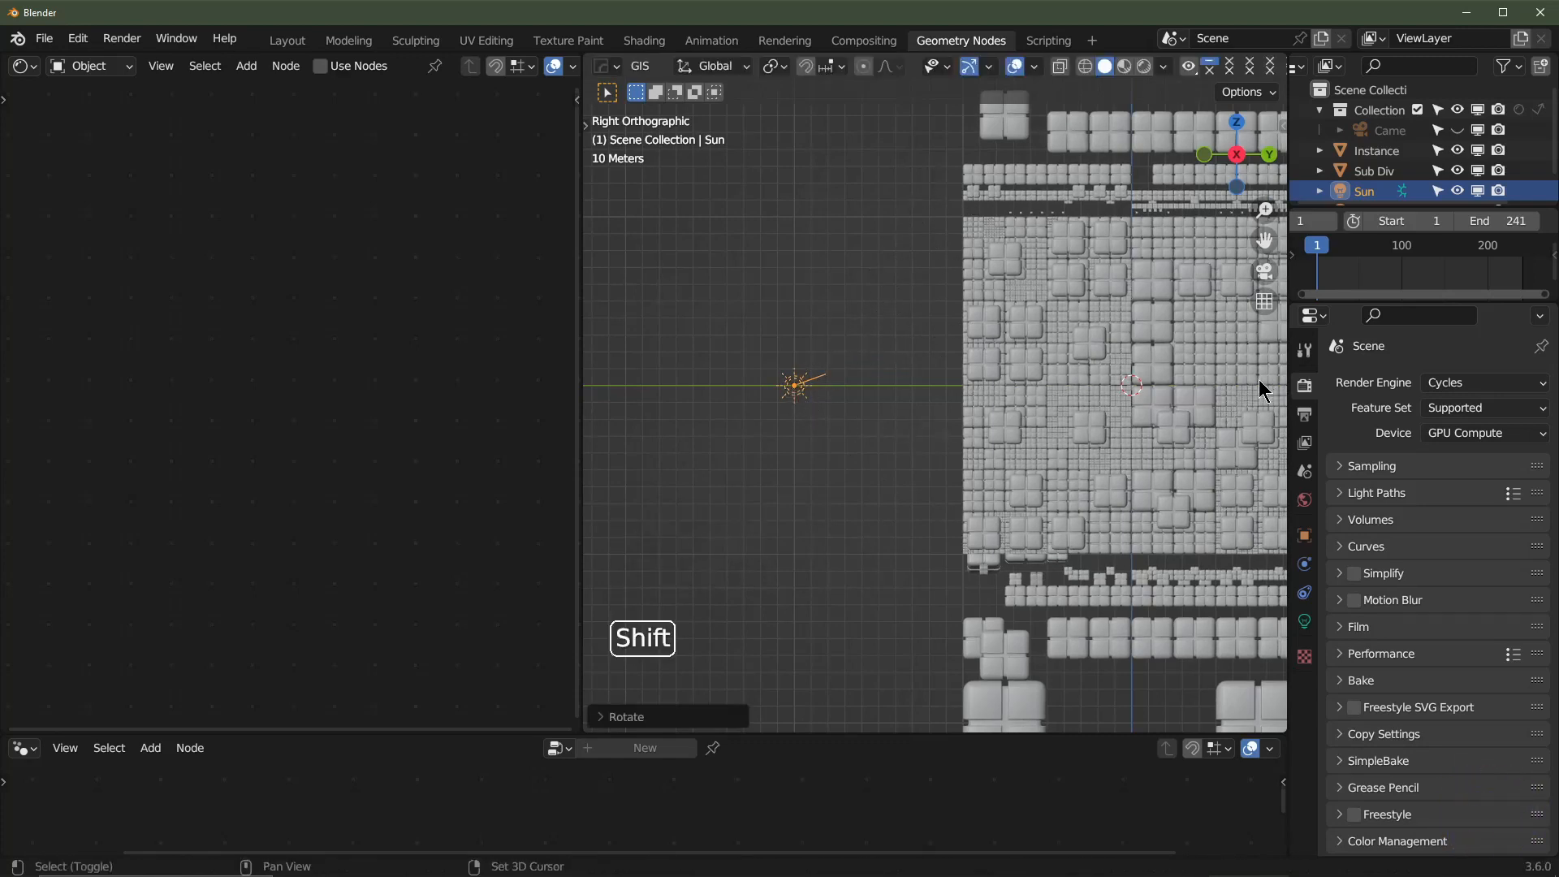
- Rotate the second Sun light beyond the far end to aim it back and slightly downward at the cubes, snapping the angle
shift+middle_drag(1259, 378, 671, 382)
scroll(1062, 432, down, 1)
shift+middle_drag(1063, 432, 803, 450)
click(1017, 395)
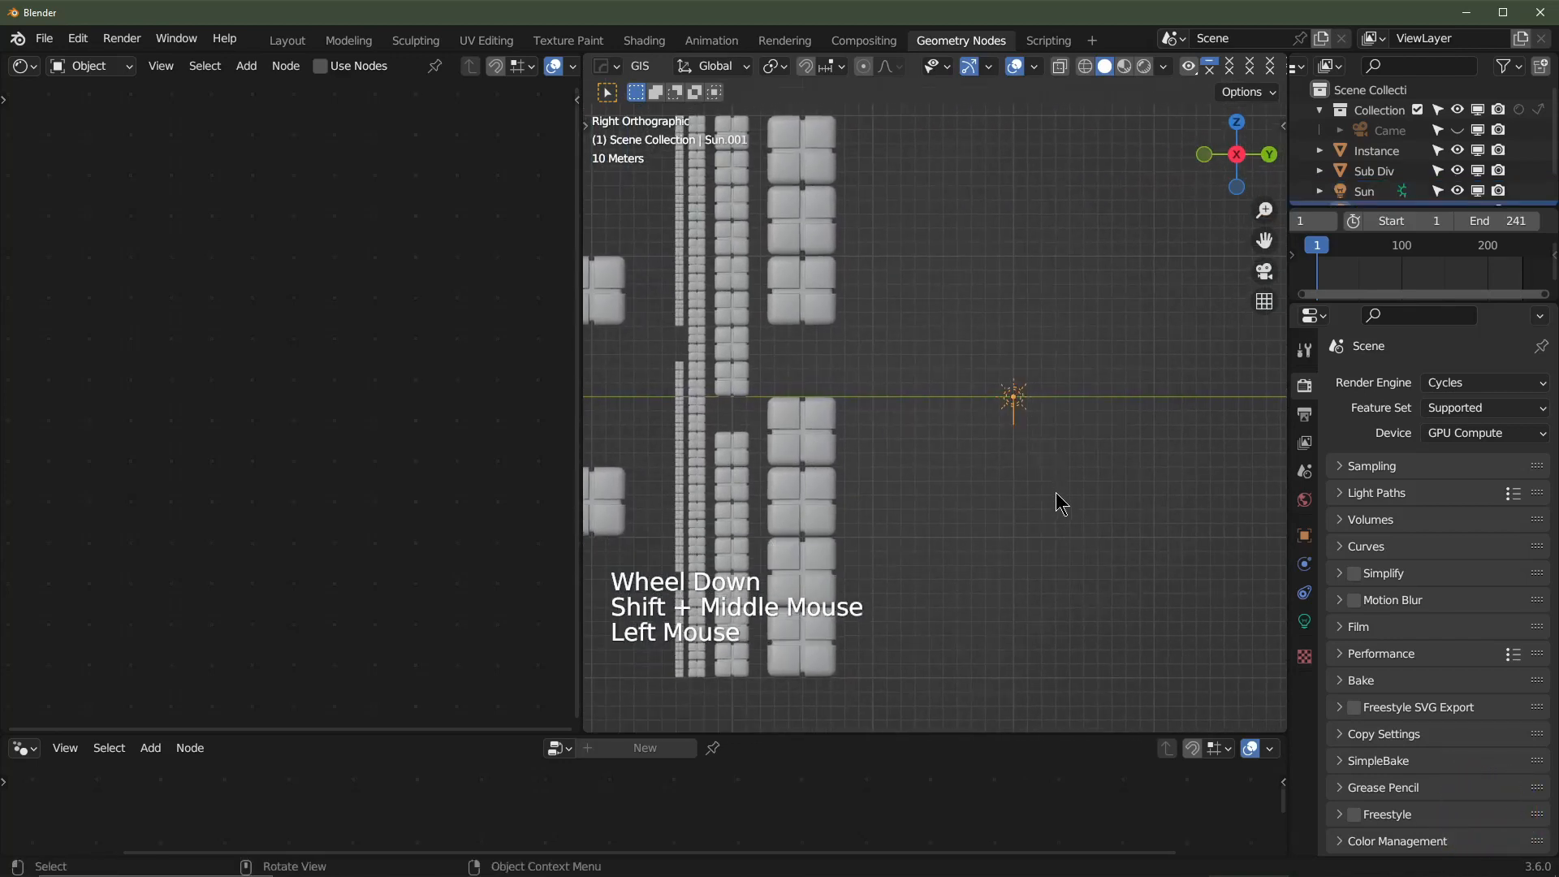
key(r)
key(ctrl)
click(929, 500)
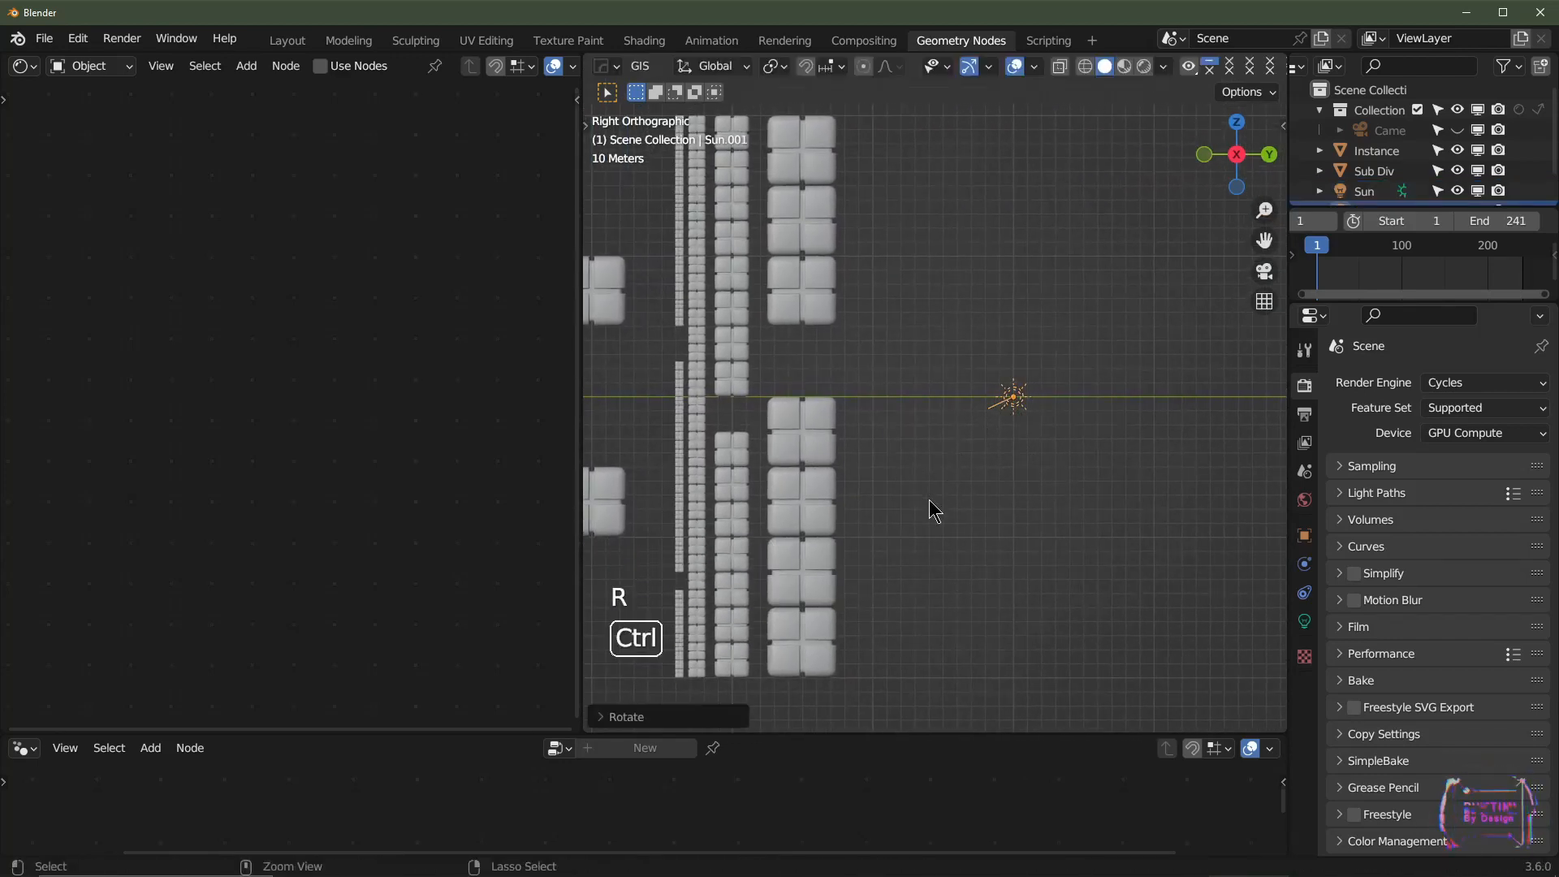
- Select the first Sun light, show the front perspective view in Rendered shading, and open the light's settings
shift+middle_drag(929, 499, 1283, 458)
shift+middle_drag(844, 438, 1249, 433)
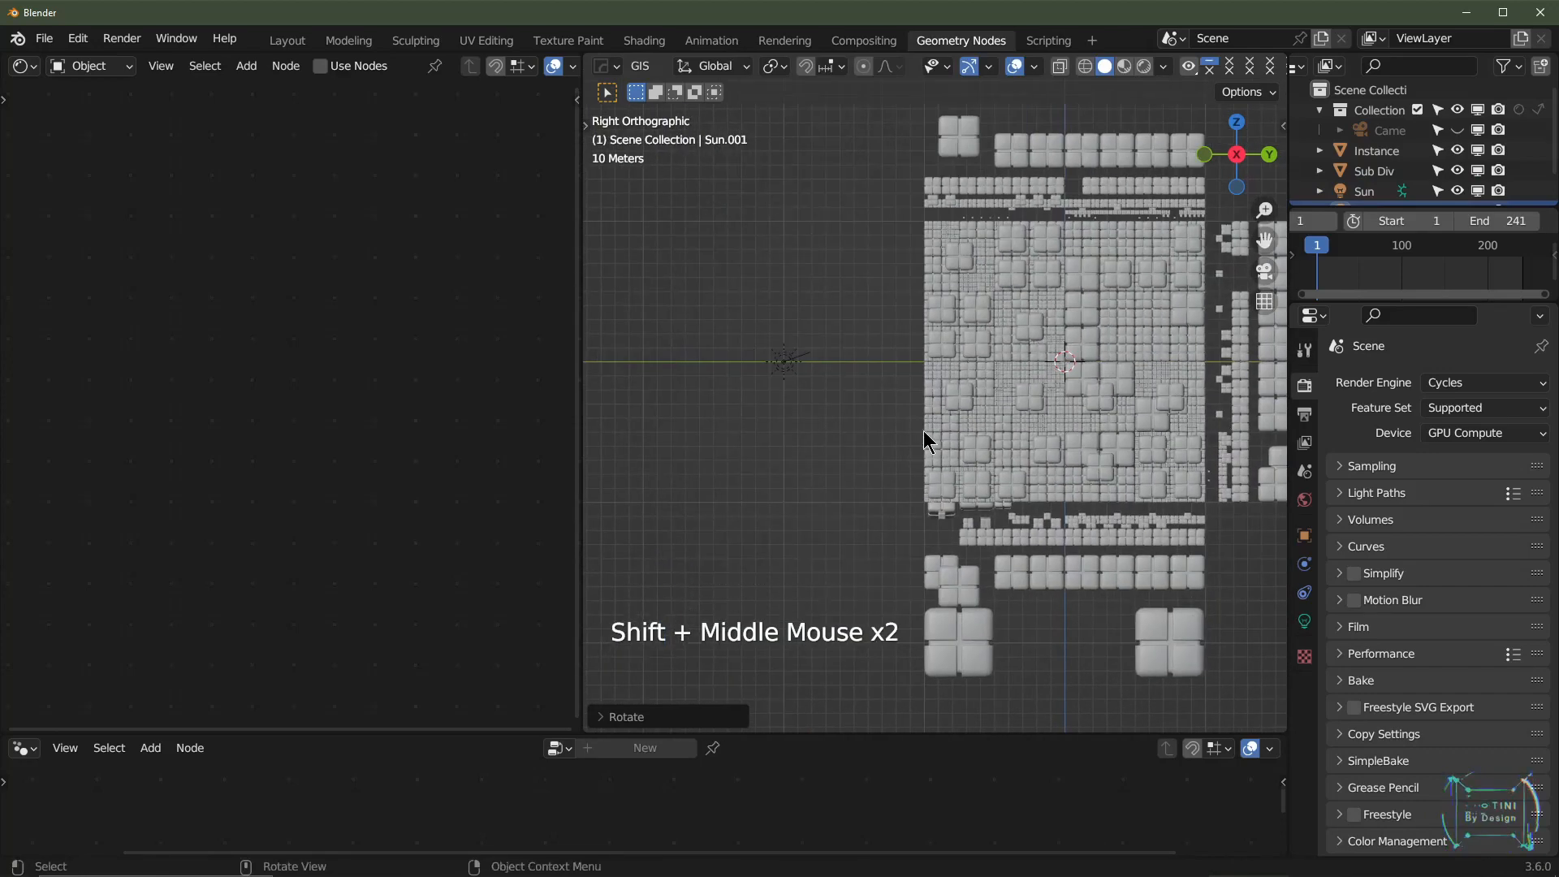
click(786, 361)
middle_drag(787, 359, 905, 378)
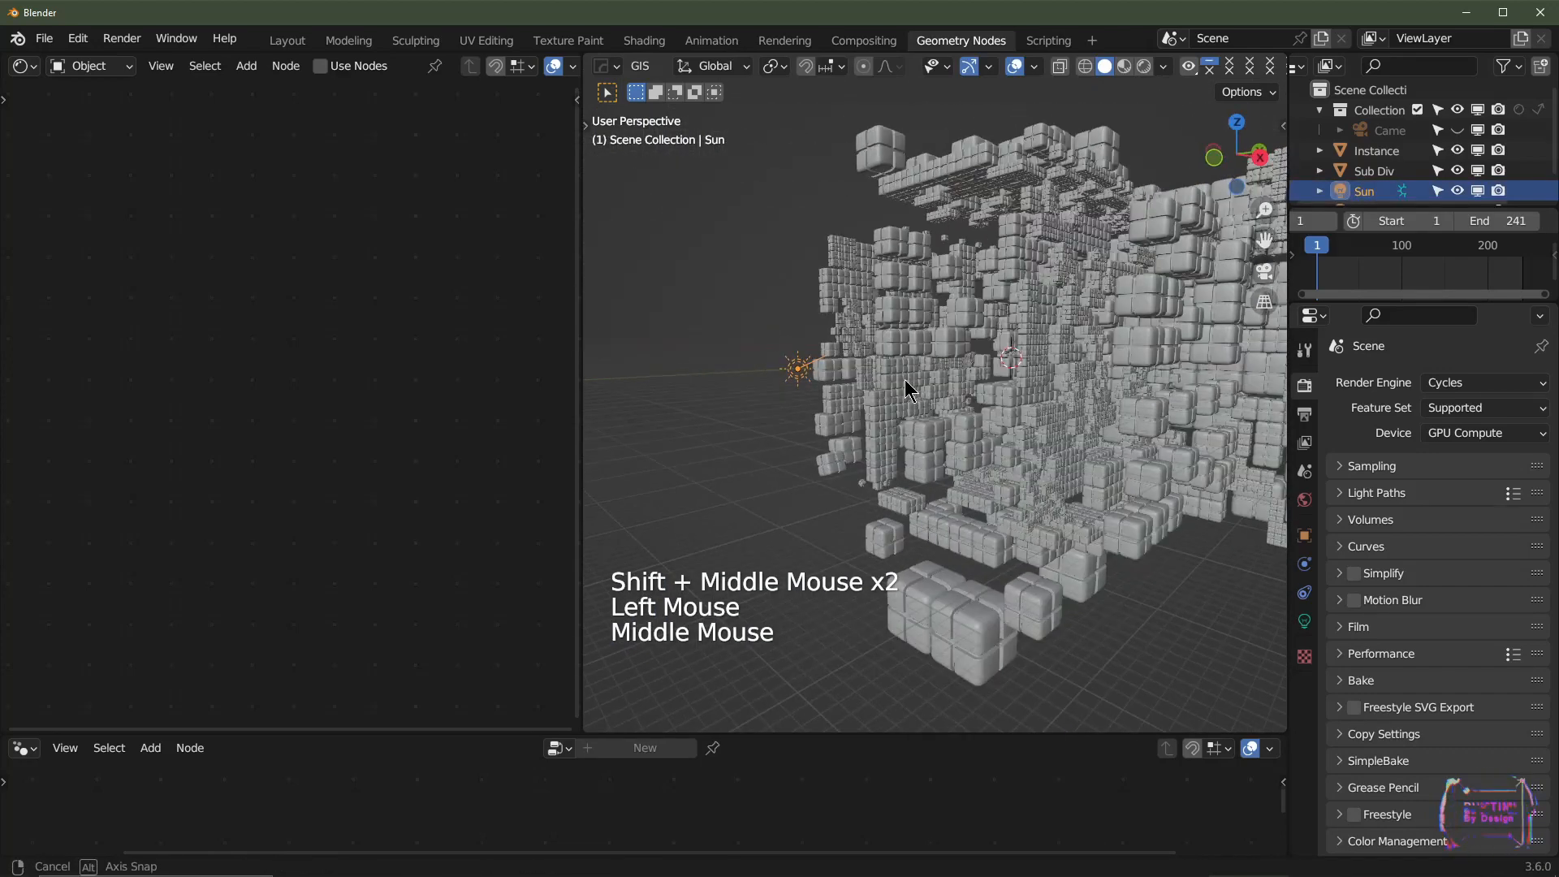
key(KP_1)
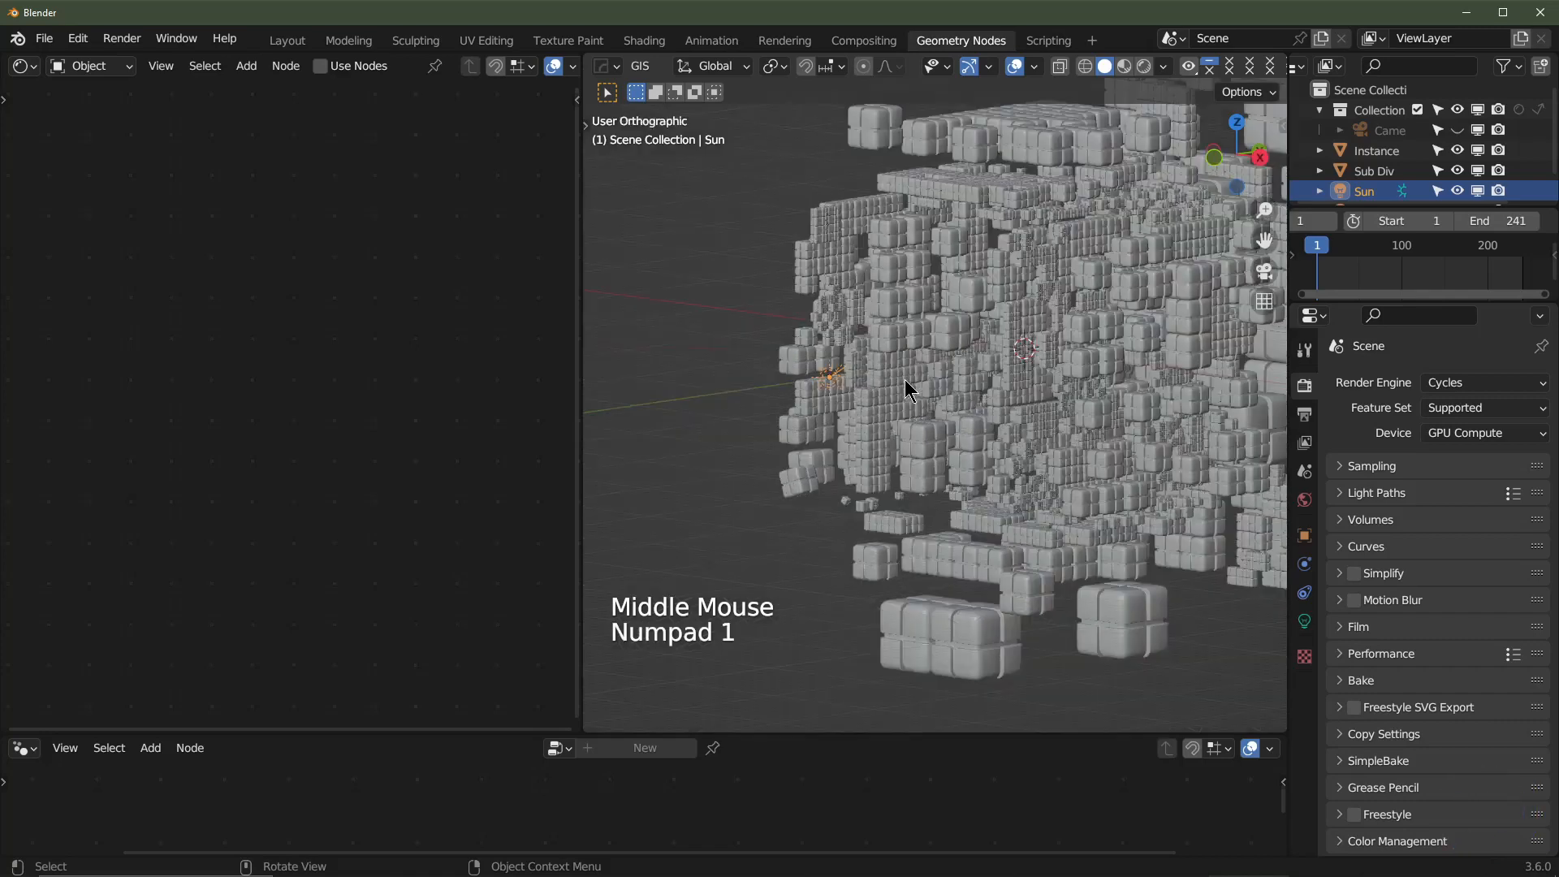
key(KP_5)
scroll(982, 385, up, 2)
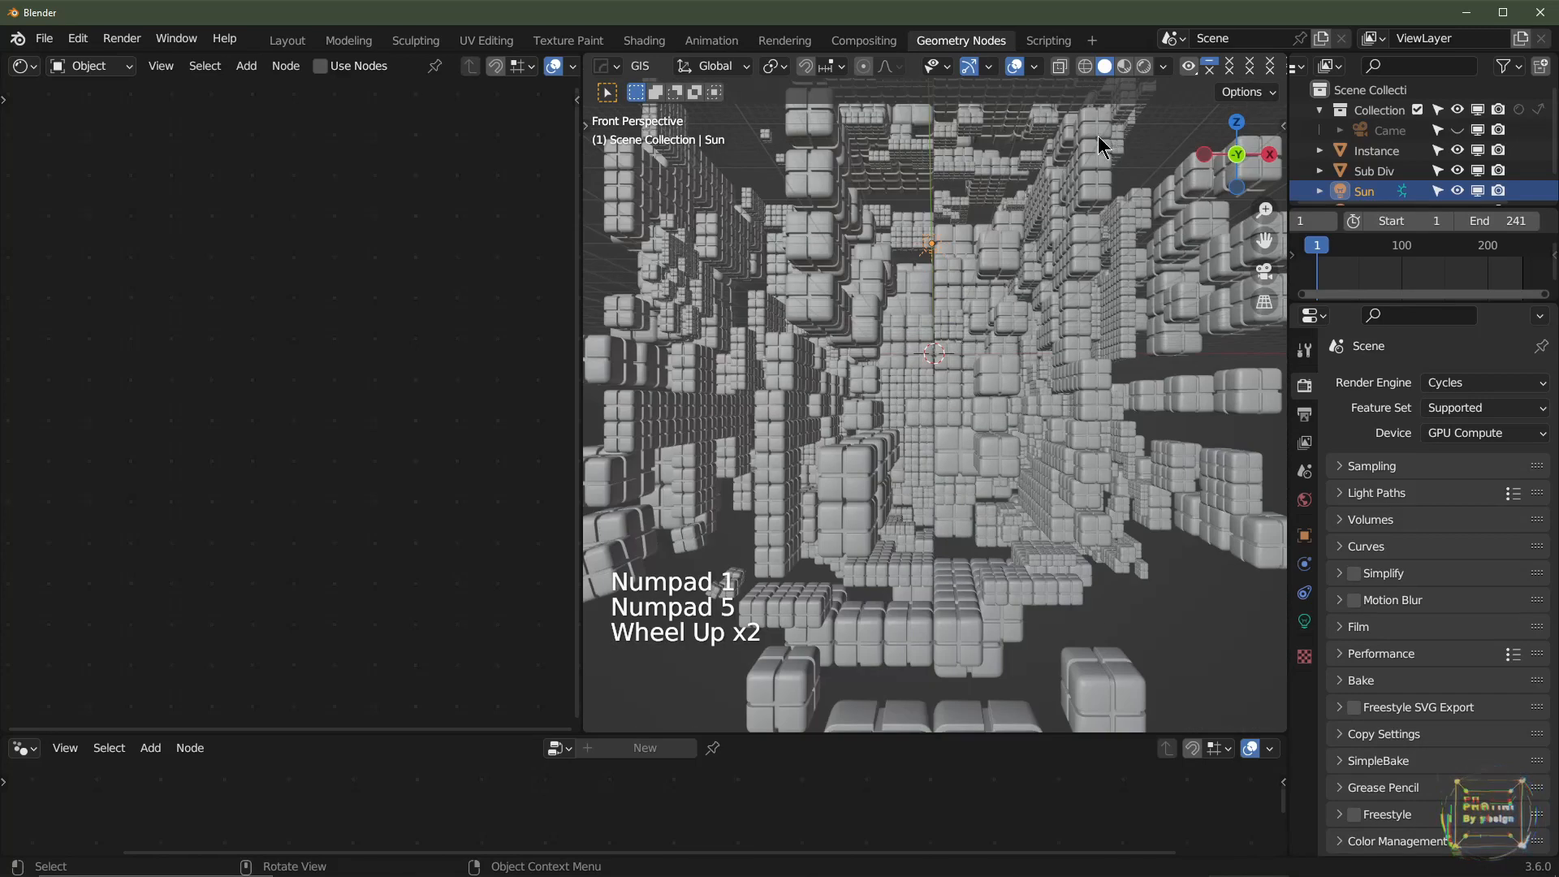
click(1142, 68)
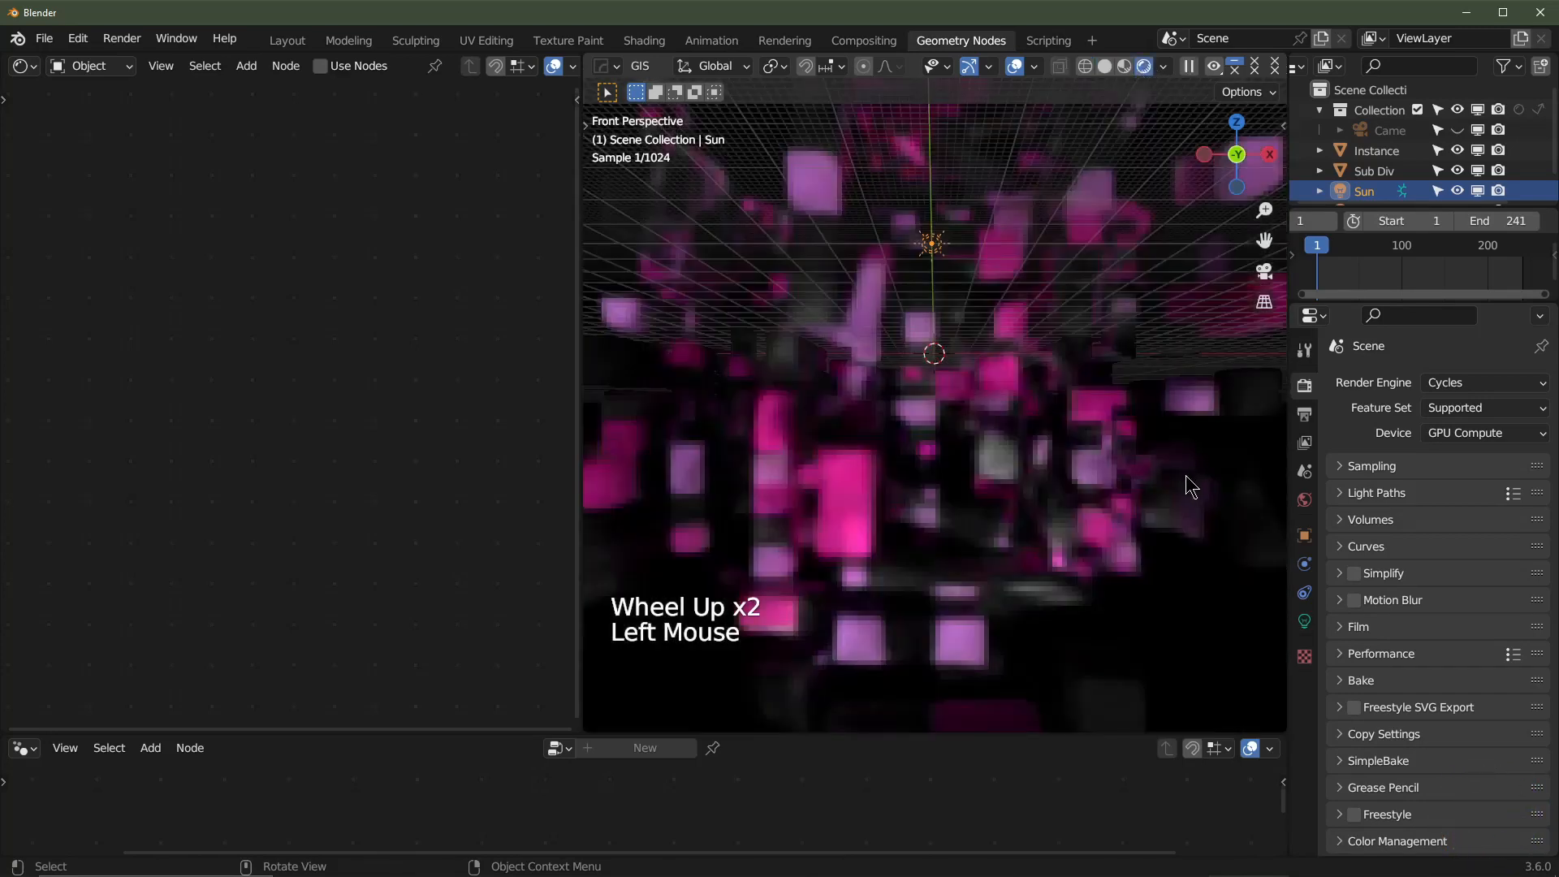
scroll(1070, 471, up, 2)
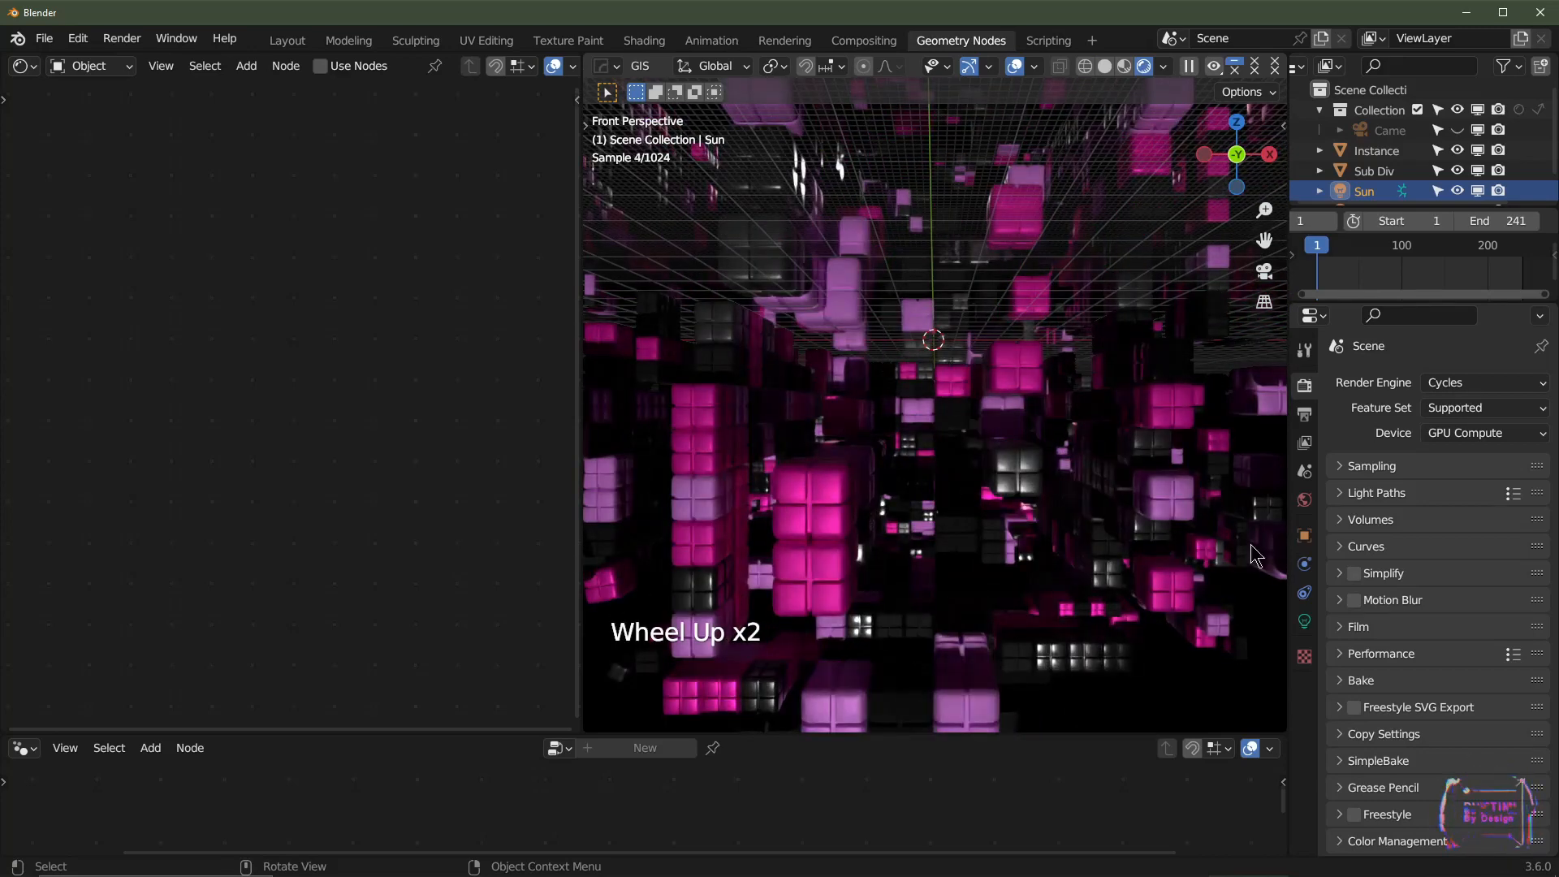
click(1304, 621)
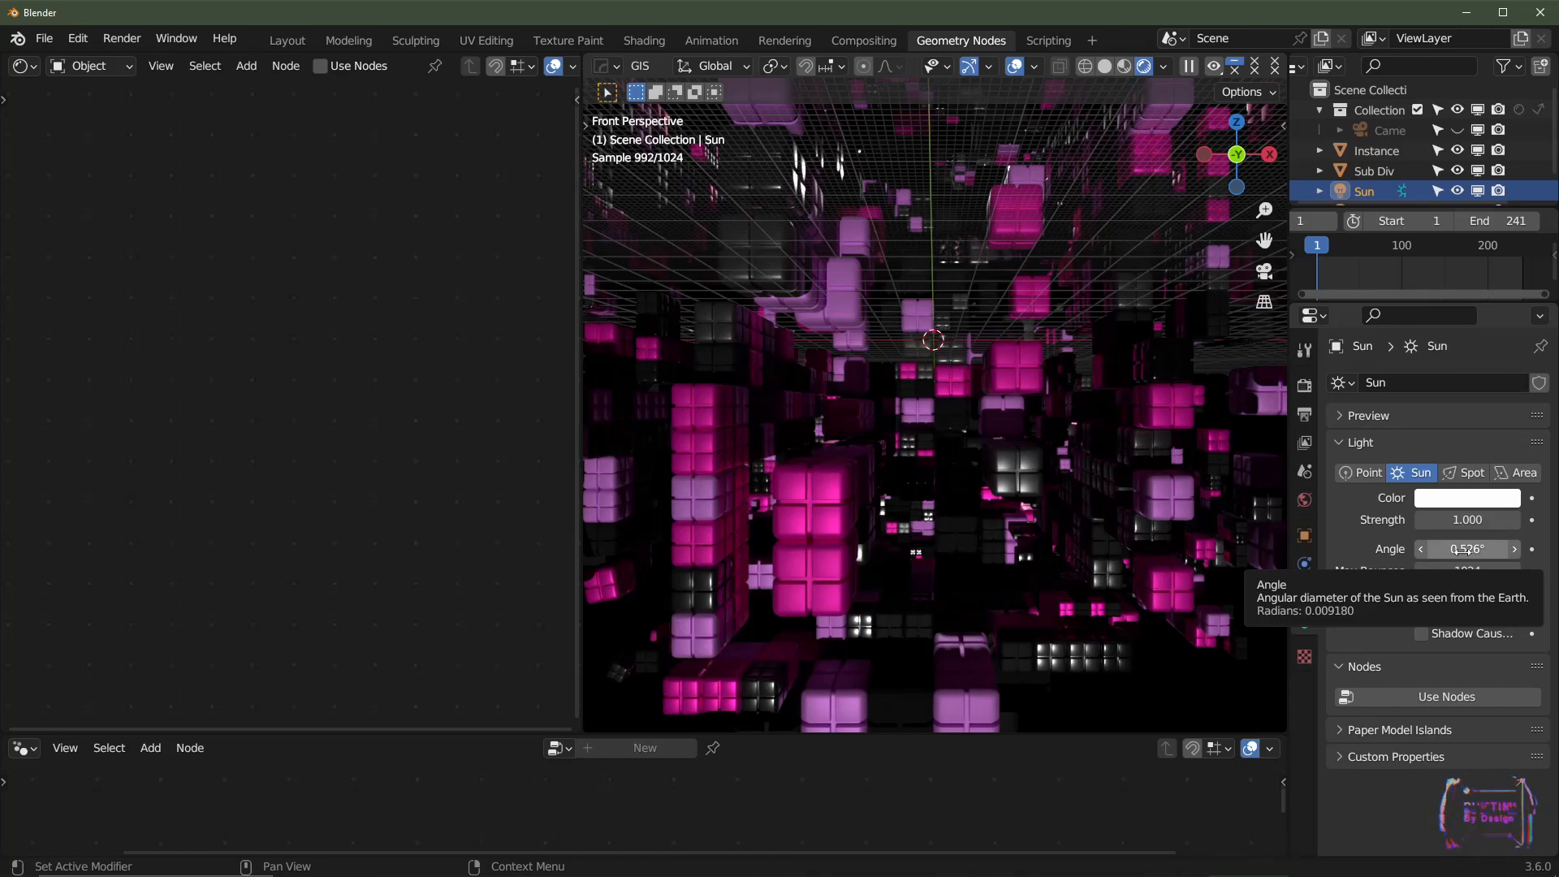
- Try angles of 25° and 50° on the first Sun light and compare them with a near-zero angle
click(1462, 550)
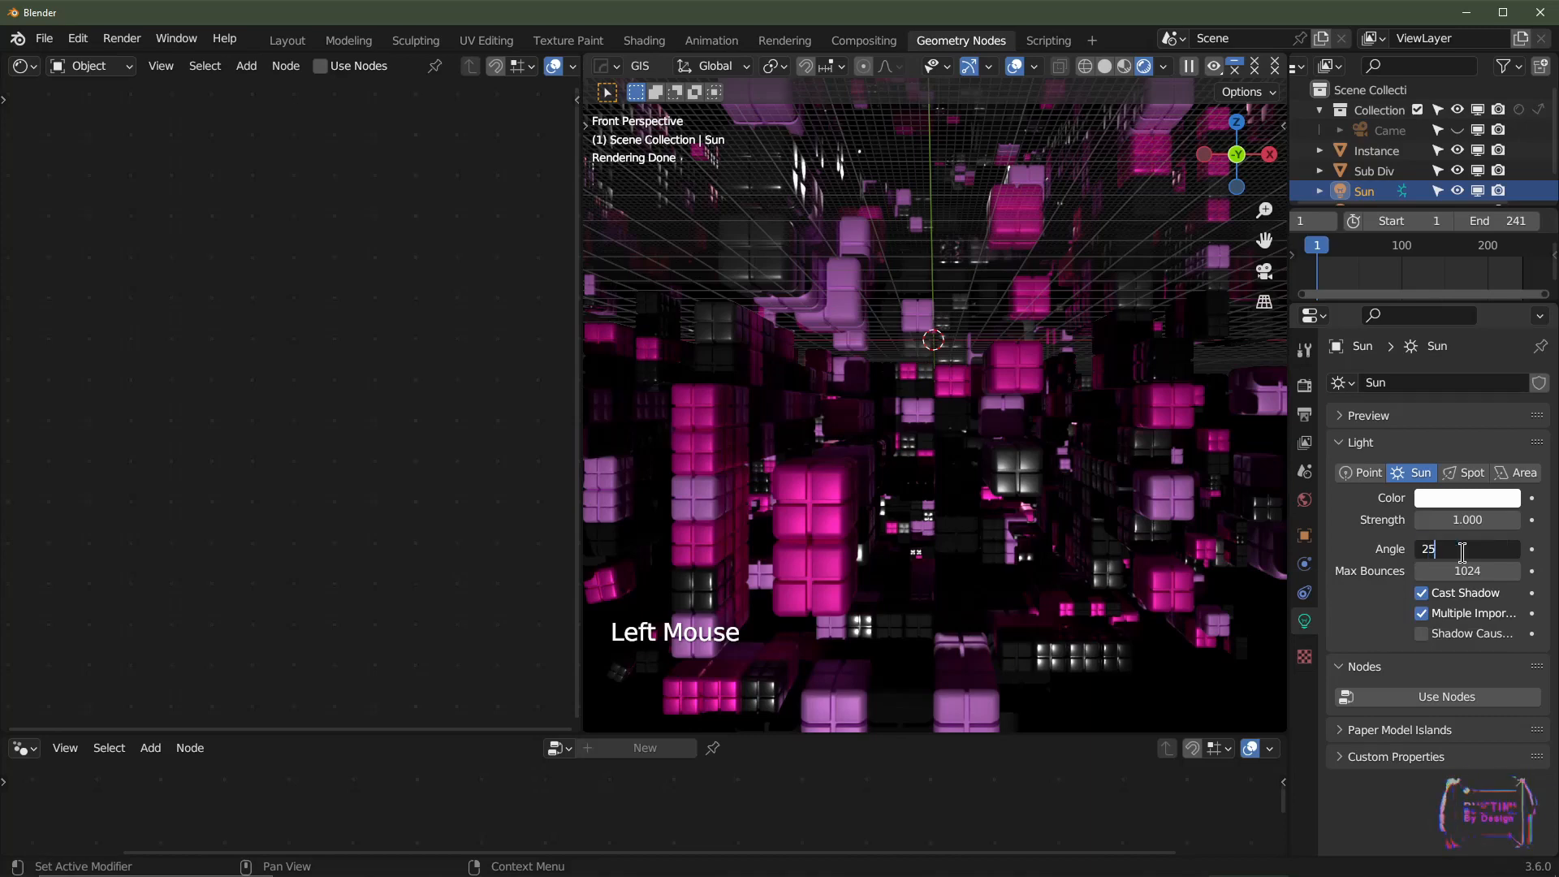
key(Return)
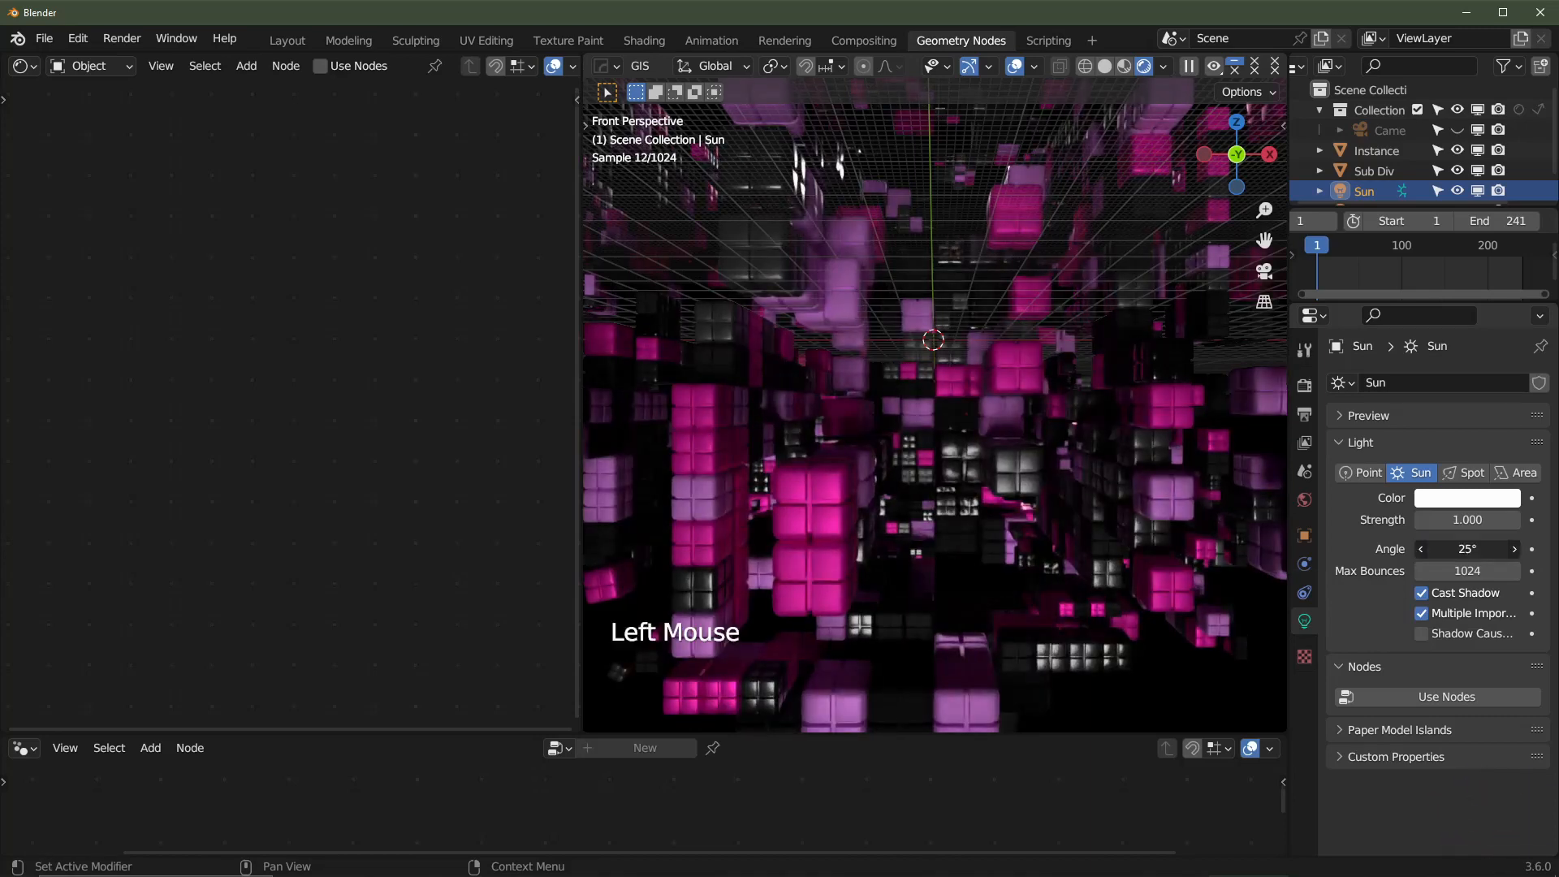
key(Return)
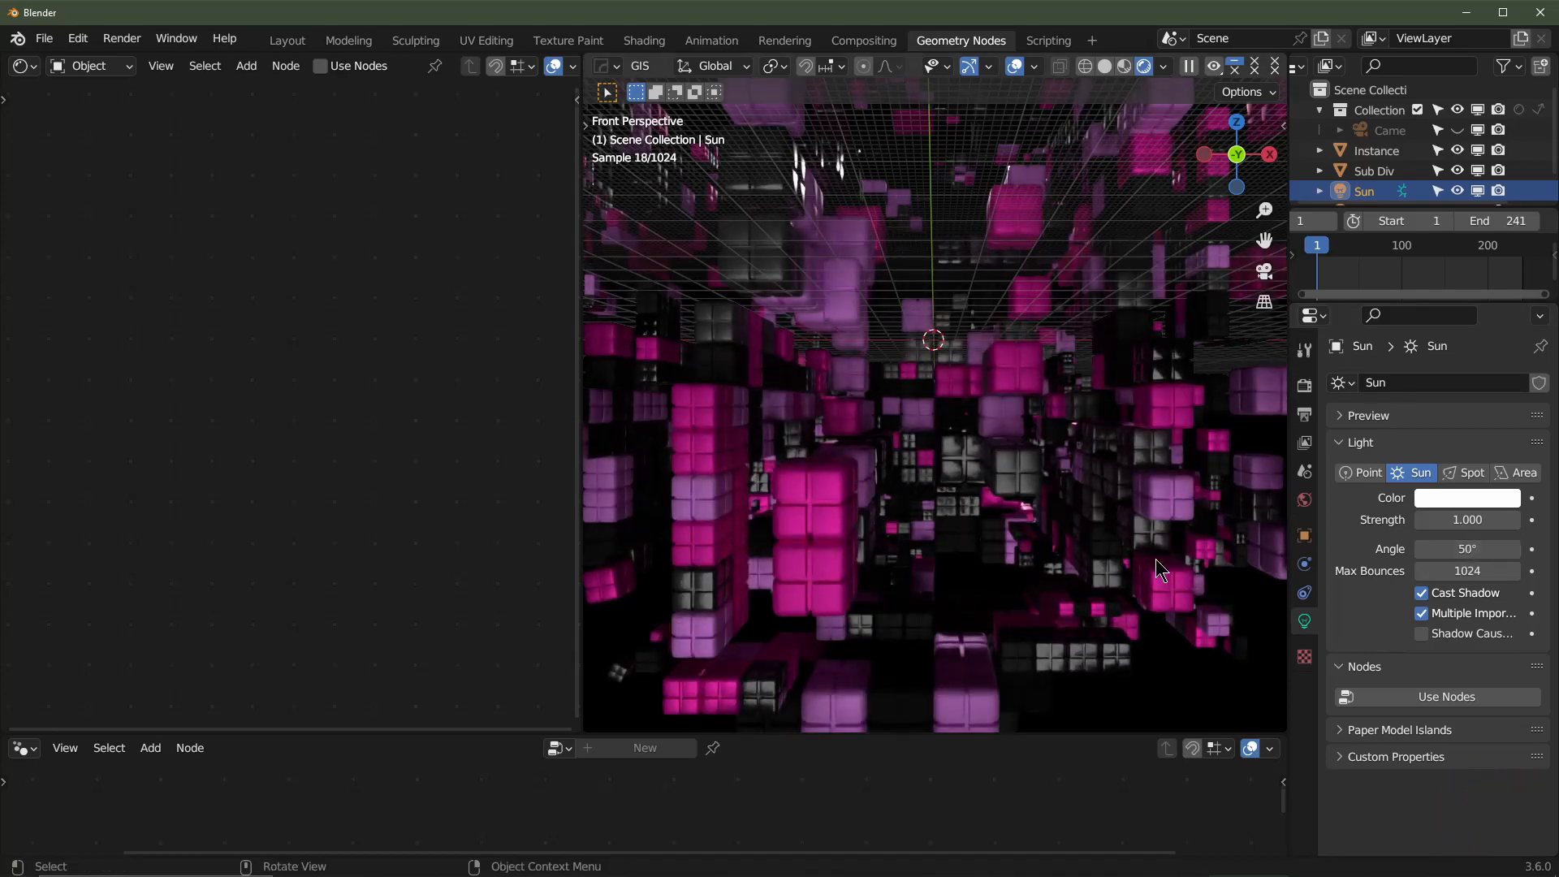
drag(1467, 548, 1426, 549)
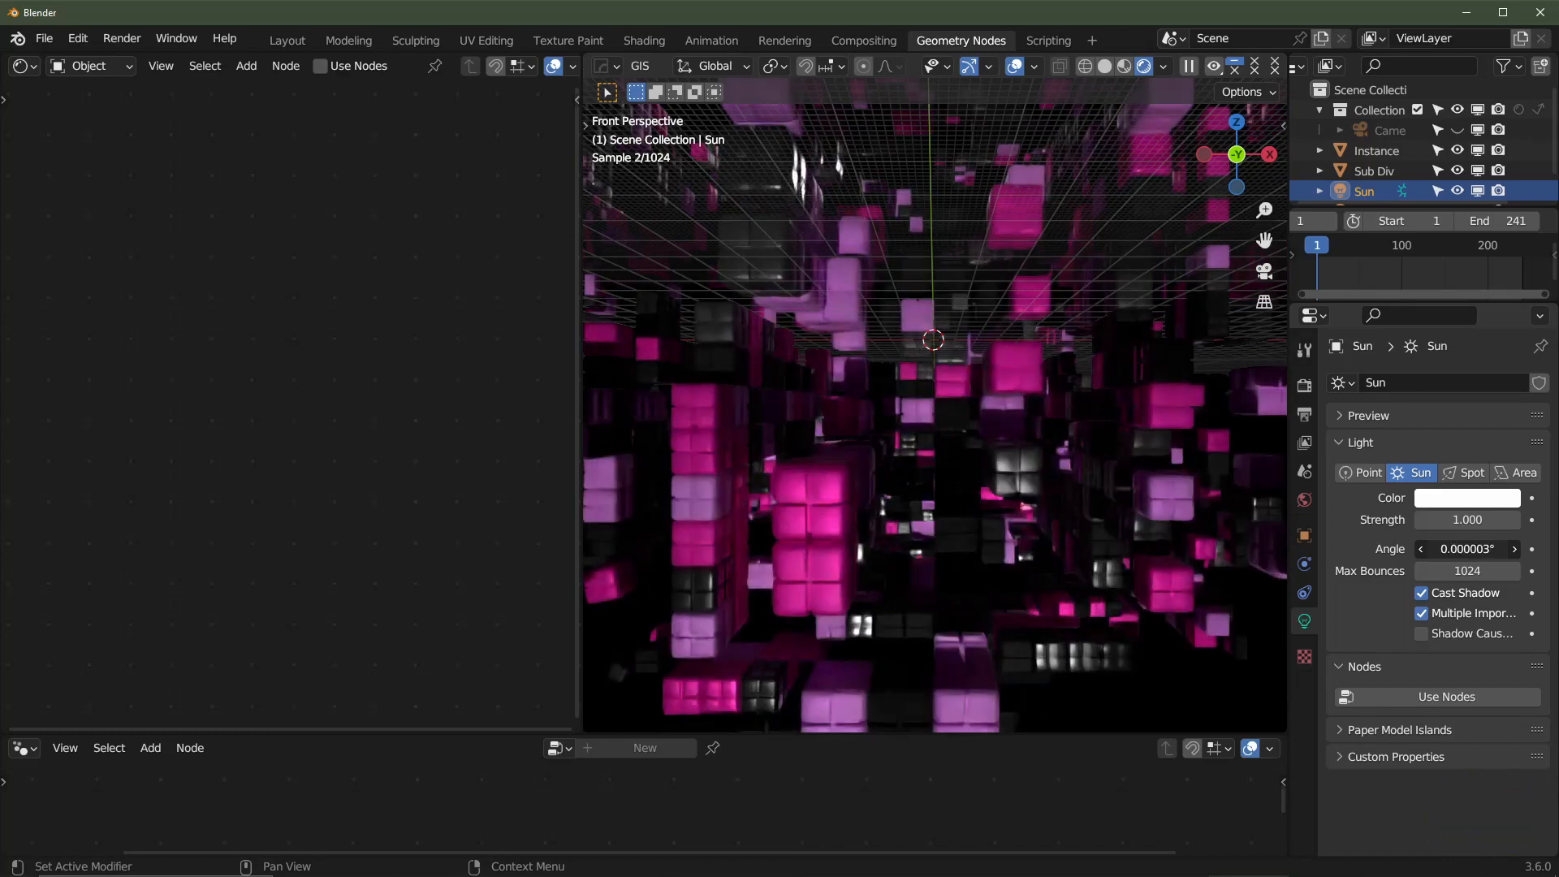
key(Escape)
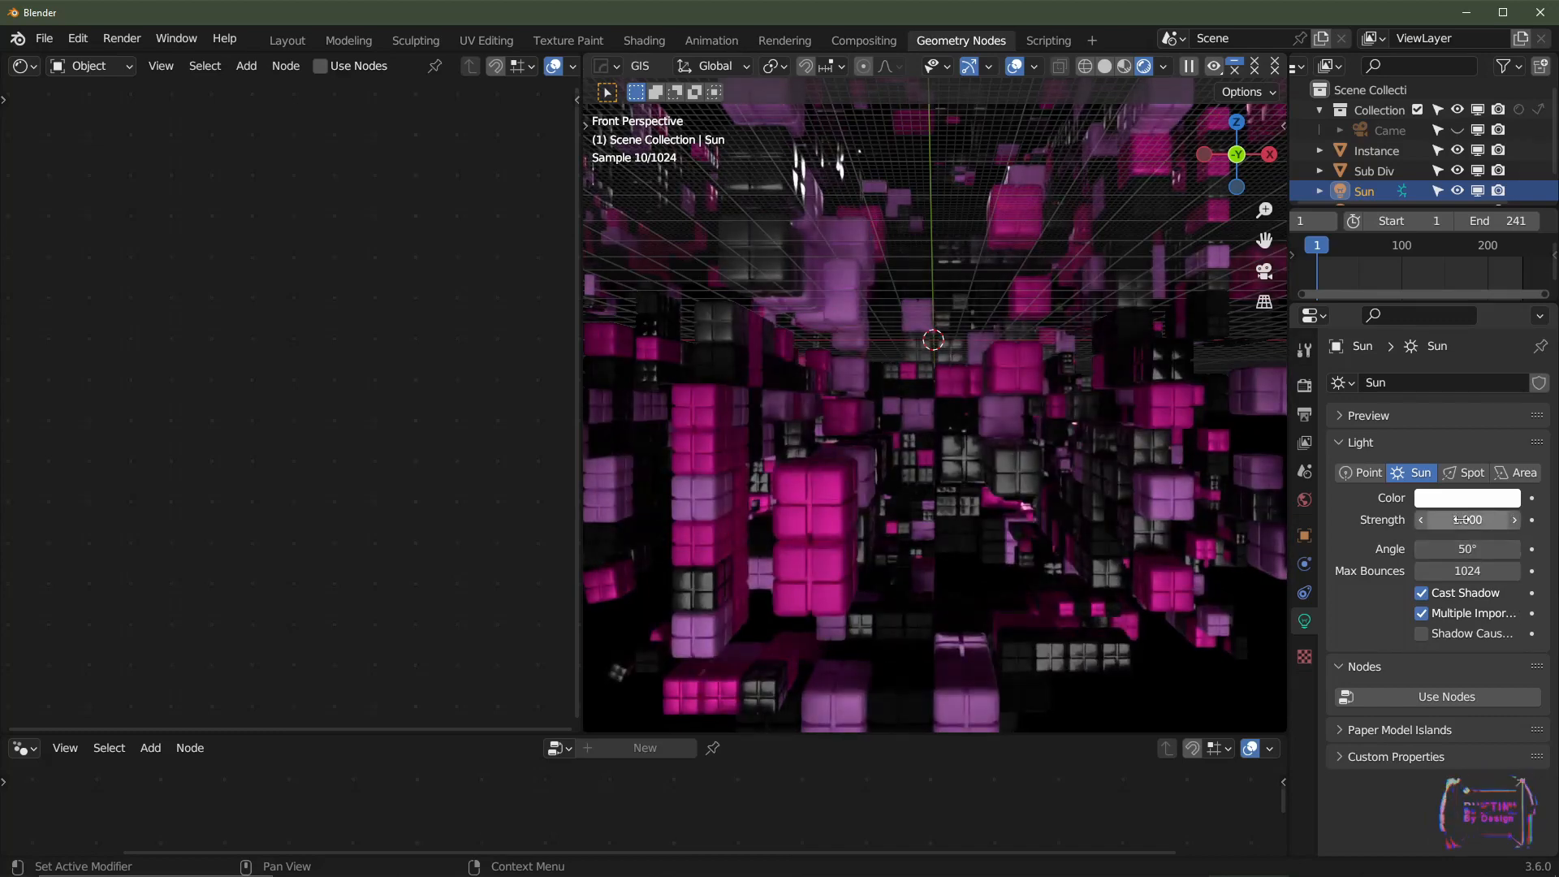
- Set the first Sun light's strength to 4 and its angle to 75°
click(1462, 520)
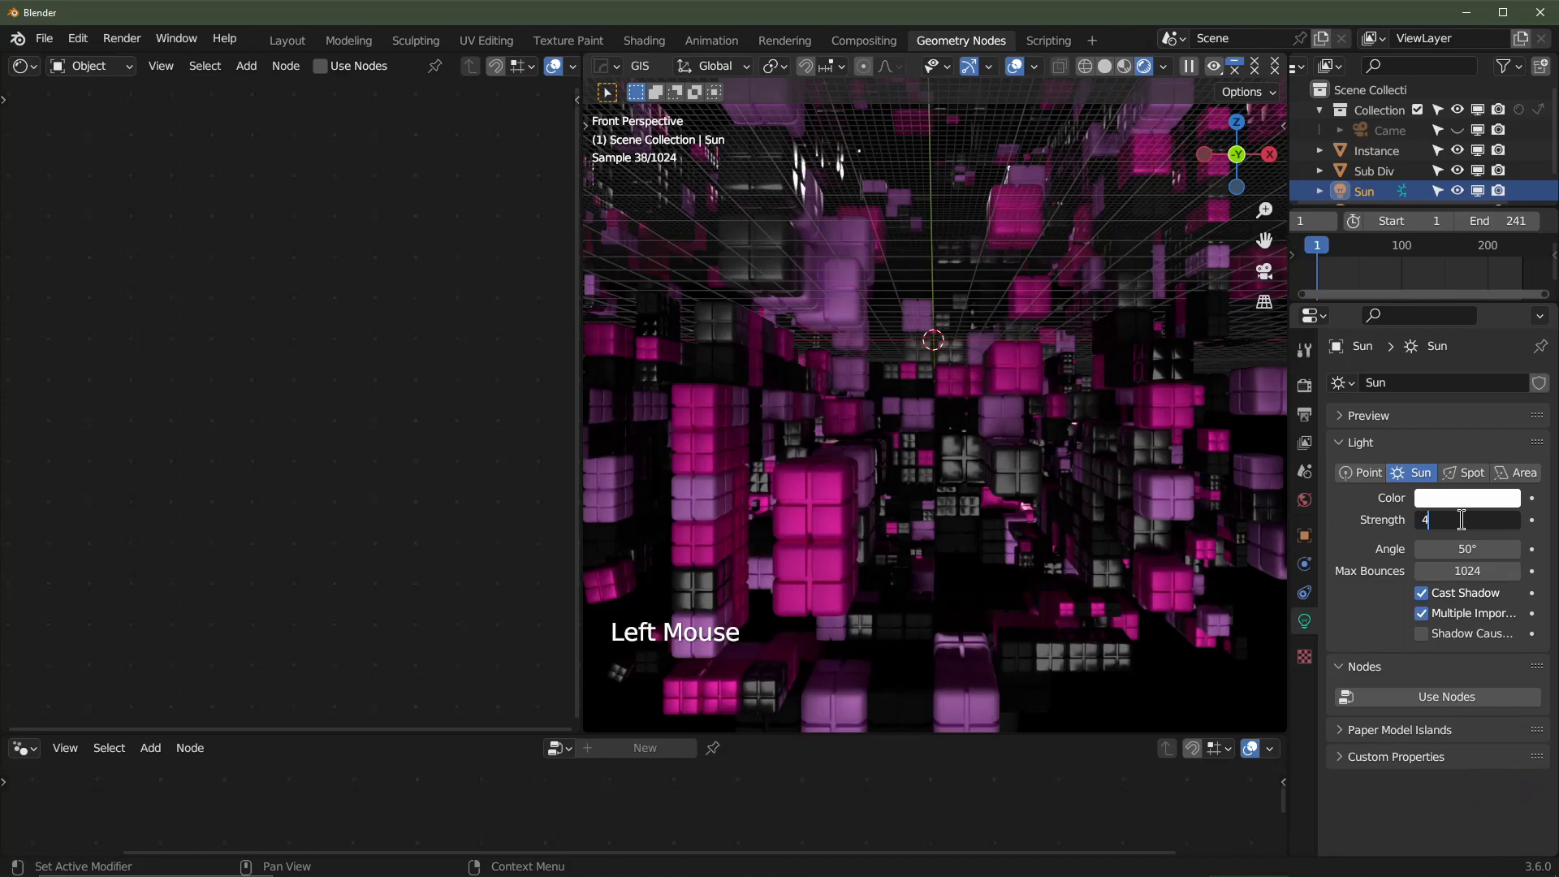
text(4)
key(Return)
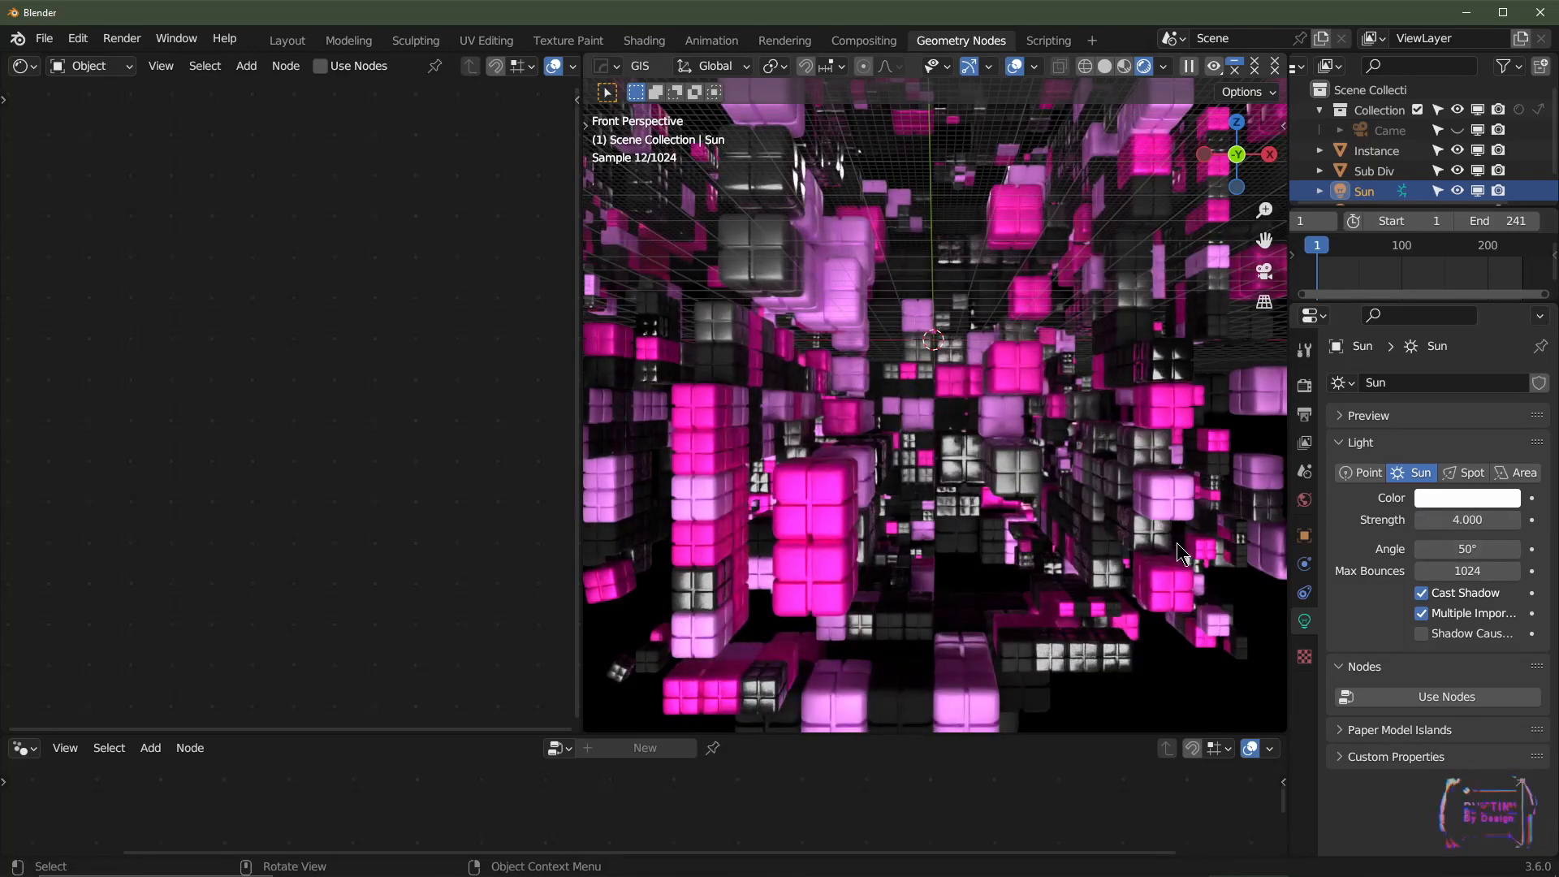
middle_drag(1177, 542, 1105, 528)
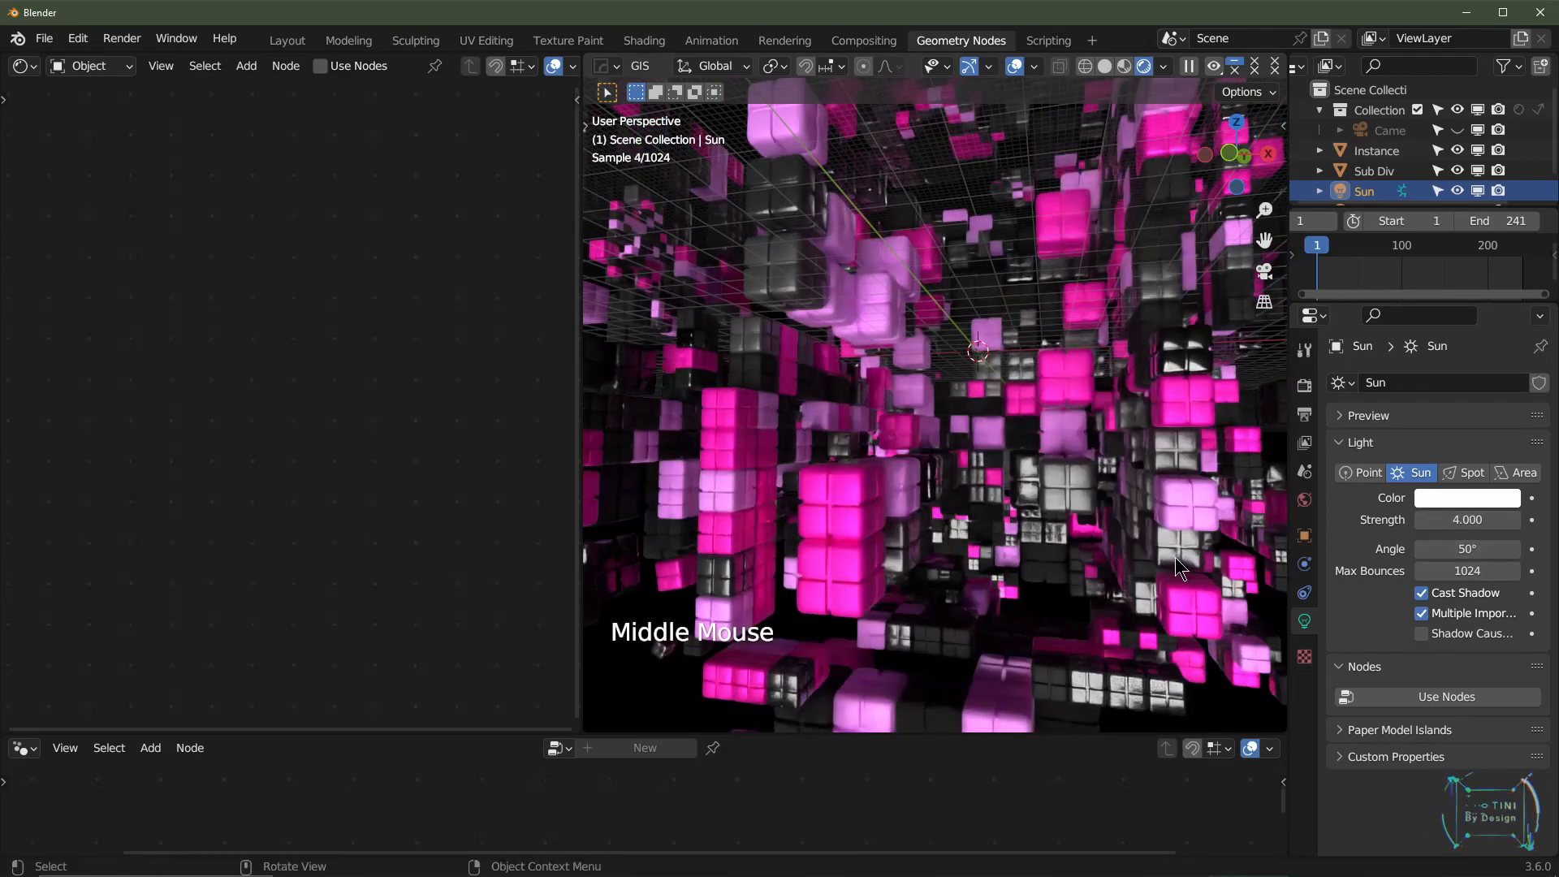
click(1459, 549)
text(75)
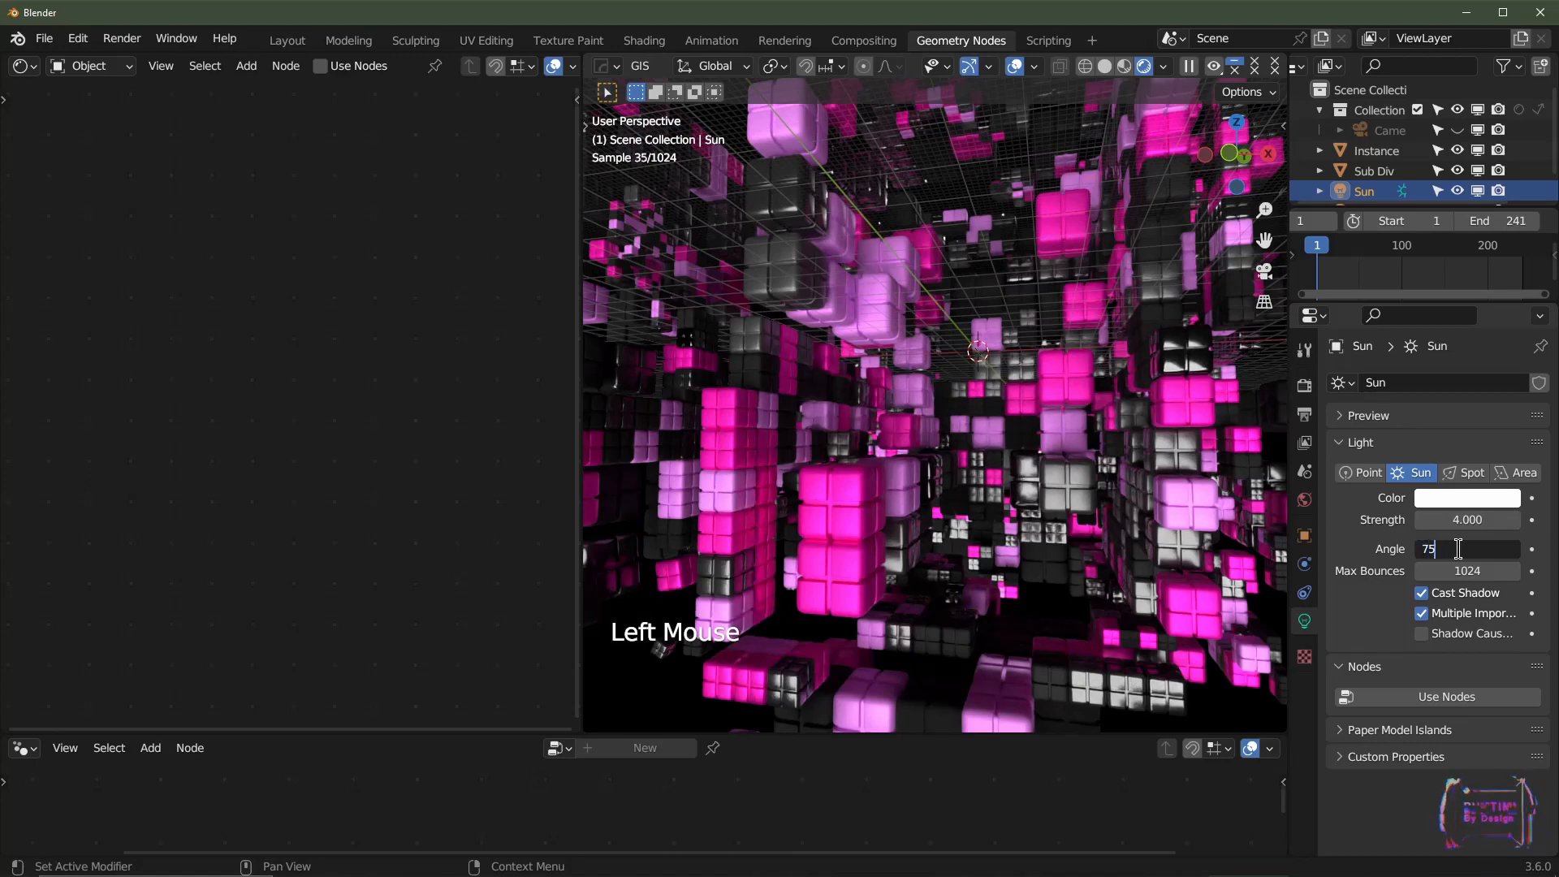
key(Return)
middle_drag(967, 490, 950, 455)
- Select the second Sun light and check its position beyond the cubes in the right orthographic view
scroll(1421, 154, down, 2)
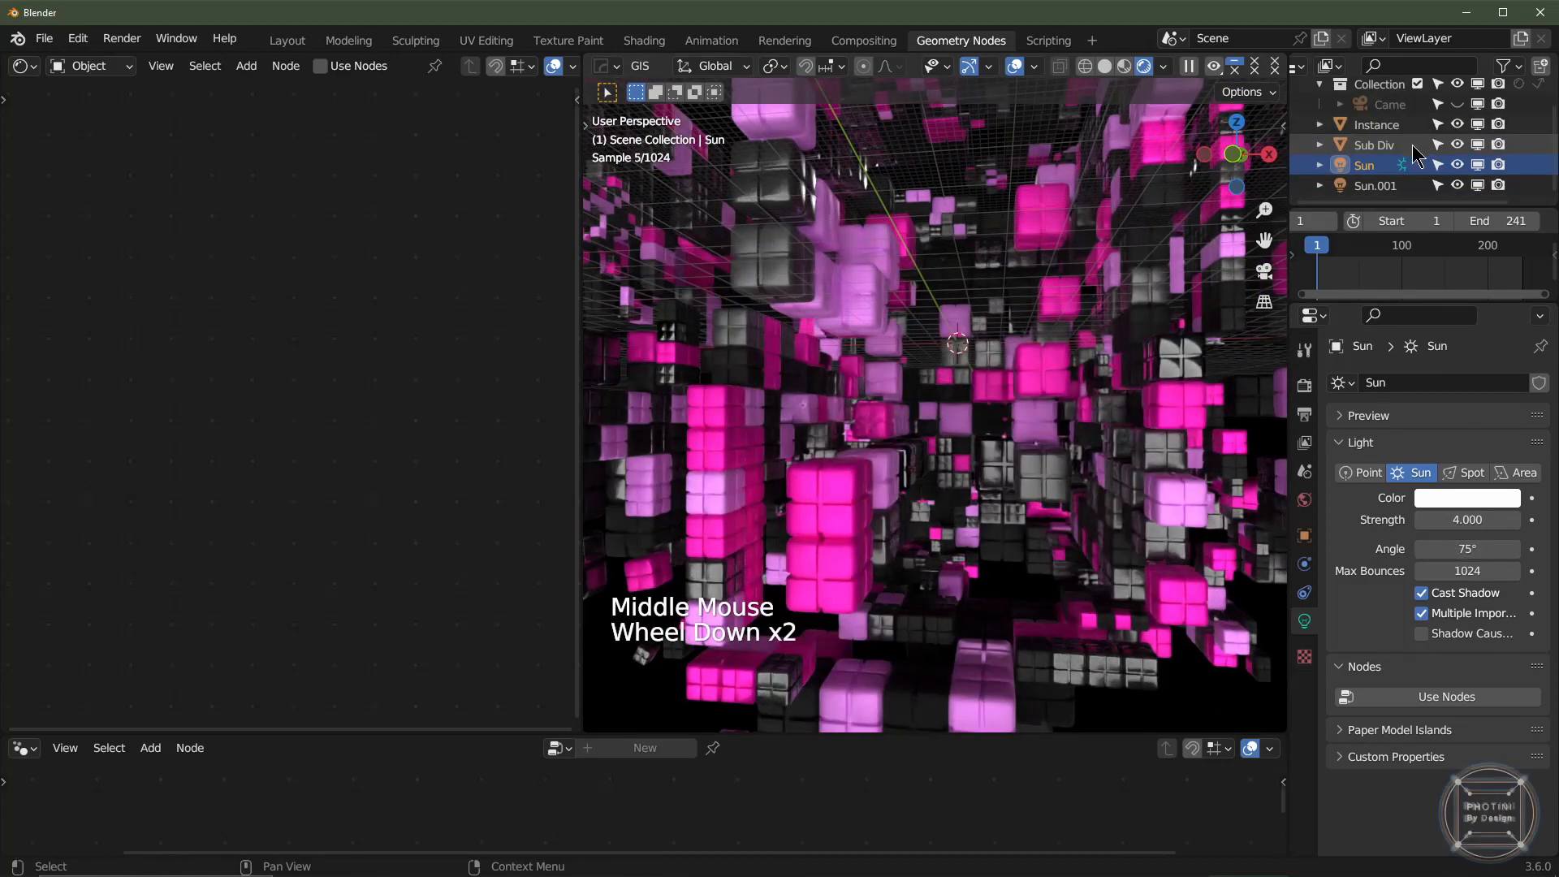
click(1460, 498)
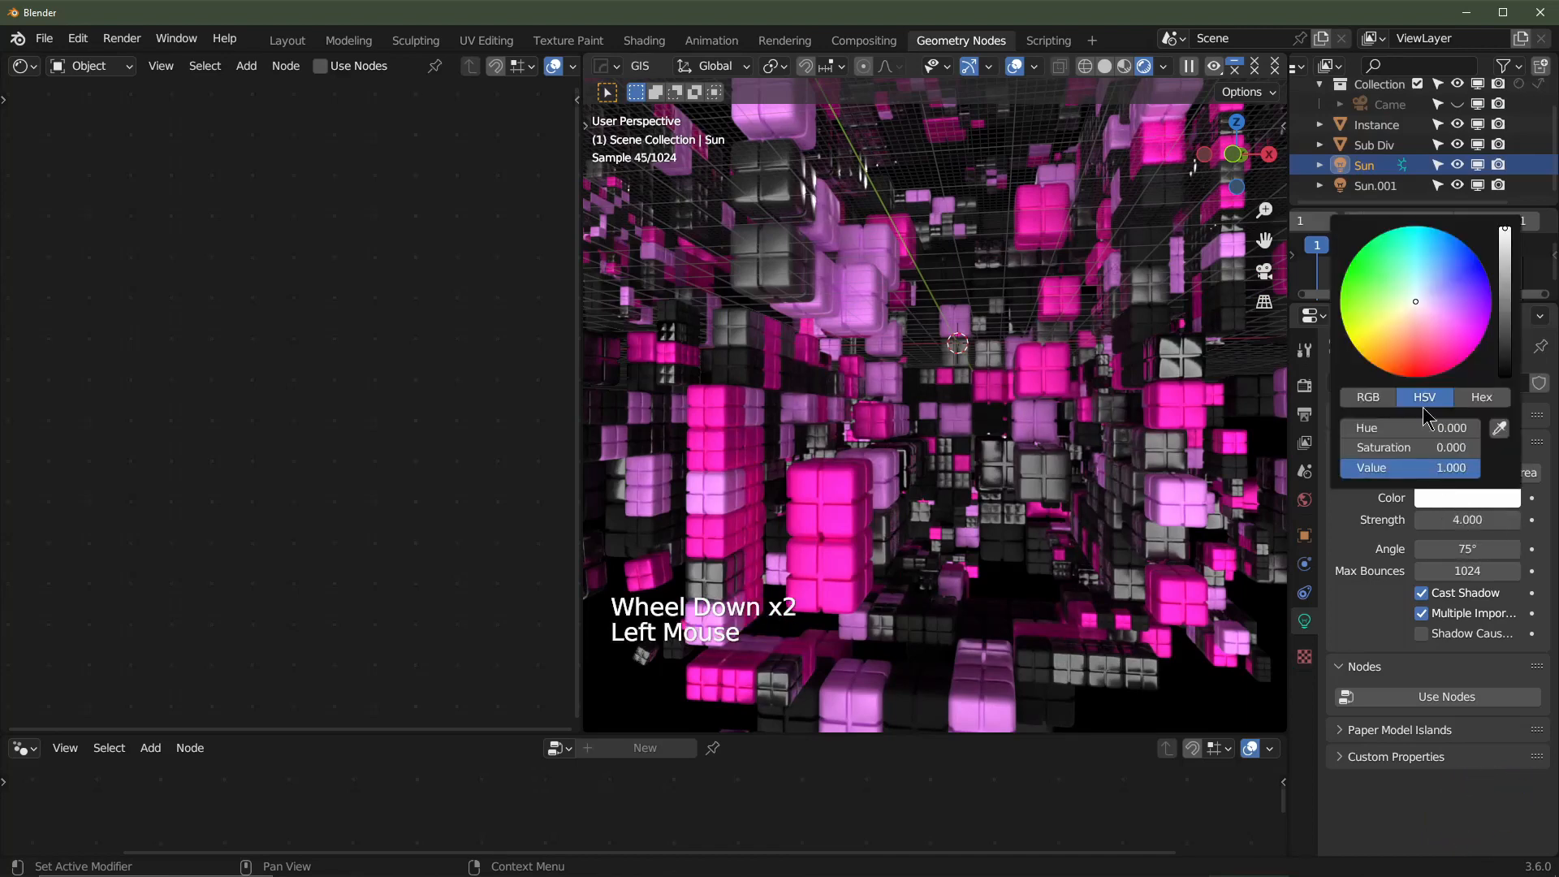
click(1374, 186)
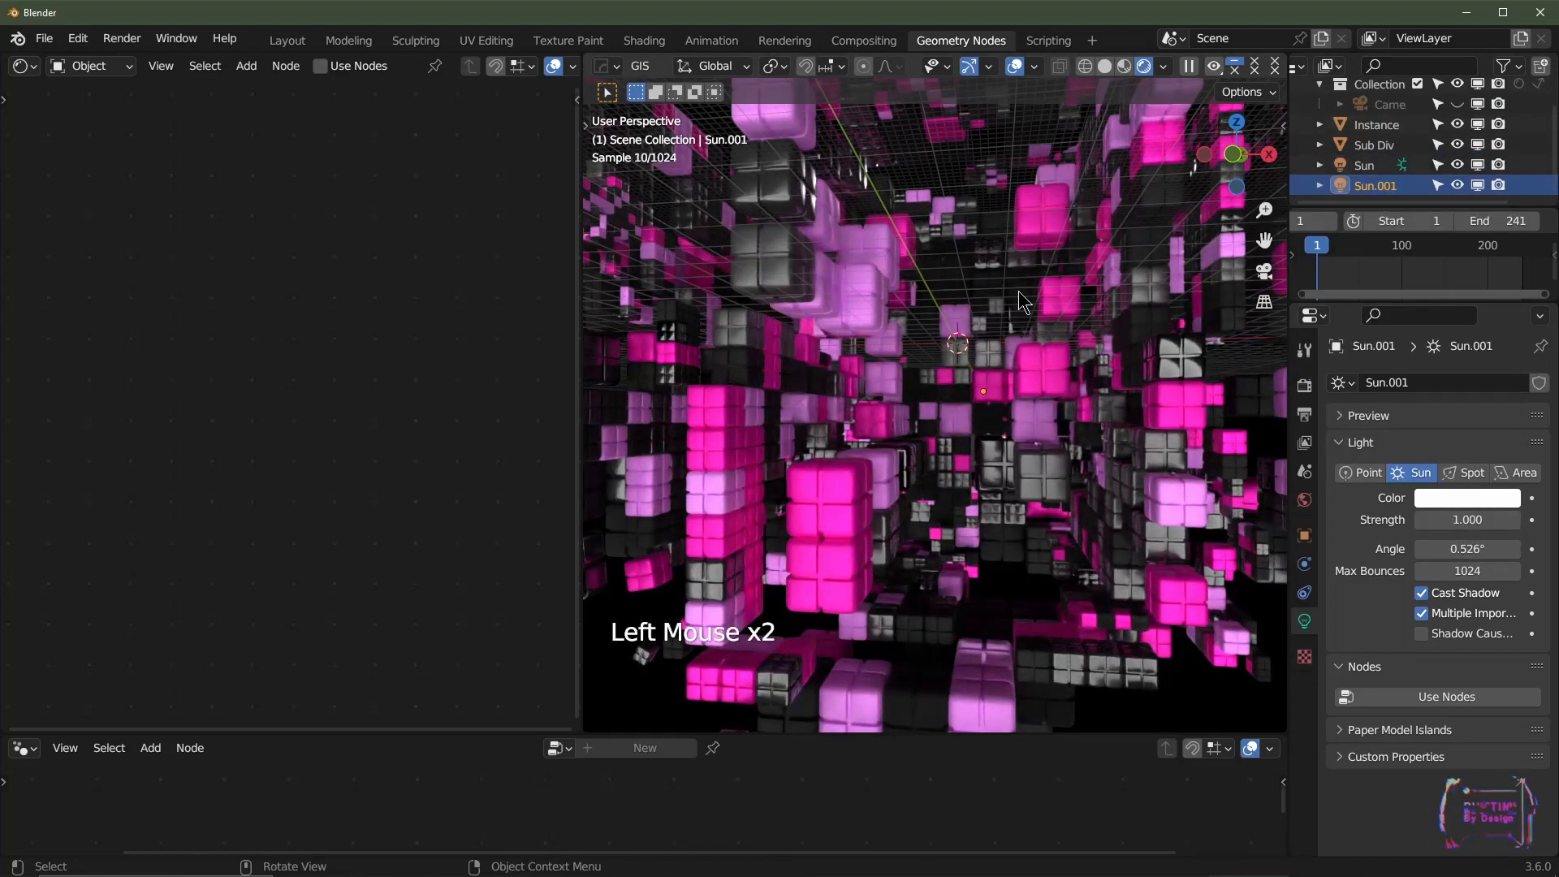
key(KP_3)
scroll(1014, 334, down, 4)
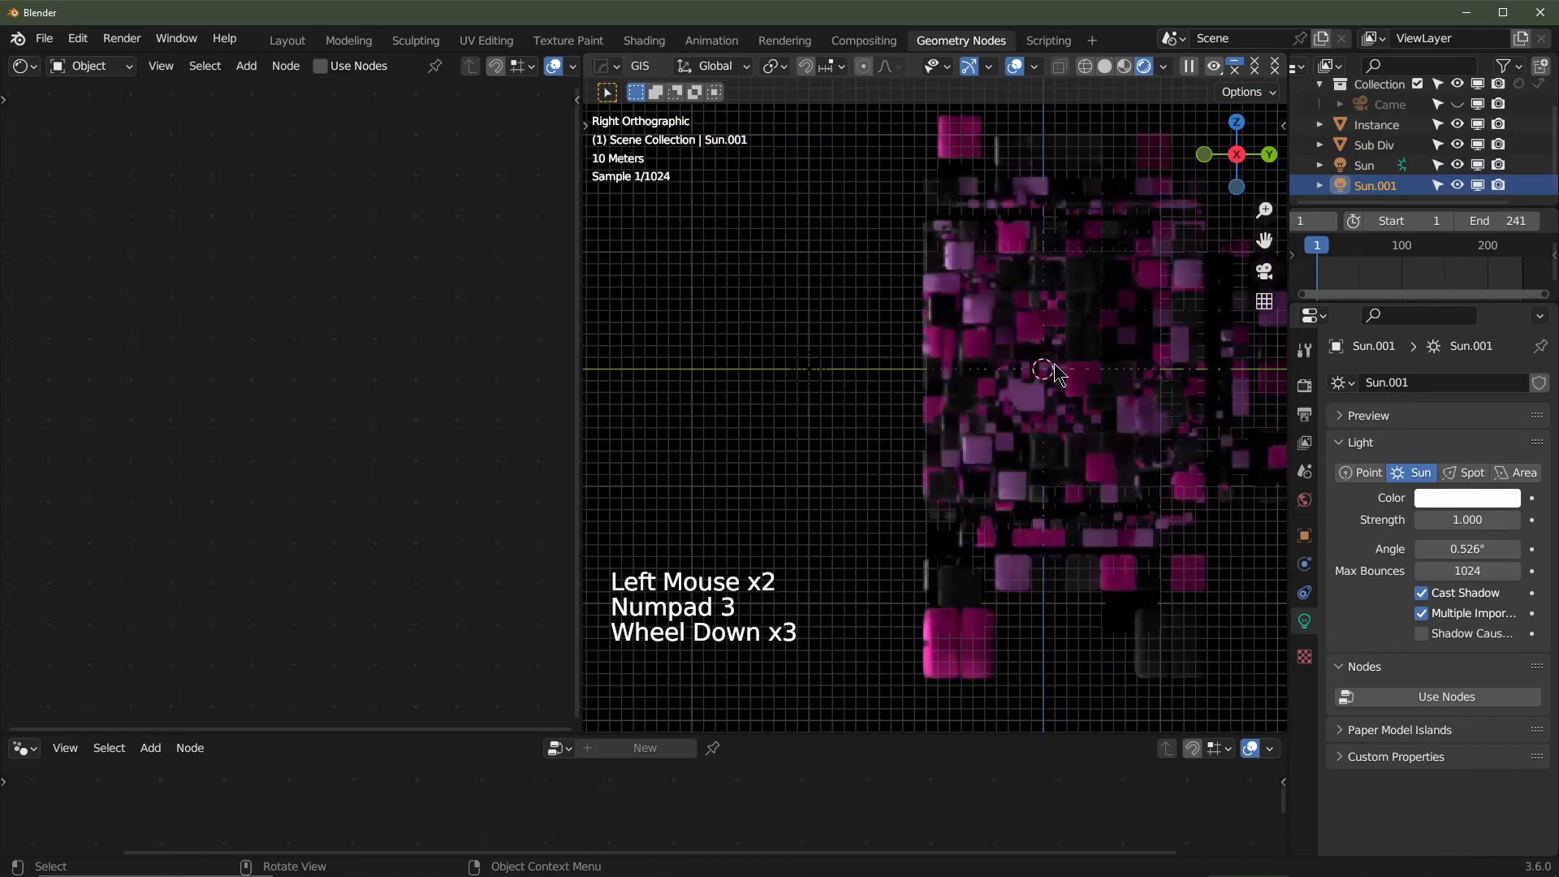
shift+middle_drag(1014, 333, 923, 407)
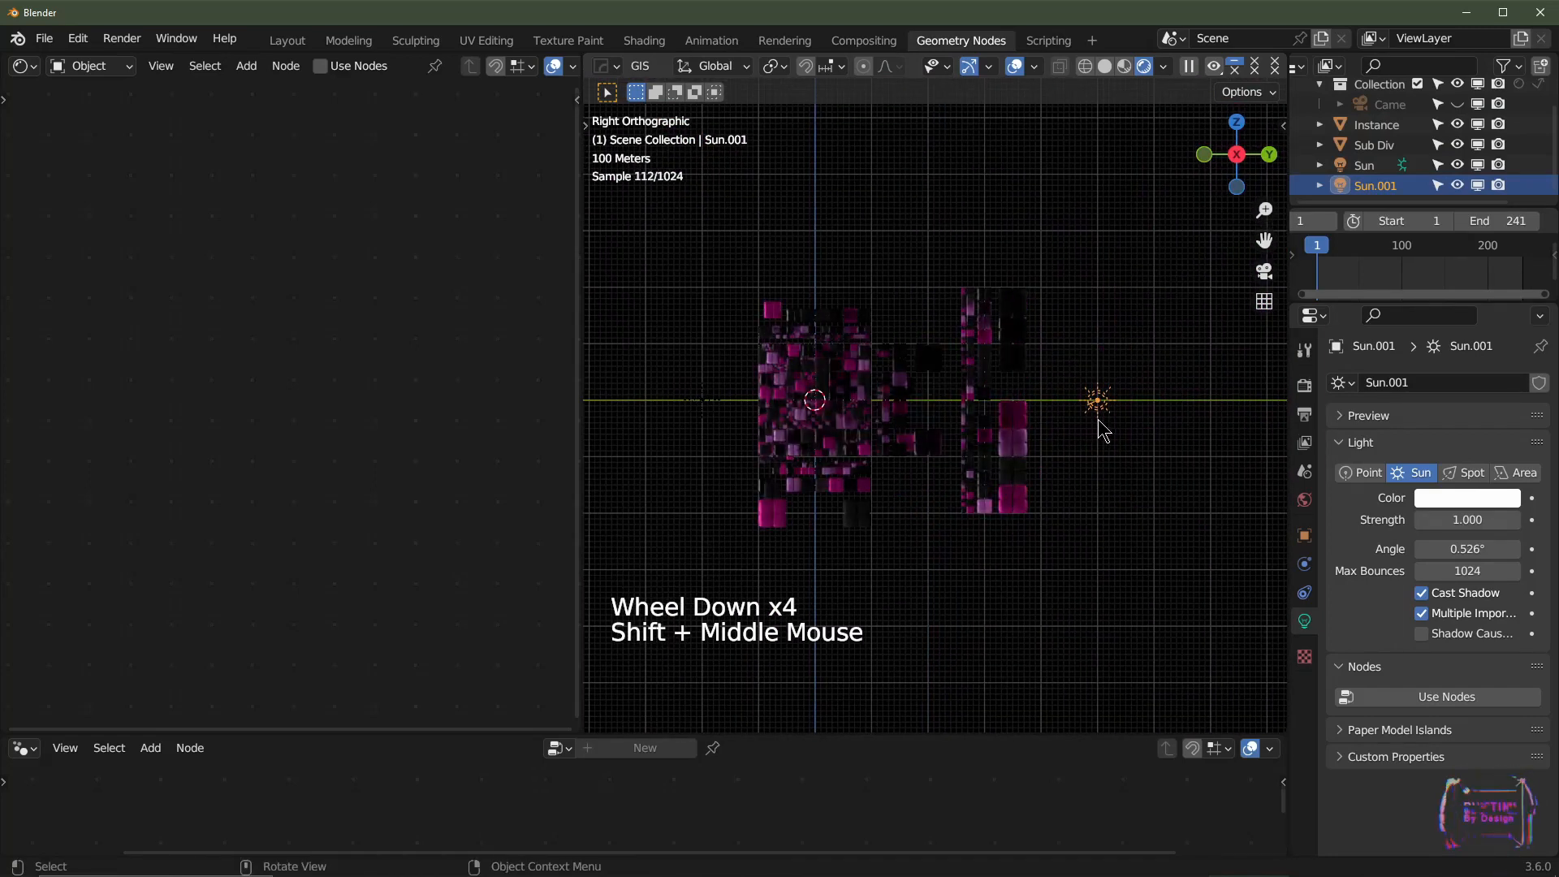
scroll(1108, 439, up, 2)
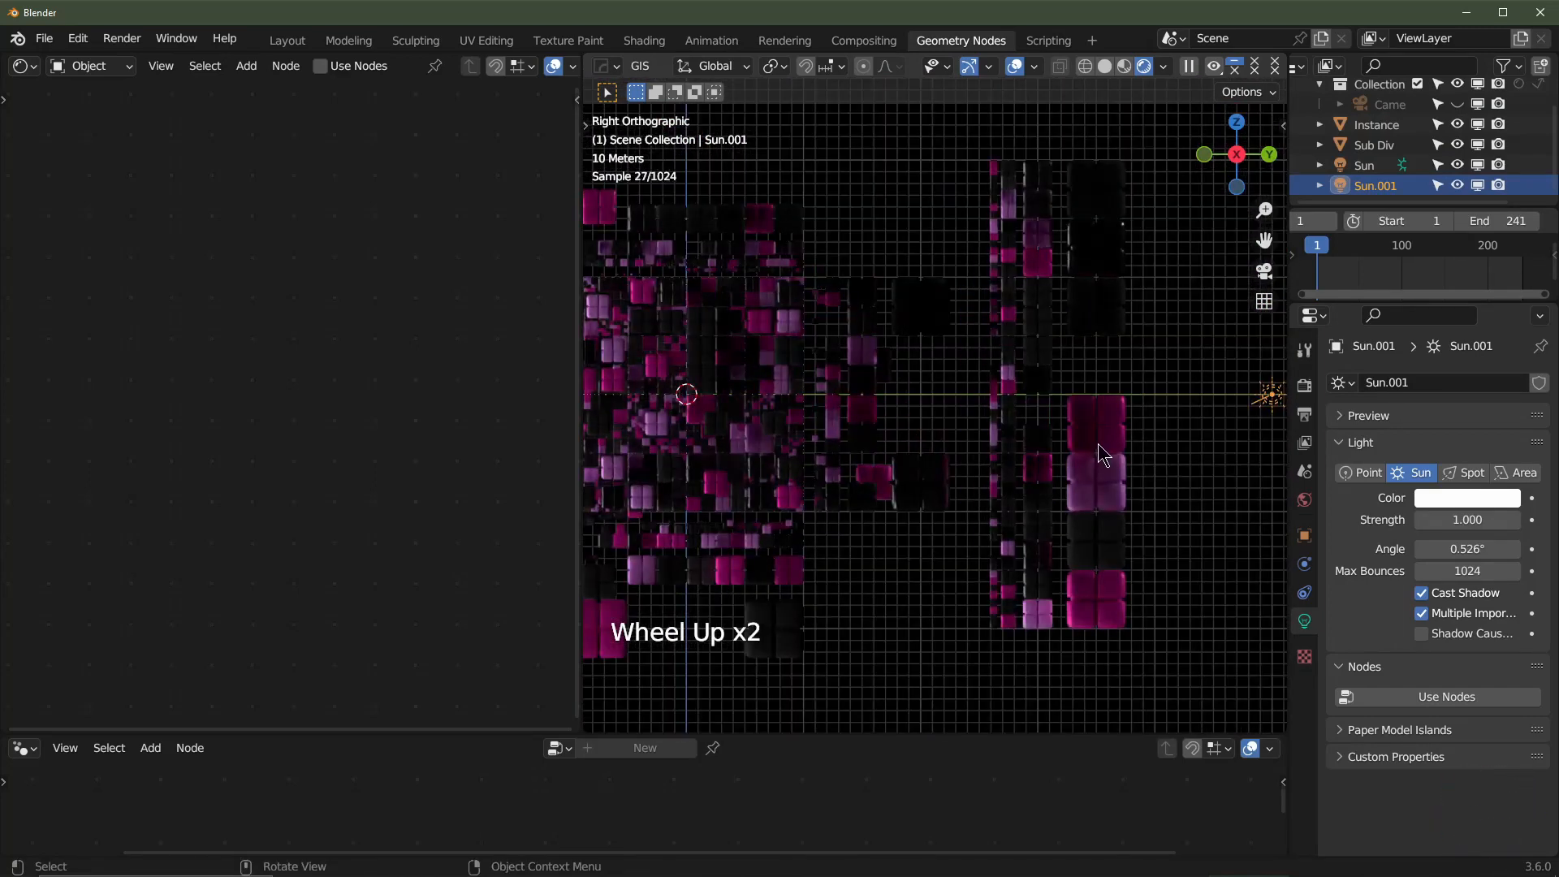
- Look through the camera and hide the first Sun light in the viewport
key(KP_0)
scroll(1100, 453, up, 1)
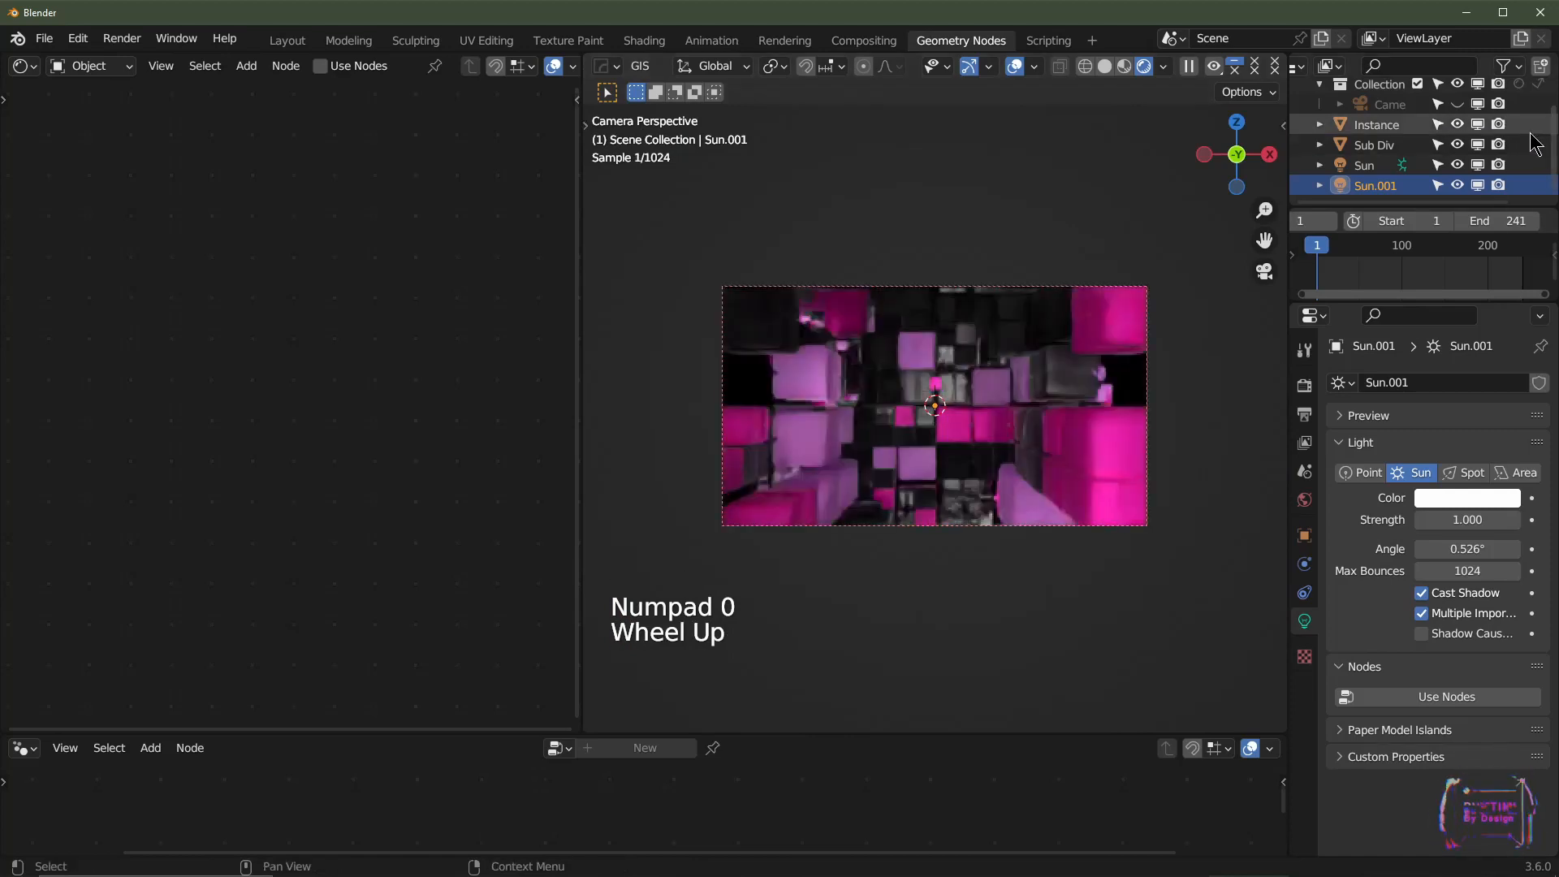
click(1458, 165)
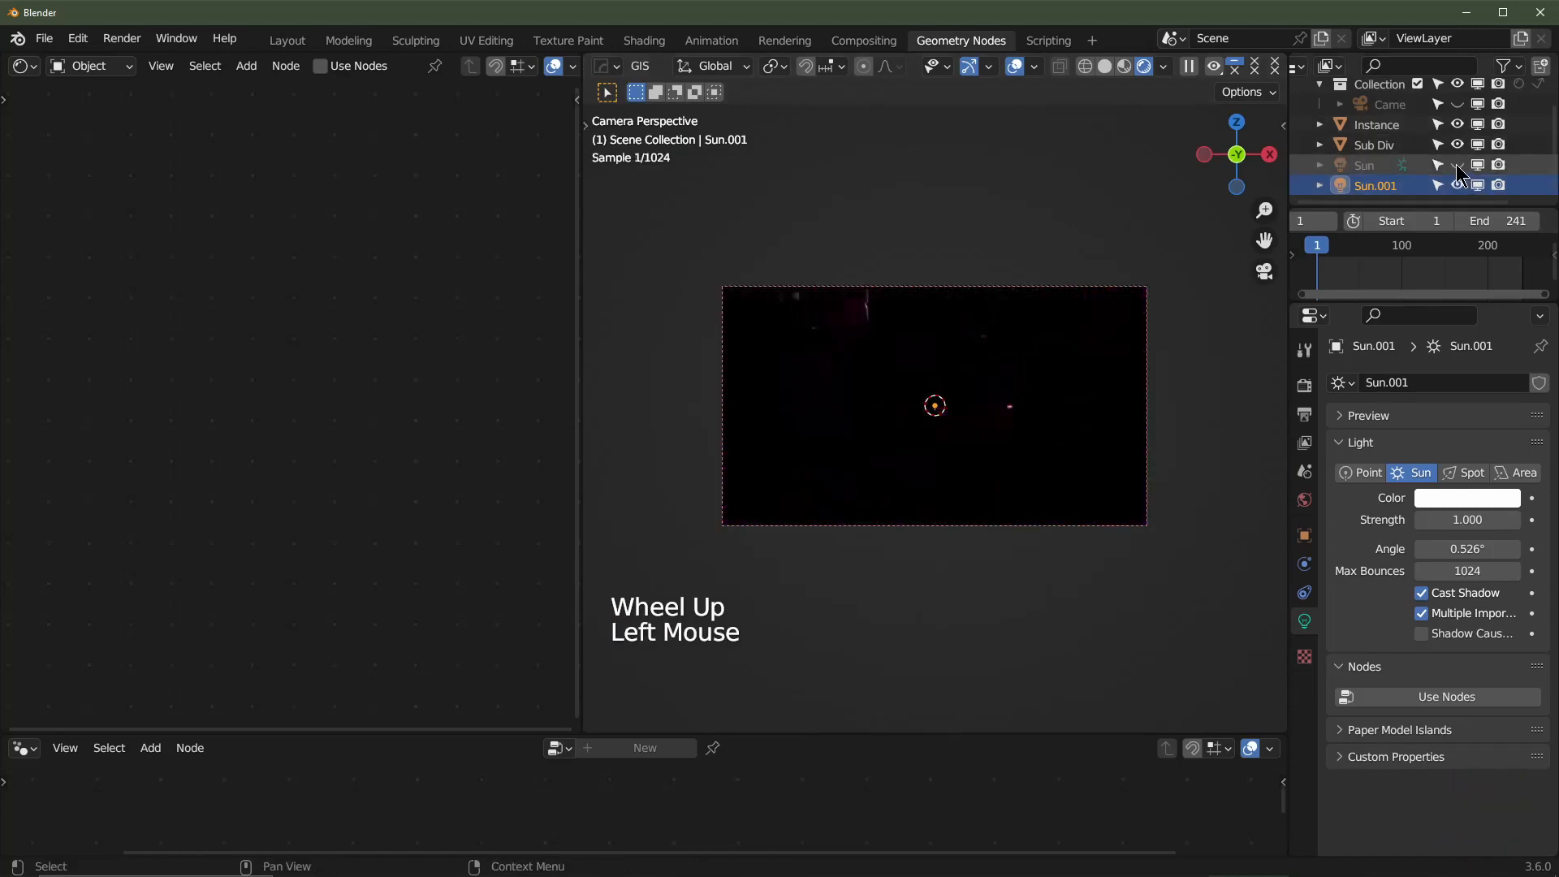
- Change the second Sun light's color to a saturated blue
click(1381, 190)
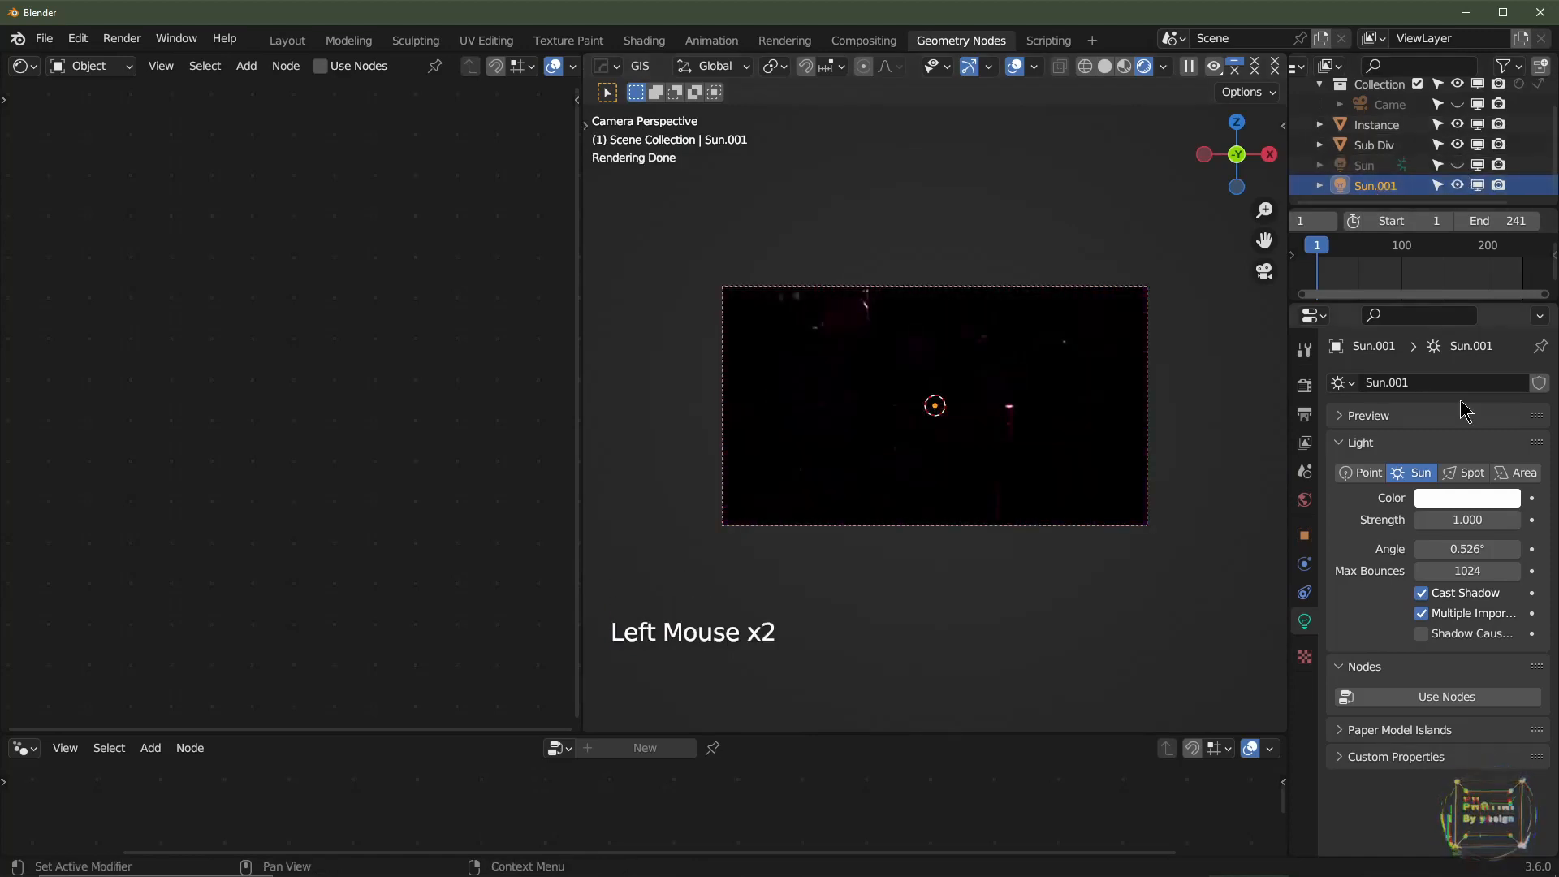
click(1467, 497)
click(1456, 238)
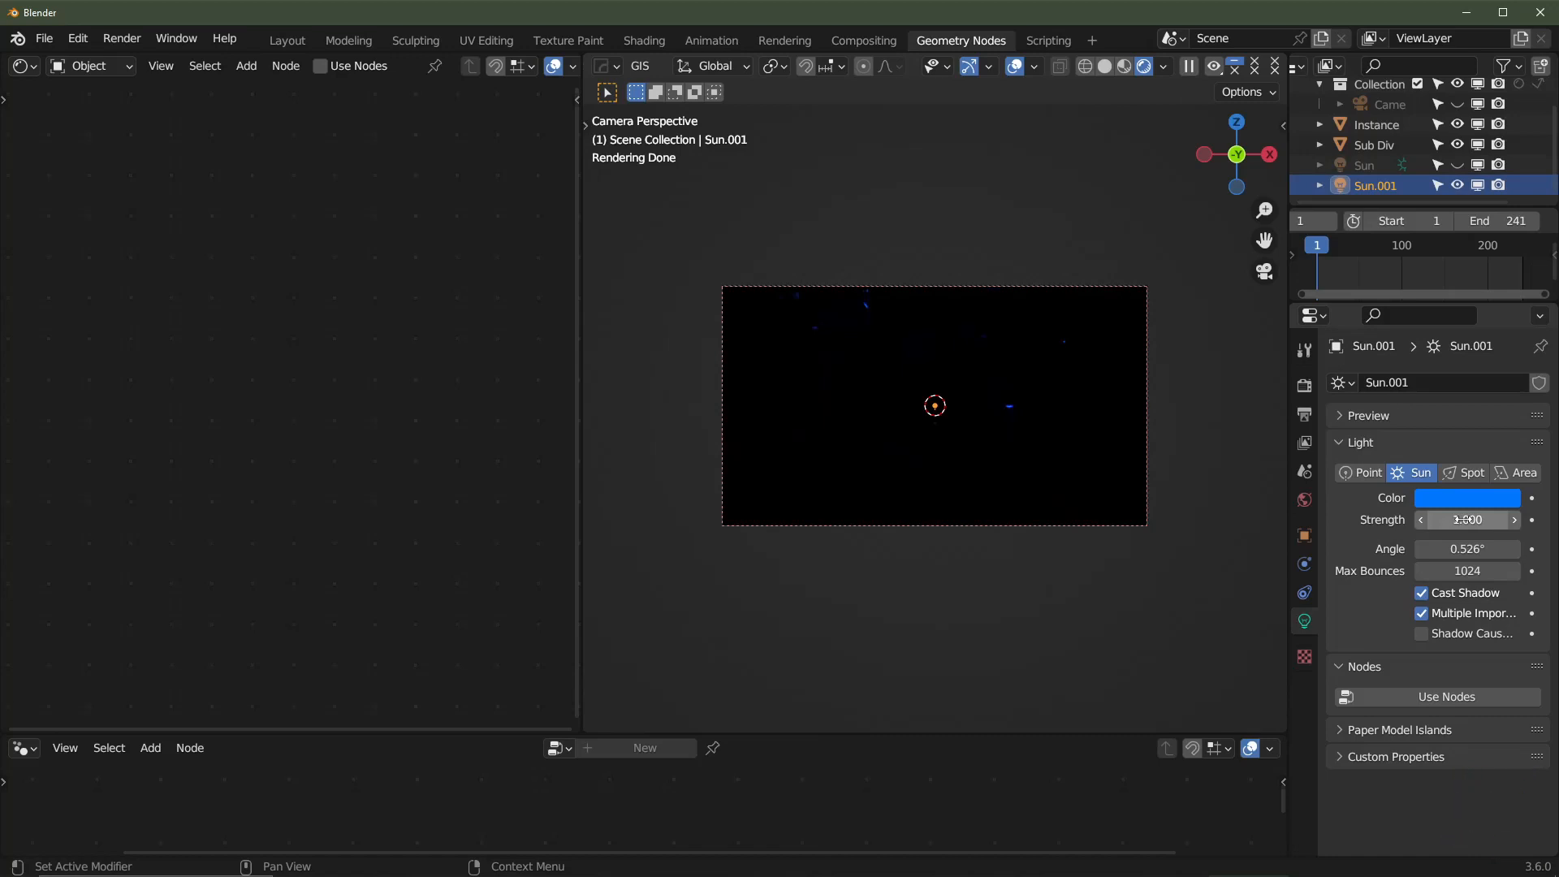
- Set the second Sun light's strength to 4 and its angle to 75°
key(KP_4)
key(Return)
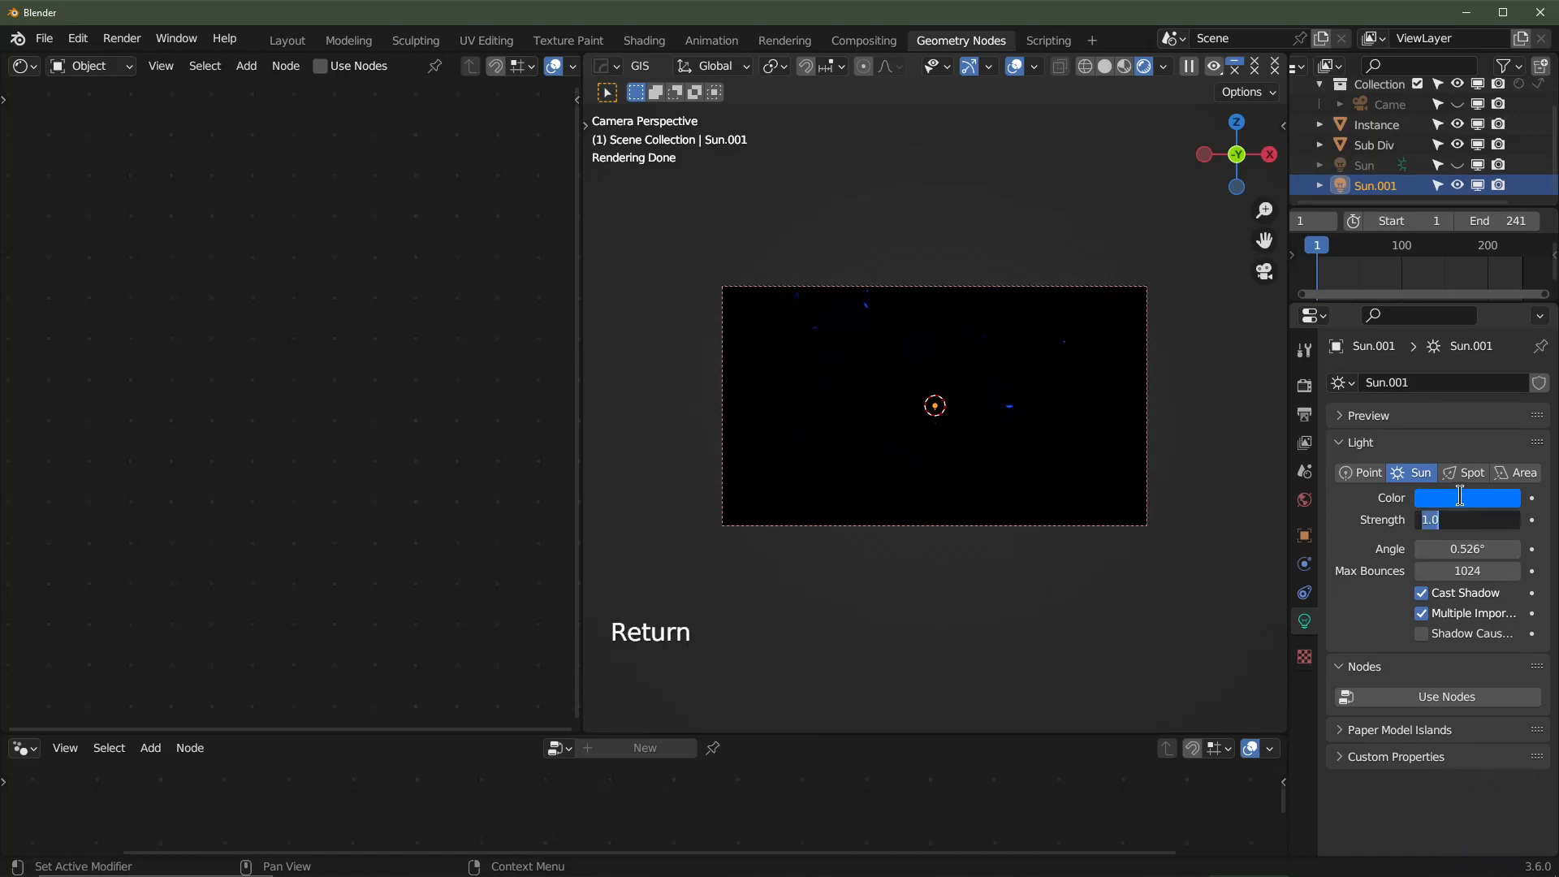
text(4)
key(Return)
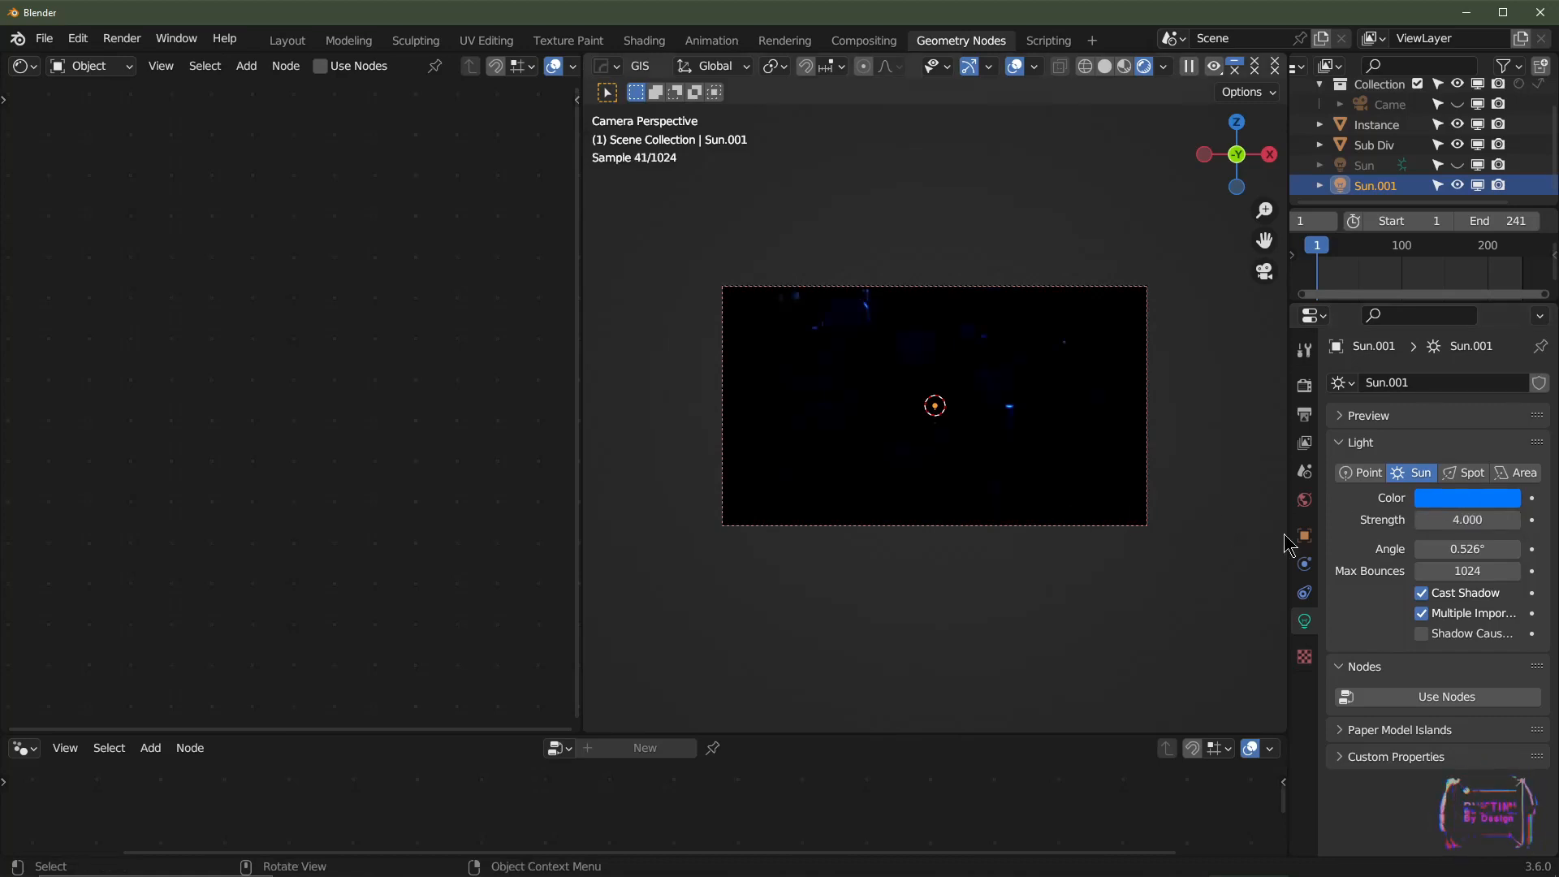
click(1470, 549)
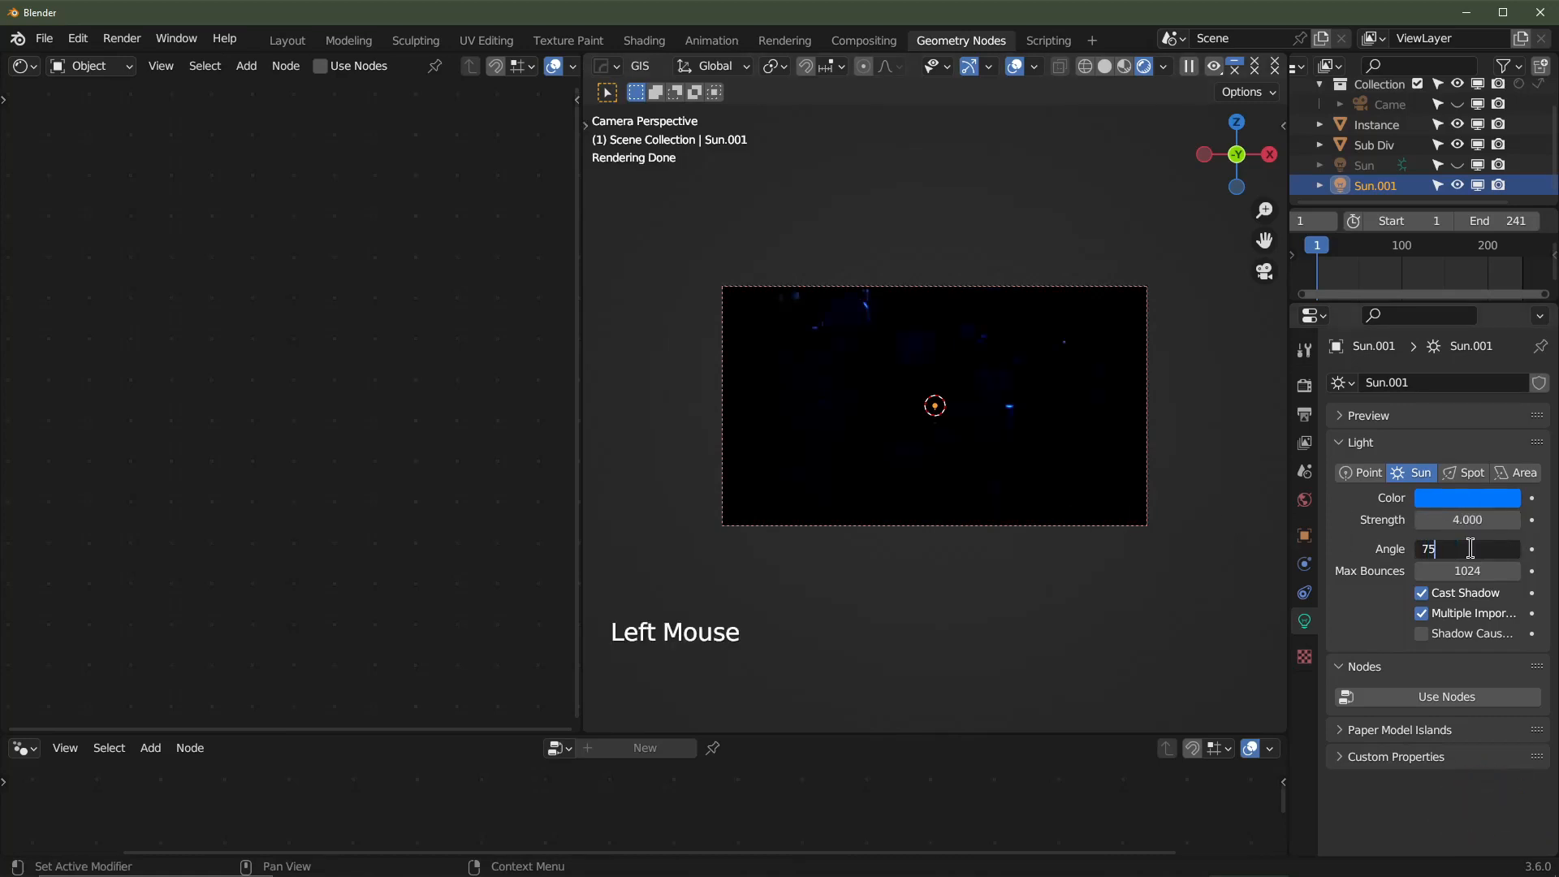
key(Return)
scroll(1055, 502, up, 2)
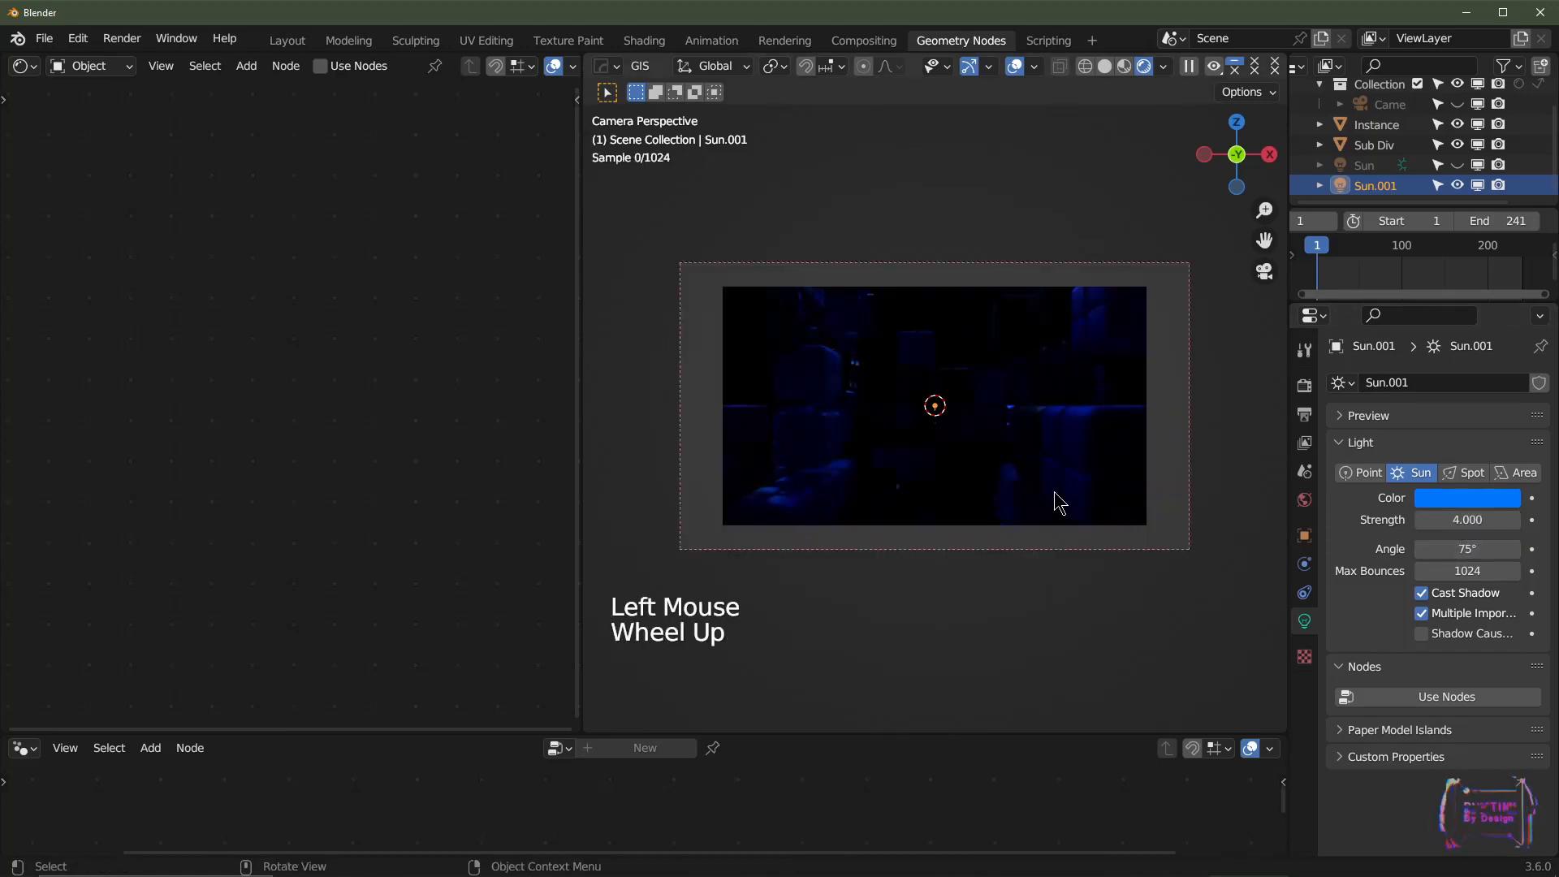
- Change the second Sun light's color to a fully saturated cyan with a hue of 0.487
click(1467, 497)
click(1435, 228)
drag(1436, 228, 1416, 250)
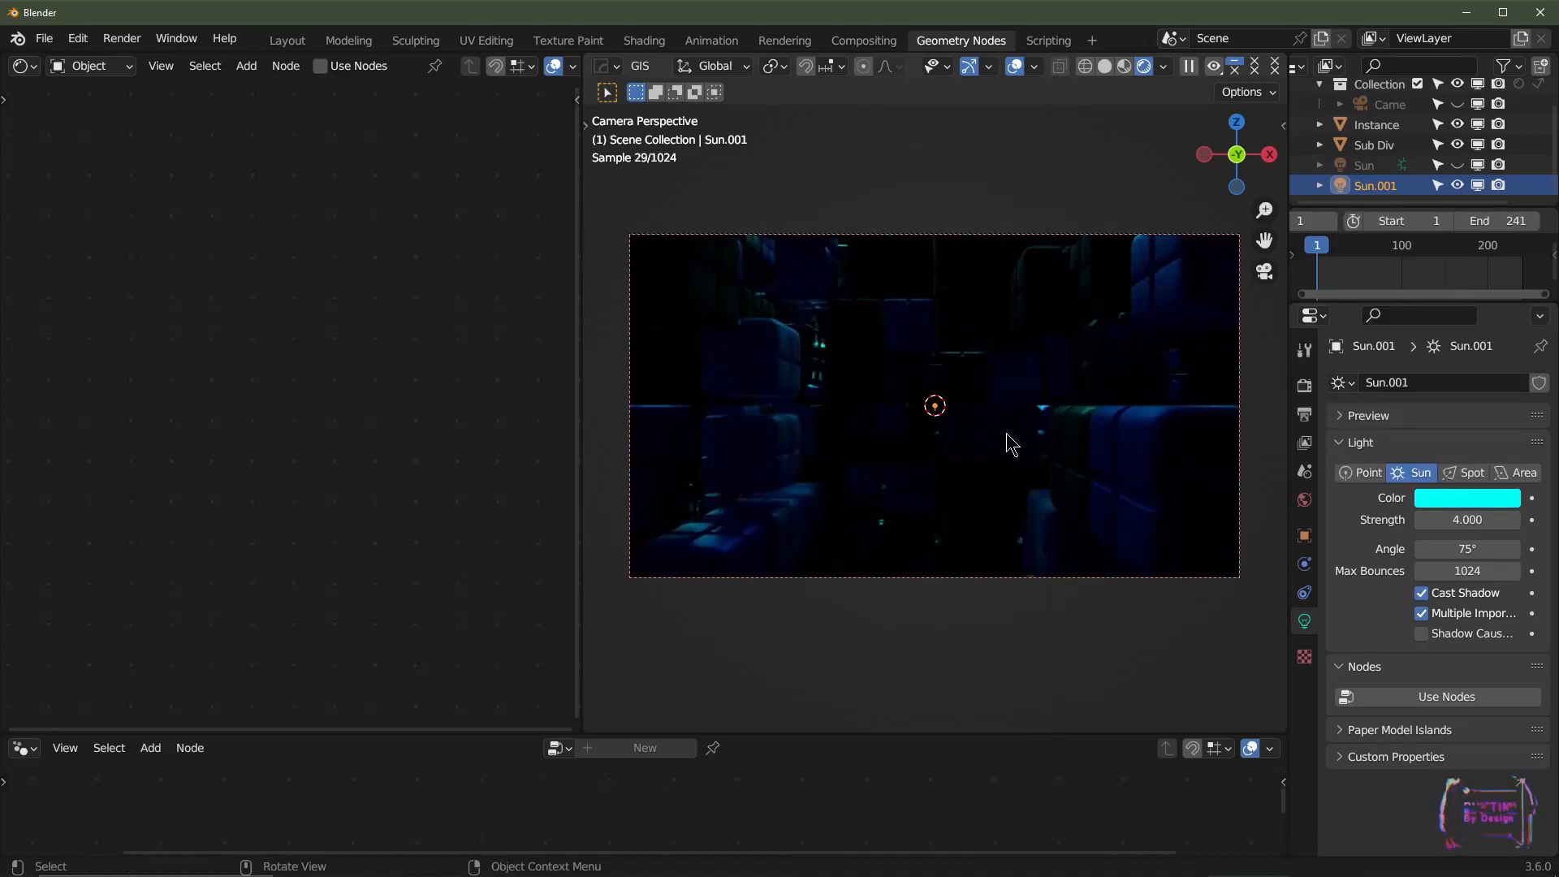
click(1453, 498)
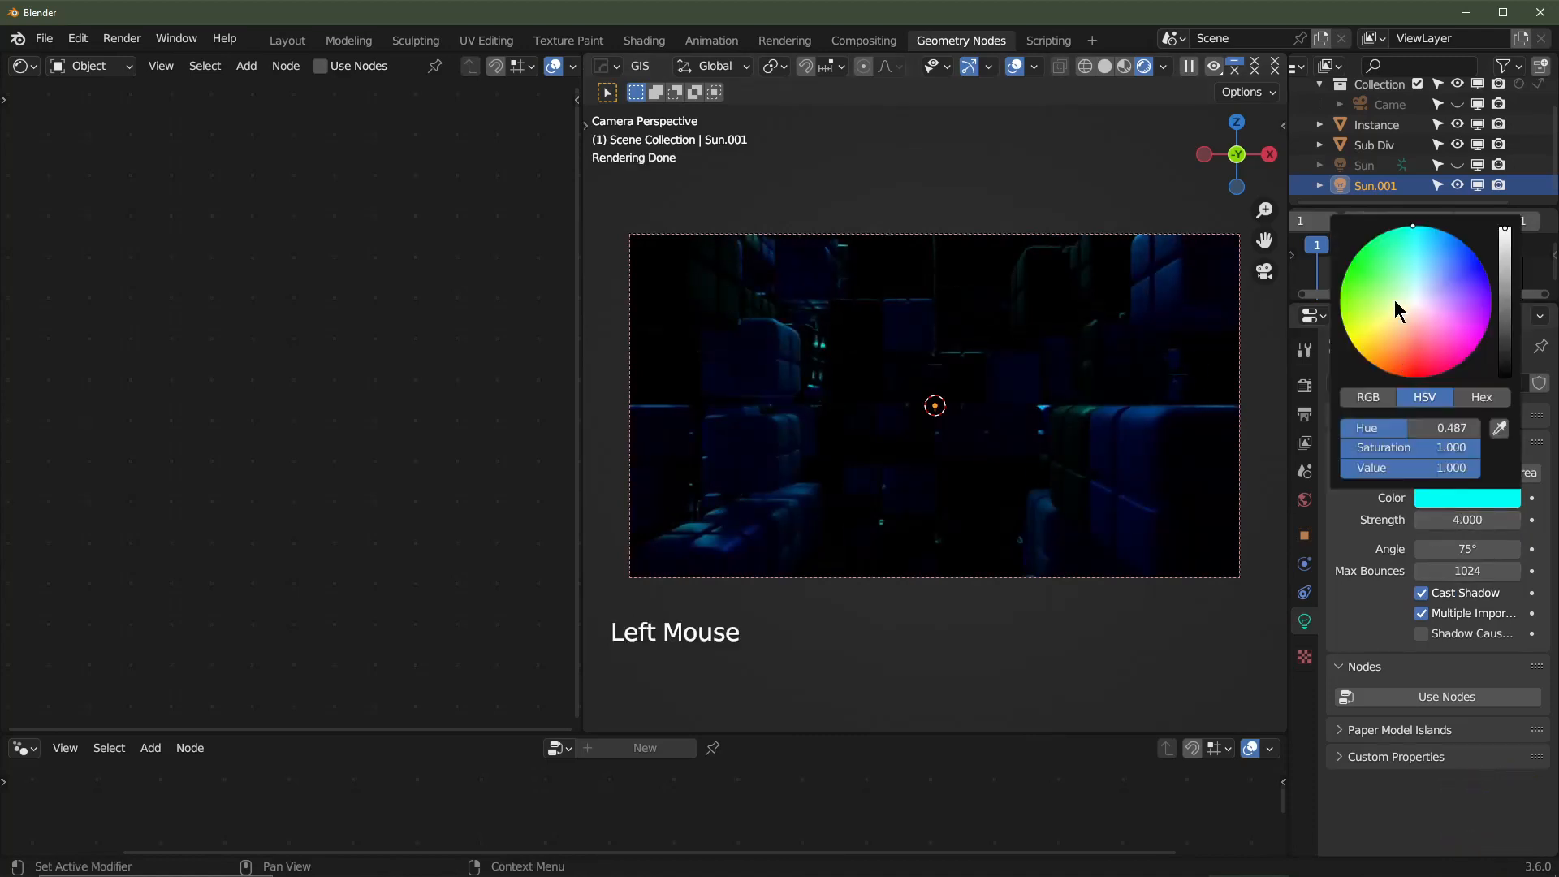
- Try a strength of 8 on the second Sun light and settle on 10
double_click(1464, 519)
text(8)
key(Return)
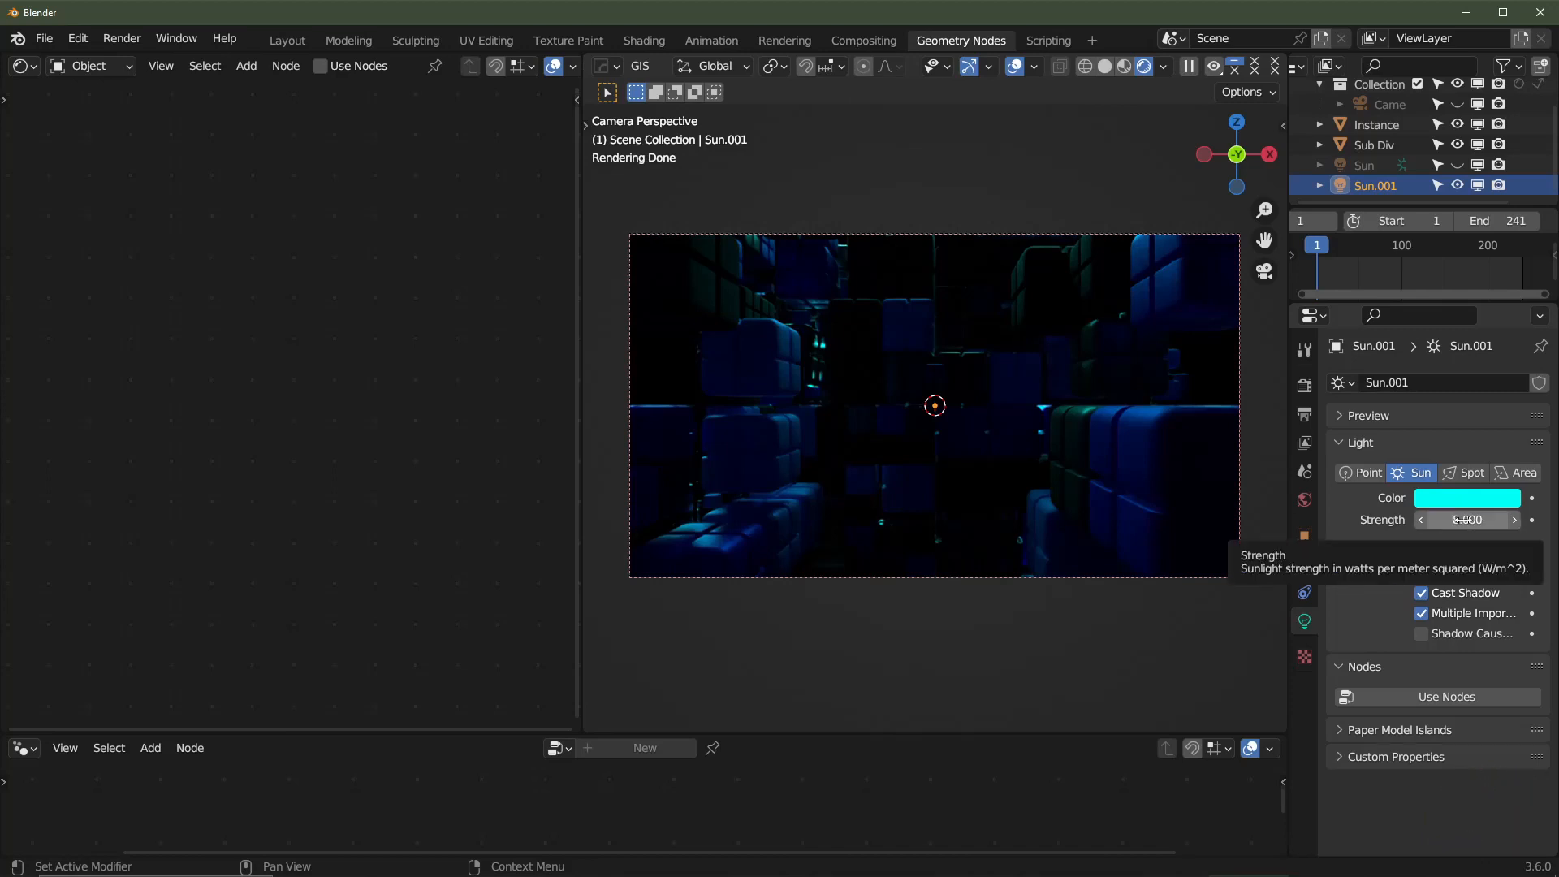
click(1466, 520)
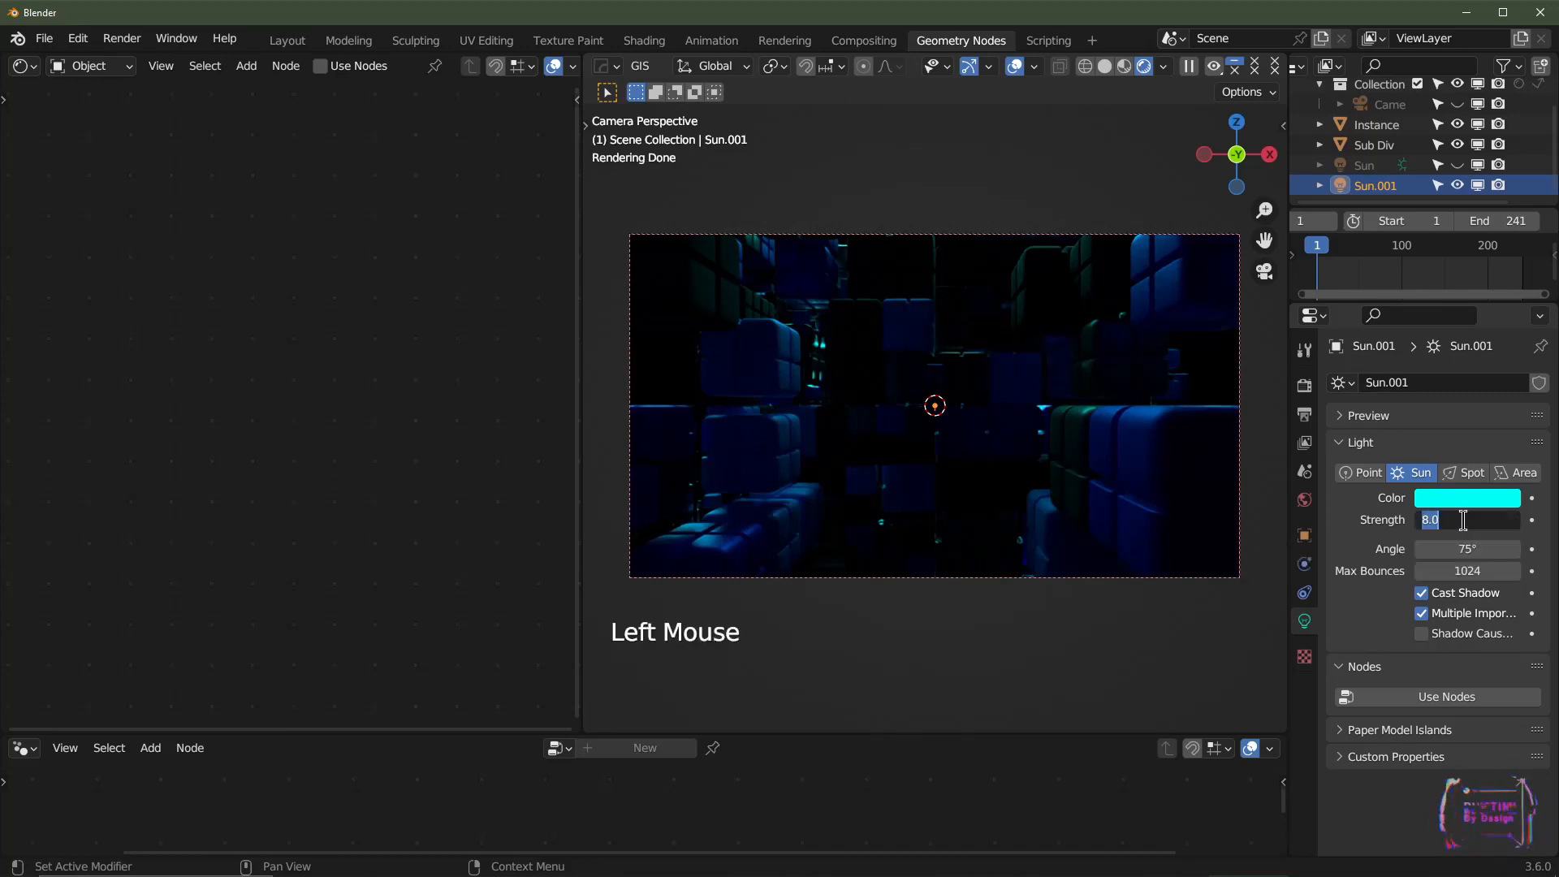
key(Return)
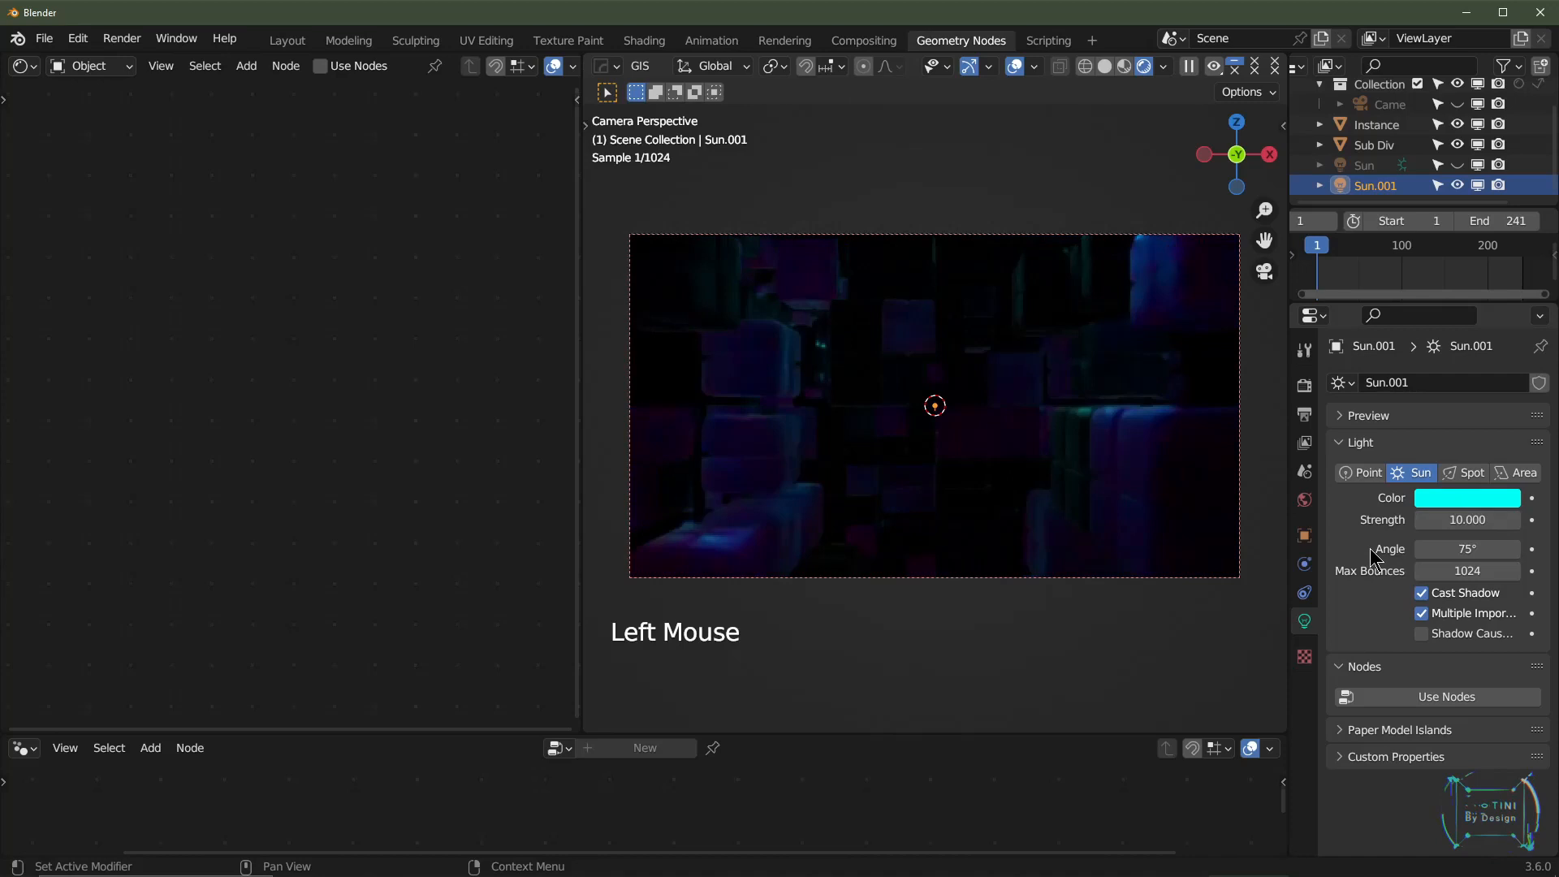
- Try X rotations of -82° and -80° on the second Sun light, checking the right orthographic and camera views
click(1304, 535)
mouse_move(1441, 506)
mouse_down()
mouse_move(1372, 507)
mouse_move(1440, 512)
mouse_up()
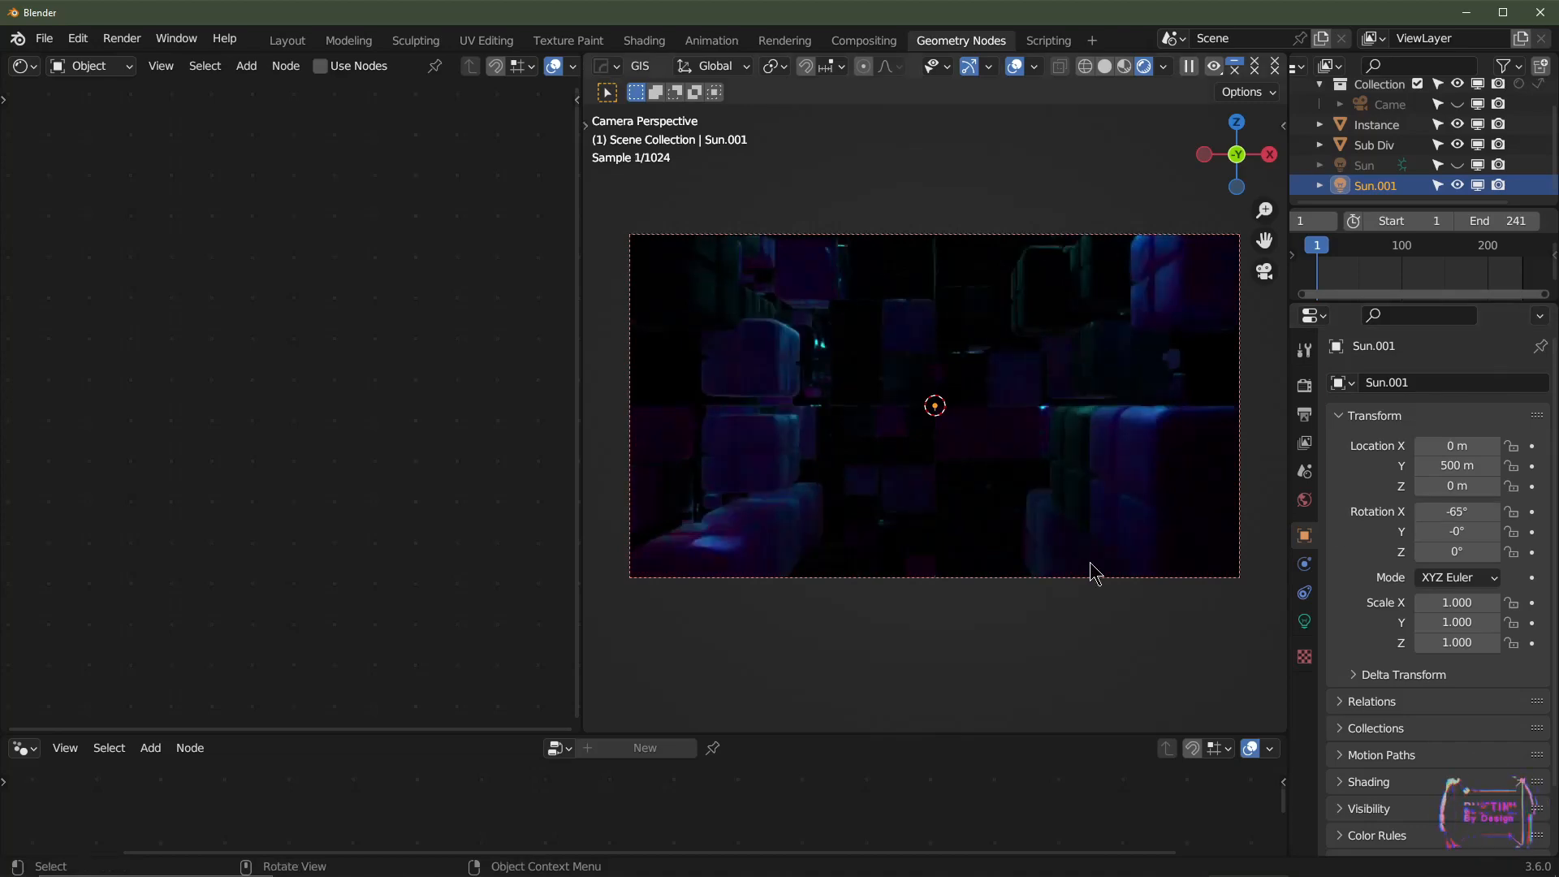
key(KP_3)
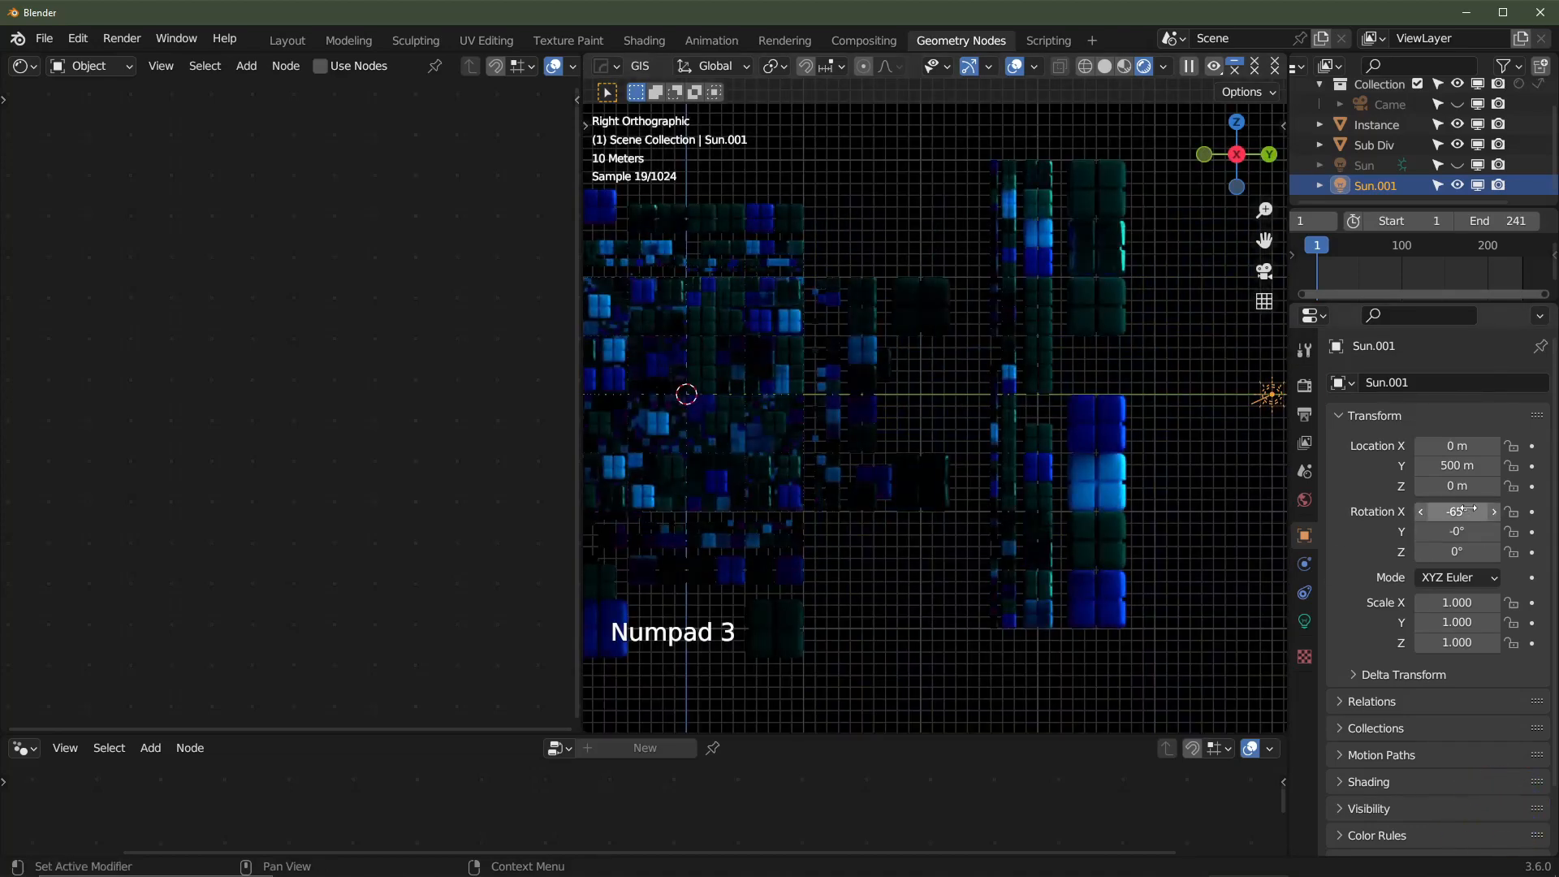
drag(1457, 512, 1429, 512)
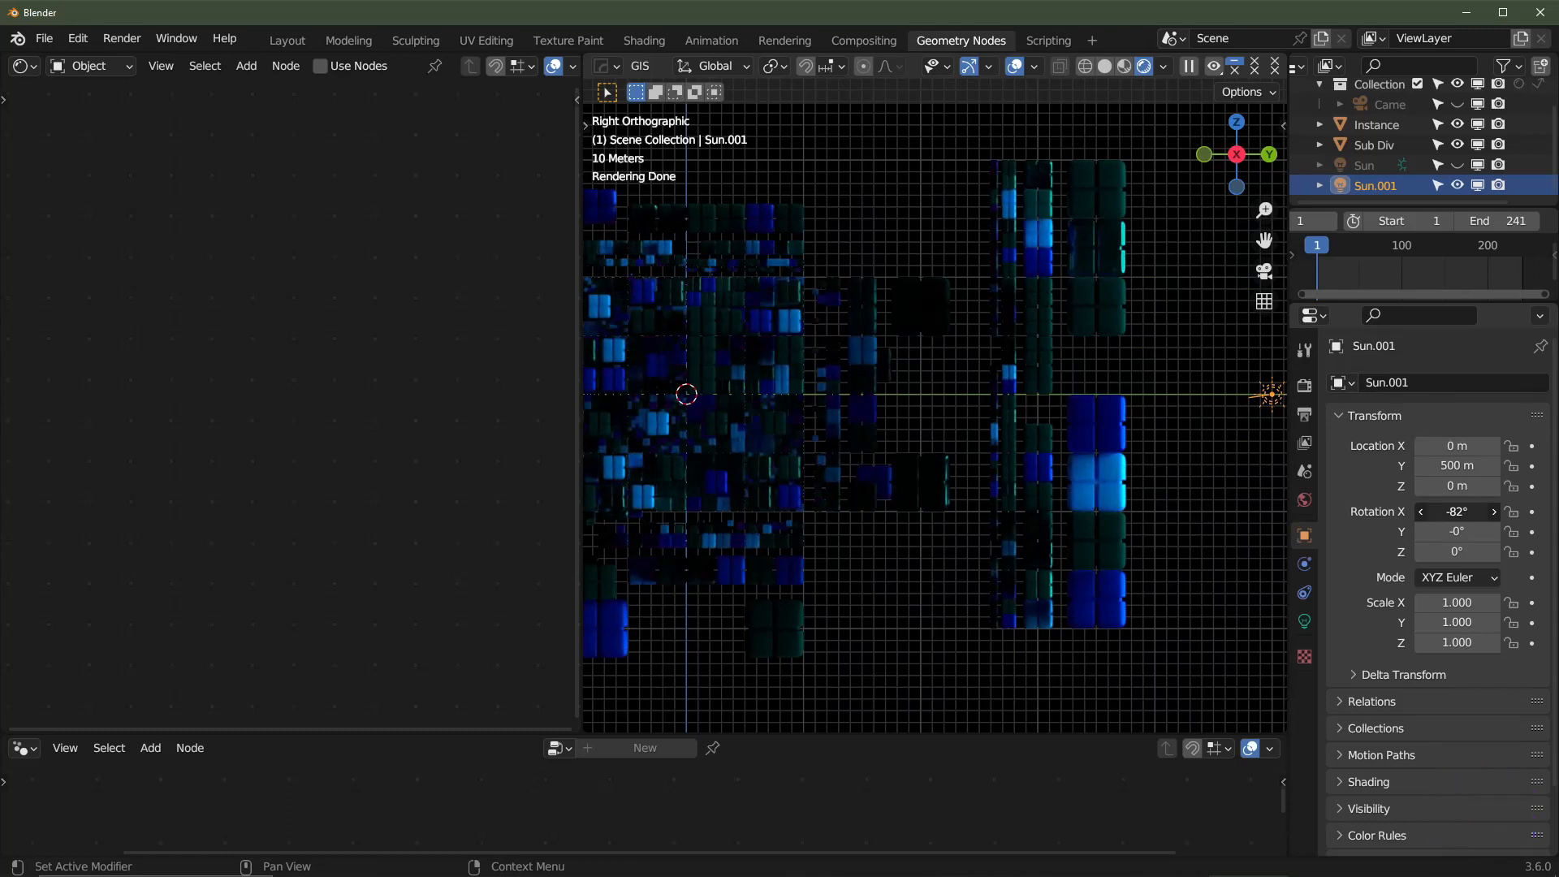
key(ctrl+z)
click(1465, 510)
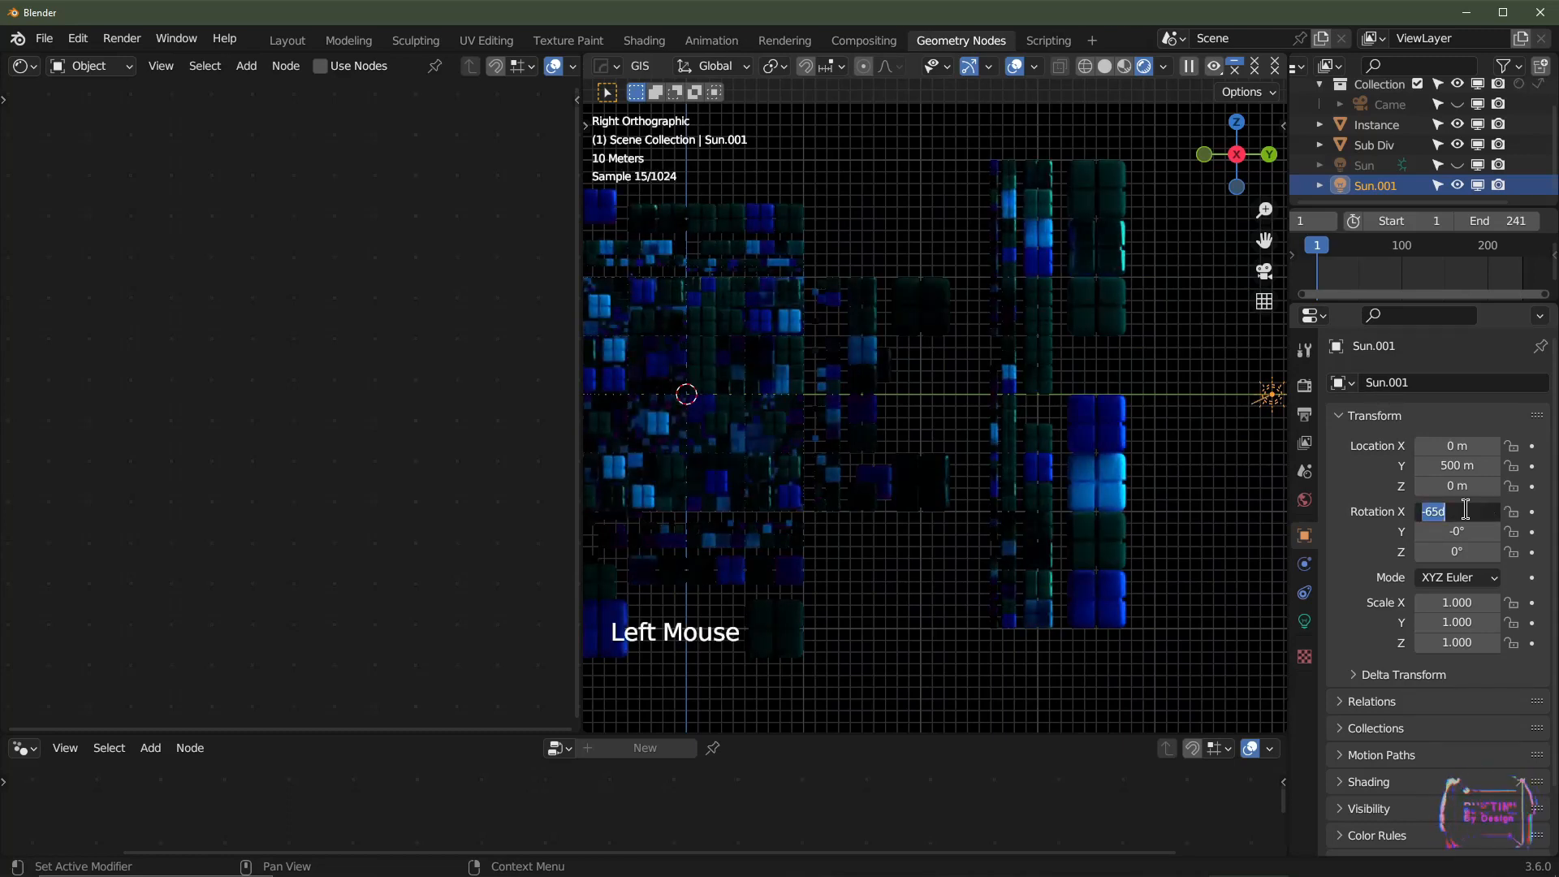
text(-80)
key(Return)
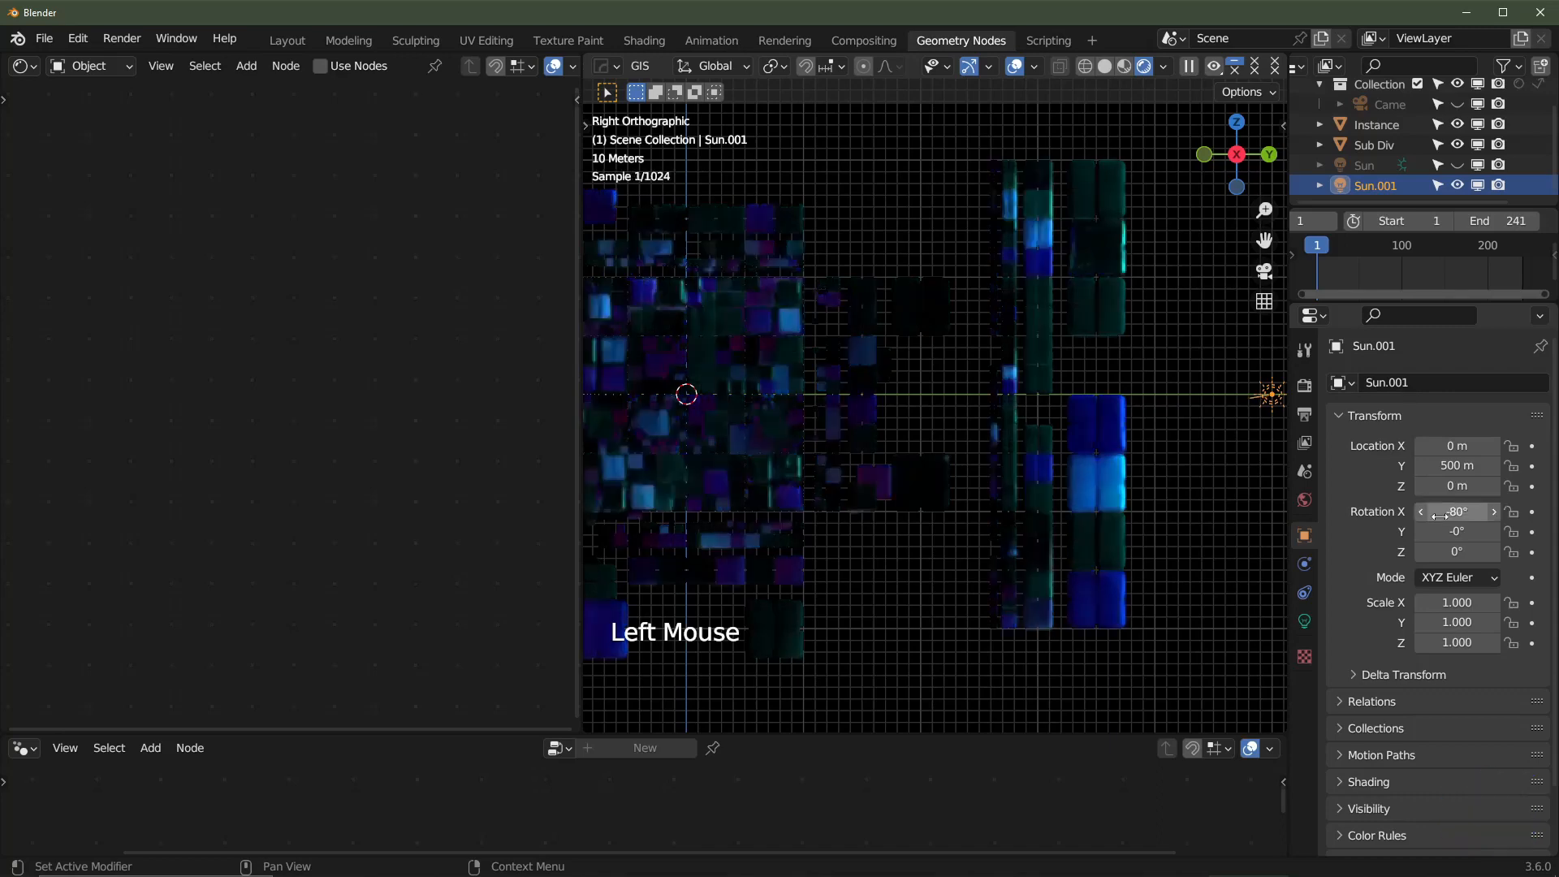
key(KP_0)
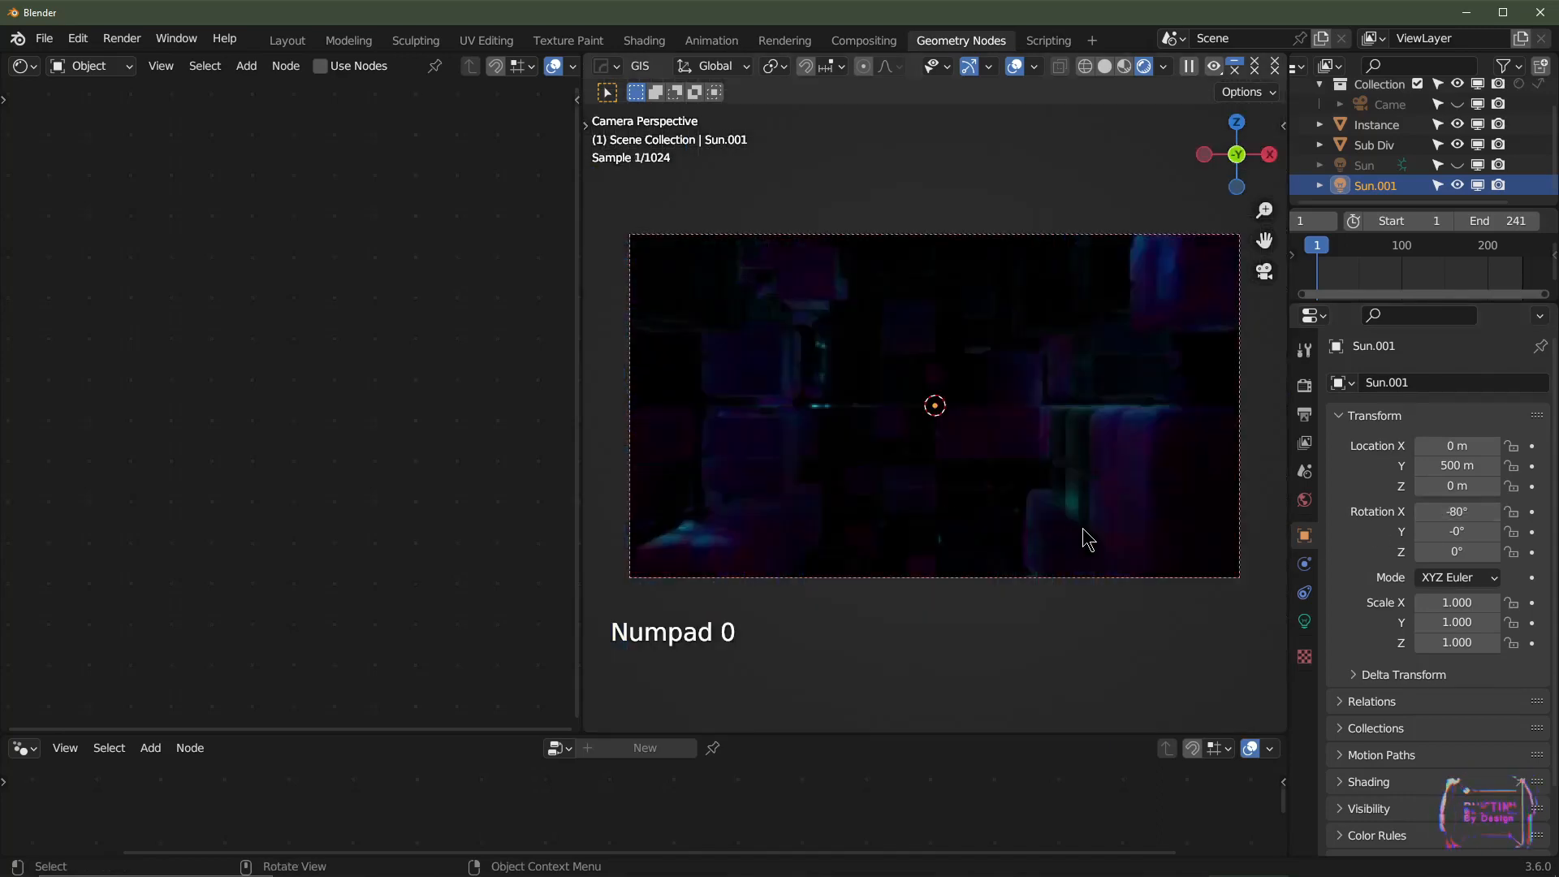
- Set the second Sun light's X rotation to -40°
scroll(1083, 527, up, 3)
mouse_move(1437, 504)
mouse_down()
mouse_move(1486, 505)
mouse_move(1449, 511)
mouse_up()
click(1450, 510)
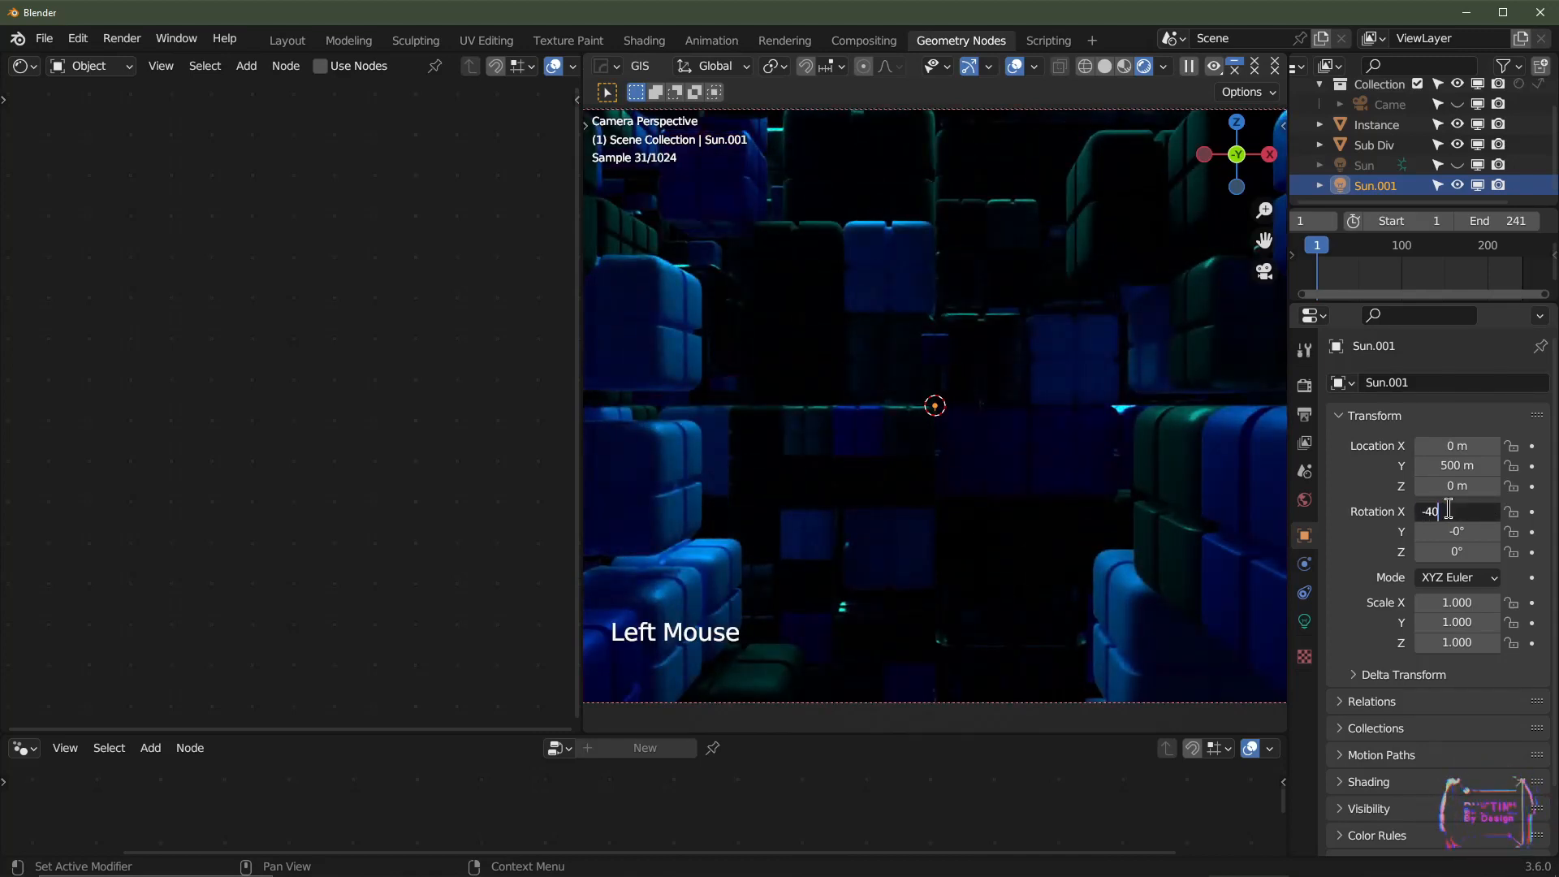
text(-40)
key(Return)
scroll(950, 514, down, 2)
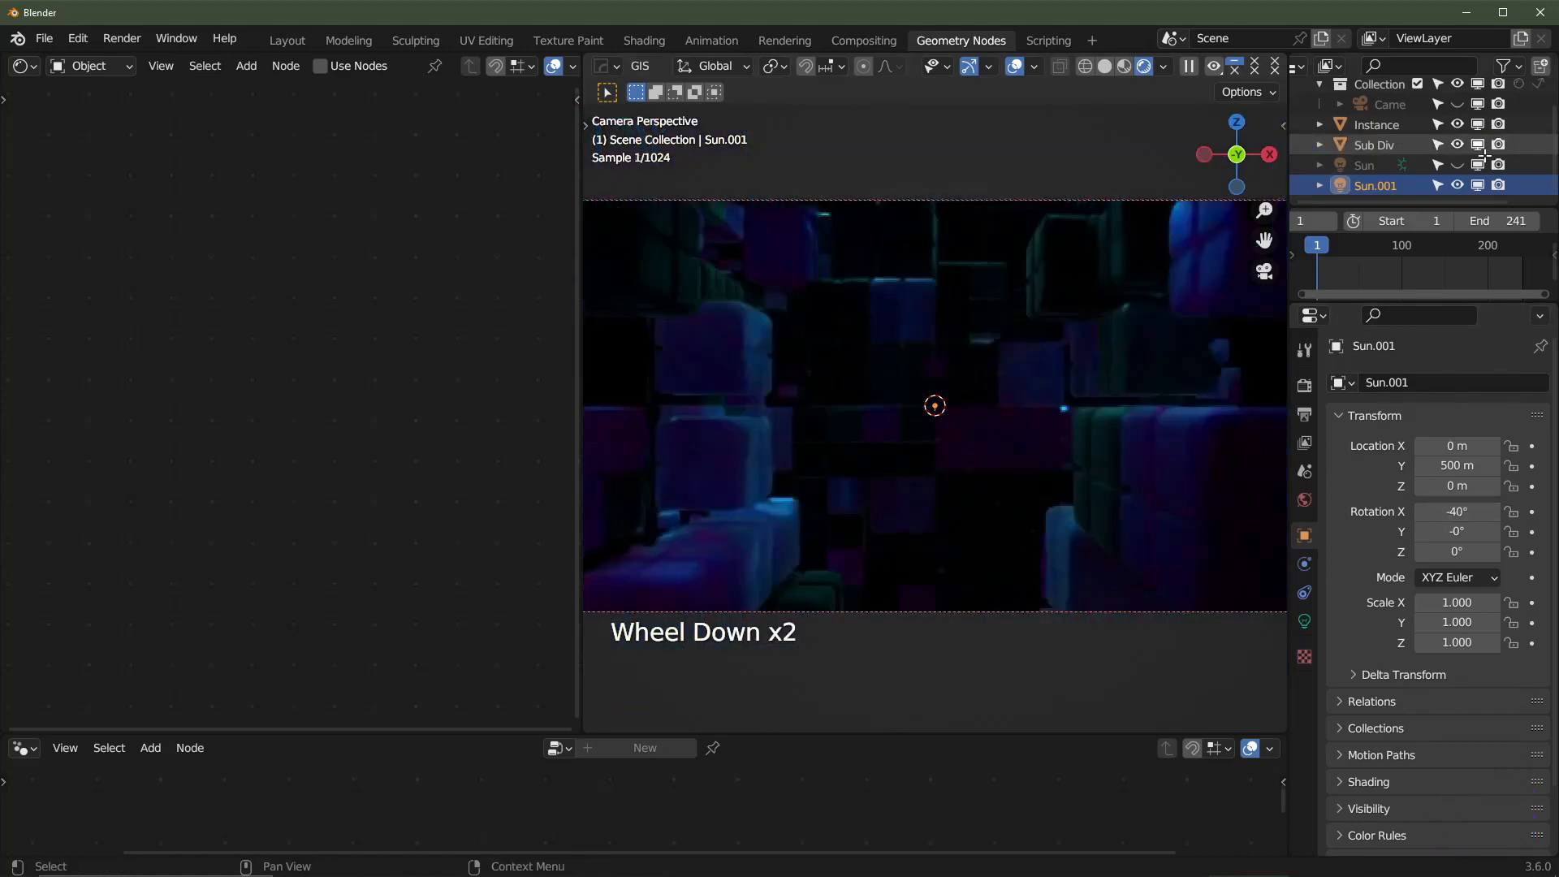
- Unhide the first Sun light to light the cubes with both Suns in the camera view
click(1458, 164)
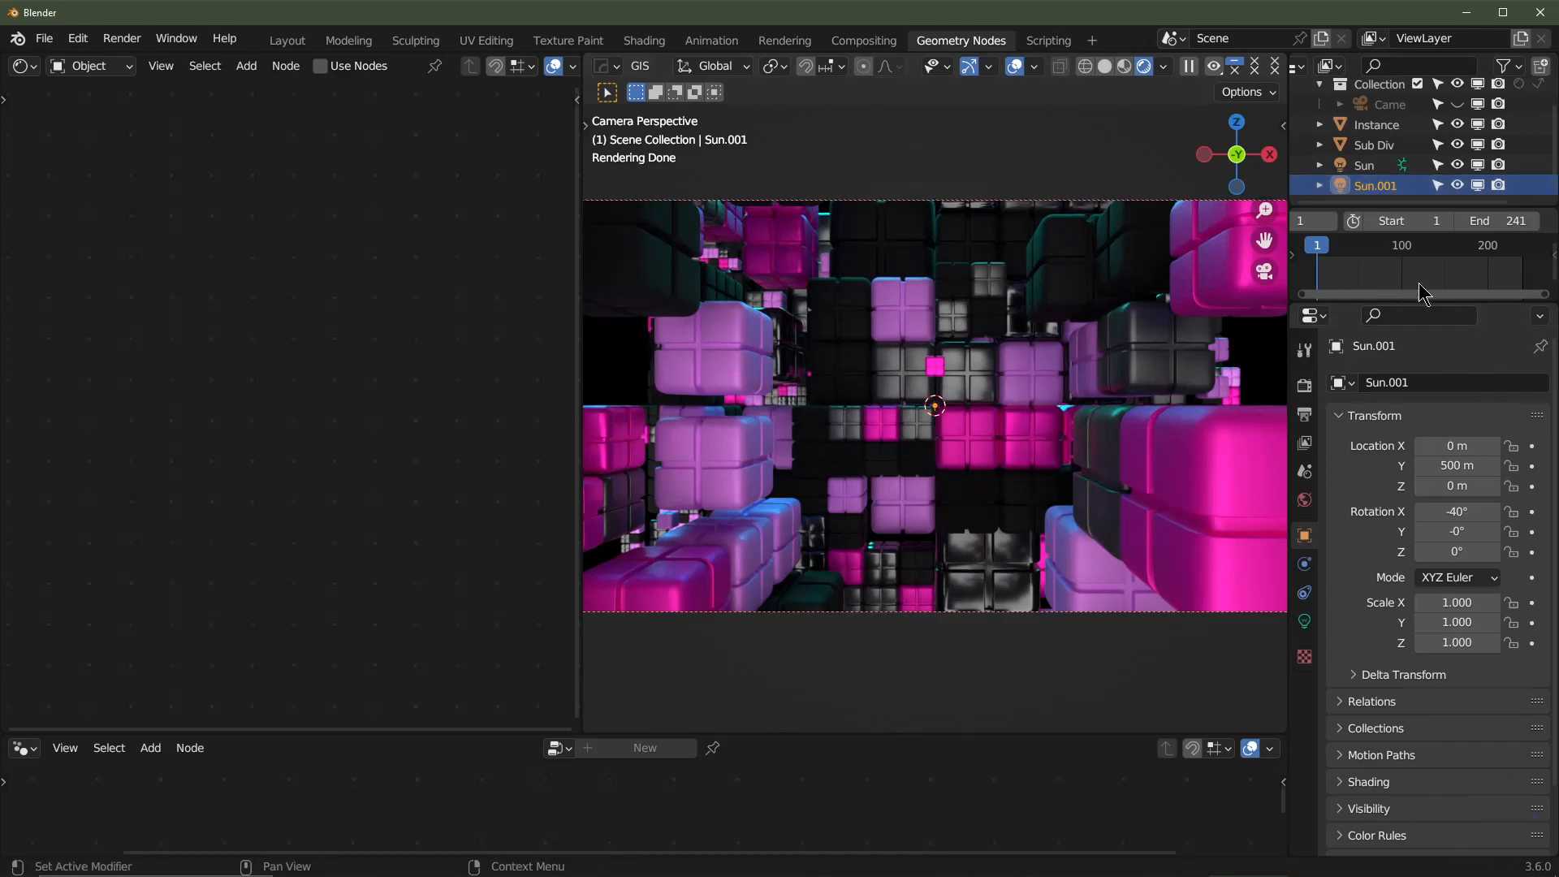
scroll(1407, 240, up, 2)
scroll(1421, 235, up, 2)
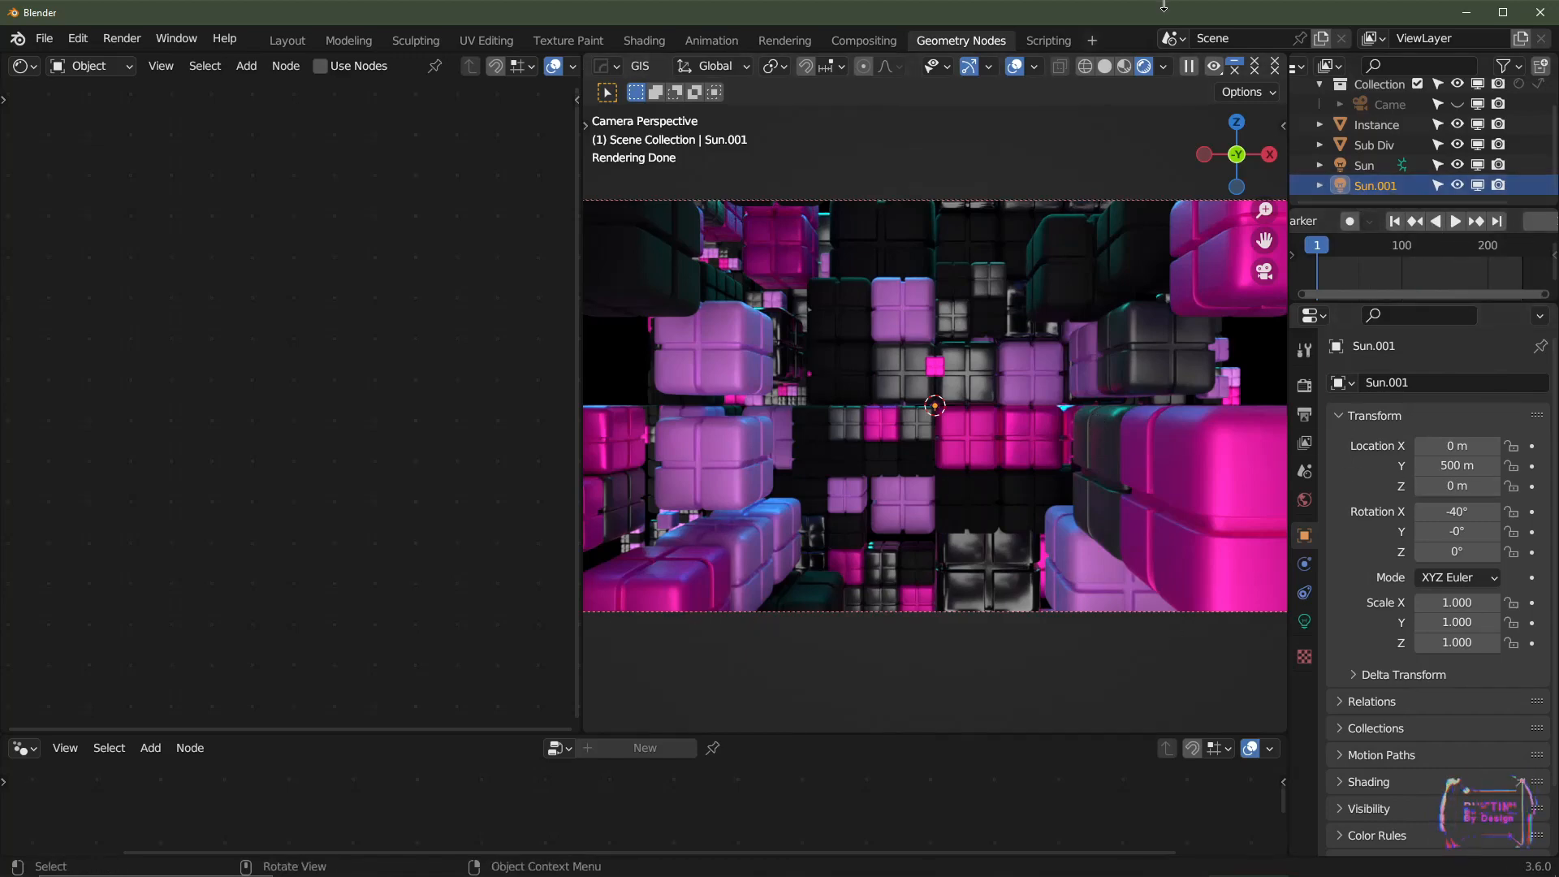
- Switch the viewport to solid shading and leave the camera view to show all the cubes and lights
click(1106, 65)
scroll(1025, 468, down, 2)
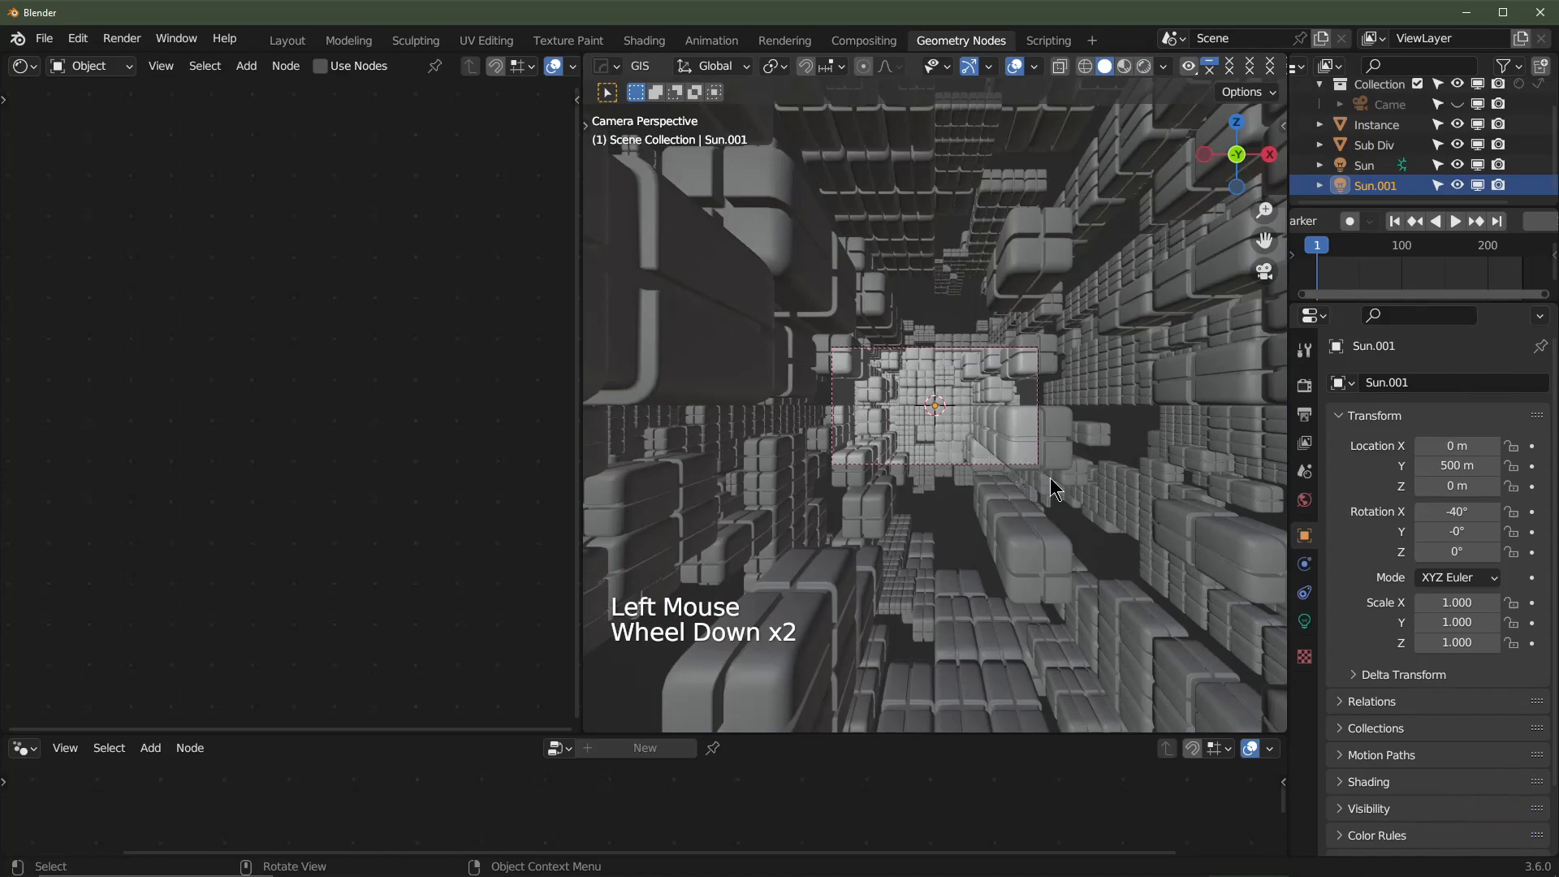
middle_drag(1054, 488, 955, 505)
scroll(1024, 461, down, 3)
middle_drag(1024, 461, 901, 490)
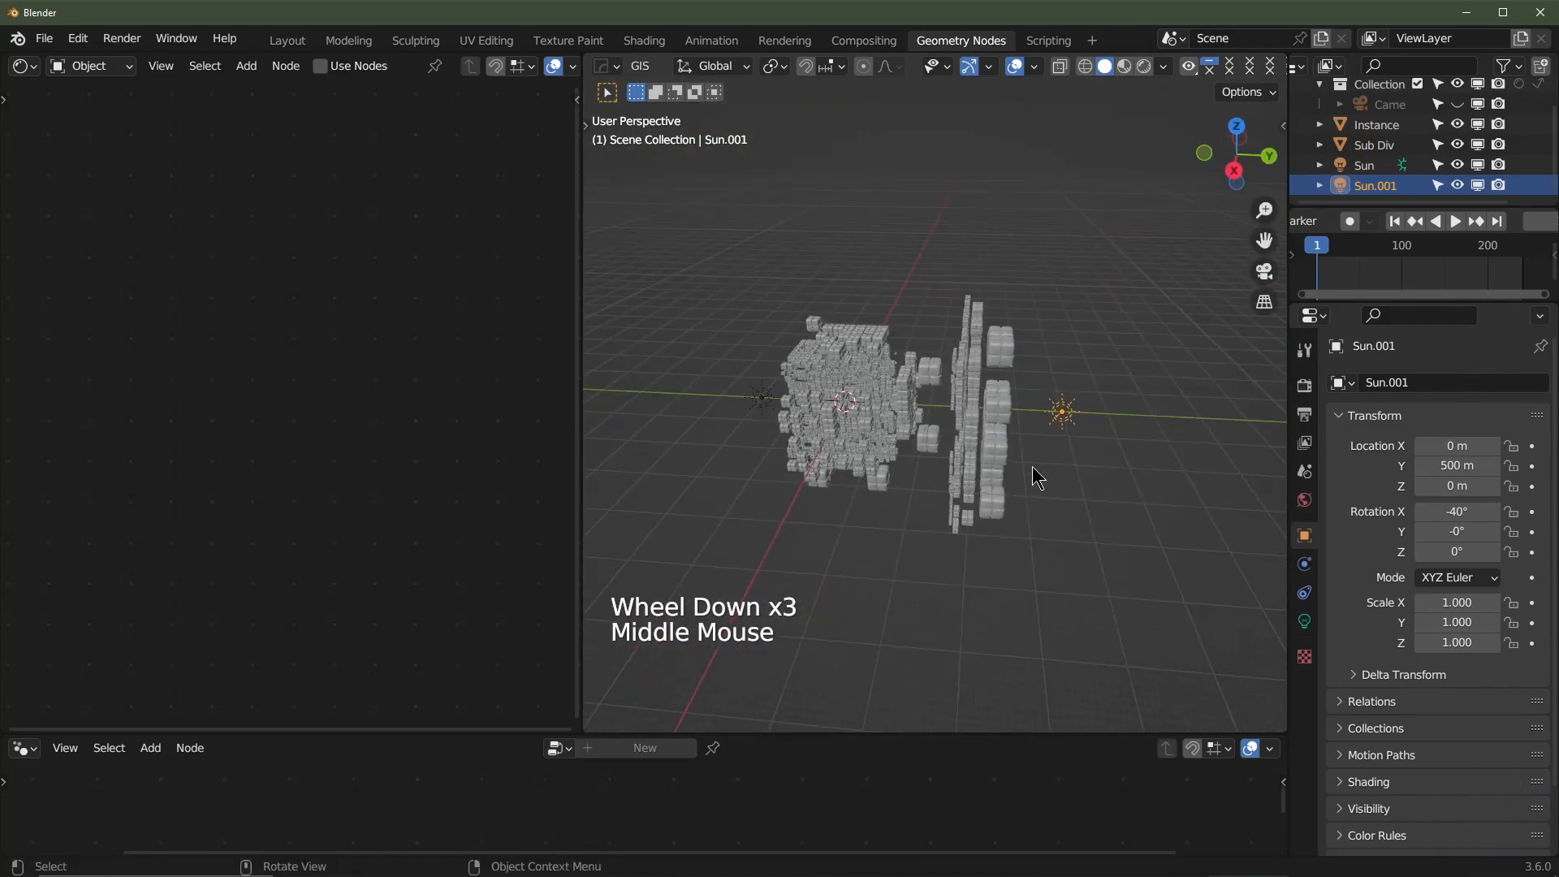
- In the top orthographic view, duplicate the second Sun light and place the copy at X 500 m, Y 200 m
key(KP_7)
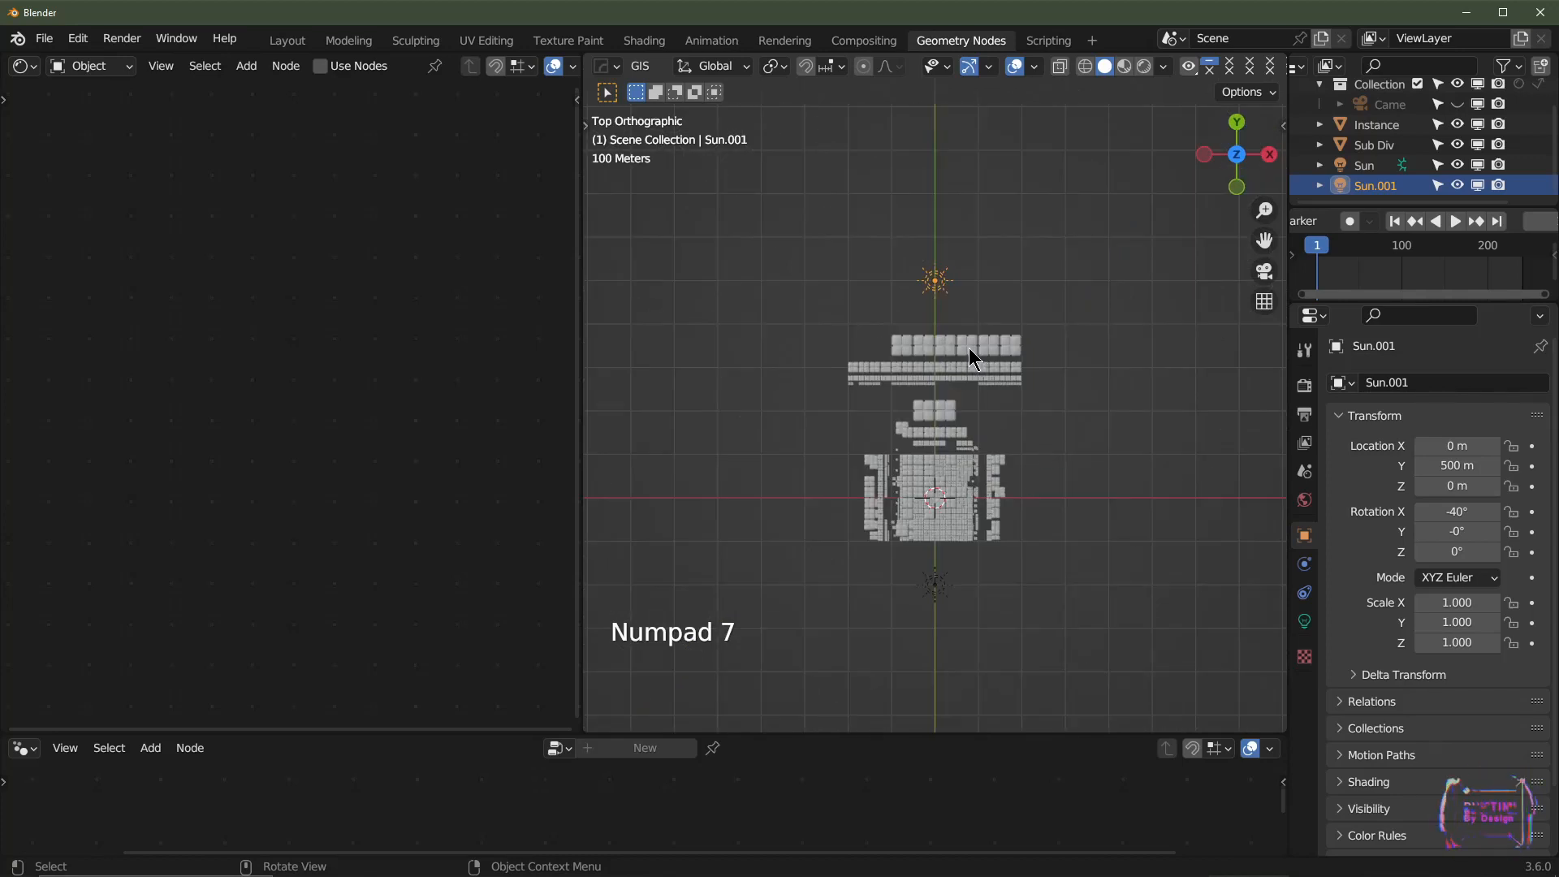
key(shift+d)
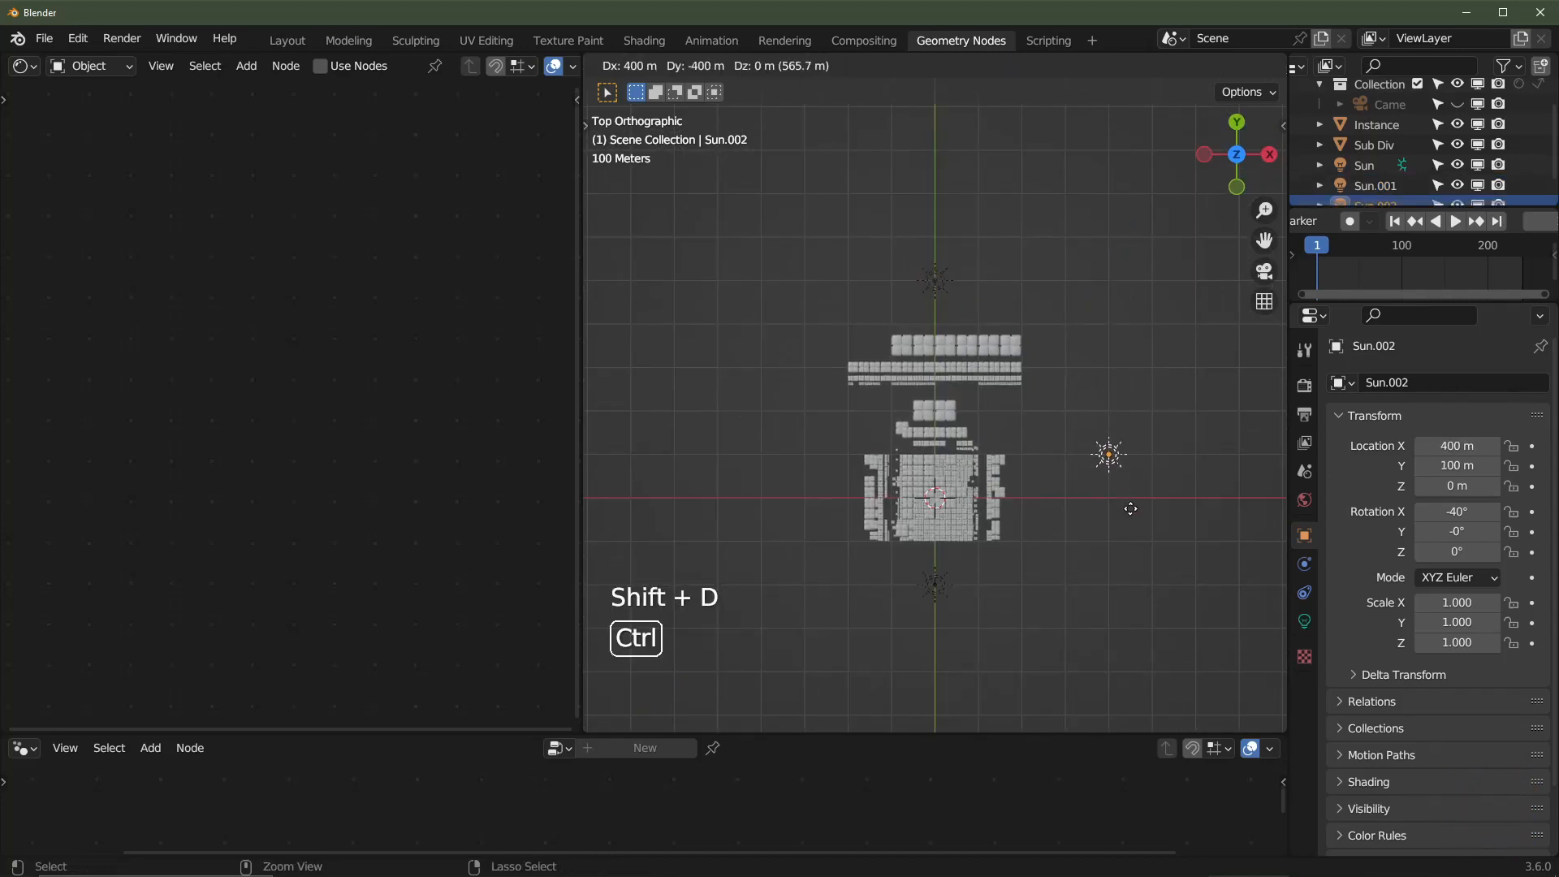
ctrl+click(1162, 485)
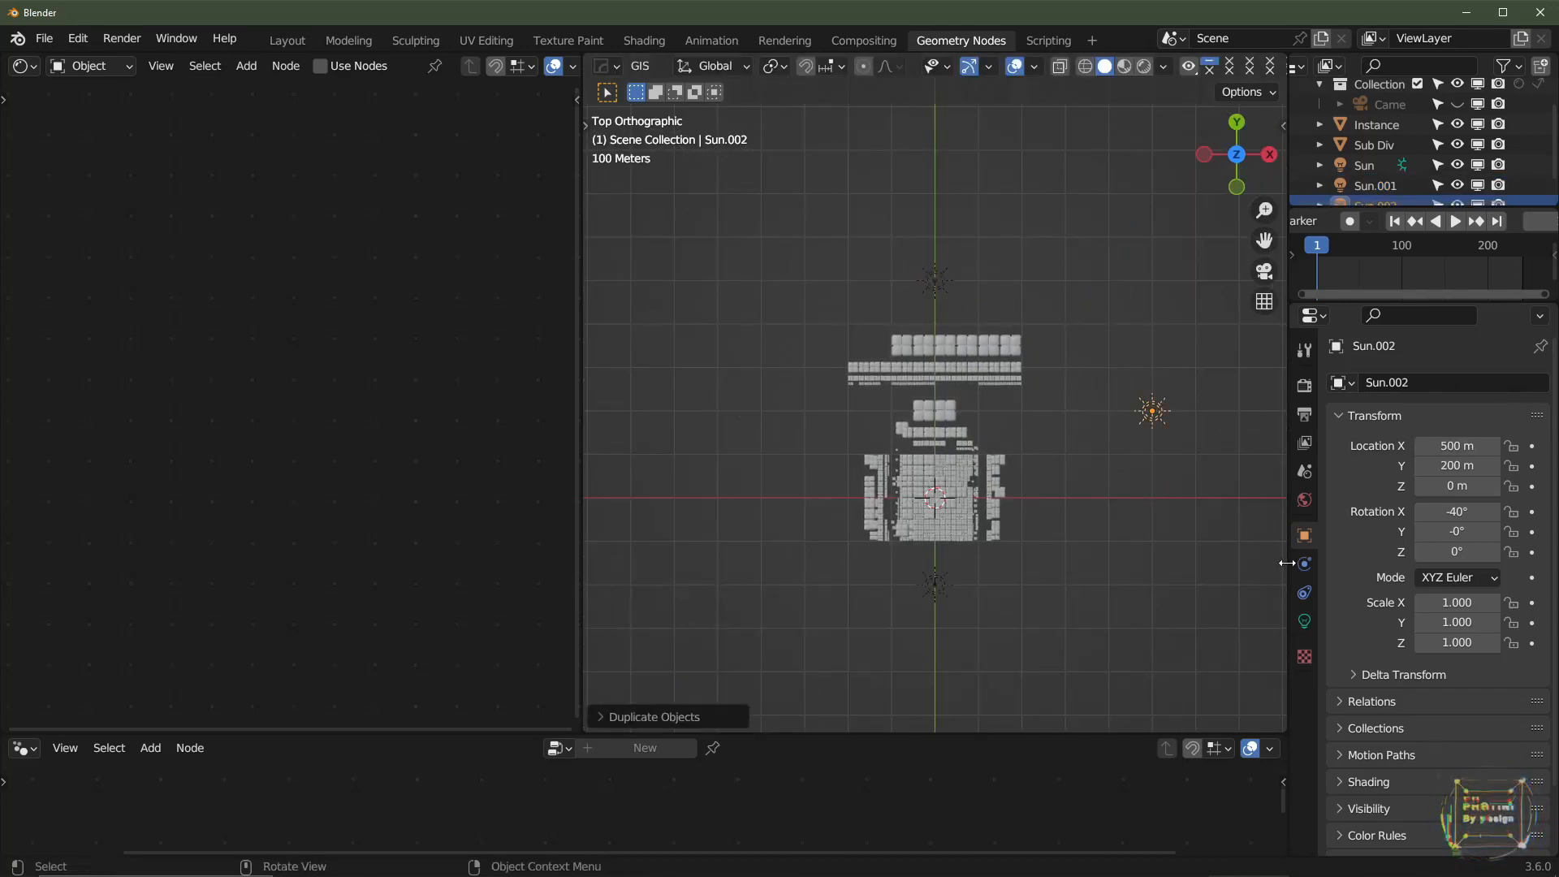
- Make the duplicated Sun light white by setting its color saturation to 0, and set its angle to 90°
click(1304, 622)
click(1446, 499)
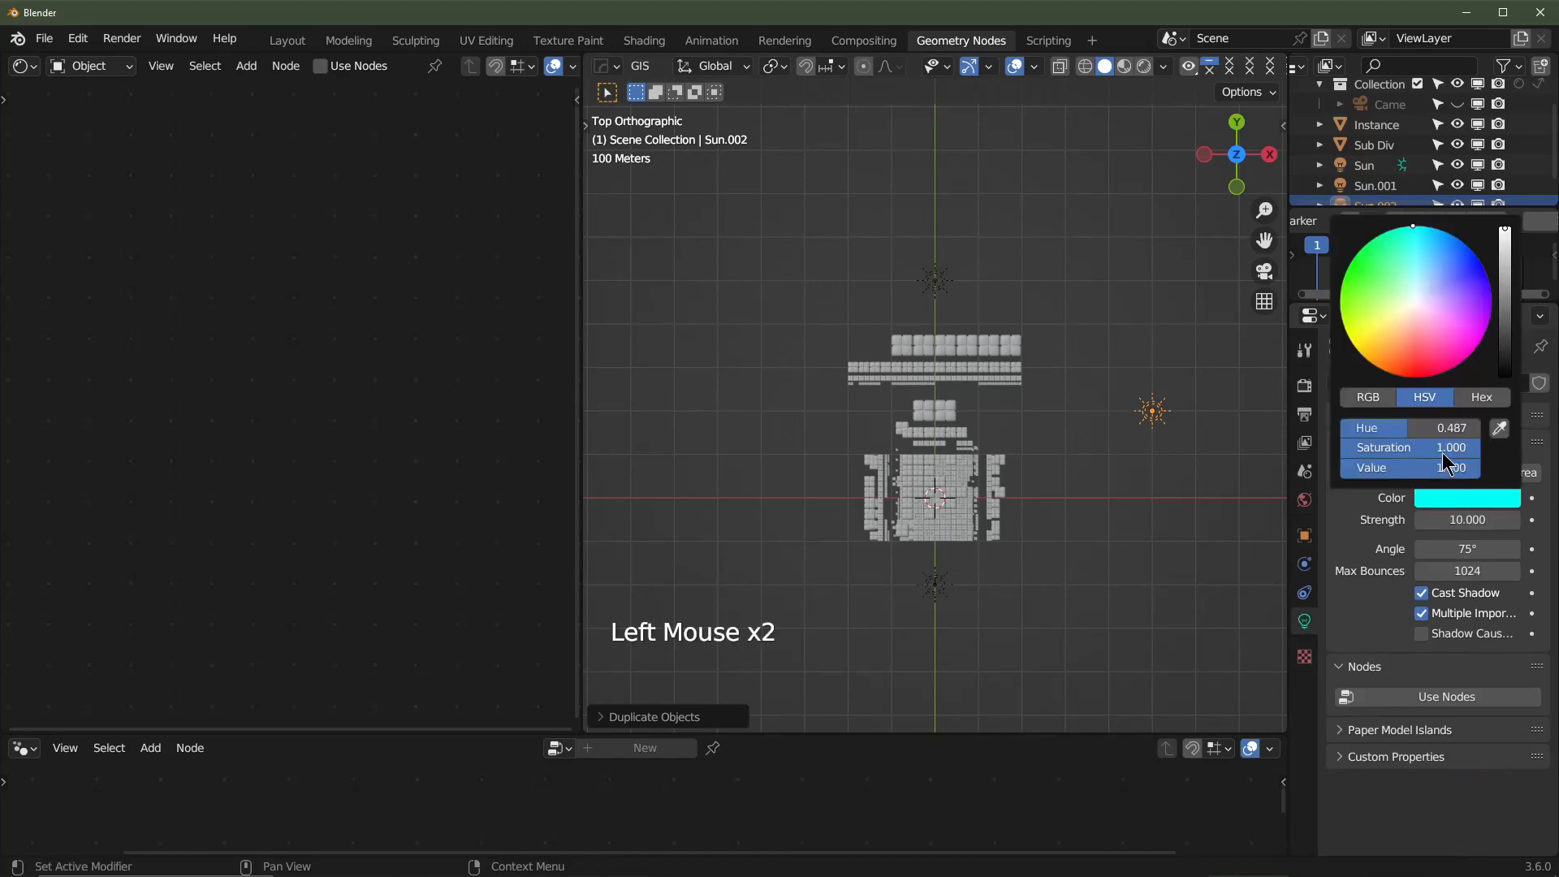
drag(1450, 451, 1341, 451)
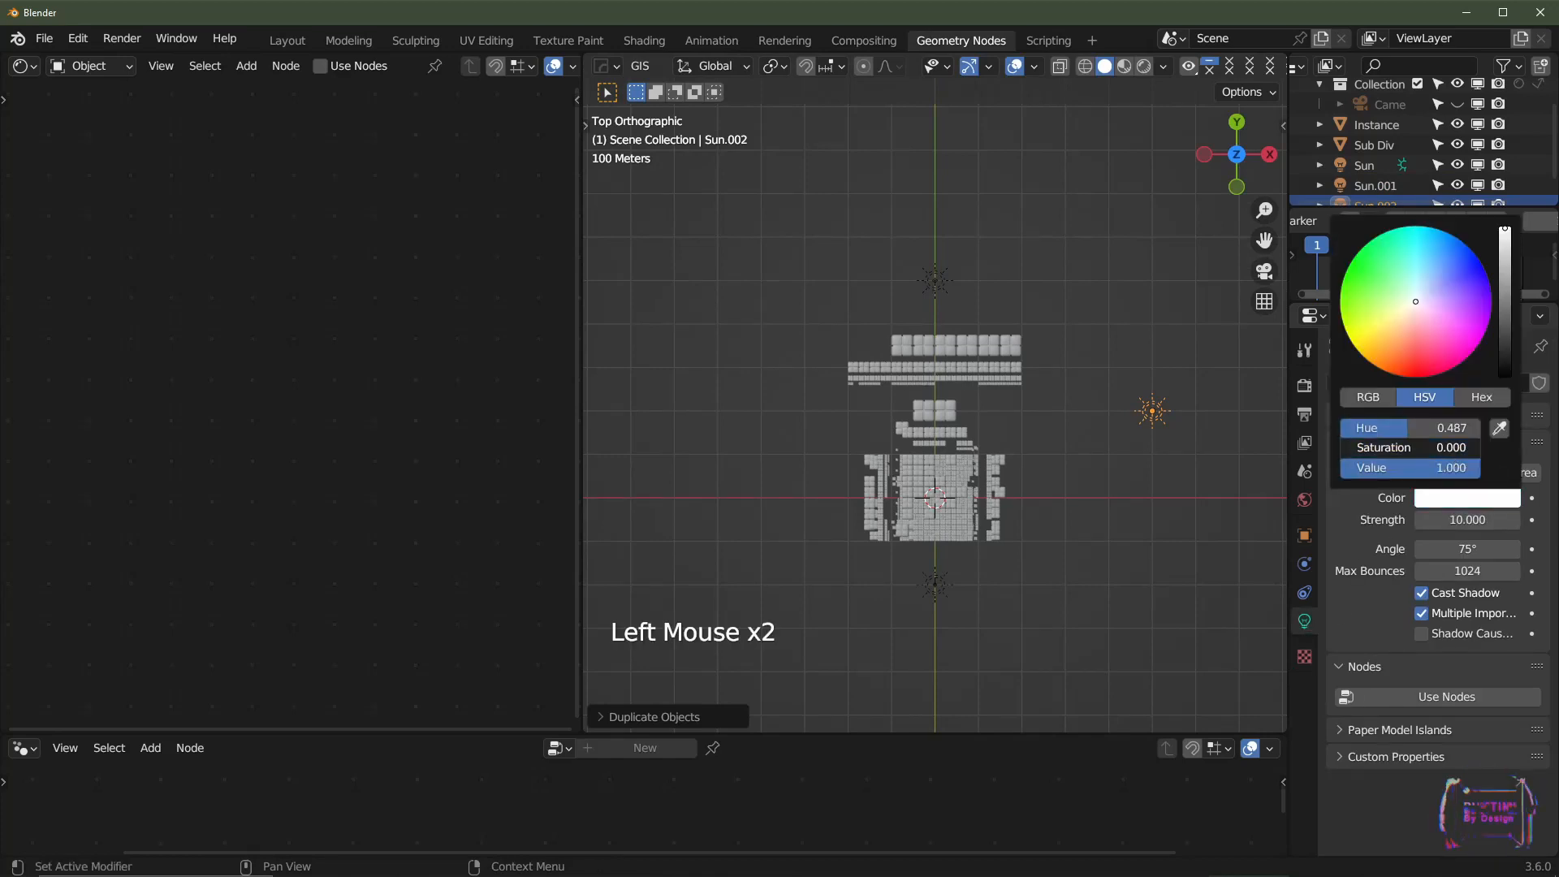
click(1477, 550)
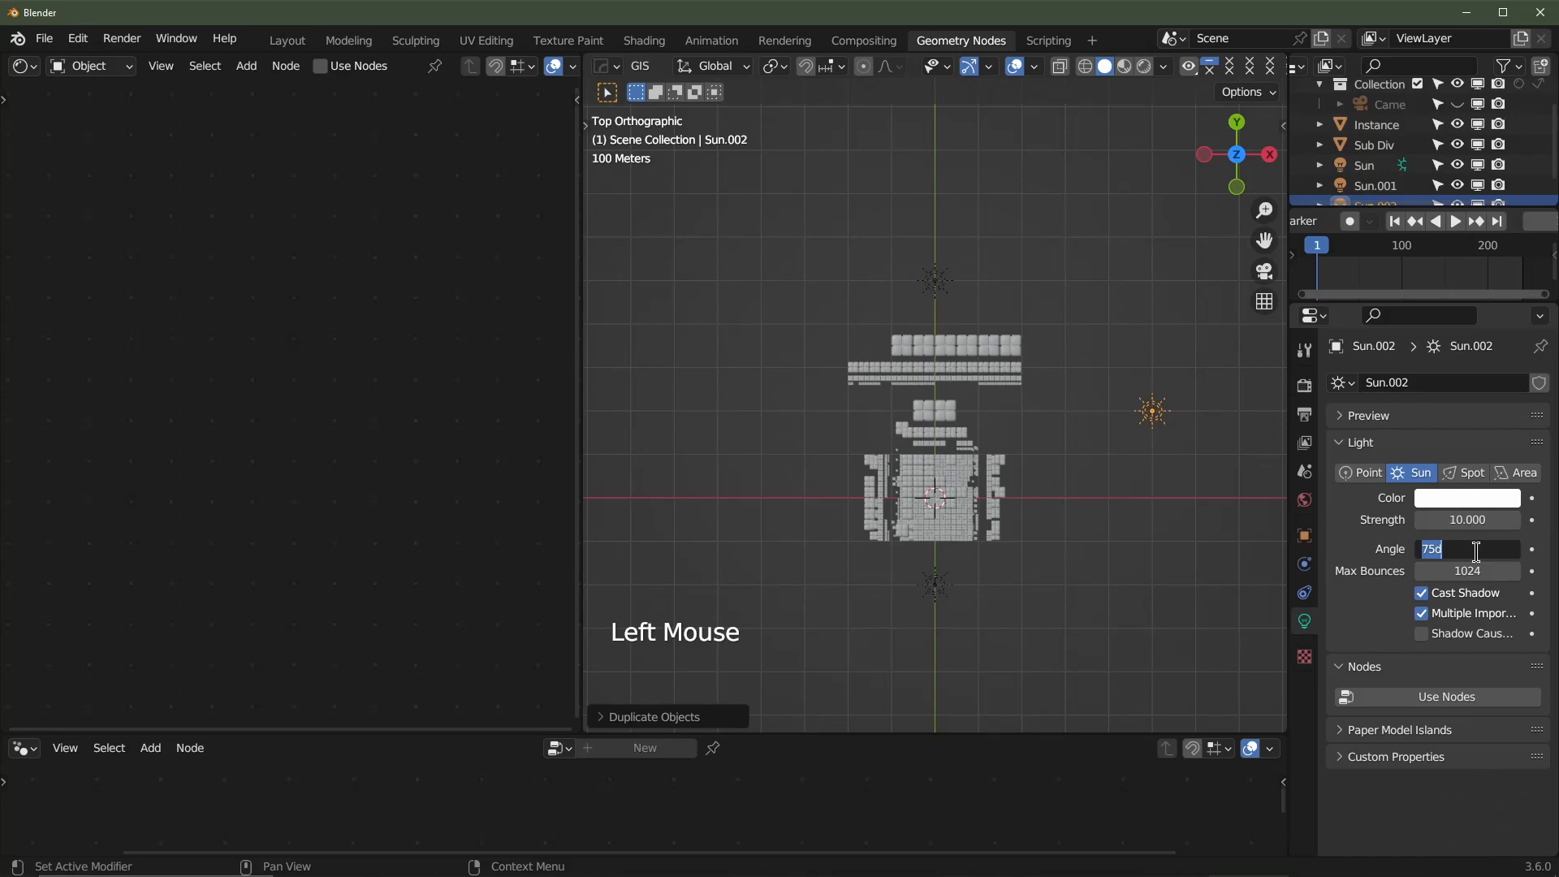
text(90)
key(Return)
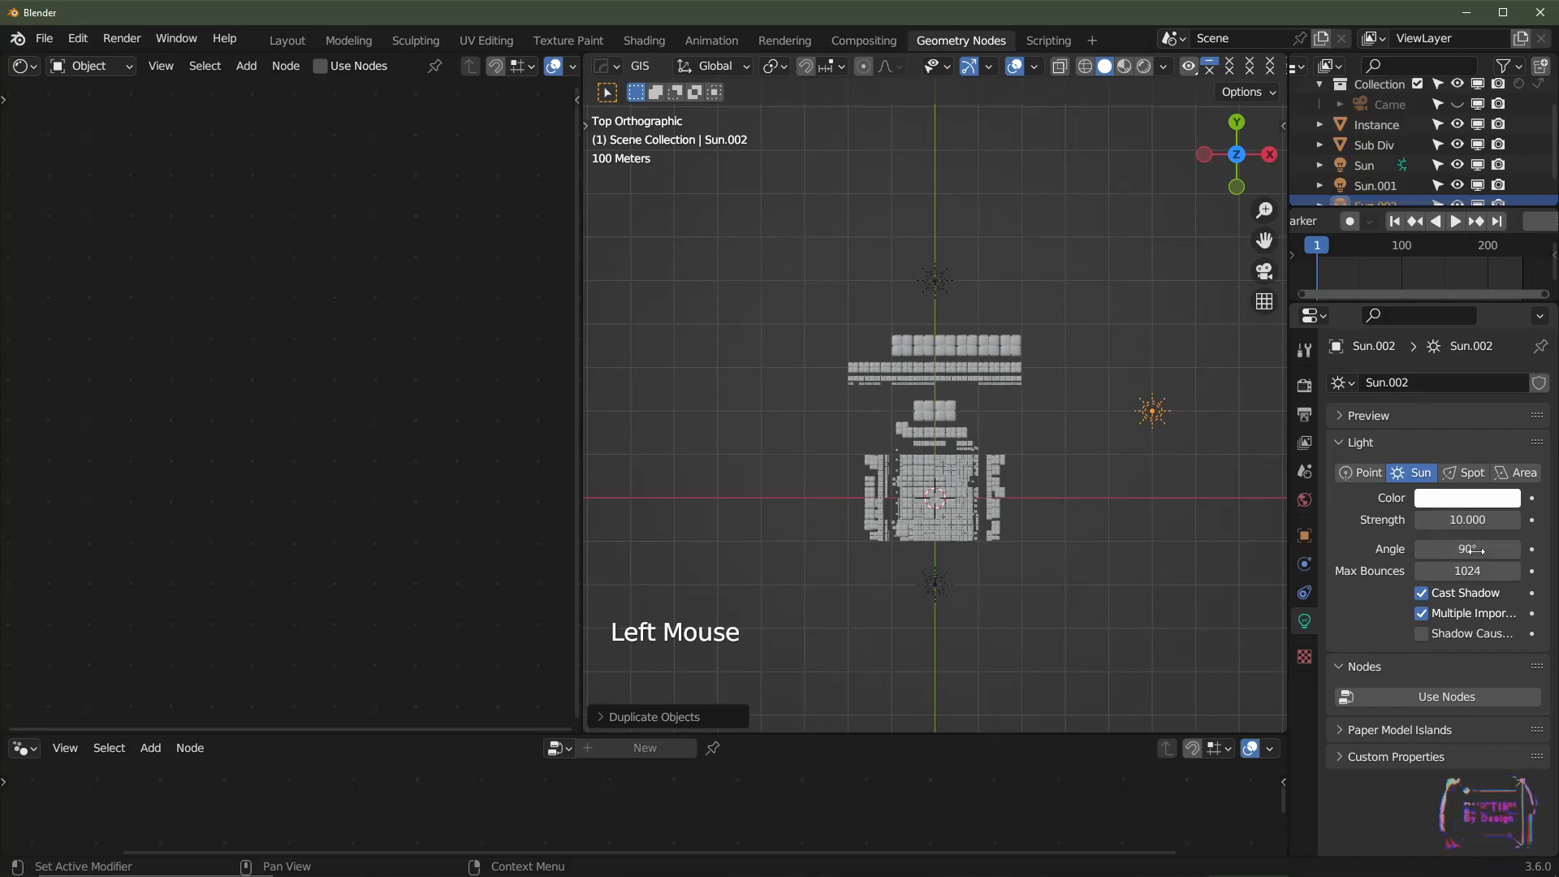
- Rotate the duplicated Sun light to 90° on X and 90° on Z
click(1305, 536)
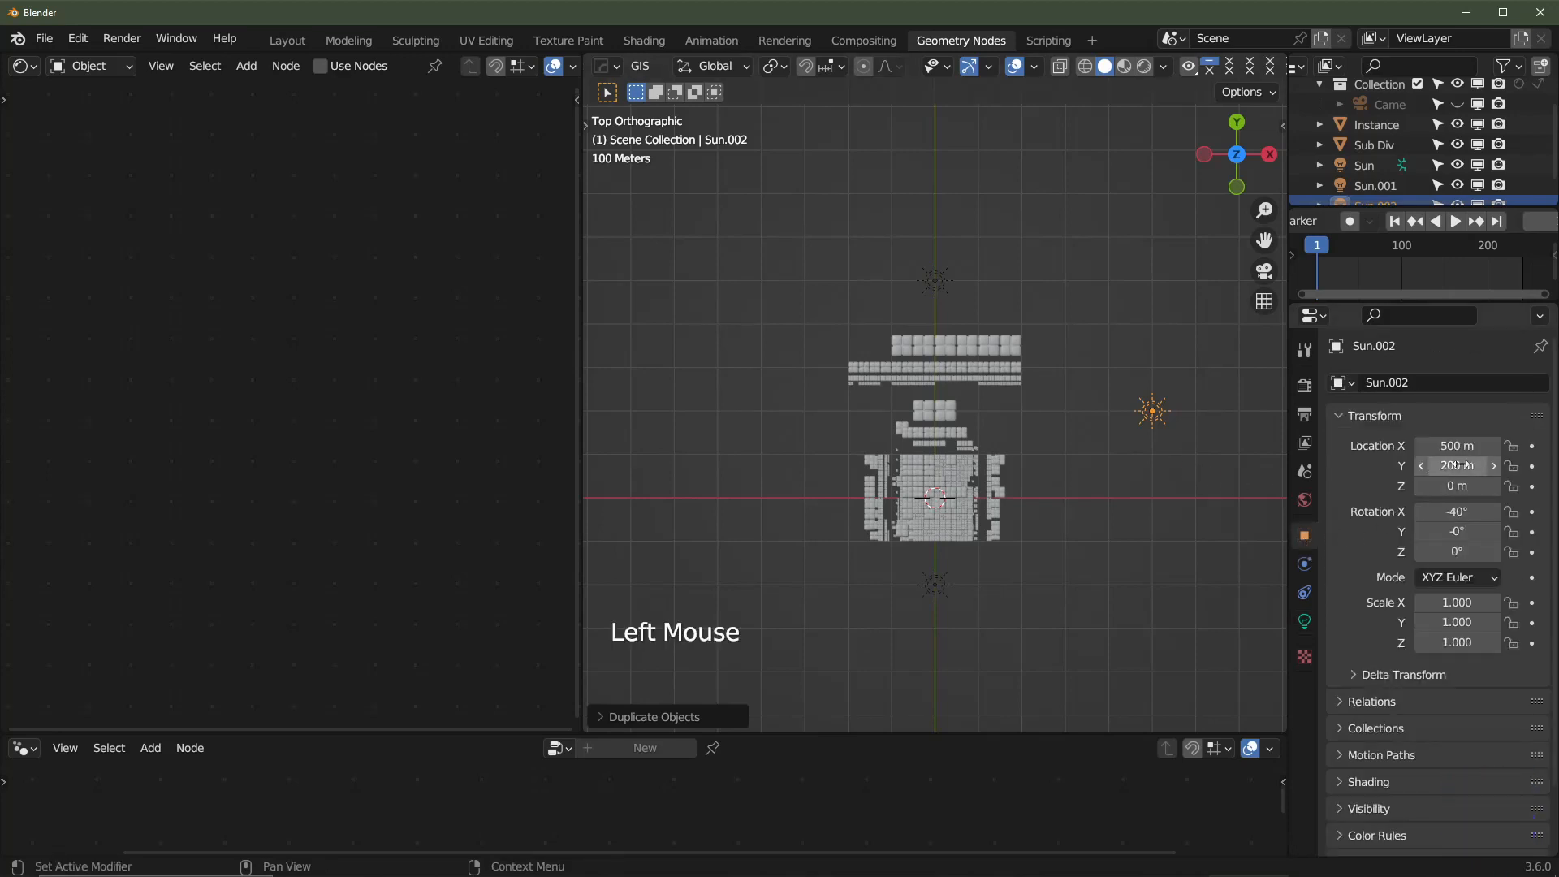
double_click(1470, 512)
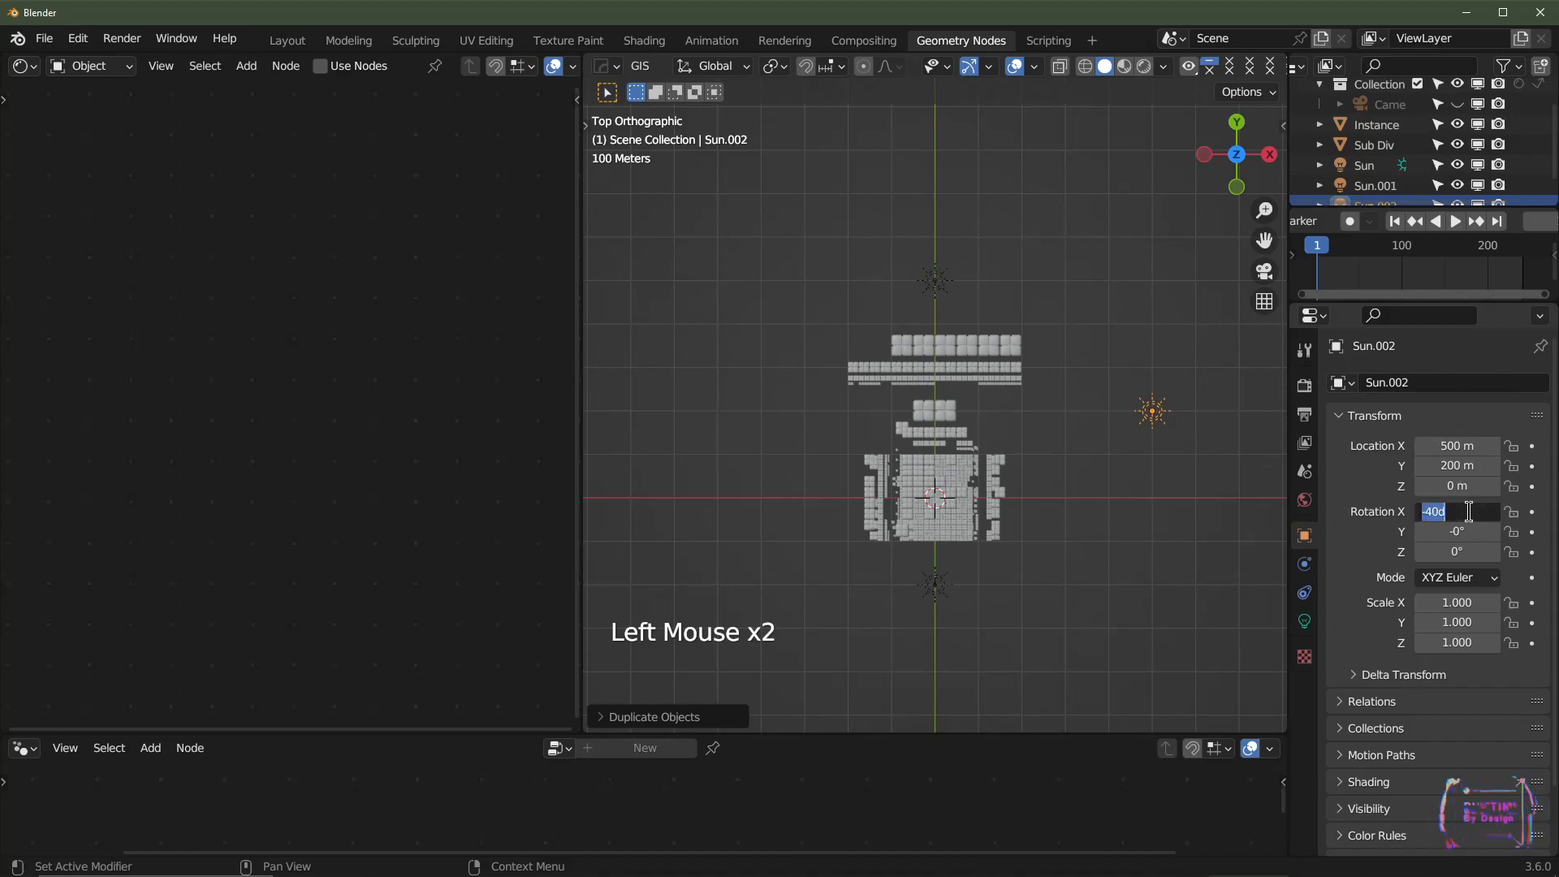
text(0)
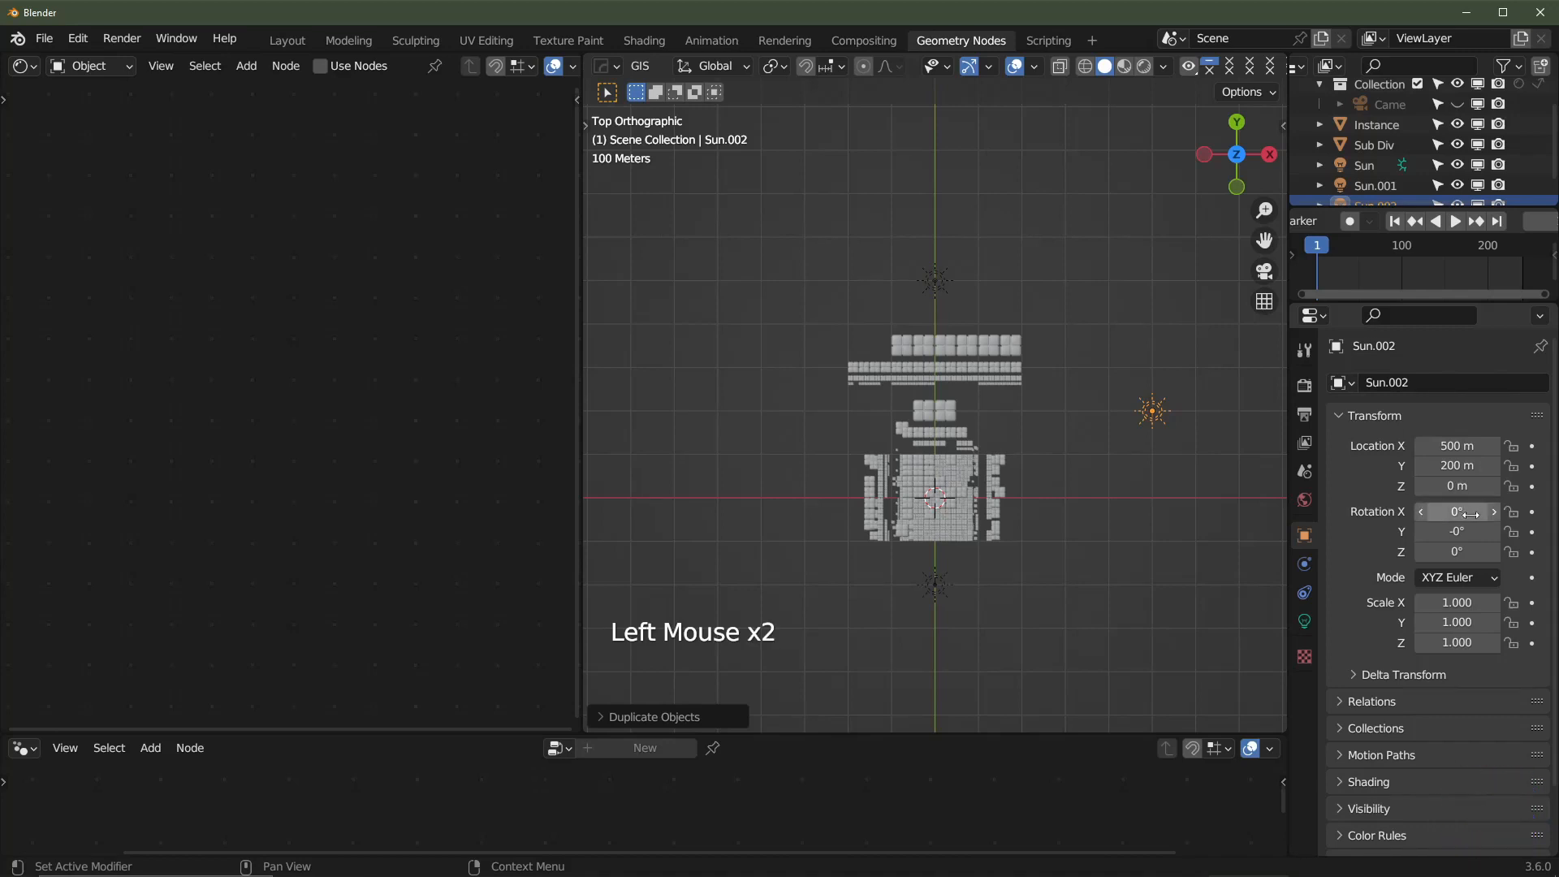
key(Return)
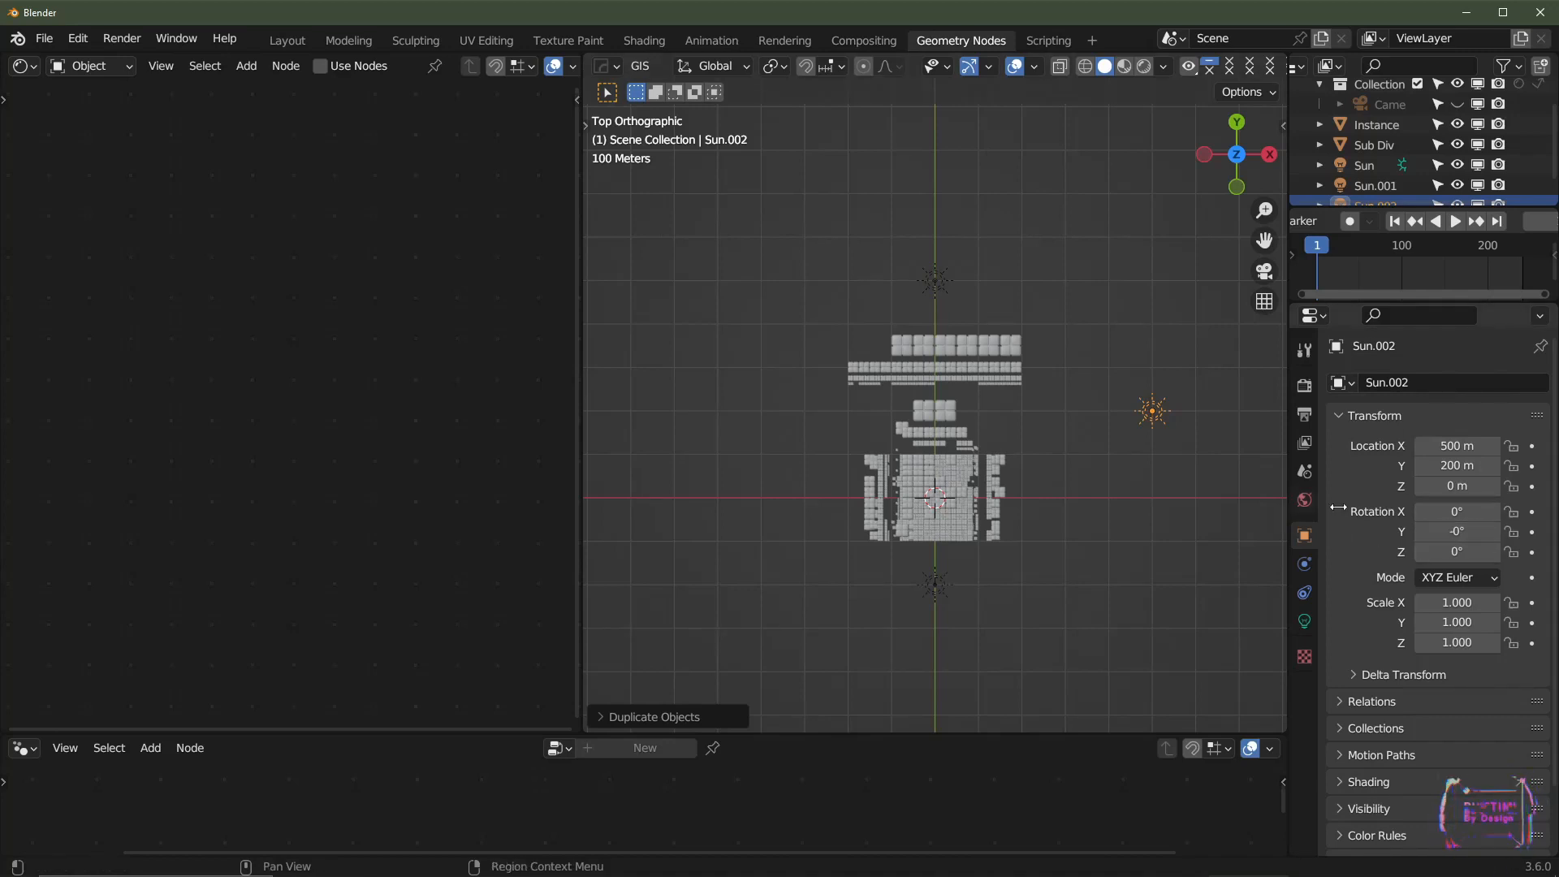
click(1460, 509)
text(9)
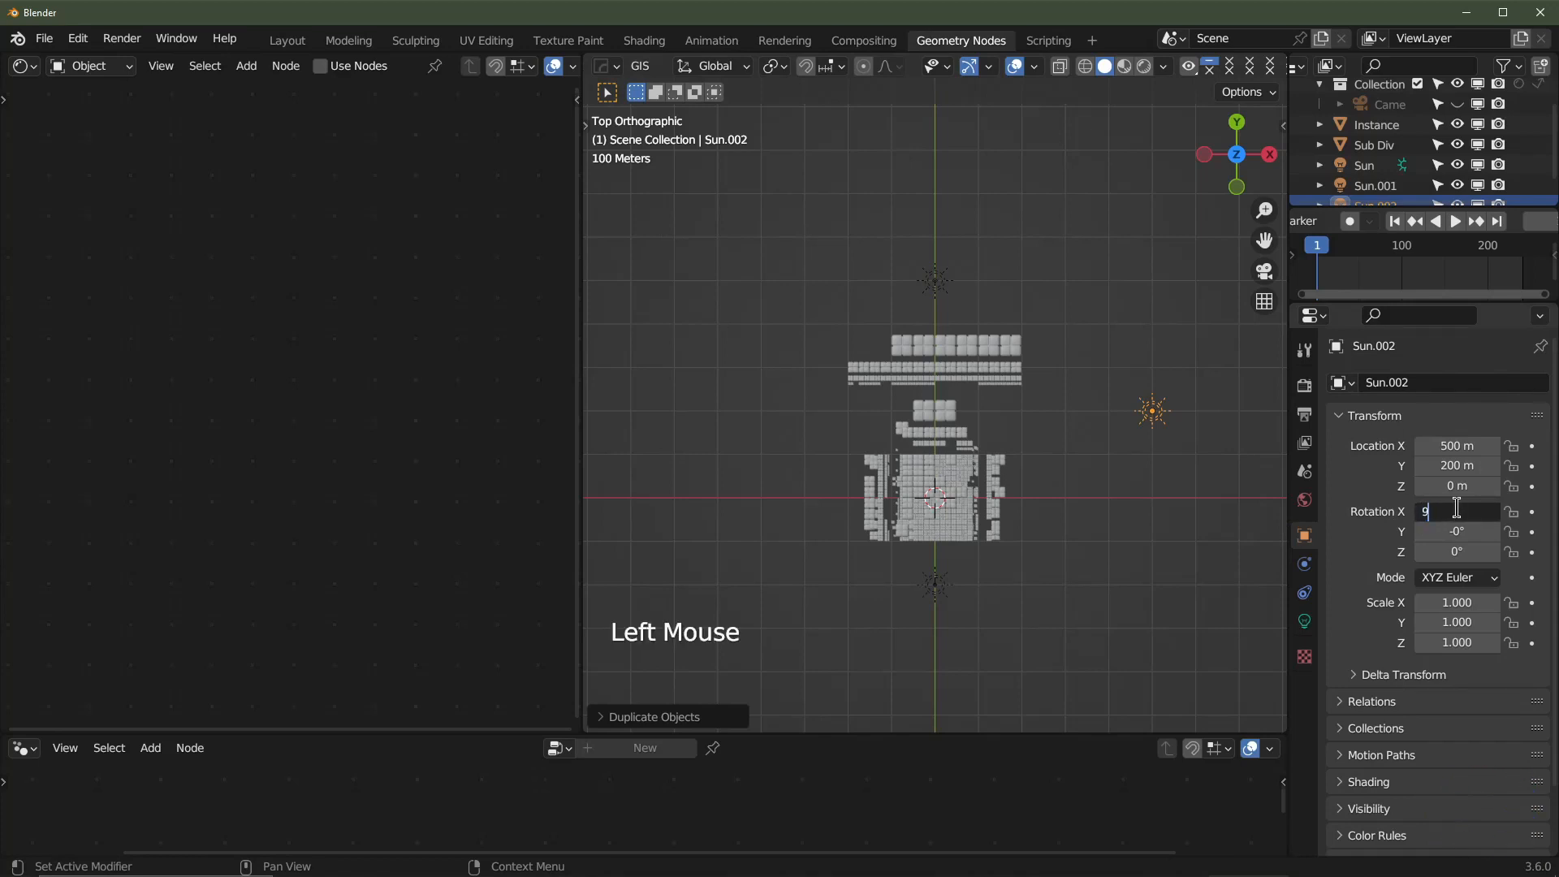
text(0)
key(Return)
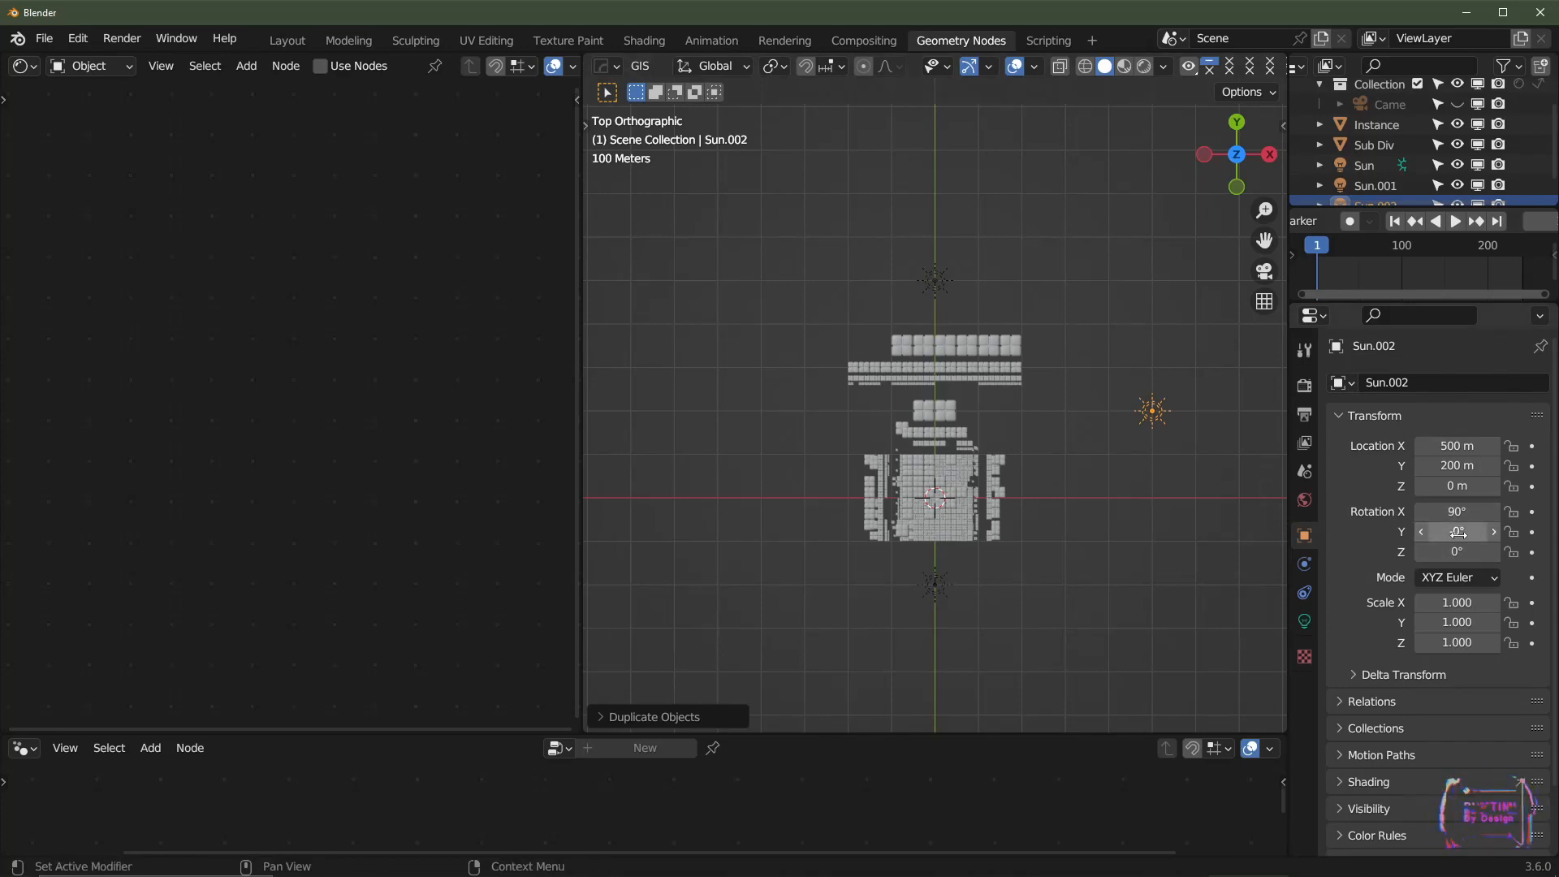
drag(1458, 553, 1506, 552)
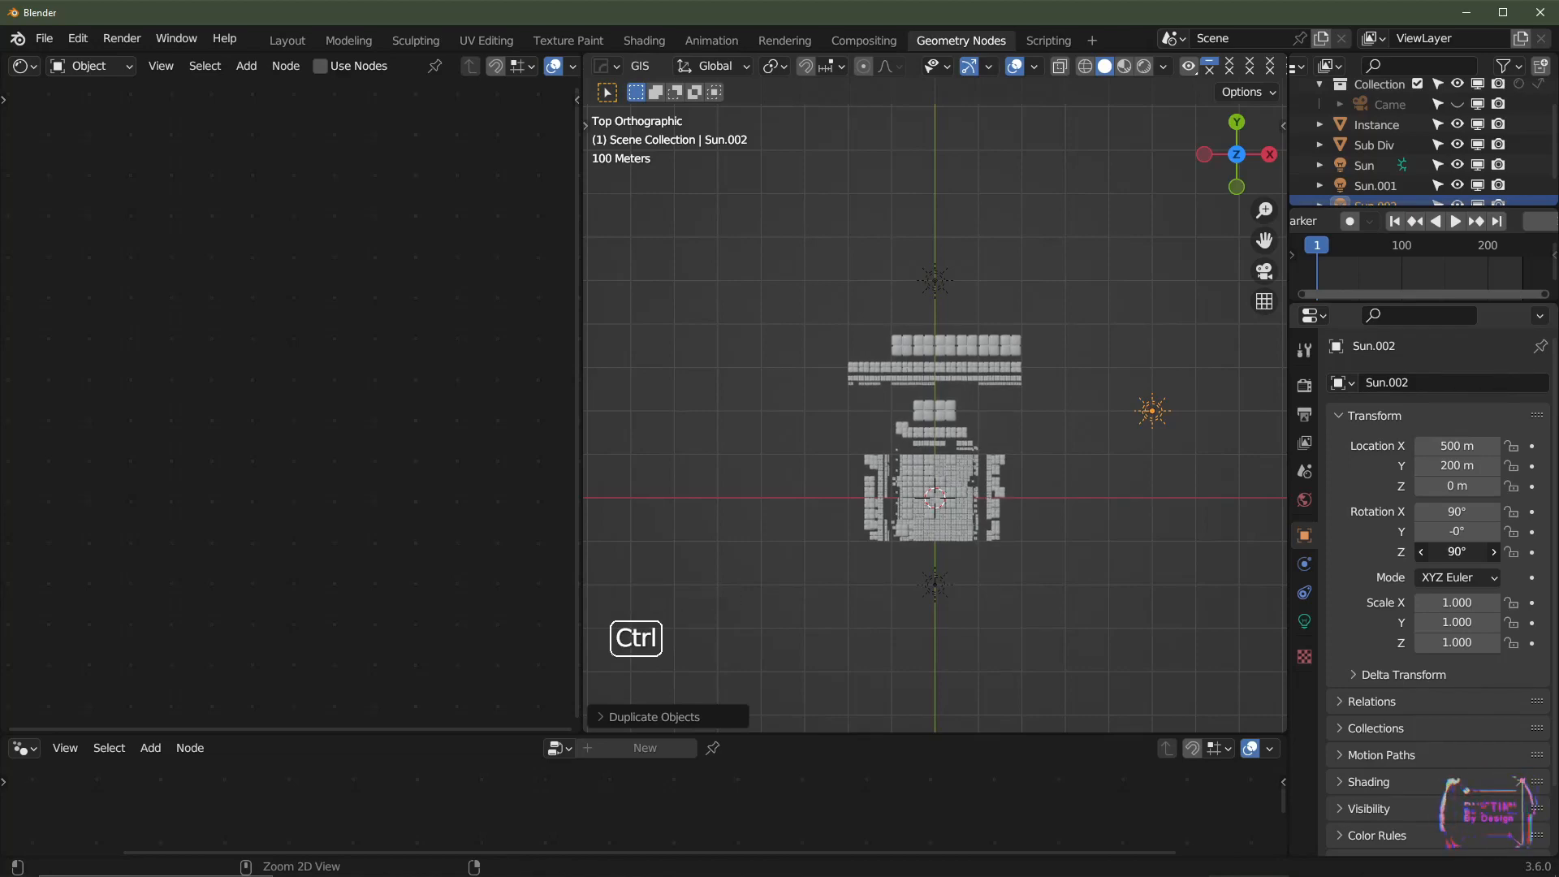
- Scale the third Sun light up uniformly to about 7.5 in a perspective view
middle_drag(1121, 503, 1069, 338)
scroll(1204, 491, up, 3)
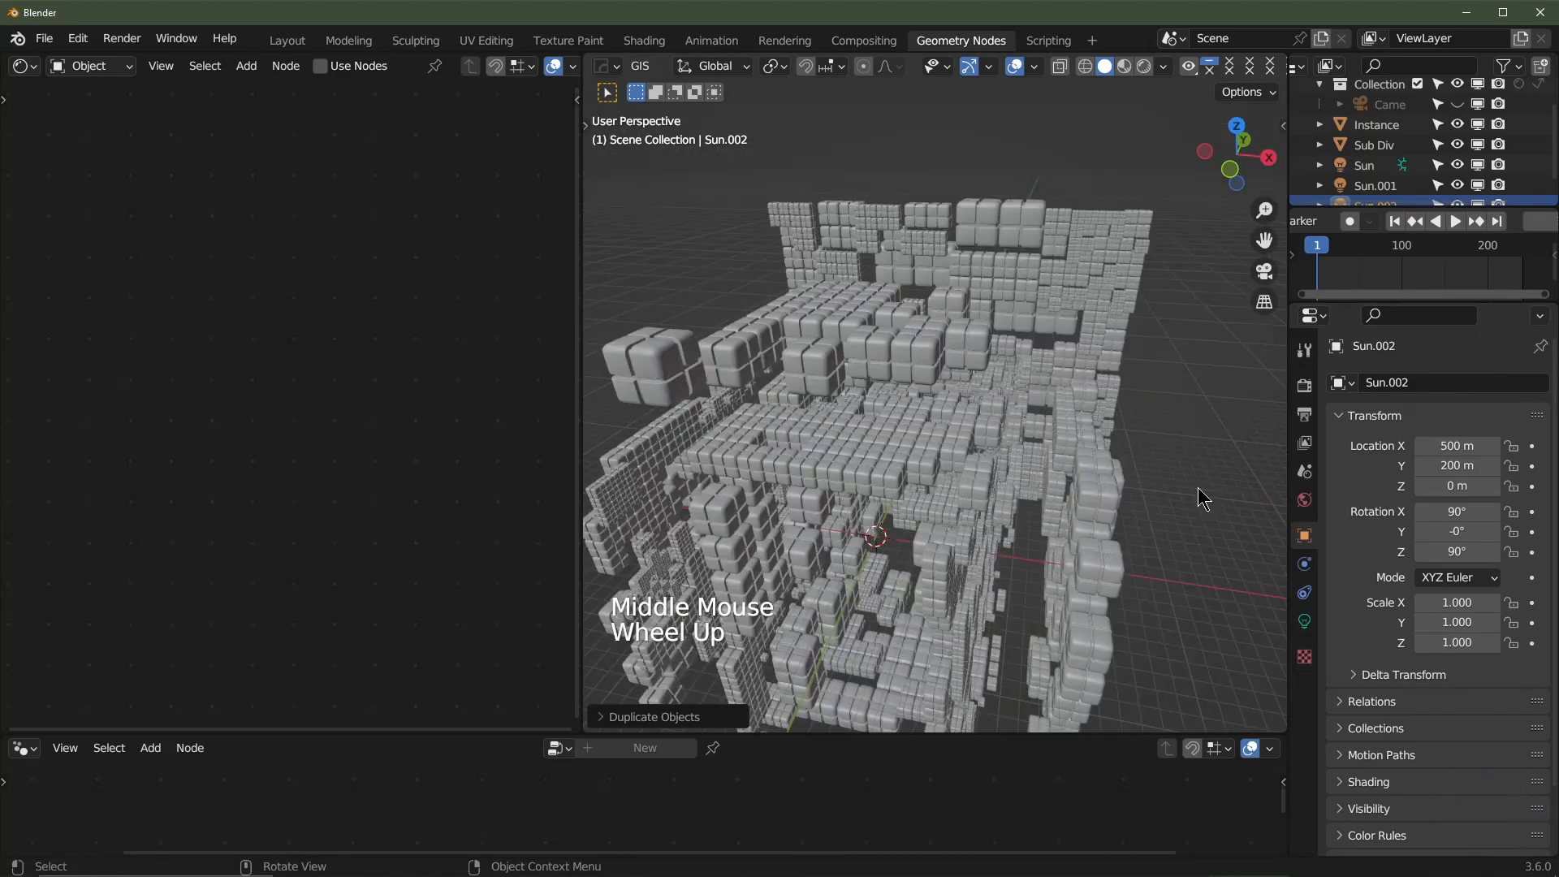
scroll(1147, 500, down, 3)
key(s)
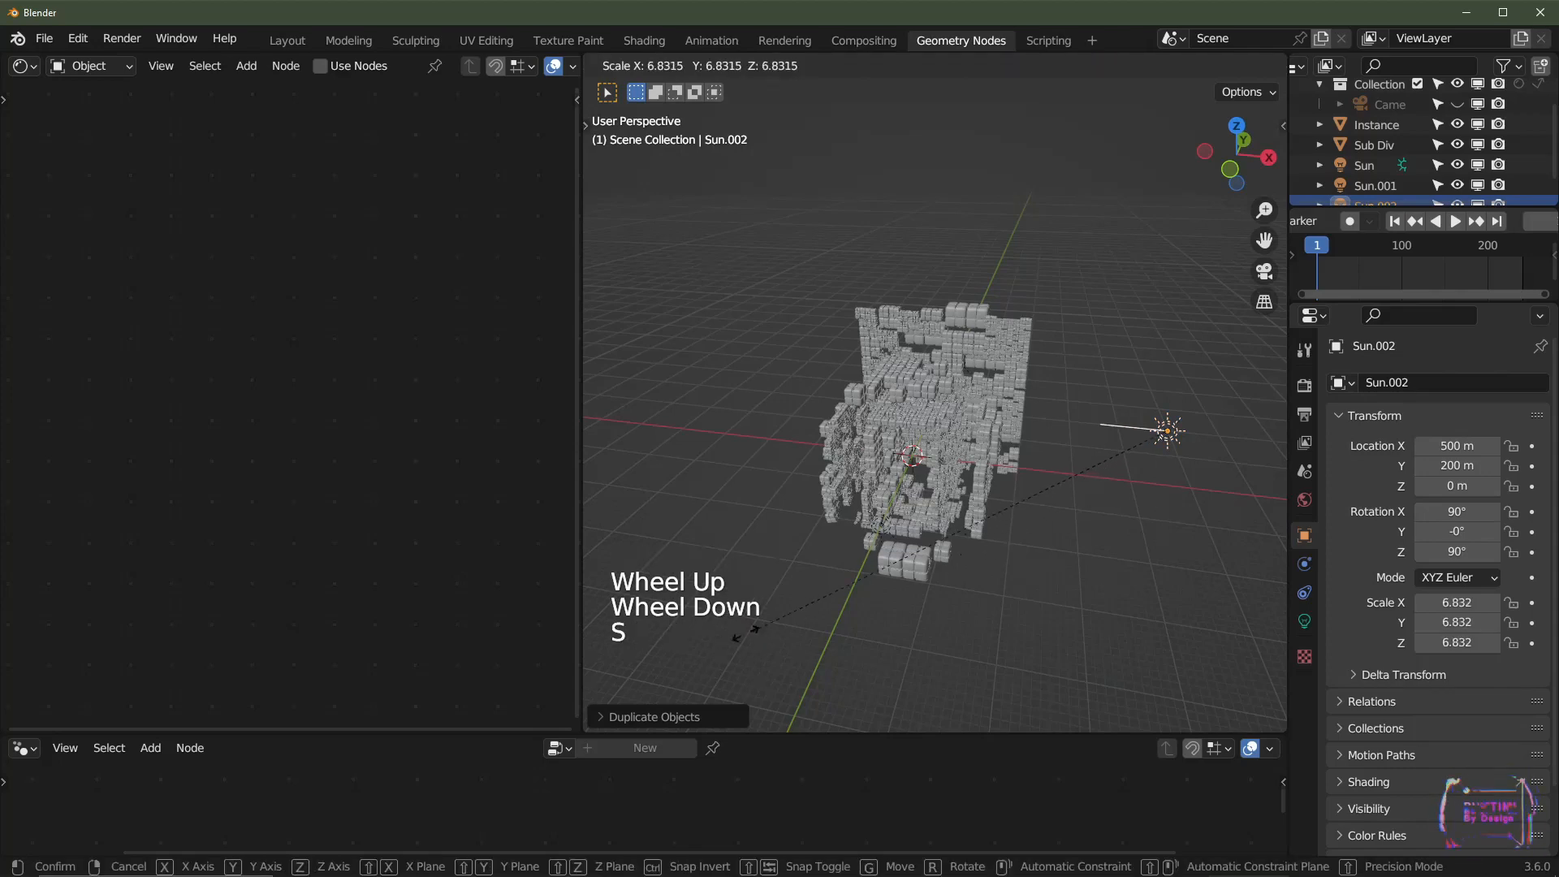
click(1098, 417)
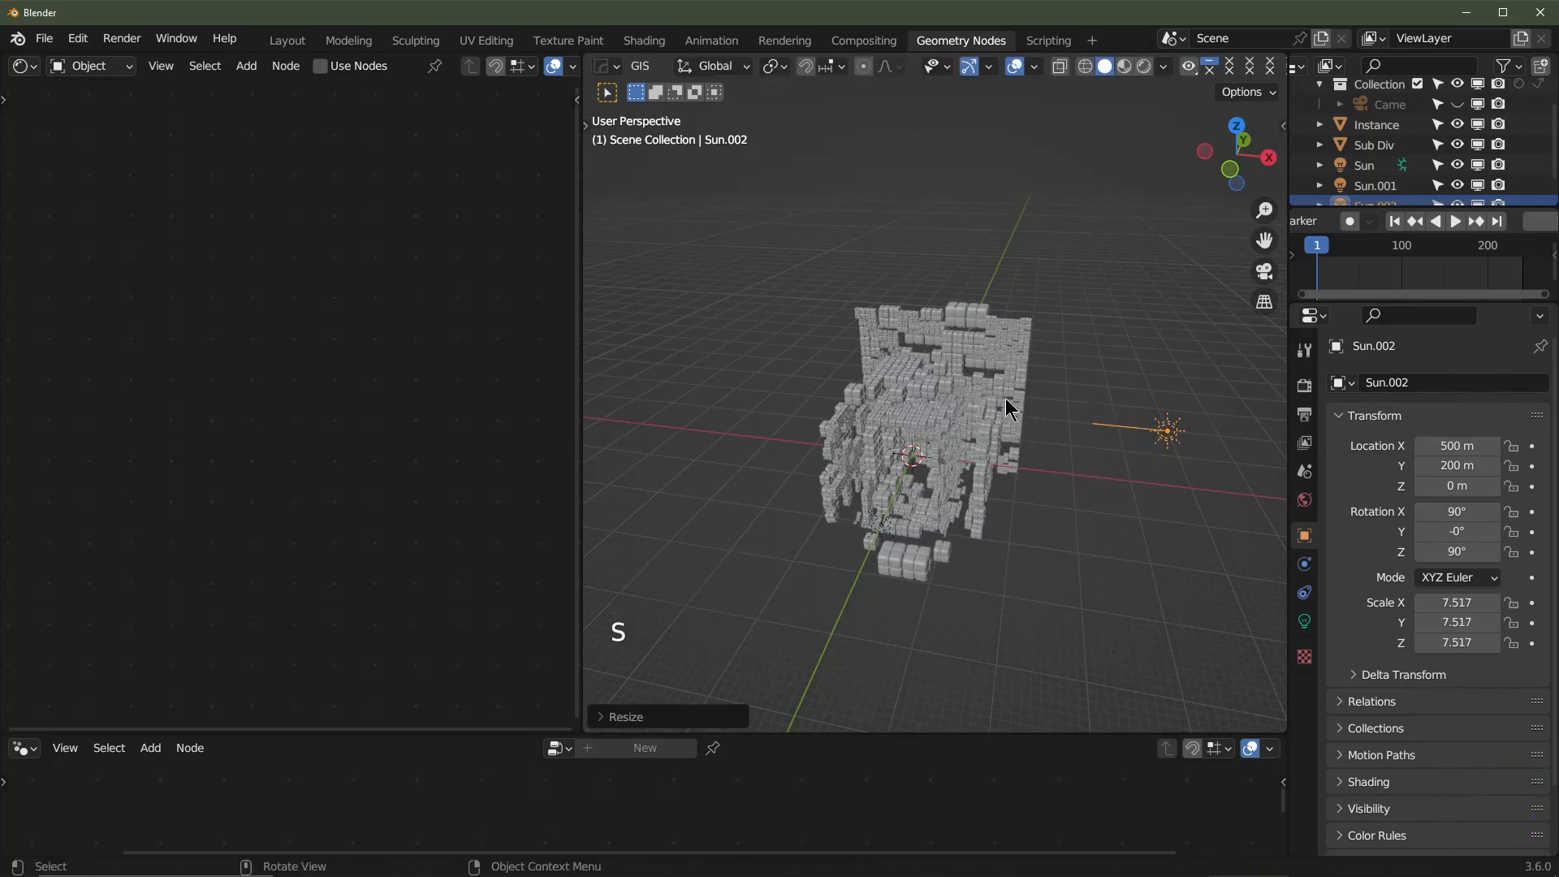
- In the top orthographic view, make a linked duplicate of the enlarged Sun light and move it along X to -400 m
key(KP_7)
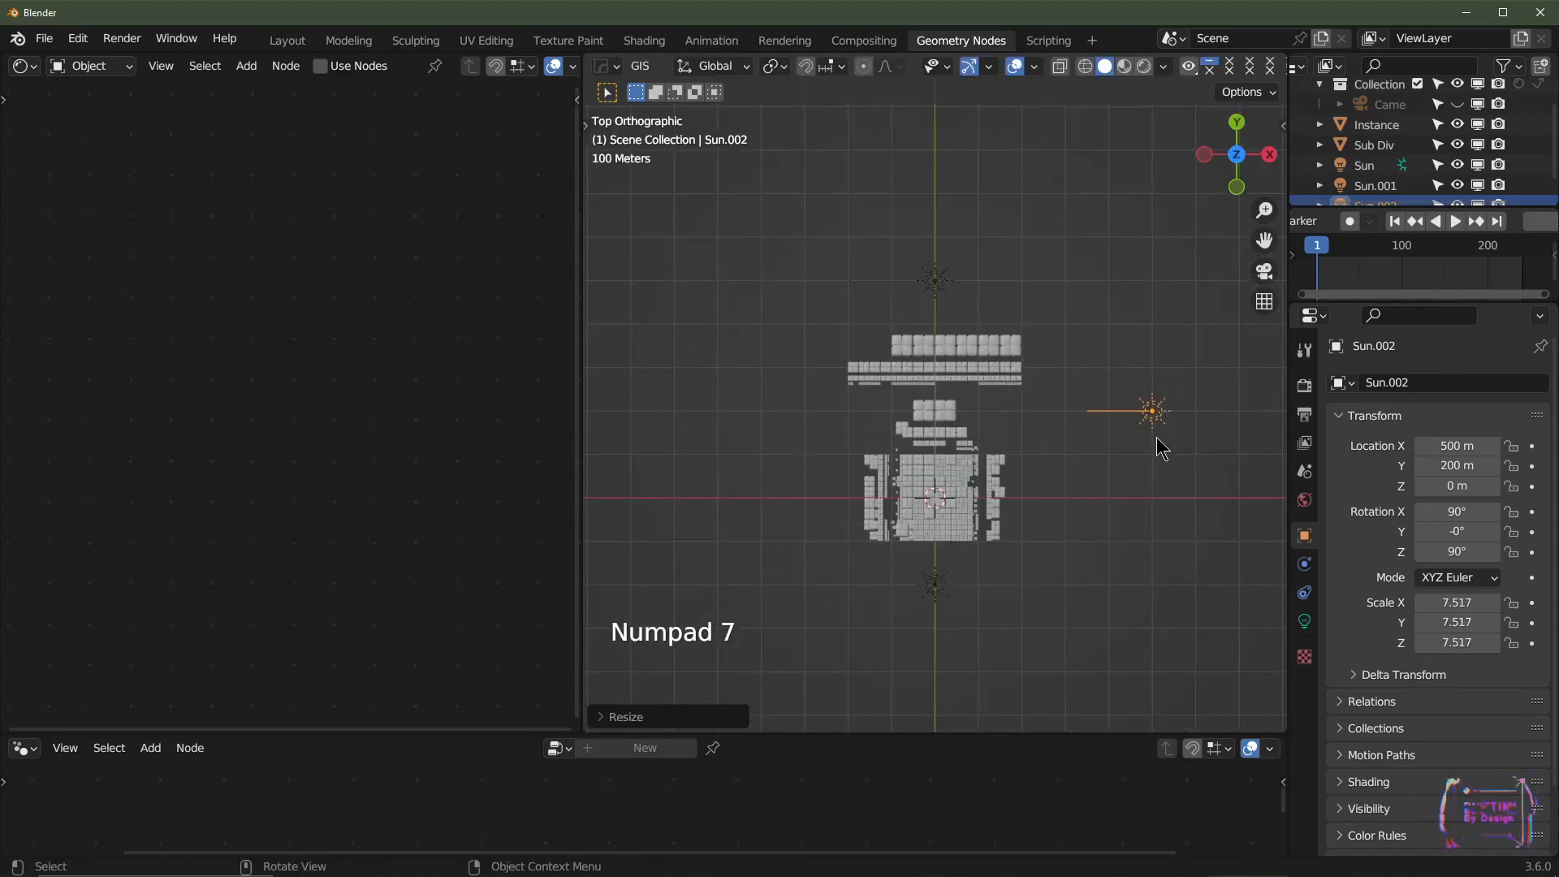
key(alt)
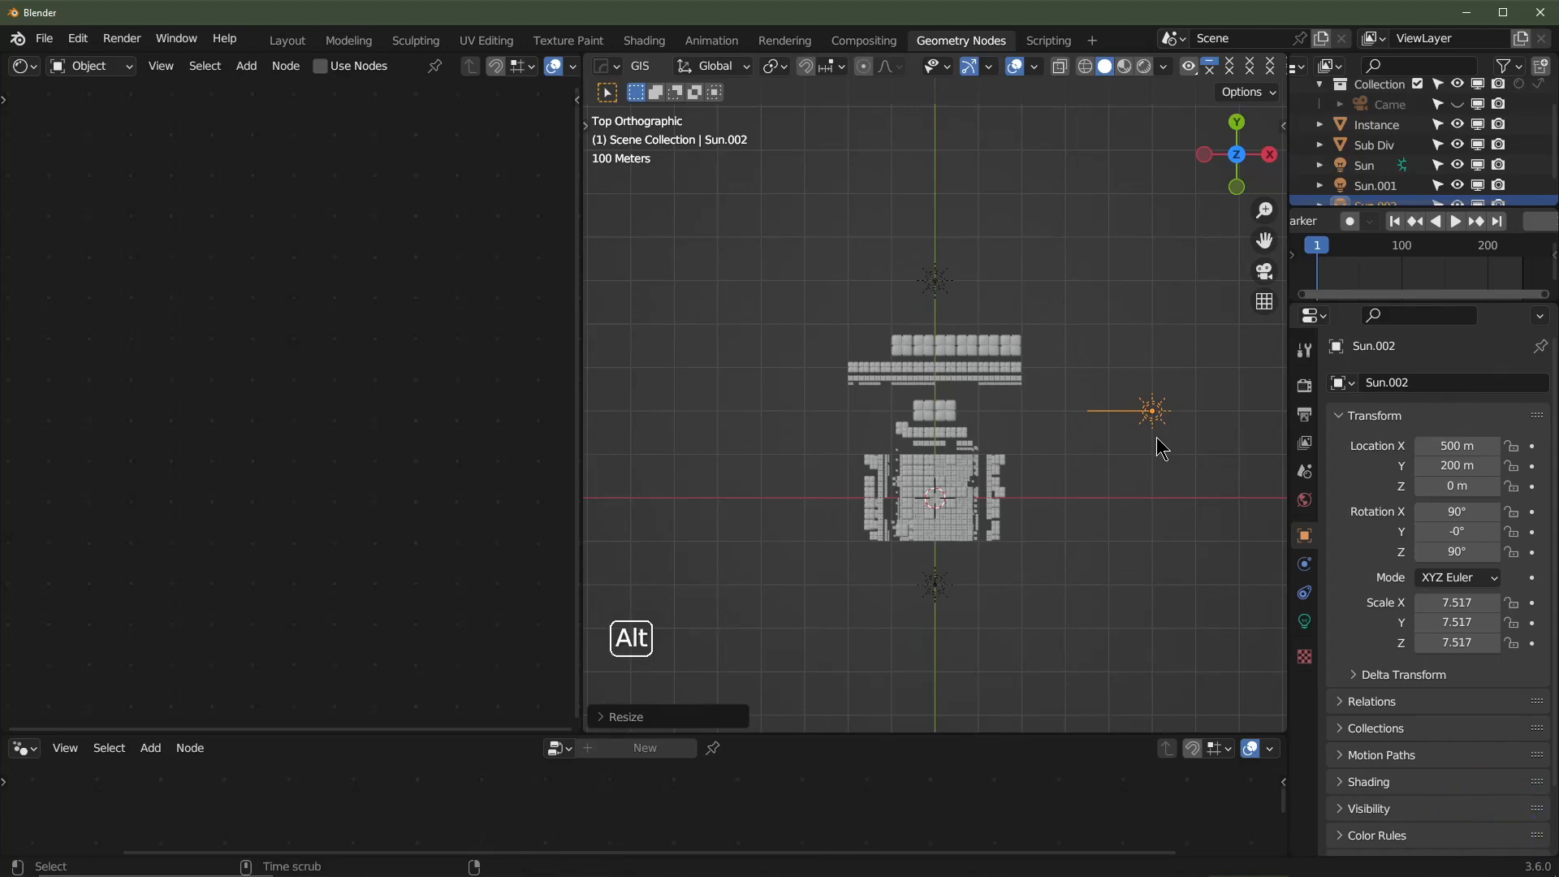
key(alt+d)
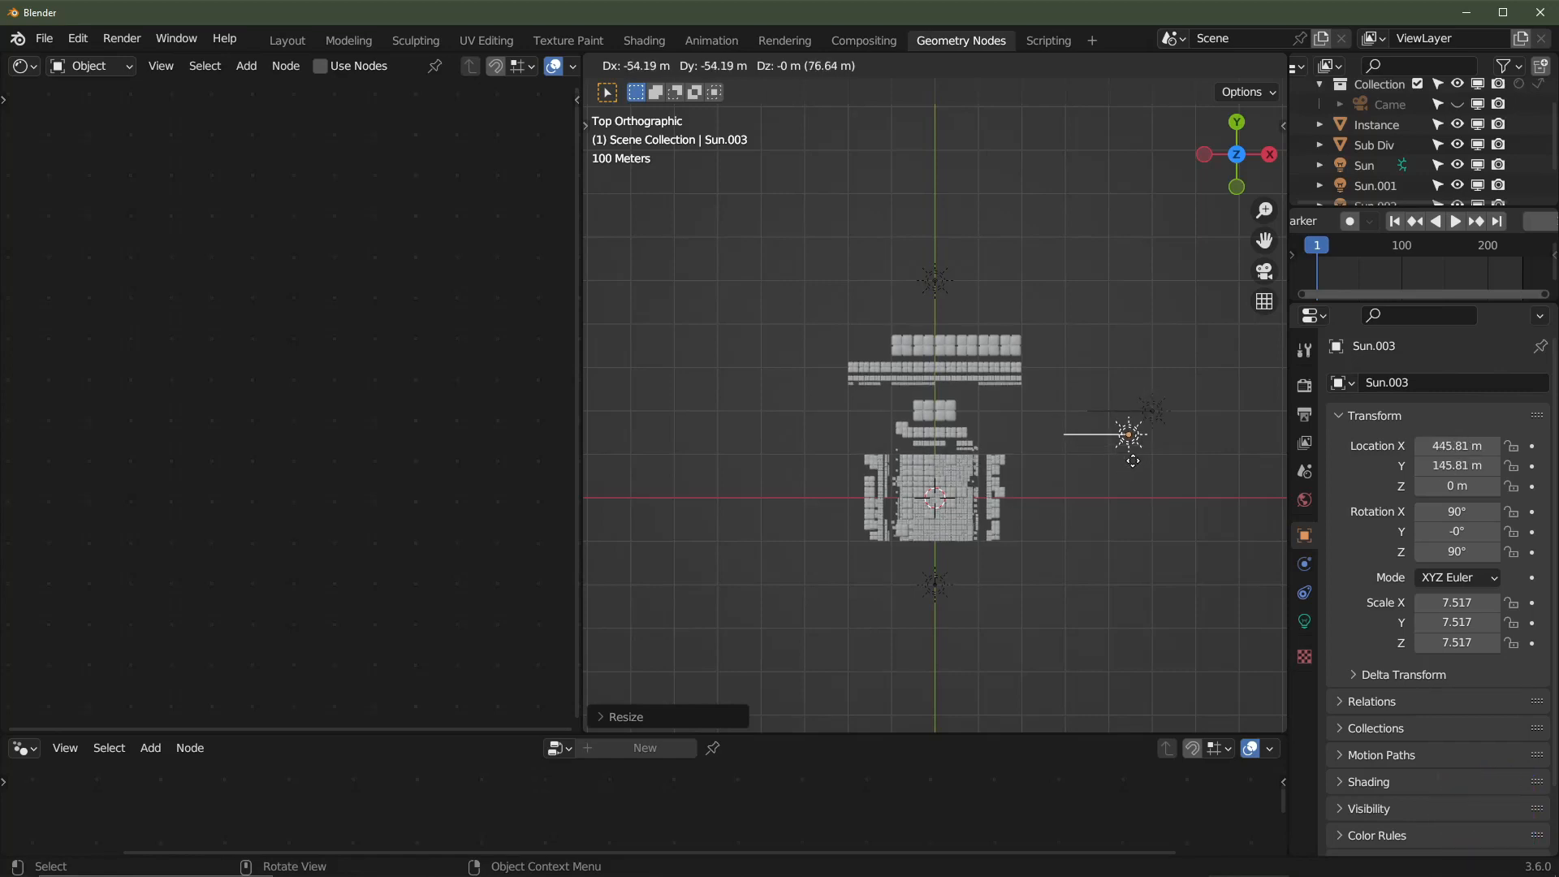
key(x)
key(ctrl)
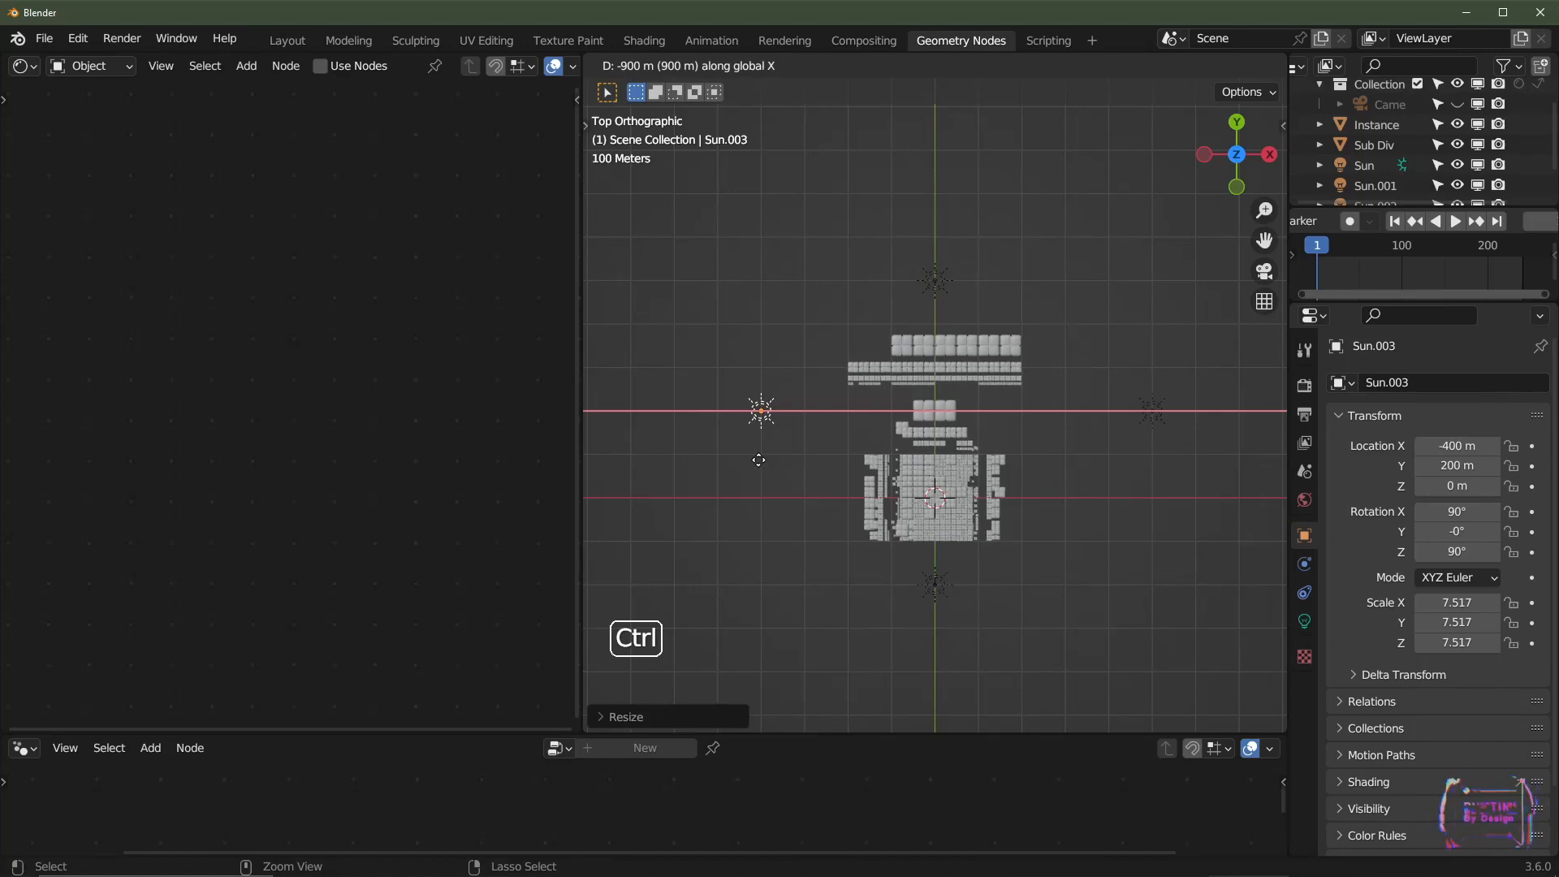
click(759, 460)
- Rotate the linked Sun copy by -180° about Z so it points at the cubes from the opposite side
key(r)
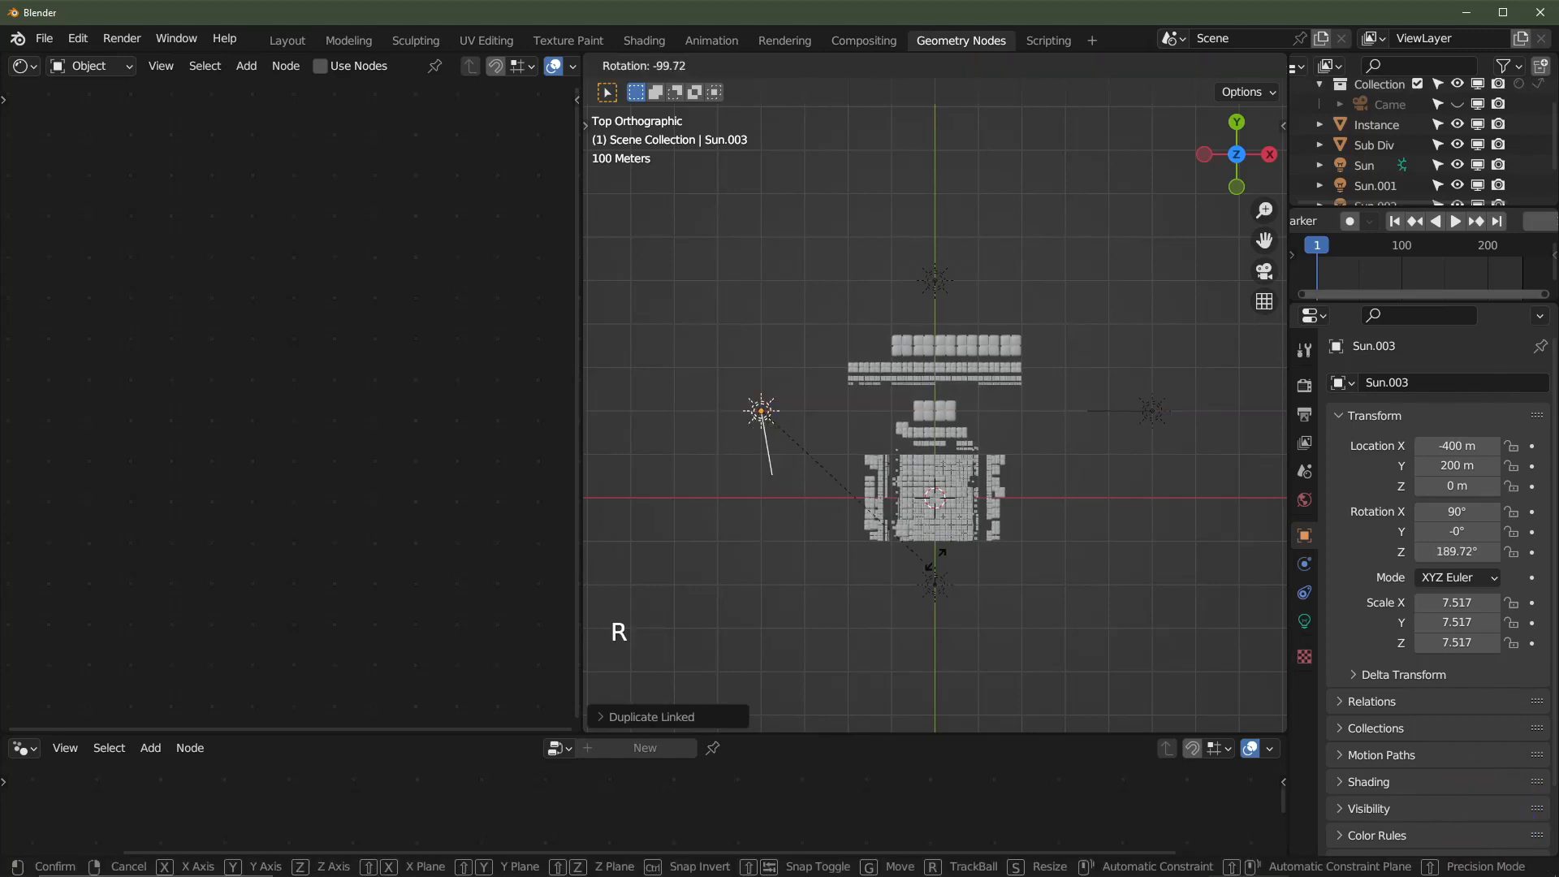
key(ctrl)
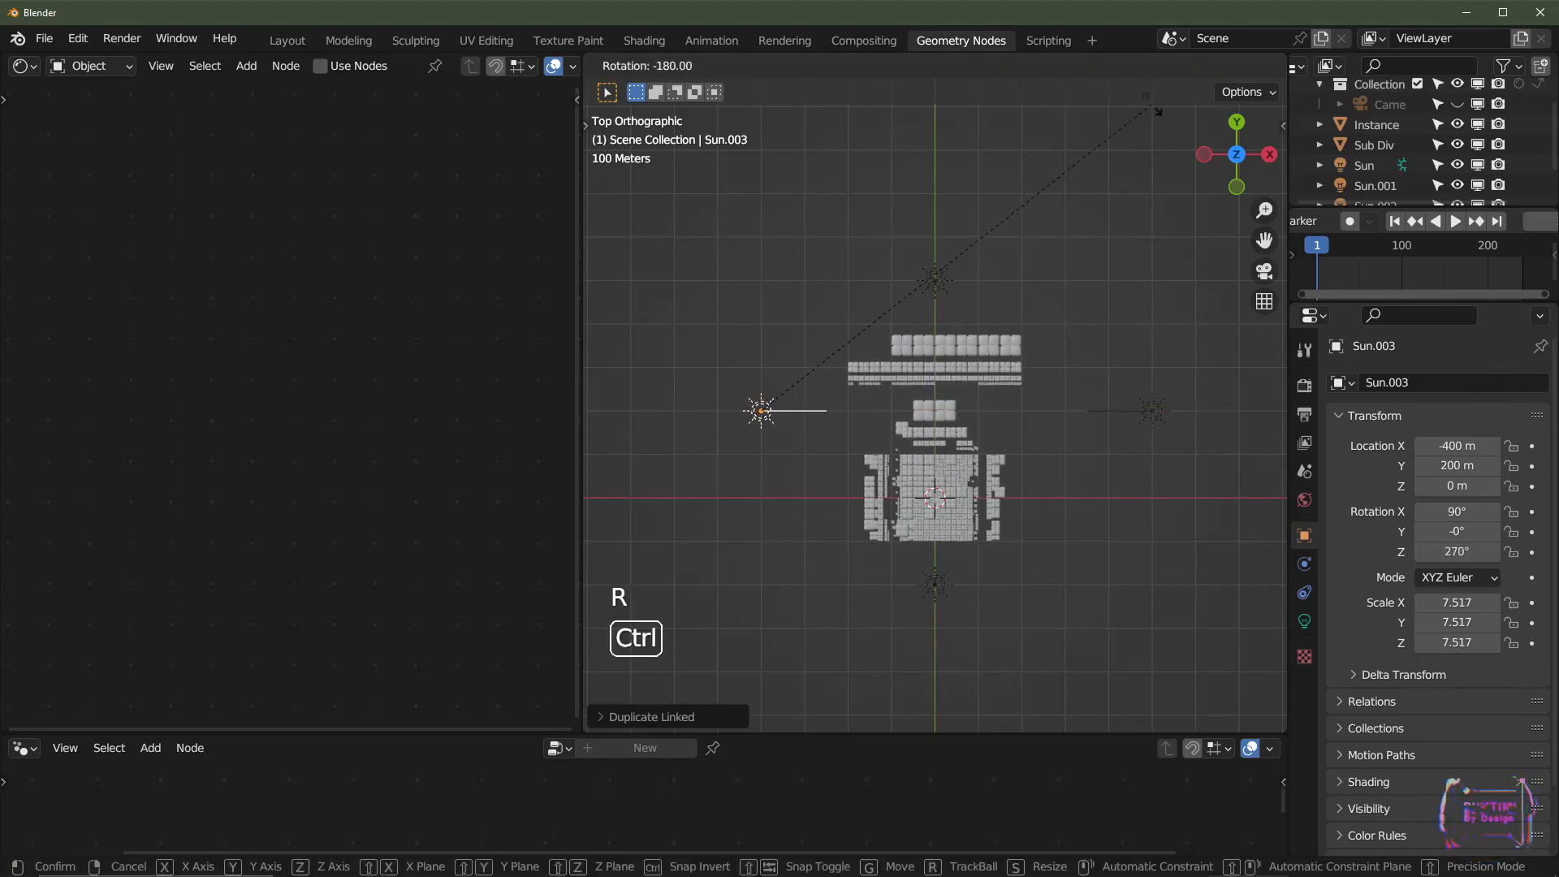
click(1157, 109)
middle_drag(1066, 521, 1066, 362)
- Hide the first two Sun lights and preview the camera view in rendered shading
key(KP_0)
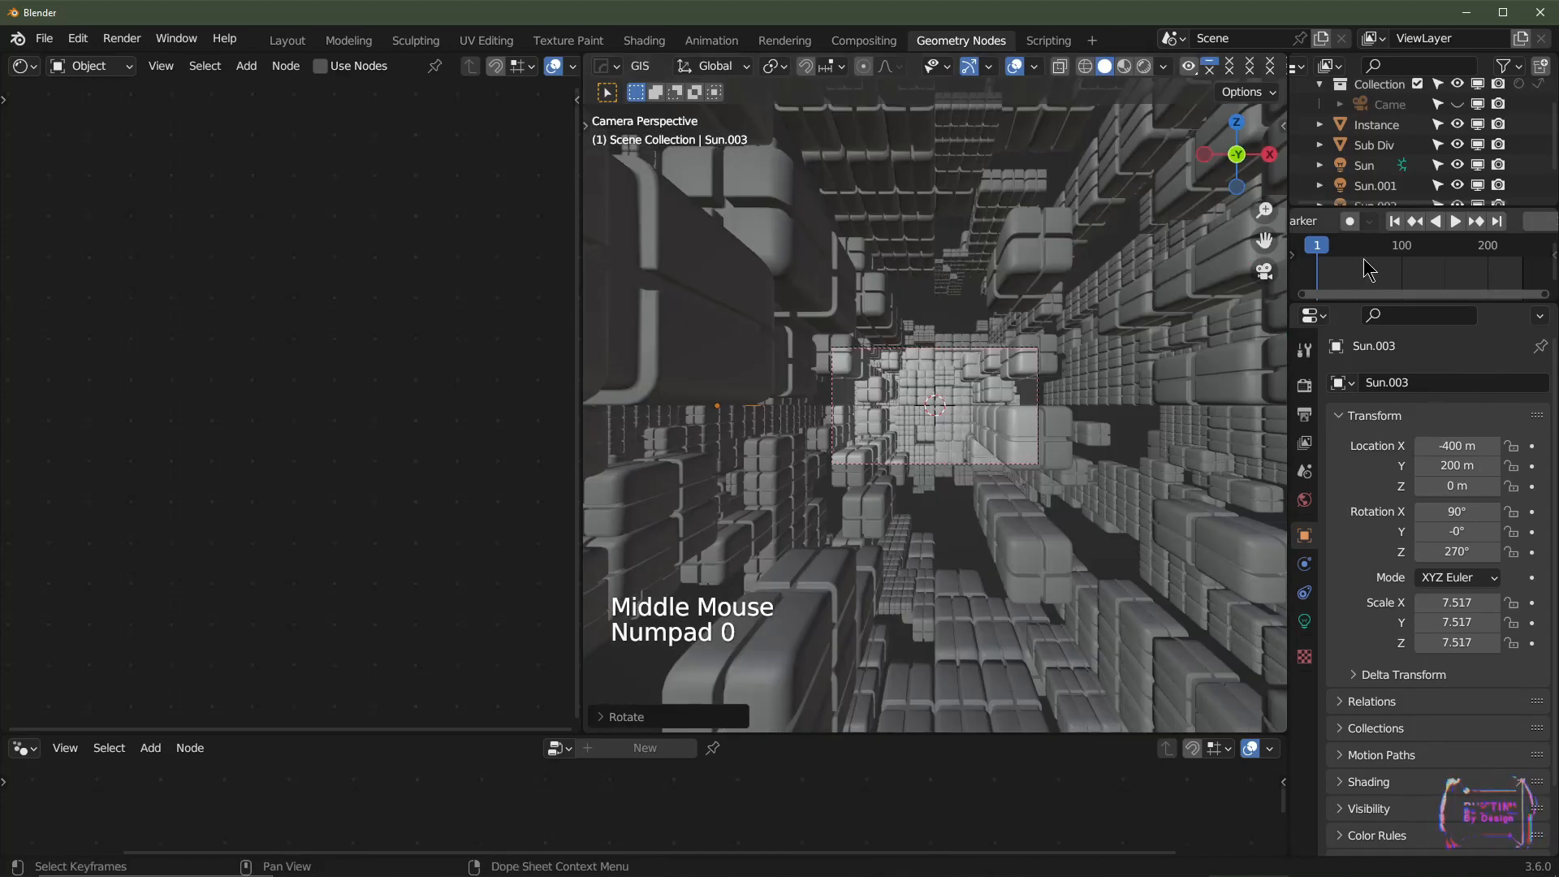
scroll(1449, 125, down, 2)
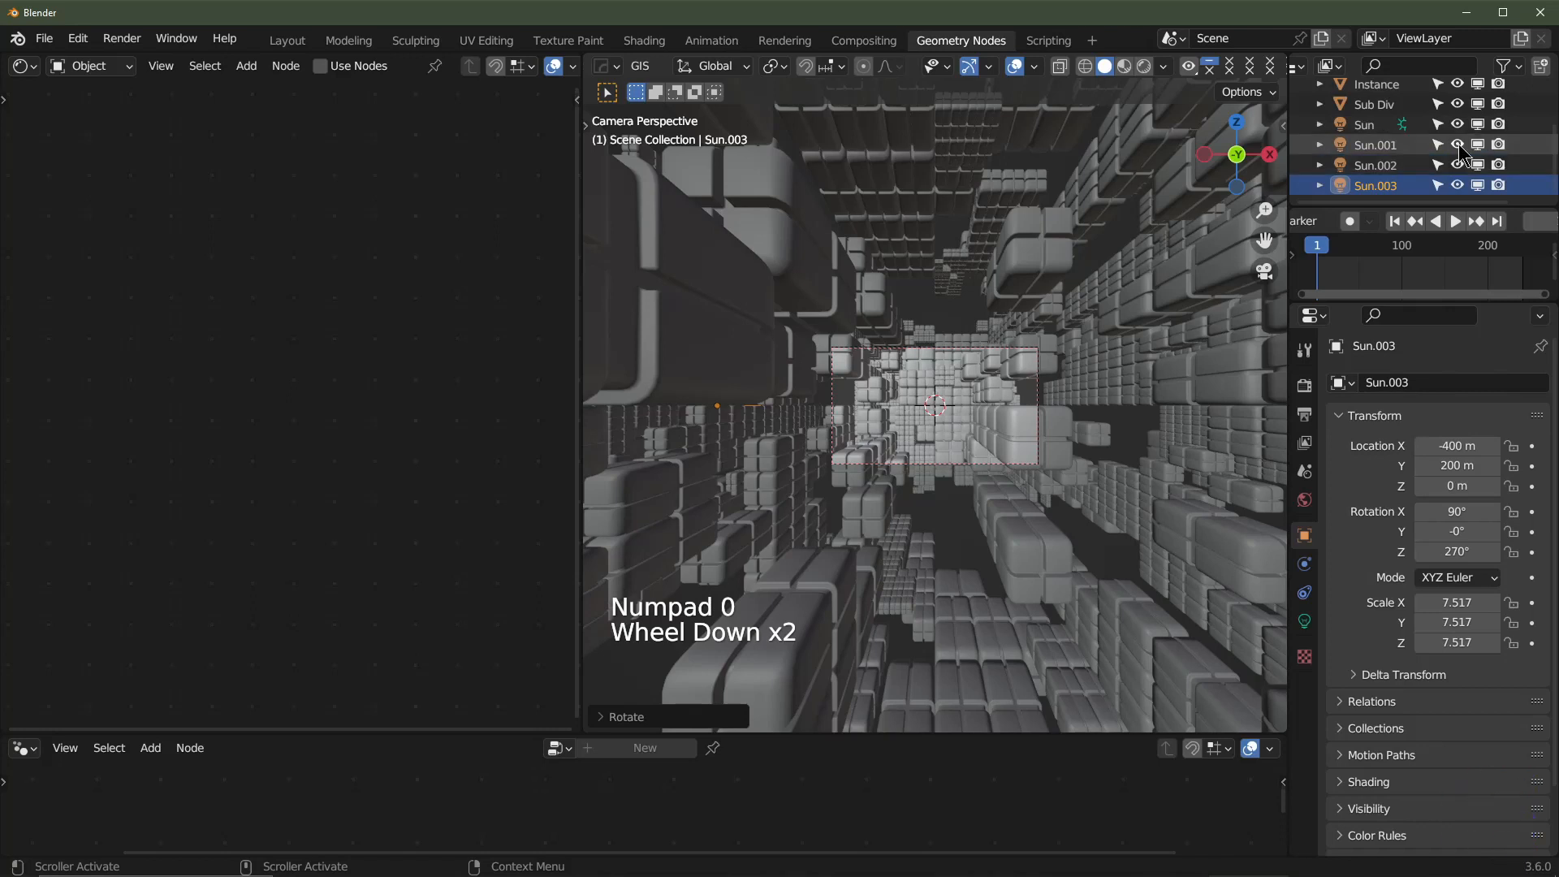
click(1457, 145)
click(1458, 124)
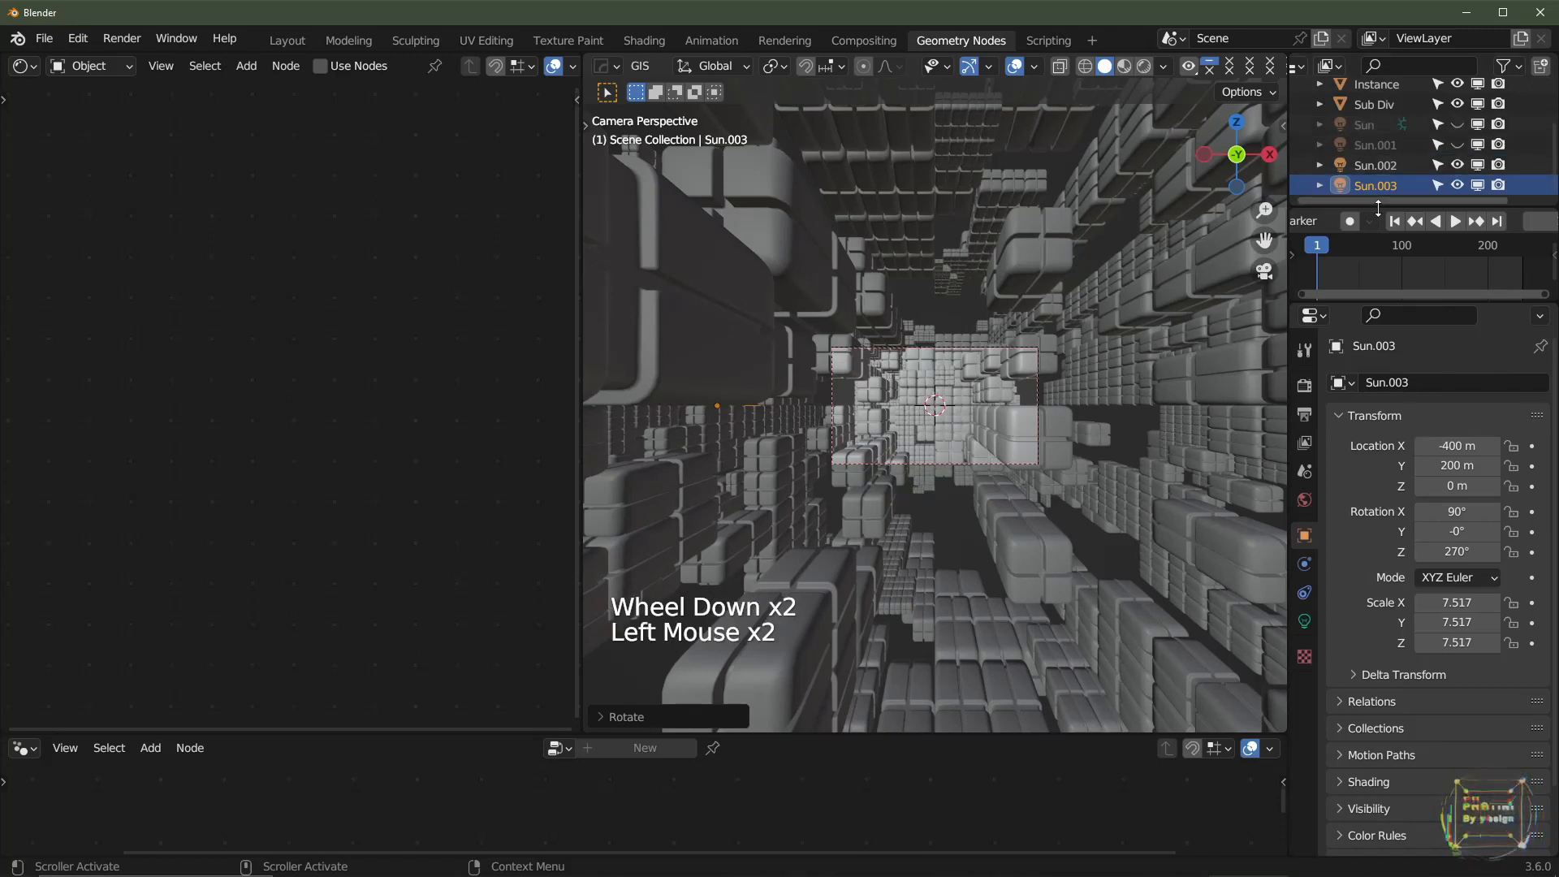
click(1144, 66)
scroll(1137, 387, up, 2)
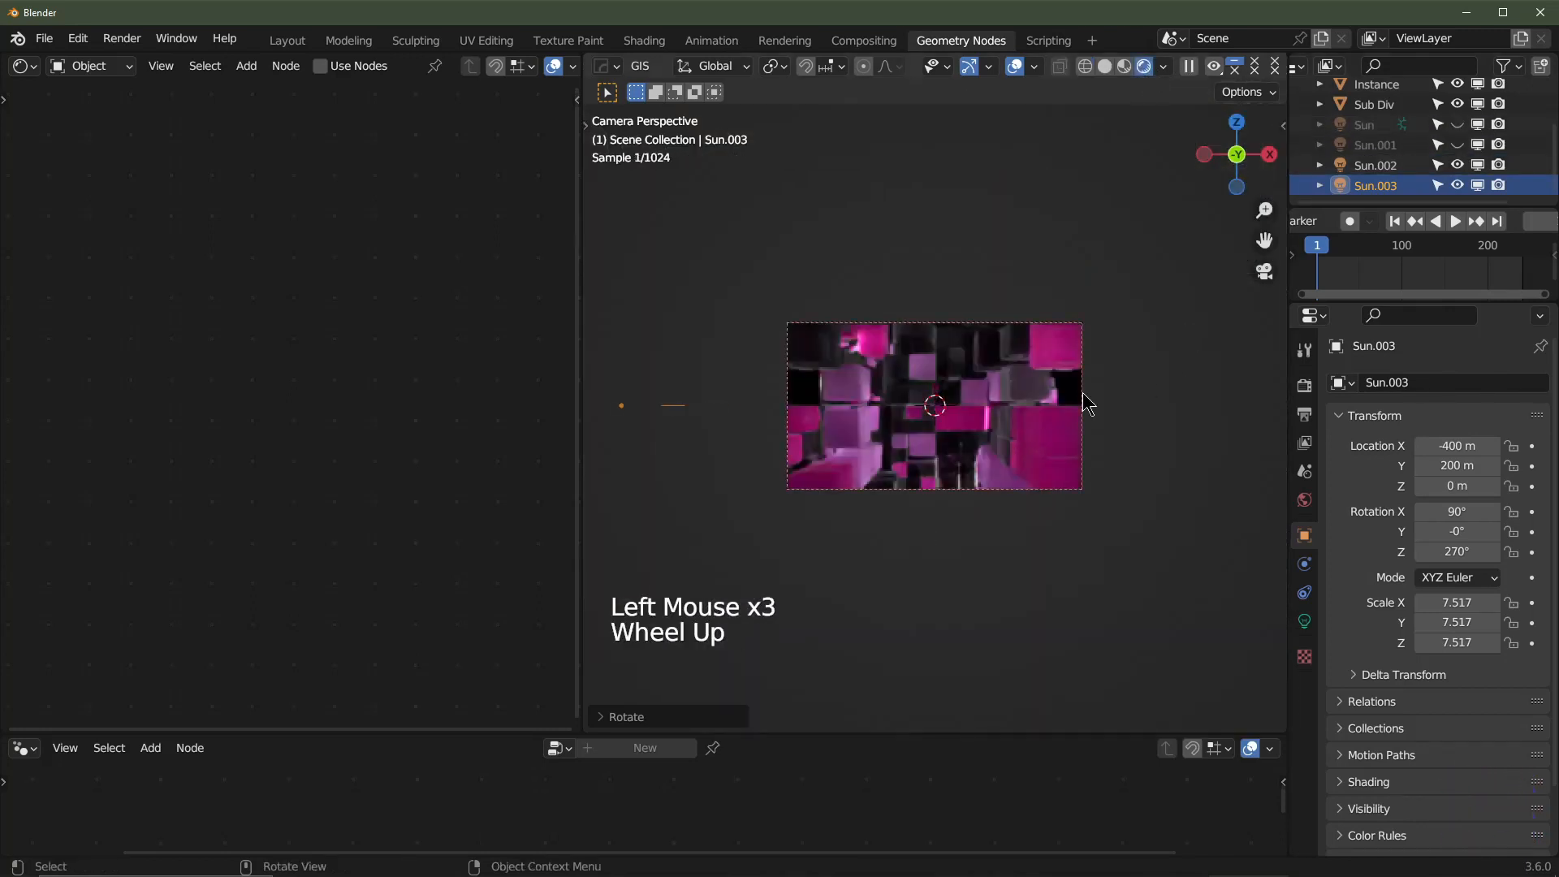
- Set the strength of the two linked white Sun lights to 4
click(1378, 167)
click(1304, 621)
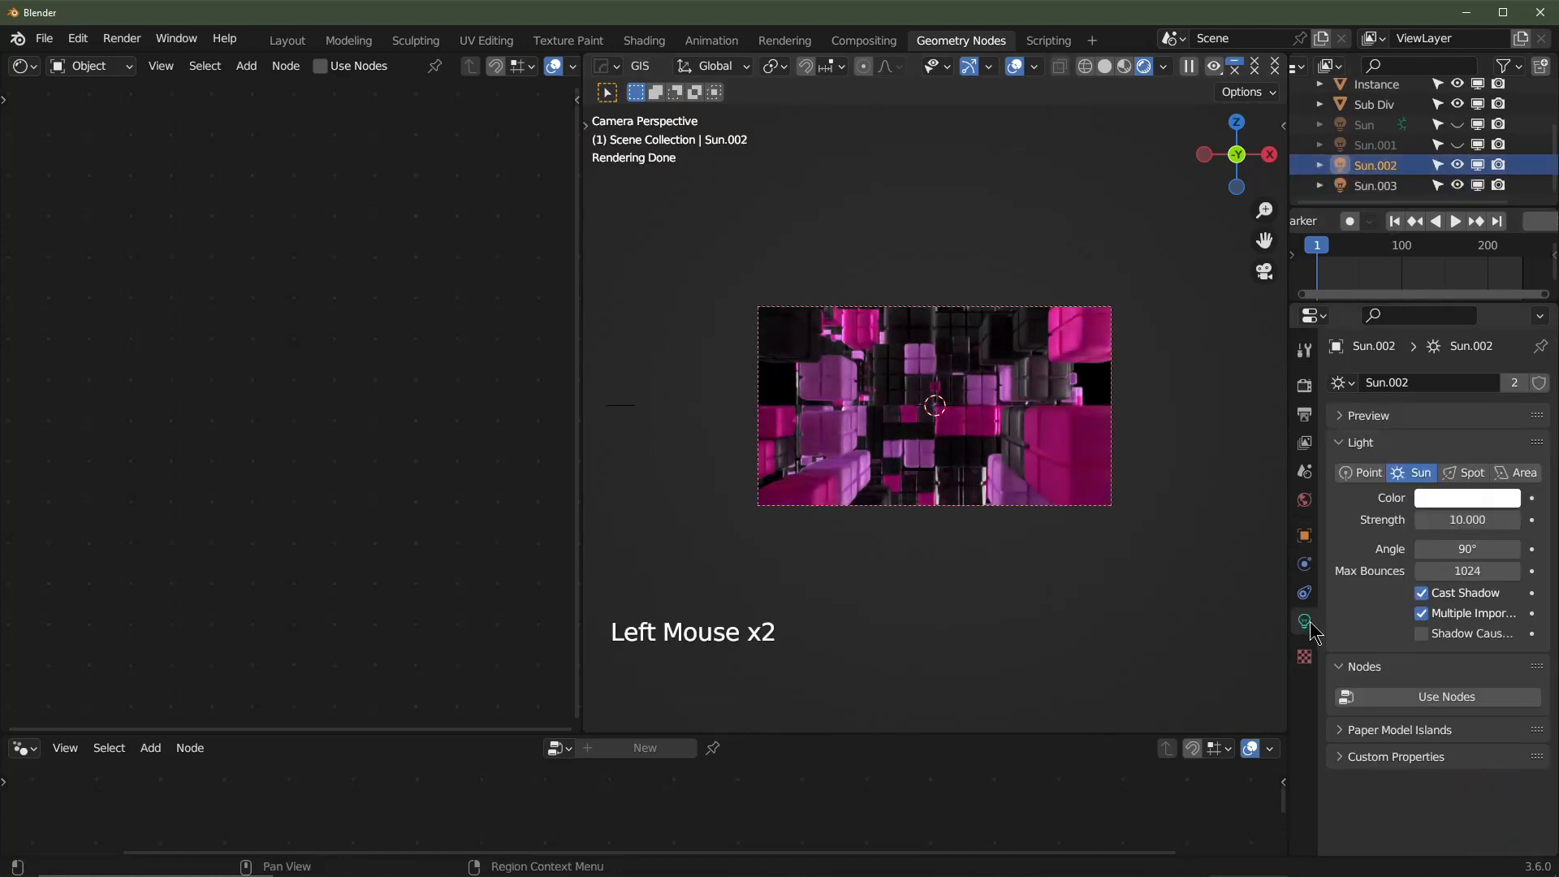
click(1464, 519)
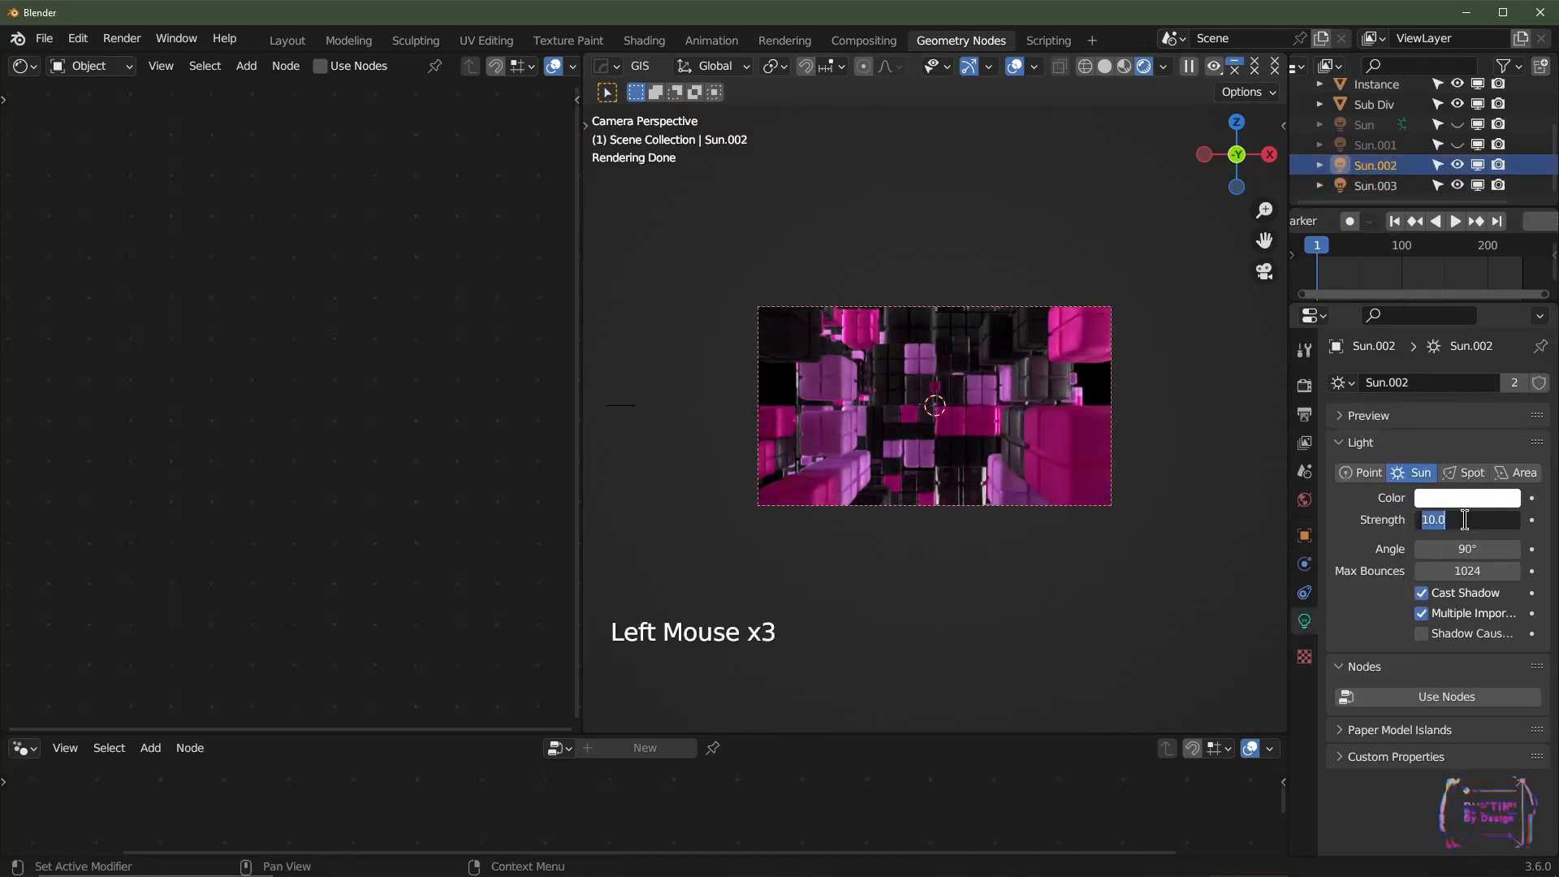
key(Return)
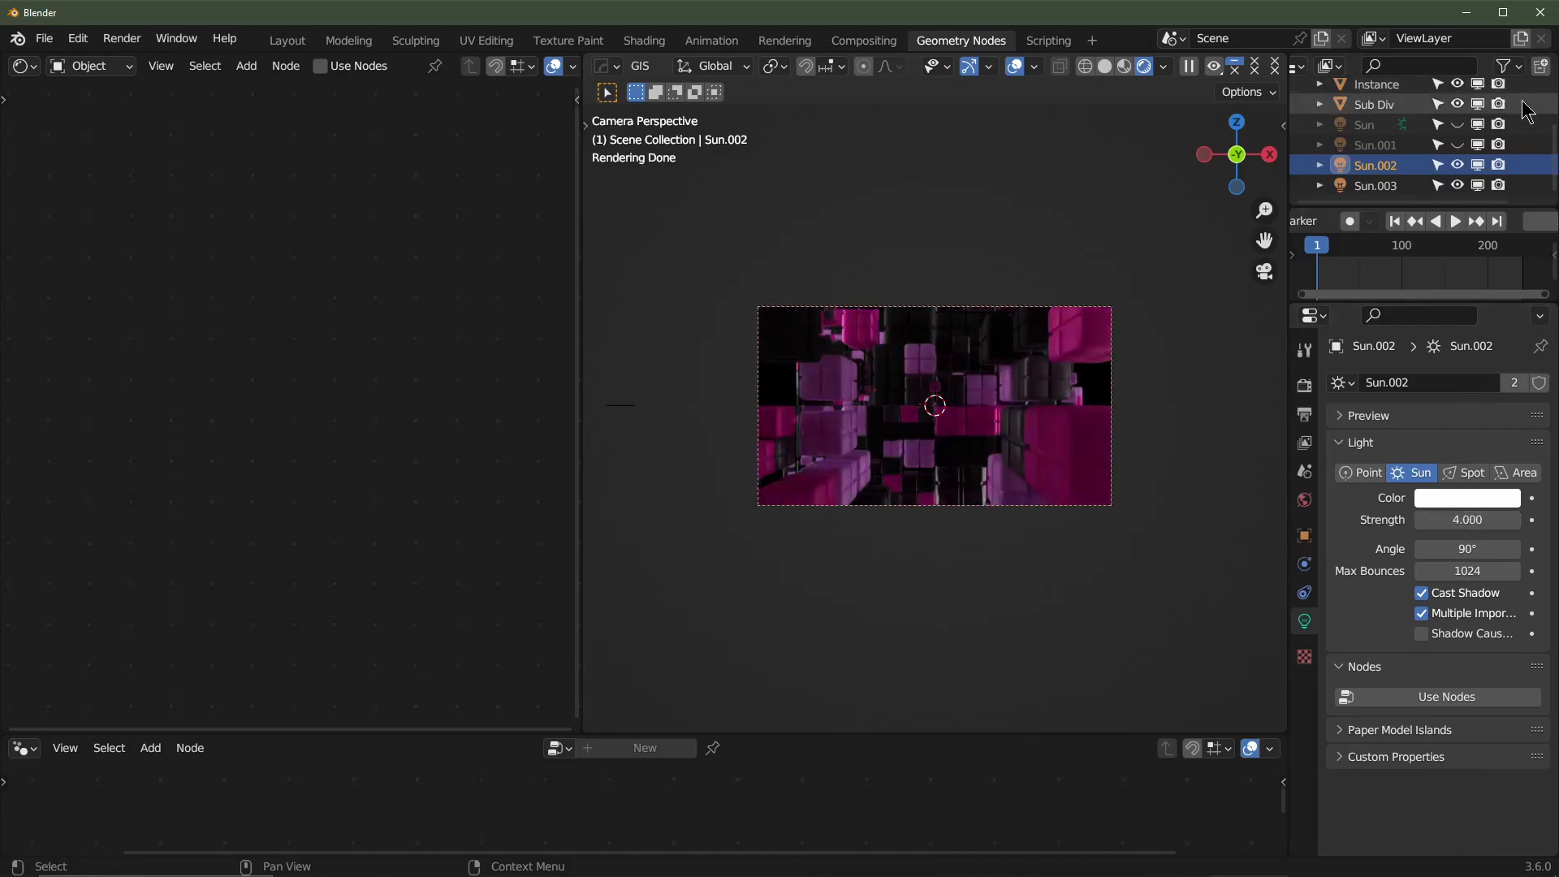
- Unhide the first two Sun lights to preview the render with all four lights
click(1459, 124)
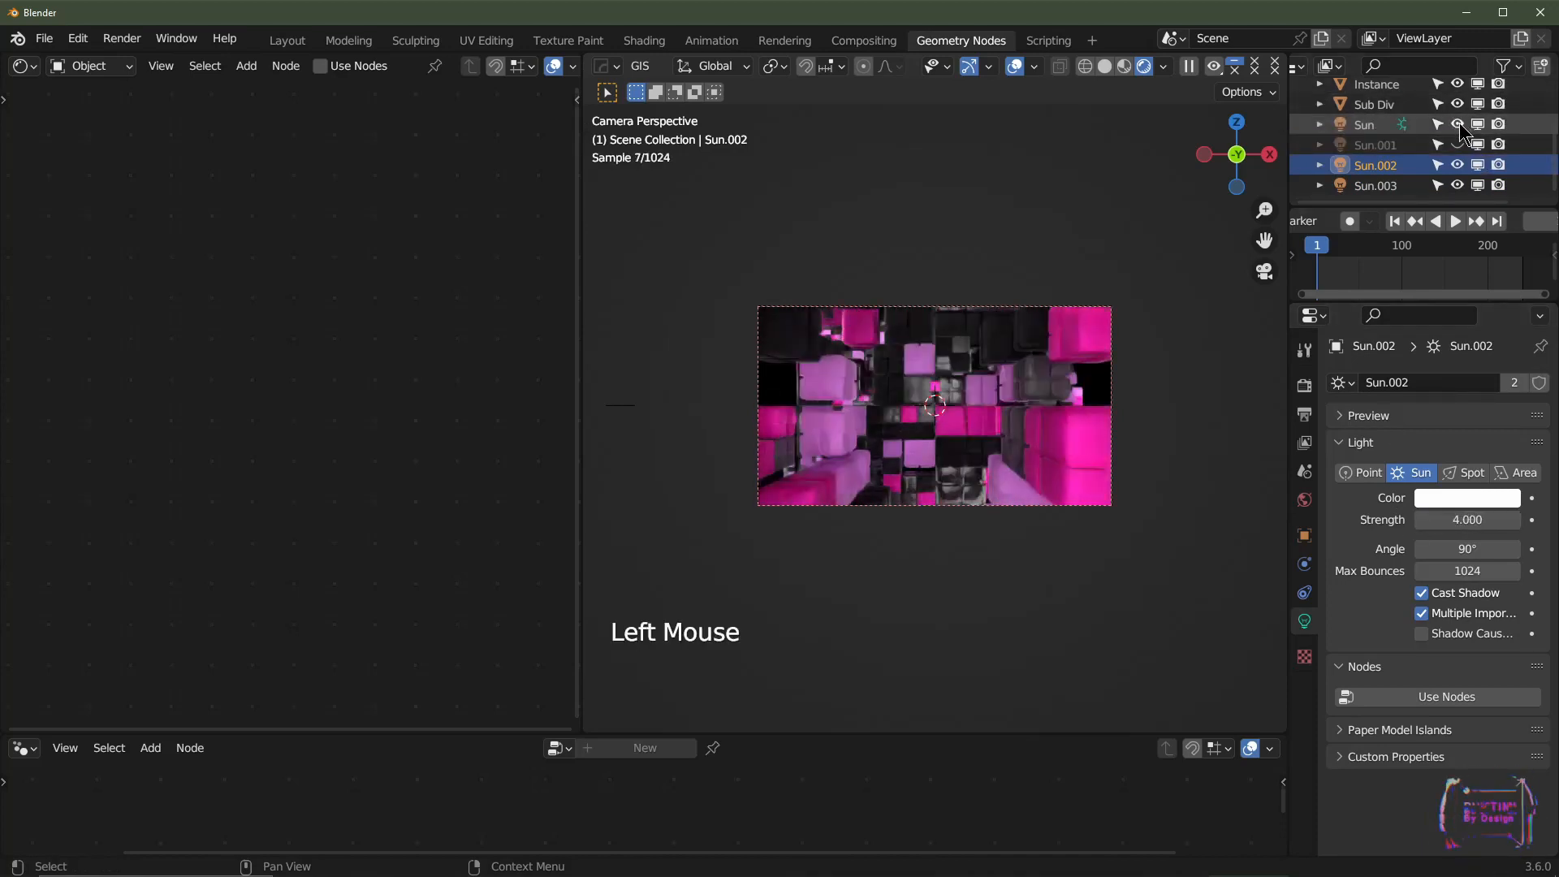
click(1458, 147)
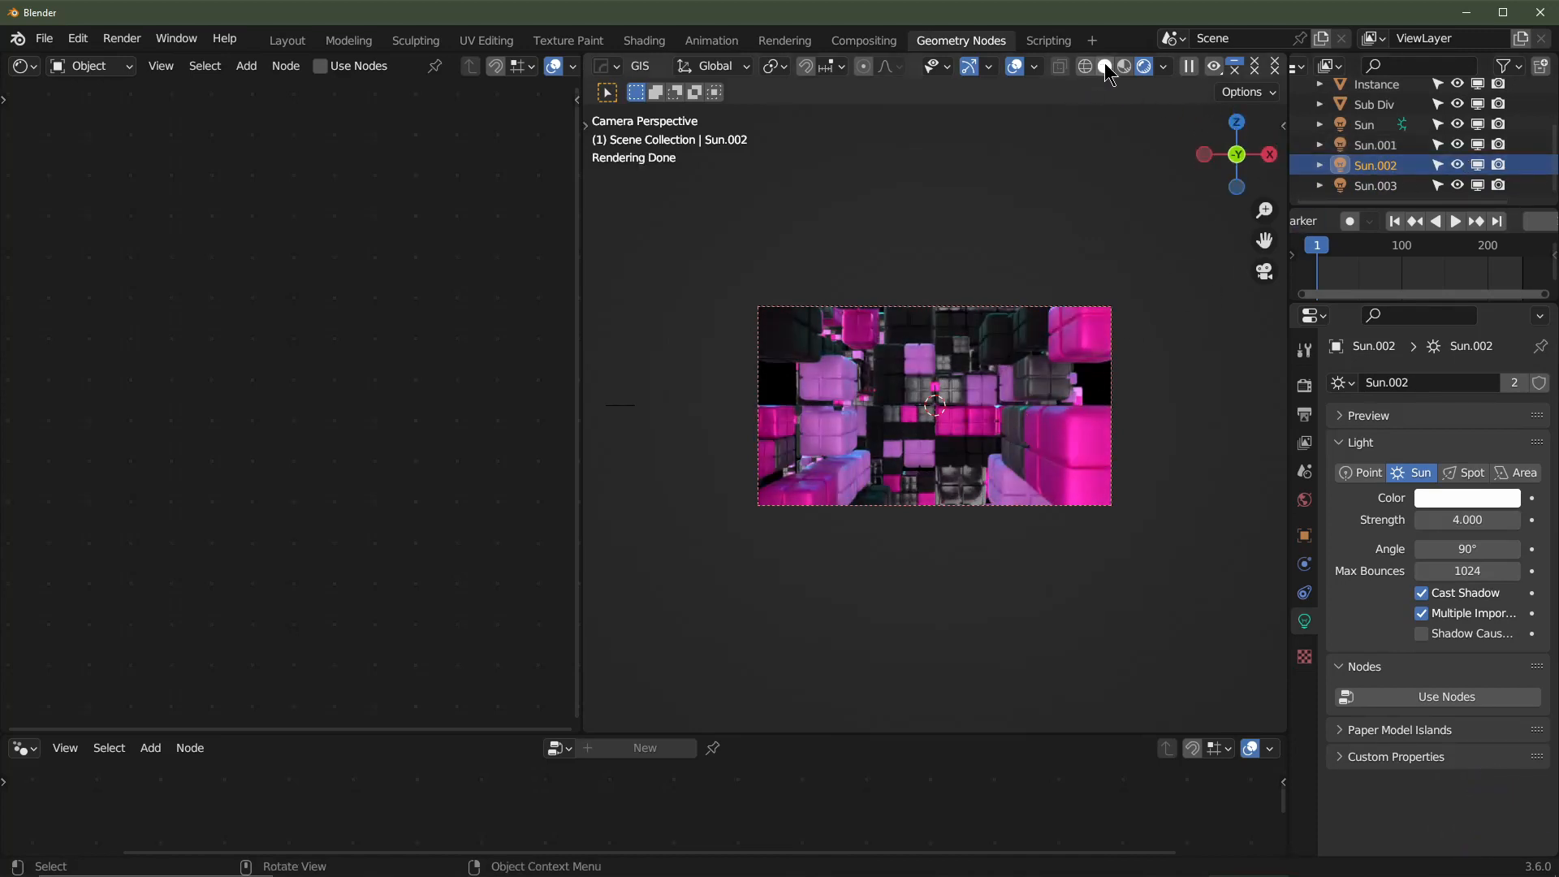
scroll(1086, 437, up, 2)
scroll(1087, 437, down, 1)
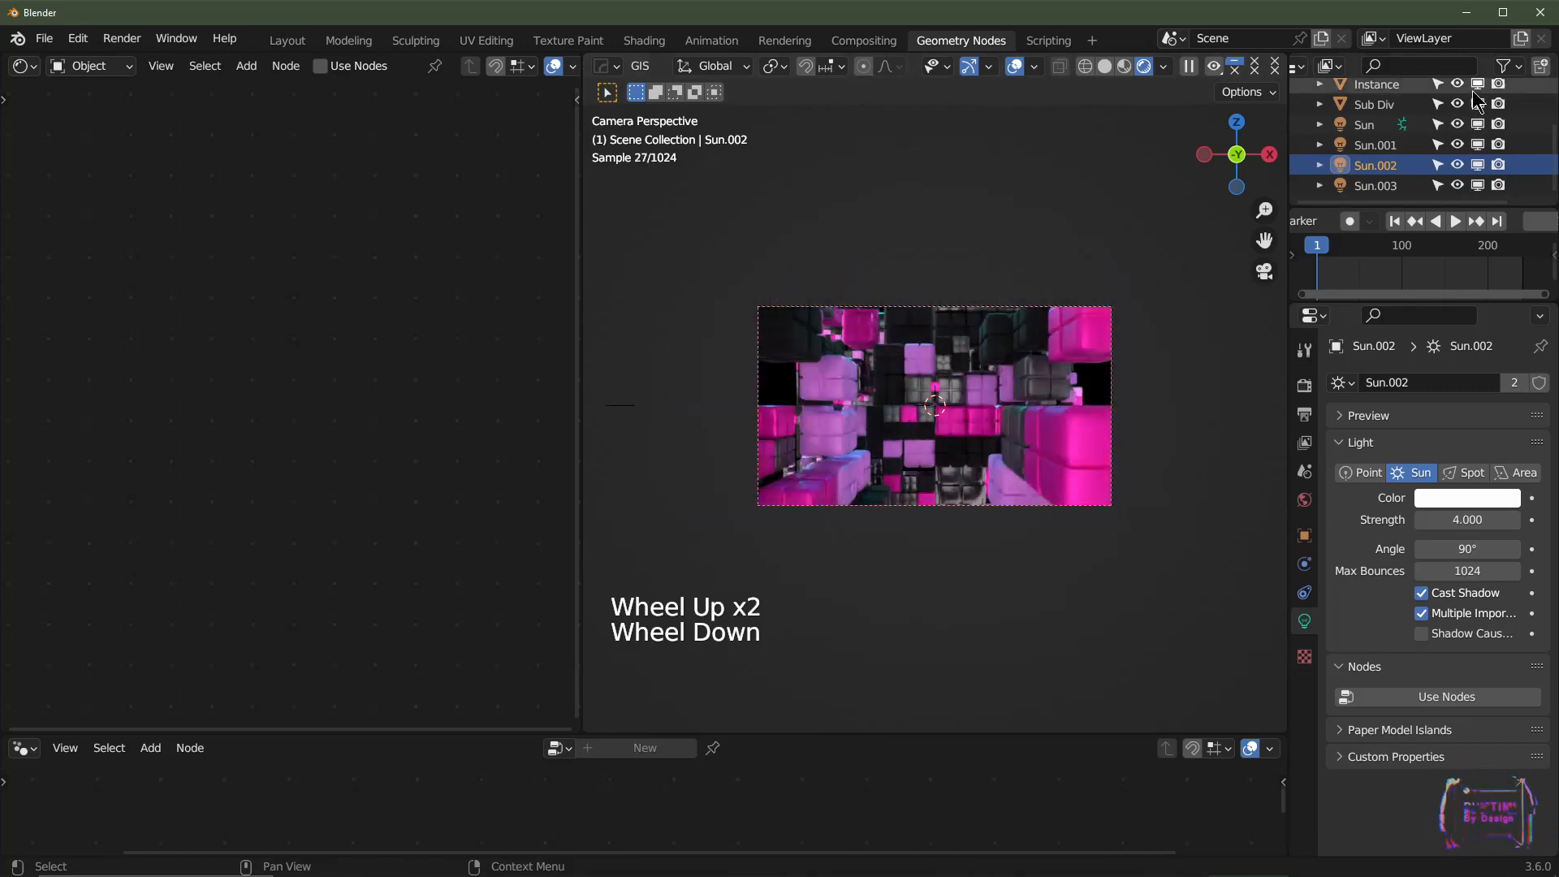
- Unhide and select the camera, leave the camera view, and frame the camera among the cubes in solid shading
scroll(1461, 122, up, 4)
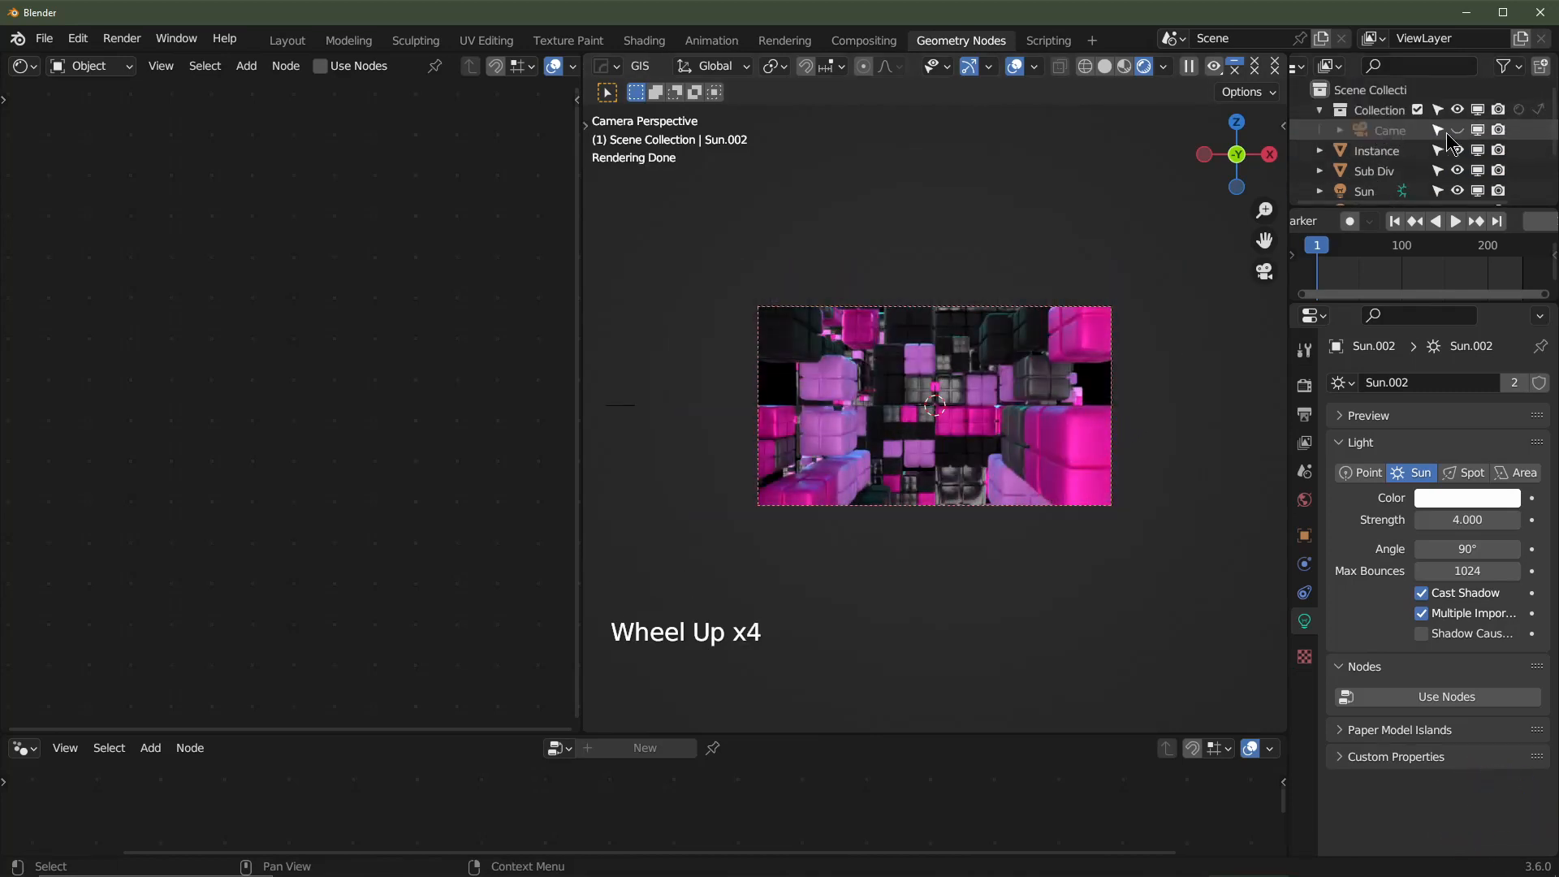
click(1457, 130)
click(1373, 132)
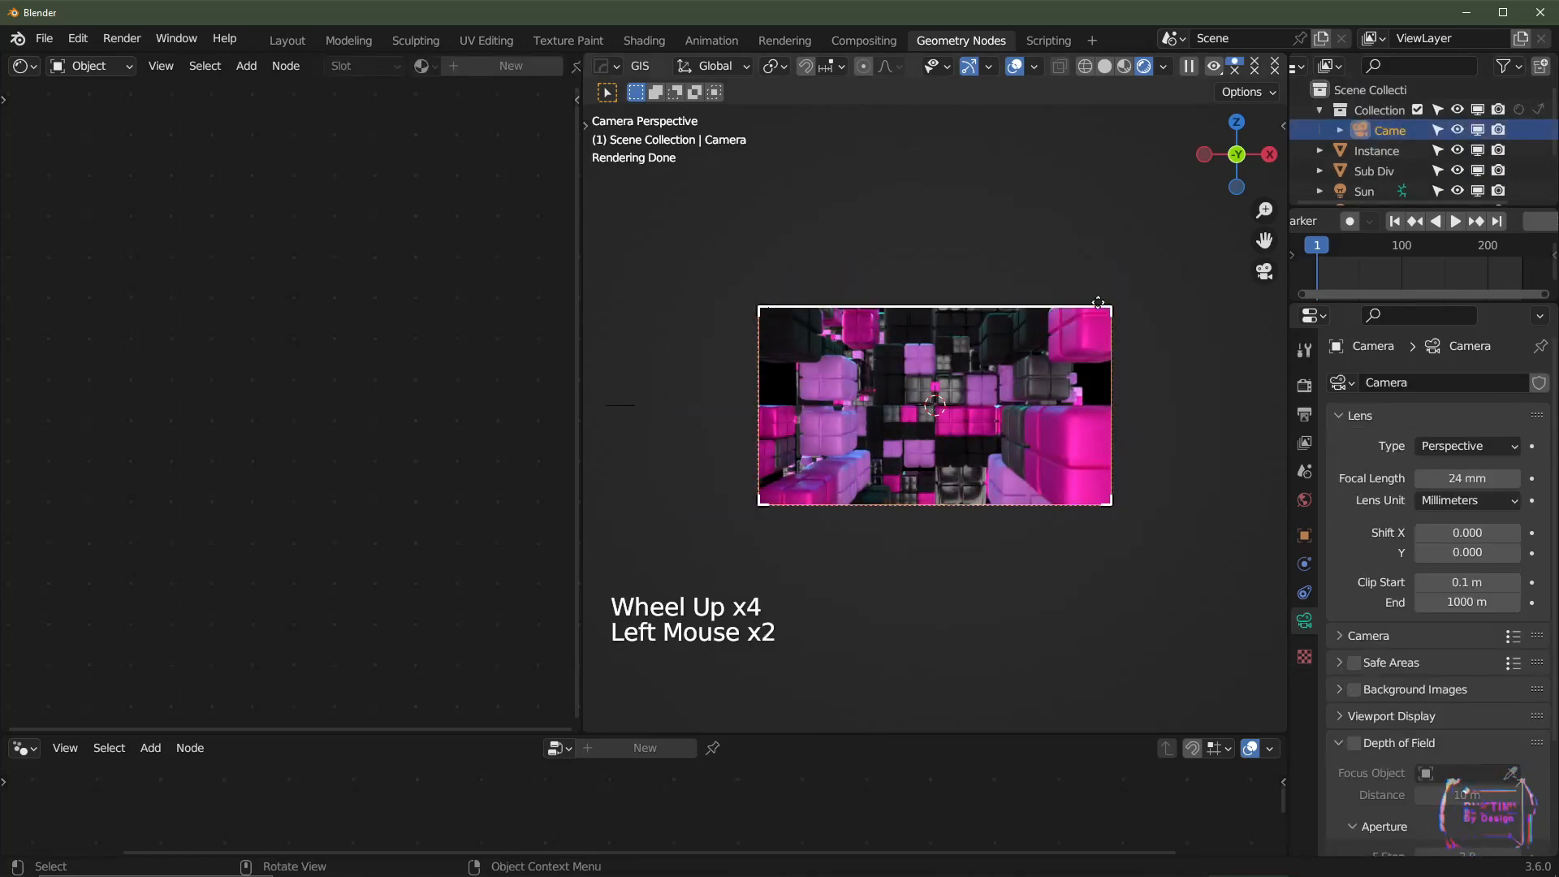
middle_drag(1124, 338, 1120, 431)
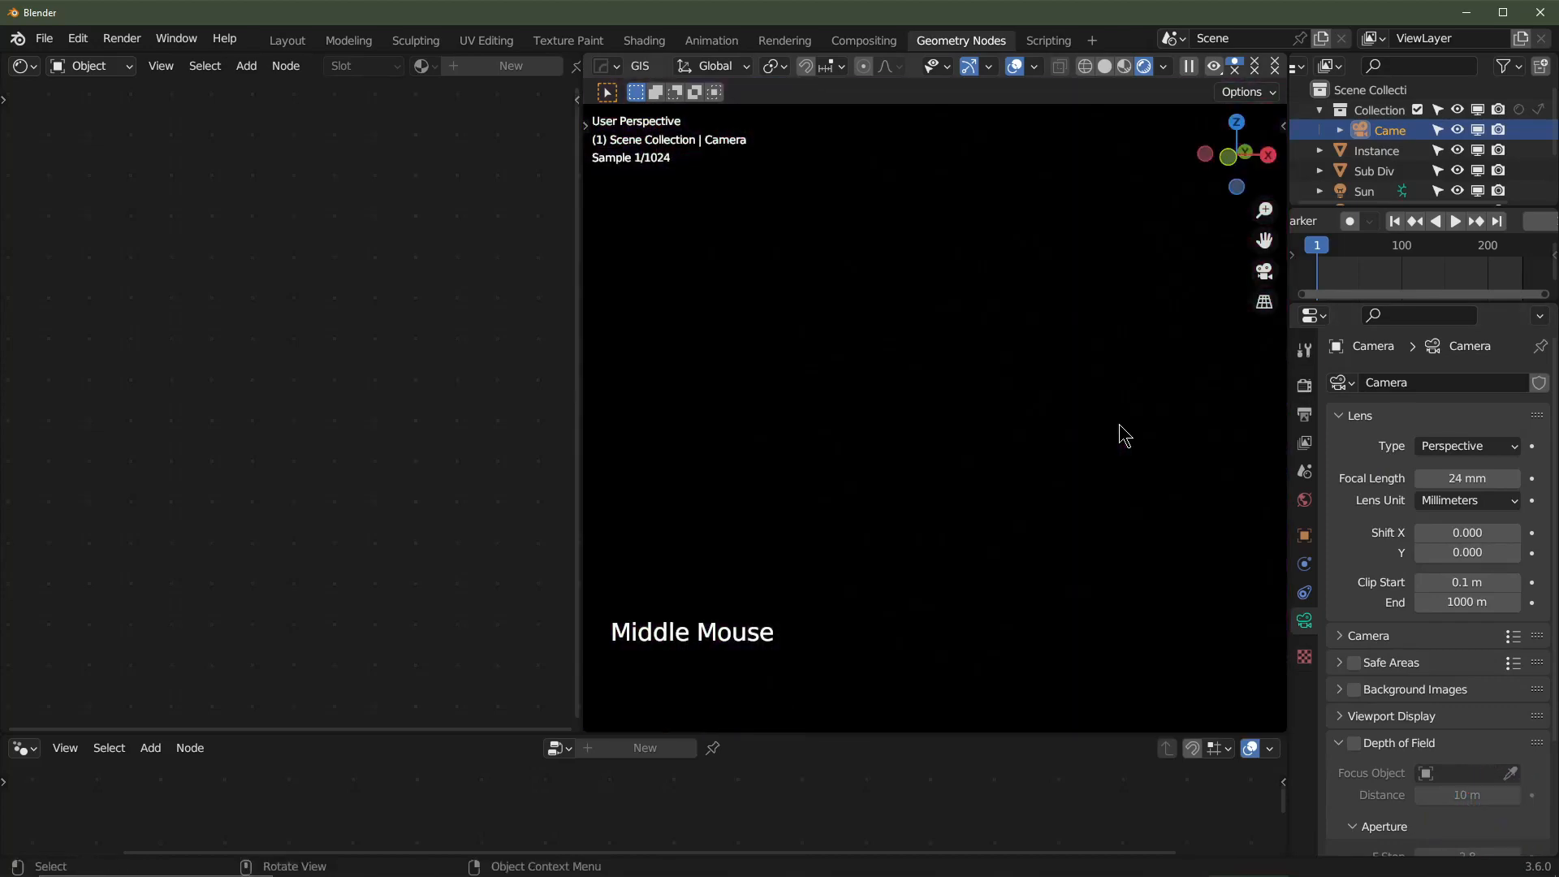
scroll(1117, 438, down, 2)
middle_drag(974, 463, 904, 495)
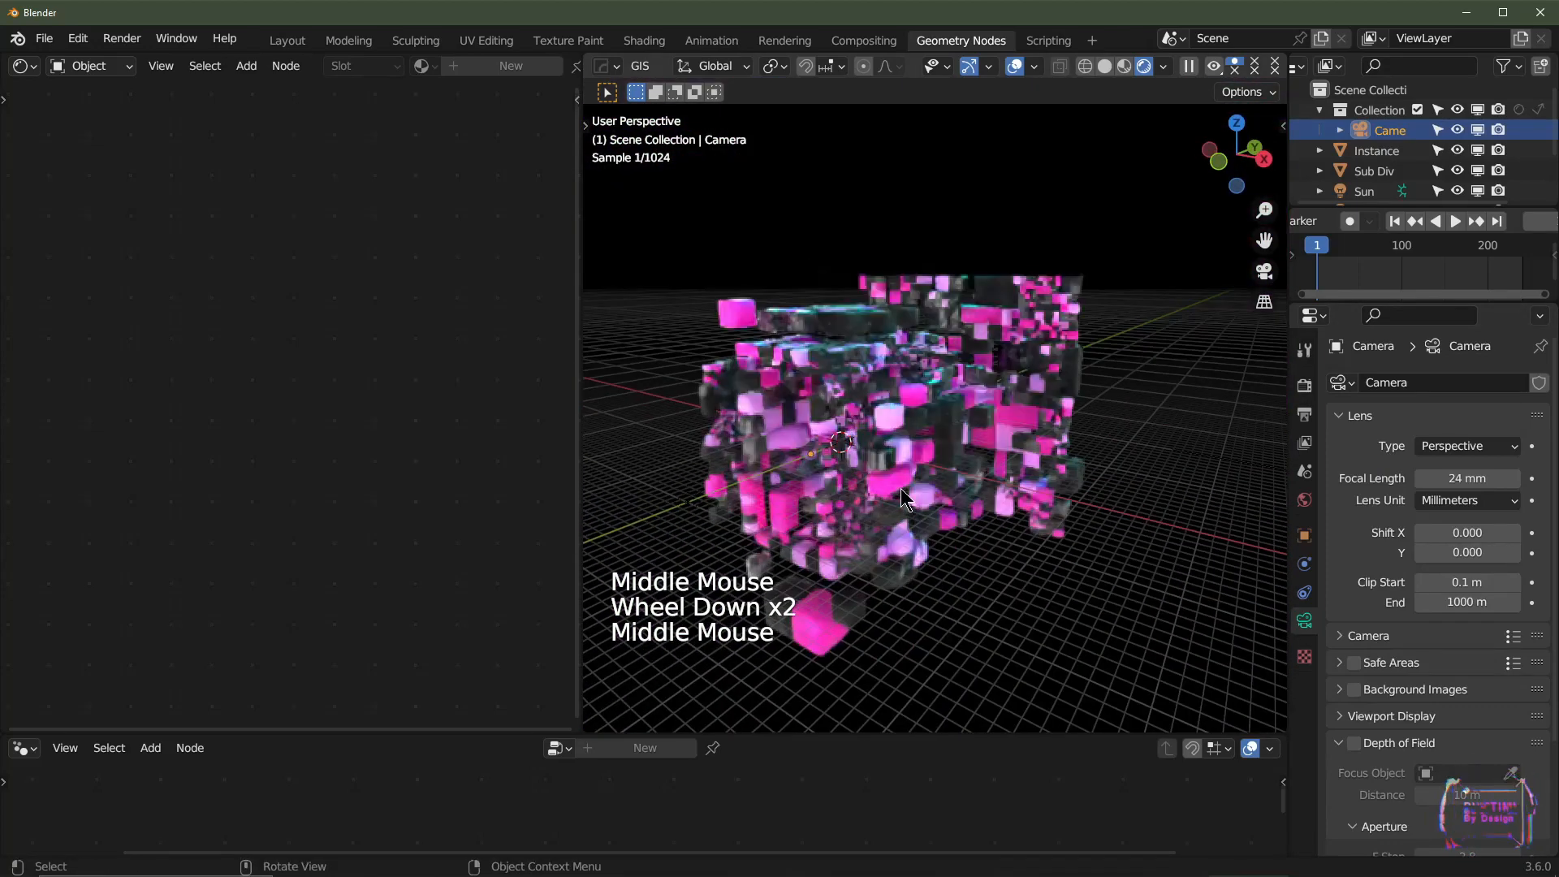
click(1105, 66)
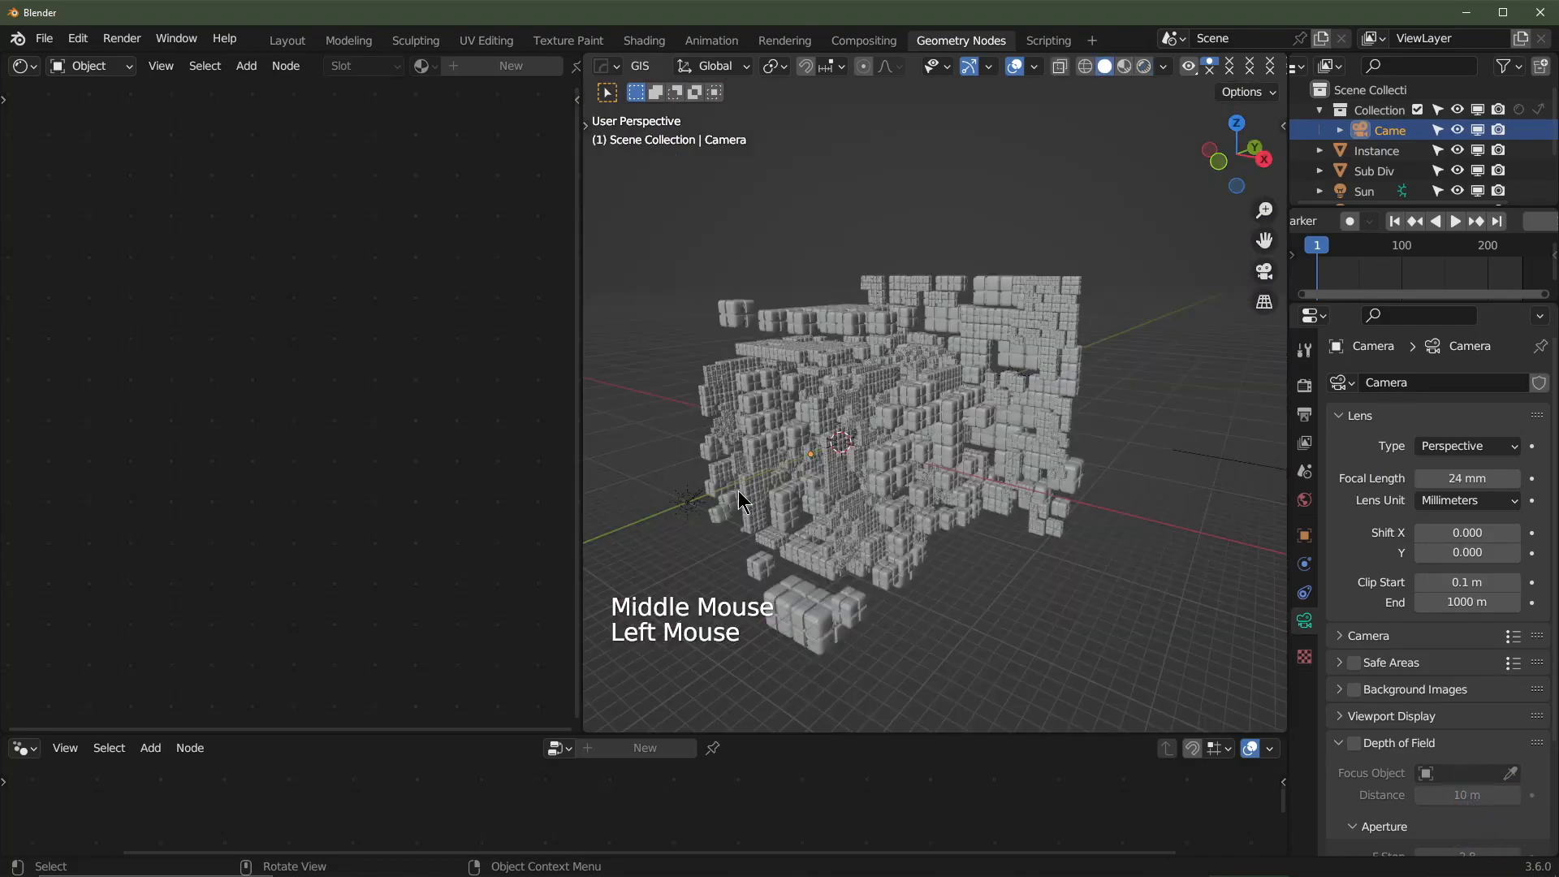
key(KP_Decimal)
scroll(946, 438, down, 10)
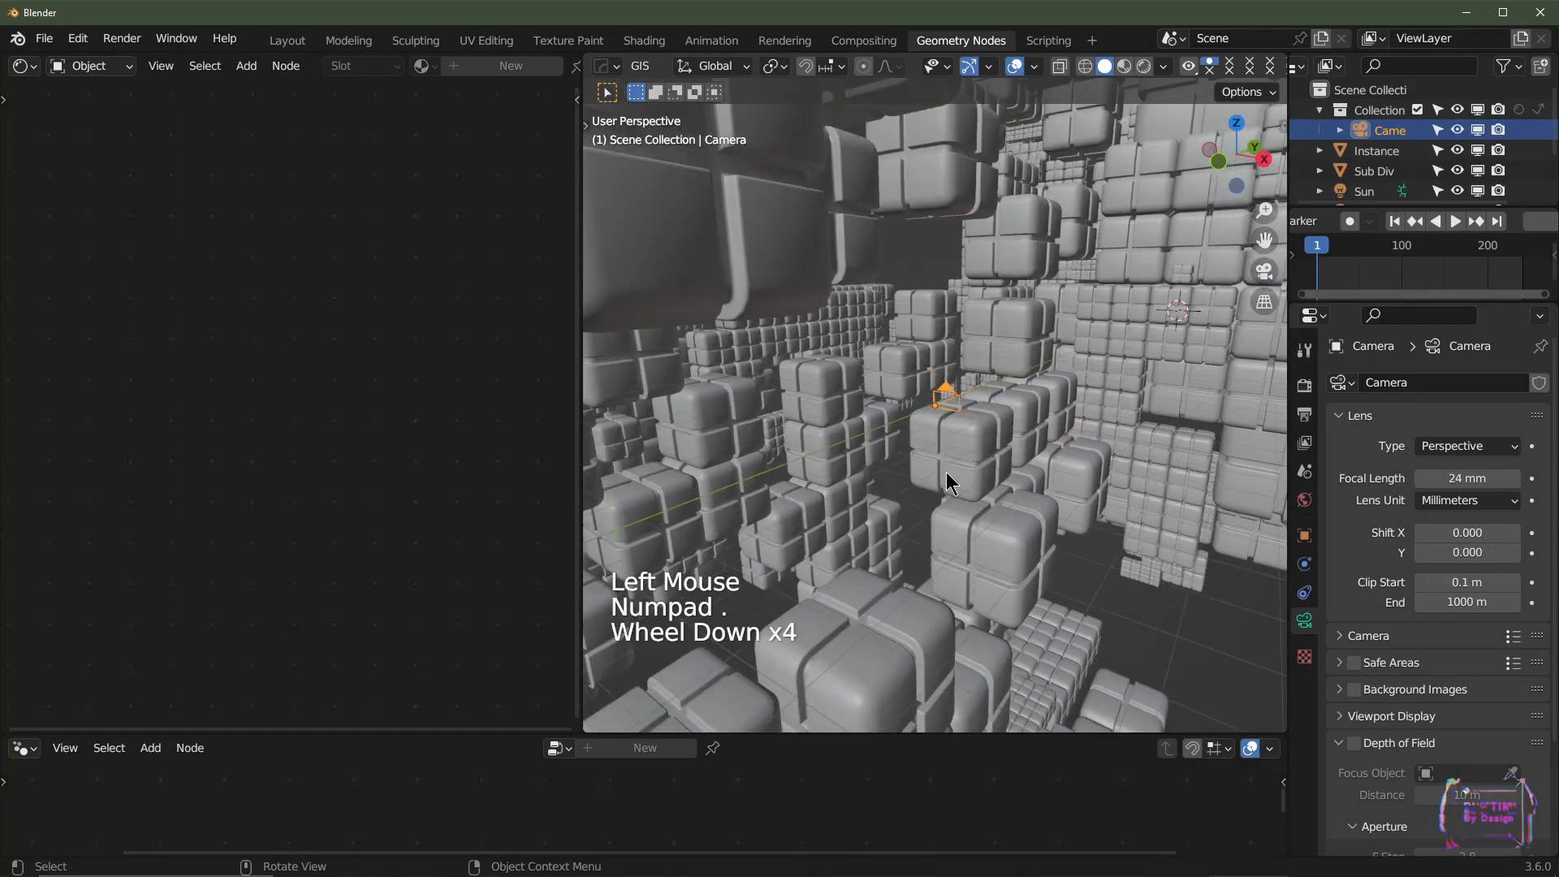
middle_drag(955, 478, 998, 407)
- Select the Sub Div object and compare the camera view with outside views to check how far the back wall extends
click(1049, 327)
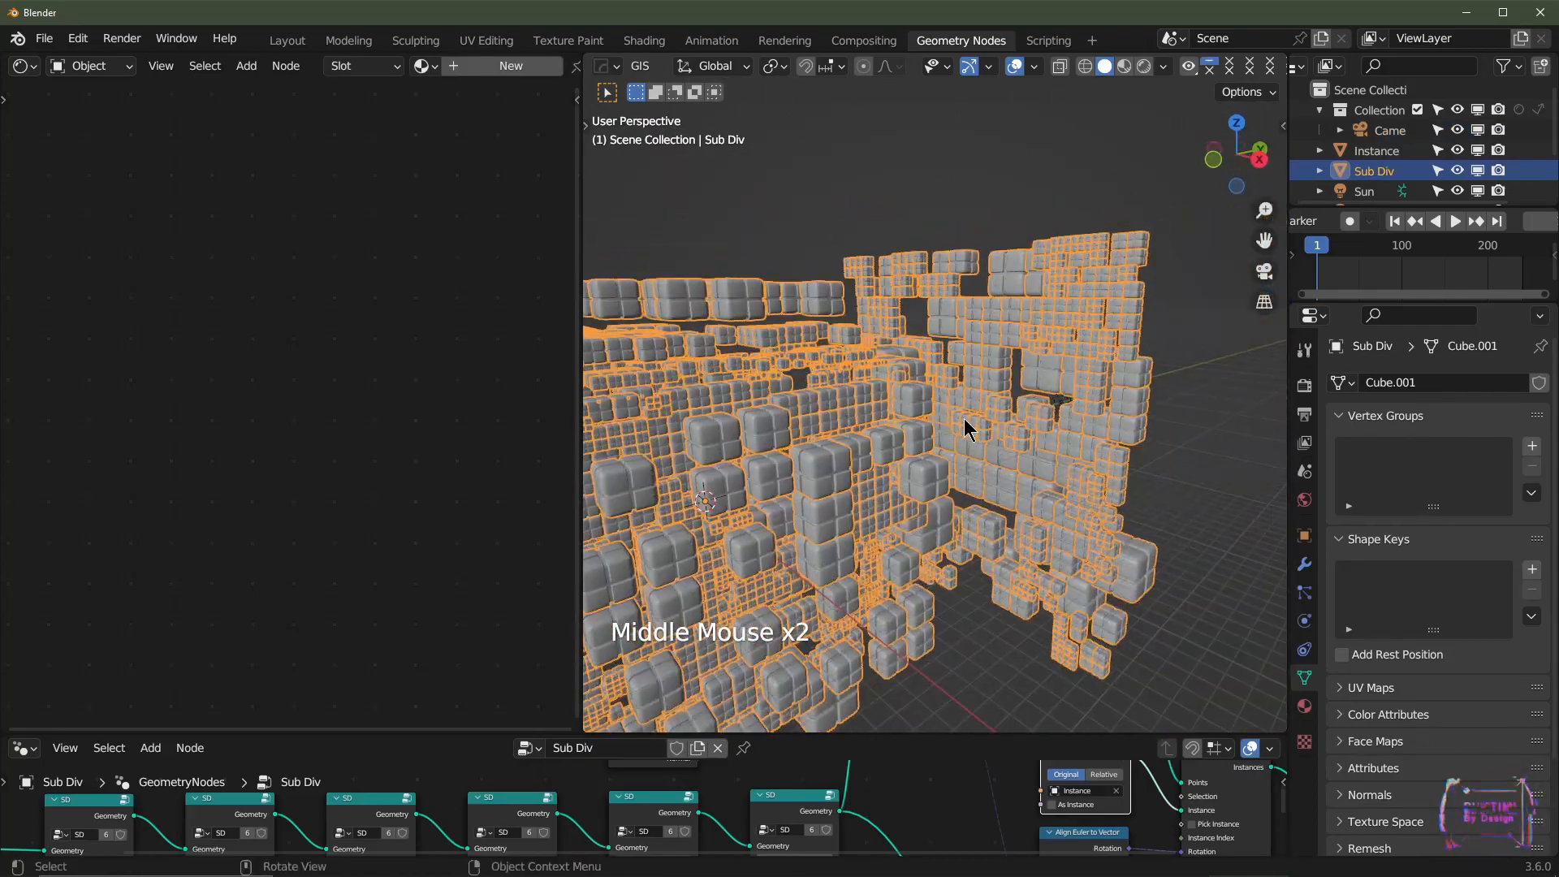
key(KP_0)
scroll(1004, 431, up, 1)
scroll(1000, 429, up, 1)
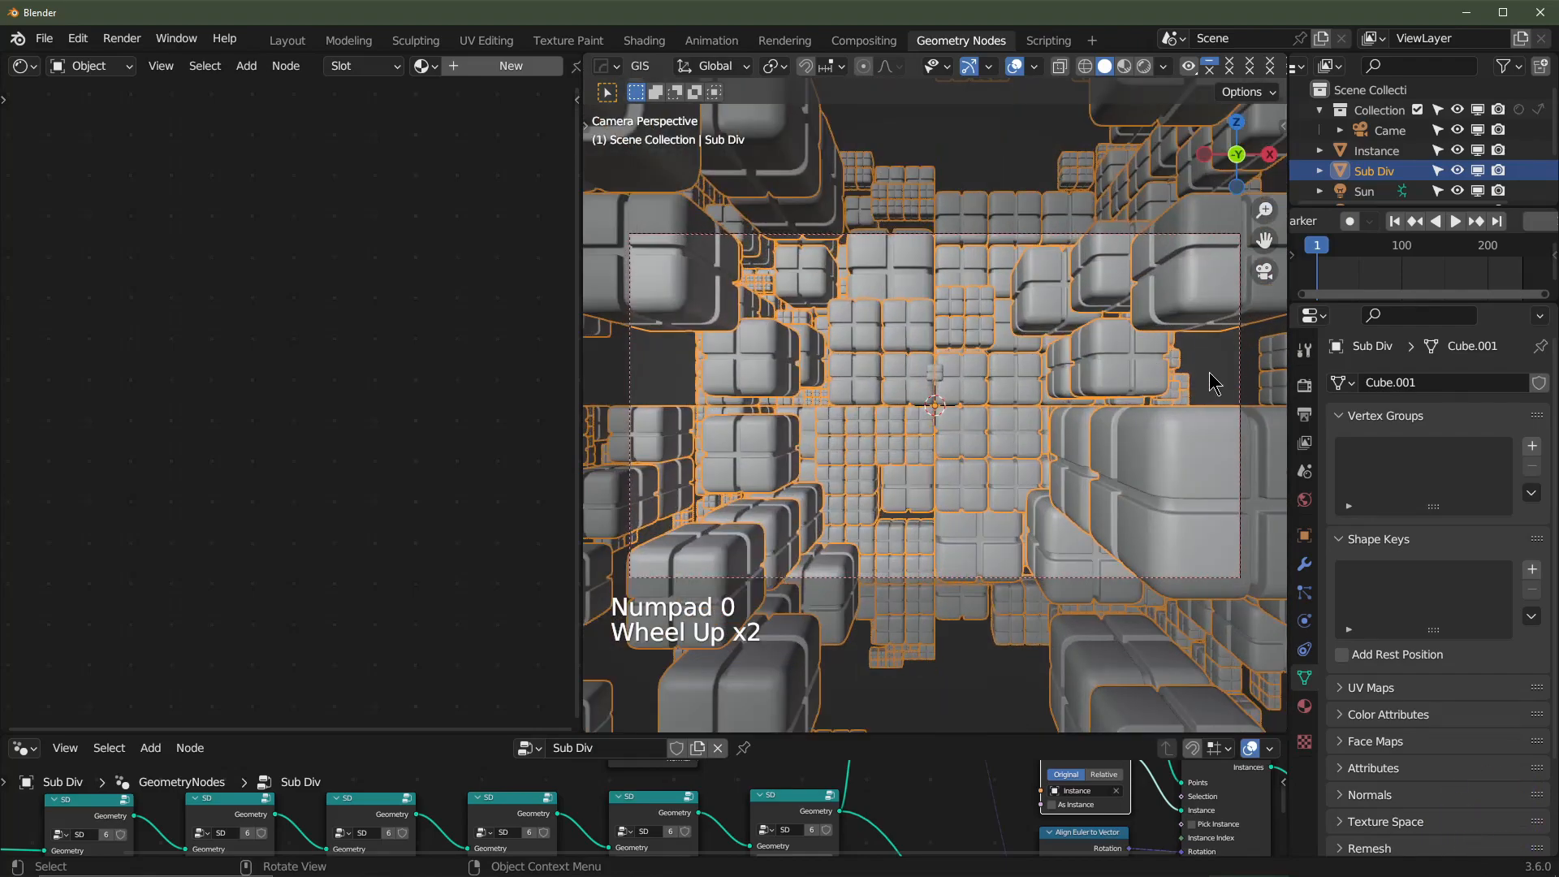
middle_drag(944, 414, 908, 553)
scroll(1026, 394, down, 2)
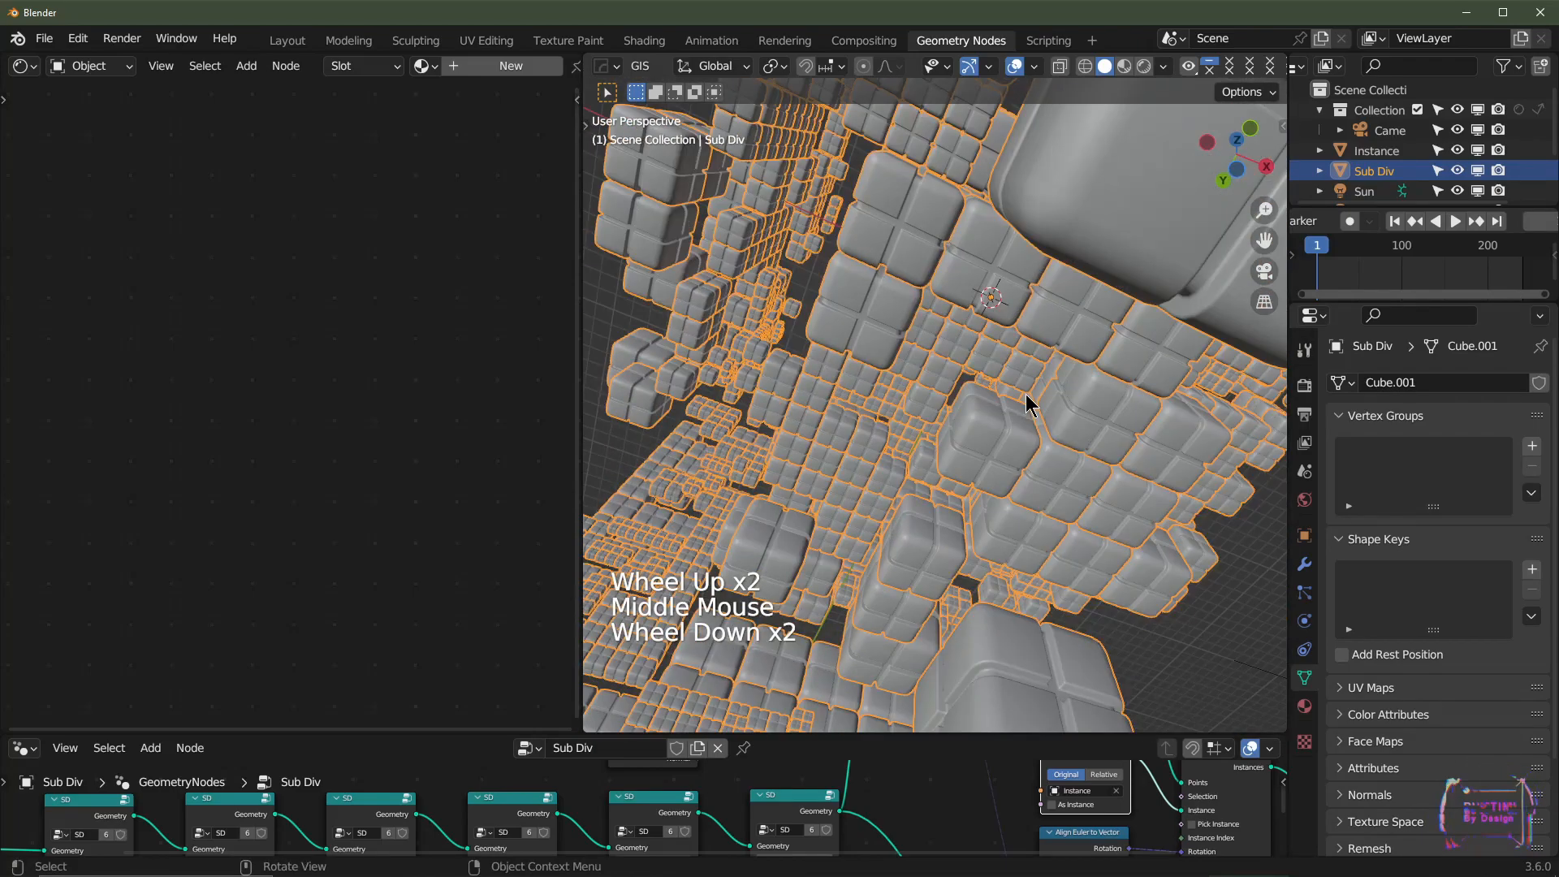
key(KP_0)
middle_drag(978, 399, 1058, 318)
scroll(1006, 373, down, 4)
- In Edit Mode, scale the Sub Div mesh's back wall face up to over one and a half times its size, and return to the camera view
key(Tab)
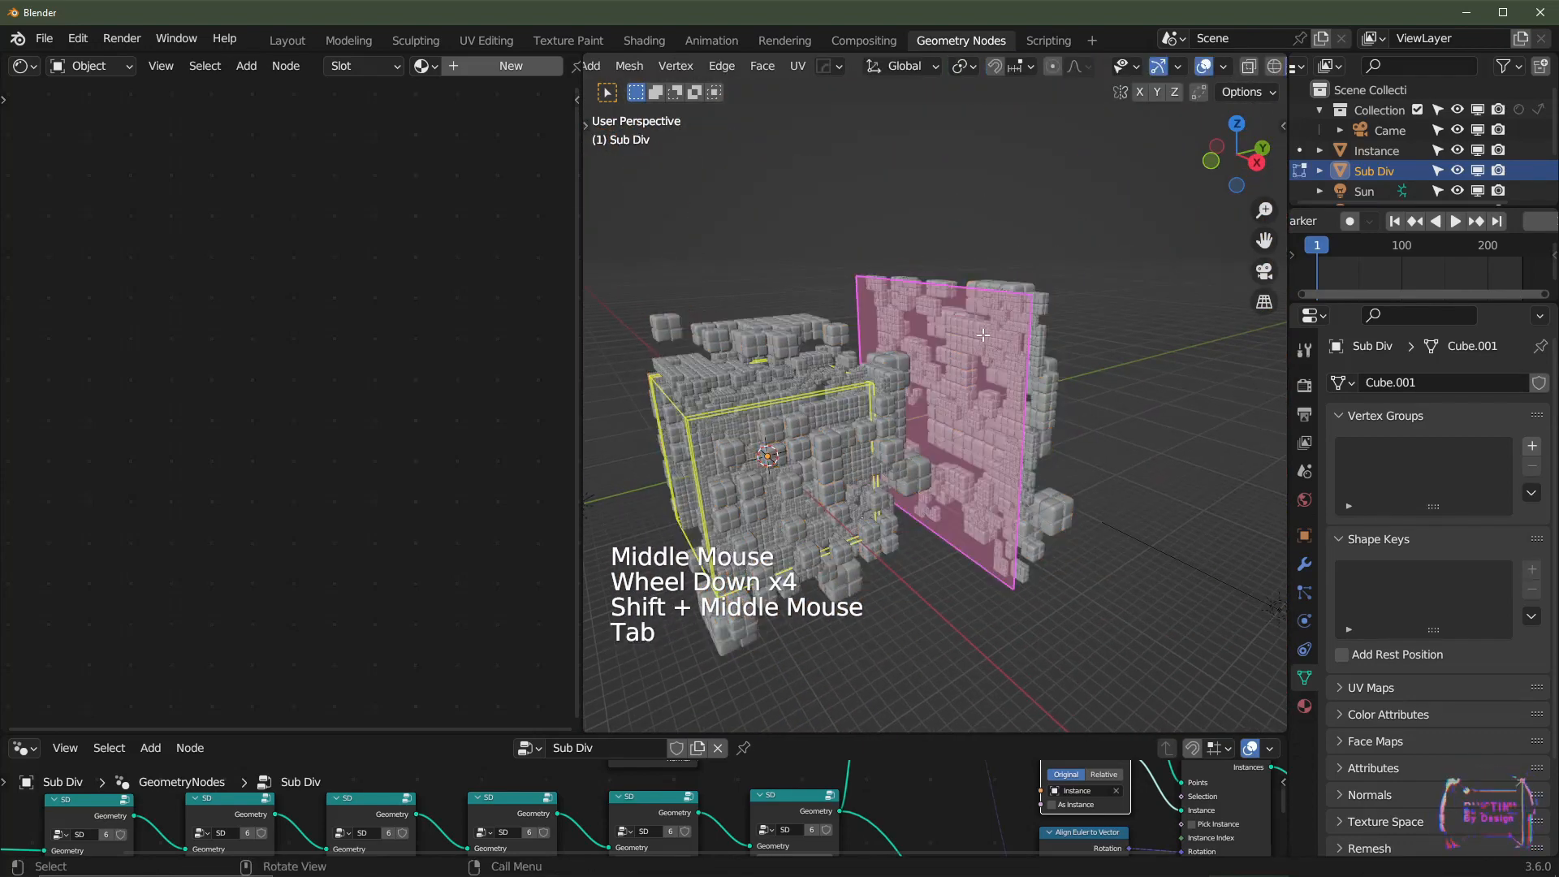
click(965, 353)
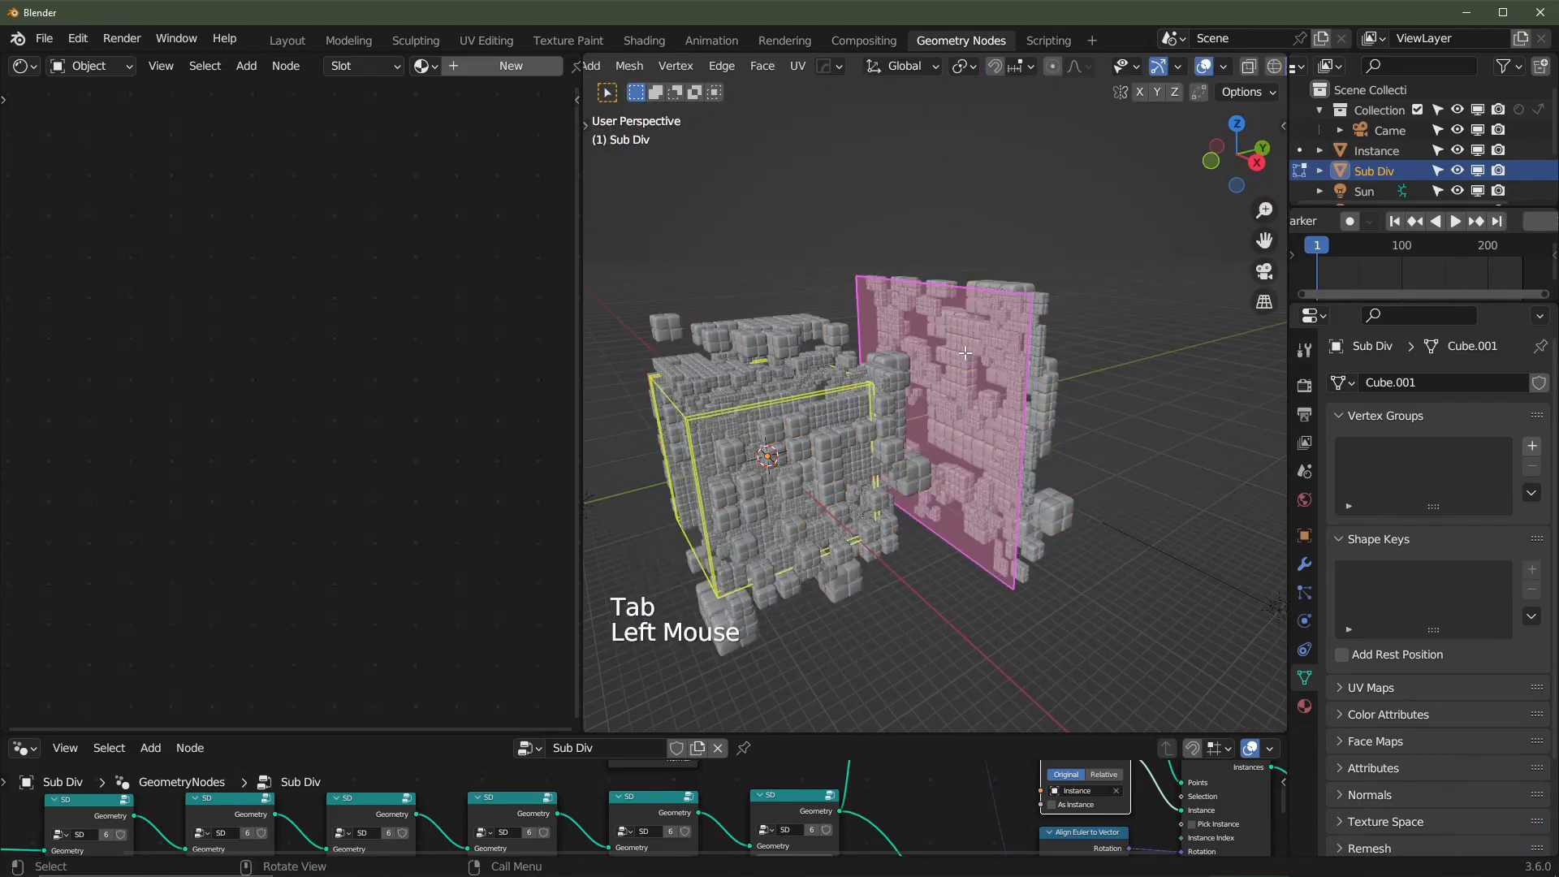
key(3)
click(965, 353)
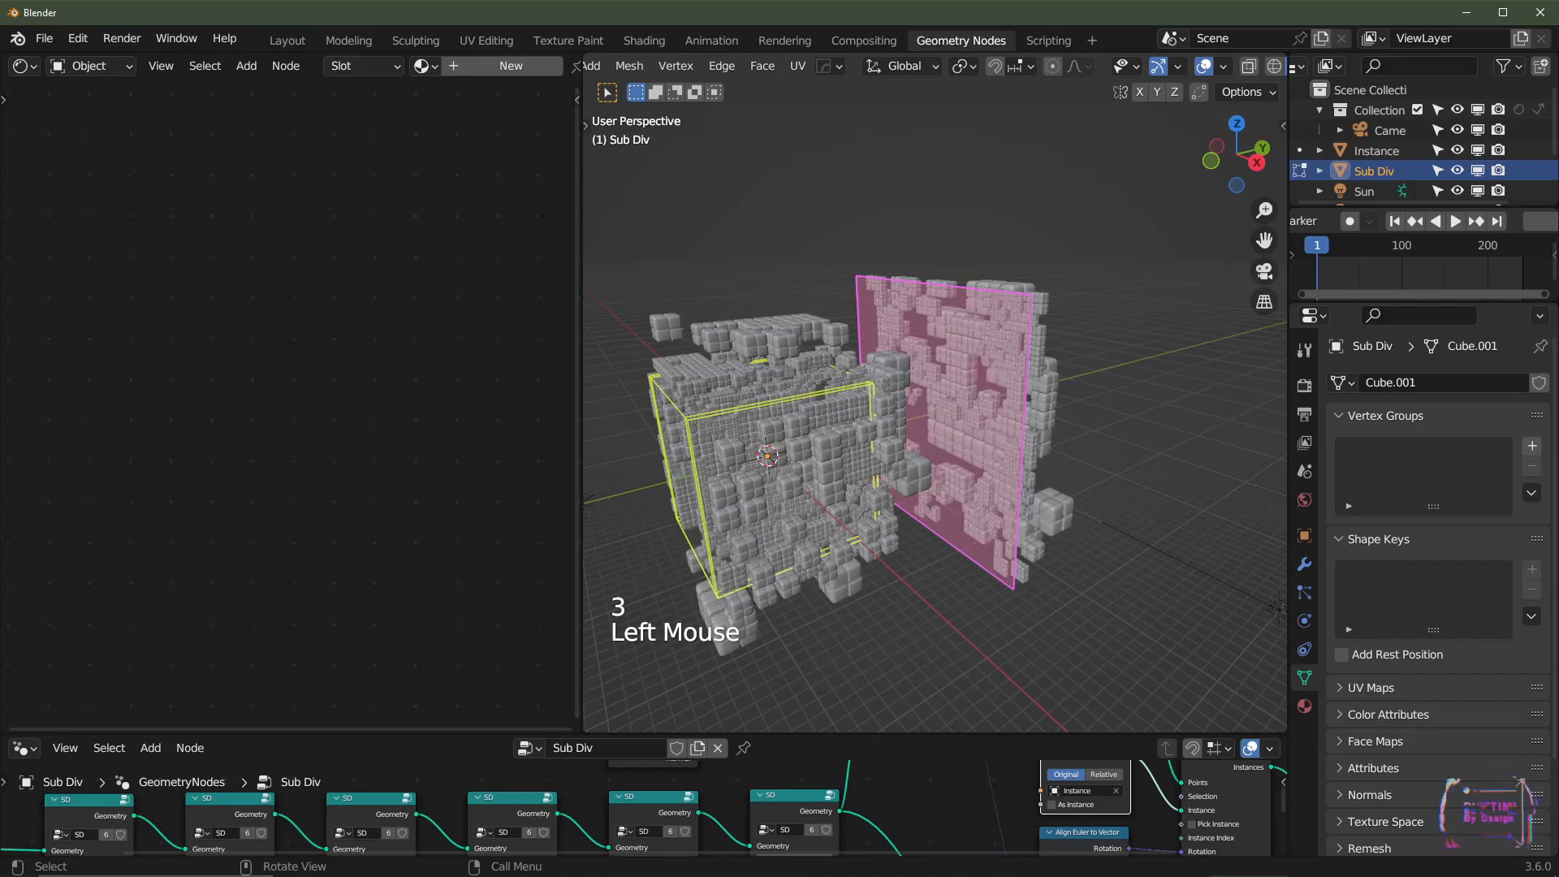
key(s)
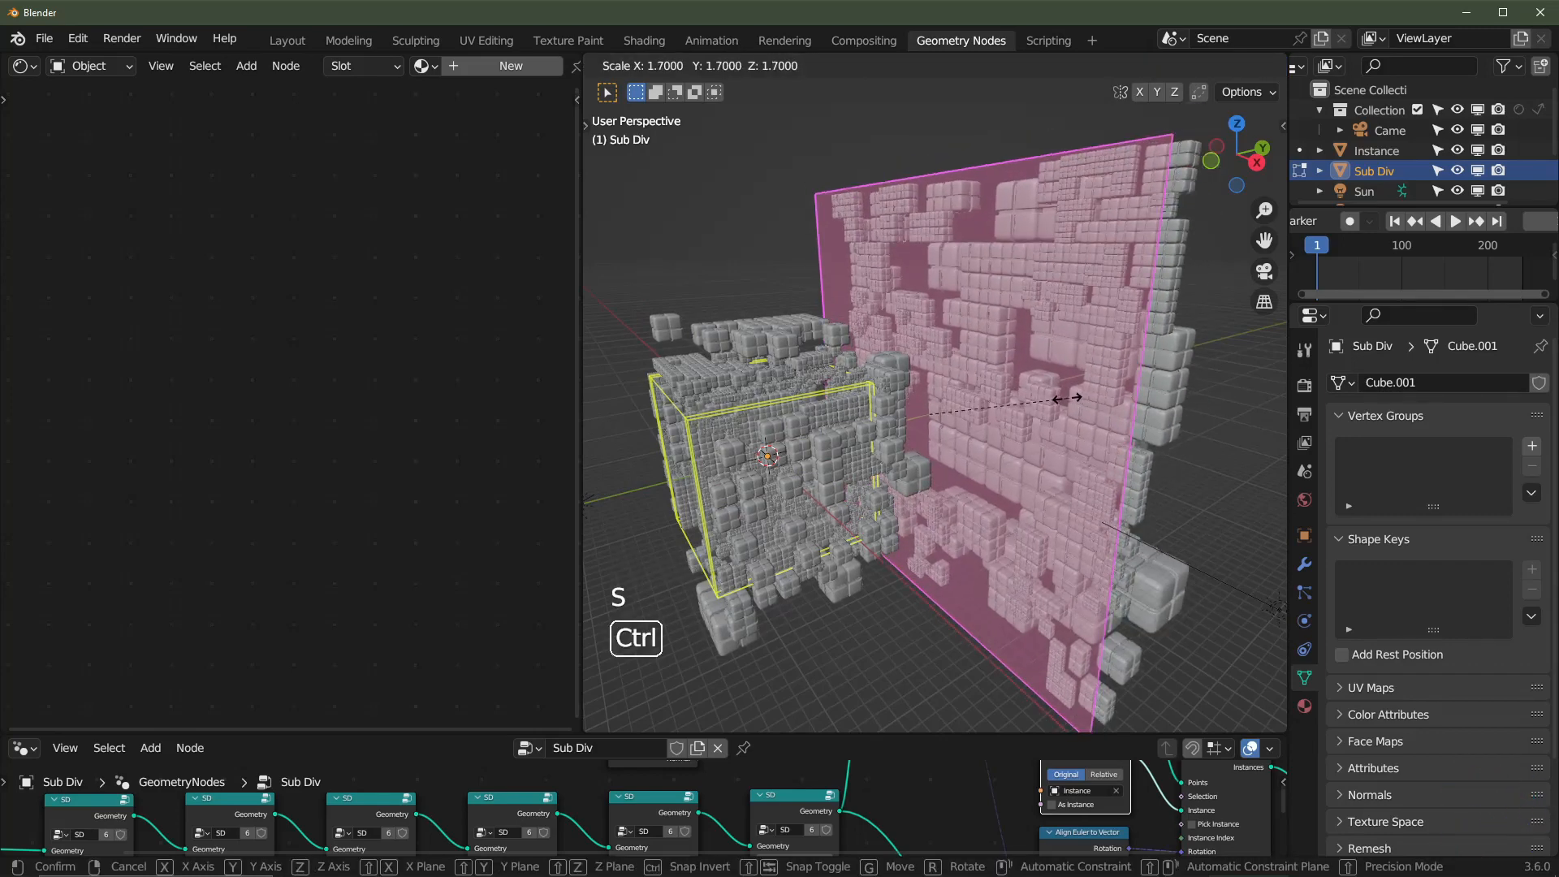
click(1063, 398)
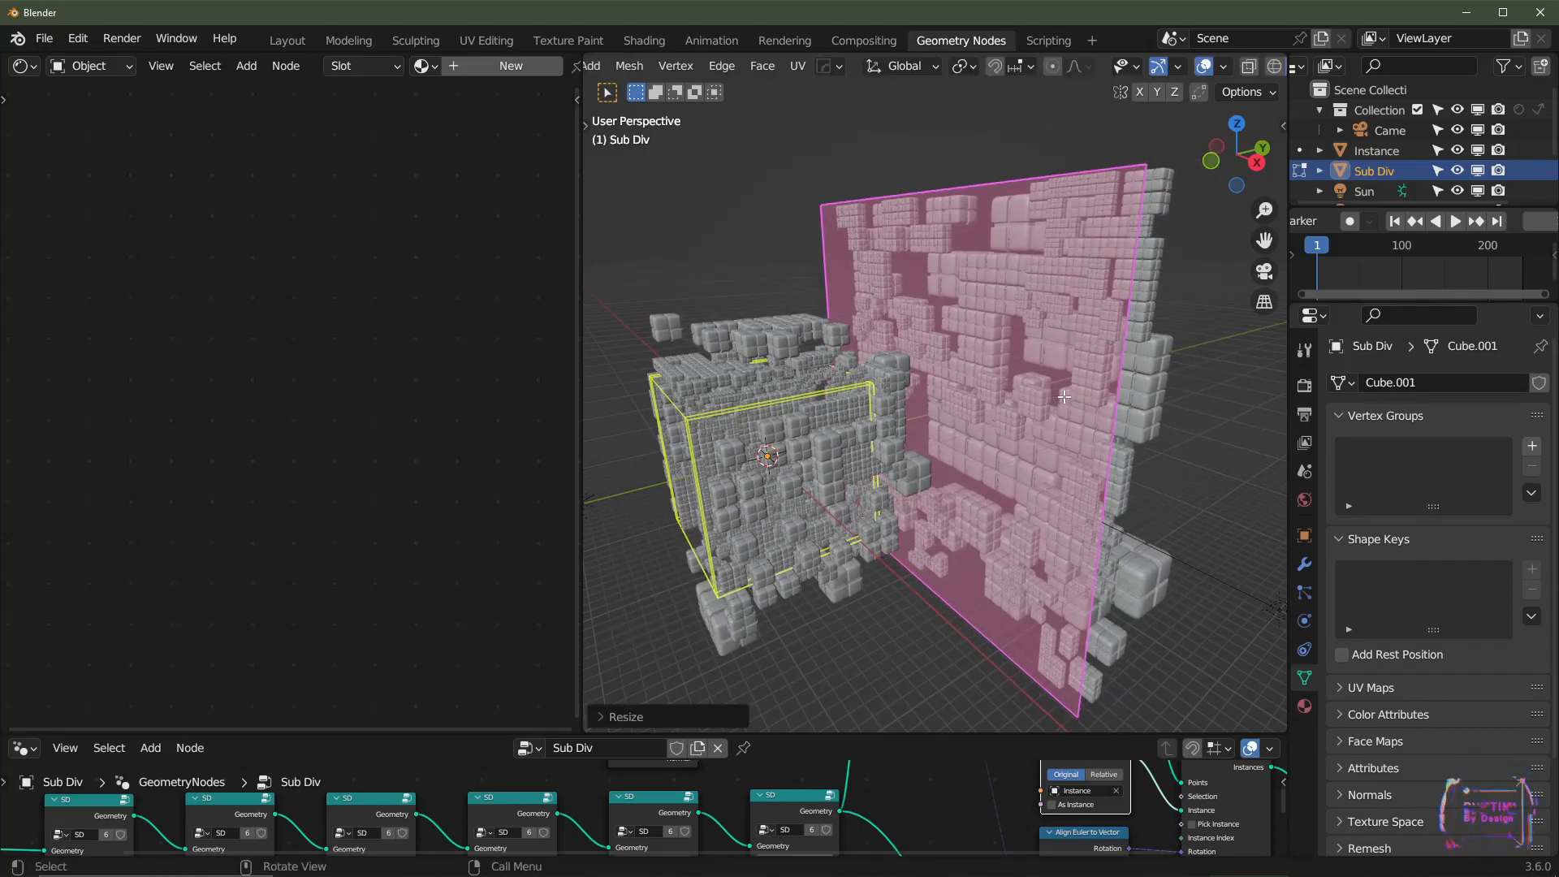
key(Tab)
key(KP_0)
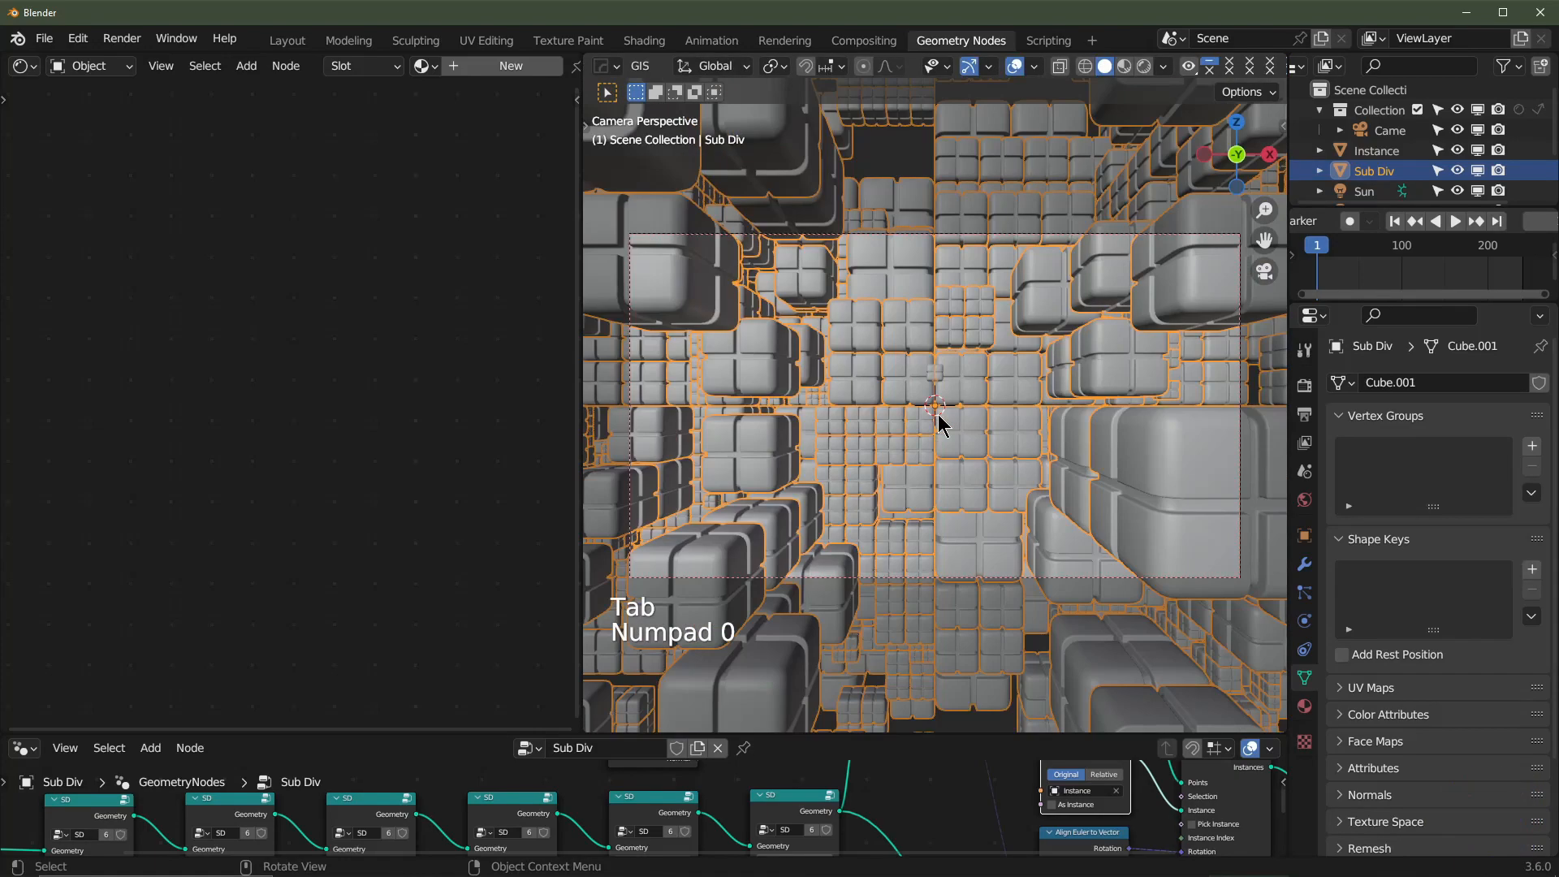
scroll(938, 422, down, 2)
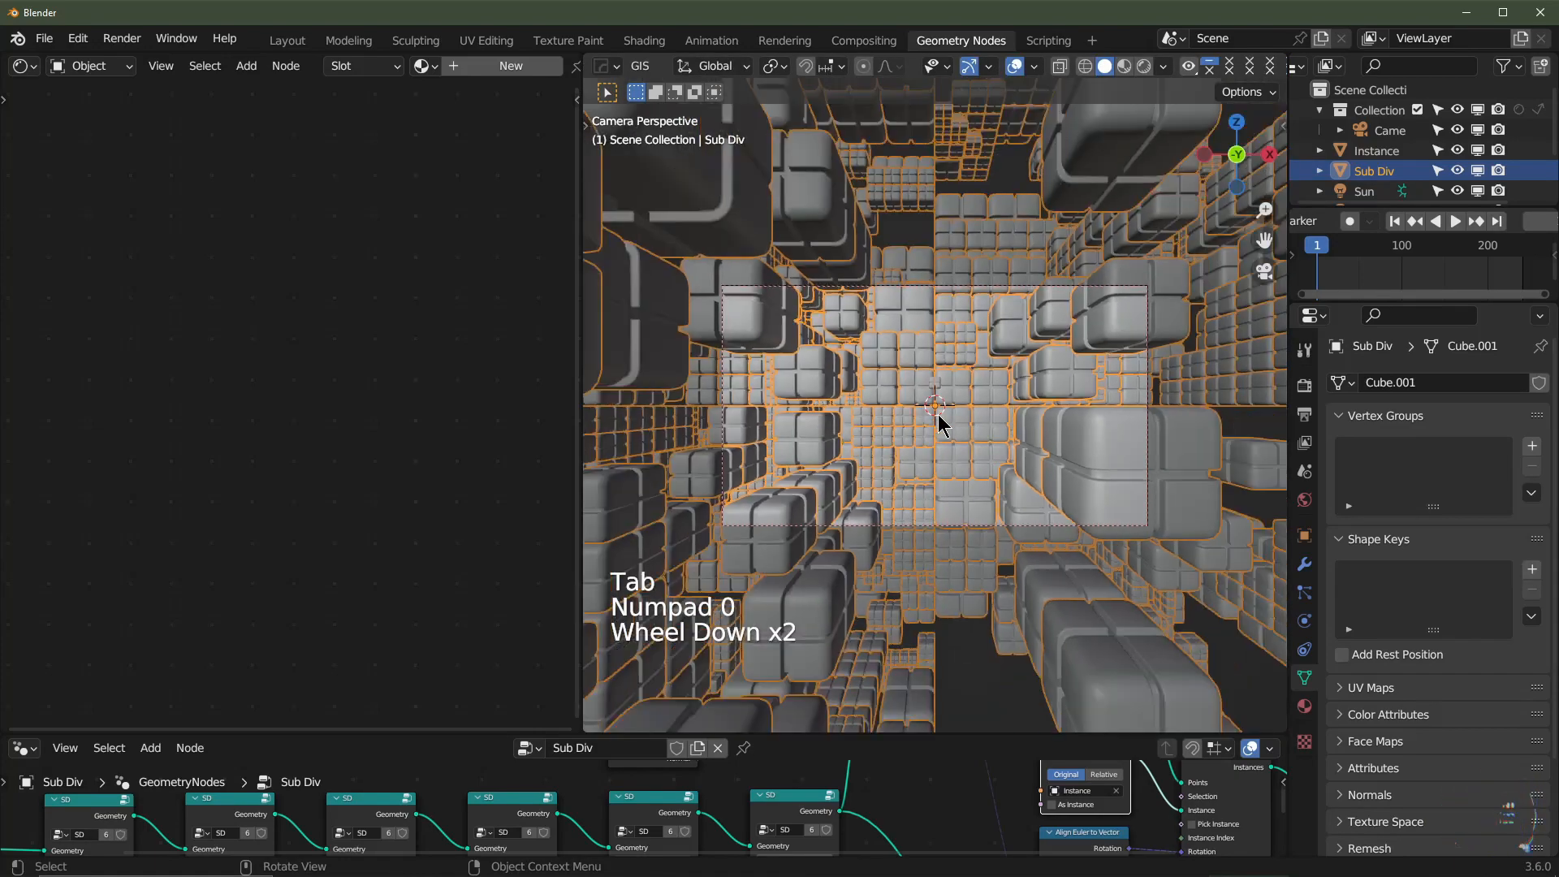
- Select the camera and set its Y location to -180 m, keeping the camera view active
click(1006, 285)
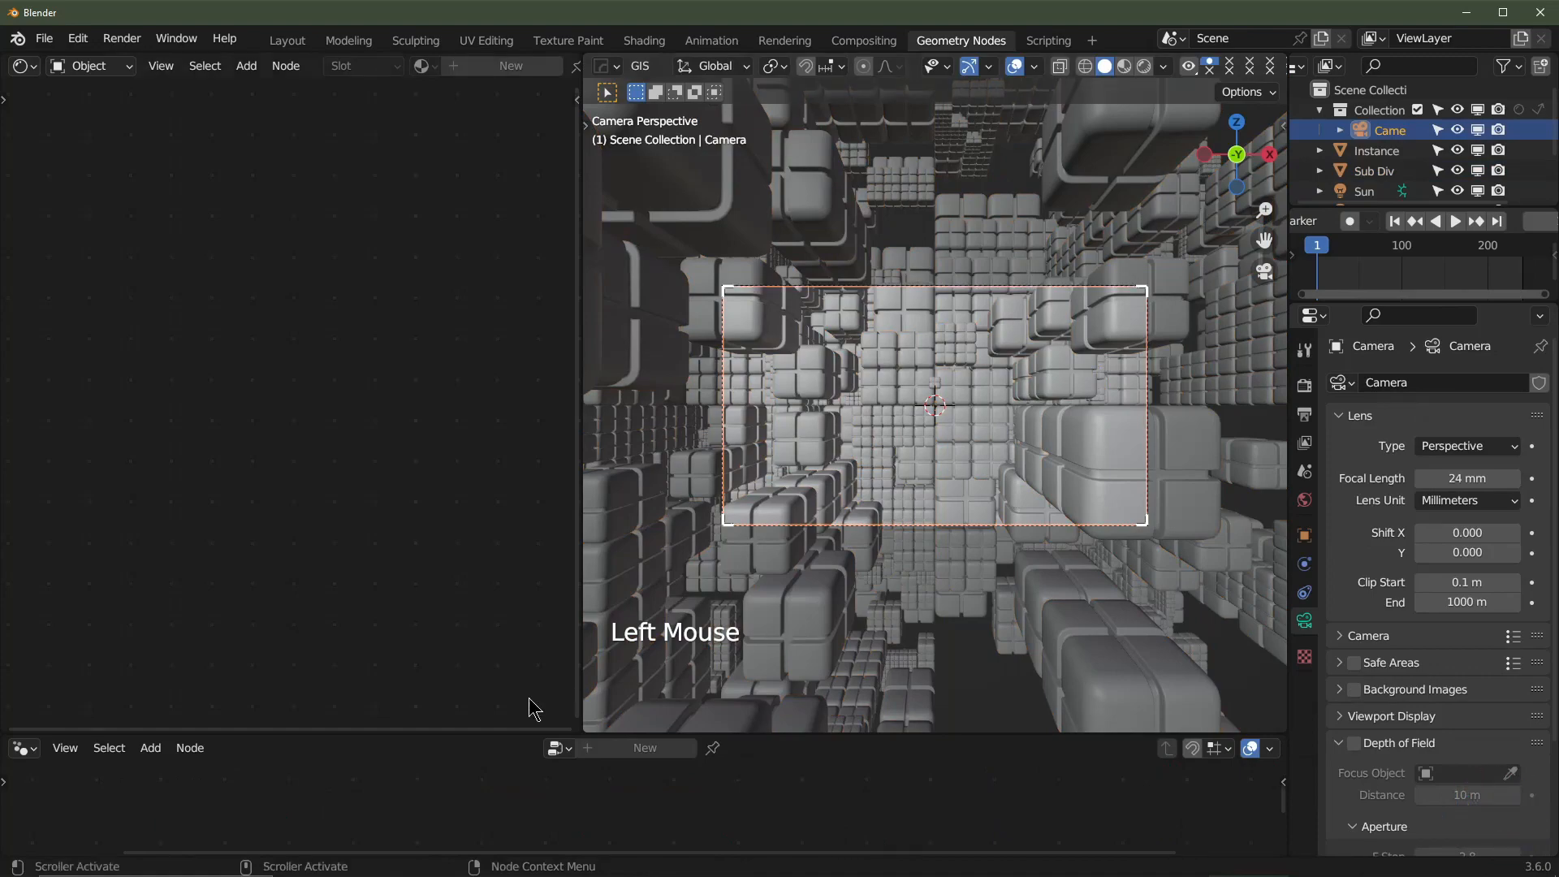
scroll(933, 446, up, 1)
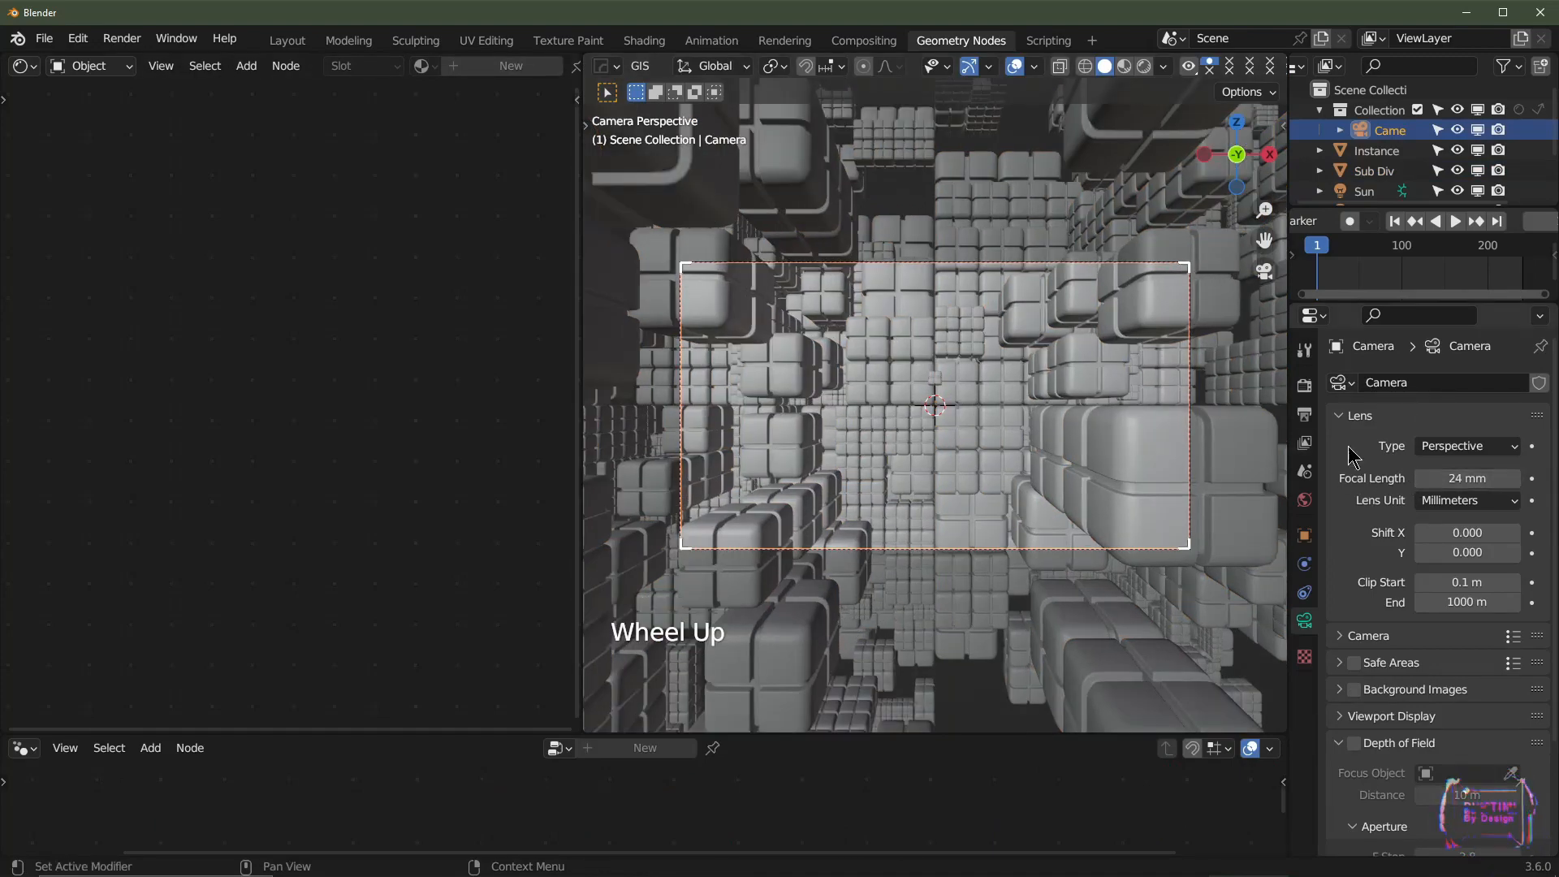
middle_drag(1112, 437, 1015, 450)
scroll(988, 449, down, 2)
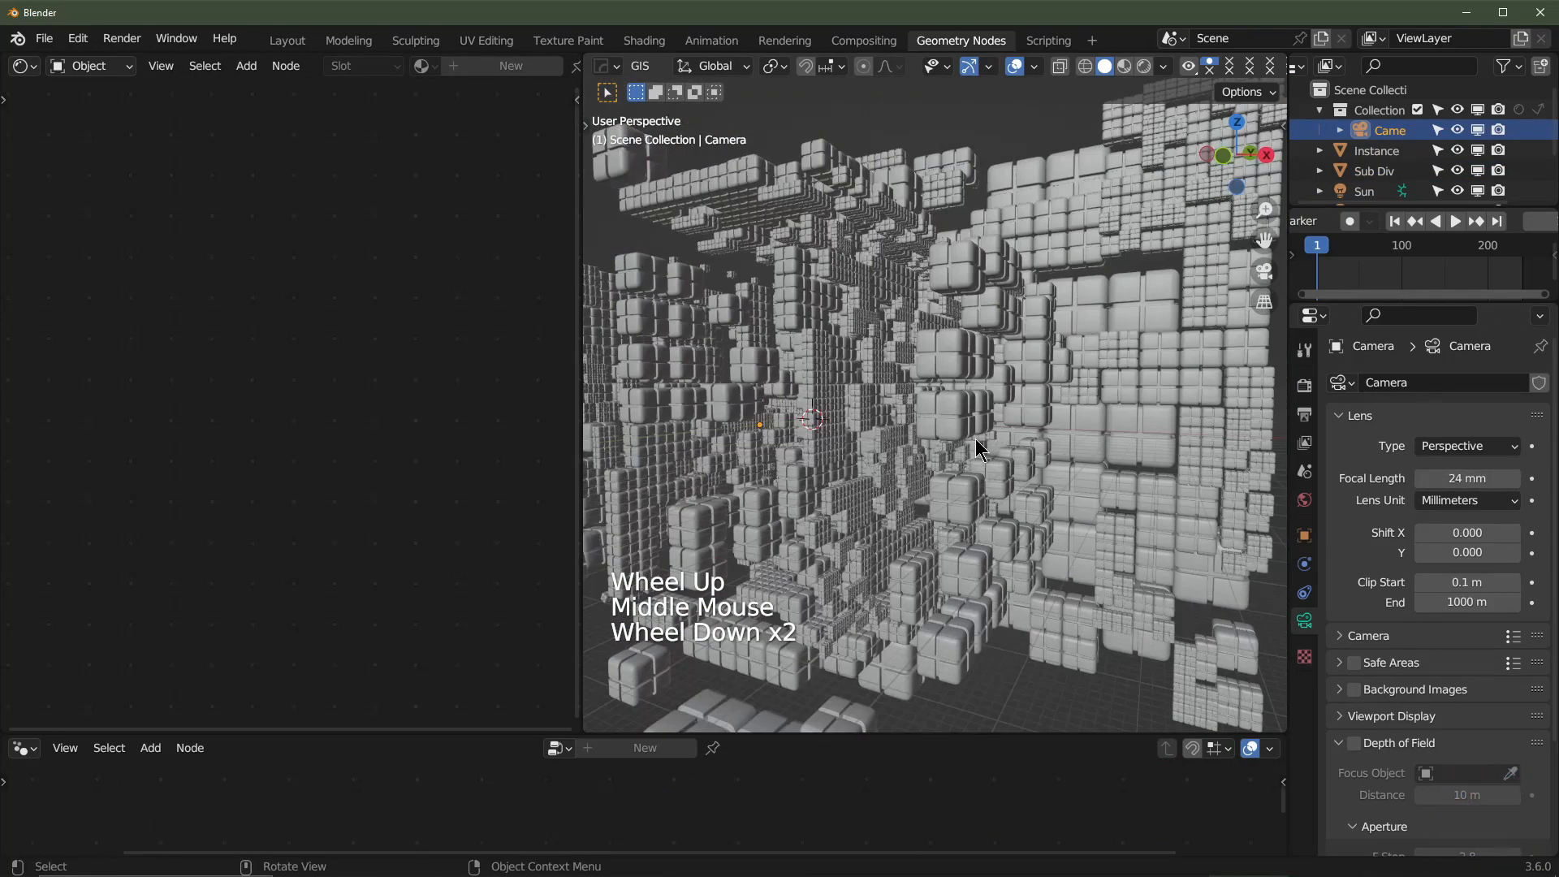
key(KP_0)
click(1303, 537)
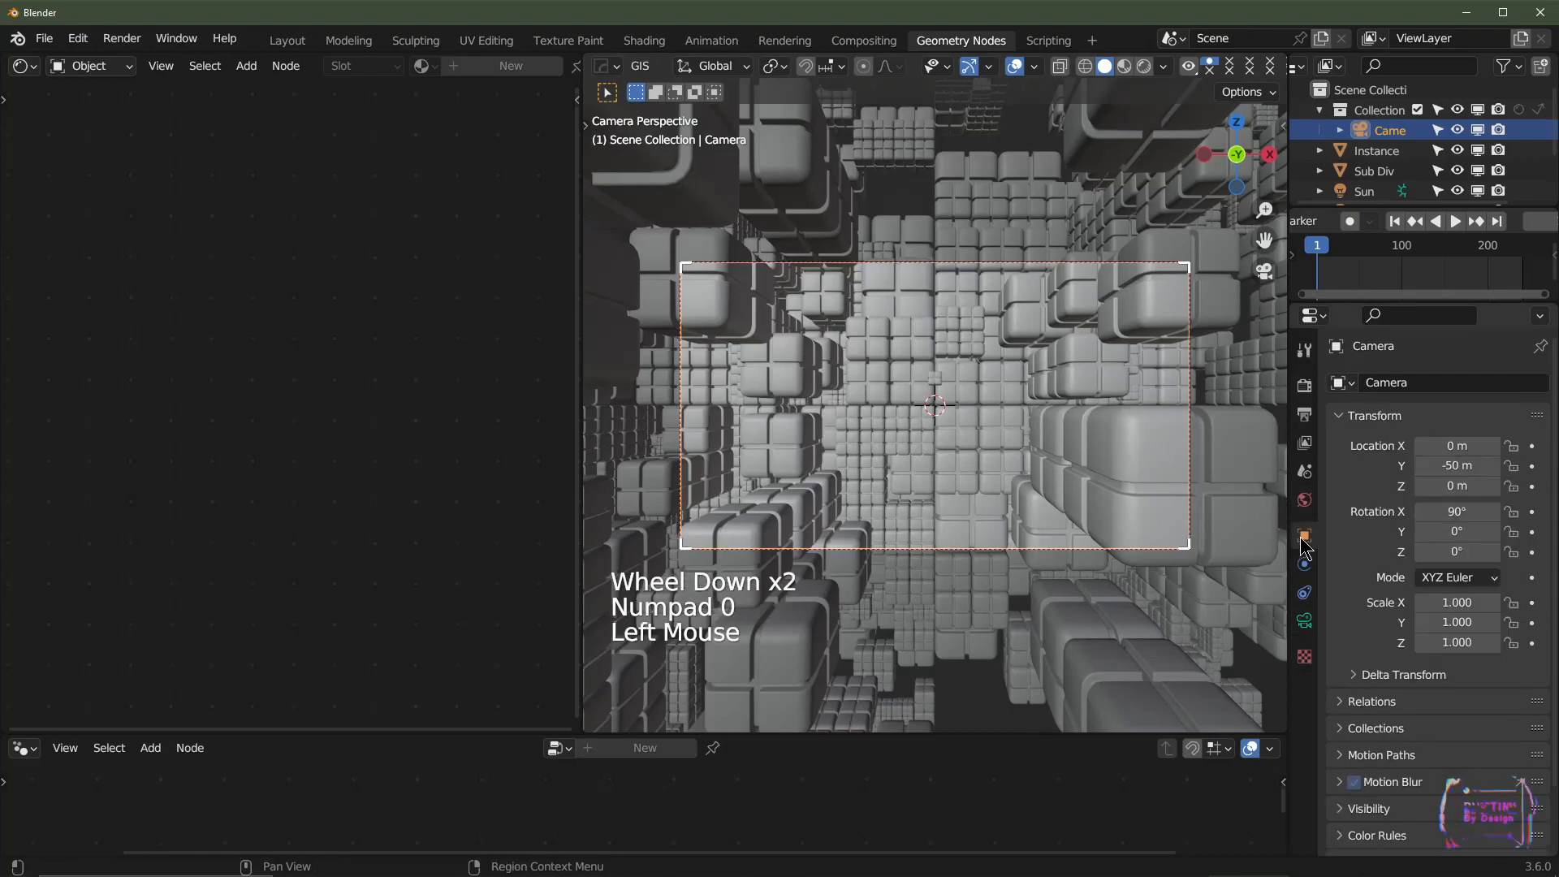
drag(1457, 465, 1307, 465)
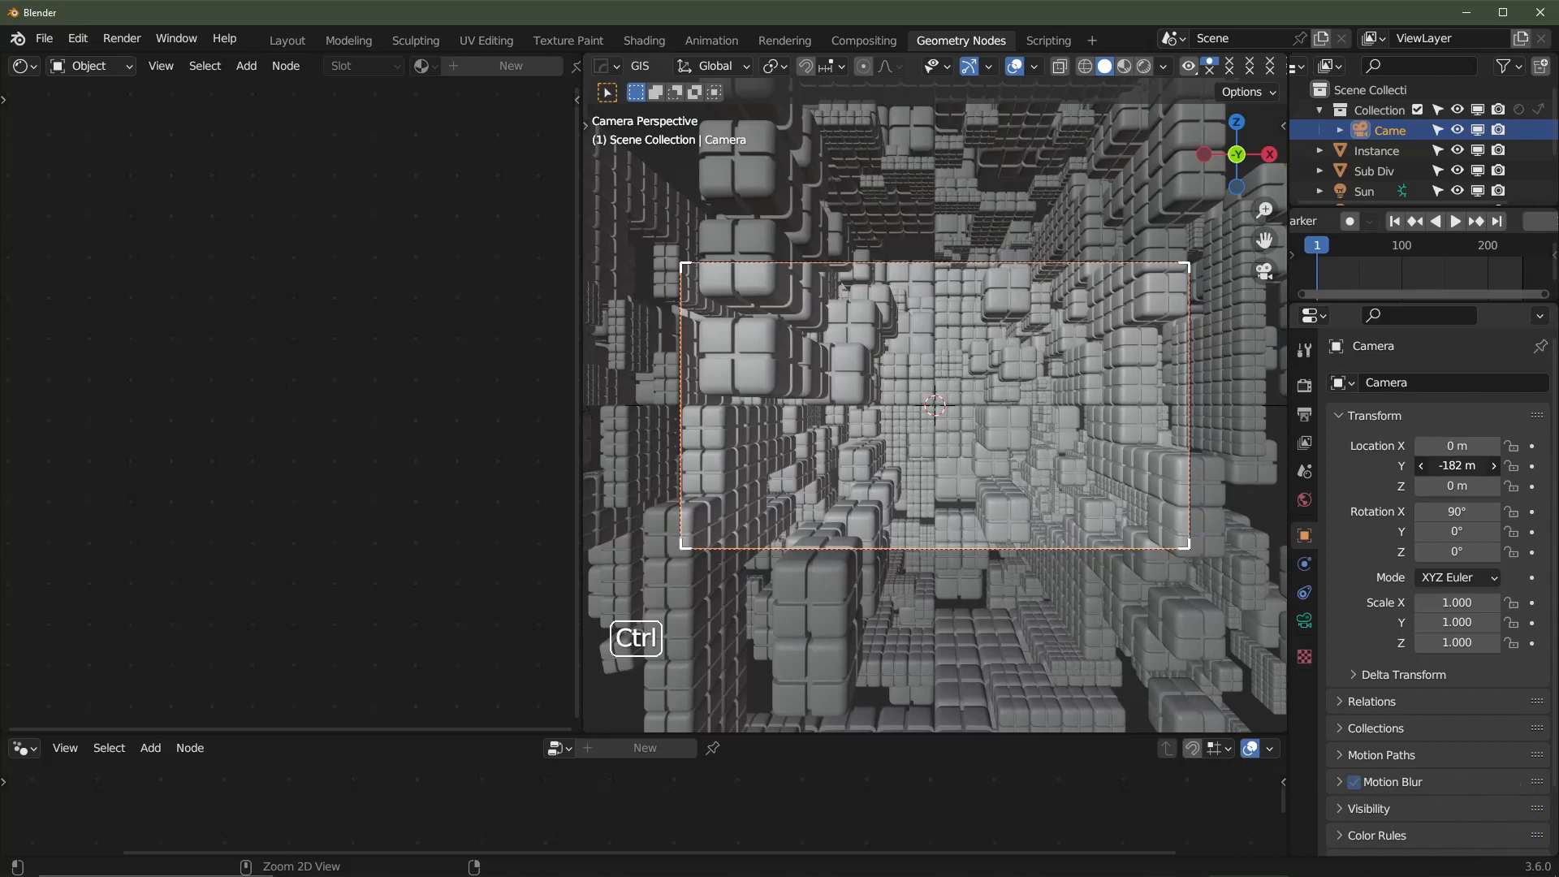
ctrl+drag(1306, 465, 1304, 465)
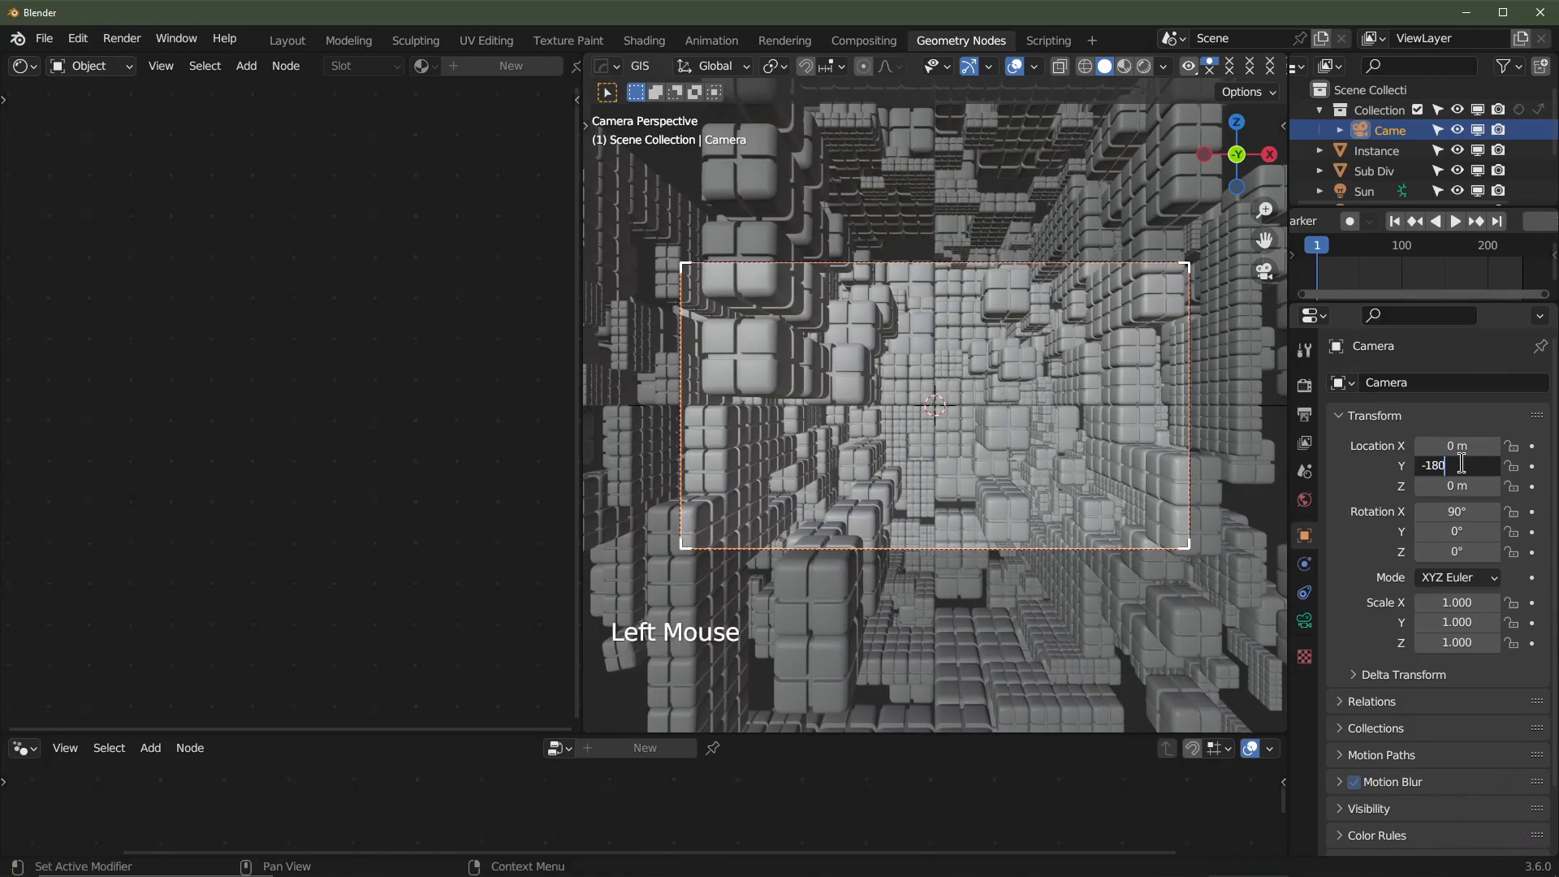
key(Return)
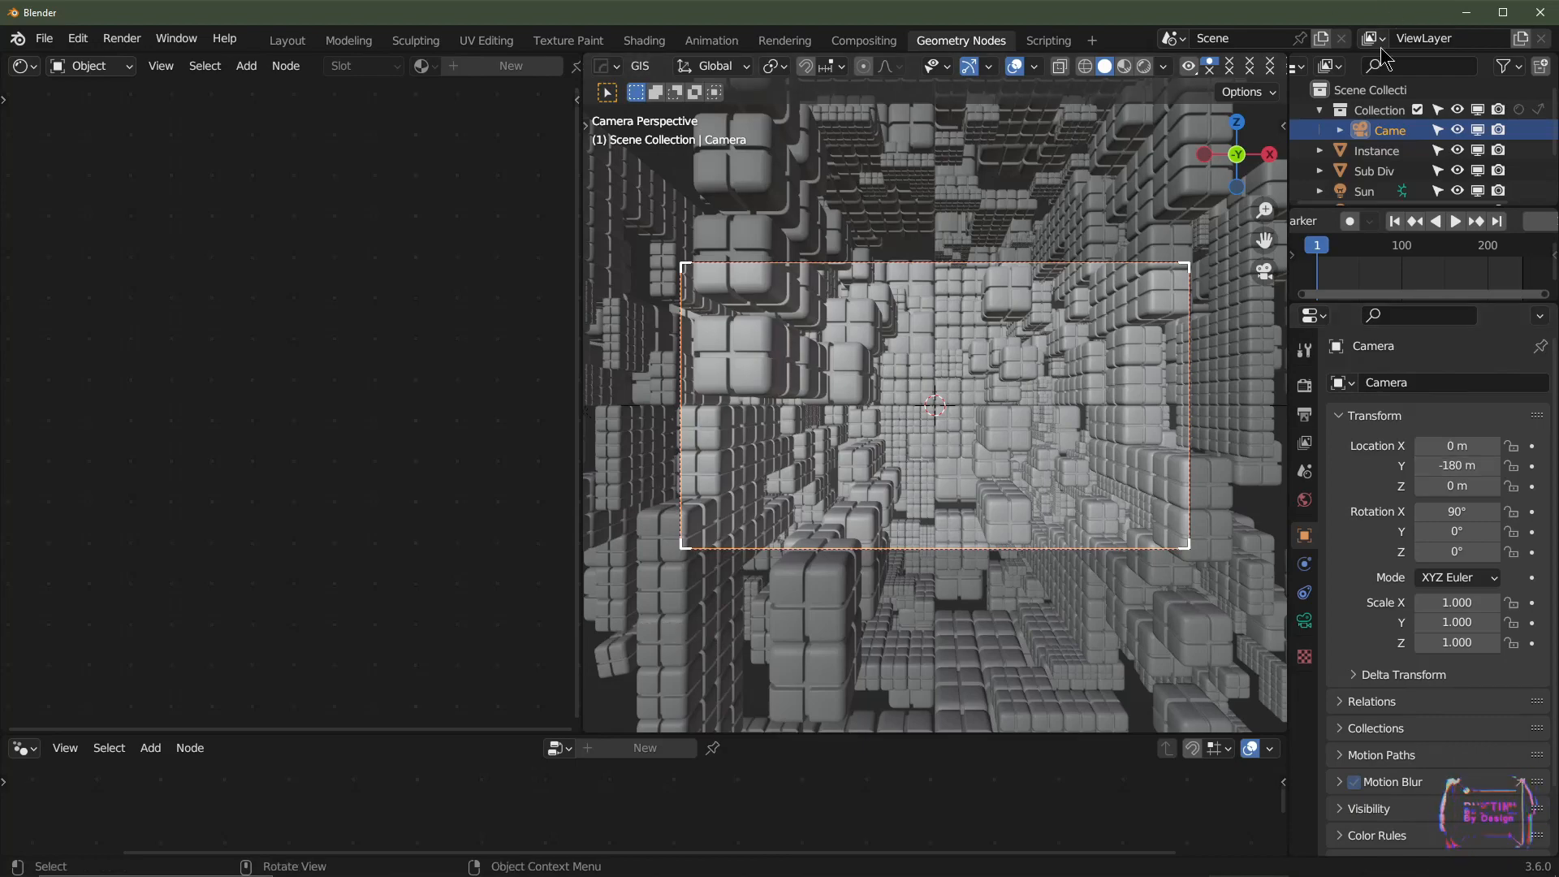
- Widen the 3D viewport and keyframe the camera's Y location at frame 1
scroll(857, 430, down, 2)
scroll(857, 431, up, 2)
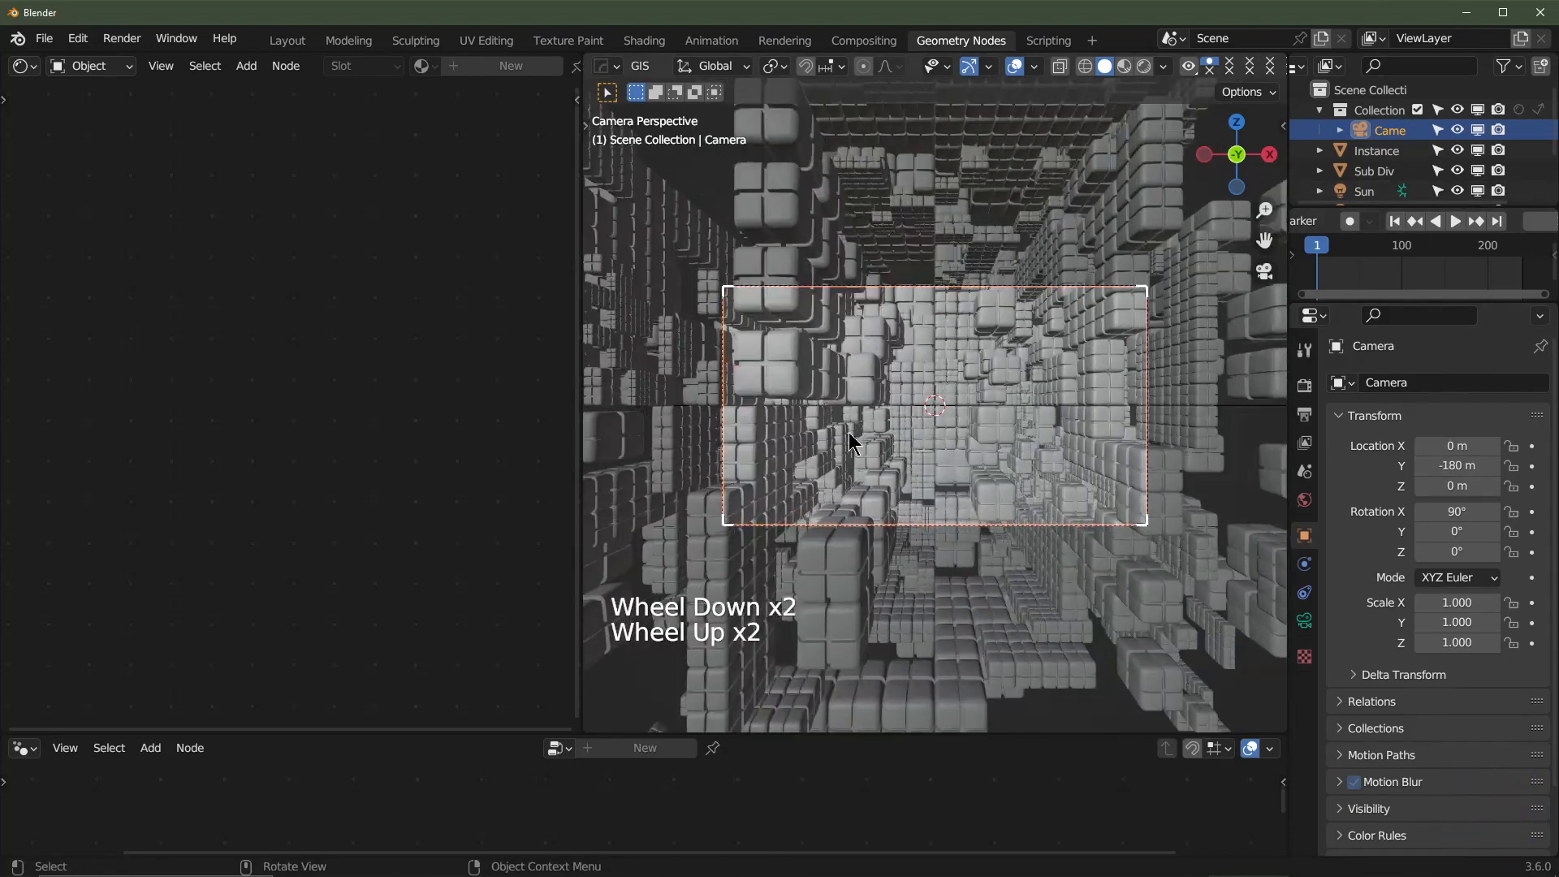
drag(578, 461, 219, 475)
shift+middle_drag(1039, 392, 1011, 417)
scroll(990, 398, up, 1)
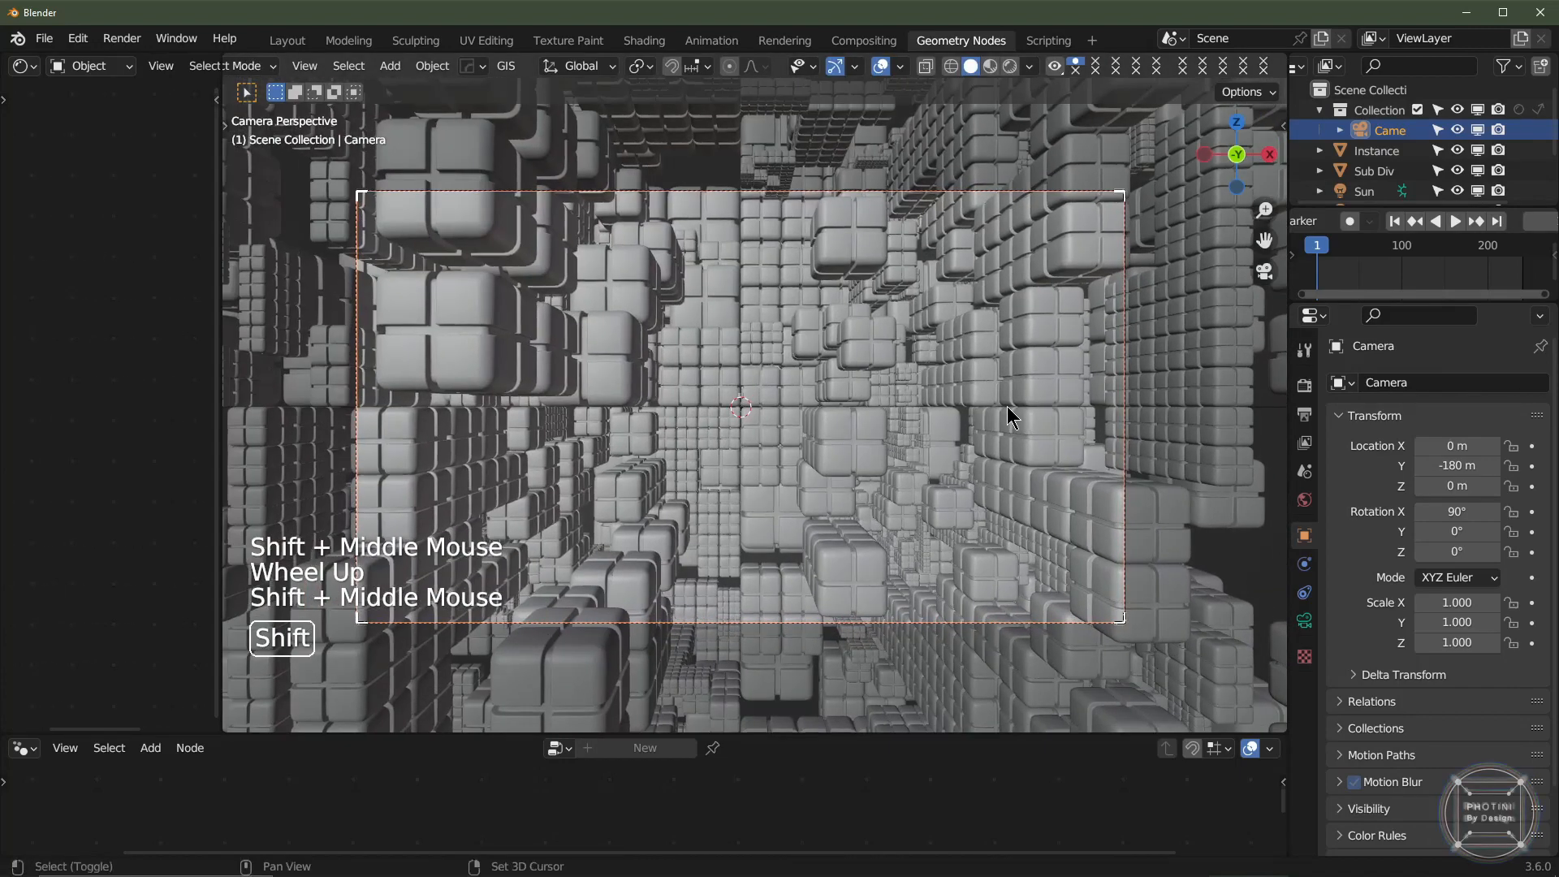
click(1532, 466)
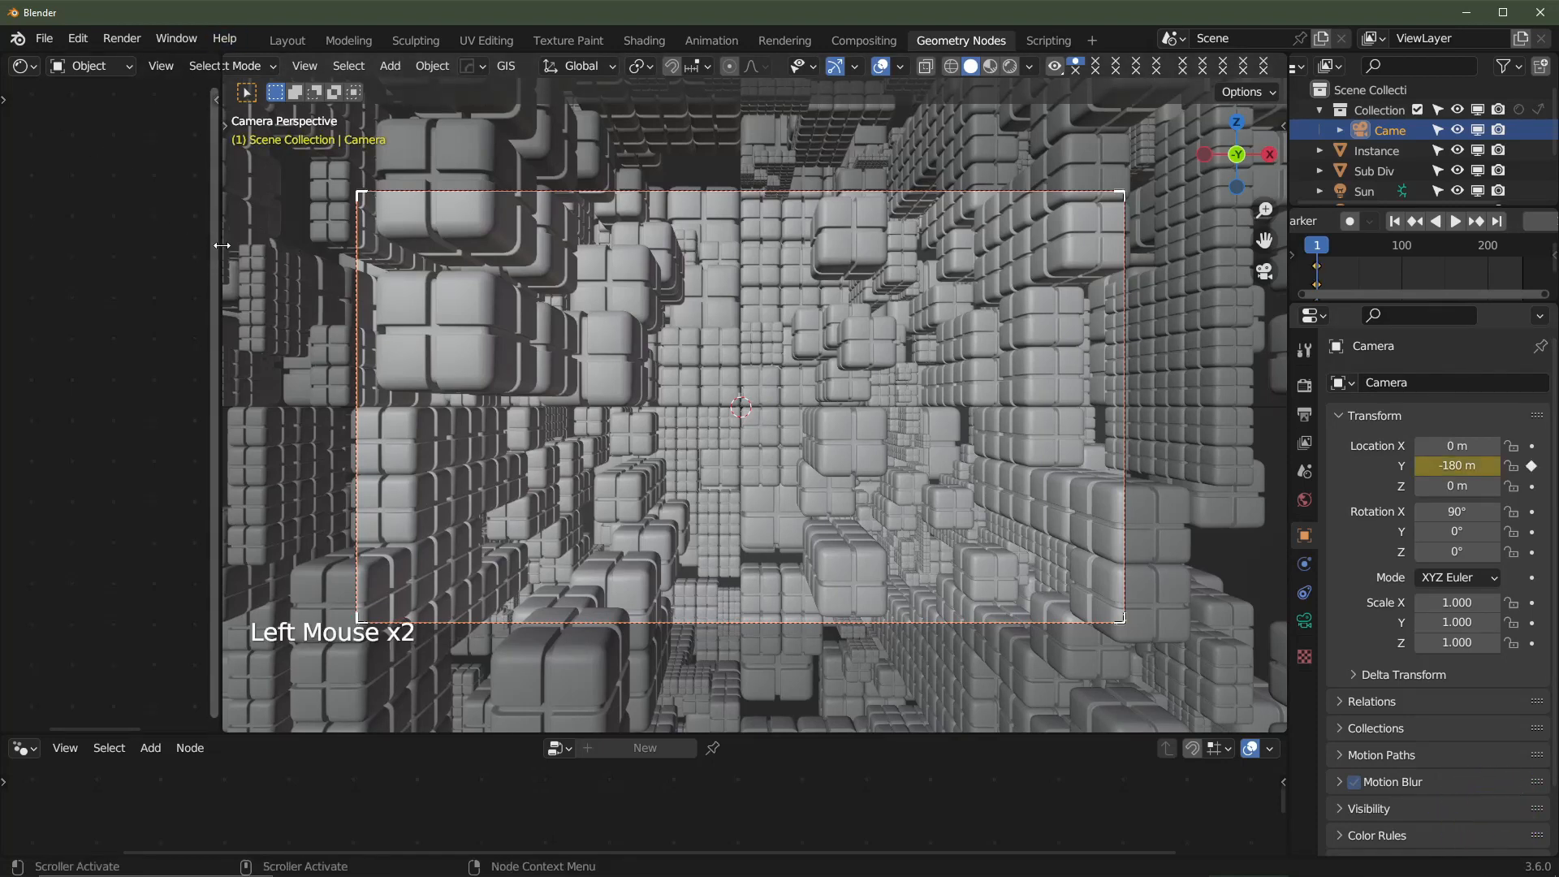
- Change the empty shader editor to a Graph Editor, hide its sidebar, and expand the camera's transform channels
drag(221, 245, 396, 245)
click(23, 66)
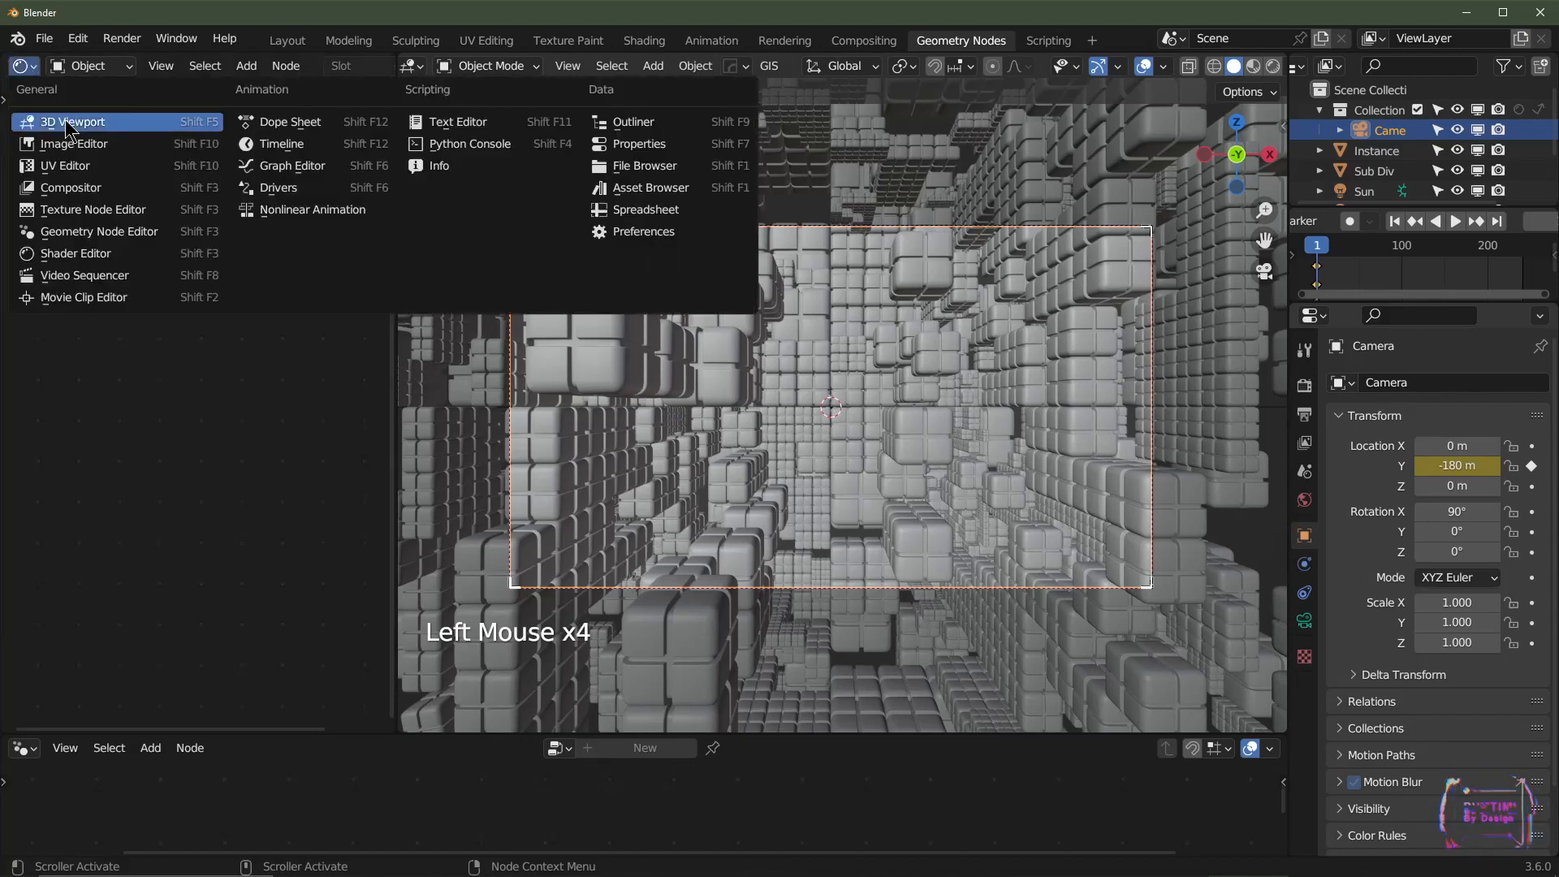
click(280, 169)
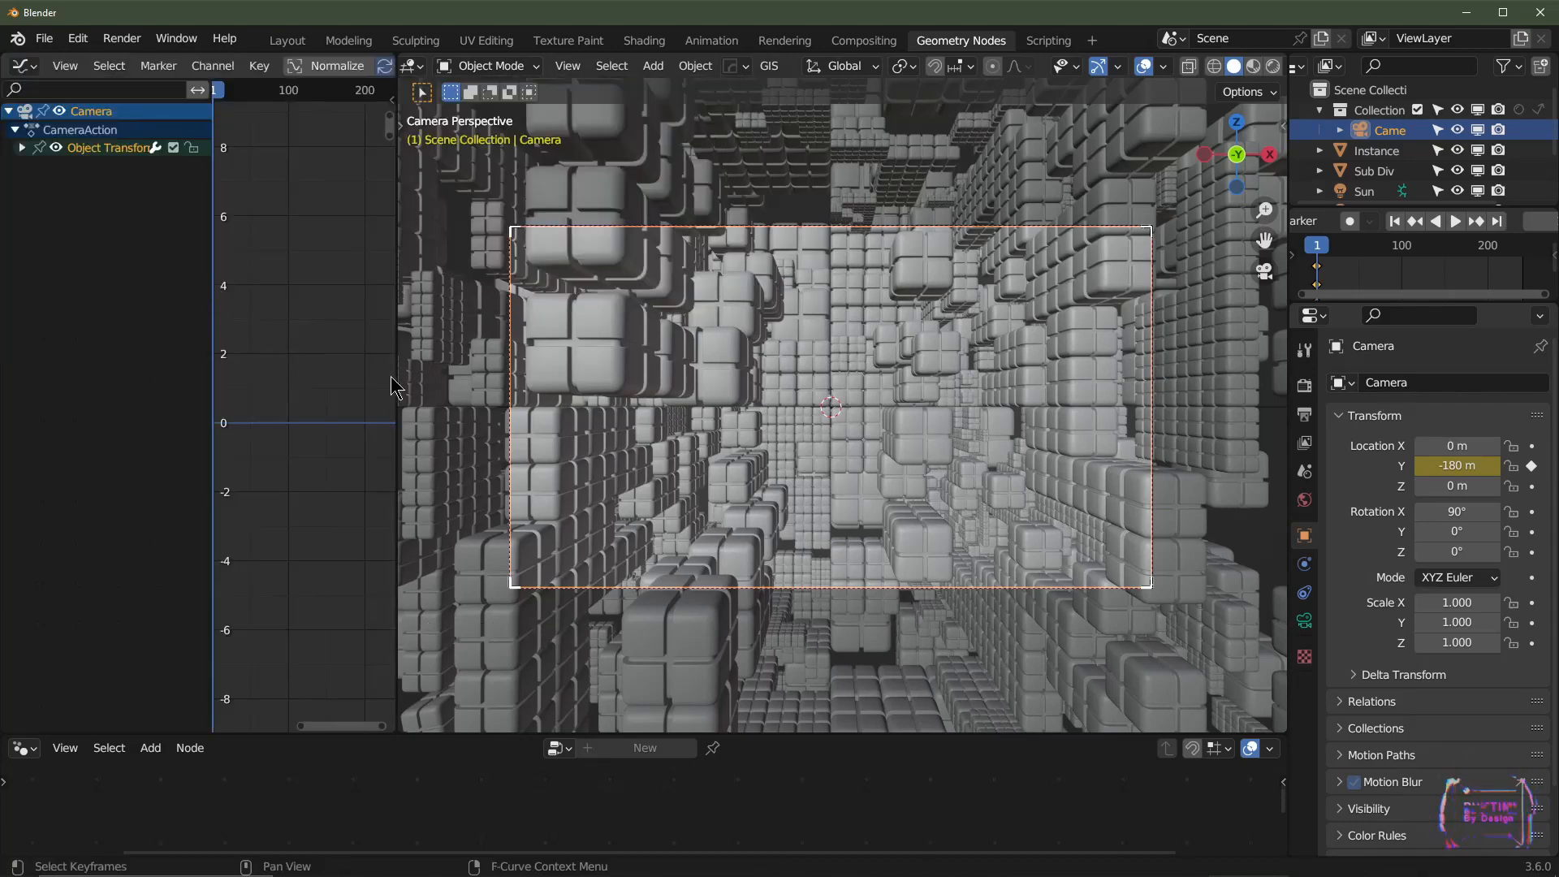
drag(398, 375, 470, 386)
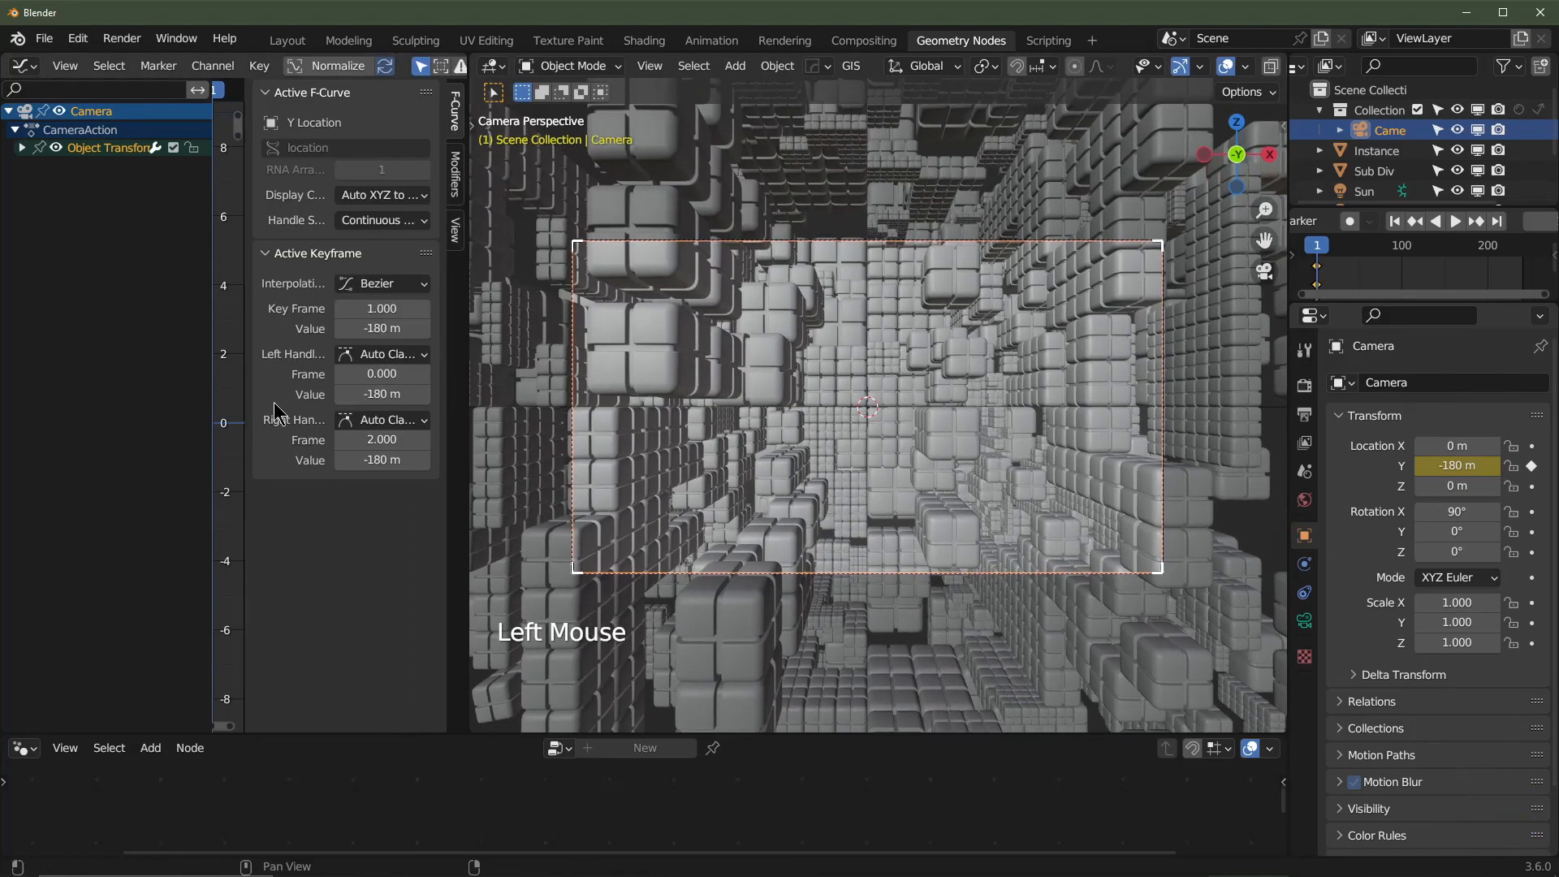
click(244, 412)
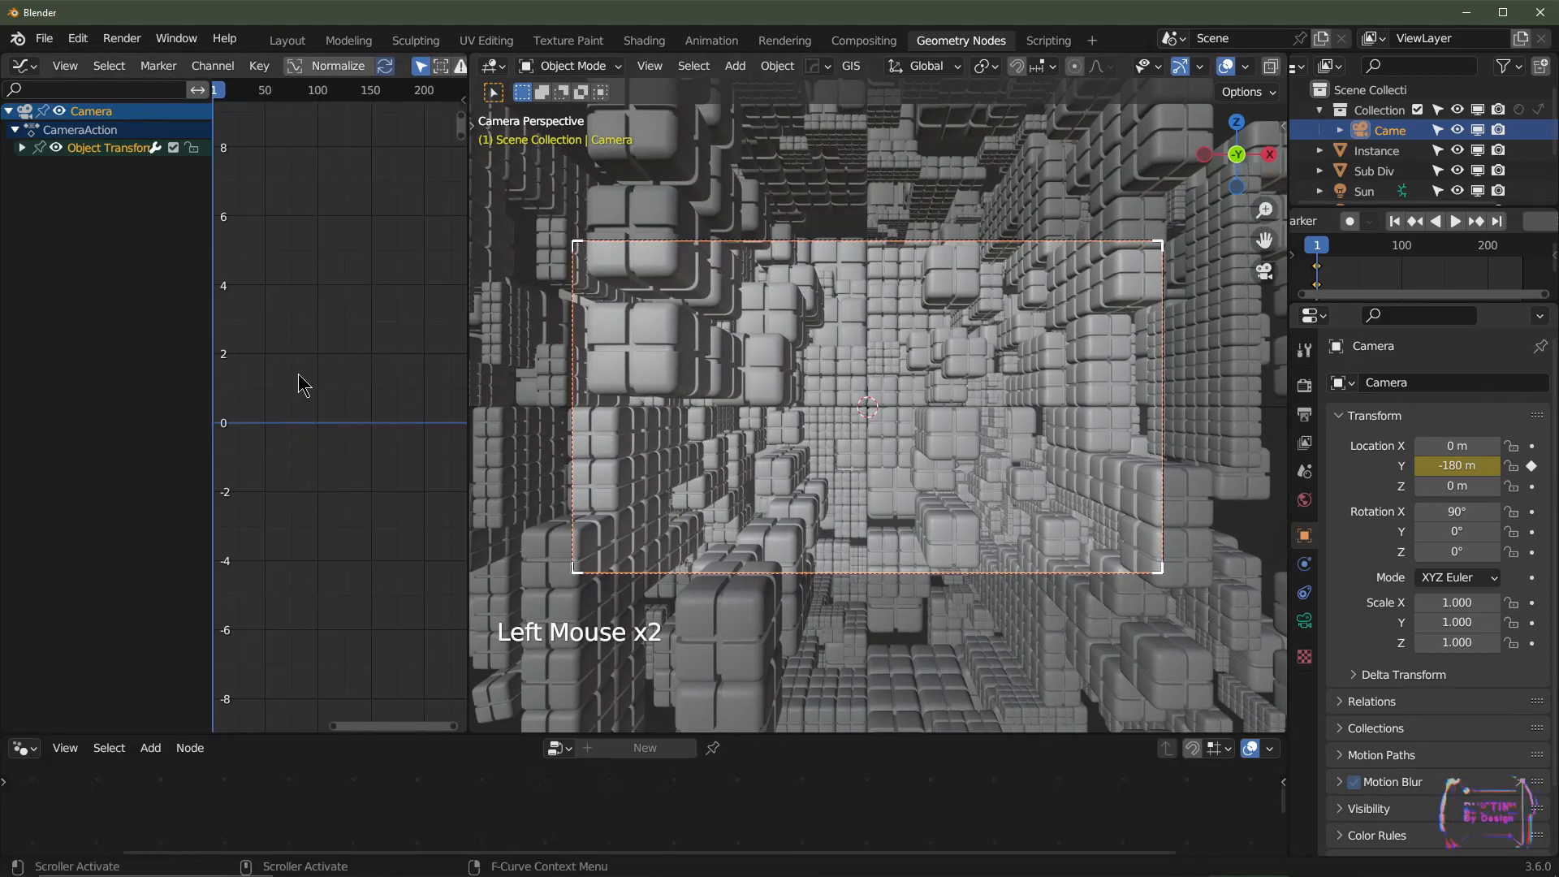
click(22, 148)
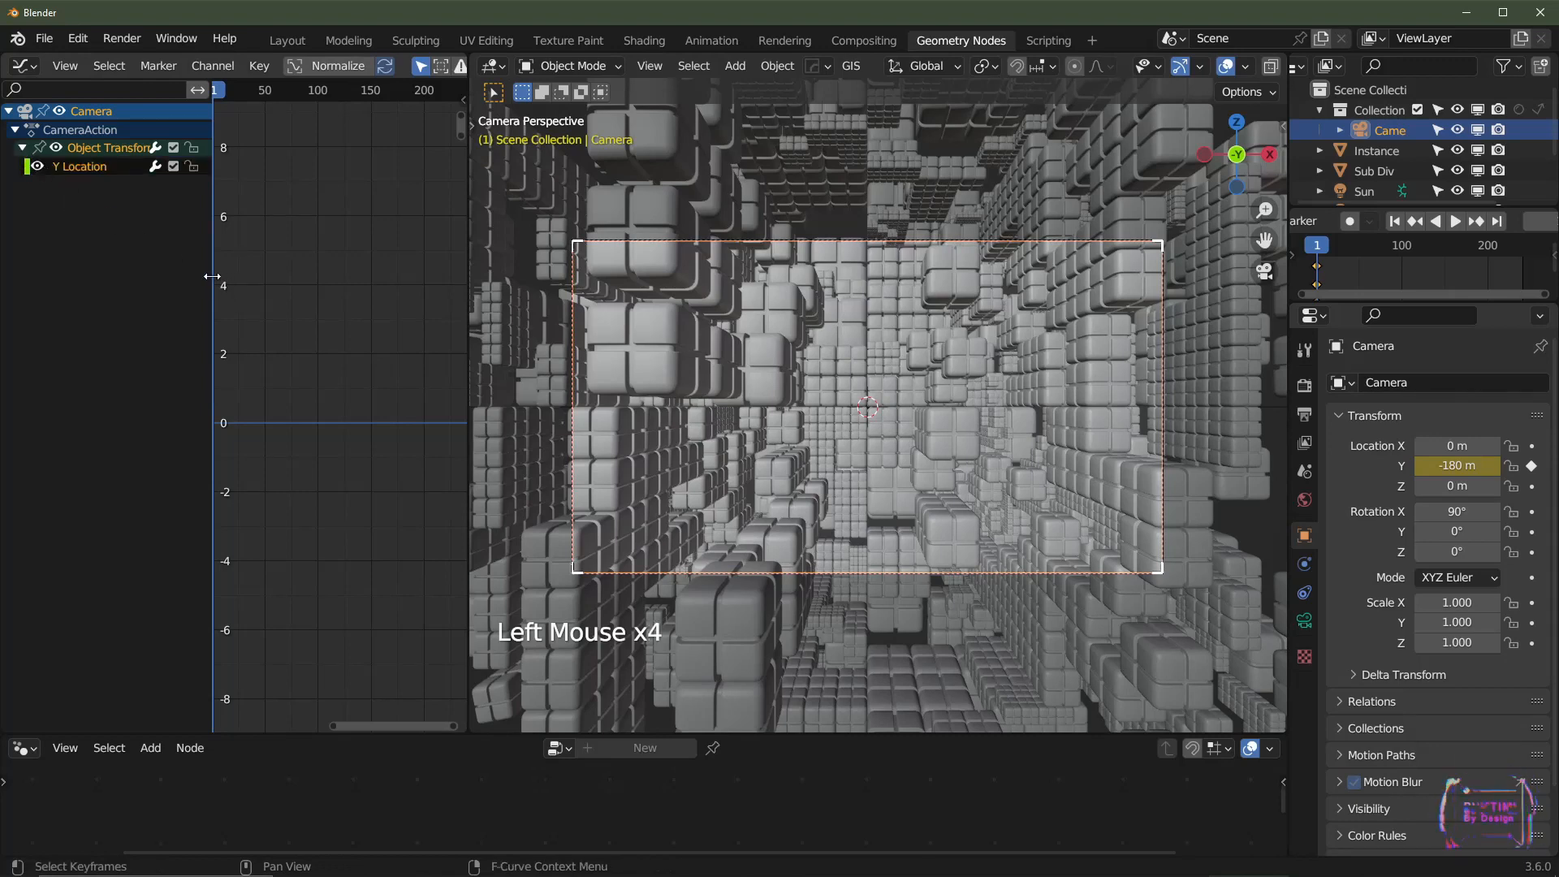
drag(212, 276, 158, 276)
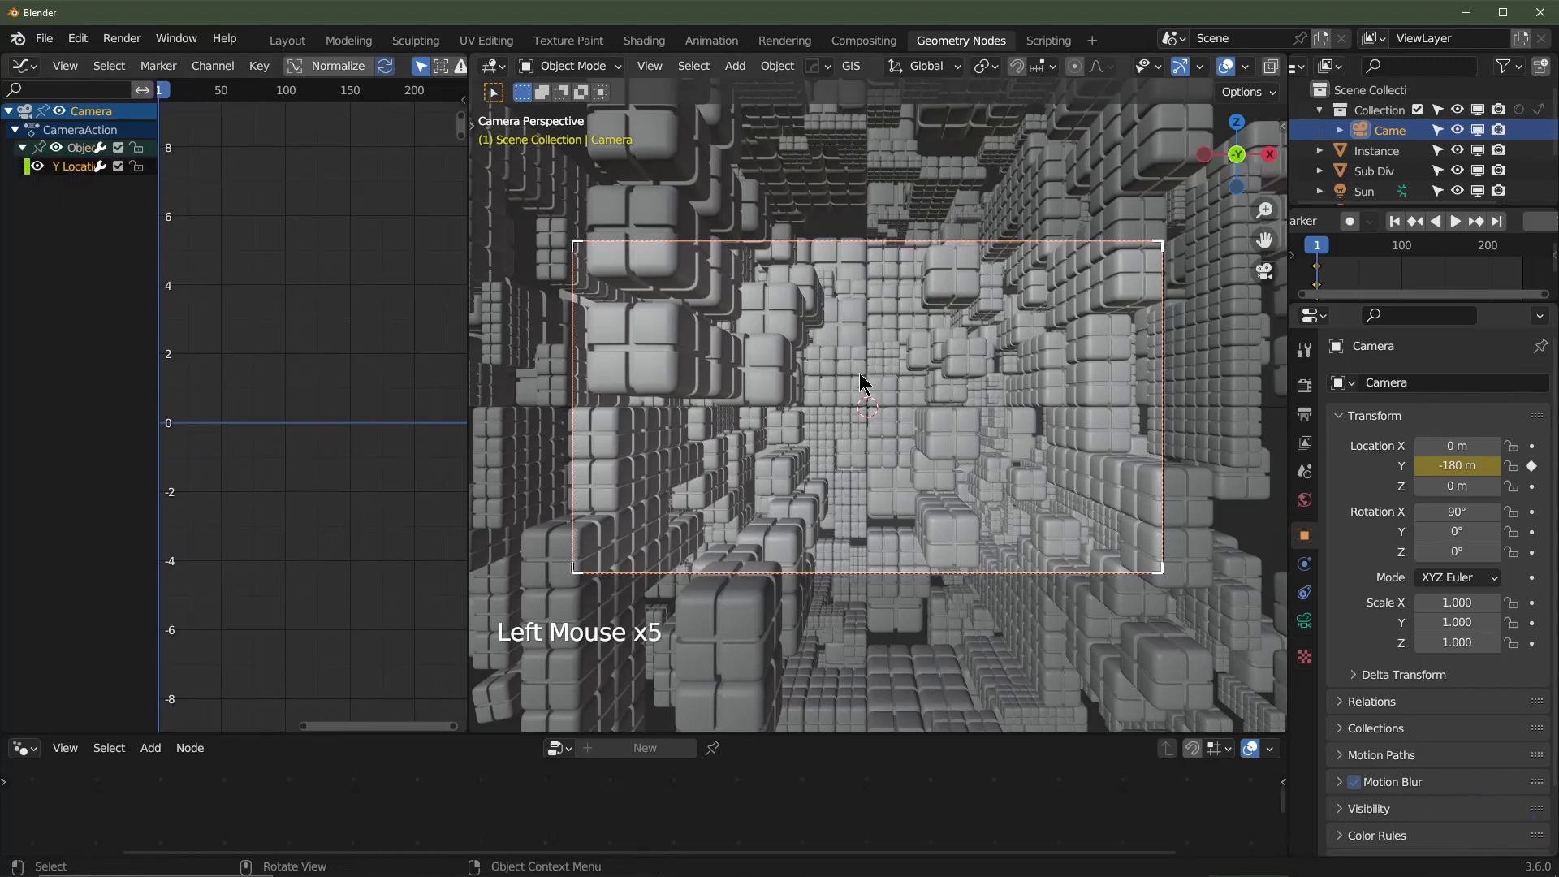
- At the last frame, 241, set the camera's Y location to 20 m and keyframe it
click(1496, 221)
scroll(1516, 222, down, 3)
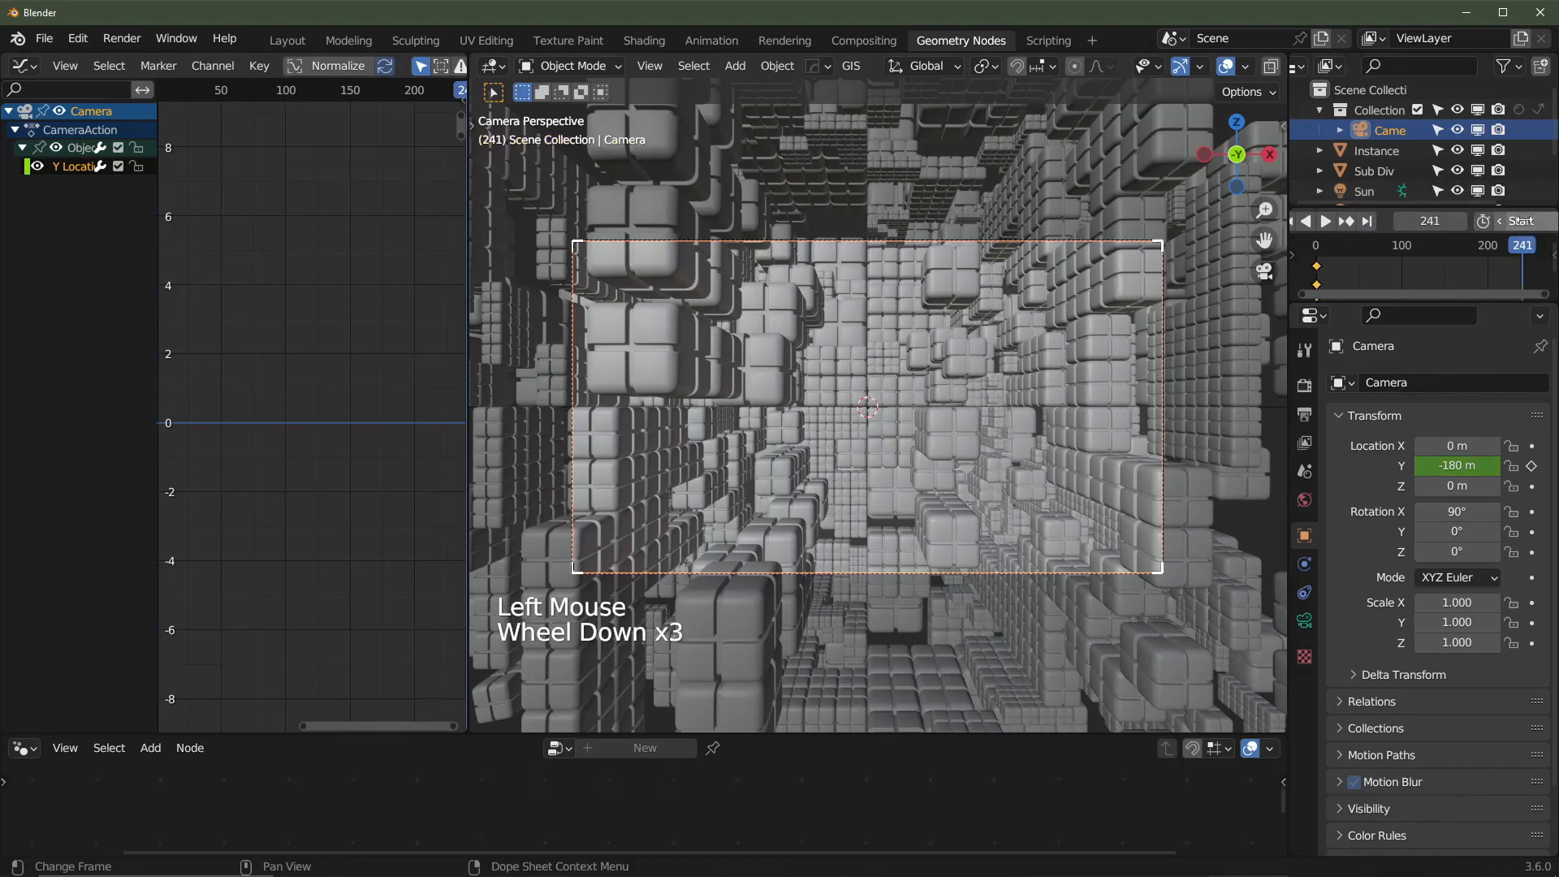
scroll(1521, 221, down, 3)
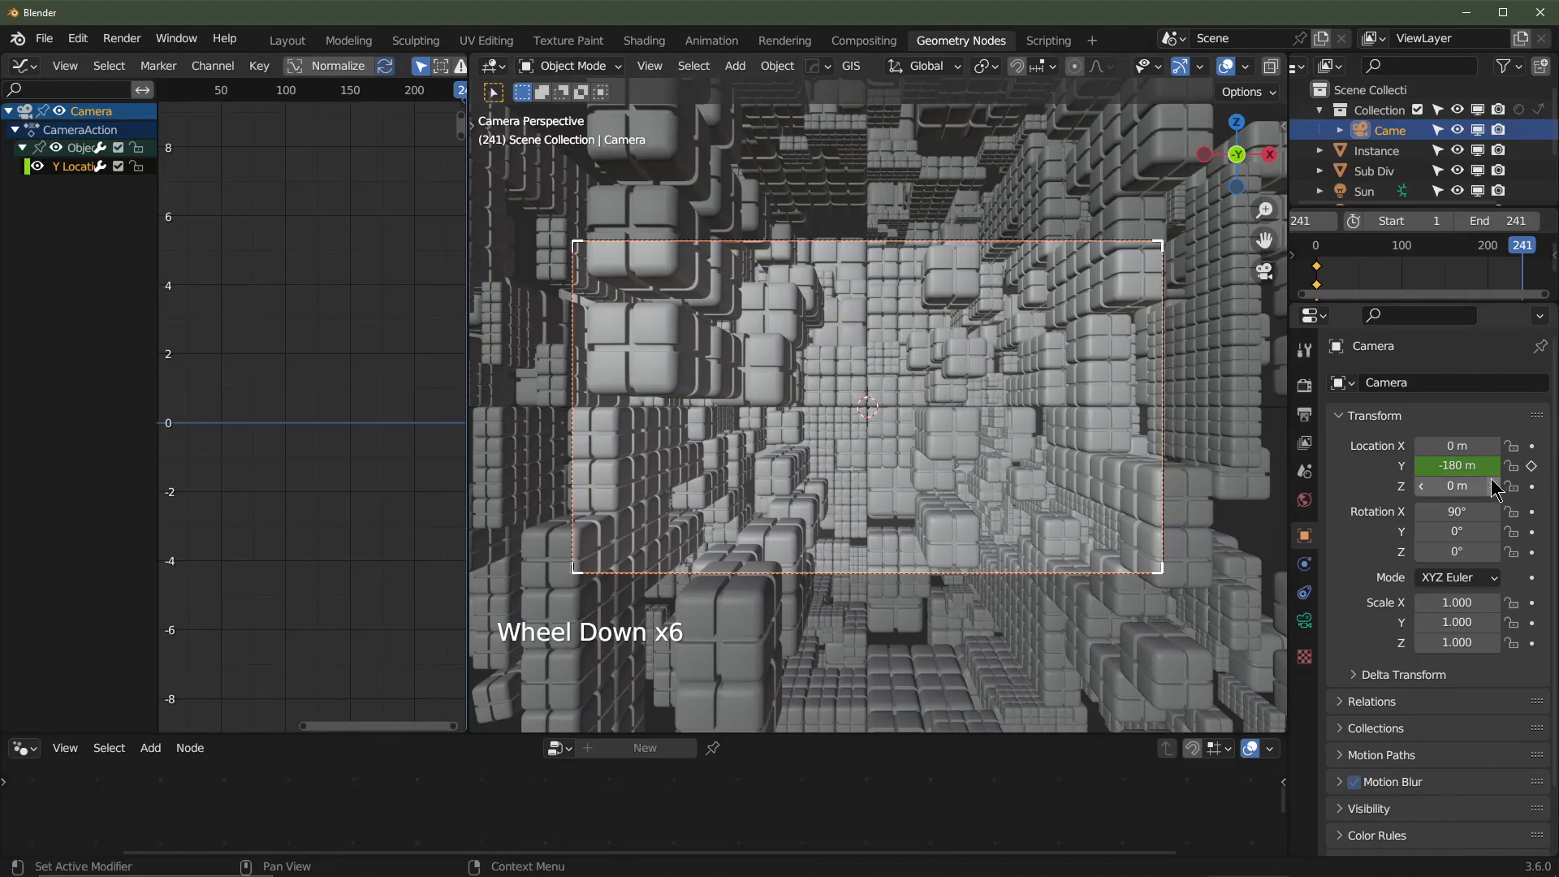
drag(1457, 465, 1558, 465)
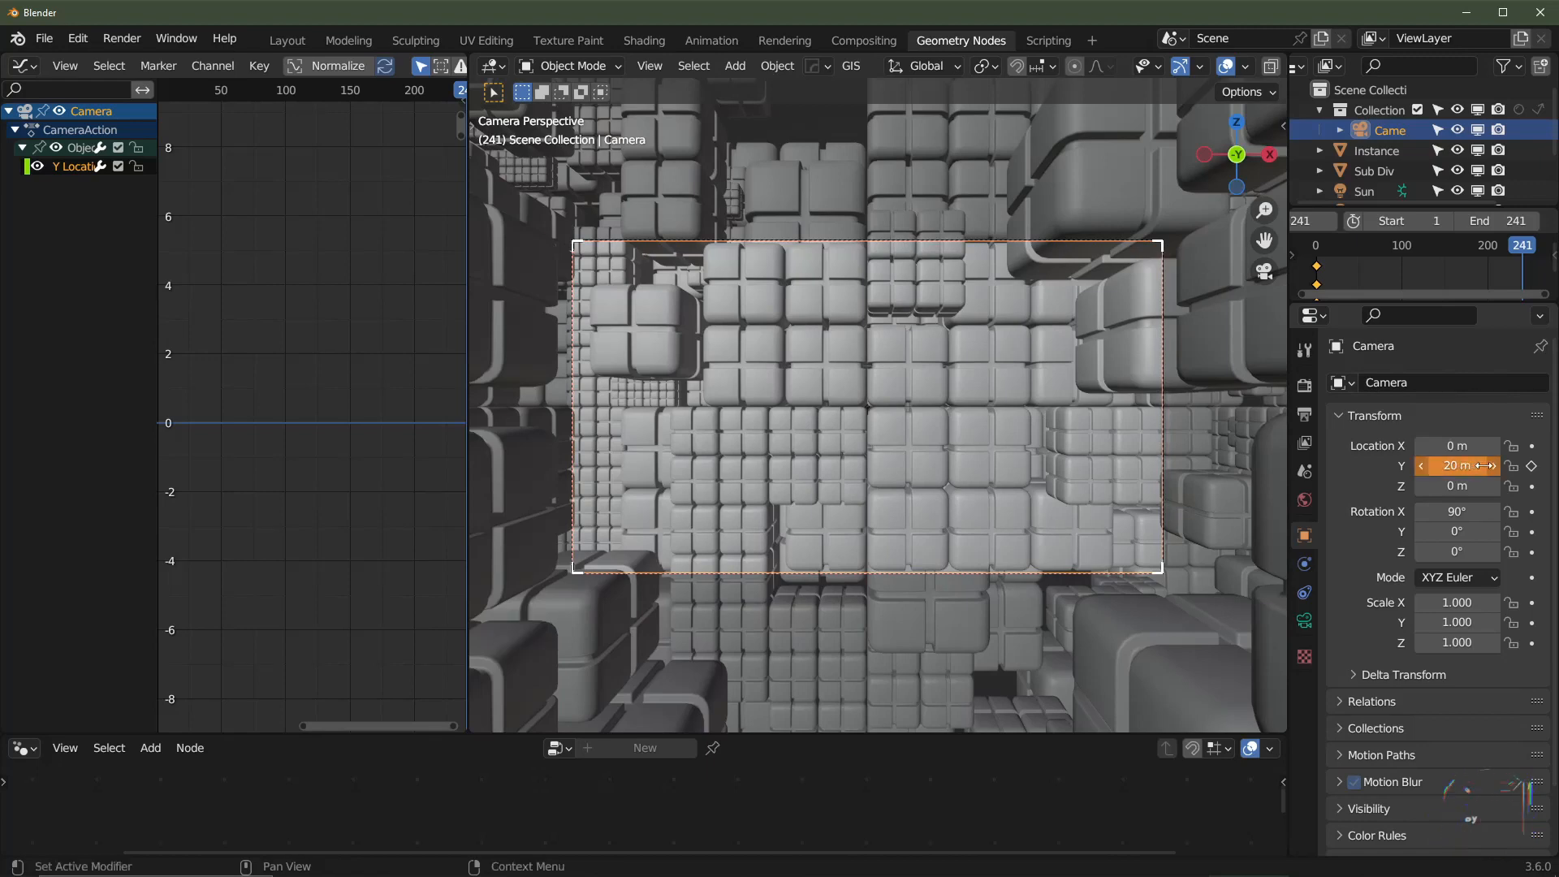
click(1533, 467)
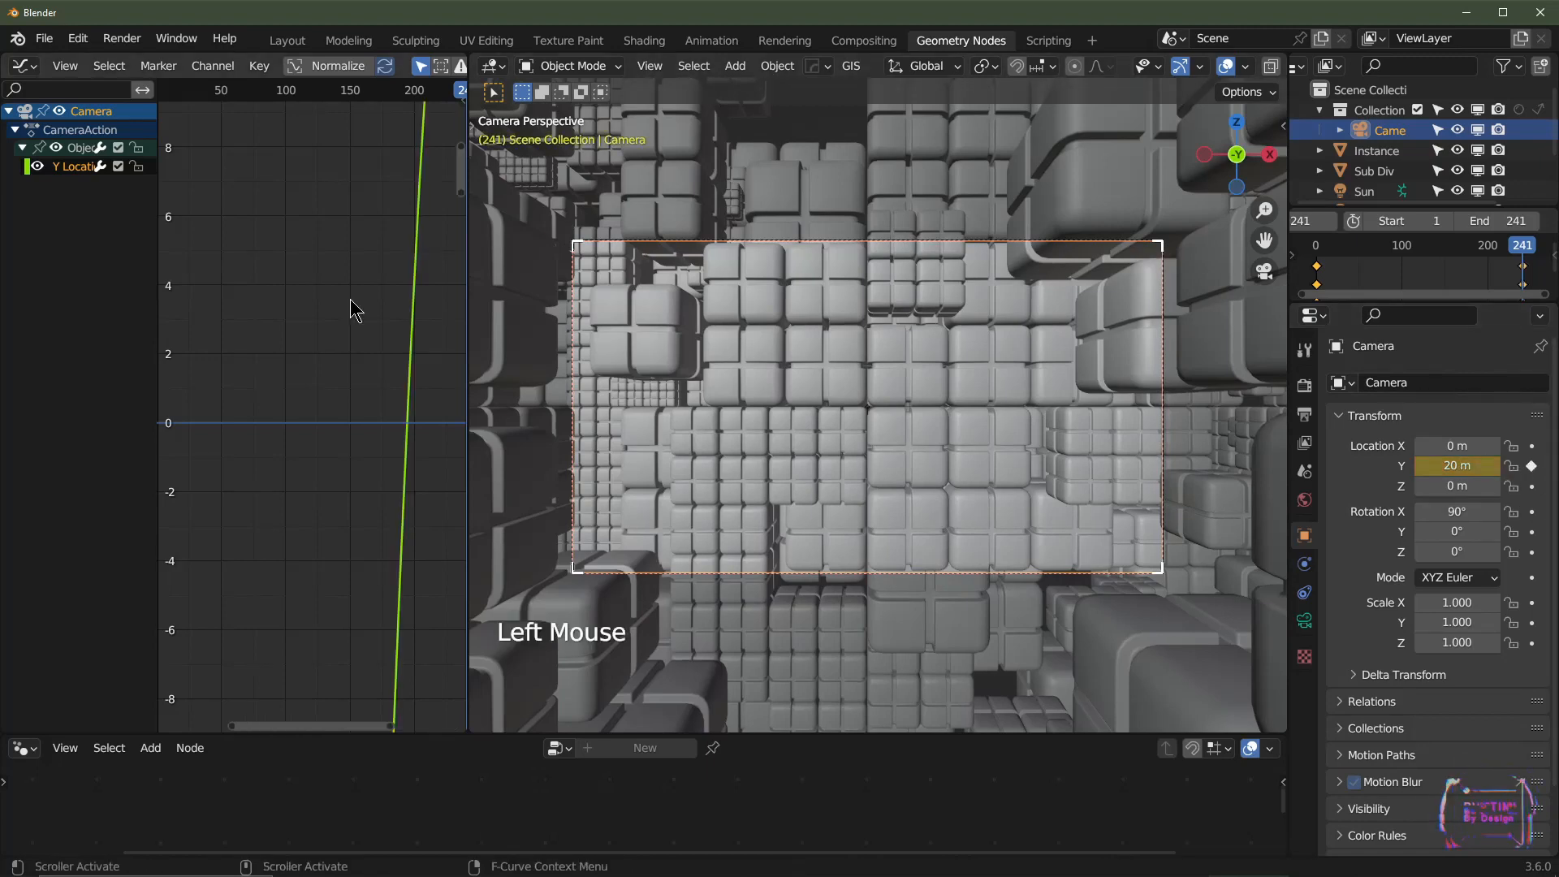
- Set the camera's Y location keyframes to Linear interpolation and play the animation to preview the camera move
scroll(295, 376, down, 6)
ctrl+middle_drag(313, 341, 221, 414)
scroll(332, 505, up, 2)
scroll(331, 505, up, 2)
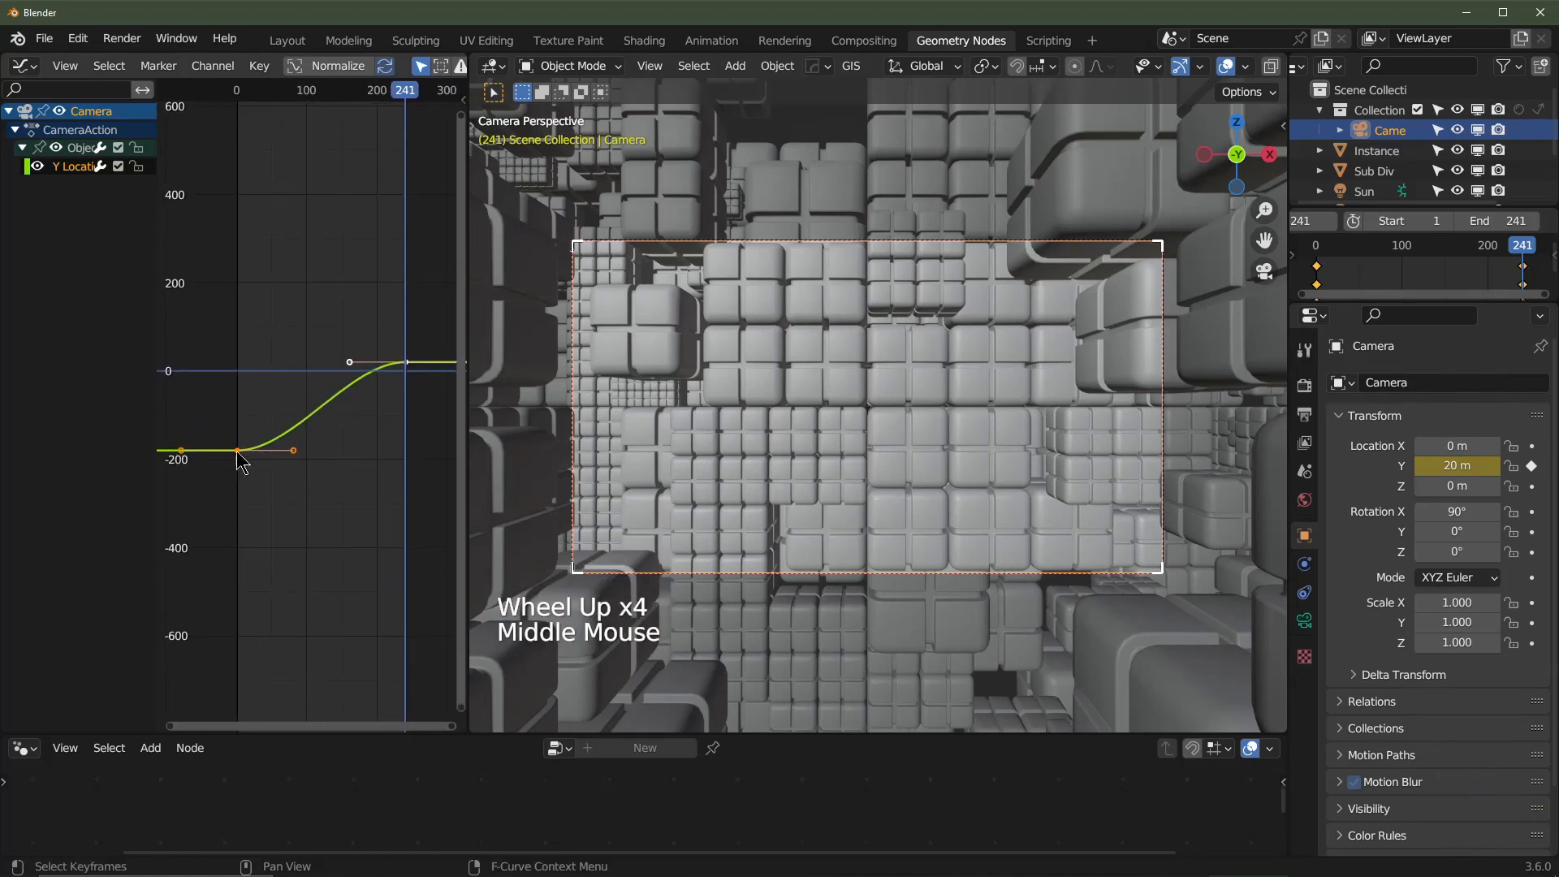
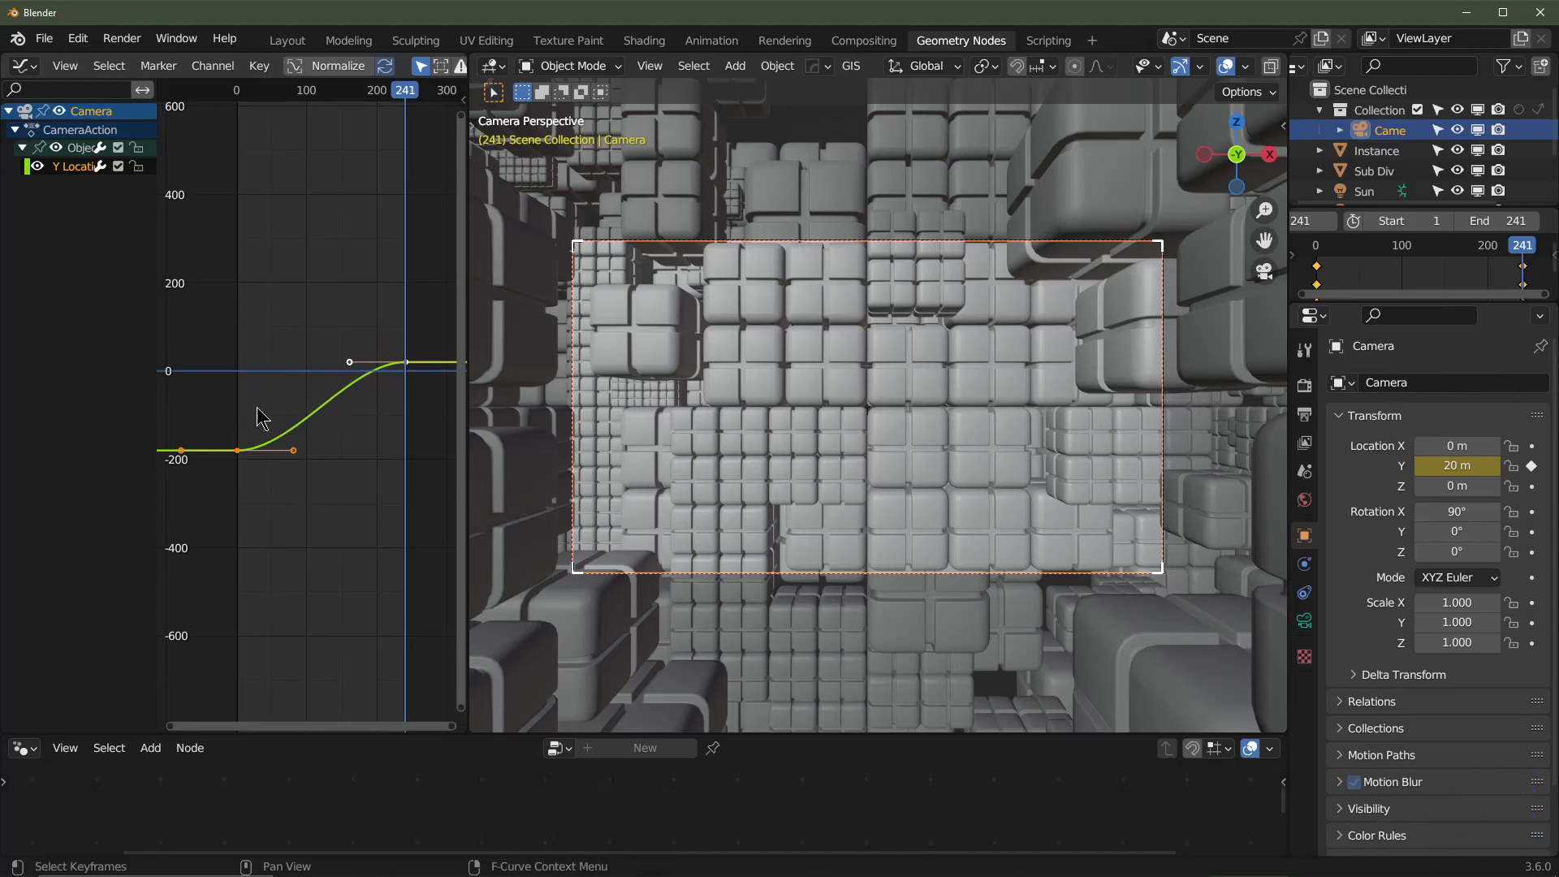
key(a)
key(a)
key(a)
key(a)
key(t)
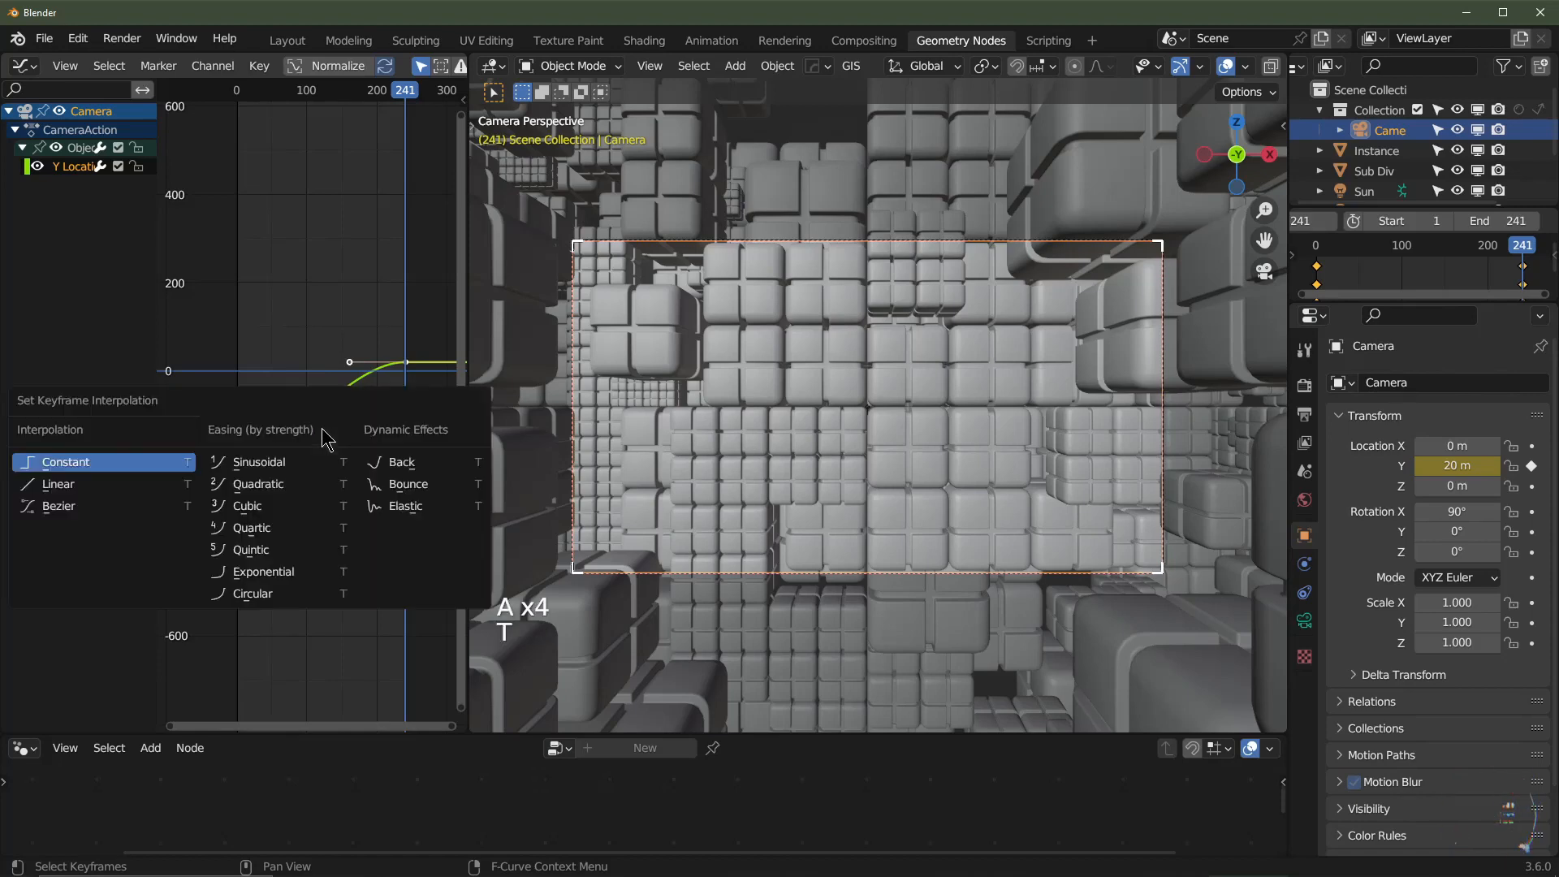
click(108, 486)
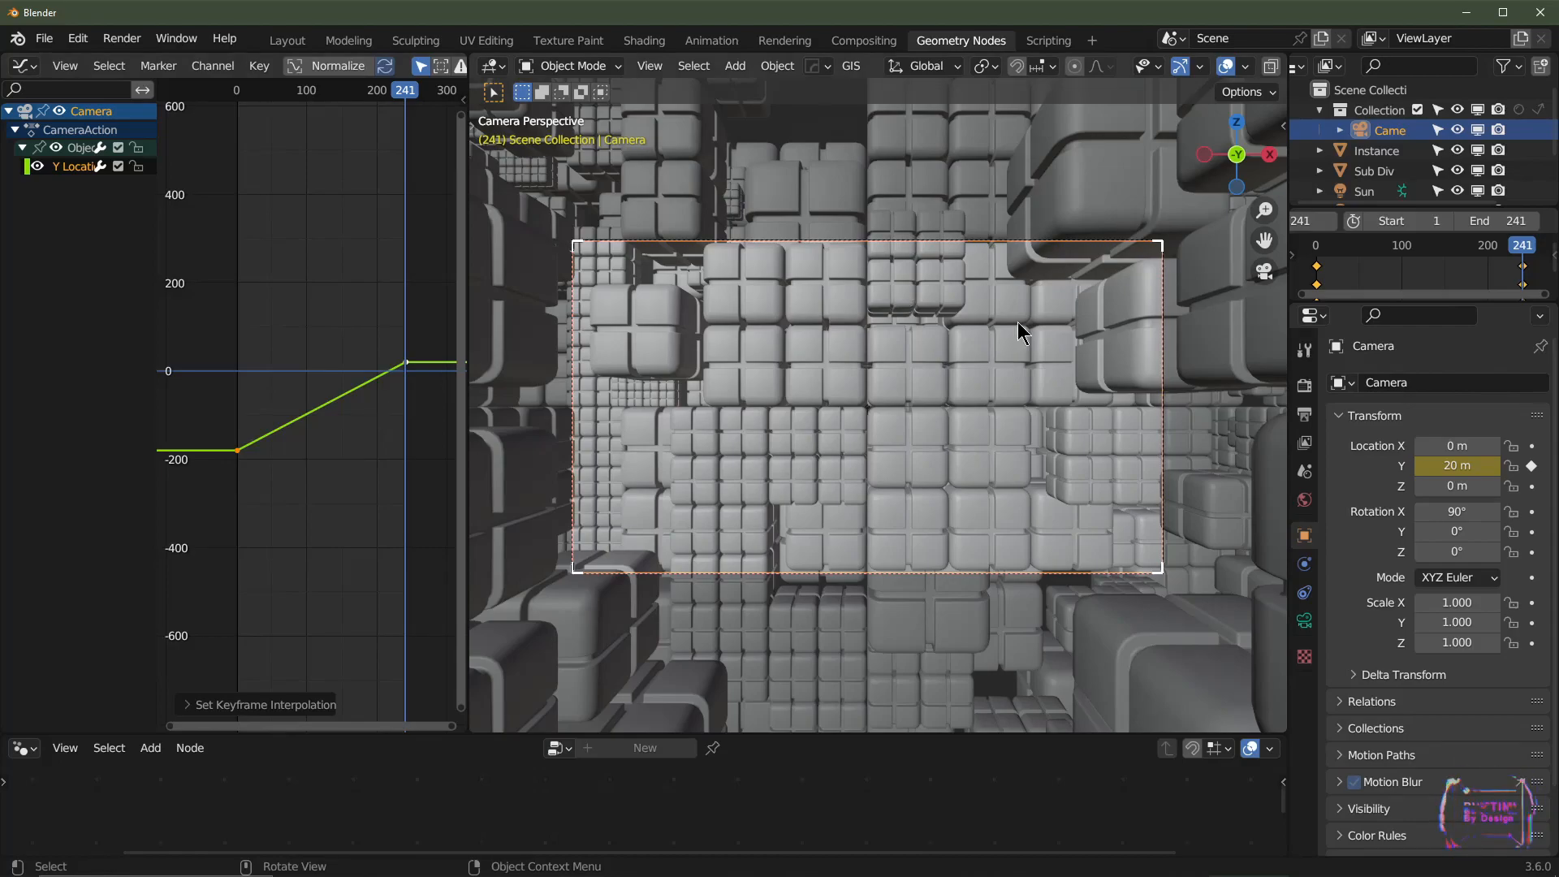
key(space)
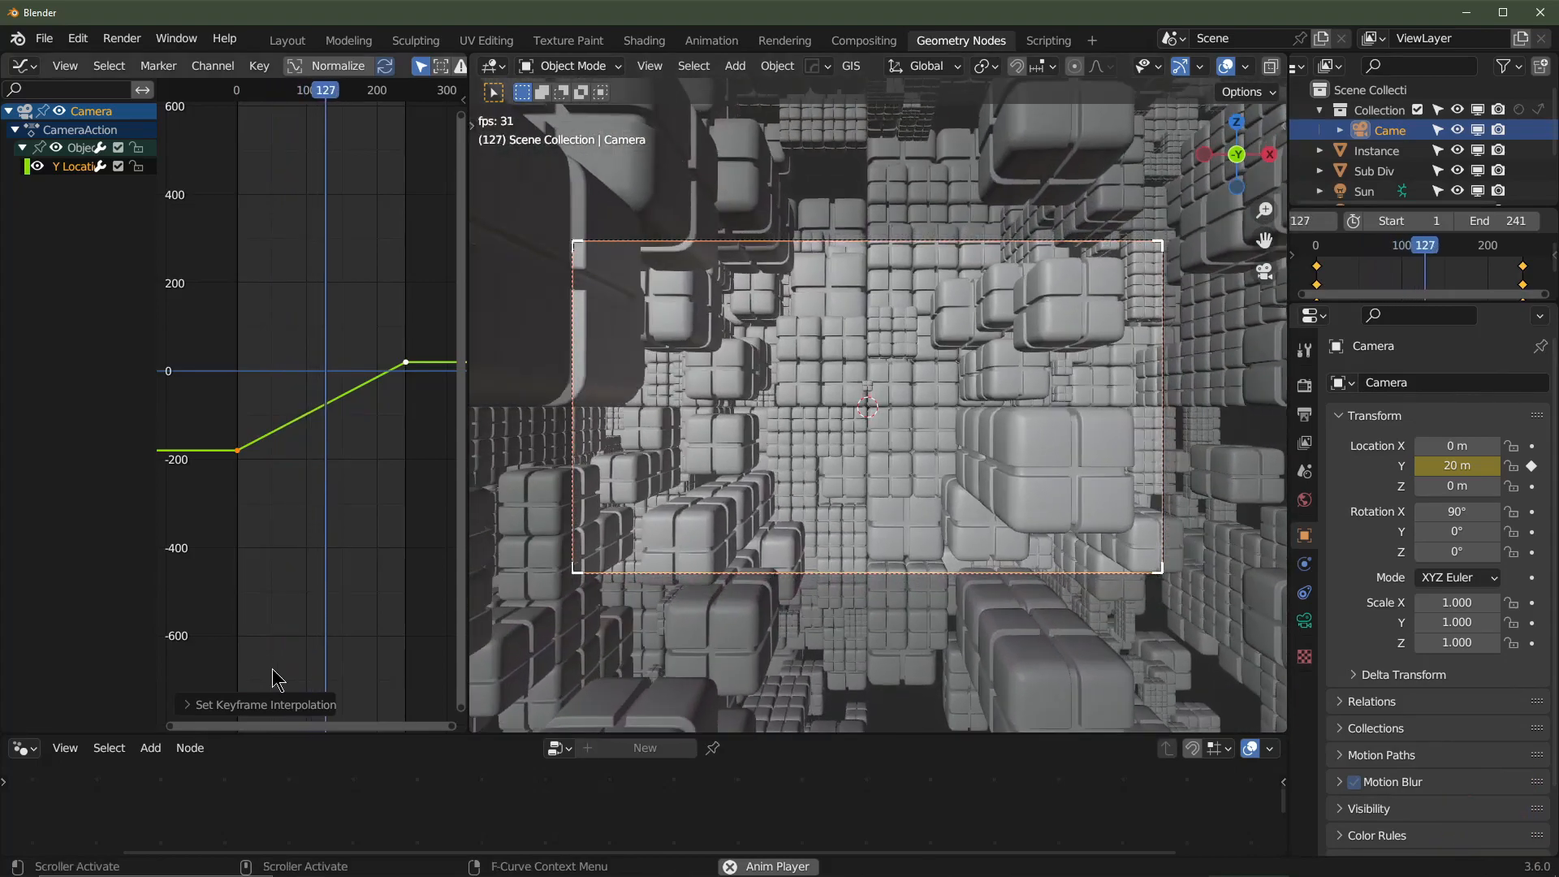
key(space)
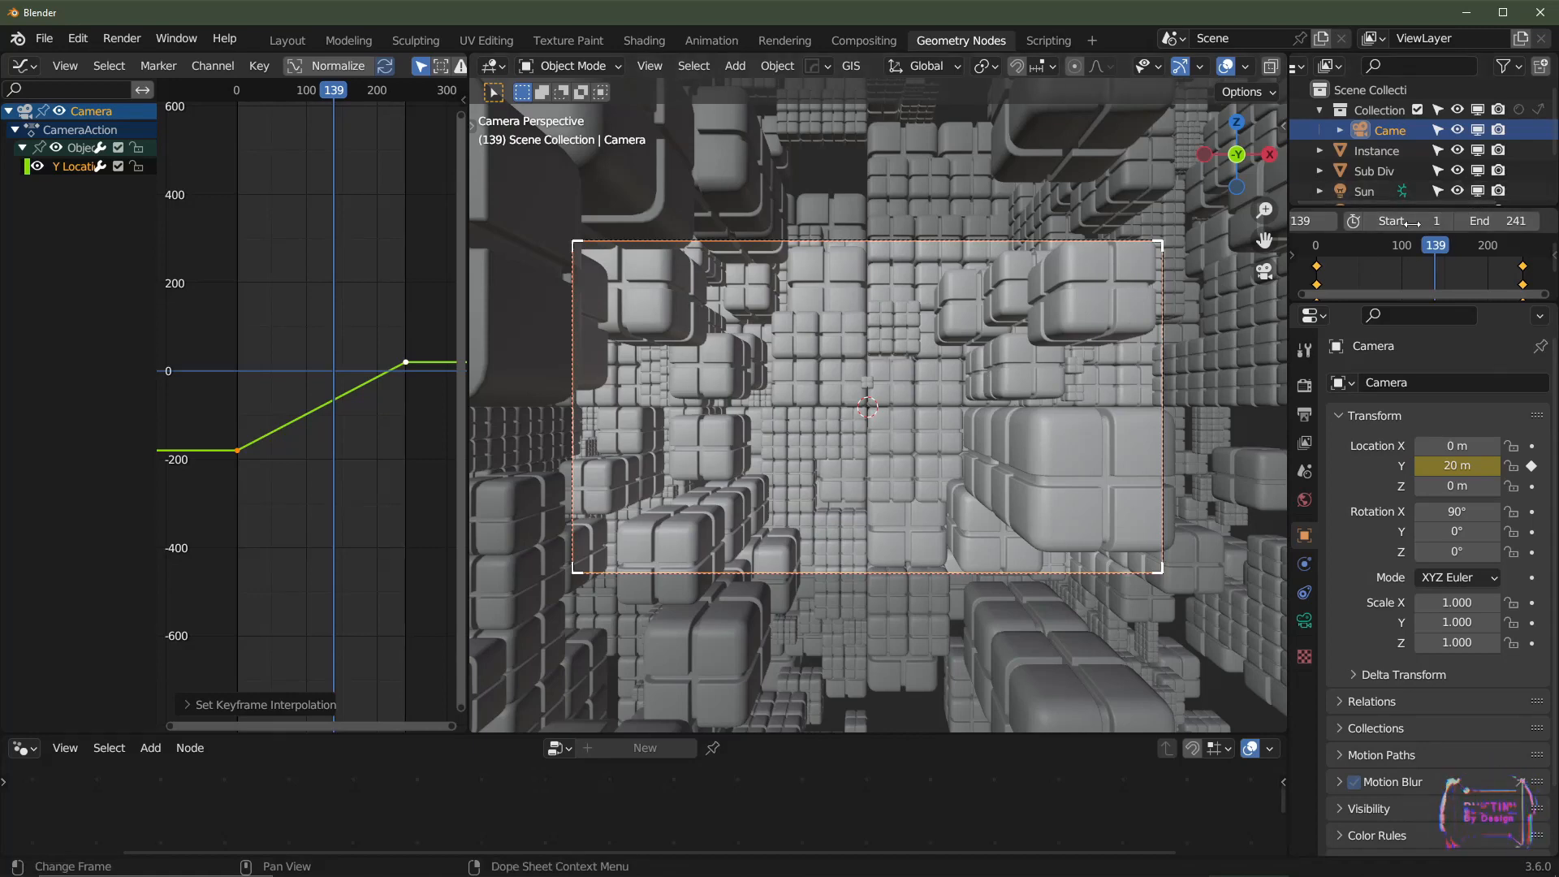
- Go to frame 120 and keyframe the camera's focal length at 24 mm
scroll(1336, 222, up, 1)
click(1337, 221)
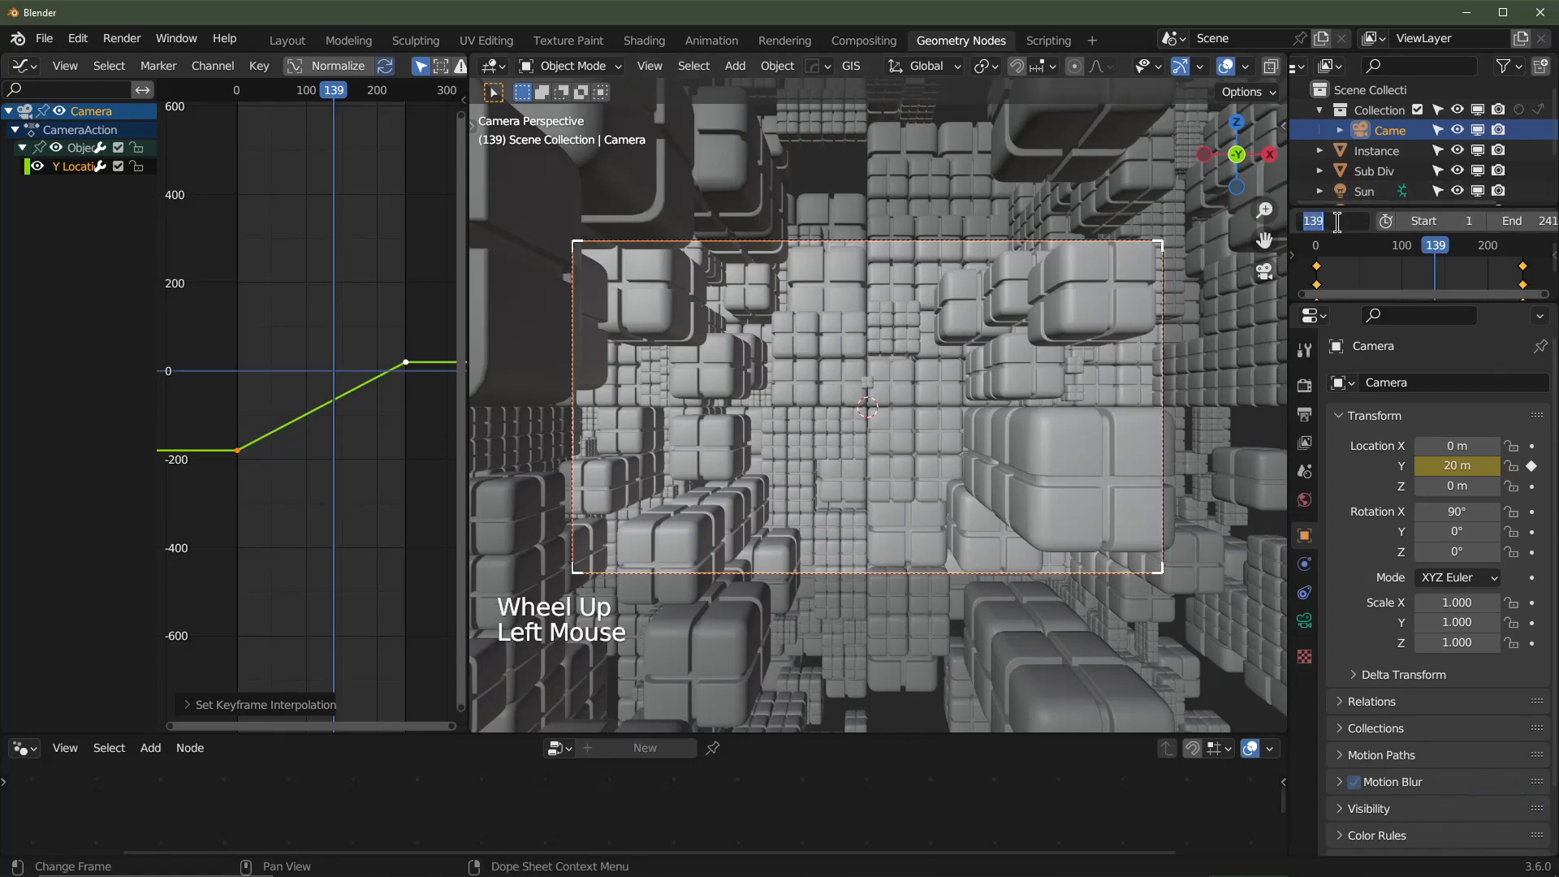
text(120)
key(Return)
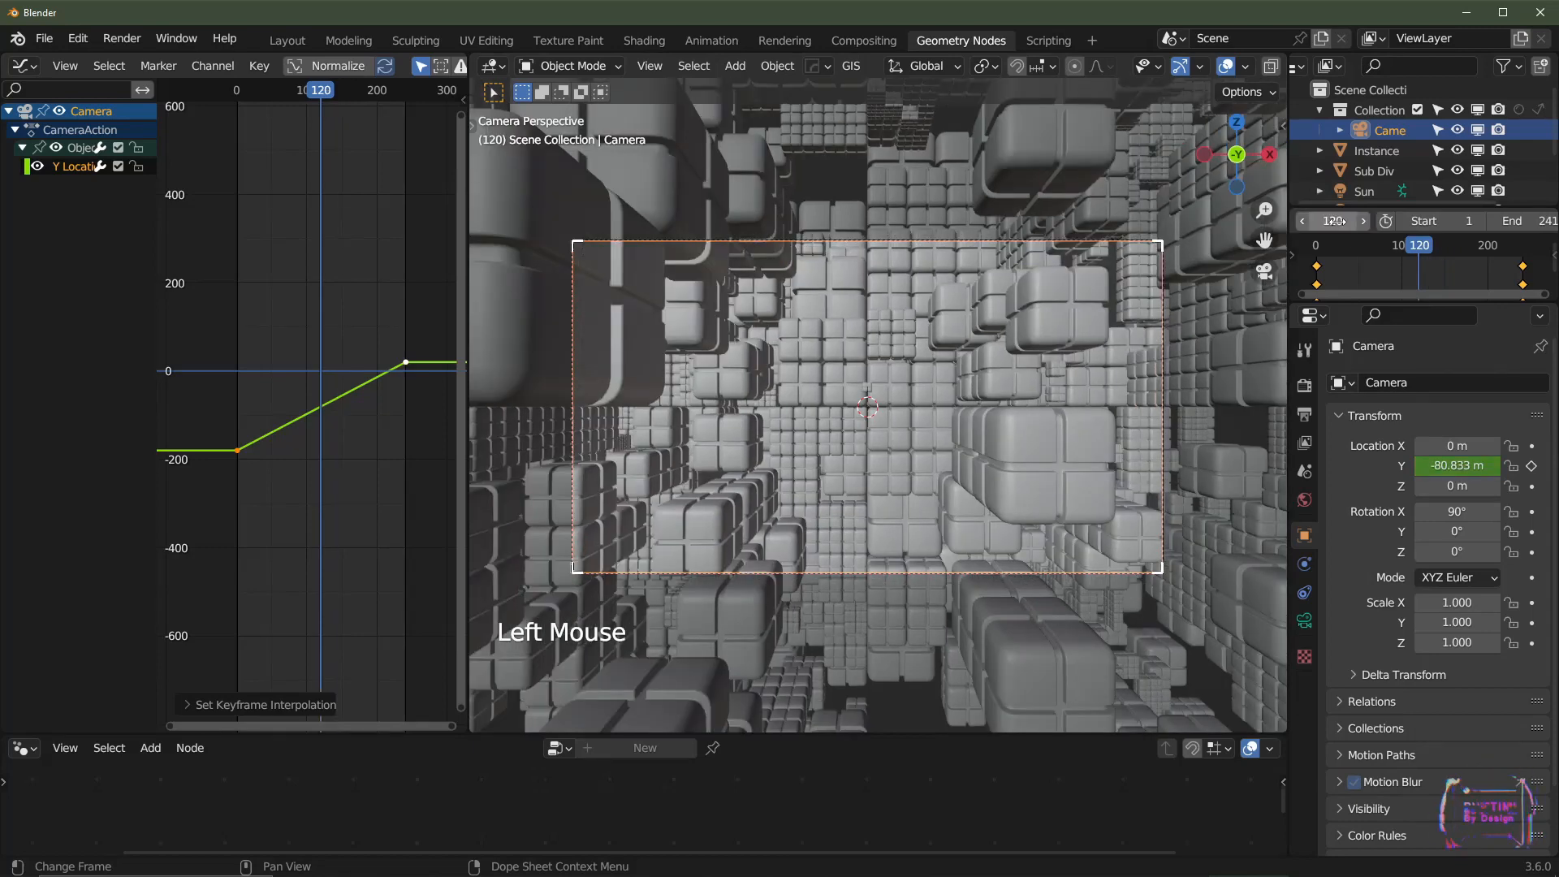
click(1304, 621)
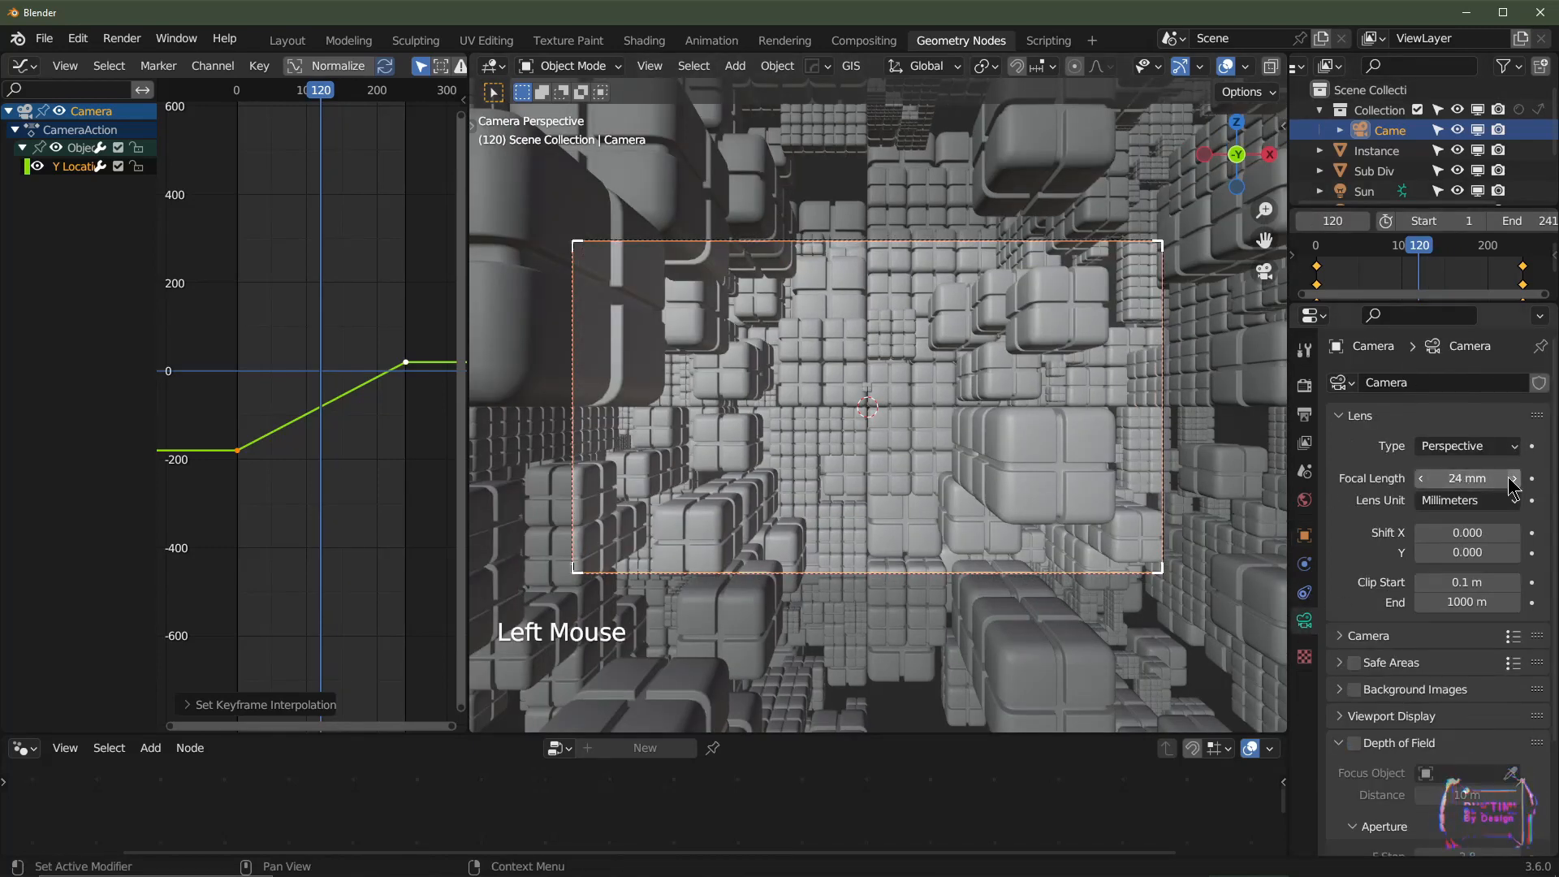
click(1532, 480)
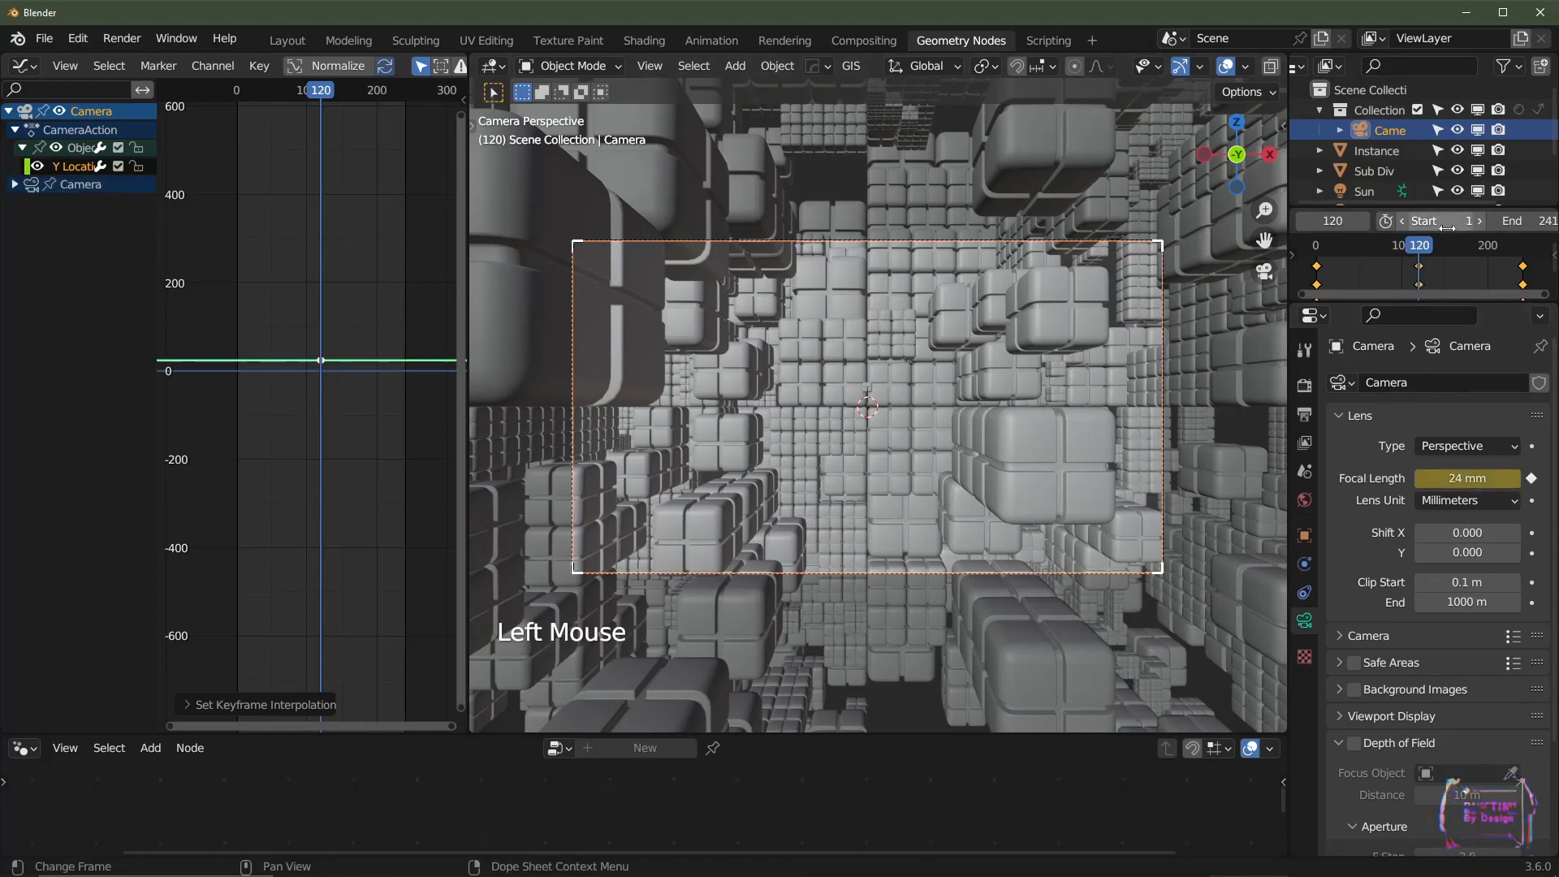
- Advance to frame 125, set the camera's focal length to 40 mm, and keyframe it
click(1366, 219)
click(1367, 217)
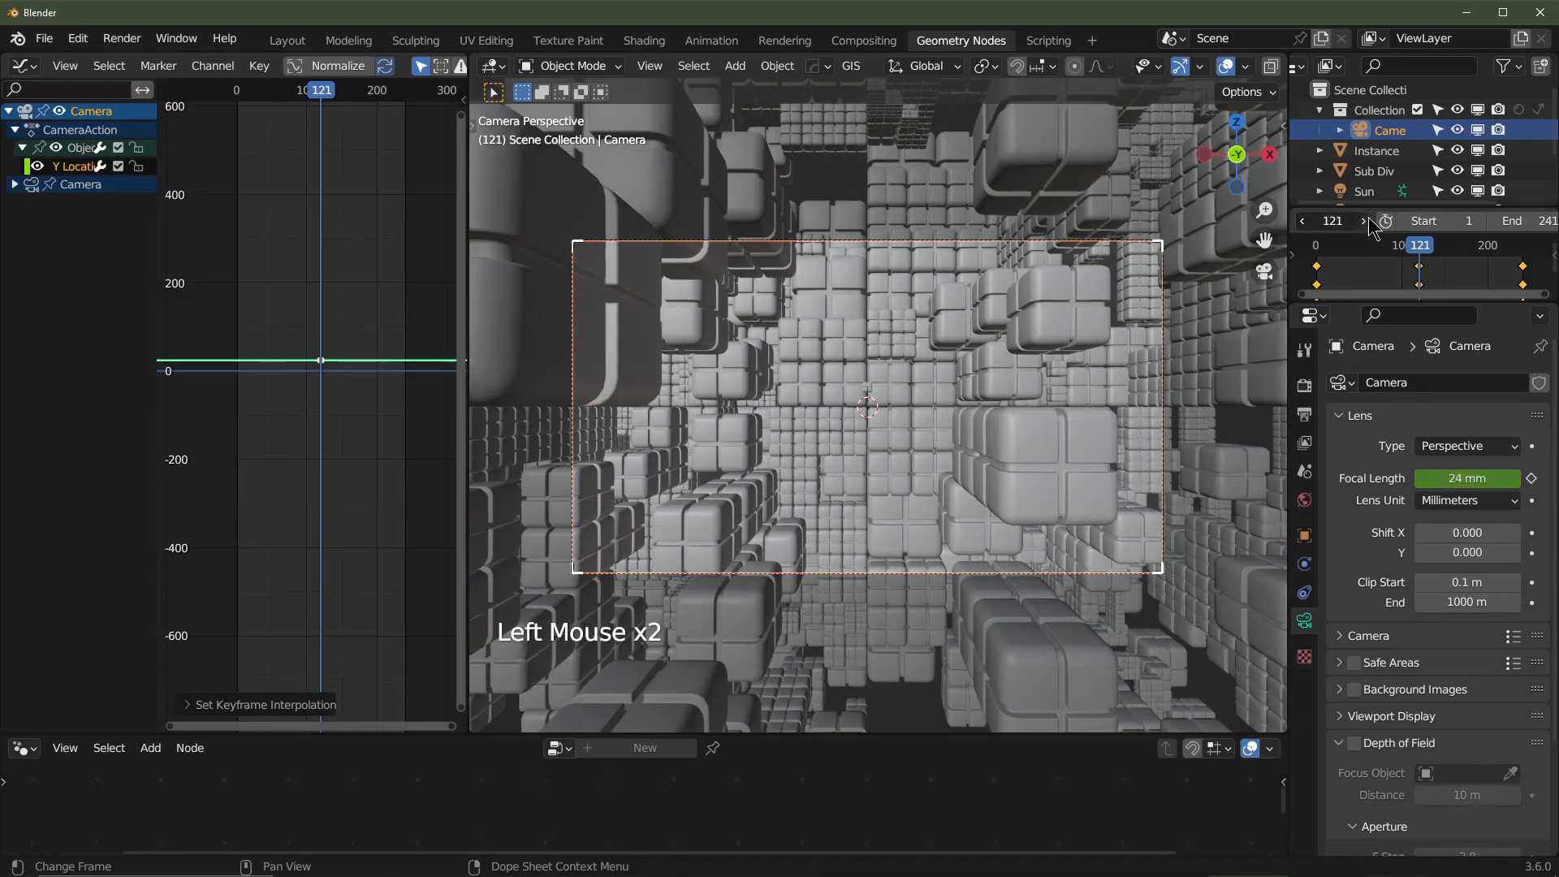
click(1367, 217)
click(1367, 217)
click(1367, 216)
click(1367, 220)
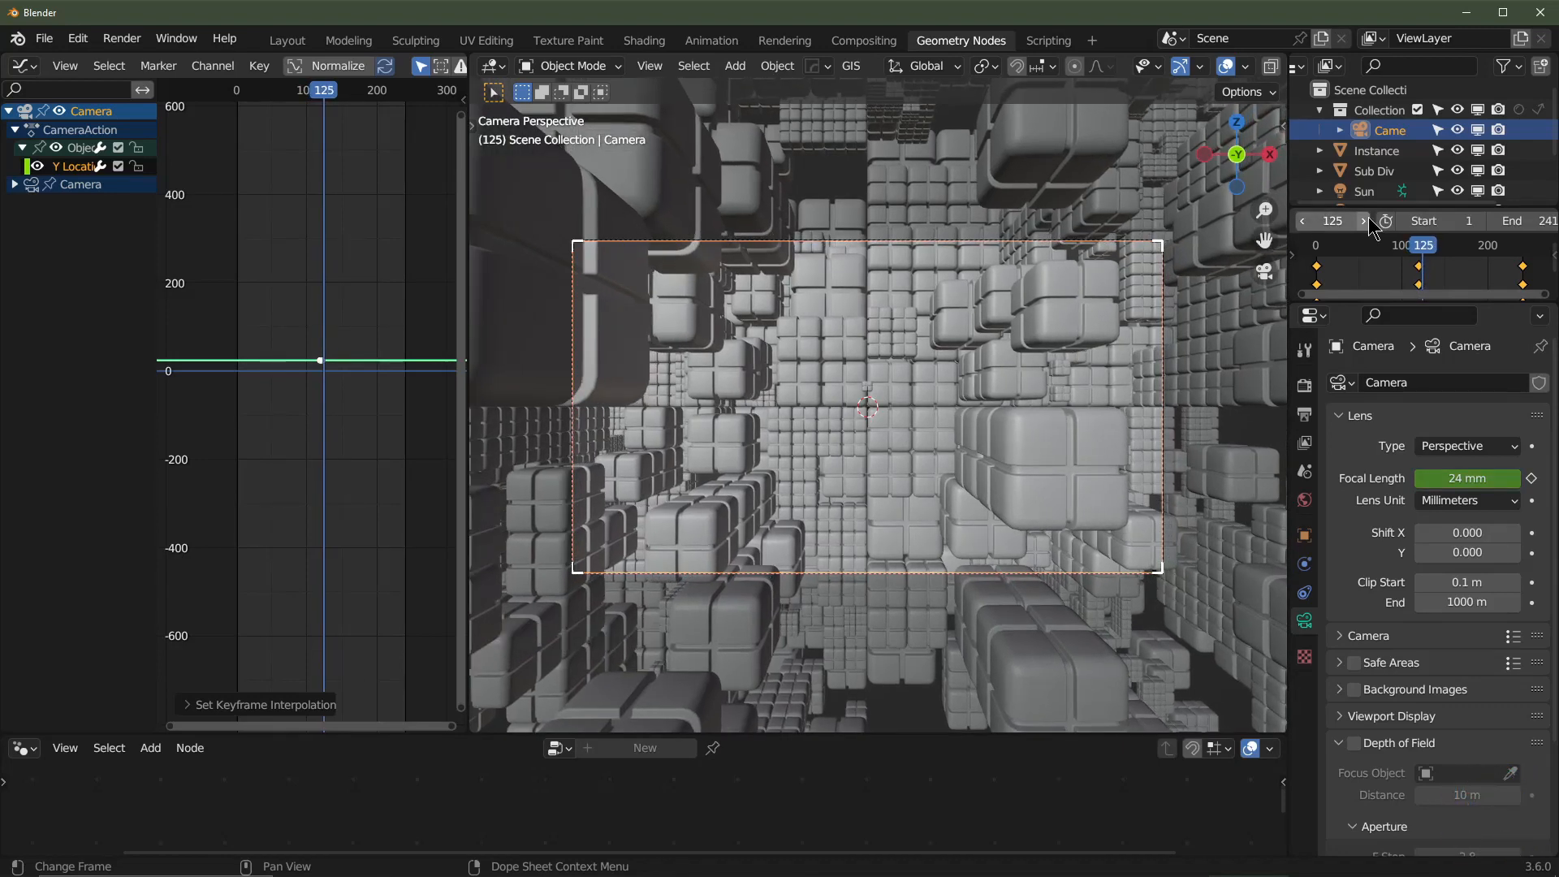
drag(1466, 478, 1527, 479)
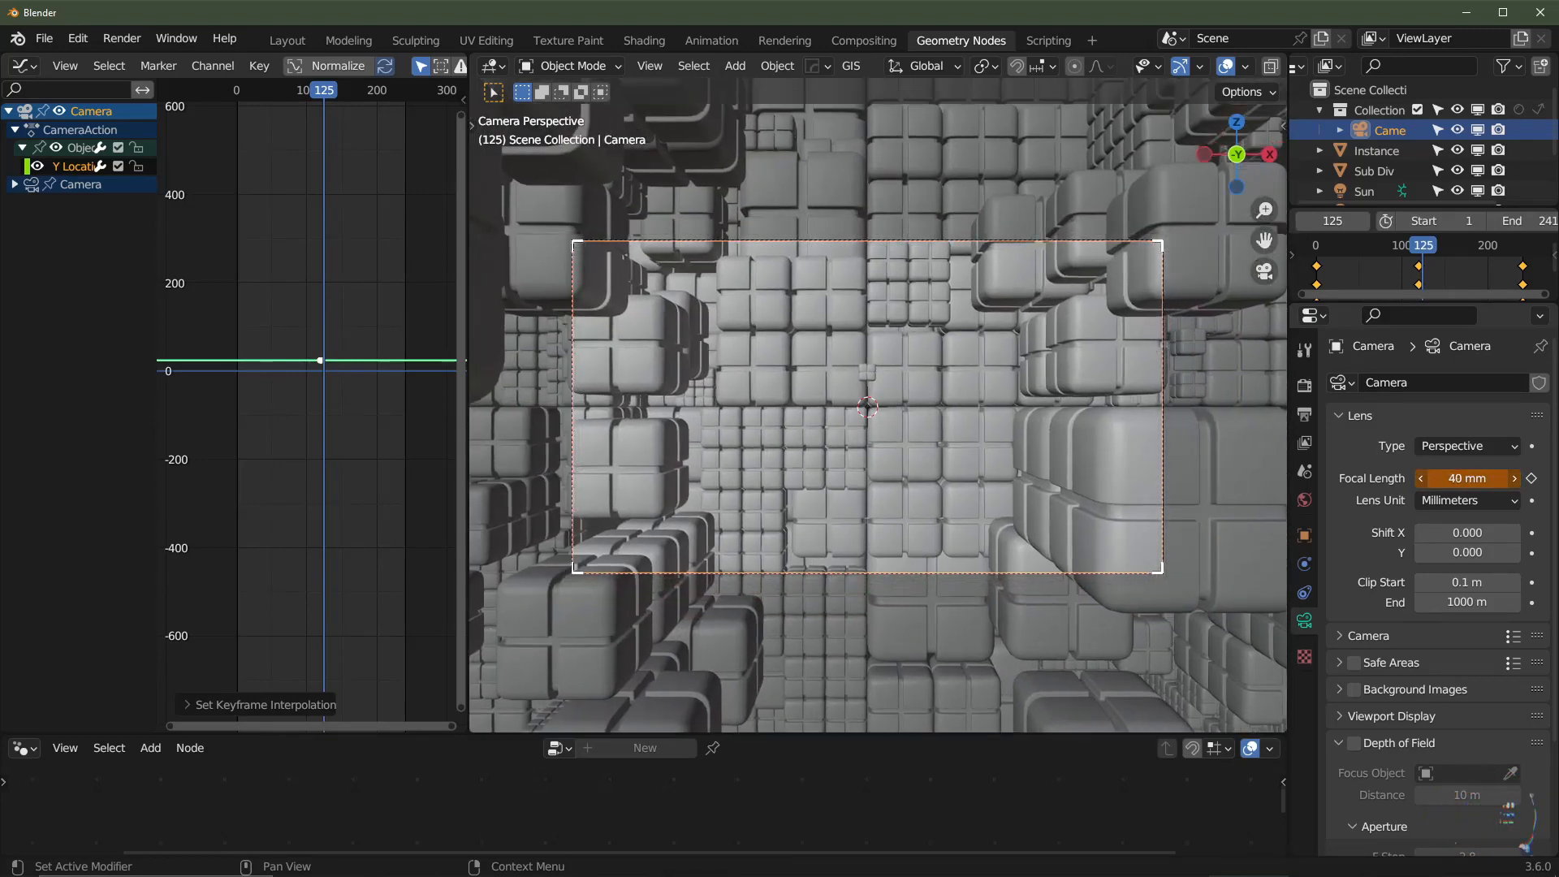
click(1531, 478)
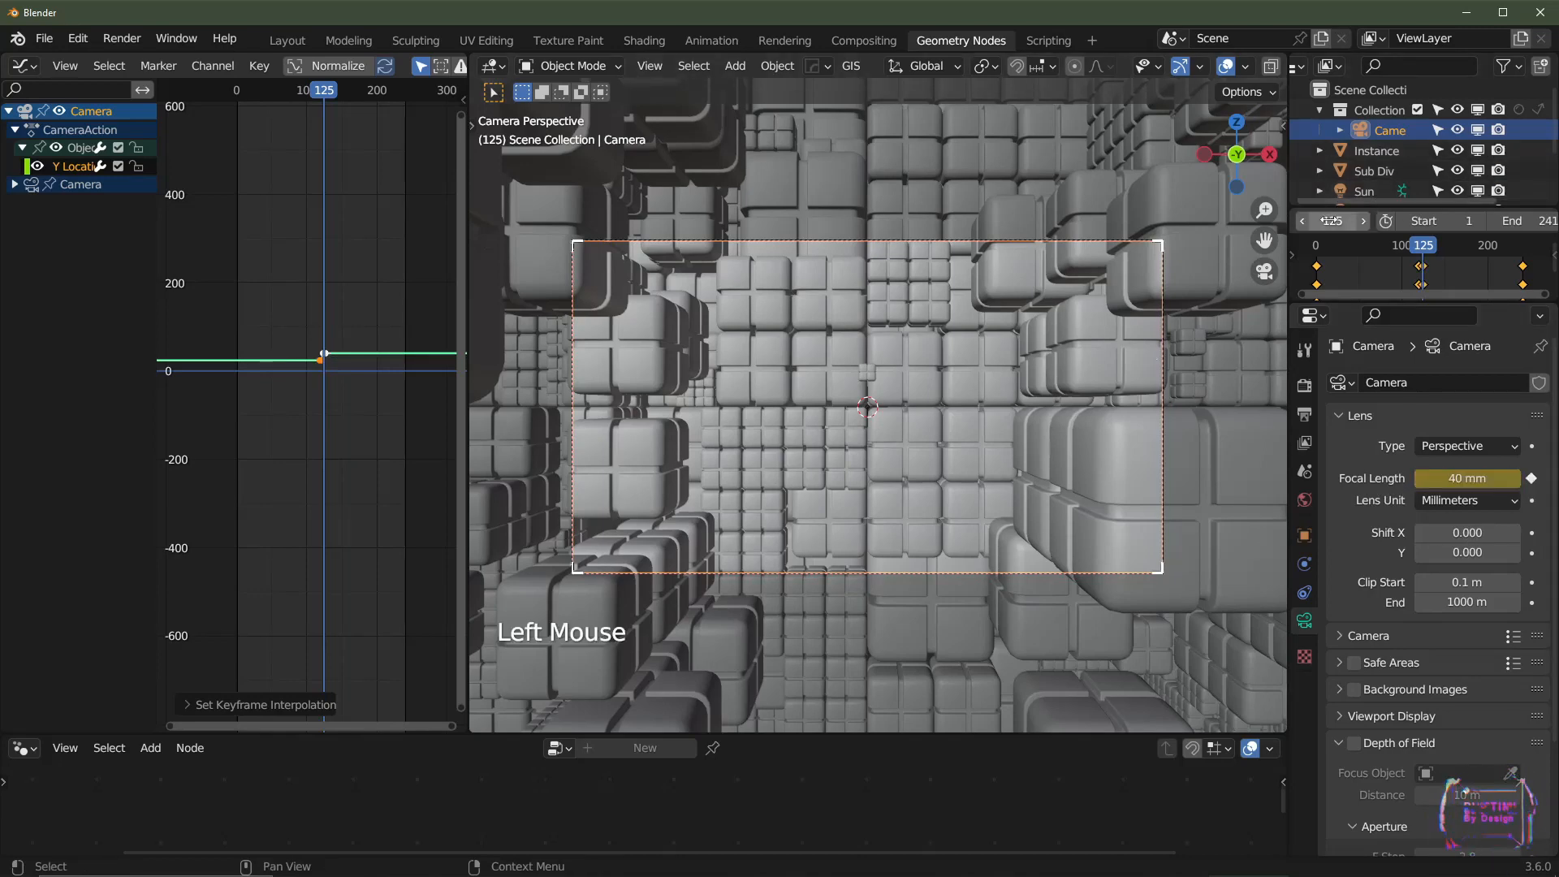
scroll(1332, 221, up, 2)
scroll(1332, 227, up, 1)
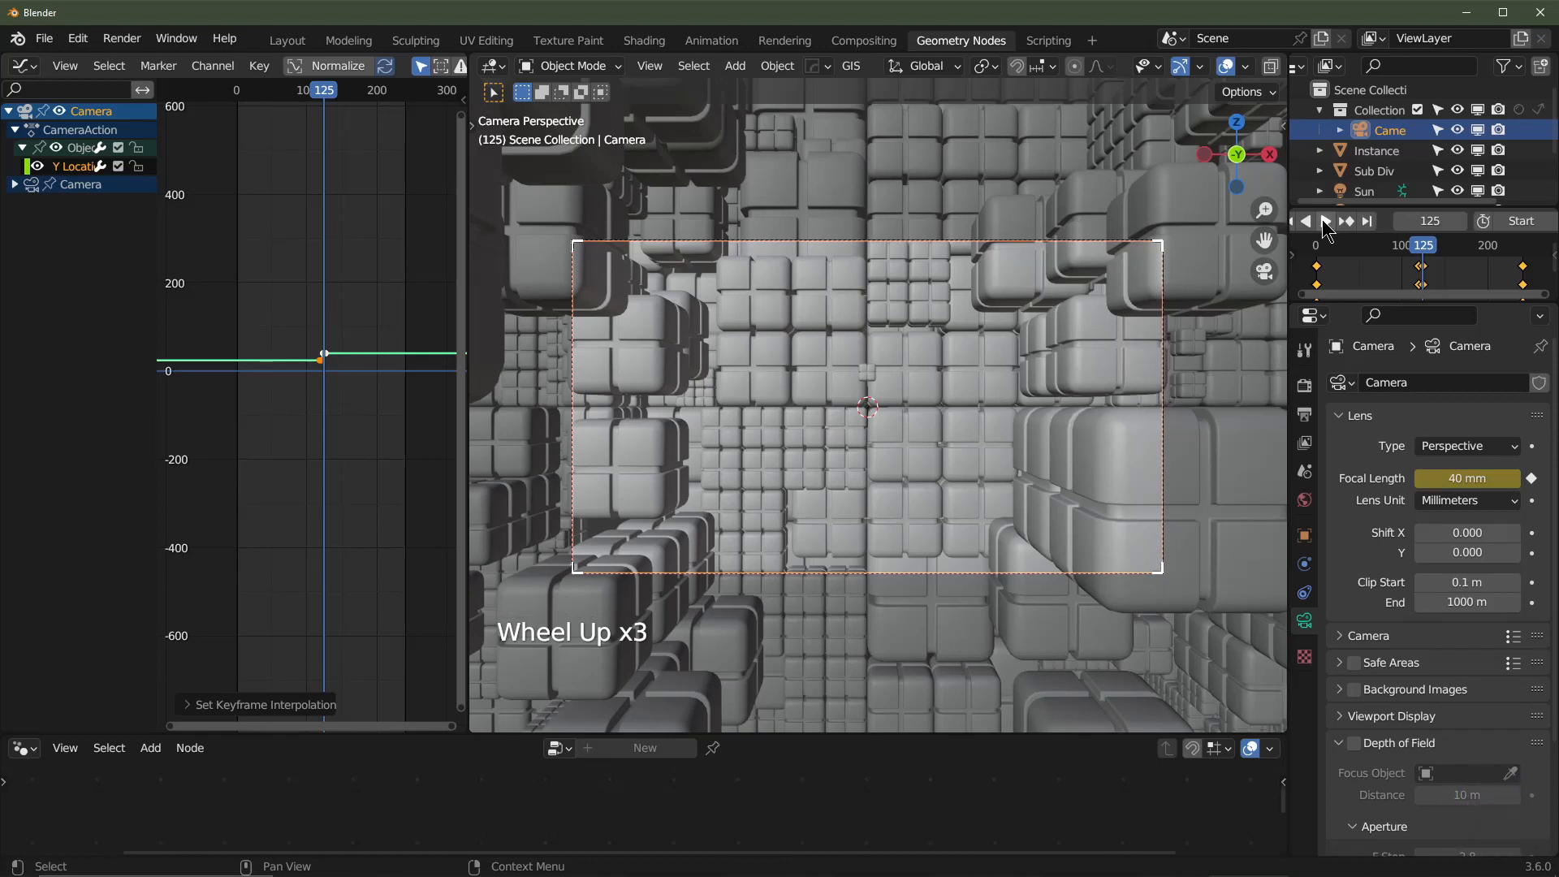
- Switch between the keyframes at frames 120 and 125 to compare the camera view before and after the focal length change
scroll(1326, 227, up, 1)
click(1418, 245)
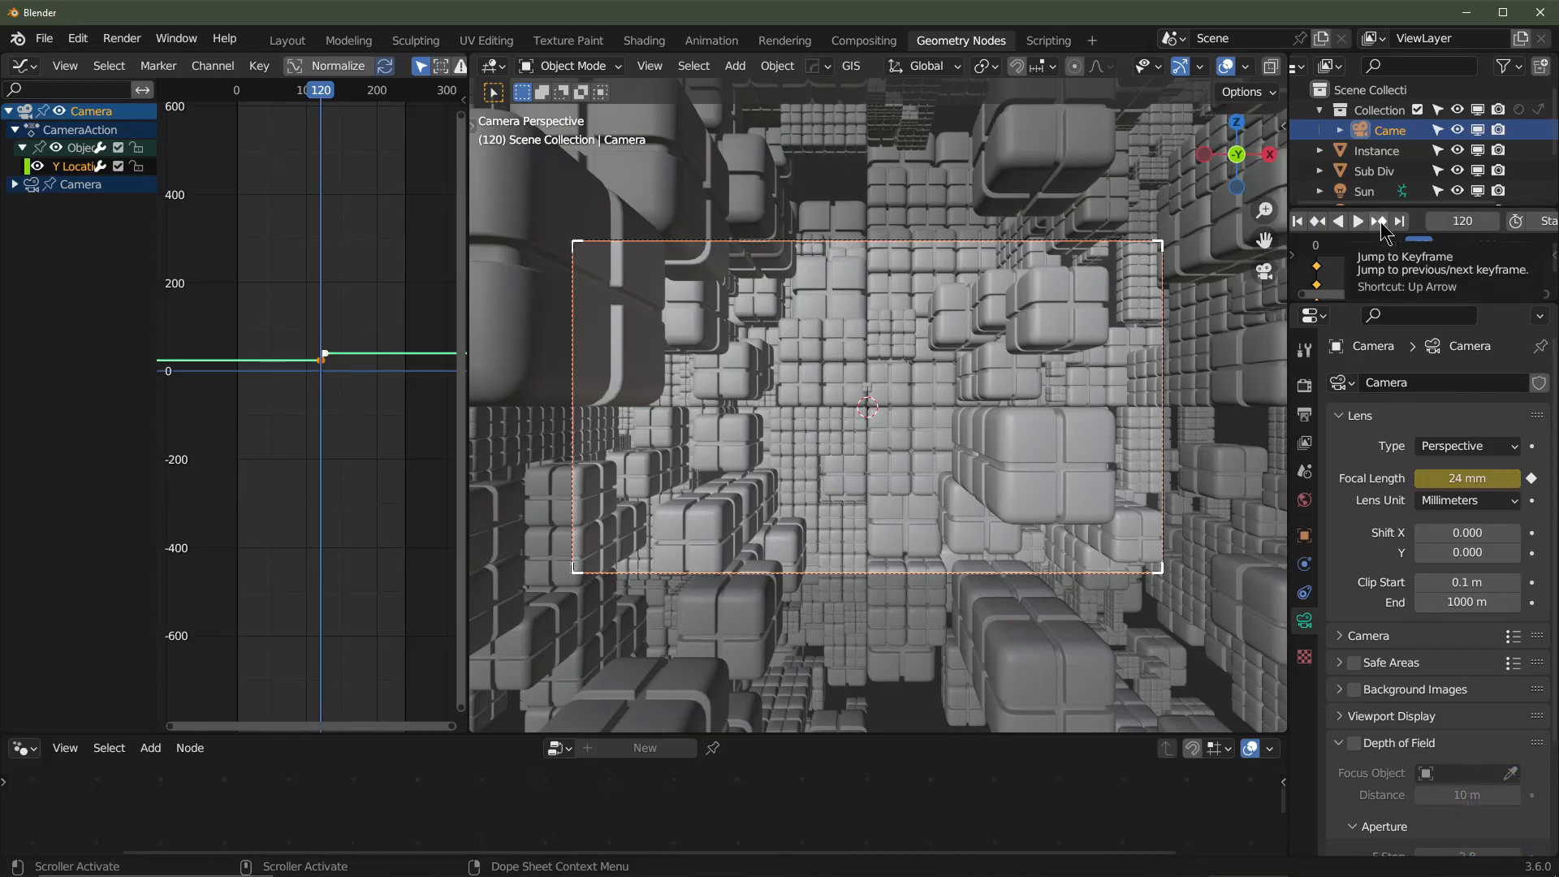
click(1423, 245)
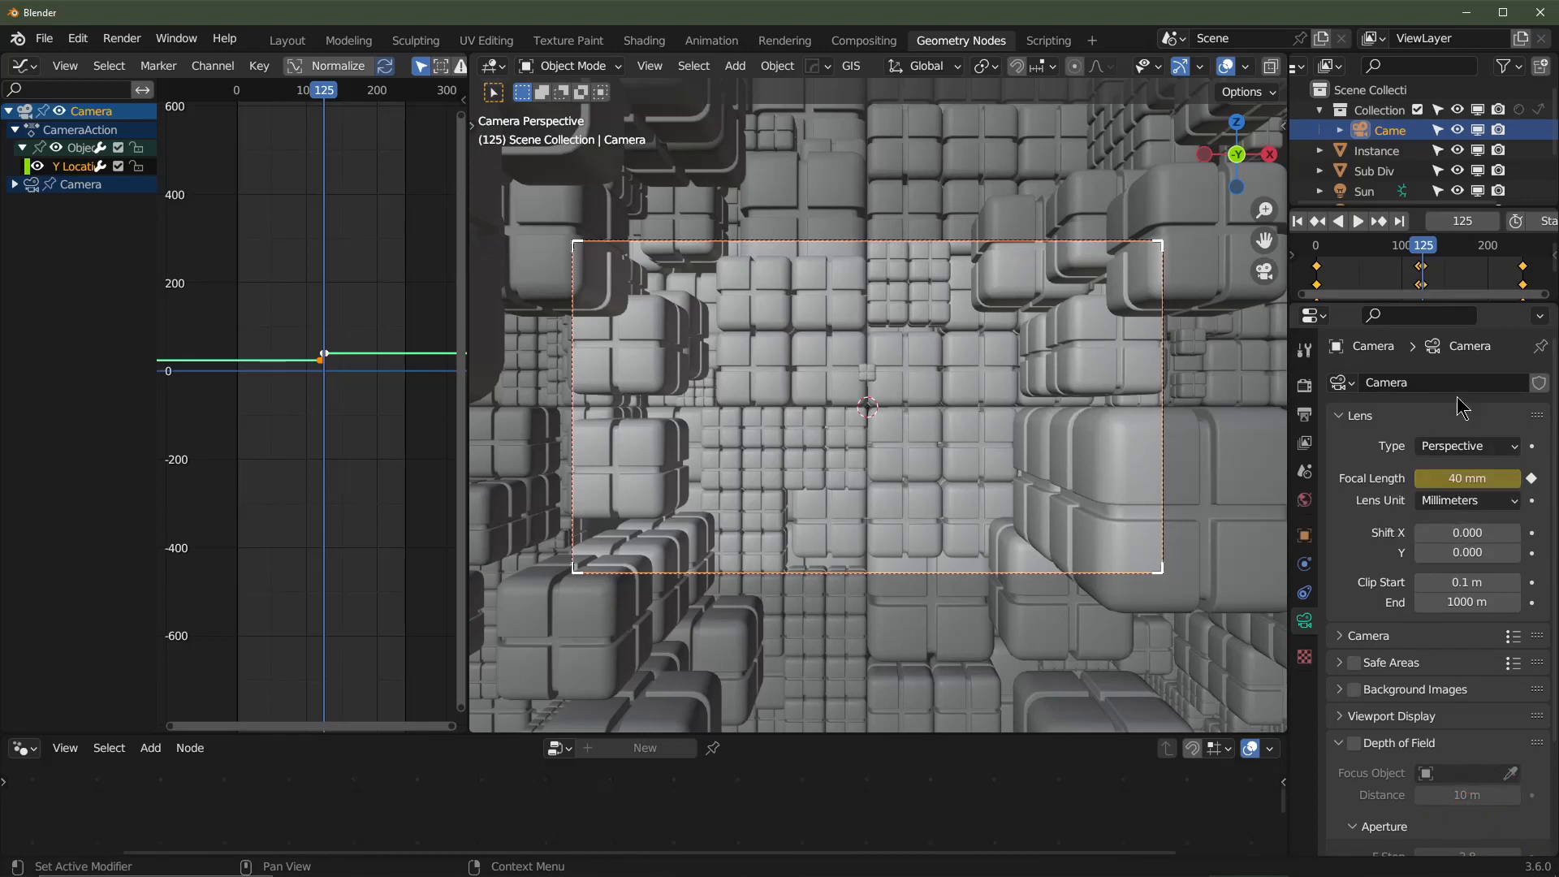
- Go to frame 150, set the camera's focal length to 24 mm, and keyframe it
click(1464, 221)
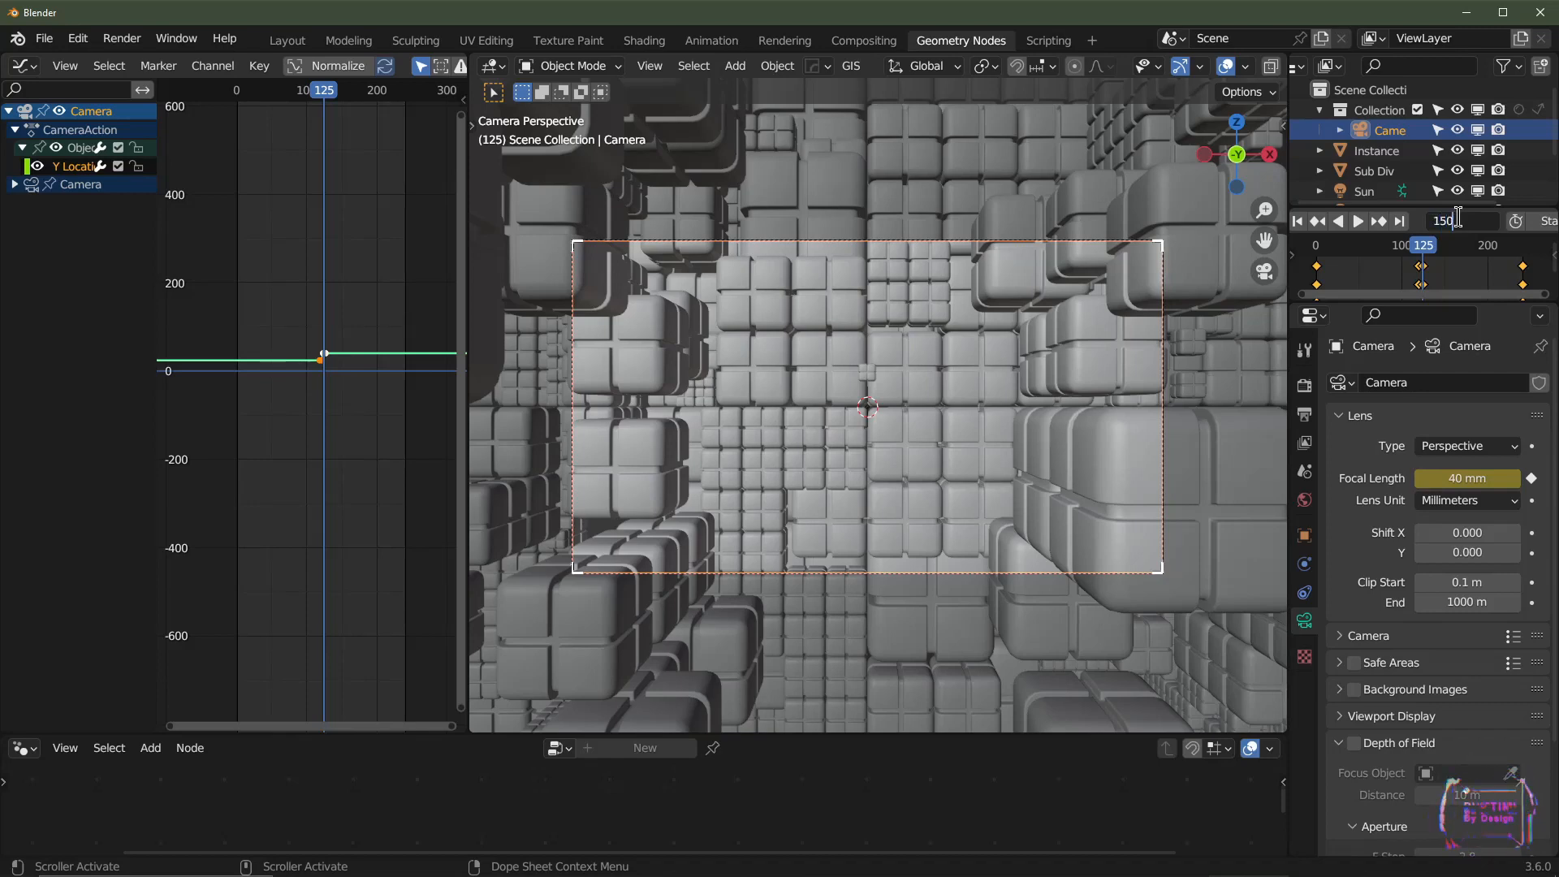
text(150)
key(Return)
click(1459, 479)
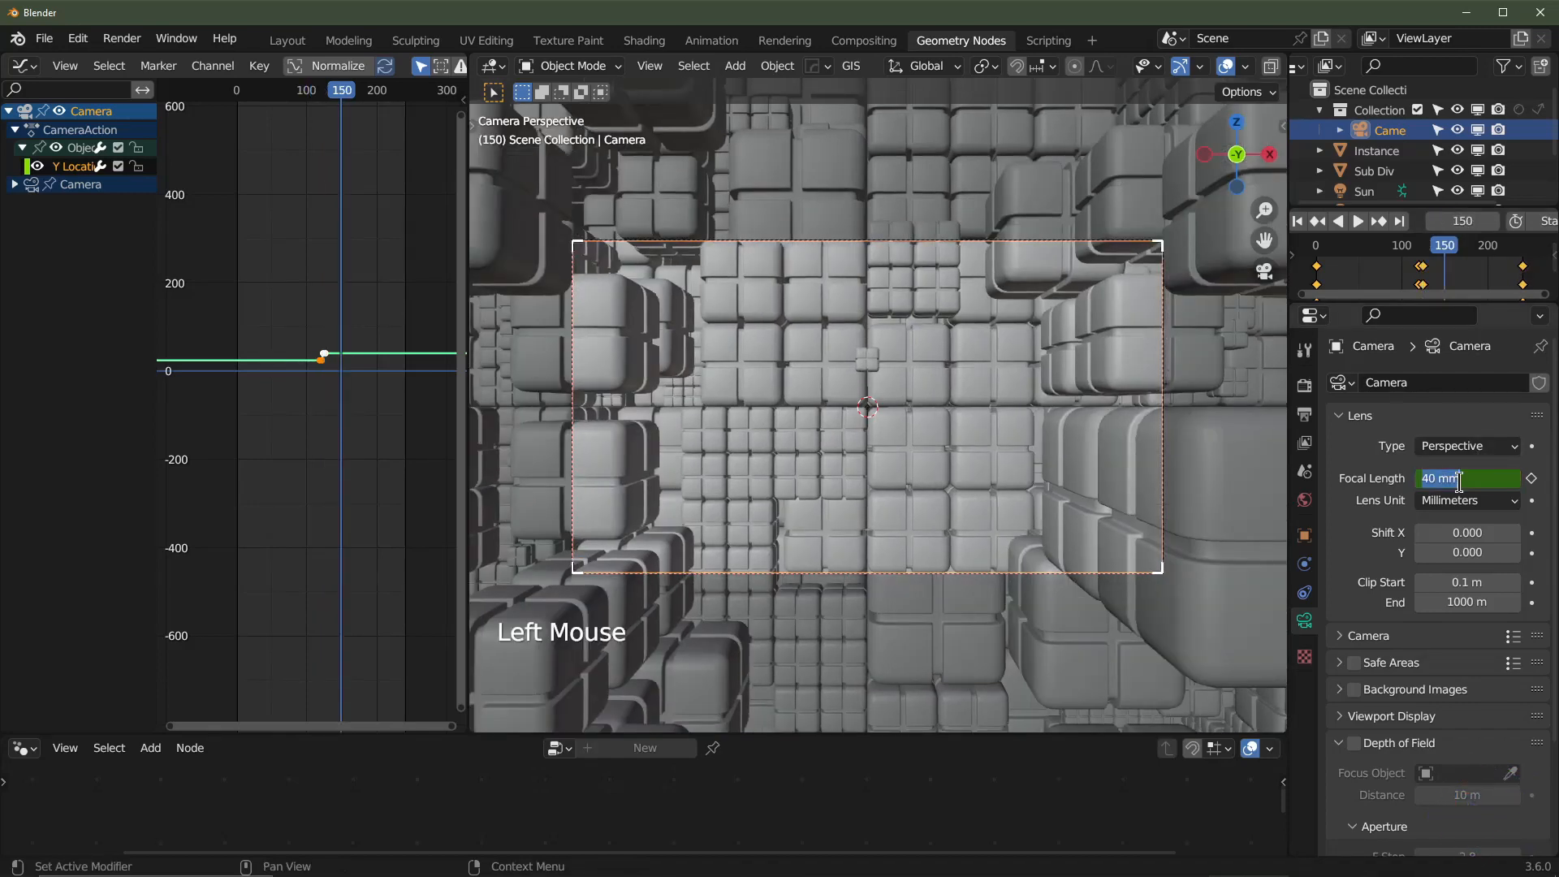
text(2)
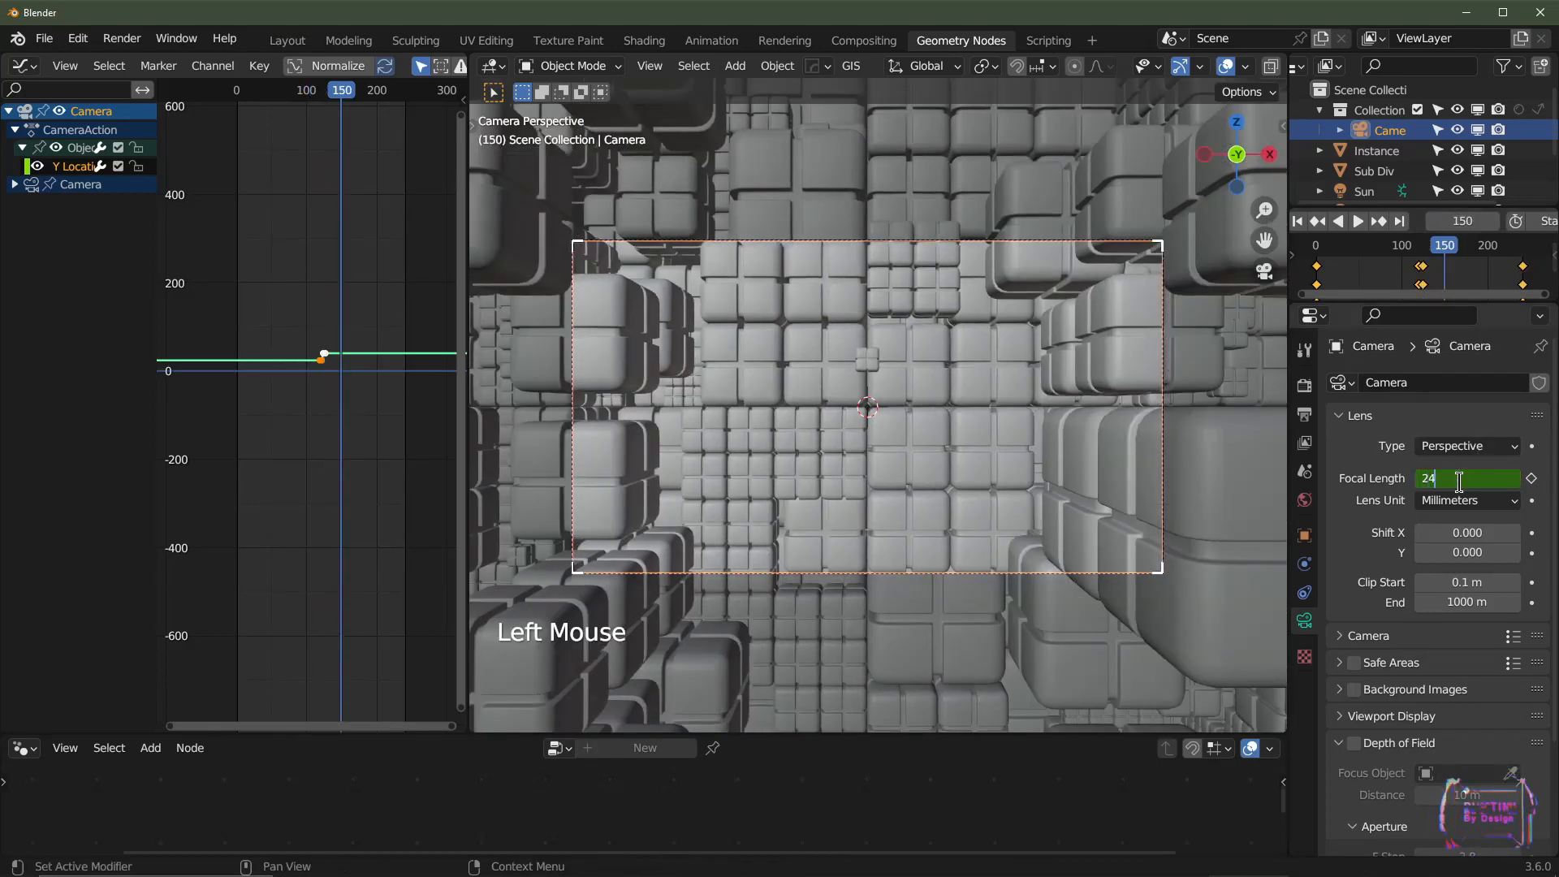
text(4)
key(Return)
click(1532, 479)
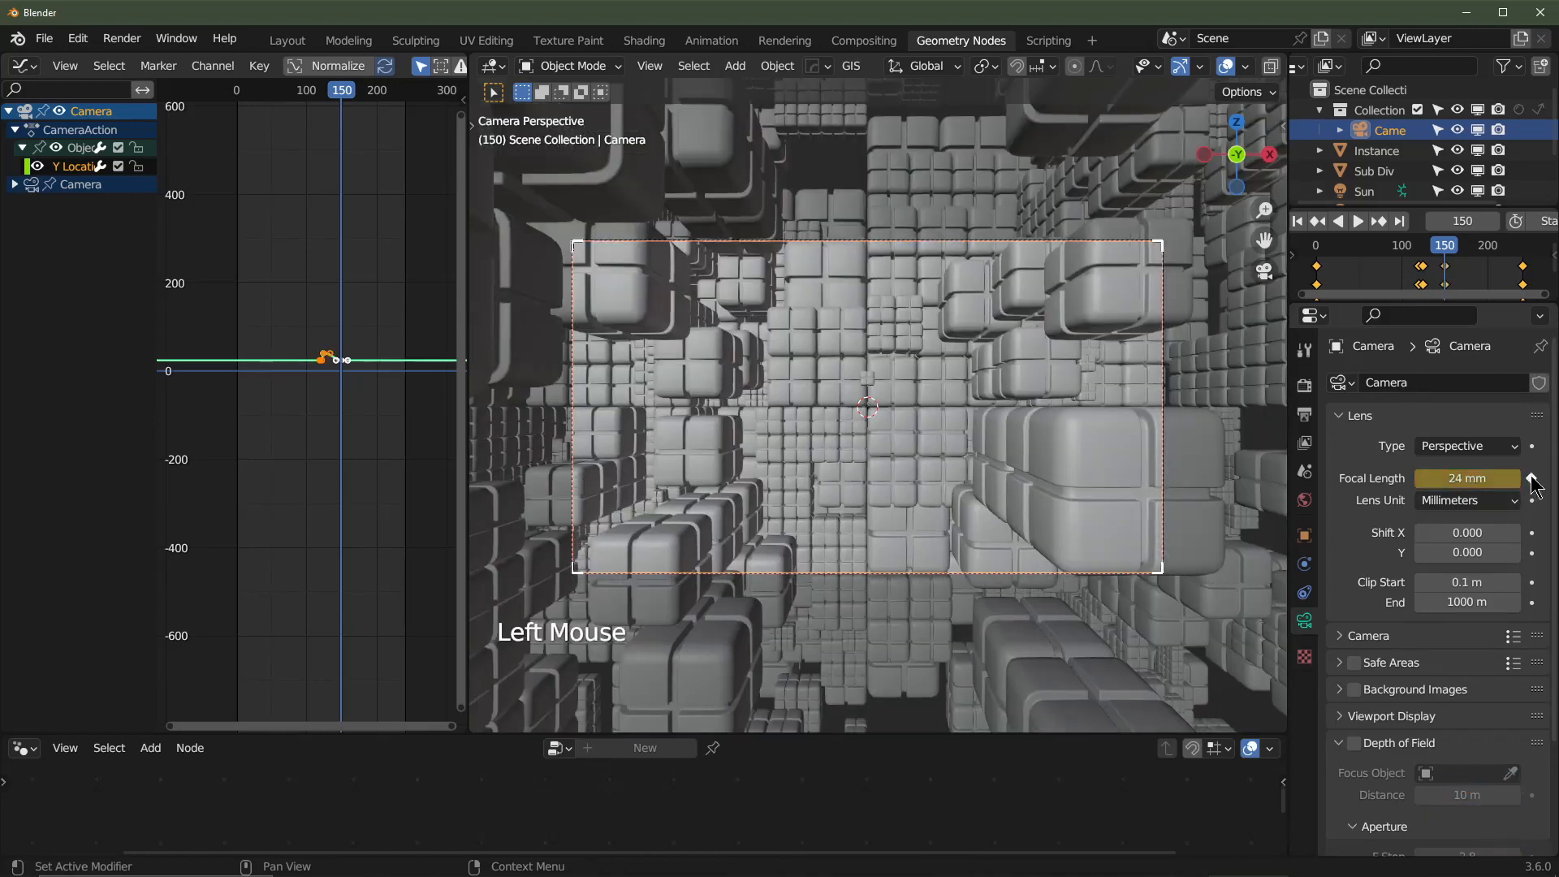
- Play the animation from the first frame to preview the focal length changes, and stop playback
scroll(1421, 221, up, 2)
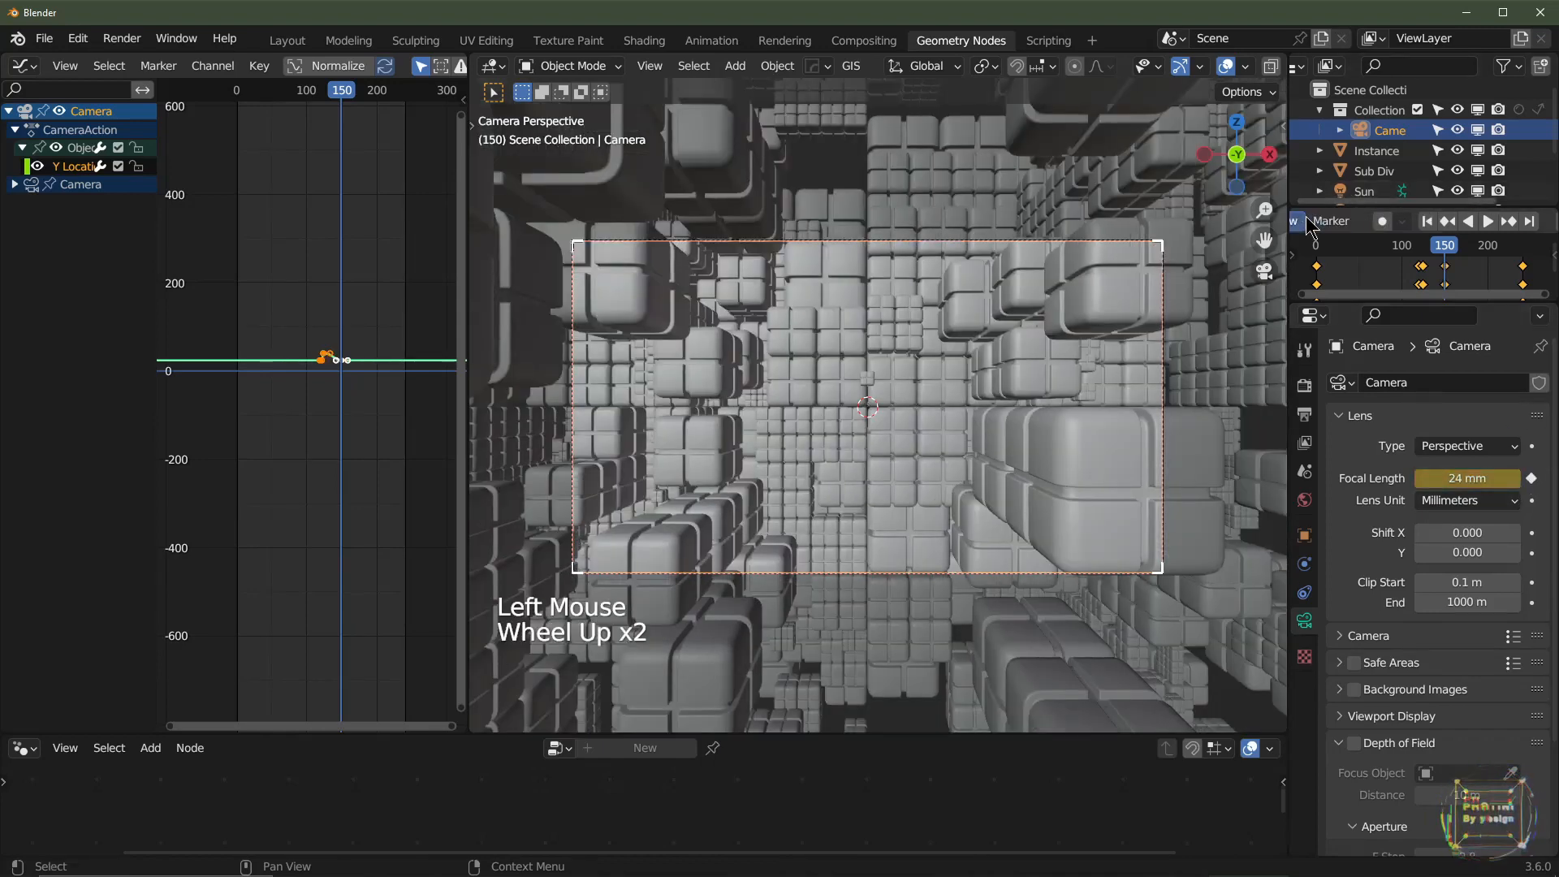
click(1426, 222)
key(space)
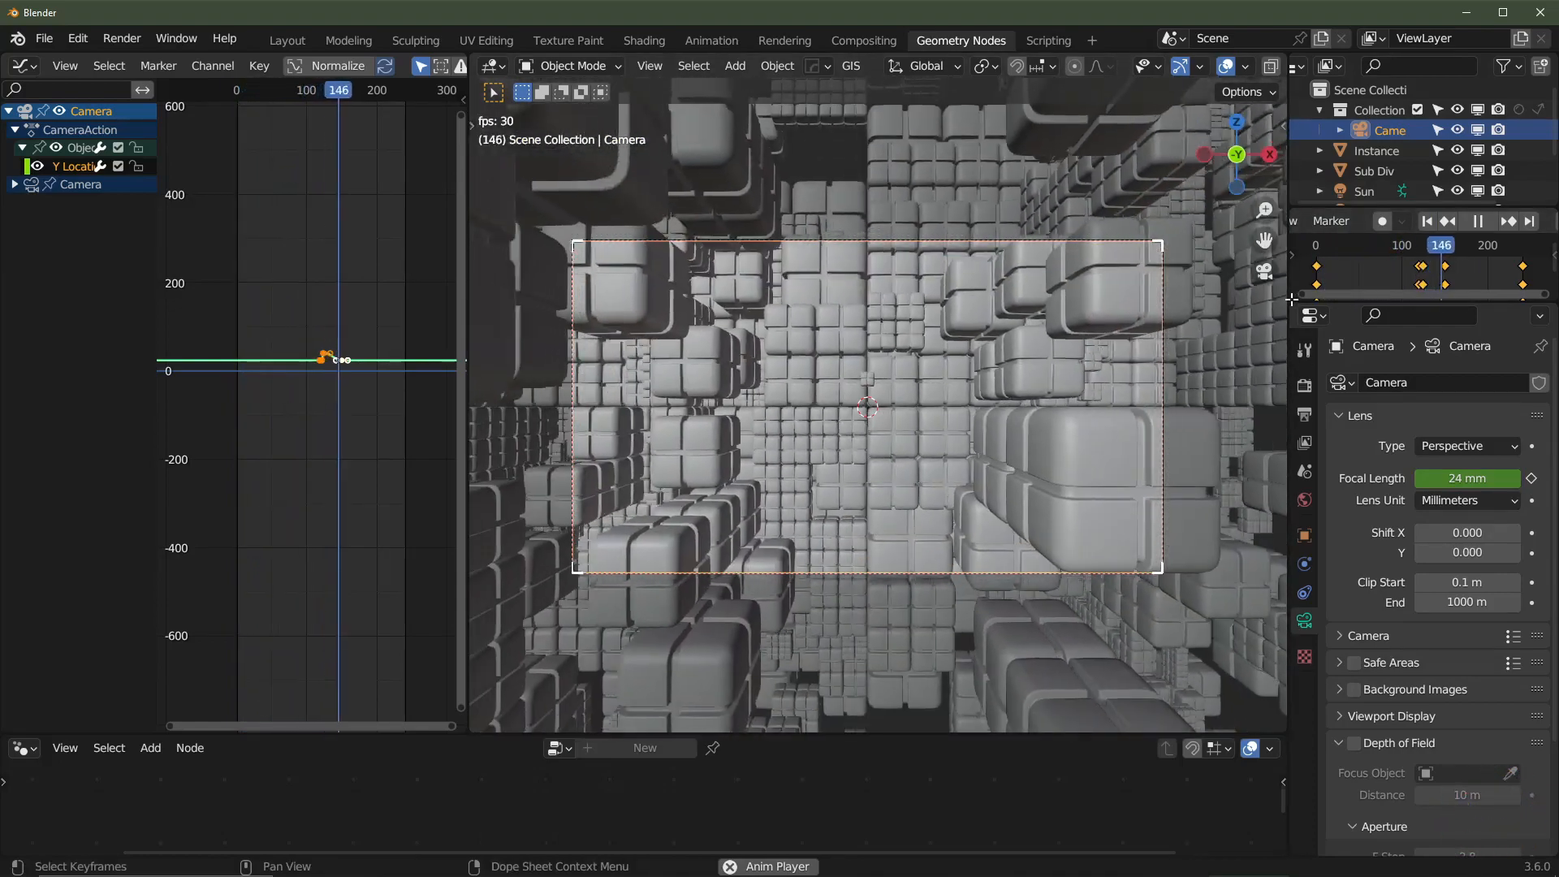
click(1479, 224)
- At frame 1, keyframe the camera's X and Z location and its X and Z rotation
click(1428, 224)
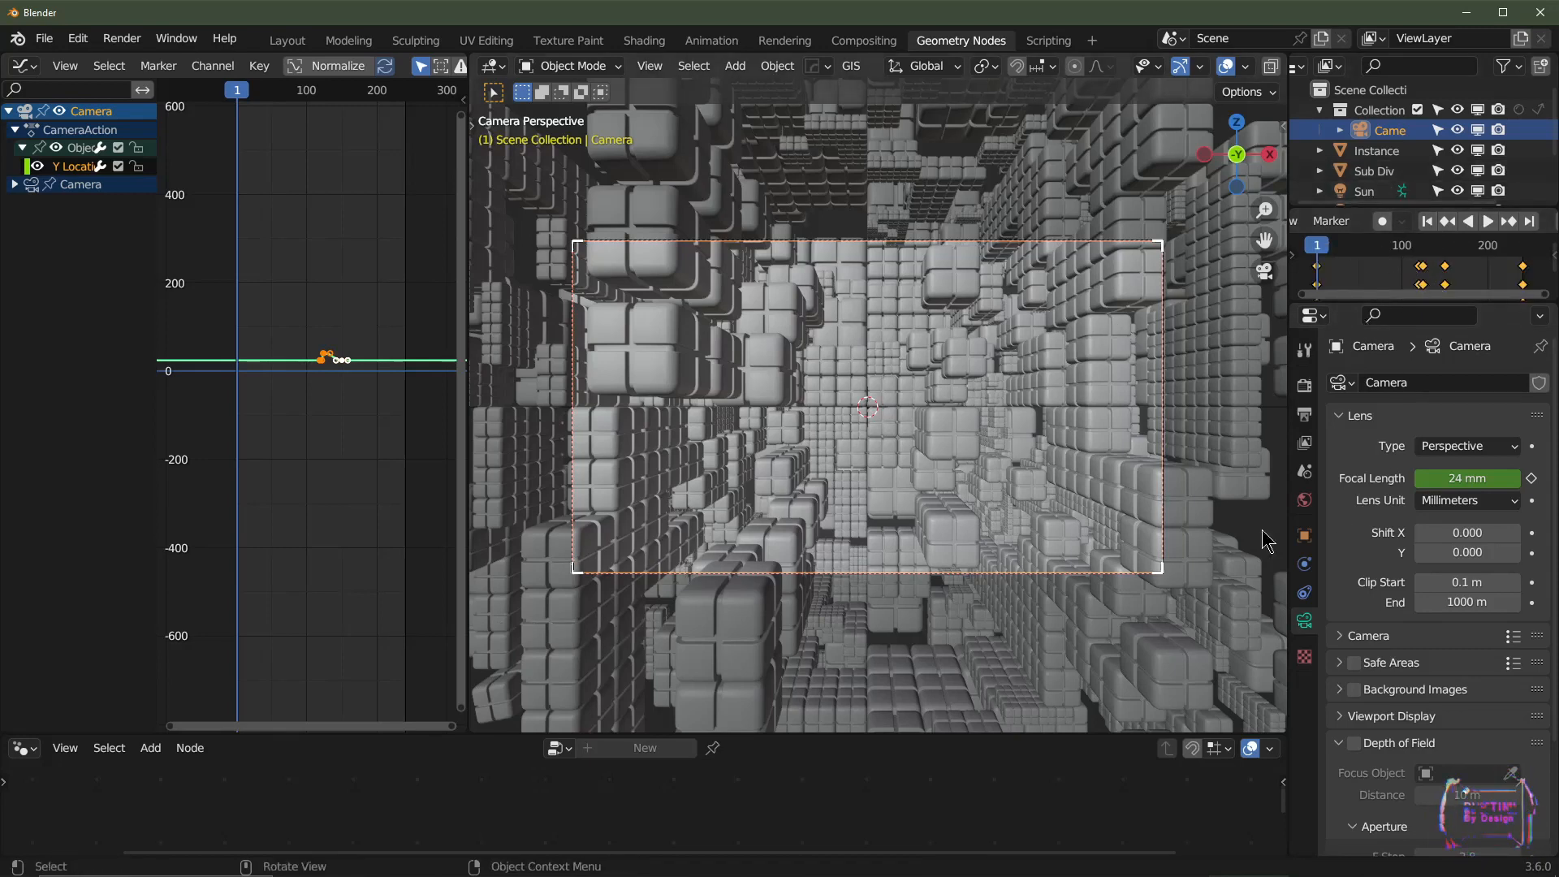
click(1307, 539)
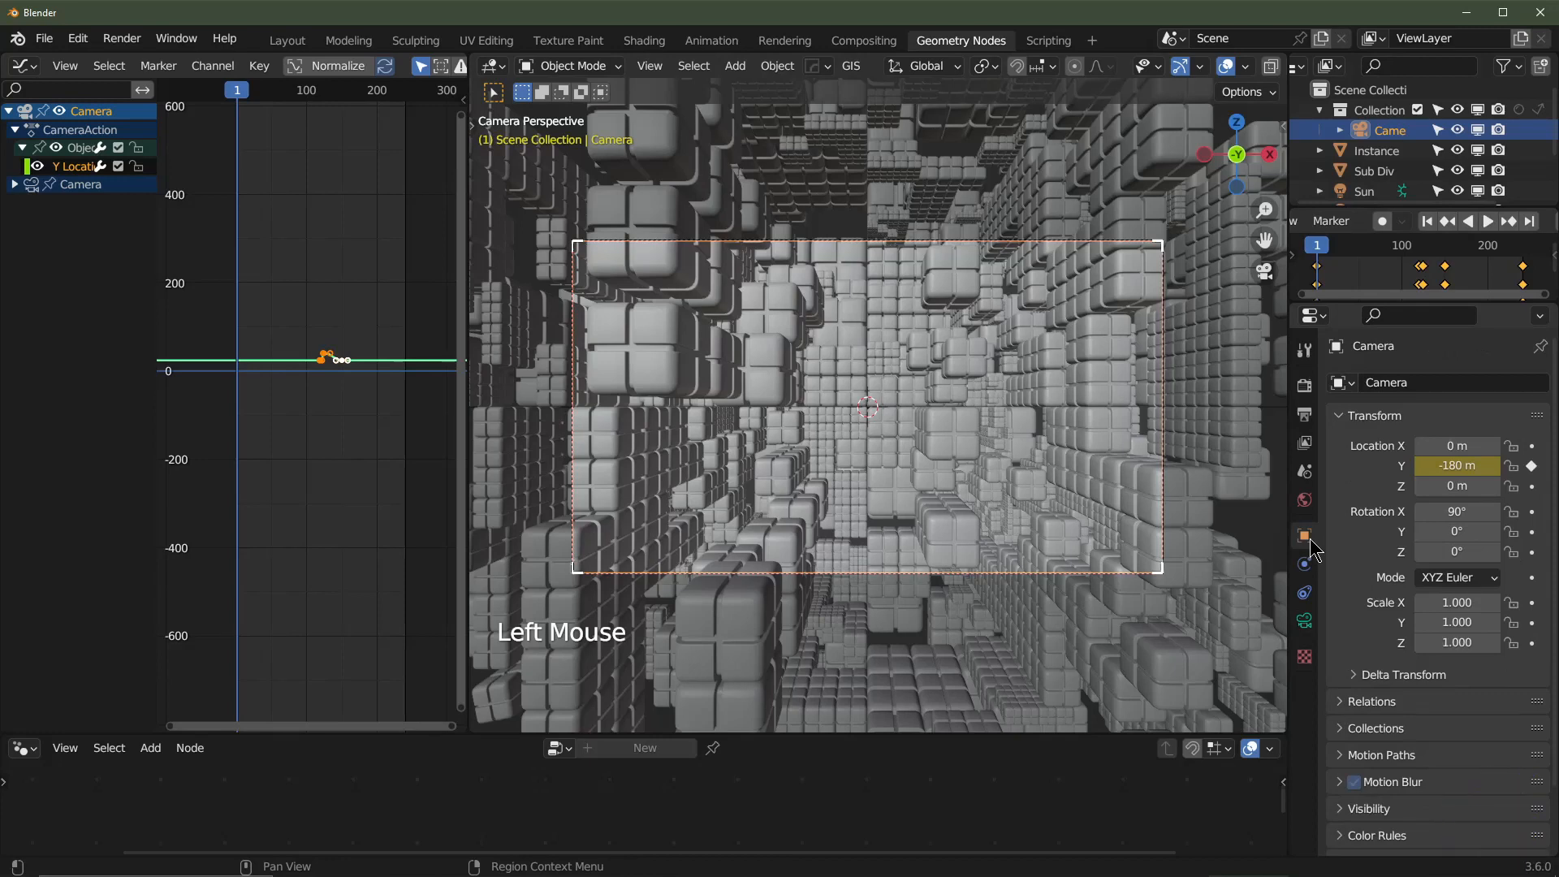
click(1532, 446)
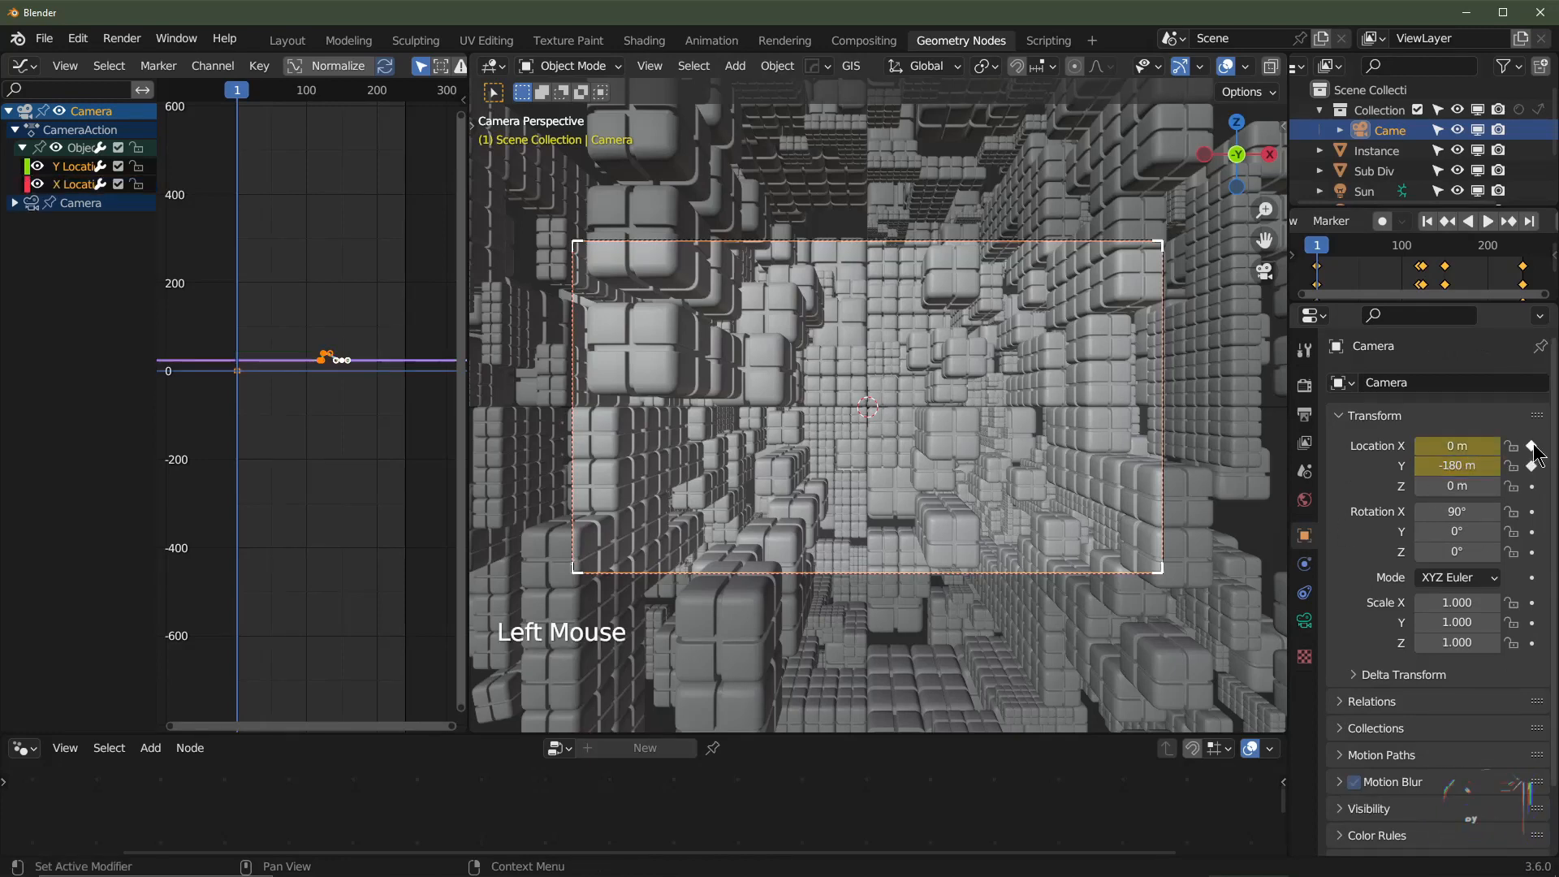
click(1533, 486)
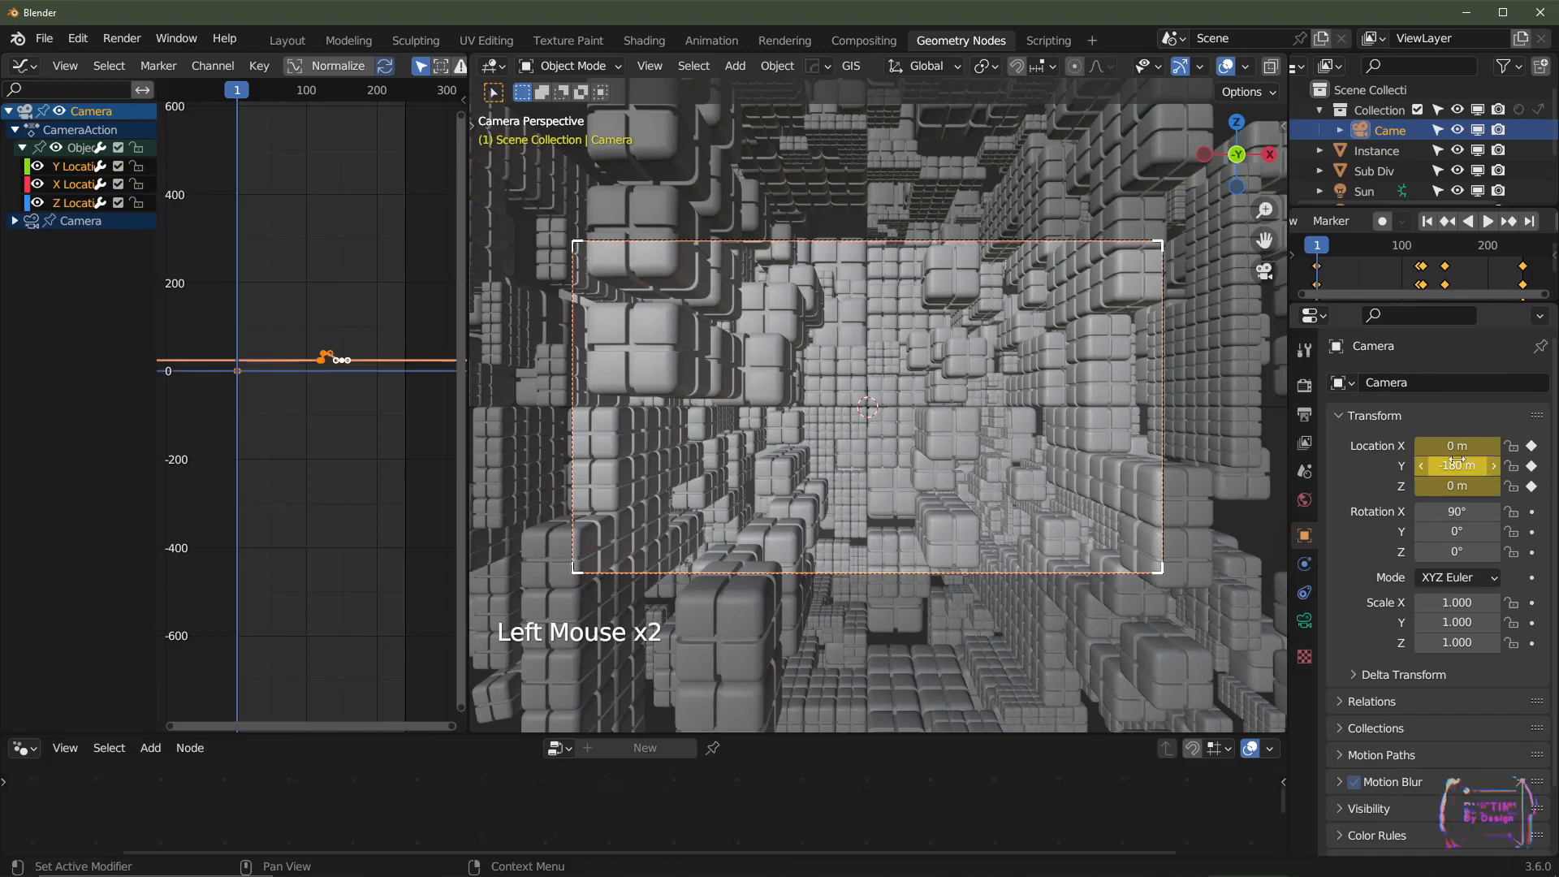
click(1532, 512)
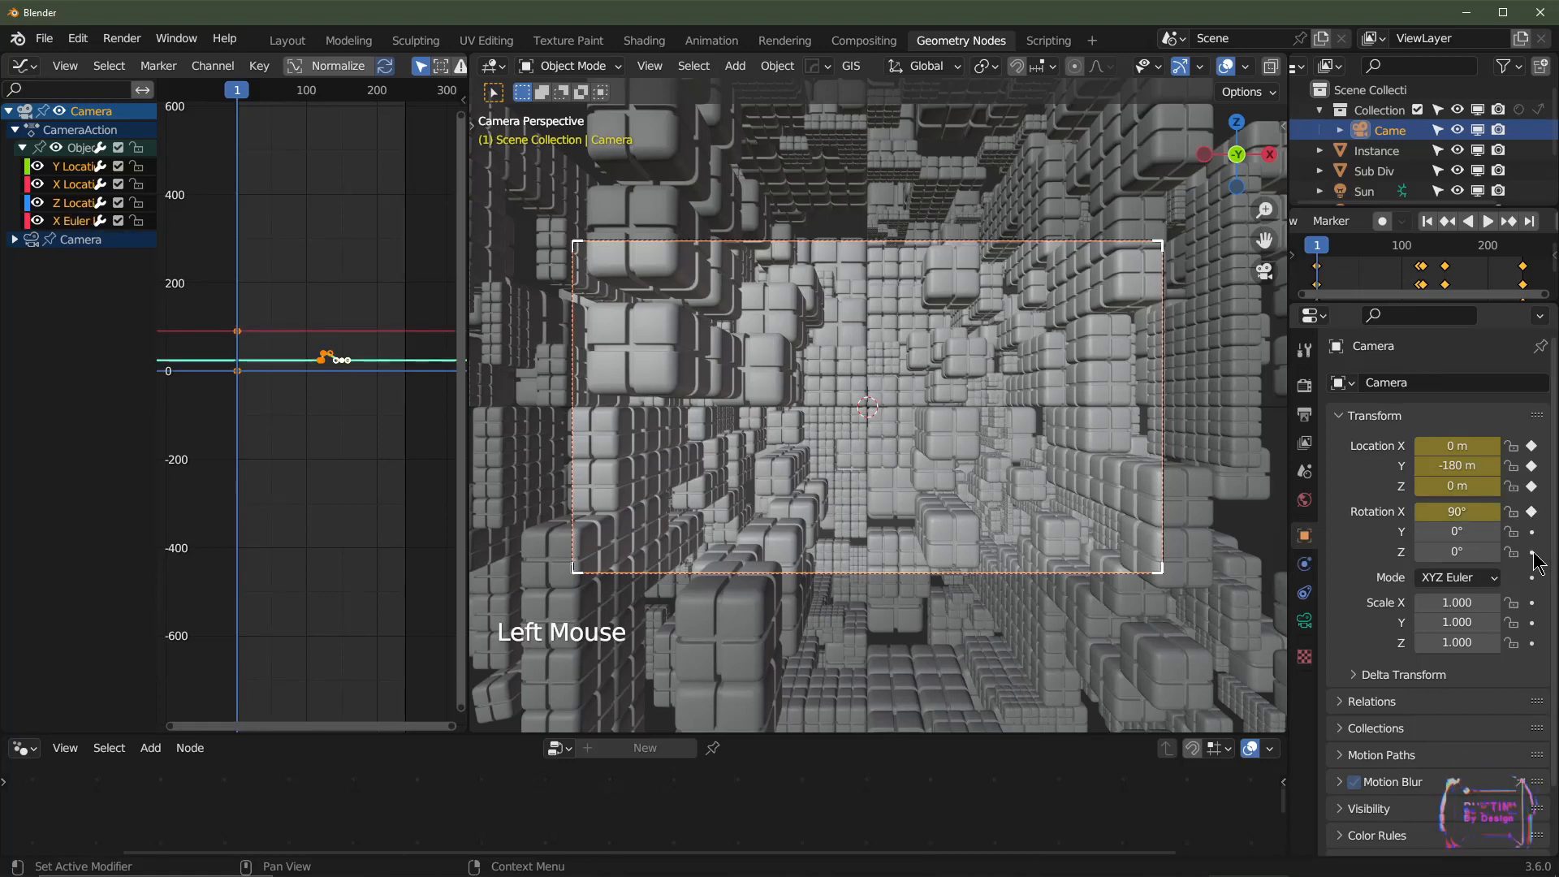
click(1531, 552)
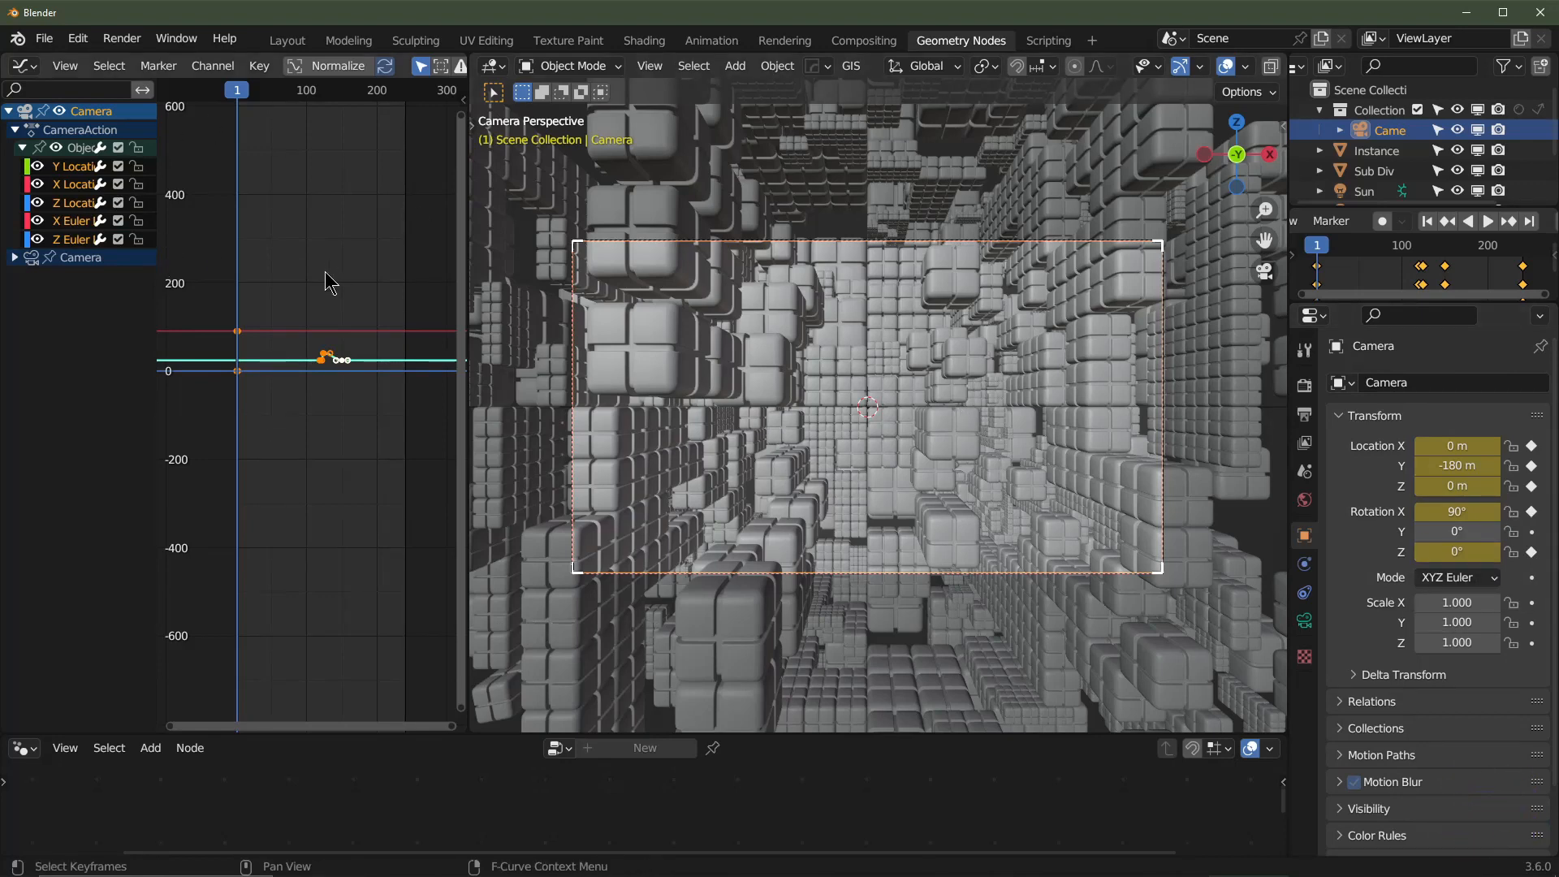
- Show the Graph Editor's sidebar, widen the editor, and add a Noise modifier to the camera's X Location curve
key(n)
drag(470, 357, 659, 369)
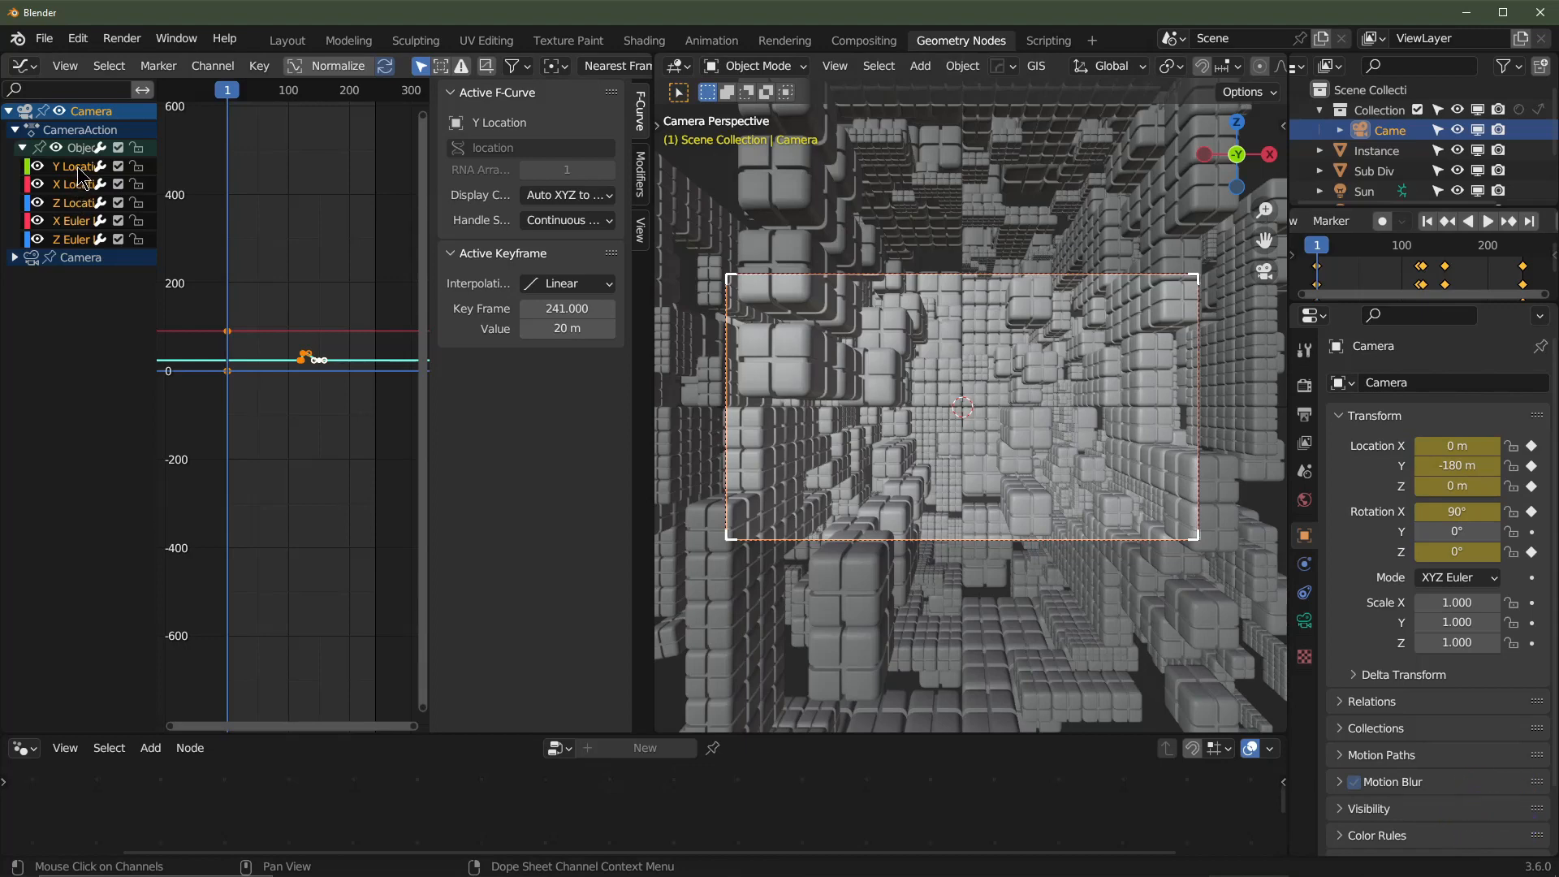
click(80, 191)
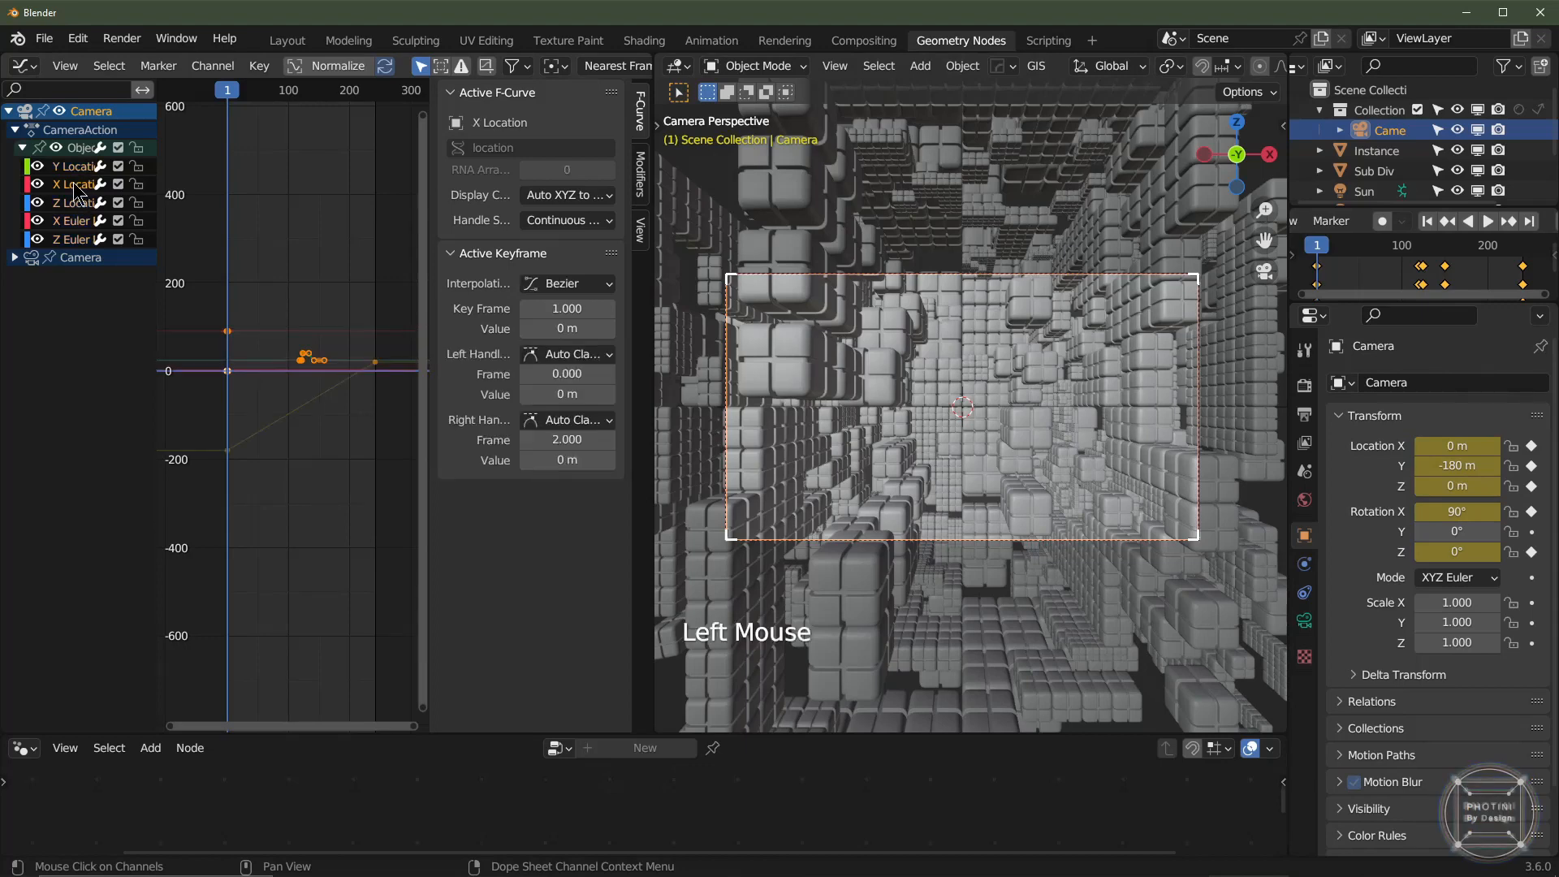
click(641, 183)
click(515, 97)
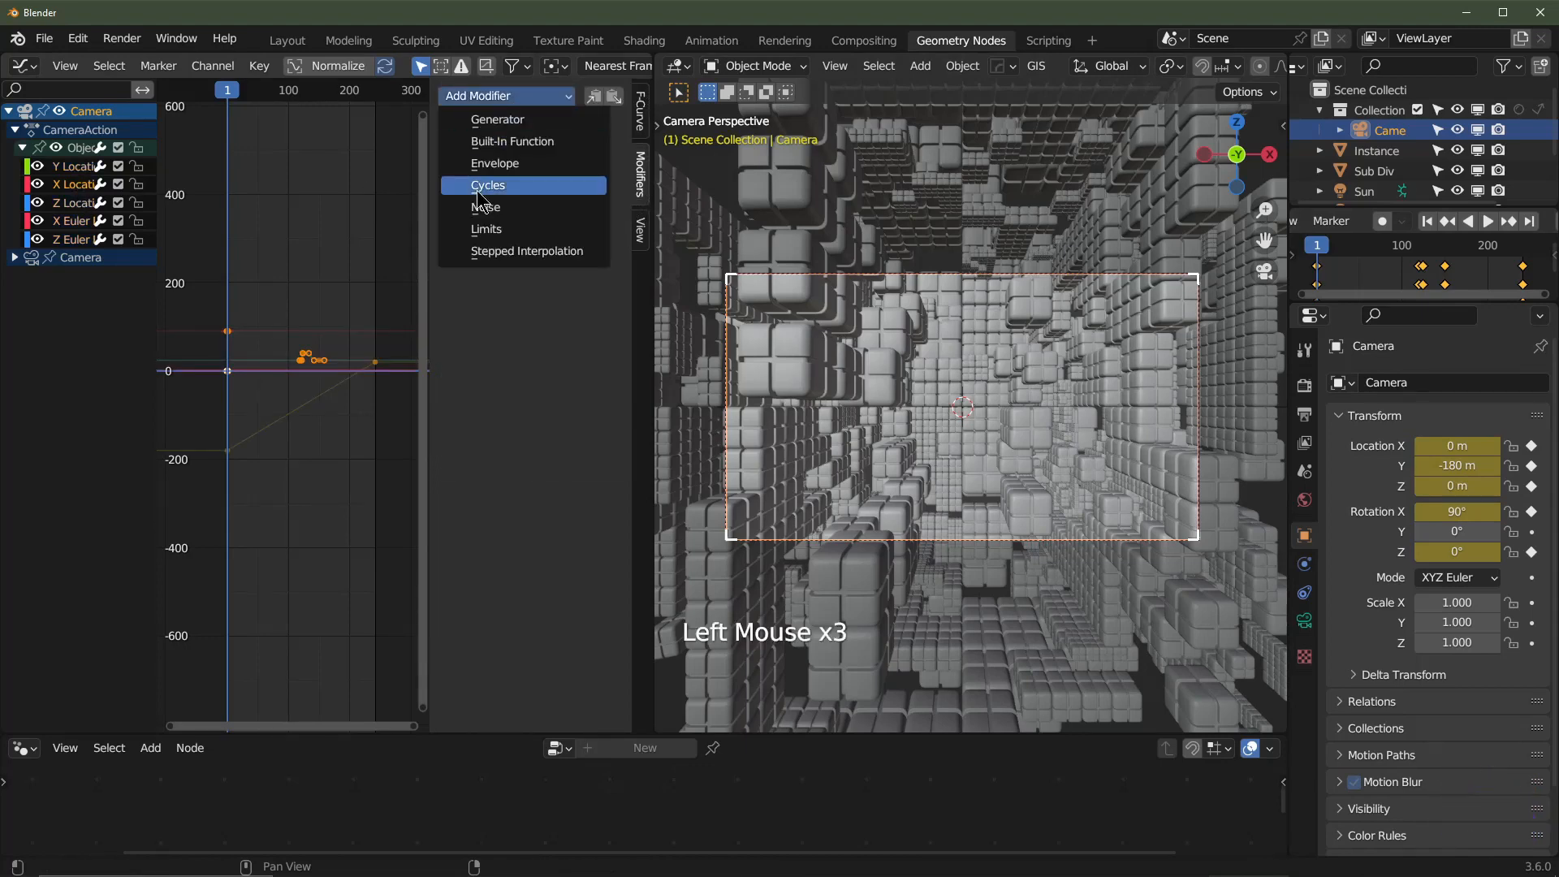
click(515, 210)
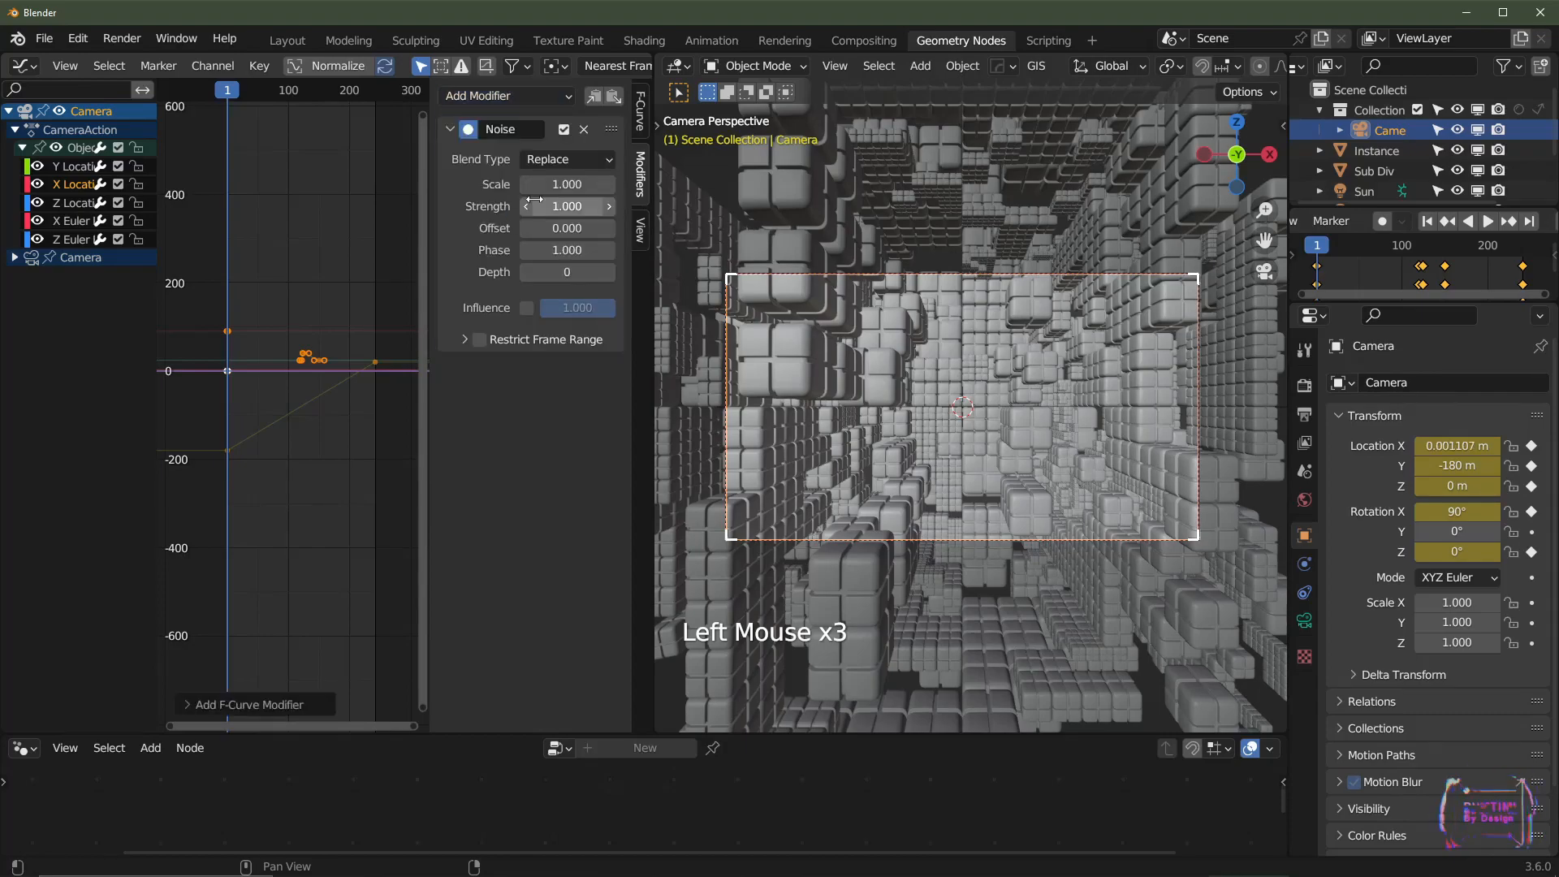
- With the animation playing, set the X Location noise modifier's scale to 50 and its strength to 50
key(space)
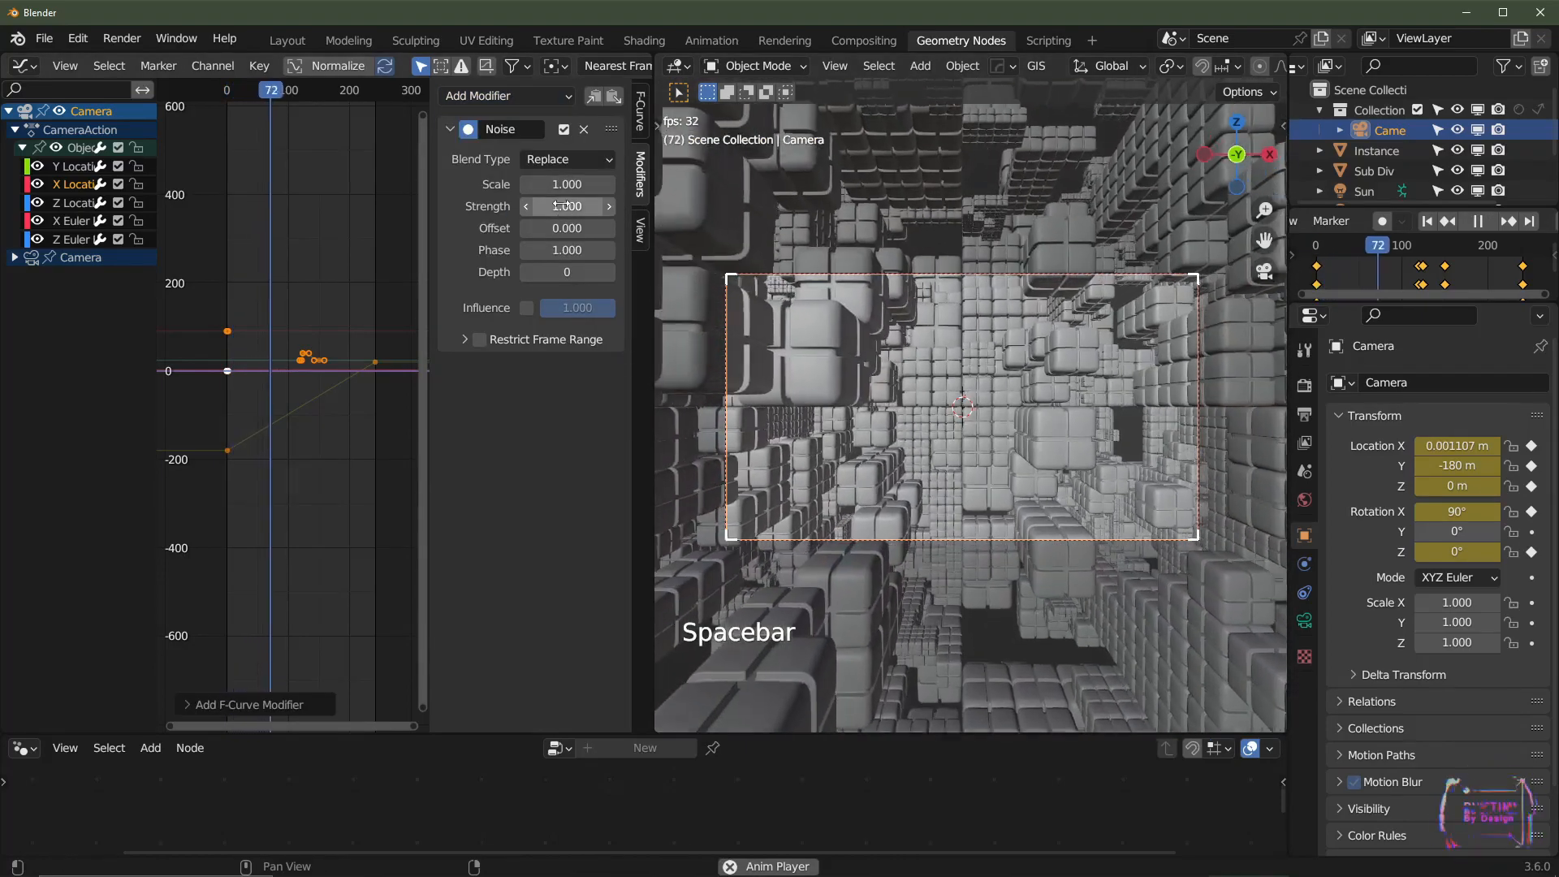
mouse_move(566, 207)
mouse_down()
mouse_move(650, 206)
mouse_move(546, 184)
mouse_up()
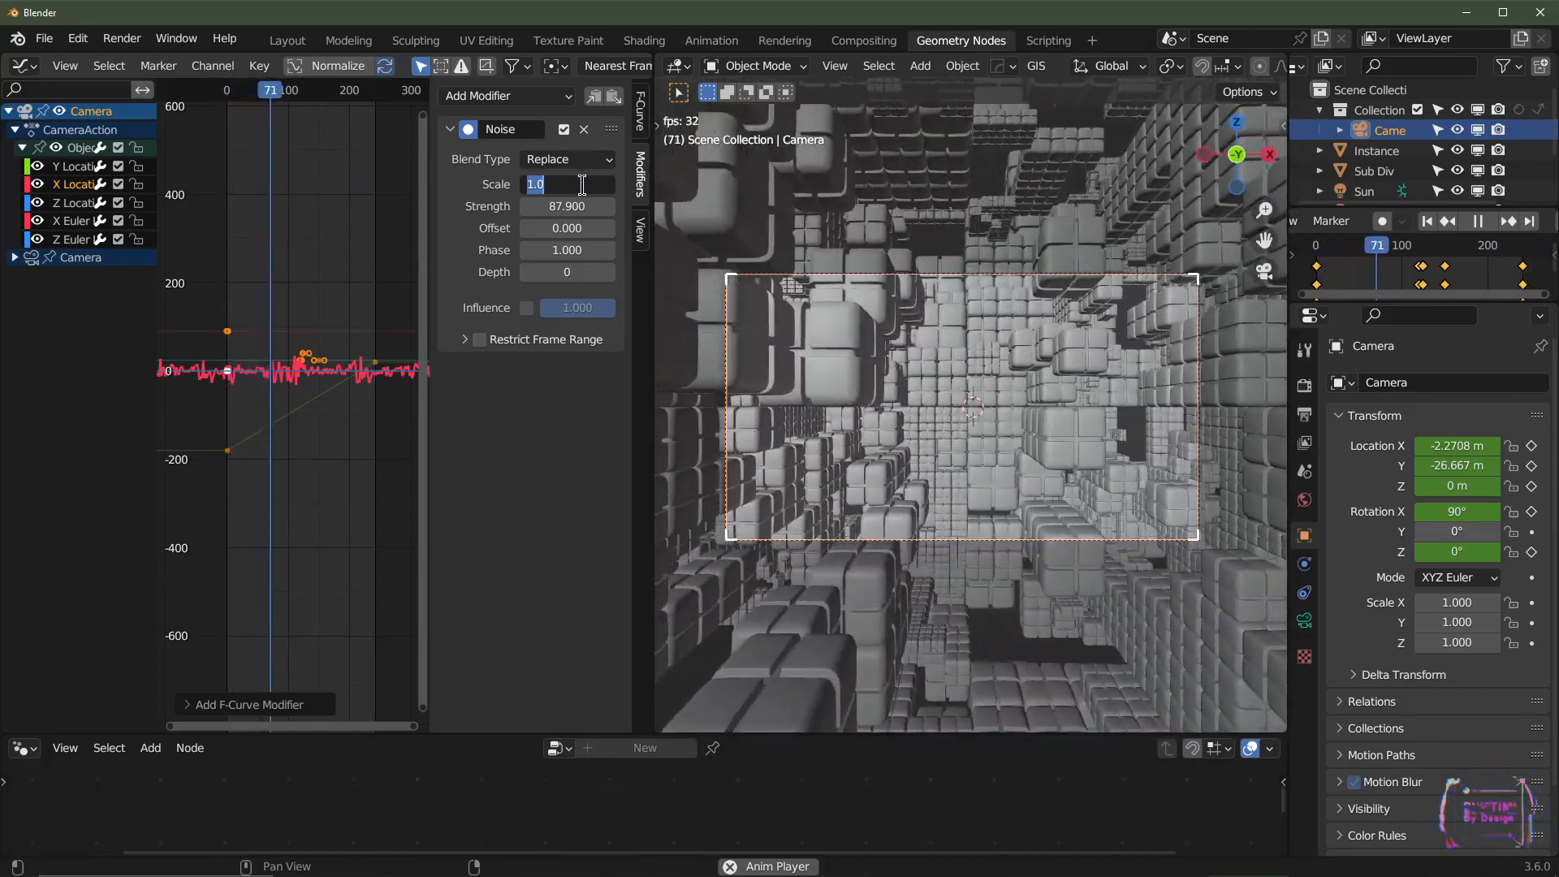
text(50)
key(Return)
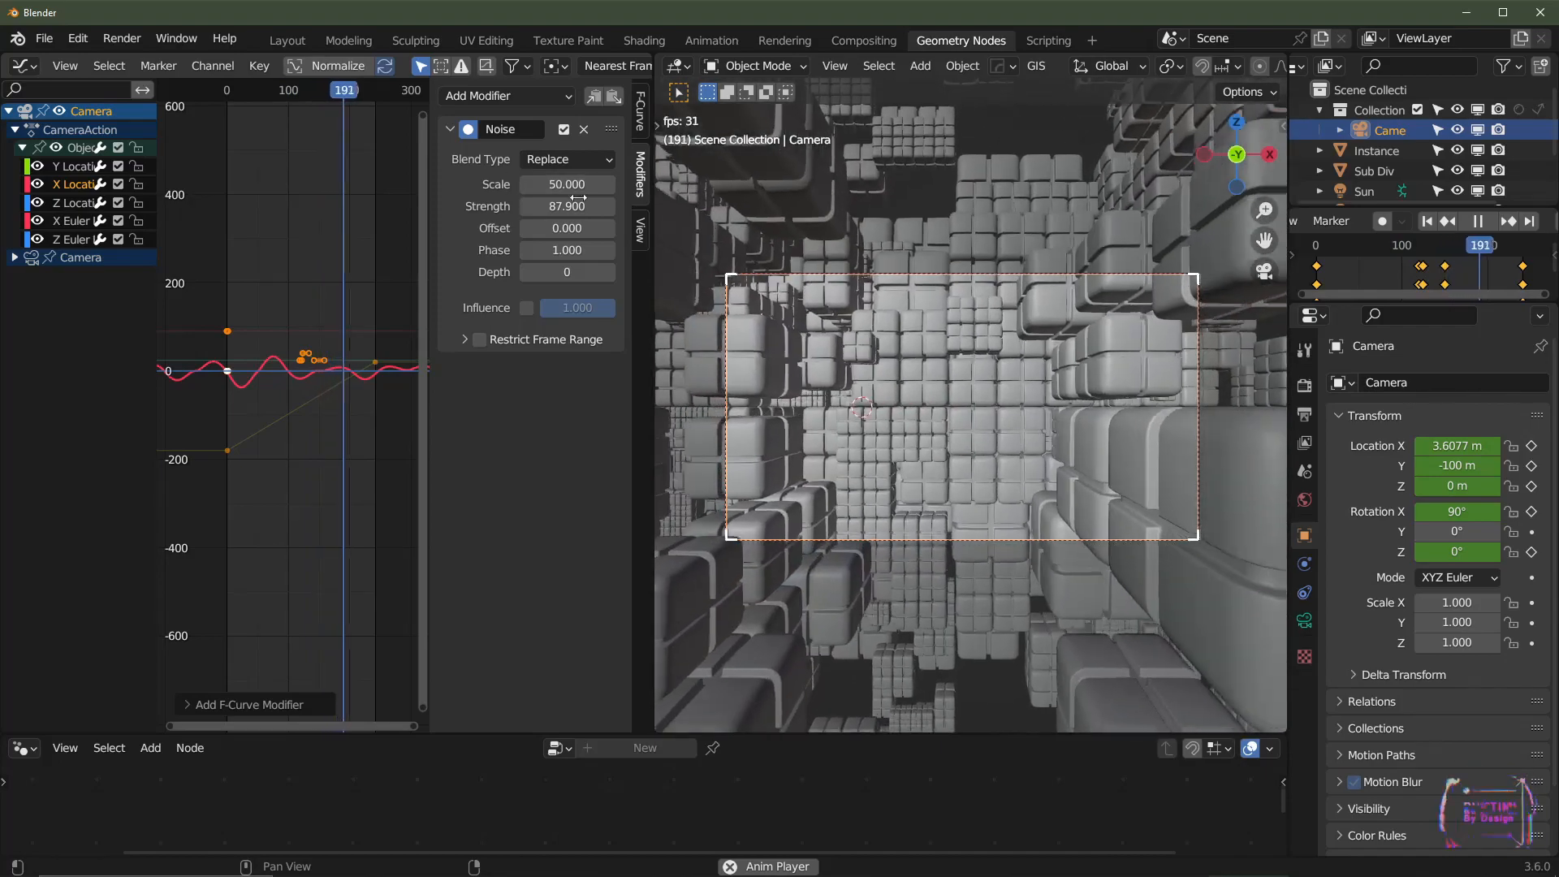
click(567, 207)
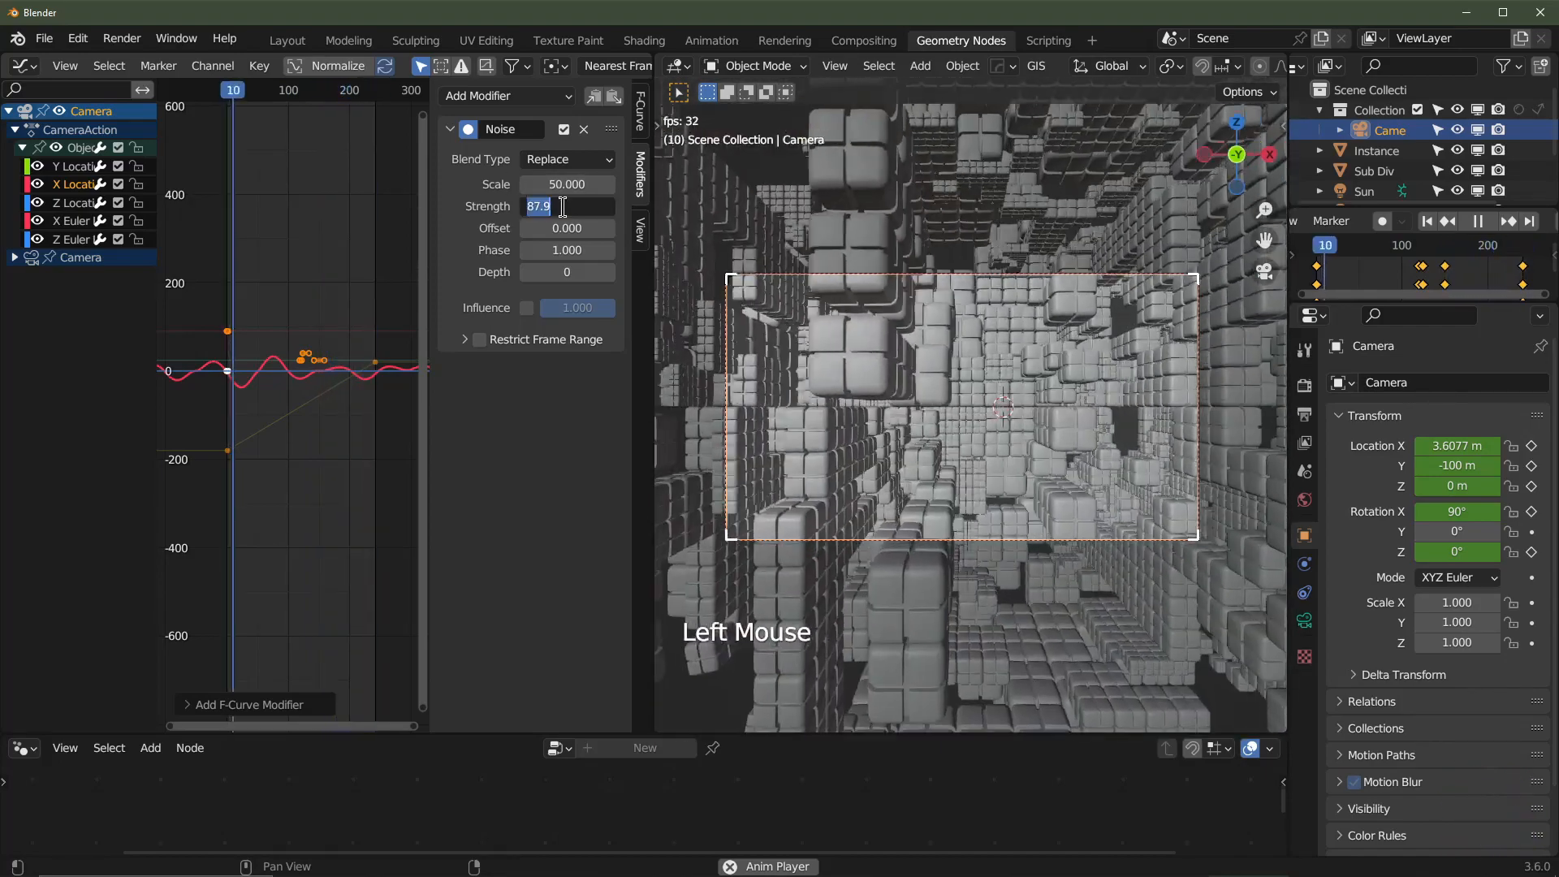
text(2)
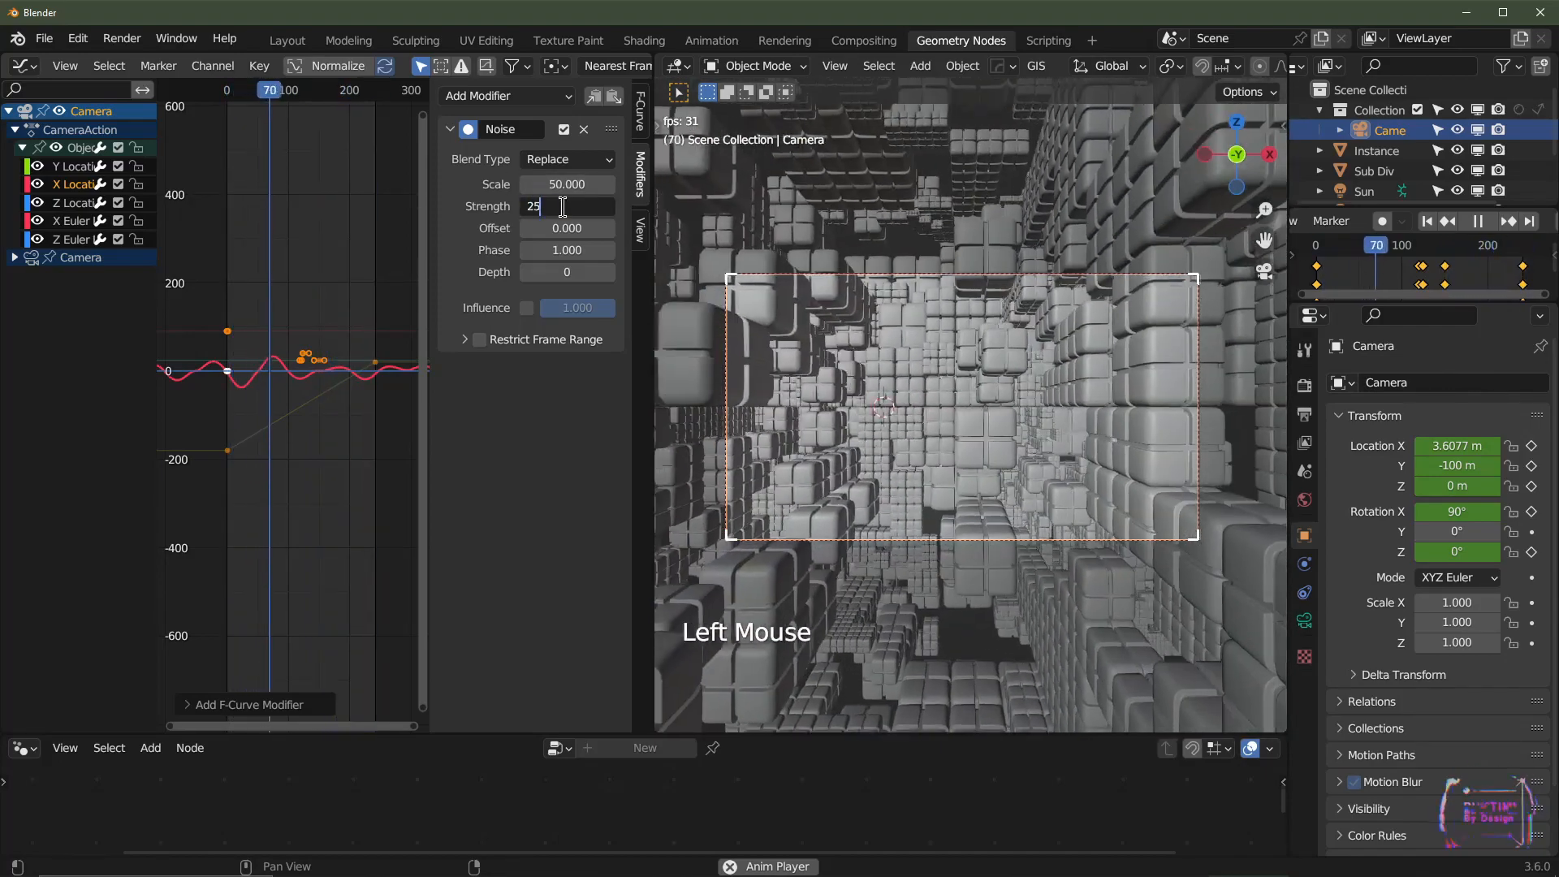
text(5)
key(Return)
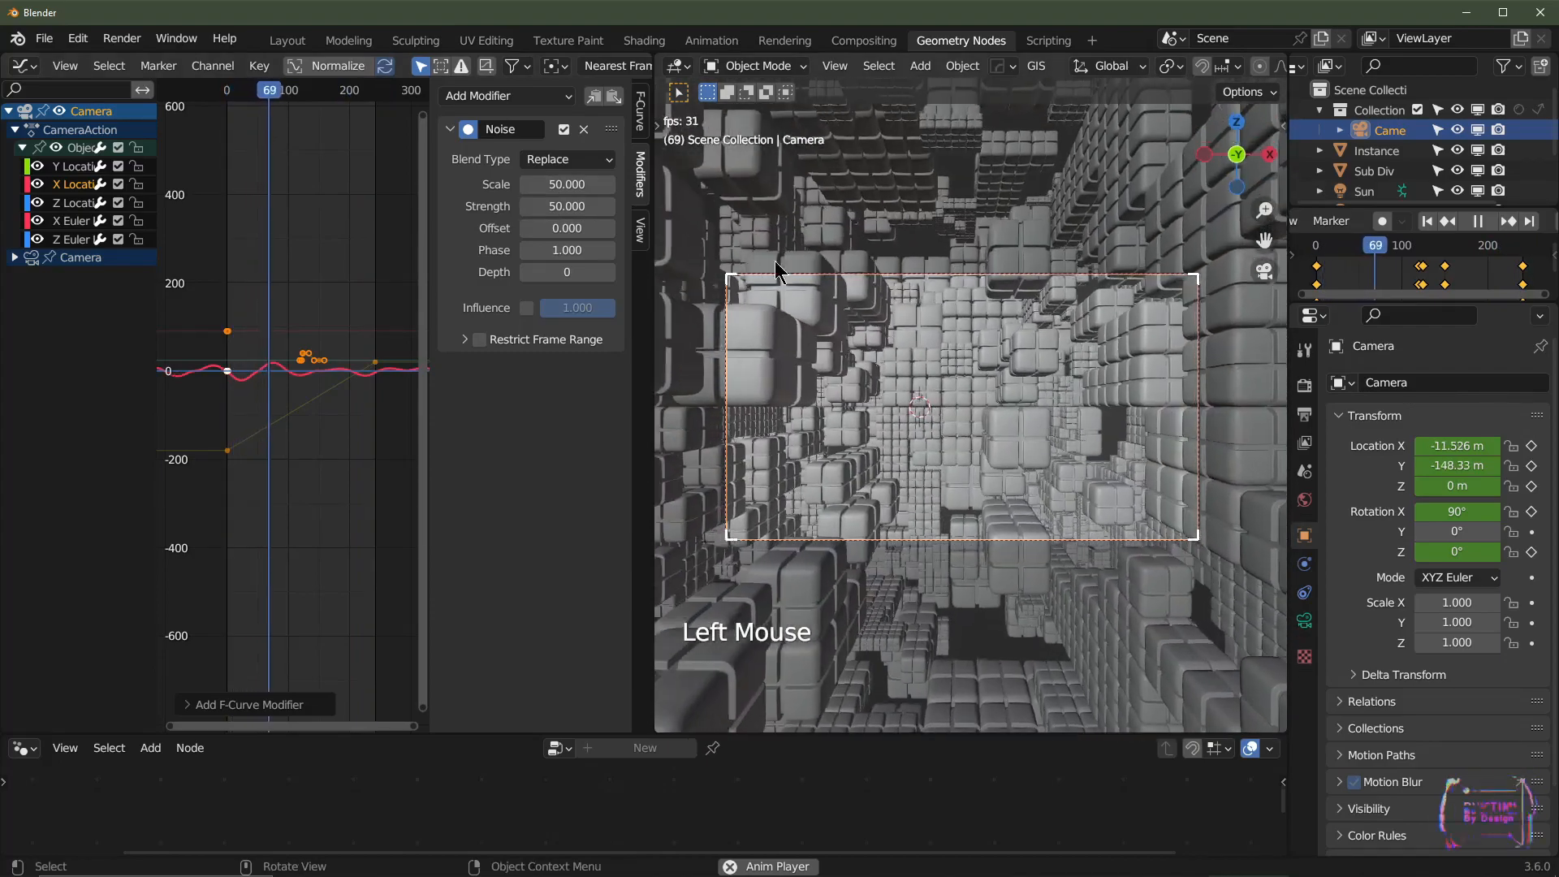
- Restrict the X Location noise to frames 1 to 240, with a blend in and blend out of 60 frames
click(458, 345)
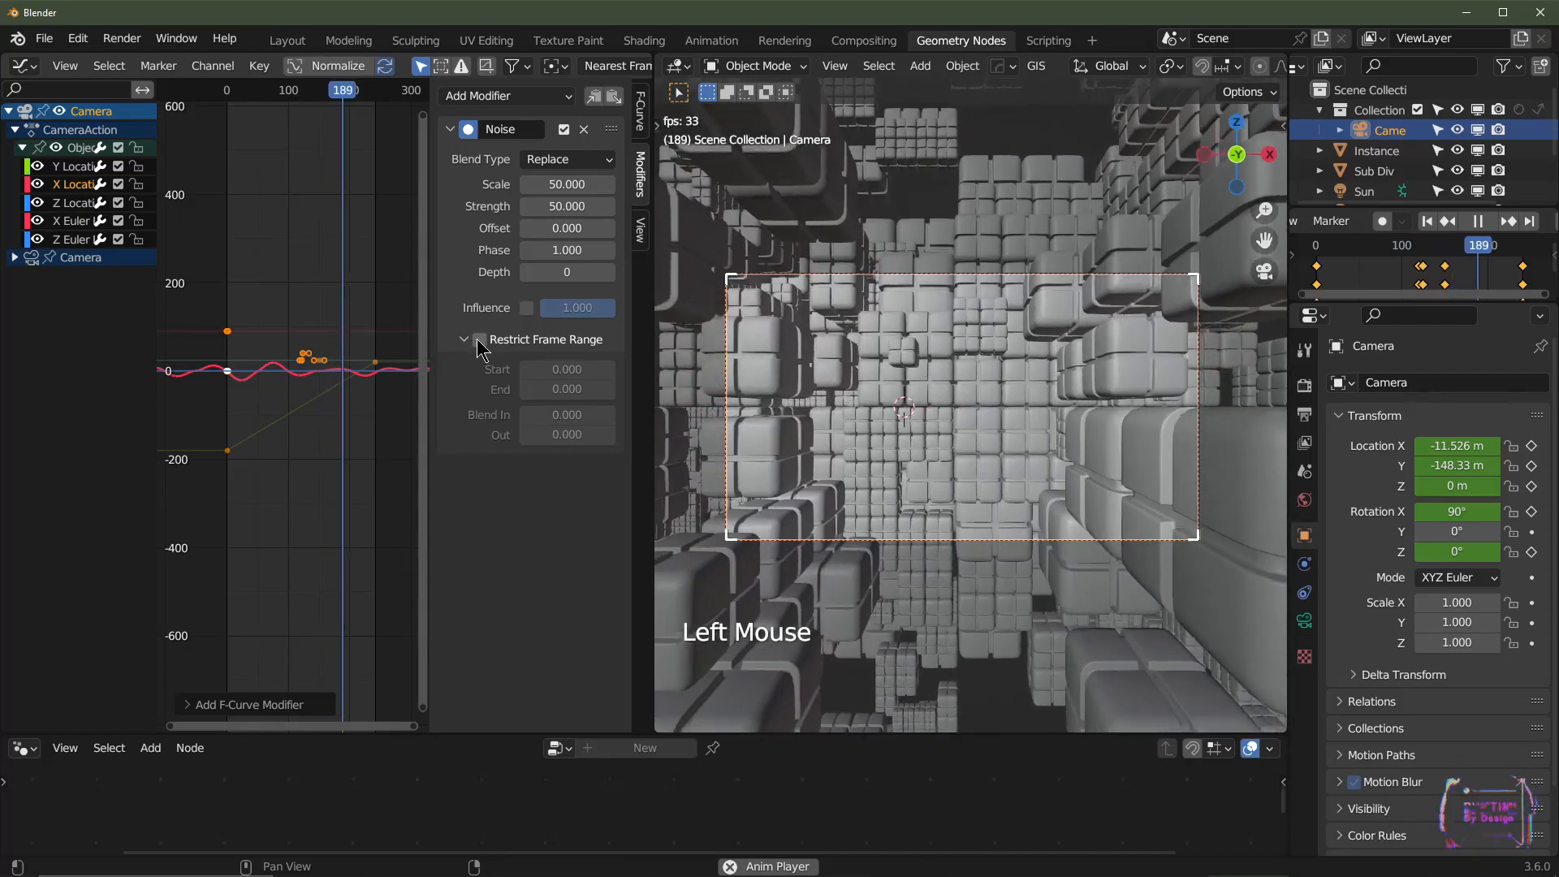
click(479, 341)
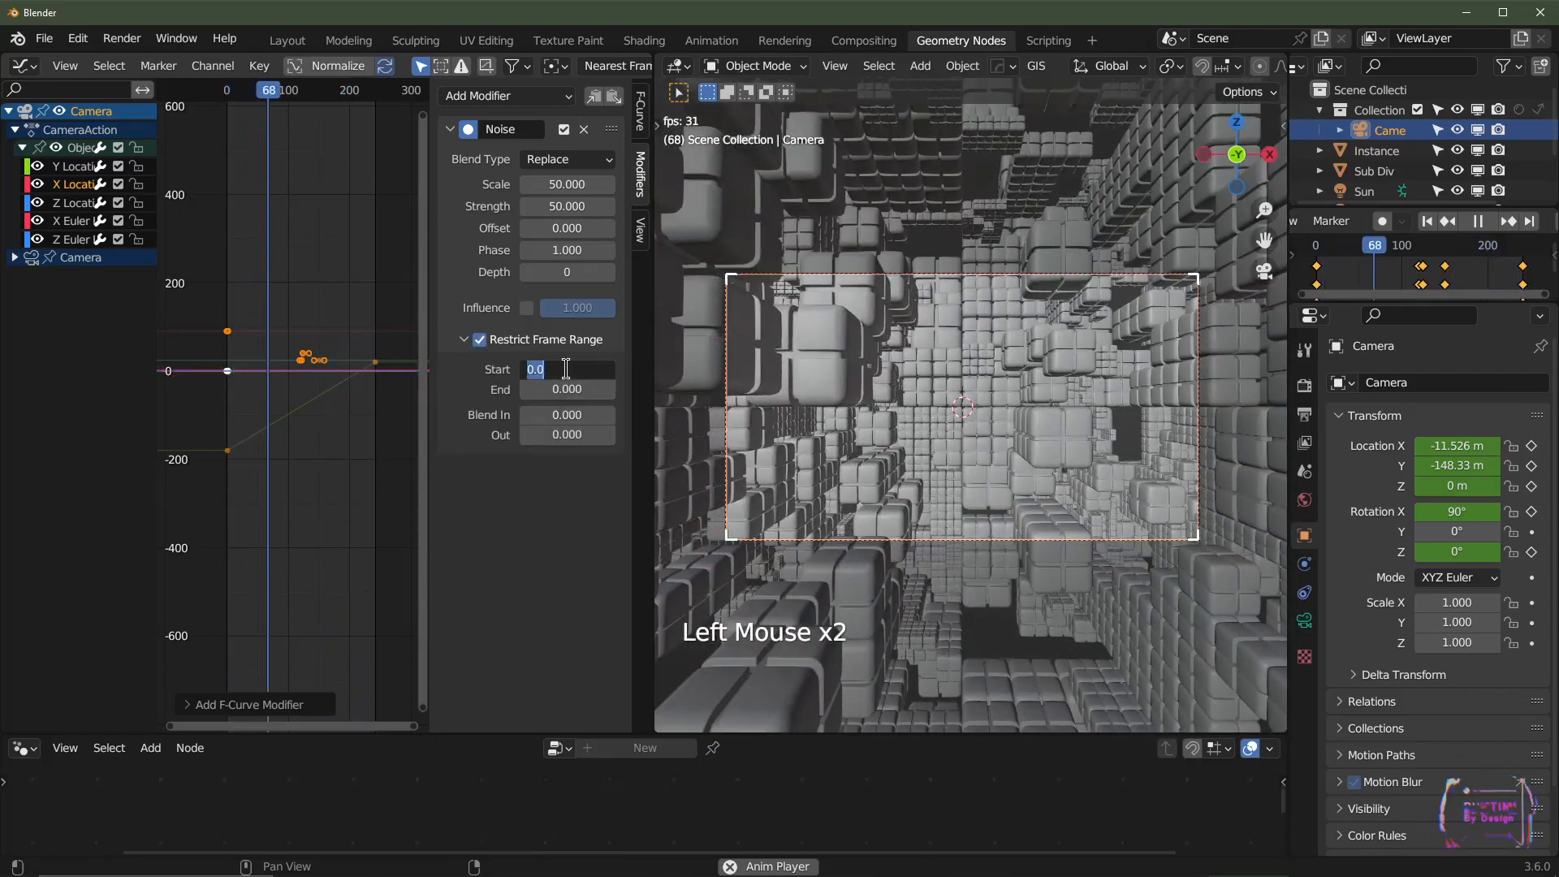
key(Tab)
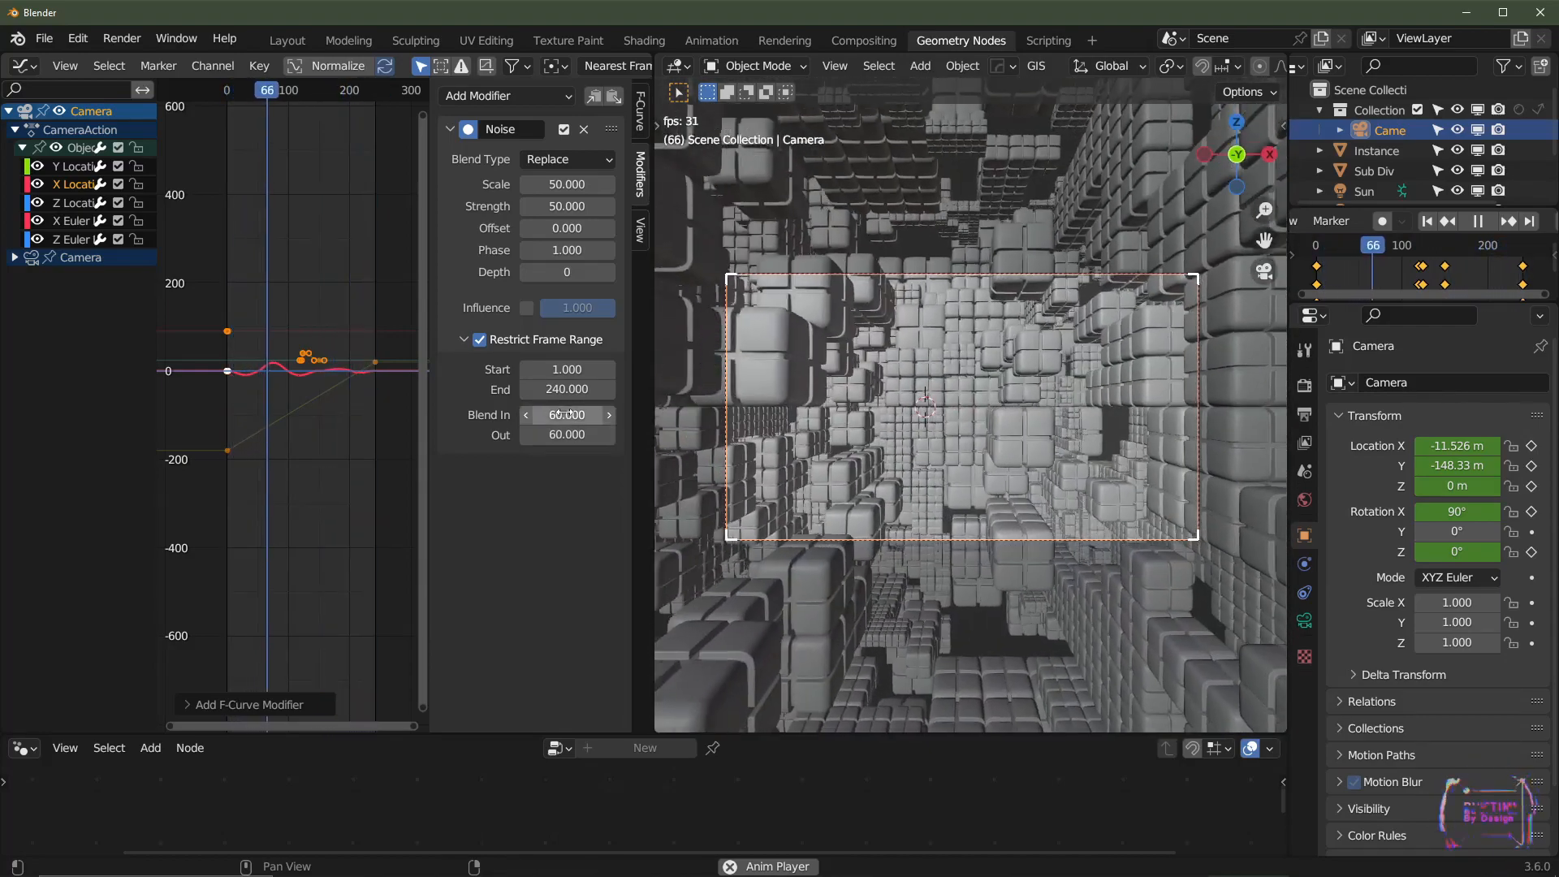
- Inspect the X Location noise curve, set the noise offset to about 163.8, and stop the playback
scroll(312, 338, up, 3)
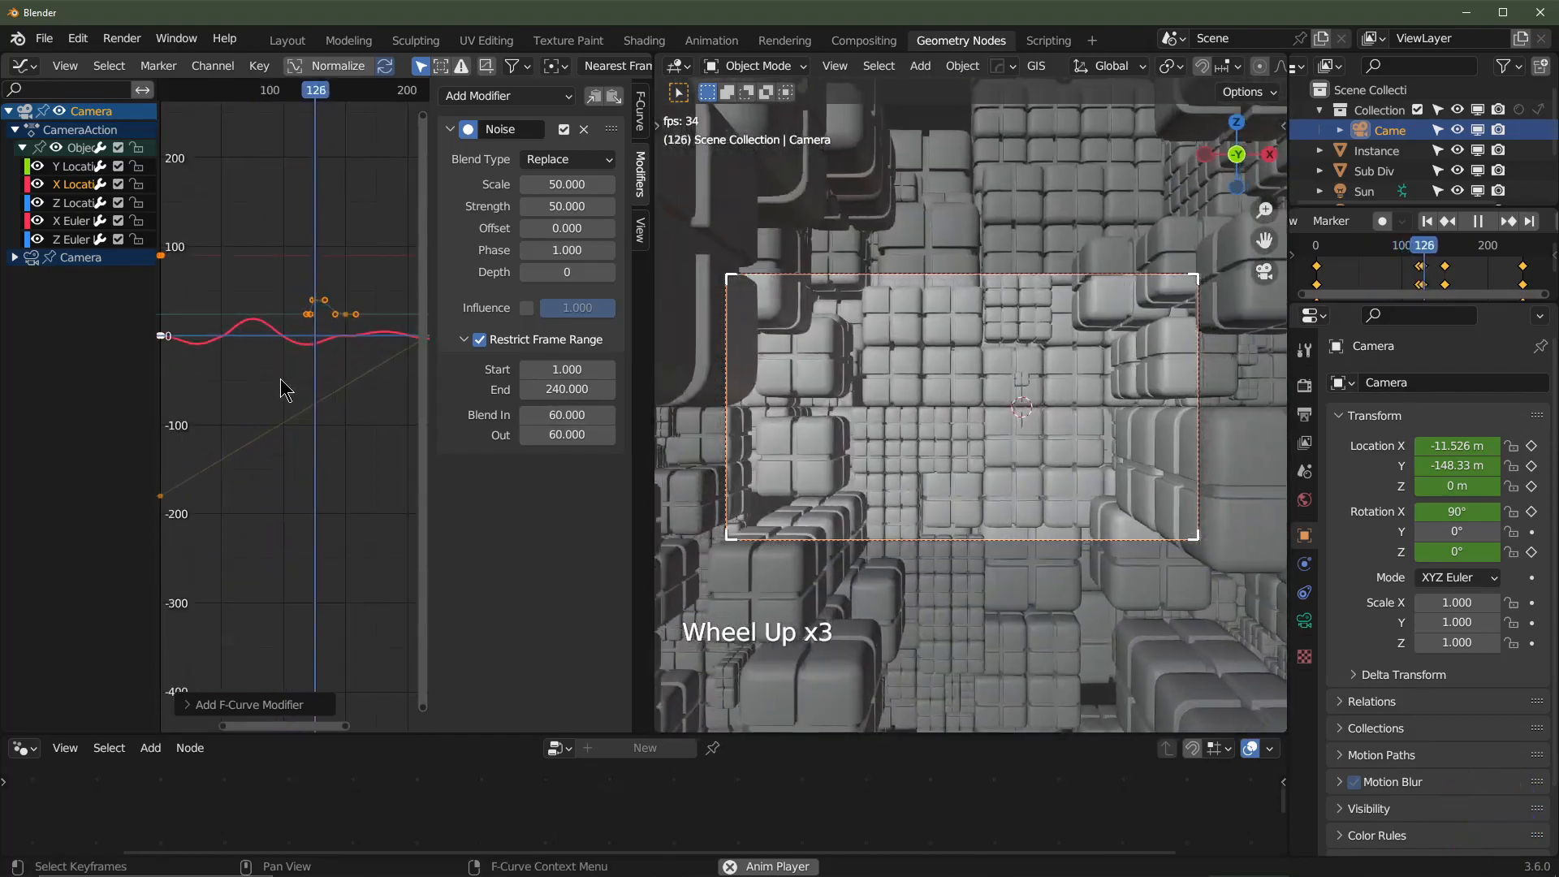
middle_drag(289, 376, 260, 357)
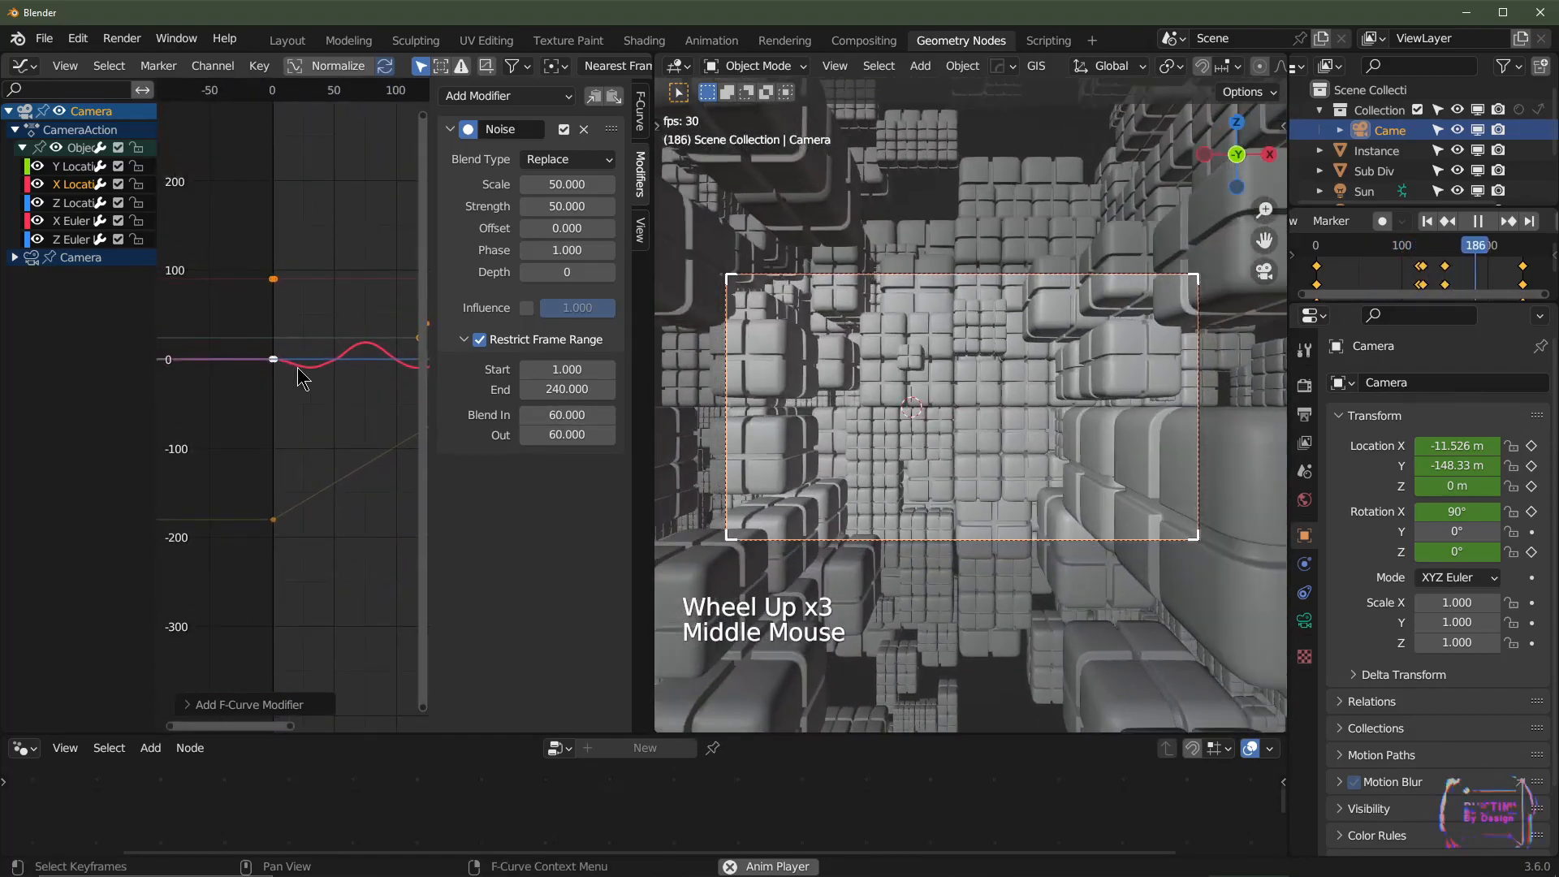
middle_drag(330, 398, 220, 376)
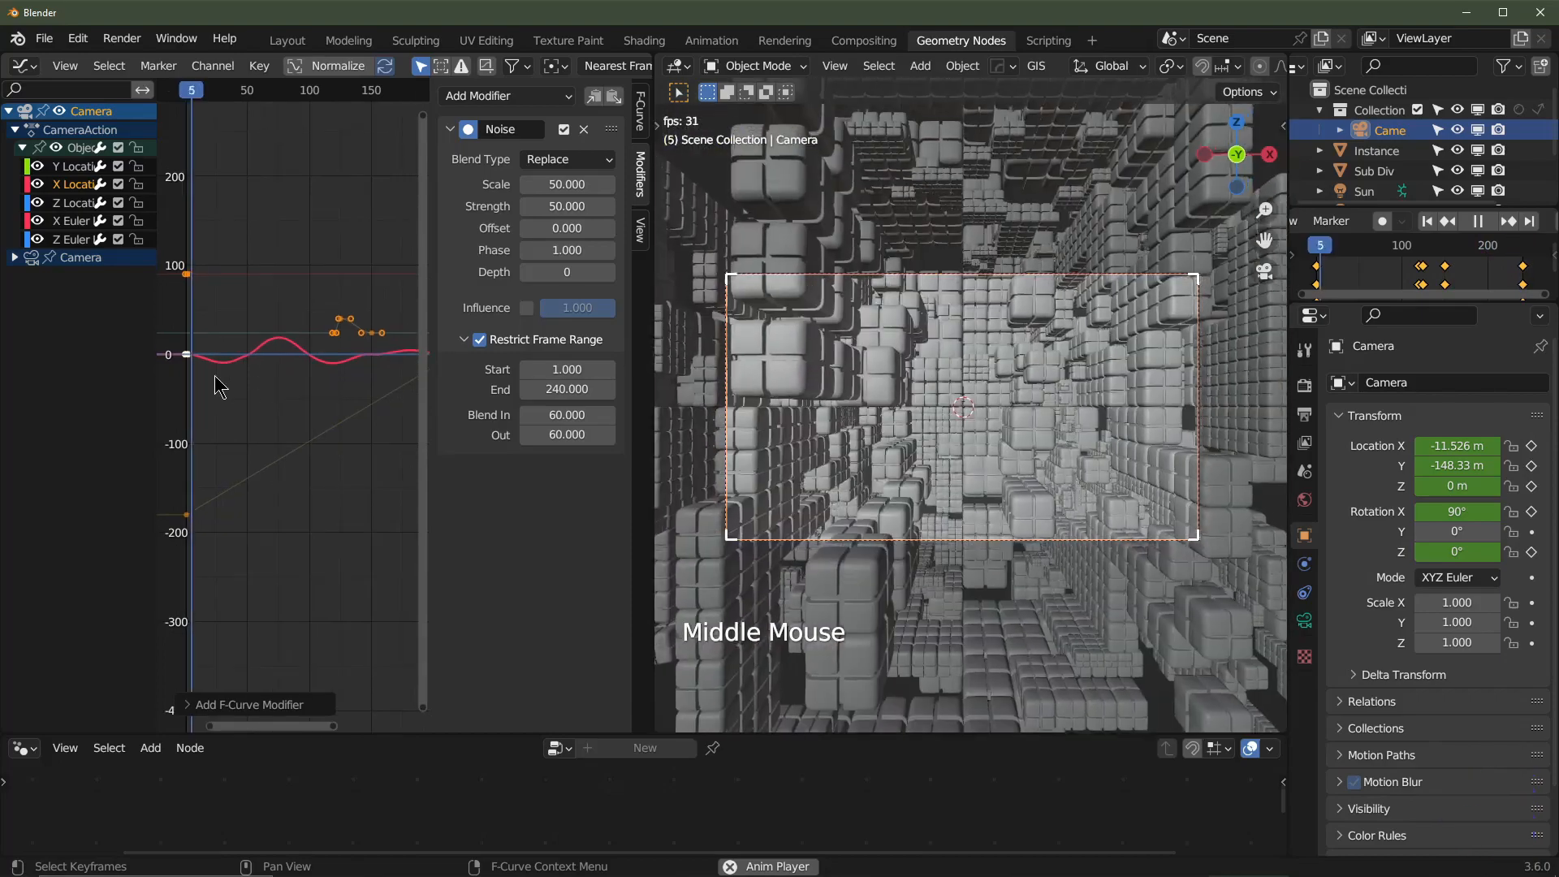
mouse_move(338, 376)
middle_down()
mouse_move(320, 376)
mouse_move(325, 401)
middle_up()
scroll(323, 382, down, 3)
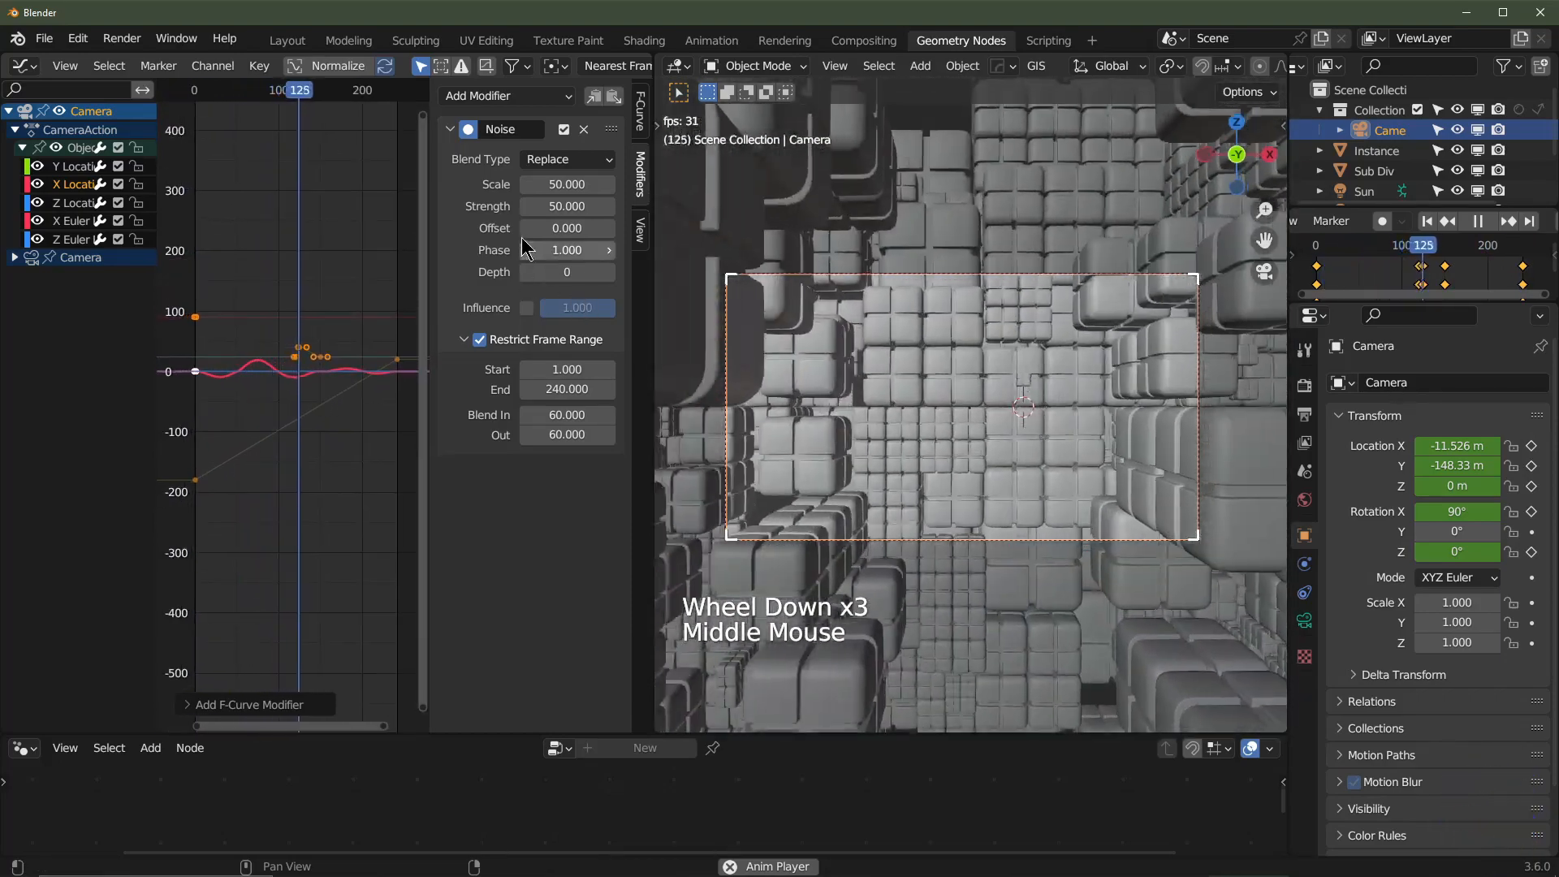
mouse_move(559, 228)
mouse_down()
mouse_move(605, 228)
mouse_move(575, 213)
mouse_up()
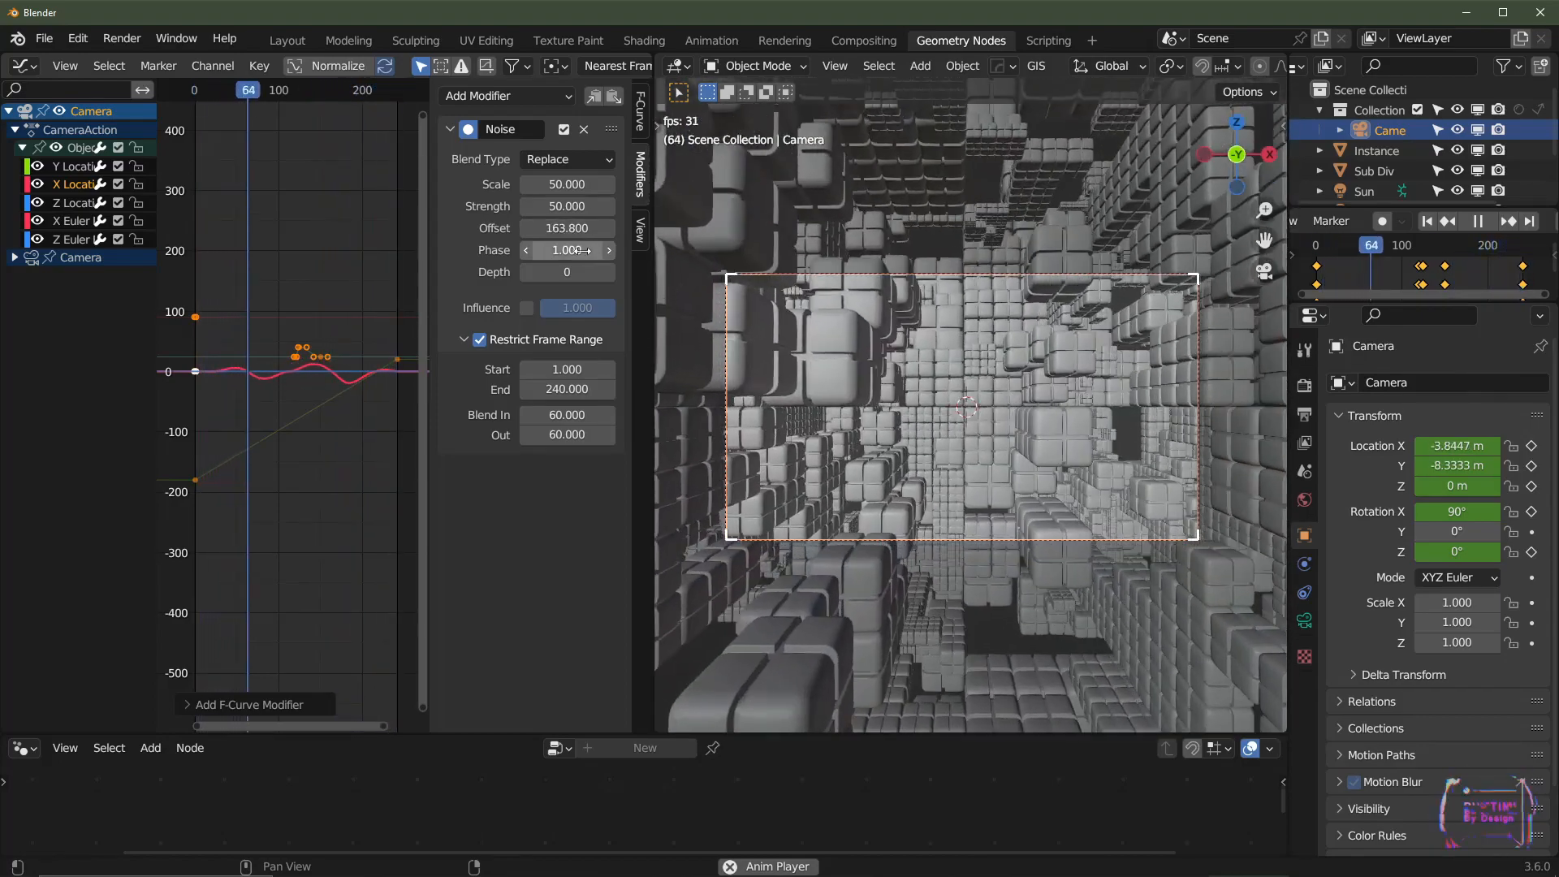
key(space)
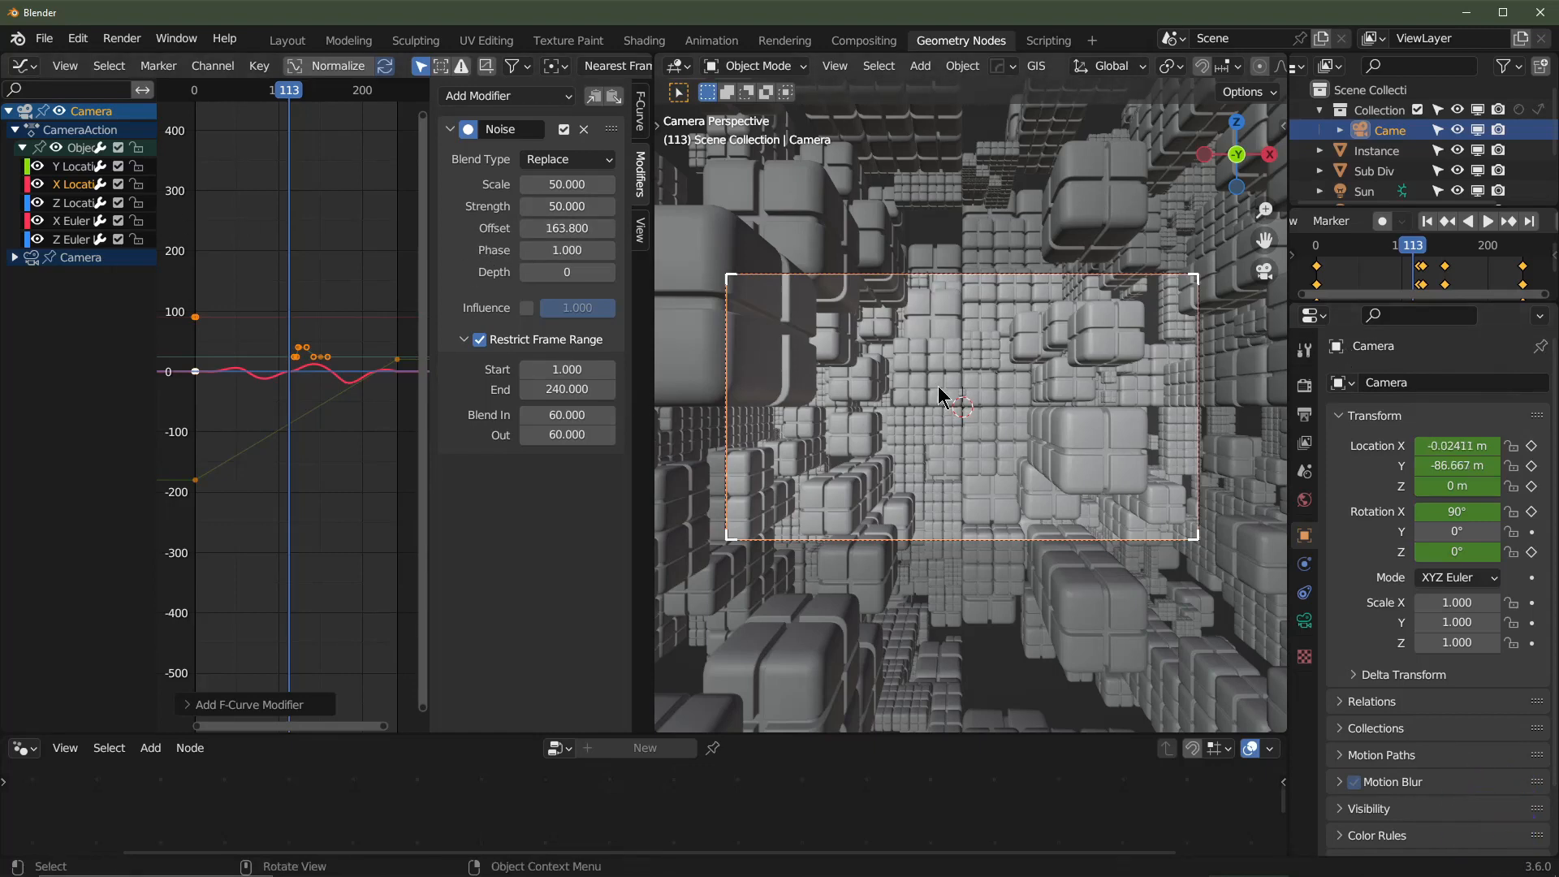
click(70, 240)
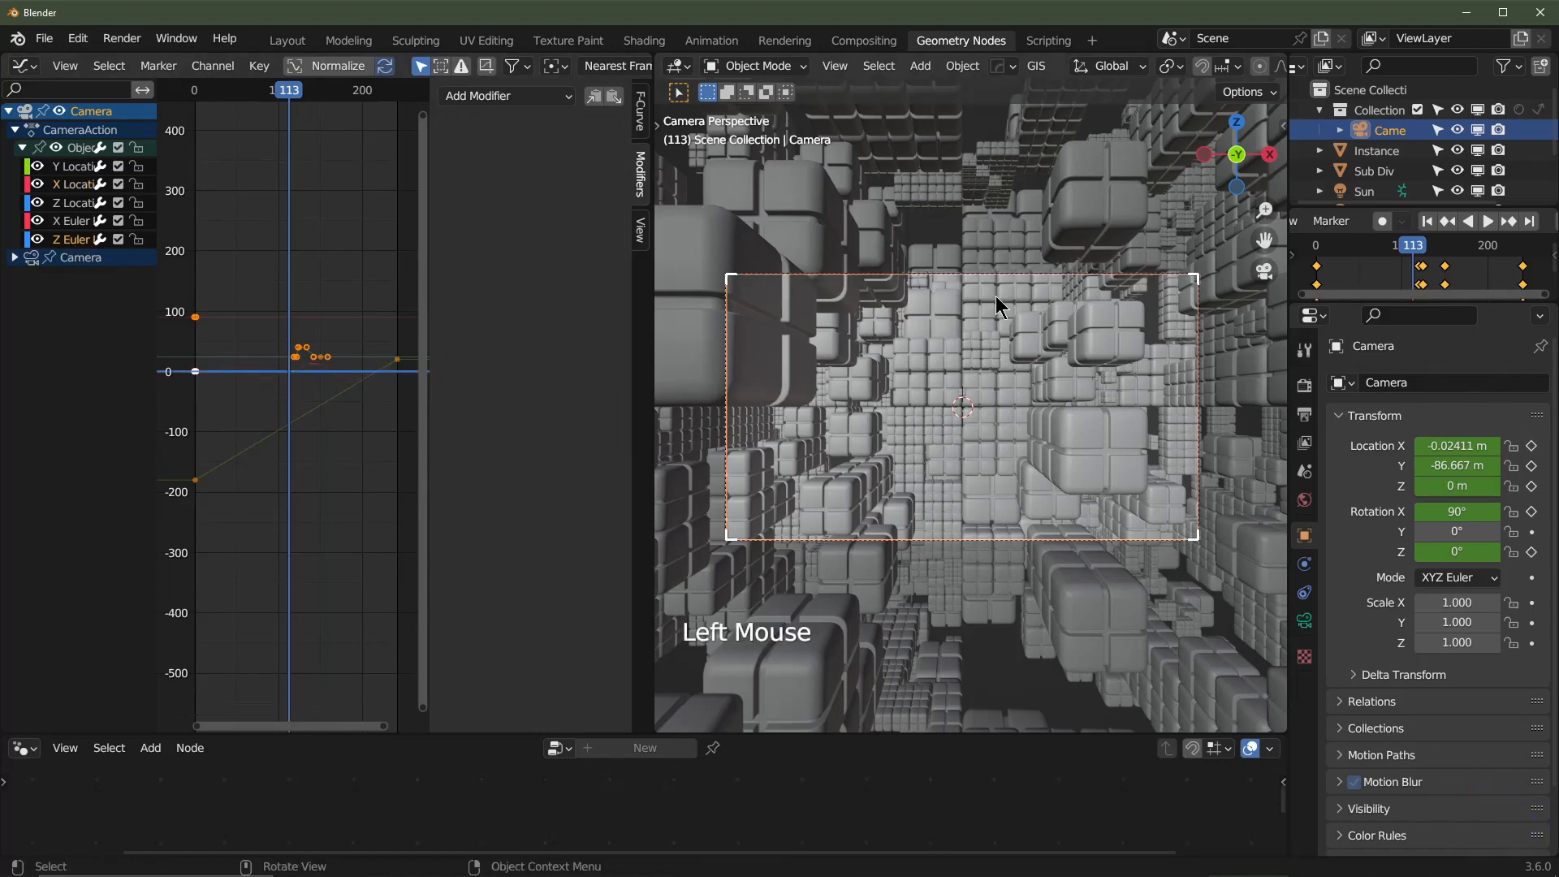
key(z)
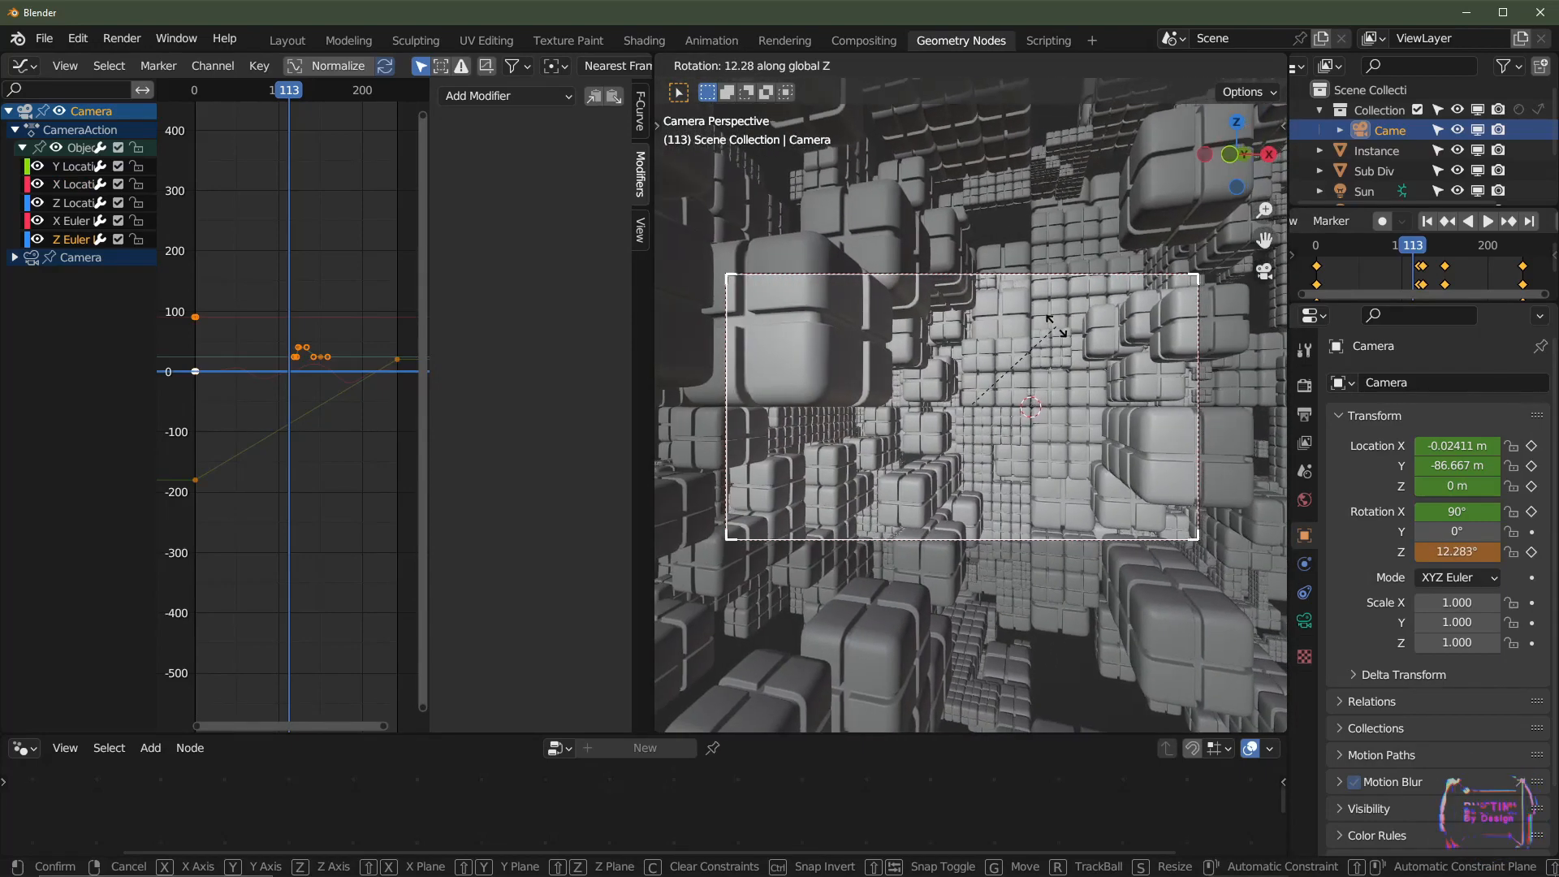
key(Escape)
- Copy the X Location noise modifier onto the Z Euler Rotation curve and briefly play the animation to check the sway
click(81, 185)
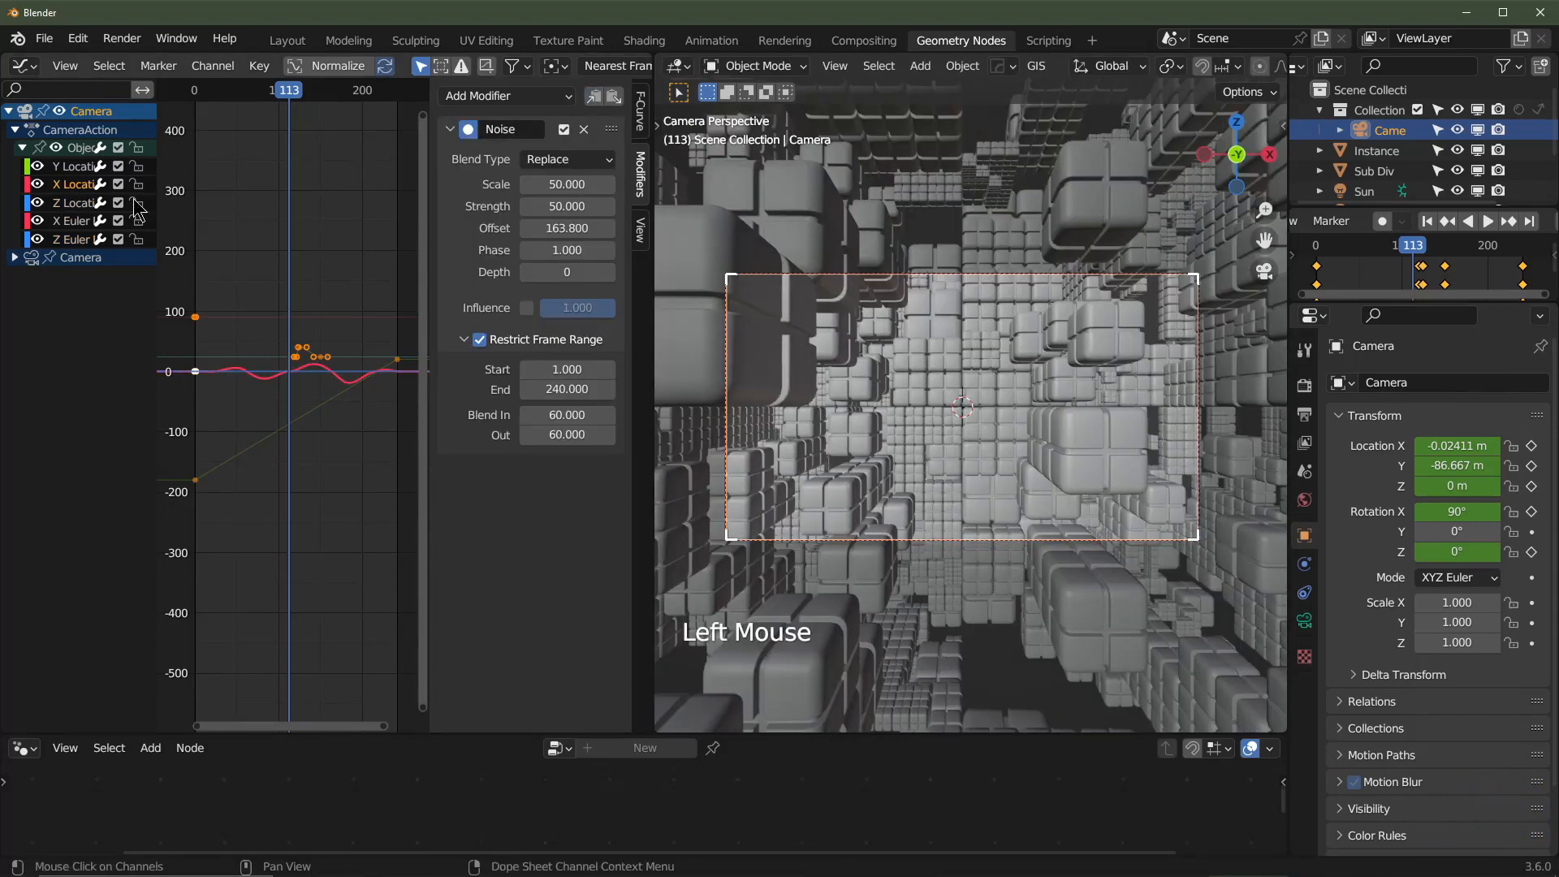
double_click(74, 240)
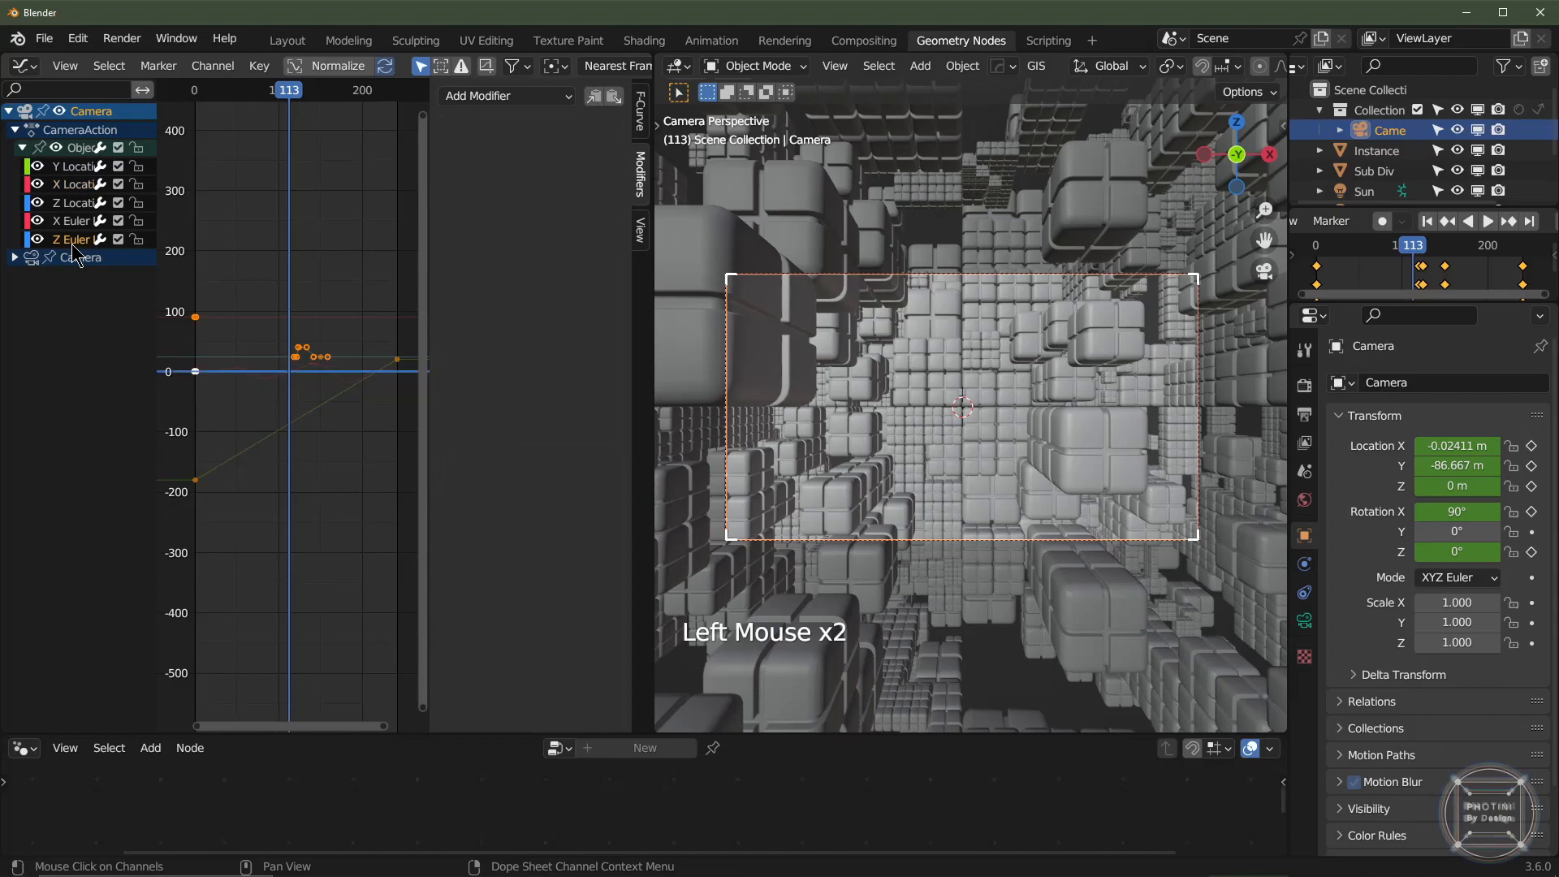
click(619, 99)
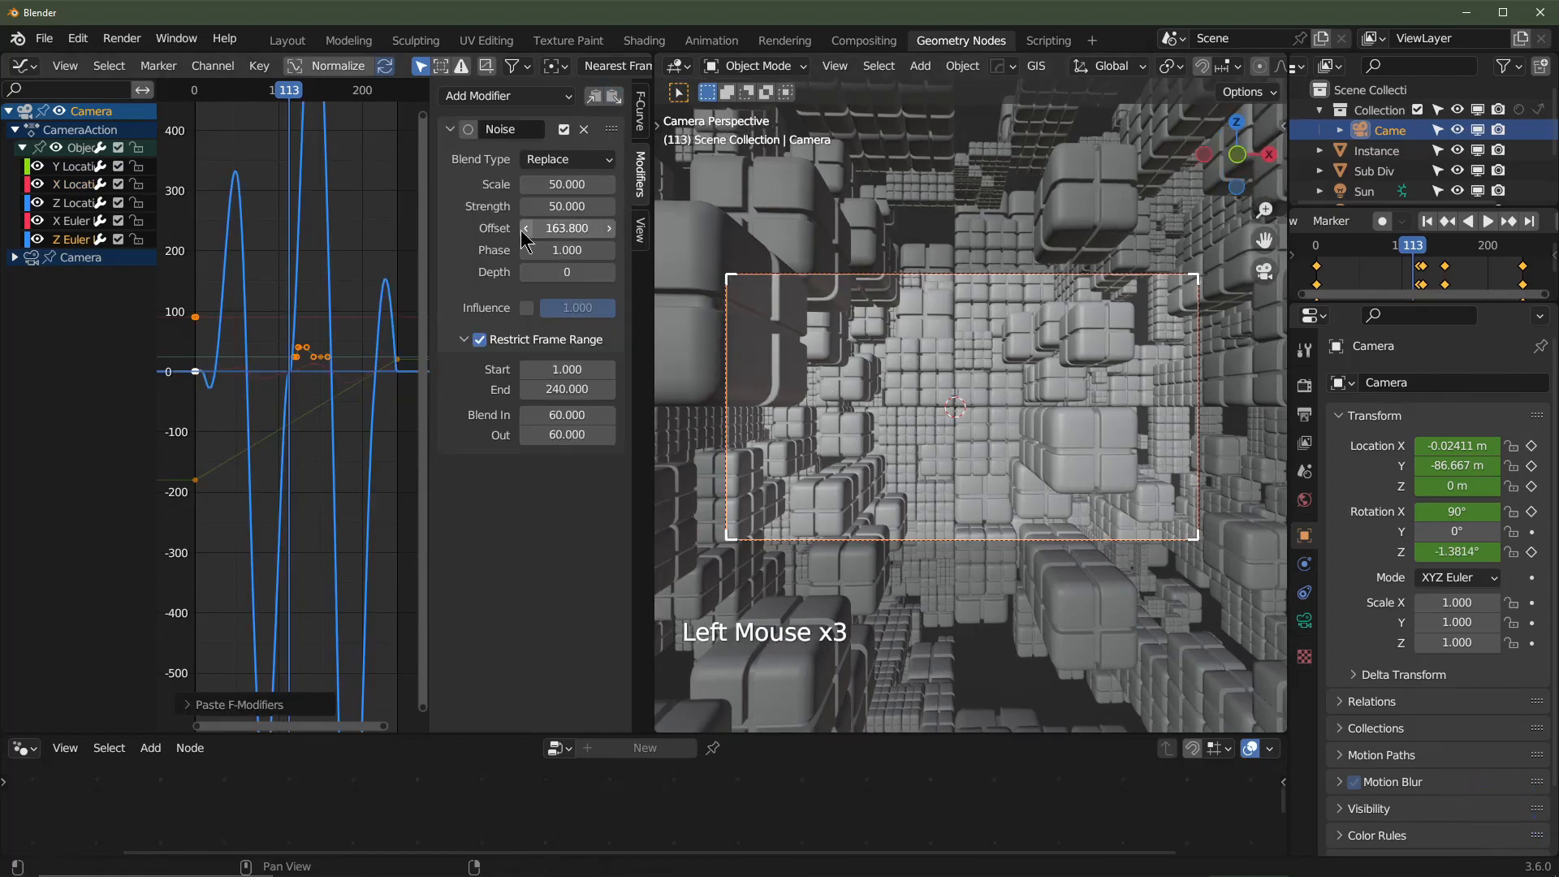
key(space)
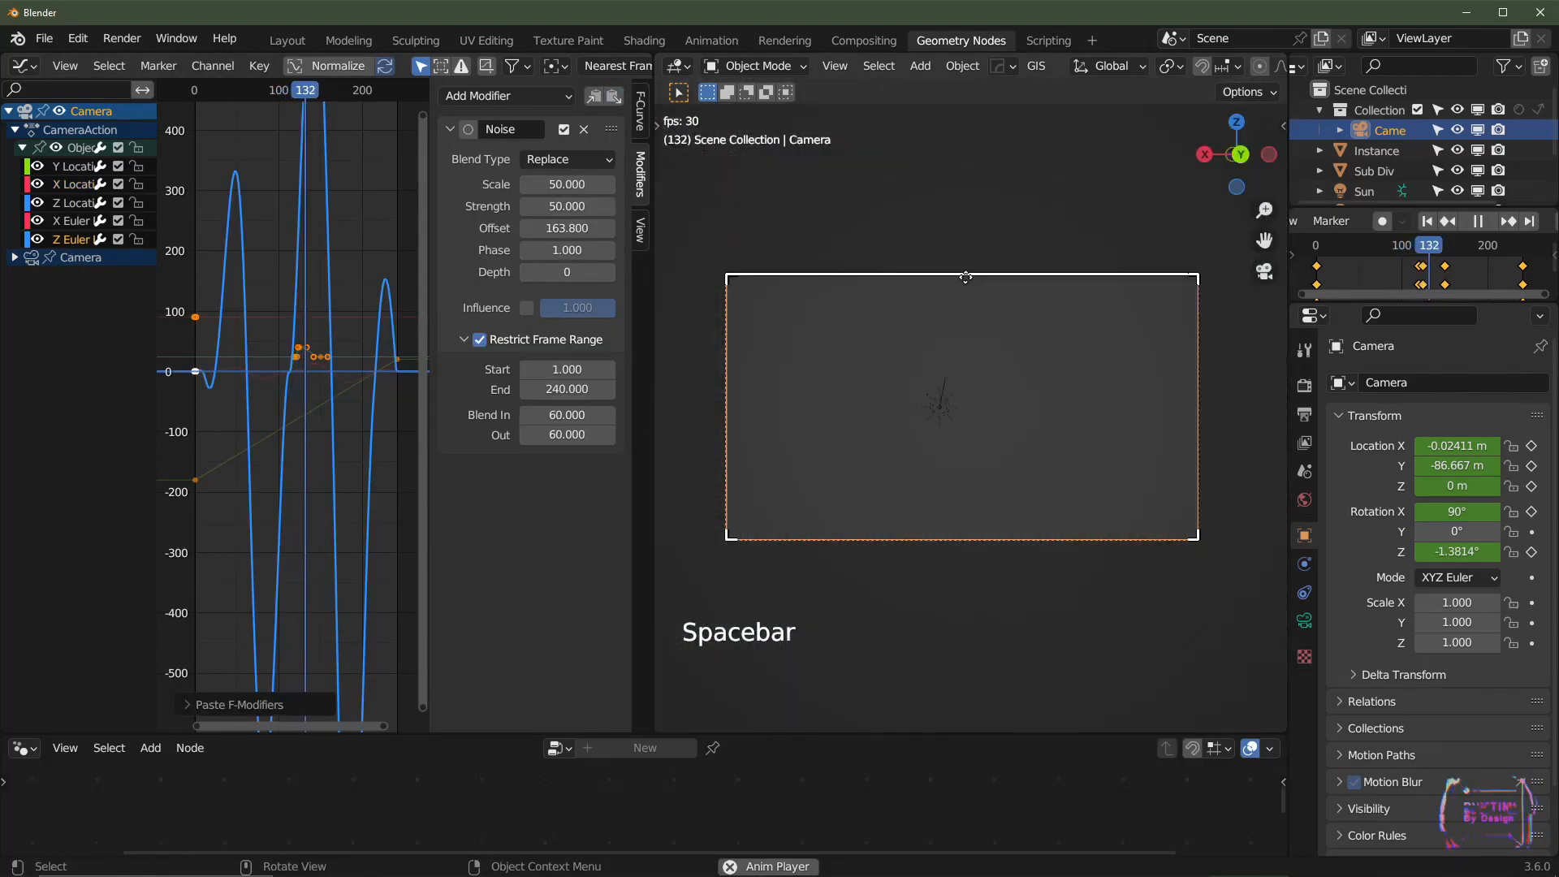
key(space)
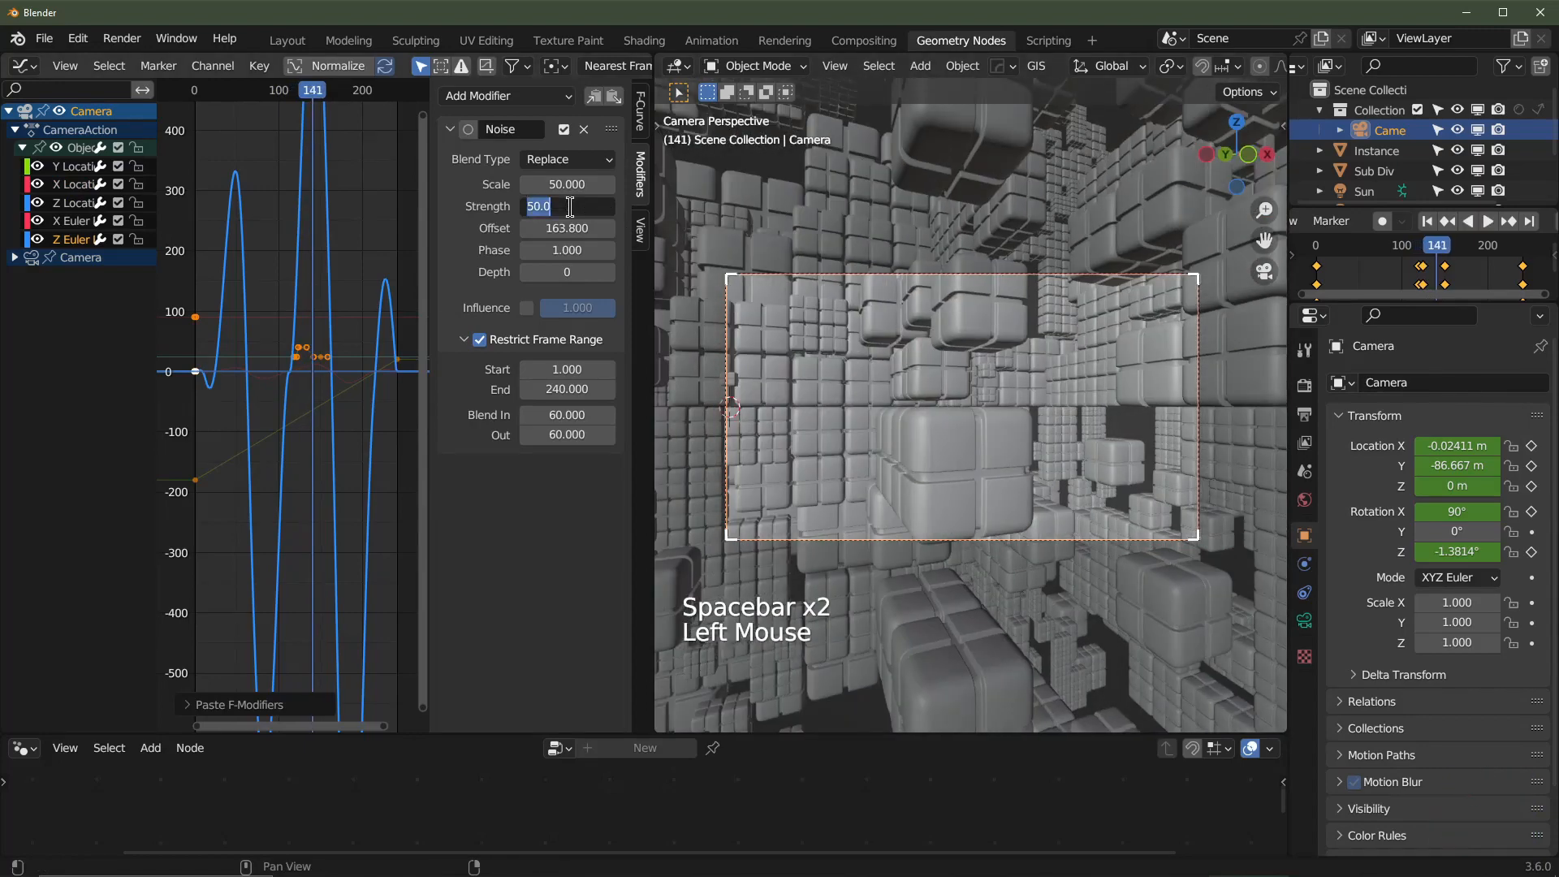
- Lower the Z Euler Rotation noise strength to 1, then fine-tune it to 0.5 with the animation playing
click(570, 206)
text(1)
key(Return)
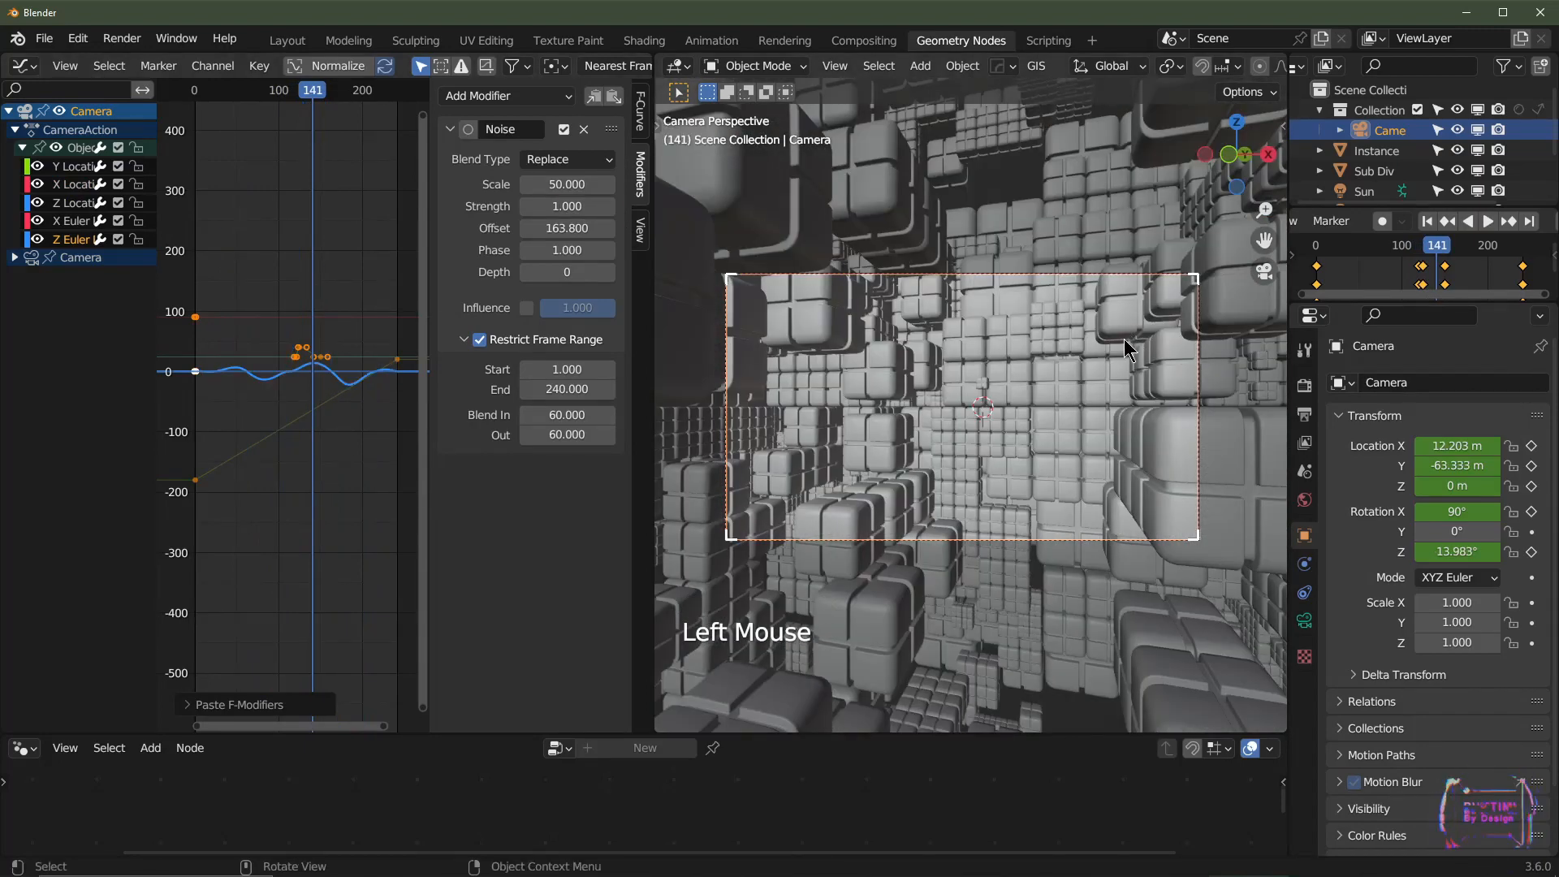
key(space)
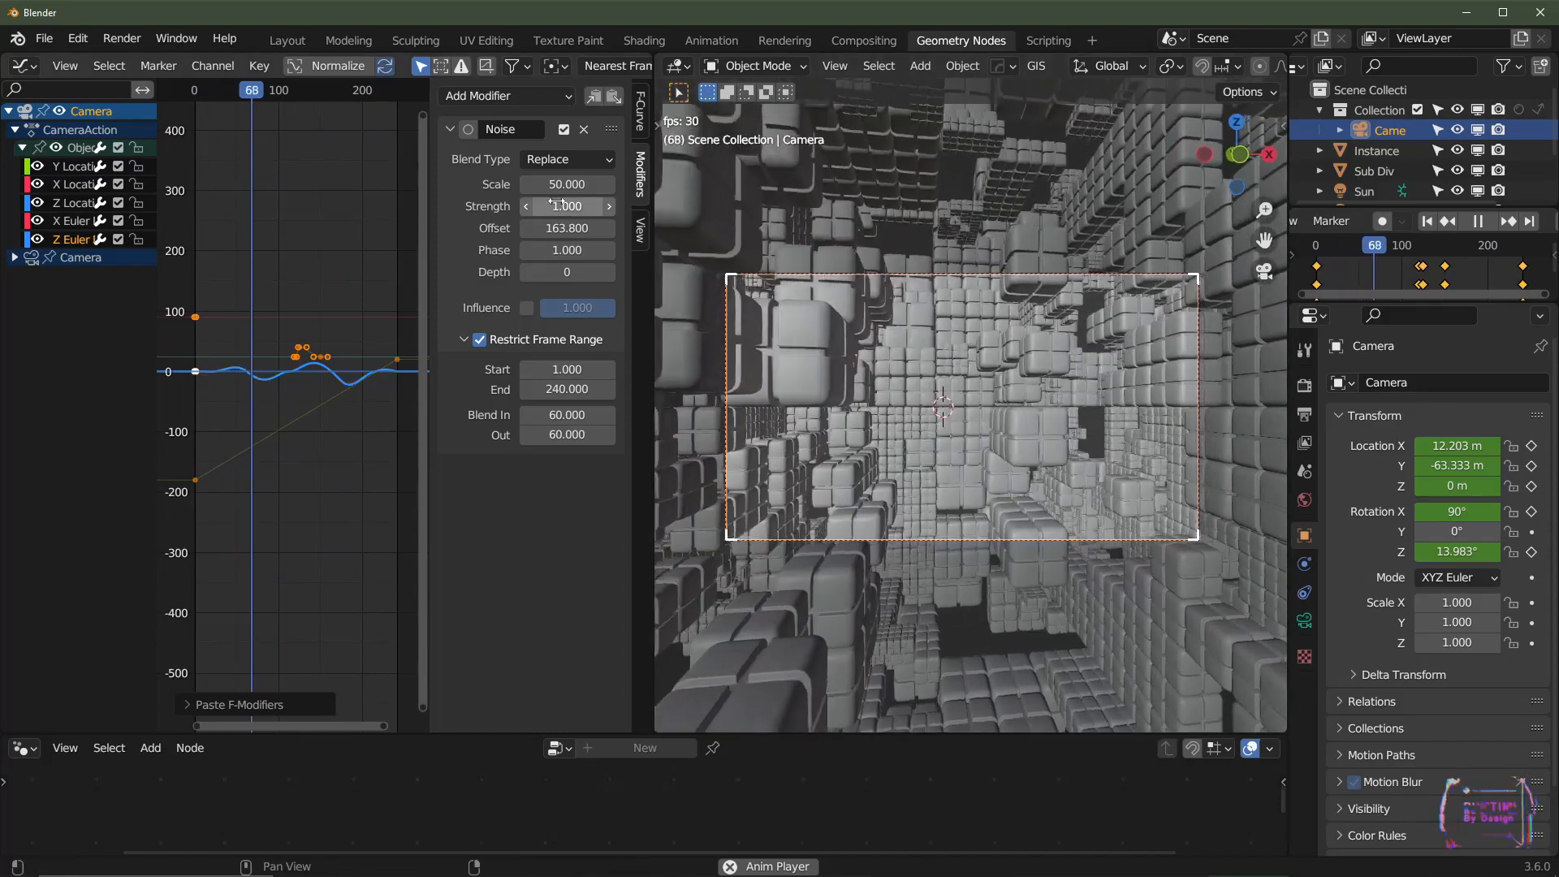
click(526, 207)
click(527, 206)
click(526, 206)
click(526, 207)
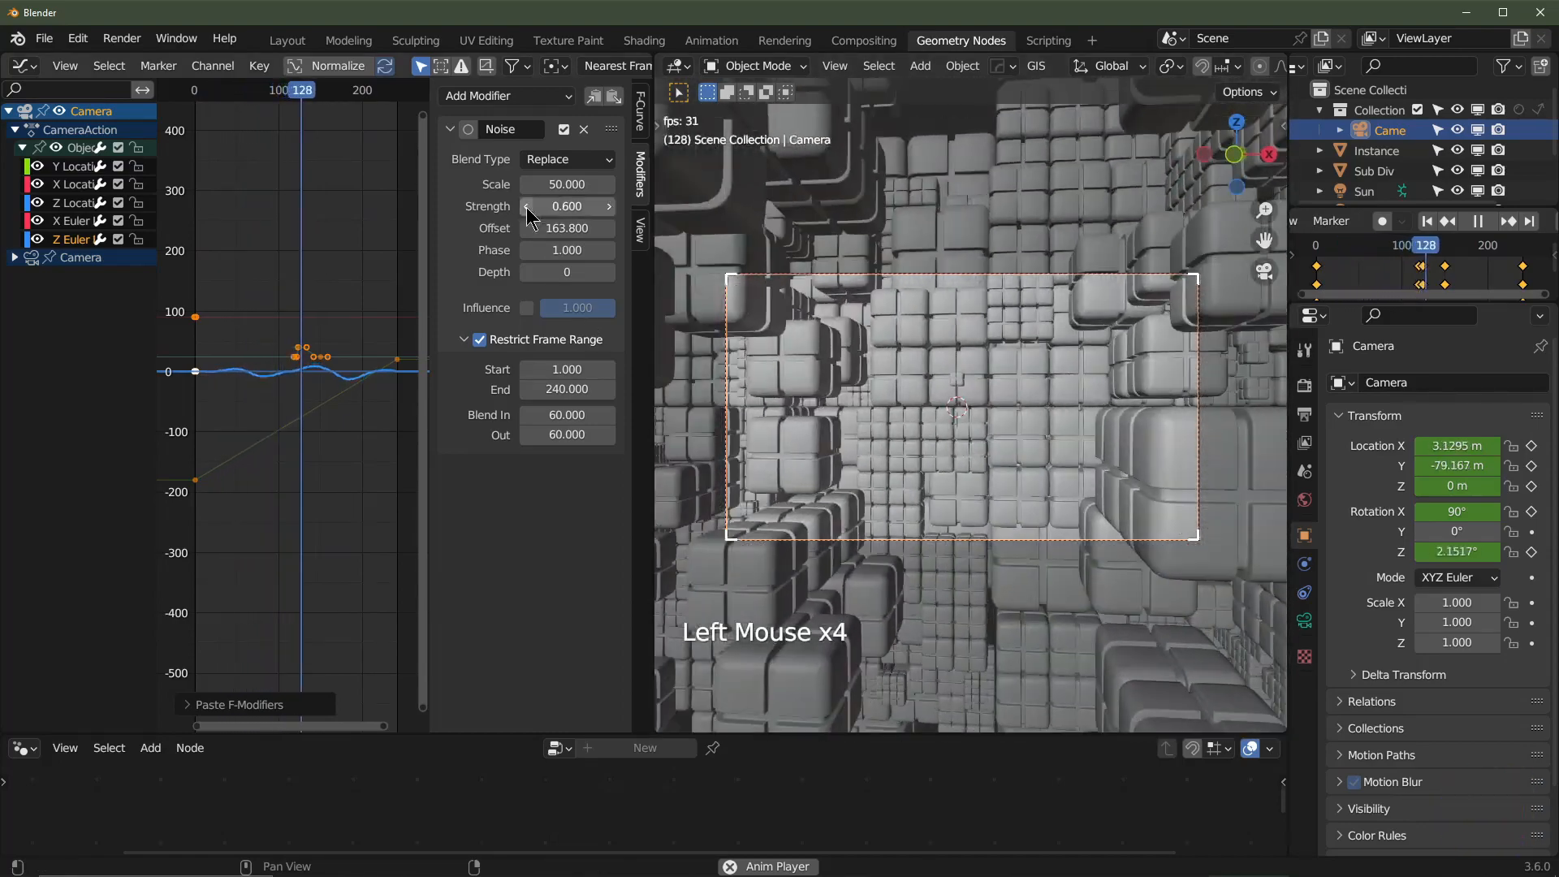
click(526, 206)
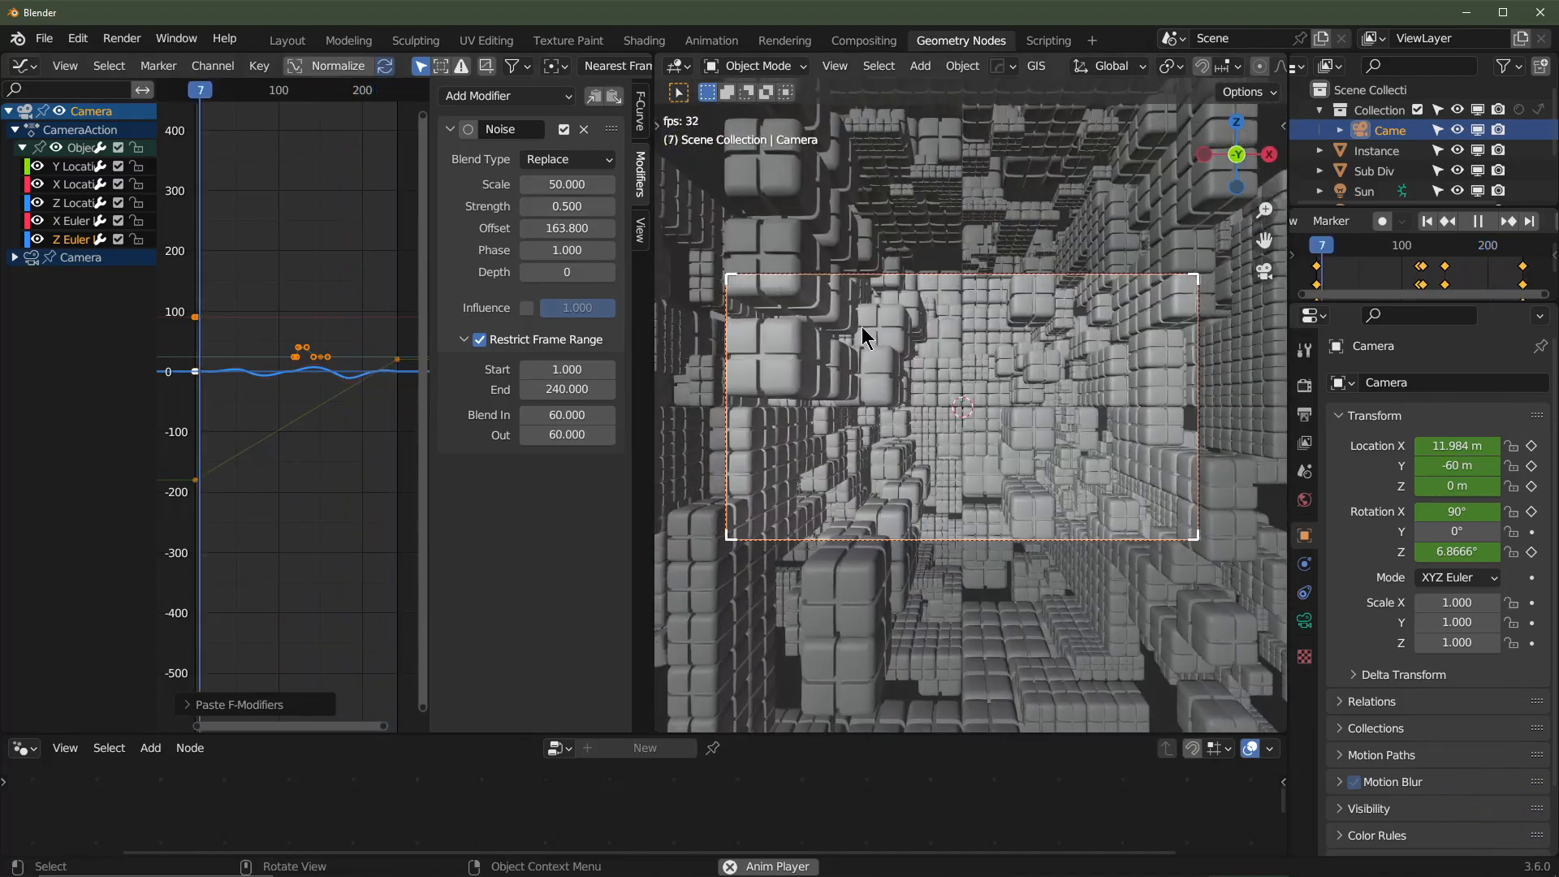
- Copy the noise modifier from the X Location curve and paste it onto the Z Location curve
click(78, 183)
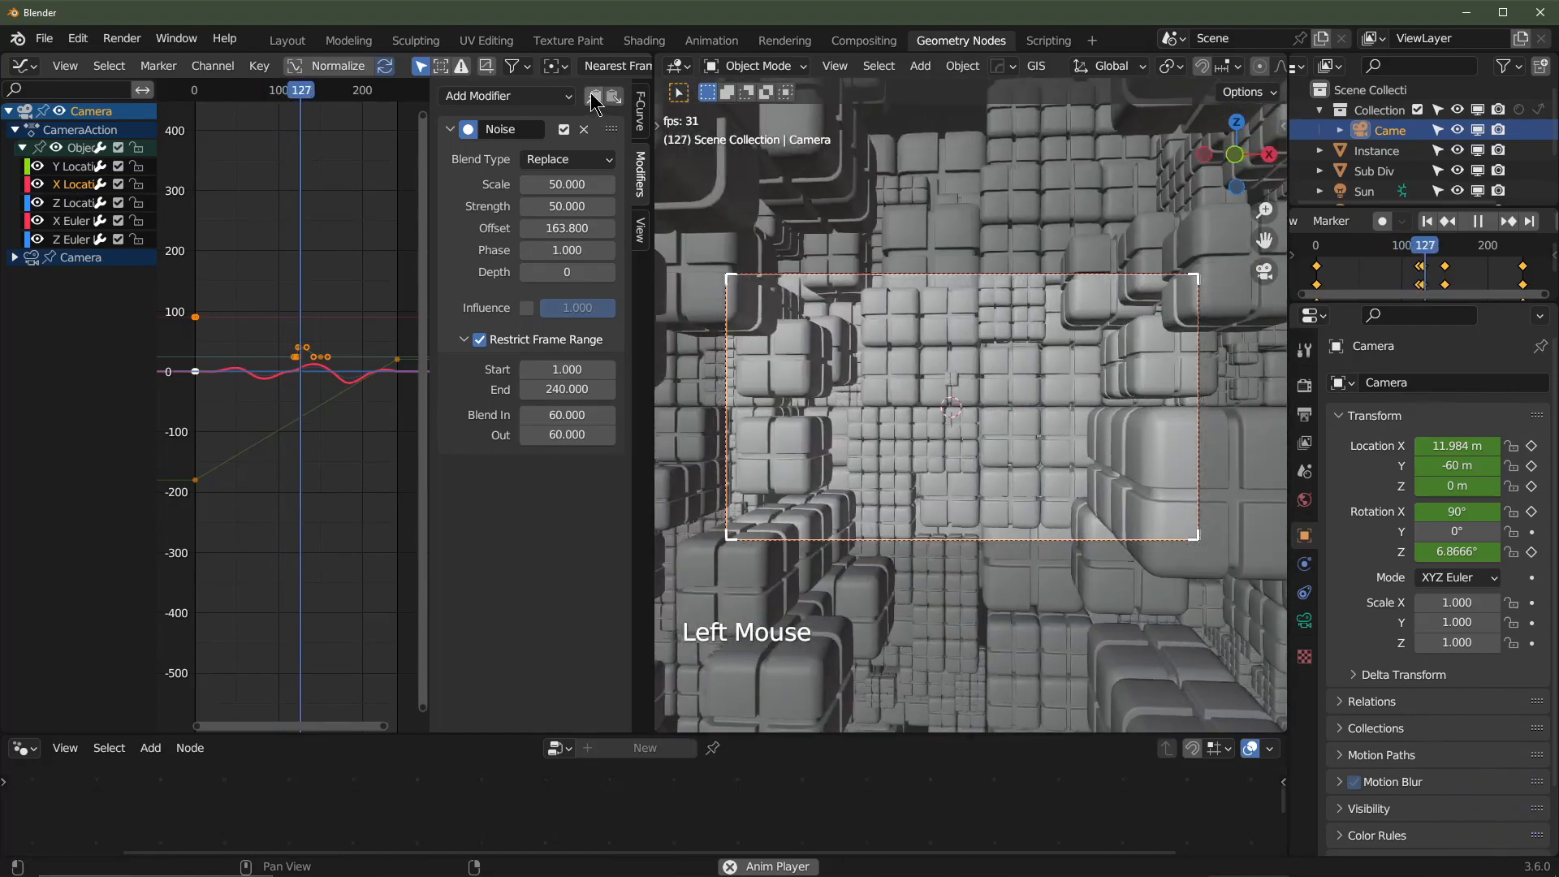
click(595, 98)
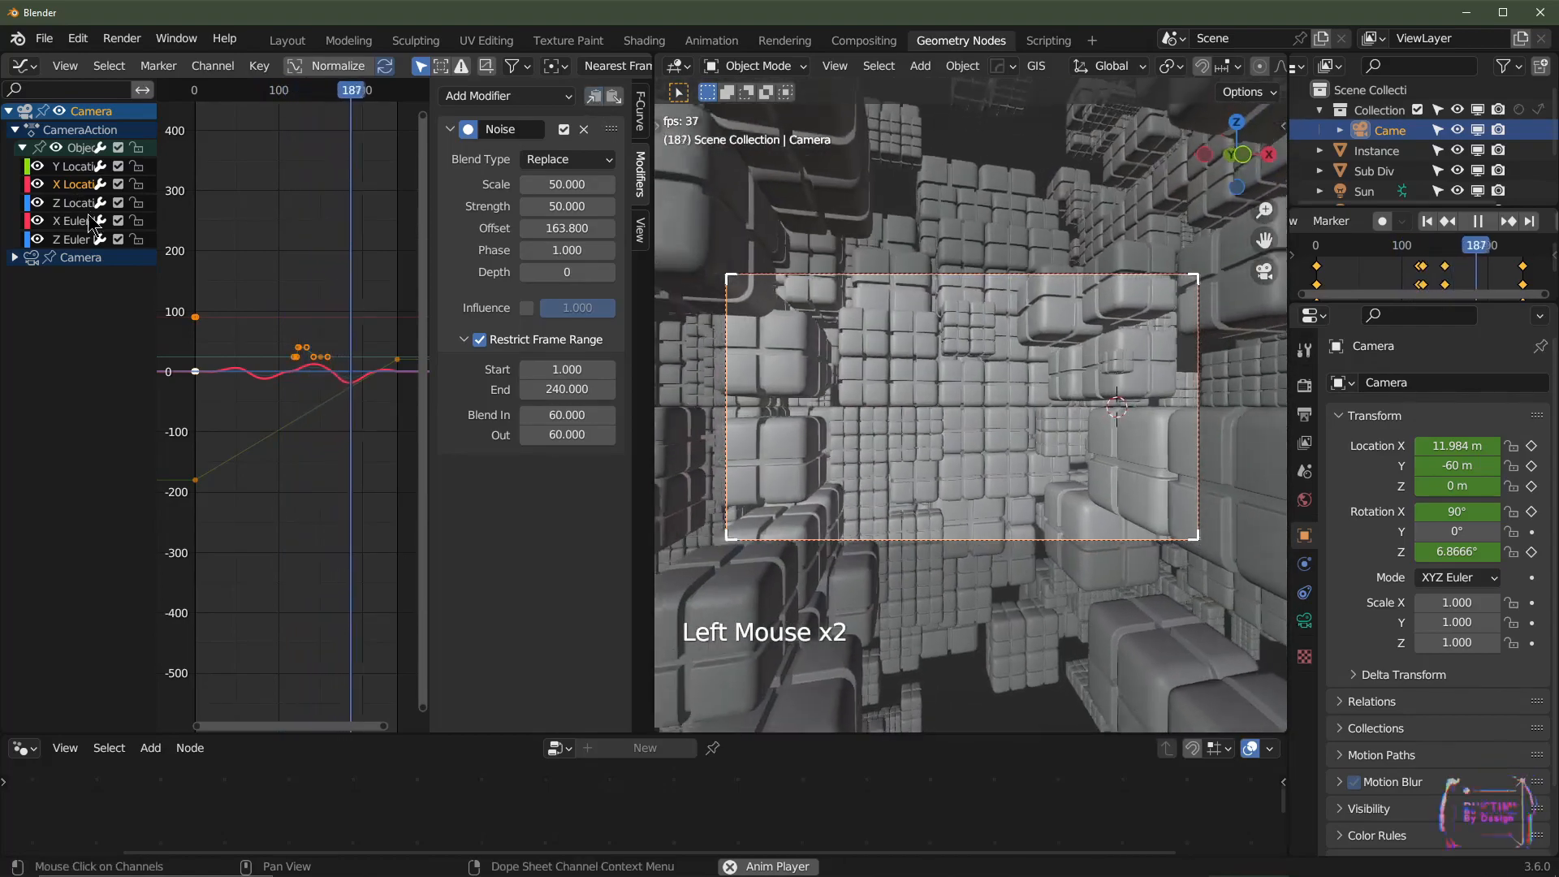
click(75, 203)
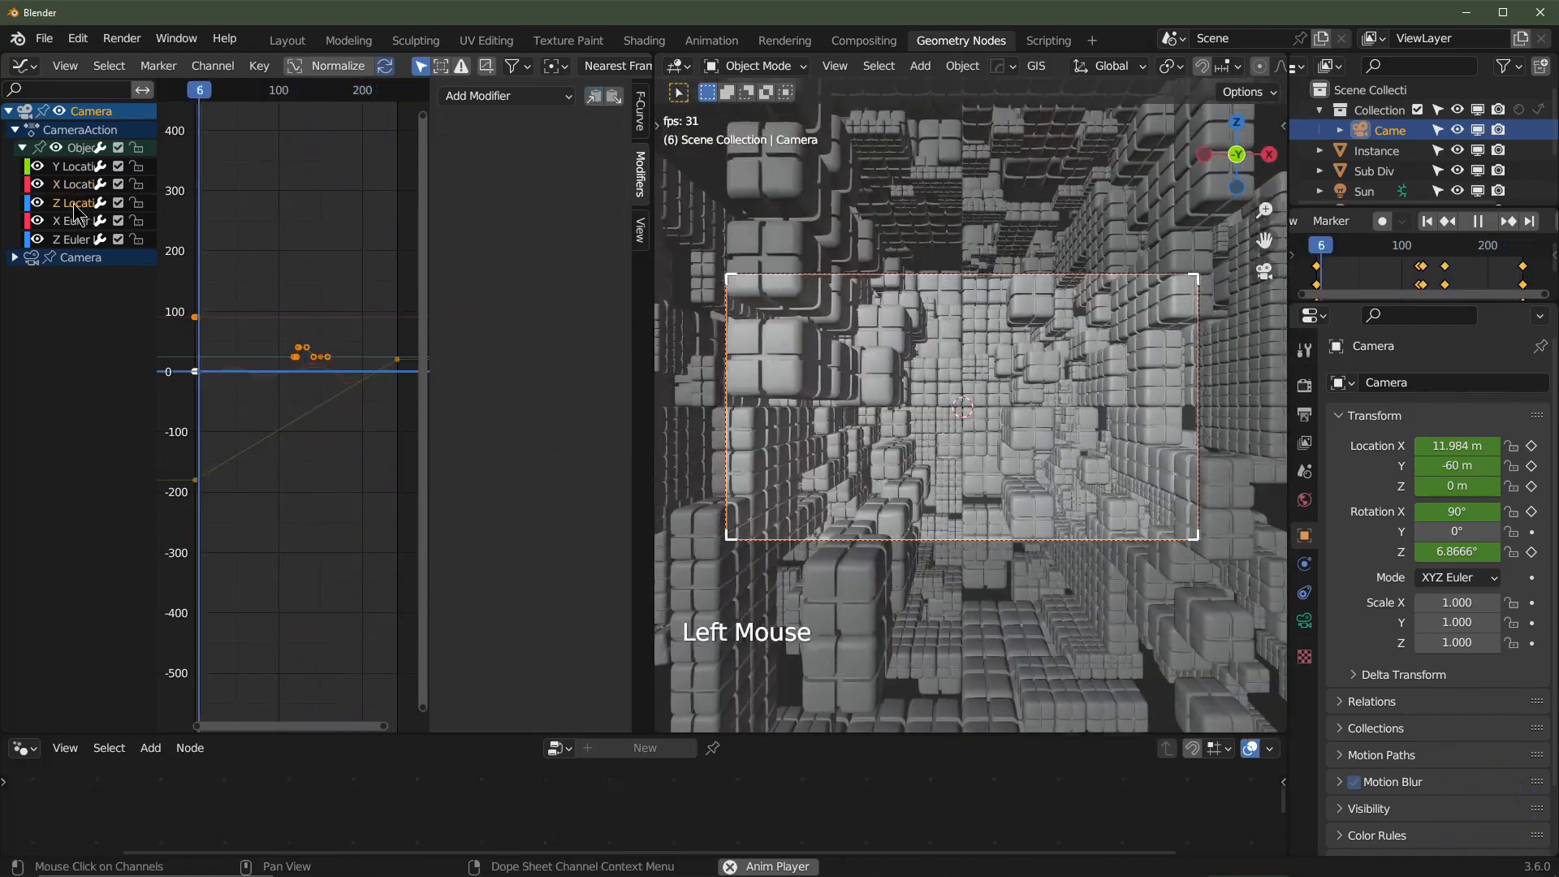
click(615, 97)
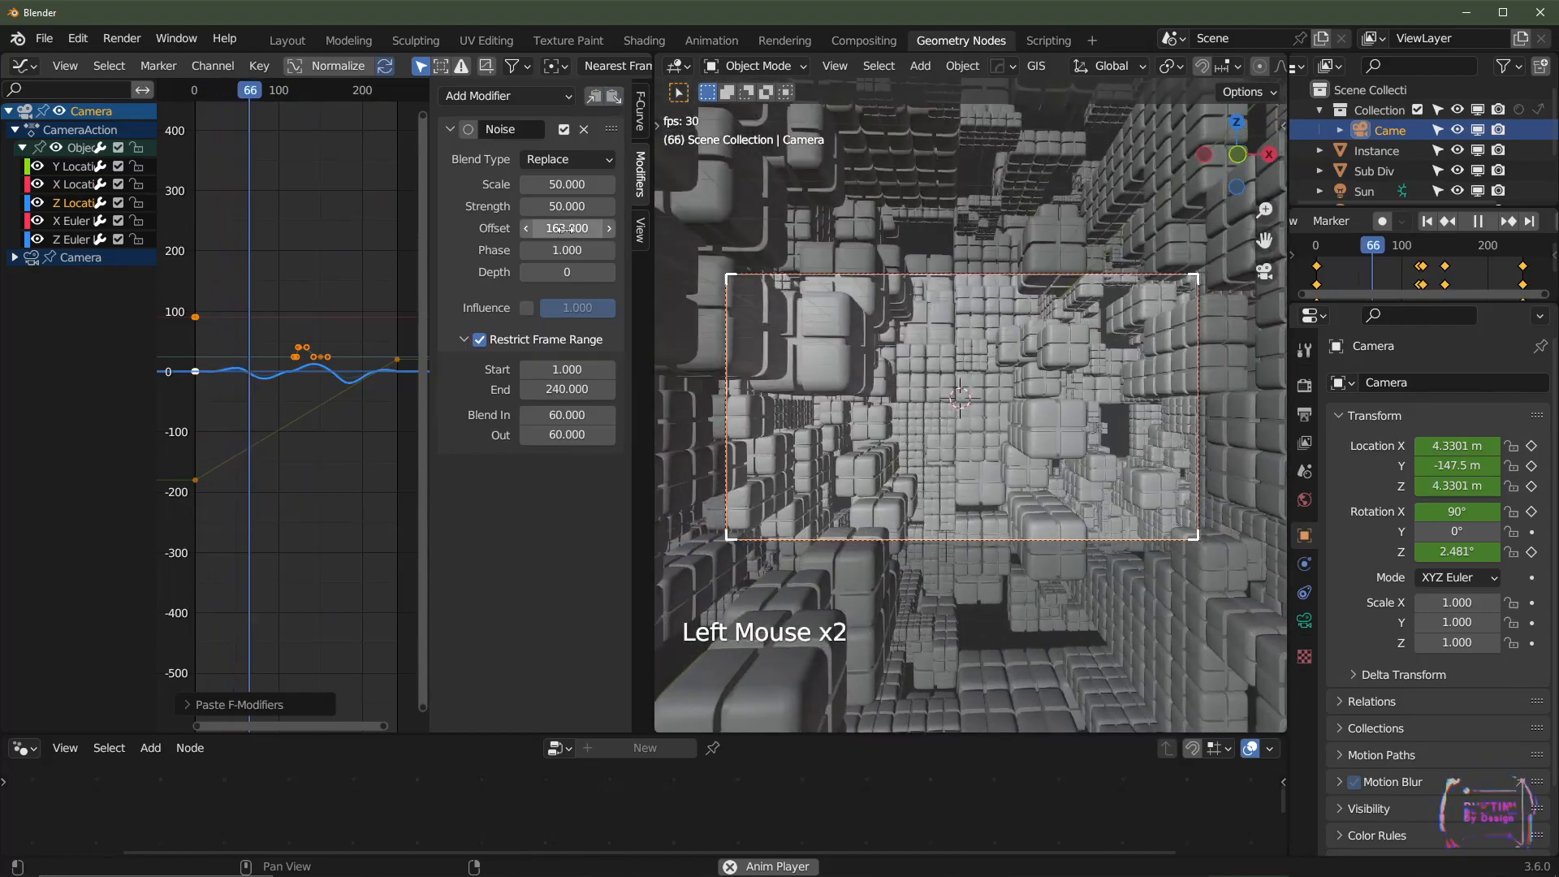
- Set the Z Location noise modifier's offset to about 743.6 and its strength to 100
mouse_move(565, 228)
mouse_down()
mouse_move(706, 228)
mouse_move(544, 231)
mouse_up()
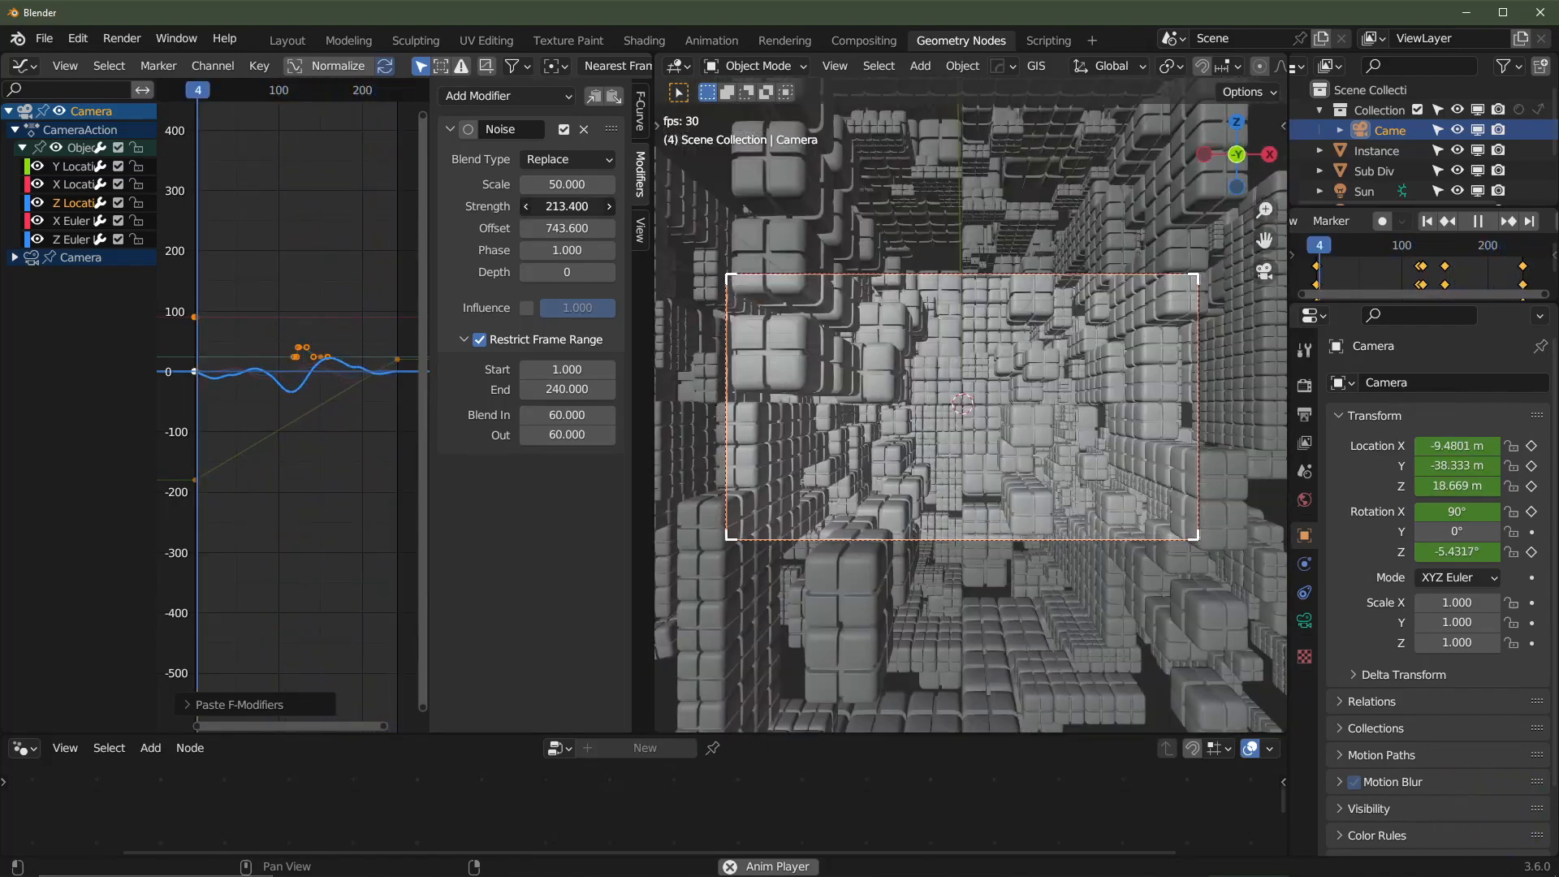
drag(549, 207, 519, 206)
click(549, 206)
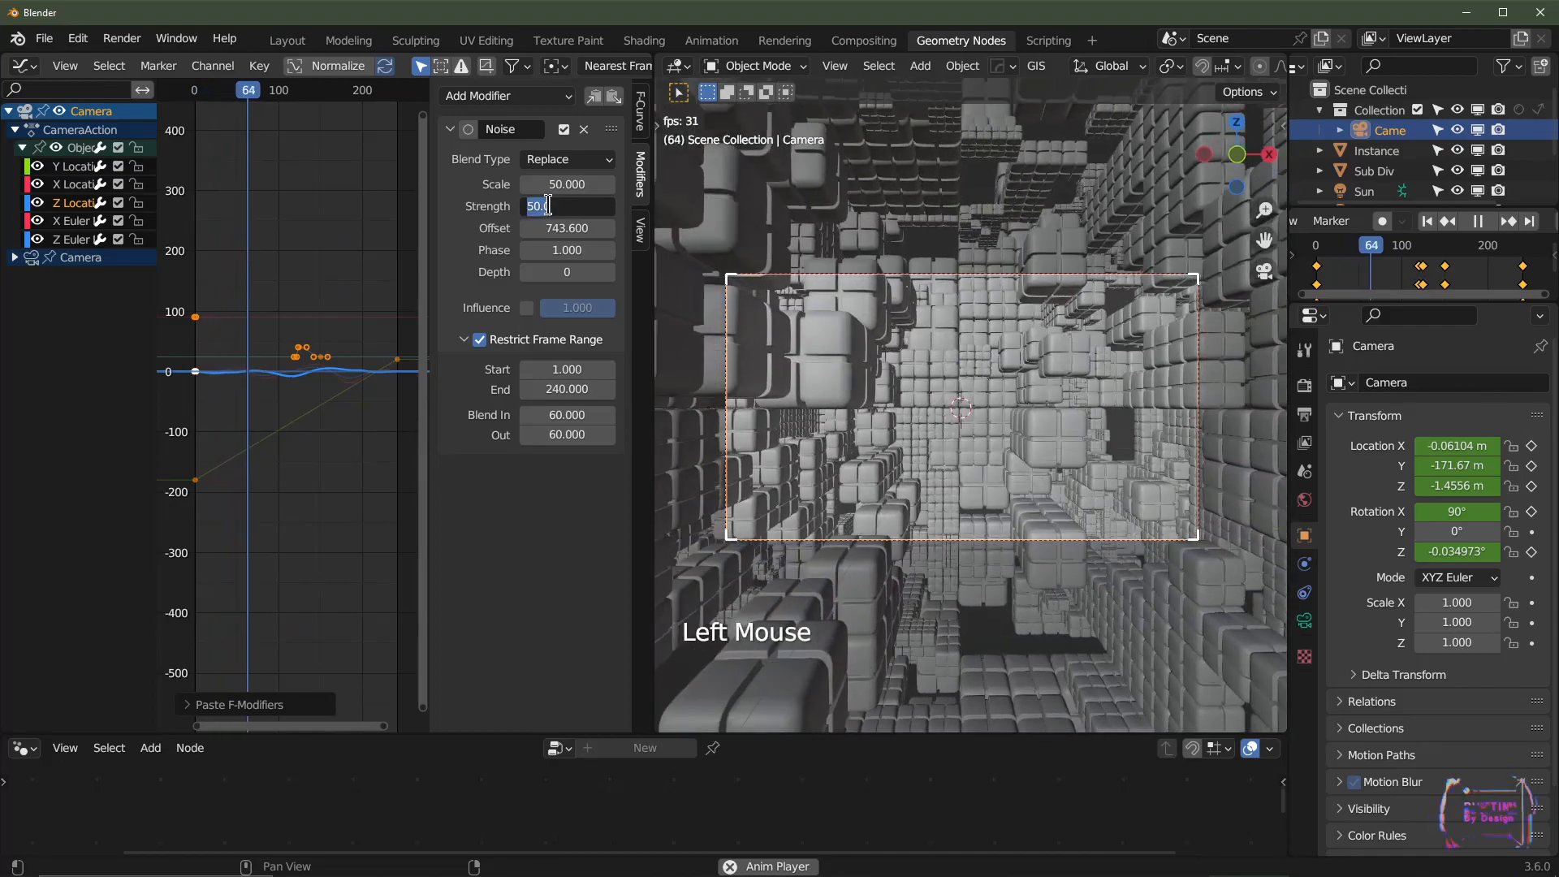
text(100)
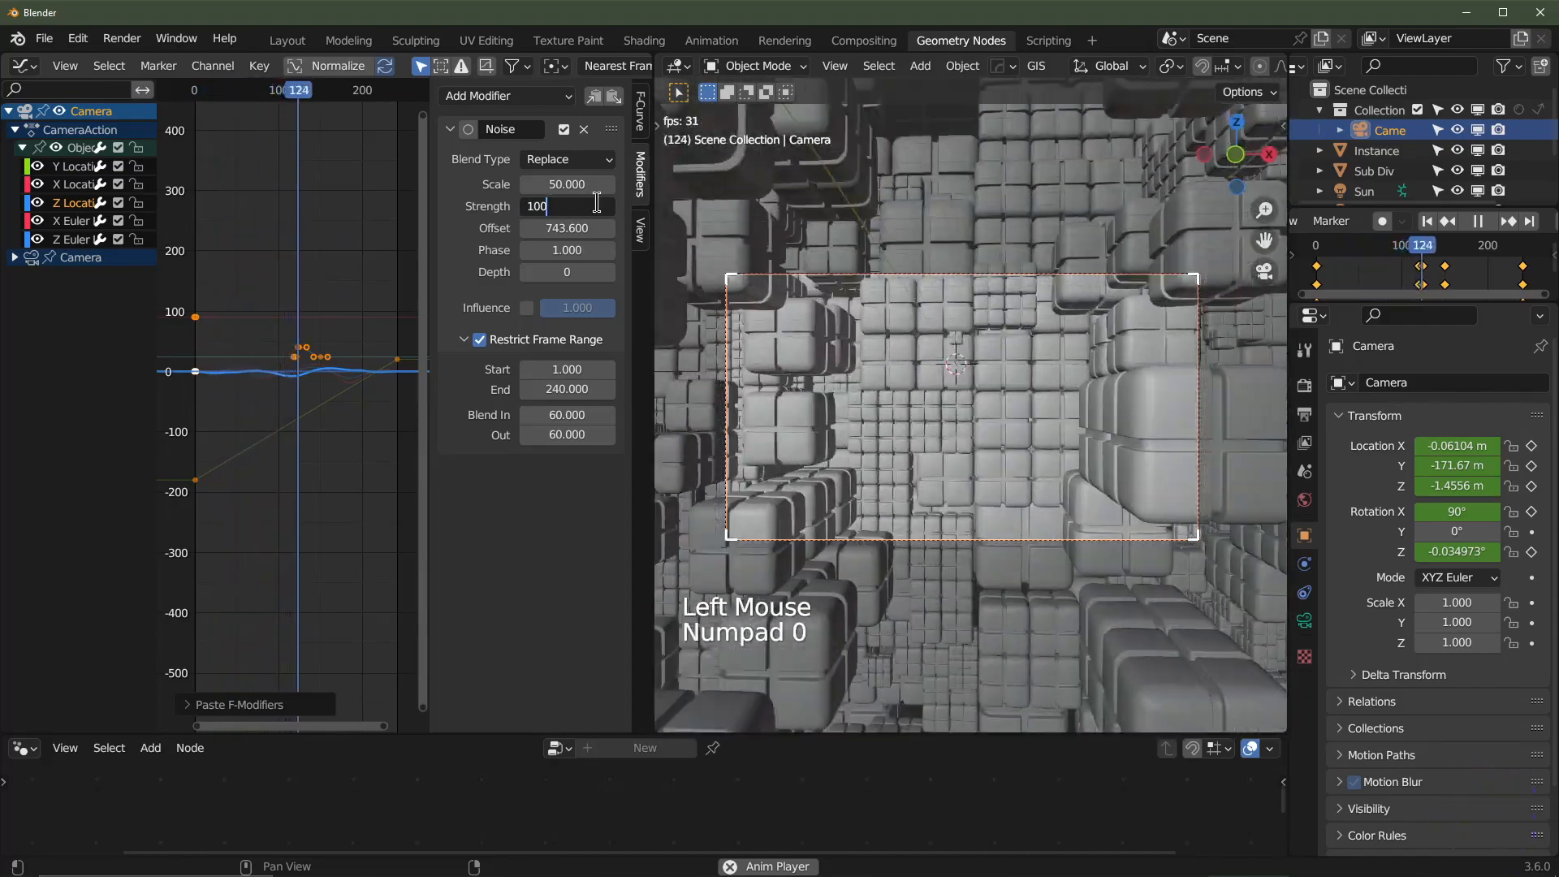
key(Return)
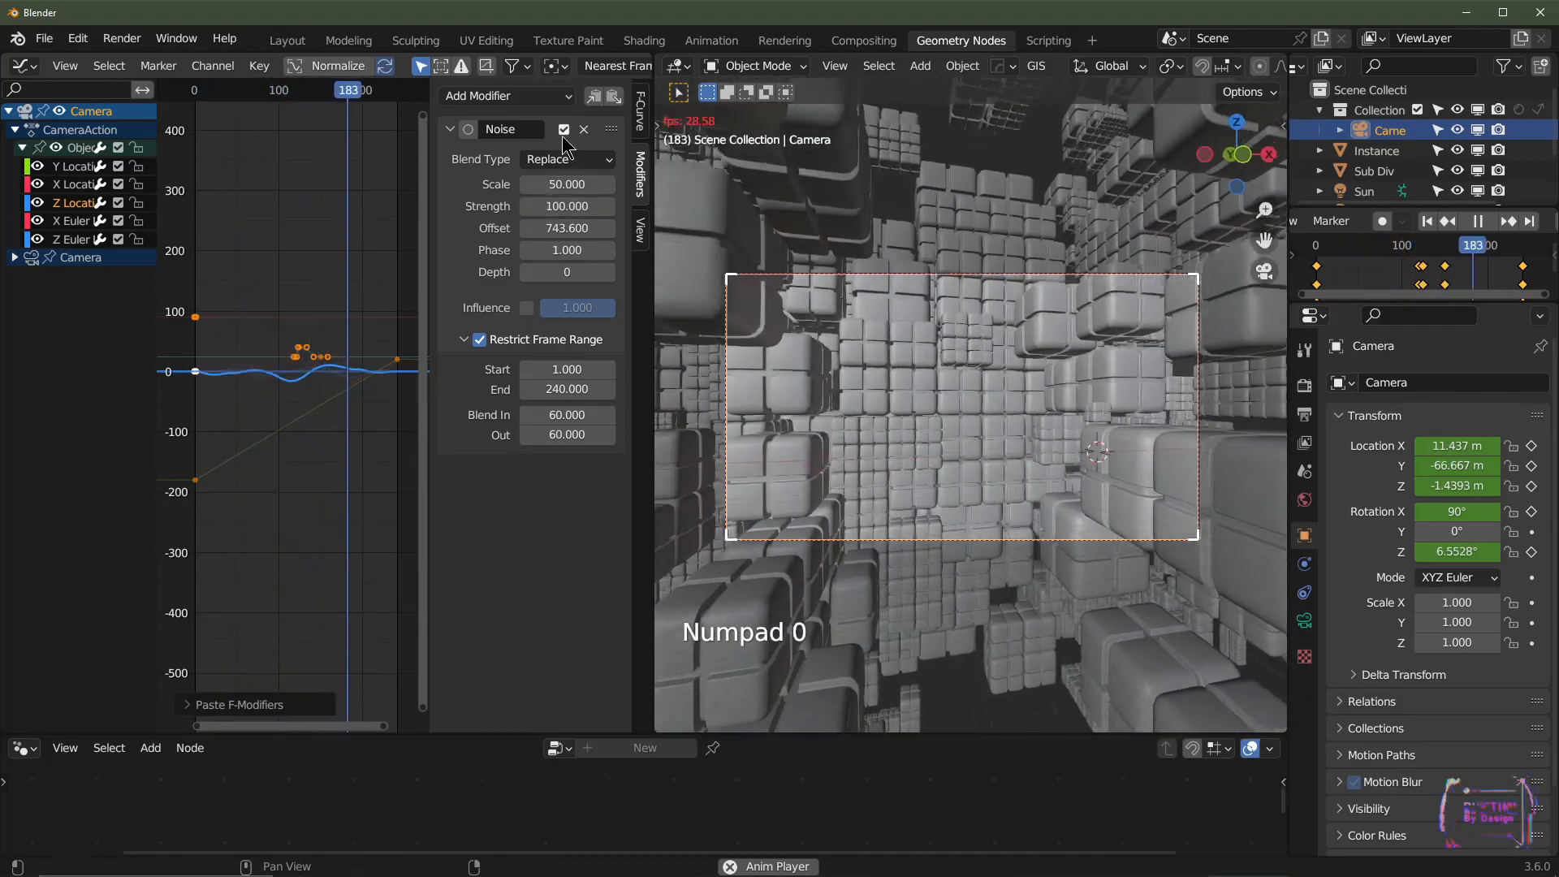
- Copy the Z Location noise modifier, make the X Euler Rotation curve active, and stop the playback
click(594, 98)
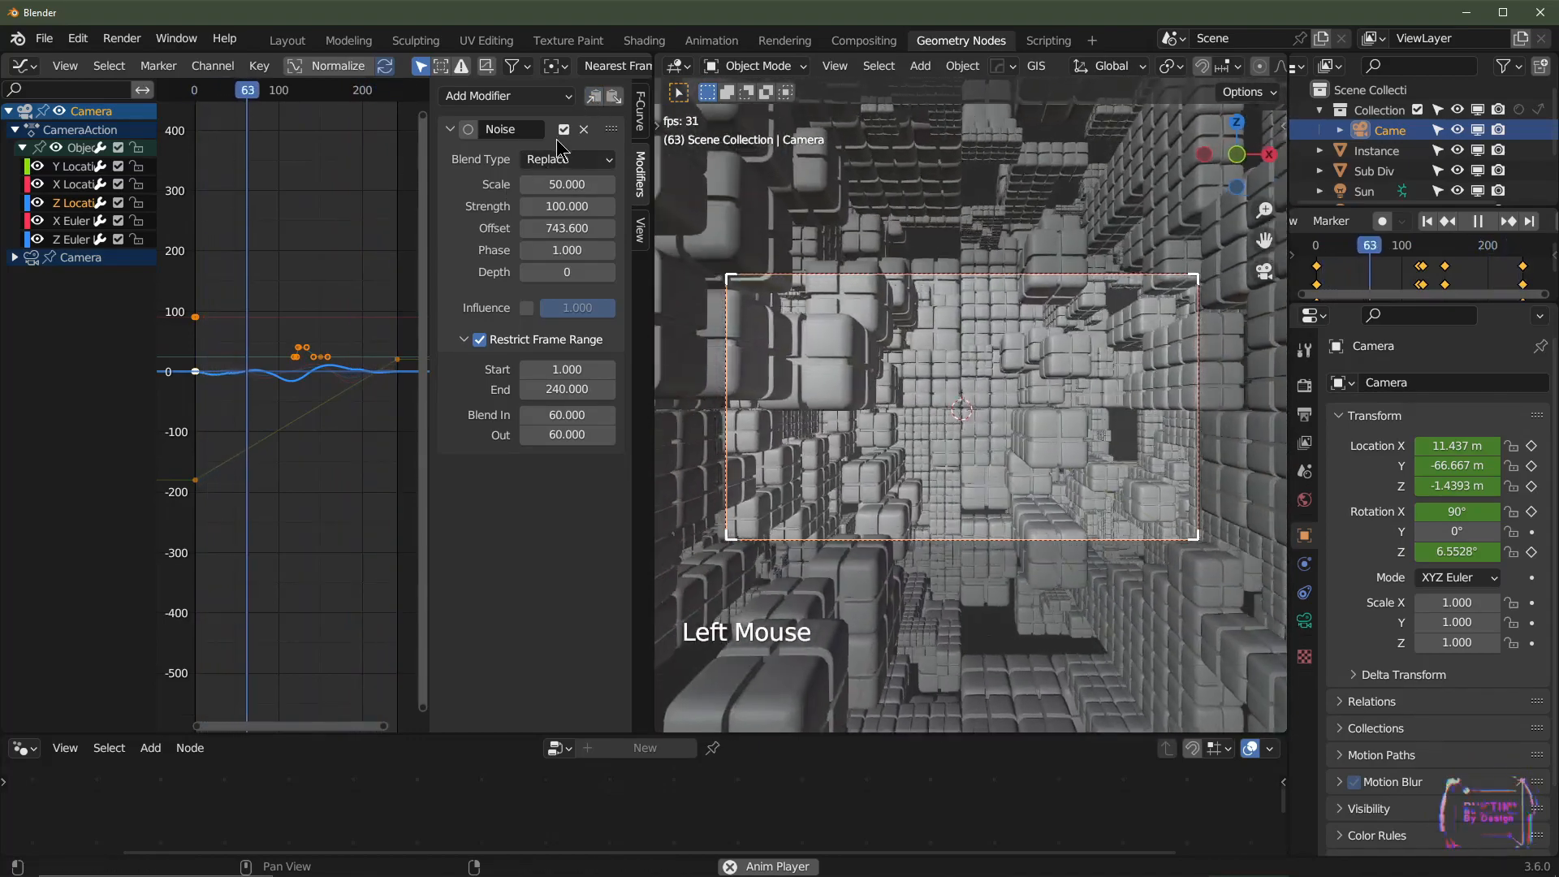
click(77, 222)
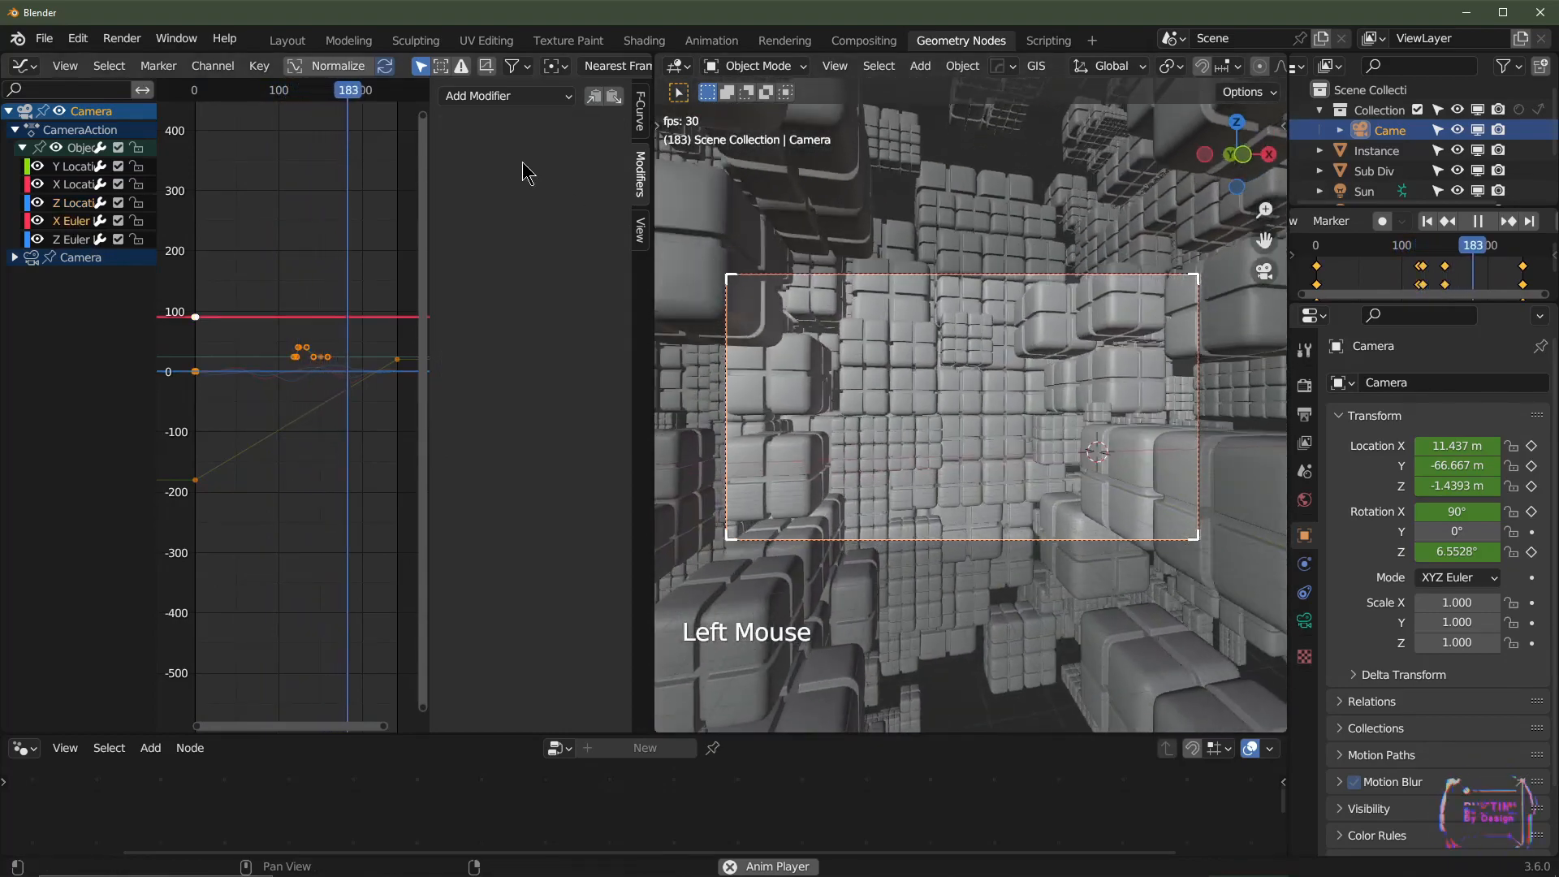
key(Escape)
key(r)
key(x)
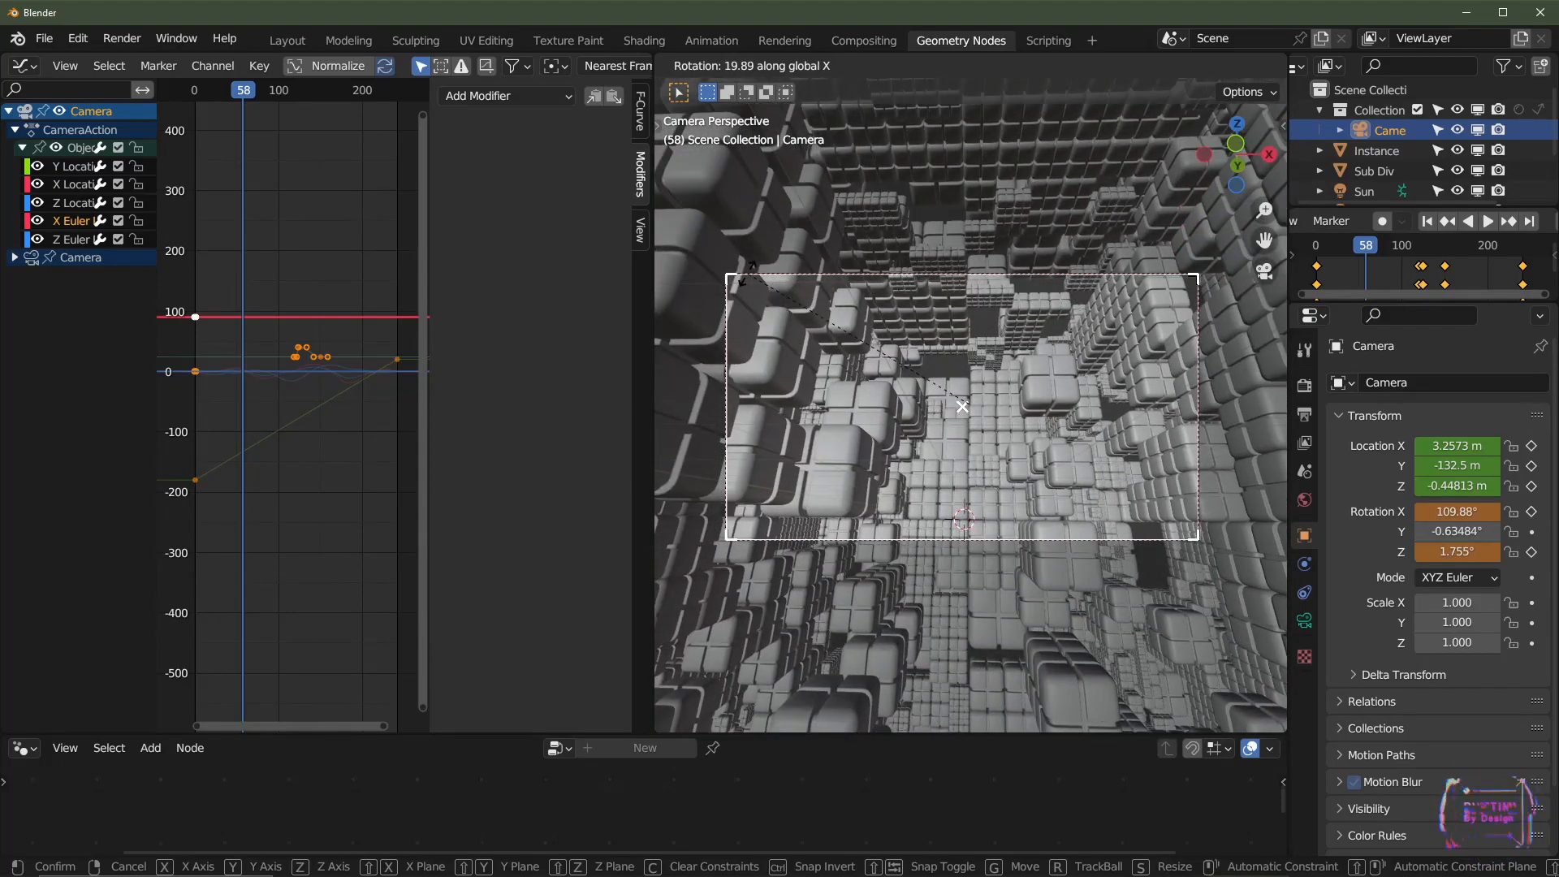
key(Escape)
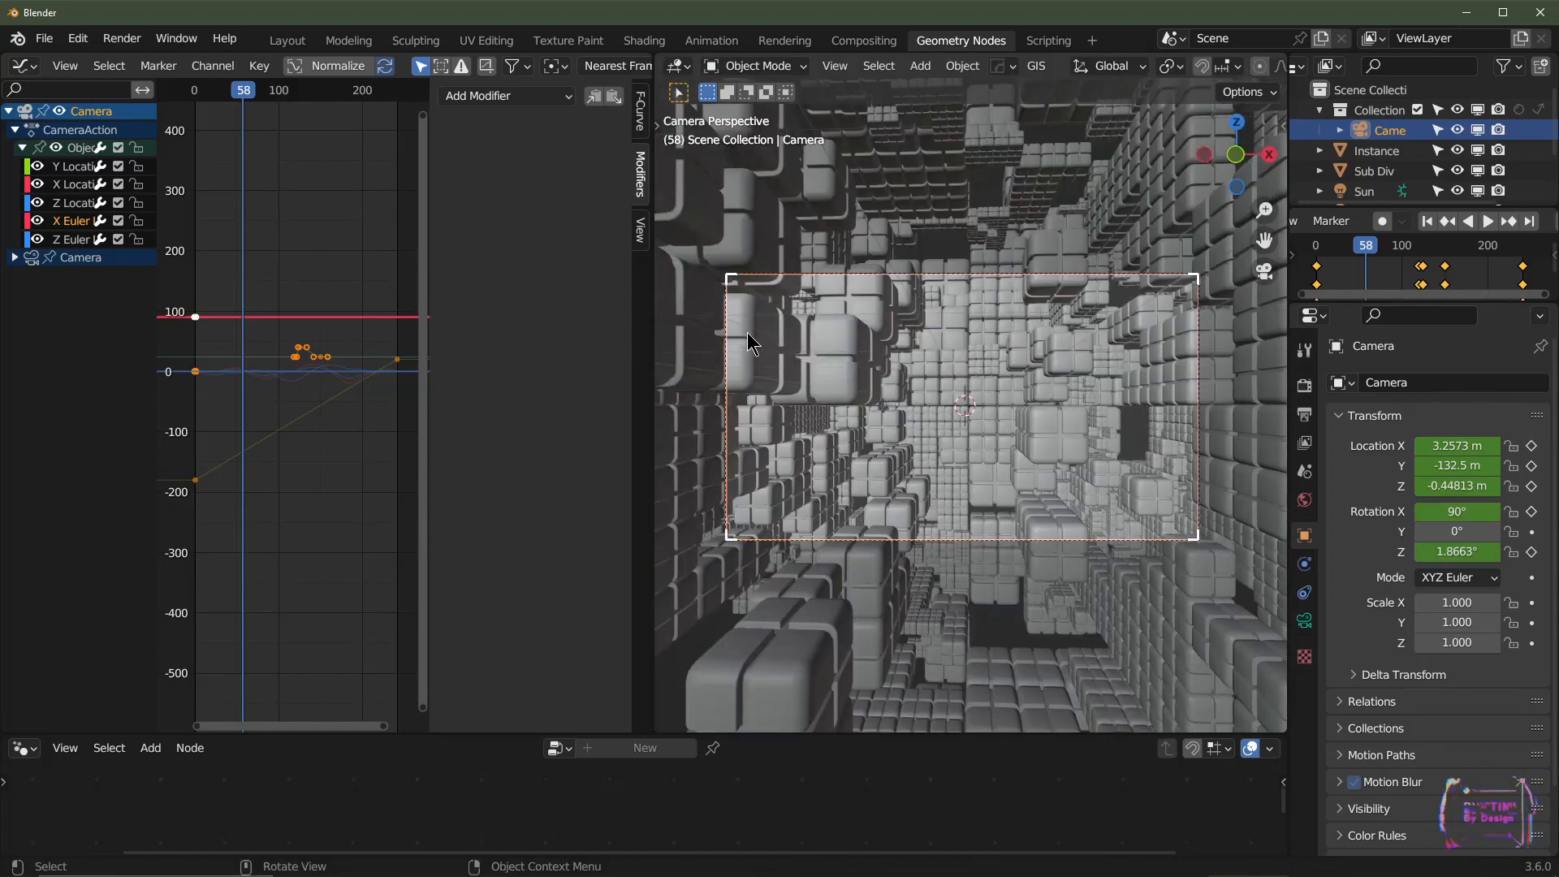
- Paste the copied noise modifier onto the X Euler Rotation curve, start the playback, and set its strength to -1
click(613, 96)
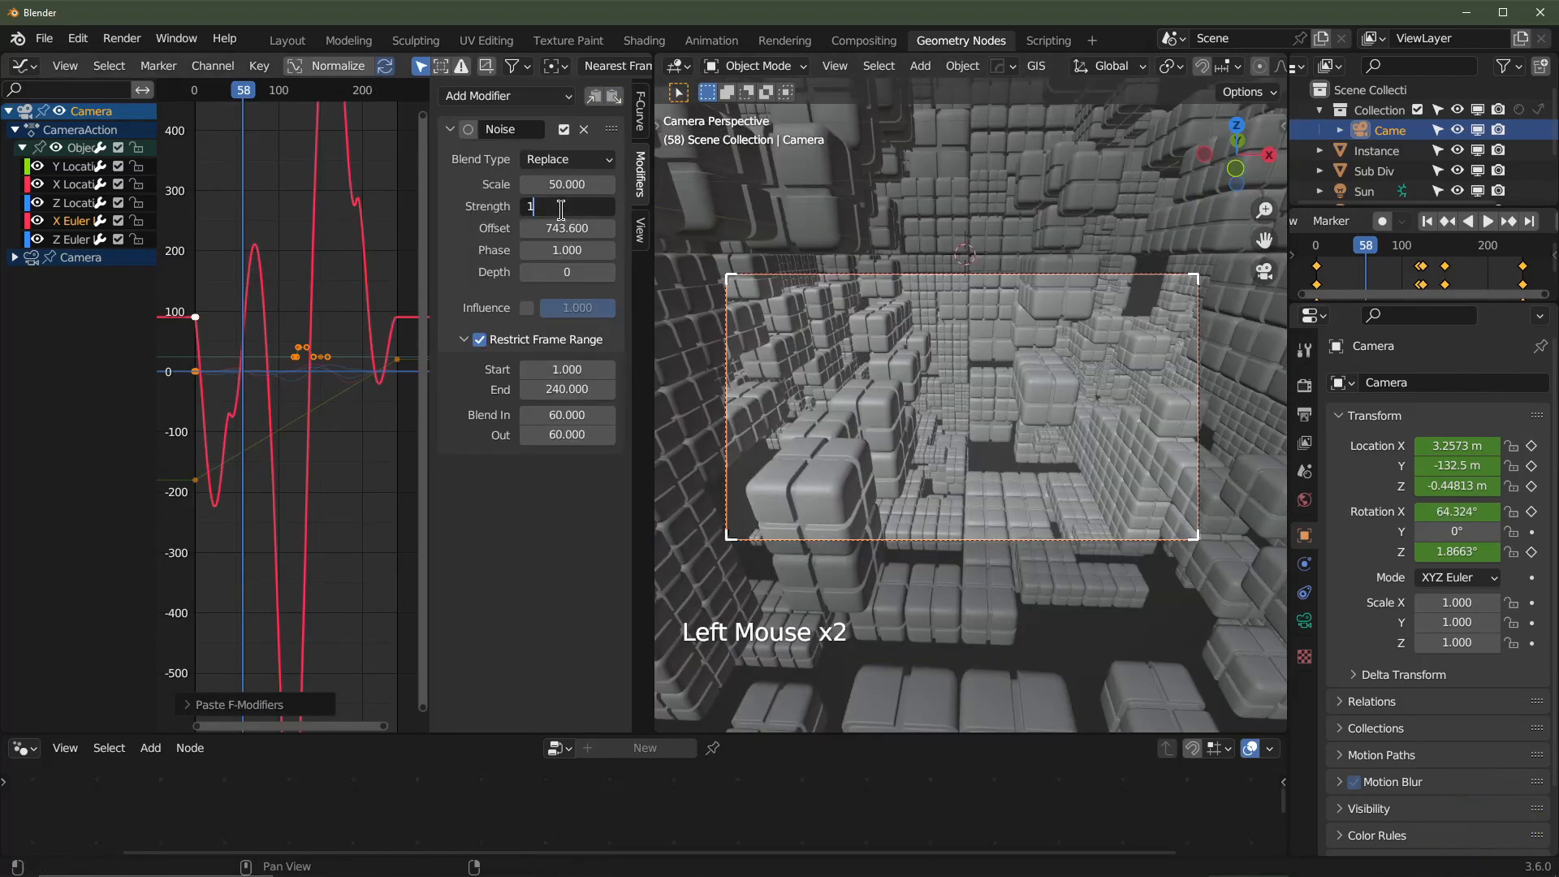
key(Return)
key(space)
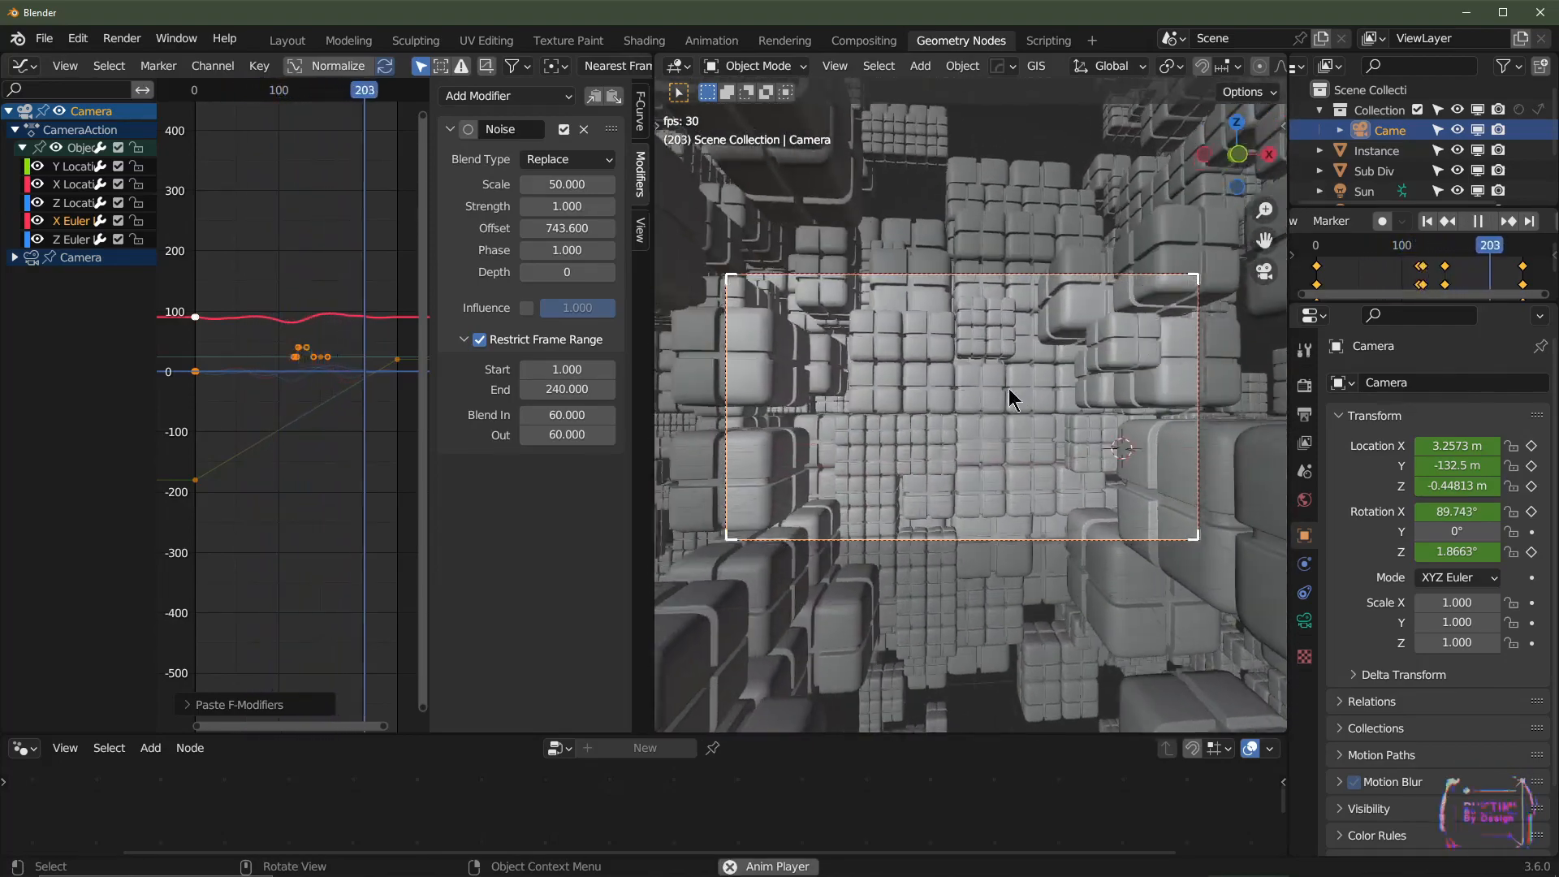
click(588, 208)
text(-1)
key(Return)
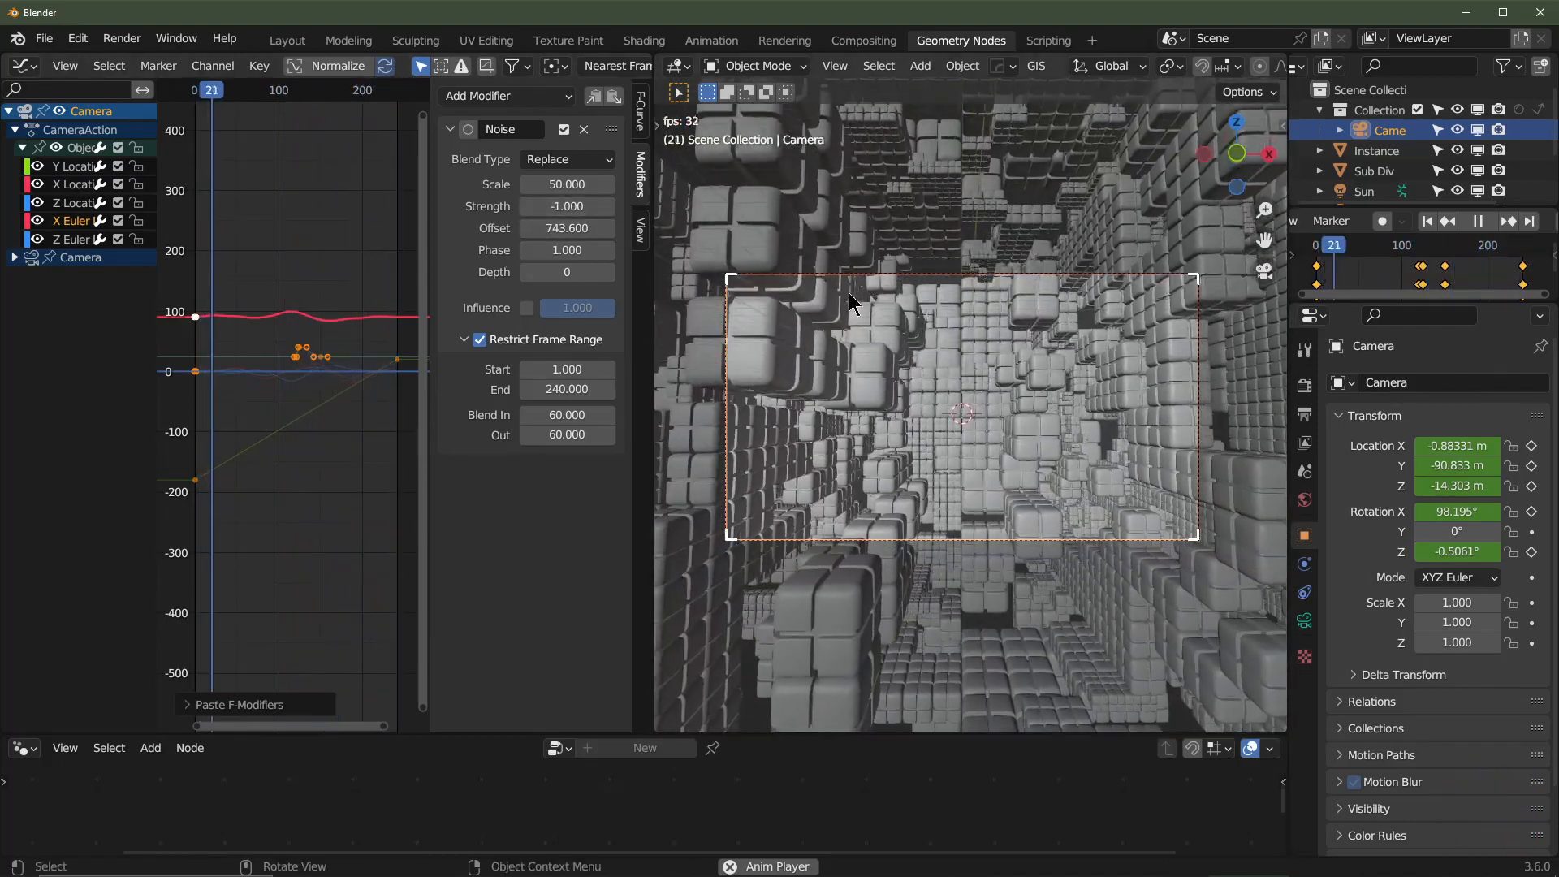
- Stop the playback and collapse the Graph Editor so the 3D viewport takes its space
key(space)
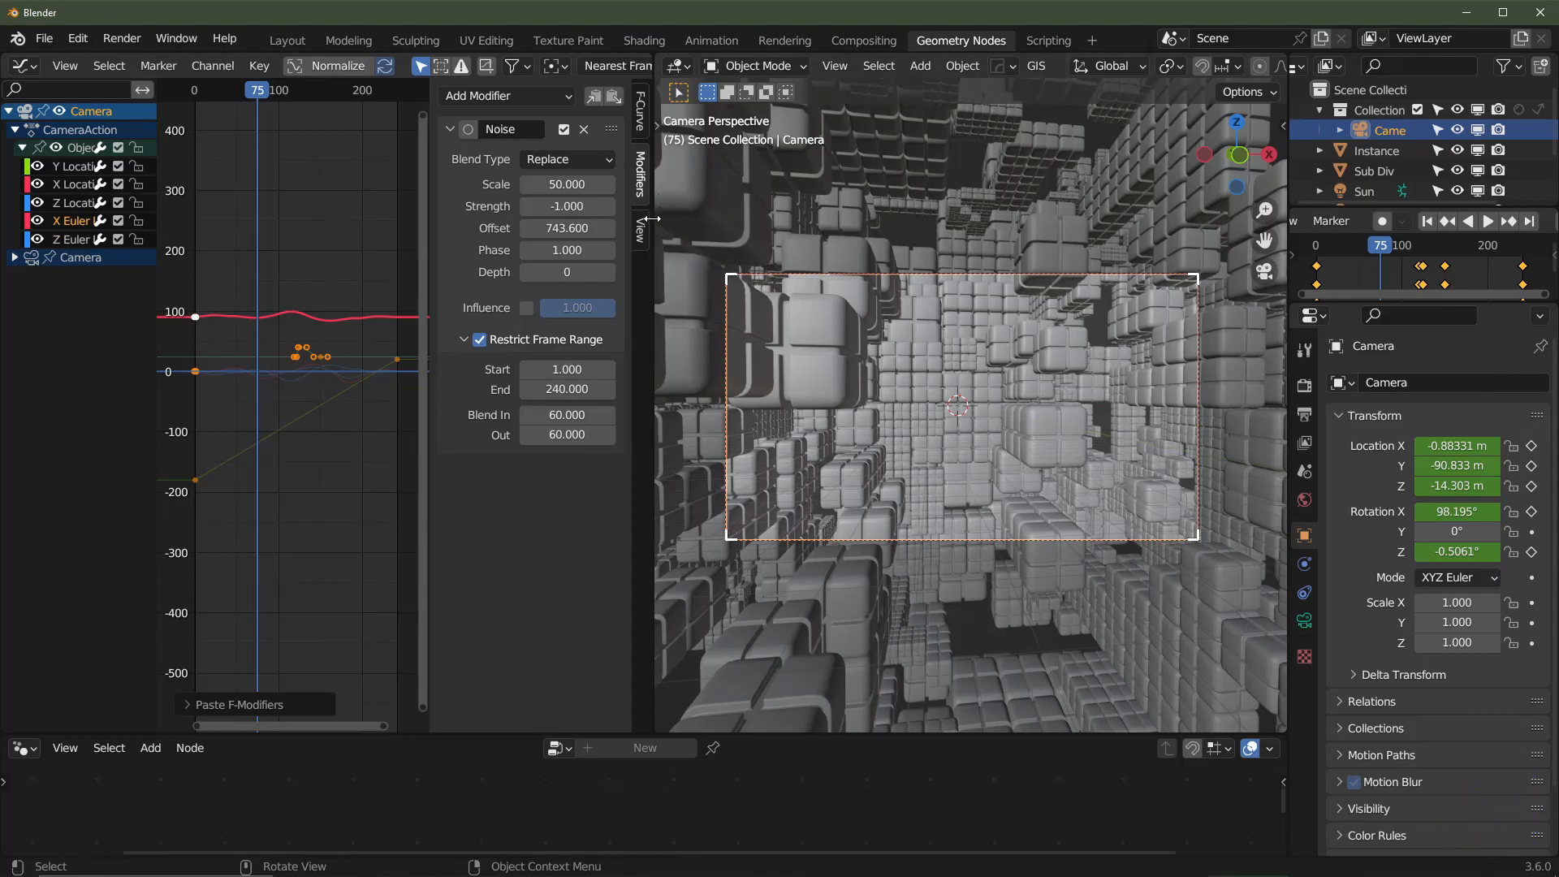
drag(654, 218, 241, 245)
click(252, 106)
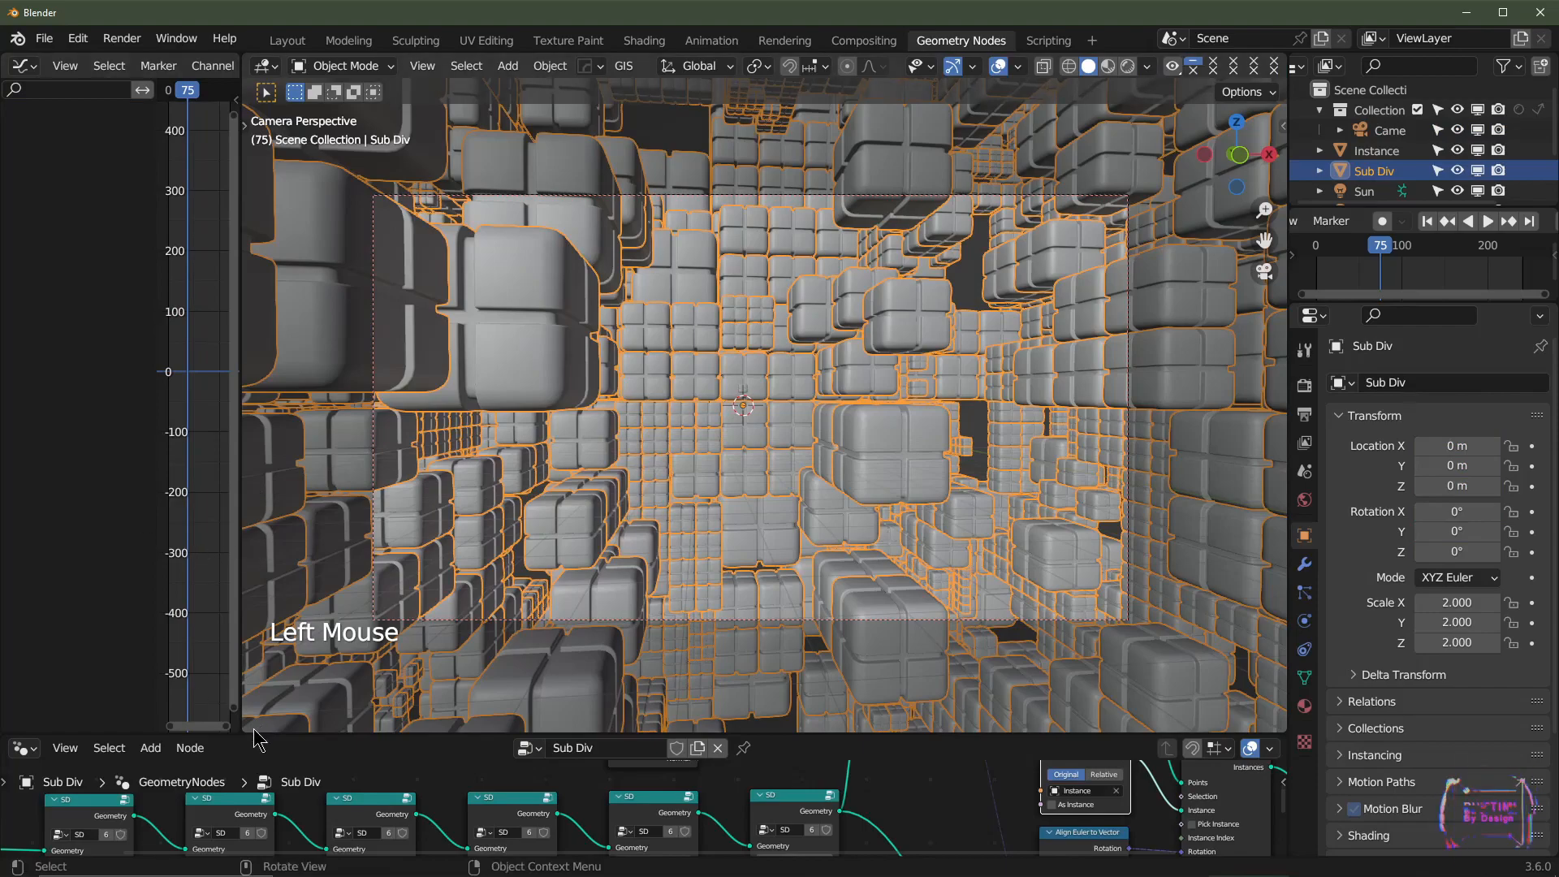
drag(243, 725, 146, 726)
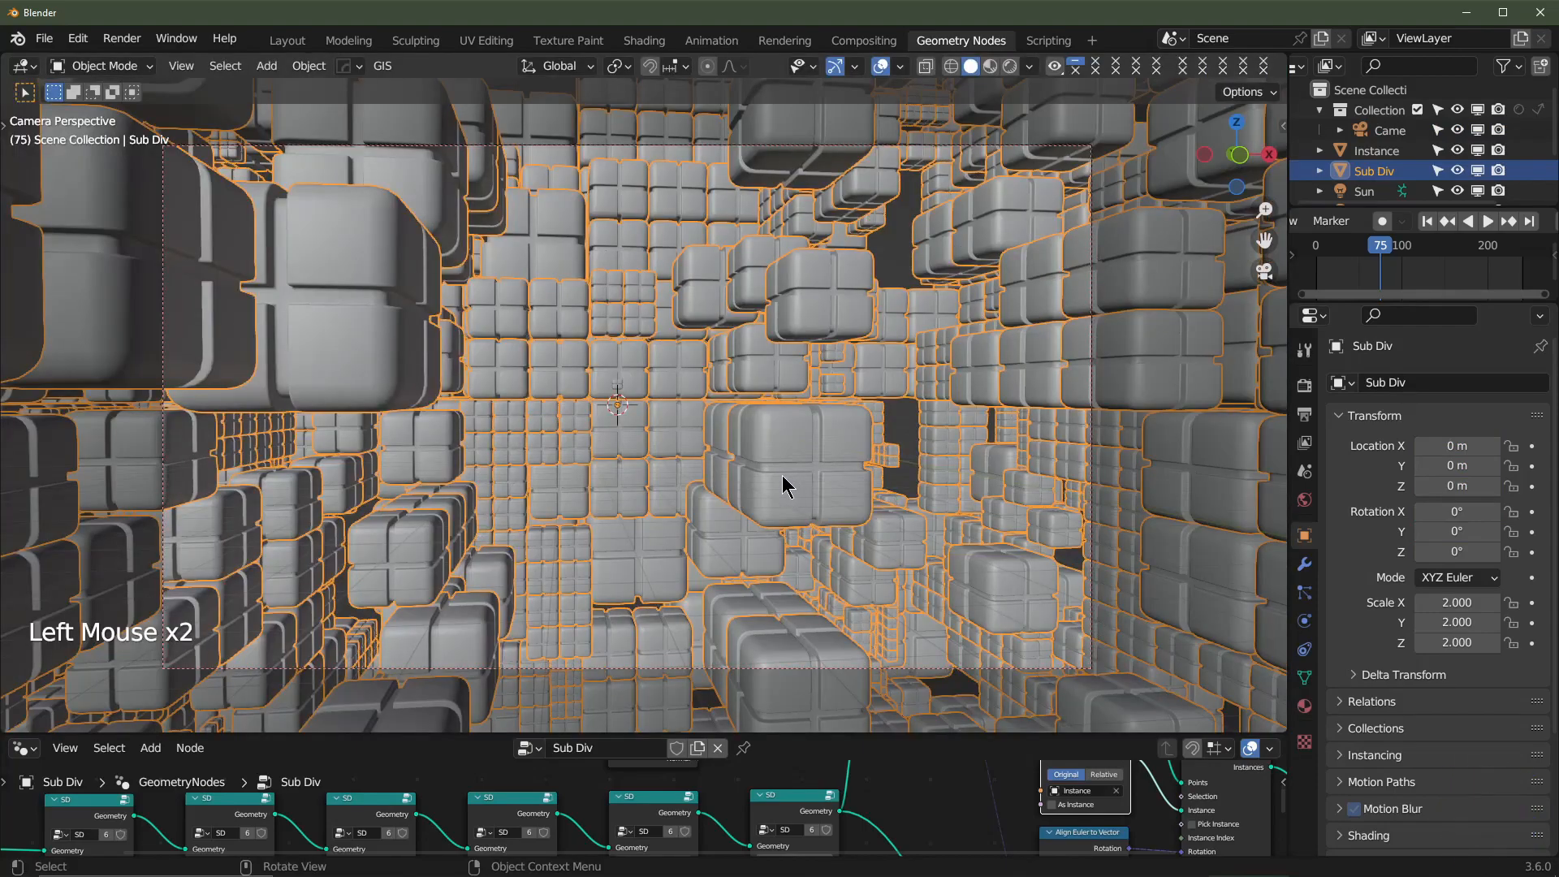
- Return to the camera view, reselect the camera, and centre its frame in the enlarged viewport
scroll(739, 452, down, 2)
key(KP_0)
scroll(706, 427, down, 2)
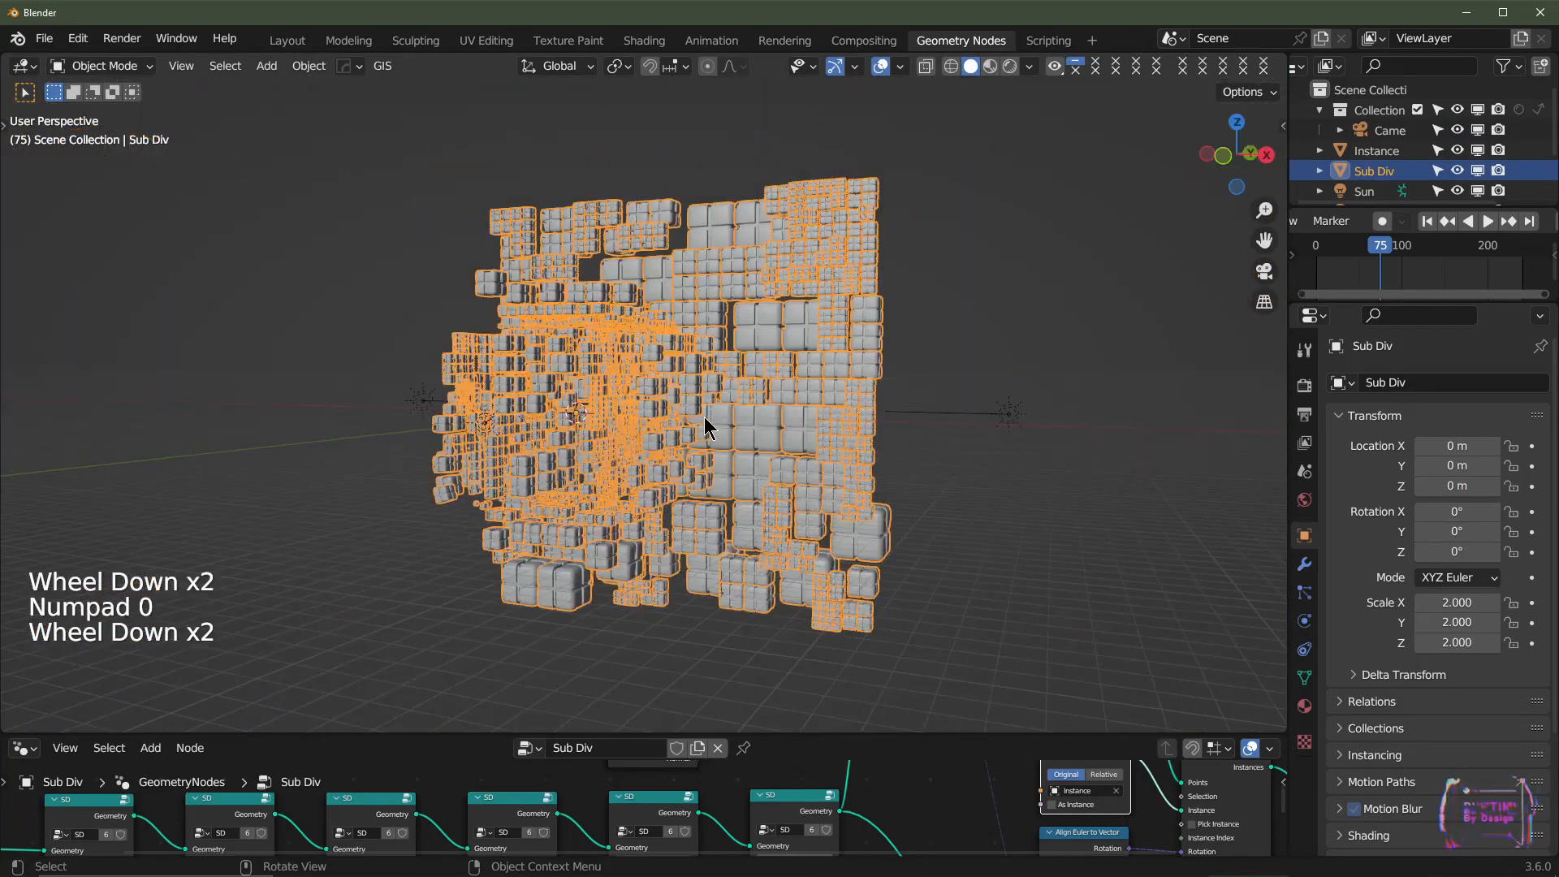
key(KP_0)
scroll(705, 419, down, 2)
scroll(706, 424, up, 3)
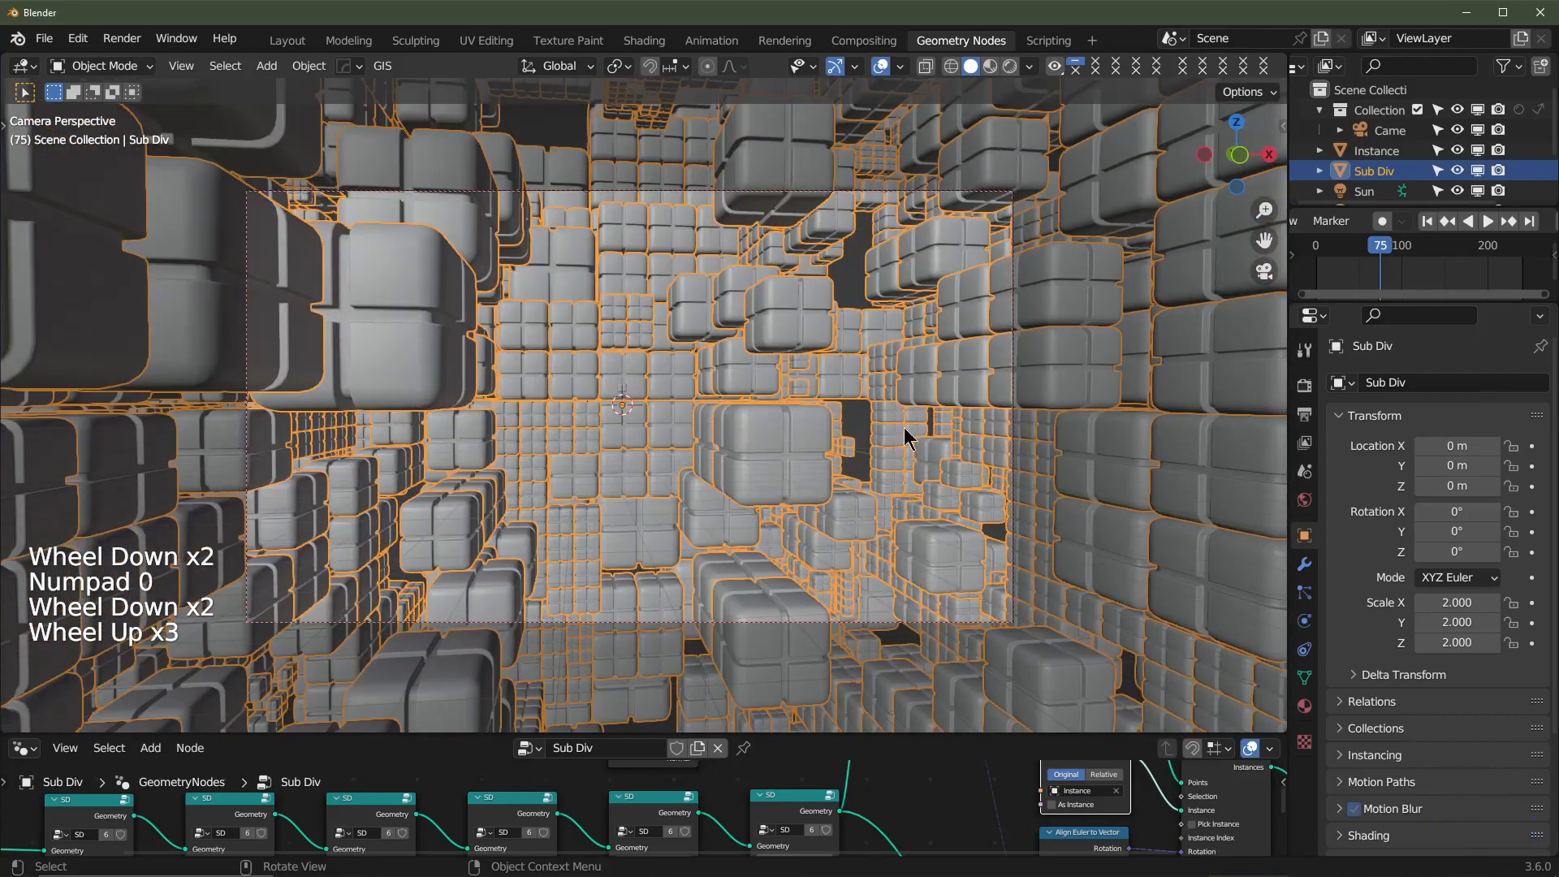
click(1385, 130)
shift+middle_drag(733, 429, 764, 419)
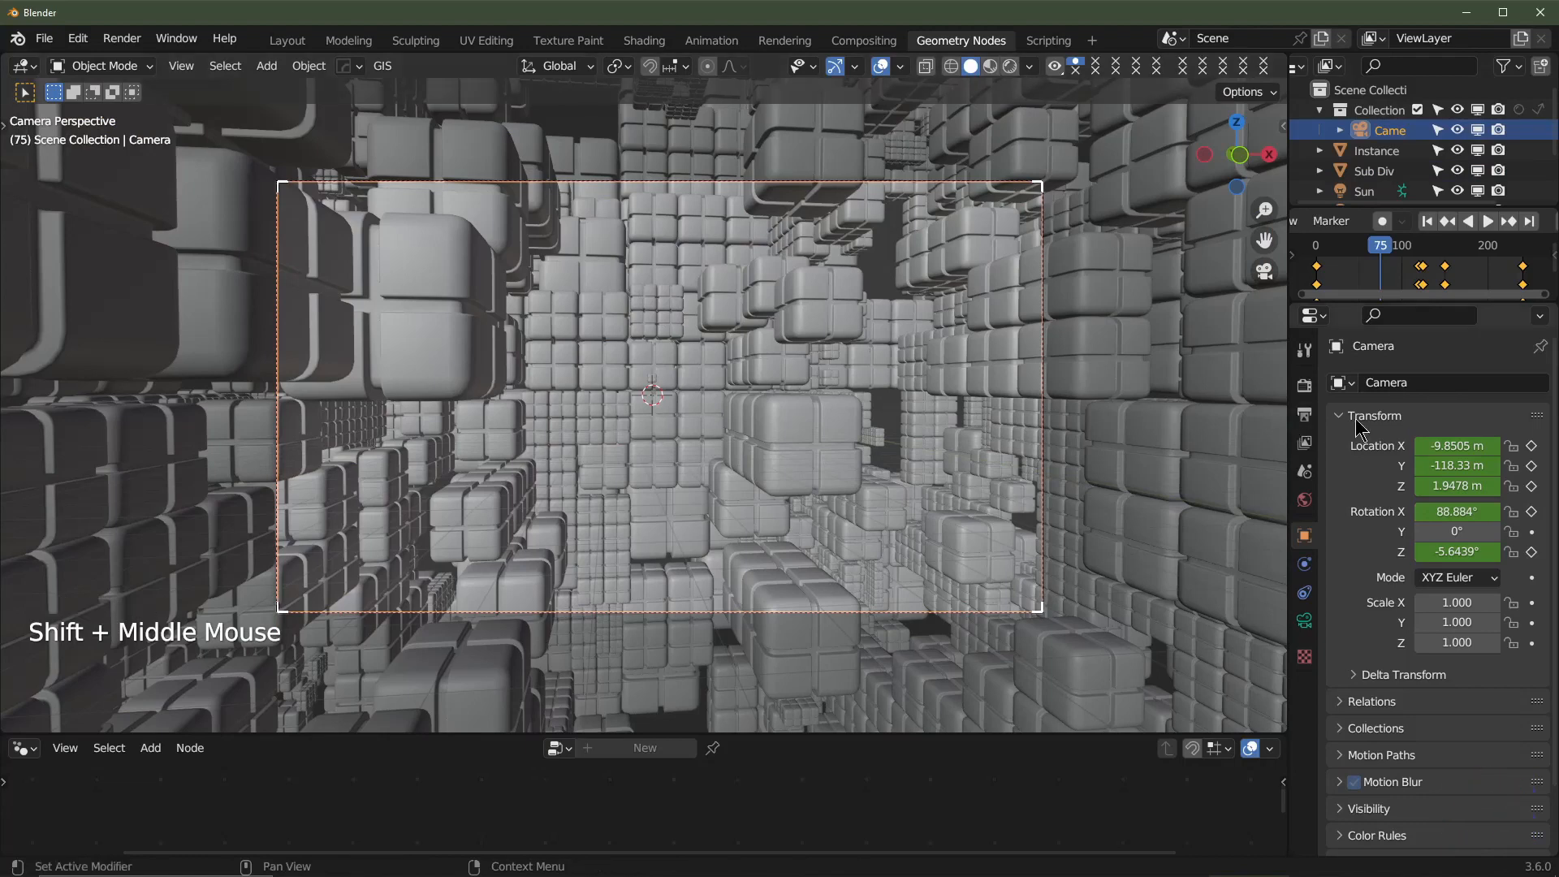
- Show the scene's render settings and jump to the last frame of the animation
click(1306, 388)
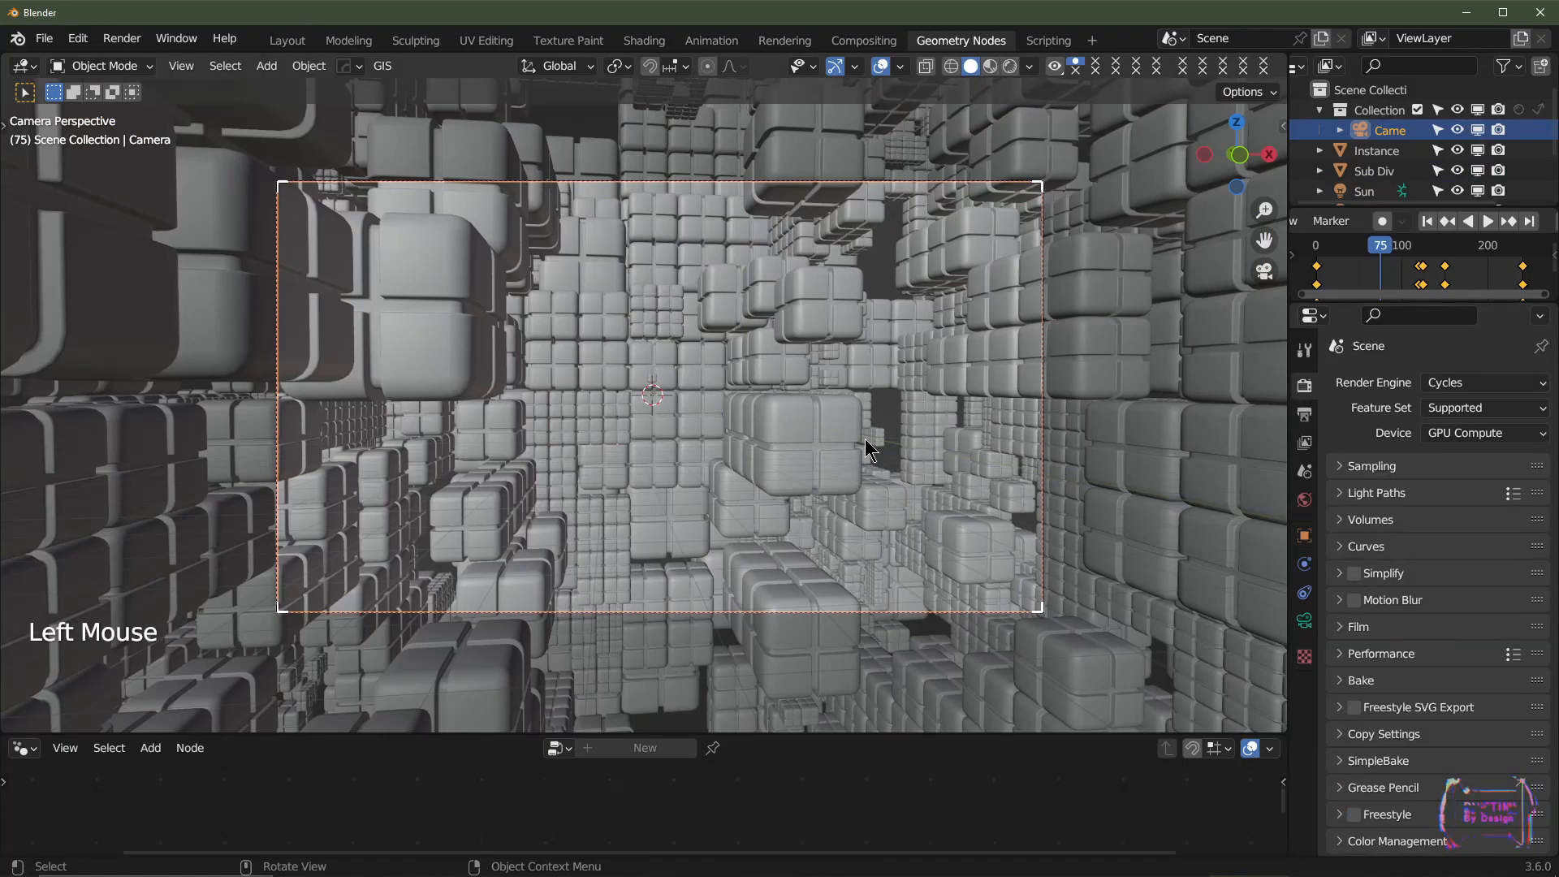
scroll(865, 439, up, 1)
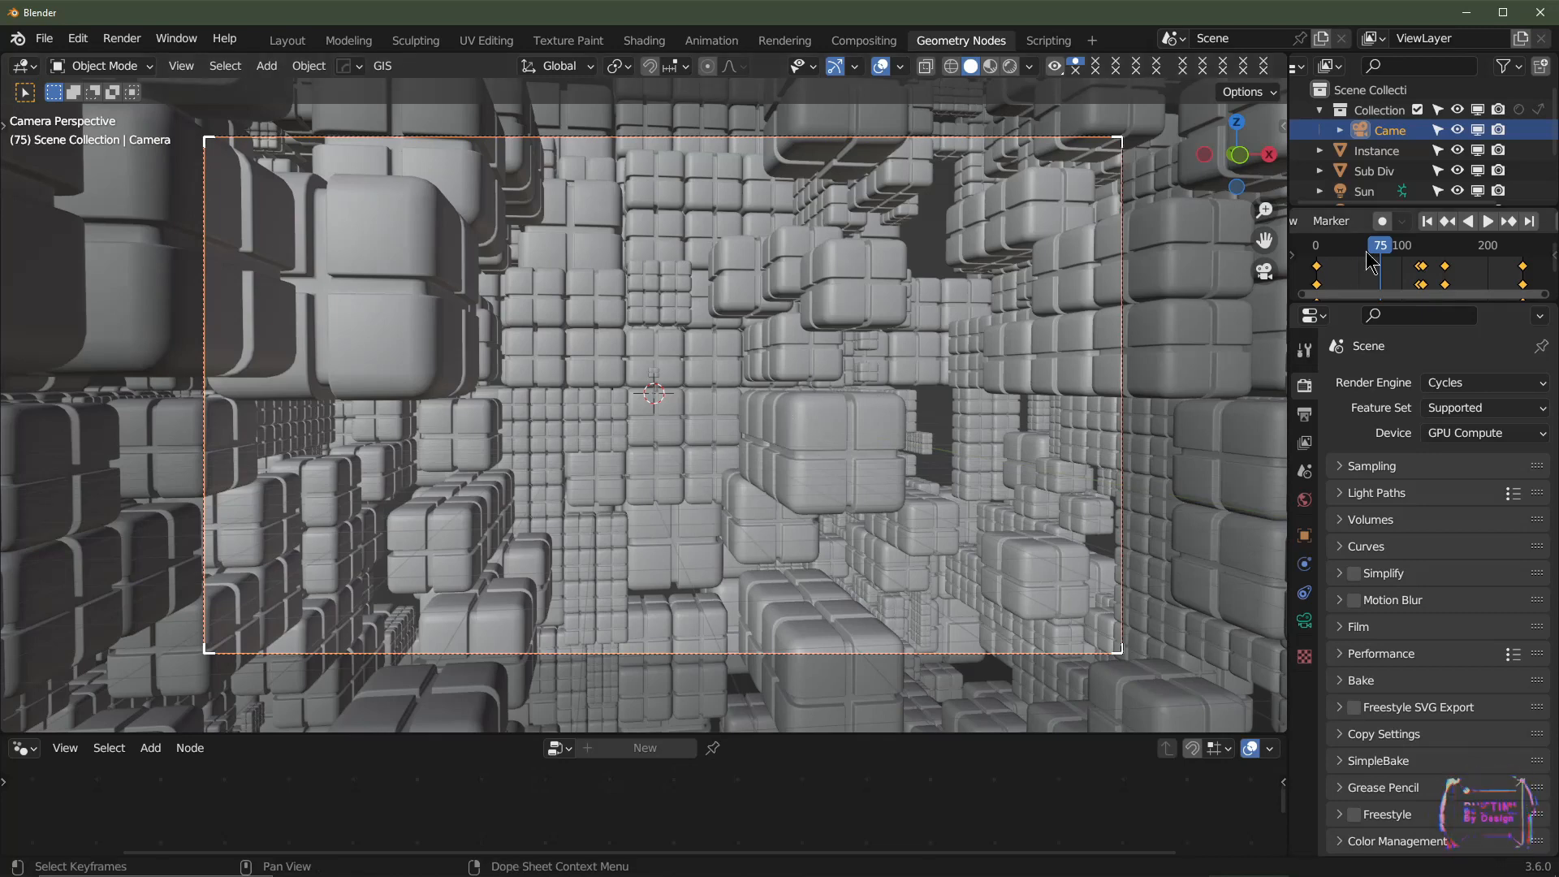
click(1530, 222)
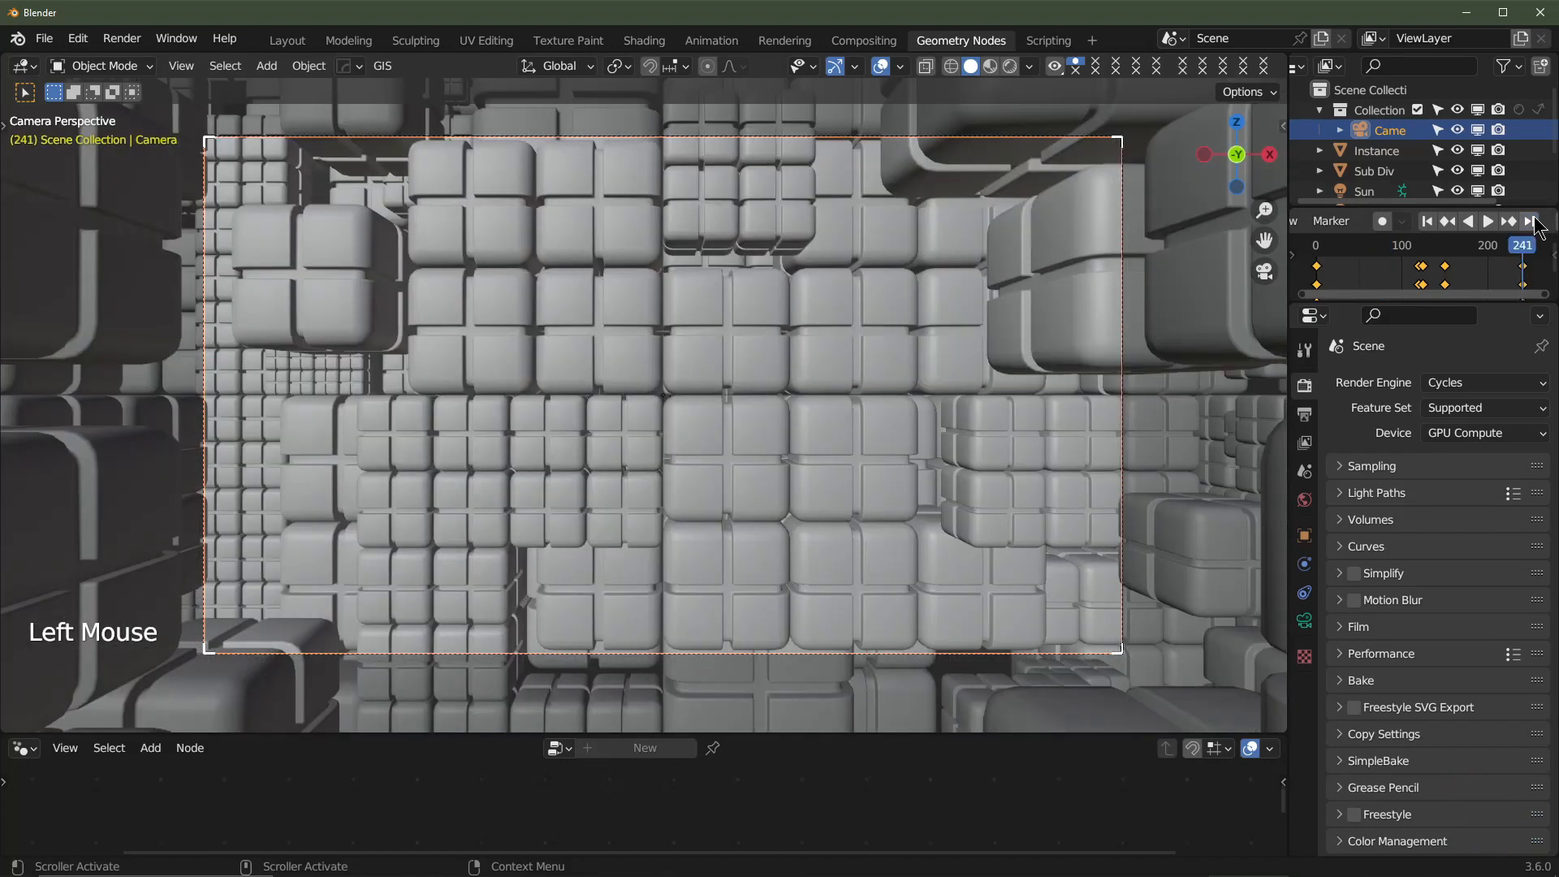
- Preview the last frame through the camera with rendered shading, then return the viewport to solid shading
scroll(1539, 227, down, 5)
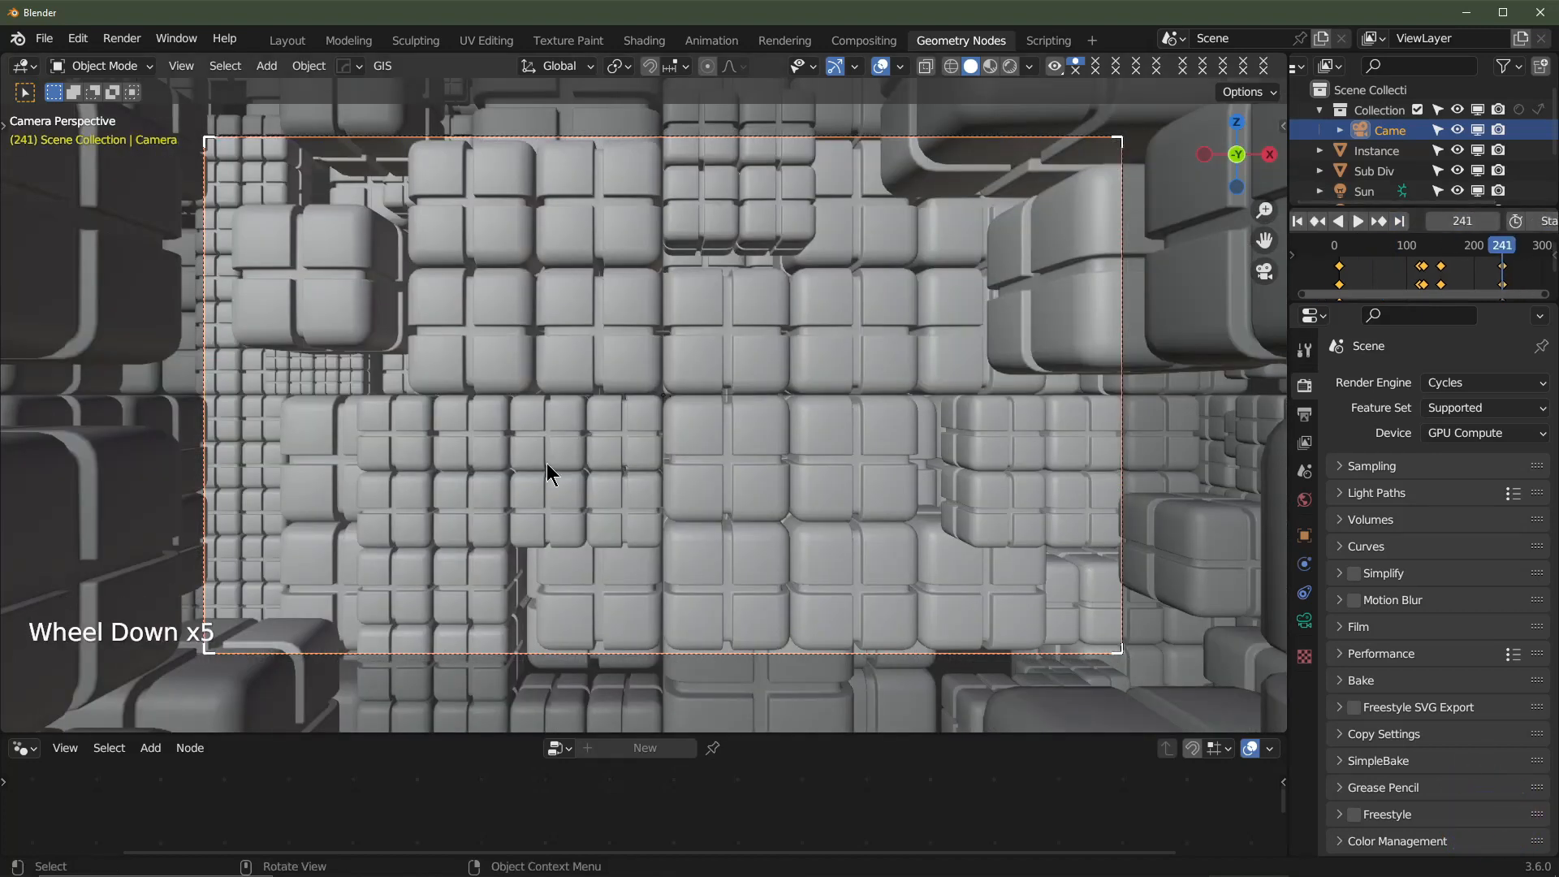
click(1010, 66)
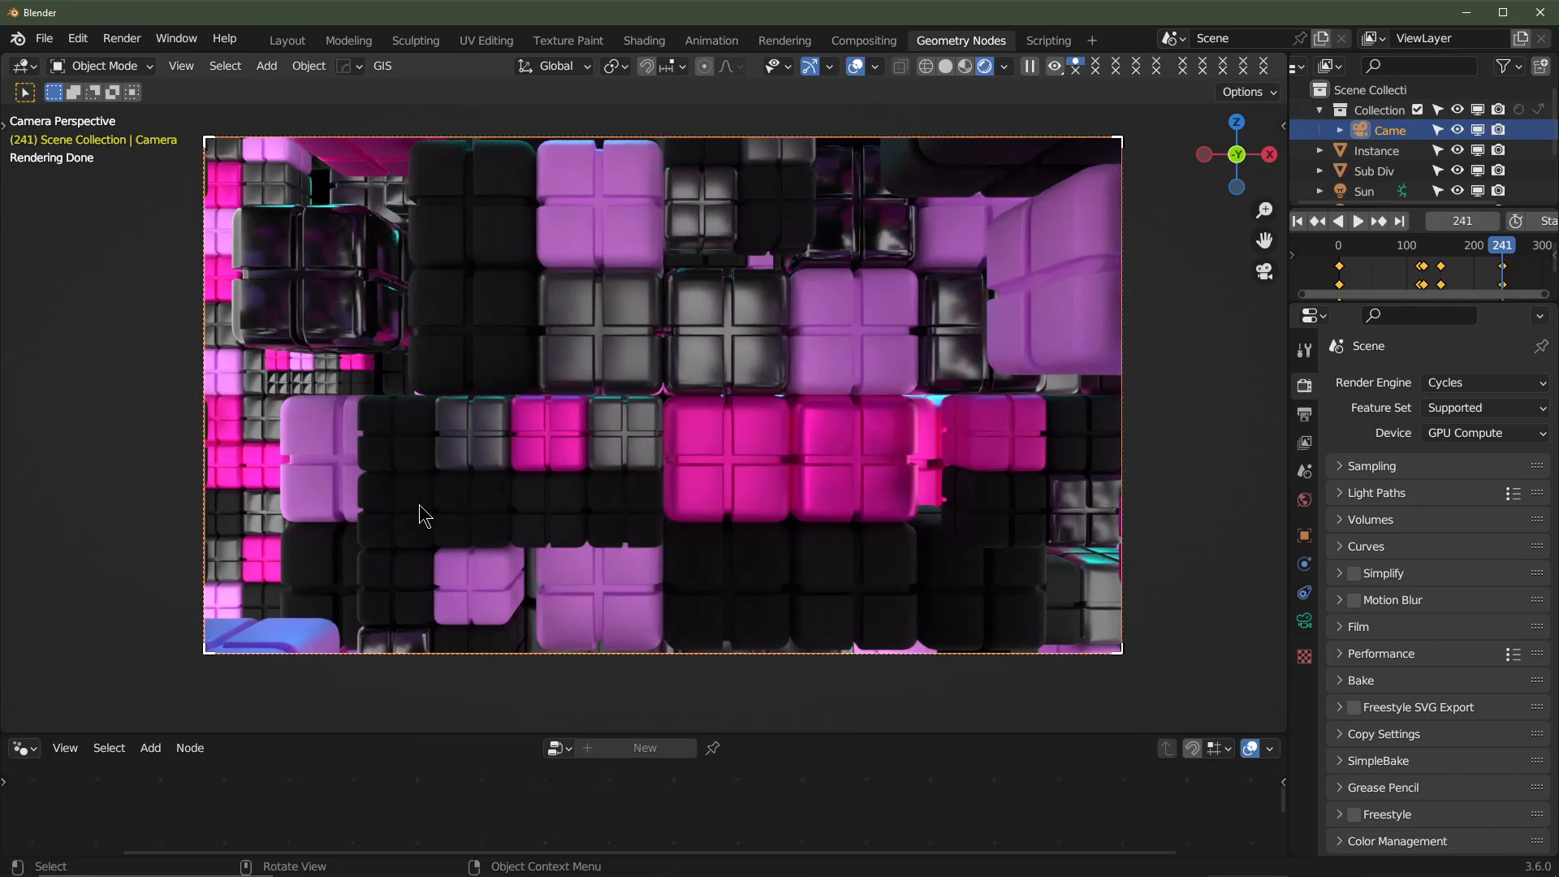
click(945, 66)
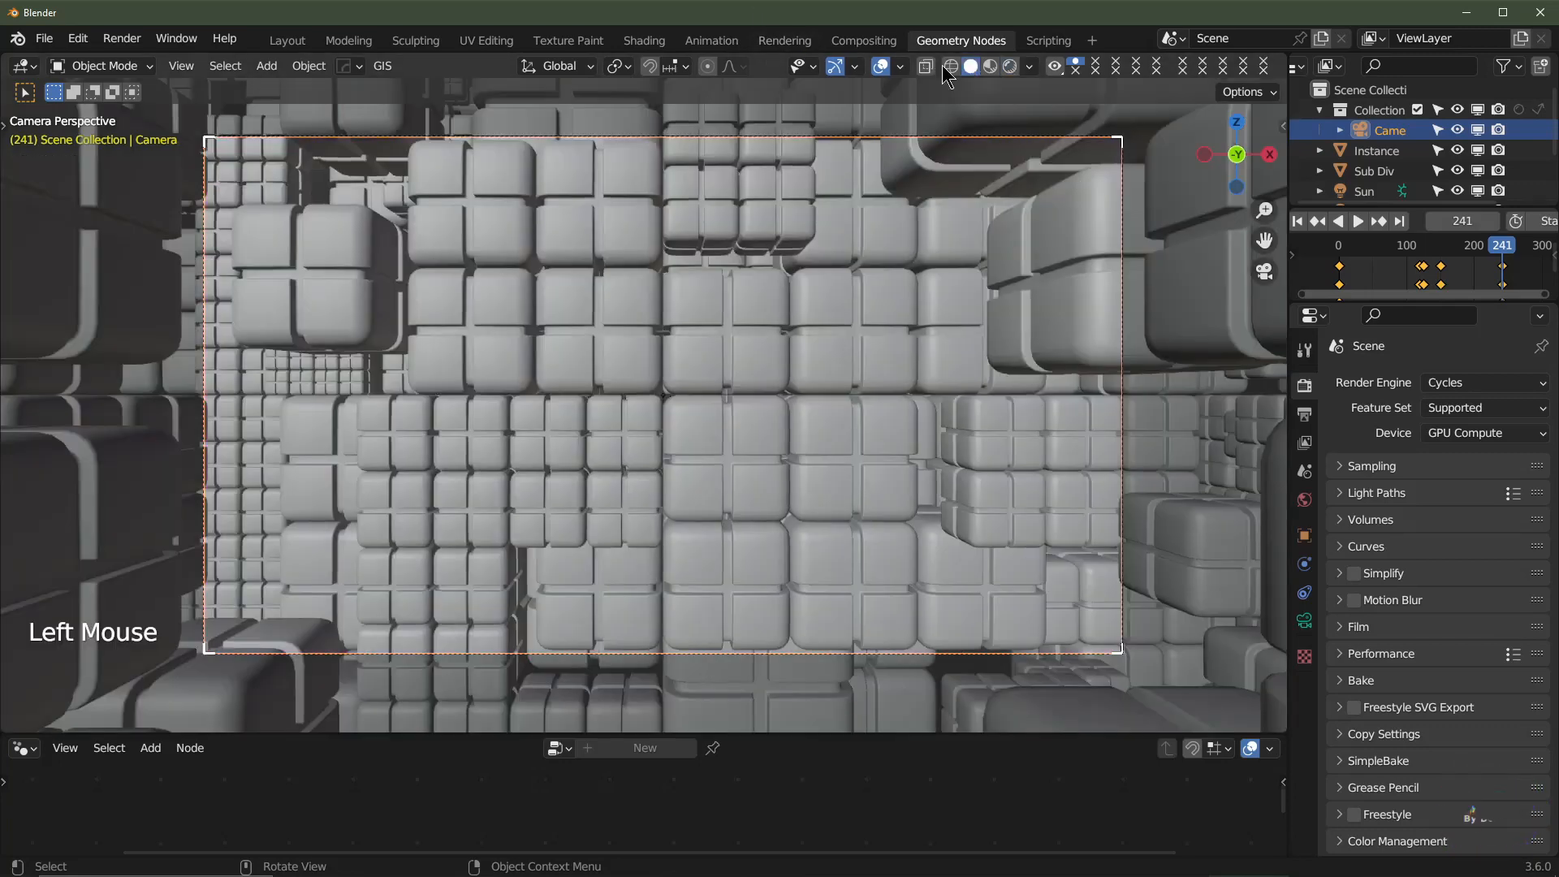
- Browse to the render output location and accept the Sub Div PBD YT Tutorial folder
click(1306, 415)
scroll(1458, 633, down, 2)
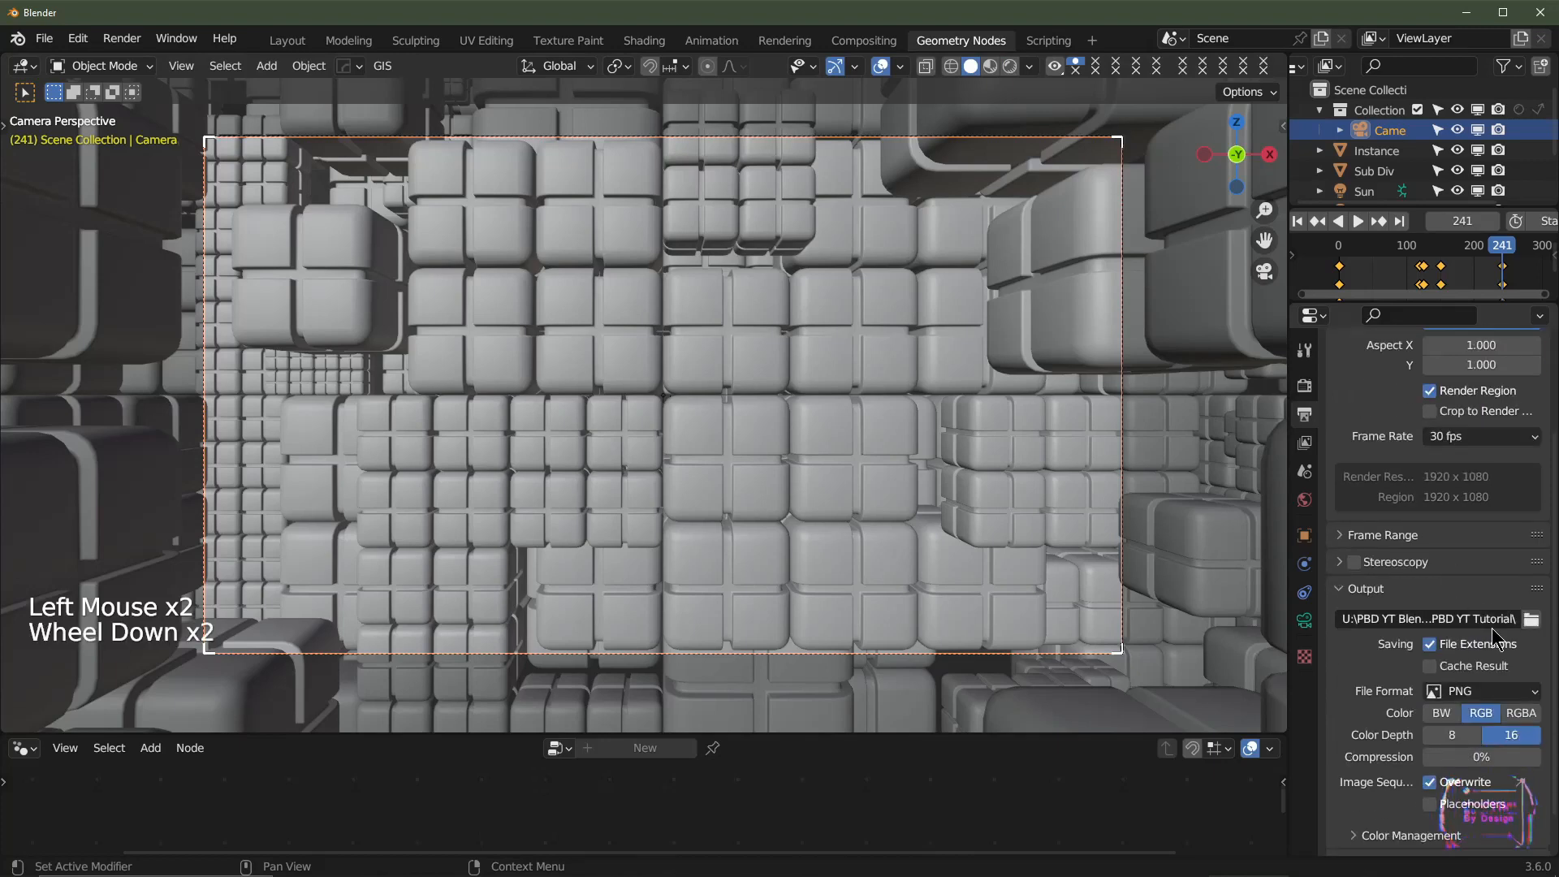
click(1530, 621)
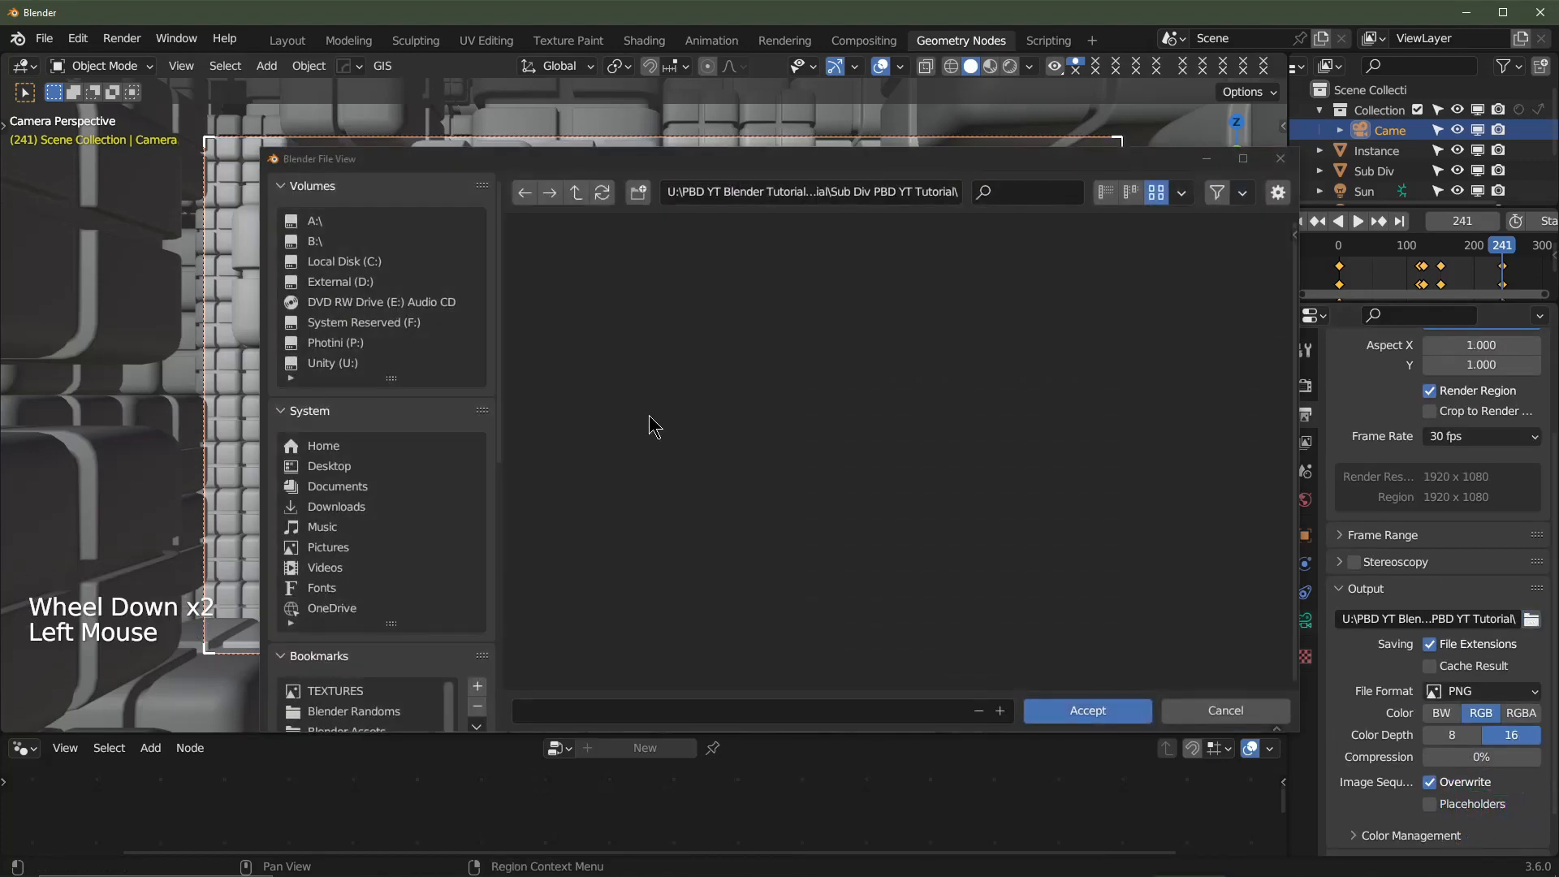
click(1088, 710)
- Set the output resolution scale to 200%
scroll(1312, 406, up, 2)
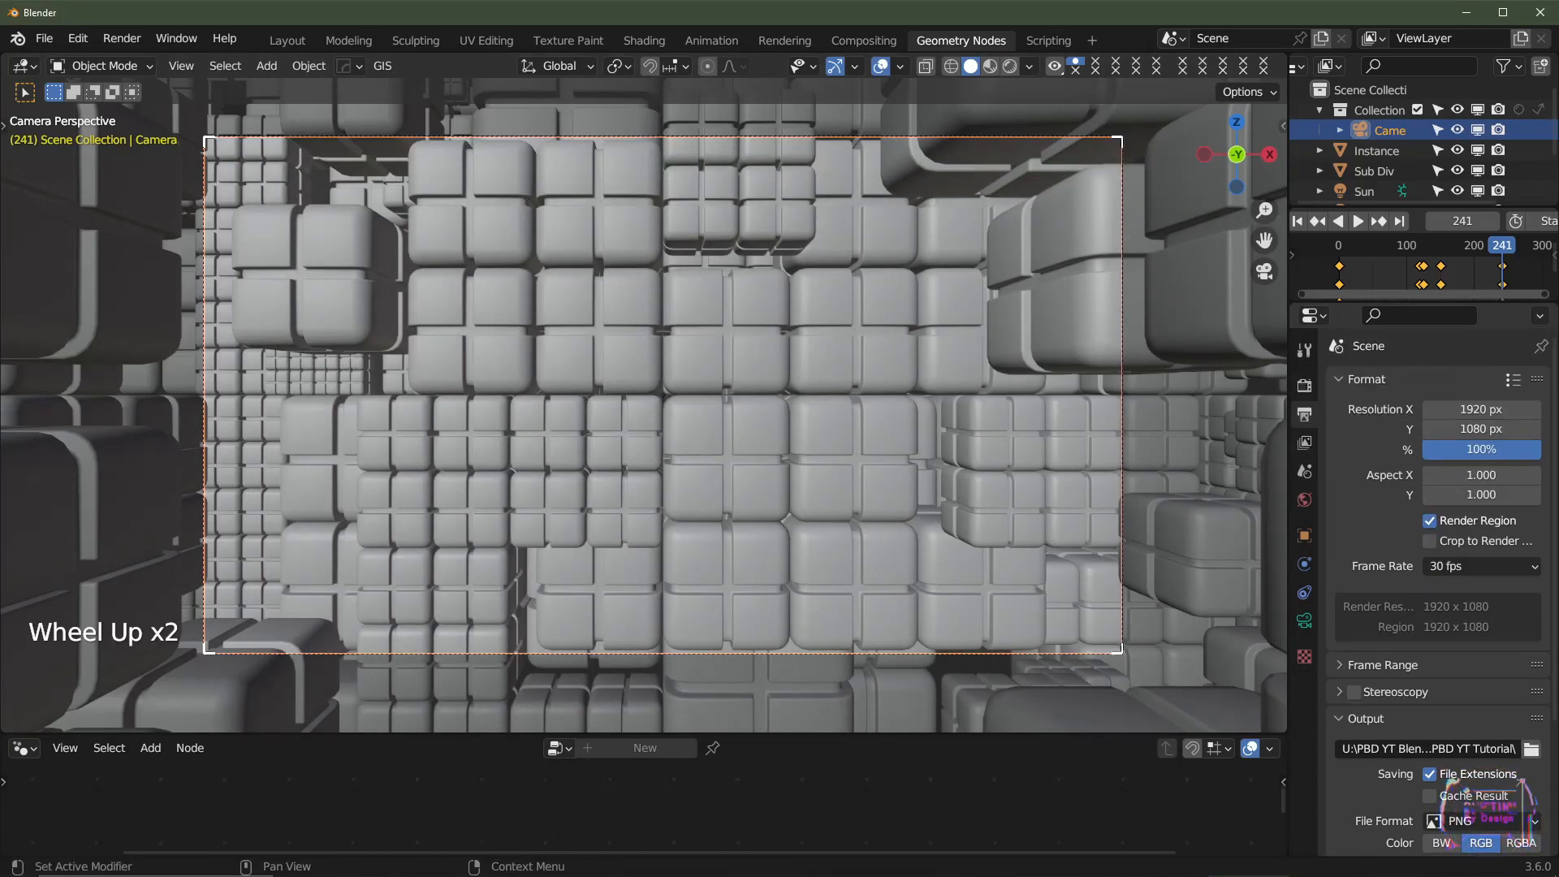
click(1459, 450)
text(200)
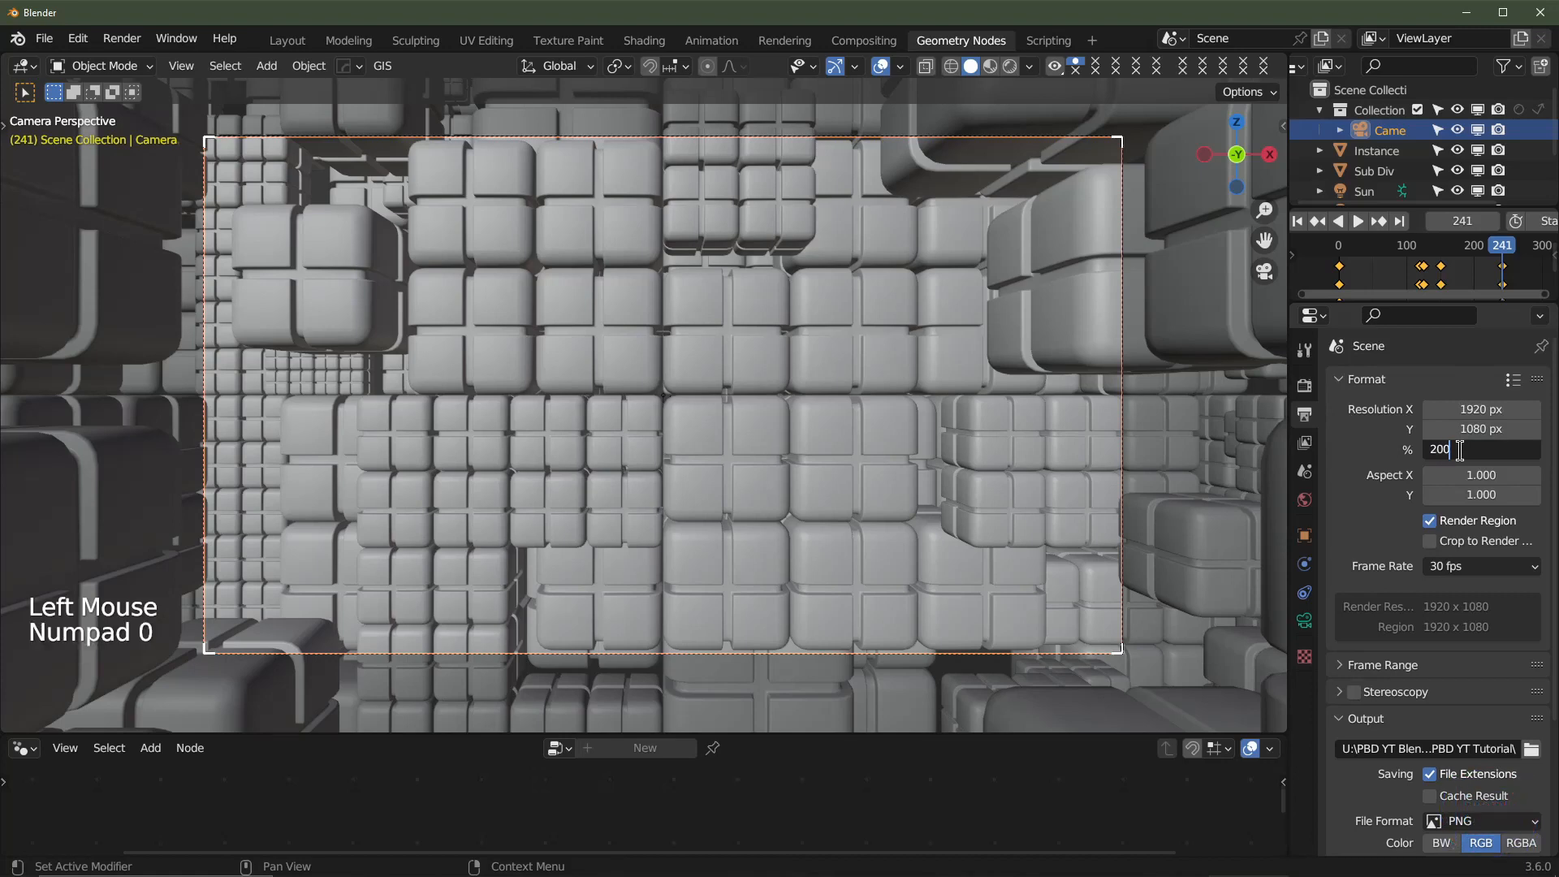
key(Return)
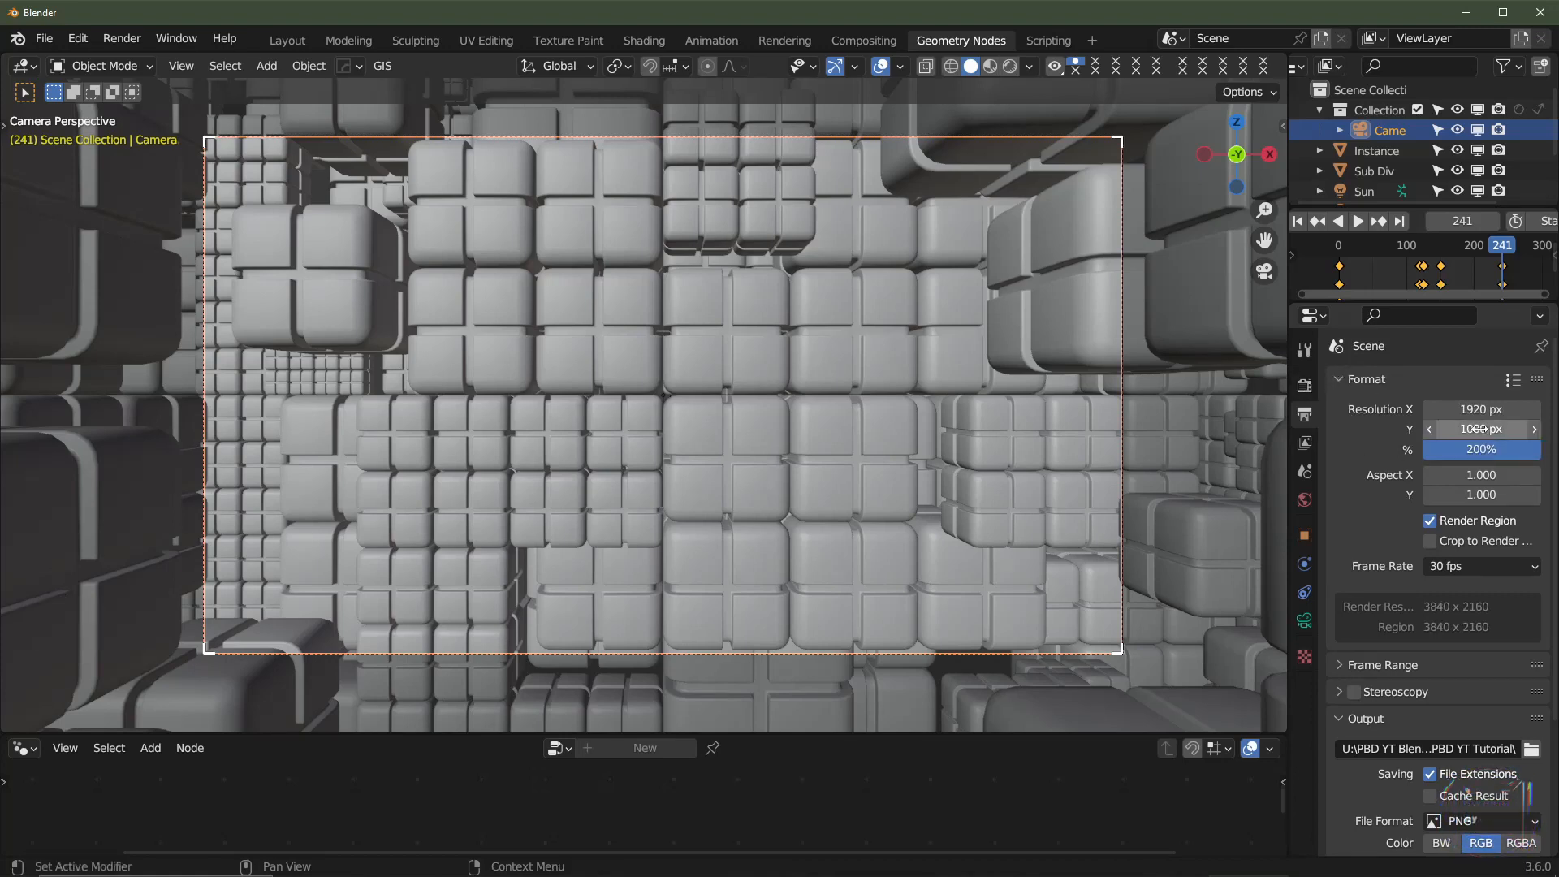
- Set the final render's noise threshold to 0.025 and its maximum samples to 512
click(1304, 385)
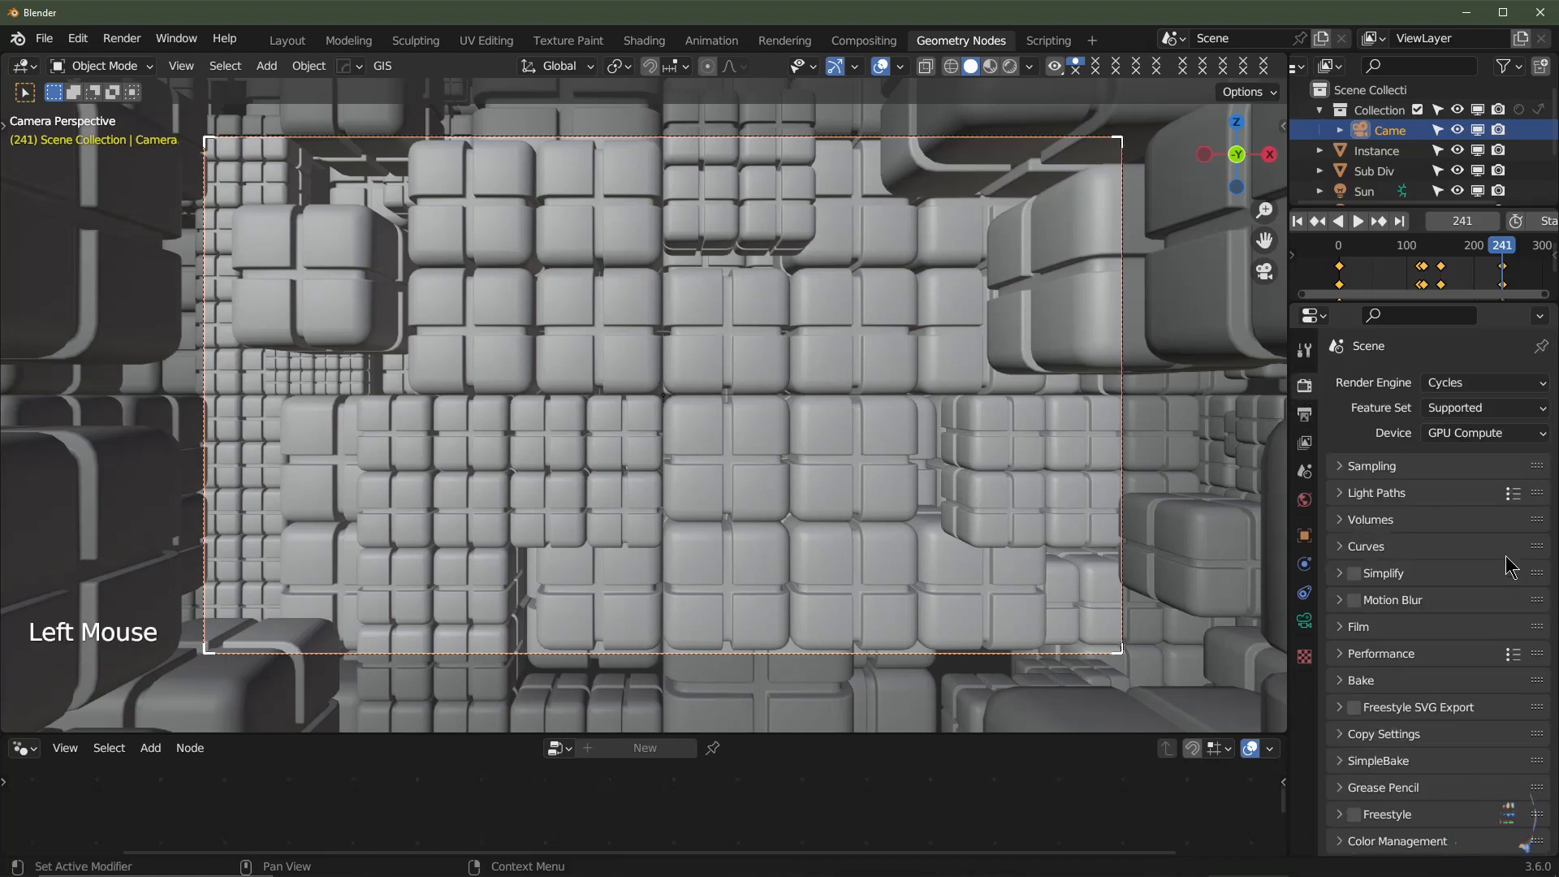
click(1378, 496)
click(1370, 466)
scroll(1503, 499, down, 2)
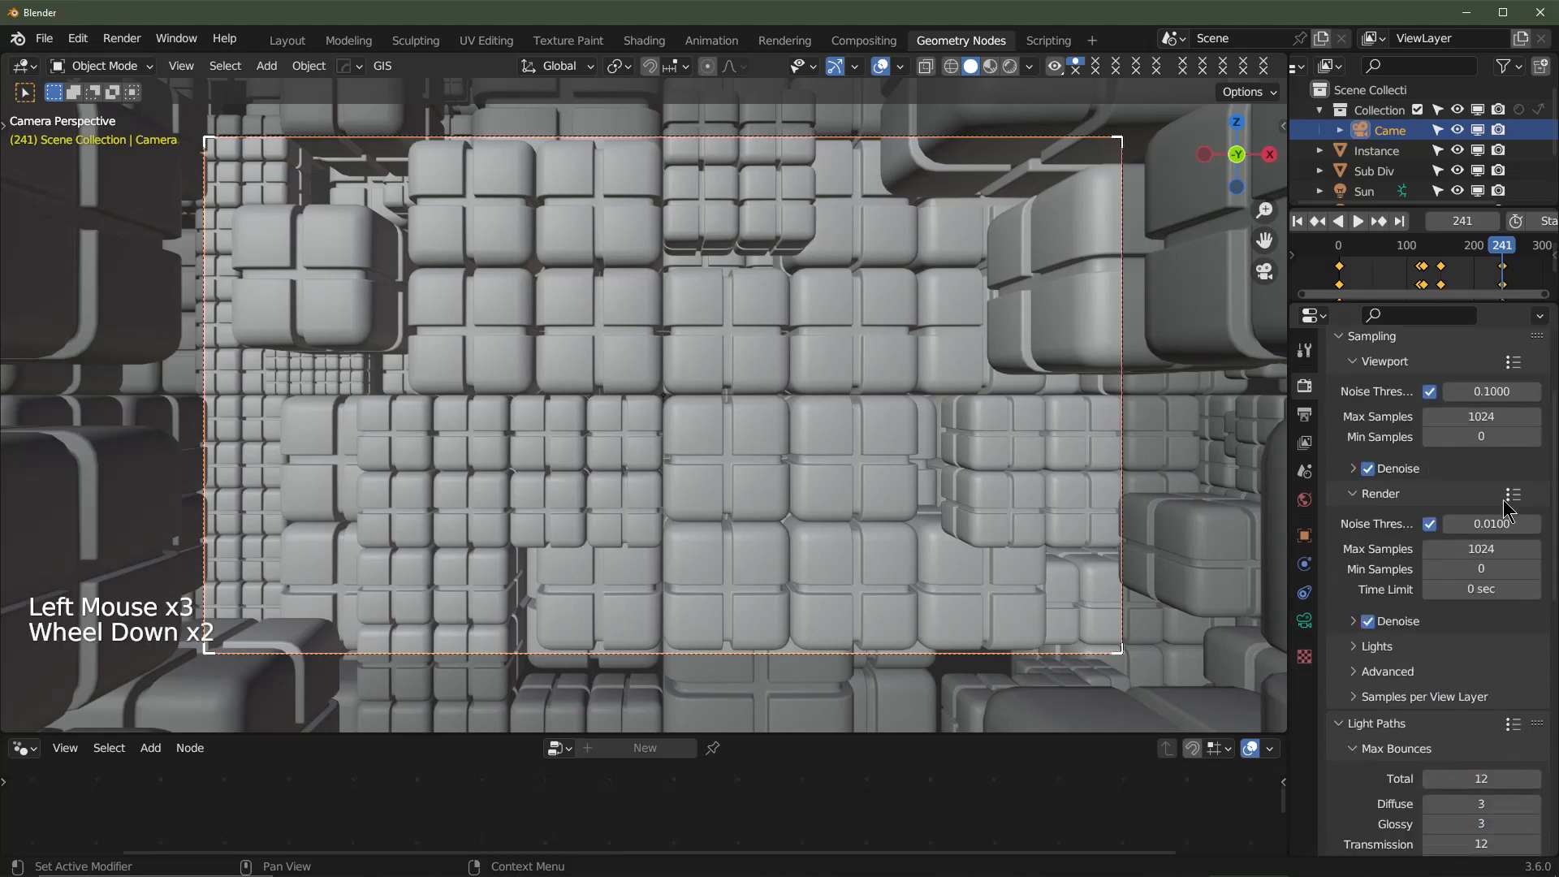
click(1490, 524)
text(0.025)
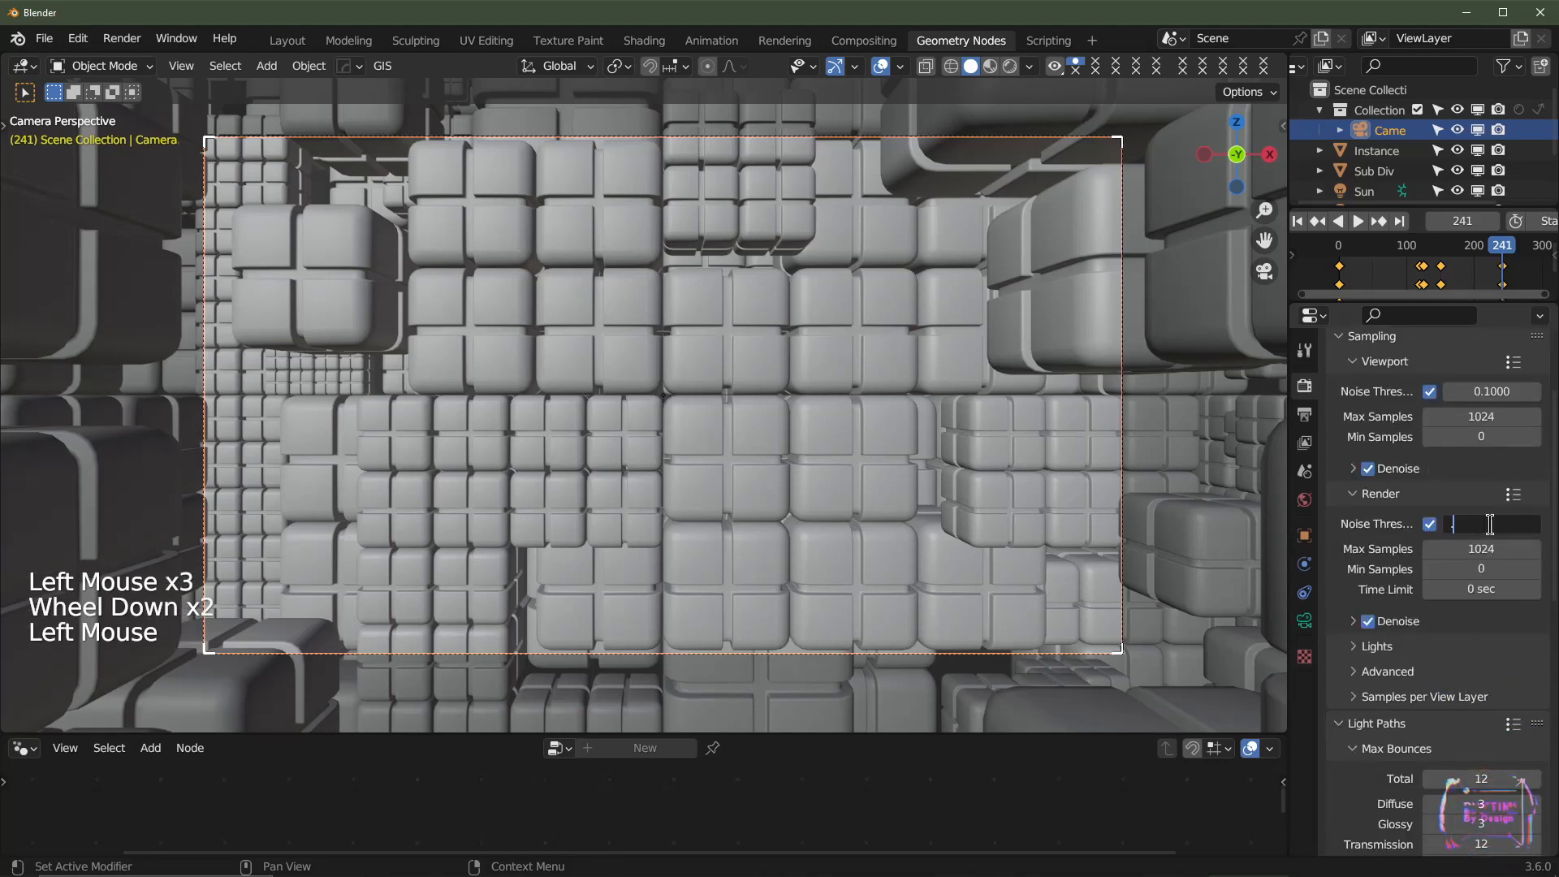
key(Return)
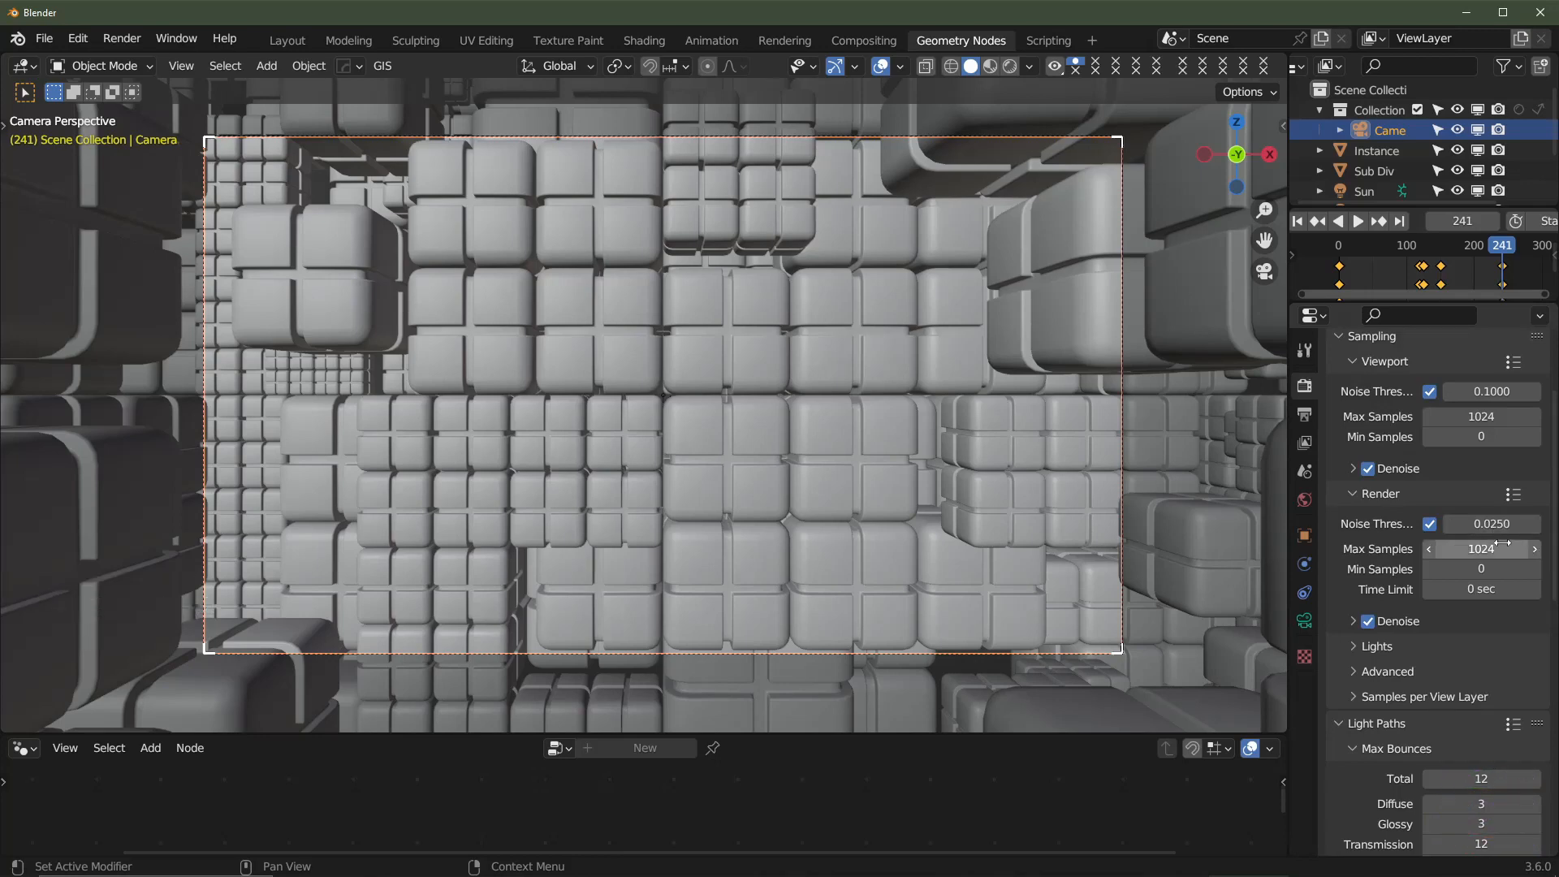
click(1491, 542)
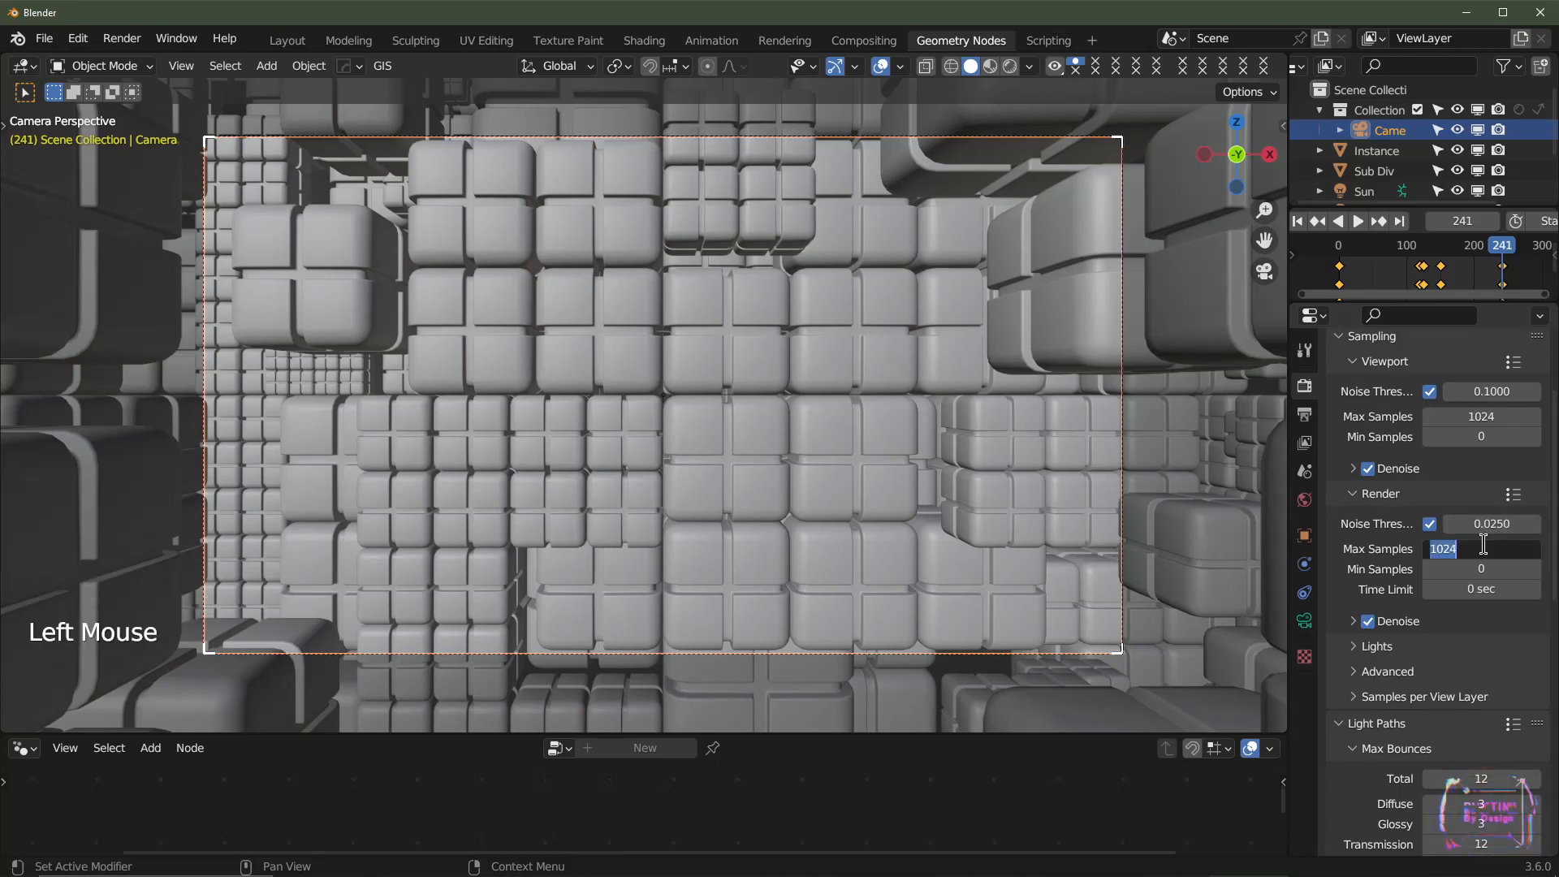
text(512)
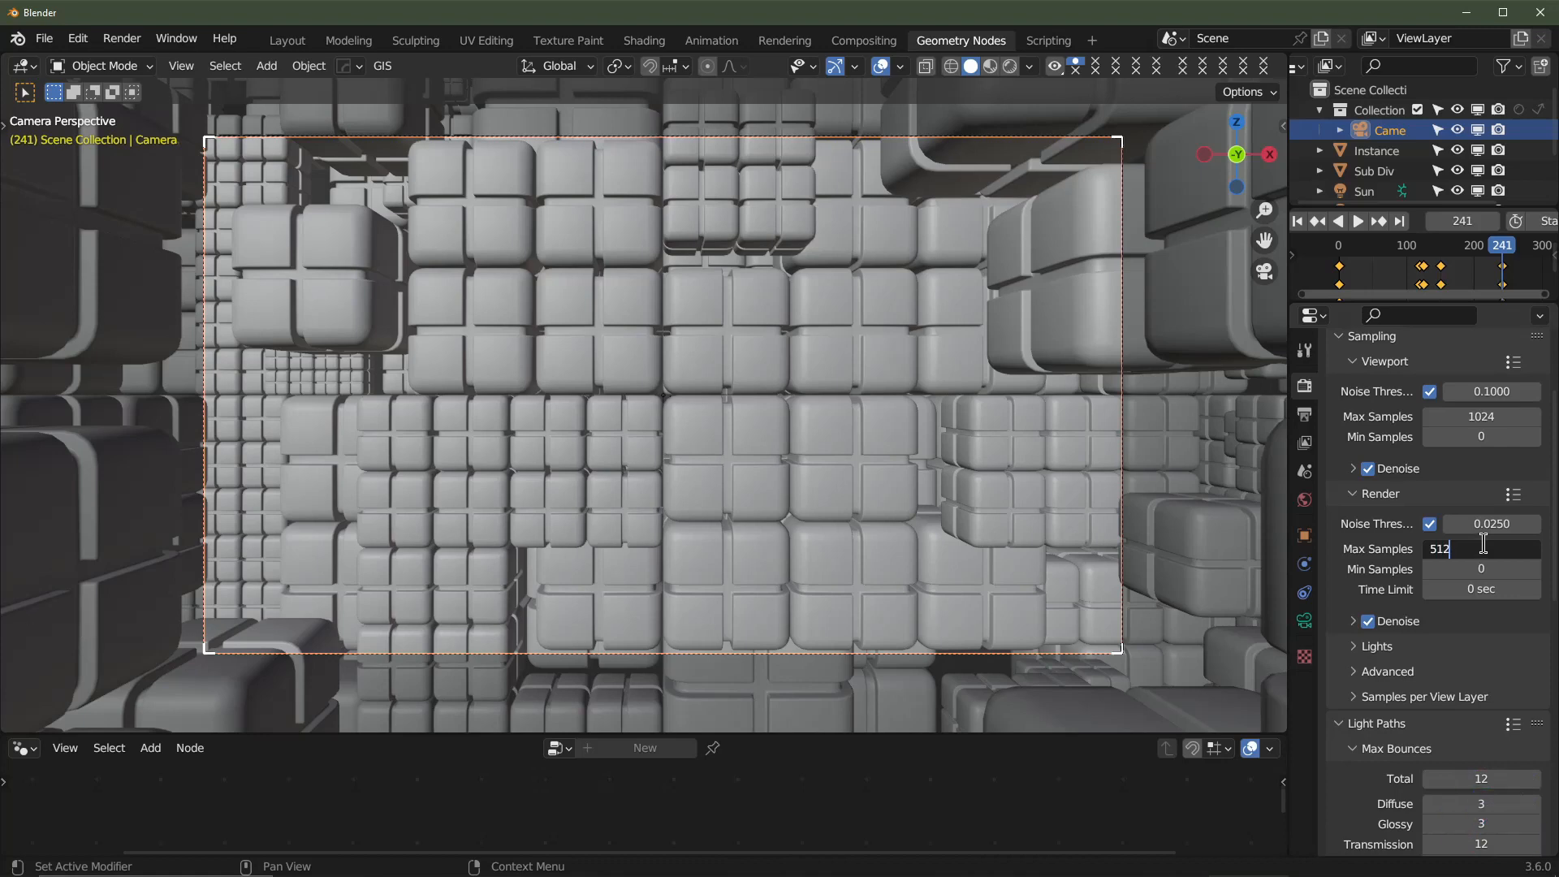
key(Return)
- Lower the diffuse and glossy light bounces to 2 each and disable reflective and refractive caustics
scroll(1469, 545, down, 4)
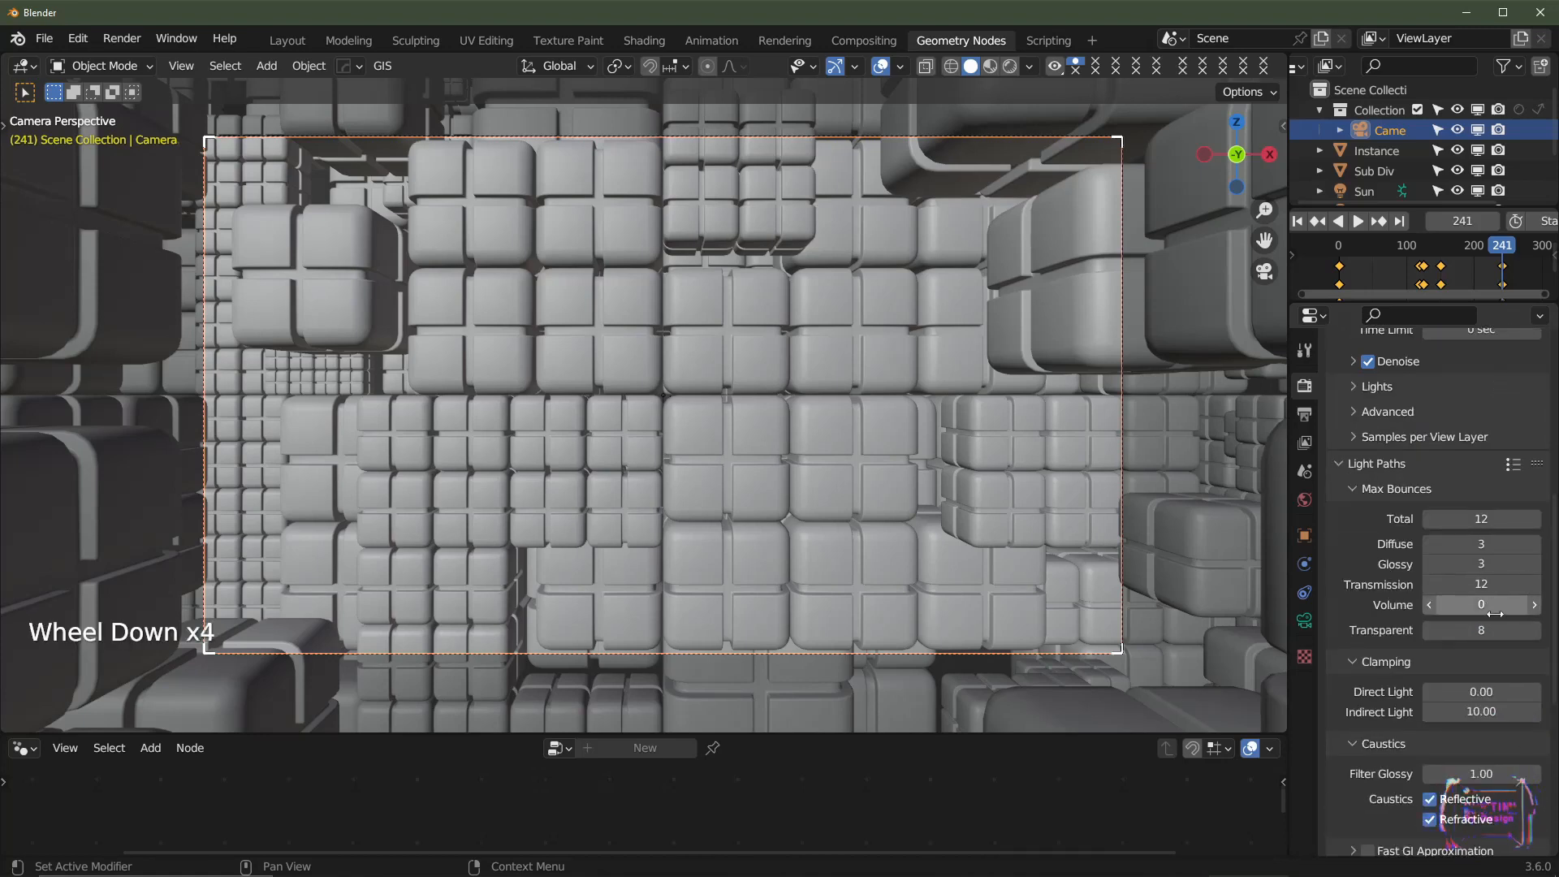
click(1431, 543)
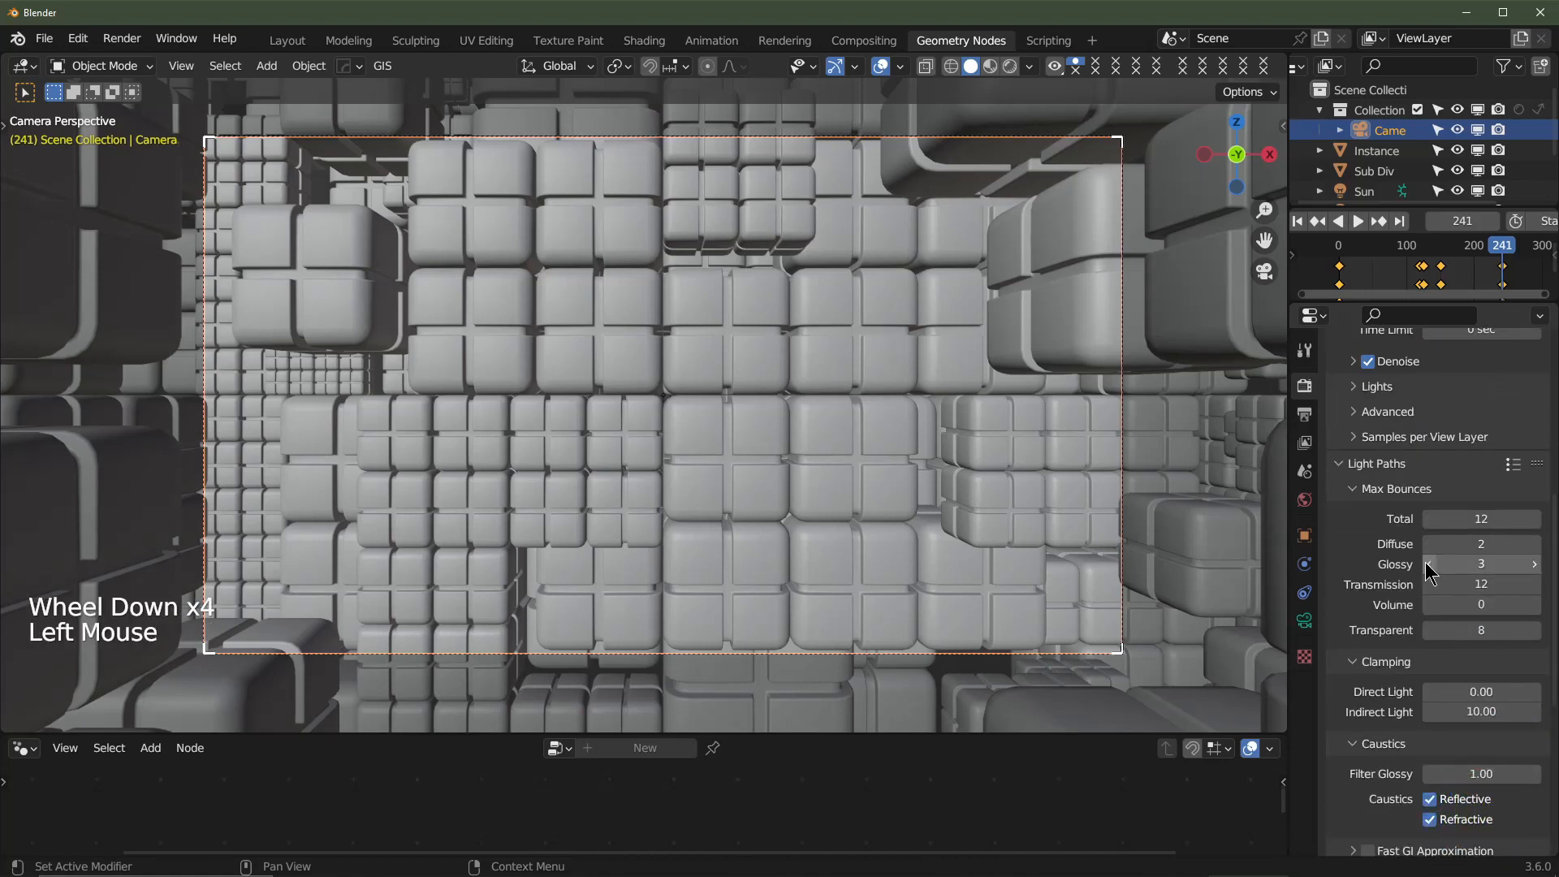
click(1426, 563)
scroll(1431, 646, down, 1)
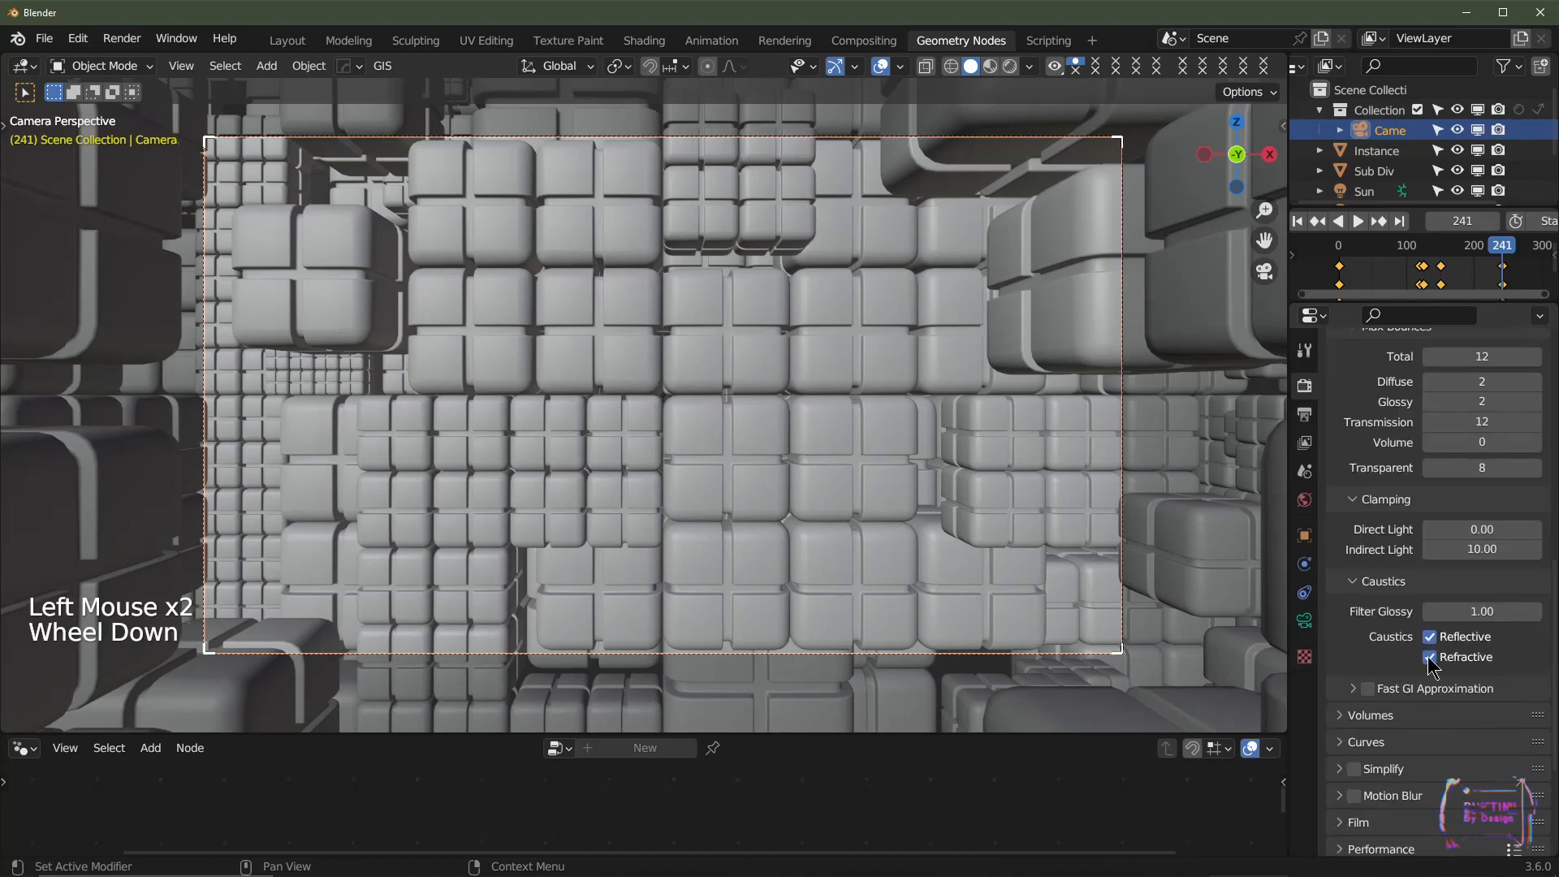
click(1430, 637)
click(1429, 657)
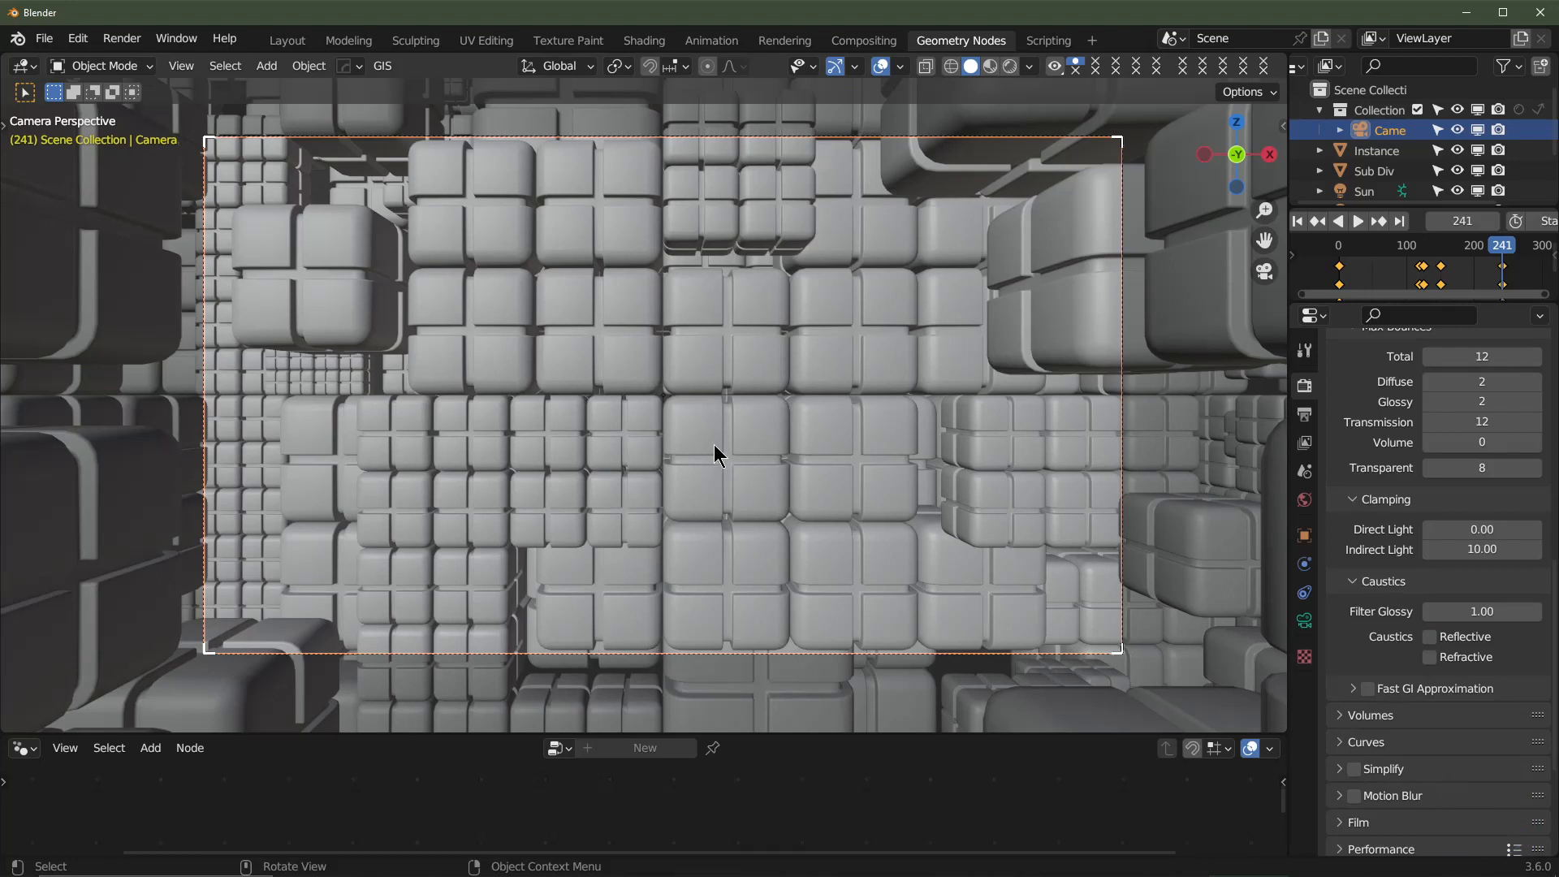
- Render the current frame as a still image and inspect the result
key(F12)
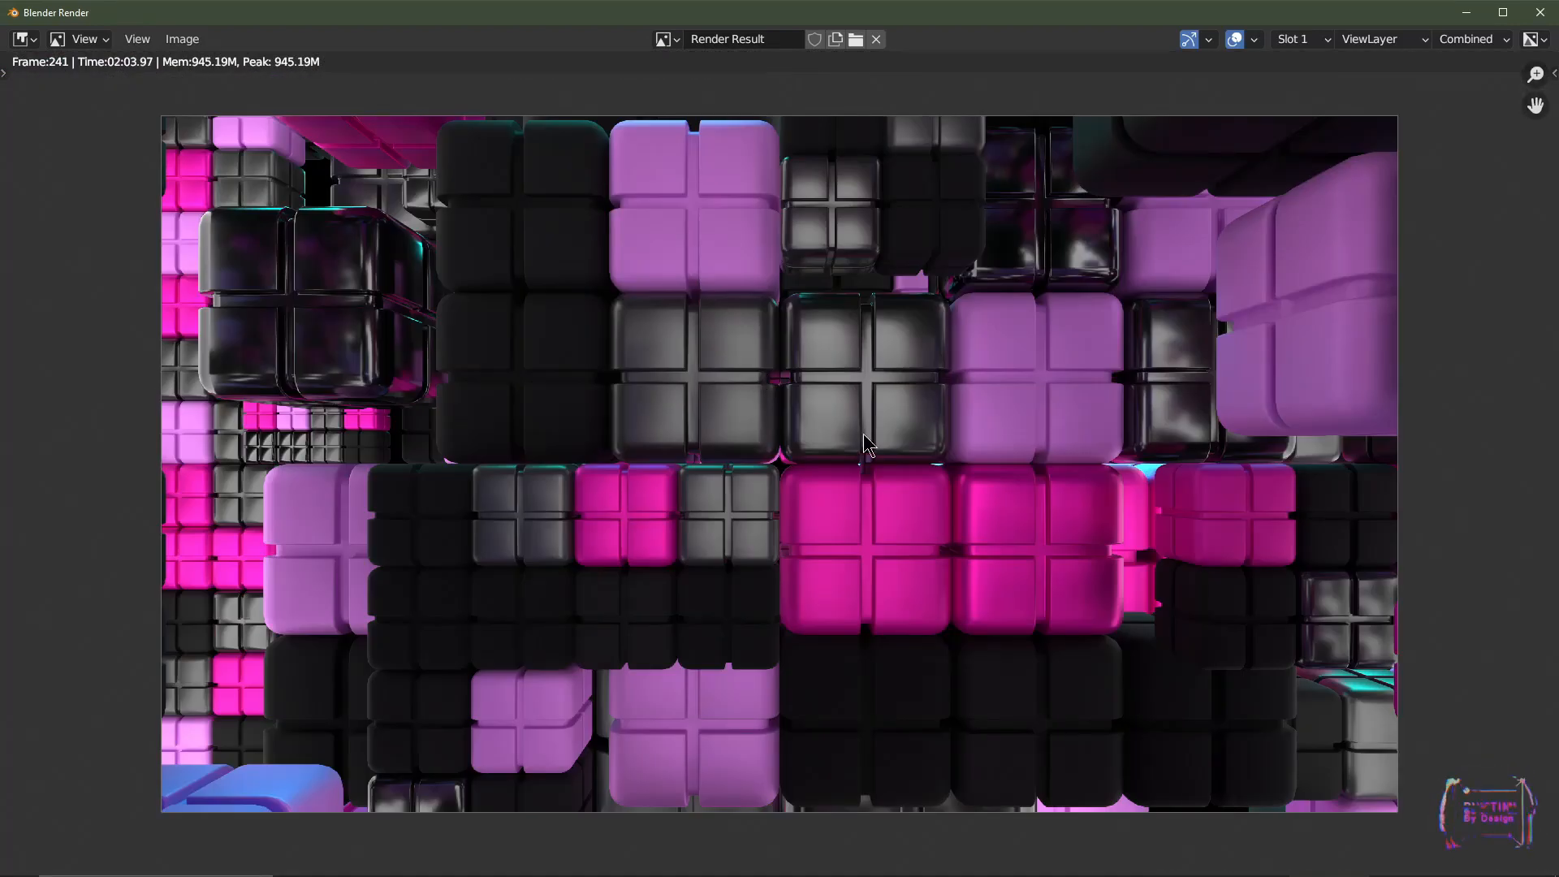
scroll(784, 464, up, 1)
scroll(783, 465, down, 1)
- Start saving the rendered image under a new name and choose the recent Sub Div PBD YT Tutorial folder
click(182, 39)
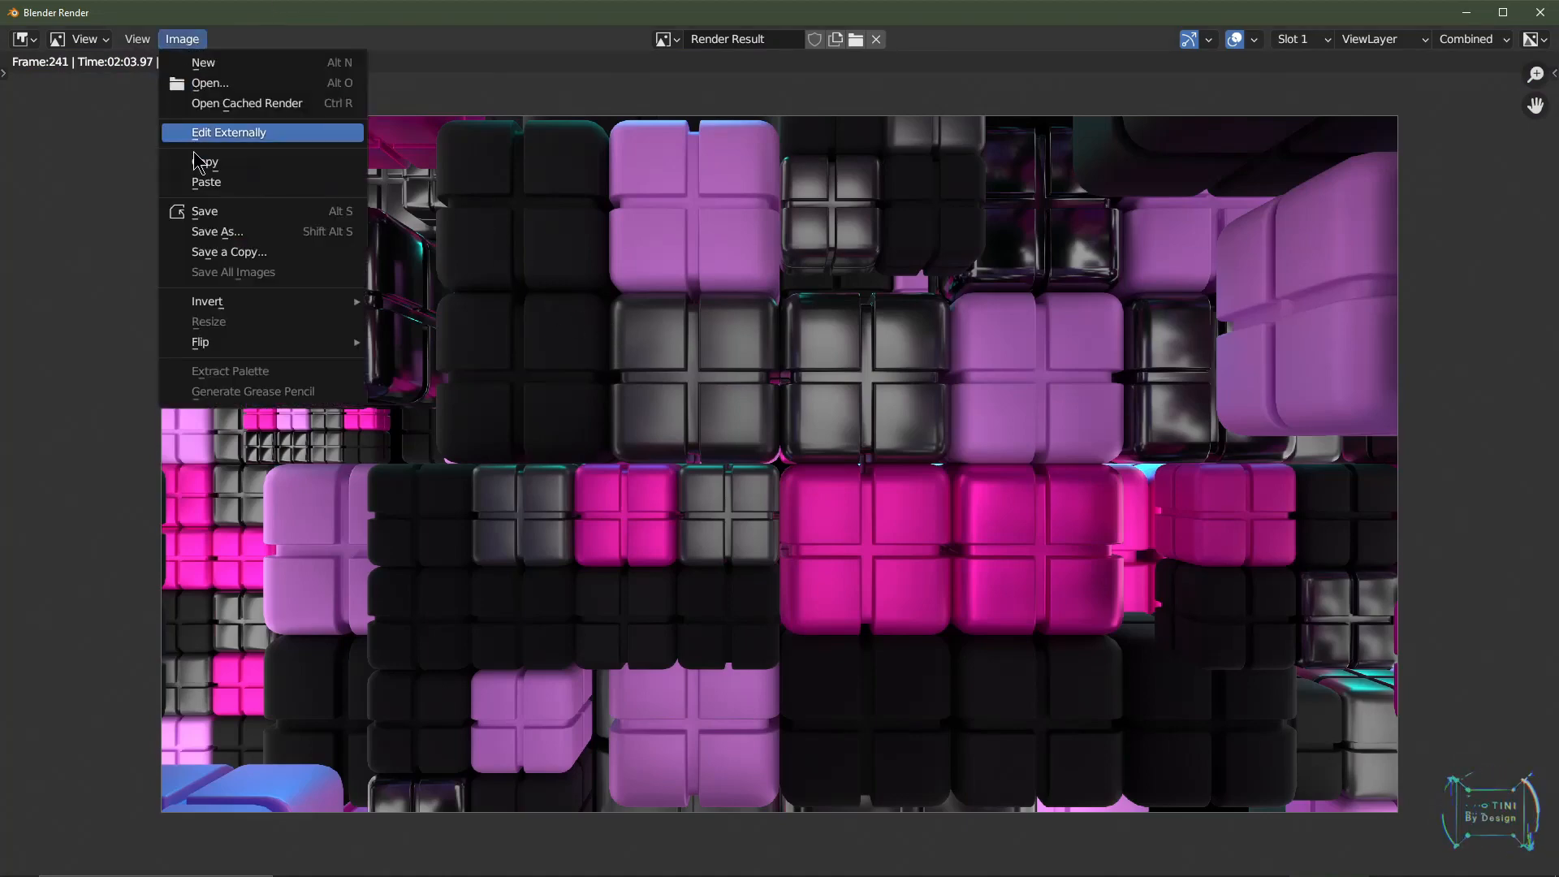
click(215, 232)
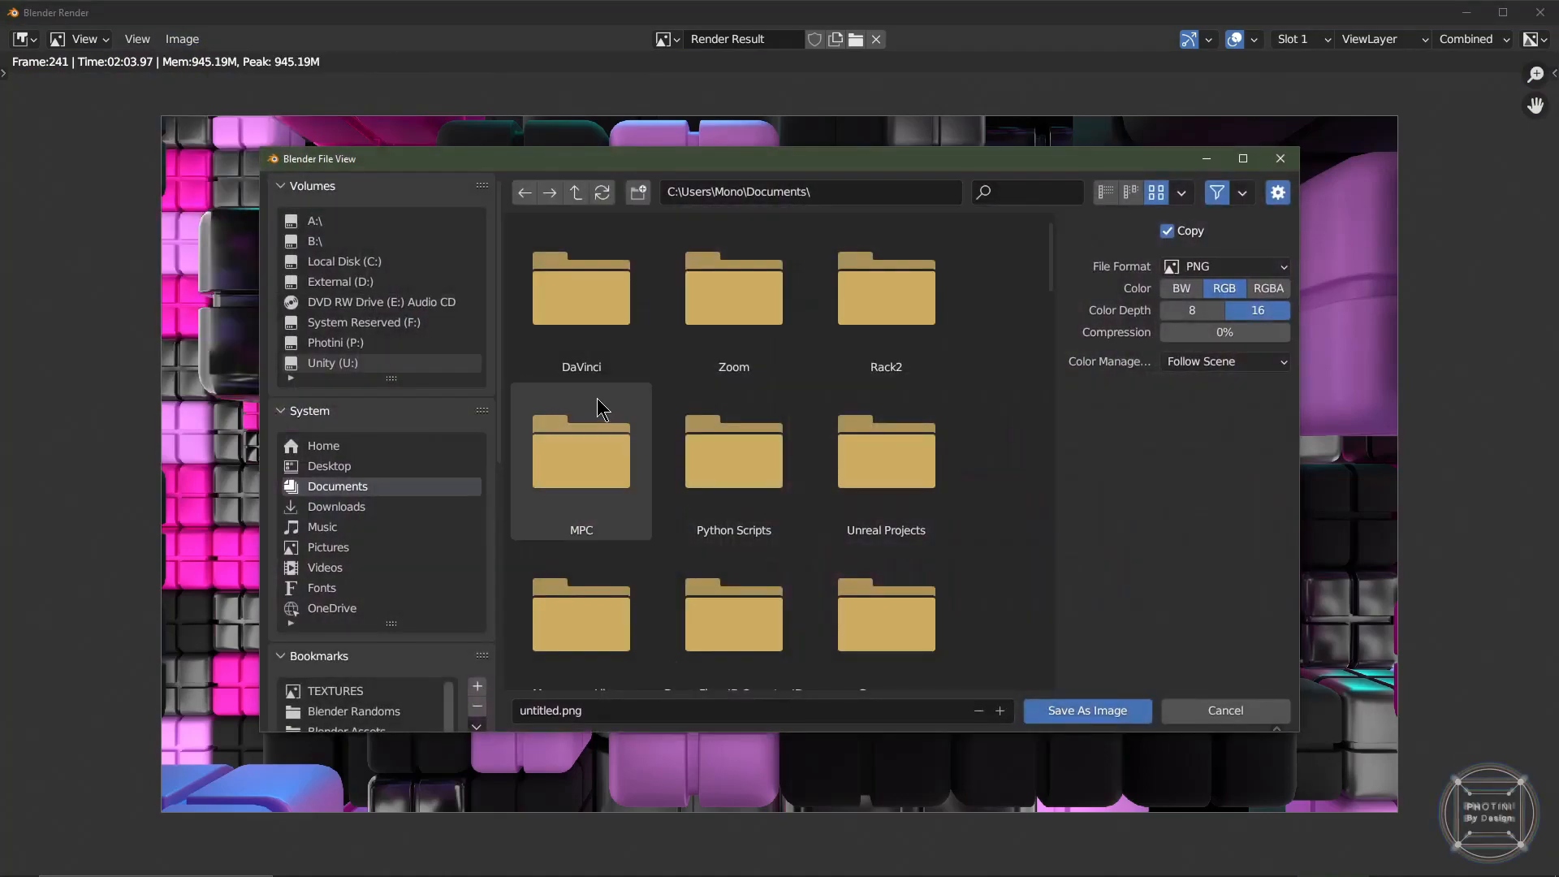
click(595, 709)
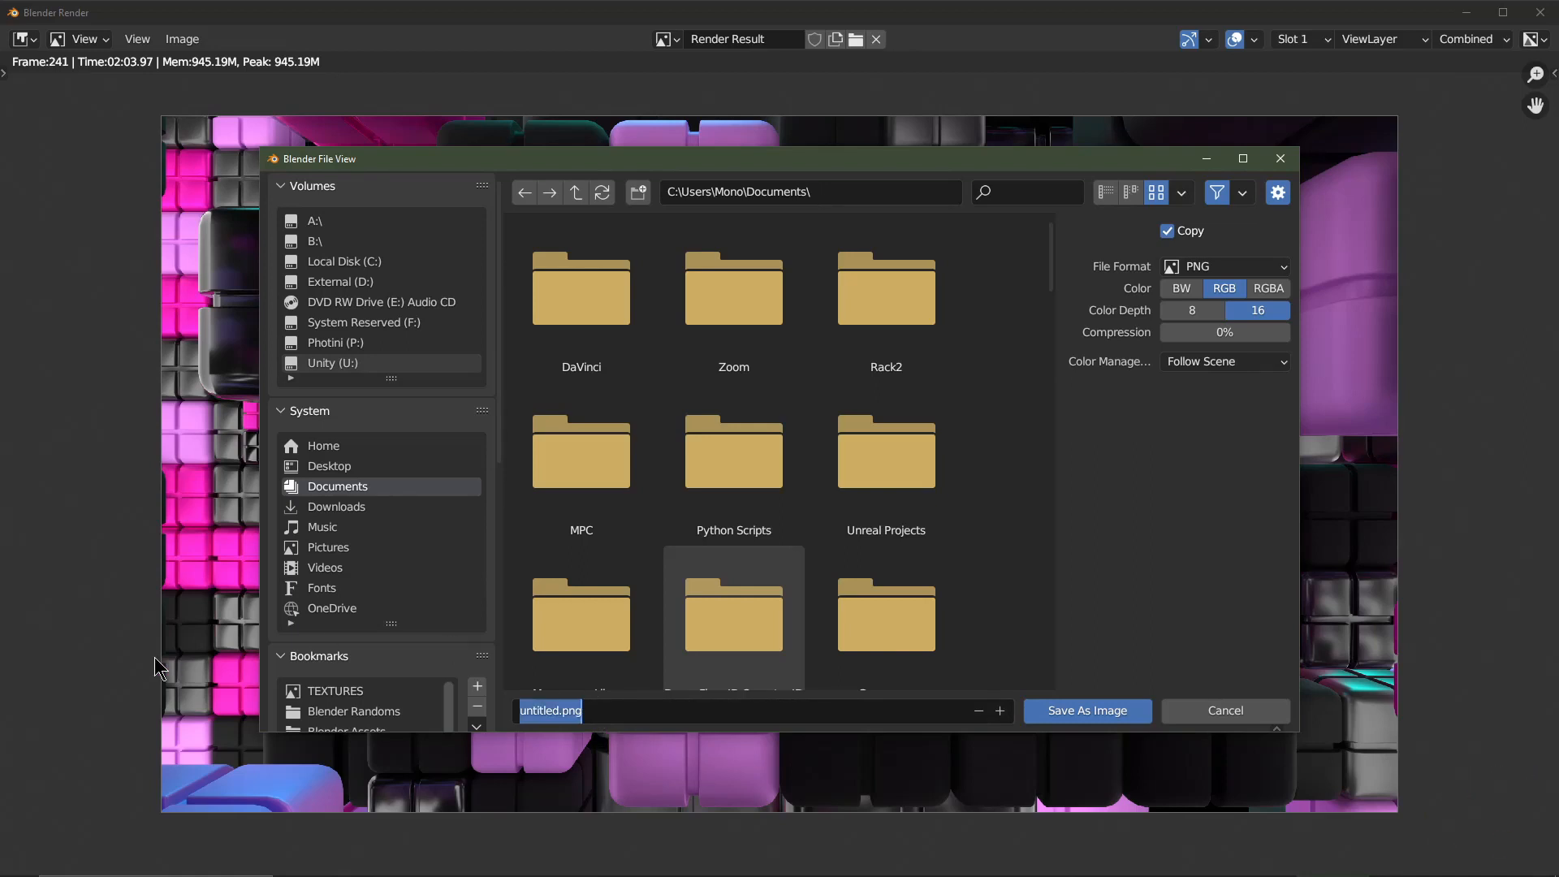
scroll(389, 648, down, 3)
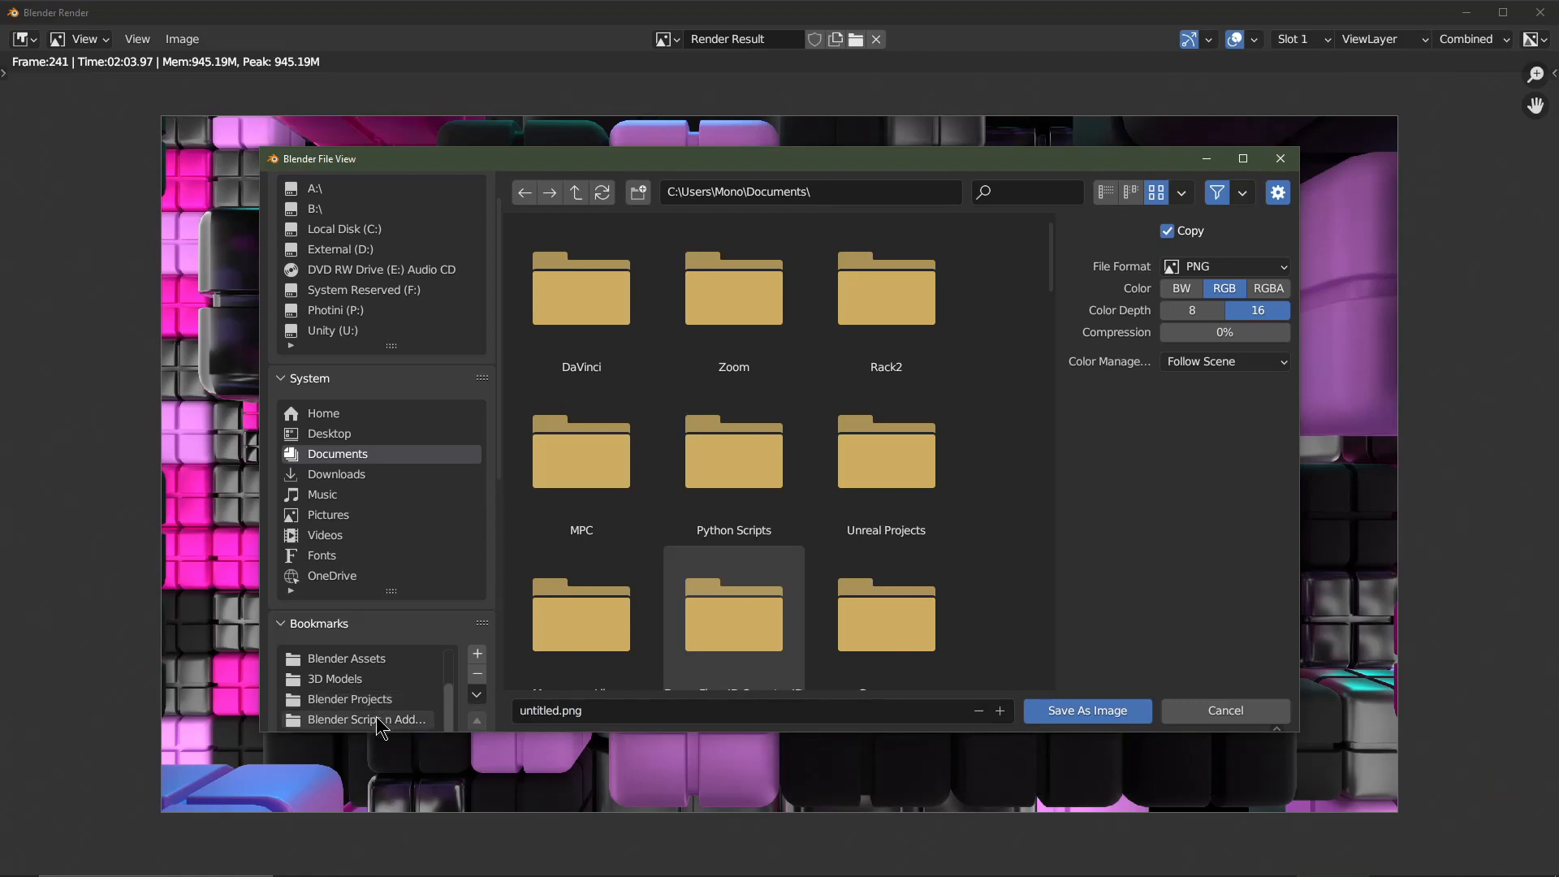
scroll(383, 700, up, 2)
scroll(455, 615, down, 3)
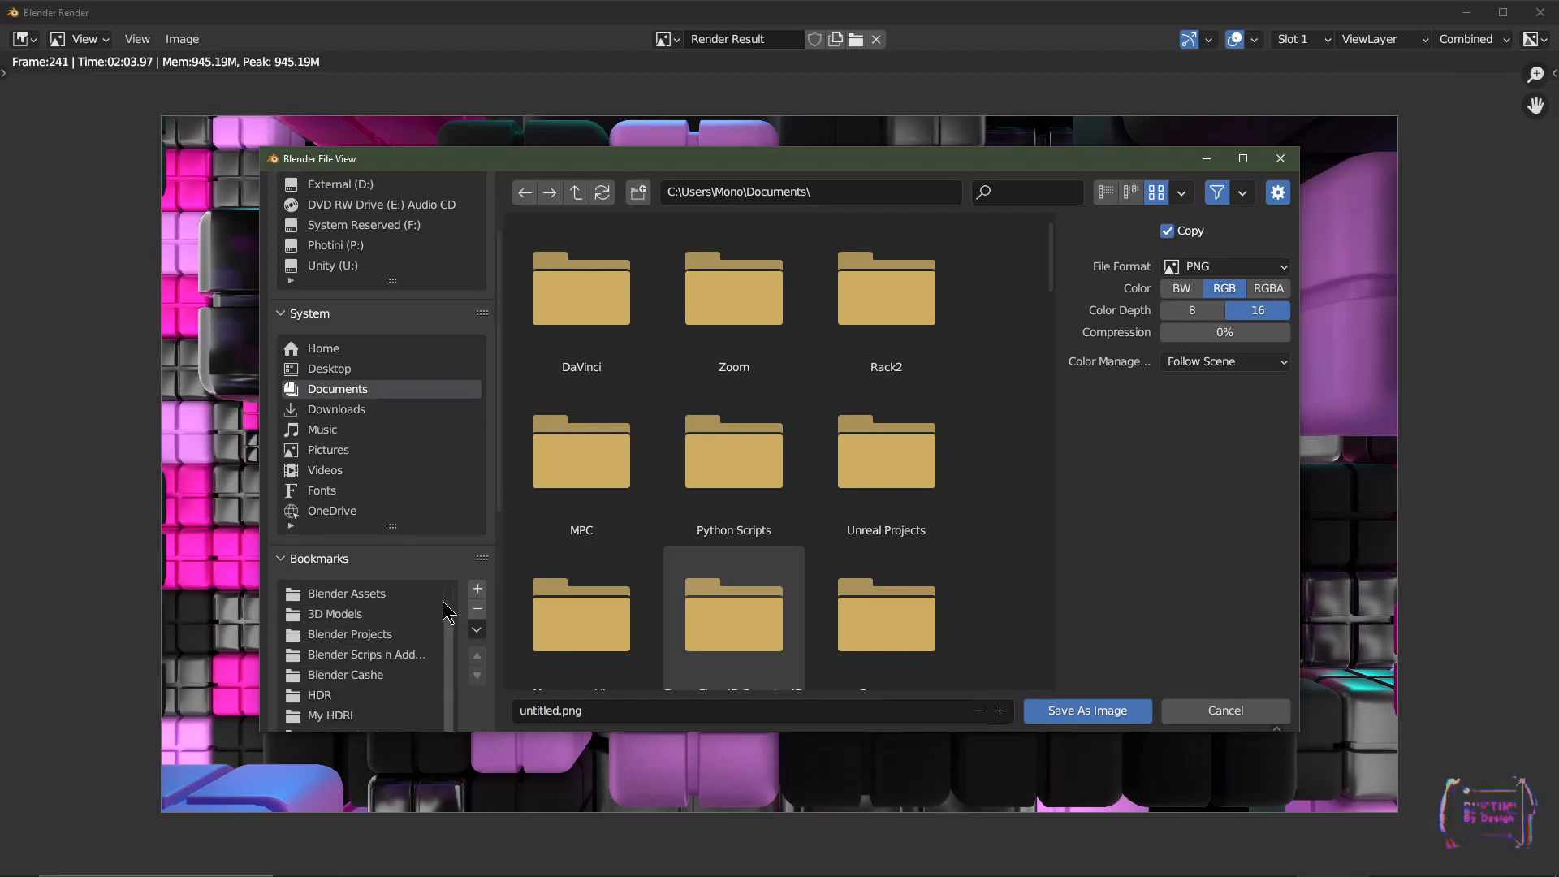
scroll(459, 614, down, 6)
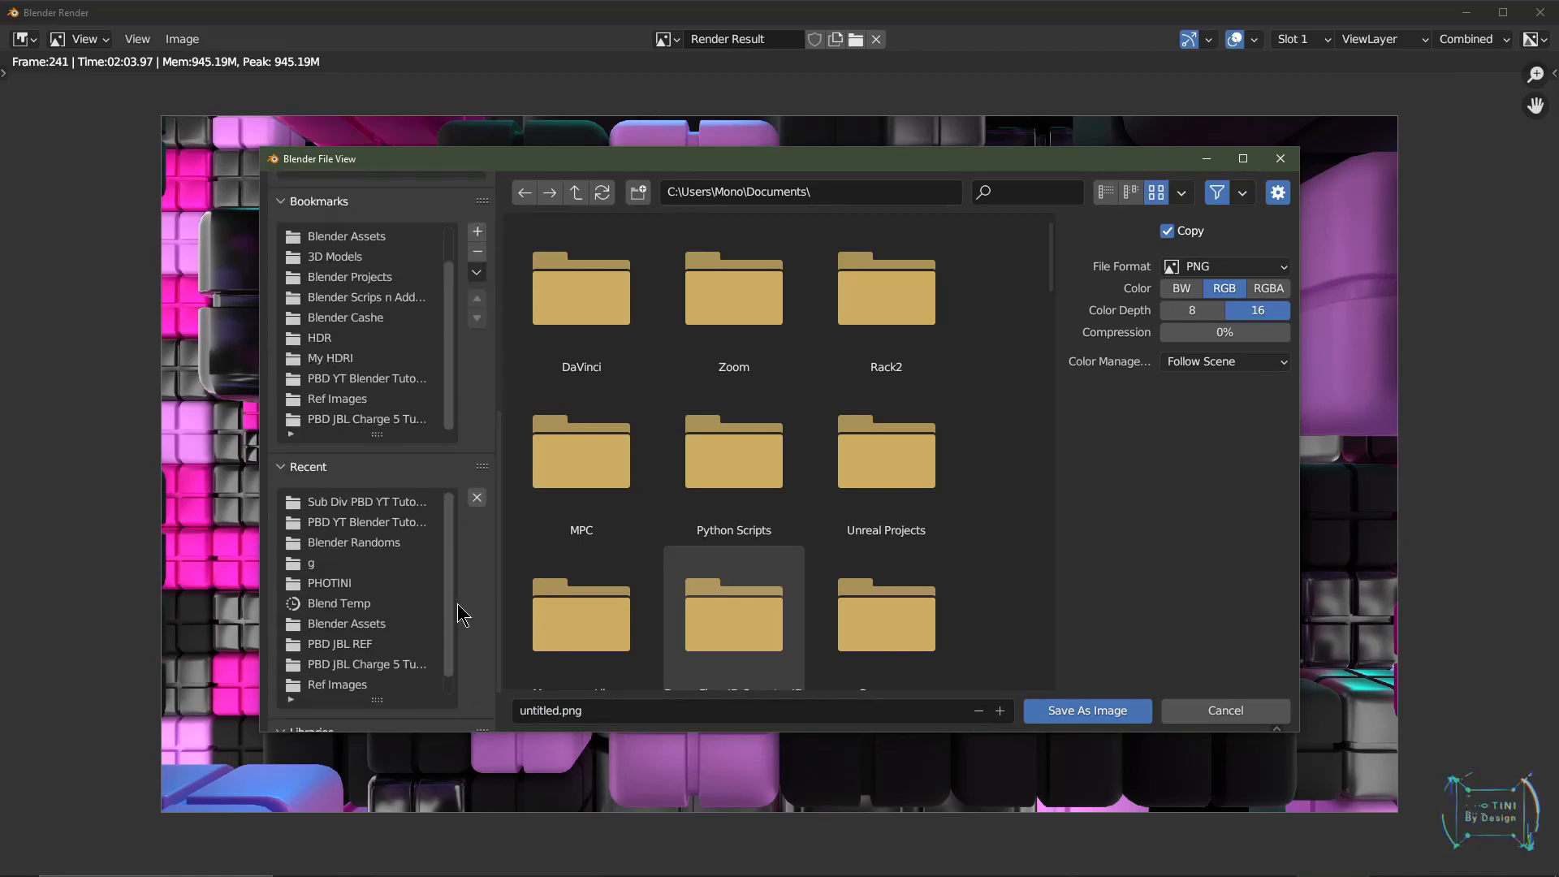
click(414, 502)
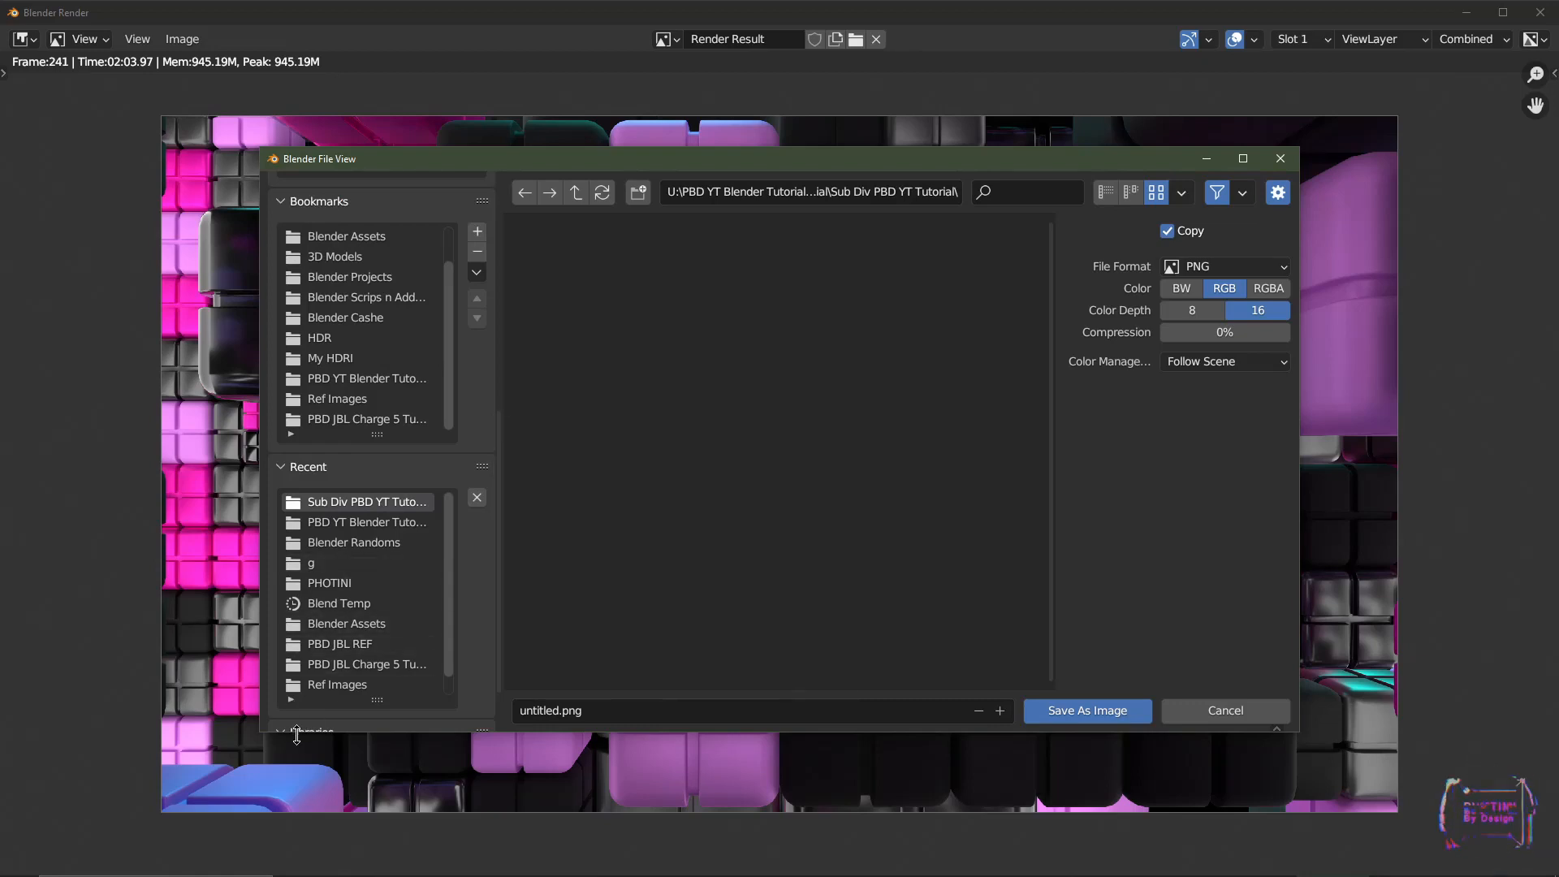
- Save the render as Explode Plane.png and close the render window
click(589, 706)
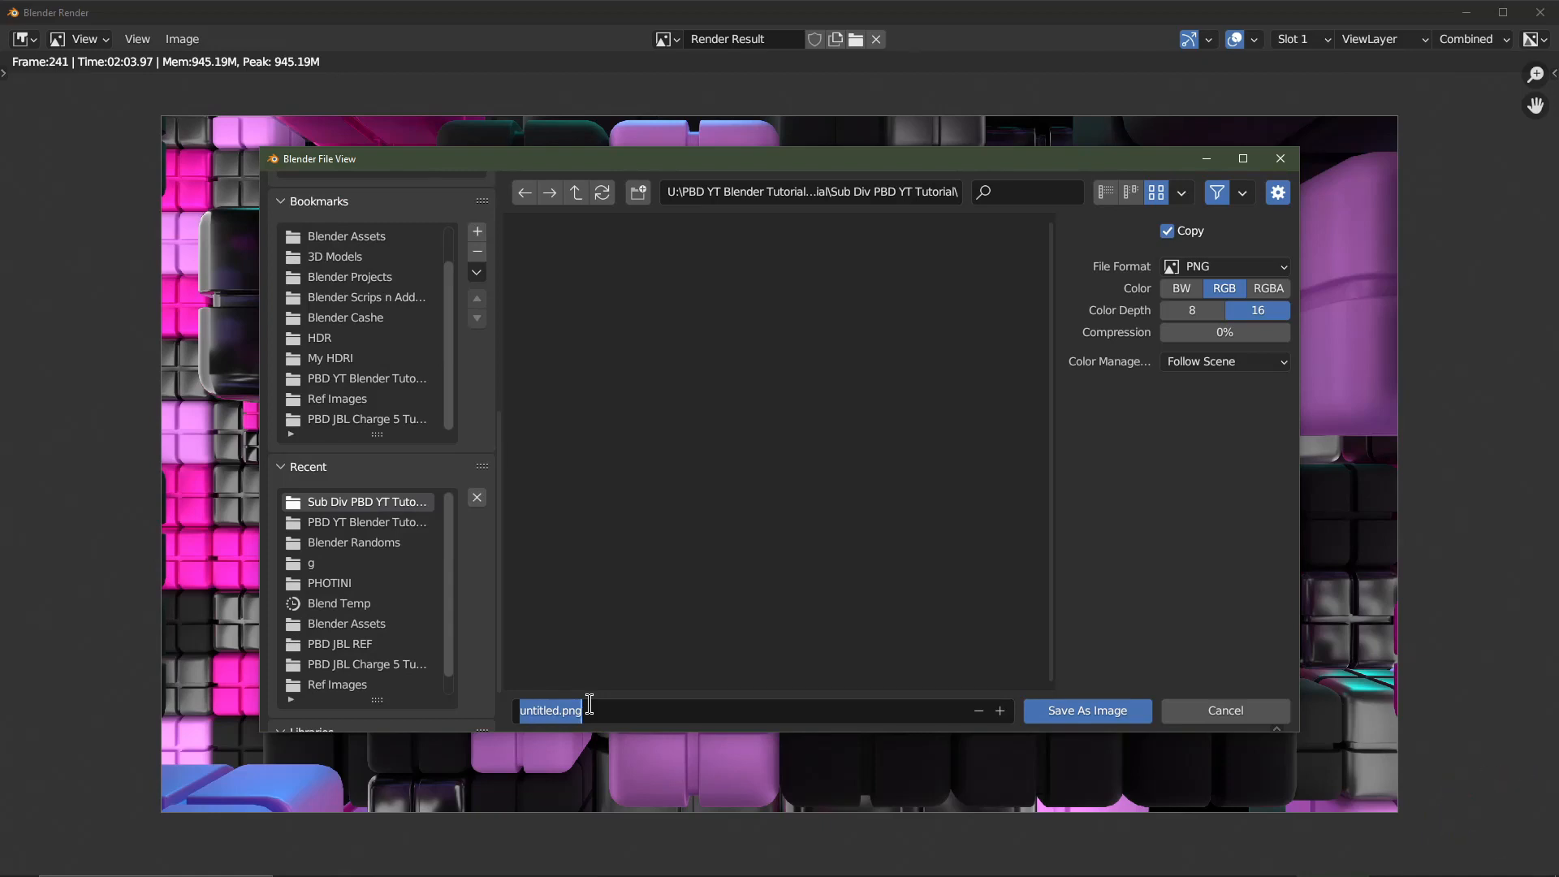
text(Explode Pla)
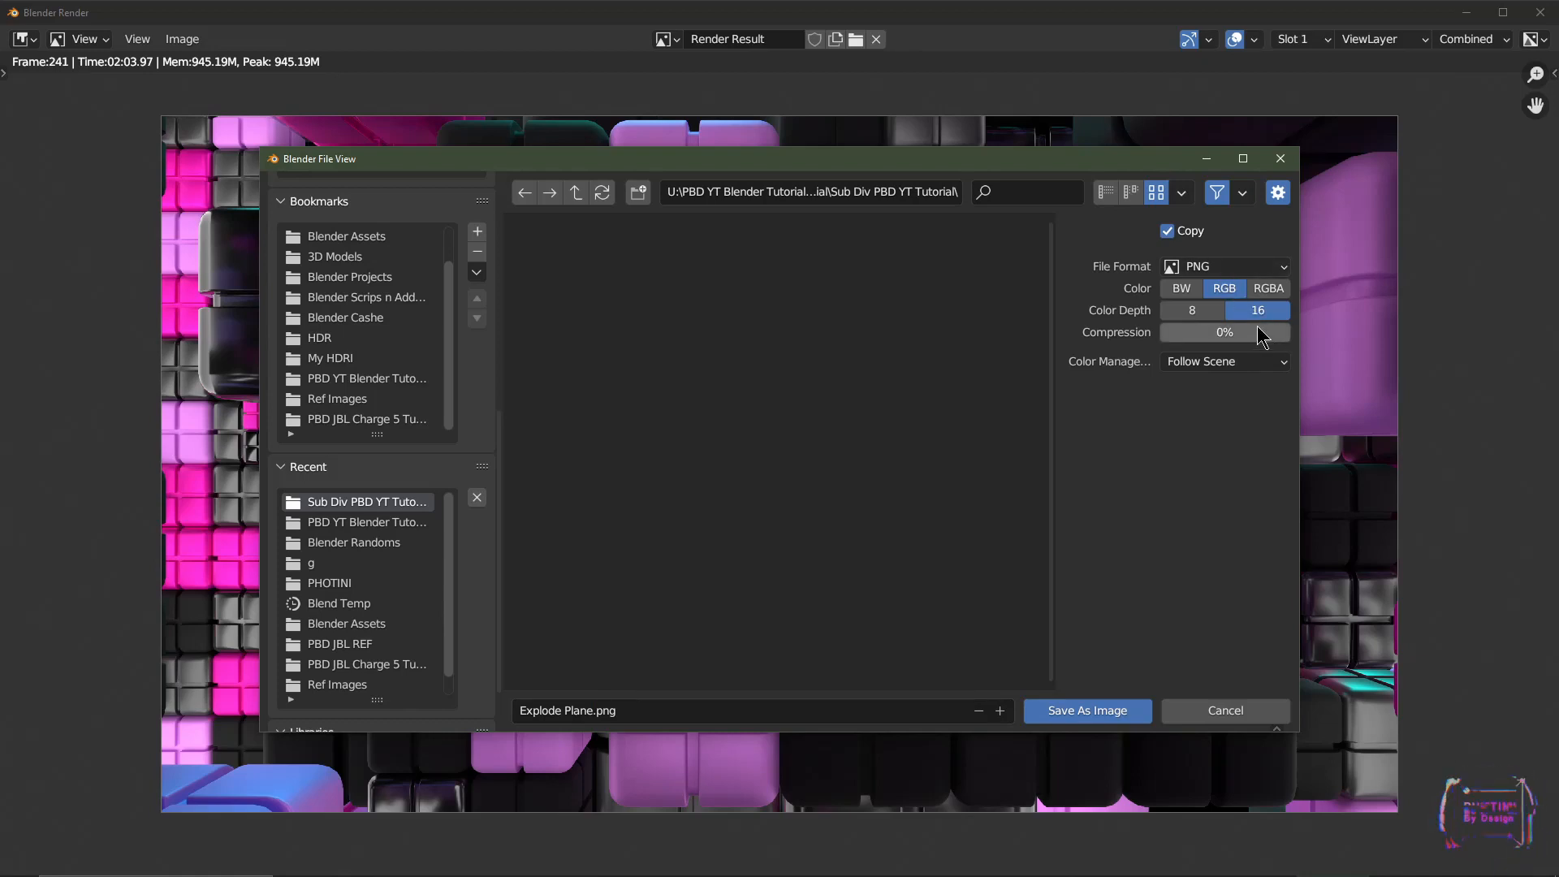
click(1087, 712)
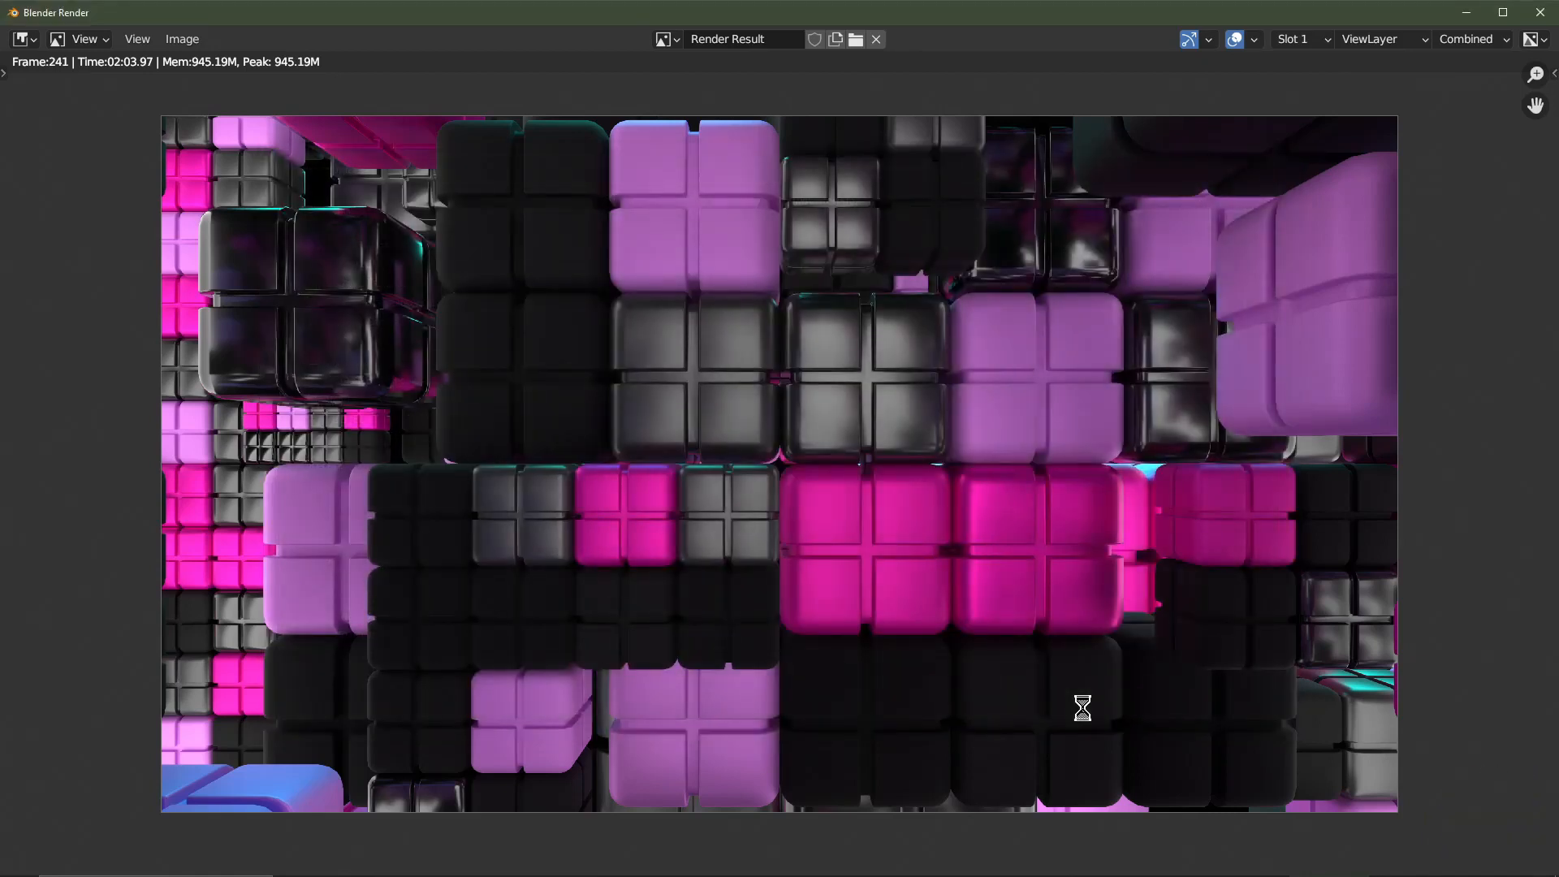
click(1540, 14)
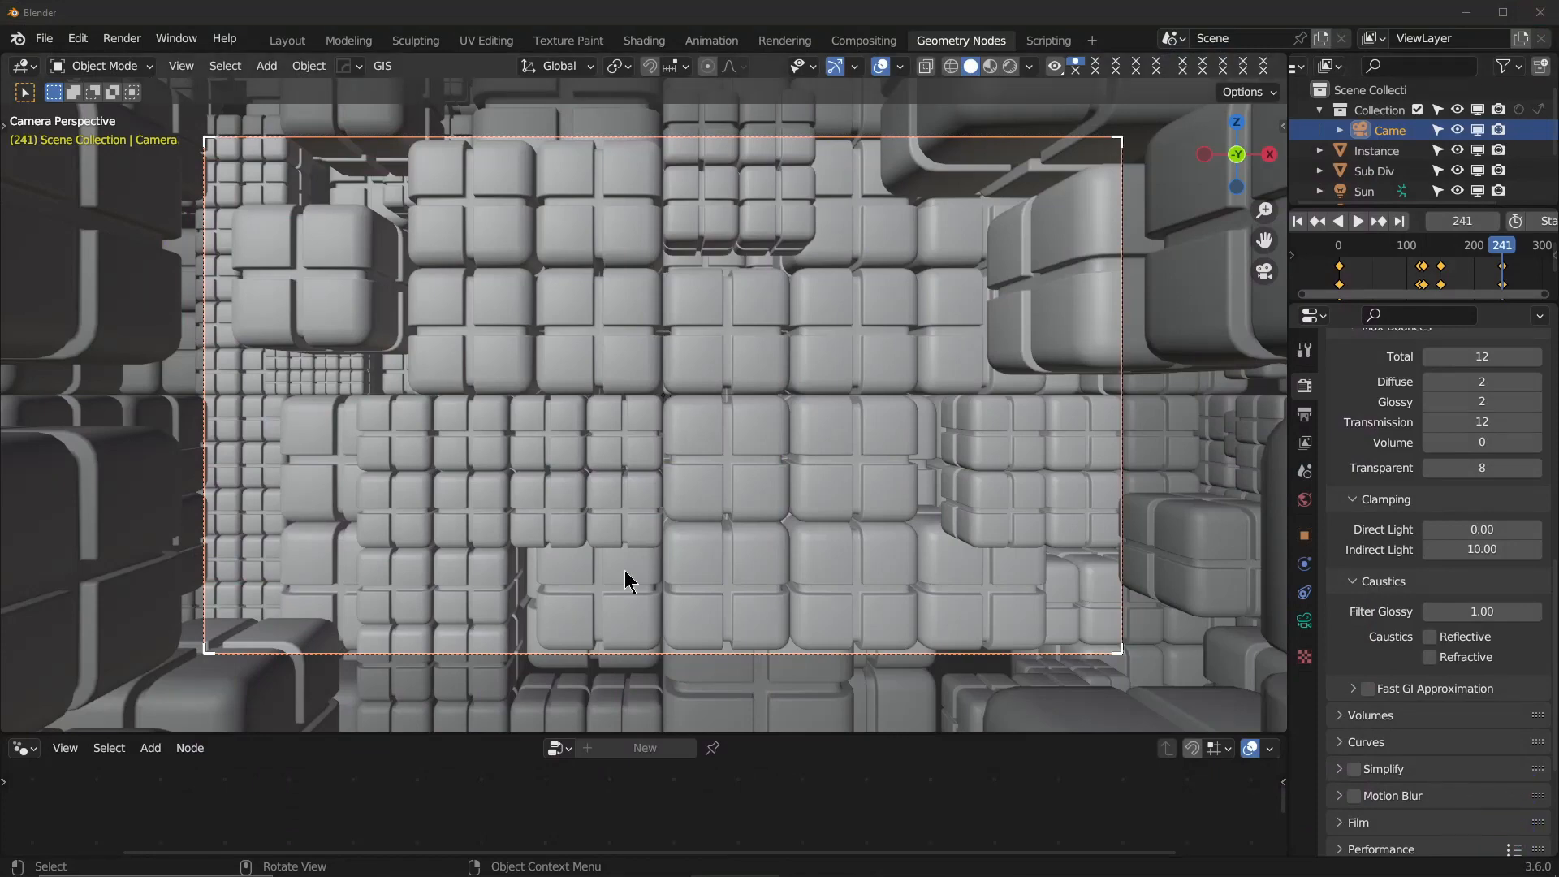
- Return to the first frame of the animation
scroll(1324, 220, up, 2)
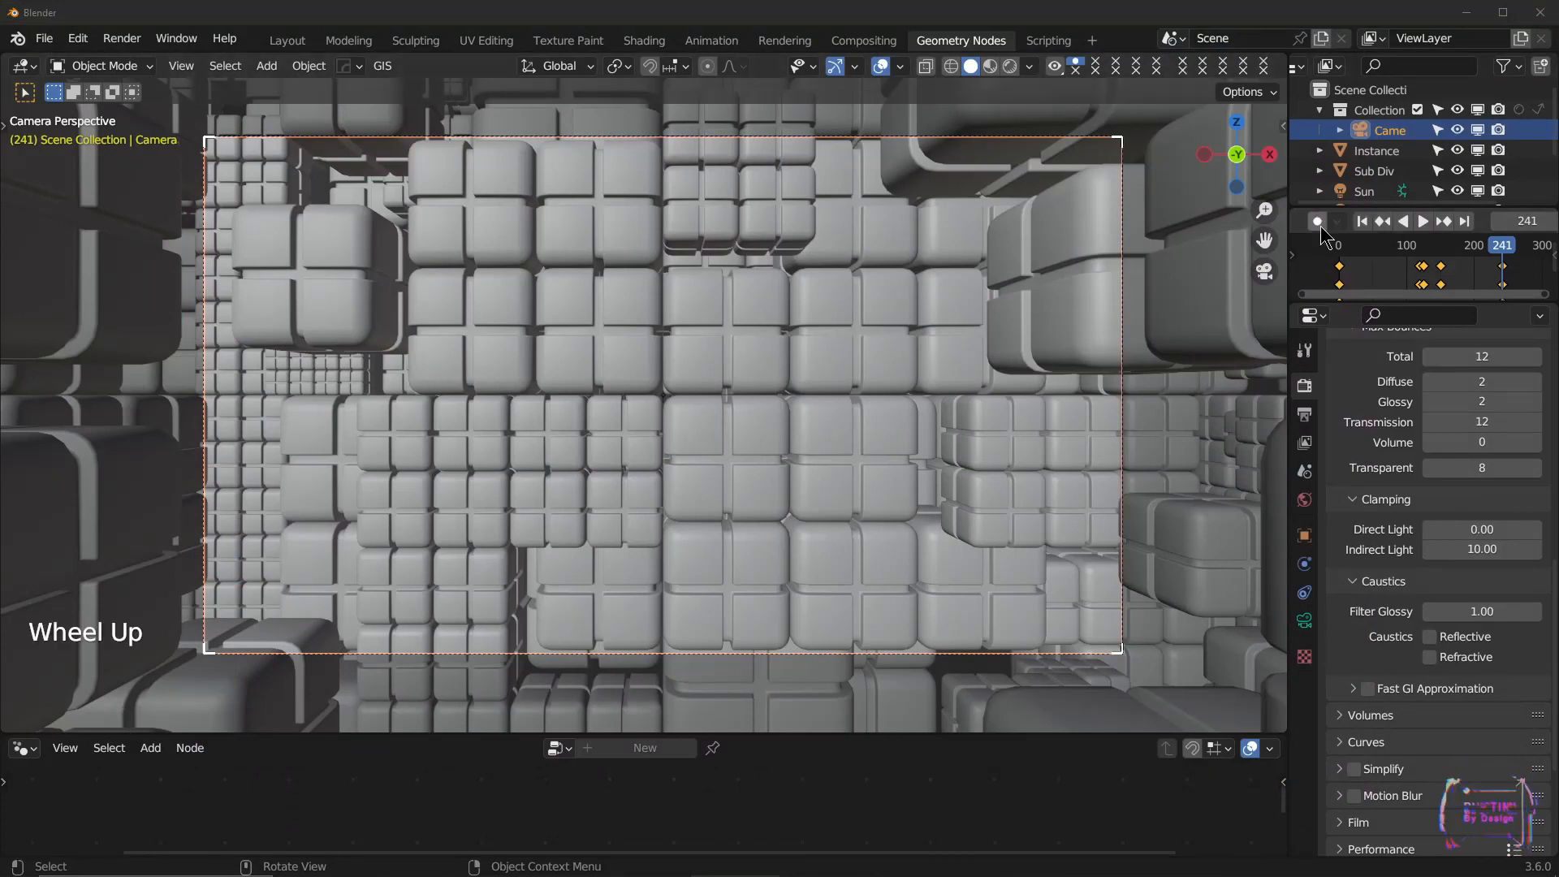
click(1361, 223)
scroll(908, 357, down, 2)
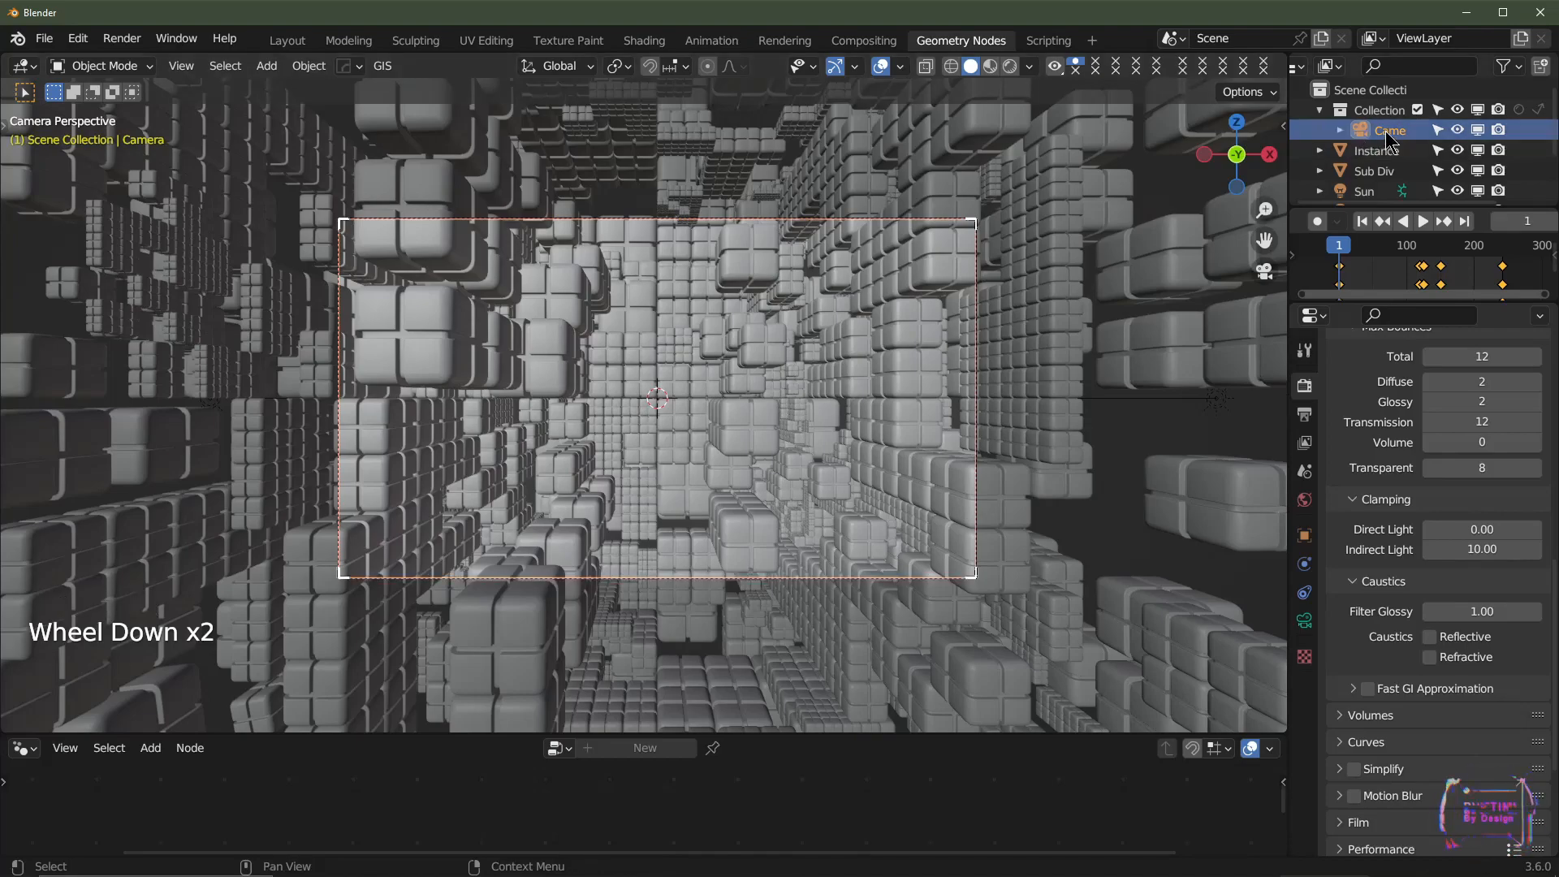
- Leave the camera view, focus on the camera object, and snap the 3D cursor to it
click(881, 578)
middle_drag(881, 578, 699, 411)
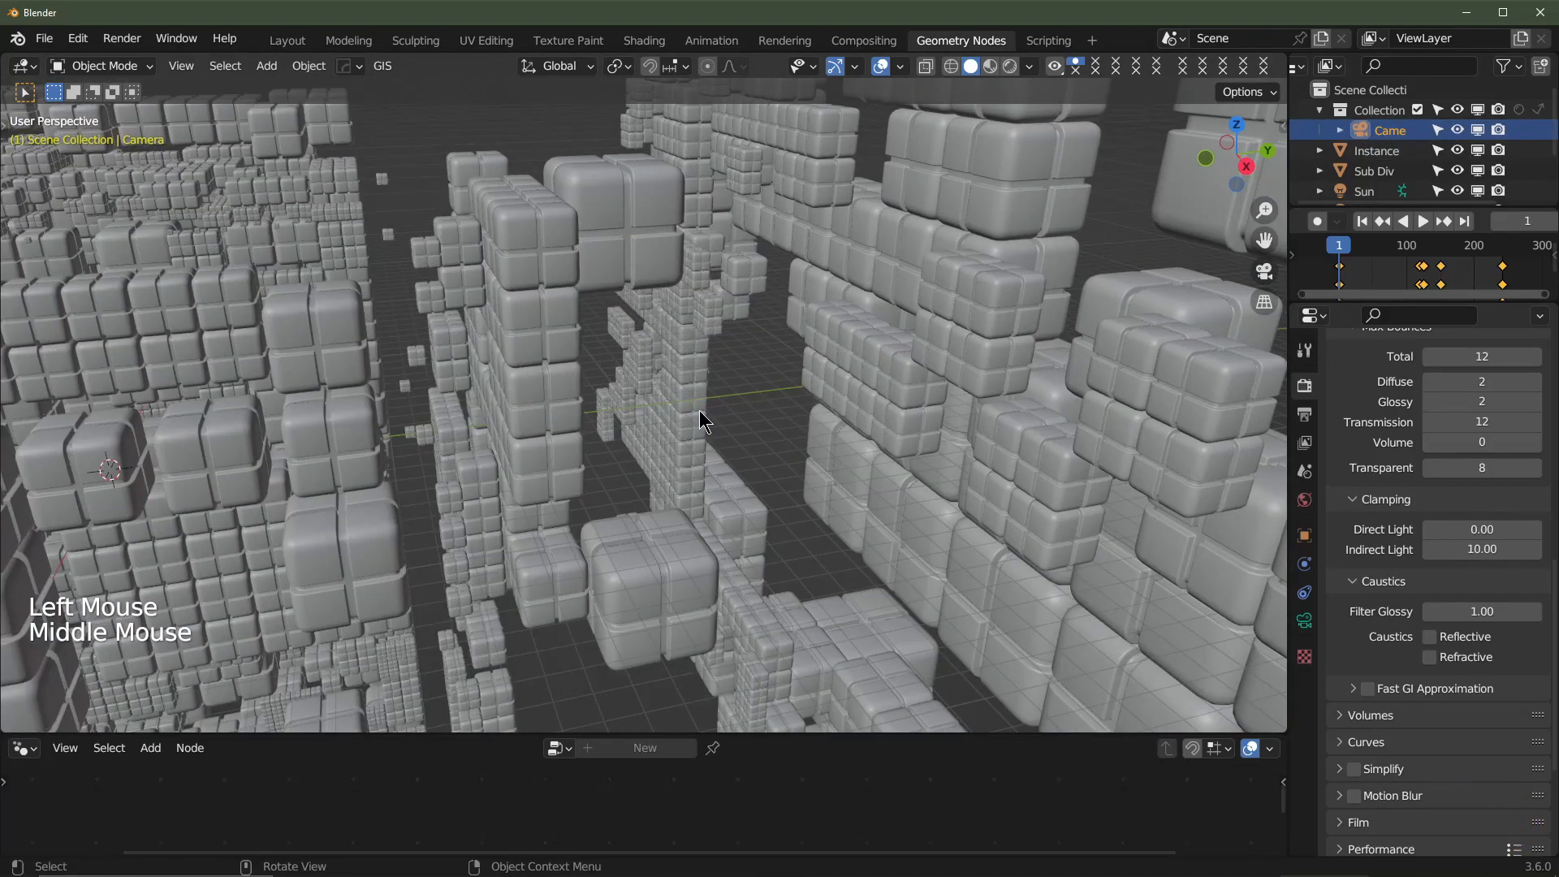
key(KP_Decimal)
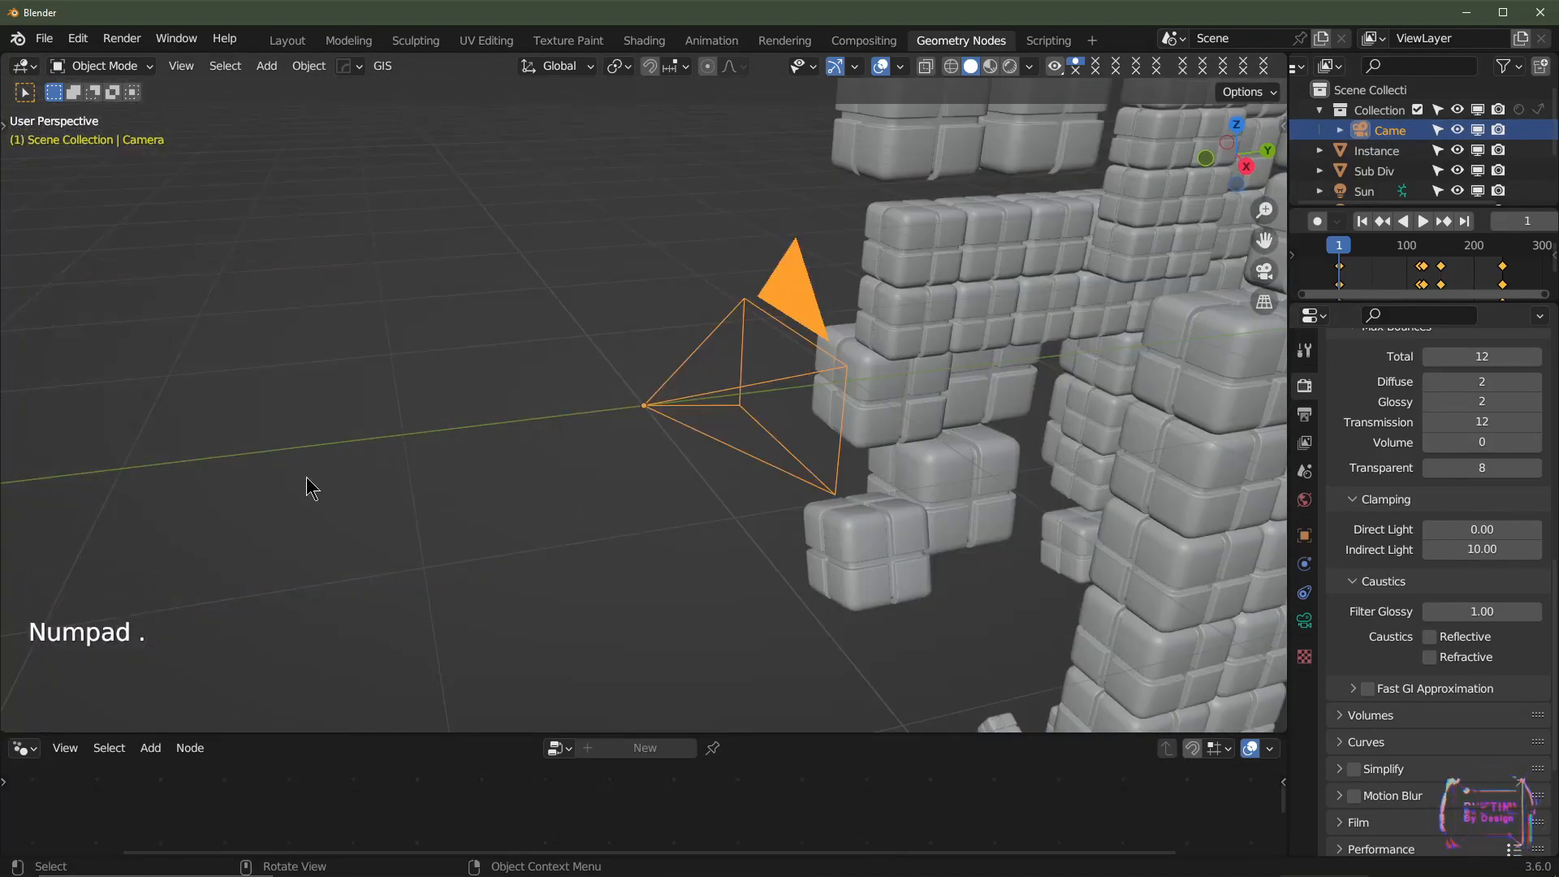
middle_drag(748, 464, 664, 444)
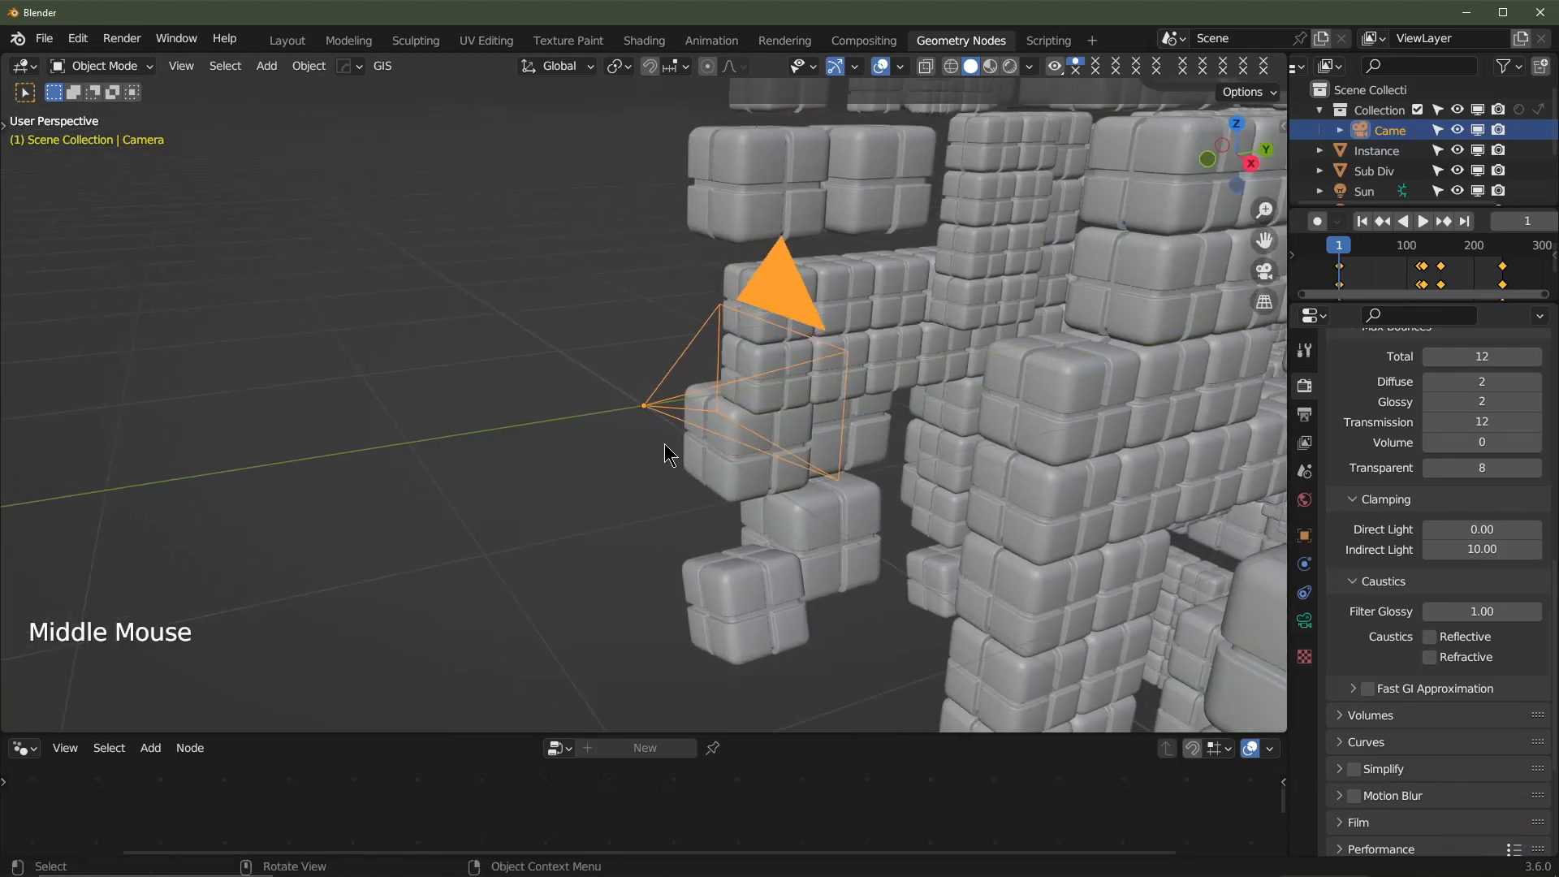
key(shift+s)
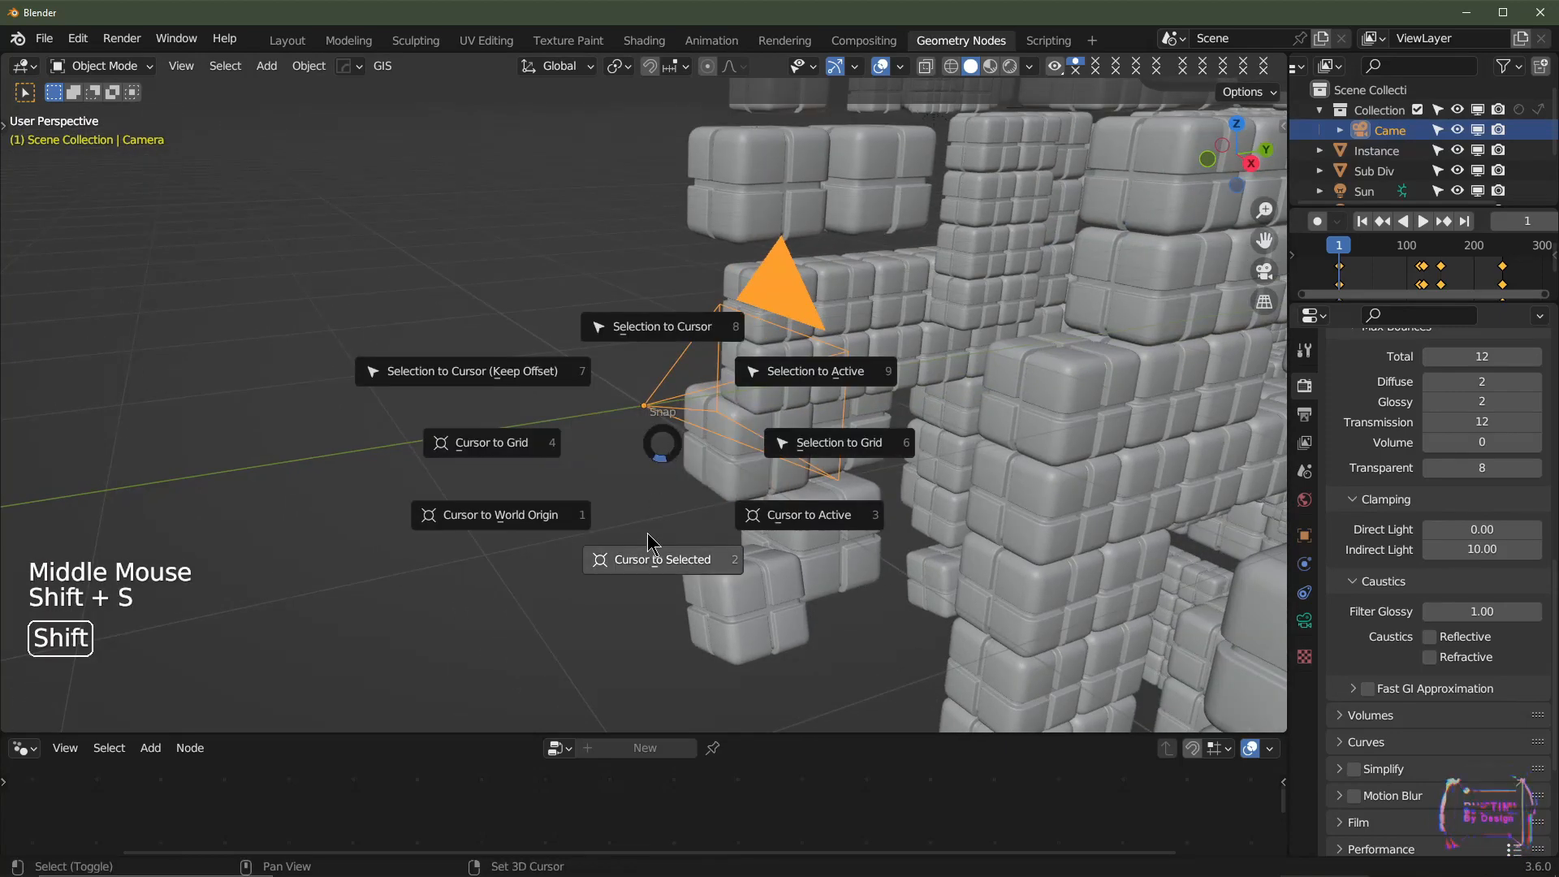
click(646, 562)
- Switch the viewport to the front orthographic view around the camera
middle_drag(644, 529, 701, 484)
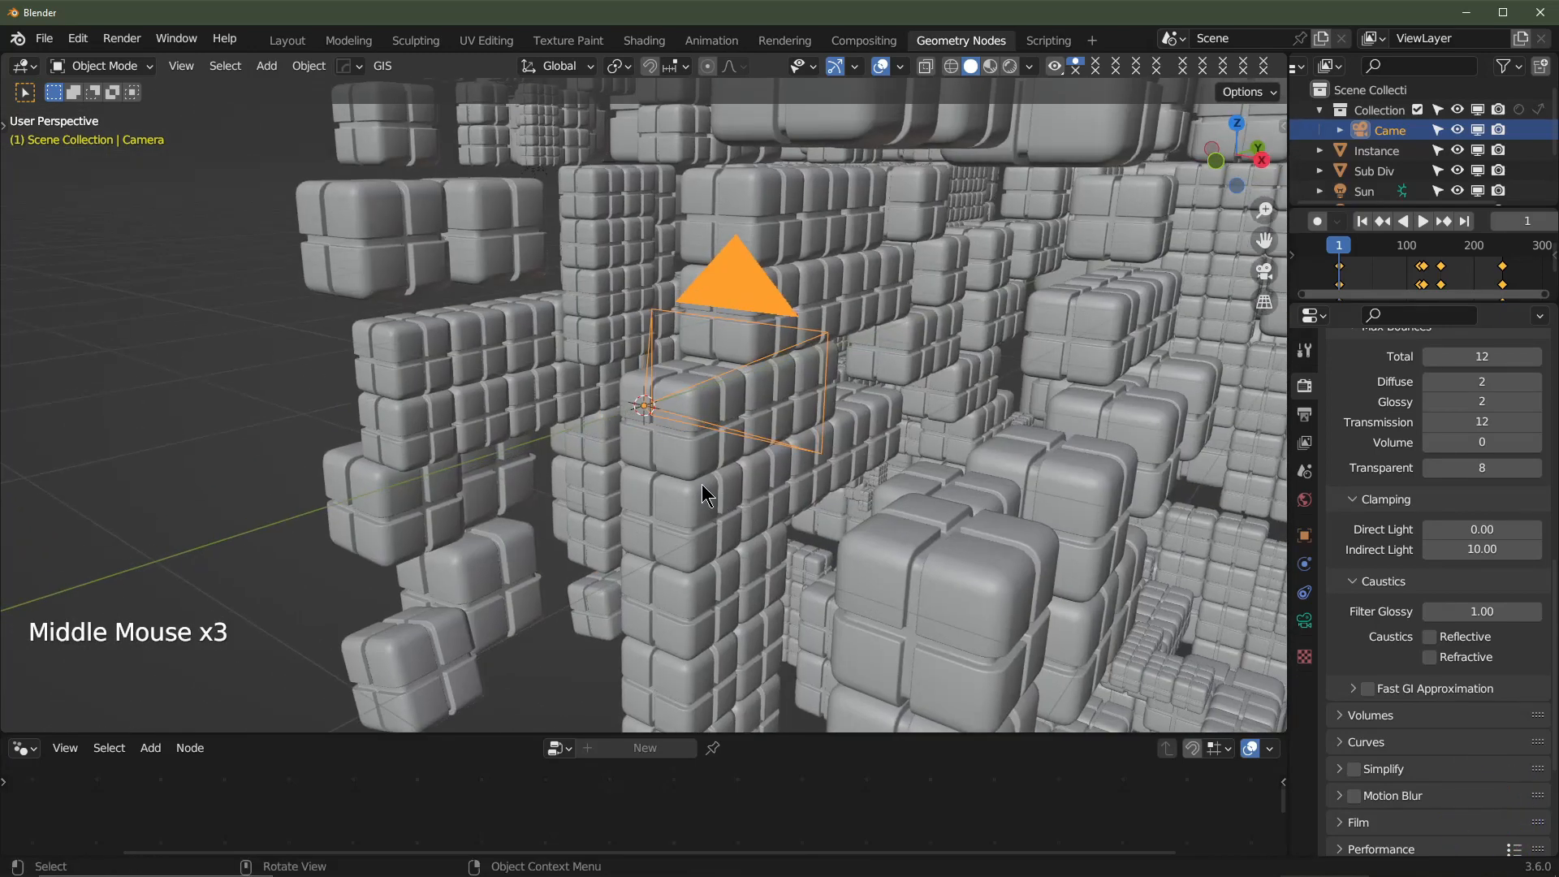
key(KP_1)
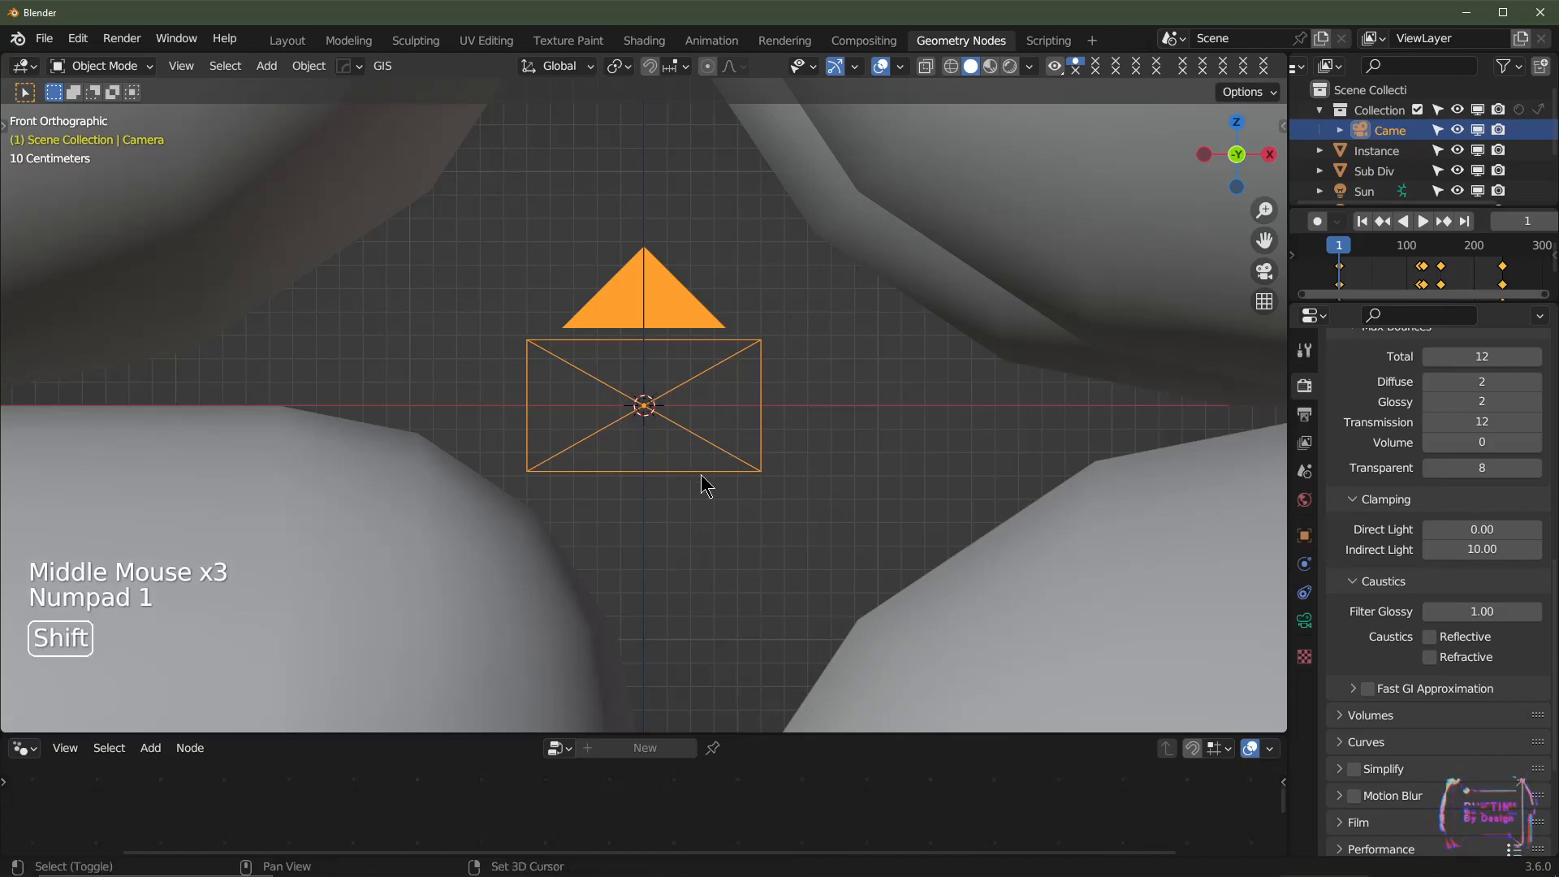
- Import Explode Plane.png from the Sub Div PBD YT Tutorial folder as an image plane with the Shadeless material type
key(shift+a)
mouse_move(693, 446)
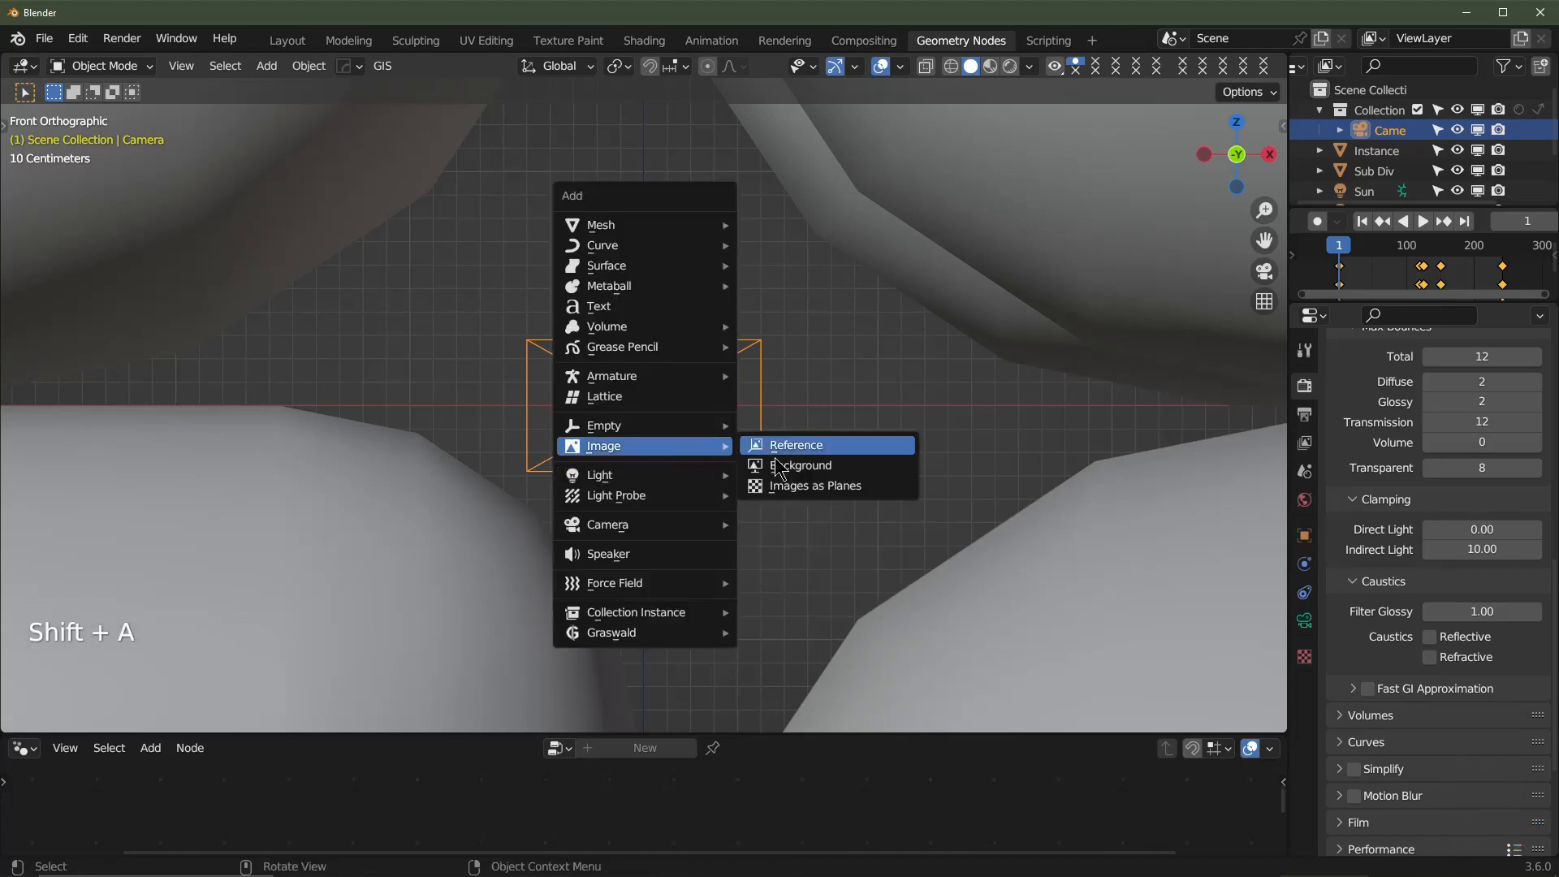
click(802, 497)
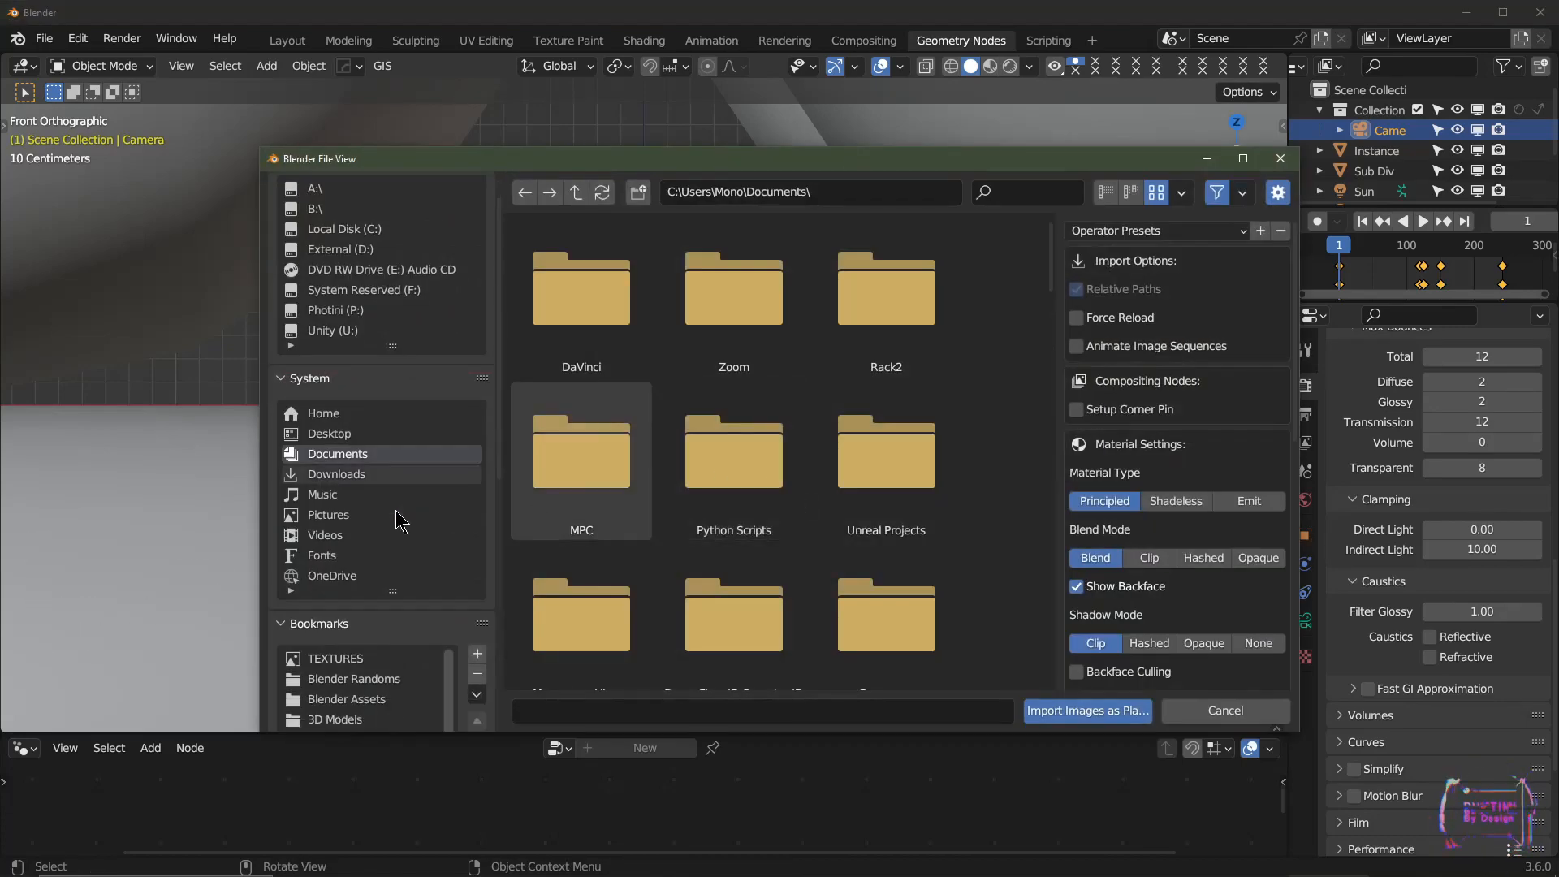
scroll(439, 536, down, 5)
scroll(438, 536, down, 7)
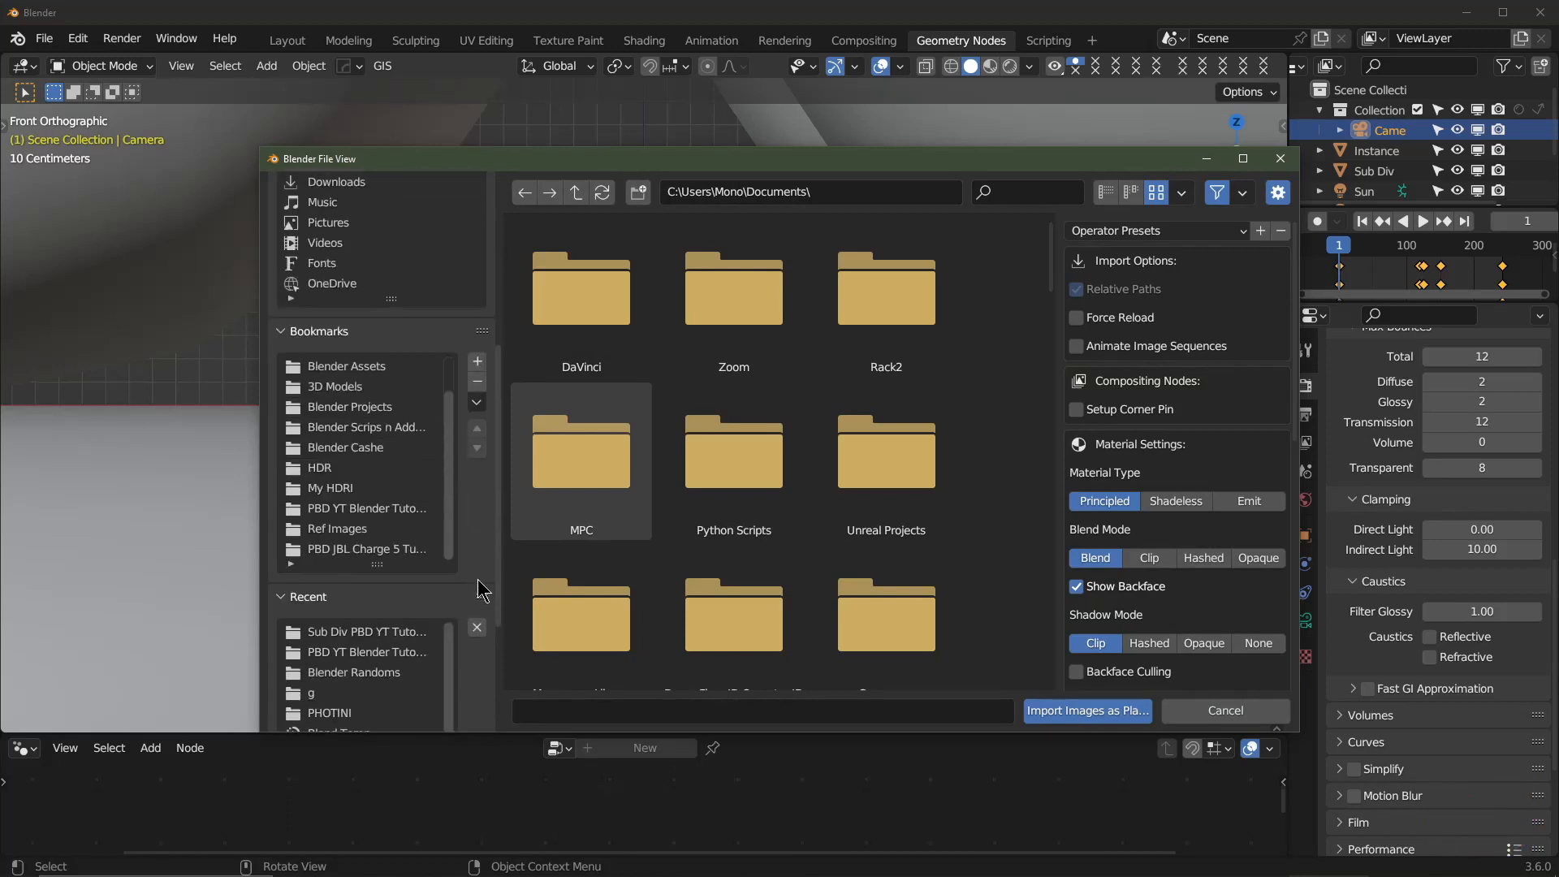
click(398, 534)
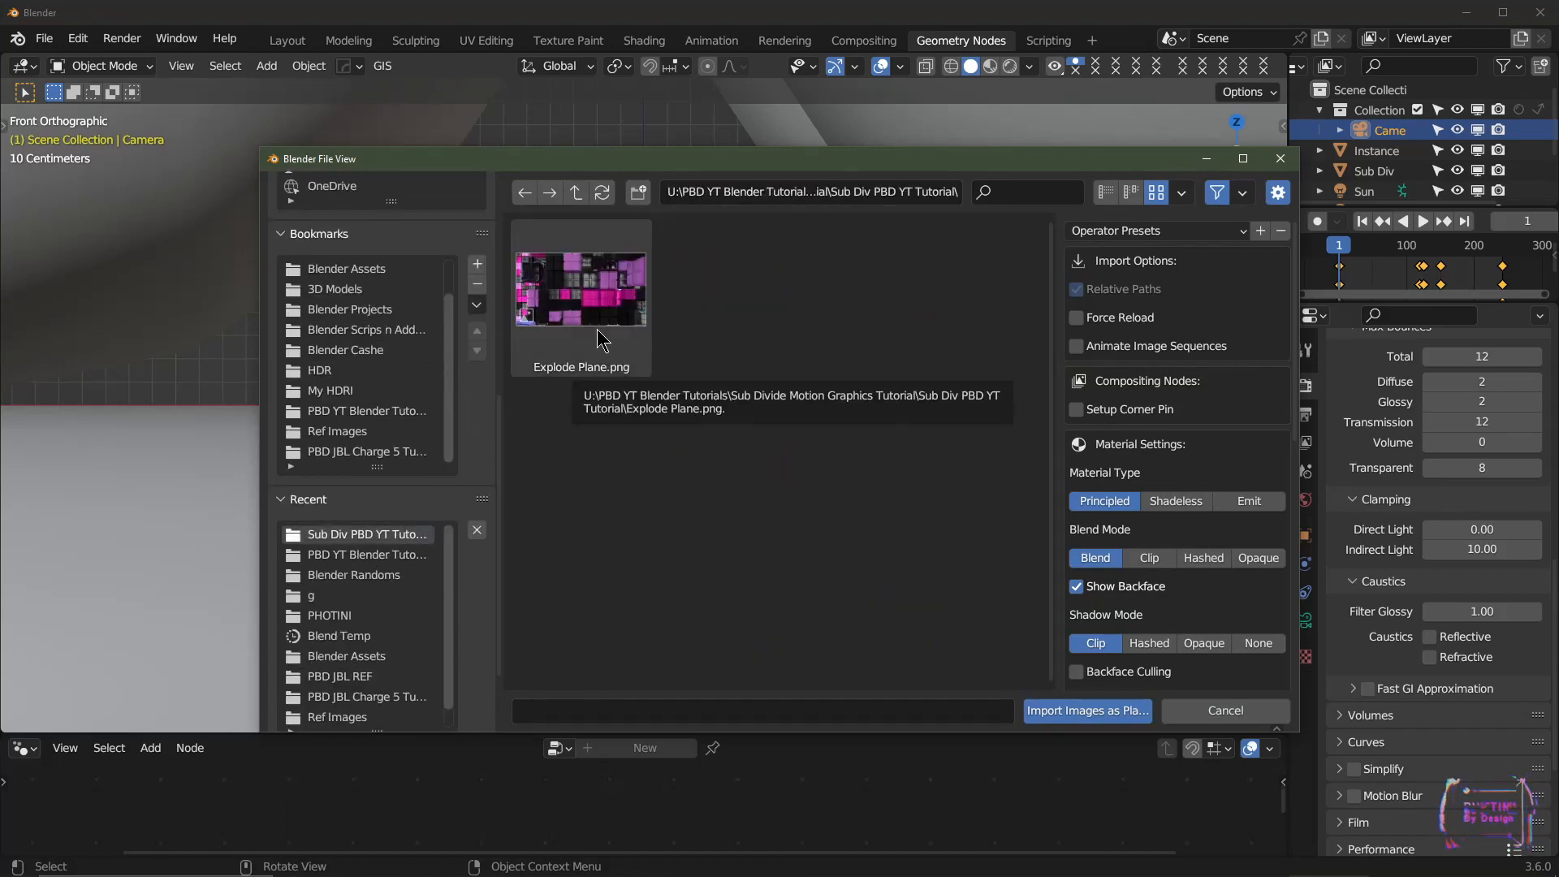
click(593, 284)
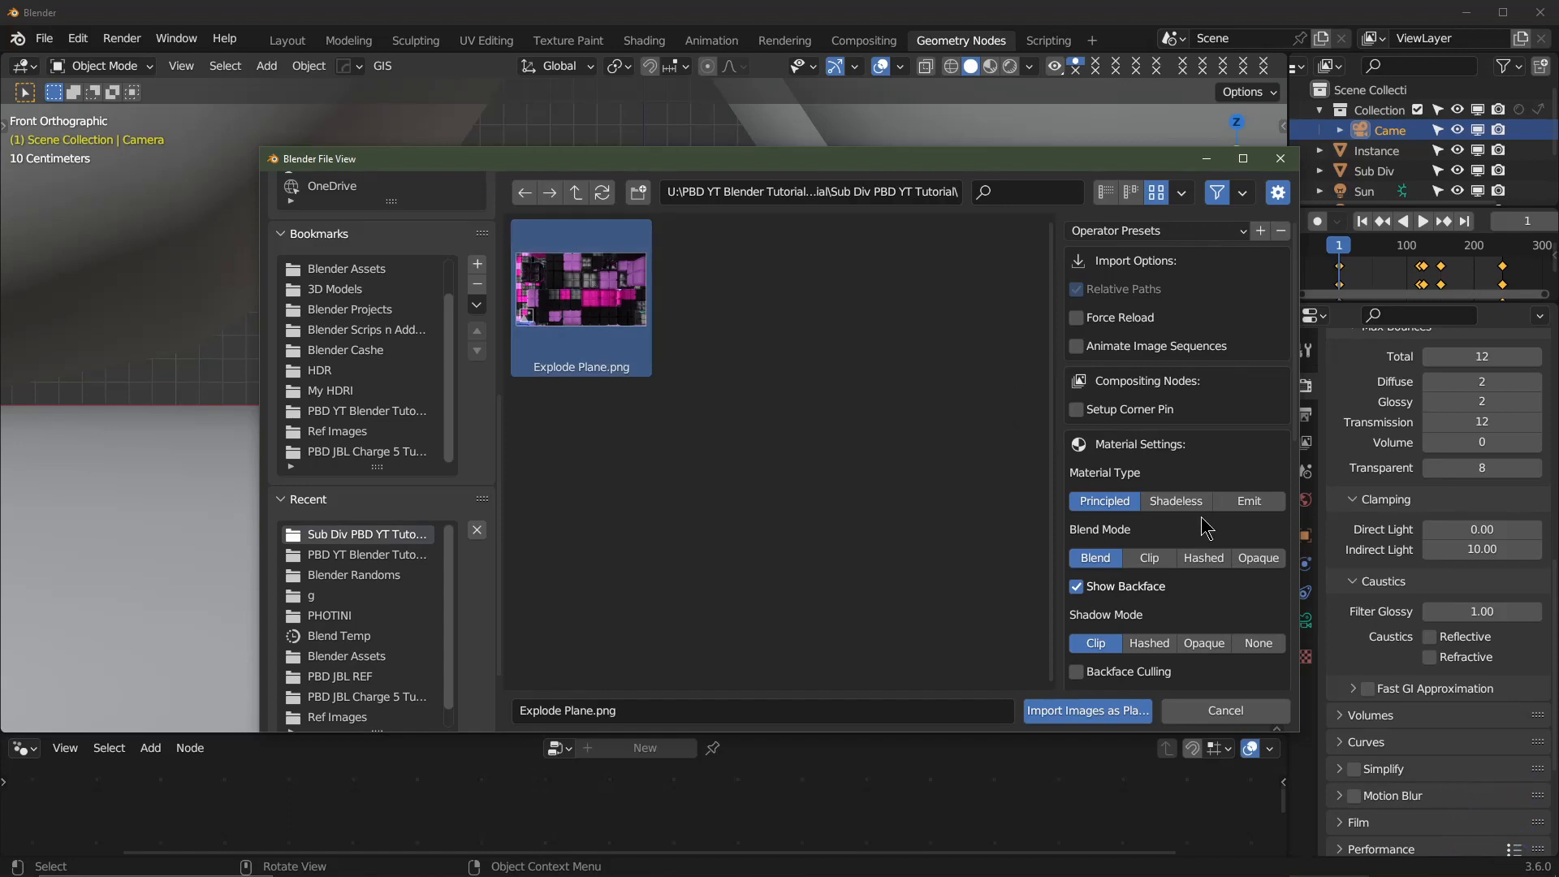
click(1171, 500)
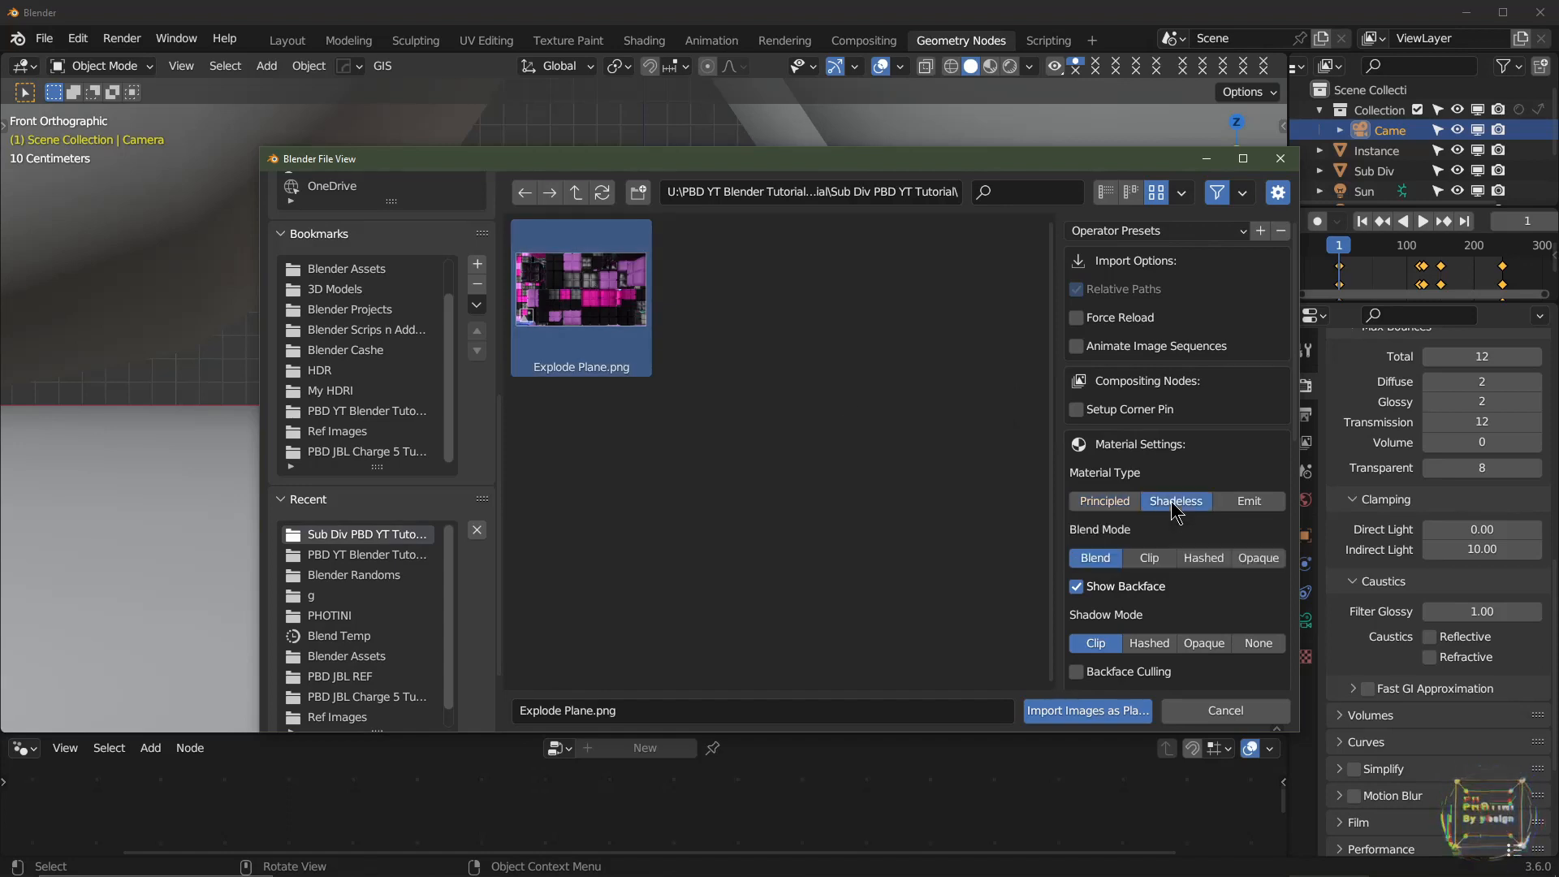
click(1060, 712)
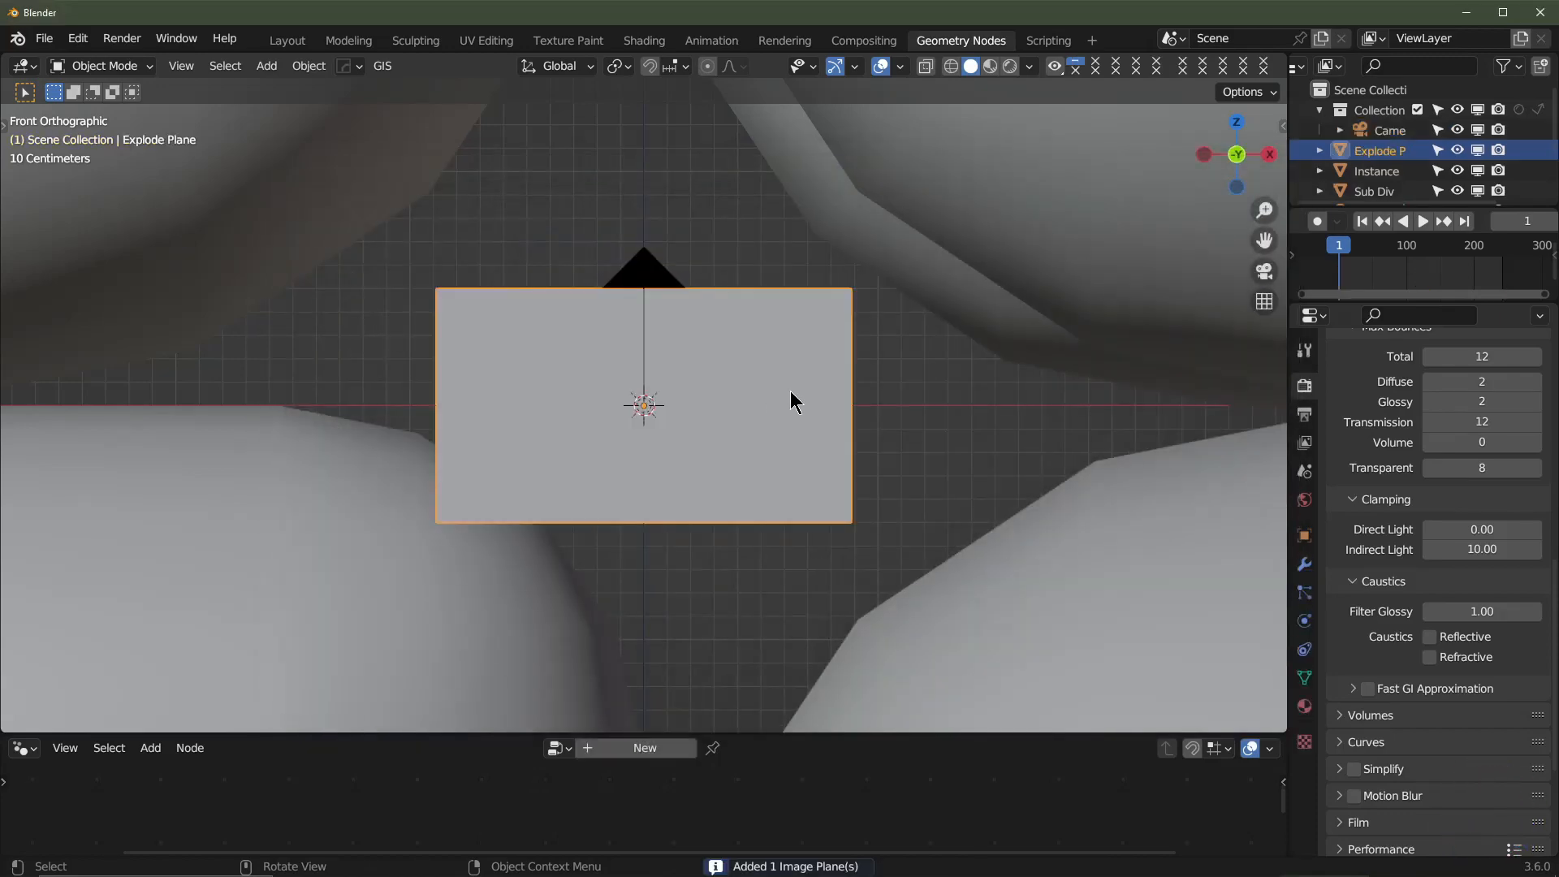
- Move the image plane about 20 m along the positive global Y axis, away from the origin, in increments
middle_drag(790, 400, 630, 452)
scroll(636, 459, down, 2)
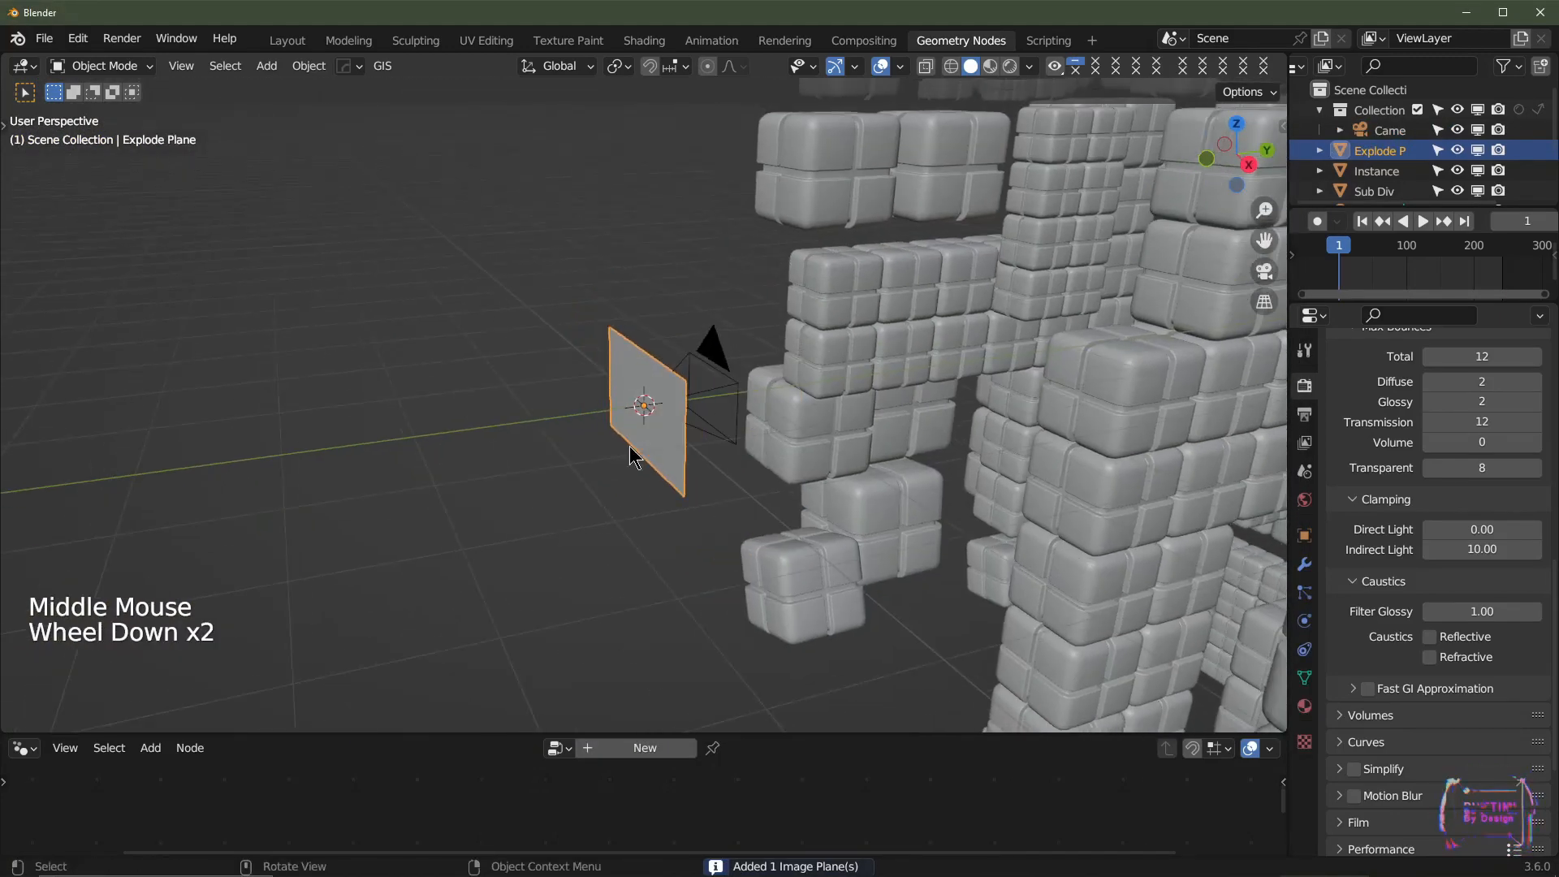
key(KP_3)
scroll(648, 432, down, 5)
scroll(679, 428, up, 1)
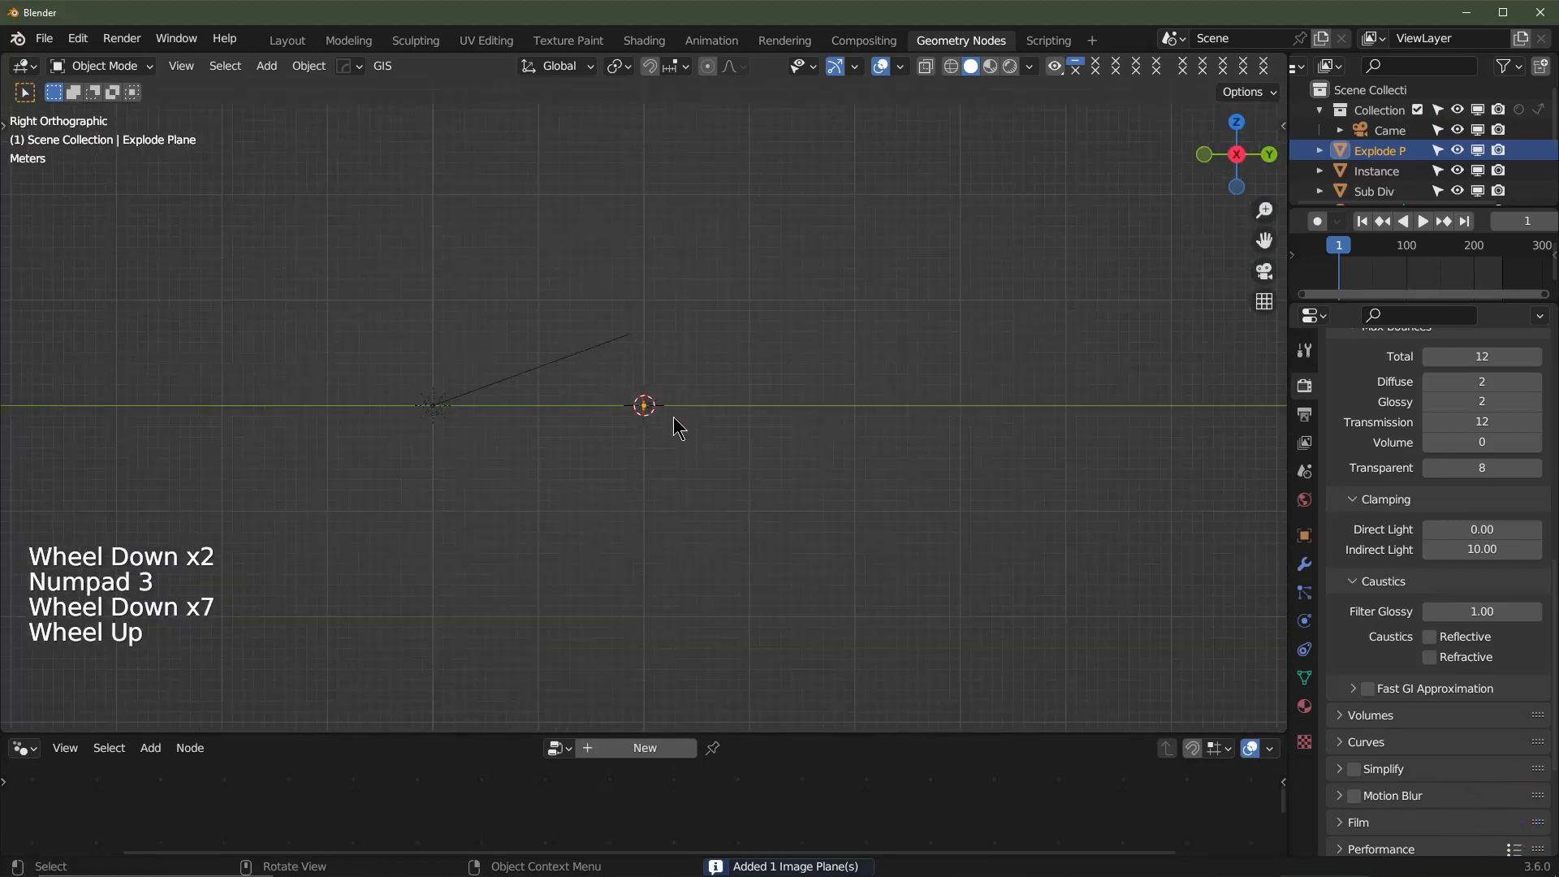
scroll(674, 426, up, 2)
scroll(672, 424, down, 3)
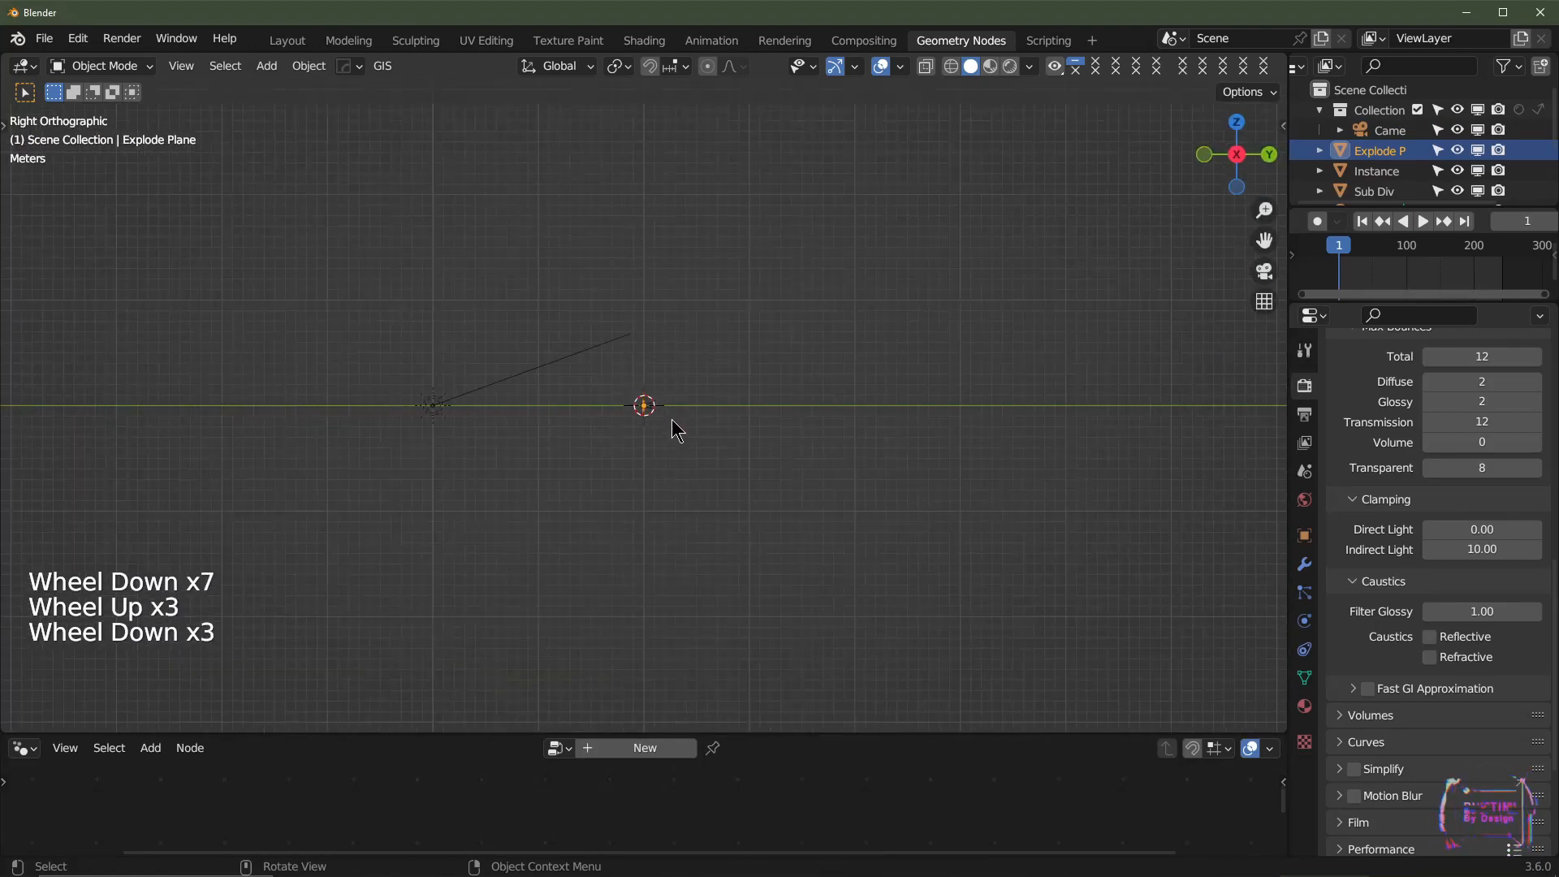
key(g)
key(ctrl)
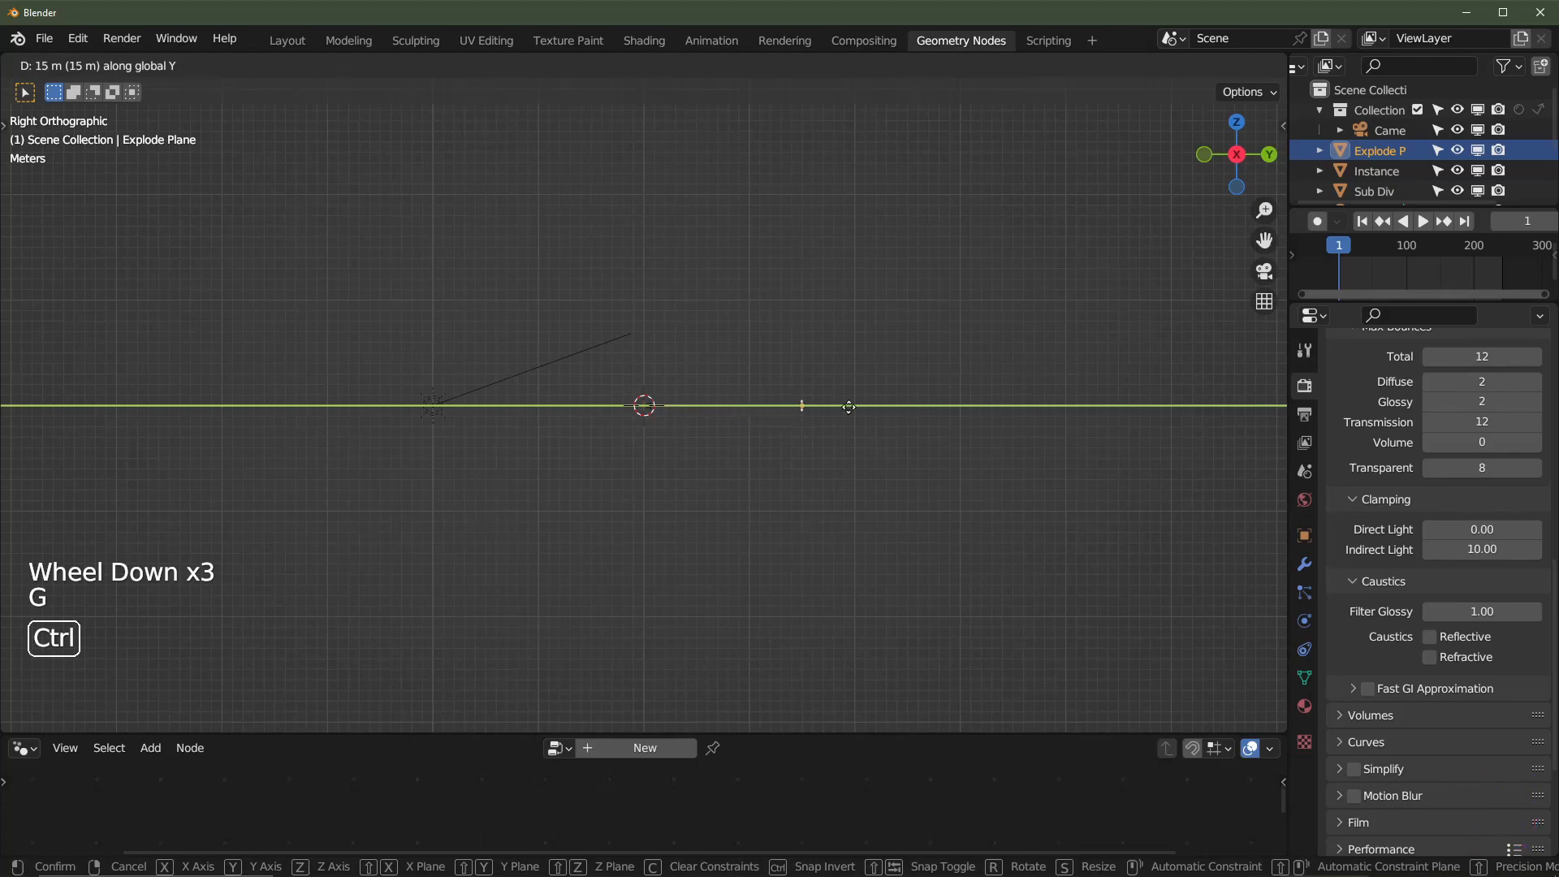
click(887, 408)
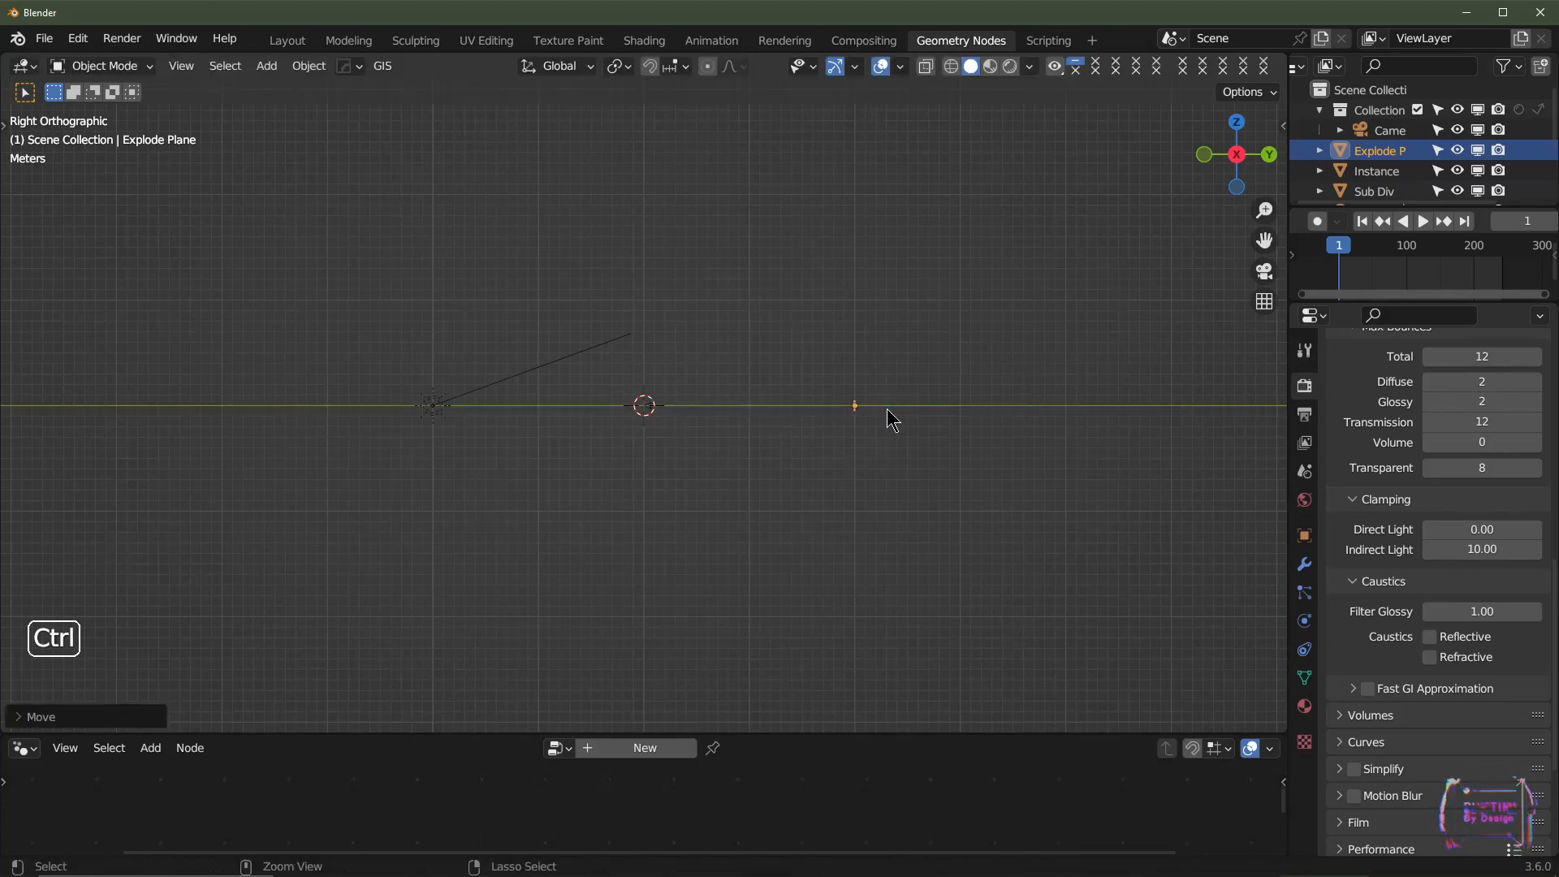
- Shift the image plane about 10 m farther along the positive global Y axis, in increments
scroll(886, 416, down, 2)
scroll(891, 422, up, 2)
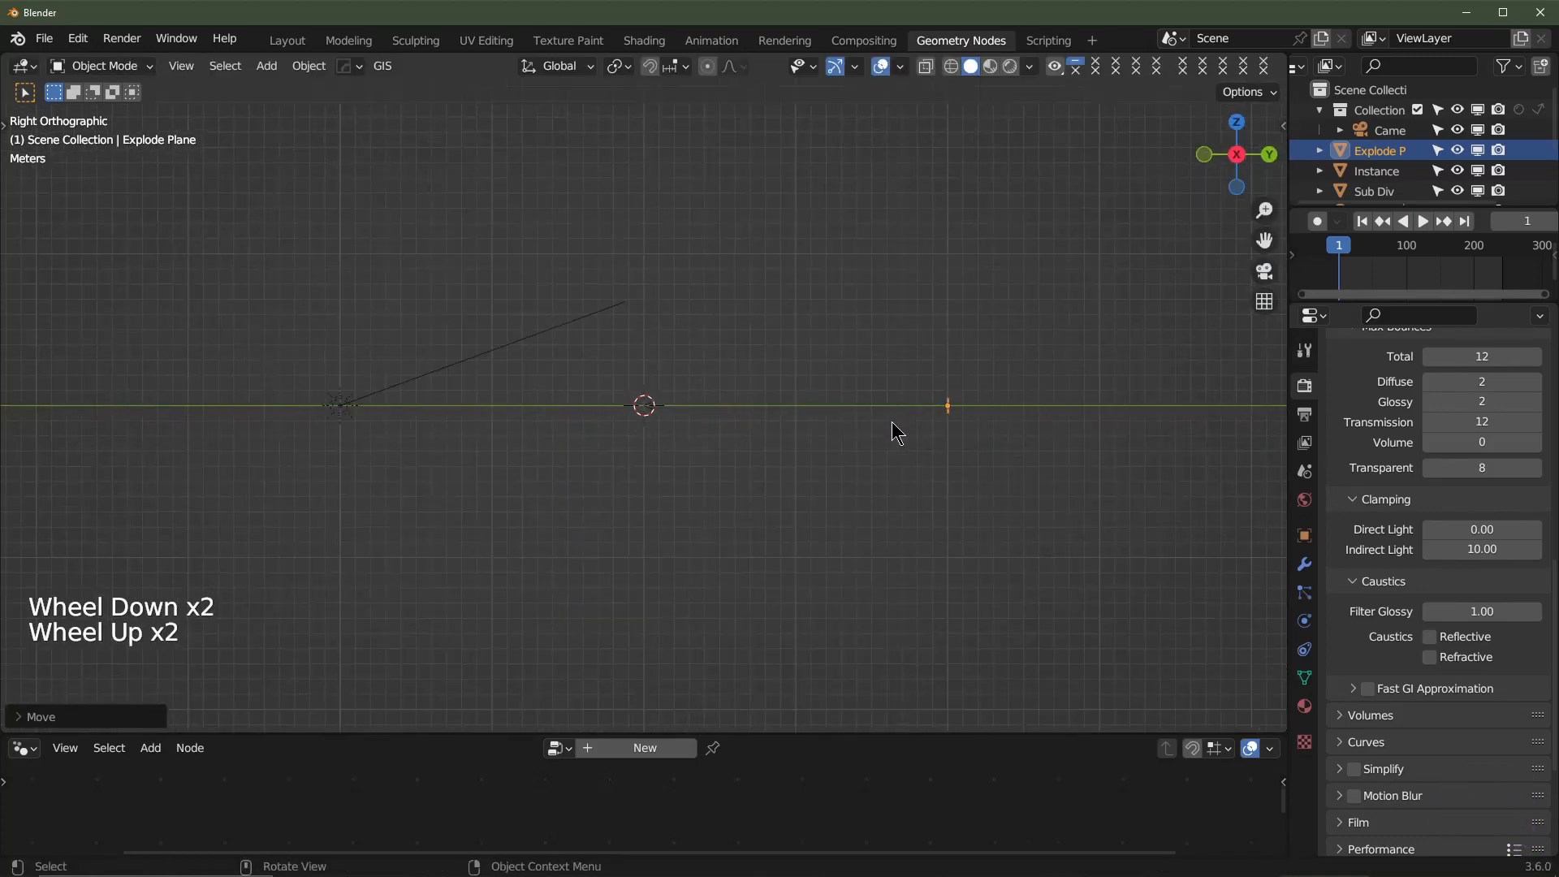
scroll(901, 424, down, 2)
scroll(911, 426, up, 4)
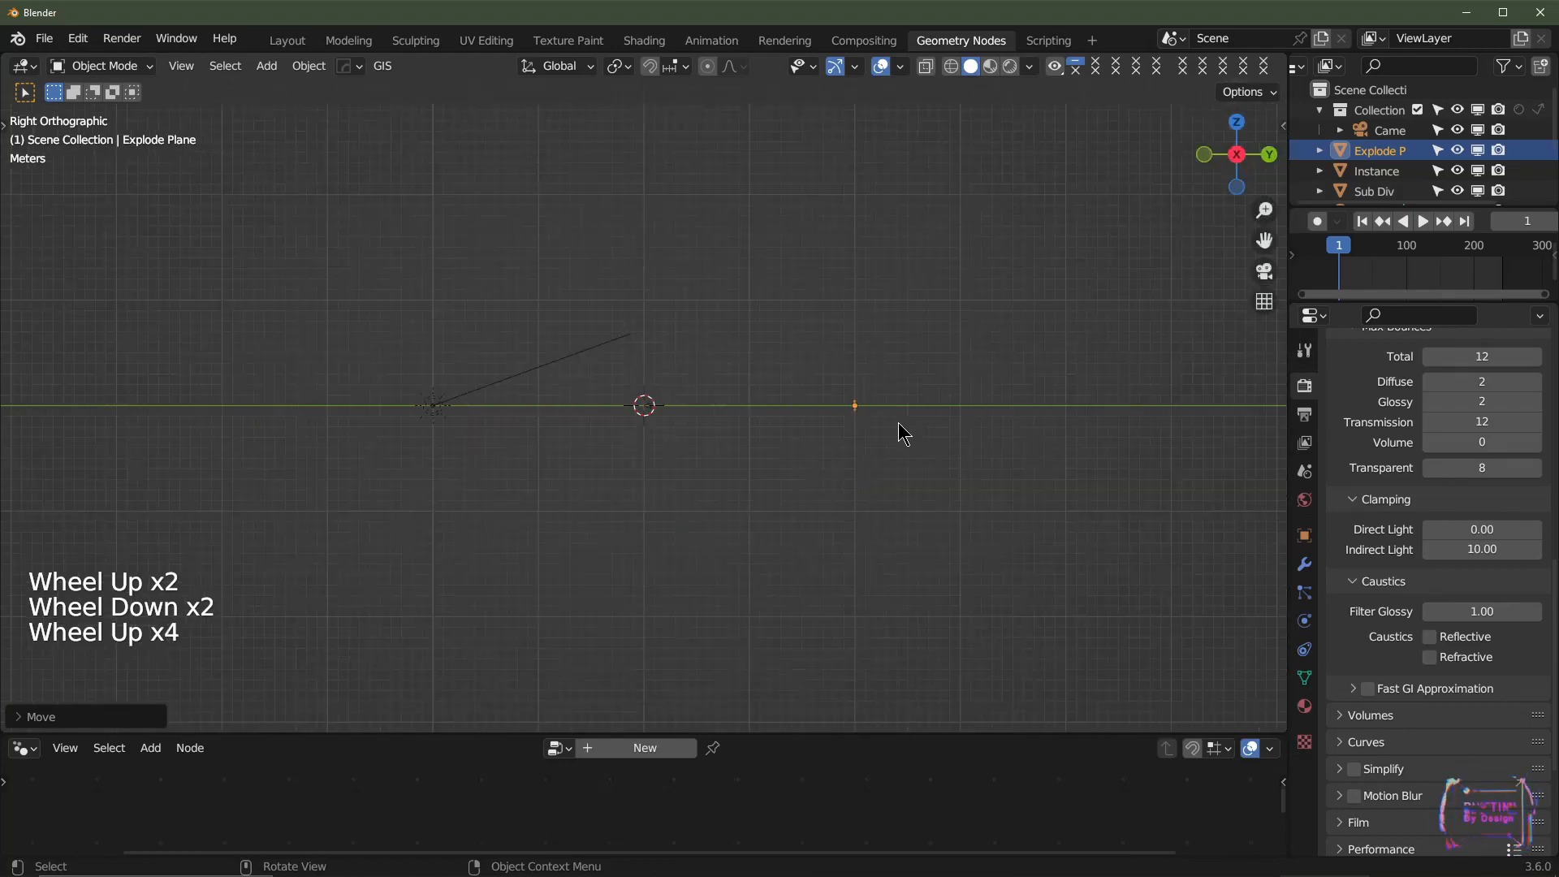
key(g)
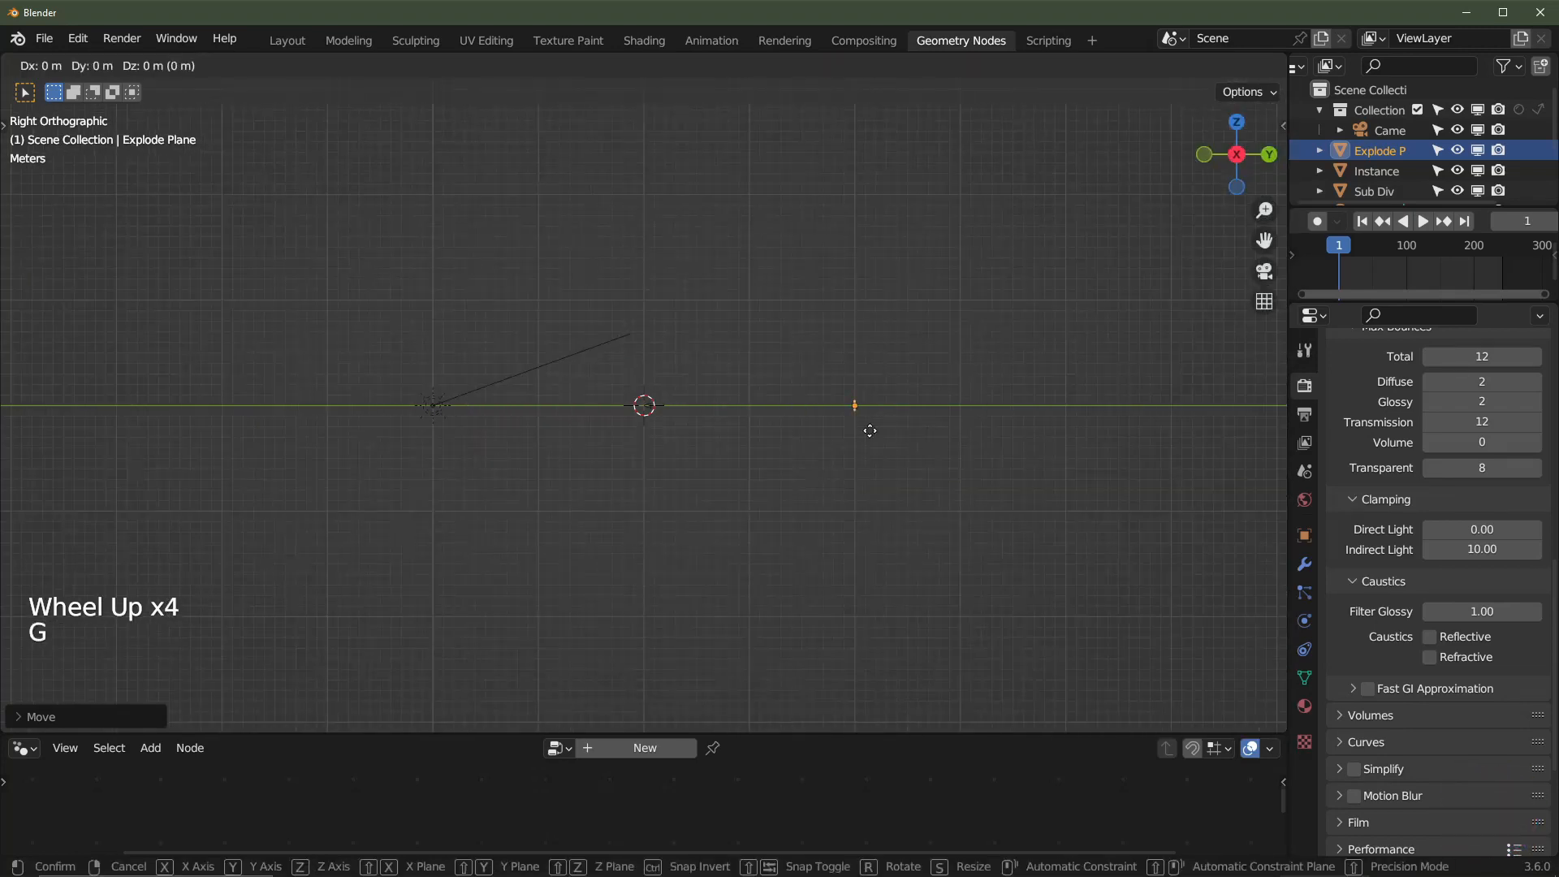
key(ctrl)
click(971, 424)
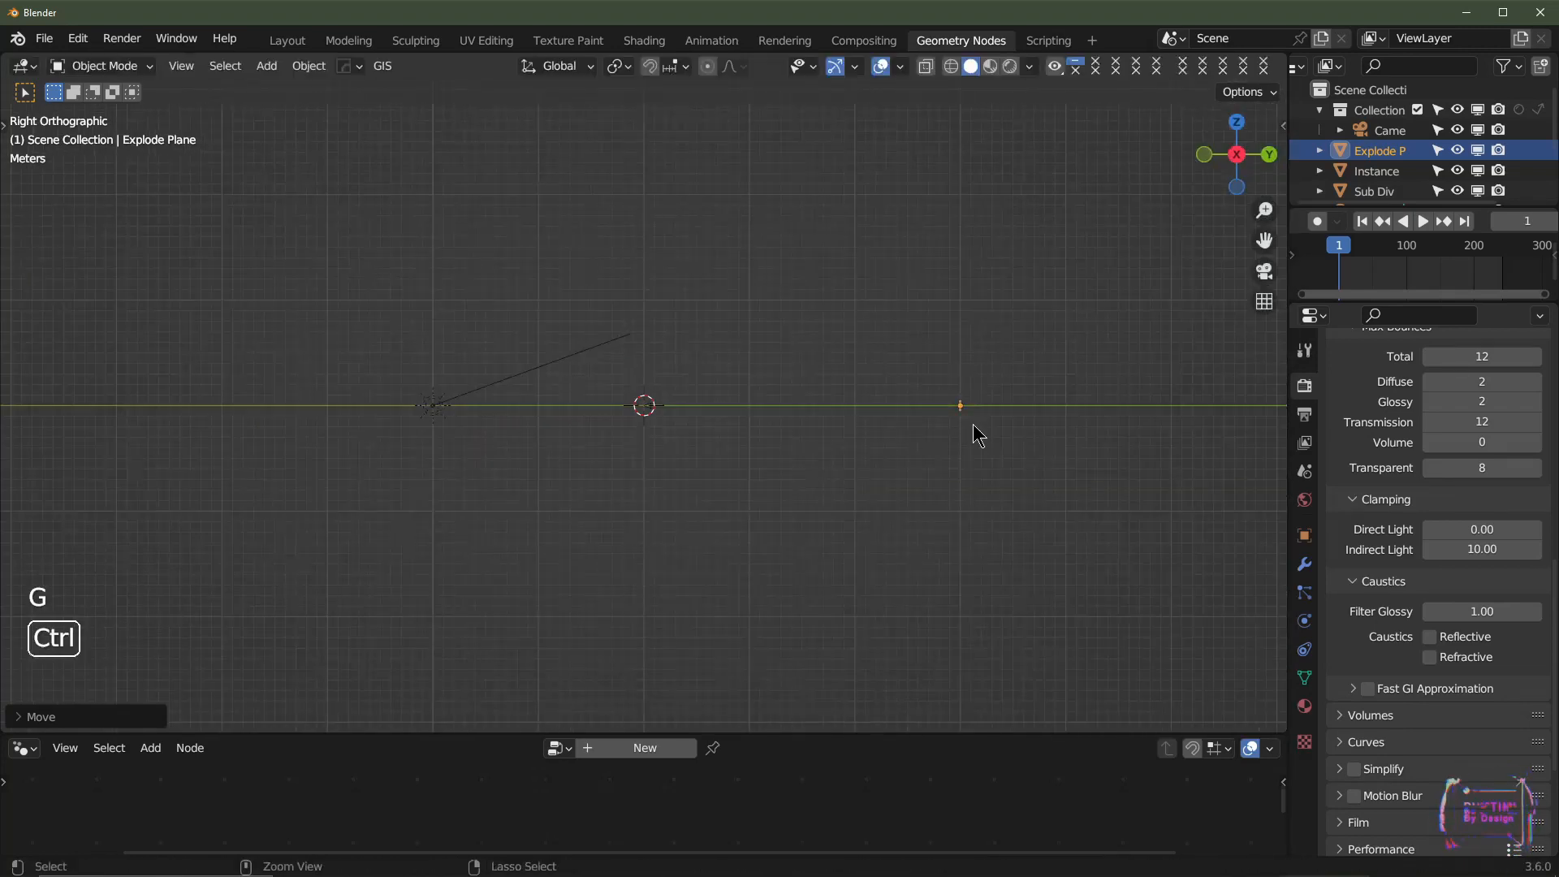
- Scale the image plane up uniformly in camera view until it fills the camera frame
middle_drag(972, 424, 815, 451)
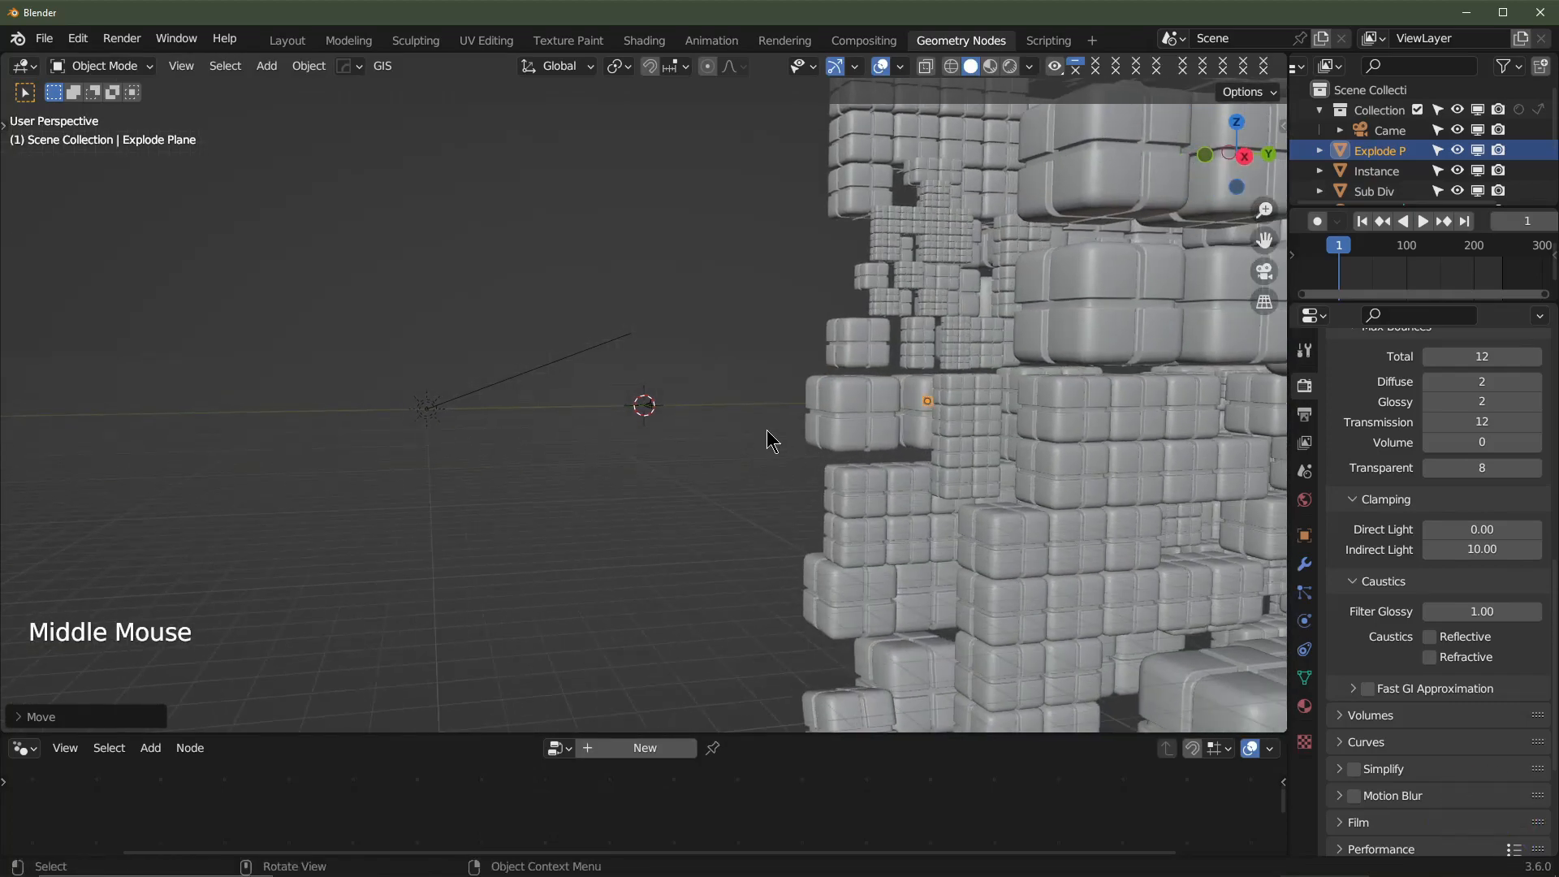
key(KP_0)
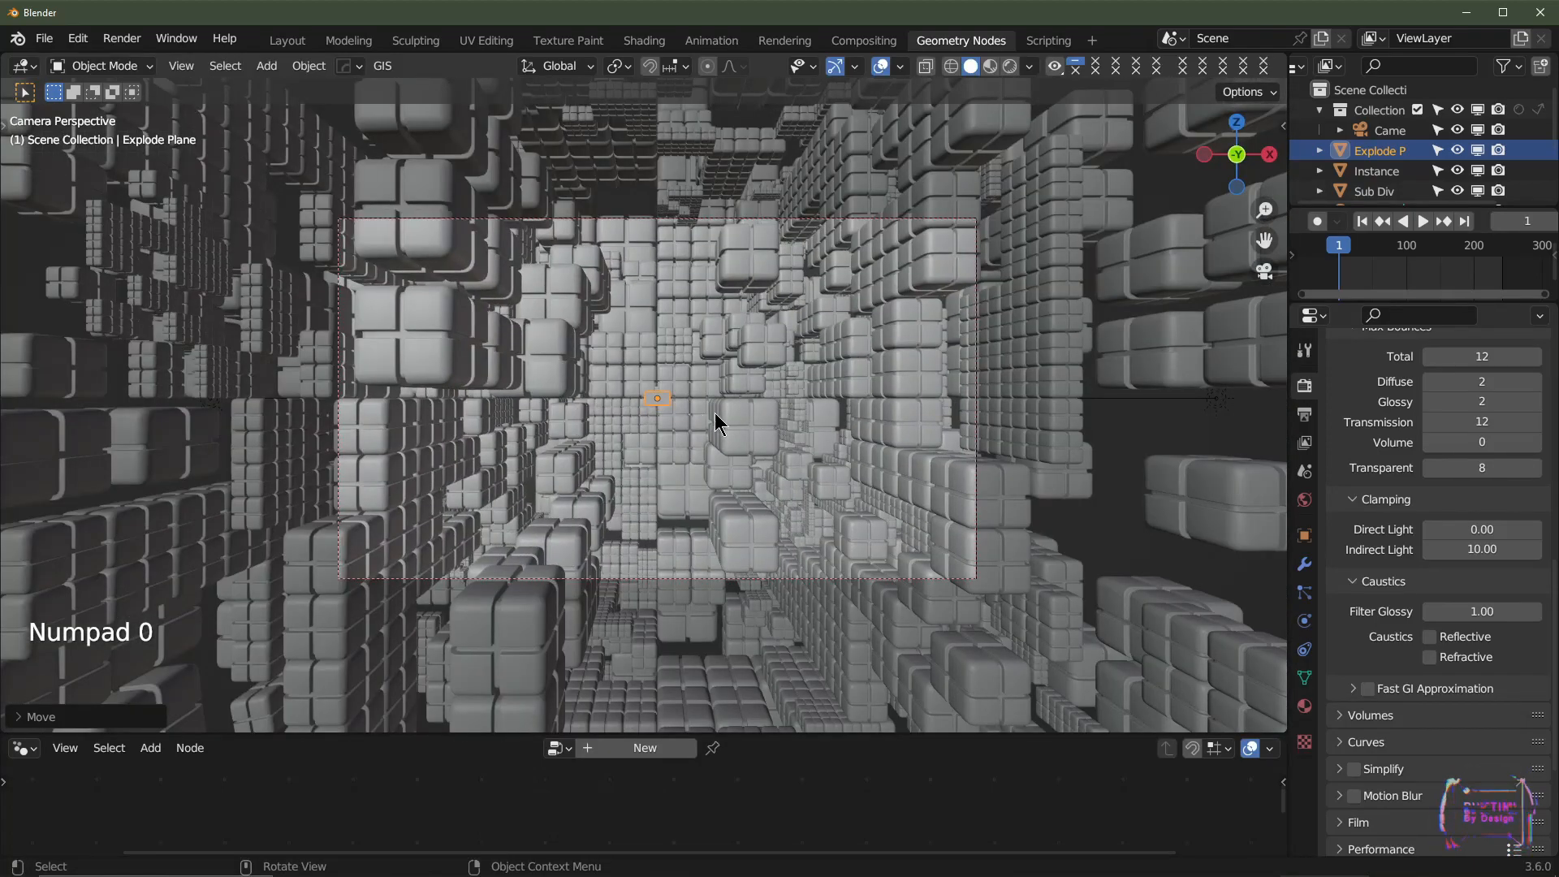
key(s)
key(ctrl)
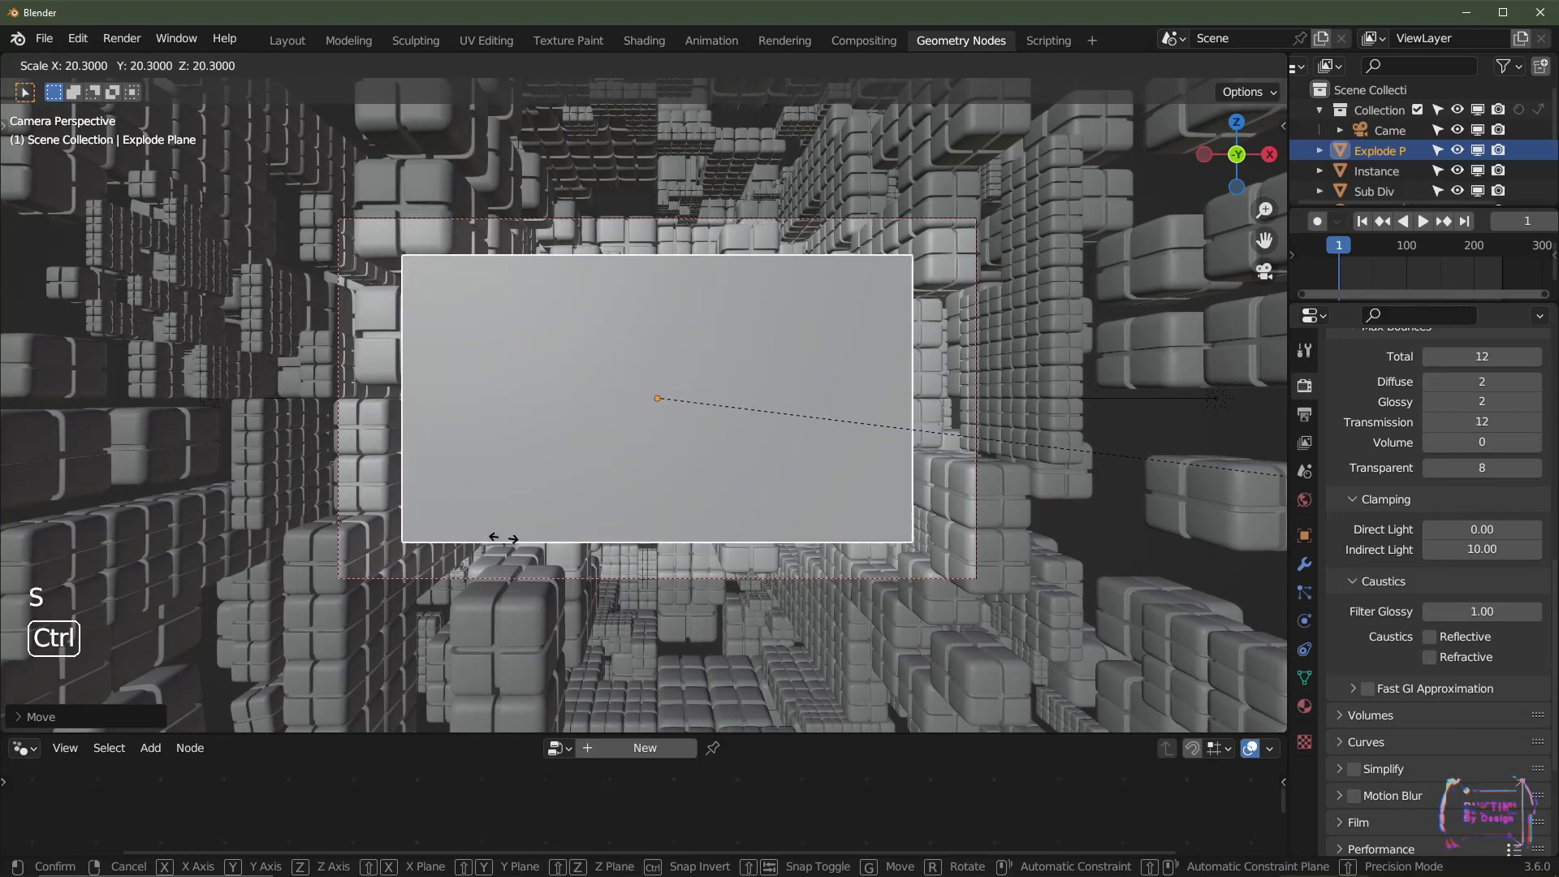
click(780, 539)
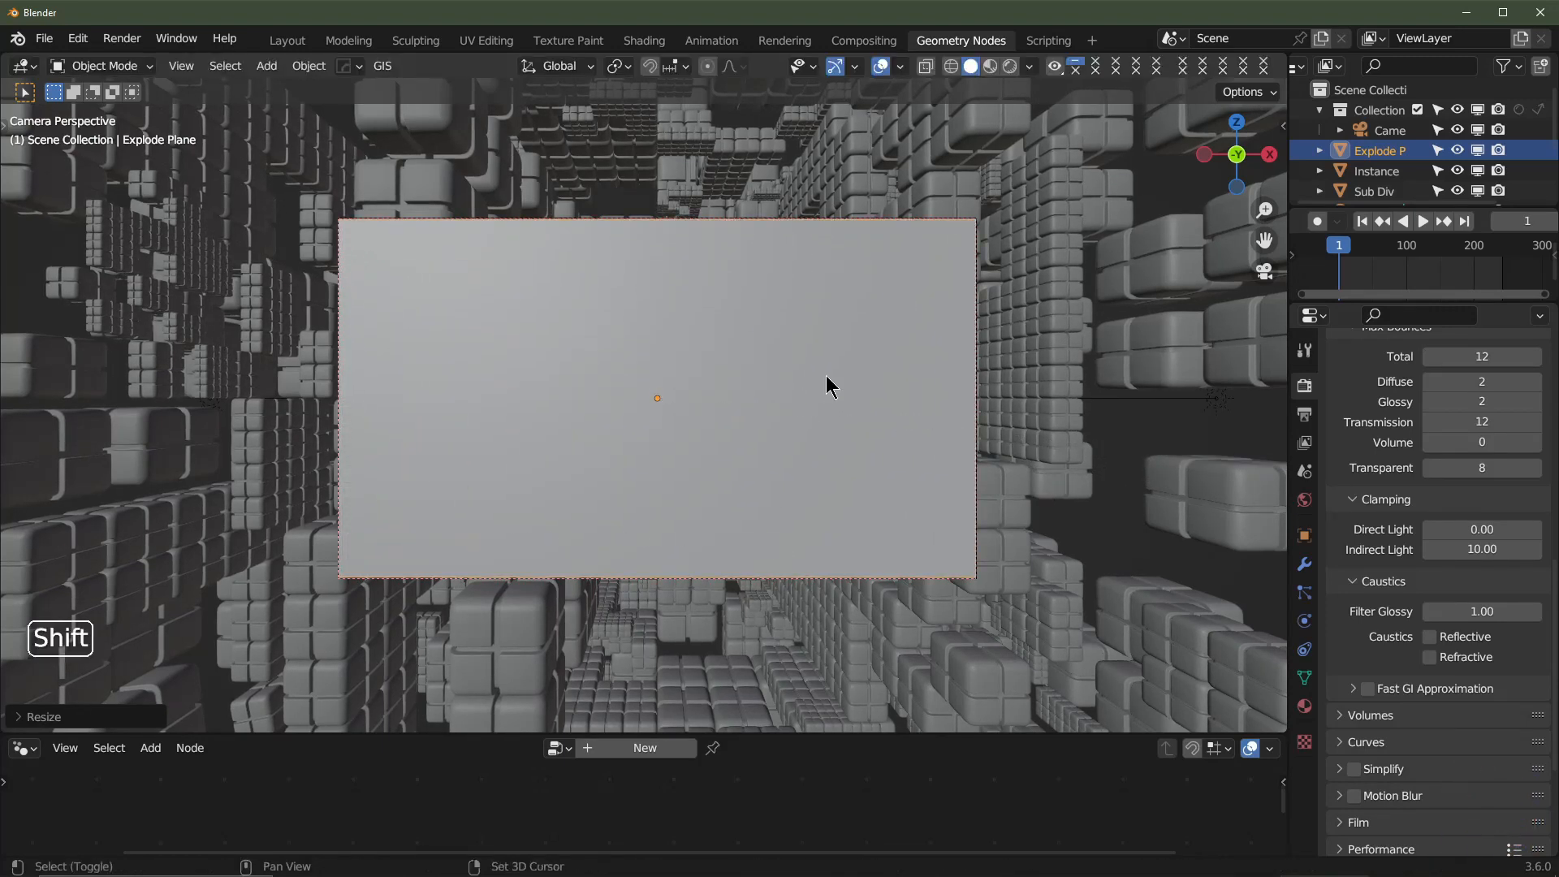
- Fine-tune the image plane's uniform scale so its corner lines up precisely with the camera border
shift+middle_drag(826, 375, 581, 435)
scroll(877, 260, up, 2)
shift+middle_drag(877, 260, 947, 233)
scroll(782, 372, up, 2)
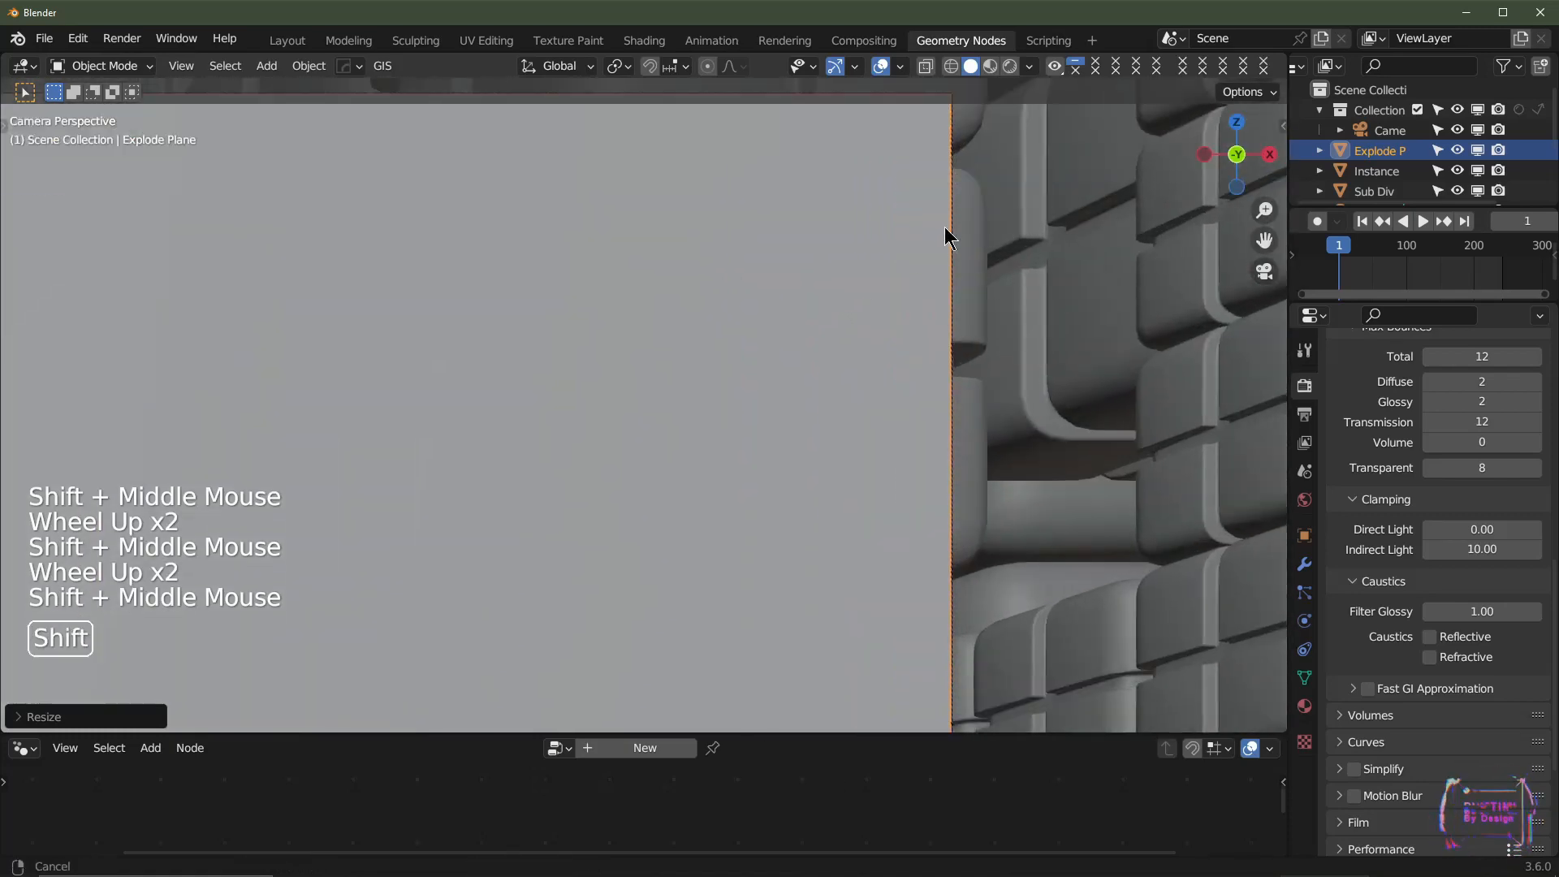
scroll(767, 347, up, 3)
shift+middle_drag(766, 348, 626, 528)
scroll(719, 432, up, 3)
scroll(626, 528, up, 2)
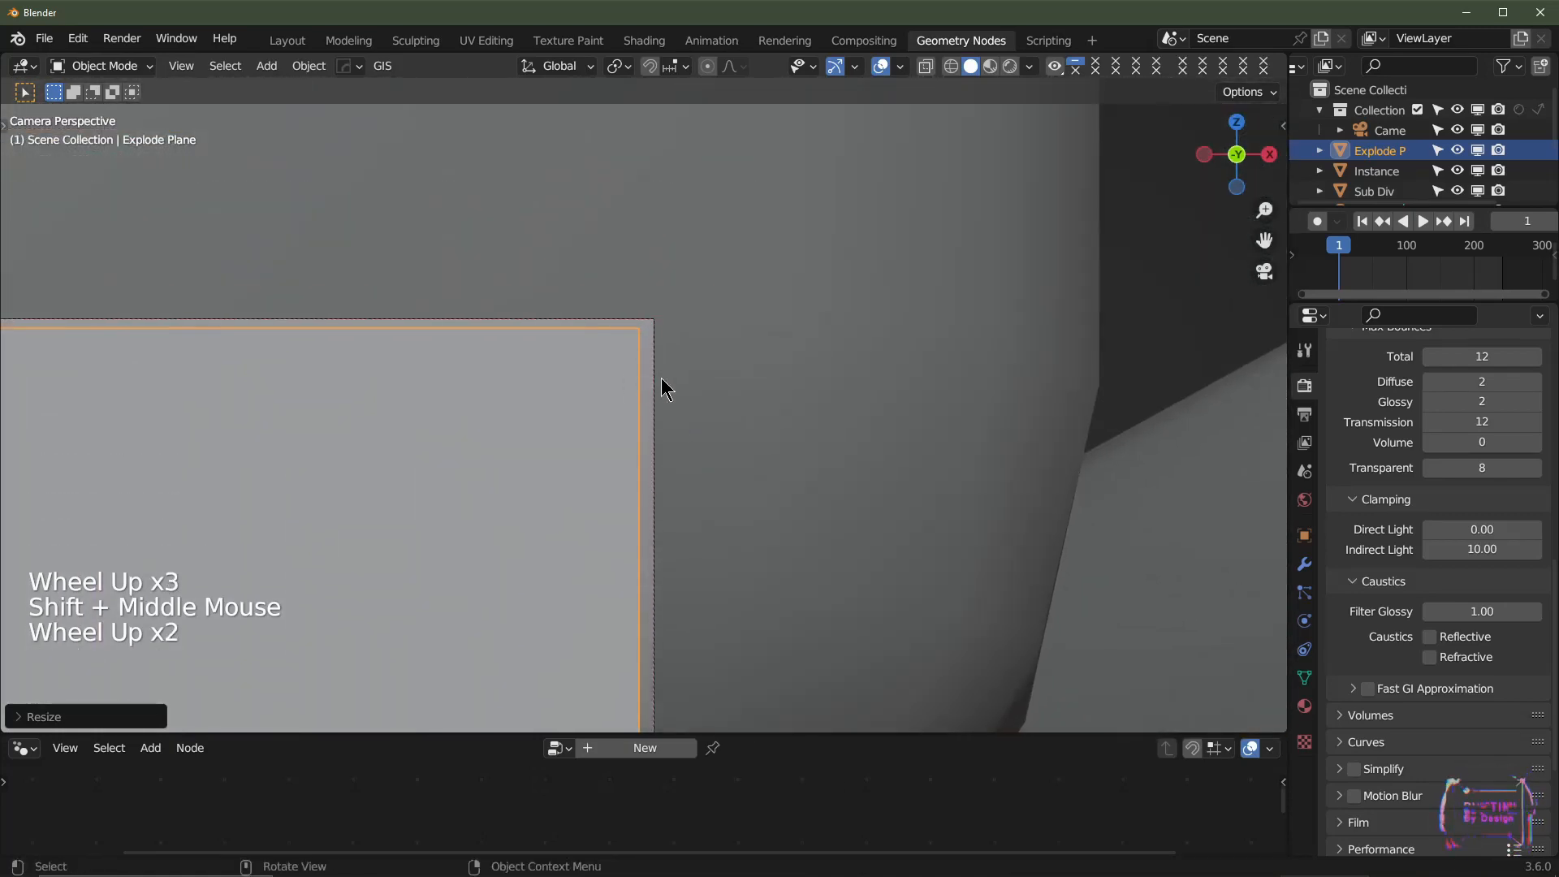
key(s)
key(shift)
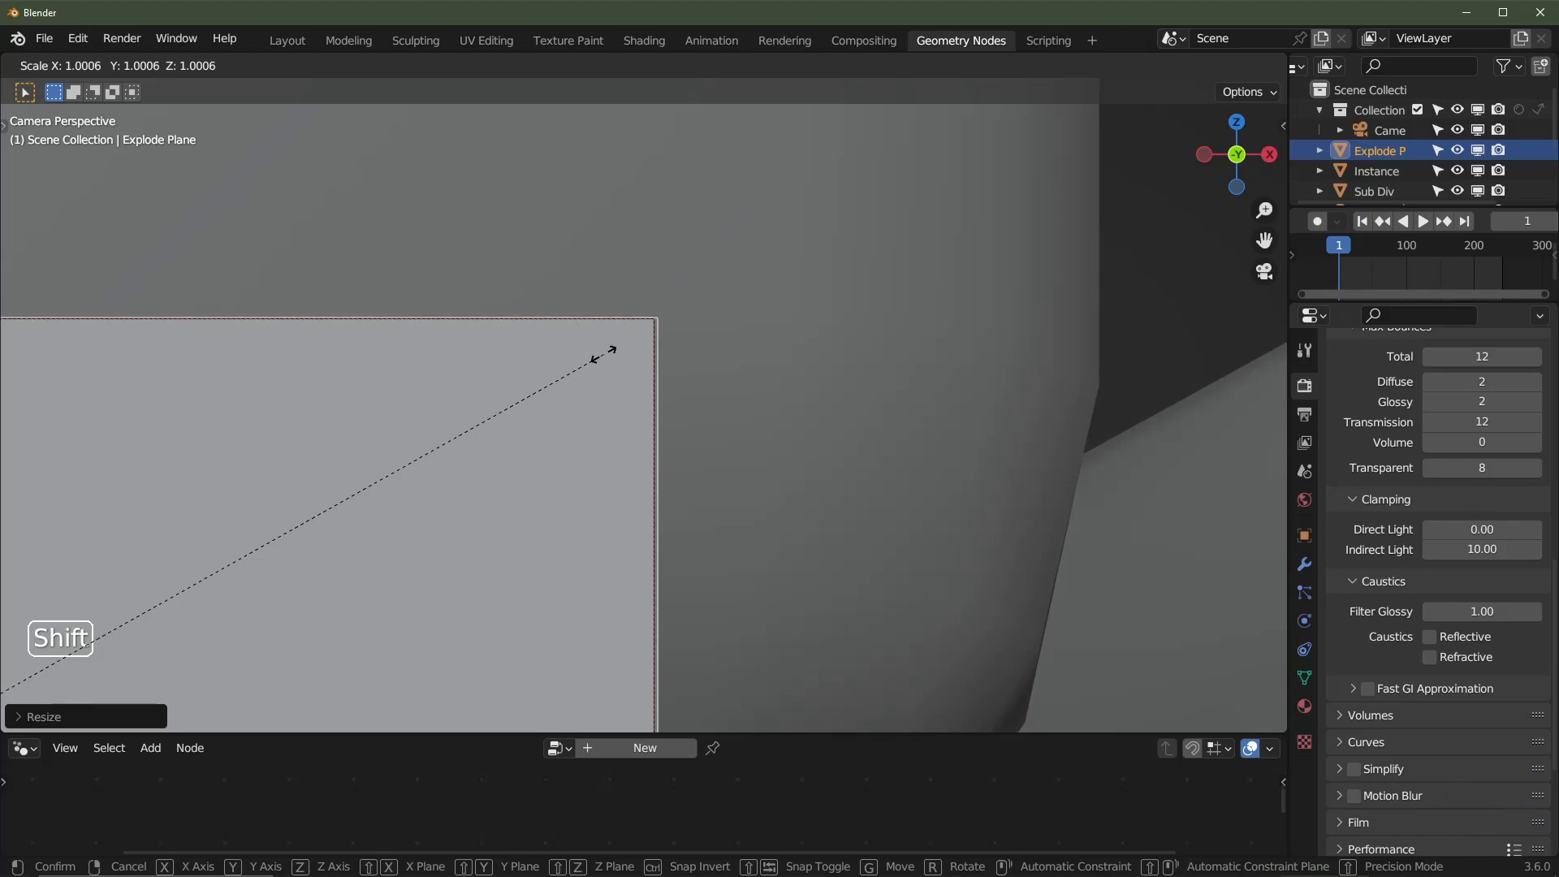
click(676, 383)
scroll(676, 383, down, 8)
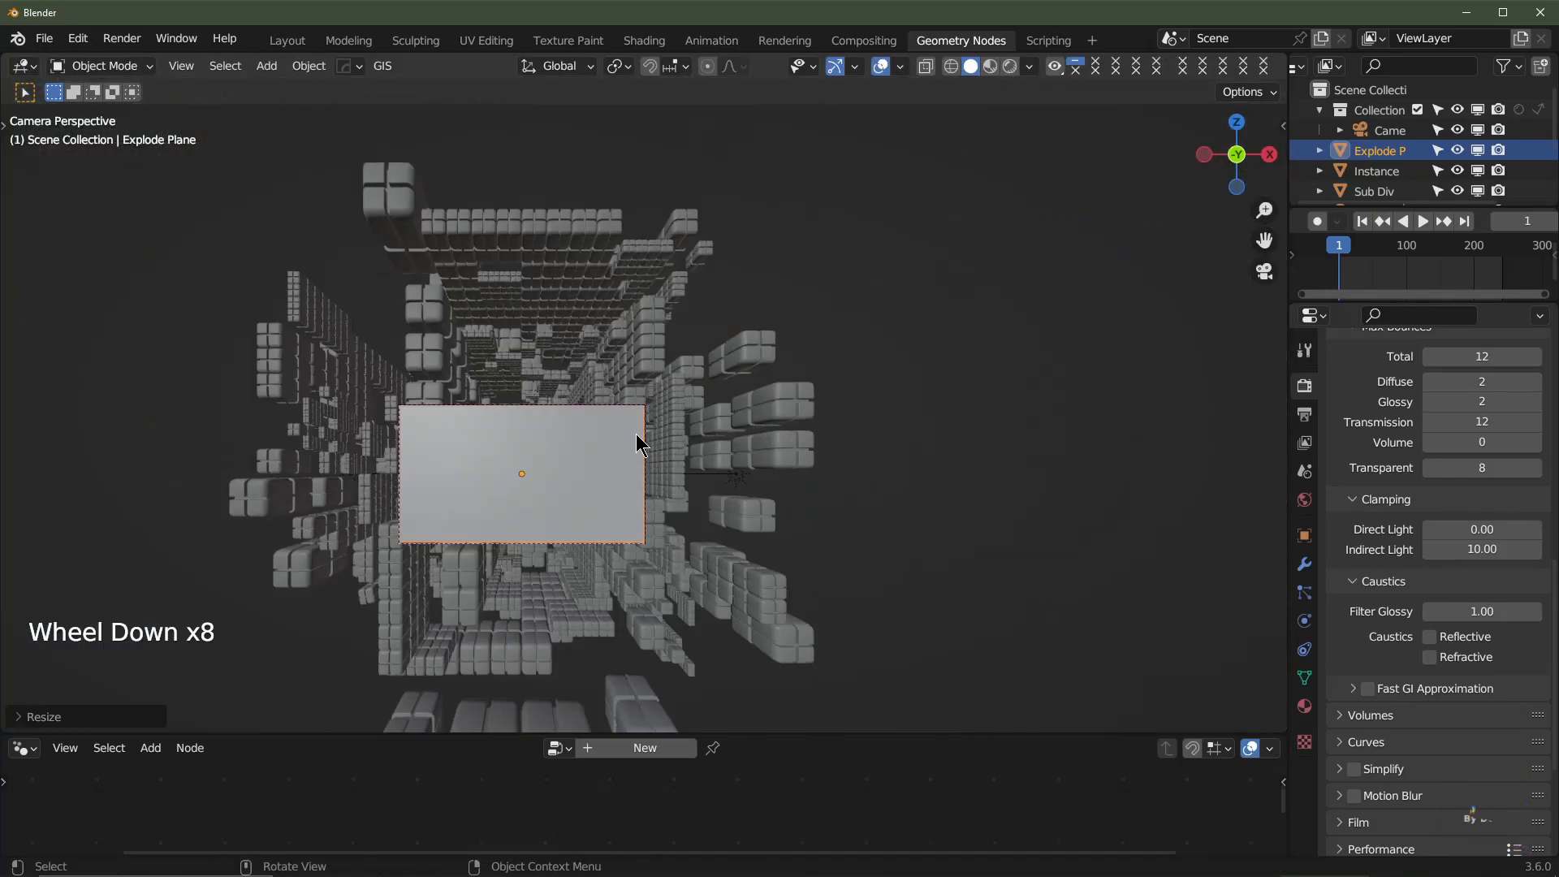
shift+middle_drag(639, 443, 679, 435)
scroll(700, 412, up, 3)
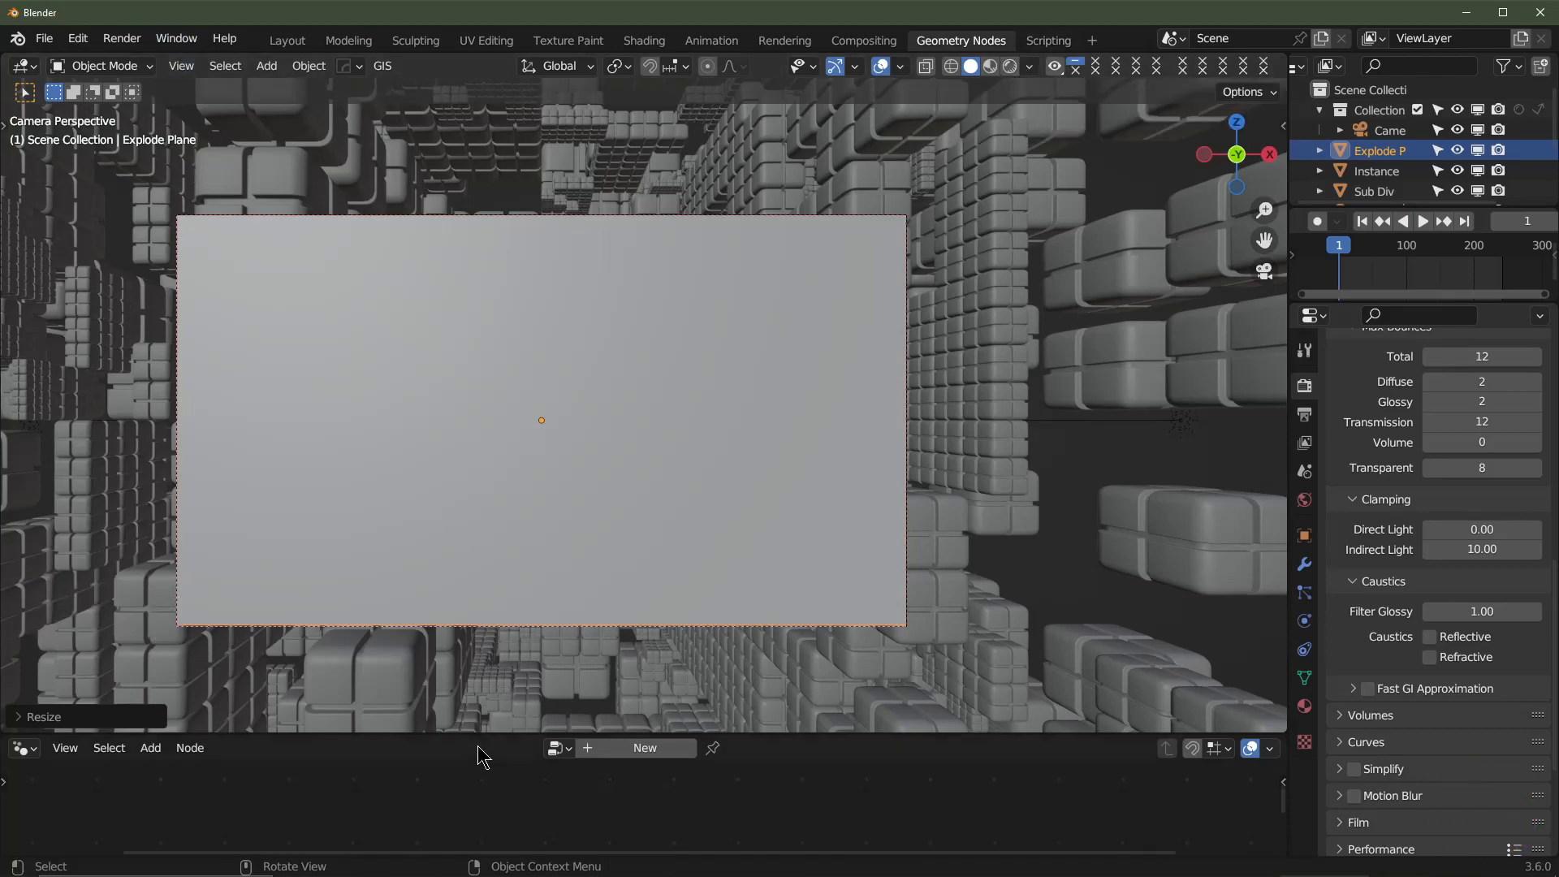
- Enlarge the node editor area below the viewport and switch it to the Shader Editor
drag(470, 732, 484, 538)
shift+middle_drag(545, 430, 611, 412)
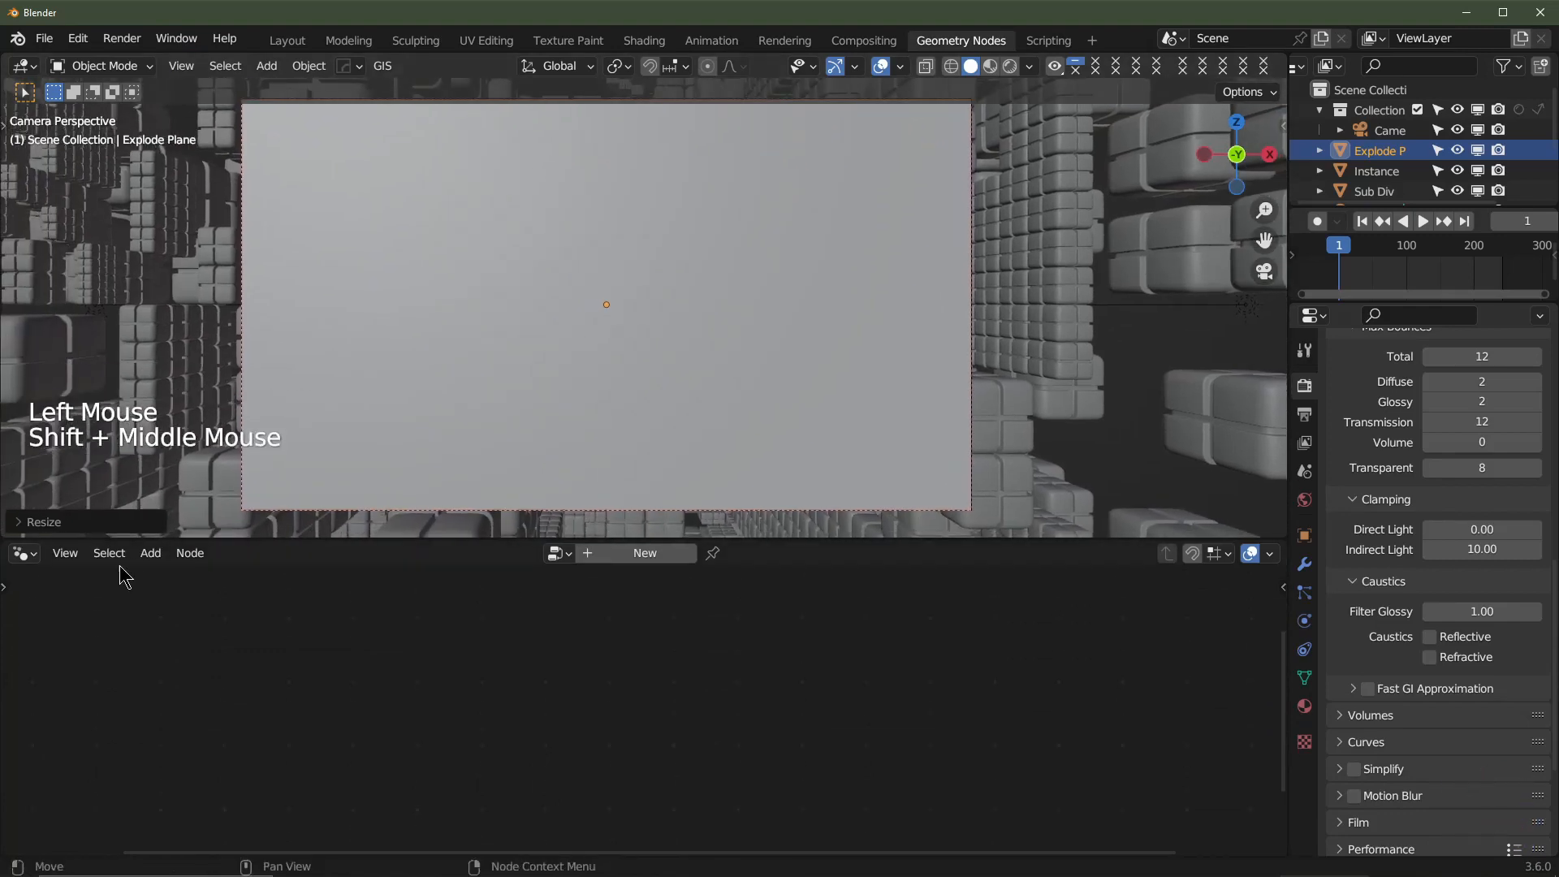
click(24, 553)
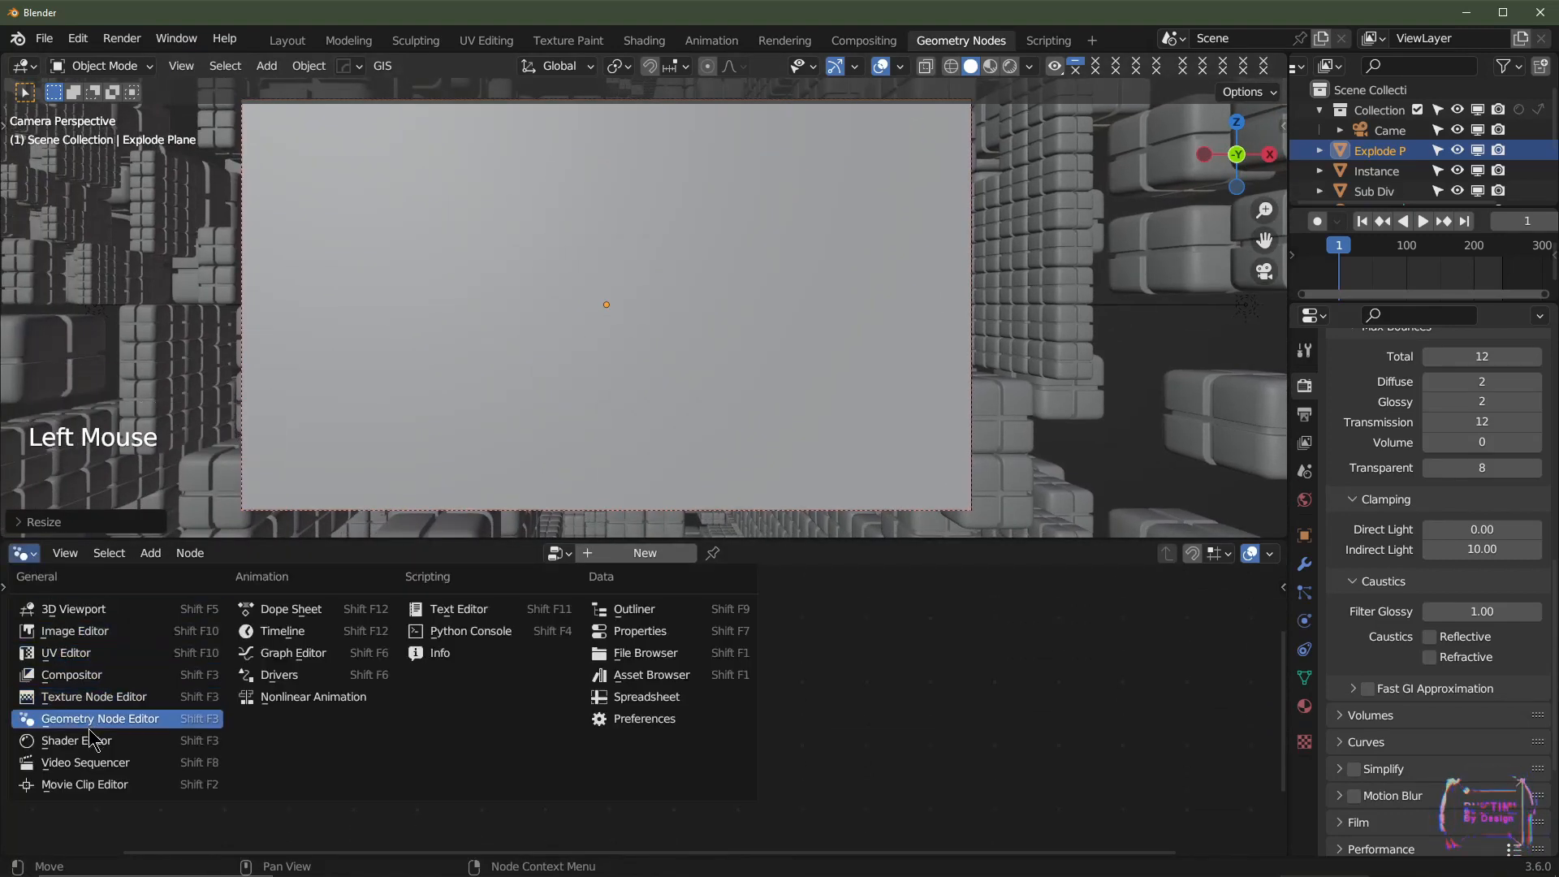
scroll(443, 307, down, 2)
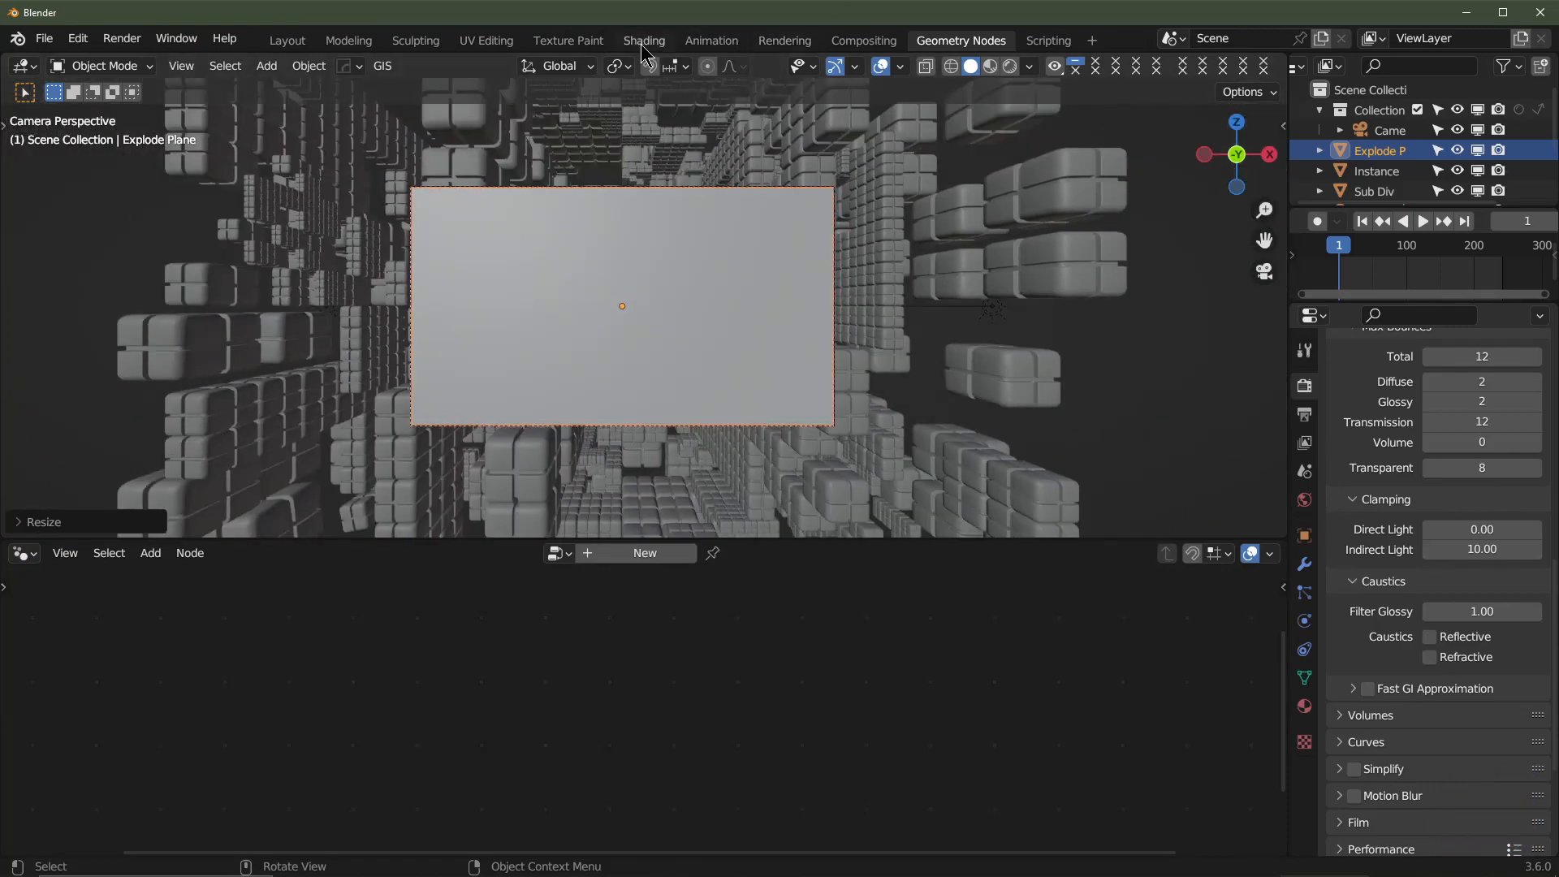
scroll(123, 466, down, 2)
scroll(123, 466, up, 1)
scroll(124, 465, up, 1)
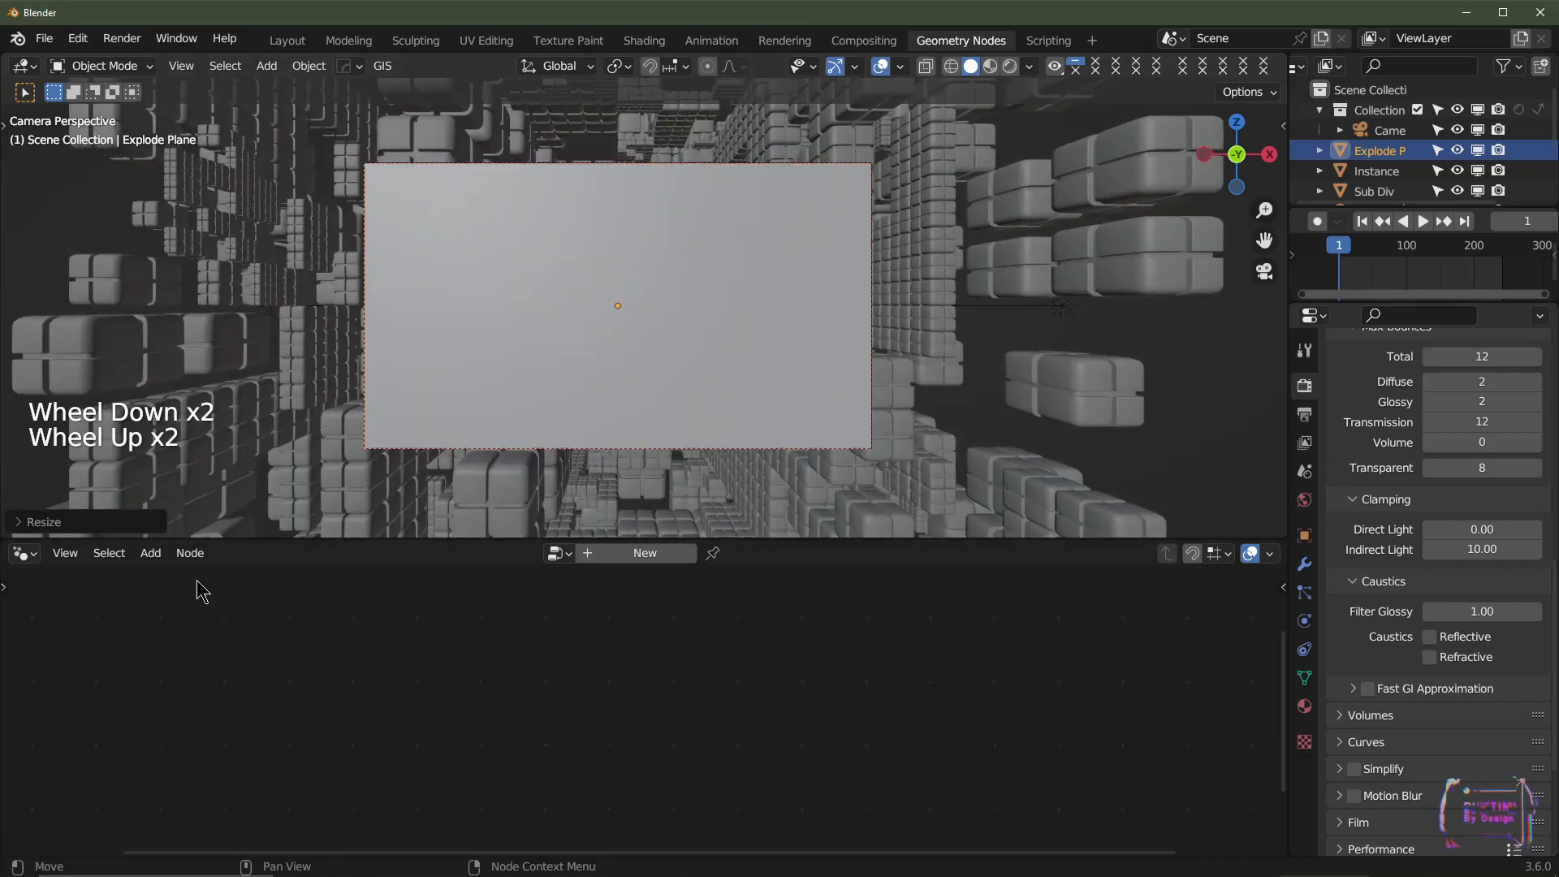
click(23, 553)
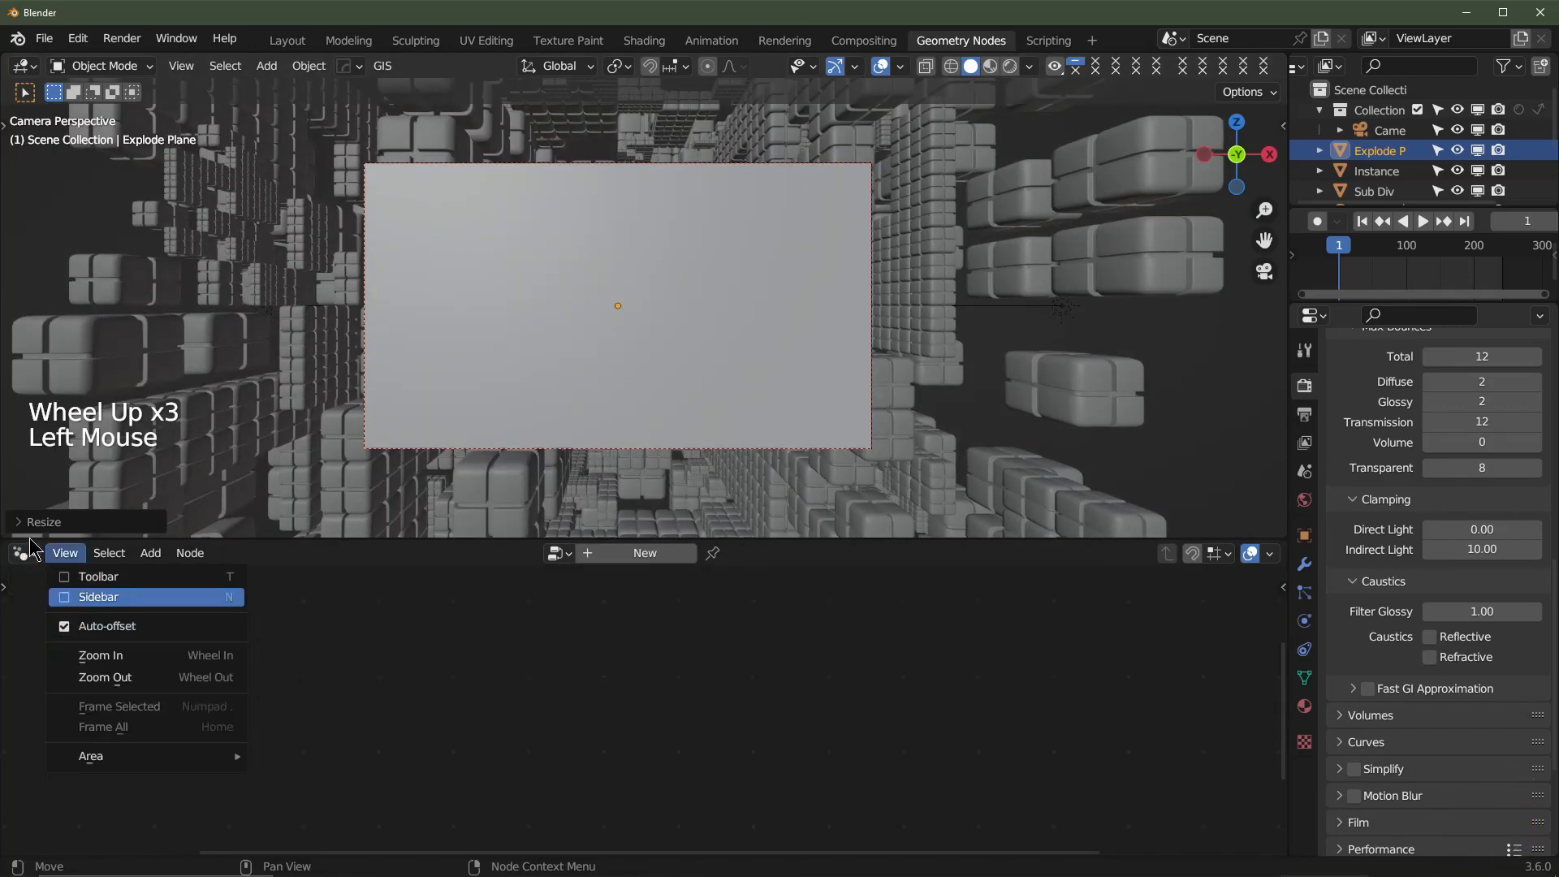
click(24, 554)
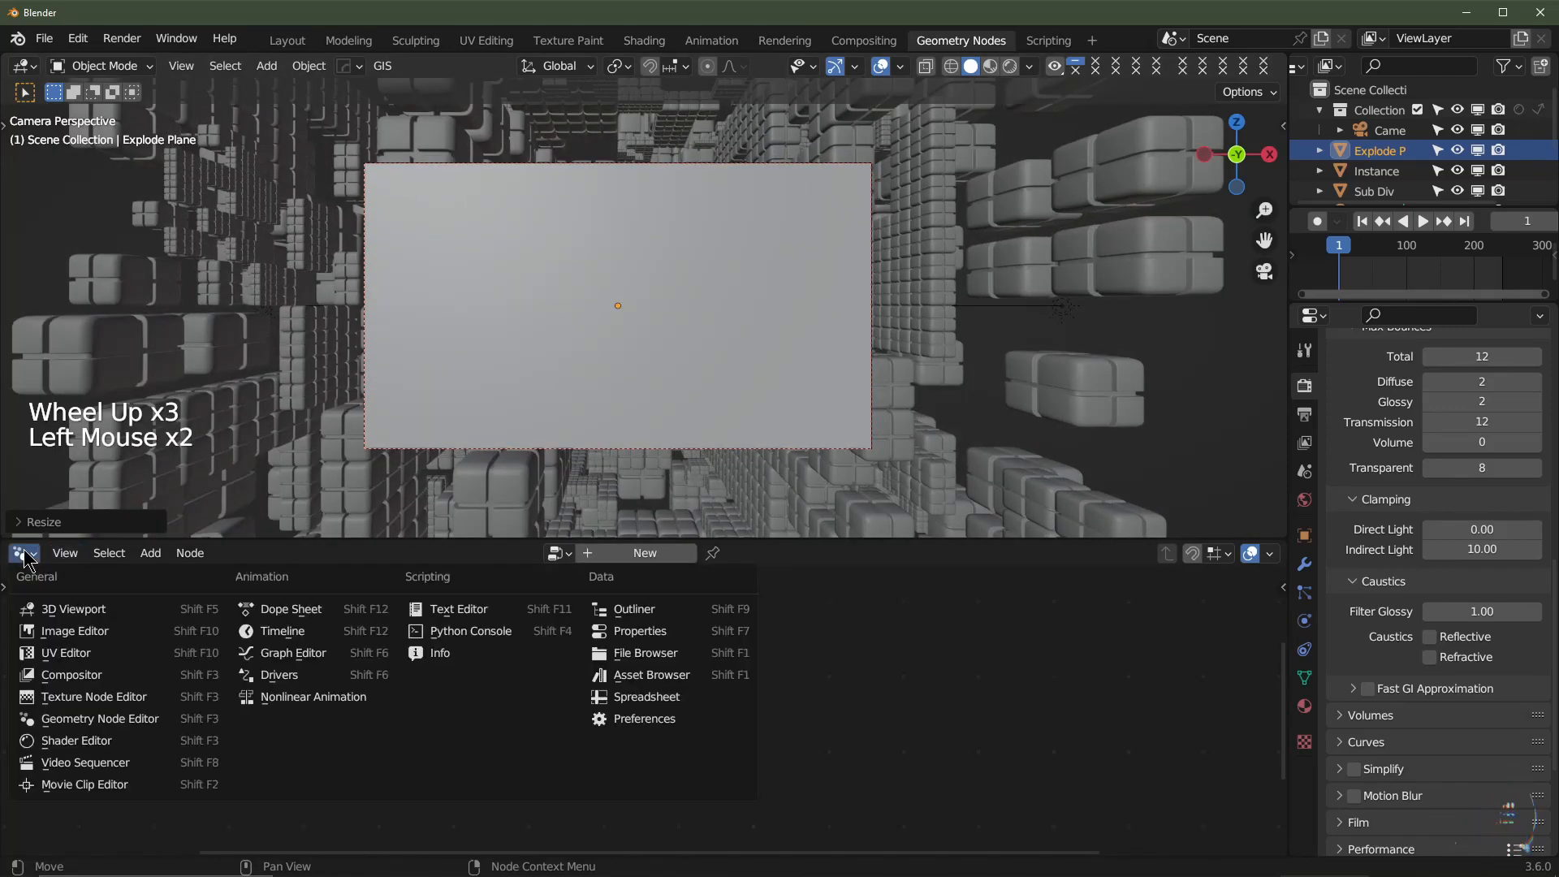
click(103, 739)
scroll(573, 688, down, 3)
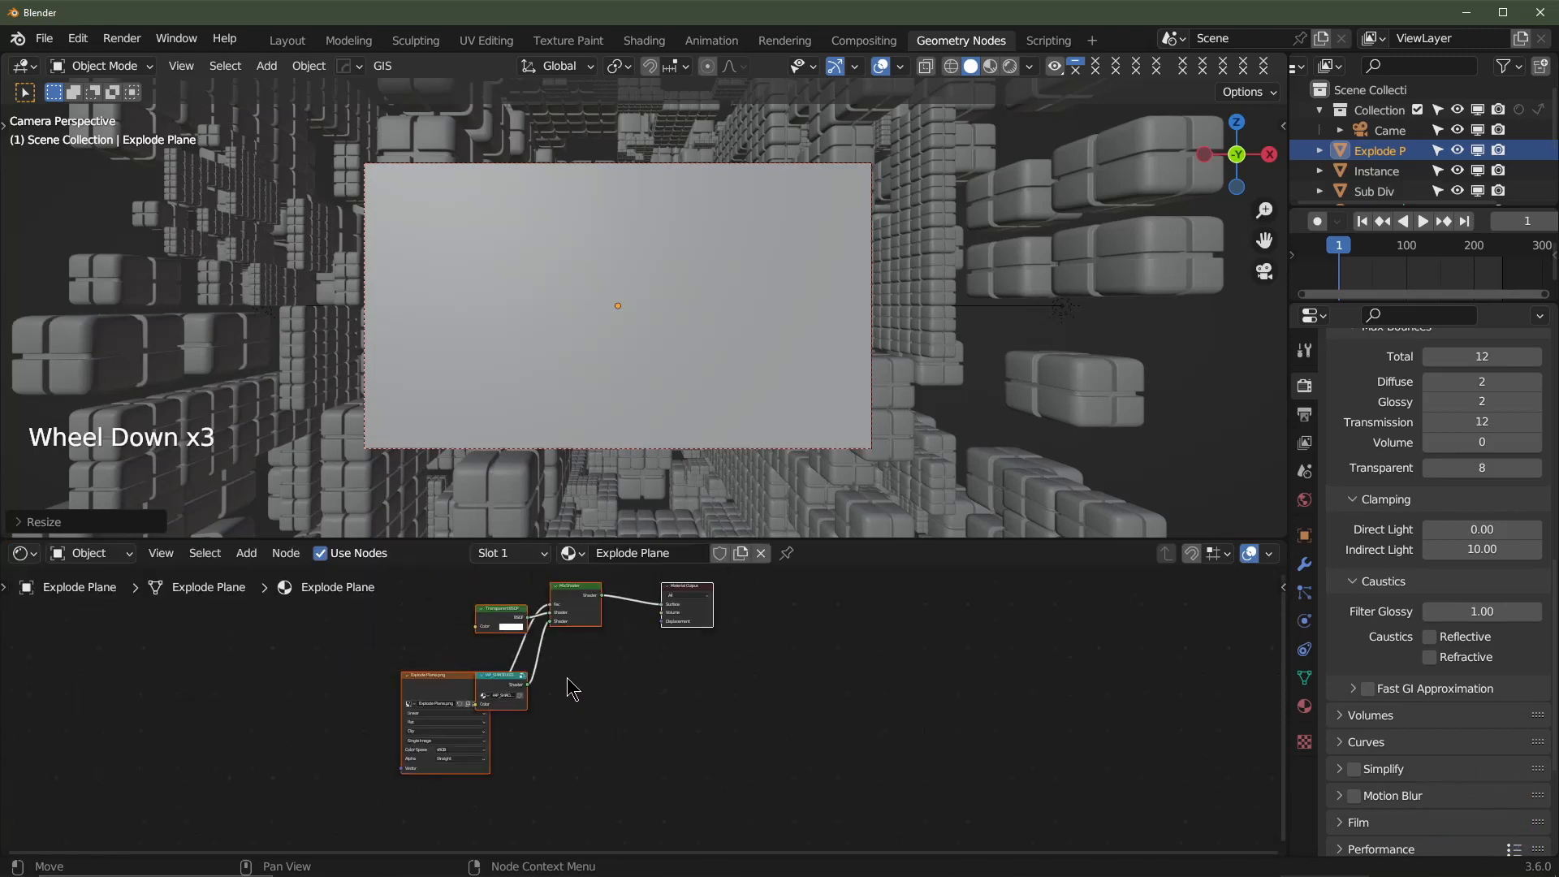
- Move the Explode Plane.png texture node left, clear of the overlapping IAP_SHADELESS group node
middle_drag(572, 689, 642, 719)
scroll(613, 737, up, 2)
drag(437, 727, 290, 691)
scroll(451, 709, up, 2)
- Delete the IAP_SHADELESS group and Transparent BSDF nodes, and shift the Mix Shader slightly toward the Material Output
click(451, 707)
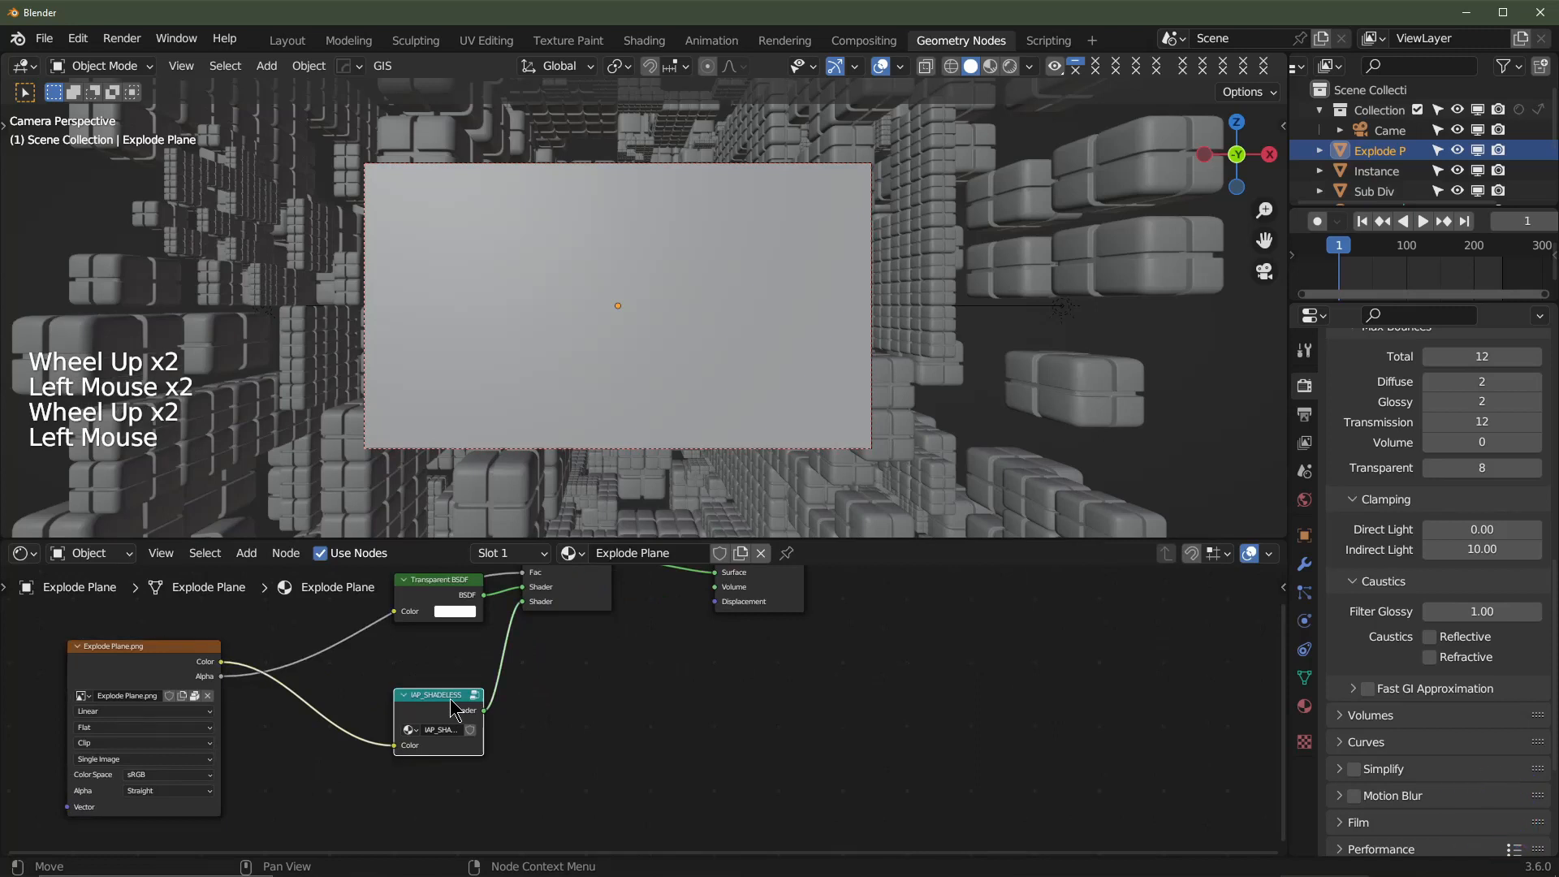
key(Delete)
middle_drag(530, 631, 532, 694)
click(437, 654)
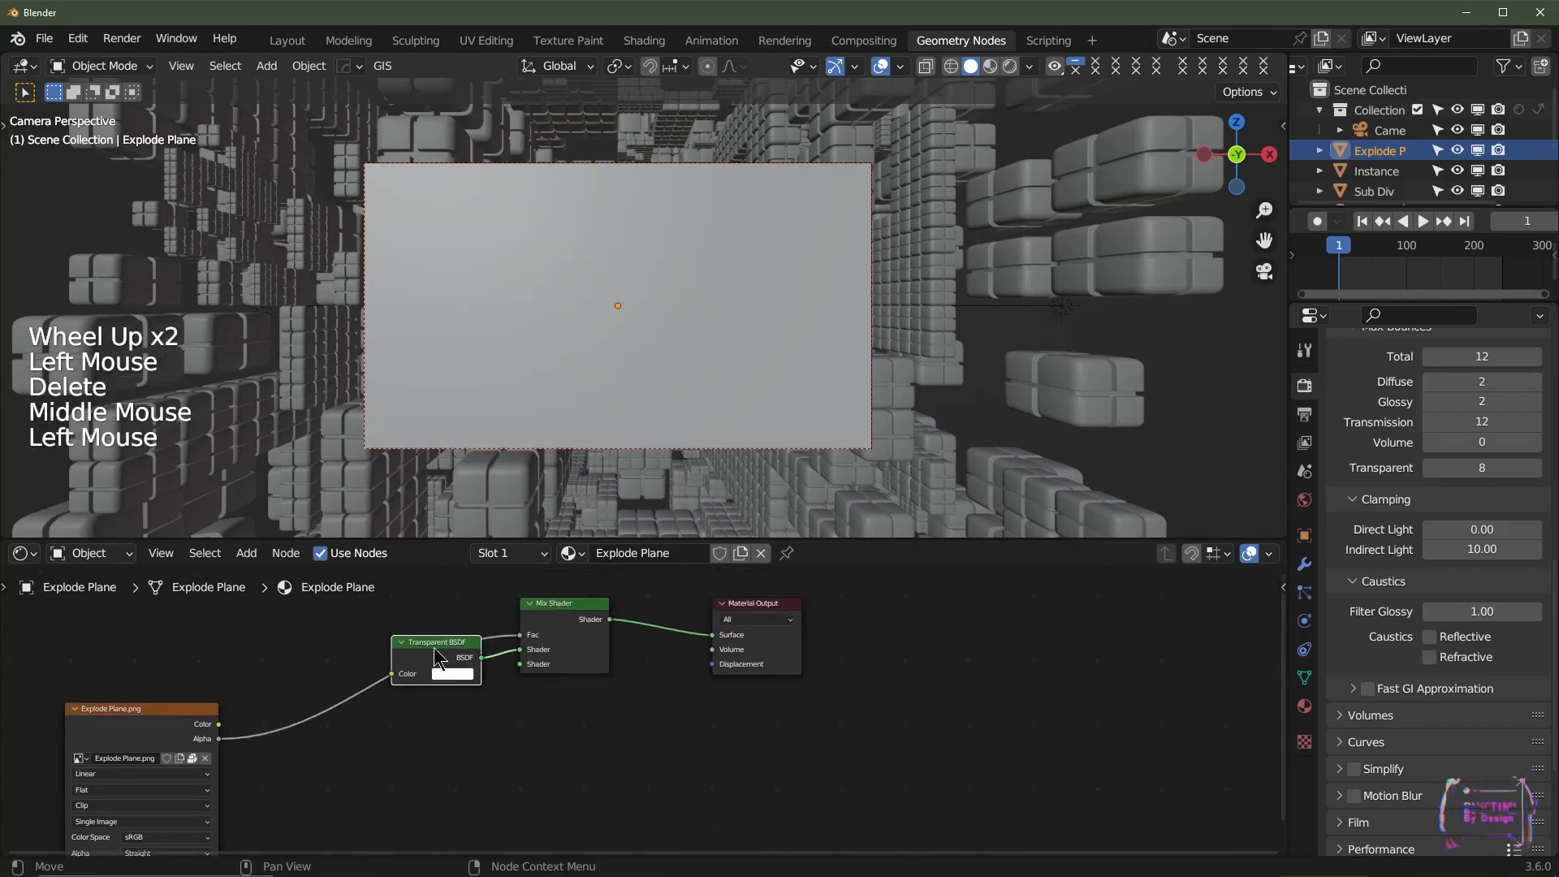
key(Delete)
mouse_move(584, 625)
mouse_down()
mouse_move(617, 642)
mouse_move(599, 635)
mouse_up()
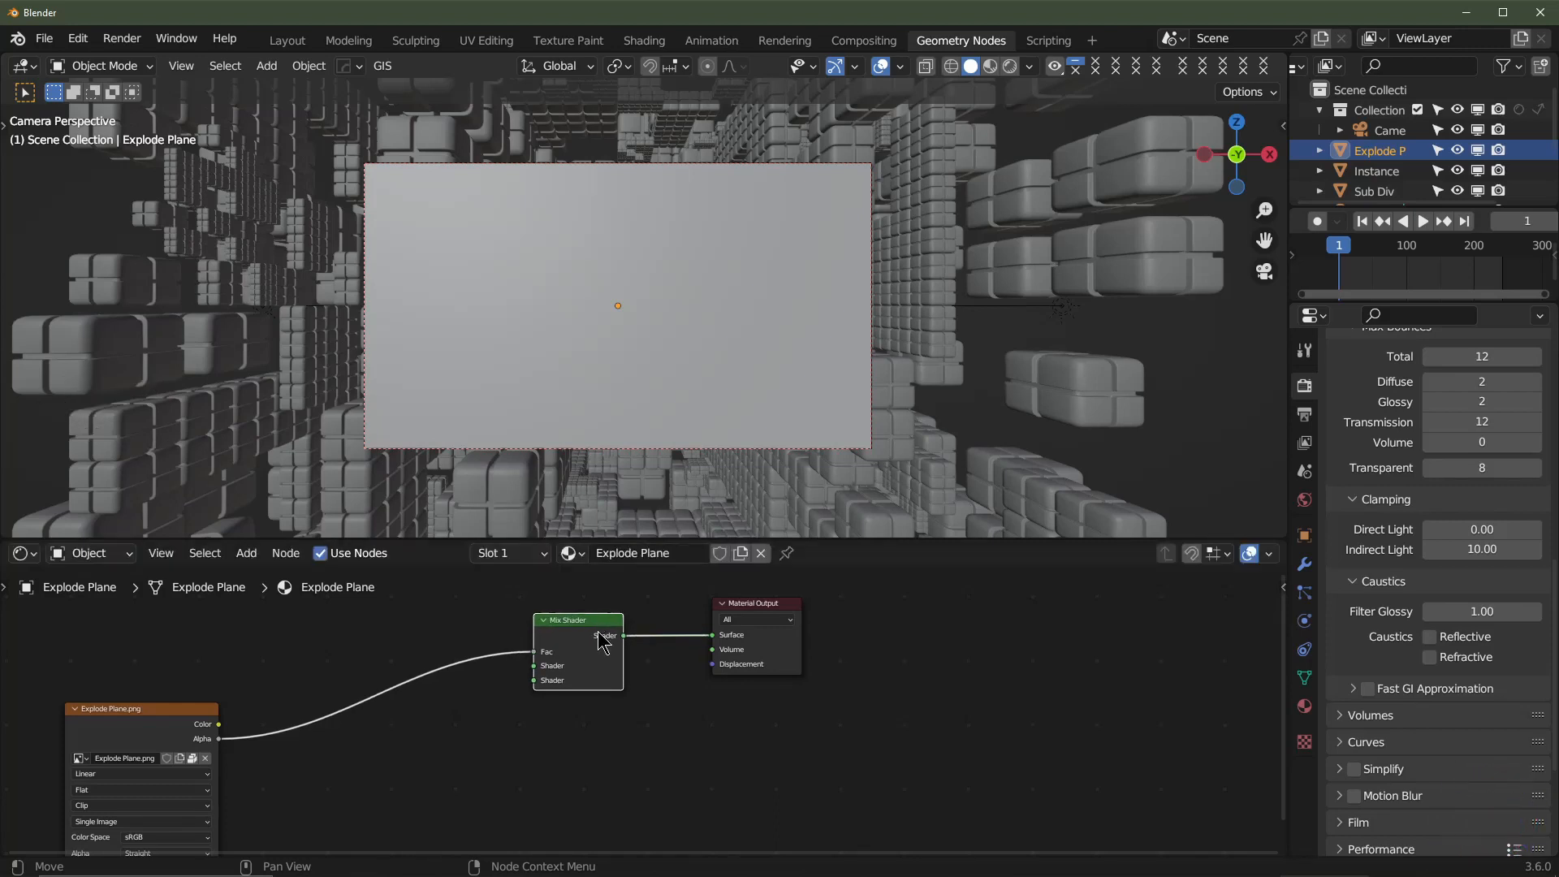
- Reroute the texture's Alpha link to the Mix Shader's first Shader input and connect its Color output directly to the Material Output's Surface
middle_drag(601, 641, 656, 594)
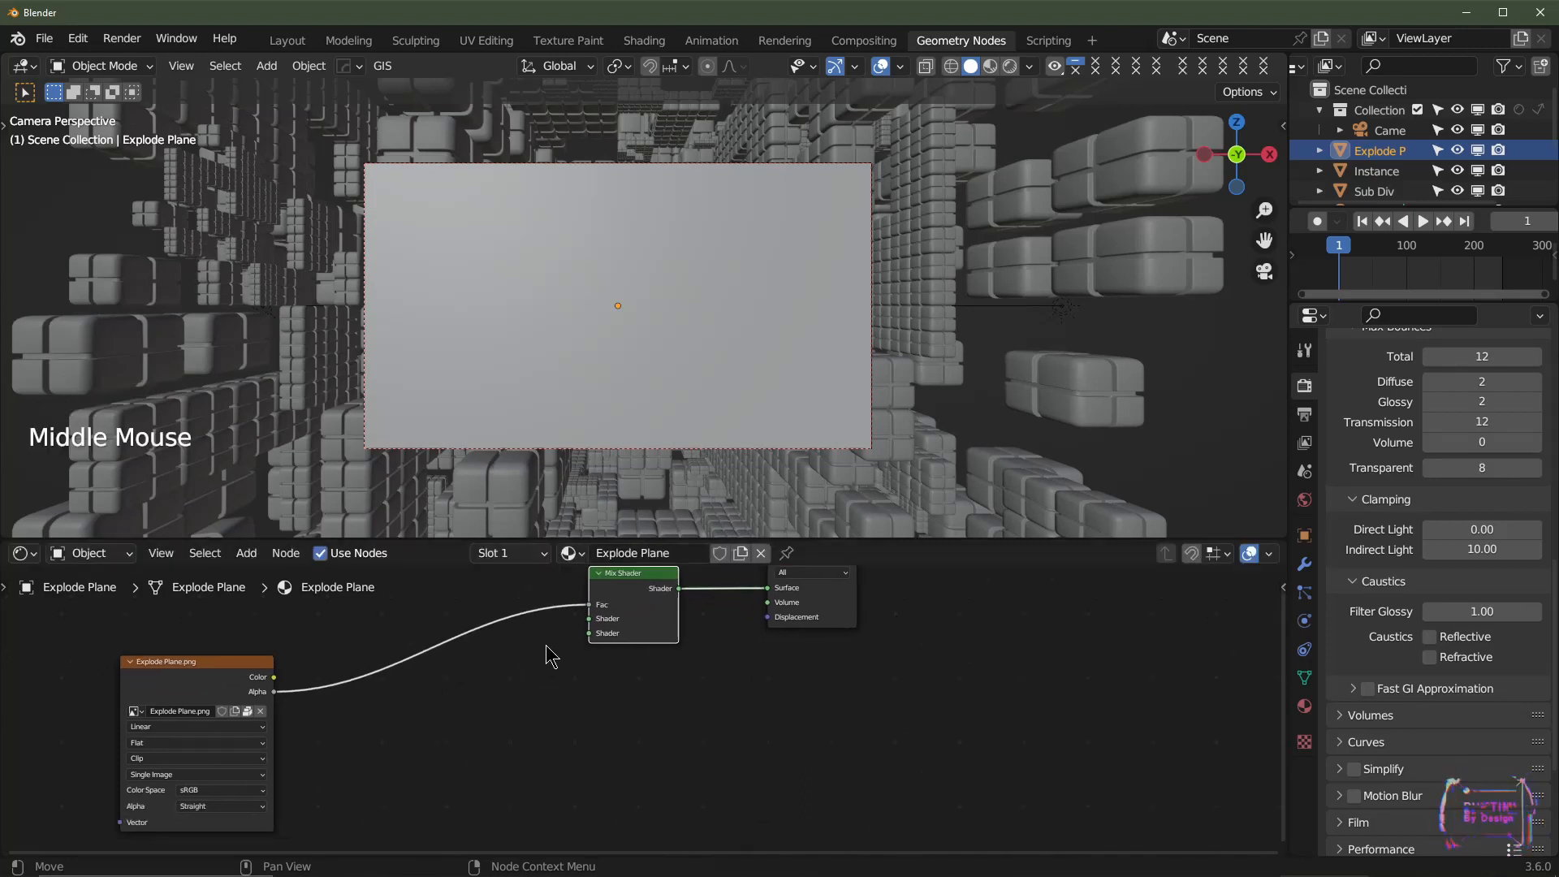
drag(588, 605, 590, 619)
scroll(510, 708, down, 1)
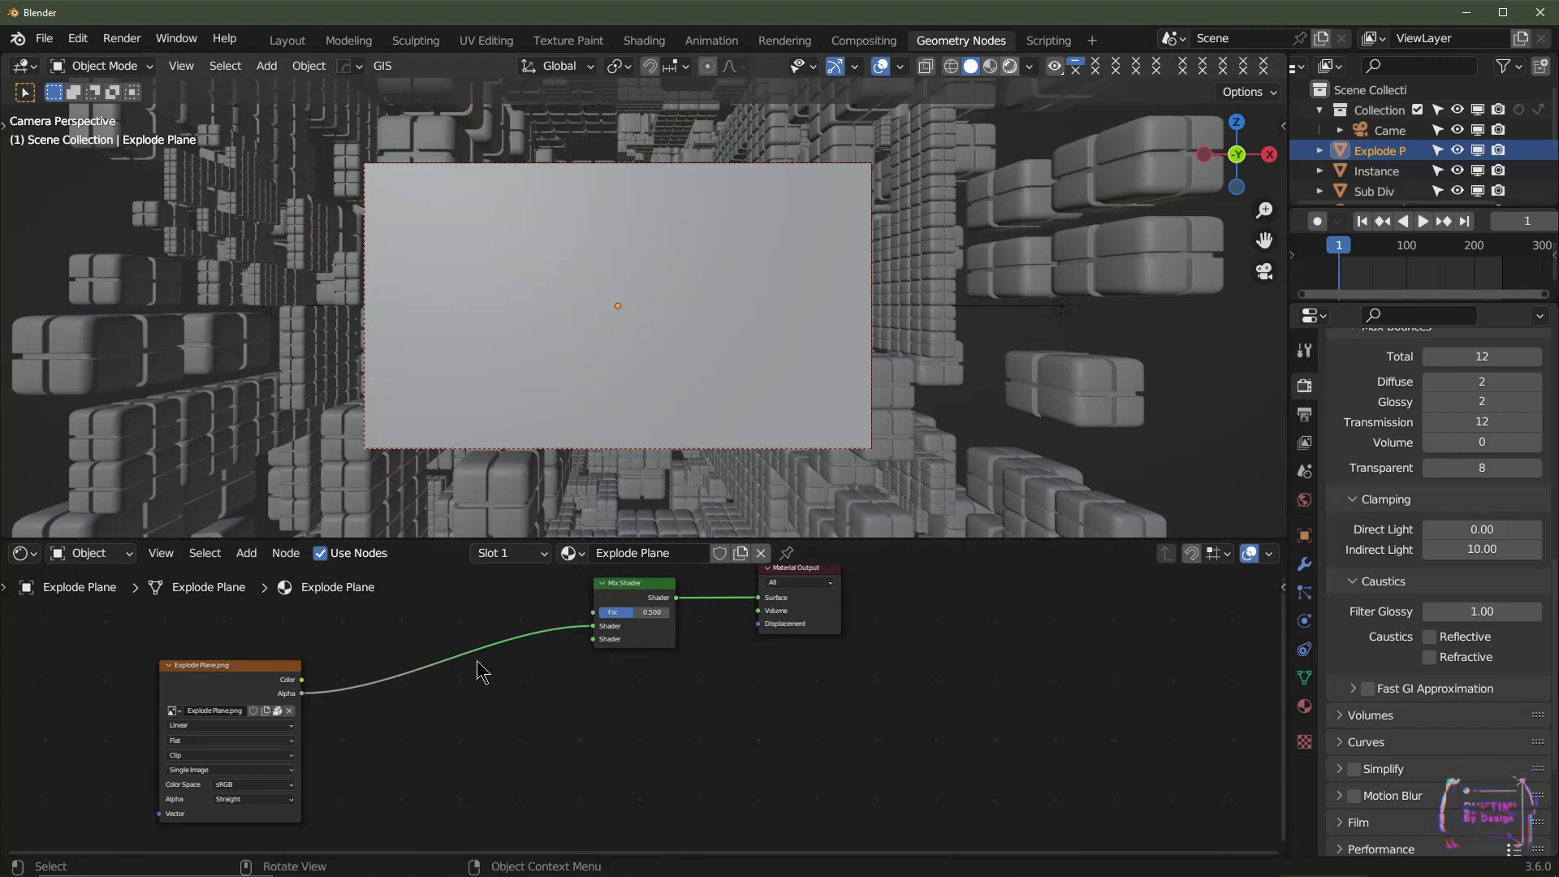
mouse_move(301, 682)
mouse_down()
mouse_move(583, 625)
mouse_move(758, 633)
mouse_move(761, 675)
mouse_up()
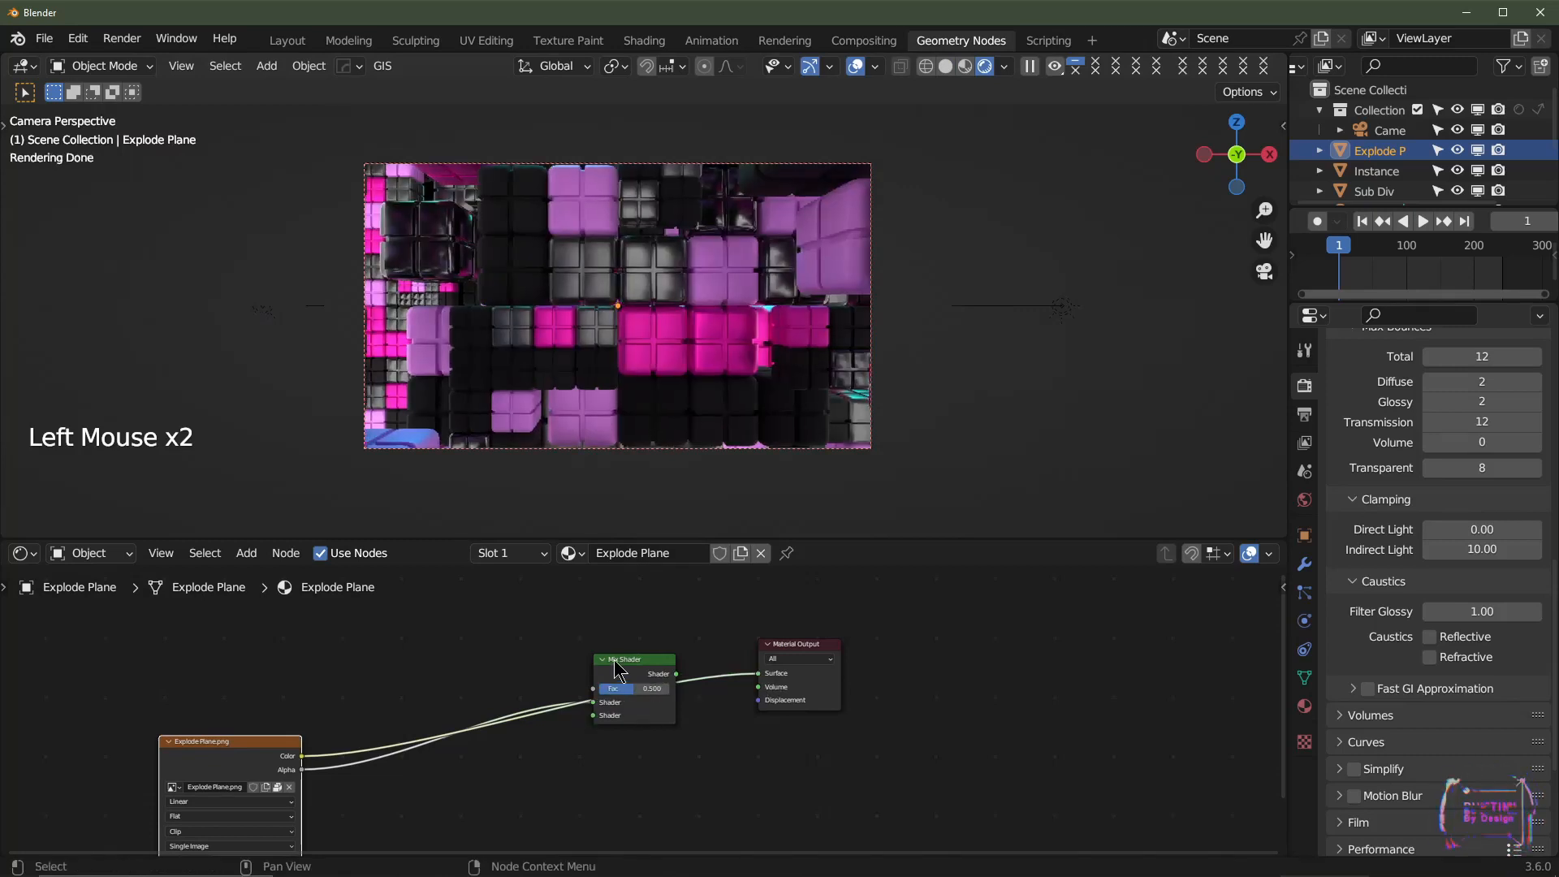
- Delete the Mix Shader node and shift the Explode Plane.png texture node slightly upward
drag(619, 668, 631, 756)
middle_drag(534, 775, 575, 670)
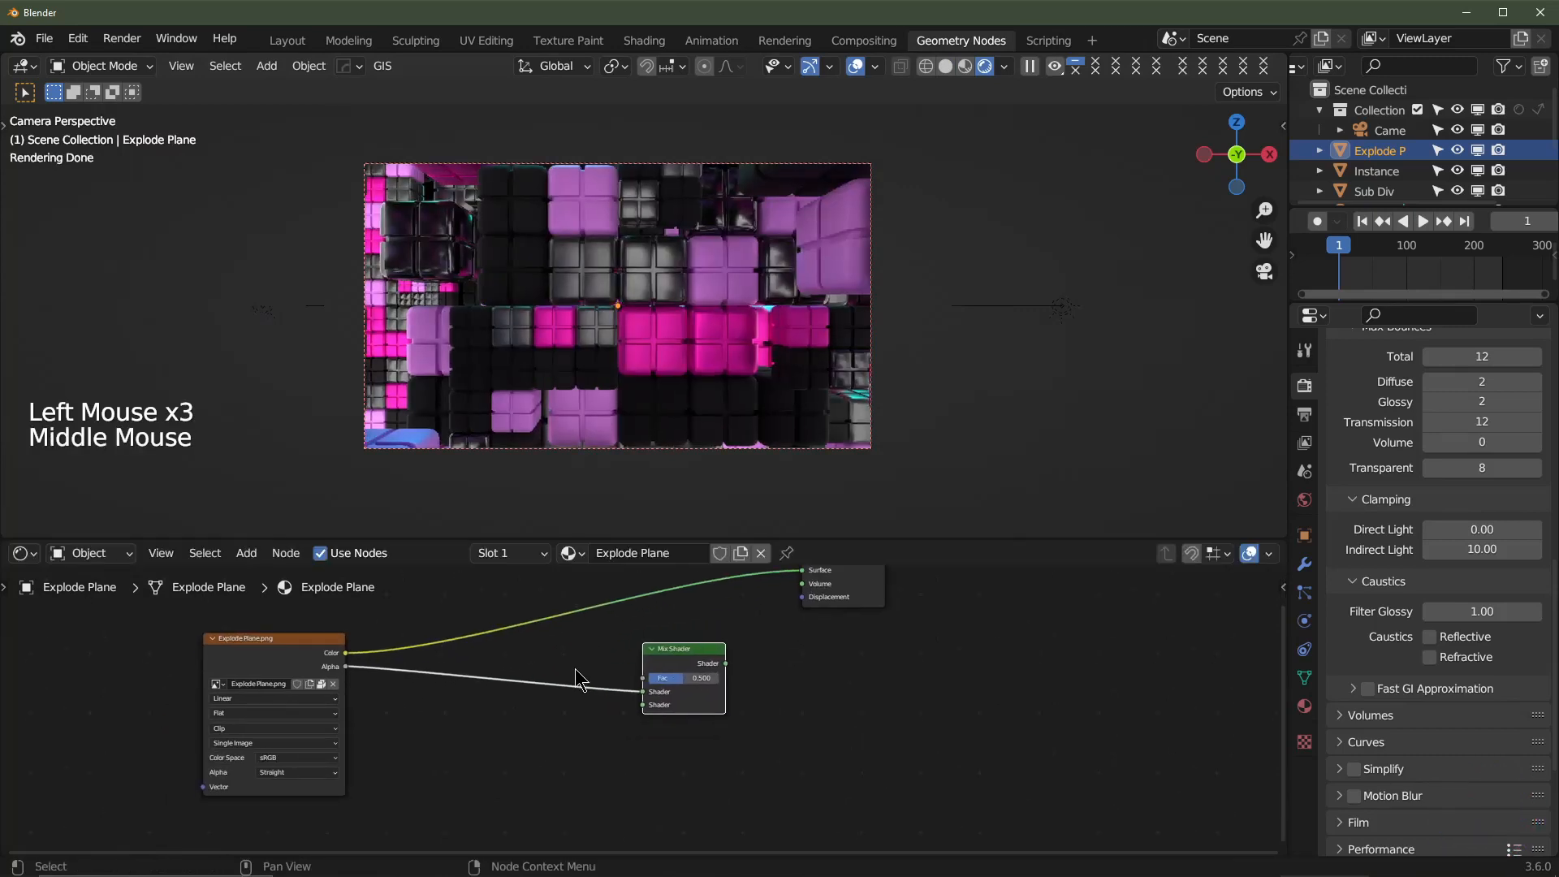
click(687, 653)
key(Delete)
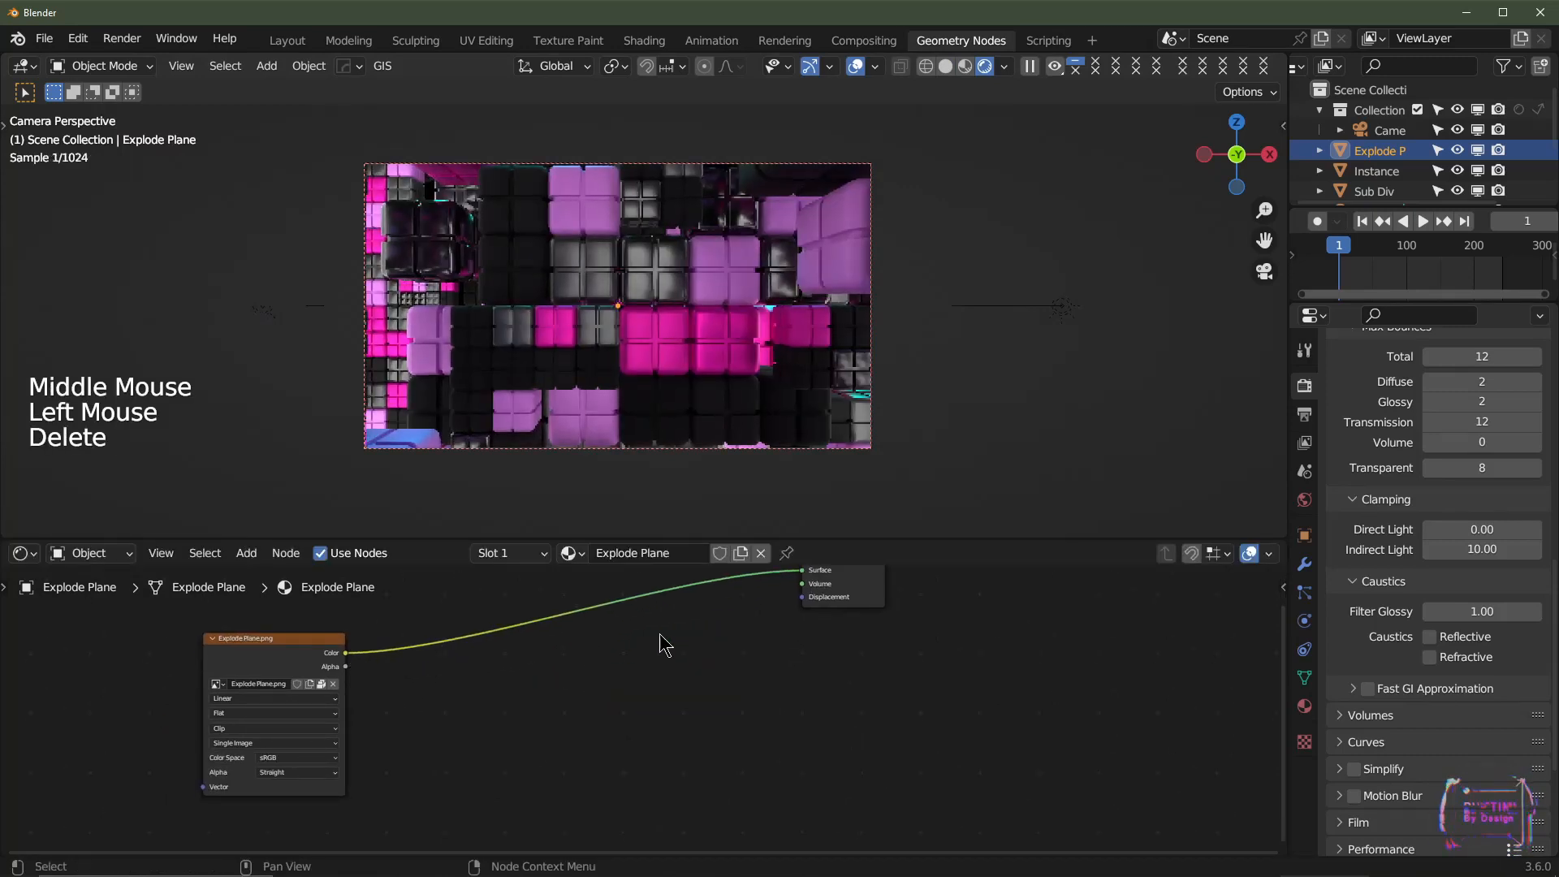
drag(291, 672, 289, 646)
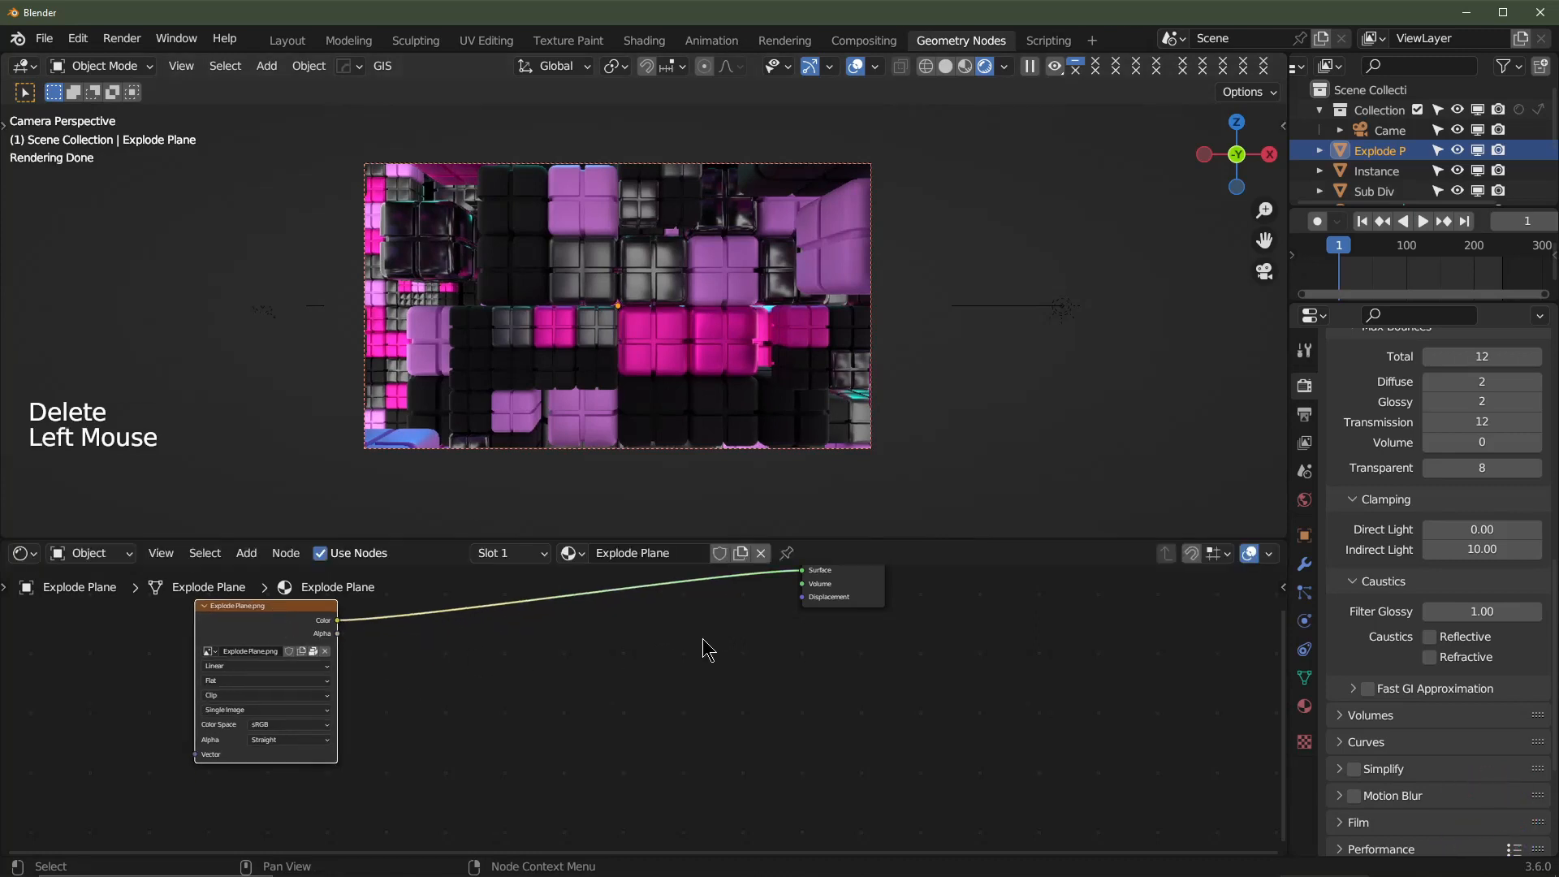
middle_drag(708, 644, 707, 673)
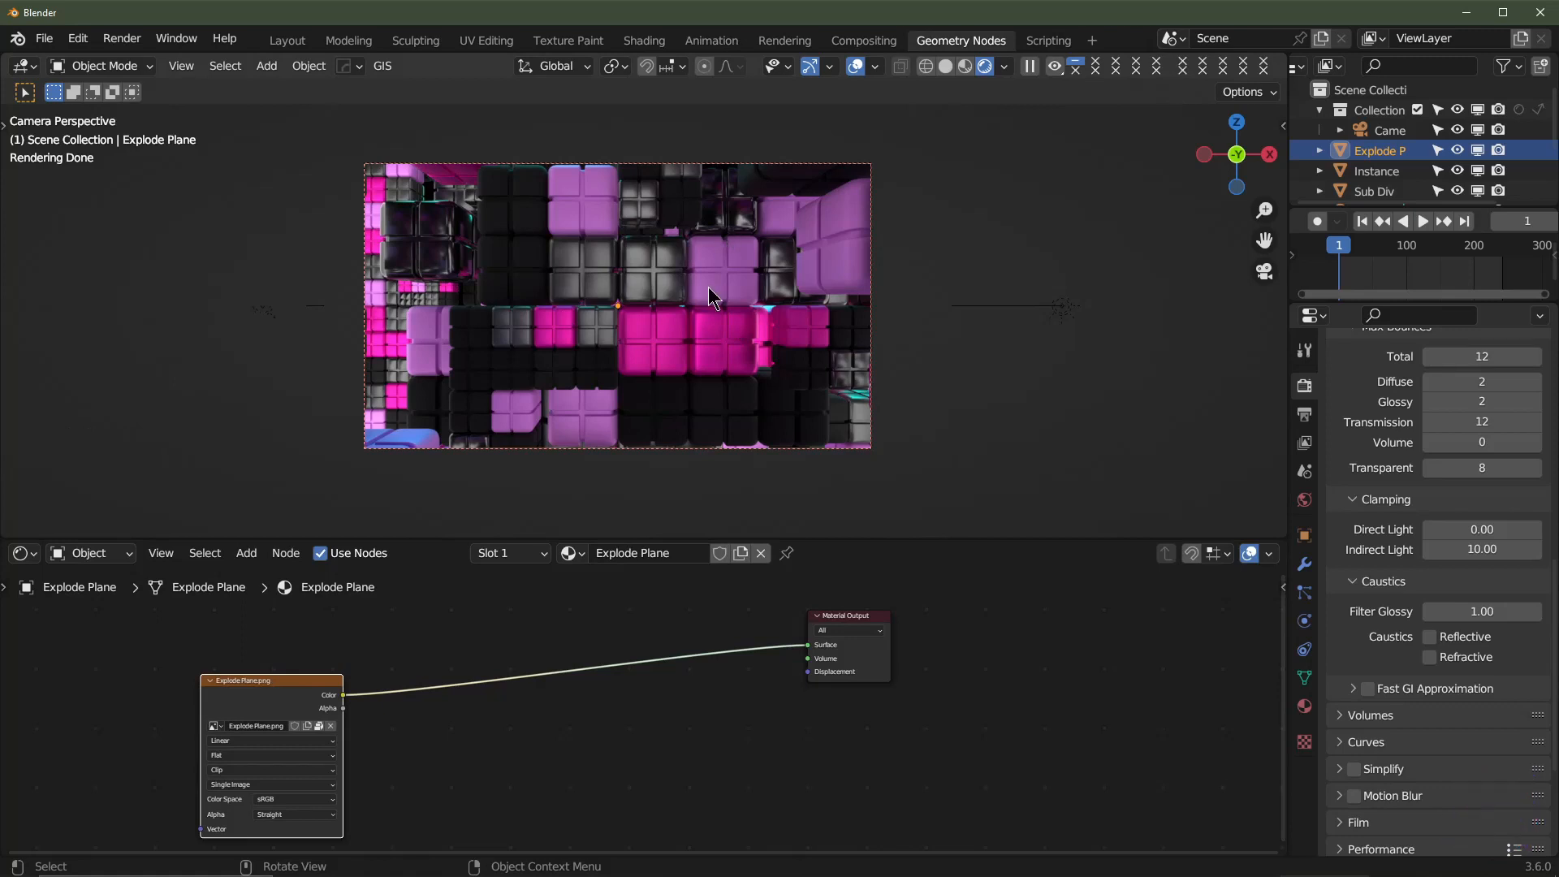
- Insert a Principled BSDF on the link between the Explode Plane.png texture and the Material Output
key(KP_0)
key(shift+a)
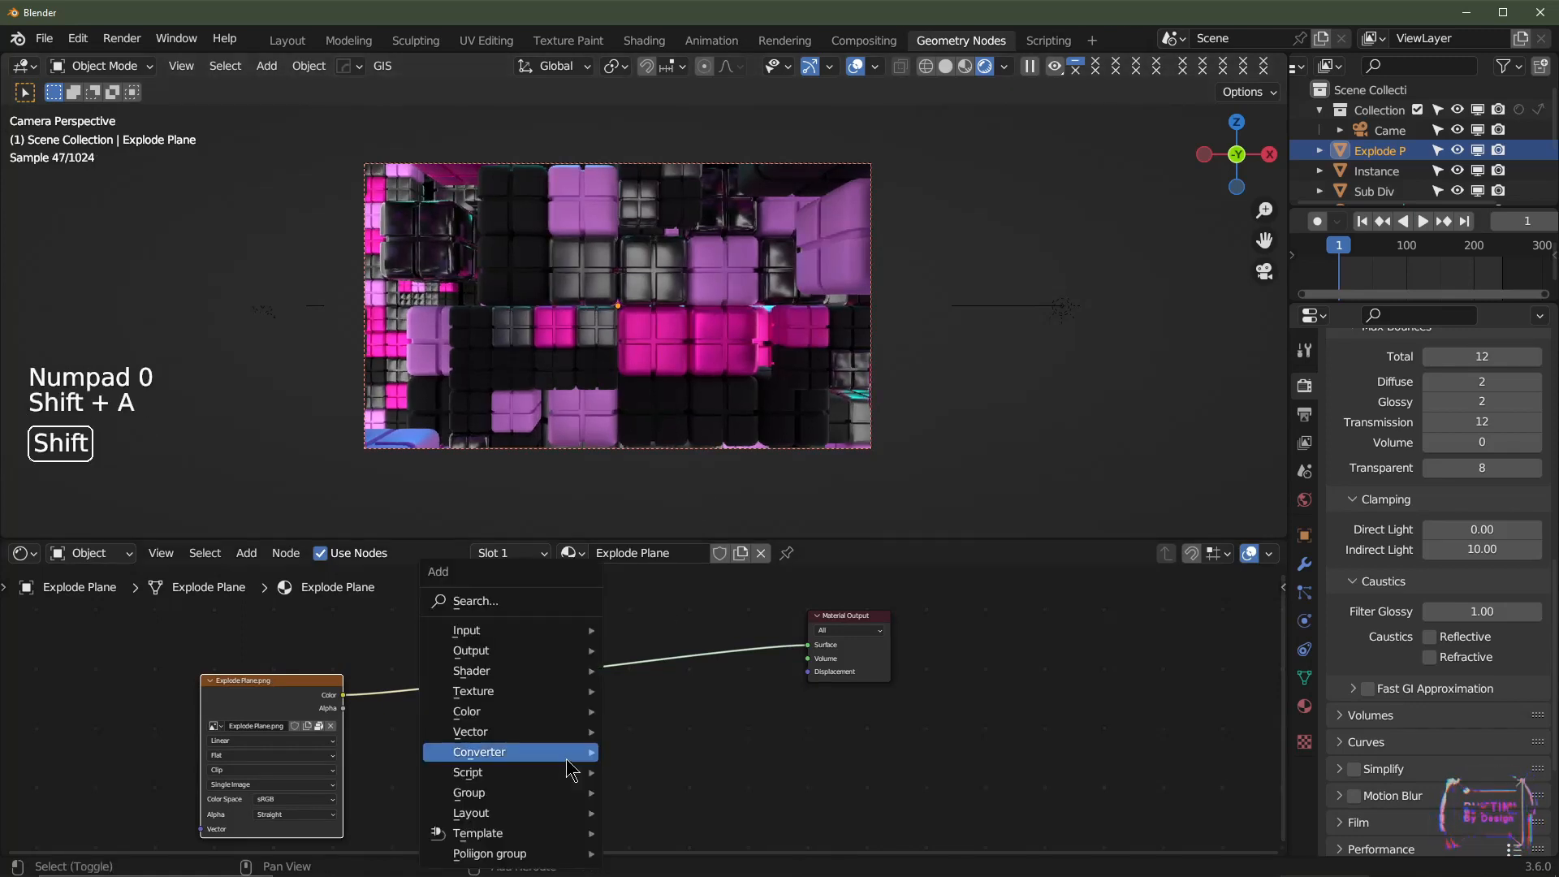
mouse_move(533, 680)
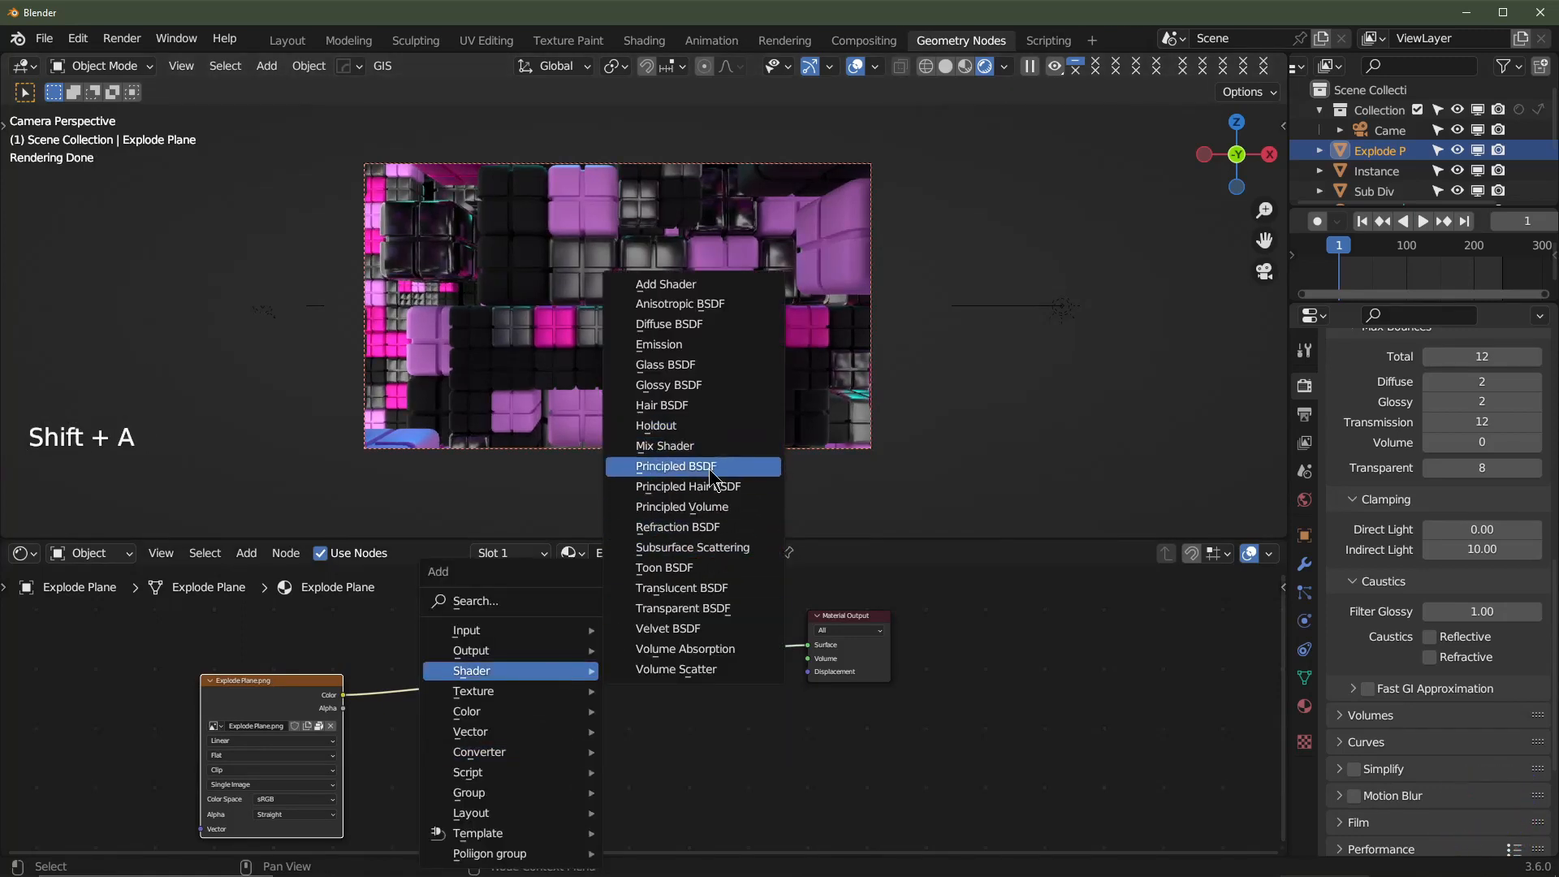
click(682, 472)
click(605, 594)
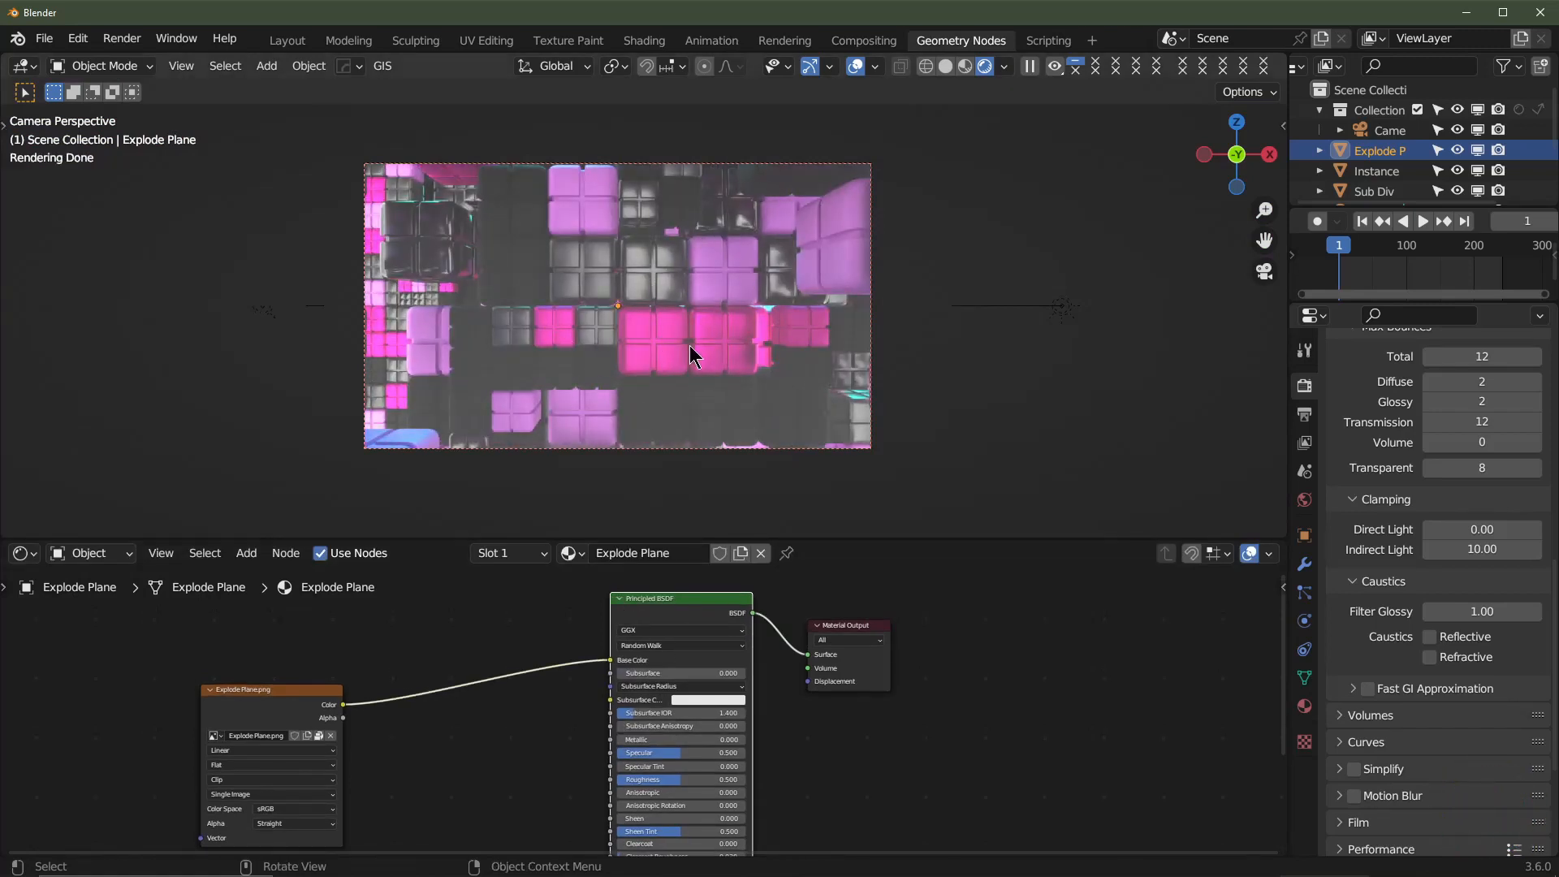
- Examine the image texture's color space options and the scene's Color Management settings against the rendered plane
click(664, 401)
middle_drag(488, 714, 441, 748)
scroll(378, 711, up, 3)
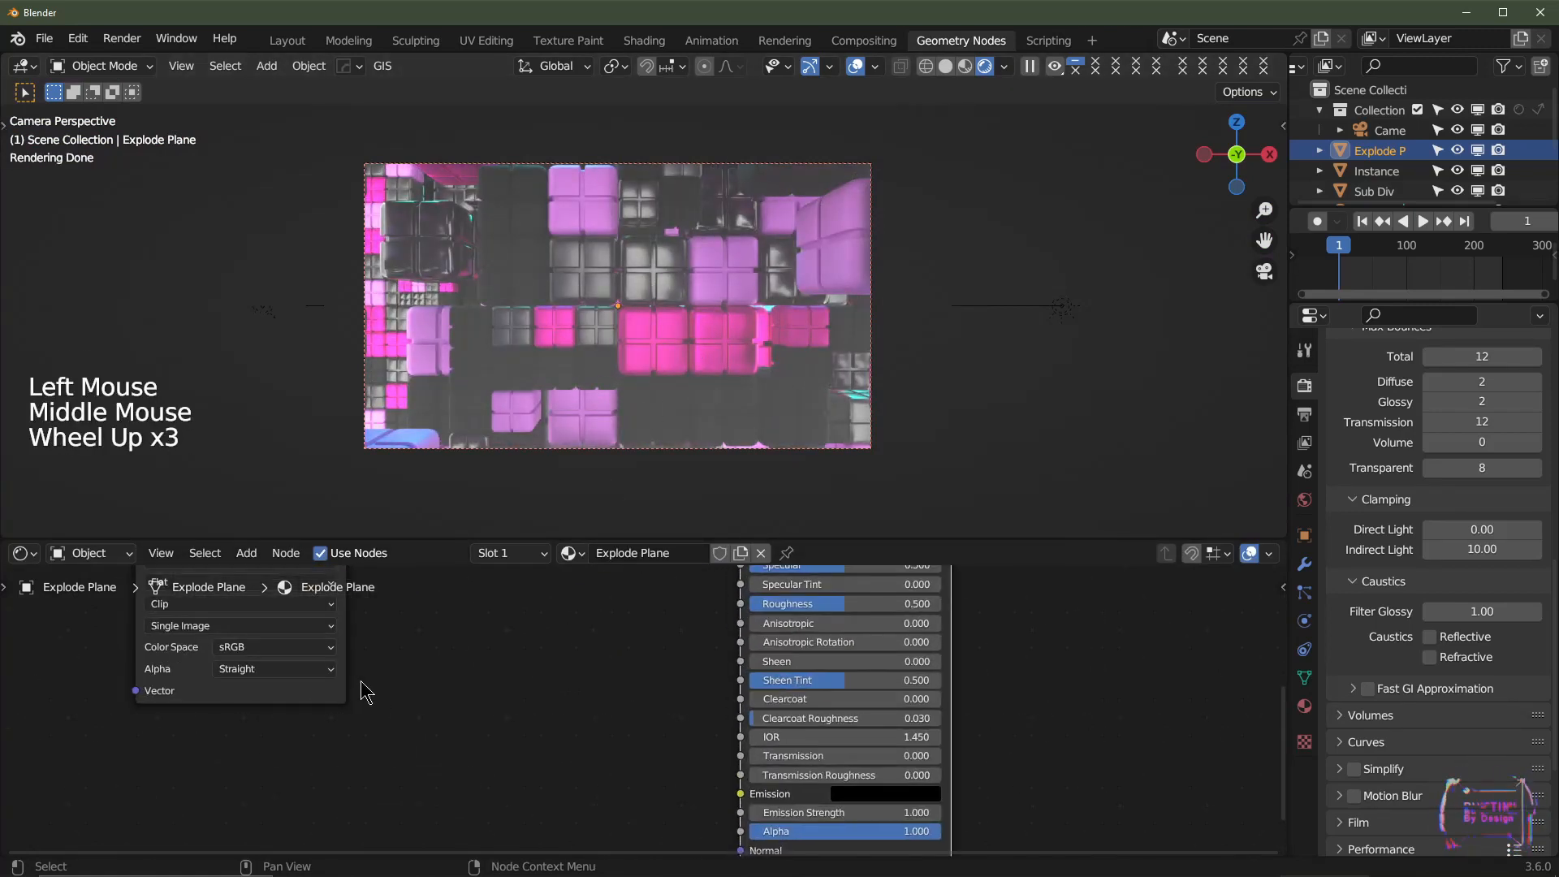
middle_drag(367, 692, 529, 730)
click(433, 686)
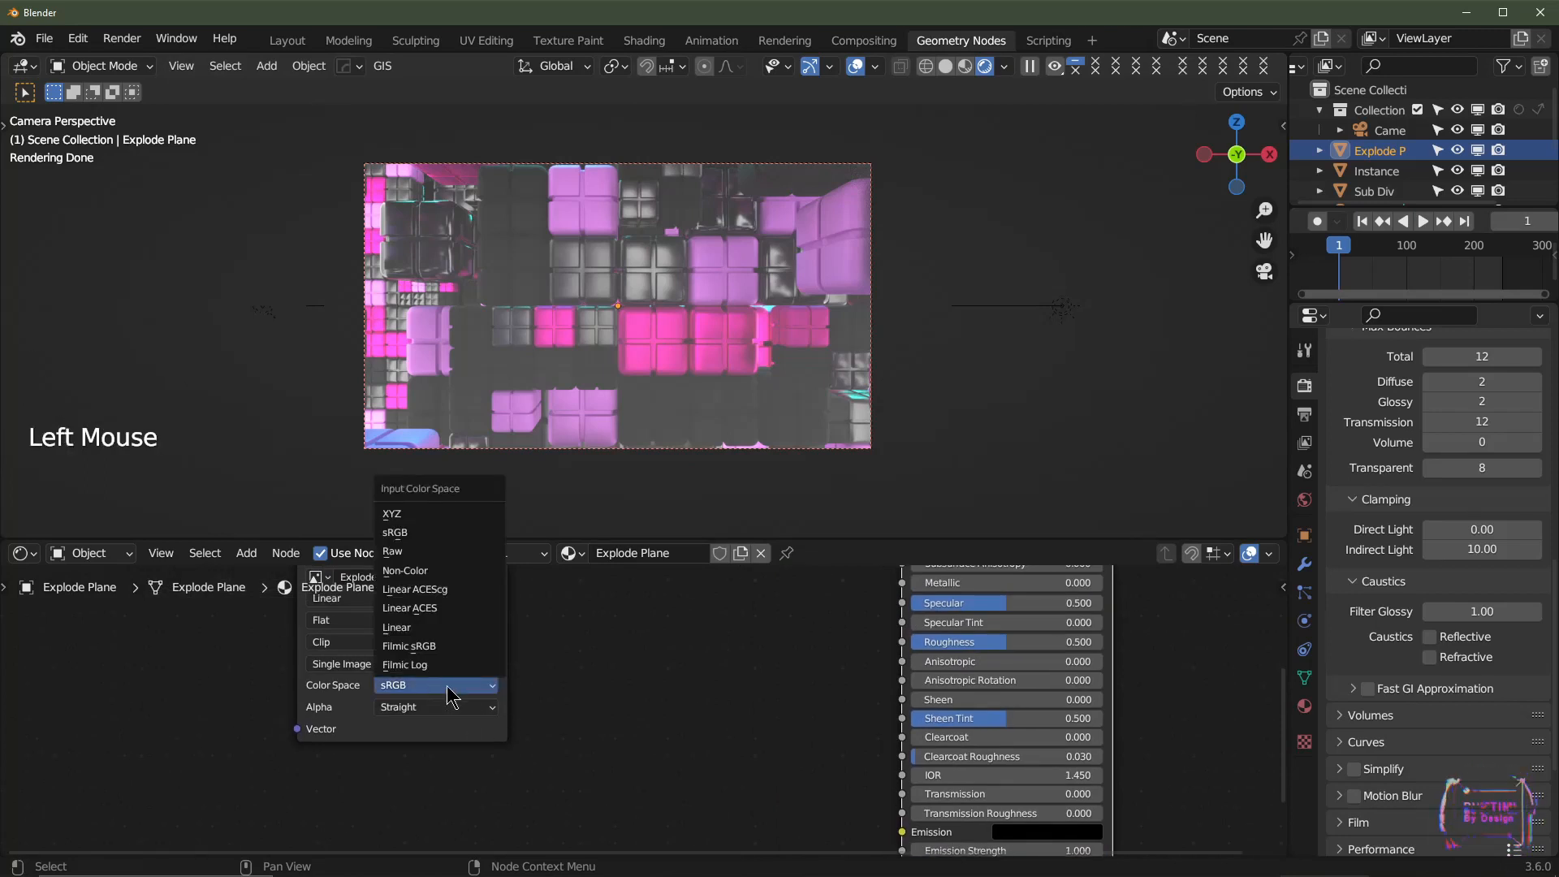
scroll(703, 700, down, 3)
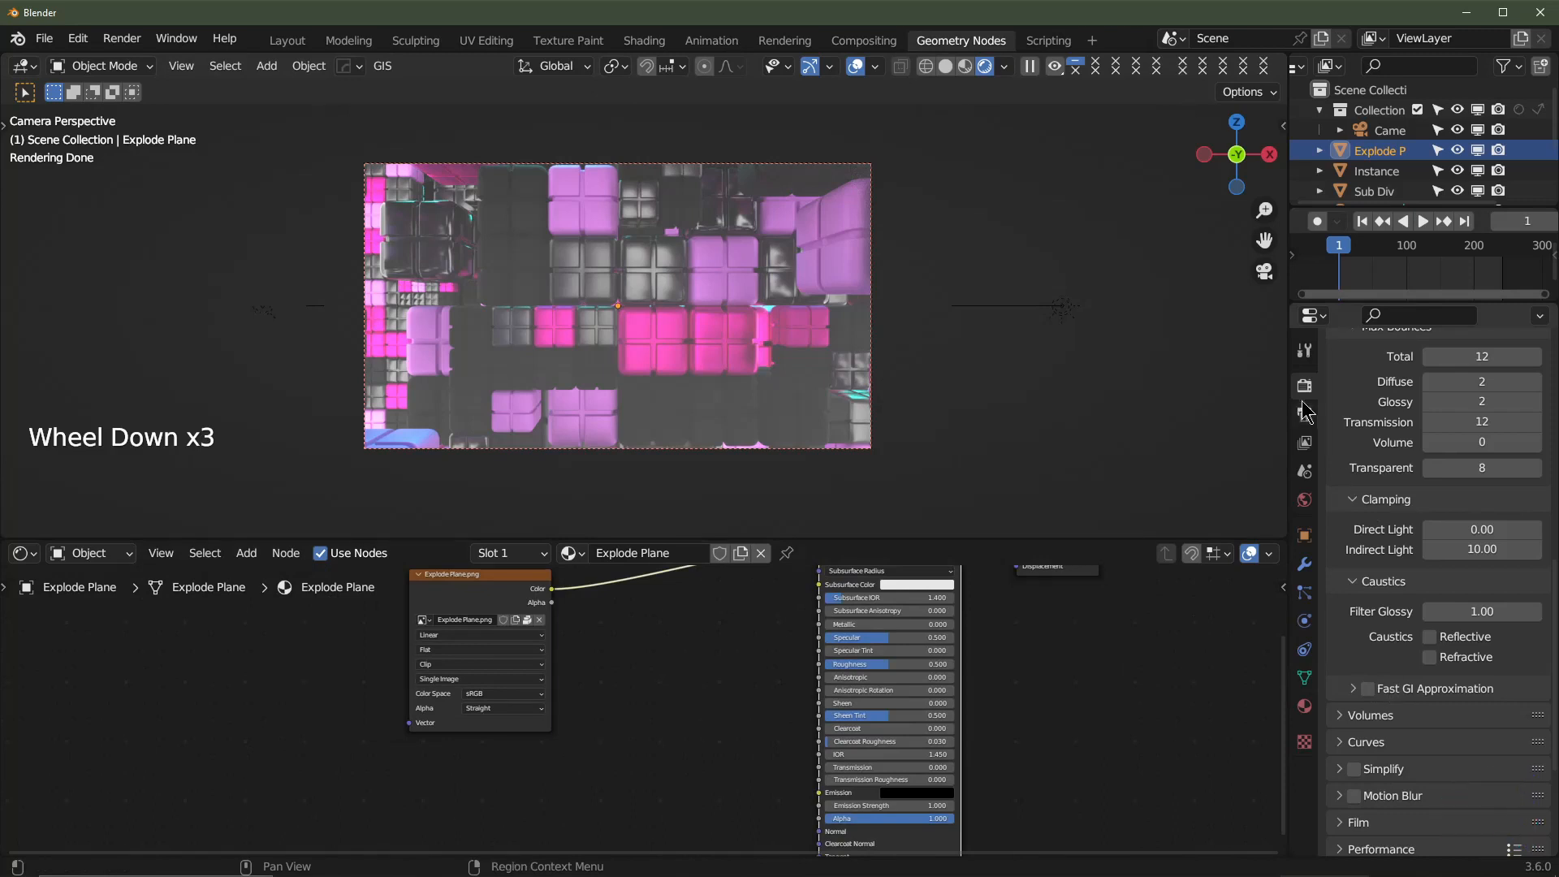
scroll(1423, 759, down, 4)
click(1364, 845)
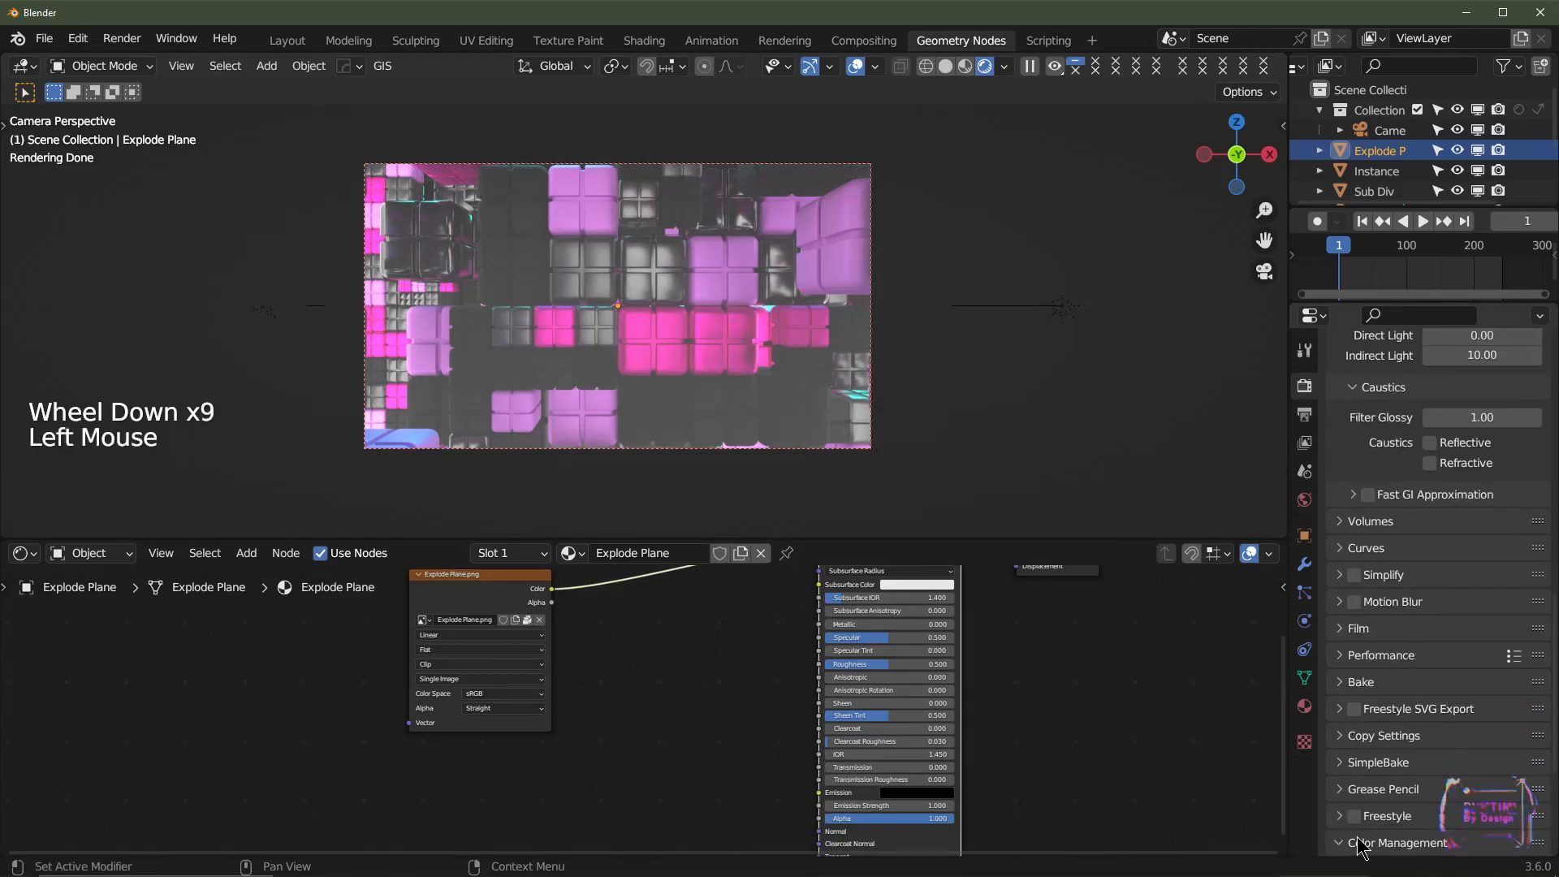
scroll(1413, 804, down, 4)
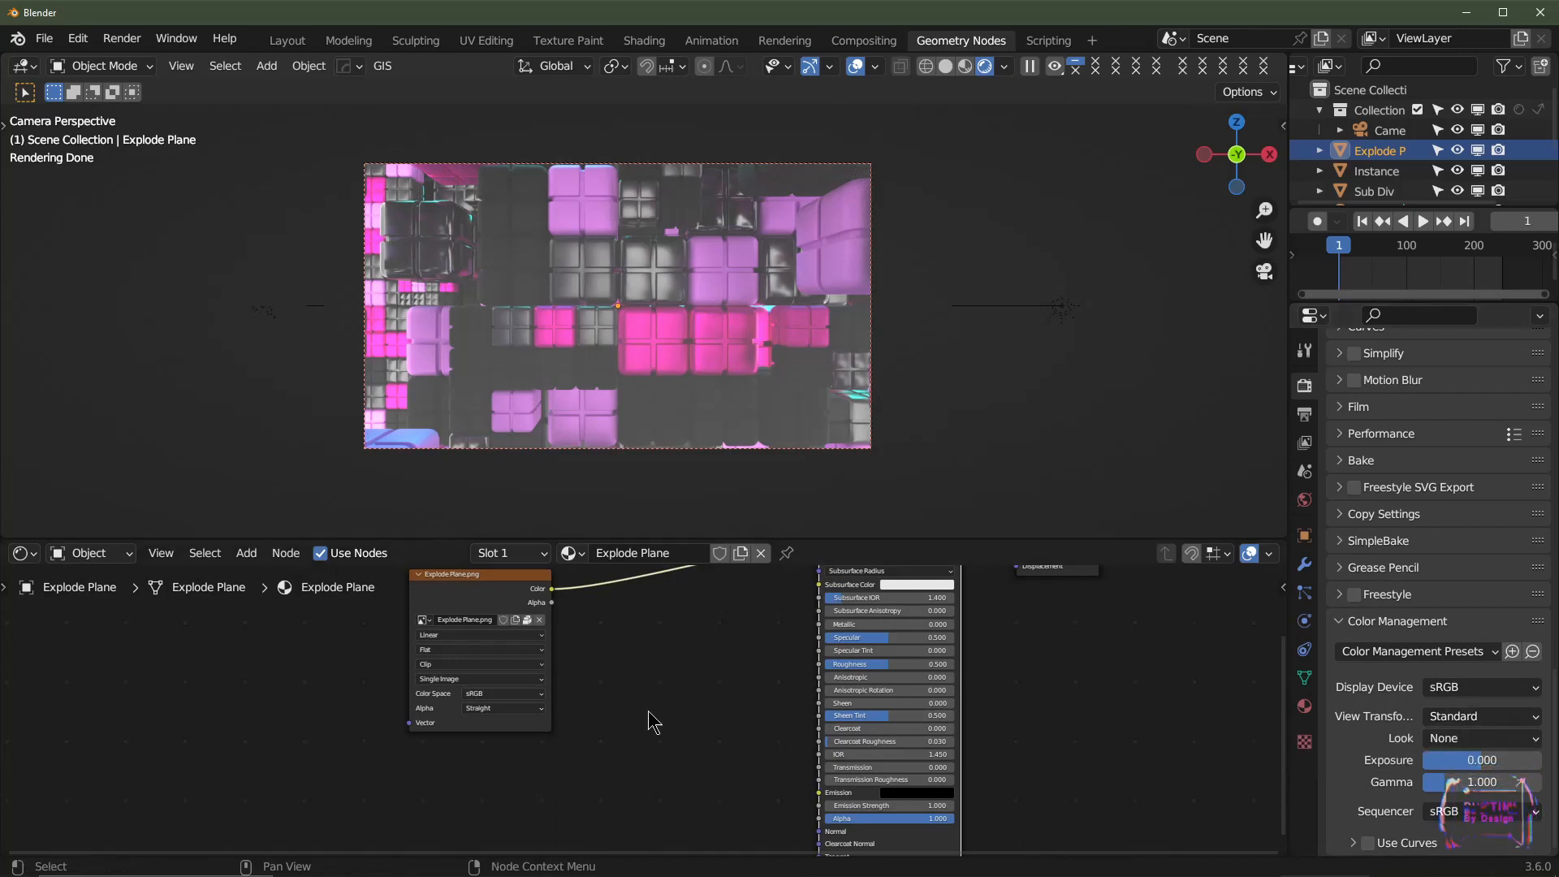
middle_drag(655, 722, 576, 800)
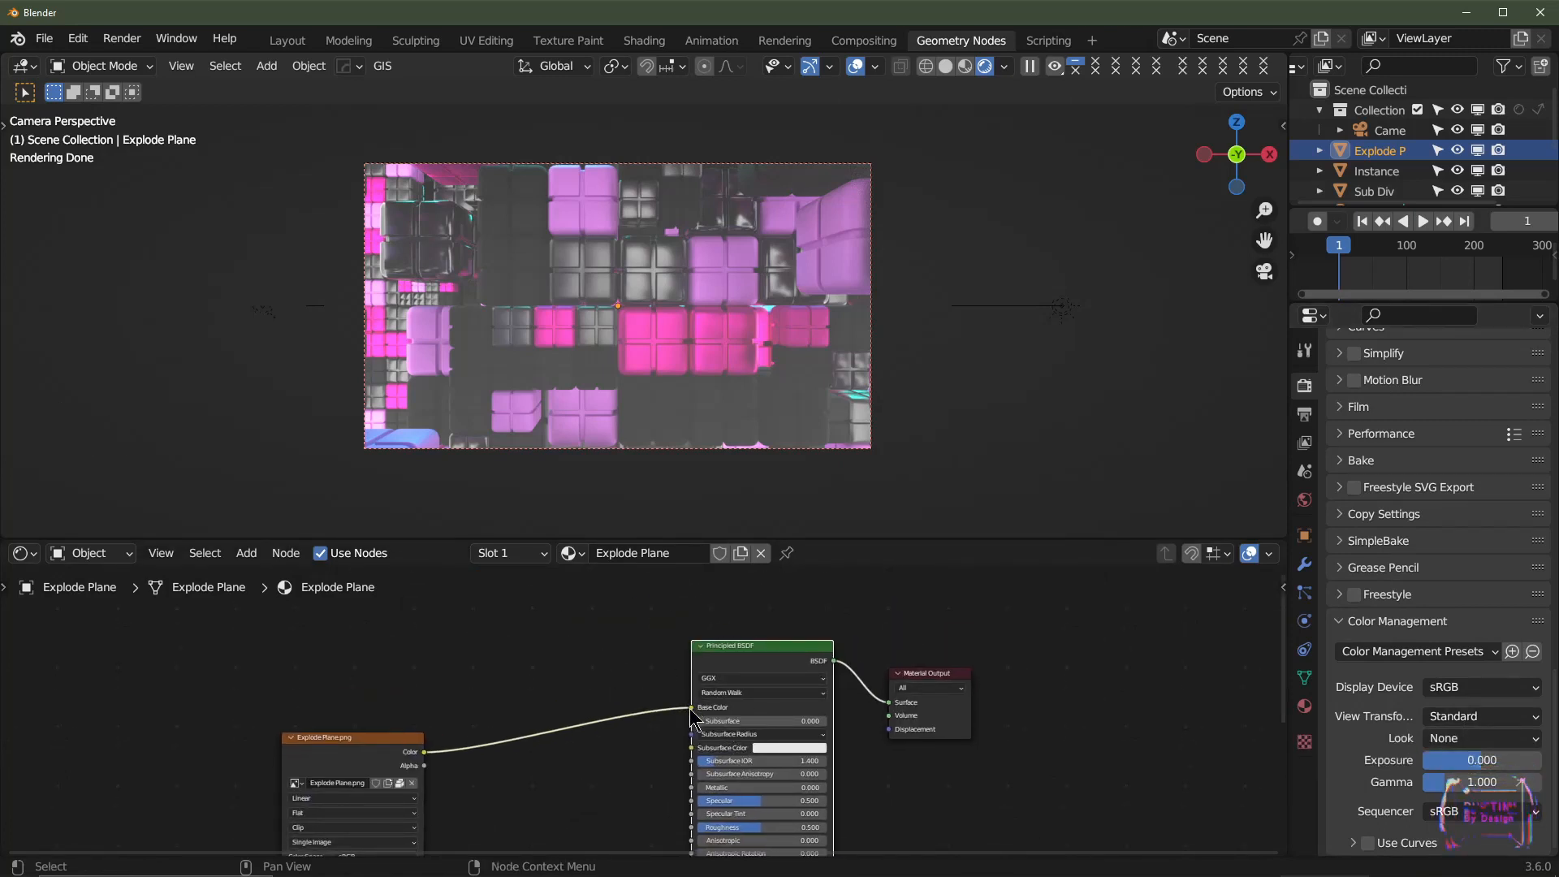
- Bypass the Principled BSDF by linking the texture's Color directly to the Material Output's Surface, and enlarge the 3D viewport above
drag(691, 708, 889, 702)
drag(708, 660, 711, 767)
drag(839, 537, 853, 697)
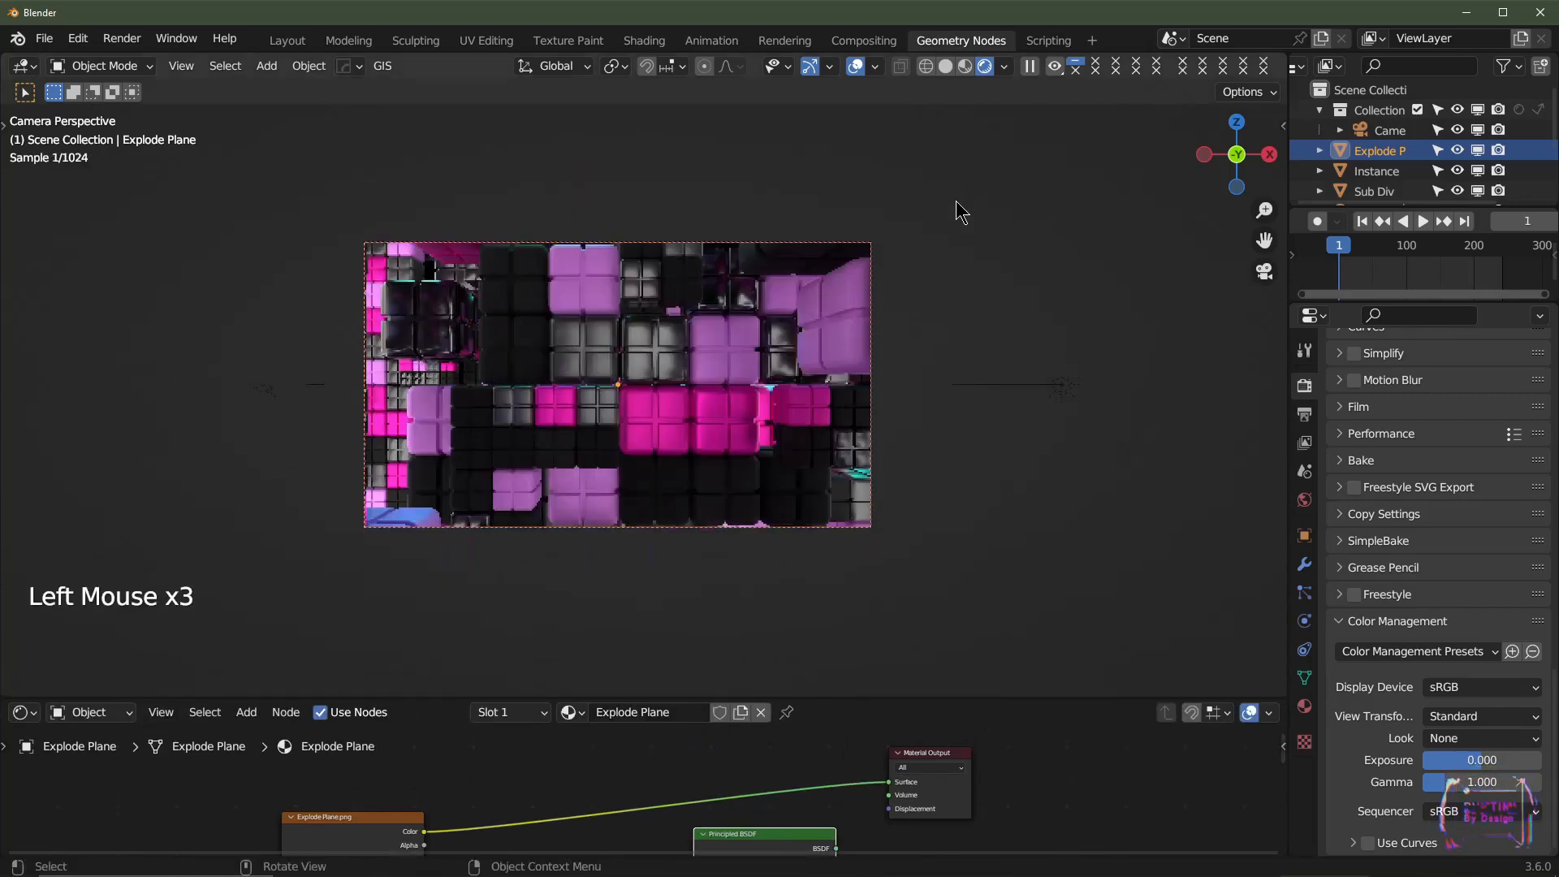
- Switch the viewport to solid shading and add one centered vertical loop cut to the image plane in Edit Mode
click(947, 66)
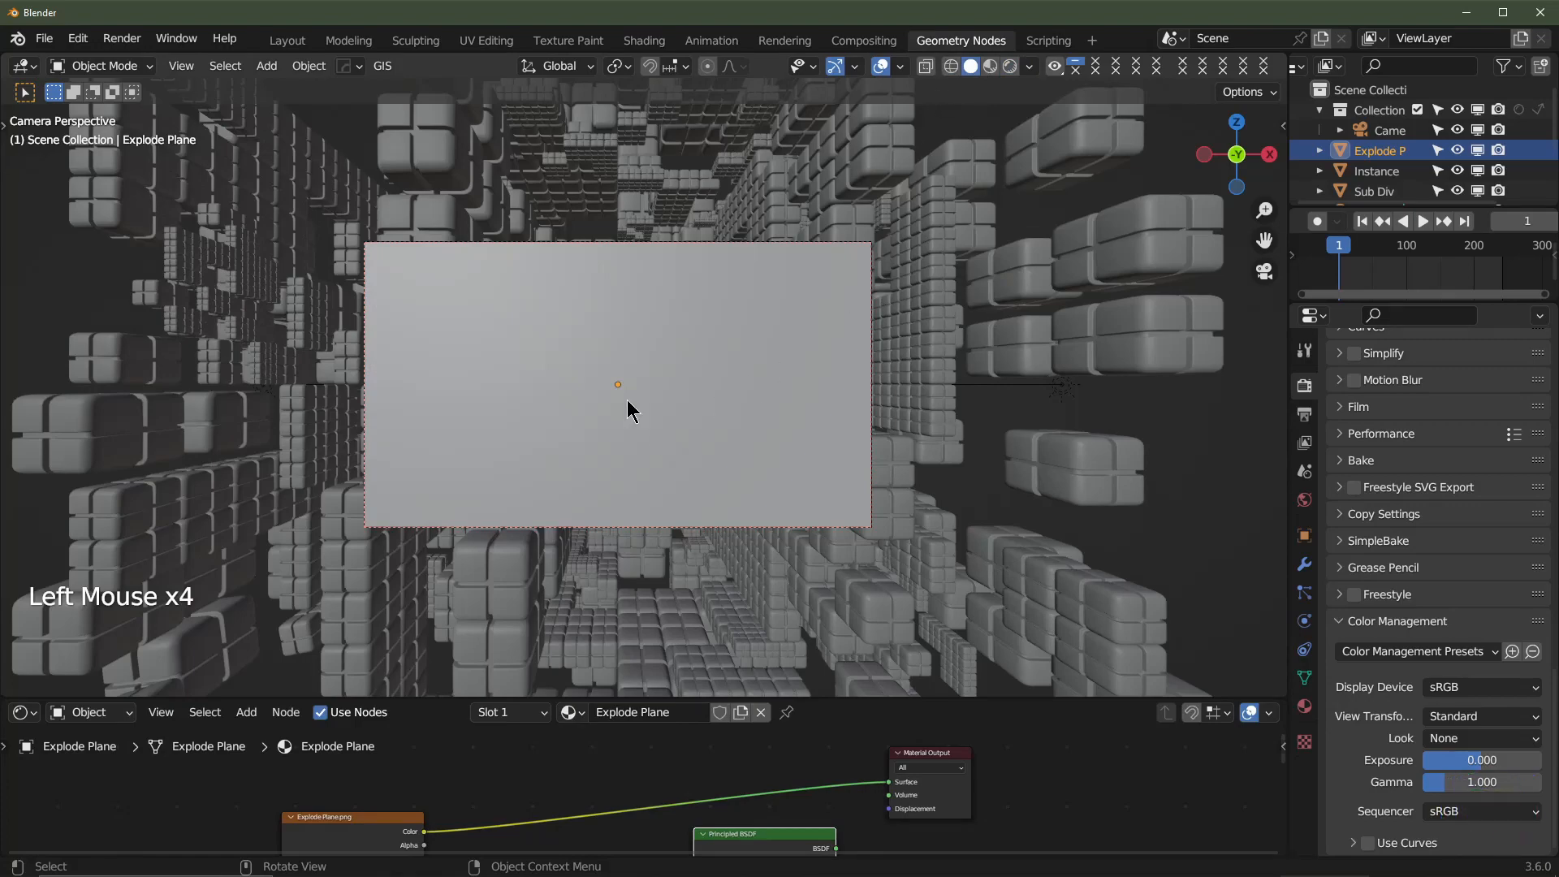
middle_drag(950, 139, 857, 358)
scroll(833, 335, down, 4)
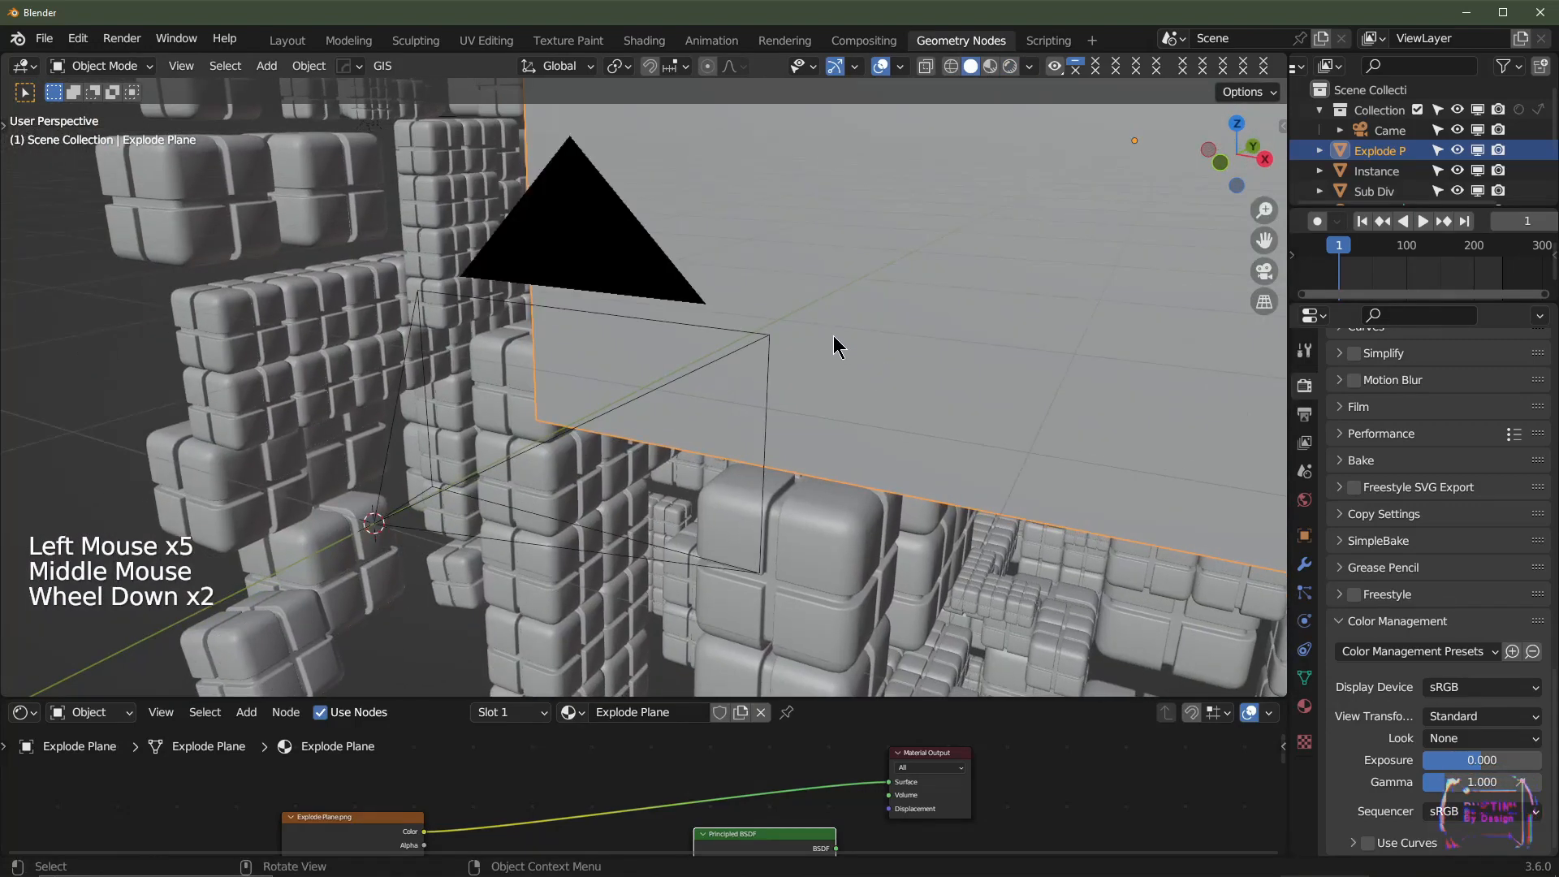
scroll(826, 327, down, 3)
key(KP_Decimal)
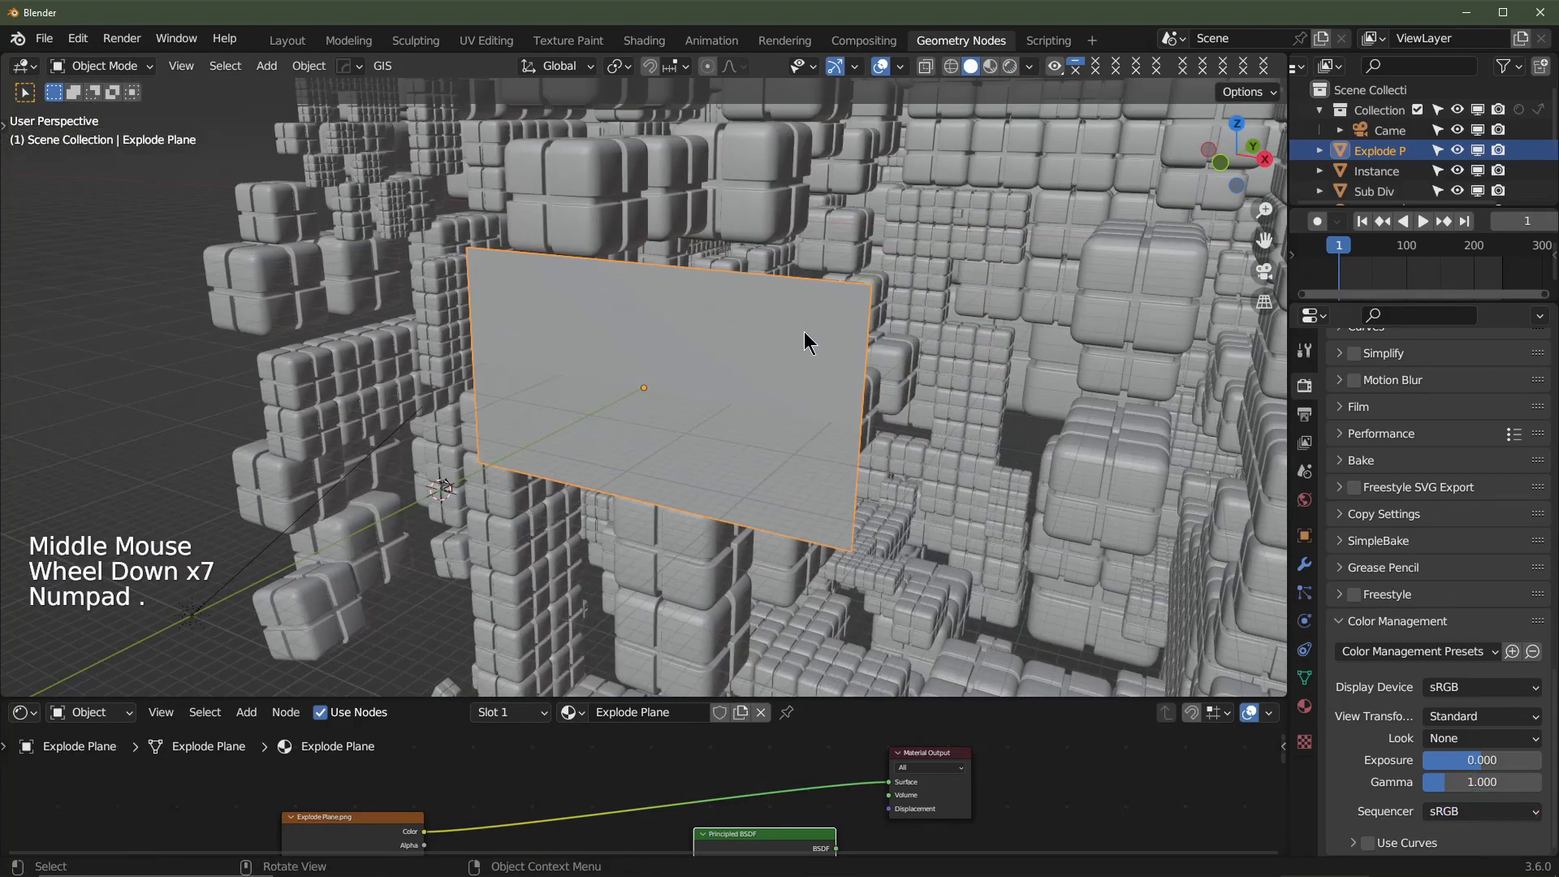
scroll(731, 391, down, 2)
scroll(728, 400, up, 2)
key(Tab)
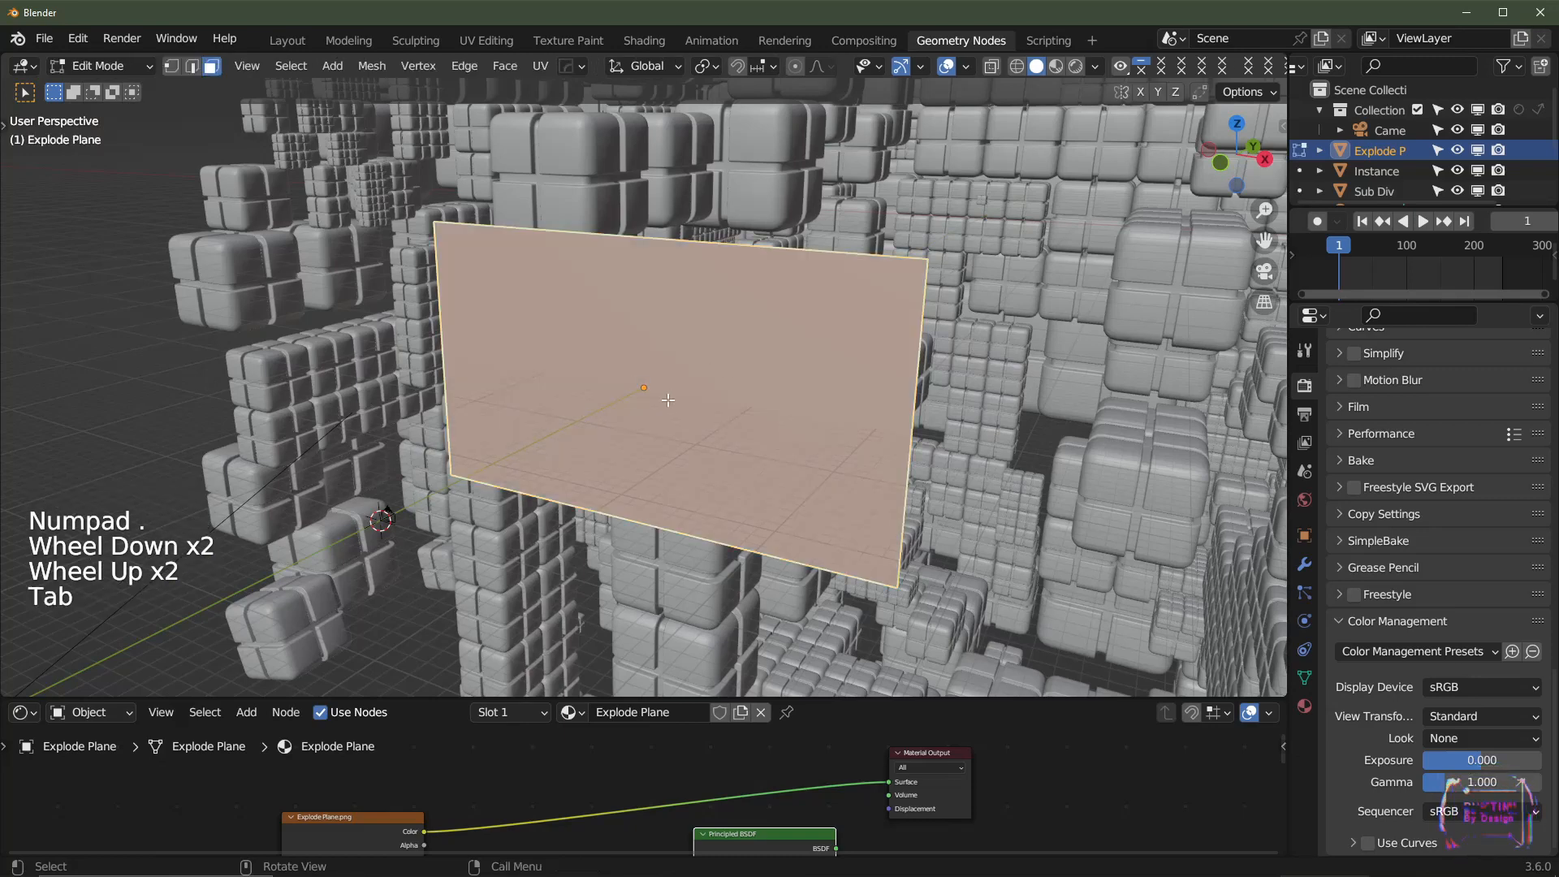
key(ctrl+r)
click(636, 523)
right_click(636, 523)
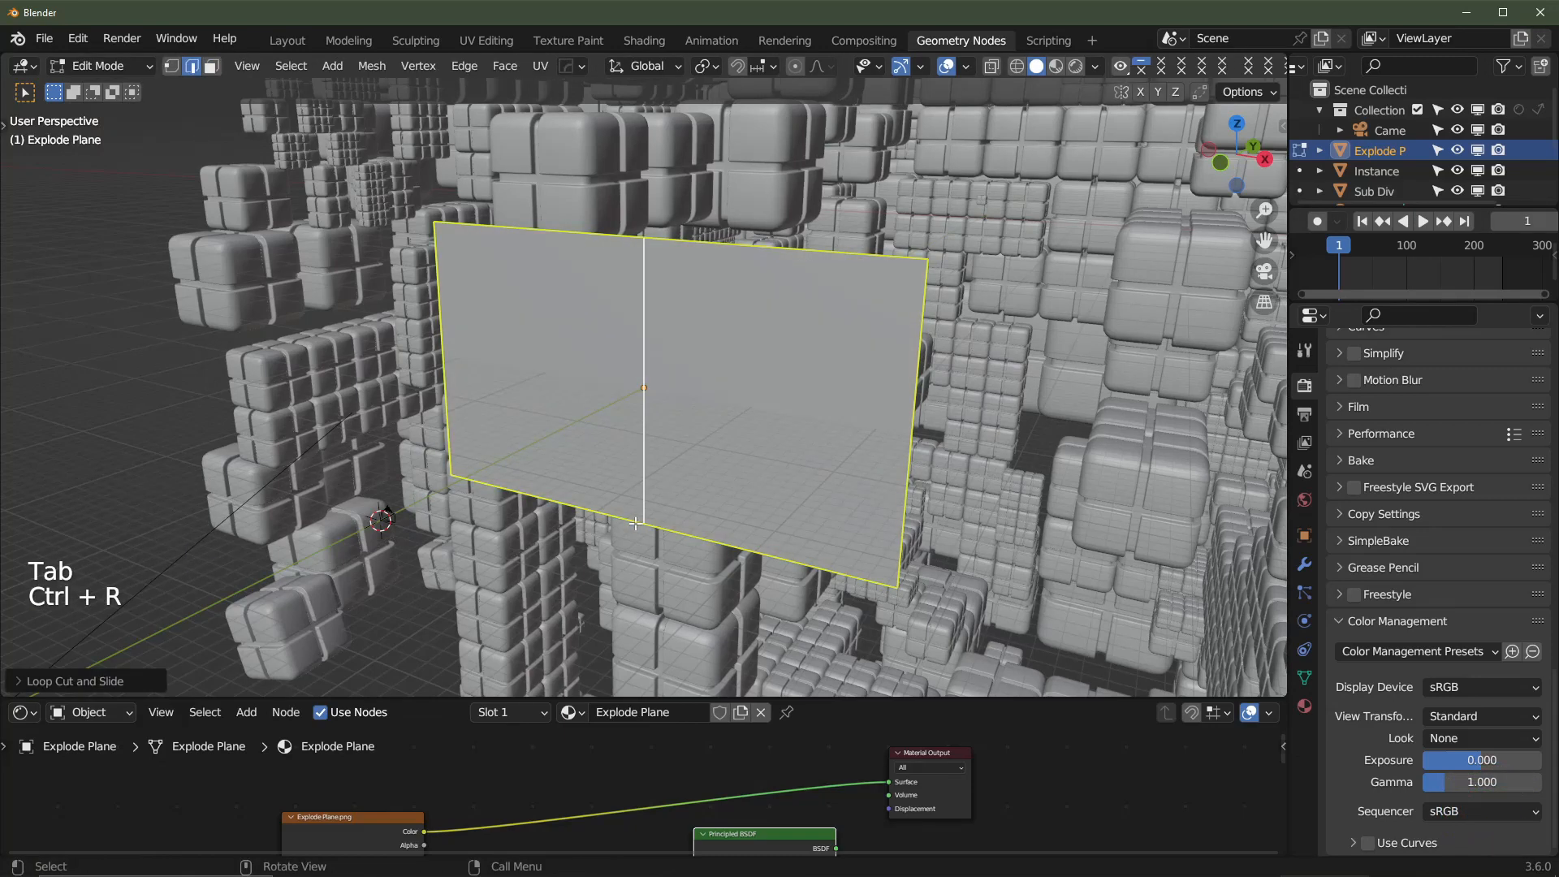
- Subdivide the whole plane mesh with 64 cuts and return to Object Mode
key(a)
key(a)
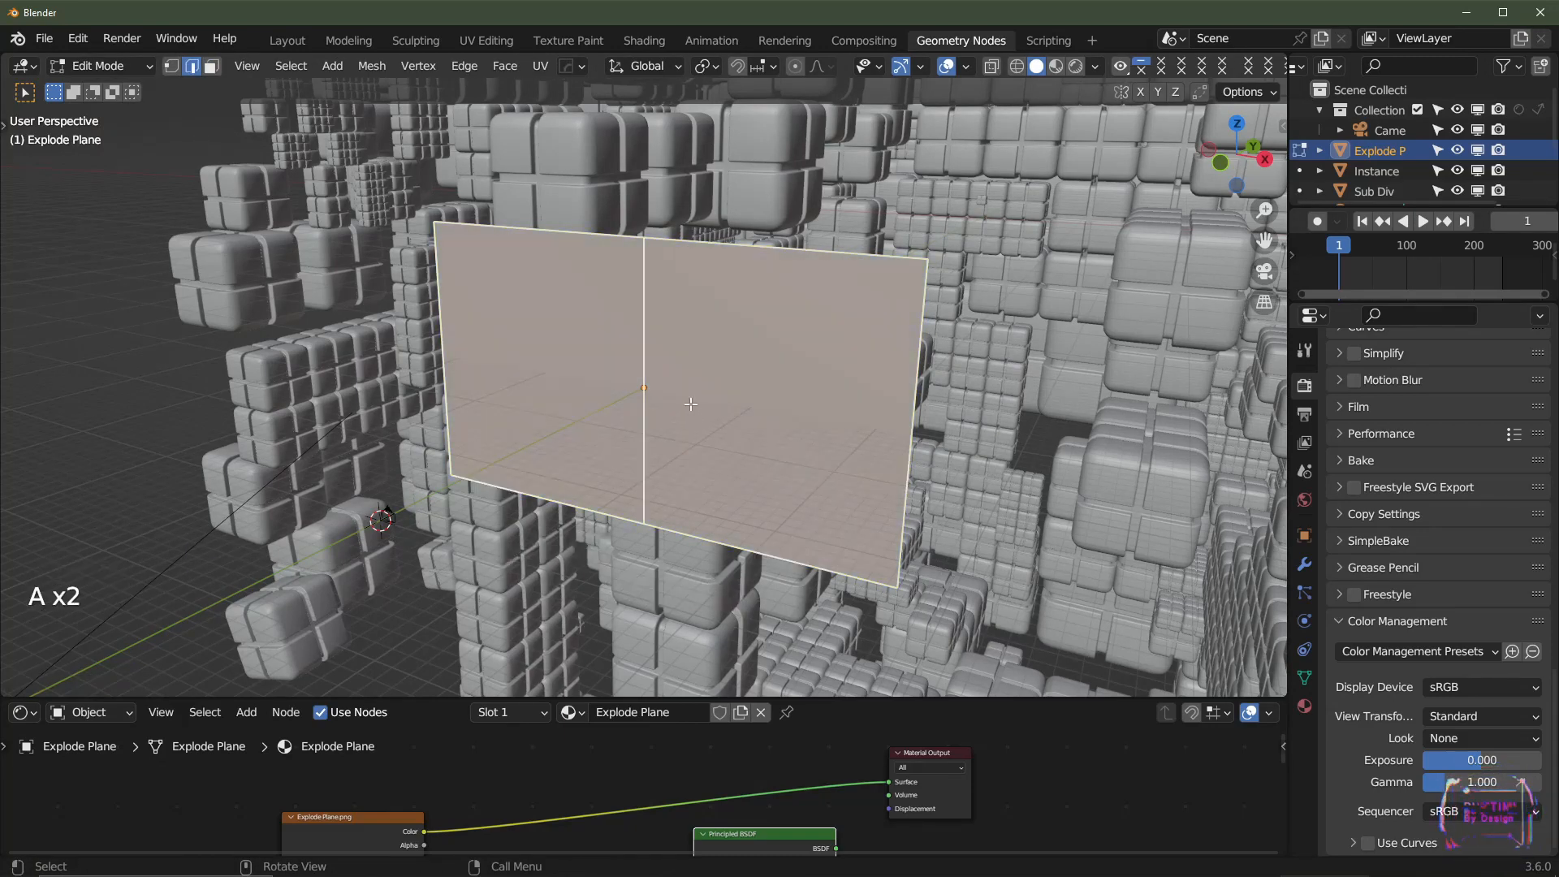
right_click(690, 249)
click(692, 255)
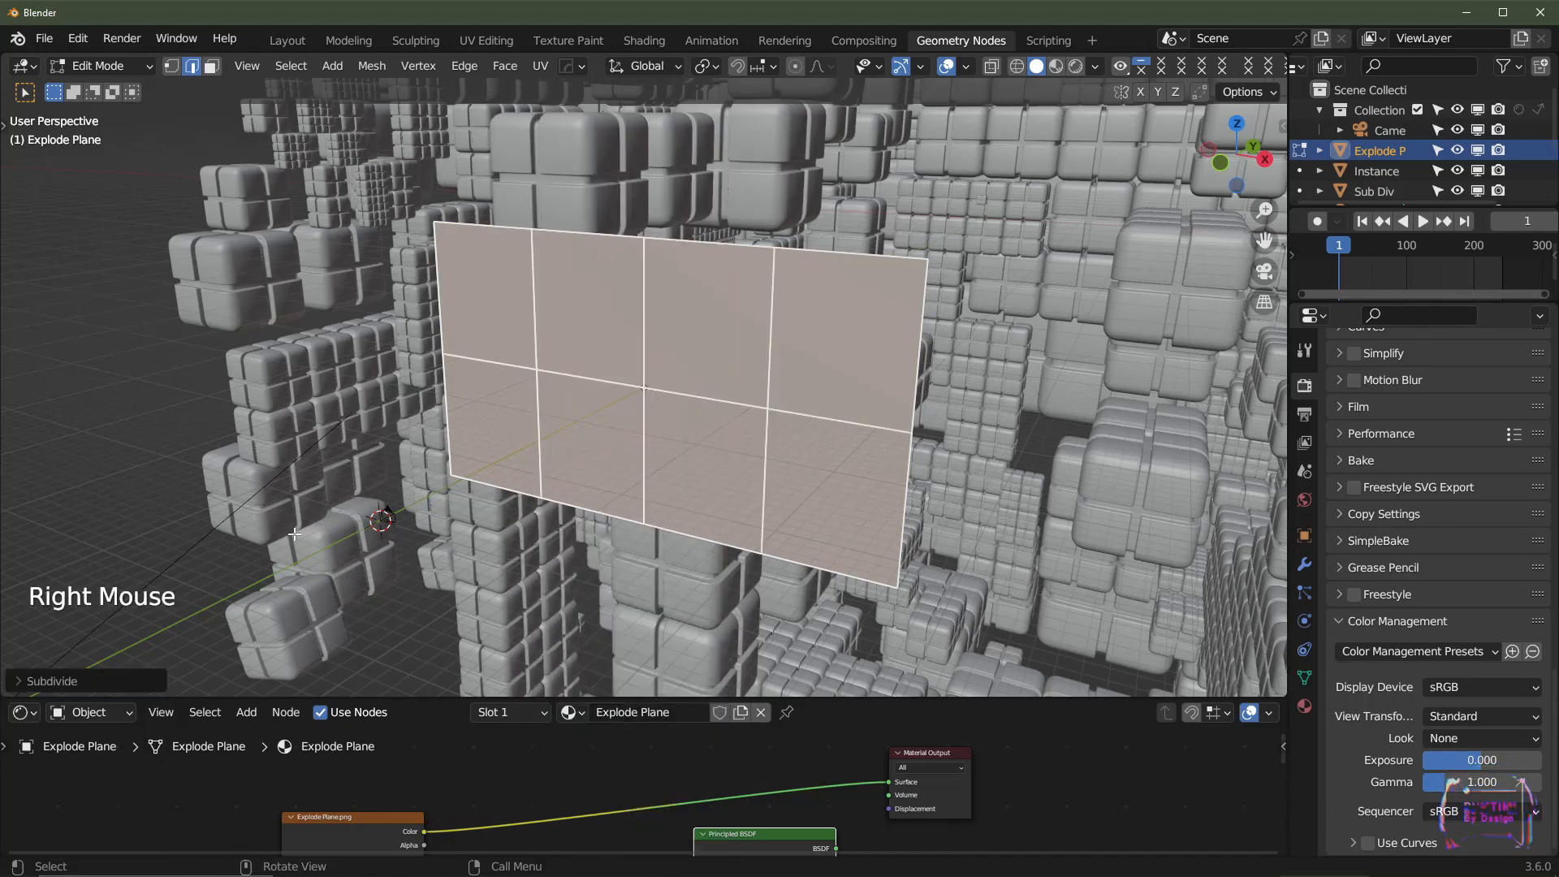
click(55, 682)
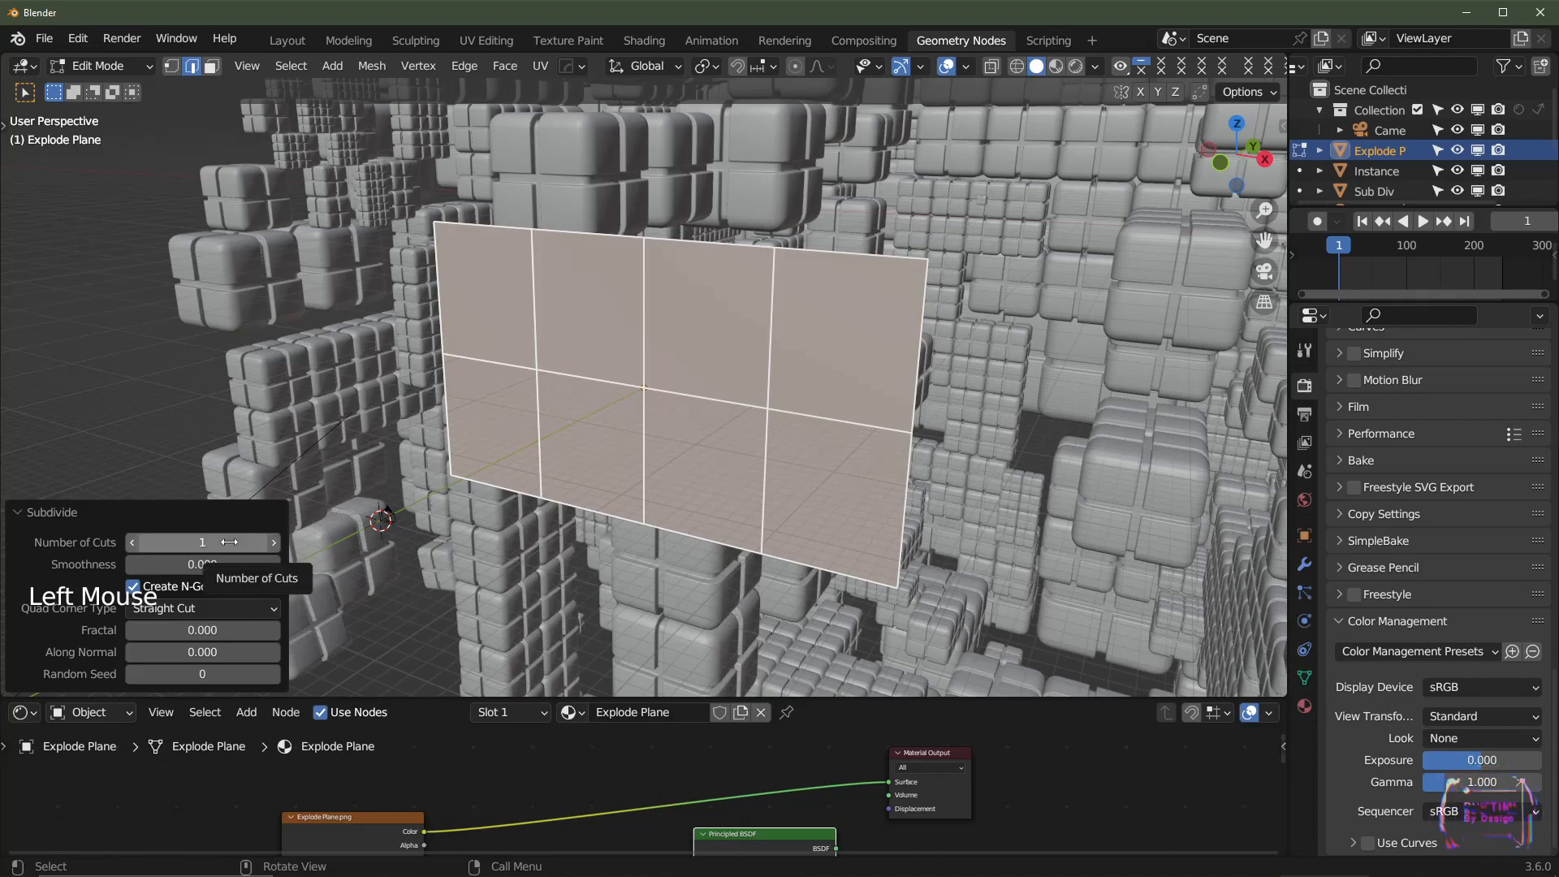
double_click(229, 541)
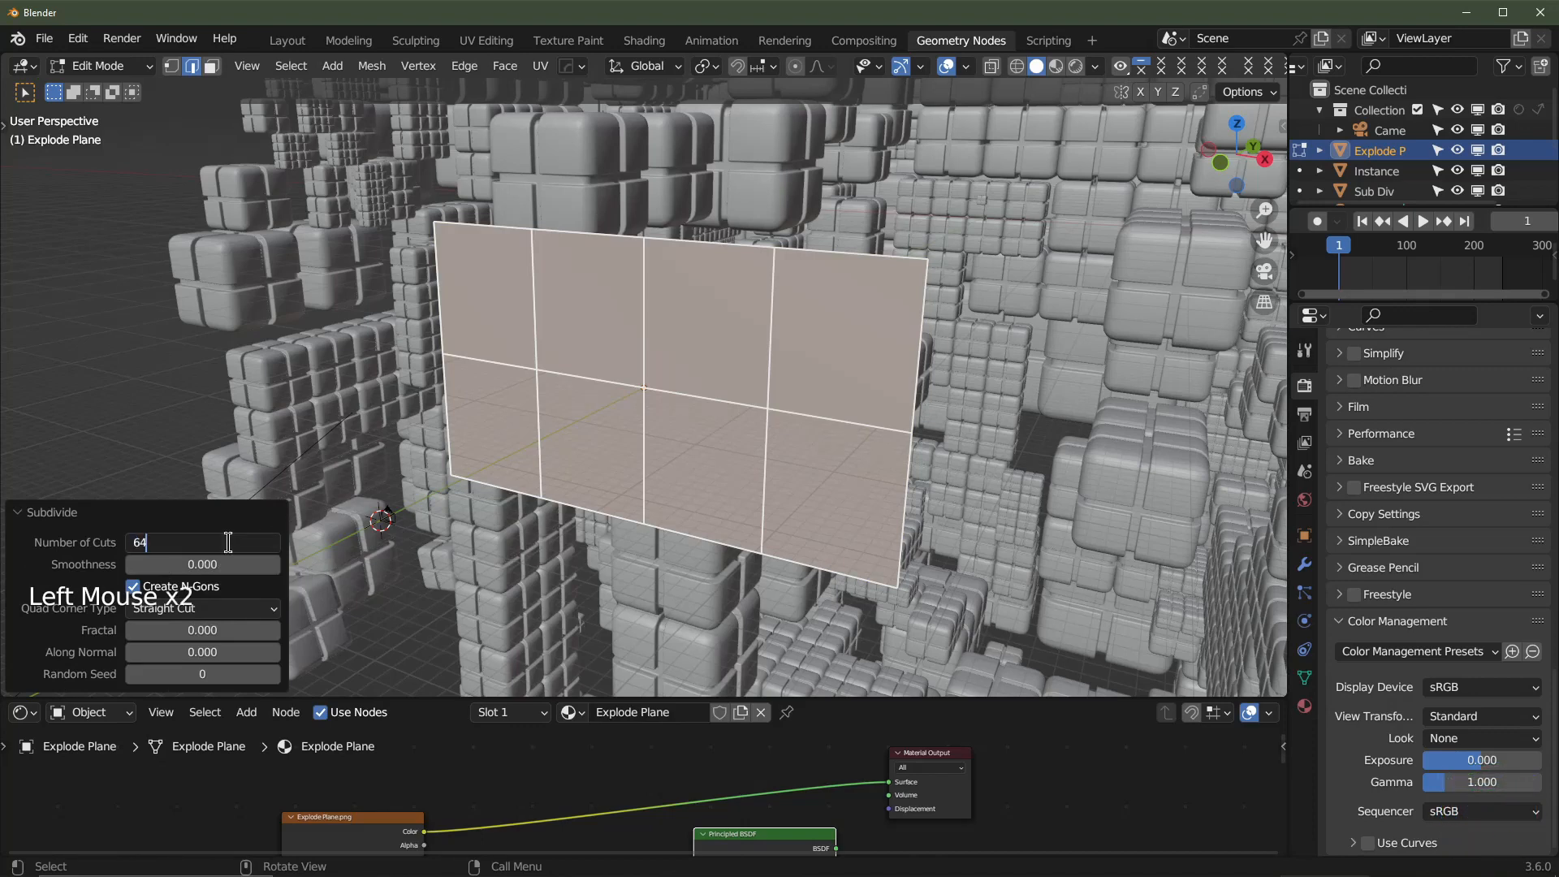
text(64)
key(Return)
scroll(801, 444, up, 2)
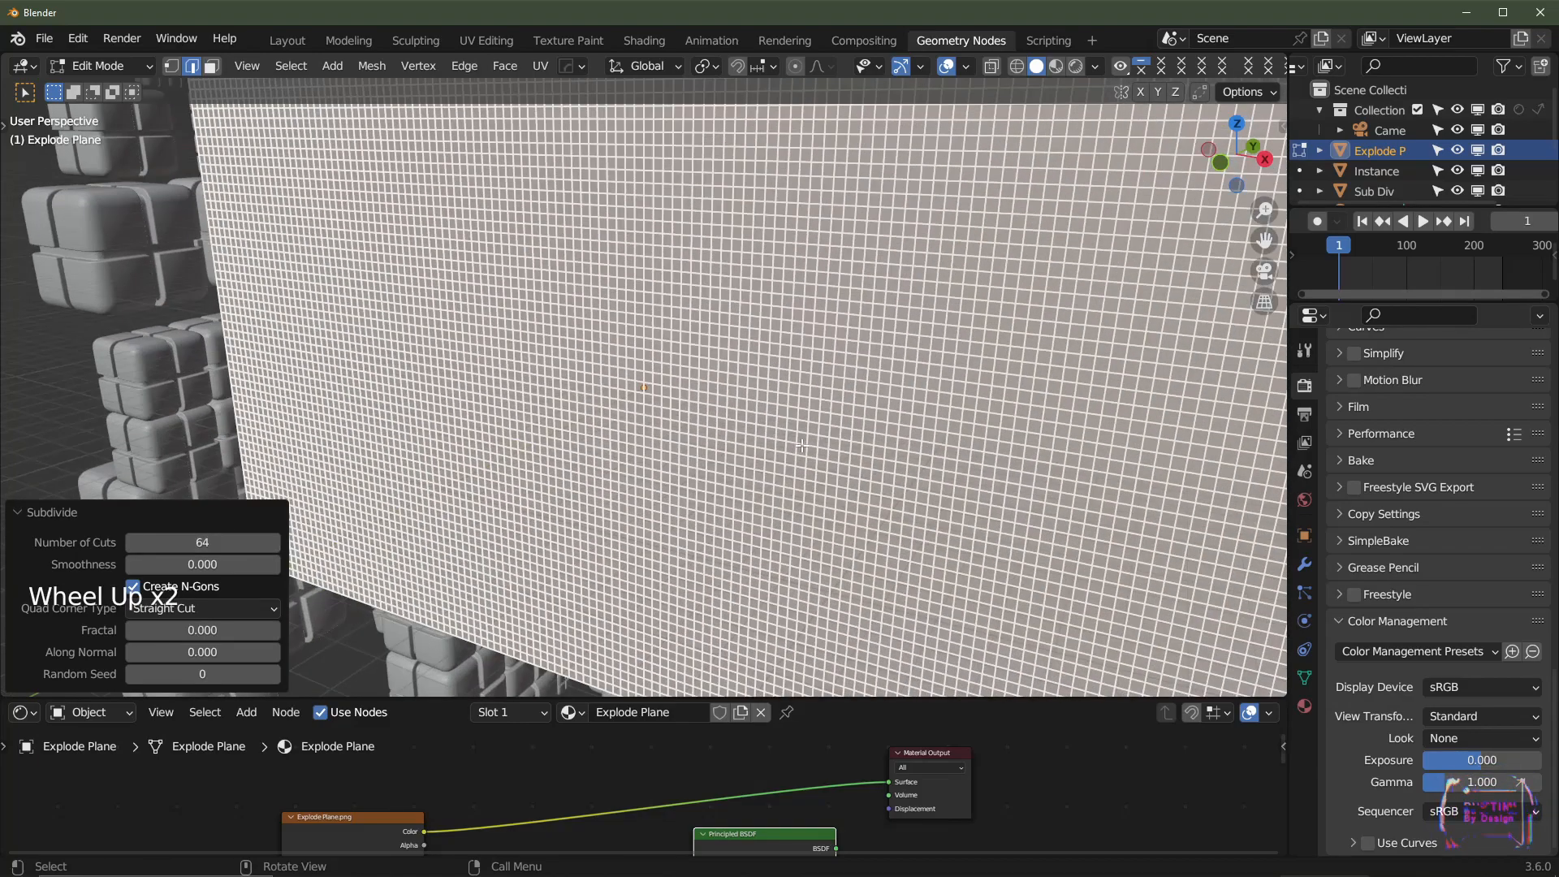
scroll(869, 416, down, 2)
scroll(868, 416, up, 2)
scroll(868, 417, down, 2)
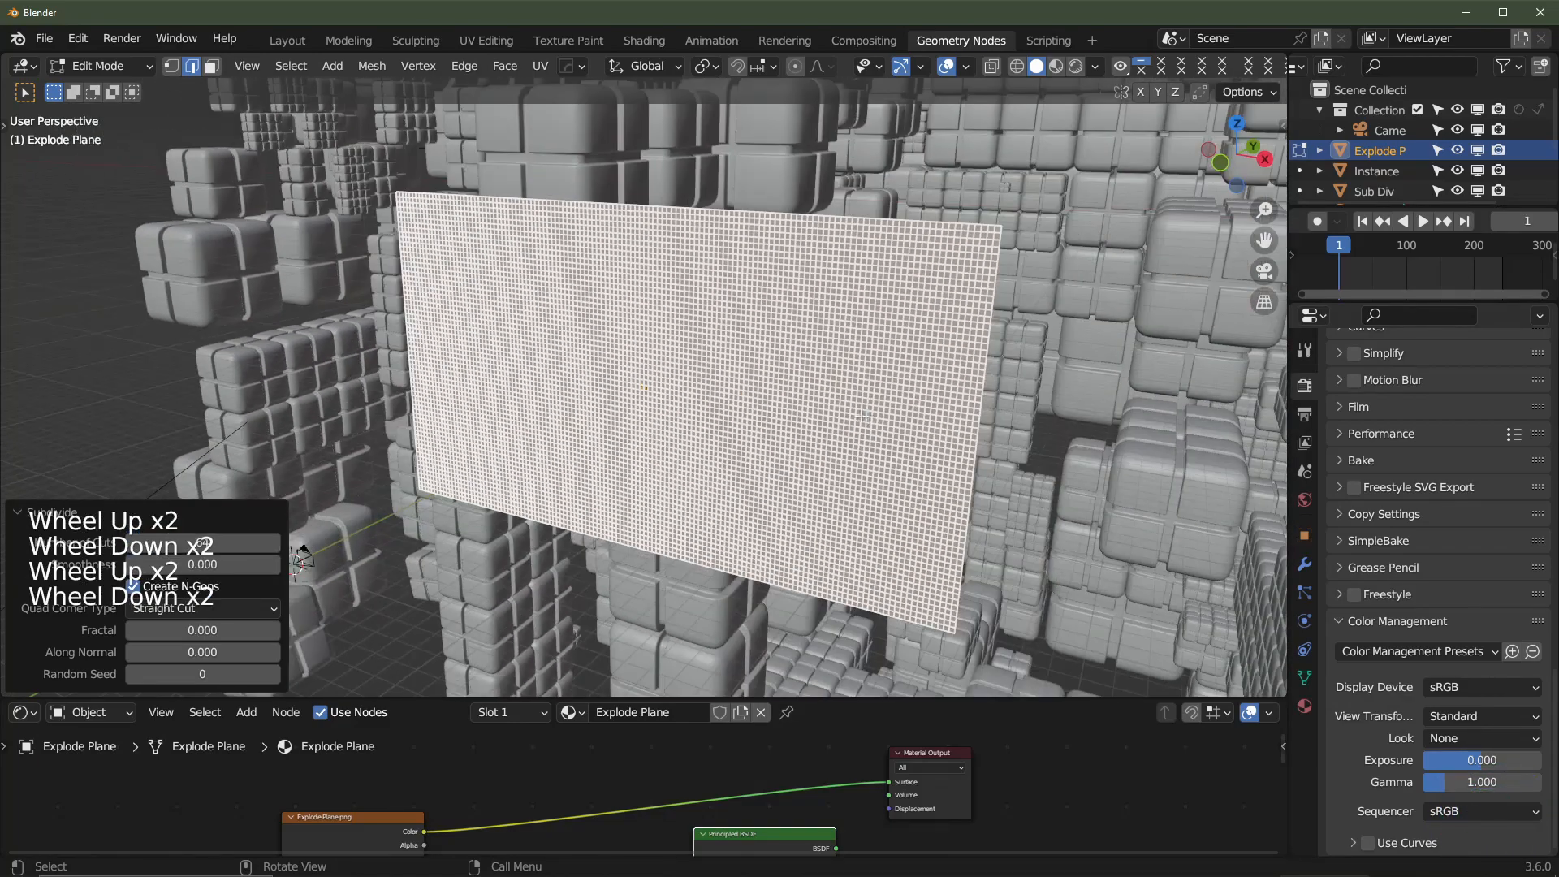
key(Tab)
- Apply the Quick Explode effect to the plane with the Explode style, 100 pieces and frames 1 to 51
middle_drag(606, 461, 642, 452)
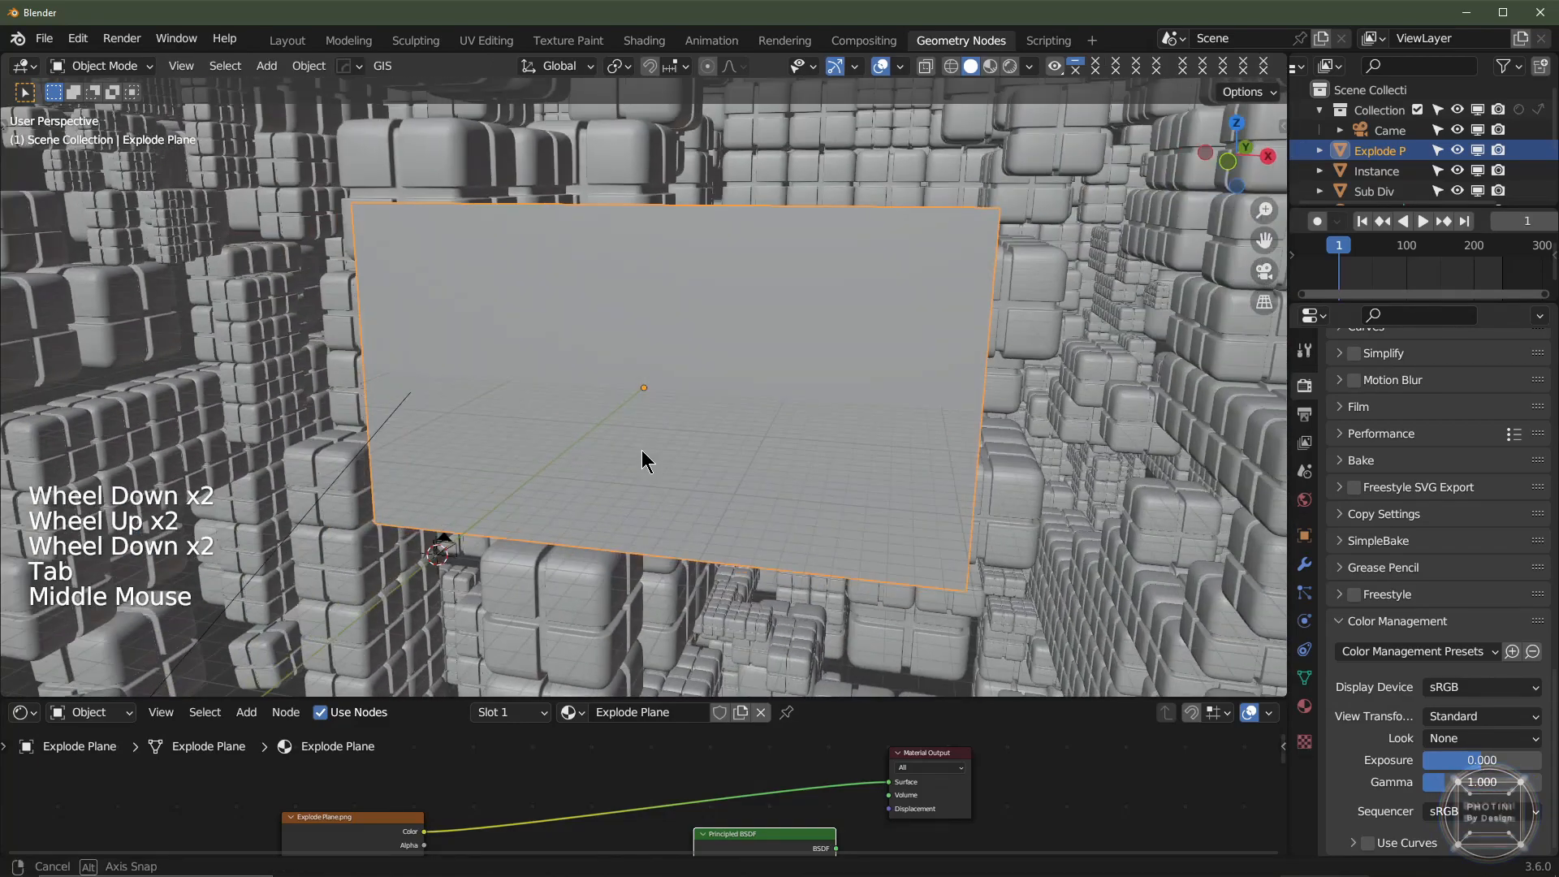
click(289, 66)
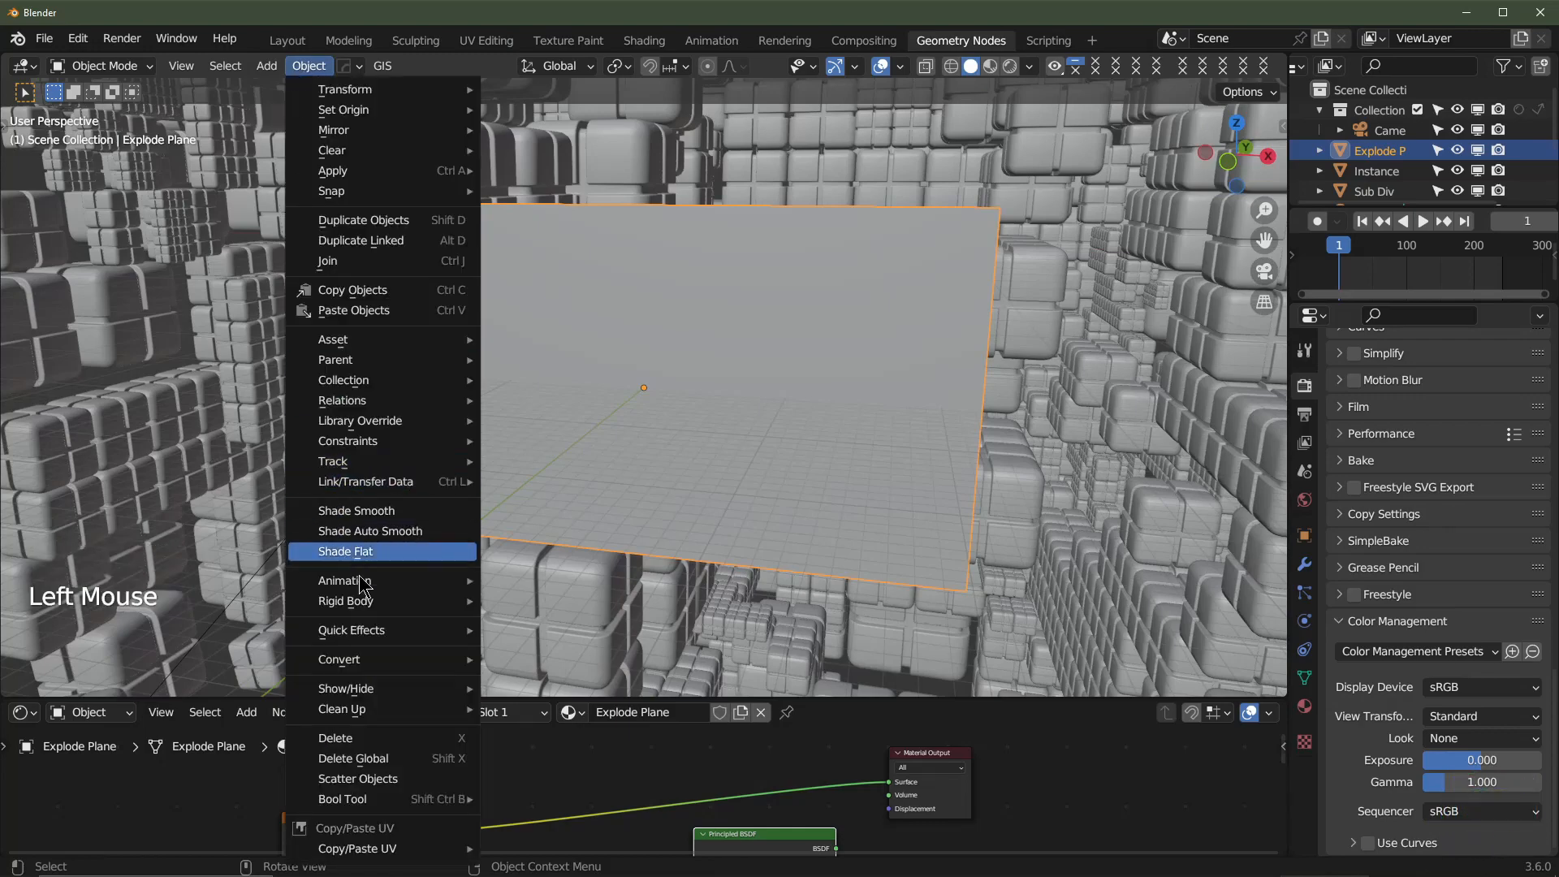
mouse_move(391, 636)
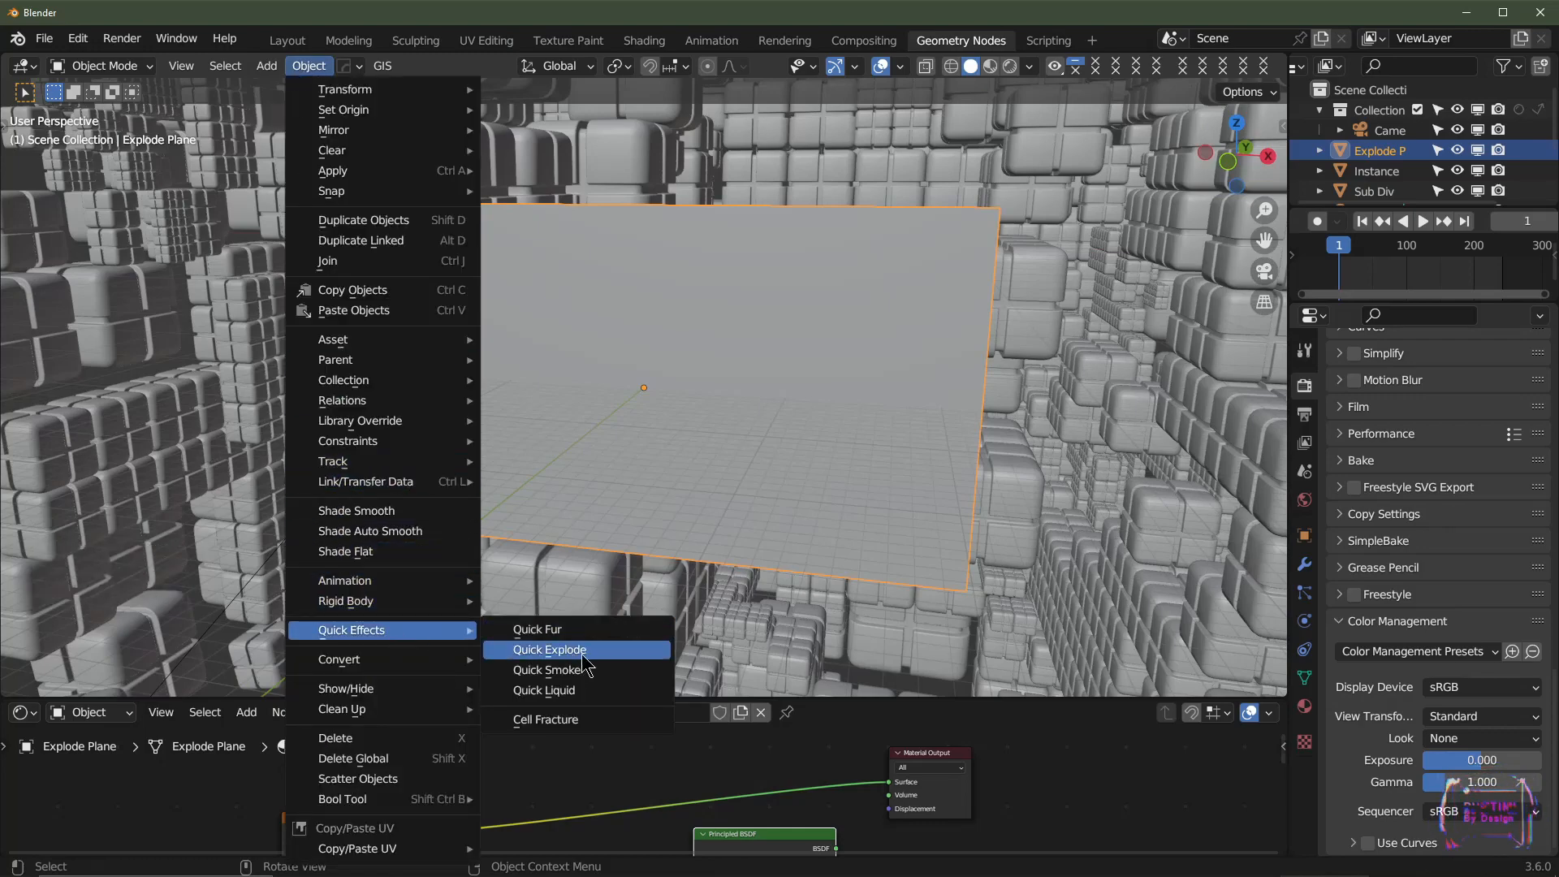
click(549, 649)
scroll(722, 467, down, 2)
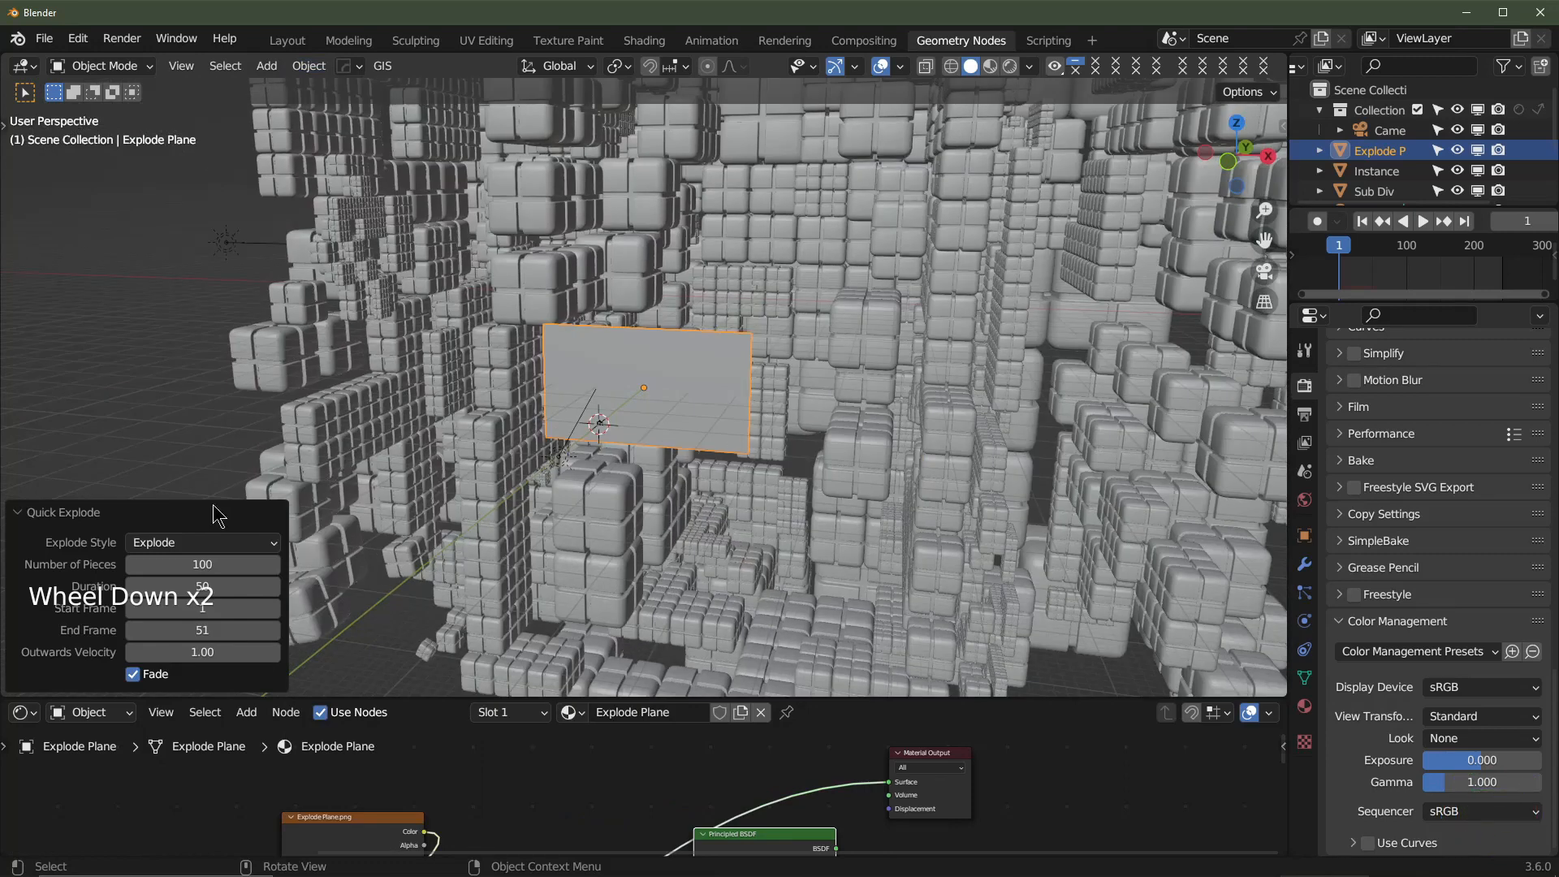
click(40, 514)
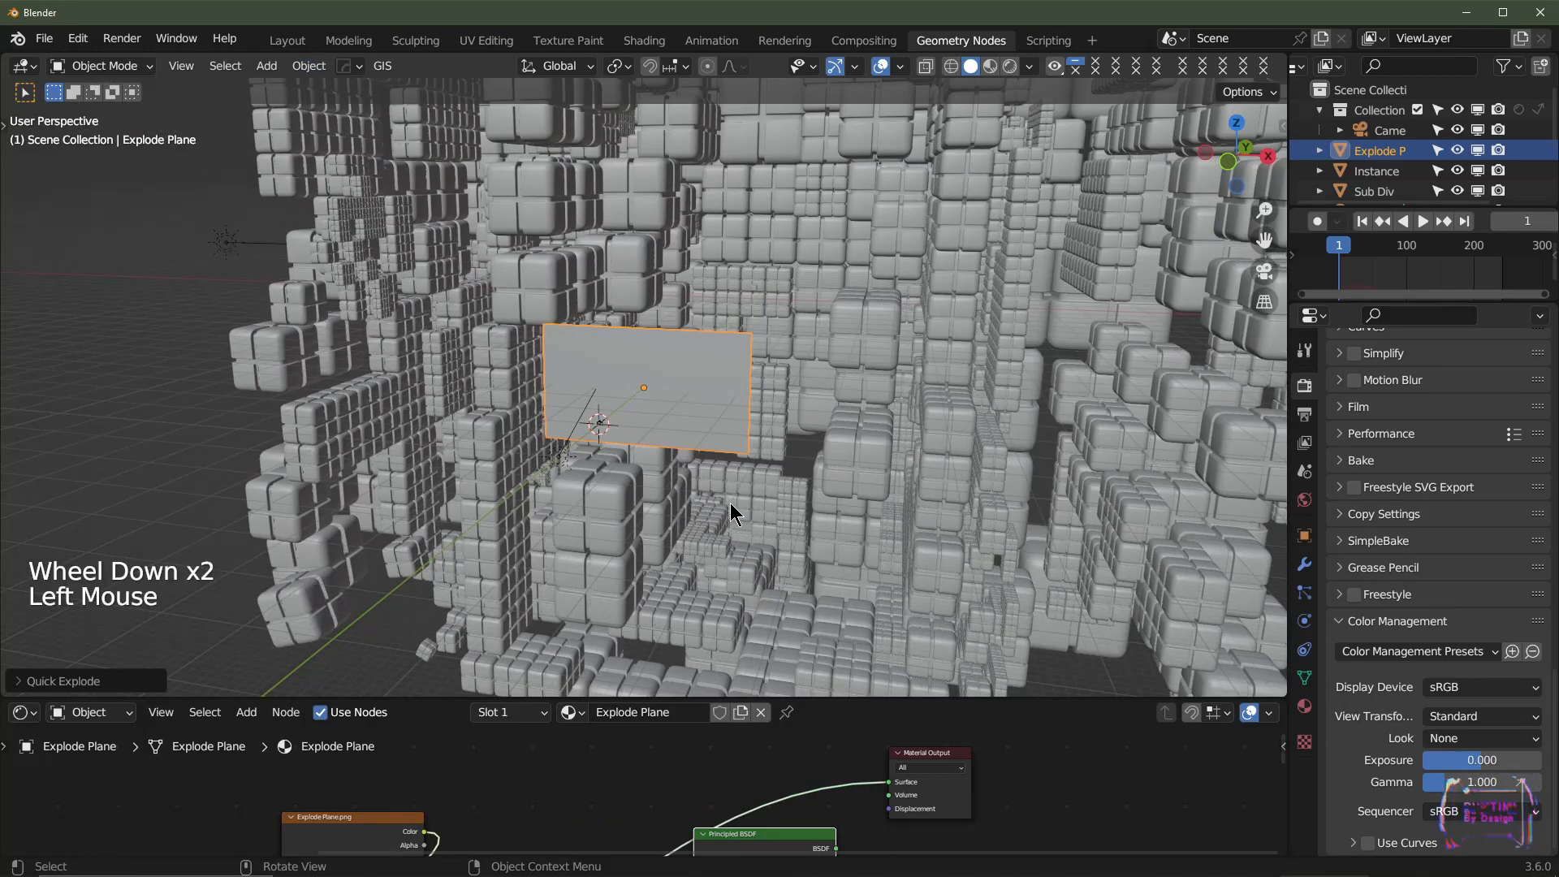
- Play the animation to preview the plane's explosion and stop it at about frame 55
key(space)
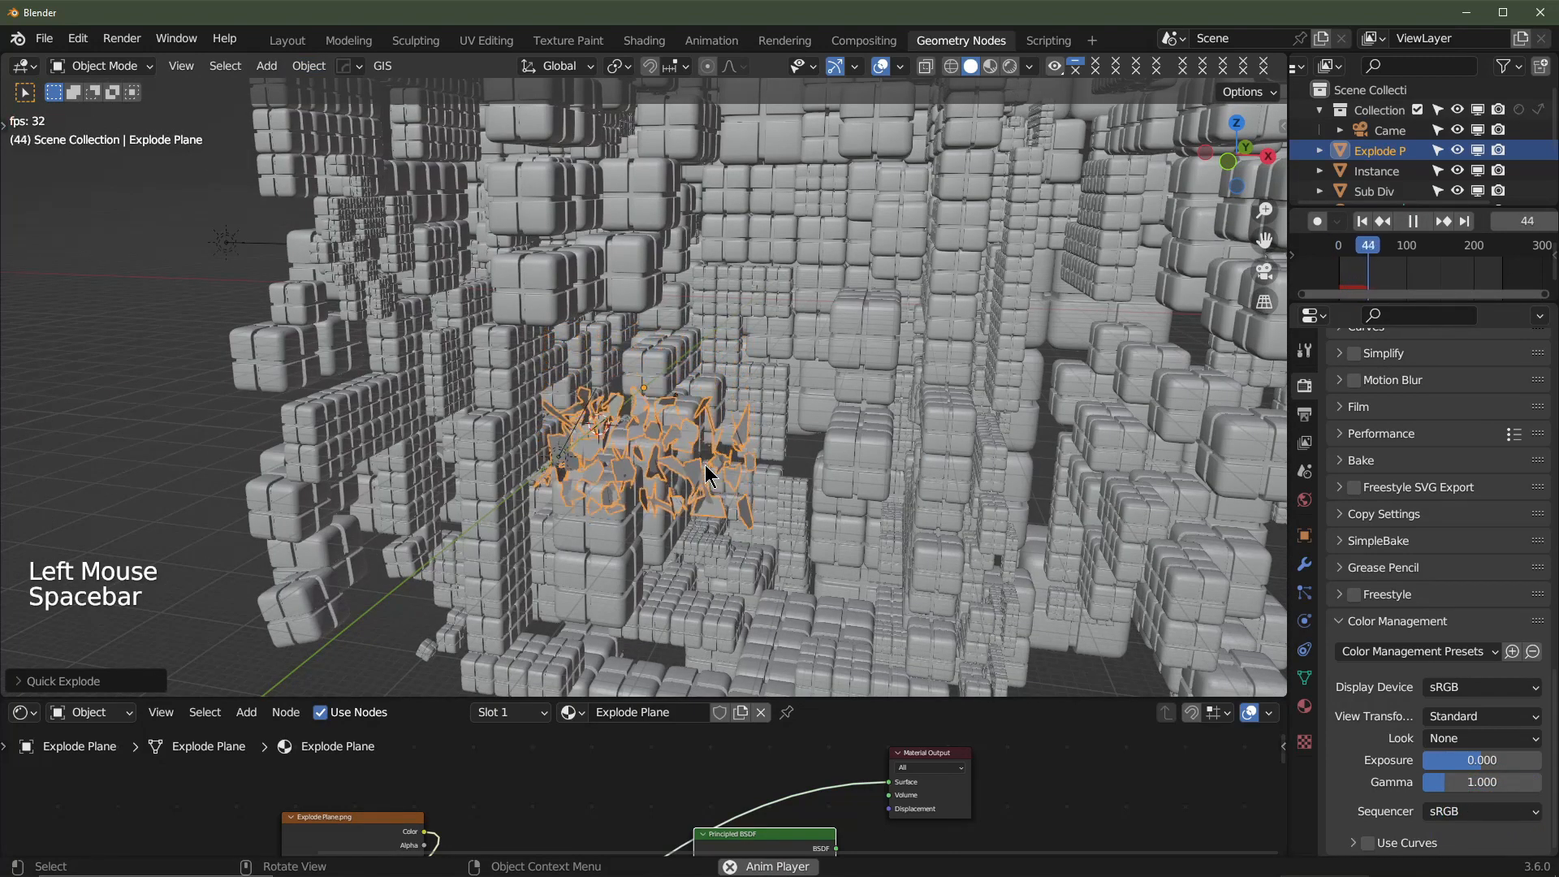
key(space)
scroll(686, 469, down, 2)
scroll(682, 470, up, 2)
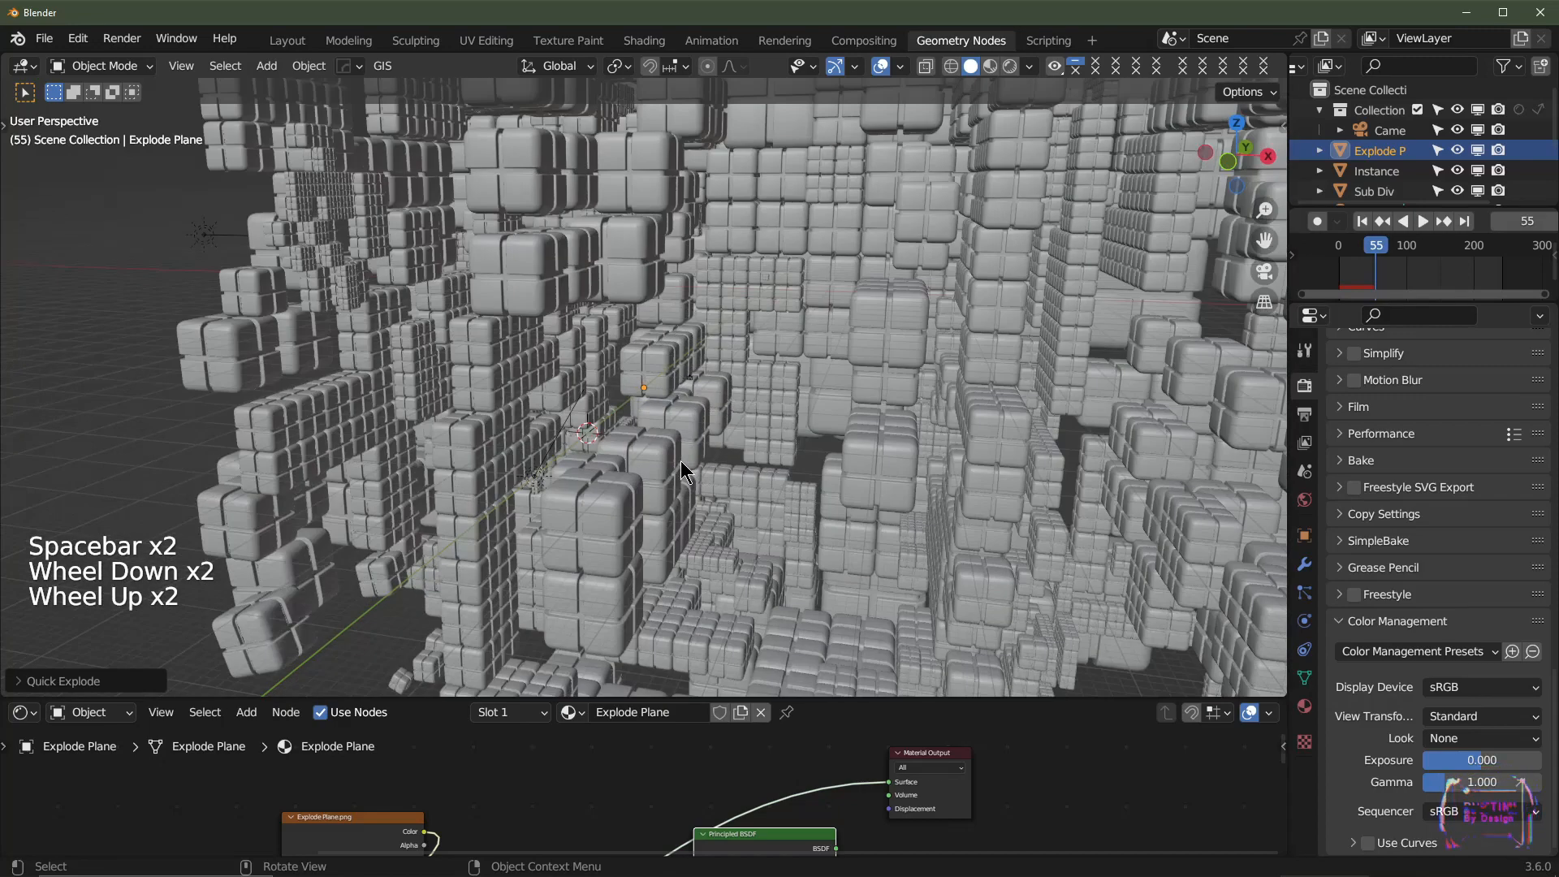
- Rewind to frame 1 and set the emission number of the Explode Plane's particle system to 1000
click(1361, 221)
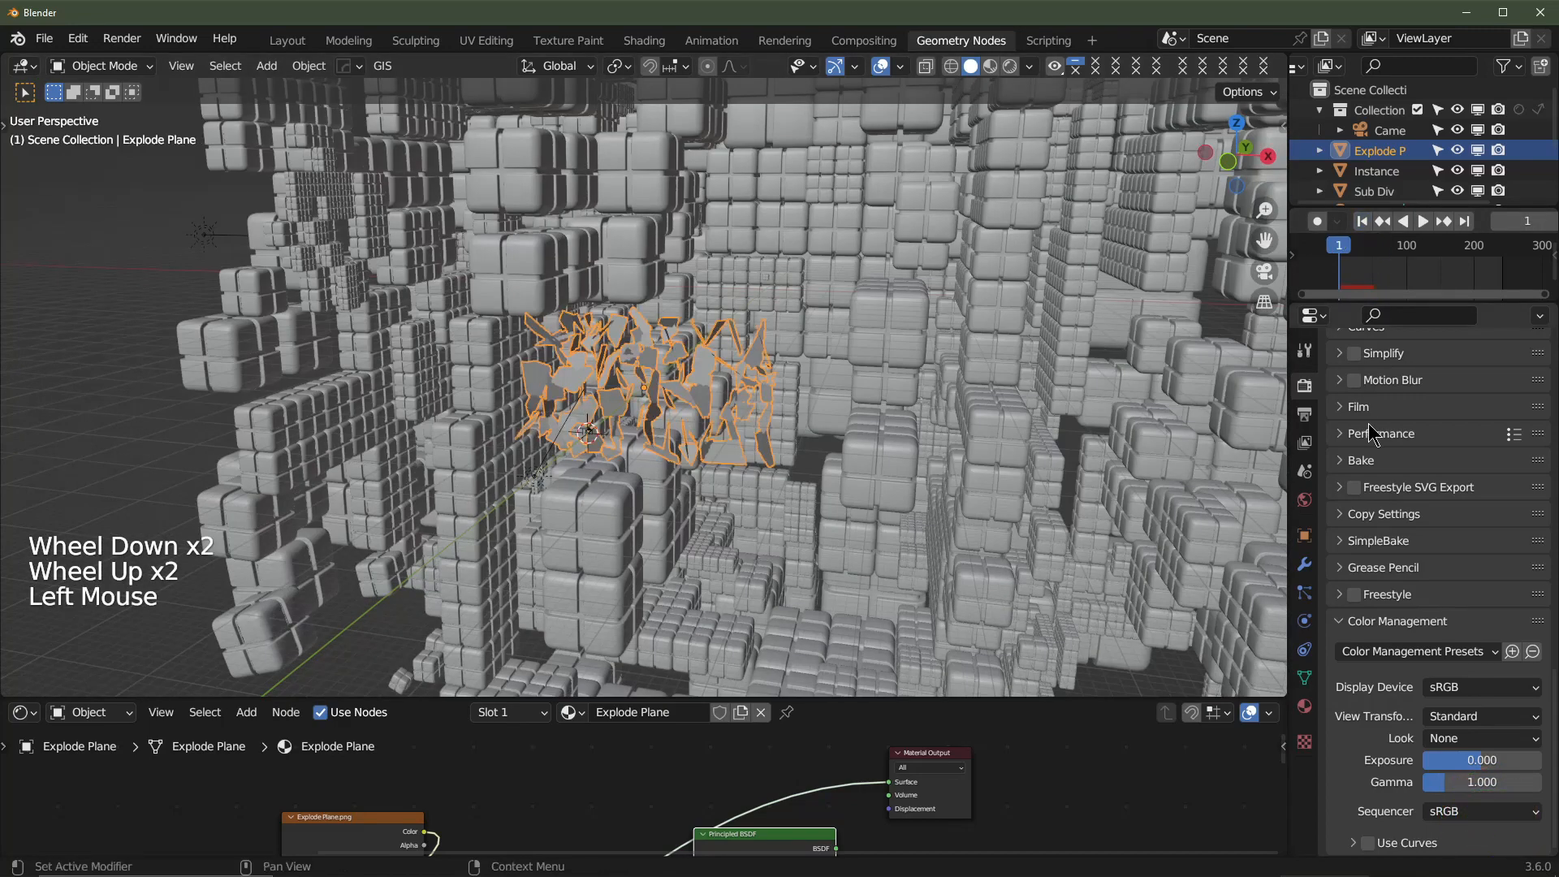
click(1304, 564)
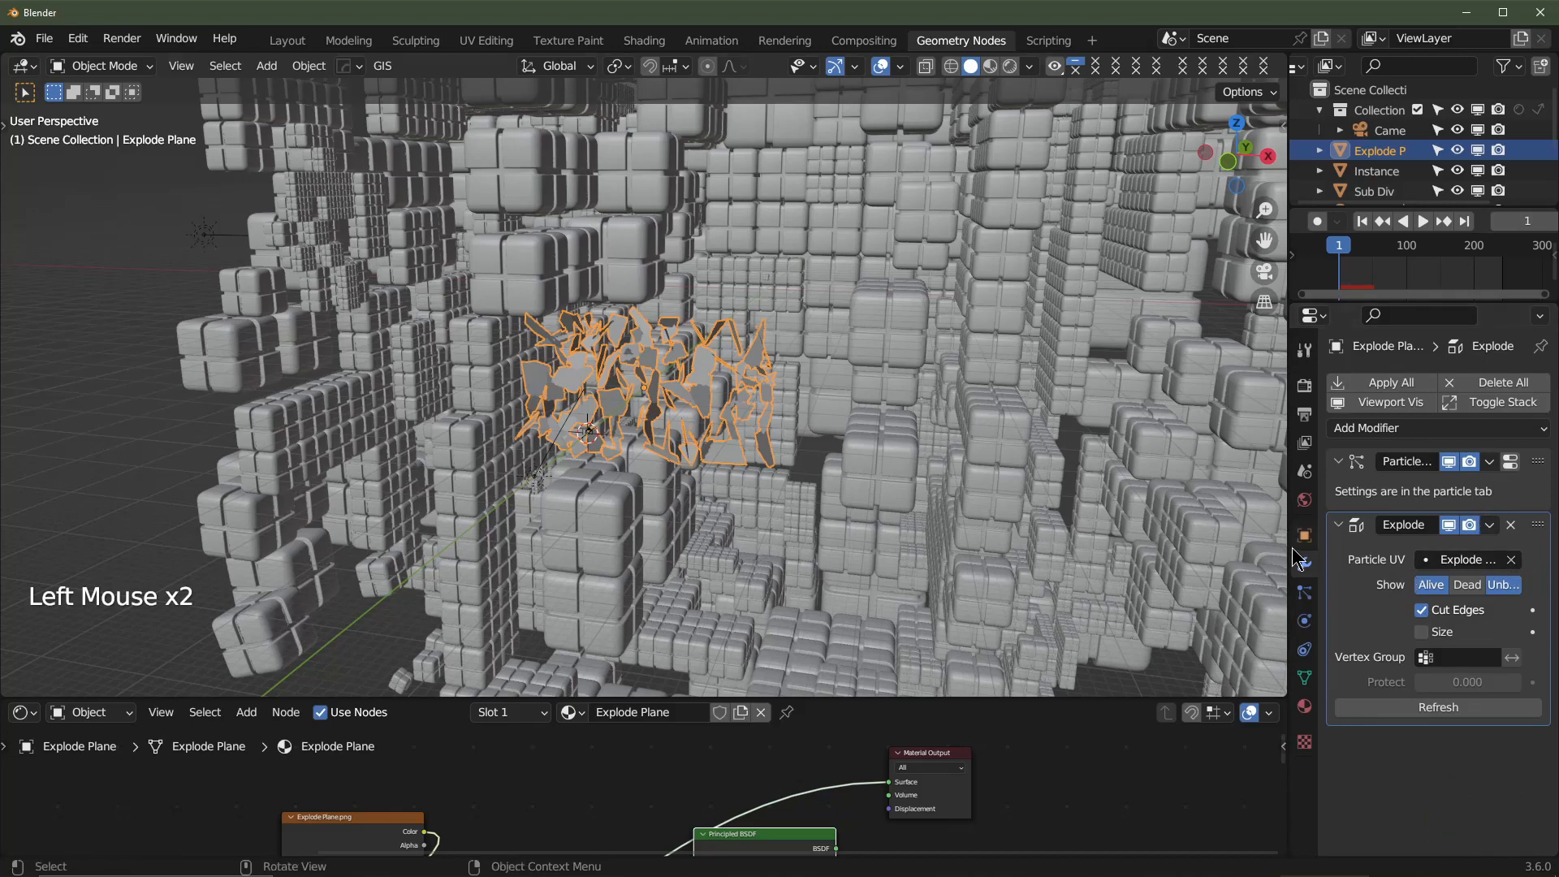
click(1309, 590)
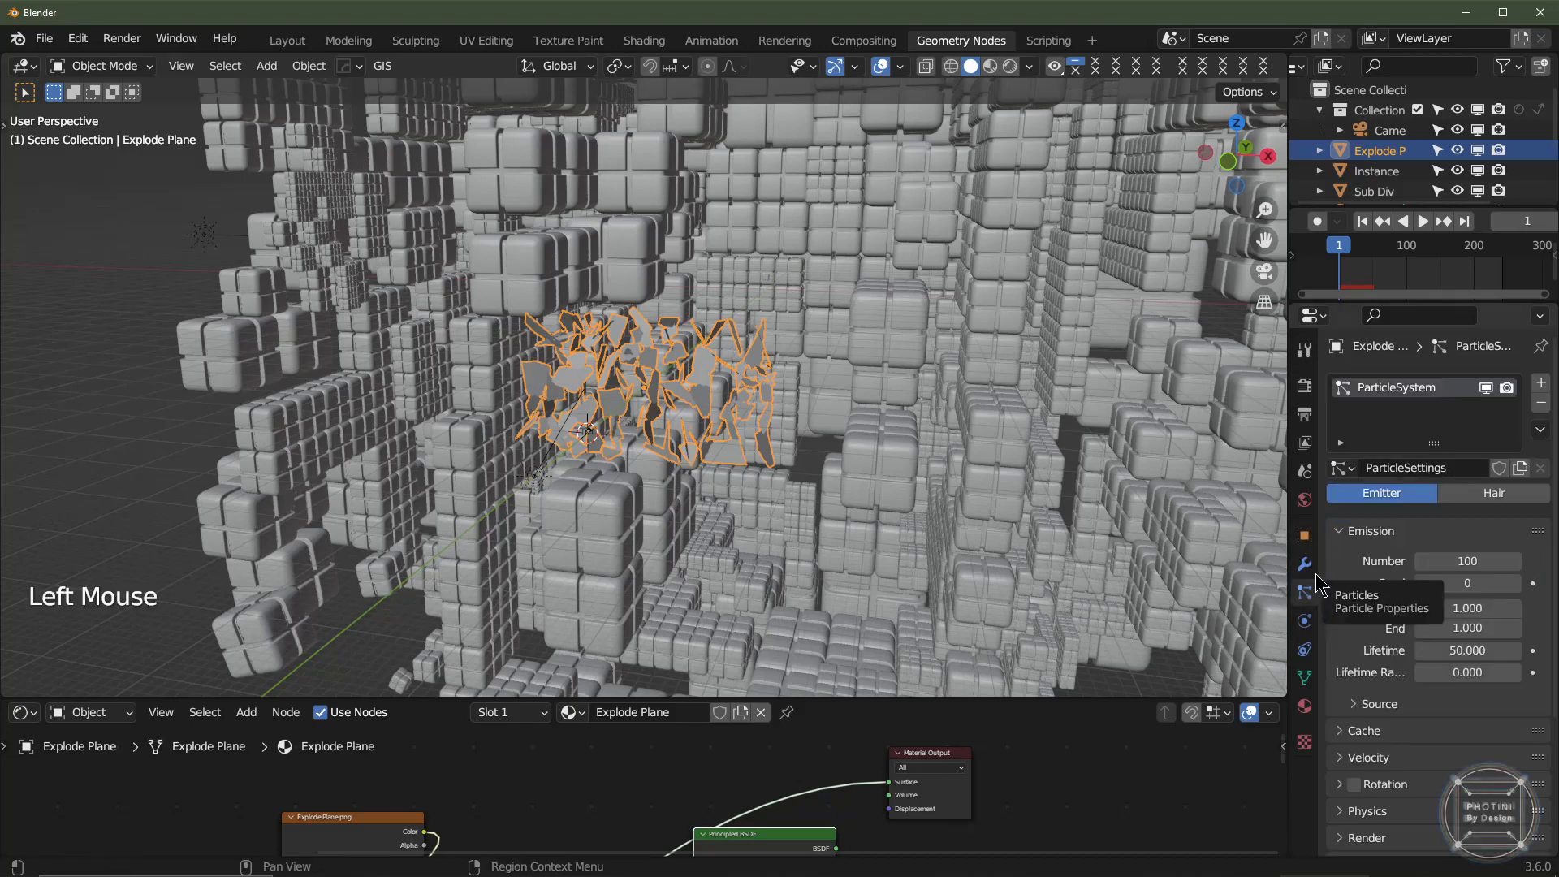
click(1467, 560)
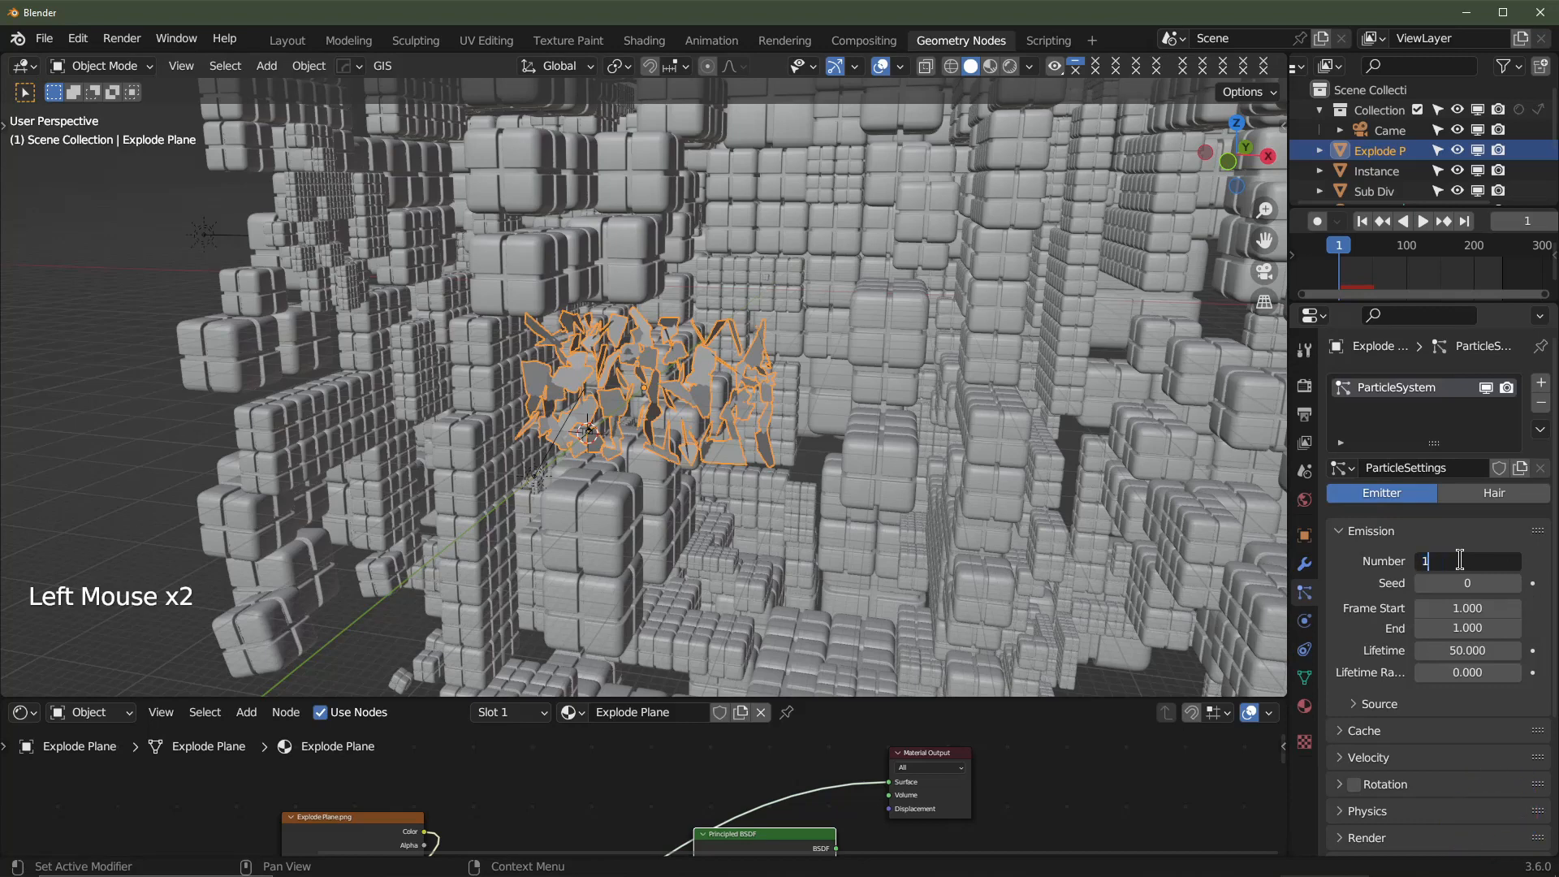
text(1000)
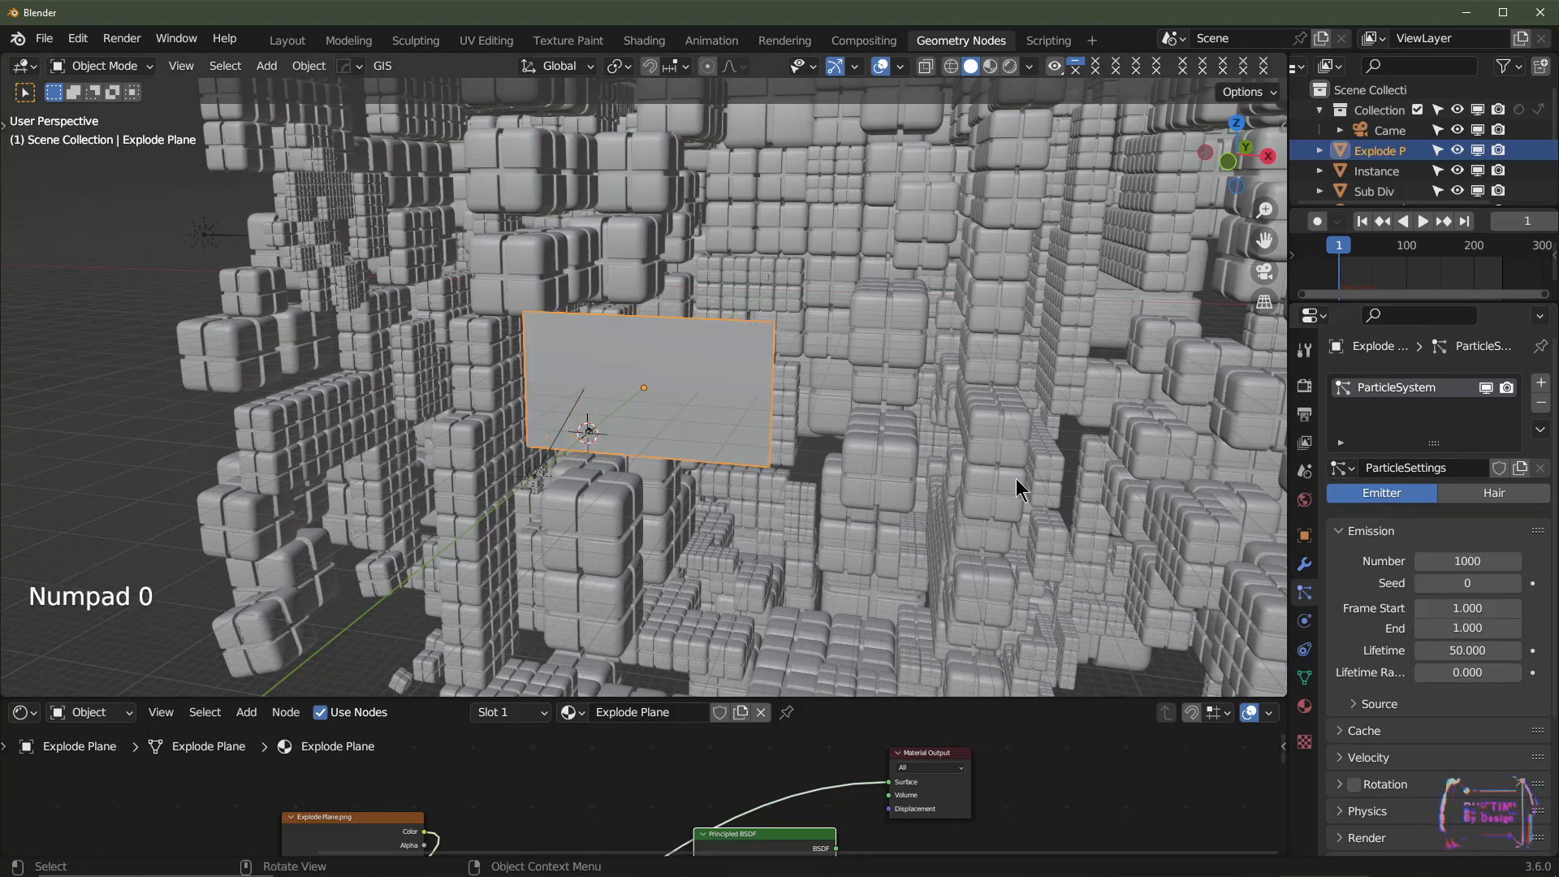
- Play the animation briefly to preview the finer explosion, stop it and return to frame 1
key(space)
key(space)
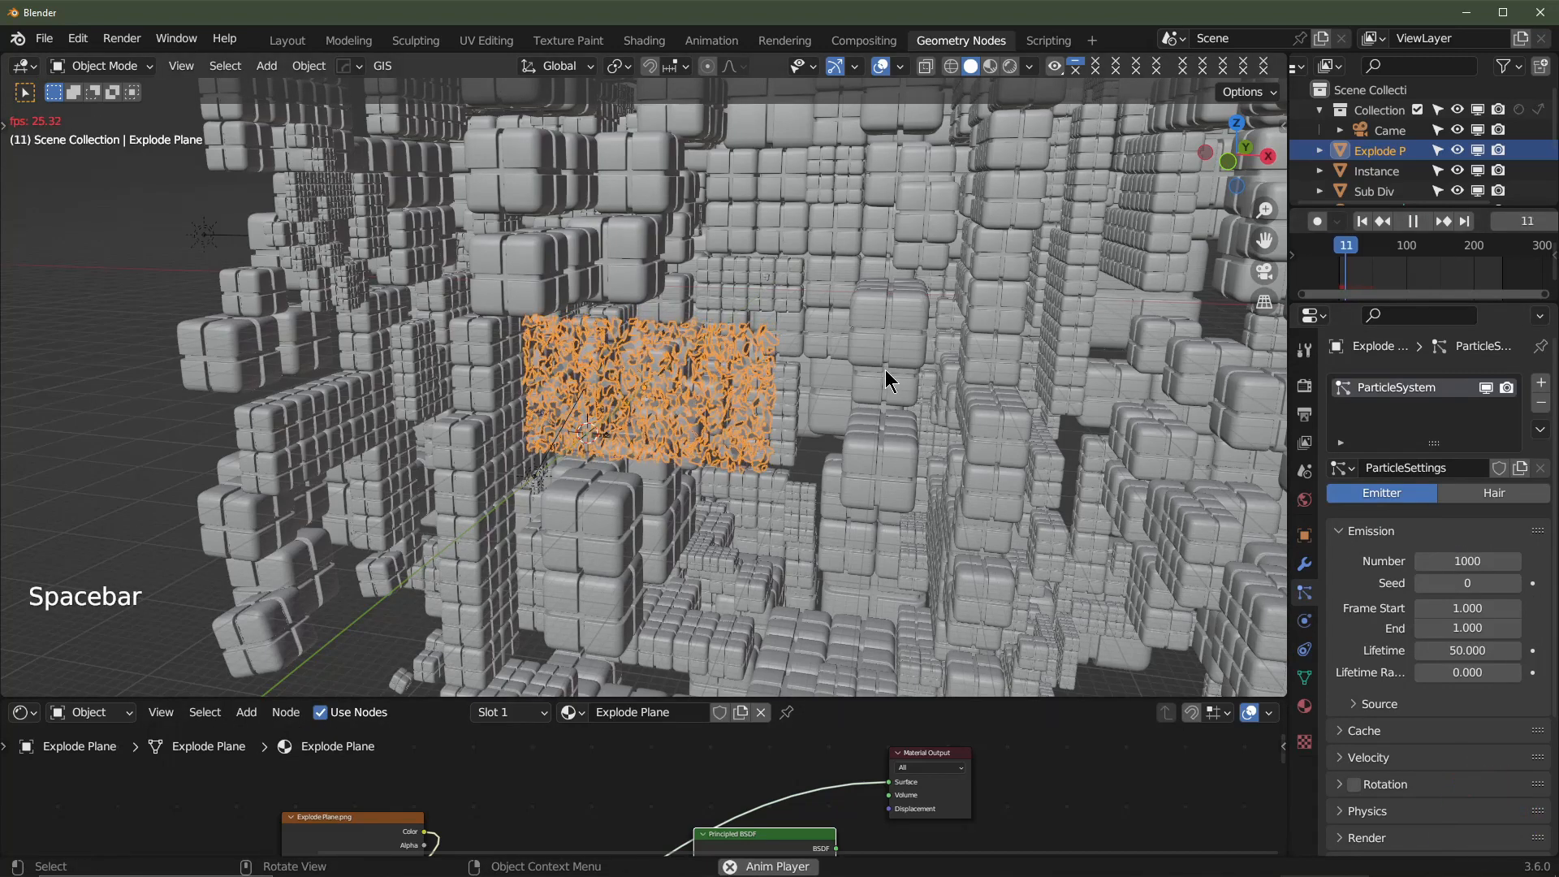
click(1376, 380)
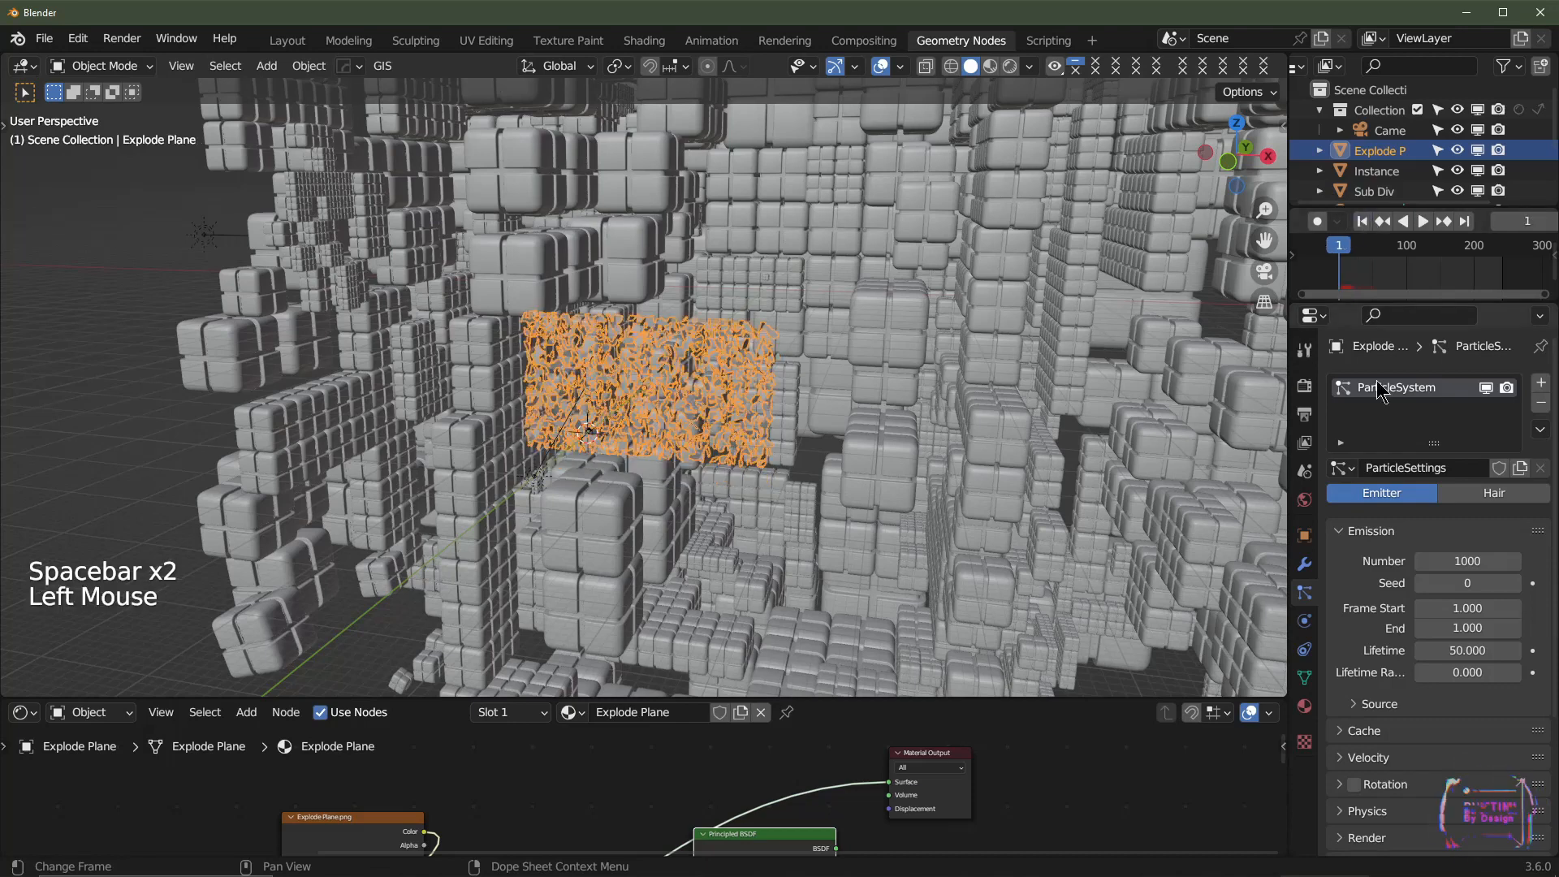
- Reduce the gravity field weight of the plane's particle system to 0
scroll(1408, 645, down, 5)
scroll(1408, 645, down, 3)
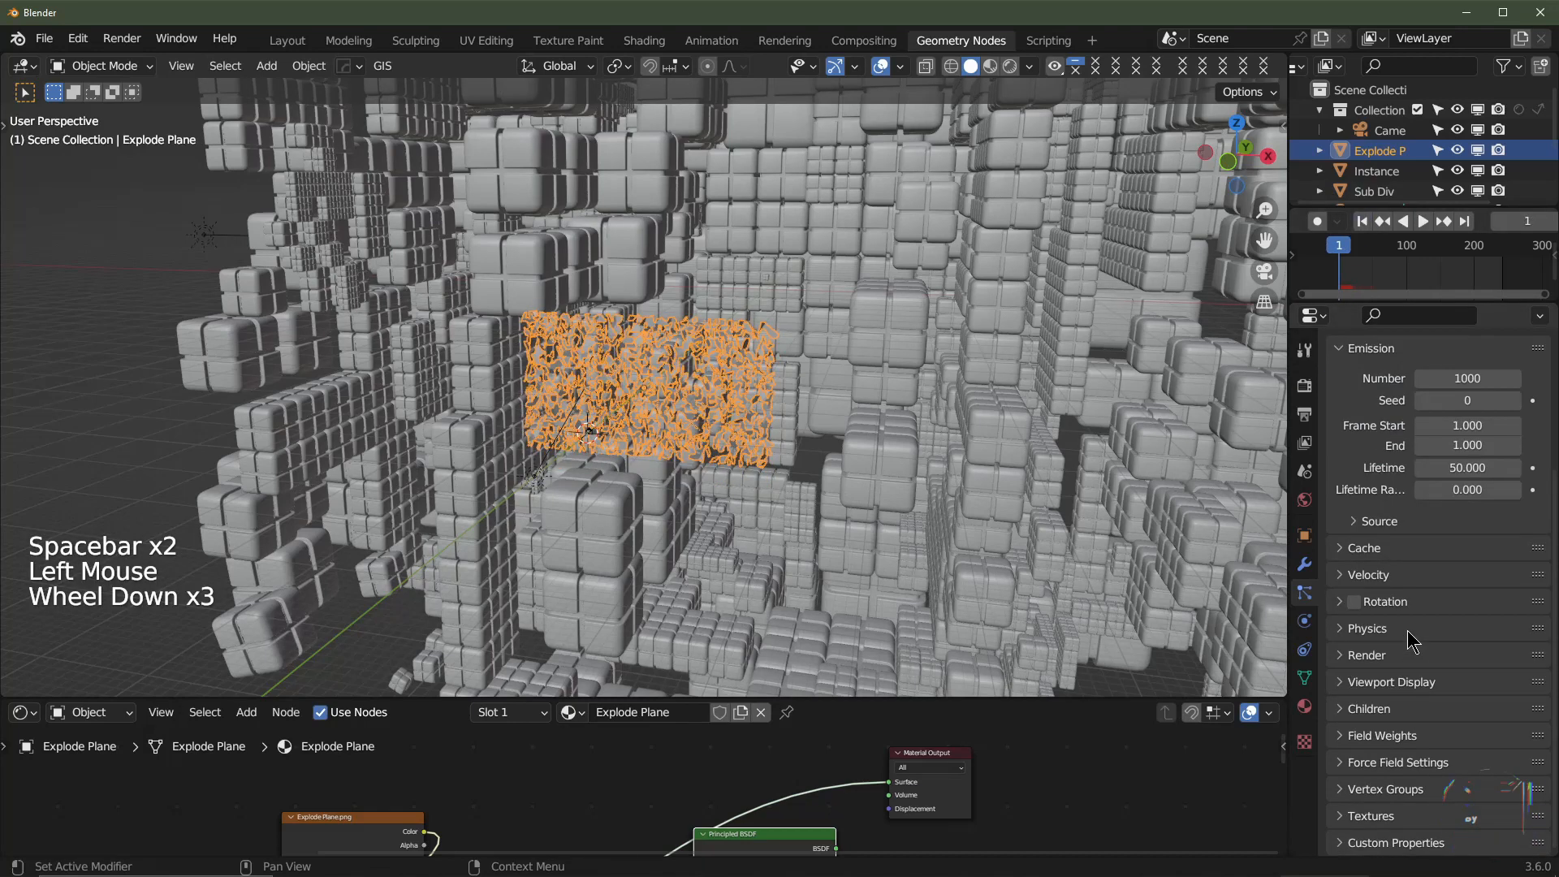
click(1383, 733)
click(1461, 790)
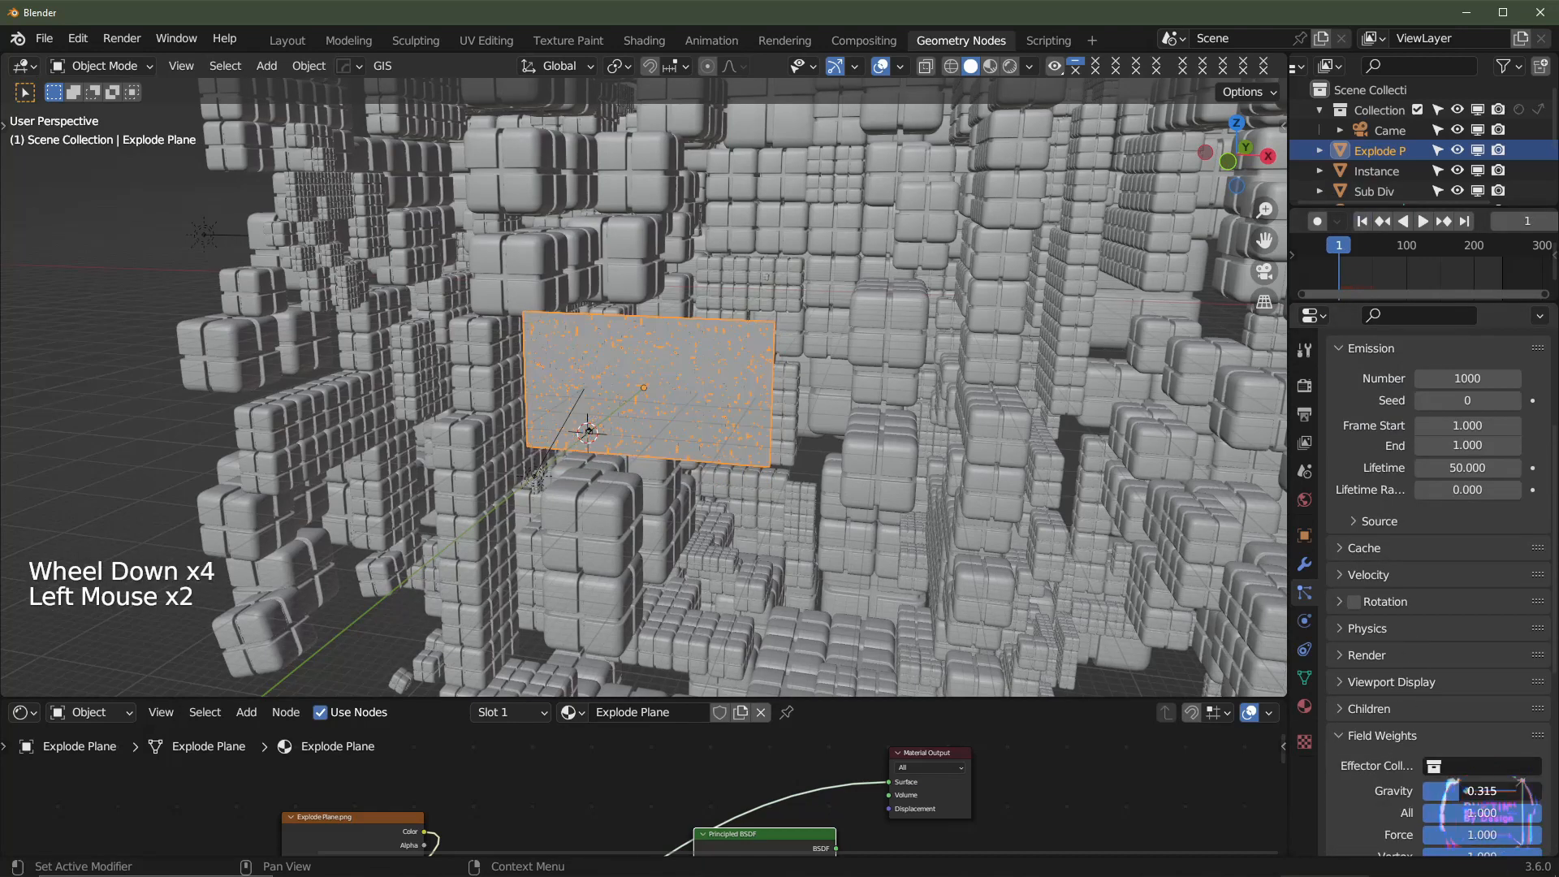
drag(1465, 791, 1427, 800)
scroll(1381, 577, up, 1)
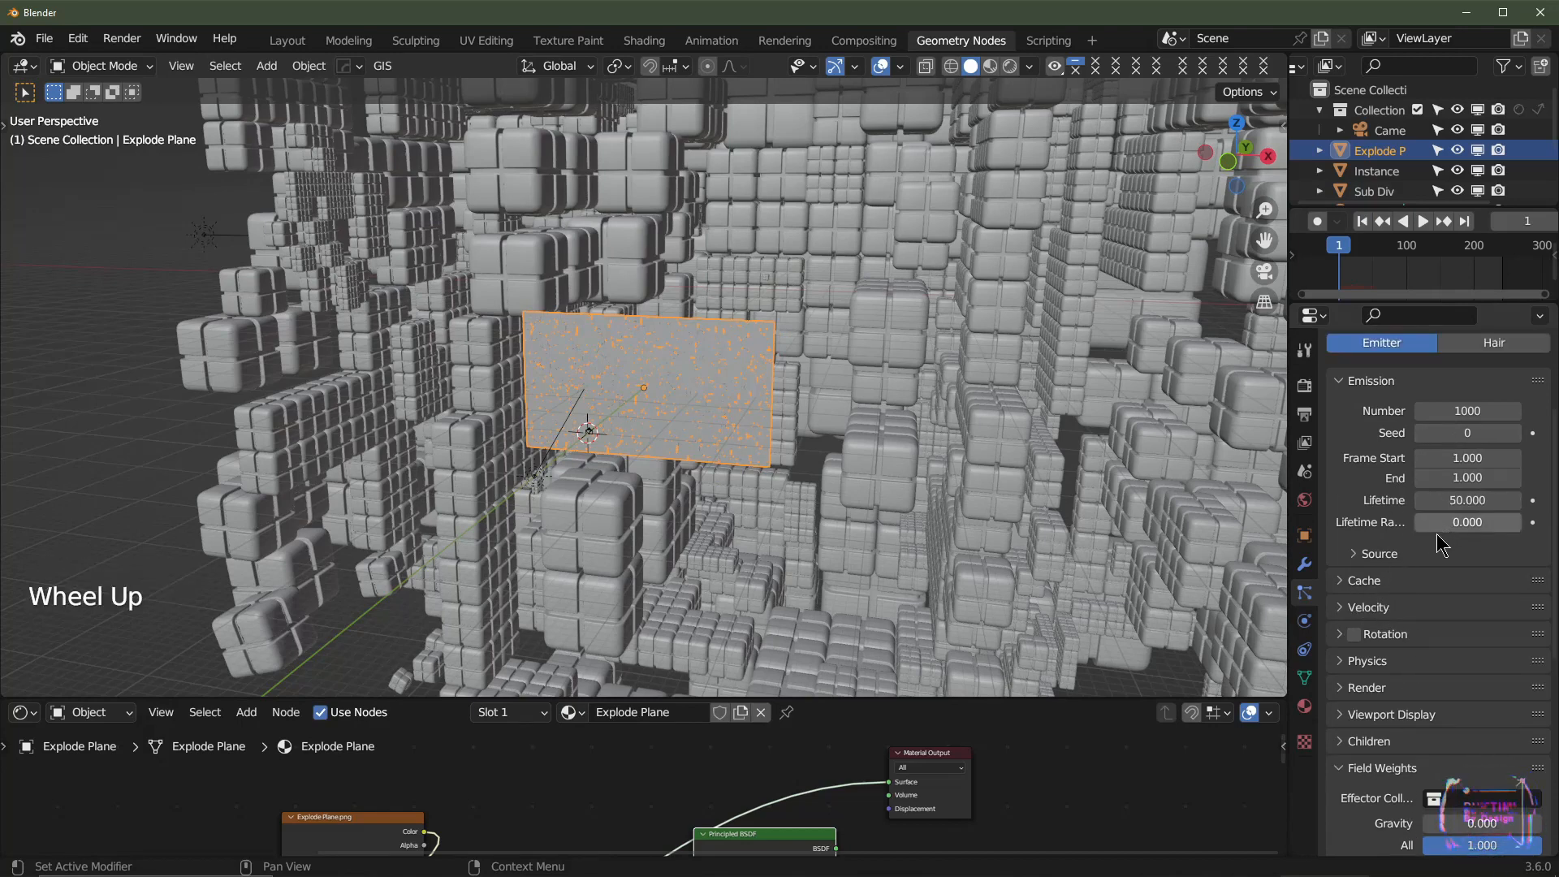
- Set the particles' normal velocity to 10 m/s and bring the animation back to its first frame
click(1380, 608)
scroll(1381, 608, down, 2)
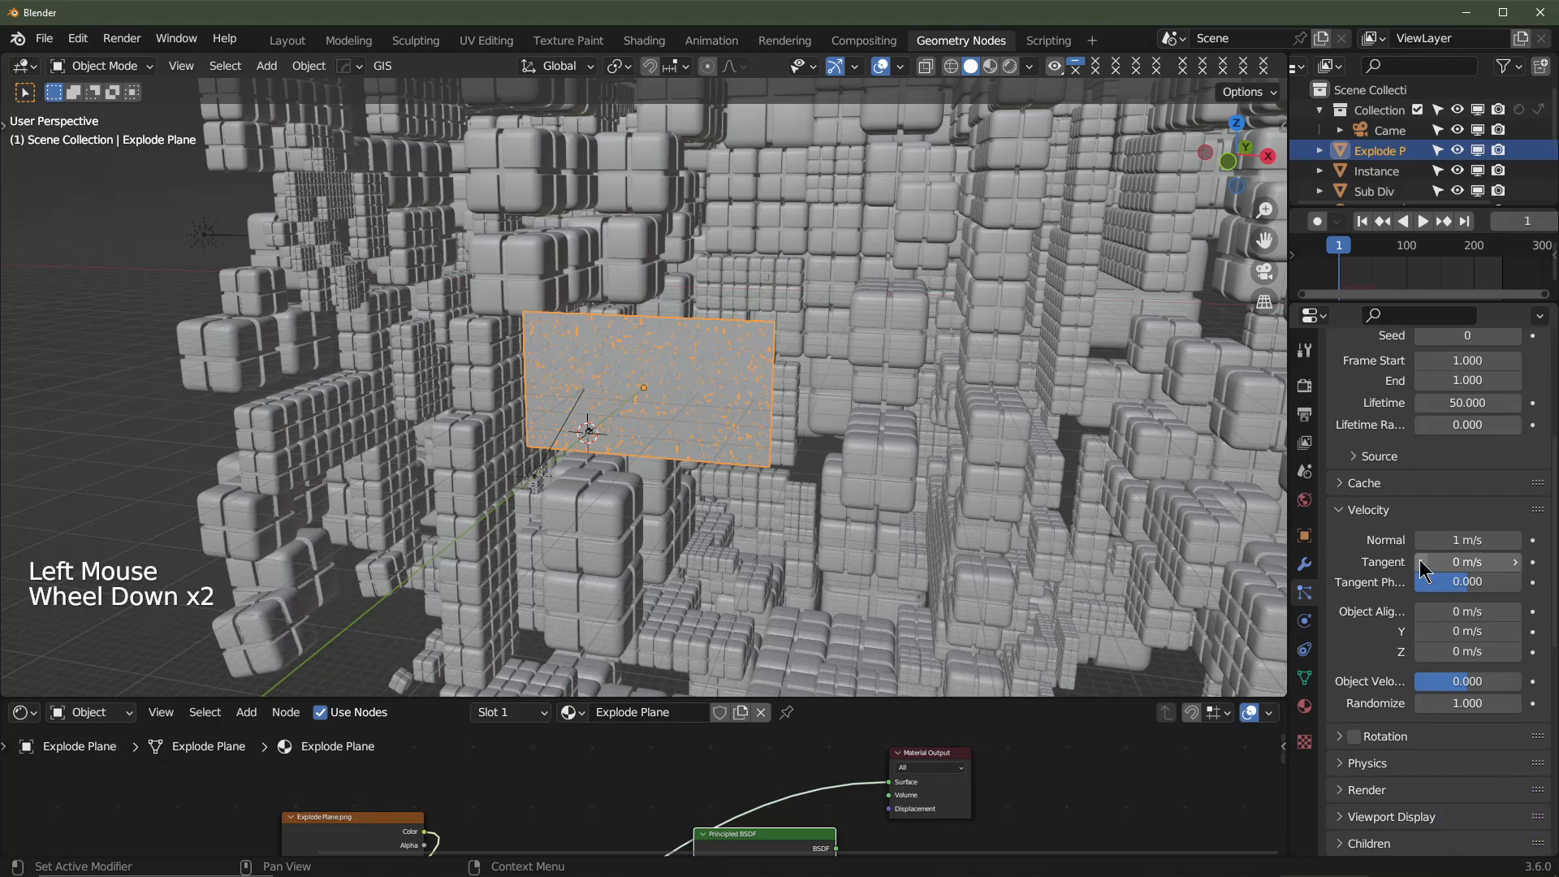
click(1459, 539)
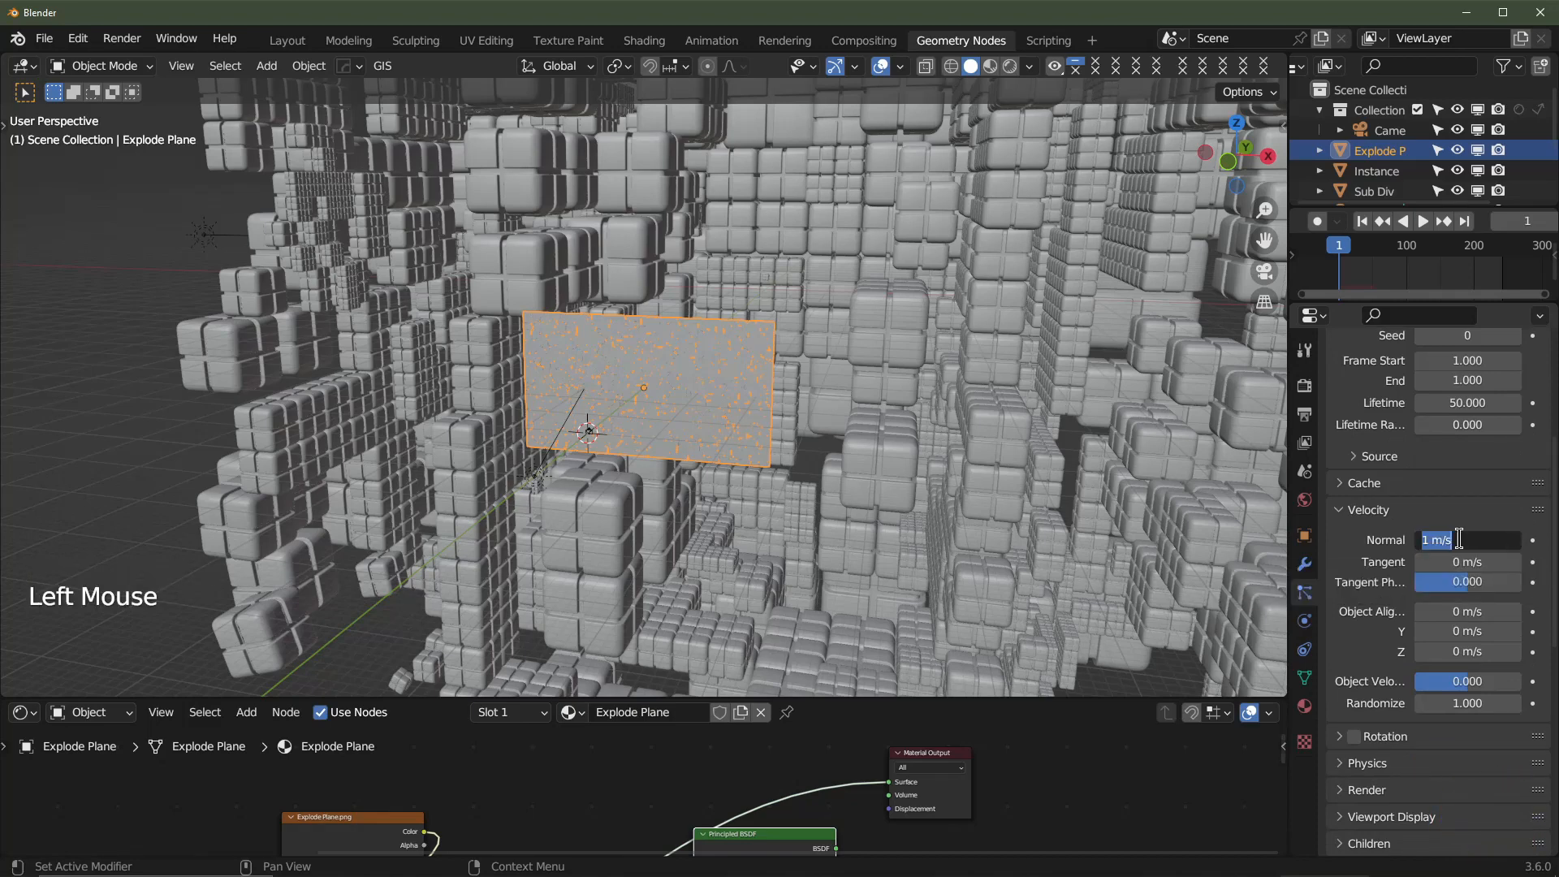
key(Return)
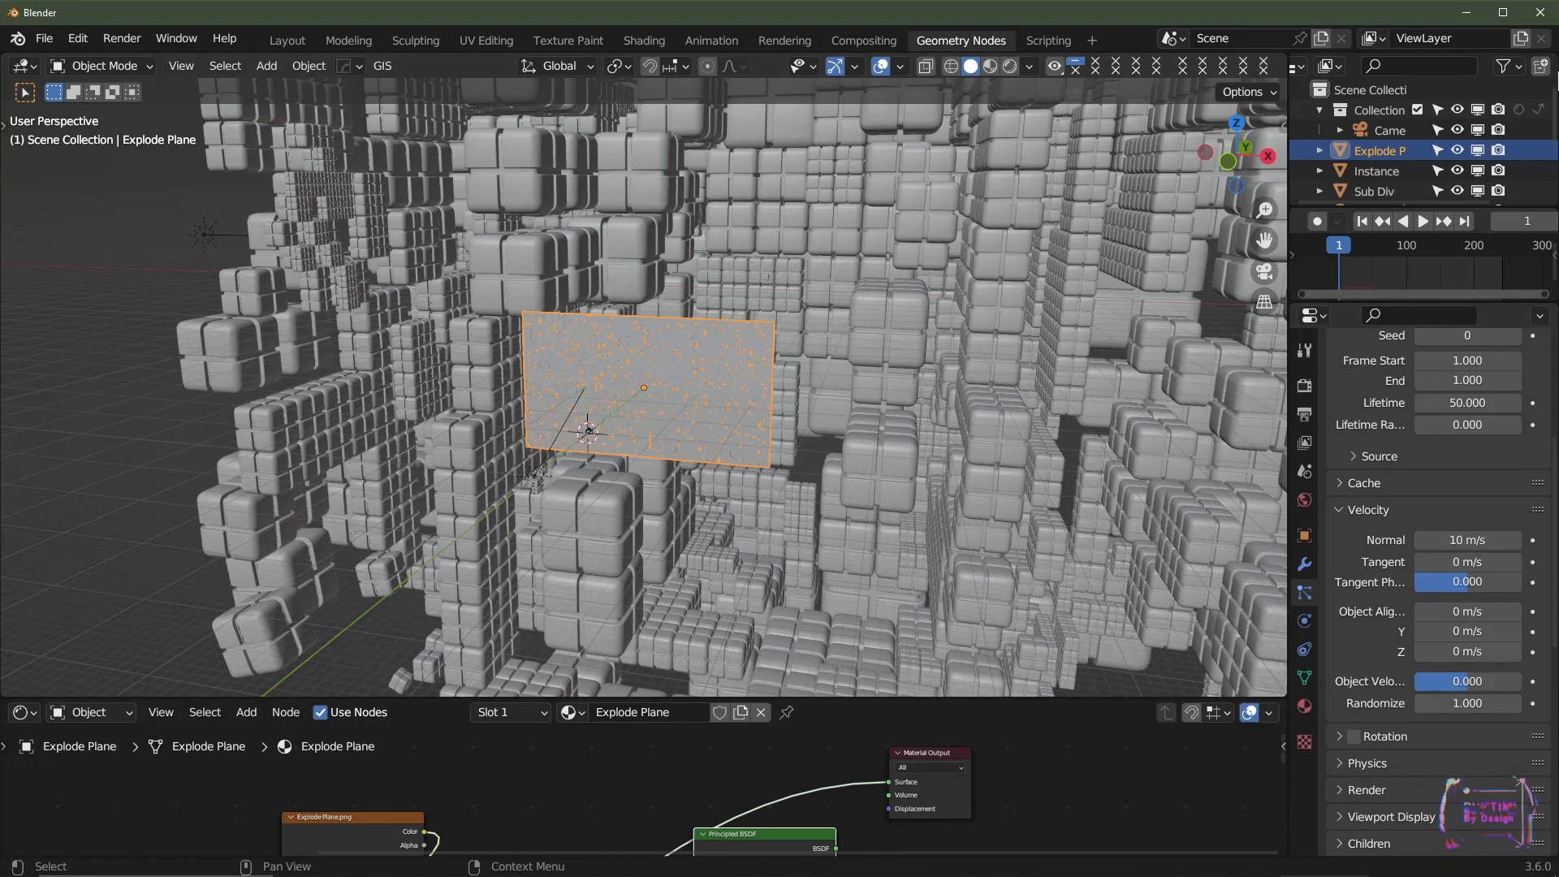
click(1363, 221)
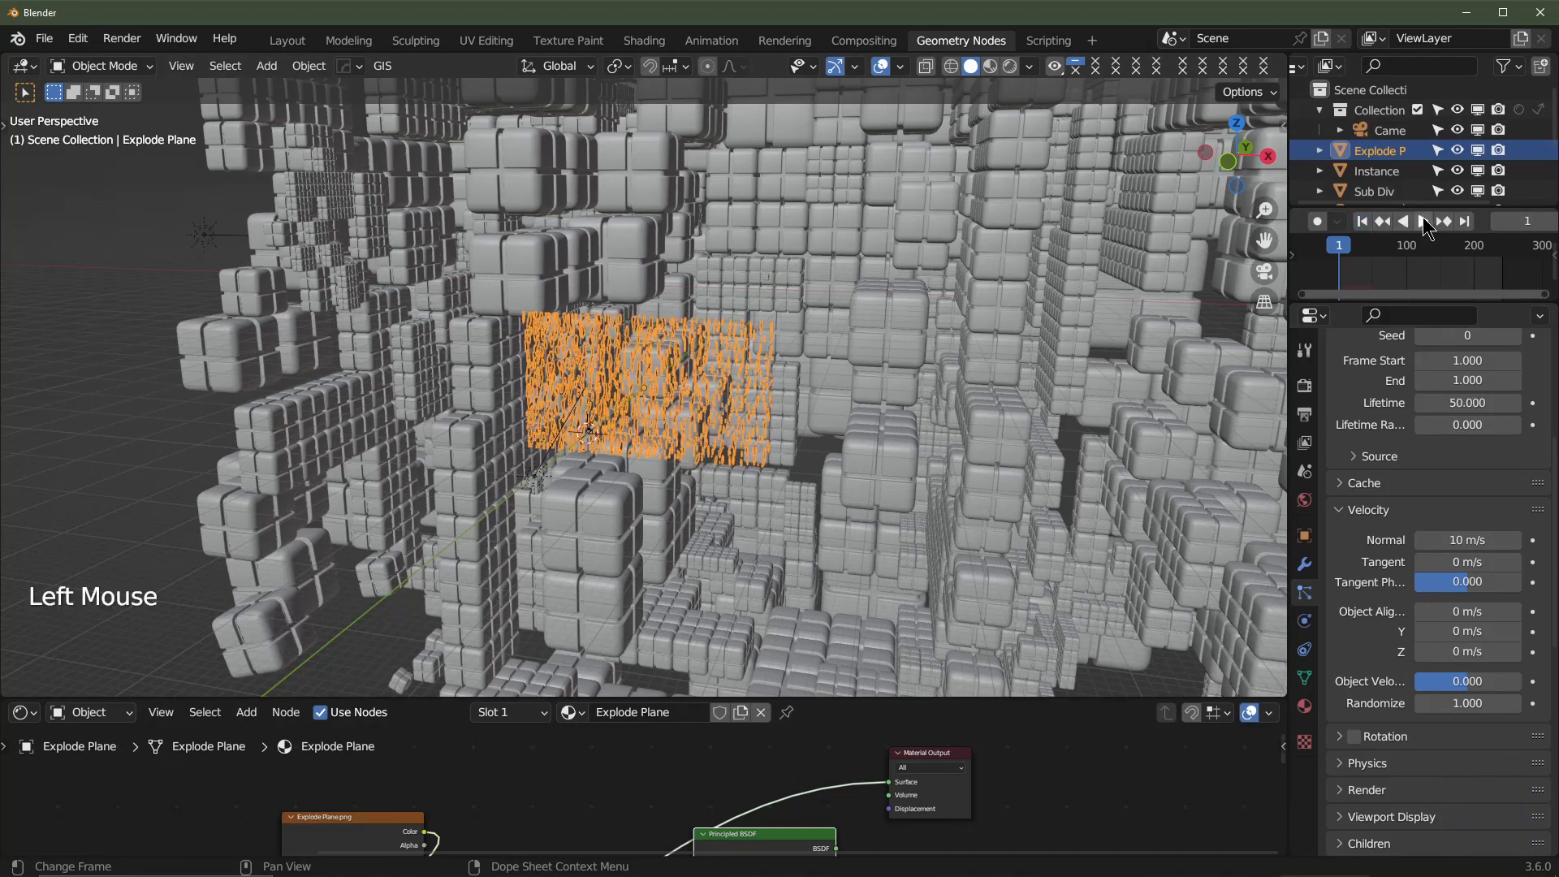
click(1363, 223)
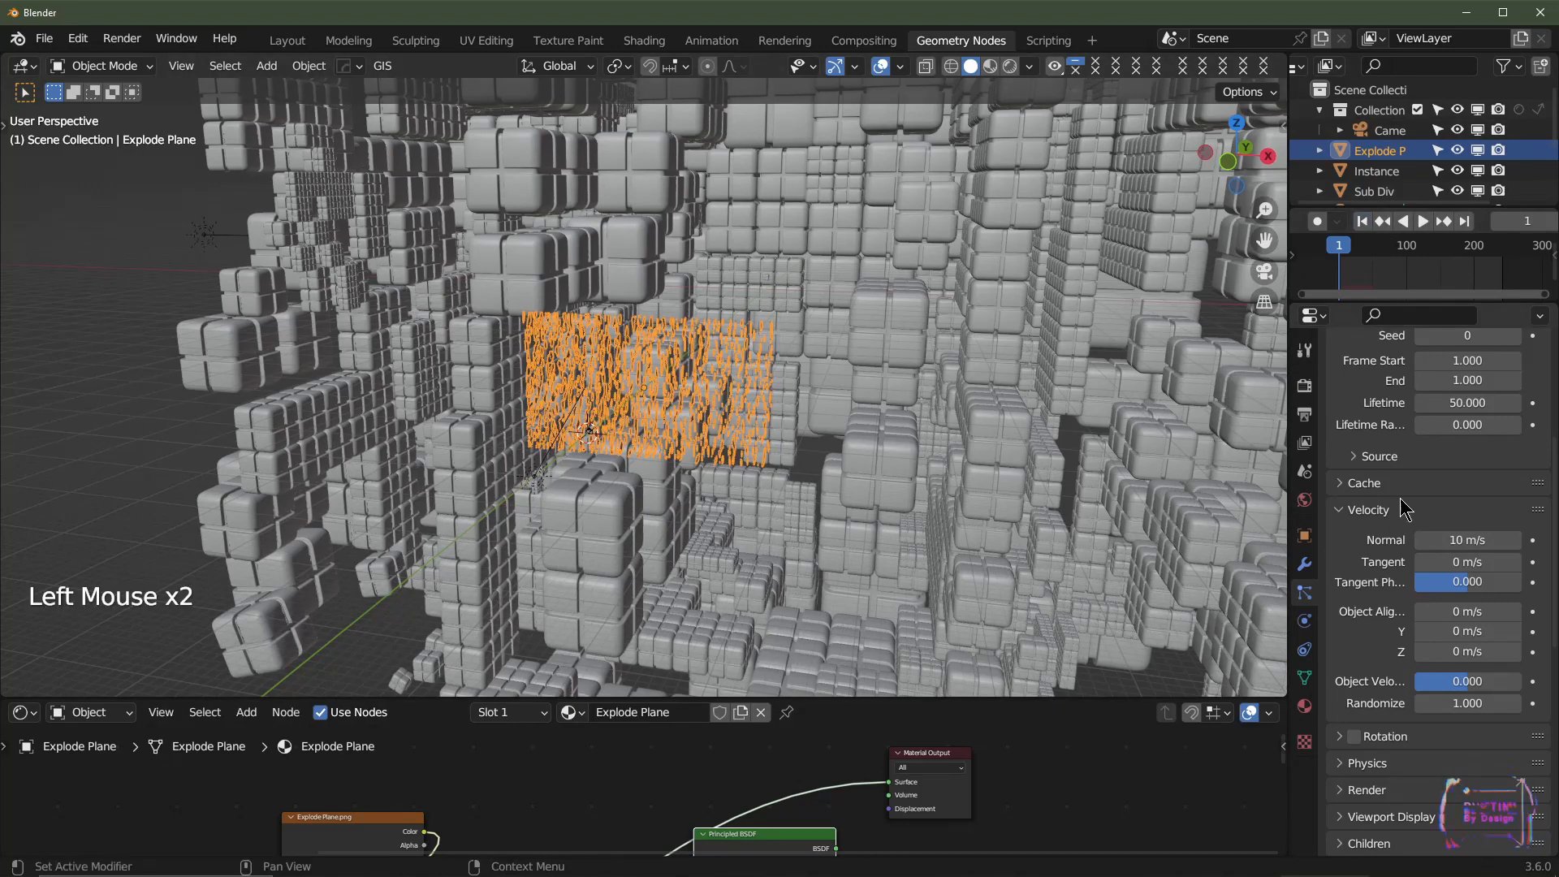
- Set the particle emission's start frame and end frame both to 2
scroll(1452, 478, up, 2)
click(1469, 556)
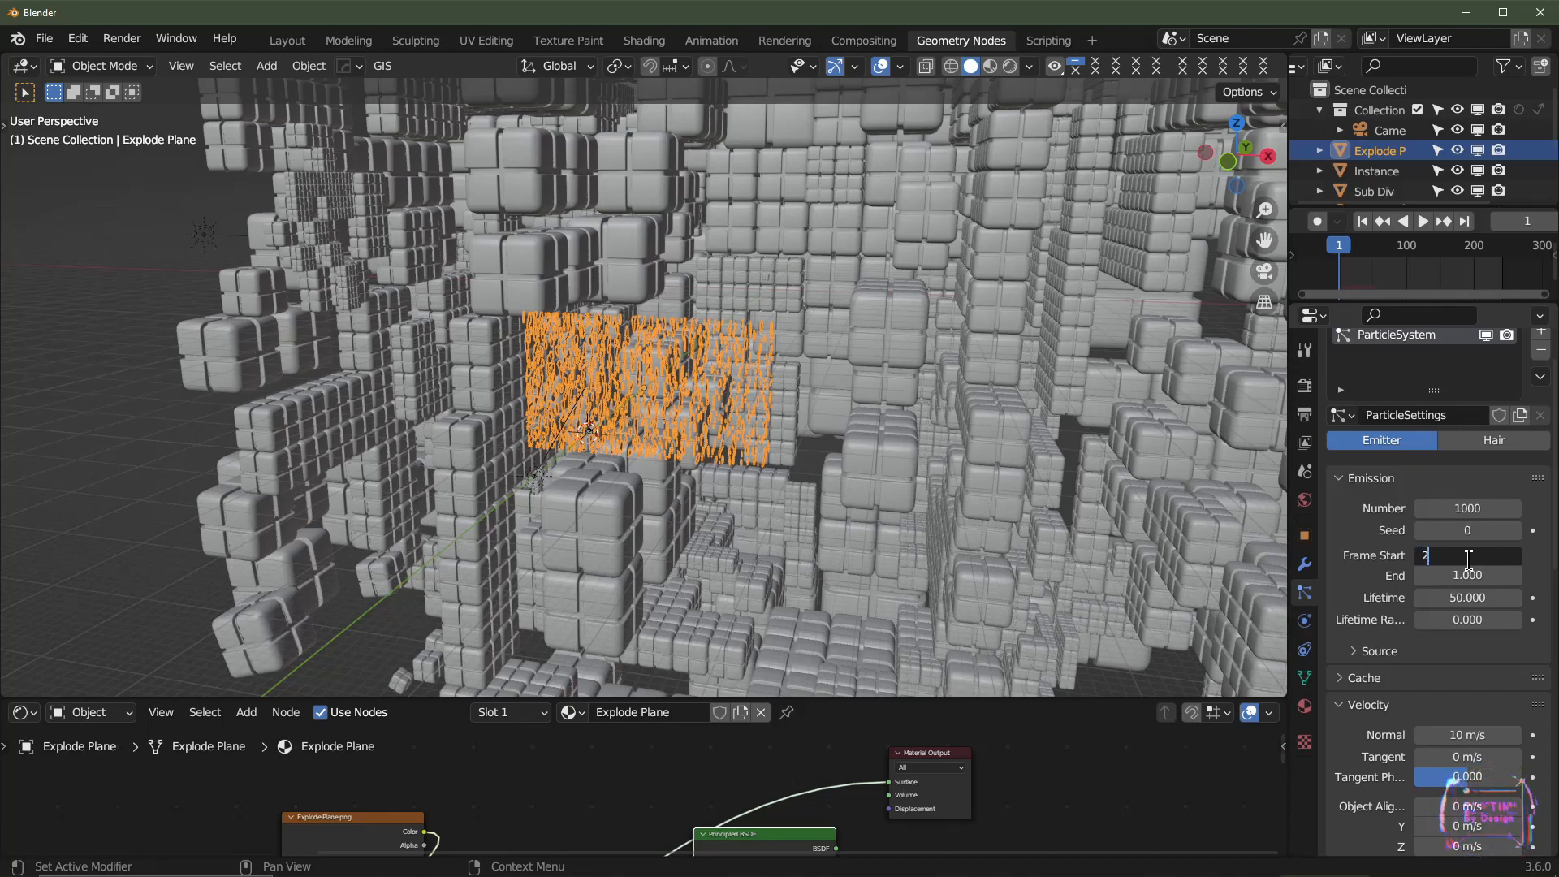
key(Tab)
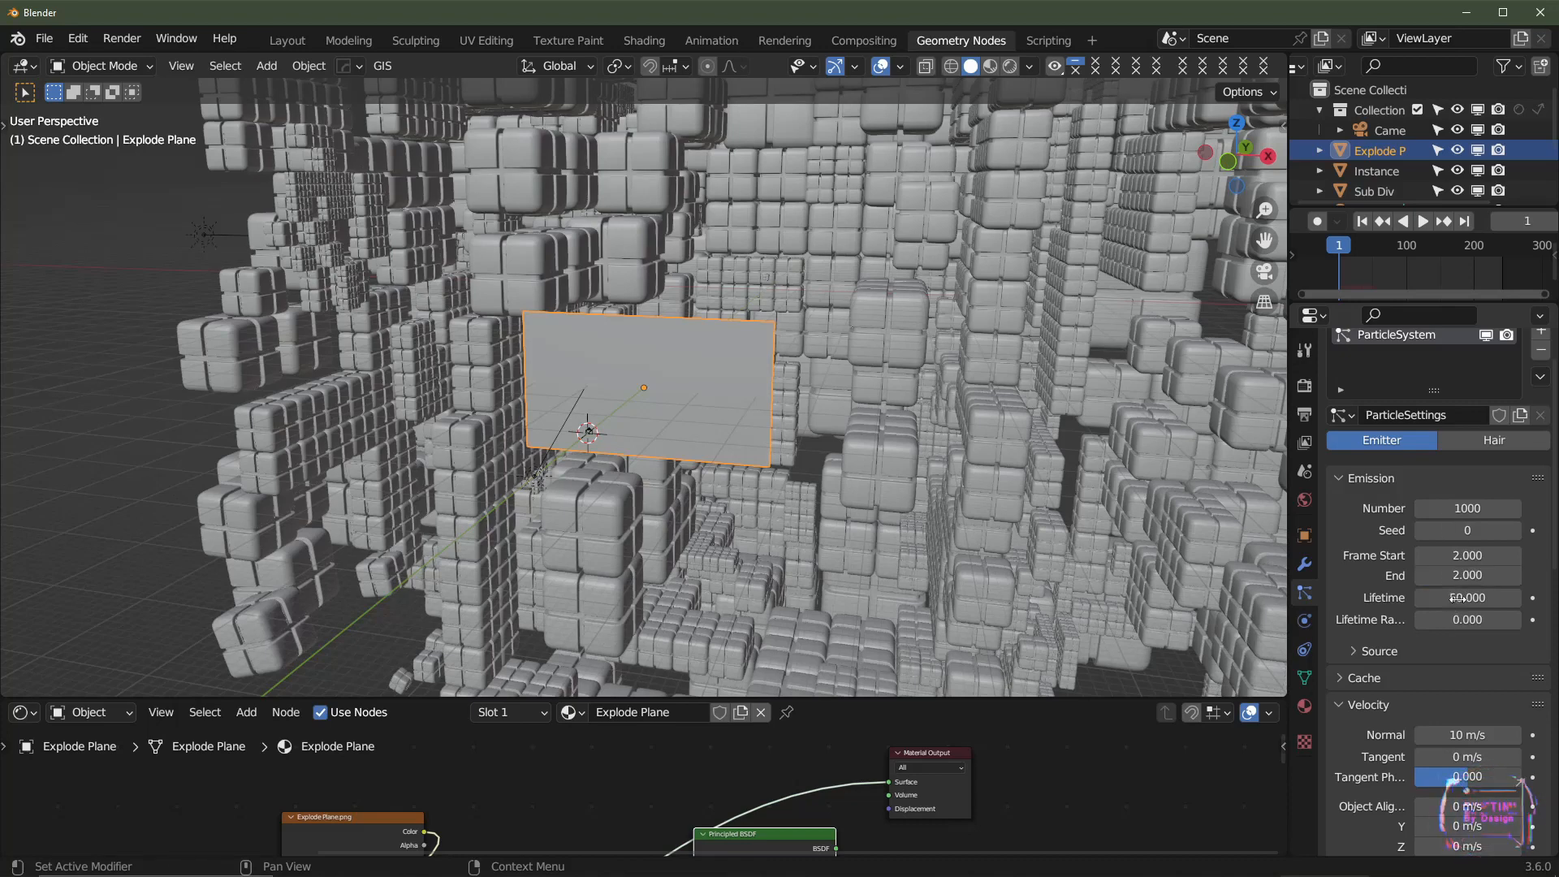
- Set the particle lifetime to 75 and the lifetime randomness to 0.25
click(1458, 598)
text(75)
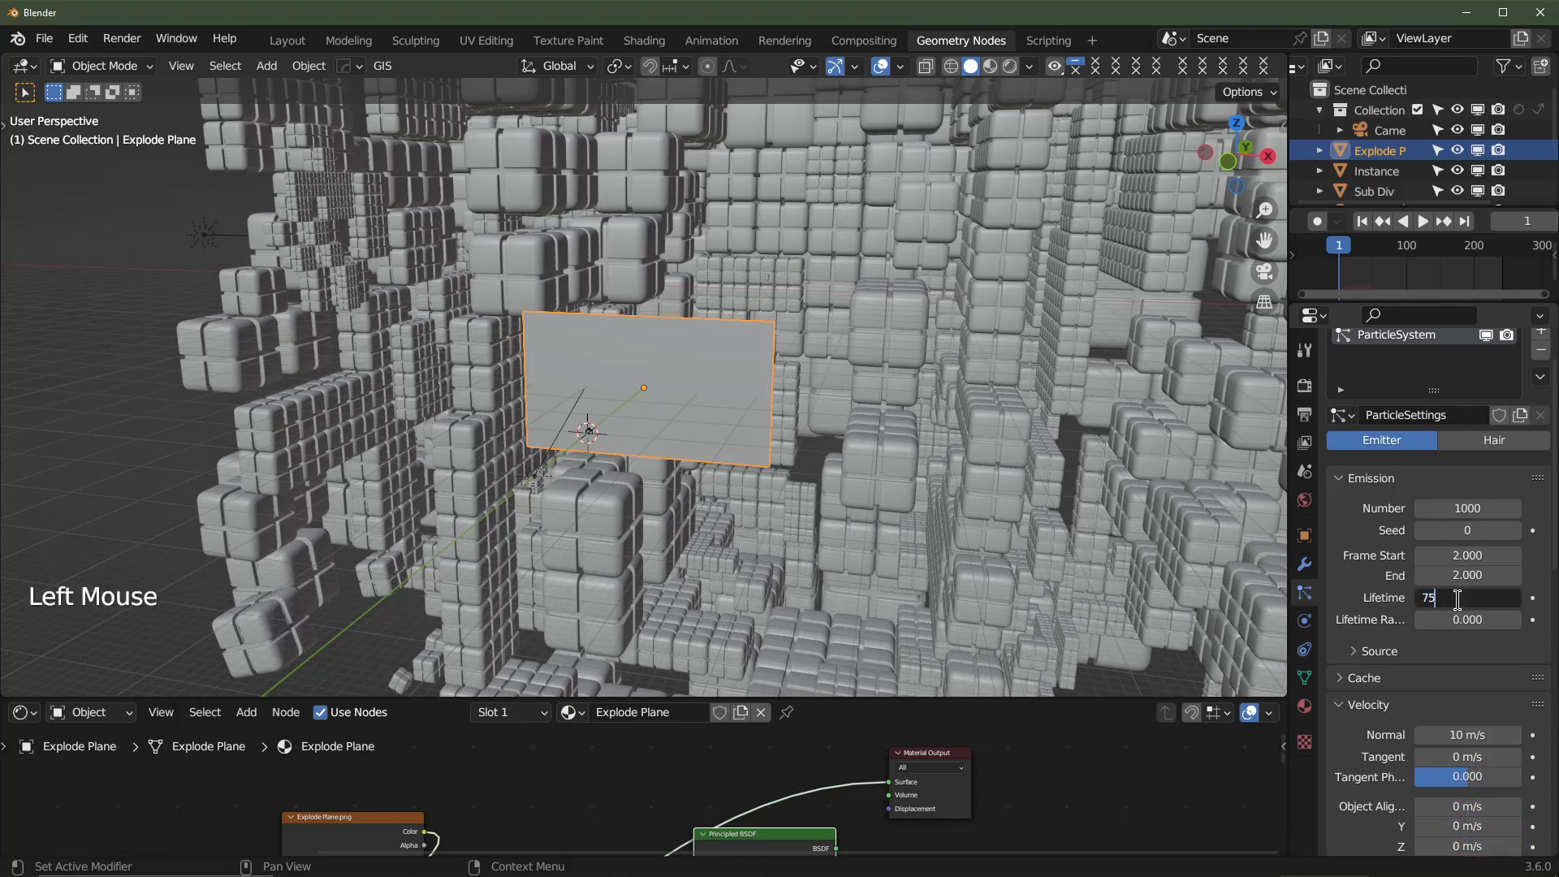
key(Return)
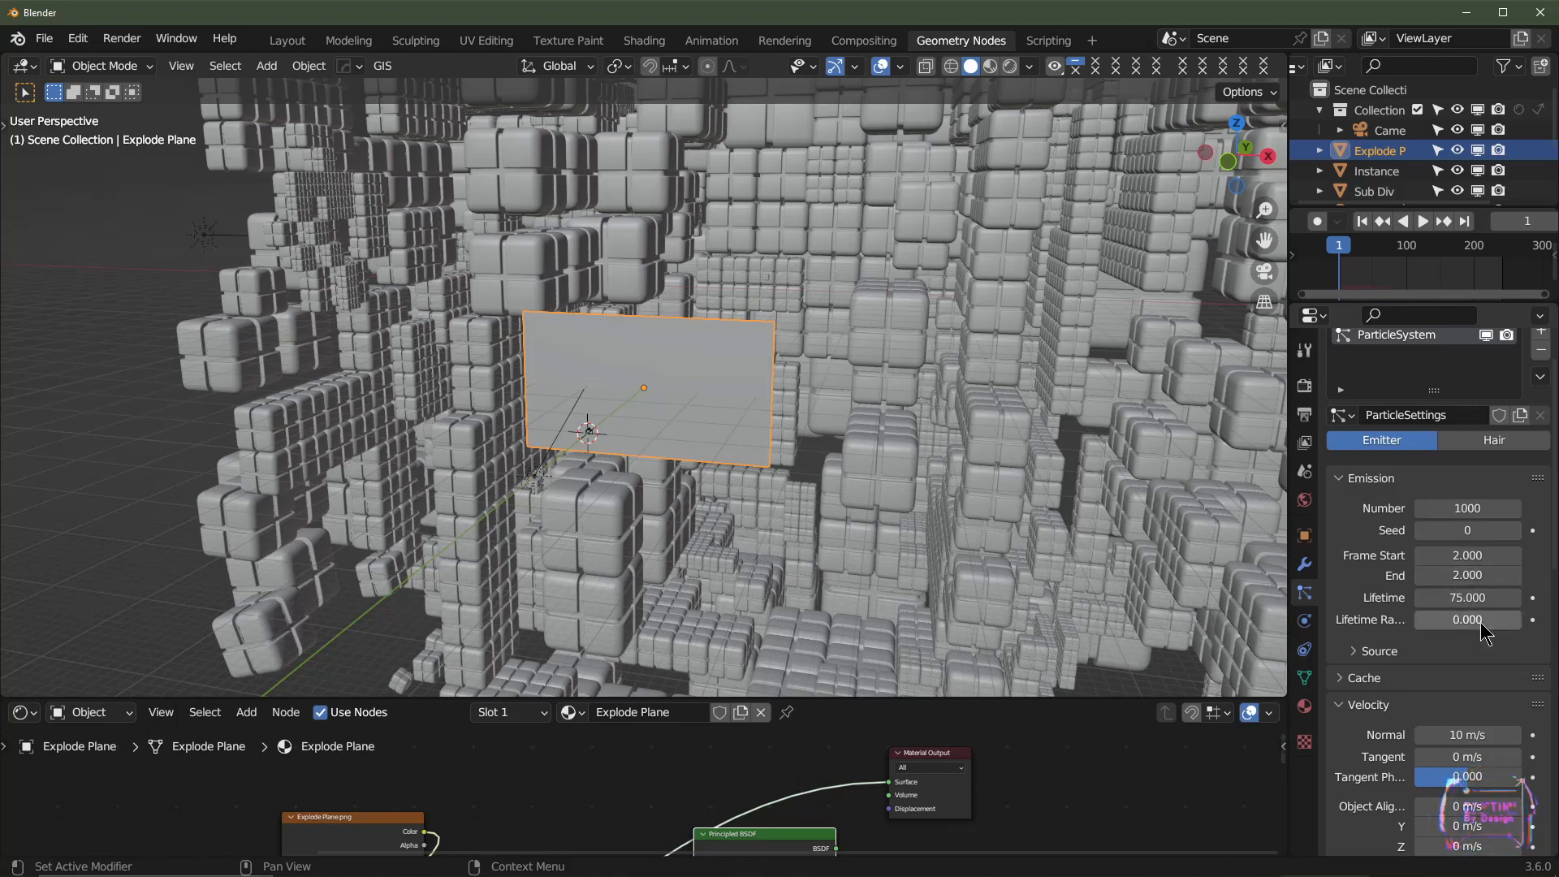
click(1479, 622)
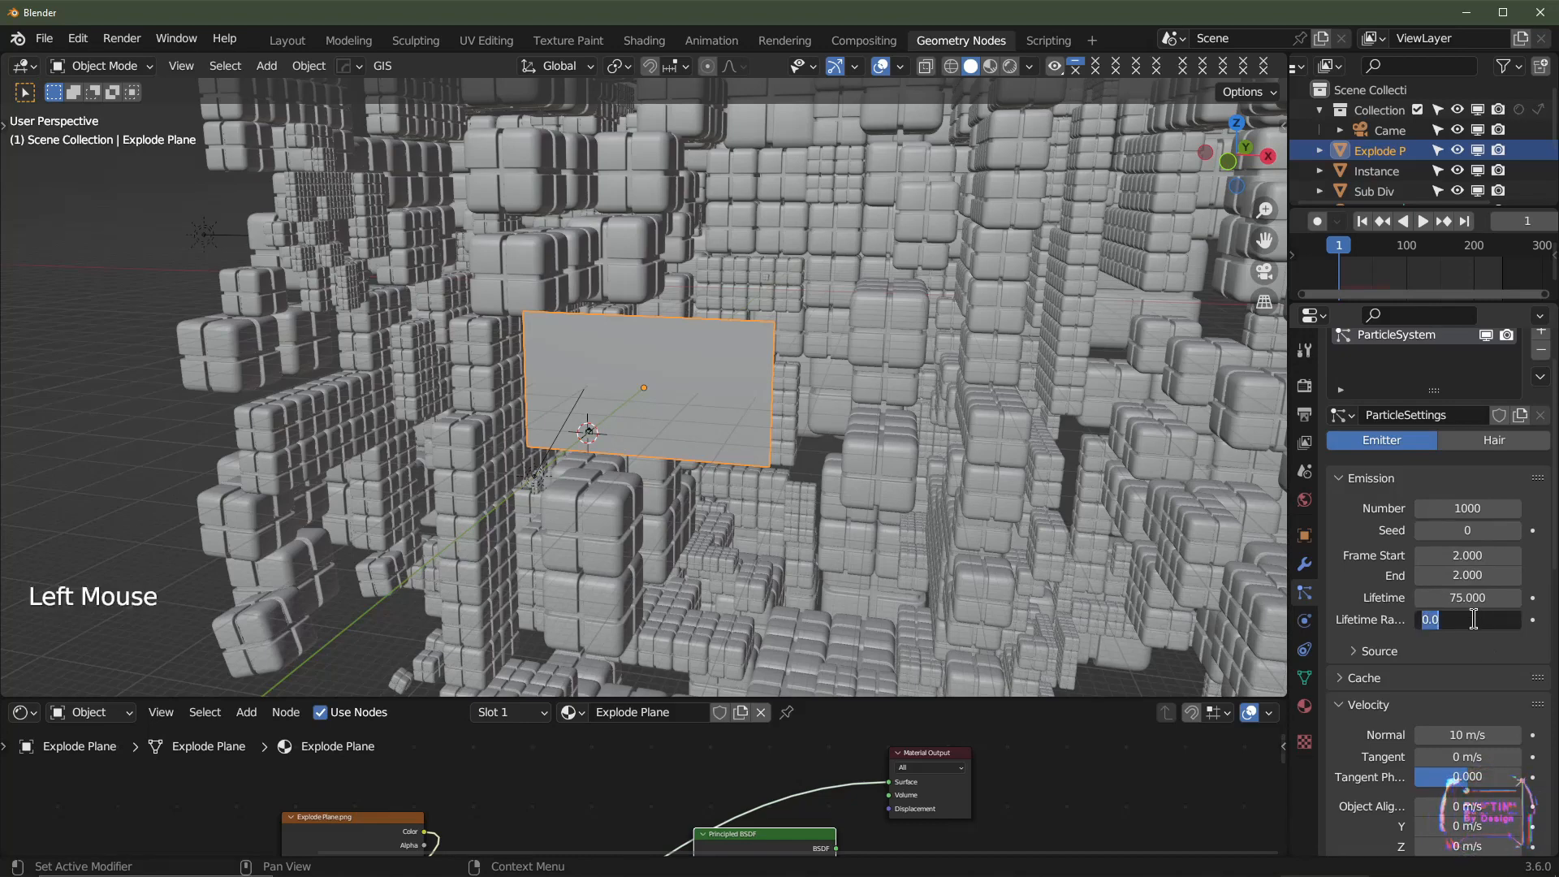
text(0.25)
key(Return)
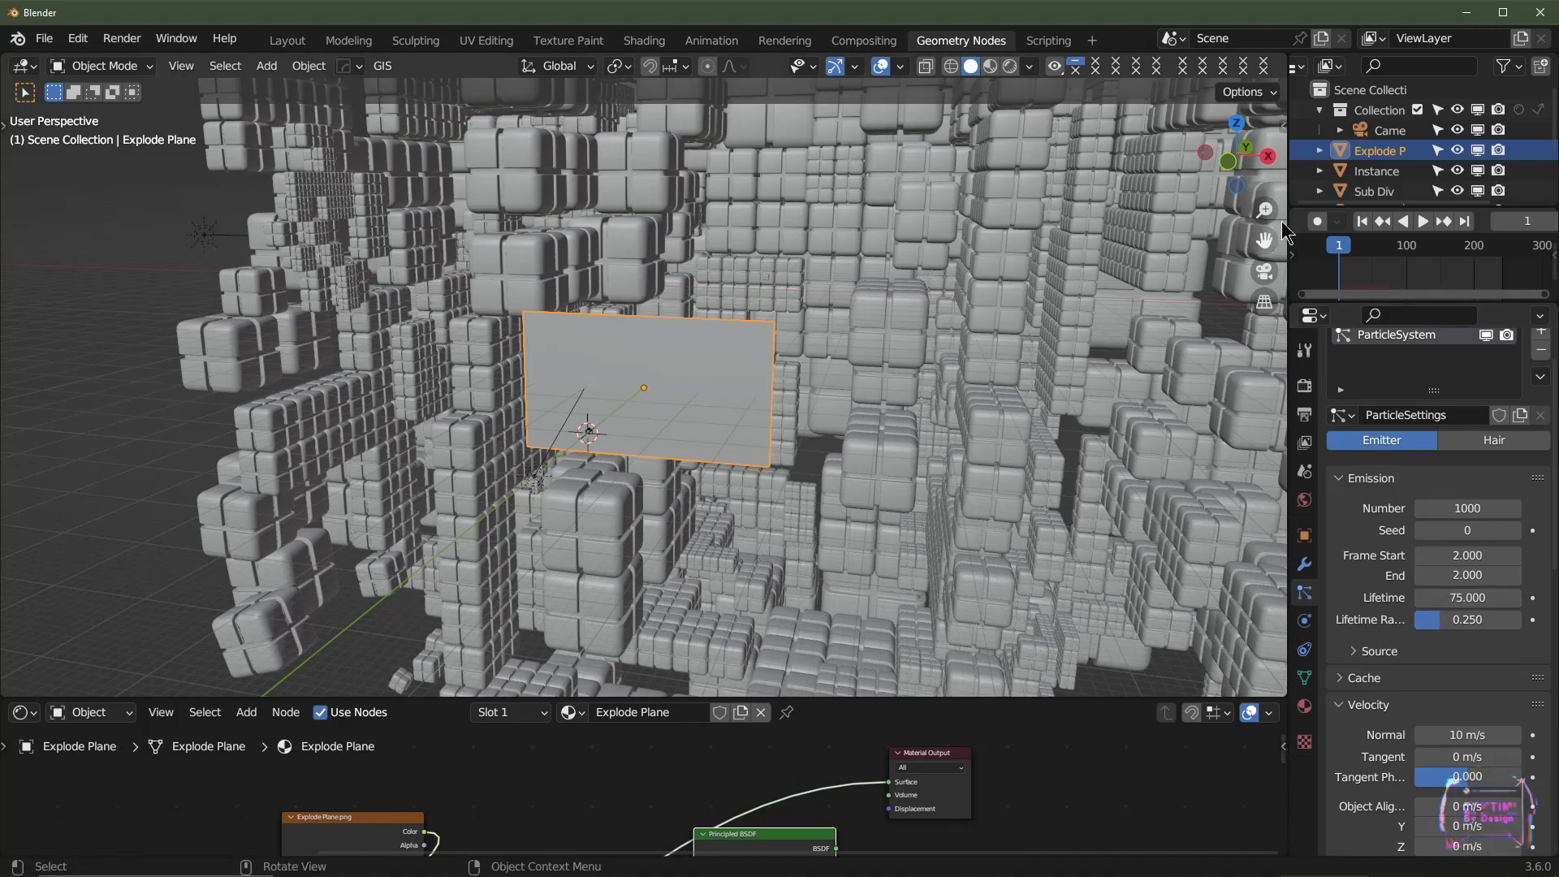
- Play the explosion from the first frame and stop it at about frame 55
click(1362, 223)
key(space)
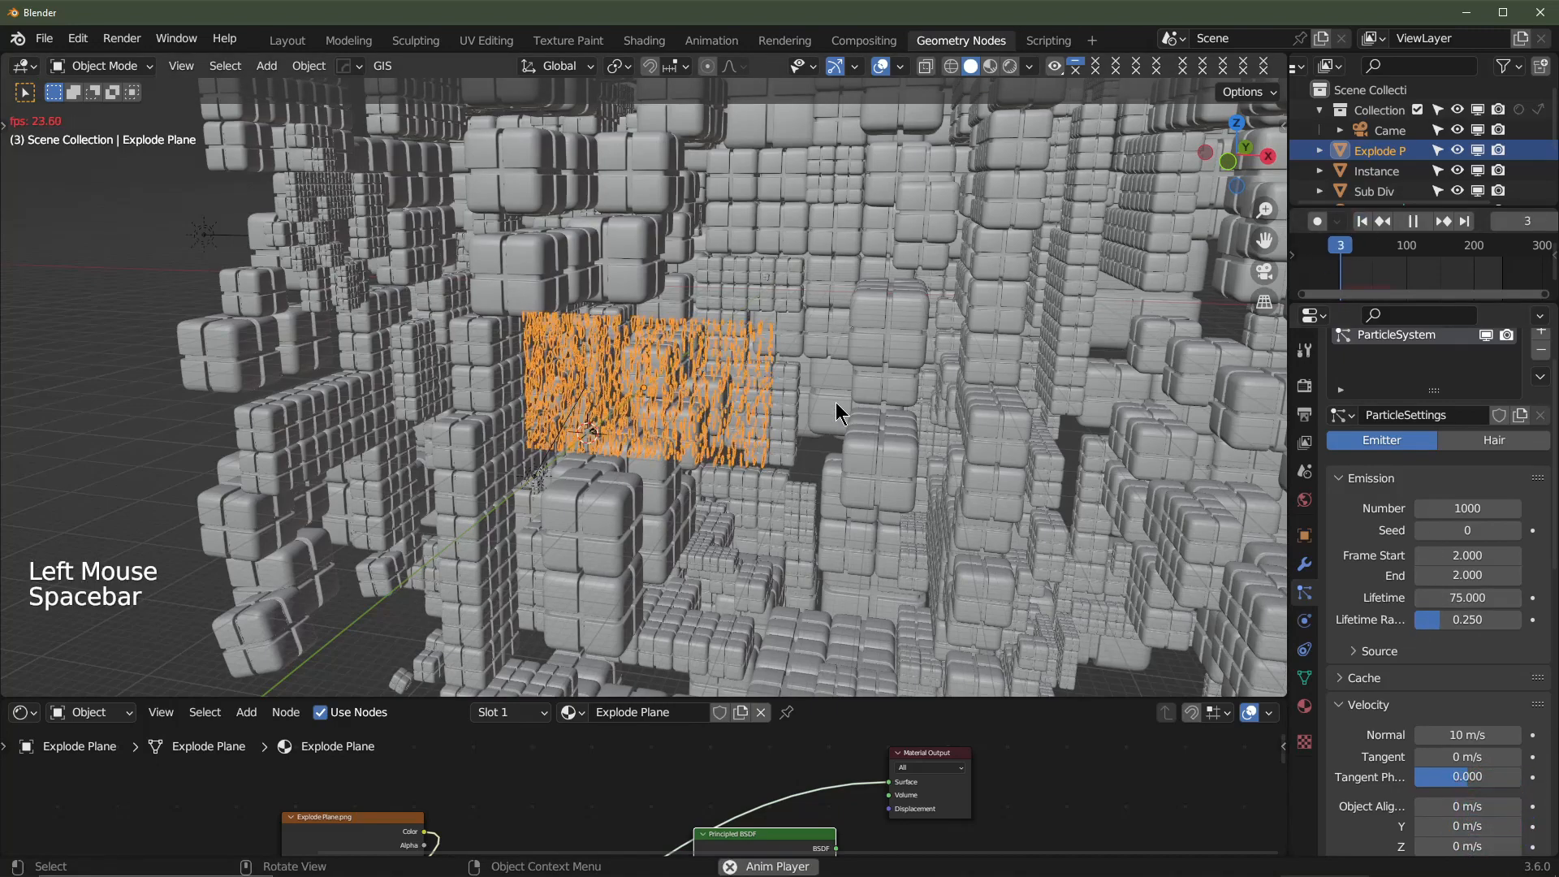
scroll(685, 464, up, 2)
key(space)
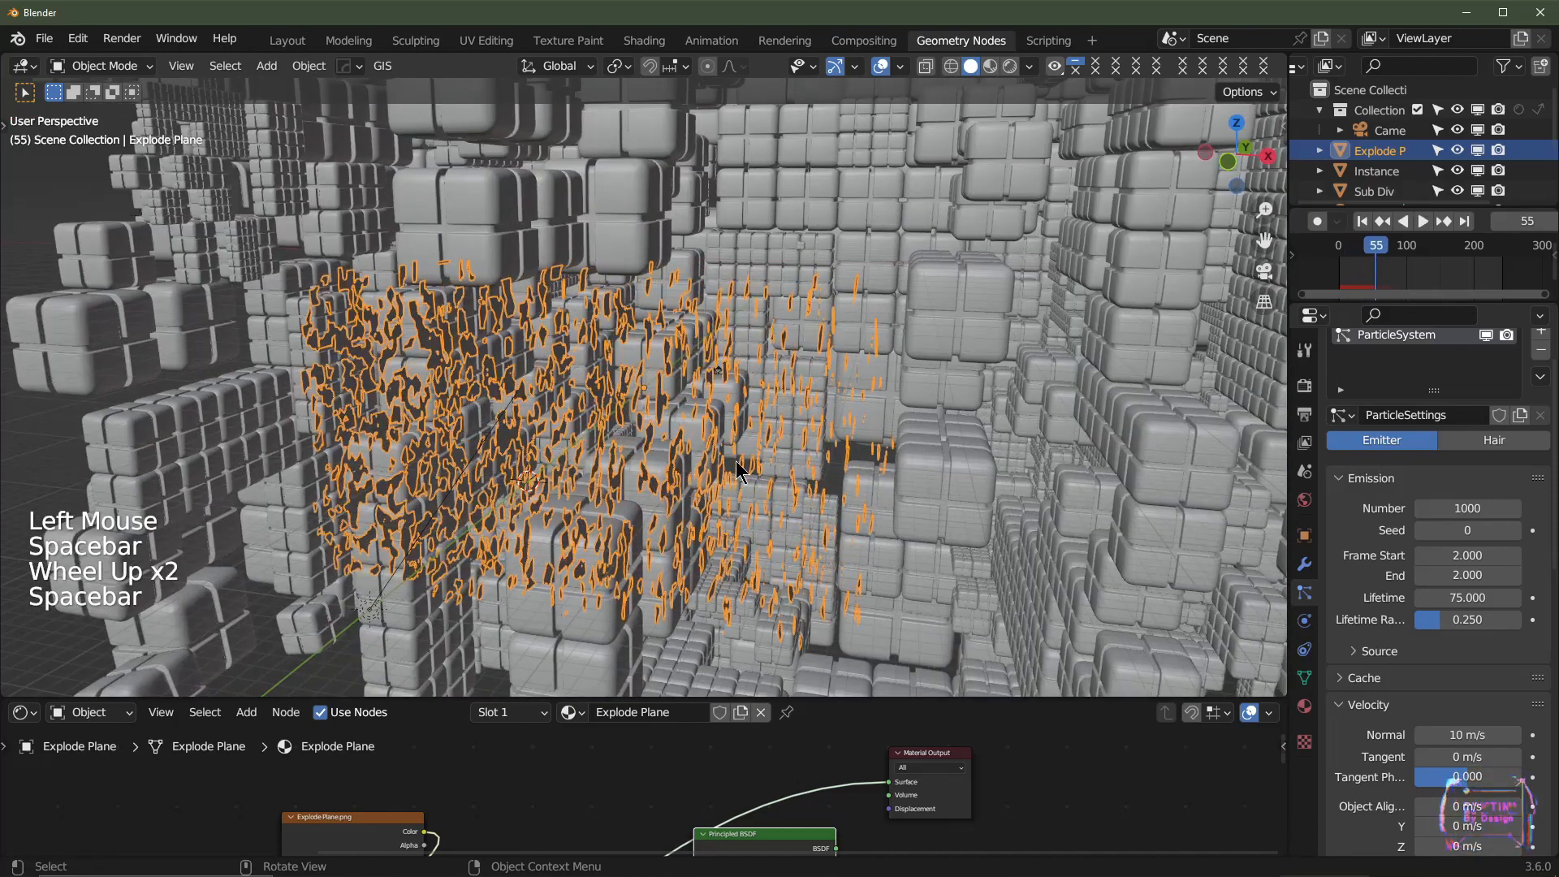
- Lower the particles' normal velocity to 2 m/s
scroll(1456, 621, down, 2)
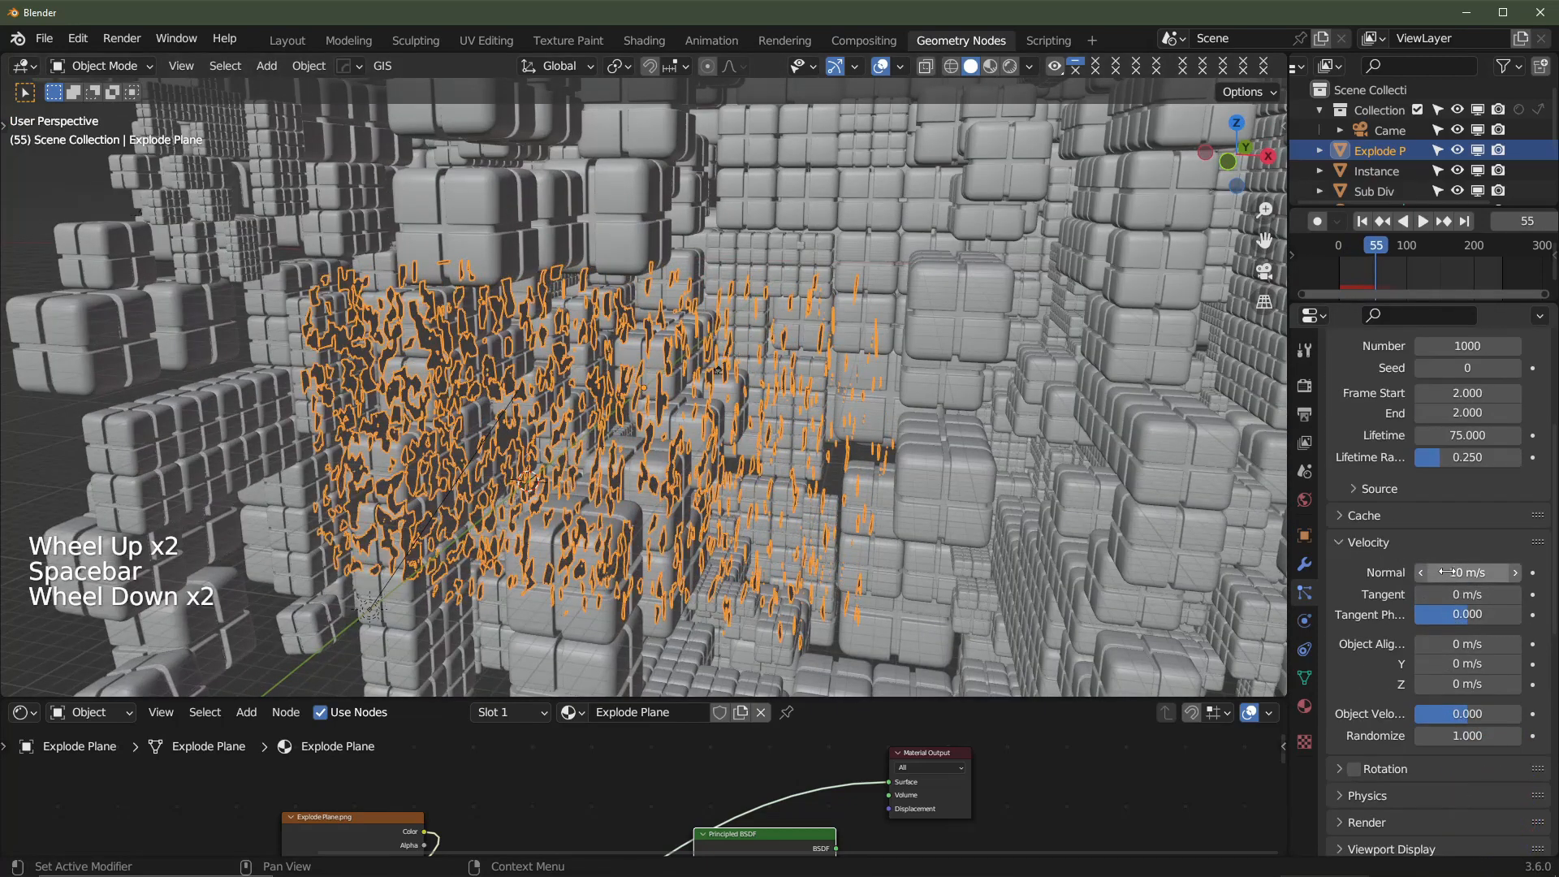
click(1446, 572)
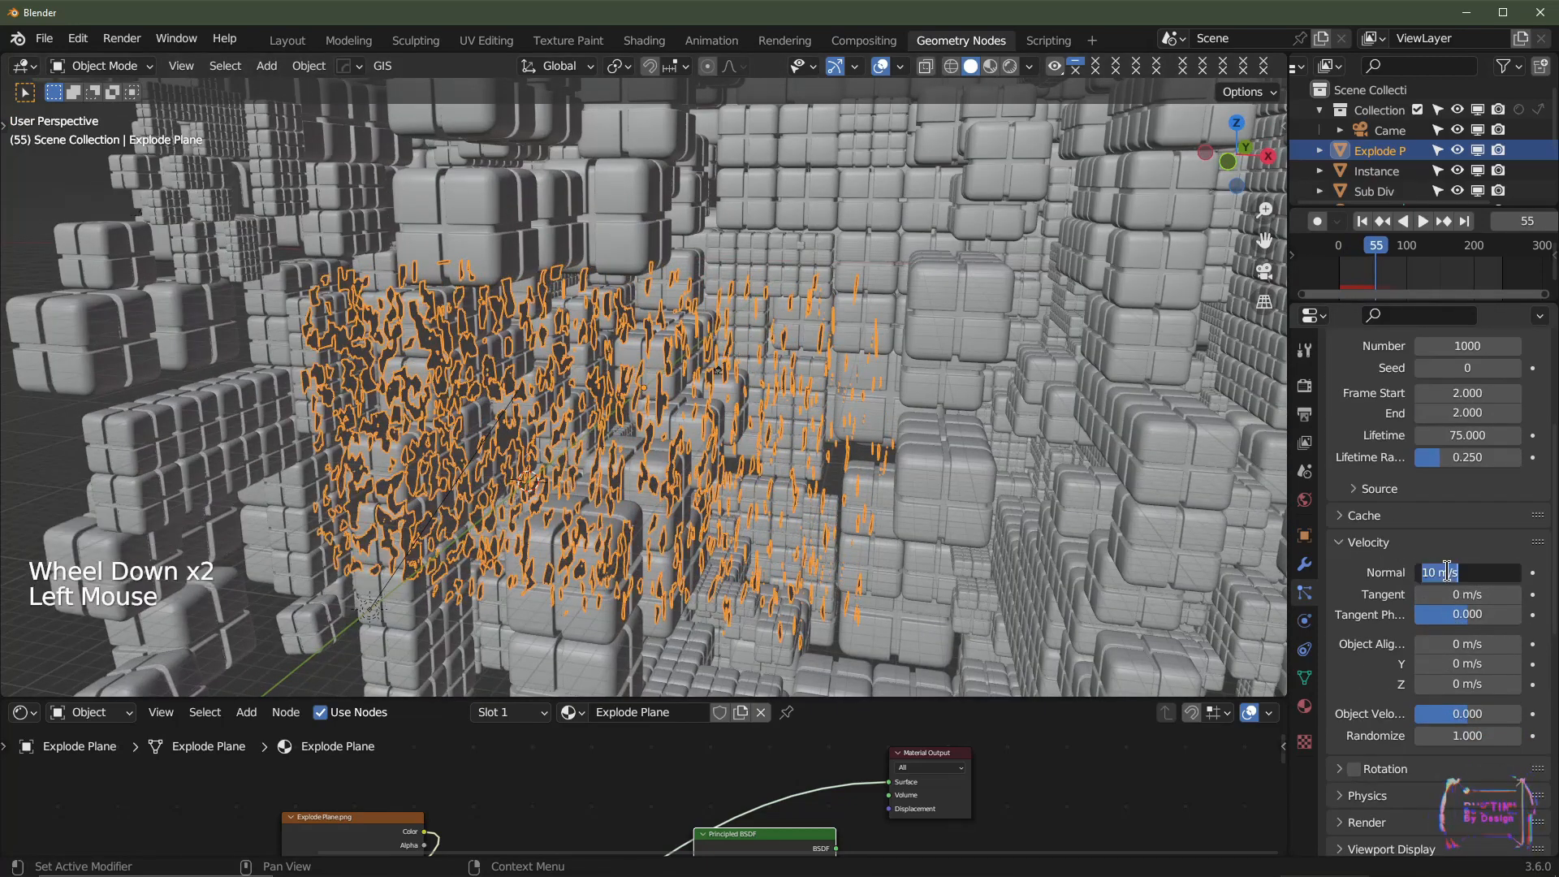
text(2)
key(Return)
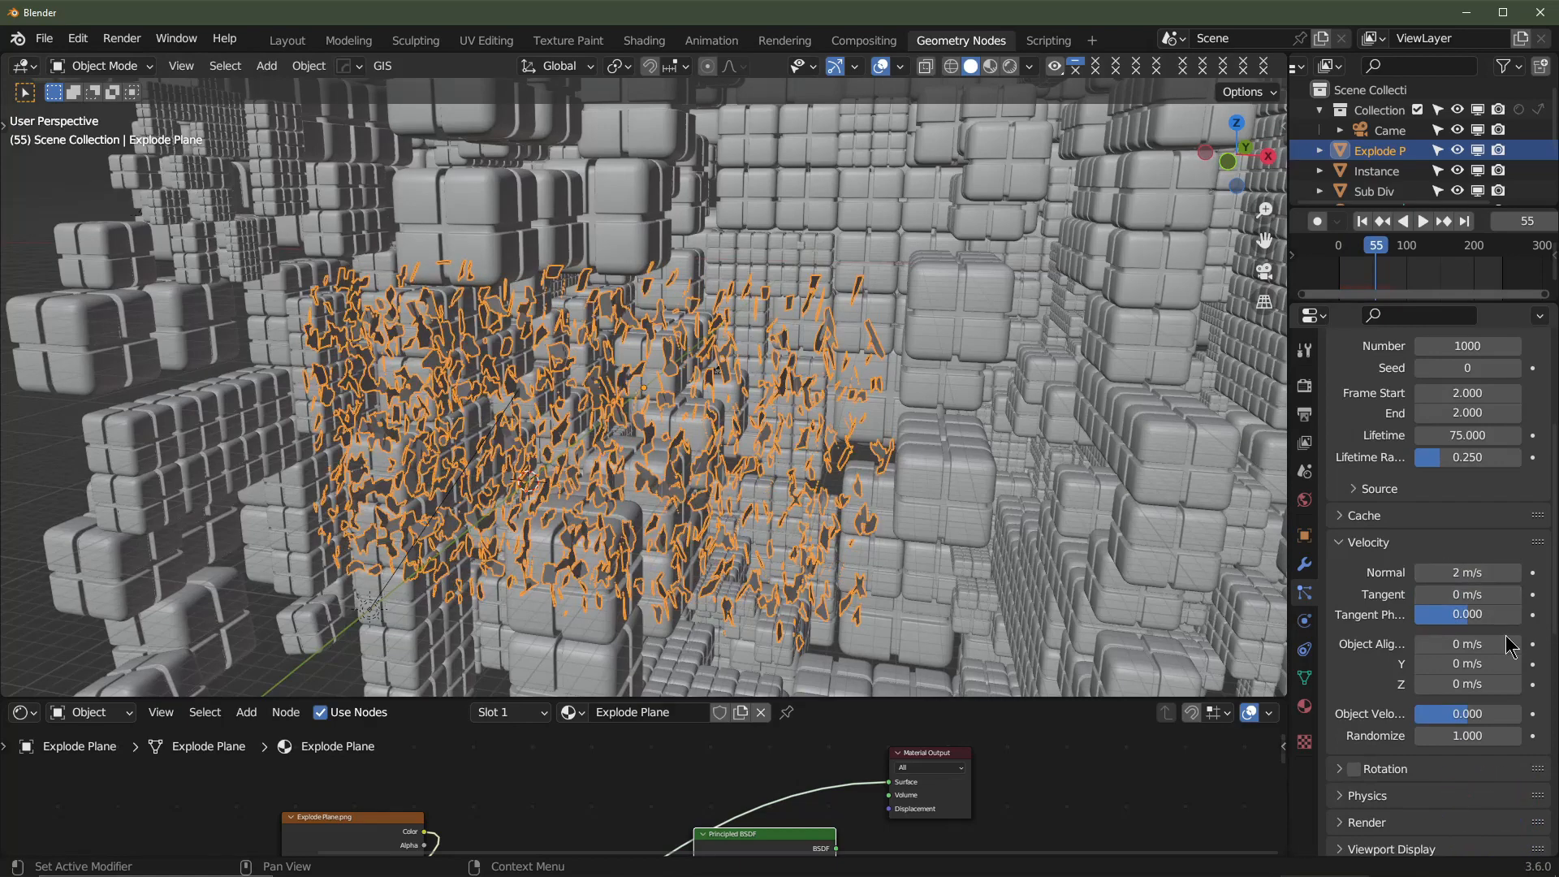
- Enable Rotation for the particle system and make the rotation Dynamic
scroll(1494, 667, down, 2)
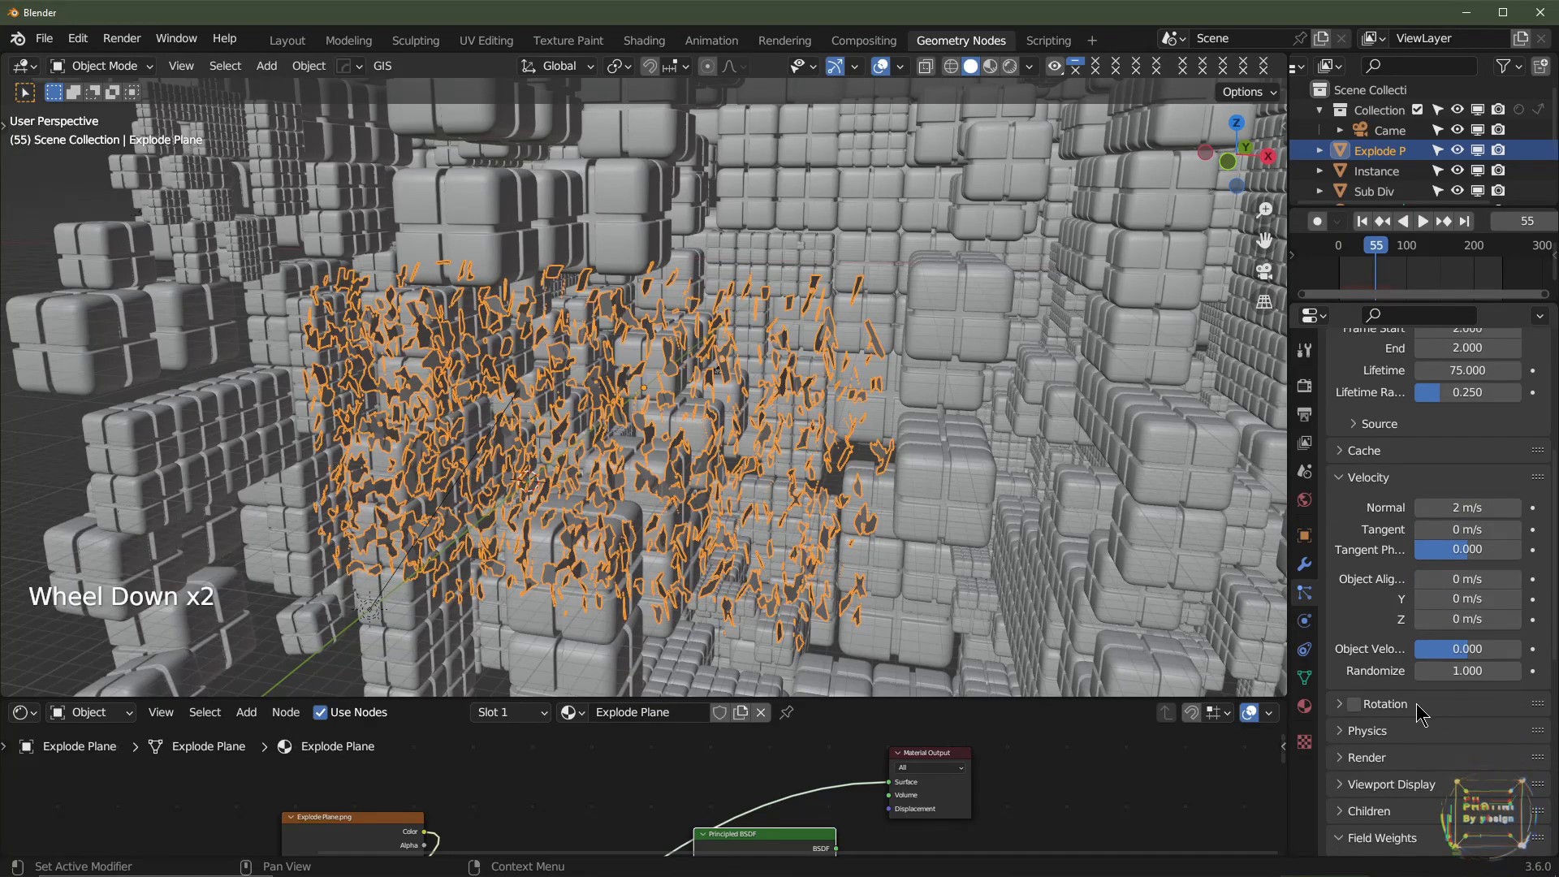
click(1354, 704)
click(1339, 704)
scroll(1347, 713, down, 2)
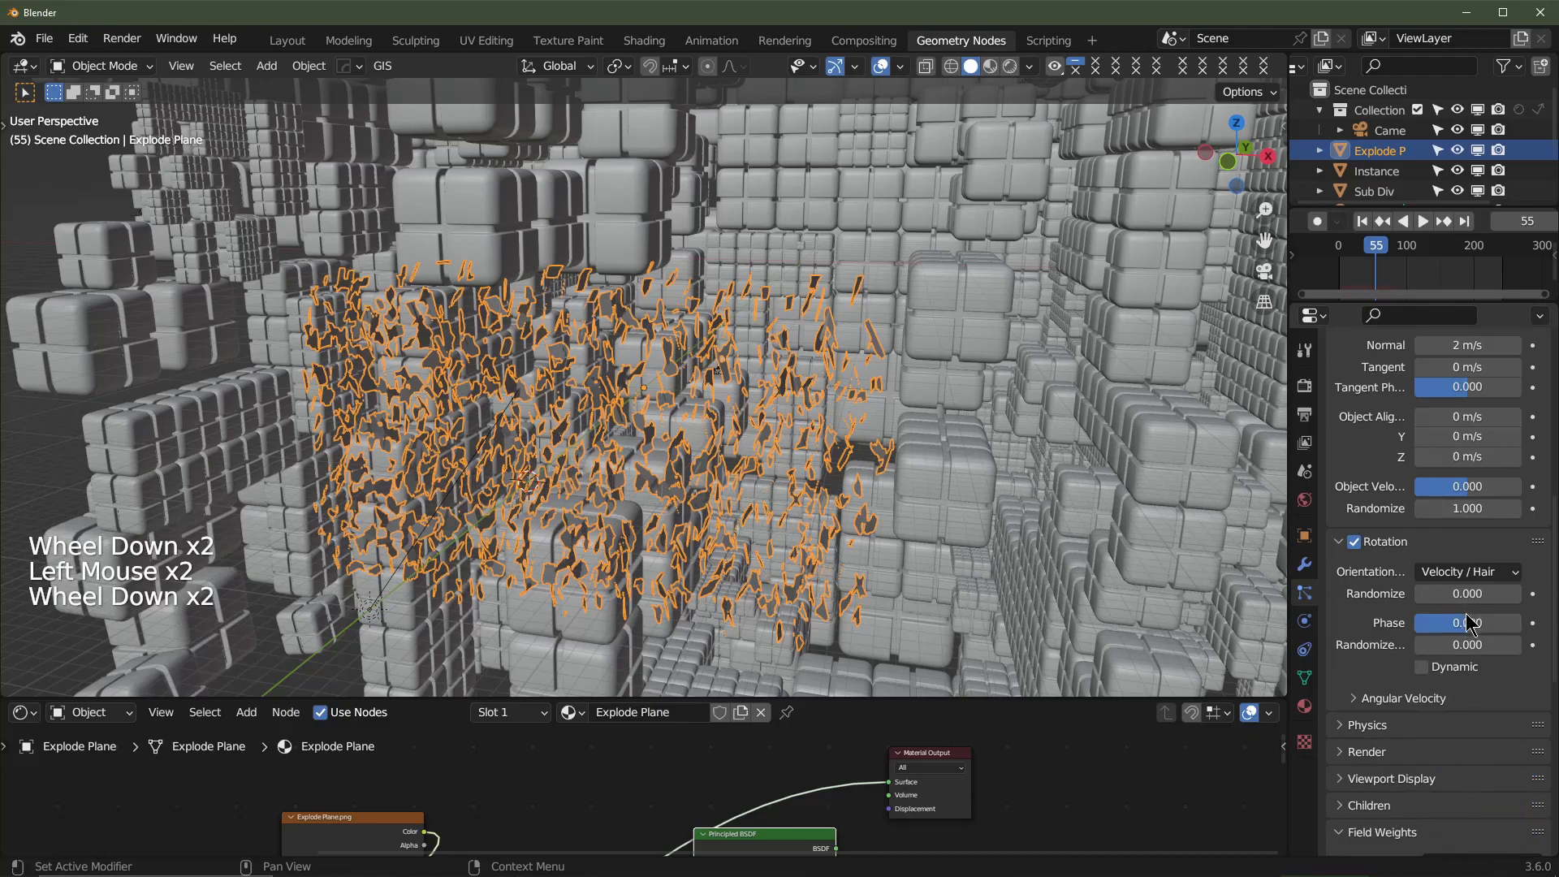
click(1437, 667)
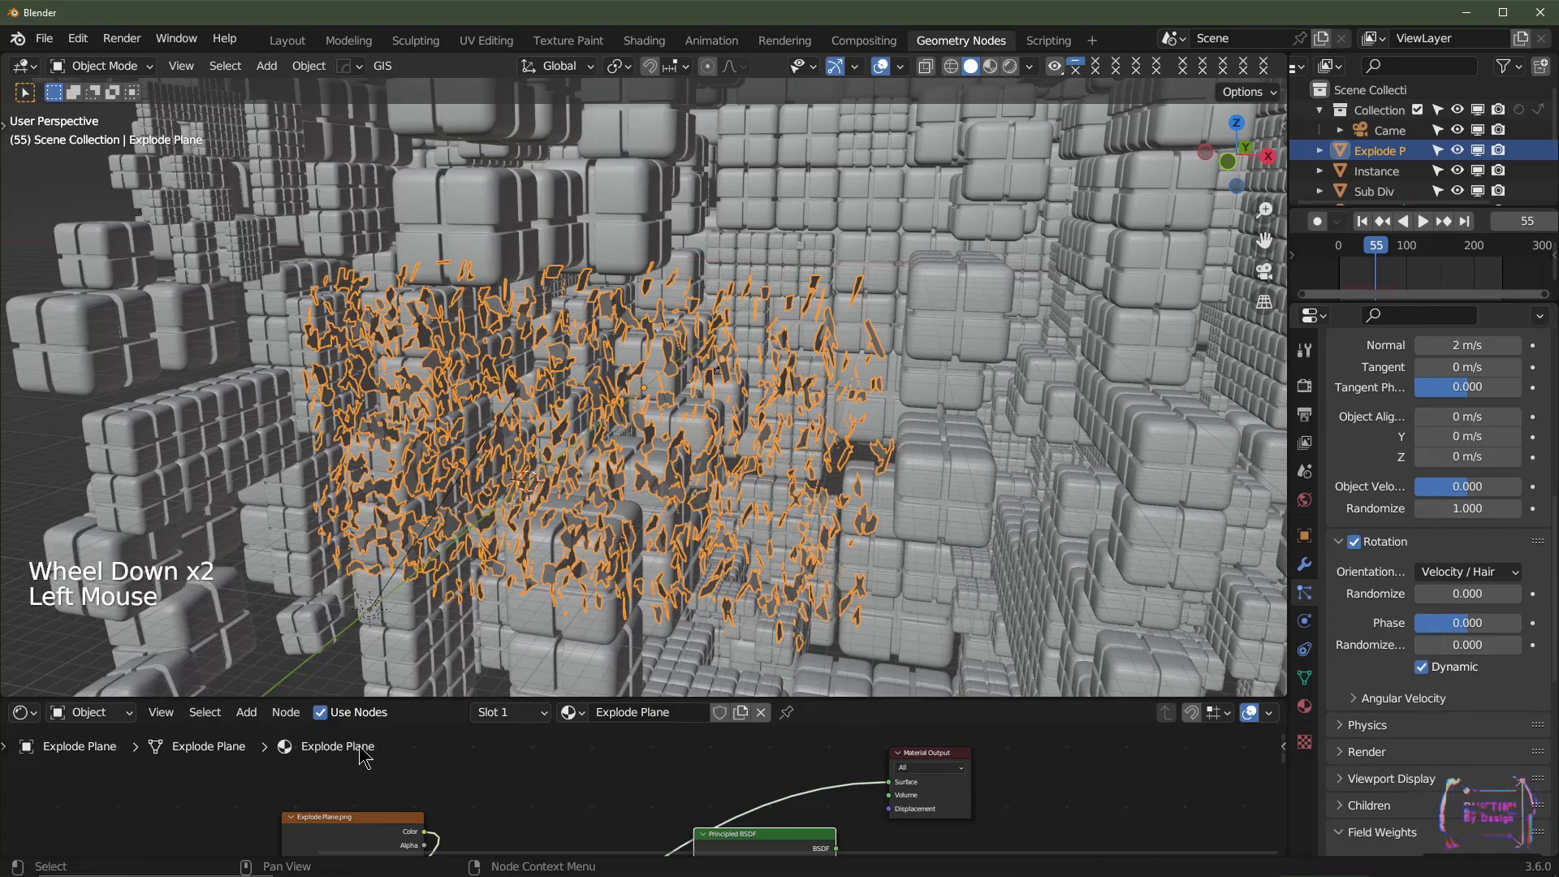
- Replay the animation from the first frame to check the rotating pieces, stopping at about frame 51
click(1361, 224)
key(space)
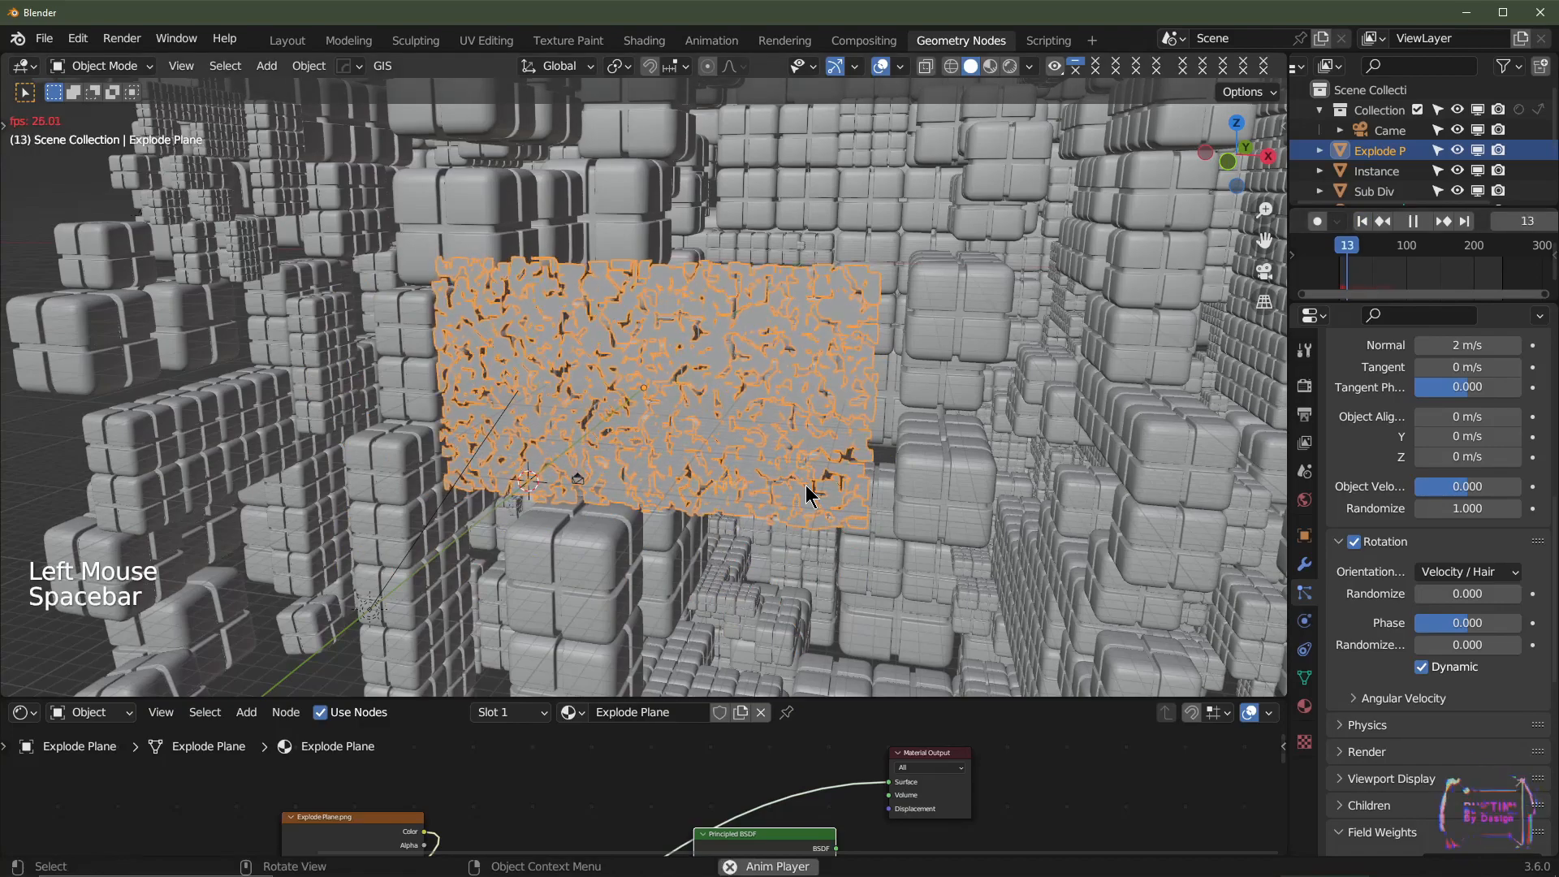
scroll(791, 493, up, 3)
key(space)
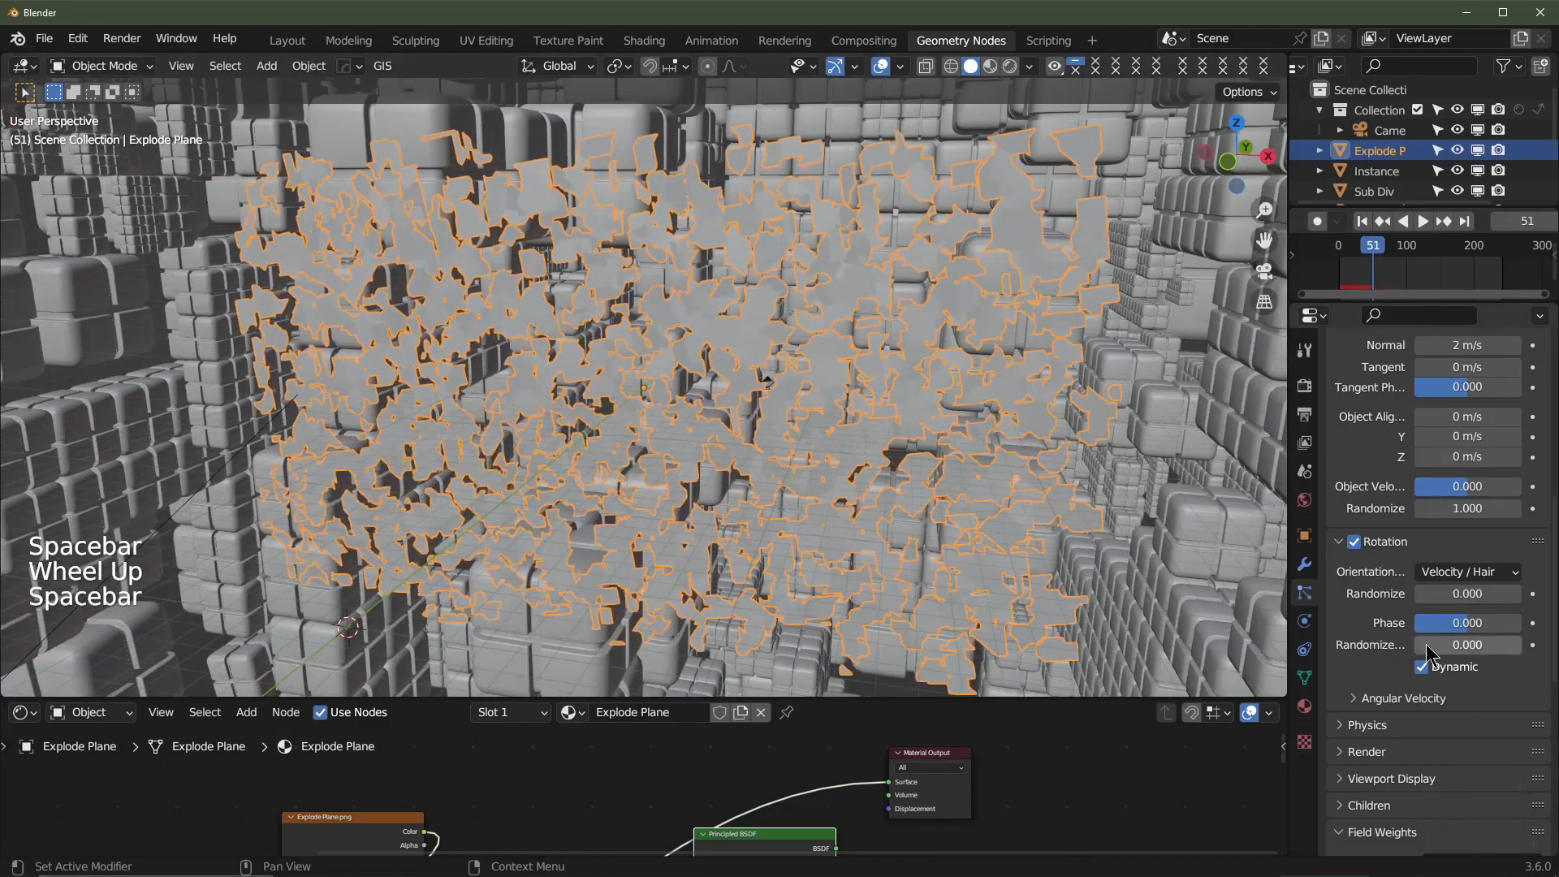
- Set the particle rotation's Randomize and Phase to 1 and the Angular Velocity amount to 2
drag(1429, 623, 1495, 593)
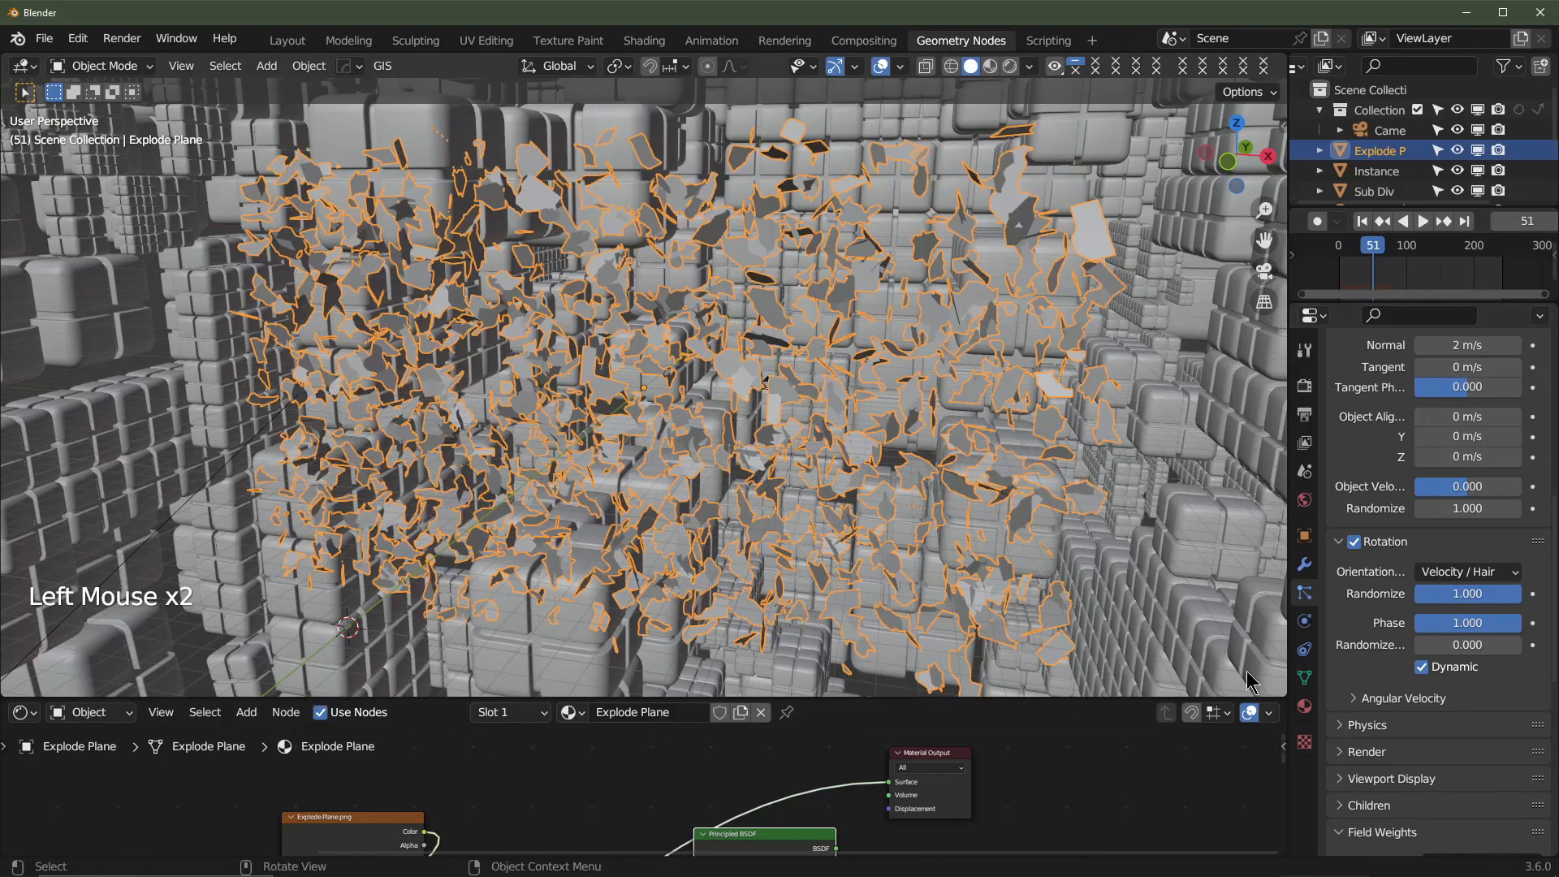
click(1390, 701)
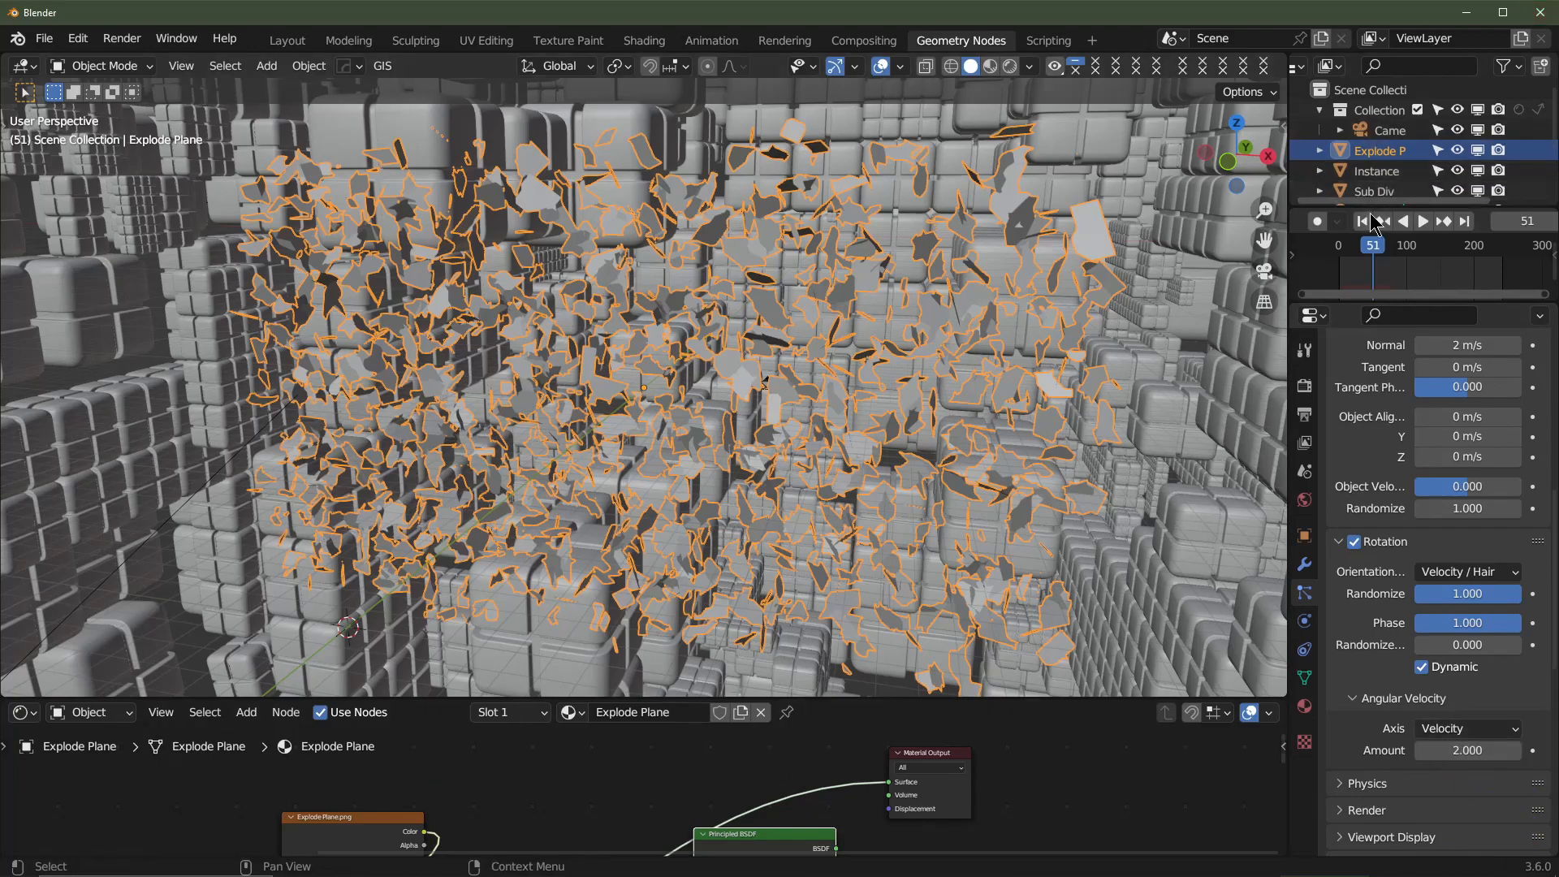
- Play the tumbling explosion from the first frame and stop it at about frame 86
click(1363, 221)
click(1423, 221)
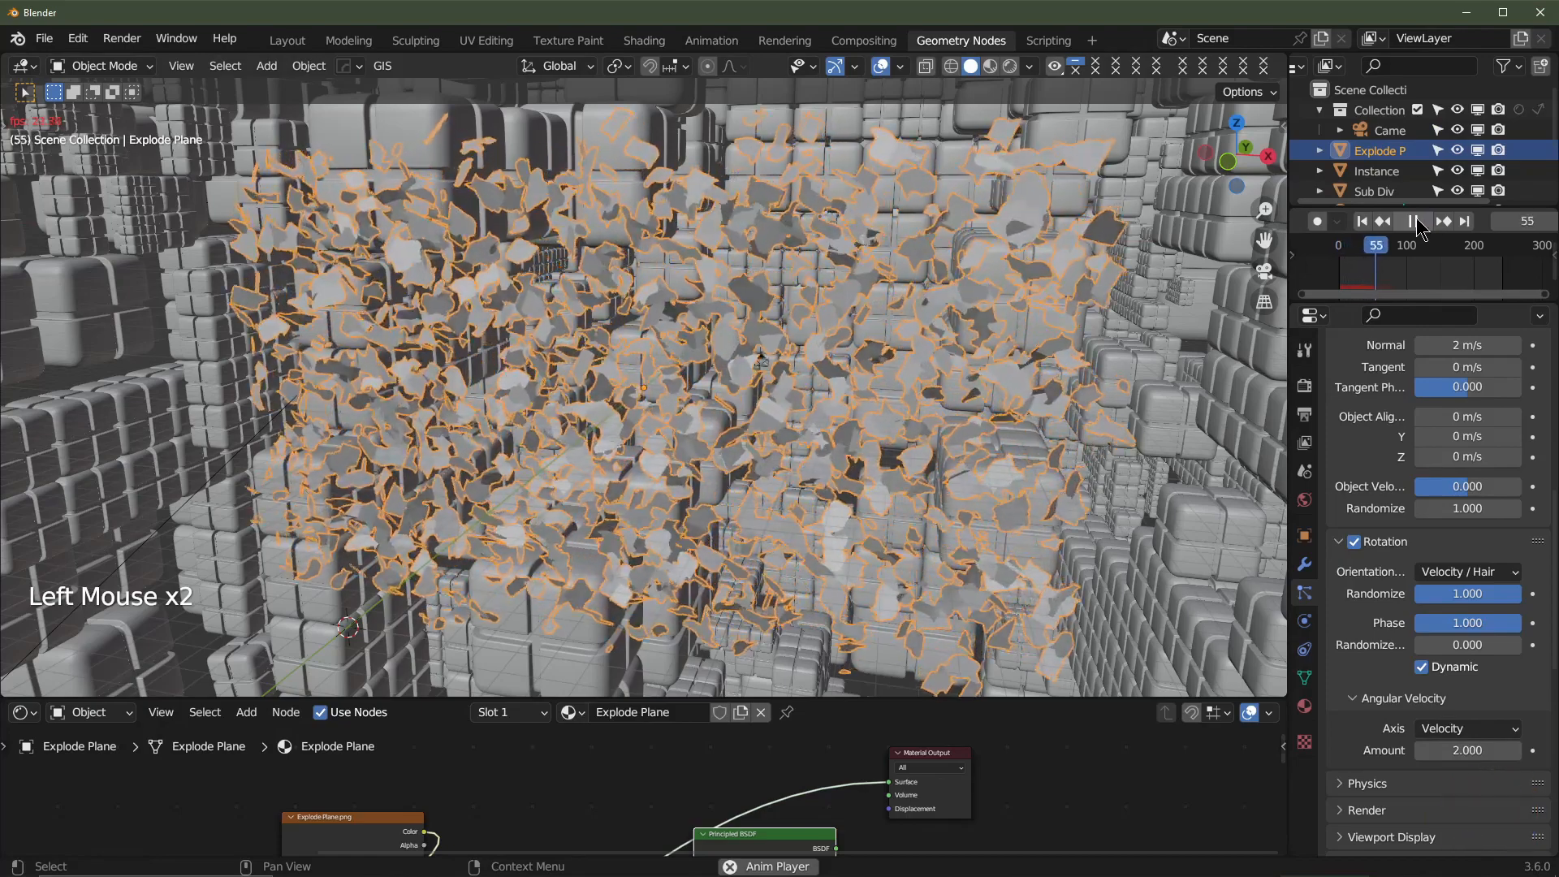
key(space)
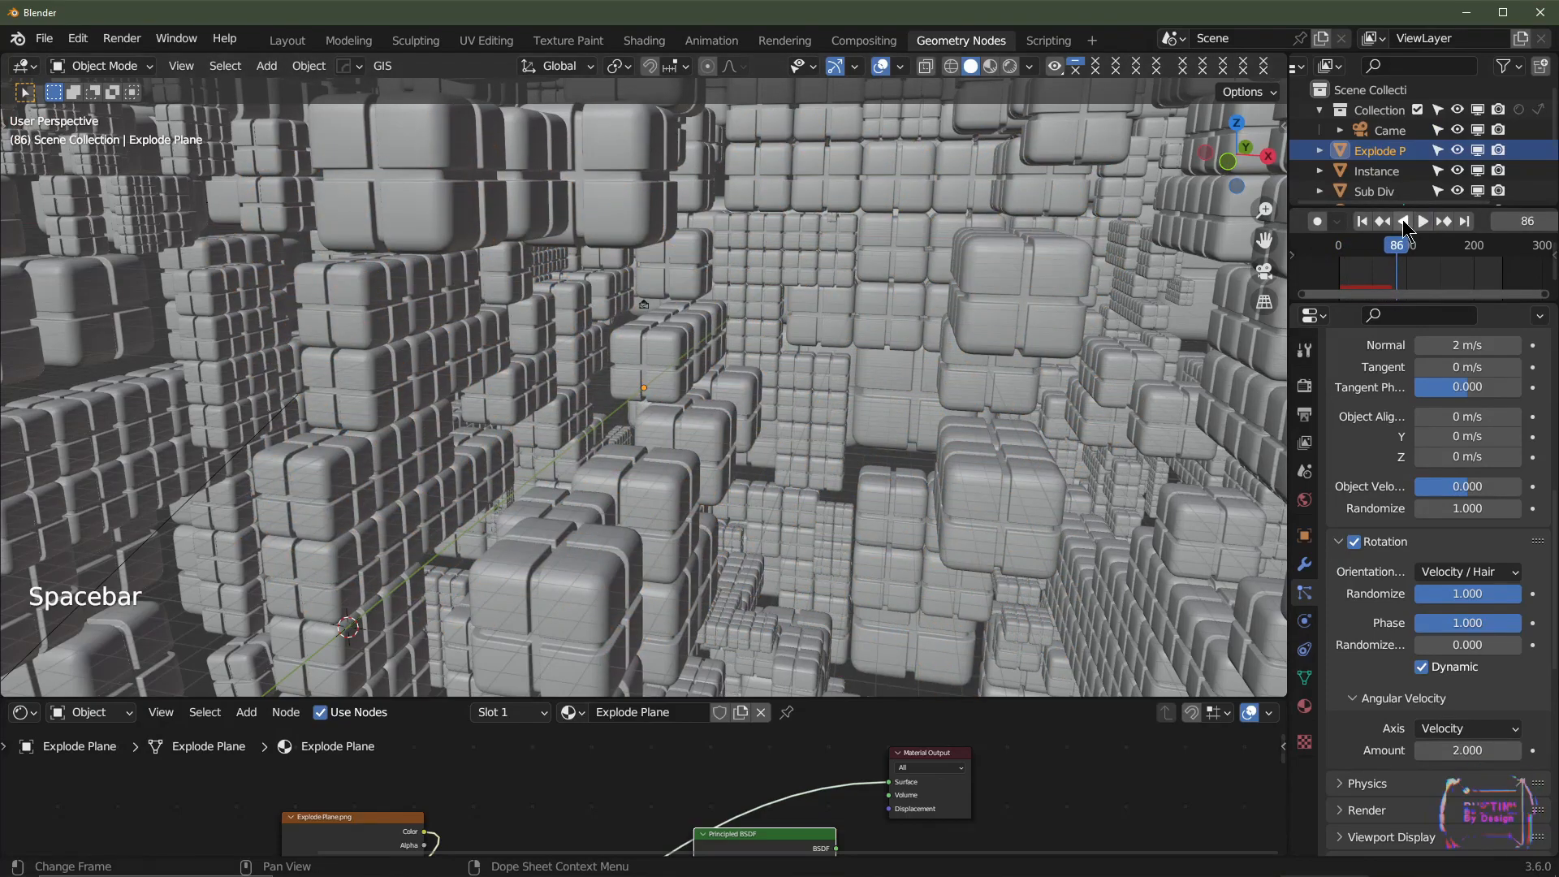
- Return to frame 1, snap the 3D cursor to the Explode Plane, and add a Force field there
click(1363, 221)
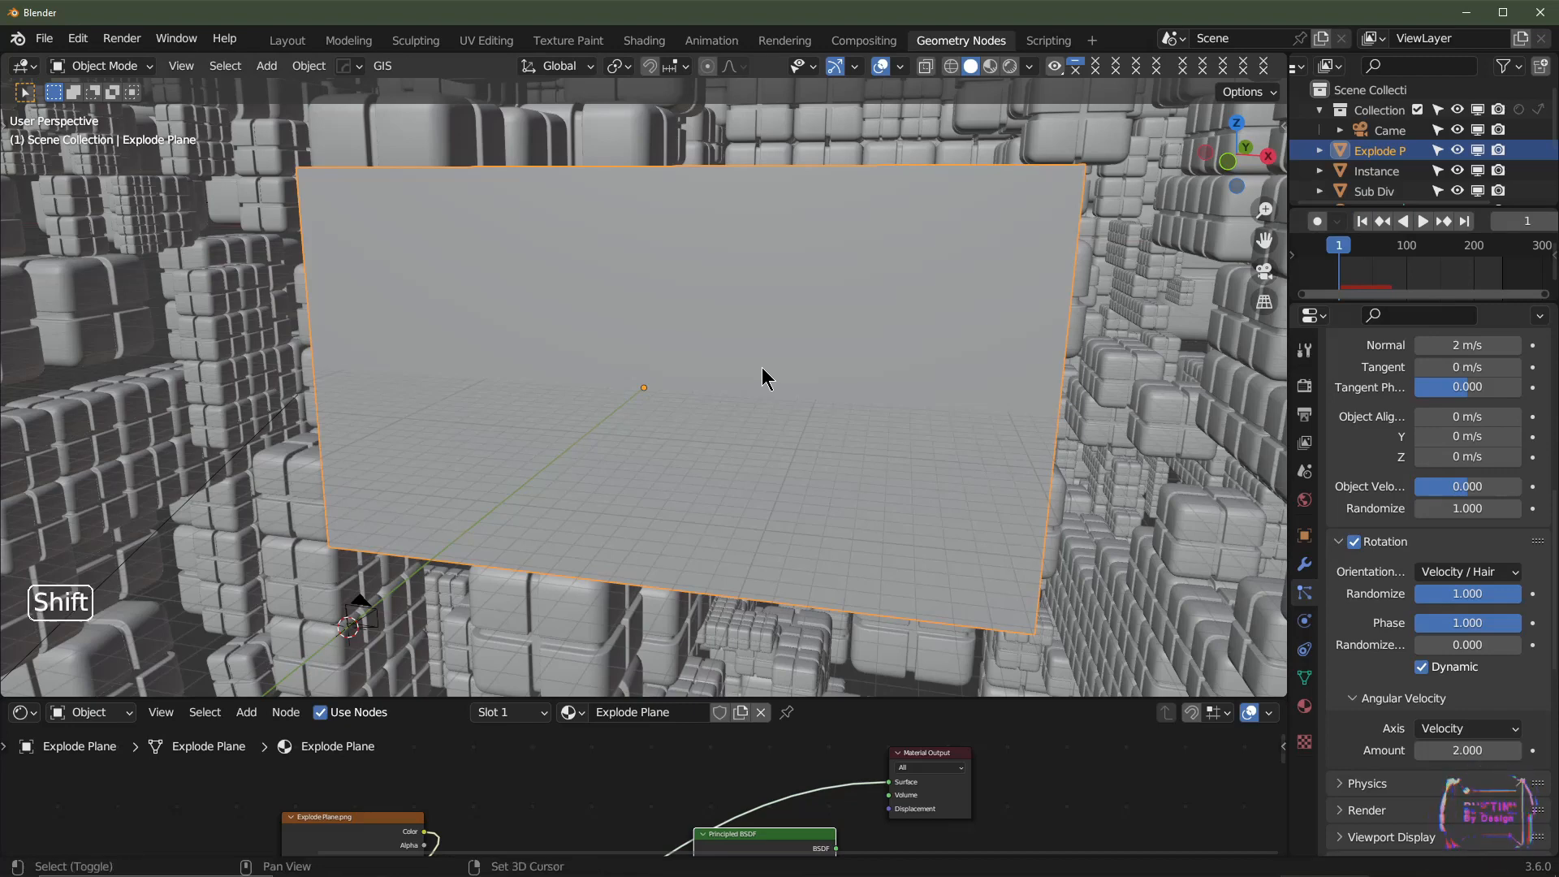
key(shift+s)
click(743, 484)
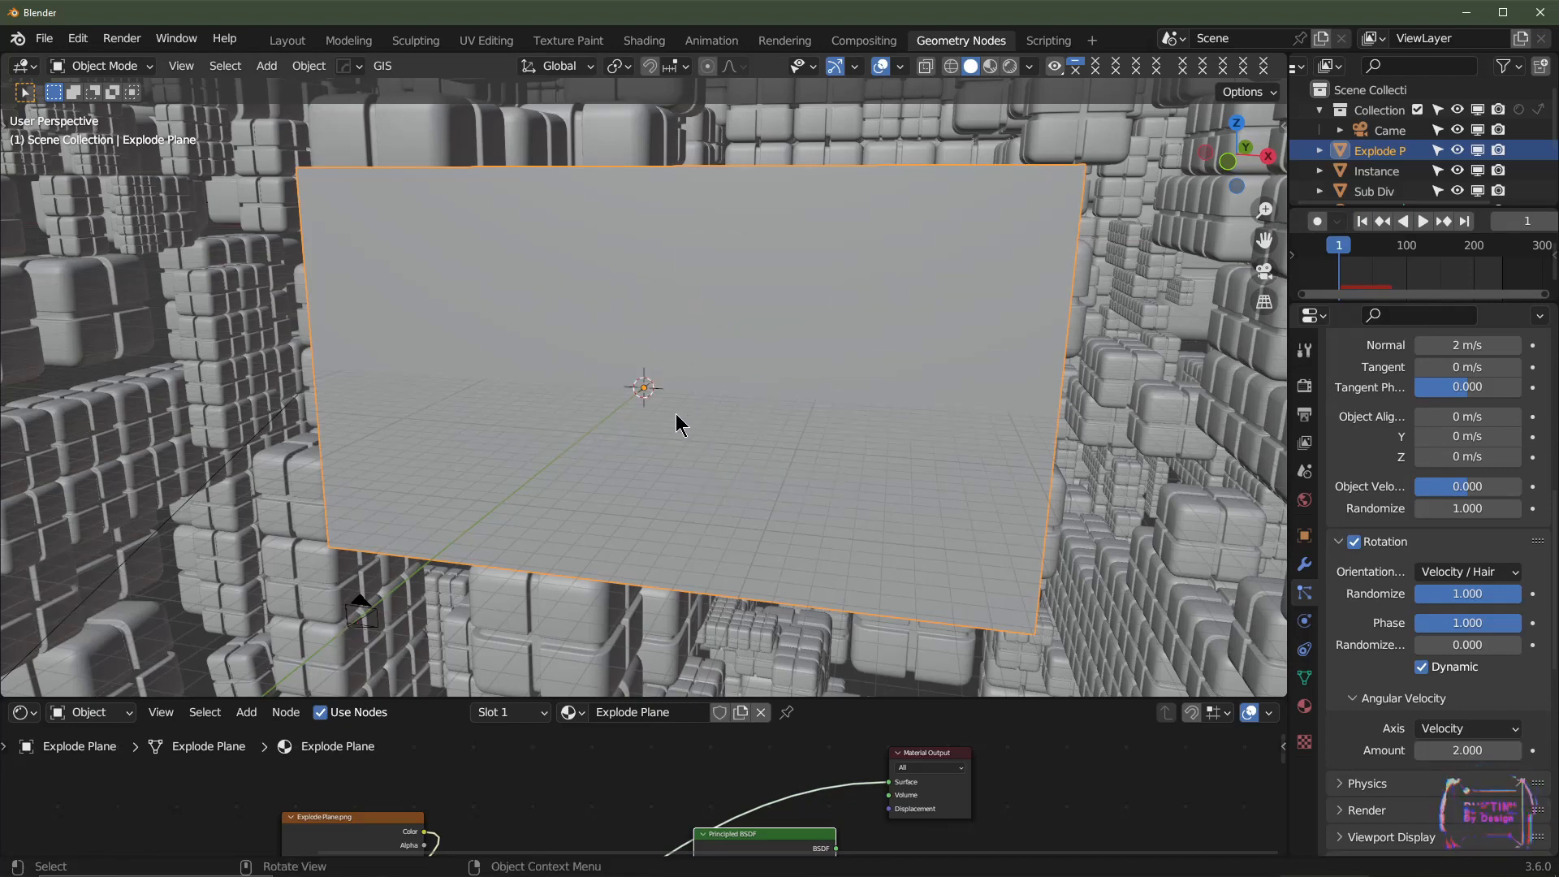
key(shift+a)
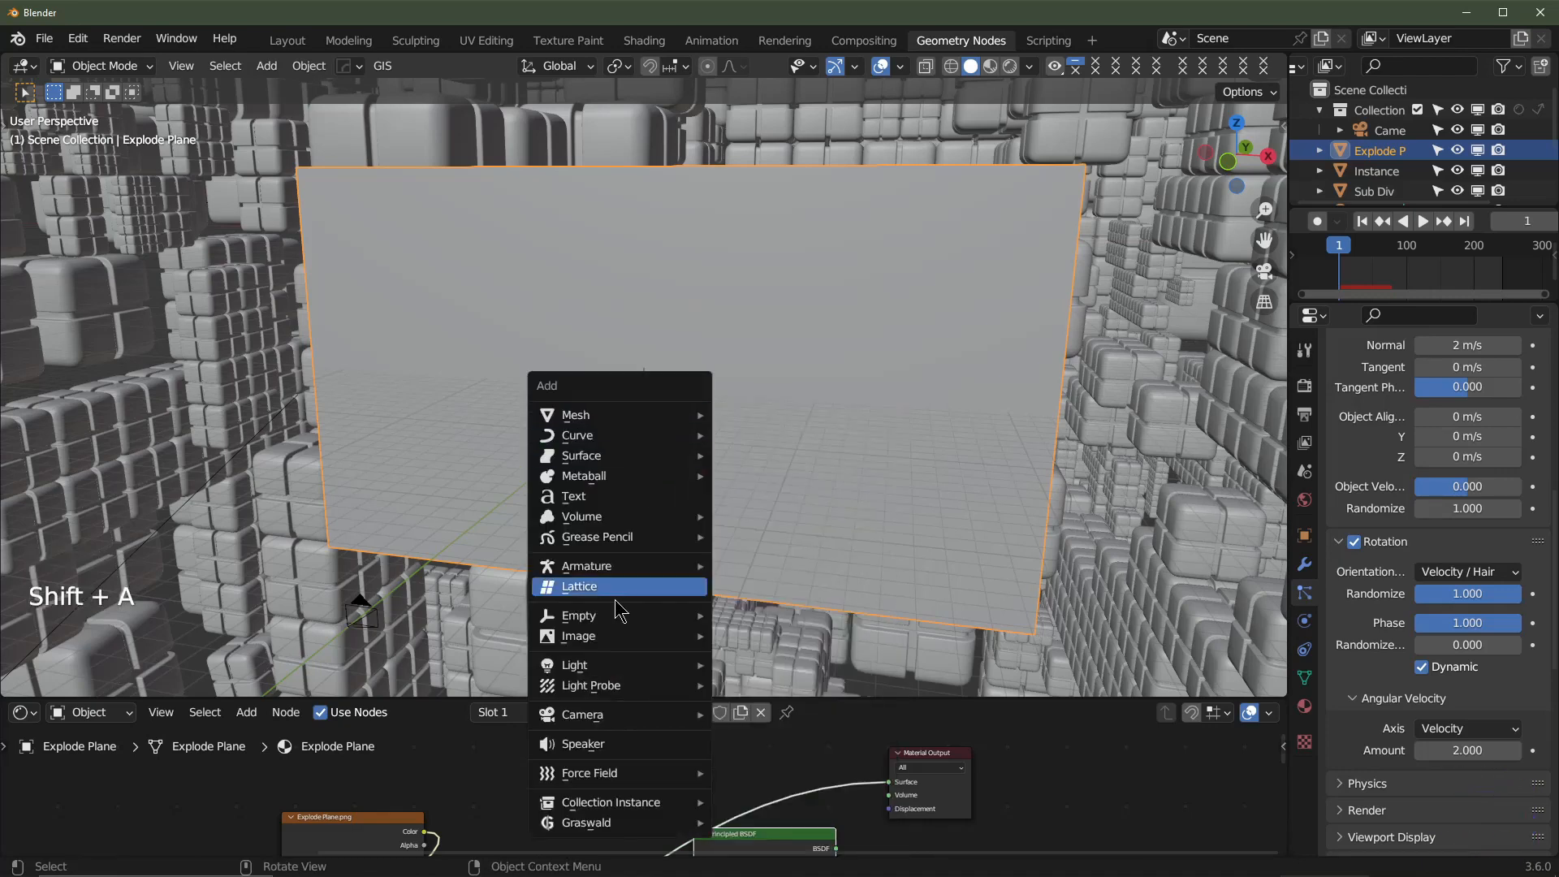
mouse_move(633, 778)
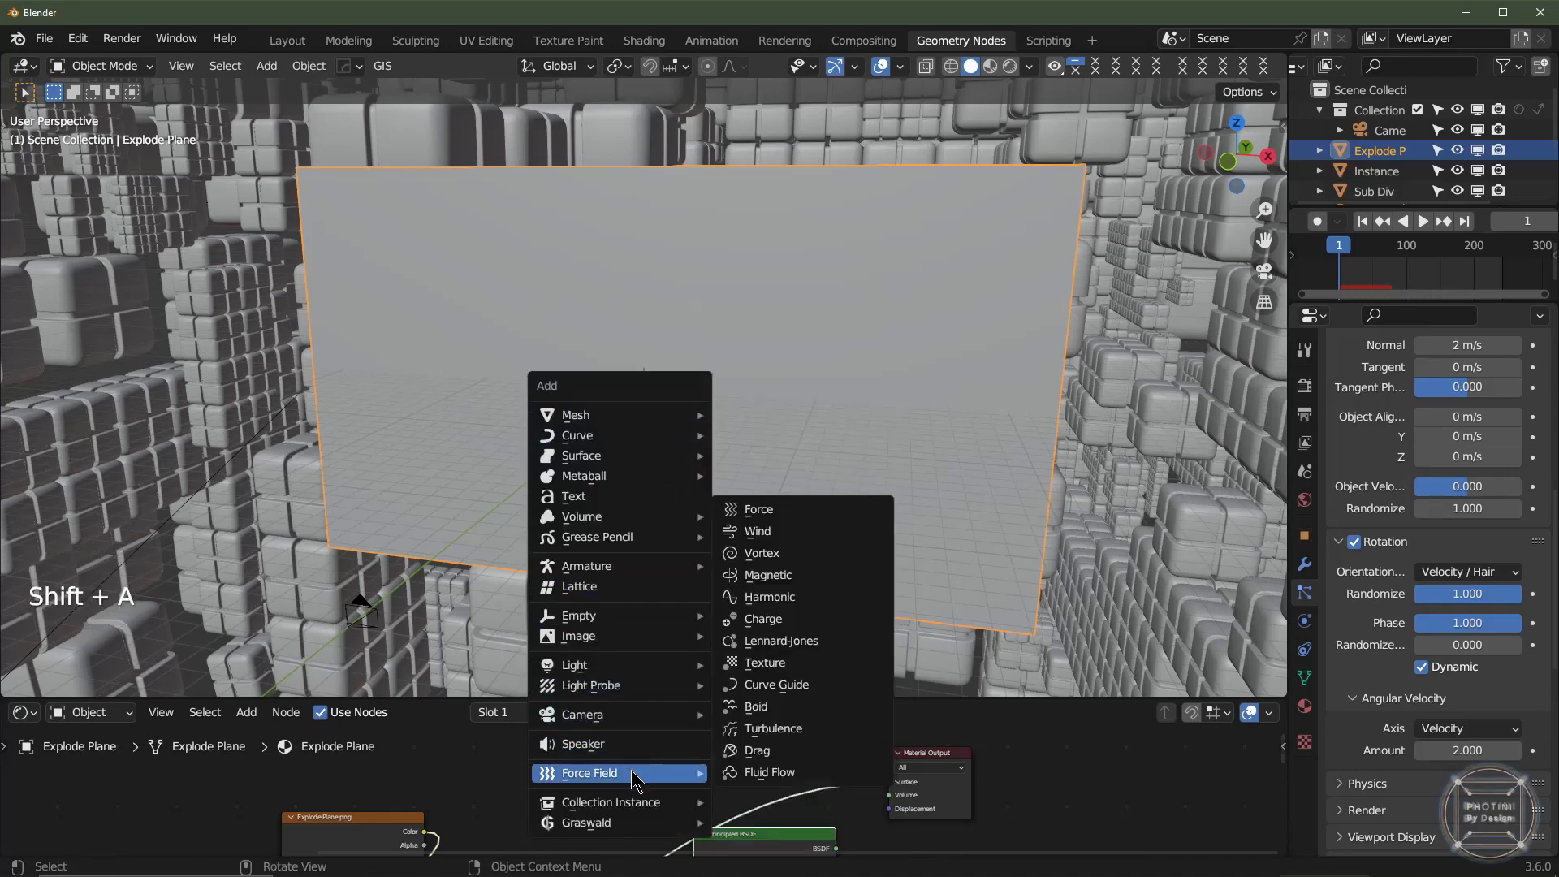
click(799, 512)
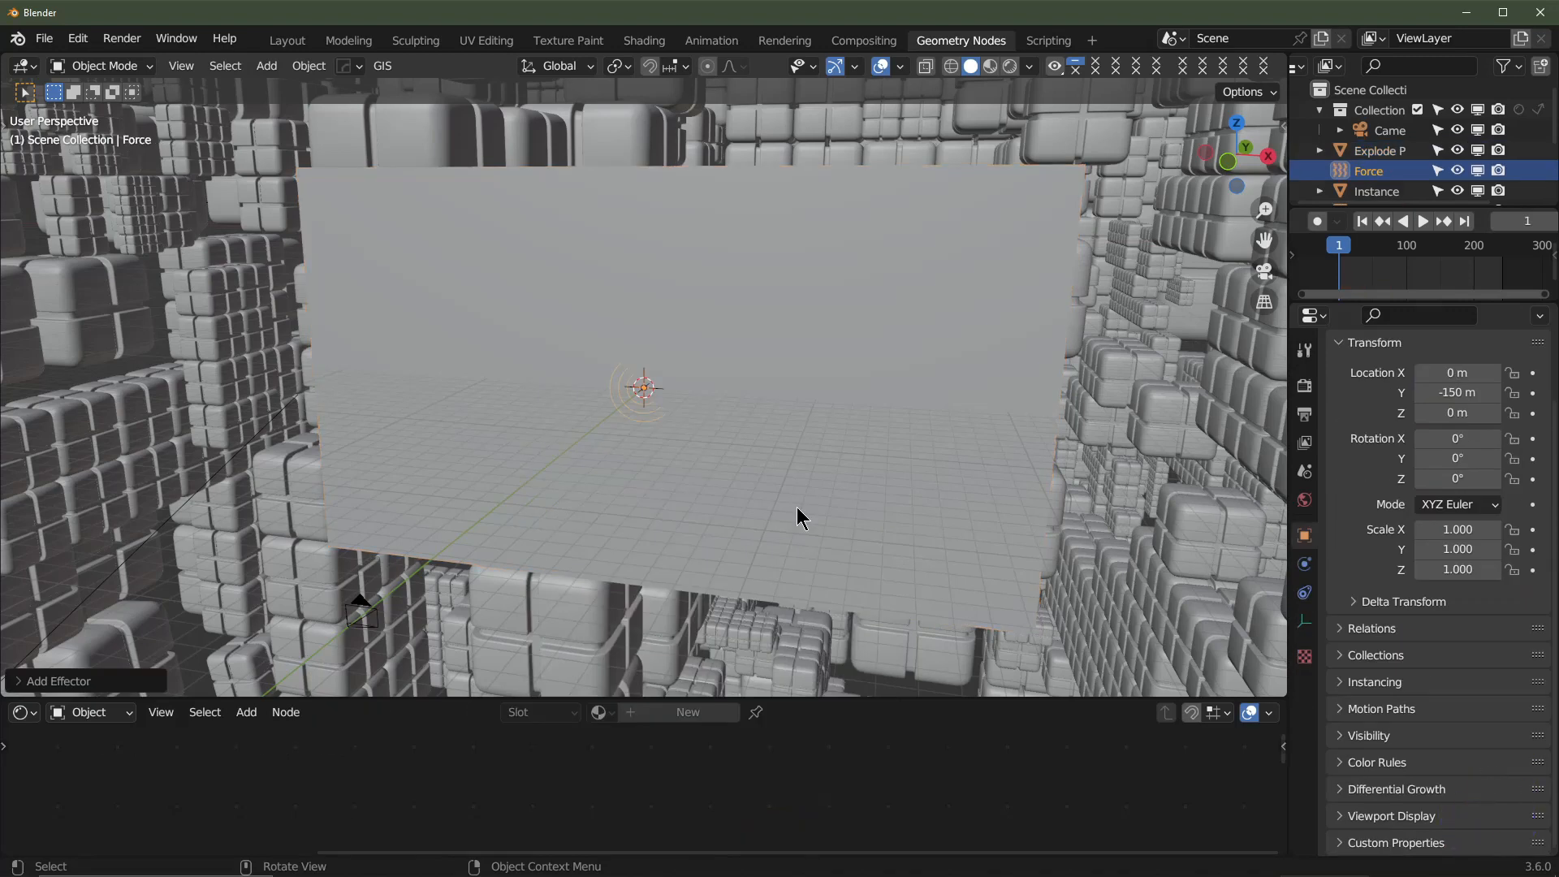
- Set the Force field's Strength to 10 in its physics settings
click(1305, 596)
click(1303, 565)
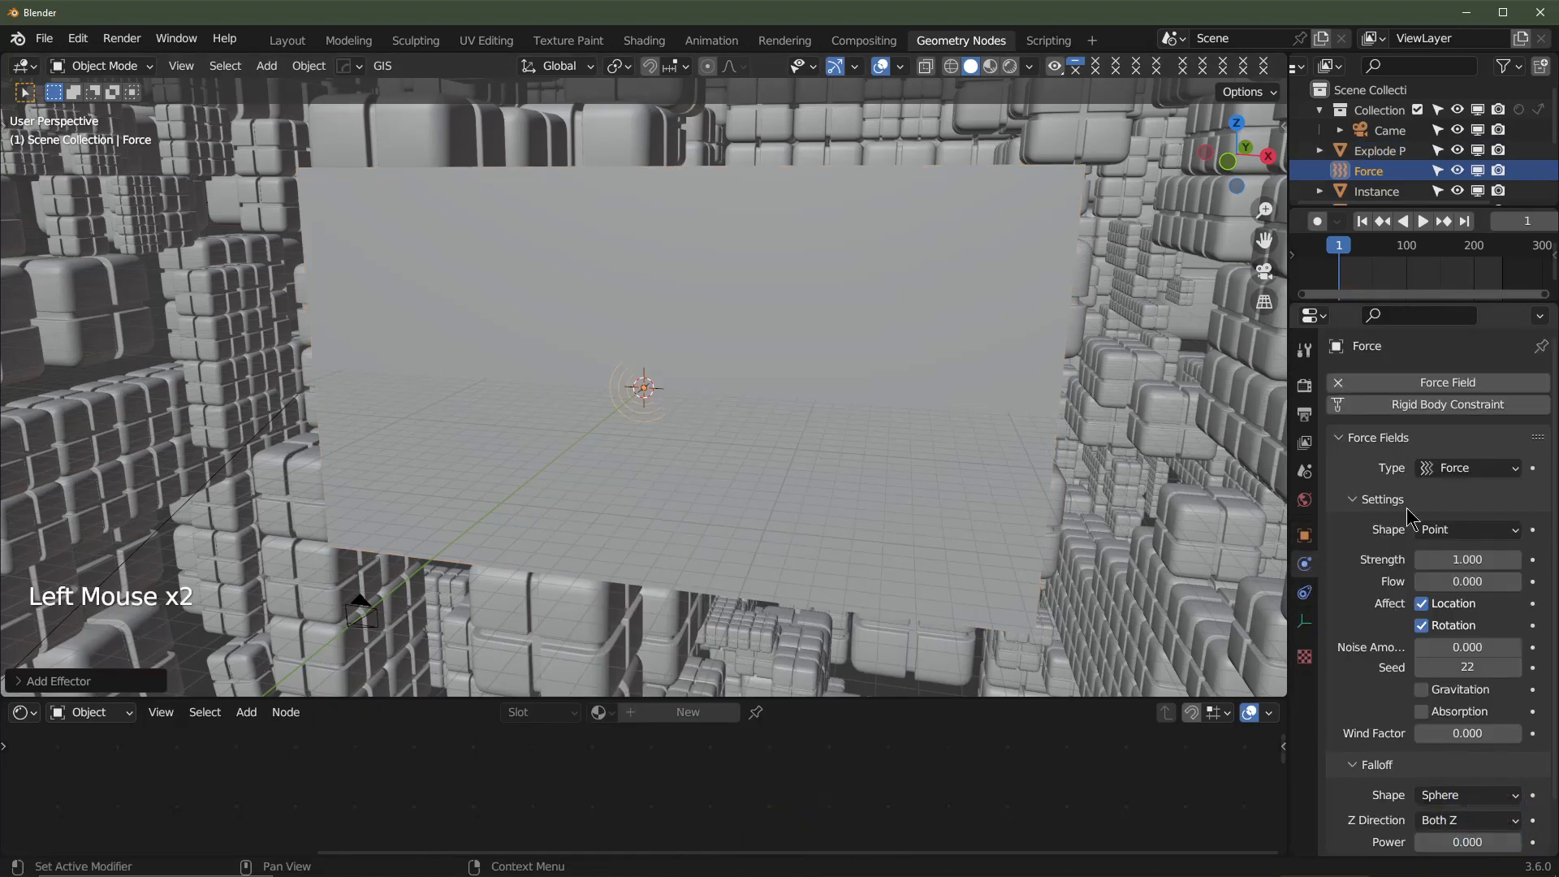
click(1456, 558)
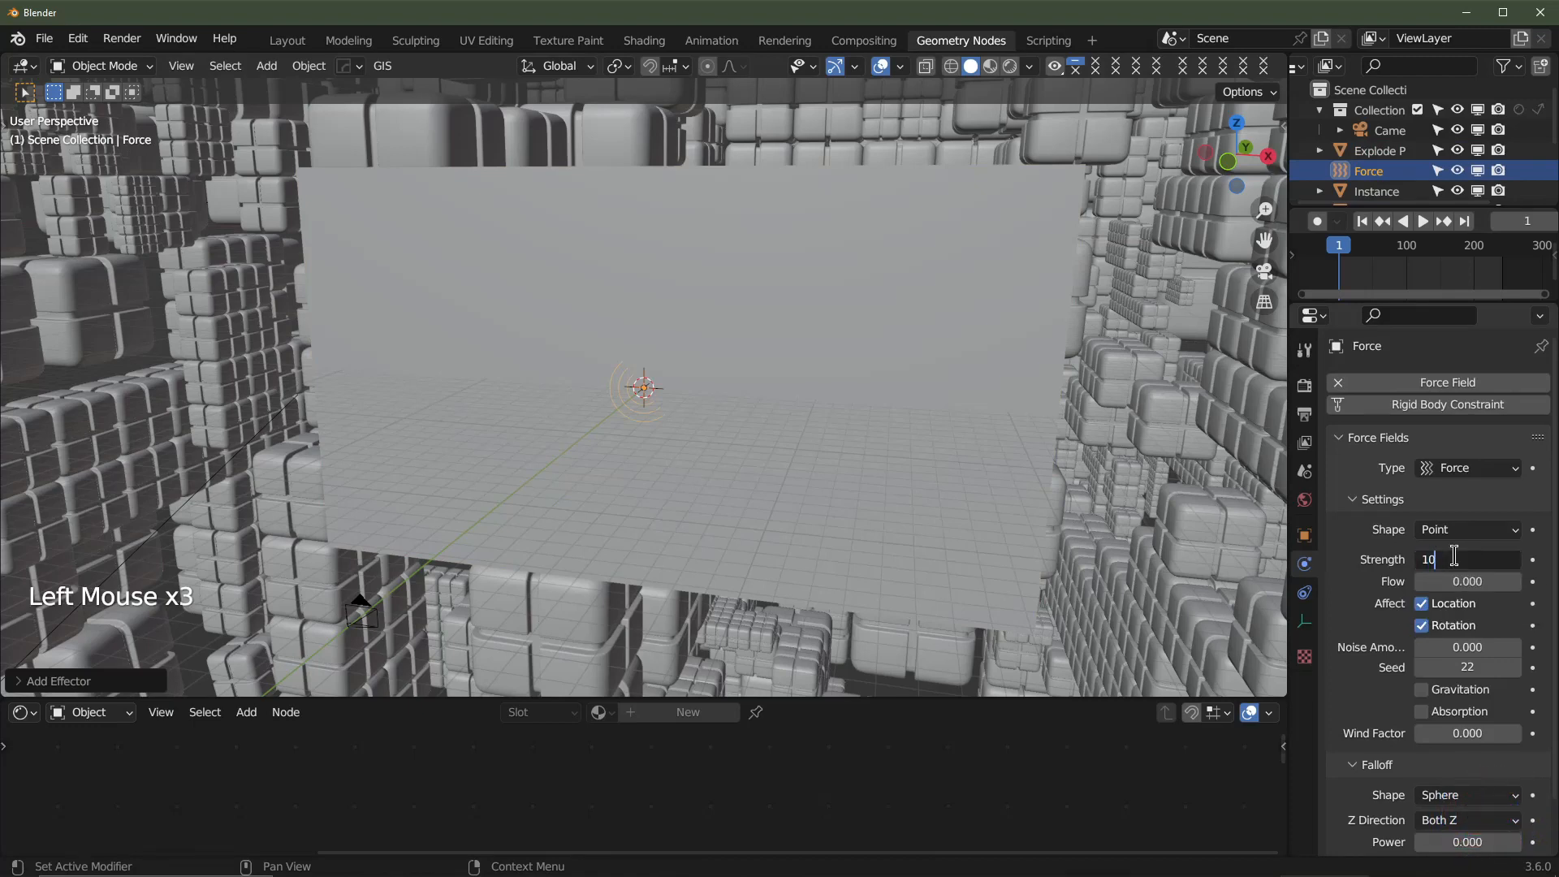
key(Return)
- Play the explosion from the first frame and stop it at about frame 43
click(1366, 219)
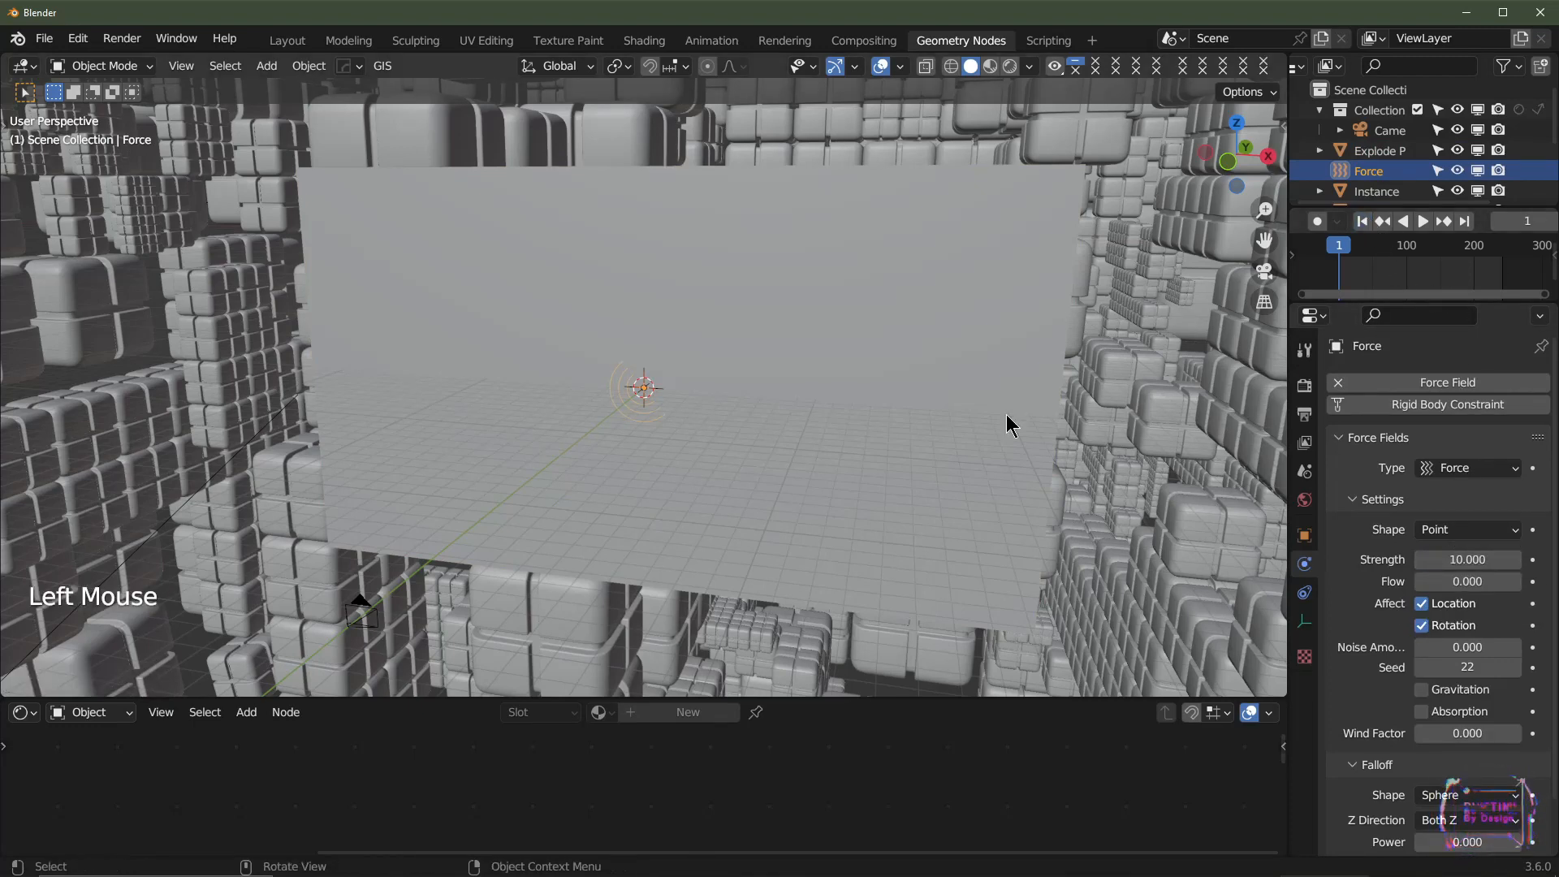
key(space)
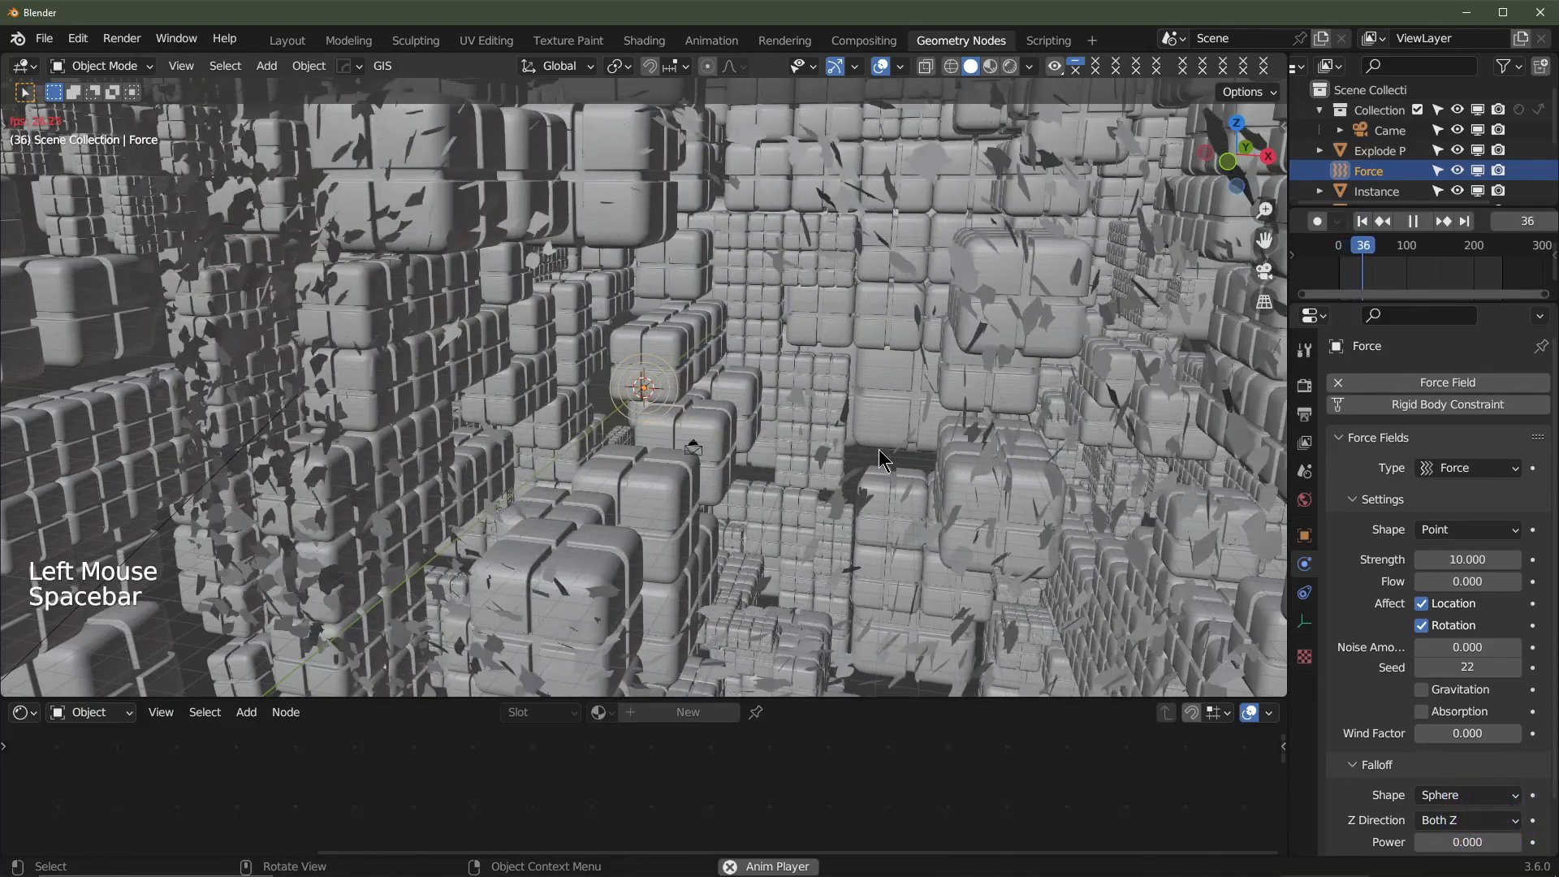
key(space)
- Set the Force field's Strength to 5
click(1453, 558)
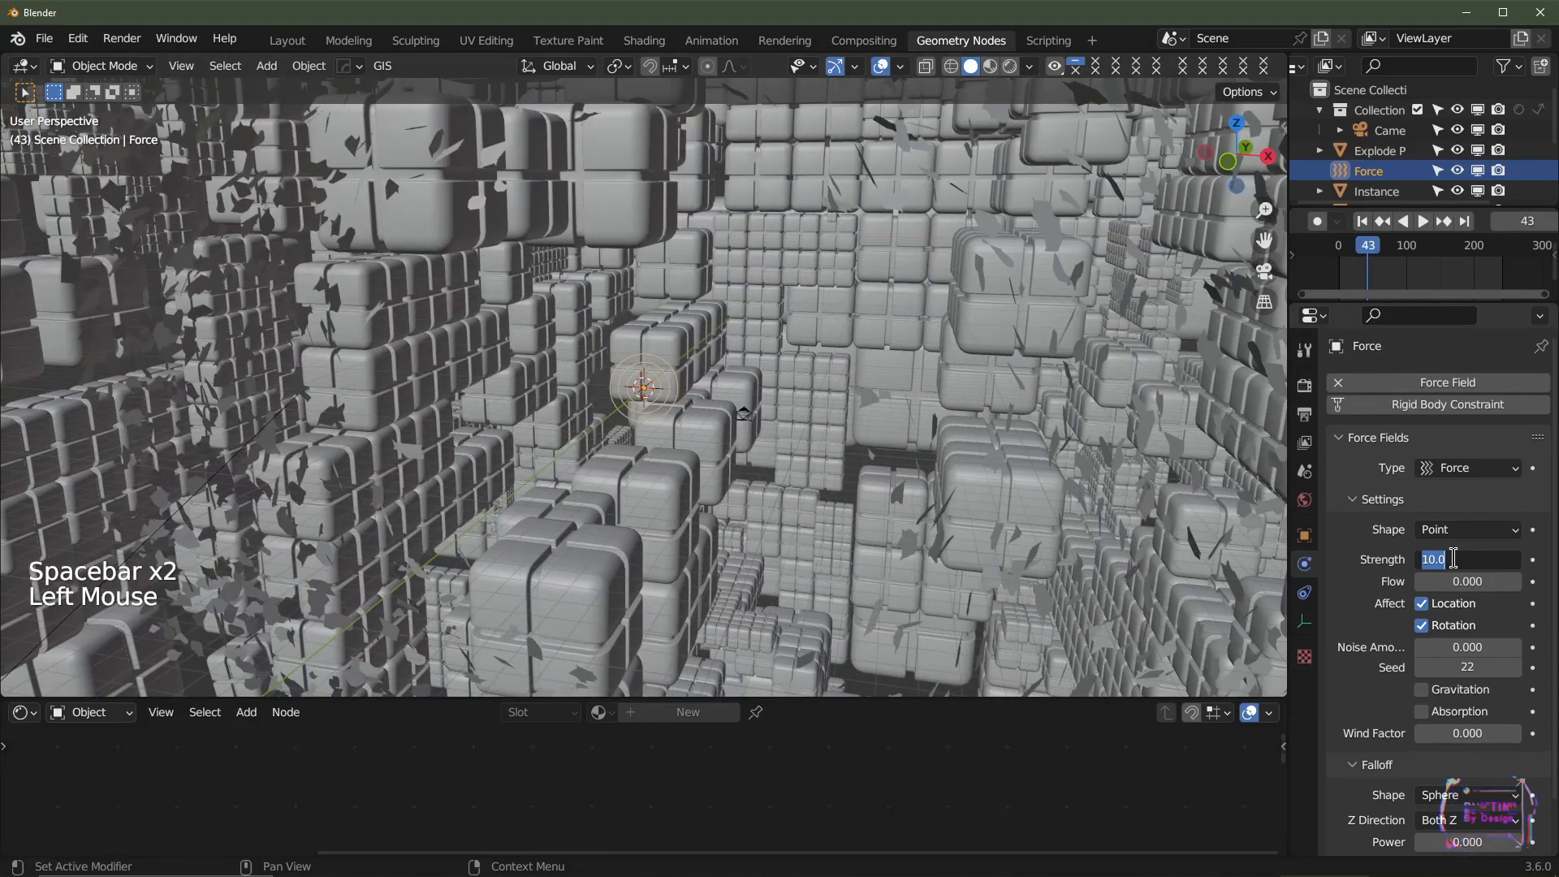
text(5)
key(Return)
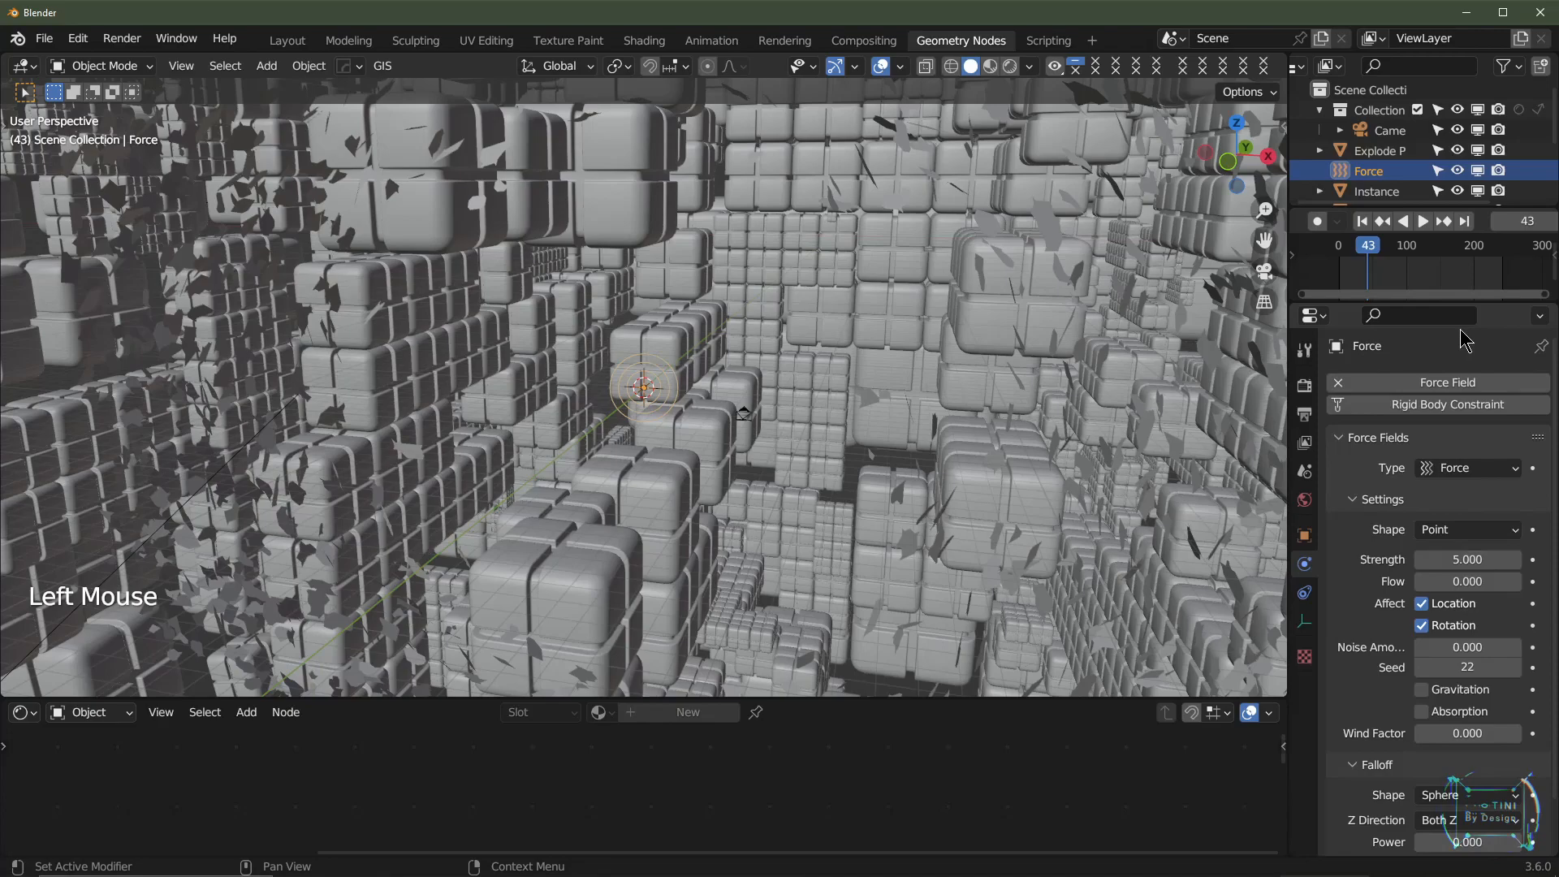
- Replay the explosion from the first frame with the weaker force, stopping at about frame 82
click(1362, 222)
key(space)
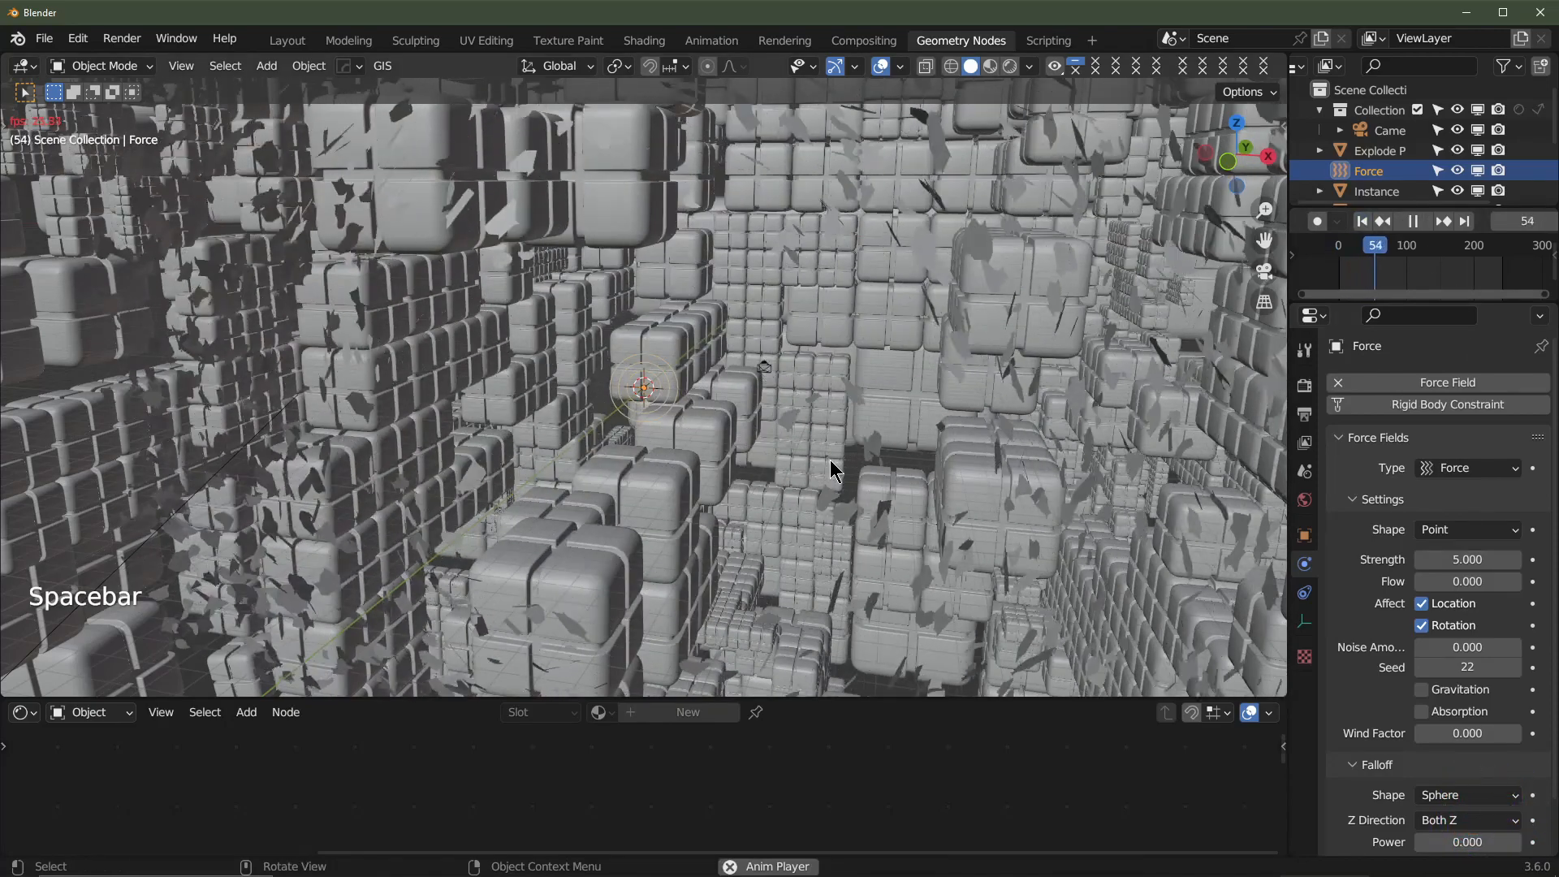
key(space)
key(space)
key(space)
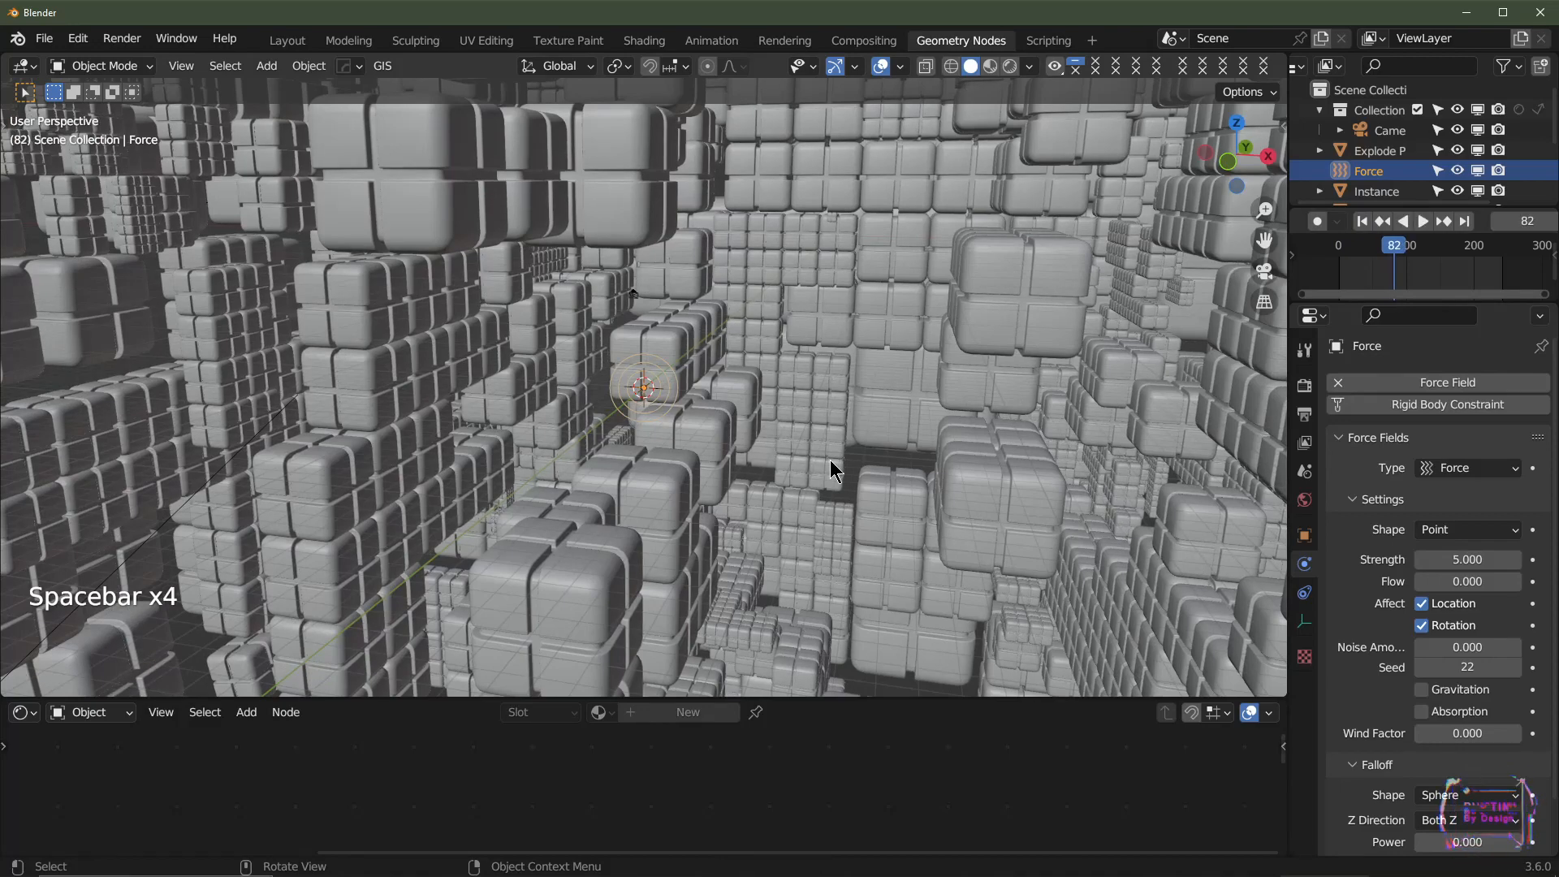
- Play the explosion from the first frame through the camera and stop it at about frame 34
key(KP_0)
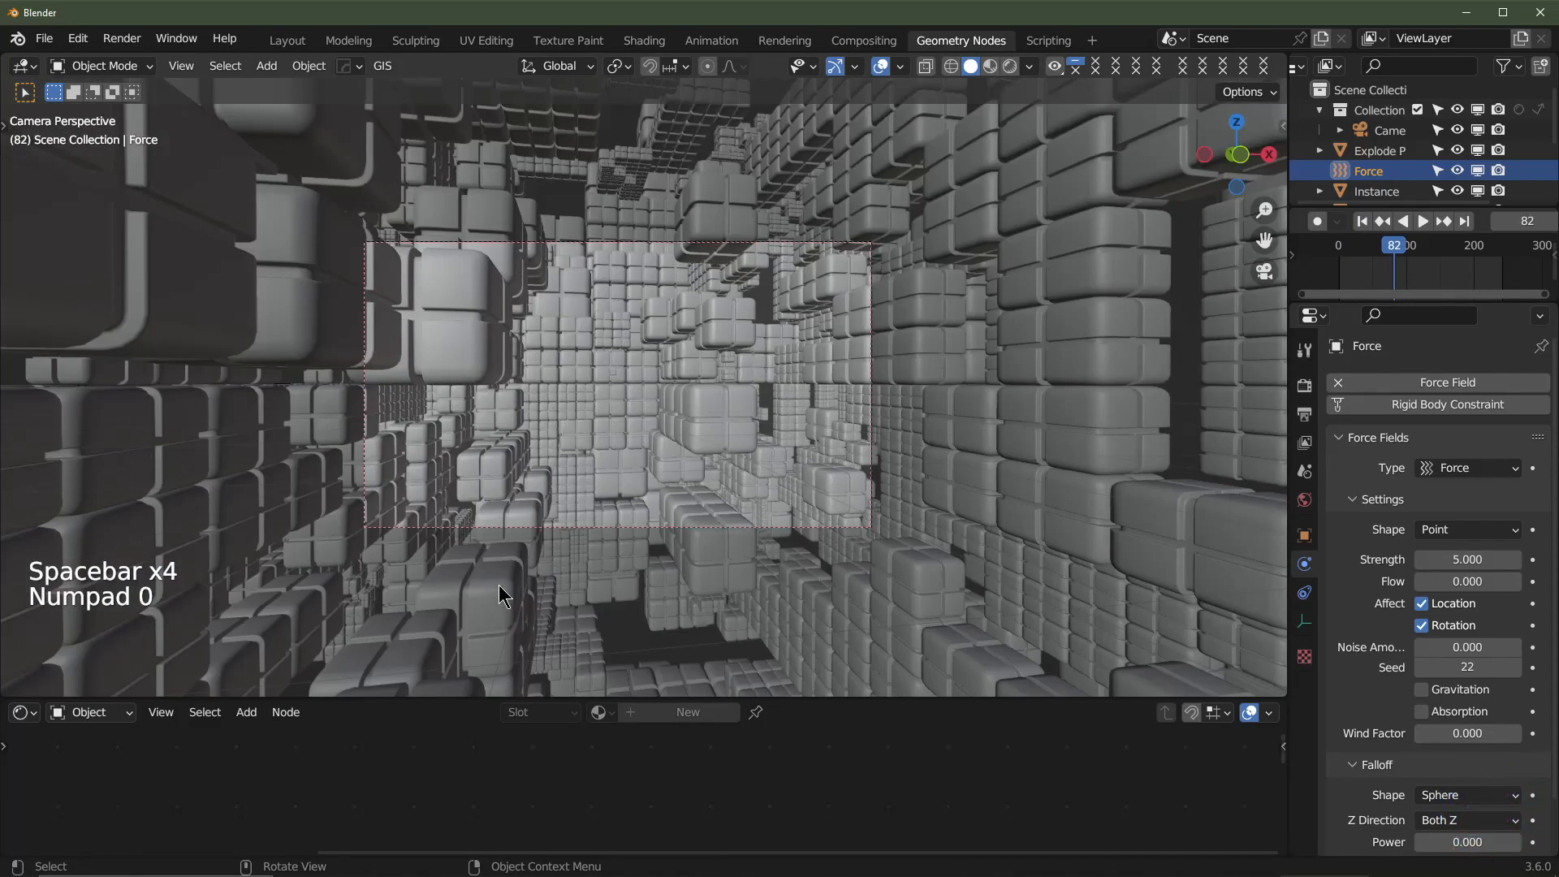
click(1365, 223)
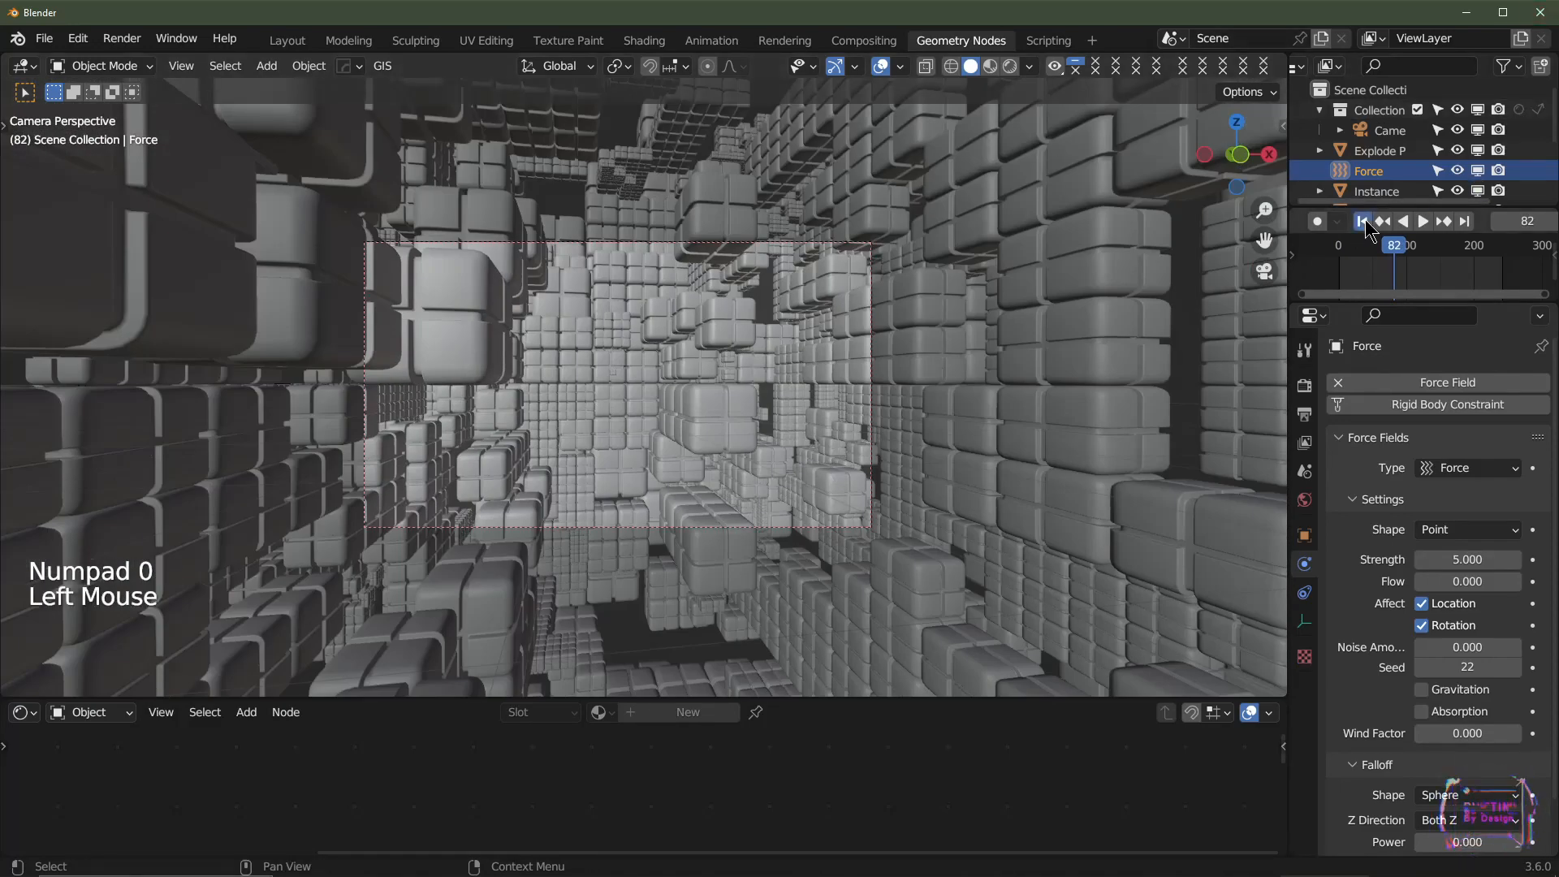
scroll(936, 462, up, 2)
key(space)
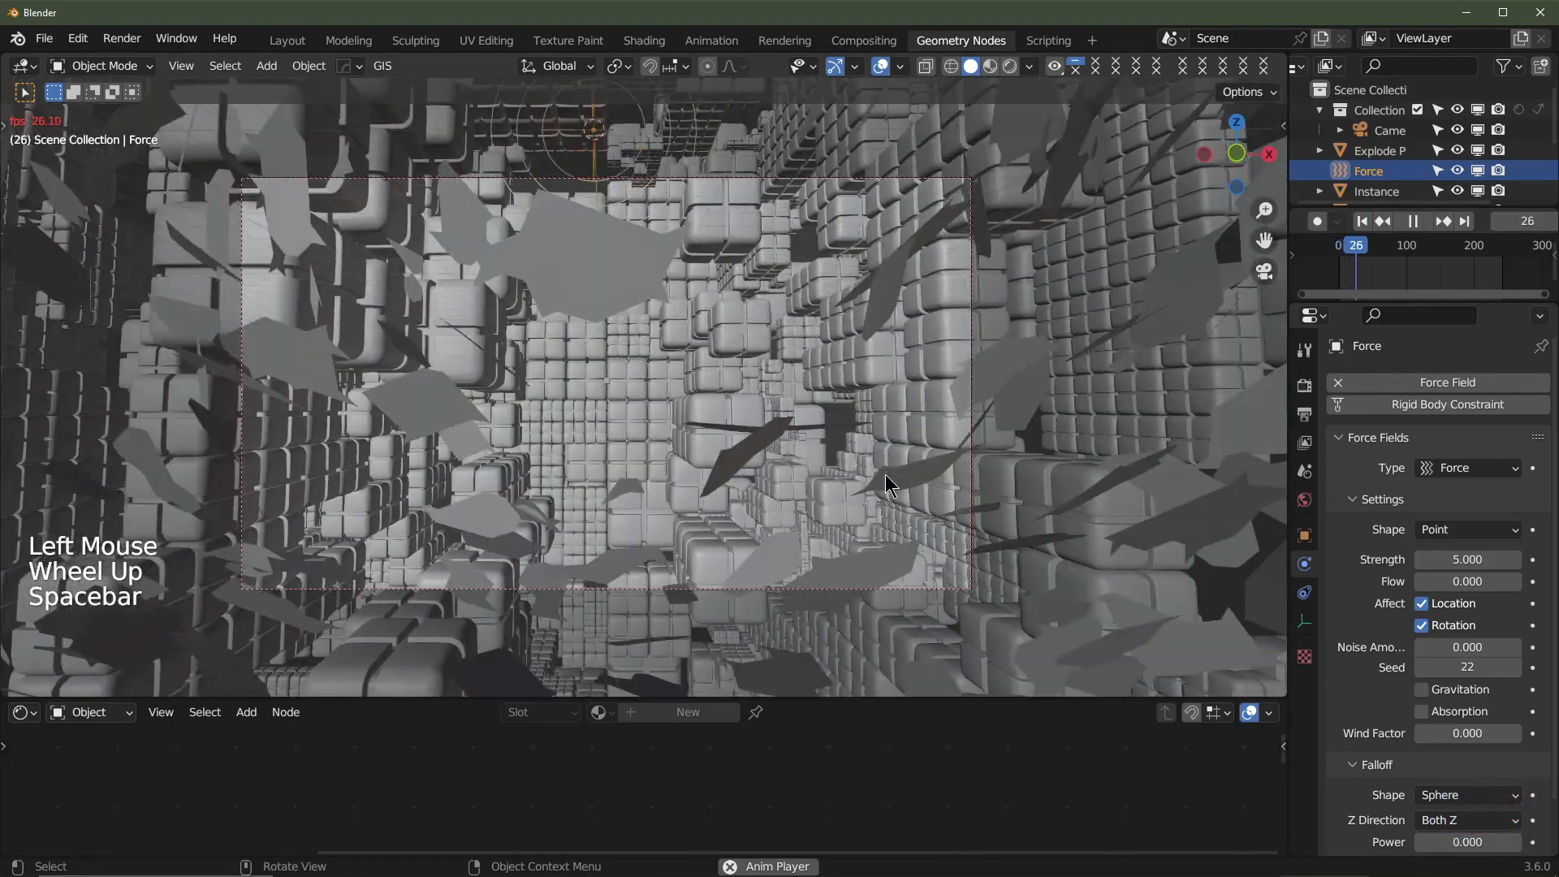
key(space)
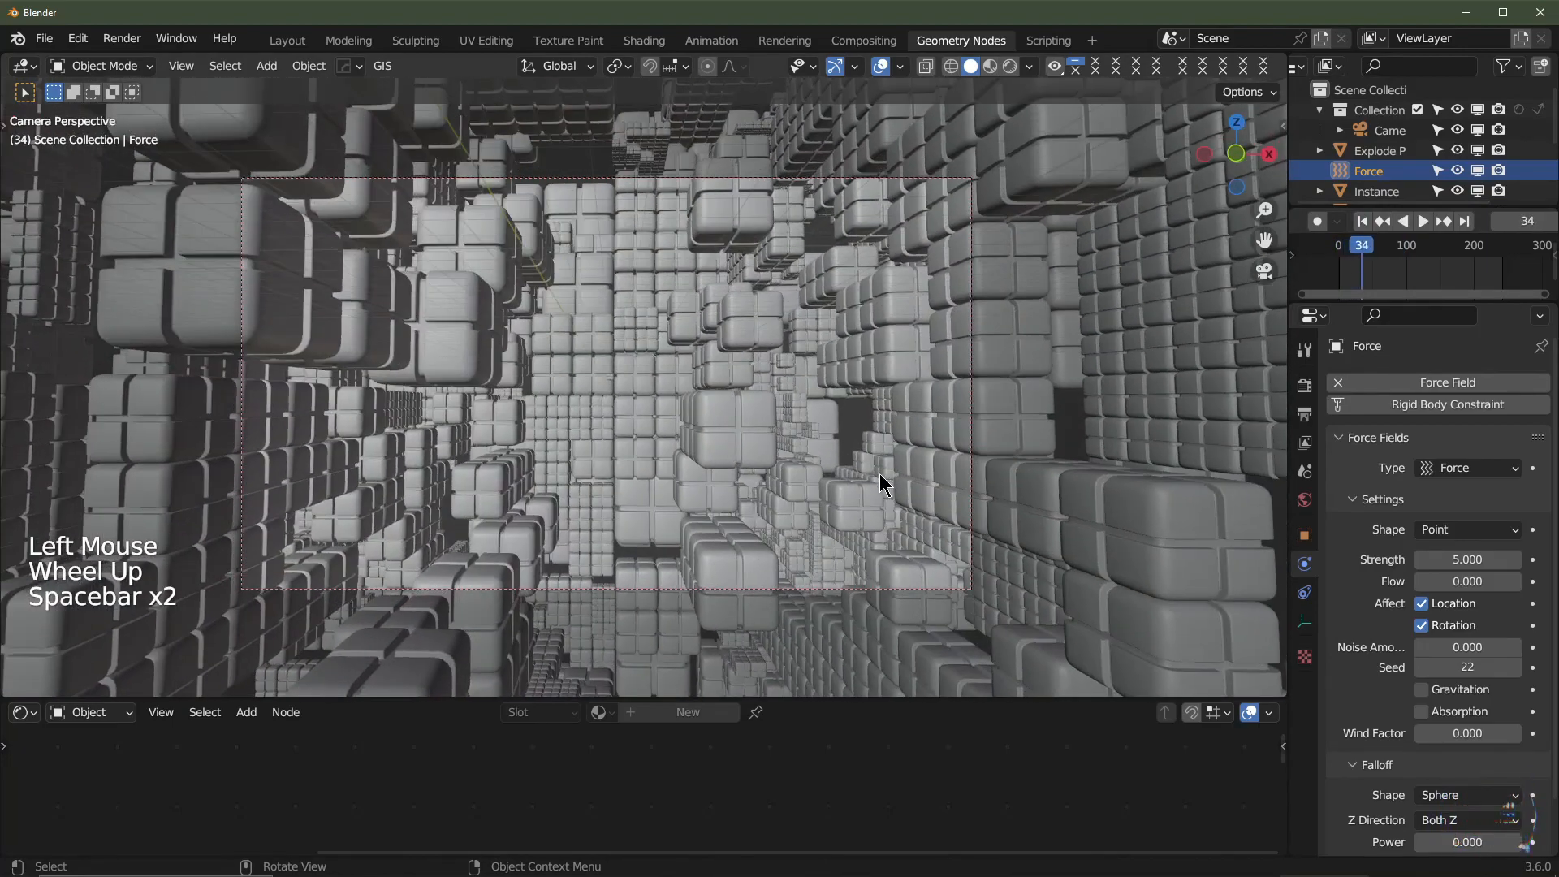
- At frame 1, move the Explode Plane and the Force field together about 30 m along Y, away from the camera
click(1364, 222)
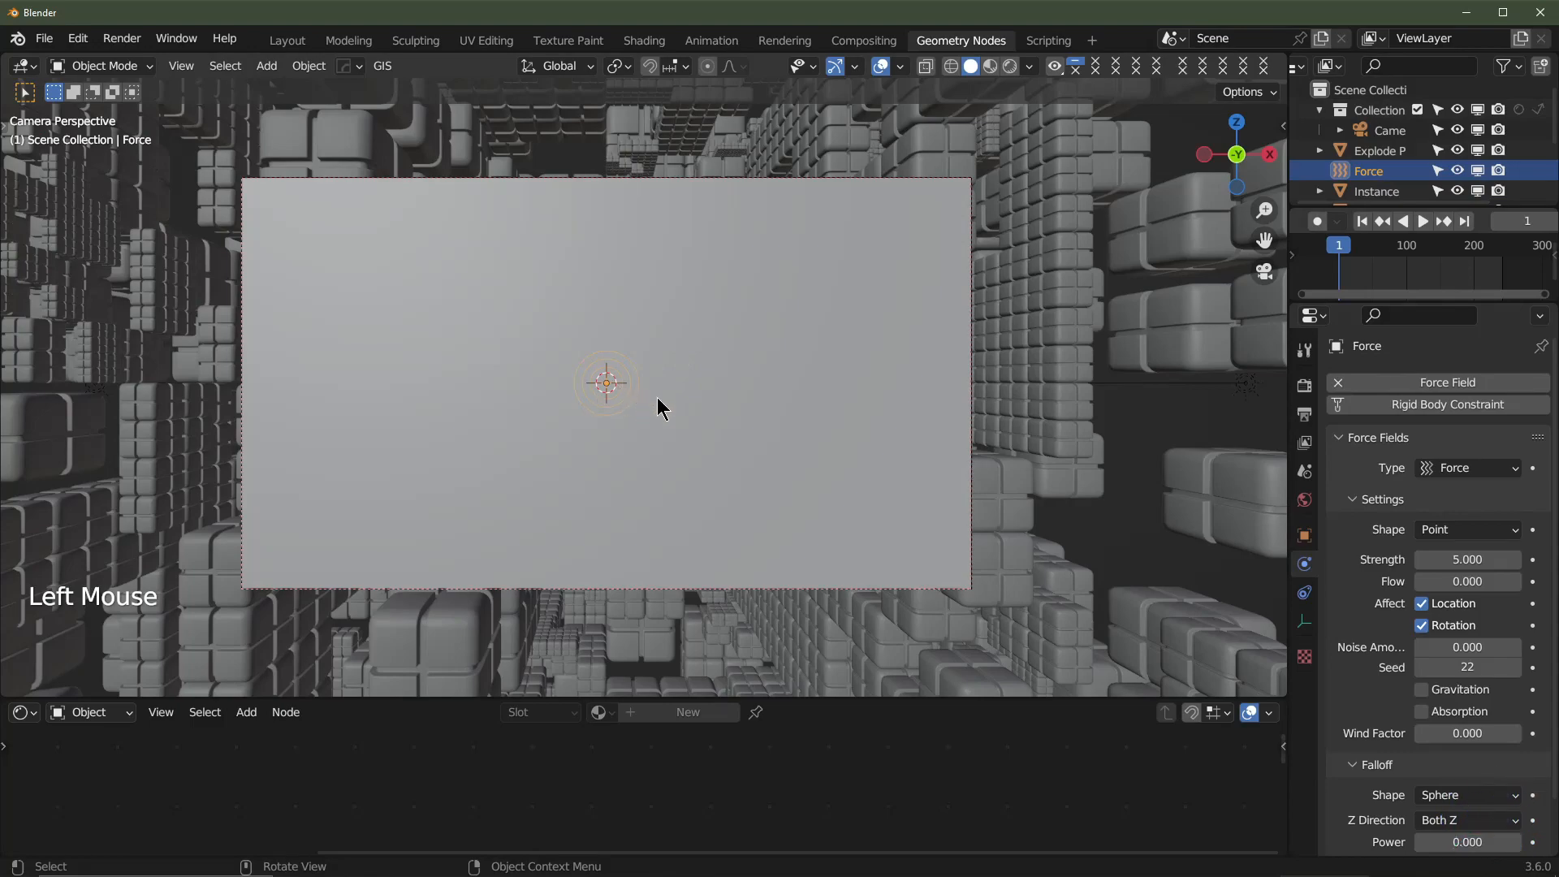
mouse_move(658, 398)
middle_down()
mouse_move(756, 424)
mouse_move(682, 416)
middle_up()
scroll(682, 415, down, 4)
scroll(659, 396, up, 1)
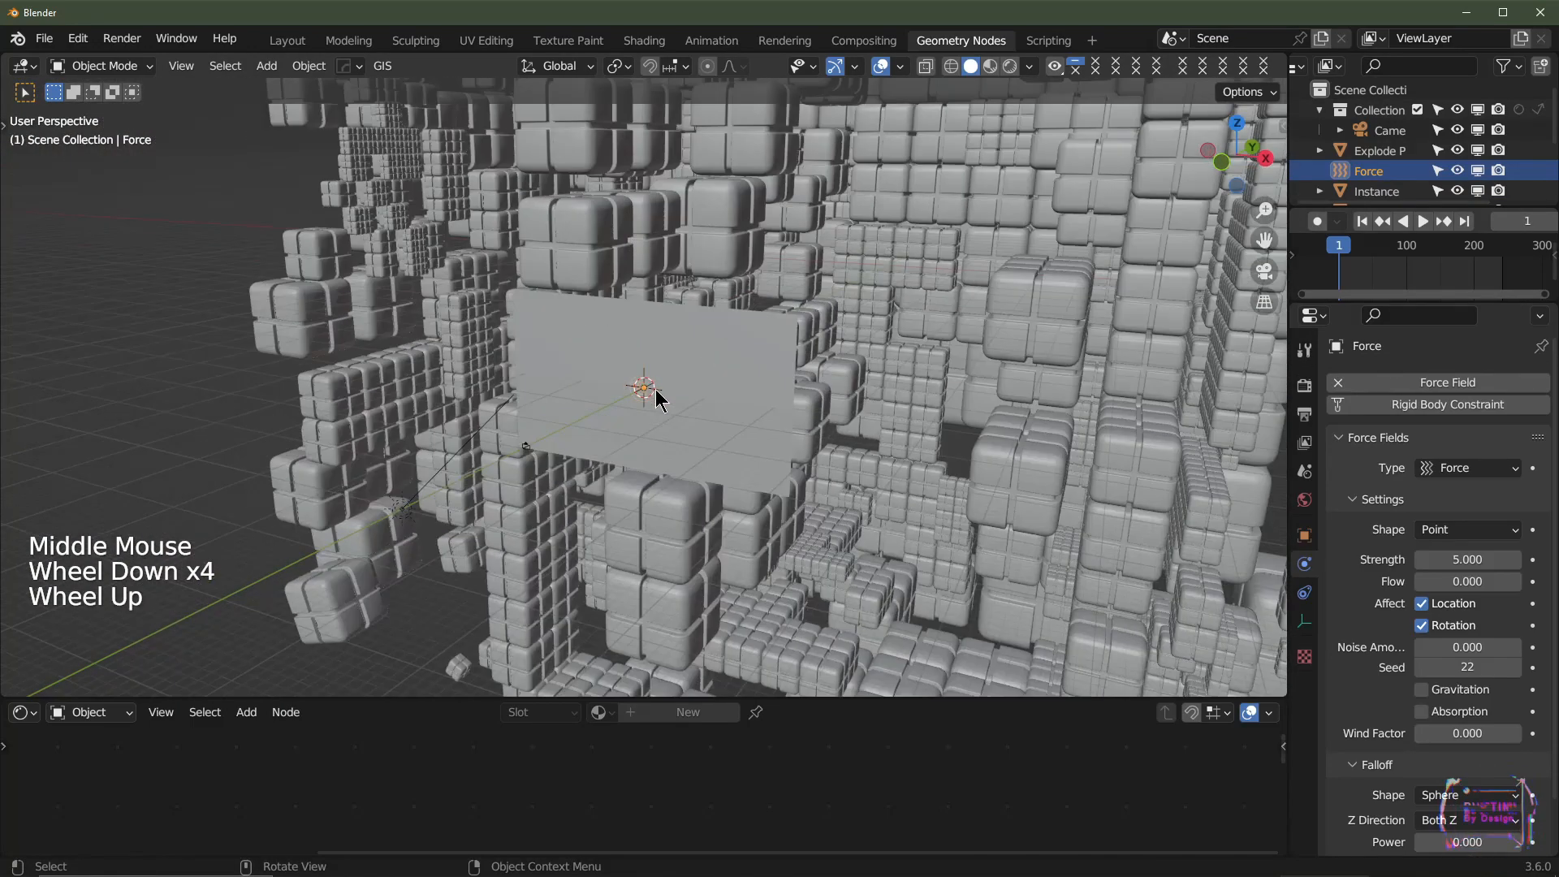
scroll(659, 398, up, 2)
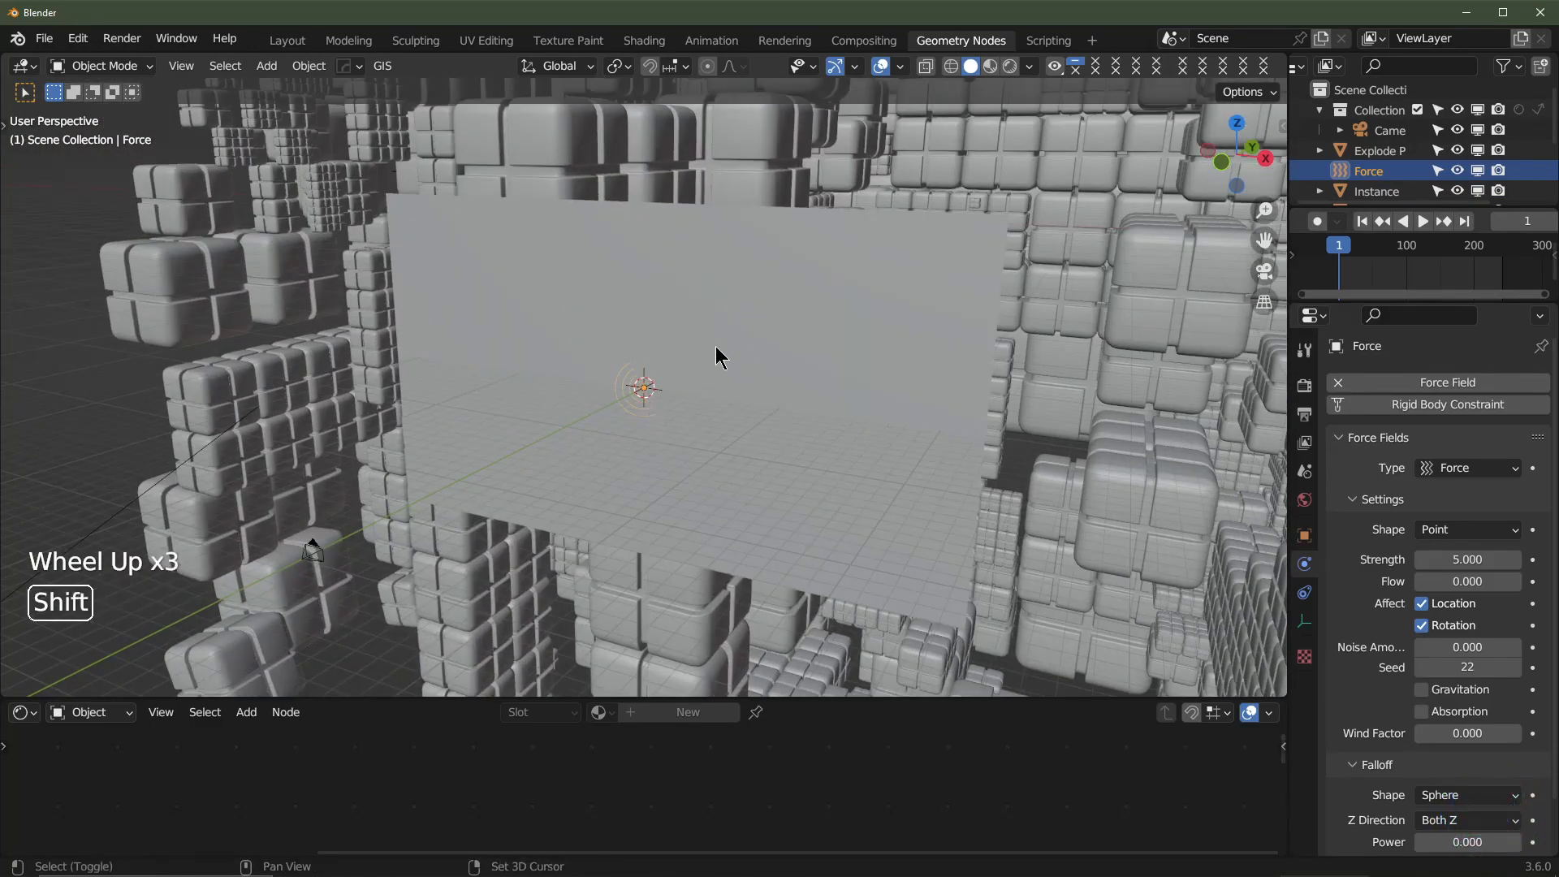
shift+click(711, 288)
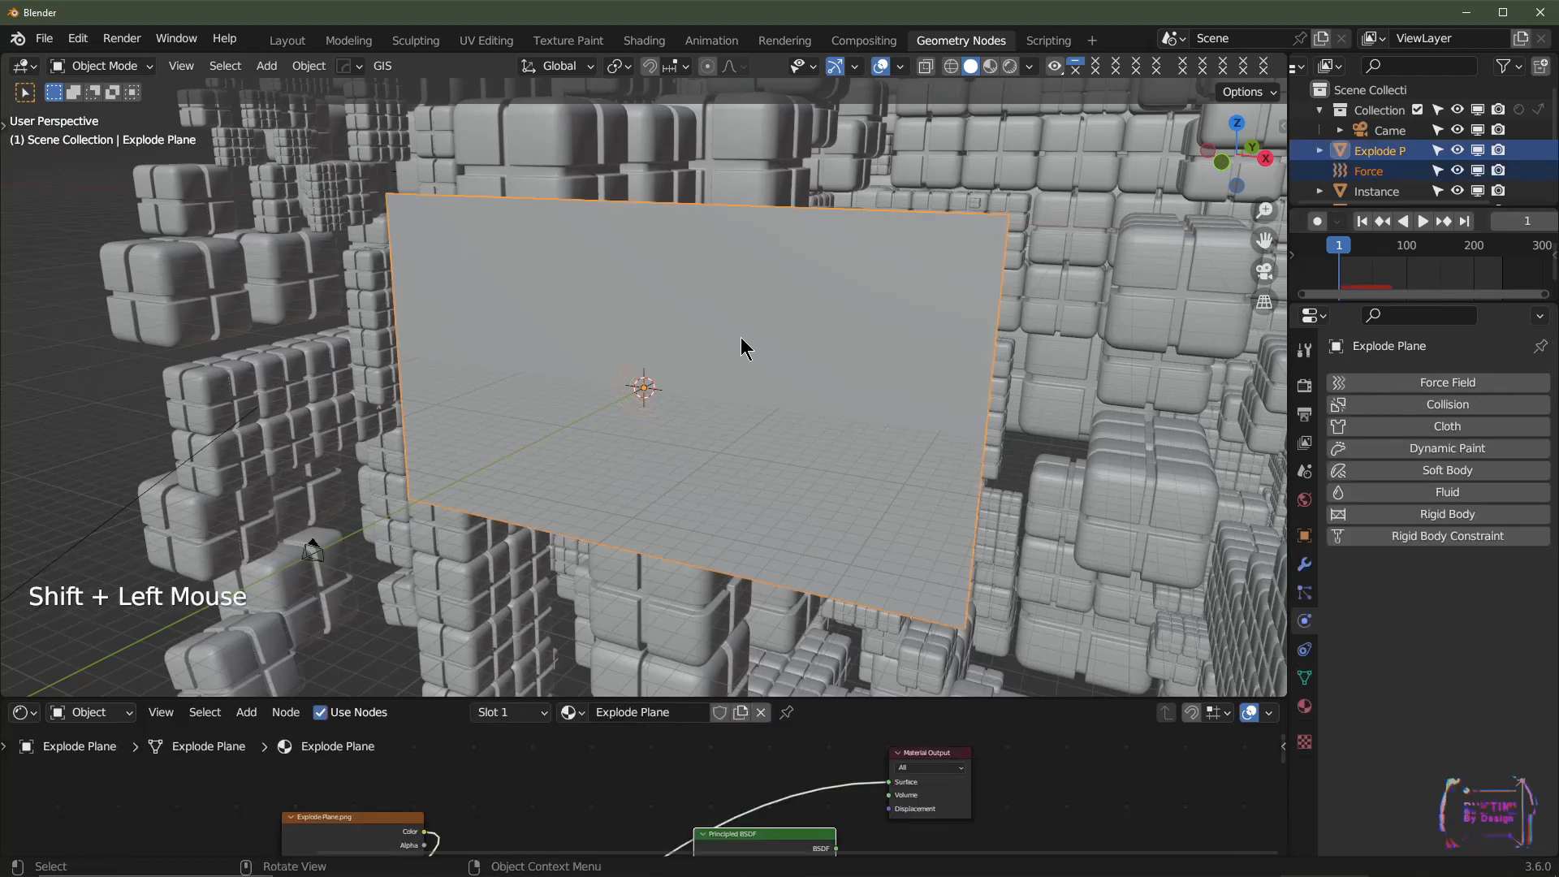
key(KP_3)
scroll(686, 387, down, 3)
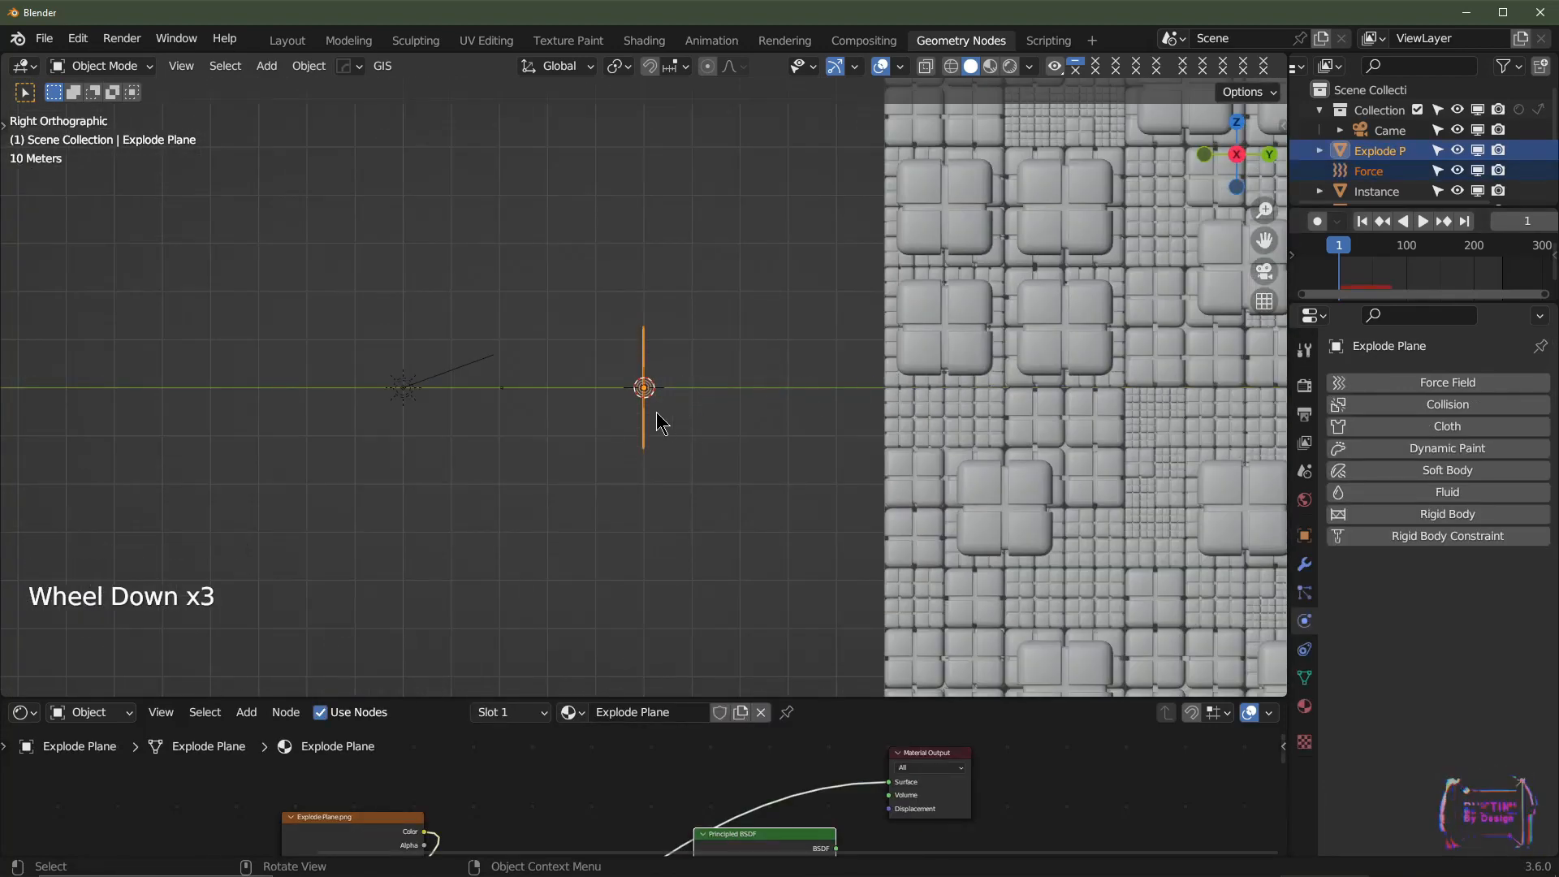
key(g)
key(y)
key(ctrl)
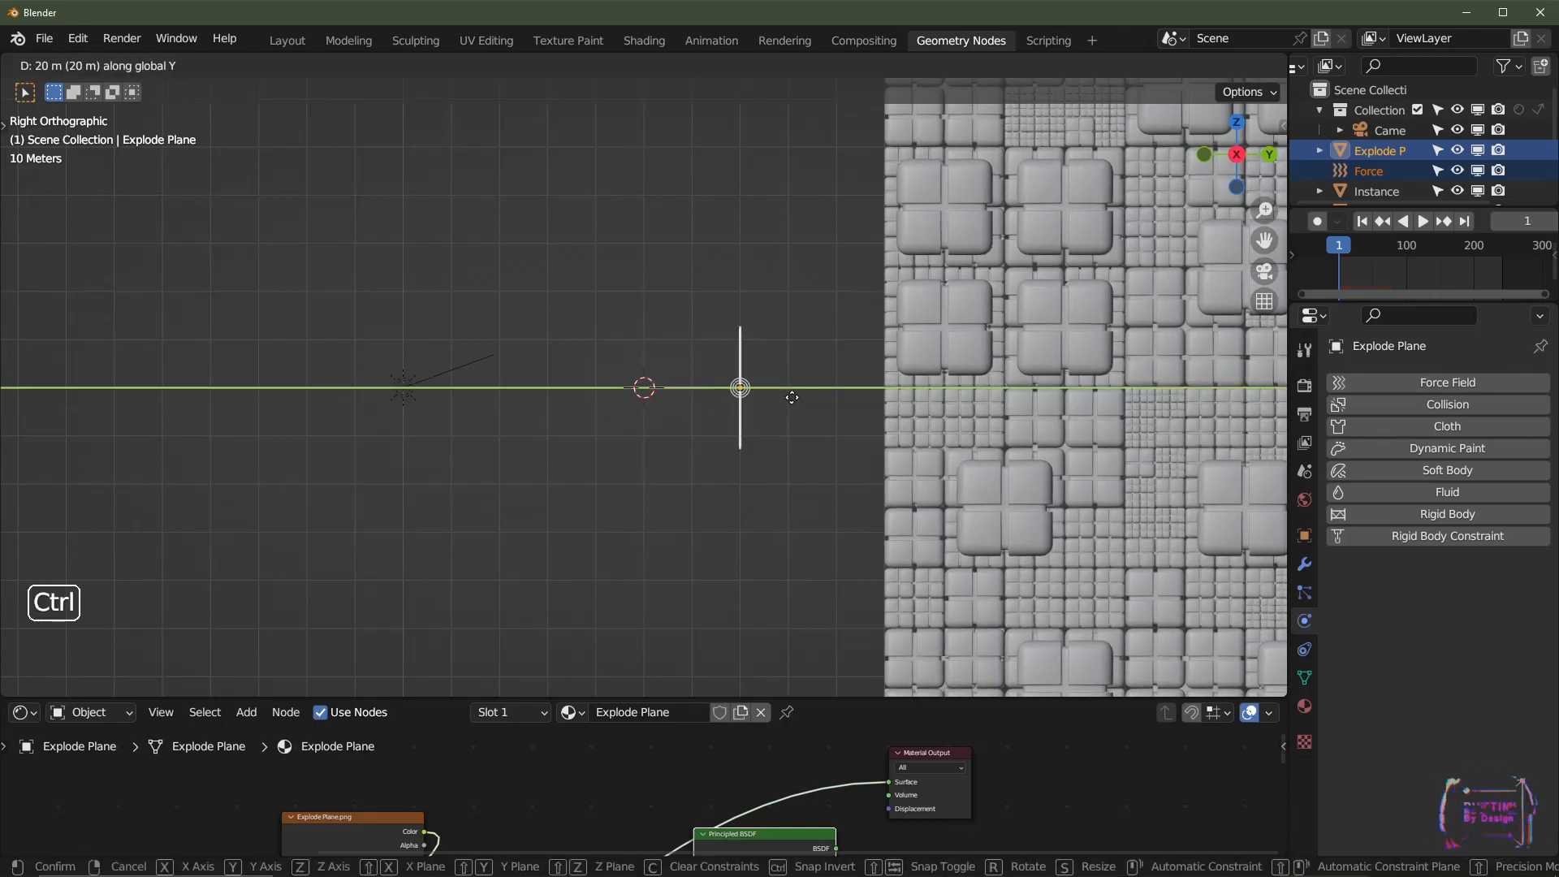
click(824, 399)
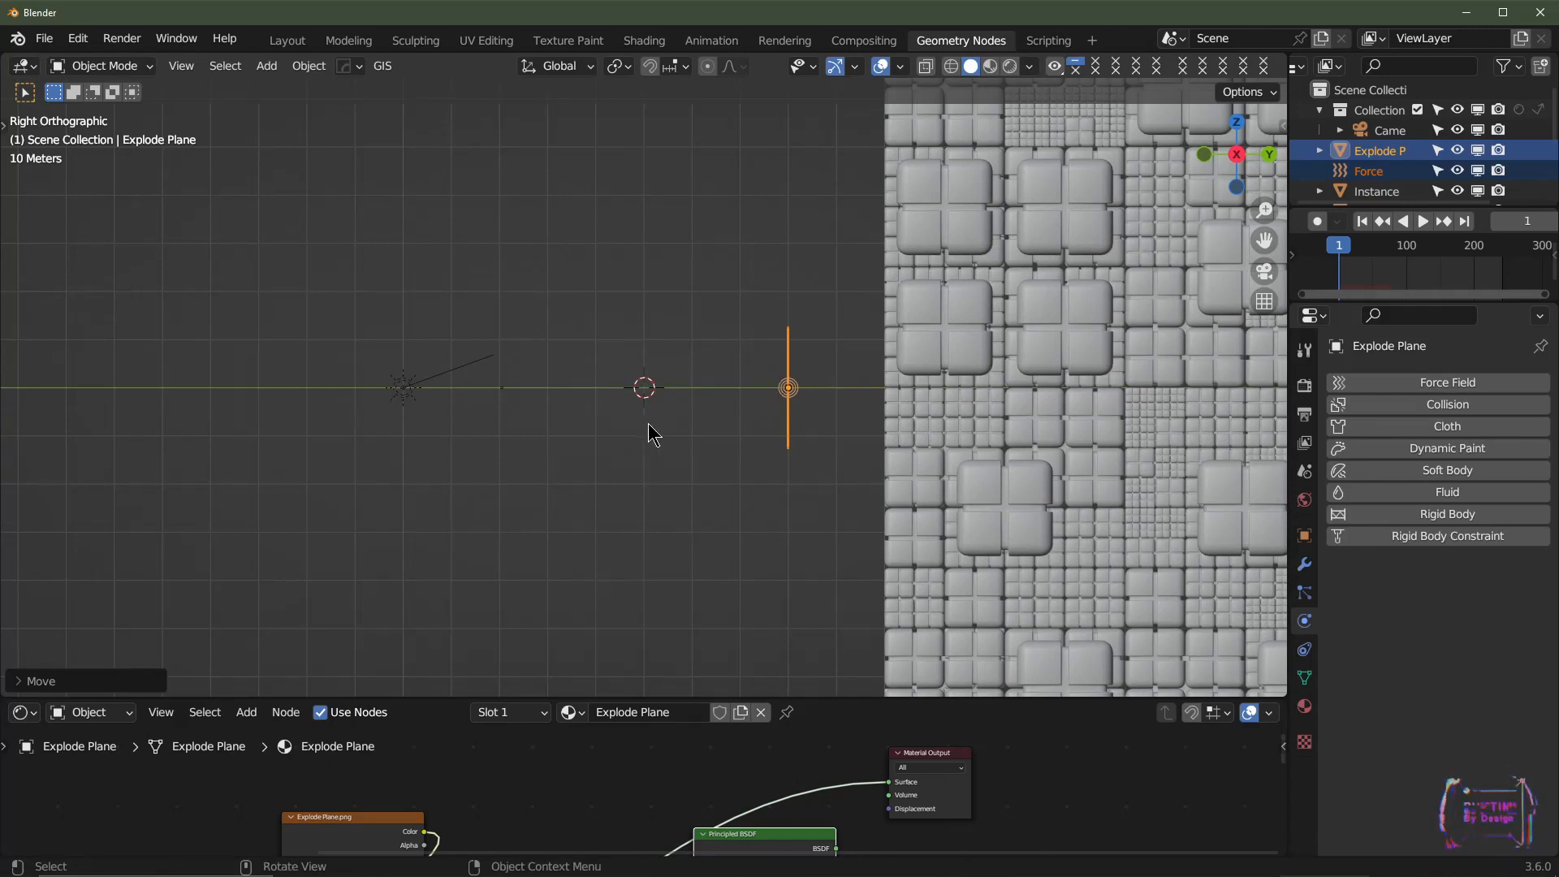
- Select only the Explode Plane and scale it to about twice its size to fill the camera frame
click(786, 433)
middle_drag(786, 432, 834, 436)
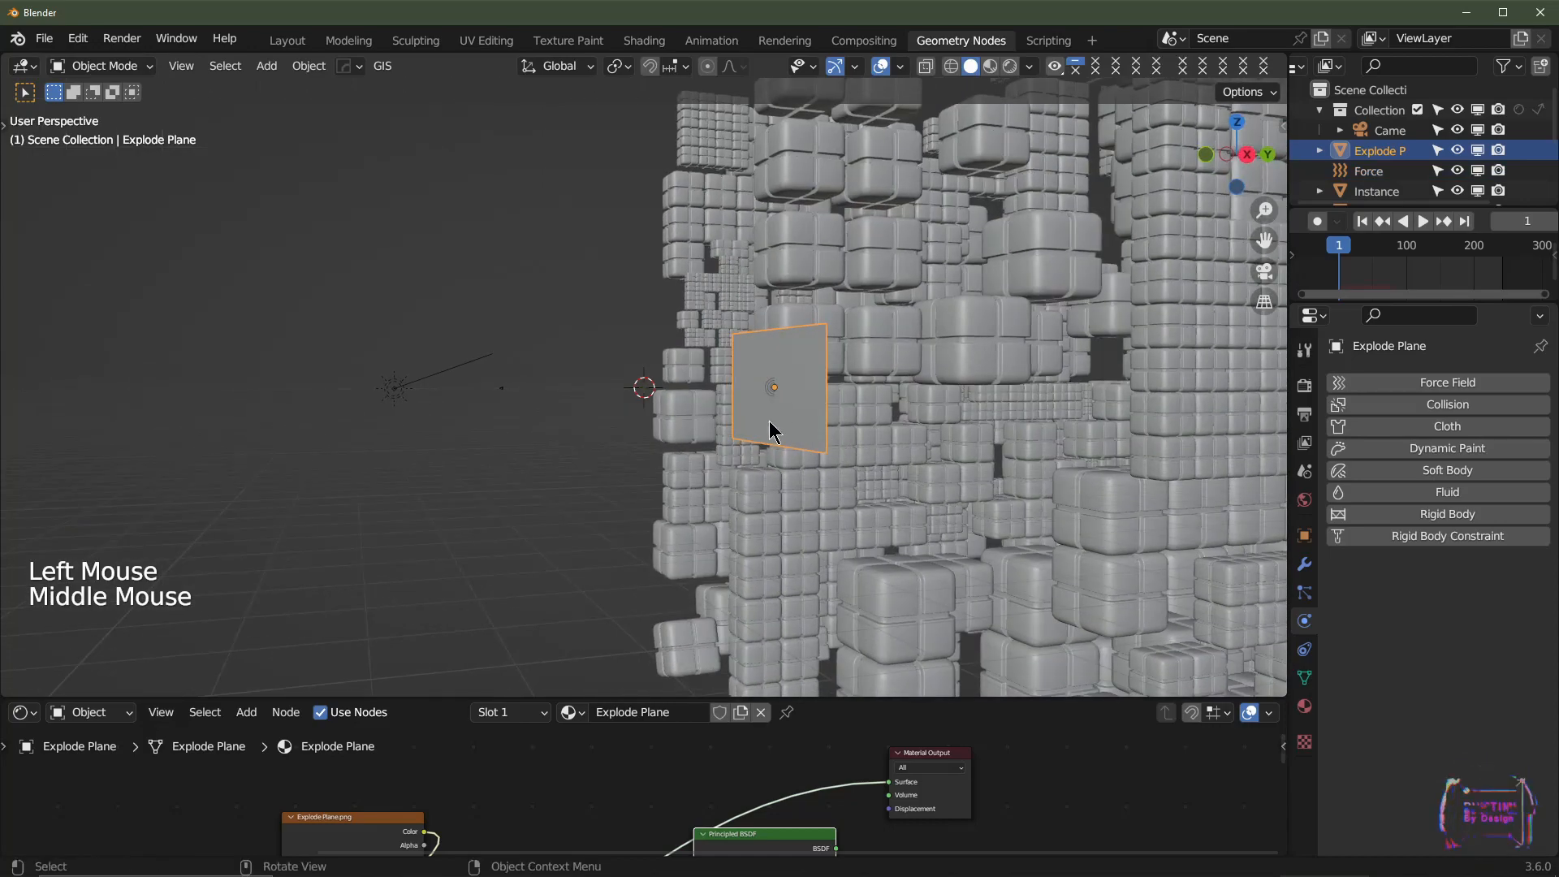
key(KP_0)
shift+middle_drag(938, 309, 660, 423)
key(s)
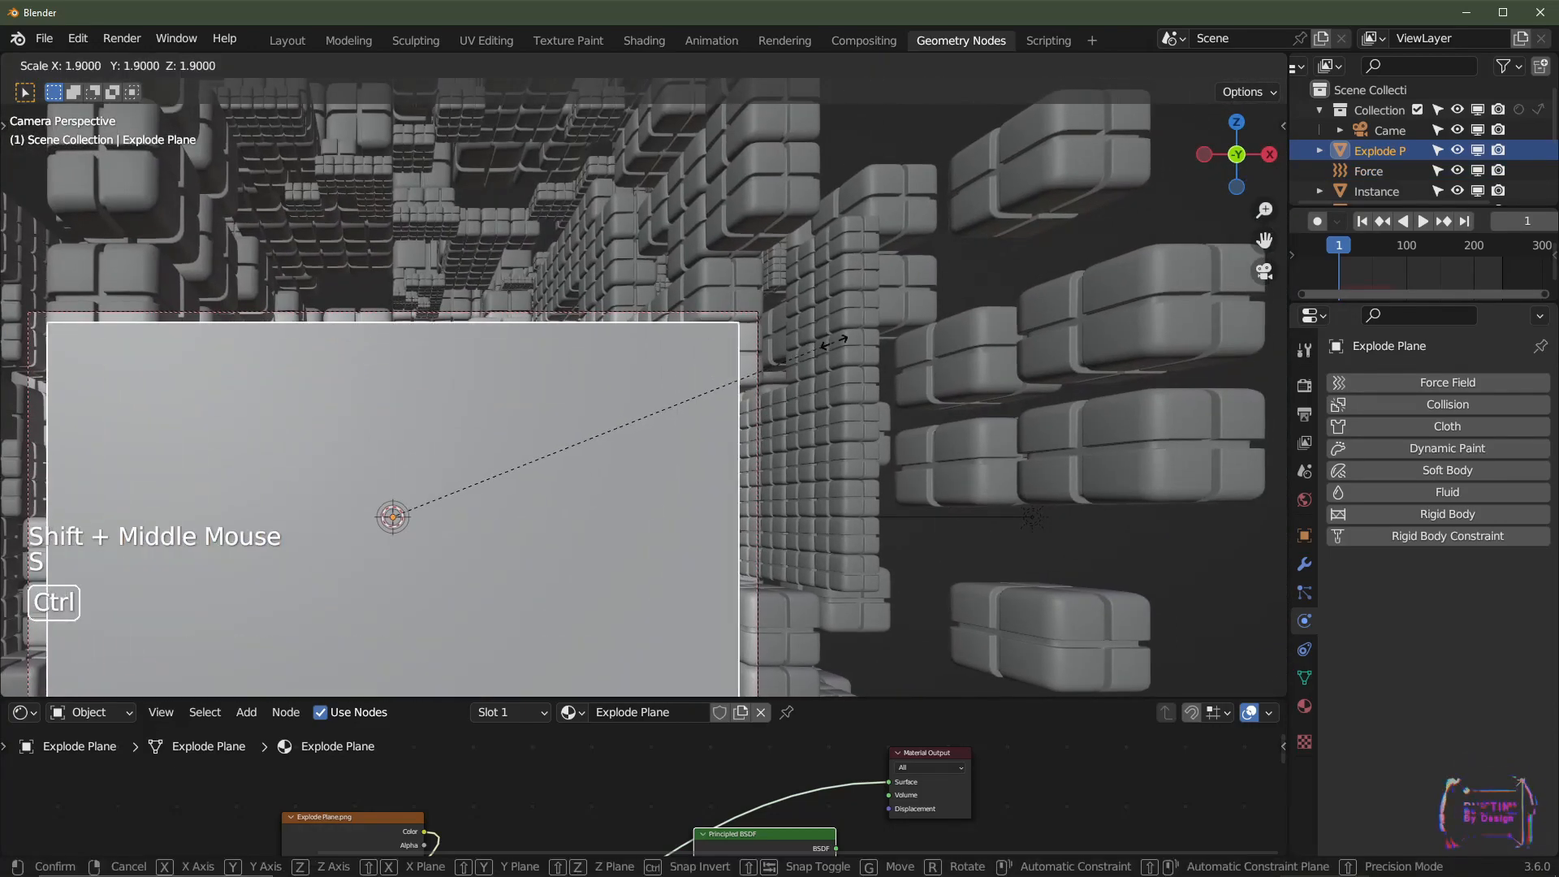
click(852, 331)
- Fine-tune the Explode Plane's scale so its corner and edges line up with the camera frame
scroll(825, 333, up, 2)
shift+middle_drag(820, 349, 627, 461)
scroll(704, 379, up, 4)
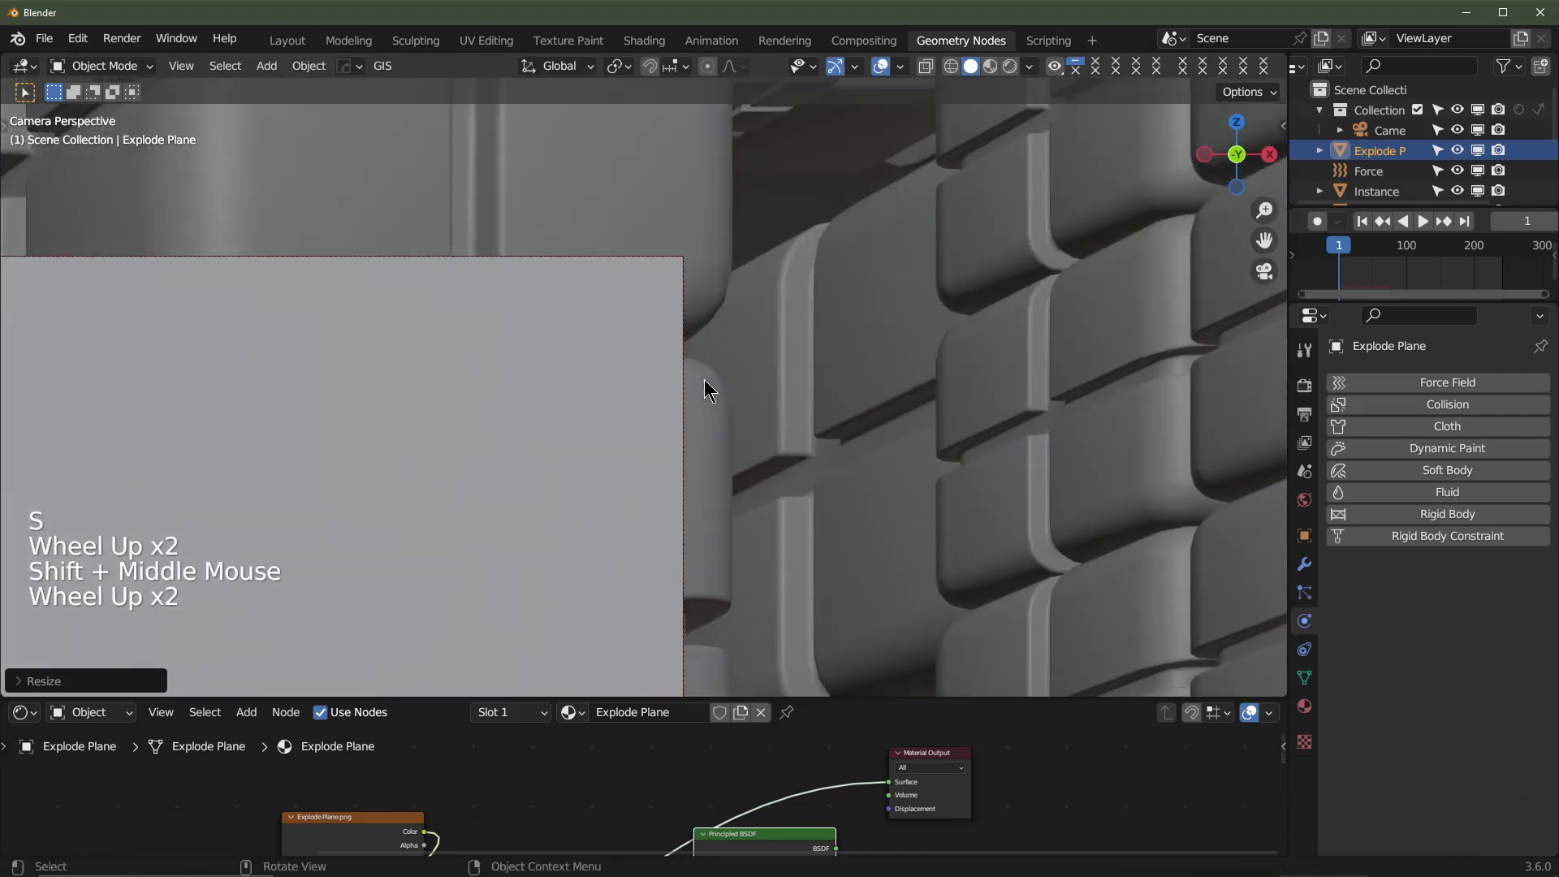
shift+middle_drag(825, 177, 700, 291)
scroll(715, 348, up, 1)
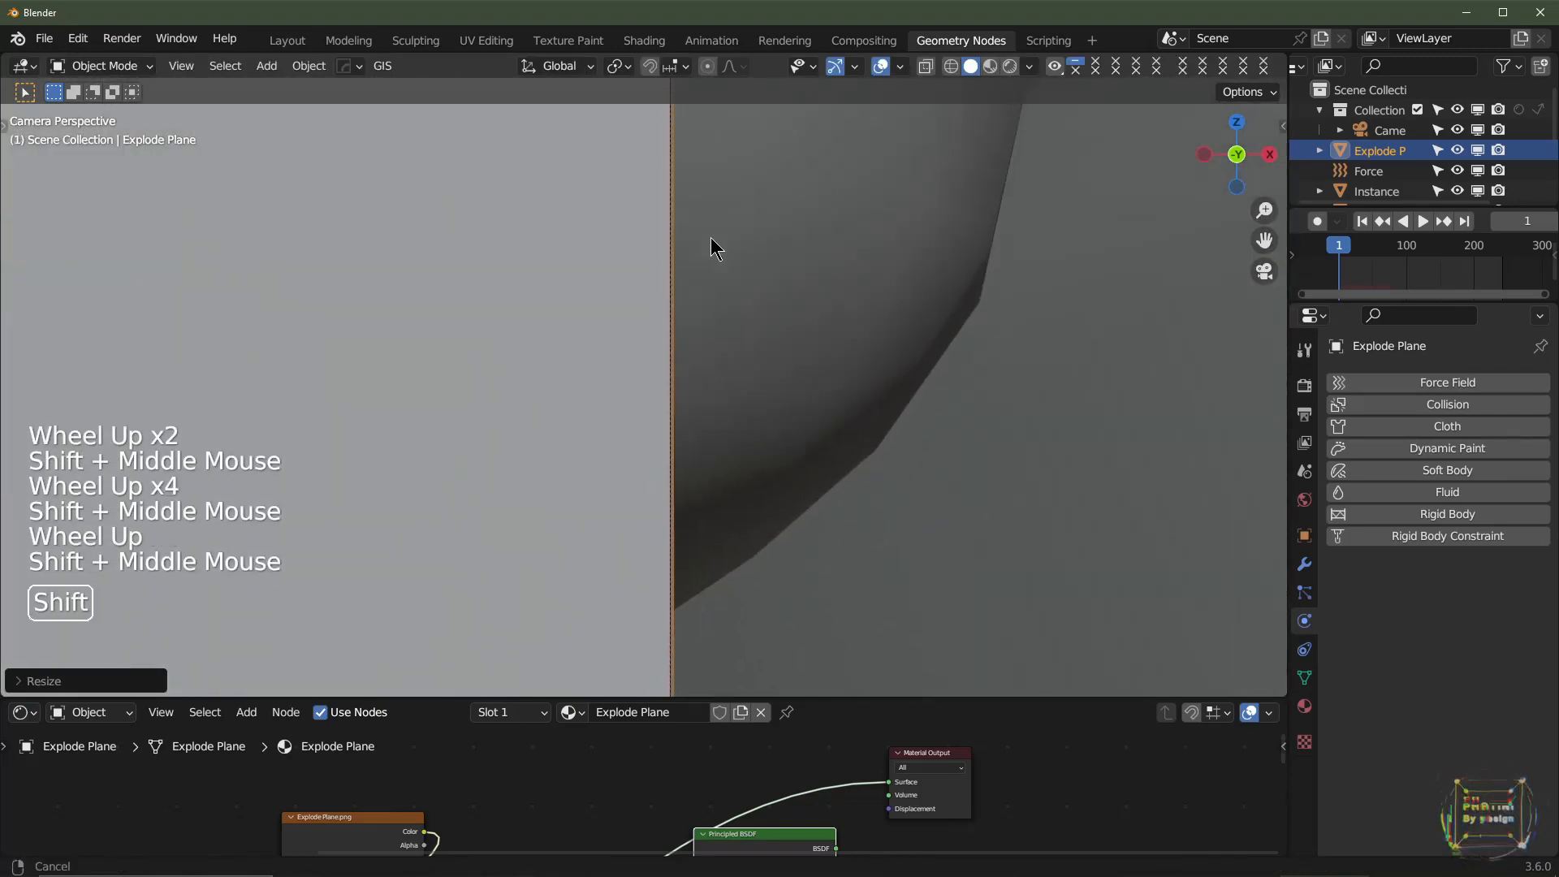
scroll(743, 223, up, 2)
shift+scroll(747, 198, up, 1)
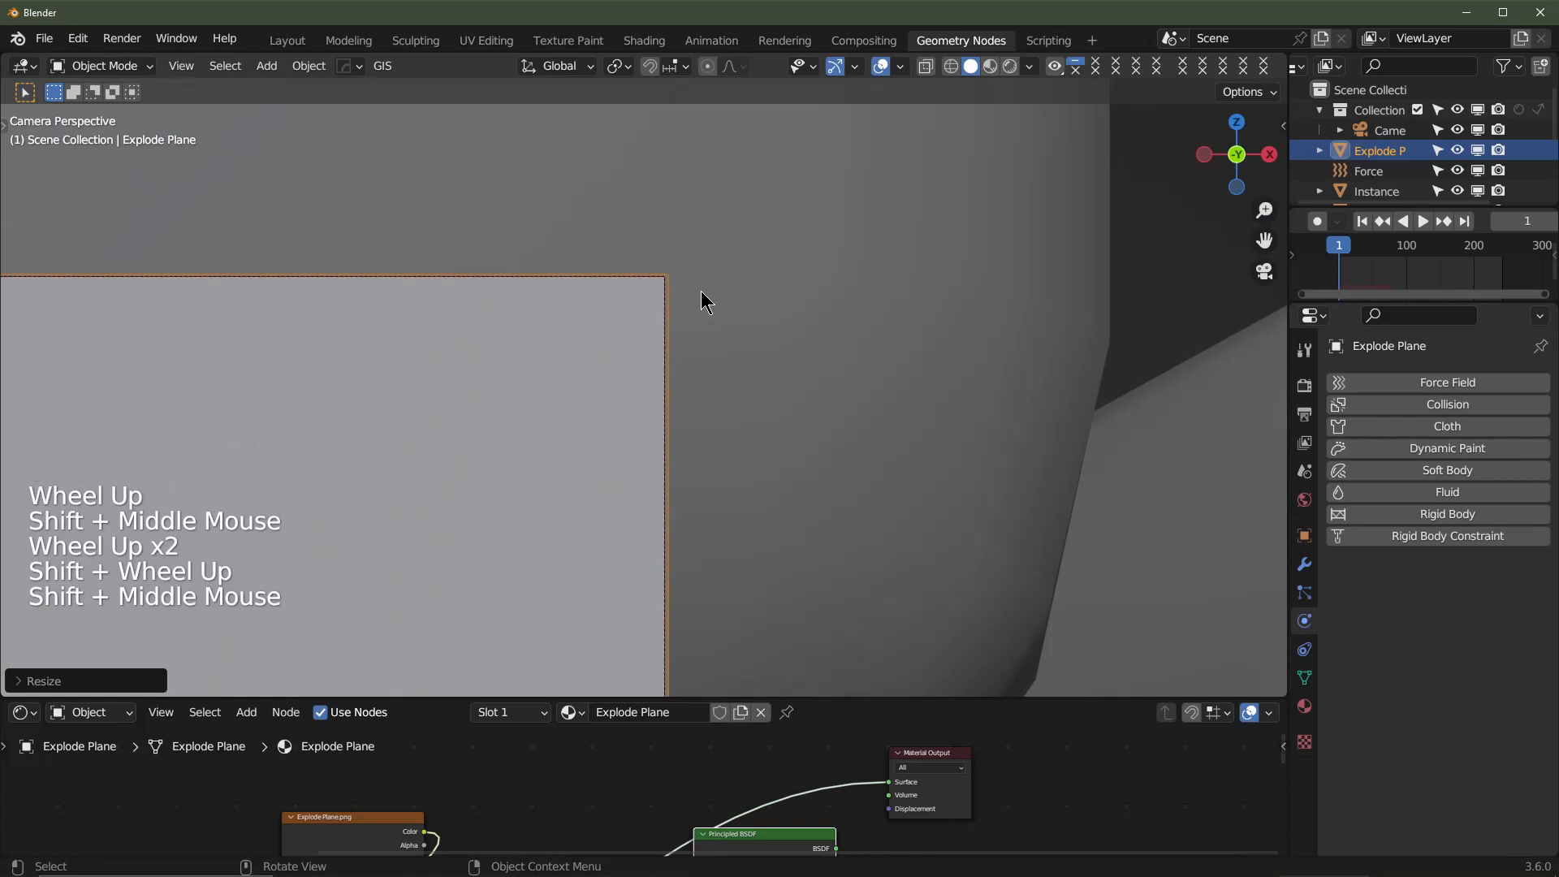
key(s)
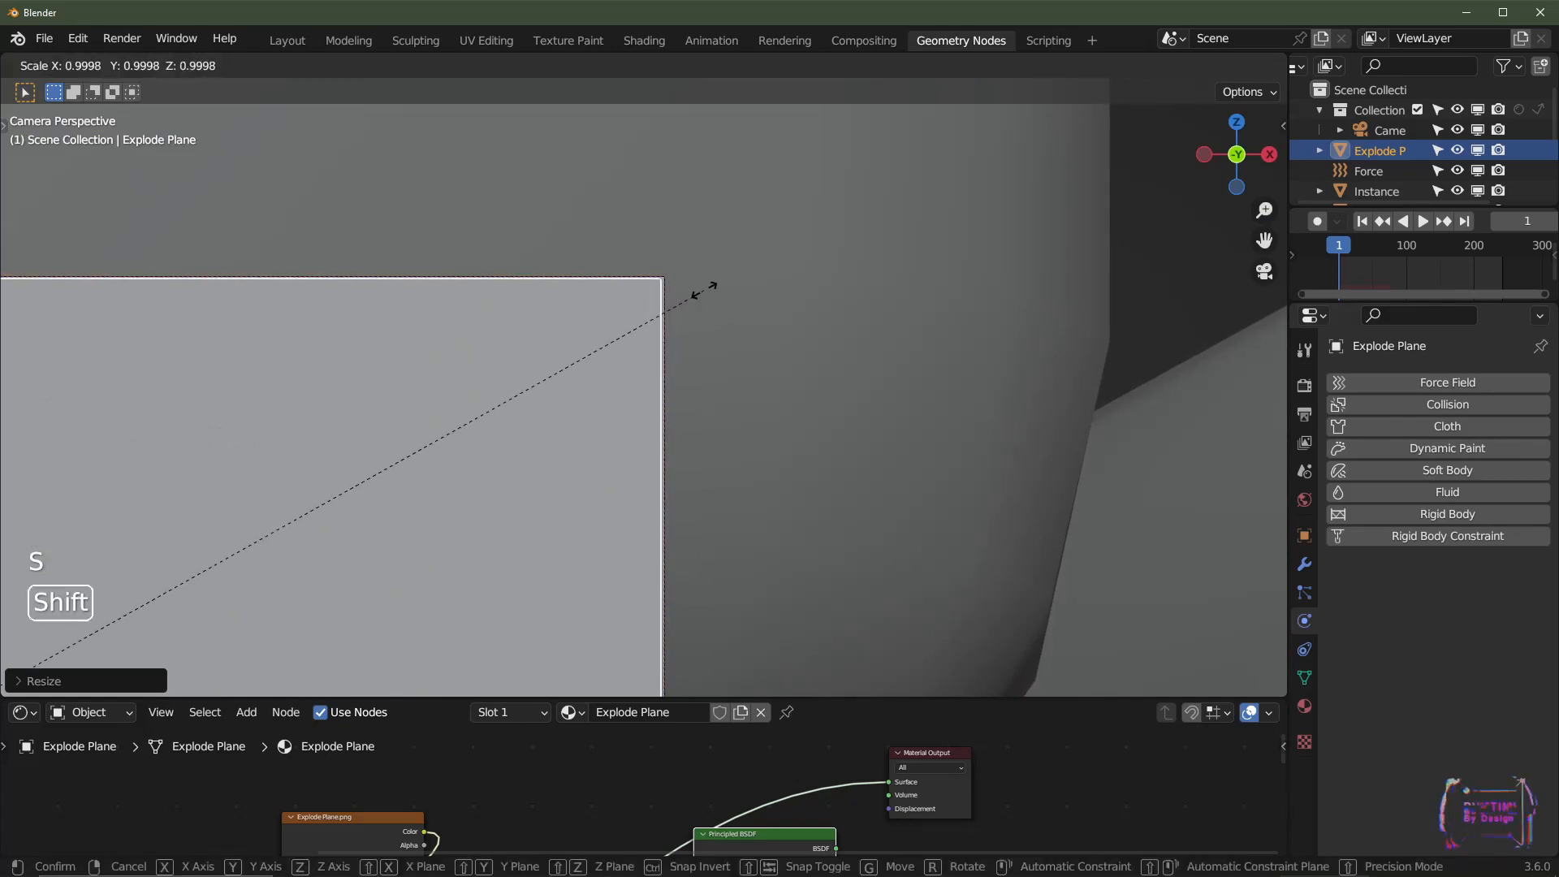
click(691, 304)
scroll(672, 284, up, 3)
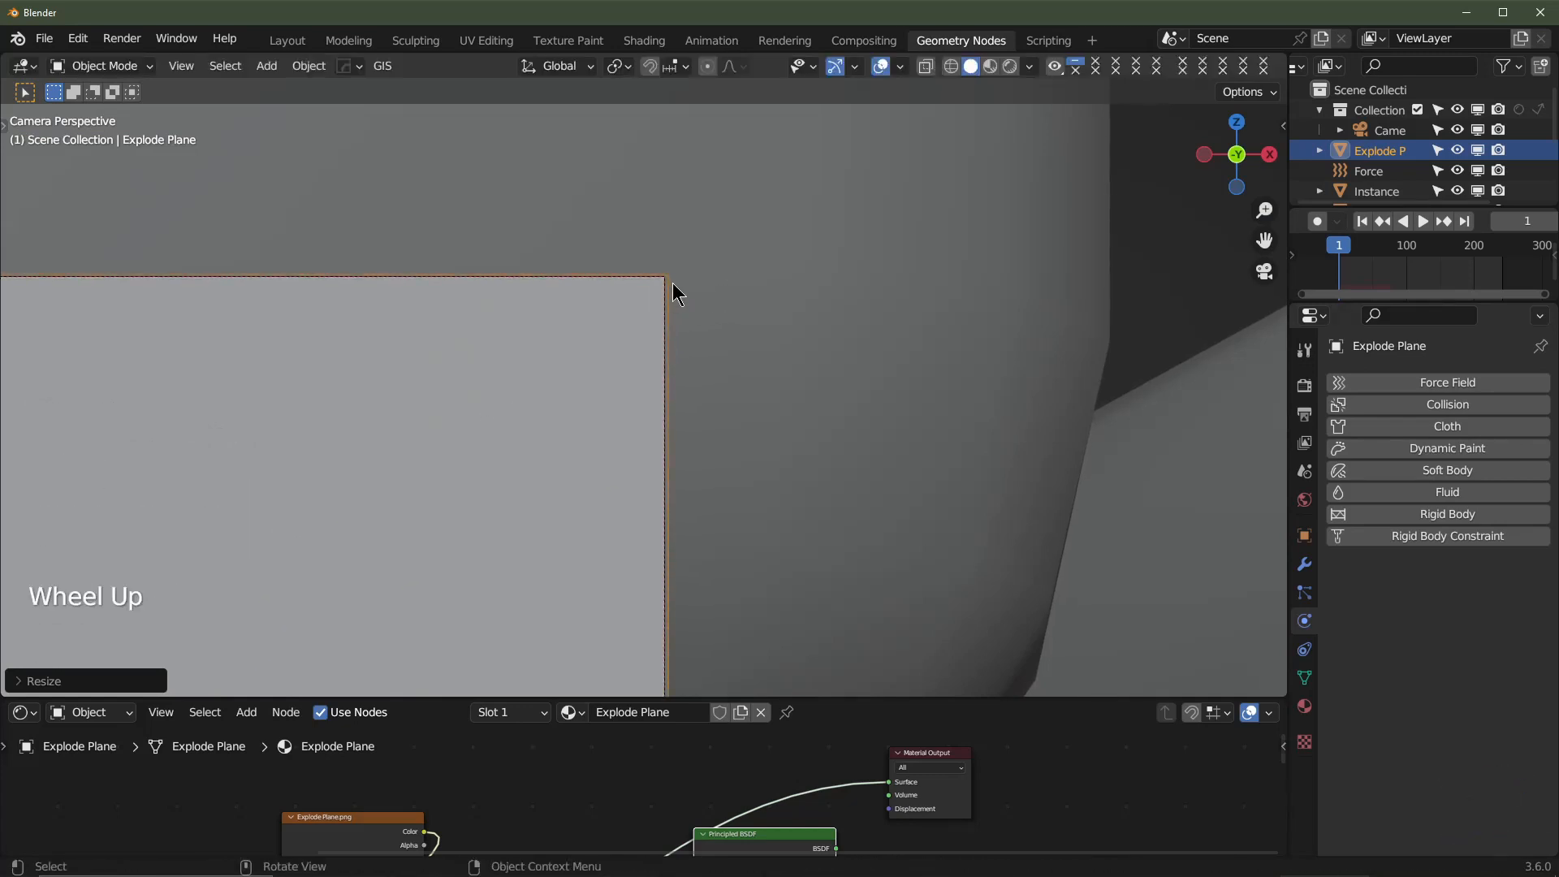
scroll(690, 361, down, 6)
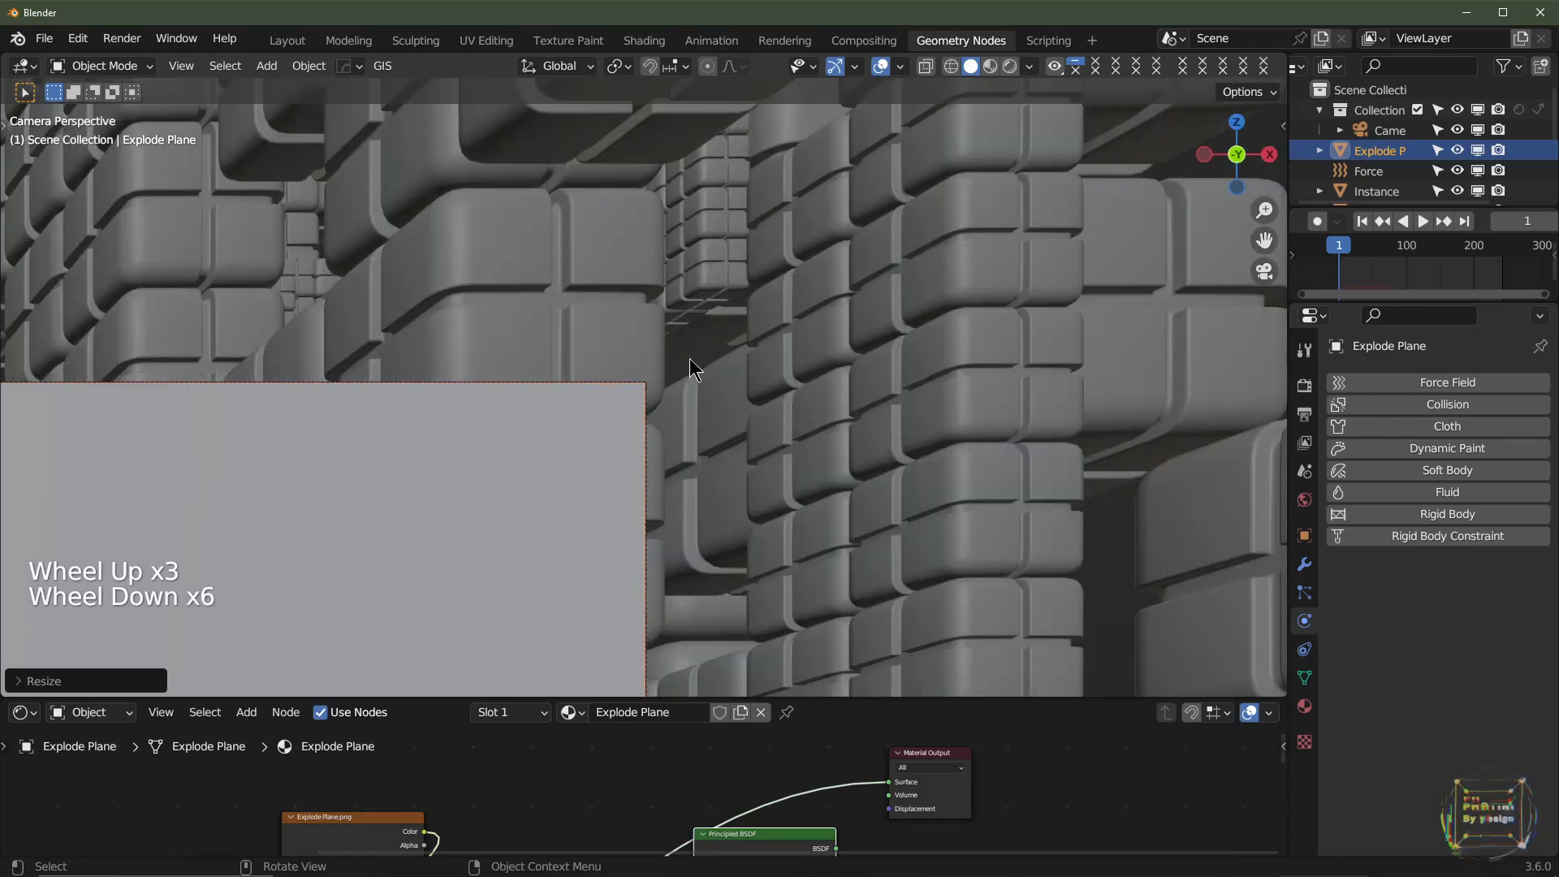
scroll(650, 406, down, 2)
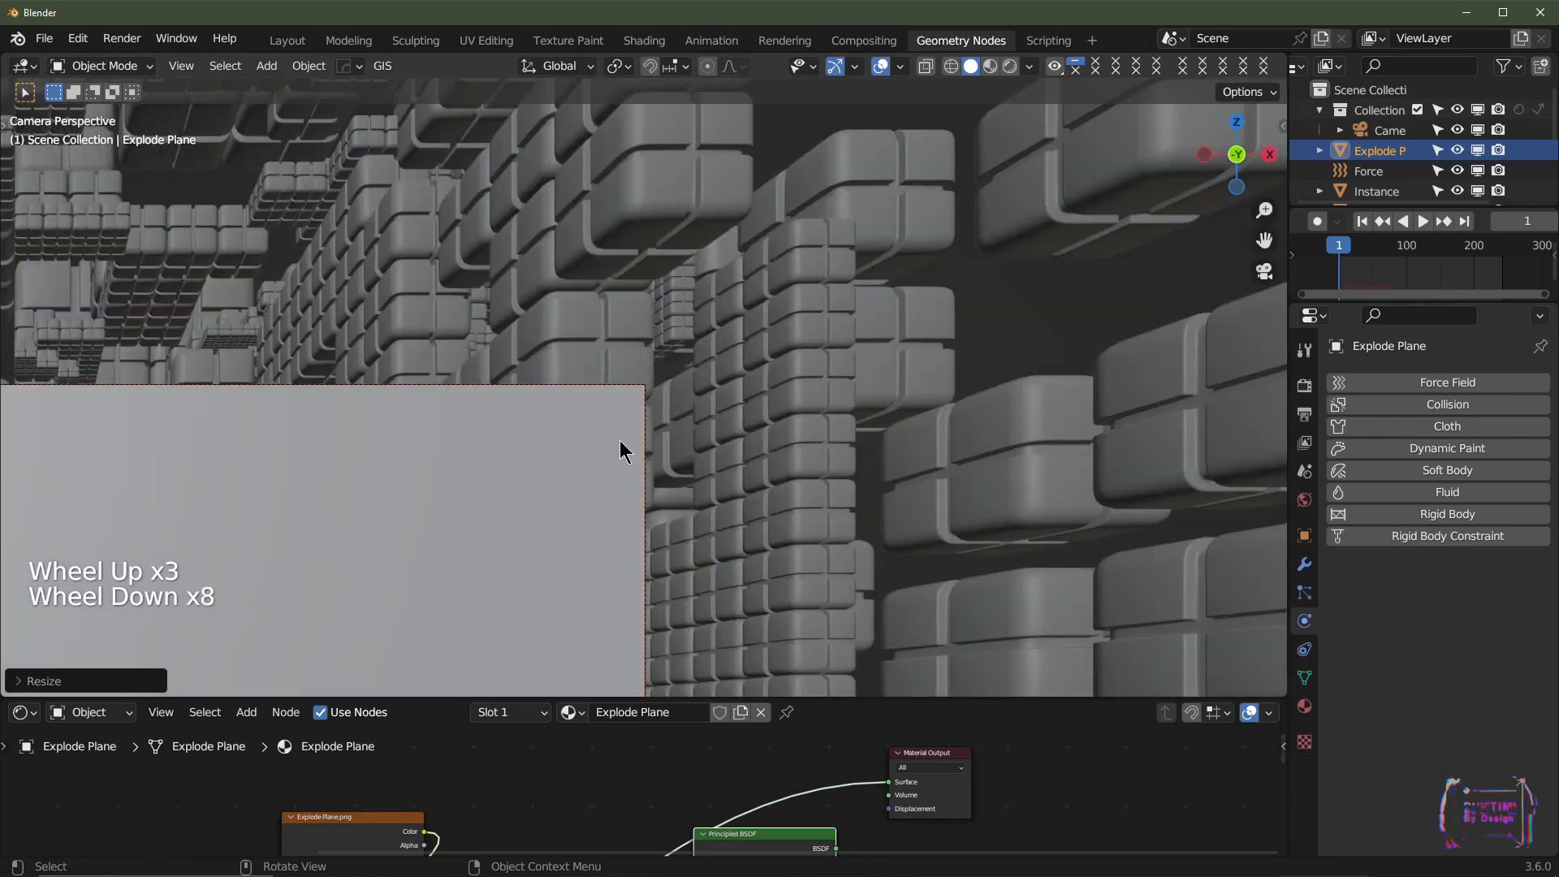
shift+middle_drag(621, 446, 975, 222)
scroll(721, 373, down, 2)
shift+middle_drag(719, 371, 797, 360)
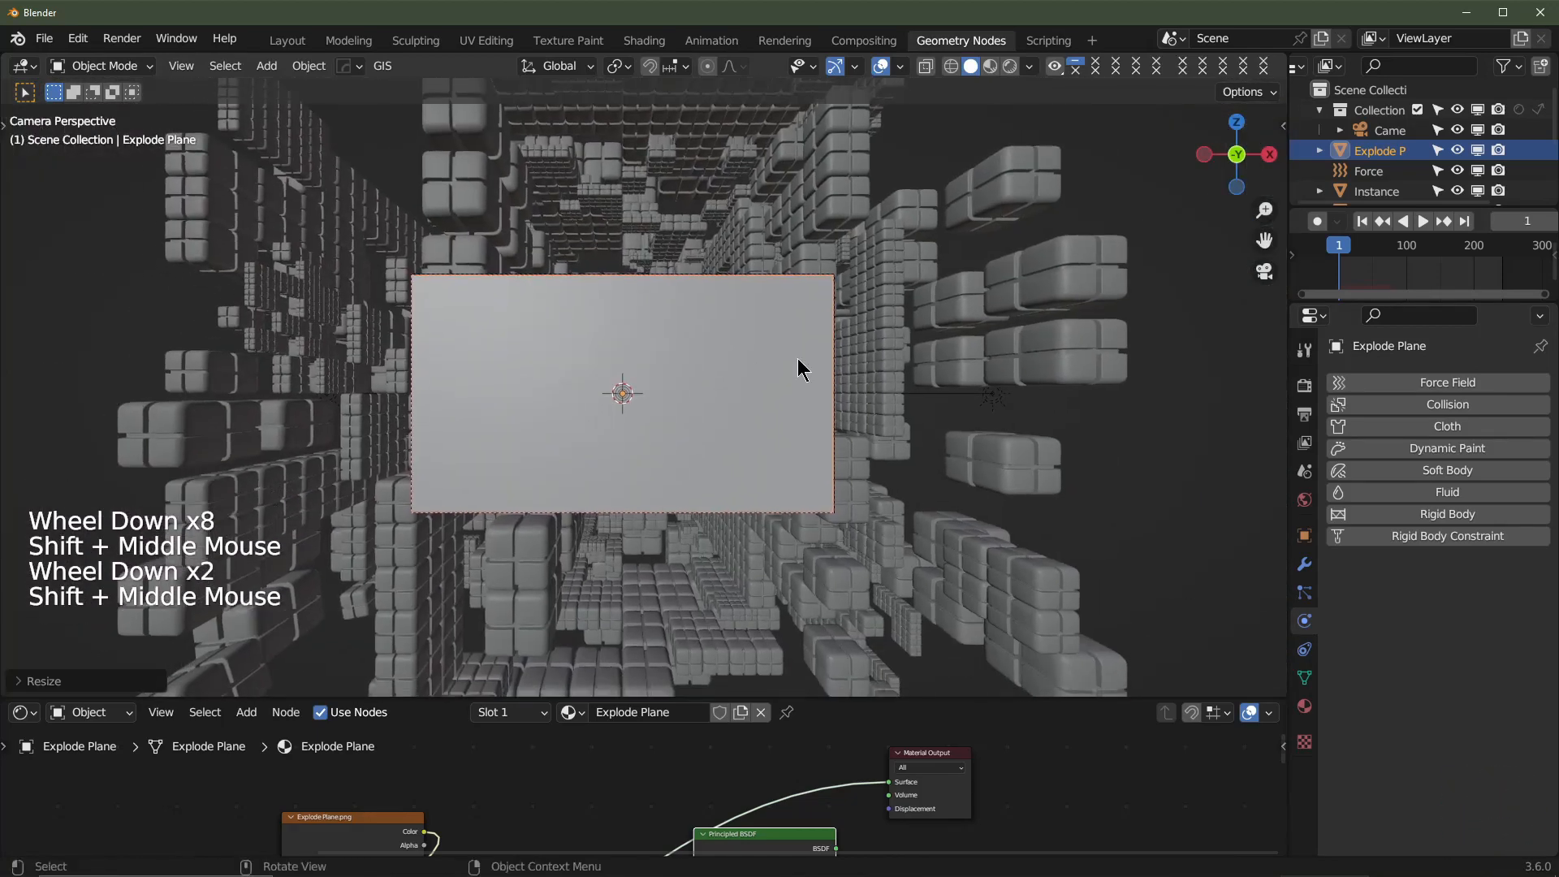
click(1362, 219)
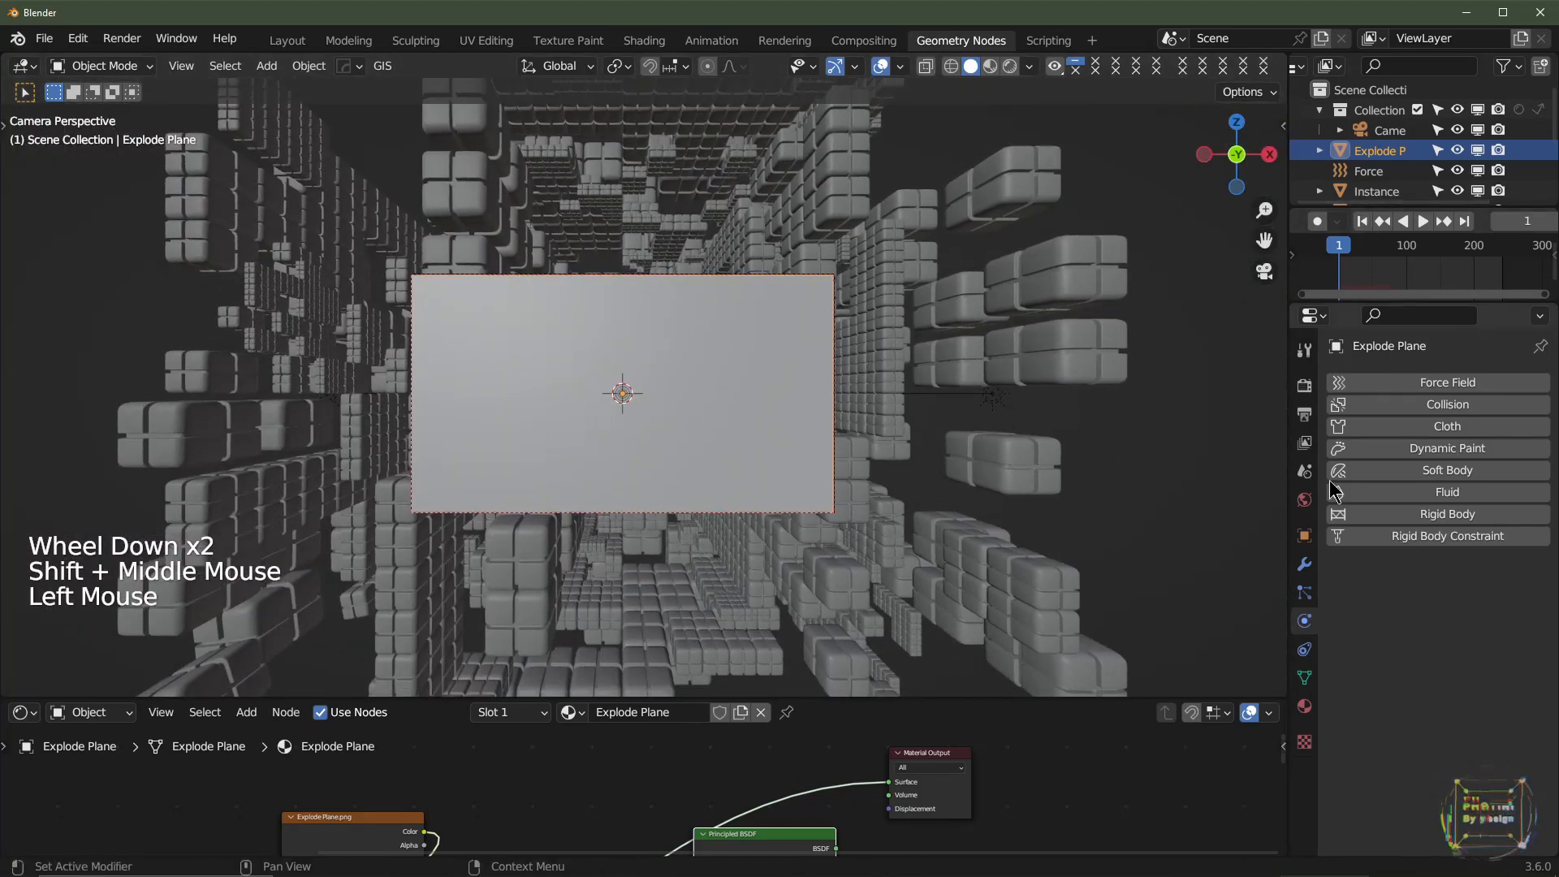
- Show the Explode Plane's particle settings and play the explosion through the camera from frame 1 to about frame 56
click(1304, 593)
scroll(769, 416, up, 1)
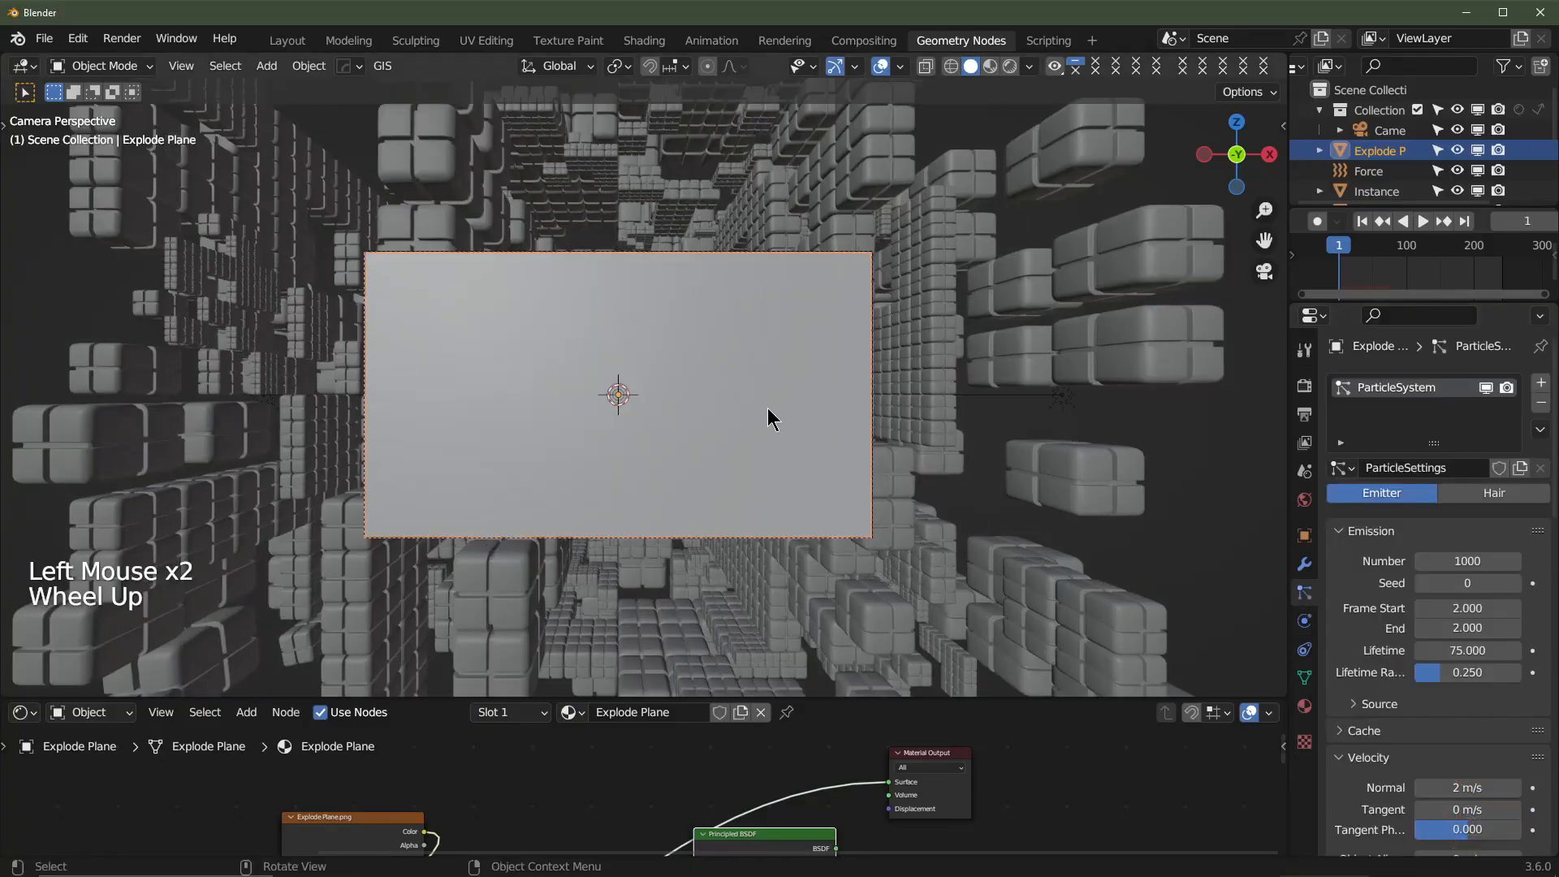
scroll(715, 421, up, 2)
key(space)
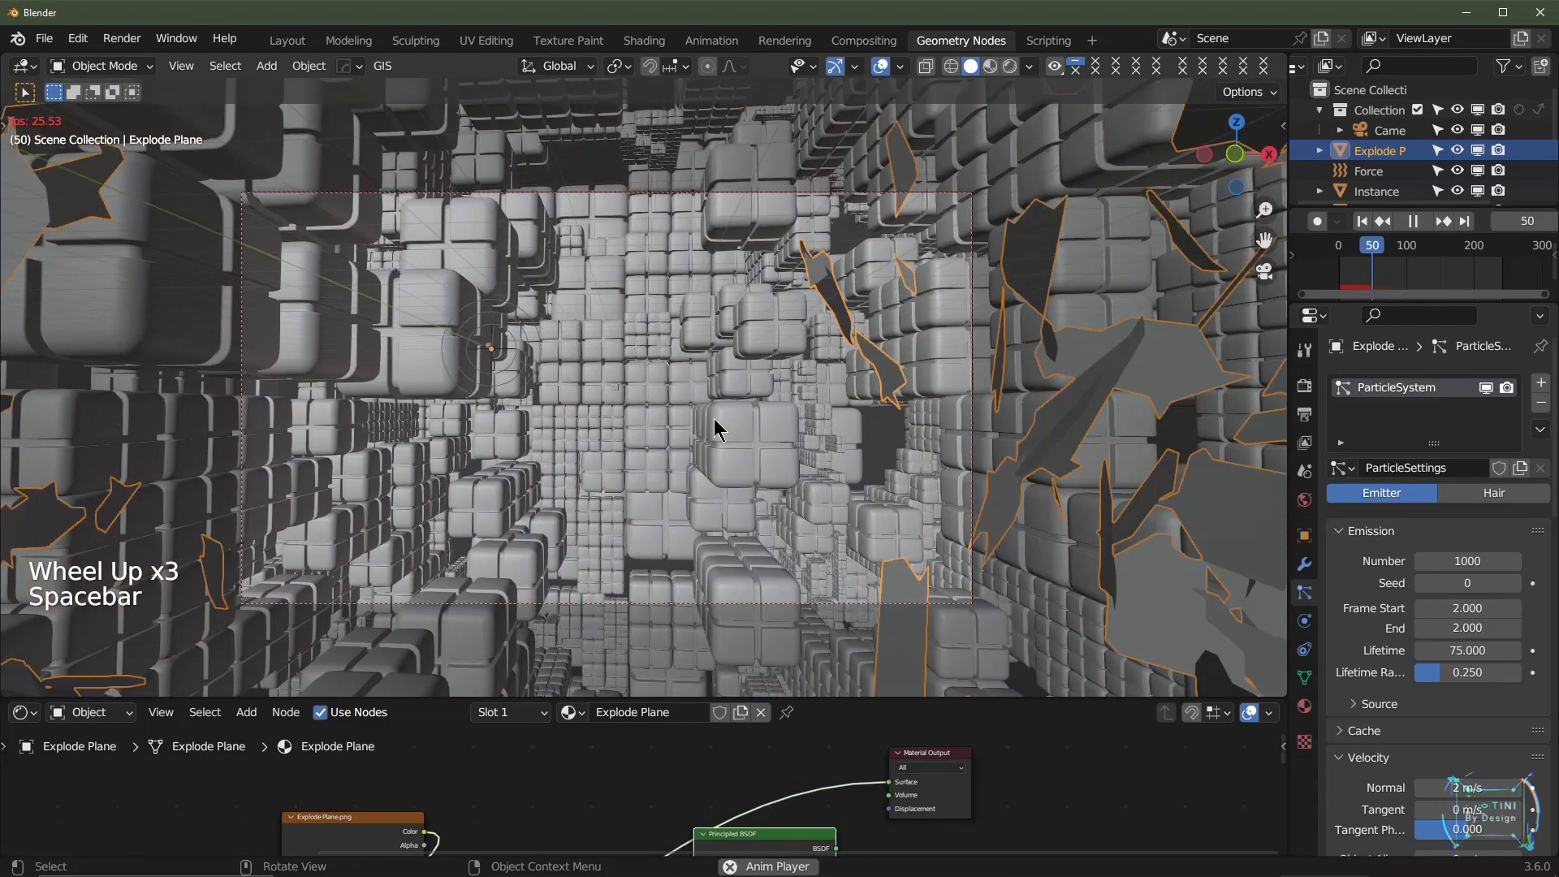
key(space)
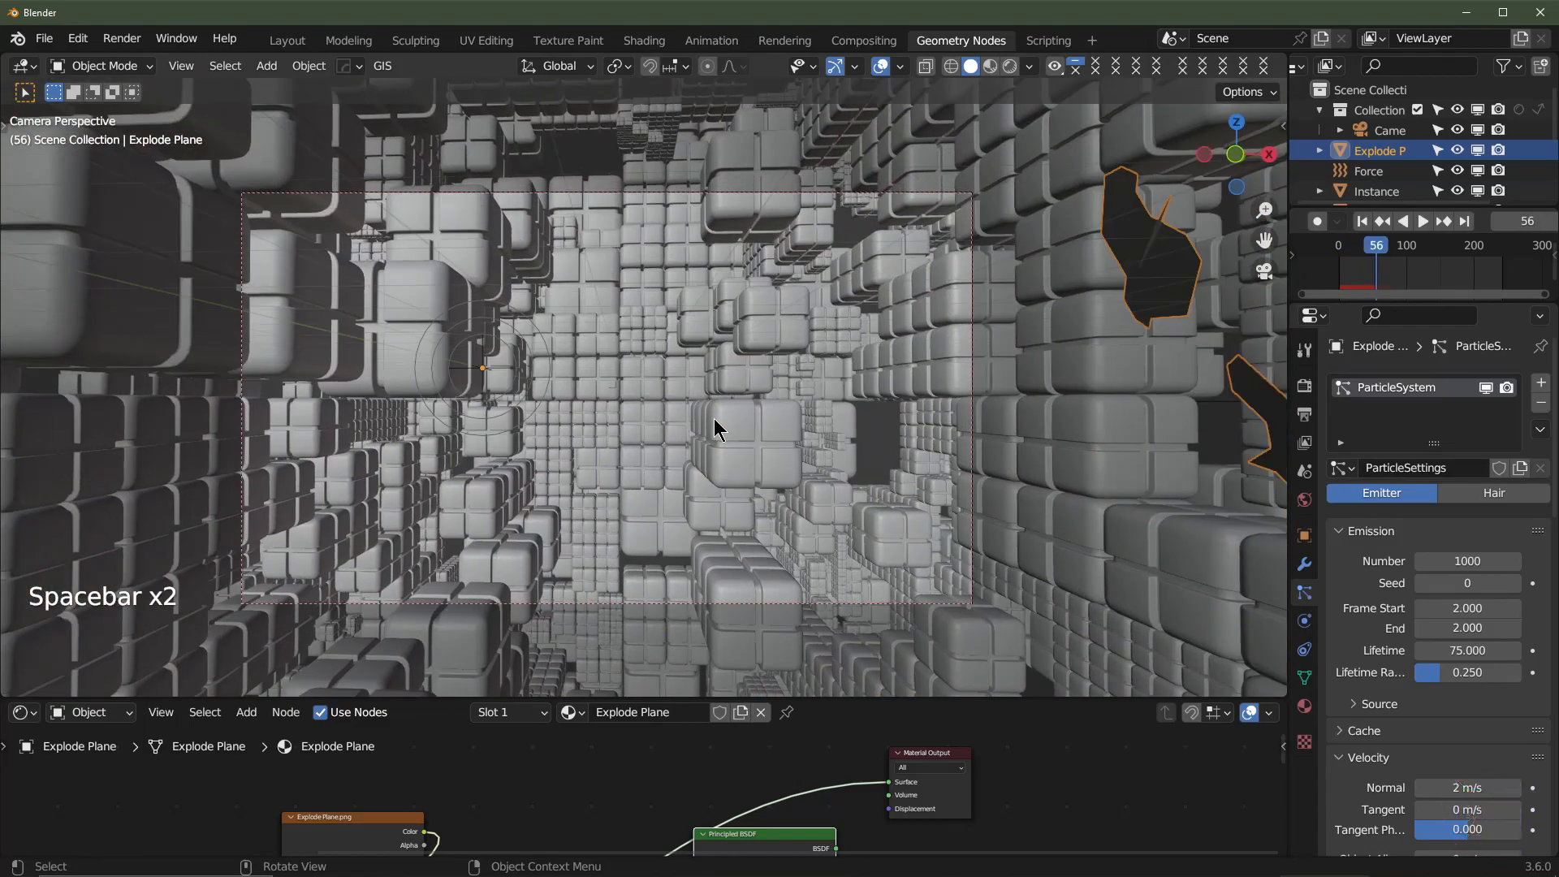
- Step back frame by frame from about frame 56 to frame 28 to examine how the pieces scatter past the camera frame
scroll(714, 419, down, 2)
key(Left)
key(Left)
key(Left)
key(Left)
key(Left)
key(Left)
key(Left)
key(Left)
key(Left)
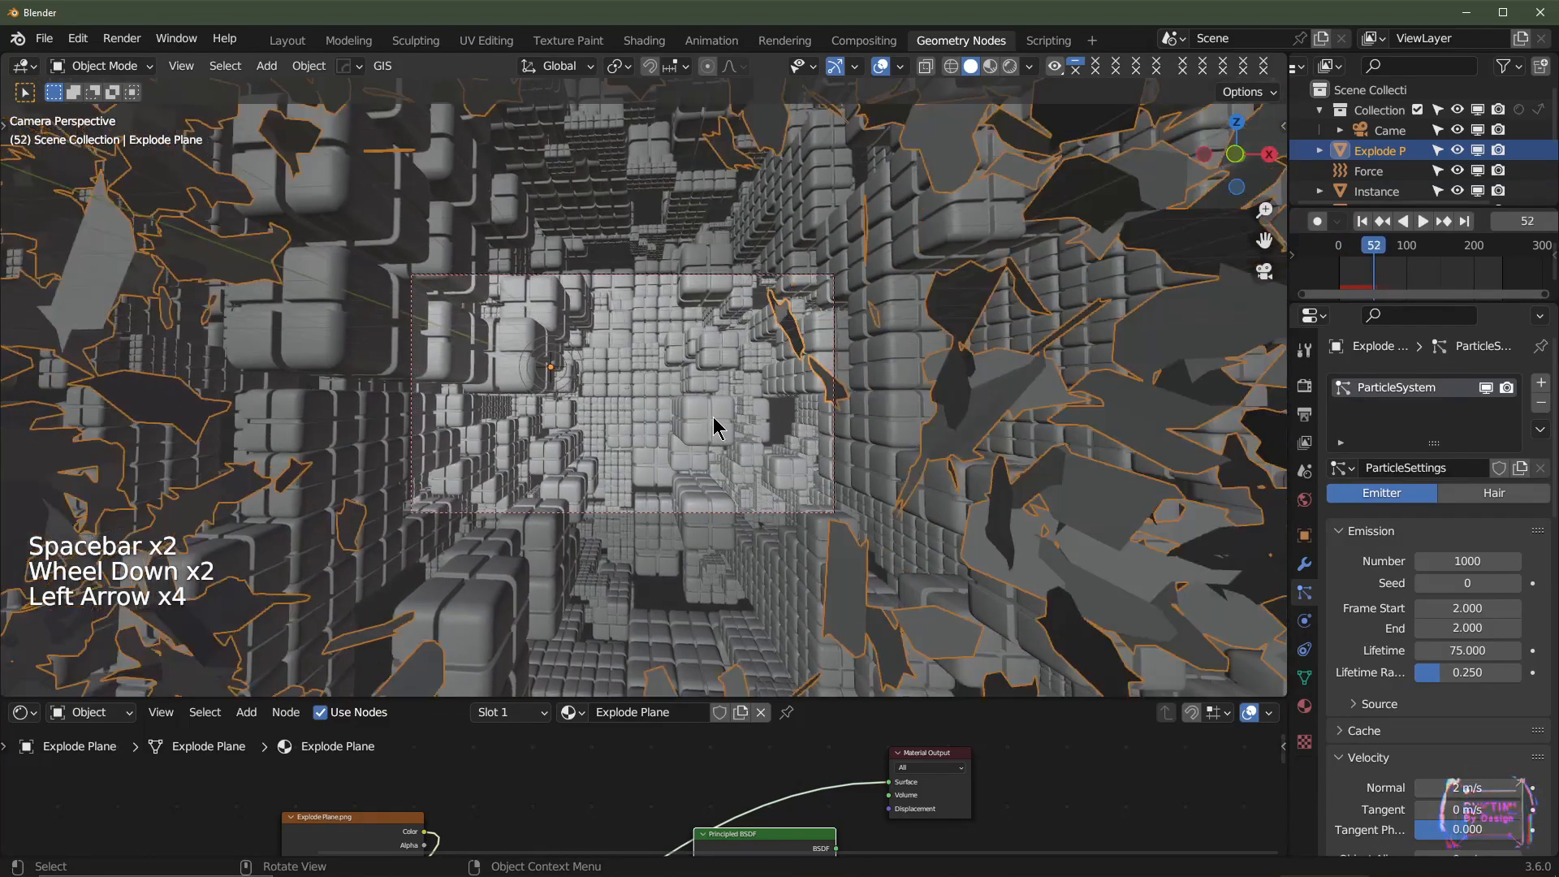
key(Left)
key(Left)
key(Left)
key(Left)
key(Left)
key(Left)
key(Left)
key(Left)
key(Left)
key(Left)
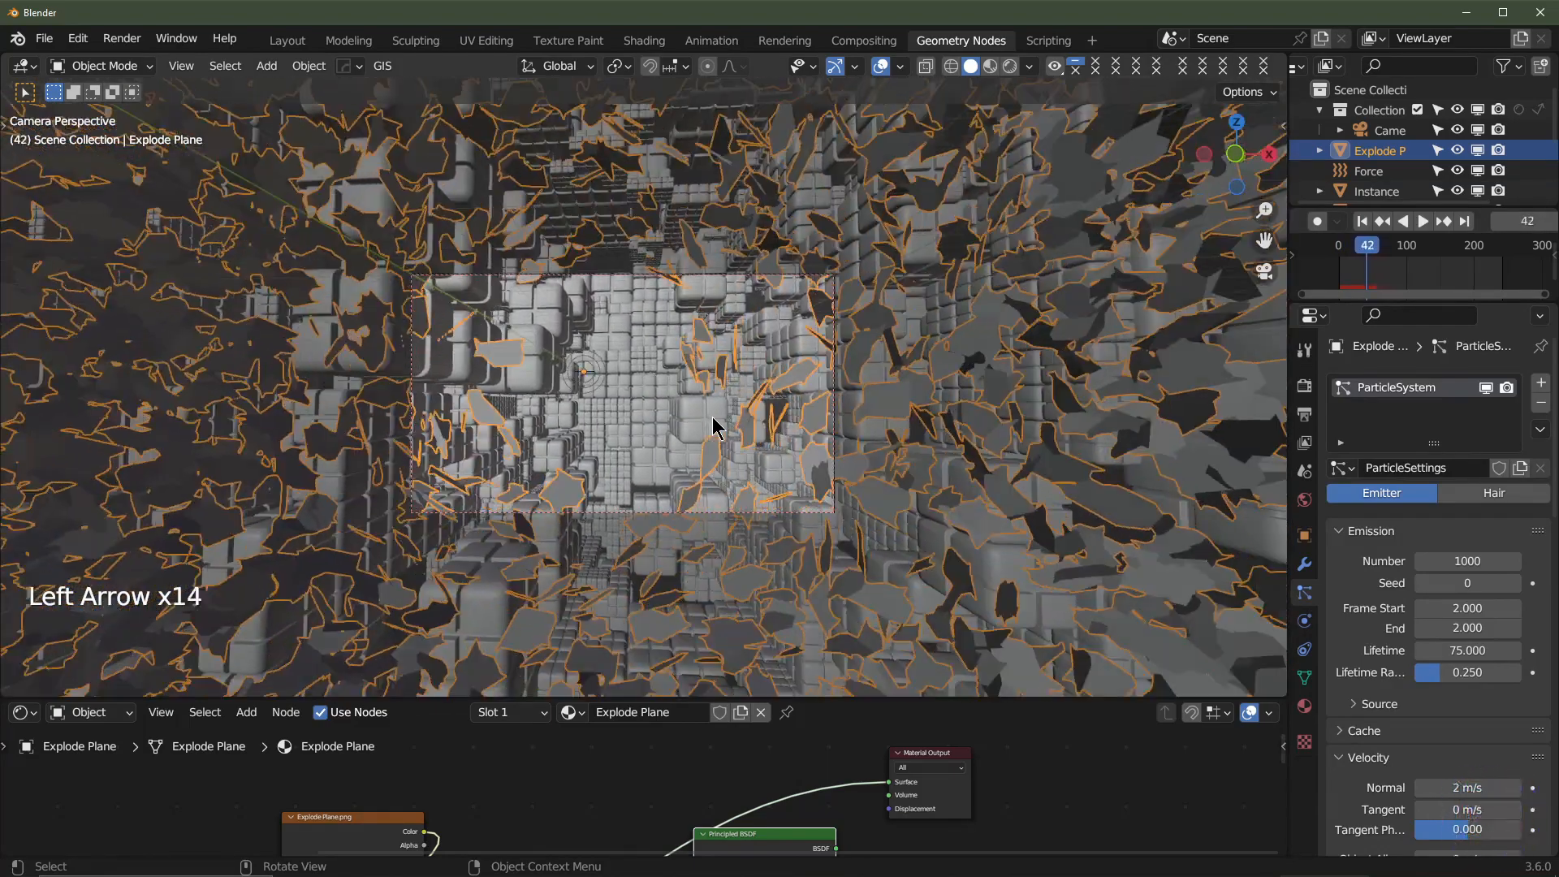
key(Left)
key(Left)
key(Left)
key(Left)
key(Left)
key(Left)
key(Left)
key(Left)
key(Left)
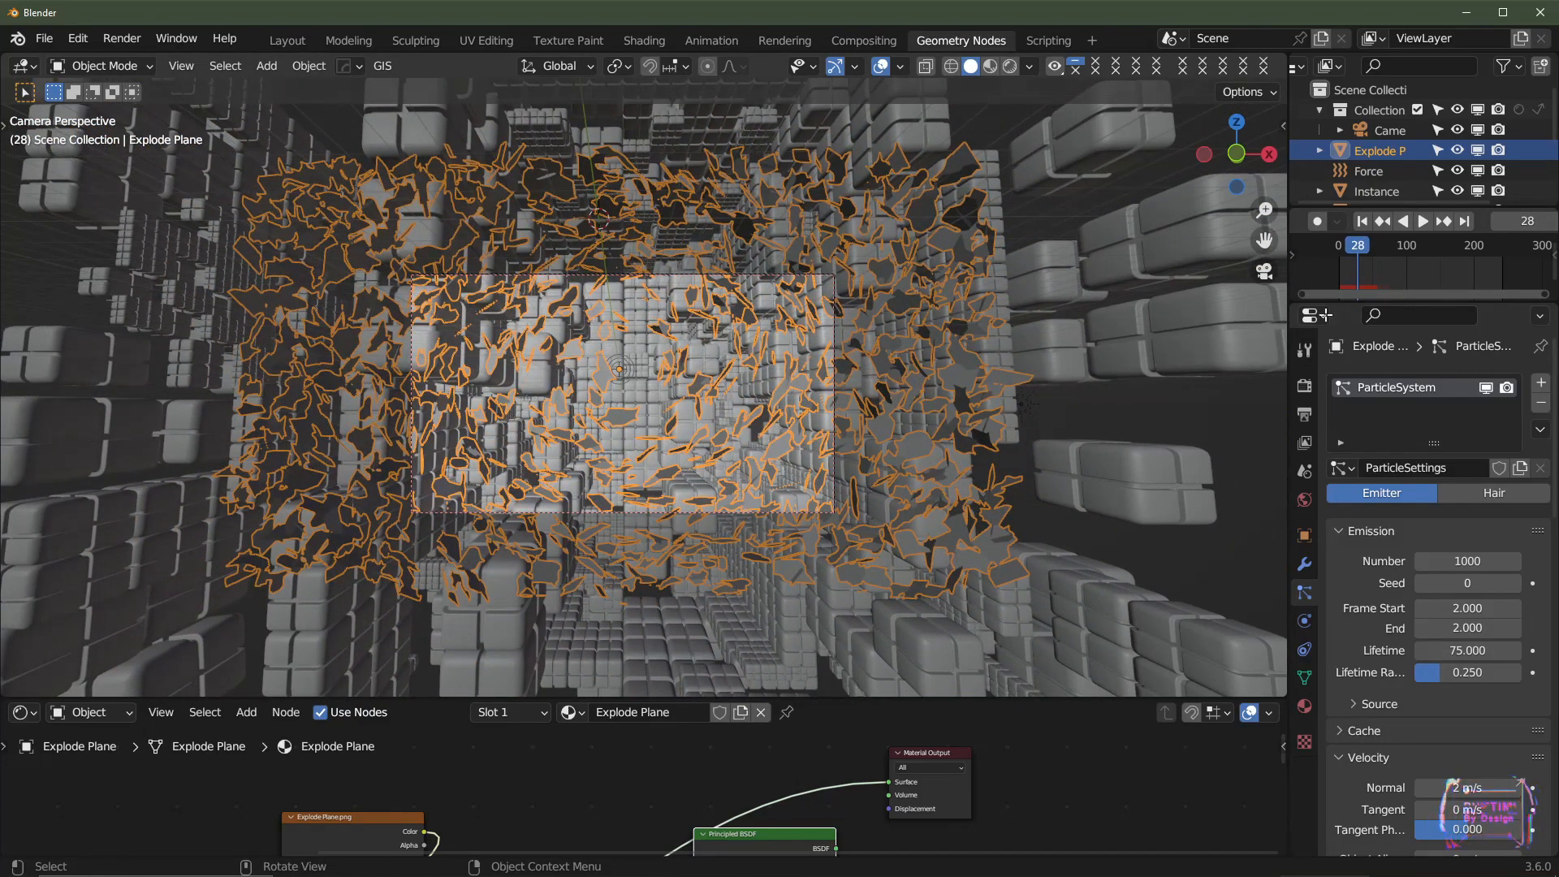
- Return to frame 1 and look through the particle system's emission and velocity settings
click(1363, 222)
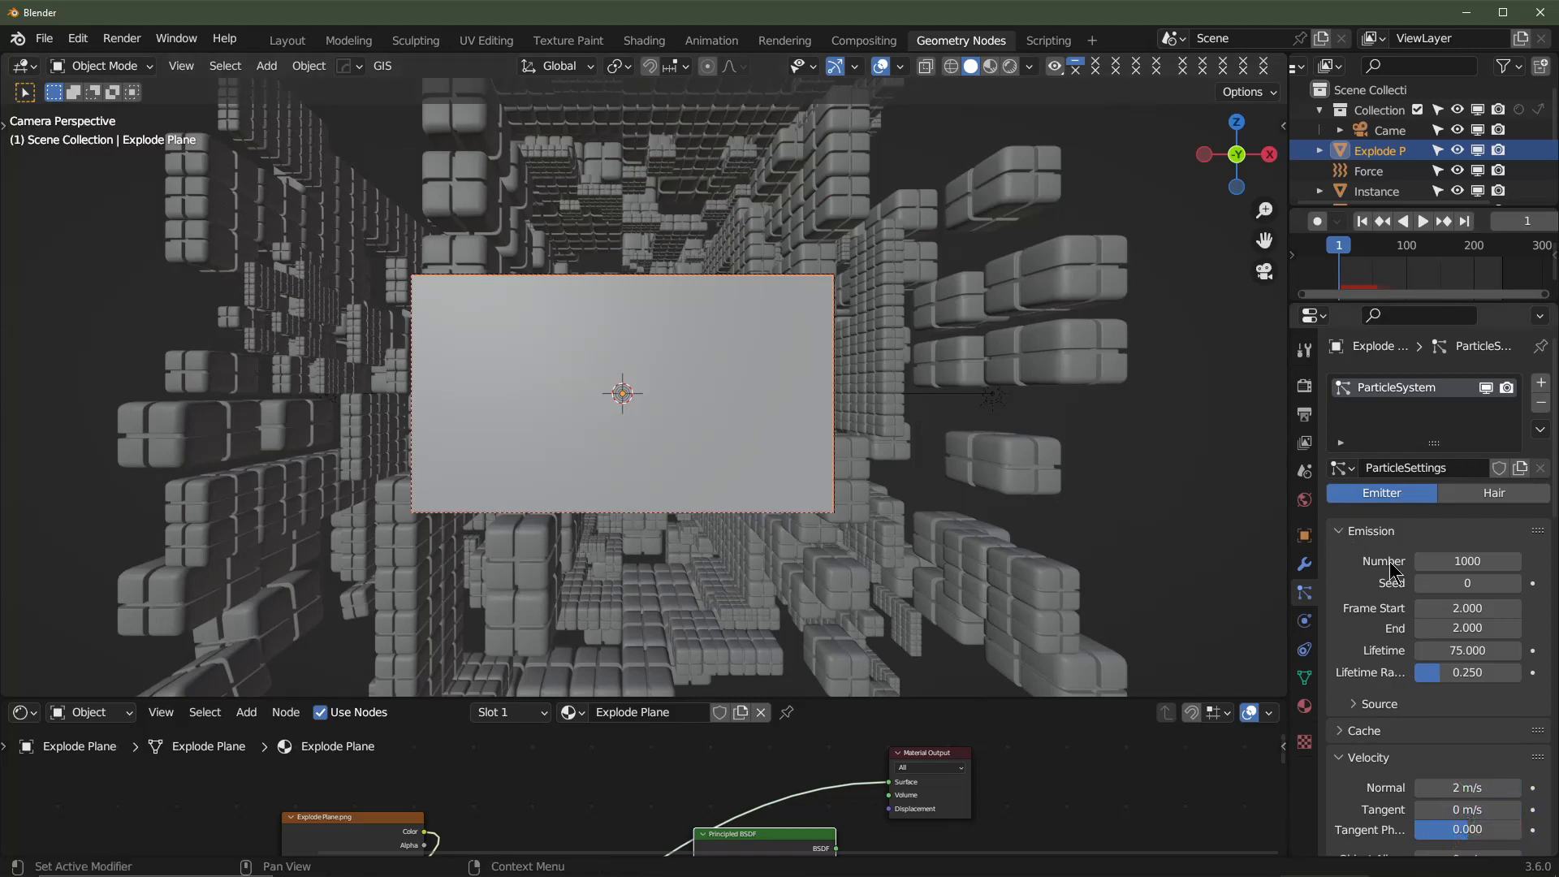
scroll(1462, 572, down, 2)
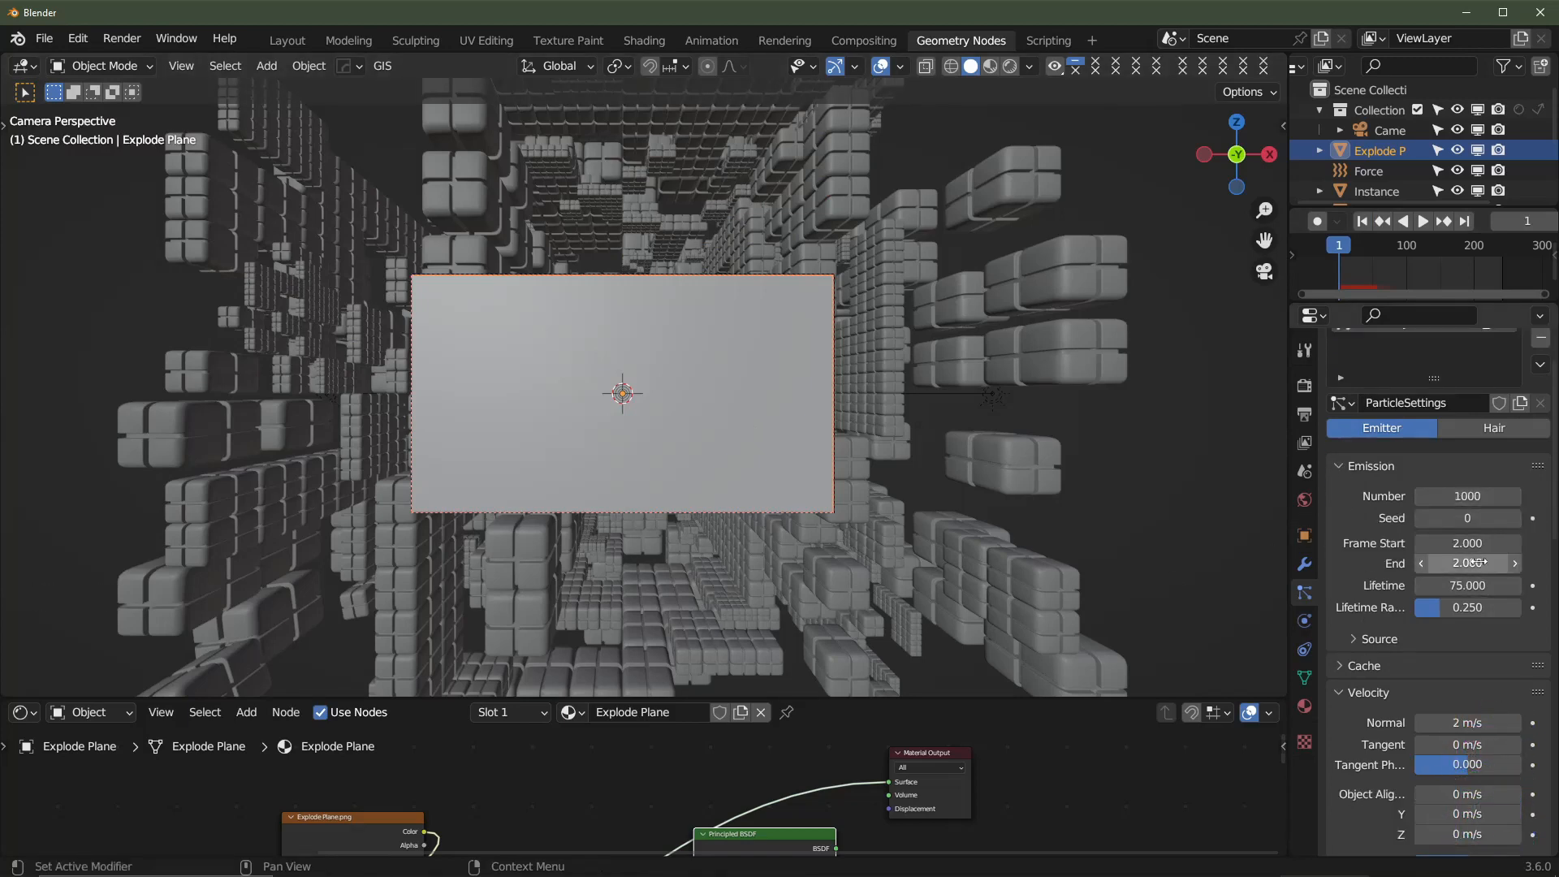
scroll(1366, 622, down, 1)
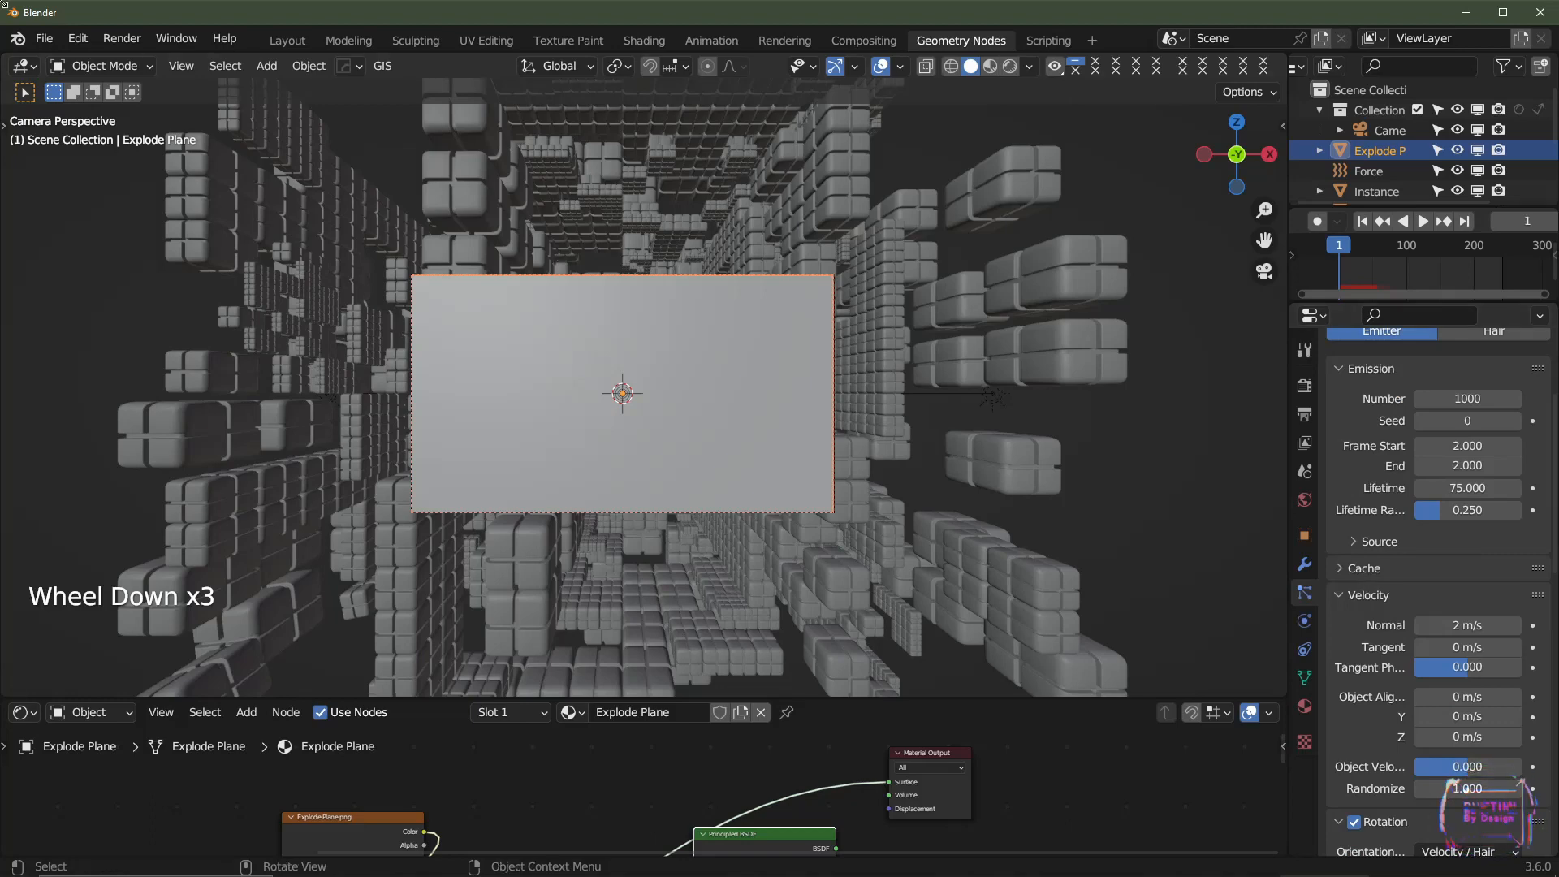
- Save the project as Sub Div Tutorial in the Sub Div PBD YT Tutorial folder
click(44, 38)
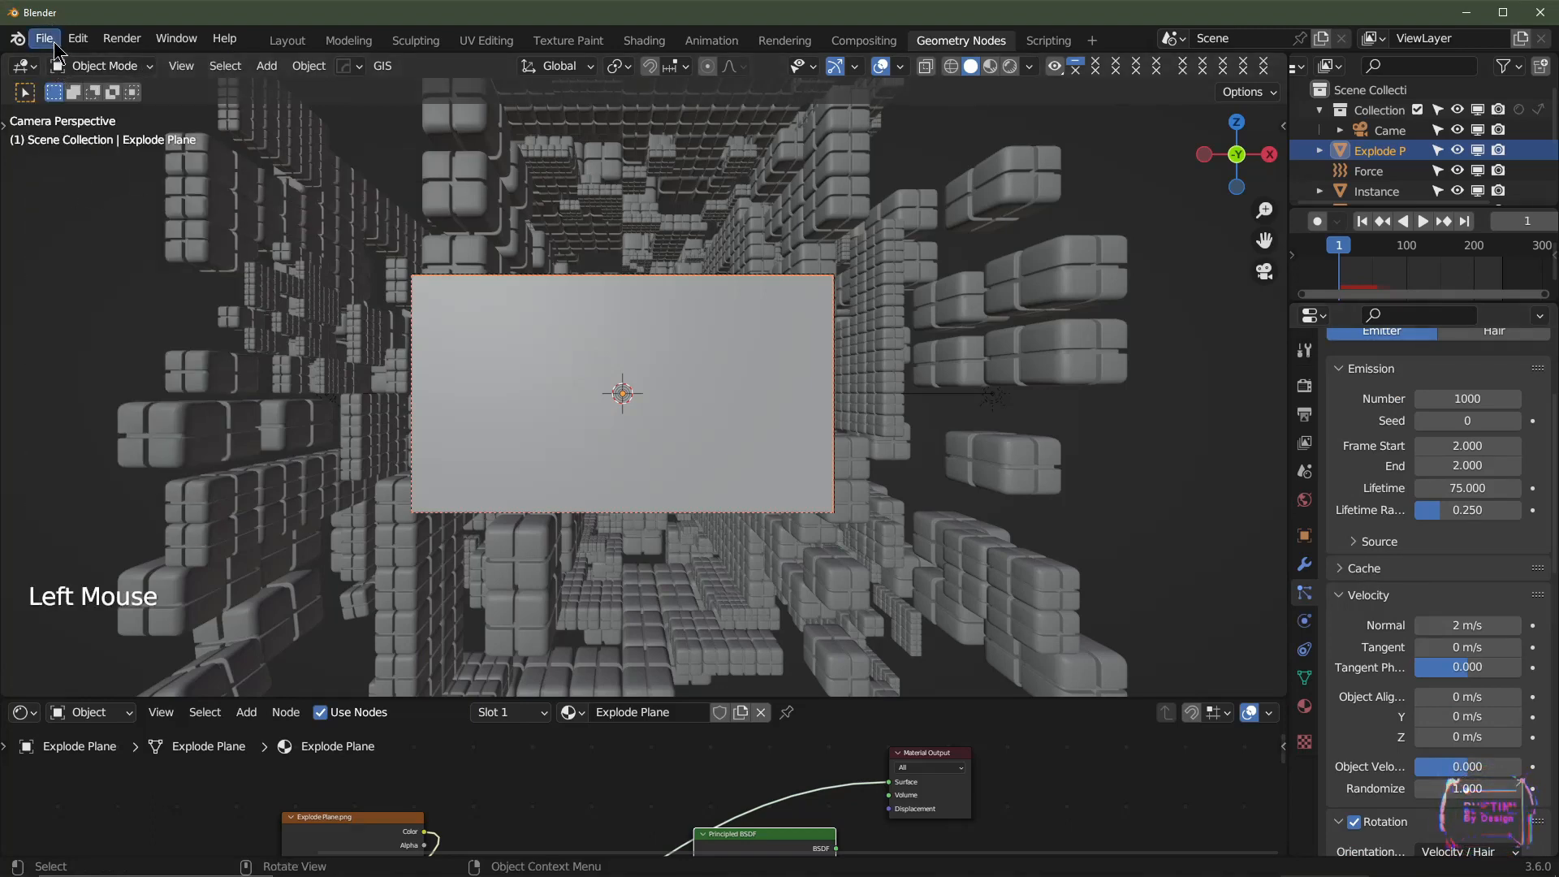
click(44, 38)
click(84, 244)
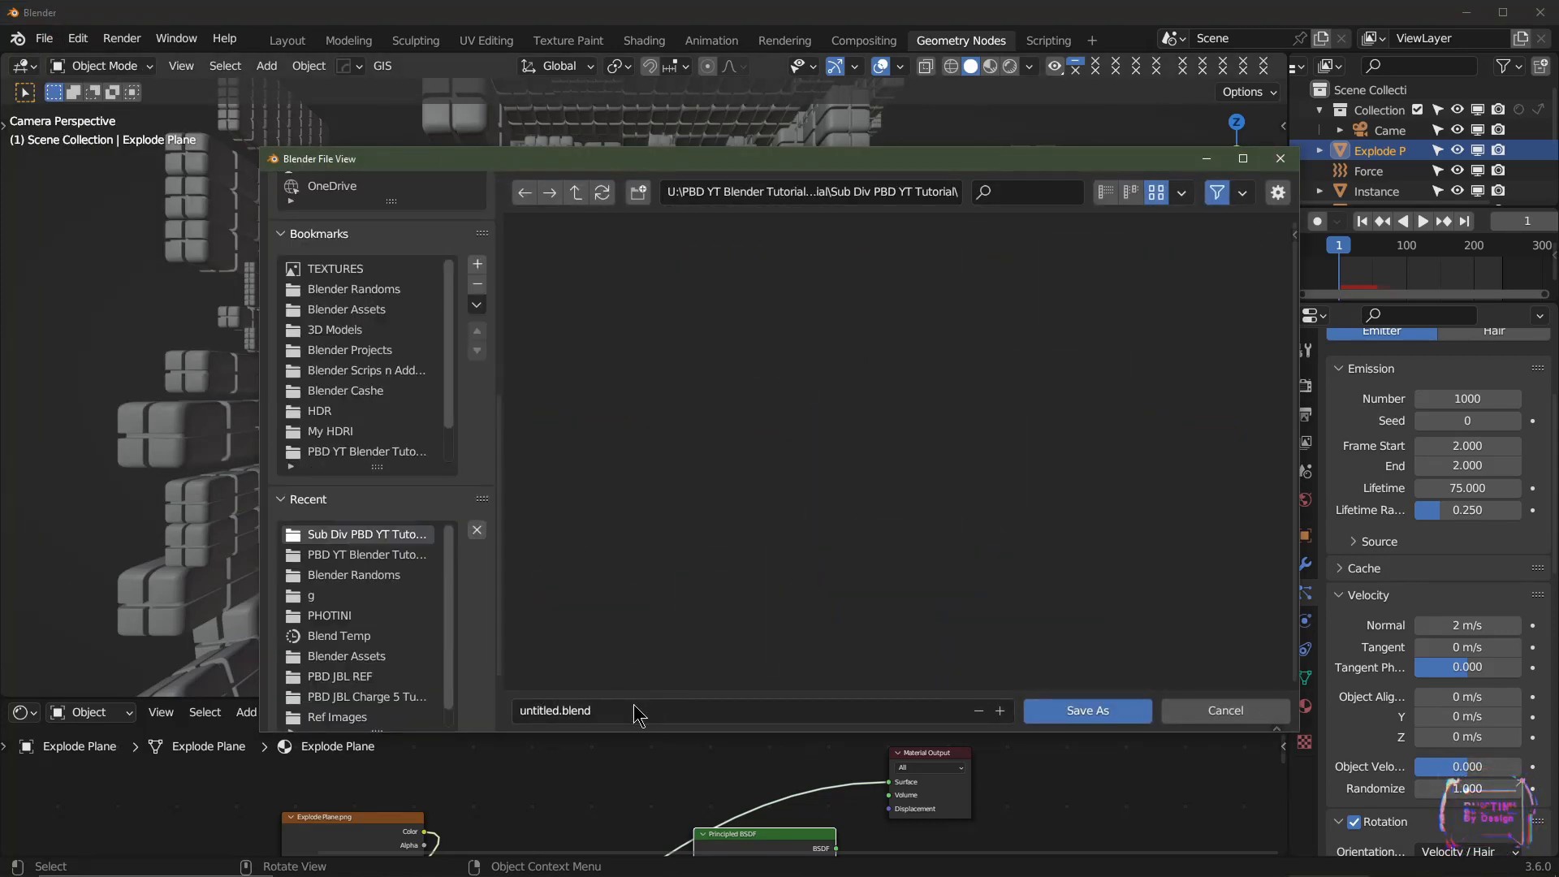
click(634, 710)
text(S)
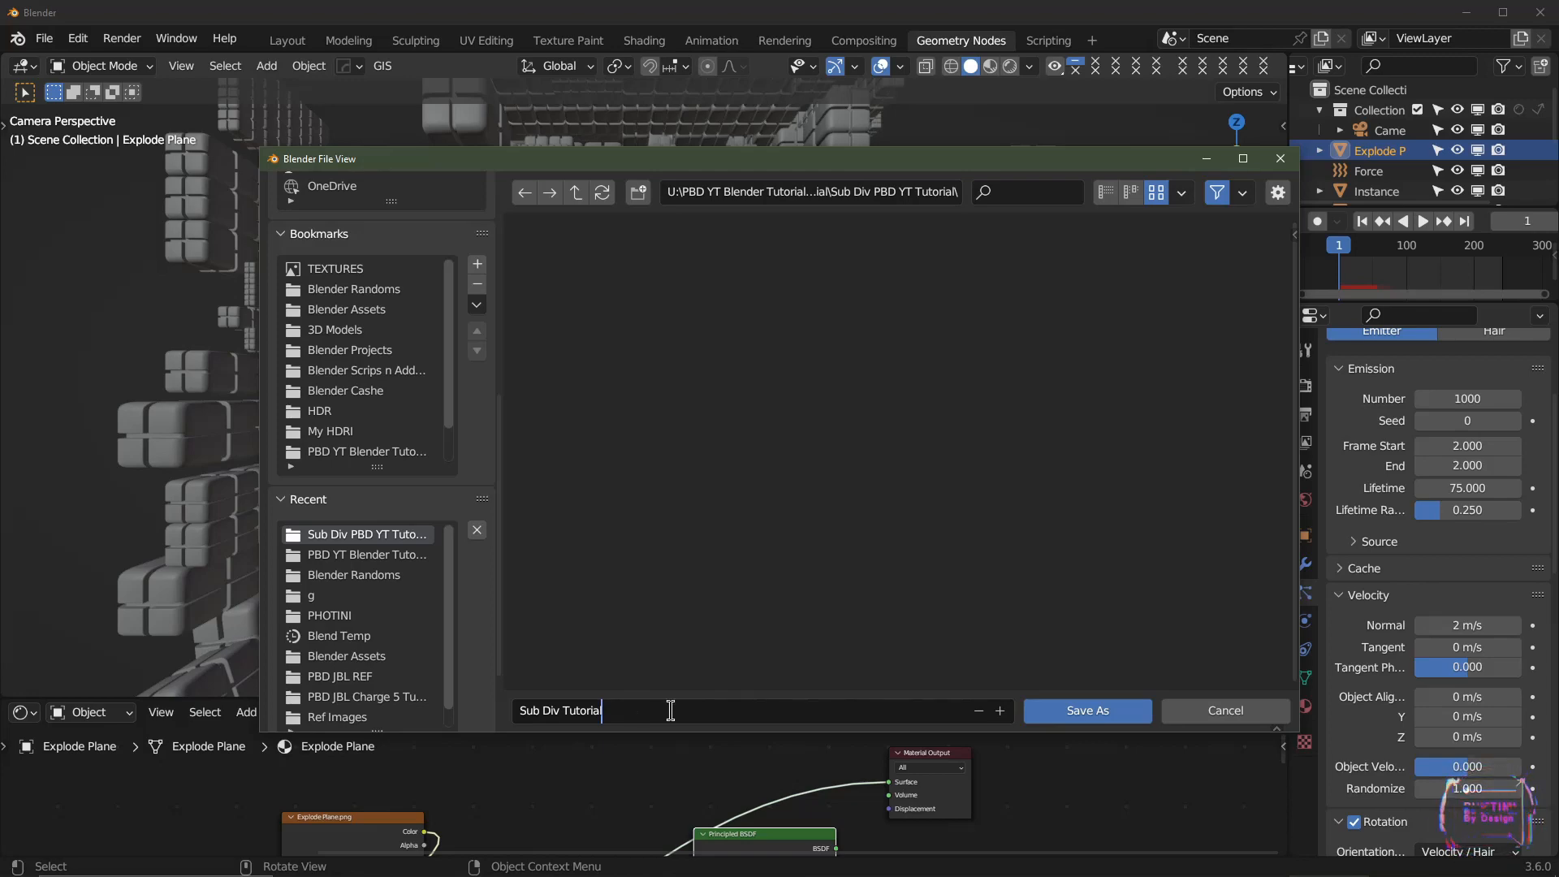
text(ub Div Tutorial)
click(1095, 713)
click(1088, 711)
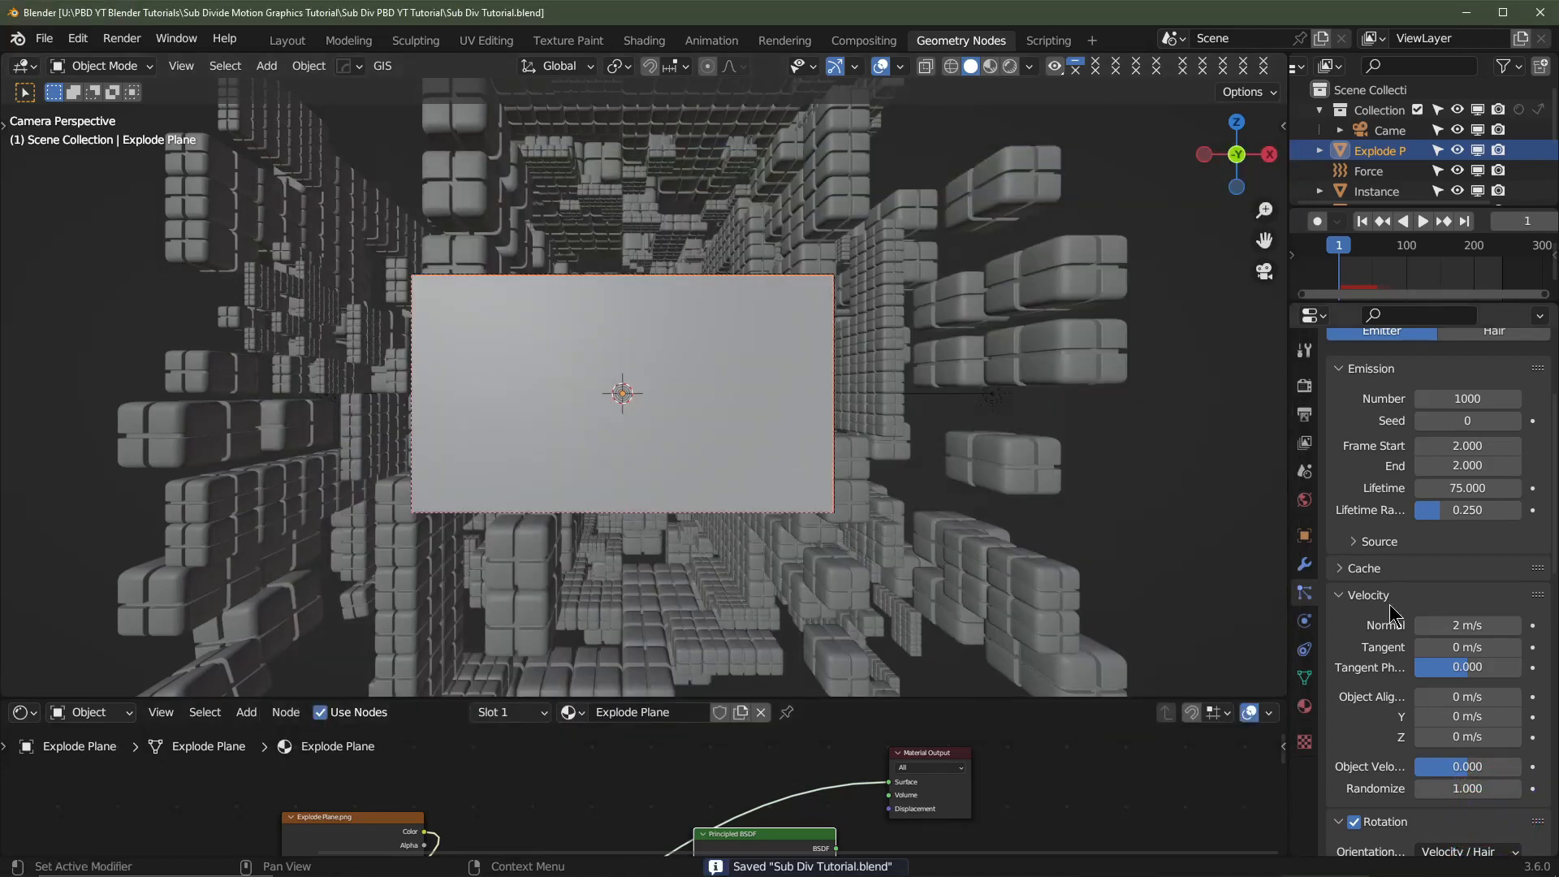
- In the Explode Plane's particle cache, set the cache step to 2, turn off Use Library Path and bake all dynamics
click(1344, 569)
scroll(1478, 592, down, 2)
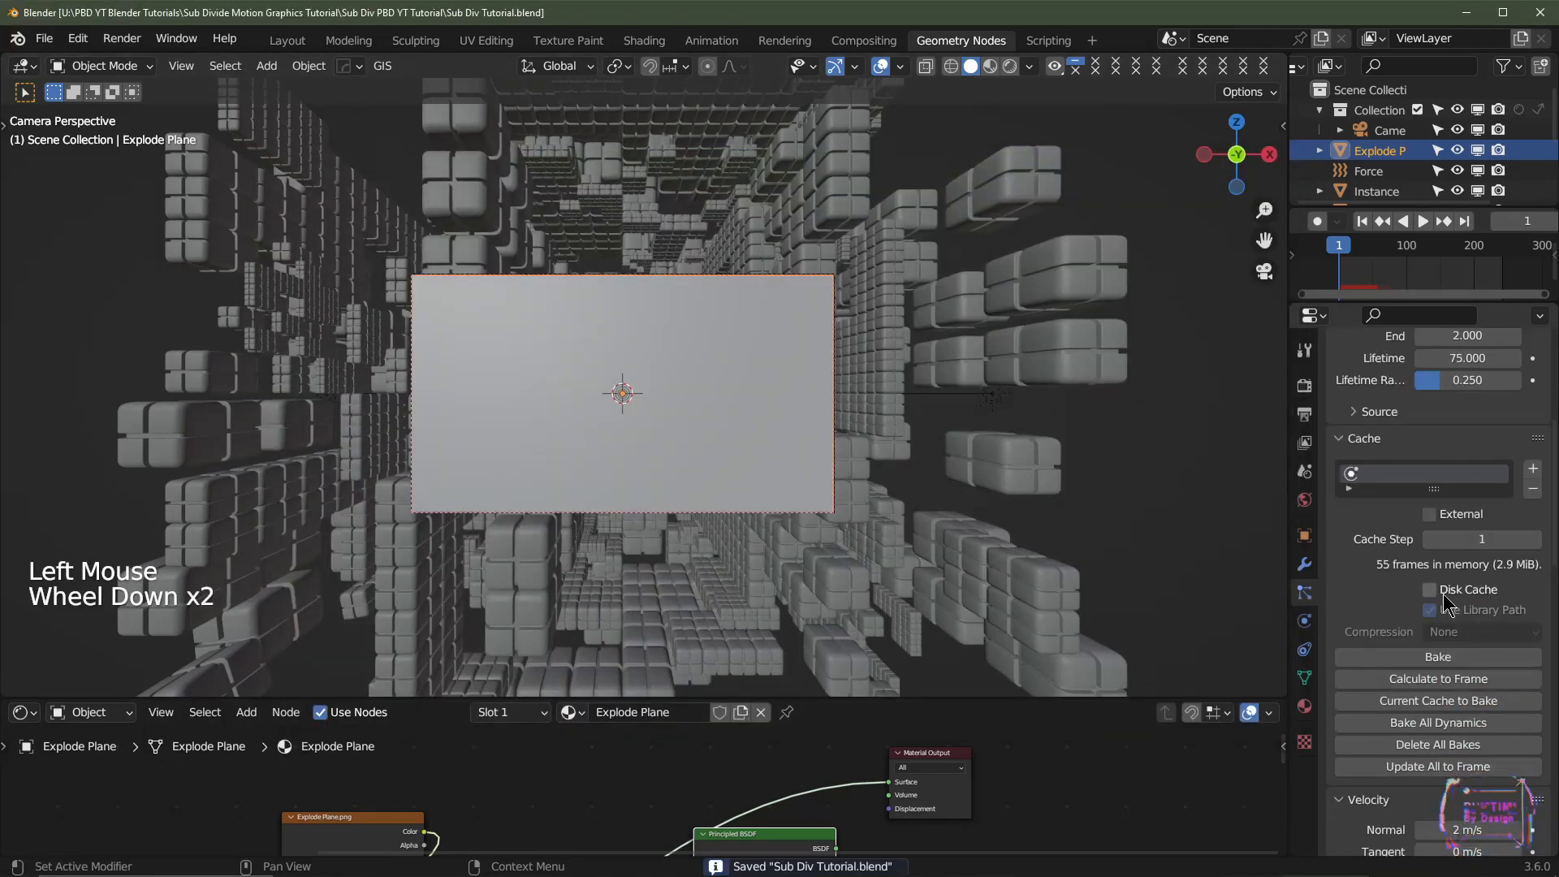
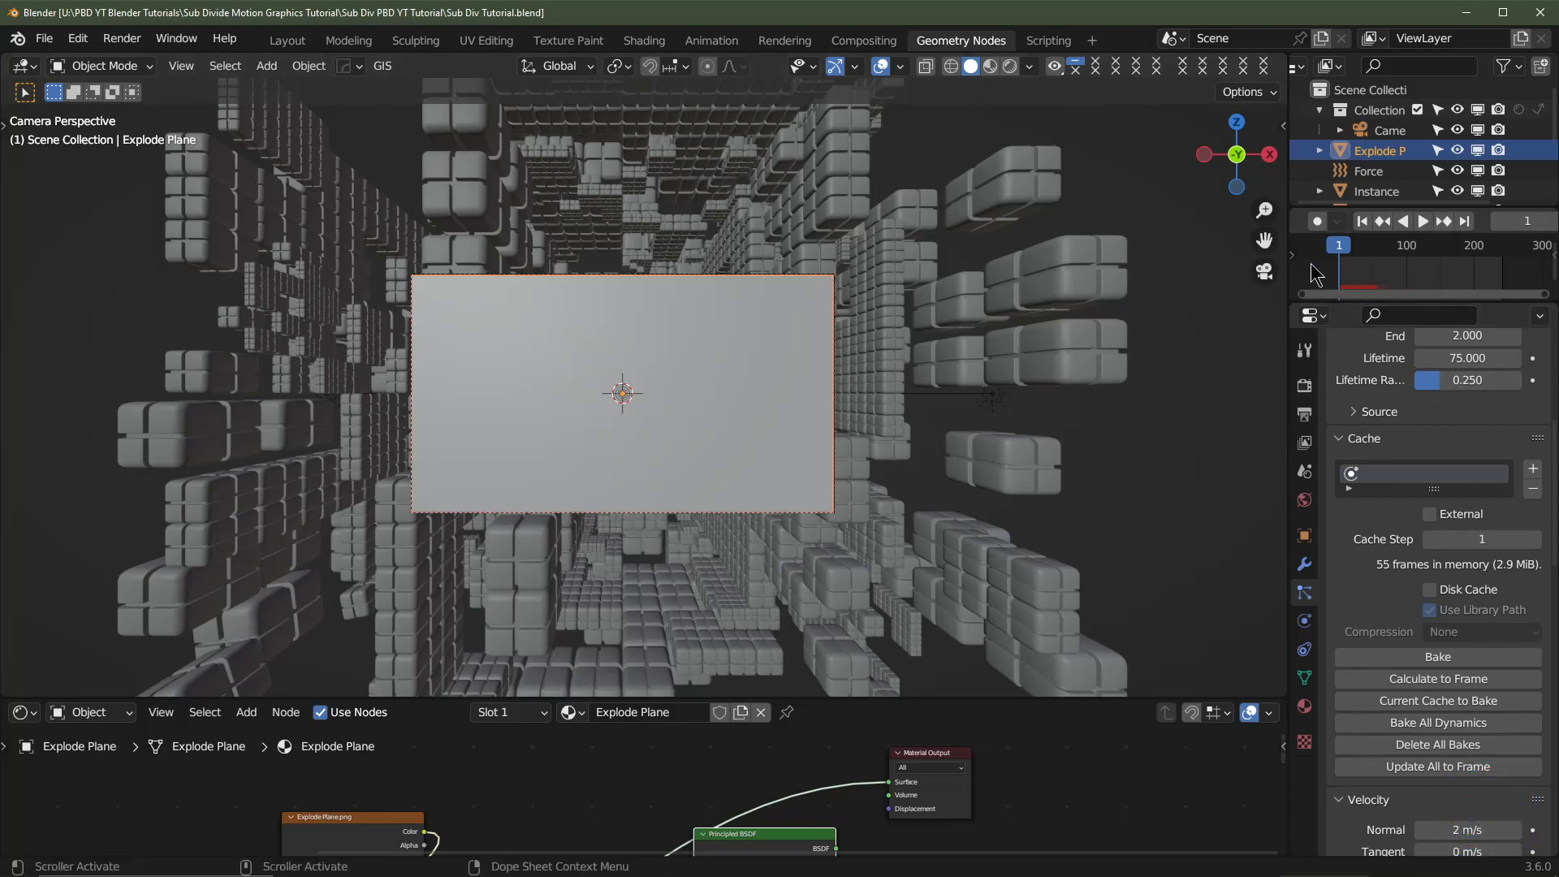
click(1536, 540)
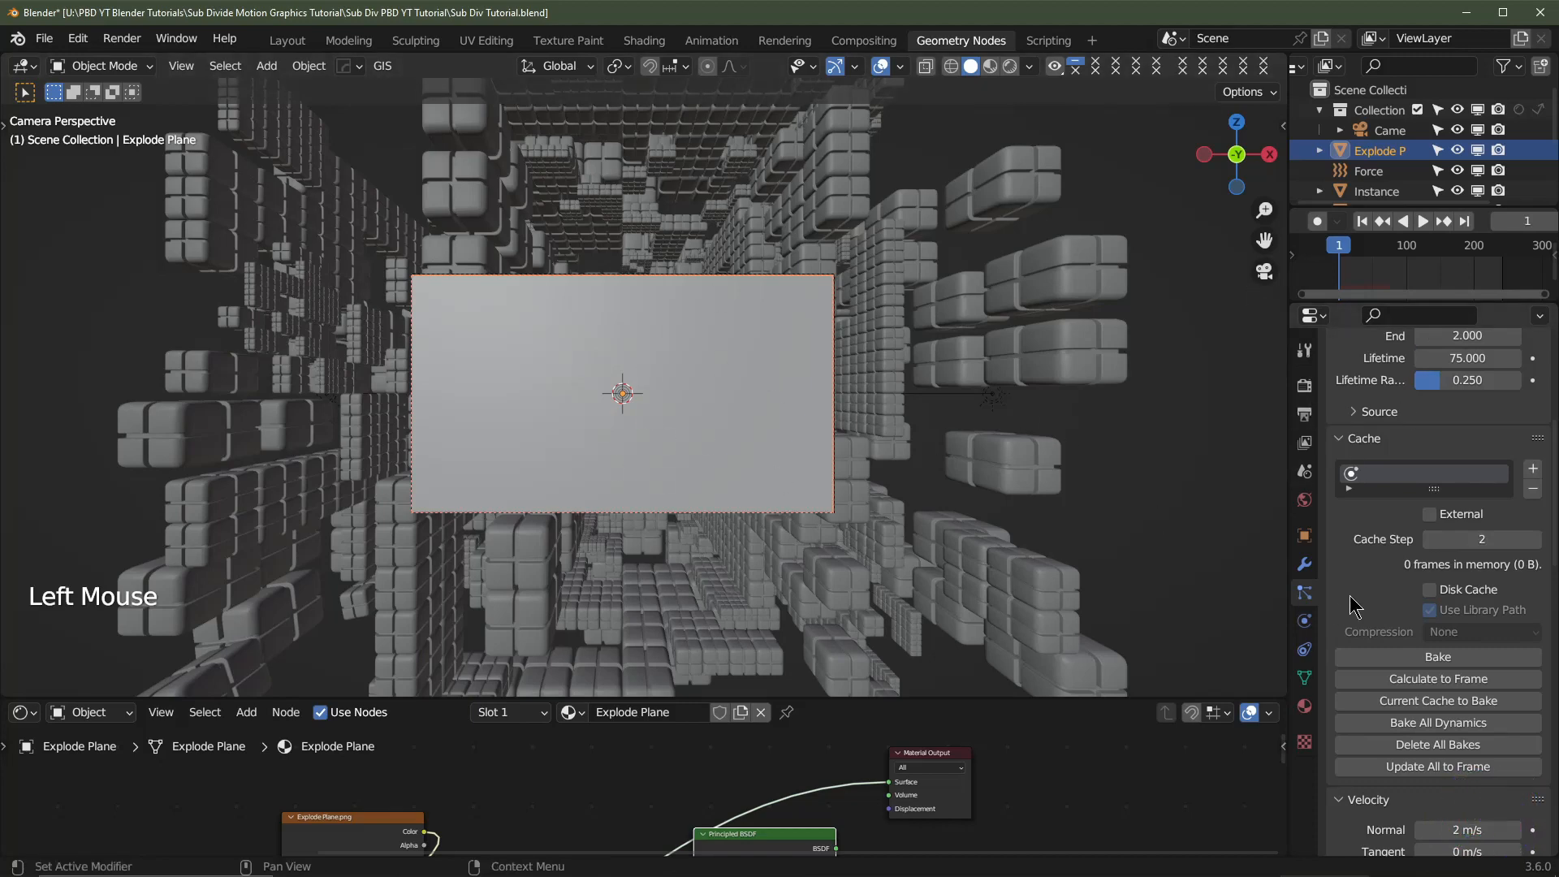
click(1430, 610)
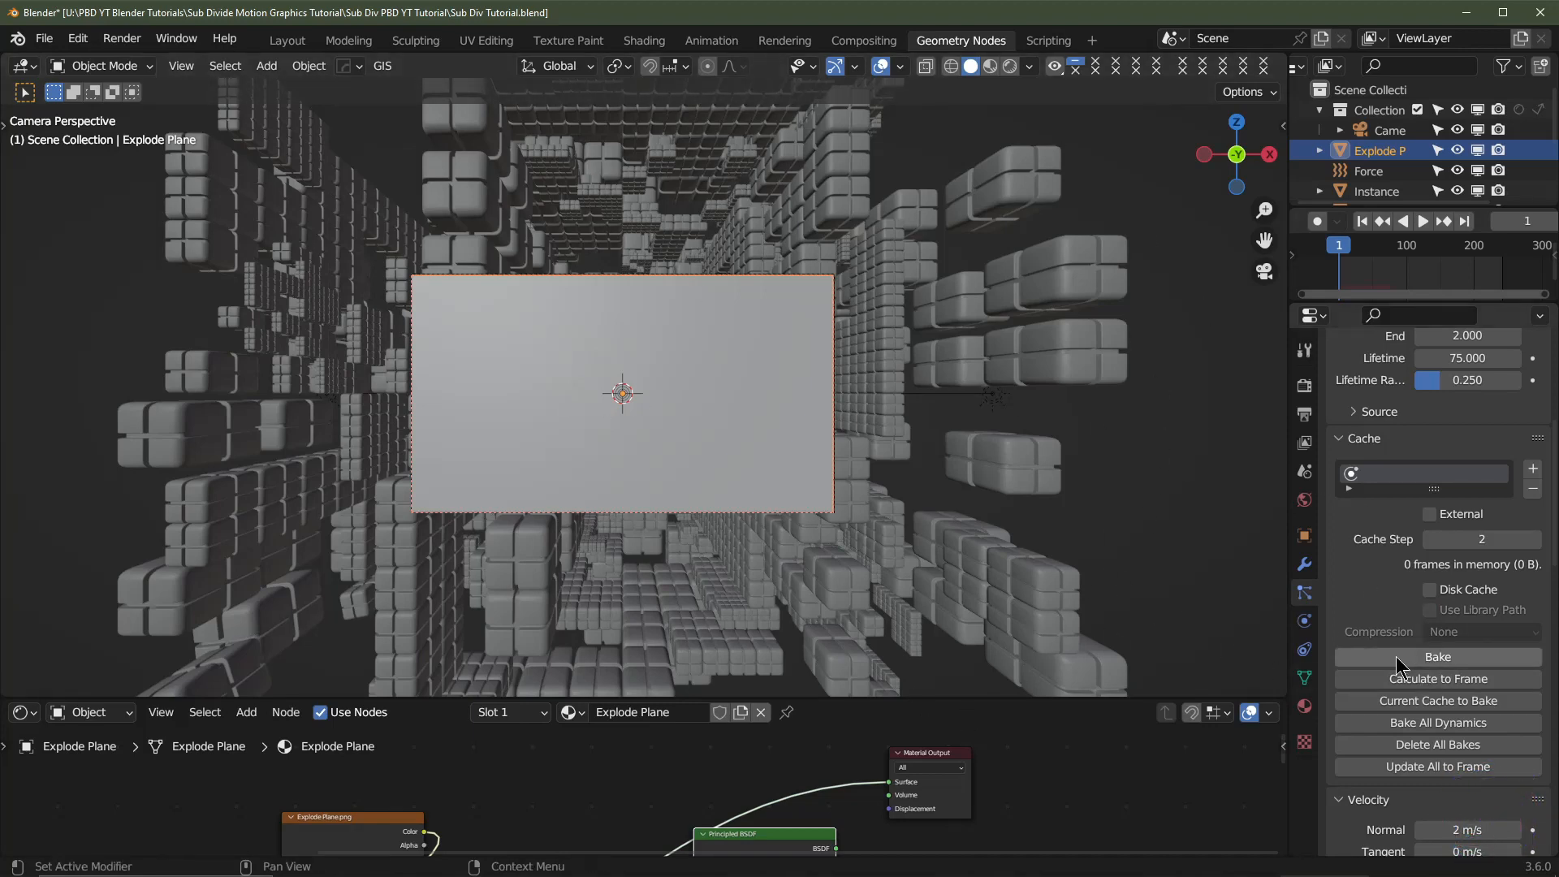
click(1442, 722)
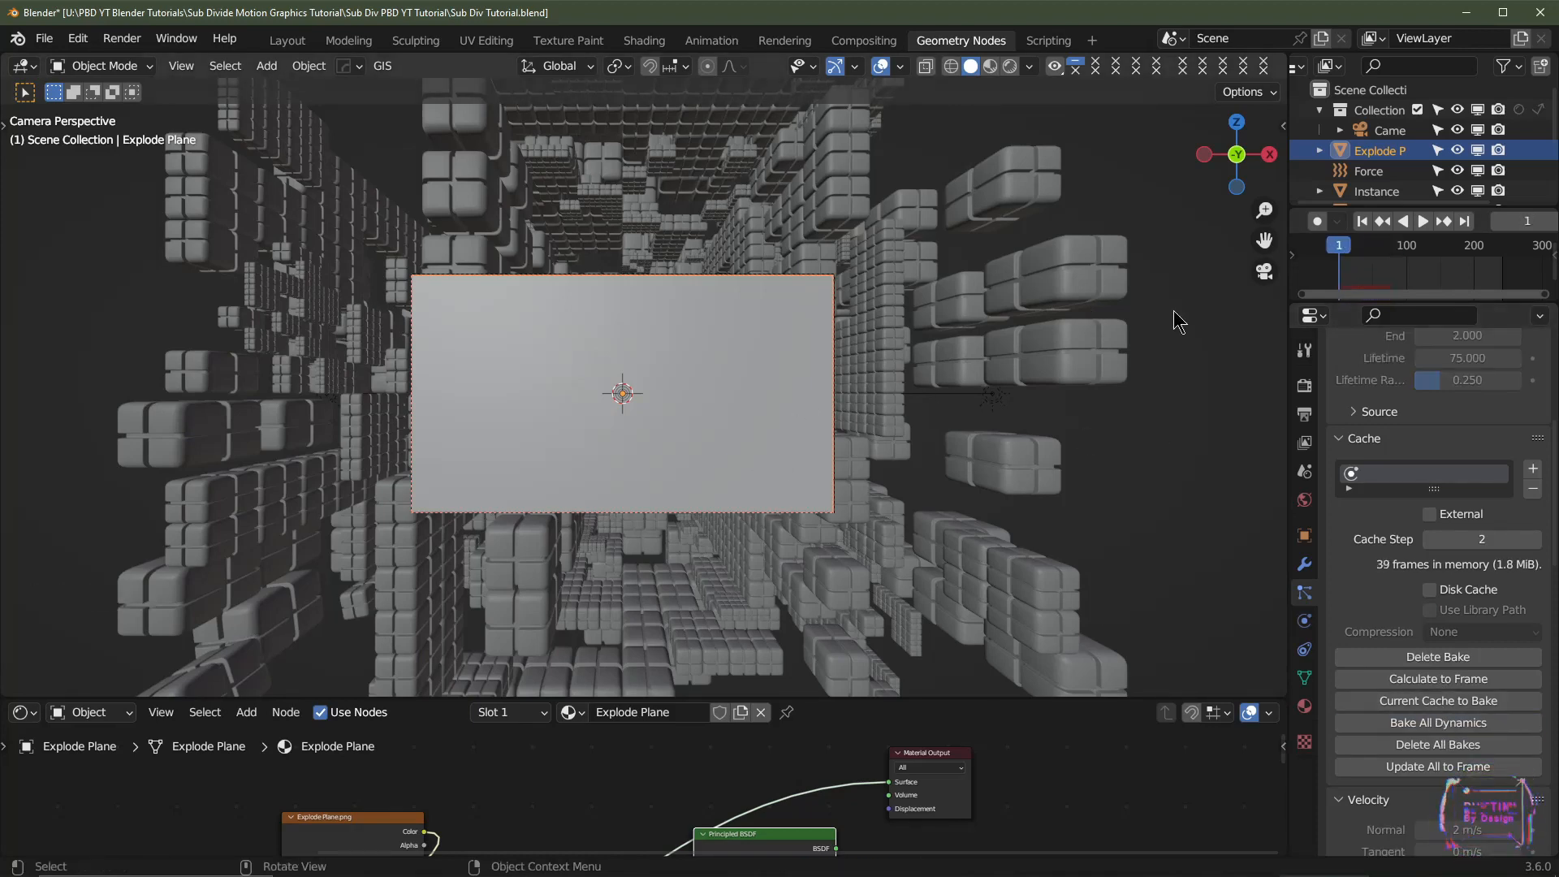
- Play the baked animation through the camera from frame 1 and stop it at about frame 180
scroll(703, 487, up, 2)
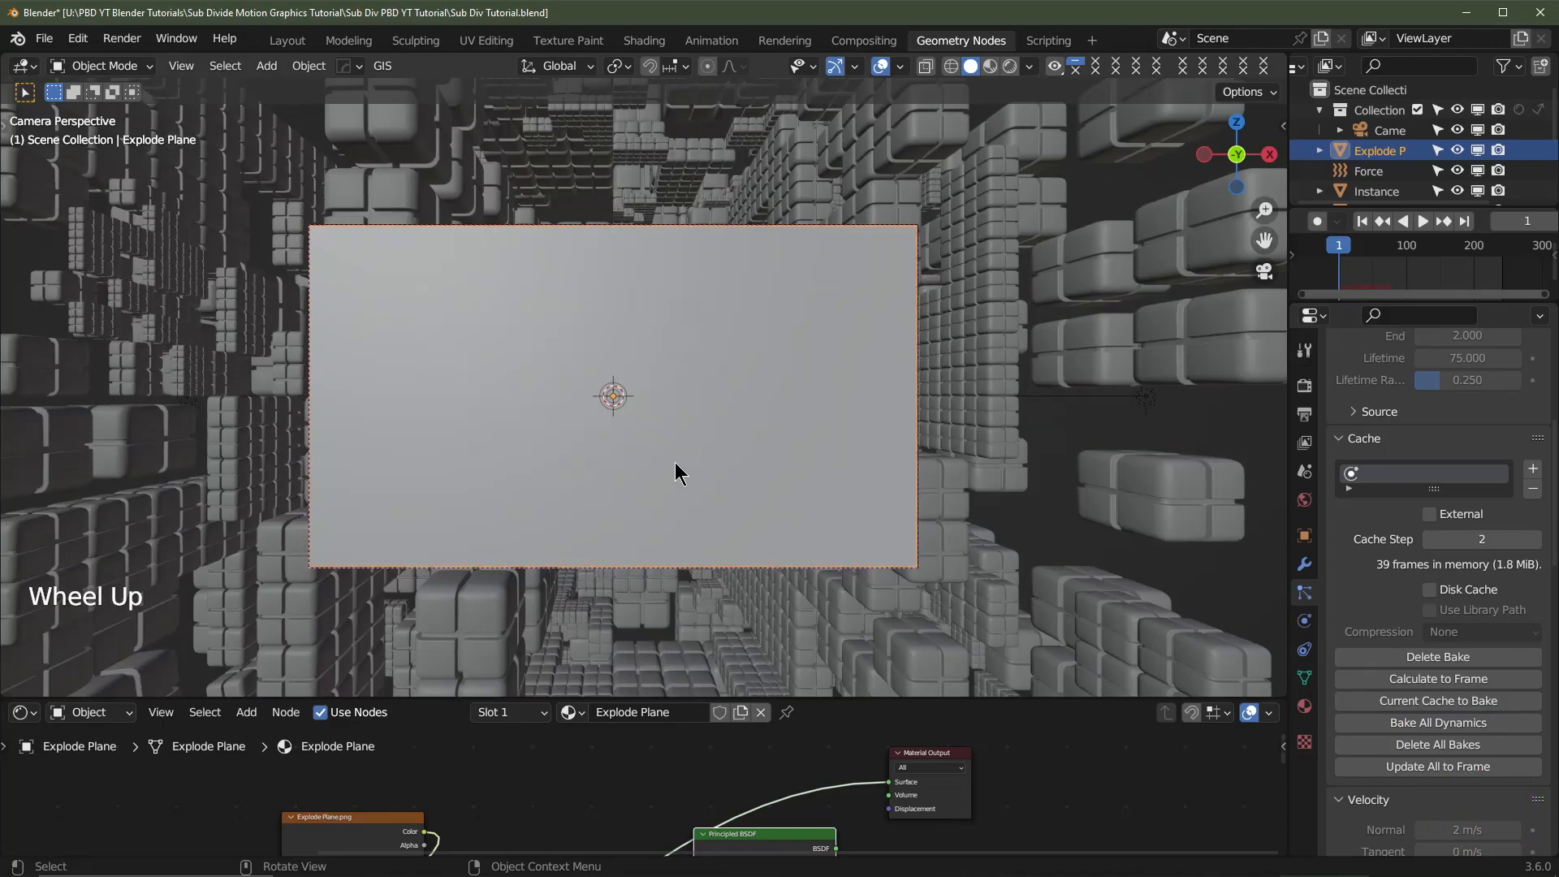
shift+middle_drag(606, 466, 641, 456)
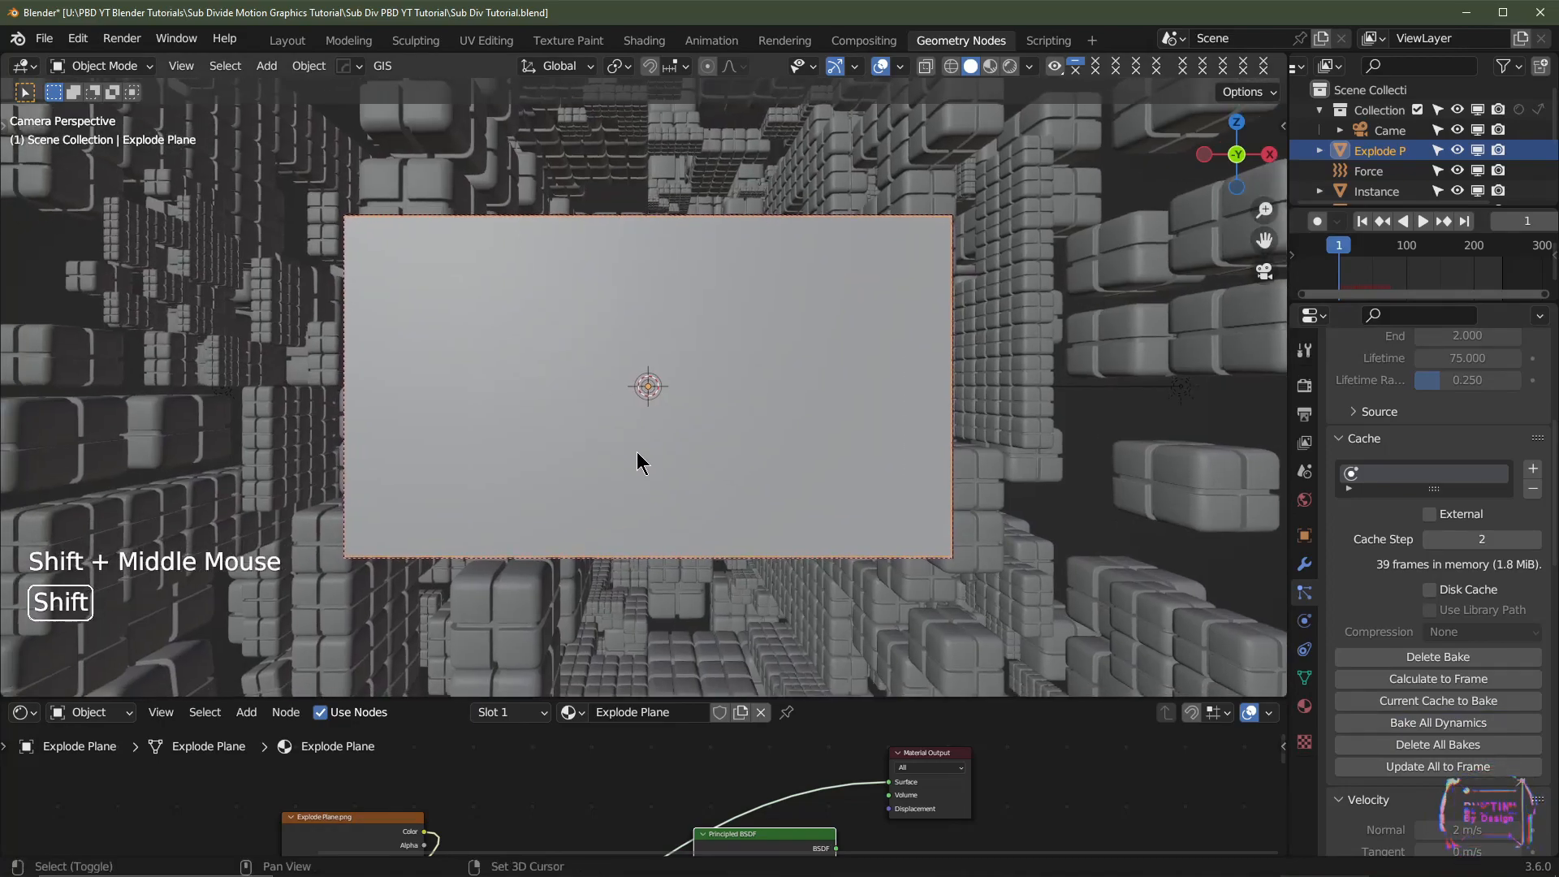
key(space)
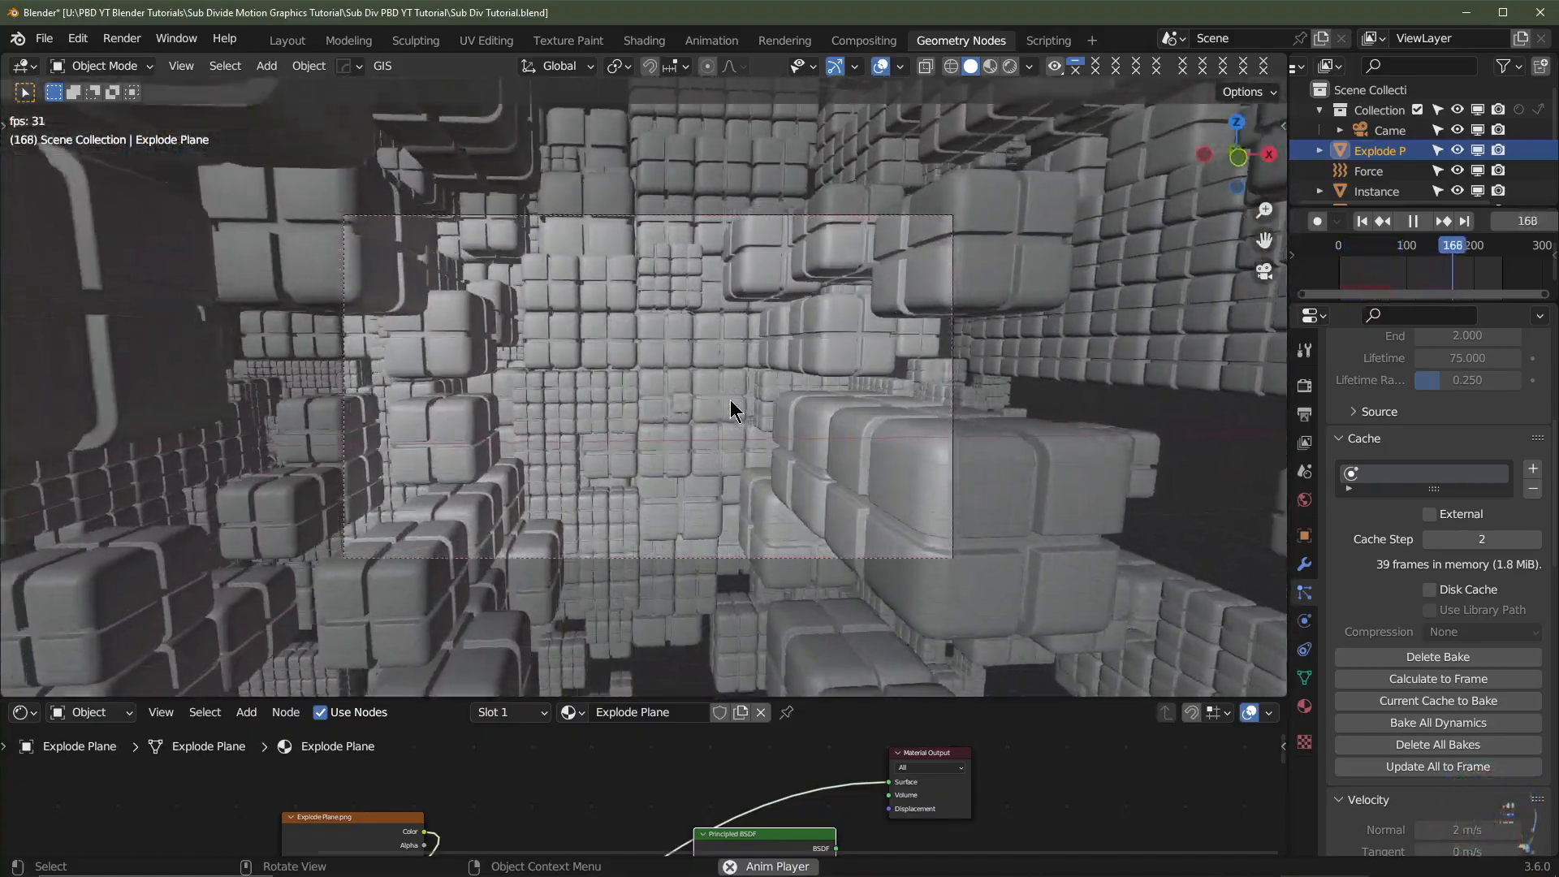
key(space)
- Hide the small Instance cube inside the camera view and play the rest of the animation through to its last frame
click(794, 382)
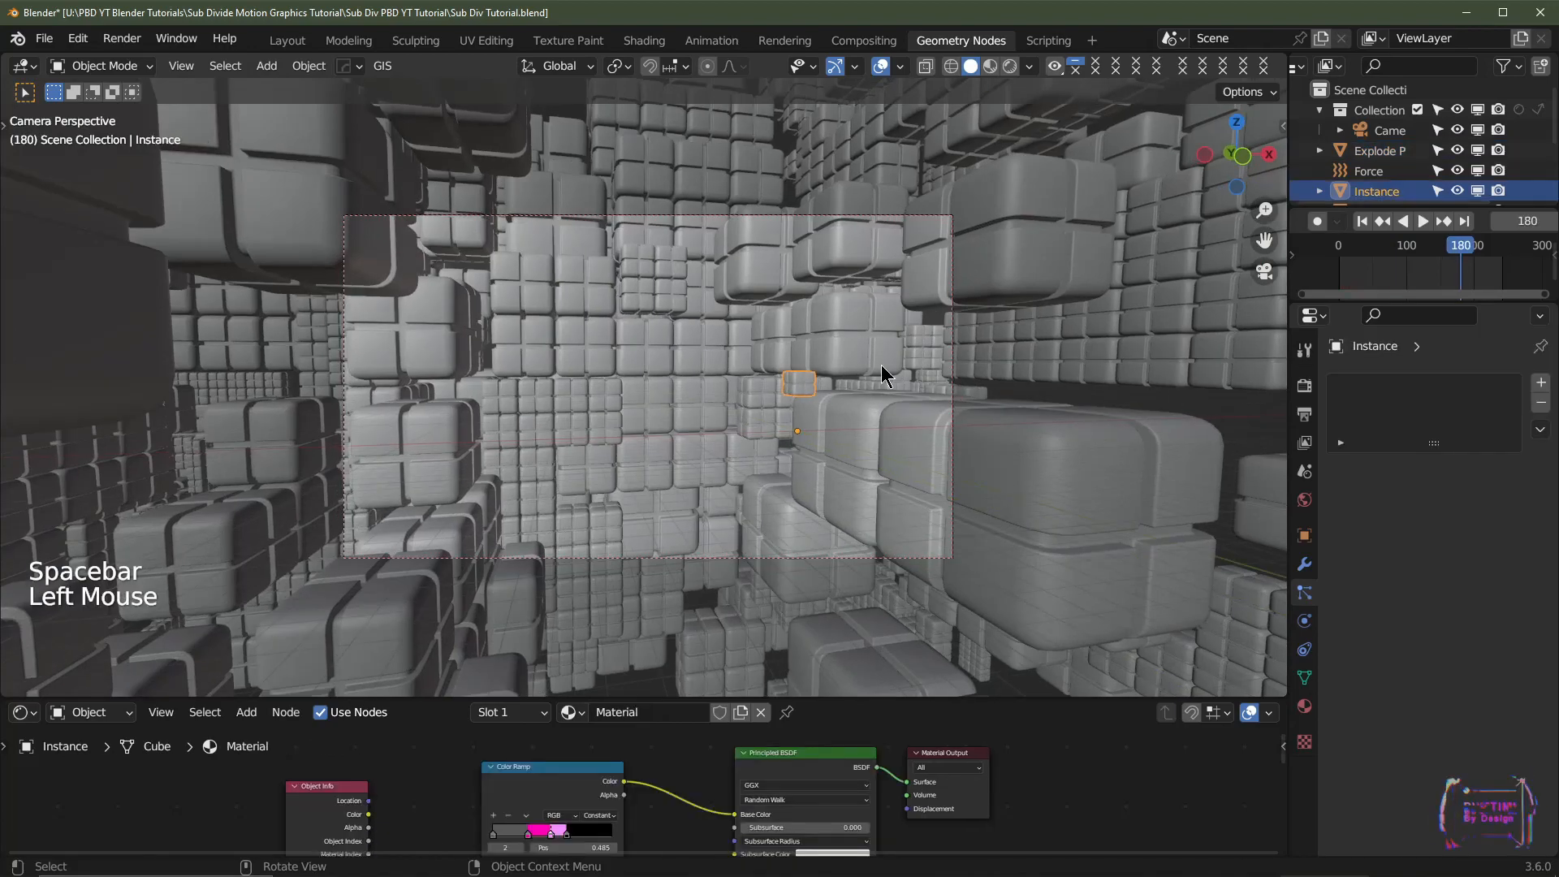
click(1458, 191)
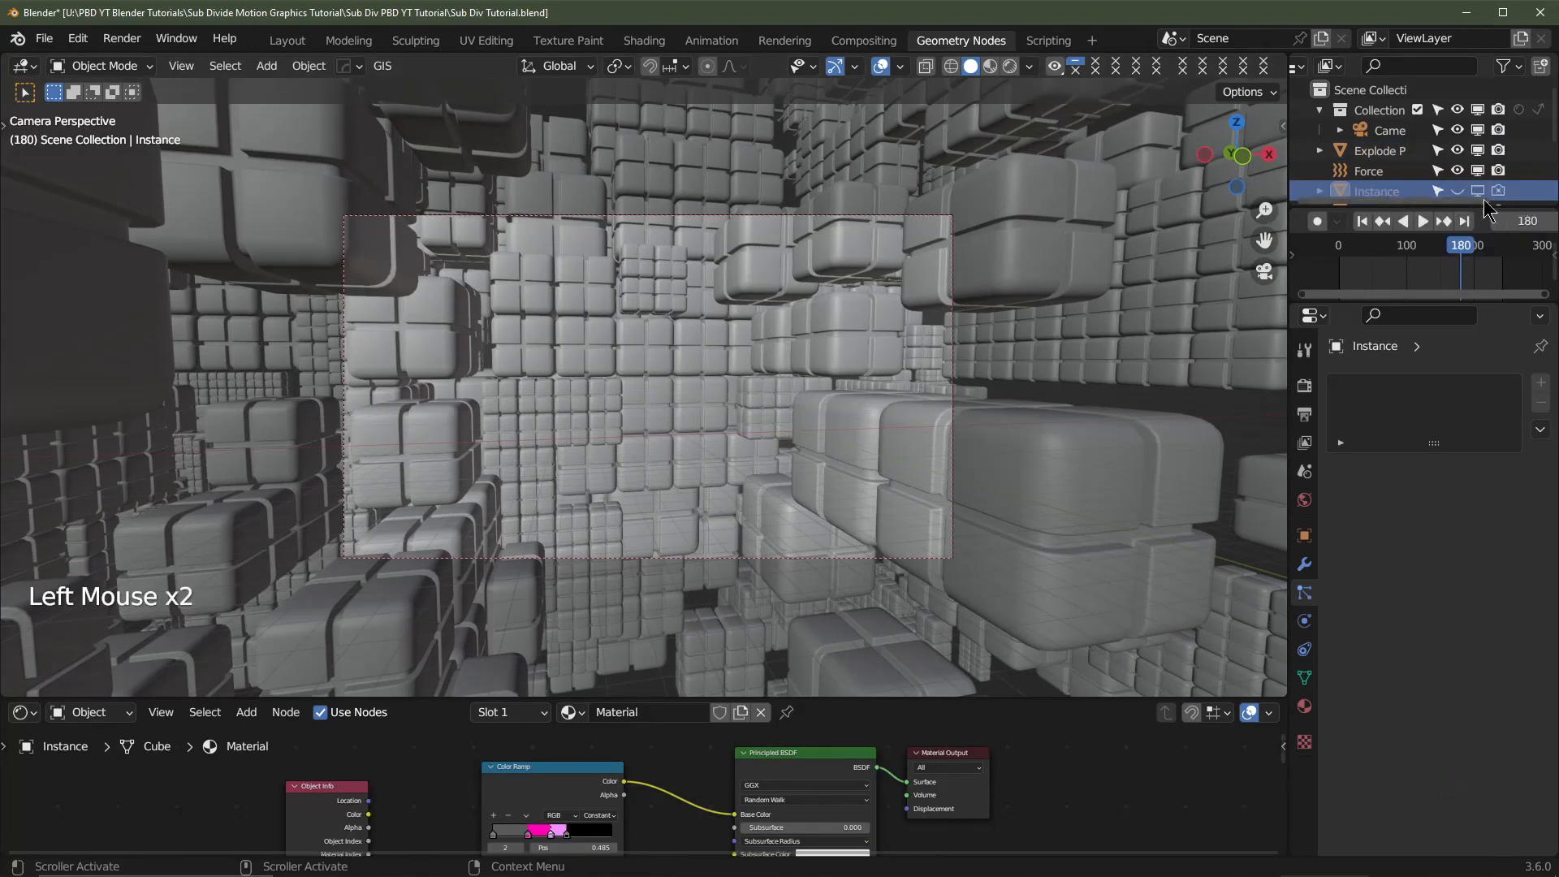
key(space)
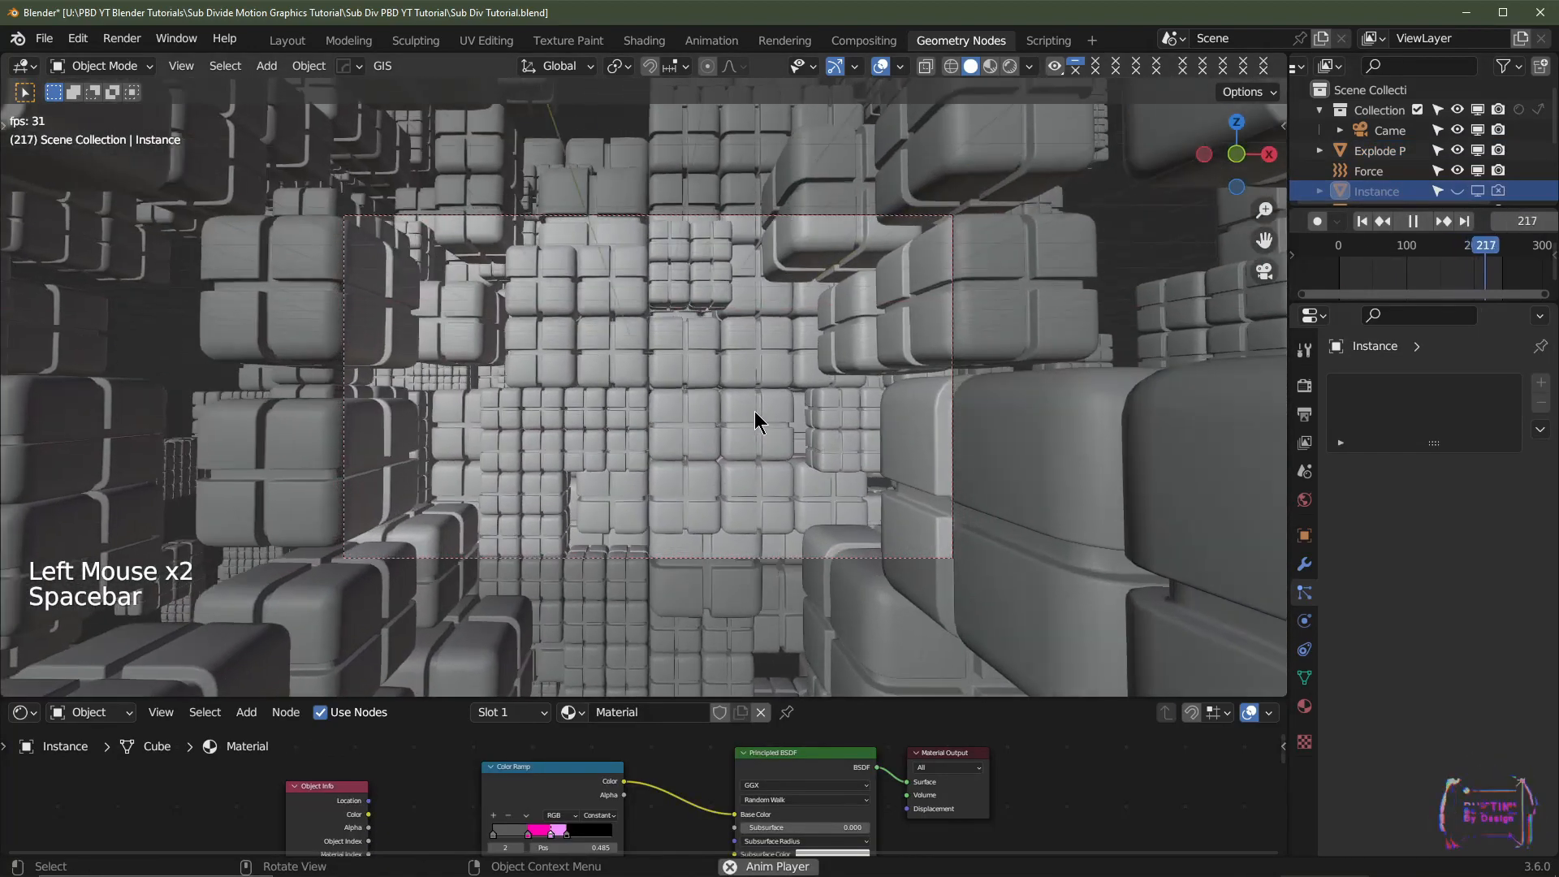
key(space)
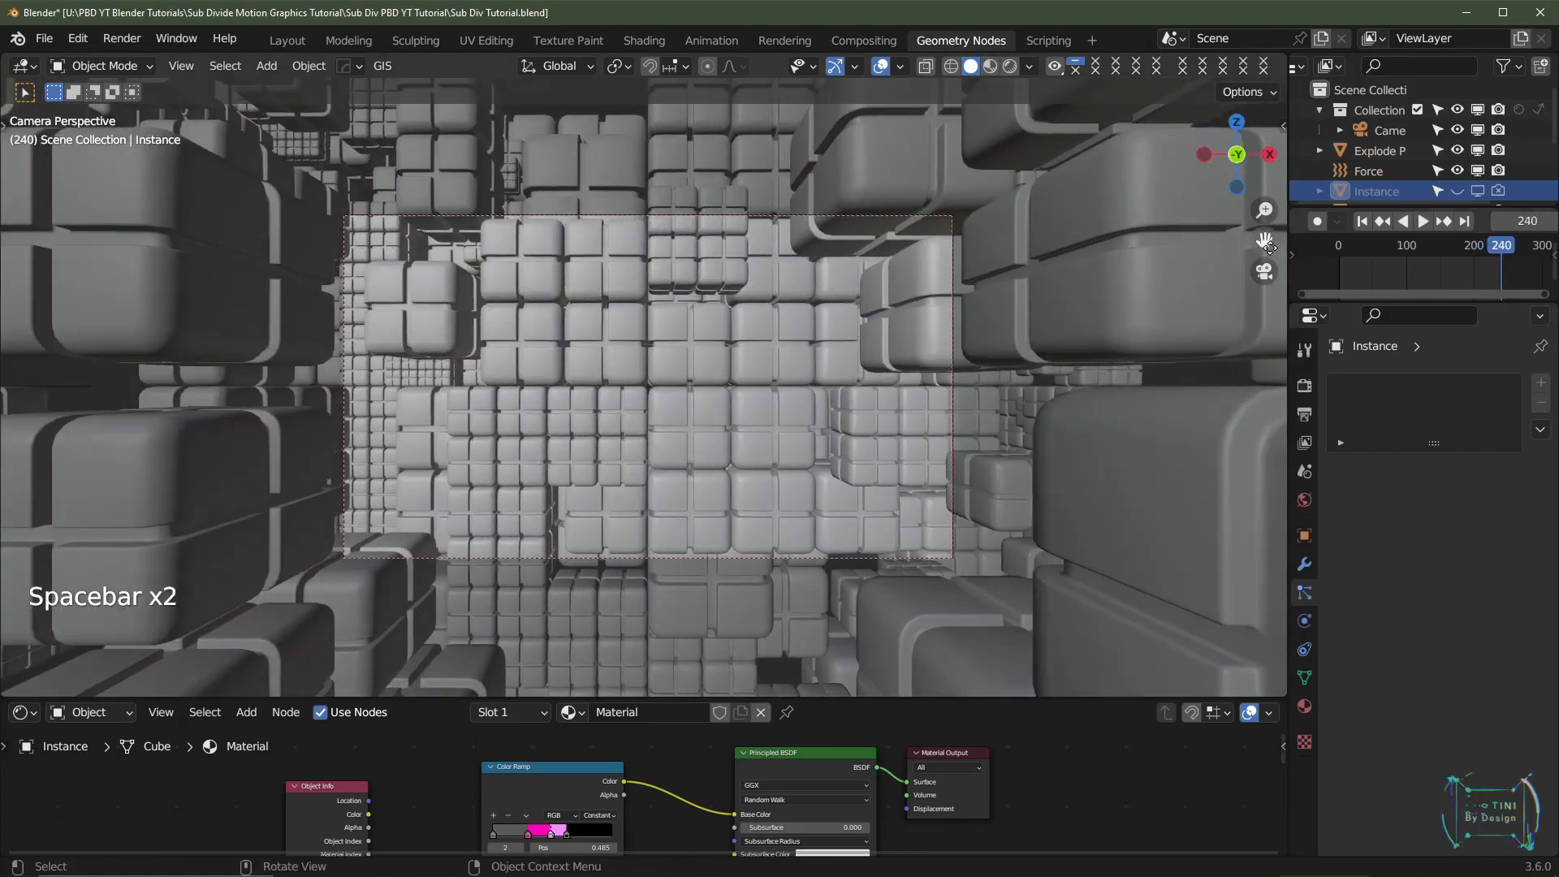
click(1467, 220)
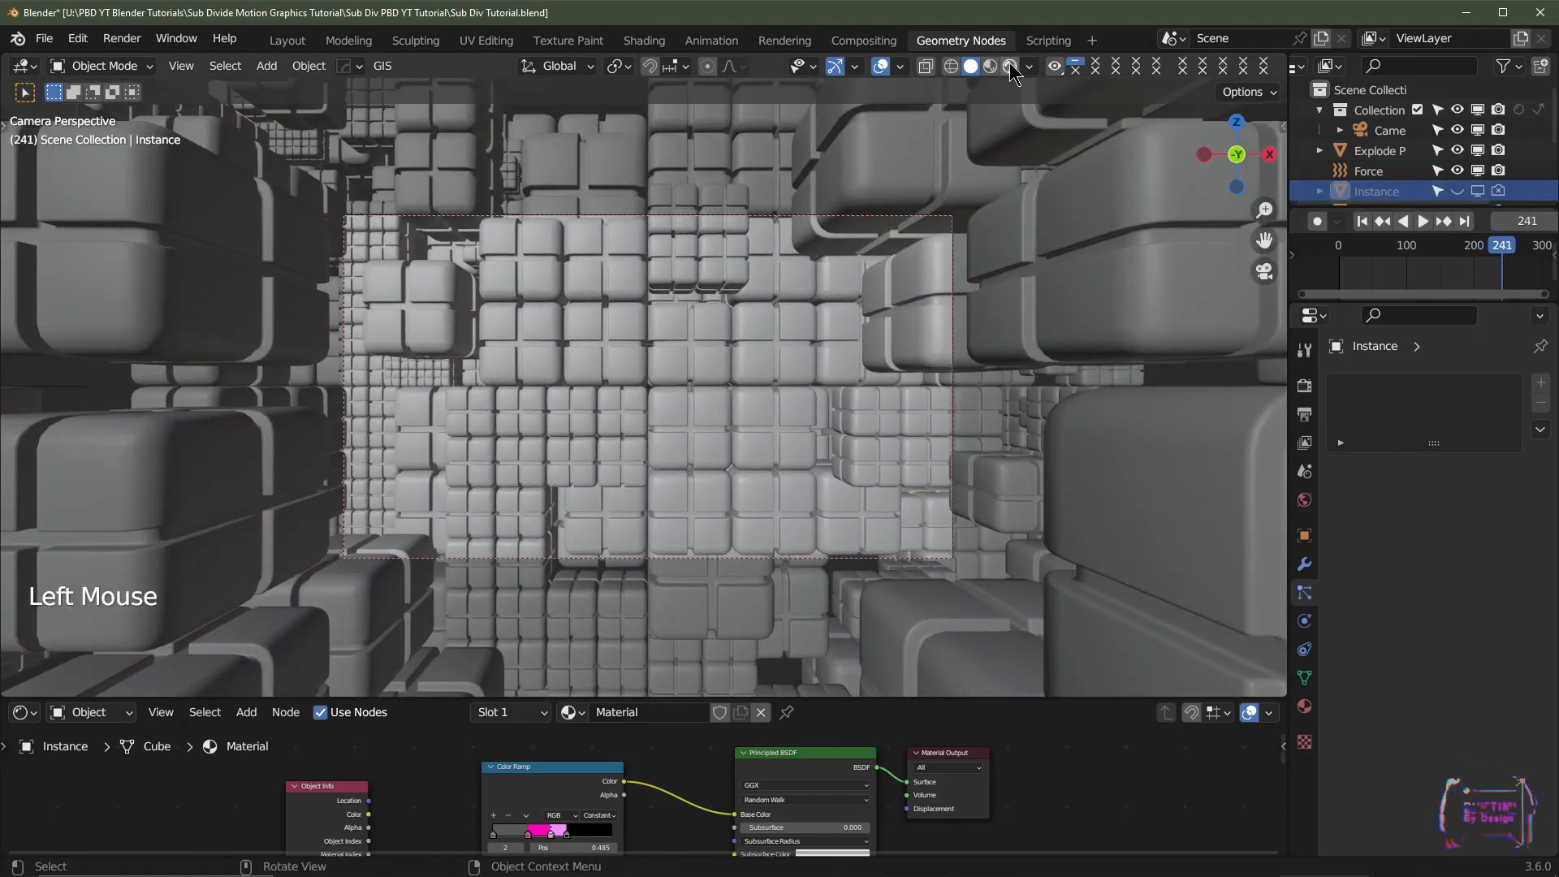
- Switch the viewport to rendered shading, return to frame 1 and set the animation's end frame to 240
click(1009, 66)
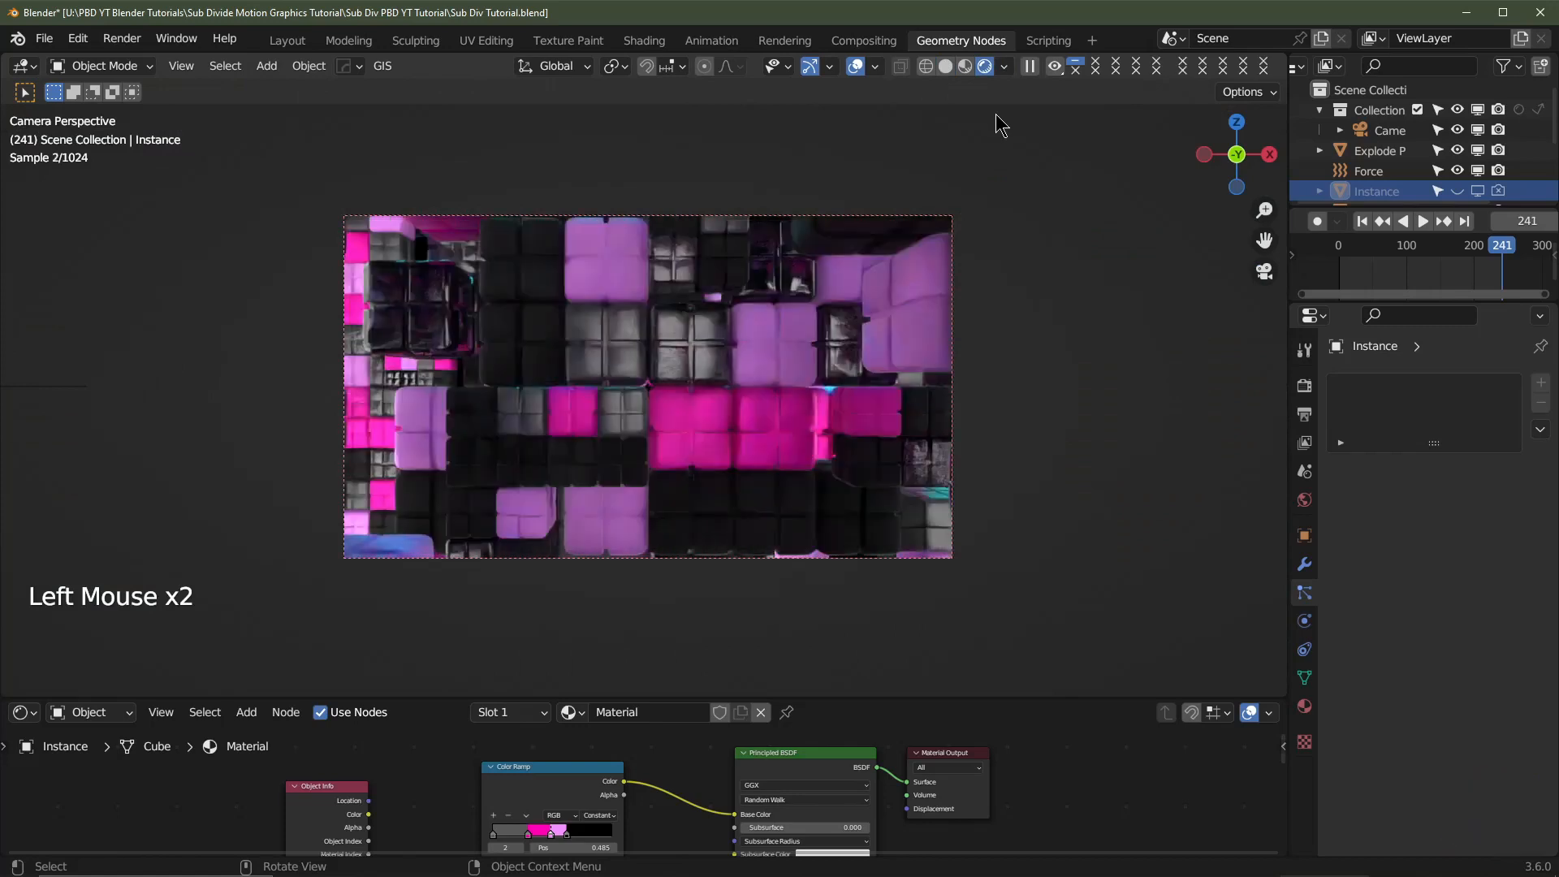
click(1364, 221)
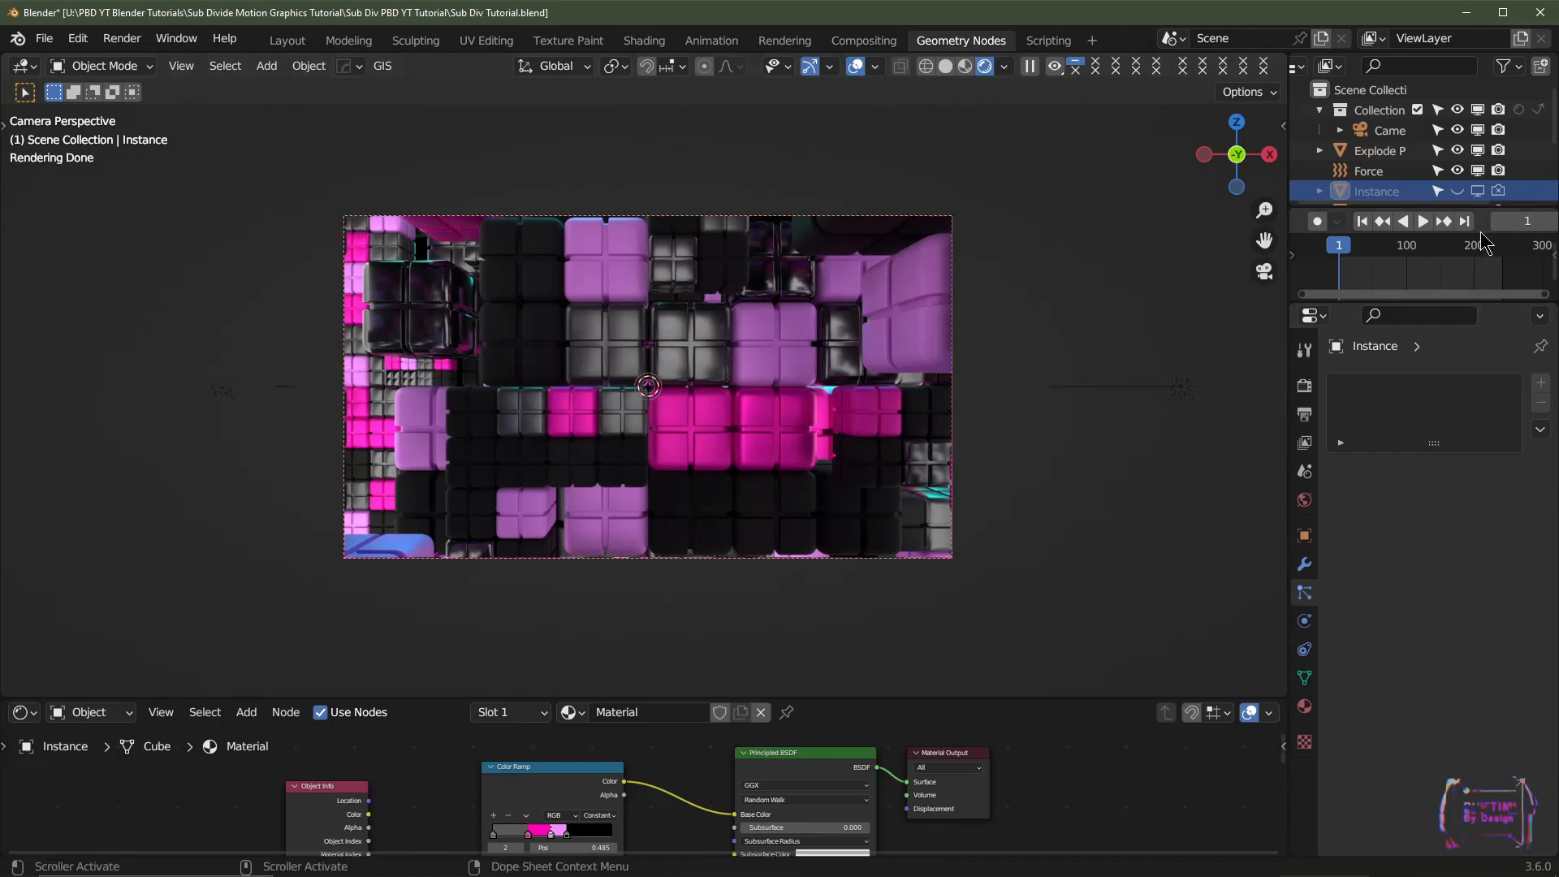
scroll(1494, 219, down, 4)
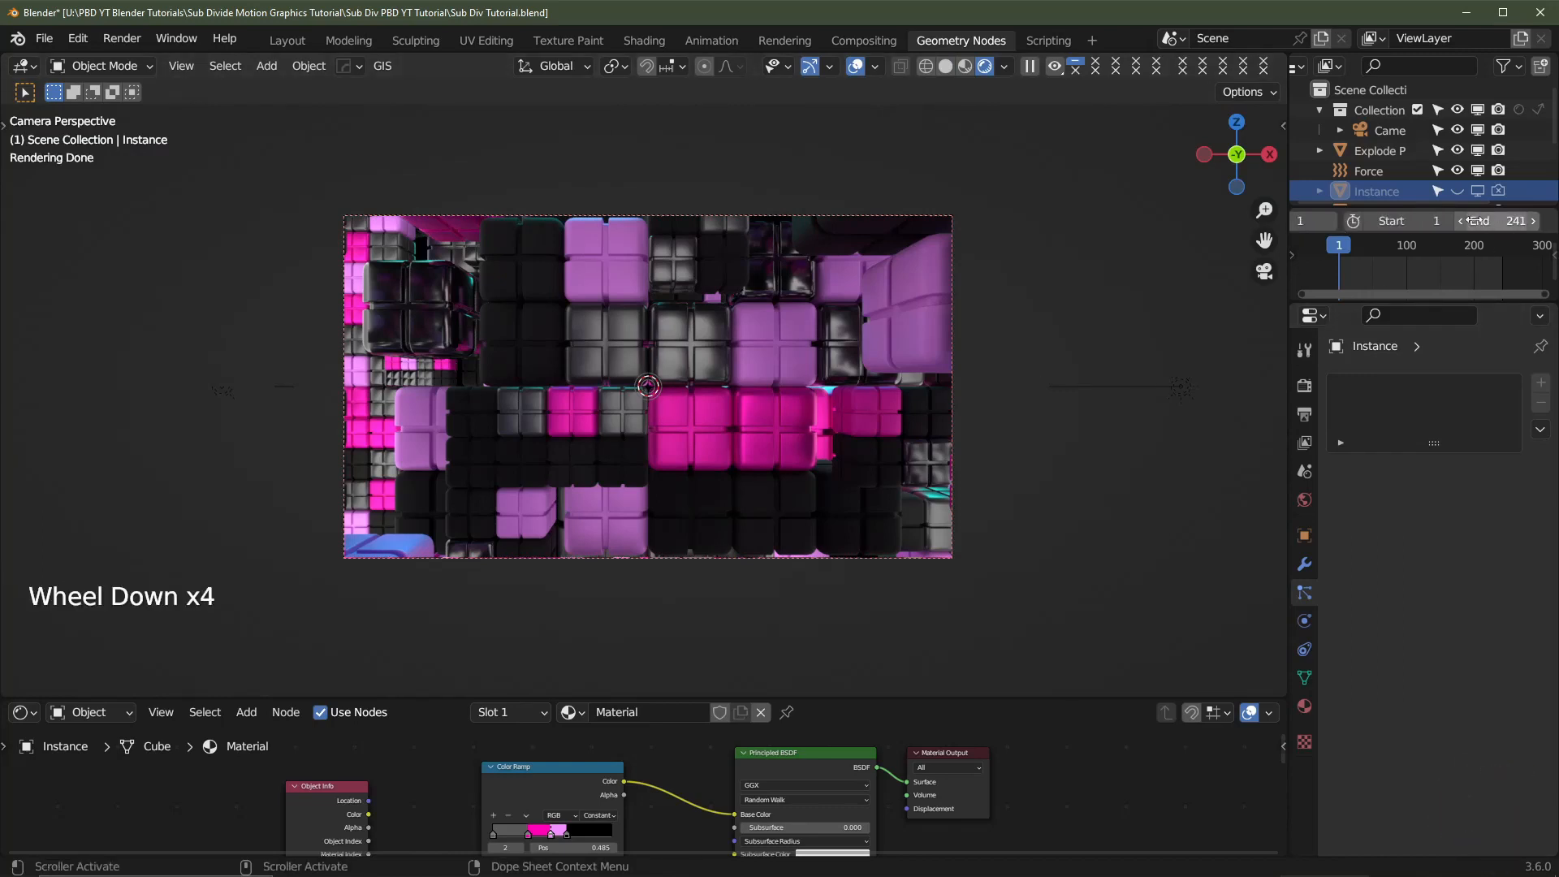
click(1463, 222)
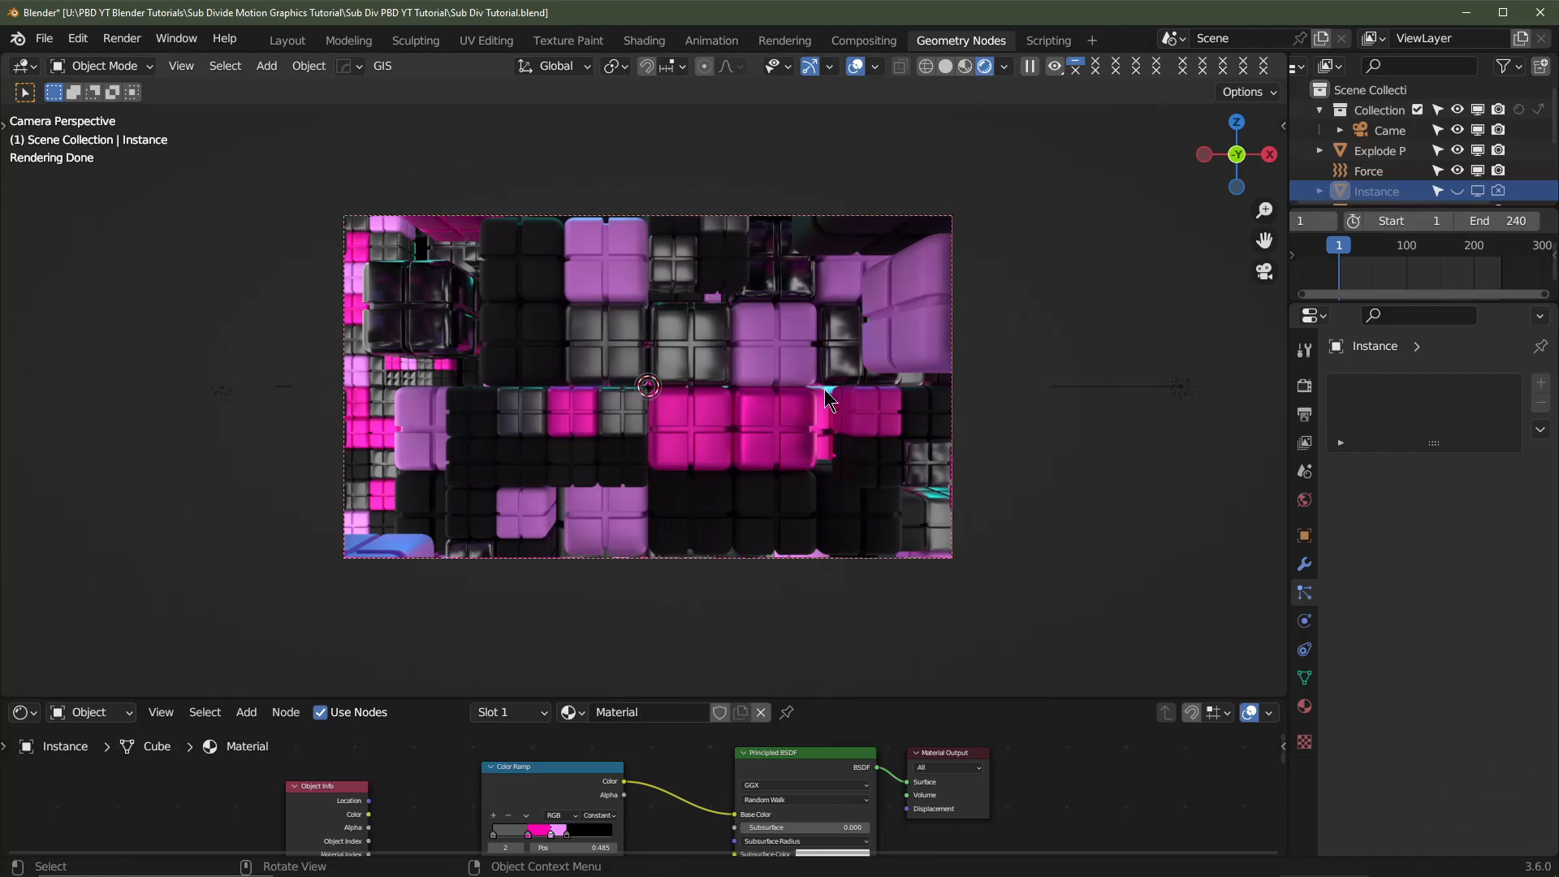
- Play the explosion in rendered view with pauses, such as at frame 10, and move ahead to frame 212
key(space)
key(space)
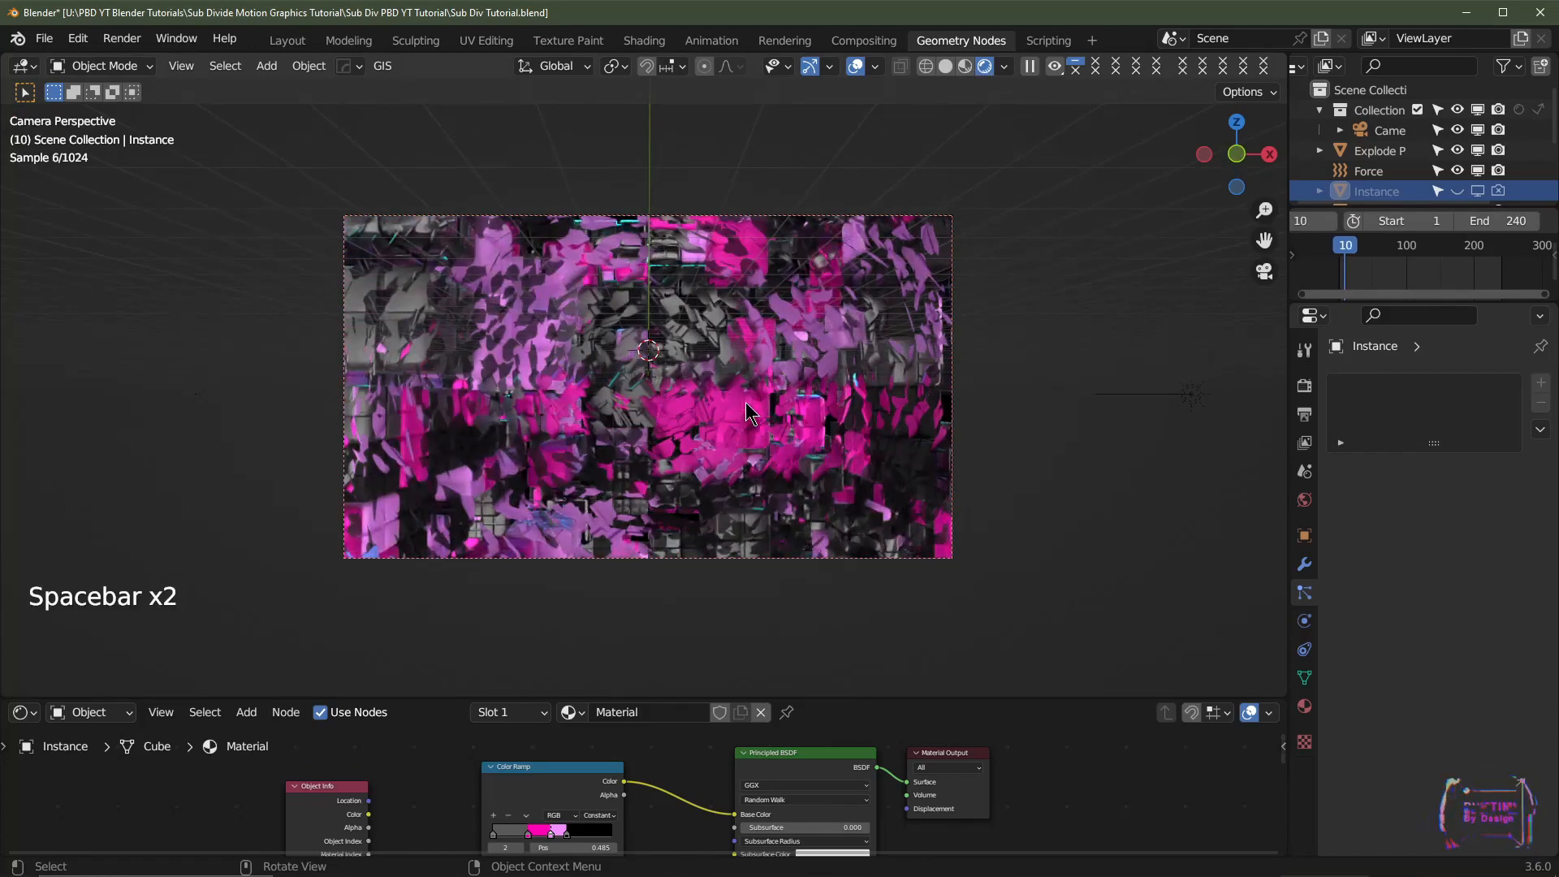
key(space)
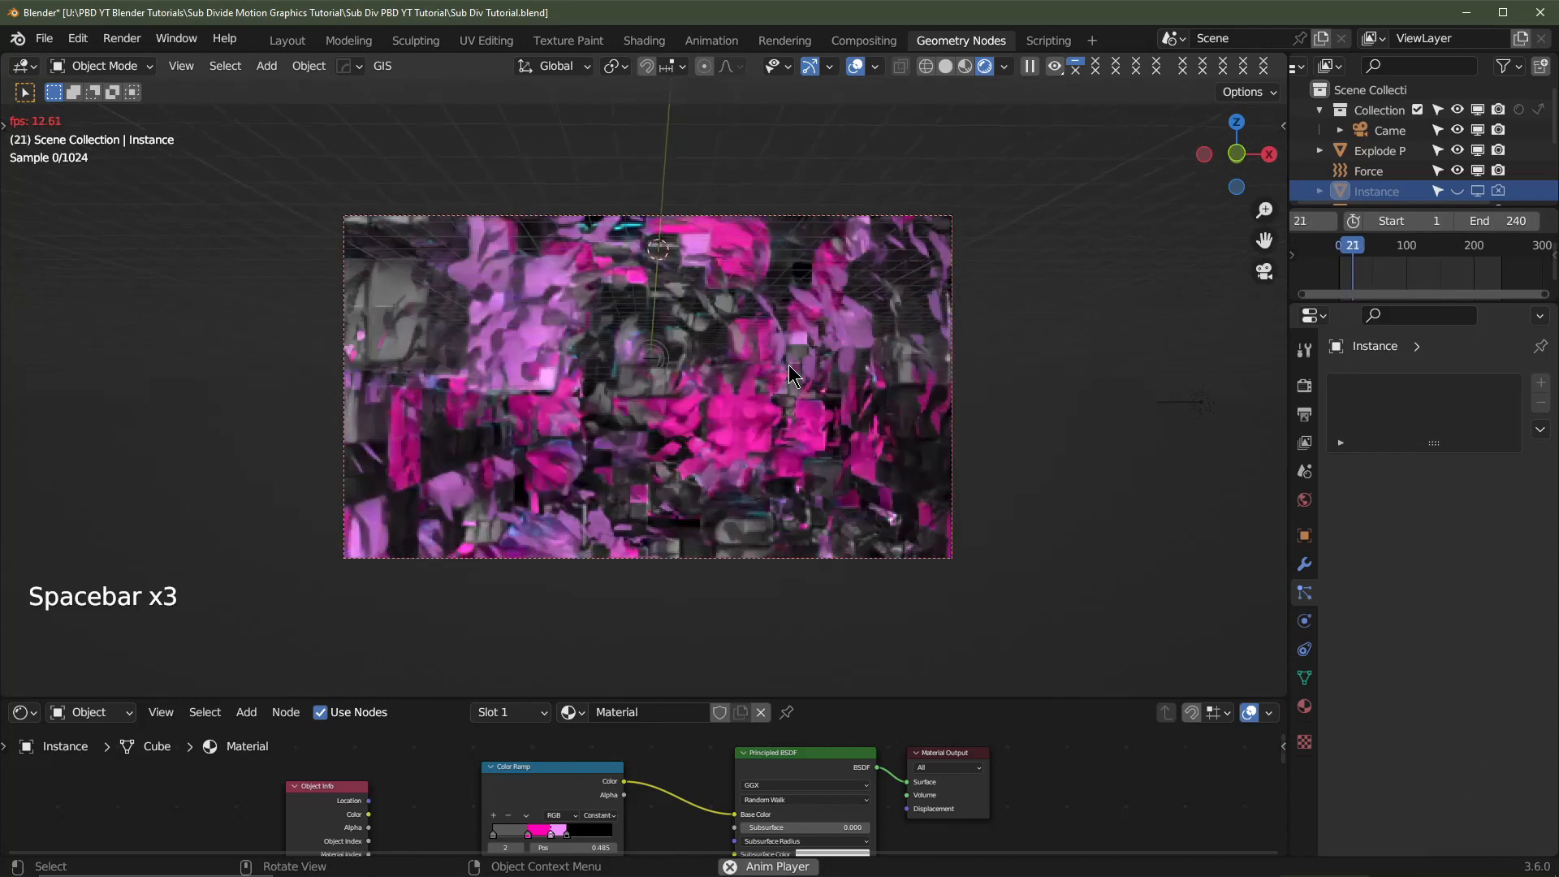
key(space)
key(space)
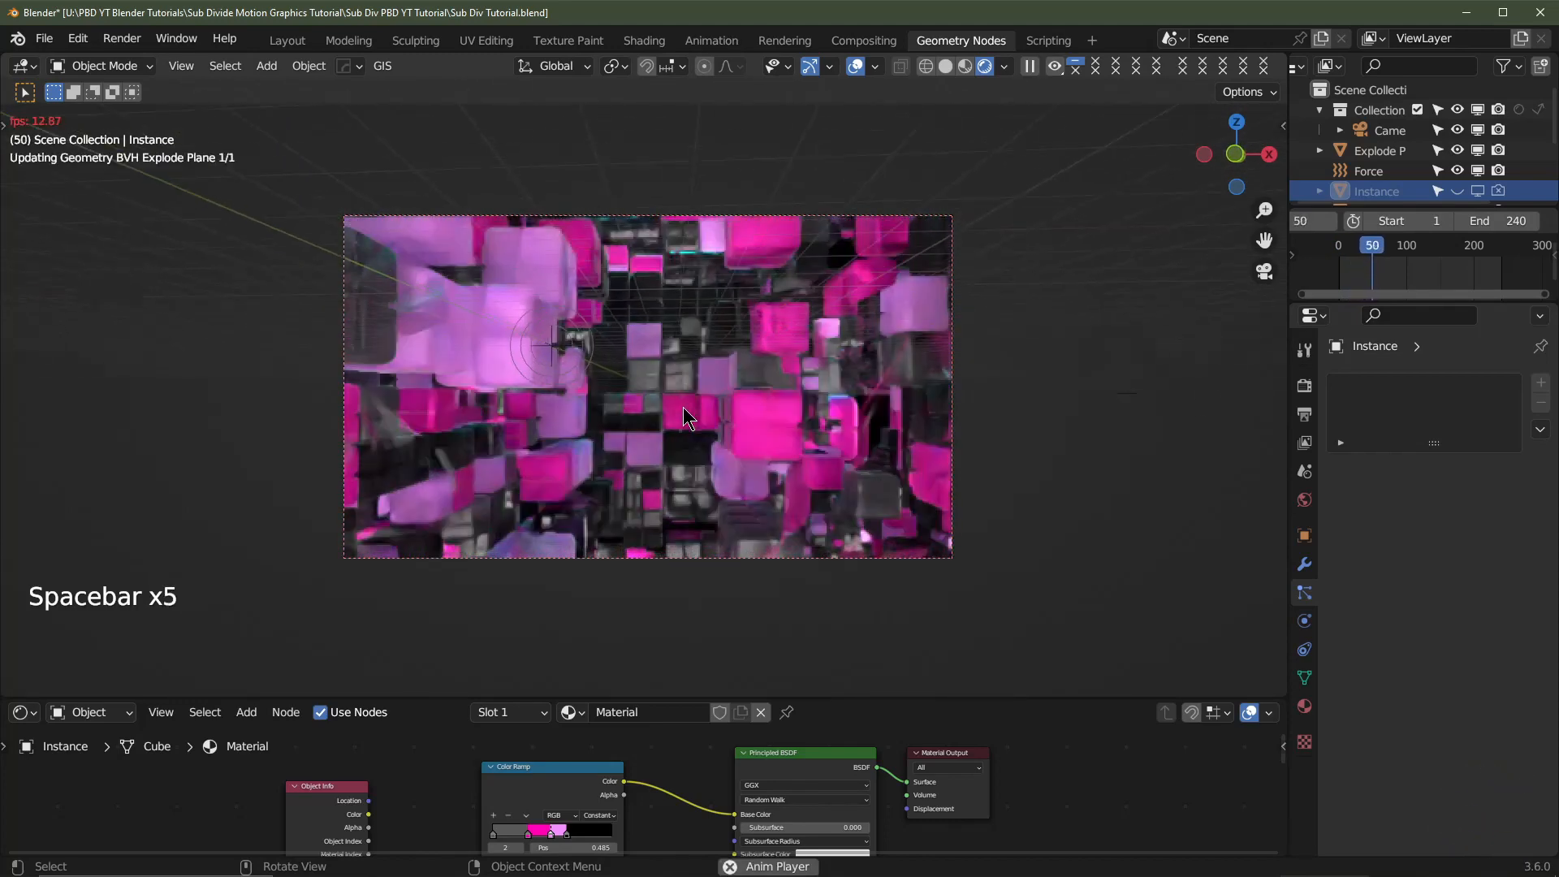
key(space)
click(1476, 250)
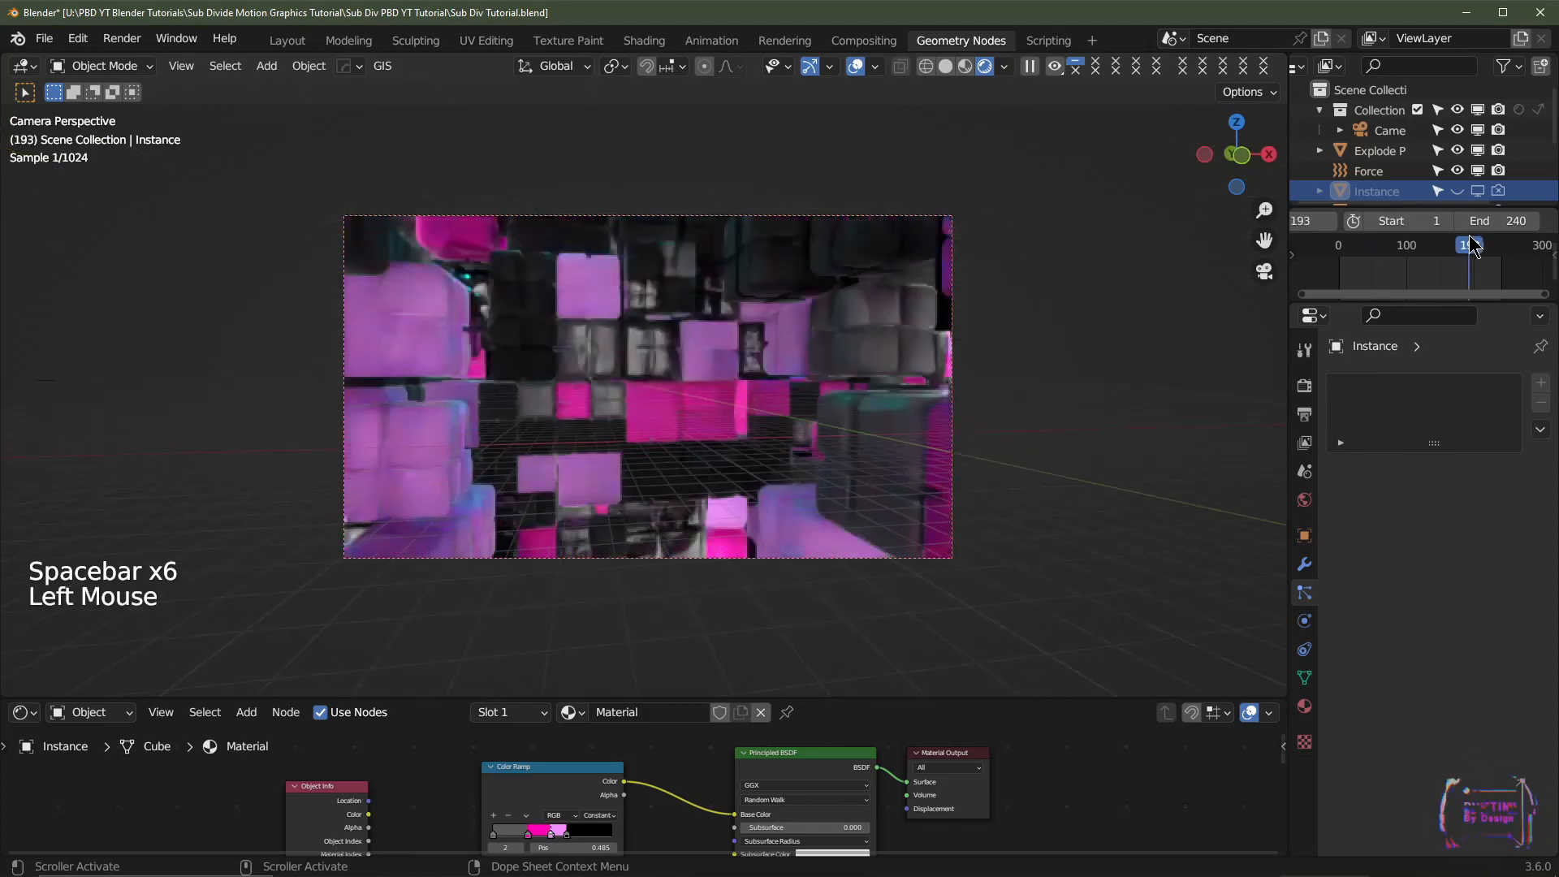
scroll(1336, 224, up, 2)
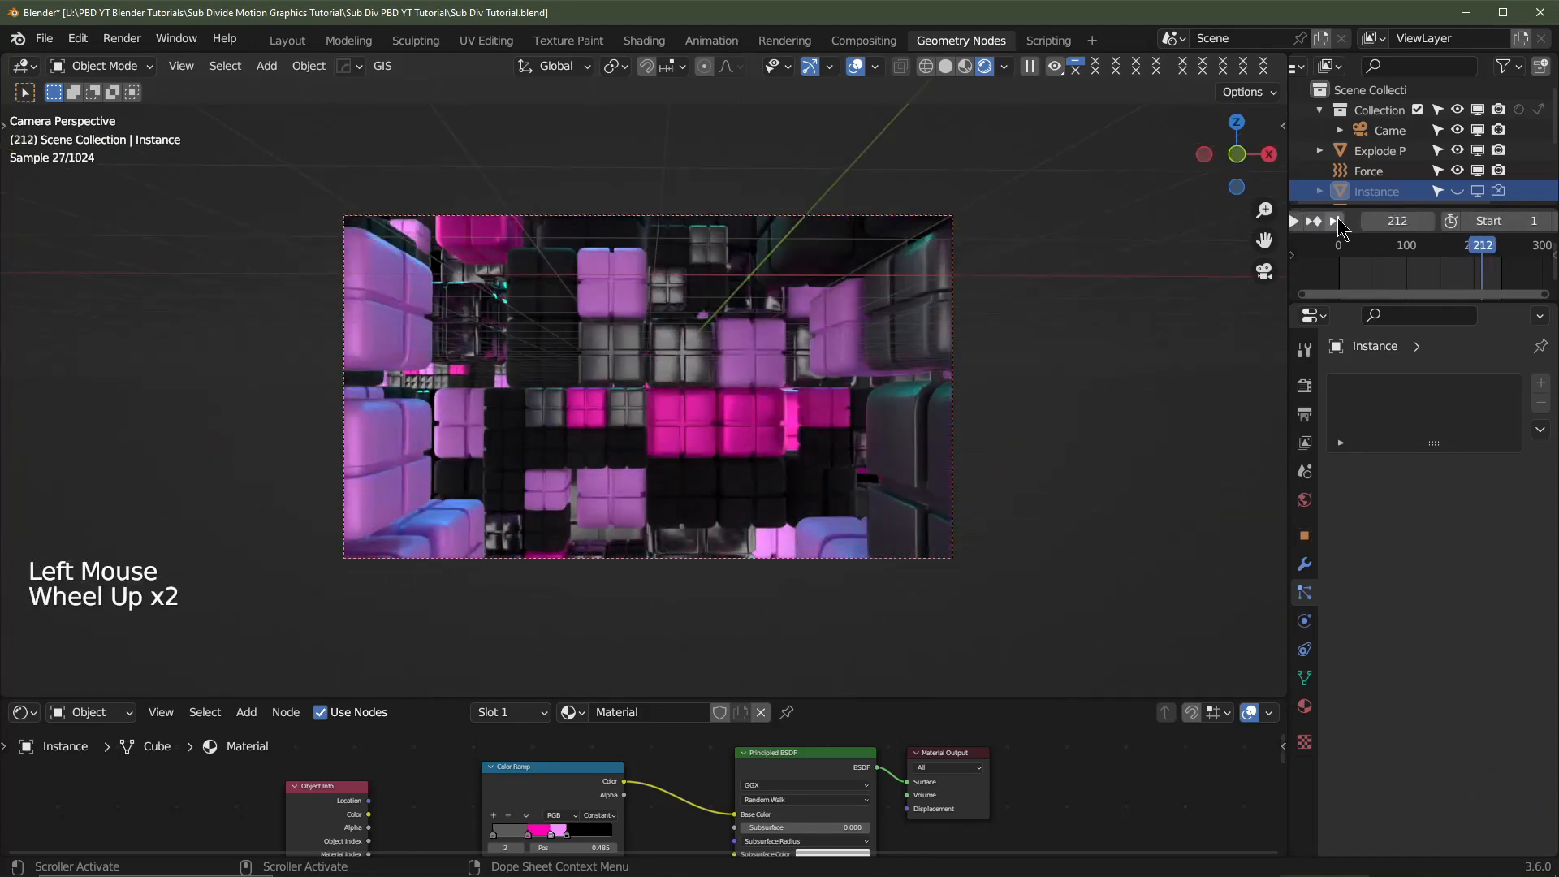
- Jump to the last frame of the animation, frame 240, and examine the rendered camera view and the frame range
click(1335, 222)
scroll(1458, 227, down, 2)
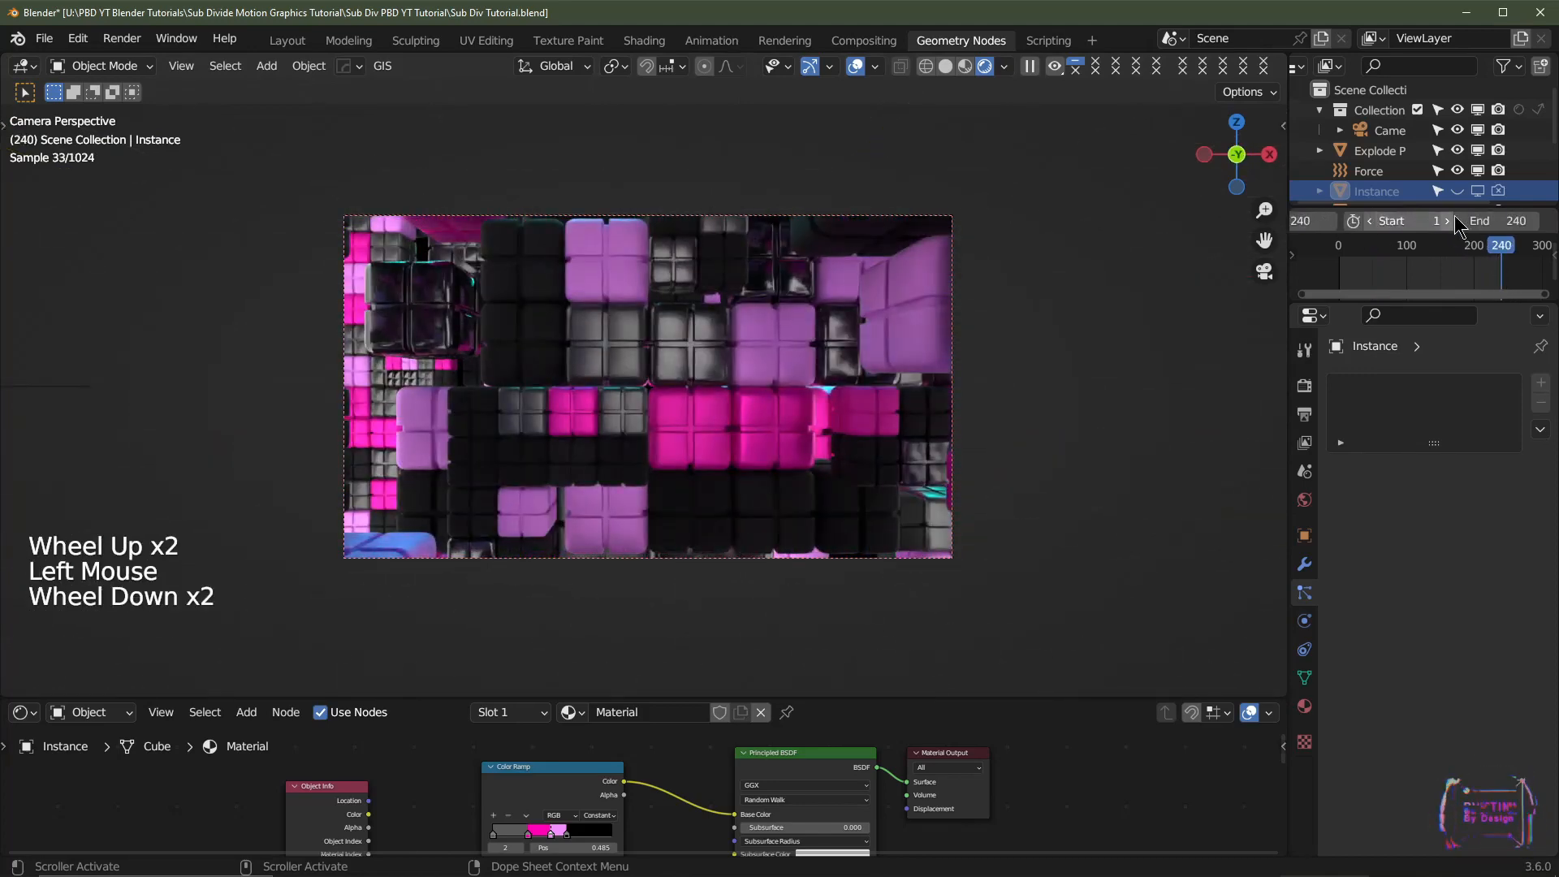
scroll(1457, 227, down, 1)
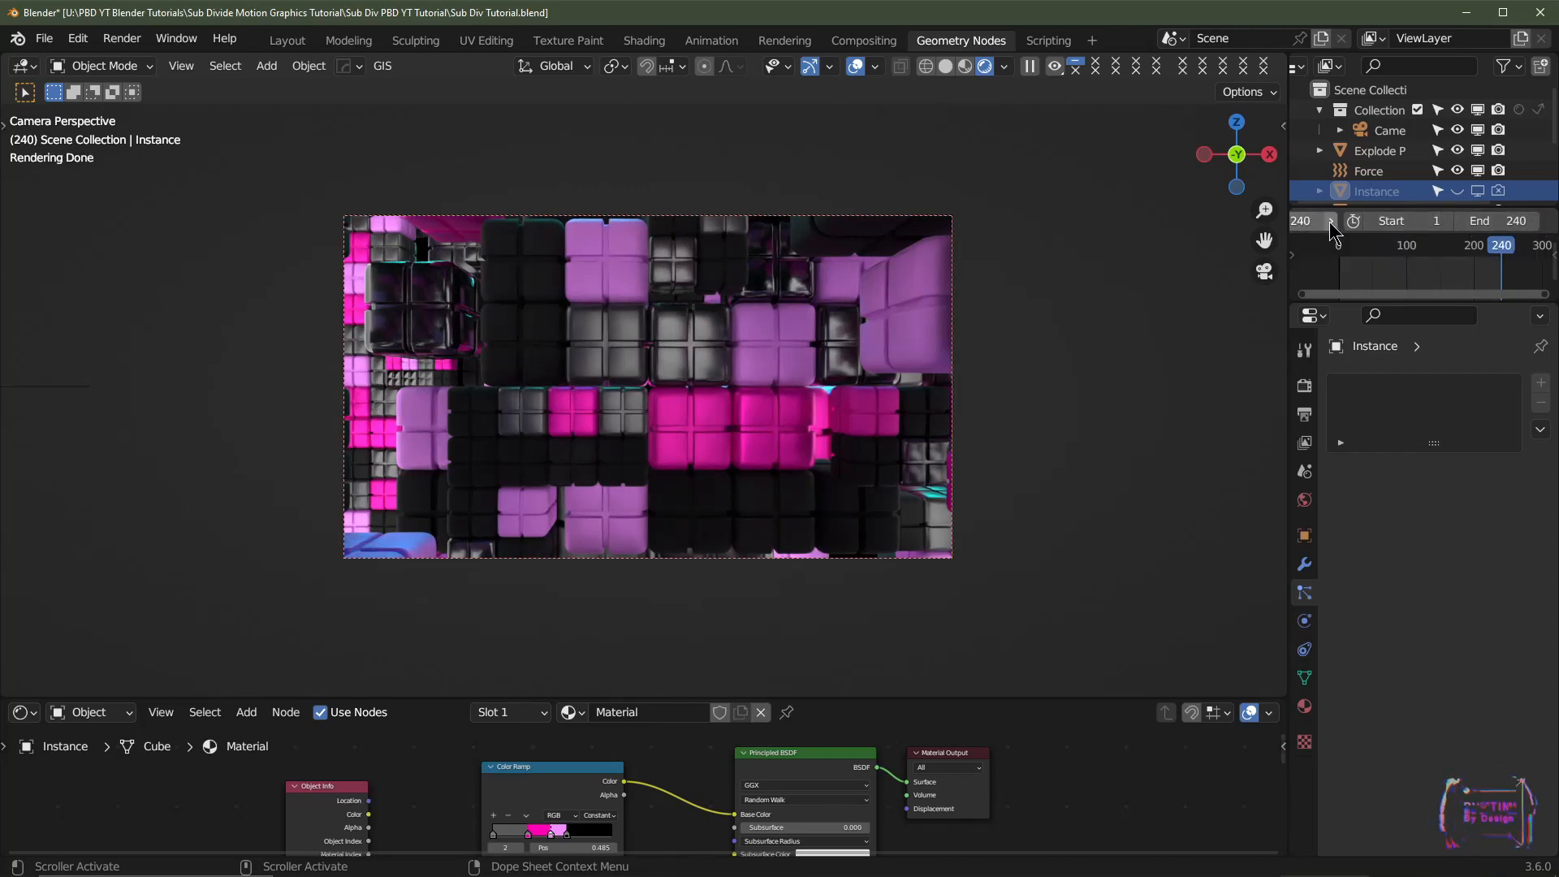
scroll(1332, 228, up, 2)
click(1398, 222)
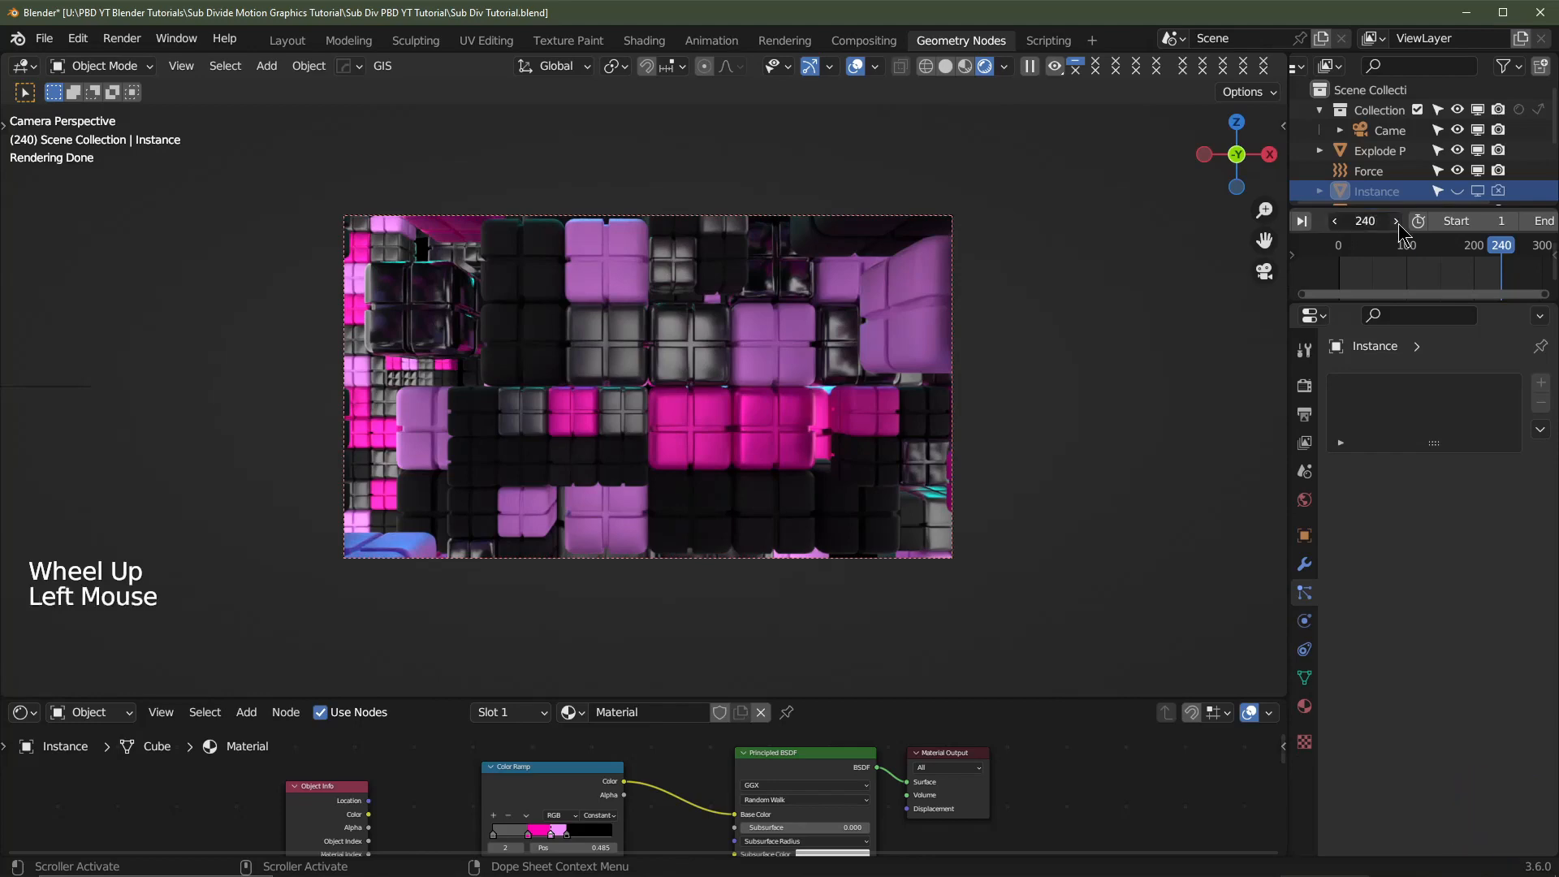
click(1336, 221)
scroll(1380, 223, down, 2)
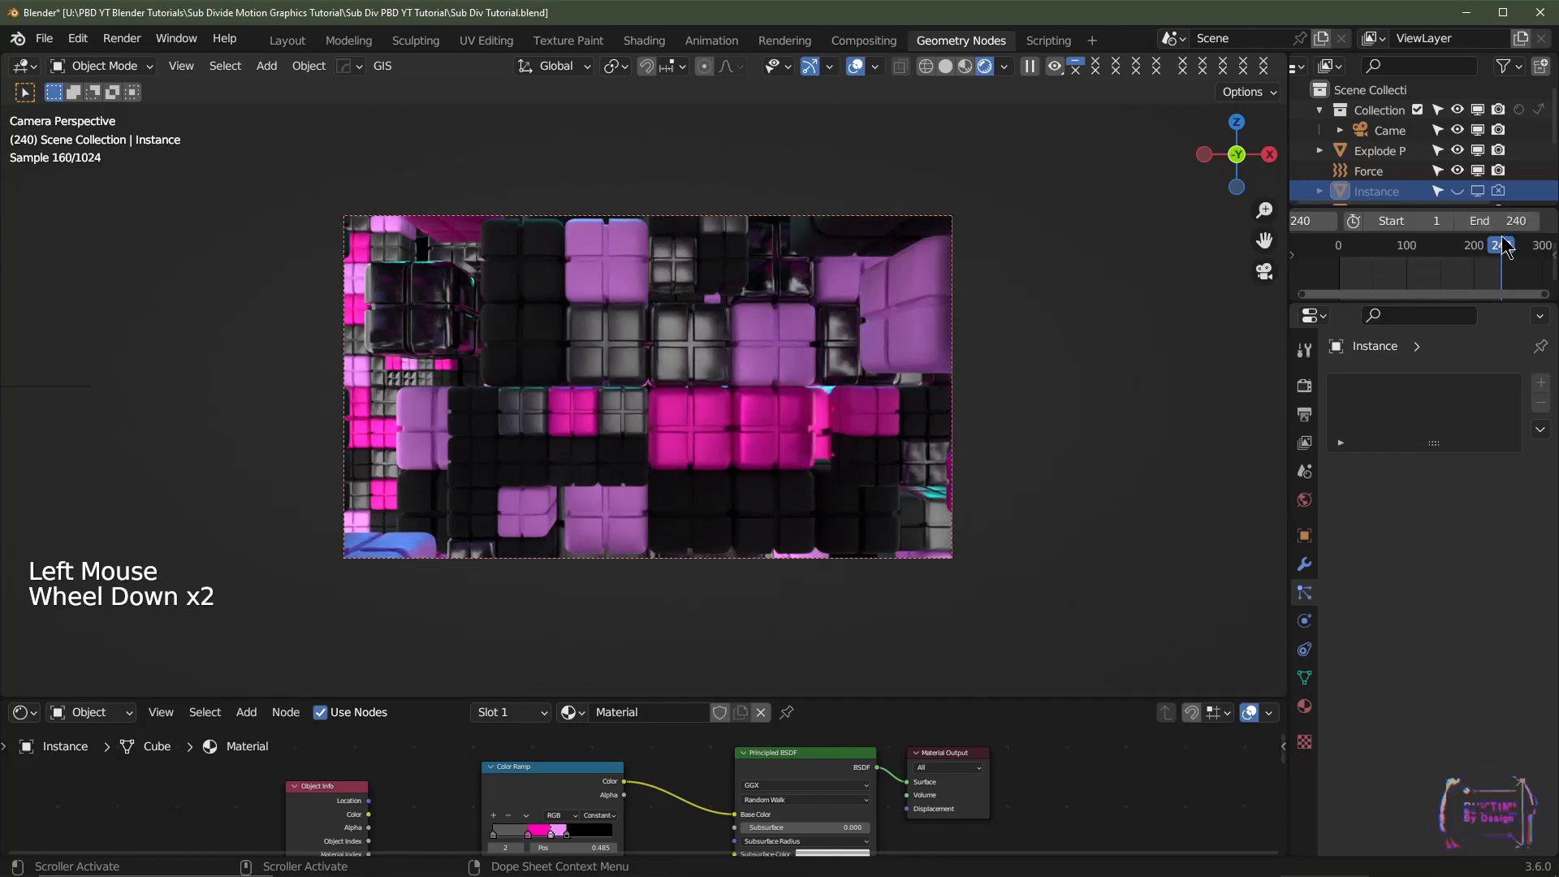
scroll(1359, 228, up, 2)
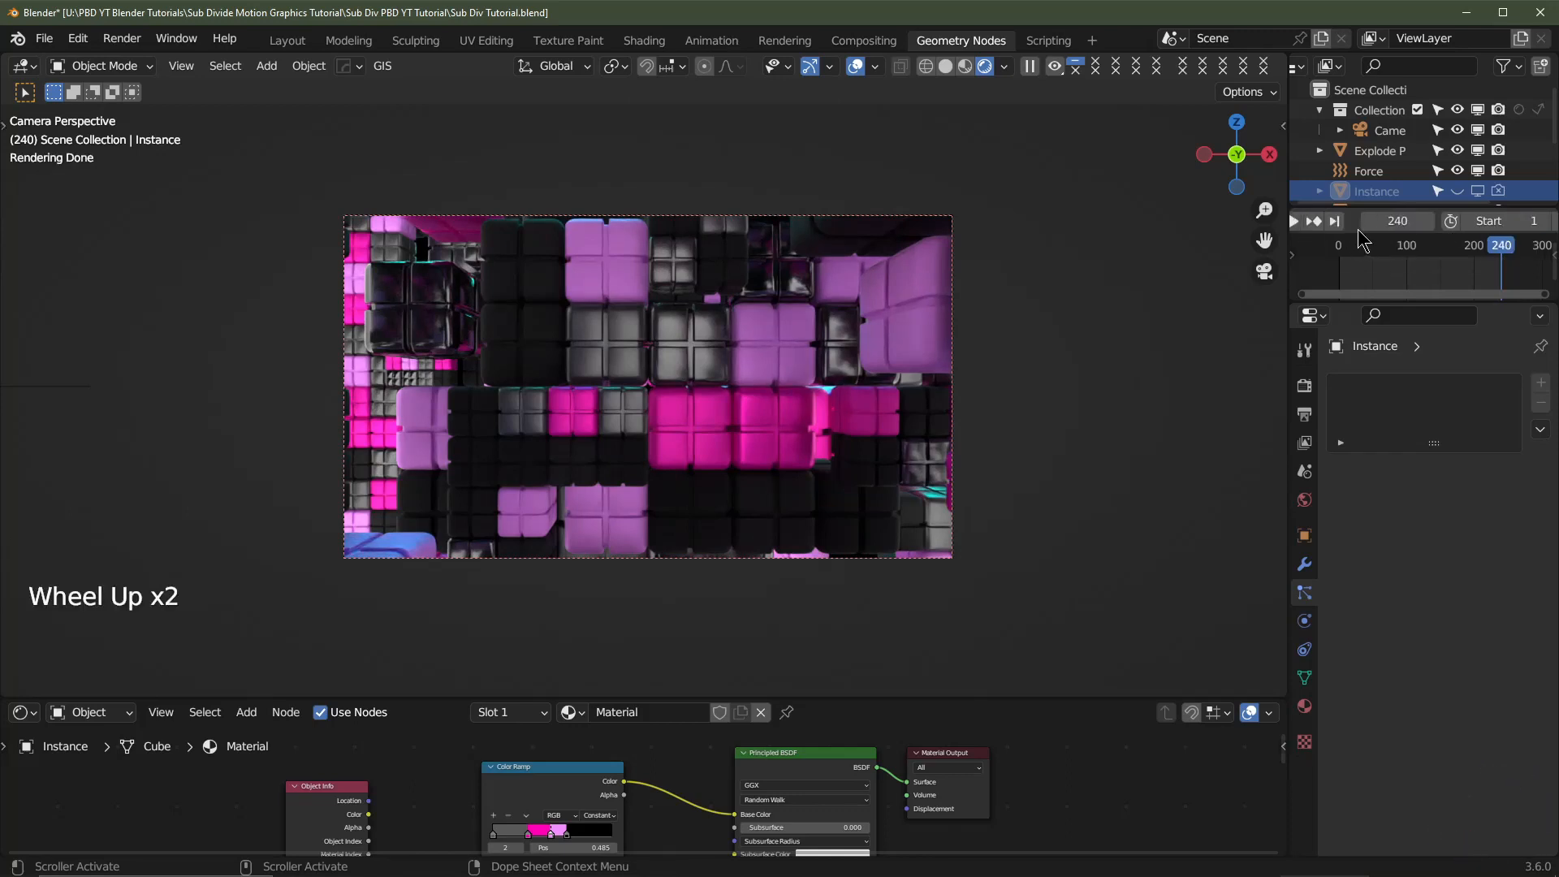
scroll(1328, 231, up, 1)
scroll(1310, 225, up, 1)
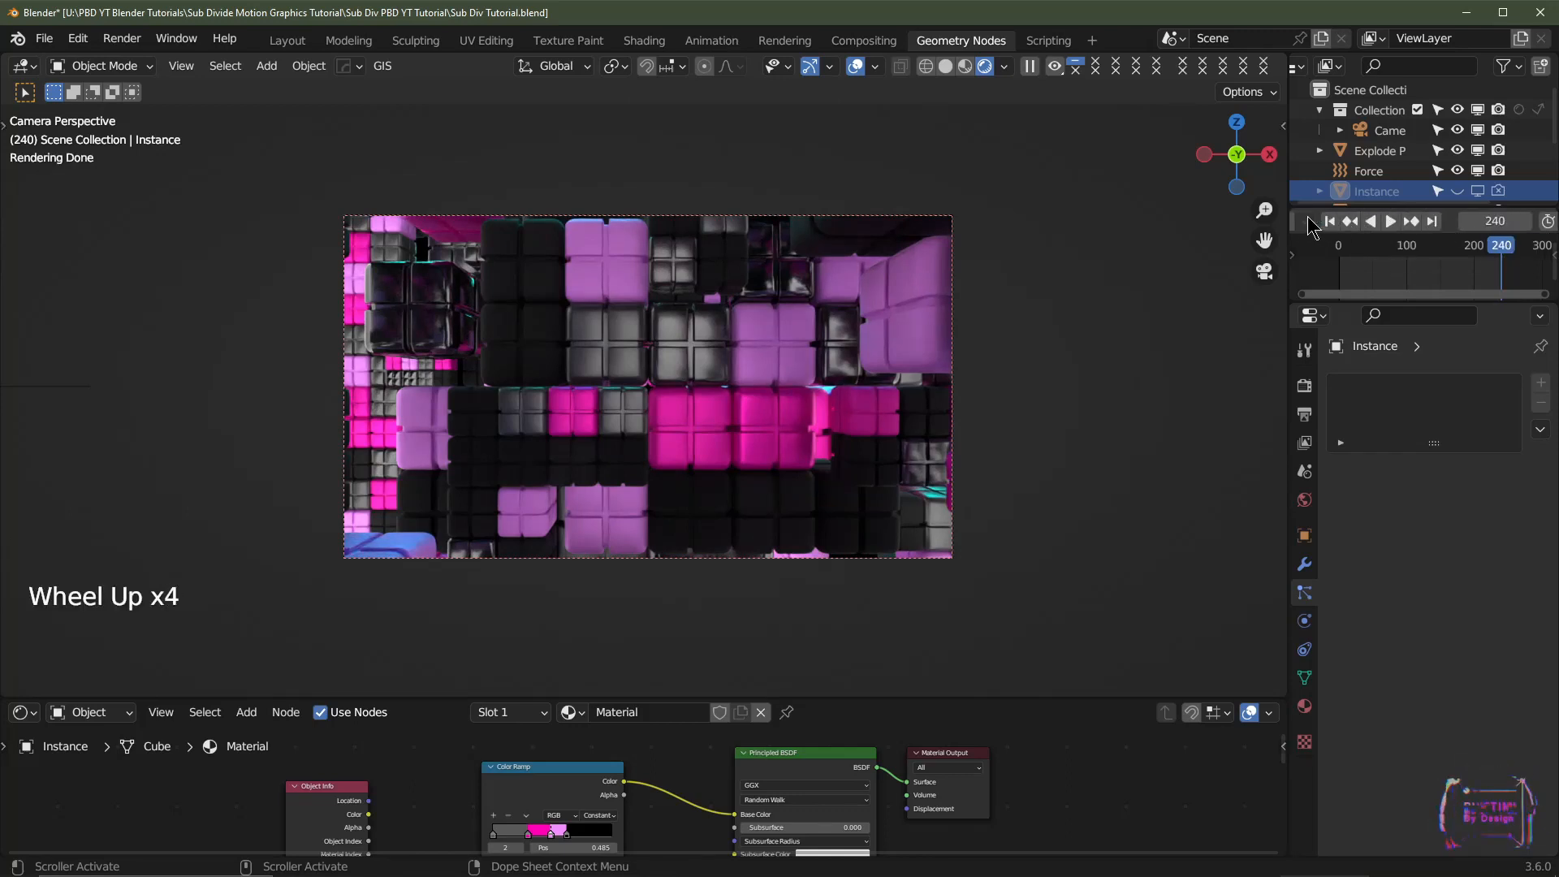
- Return the animation to frame 1, checking frame 2 briefly on the way
click(1331, 222)
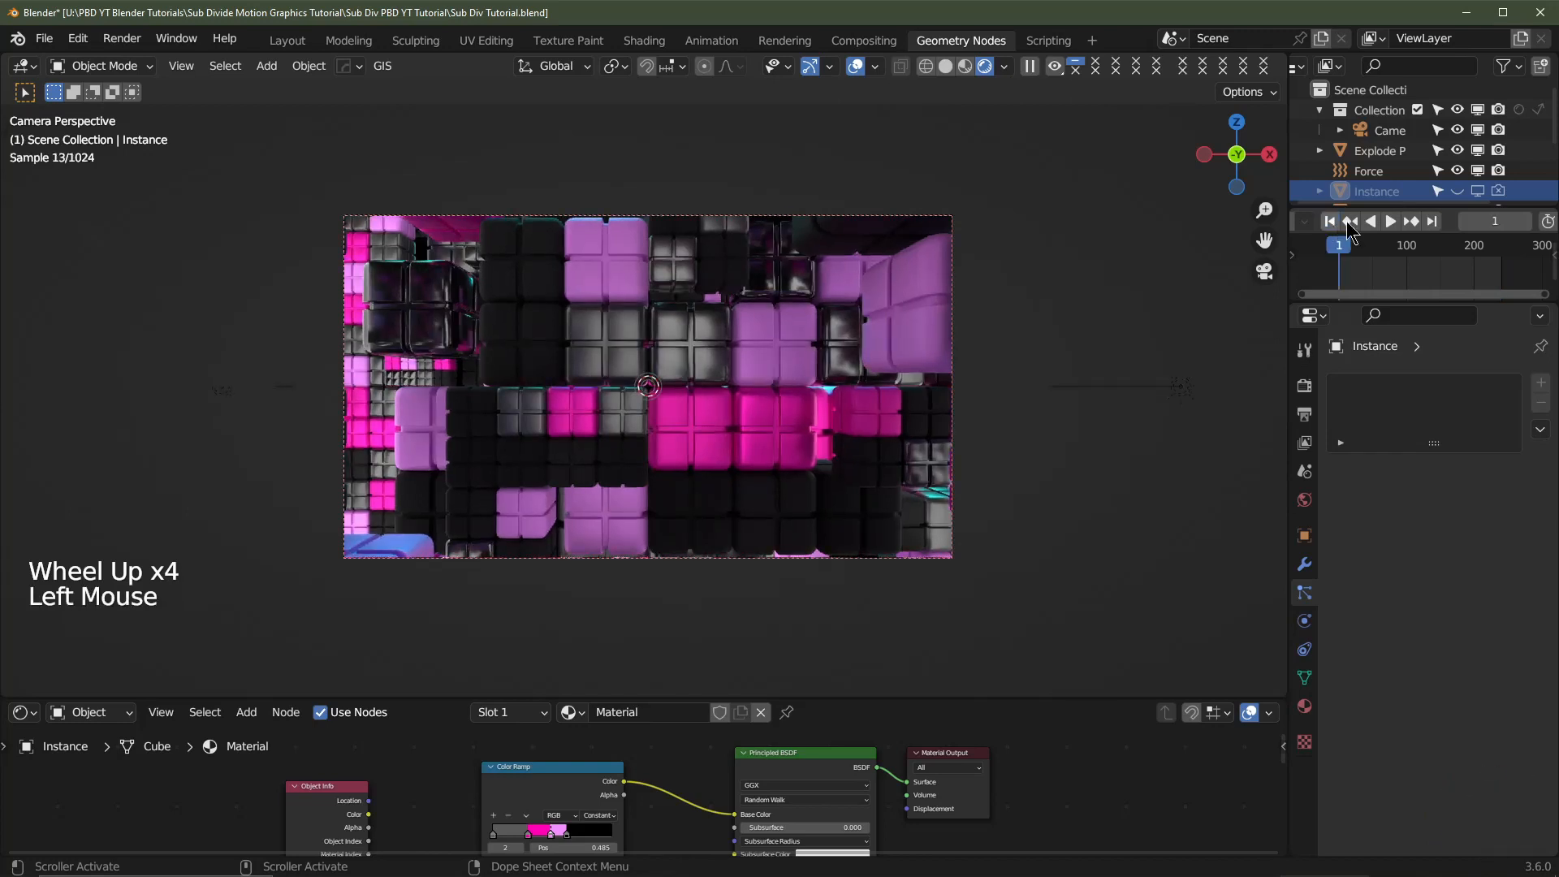
click(1526, 221)
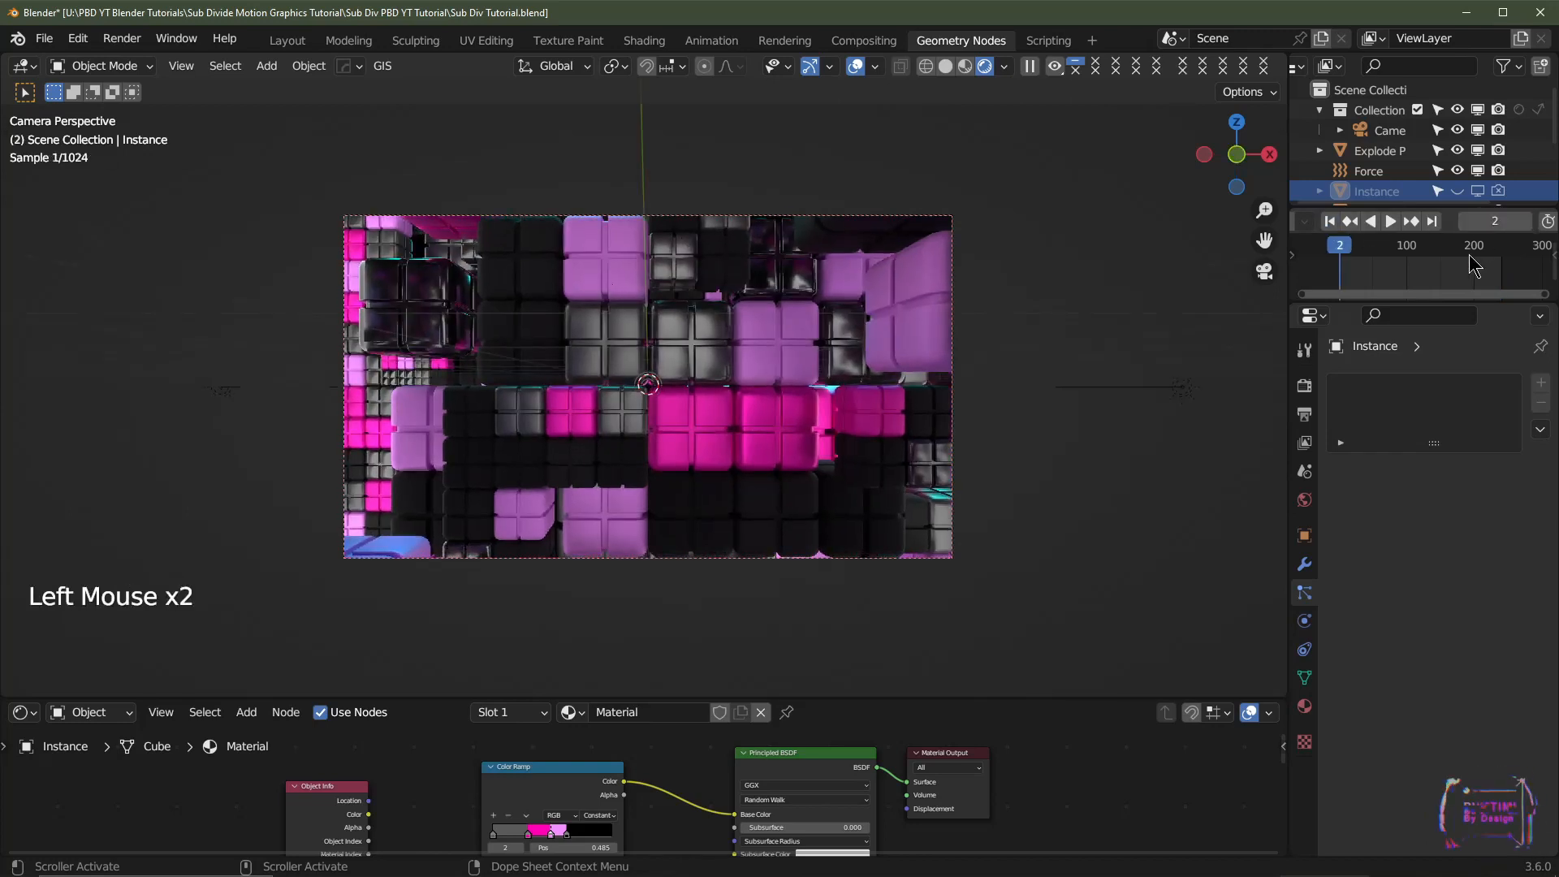
click(1332, 222)
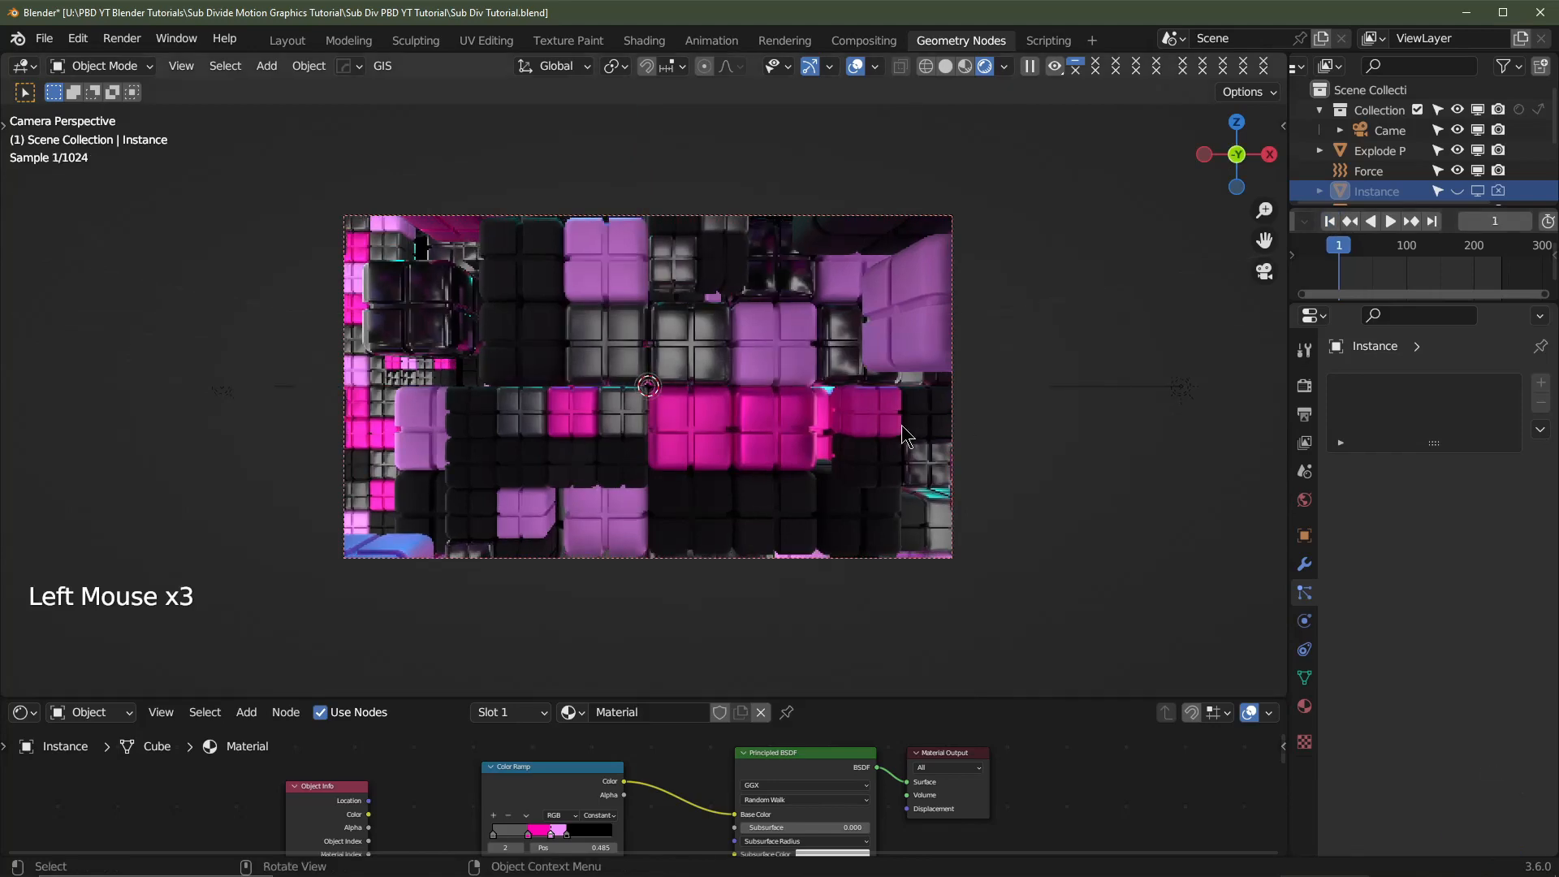
- Examine the rendered cube structure at frame 1 from outside the camera, and return to the camera view
middle_drag(634, 408, 648, 410)
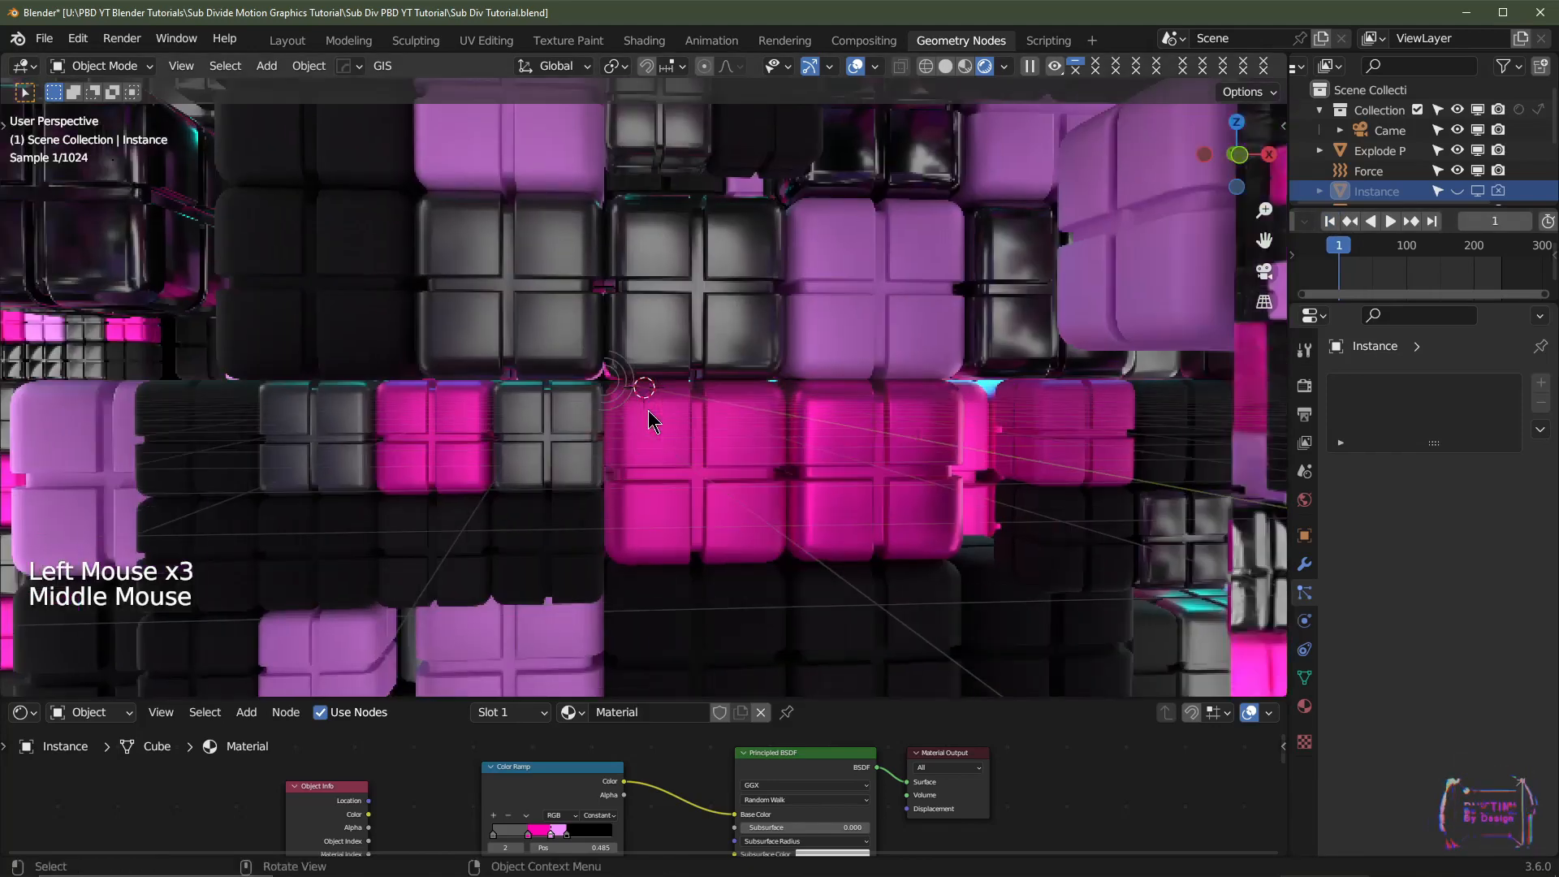
scroll(678, 408, down, 4)
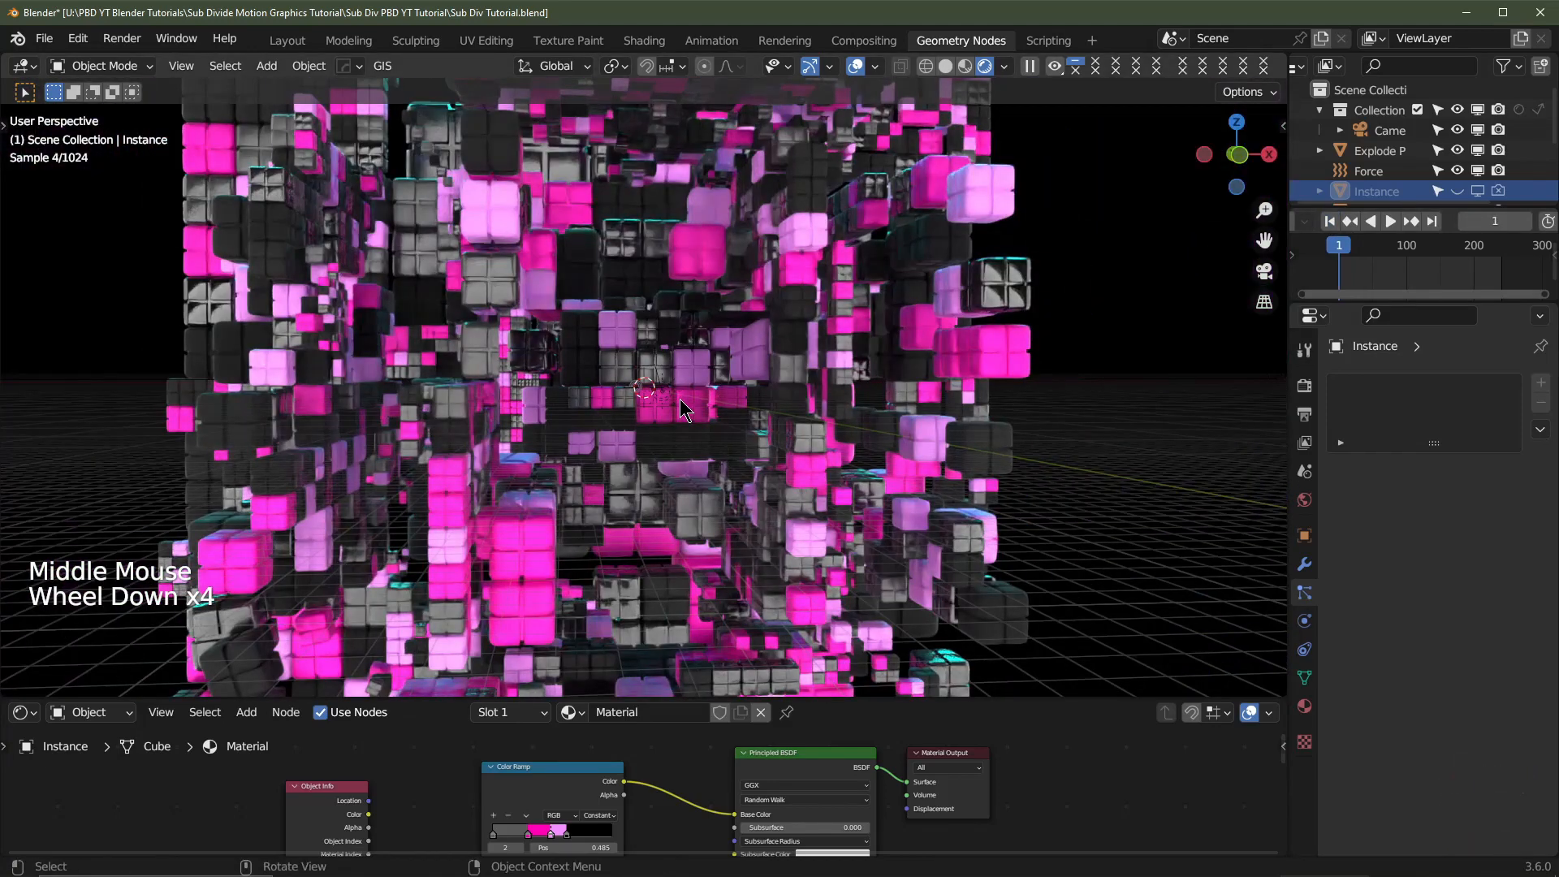
key(KP_0)
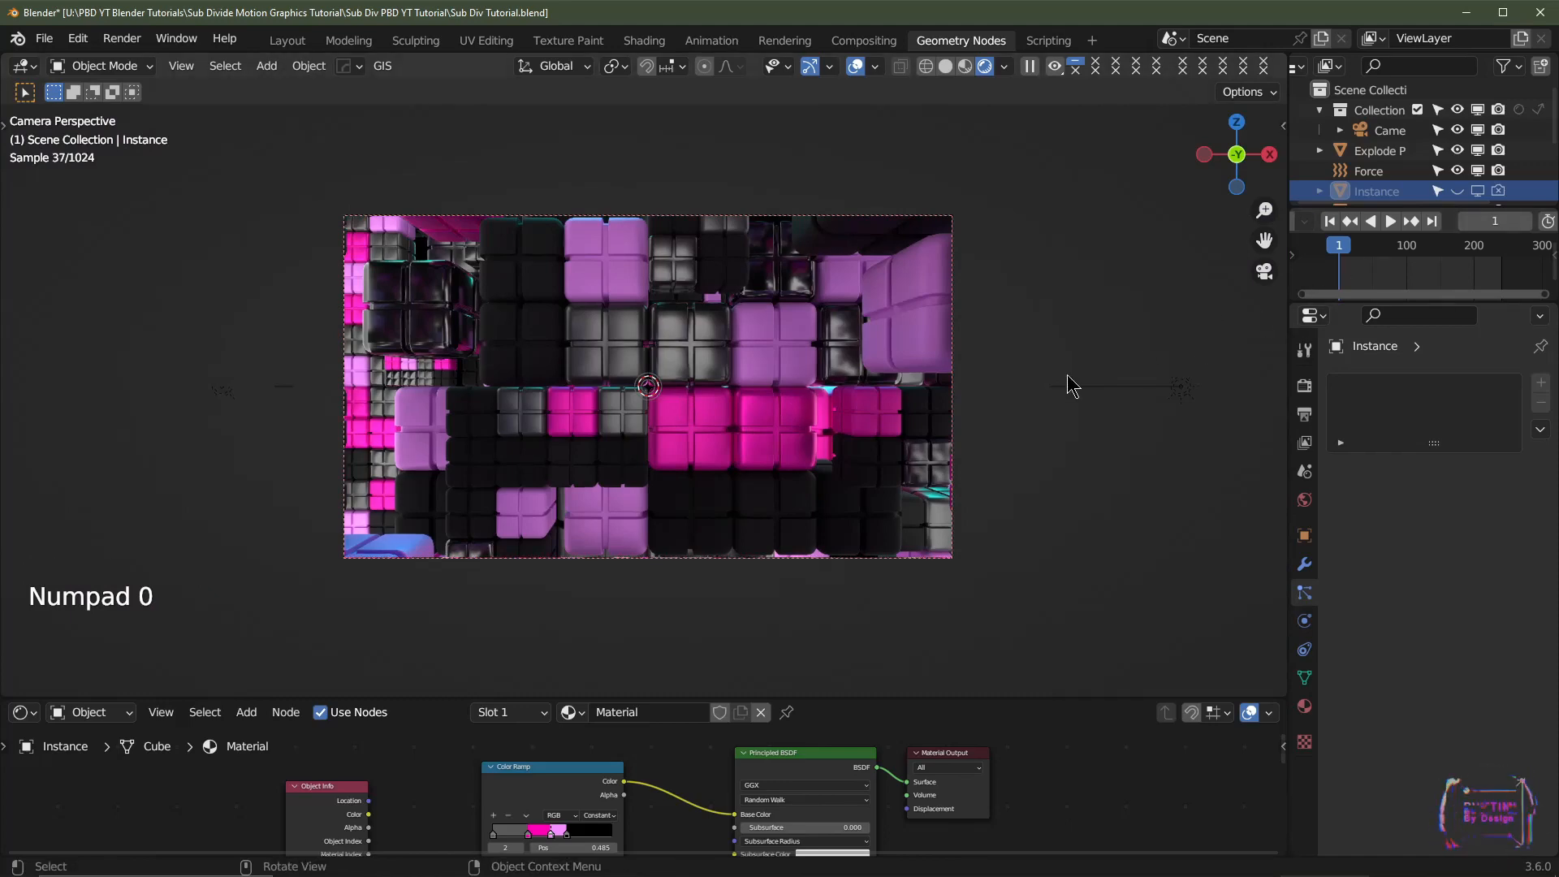
middle_drag(928, 404, 840, 391)
scroll(838, 388, down, 5)
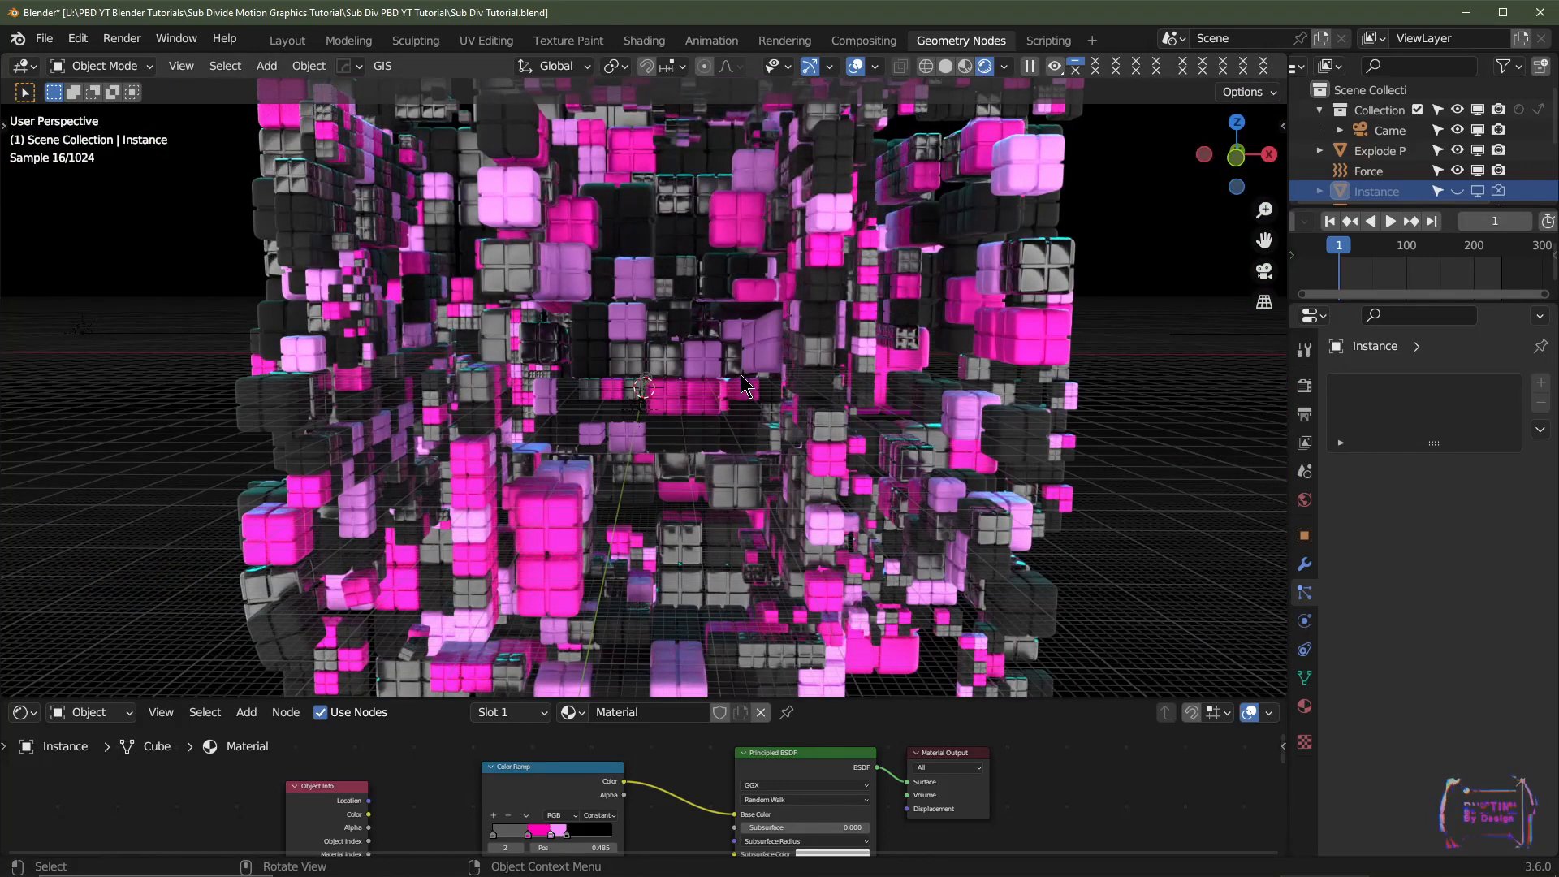
key(KP_0)
scroll(782, 365, up, 1)
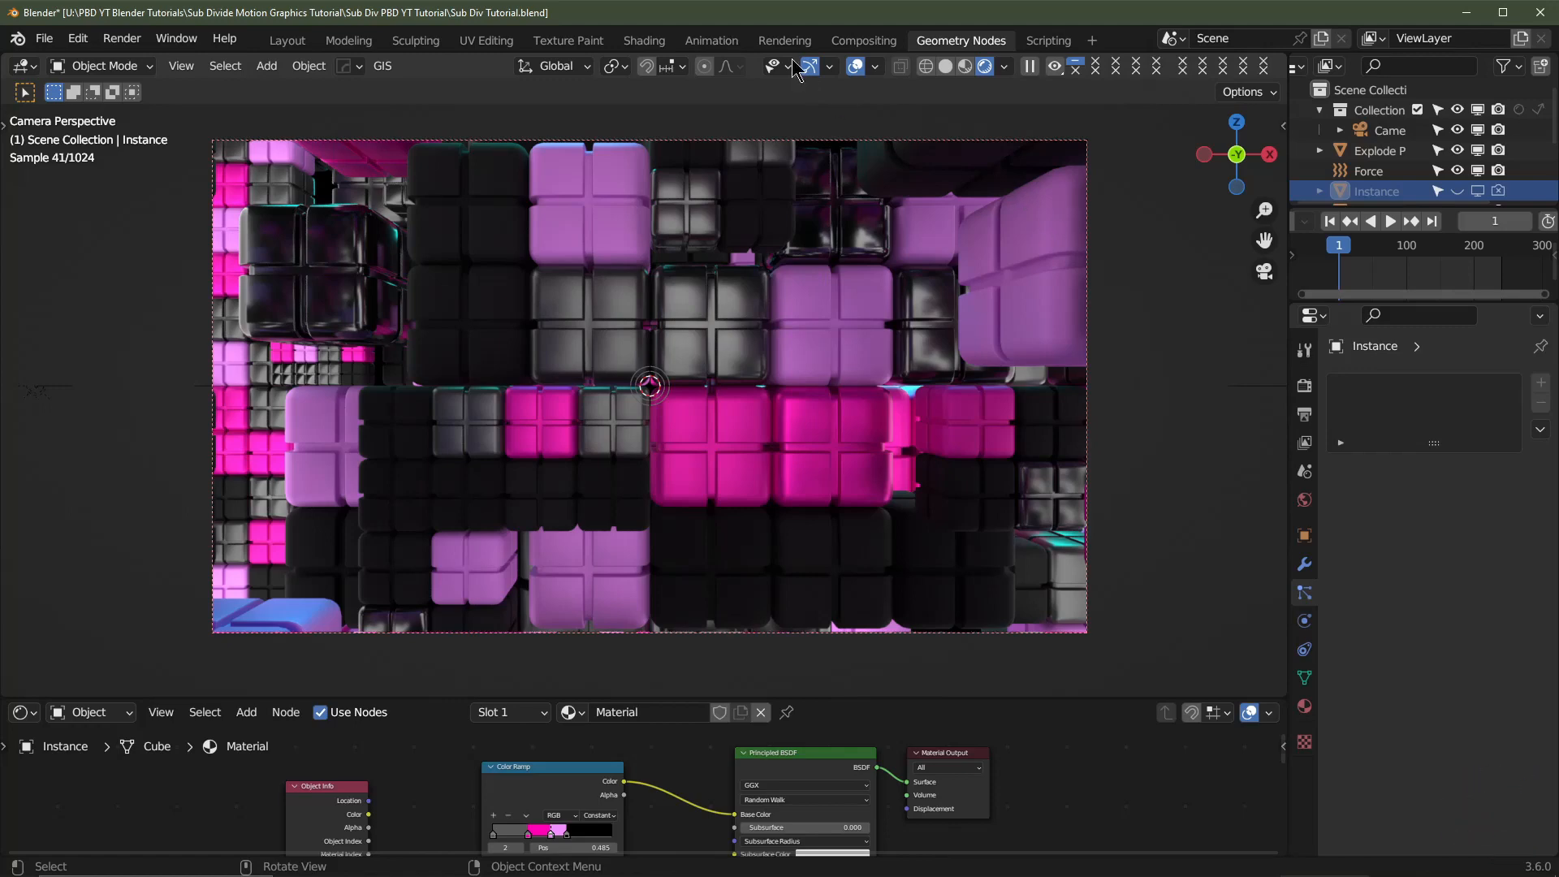
- Switch the viewport to solid shading, select the Explode Plane, and enlarge the shader editor to show its material nodes
click(946, 68)
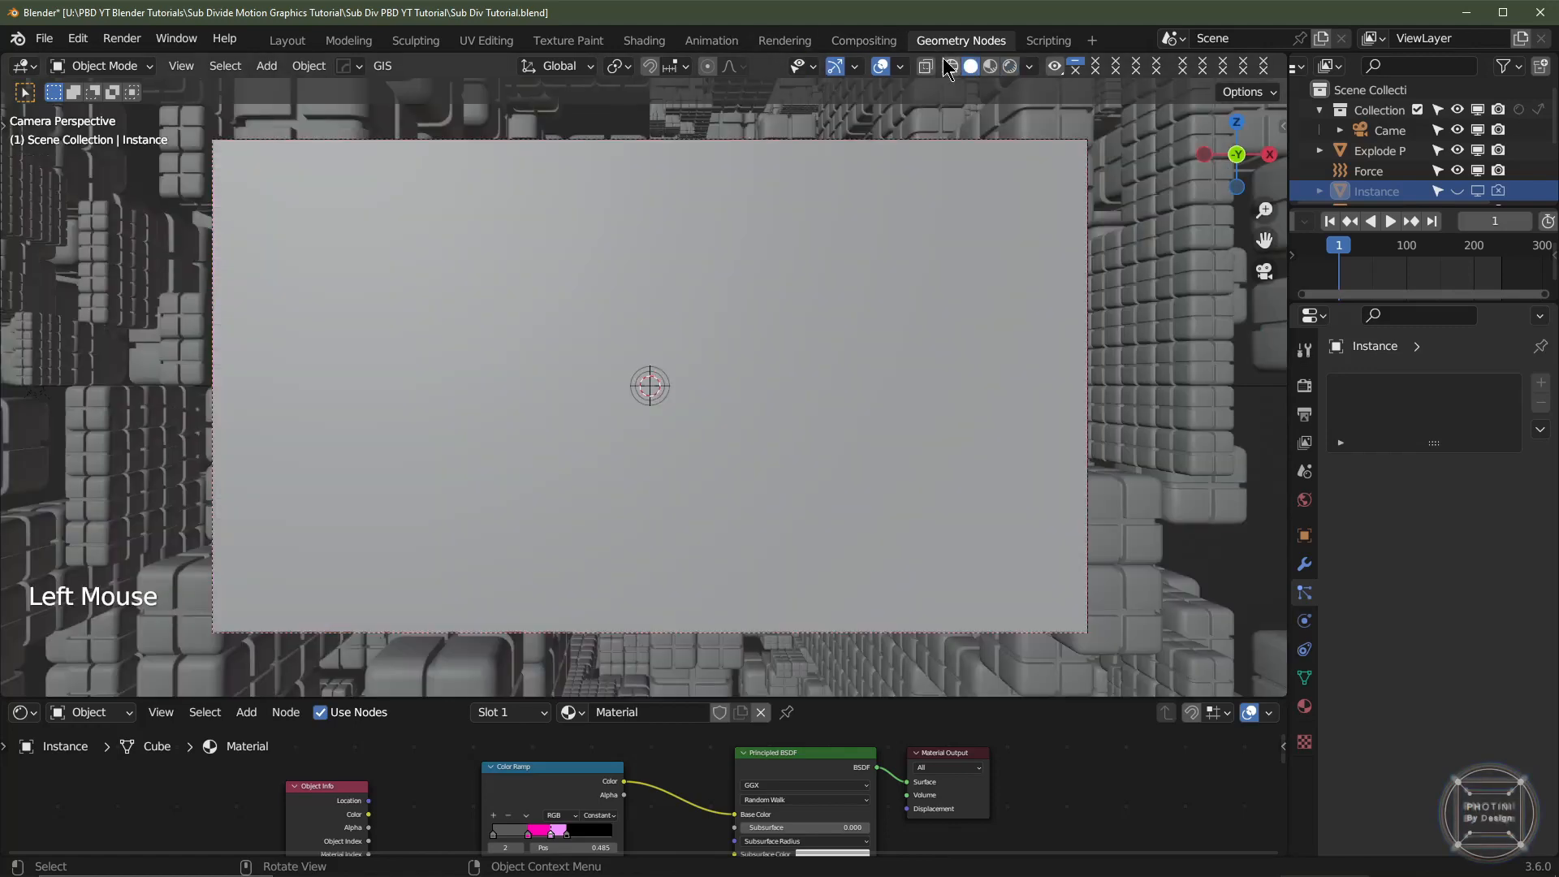
click(674, 403)
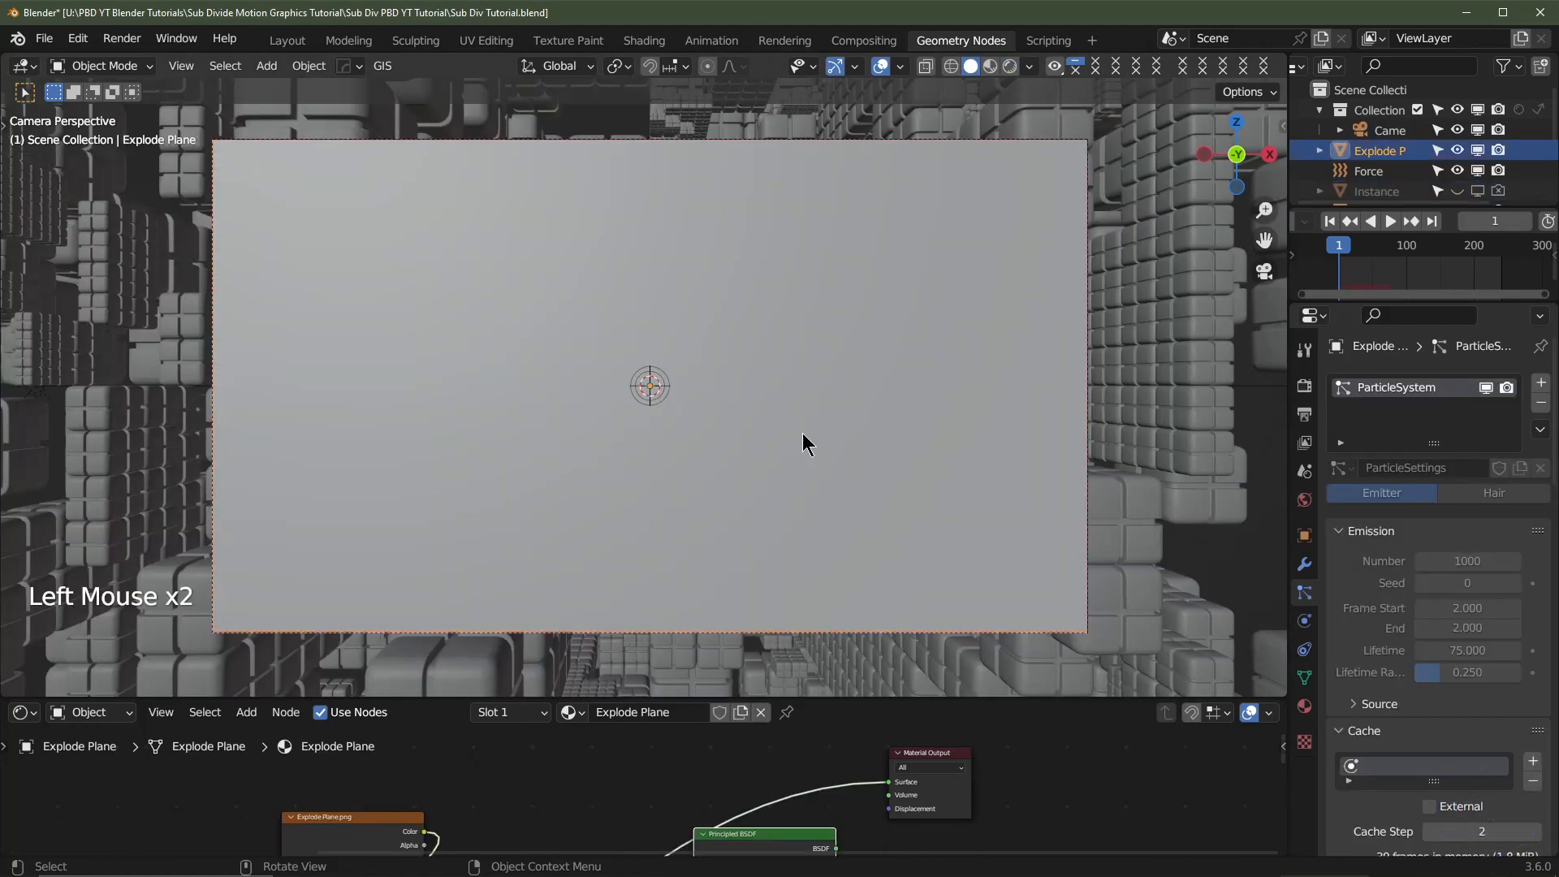
drag(816, 702, 815, 562)
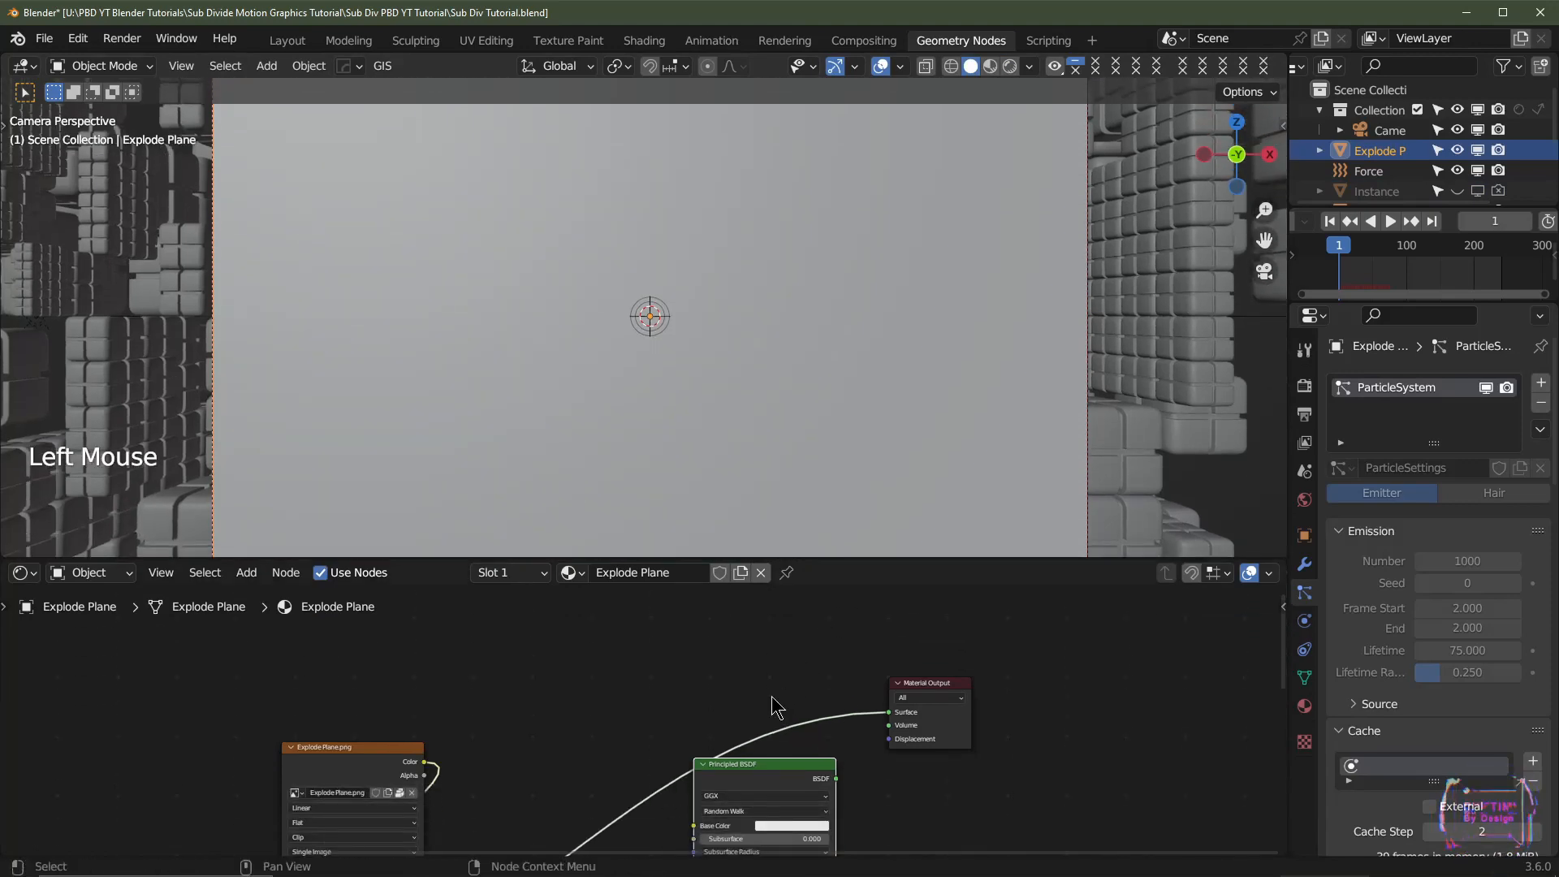
middle_drag(771, 708, 738, 654)
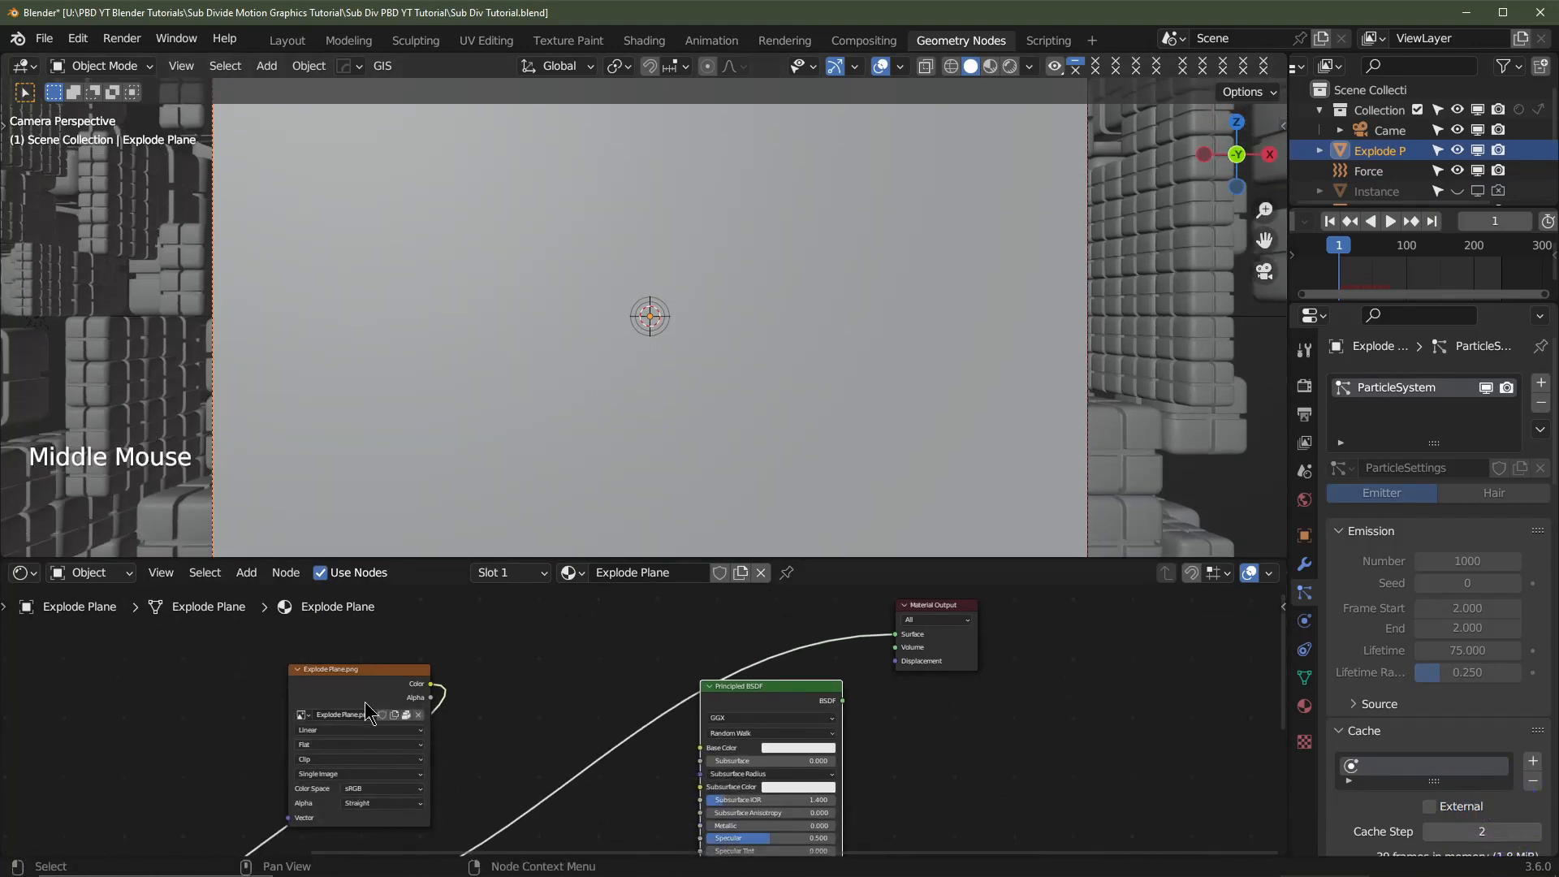
scroll(512, 723, down, 3)
- Delete the node chain from the UV Map through the Color Ramp to the Mix Shader in the Explode Plane material
middle_drag(812, 422, 732, 387)
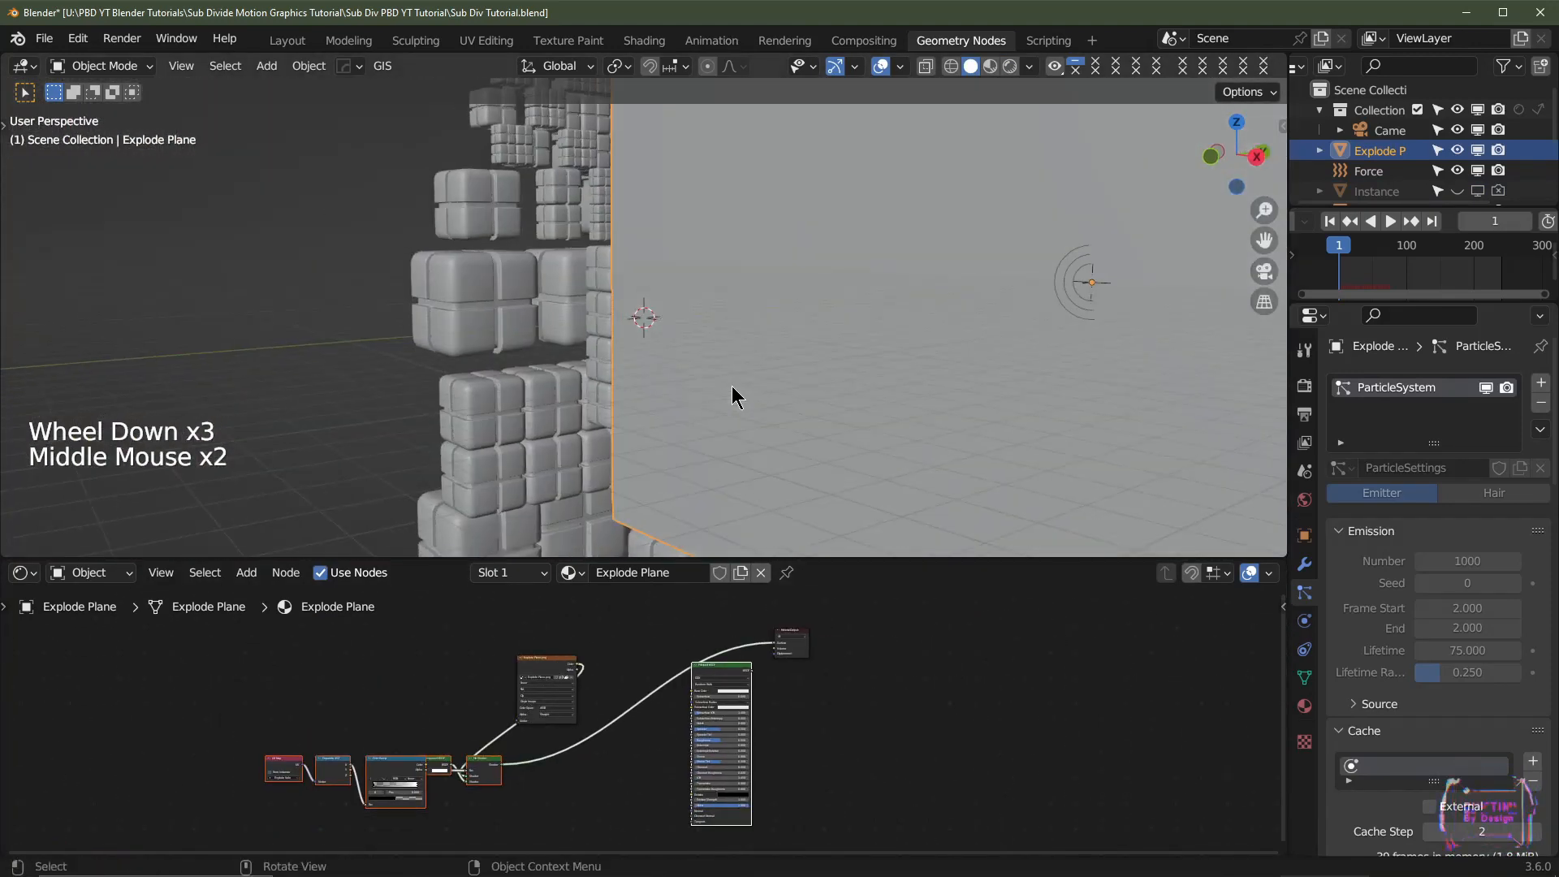
scroll(732, 387, down, 4)
scroll(732, 386, up, 2)
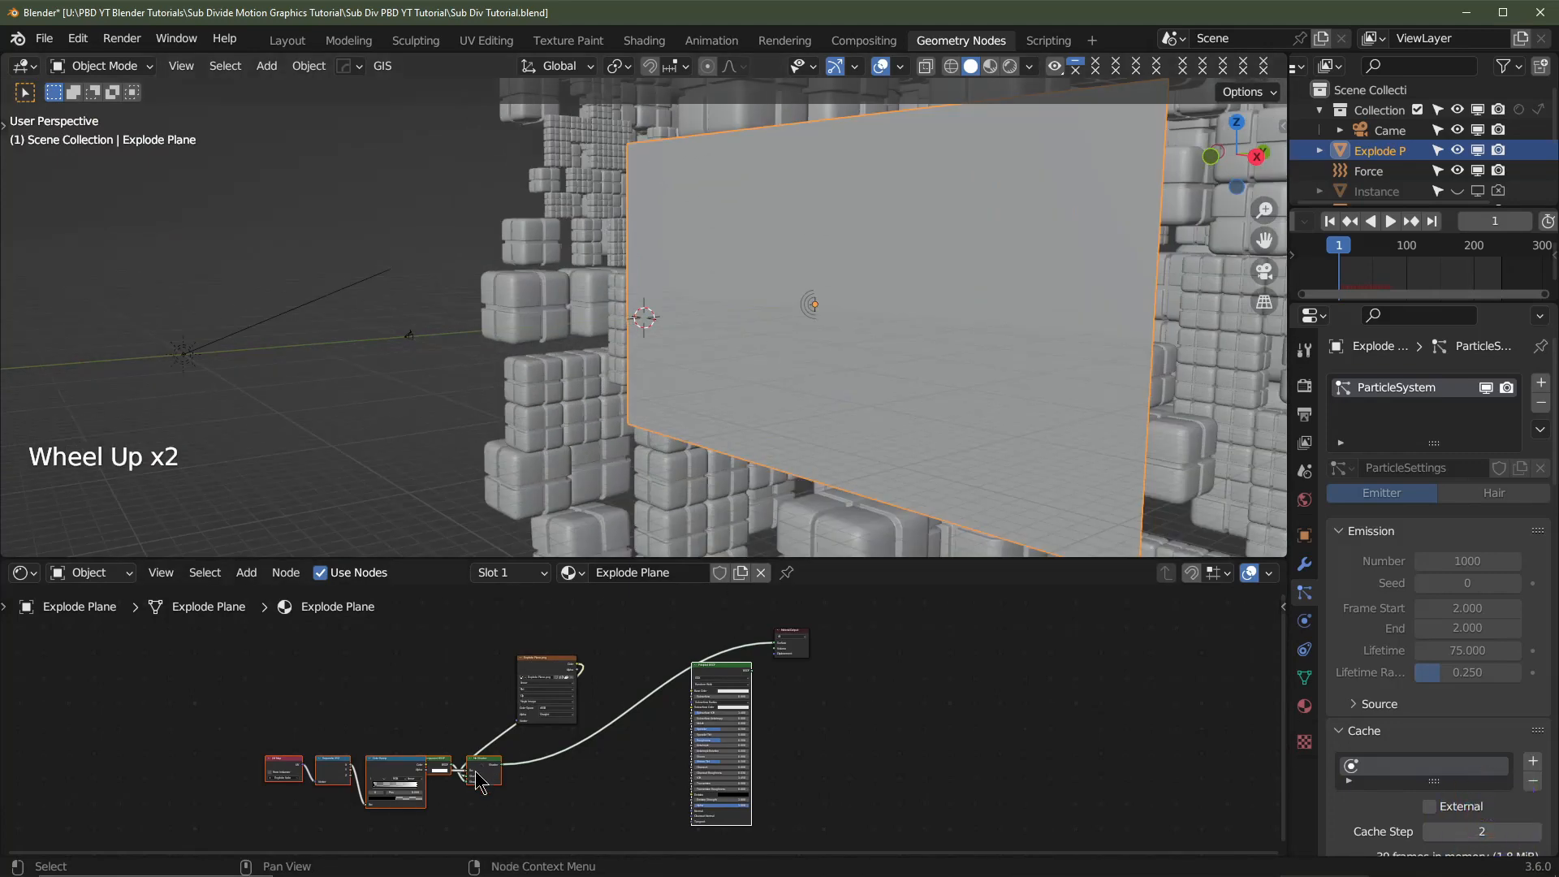
scroll(502, 787, up, 2)
middle_drag(501, 787, 510, 763)
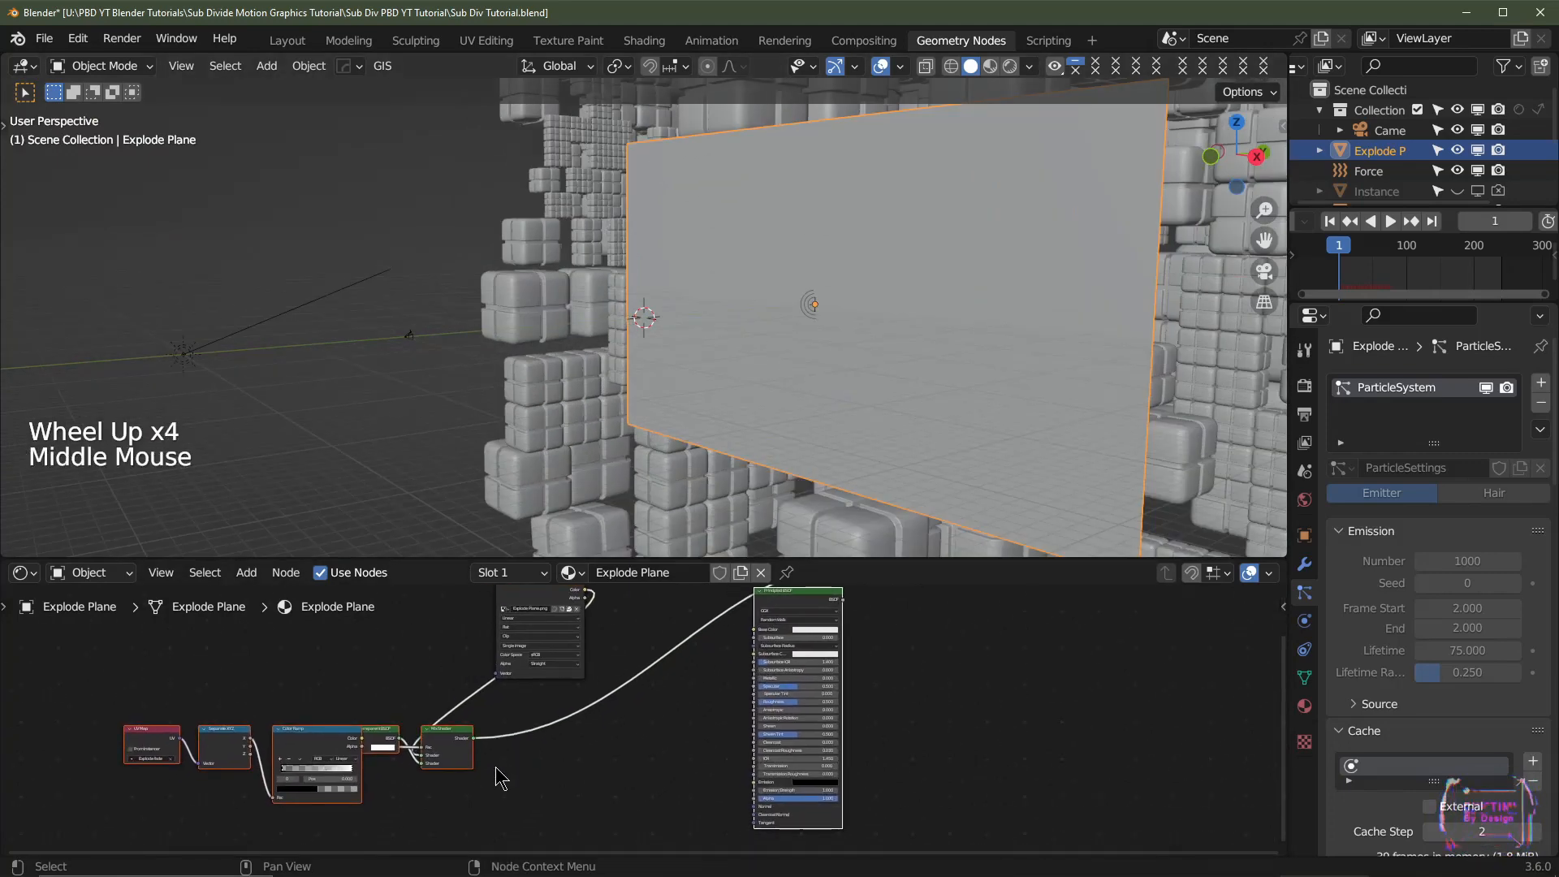
drag(507, 793, 138, 727)
key(Delete)
middle_drag(576, 712, 451, 807)
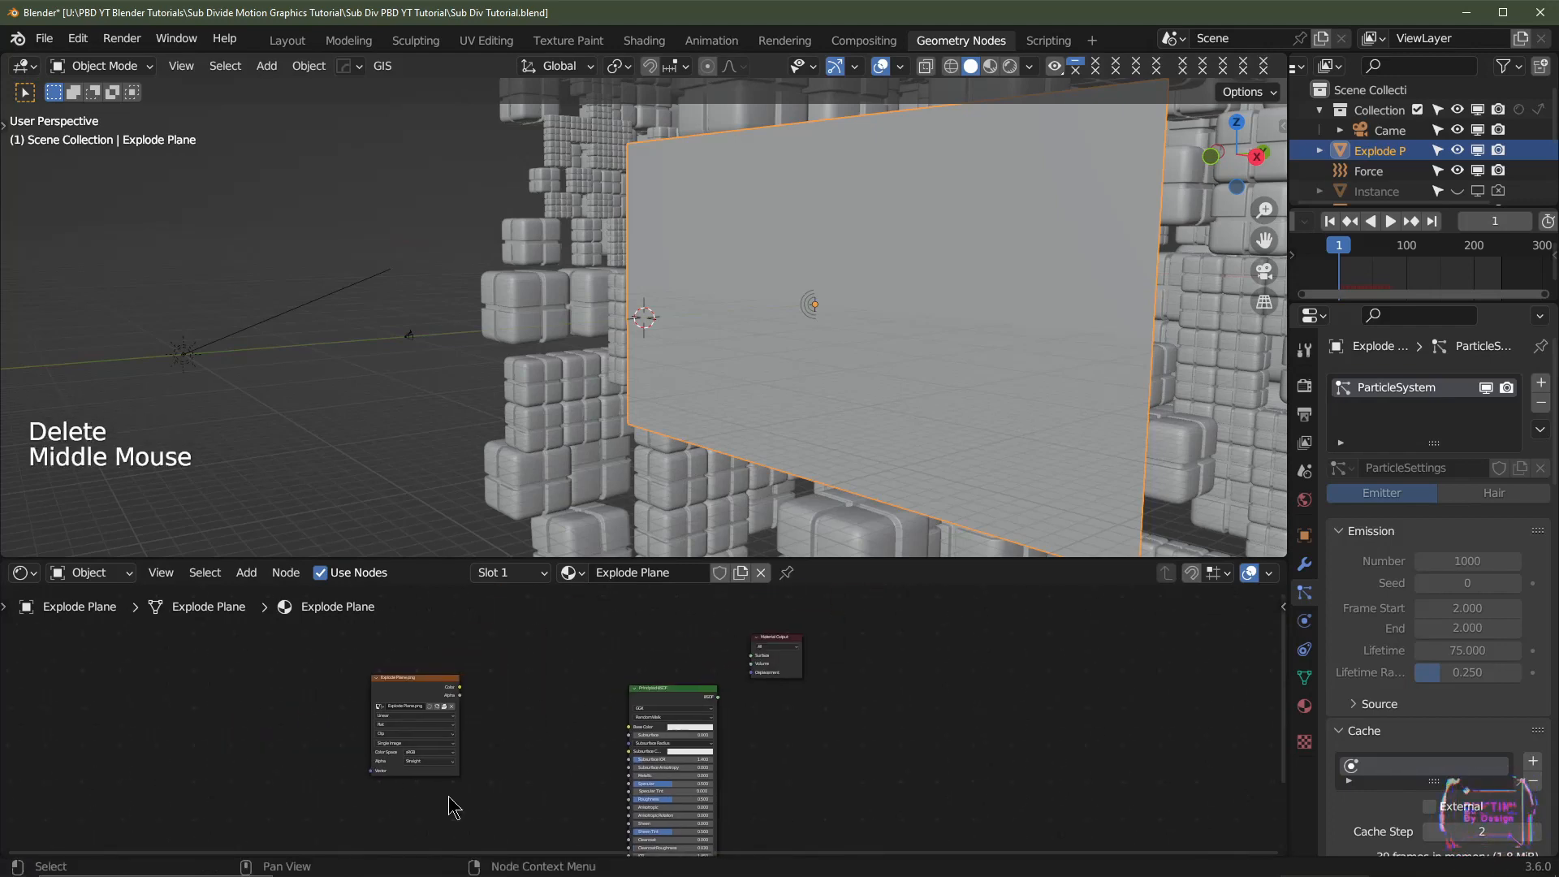
- Align the Explode Plane.png texture node with the Principled BSDF and link its Color output to the Material Output's Surface
click(658, 705)
scroll(422, 710, up, 3)
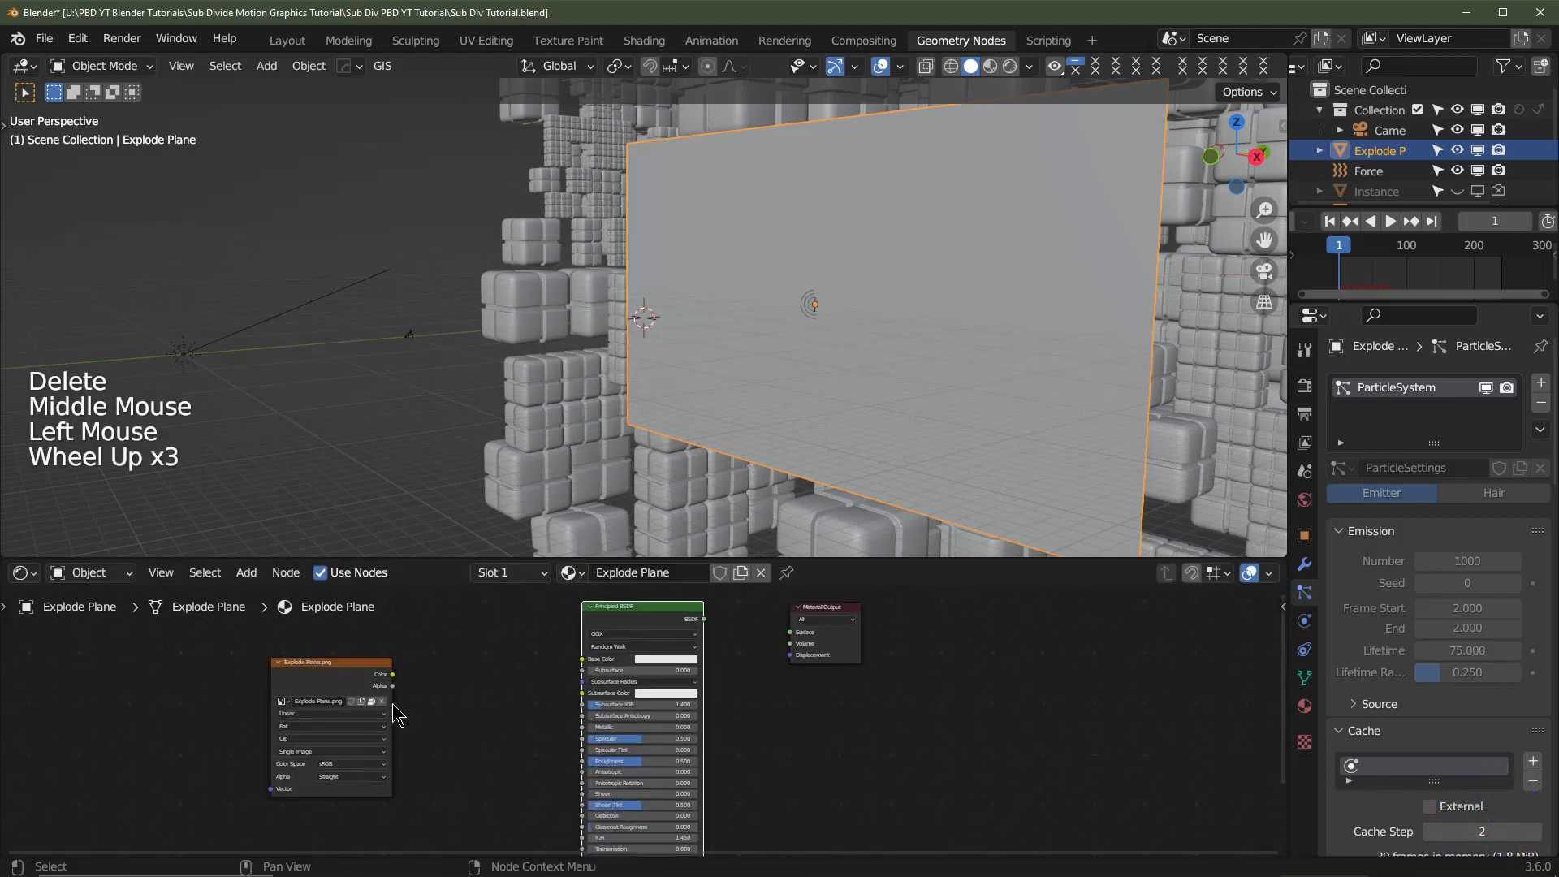
middle_drag(393, 714, 477, 727)
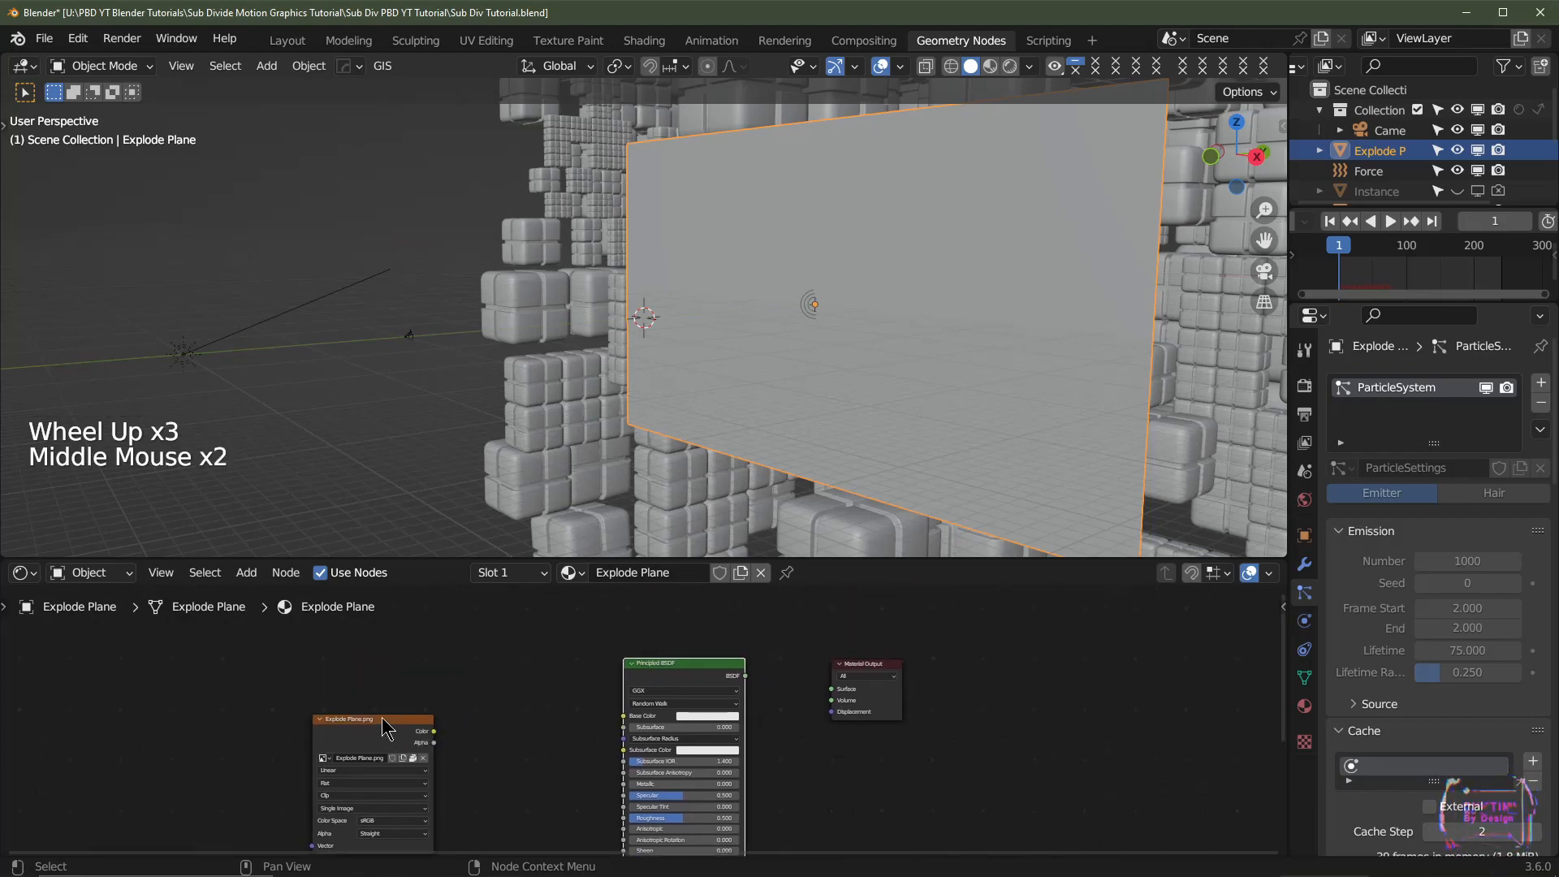
drag(388, 718, 844, 696)
- Inspect the plane's placement from outside the camera, return to camera view and switch the viewport to rendered shading
key(KP_0)
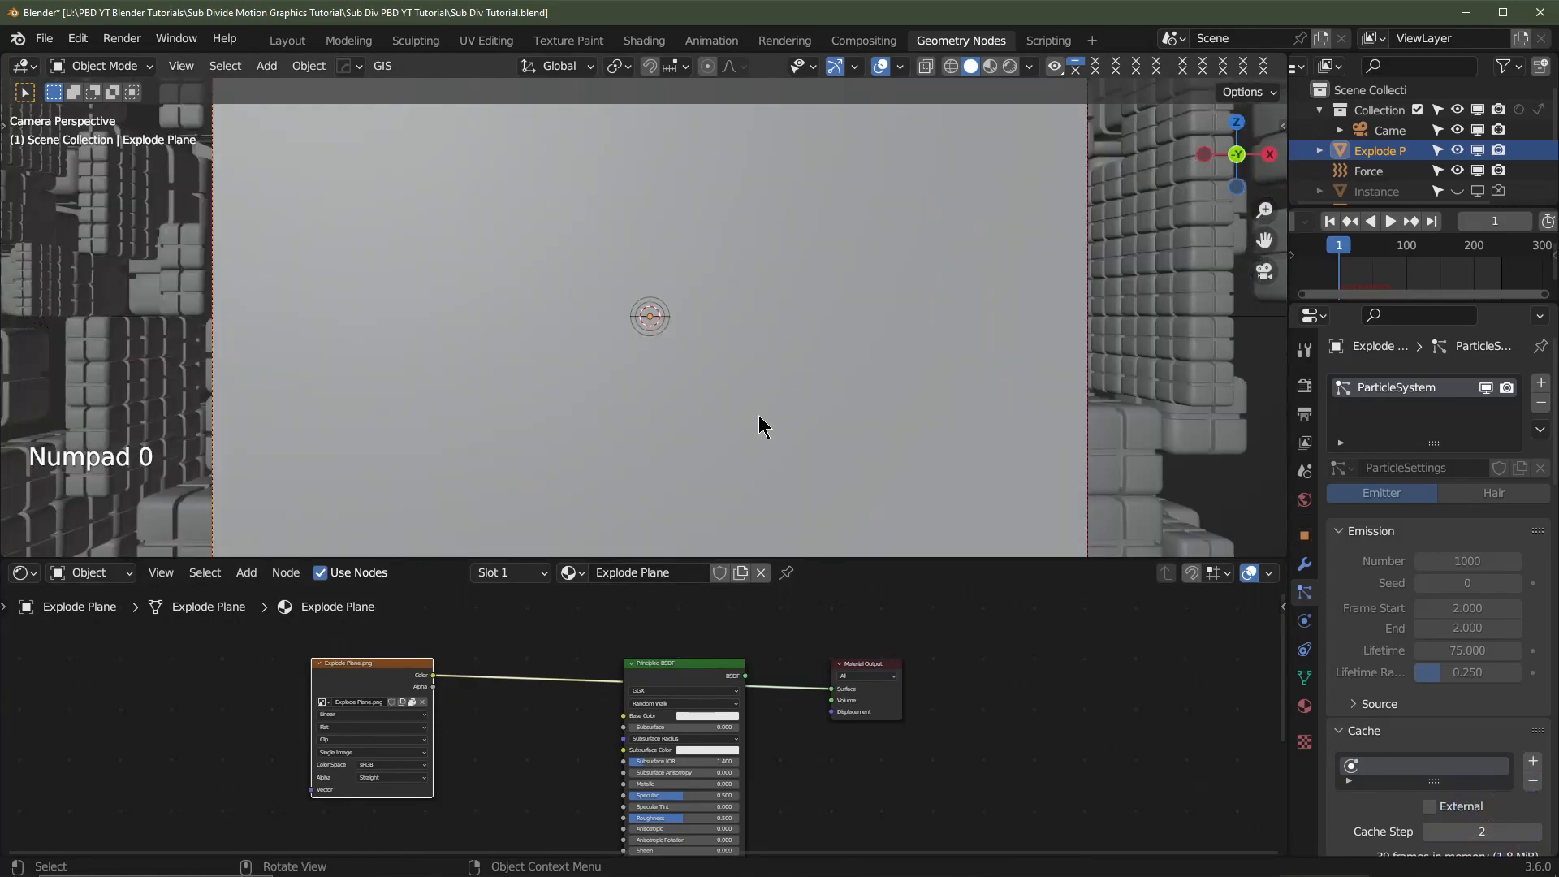
middle_drag(1135, 260, 805, 400)
scroll(810, 376, down, 4)
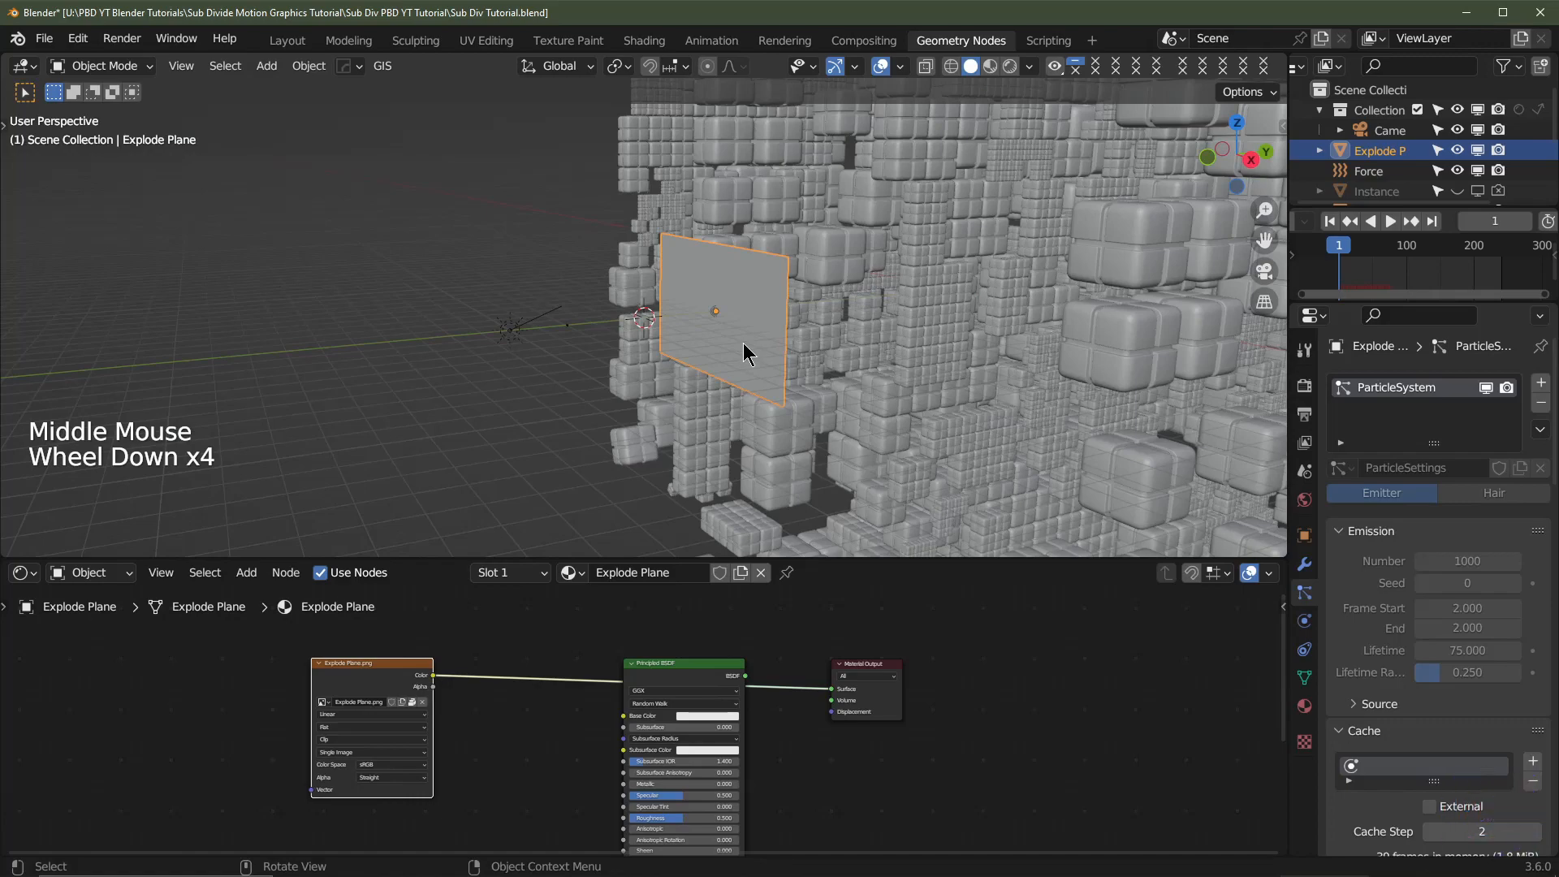
key(KP_0)
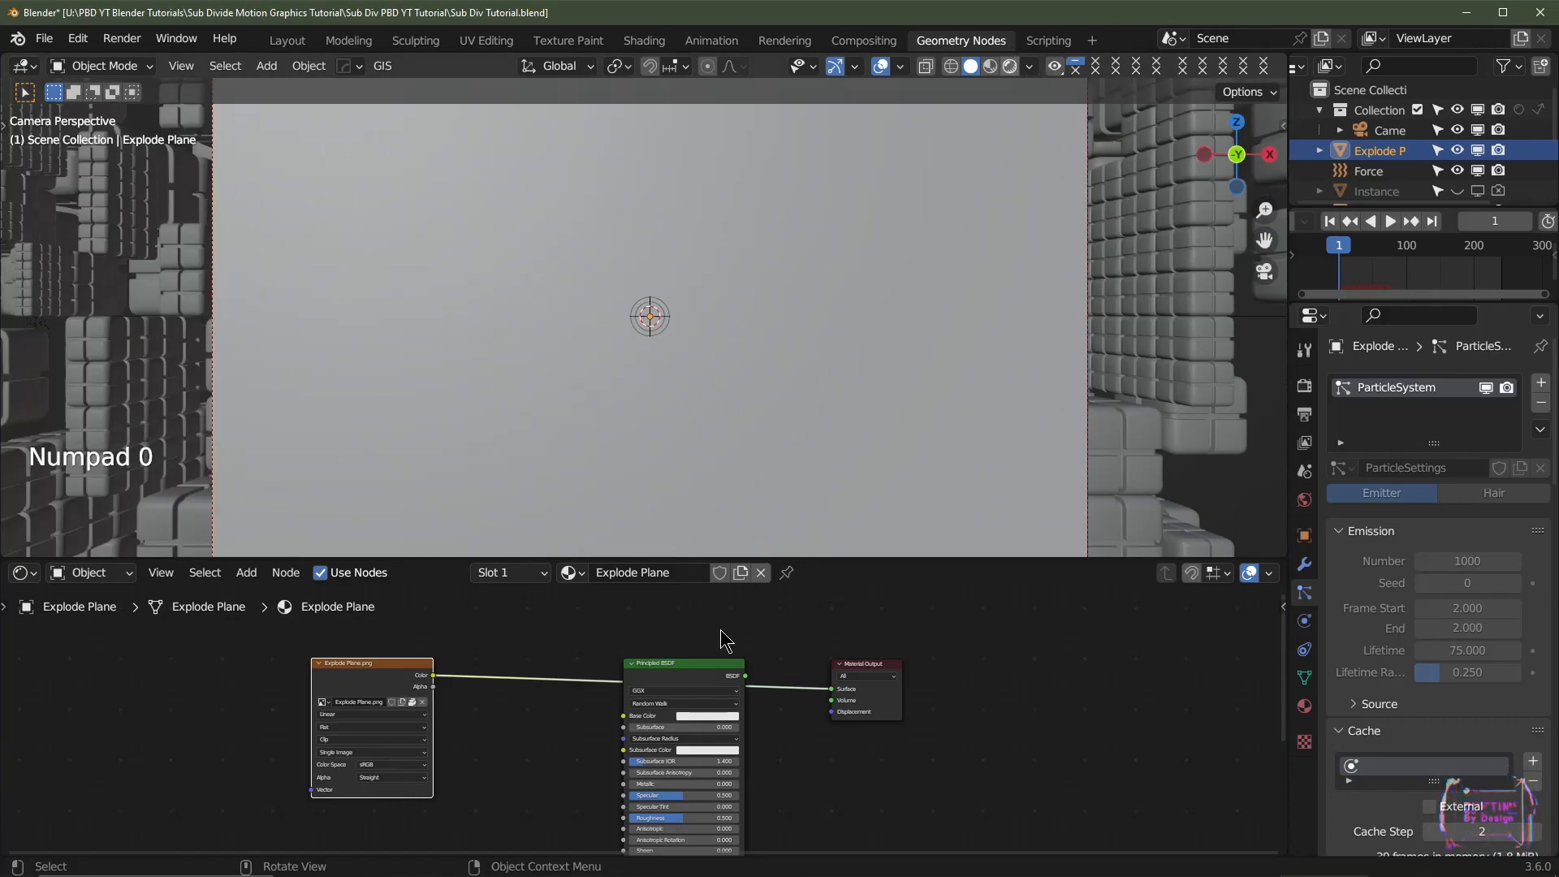
click(1009, 66)
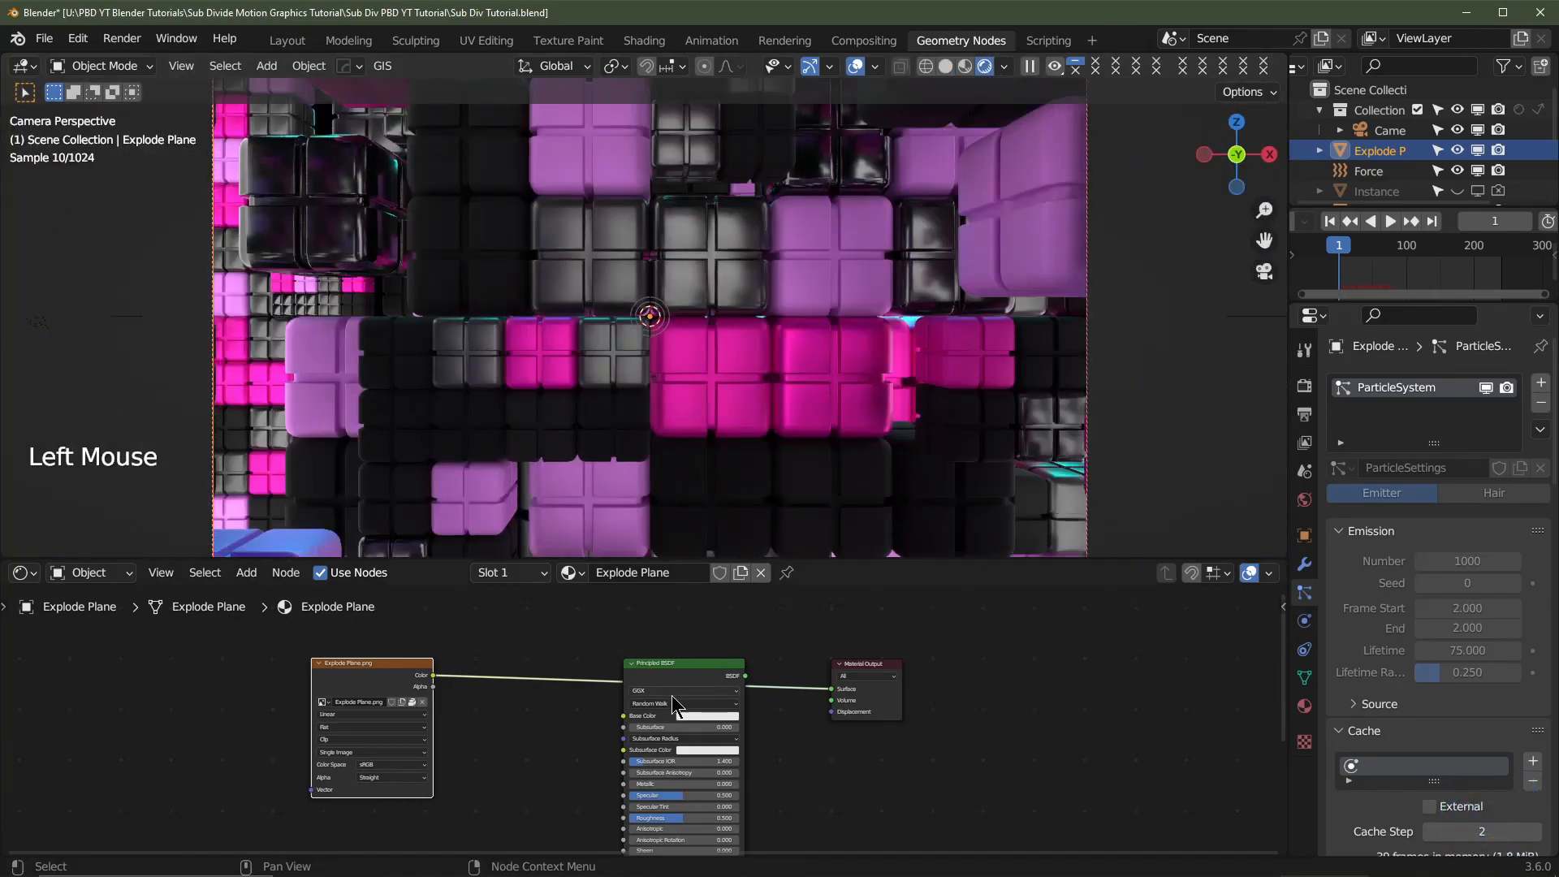
- Insert the Principled BSDF into the link between the image texture and Material Output, and set its Roughness to 0.25
drag(672, 666, 676, 626)
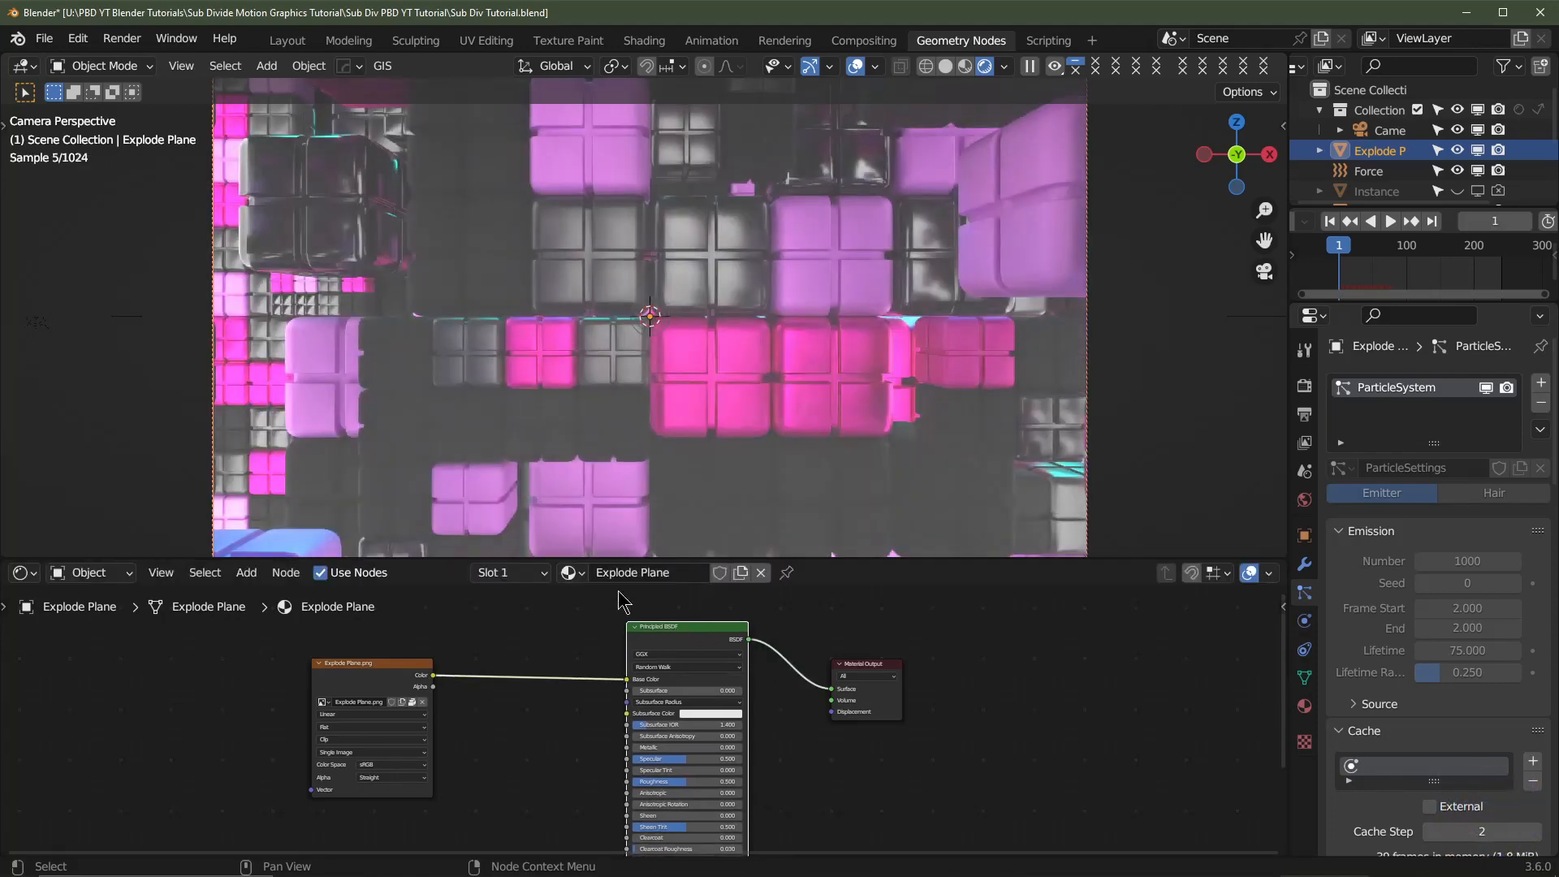
scroll(730, 788, up, 2)
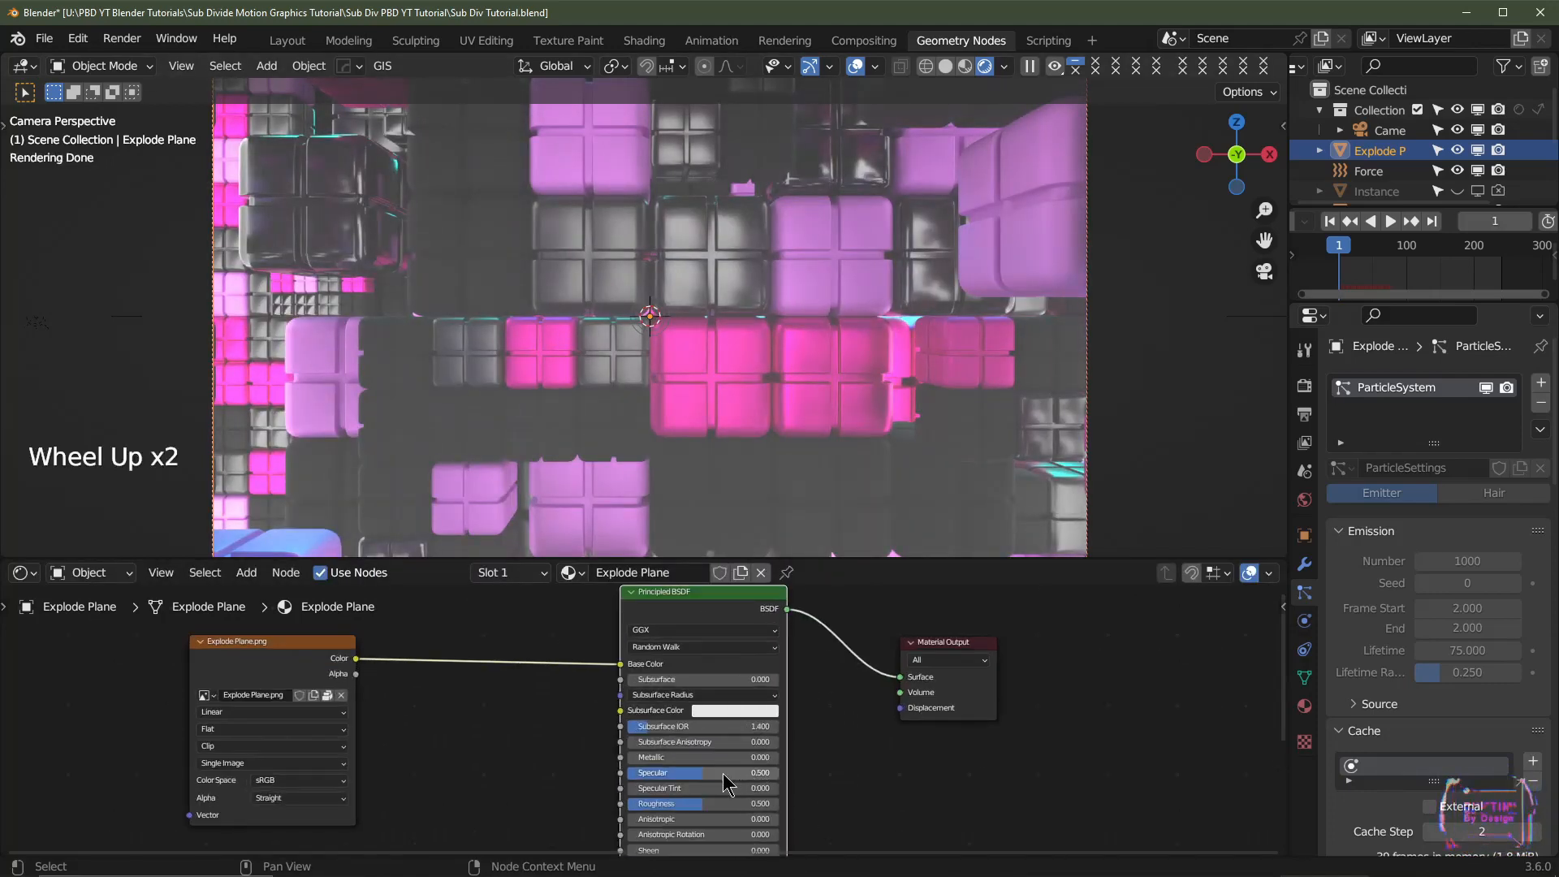
click(723, 773)
click(705, 803)
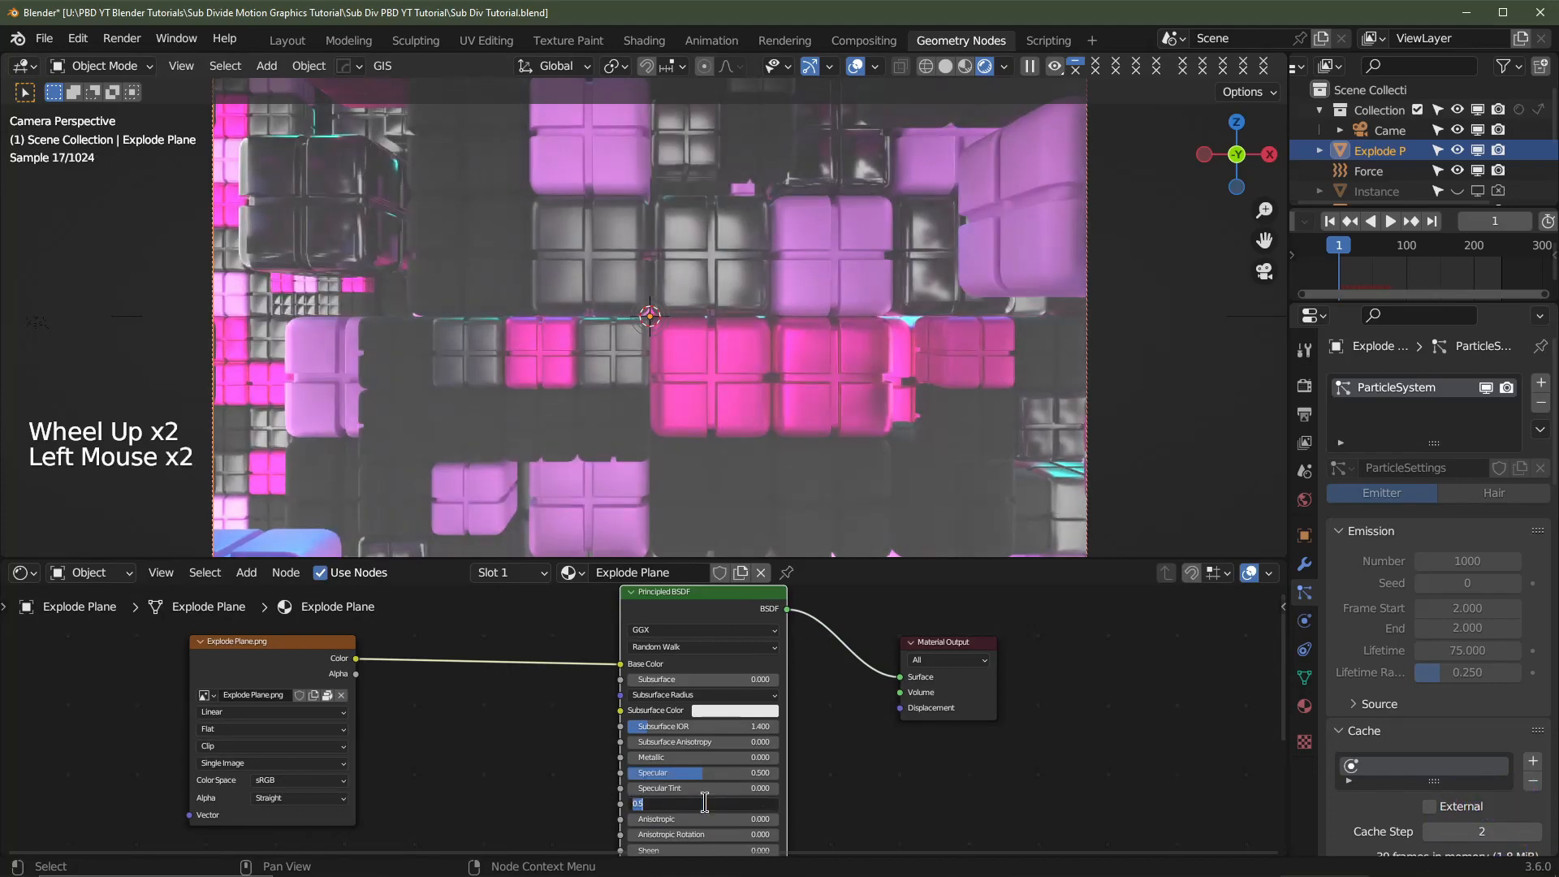
key(BackSpace)
text(.25)
key(Return)
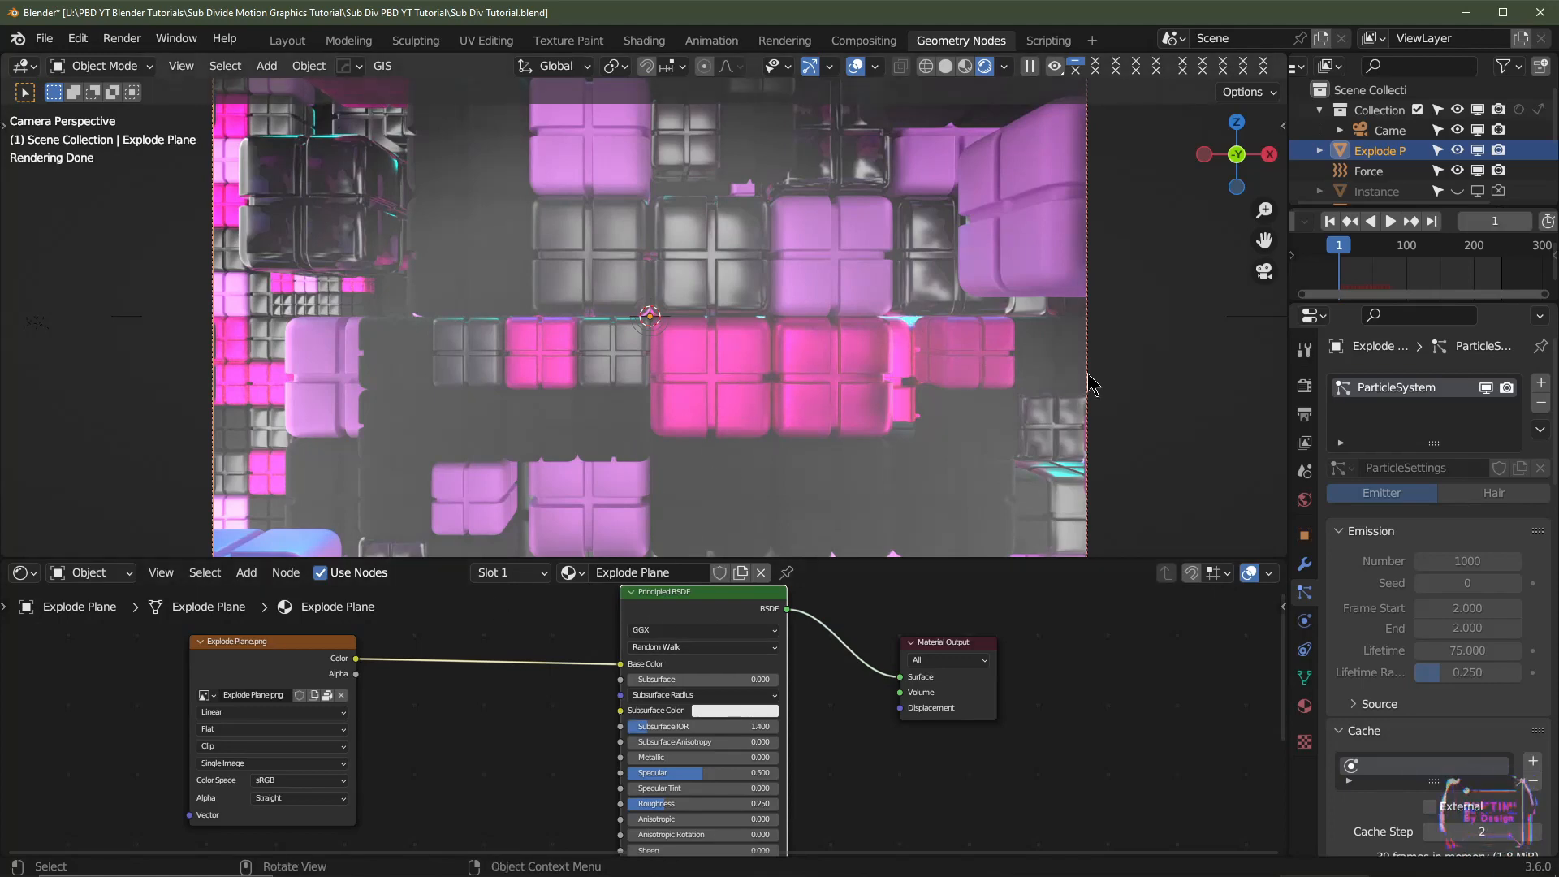
- Move the animation to frame 20 and hide the viewport overlays to show the rendered shards without outlines
click(1353, 245)
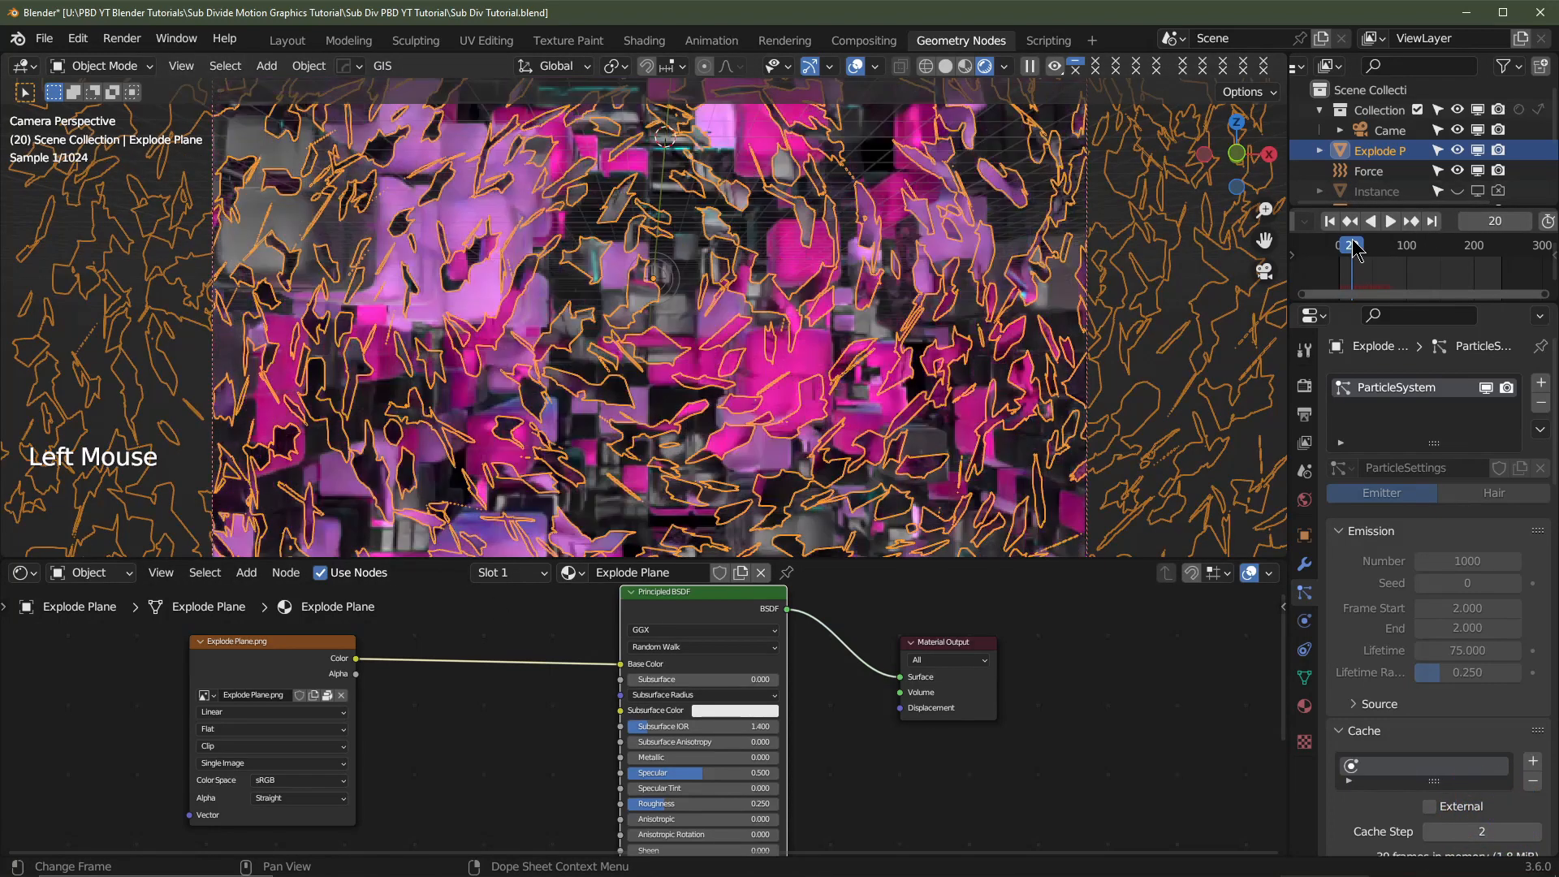
scroll(763, 345, down, 2)
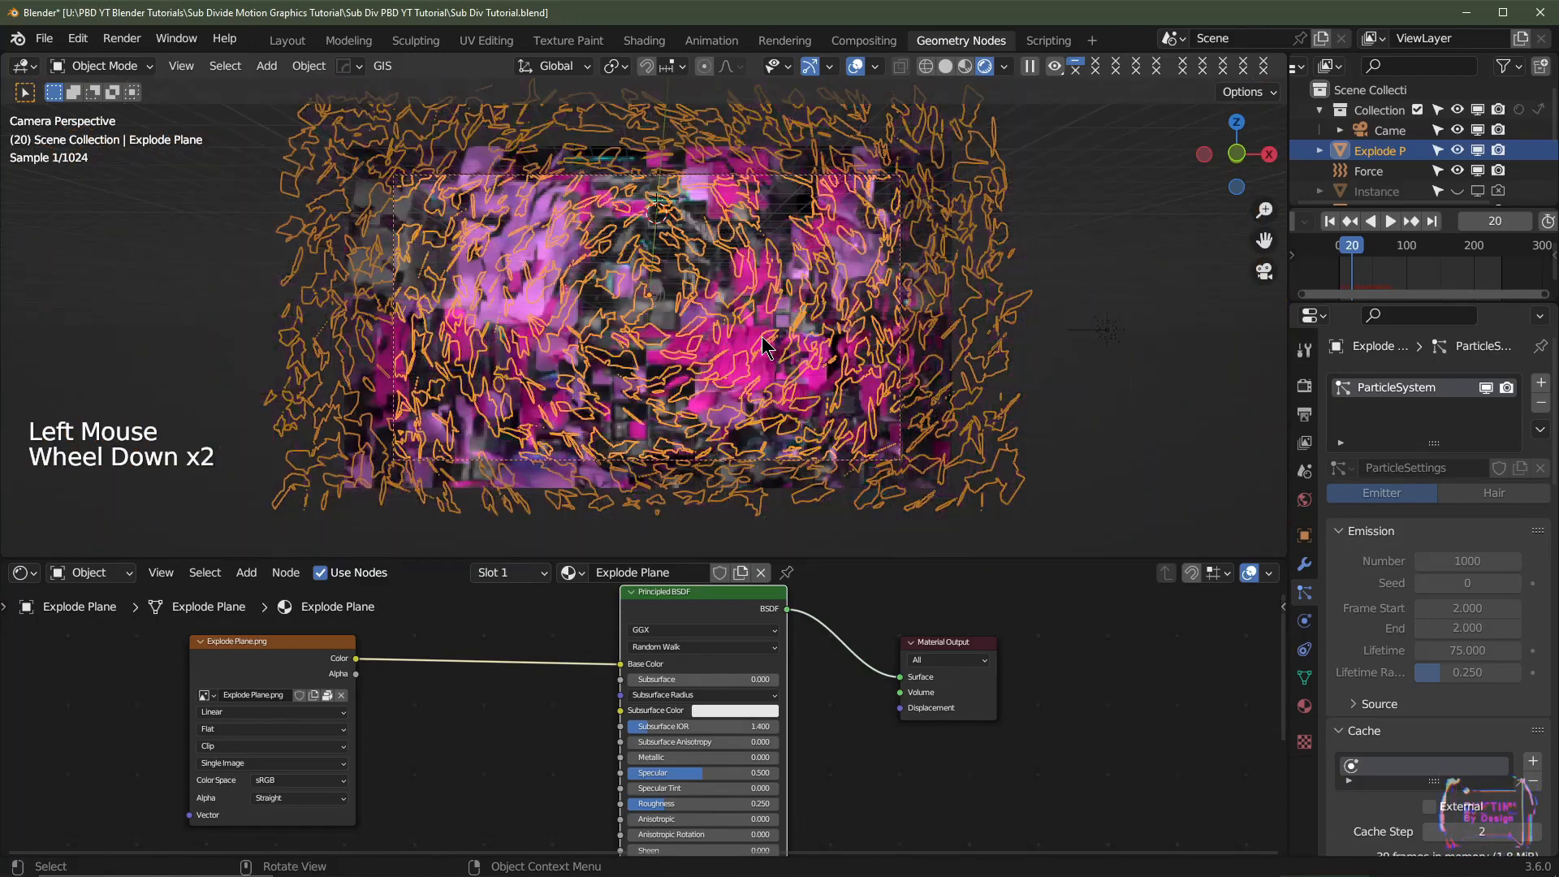
click(855, 66)
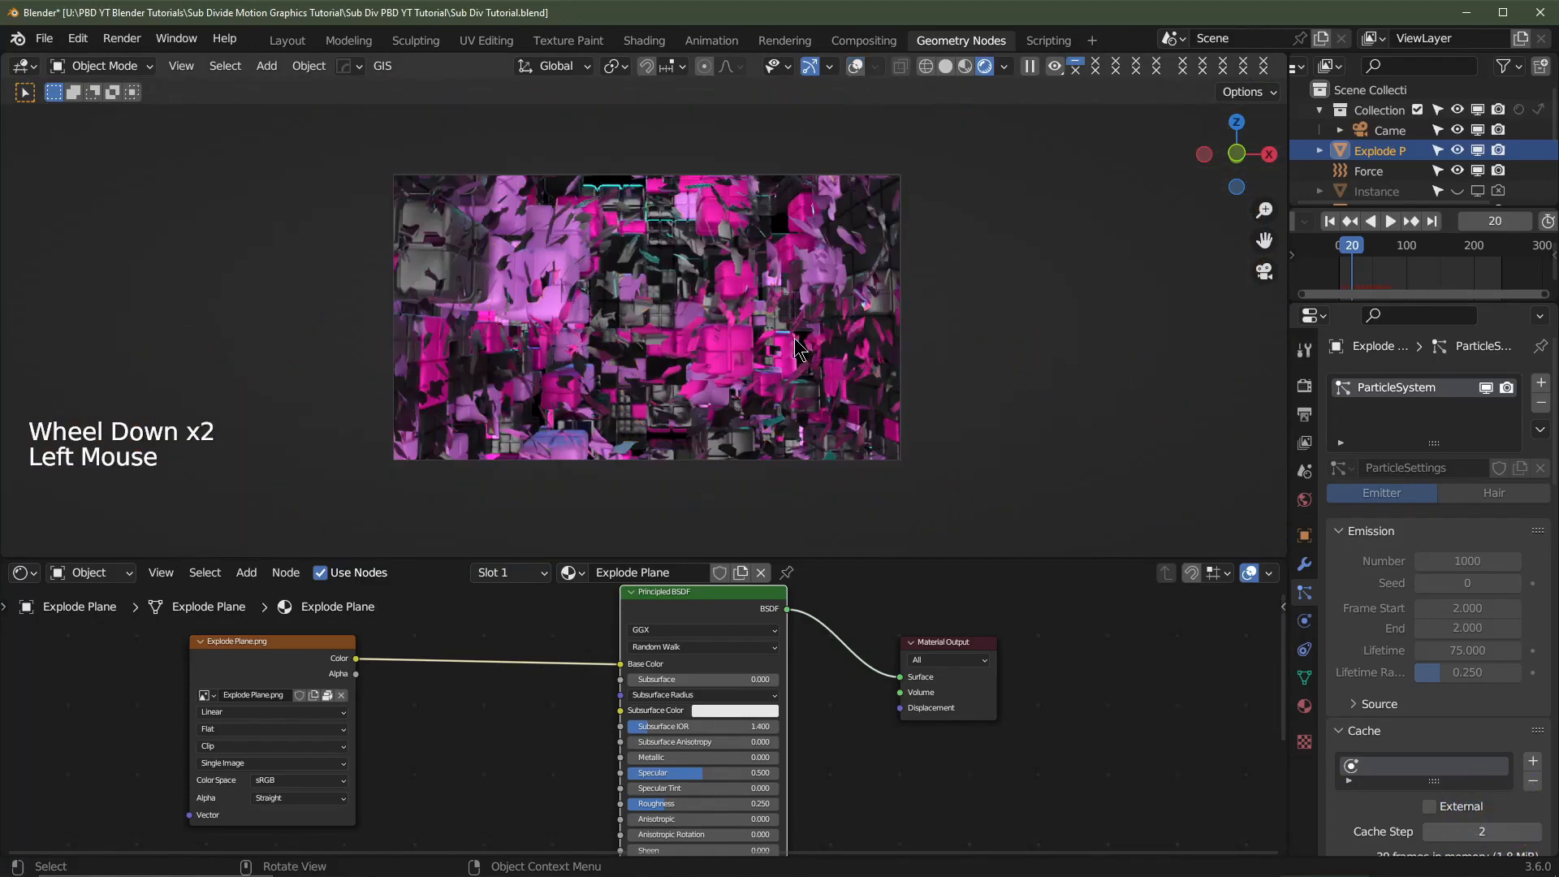
- Move the Principled BSDF down and insert a Mix Shader into its link to the Material Output
scroll(696, 416, up, 2)
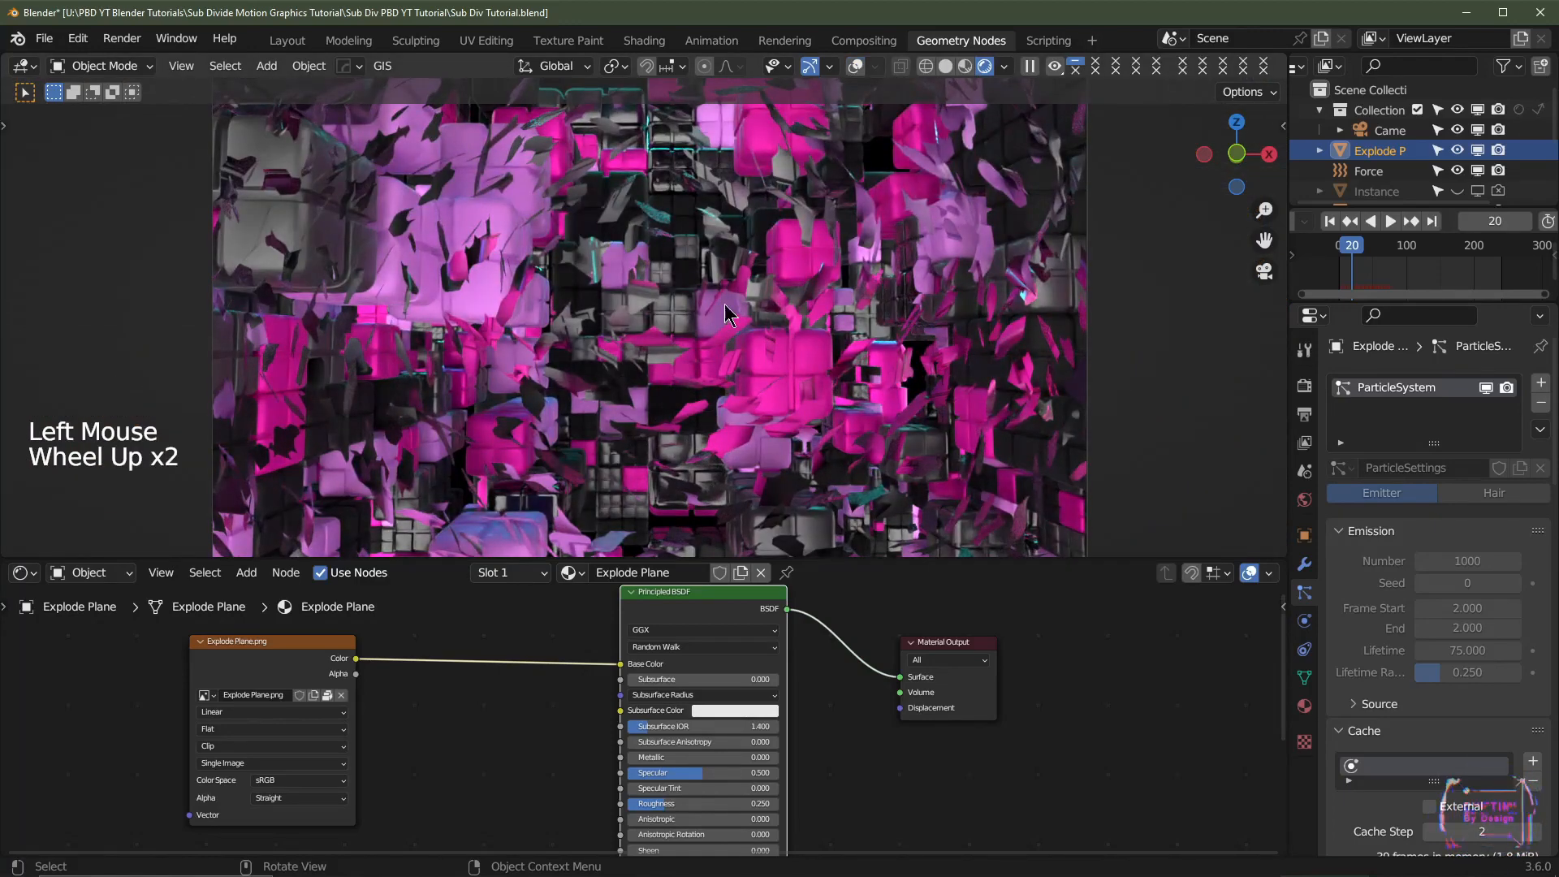
scroll(851, 722, down, 2)
middle_drag(851, 723, 791, 737)
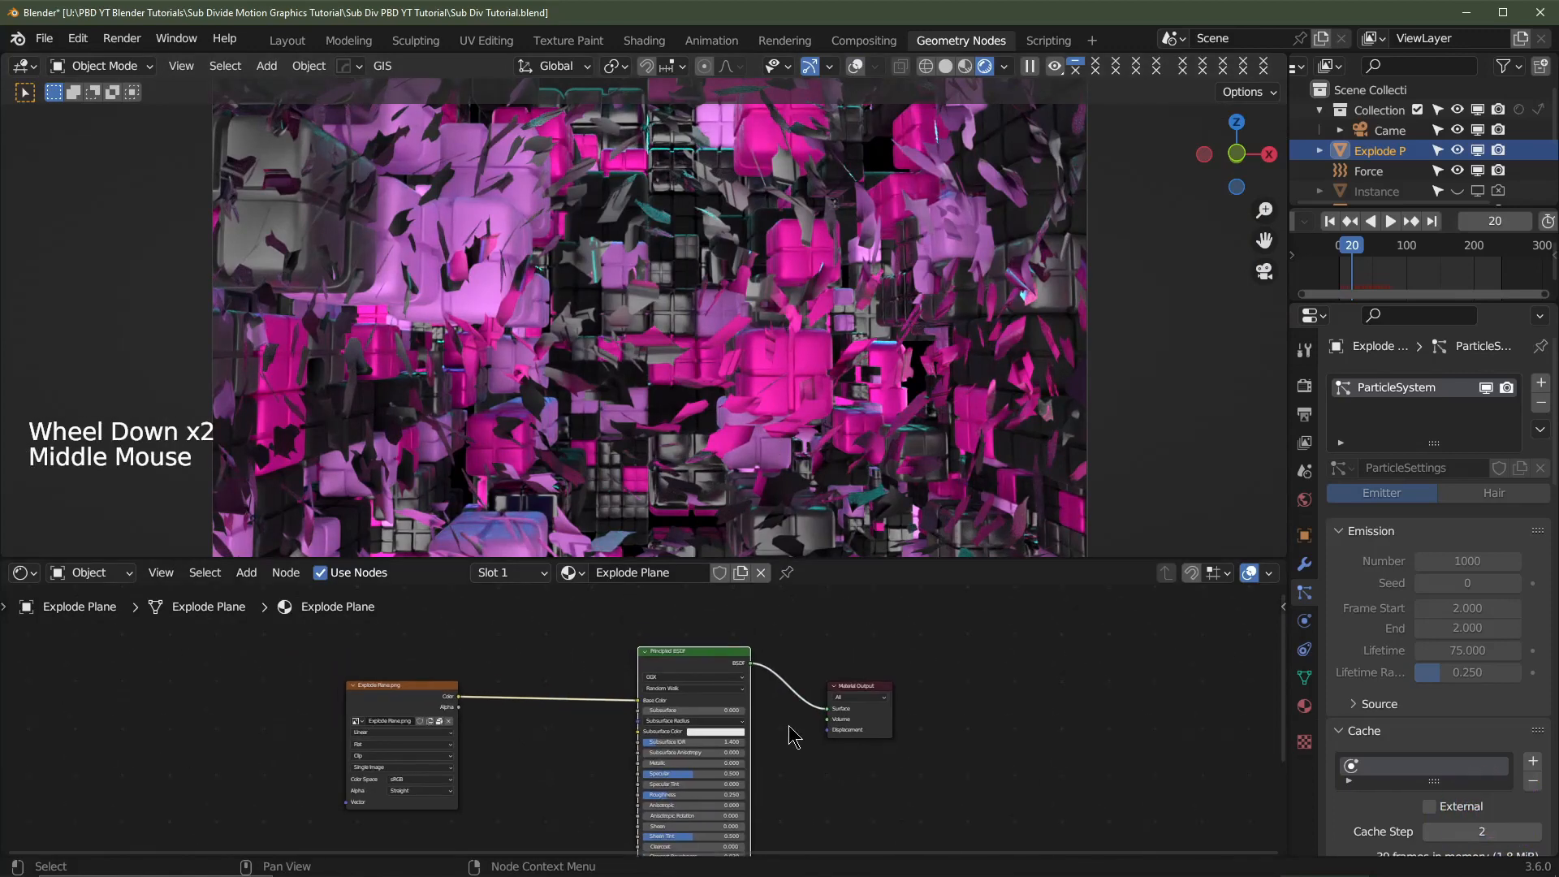
drag(703, 678, 694, 751)
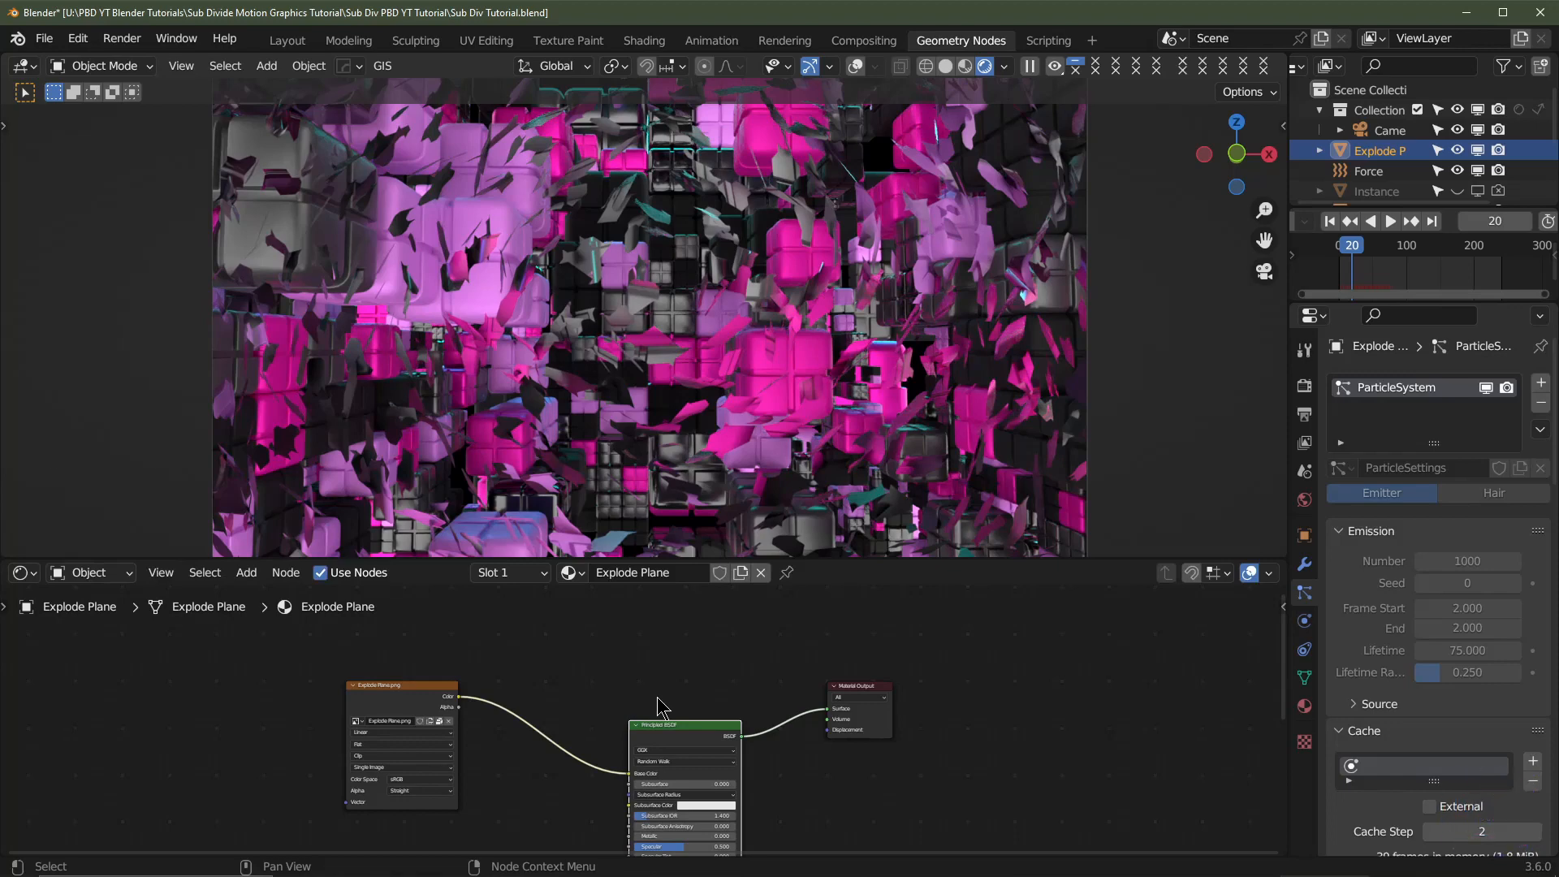
key(shift+a)
mouse_move(653, 680)
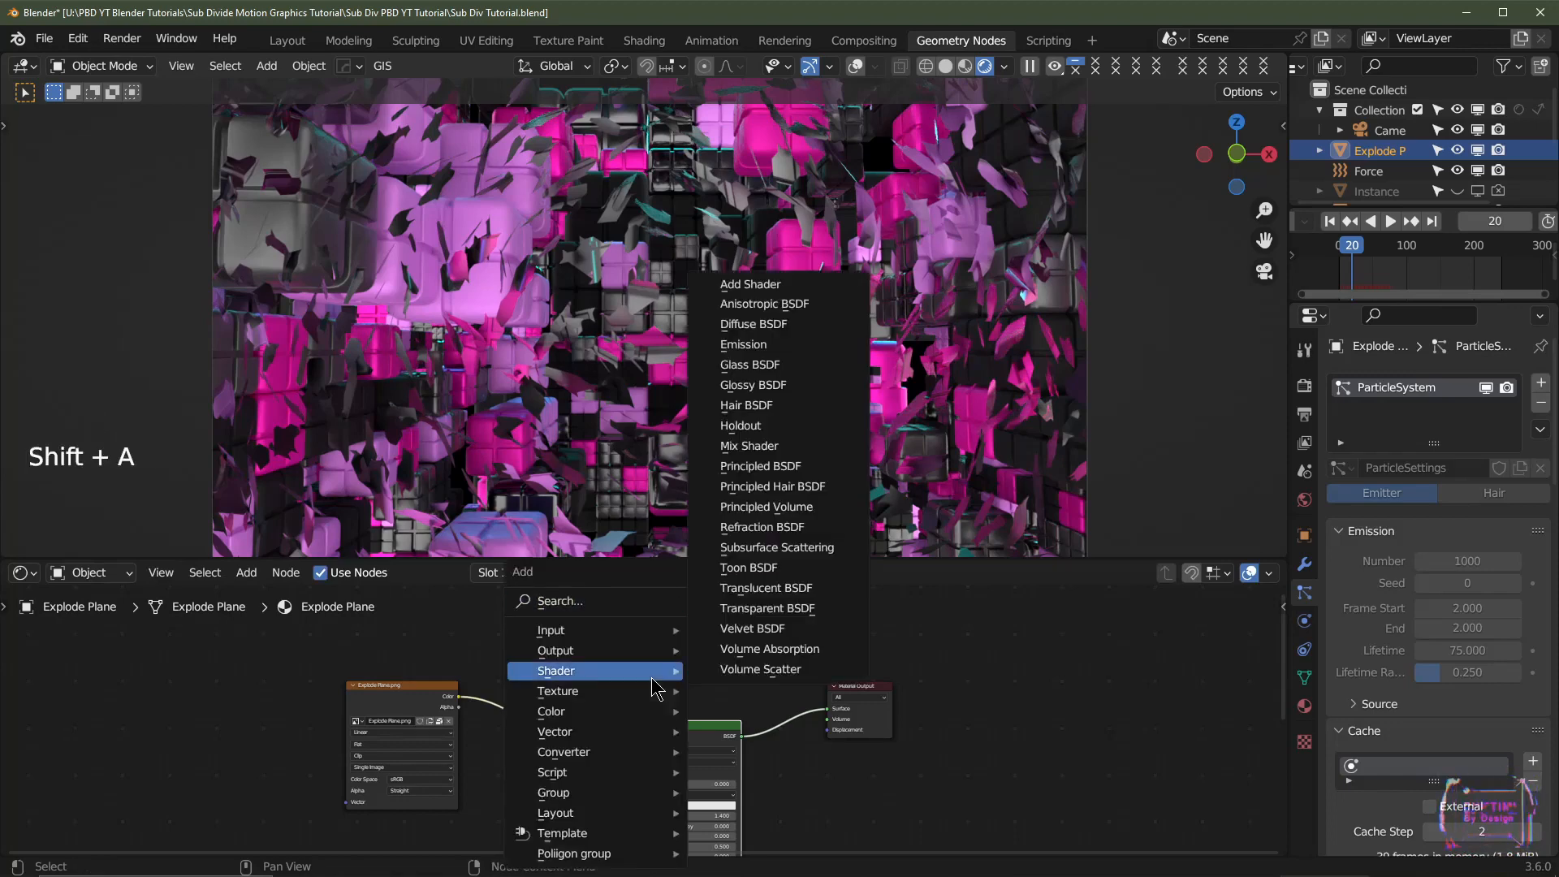
click(802, 455)
click(800, 708)
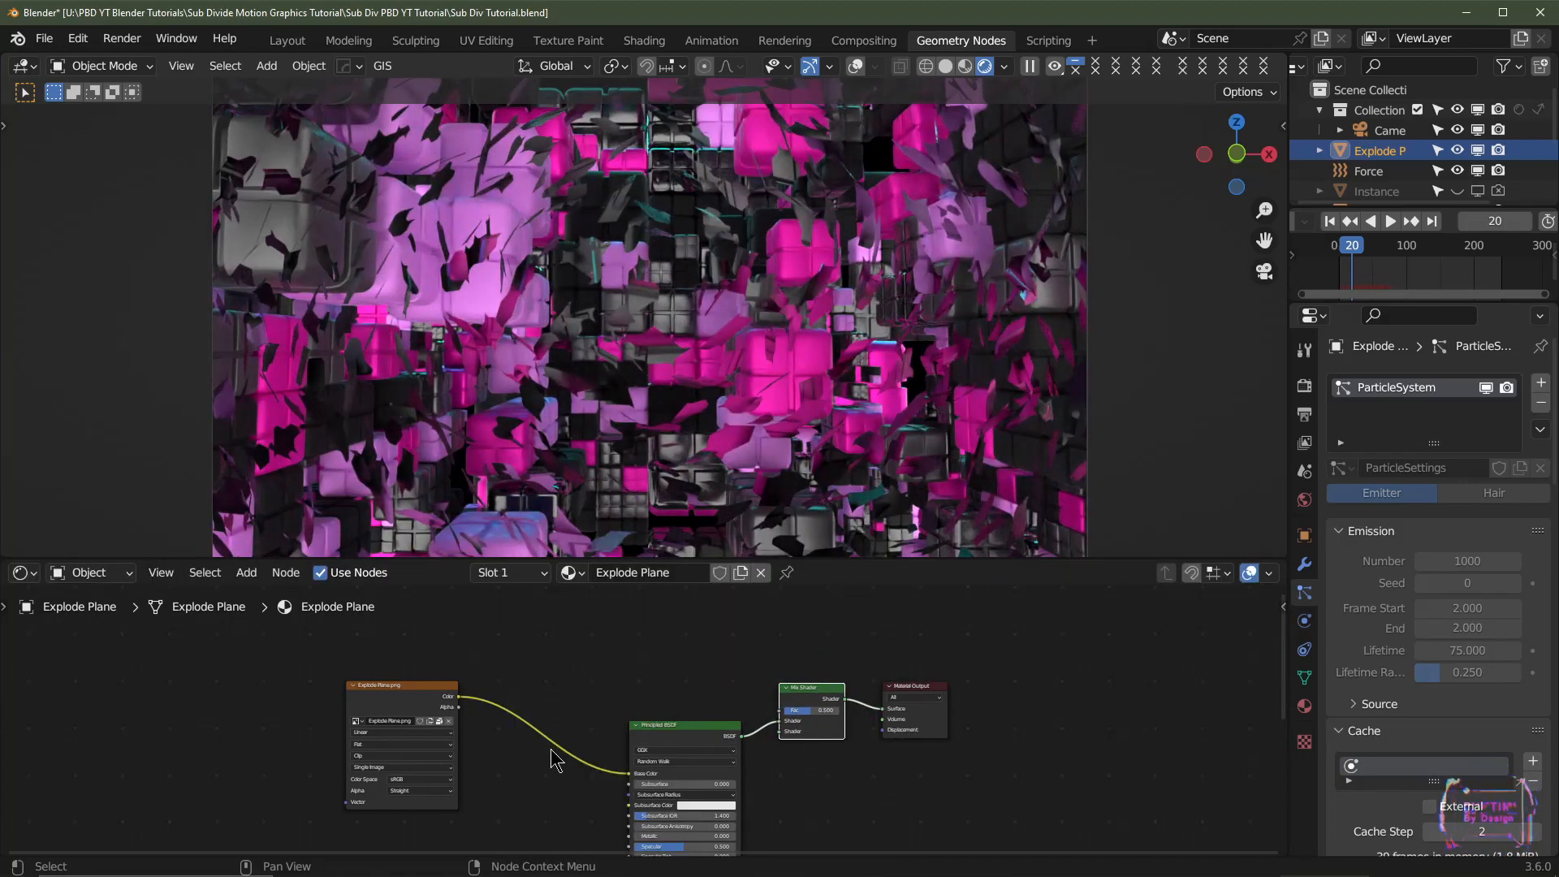
- Link the image texture's Color to the Mix Shader's first Shader input and the Principled BSDF to the second
drag(460, 697, 812, 696)
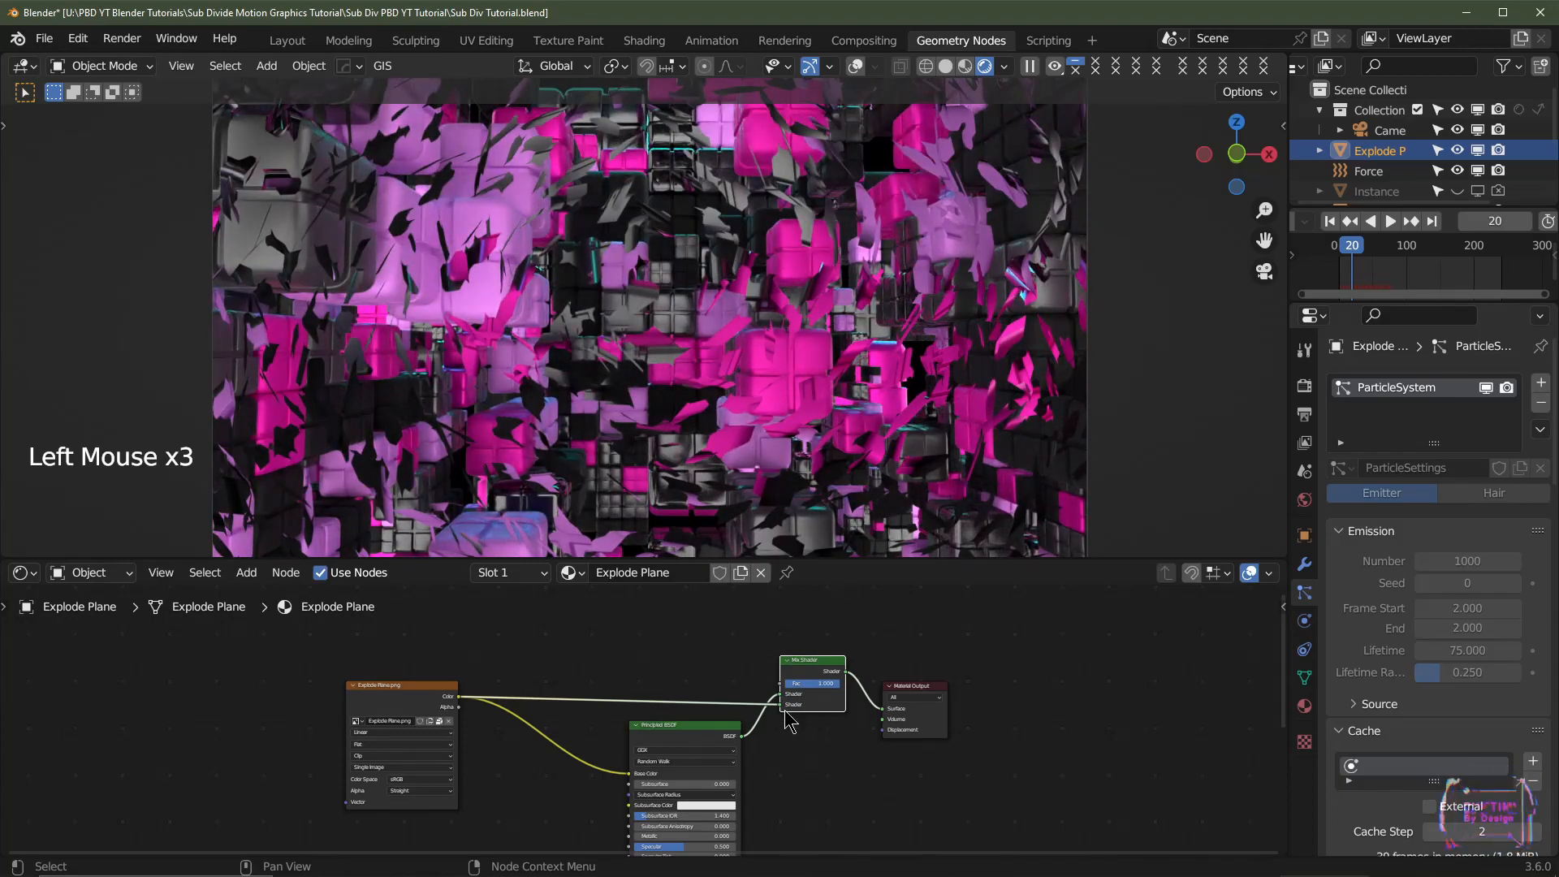
scroll(787, 720, up, 3)
drag(844, 696, 845, 681)
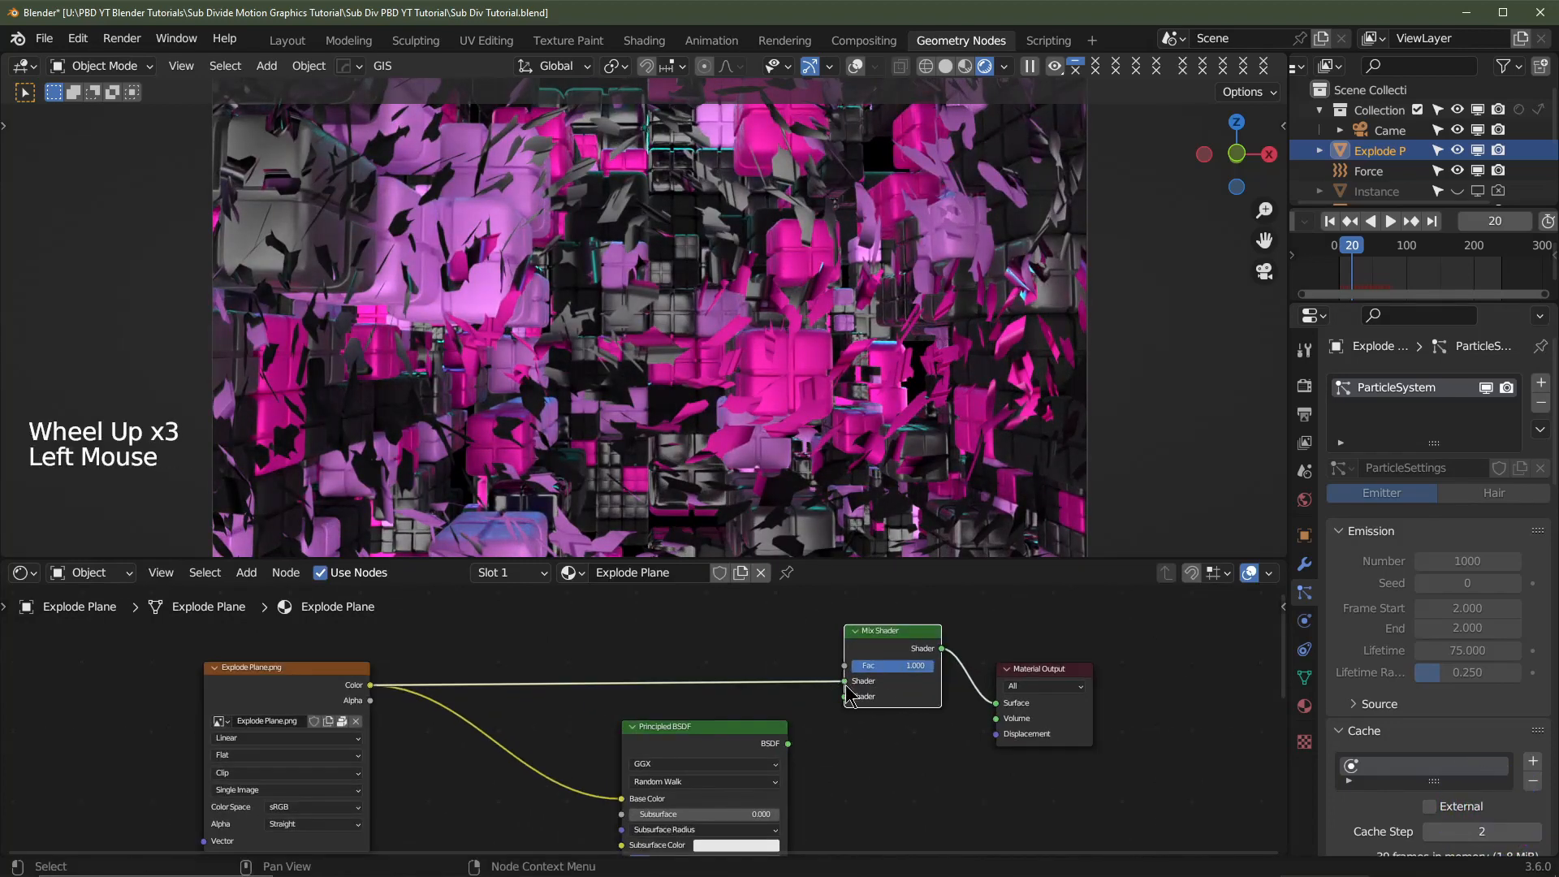
click(792, 754)
drag(789, 746, 904, 671)
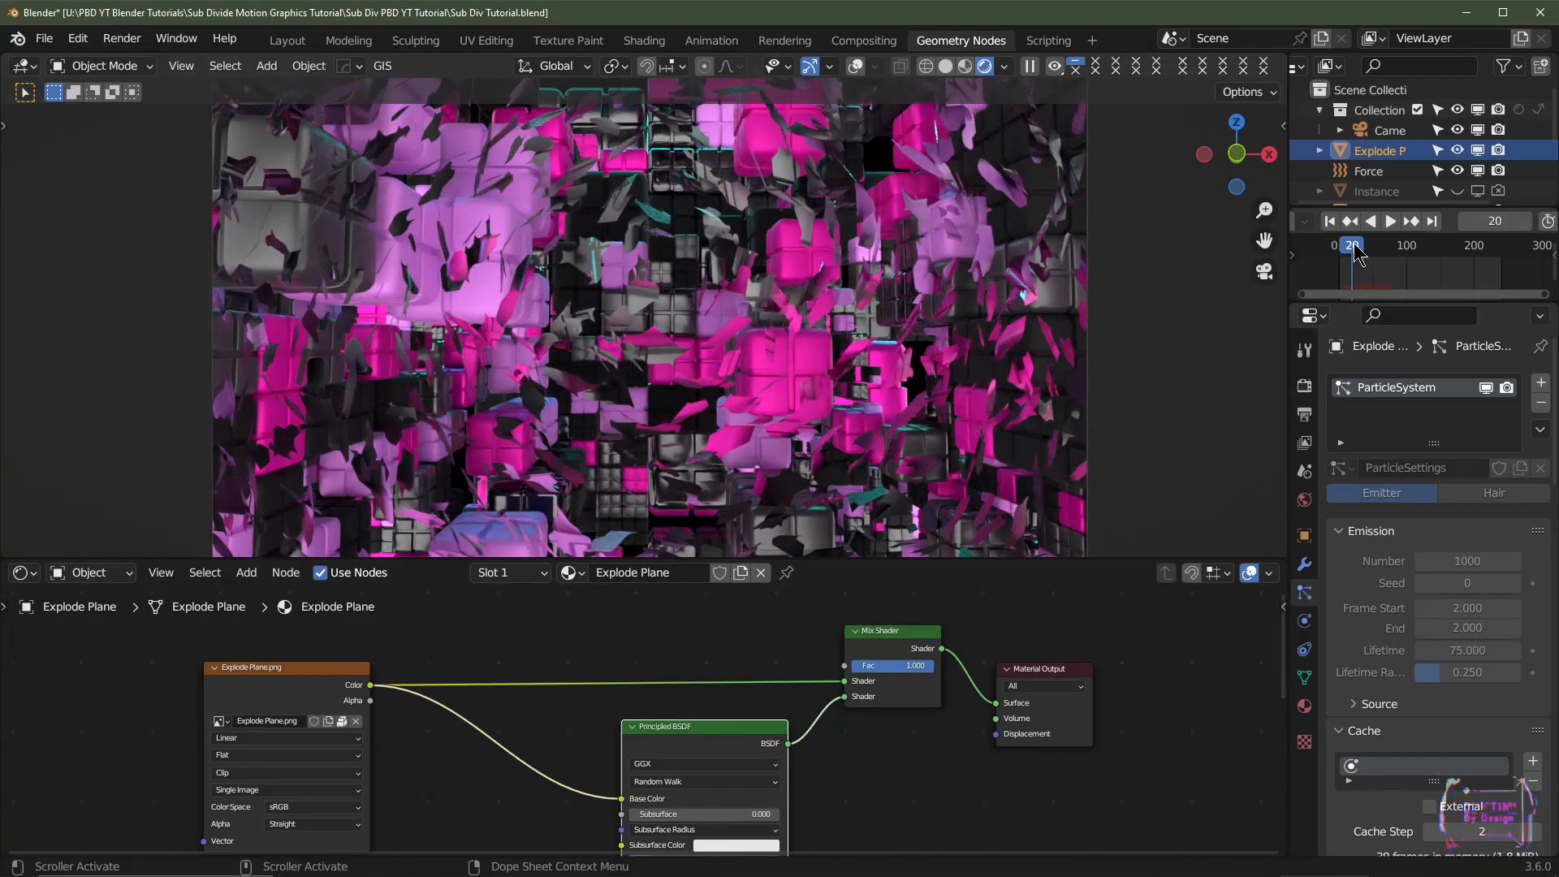
- Return to frame 1 and try the Mix Shader's Fac at 0 to compare the plane's look
click(1329, 223)
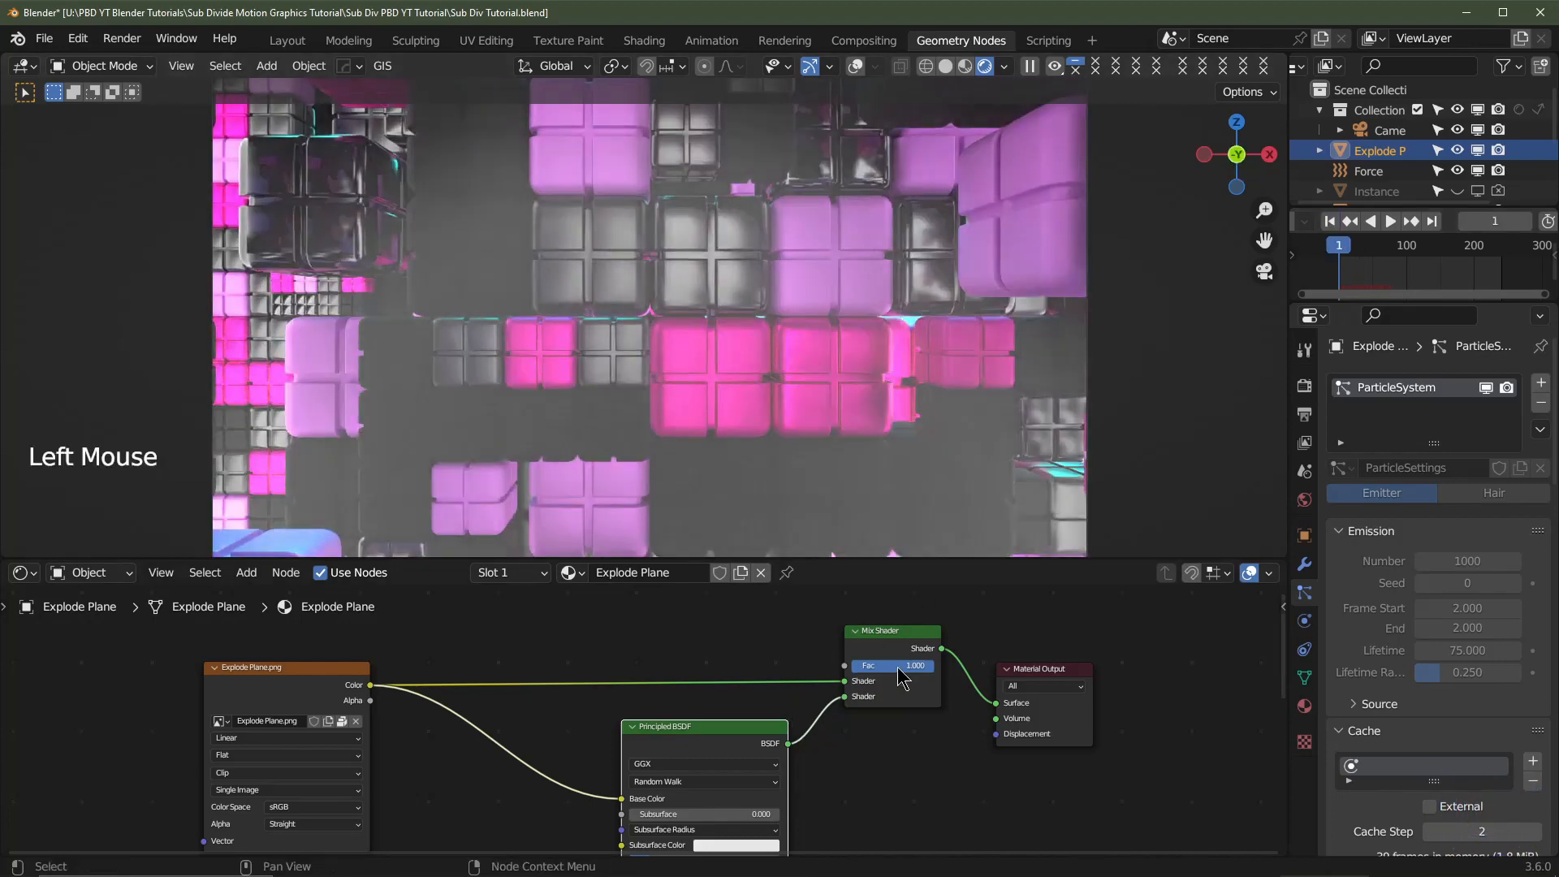
drag(911, 678, 812, 681)
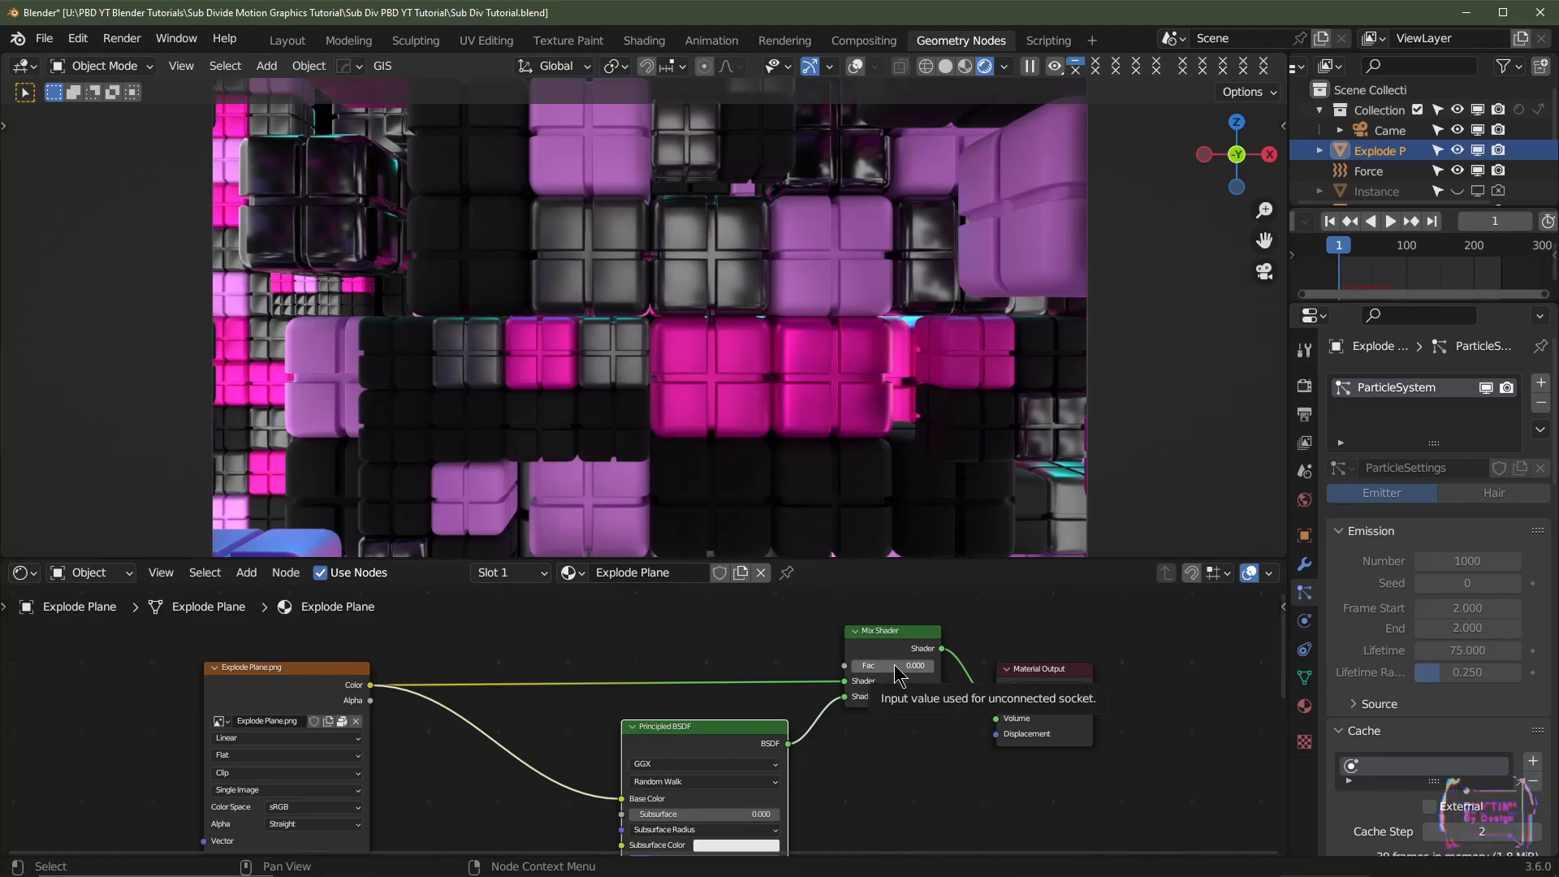
- Add a Layer Weight node above the Principled BSDF and link its Fresnel output to the Mix Shader's Fac
middle_drag(782, 700, 883, 719)
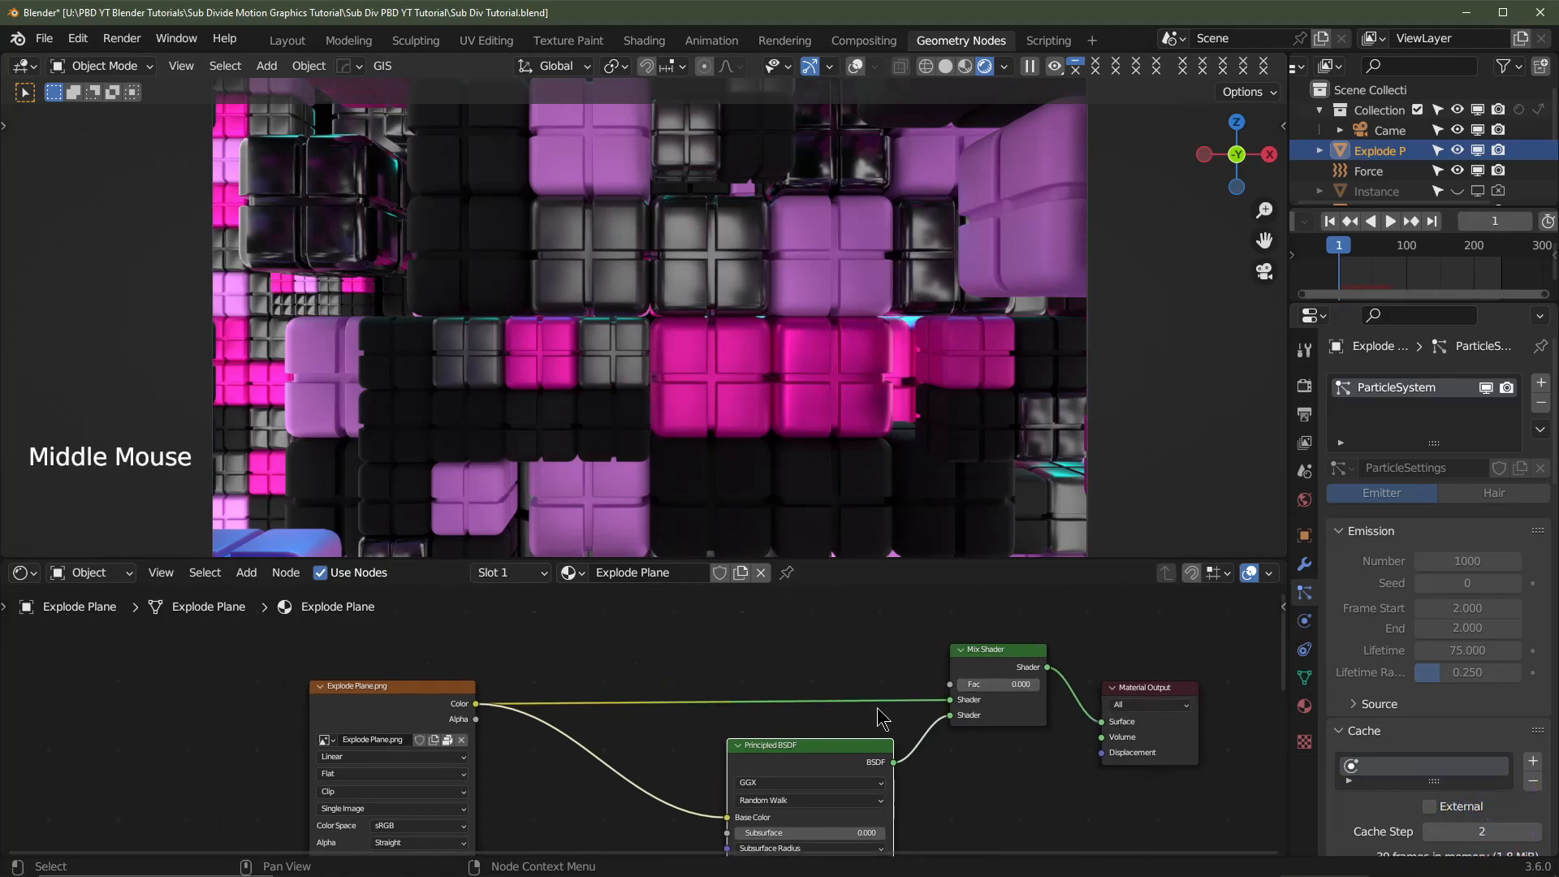
key(shift+a)
mouse_move(745, 618)
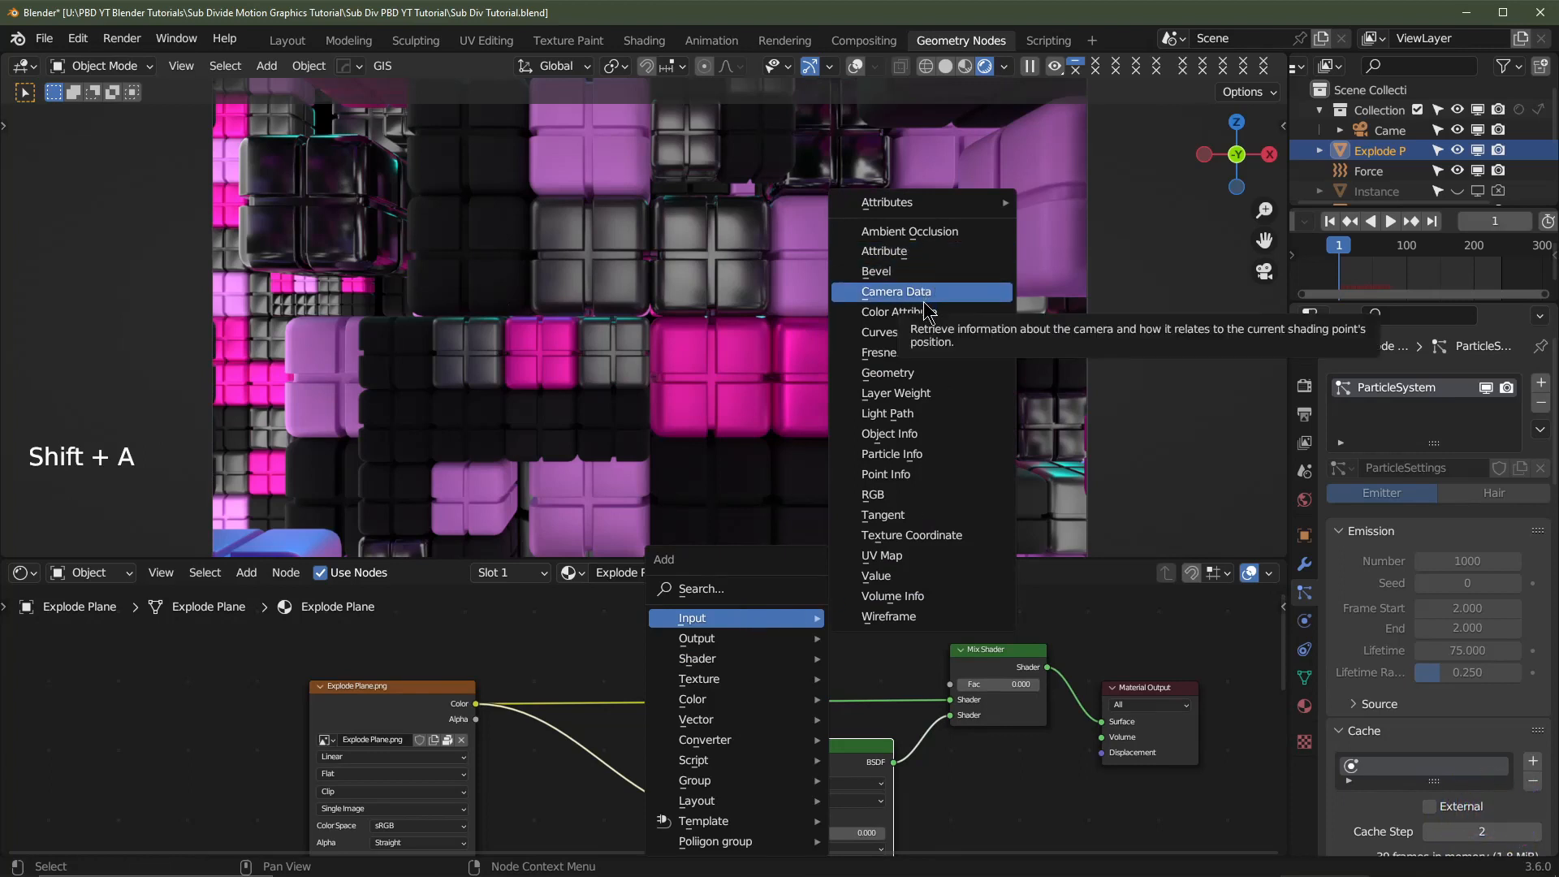
click(920, 396)
click(770, 578)
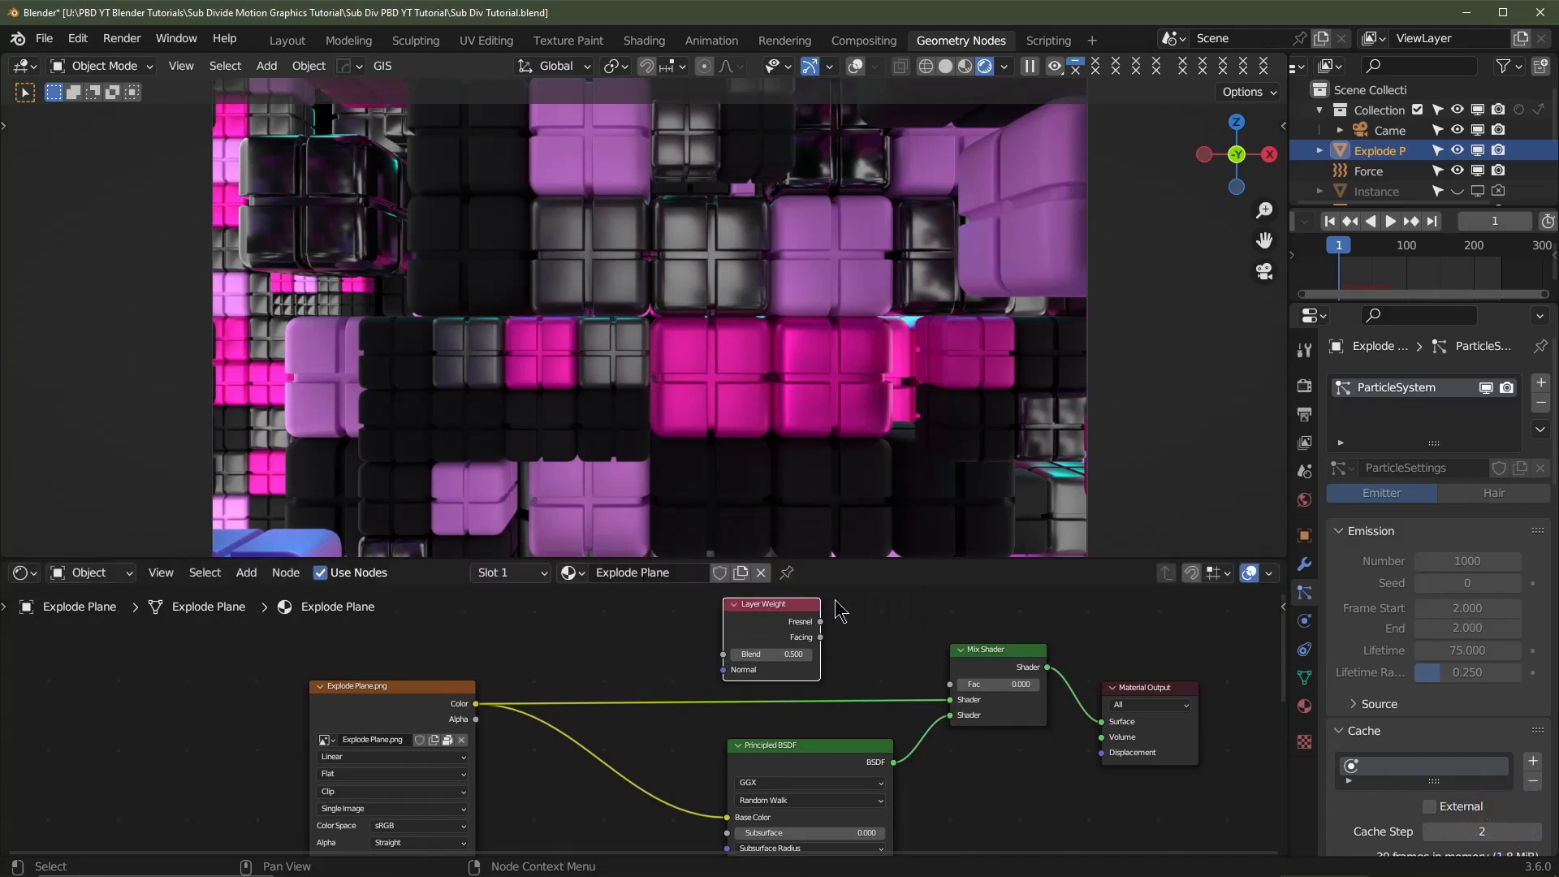
drag(820, 622, 959, 692)
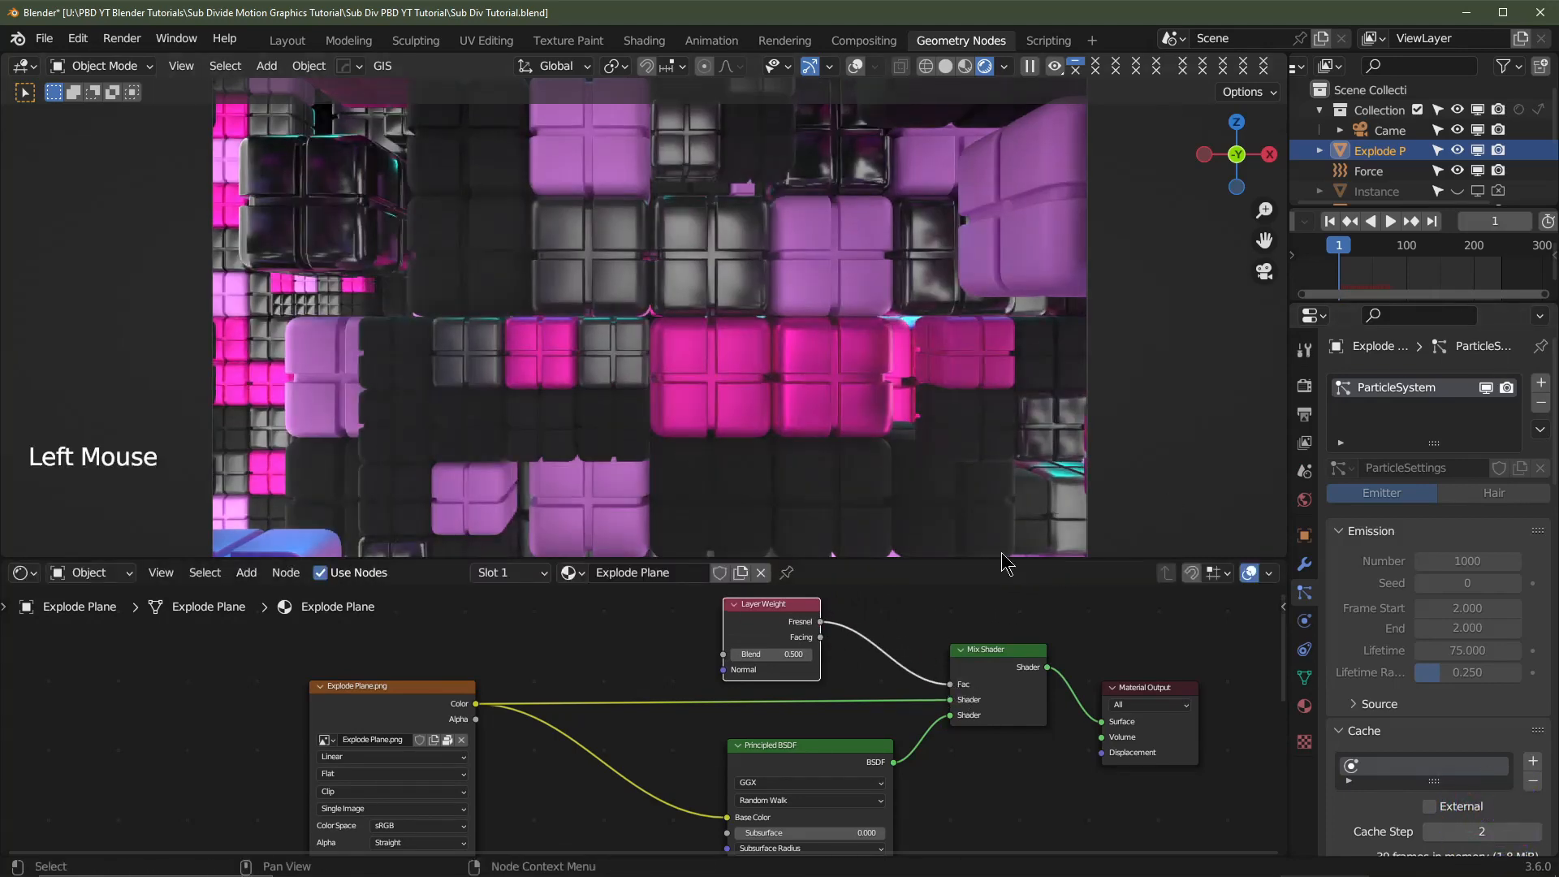
- Try the Layer Weight's Blend at 0 on frame 20 and at 1 on frame 1
click(1354, 259)
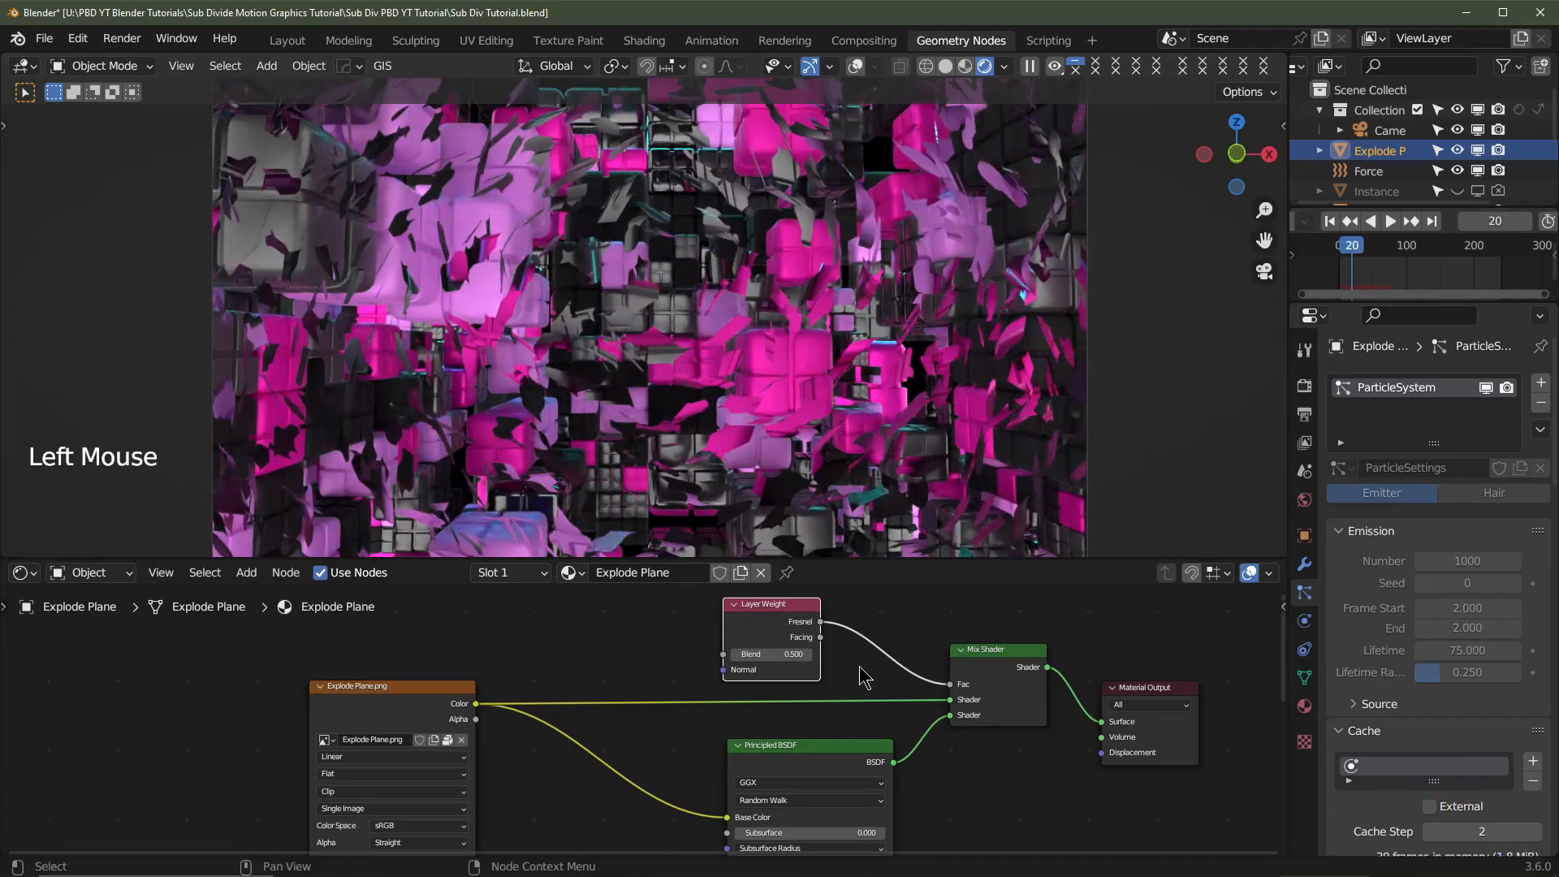
scroll(863, 676, up, 2)
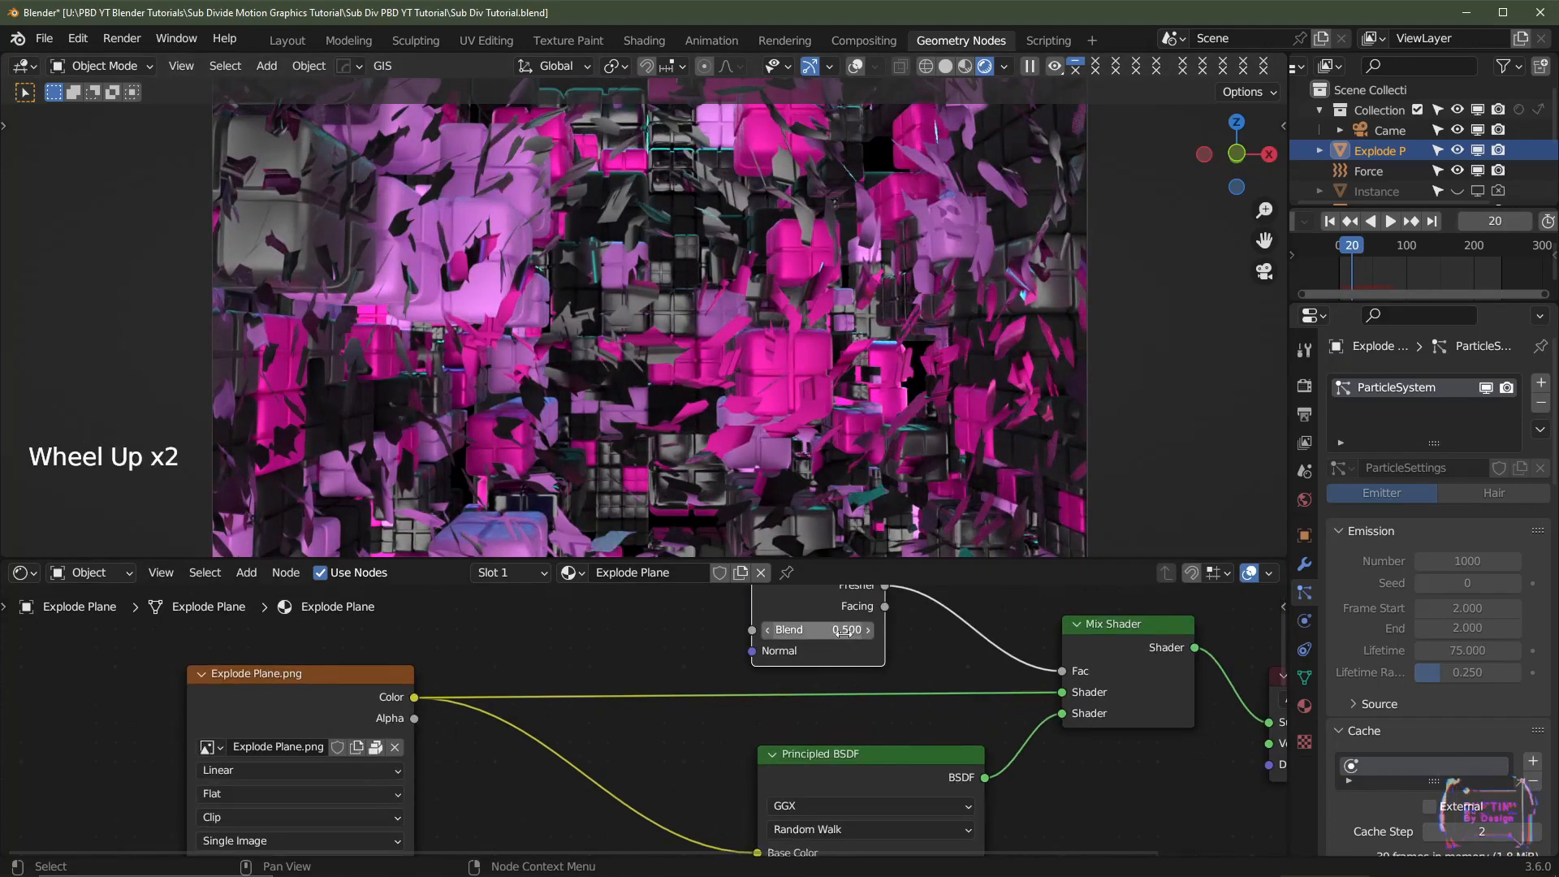
drag(842, 631, 783, 632)
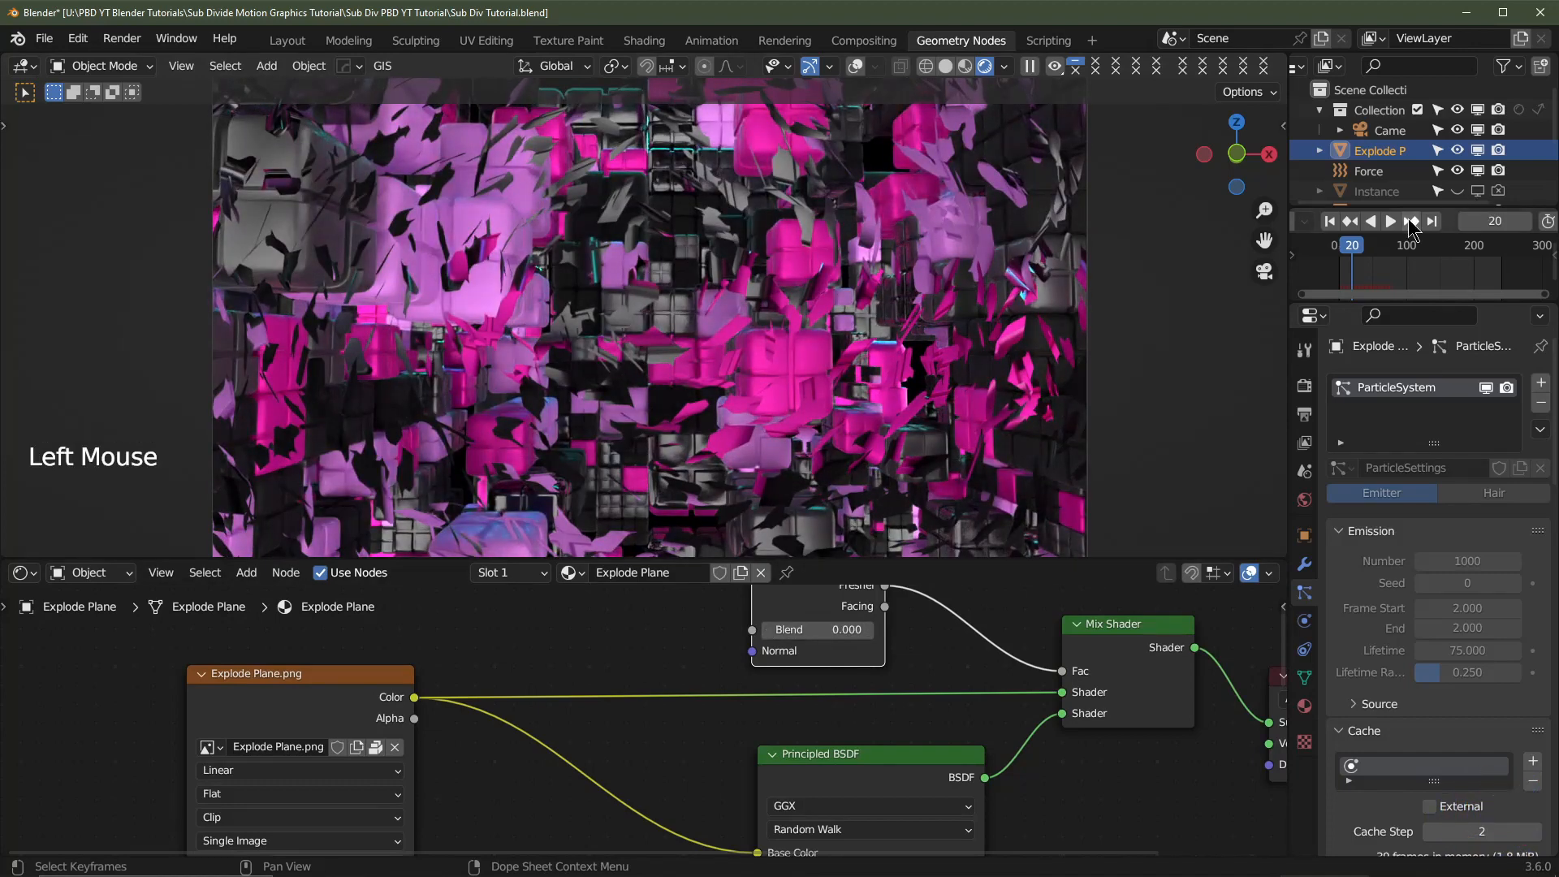
double_click(1325, 222)
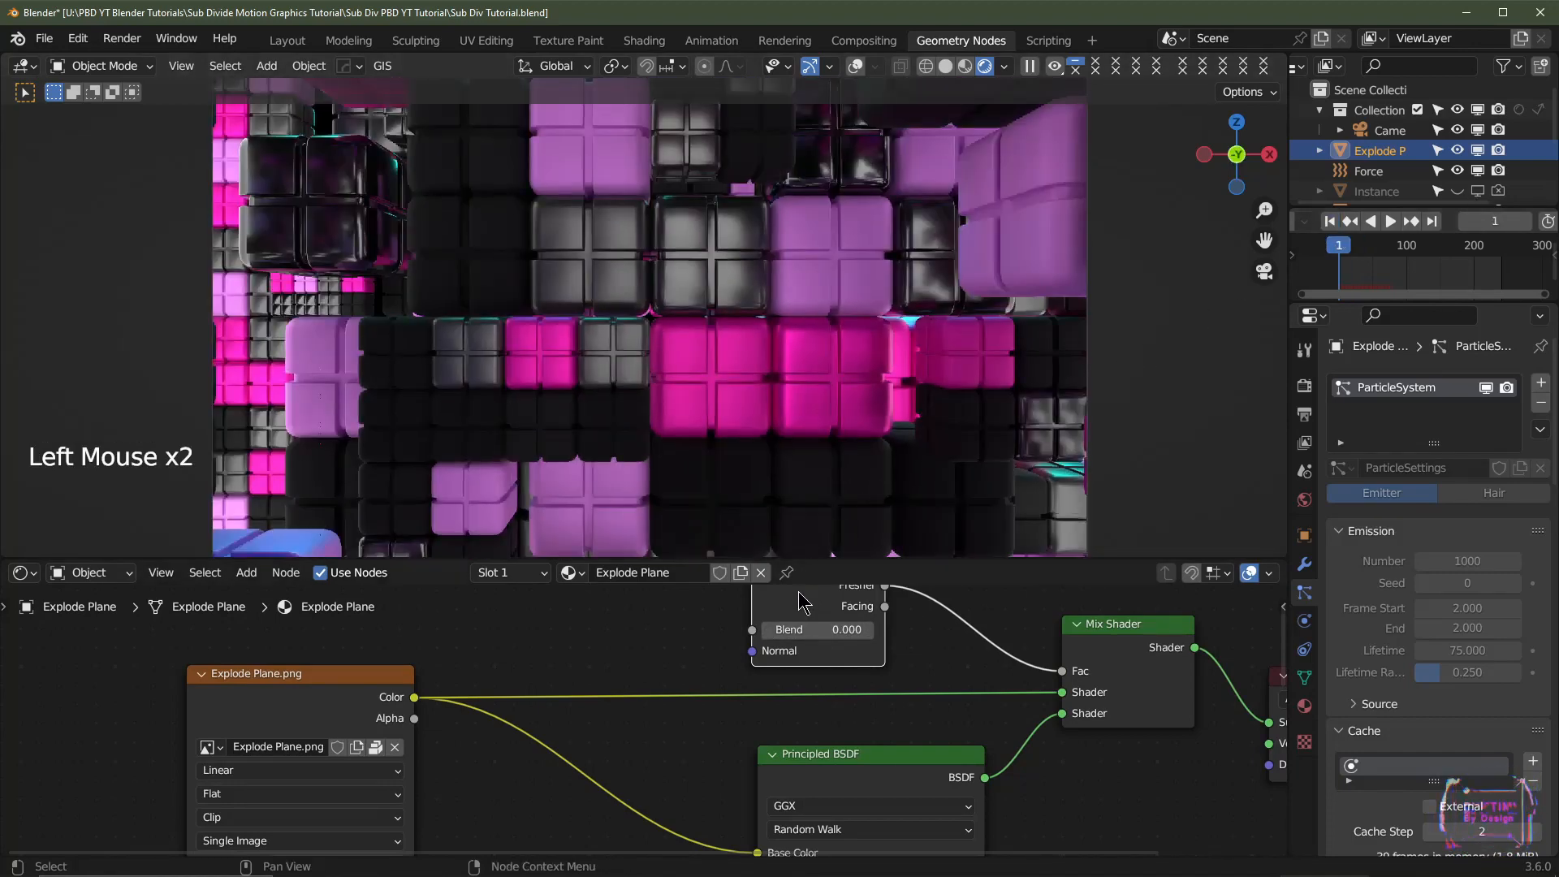
drag(804, 630, 844, 629)
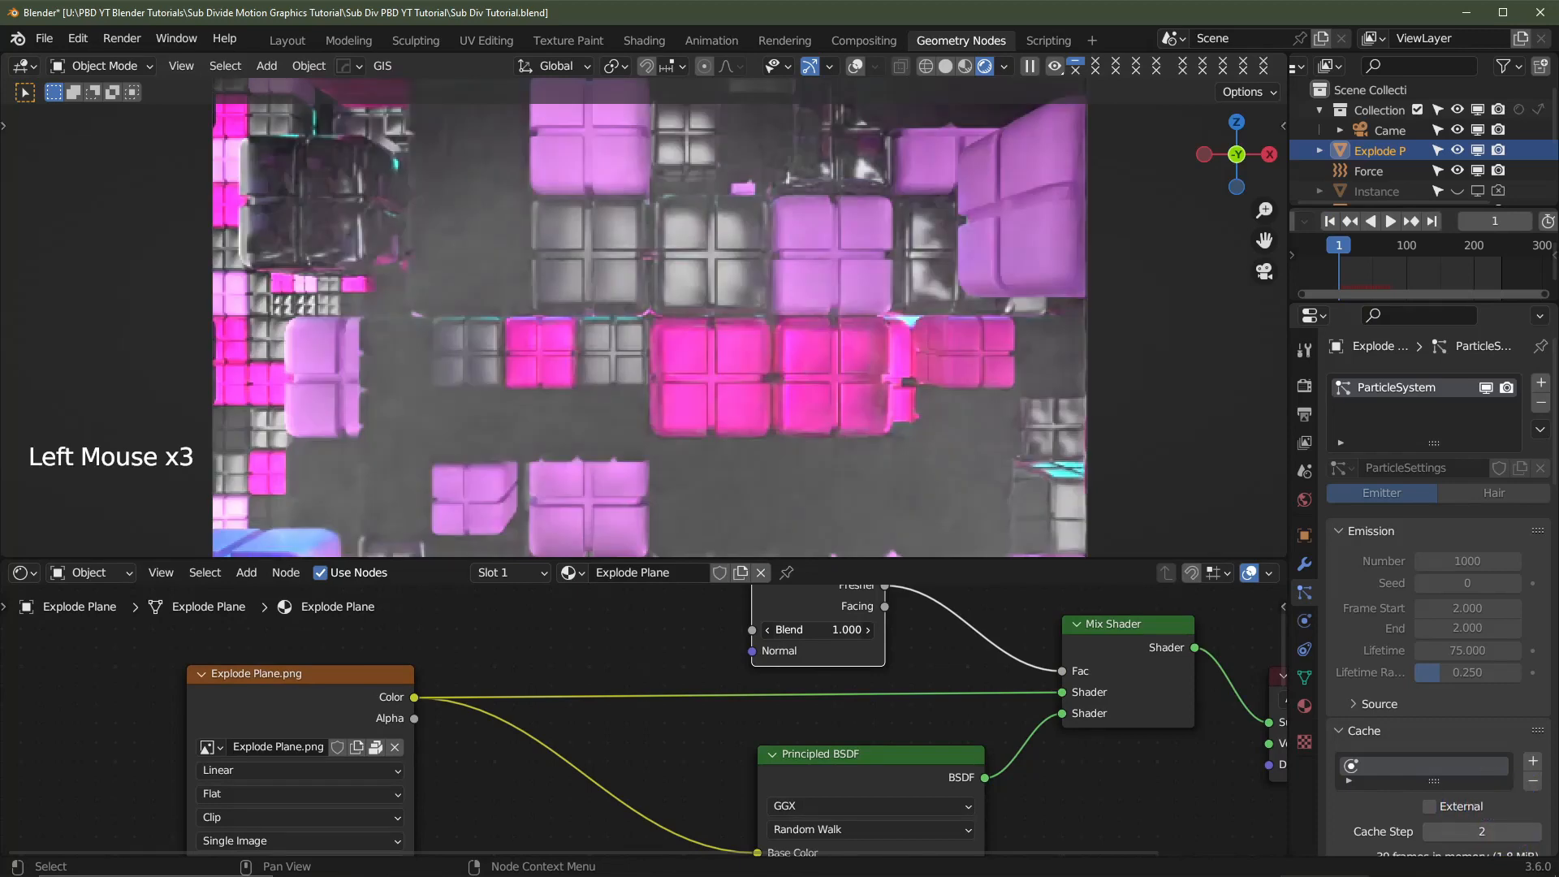
- Set the Layer Weight's Blend to 0 and keyframe it at frame 2 instead of frame 1
click(825, 629)
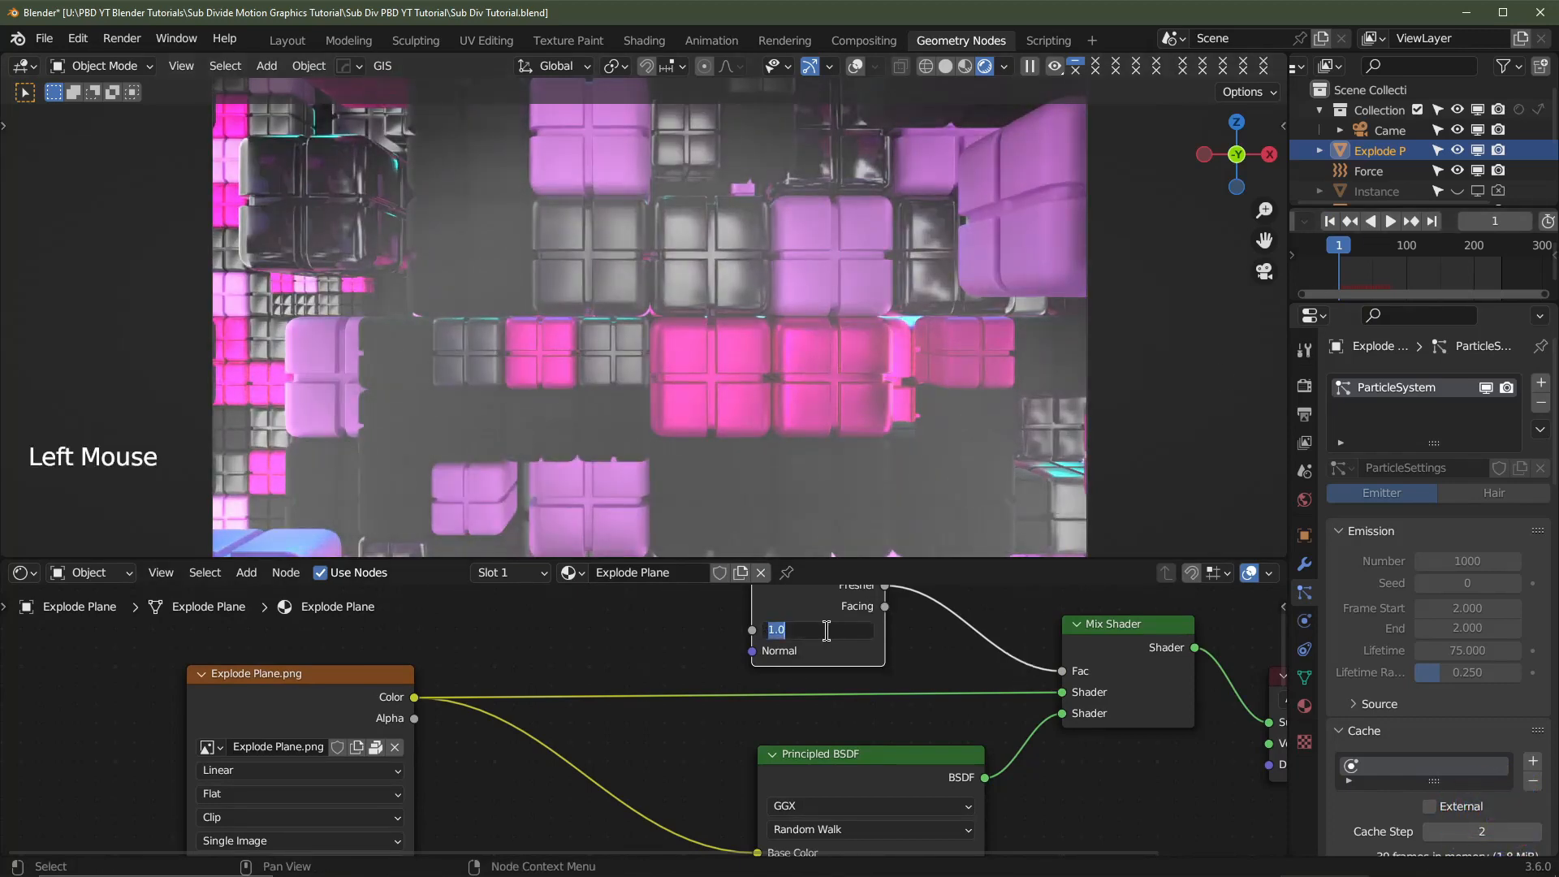
text(0)
key(Return)
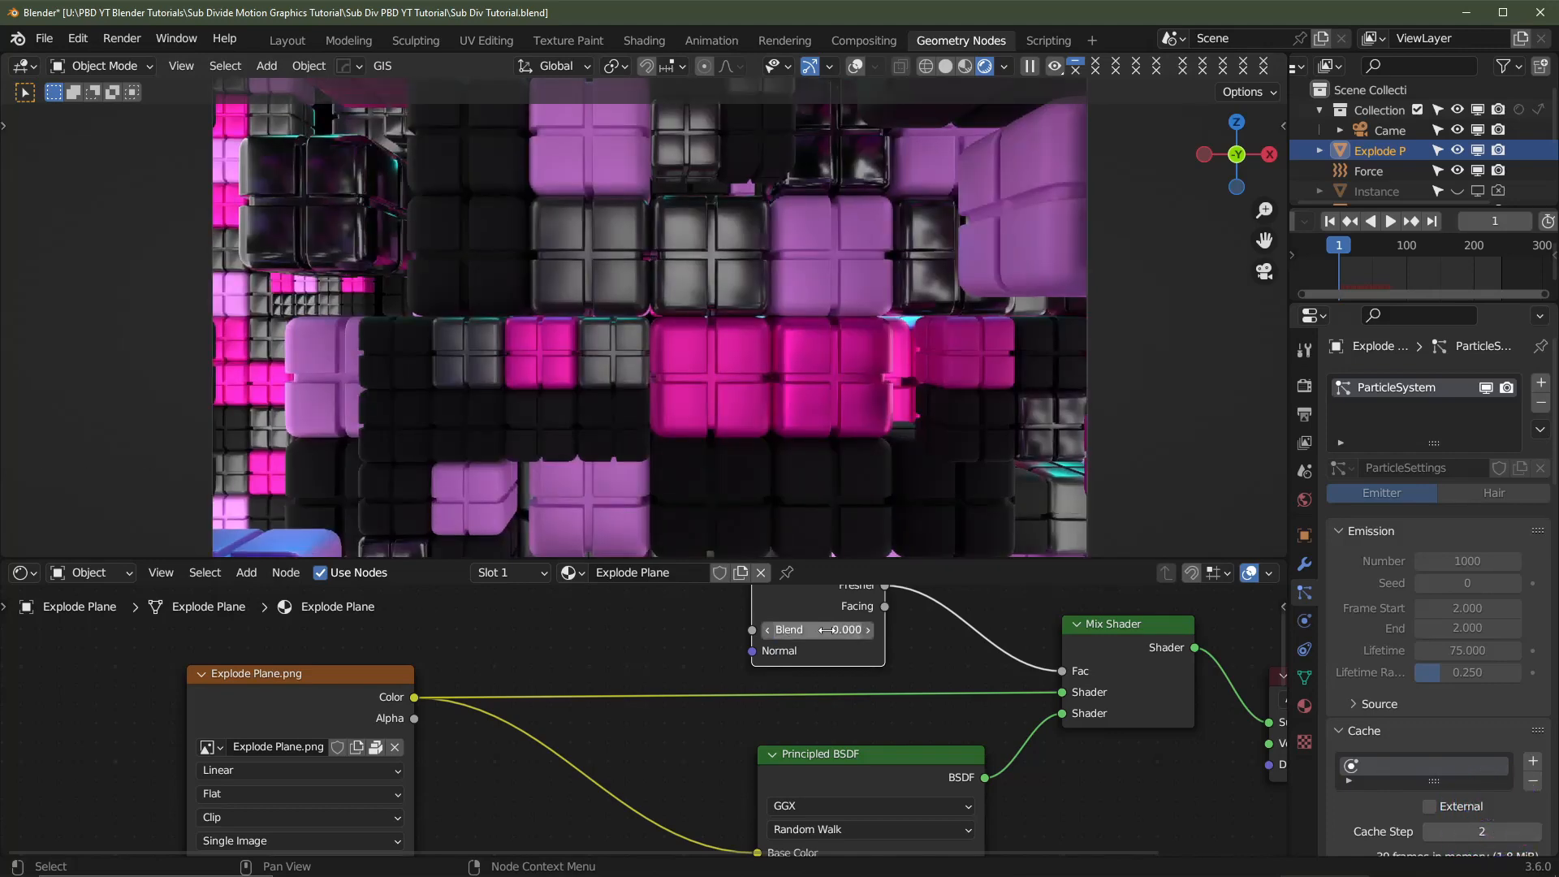
key(i)
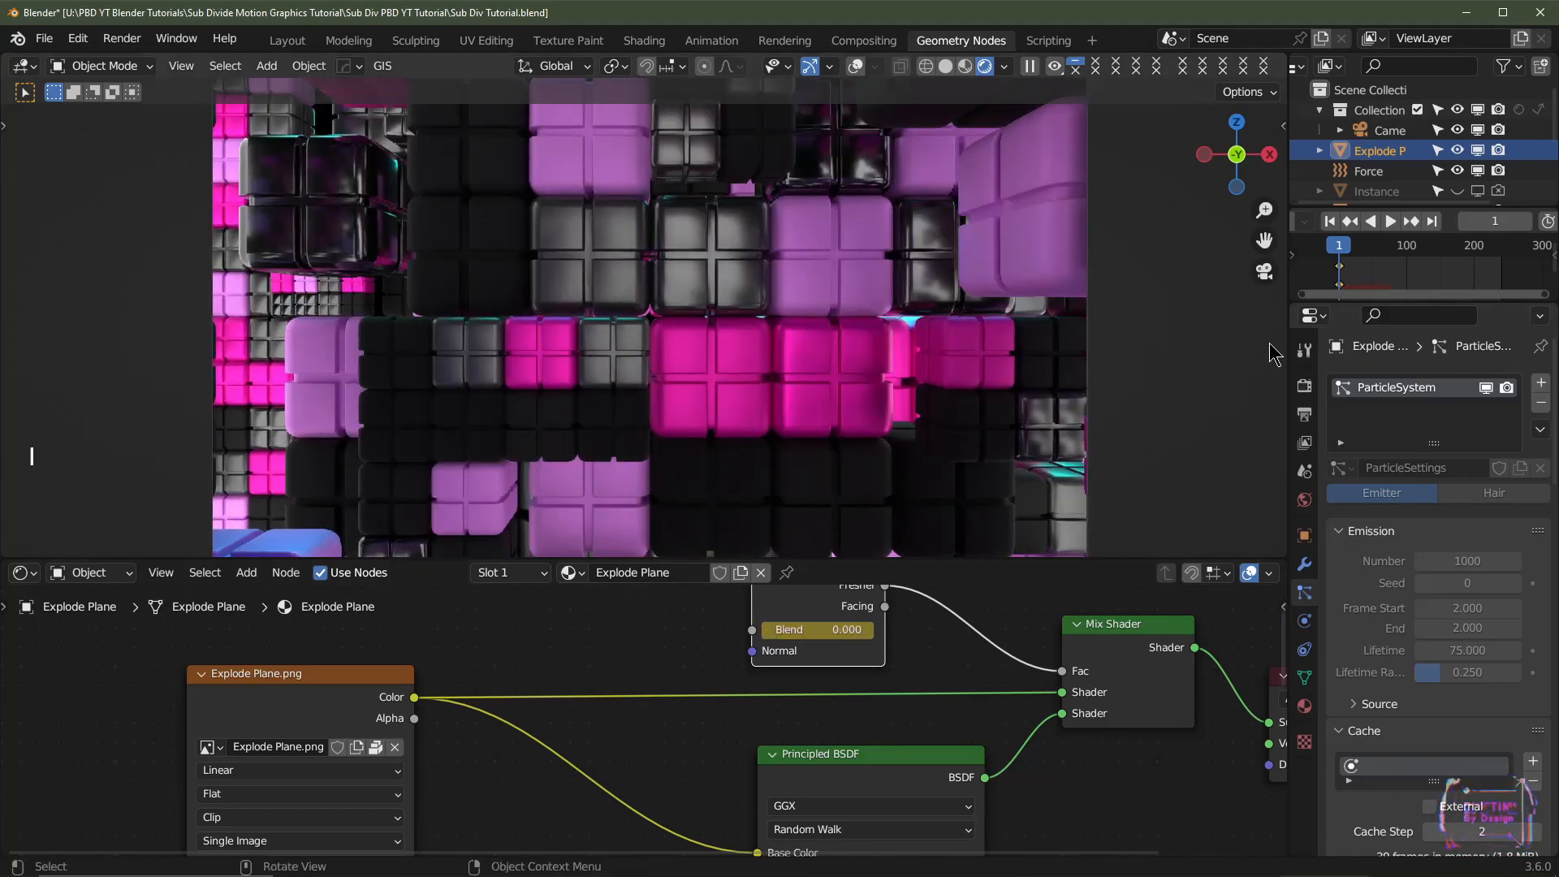
key(ctrl+z)
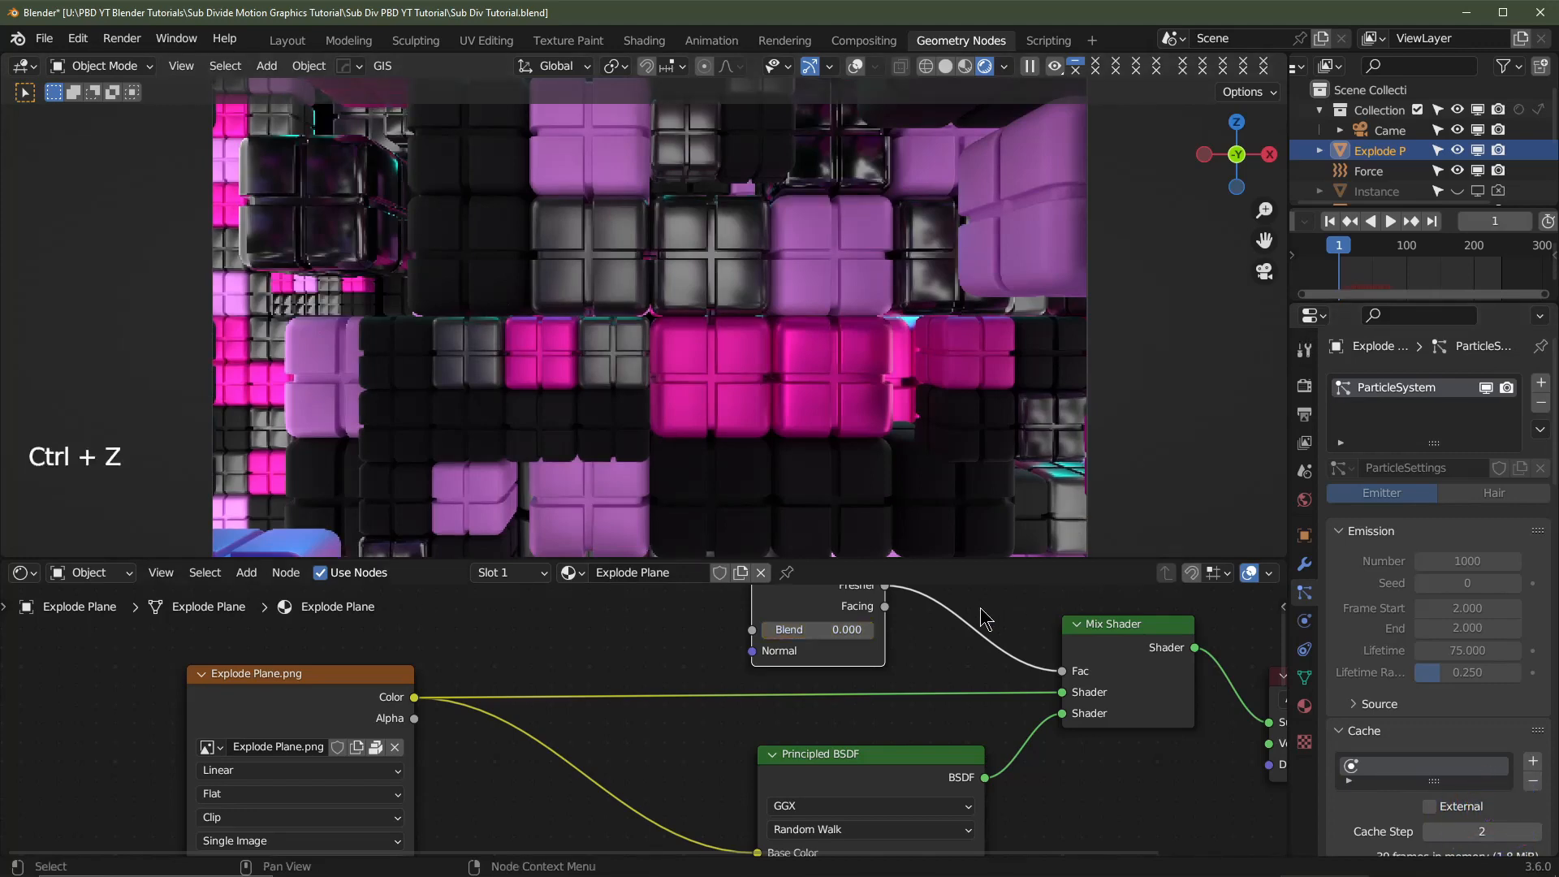
click(1525, 221)
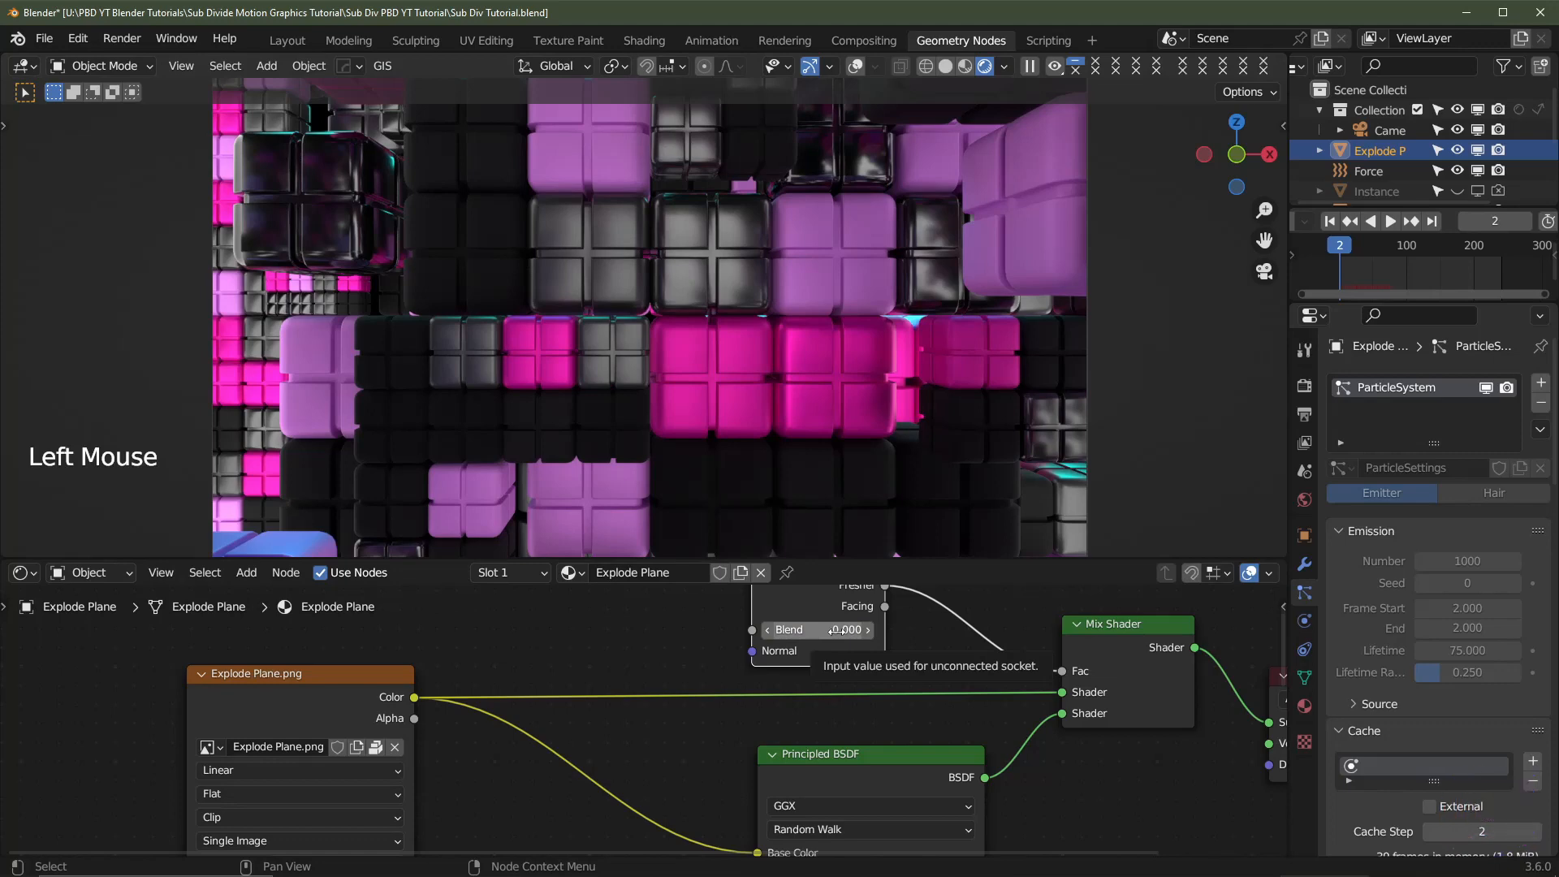
key(i)
middle_drag(824, 610, 824, 658)
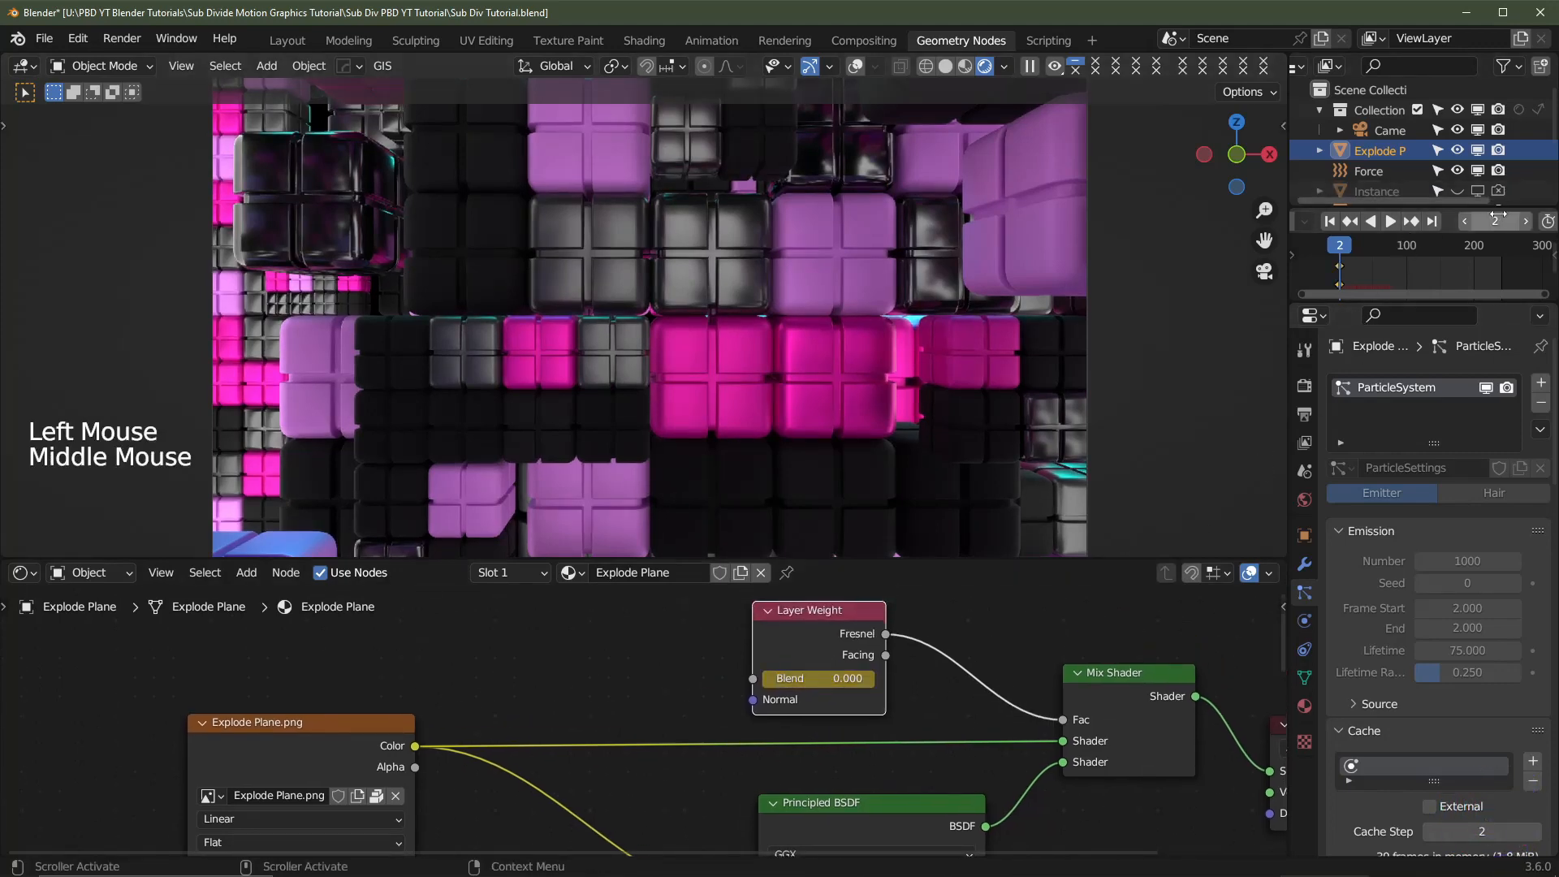
- Move to frame 10, set the Layer Weight's Blend to 0.45 and keyframe it
click(1499, 216)
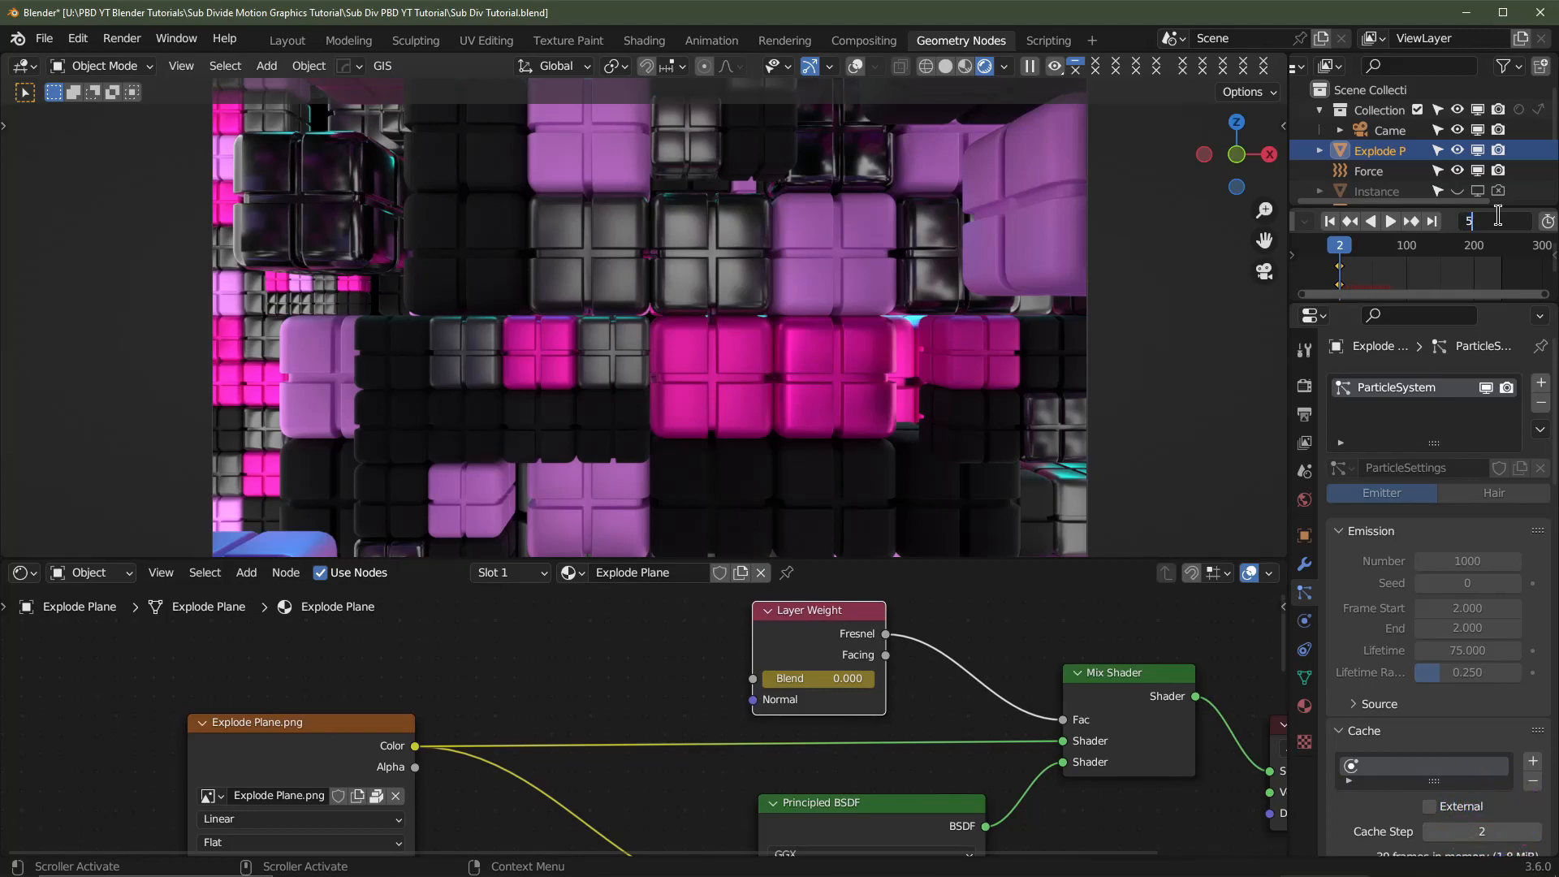
text(5)
key(Return)
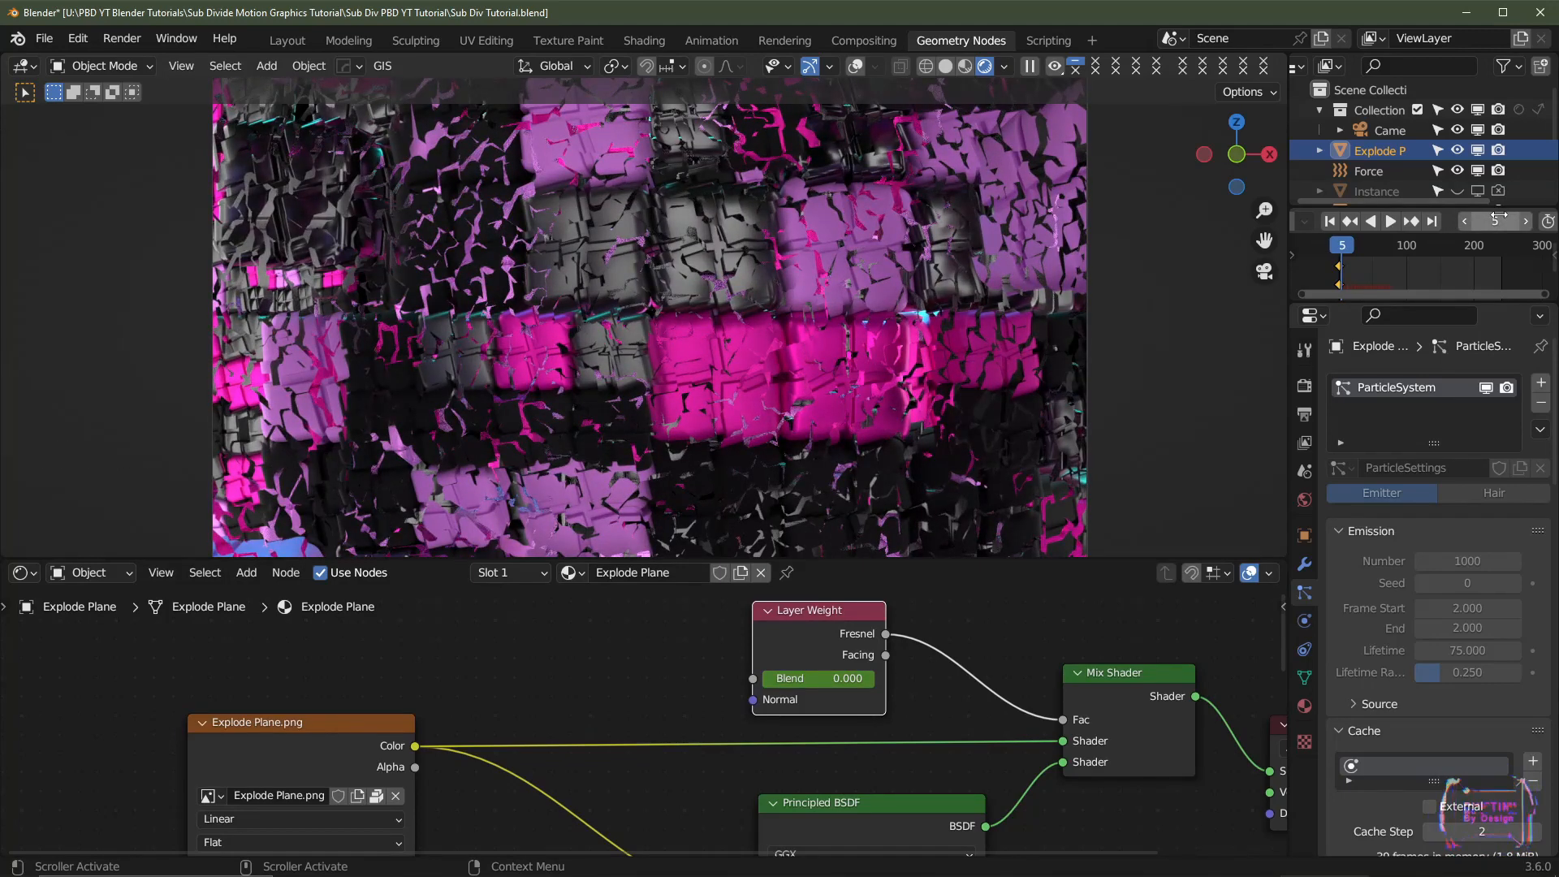
click(1498, 216)
text(10)
key(Return)
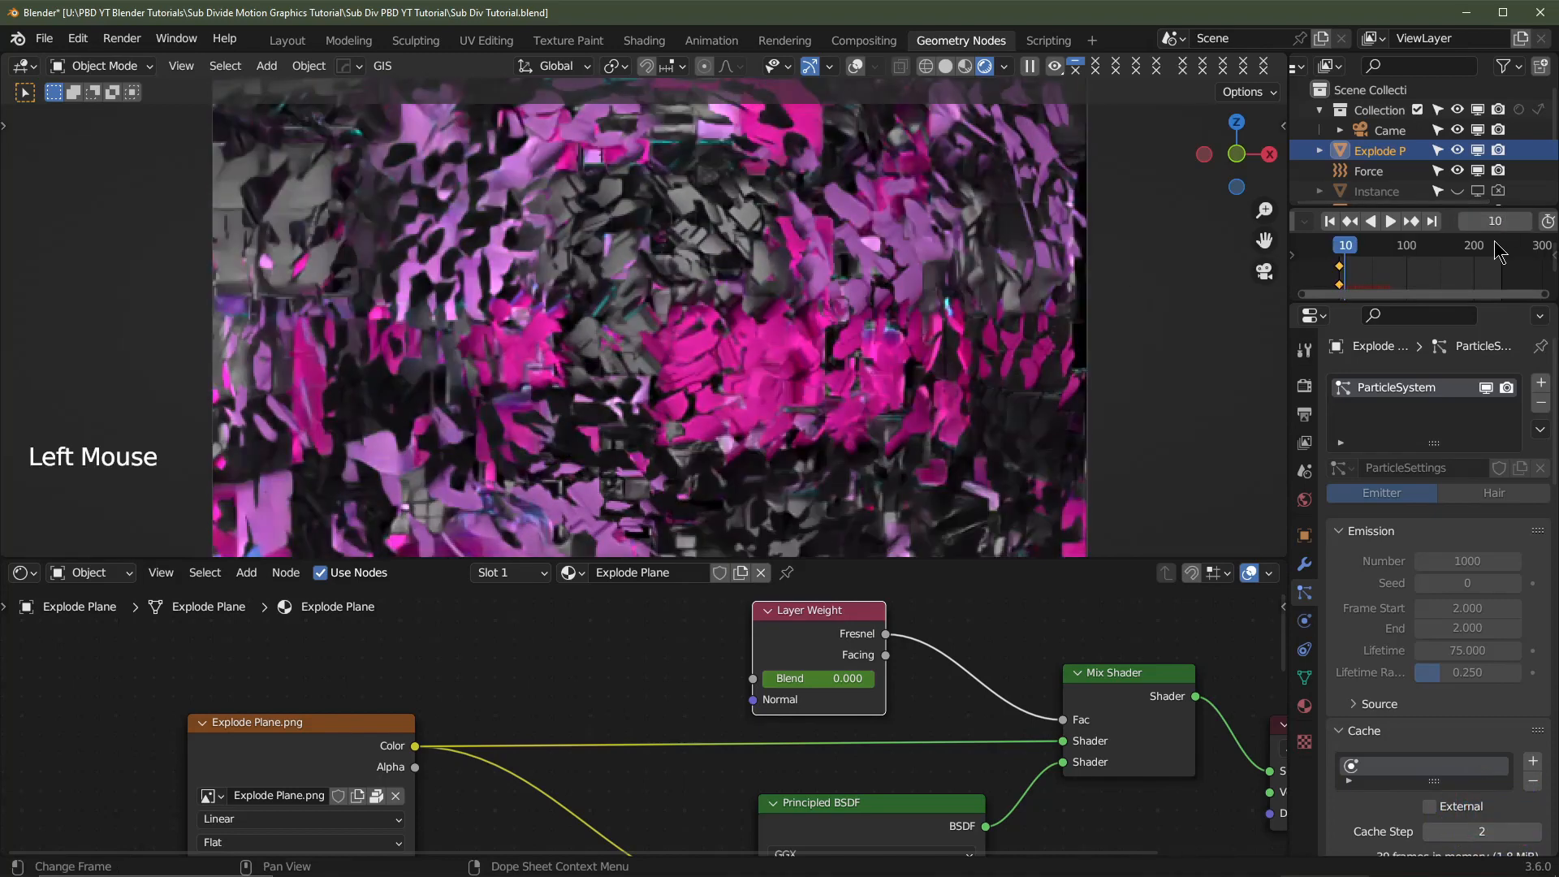
click(836, 679)
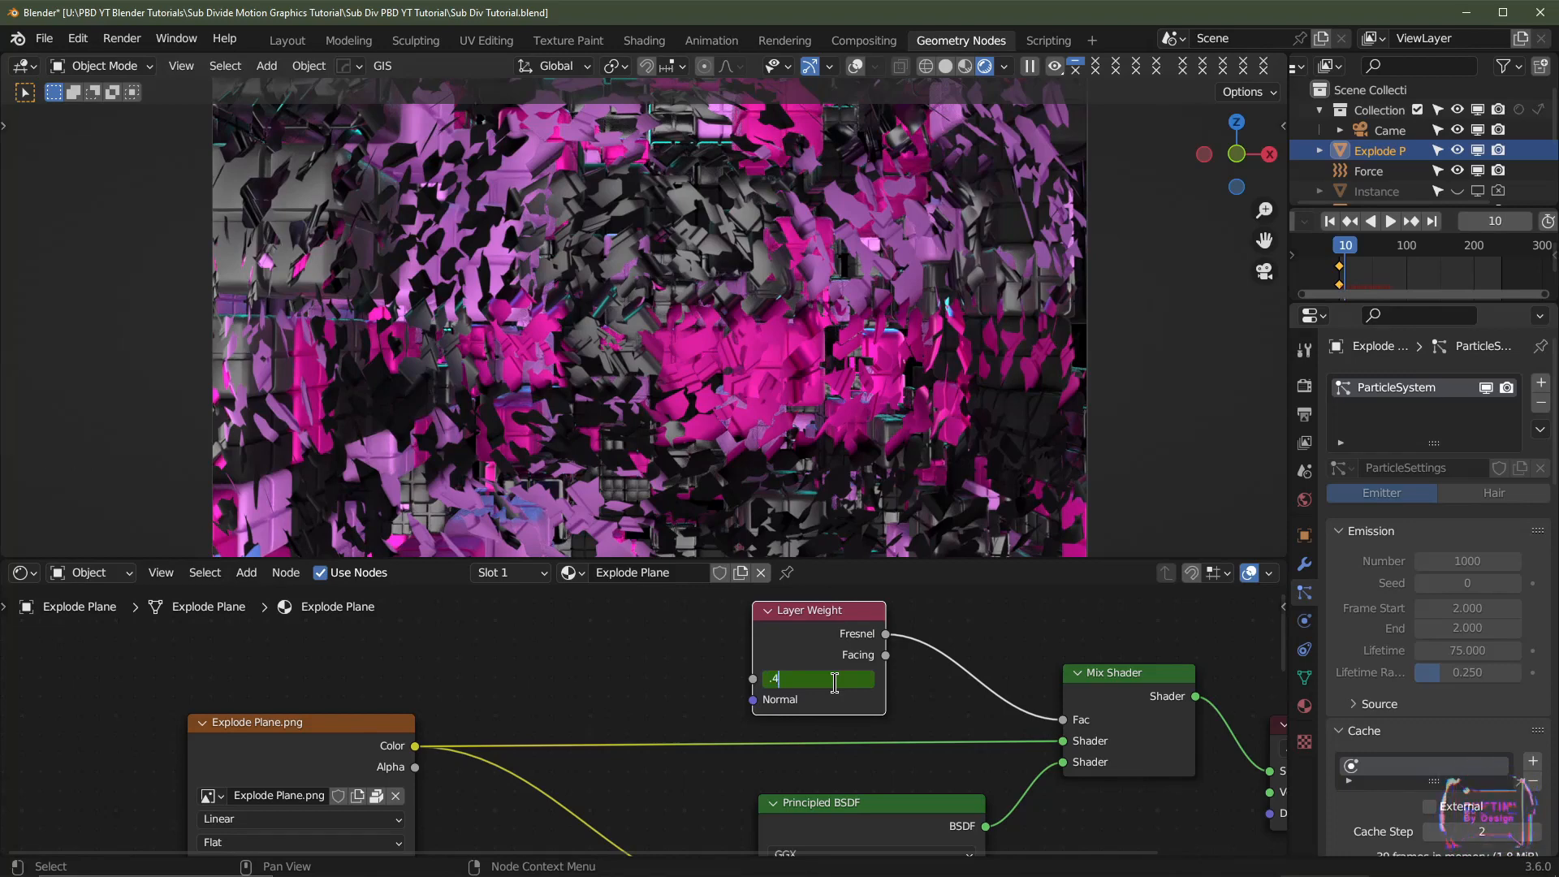
key(Return)
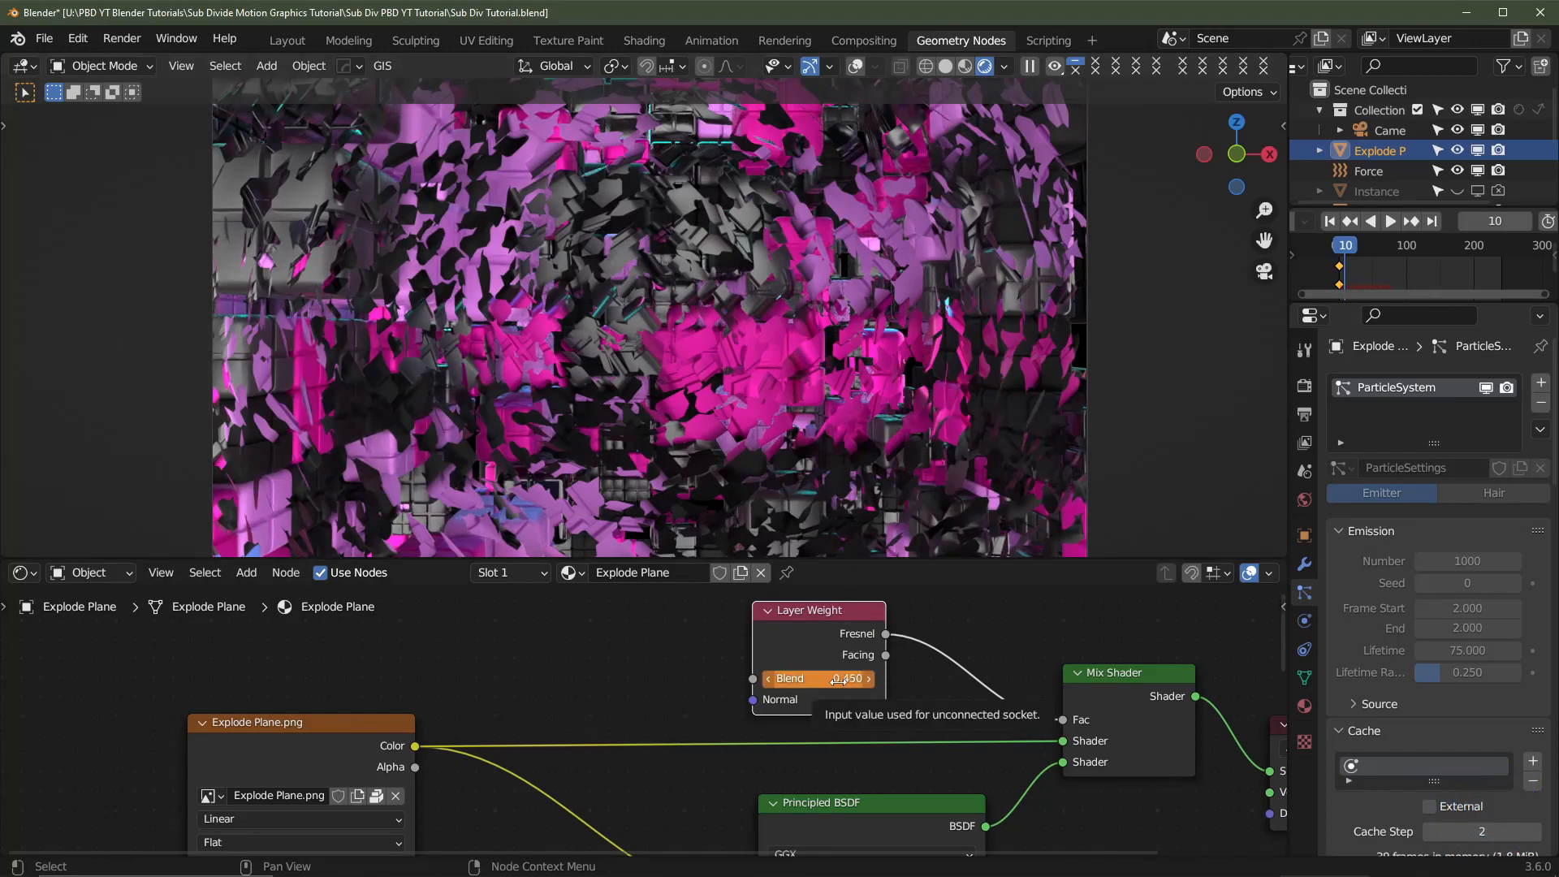
key(i)
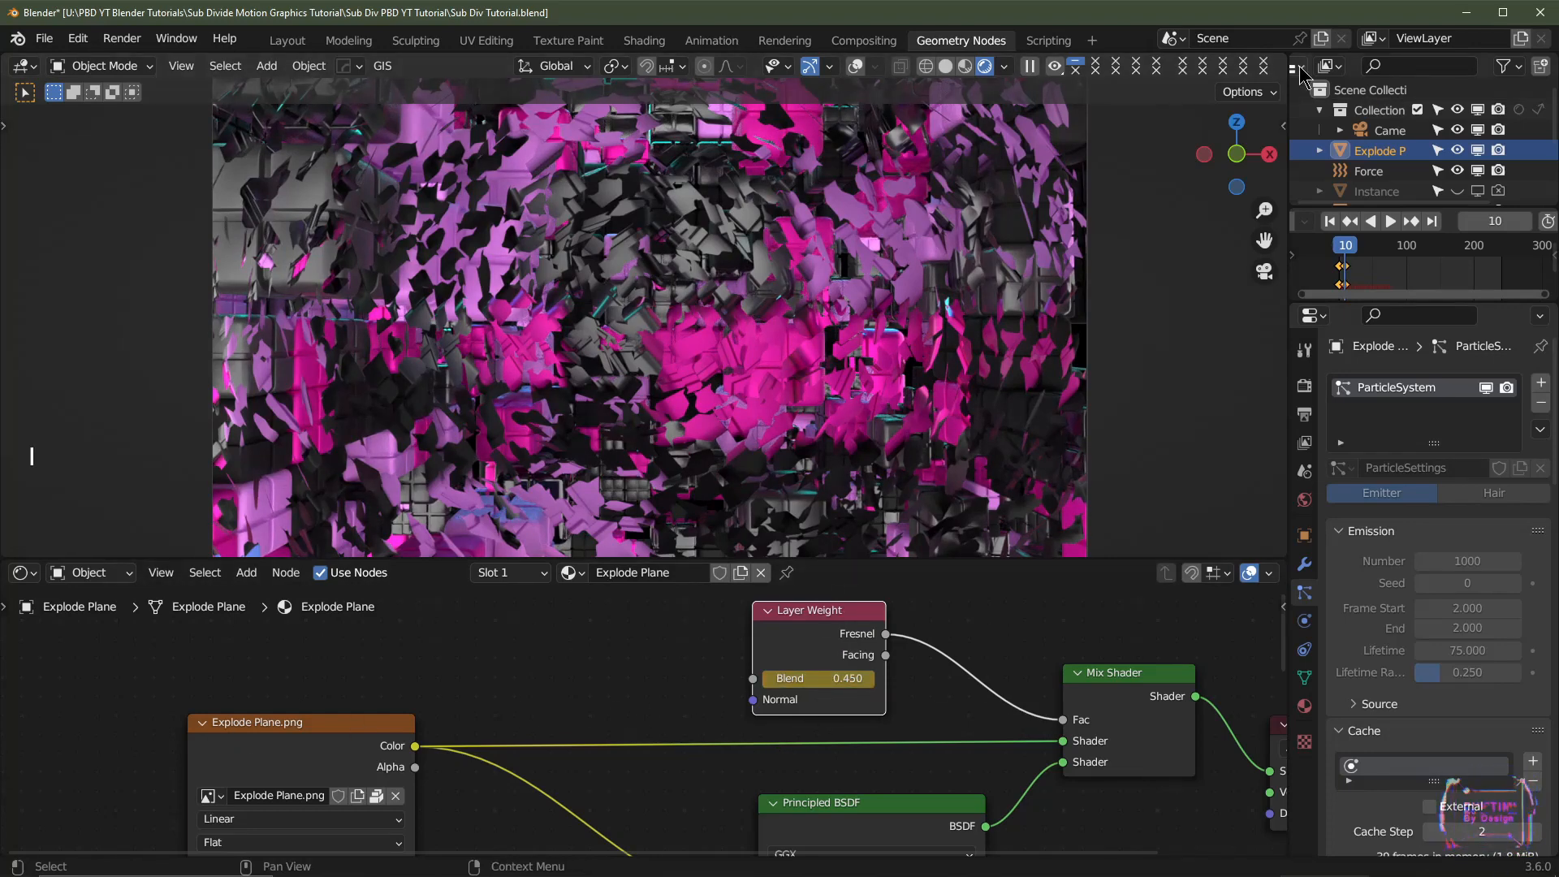
- Run through the animation from the start to frame 50 to check the shards with the keyframed Blend
drag(1344, 251, 1326, 257)
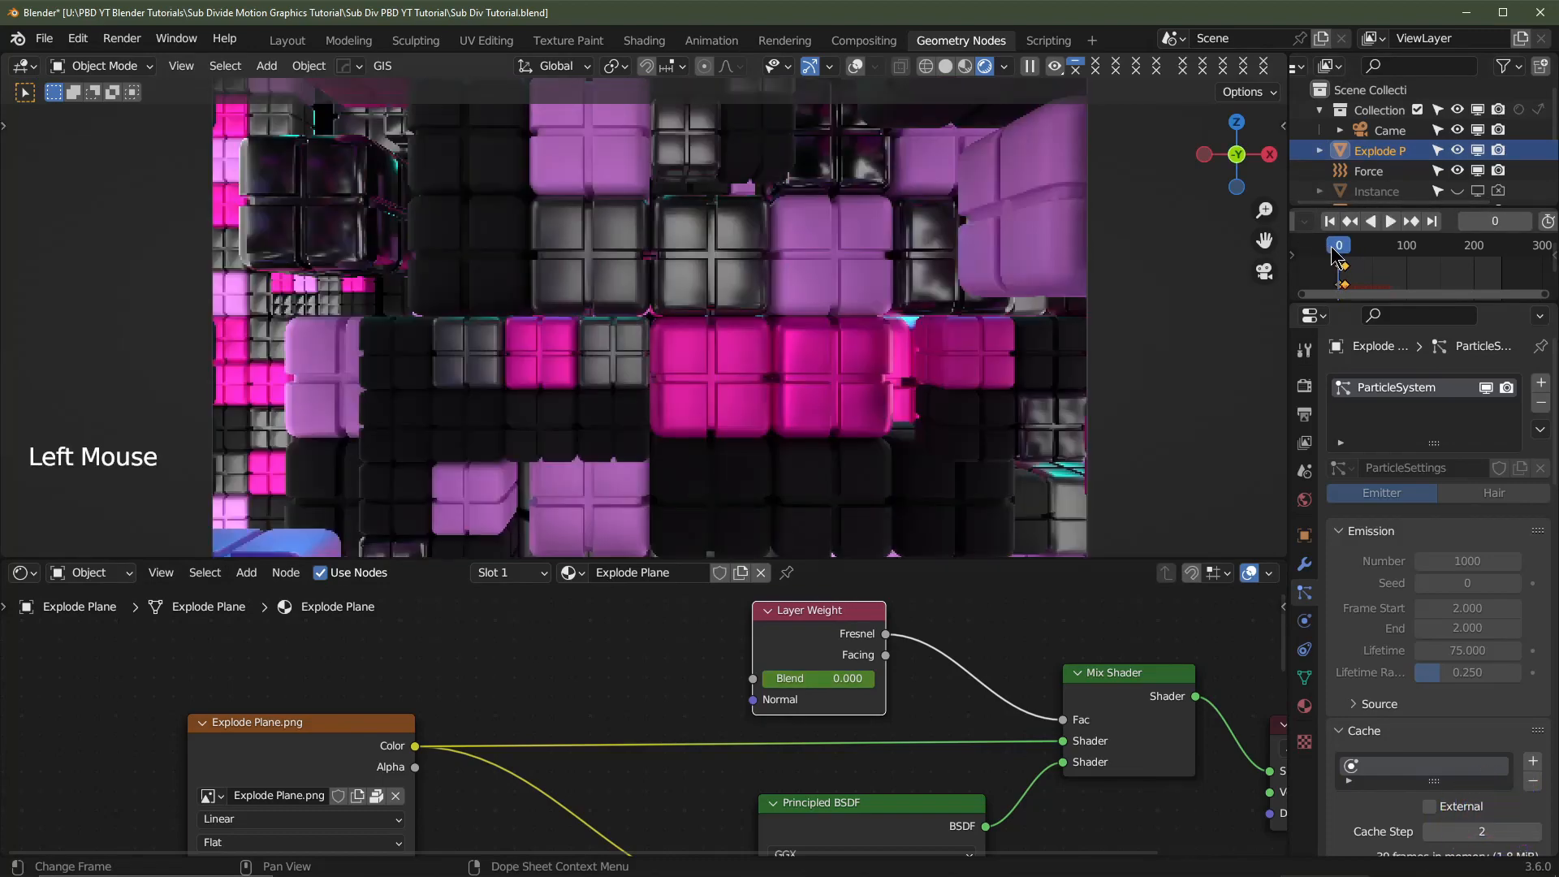
double_click(1335, 260)
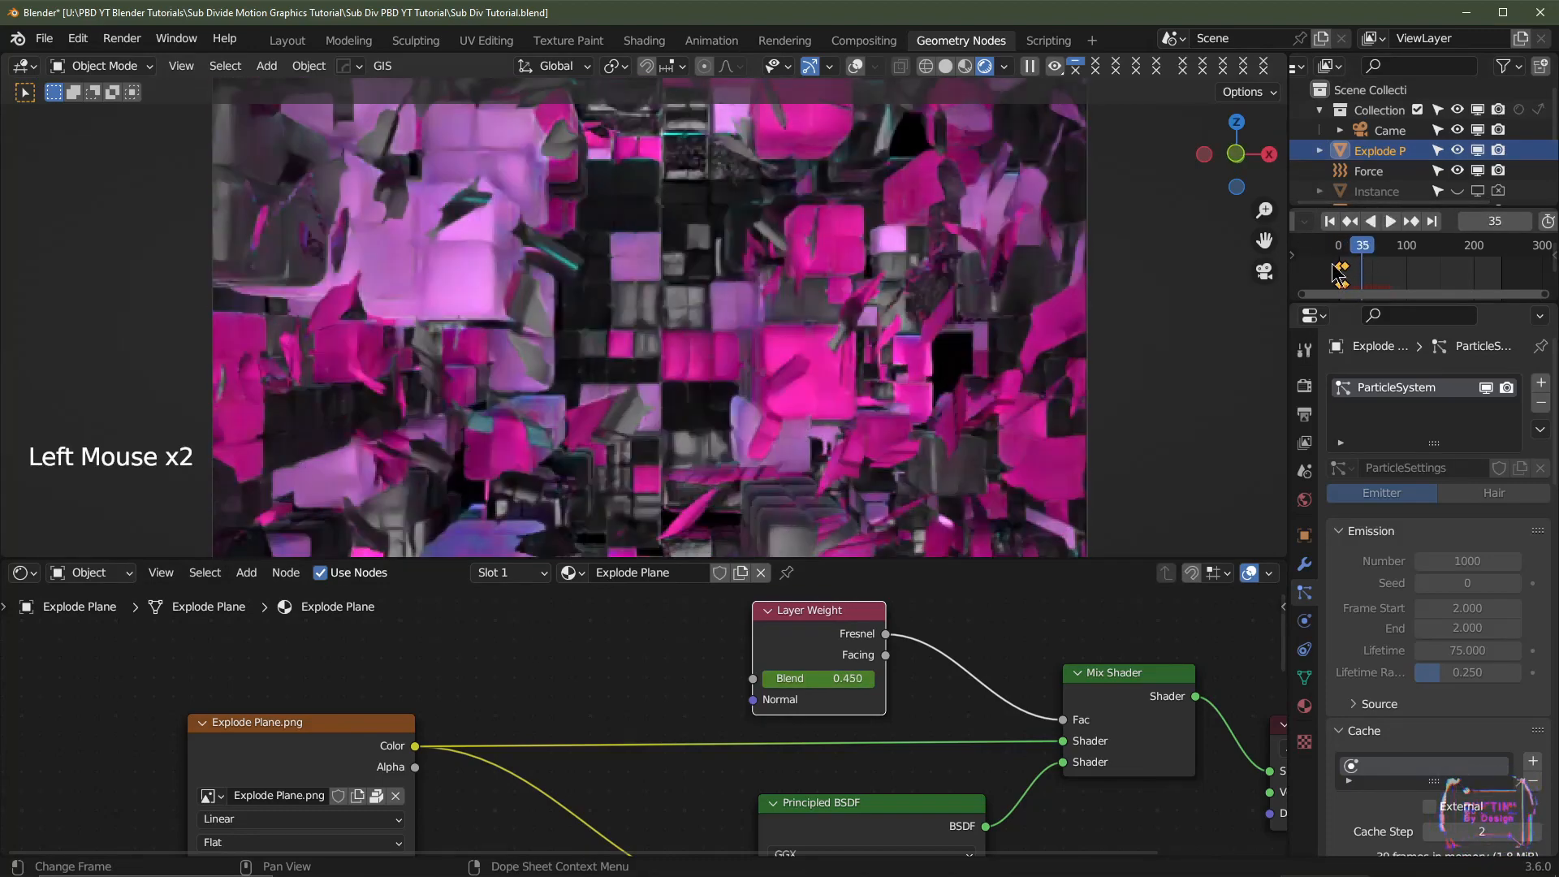
mouse_move(1370, 244)
mouse_down()
mouse_move(1383, 247)
mouse_move(1353, 247)
mouse_move(1371, 246)
mouse_up()
click(1350, 220)
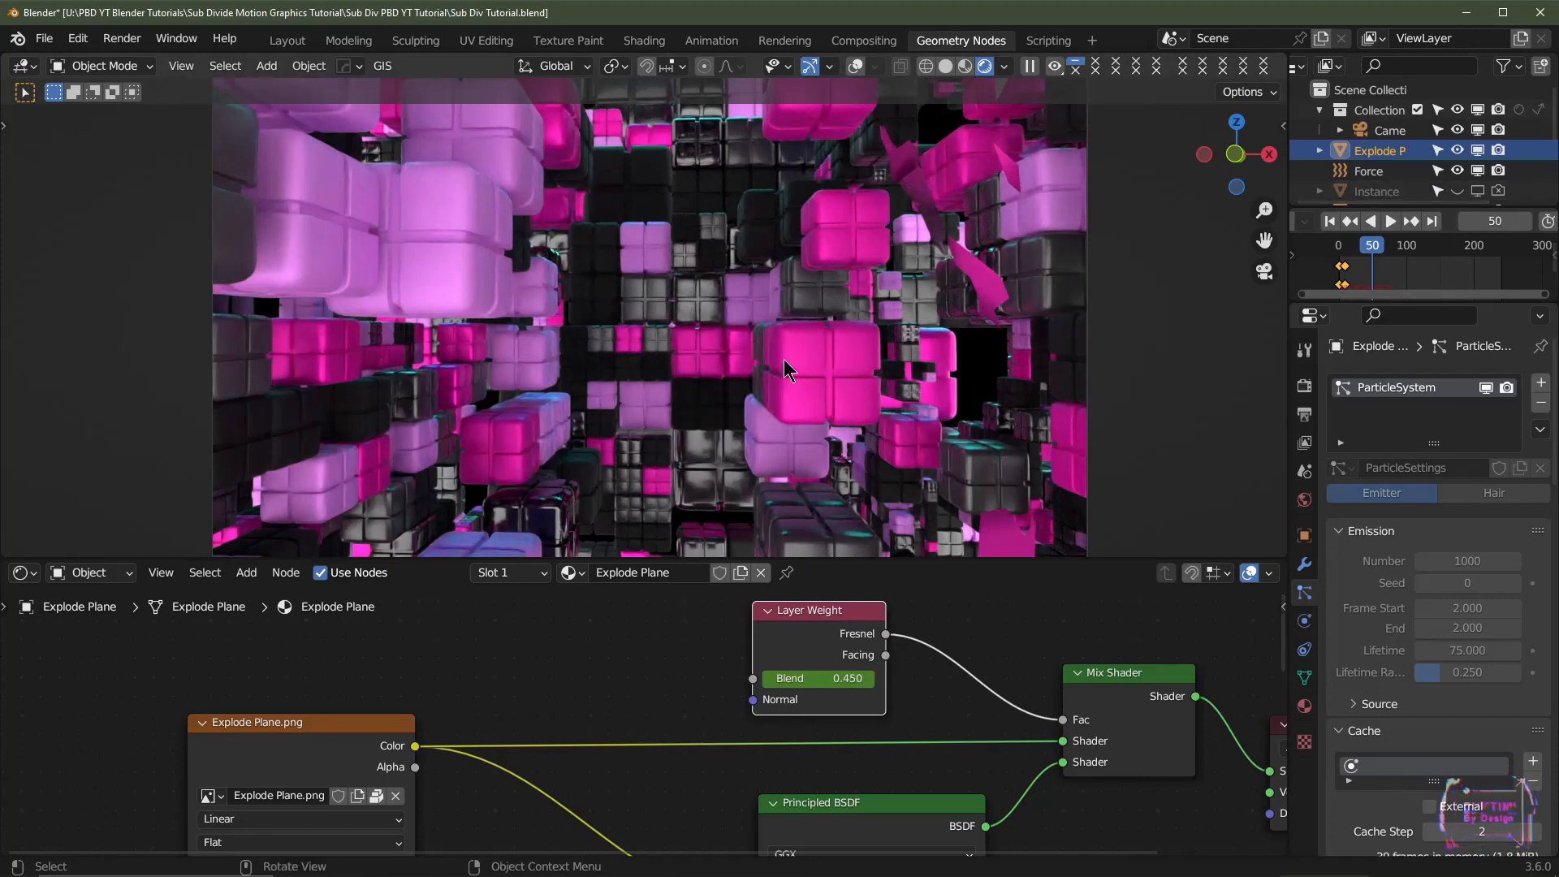
middle_drag(893, 783, 901, 540)
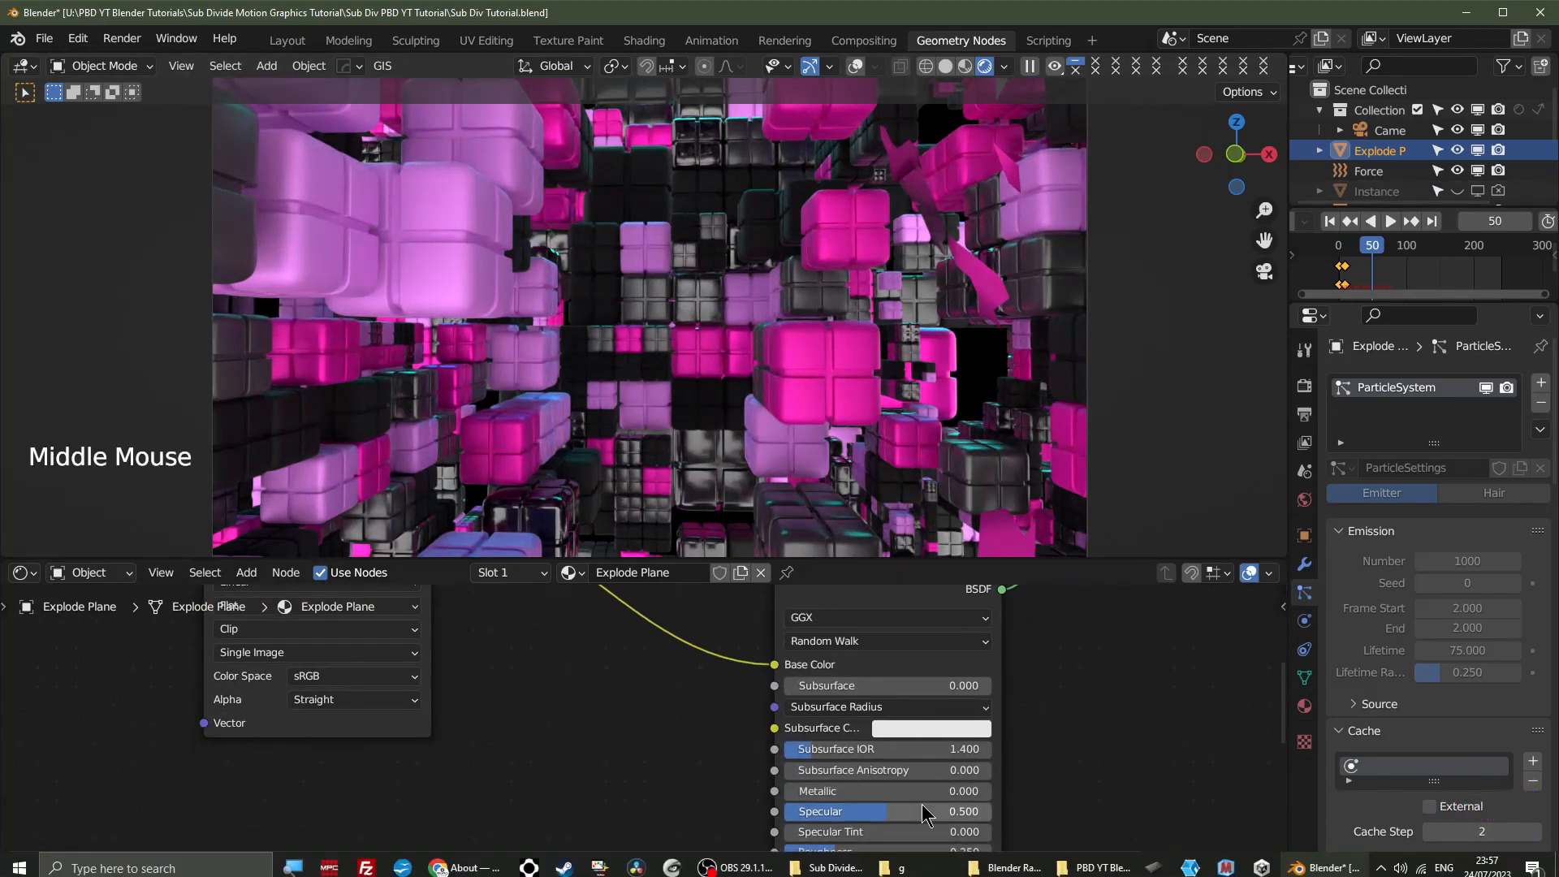
- Set the Principled BSDF's Roughness to 0.1 and inspect the rendered shards
middle_drag(885, 822, 909, 726)
click(890, 732)
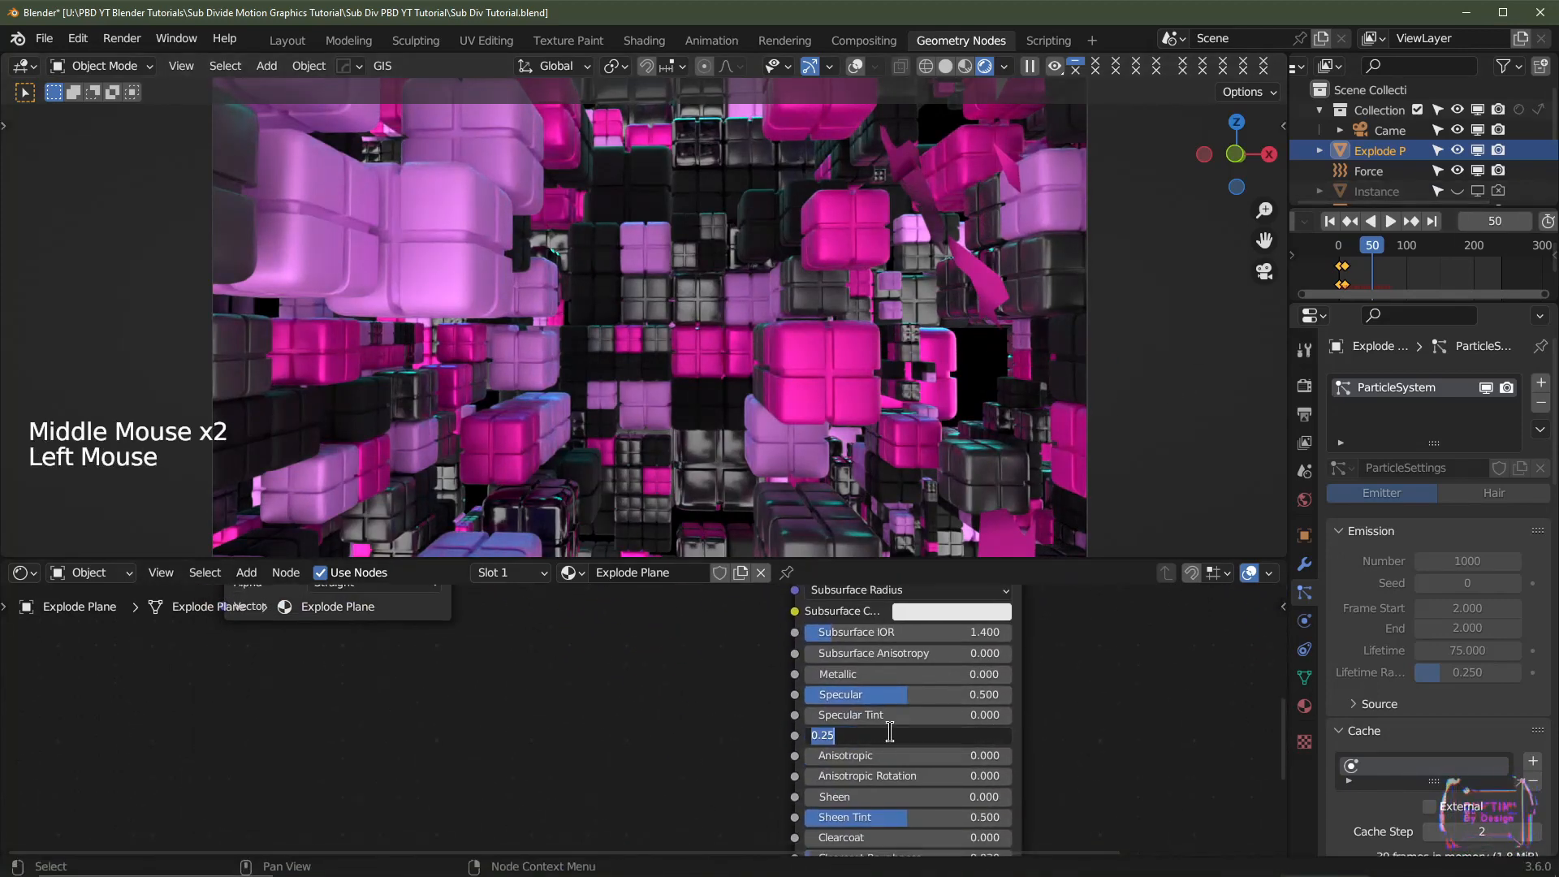
text(.1)
key(Return)
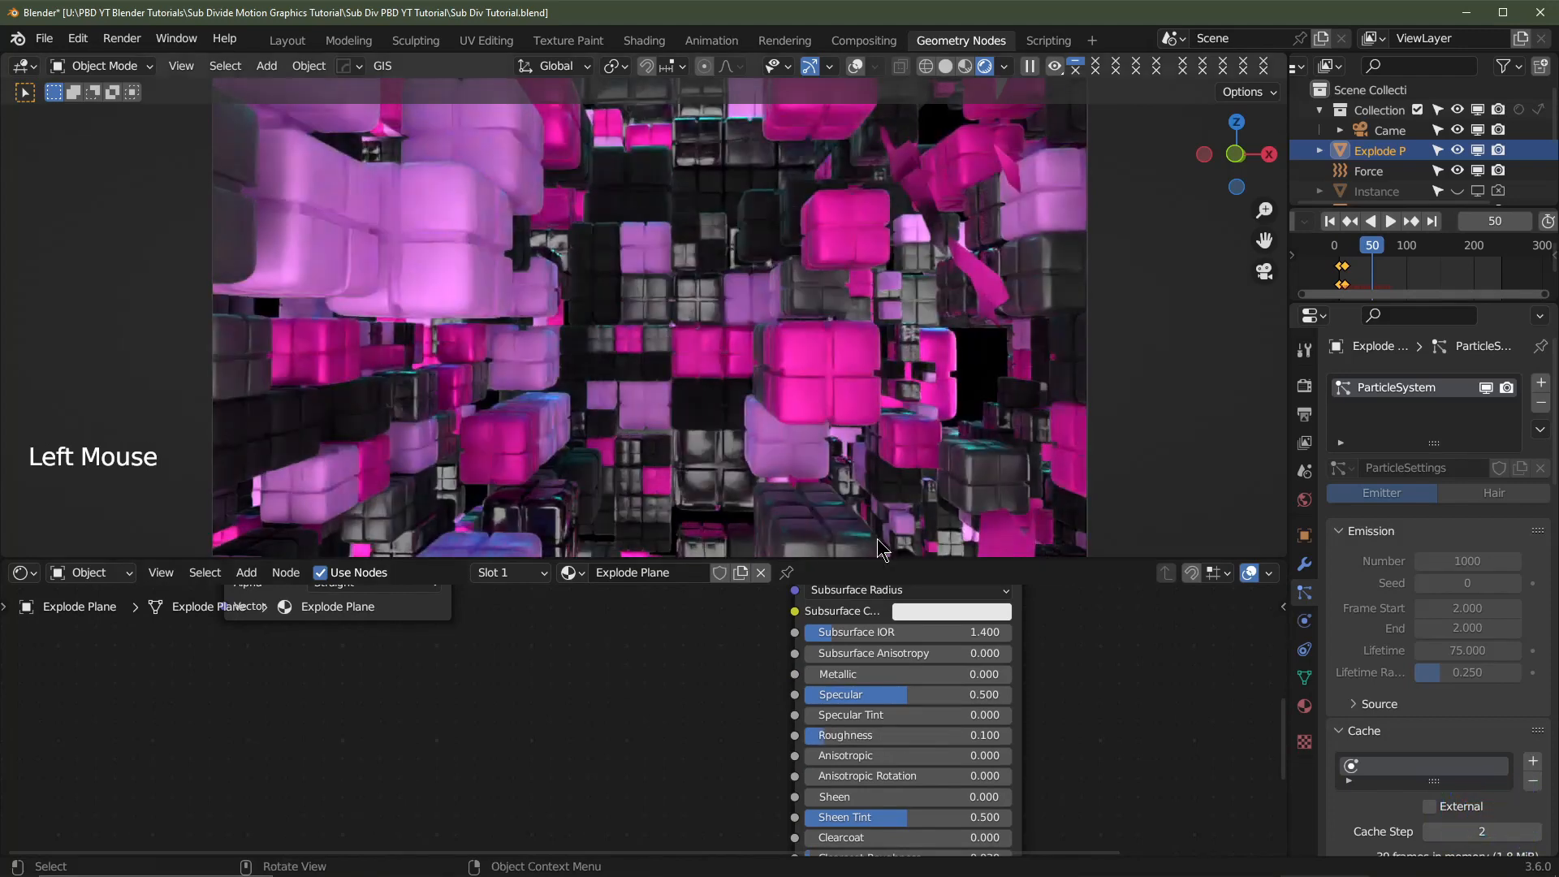
scroll(981, 355, down, 2)
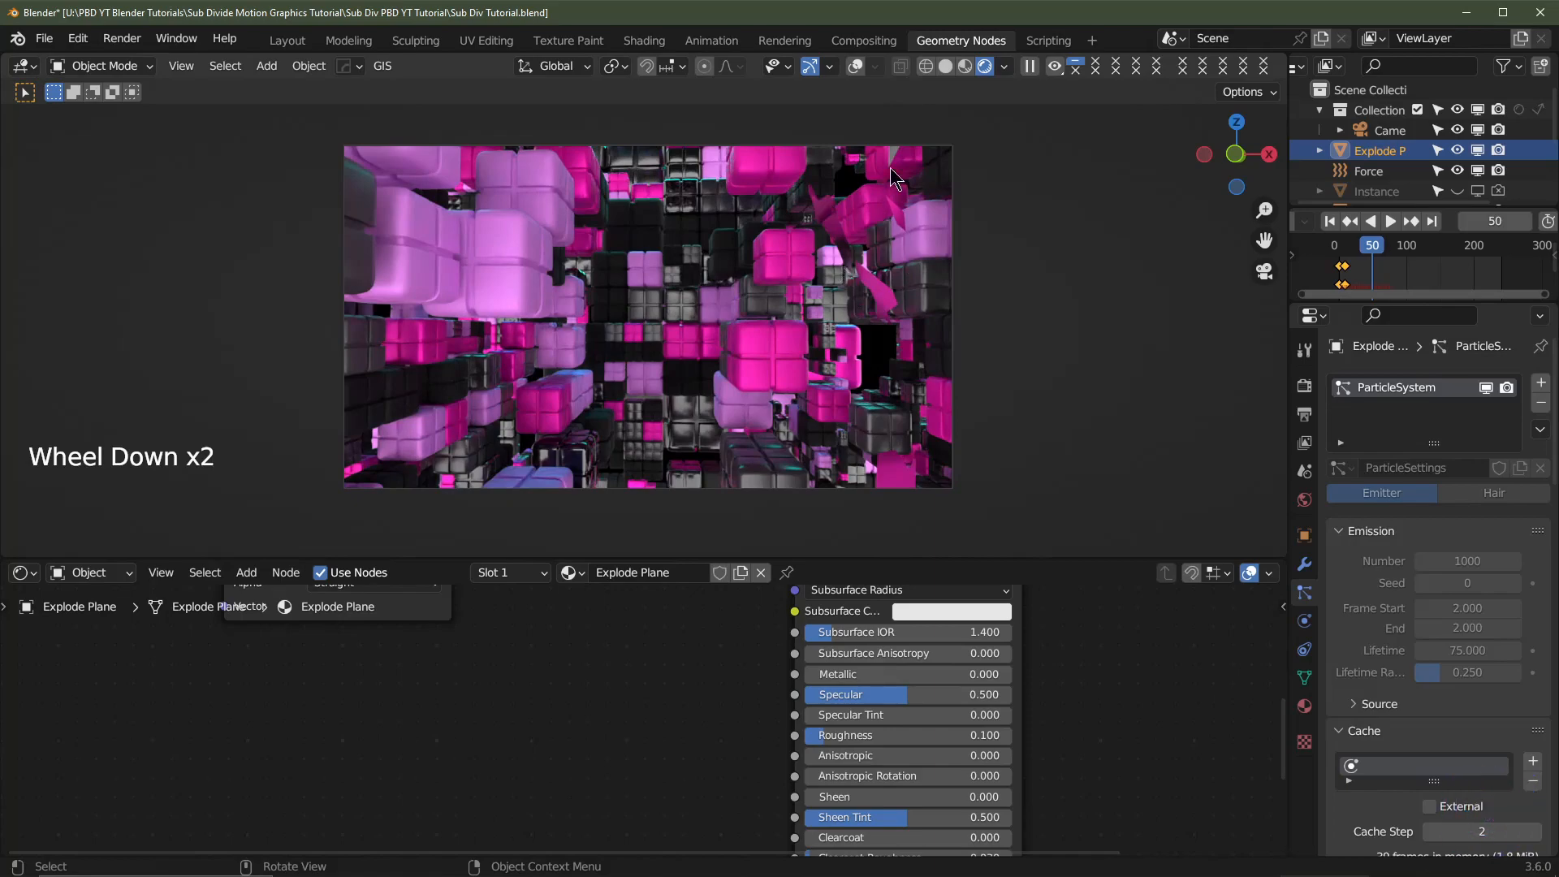
scroll(913, 299, down, 6)
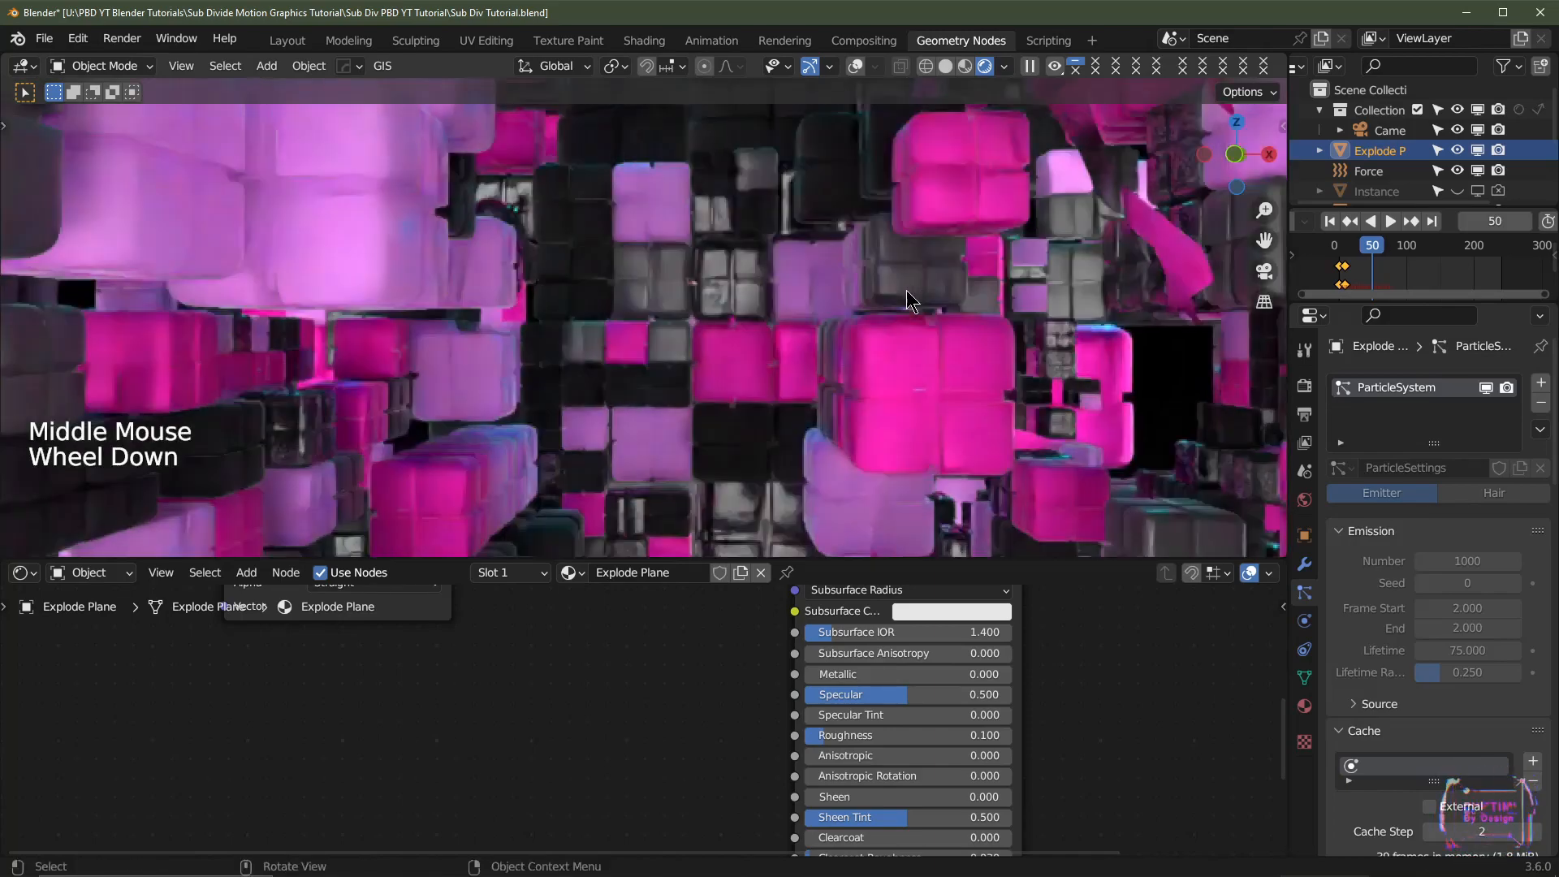
scroll(908, 300, down, 3)
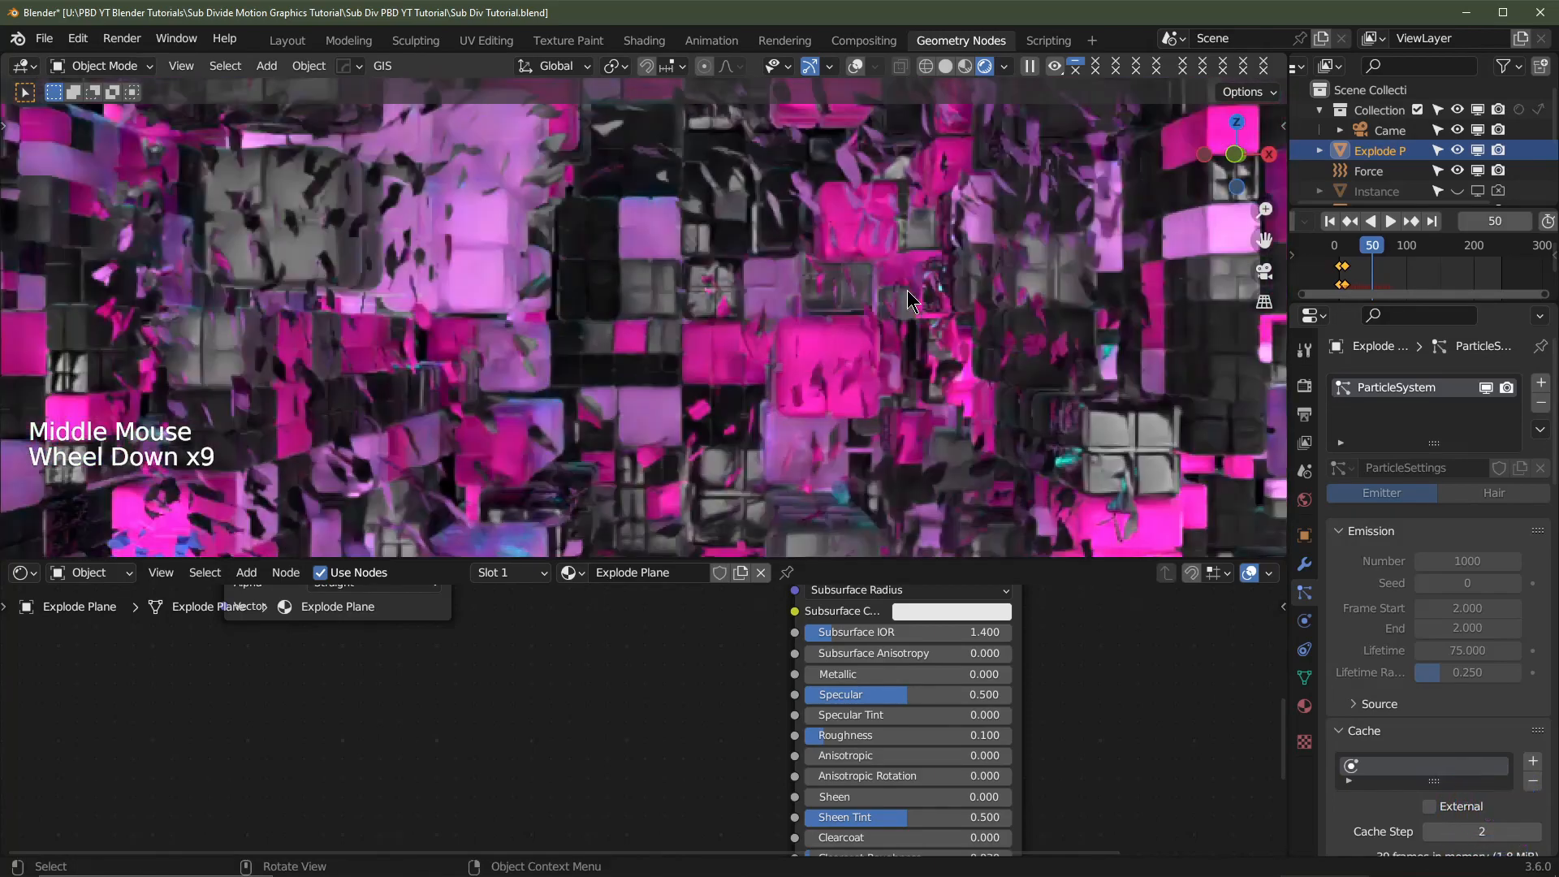
- Cut the image texture's link to the Principled BSDF's Base Color to compare the shards, and reconnect it
middle_drag(984, 706, 946, 851)
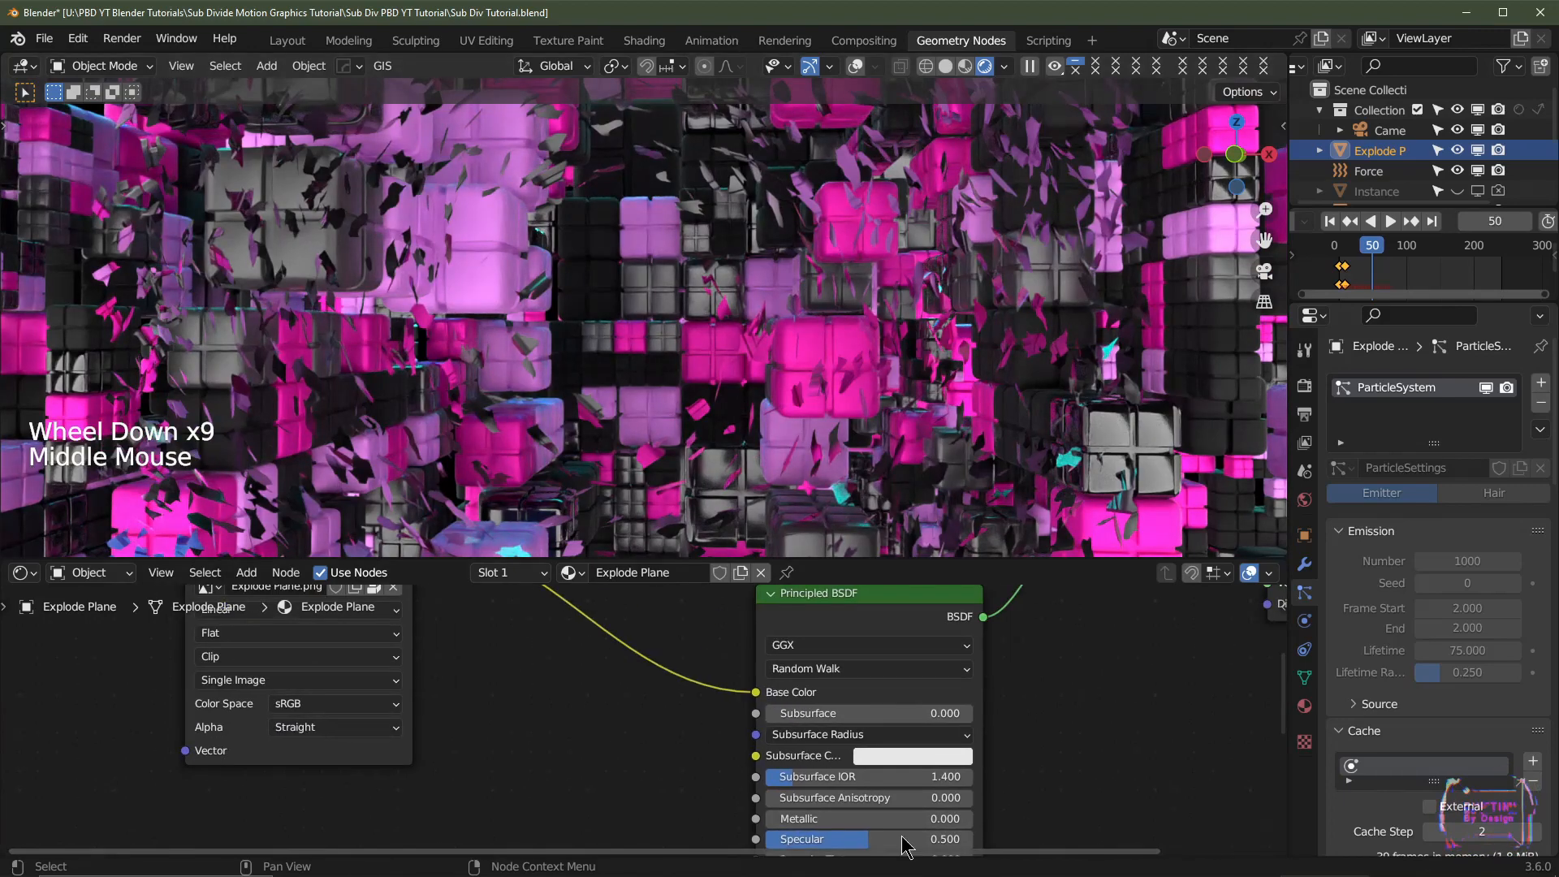
ctrl+right_drag(714, 660, 731, 721)
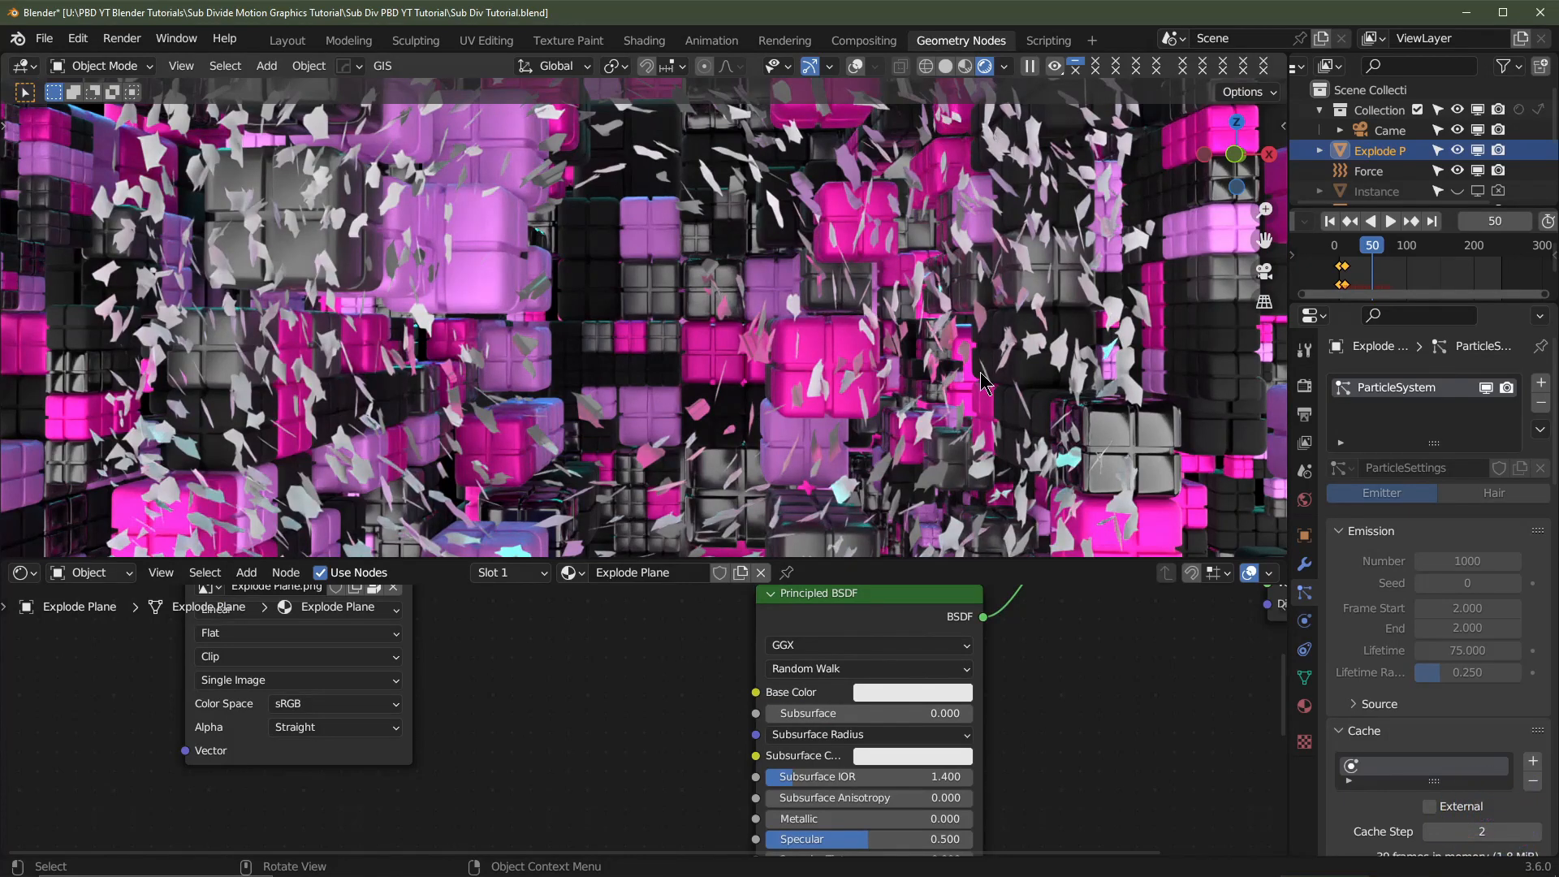
middle_drag(998, 652, 828, 699)
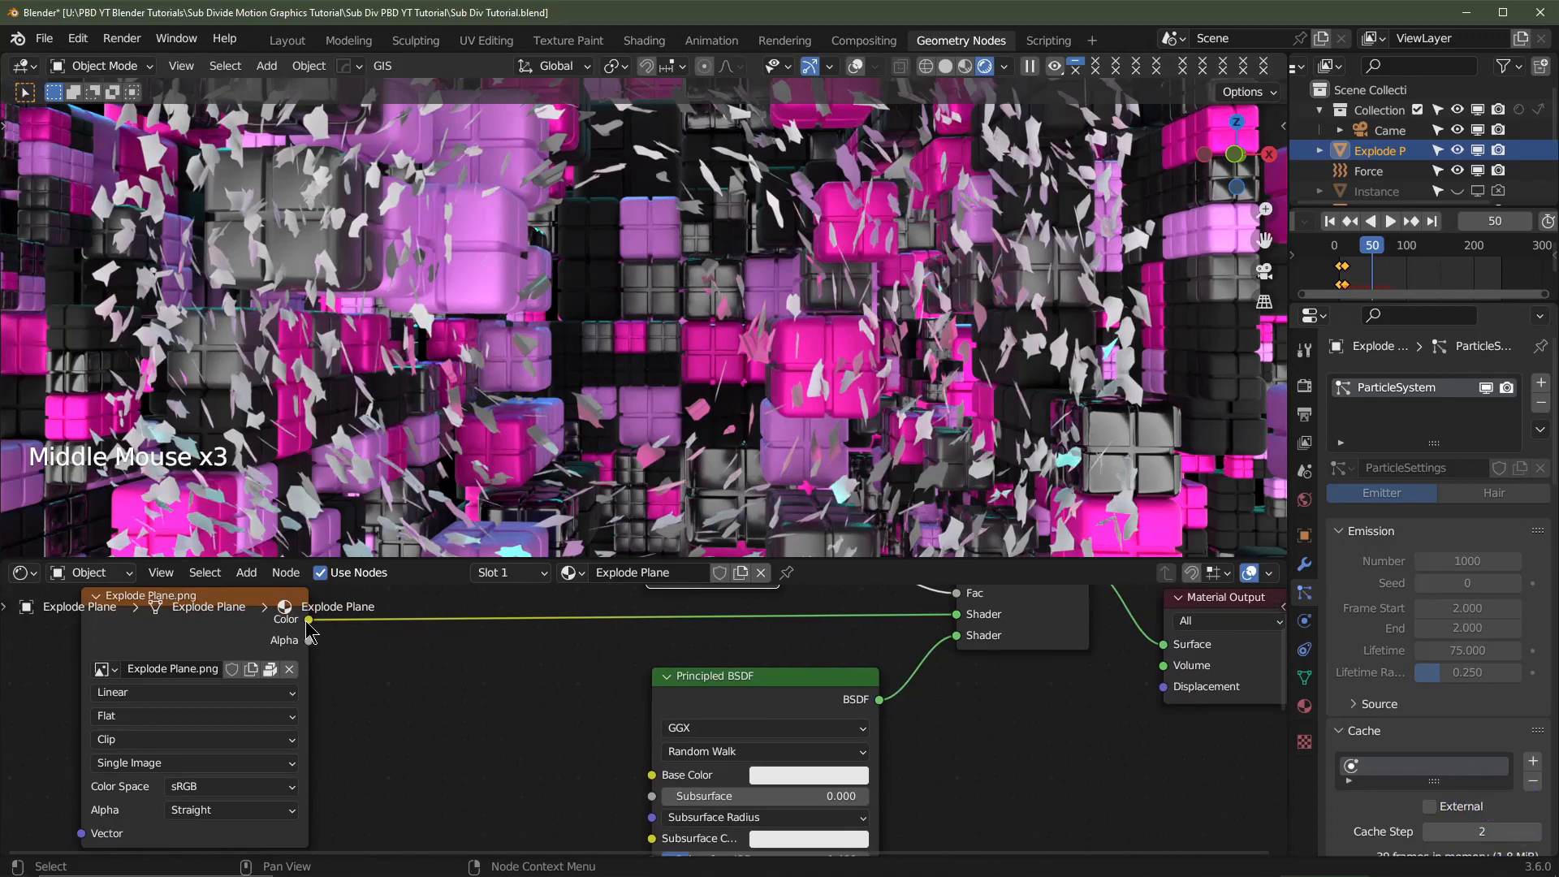
drag(308, 620, 654, 775)
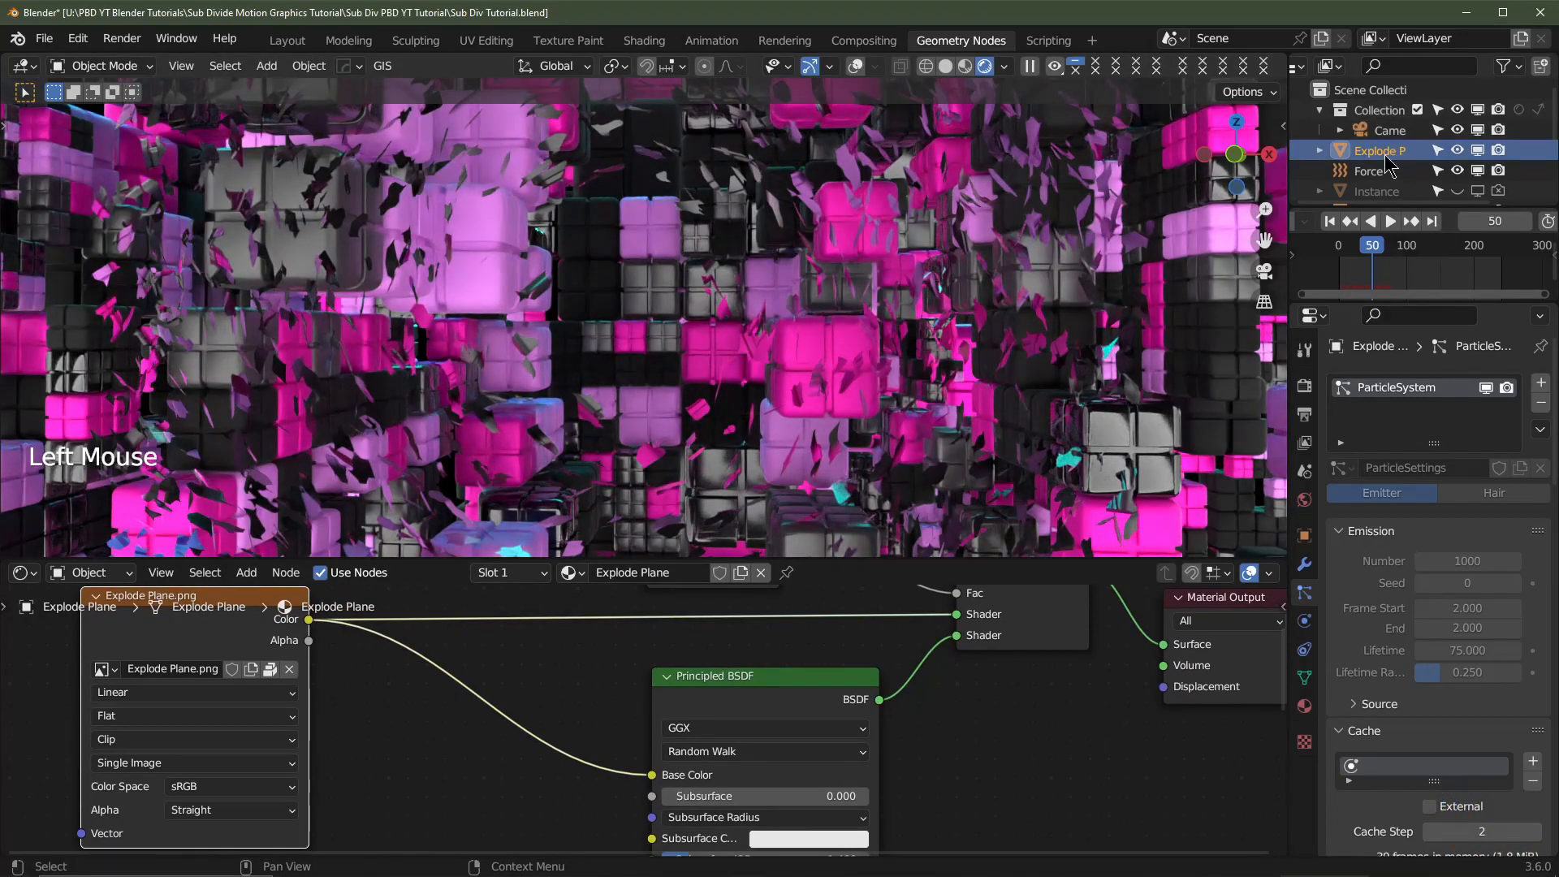
- Show the viewport in solid shading with overlays and add a Solidify modifier to the Explode Plane
click(946, 71)
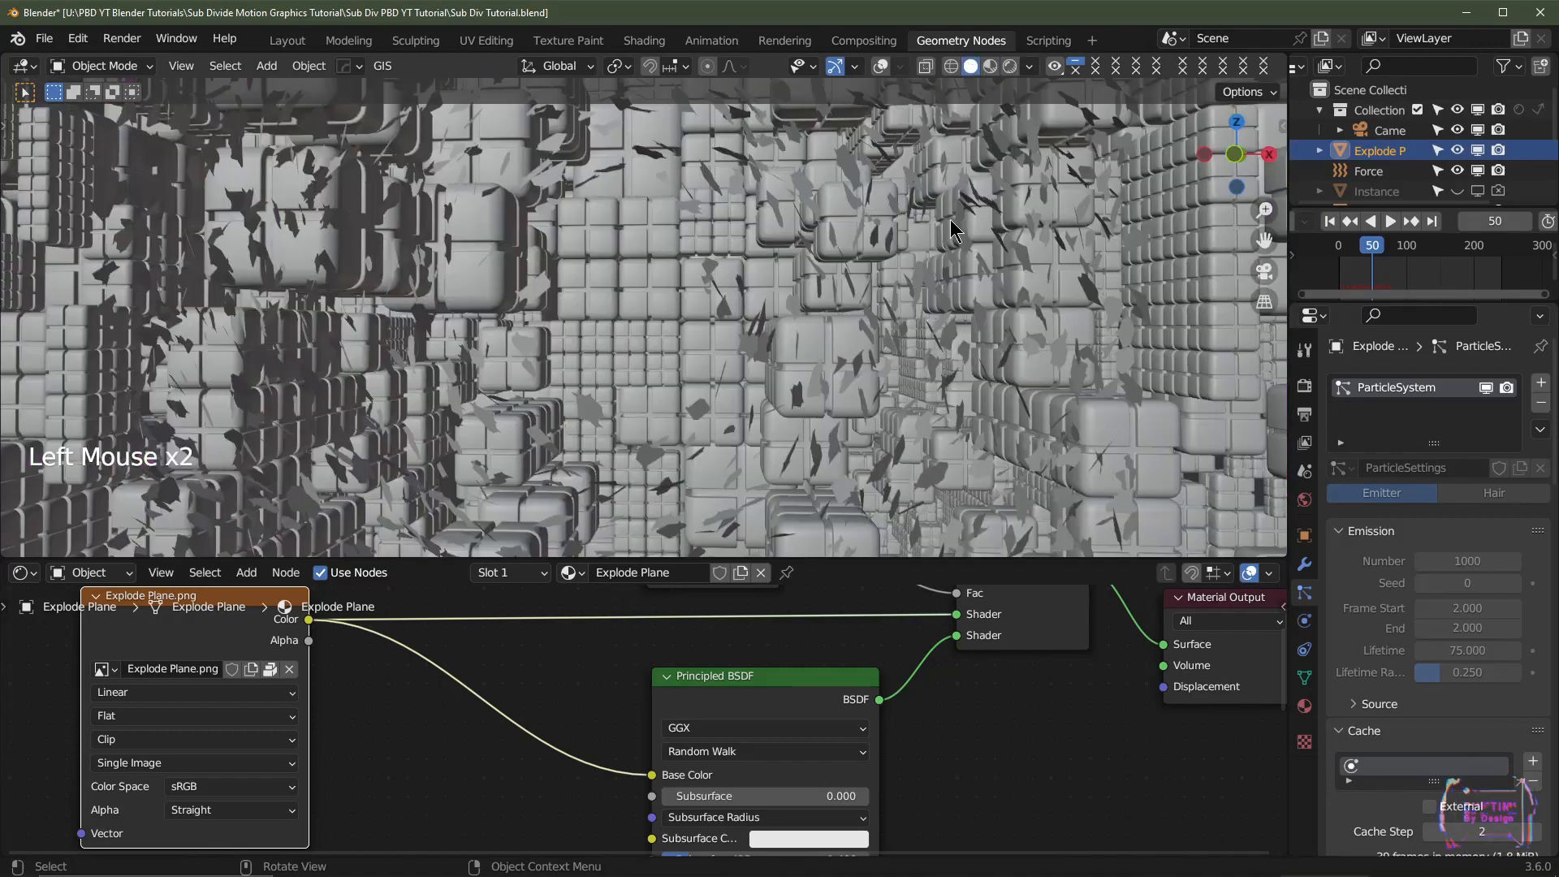
middle_drag(954, 232, 997, 254)
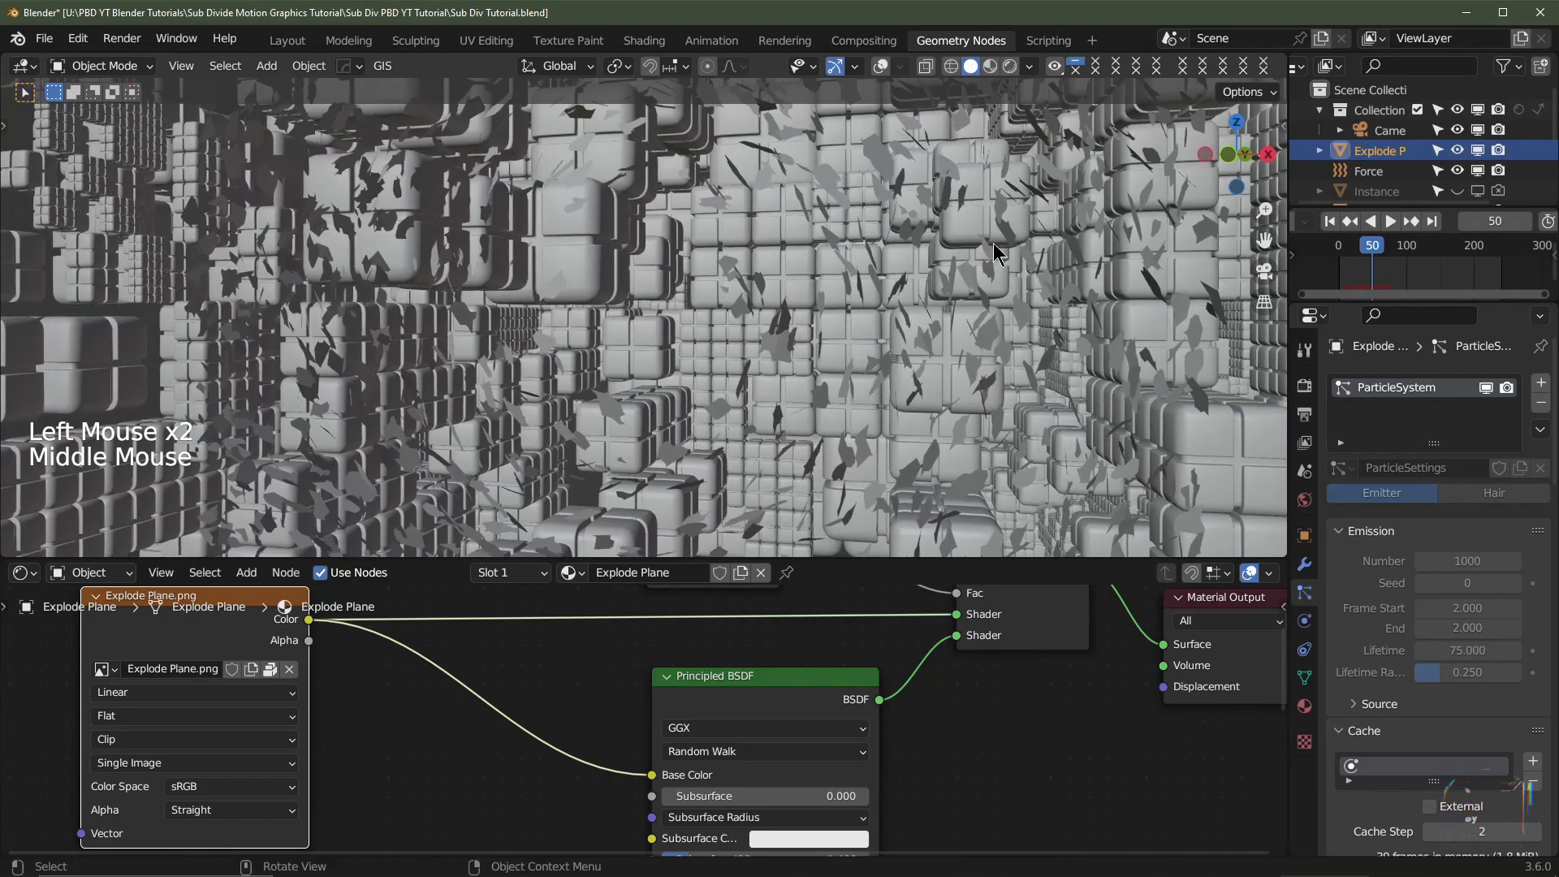
click(883, 71)
scroll(707, 458, up, 3)
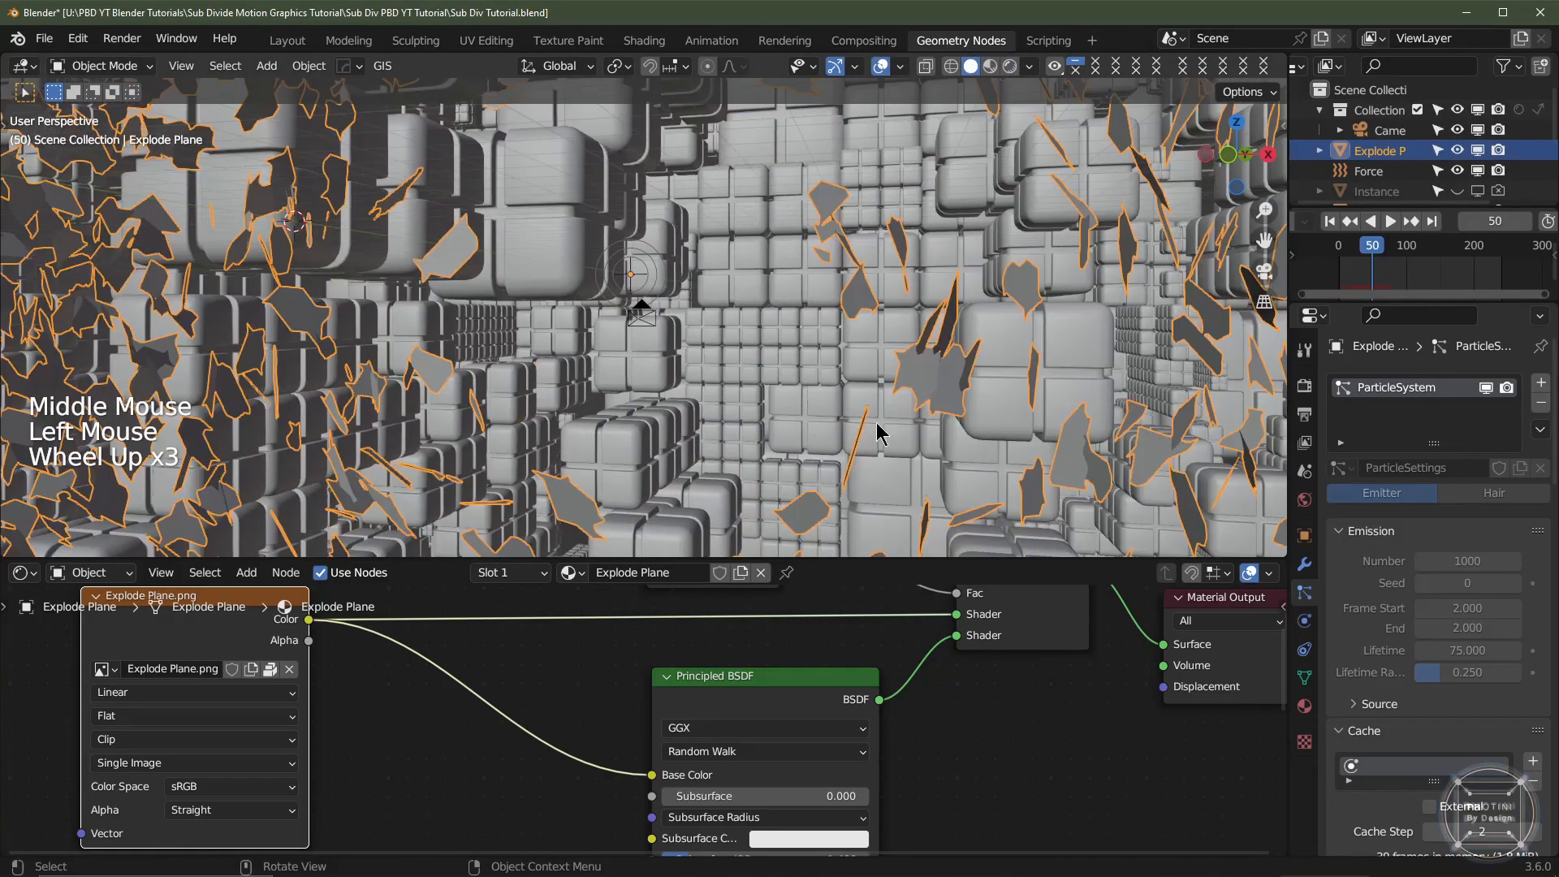
click(1304, 566)
click(1405, 428)
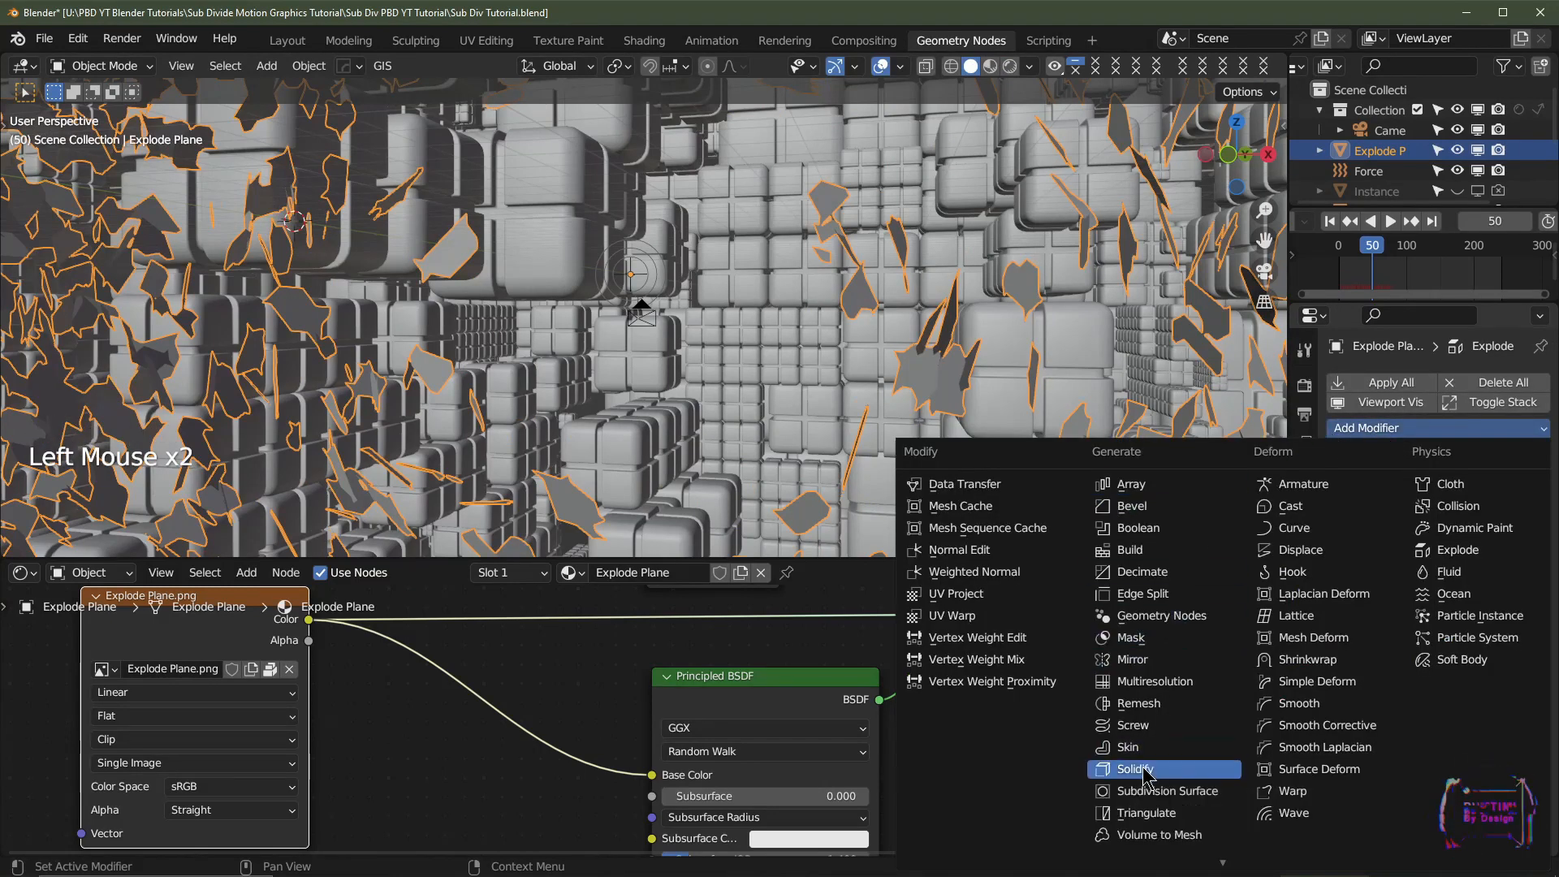
click(1185, 769)
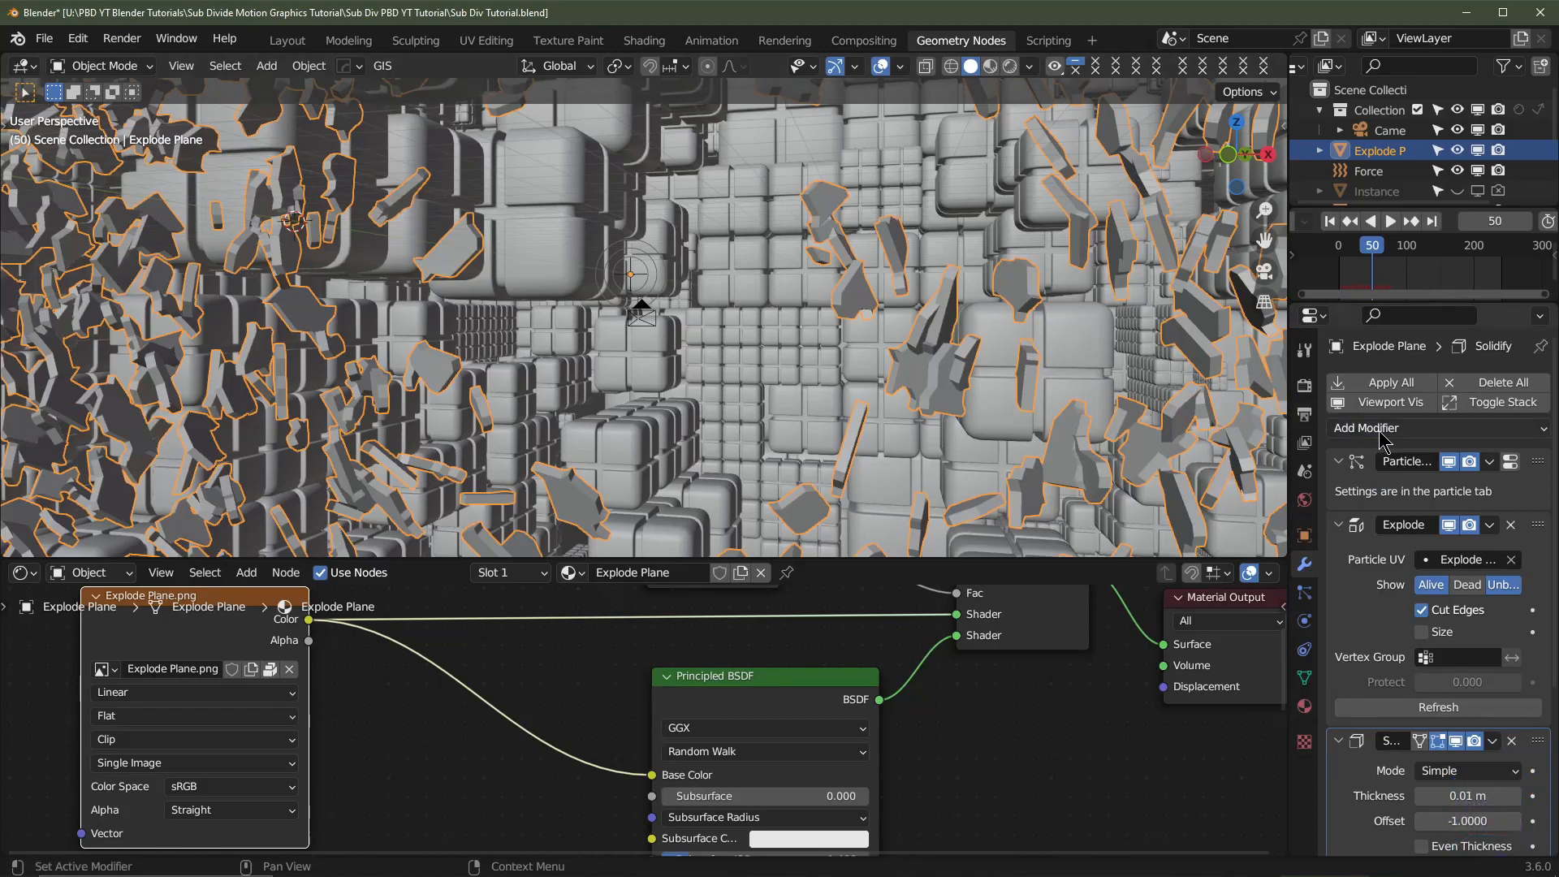
- Try a Solidify thickness of 0.005 m and return it to 0.01 m
scroll(1466, 678, down, 2)
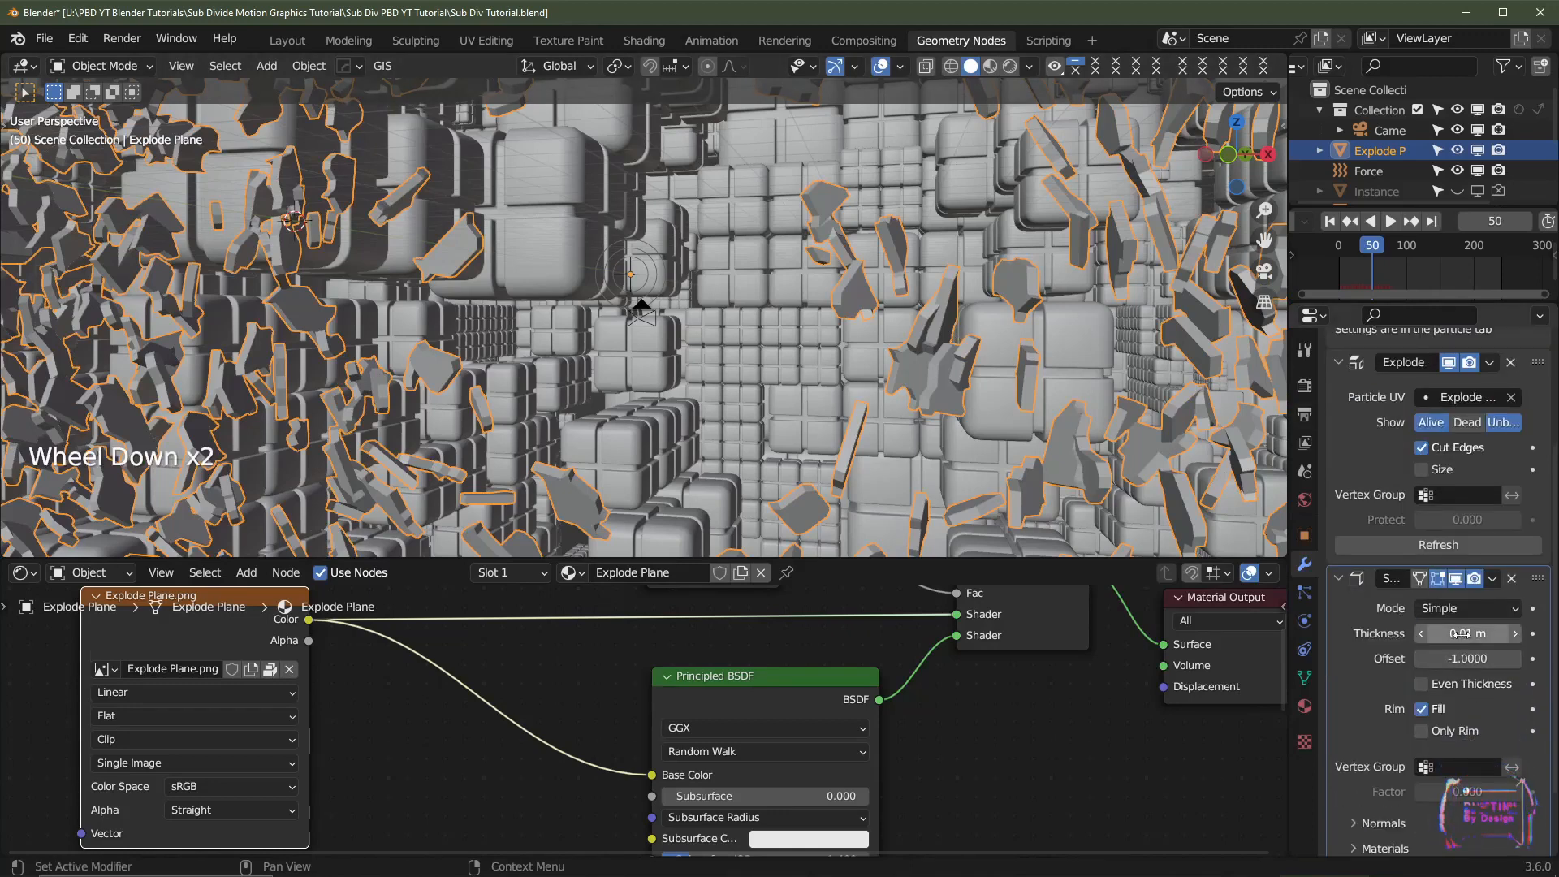
scroll(1462, 633, down, 1)
click(1477, 603)
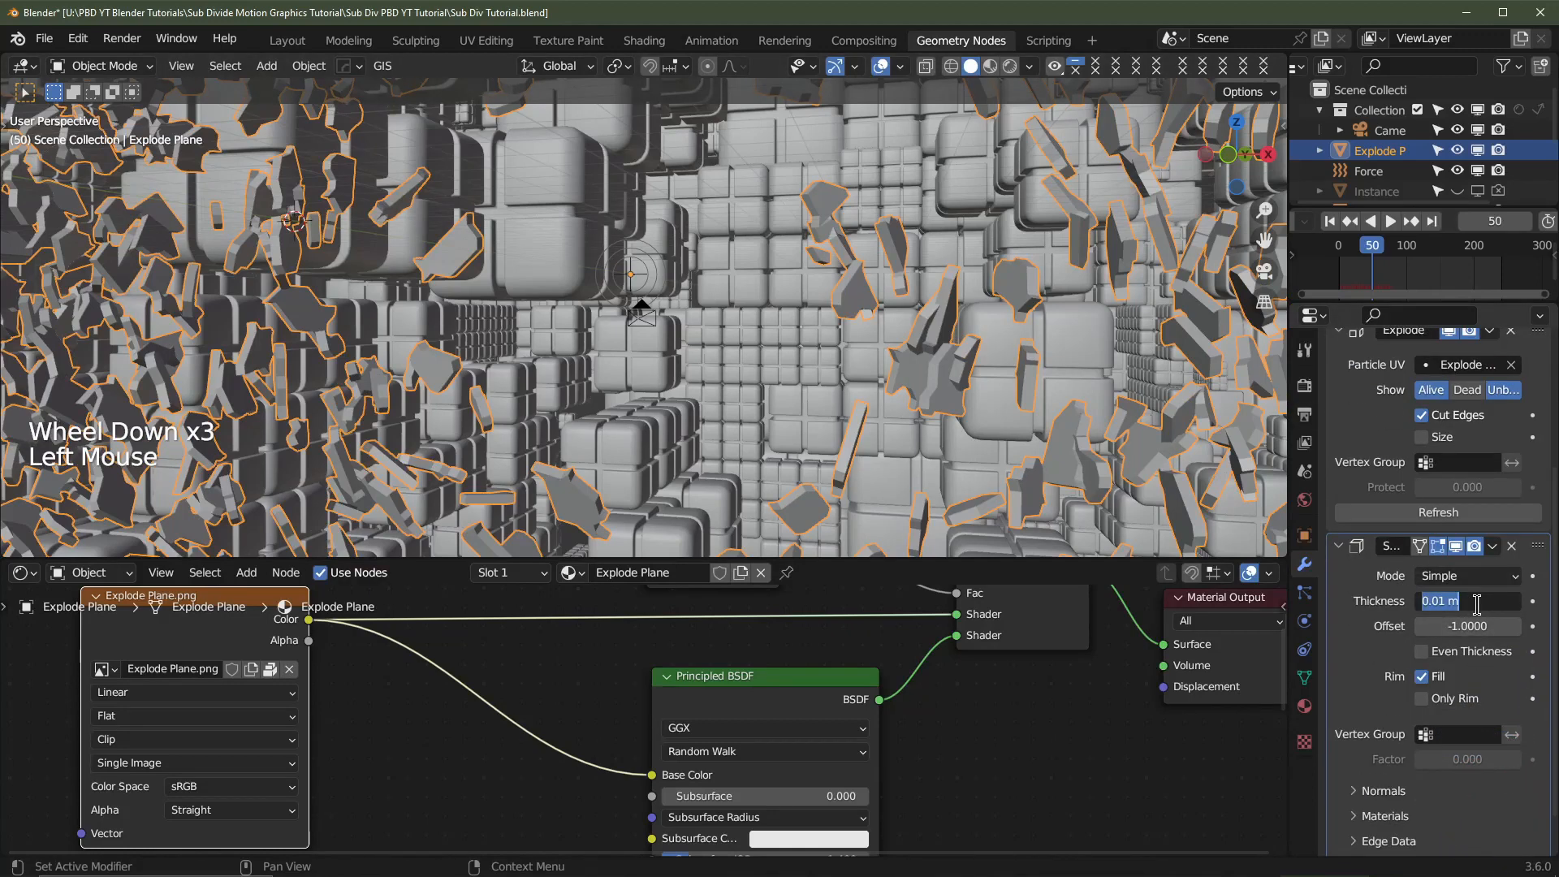
text(0.005)
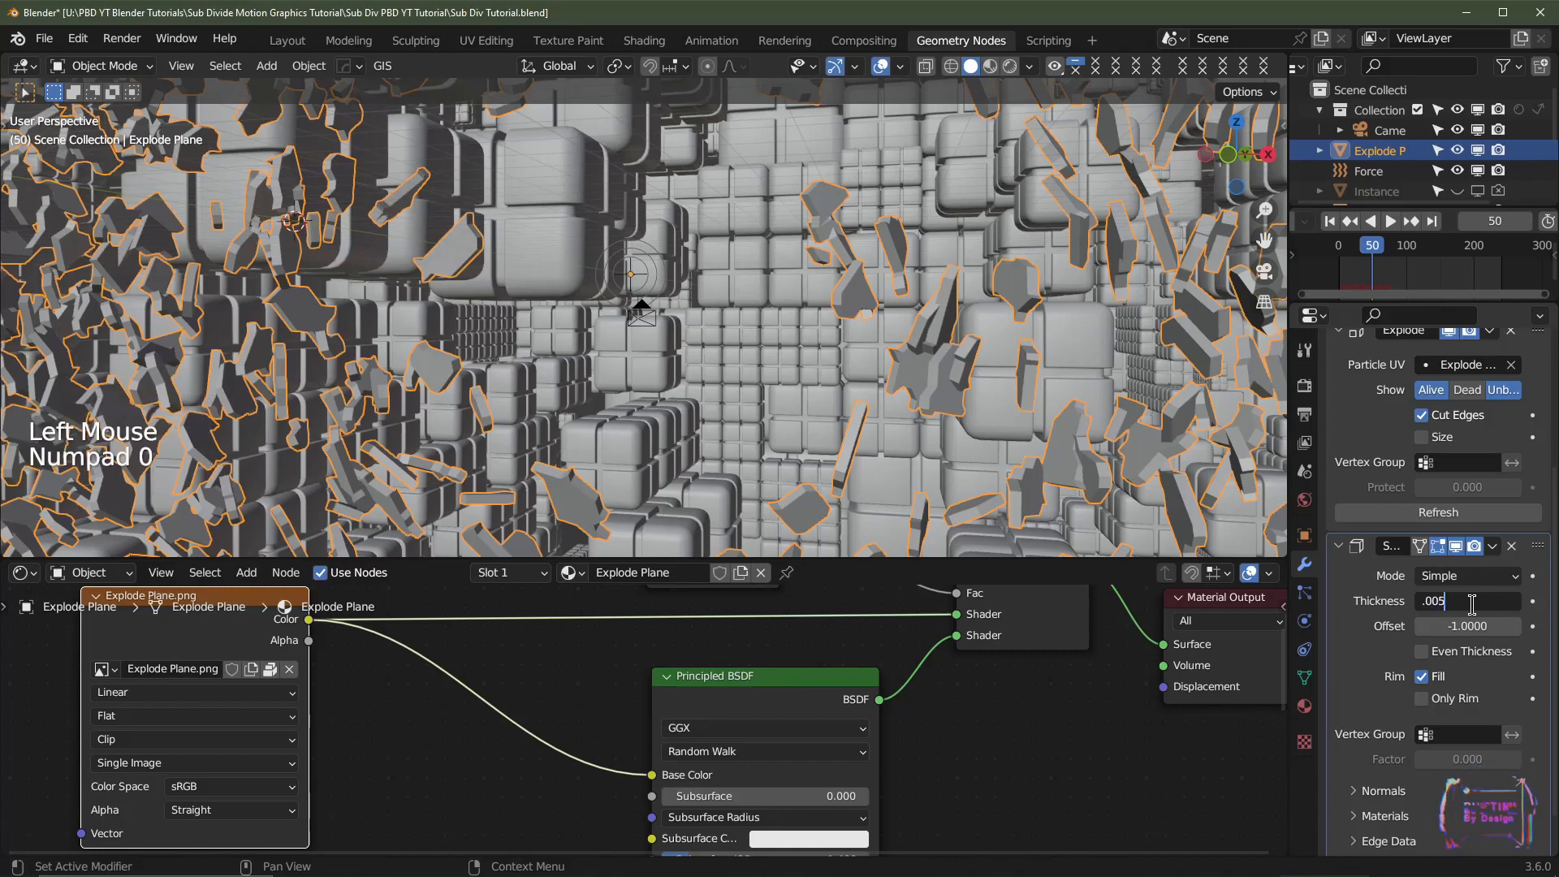
key(Return)
key(Escape)
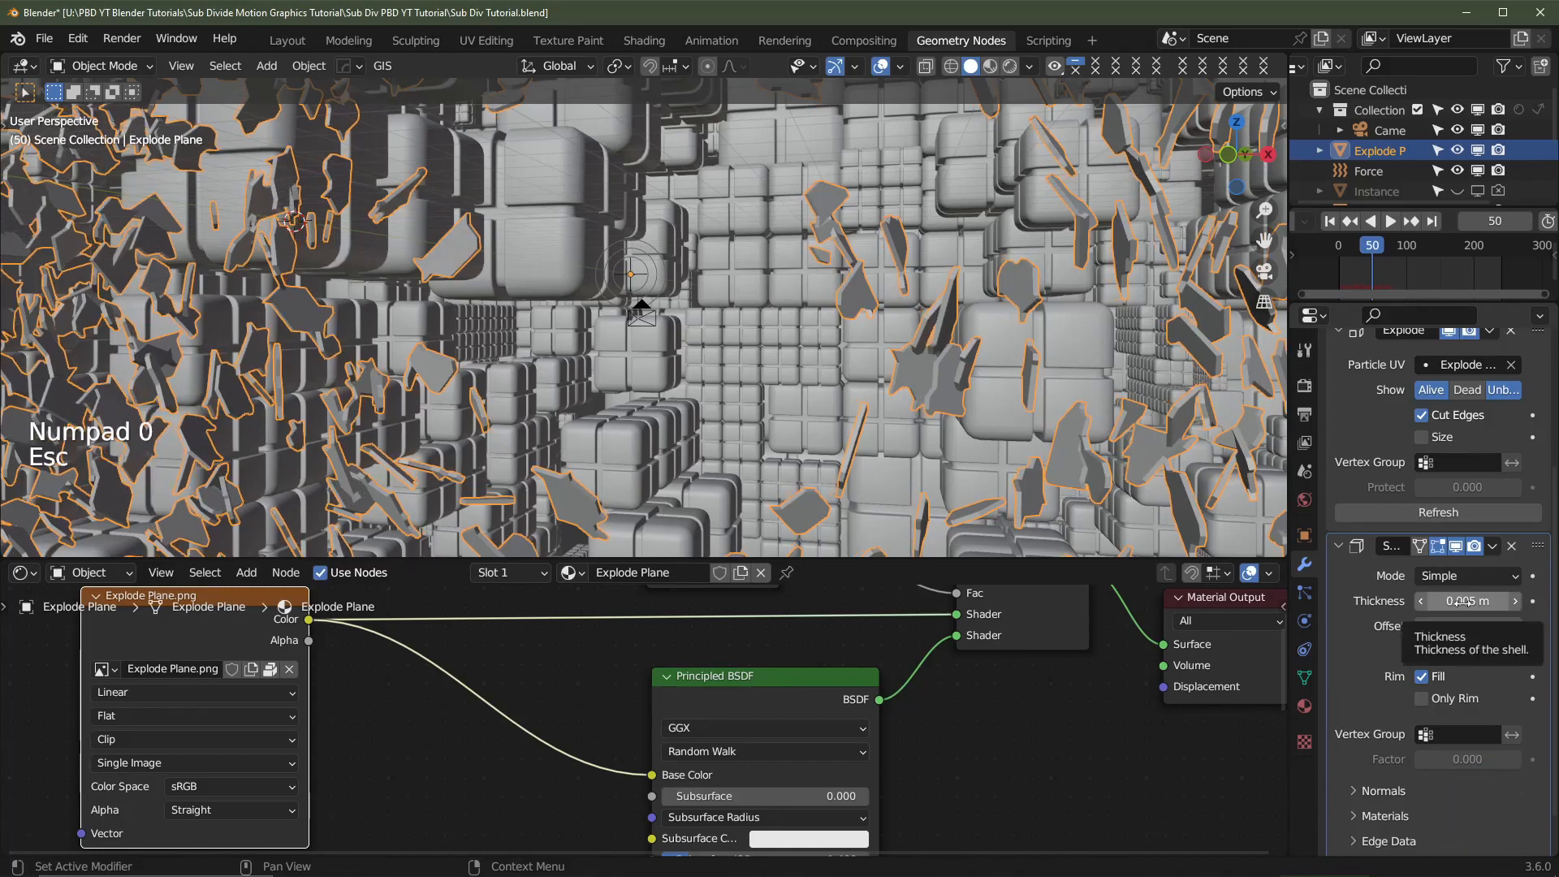
click(1461, 602)
key(BackSpace)
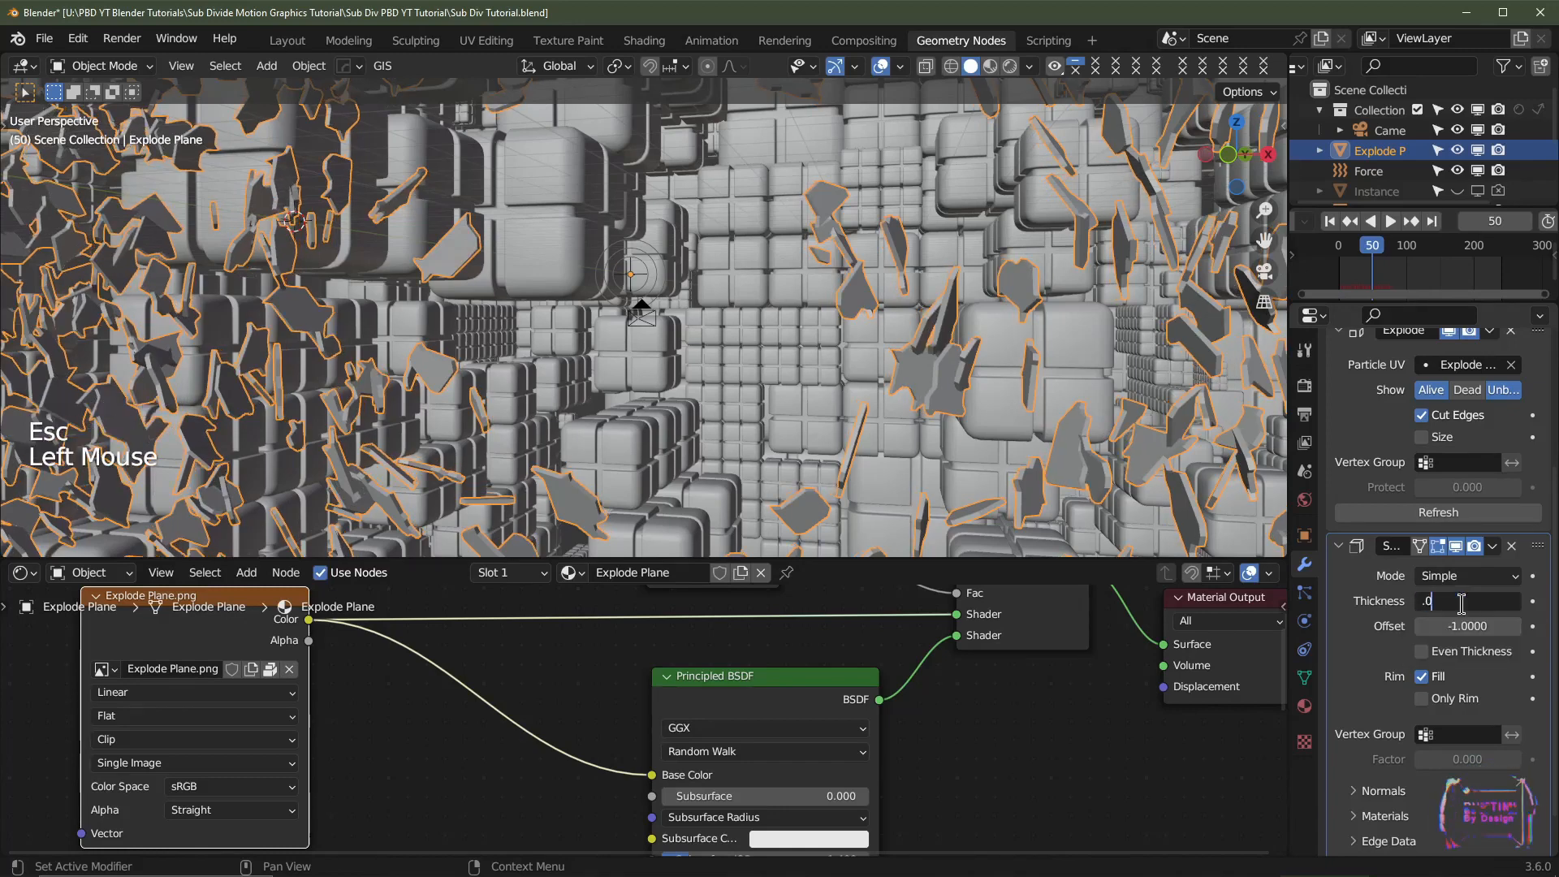
text(.01)
key(Return)
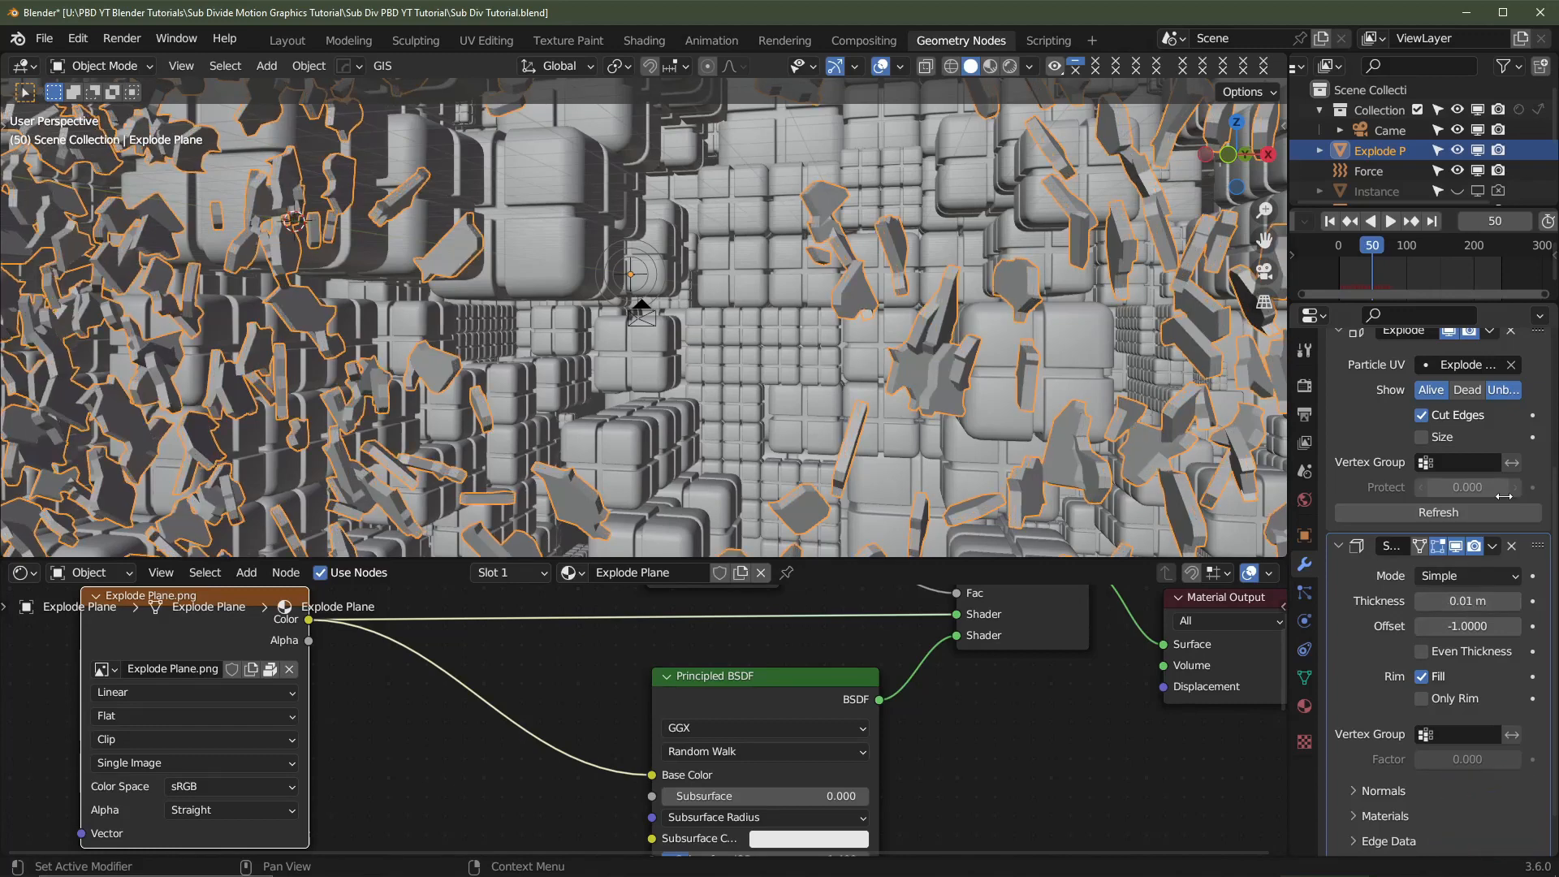
- Collapse the Solidify modifier's settings and add a Bevel modifier to the Explode Plane
click(1380, 542)
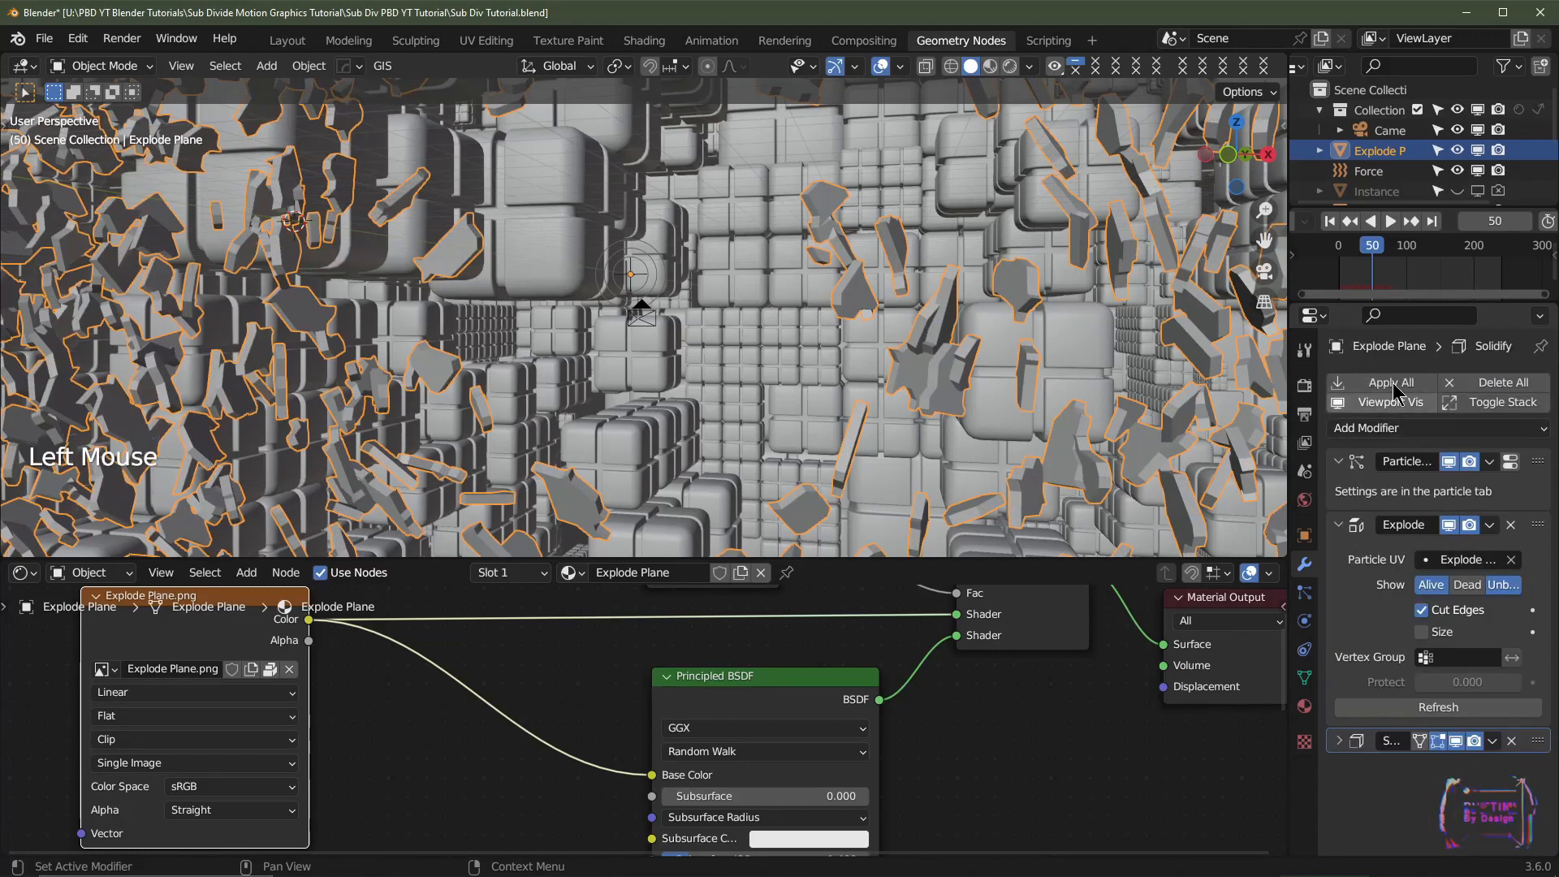
click(1361, 735)
scroll(1437, 686, down, 2)
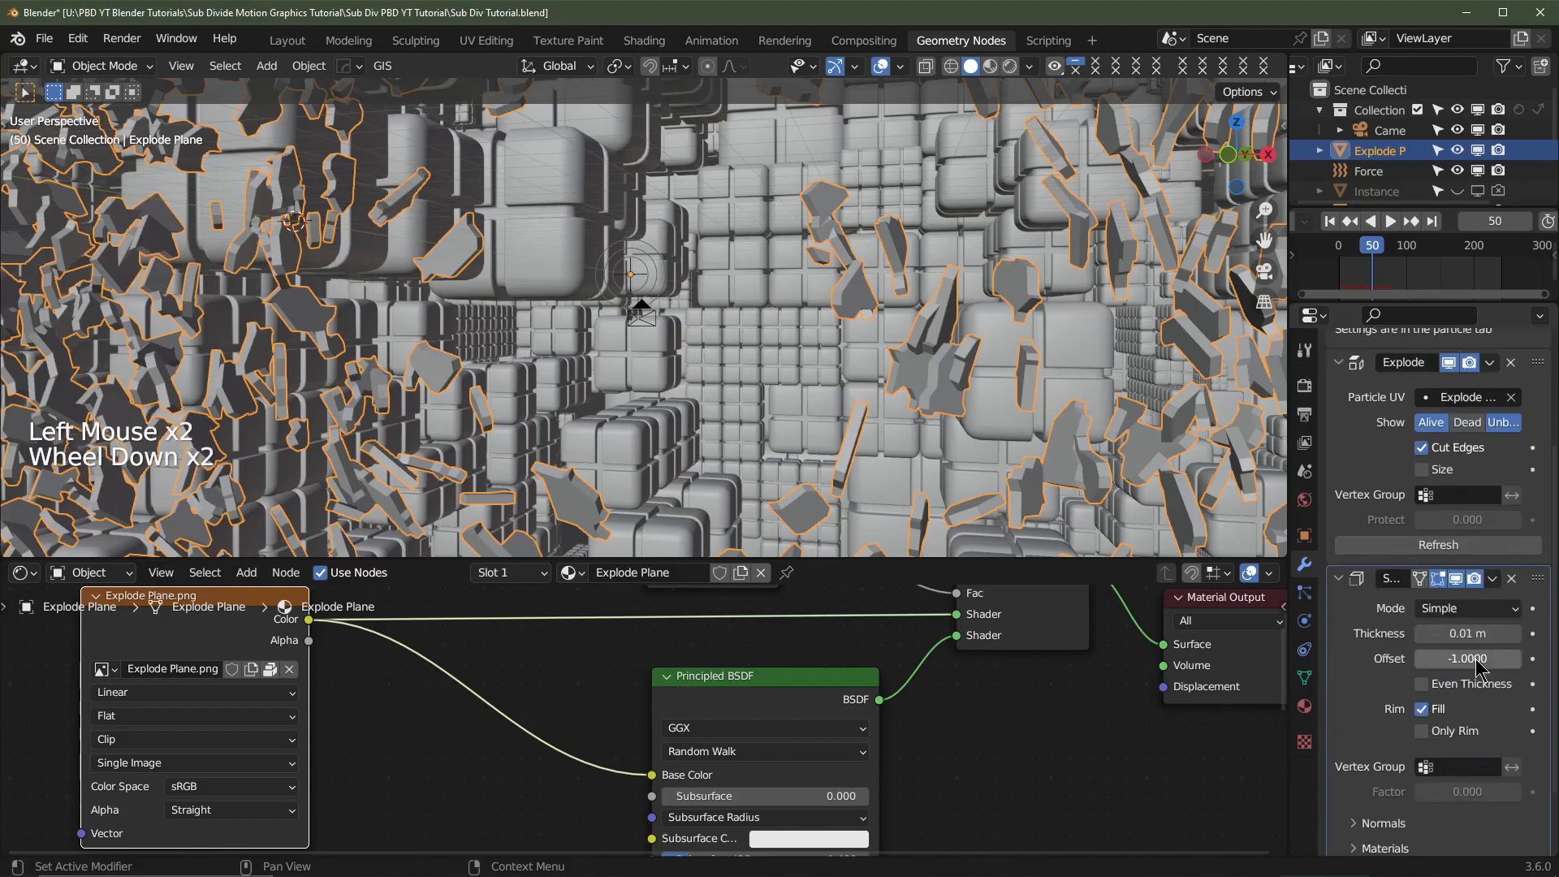
click(1350, 582)
click(1350, 581)
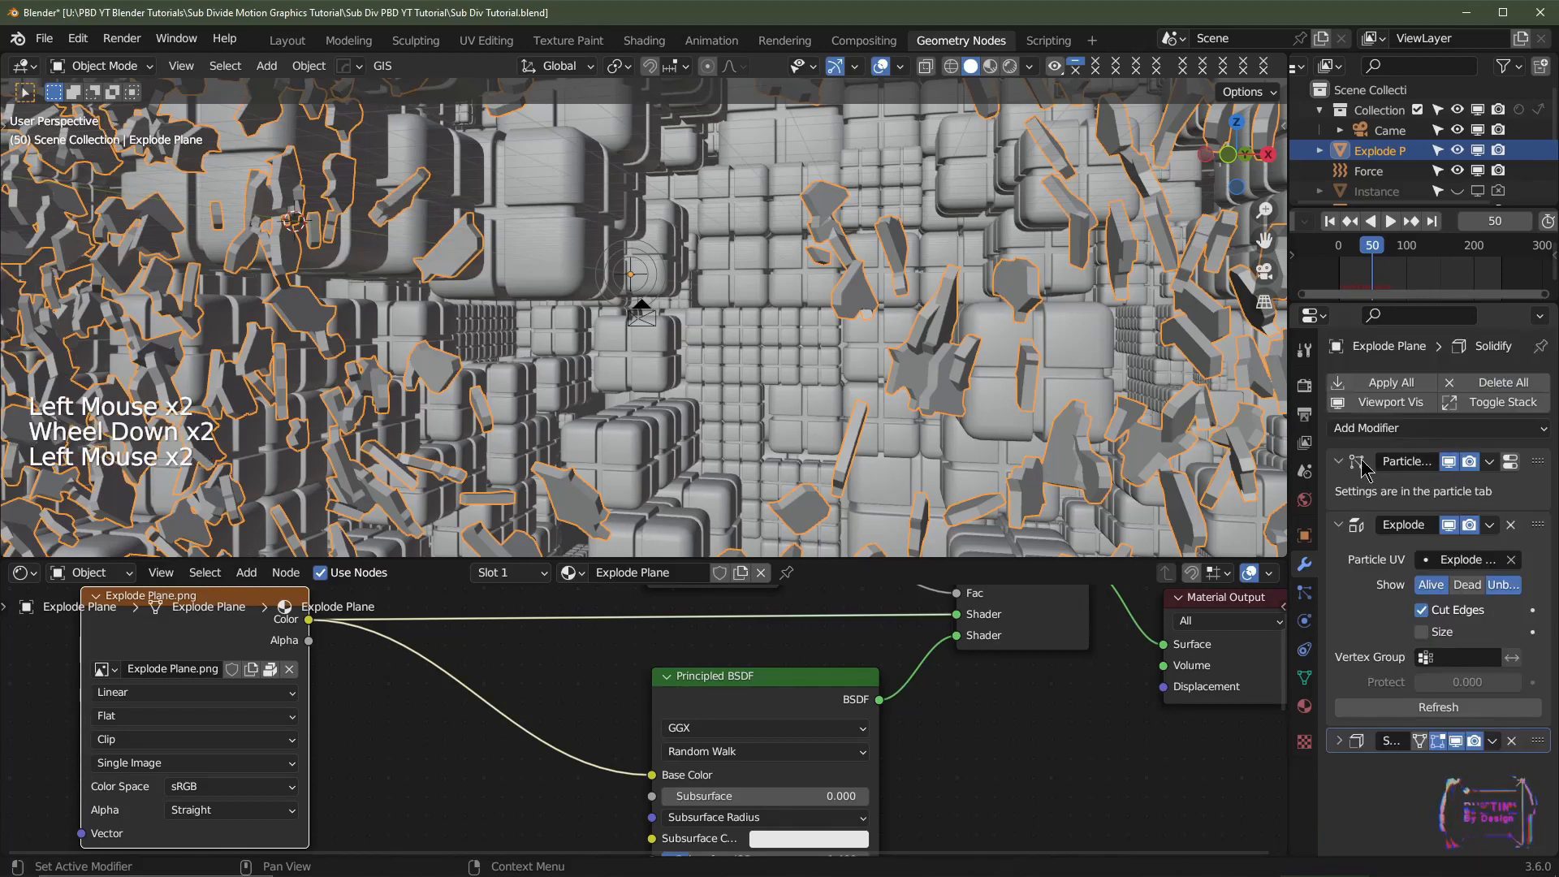
click(1384, 429)
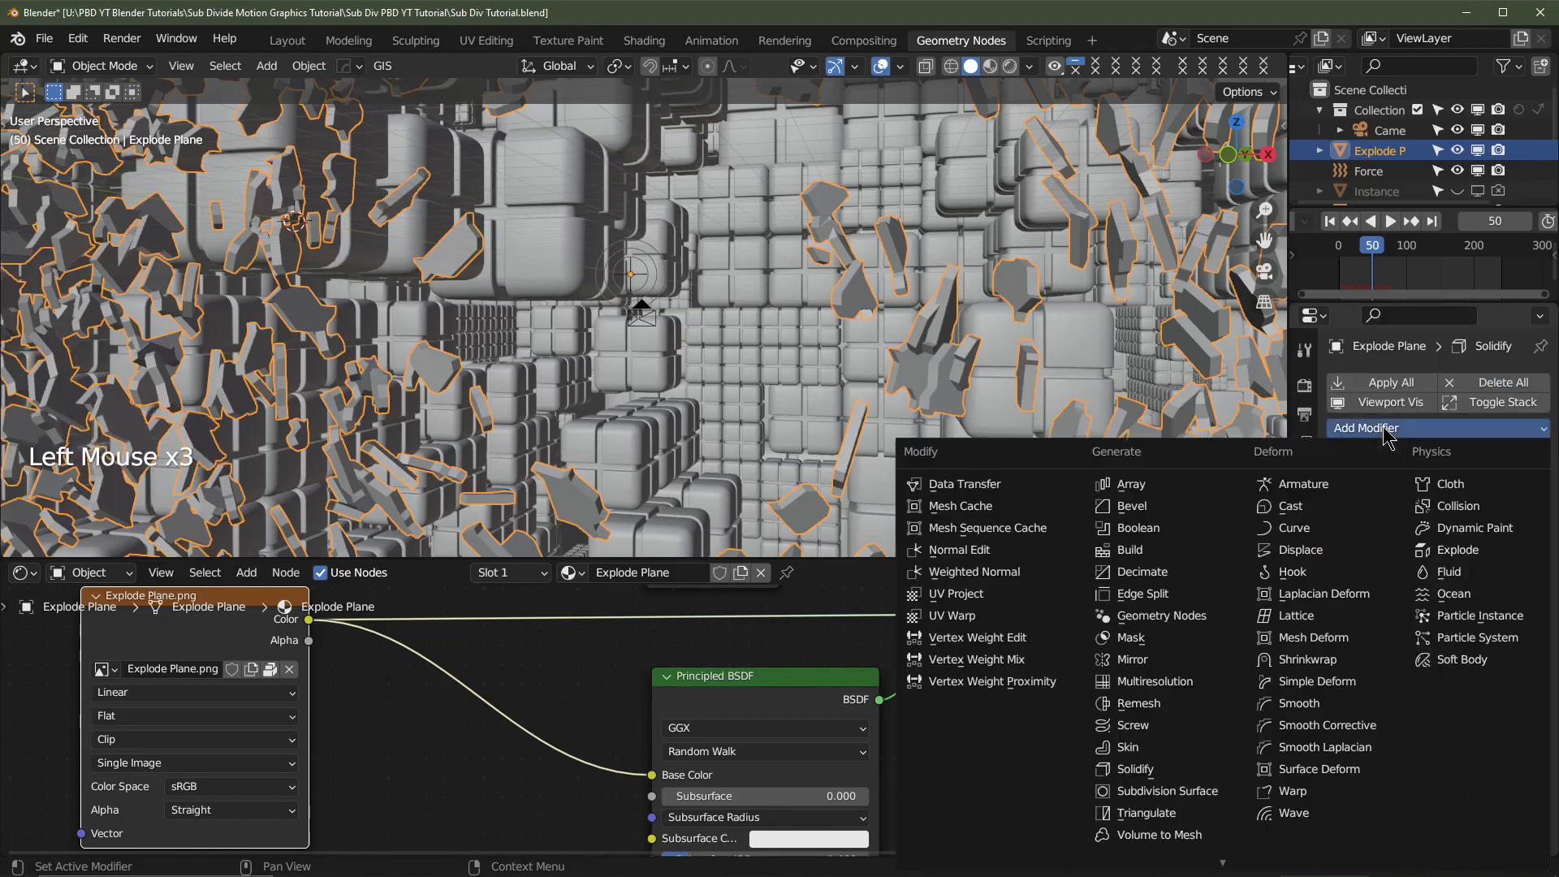
click(1172, 520)
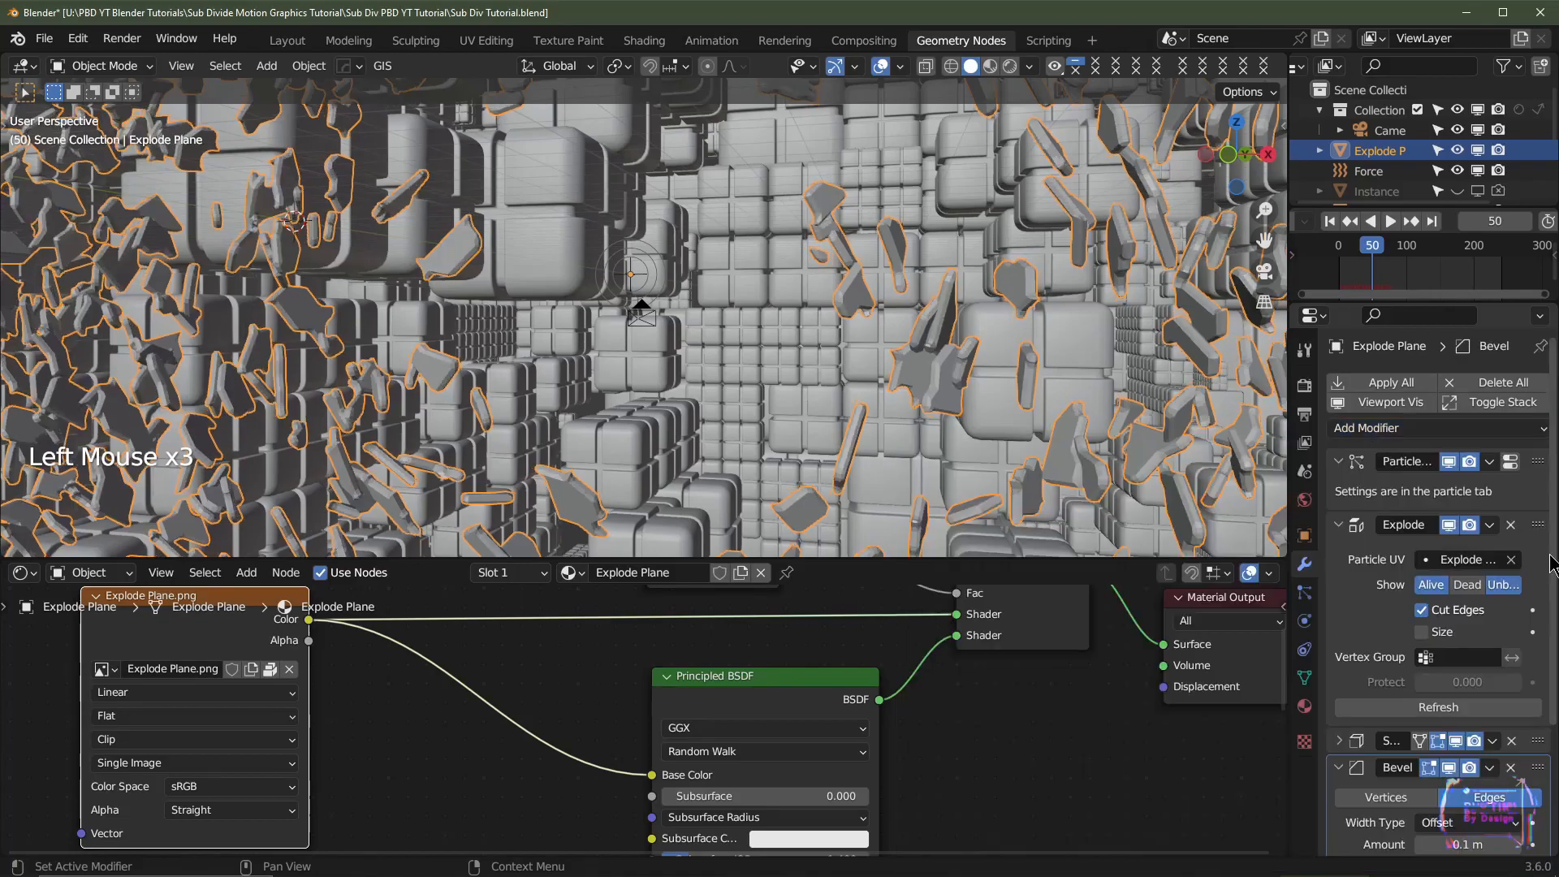
- Try an amount of 0.025 m for the Bevel modifier on the shards
scroll(1518, 561, down, 2)
scroll(1104, 487, down, 1)
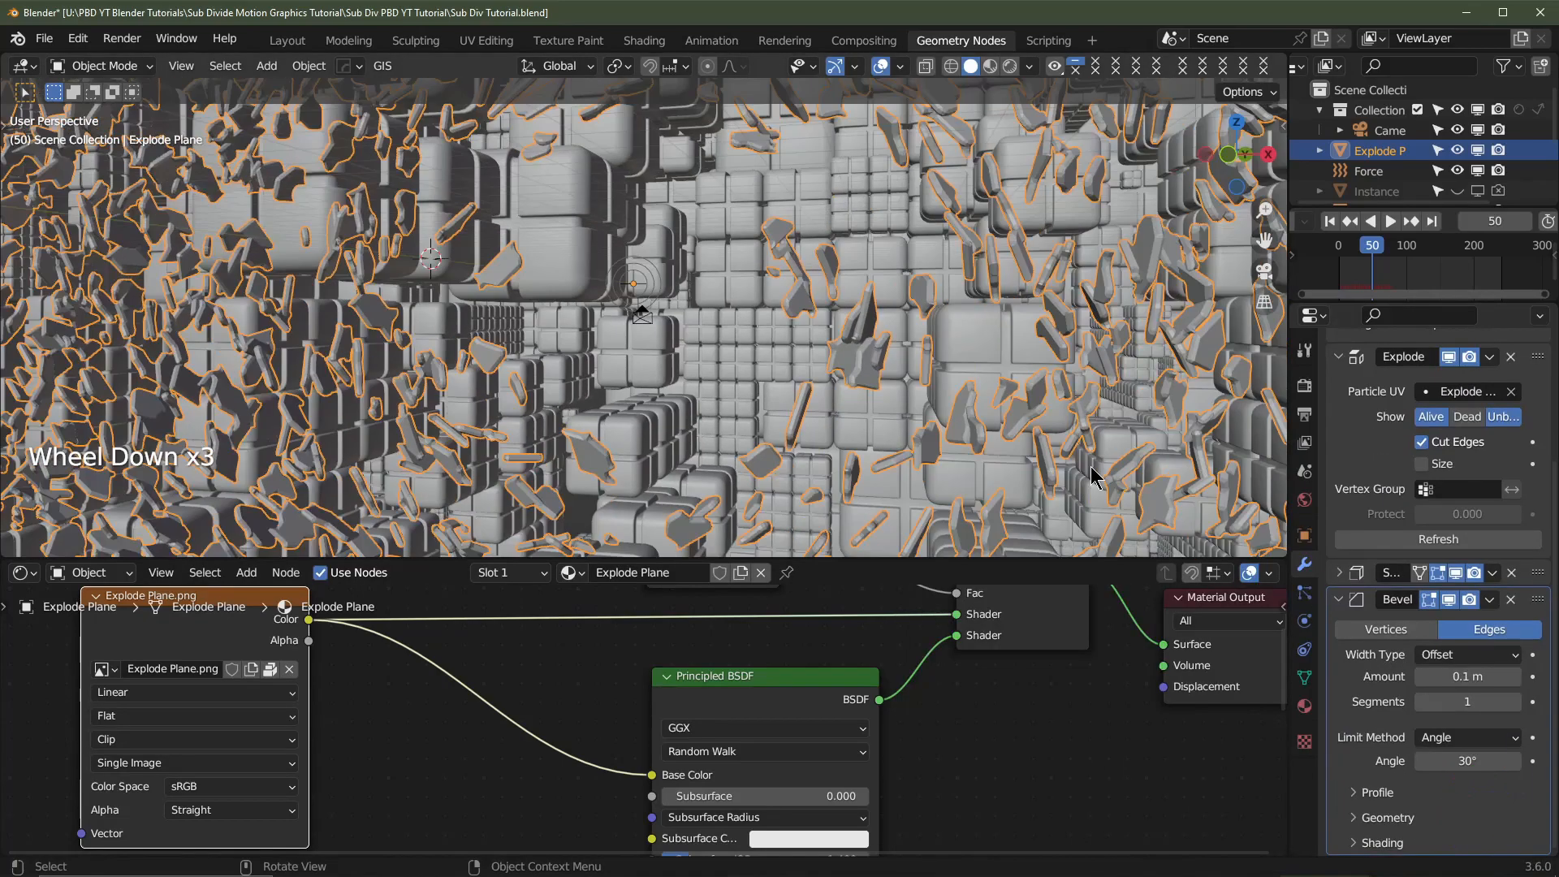
scroll(1088, 471, up, 2)
scroll(1068, 447, down, 2)
scroll(1064, 426, up, 2)
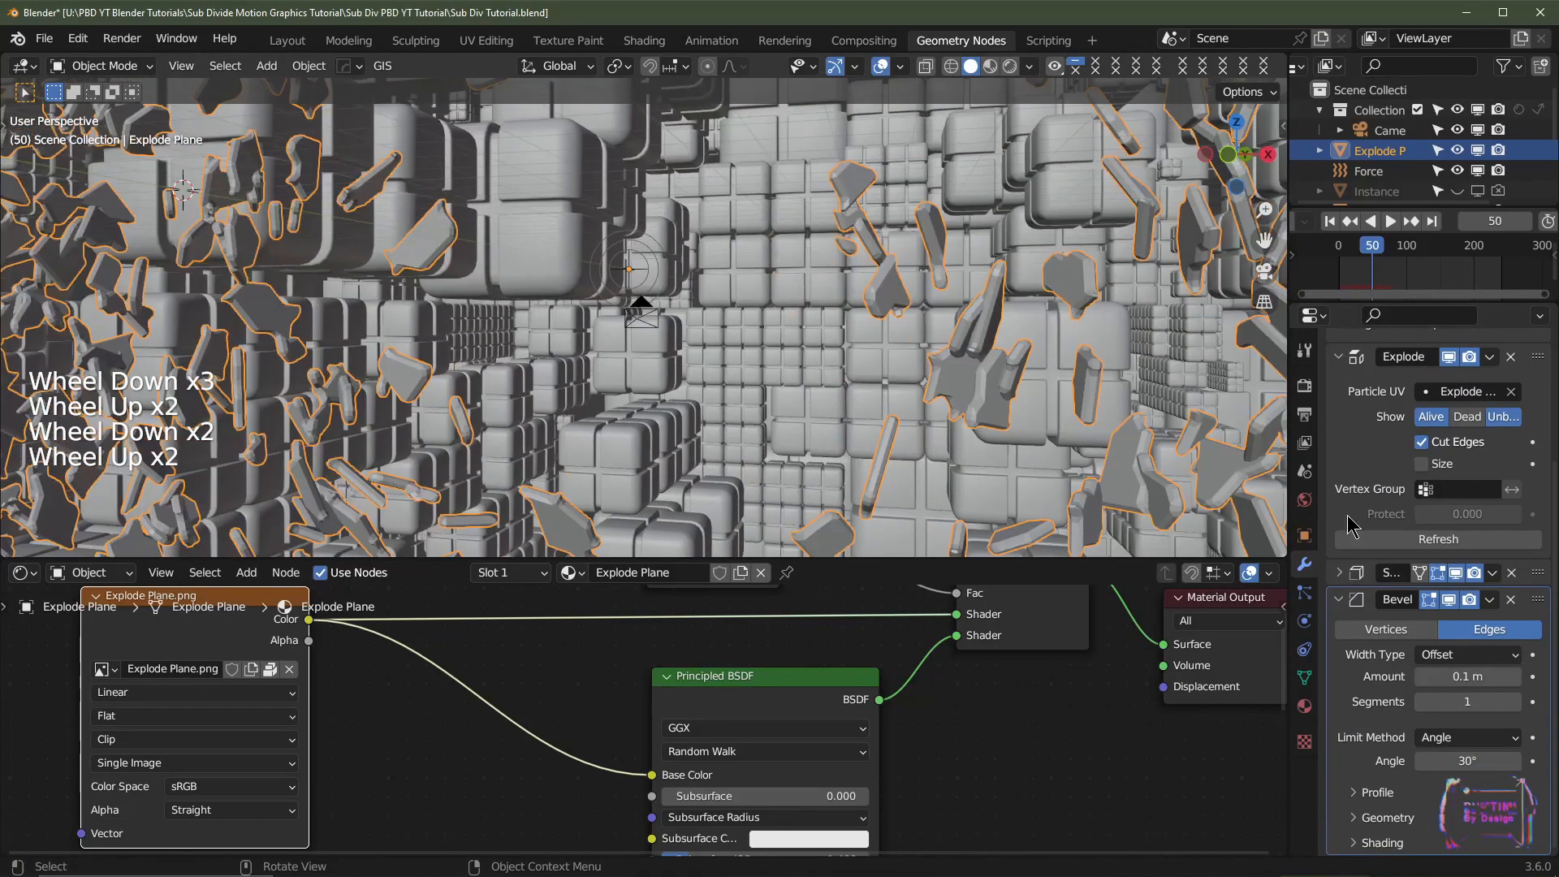
click(1458, 678)
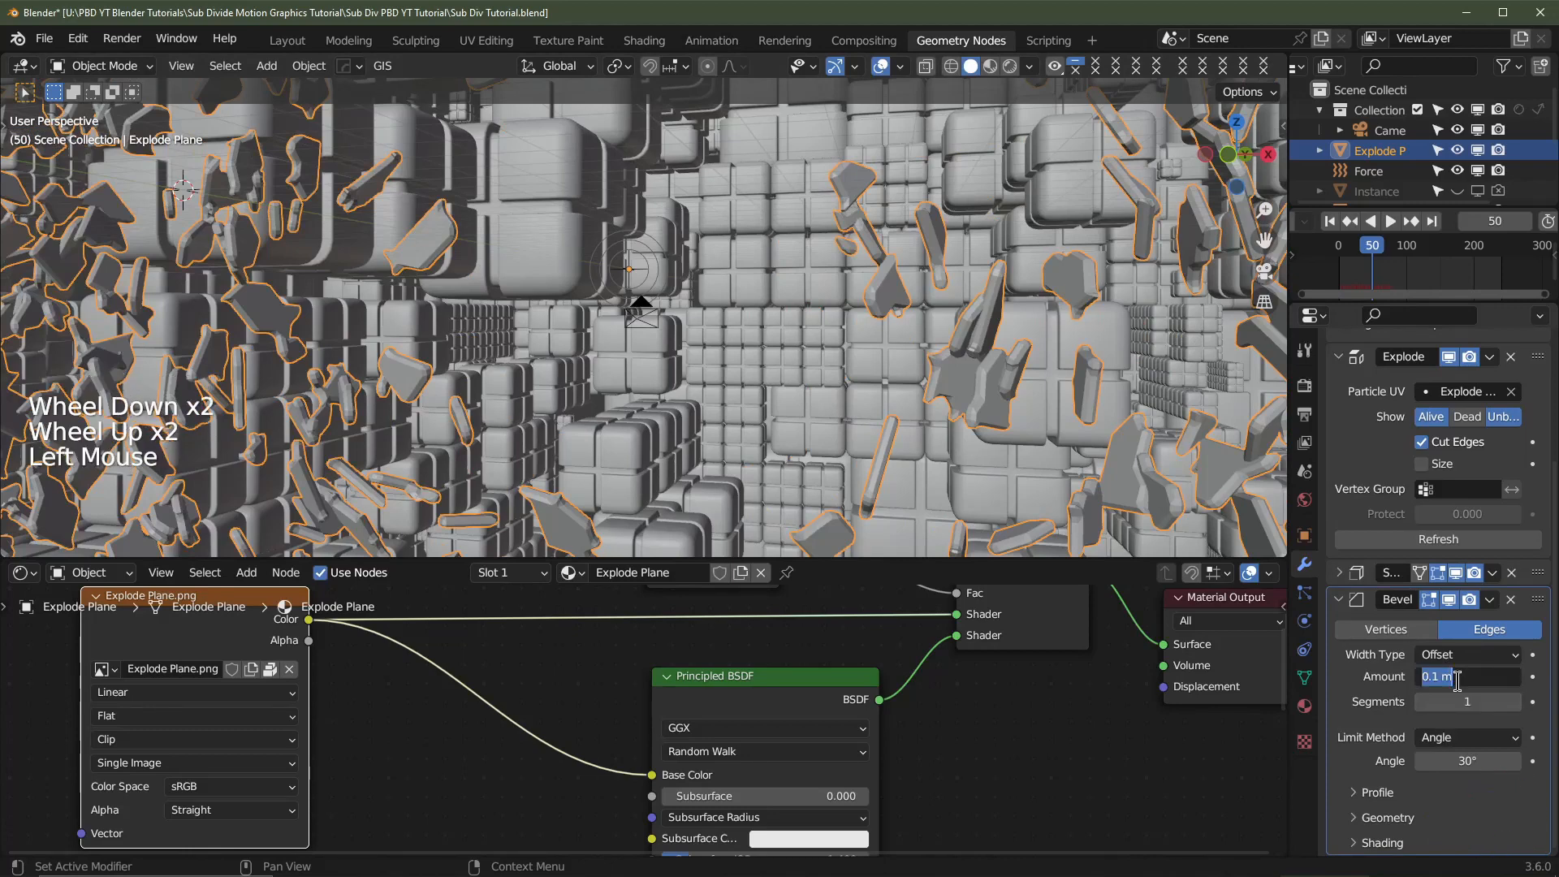
text(.0)
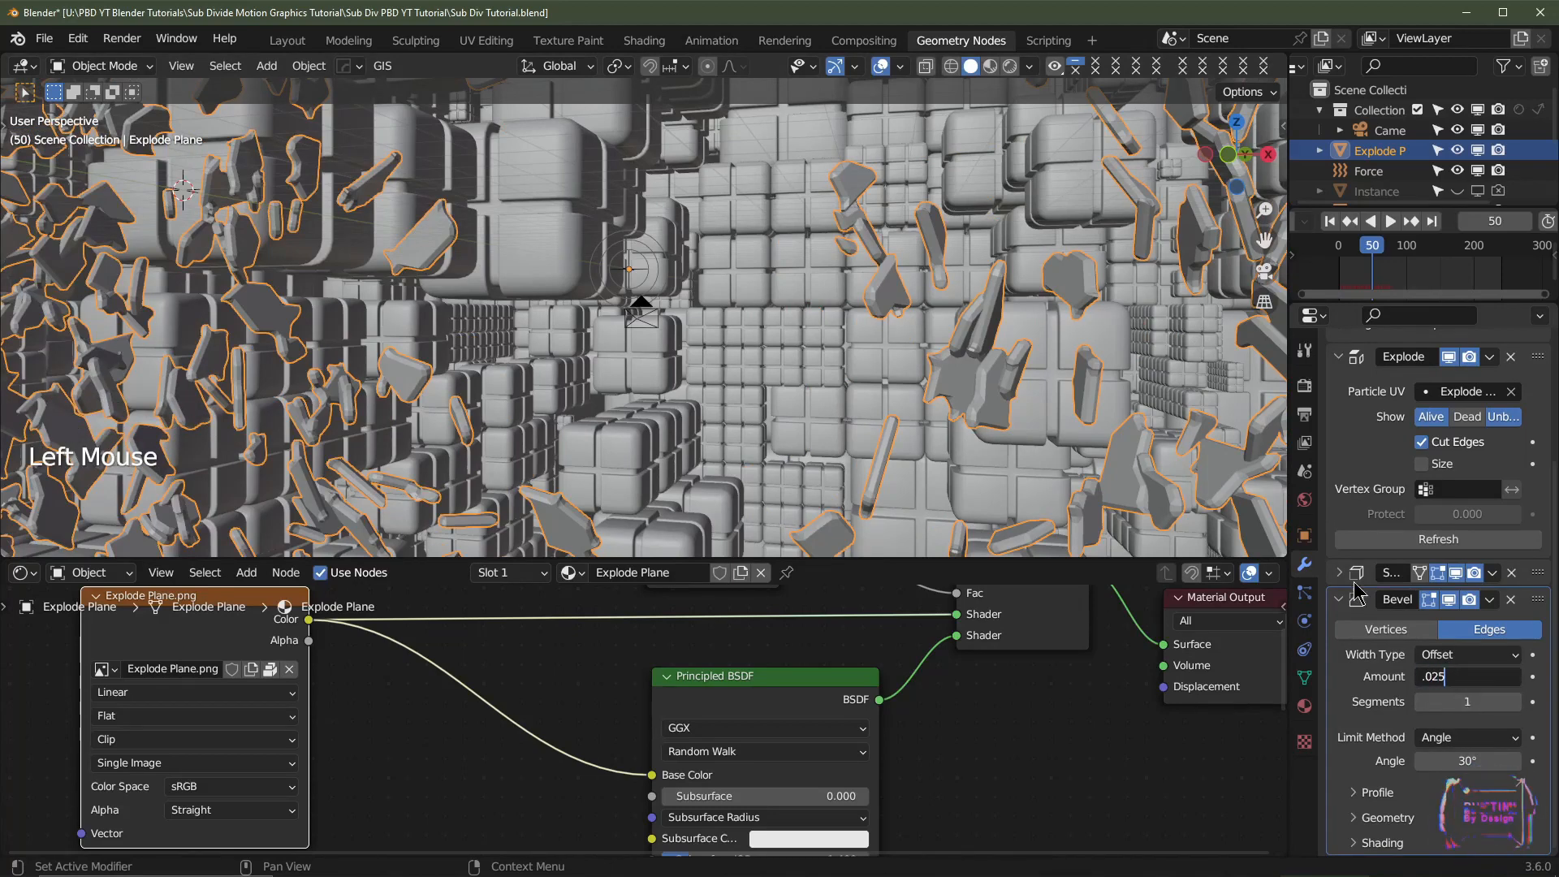
text(25)
key(Return)
- Set the Bevel modifier's amount to 0.0025 m and inspect the shard edges up close
click(1467, 678)
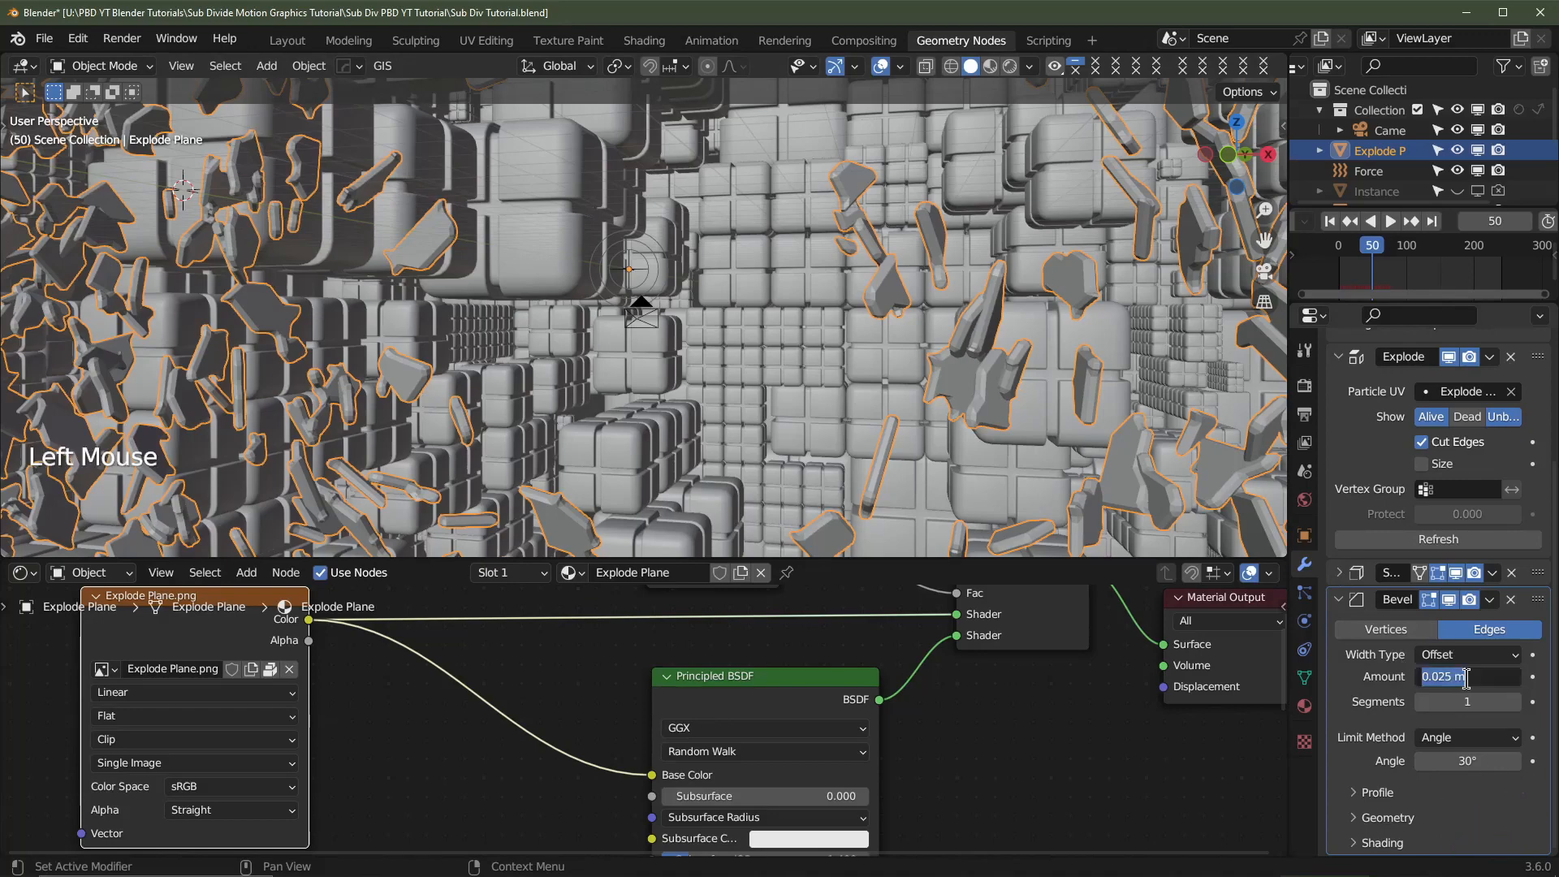
text(.0025)
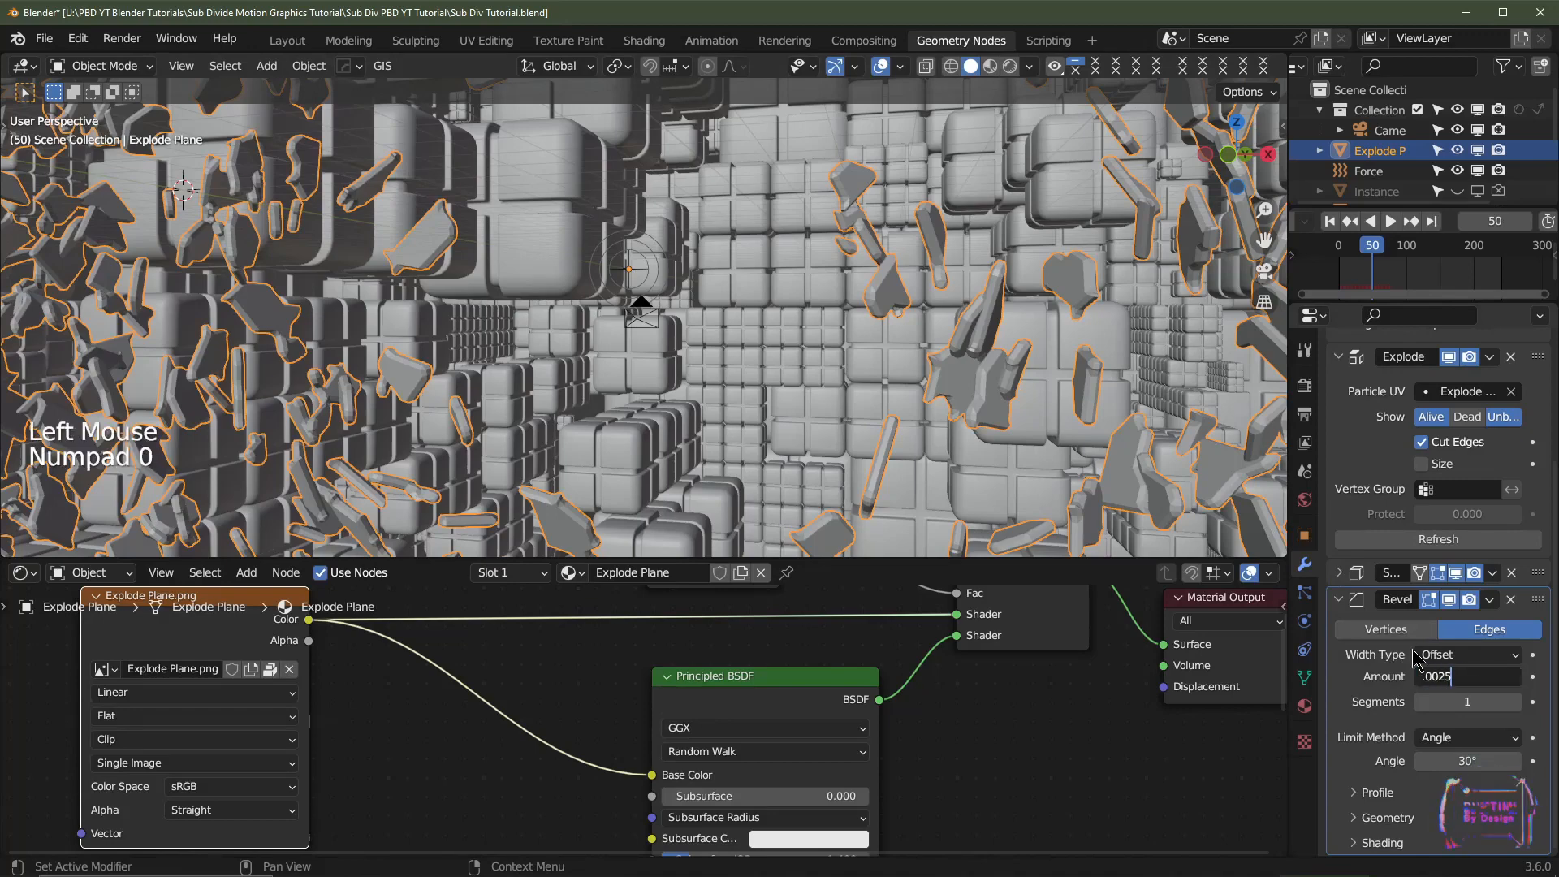
scroll(998, 386, up, 4)
shift+middle_drag(990, 384, 1010, 413)
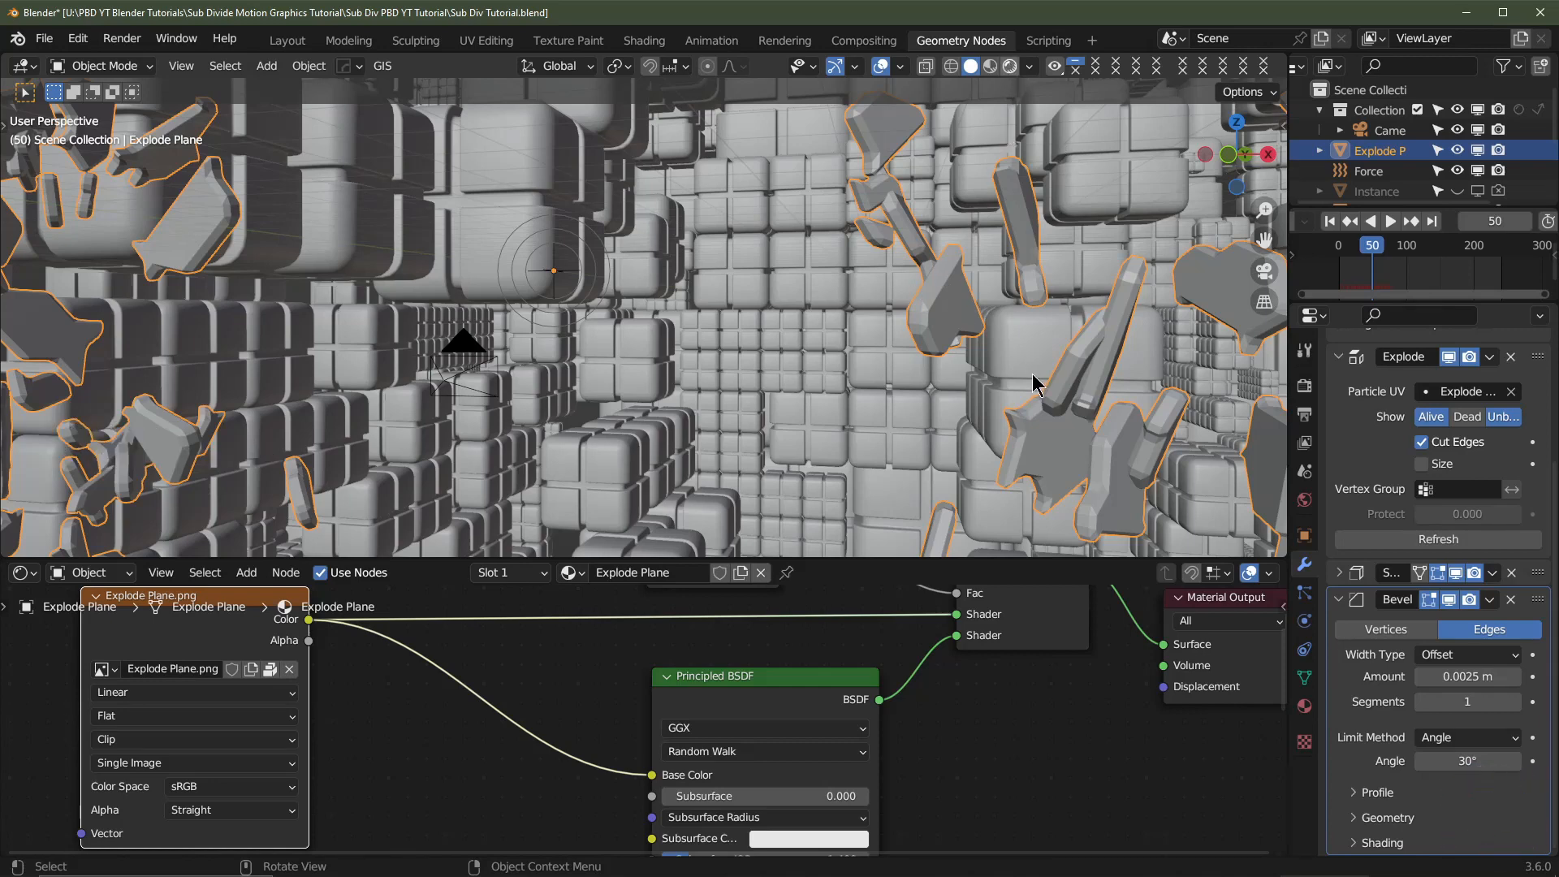
- Switch back to rendered shading and check the solidified, bevelled shards through the camera
click(1010, 66)
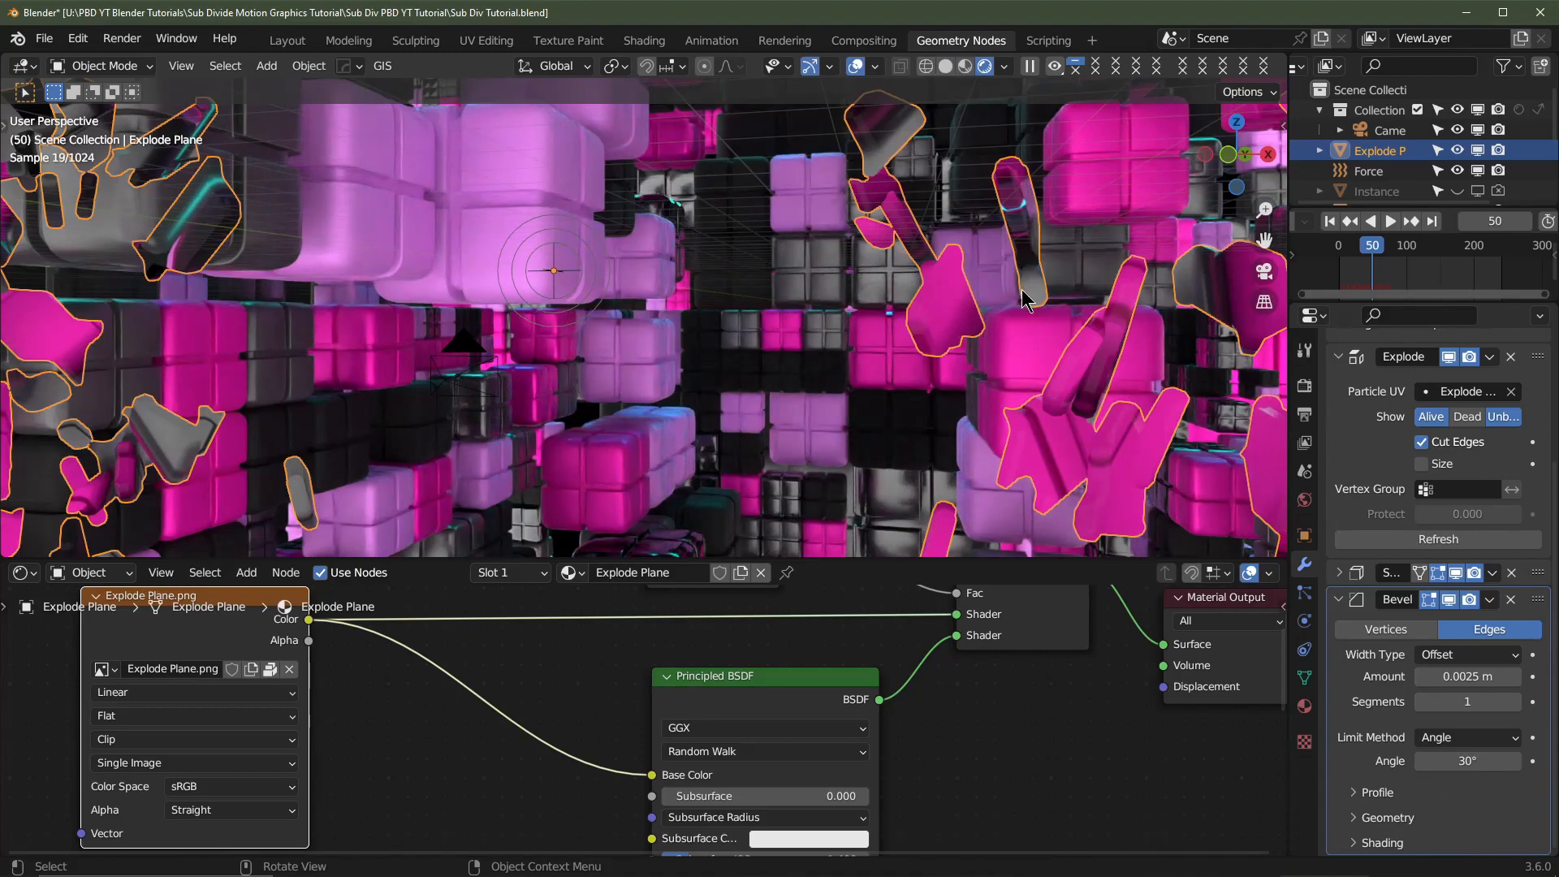
scroll(1023, 300, down, 5)
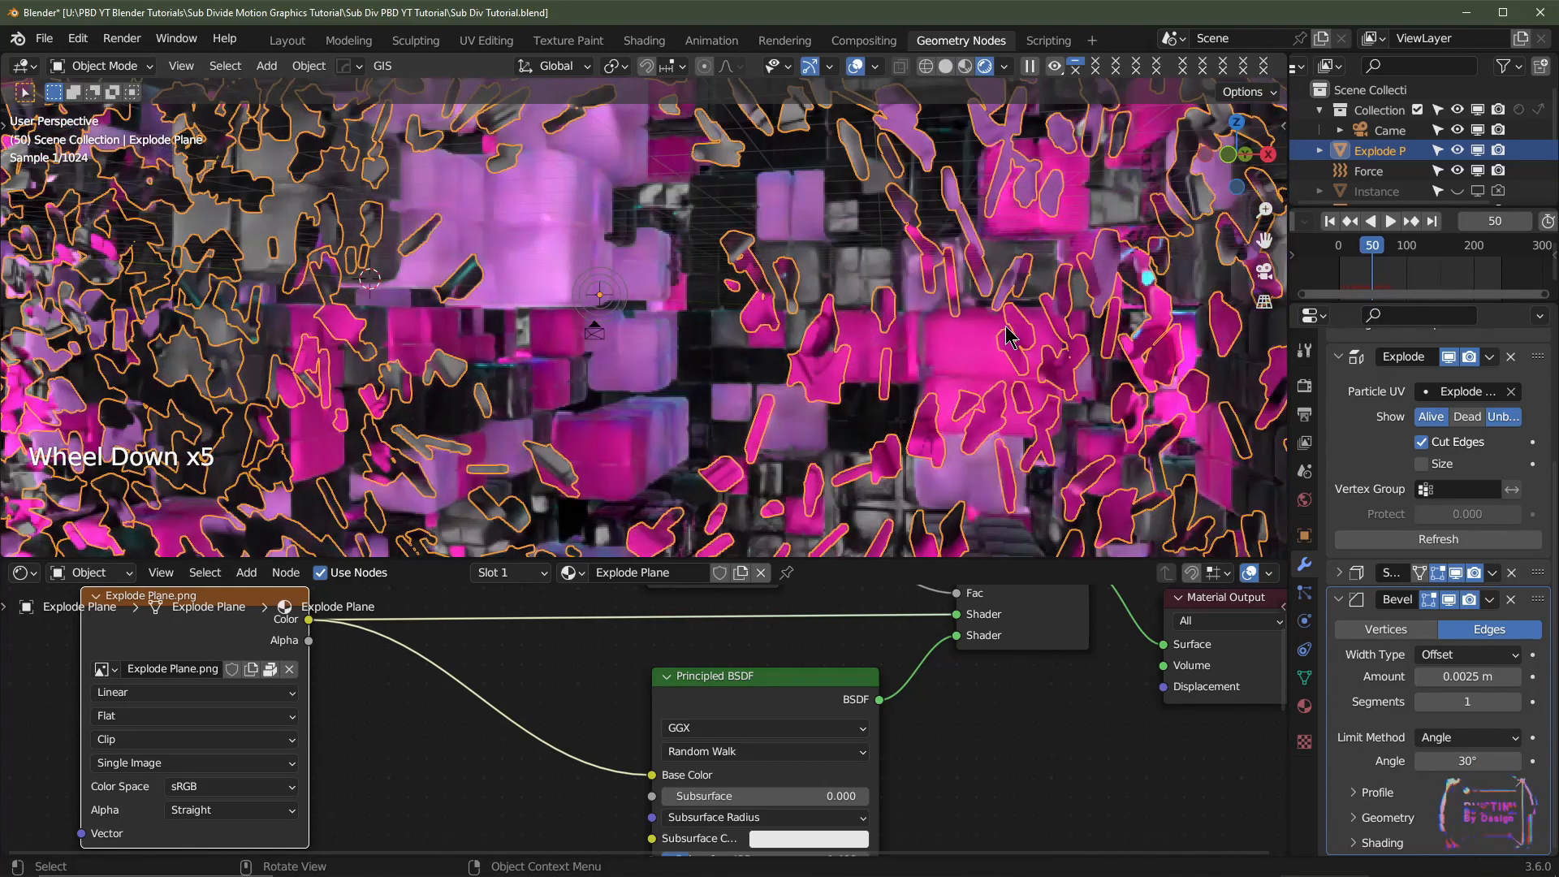
key(KP_0)
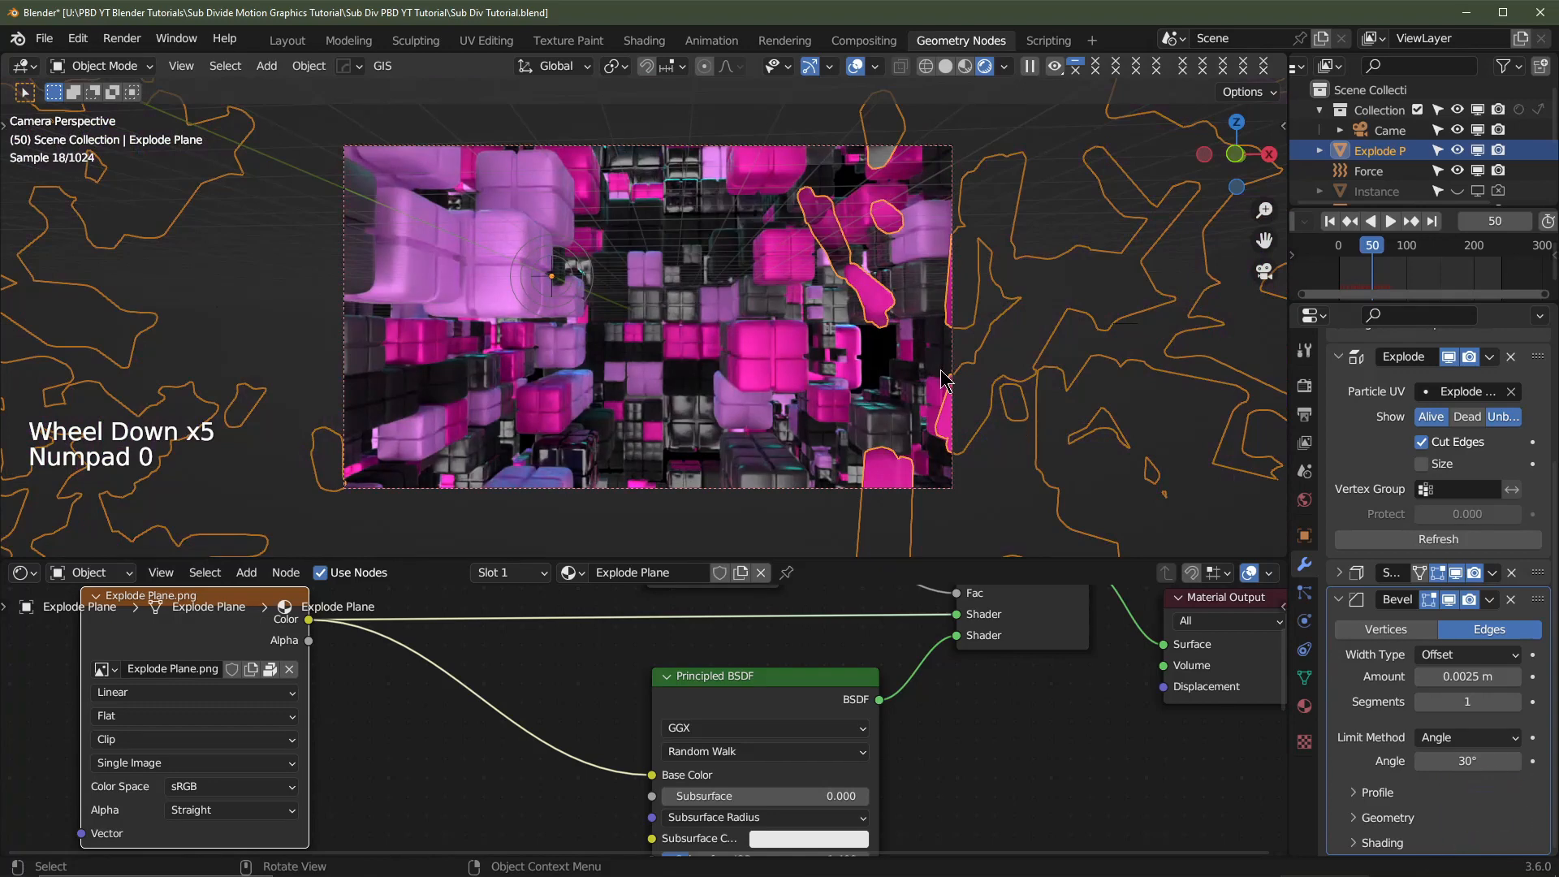
- Go to frame 30 and hide the viewport overlays to view the exploding shards through the camera
click(1360, 246)
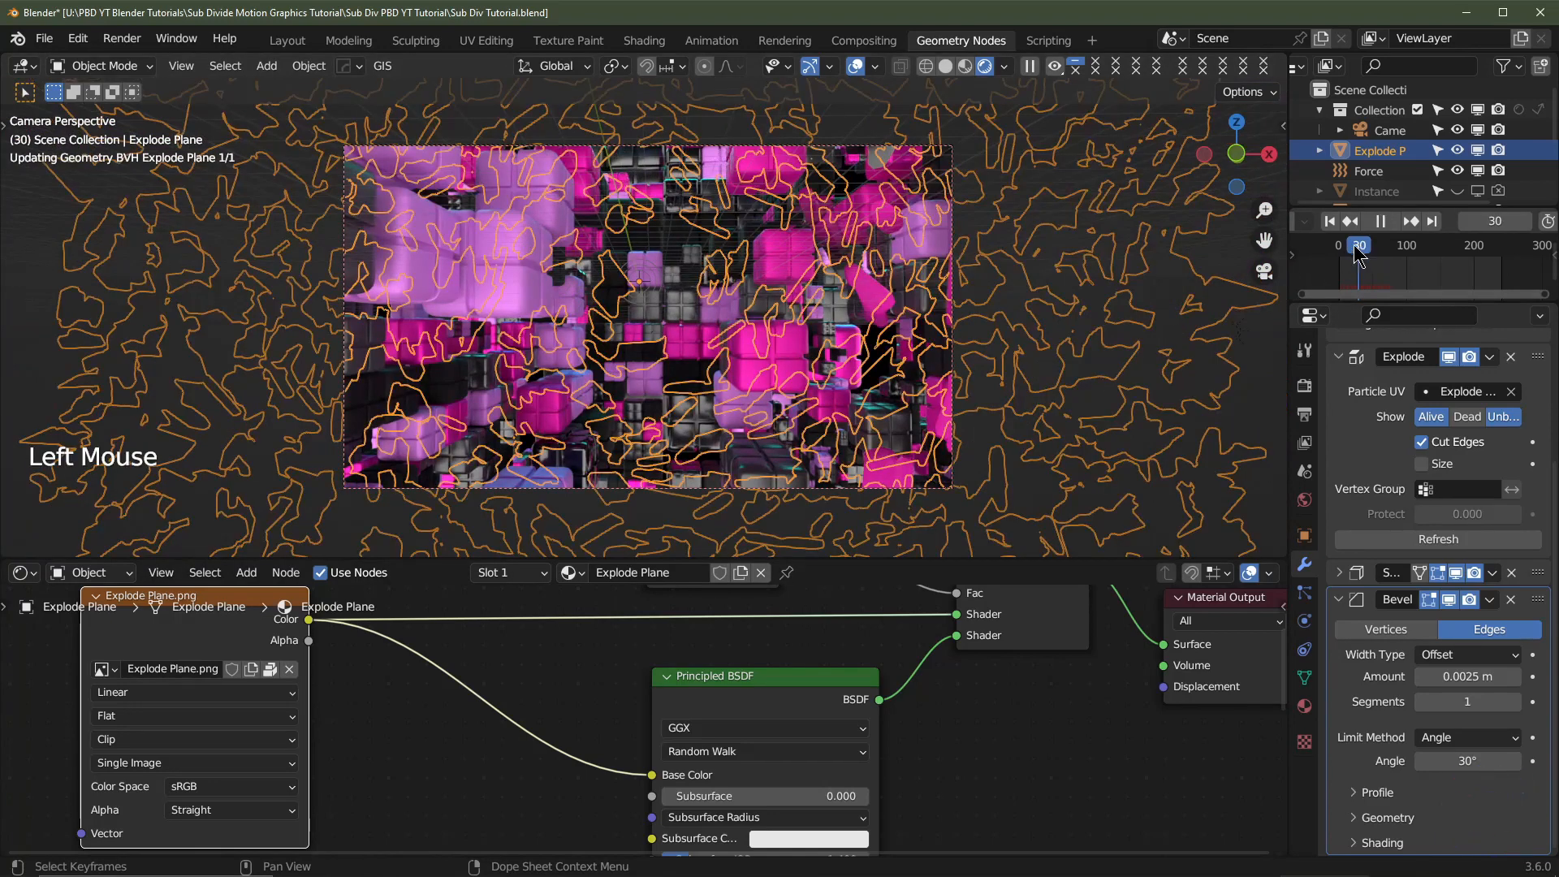
click(853, 65)
scroll(898, 353, up, 1)
- Cut the link into the Mix Shader's Fac to compare factor values, and reconnect the Layer Weight's Fresnel output to it
middle_drag(923, 763, 927, 812)
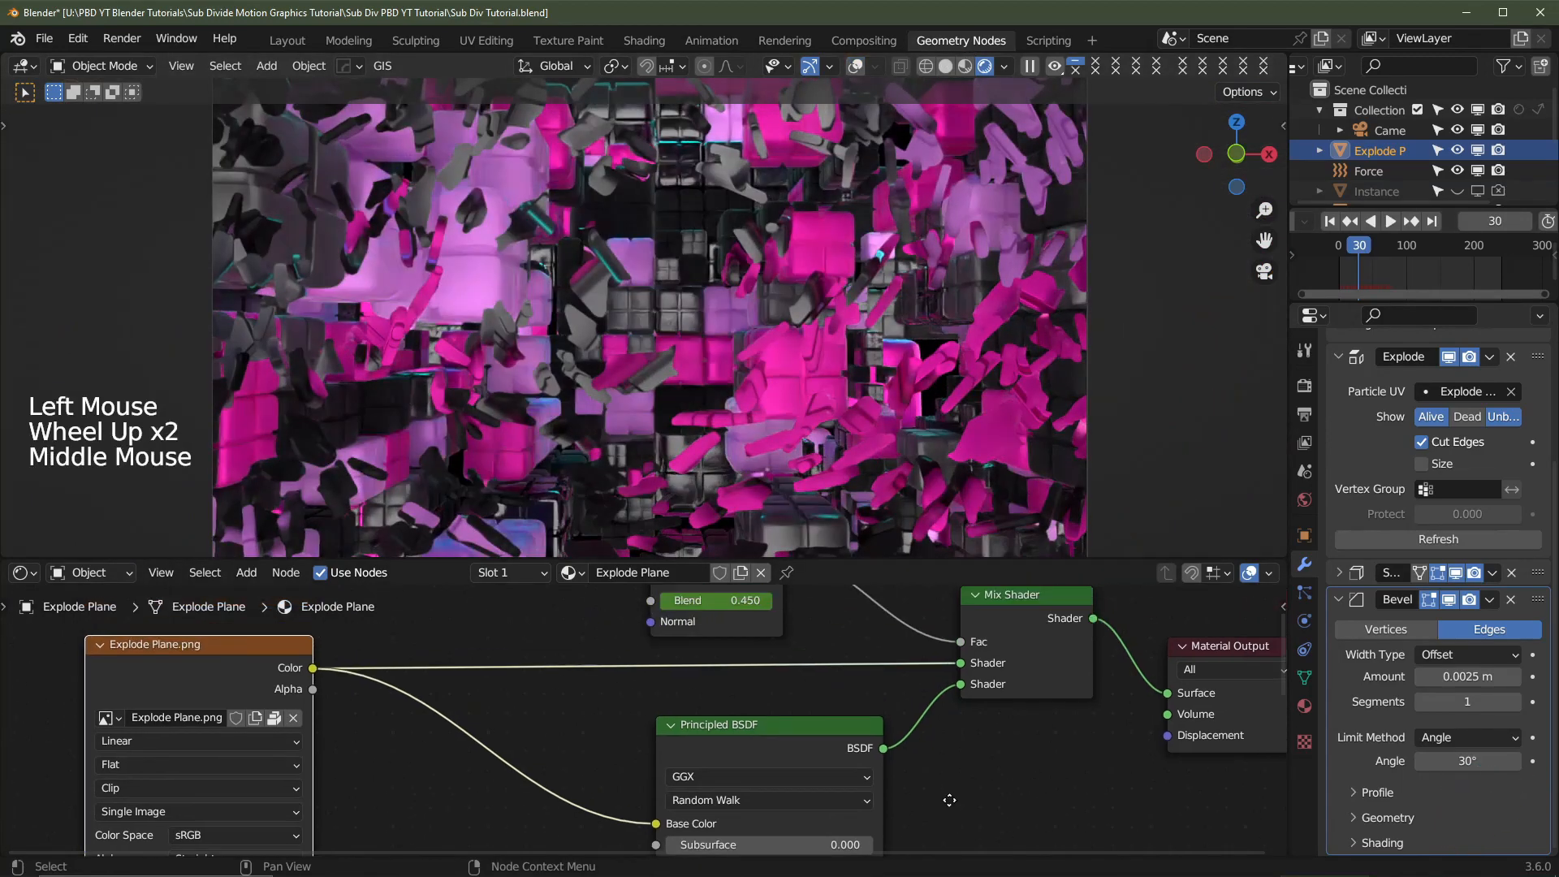
ctrl+right_drag(934, 646, 1028, 648)
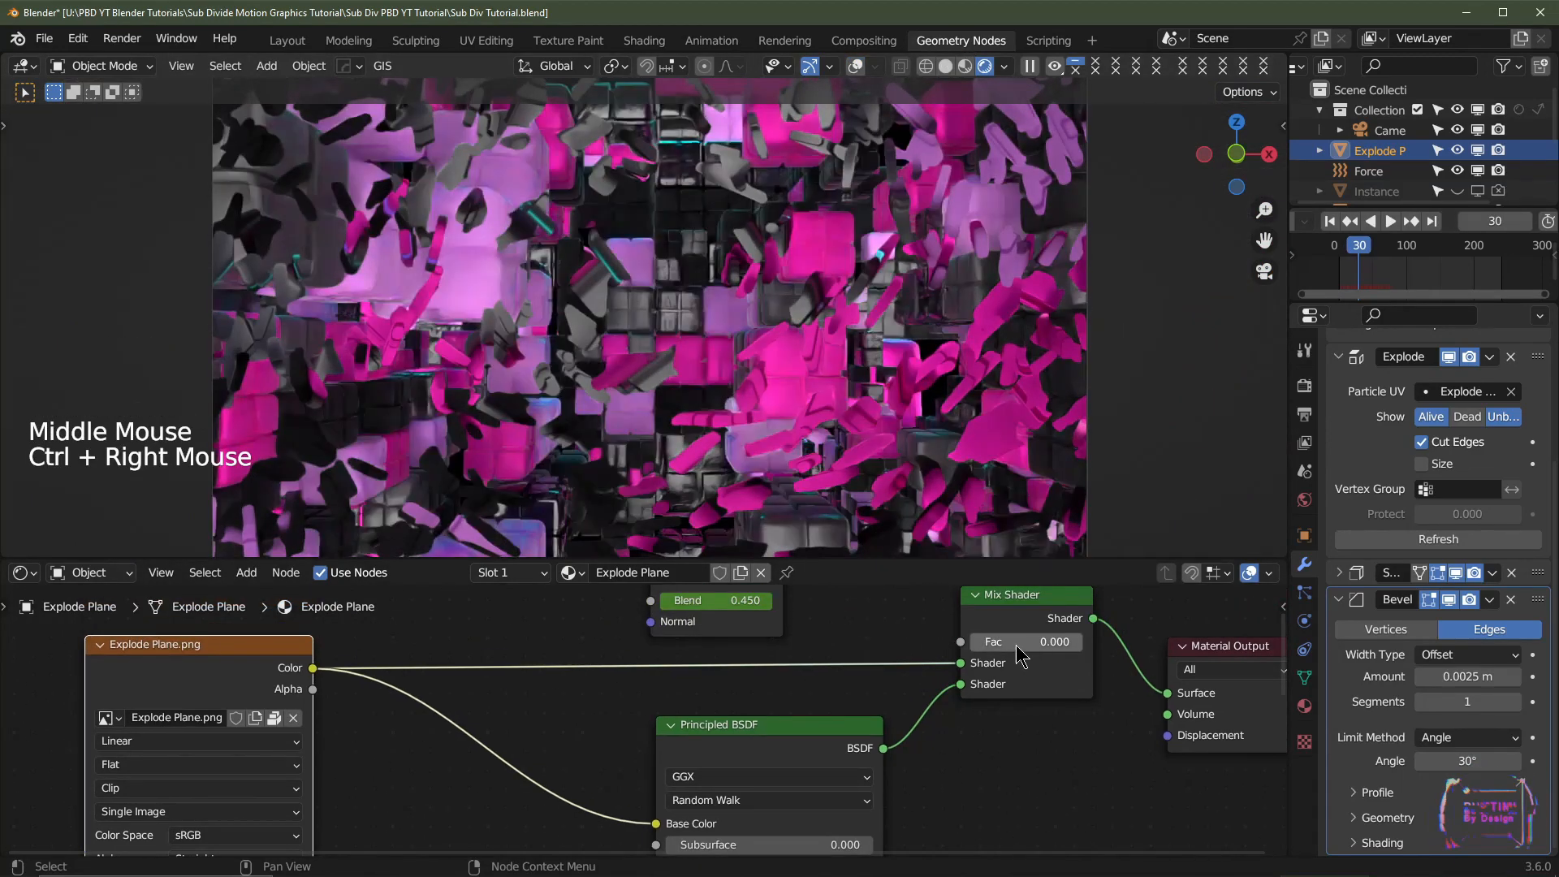
mouse_move(1030, 649)
mouse_down()
mouse_move(1153, 650)
mouse_move(971, 641)
mouse_move(1083, 641)
mouse_up()
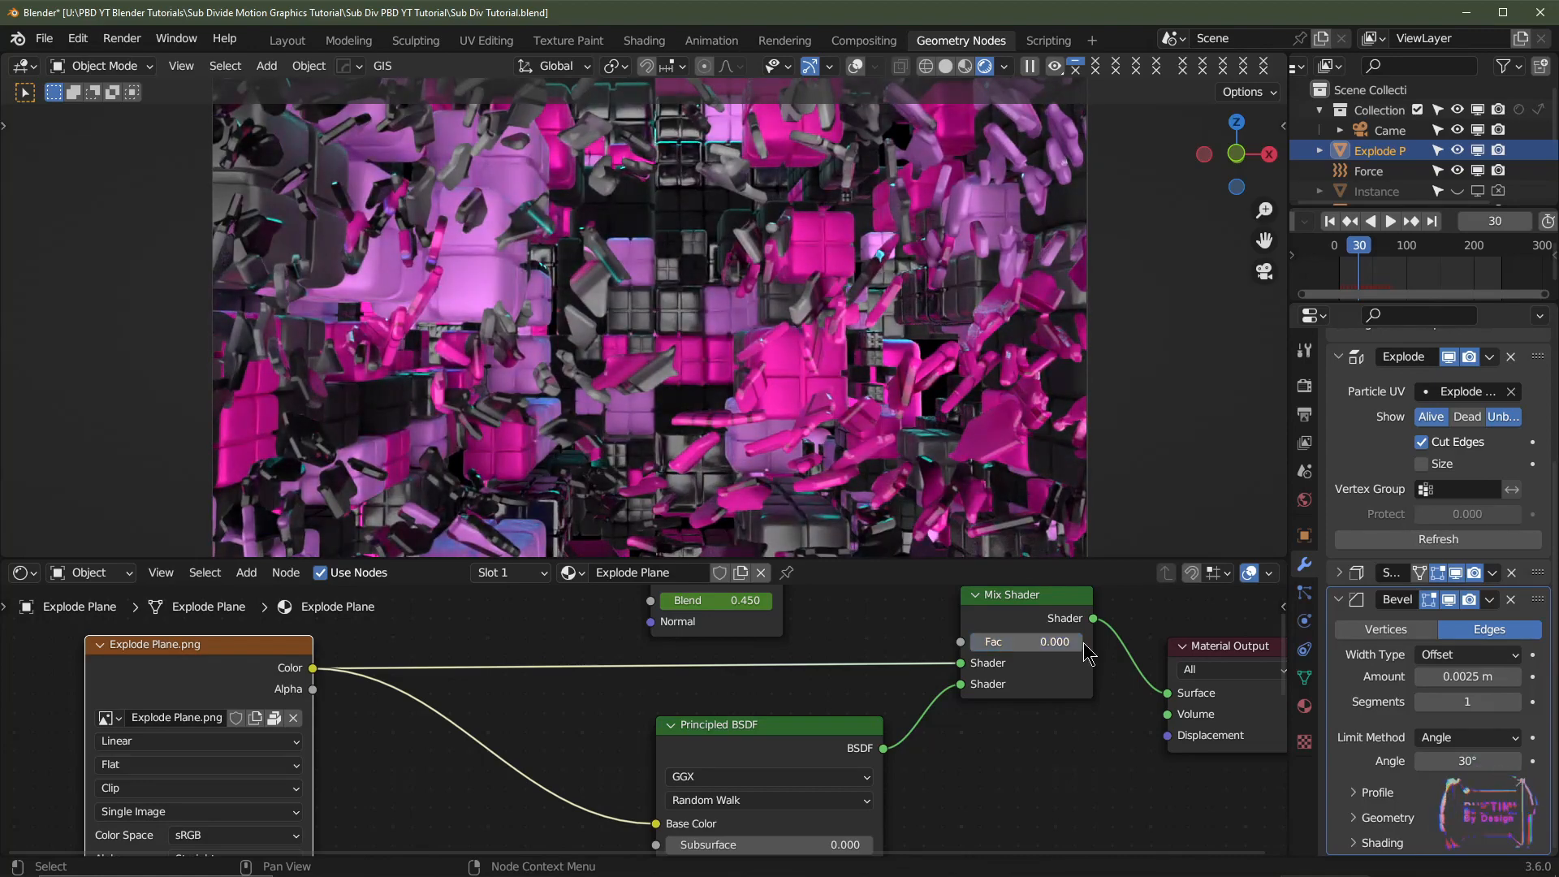
middle_drag(1088, 652, 1039, 706)
click(755, 625)
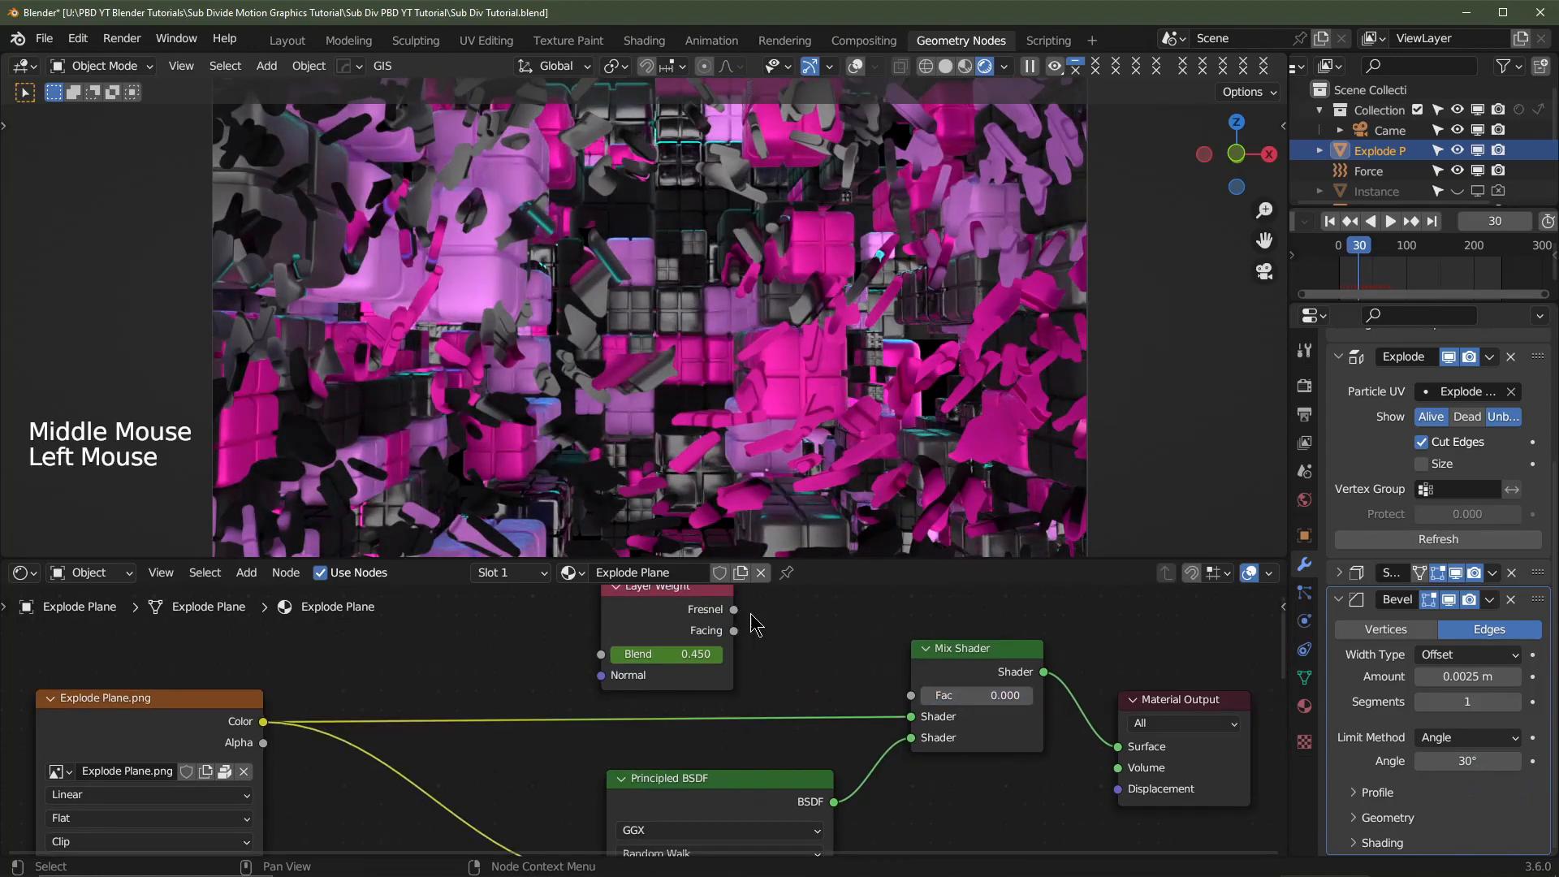
drag(734, 609, 911, 695)
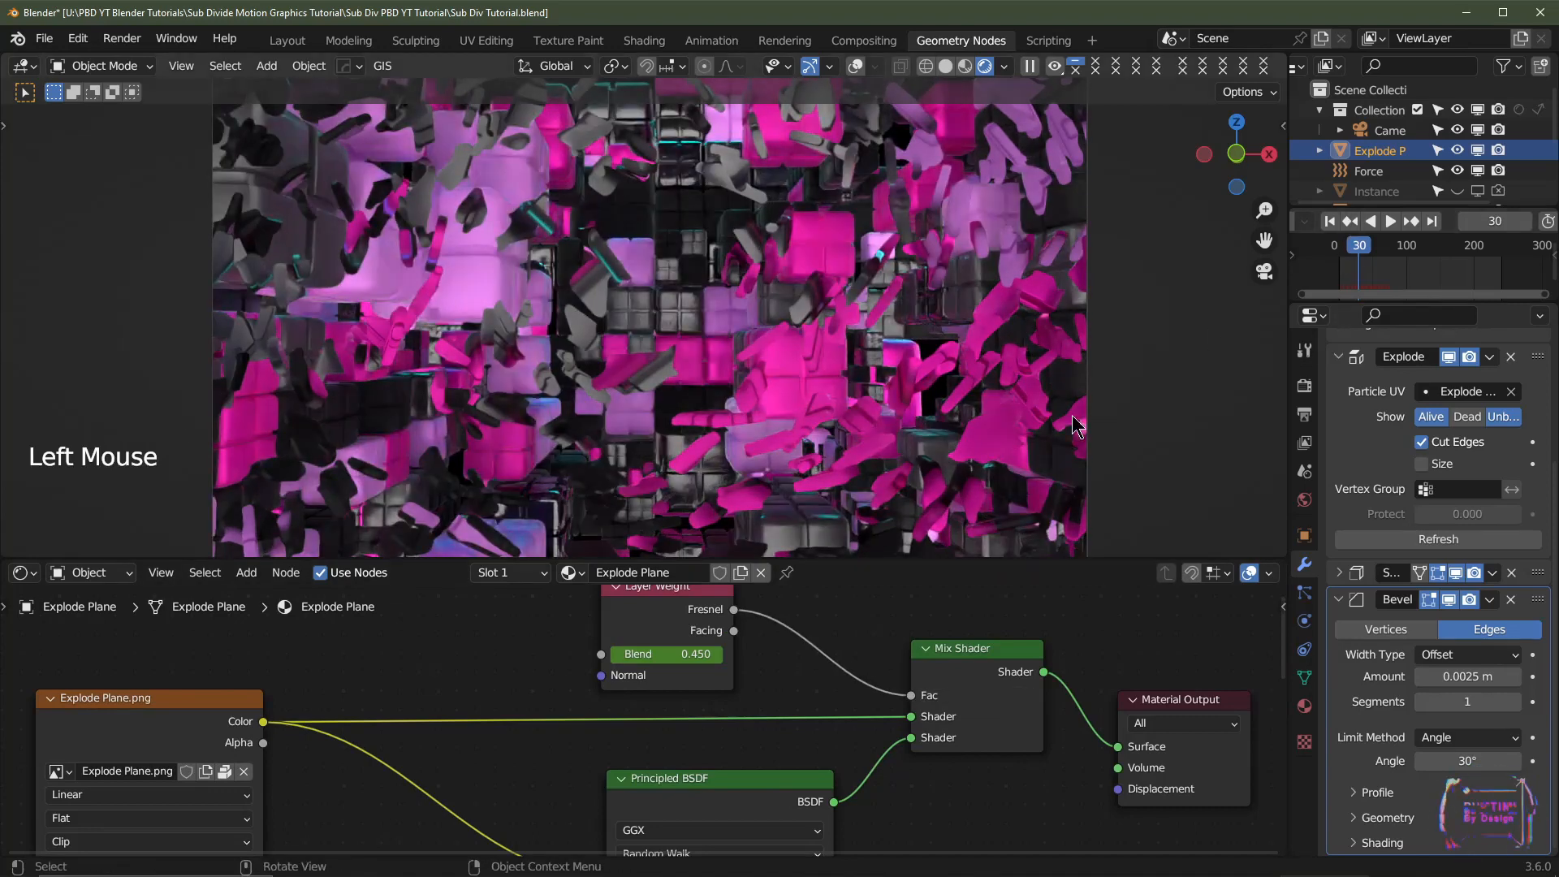
- At the frame 10 keyframe, try a Layer Weight Blend of 0.75 and restore it to 0.45
click(681, 601)
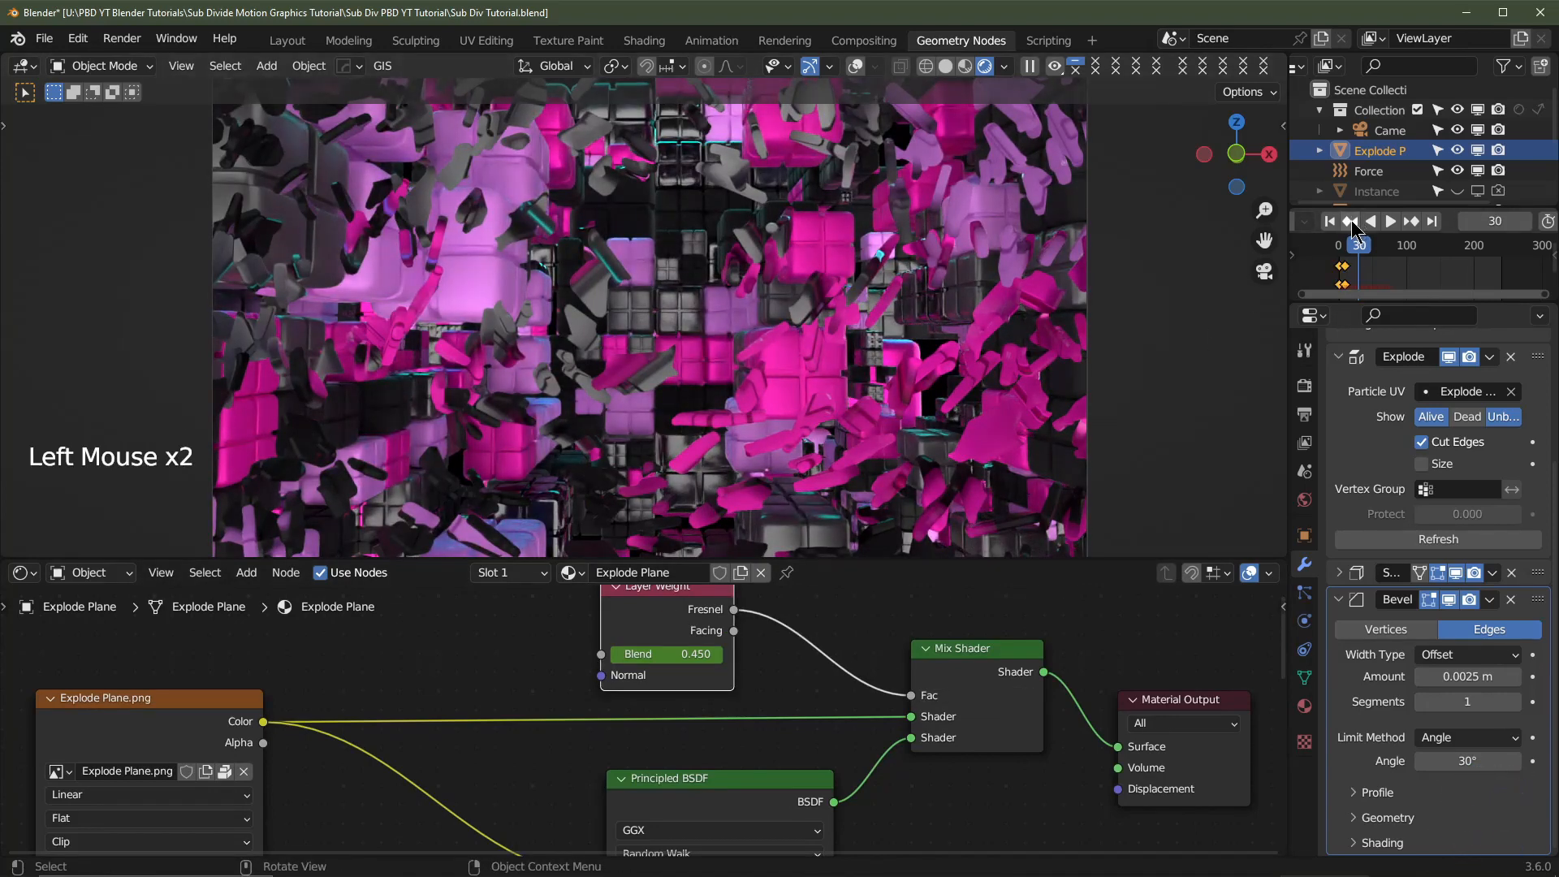
click(1351, 222)
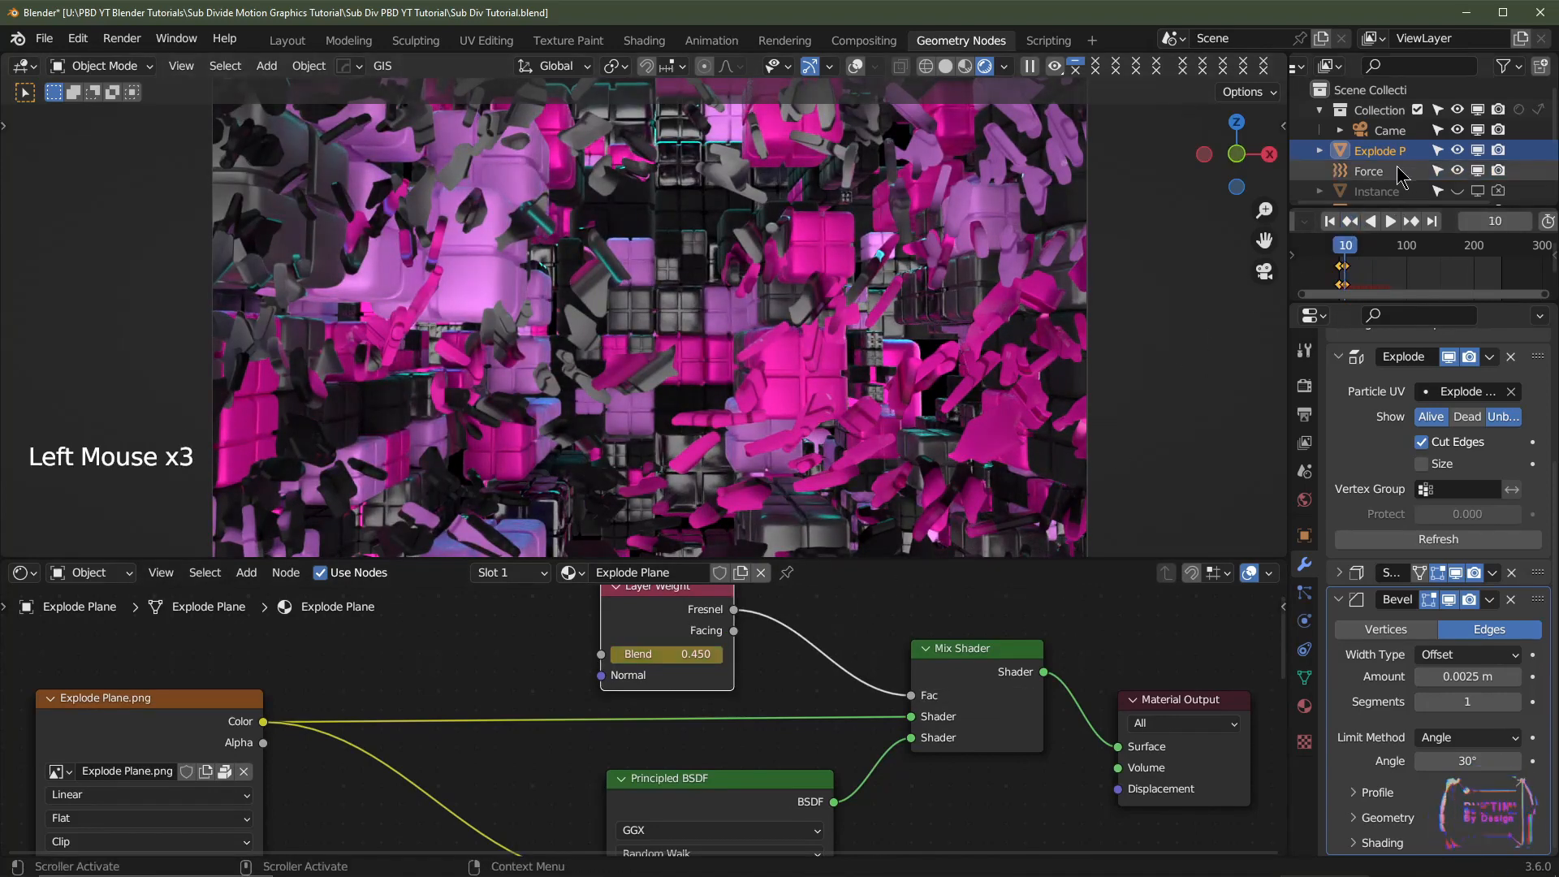
click(669, 655)
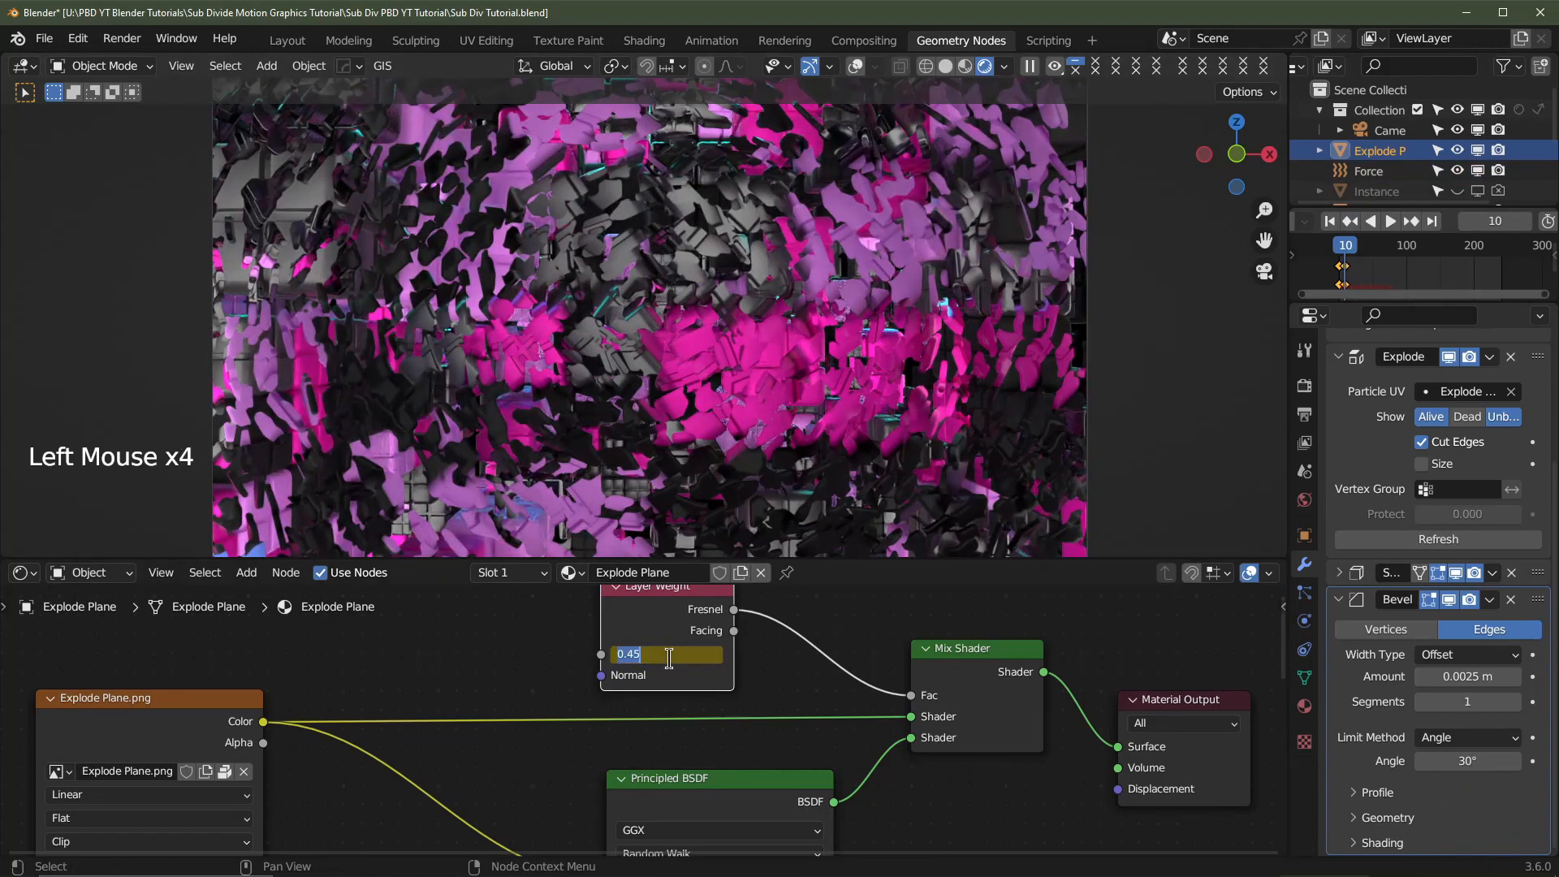
key(BackSpace)
key(Return)
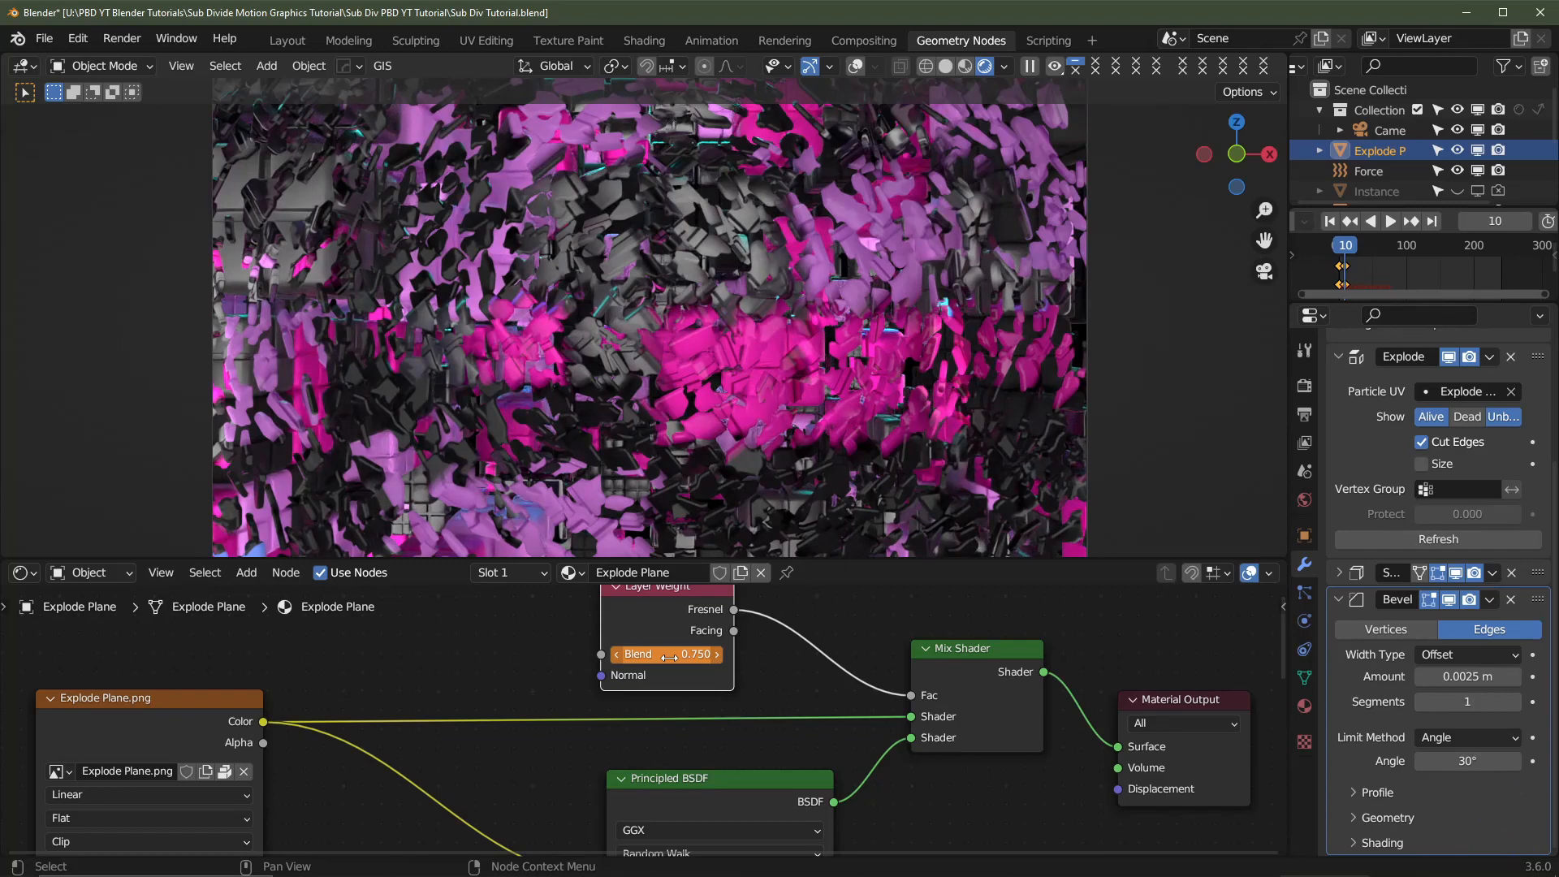
click(669, 655)
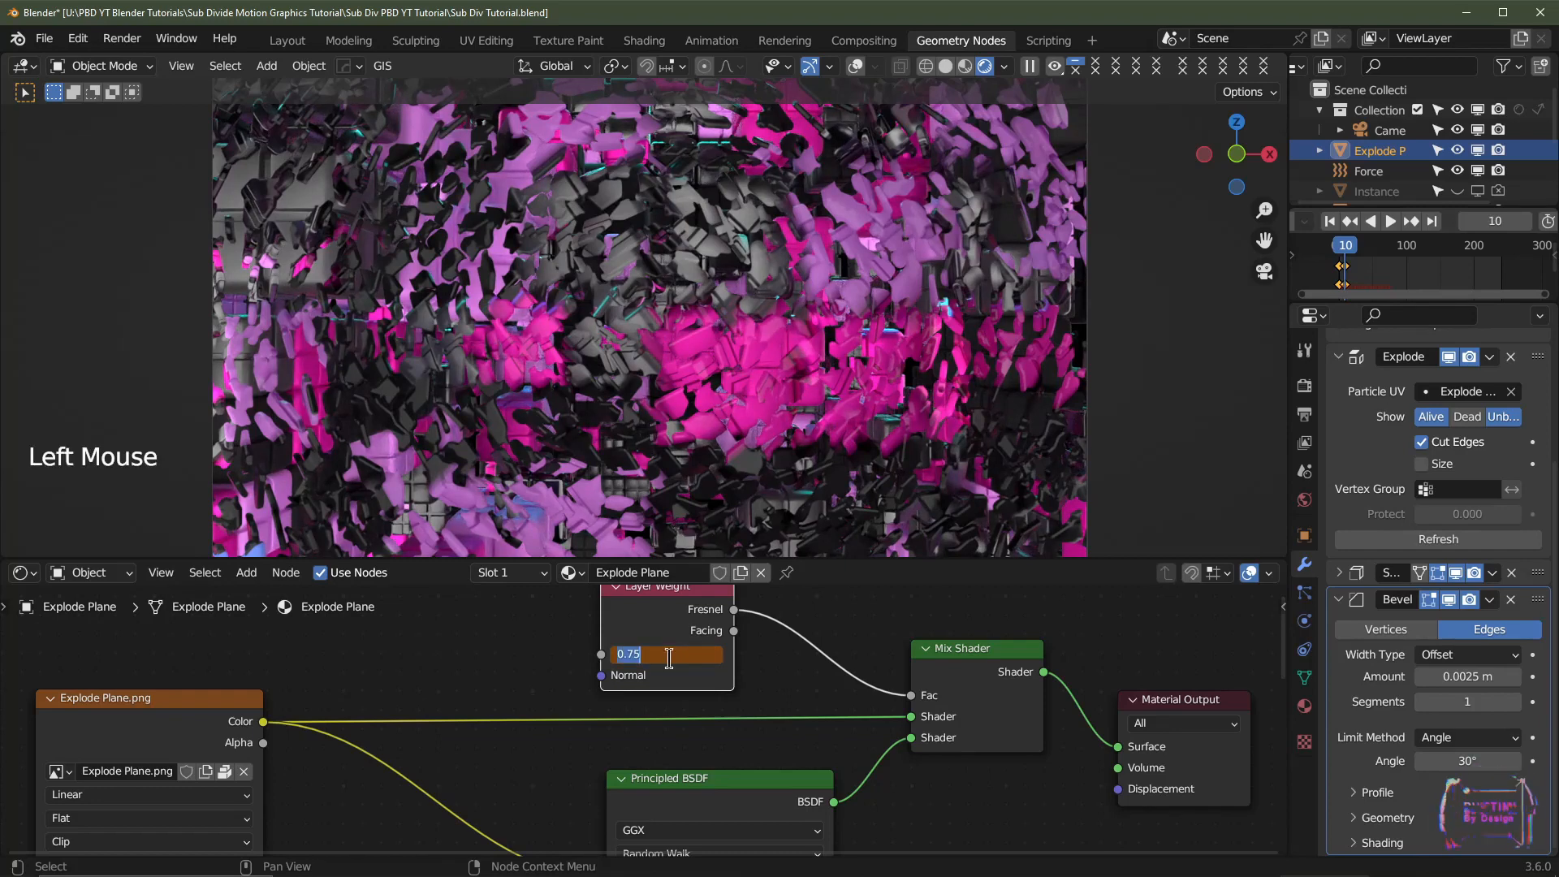
key(BackSpace)
key(Return)
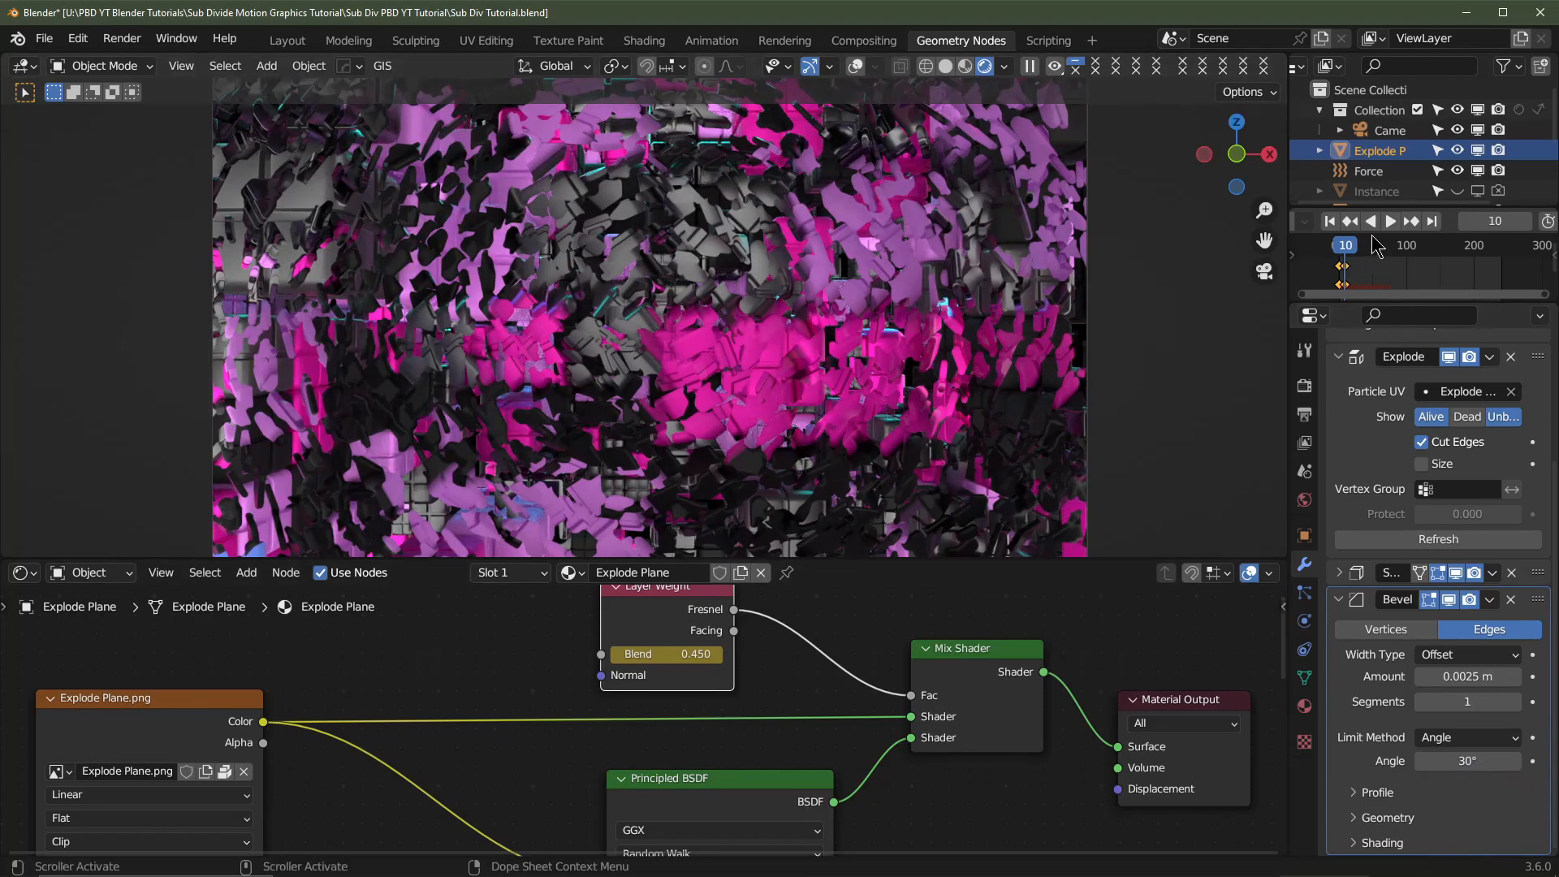
- Return to frame 1 and set the output resolution scale to 100%
click(1329, 221)
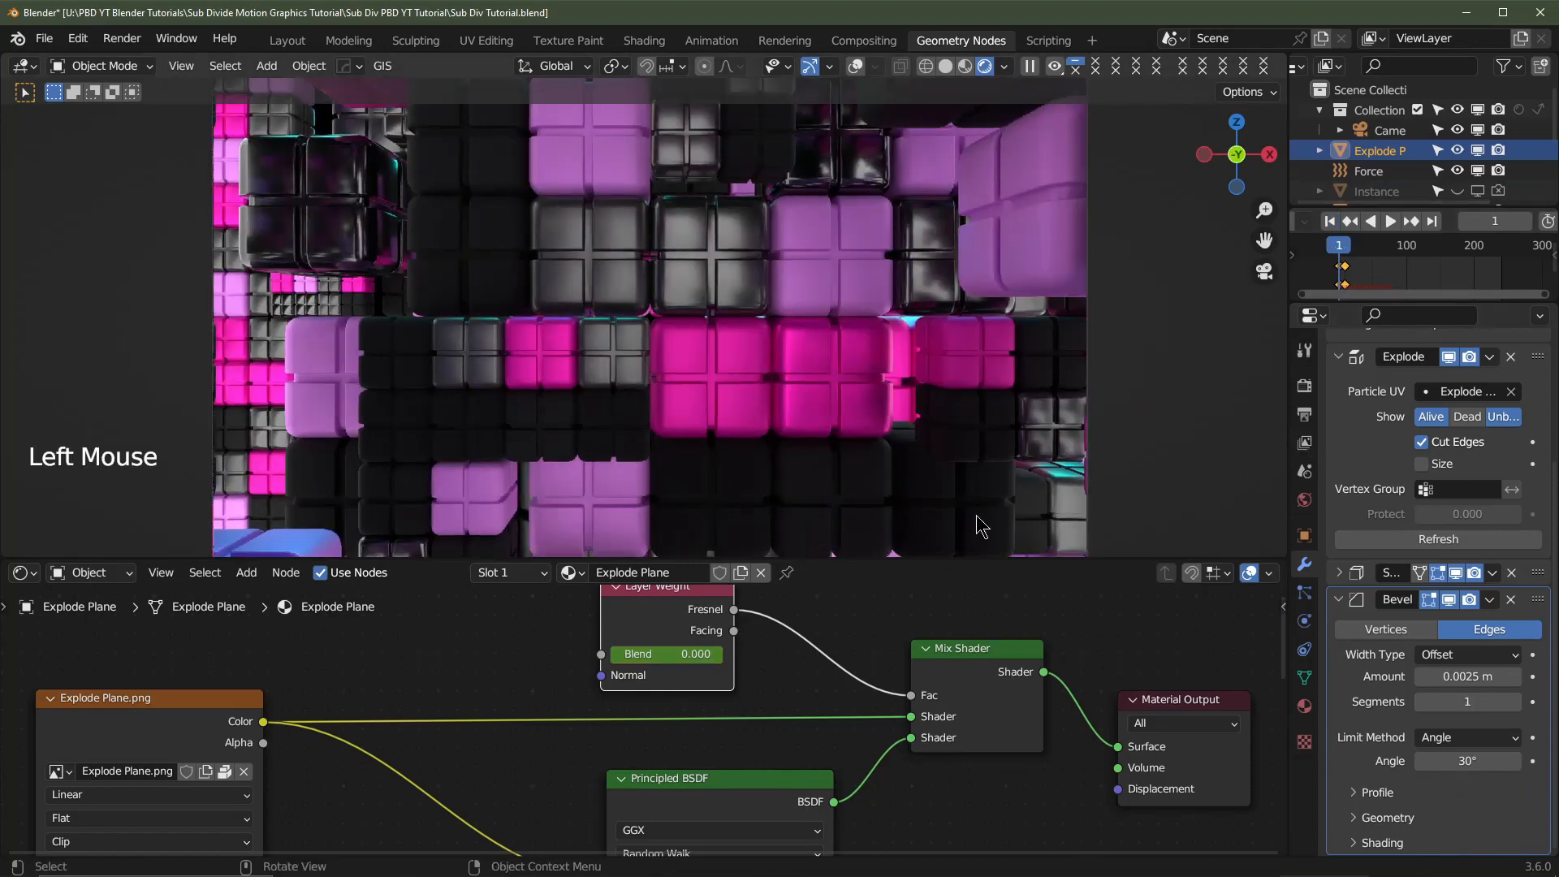
scroll(975, 455, down, 1)
click(1304, 386)
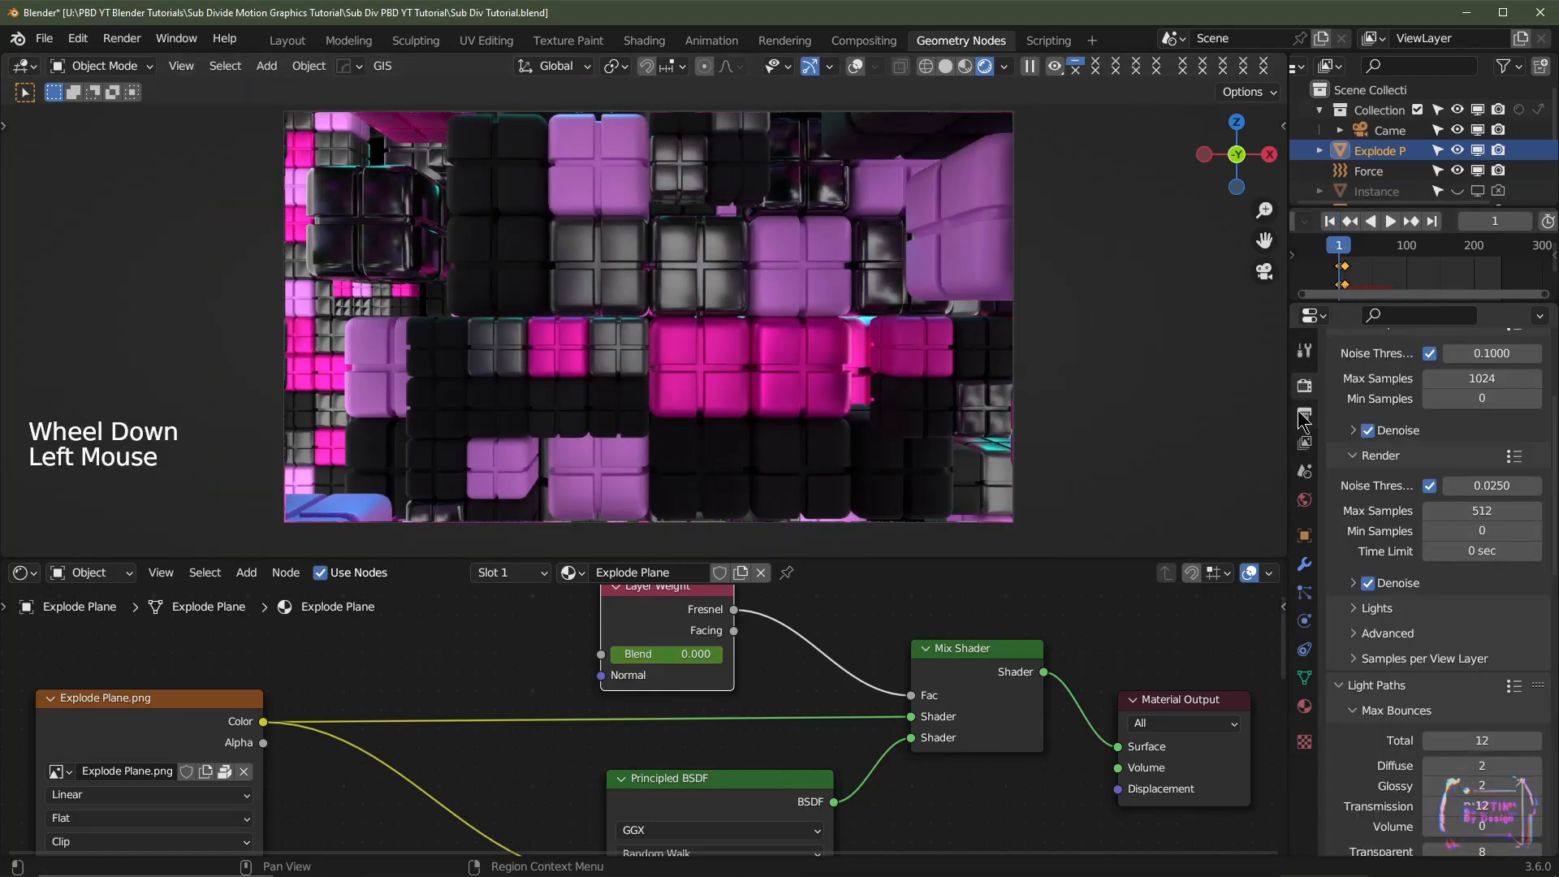
click(1304, 414)
scroll(1493, 462, up, 2)
click(1481, 450)
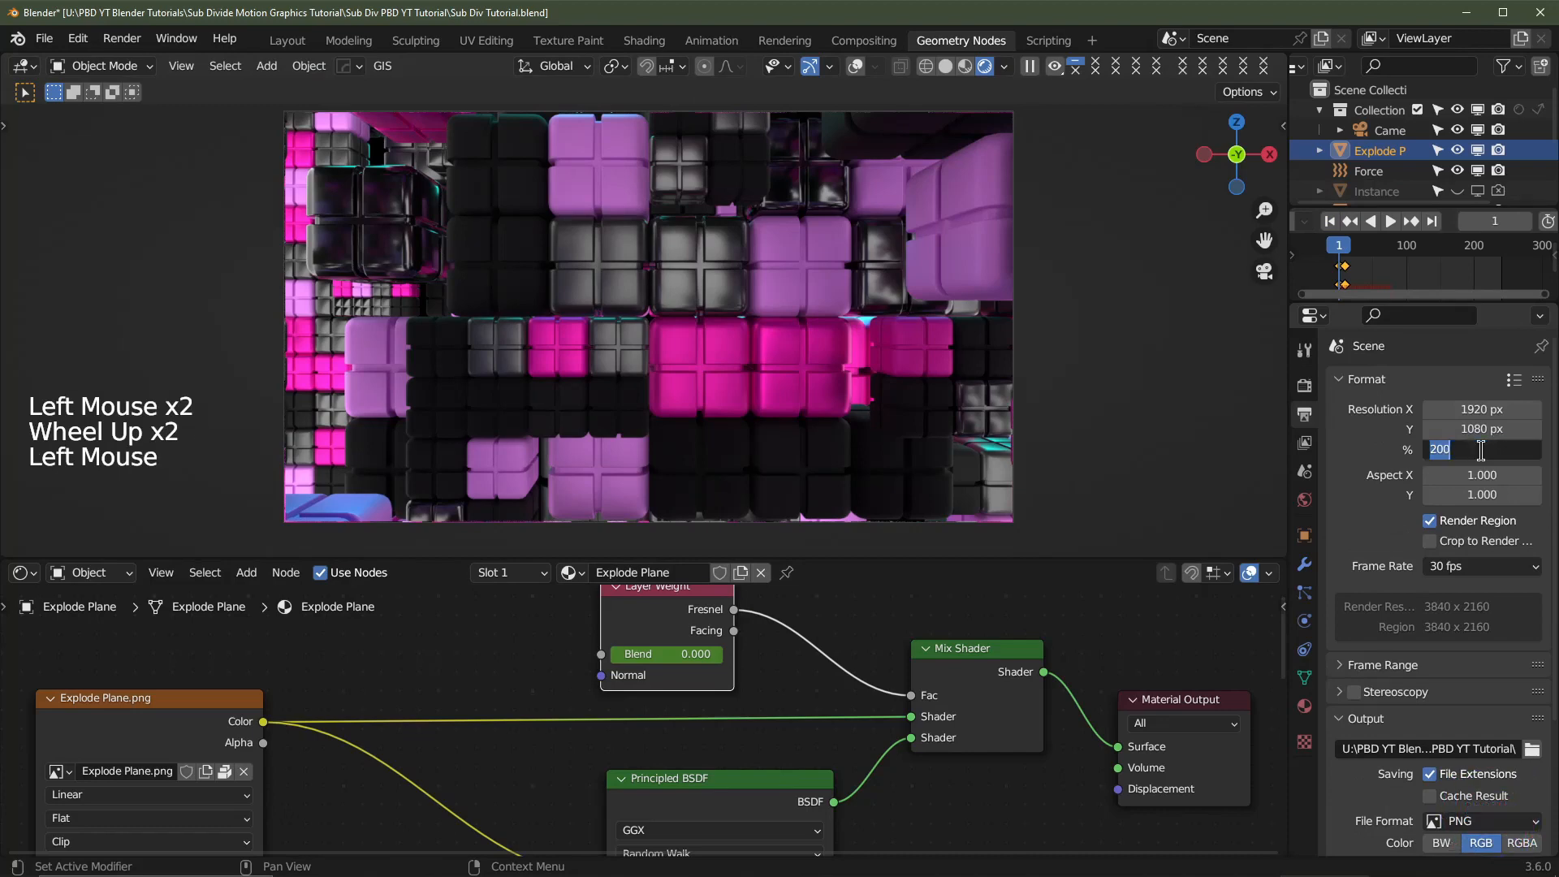
text(100)
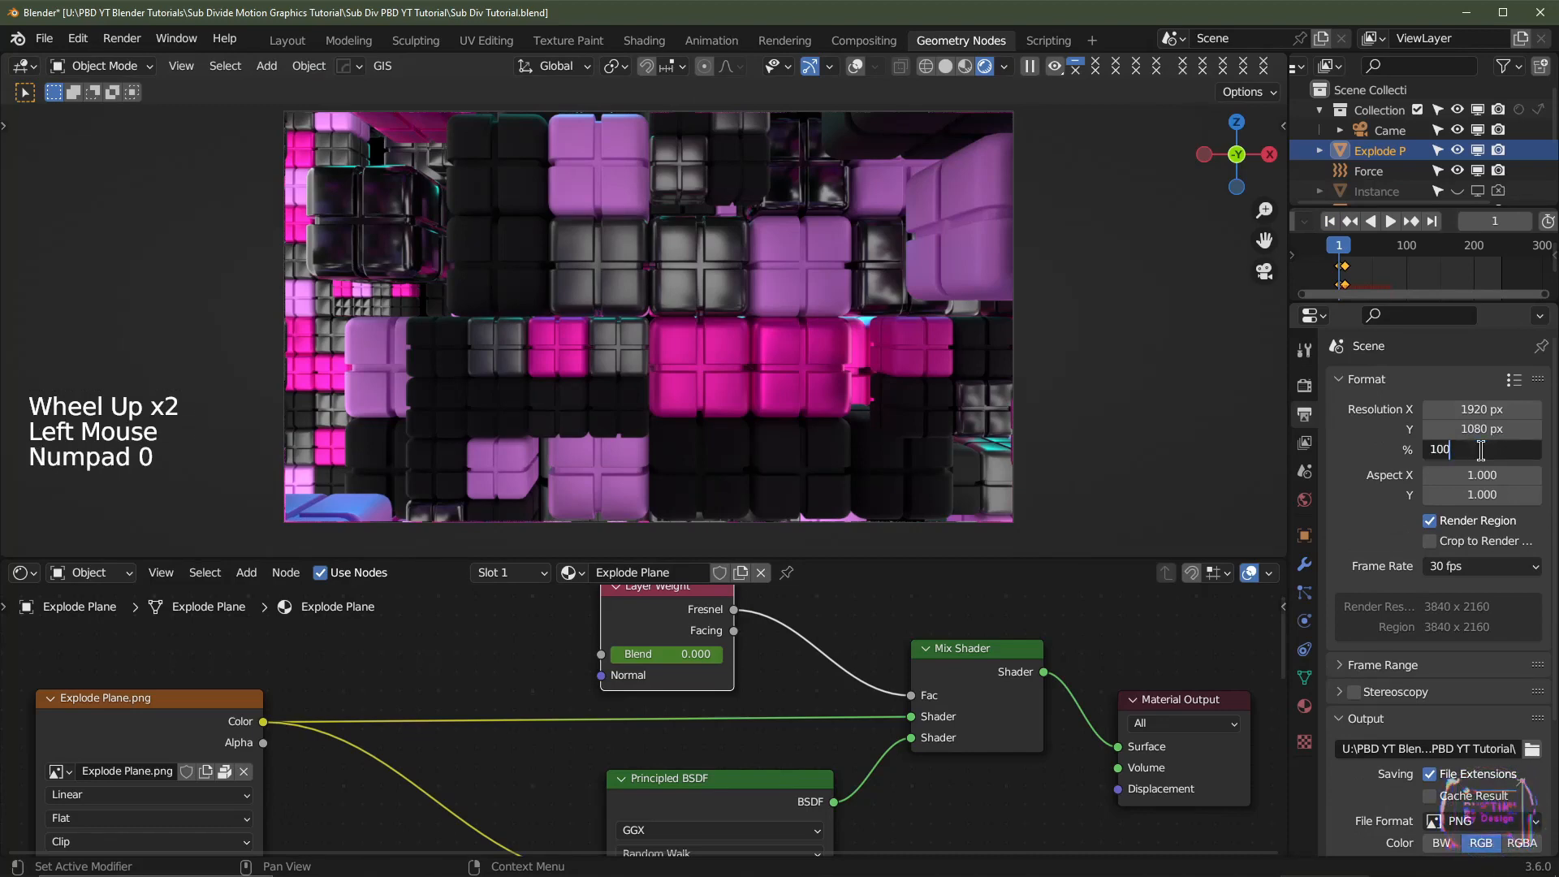
- Create a folder named Cache beside the blend file and set it as the render output path
scroll(1512, 658, down, 2)
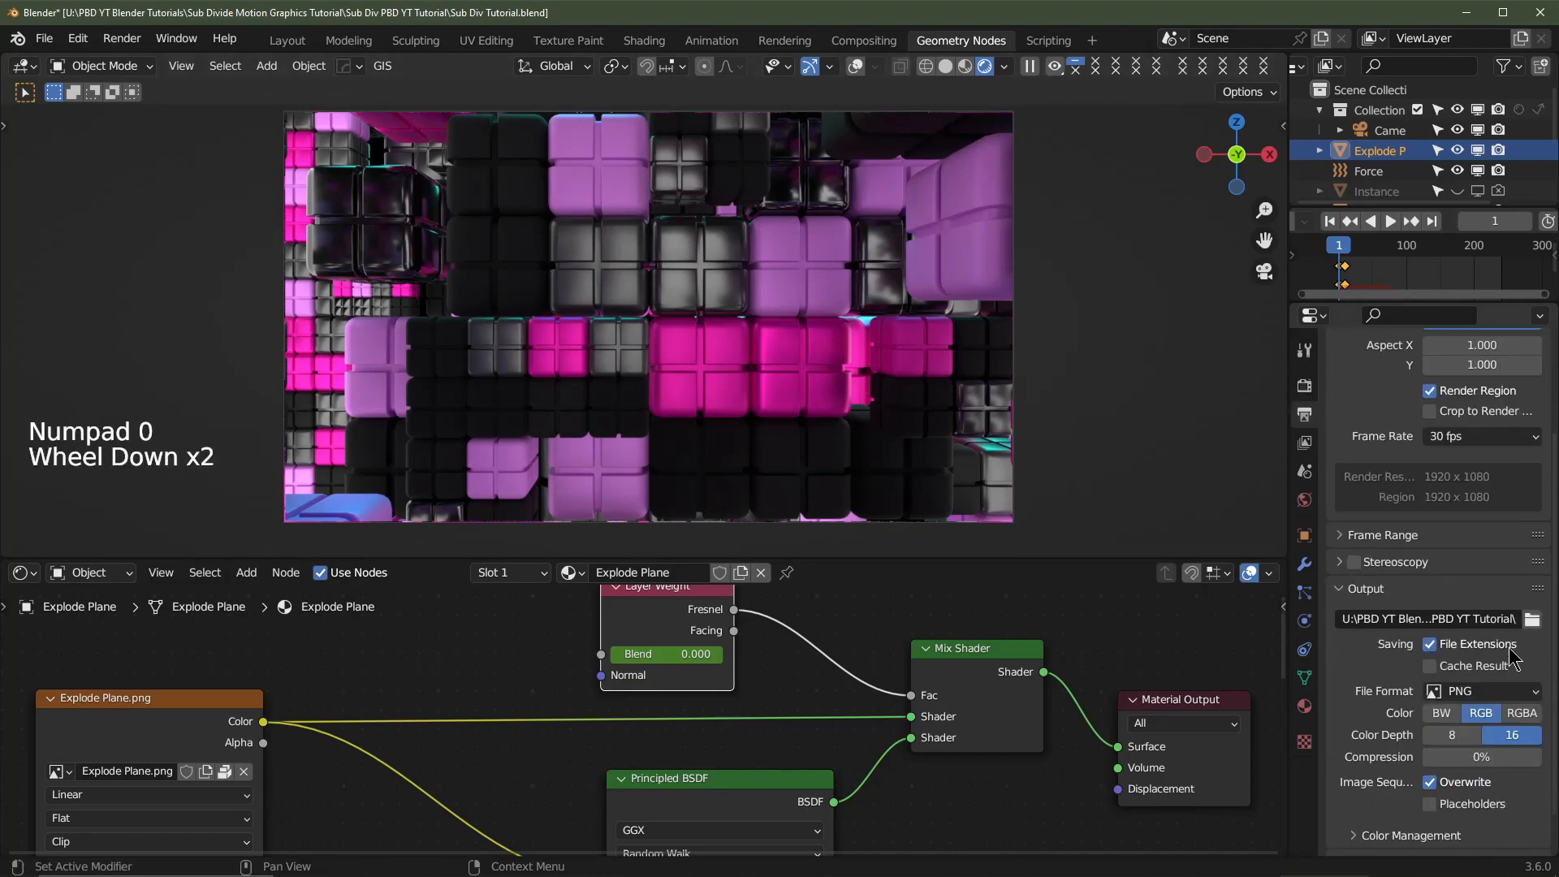
click(1532, 619)
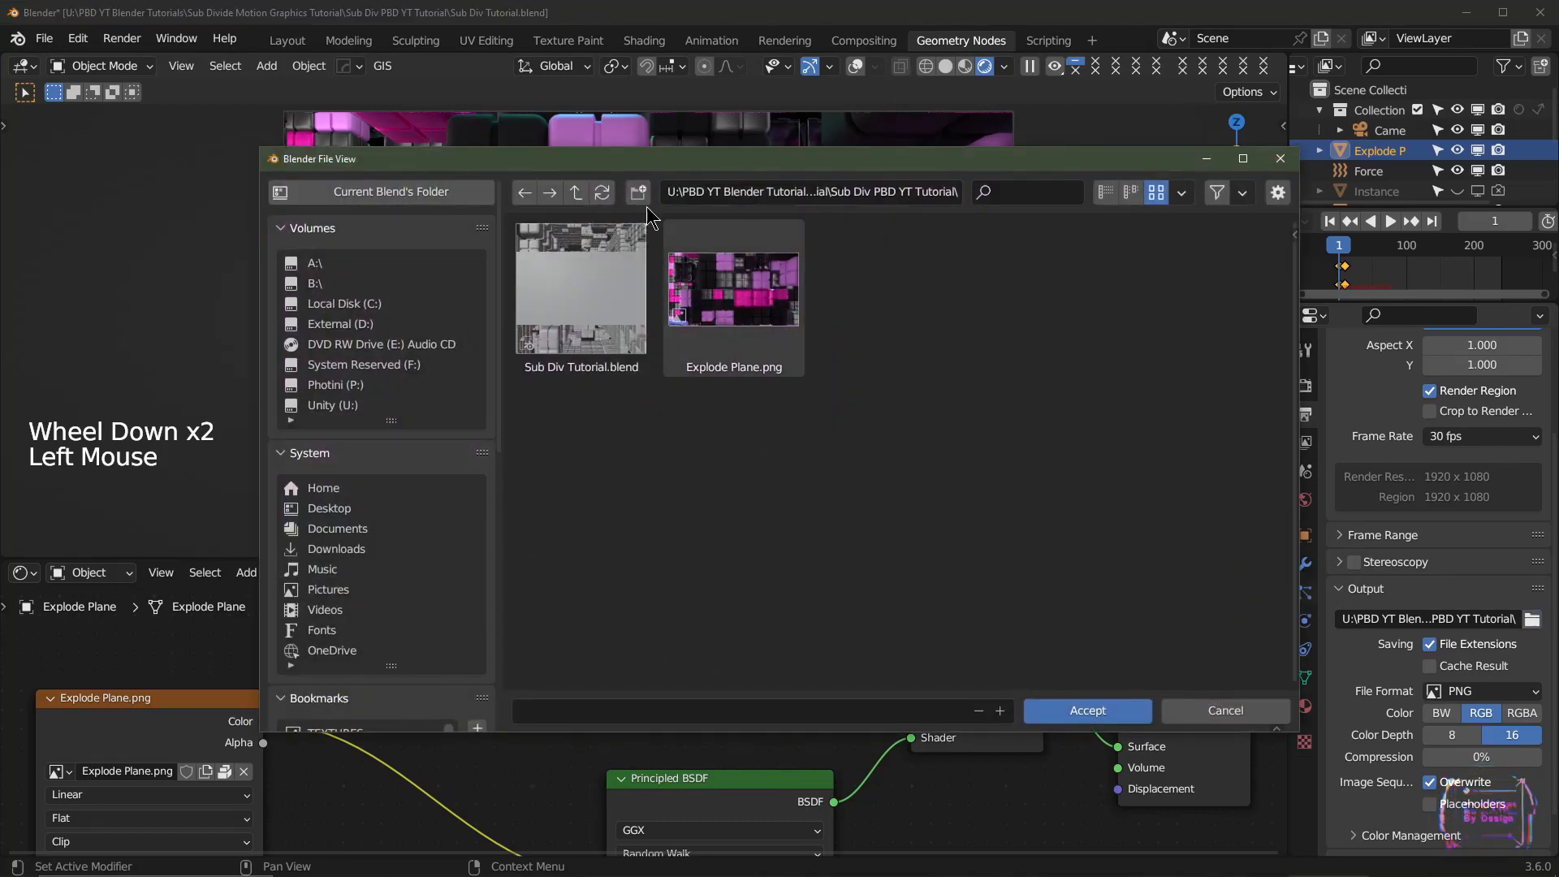
click(638, 191)
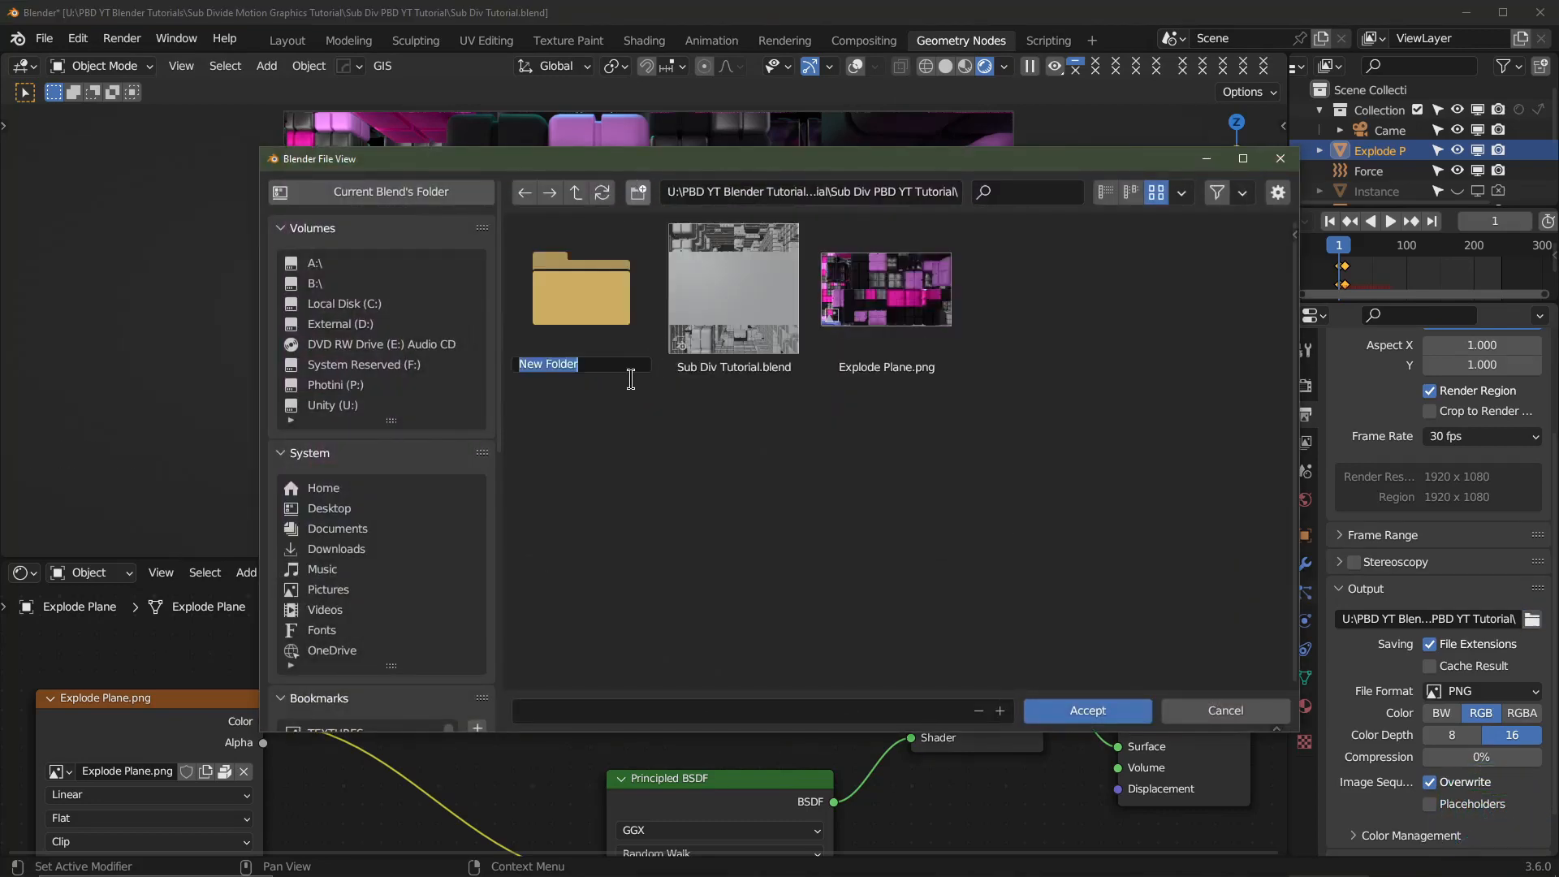
text(Cache)
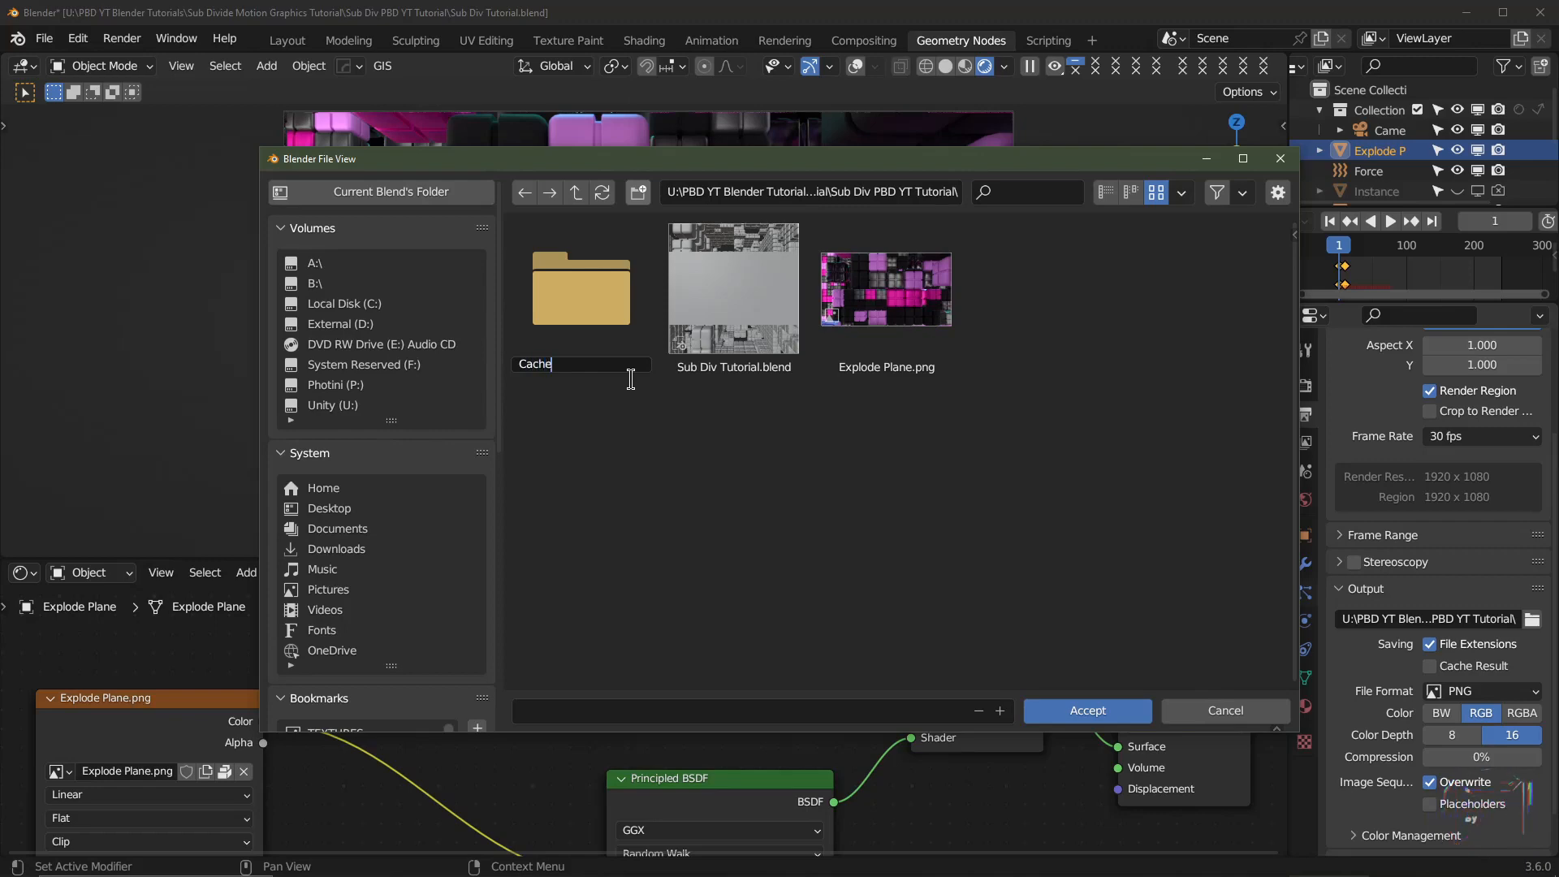
key(Return)
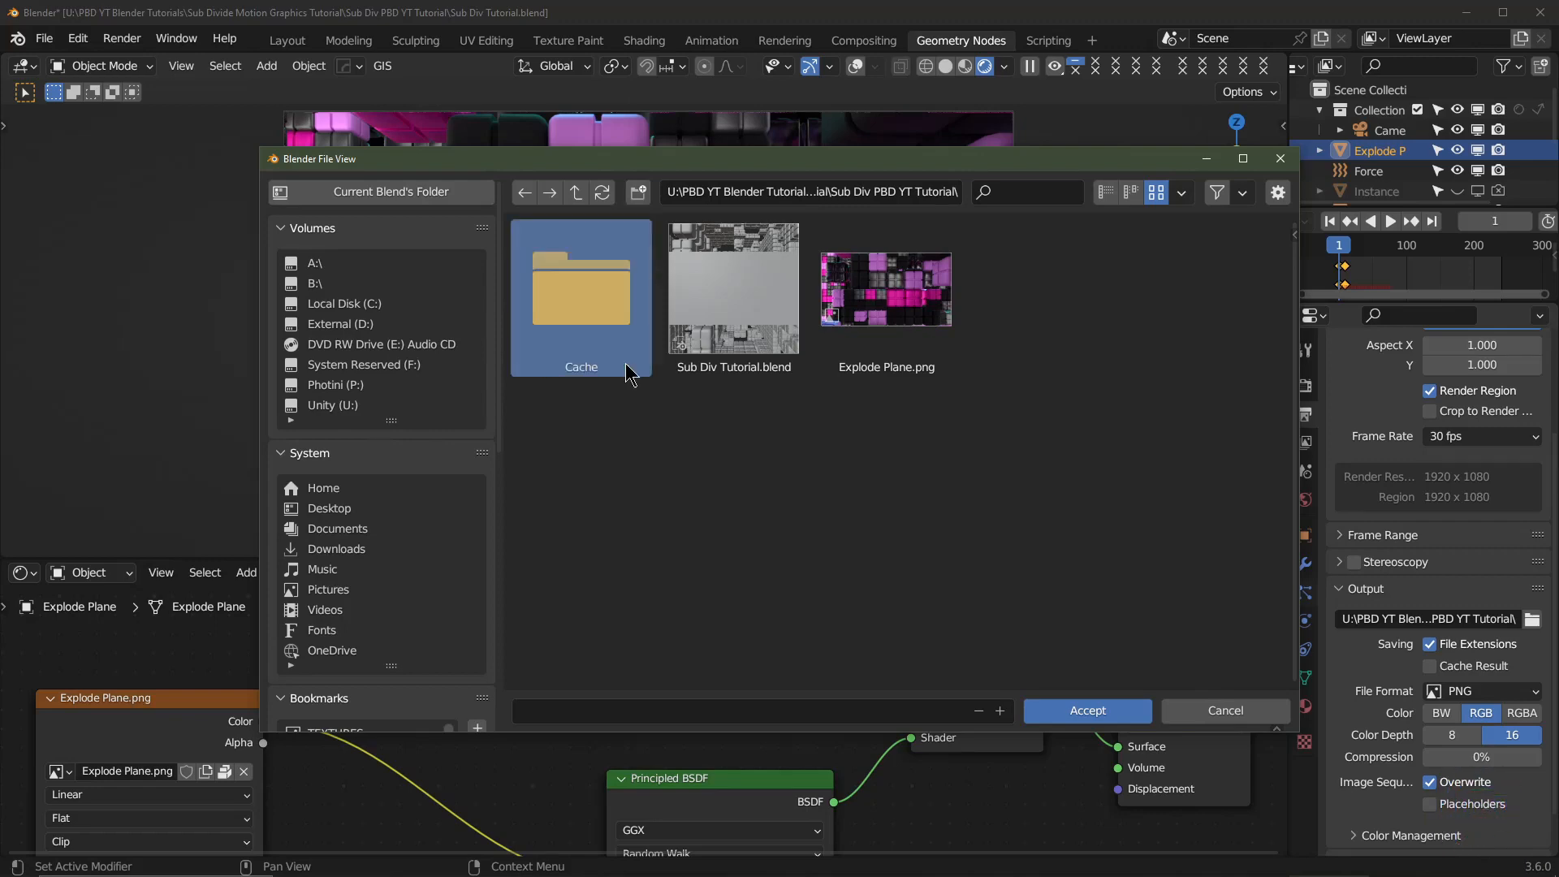
double_click(594, 323)
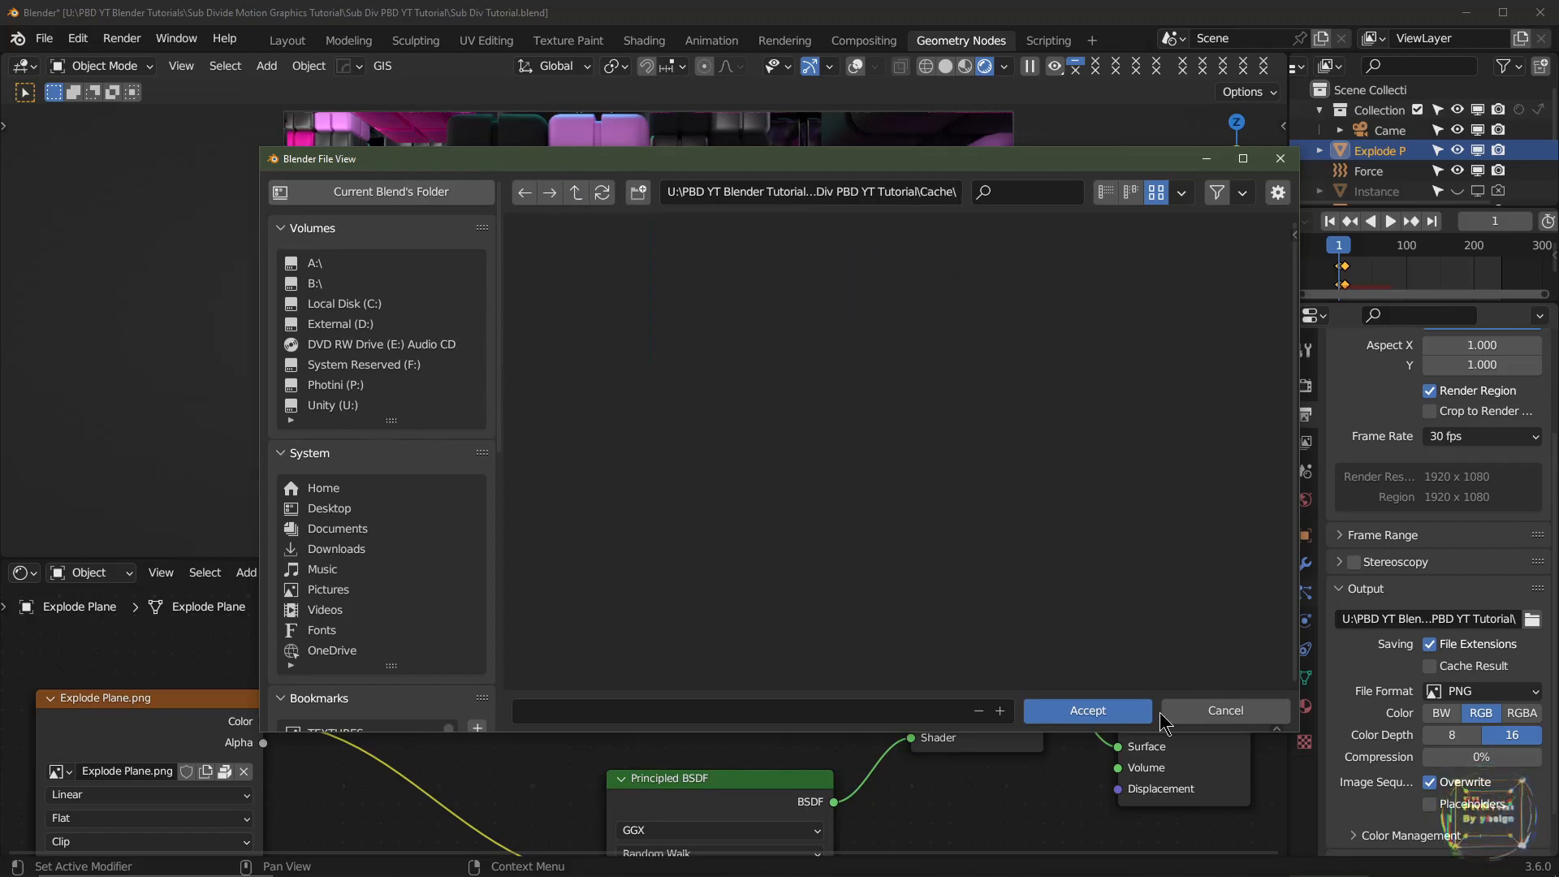
click(1073, 714)
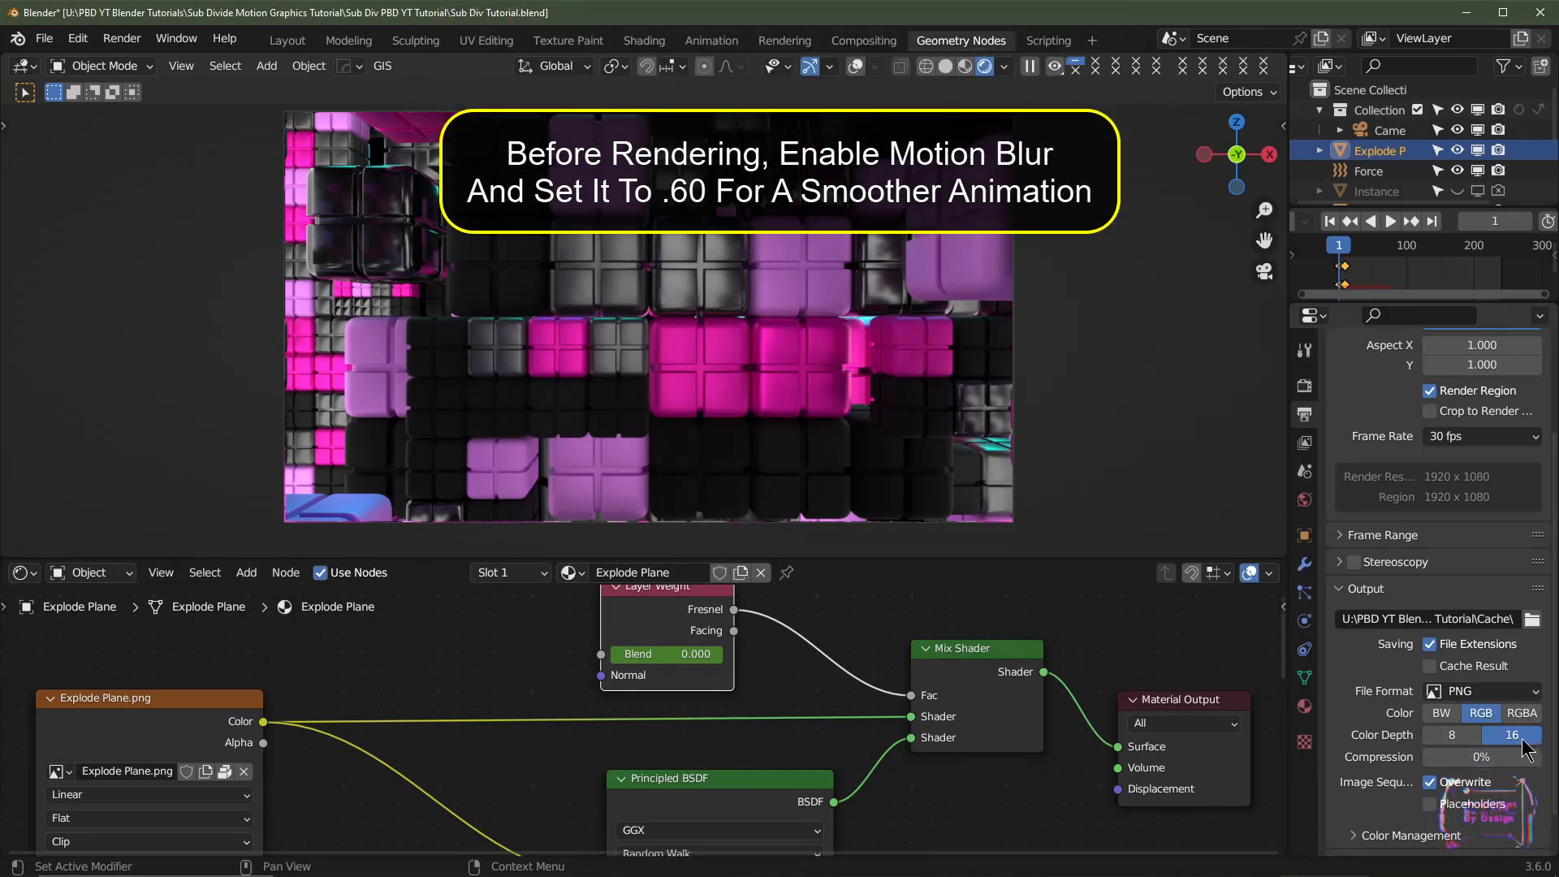
- Check the animation's start and end frames, and return to the first frame
scroll(1480, 221, down, 3)
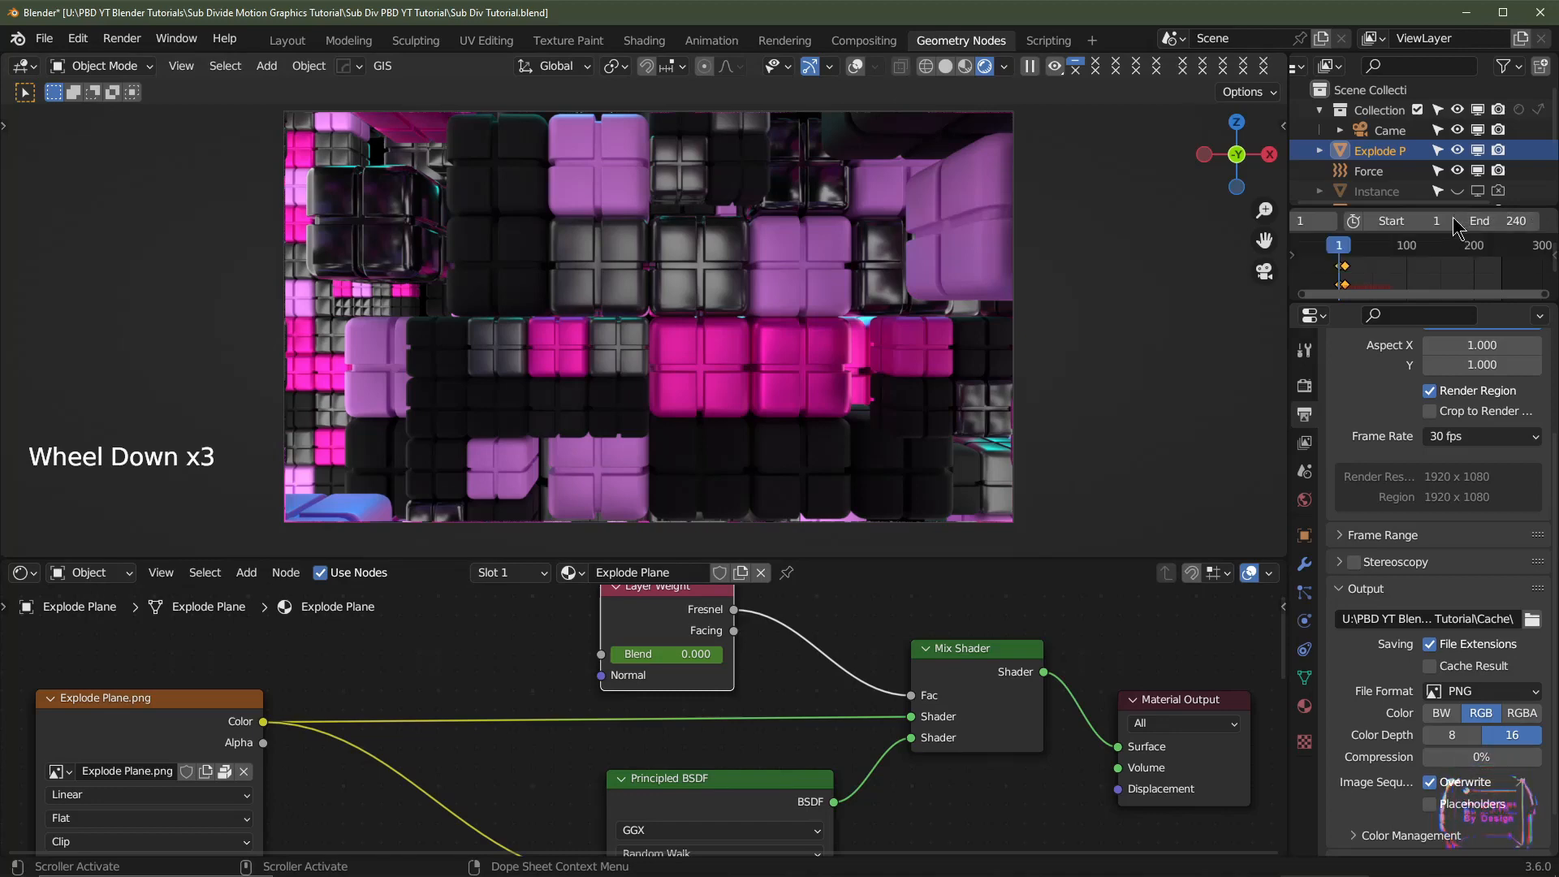
scroll(1458, 224, up, 3)
scroll(1452, 219, up, 1)
click(1426, 221)
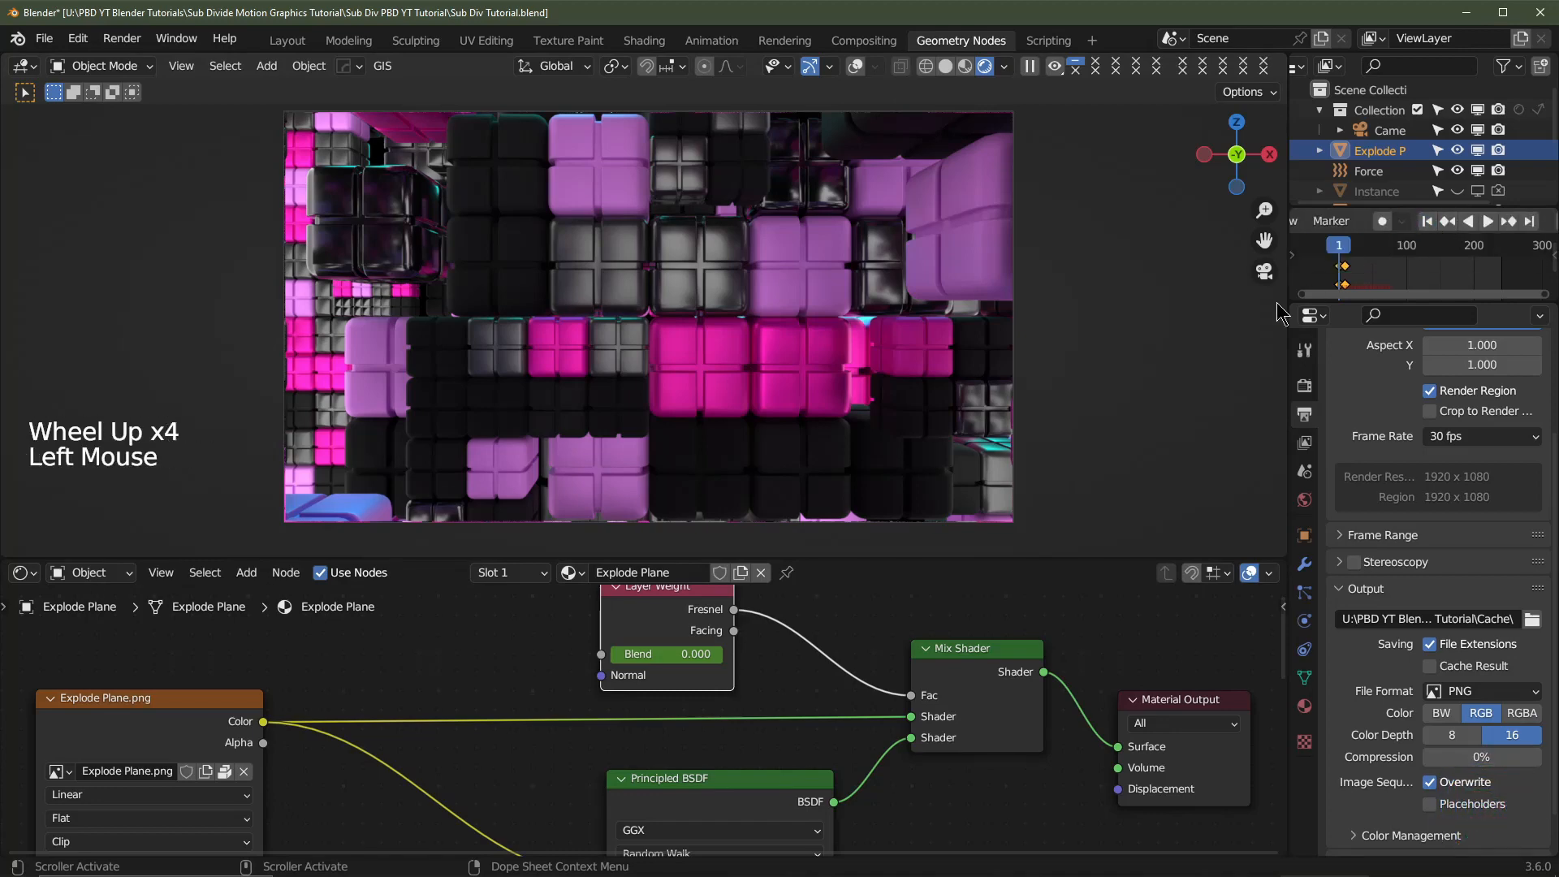
- Switch the viewport to solid shading with overlays shown, render the animation, and inspect the first frame
click(945, 65)
click(883, 68)
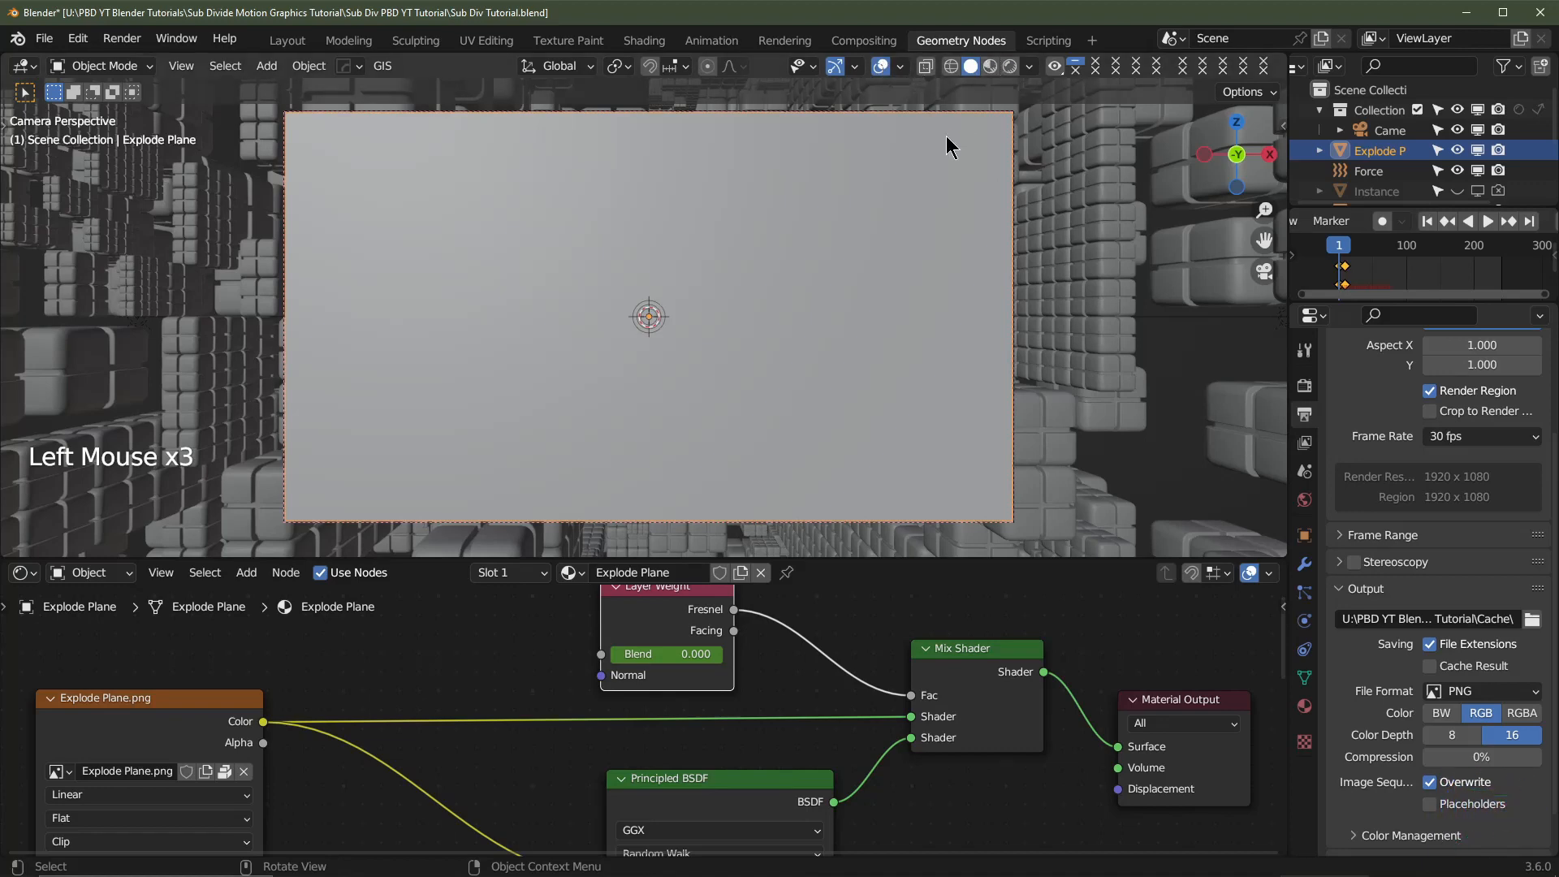
key(ctrl+F12)
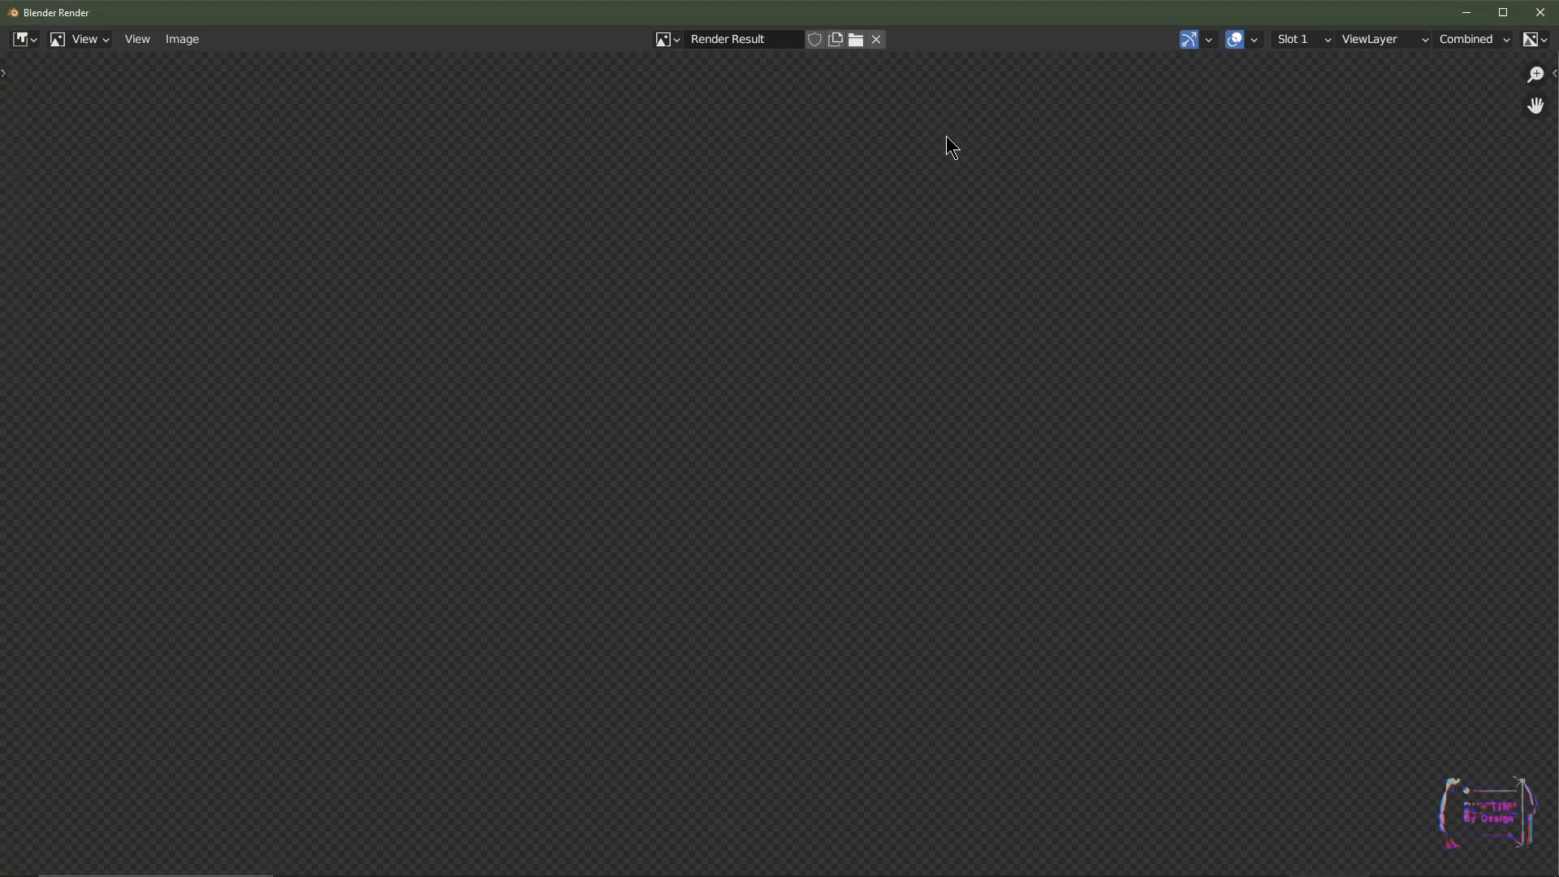
scroll(865, 442, down, 1)
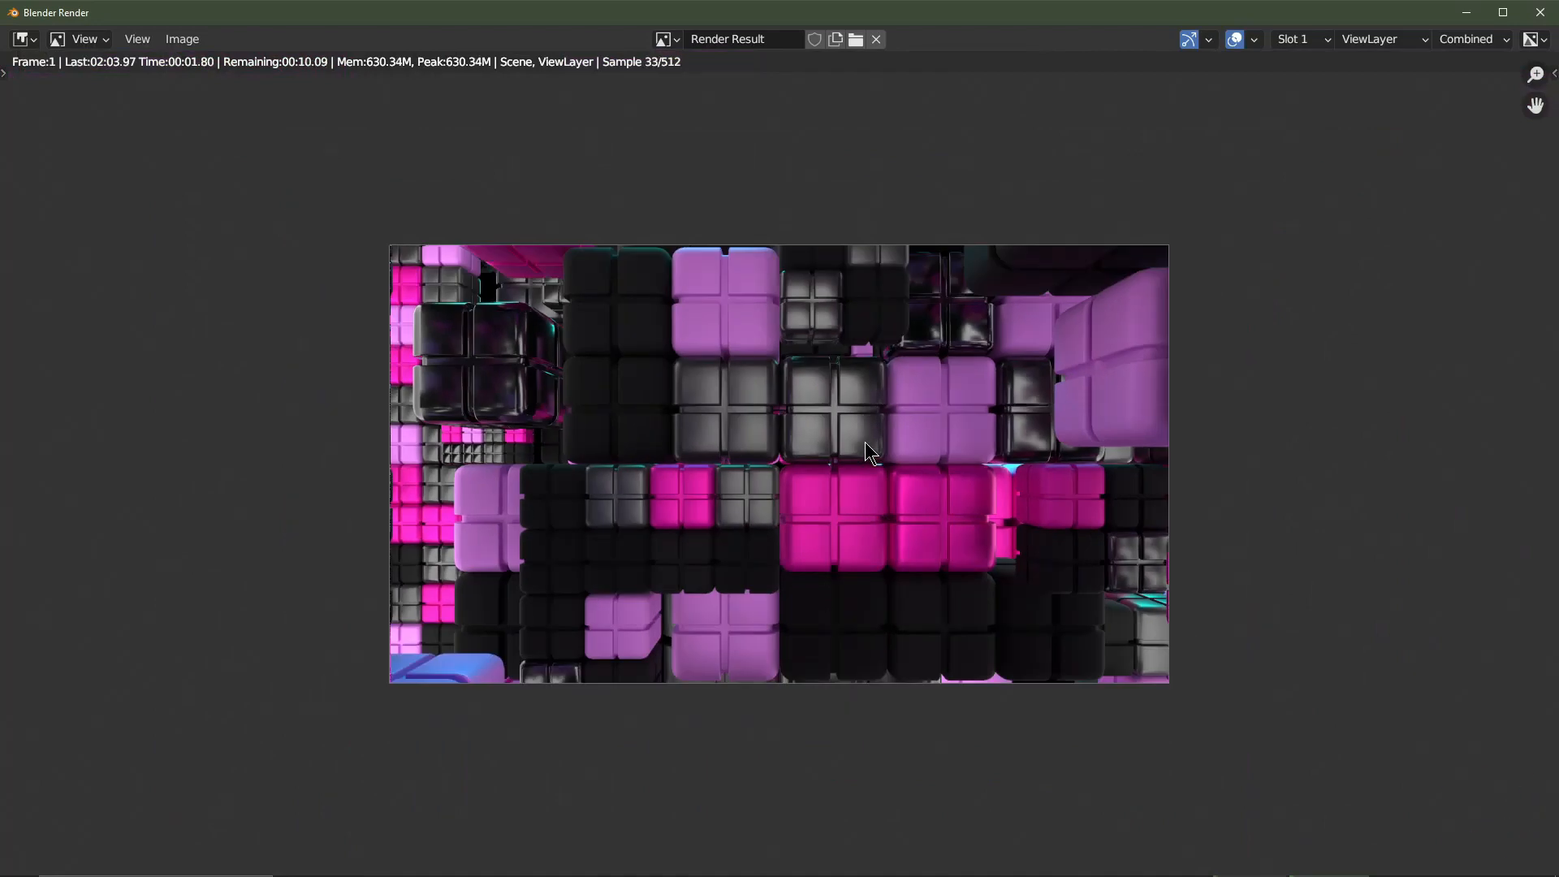
scroll(865, 441, up, 2)
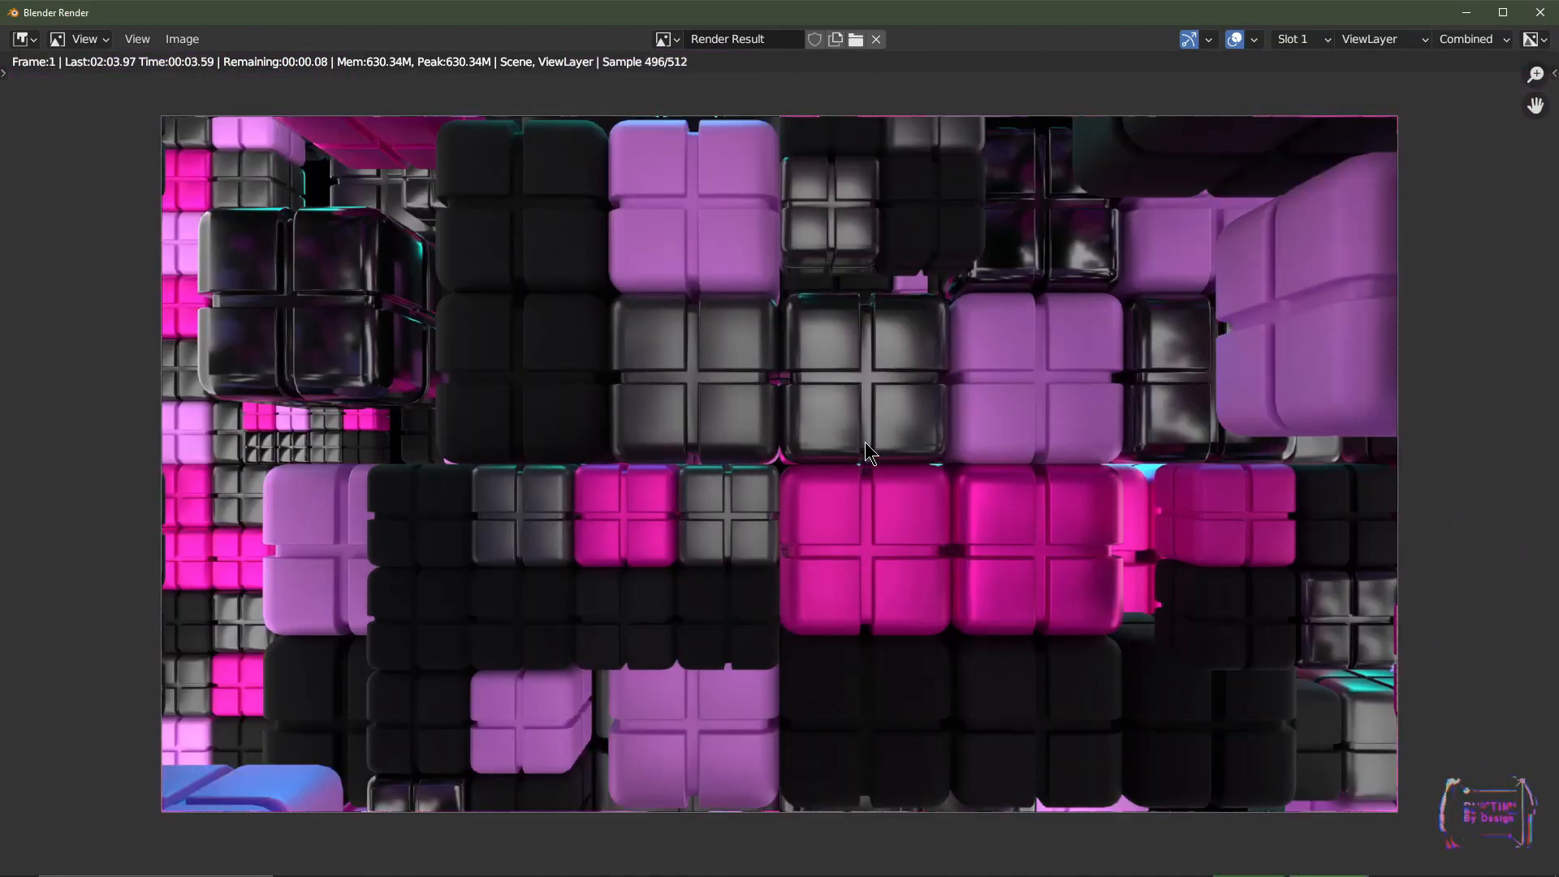